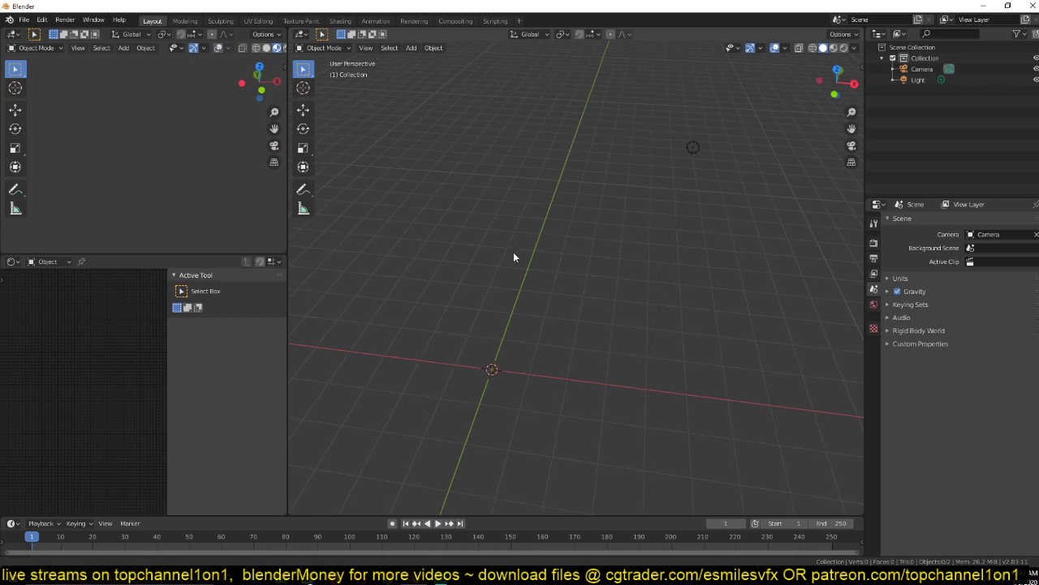
Add a plane at the origin and scale it into a rectangle of about 1.35 in X and 0.47 in Y.
shift+middle_drag(548, 361, 580, 339)
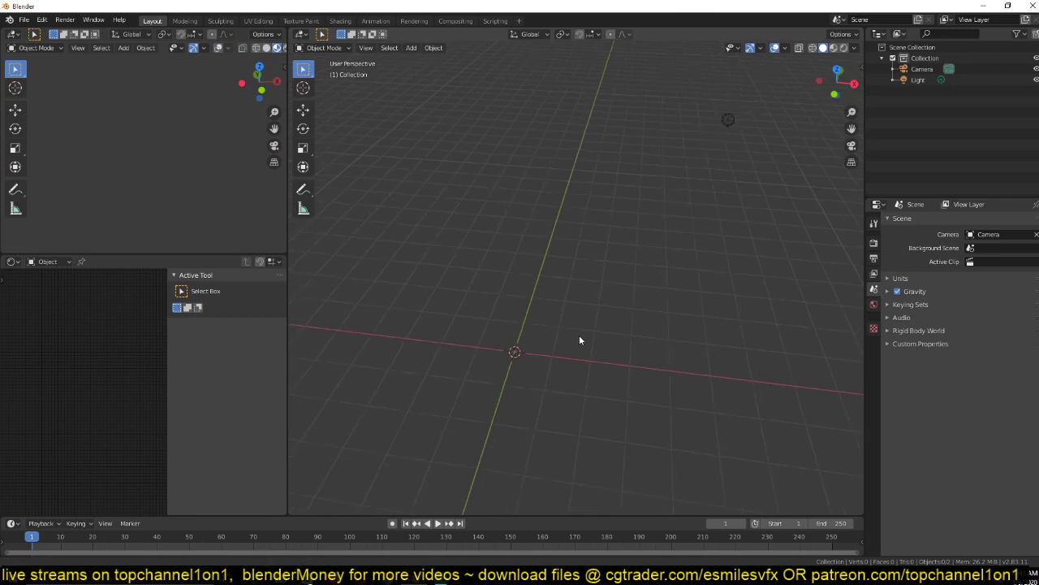
key(shift+a)
click(626, 336)
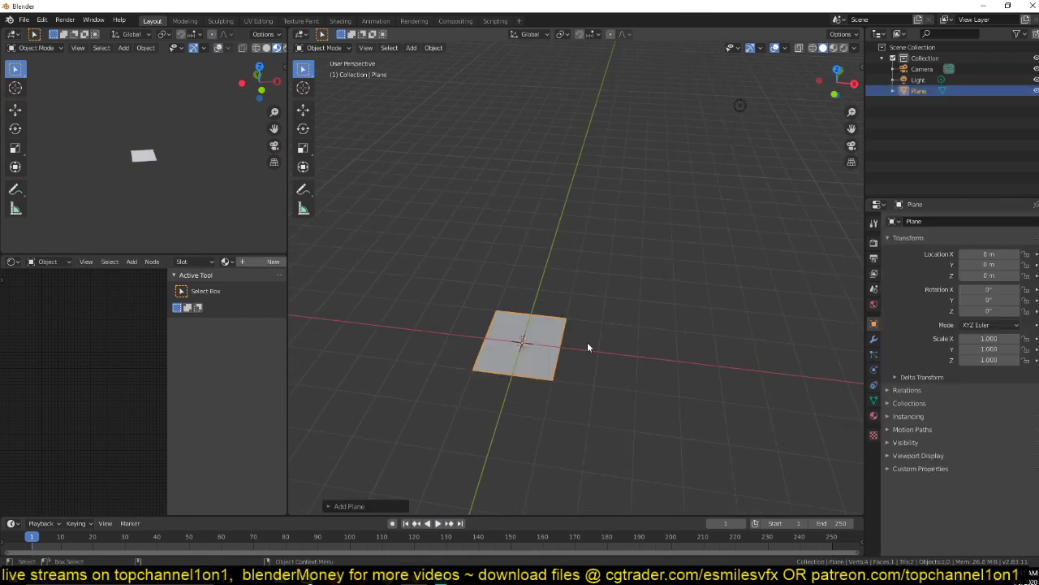
key(KP_Decimal)
scroll(588, 348, down, 5)
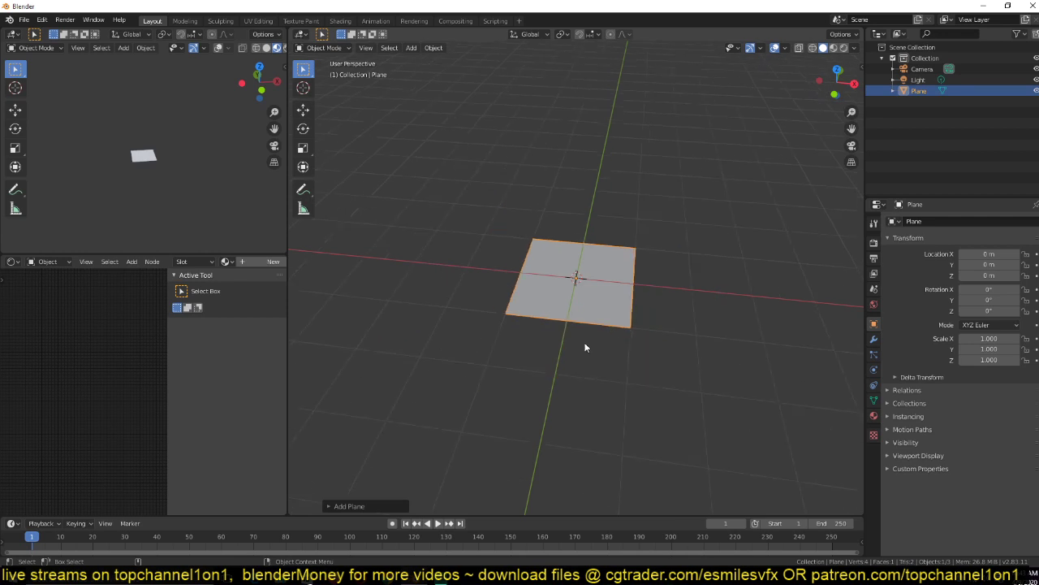
key(s)
click(637, 315)
key(s)
key(x)
click(772, 344)
Raise the rectangular plane along Z to a height of about 1.02 m.
key(g)
key(z)
click(771, 294)
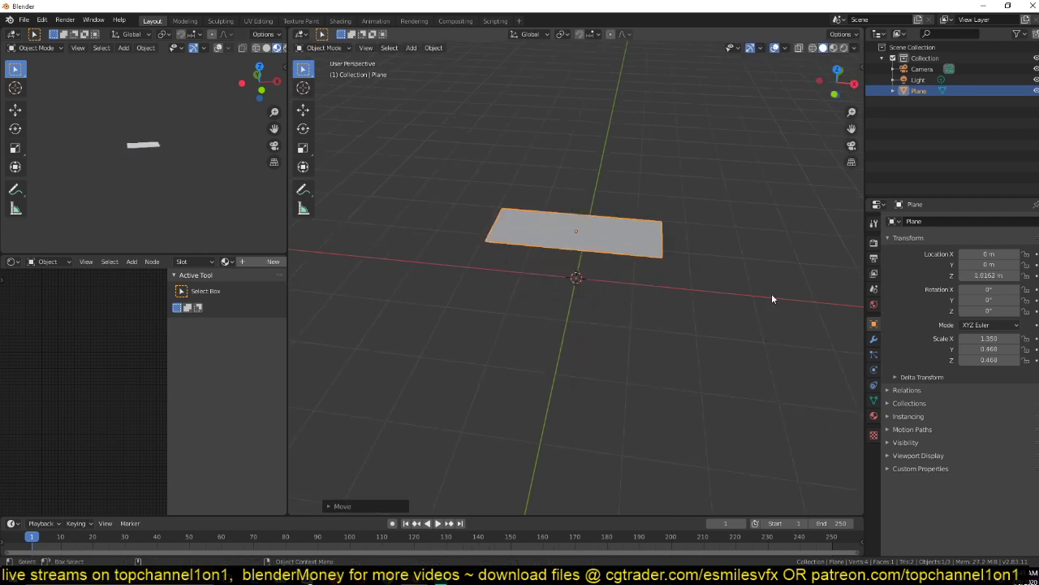
Extrude the rectangle downward about 0.86 m into a box and lower the box to a Z location of about 0.89 m.
key(Tab)
middle_drag(772, 293, 714, 248)
key(e)
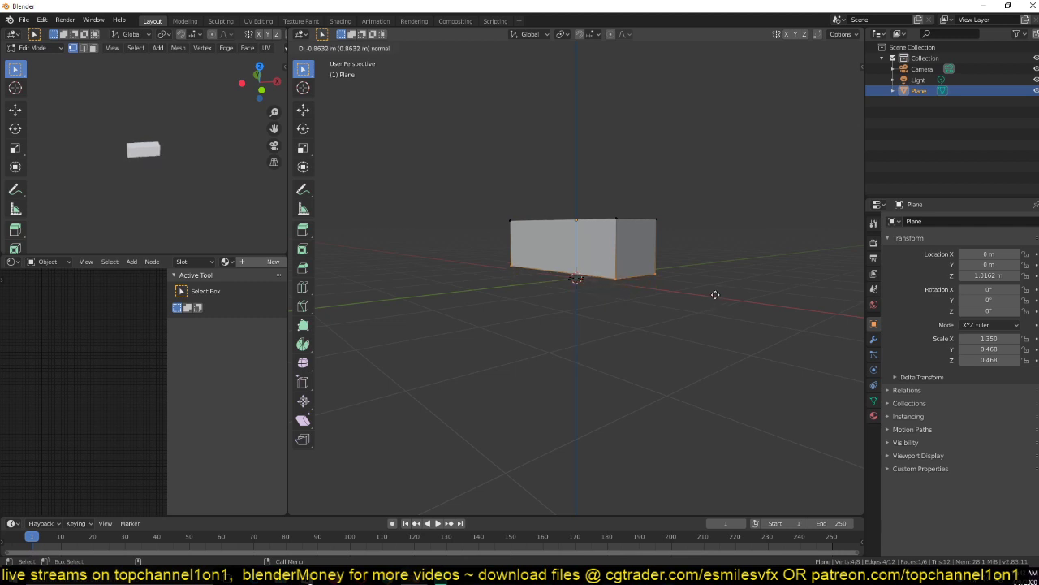
click(715, 294)
key(Tab)
key(g)
key(z)
click(715, 227)
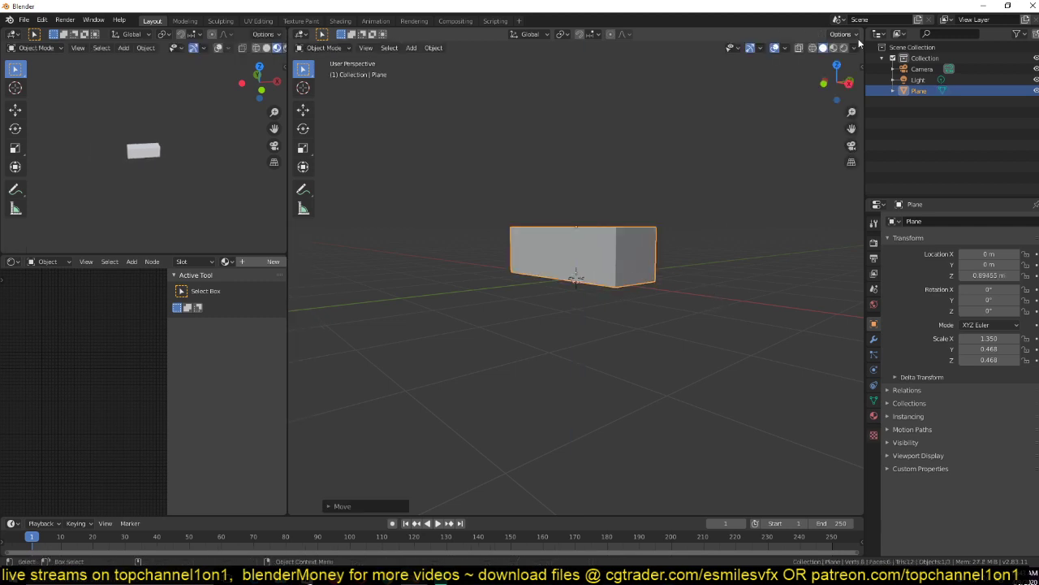
Set the main viewport's solid shading color to Random.
click(856, 48)
click(845, 195)
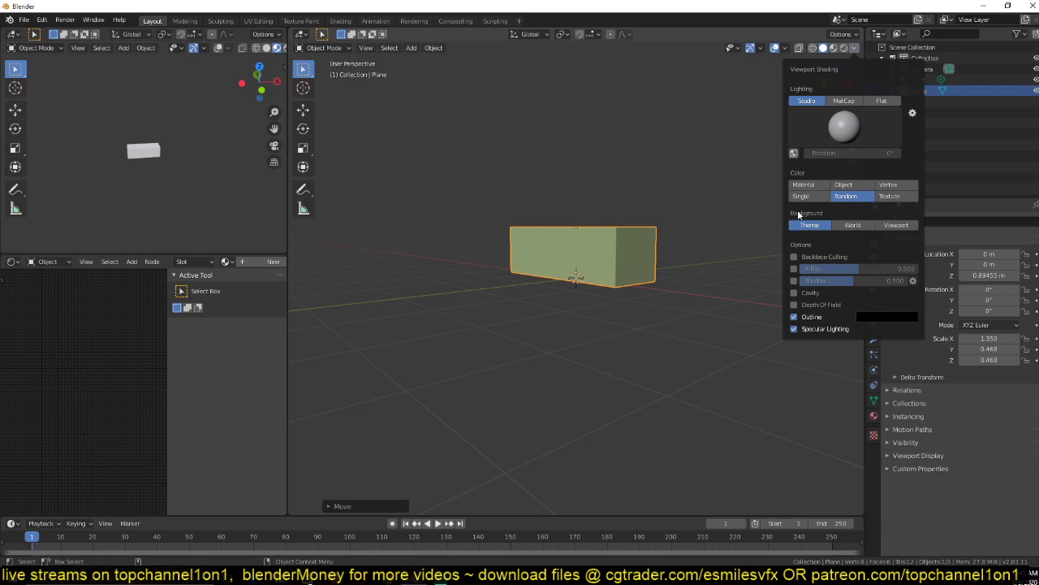
Add a second plane at the origin as the ground and scale it up uniformly to about 4.41.
key(shift+a)
click(680, 272)
key(KP_7)
scroll(646, 272, down, 3)
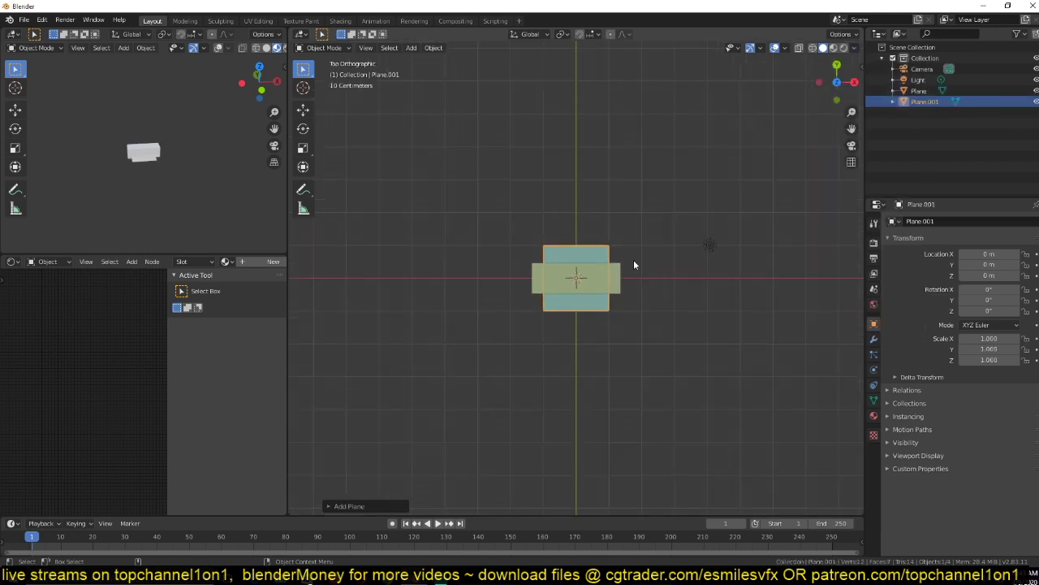
key(s)
click(697, 271)
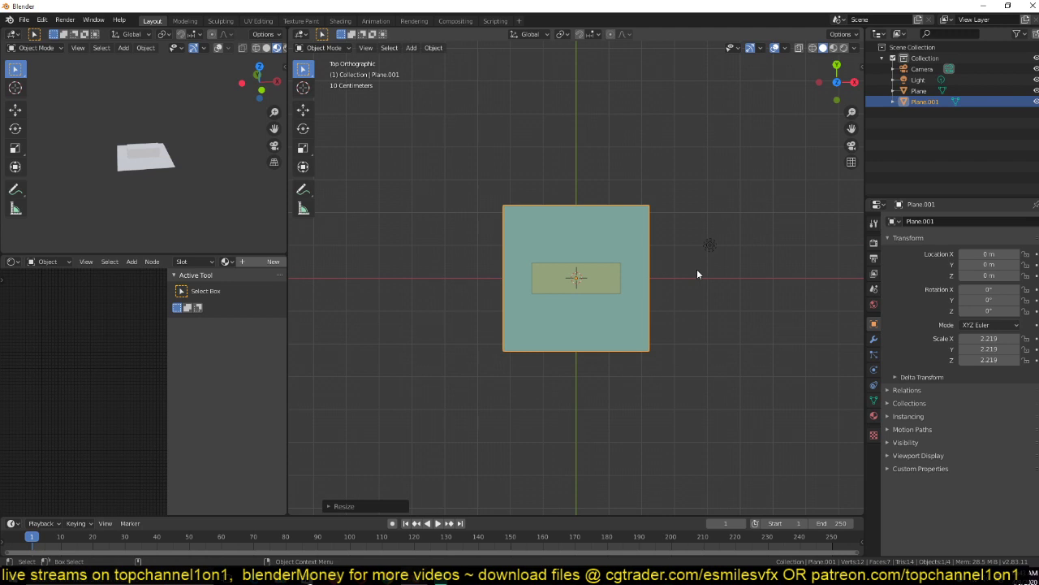
key(s)
key(2)
key(Return)
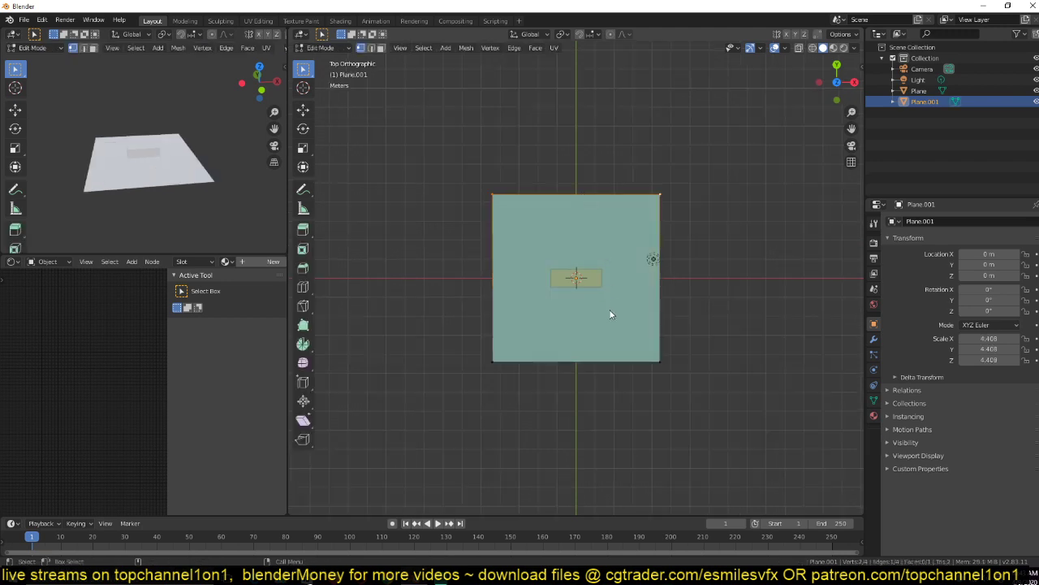
Lengthen the ground plane toward the camera by moving one of its edges along negative Y.
key(Tab)
key(g)
key(y)
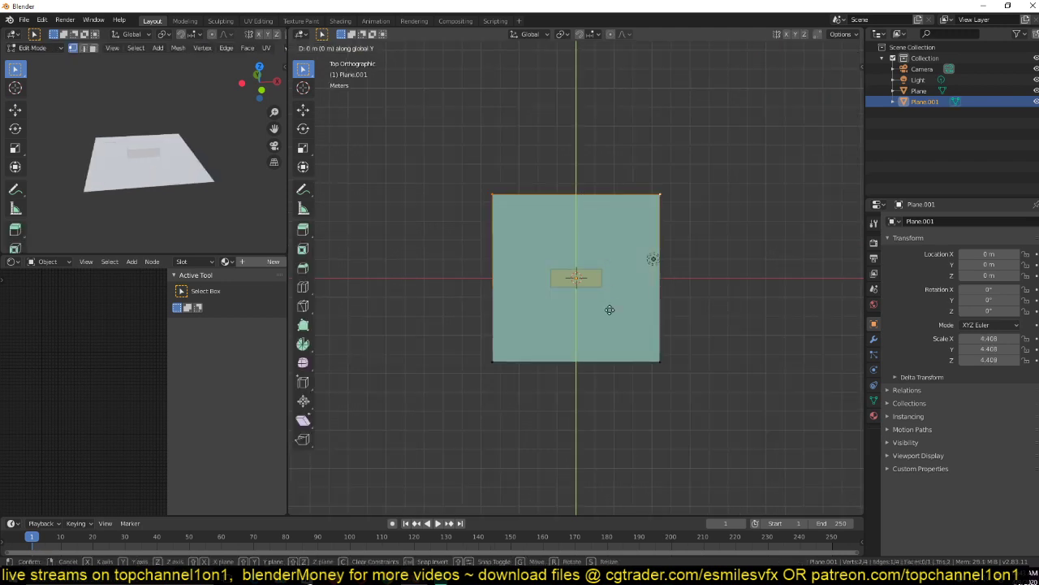
scroll(601, 406, down, 3)
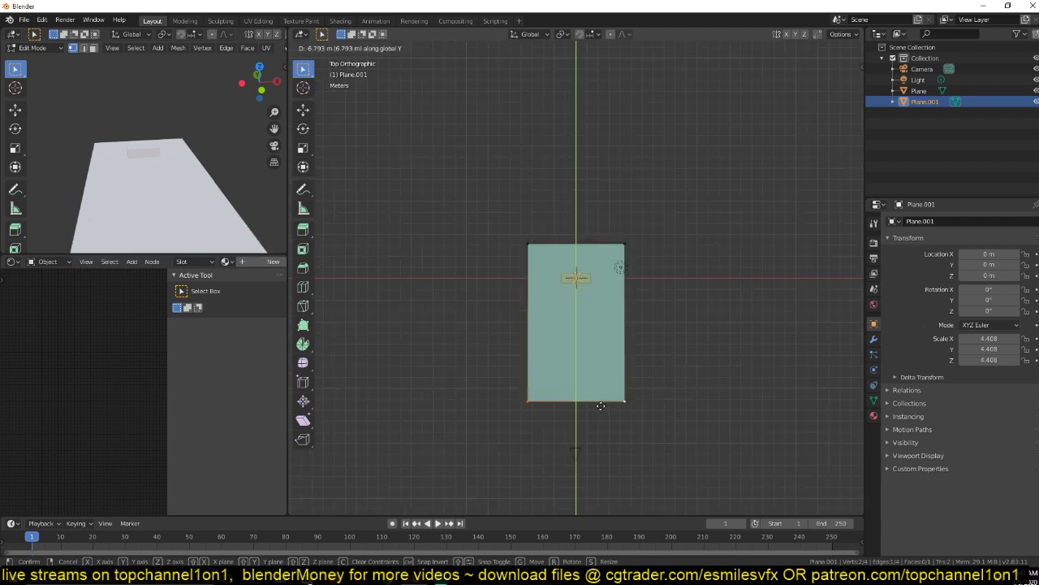
click(594, 419)
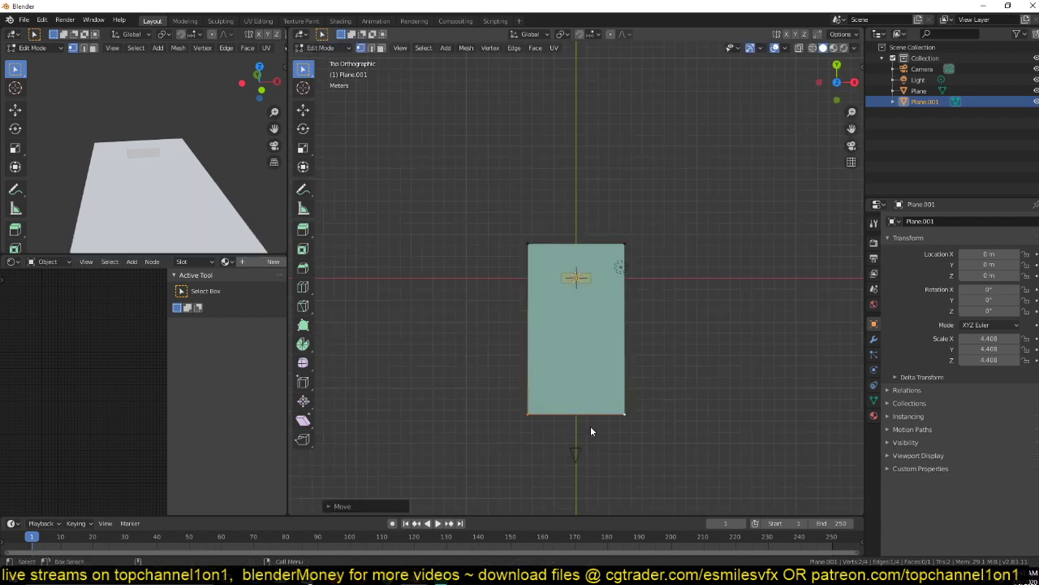
Extrude the ground's camera-side edge into a short section and extend that section's two side edges outward along X to form a T shape.
key(e)
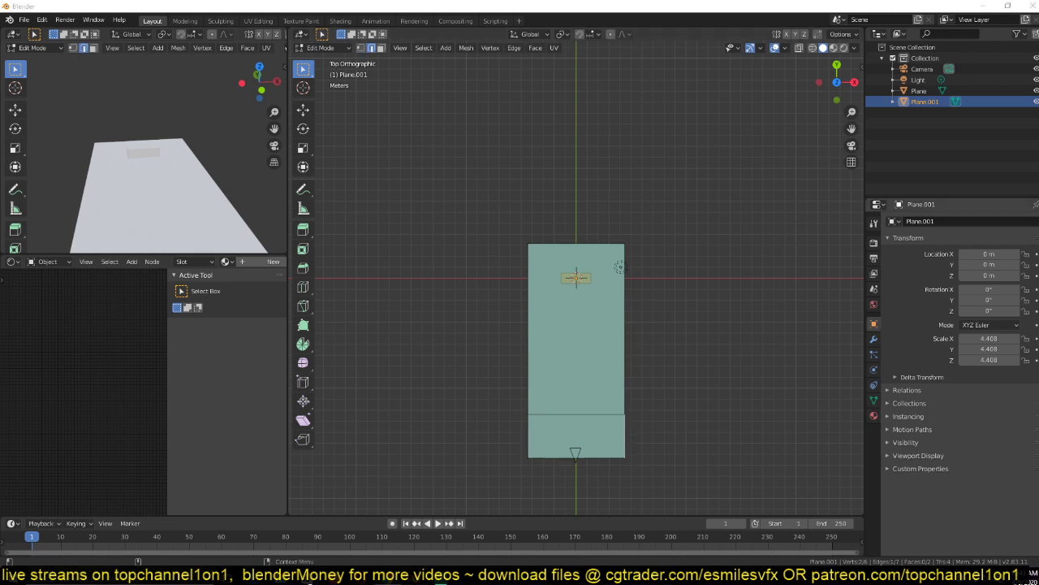
click(527, 440)
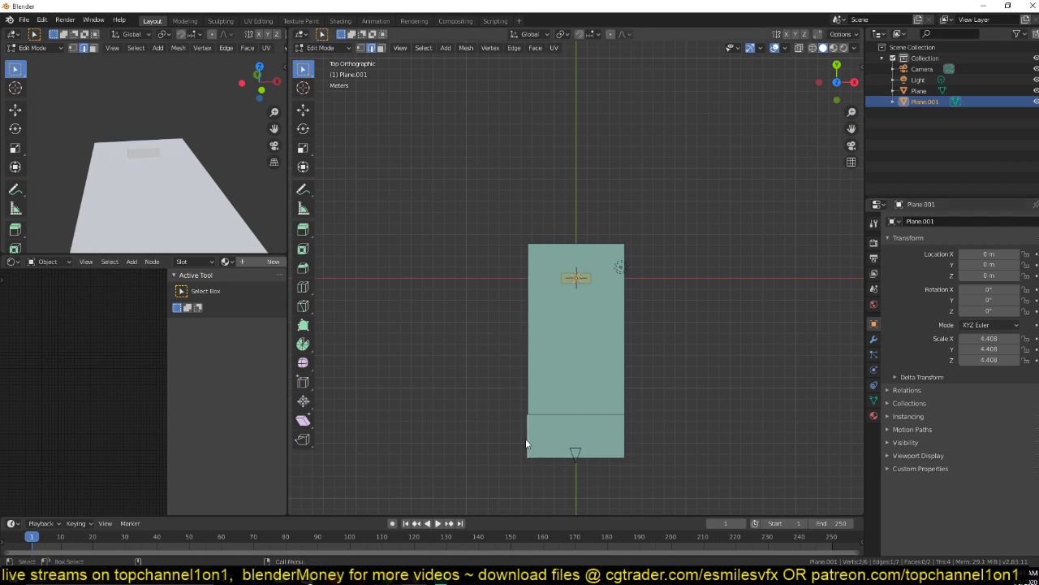
shift+click(630, 433)
key(e)
right_click(674, 416)
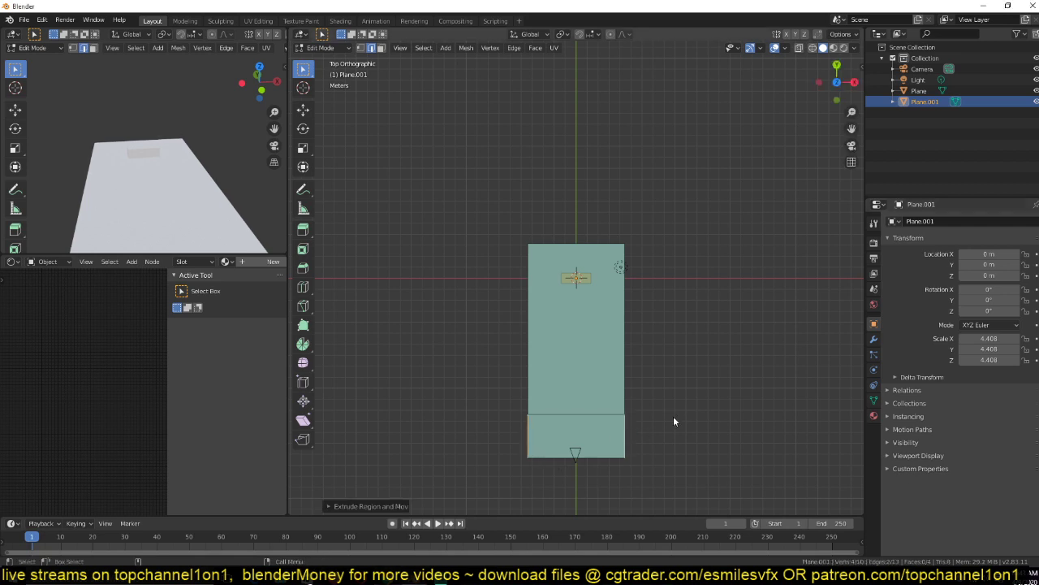
key(s)
key(x)
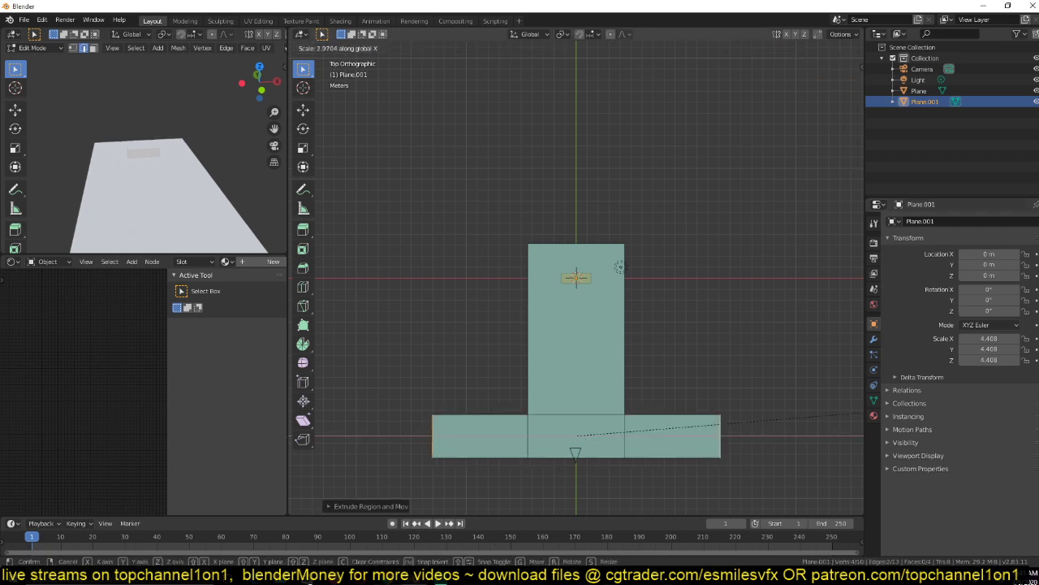
click(325, 412)
Deepen the crossbar of the T-shaped ground by moving its outer edge loop along negative Y, and return to Object Mode.
alt+click(574, 456)
key(g)
key(y)
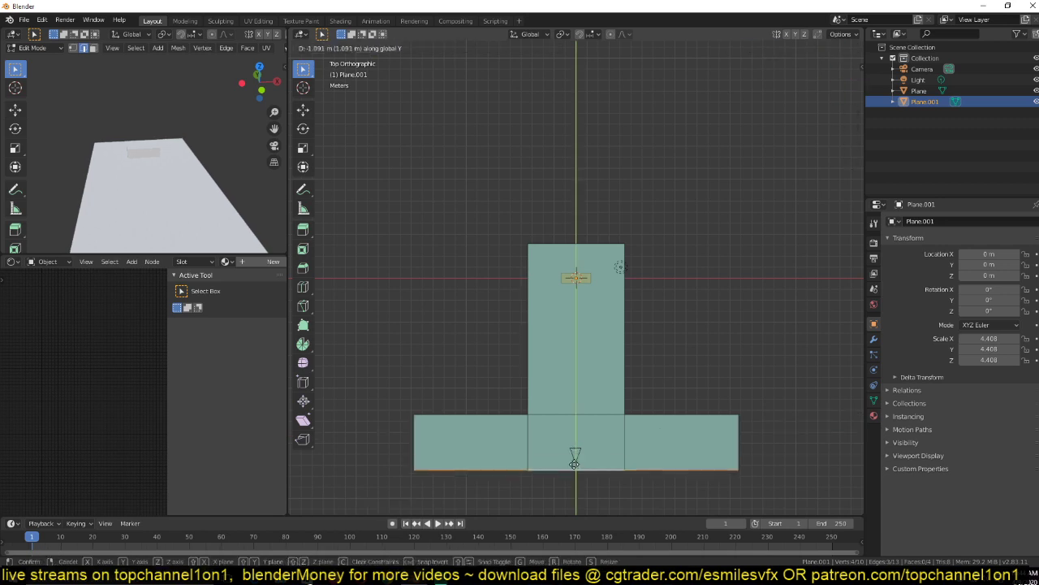
click(577, 482)
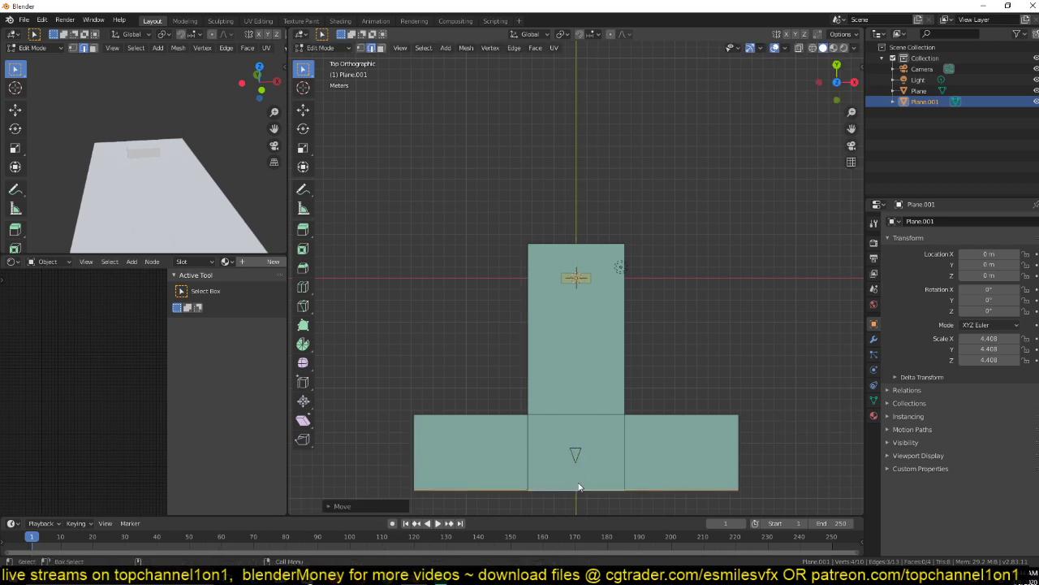
key(Tab)
middle_drag(618, 372, 552, 307)
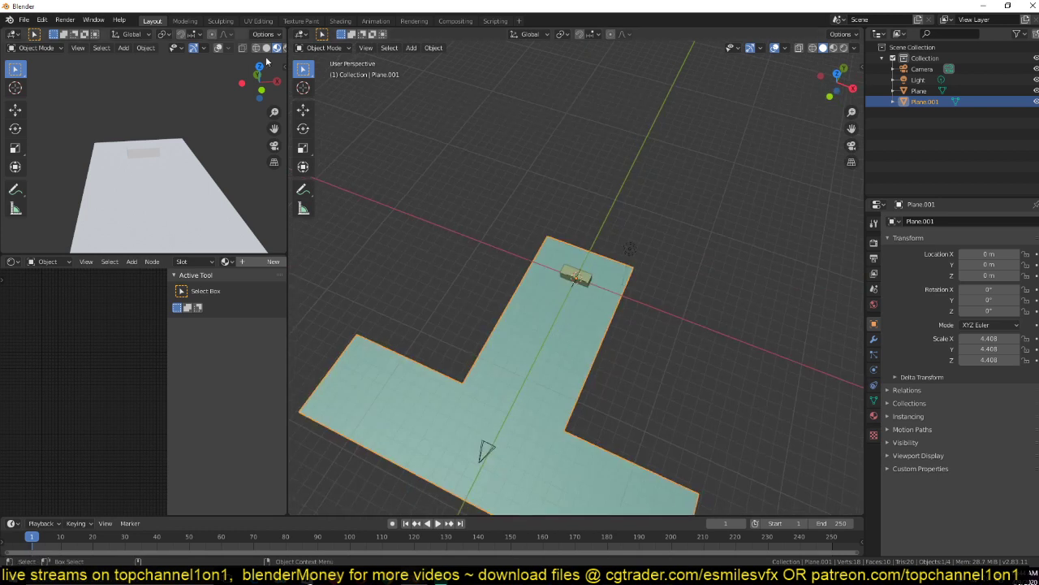
Keep the small viewport in Material Preview and enable Ambient Occlusion in the Eevee render settings.
scroll(264, 52, down, 1)
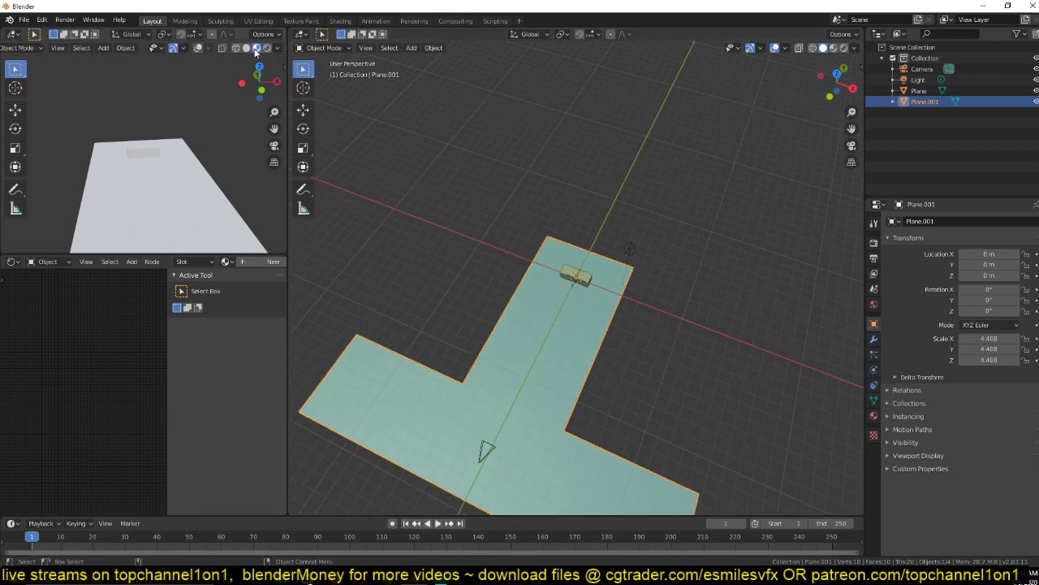
click(276, 48)
click(875, 258)
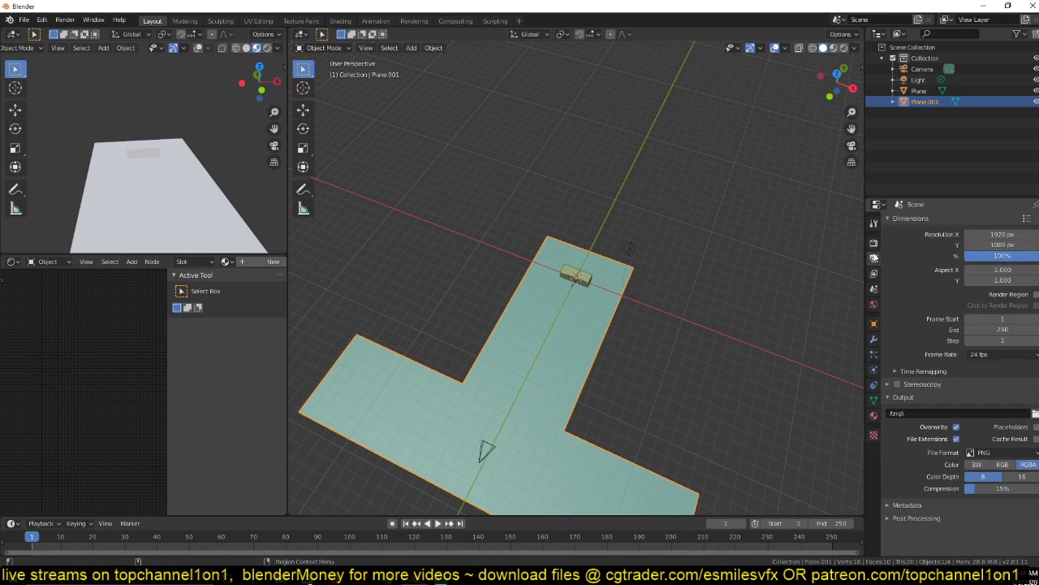
click(874, 243)
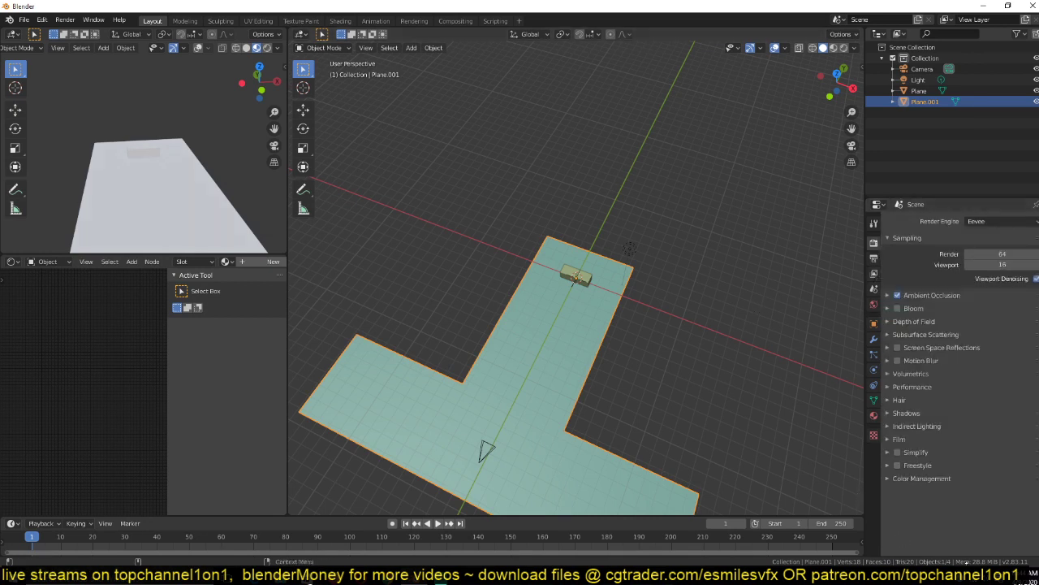
key(XF86AudioLowerVolume)
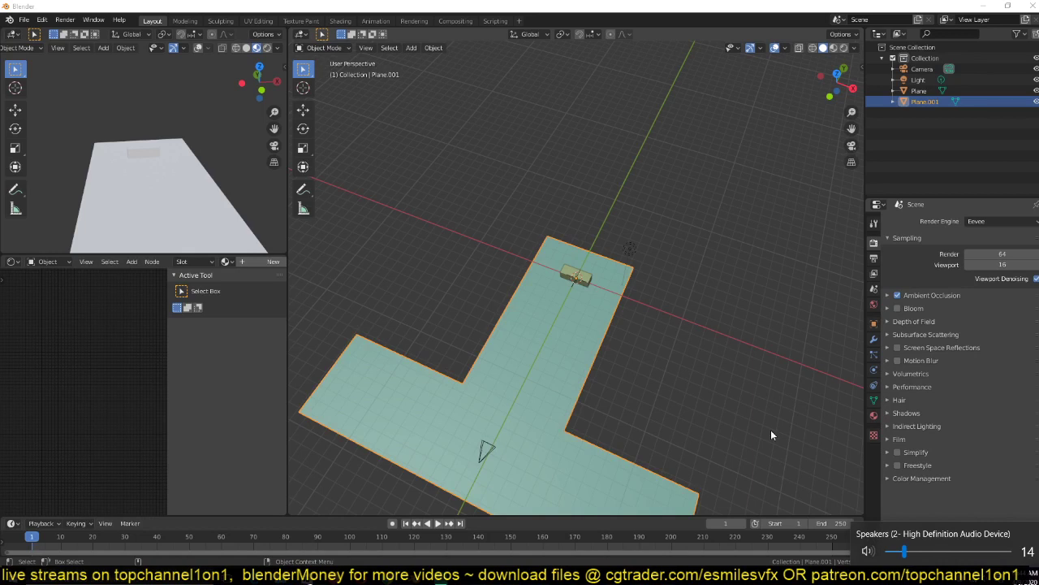
click(756, 421)
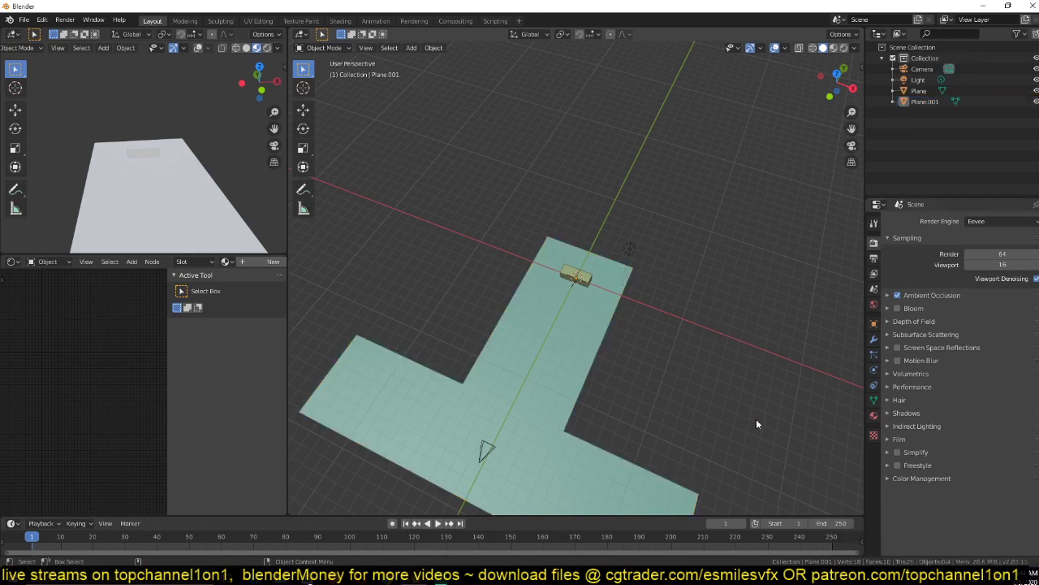
middle_drag(755, 423, 667, 305)
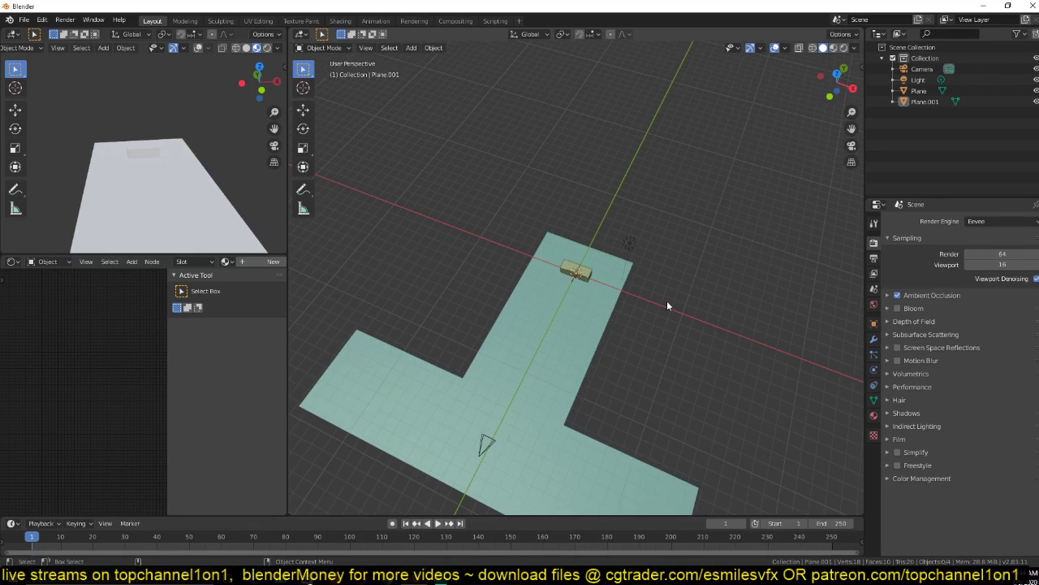
Select the box and the T-shaped ground, raise both along Z by about 0.02 m, and clear the selection.
middle_drag(667, 305, 621, 297)
click(617, 304)
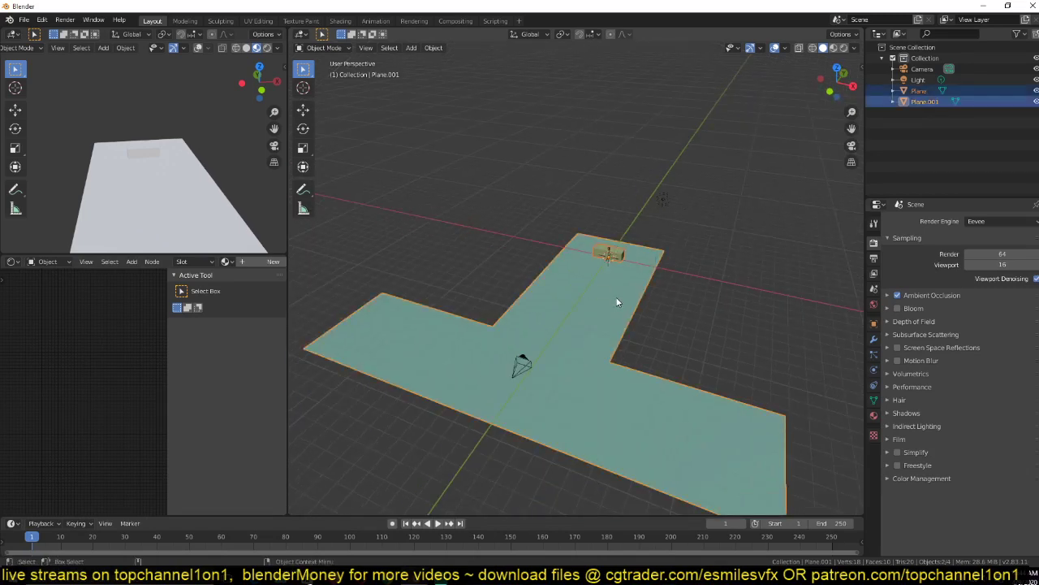
key(g)
key(z)
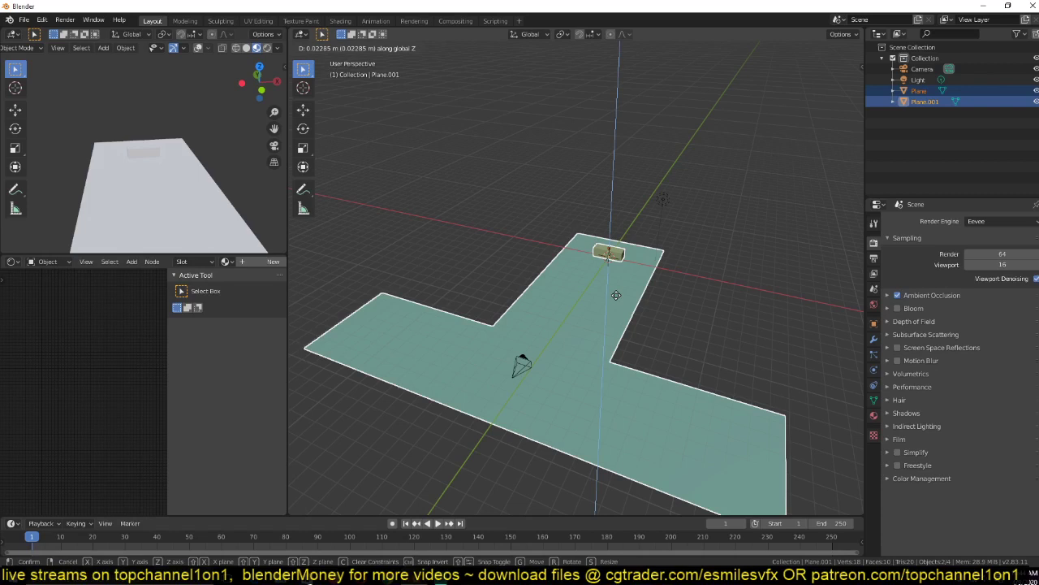
click(616, 295)
click(649, 324)
Examine the box and the T-shaped ground from above and from several angles to check the layout around the camera.
middle_drag(649, 324, 730, 339)
scroll(625, 317, up, 3)
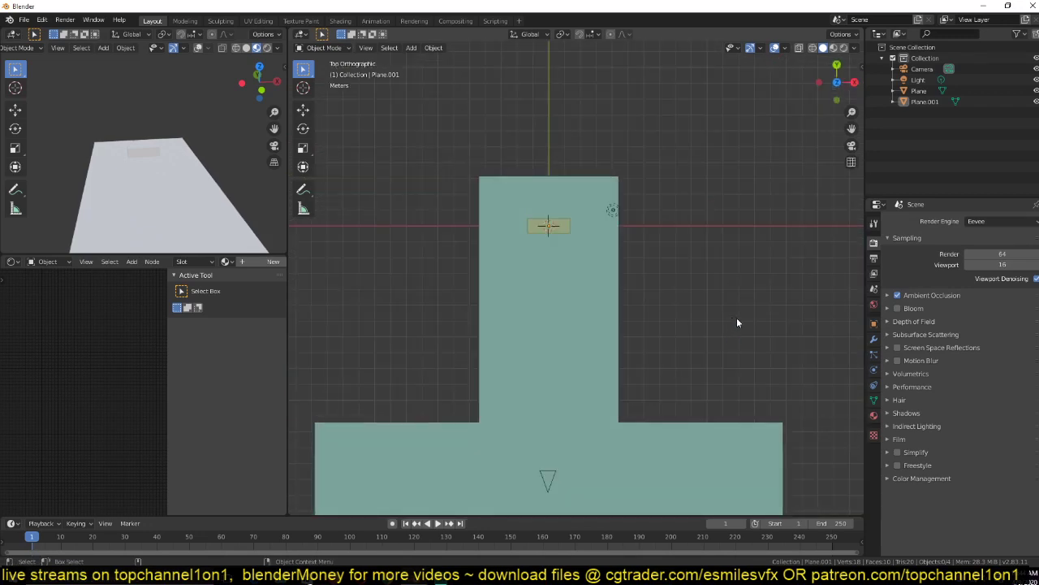
shift+middle_drag(738, 323, 528, 312)
scroll(499, 360, up, 3)
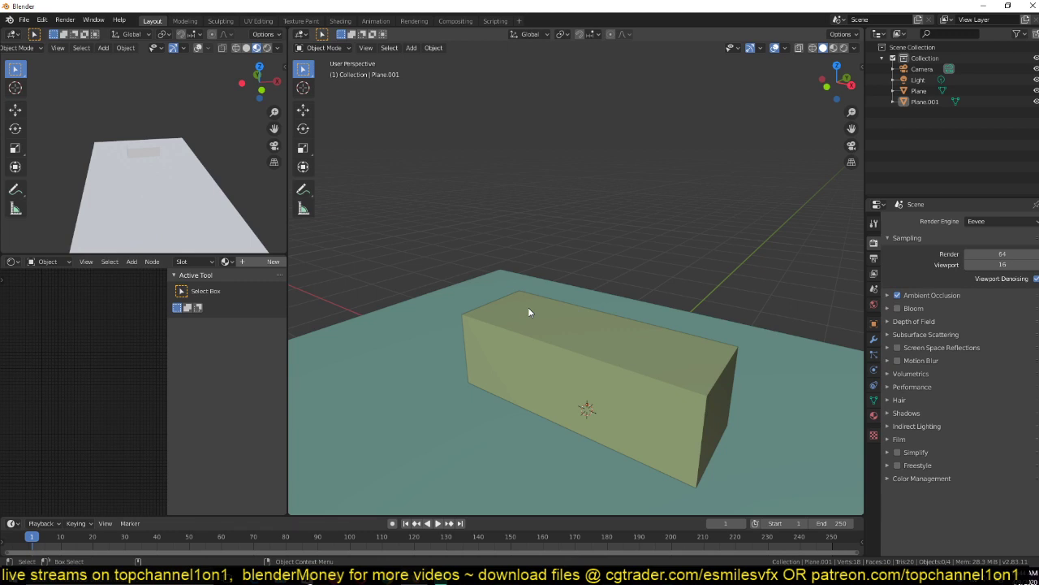
scroll(528, 312, down, 3)
middle_drag(531, 290, 487, 270)
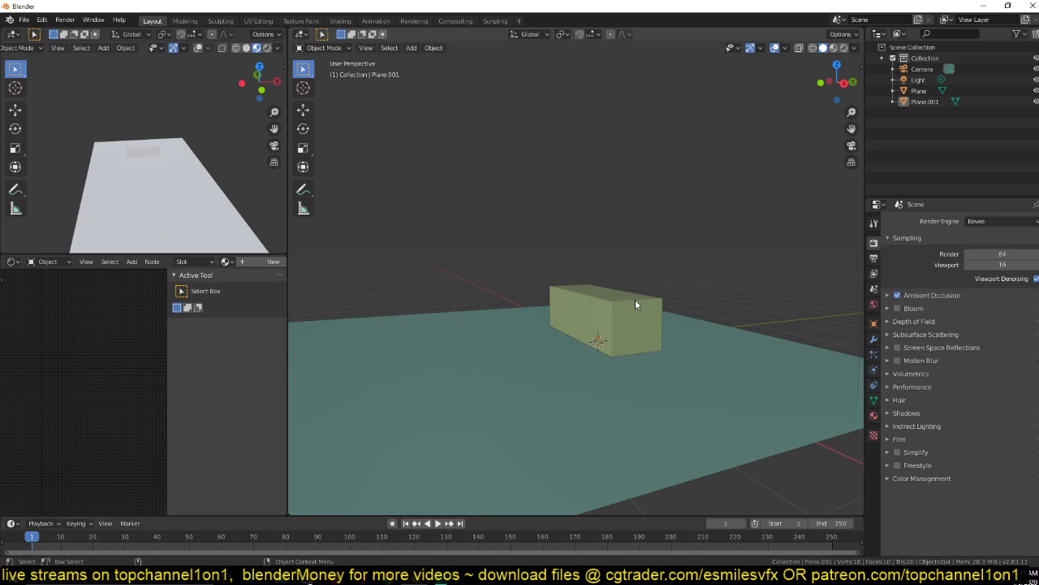
scroll(635, 303, down, 5)
middle_drag(666, 301, 736, 470)
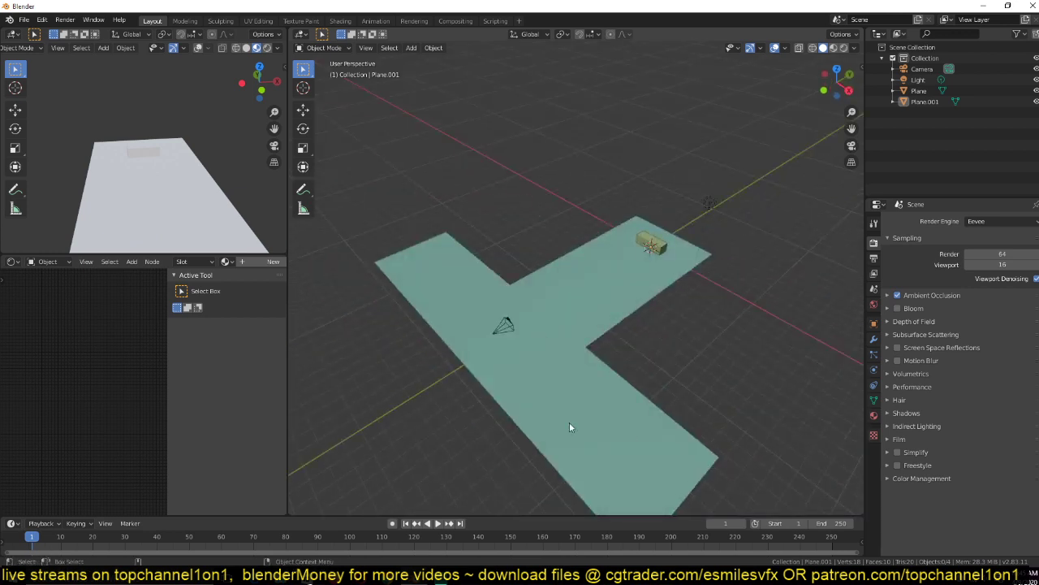
scroll(623, 287, up, 5)
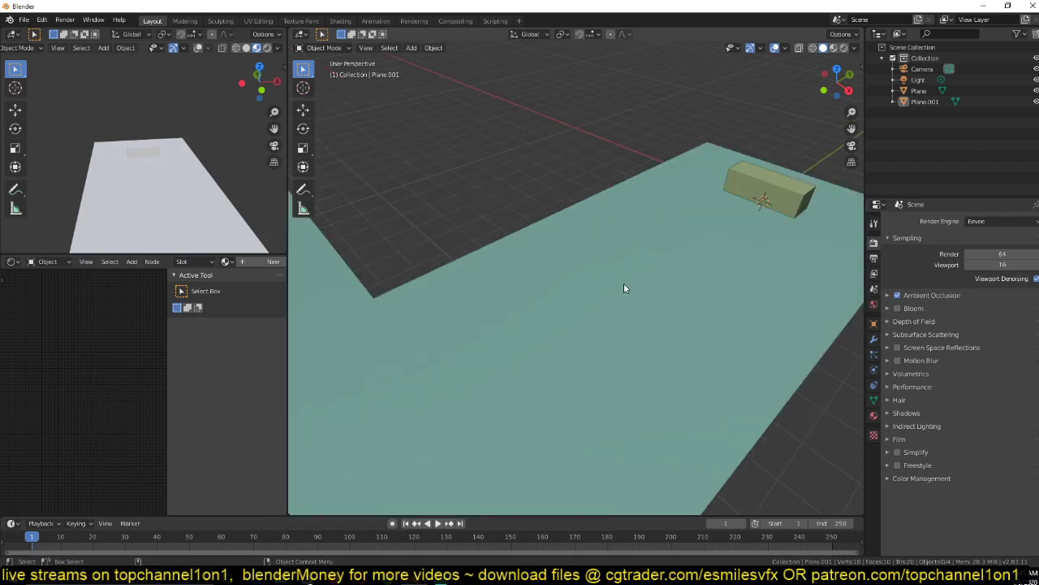
middle_drag(623, 288, 772, 279)
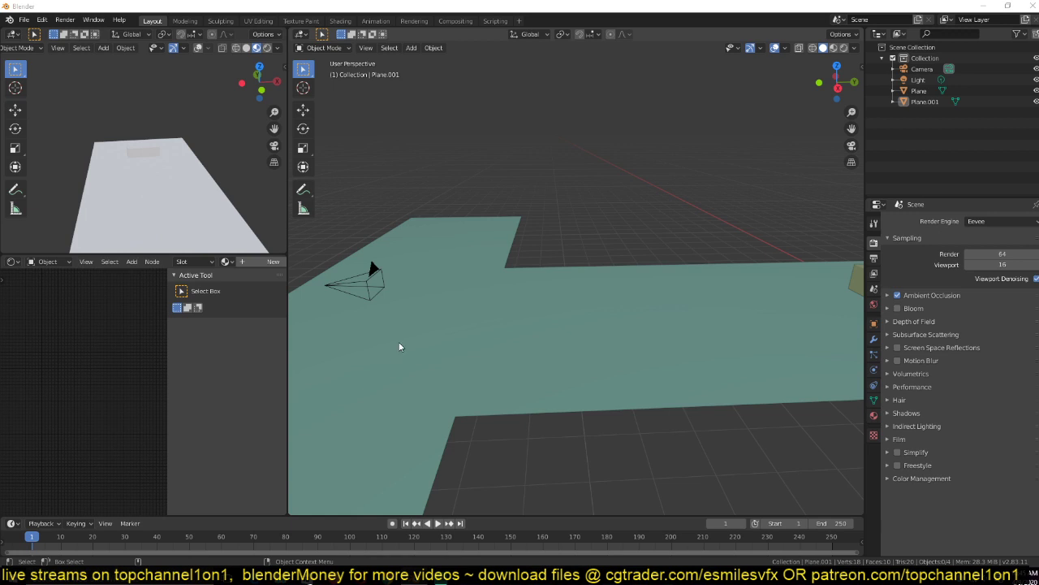
Switch to the Opera browser and open the Mixamo page.
drag(1038, 7, 793, 5)
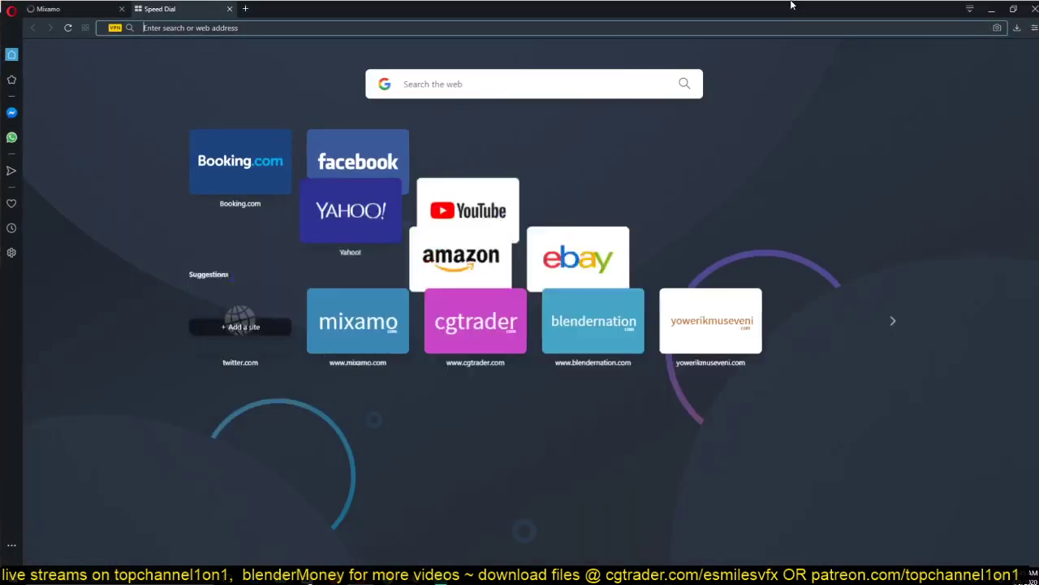
click(73, 8)
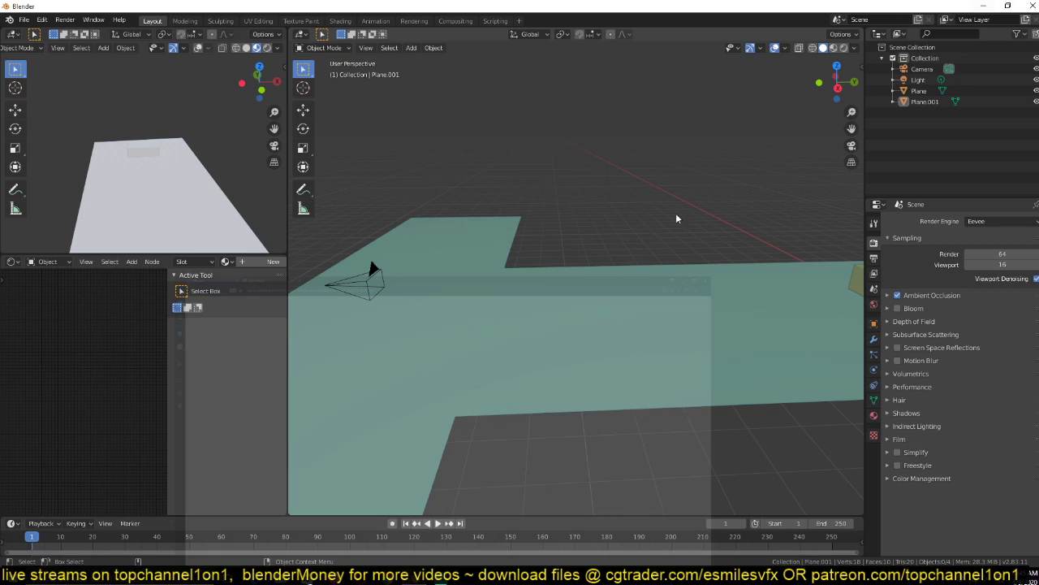
Back in Blender, select the T-shaped ground and examine the scene layout from directly above.
middle_drag(675, 218, 619, 301)
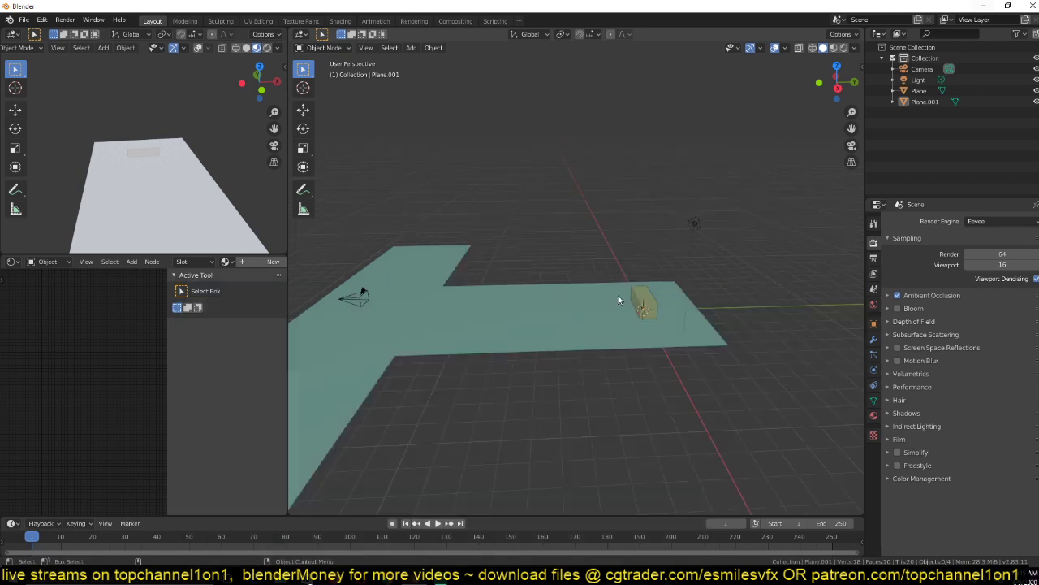
click(619, 301)
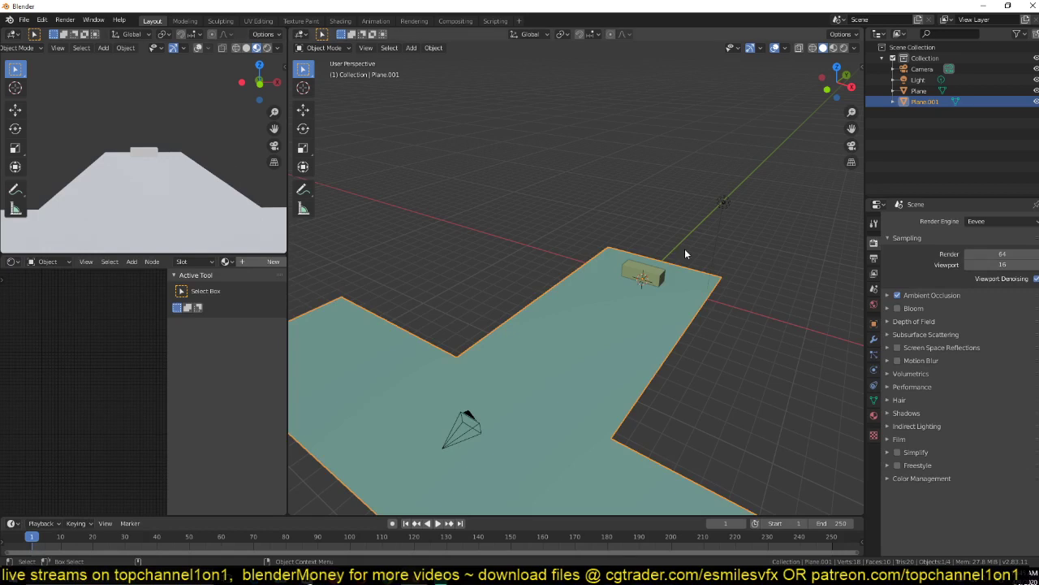
key(KP_7)
shift+middle_drag(717, 279, 649, 214)
key(Tab)
key(Tab)
Import the FBX file character.fbx from the Downloads folder with the default import settings.
click(39, 20)
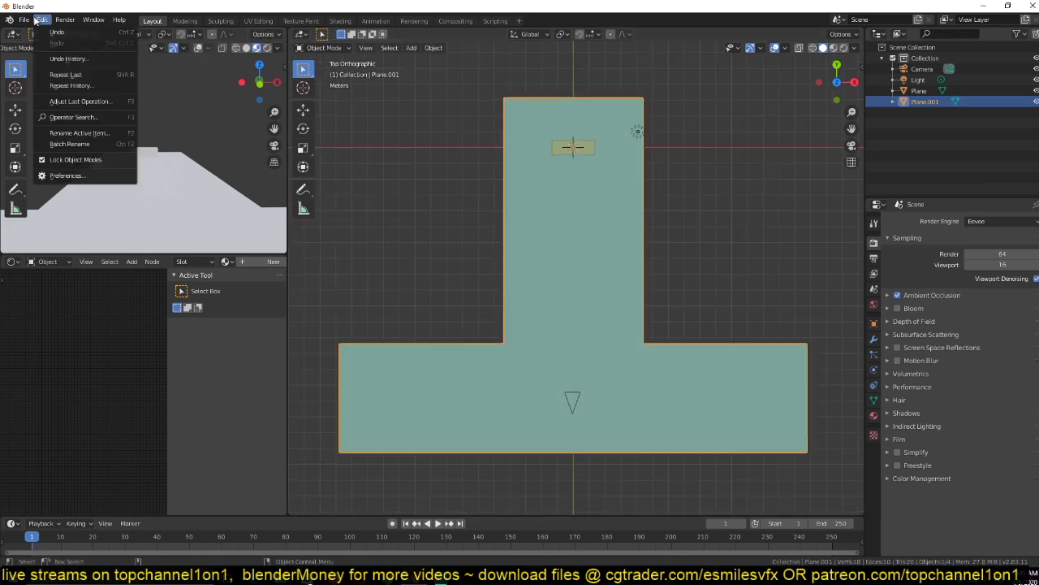
mouse_move(24, 19)
mouse_move(66, 166)
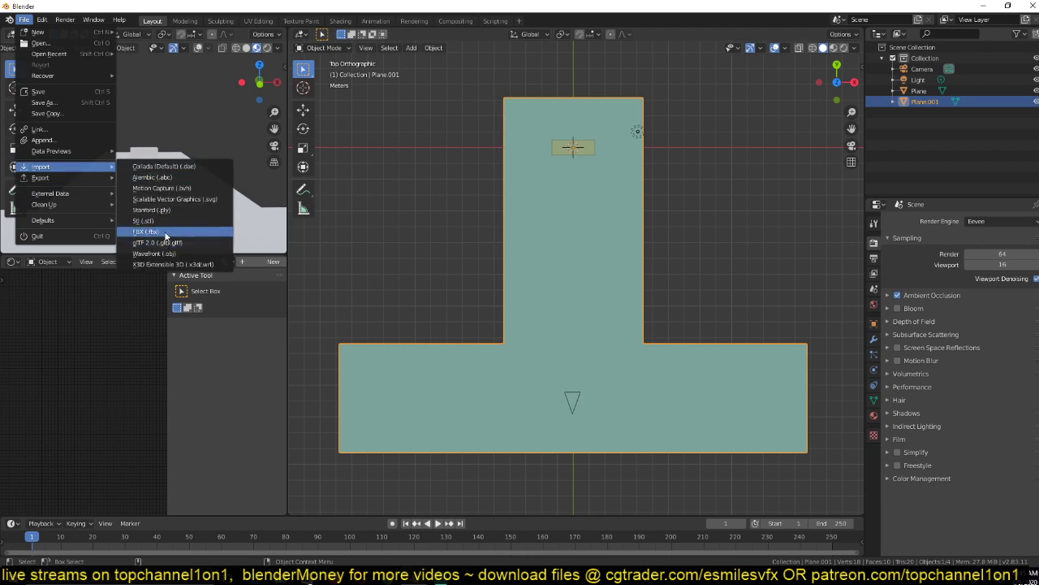
click(151, 231)
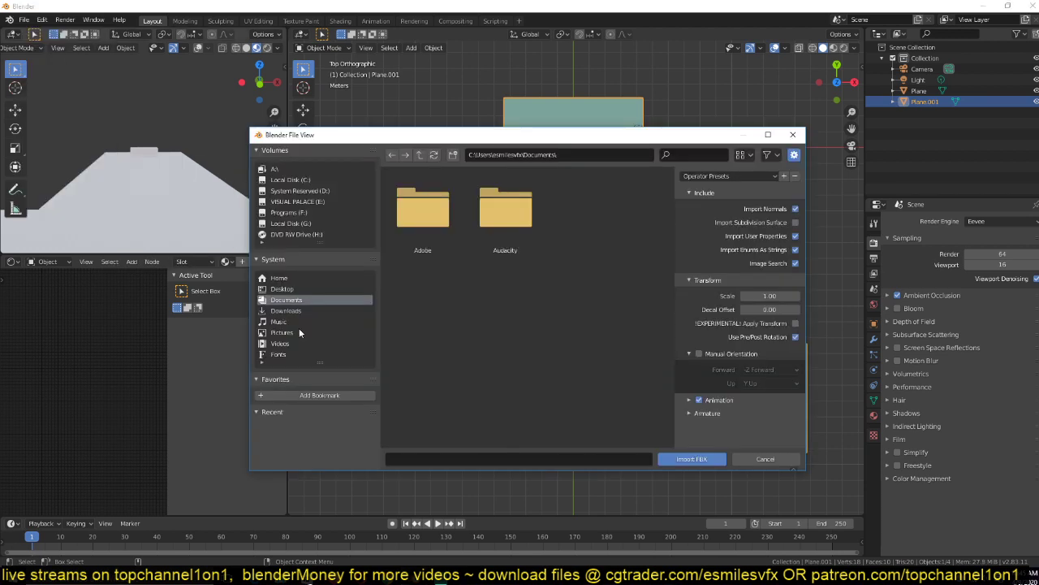
click(286, 310)
click(589, 280)
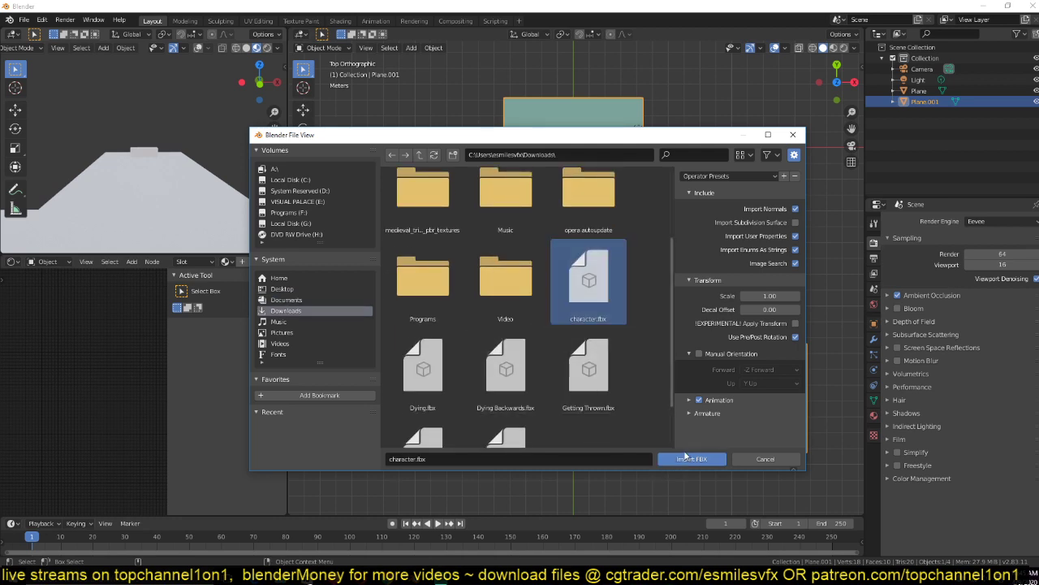
click(687, 458)
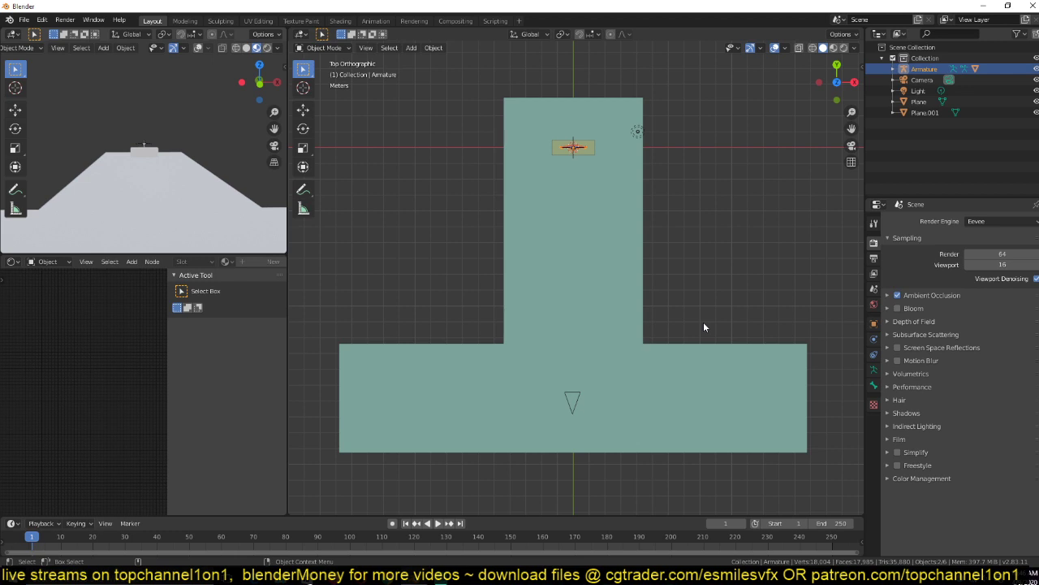
Inspect the imported character up close on the box and delete it together with its armature.
middle_drag(562, 244, 557, 190)
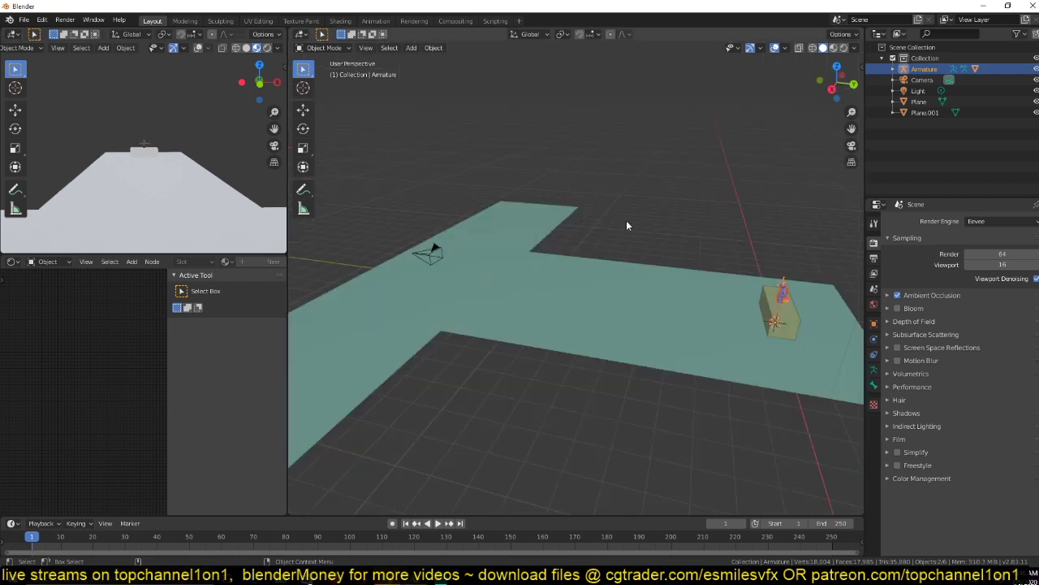
middle_drag(626, 225, 674, 271)
key(KP_Decimal)
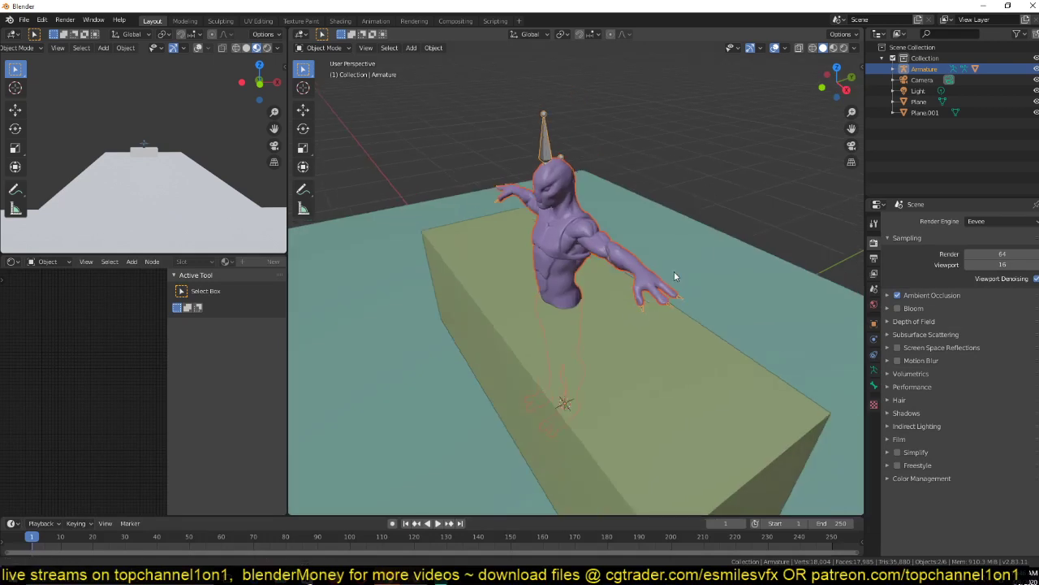
key(Delete)
Import the FBX file Dying.fbx from the Downloads folder.
click(23, 20)
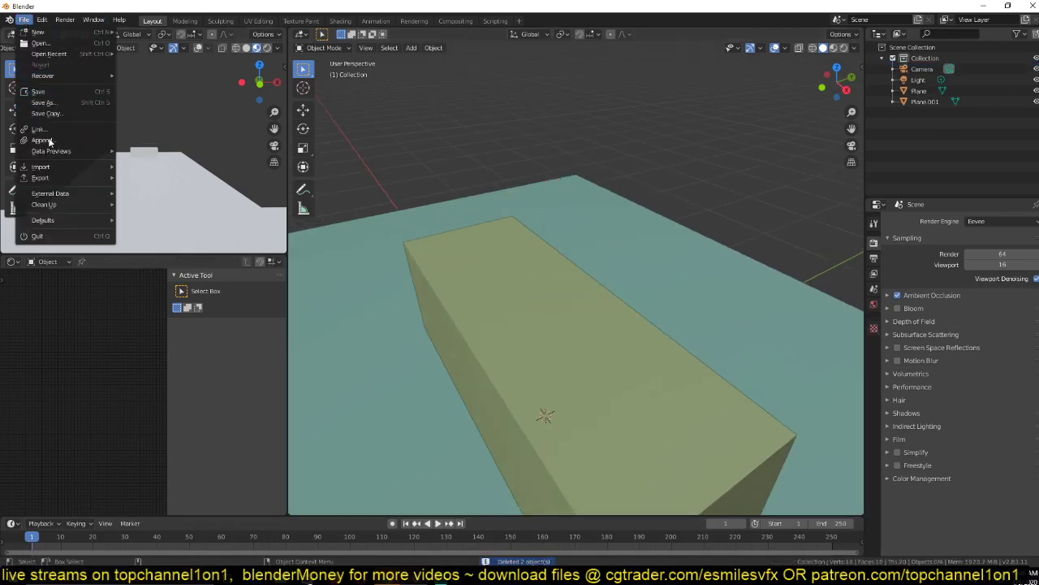
mouse_move(51, 169)
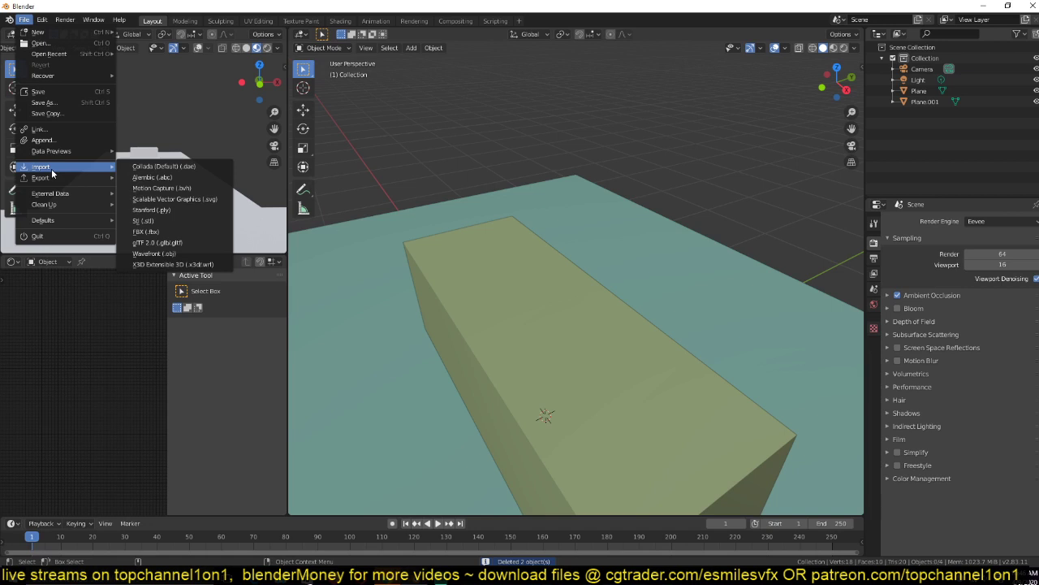
click(146, 231)
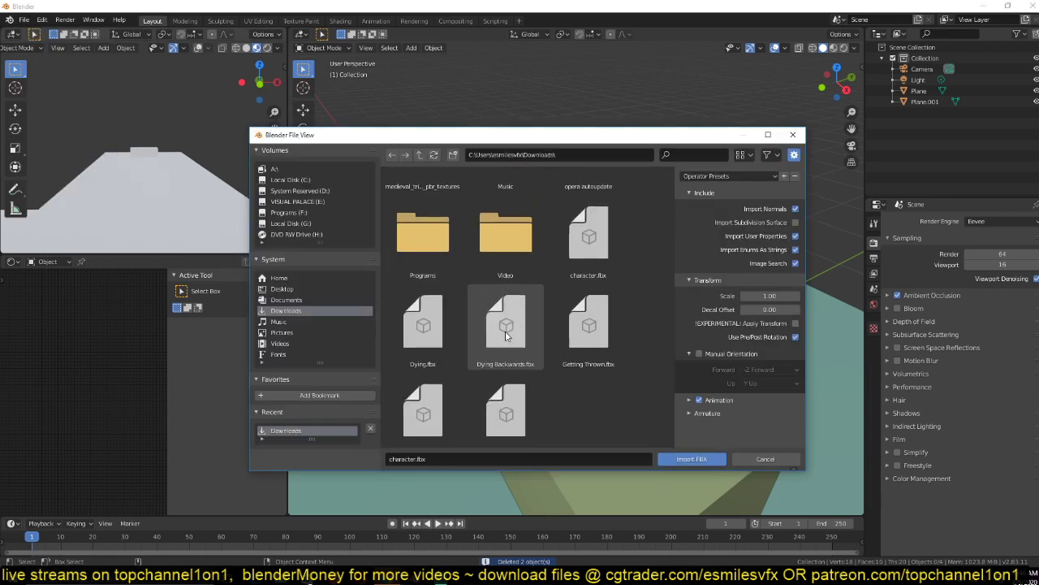
scroll(495, 366, down, 1)
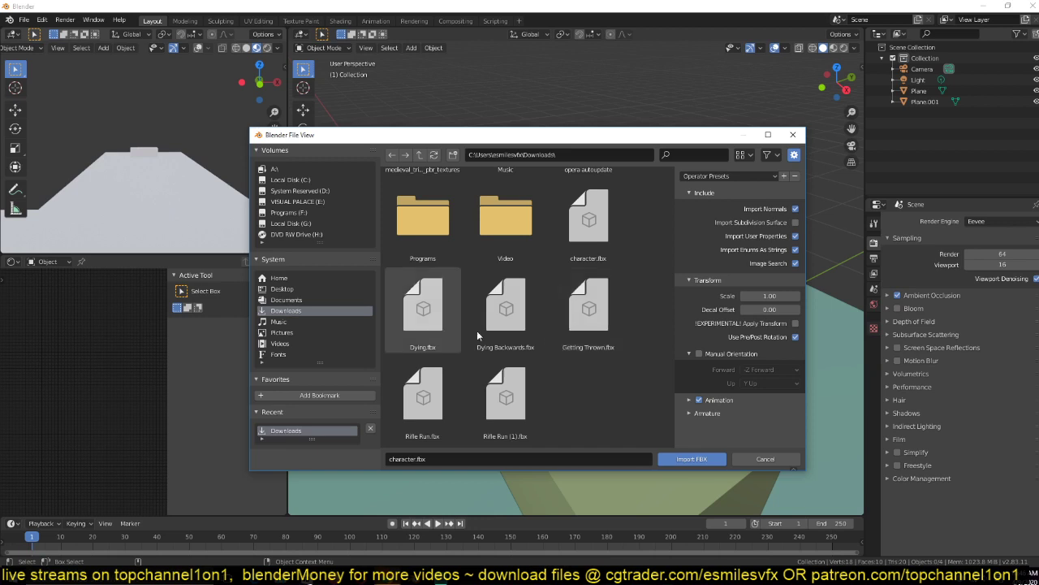
key(Escape)
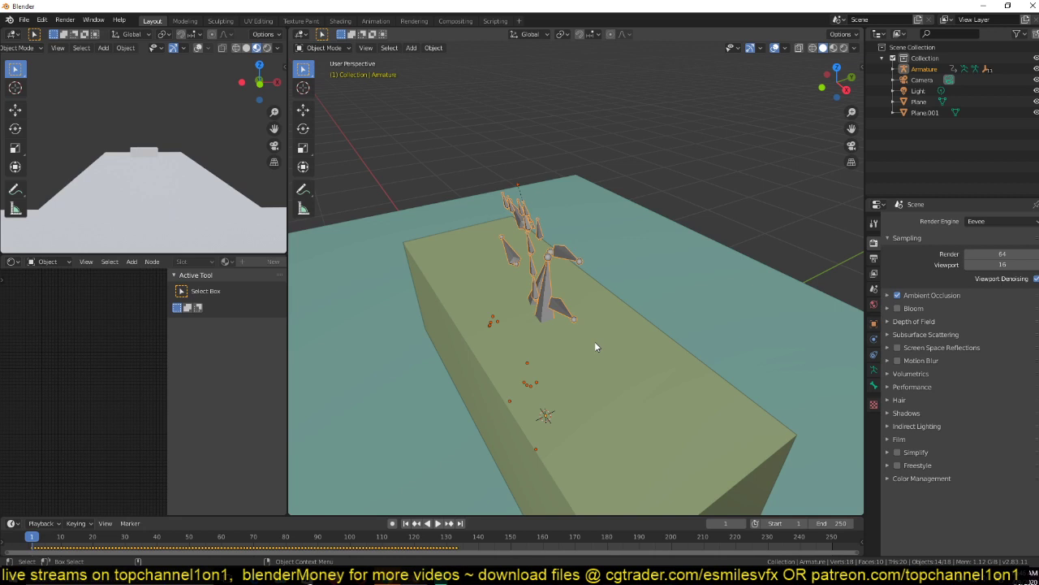
Delete the armature and all other objects imported from Dying.fbx.
middle_drag(595, 341, 590, 308)
key(x)
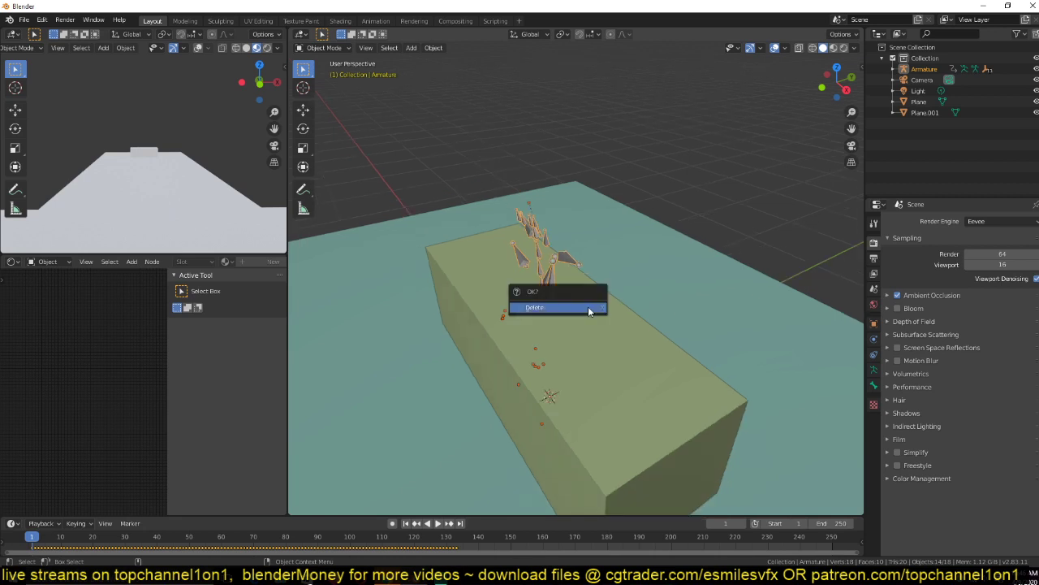
click(588, 306)
Import the FBX file Dying Backwards.fbx from the Downloads folder.
click(23, 19)
mouse_move(67, 165)
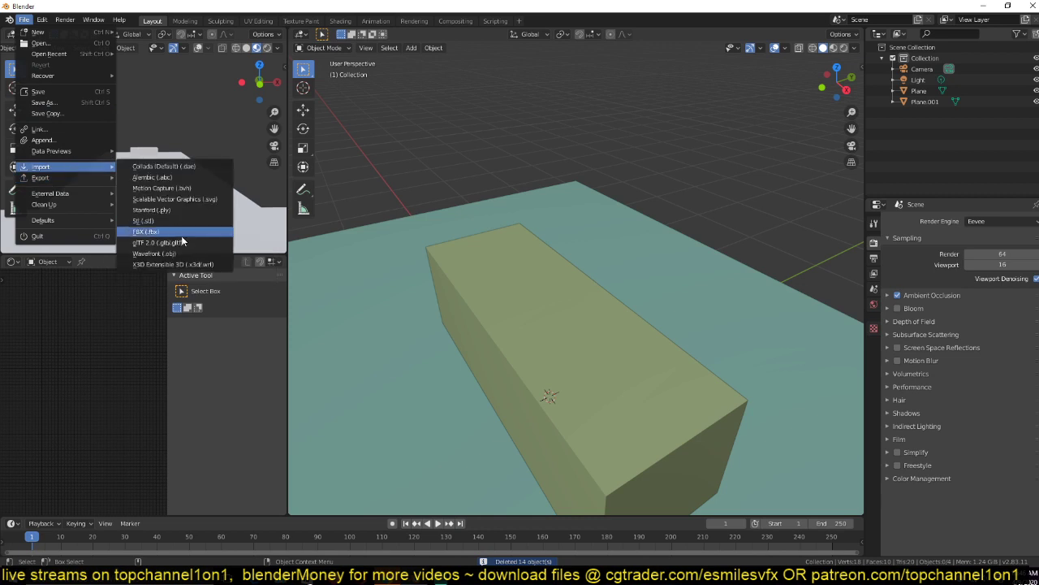
click(181, 236)
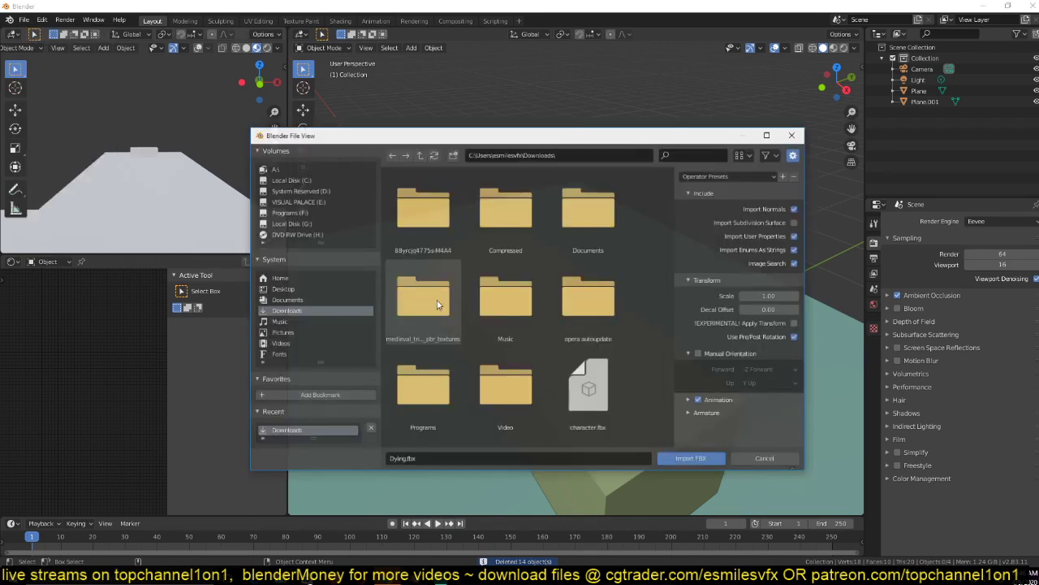
scroll(437, 304, down, 4)
click(505, 308)
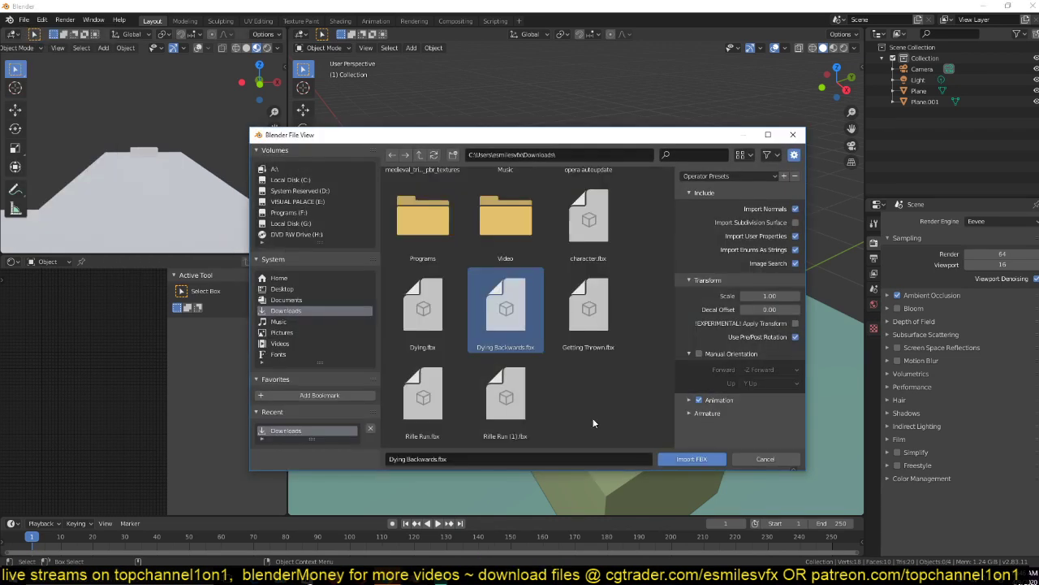
key(Return)
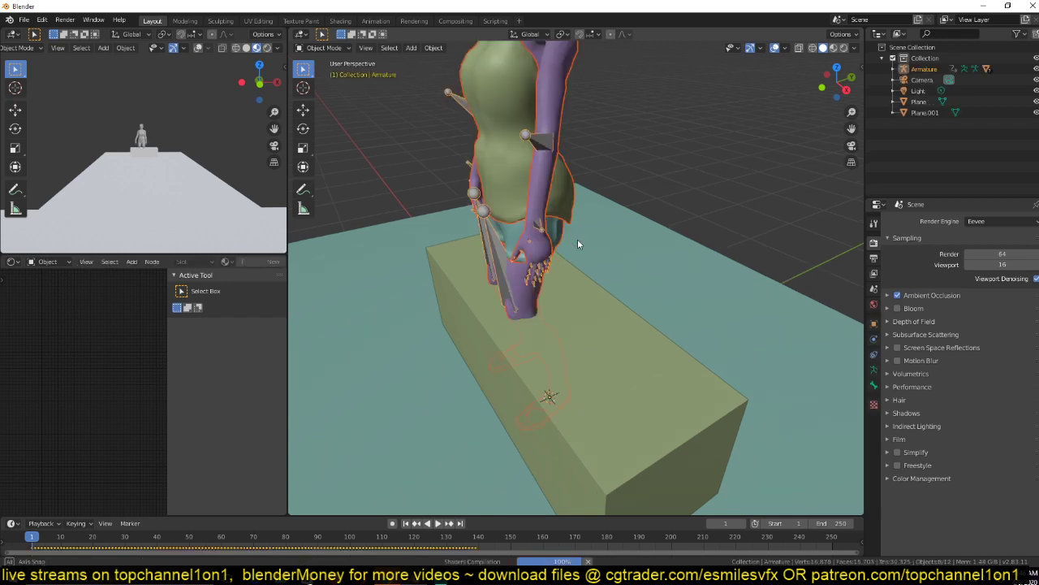
Deselect everything, play the woman's dying animation, return to frame 1 and examine her placement on the box.
scroll(577, 239, down, 4)
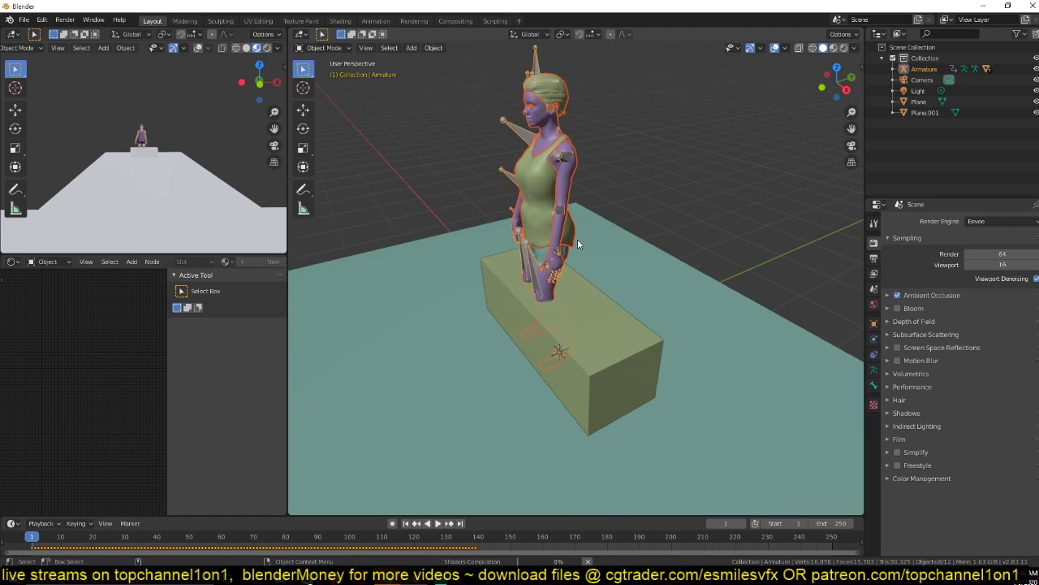
click(644, 173)
key(space)
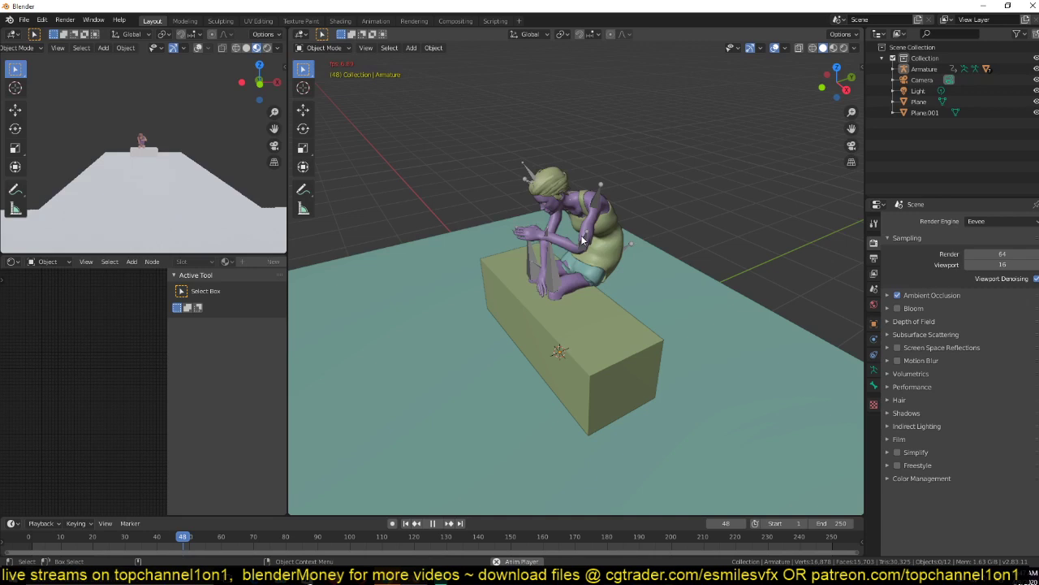
key(Escape)
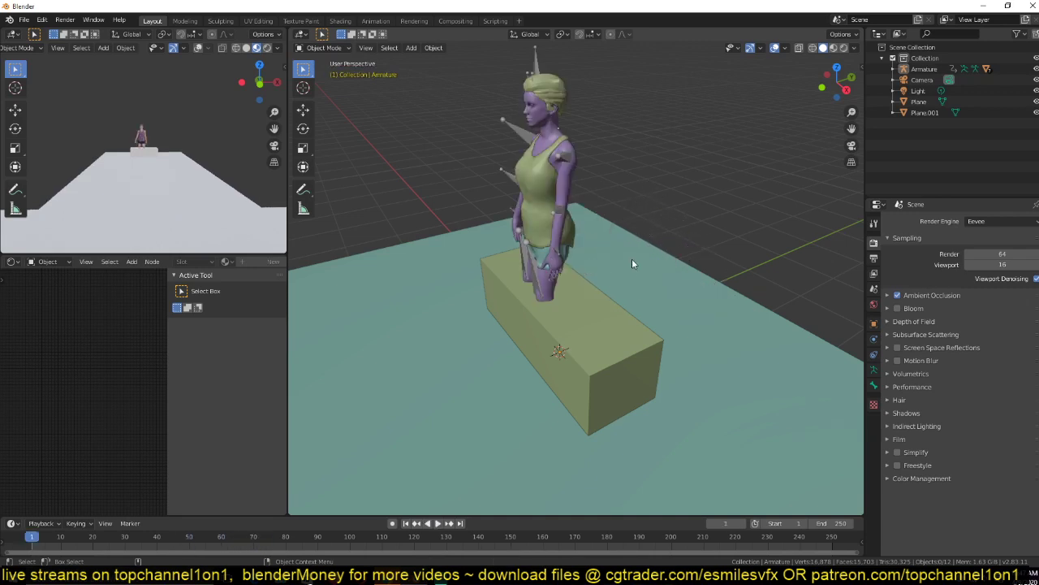
scroll(425, 238, down, 4)
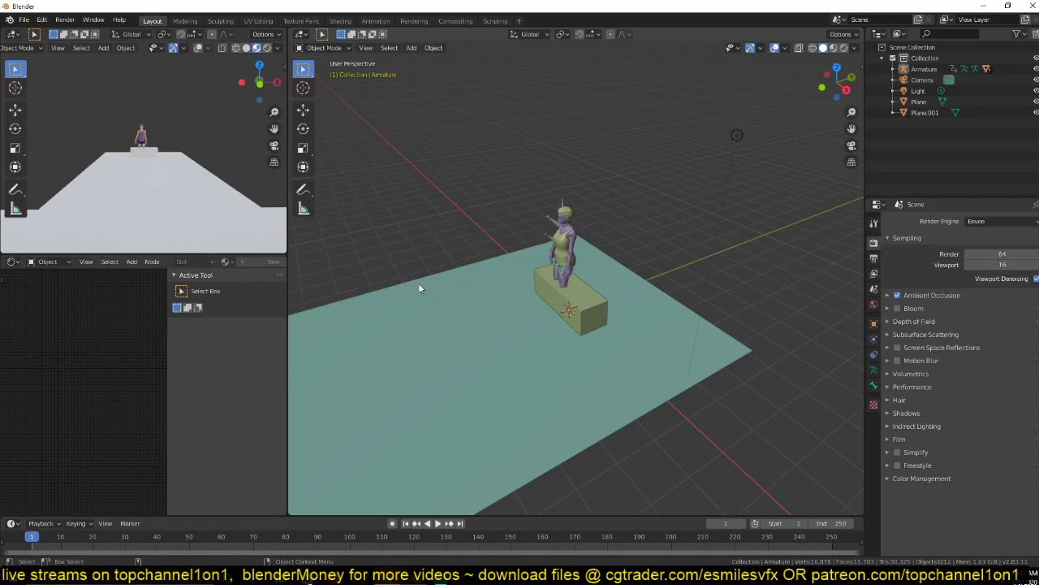
middle_drag(418, 283, 420, 330)
middle_drag(645, 206, 458, 315)
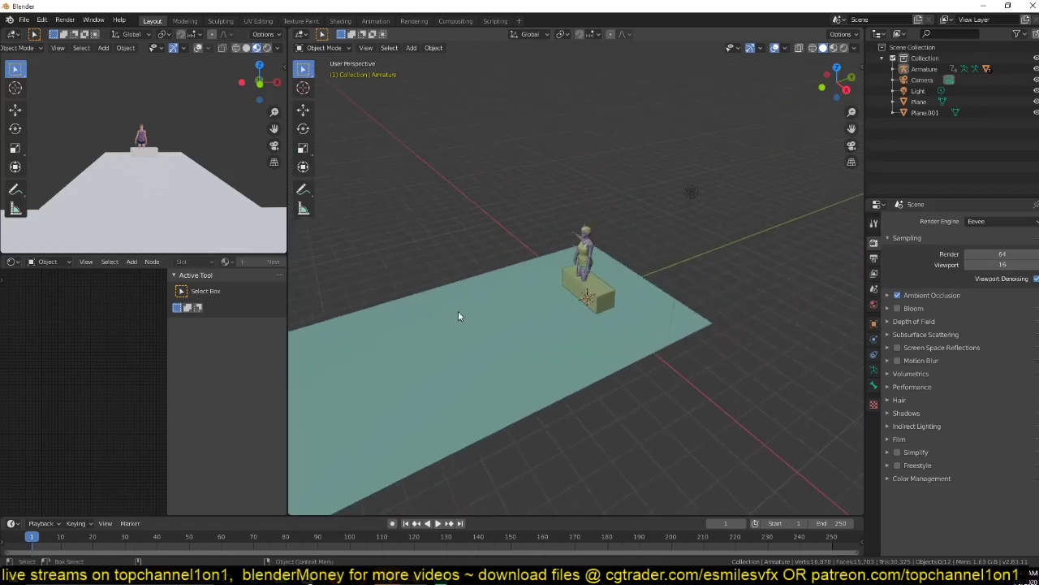
scroll(539, 294, up, 3)
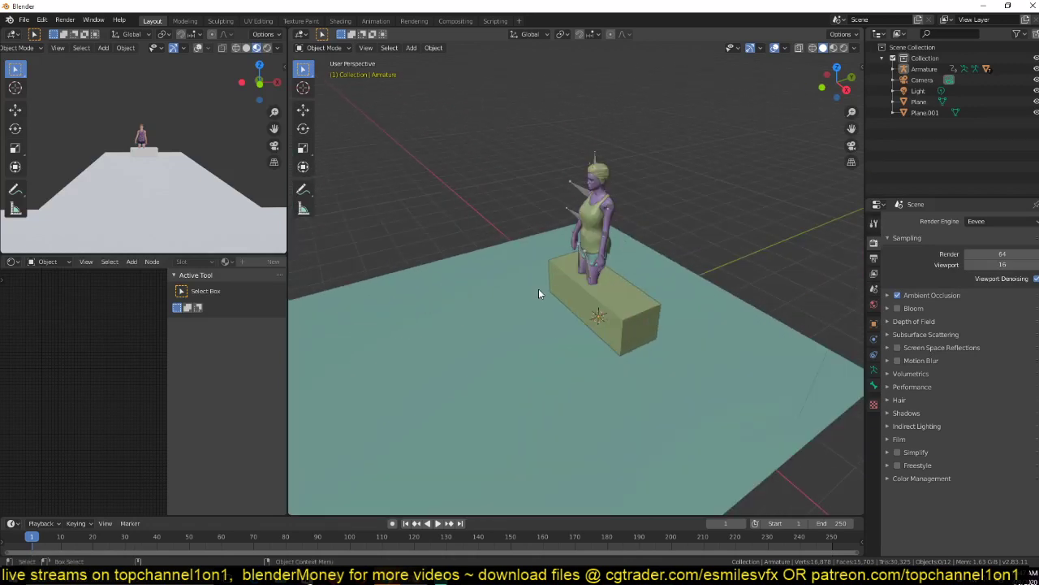
Import the FBX file Rifle Run.fbx from the Downloads folder.
click(23, 20)
mouse_move(48, 165)
click(163, 229)
scroll(510, 357, down, 4)
click(510, 370)
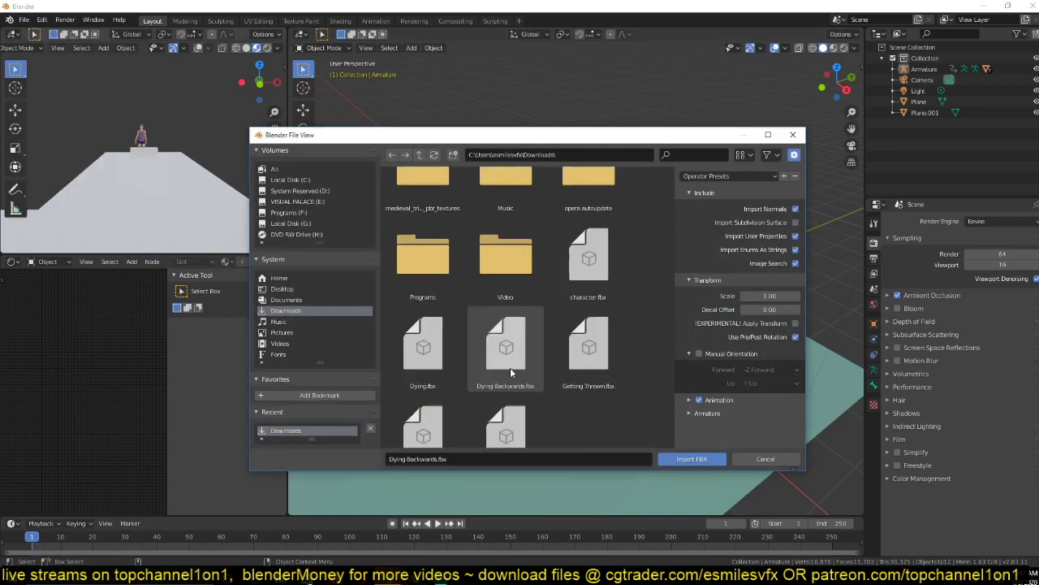
scroll(509, 367, down, 1)
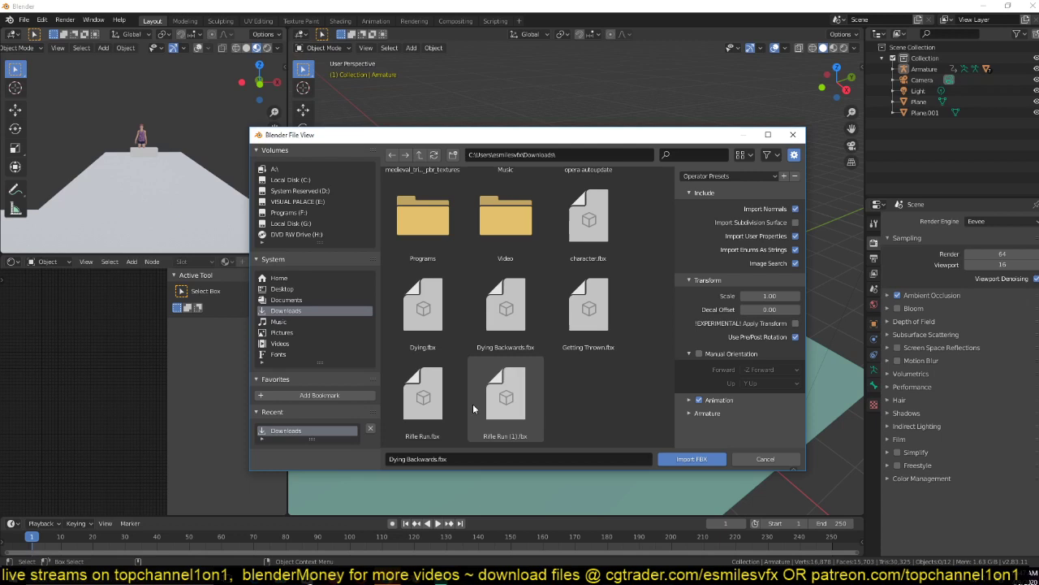
click(423, 396)
click(674, 458)
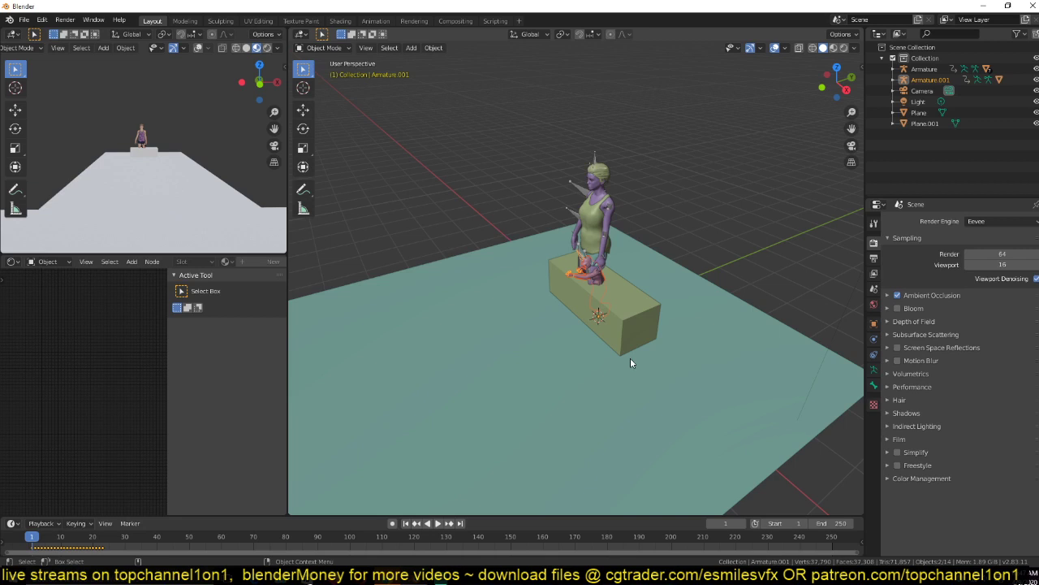
In the right side view, move the Rifle Run character clear of the box toward negative Y and slightly upward.
key(KP_3)
scroll(617, 281, up, 6)
scroll(618, 280, down, 4)
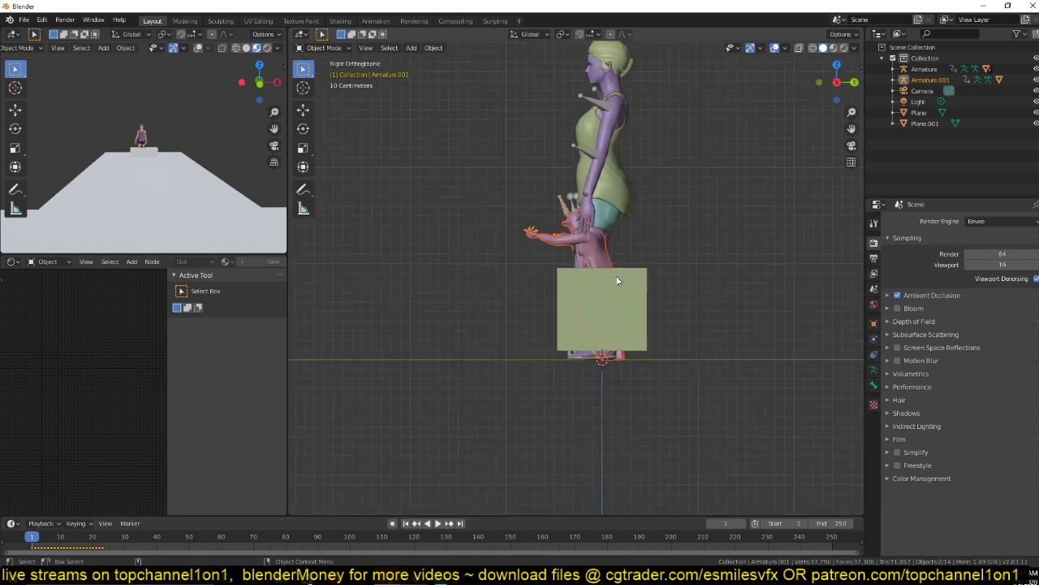
key(g)
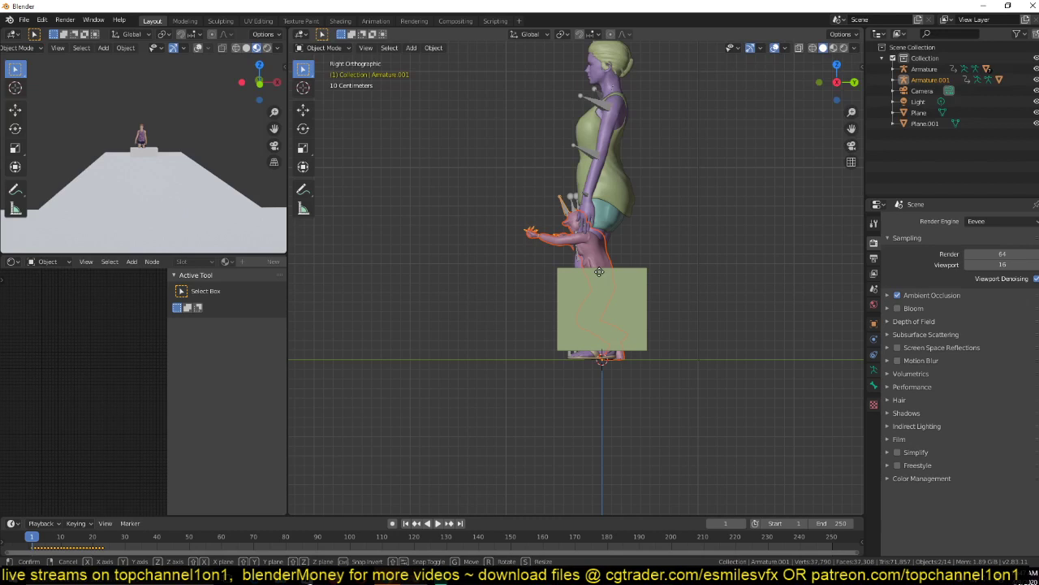
click(469, 238)
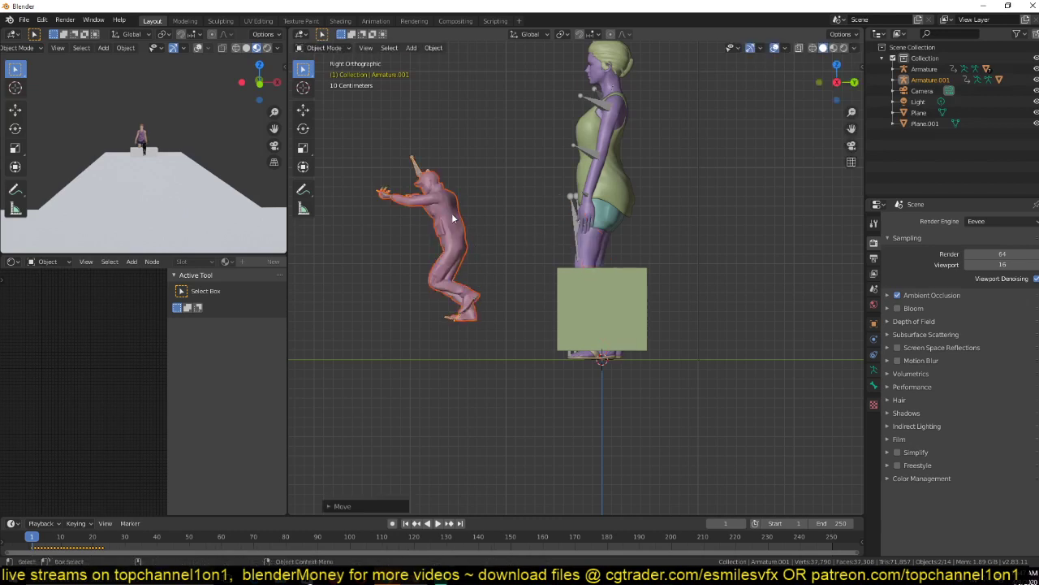
Import the FBX file Rifle Run (1).fbx from the Downloads folder.
click(24, 19)
mouse_move(59, 193)
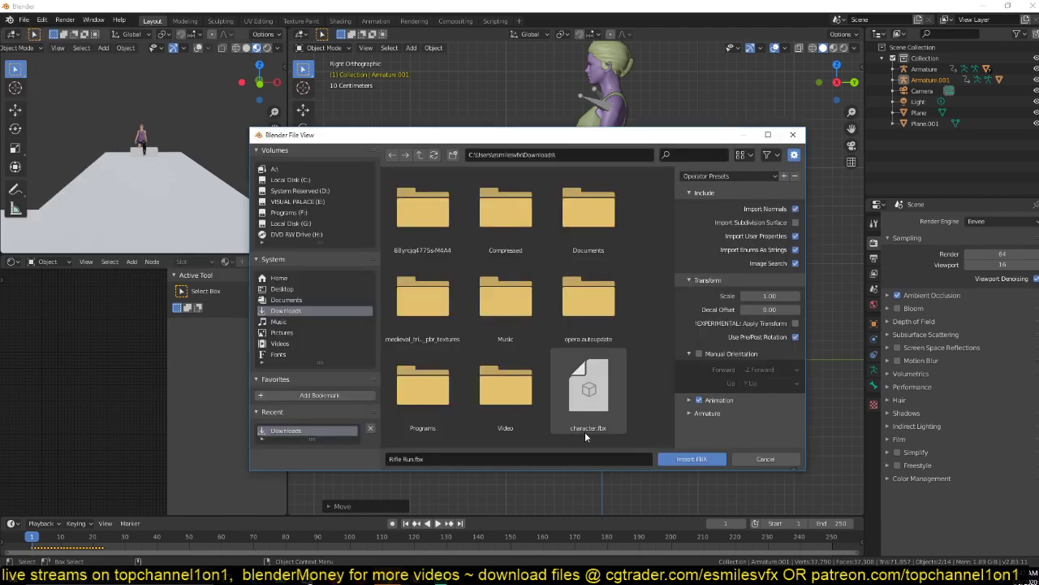
scroll(585, 428, down, 6)
double_click(520, 414)
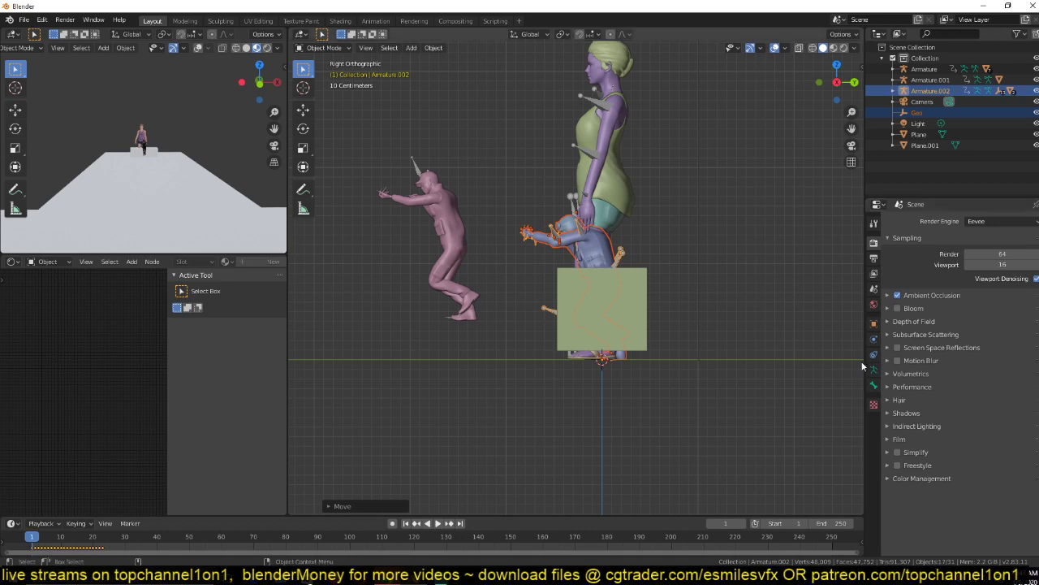
Delete the first Rifle Run character, the one standing clear of the box on its negative Y side.
shift+middle_drag(731, 325, 722, 349)
drag(352, 174, 454, 352)
key(x)
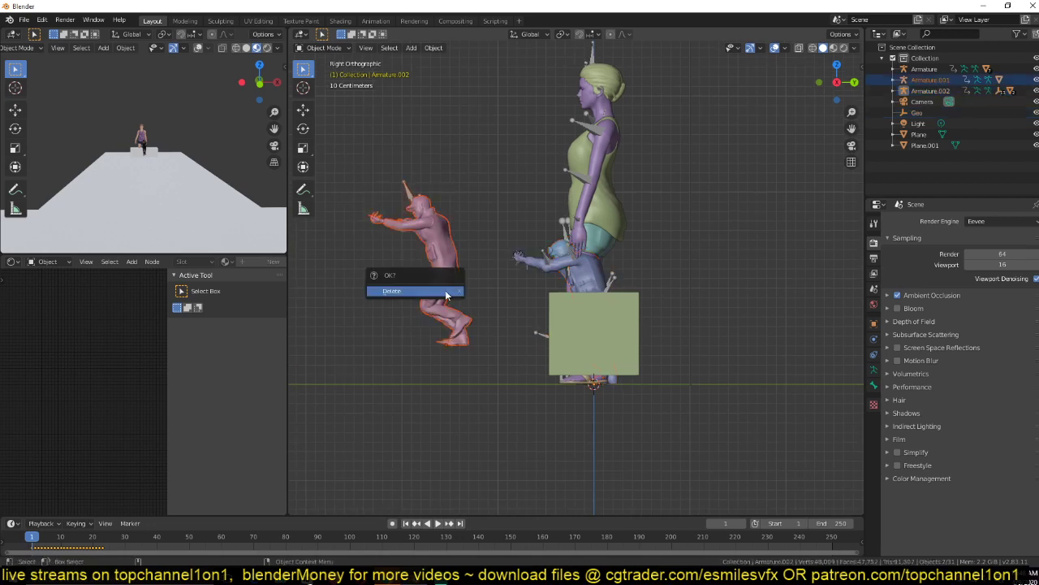
click(445, 290)
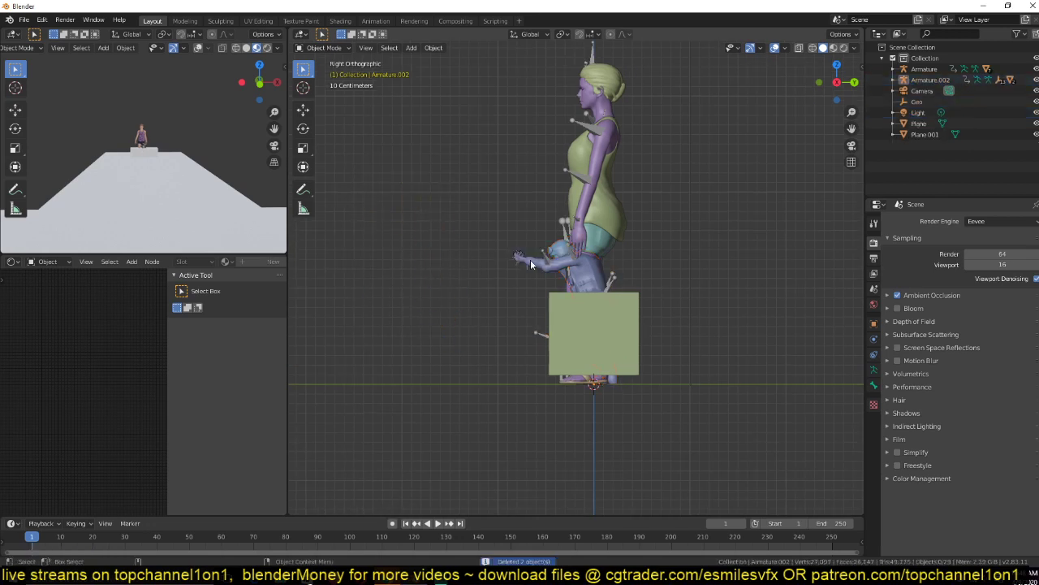
Select the remaining soldier and examine the textured characters on the box from the front in Material Preview shading.
click(530, 259)
middle_drag(530, 259, 695, 225)
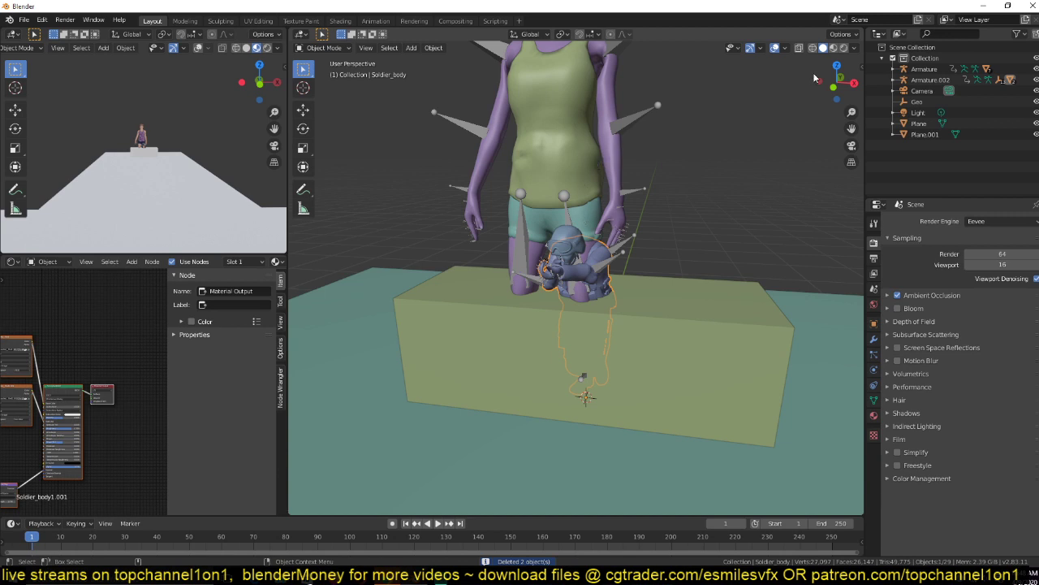
click(833, 47)
mouse_move(731, 122)
middle_down()
mouse_move(593, 143)
mouse_move(691, 129)
mouse_move(652, 162)
mouse_move(661, 175)
middle_up()
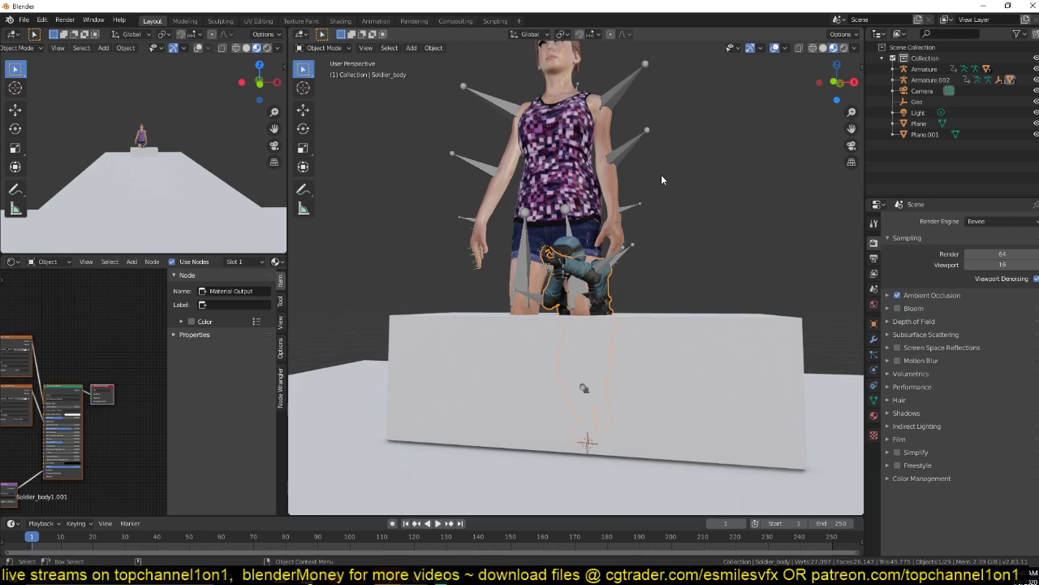
Import the FBX file Dying Backwards.fbx from the Downloads folder.
click(25, 20)
mouse_move(101, 172)
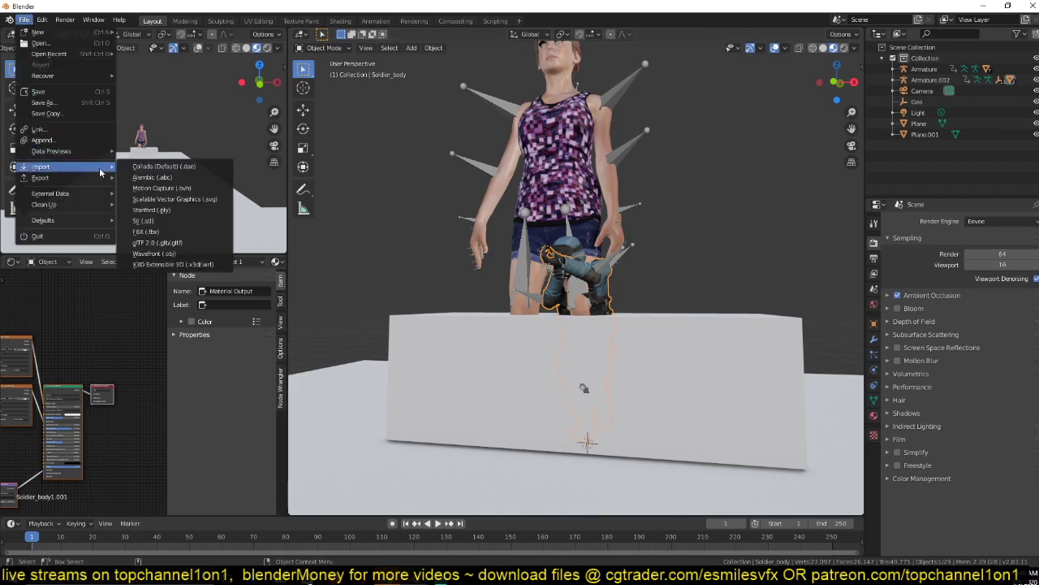
click(162, 232)
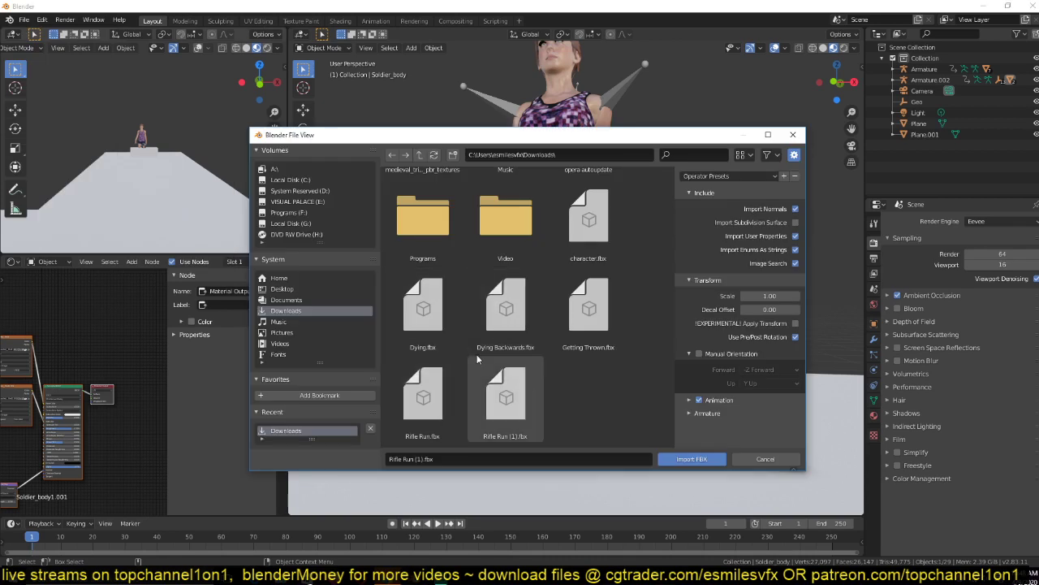
double_click(524, 331)
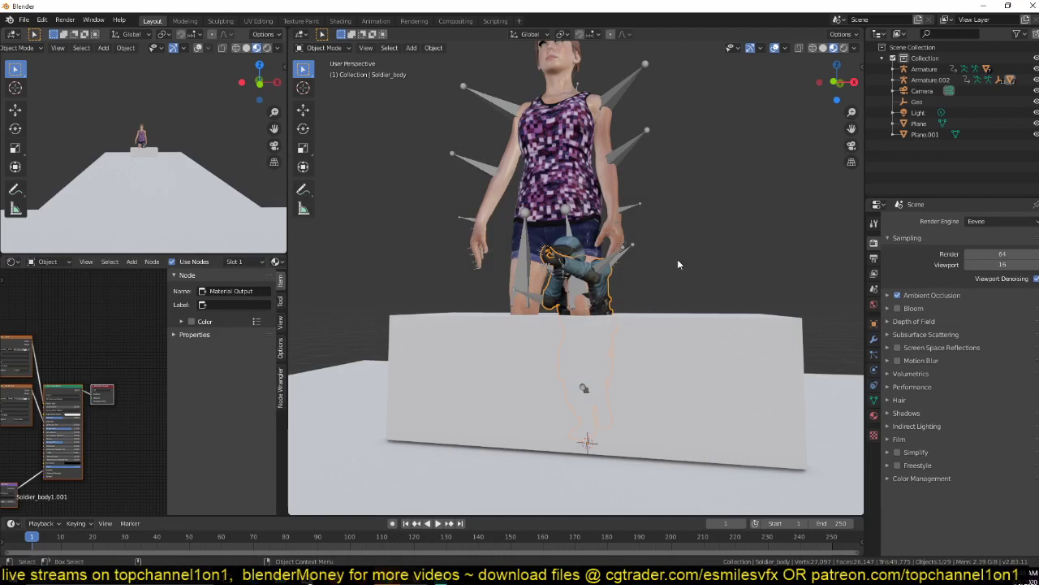
Move the imported horned character out of the box to its negative Y side, and check her from the front.
click(568, 265)
middle_drag(678, 259, 546, 271)
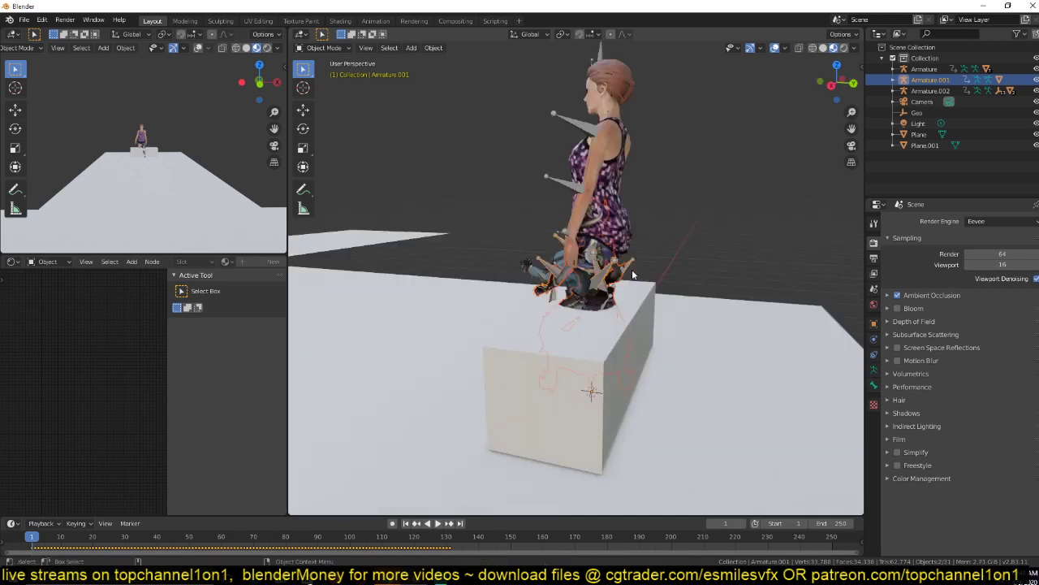
key(g)
click(525, 225)
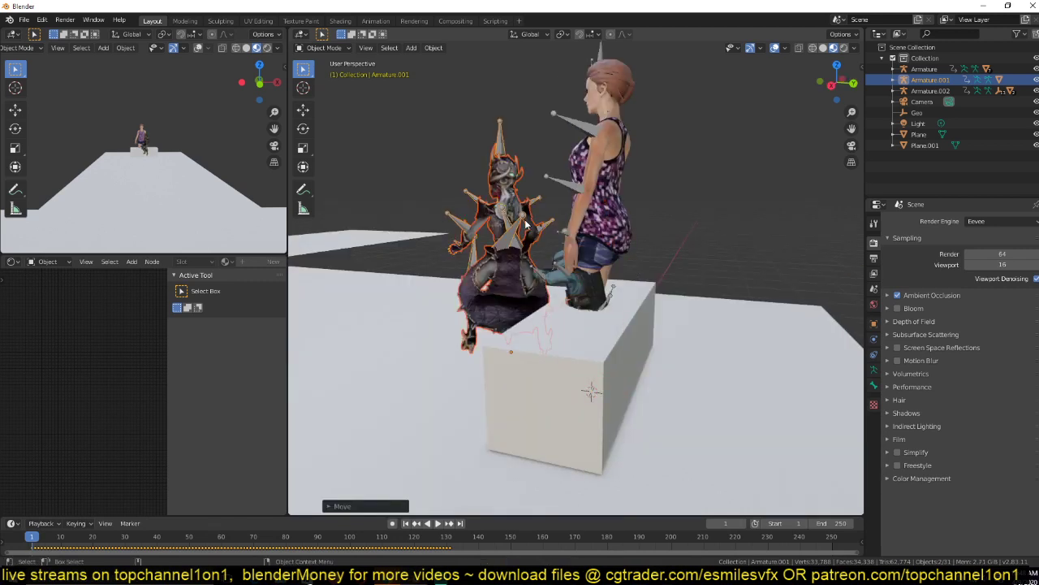
middle_drag(525, 225, 780, 232)
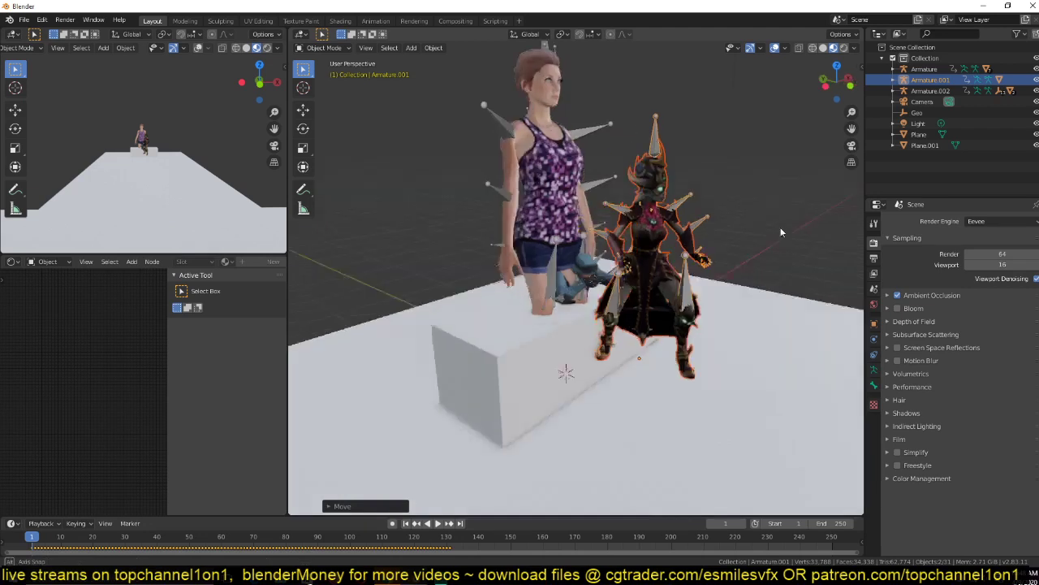
key(KP_1)
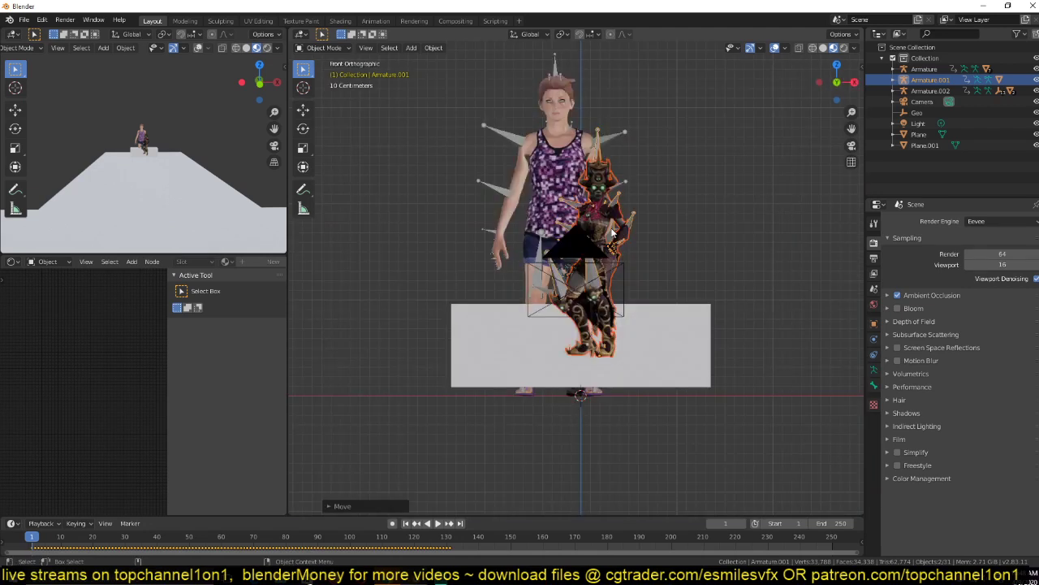
Return the main viewport to Solid shading and scale the woman's armature down to roughly the soldier's size.
click(823, 48)
click(924, 69)
key(s)
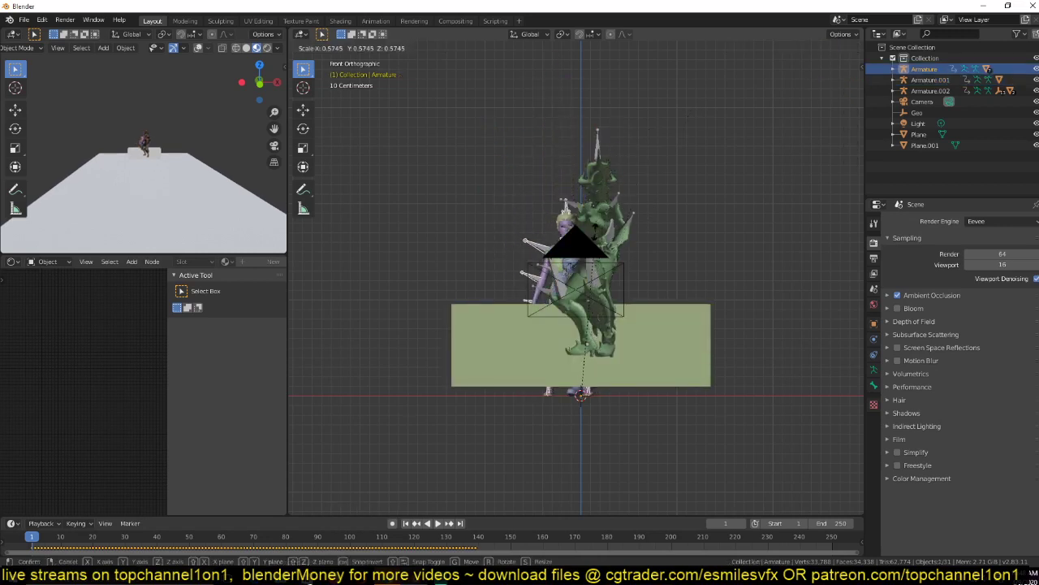
click(649, 227)
In the right side view, scale the horned character's armature down and lower her to ground level beside the box.
key(KP_3)
click(520, 226)
click(524, 227)
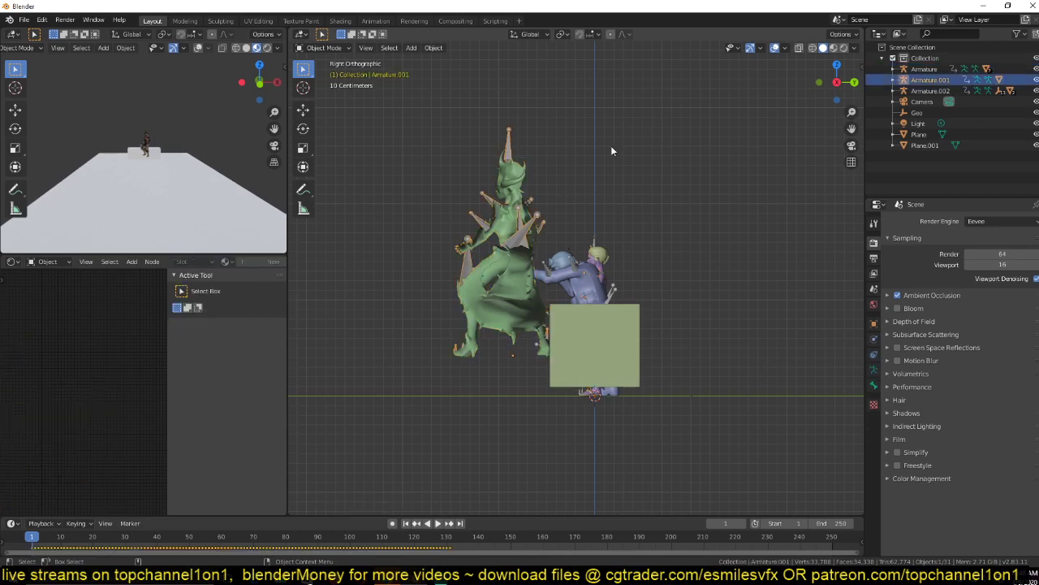
key(g)
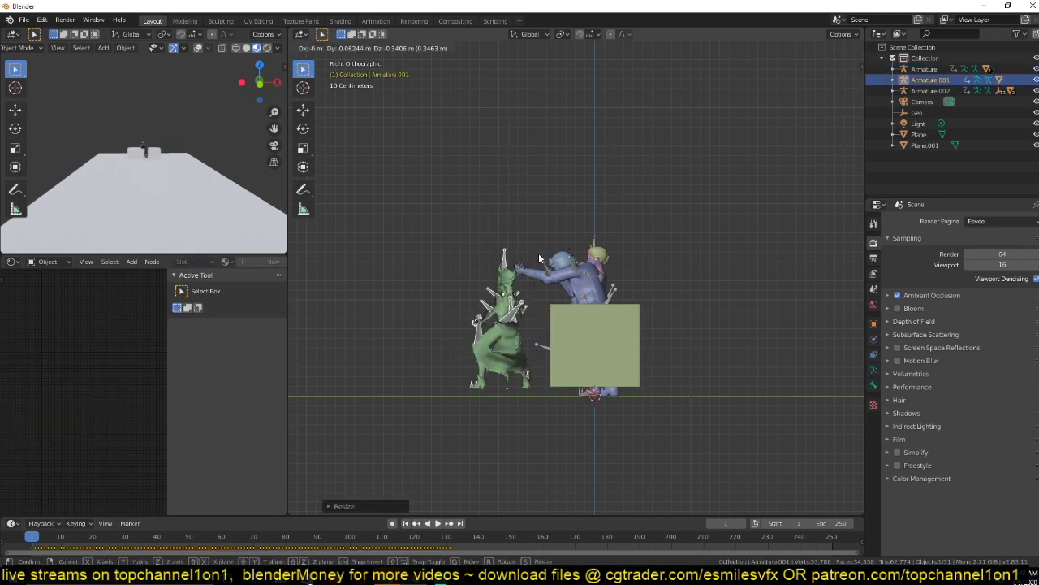
click(540, 258)
Scale the horned character's armature up in wireframe display until she stands taller than the soldier.
key(shift+z)
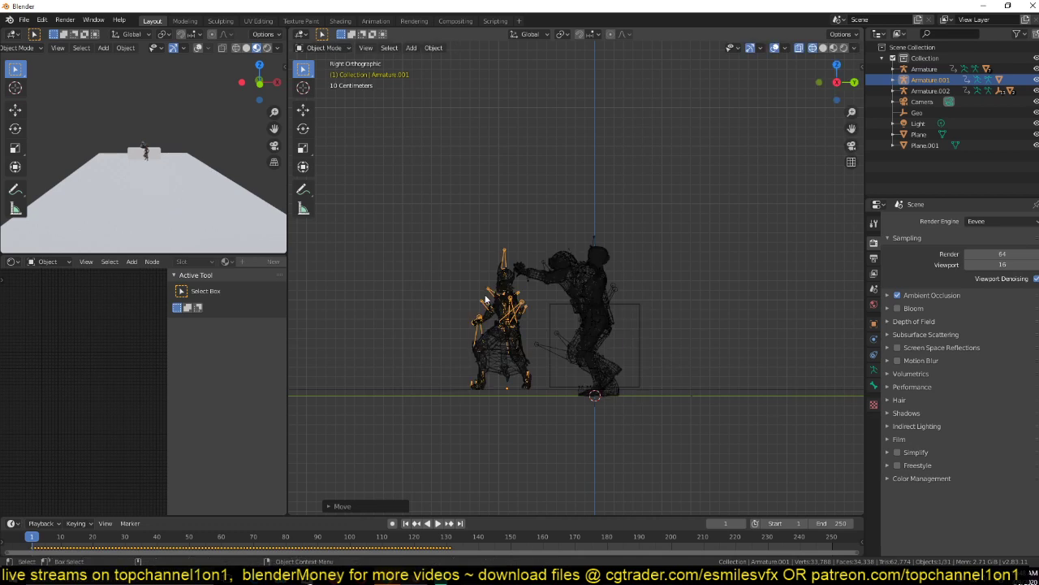
key(s)
click(591, 258)
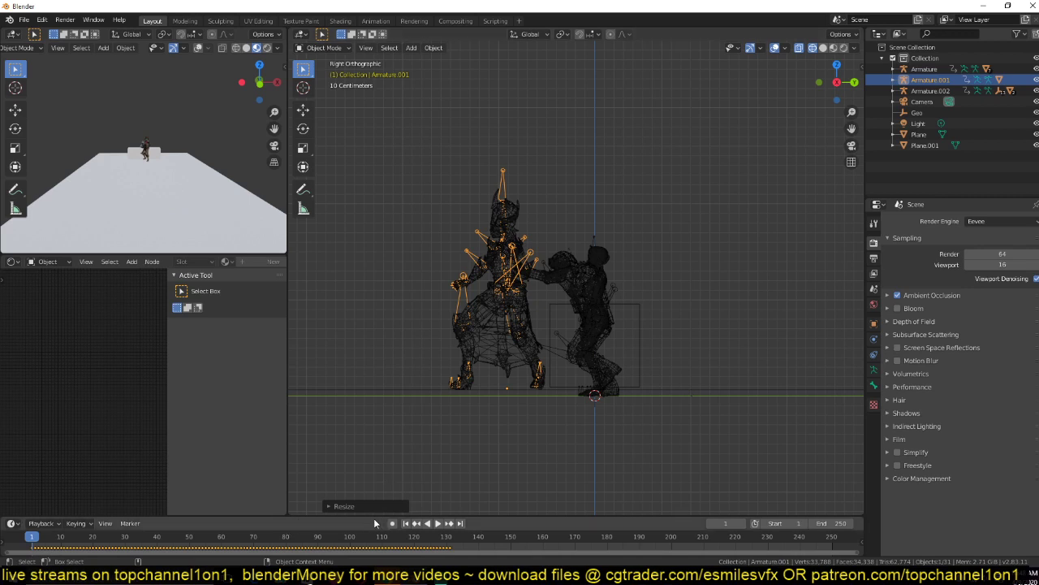
Enlarge the timeline, delete the horned character's animation keyframes and reset all her bones to the rest pose.
drag(375, 518, 367, 483)
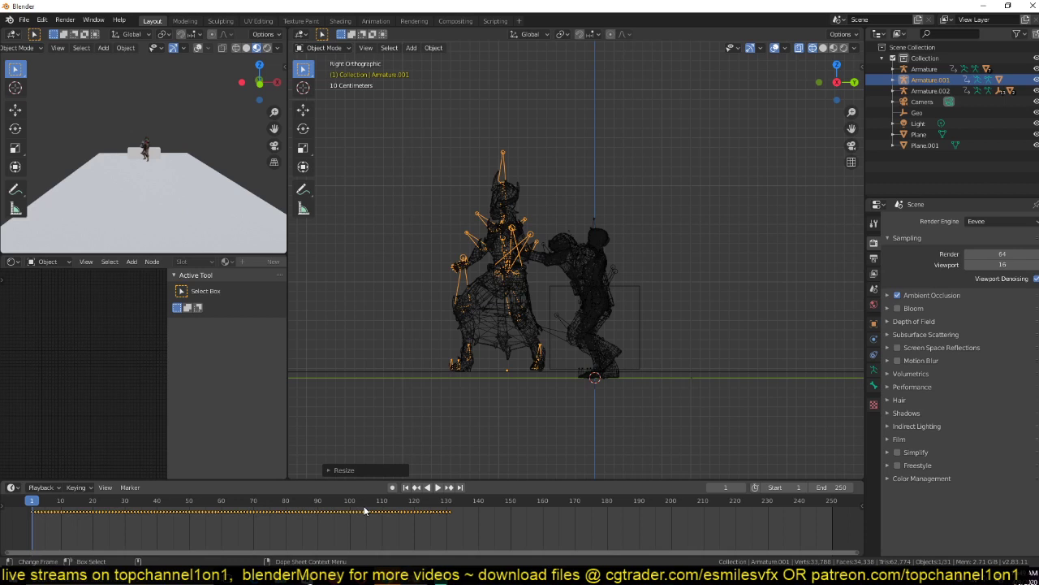
key(ctrl+Tab)
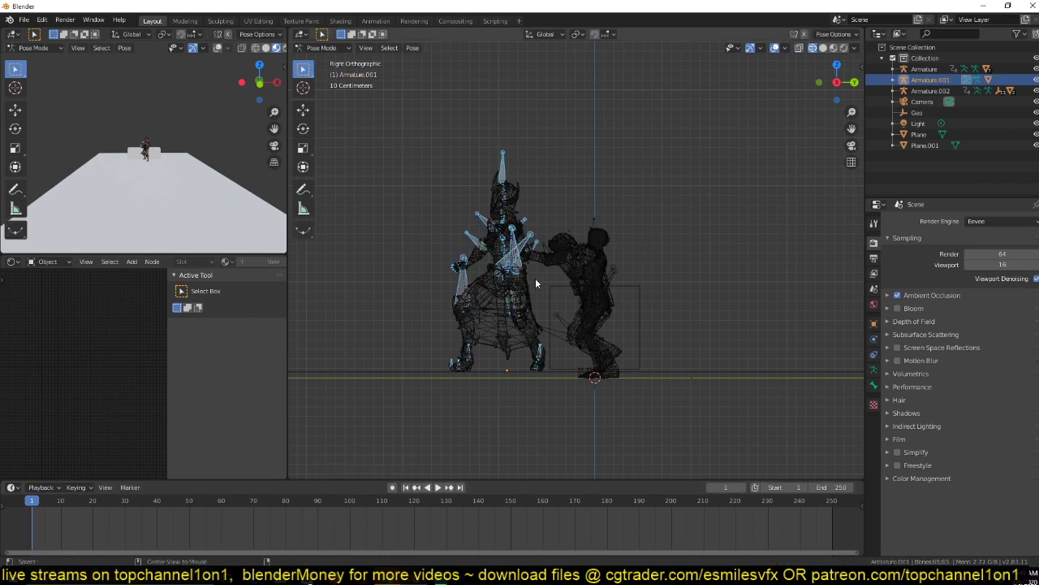
key(ctrl+Tab)
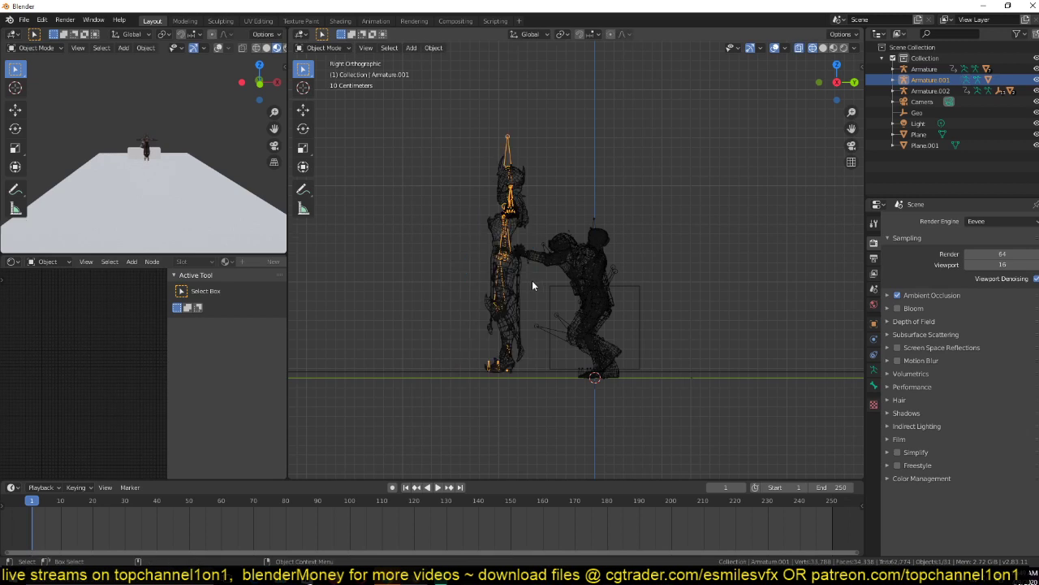
Return to Solid shading, add a Decimate modifier to the Nightshade mesh and try a collapse ratio of about 0.6.
key(shift+z)
mouse_move(499, 289)
middle_down()
mouse_move(529, 308)
mouse_move(659, 290)
middle_up()
key(alt+z)
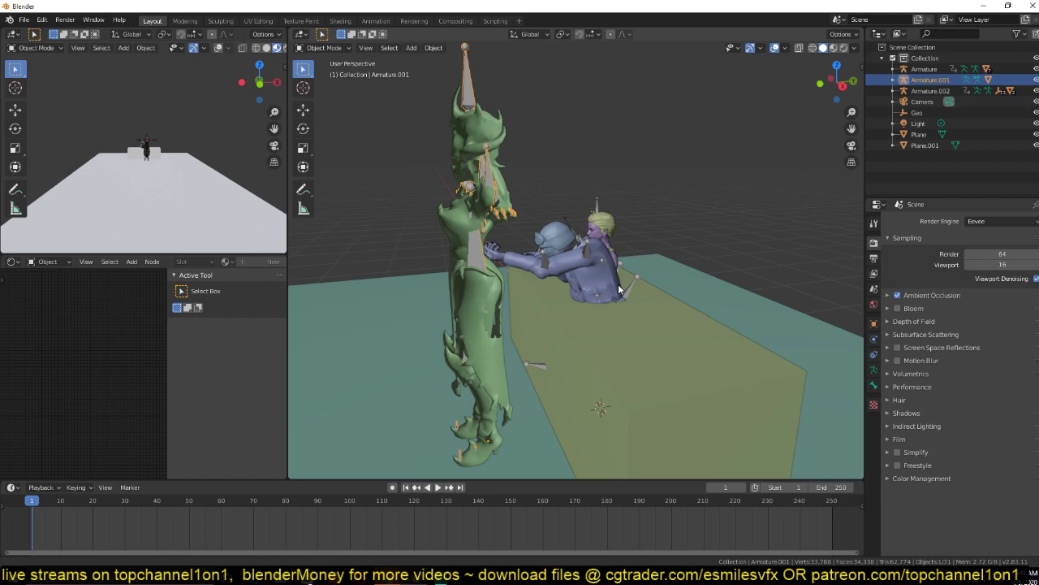
scroll(619, 289, up, 2)
click(443, 308)
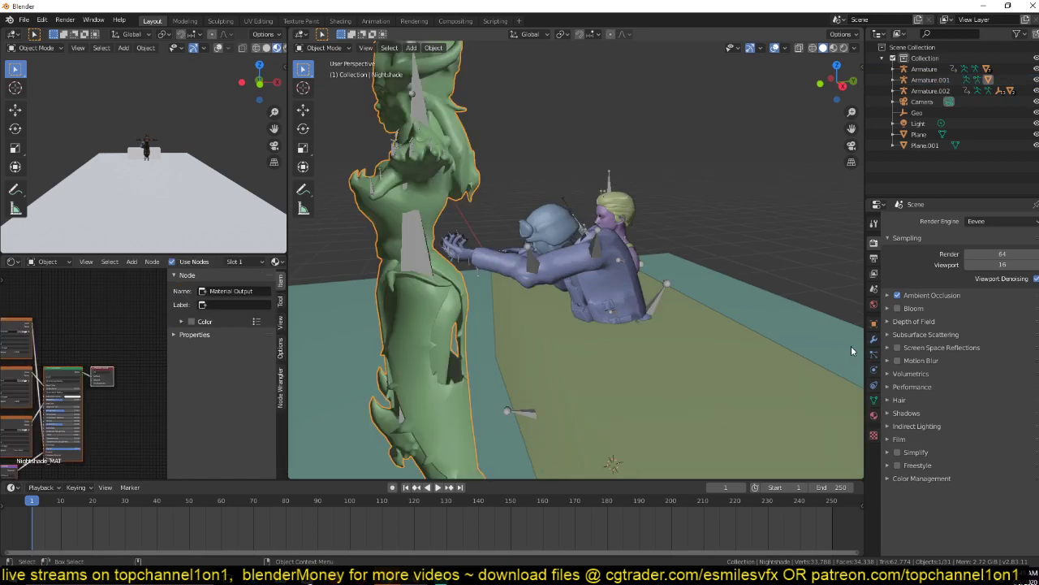
click(873, 340)
click(906, 221)
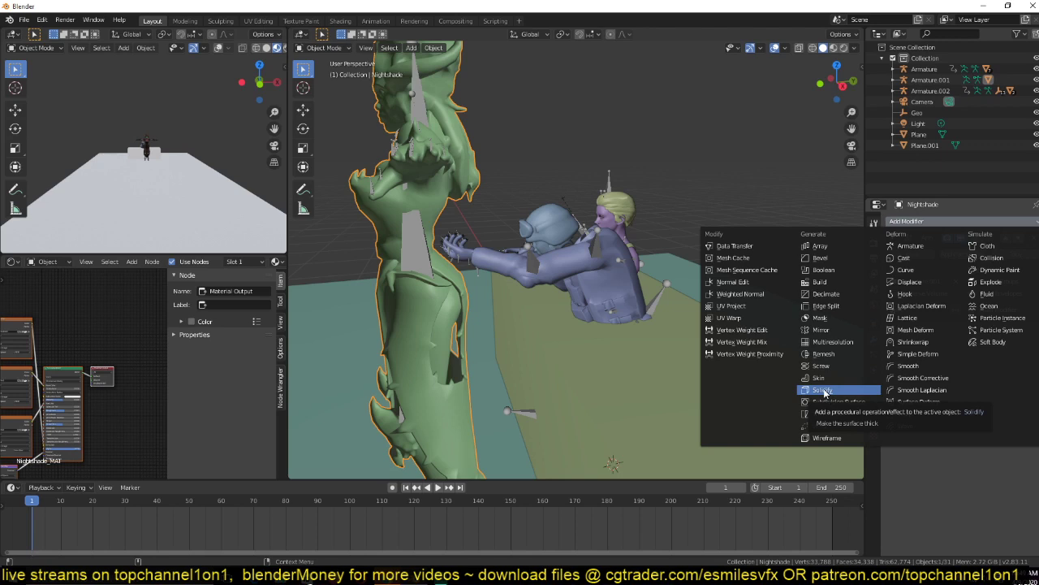
click(835, 294)
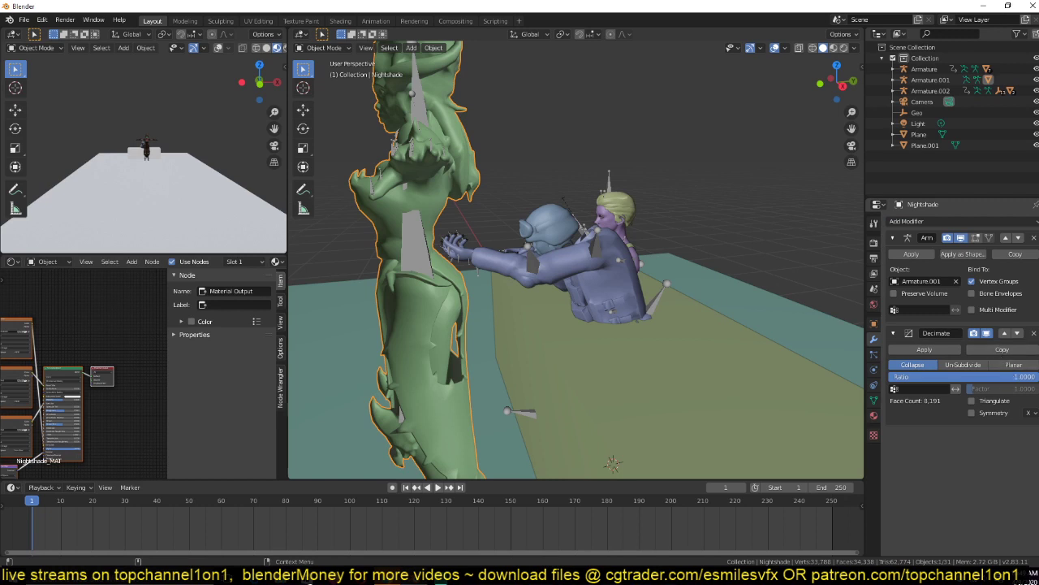
drag(962, 377, 925, 376)
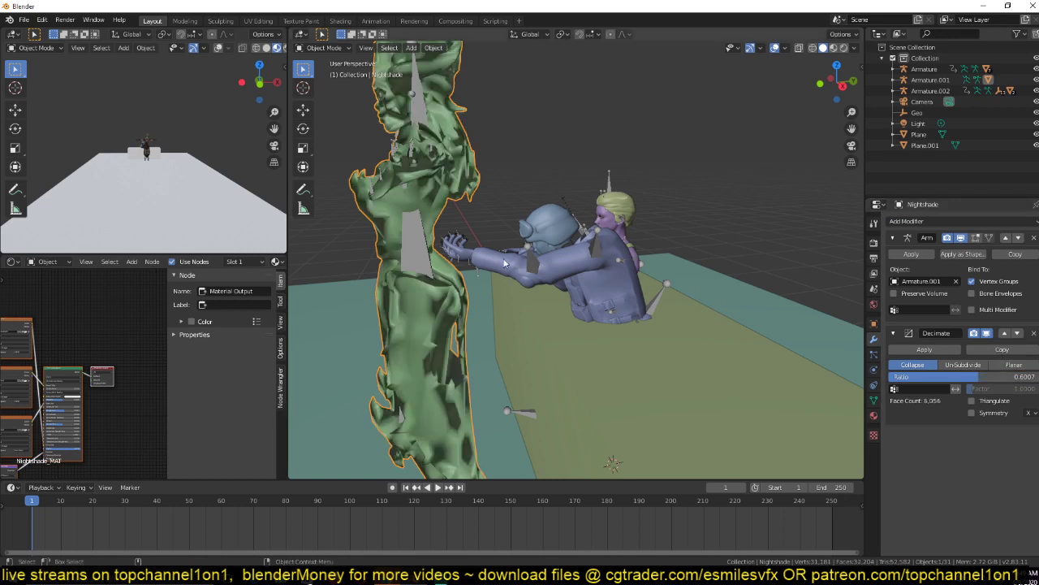
middle_drag(503, 263, 469, 239)
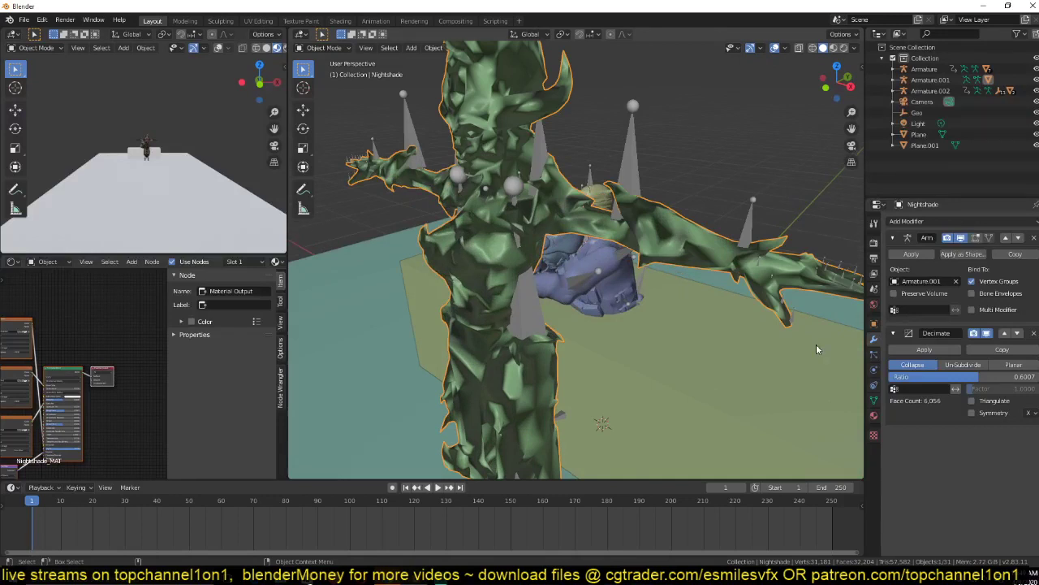
Restore the Decimate ratio to 1.0 and remove the Decimate modifier from the Nightshade mesh.
drag(942, 376, 1036, 376)
key(shift+z)
key(shift+z)
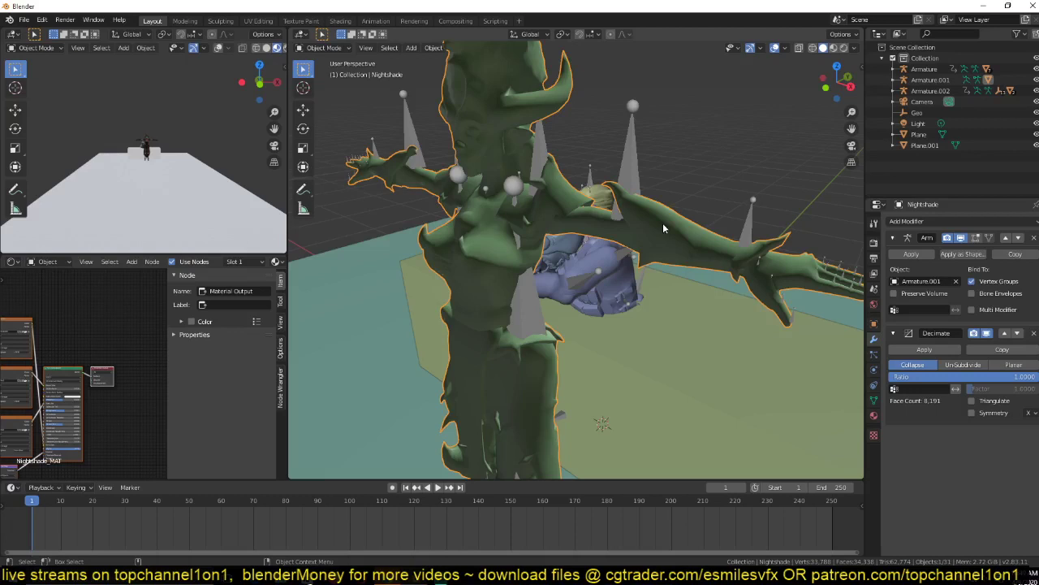
middle_drag(662, 222, 832, 253)
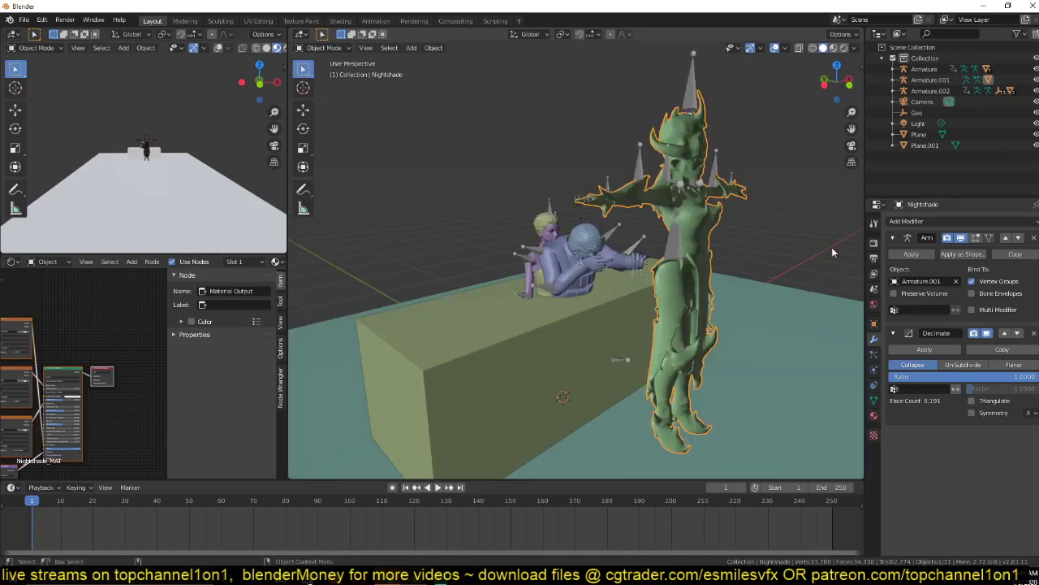
click(1033, 333)
Select the soldier and the woman with their armatures and move them to a new collection named x.
click(559, 272)
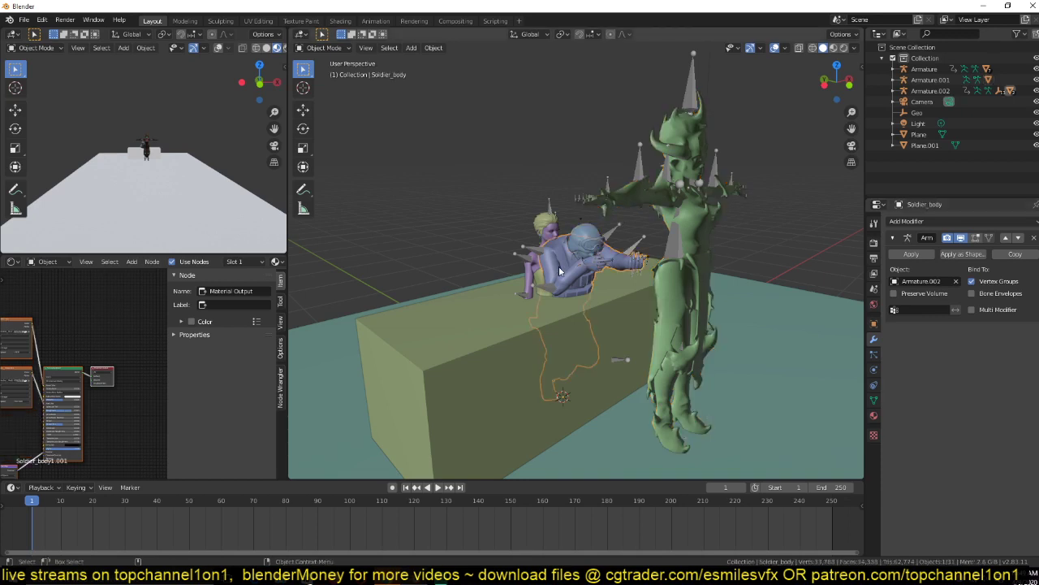
key(KP_Decimal)
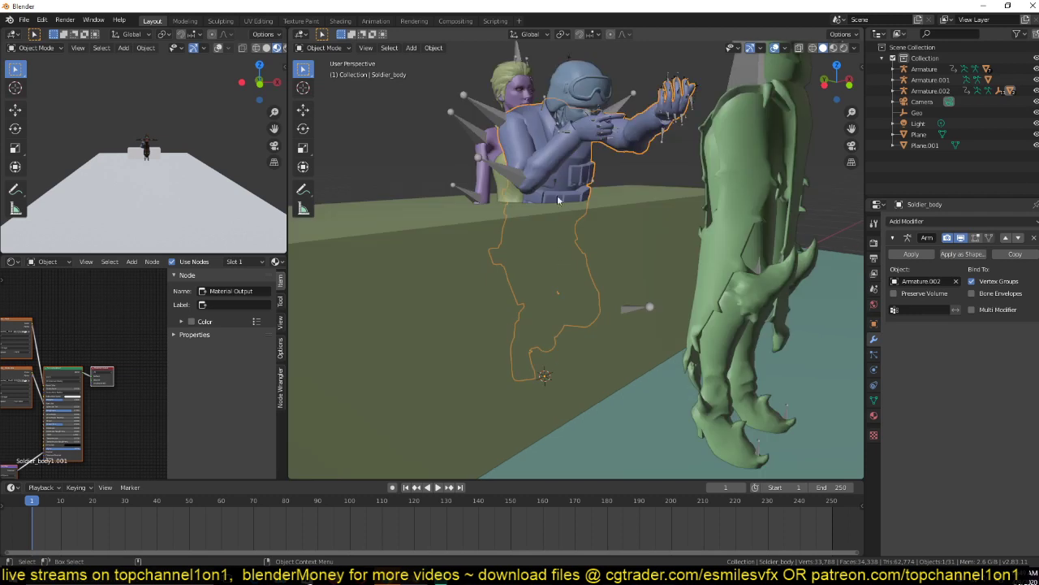
shift+click(573, 97)
scroll(574, 97, down, 4)
key(KP_3)
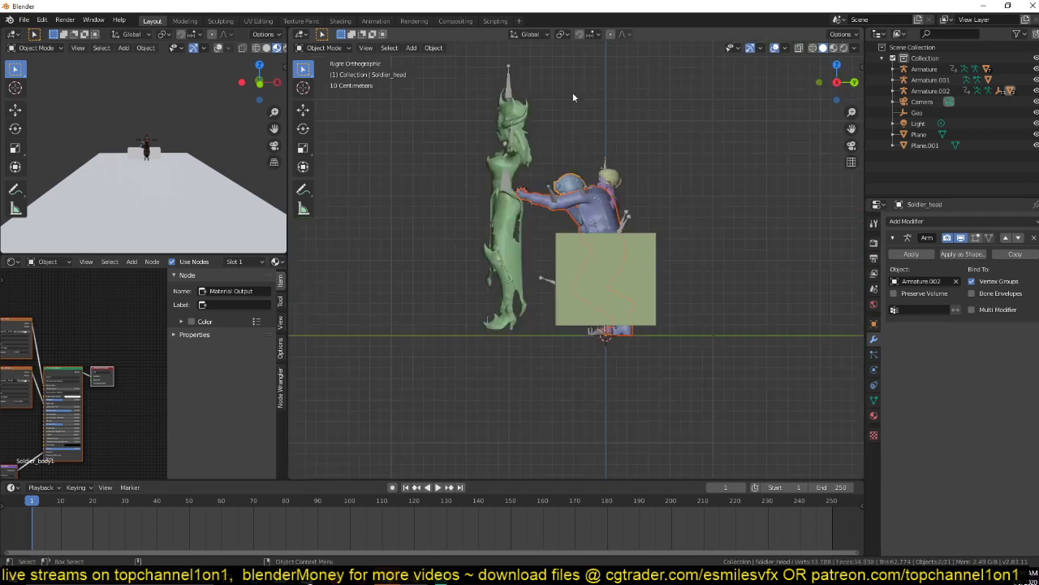
shift+drag(557, 149, 685, 220)
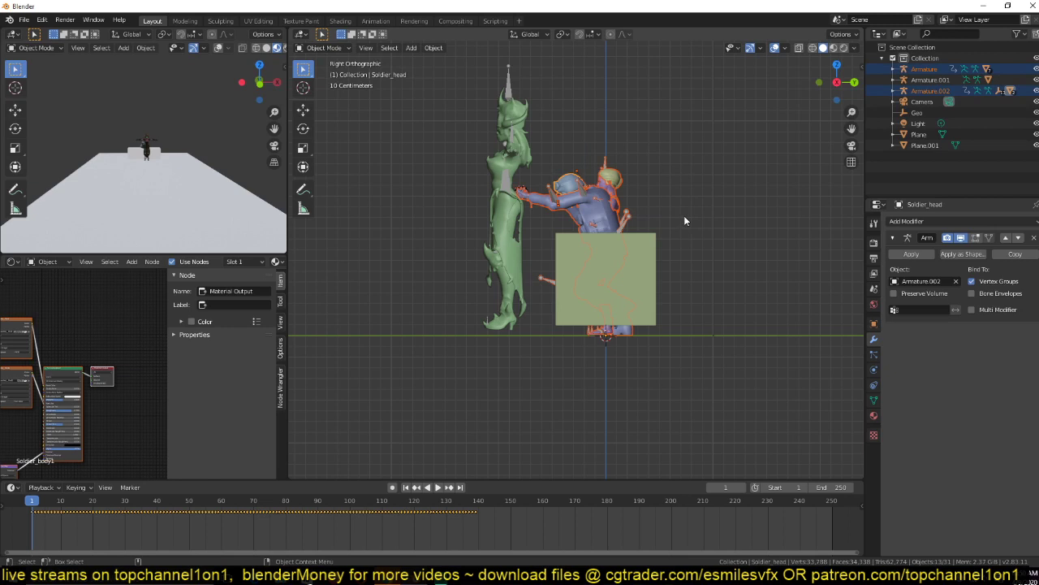
key(m)
click(639, 245)
text(x)
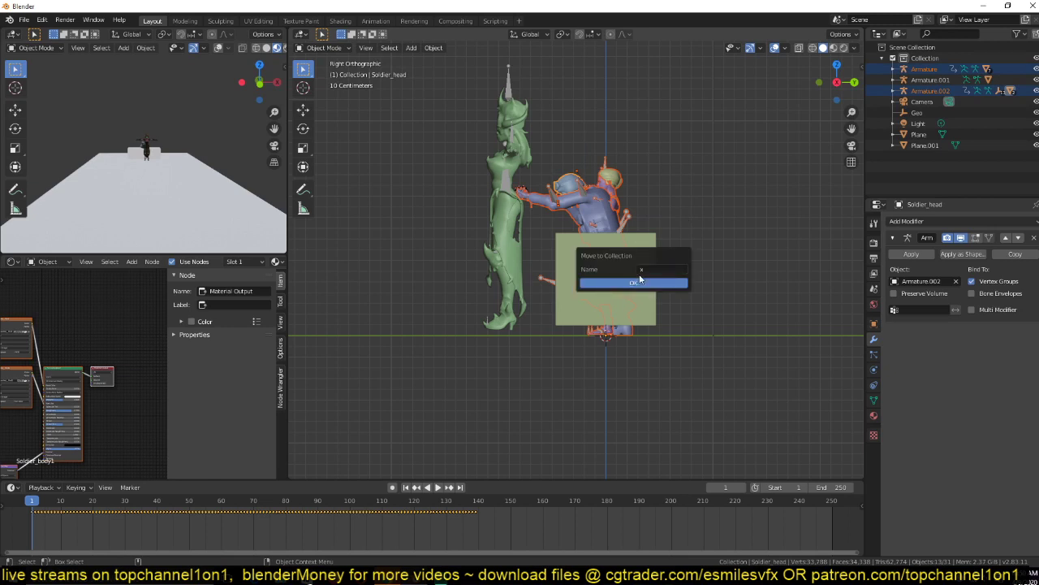
click(640, 282)
Collapse the main collection, exclude collection x from the view layer and put the horned character's armature into Pose Mode.
click(884, 57)
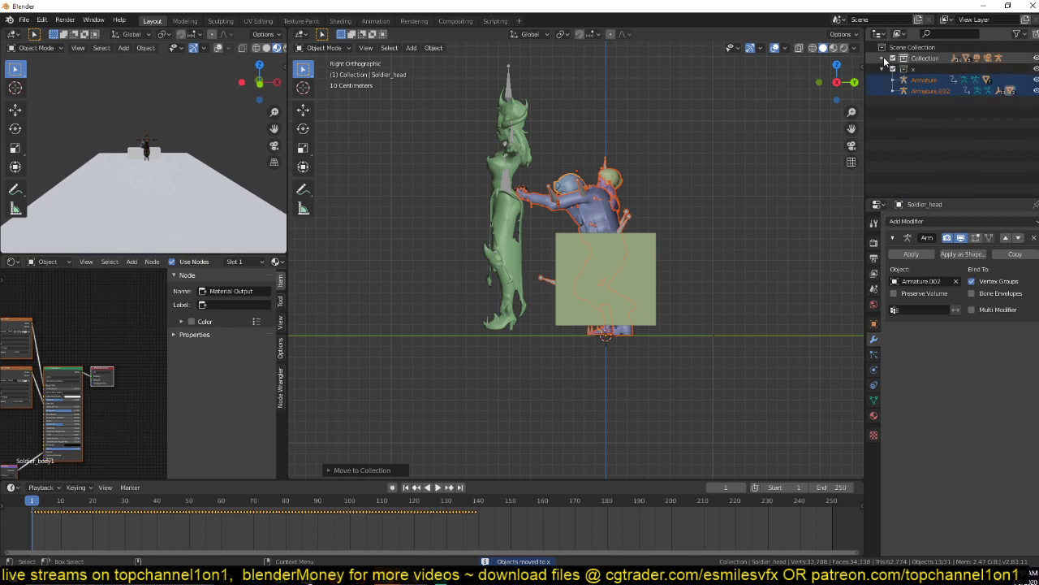
click(891, 69)
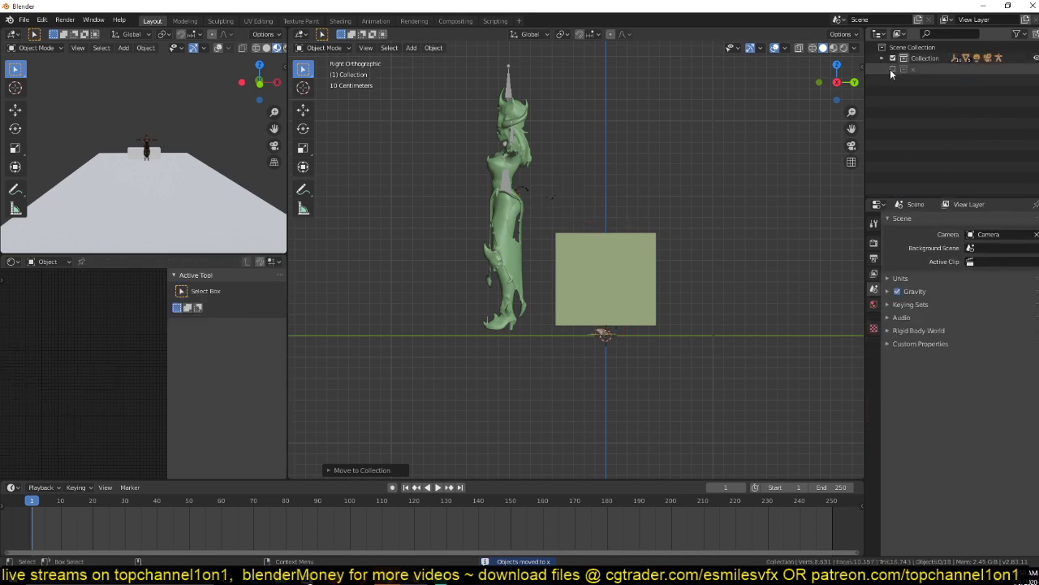
click(890, 69)
key(ctrl+Tab)
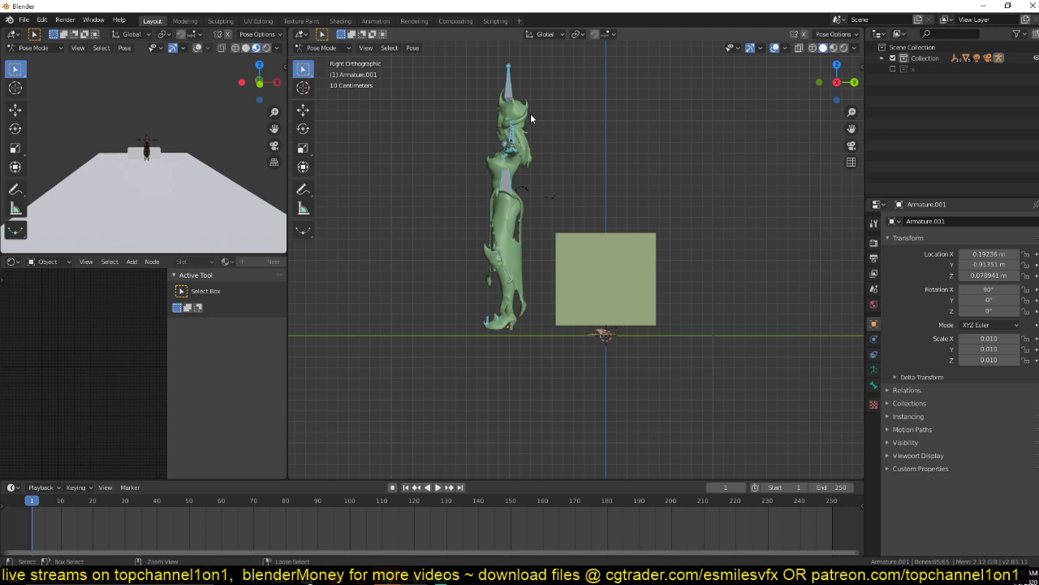
Return the horned character's armature to Object Mode and rotate it 180° about the global Z axis.
key(ctrl+Tab)
key(r)
key(z)
key(9)
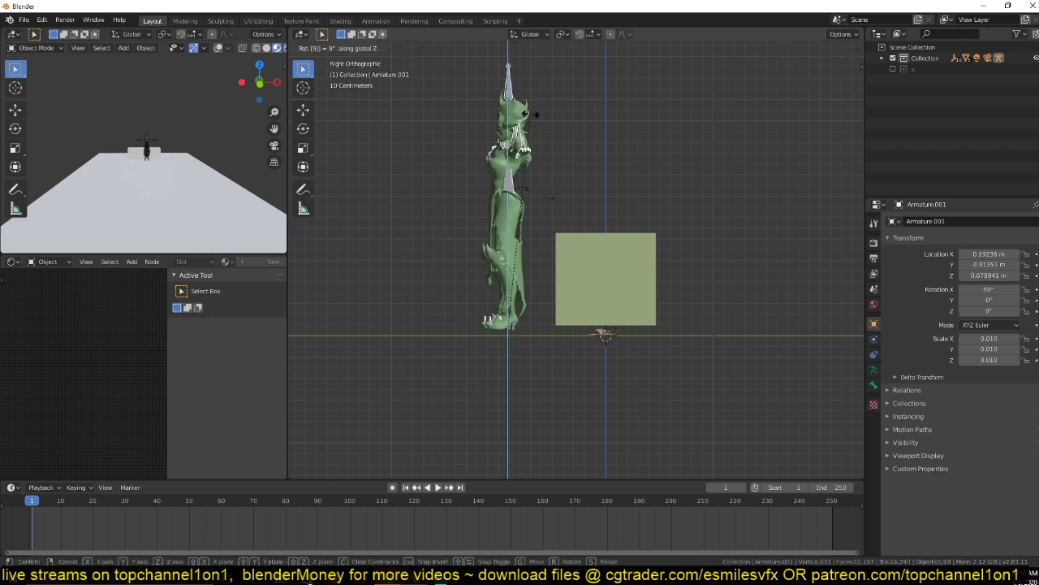
key(BackSpace)
text(180)
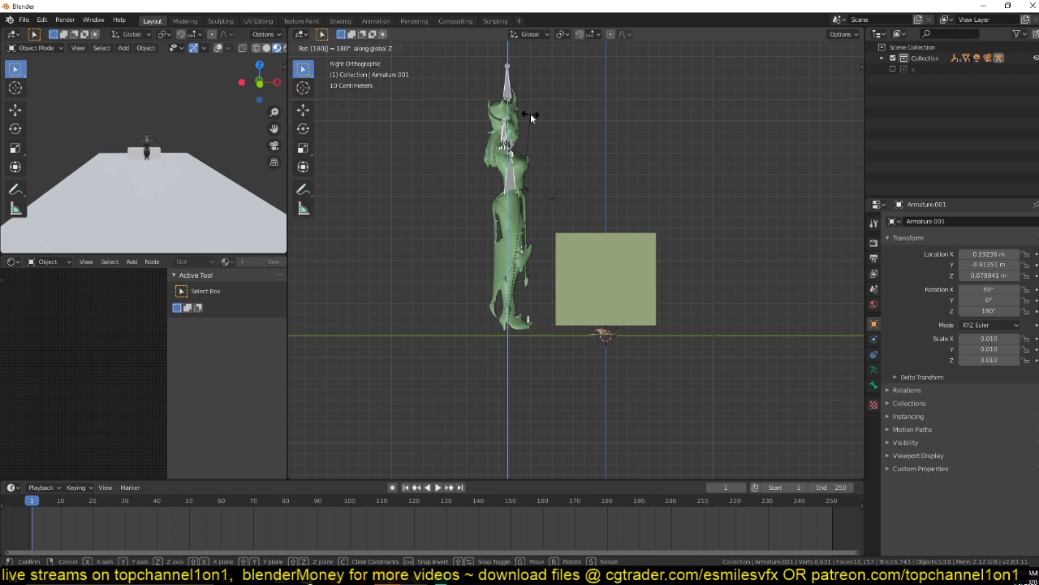
key(Return)
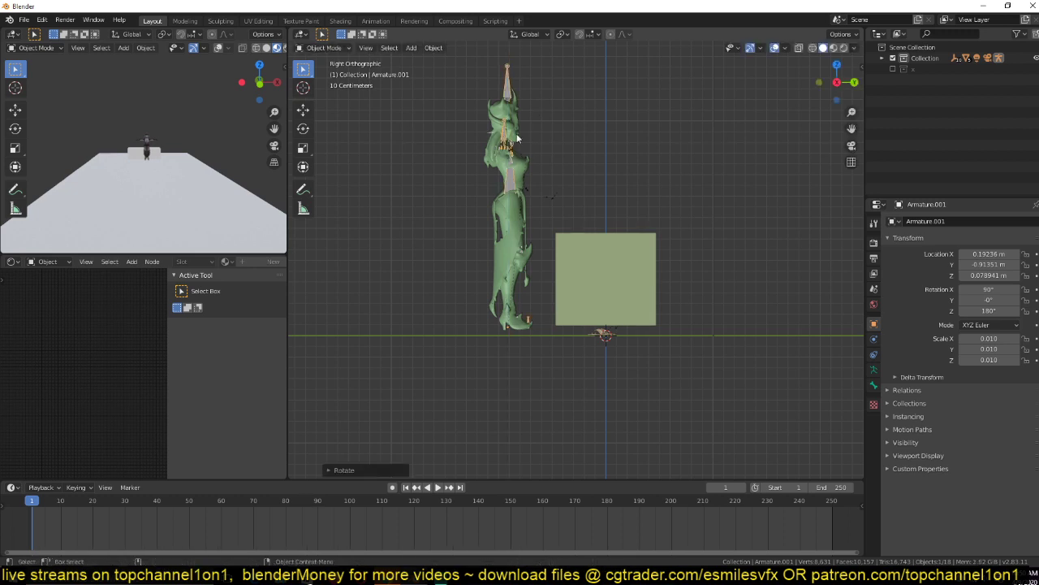
shift+middle_drag(516, 140, 530, 128)
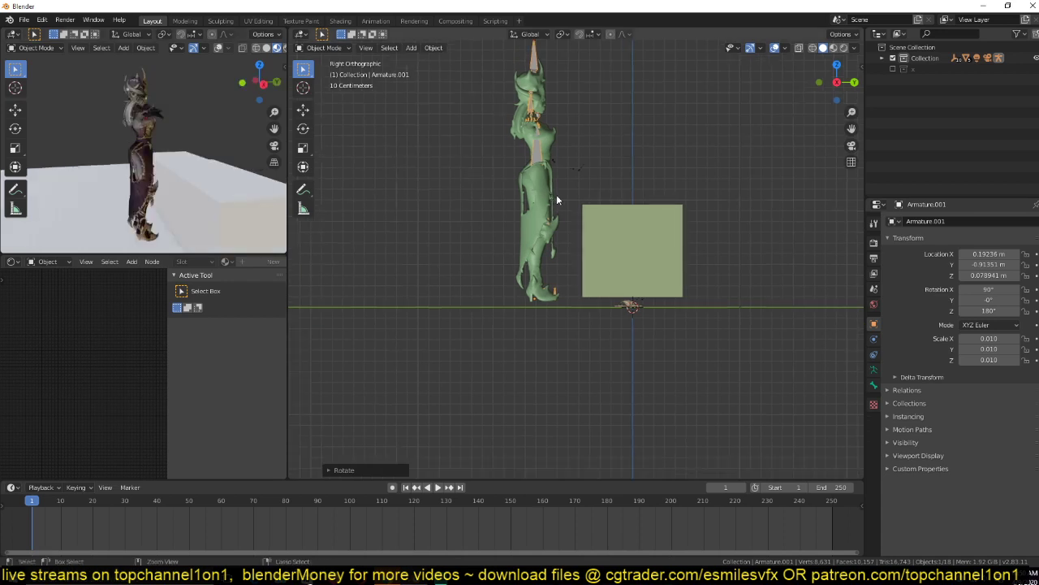
Try rotating all of the armature's bones together in Pose Mode with wireframe display.
key(ctrl+Tab)
key(shift+z)
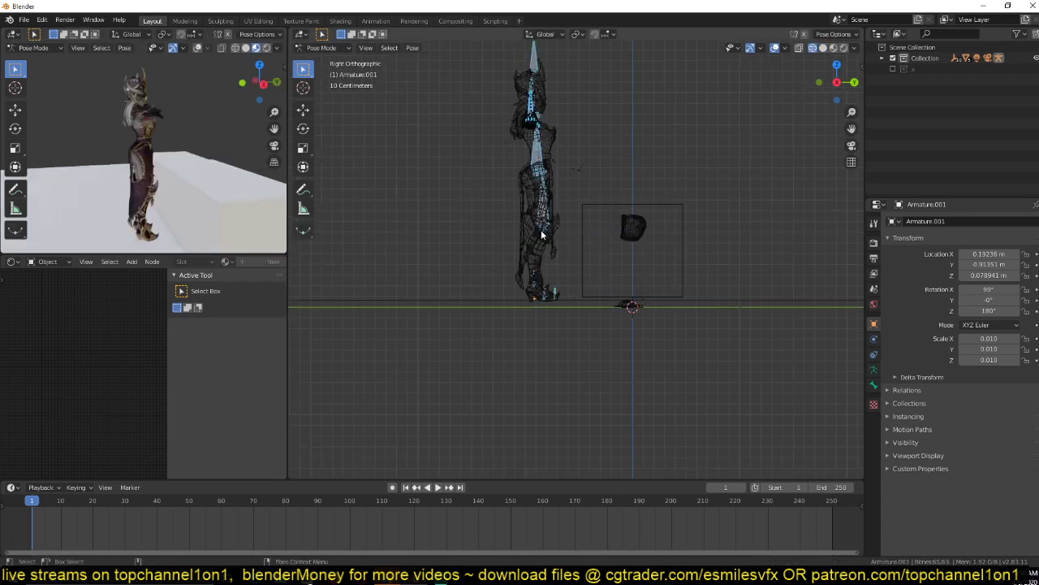
scroll(542, 234, up, 1)
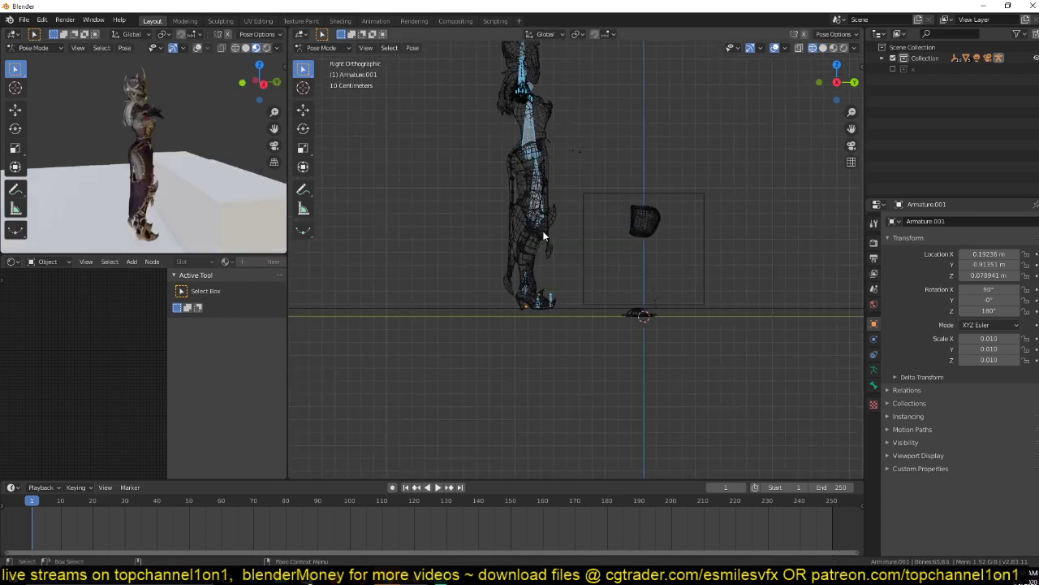
shift+middle_drag(544, 236, 540, 256)
key(r)
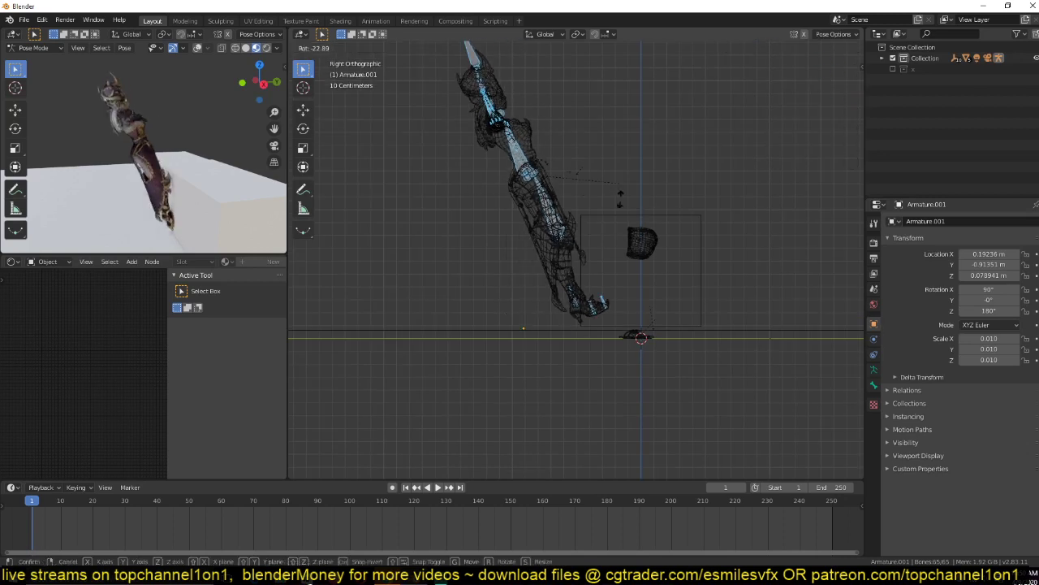
right_click(607, 219)
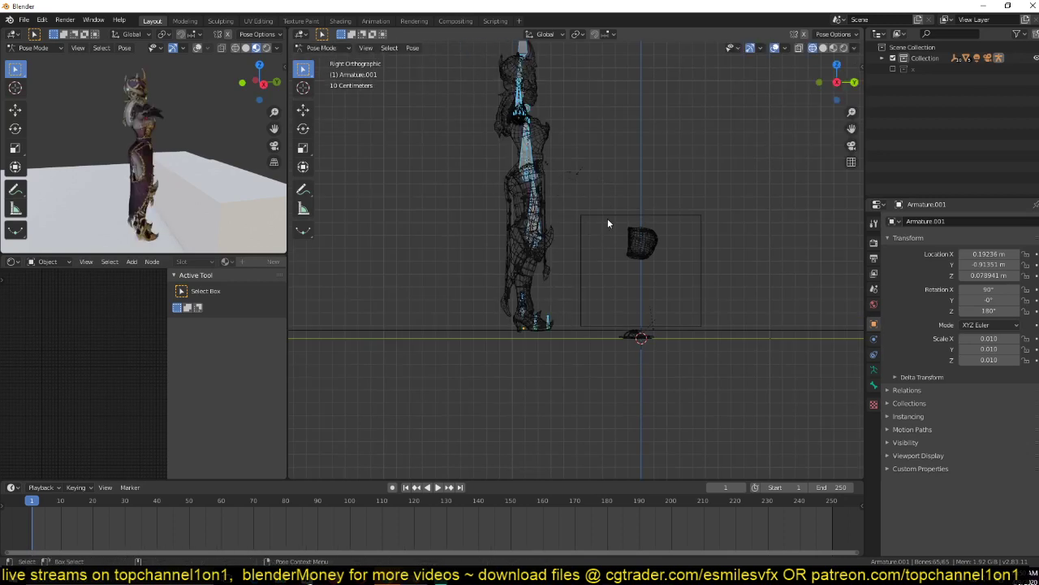
Examine the arm, leg and foot bones inside the horned character's mesh in Pose Mode.
middle_drag(607, 219, 578, 186)
click(625, 175)
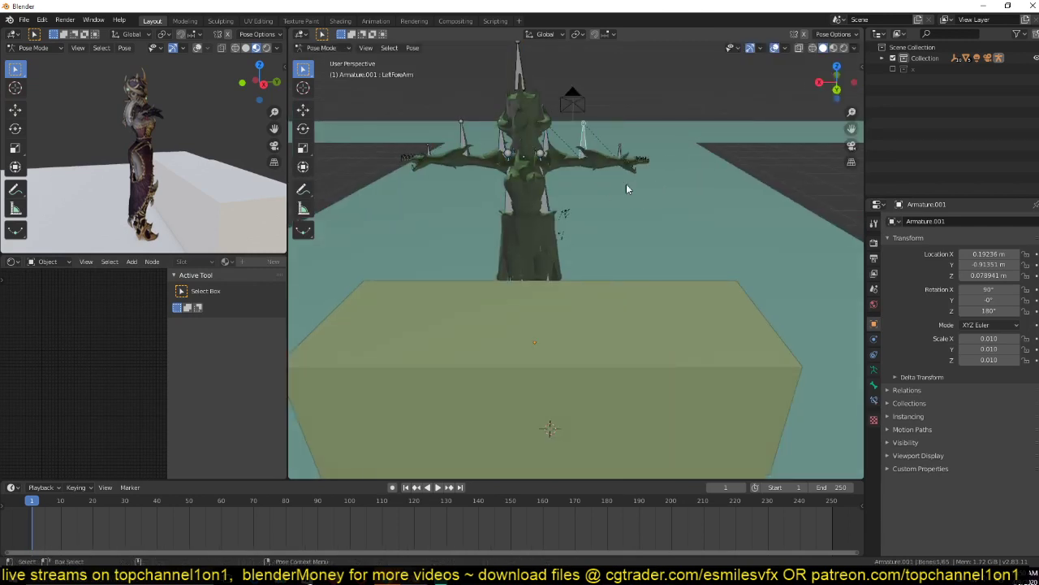
click(549, 152)
key(KP_1)
key(KP_3)
key(shift+z)
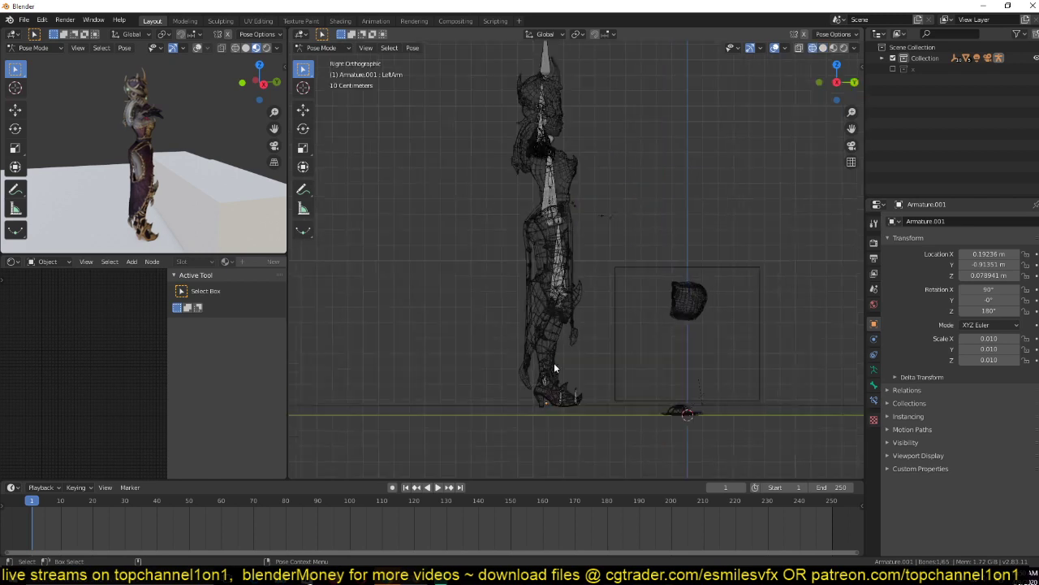
scroll(542, 335, up, 2)
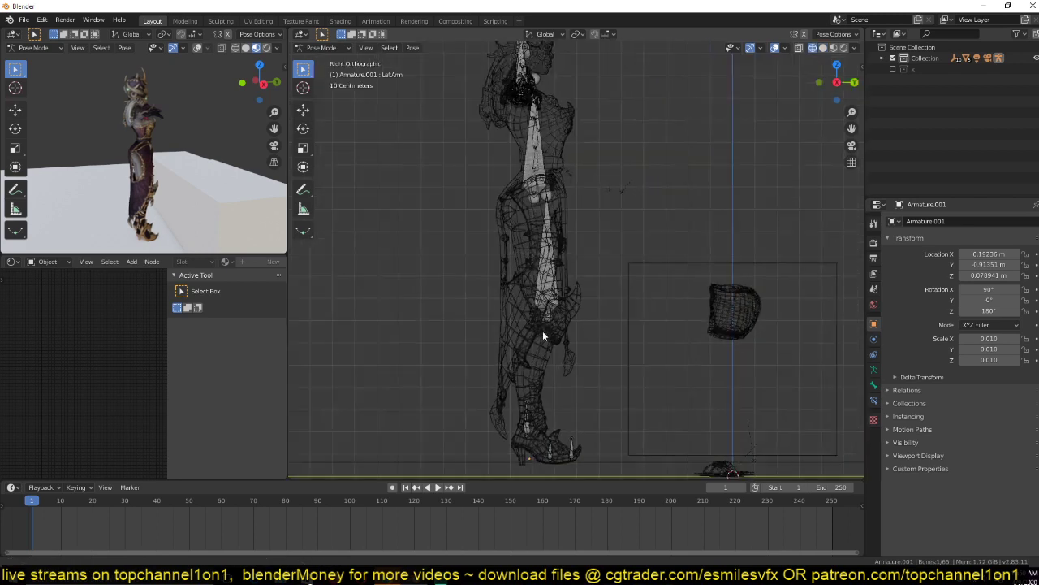
click(497, 335)
shift+middle_drag(543, 335, 541, 268)
scroll(539, 268, up, 2)
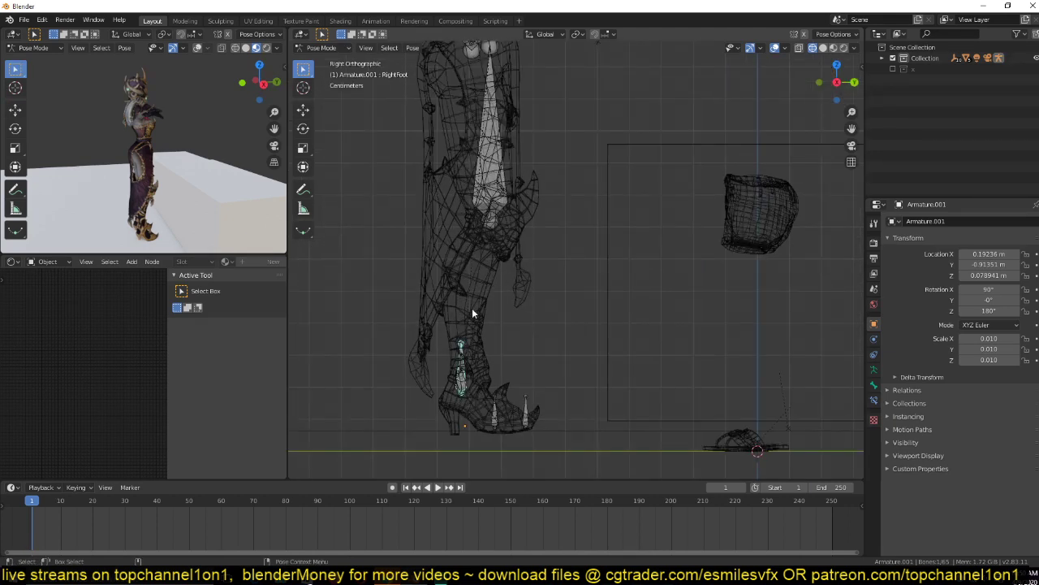
scroll(510, 182, down, 2)
middle_drag(595, 203, 551, 214)
Duplicate the left and right foot bones in Edit Mode and place the copies in front of the character's feet.
key(Tab)
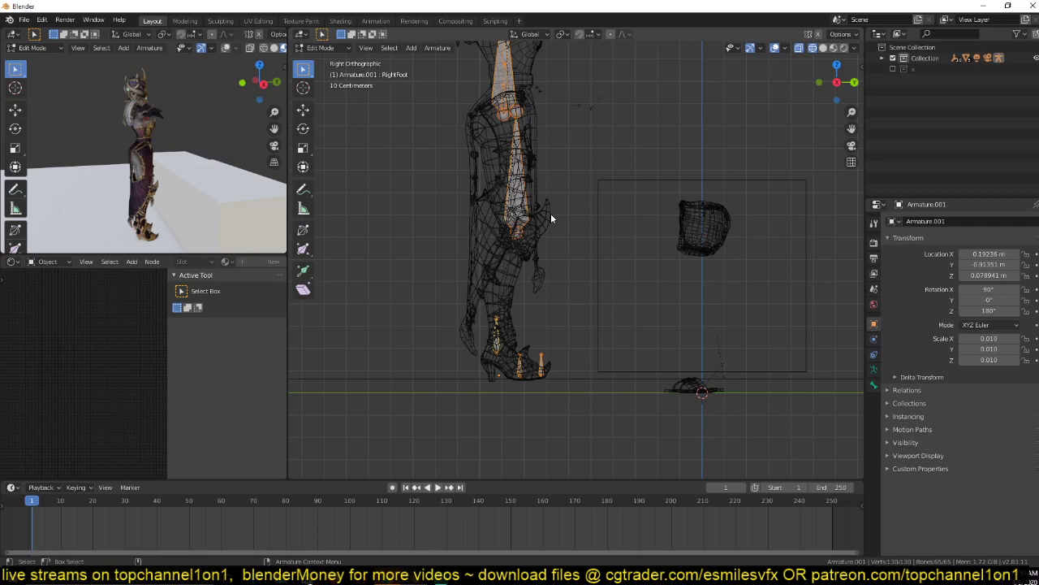
click(496, 361)
scroll(514, 352, up, 3)
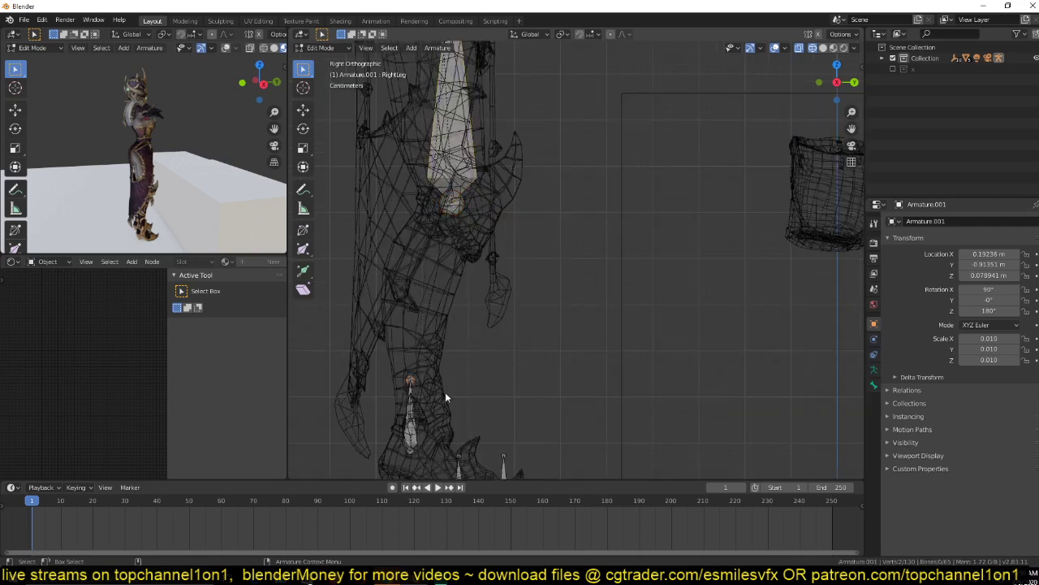
shift+middle_drag(445, 396, 443, 277)
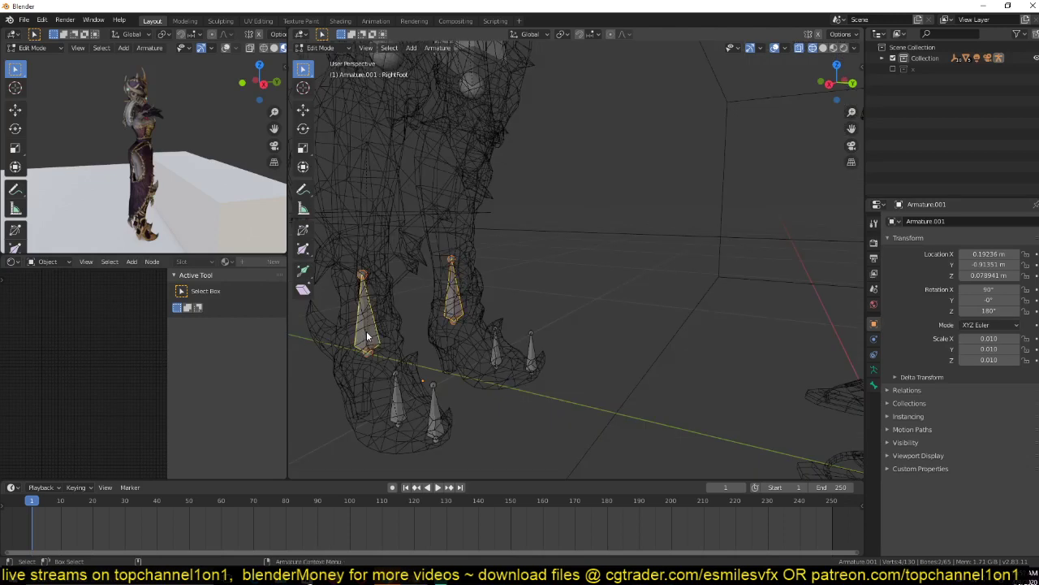
key(KP_1)
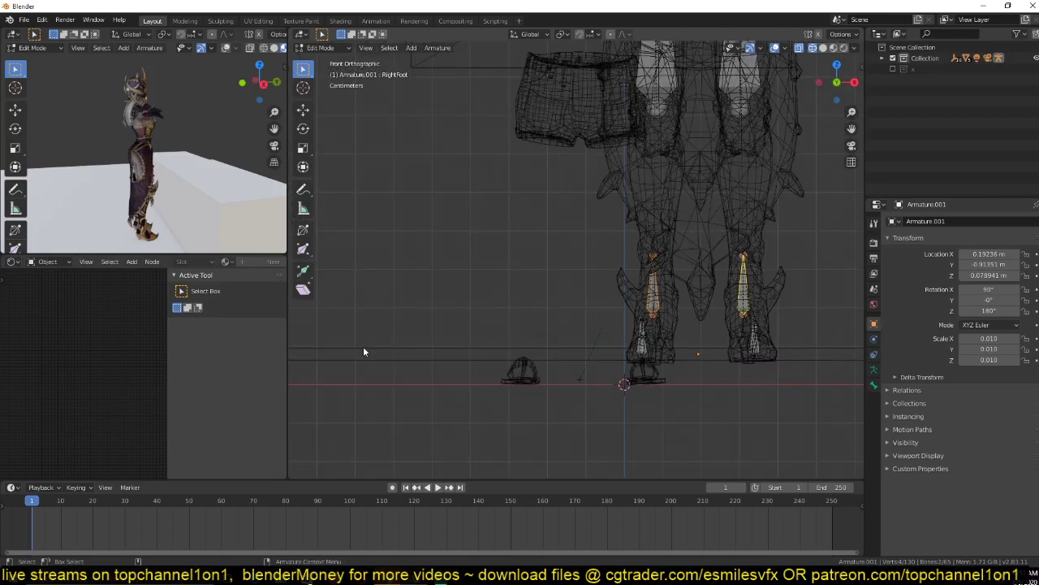
key(KP_3)
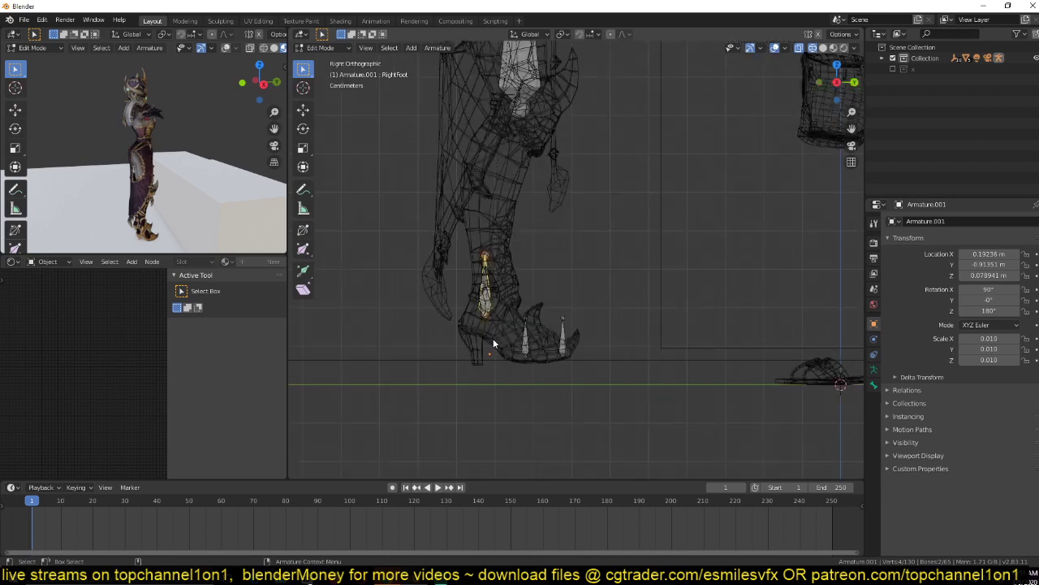
scroll(493, 338, down, 2)
key(shift+d)
click(514, 232)
scroll(514, 232, down, 3)
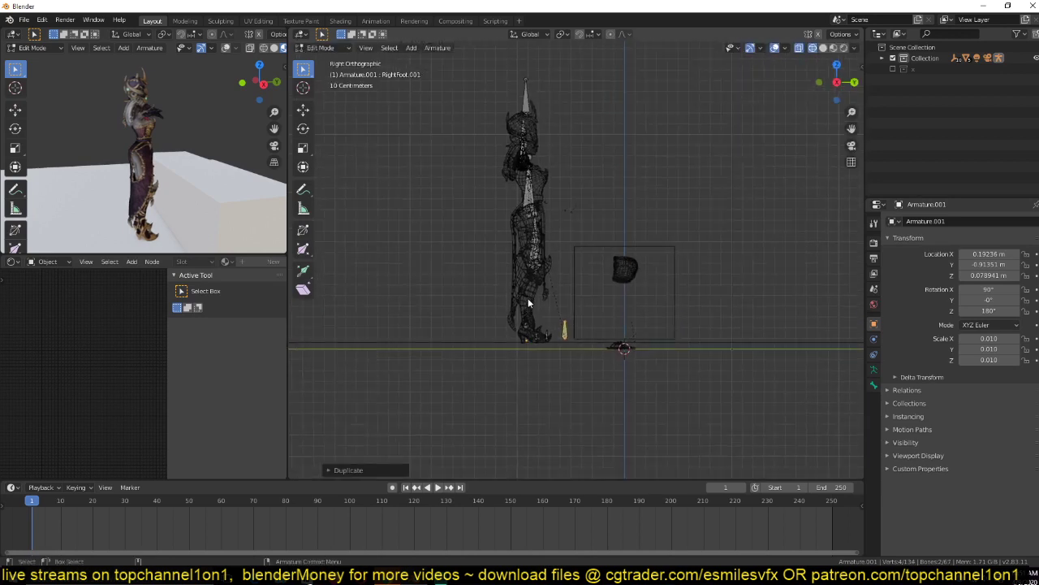
scroll(527, 302, up, 2)
key(ctrl+z)
Duplicate the Hips bone, place the copy behind the character's back and scale it up.
middle_drag(528, 302, 472, 177)
click(472, 176)
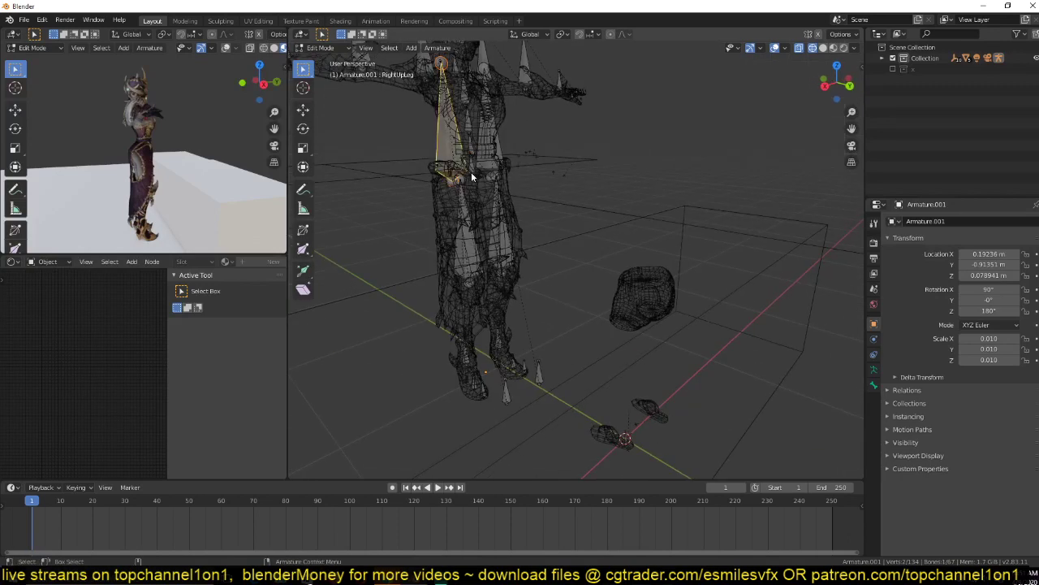
click(471, 172)
key(KP_1)
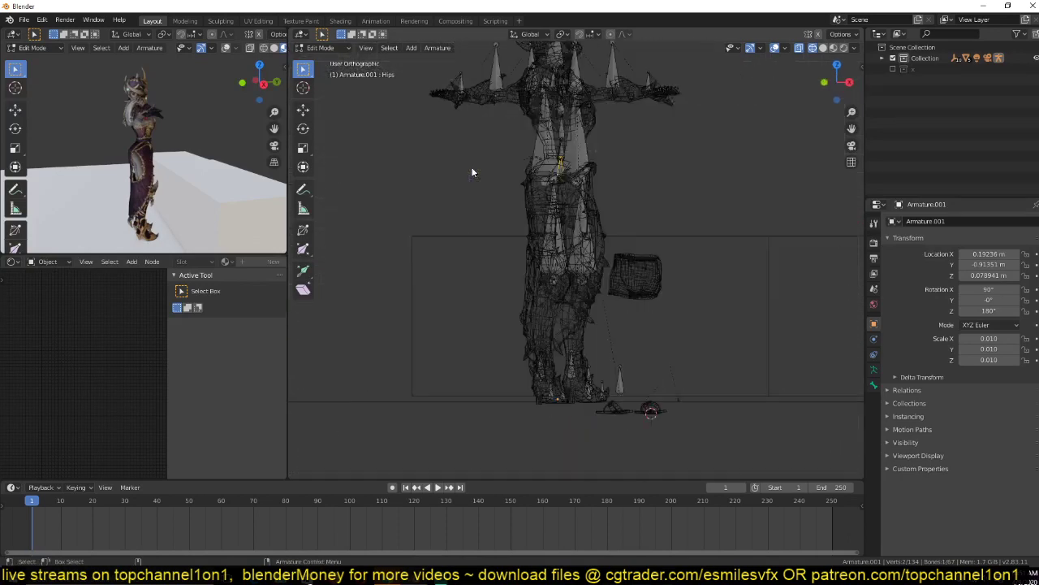
key(KP_3)
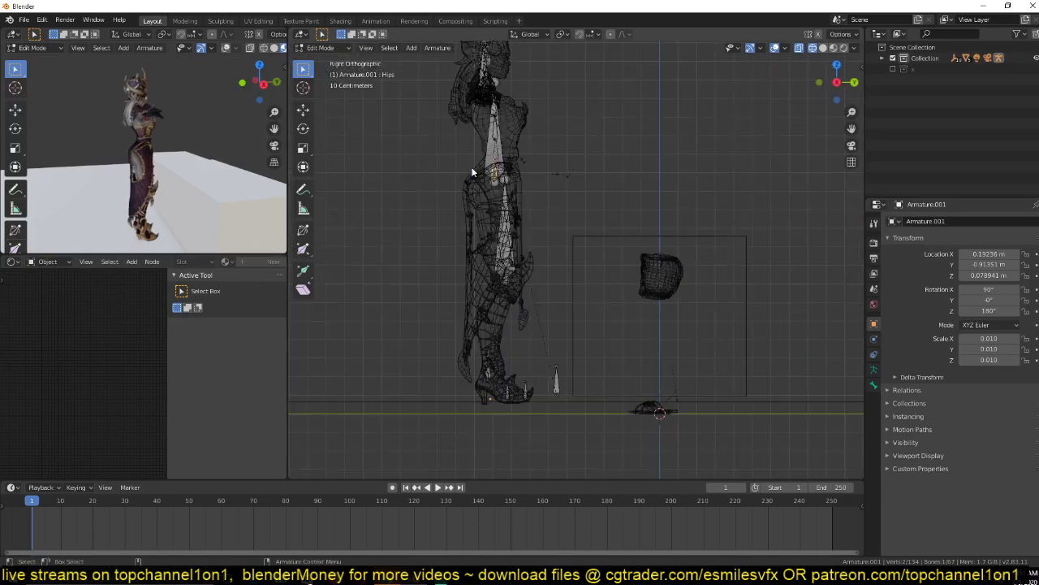
key(shift+d)
click(403, 166)
key(s)
click(456, 205)
shift+middle_drag(486, 169, 473, 256)
Duplicate the LeftHand and RightHand bones and place the copies in front of the character's hands.
key(KP_7)
click(667, 321)
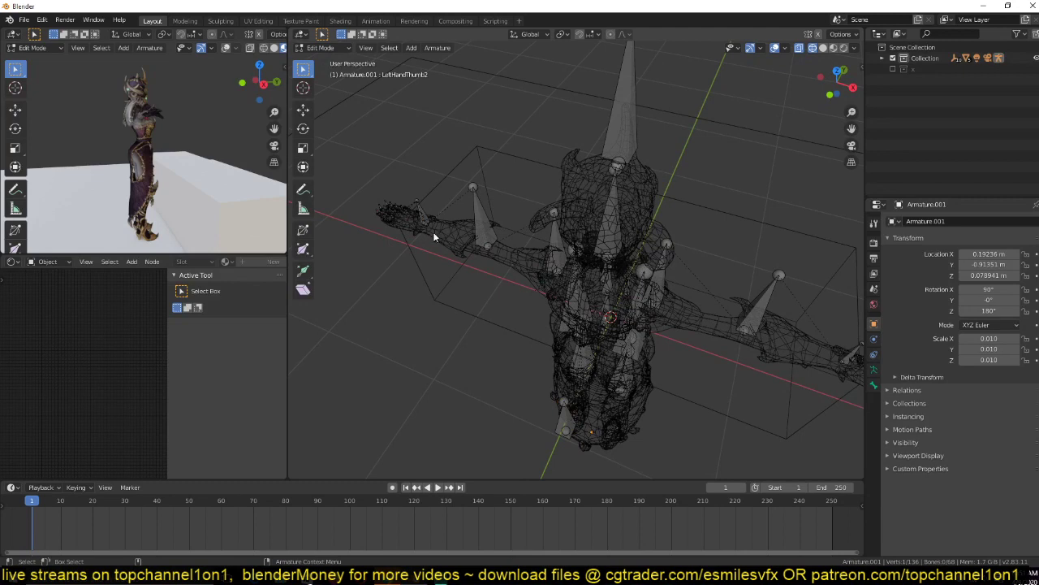
click(421, 210)
middle_drag(771, 325, 718, 304)
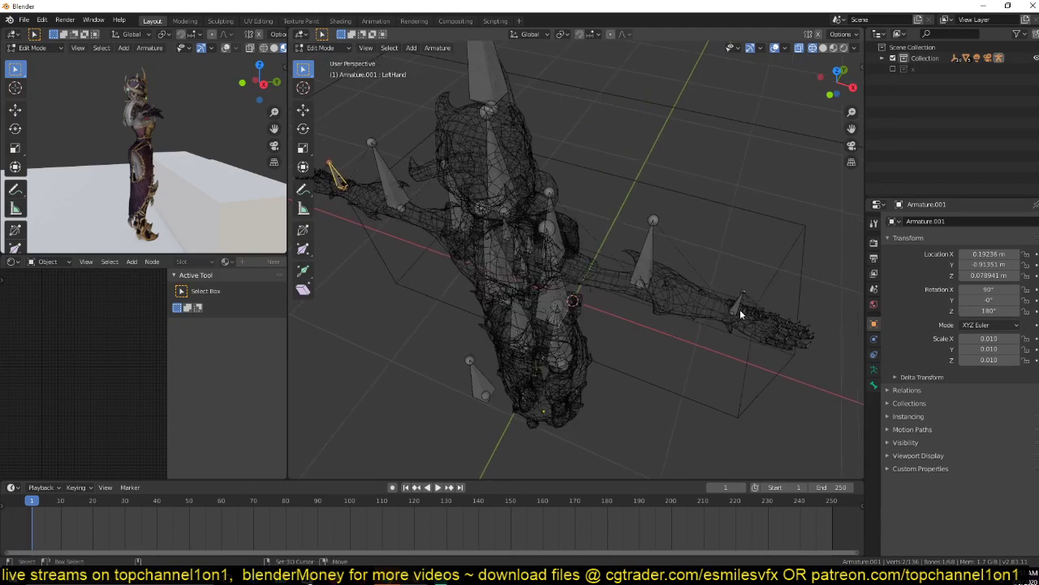
click(738, 307)
key(KP_7)
key(shift+d)
click(734, 277)
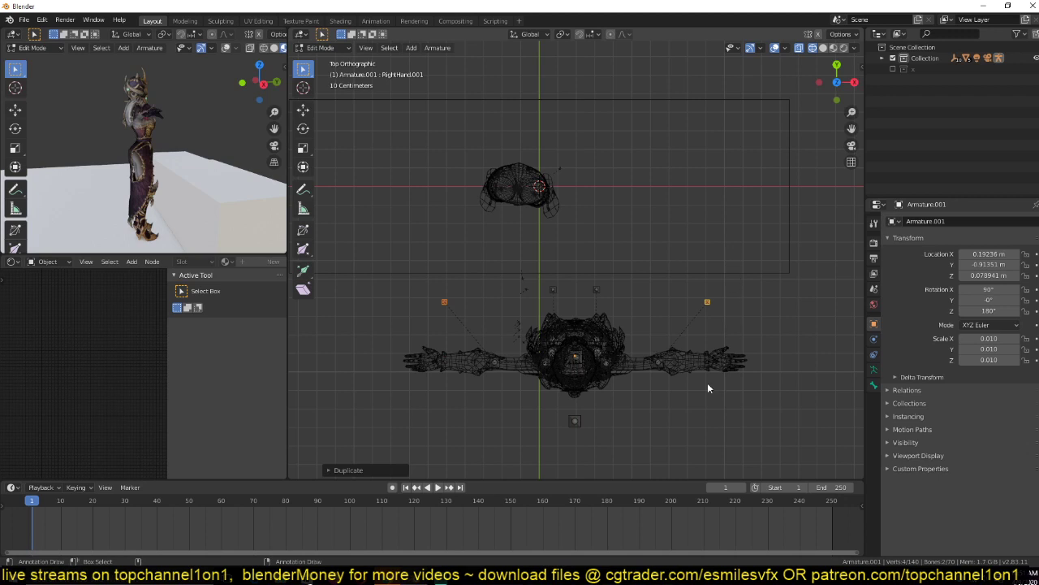
Parent the copied hand and foot bones to the enlarged hips copy using Keep Offset.
key(KP_3)
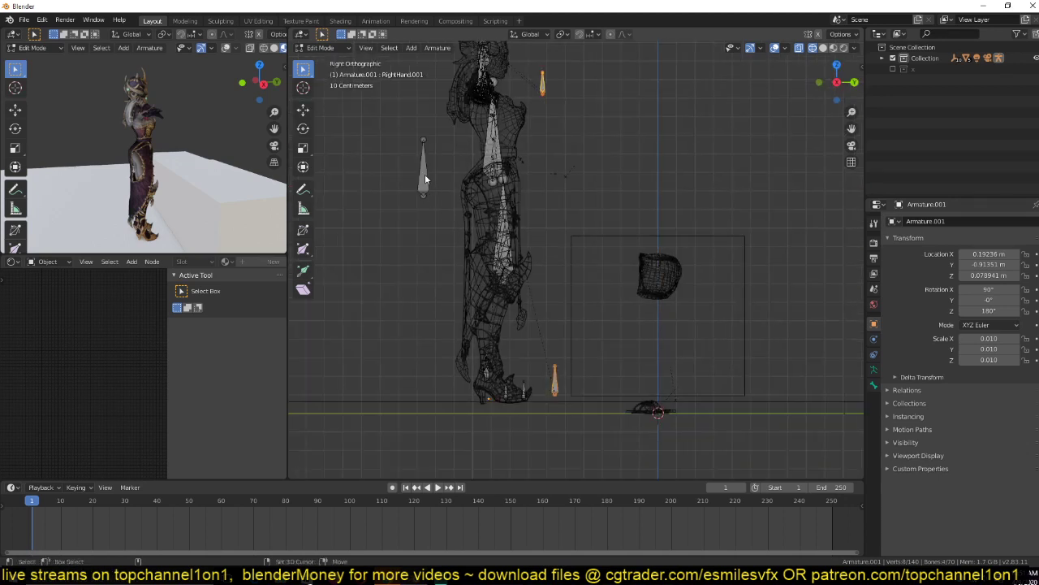
shift+click(424, 174)
key(ctrl+p)
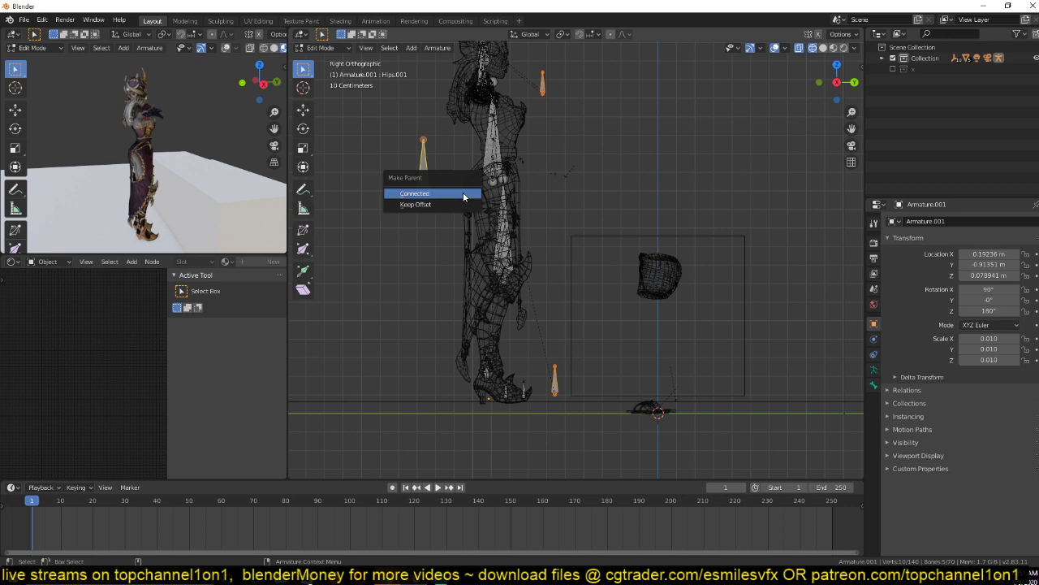
click(464, 198)
Parent the original Hips bone to the enlarged Hips.001 bone and switch the armature to Pose Mode.
middle_drag(465, 199, 487, 307)
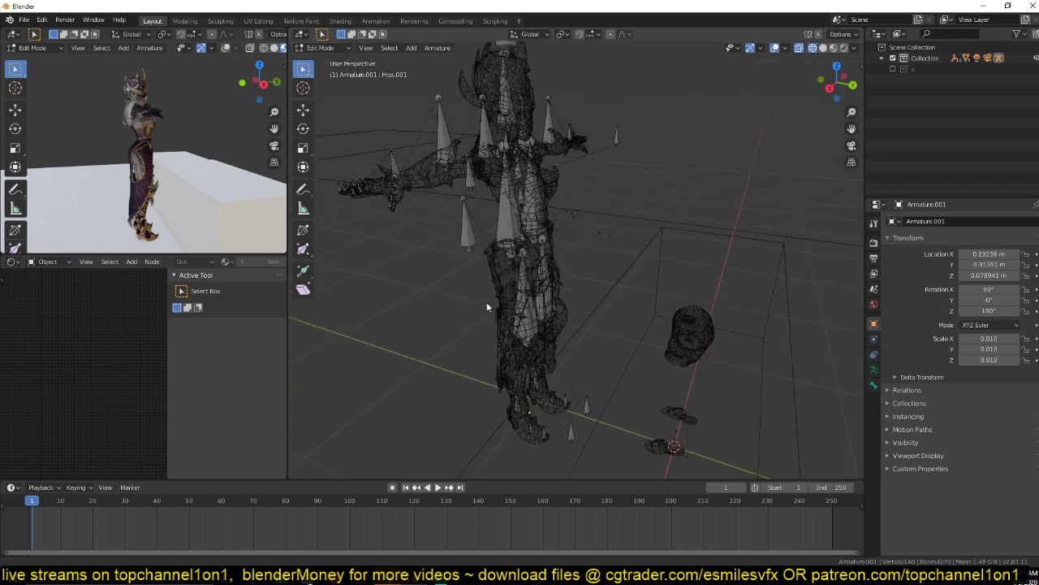
scroll(487, 307, up, 5)
click(414, 183)
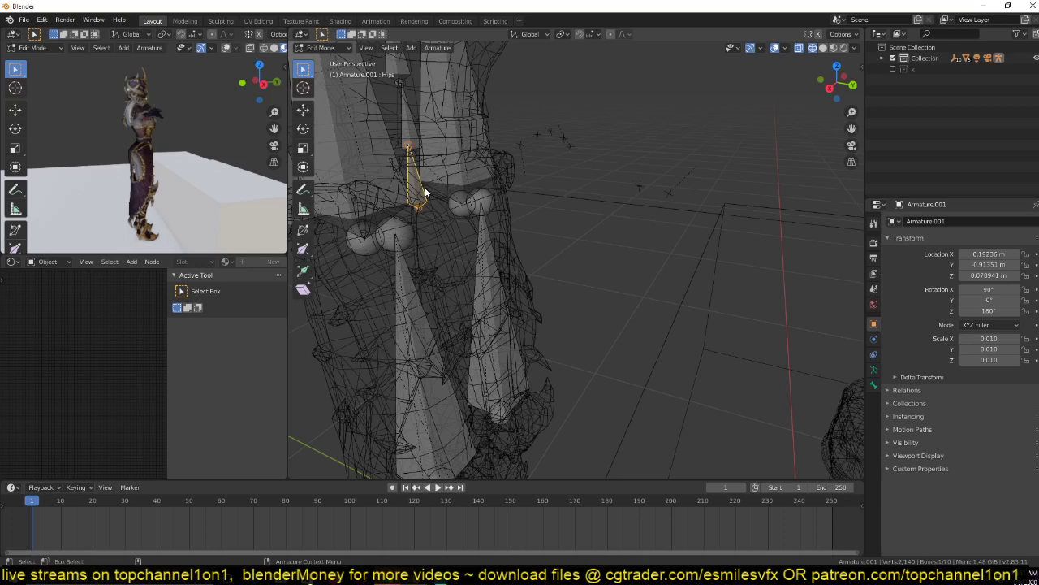
shift+middle_drag(426, 192, 668, 197)
shift+click(485, 195)
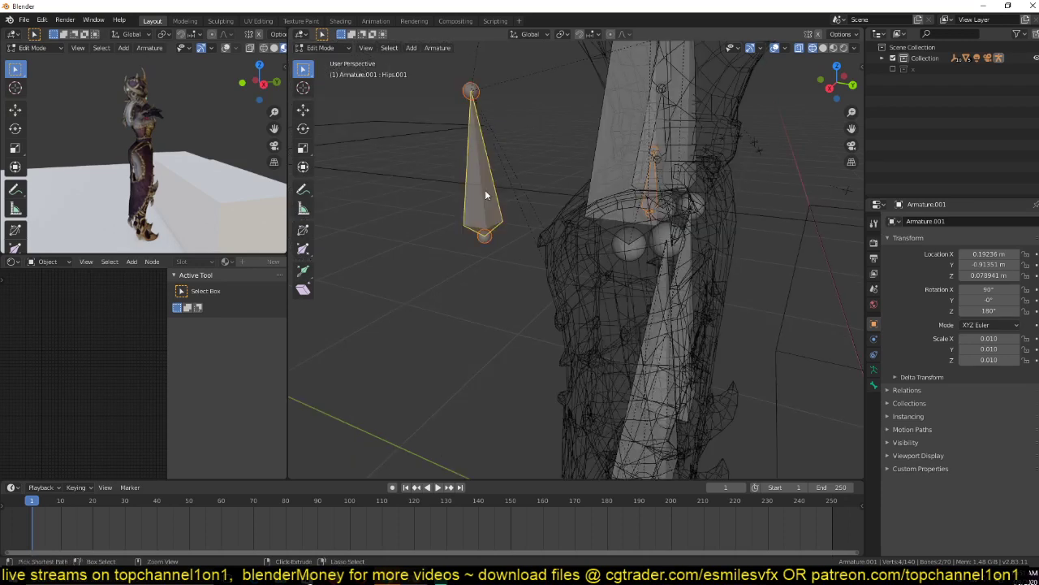
key(ctrl+Tab)
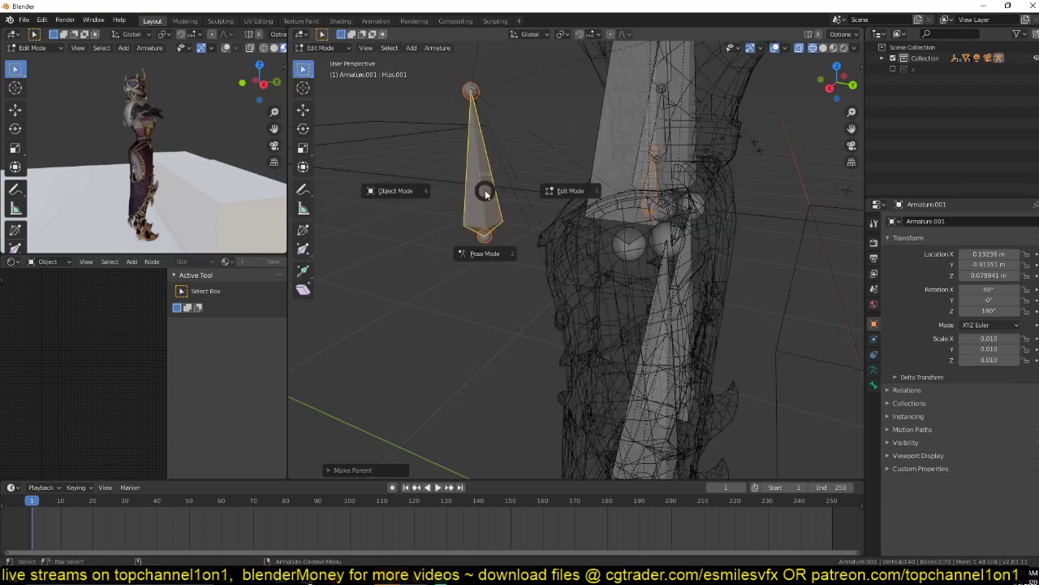
click(477, 248)
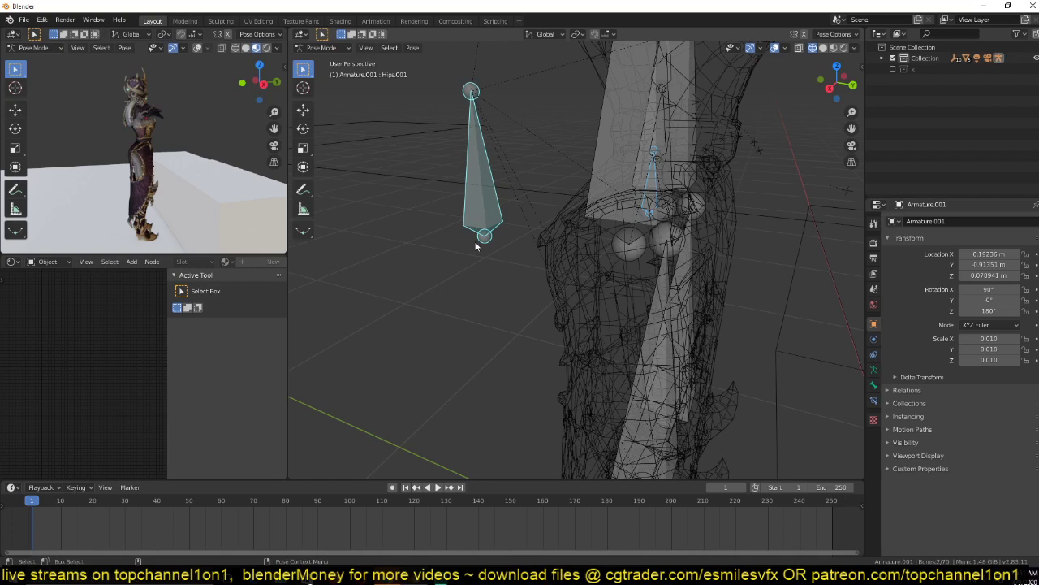
Return the armature to Object Mode with Solid shading and open its physics properties.
key(KP_3)
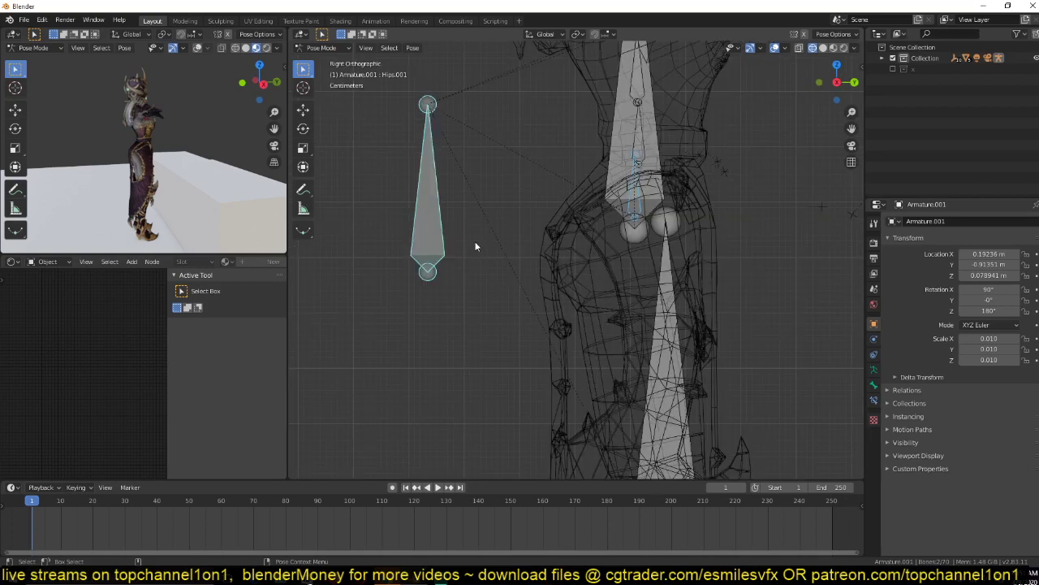
scroll(476, 246, down, 4)
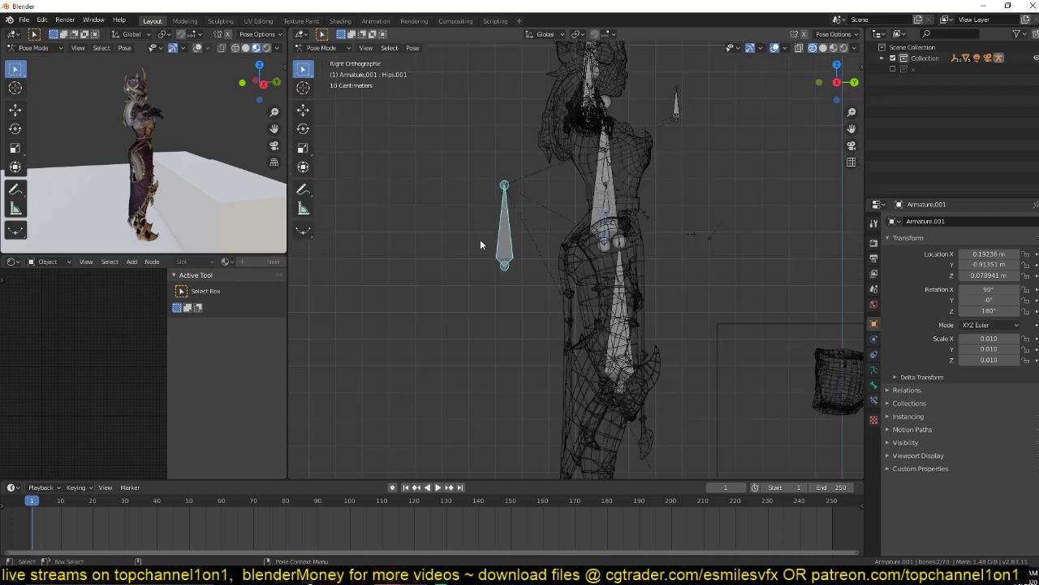
middle_drag(479, 245, 551, 248)
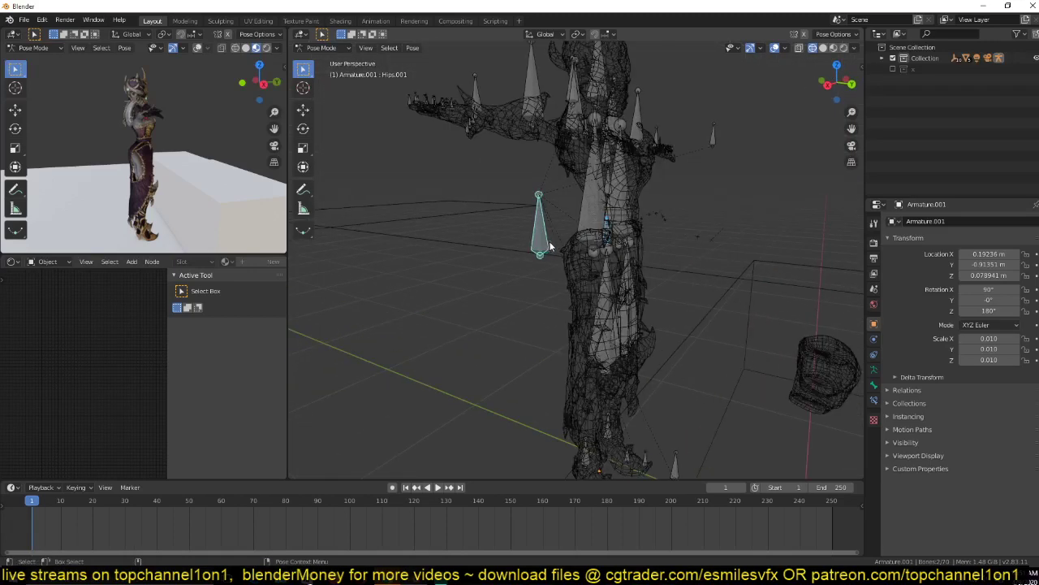
key(z)
click(717, 237)
key(ctrl+Tab)
click(874, 341)
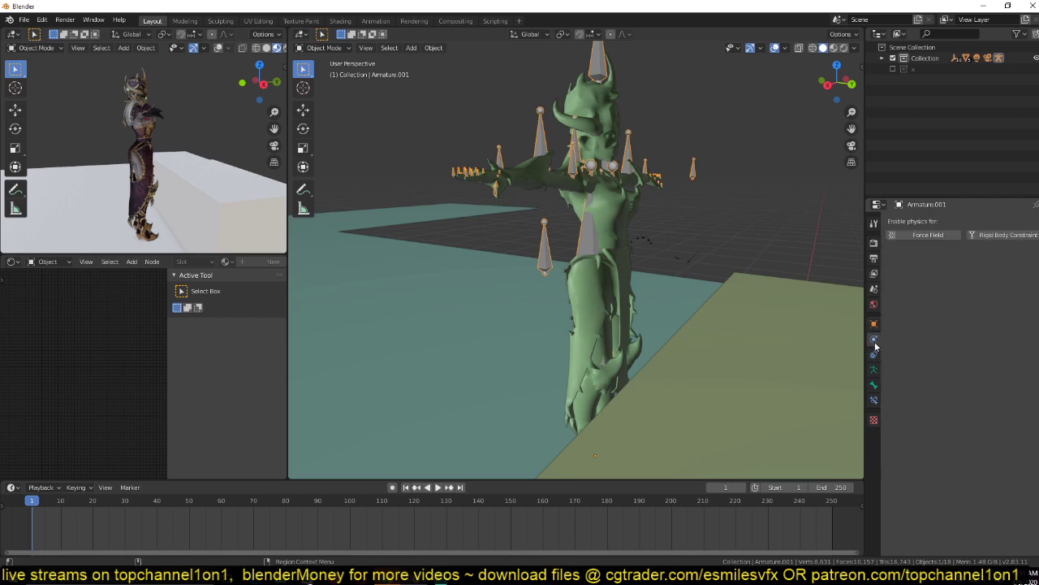
Turn on In Front in the Viewport Display settings of the character's armature.
click(875, 369)
click(875, 385)
click(877, 397)
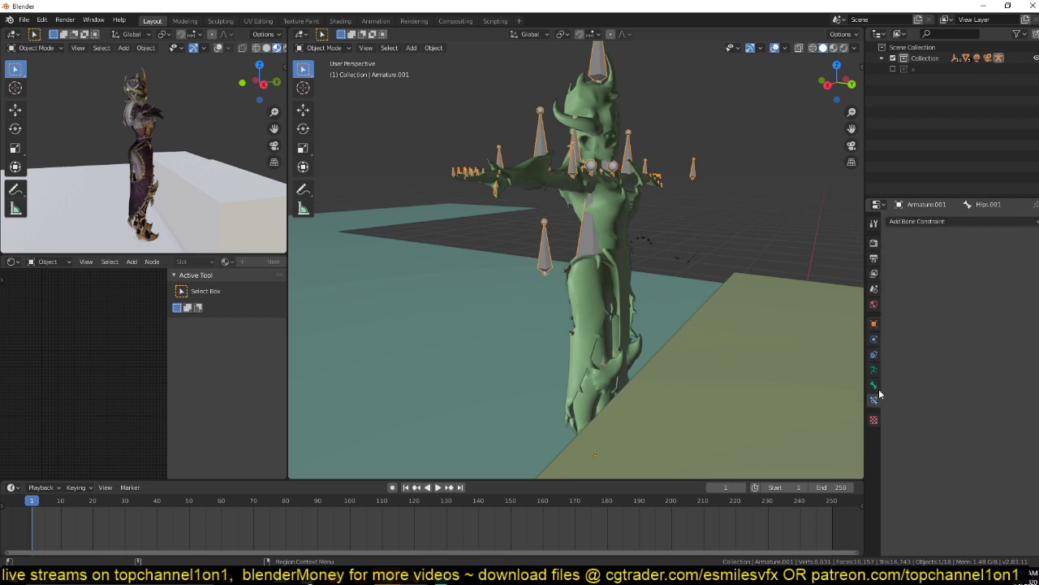
click(873, 370)
middle_drag(154, 199, 98, 200)
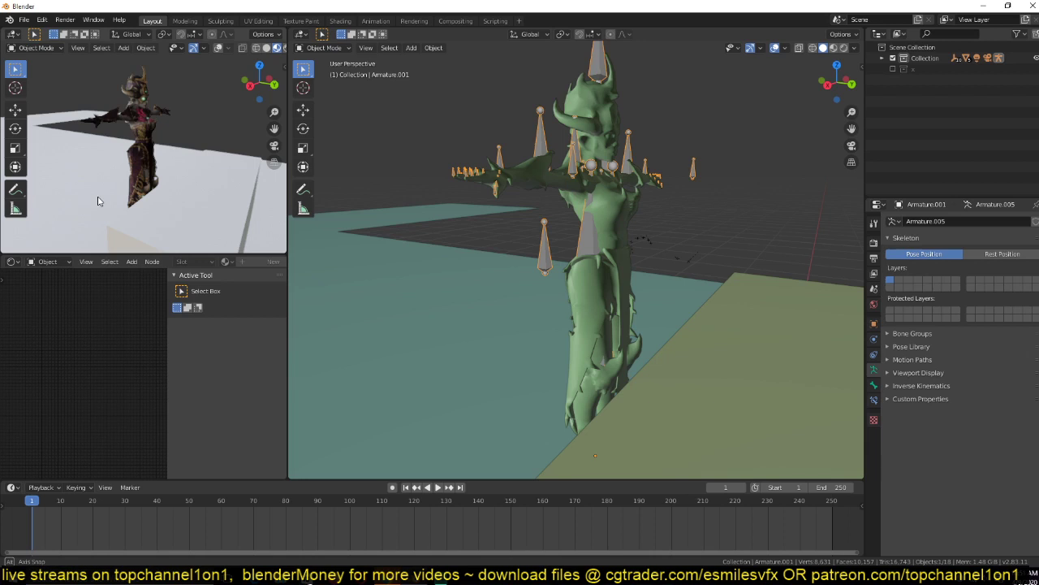
click(919, 372)
click(1025, 402)
Try to add an IK constraint in Pose Mode that makes the RightLeg bone follow the copied RightFoot.001 bone.
mouse_move(618, 244)
middle_down()
mouse_move(559, 227)
mouse_move(558, 156)
mouse_move(523, 134)
mouse_move(615, 110)
mouse_move(642, 216)
mouse_move(654, 210)
mouse_move(613, 188)
mouse_move(647, 173)
middle_up()
key(ctrl+Tab)
click(642, 216)
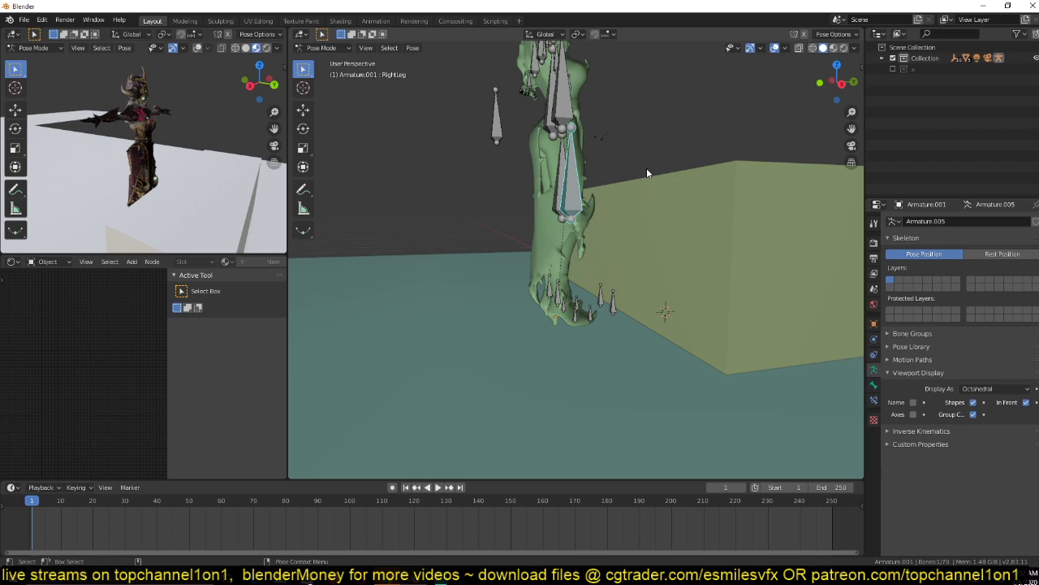
middle_drag(647, 172, 635, 295)
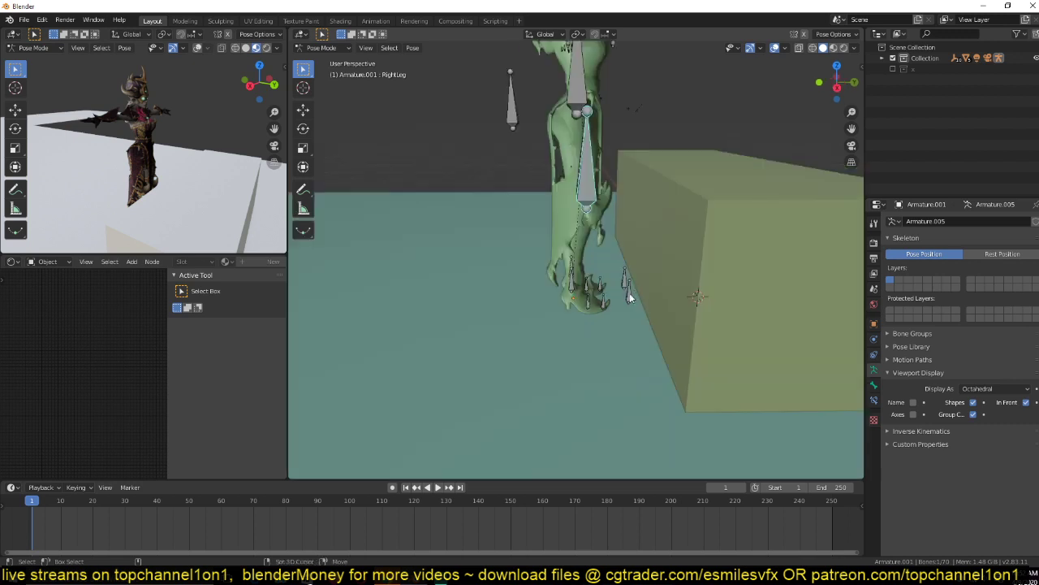
click(628, 294)
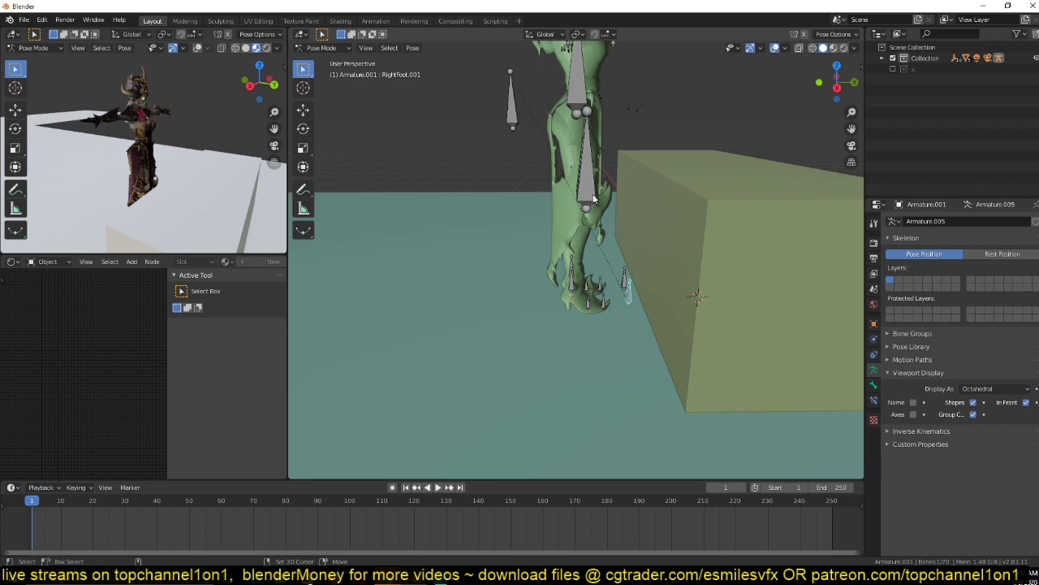
shift+click(593, 198)
key(shift+i)
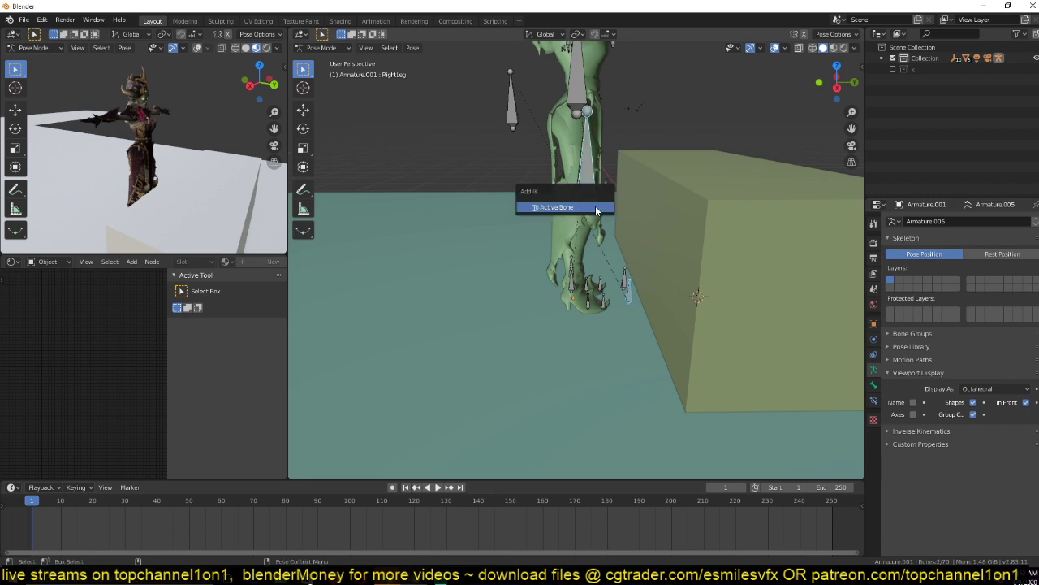
click(595, 207)
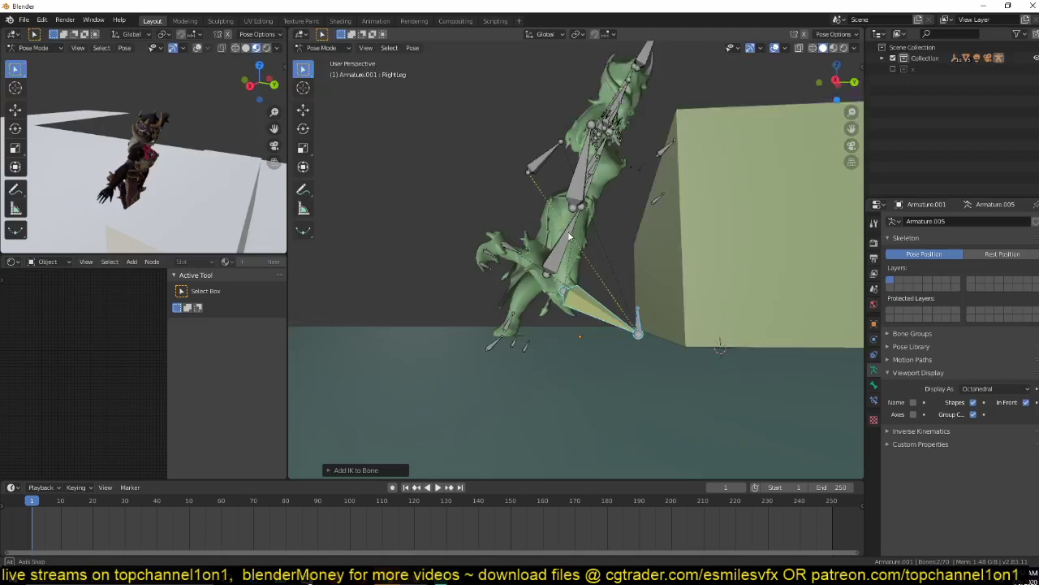
middle_drag(569, 235, 576, 268)
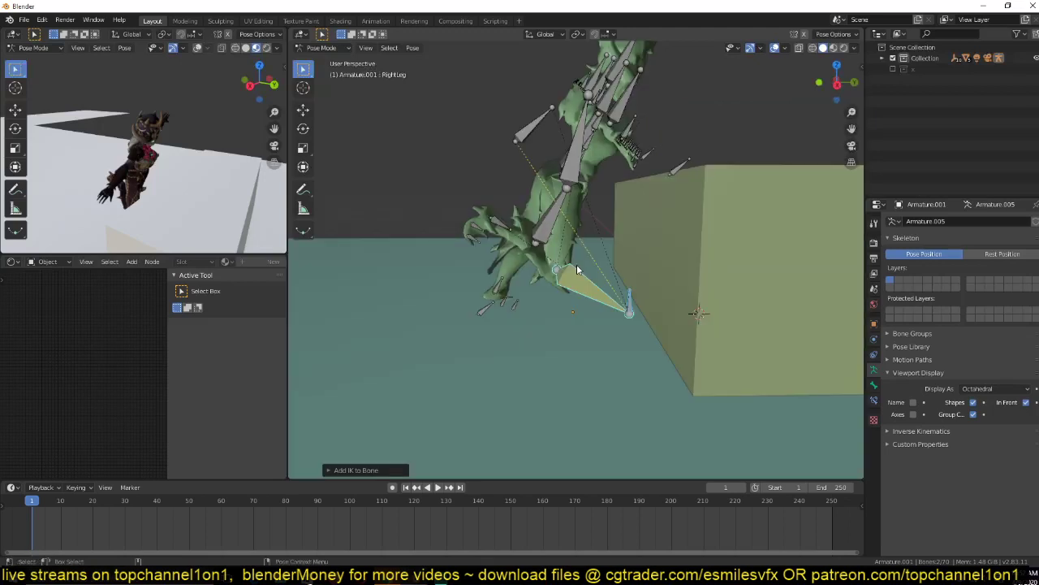
middle_drag(545, 137, 609, 255)
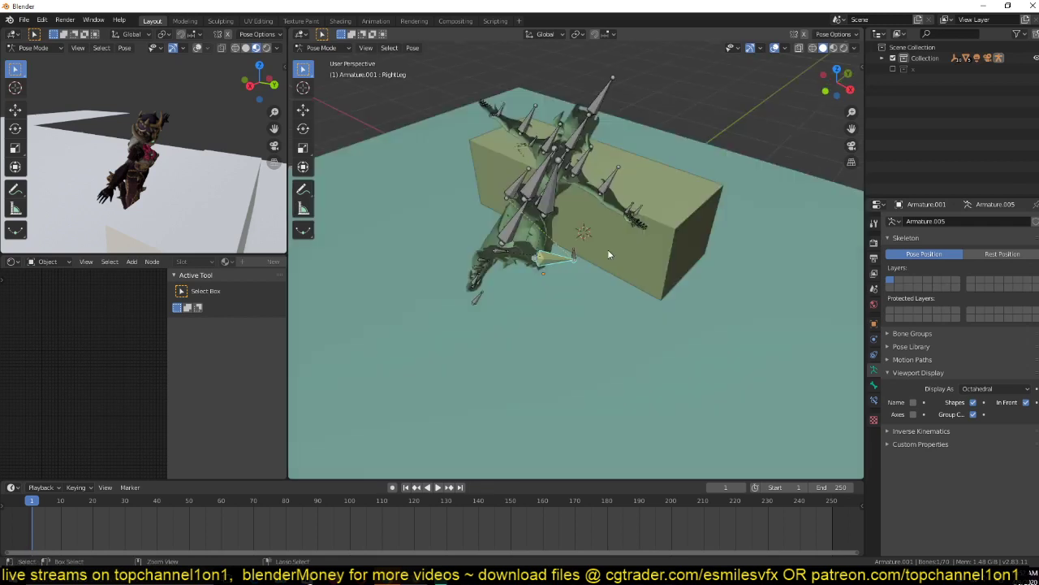
Undo the IK constraint and the bone selections to get back to Object Mode.
key(ctrl+z)
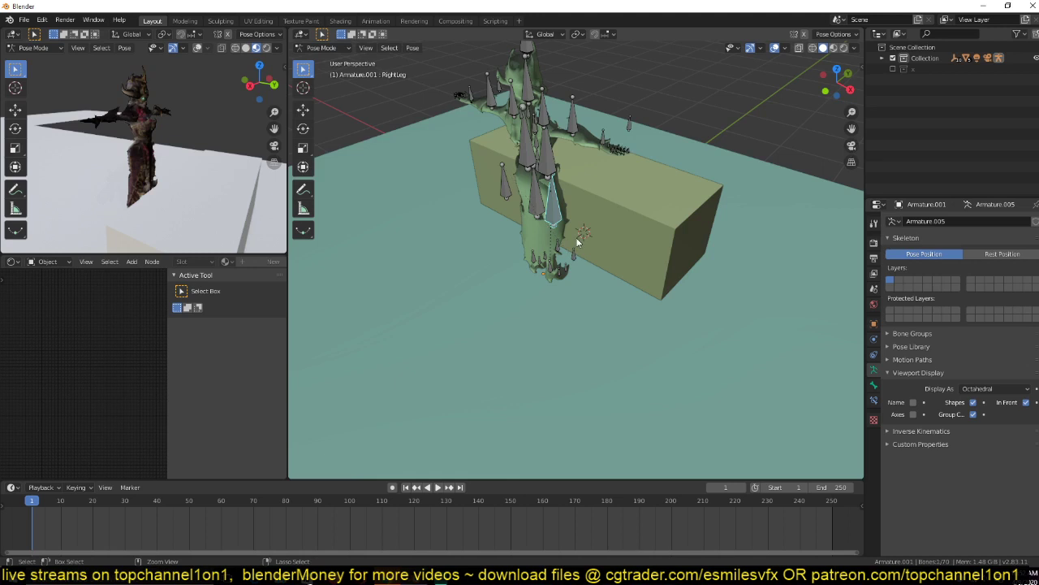
key(ctrl+z)
key(ctrl+z)
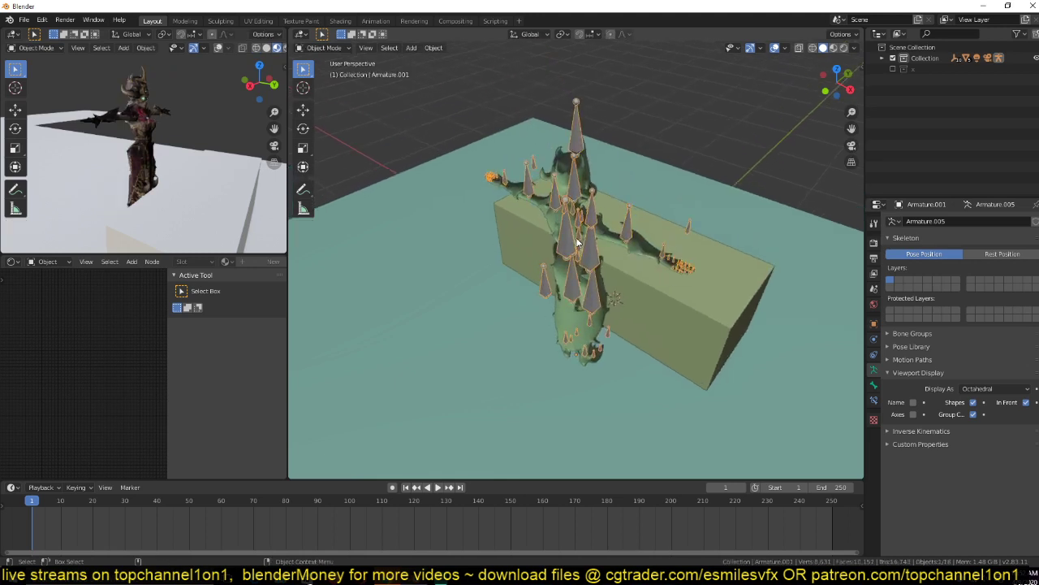
Delete the four copied hand and foot bones in front of the character in Edit Mode.
key(KP_7)
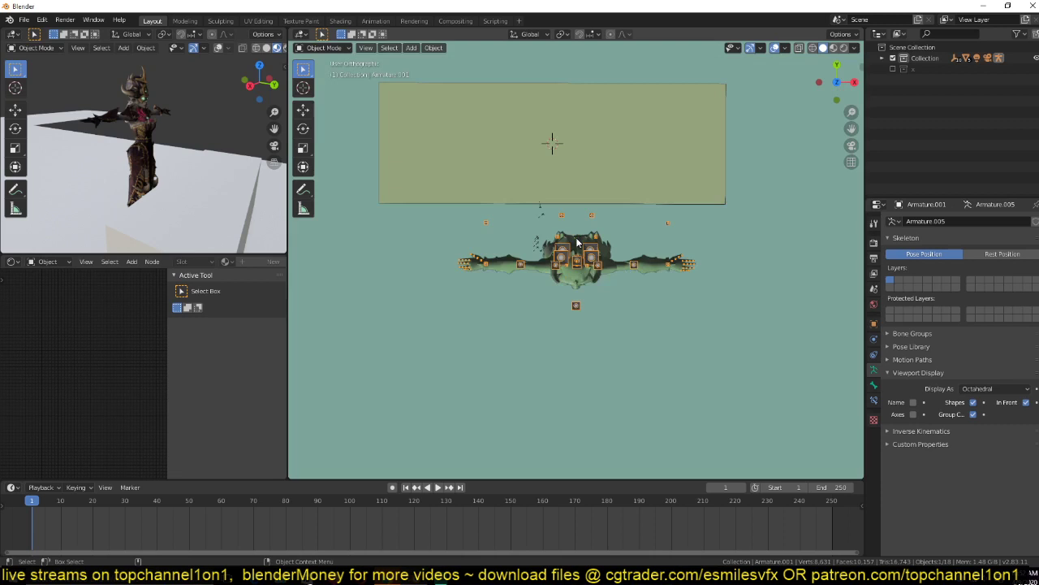
key(Tab)
drag(421, 166, 746, 209)
key(Tab)
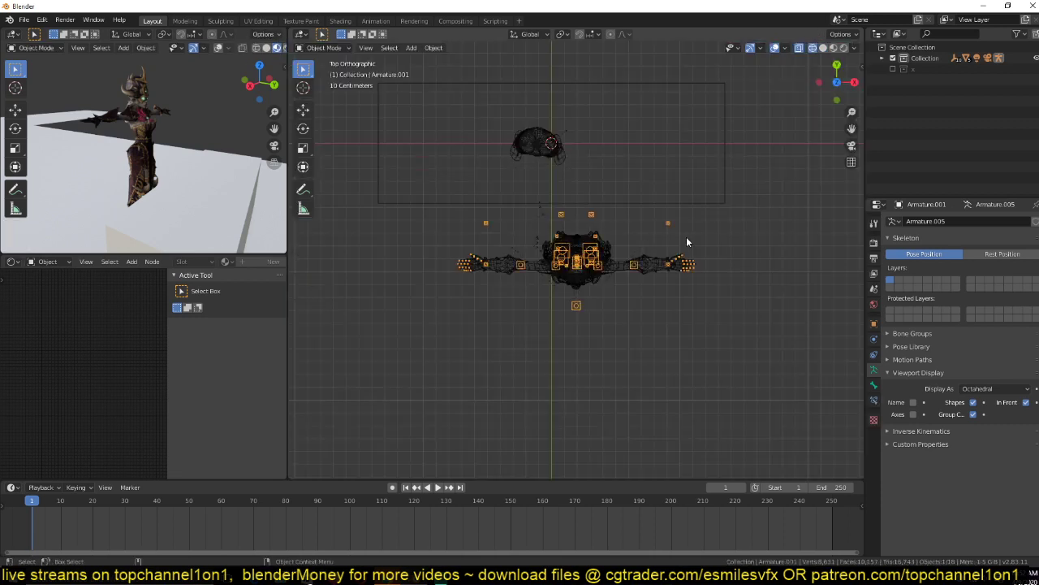
key(Tab)
key(x)
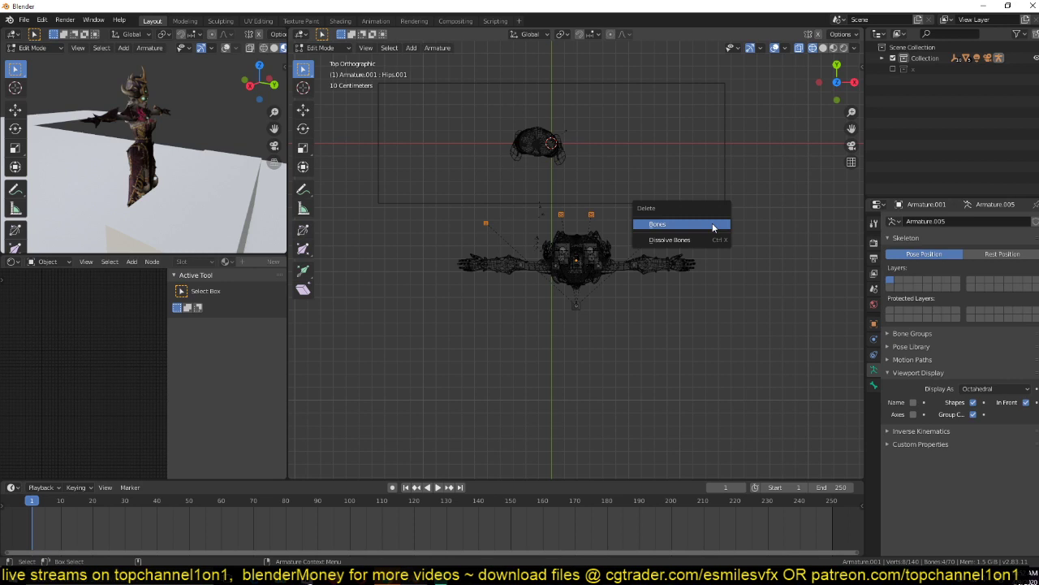
click(713, 227)
key(Tab)
Switch the armature to Pose Mode with wireframe shading and rotate both lower leg bones in side view to bend the knees backward.
middle_drag(656, 292, 706, 227)
key(KP_3)
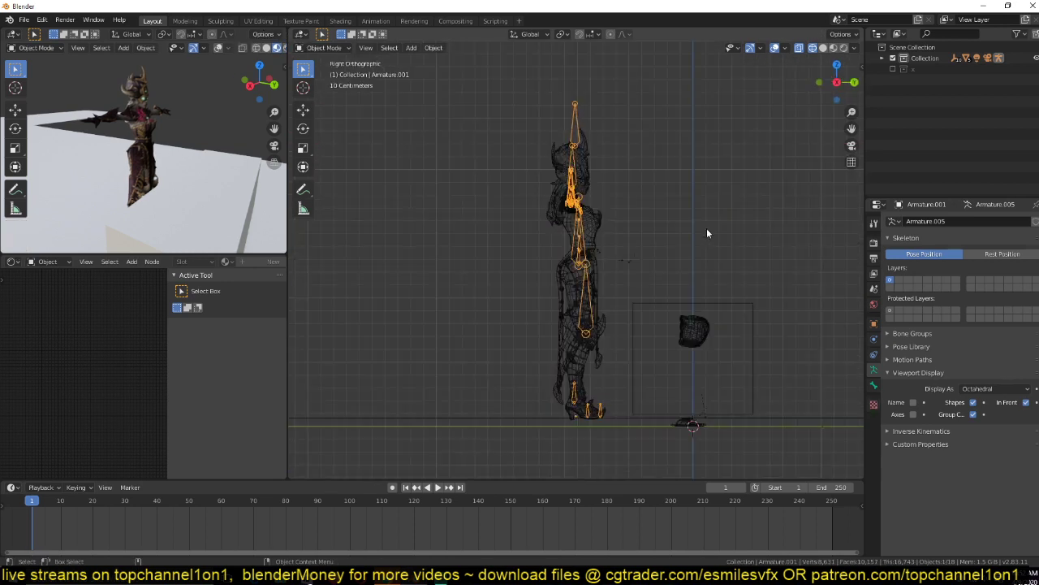
key(Tab)
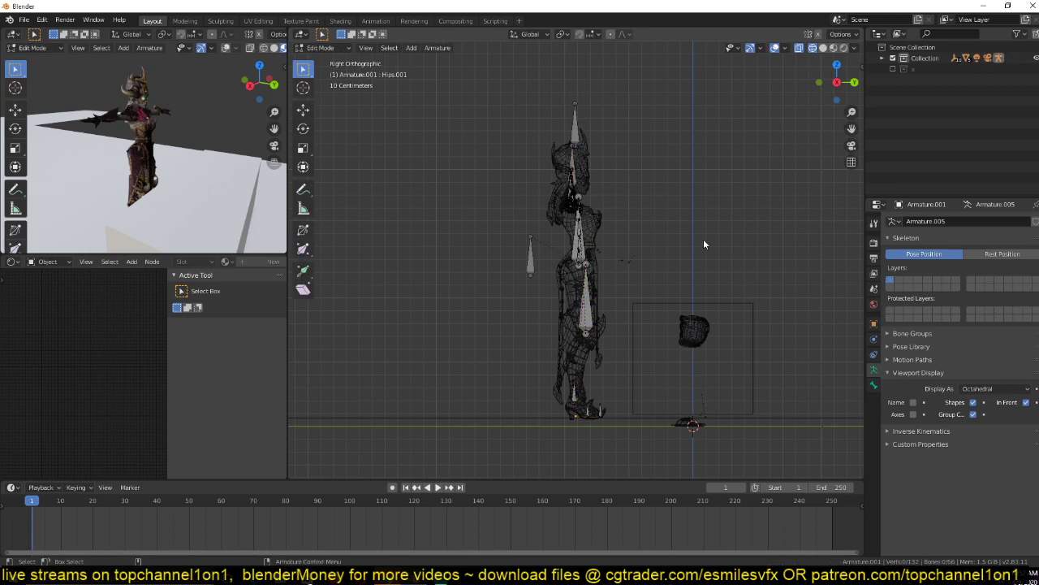
key(z)
key(z)
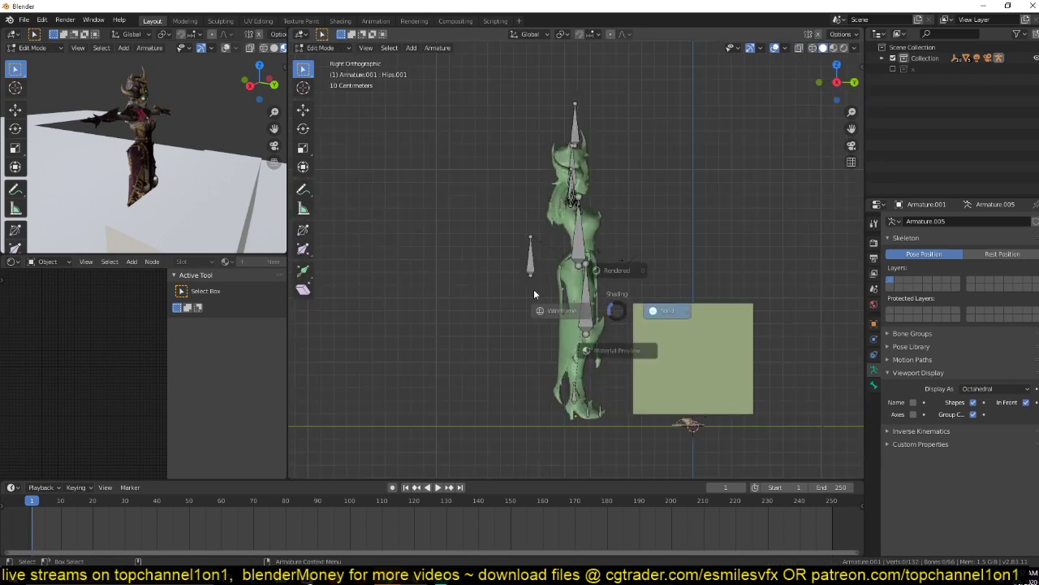
click(536, 289)
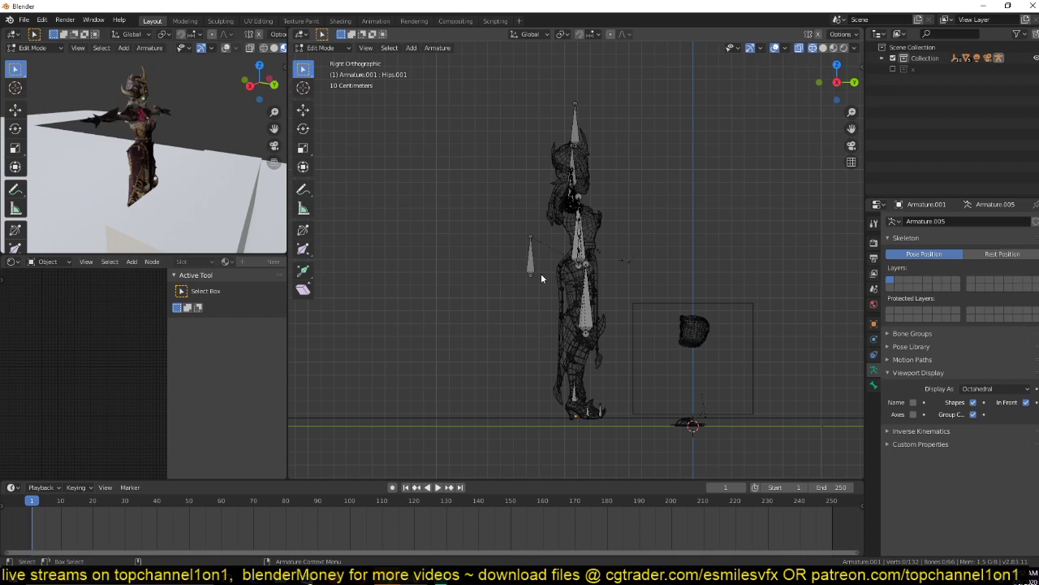
click(583, 296)
shift+scroll(619, 293, down, 1)
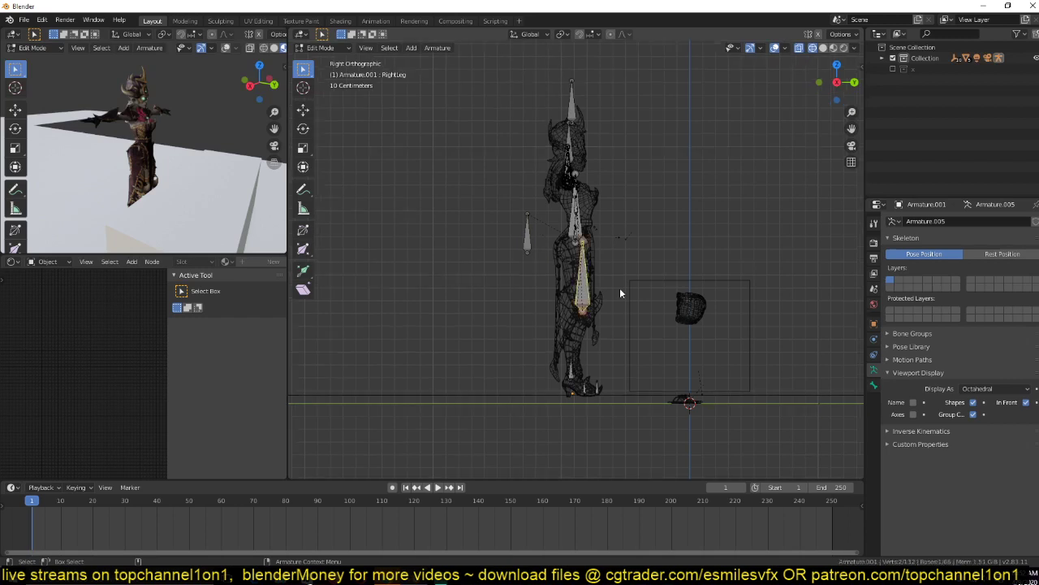
key(ctrl+Tab)
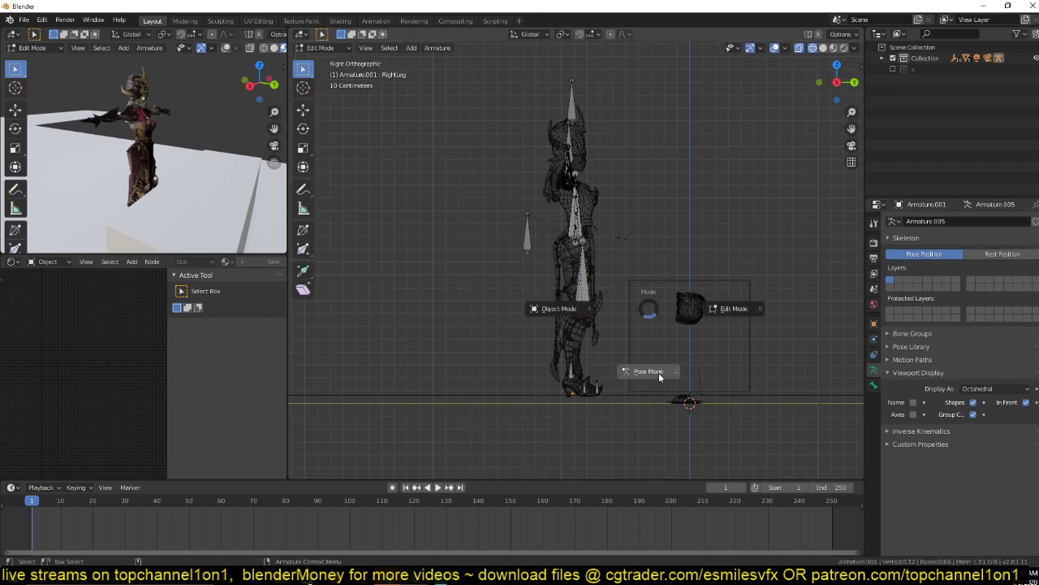
click(658, 373)
key(r)
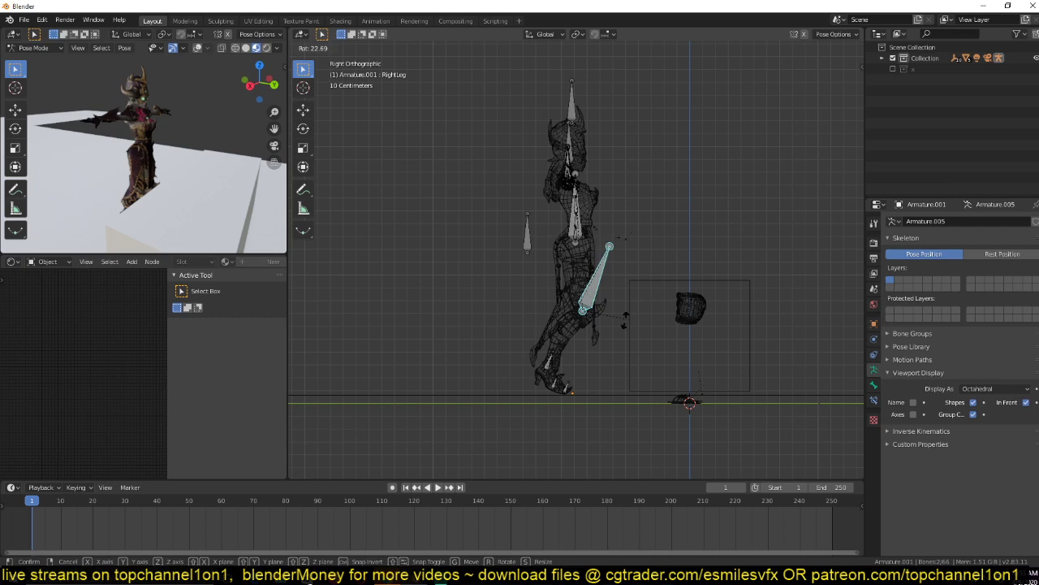
click(597, 305)
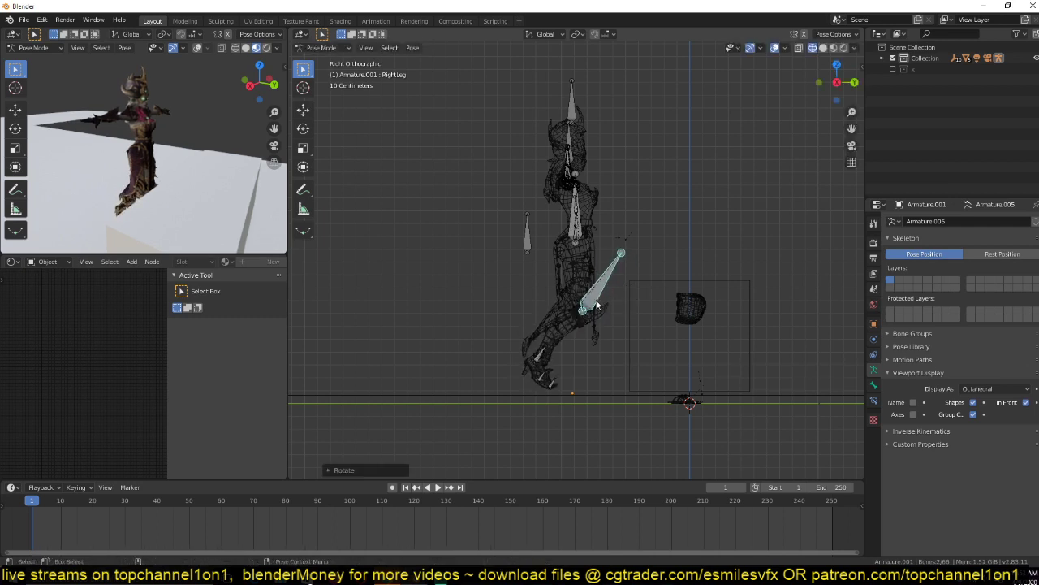
Rotate the RightArm and LeftArm bones in front view so both arms hang down beside the body.
mouse_move(597, 305)
middle_down()
mouse_move(617, 302)
mouse_move(590, 309)
middle_up()
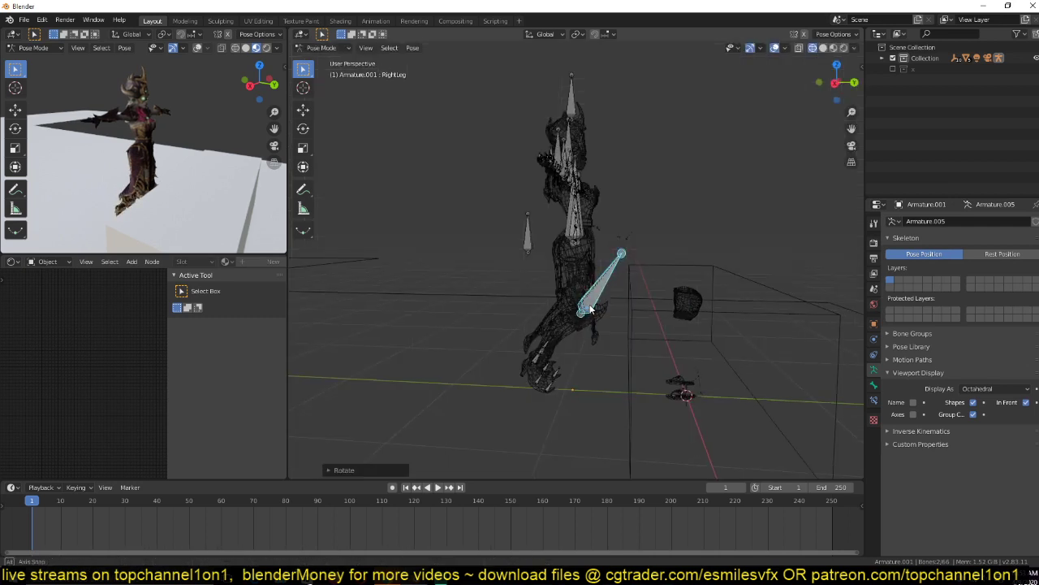
key(KP_1)
click(605, 171)
key(r)
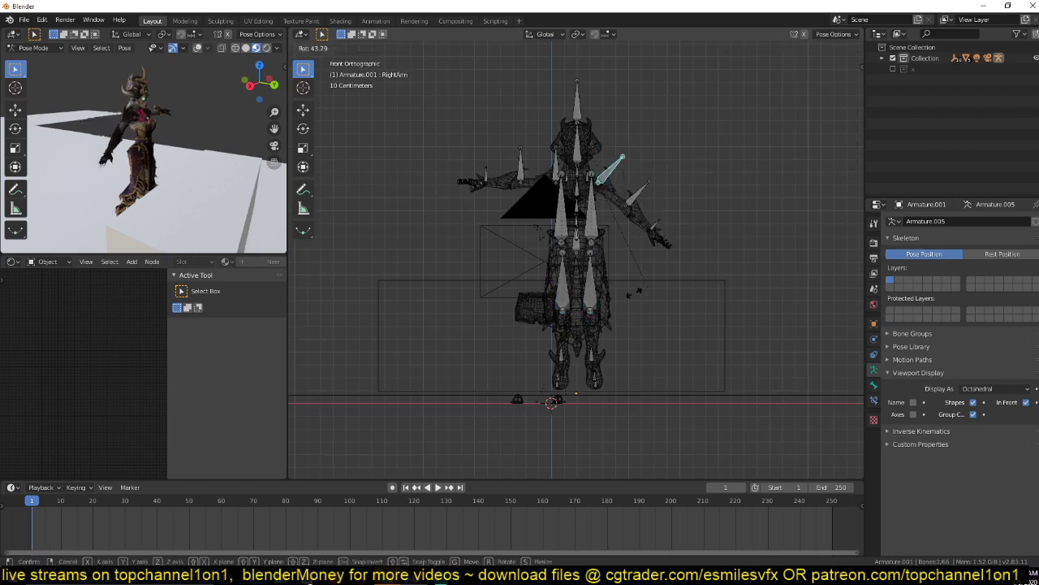
click(526, 174)
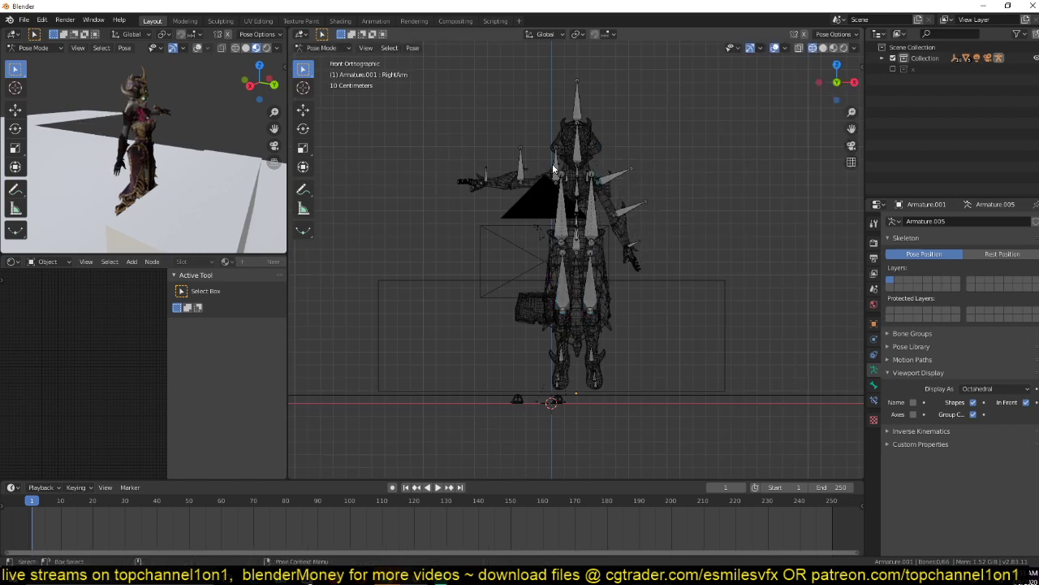
click(555, 168)
key(r)
click(604, 163)
Rotate the RightLeg bone in side view to straighten that lower leg and stagger the two feet.
key(KP_3)
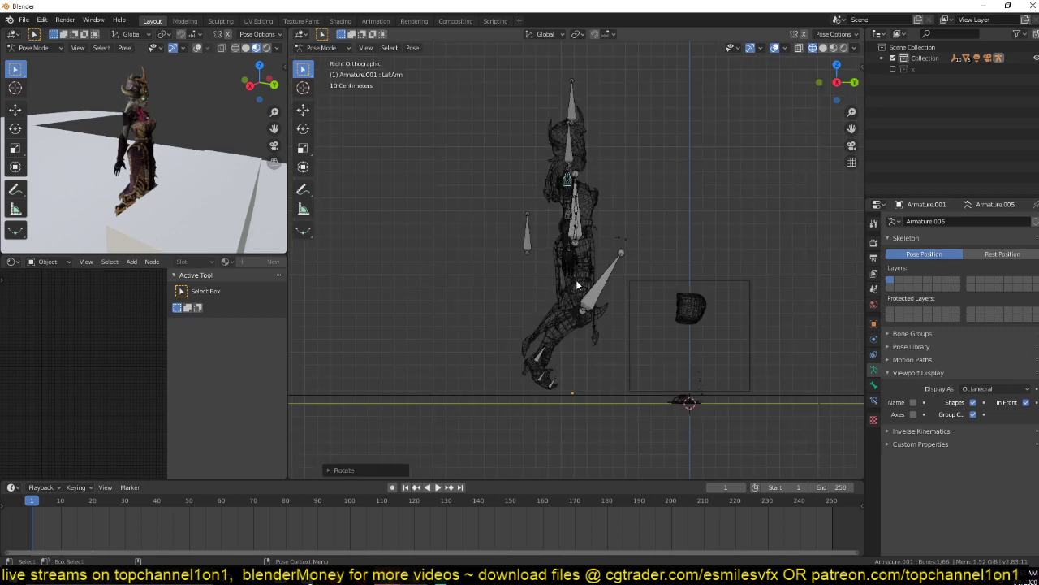
click(576, 281)
click(615, 276)
key(r)
click(581, 255)
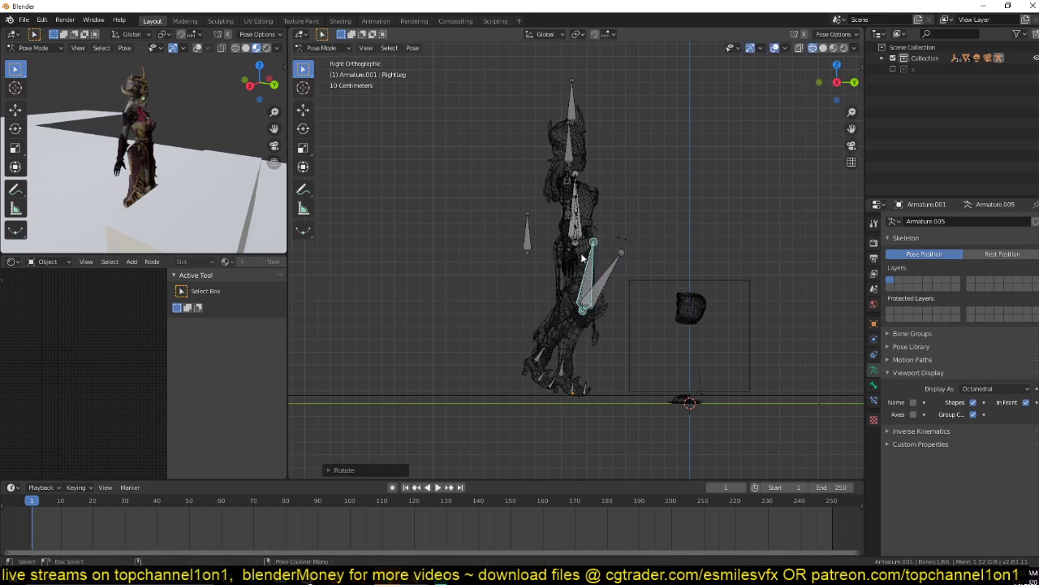
Select the chain of spine bones down to Hips and rotate it around individual origins to bend the torso forward.
click(577, 213)
middle_drag(590, 224, 549, 233)
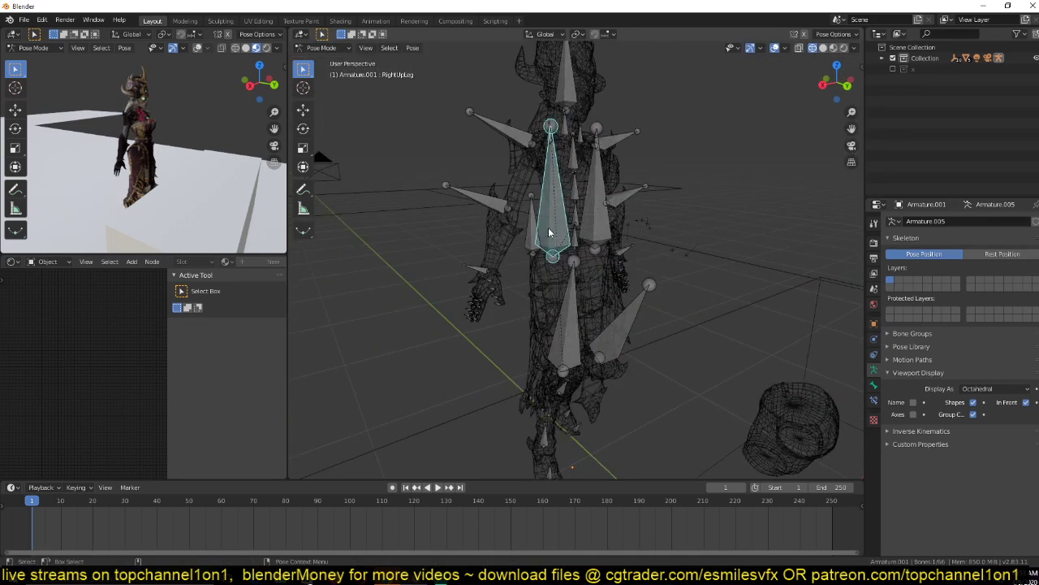
click(574, 218)
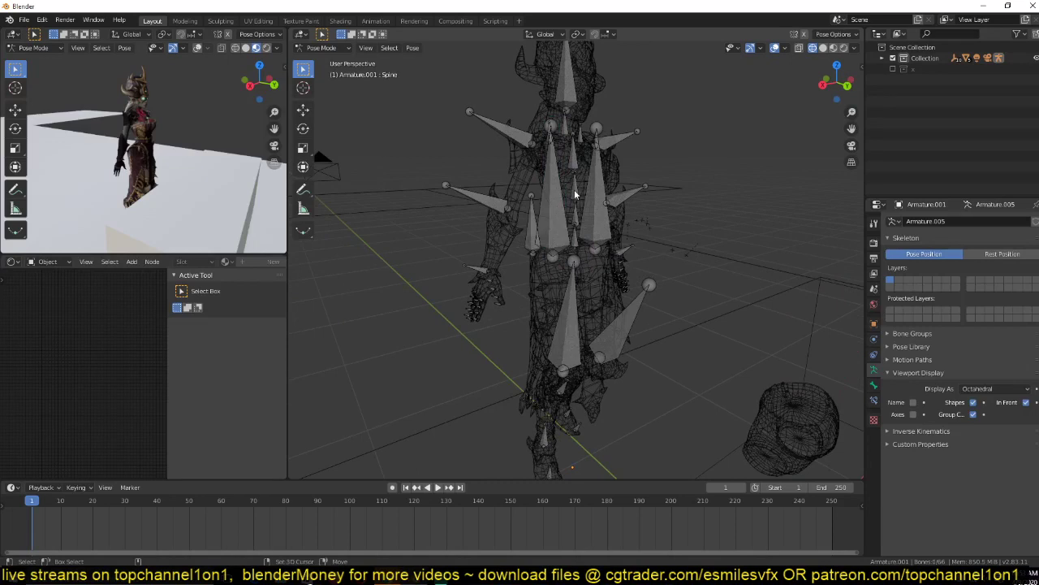
shift+click(576, 236)
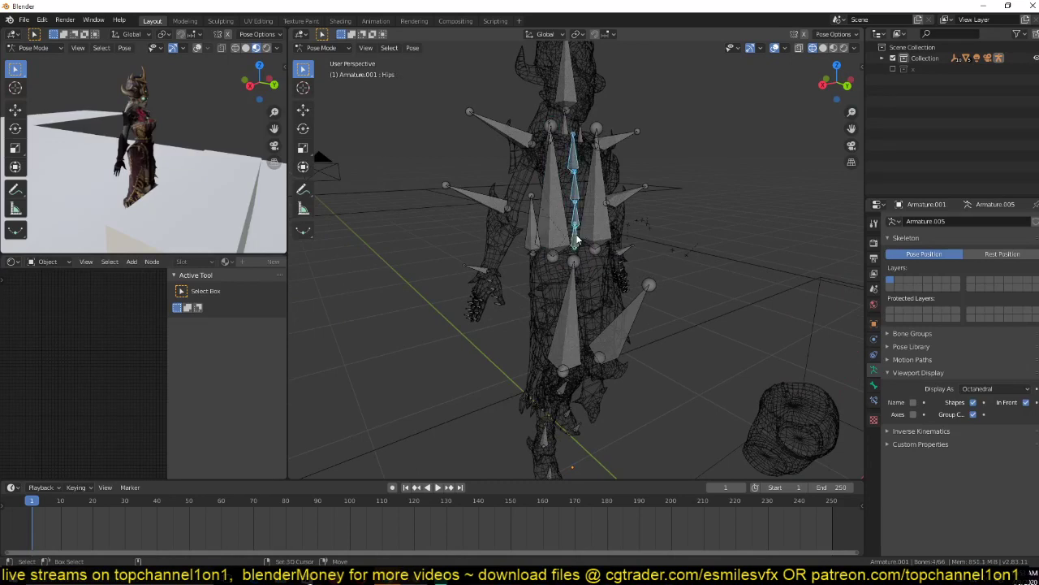
key(KP_3)
key(period)
click(573, 305)
key(r)
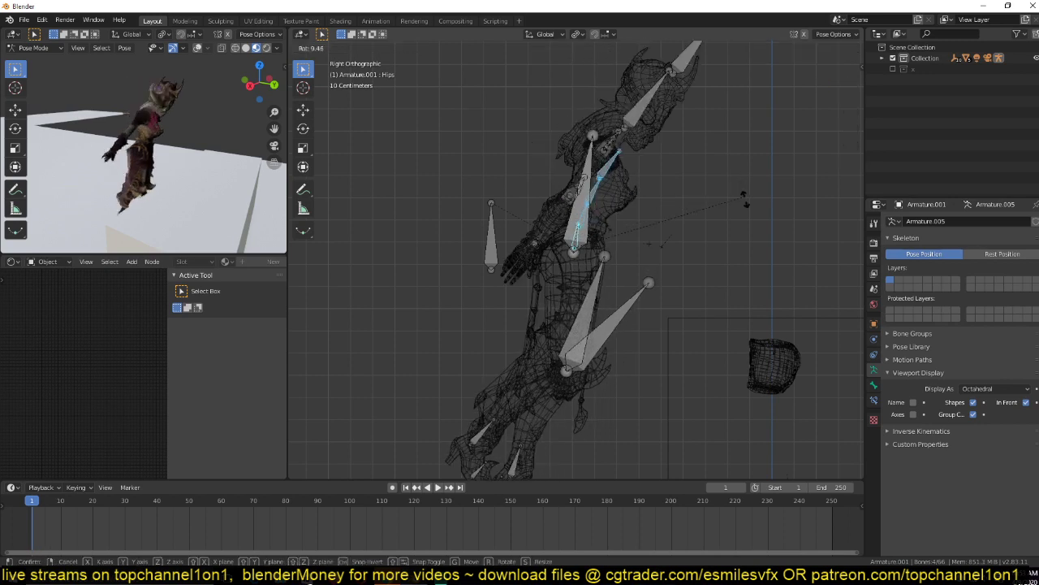
key(Escape)
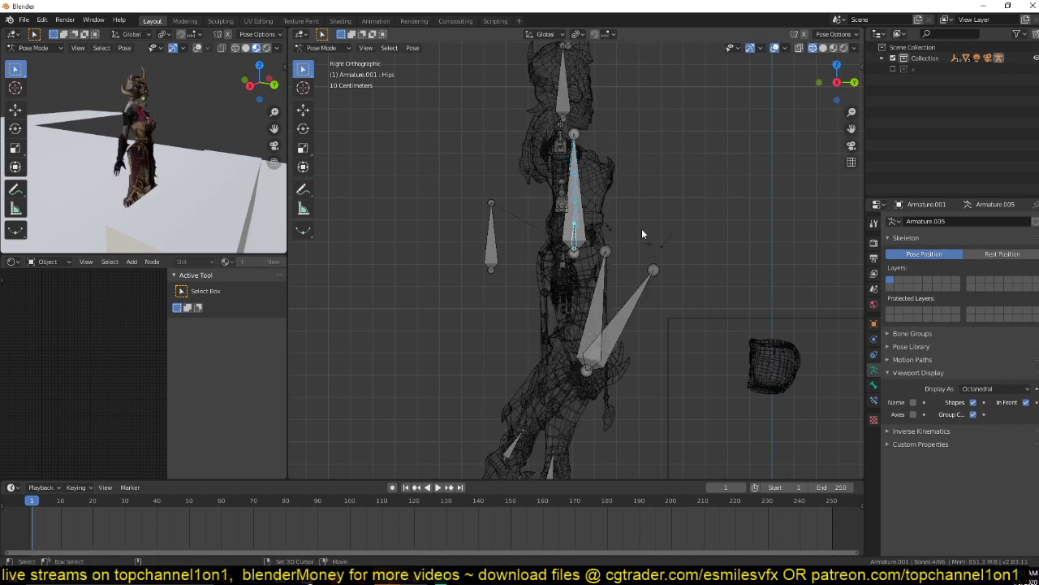
key(r)
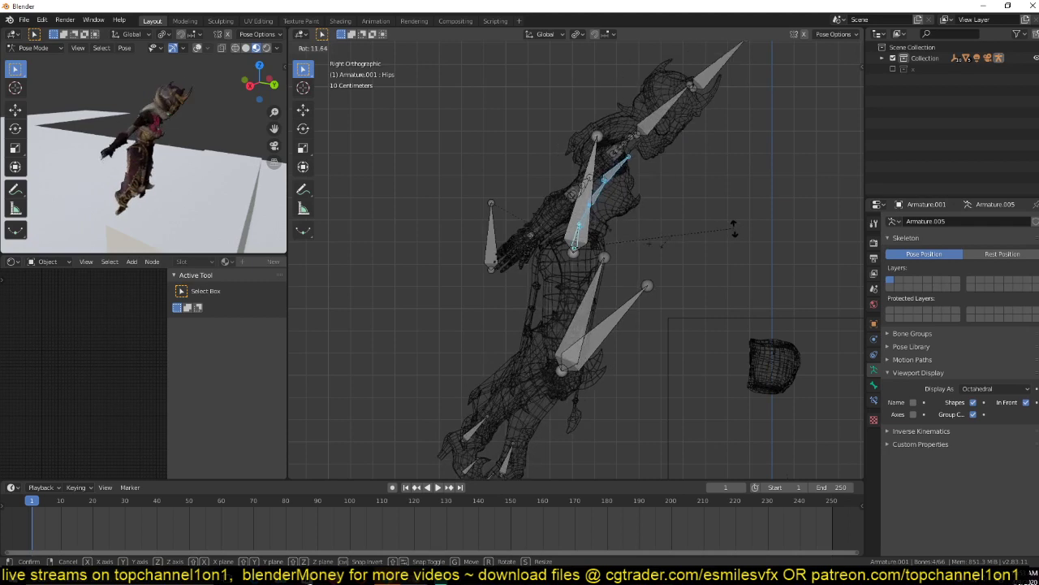
click(703, 235)
Adjust the leg bones in side view so both legs stand upright beneath the torso, including a slight rotation of RightLeg.
shift+middle_drag(605, 283, 644, 225)
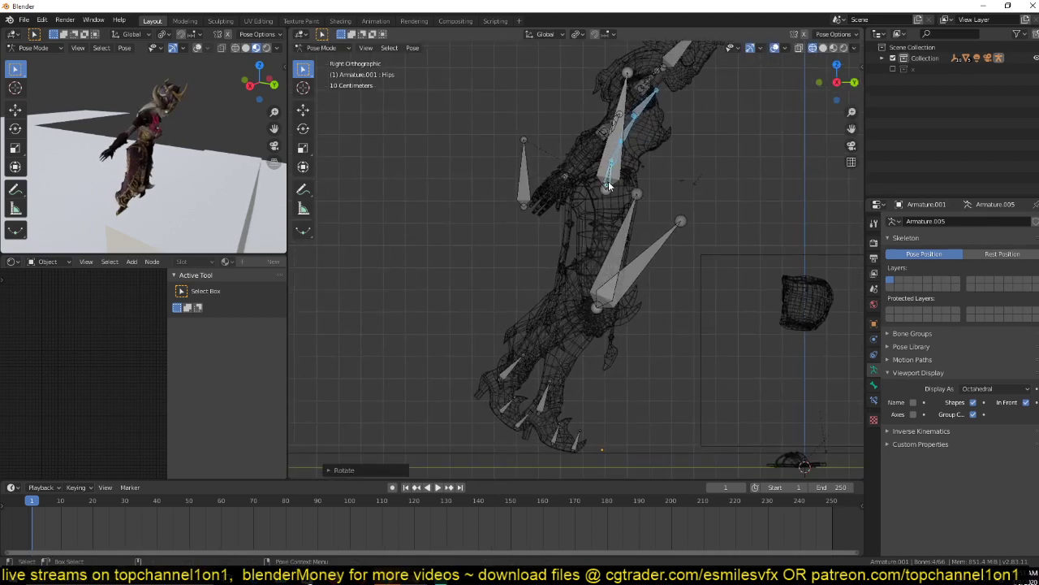
click(643, 215)
click(608, 158)
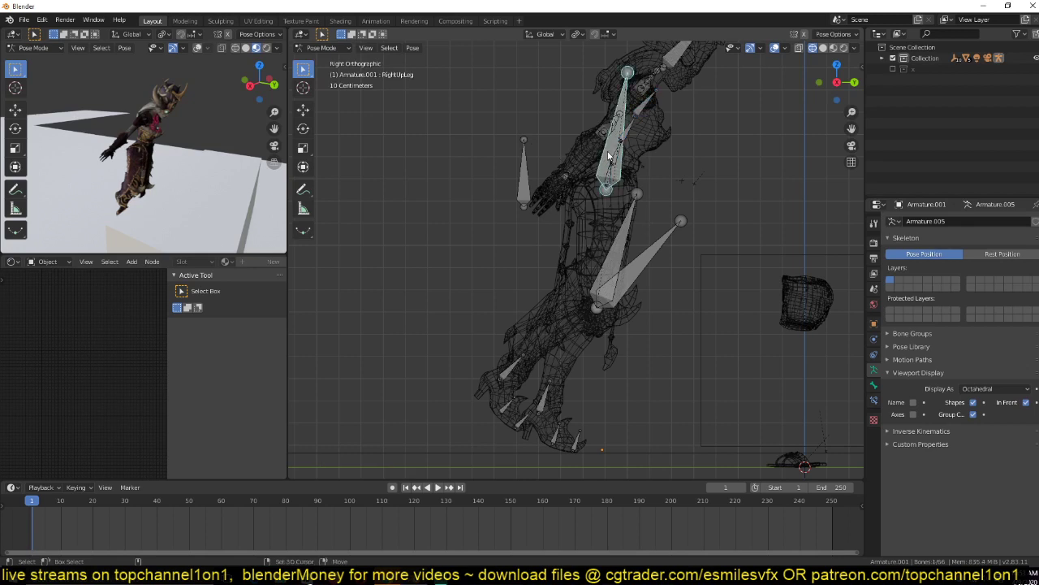
click(608, 158)
key(alt+r)
click(648, 244)
key(r)
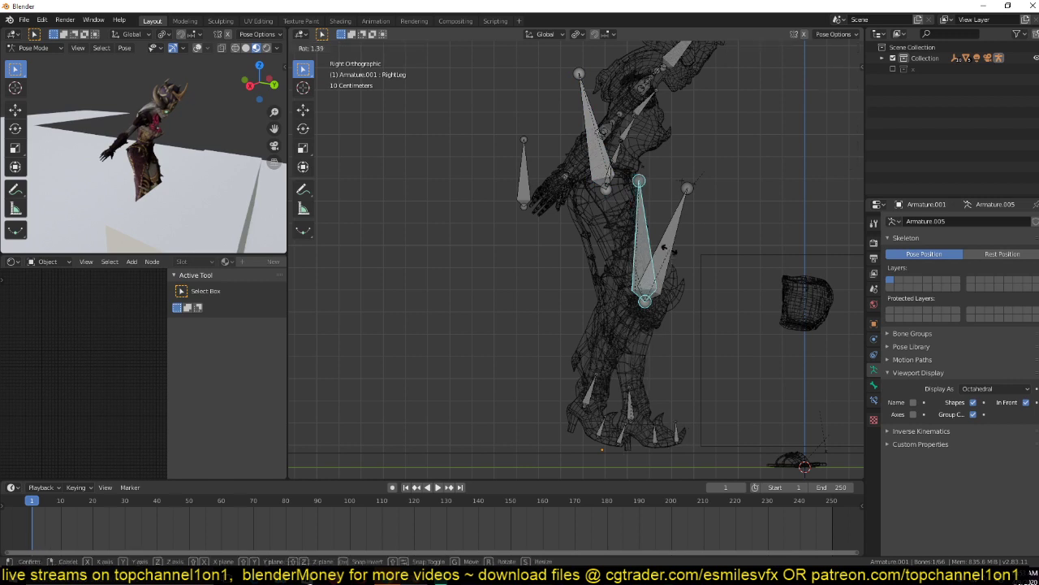
click(671, 253)
Select the Hips bone and move it slightly down so the horned character's feet reach the floor.
click(614, 183)
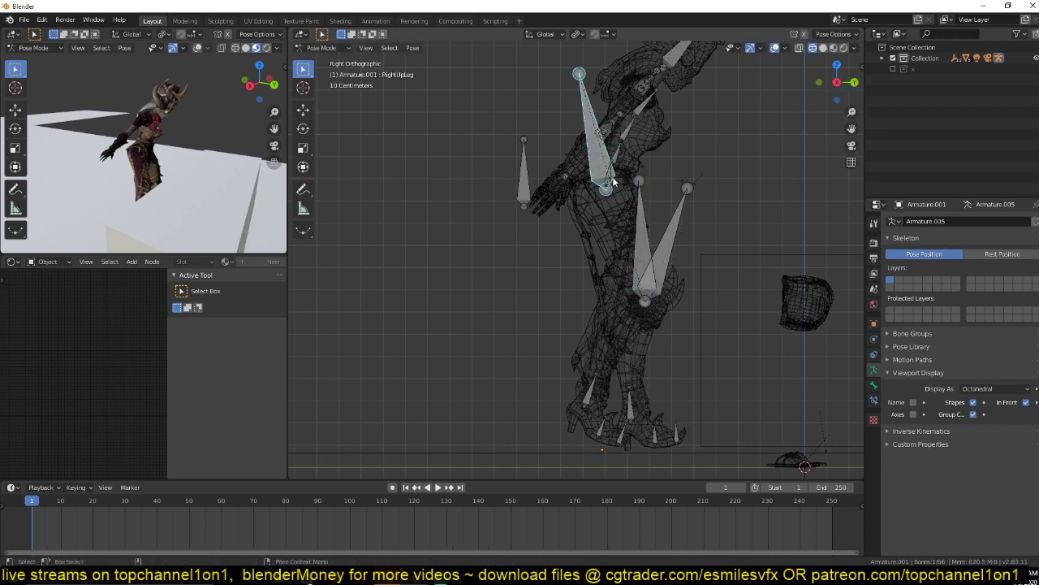
drag(614, 183, 618, 192)
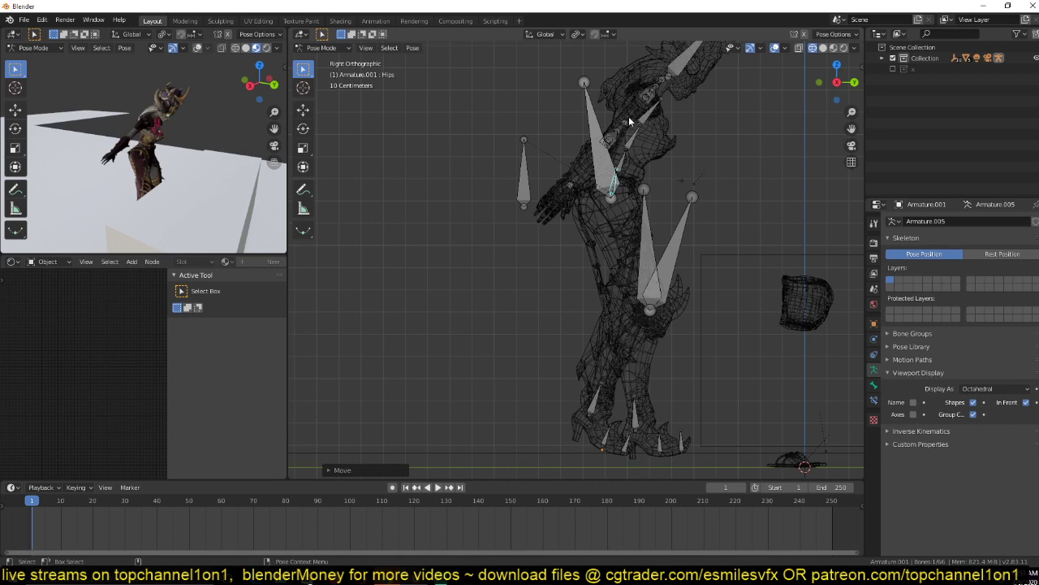
Rotate the RightArm bone about 47° and the RightForeArm bone about 40° around global X to bring the right arm forward.
middle_drag(629, 116, 644, 145)
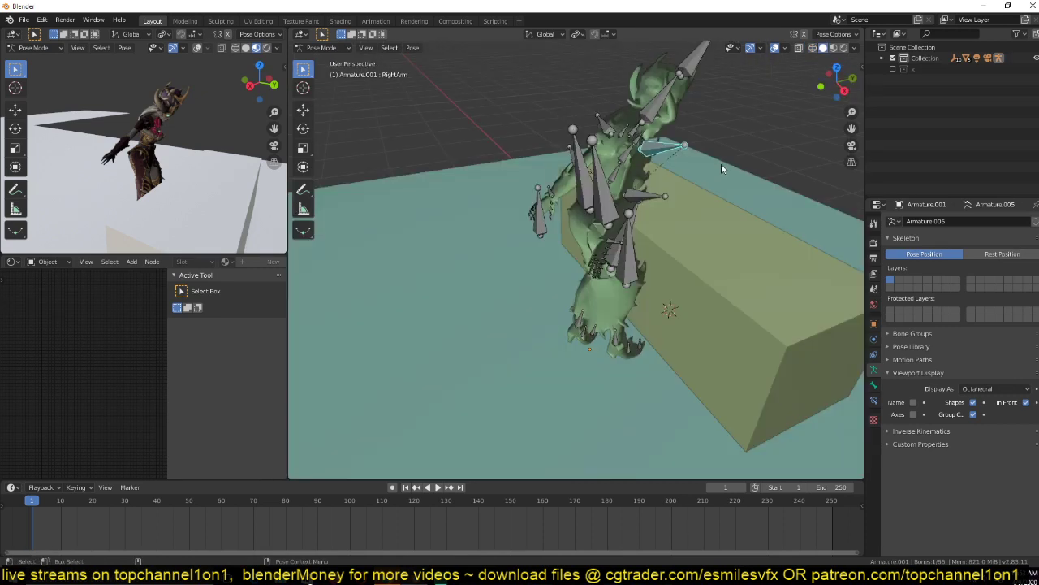
key(r)
key(x)
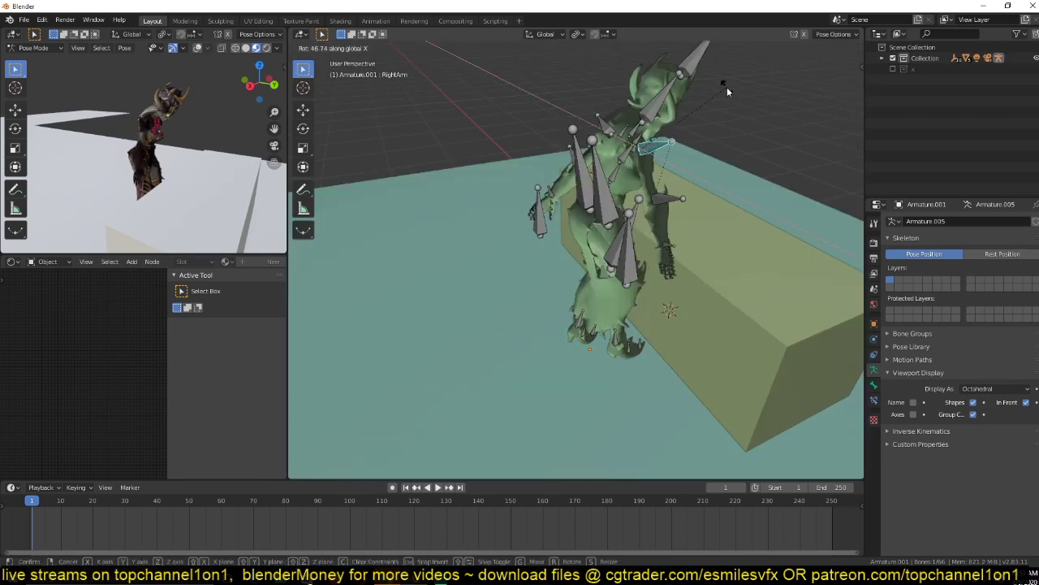
click(727, 91)
click(670, 206)
key(r)
key(x)
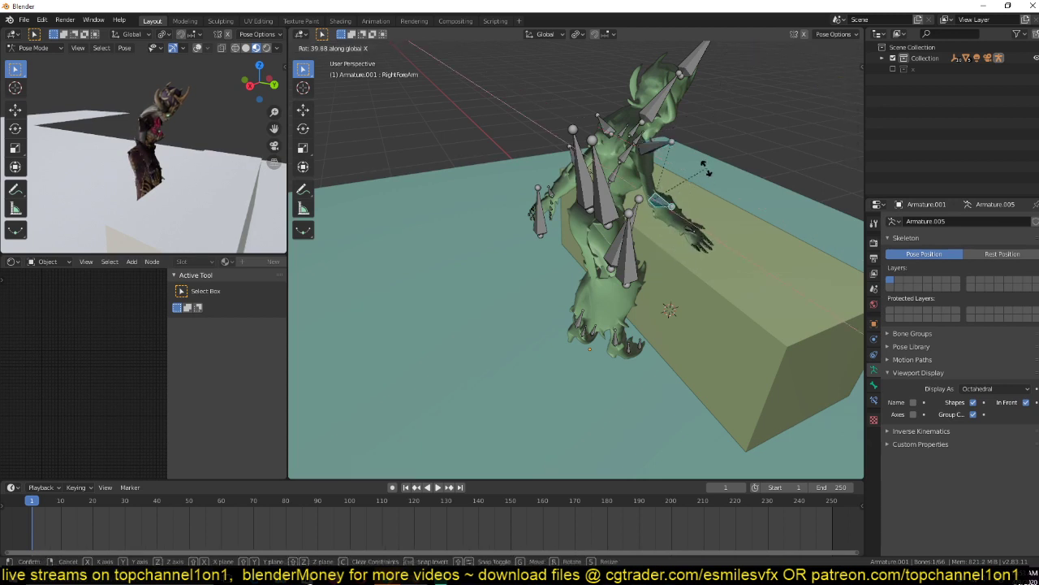
click(705, 168)
Rotate the LeftArm and LeftForeArm bones together about 31° around global X to bring the left arm forward.
middle_drag(705, 168, 563, 169)
click(590, 161)
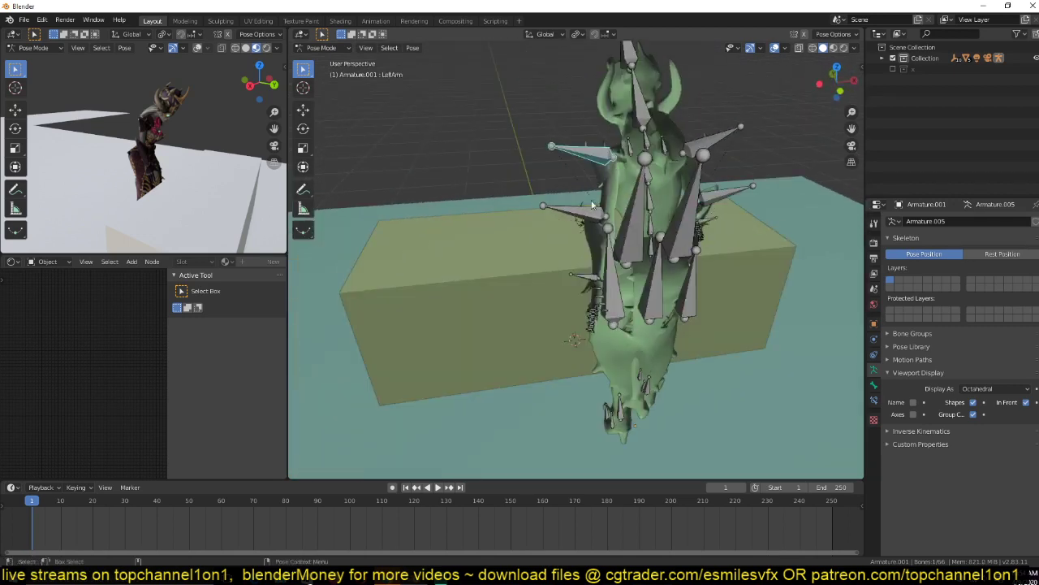
shift+click(590, 210)
middle_drag(590, 210, 712, 201)
key(r)
key(x)
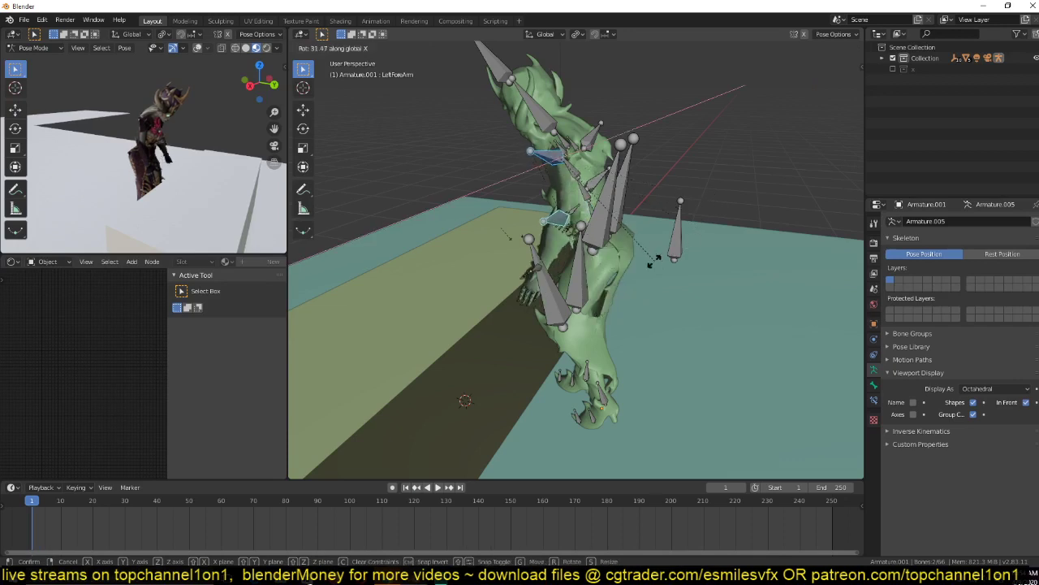
click(652, 260)
Return the armature to Object Mode and bring back the hidden characters in collection x.
key(ctrl+Tab)
middle_drag(634, 207, 683, 205)
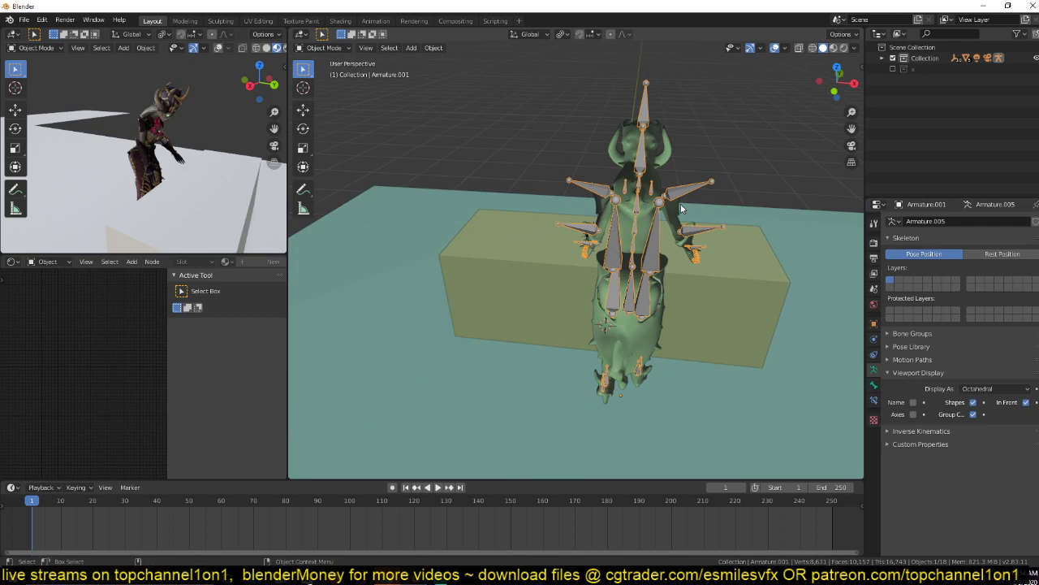
key(alt+h)
middle_drag(681, 209, 639, 203)
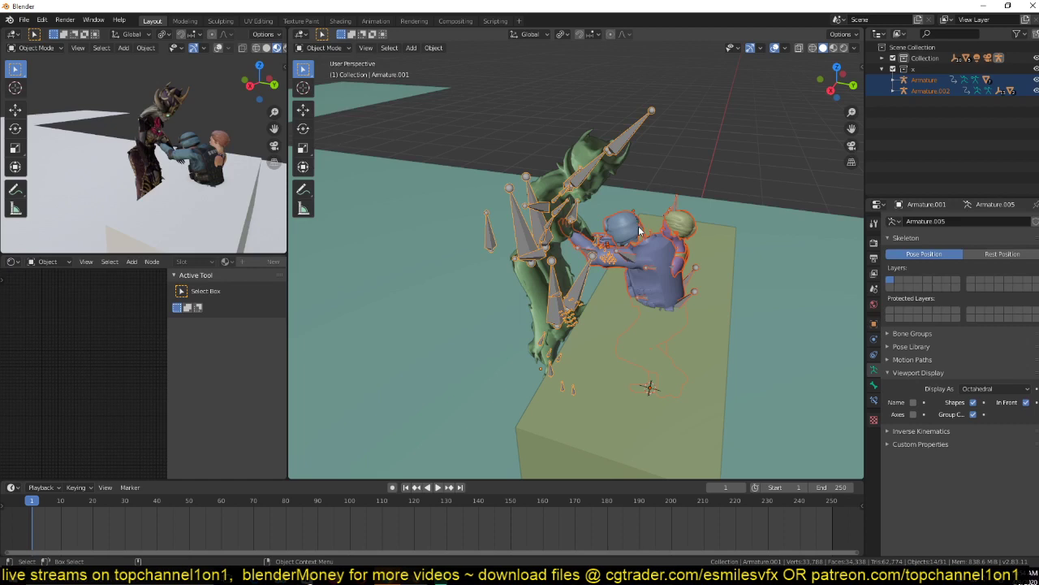
Move the swat character in top view about 3.2 m along negative Y, away from the box and the horned character.
click(640, 231)
key(KP_7)
key(g)
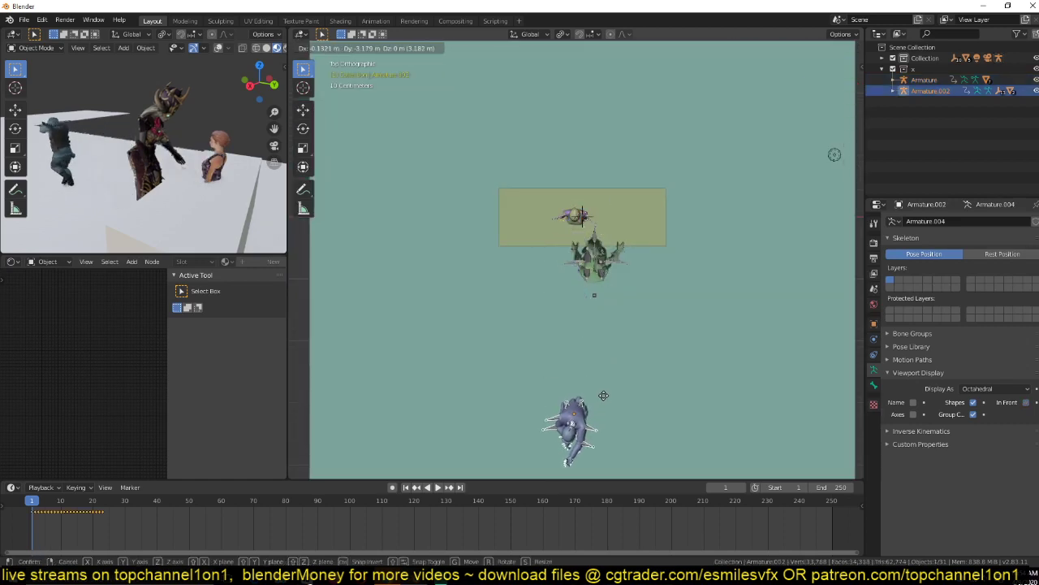
click(603, 395)
Clear the animated pose of the woman's armature in Pose Mode with wireframe shading, restoring her T-pose, and return to Object Mode.
scroll(658, 242, up, 5)
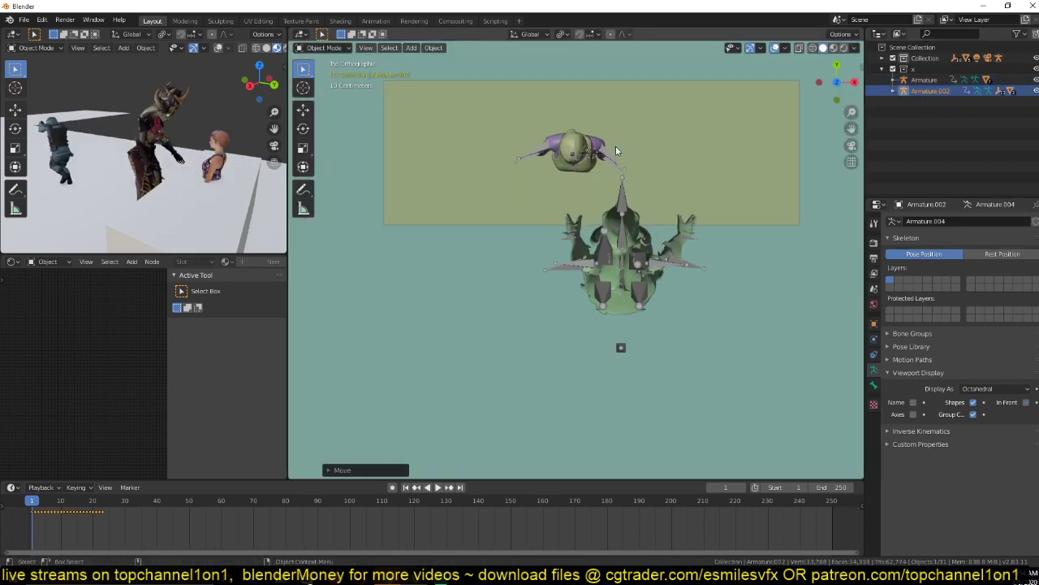
scroll(615, 150, up, 4)
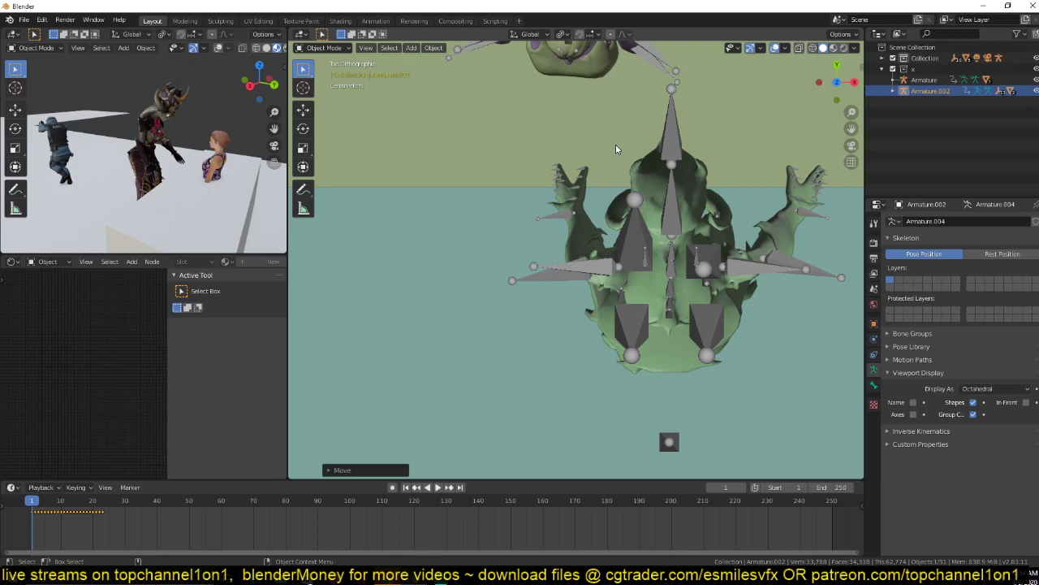
click(658, 54)
key(KP_1)
key(KP_3)
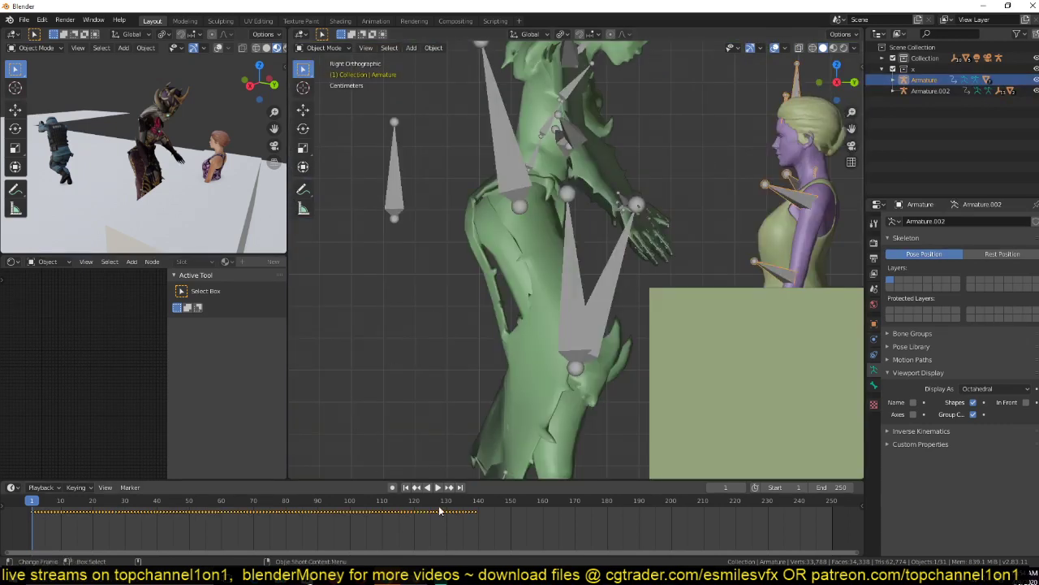
key(ctrl+Tab)
key(shift+z)
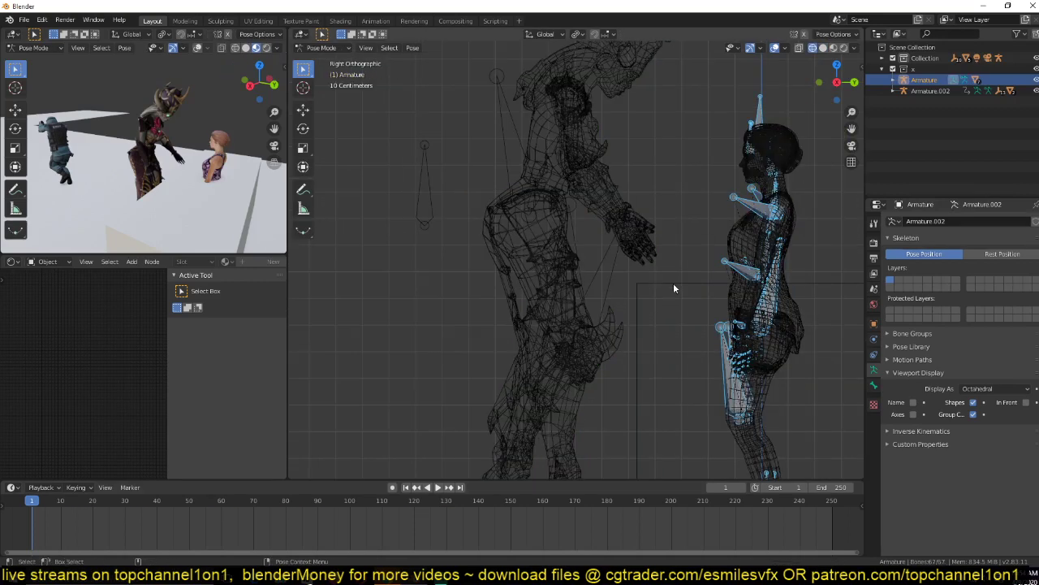
key(ctrl+Tab)
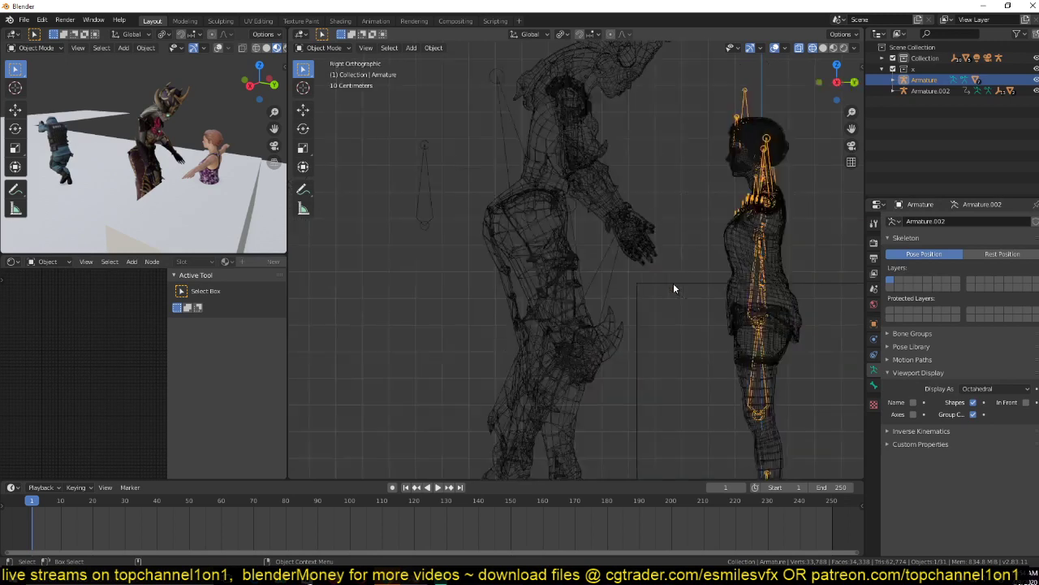
Rotate the woman's armature so she lies on her back lengthwise along the box, using a 180° turn around global Z.
key(KP_4)
key(KP_4)
key(KP_4)
key(KP_4)
key(KP_4)
key(KP_4)
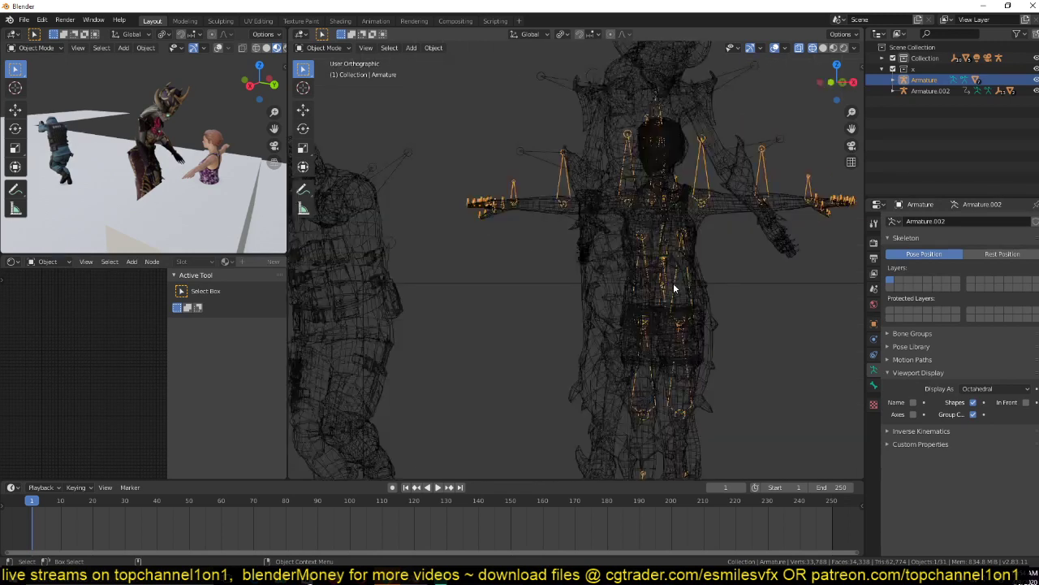
key(KP_1)
text(rz90)
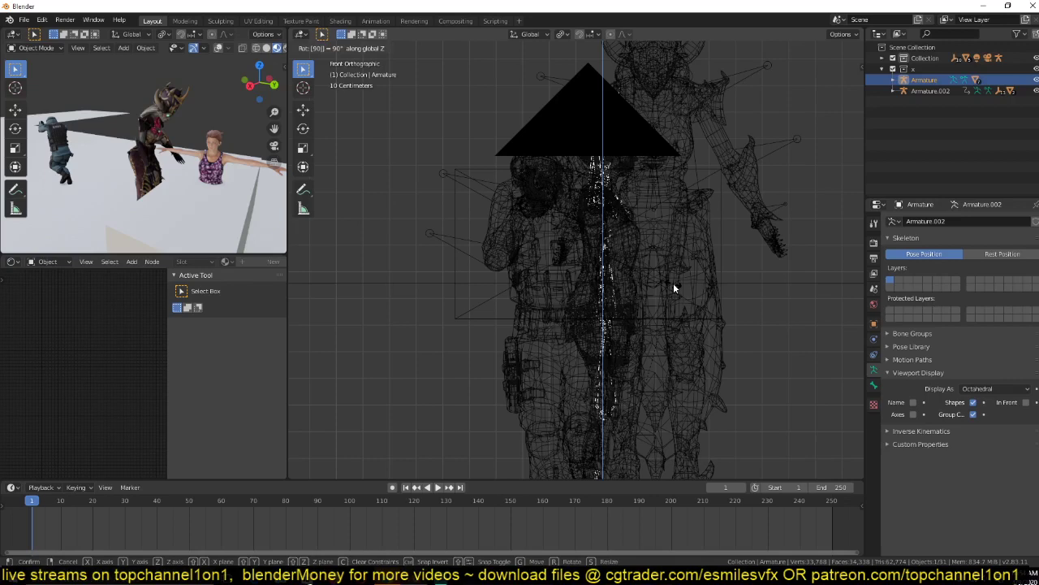
key(BackSpace)
key(BackSpace)
text(180)
key(Return)
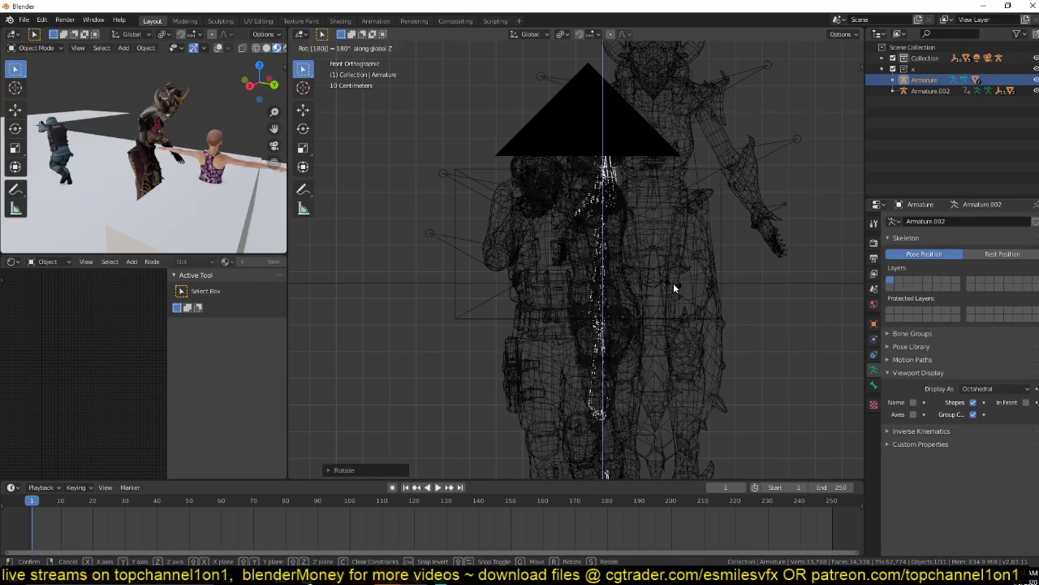
Move the woman in front view about 0.71 m along negative X and 1.06 m up, onto the top of the box.
scroll(674, 284, down, 3)
key(g)
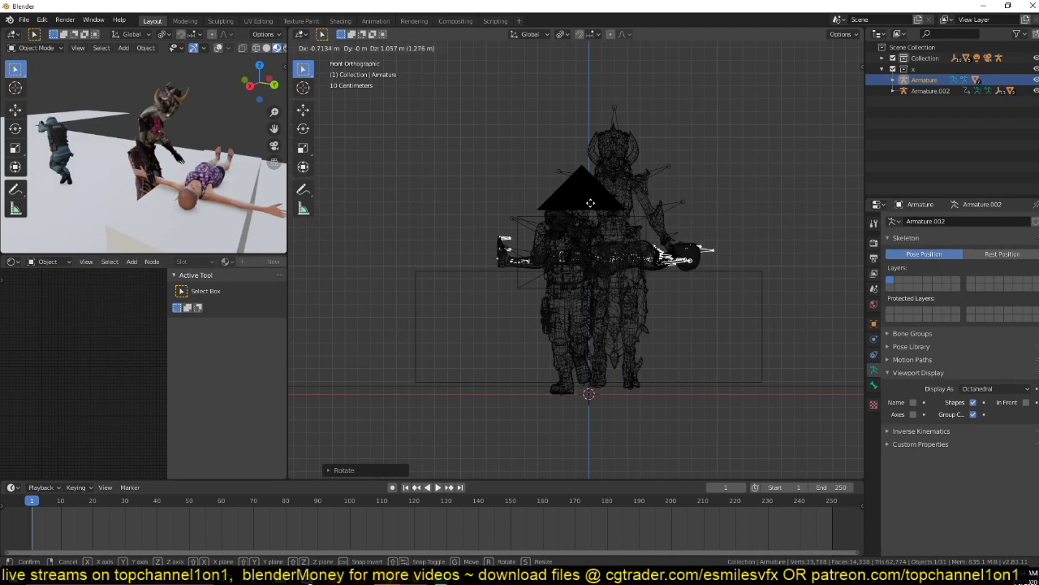
click(590, 202)
Scale the box in top view to about 0.7 along Y and shorten it along X to fit the lying woman.
key(KP_7)
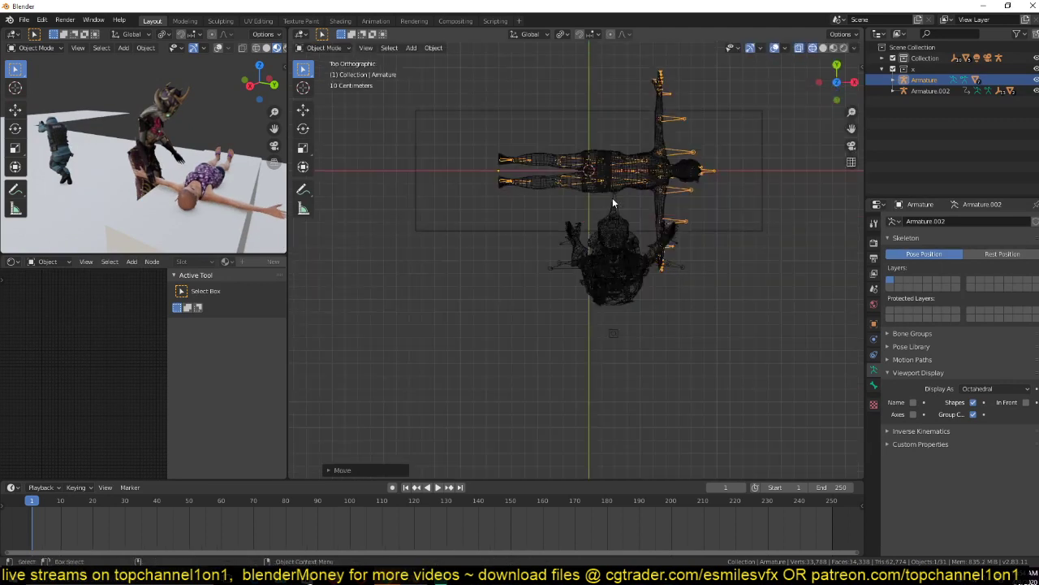
click(625, 112)
key(s)
key(y)
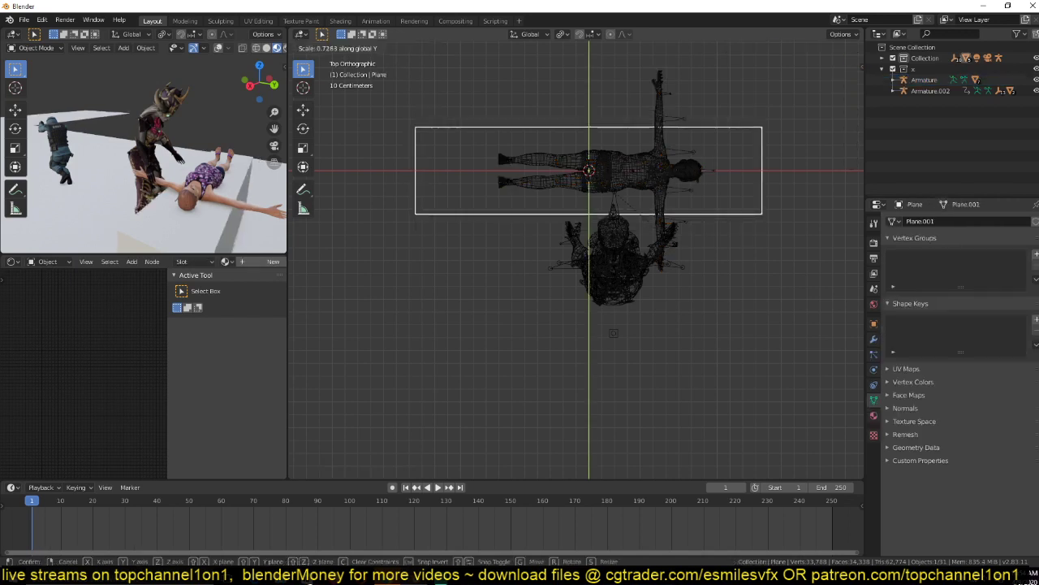
key(x)
click(669, 193)
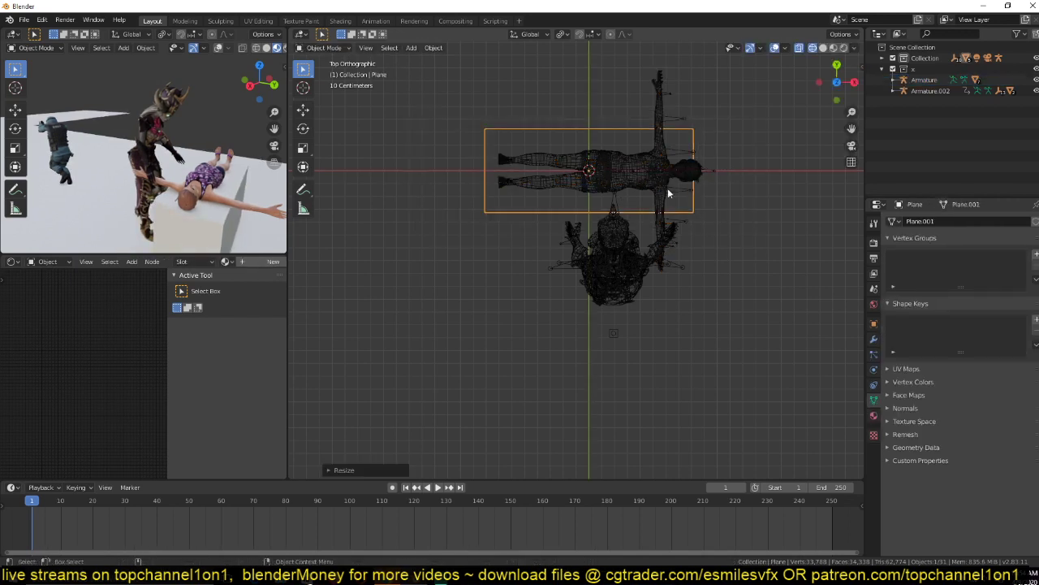
Move the horned character and its armature into a new collection named witch and exclude that collection from the view layer.
scroll(669, 193, up, 3)
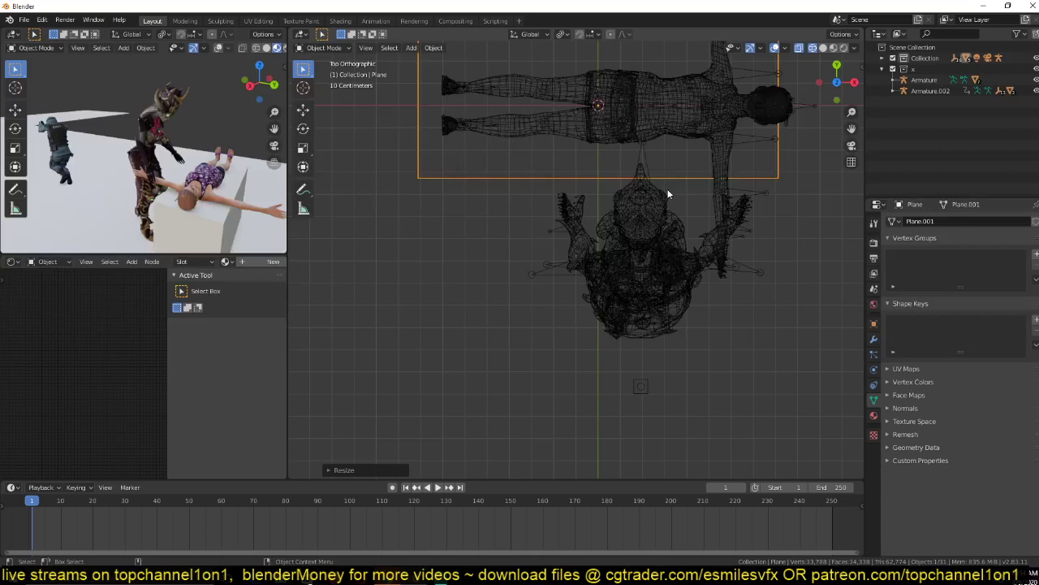
scroll(669, 194, down, 3)
click(588, 317)
drag(523, 300, 630, 365)
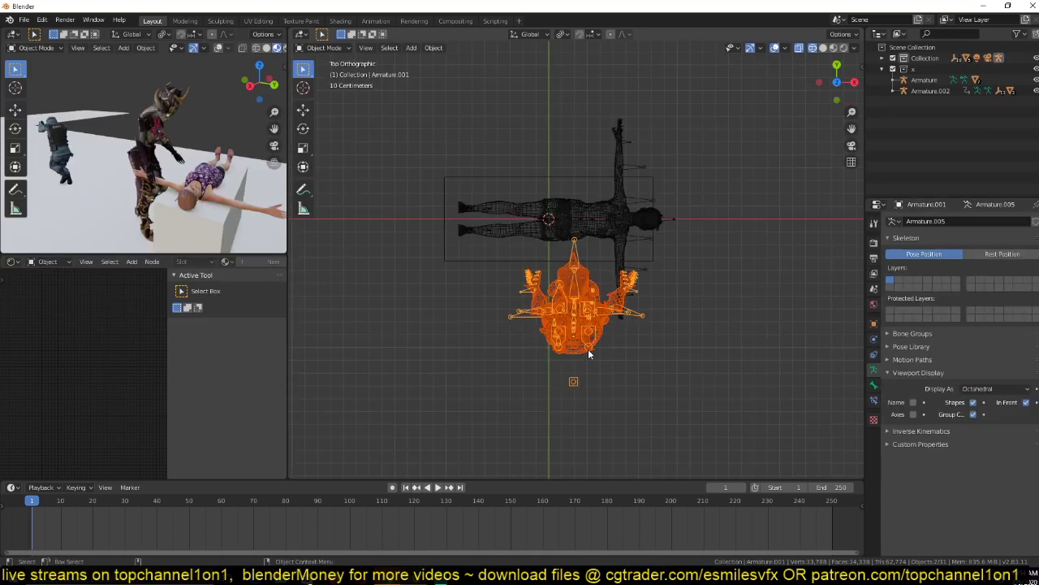
key(m)
click(590, 354)
text(witch)
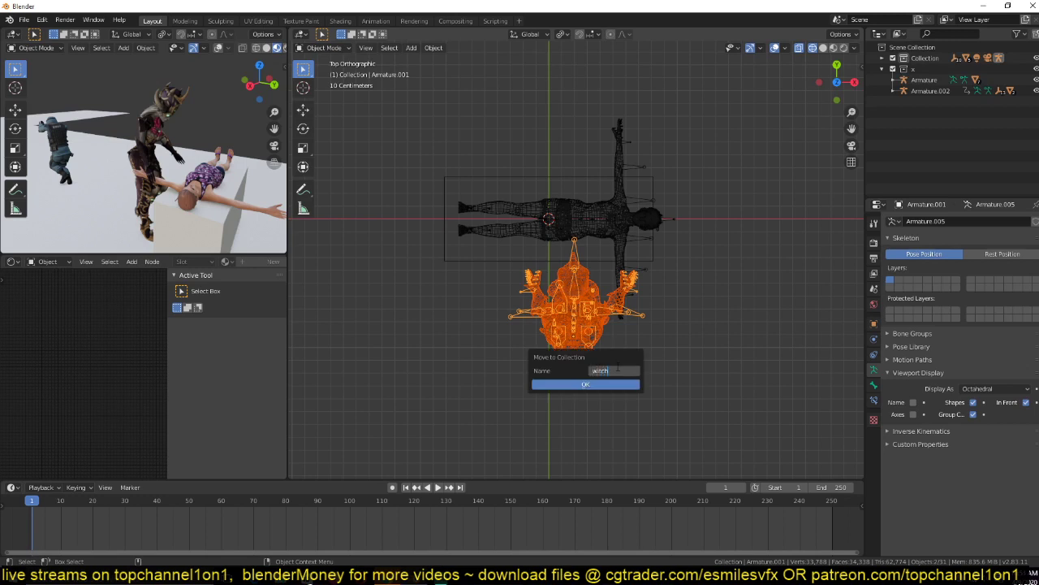
key(Return)
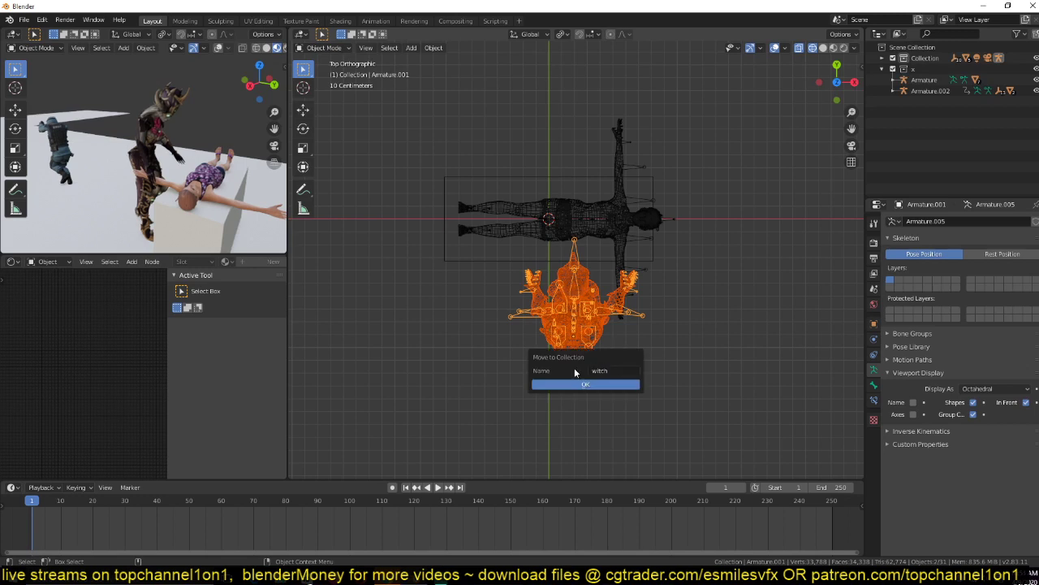
click(581, 383)
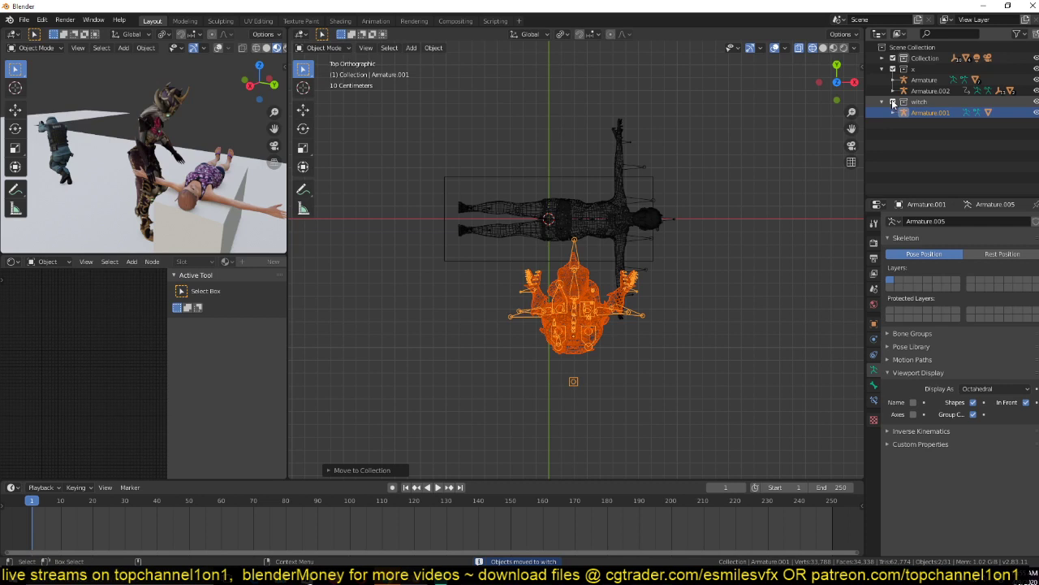
click(893, 103)
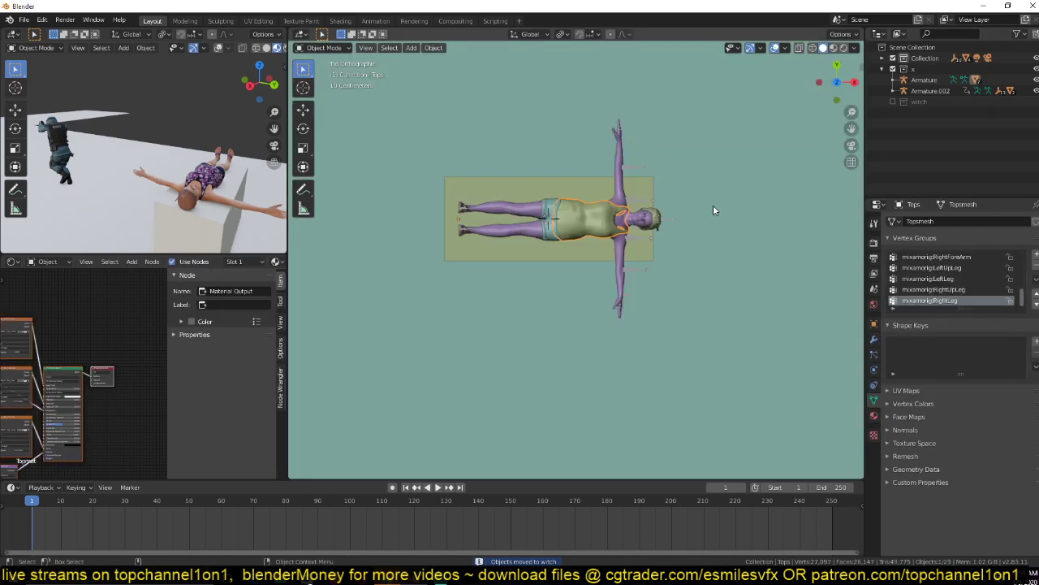
Move the swat character into a new collection named swat and exclude that collection from the view layer.
key(KP_1)
key(KP_Decimal)
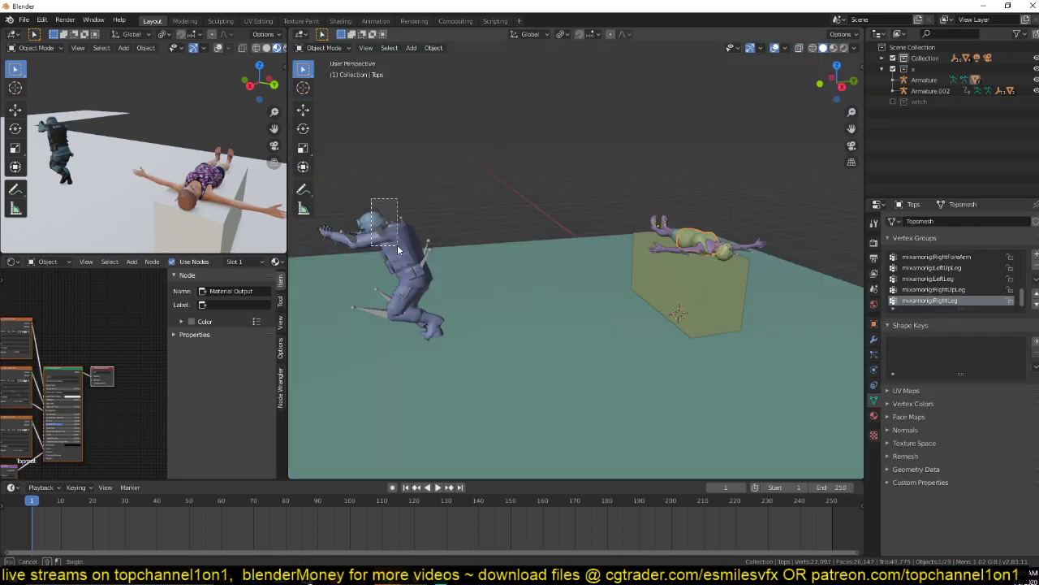
click(398, 244)
key(m)
click(399, 242)
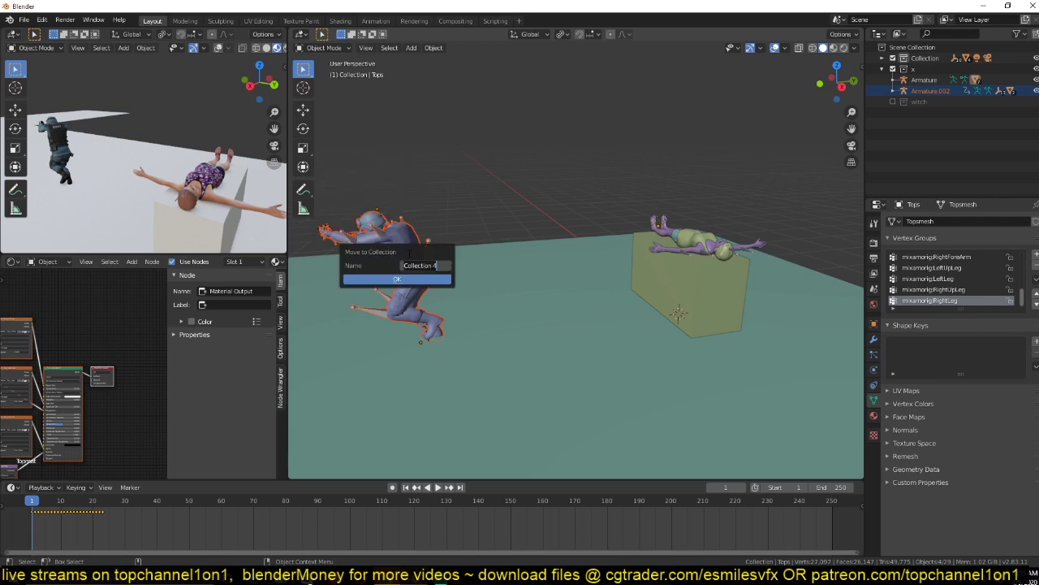
text(swat)
key(Return)
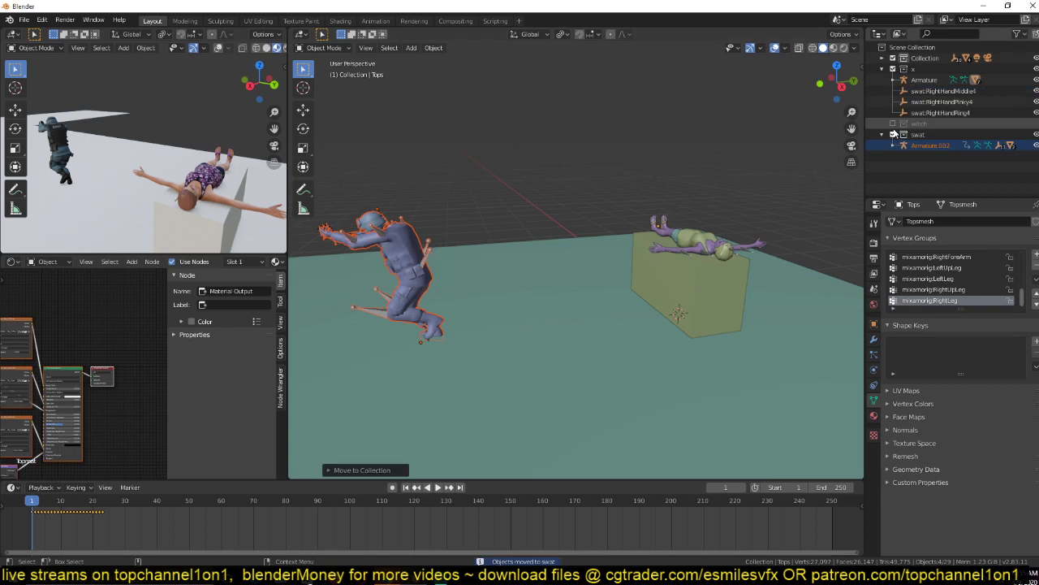
click(893, 134)
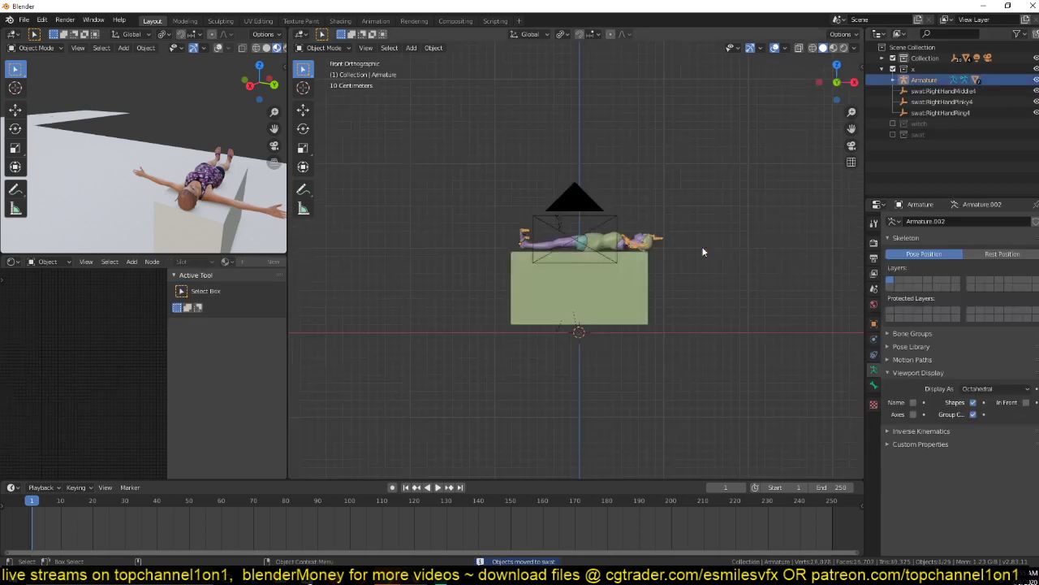
In Pose Mode, rotate both of the woman's leg bones about -3° in front view to lower her feet toward the box.
key(KP_Decimal)
scroll(715, 253, up, 1)
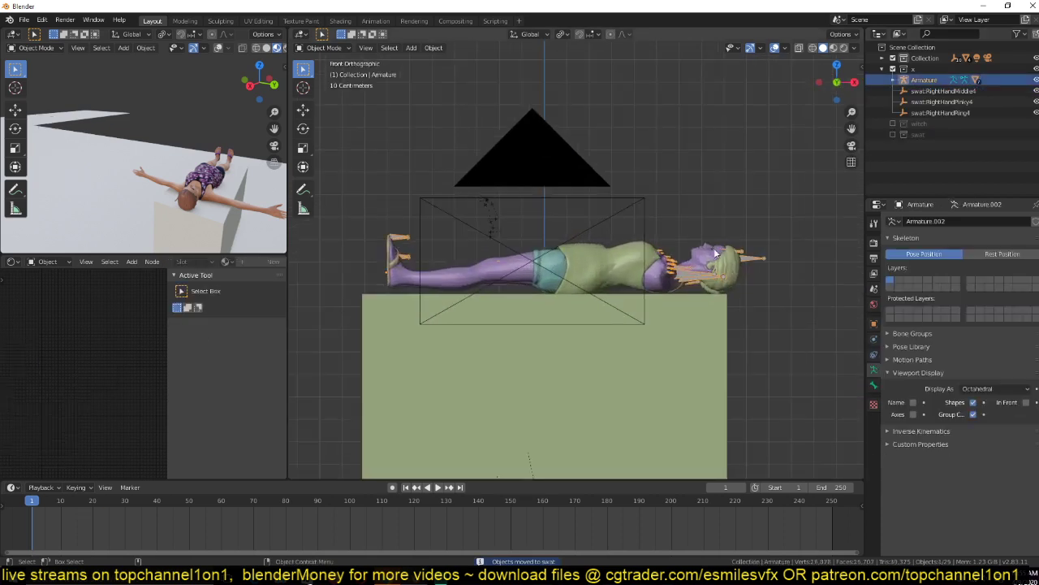
shift+middle_drag(714, 254, 675, 257)
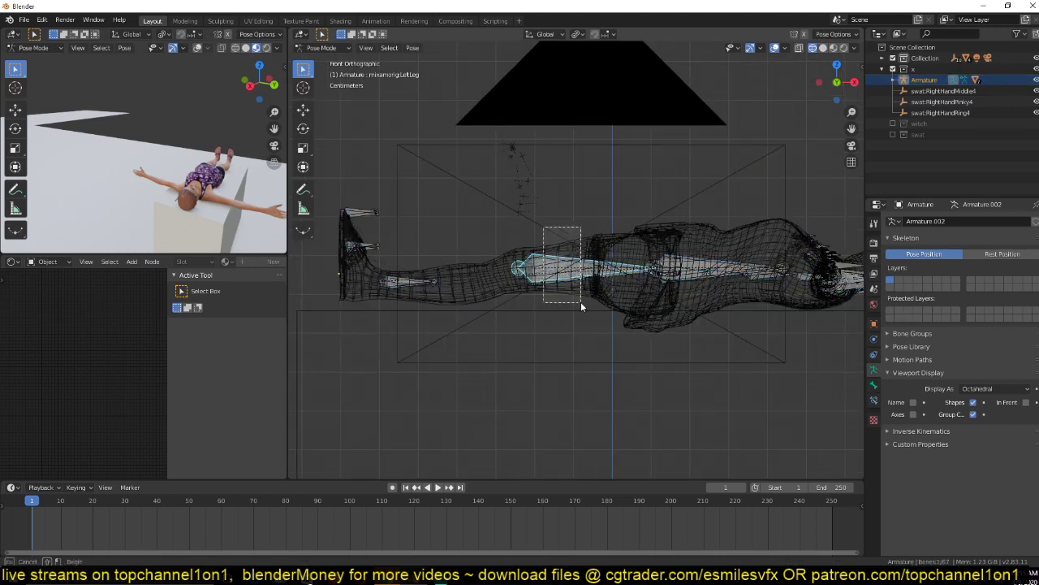
click(573, 272)
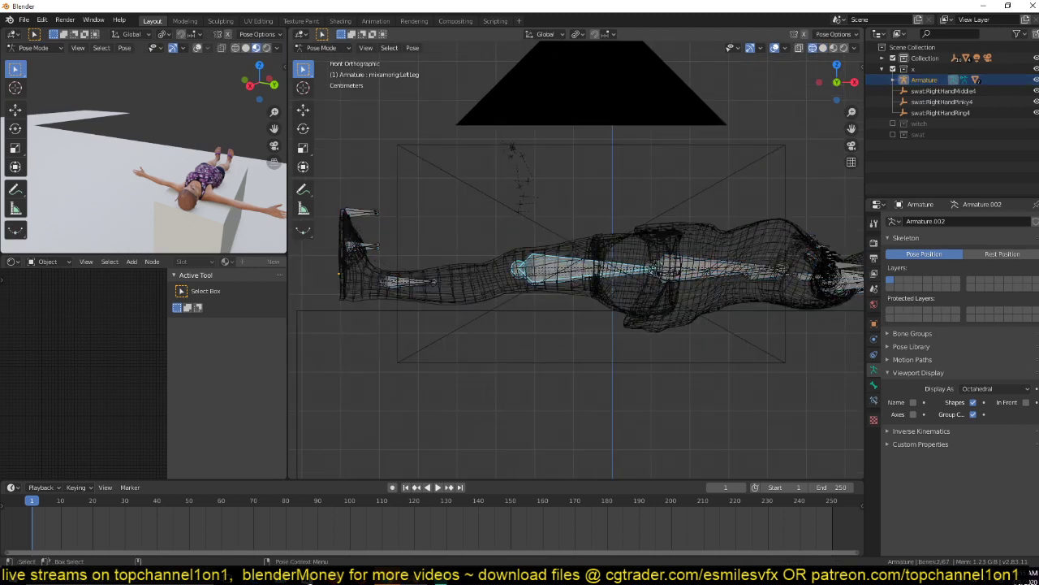
key(r)
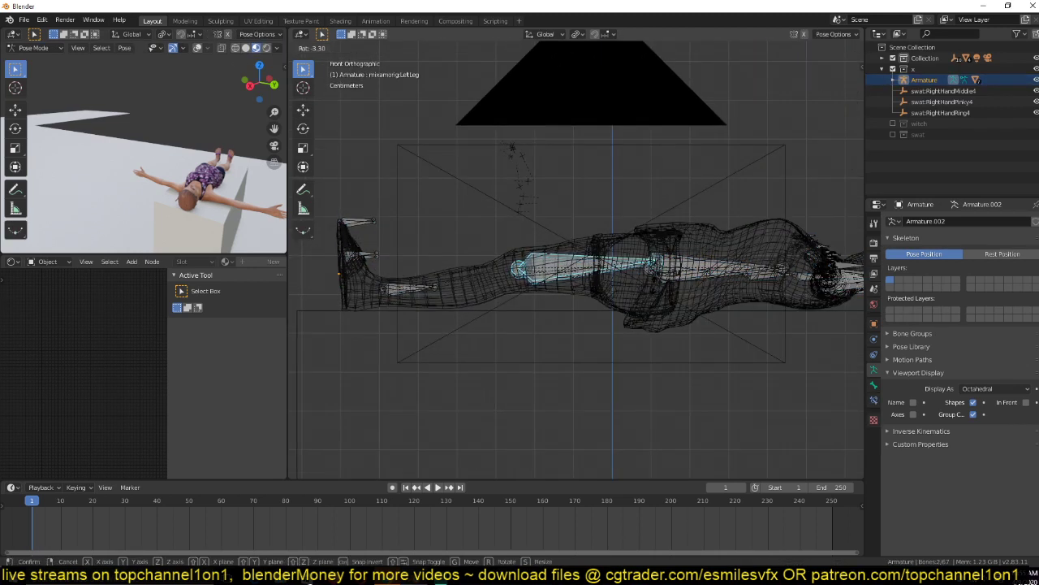
click(842, 280)
shift+middle_drag(842, 280, 704, 280)
Rotate the woman's left upper-arm bone and her right one, about -48°, in top view to bring both arms down toward her hips.
key(KP_7)
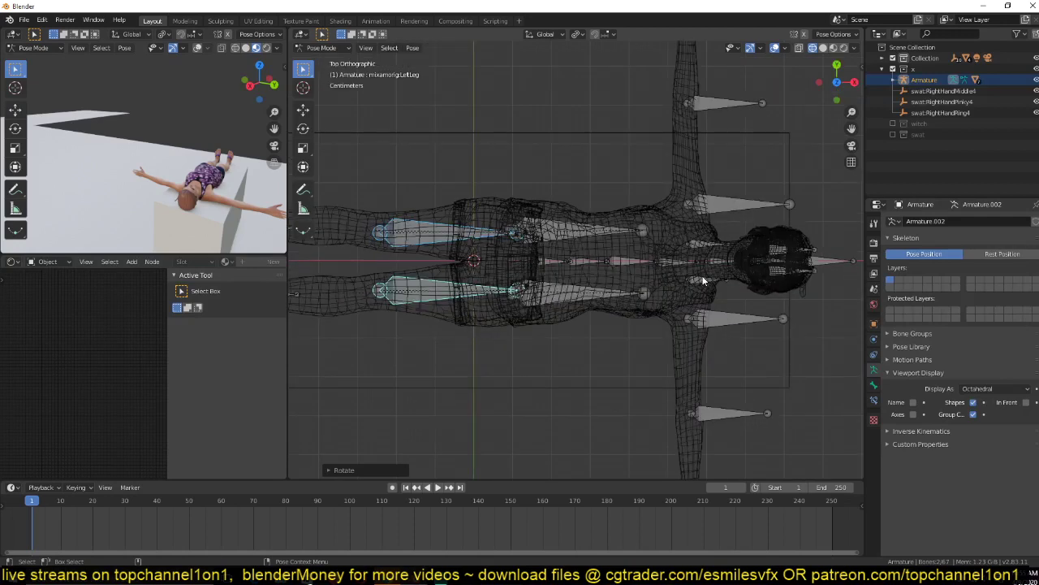
click(720, 314)
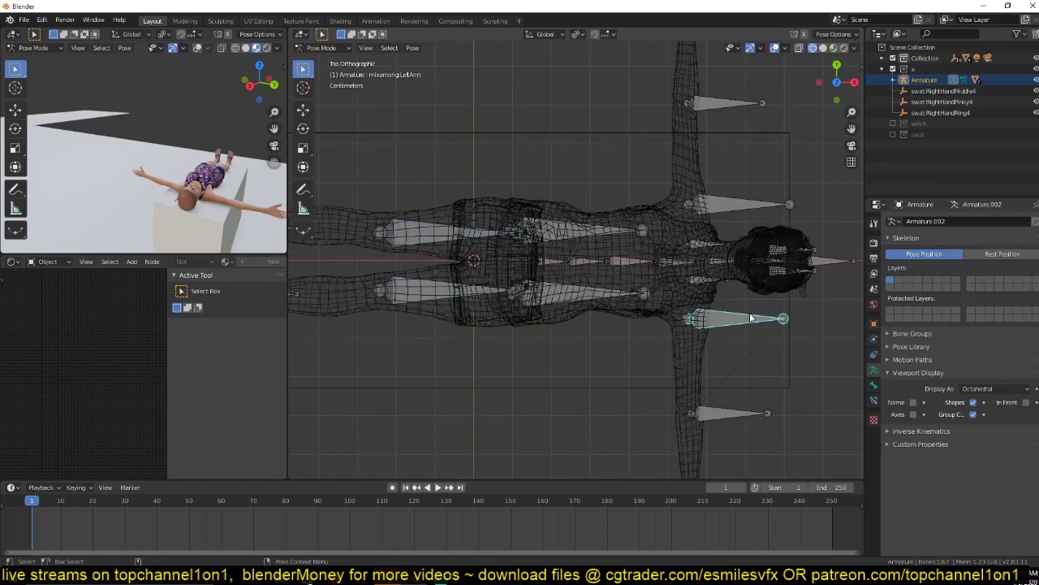
key(r)
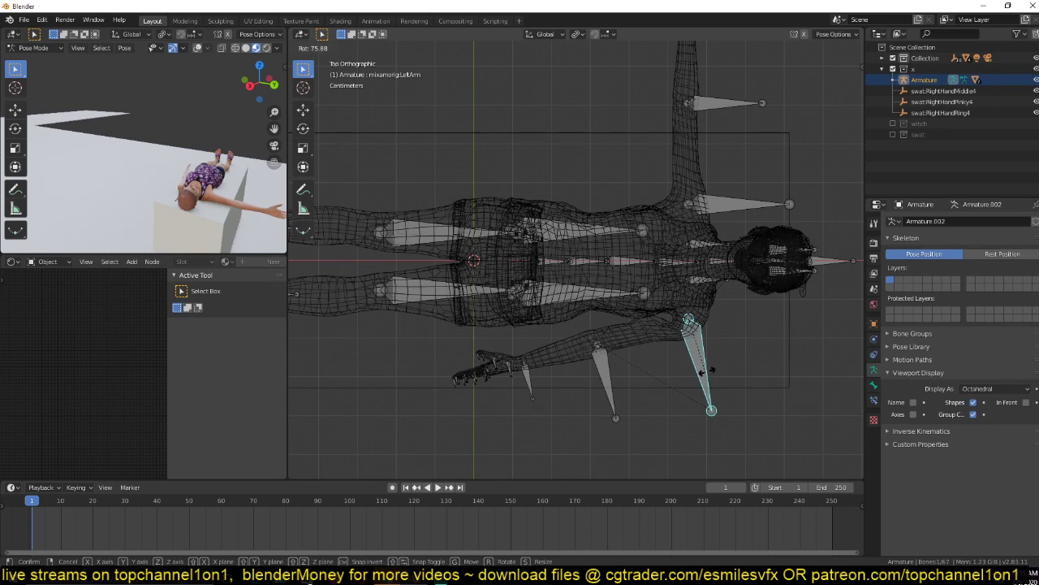
click(721, 372)
click(739, 204)
key(r)
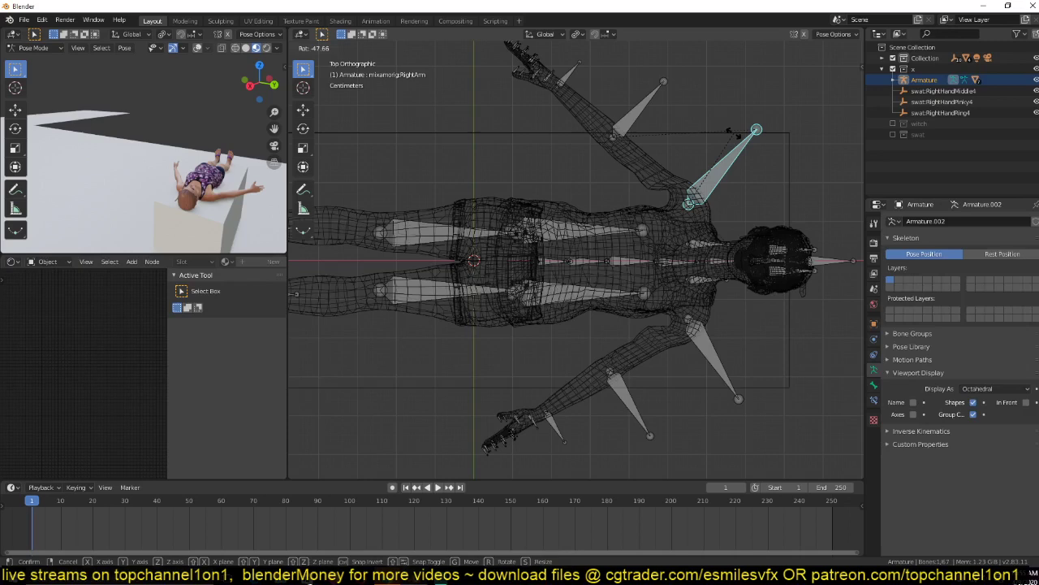
click(731, 133)
Return to Object Mode in solid shading and scale the box narrower along Y beneath the woman.
click(737, 277)
middle_drag(736, 278, 708, 195)
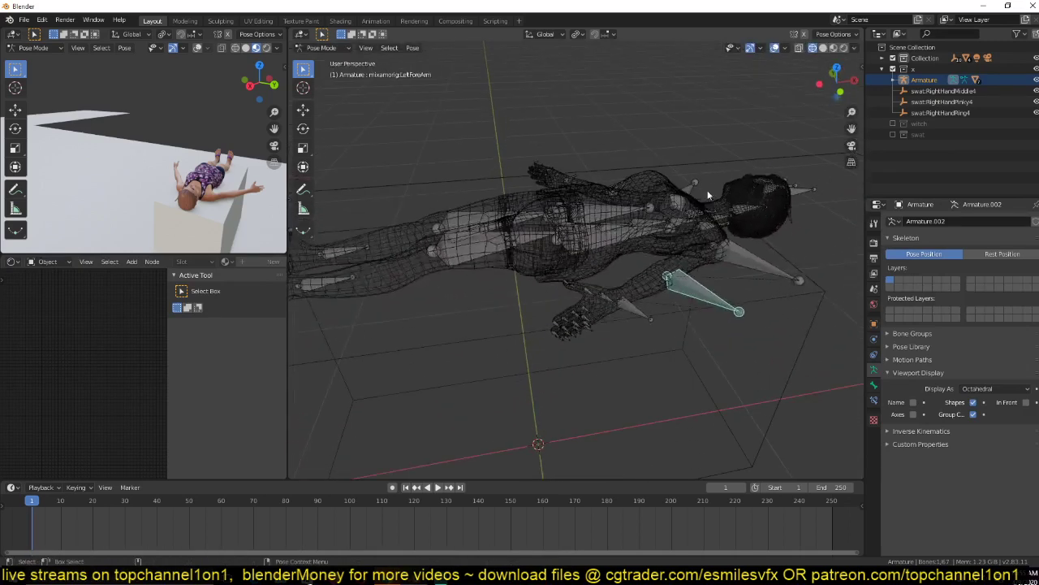
key(shift+z)
key(ctrl+Tab)
click(729, 332)
middle_drag(729, 332, 782, 361)
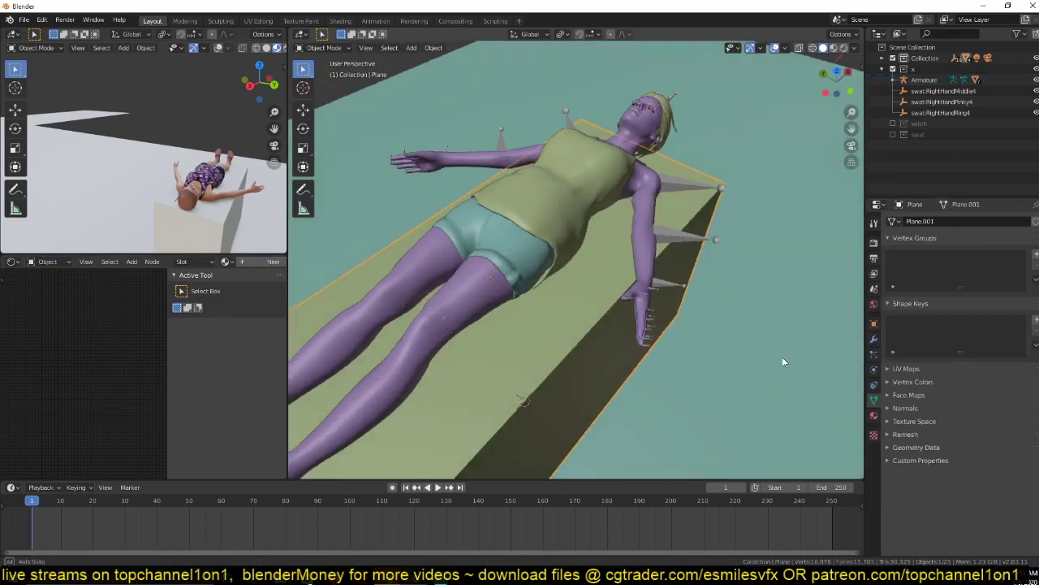
key(s)
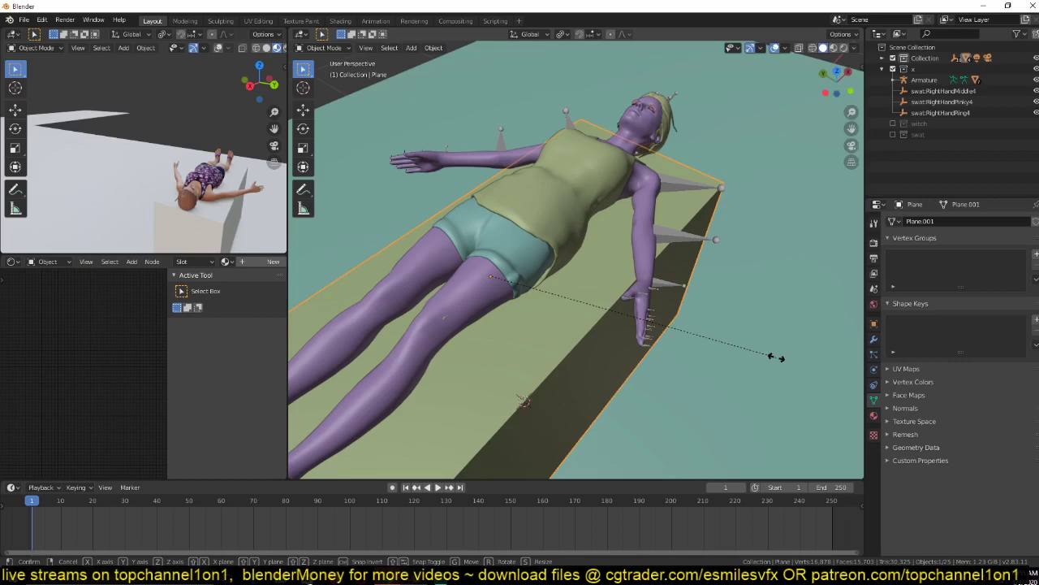
click(713, 343)
Move the woman's armature along positive X in front view until her head overhangs the end of the box.
key(KP_3)
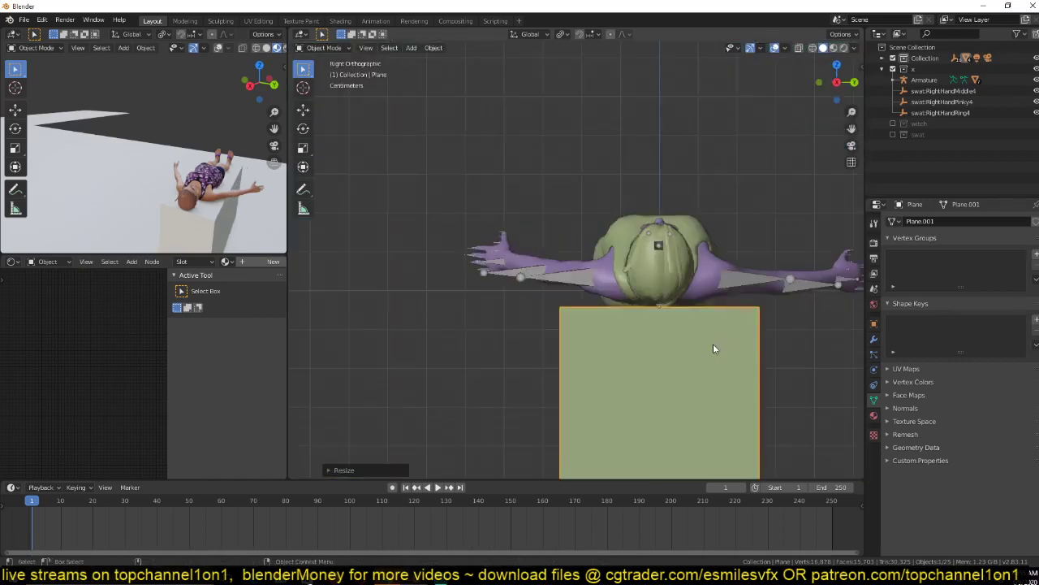
key(KP_1)
click(703, 299)
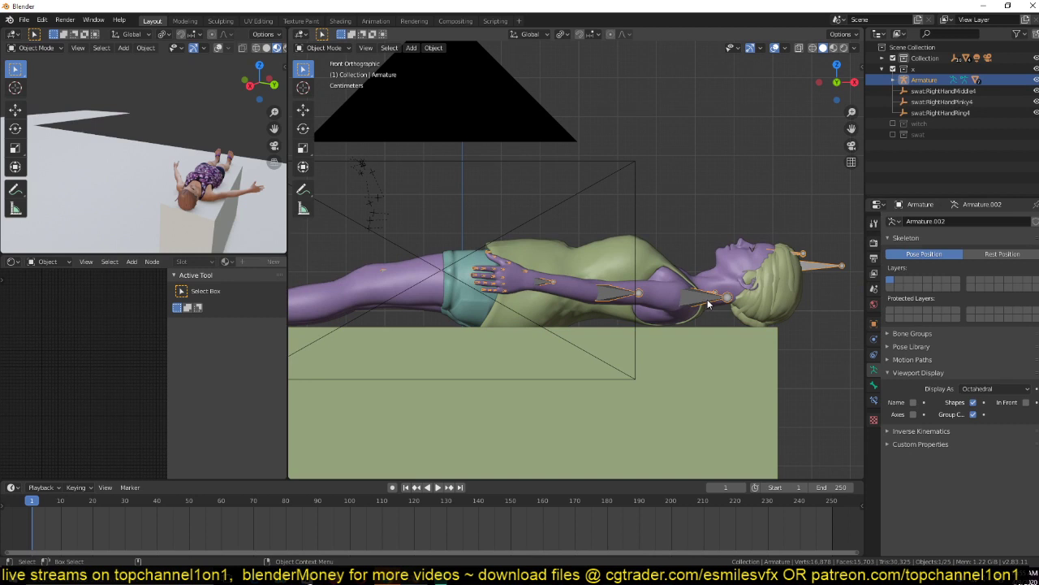
drag(708, 304, 774, 324)
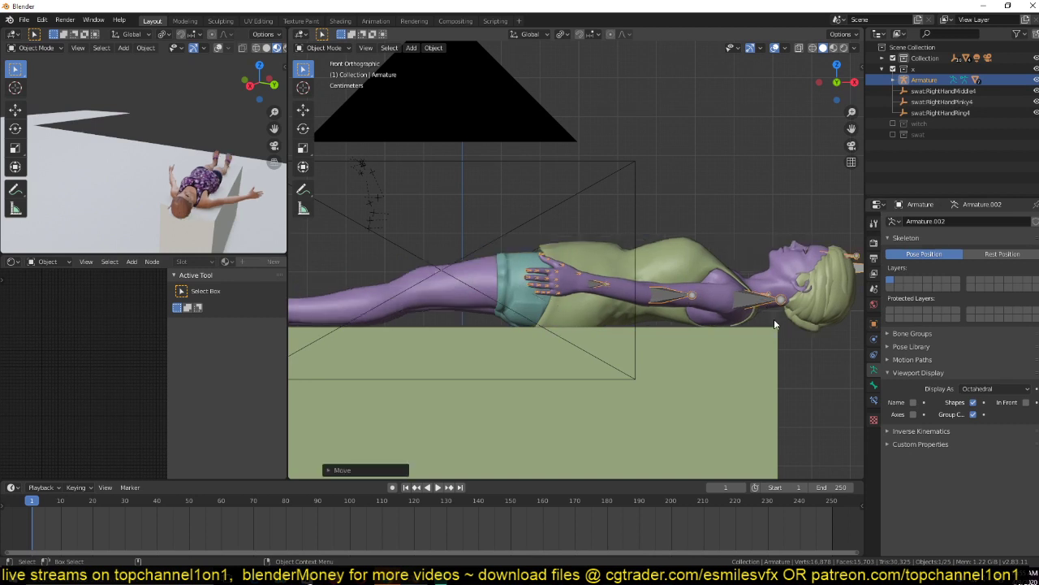
Save the scene as untitled.blend in E:\models\2020\apirl\artstation art\short movie.
key(ctrl+s)
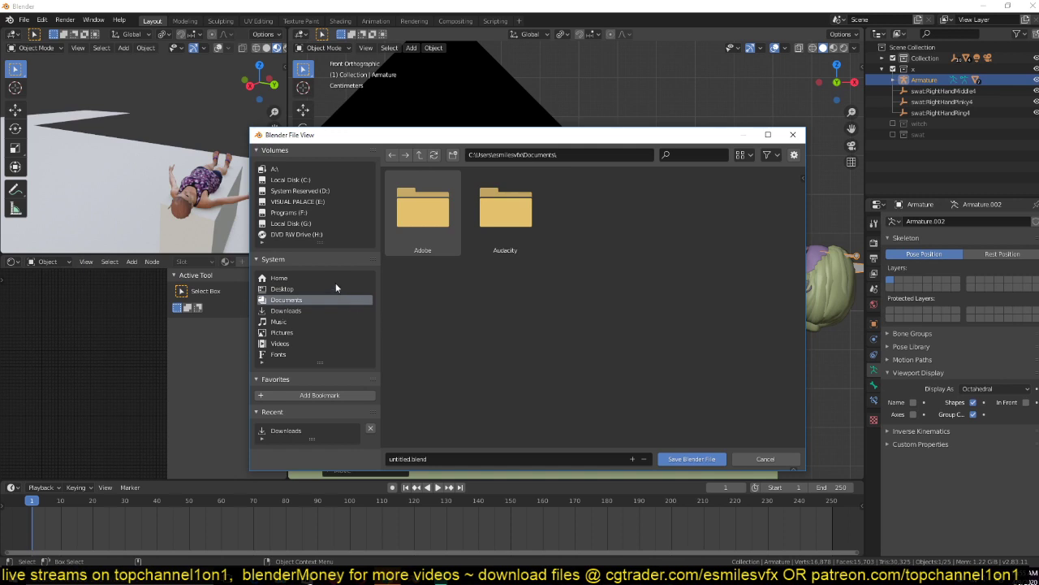
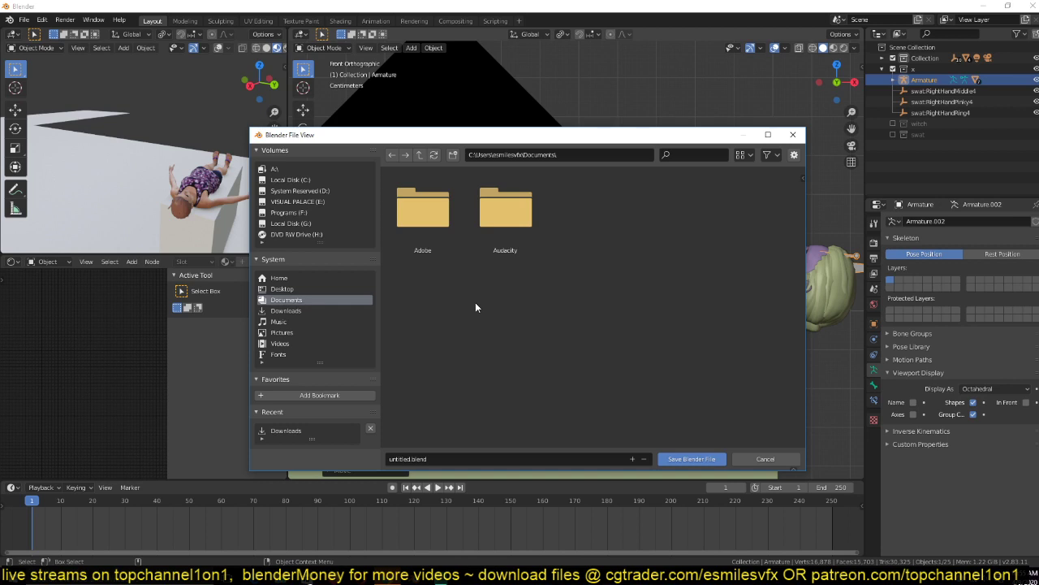
click(297, 200)
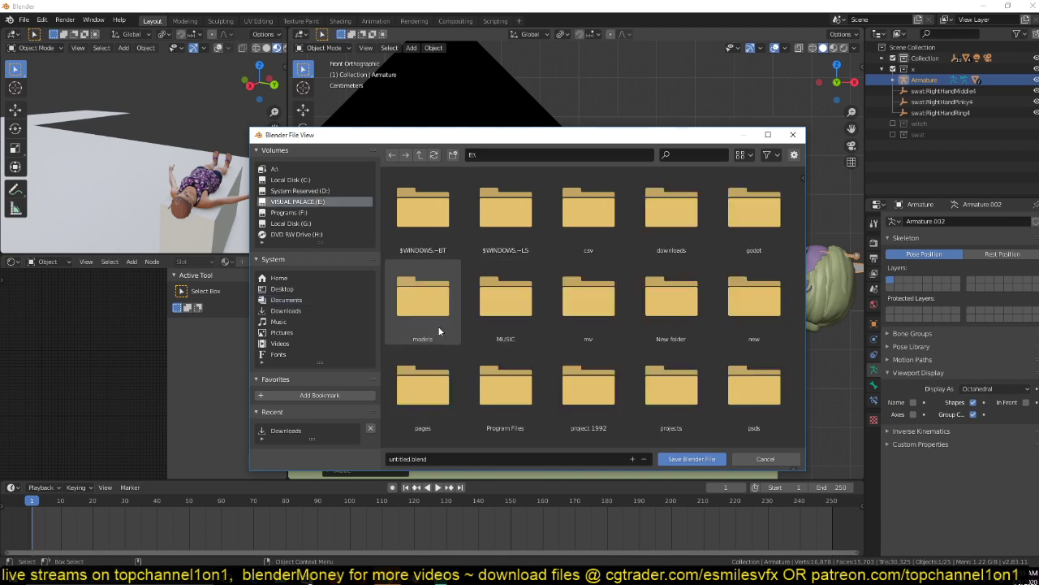
double_click(423, 300)
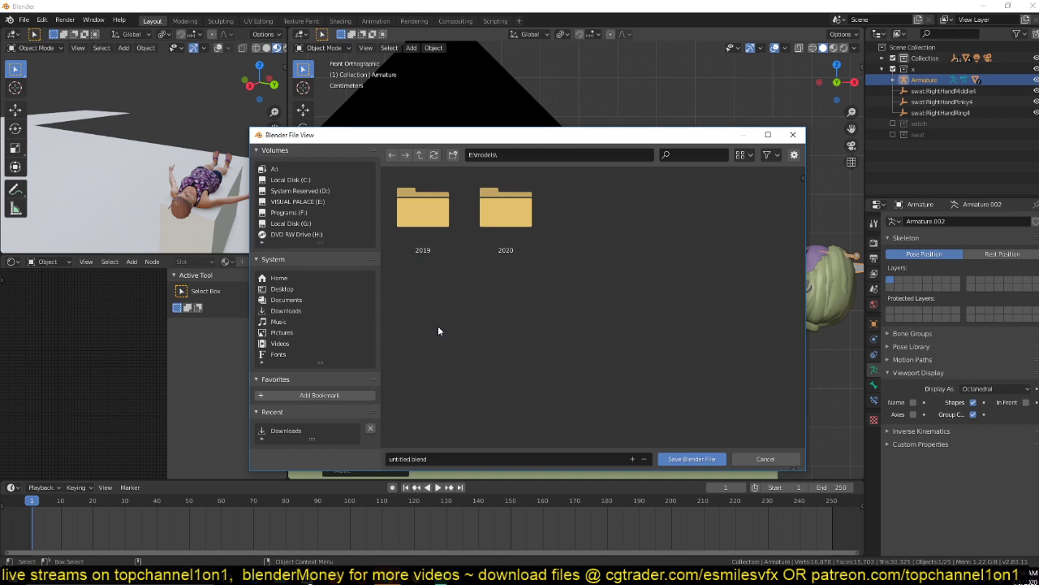
double_click(523, 232)
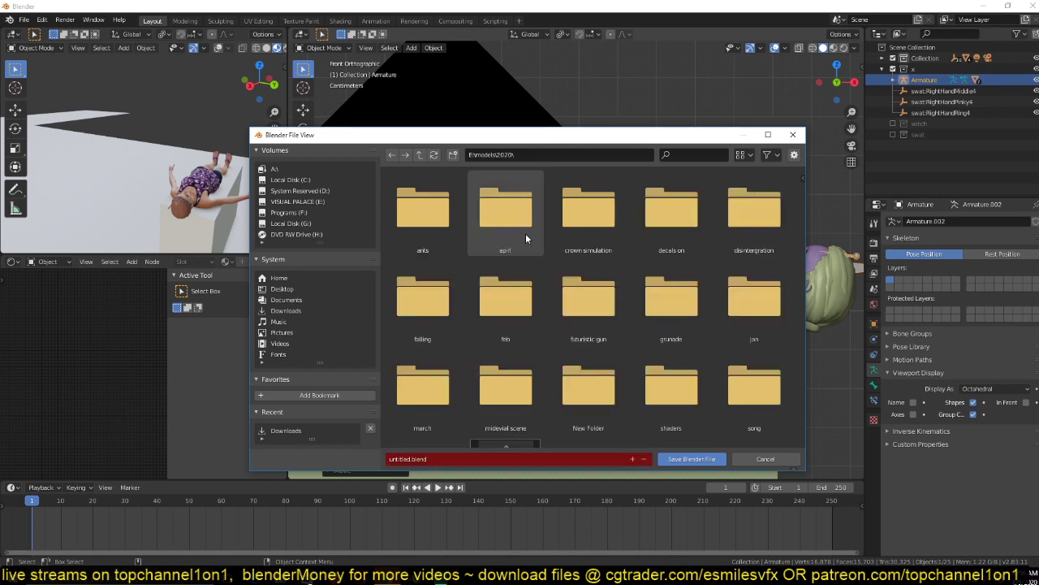
double_click(525, 233)
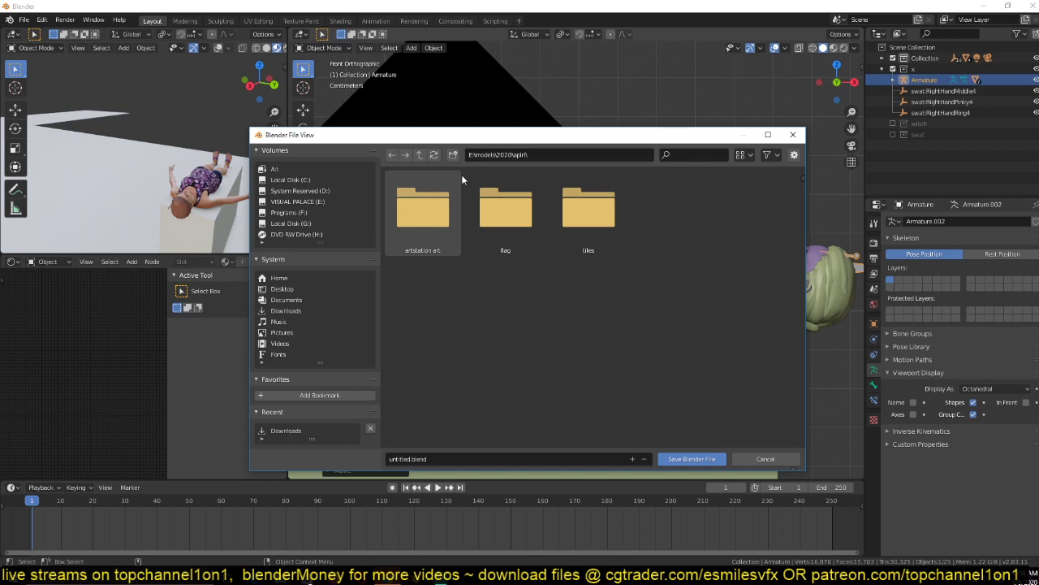
double_click(458, 182)
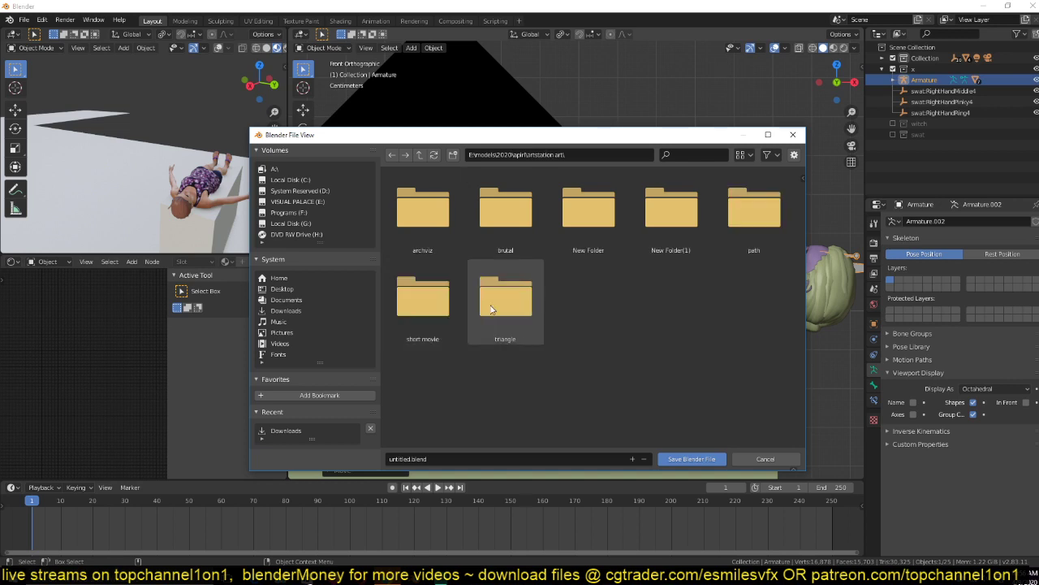
double_click(504, 299)
click(691, 459)
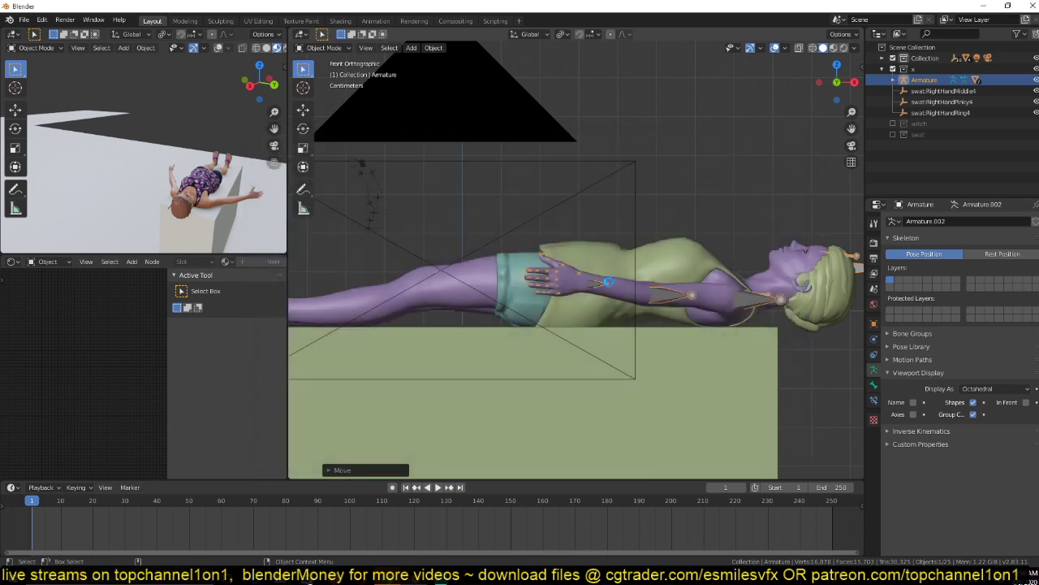
Display the woman's armature in front and rotate her head bone about 23° in front view so the head tilts back.
shift+middle_drag(619, 278, 585, 262)
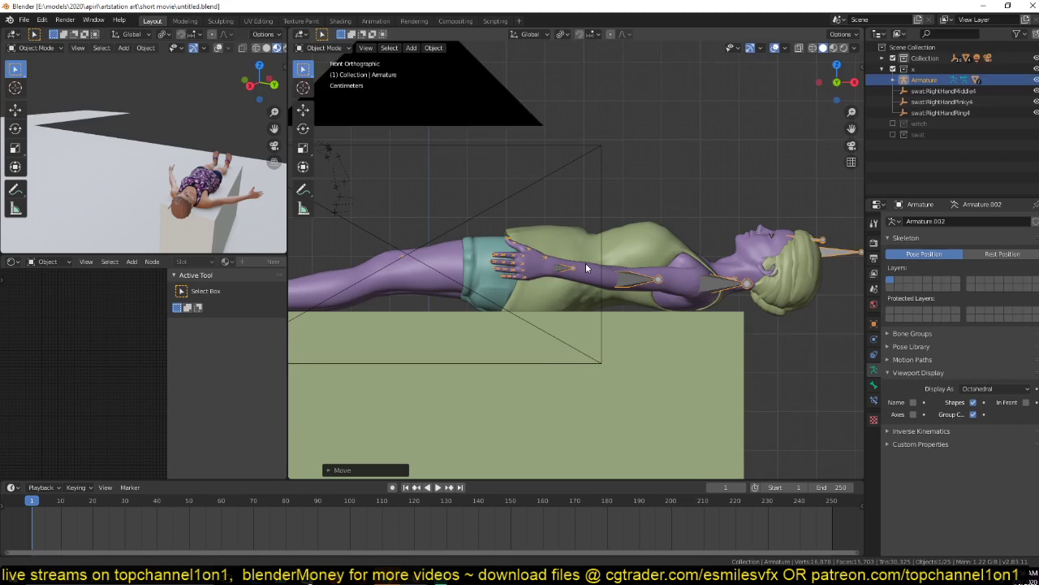
key(ctrl+Tab)
key(shift+z)
shift+middle_drag(675, 276, 647, 329)
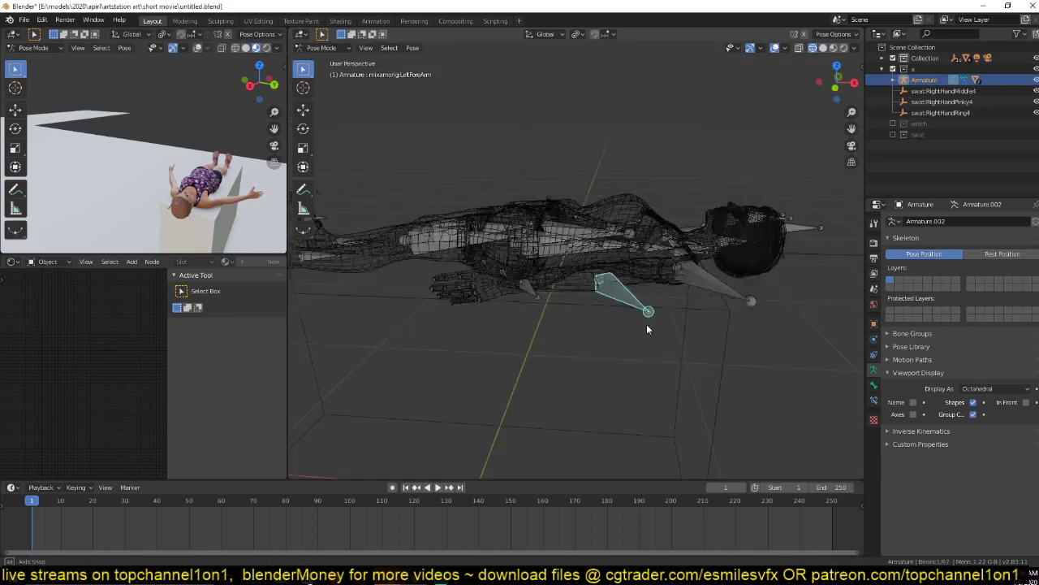
click(718, 240)
key(KP_1)
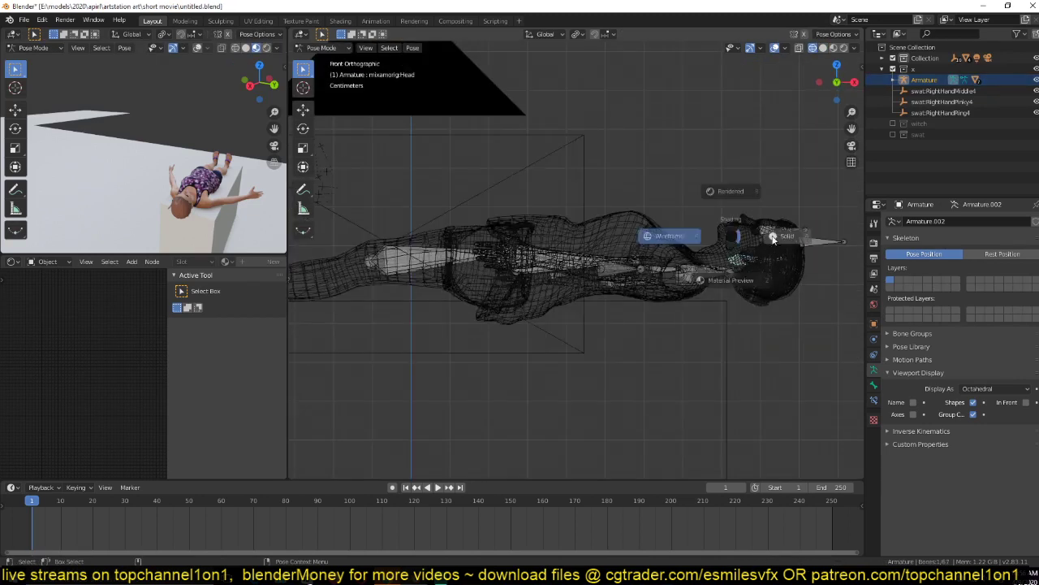
key(shift+z)
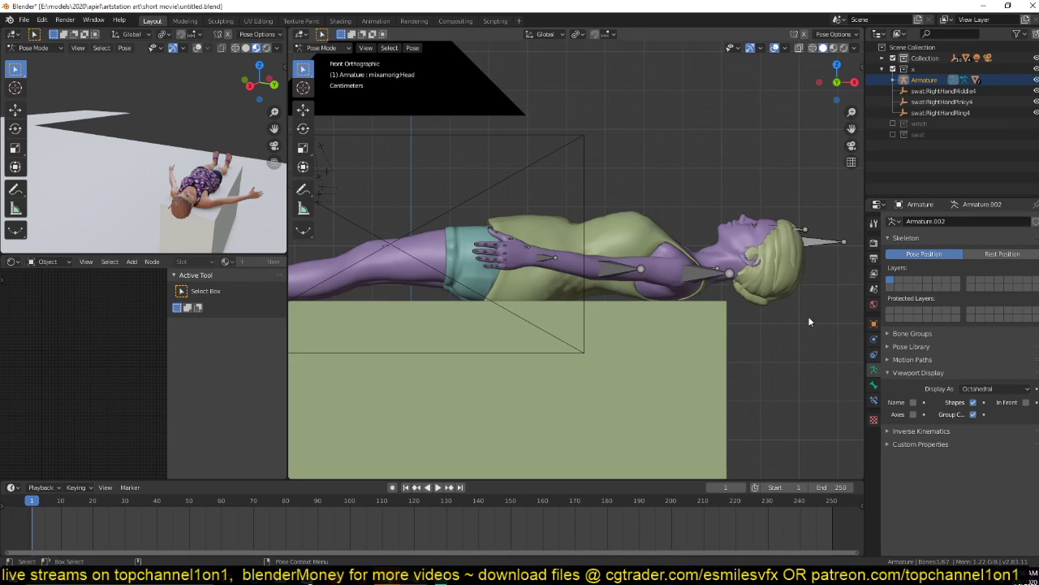
key(r)
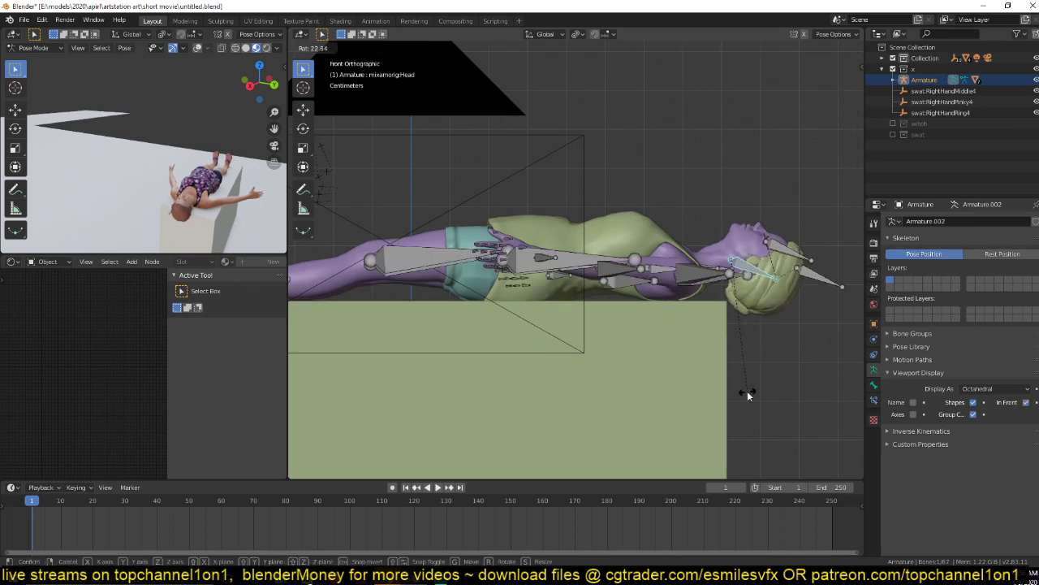
click(750, 308)
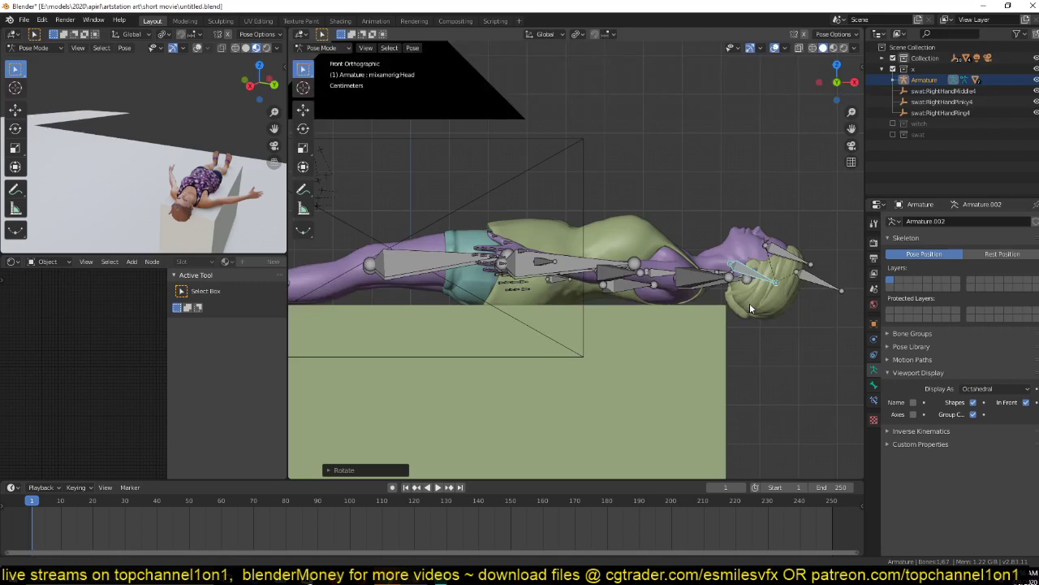
Rotate the woman's neck bone in front view so her head hangs further down over the box's edge.
scroll(623, 261, up, 4)
click(624, 261)
scroll(622, 260, down, 3)
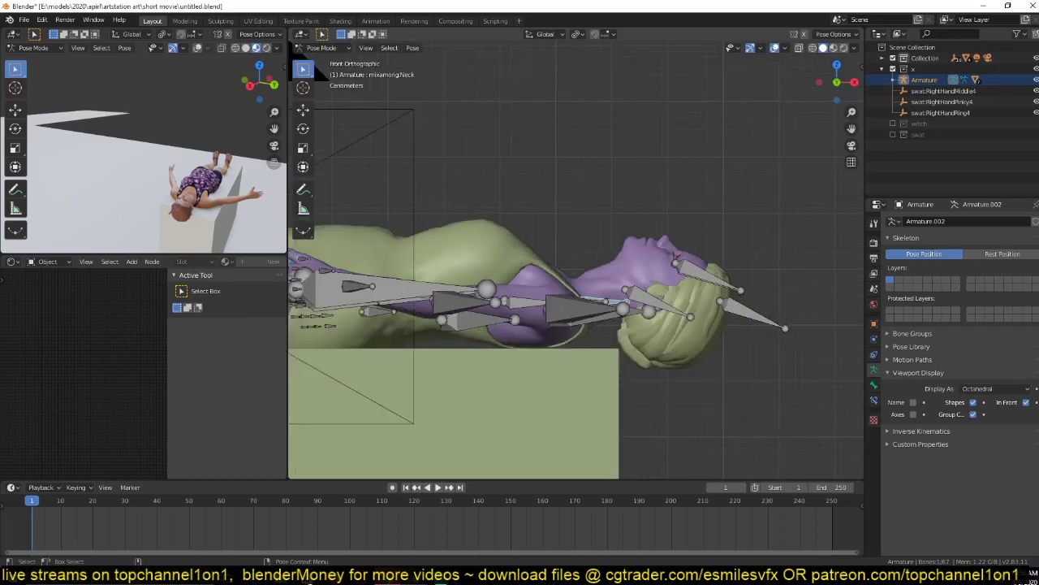
key(r)
click(601, 315)
scroll(601, 315, down, 4)
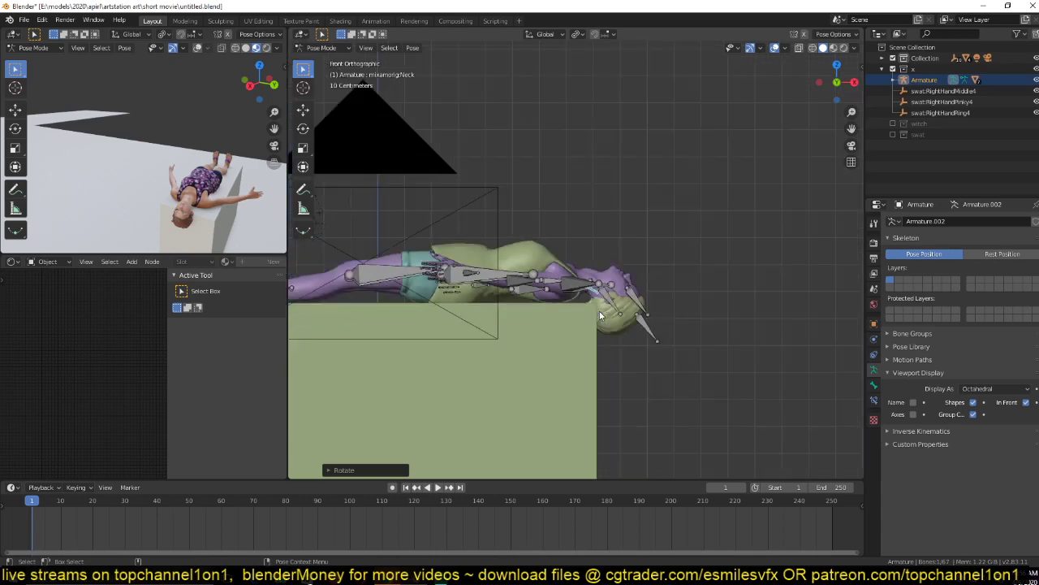
Select both of the woman's upper-arm bones and rotate them together in front view to lower her arms.
middle_drag(599, 315, 498, 313)
click(586, 281)
click(512, 221)
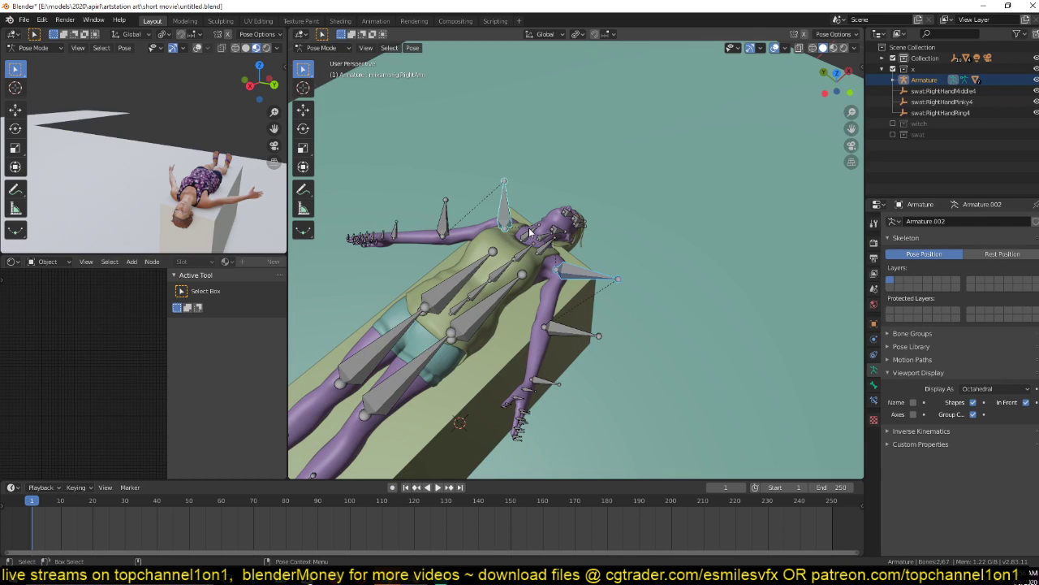
key(KP_1)
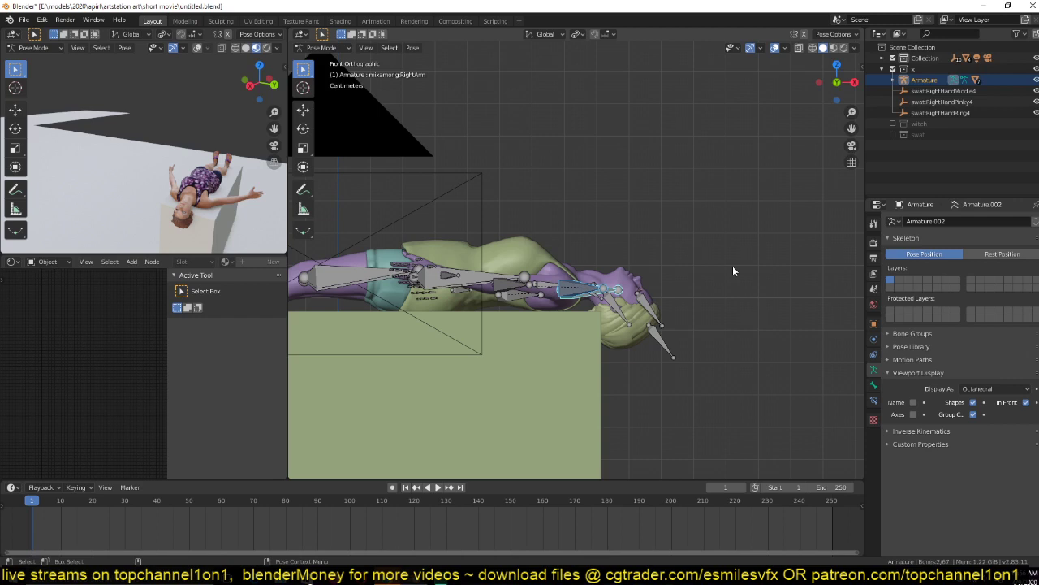
key(r)
click(509, 321)
Rotate both of the woman's forearm bones together in front view and check the arms from the top.
click(510, 307)
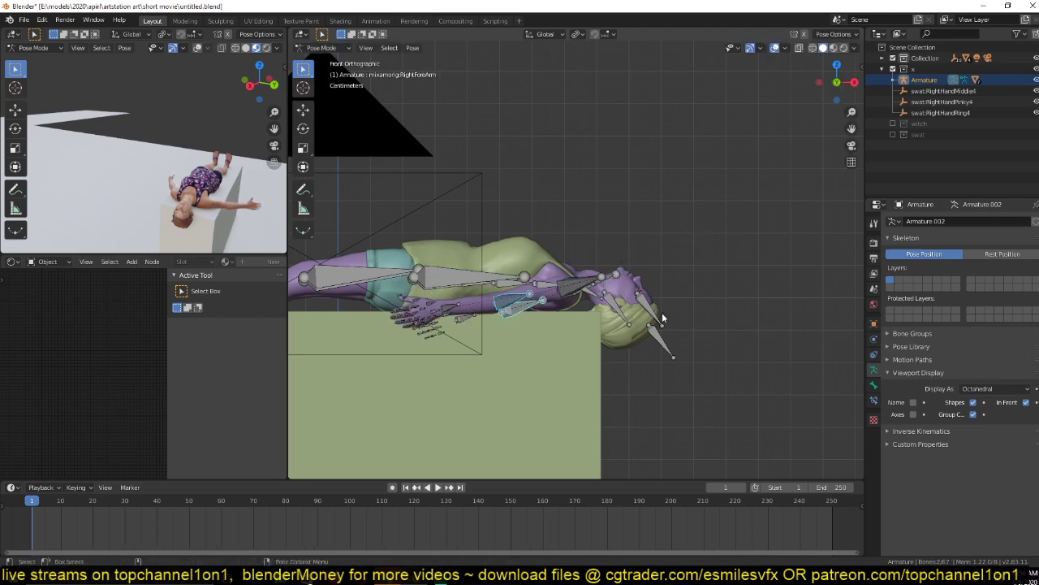
key(r)
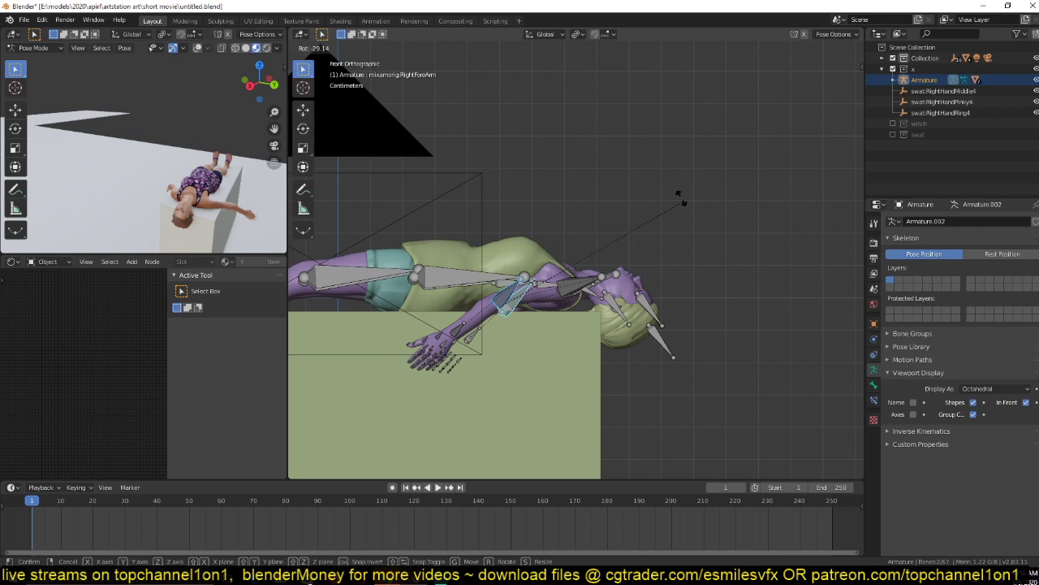
click(688, 273)
key(KP_7)
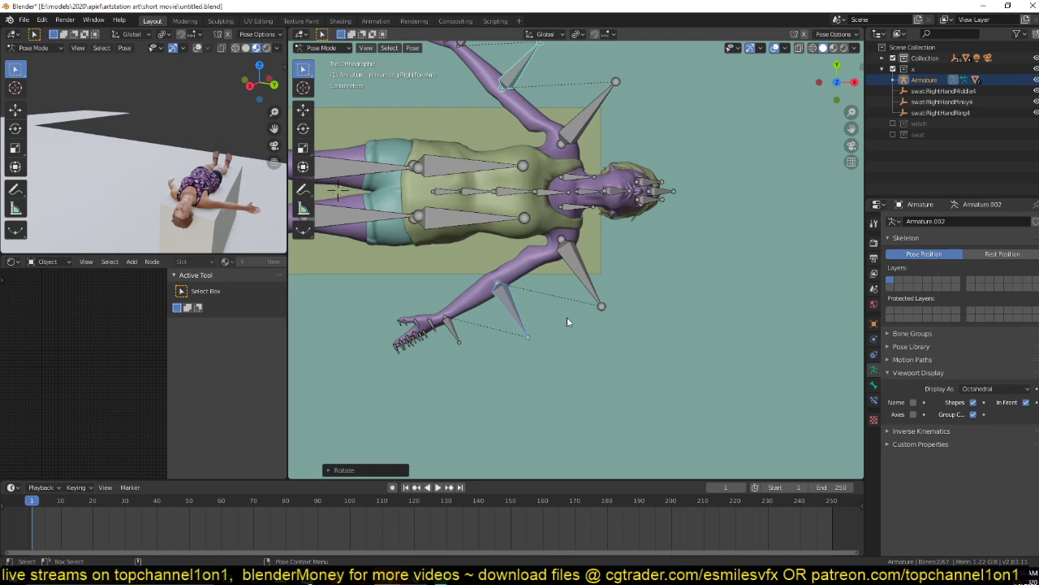
Rotate each of the woman's forearm bones separately in top view so both hands point toward her hips.
key(r)
click(595, 360)
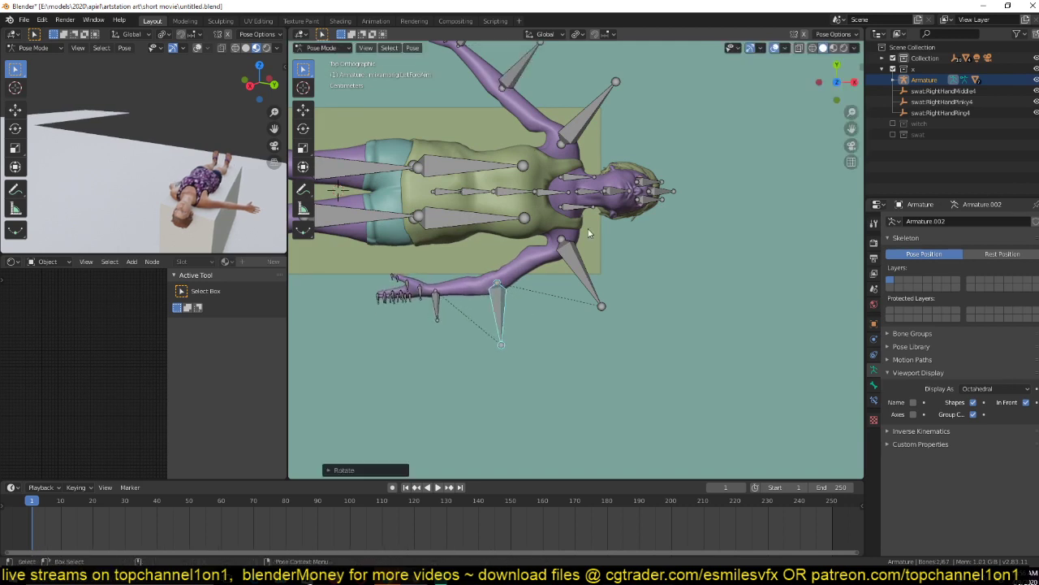
shift+middle_drag(589, 233, 575, 257)
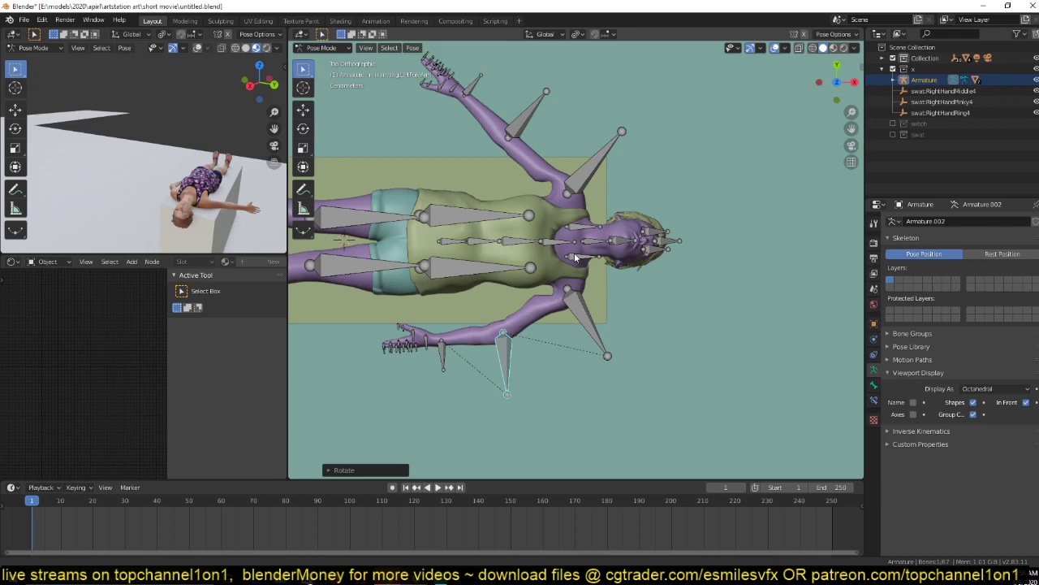
click(526, 113)
key(r)
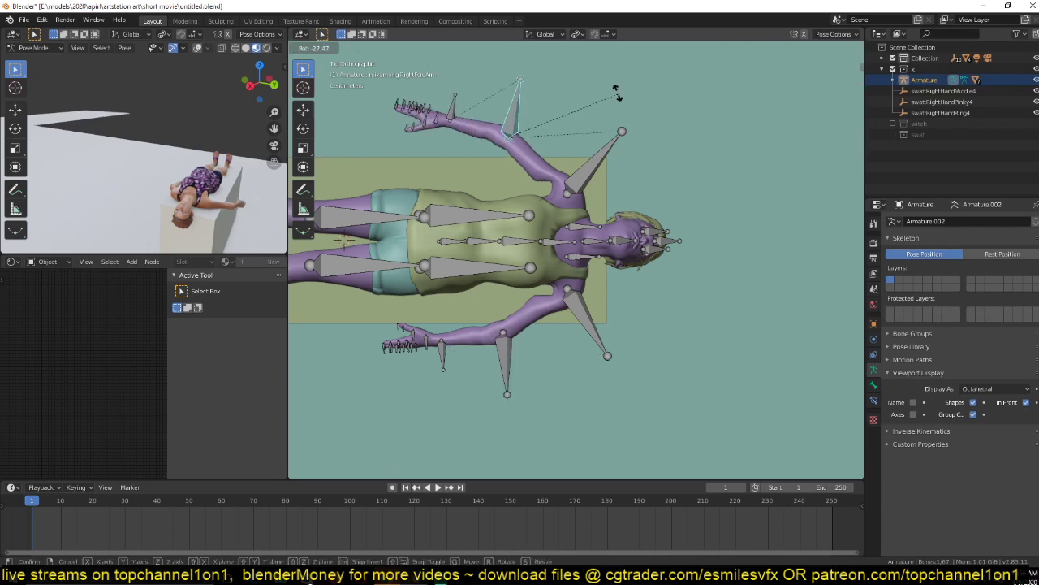
click(617, 95)
Rotate the woman's left lower-leg bone slightly in front view.
key(KP_1)
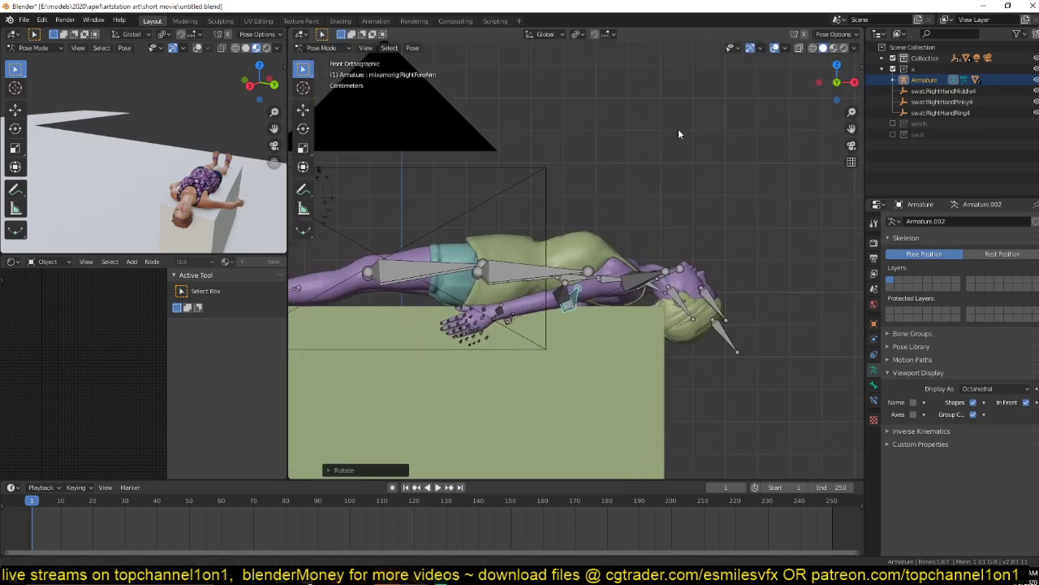
scroll(679, 130, down, 1)
shift+middle_drag(679, 130, 822, 91)
click(574, 234)
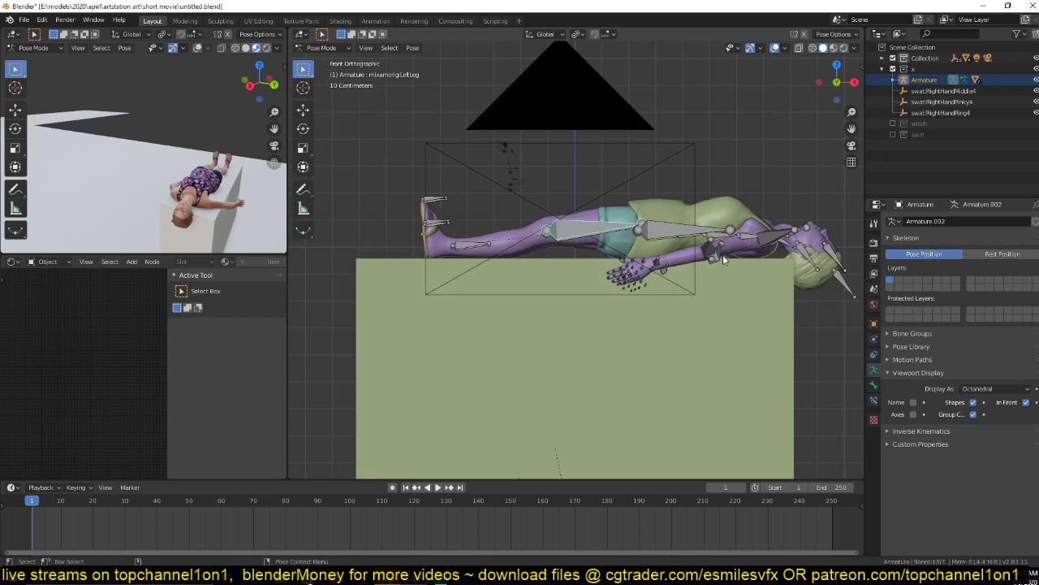
key(r)
click(765, 247)
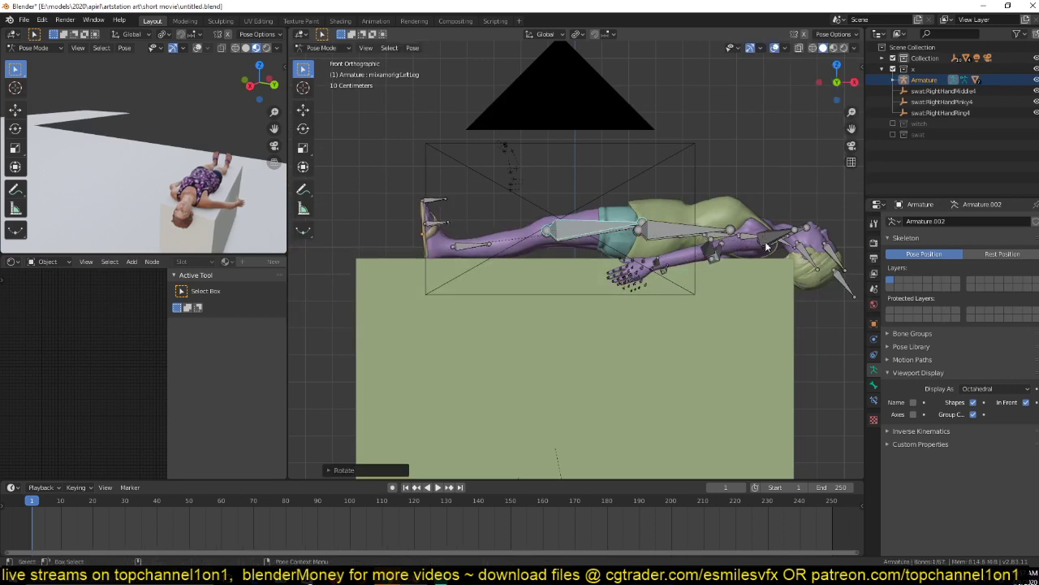
middle_drag(766, 247, 765, 245)
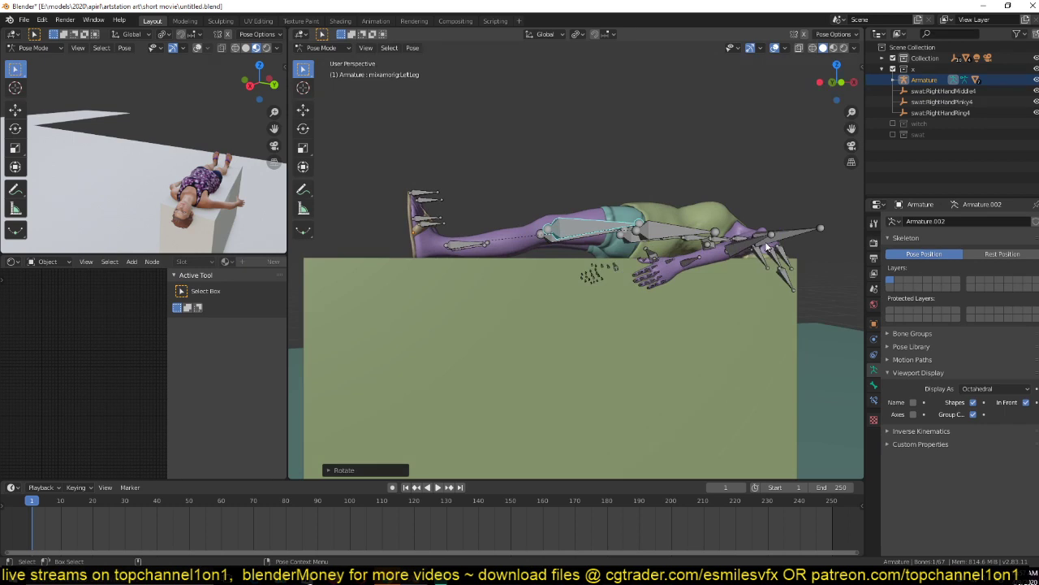
Rotate the woman's left upper-leg bone about 8° in top view to spread her leg outward.
key(KP_7)
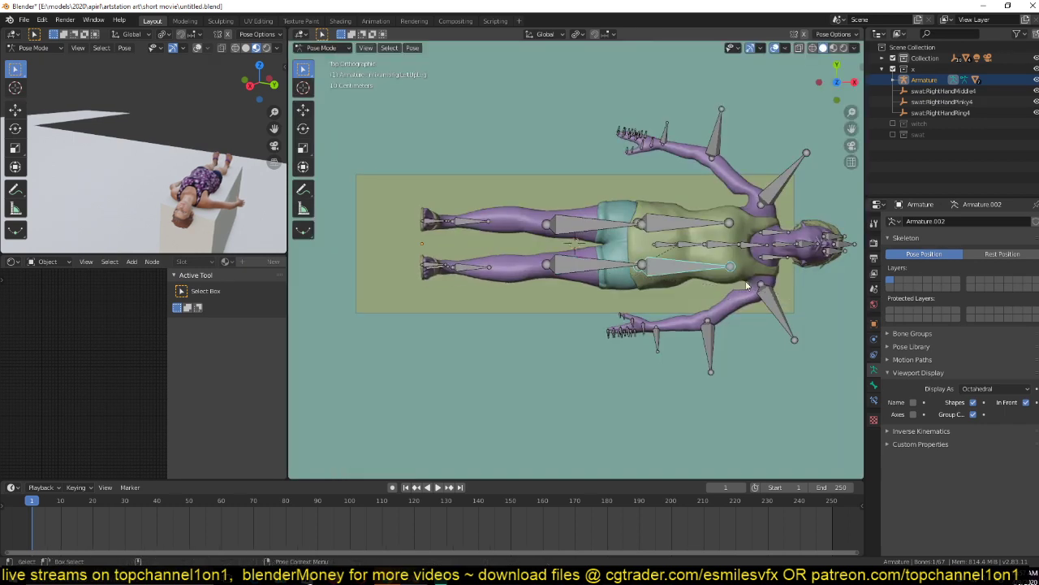
key(r)
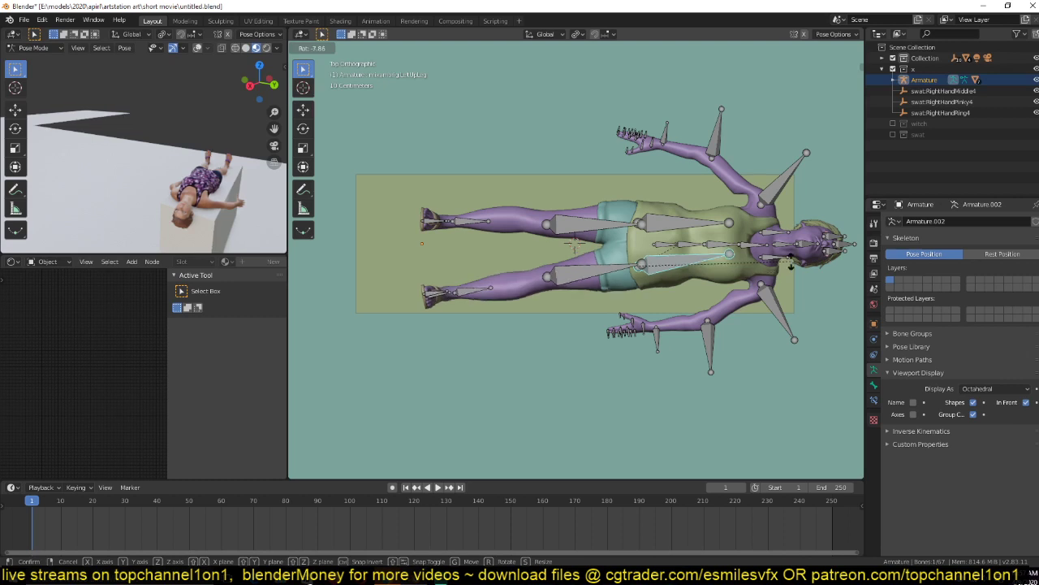
click(533, 250)
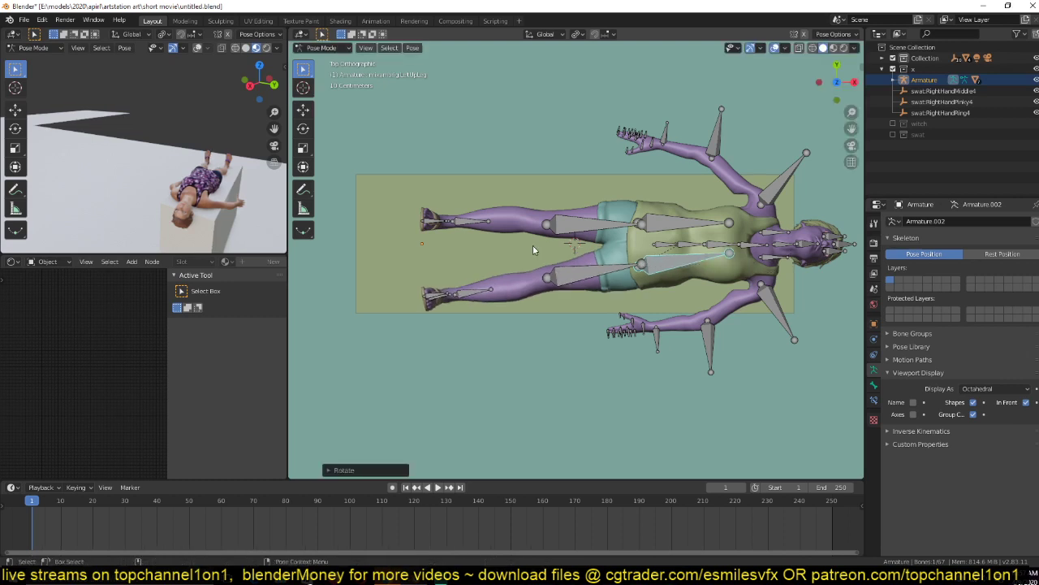
Rotate both of the woman's foot bones about 39° in front view, and adjust the rotation of the bones at her knees.
key(KP_1)
scroll(568, 268, up, 3)
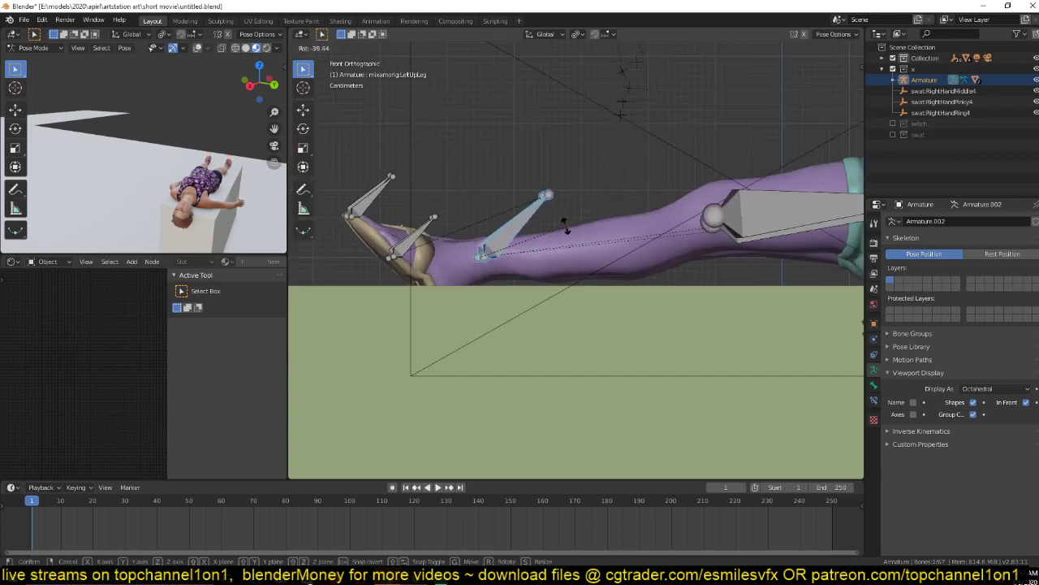
click(566, 228)
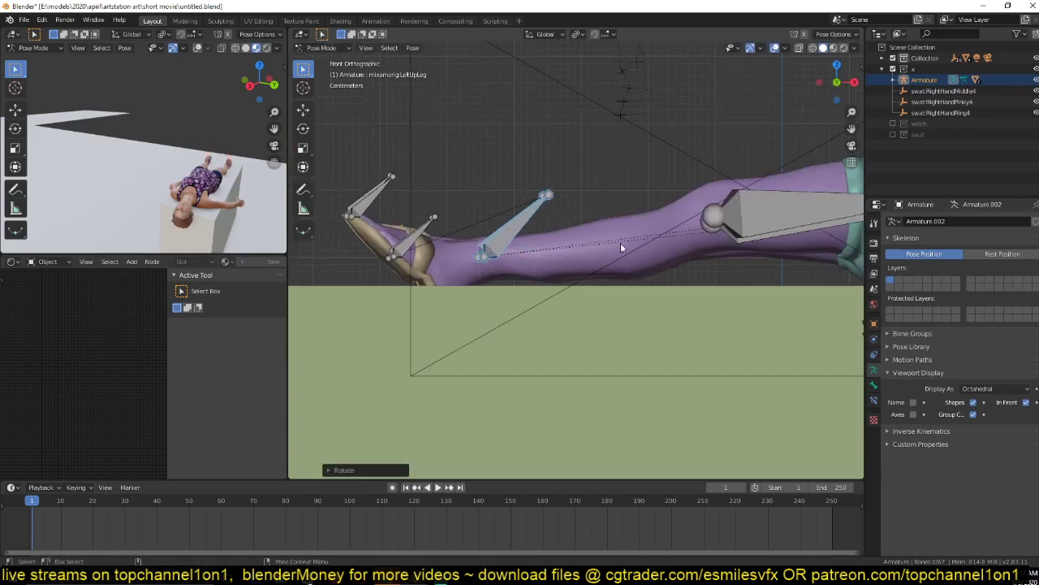
drag(665, 175, 784, 276)
key(r)
click(805, 290)
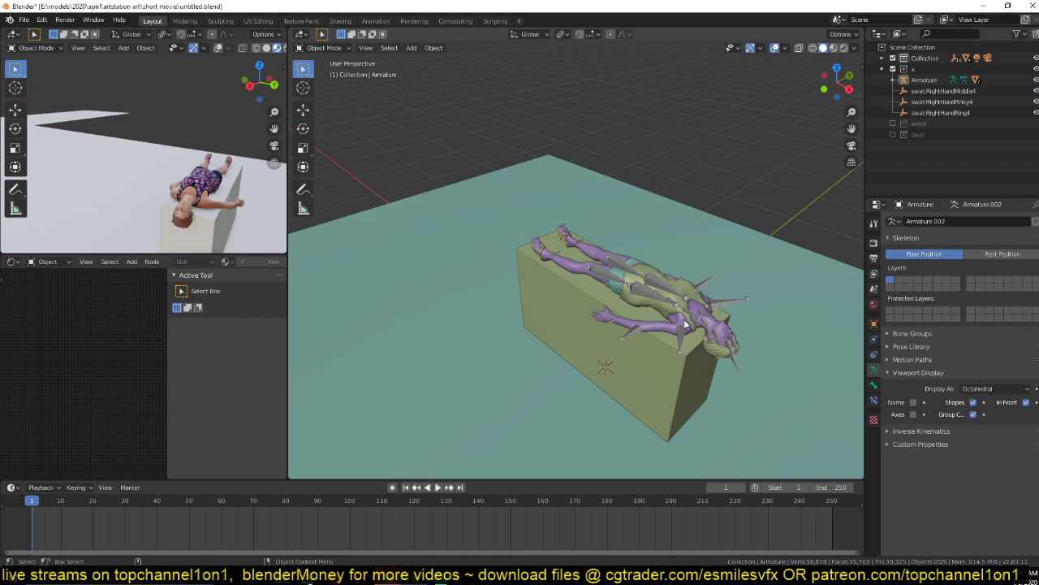
Show the witch collection again and check the witch's placement beside the woman on the box.
scroll(685, 325, down, 5)
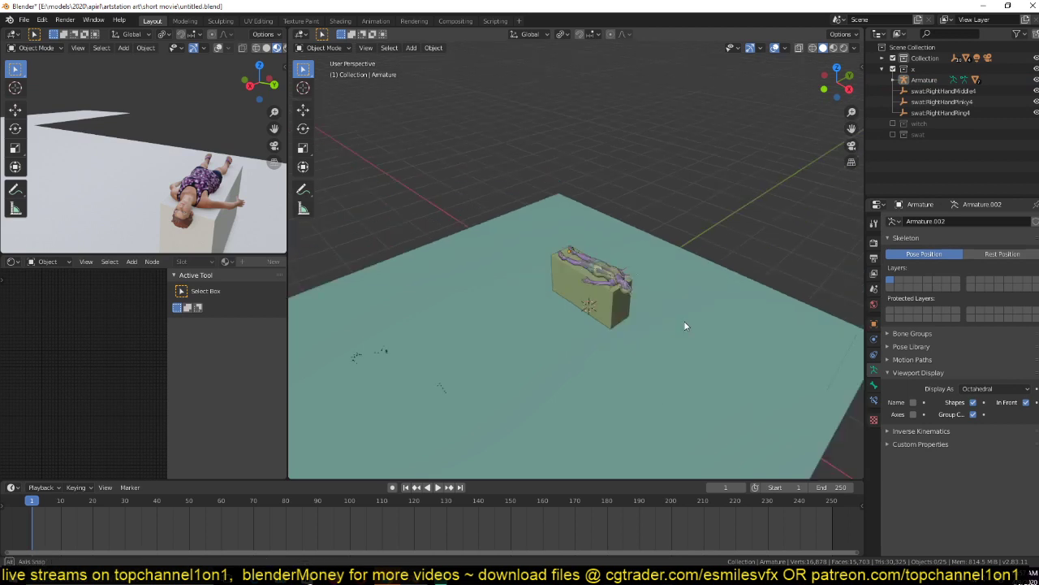
middle_drag(684, 324, 893, 130)
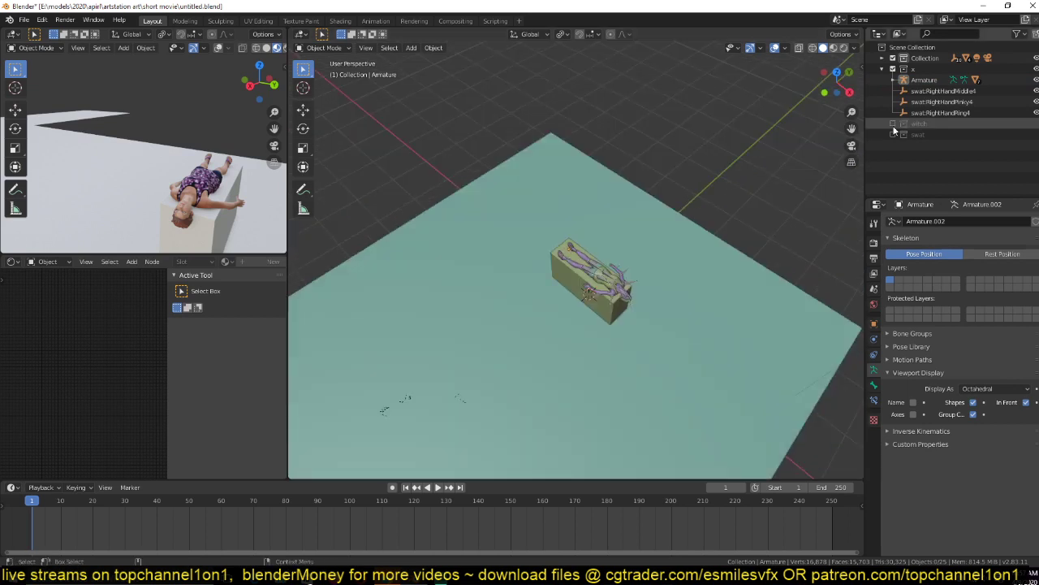
click(893, 123)
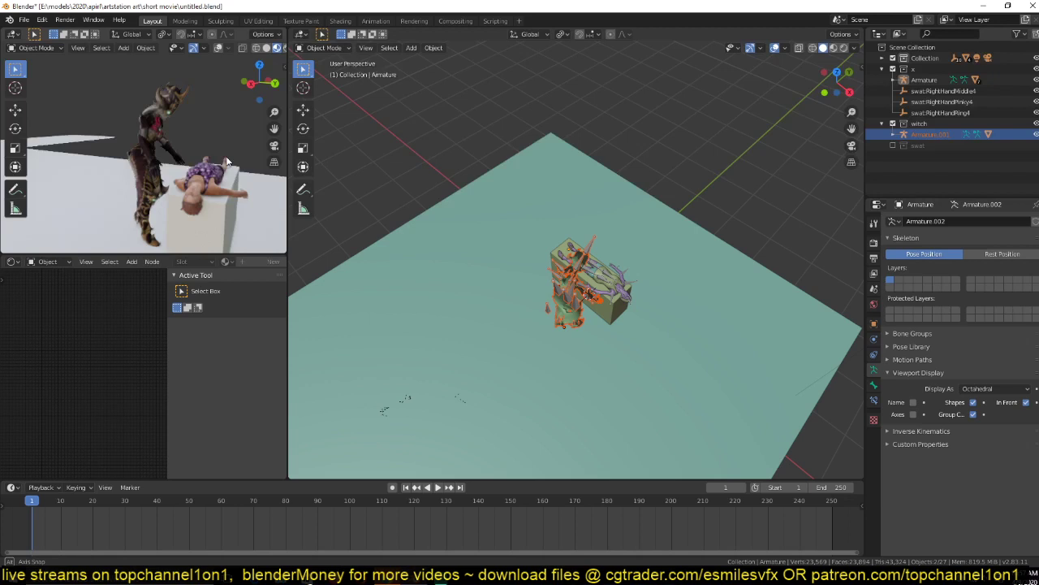
middle_drag(519, 211, 639, 233)
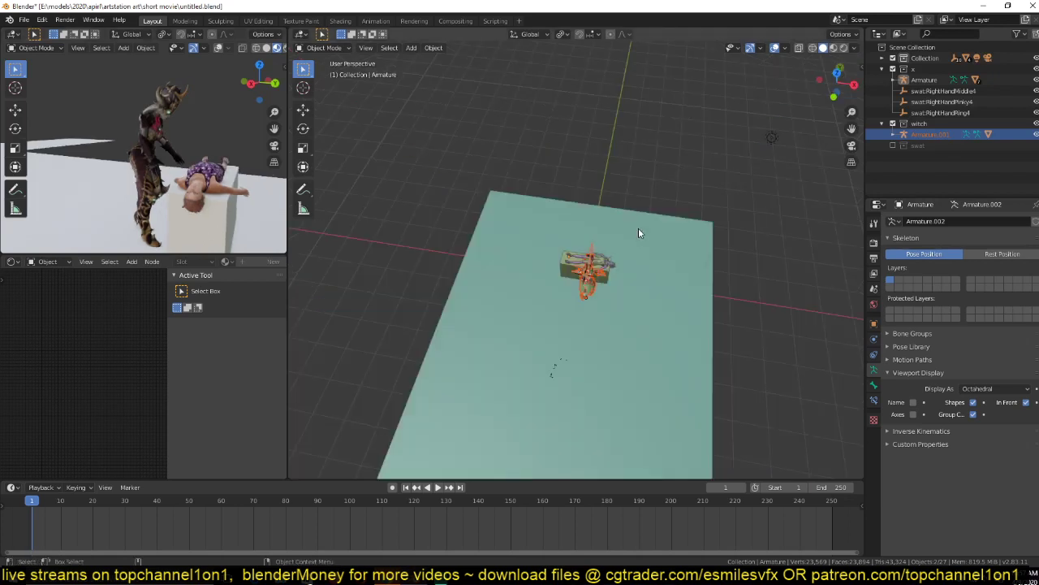
Lengthen both side arms of the T-shaped floor plane by scaling their end edges outward along X.
key(KP_7)
scroll(156, 125, down, 4)
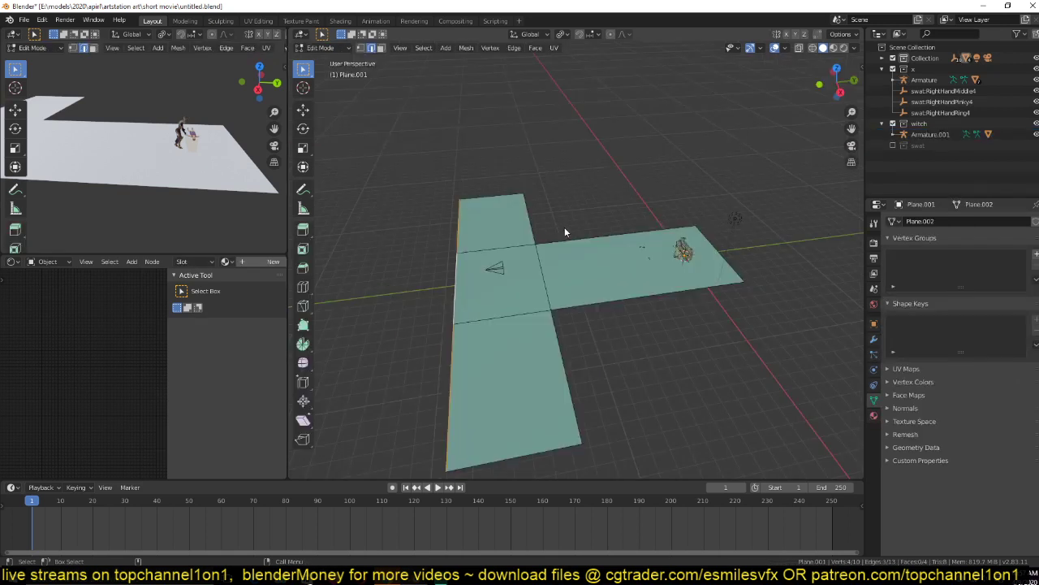
key(KP_7)
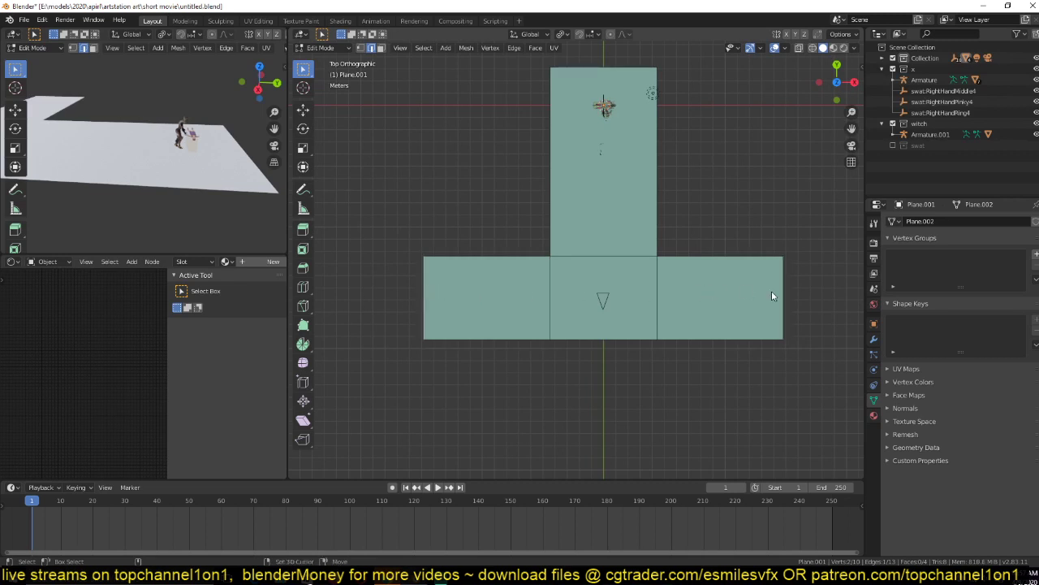
shift+click(772, 292)
key(s)
key(x)
click(842, 273)
key(Tab)
Extrude the long side edges of the T-shaped floor about 4.8 m up along Z as walls, and raise their tops about 0.6 m.
middle_drag(717, 204, 595, 193)
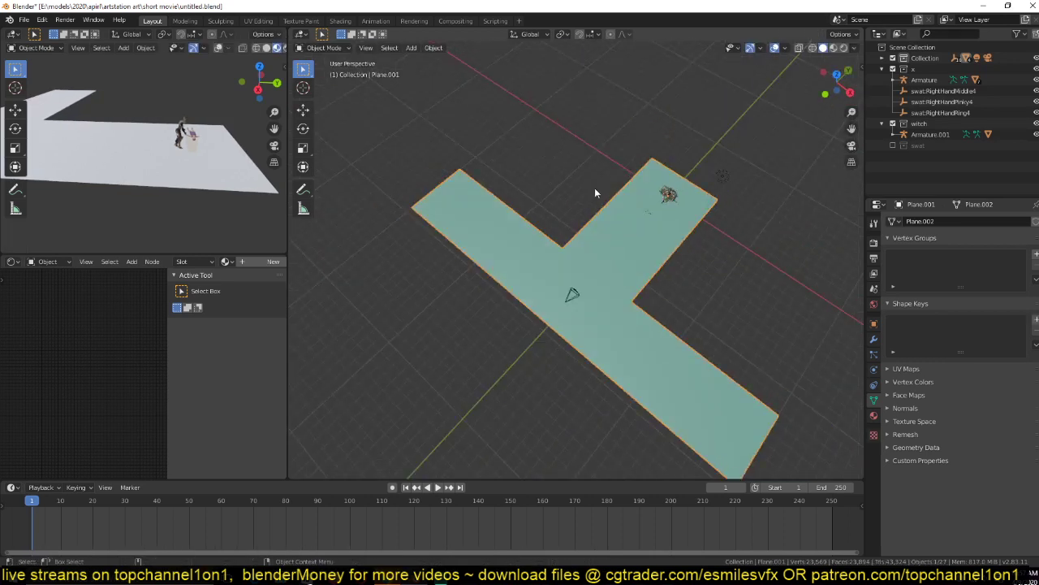
key(KP_7)
key(Tab)
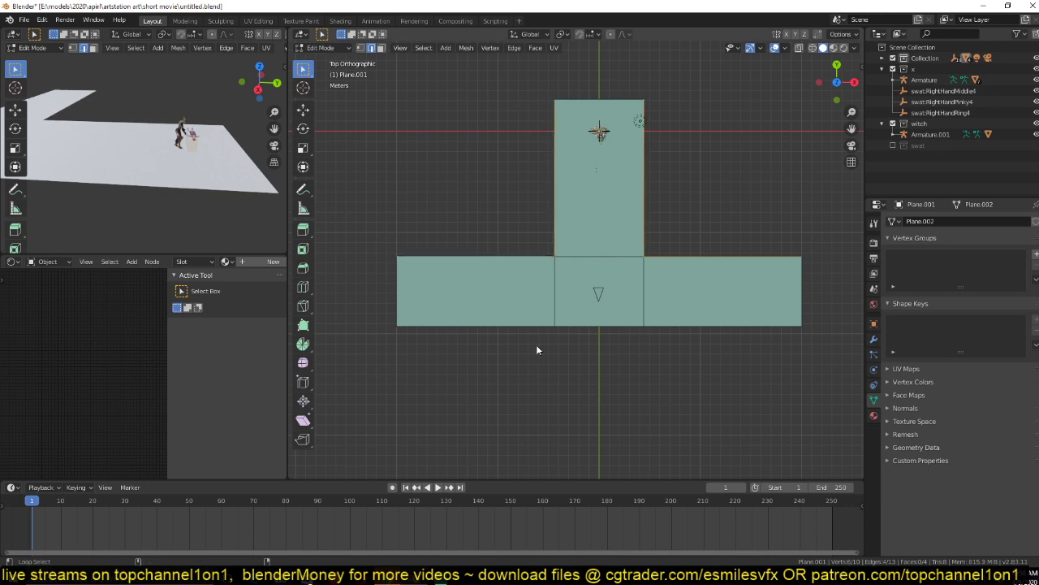
middle_drag(537, 350, 560, 268)
key(e)
key(z)
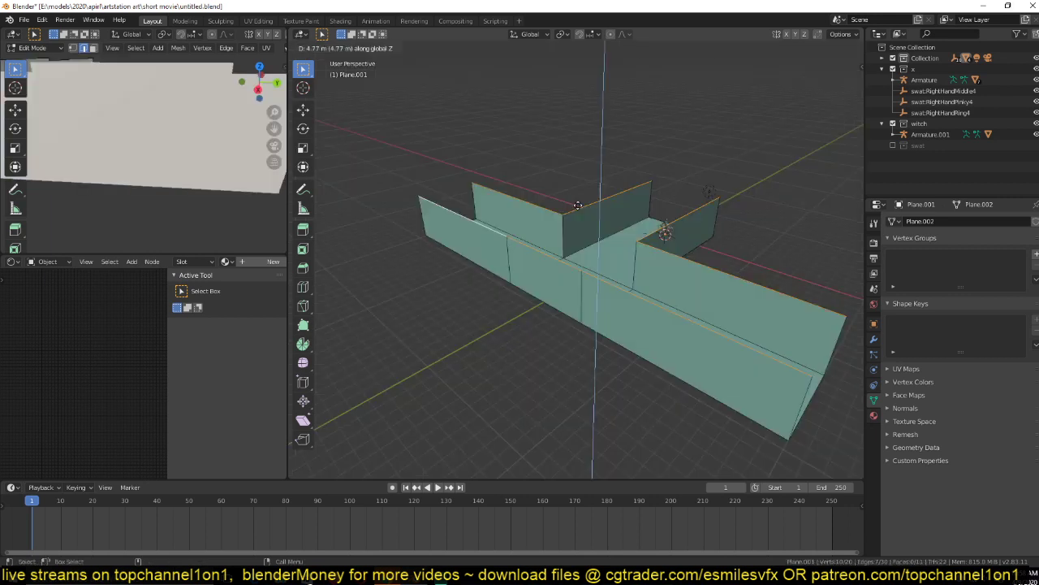
scroll(577, 205, up, 3)
key(e)
key(z)
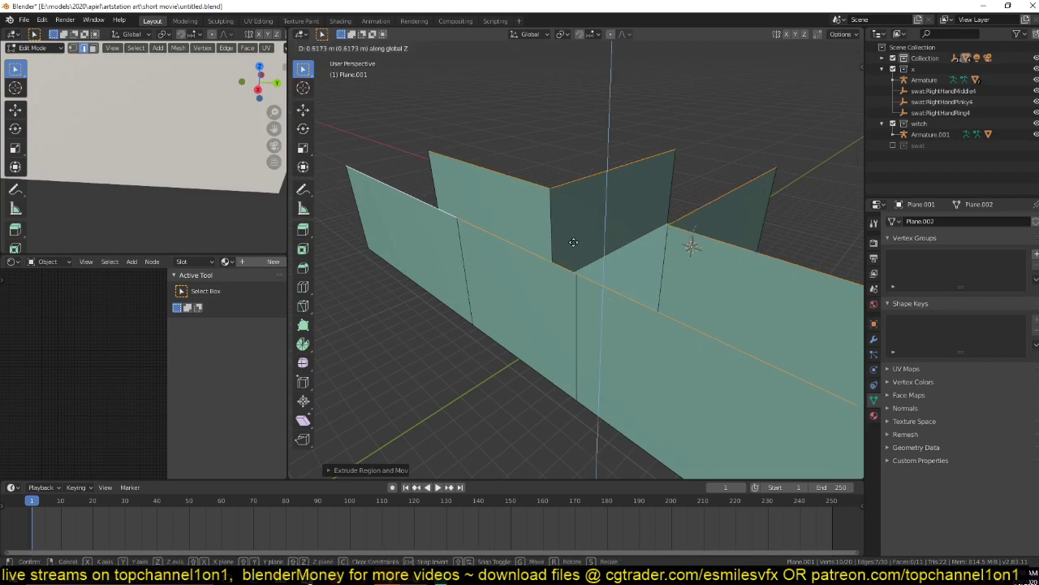
click(573, 242)
Fill flat ceiling faces between the wall tops over the stem and over the long cross corridor.
scroll(542, 247, down, 4)
middle_drag(544, 246, 649, 235)
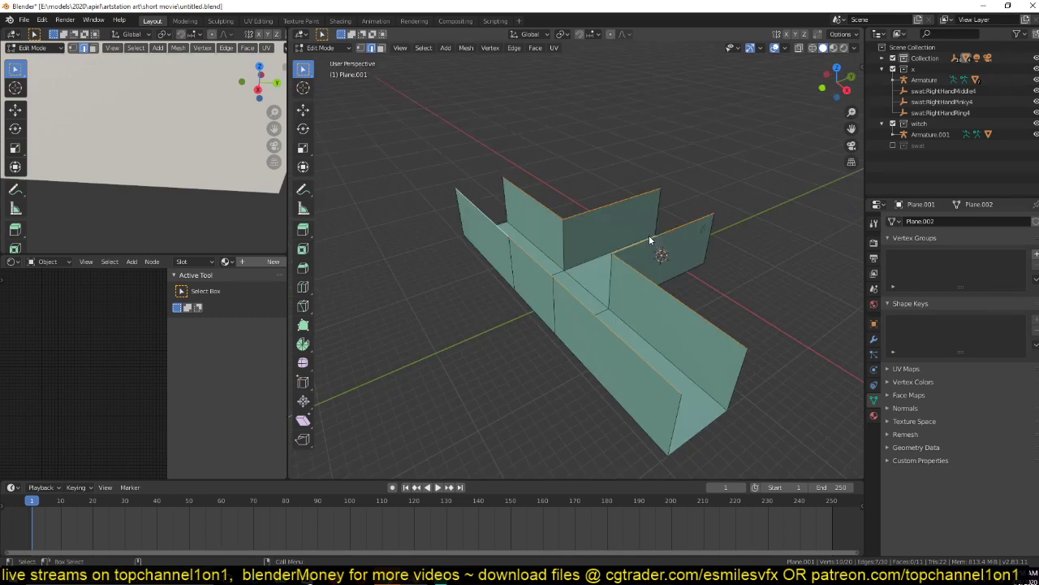
key(f)
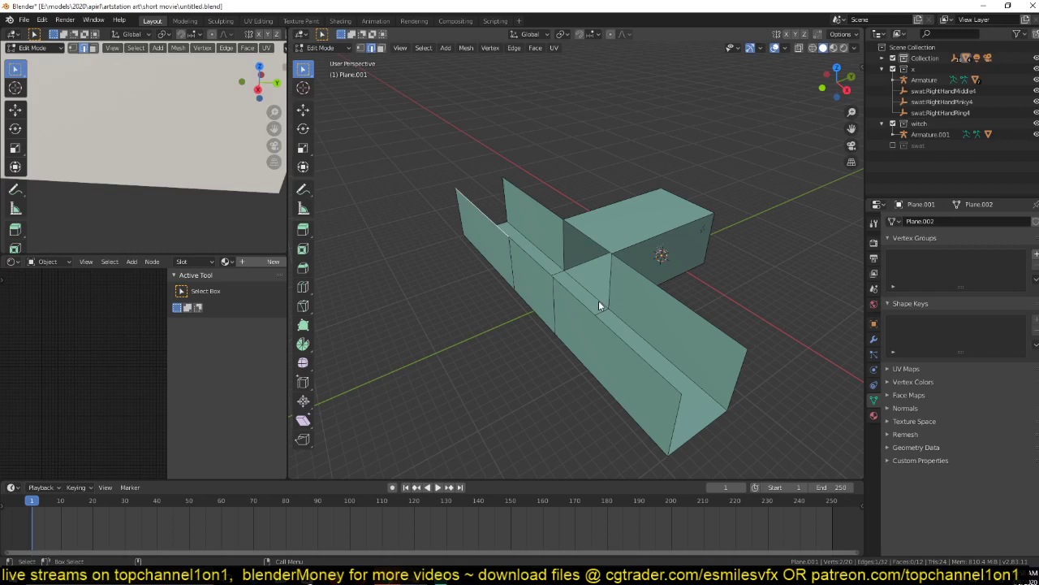
middle_drag(599, 300, 601, 250)
alt+click(602, 250)
key(f)
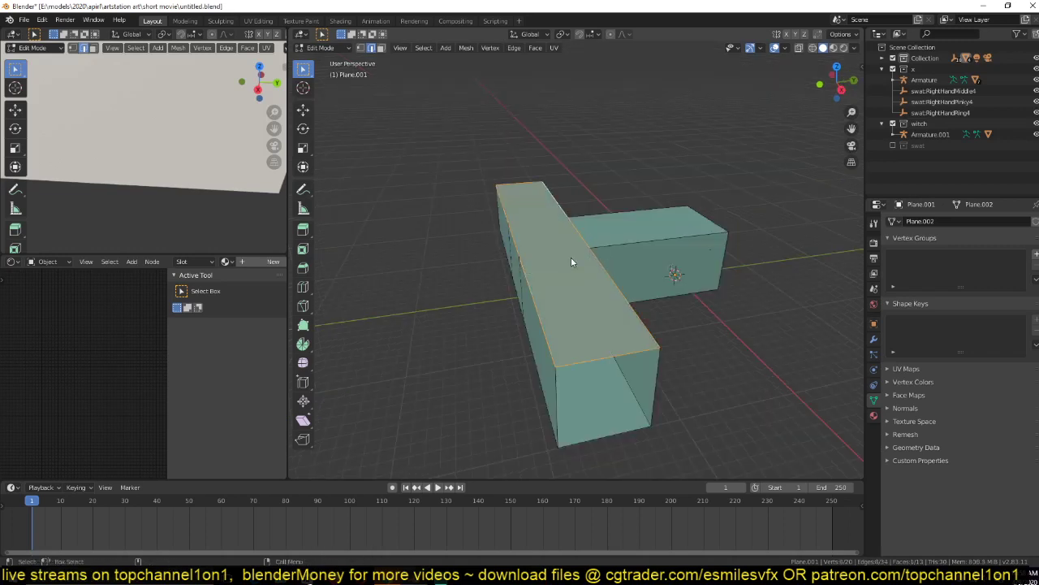
Connect opposite ceiling vertices with edges across the cross corridor at both sides of the junction.
key(1)
click(536, 256)
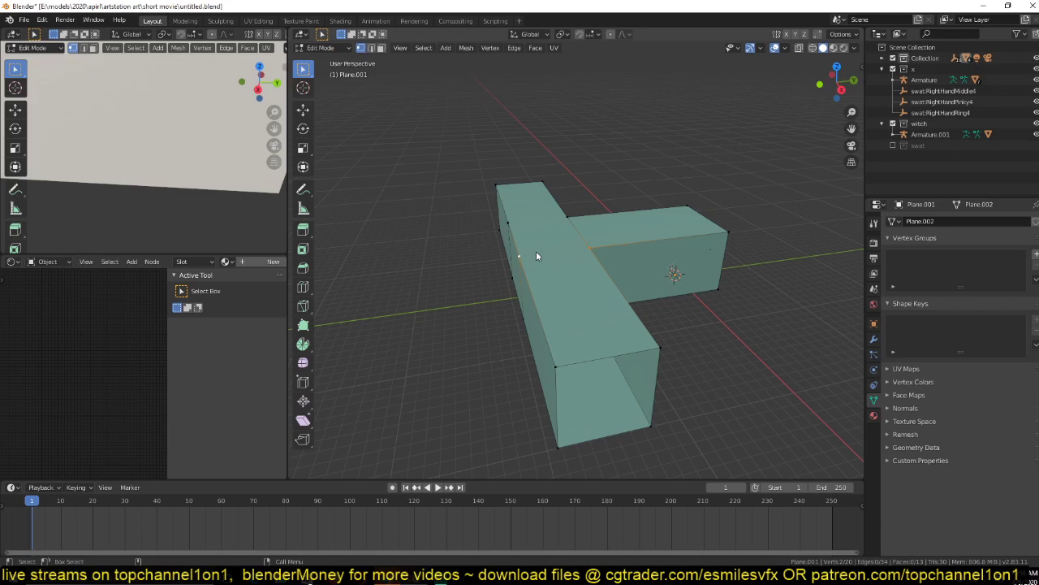
shift+click(554, 219)
key(j)
middle_drag(546, 223, 572, 258)
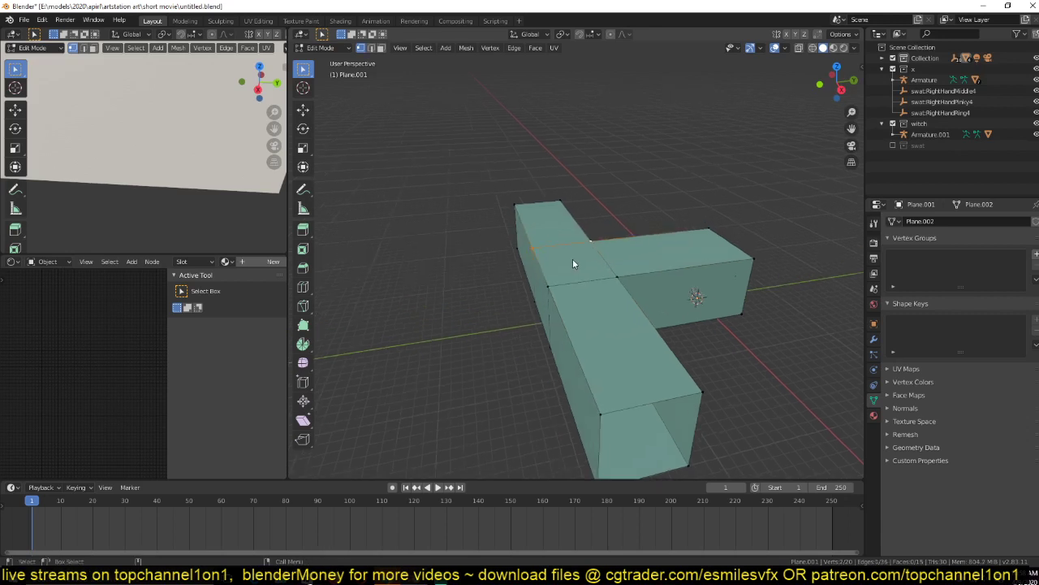
Add centred loop cuts lengthwise along the ceilings of both the cross corridor and the stem.
key(alt+a)
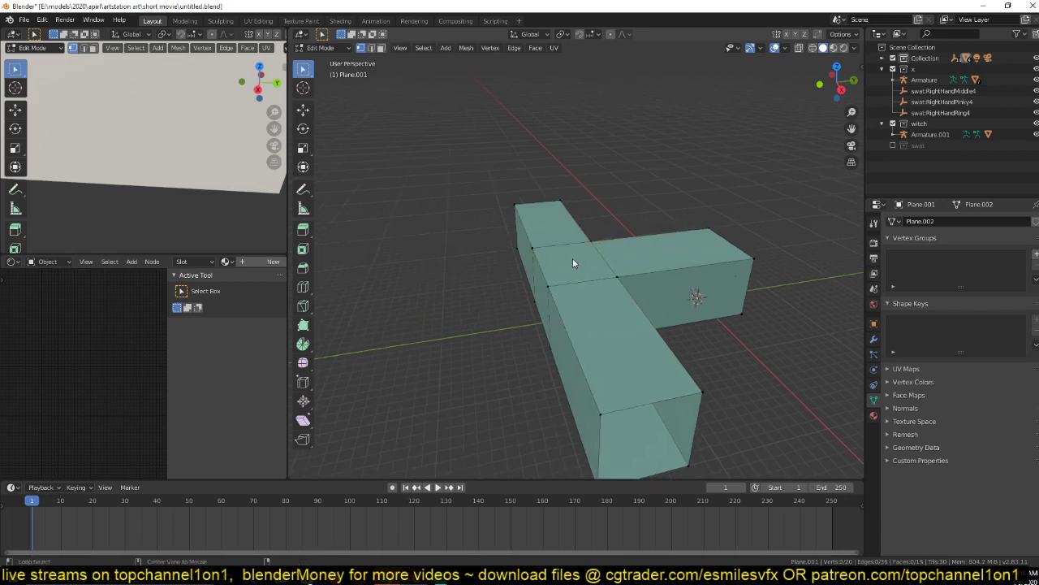
key(ctrl+r)
click(544, 263)
right_click(544, 263)
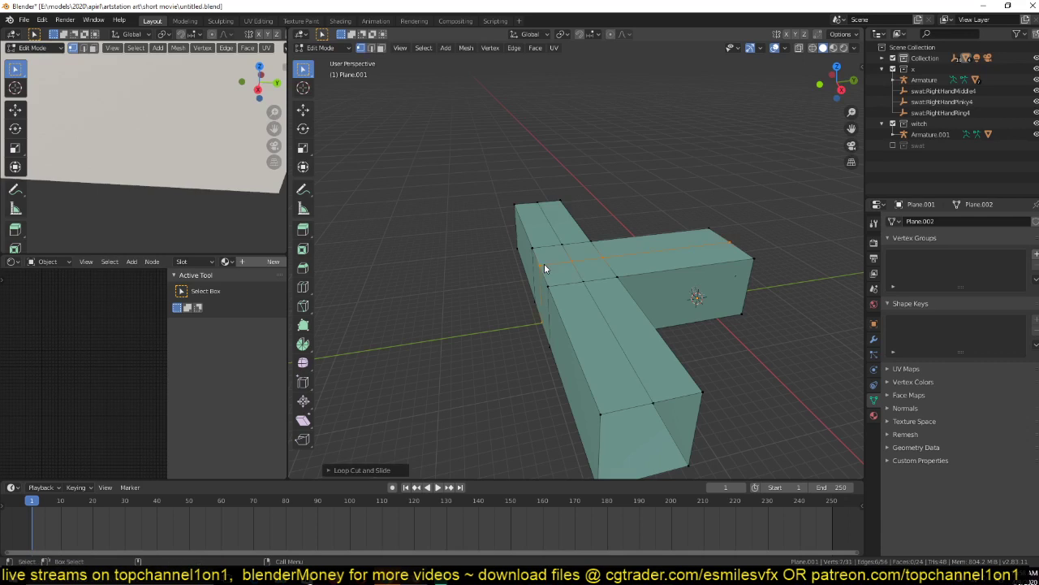
Select the centre edges of both ceilings and raise them about 2.8 m along Z to form pitched roofs.
key(ctrl+r)
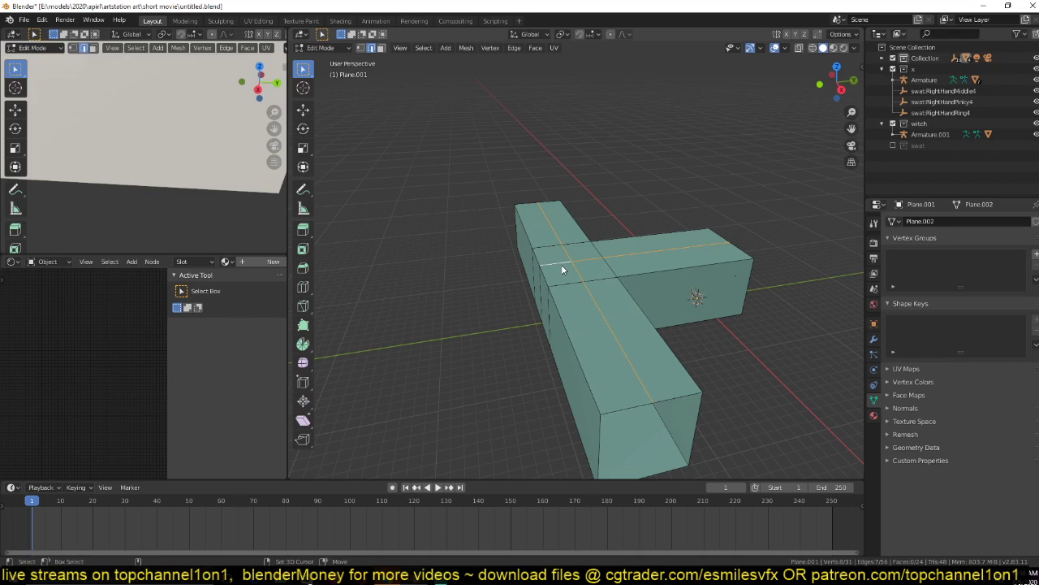
click(561, 264)
right_click(561, 264)
key(g)
key(z)
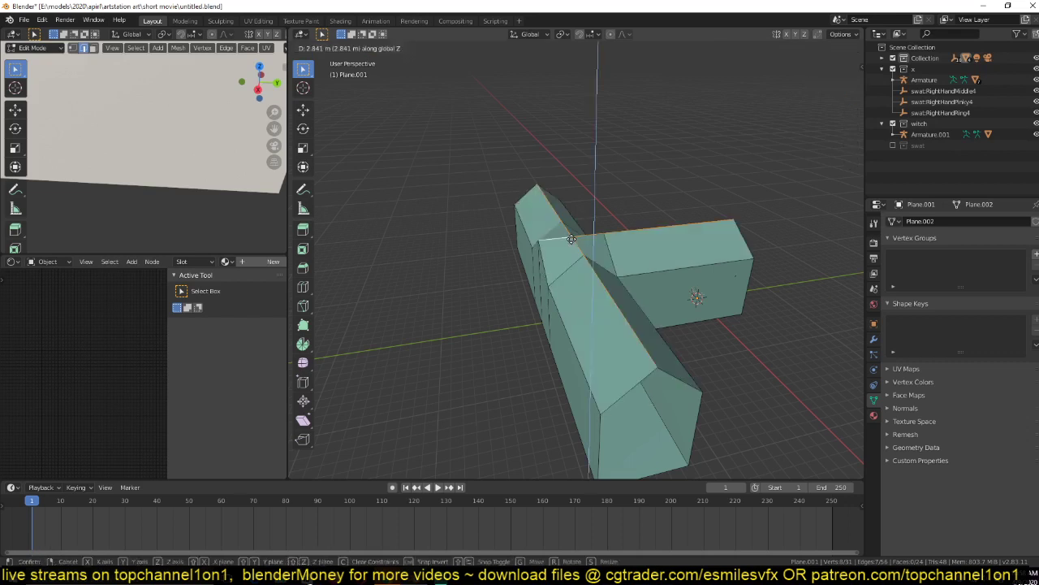
click(571, 240)
key(ctrl+b)
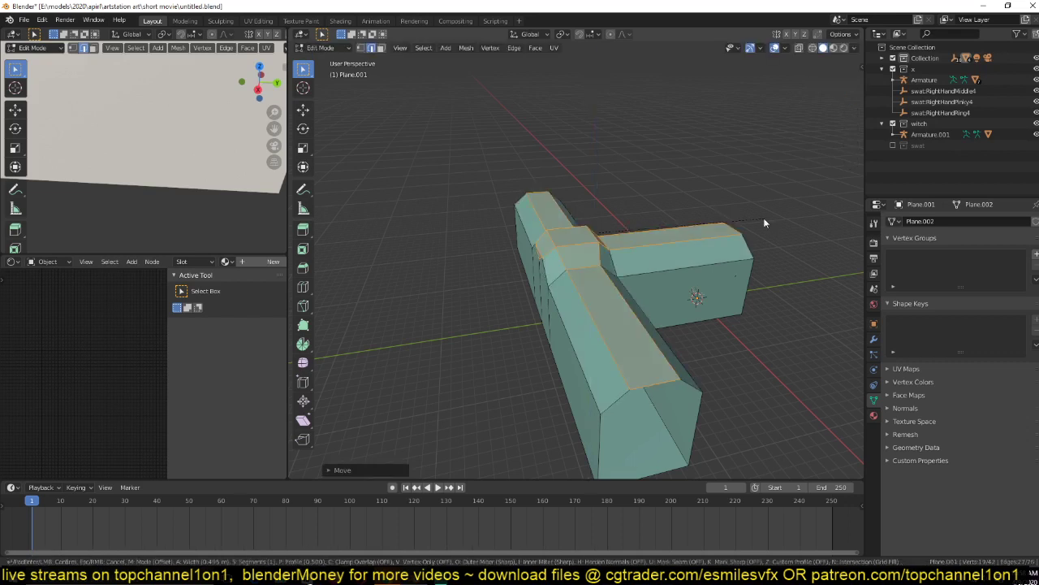
key(Escape)
key(ctrl+b)
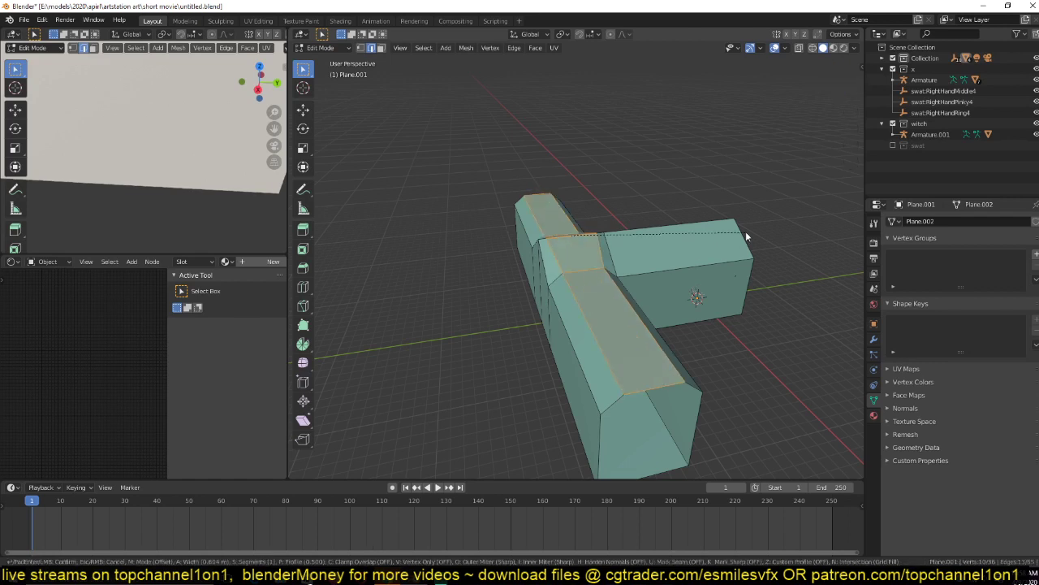
scroll(746, 231, up, 3)
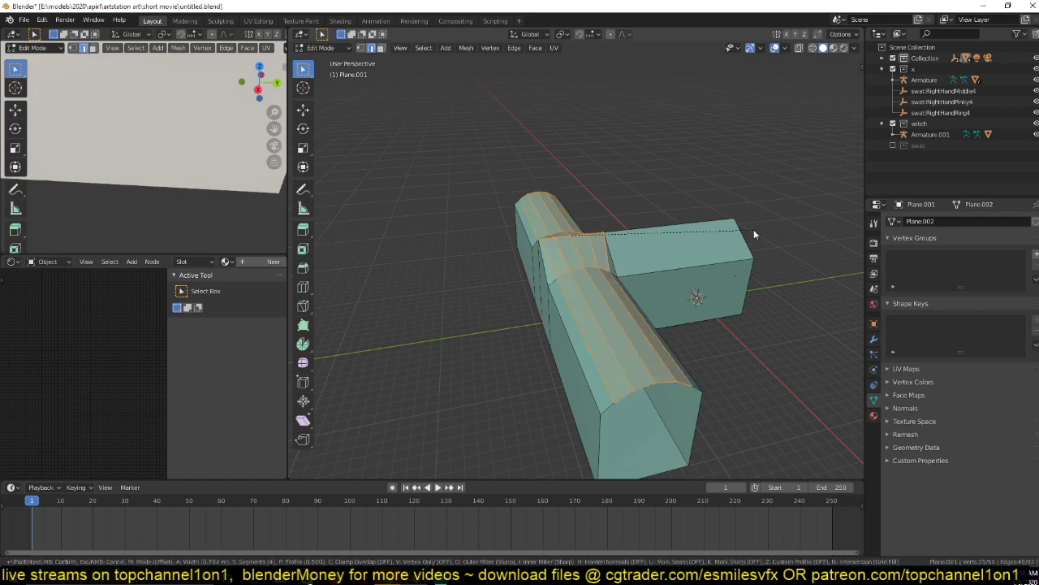
key(Escape)
middle_drag(753, 229, 712, 221)
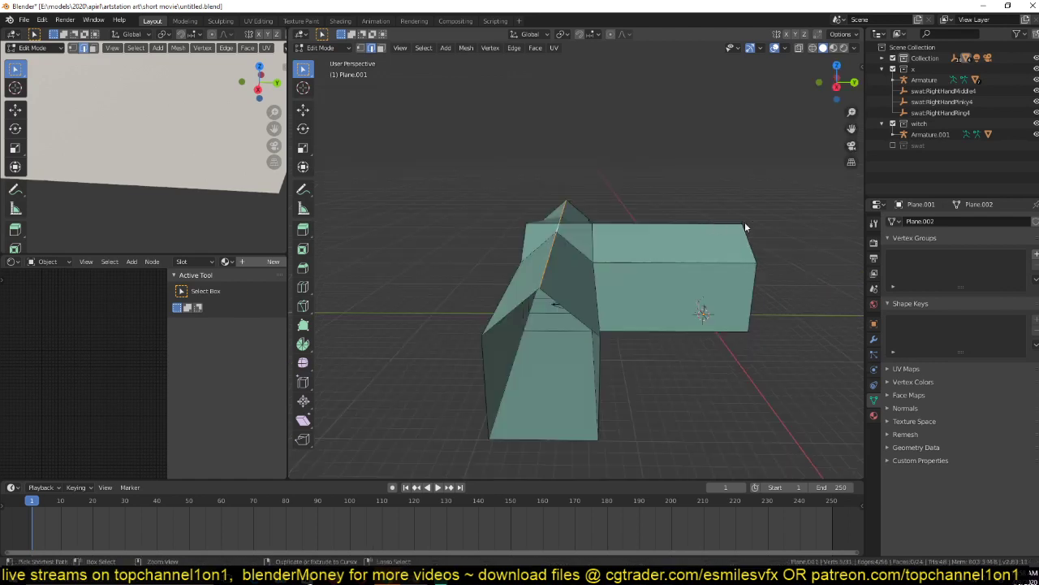
key(ctrl+b)
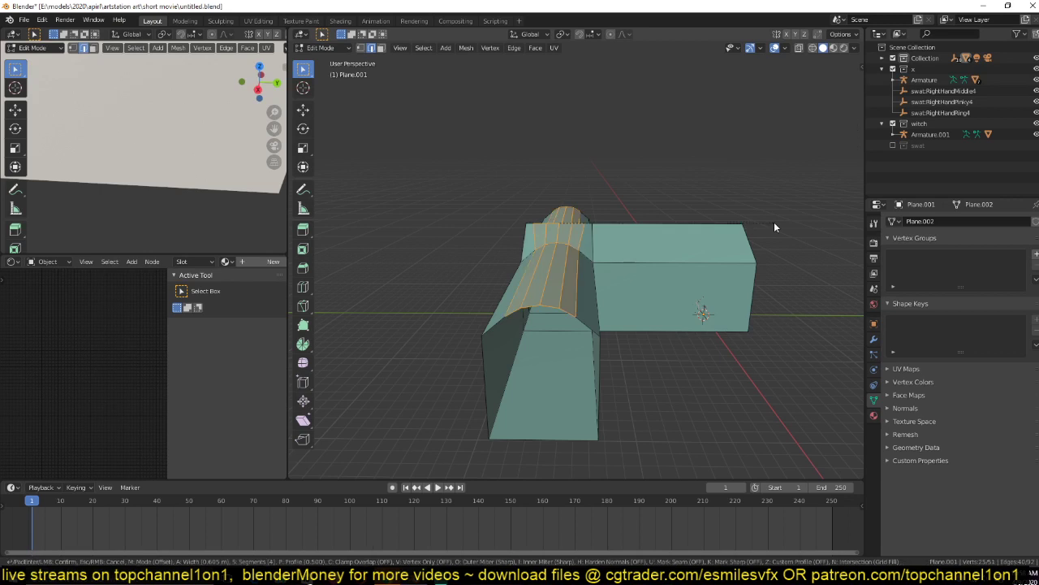
key(Escape)
middle_drag(773, 227, 635, 282)
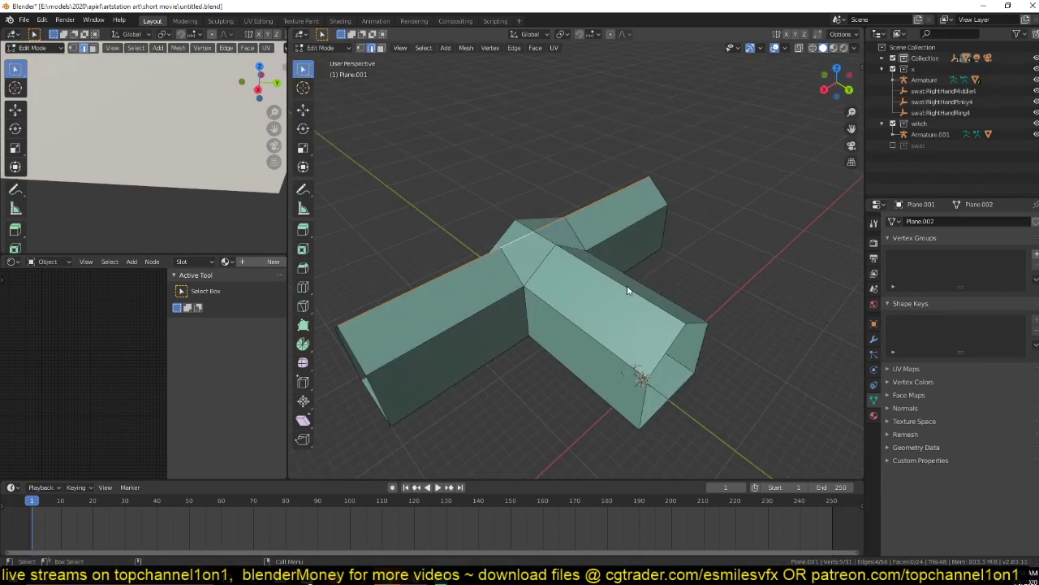
alt+click(627, 285)
key(ctrl+b)
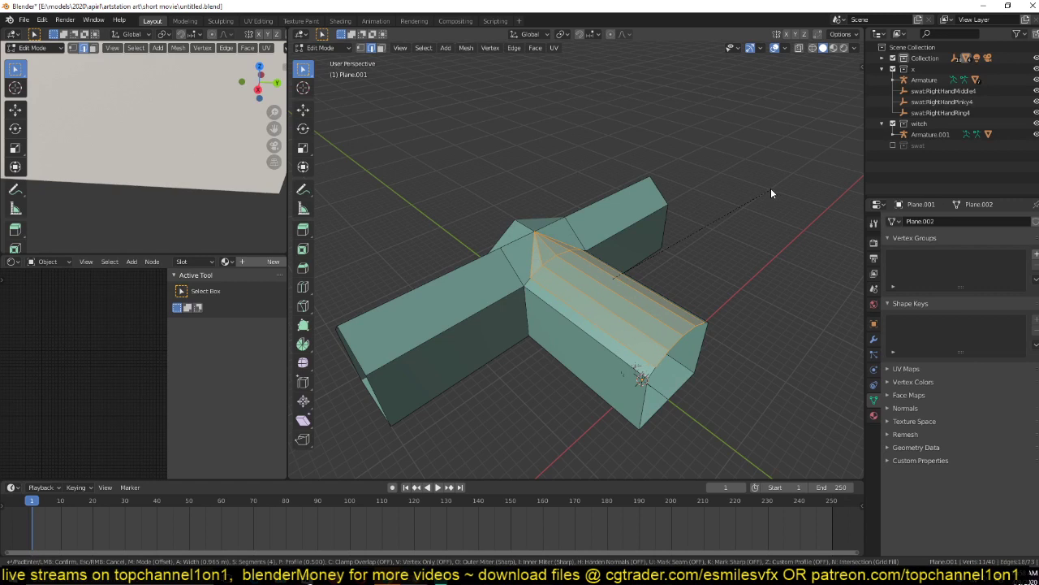
key(Escape)
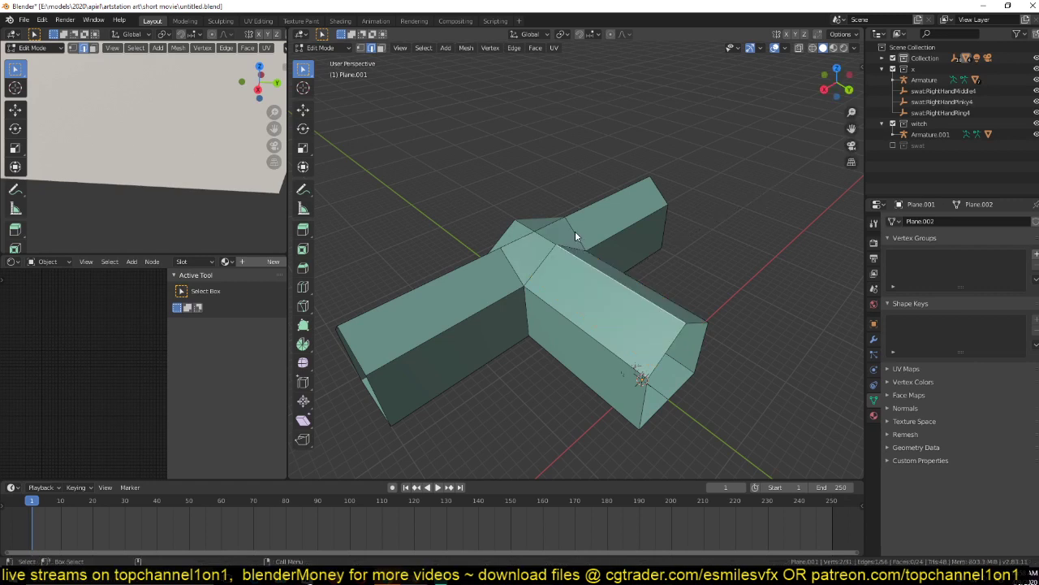
Connect the ridge junction vertex to the surrounding wall-top corners, and lower the middle vertex of the outer wall's top about 0.8 m along Z.
mouse_move(574, 236)
middle_down()
mouse_move(557, 220)
mouse_move(620, 236)
mouse_move(561, 249)
middle_up()
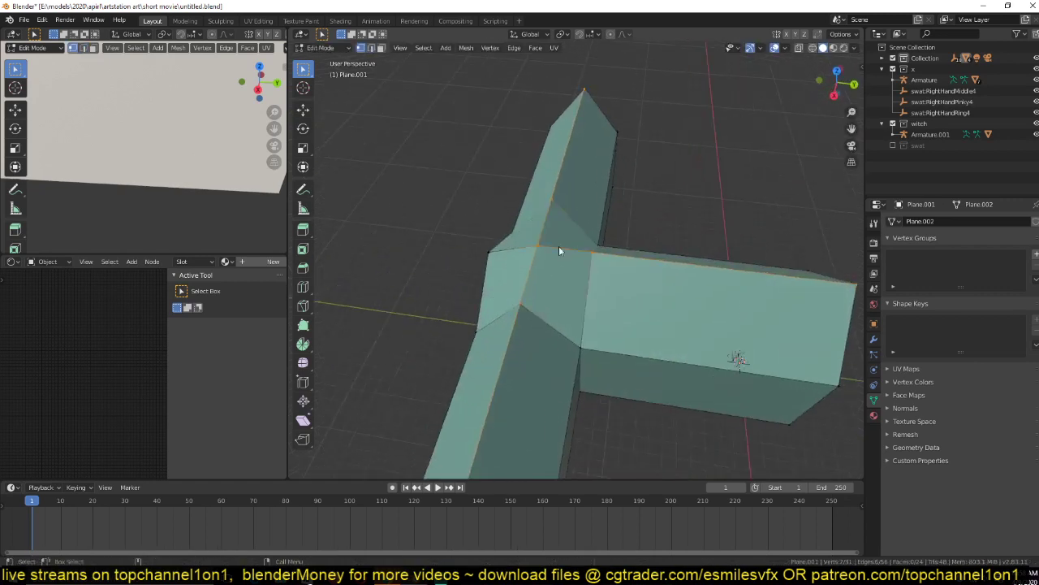
alt+click(568, 317)
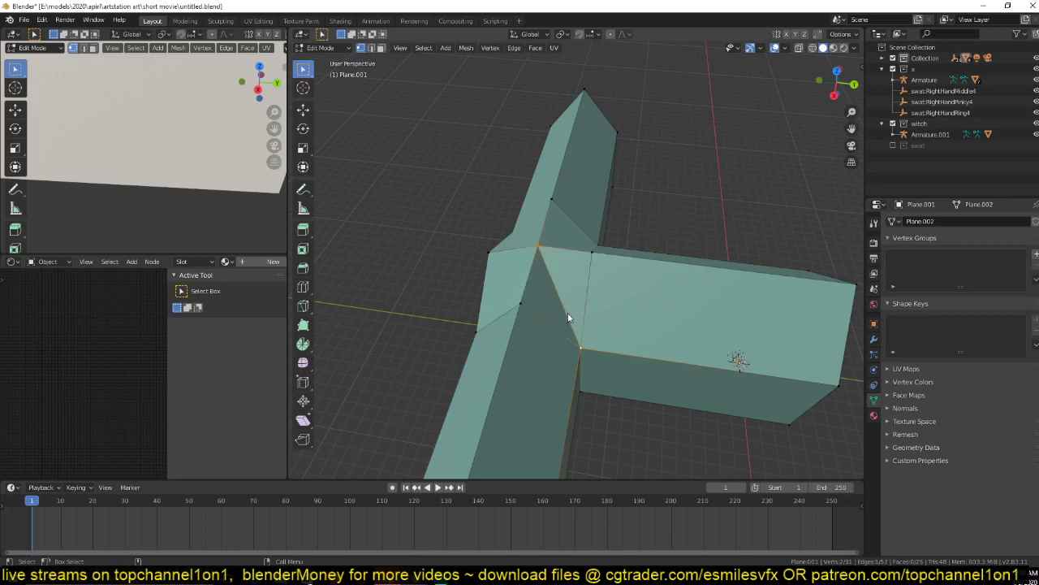
middle_drag(568, 317, 590, 278)
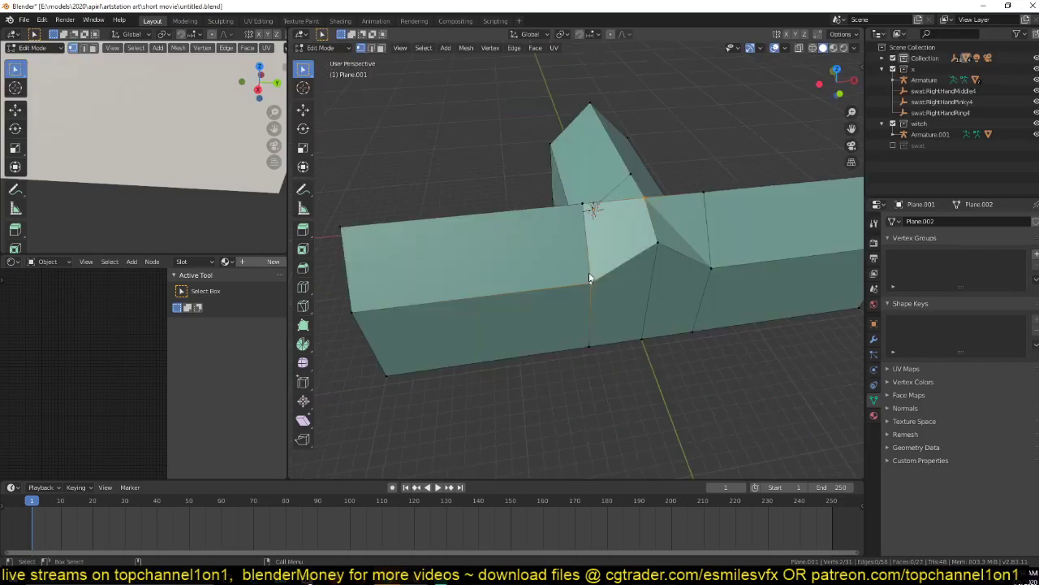
key(g)
key(z)
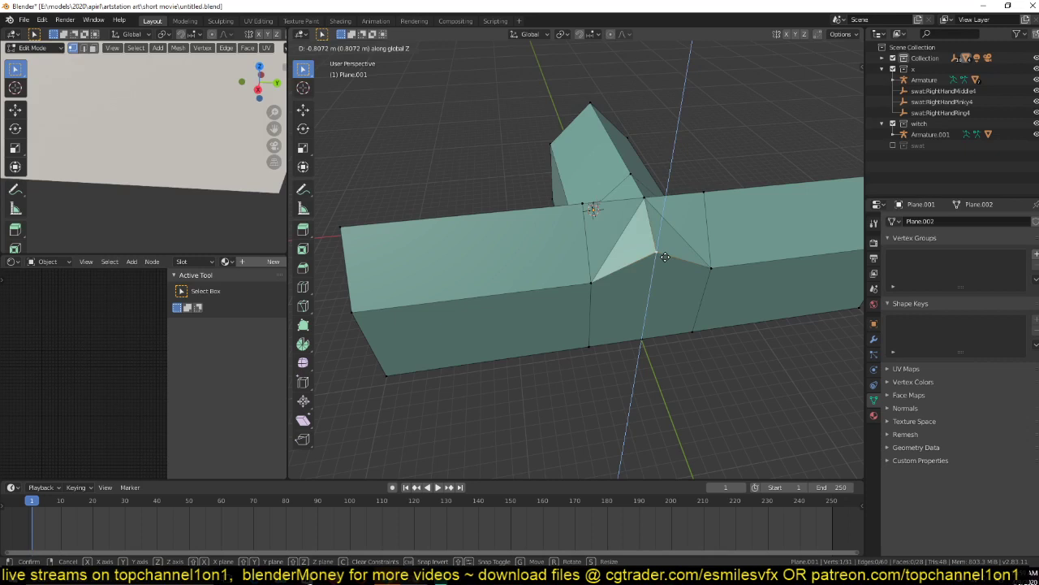
click(665, 257)
Flatten the cross corridor's outer wall-top edges along Z, and dissolve the surplus ceiling edges at the junction.
middle_drag(665, 257, 465, 211)
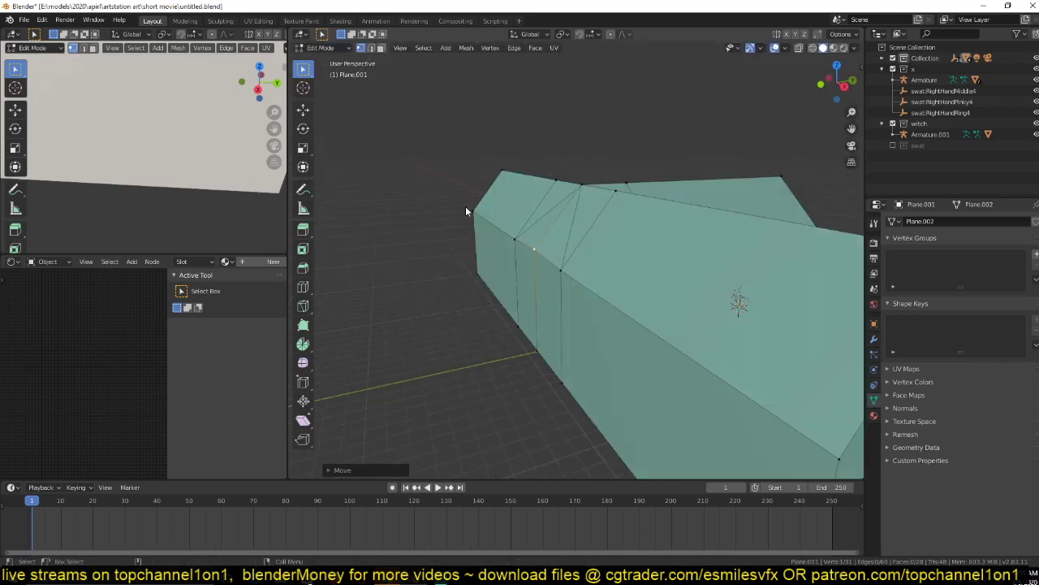
scroll(465, 211, down, 3)
ctrl+click(649, 310)
key(s)
key(z)
click(658, 311)
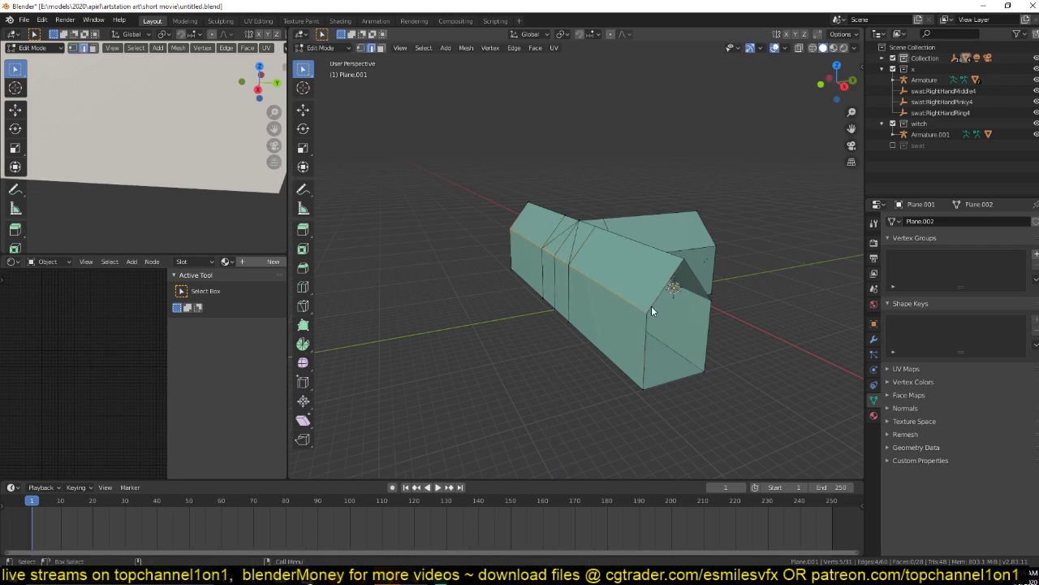
key(ctrl+x)
scroll(651, 311, up, 5)
middle_drag(700, 236, 599, 251)
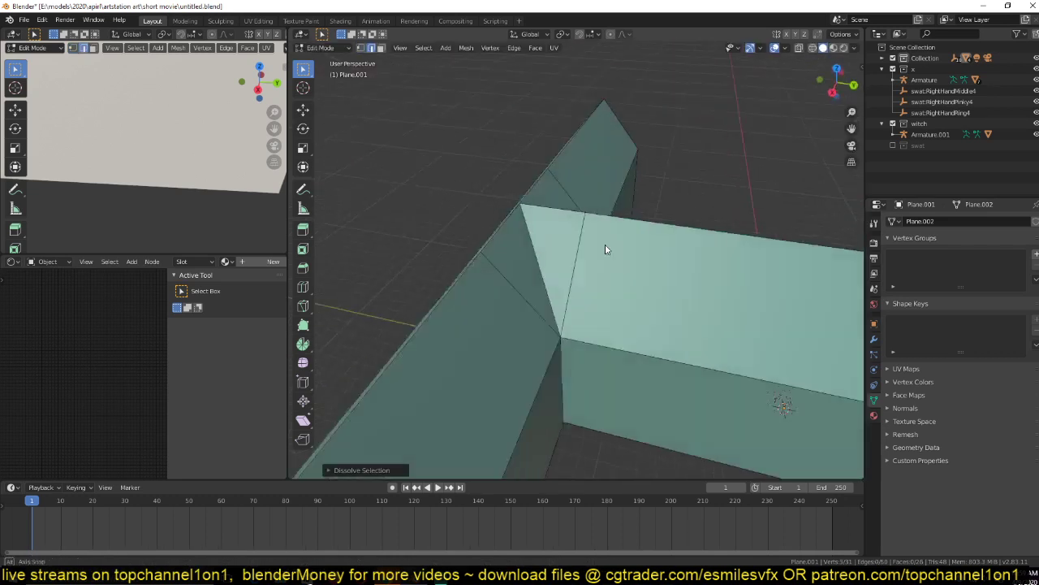
Leave mesh editing and display the whole T-shaped corridor in wireframe from the top view.
key(Tab)
scroll(595, 230, down, 5)
key(KP_7)
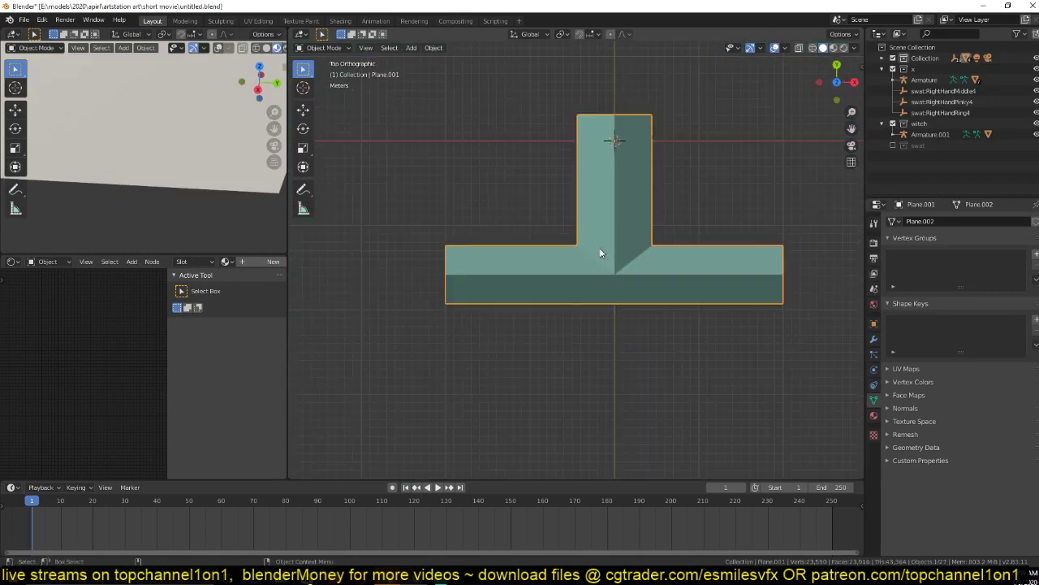
key(z)
click(458, 259)
scroll(458, 260, up, 4)
Show the swat collection and move the soldier's armature out of the stem into the +X arm of the cross corridor.
shift+middle_drag(635, 135, 605, 192)
drag(608, 117, 657, 160)
click(610, 132)
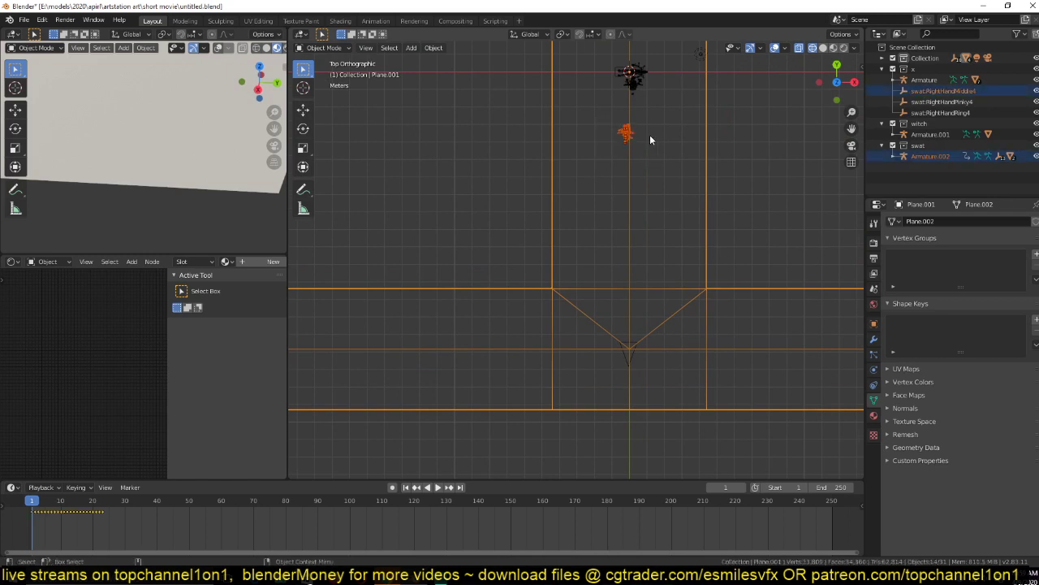
click(639, 153)
scroll(639, 155, down, 3)
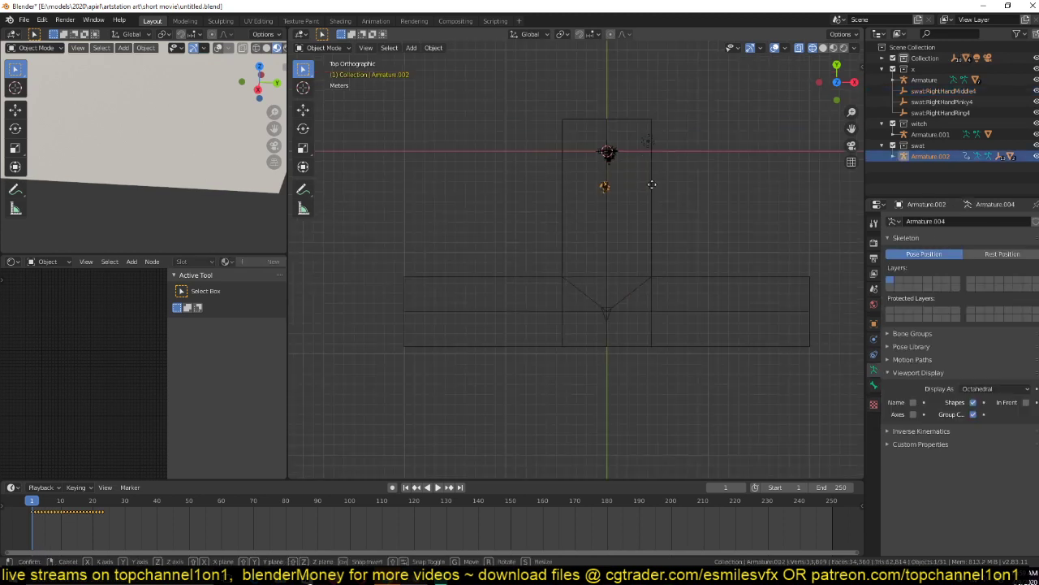
key(g)
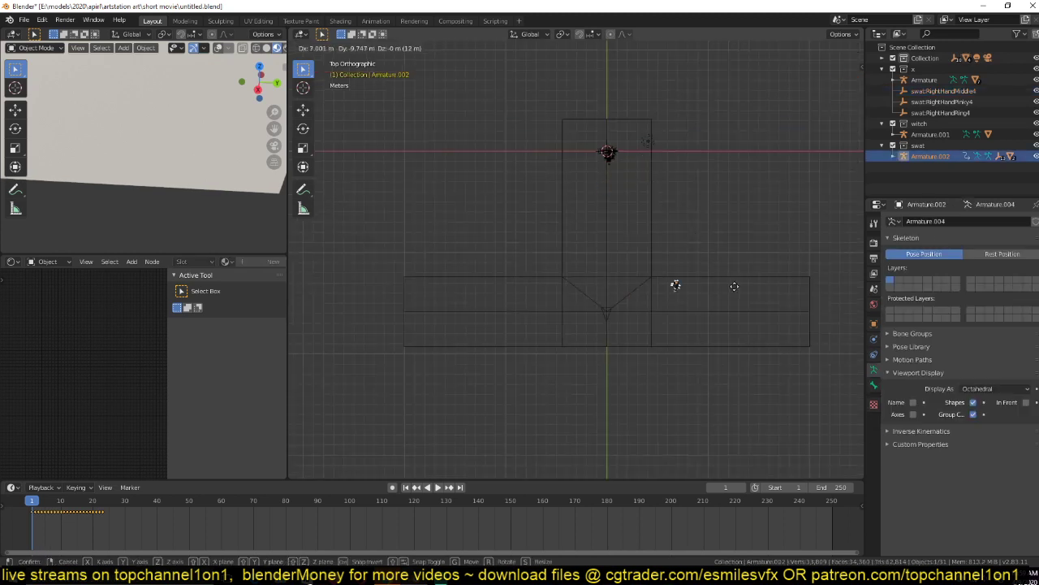
click(796, 323)
Rotate the camera 90° about Z and move it behind the soldier, near the end of the cross corridor's +X arm.
click(608, 316)
key(KP_0)
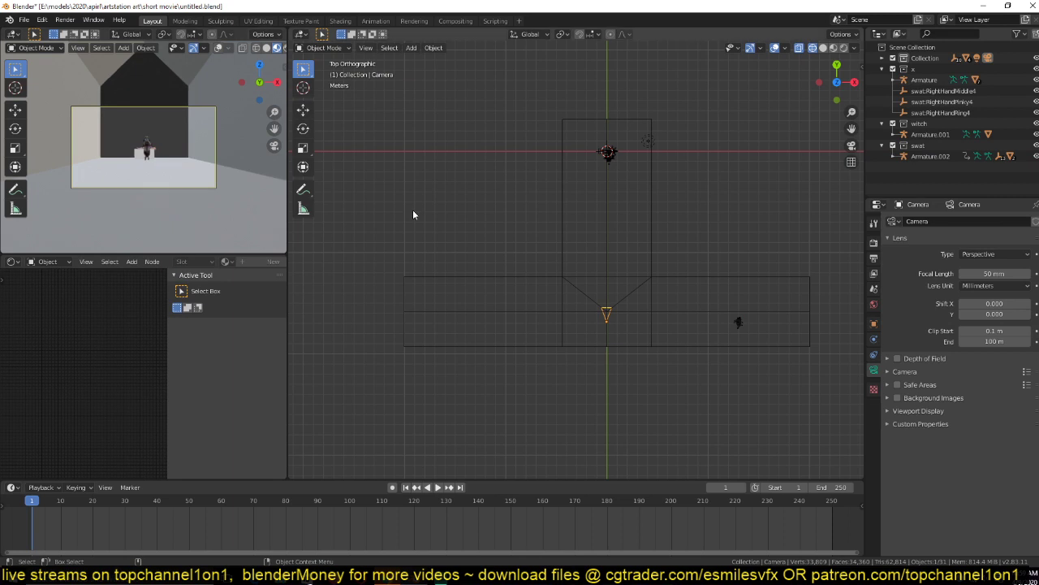
scroll(608, 219, down, 2)
text(rz90)
click(608, 222)
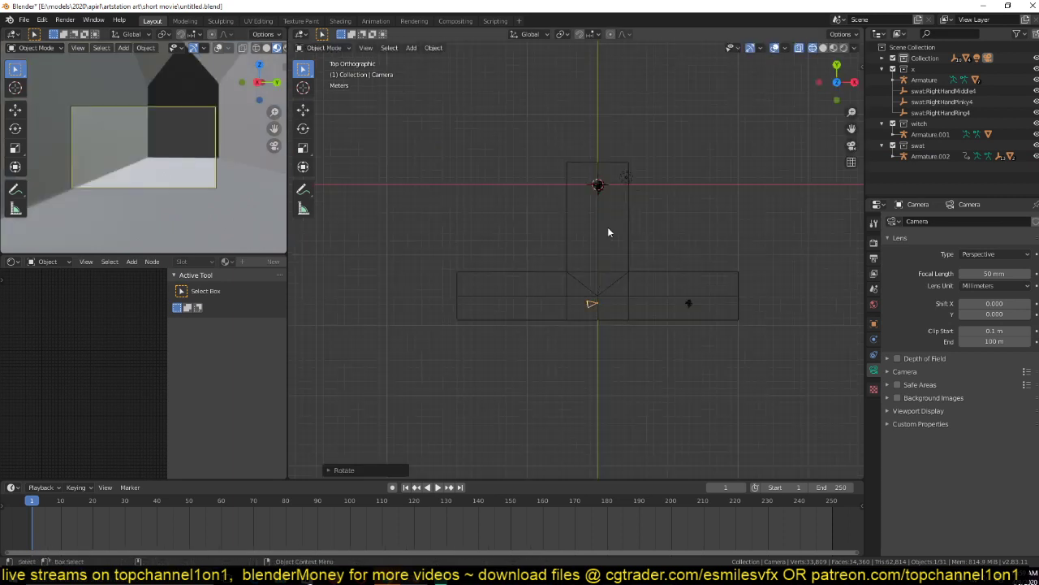
scroll(608, 226, up, 3)
Rotate the soldier about 37° and again about 103°, so he faces down the corridor with his back to the camera.
drag(747, 325, 792, 341)
key(r)
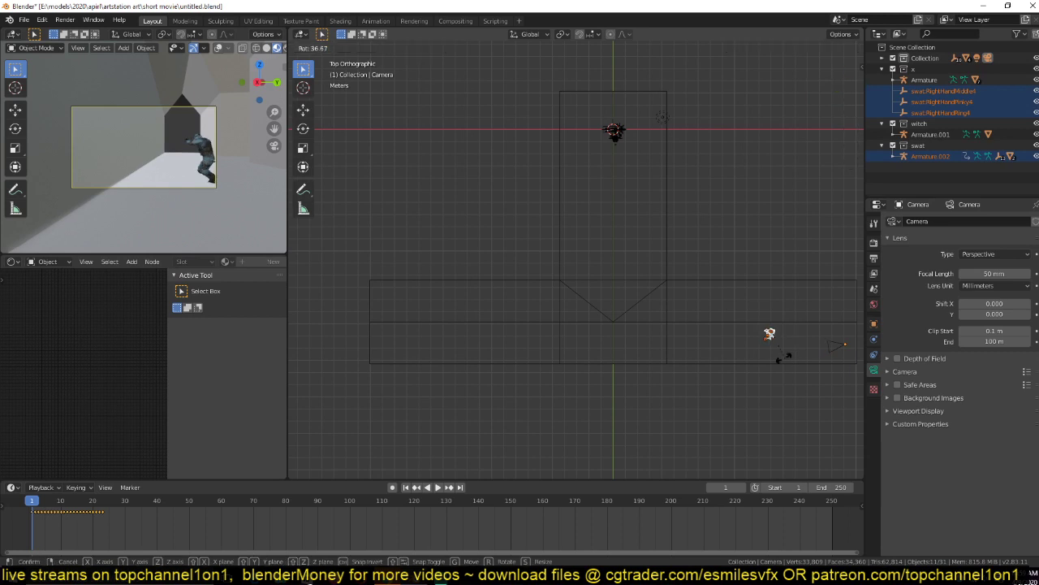
click(784, 356)
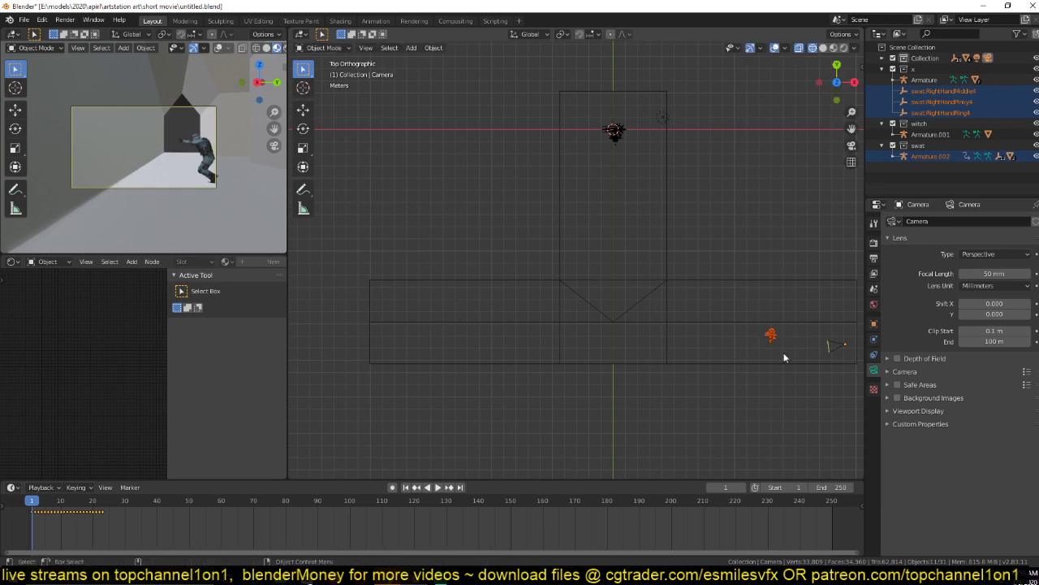
key(r)
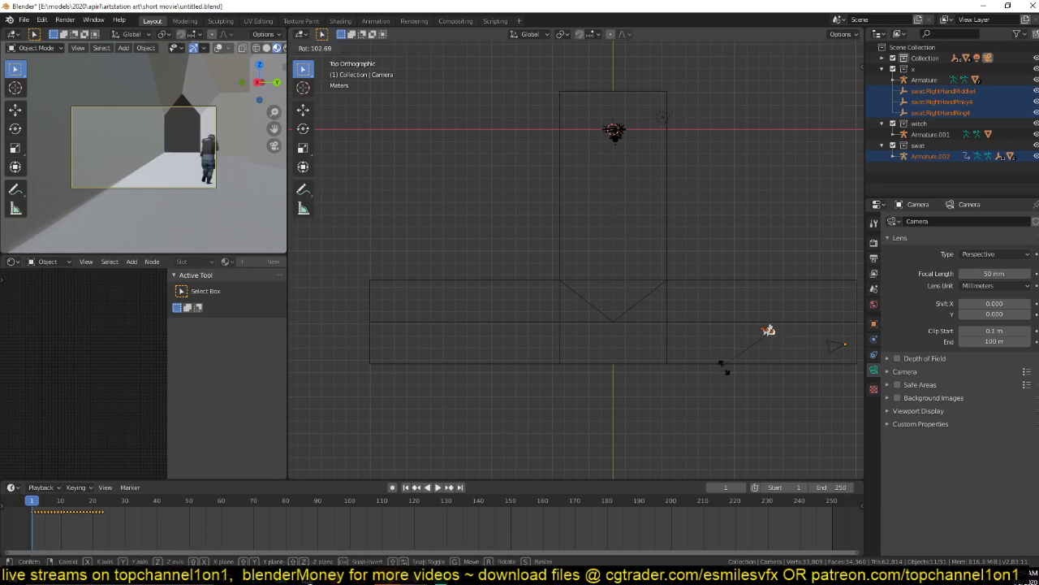
click(727, 368)
Move the soldier about 0.63 m along -Y and 0.05 m up from the side view, and save the file.
key(KP_3)
key(g)
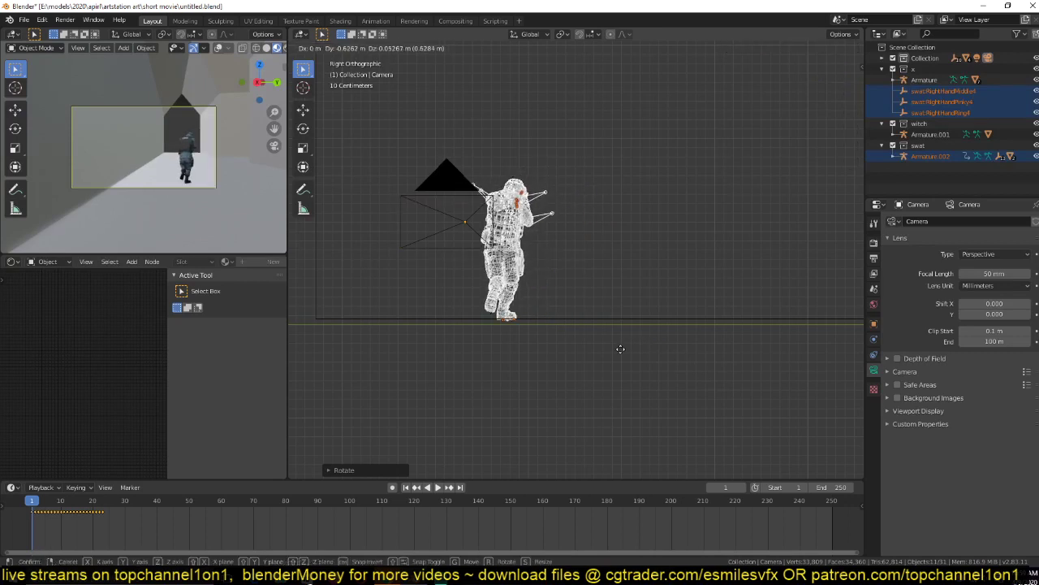
click(620, 348)
key(a)
key(KP_7)
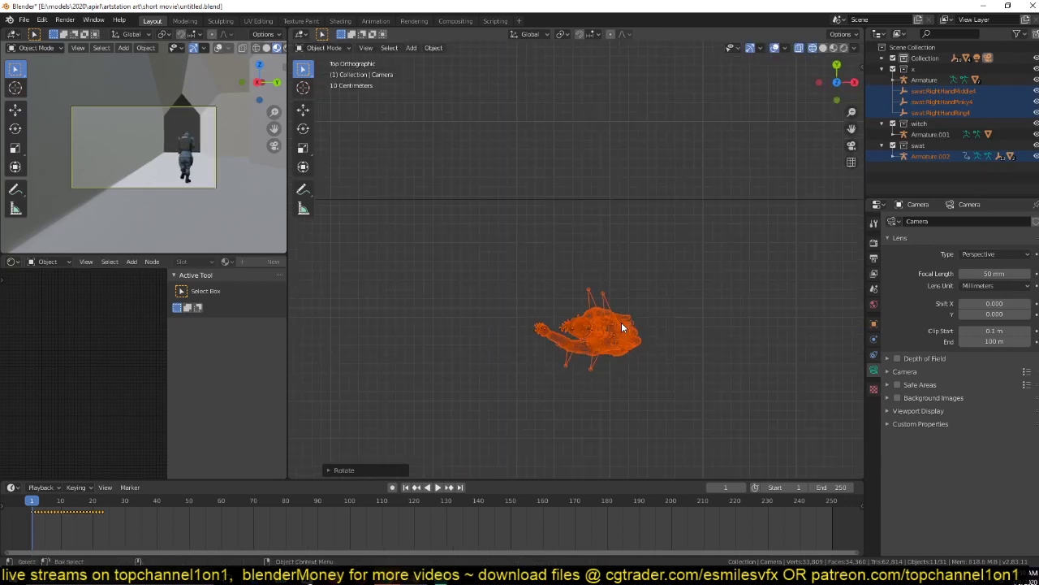
key(alt+a)
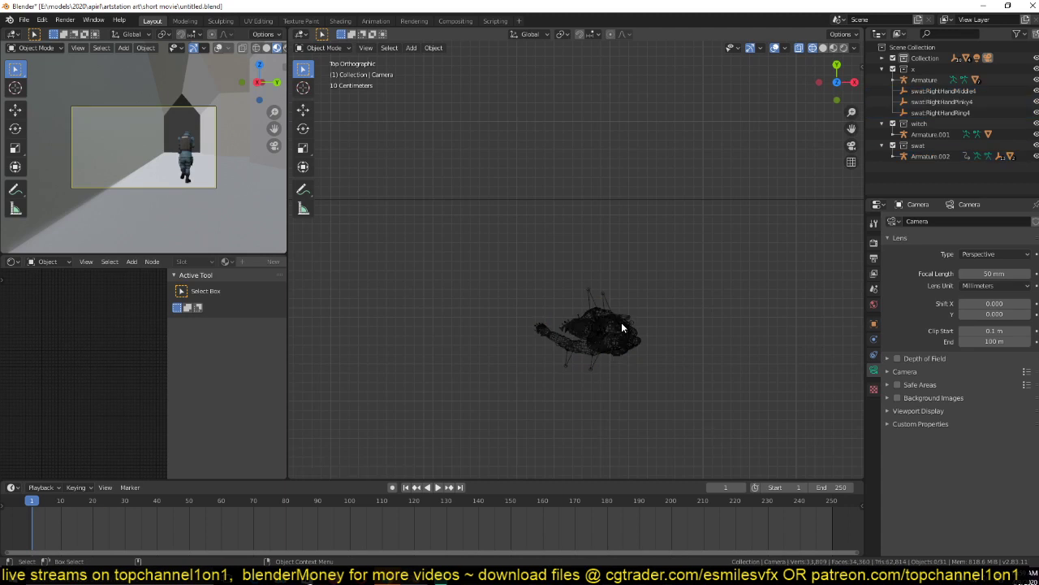
key(Home)
key(ctrl+s)
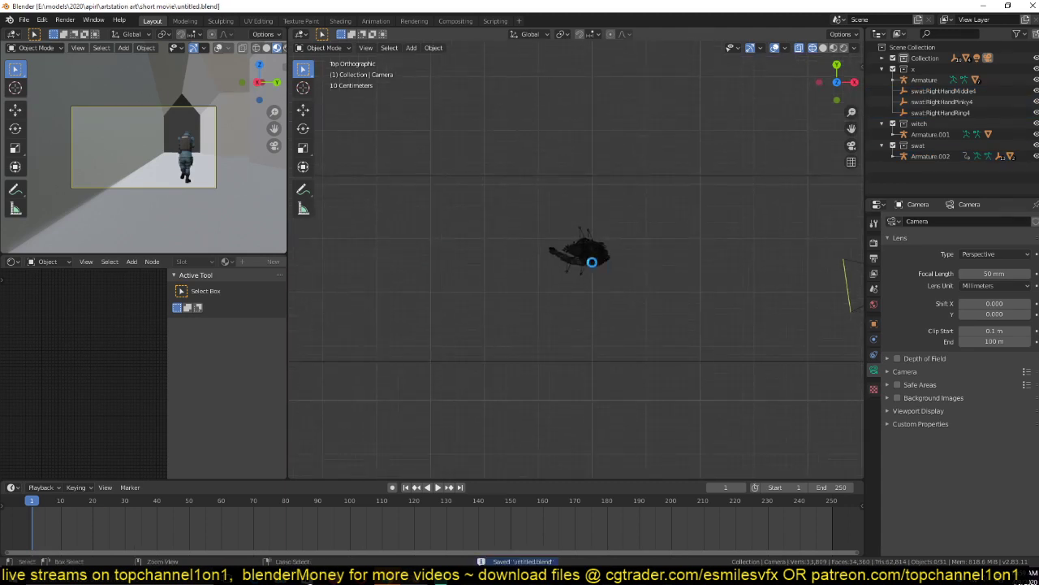
Place the 3D cursor just in front of the soldier, add a plane there, and scale it into a rectangle longer along X.
shift+right_click(540, 252)
key(shift+a)
click(594, 254)
key(s)
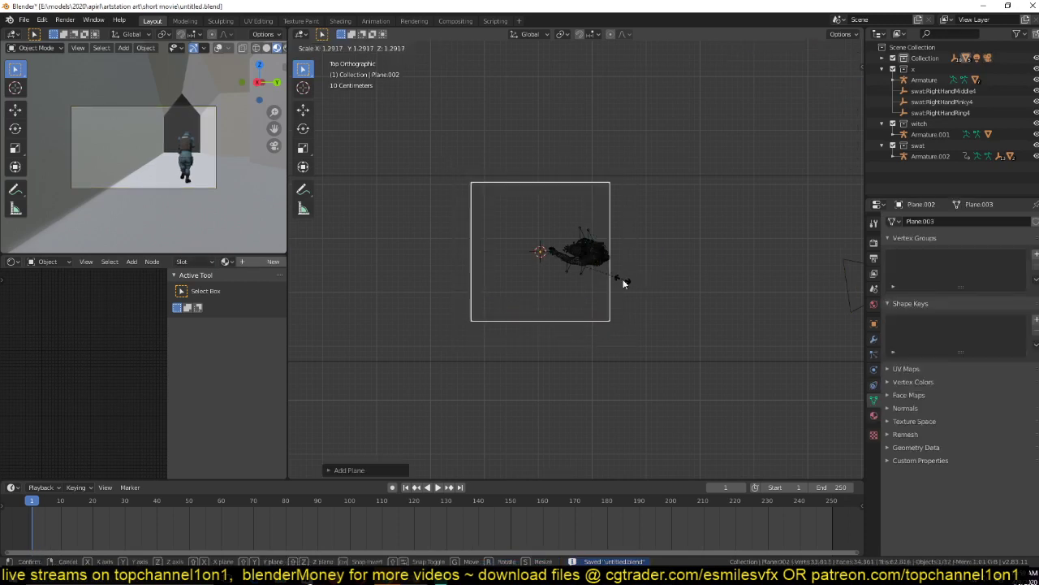
click(623, 283)
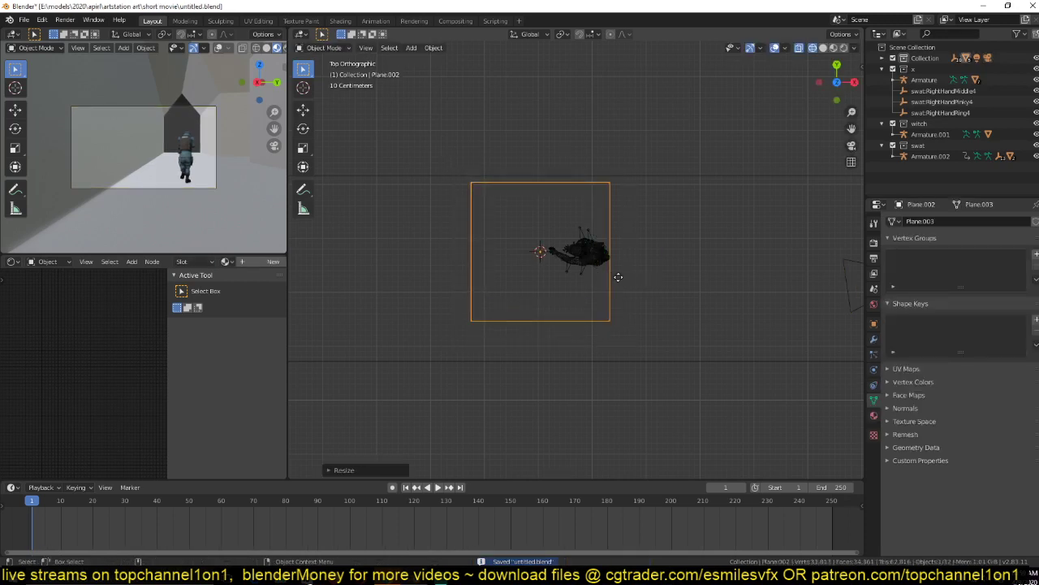
key(s)
click(618, 277)
key(s)
key(x)
click(649, 274)
Divide the new plane into a 4 by 3 grid with three crosswise and two lengthwise loop cuts.
key(Tab)
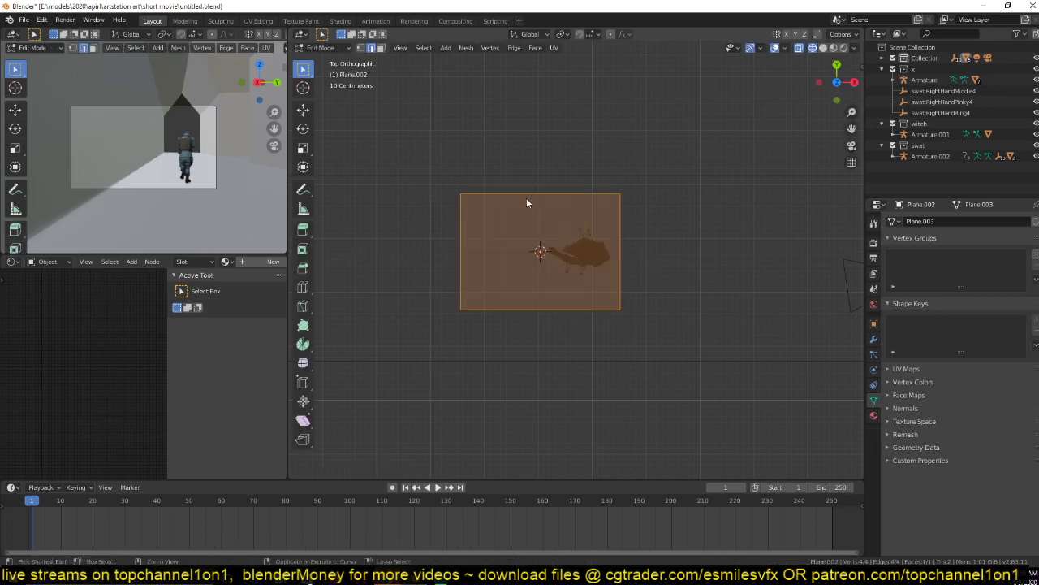
key(ctrl+r)
scroll(527, 198, up, 1)
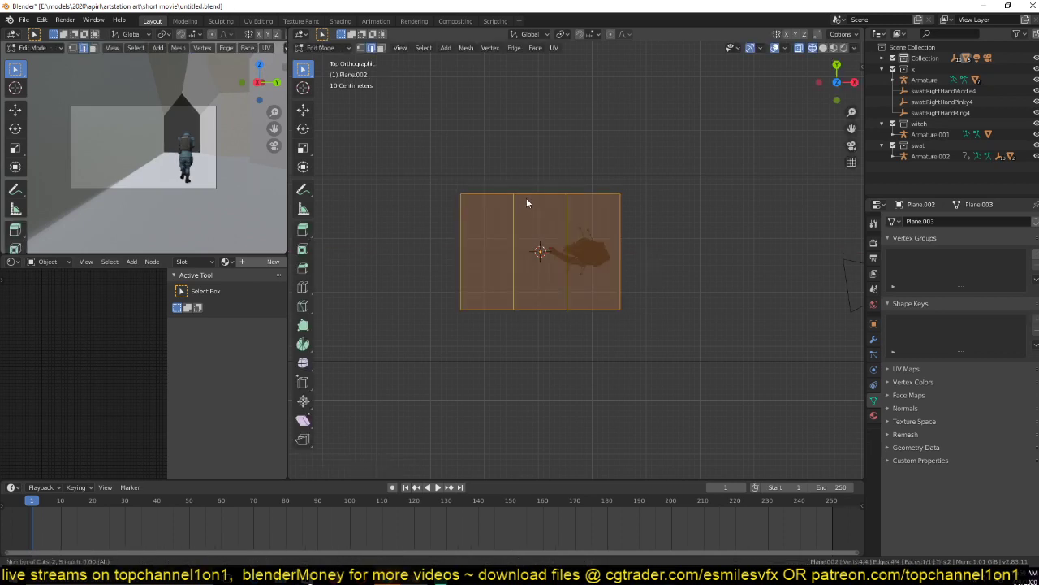
click(488, 262)
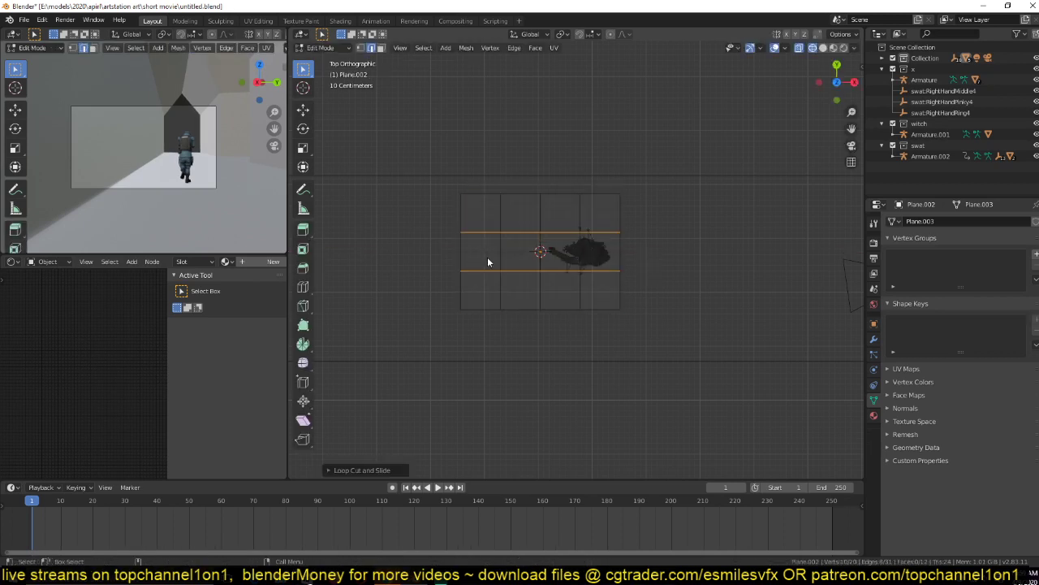
key(Tab)
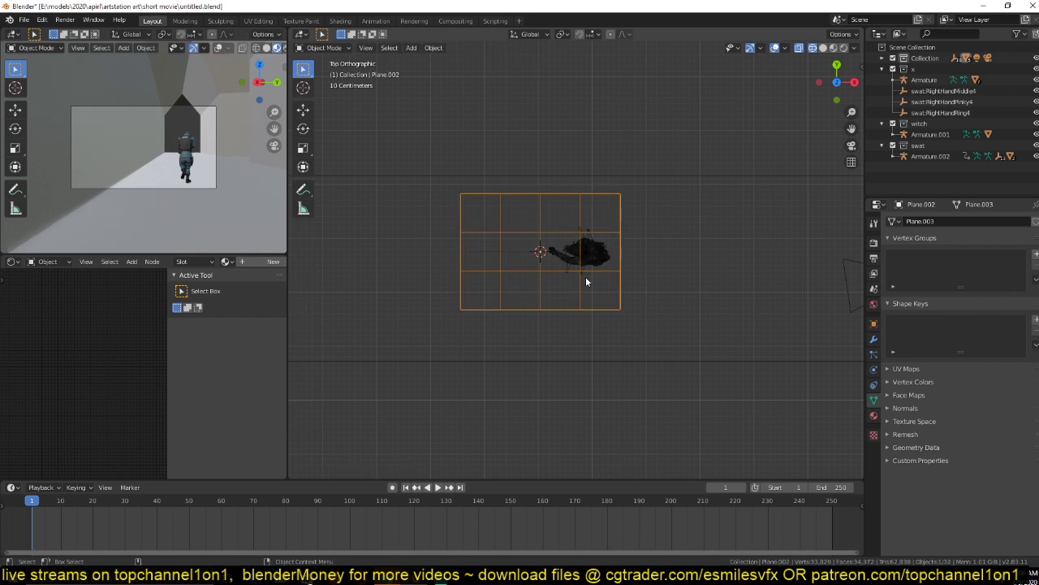
middle_drag(585, 276, 559, 170)
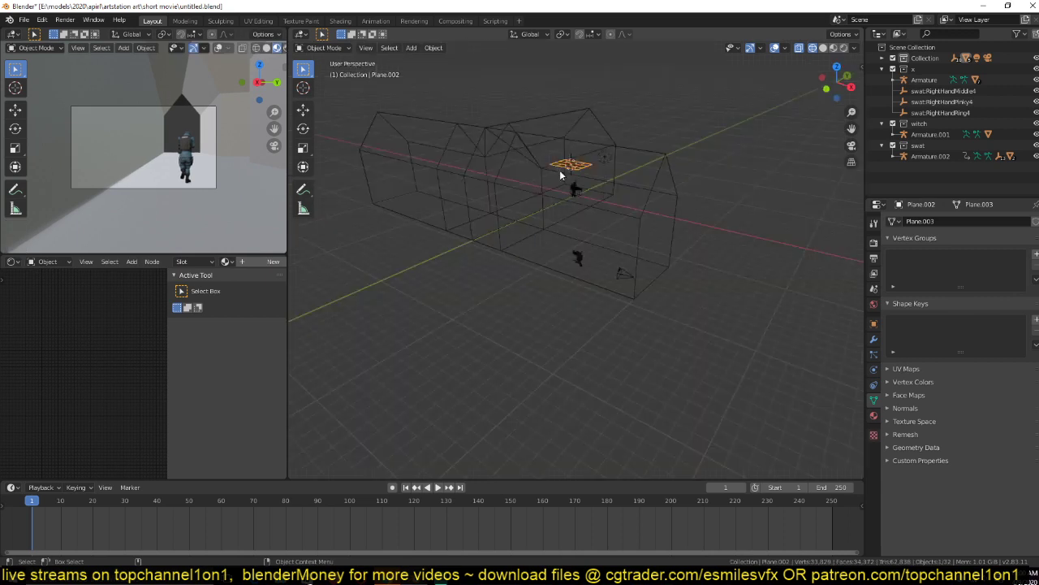
Move the gridded plane vertically beneath the soldier, and parent all of the soldier's parts to it with the Object option.
key(g)
key(z)
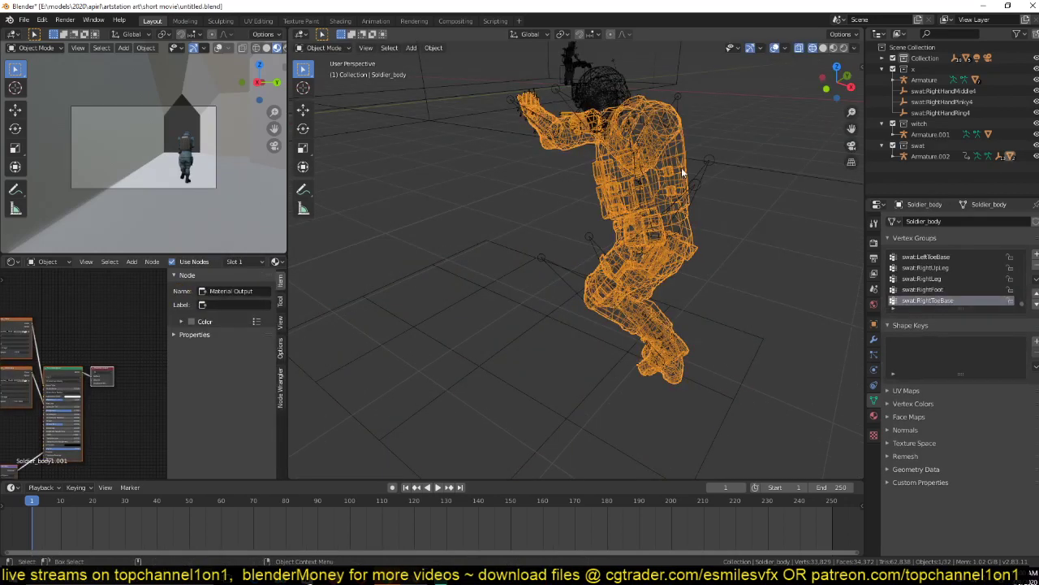
middle_drag(682, 167, 560, 107)
drag(561, 108, 662, 289)
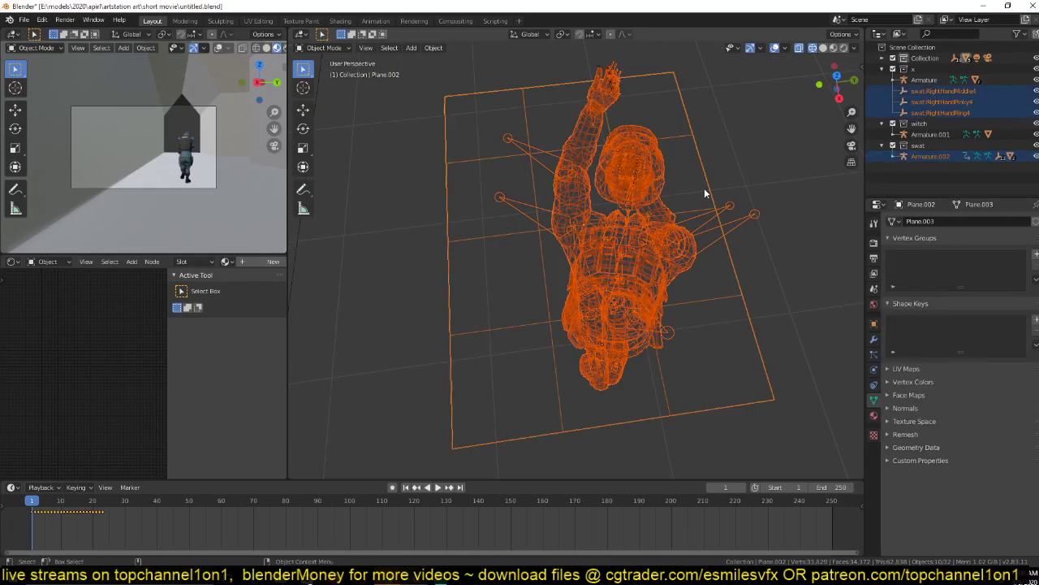
key(ctrl+p)
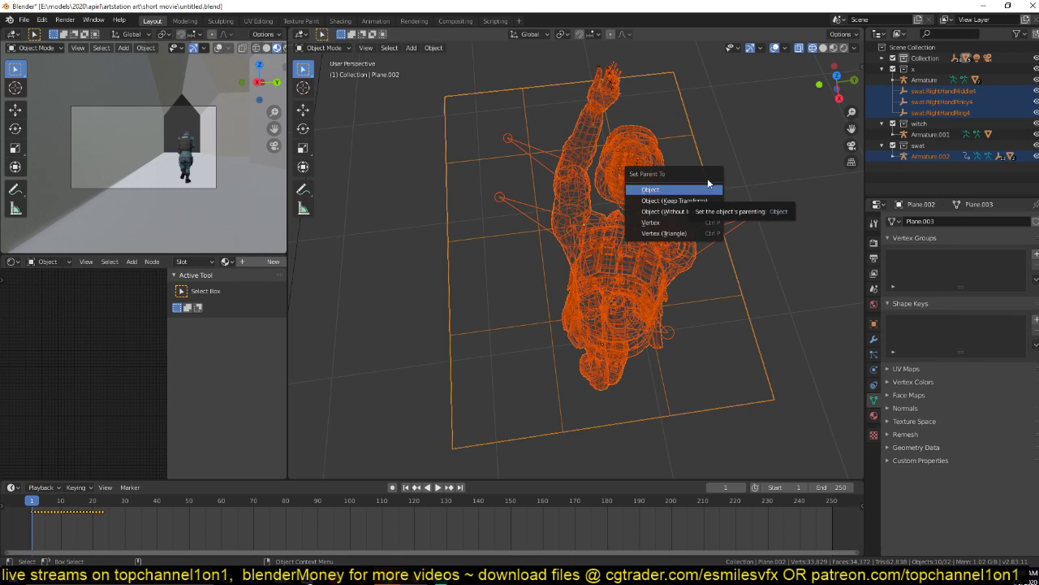
click(703, 189)
key(alt+a)
Hide the gridded plane and move the whole soldier out of the corridor, about 3.04 m along -Y and 0.25 m along X.
scroll(628, 224, down, 2)
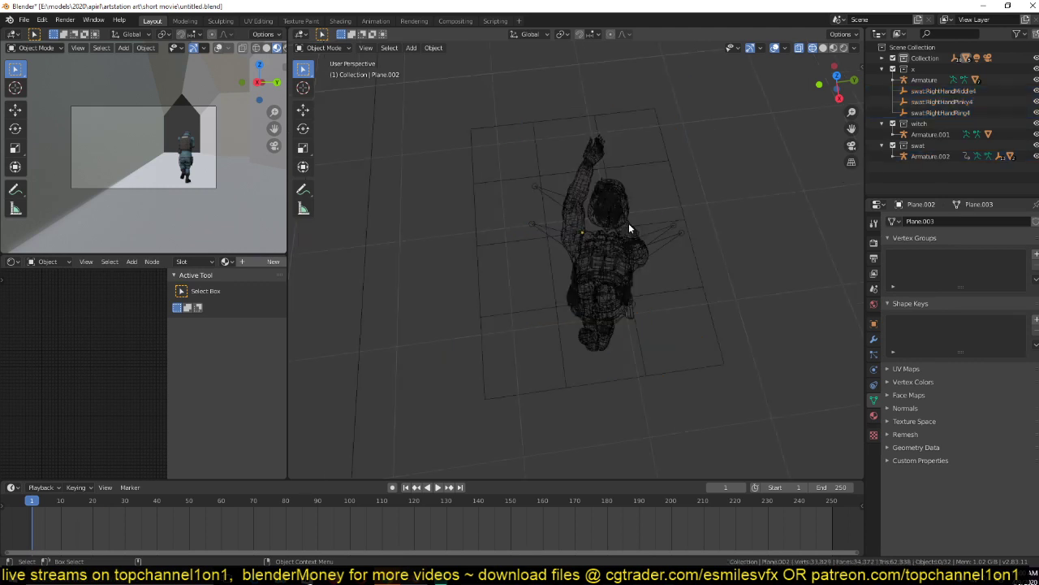
click(629, 224)
key(KP_7)
scroll(591, 227, down, 3)
drag(565, 229, 598, 253)
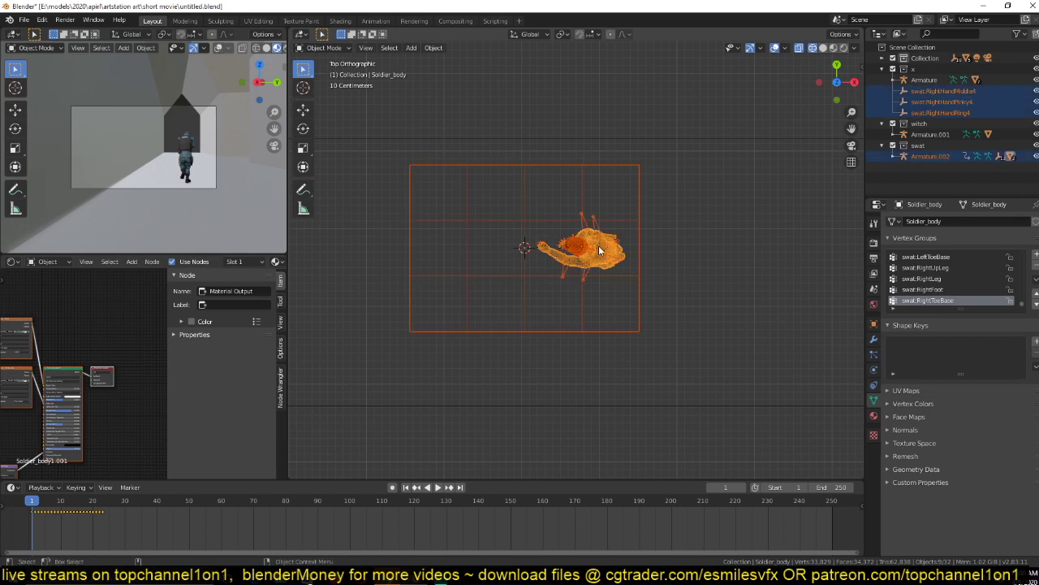
click(623, 222)
key(Delete)
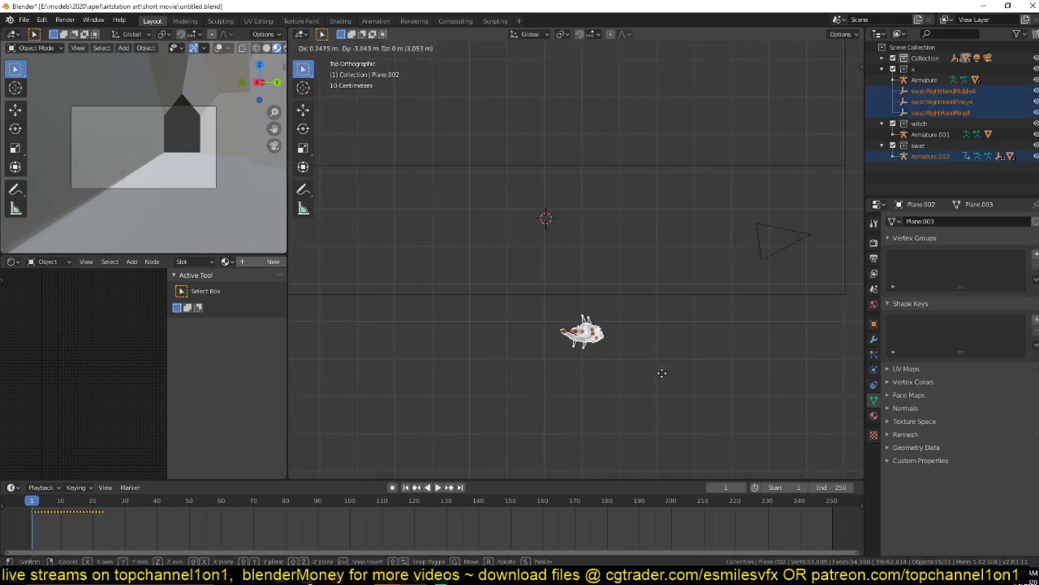
click(660, 371)
key(z)
click(630, 319)
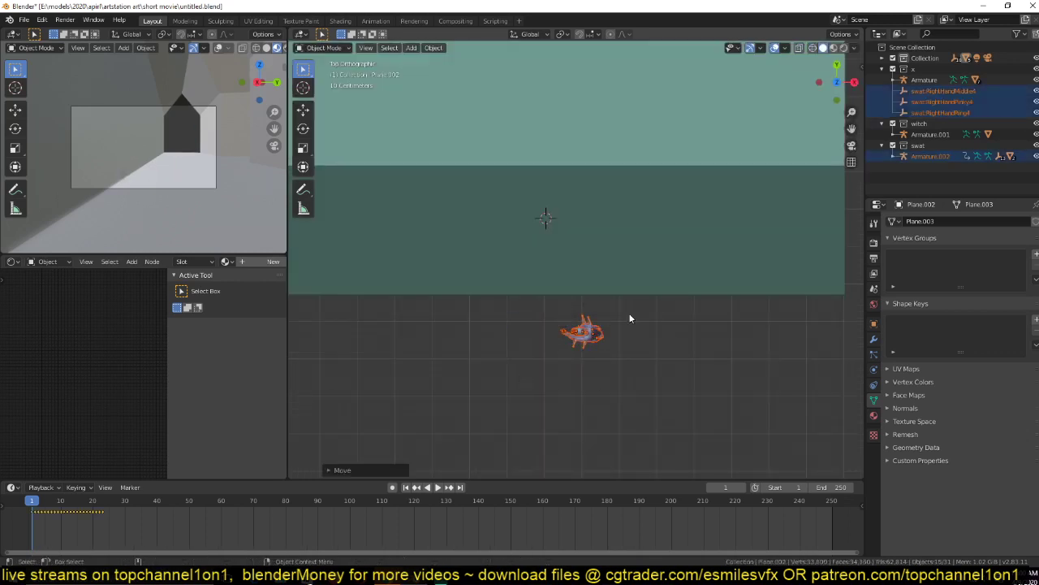
Play back the soldier's running animation outside the corridor, return to frame 1, and enlarge the timeline area.
scroll(630, 318, up, 2)
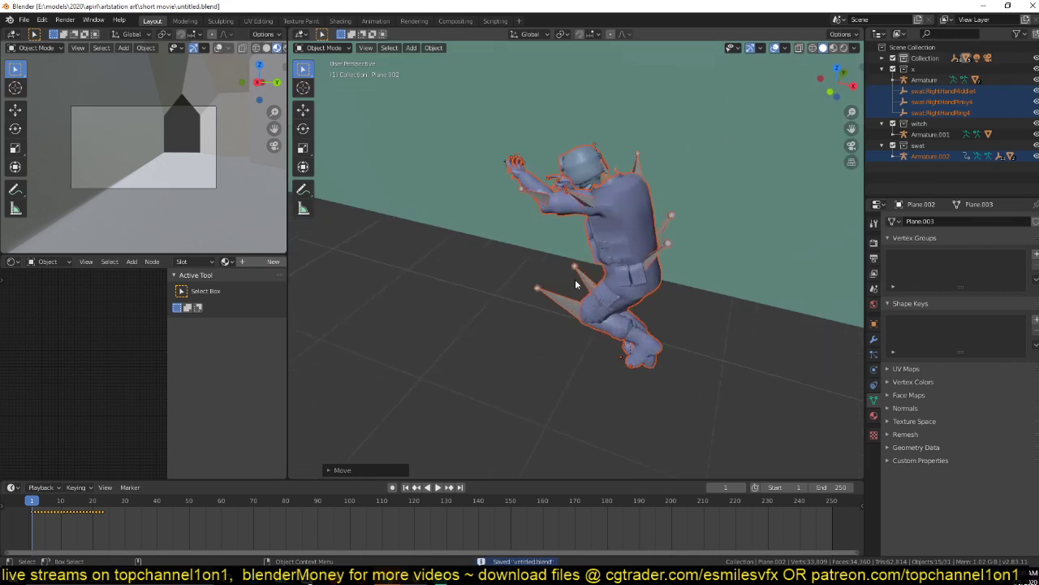
key(space)
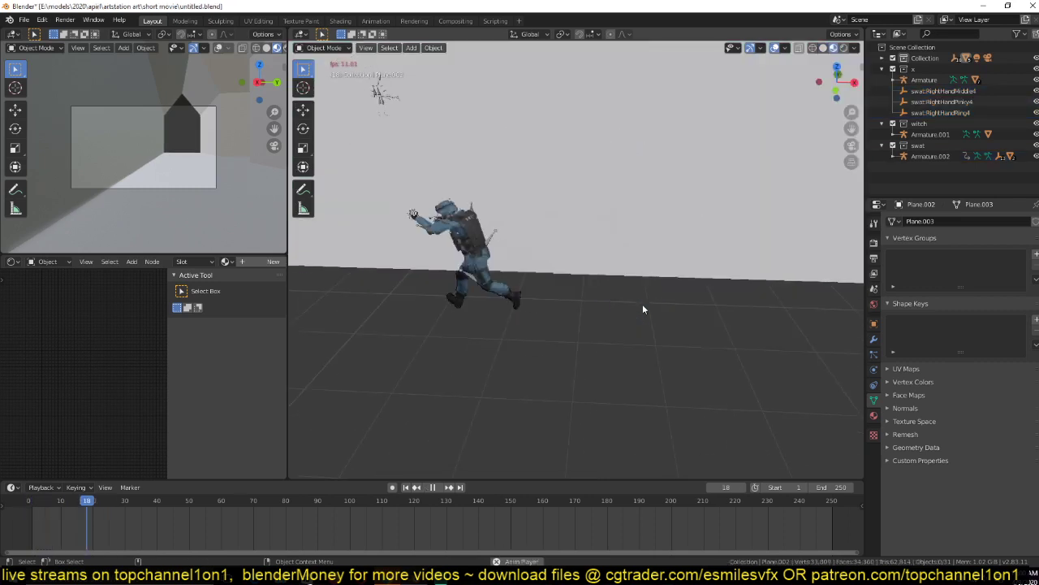
key(Escape)
drag(633, 478, 625, 438)
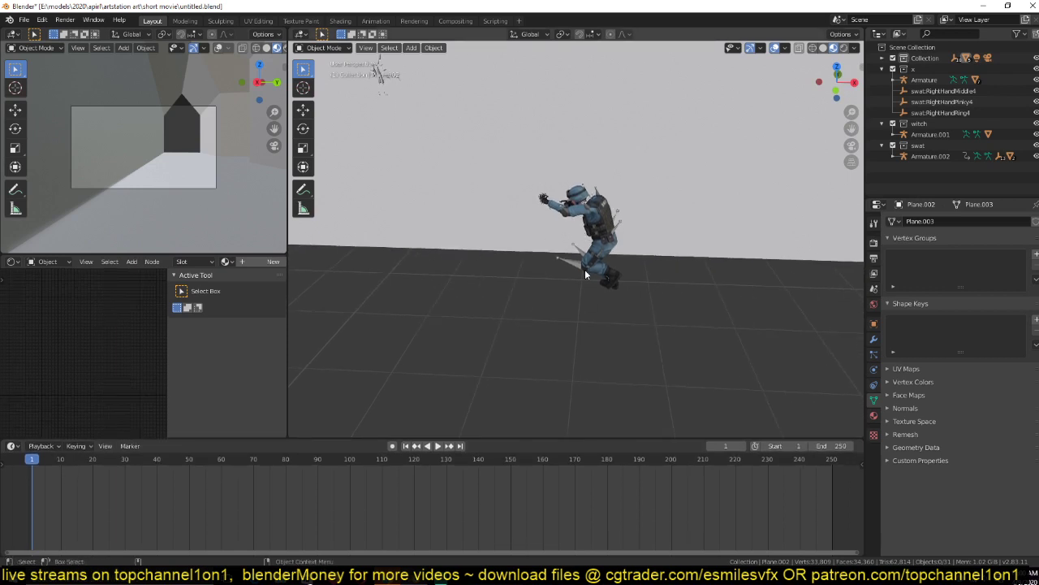
Unhide the gridded plane, move it along Y to open floor clear of the corridor and the soldier, and save the file.
middle_drag(585, 269, 648, 296)
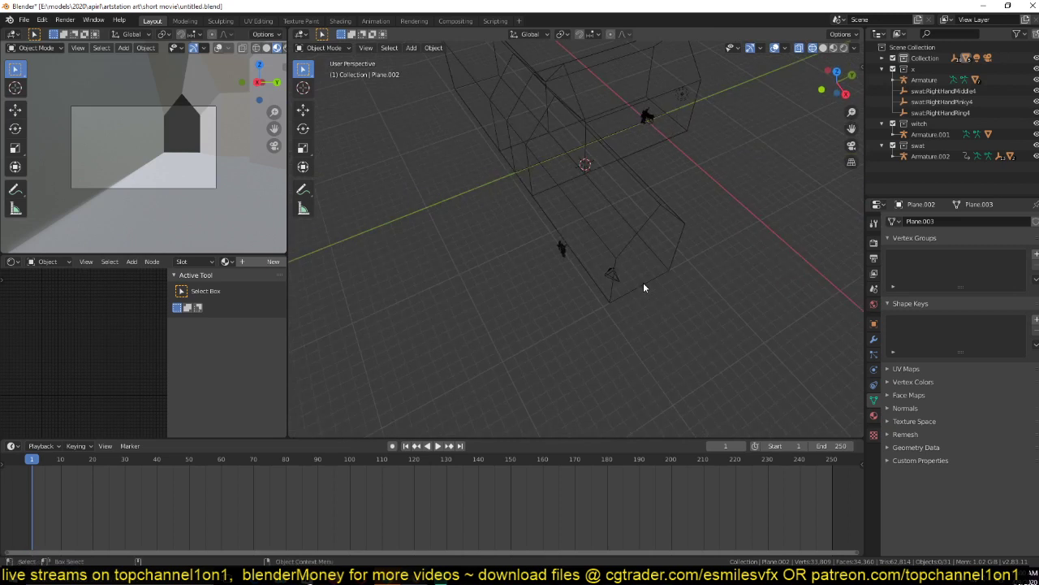
key(alt+h)
key(g)
key(y)
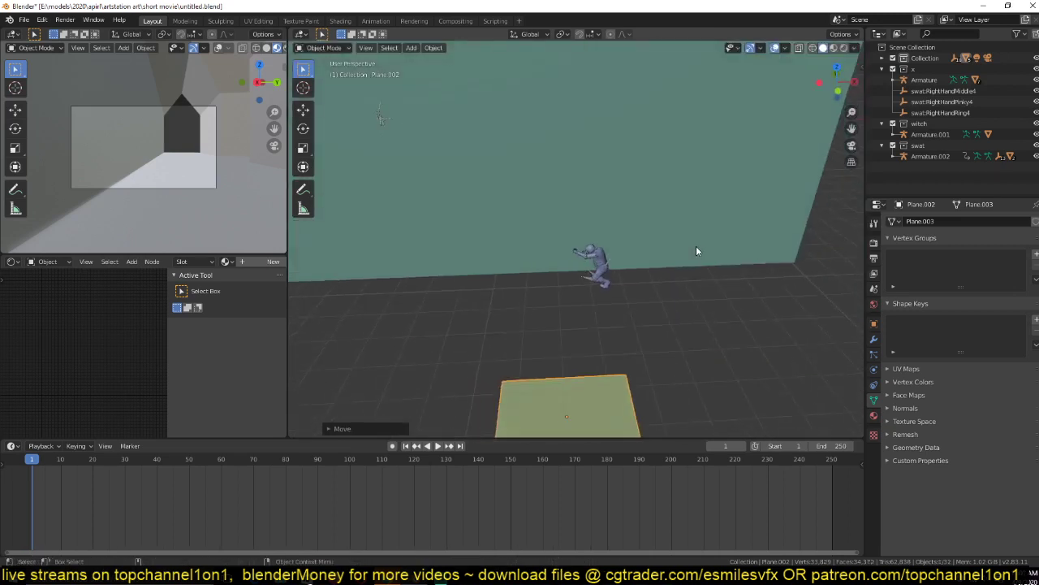
middle_drag(696, 245, 566, 214)
shift+click(548, 167)
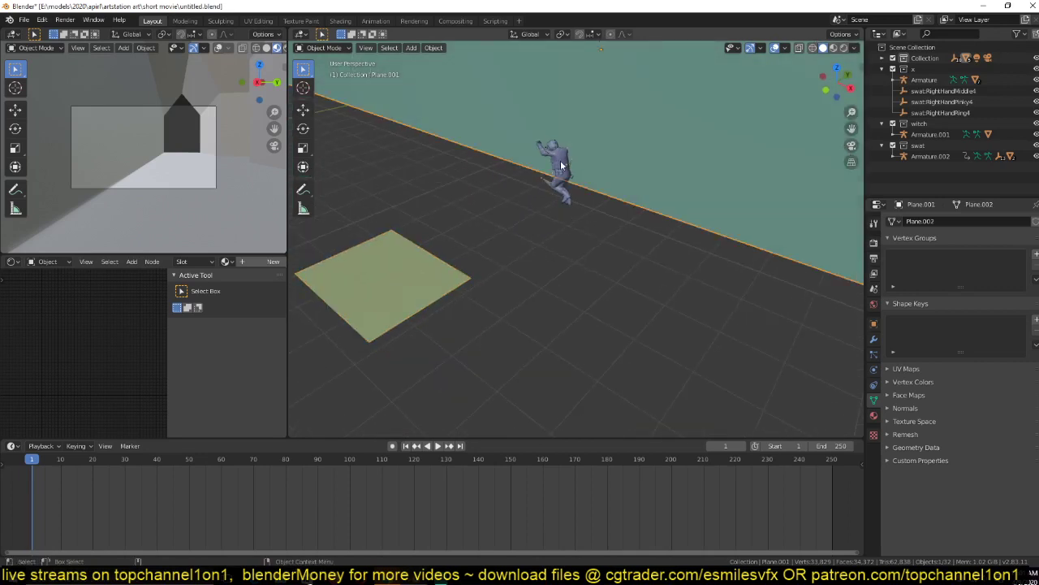
click(560, 166)
click(441, 282)
key(ctrl+s)
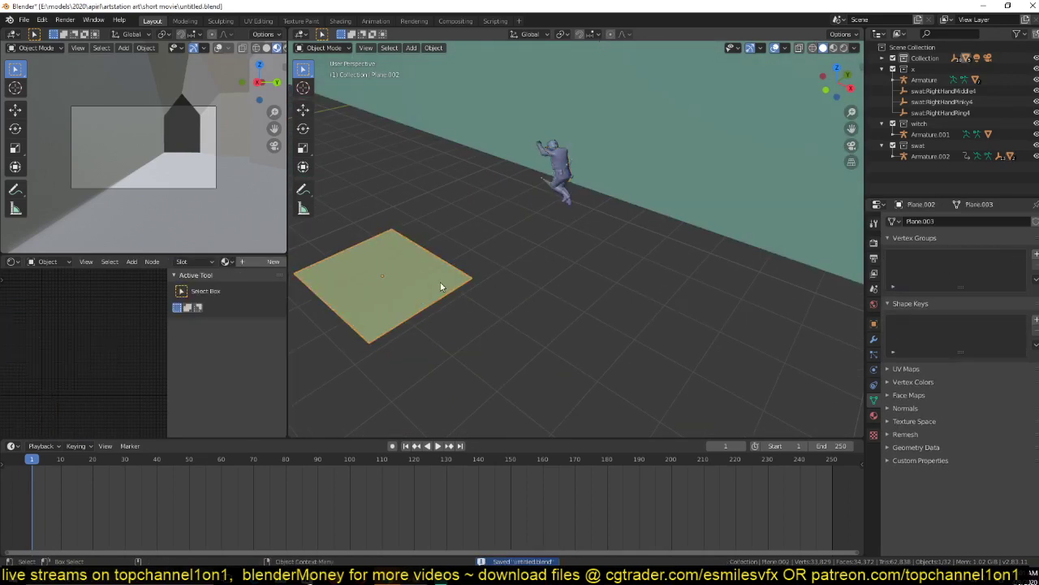
Add a Hair particle system to the gridded plane and set its emission number to 20.
click(874, 356)
click(1034, 225)
click(988, 281)
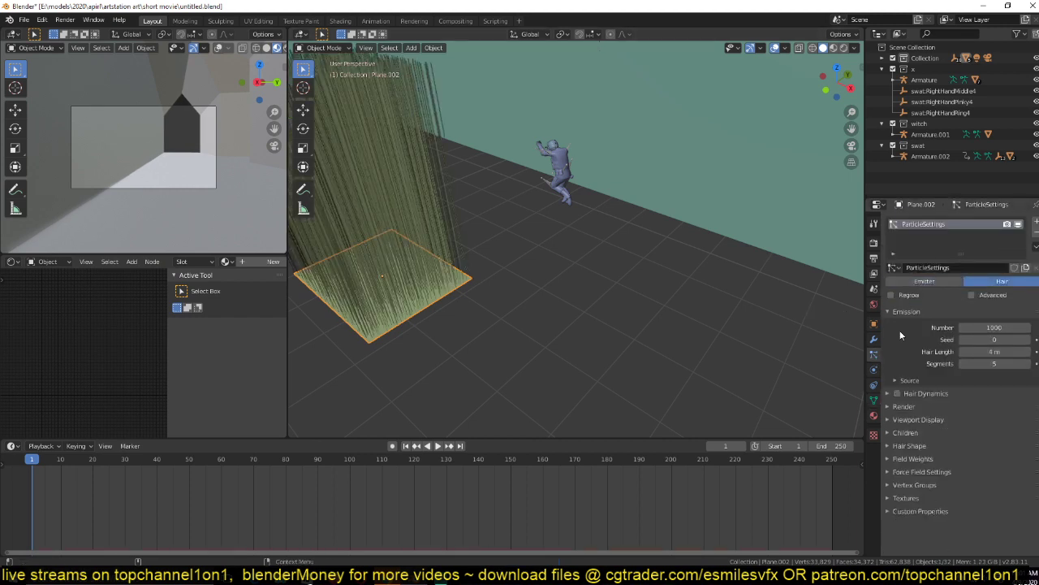
click(987, 328)
text(20)
key(Return)
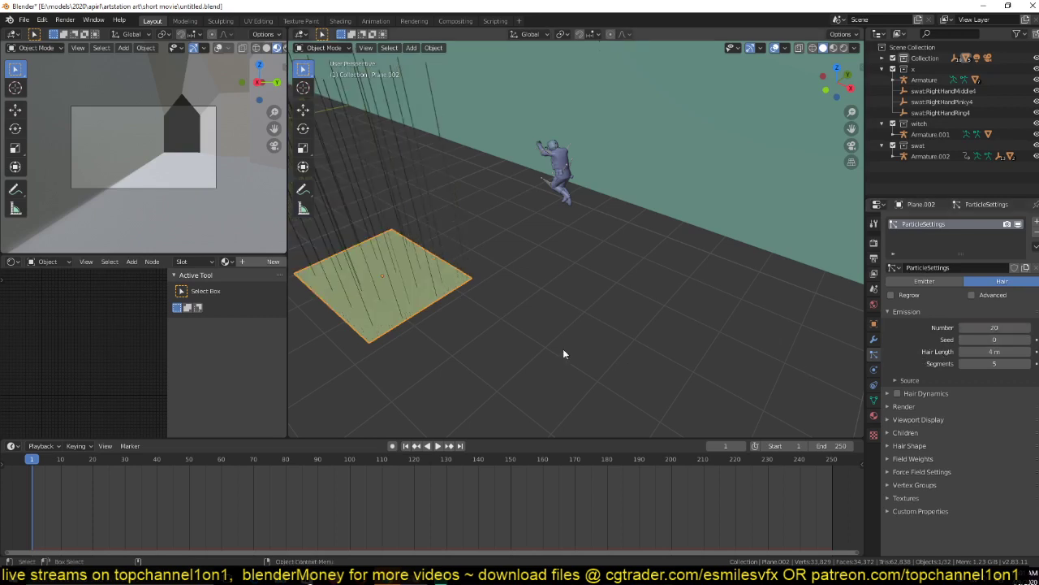
Render the plane's particles as Collection instances, using swat as the instance collection.
click(997, 408)
click(997, 419)
click(976, 470)
click(998, 502)
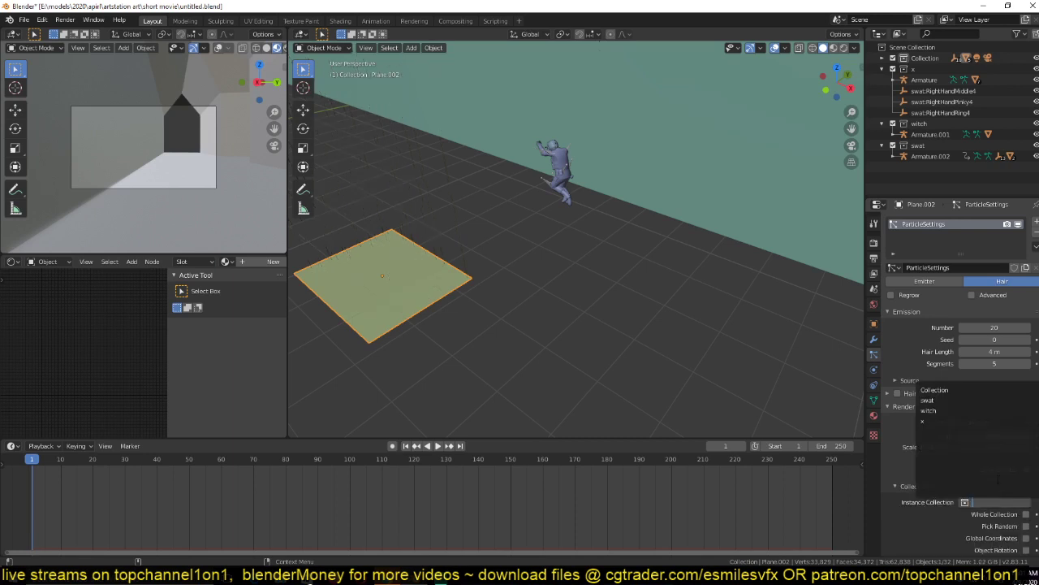
click(927, 400)
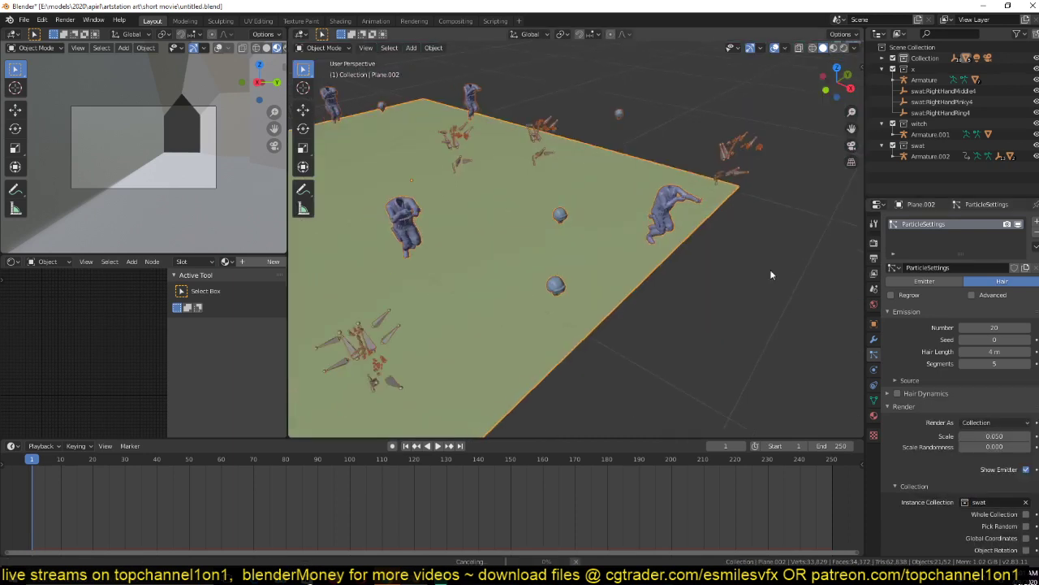
middle_drag(770, 269, 866, 175)
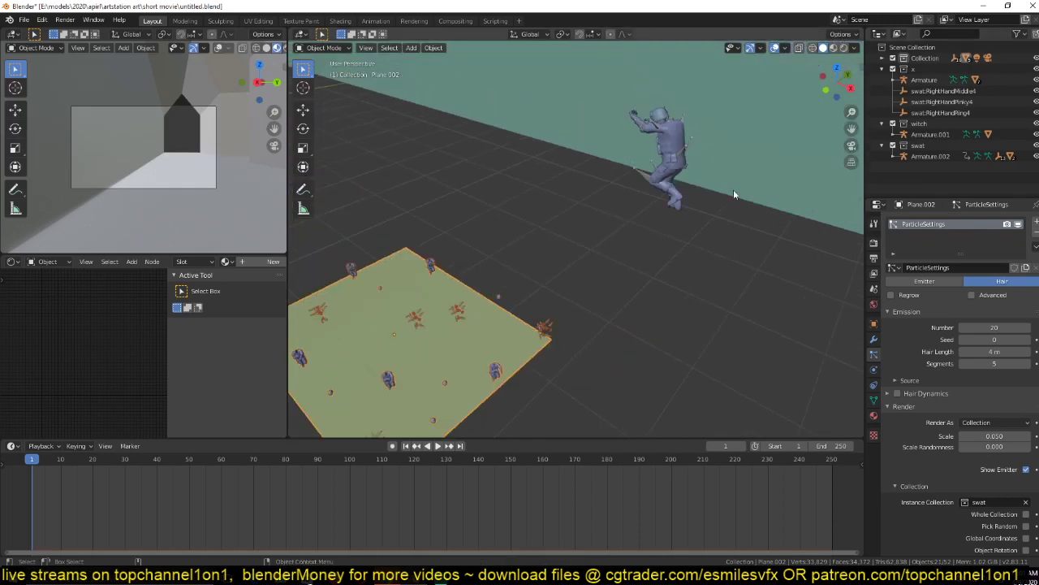
middle_drag(733, 195, 636, 195)
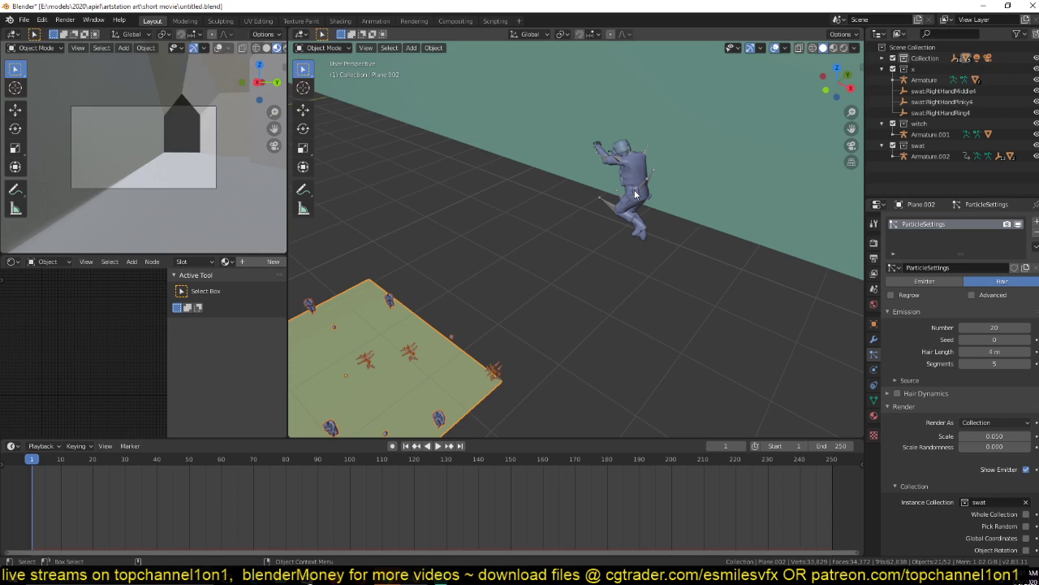
Select all parts of the original soldier from the top view and move them into the swat collection.
click(636, 195)
key(KP_7)
scroll(616, 229, down, 1)
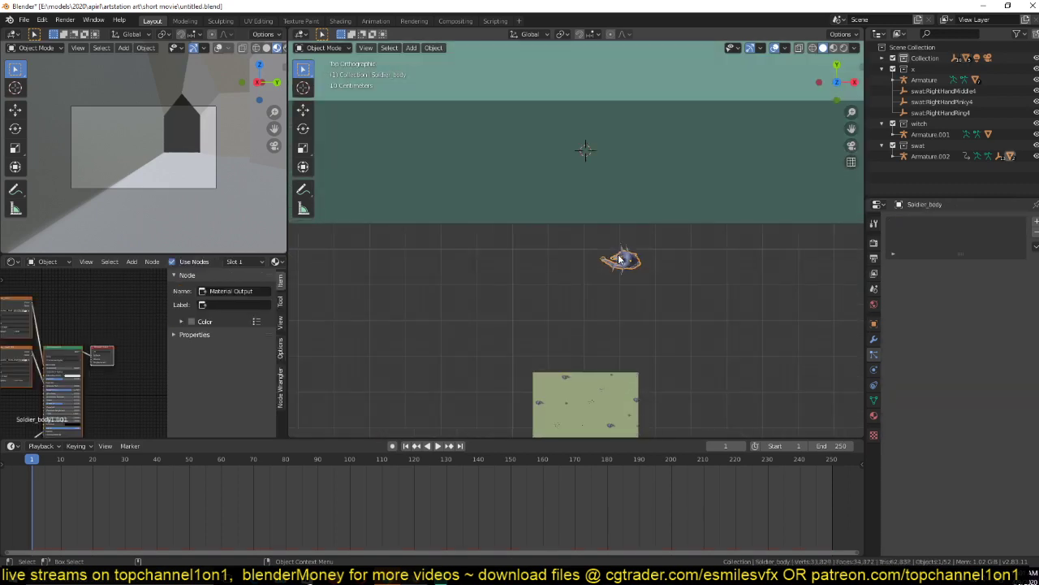
shift+middle_drag(619, 259, 605, 179)
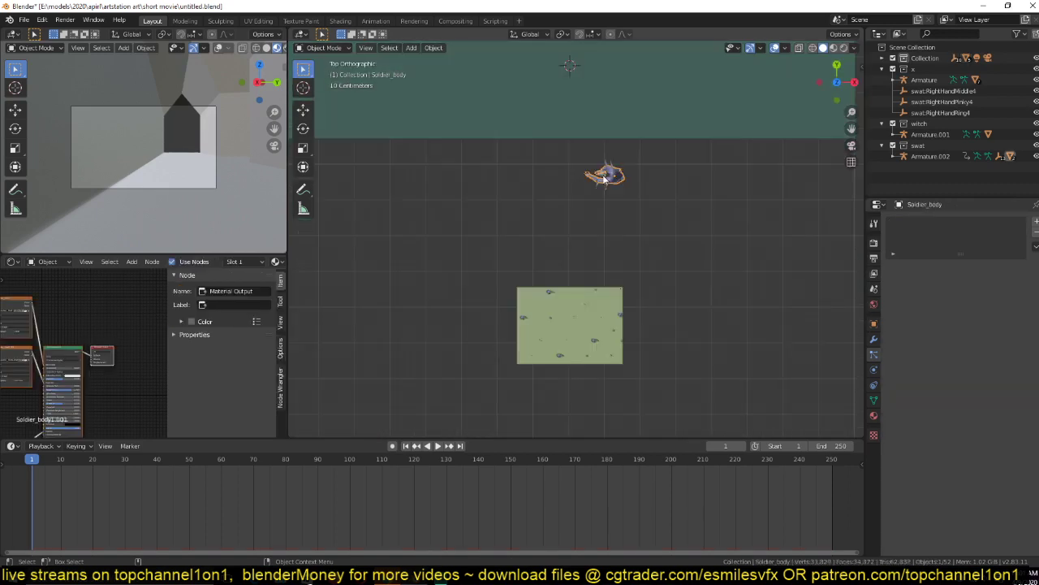
scroll(674, 175, up, 4)
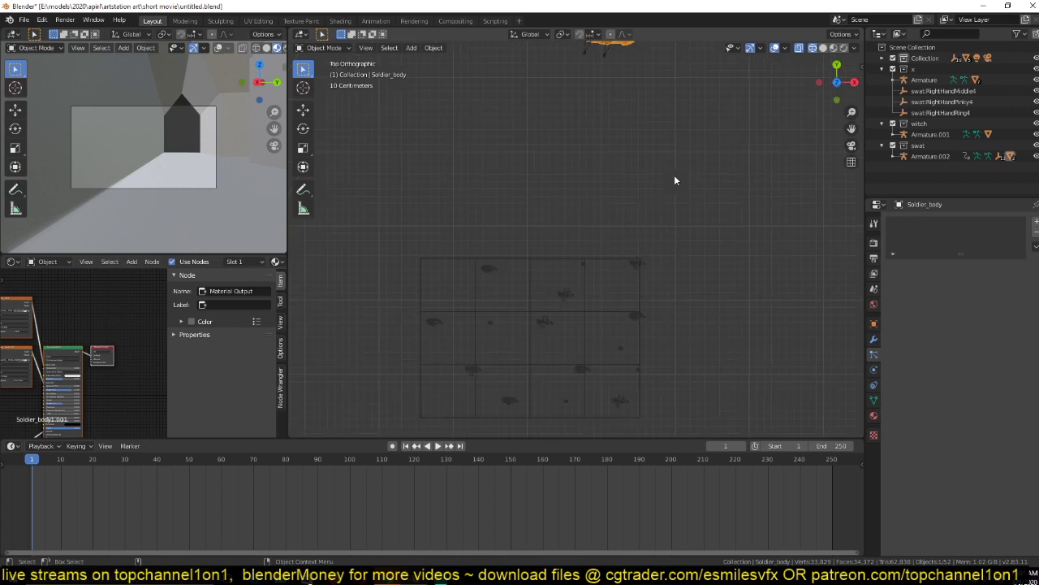
scroll(674, 174, down, 4)
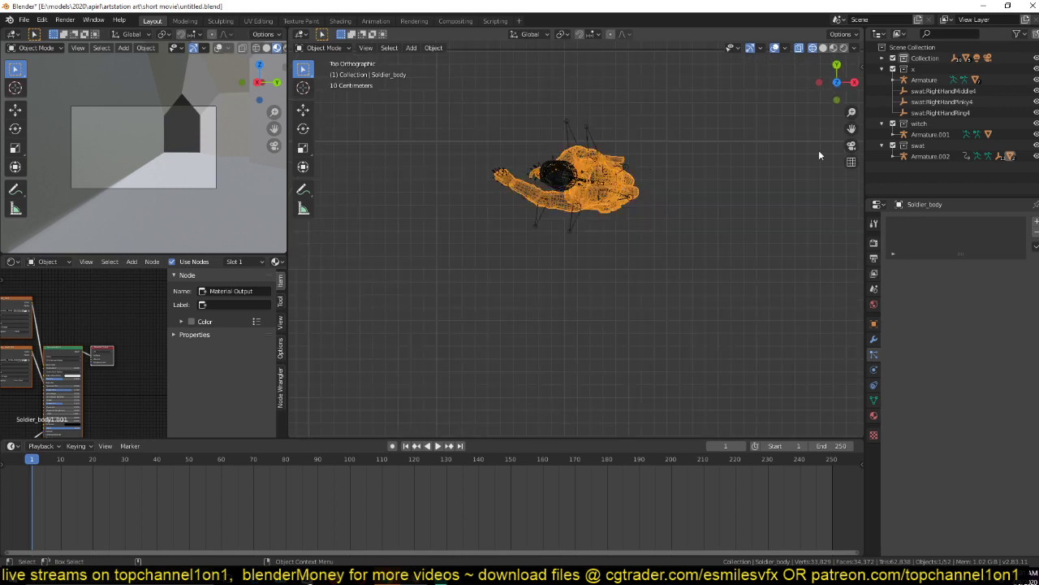
click(911, 155)
click(608, 176)
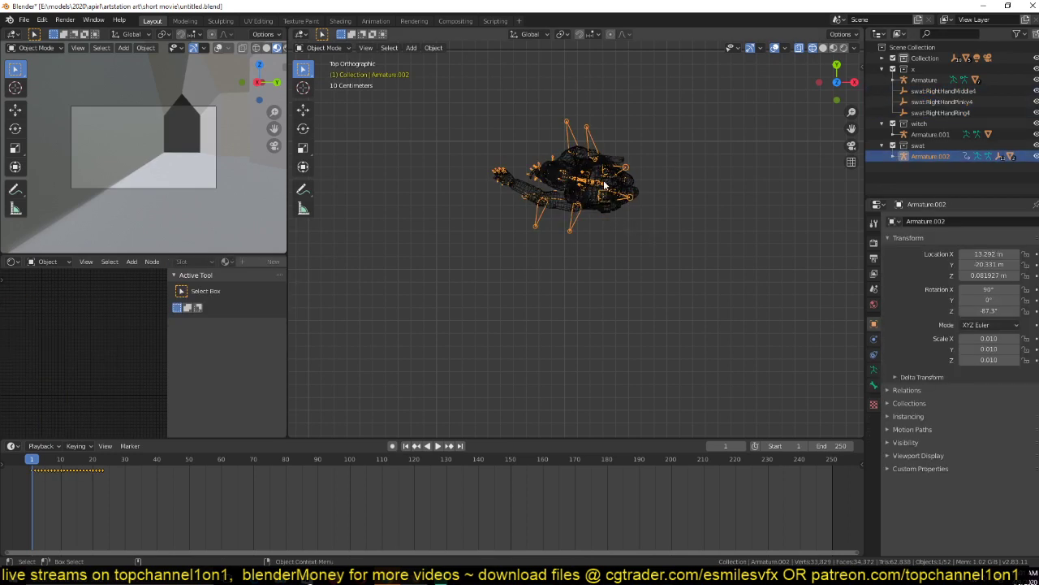
key(ctrl+z)
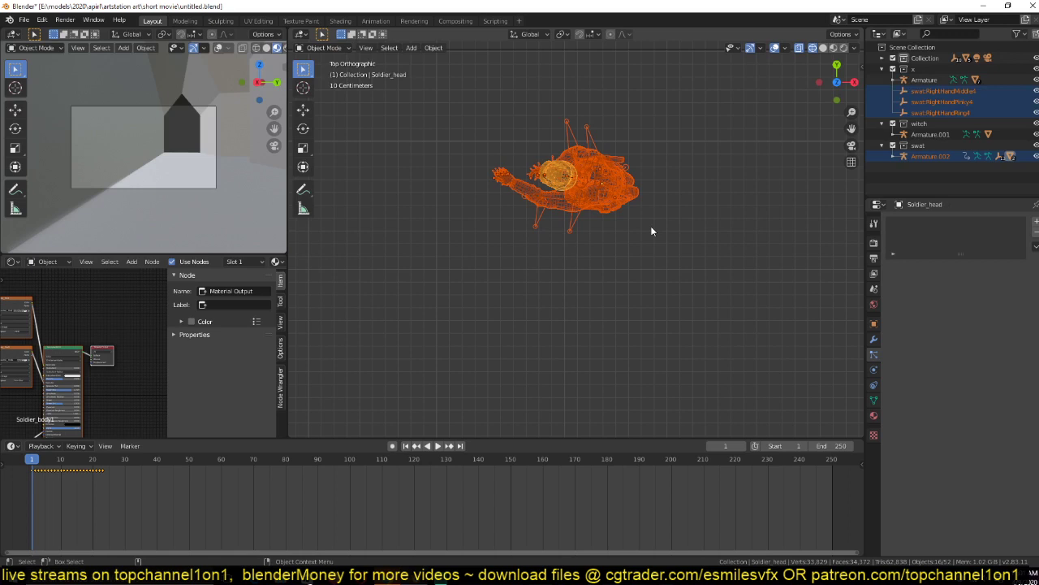
key(m)
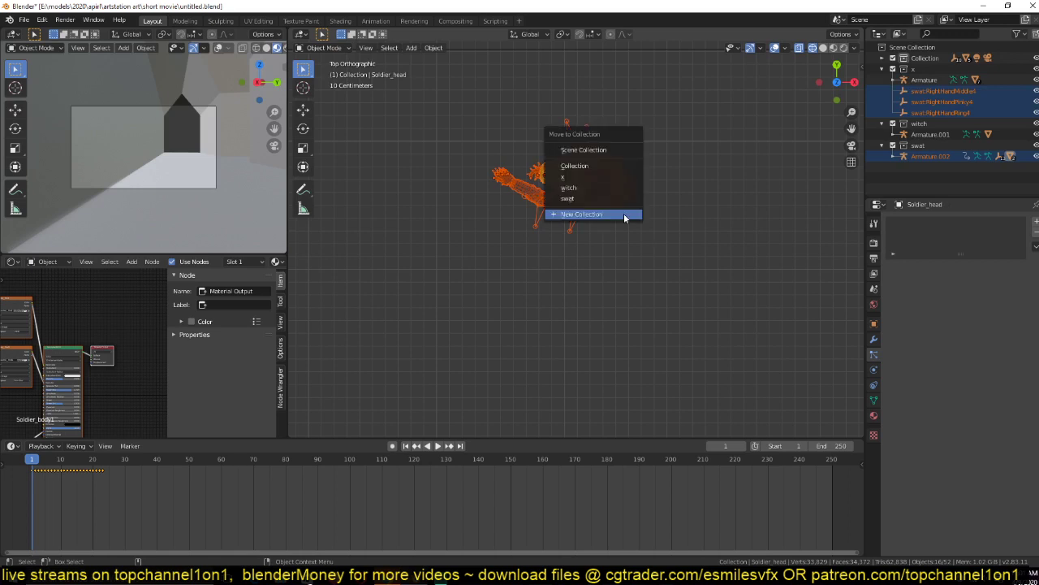
click(626, 198)
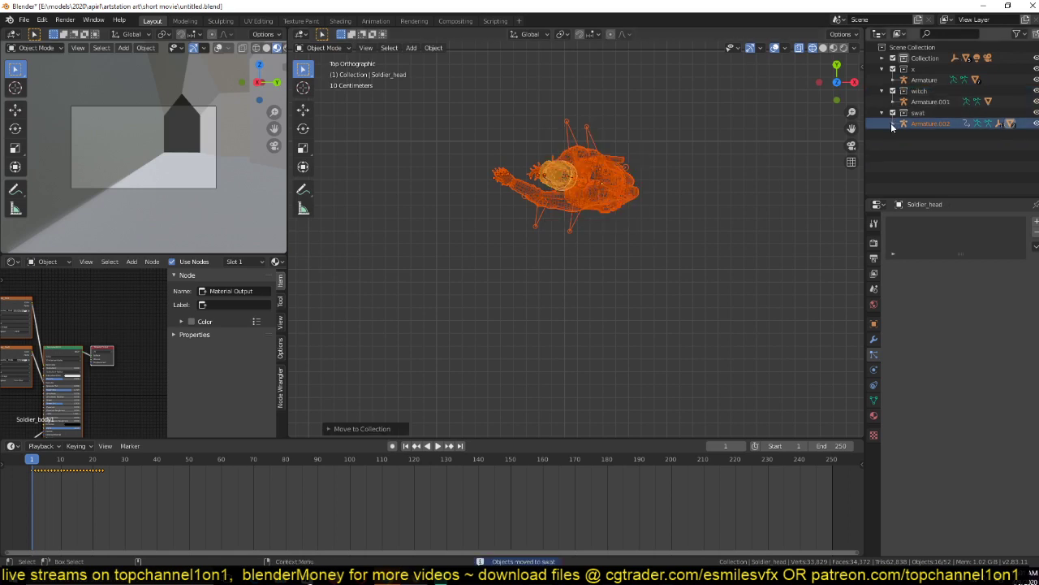
Leave out the soldier's armature and move the remaining soldier parts into a new collection named swat_mesh.
click(606, 174)
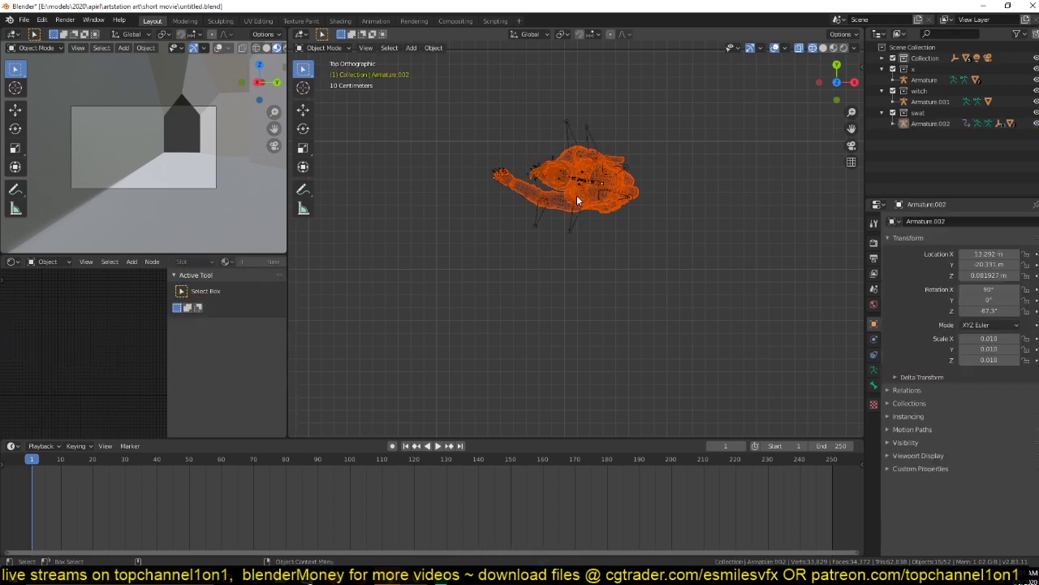
key(m)
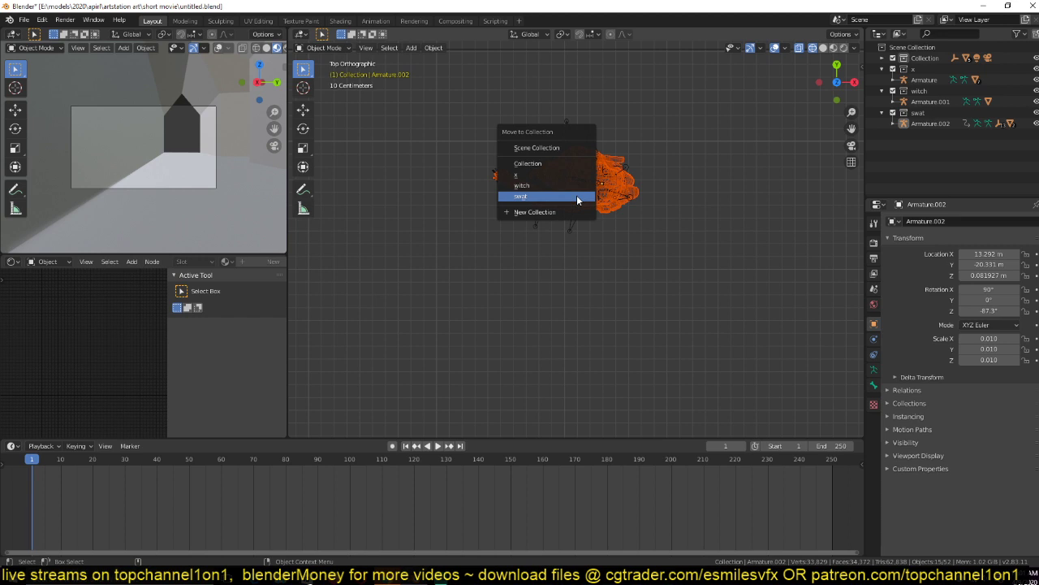
click(572, 212)
text(sw)
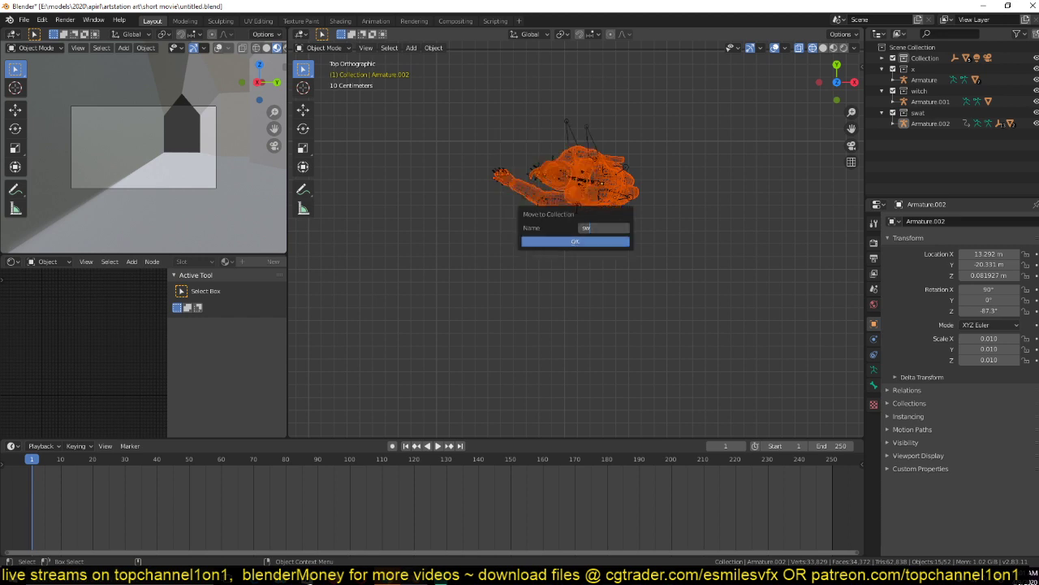
text(at_mesh)
click(576, 240)
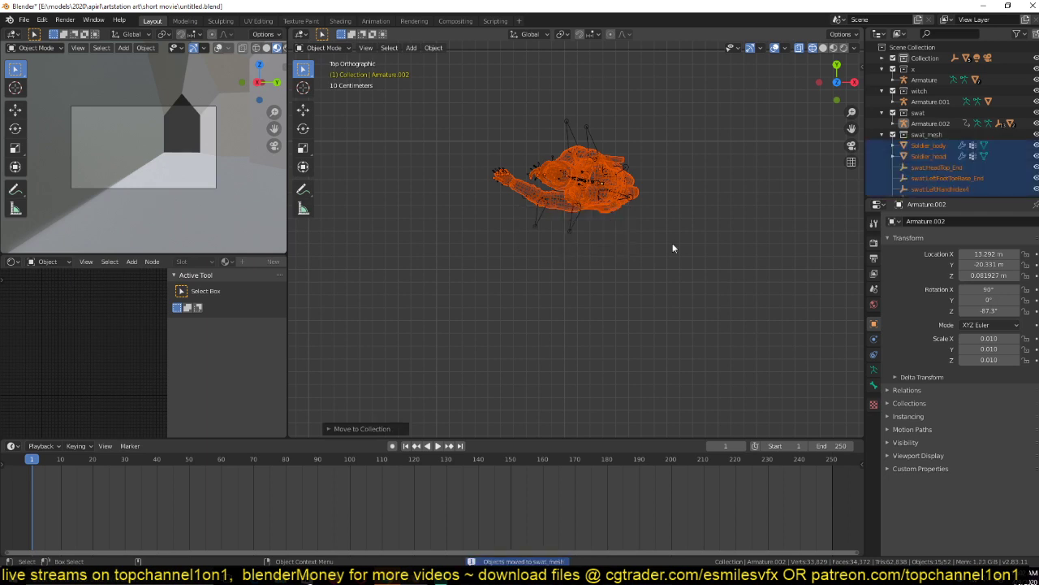
Nest the swat_mesh collection inside the swat collection, and select the soldier's armature.
click(920, 134)
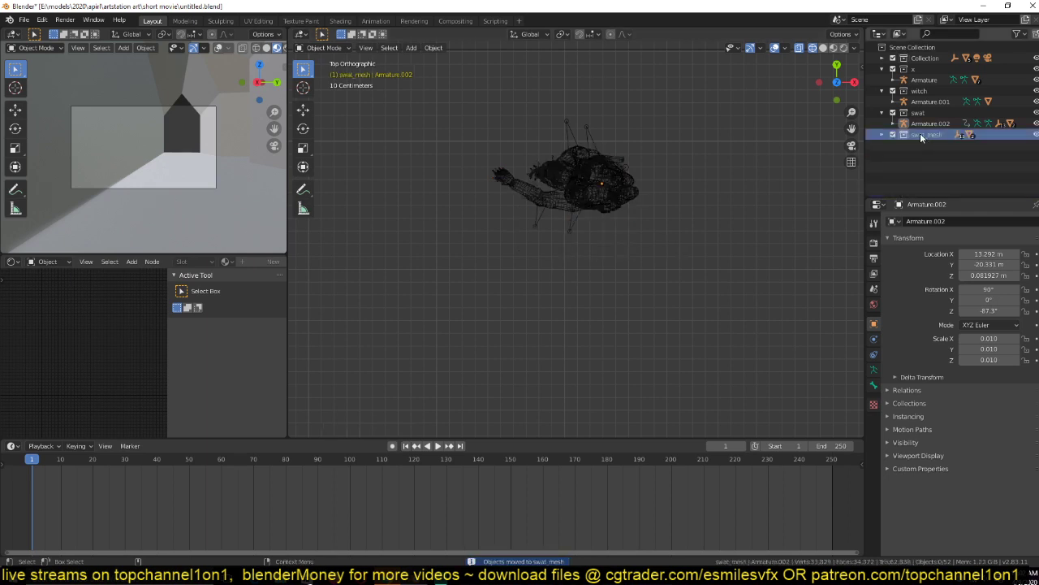
drag(920, 133, 923, 127)
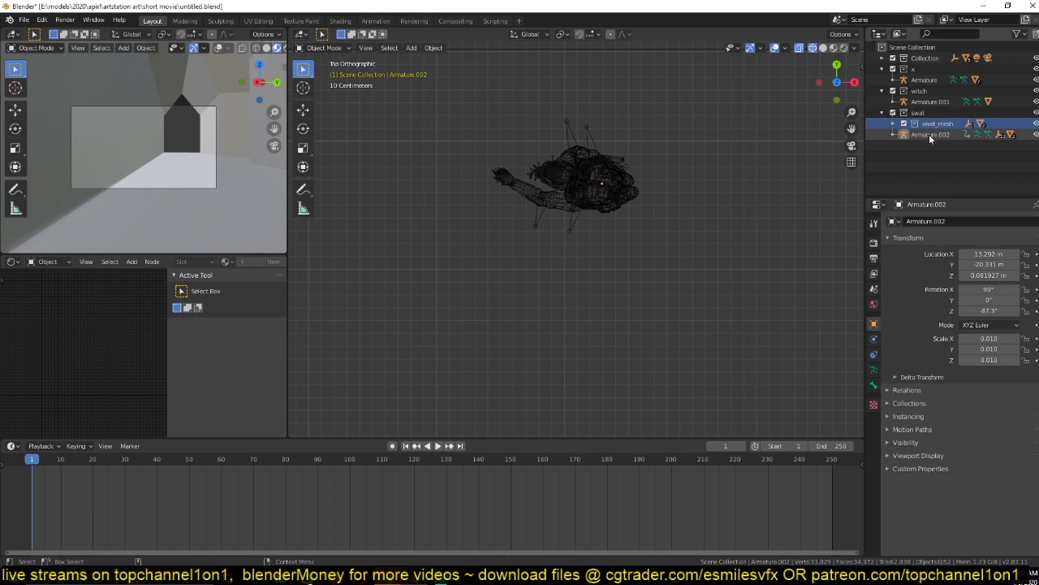
click(929, 134)
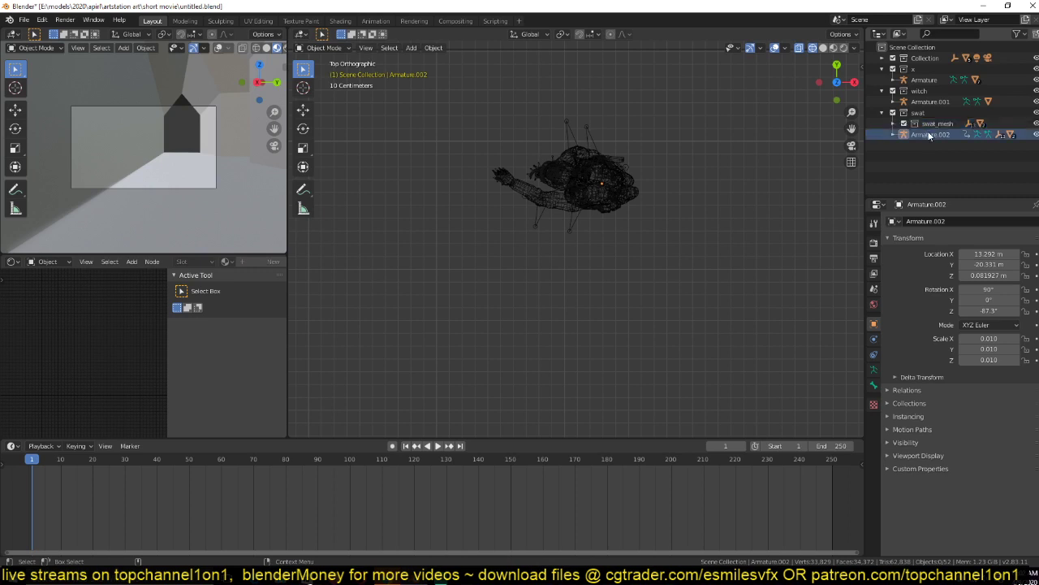
Set the ground plane's hair particle system to use swat_mesh as its instance collection.
scroll(769, 178, down, 3)
key(a)
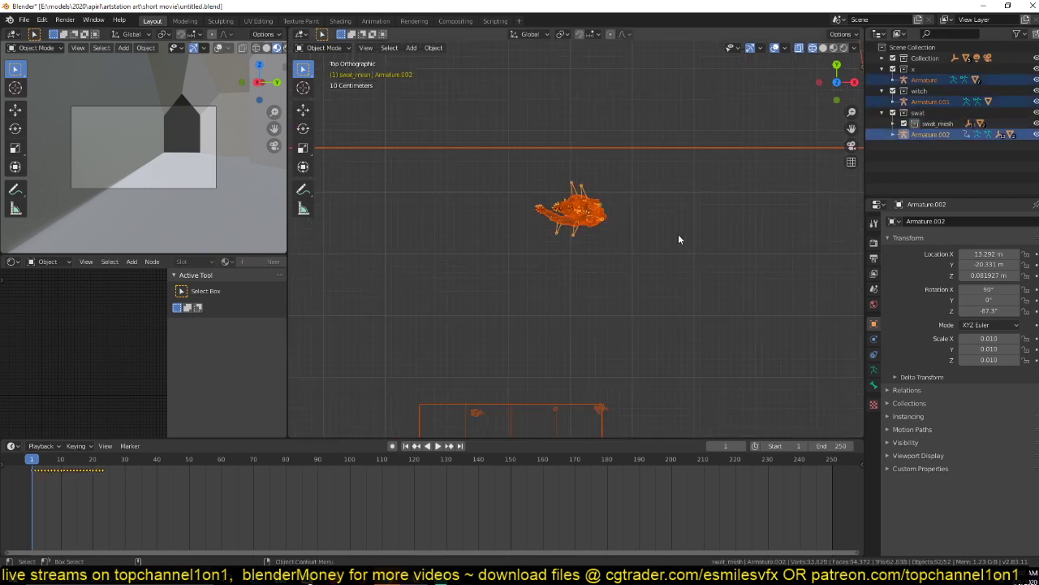
key(alt+a)
scroll(673, 260, down, 3)
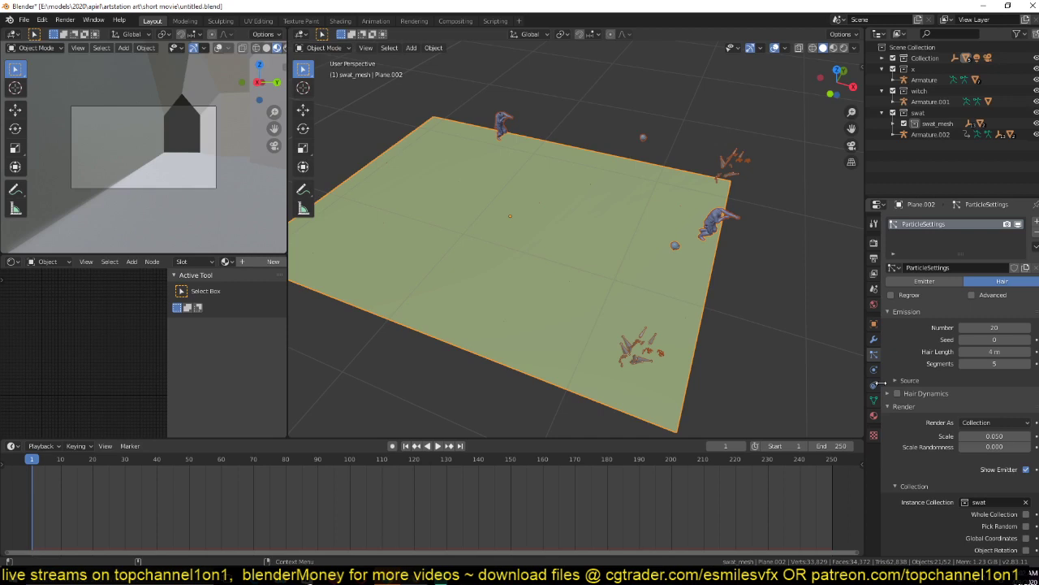
scroll(980, 410, down, 3)
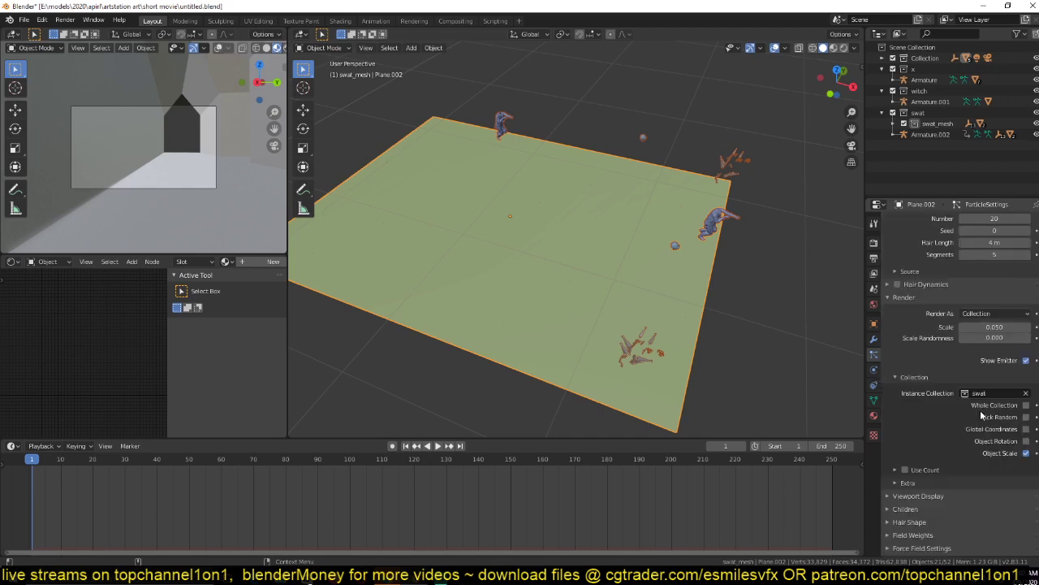
middle_drag(727, 259, 686, 271)
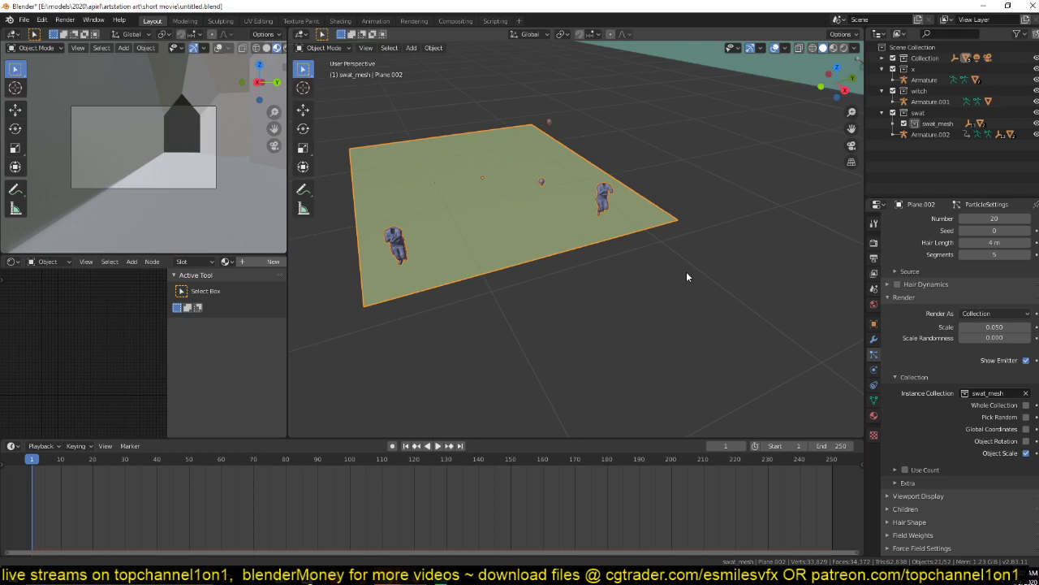
scroll(558, 187, up, 5)
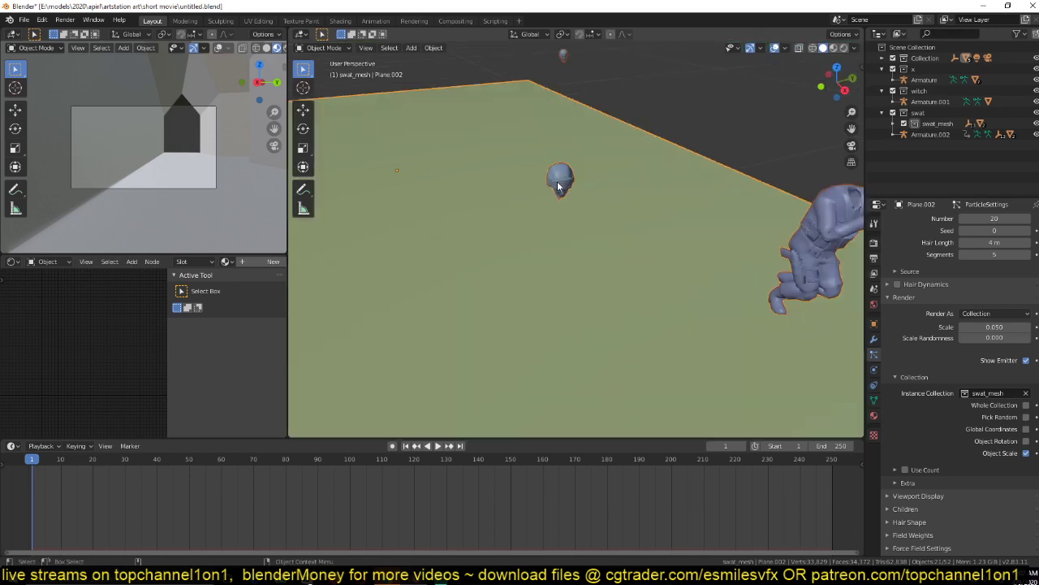
middle_drag(557, 187, 691, 195)
Move the Soldier_head mesh so it sits on the soldier's neck, working in the front wireframe view.
key(KP_7)
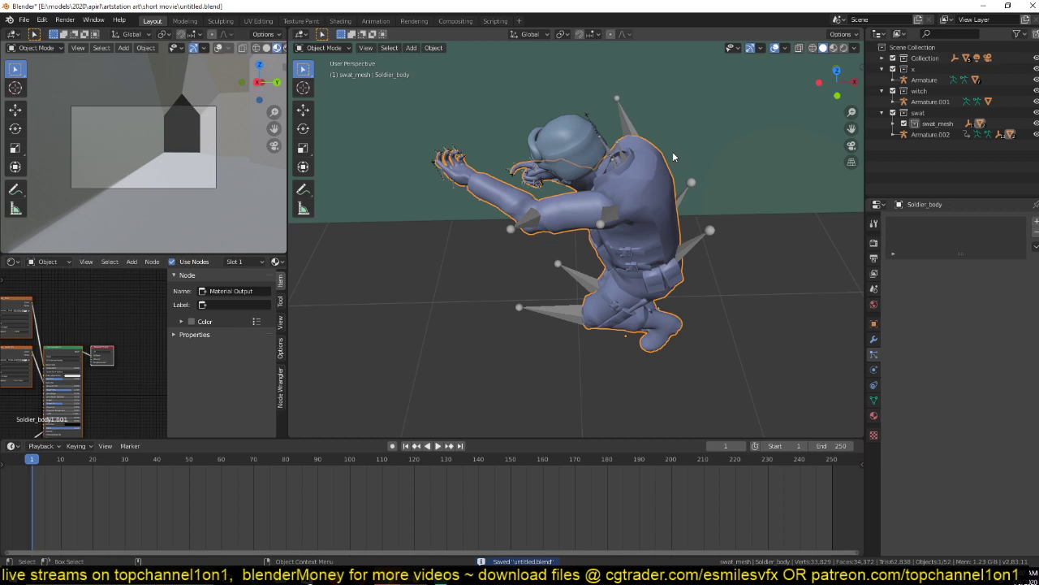
middle_drag(672, 151, 513, 269)
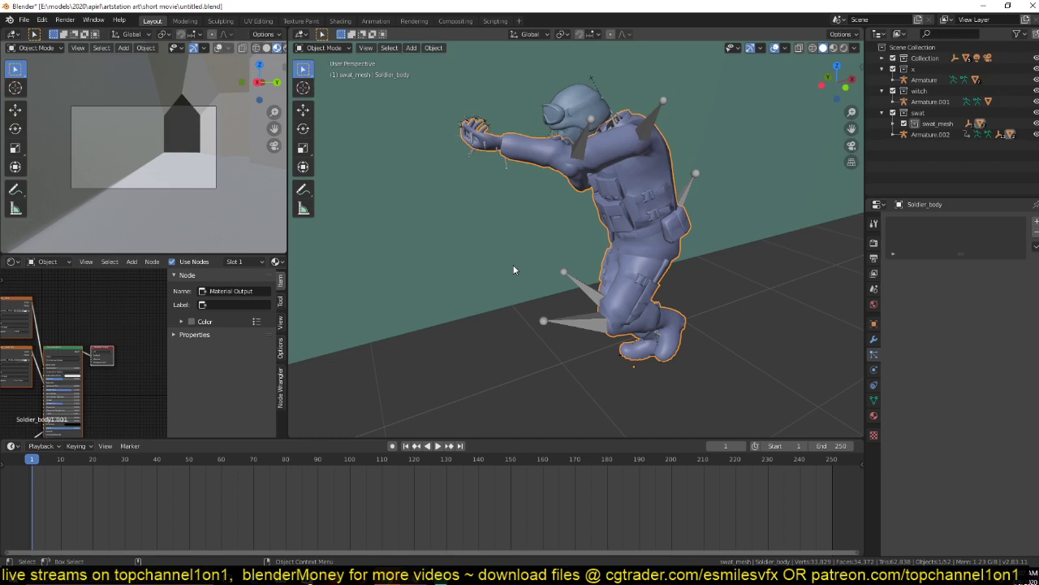
key(KP_1)
key(shift+z)
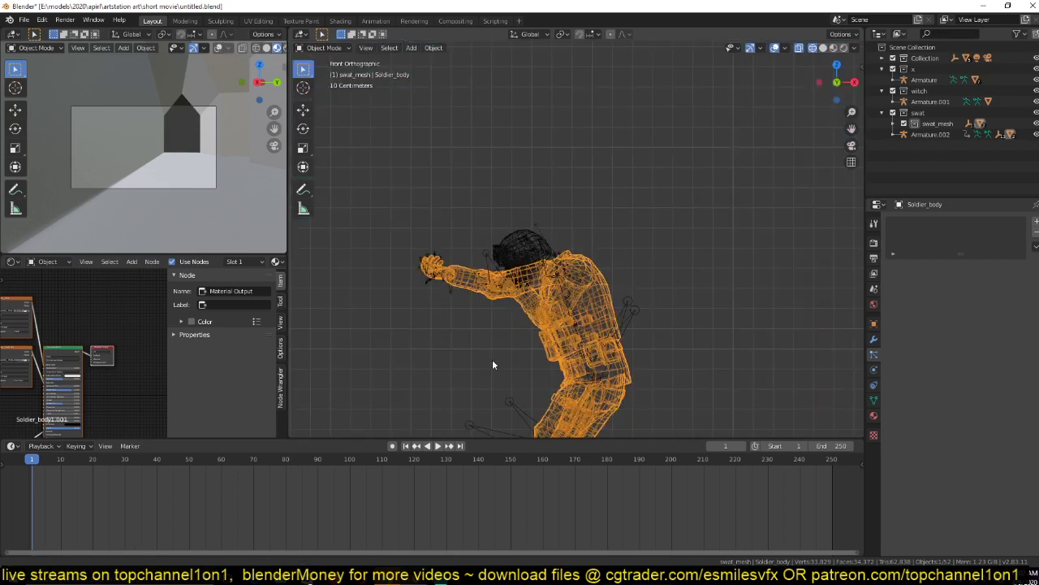
scroll(492, 359, up, 3)
click(492, 354)
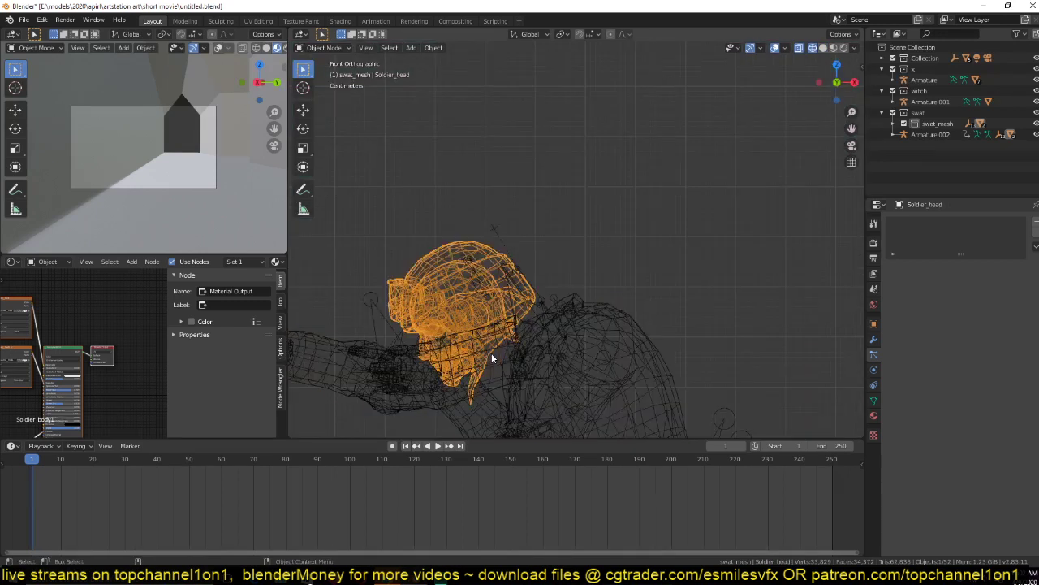
key(g)
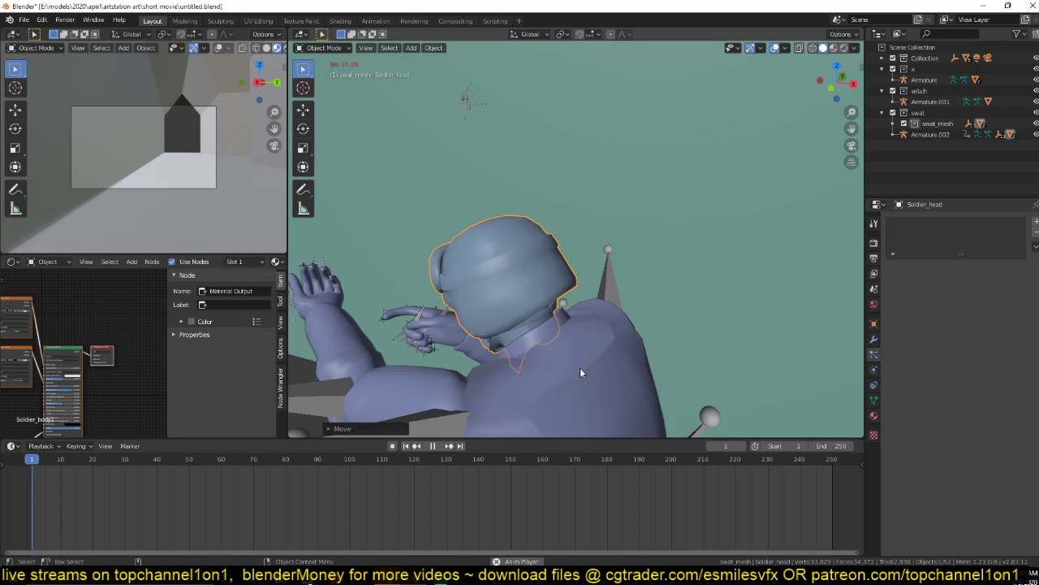
Join Soldier_head into Soldier_body and play the animation briefly to check the combined mesh.
key(space)
click(580, 373)
middle_drag(580, 372, 622, 193)
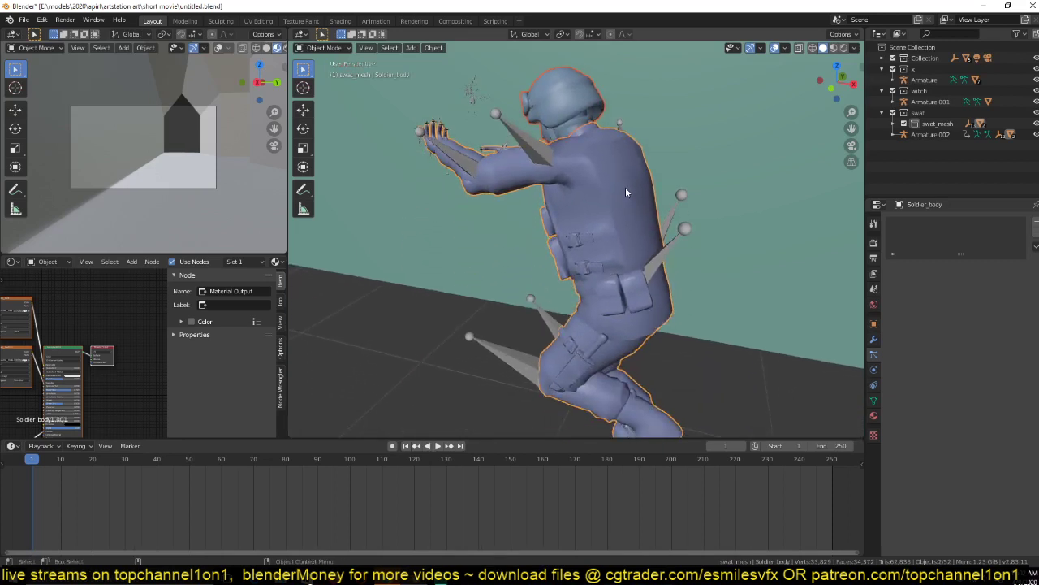
key(ctrl+j)
key(space)
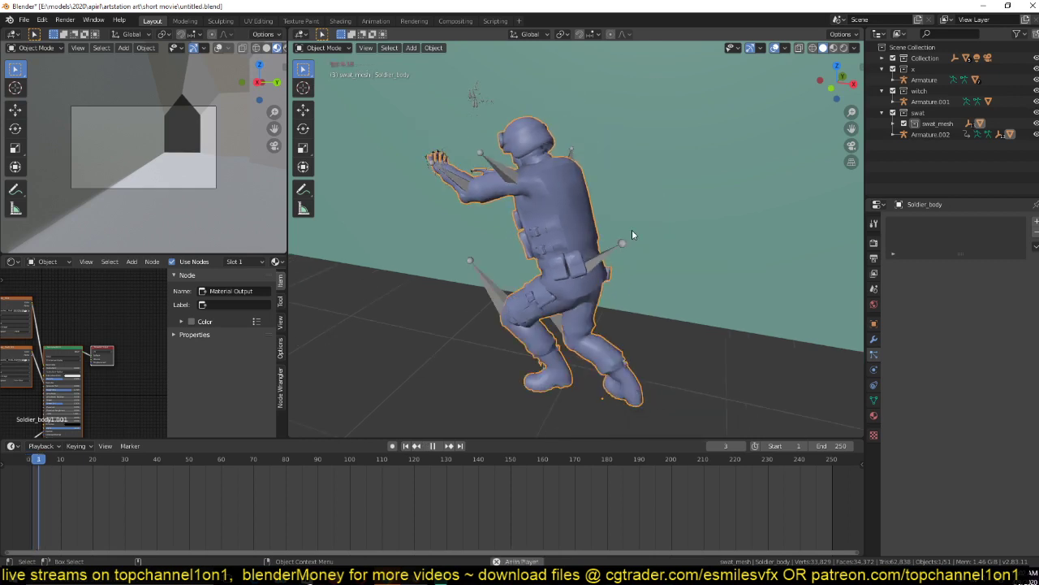
key(Escape)
Select the green particle plane with the soldier instances, inspect them and save the file.
scroll(632, 231, down, 8)
shift+middle_drag(632, 231, 722, 105)
scroll(715, 181, up, 3)
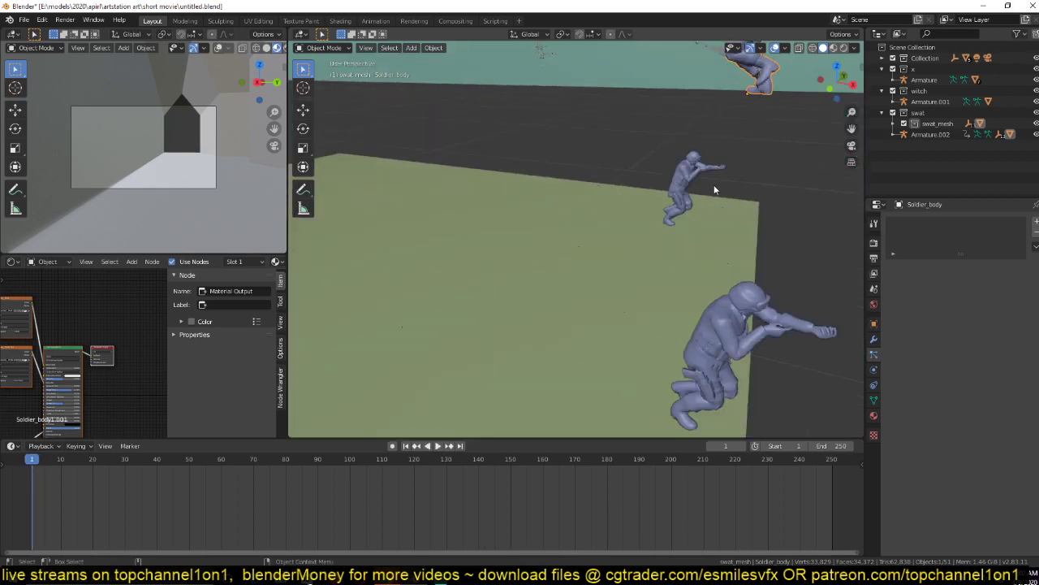
click(697, 199)
middle_drag(682, 206, 617, 232)
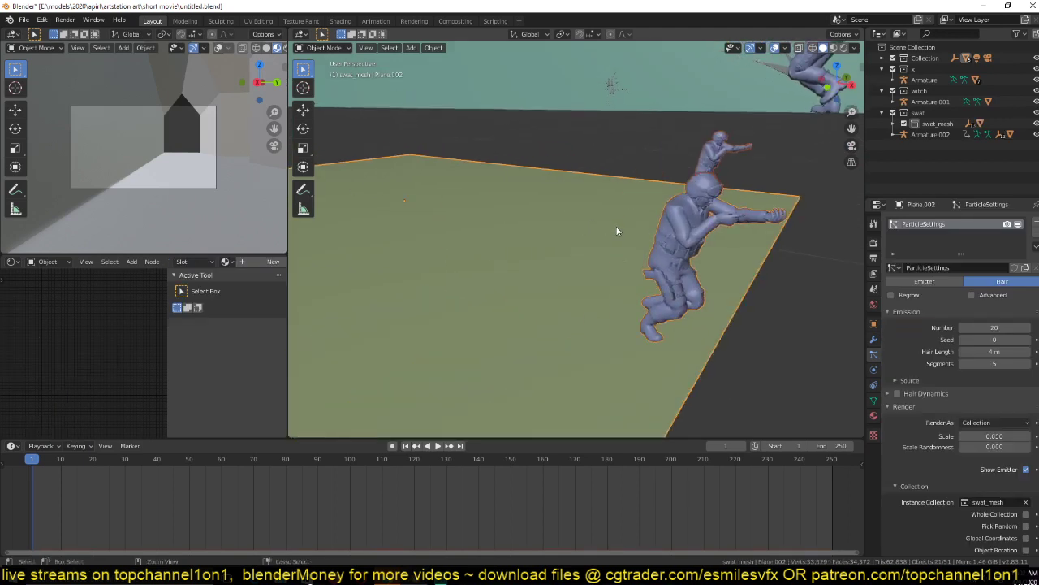
key(ctrl+s)
middle_drag(616, 226, 618, 305)
scroll(669, 240, down, 3)
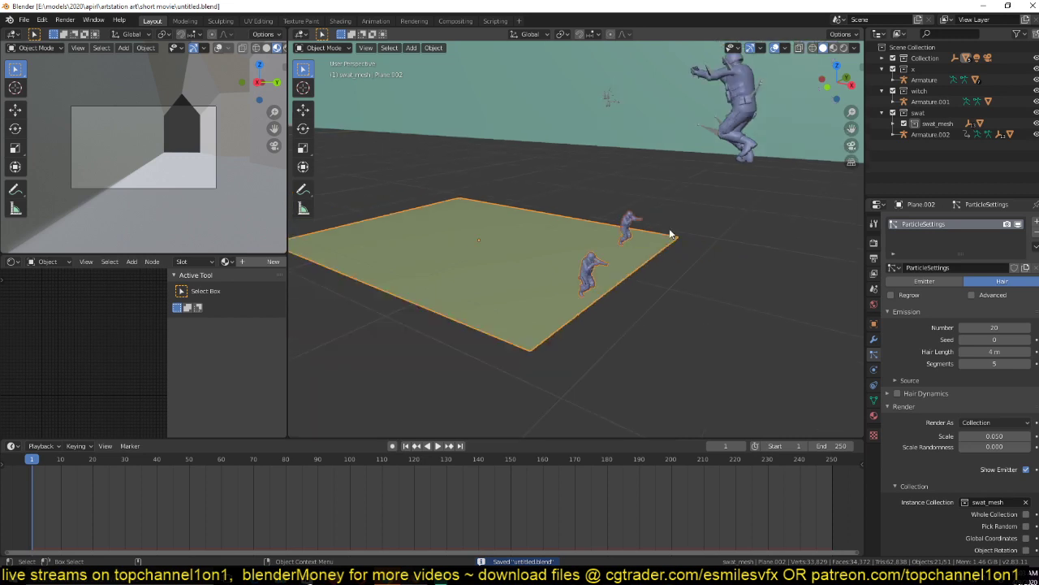
key(ctrl+s)
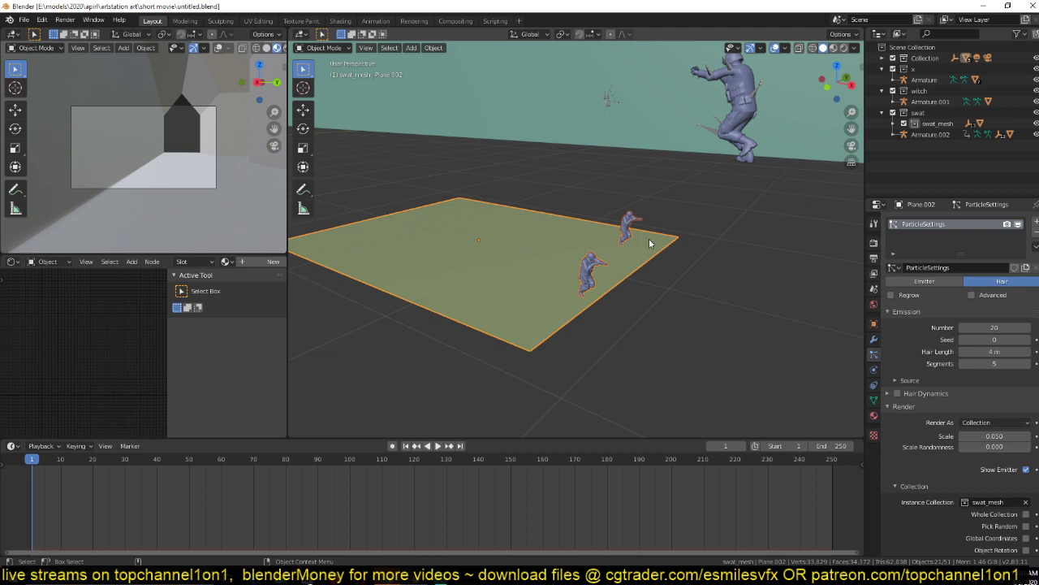
Set the particle render scale to 0.210, check the instances in wireframe and save the file.
drag(993, 436, 1017, 436)
drag(994, 436, 974, 436)
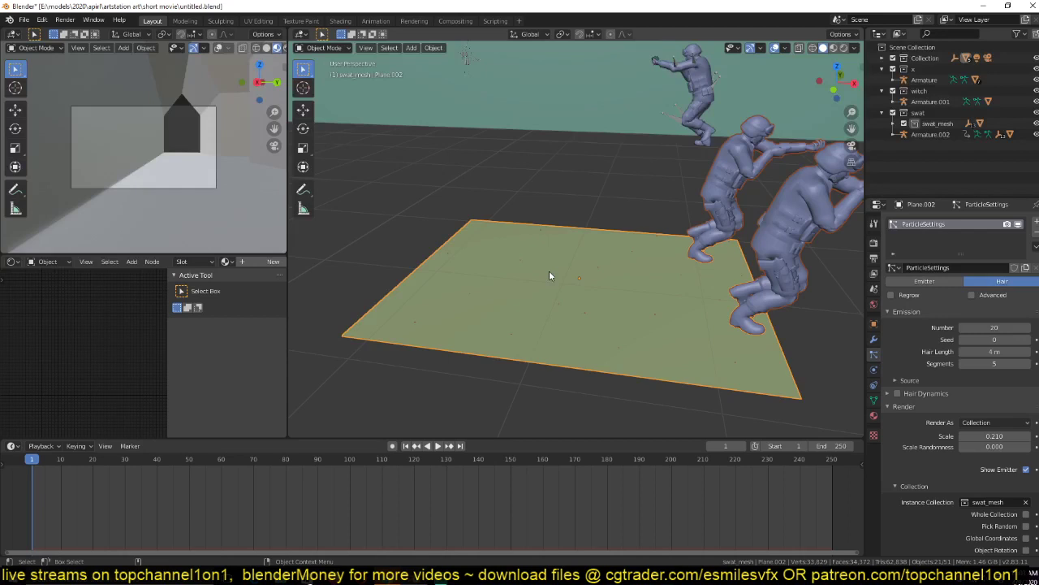
key(shift+z)
scroll(548, 276, up, 3)
mouse_move(511, 272)
middle_down()
mouse_move(493, 256)
mouse_move(543, 264)
middle_up()
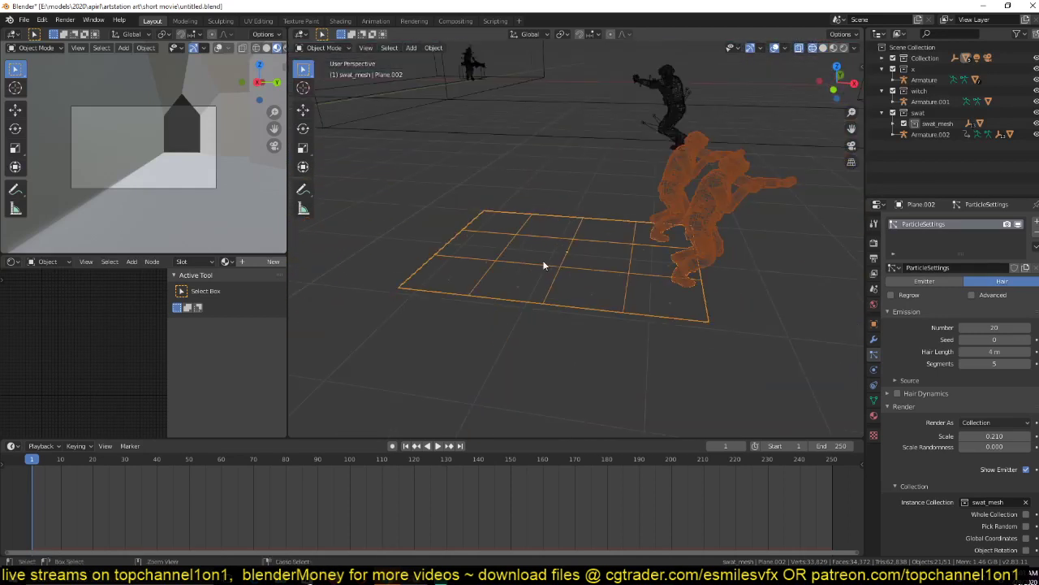
key(ctrl+s)
key(shift+z)
scroll(625, 263, up, 2)
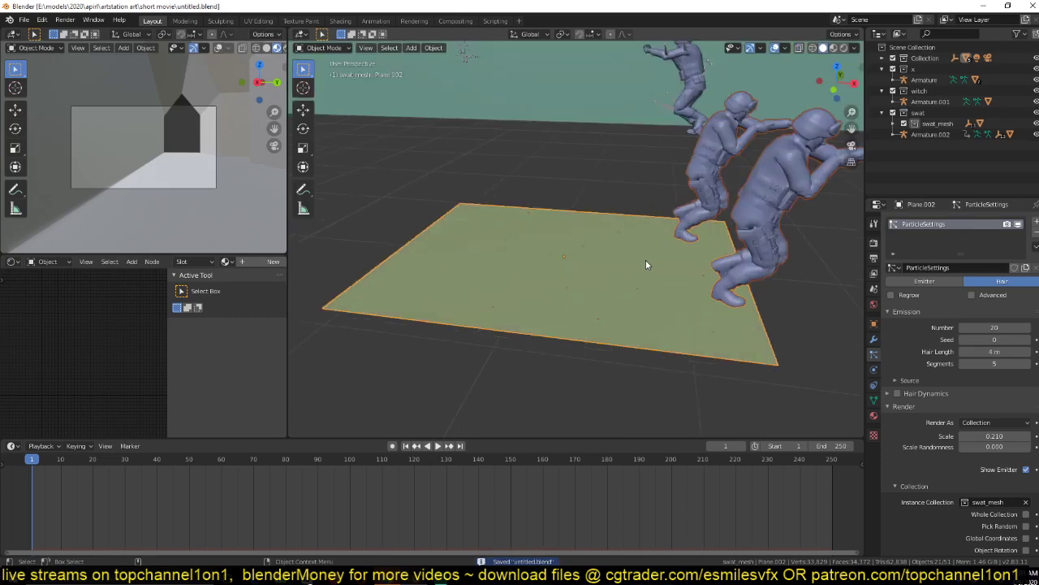
Expand the swat_mesh collection and examine the objects it contains, saving the file along the way.
click(896, 135)
scroll(898, 160, down, 5)
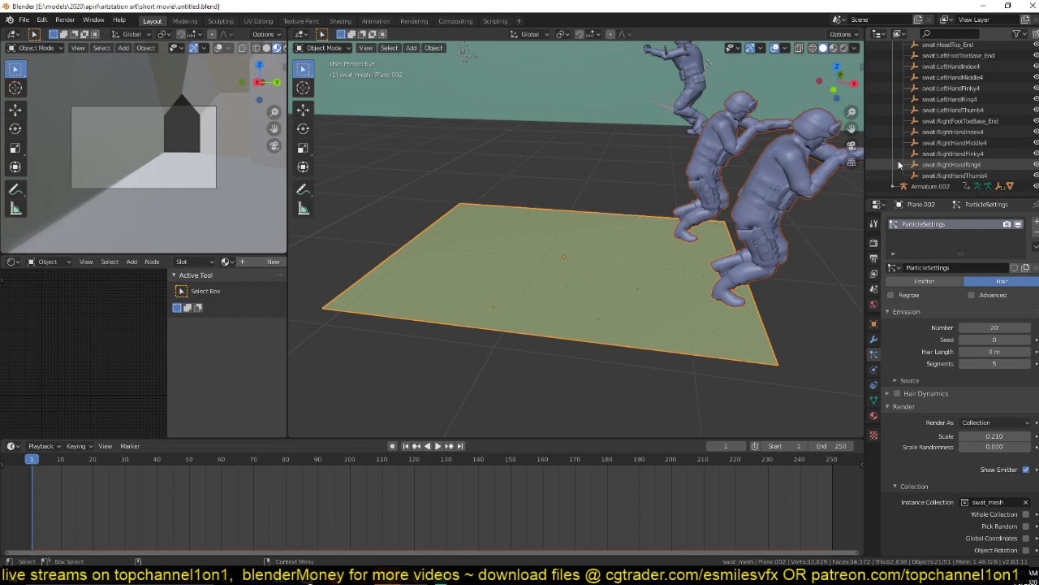
scroll(619, 265, up, 5)
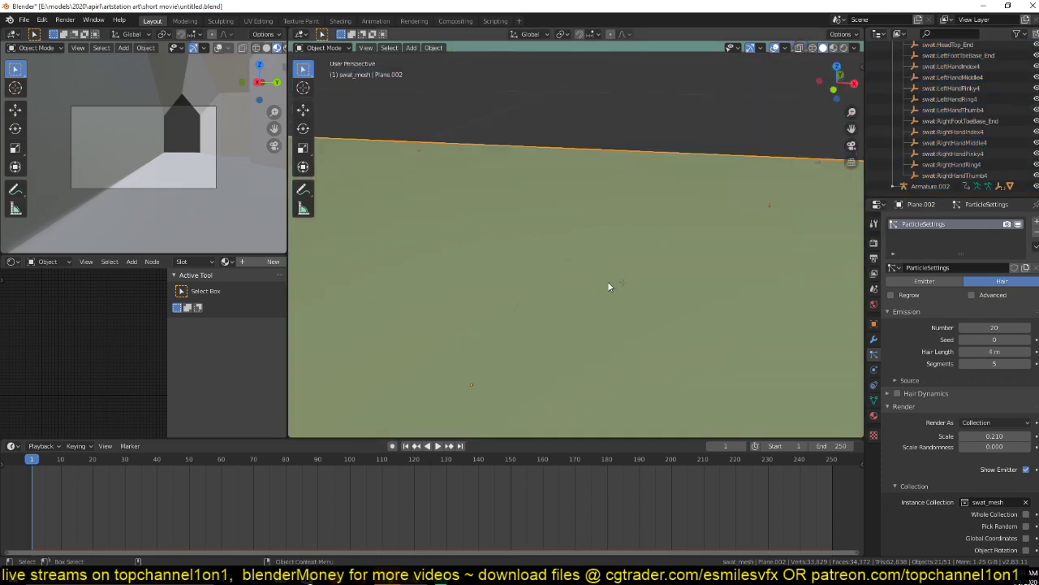
scroll(608, 284, down, 5)
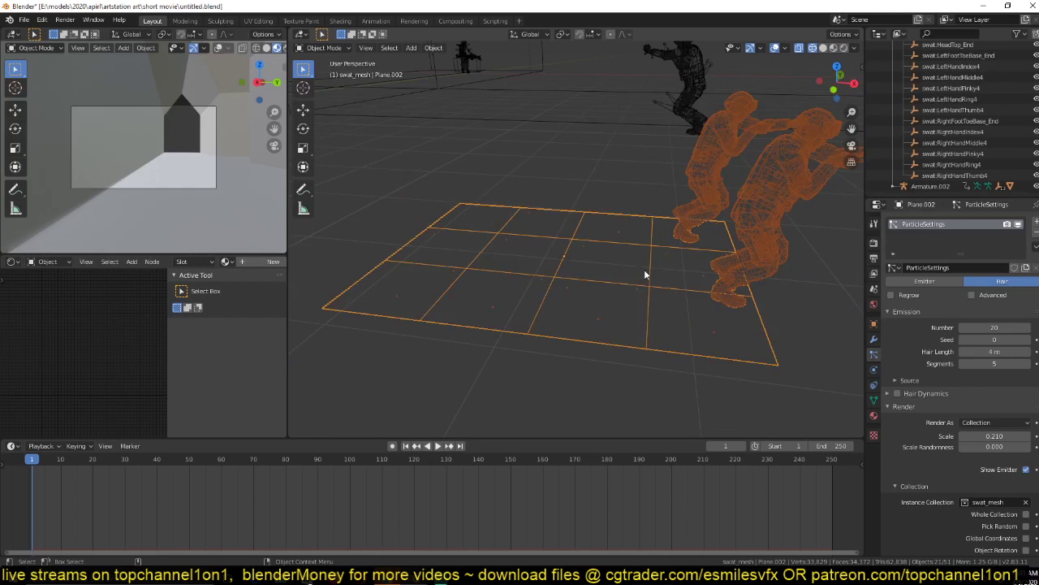
key(ctrl+s)
scroll(654, 256, down, 5)
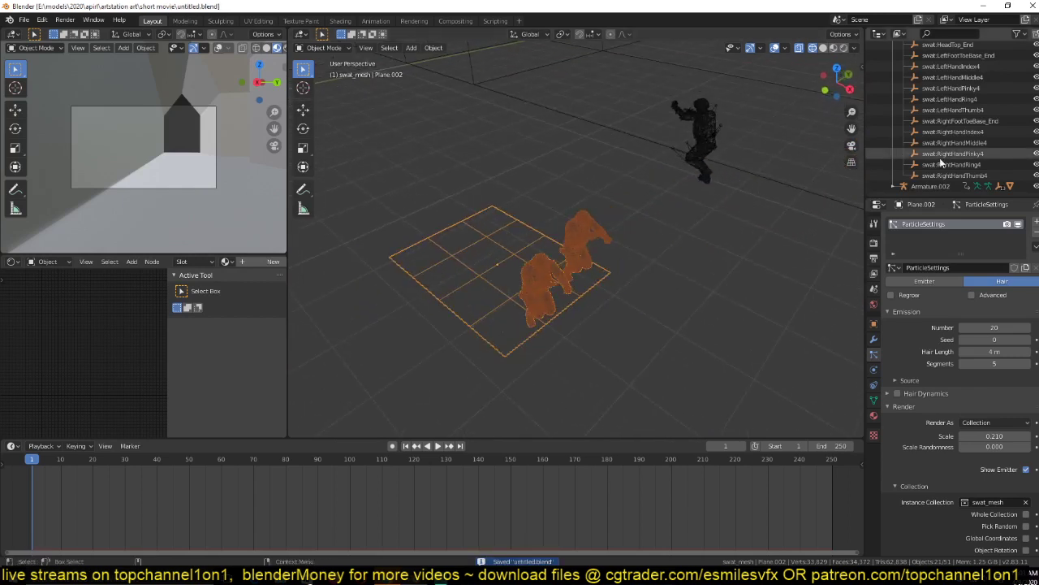
scroll(940, 157, up, 3)
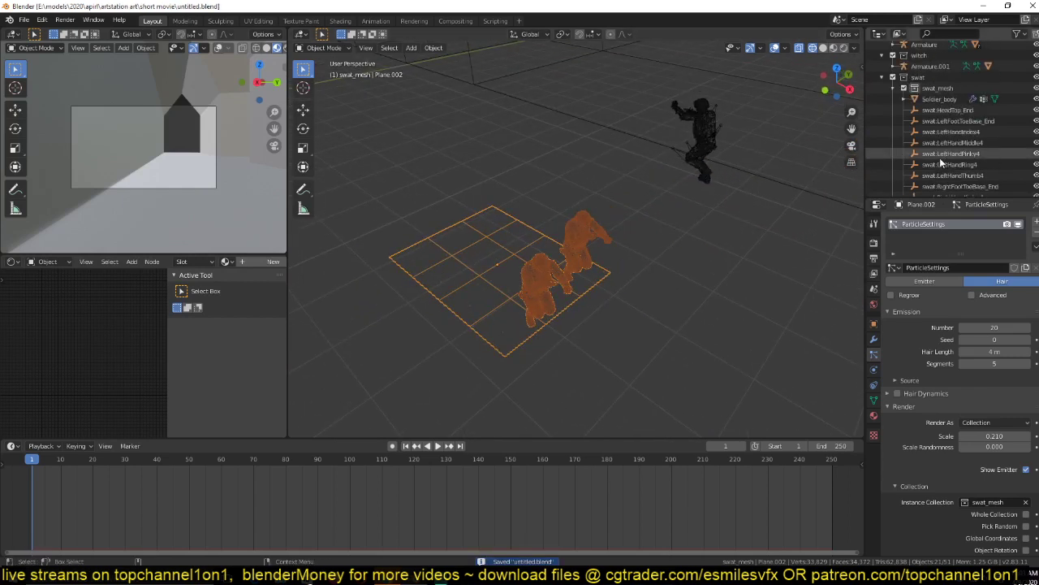
scroll(940, 161, down, 1)
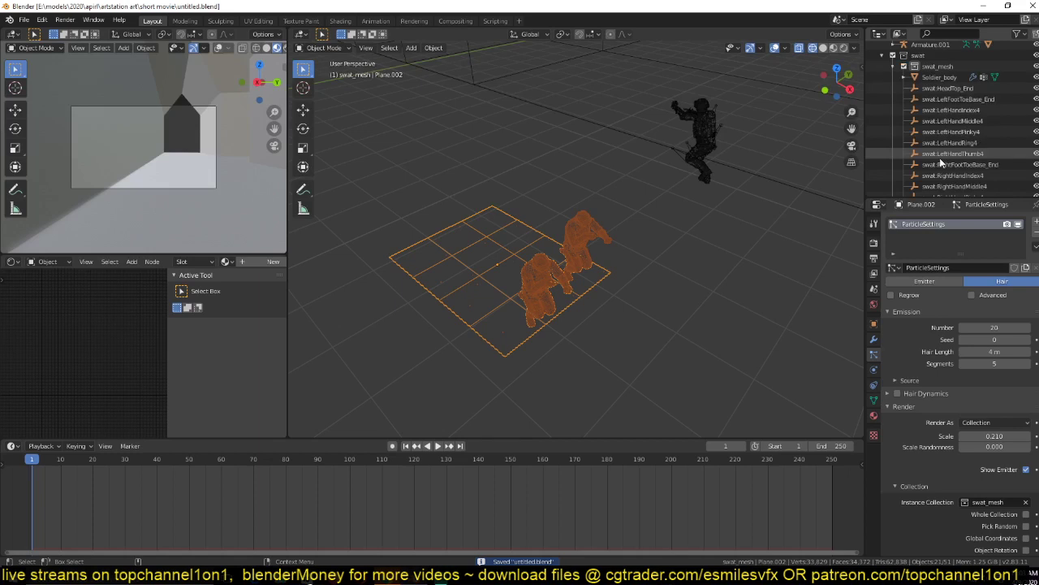
scroll(943, 161, down, 2)
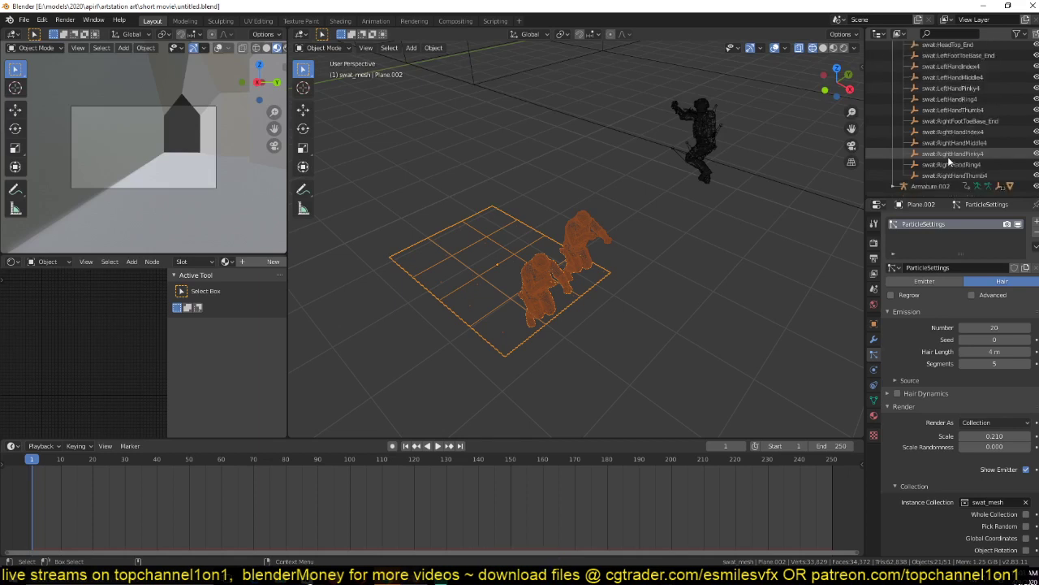
scroll(924, 391, down, 5)
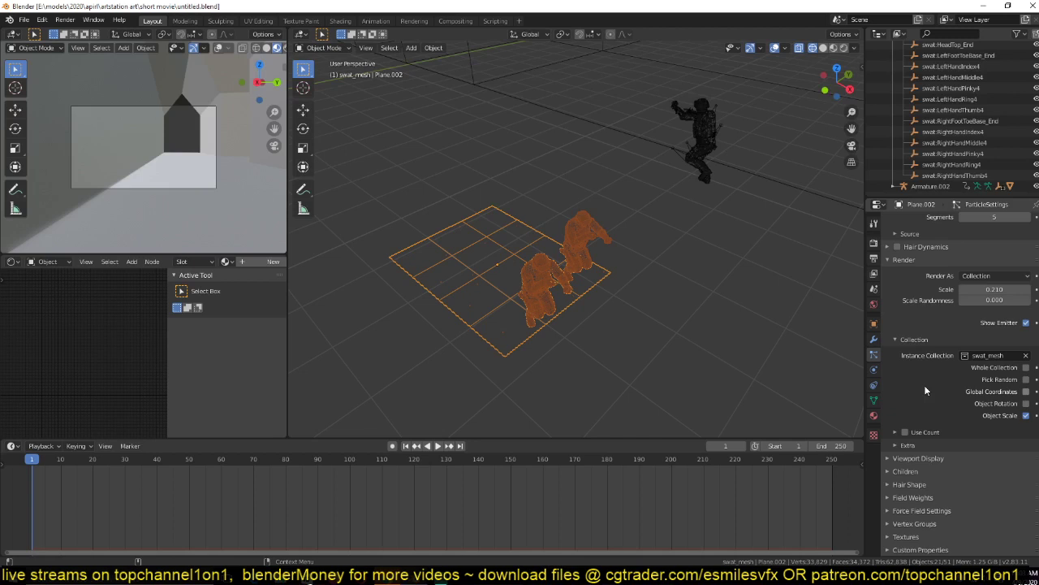
Enable Use Count for the swat_mesh instance collection and inspect its instance list and the soldiers on the plane.
click(921, 432)
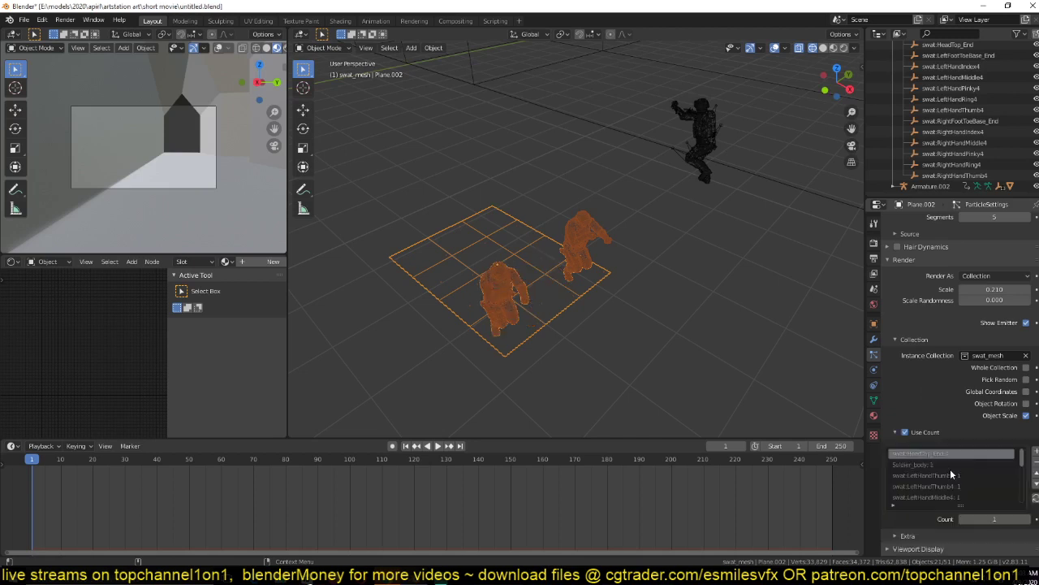
scroll(957, 476, down, 5)
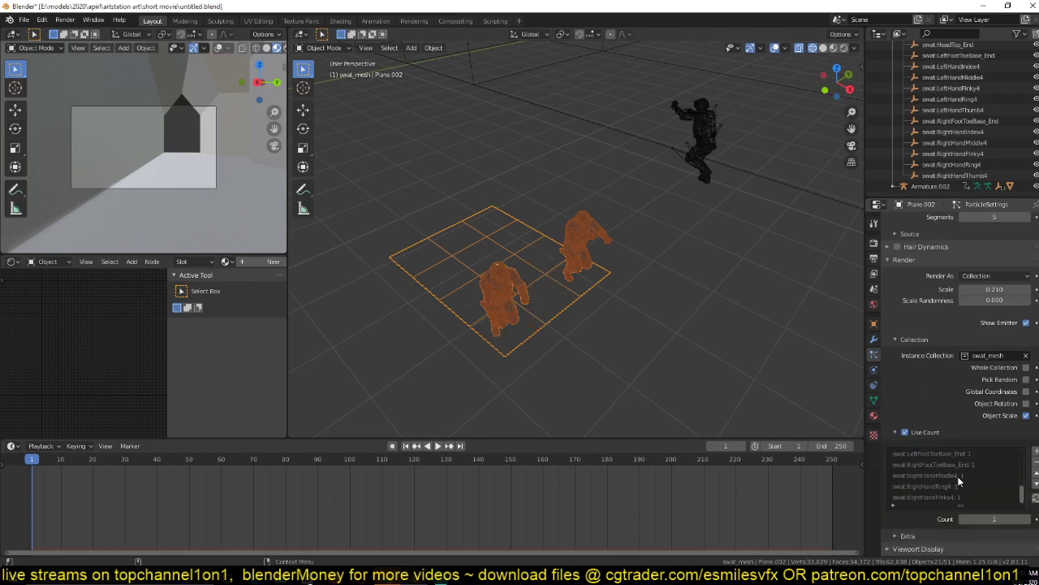
click(661, 275)
key(z)
scroll(740, 275, up, 4)
middle_drag(741, 276, 745, 259)
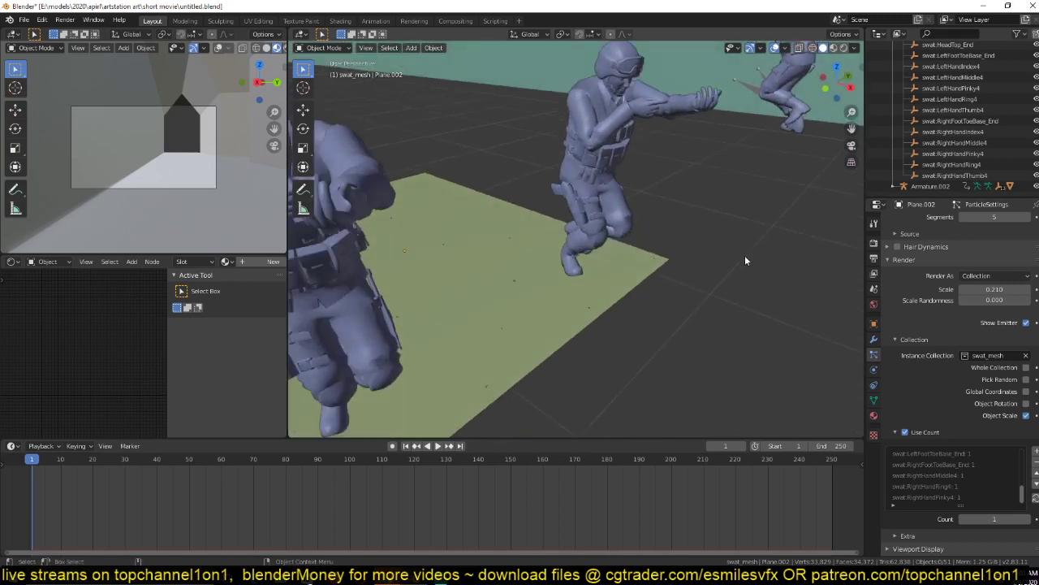
click(652, 112)
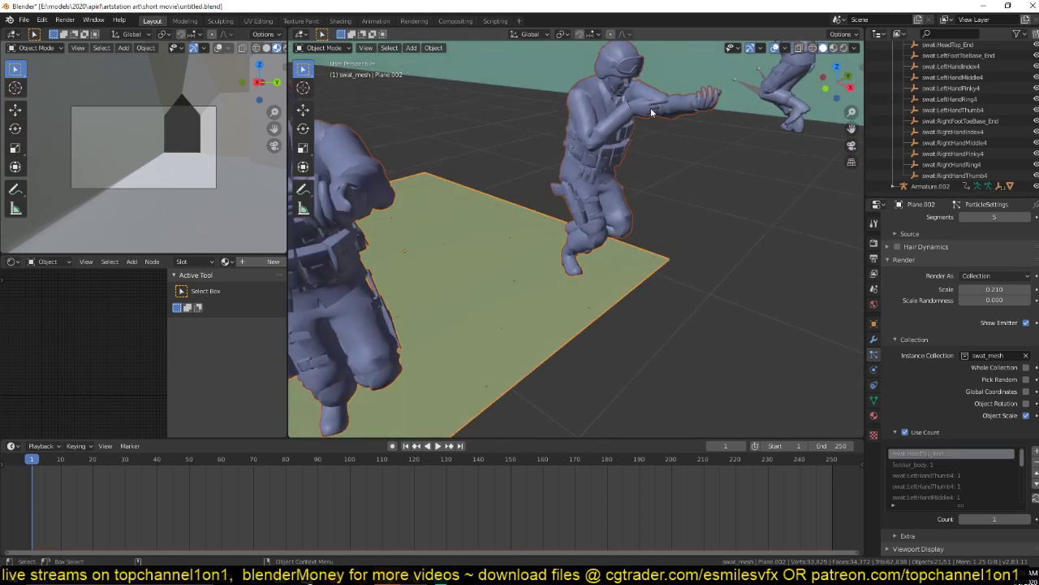
click(652, 112)
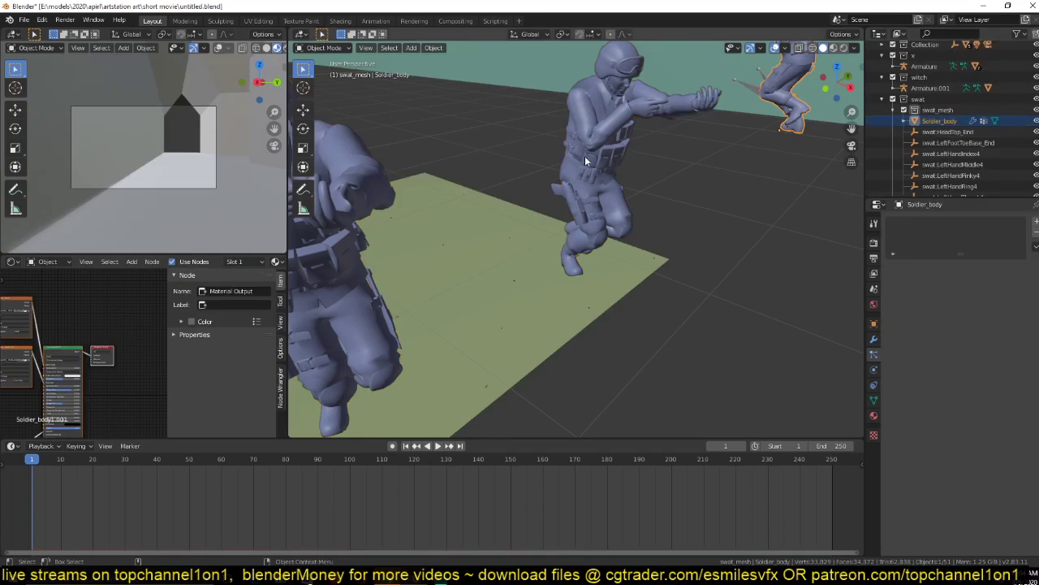
Move the empties from swat:HeadTop_End to swat:RightHandThumb4 out of swat_mesh into the swat collection, check the crowd and save the file.
click(948, 131)
scroll(949, 146, down, 3)
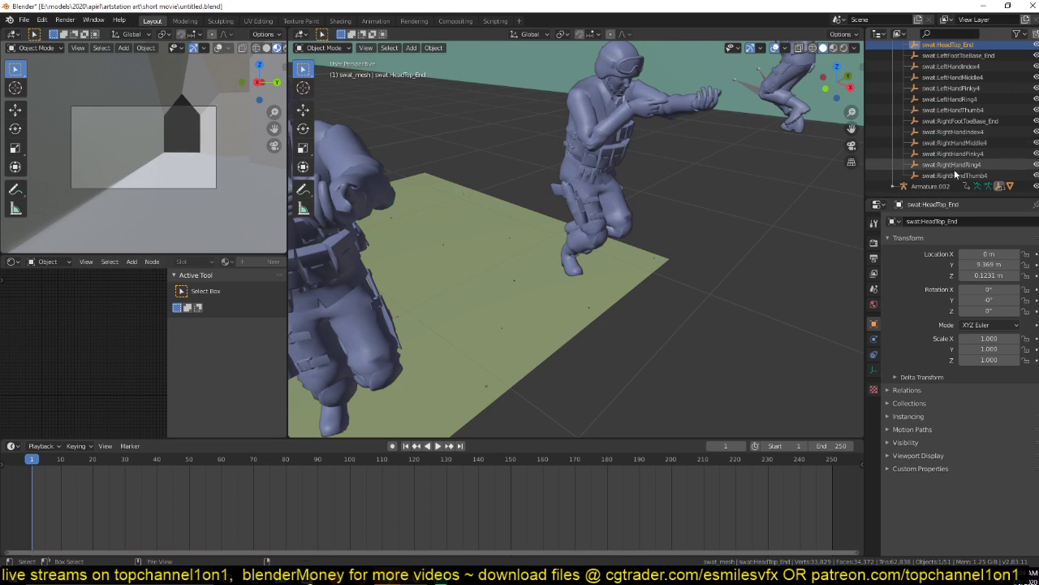
shift+click(956, 174)
scroll(955, 169, up, 3)
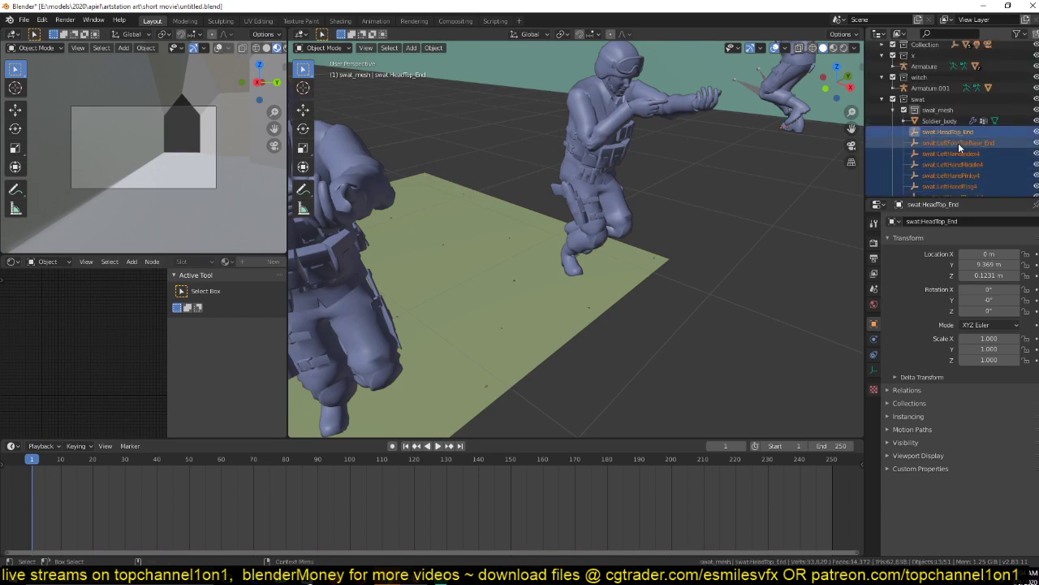
key(m)
mouse_move(932, 128)
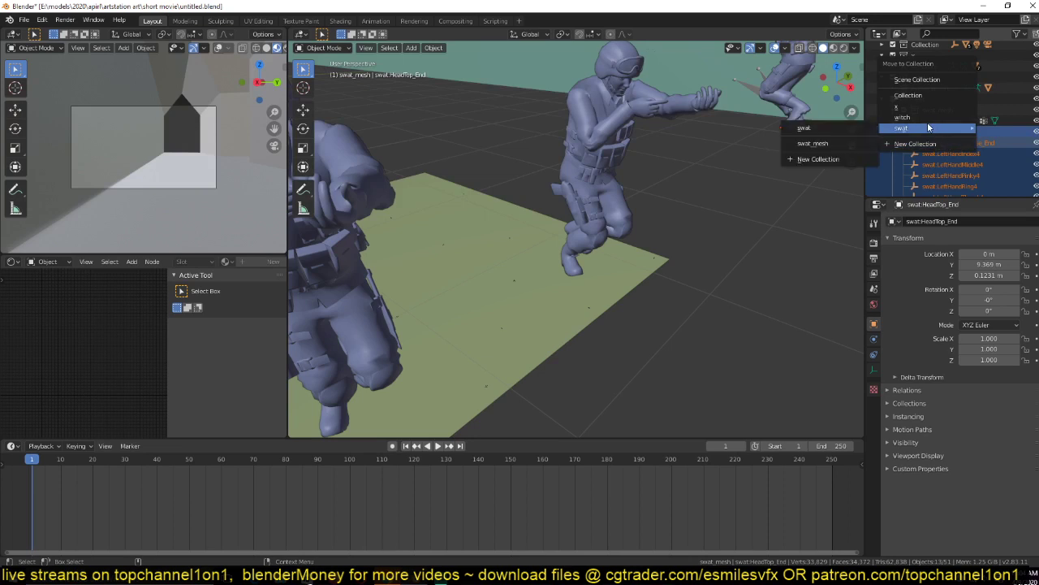
click(804, 128)
scroll(845, 137, down, 3)
scroll(670, 148, down, 5)
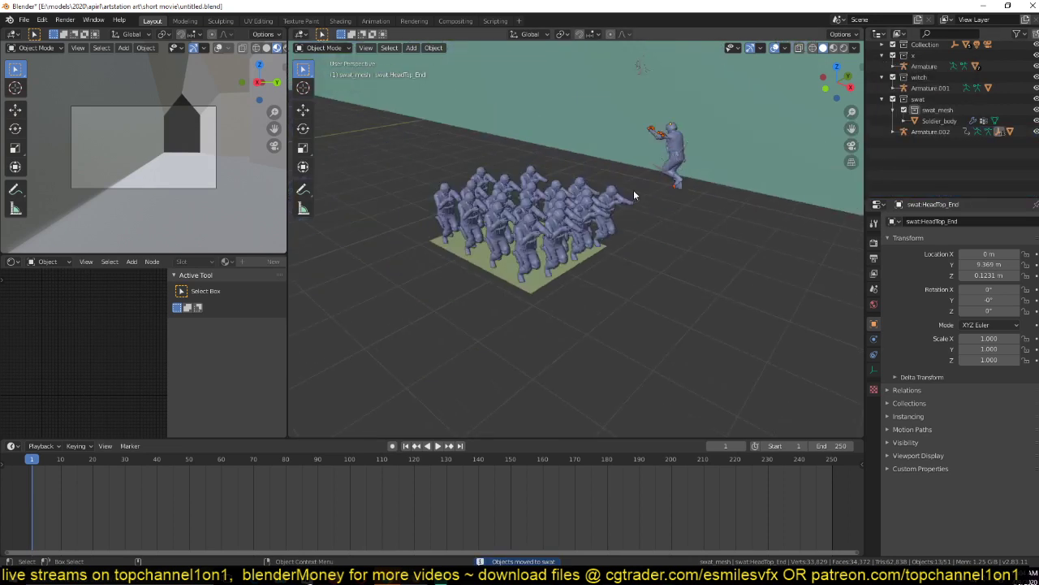
scroll(633, 190, up, 5)
mouse_move(633, 190)
middle_down()
mouse_move(691, 194)
mouse_move(662, 188)
mouse_move(647, 203)
middle_up()
key(ctrl+s)
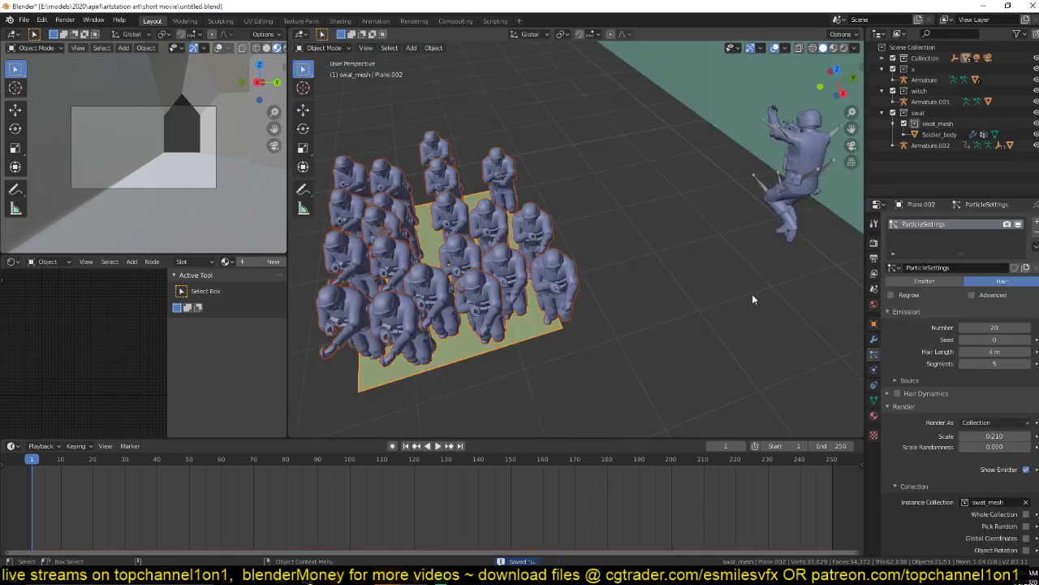
Set the plane's hair particles to emit from vertices and check the soldier layout in the top view.
key(KP_7)
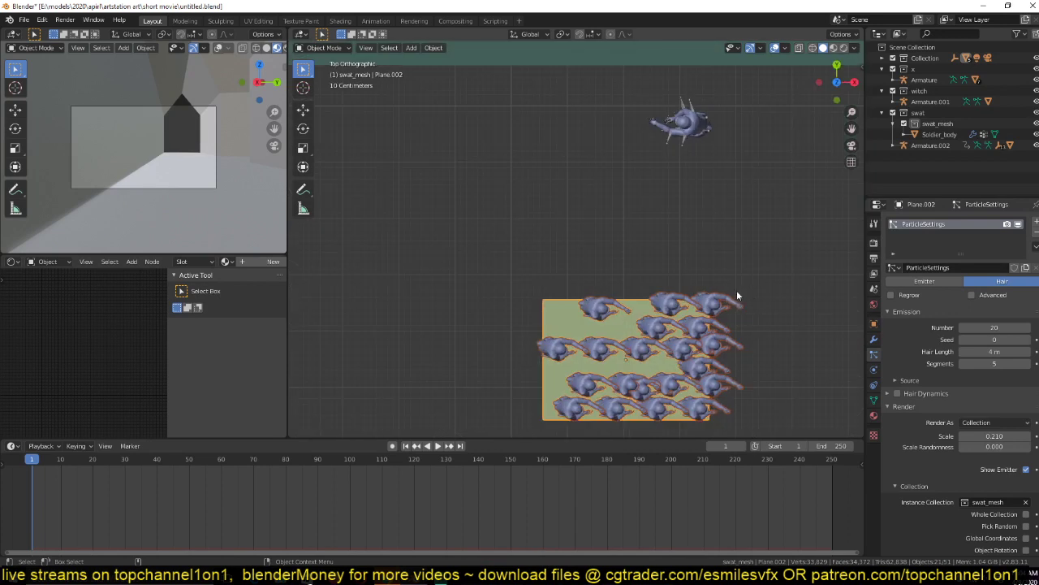
click(974, 380)
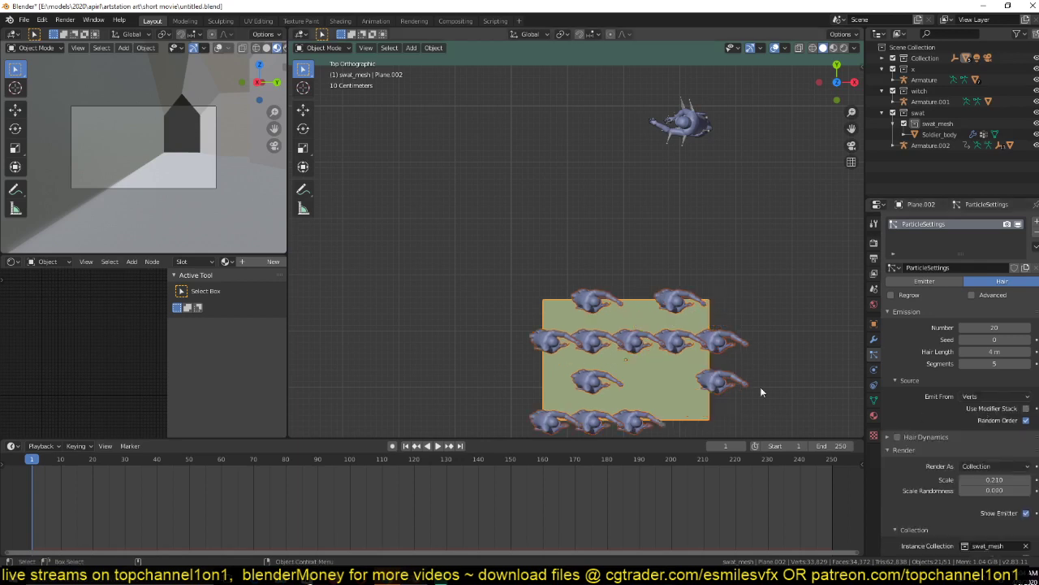
shift+middle_drag(711, 373, 700, 334)
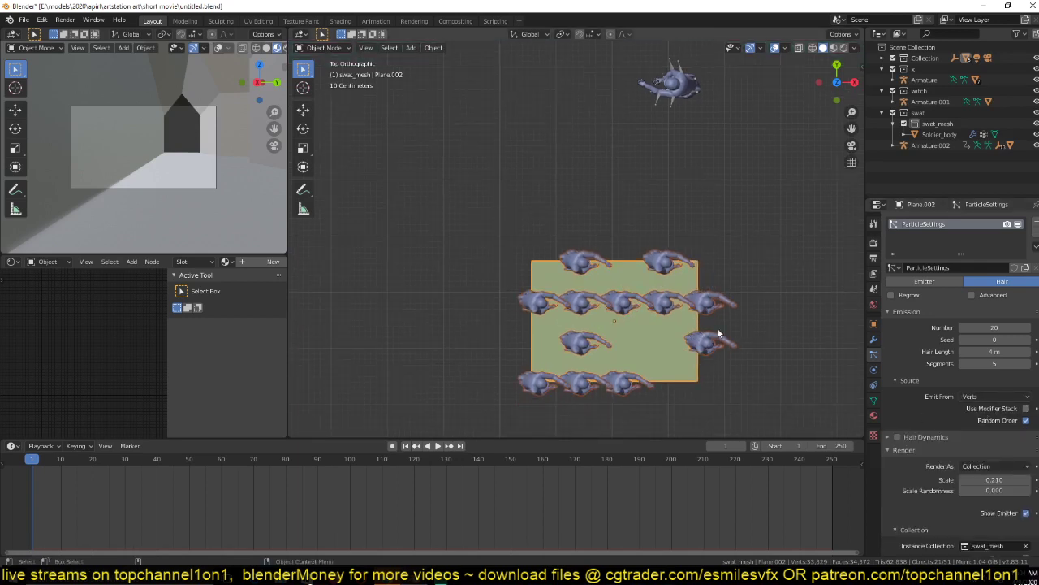
Delete the plane's lowest row of faces as seen from above and save the file.
key(Tab)
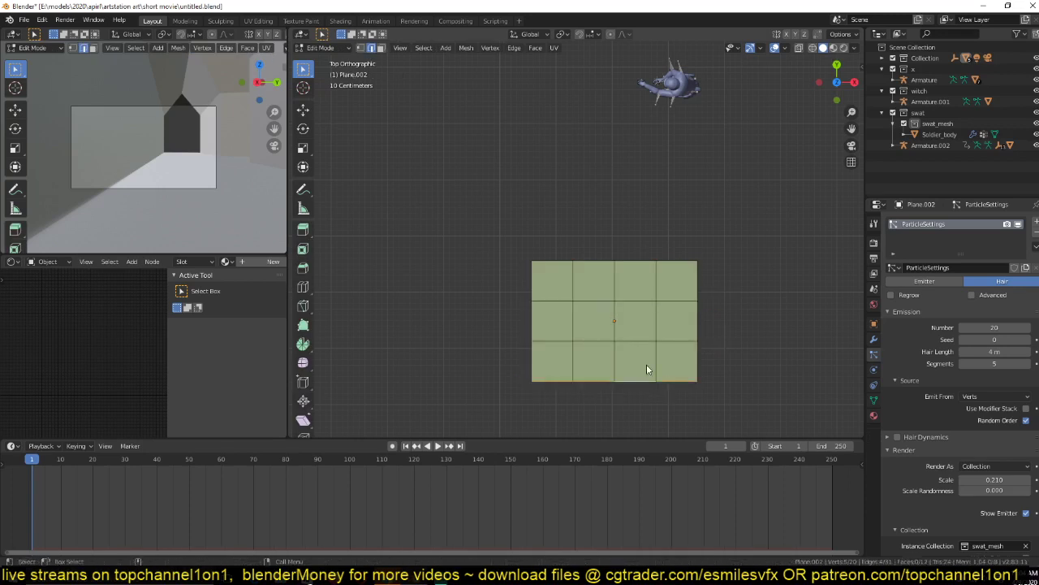
key(Tab)
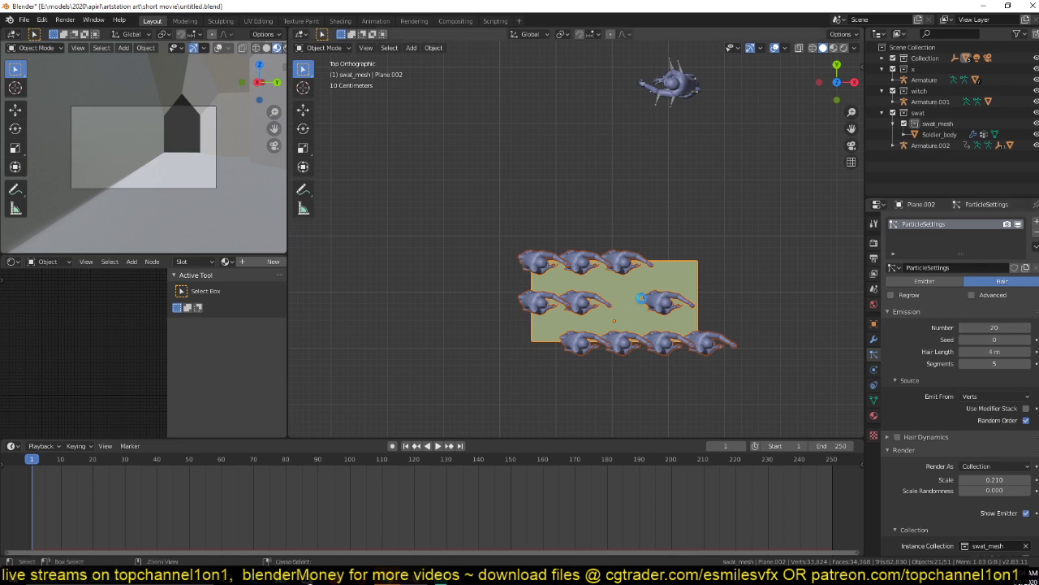
key(ctrl+s)
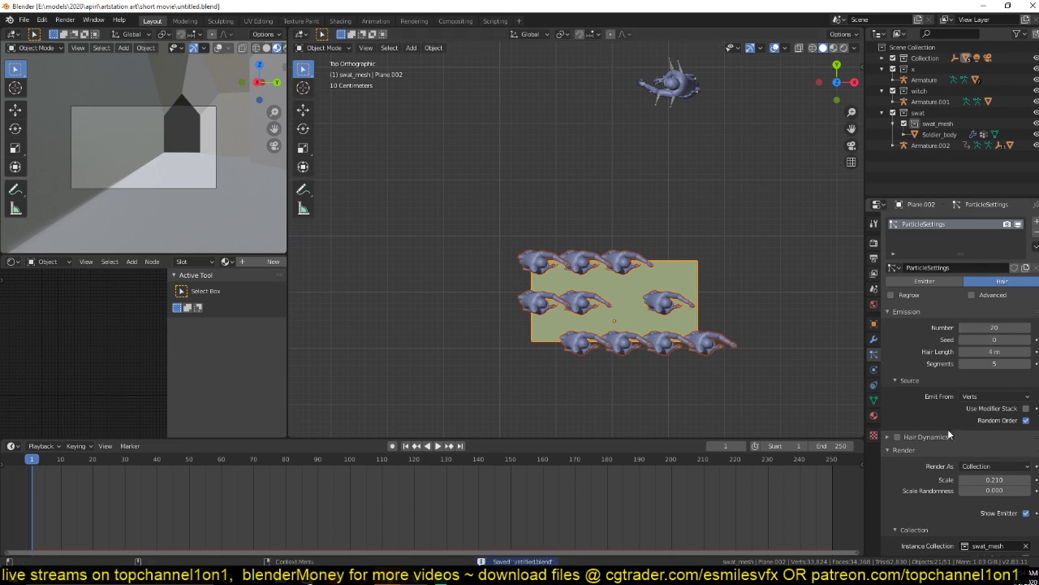
Enable the Advanced options of the hair particle system and save the file.
click(972, 296)
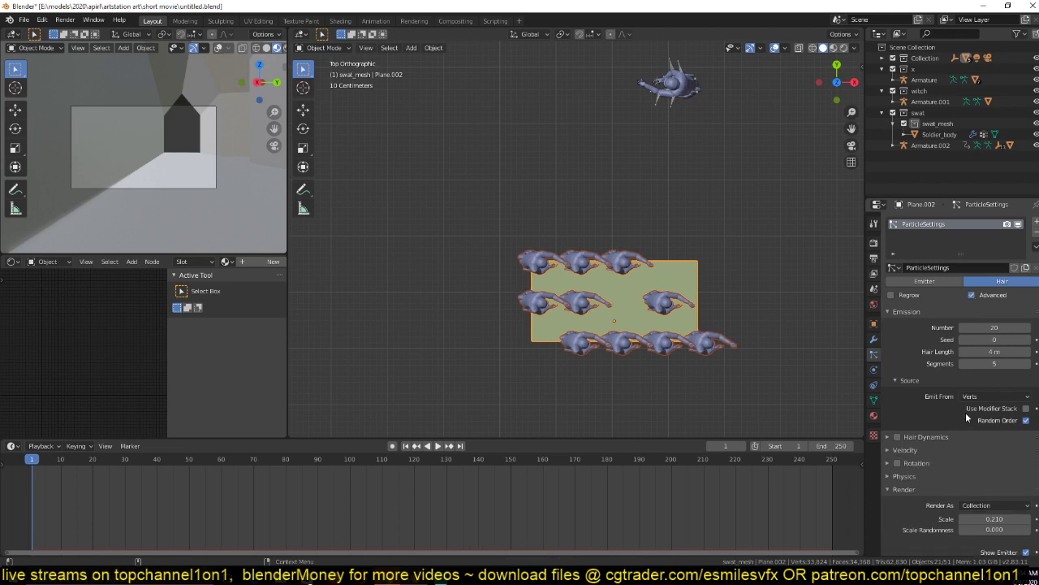
click(924, 380)
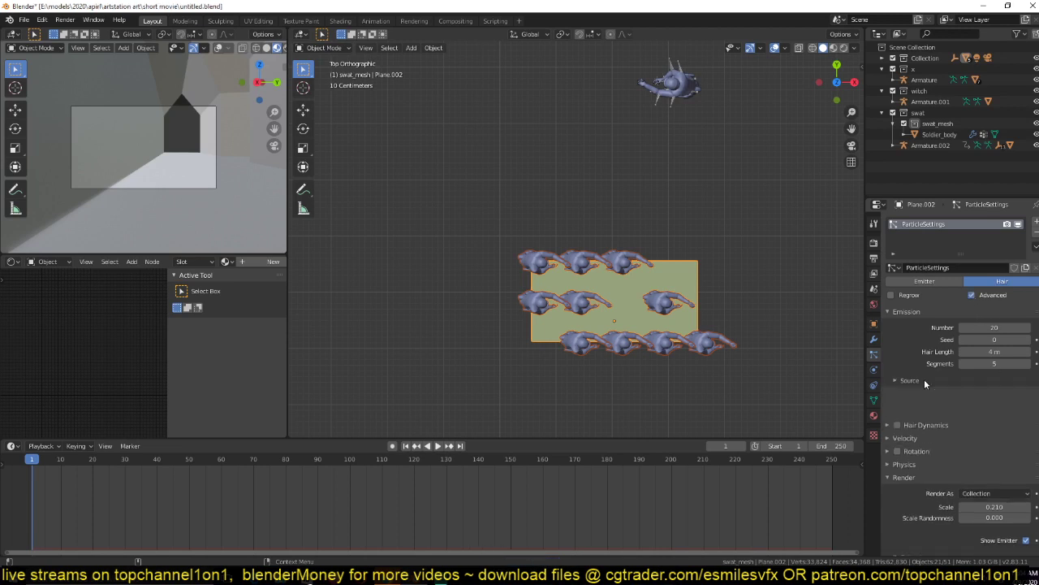
click(924, 380)
key(ctrl+s)
Stretch the plane along X to a scale of about 2.377 and shrink it along Y to about 0.903.
shift+middle_drag(732, 362, 696, 350)
key(s)
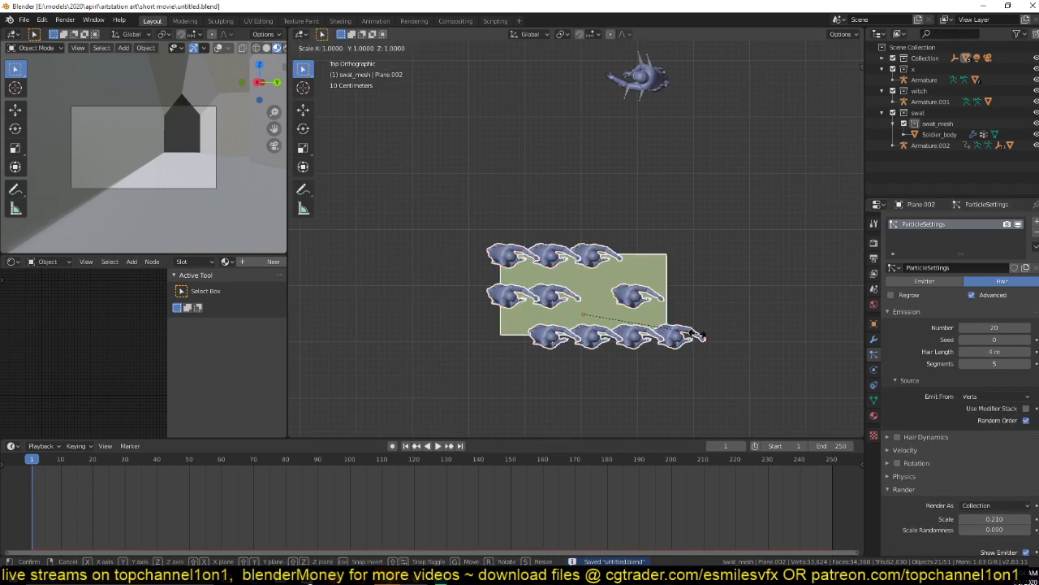
key(x)
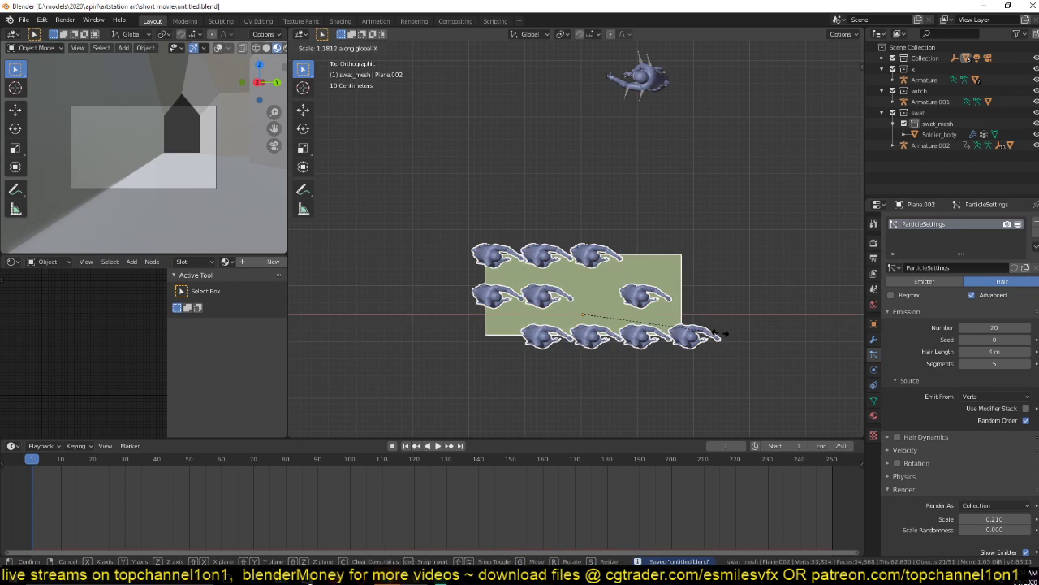
click(768, 335)
key(s)
key(y)
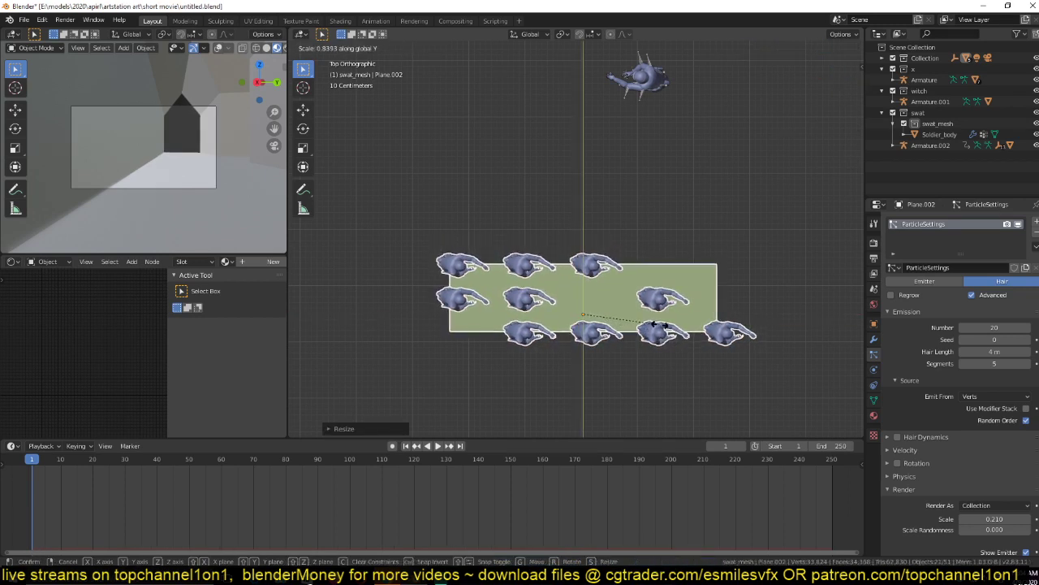
click(659, 325)
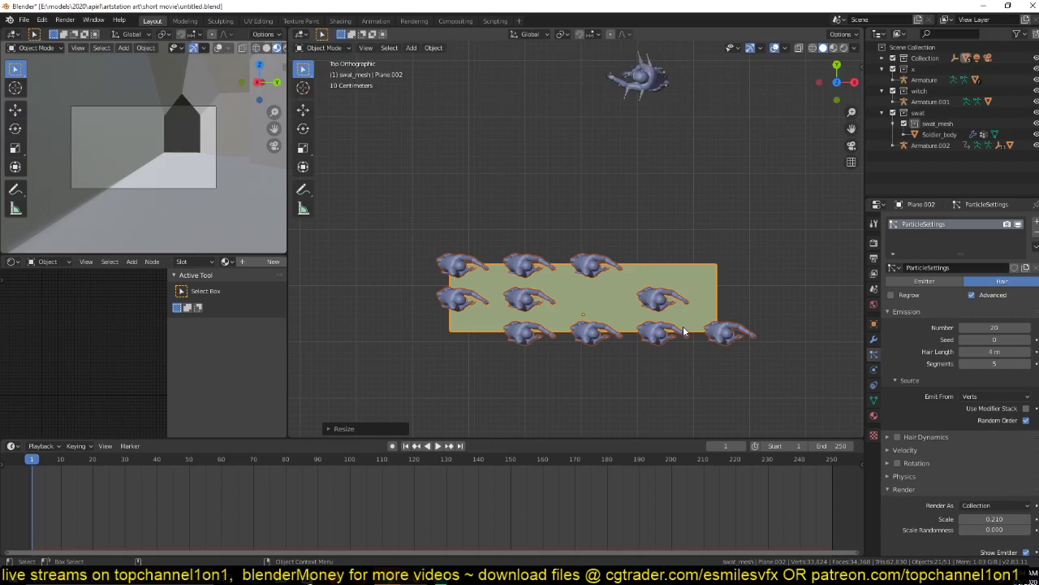
Turn off Display Instancer and Render Instancer in the plane's instancing settings.
middle_drag(683, 331, 631, 259)
click(873, 324)
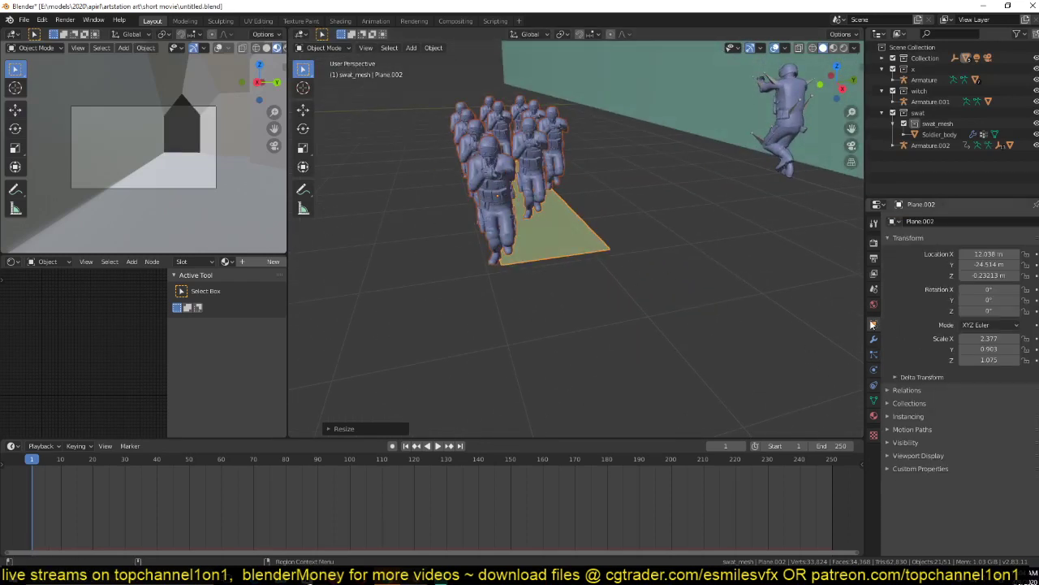
click(909, 416)
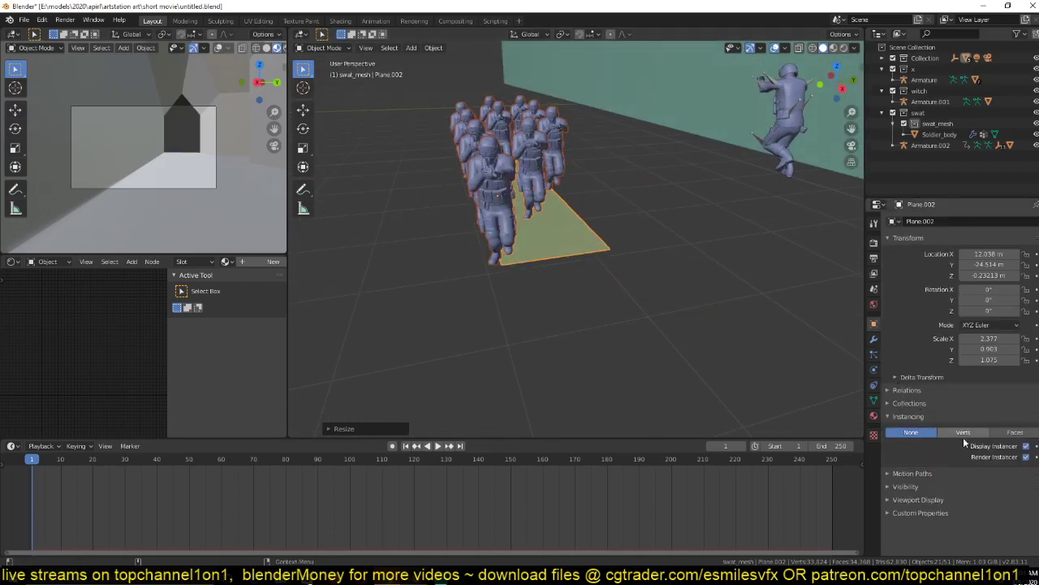
click(1026, 446)
click(1025, 456)
middle_drag(633, 228, 658, 301)
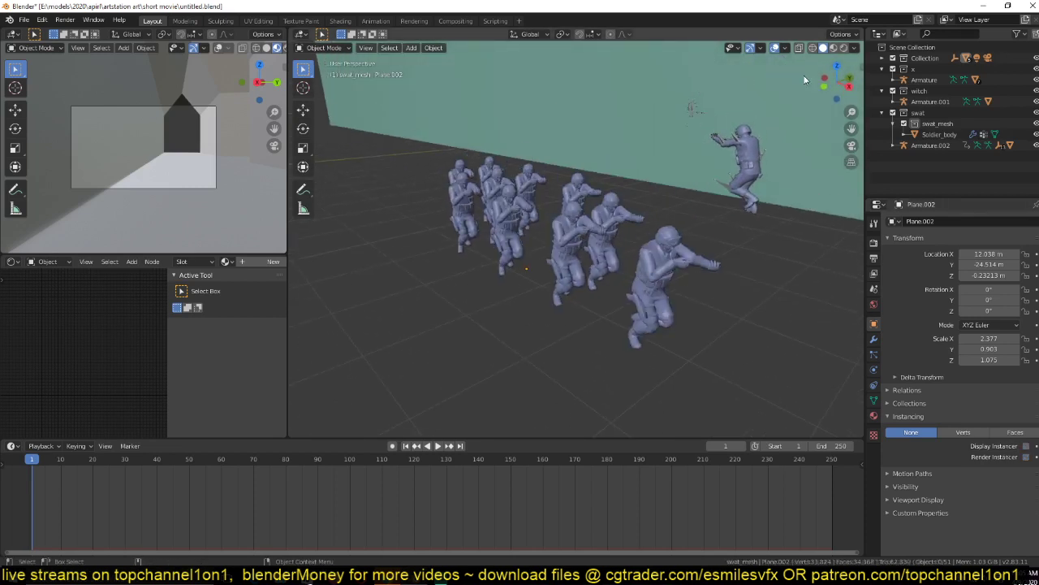
Play the crowd animation with materials previewed in the viewport, stop it and save the file.
click(833, 49)
mouse_move(800, 85)
middle_down()
mouse_move(689, 116)
mouse_move(845, 136)
mouse_move(328, 132)
mouse_move(440, 260)
middle_up()
key(space)
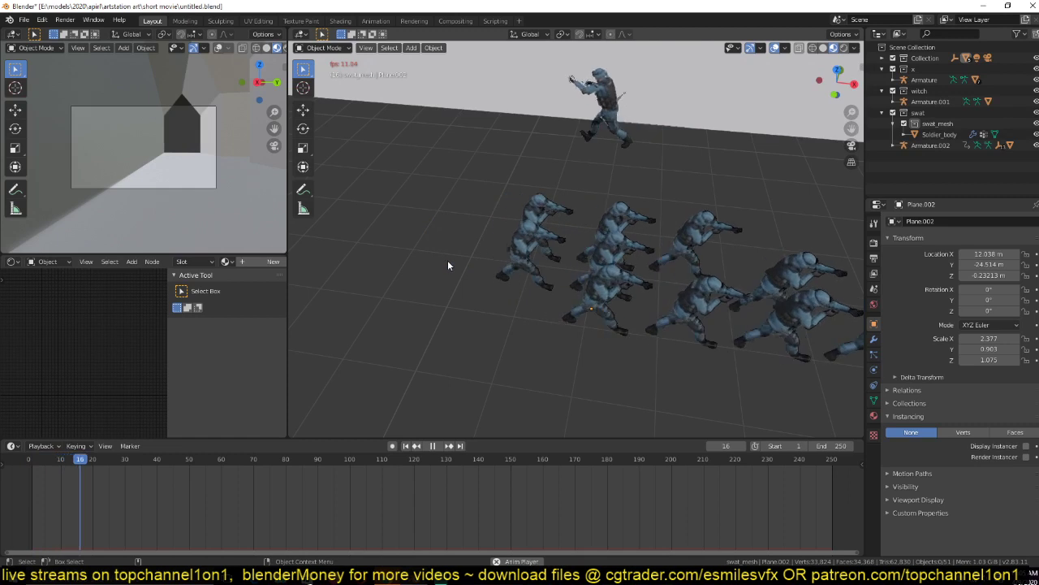
click(512, 264)
key(Escape)
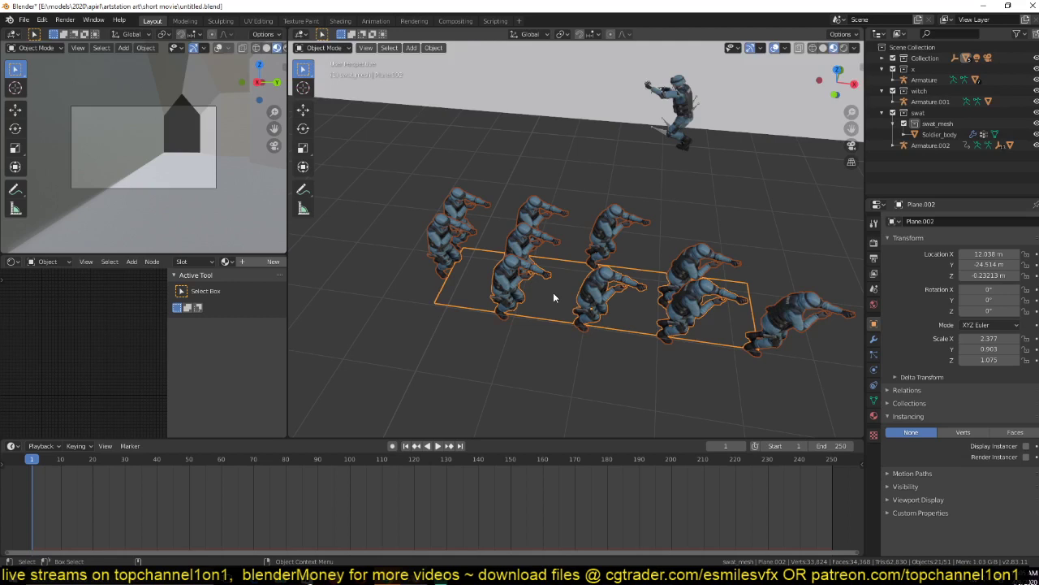
key(ctrl+s)
Select the original soldier's armature, enlarge the timeline area and preview the animation from the front, saving the file.
click(657, 134)
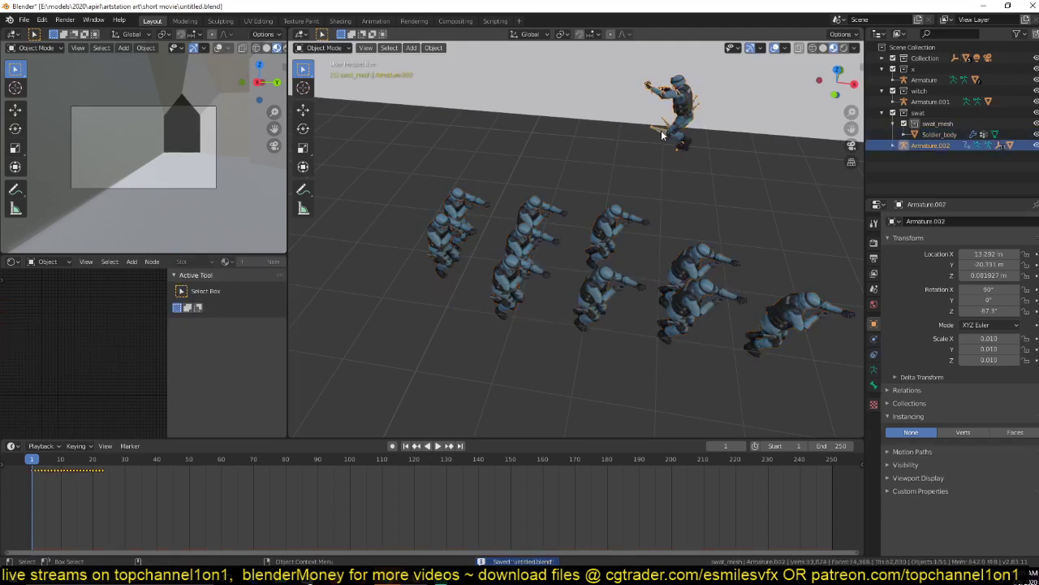
middle_drag(662, 135, 666, 200)
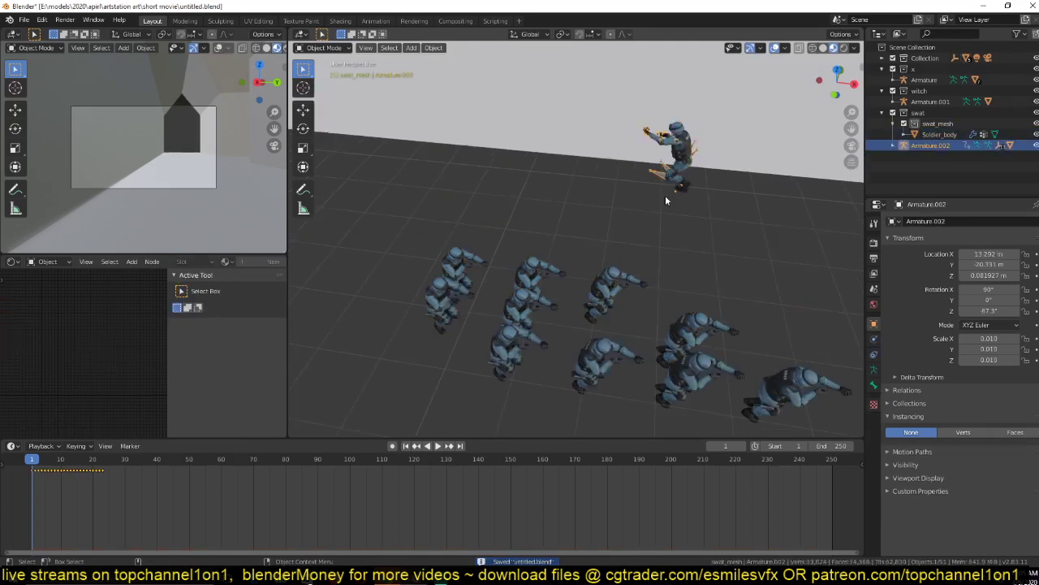
drag(491, 439, 492, 387)
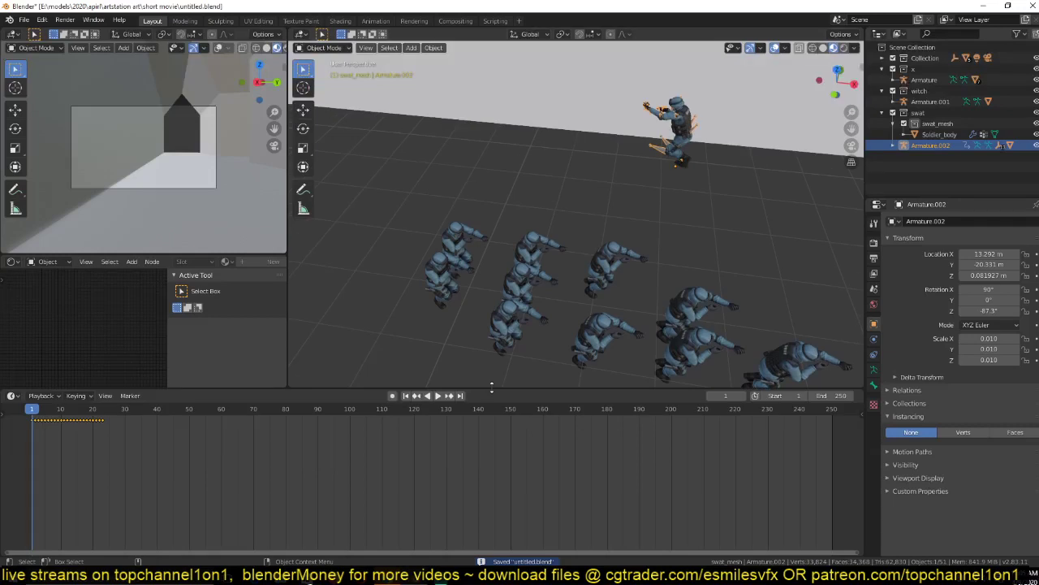
key(KP_0)
key(space)
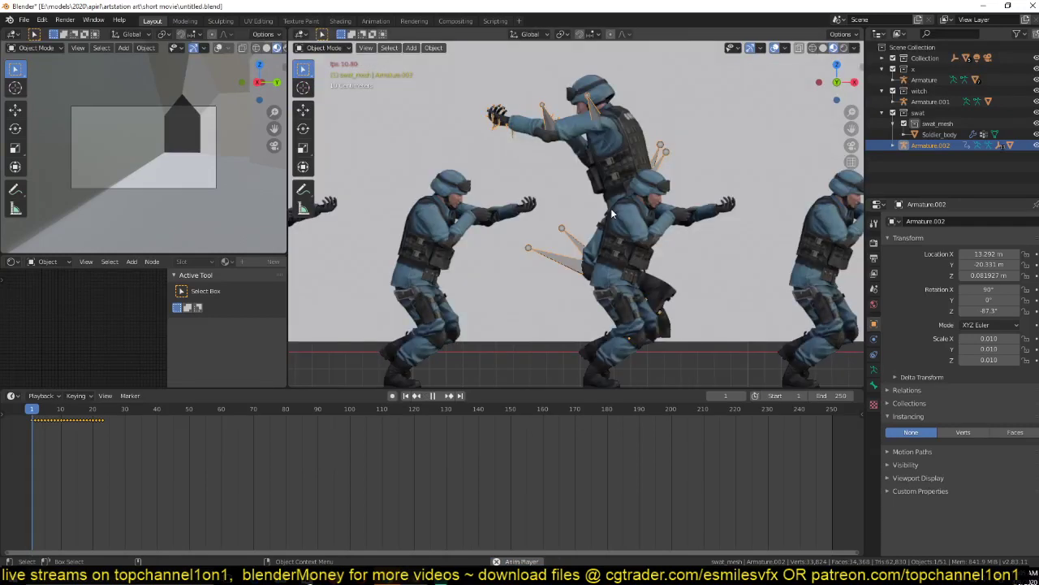
key(space)
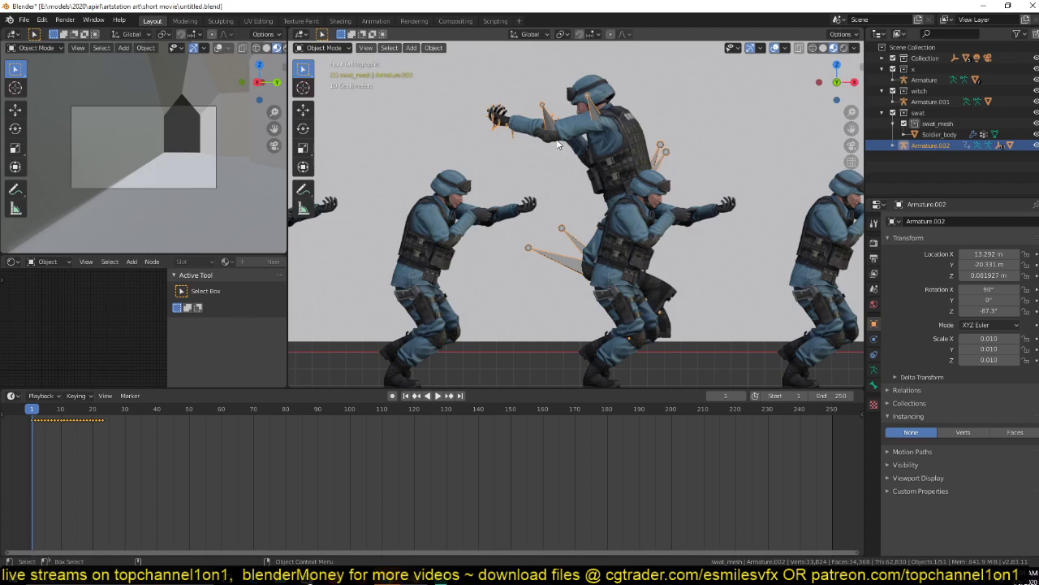
key(ctrl+s)
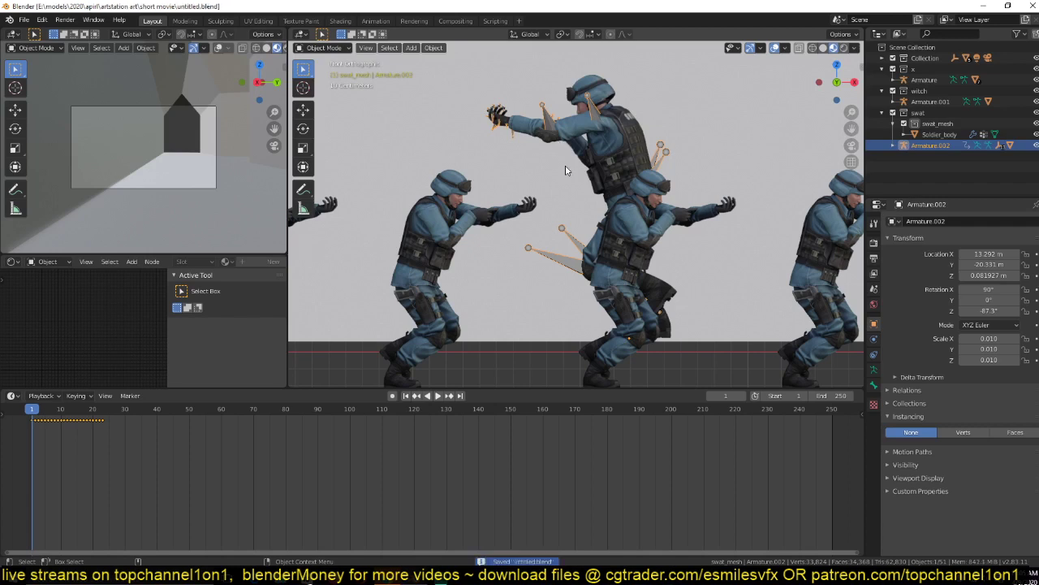
key(ctrl+s)
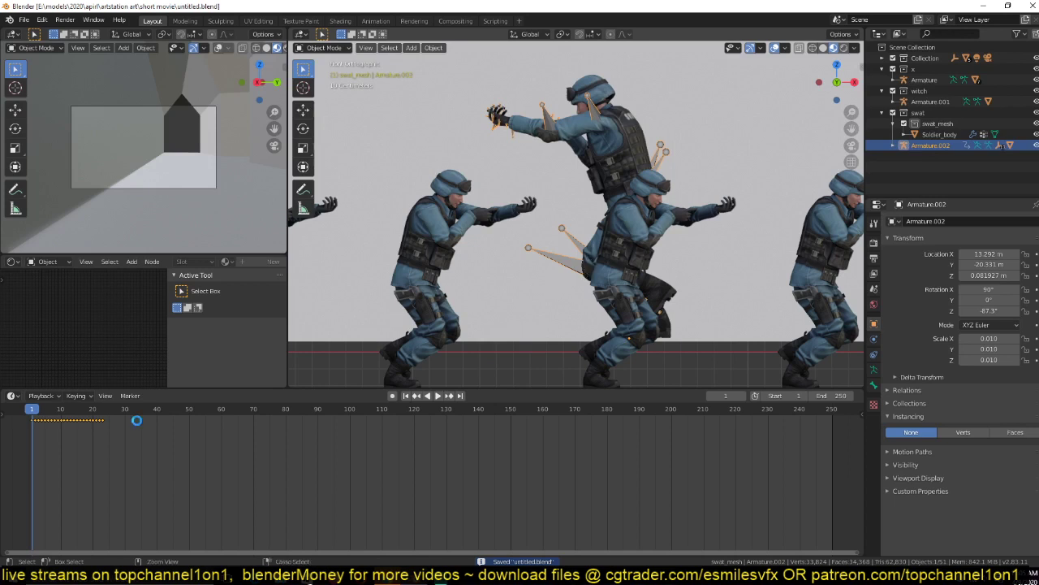
Show the armature's expanded animation channels in the Graph Editor and select only the steadily rising hips Z Location curve.
key(ctrl+Tab)
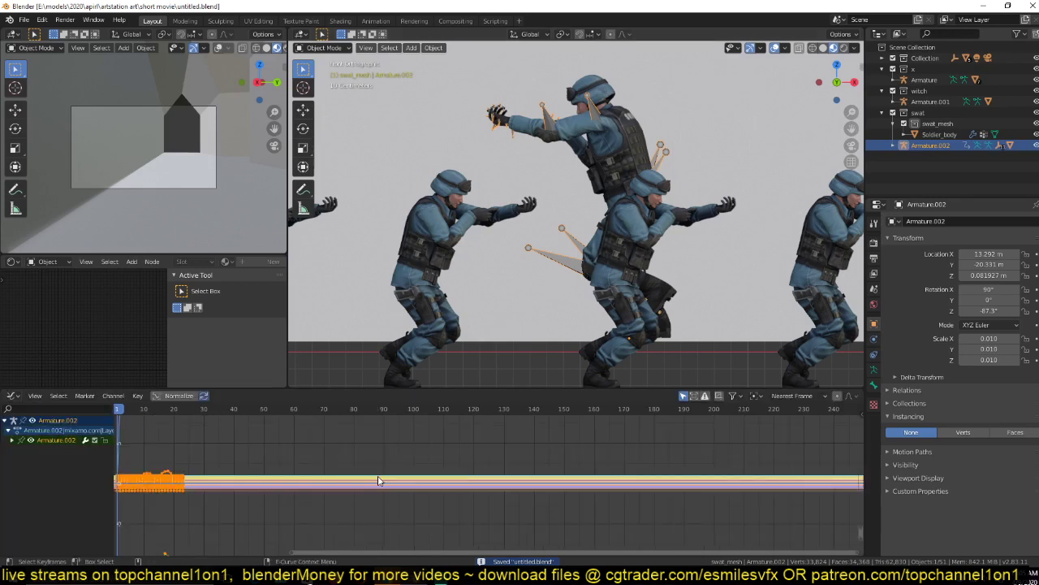
key(Home)
click(13, 439)
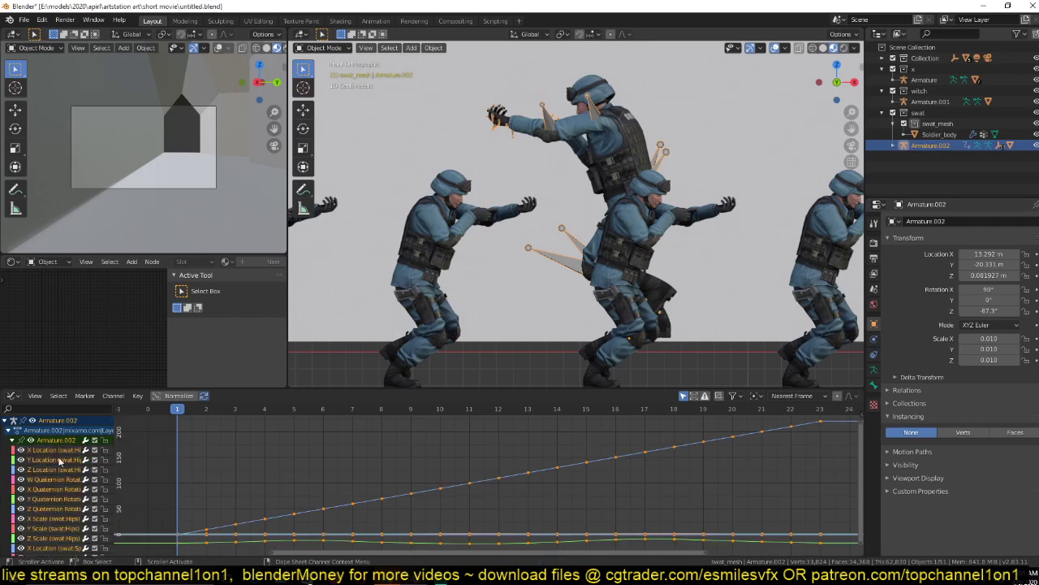
scroll(565, 276, down, 1)
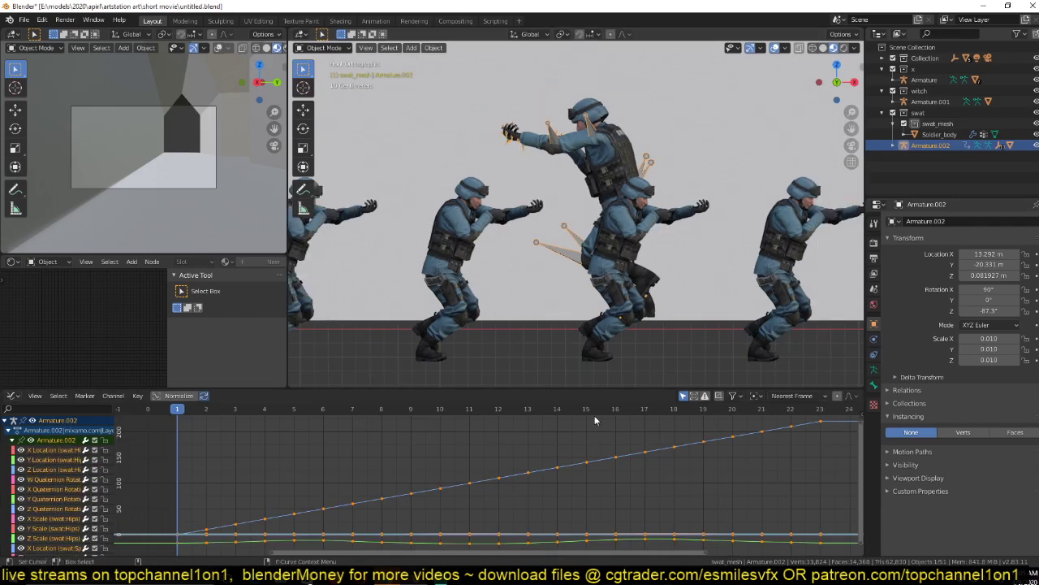
scroll(594, 420, down, 2)
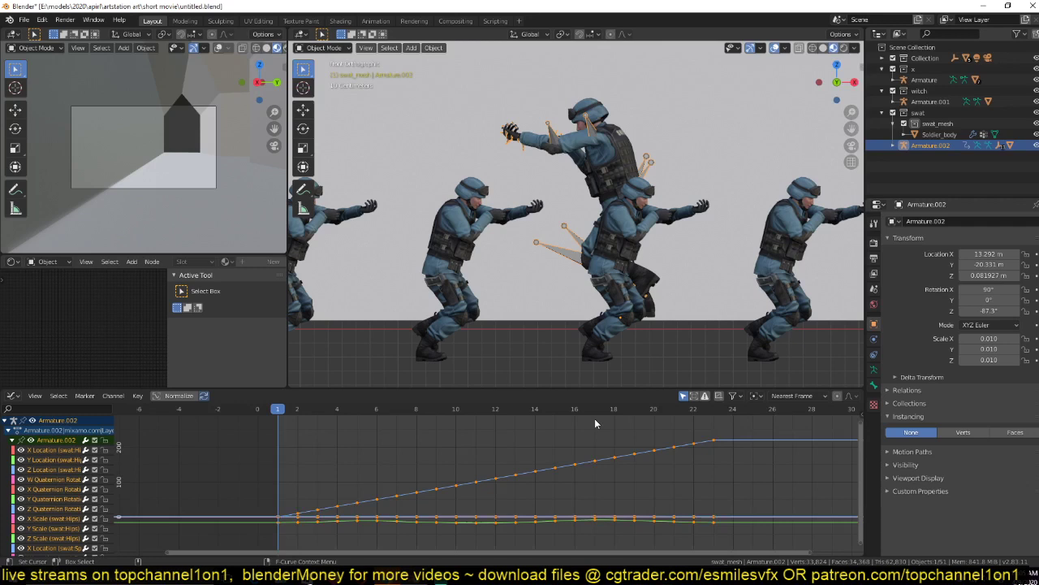
click(595, 418)
scroll(388, 496, down, 1)
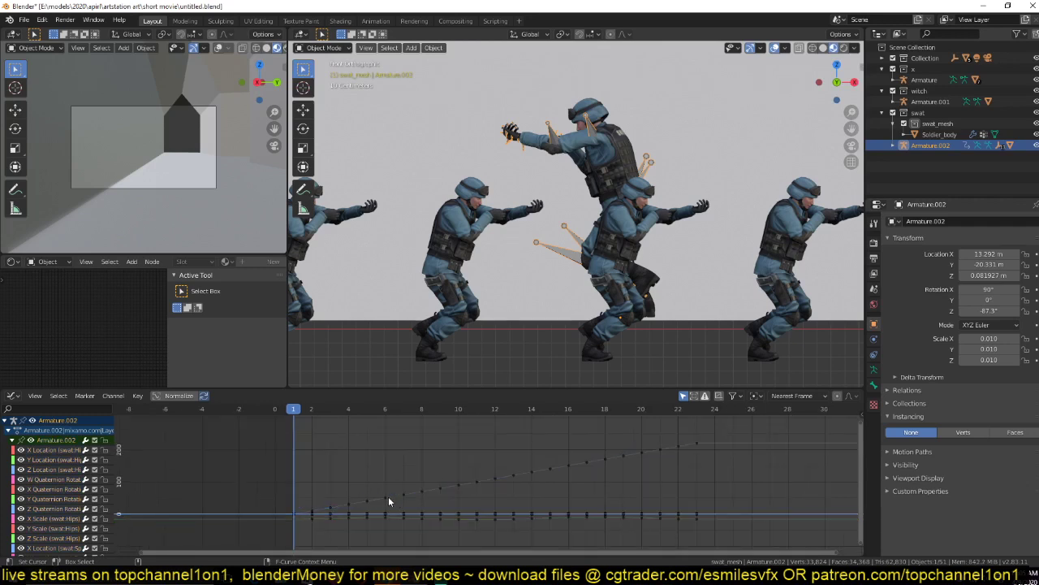
click(388, 496)
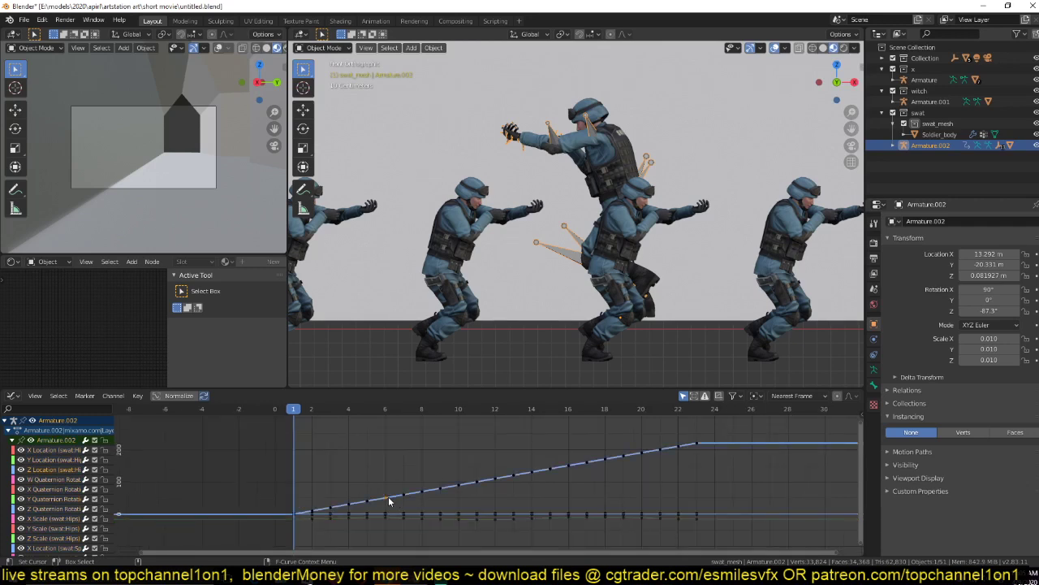
click(476, 477)
key(g)
key(y)
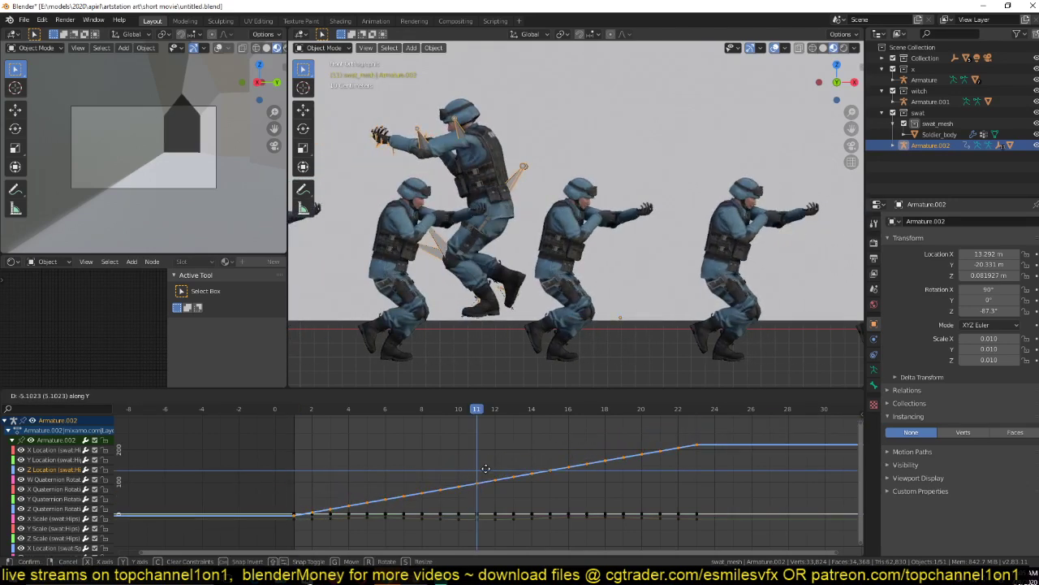
right_click(485, 468)
key(ctrl+z)
Delete the hips Z Location curve and play the animation to check the soldiers' movement.
key(x)
click(360, 499)
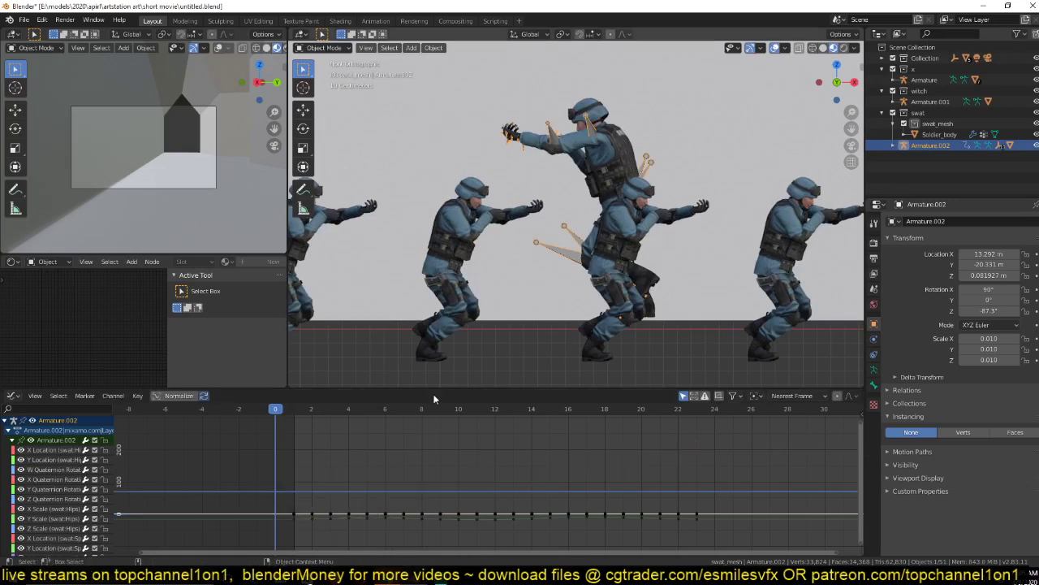
key(space)
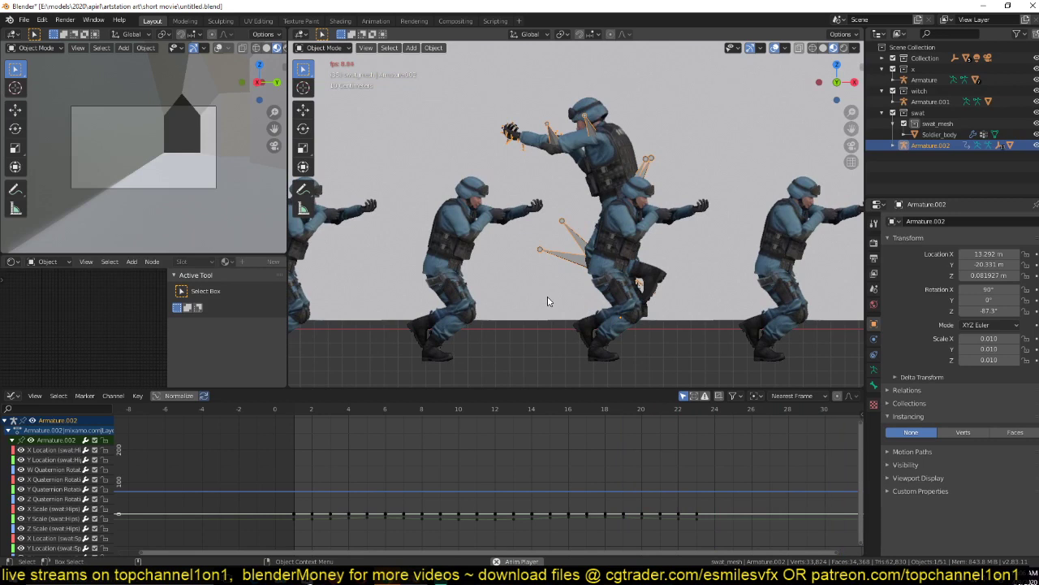
key(Escape)
Replace the Graph Editor with the Timeline, keeping the armature in Object Mode.
key(Tab)
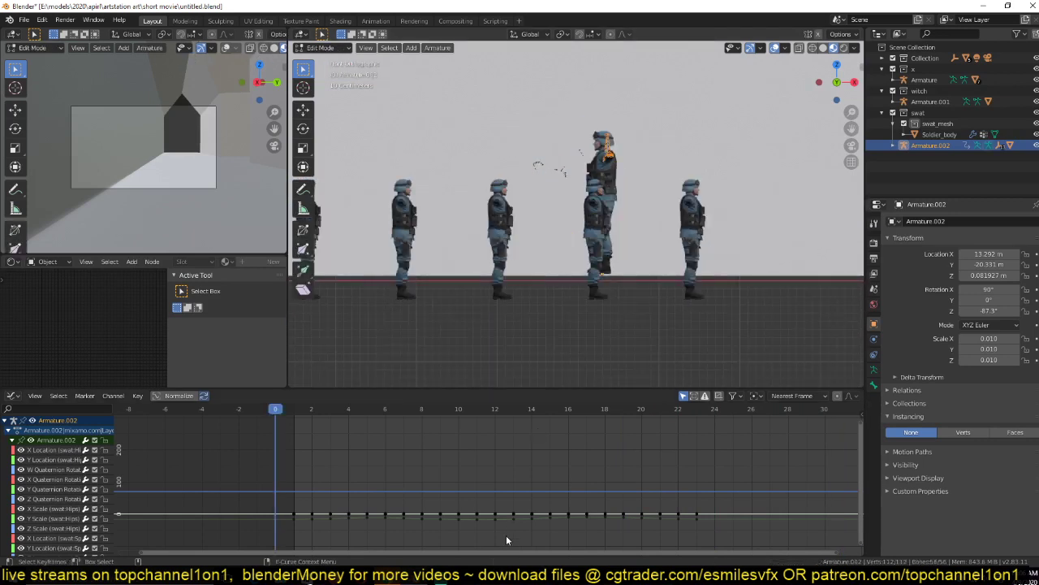
key(Tab)
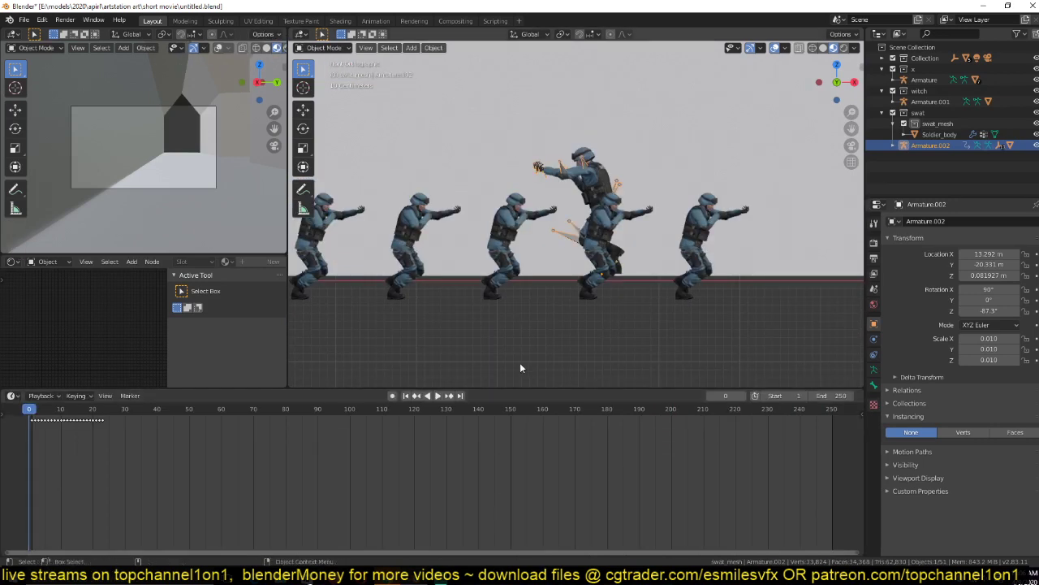
middle_drag(520, 362, 506, 258)
key(Escape)
scroll(519, 318, down, 2)
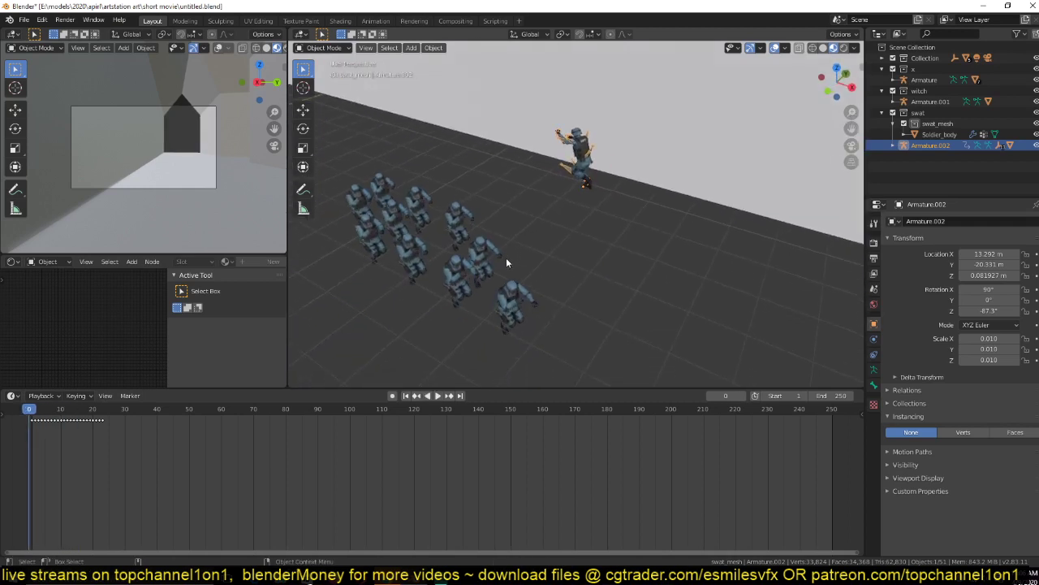
Move the soldier crowd's plane along the X axis to about 12.04 m, save the file and clear the selection.
click(392, 265)
key(g)
key(x)
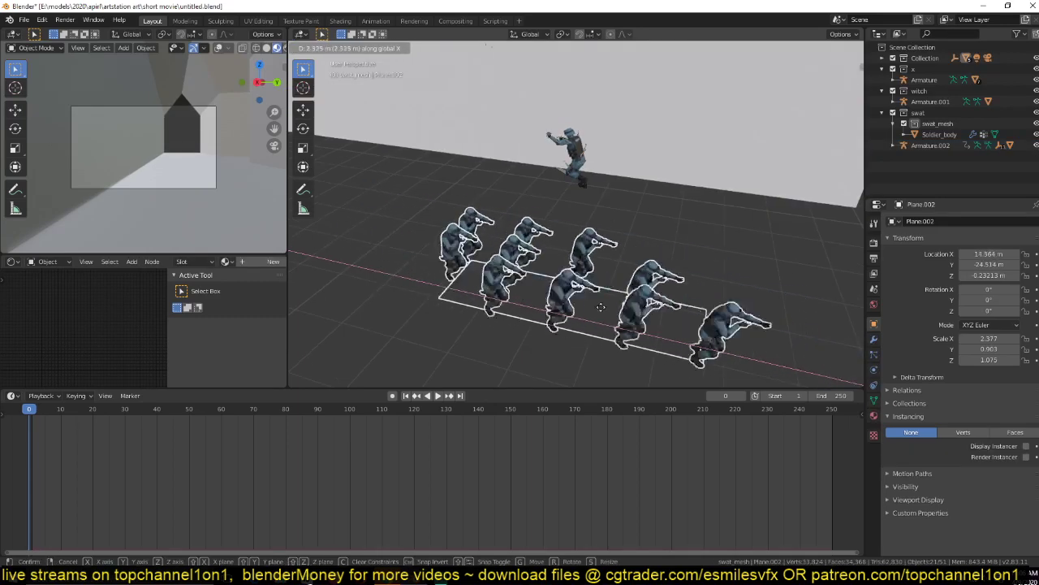
click(499, 307)
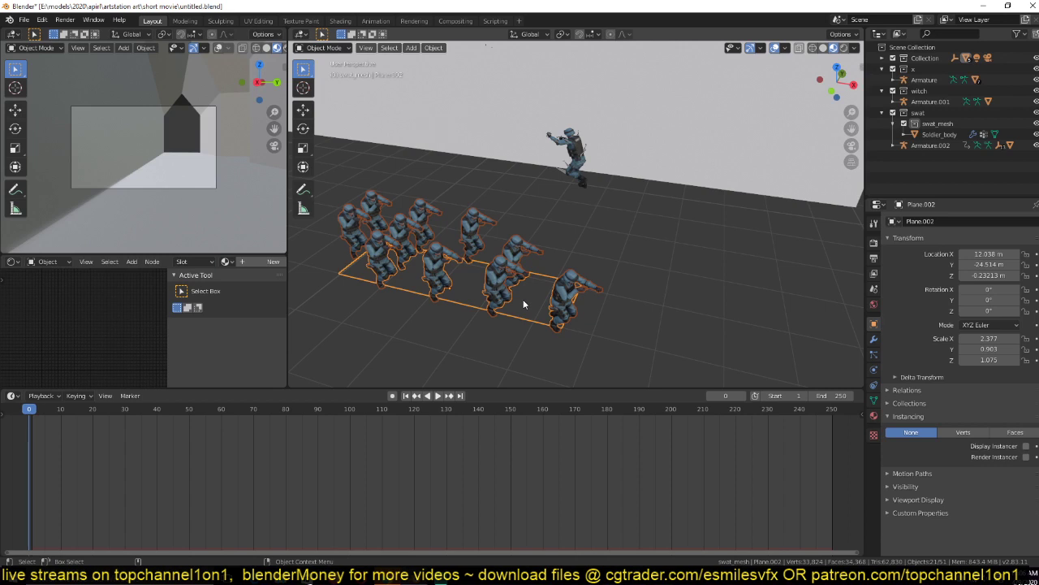
key(ctrl+s)
key(alt+a)
middle_drag(505, 262, 543, 246)
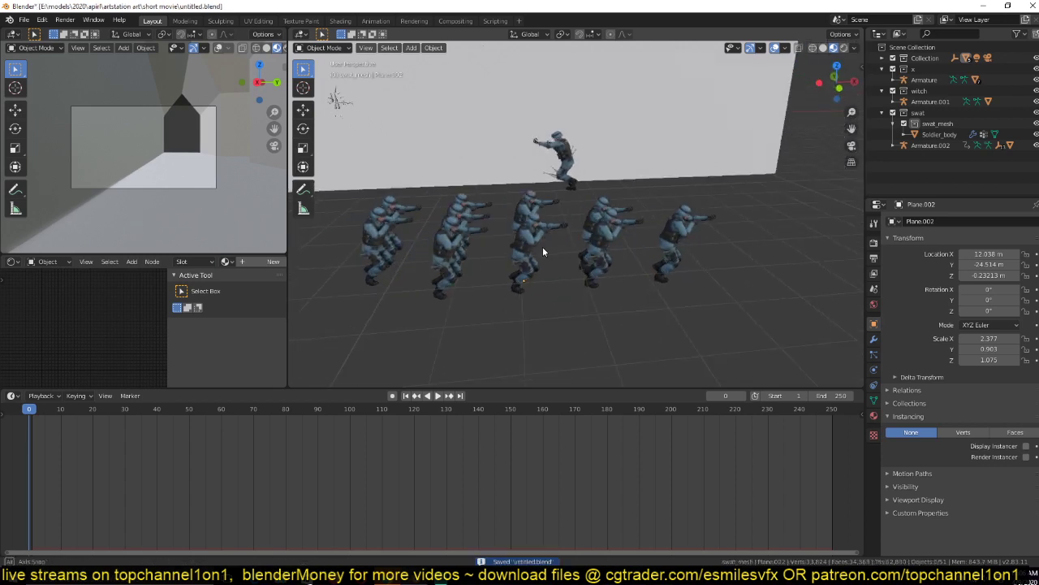
scroll(543, 246, up, 4)
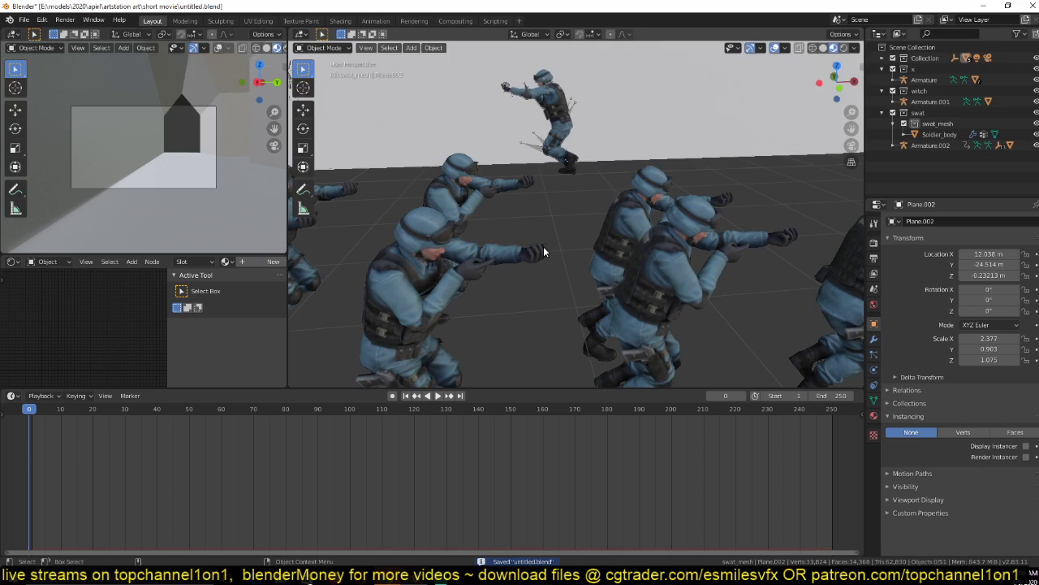
Import the Wavefront model m4a1.obj from the M4A4 folder in Downloads.
click(24, 20)
mouse_move(48, 166)
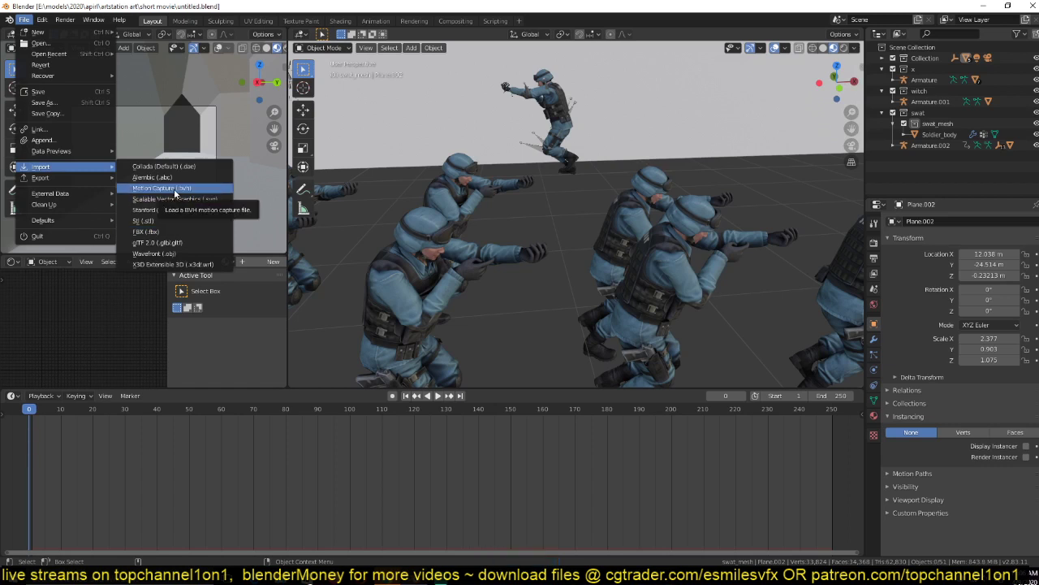
click(180, 253)
click(297, 441)
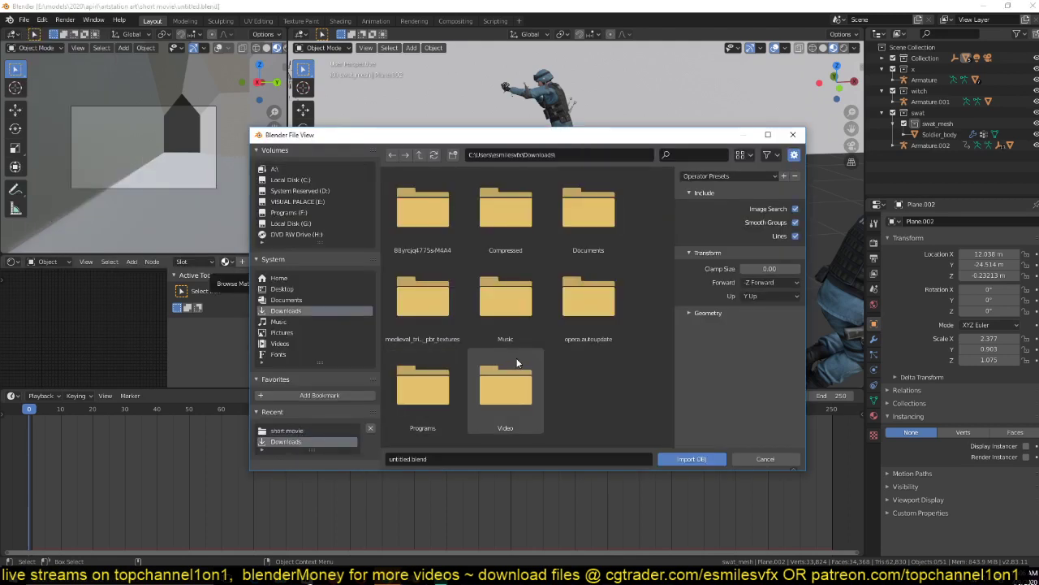
double_click(456, 239)
click(456, 240)
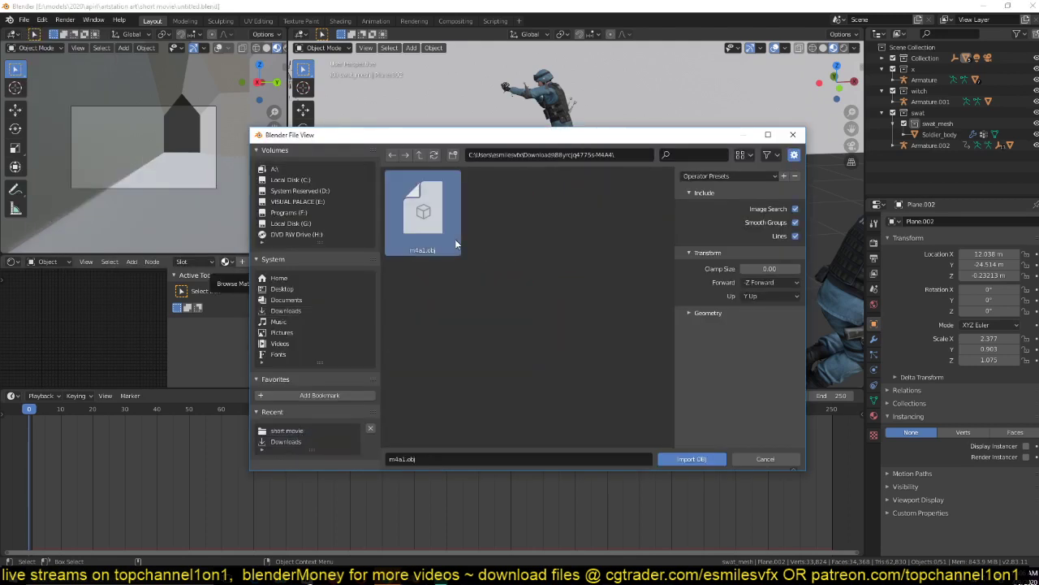
click(691, 459)
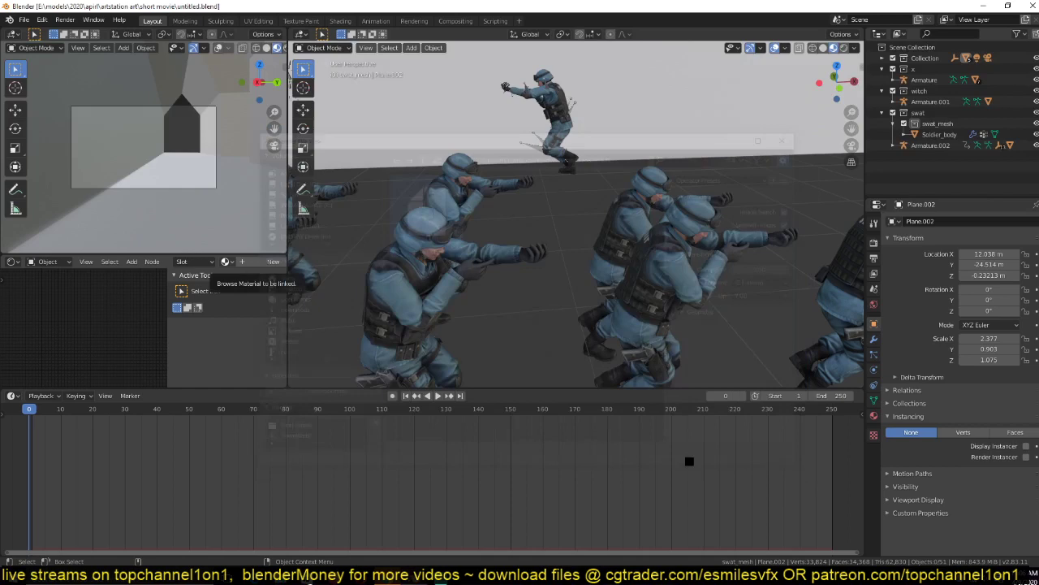
Display the scene as wireframe from above and scale the imported rifle down by a factor of about 0.46.
scroll(485, 216, down, 6)
key(z)
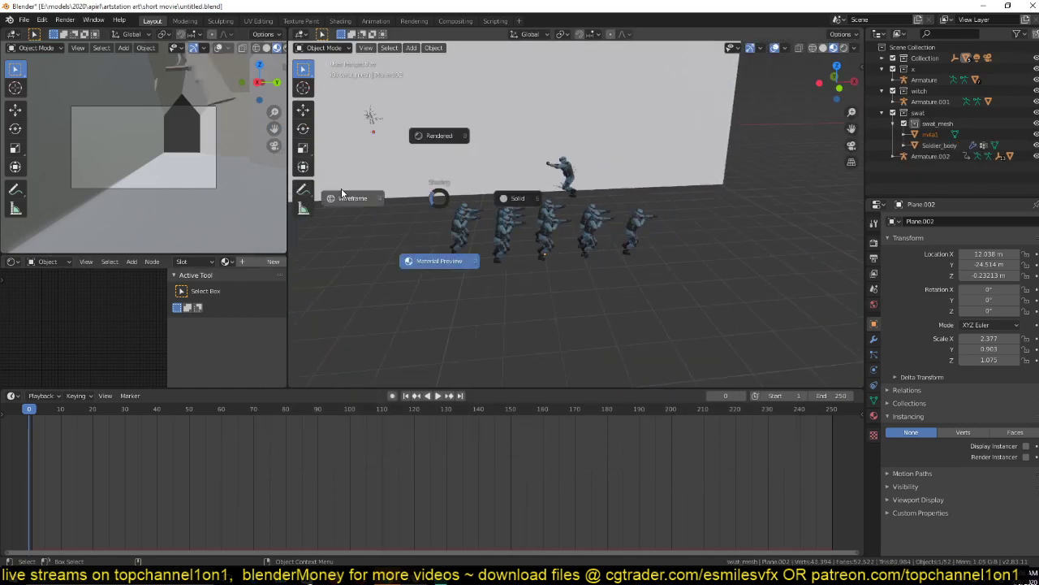
click(341, 188)
scroll(384, 173, down, 10)
key(KP_7)
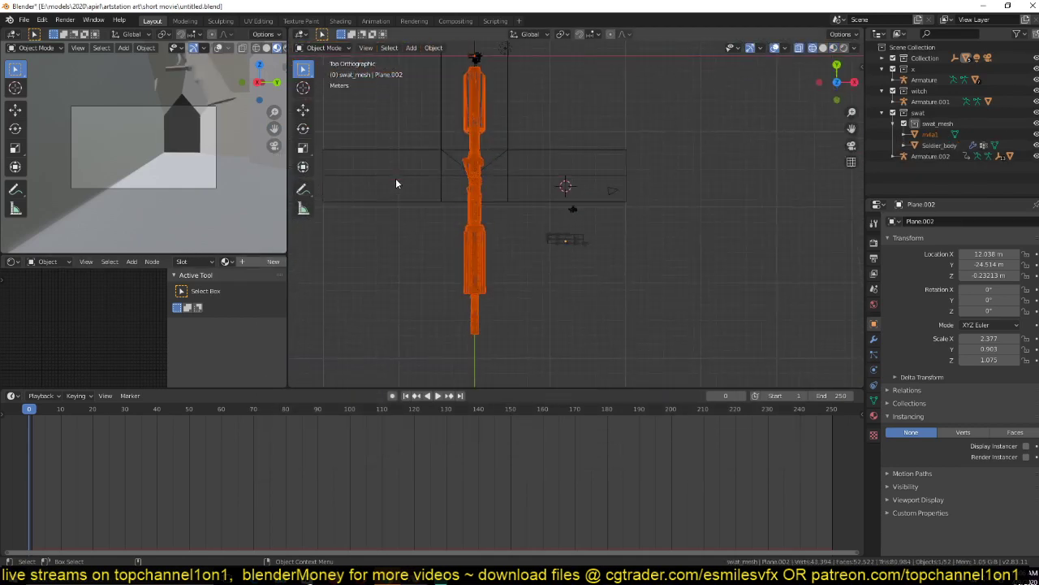
key(s)
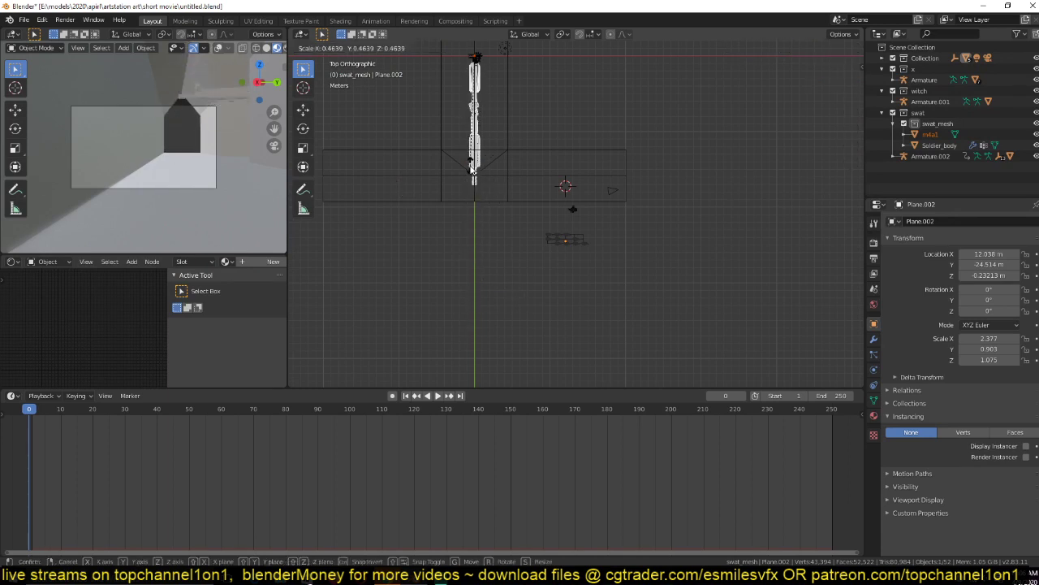
click(471, 170)
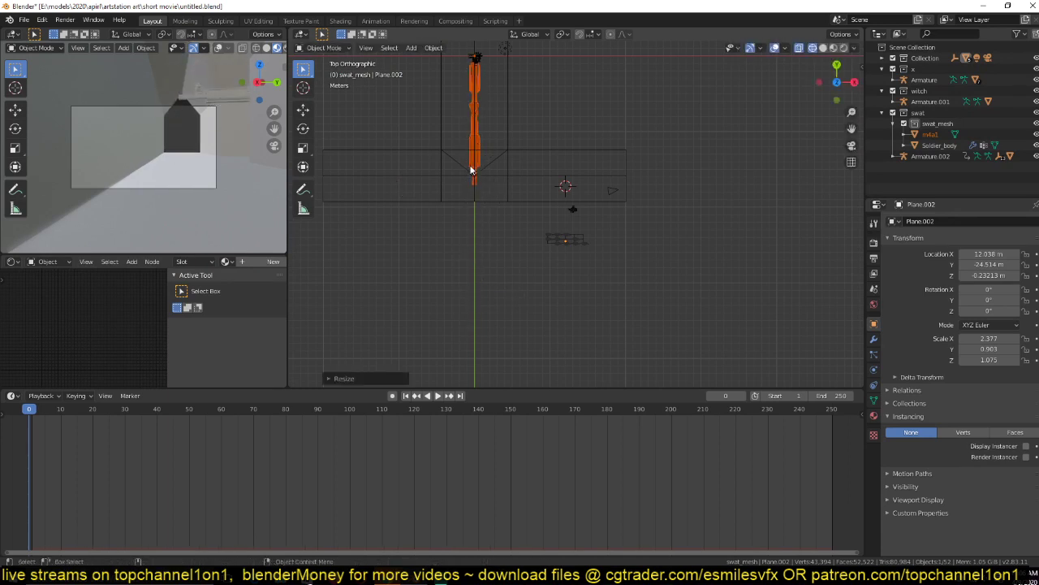
Rotate the rifle to about -90° around Z and place it beside the original soldier at a smaller scale.
key(r)
click(524, 255)
key(g)
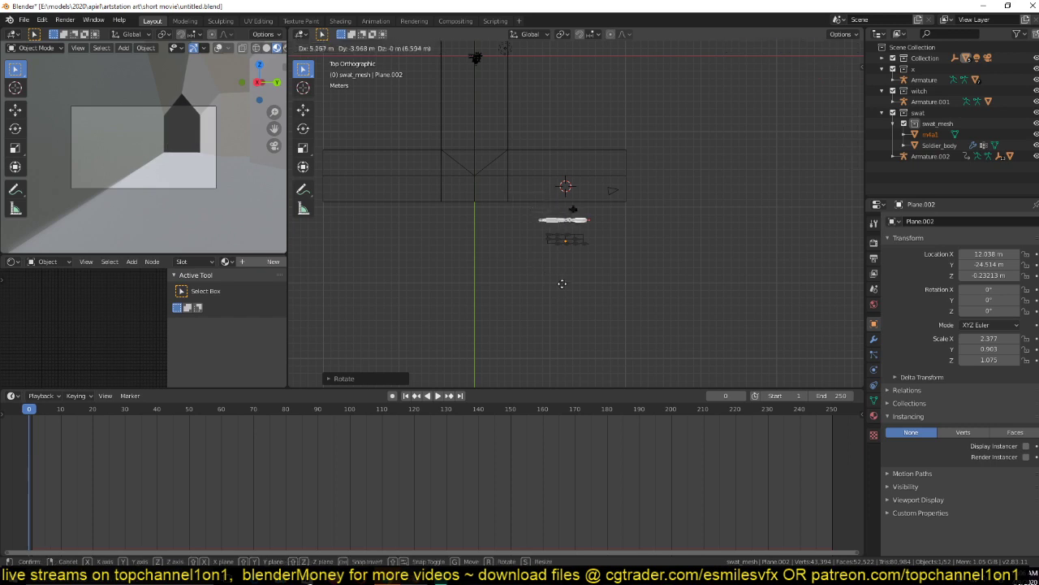
click(564, 283)
key(s)
click(580, 251)
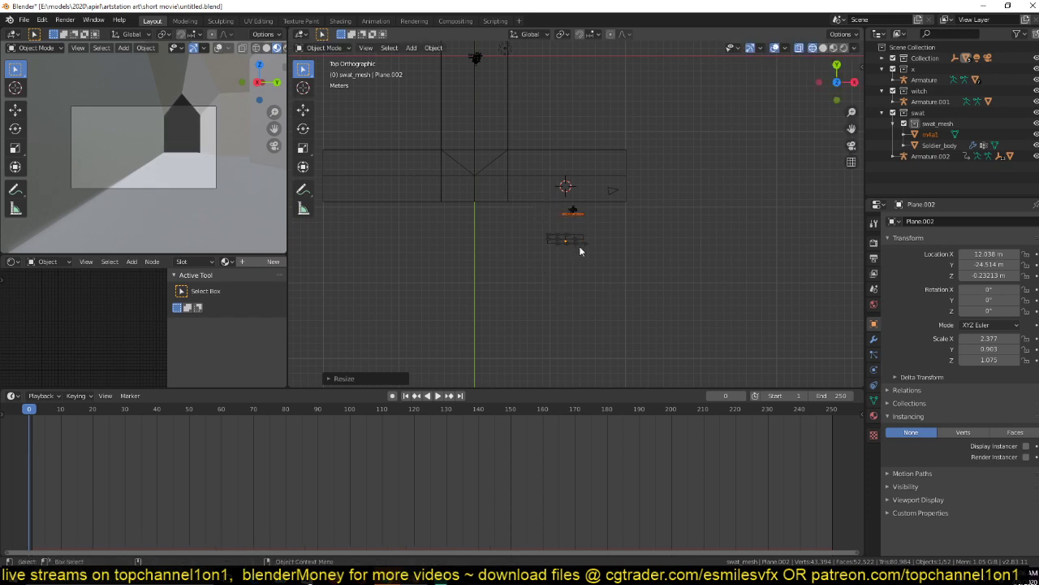
Move the rifle onto the soldier in top view and set its origin to its geometry.
key(KP_Decimal)
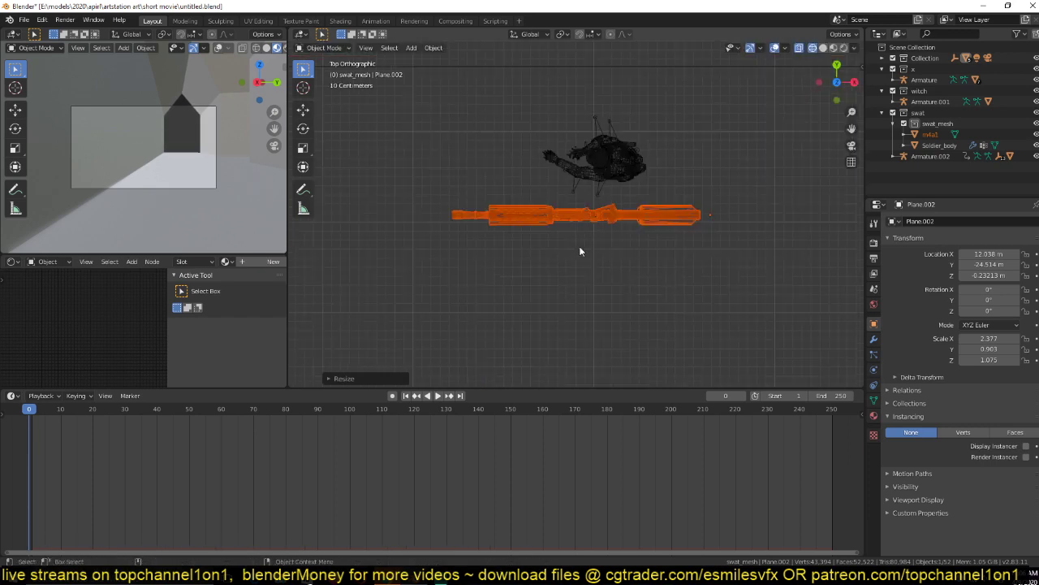
key(g)
key(Return)
key(s)
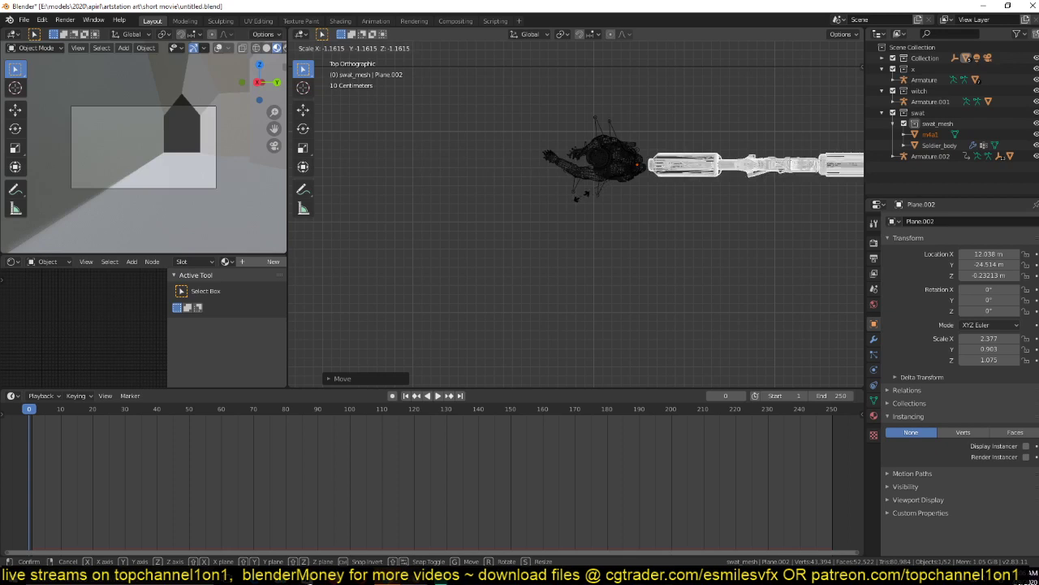
right_click(609, 200)
mouse_move(604, 220)
click(665, 235)
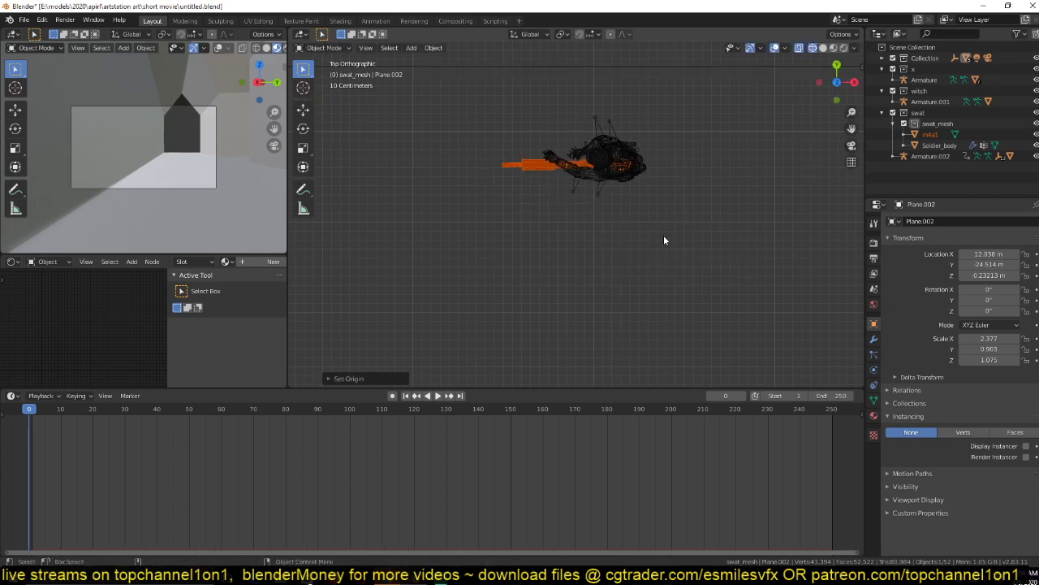
Raise the rifle to the height of the soldier's outstretched hands in front view.
key(KP_1)
key(g)
click(601, 154)
key(KP_Decimal)
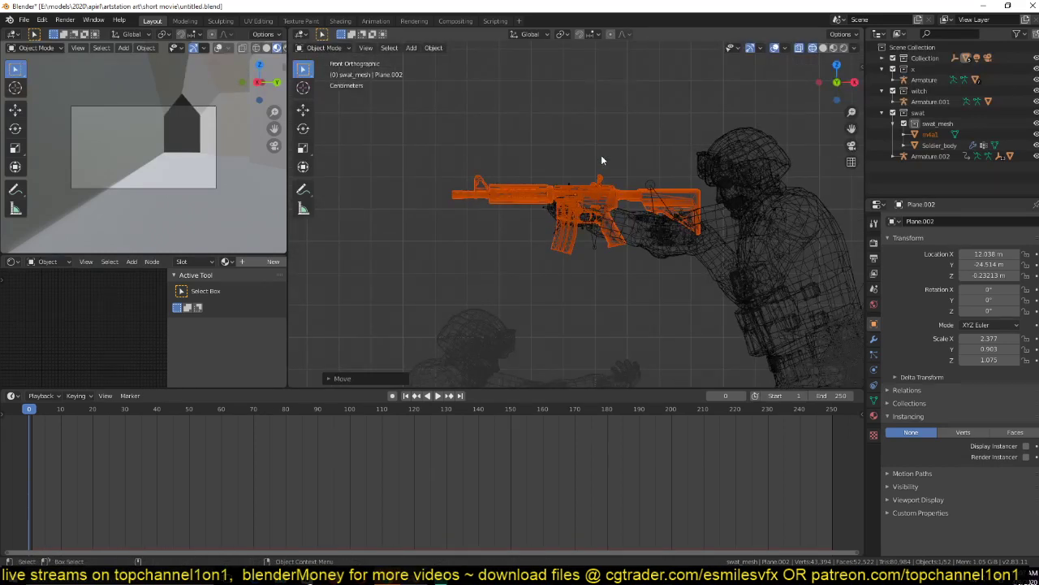
Display the scene in solid shading and enlarge the rifle by a factor of about 1.42 from above.
key(shift+z)
key(KP_7)
key(s)
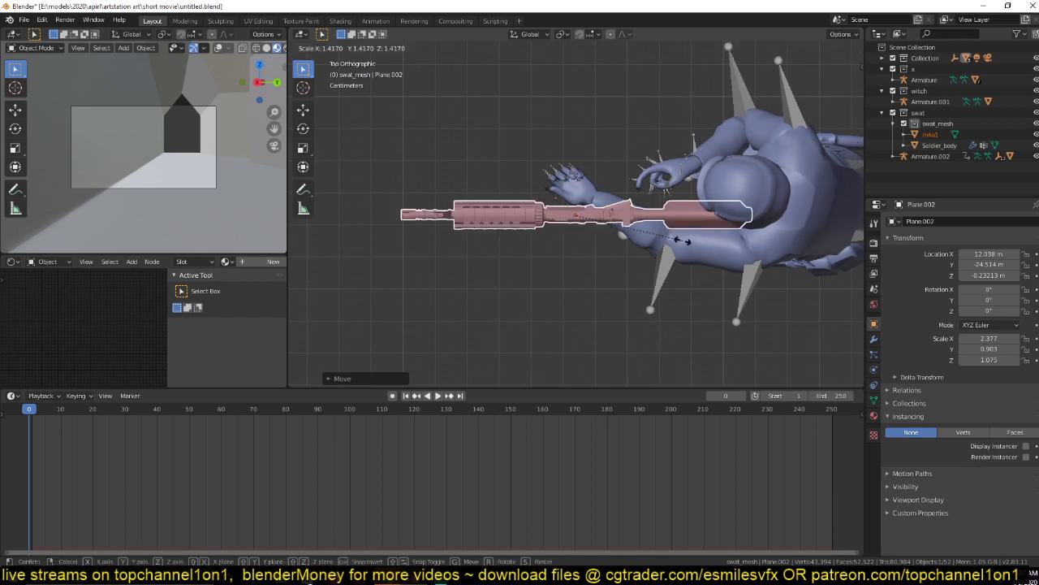
click(682, 241)
middle_drag(645, 243, 629, 186)
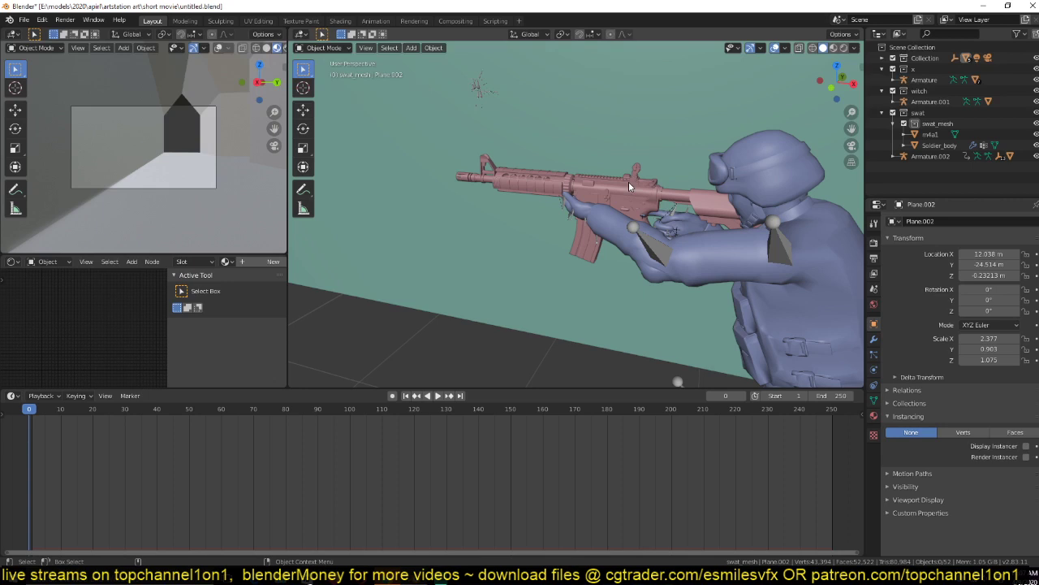
Reposition the rifle against the soldier's hands and shoulder in front view, enlarging it by a factor of about 1.14.
click(628, 186)
key(KP_1)
key(g)
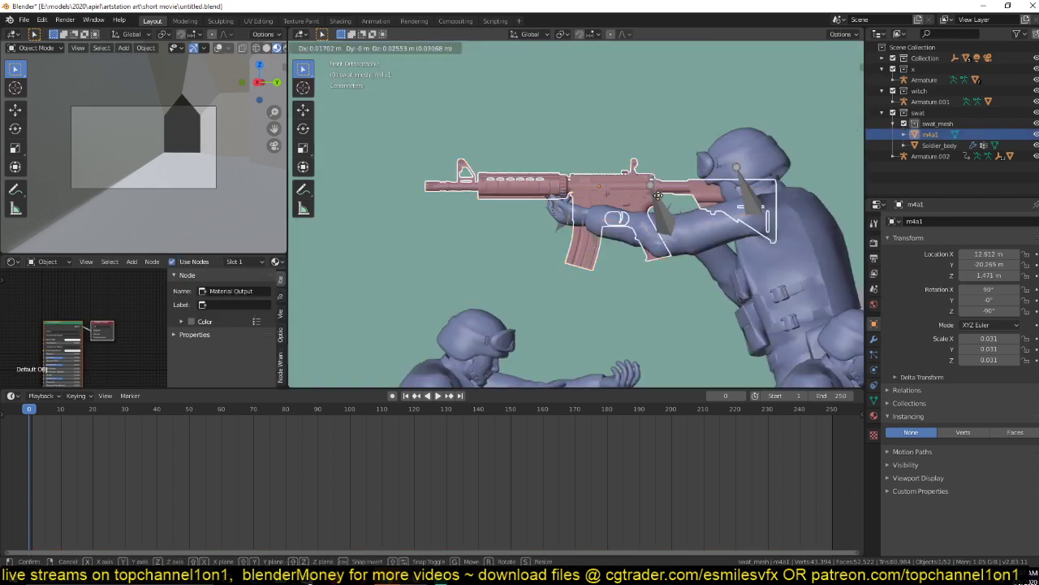
click(671, 203)
key(s)
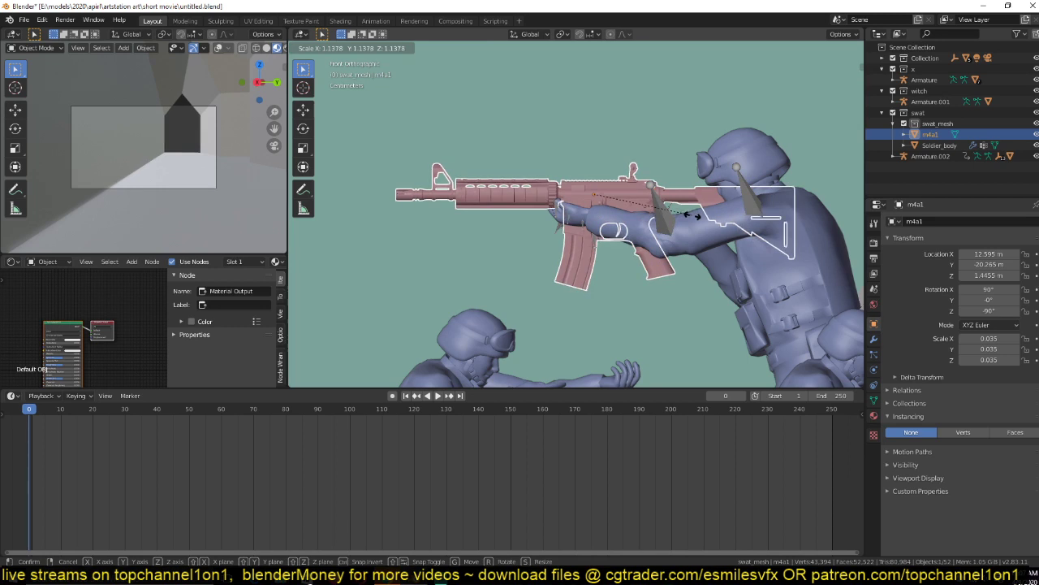
click(699, 217)
key(g)
click(725, 205)
Shrink the rifle to a scale of about 0.027 and lower it into the soldier's grip.
key(s)
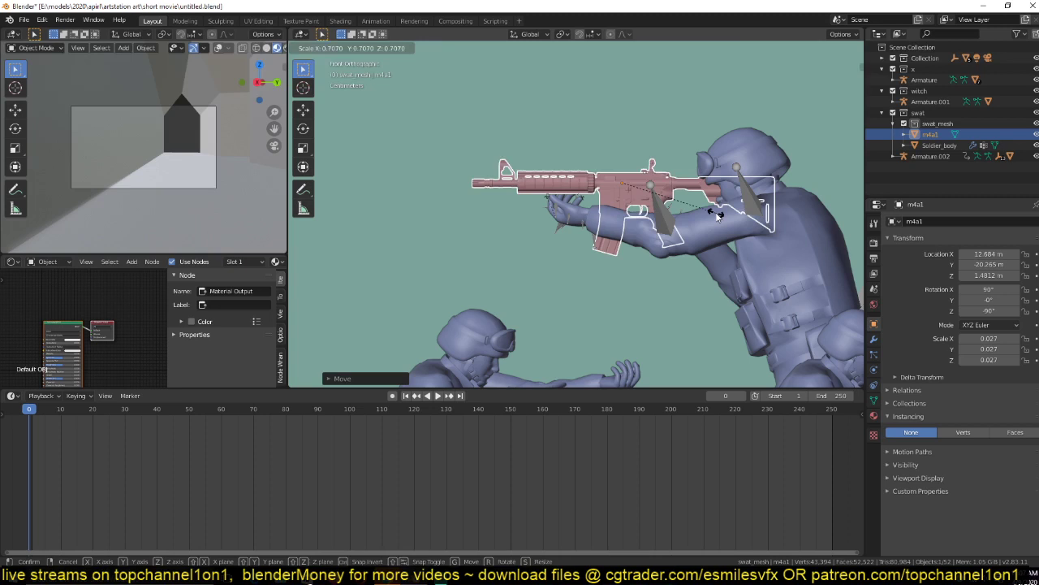
click(717, 215)
key(g)
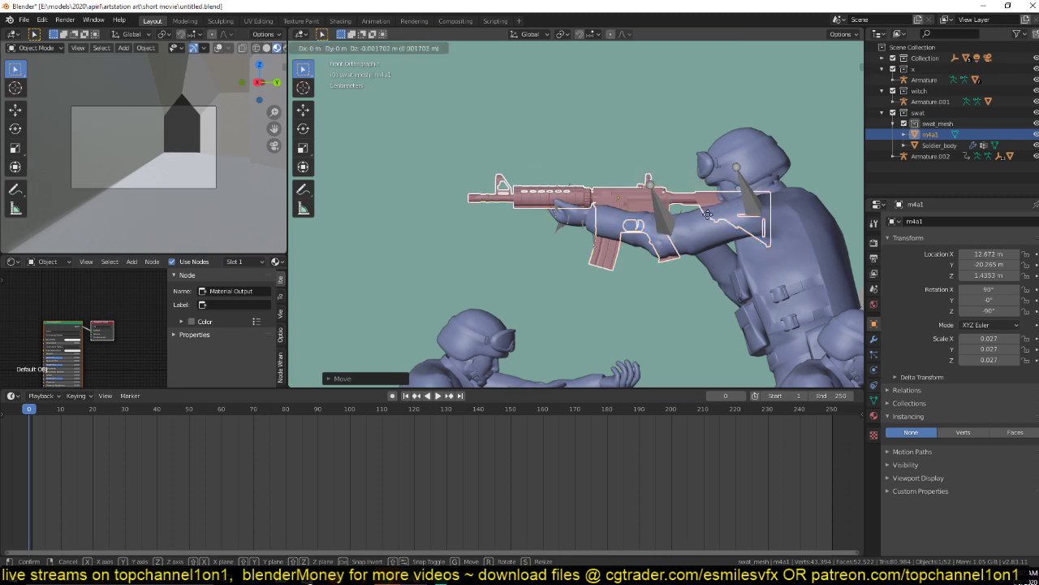
click(707, 215)
middle_drag(707, 215, 669, 264)
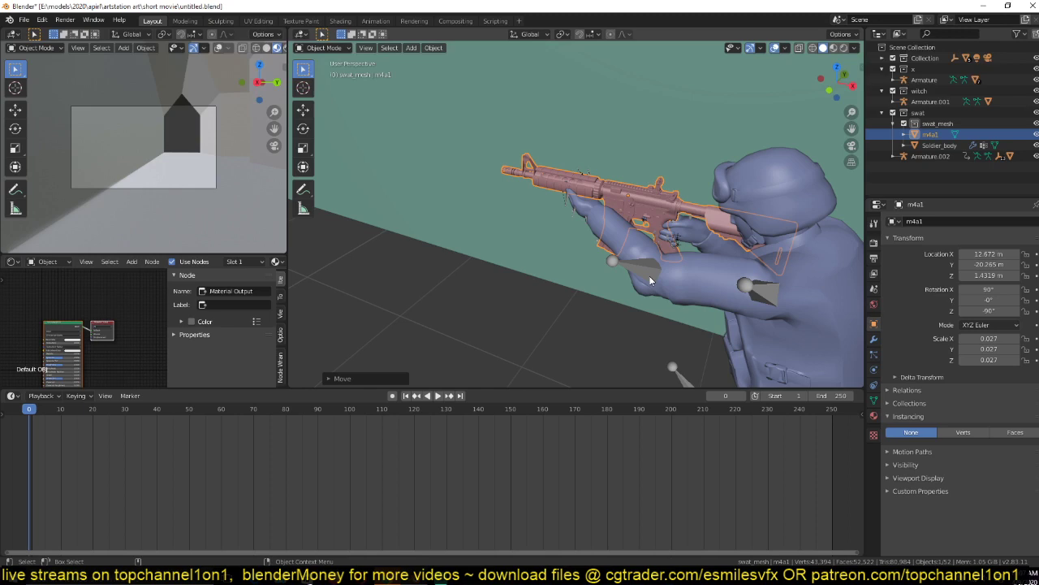
Rotate the rifle in top view to about -89.4° around Z to align it with the soldier's hands.
key(KP_7)
key(r)
click(702, 247)
click(691, 259)
Show the viewport in Material Preview shading and save the file.
middle_drag(691, 259, 591, 167)
click(833, 49)
middle_drag(636, 206, 662, 206)
key(ctrl+s)
Isolate the m4a1 rifle in local view for close-up material work.
click(662, 206)
key(KP_Divide)
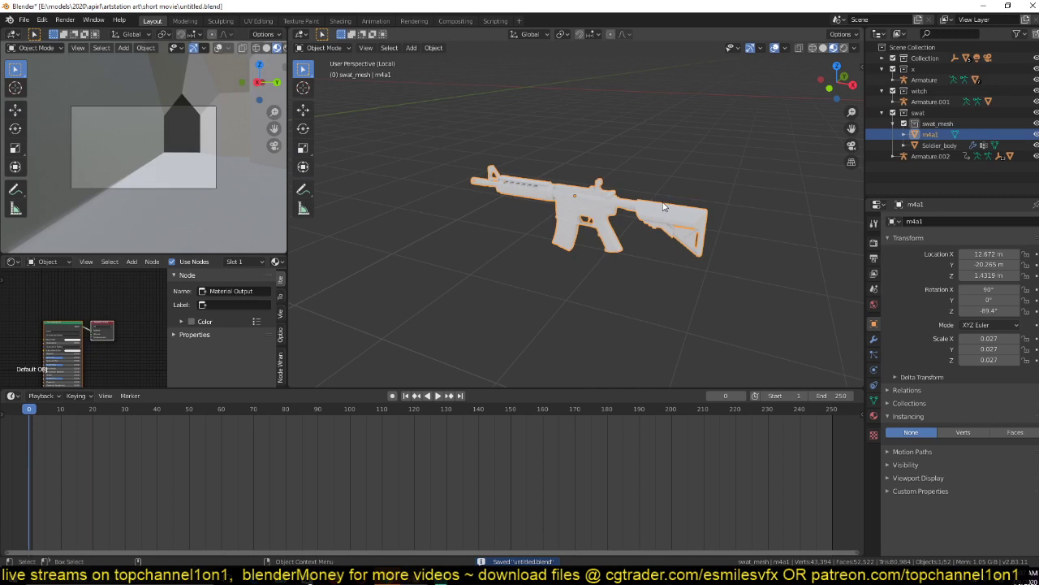
scroll(662, 206, up, 6)
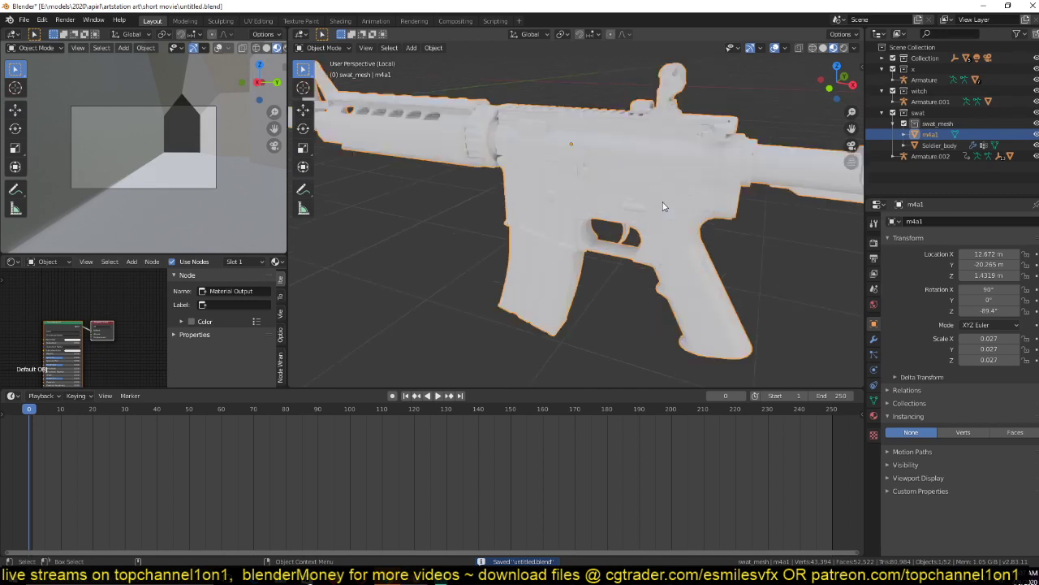
Hide the node editor's sidebar and darken the rifle material's Principled BSDF base color to near black.
key(n)
scroll(176, 321, up, 2)
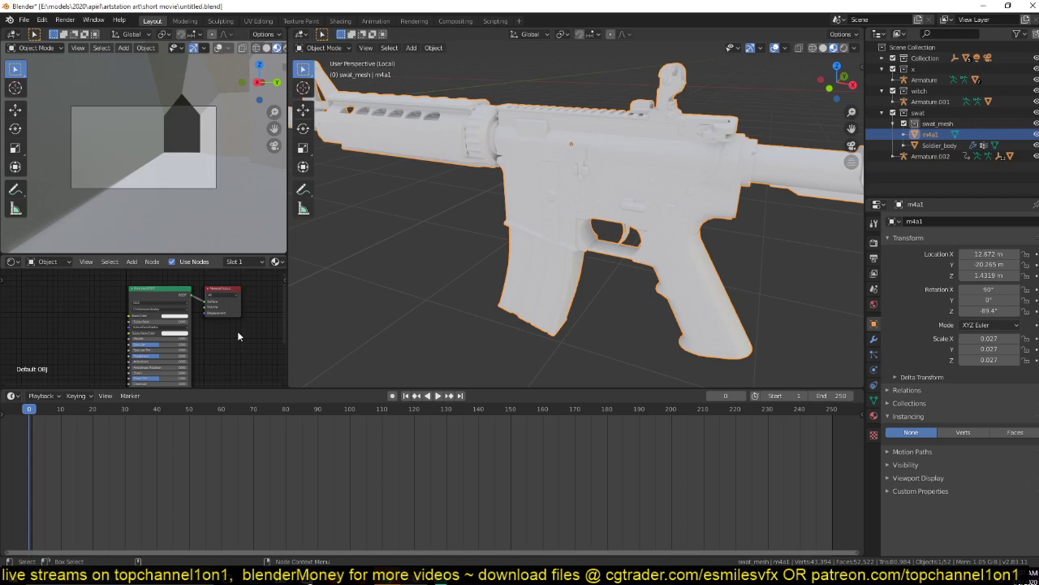
key(ctrl+z)
middle_drag(617, 203, 589, 259)
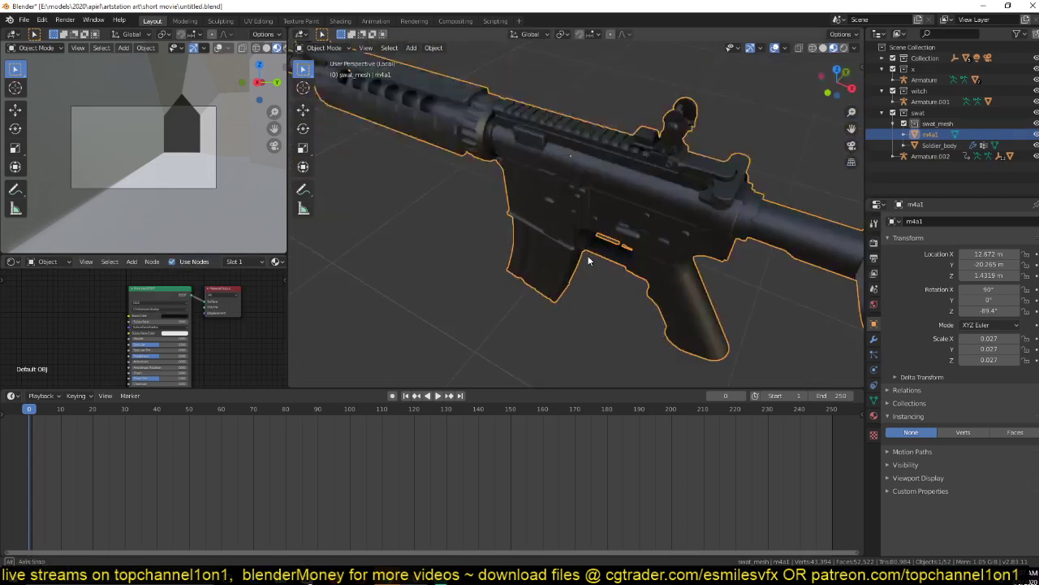
Leave local view, join the m4a1 rifle into the Soldier_body mesh, and preview the animation.
key(KP_Divide)
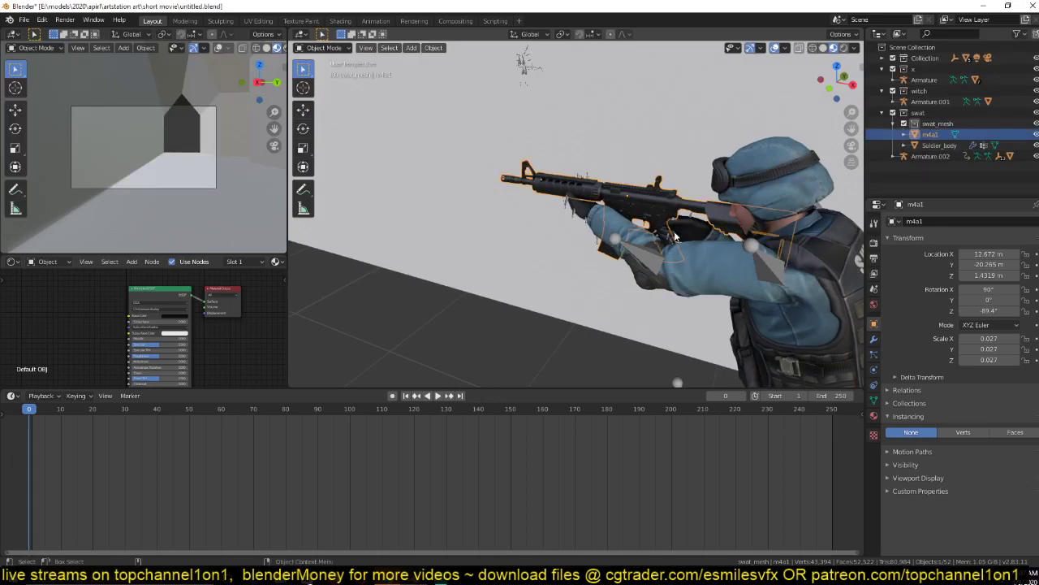
shift+click(729, 279)
key(ctrl+j)
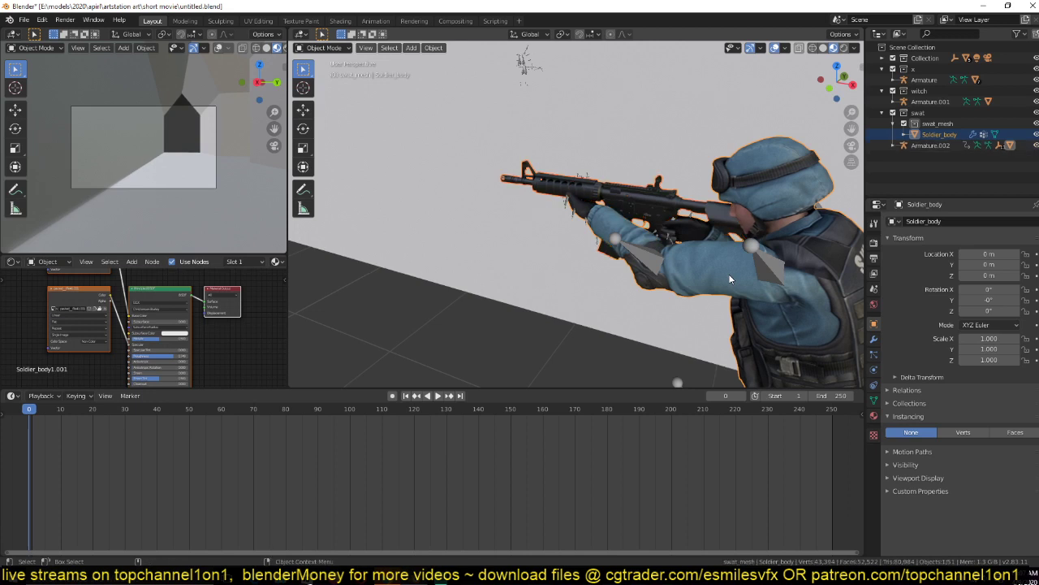
key(space)
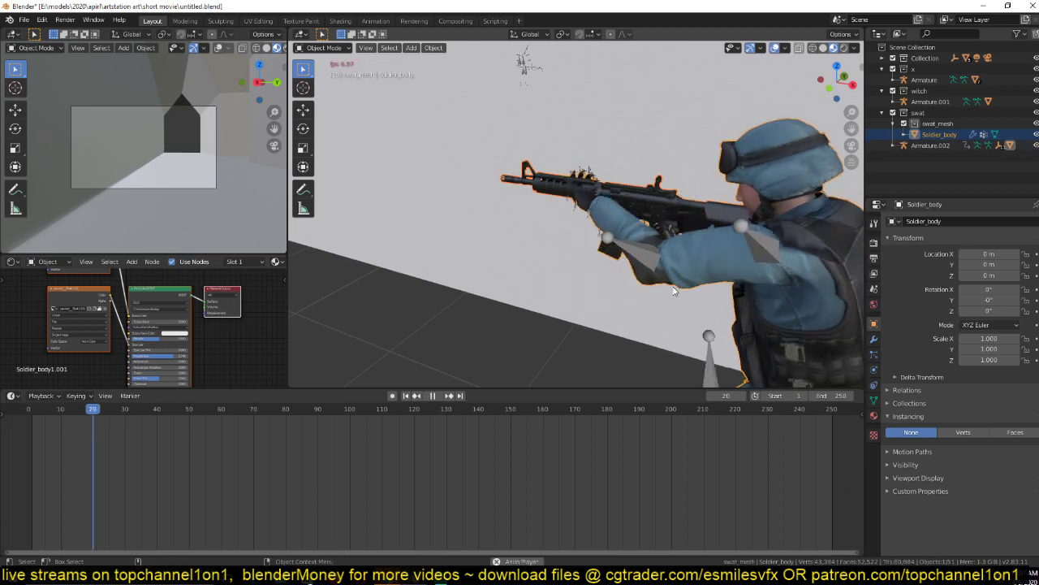
key(Escape)
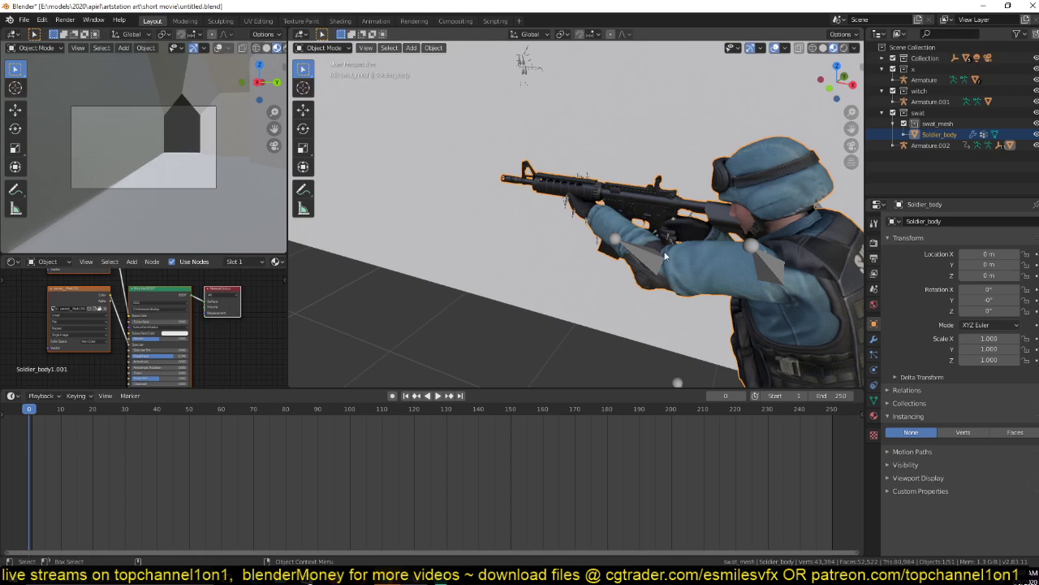
Examine how the joined rifle sits relative to the soldier's rest pose in Edit Mode.
click(664, 257)
middle_drag(664, 257, 645, 295)
scroll(646, 294, up, 3)
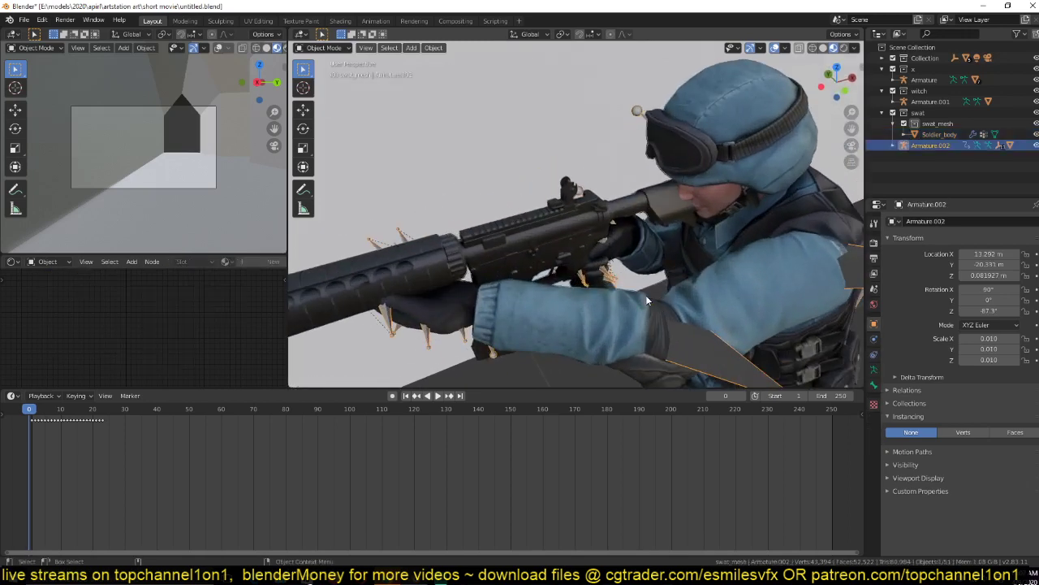
key(Tab)
key(Tab)
click(566, 236)
key(Tab)
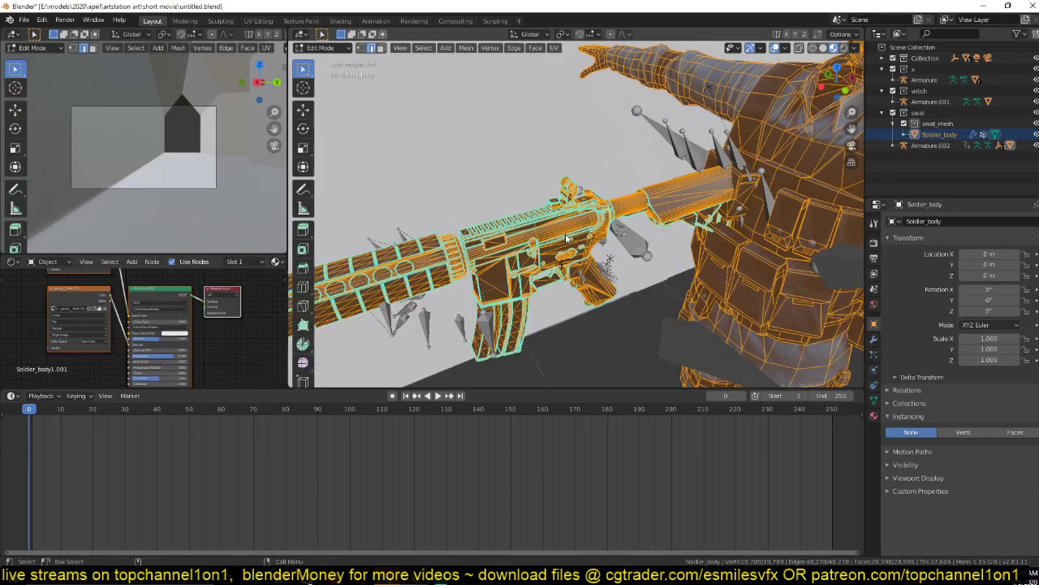
key(Tab)
scroll(575, 236, down, 3)
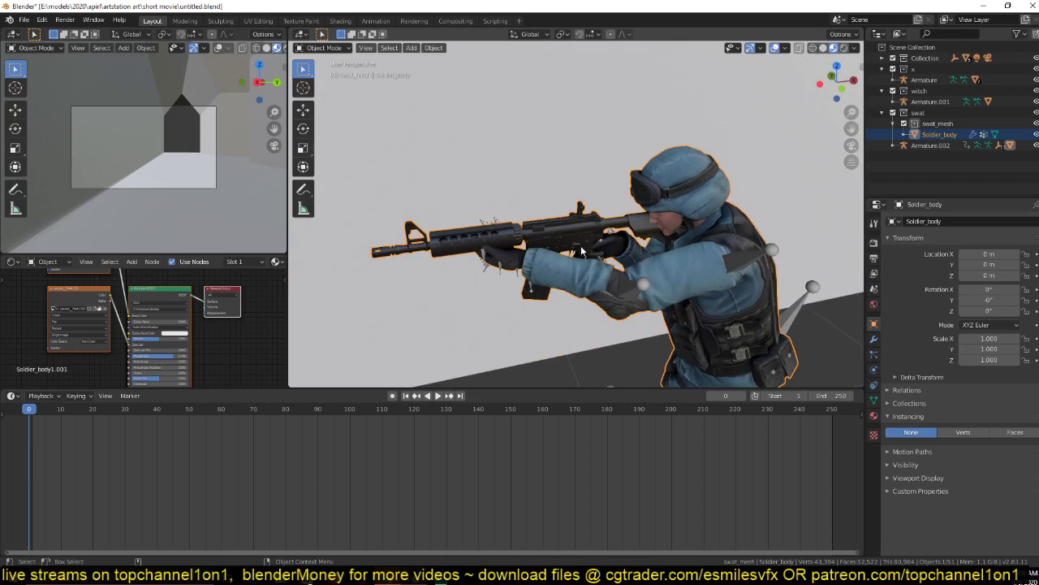
key(Tab)
key(Tab)
click(581, 252)
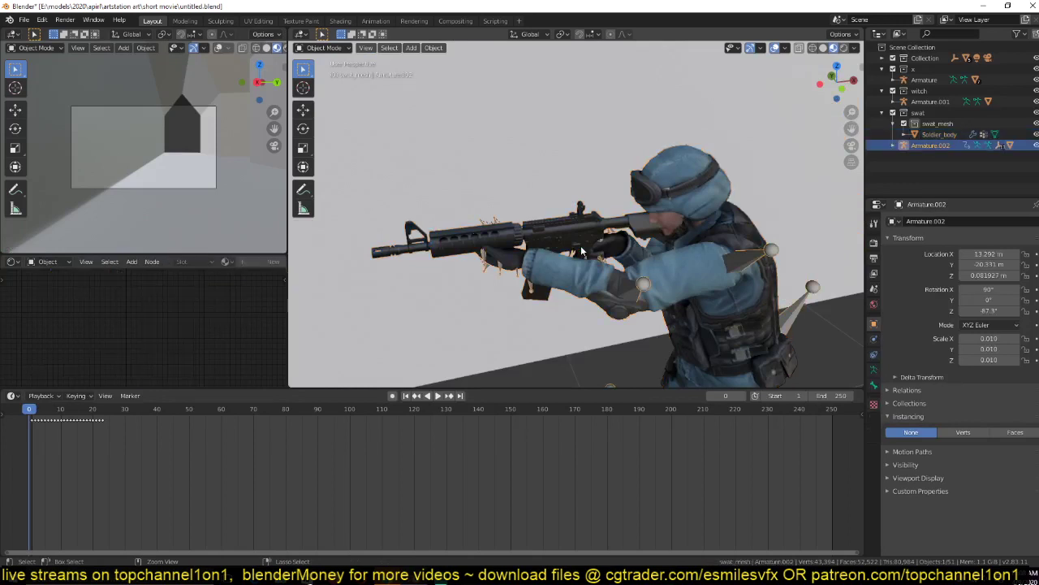
key(Tab)
key(Tab)
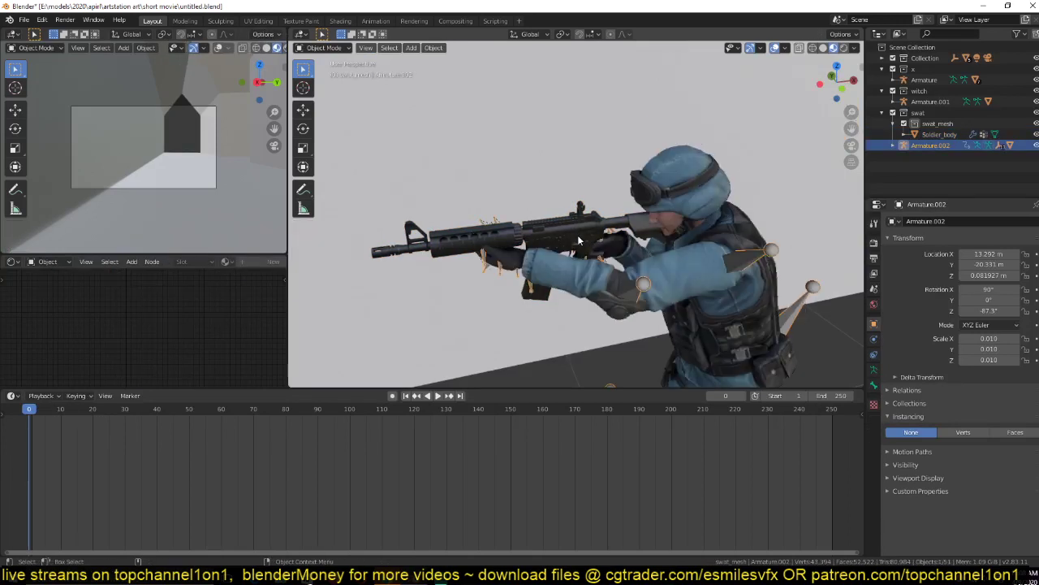
click(577, 235)
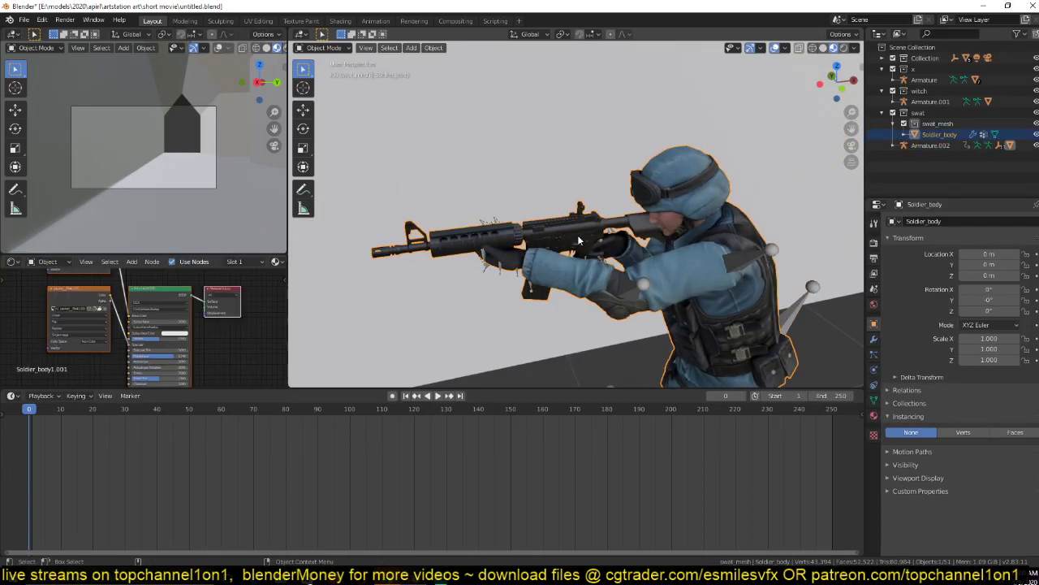
key(g)
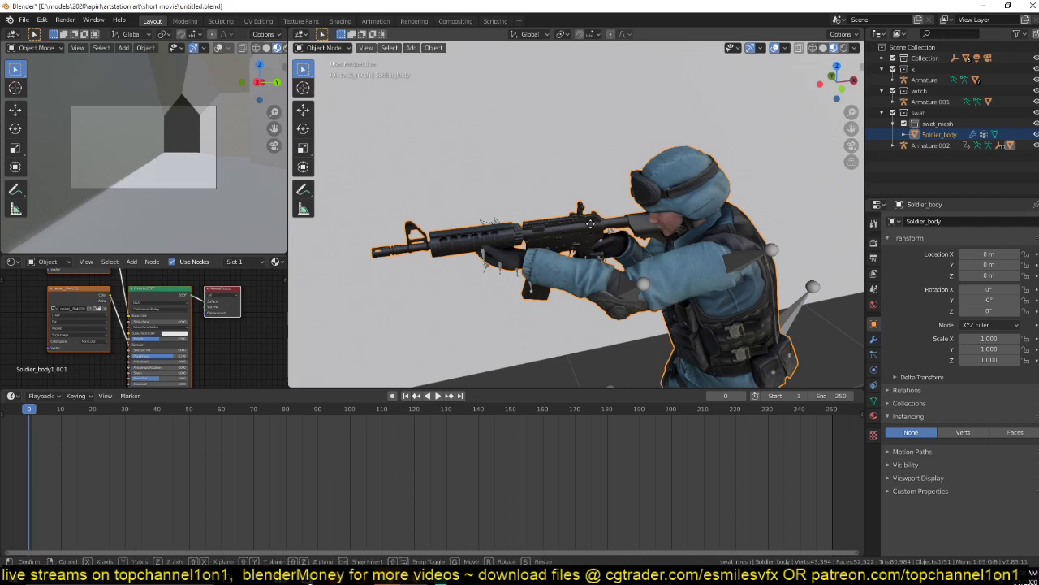
right_click(590, 223)
Undo the join of the rifle with the soldier's body and select the separate m4a1 object.
key(Tab)
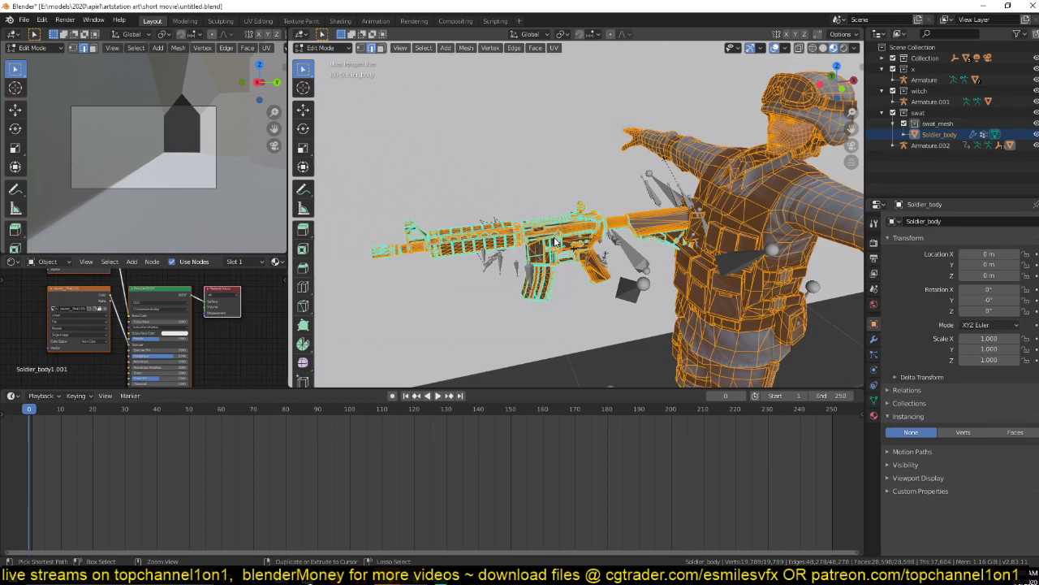
key(Tab)
click(555, 242)
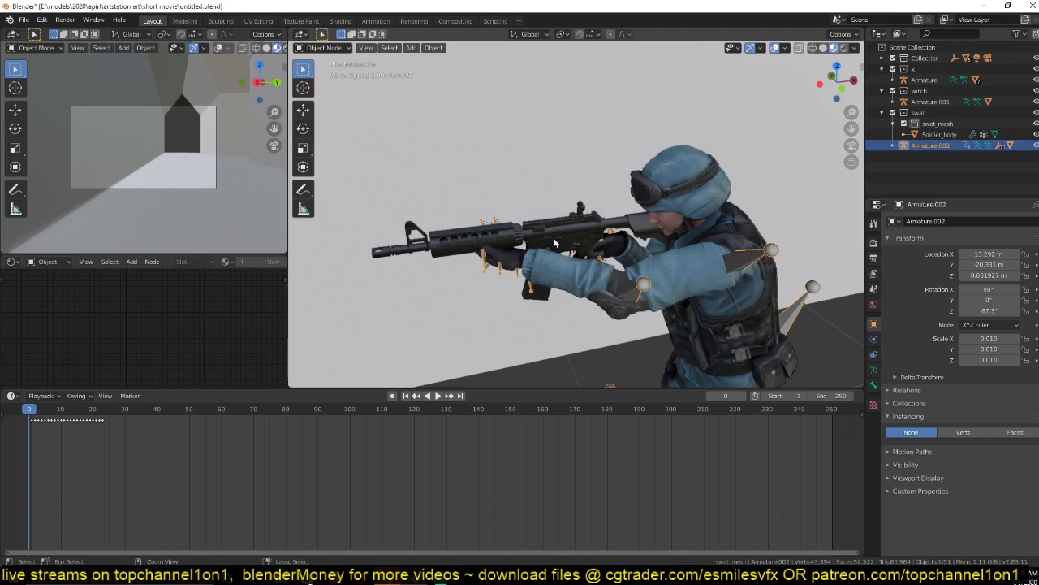
click(553, 239)
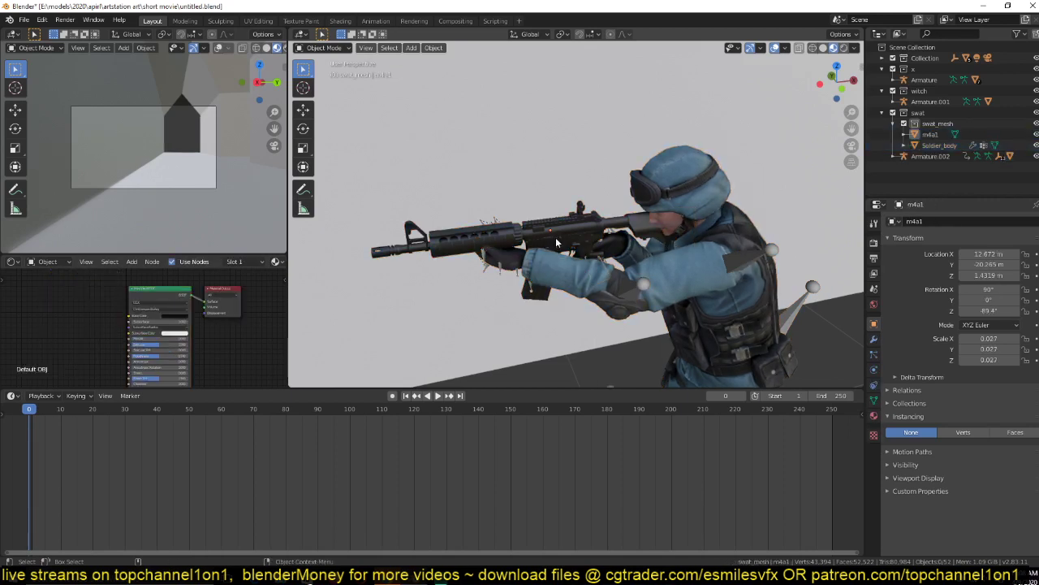
click(565, 233)
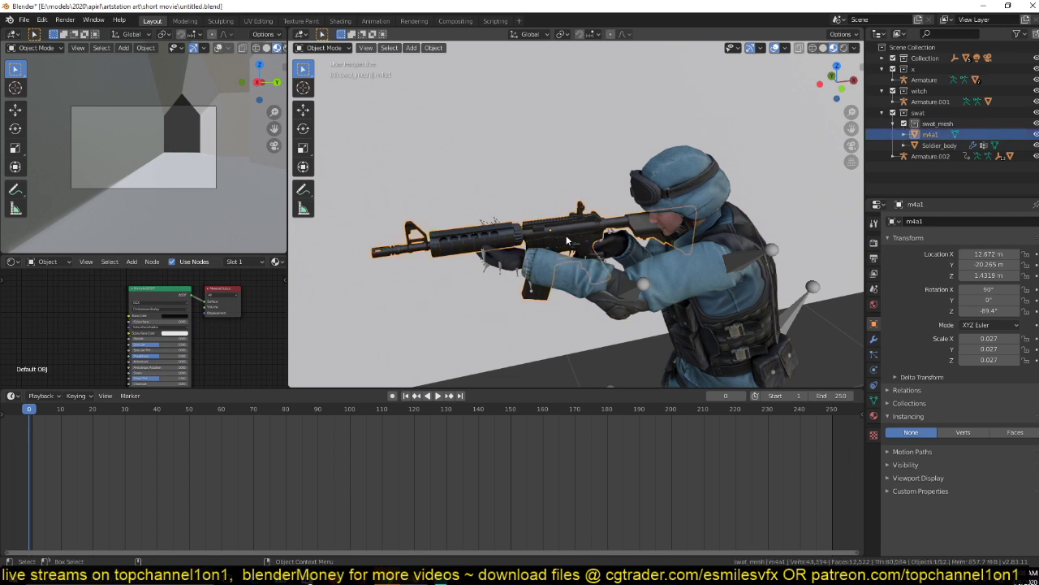
Select the right-hand thumb bone, swat:RightHandThumb3, of Armature.002 in Pose Mode with wireframe display.
middle_drag(567, 241, 528, 254)
scroll(528, 254, up, 2)
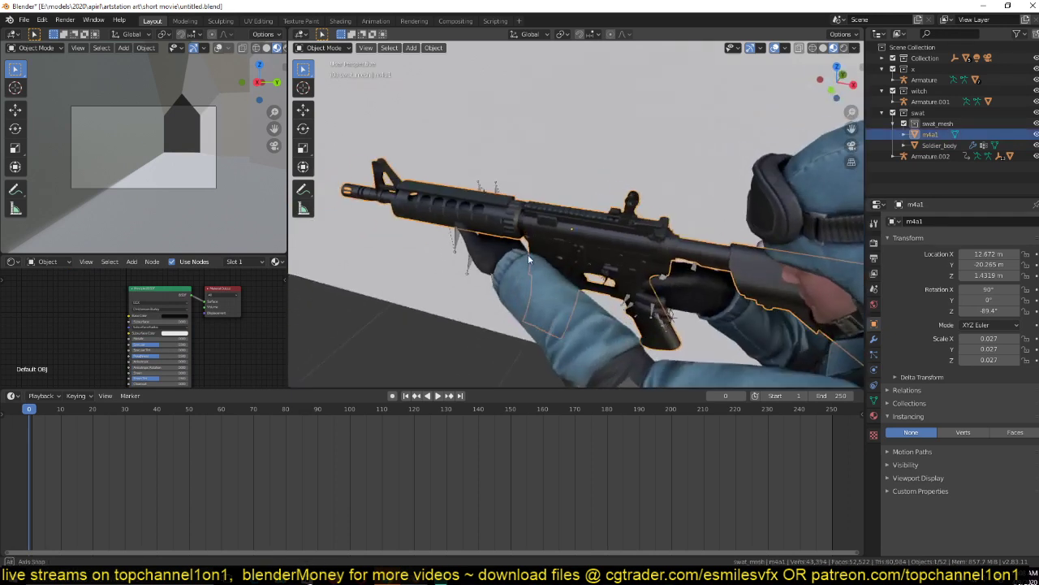
click(459, 240)
key(ctrl+Tab)
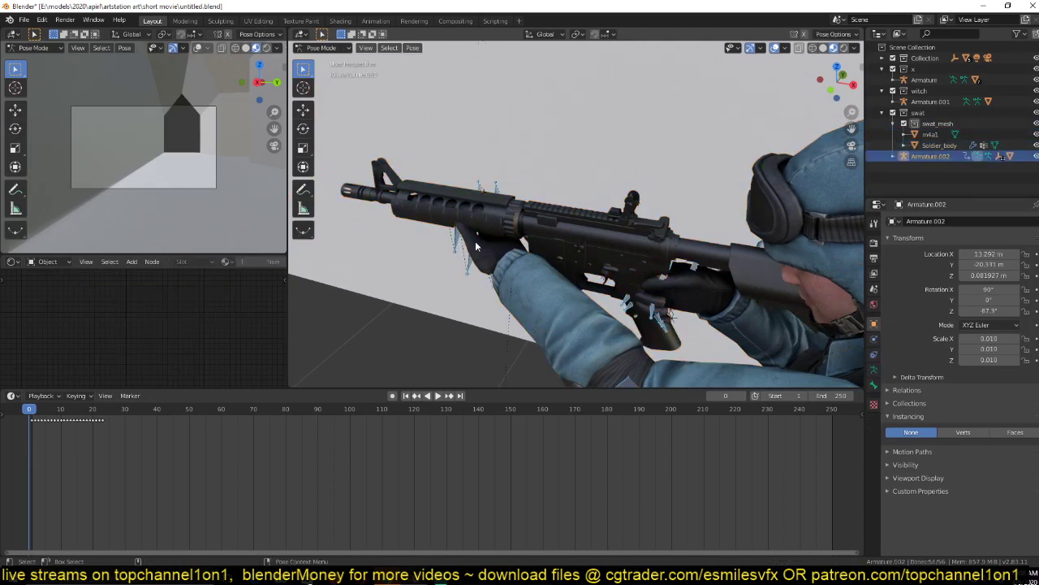
key(shift+z)
key(space)
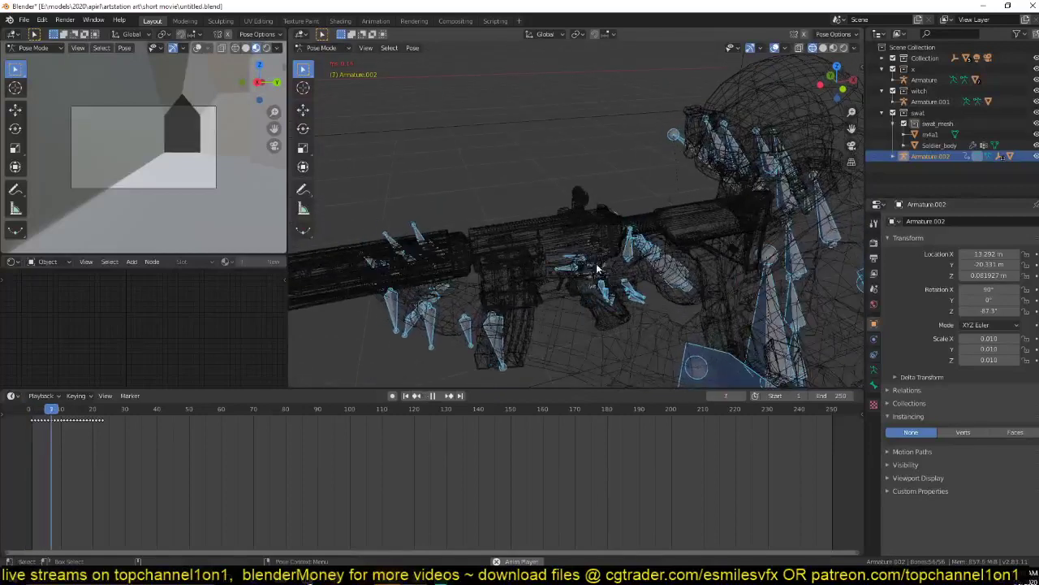
key(Escape)
click(617, 258)
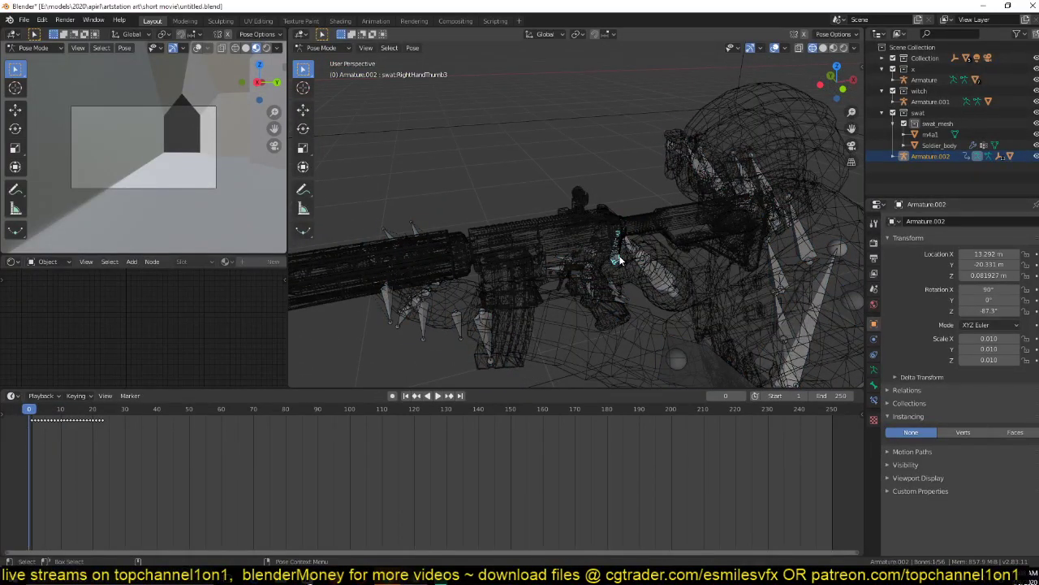
Parent the m4a1 rifle to the selected armature bone using the Bone option, preview the animation, and save the file.
key(ctrl+Tab)
key(shift+z)
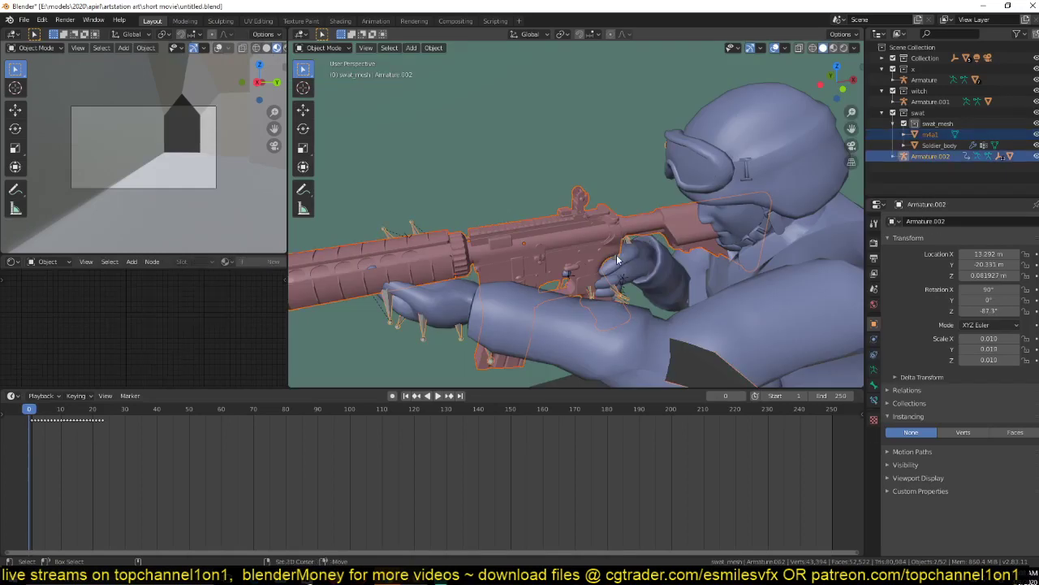
key(ctrl+p)
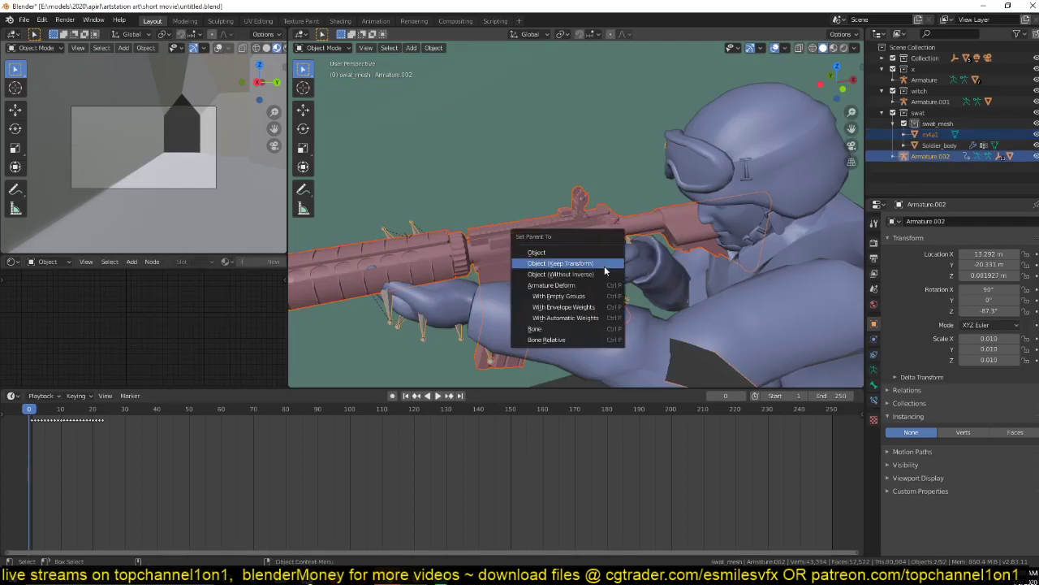
click(589, 325)
key(space)
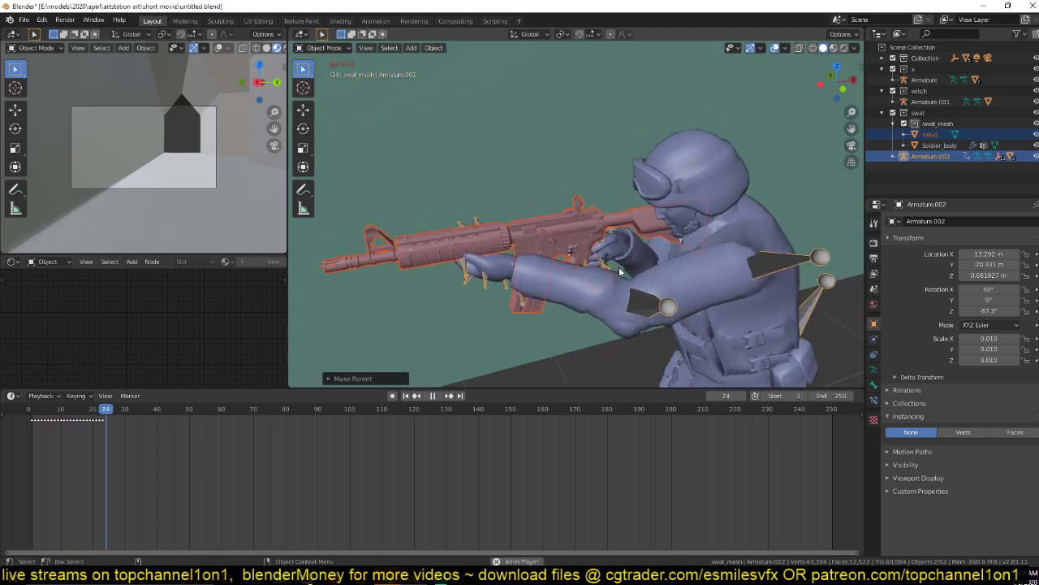
key(Escape)
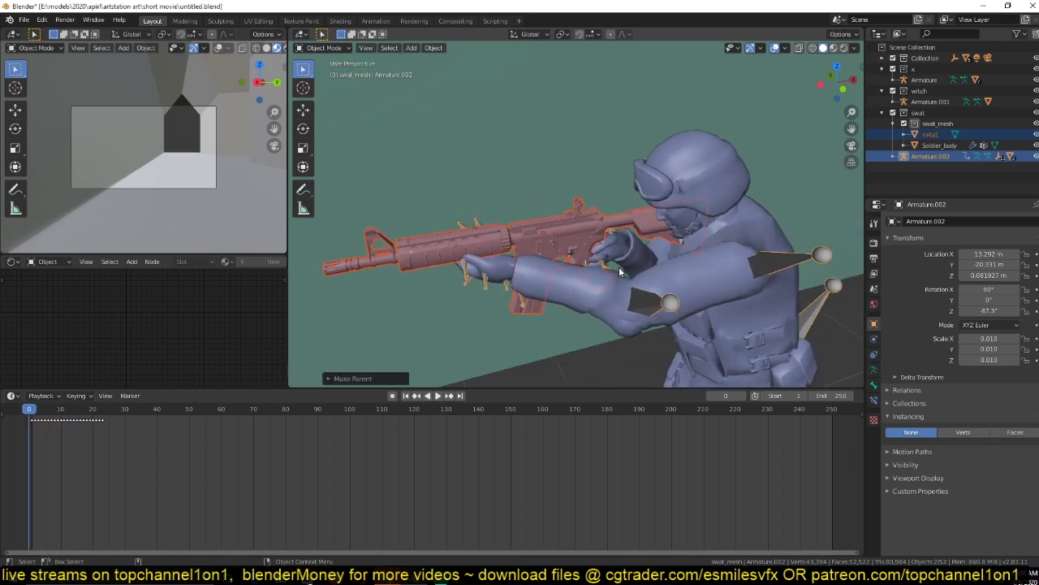
key(ctrl+s)
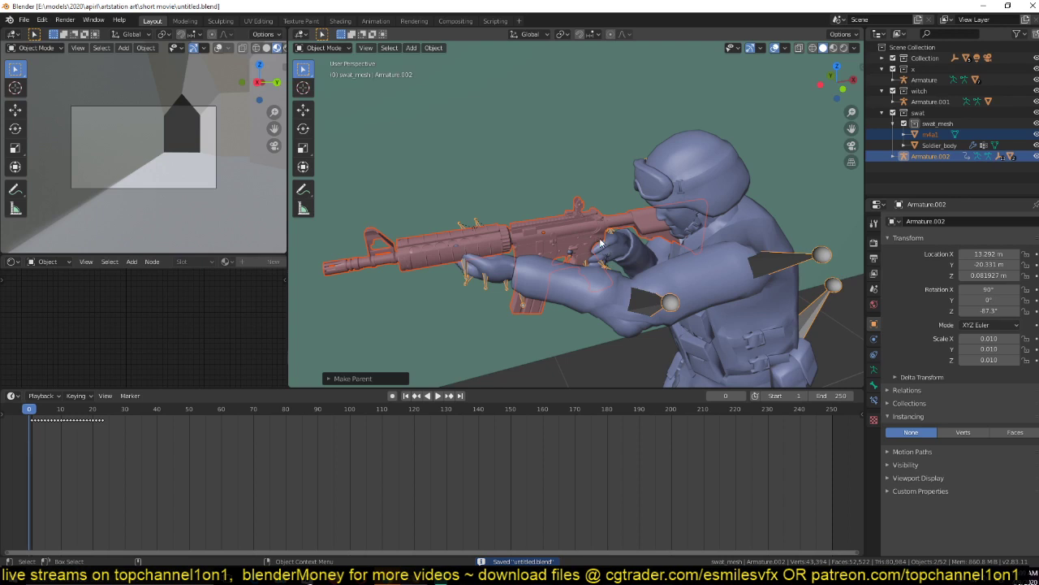
Join the bone-parented m4a1 rifle into Soldier_body and play back the animation.
shift+click(710, 280)
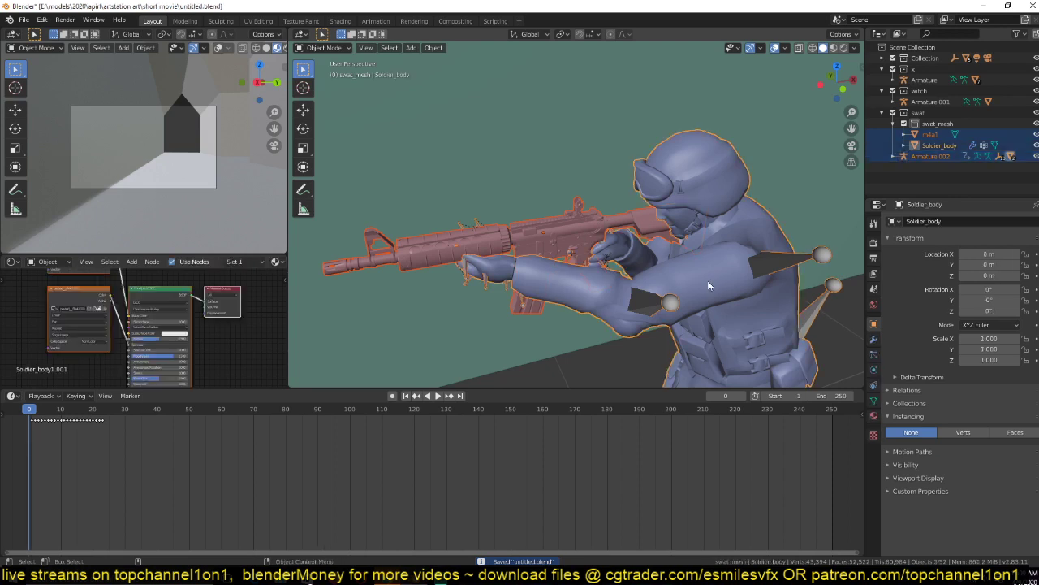
key(space)
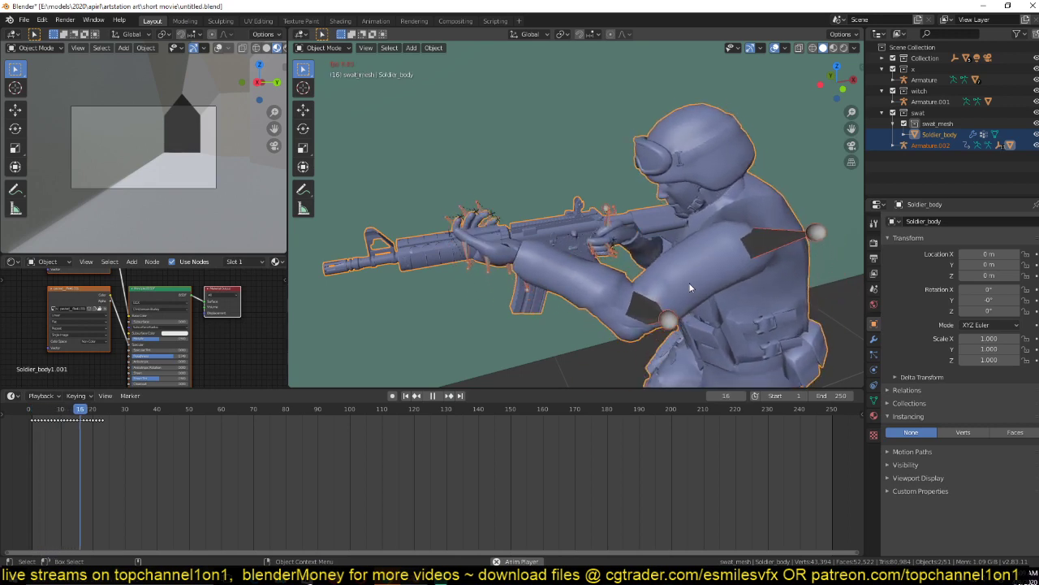
key(Escape)
Enter Edit Mode on the joined soldier mesh and try picking out geometry with Select Linked in top view.
scroll(578, 255, up, 4)
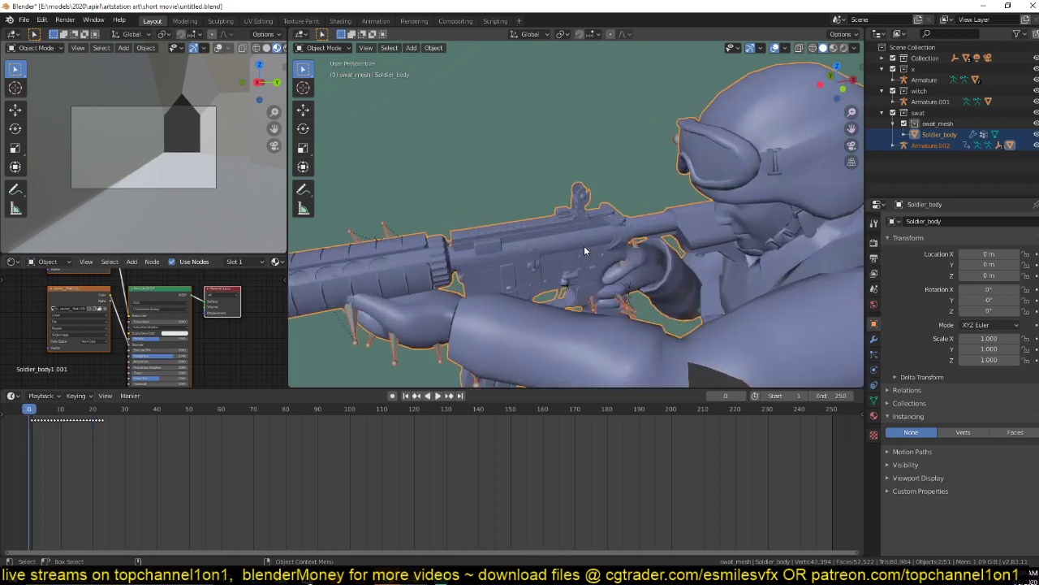
key(Tab)
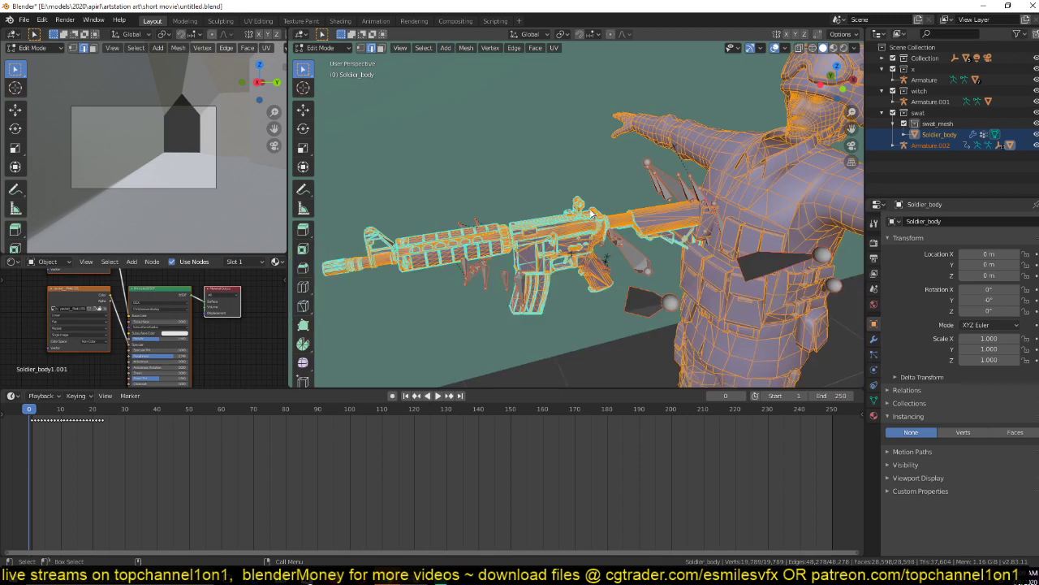
click(592, 214)
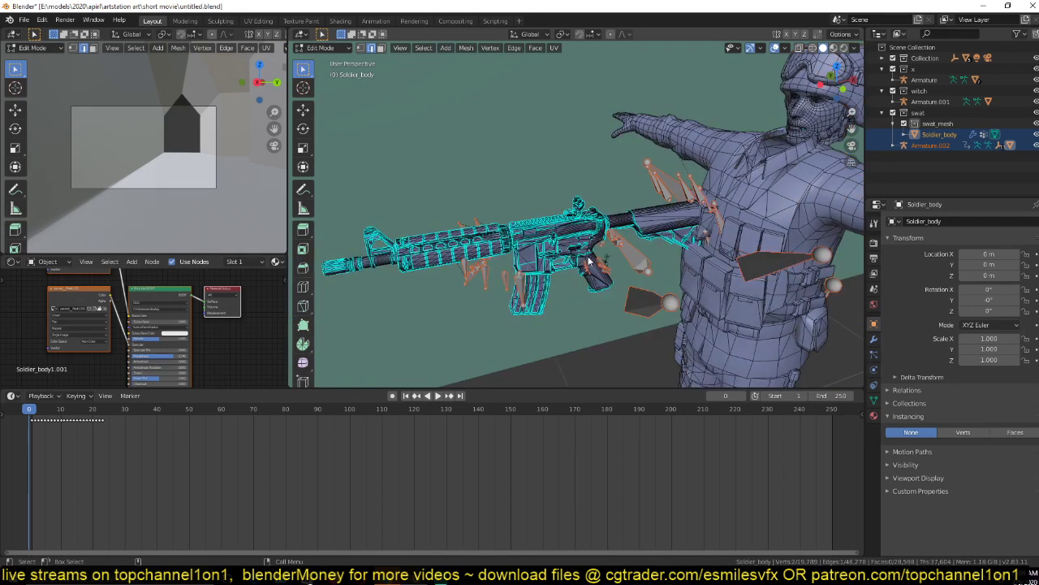
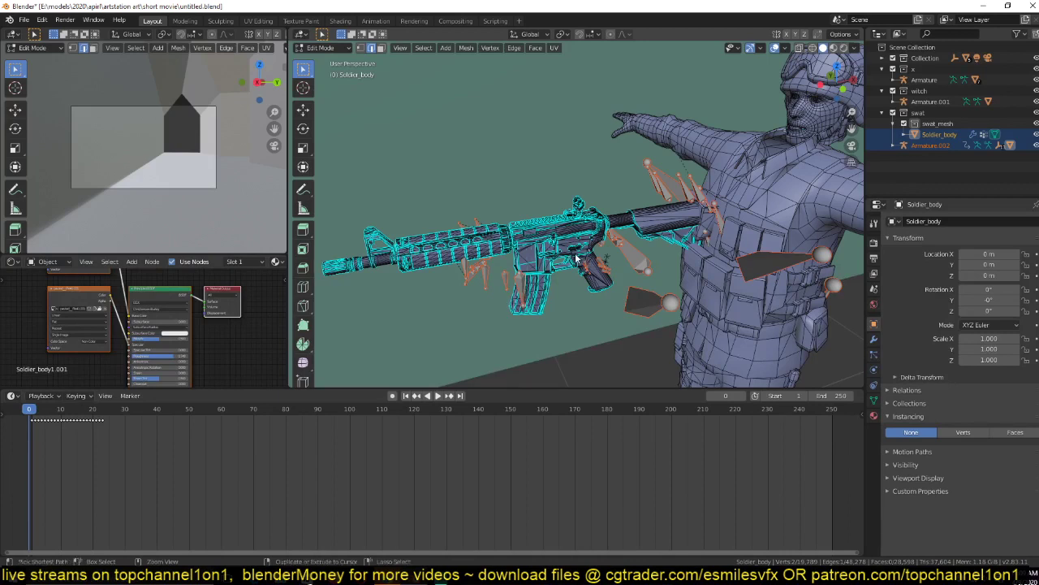
key(ctrl+l)
alt+middle_drag(563, 259, 623, 207)
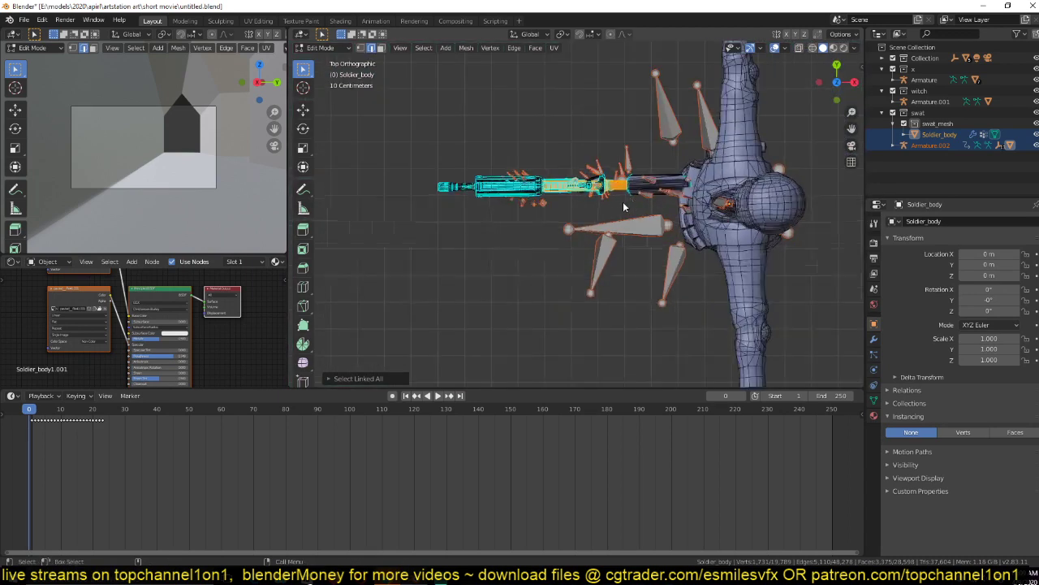
click(709, 220)
key(ctrl+l)
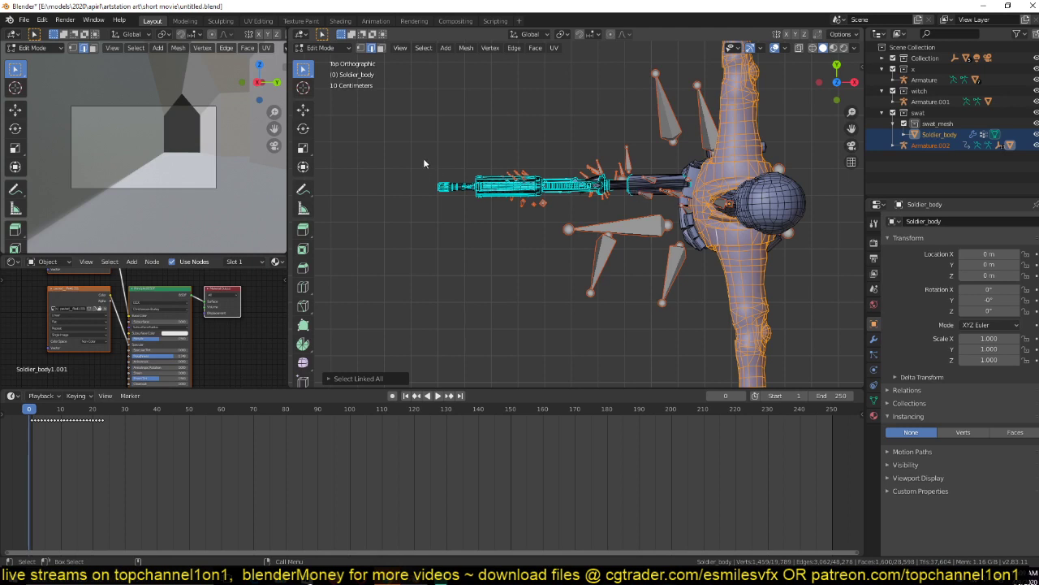
Box-select the rifle's vertices in wireframe from the top view and extend the selection to all linked geometry.
key(z)
click(372, 146)
mouse_move(382, 132)
mouse_down()
mouse_move(634, 257)
mouse_move(658, 248)
mouse_up()
key(ctrl+l)
Add the unselected vertices under the rifle's stock to the selection with Circle Select in front view.
key(KP_1)
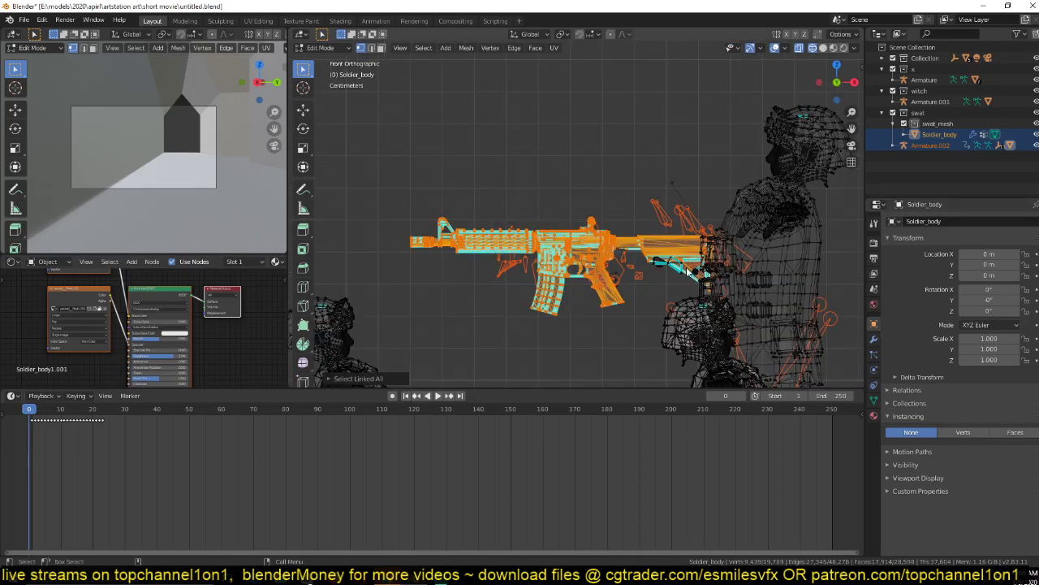
scroll(687, 272, up, 2)
scroll(753, 307, up, 2)
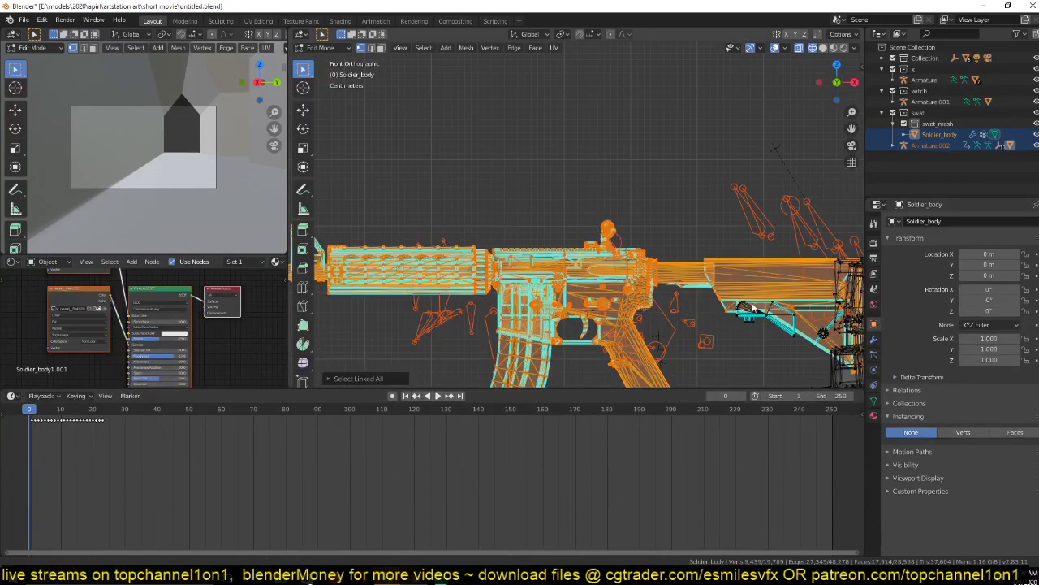
key(c)
mouse_move(753, 307)
shift+mouse_down()
mouse_move(575, 241)
mouse_move(636, 278)
mouse_move(645, 267)
shift+mouse_up()
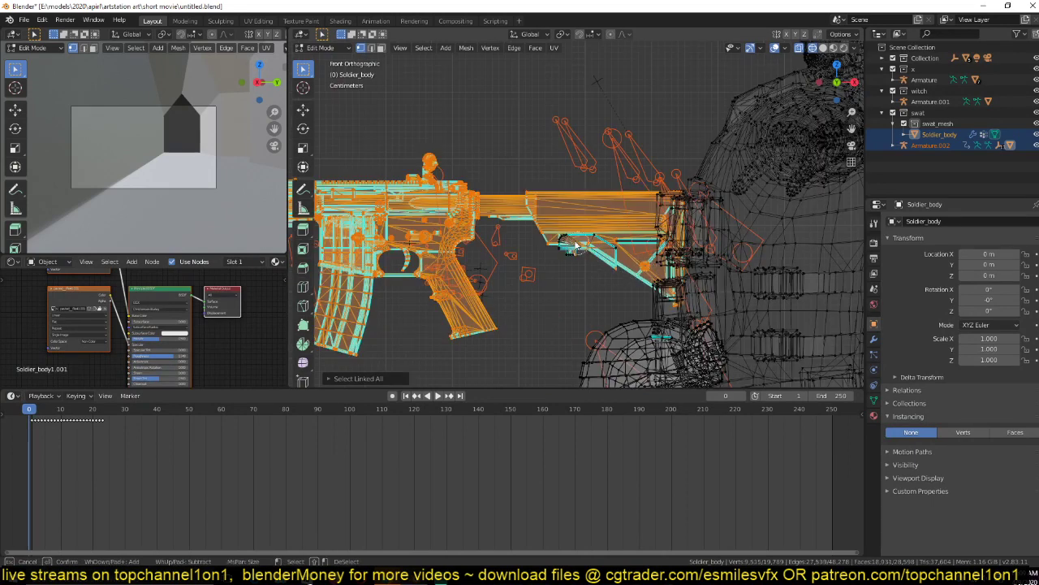
scroll(575, 243, down, 2)
drag(575, 244, 599, 268)
key(Escape)
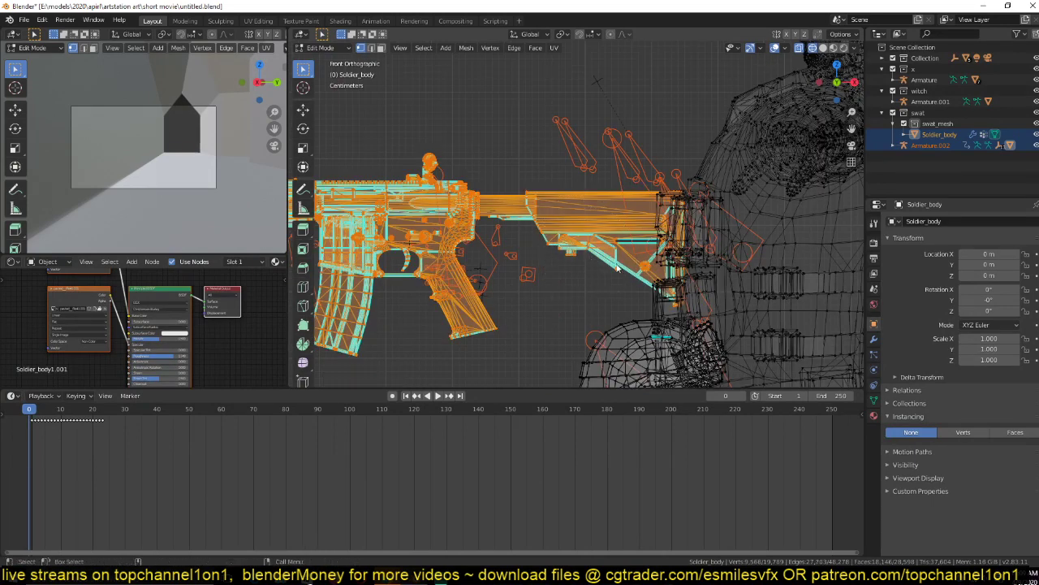
Create a vertex group named gun for the selected rifle vertices, return to Object Mode, and save the file.
click(874, 399)
double_click(911, 301)
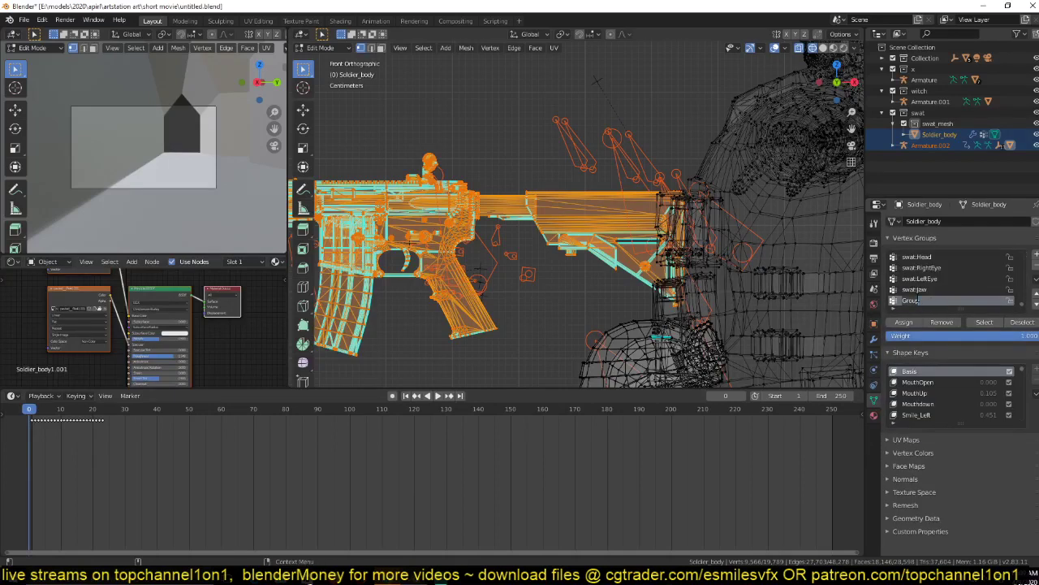
text(gun)
key(Tab)
key(z)
click(629, 233)
middle_drag(631, 239, 661, 298)
scroll(661, 298, up, 2)
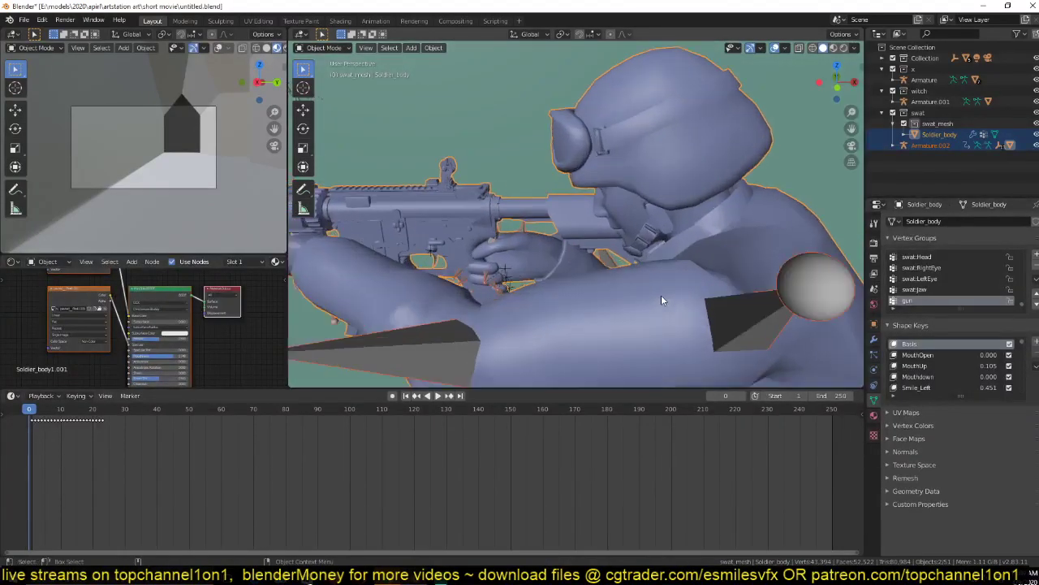
scroll(662, 300, up, 2)
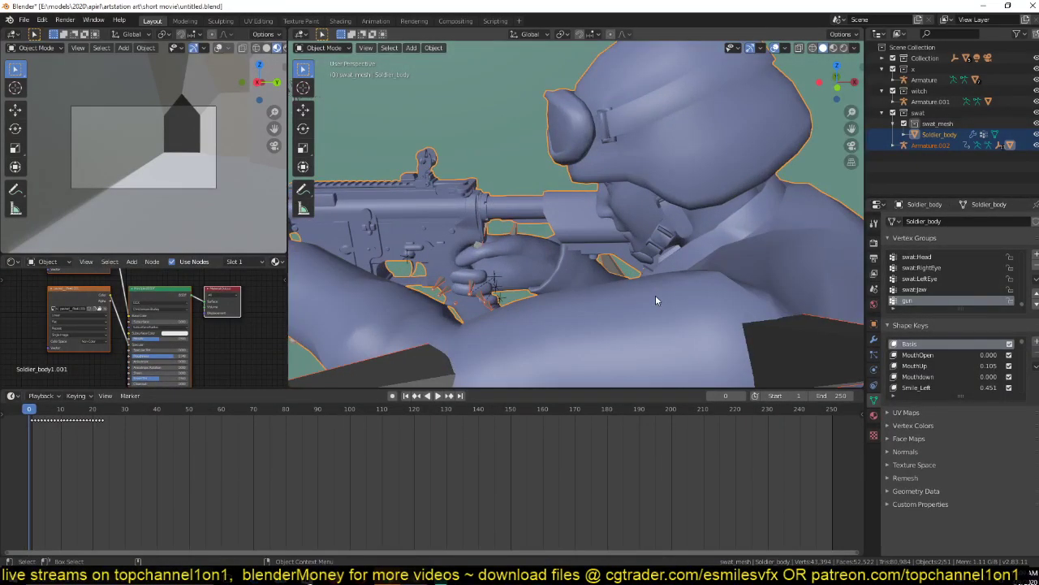
key(ctrl+s)
click(873, 338)
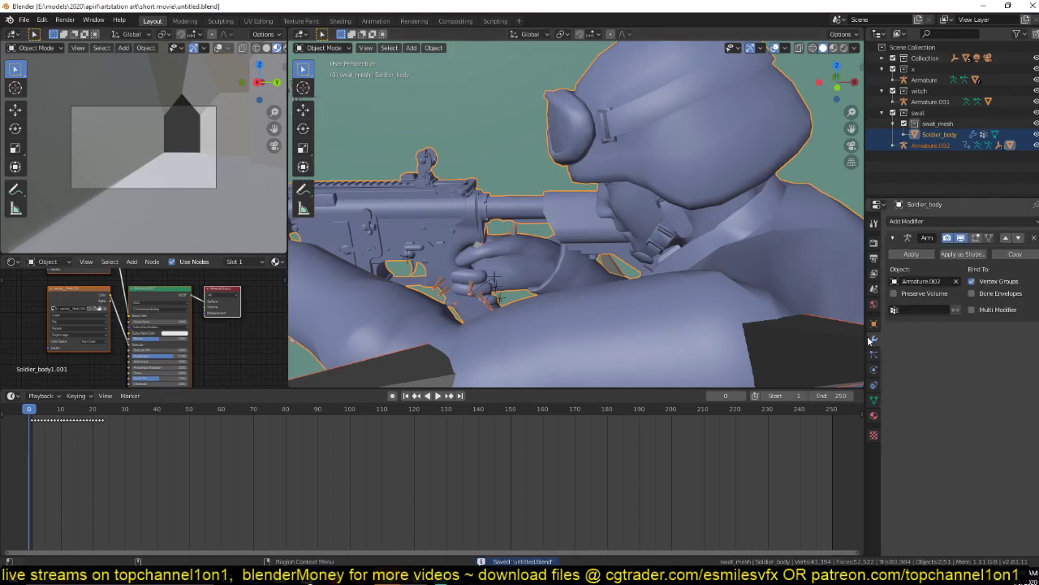
click(484, 236)
key(ctrl+Tab)
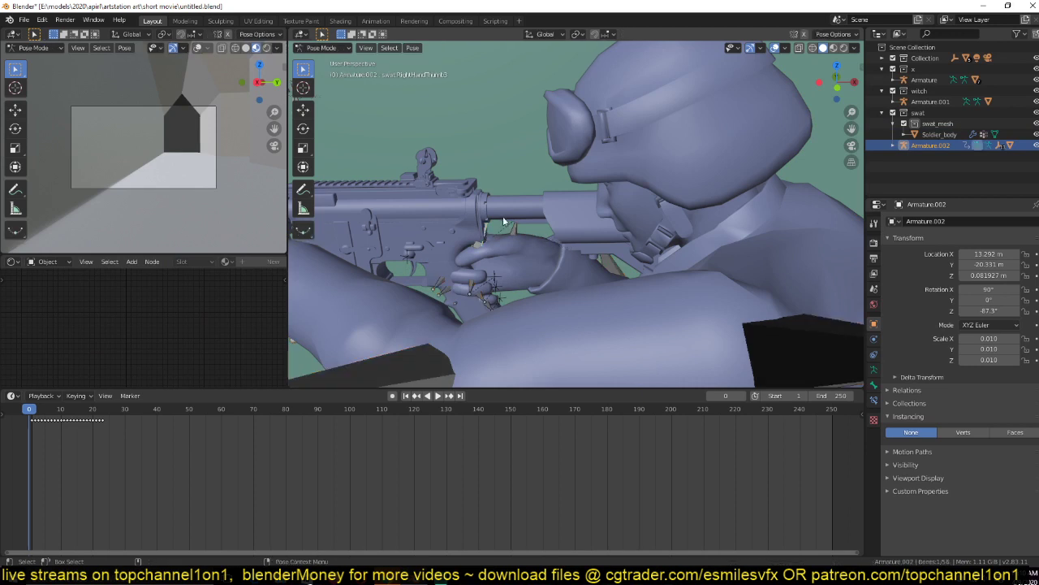
click(320, 48)
click(366, 47)
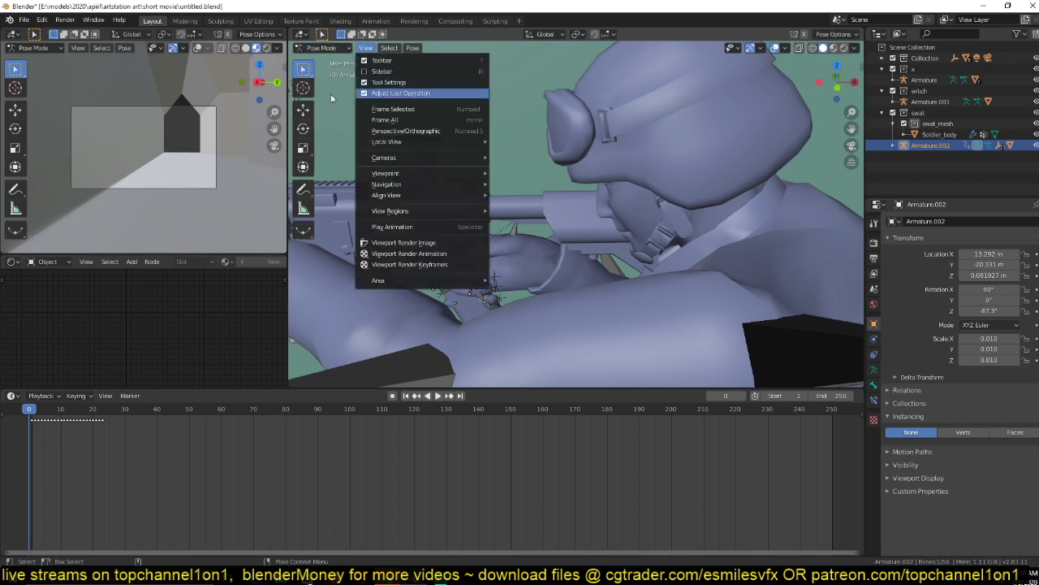
scroll(478, 239, down, 4)
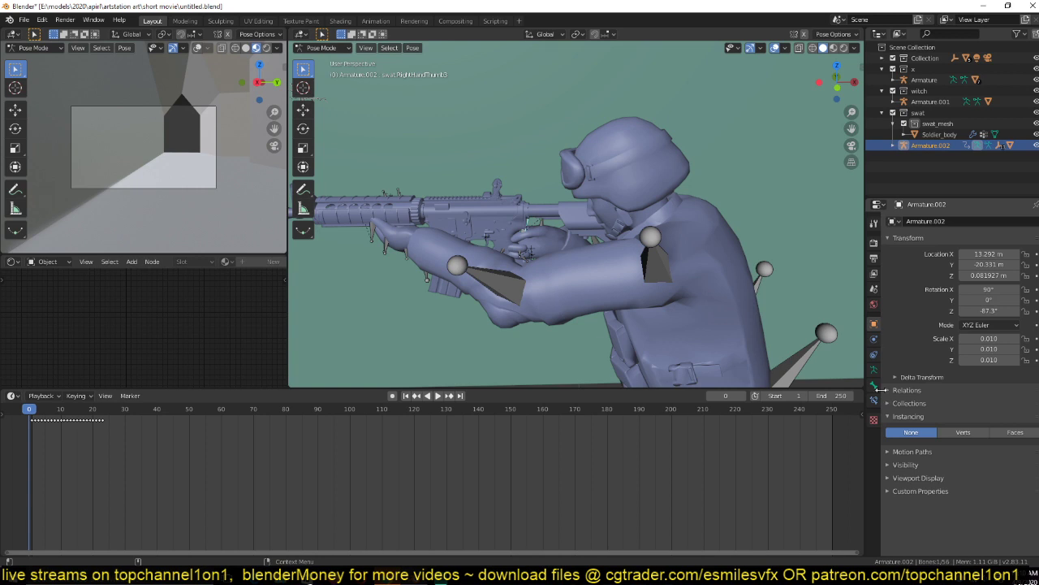
key(ctrl+Tab)
Inspect Soldier_body's vertex weights around the rifle and hands in Weight Paint mode, then return to Object Mode.
click(632, 166)
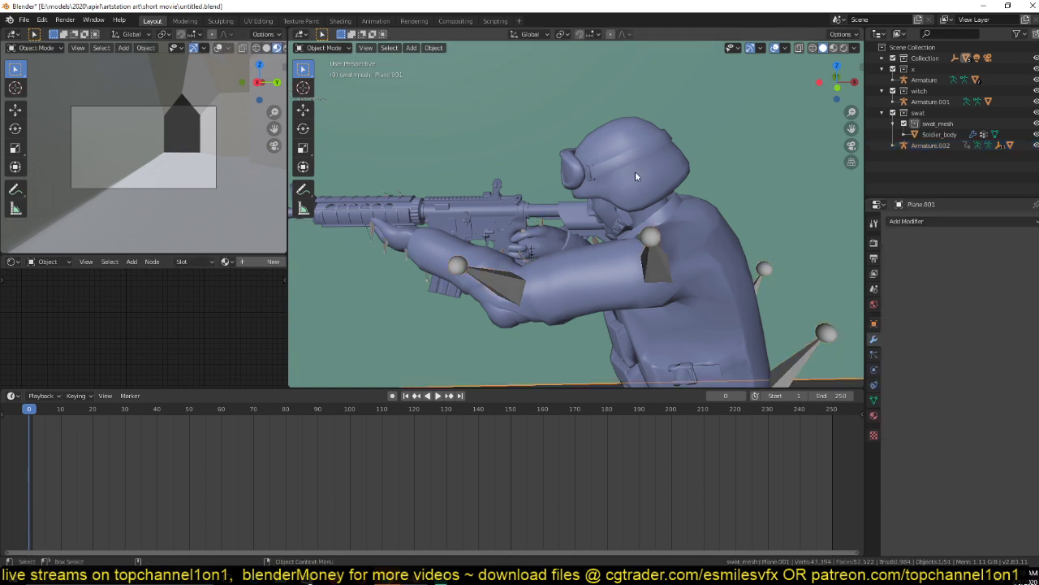
click(636, 176)
click(323, 48)
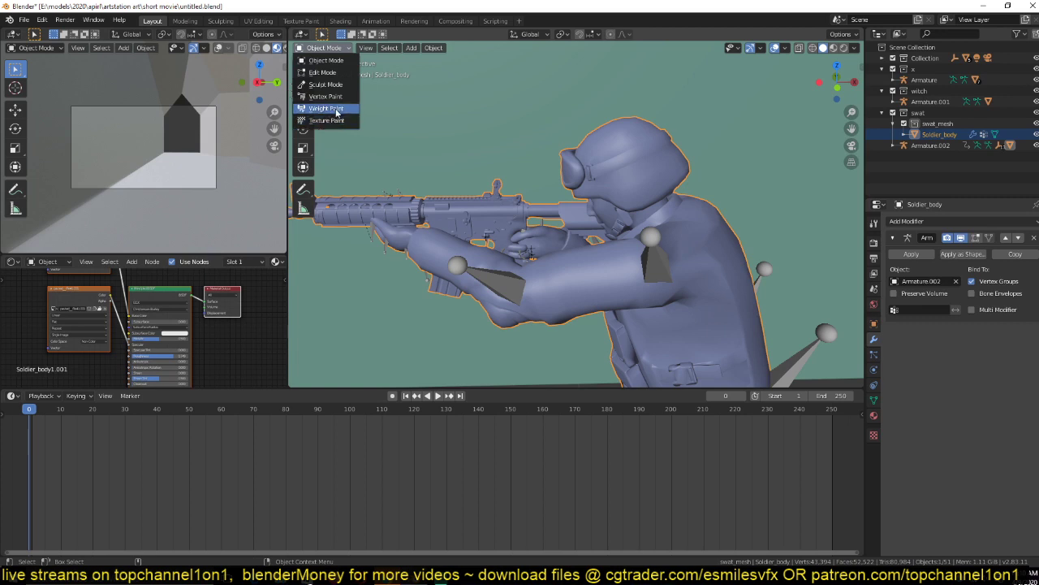
click(336, 112)
scroll(494, 257, up, 8)
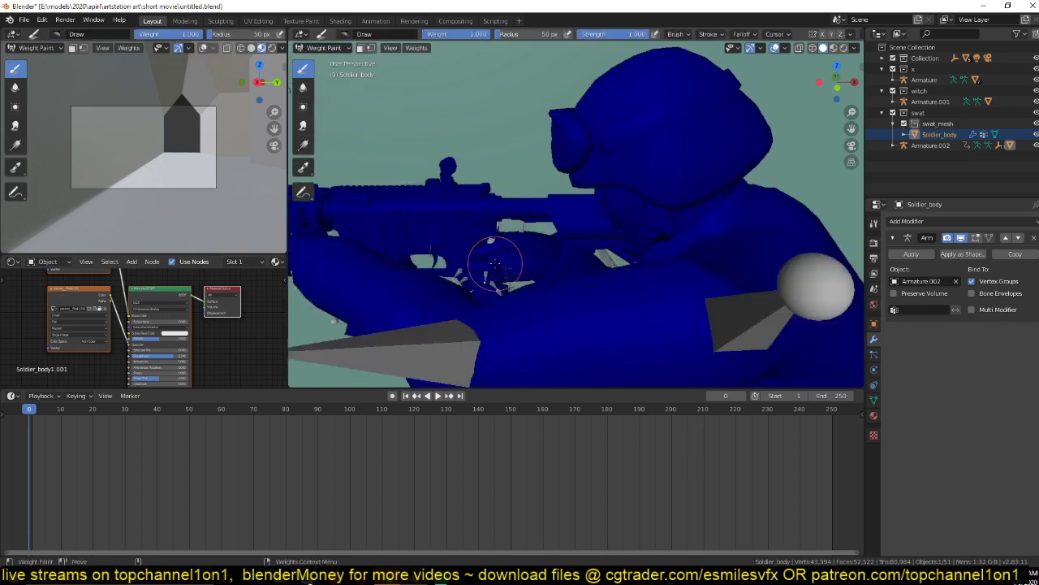
click(323, 48)
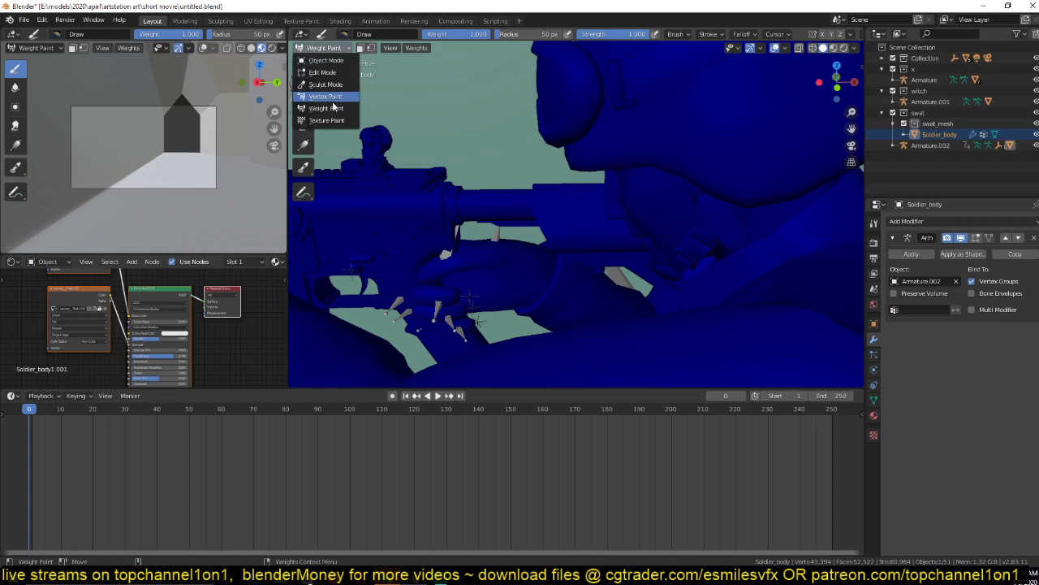
scroll(468, 237, down, 4)
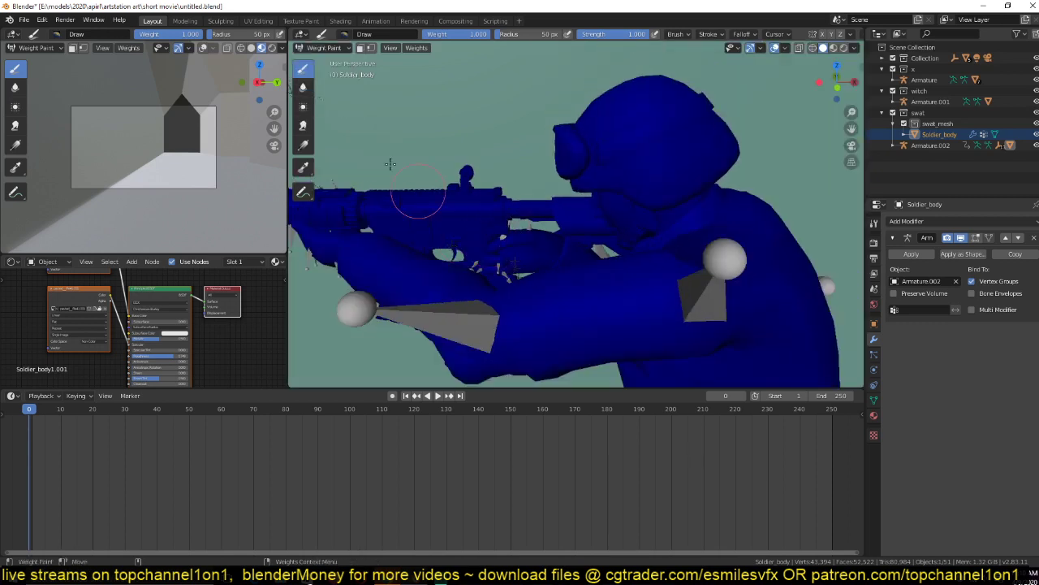
key(ctrl+Tab)
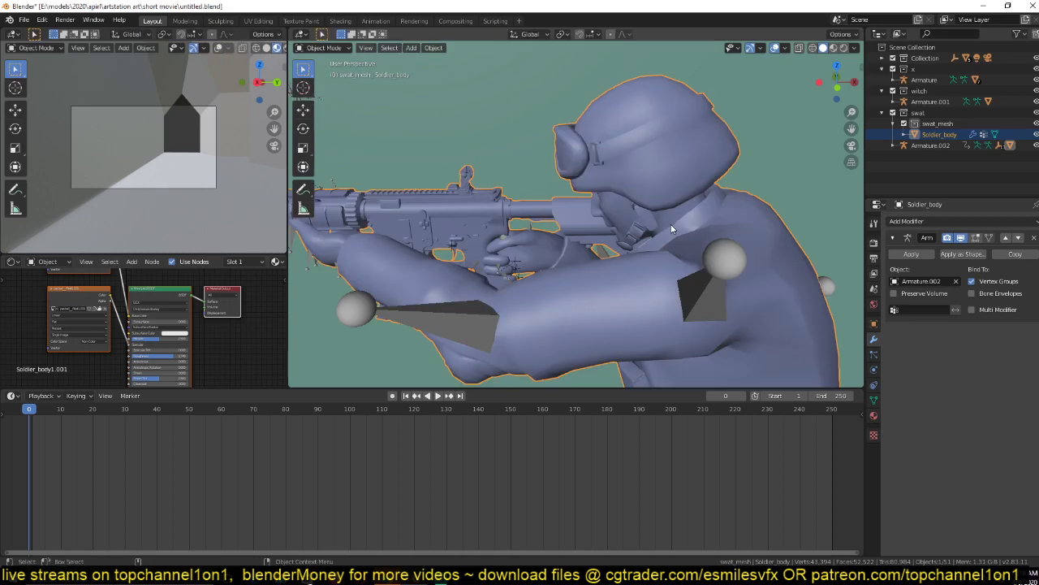
Invert the vertex selection of Soldier_body in Edit Mode and hide the body geometry, leaving only the rifle.
key(Tab)
key(ctrl+i)
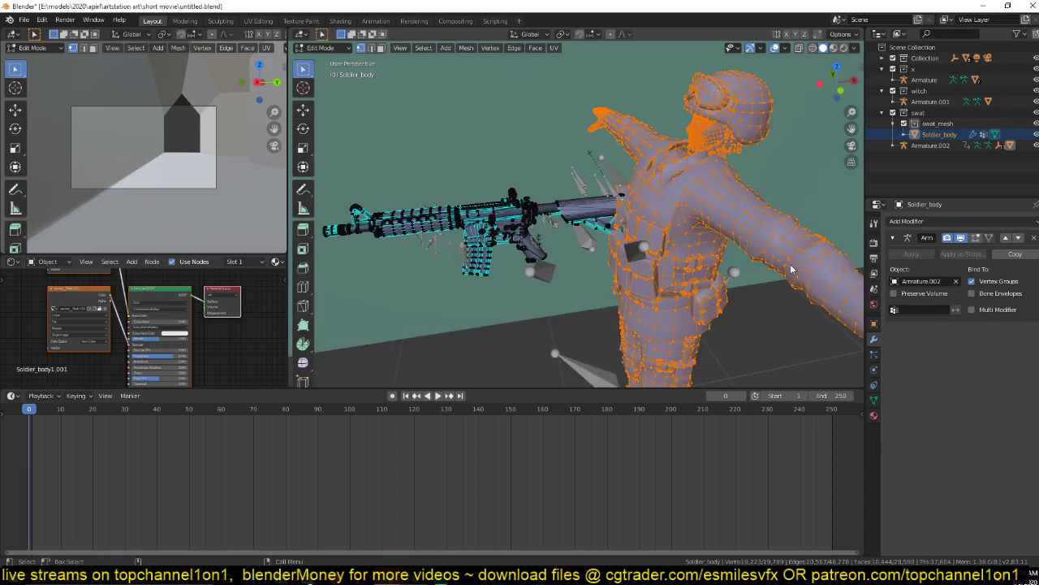
key(h)
middle_drag(700, 264, 663, 260)
scroll(590, 250, up, 2)
key(Tab)
key(Tab)
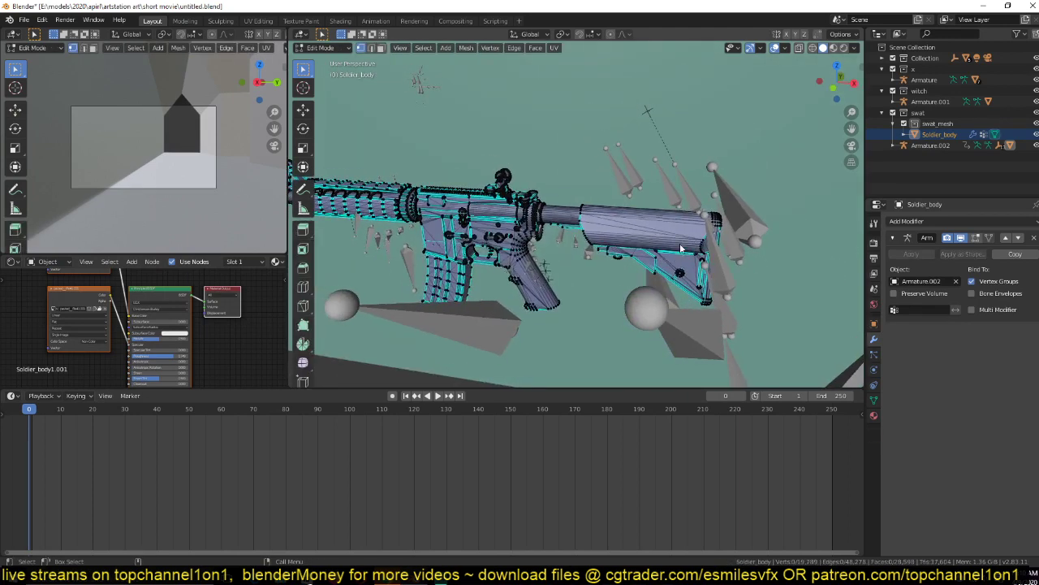
key(Tab)
key(Tab)
key(Tab)
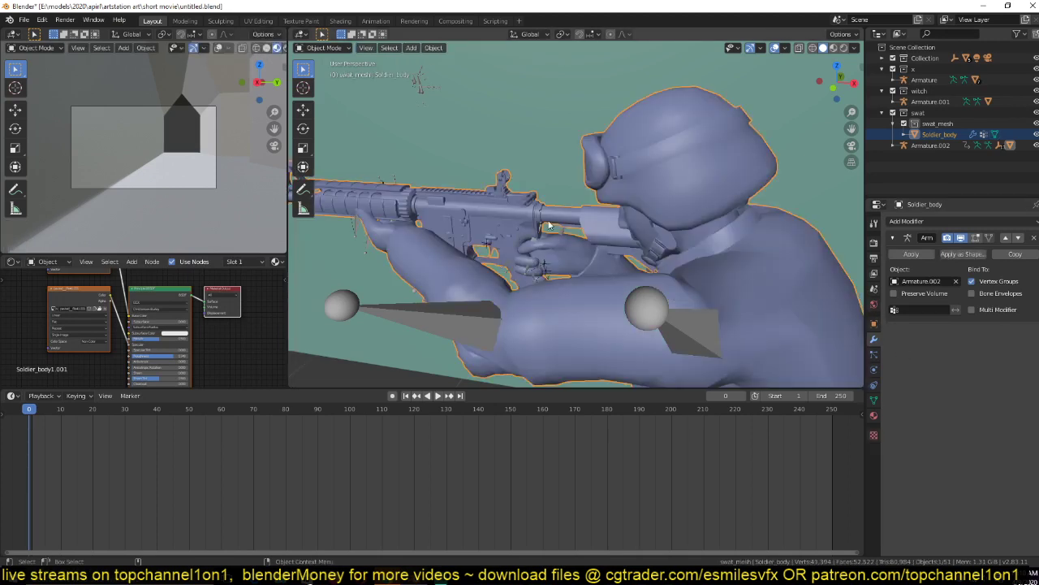
middle_drag(548, 242, 442, 233)
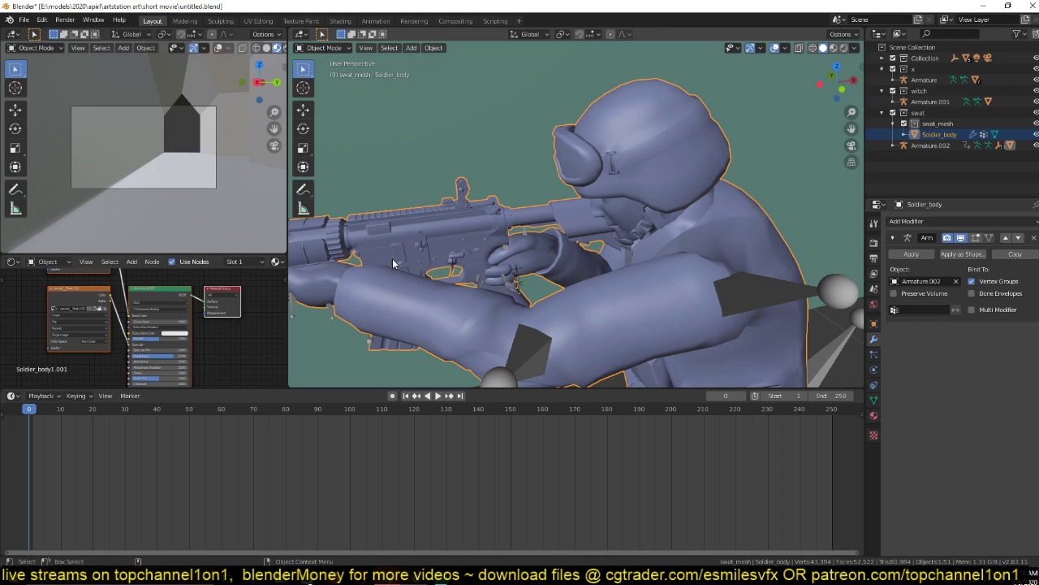
Select all the visible rifle geometry, separate it by selection into its own object, and return to Object Mode.
key(Tab)
key(a)
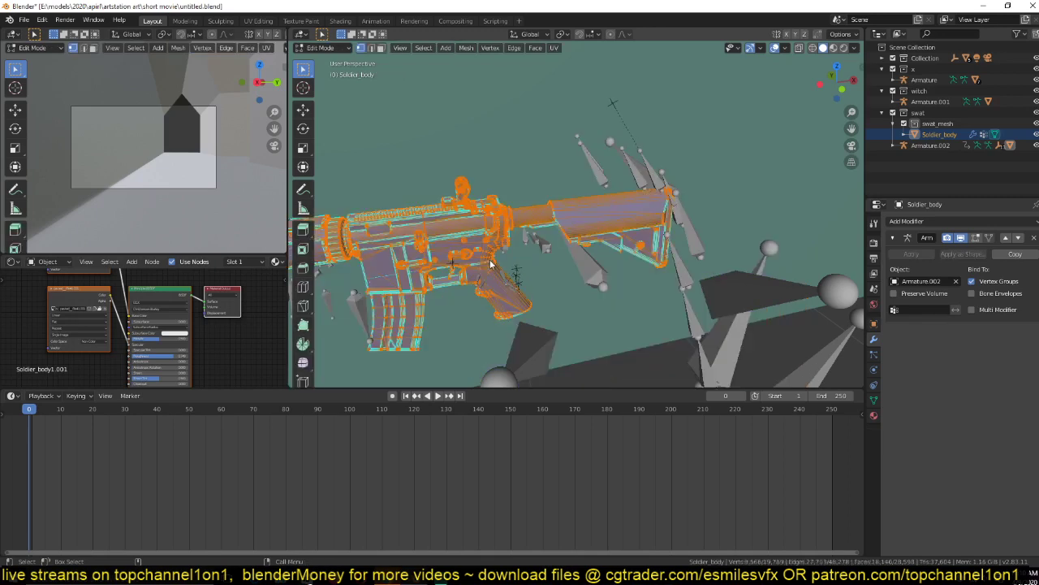
key(p)
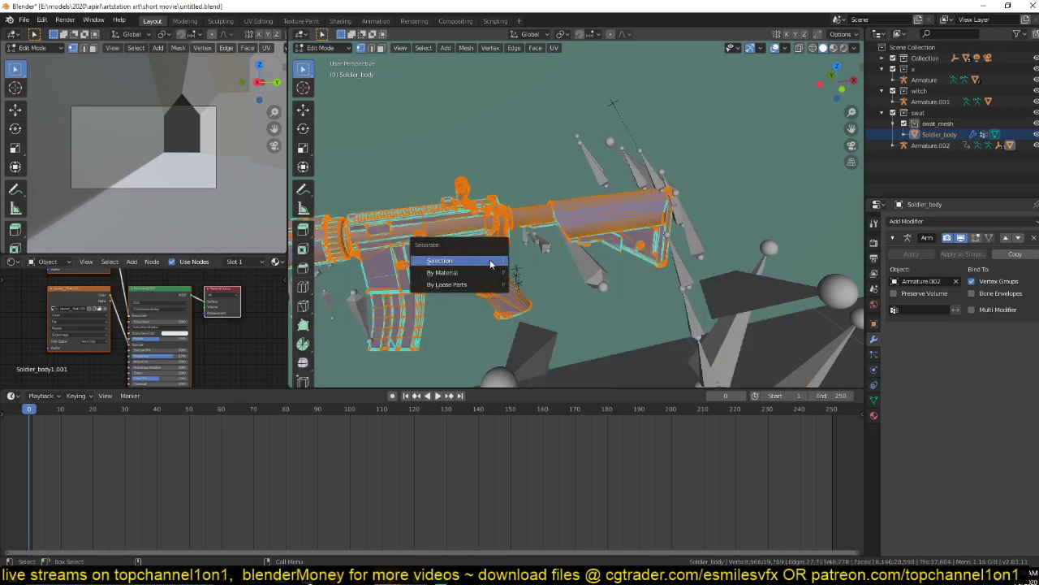
click(490, 264)
key(Tab)
middle_drag(494, 240, 657, 204)
Hide the Soldier_body object, select the separated rifle, and save the file.
click(533, 255)
click(586, 173)
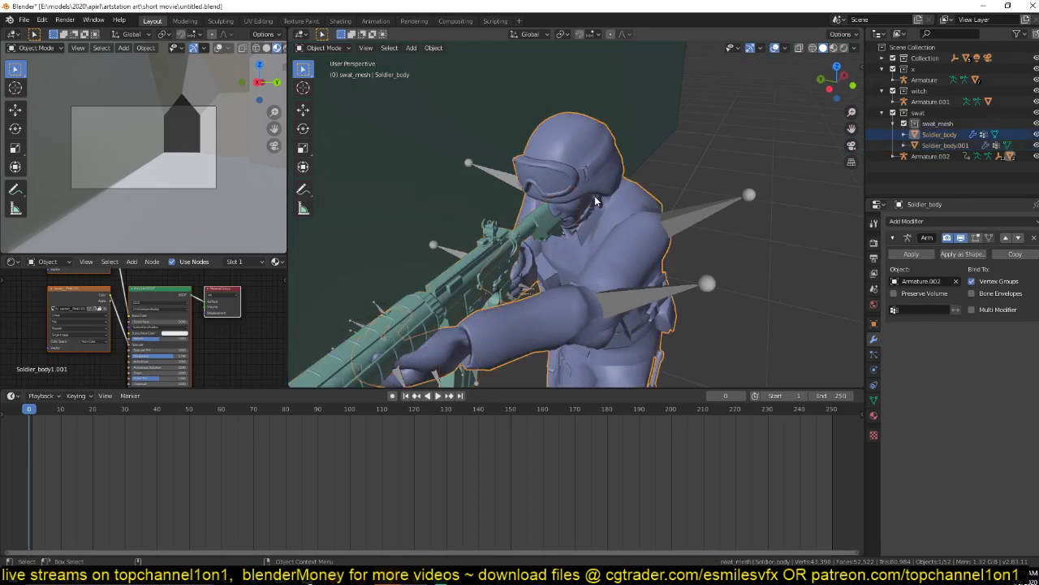
key(h)
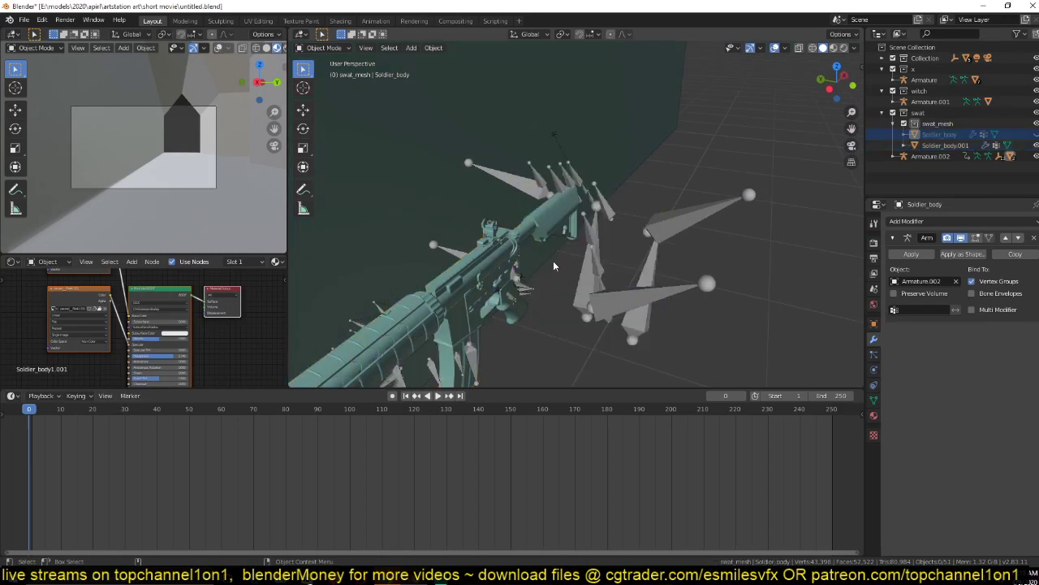
key(ctrl+s)
middle_drag(553, 266, 634, 280)
click(634, 280)
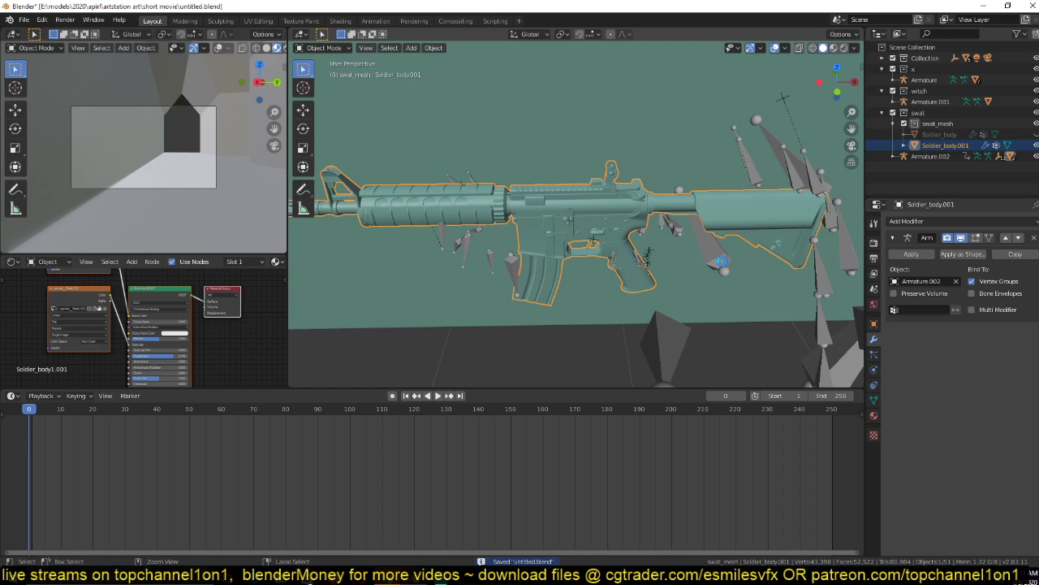
key(ctrl+s)
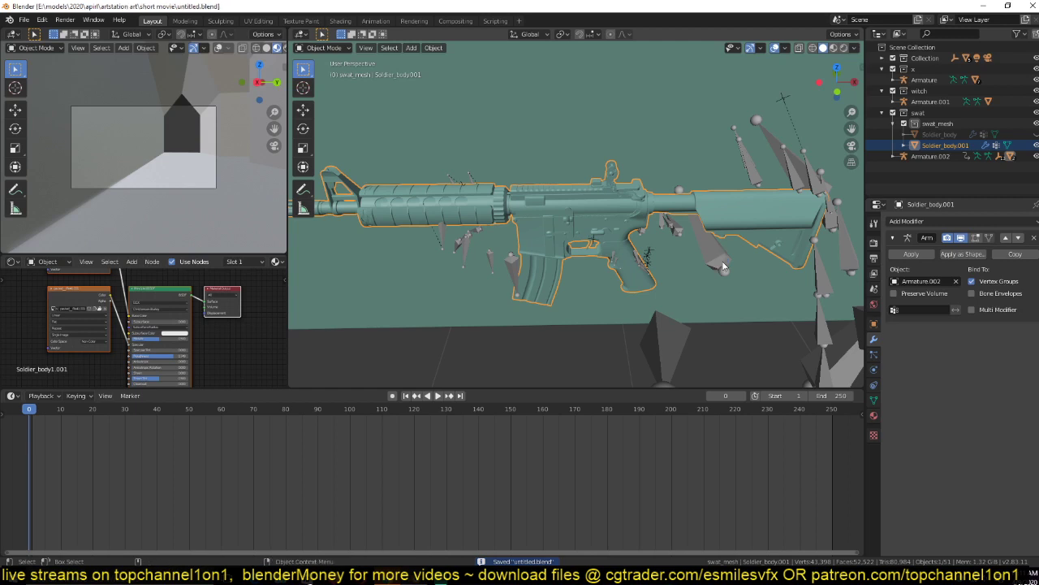
Try to parent the separated rifle to Armature.002 with automatic weights.
shift+click(830, 335)
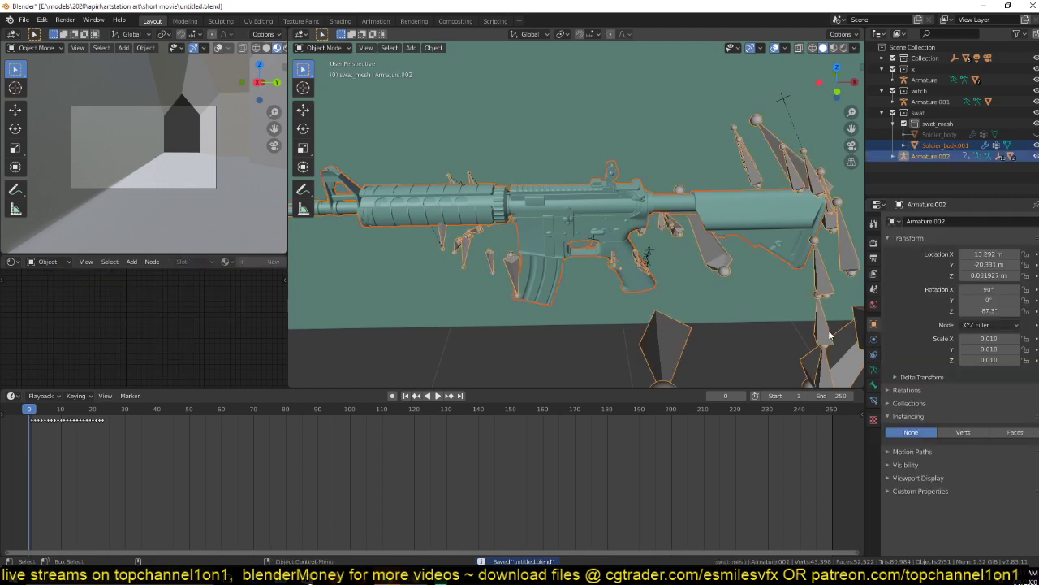
click(874, 370)
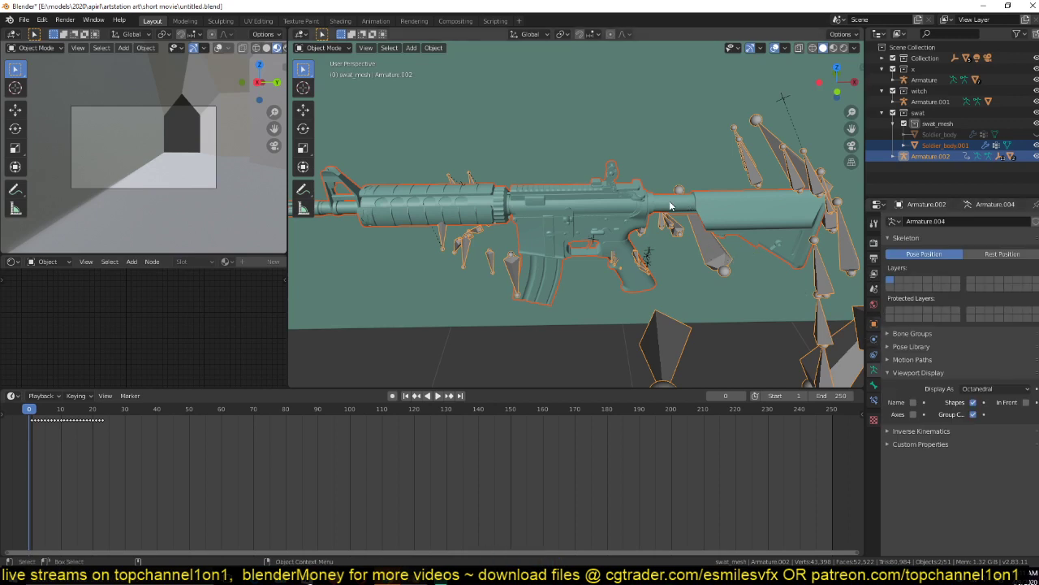
key(ctrl+p)
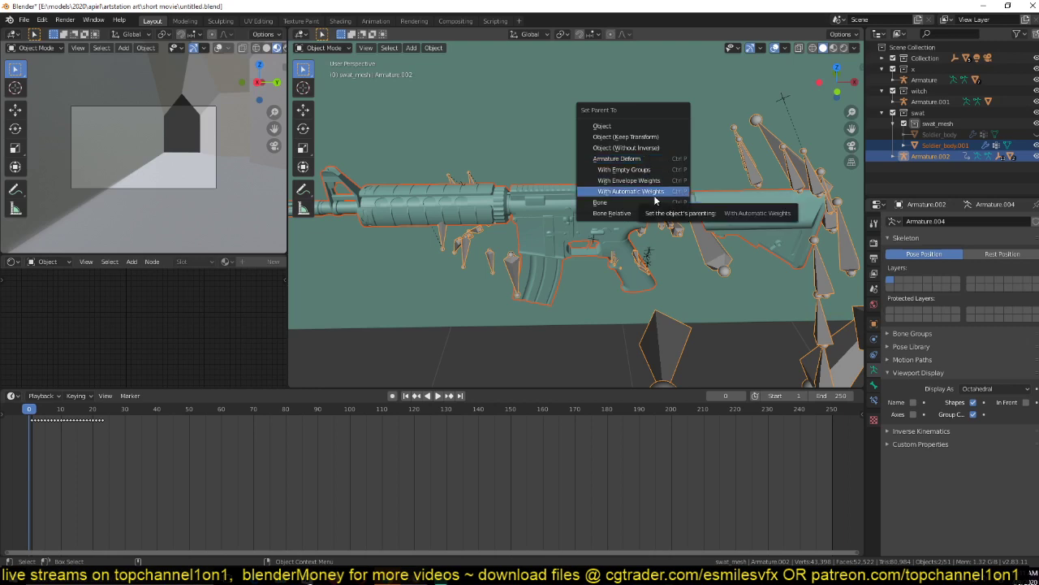
click(654, 193)
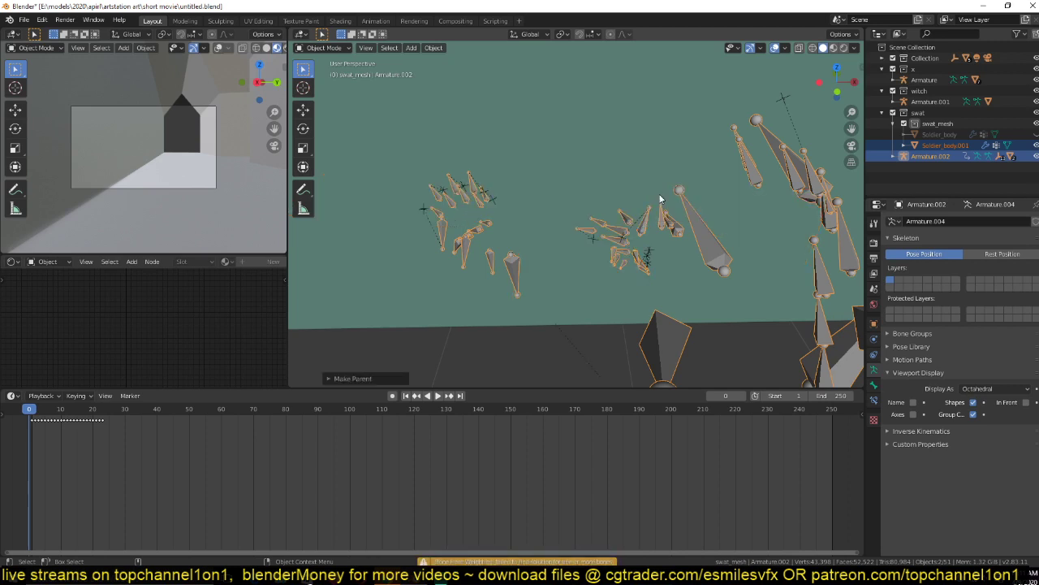
scroll(661, 198, down, 5)
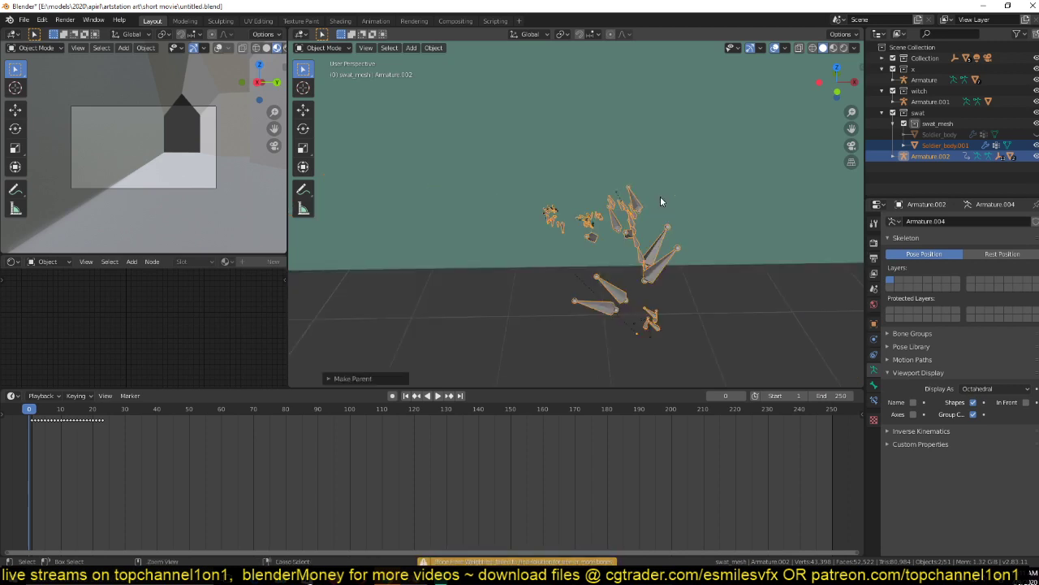
scroll(649, 203, up, 5)
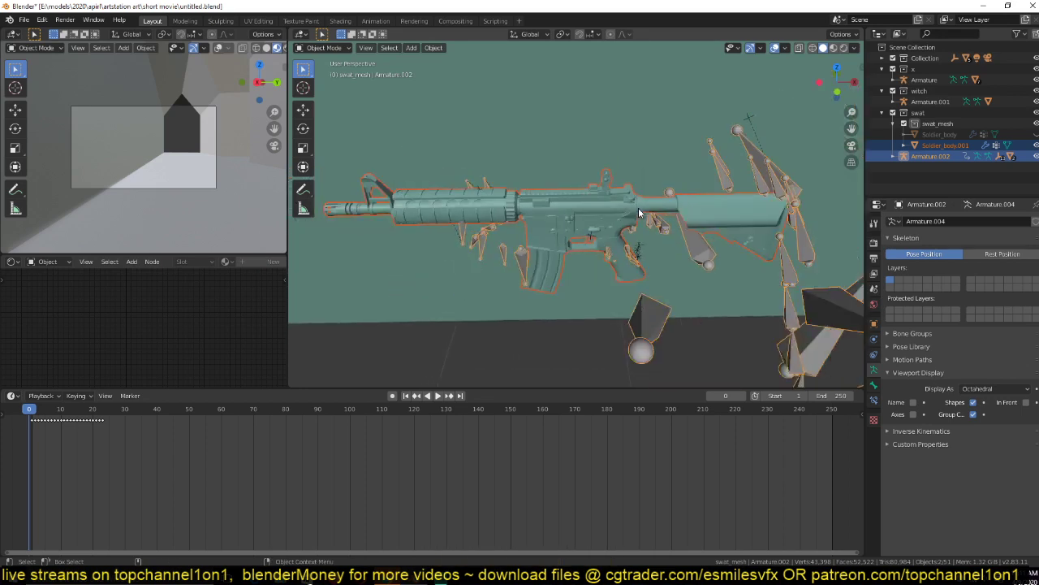
Reveal the hidden soldier body and play back the animation to check how the separated rifle follows the hands.
click(639, 211)
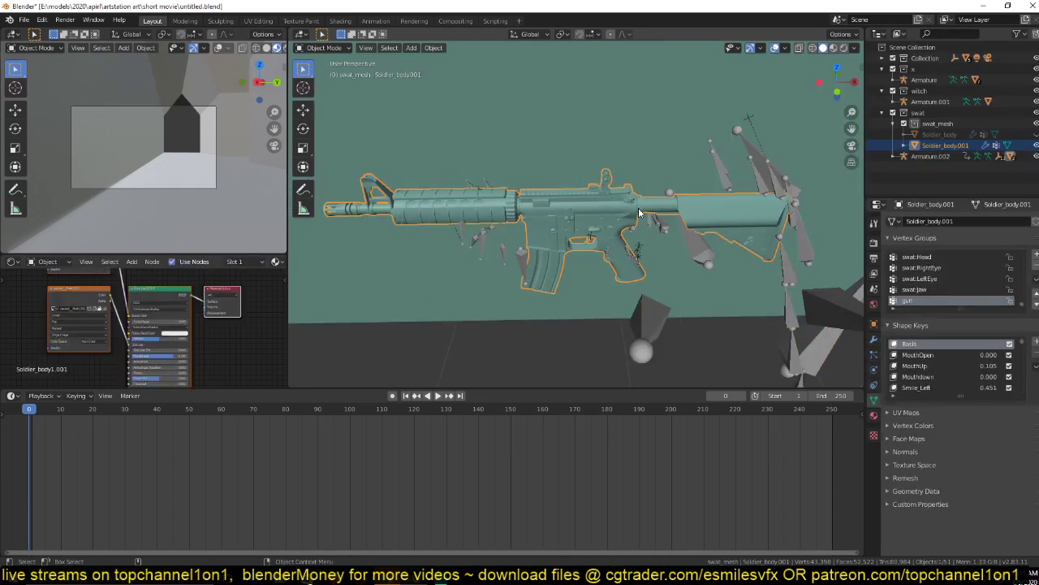
middle_drag(639, 212, 538, 238)
key(alt+h)
key(alt+a)
key(space)
key(Escape)
scroll(538, 238, up, 3)
click(538, 238)
scroll(654, 271, down, 3)
mouse_move(655, 272)
middle_down()
mouse_move(683, 281)
mouse_move(652, 288)
middle_up()
key(space)
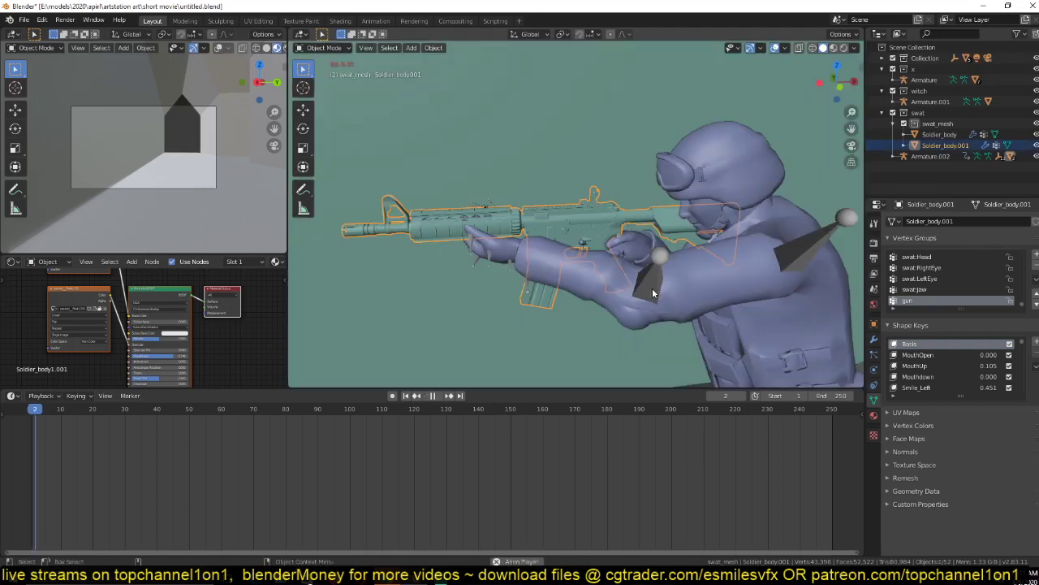
Stop the playback, hide the separated rifle, and select Armature.002 together with Soldier_body.
key(Escape)
scroll(652, 288, up, 2)
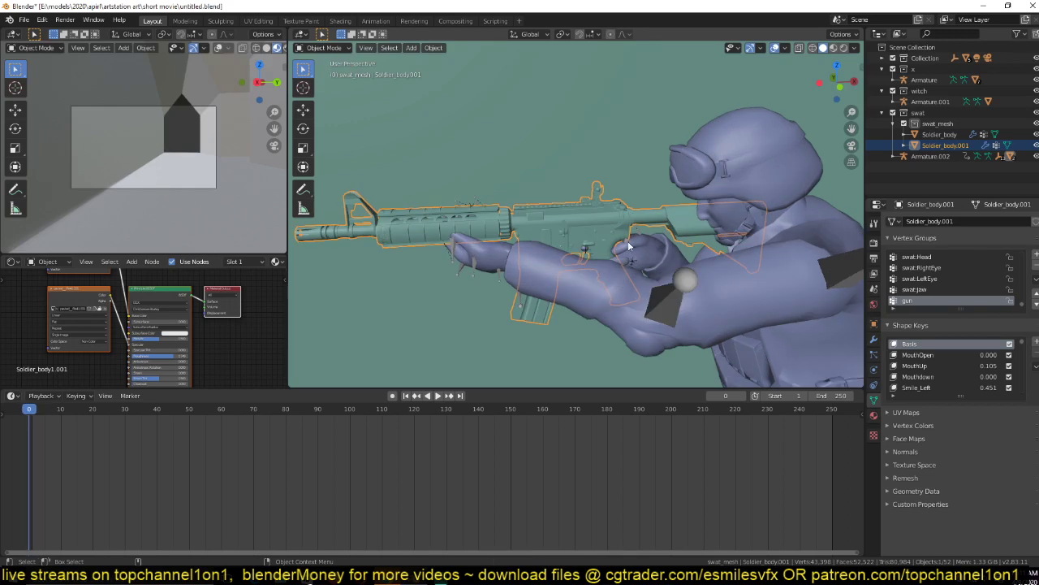
key(h)
click(624, 238)
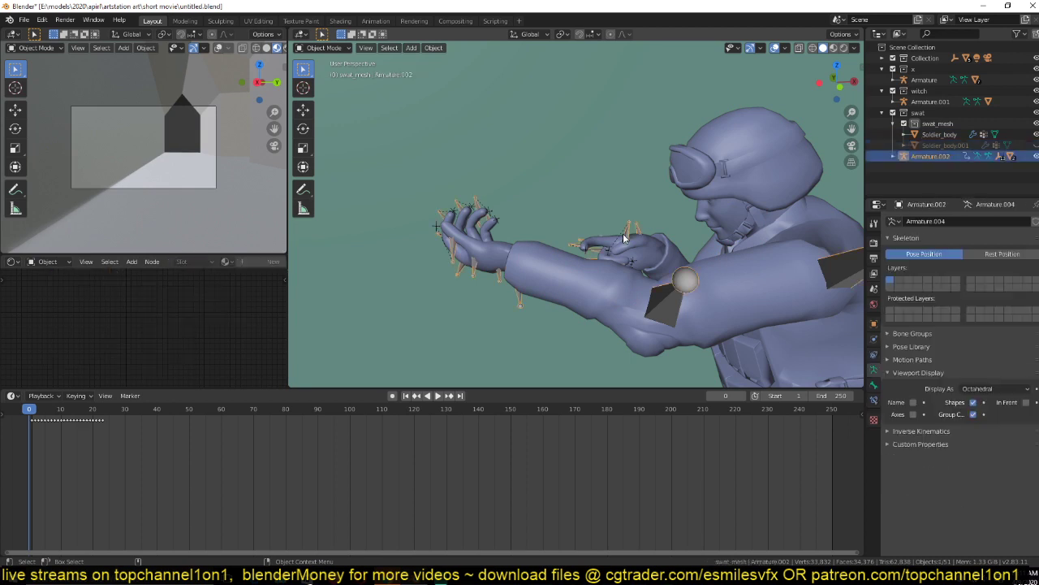
shift+click(630, 244)
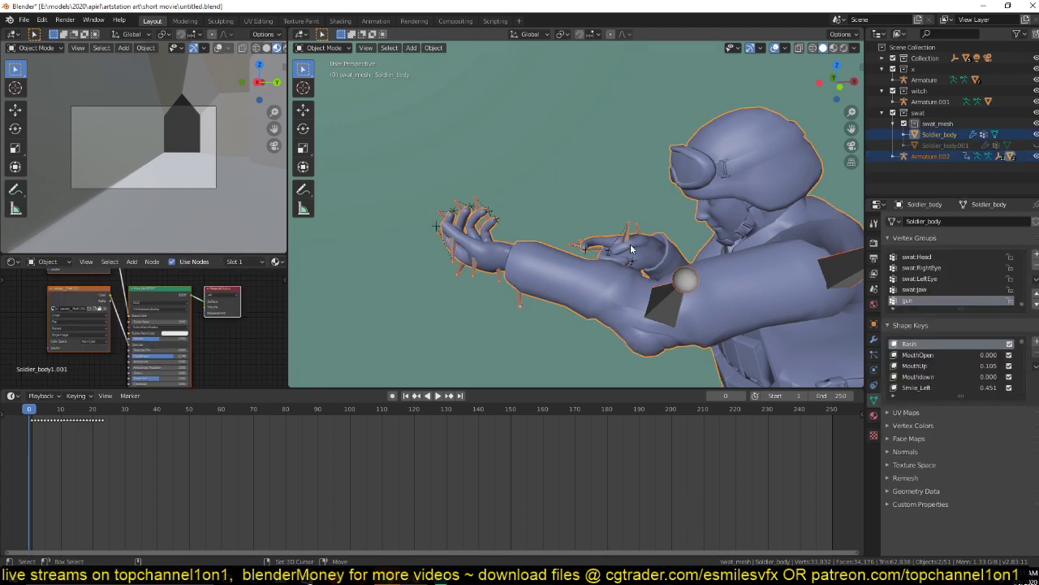
scroll(630, 244, up, 3)
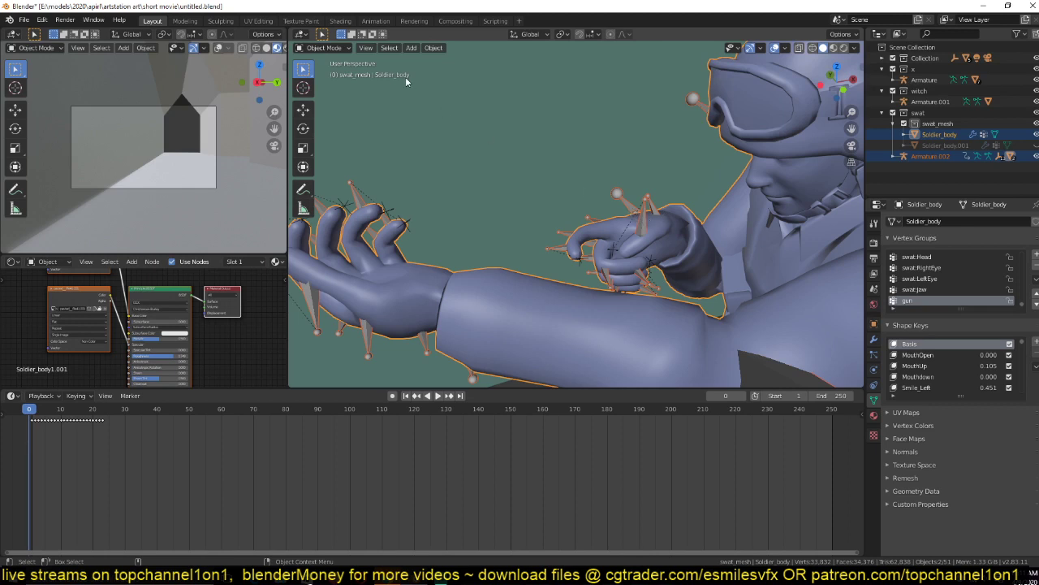
Switch Soldier_body to Weight Paint mode and look through its vertex groups for the right hand's weights.
key(ctrl+Tab)
click(916, 289)
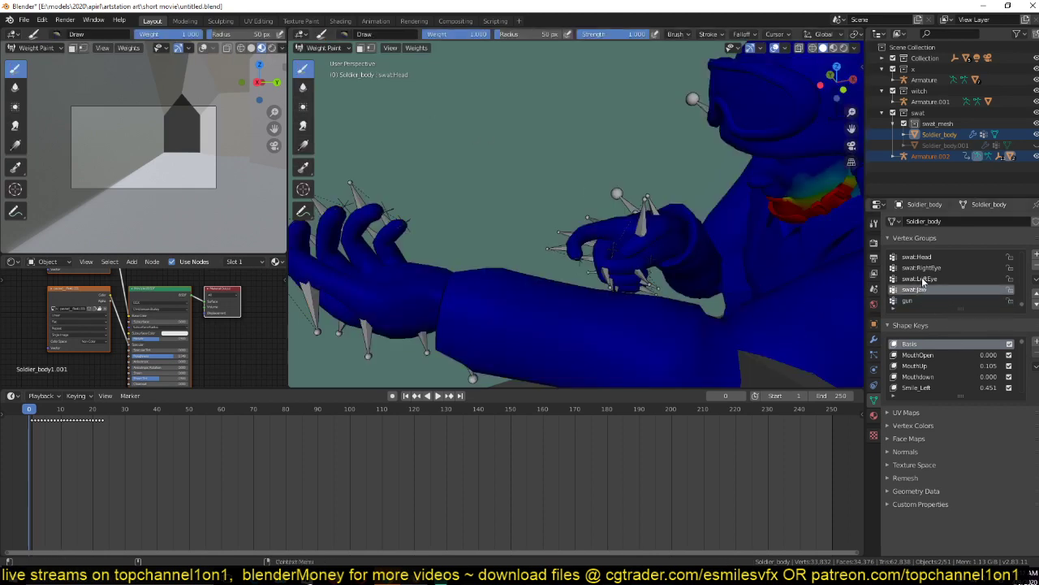
click(925, 279)
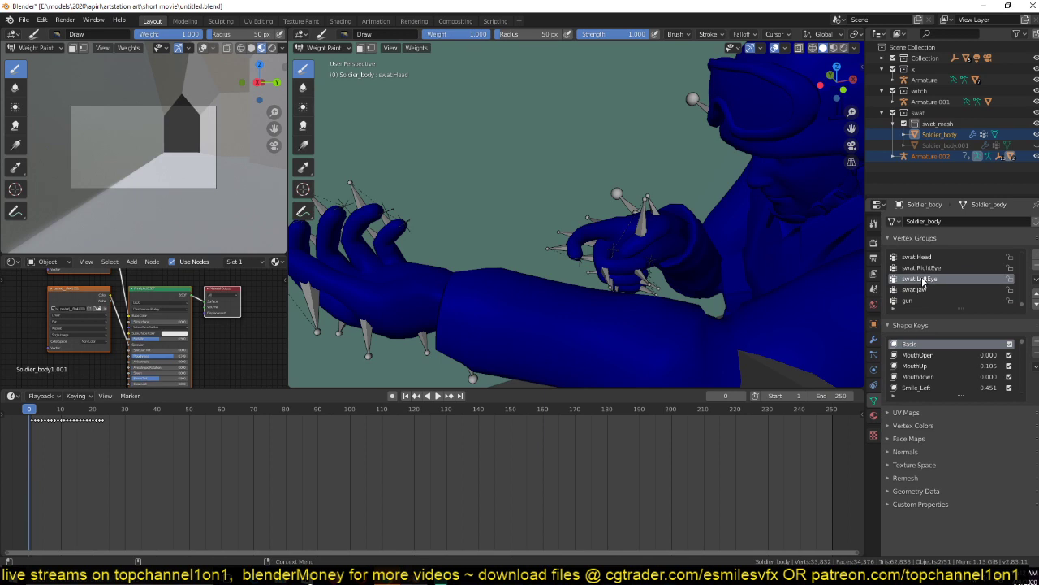
click(916, 301)
click(918, 290)
click(922, 279)
click(920, 268)
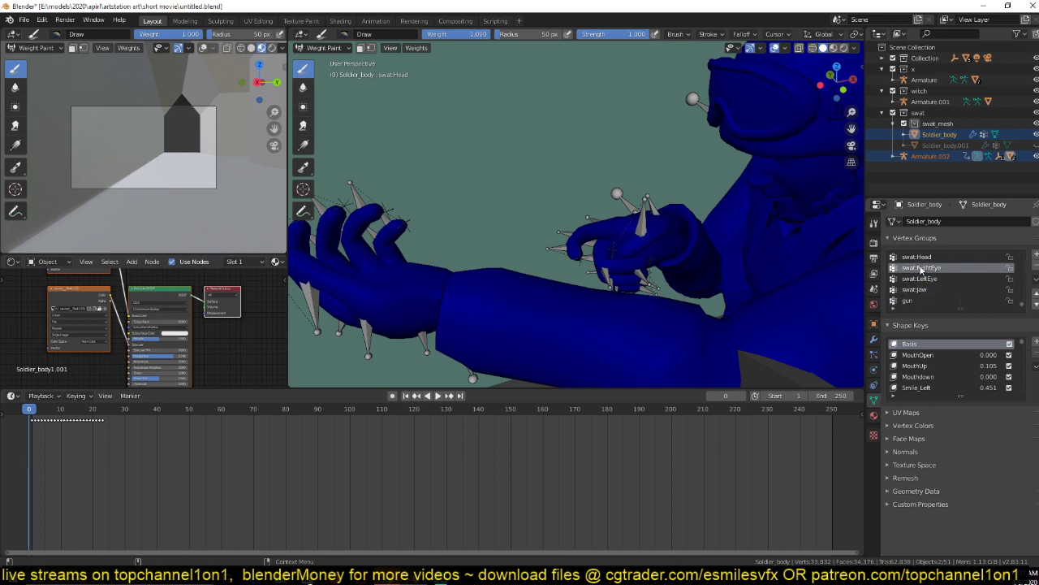
scroll(920, 264, up, 2)
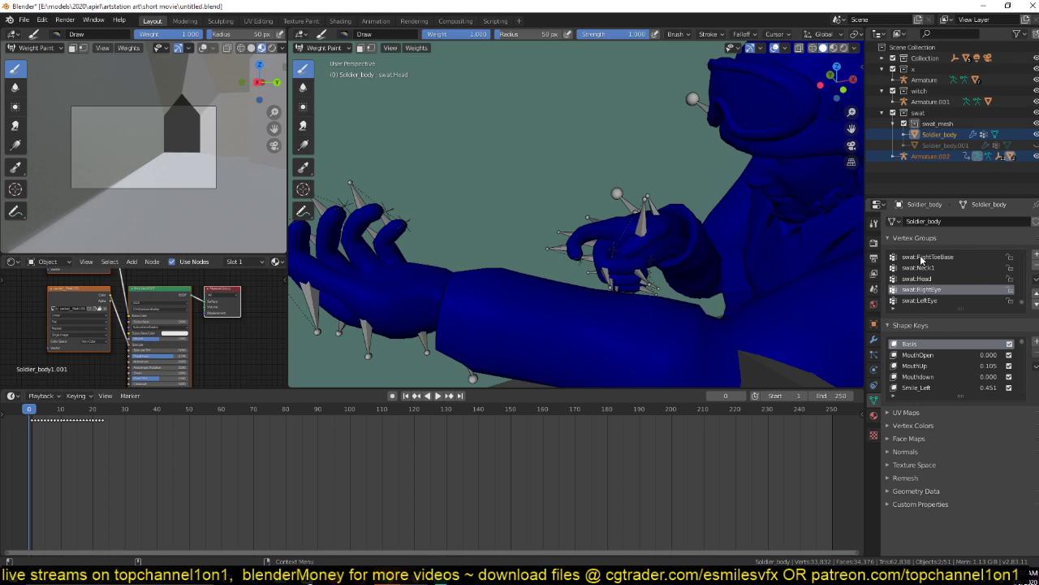
scroll(922, 260, down, 5)
click(920, 257)
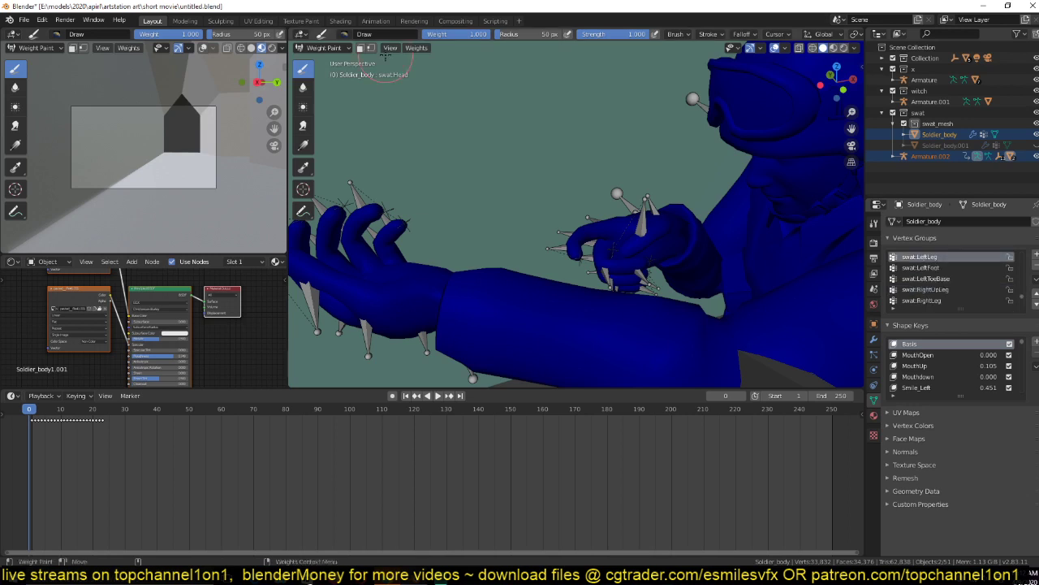
Check the name of the right thumb bone on Armature.002 in Pose Mode.
key(ctrl+Tab)
click(642, 222)
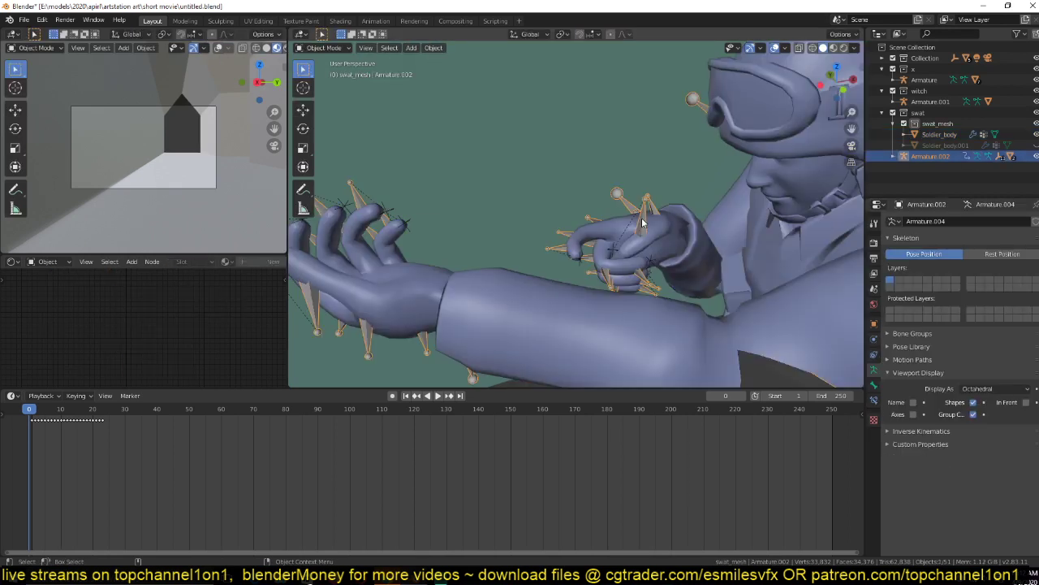
key(ctrl+Tab)
click(323, 47)
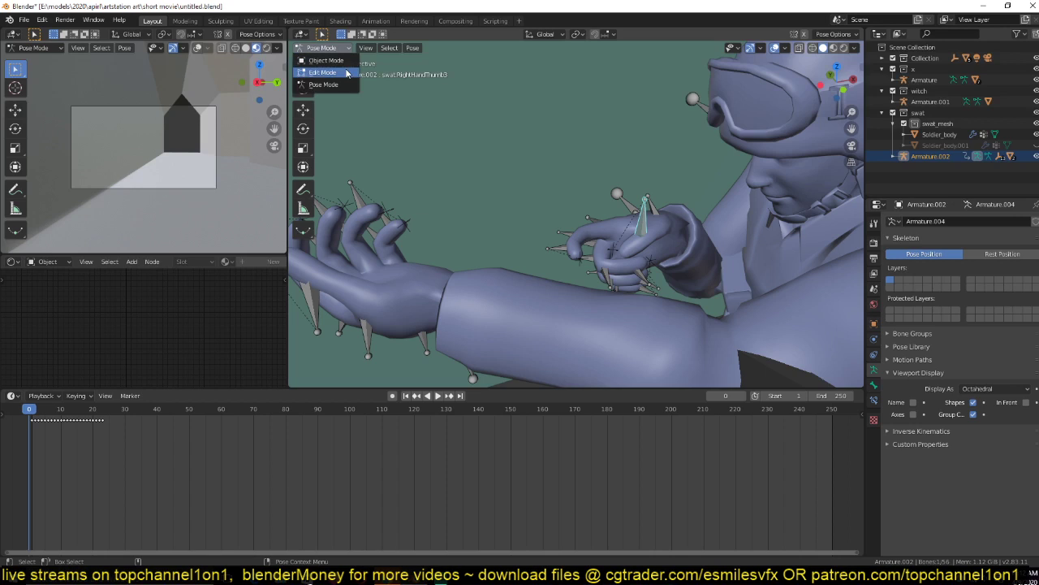
click(325, 60)
shift+click(619, 241)
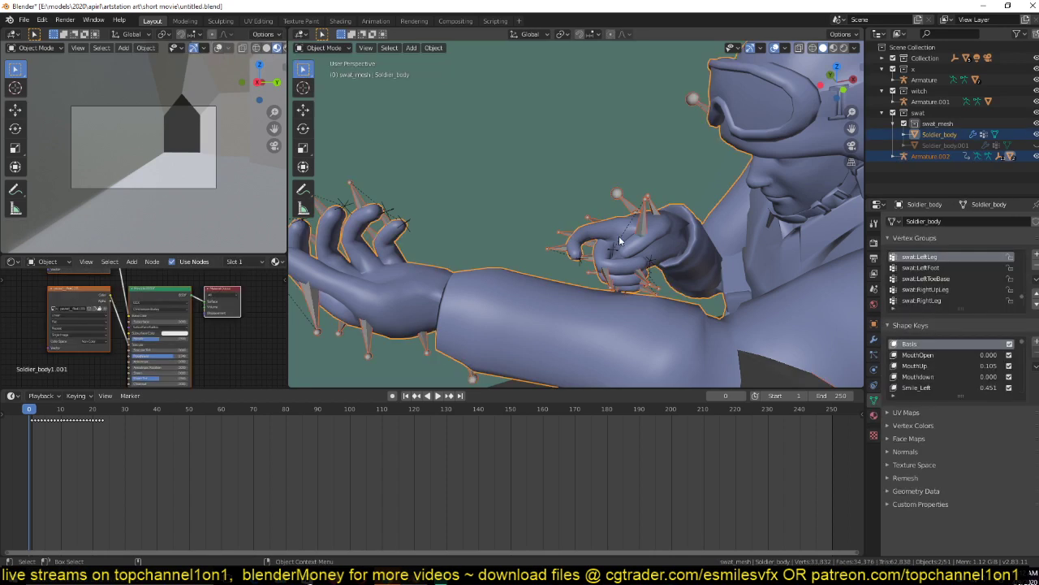
click(644, 219)
key(ctrl+Tab)
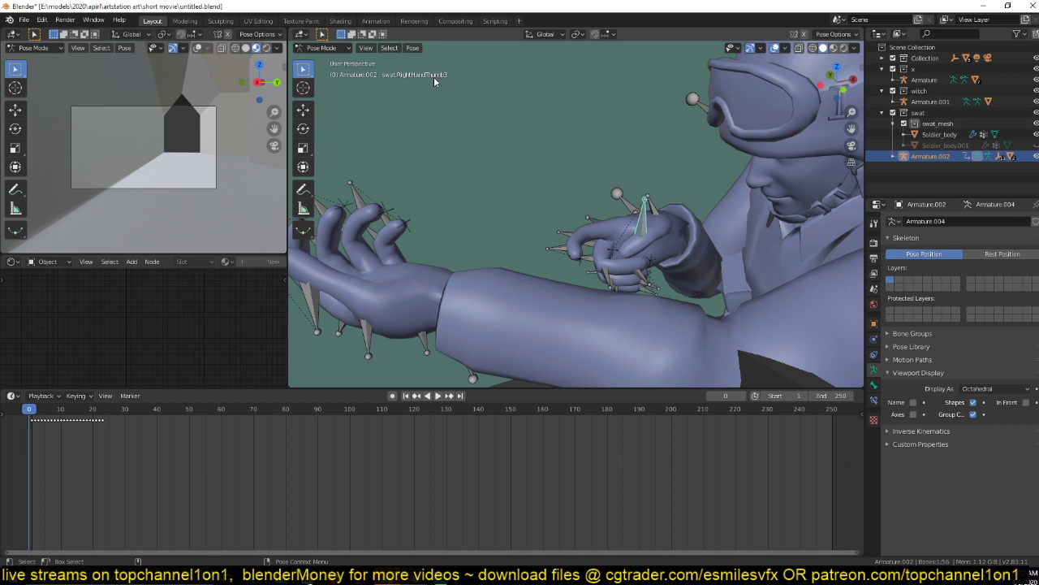
key(ctrl+Tab)
Make swat:RightHandThumb3 the active vertex group of Soldier_body and display its weights in Weight Paint mode.
click(665, 252)
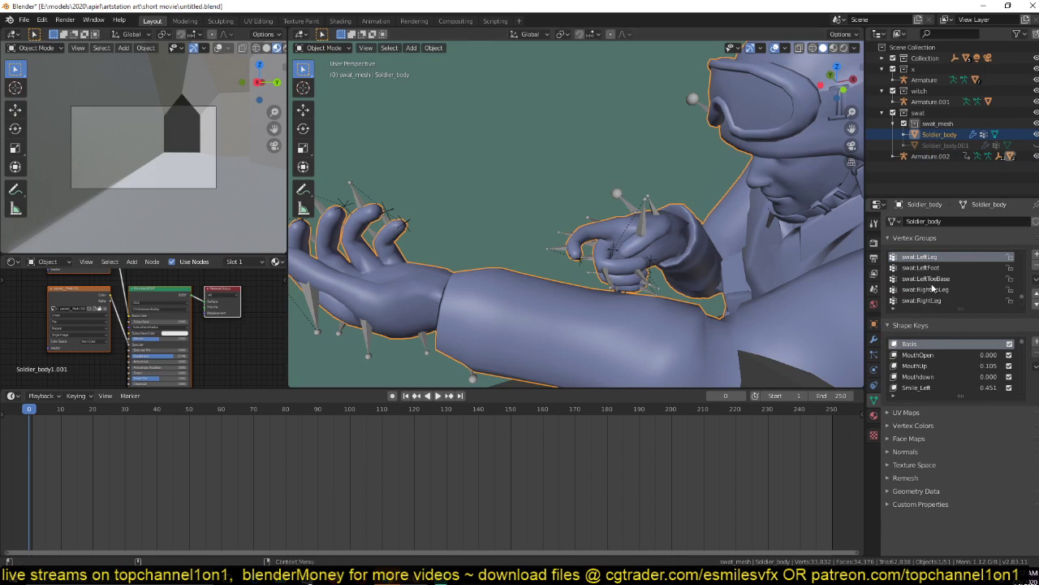
key(ctrl+Tab)
click(534, 173)
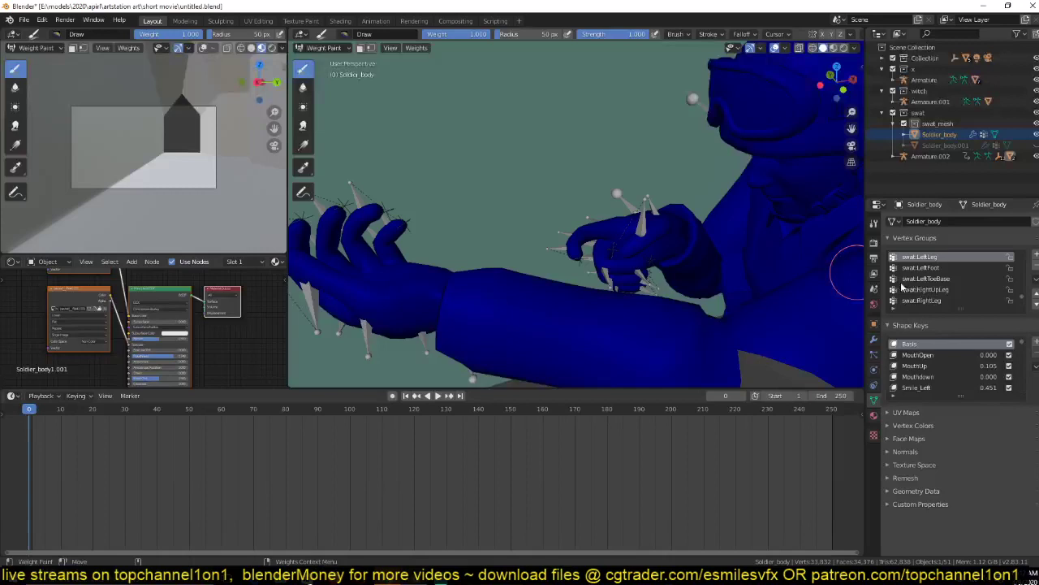
scroll(950, 280, up, 10)
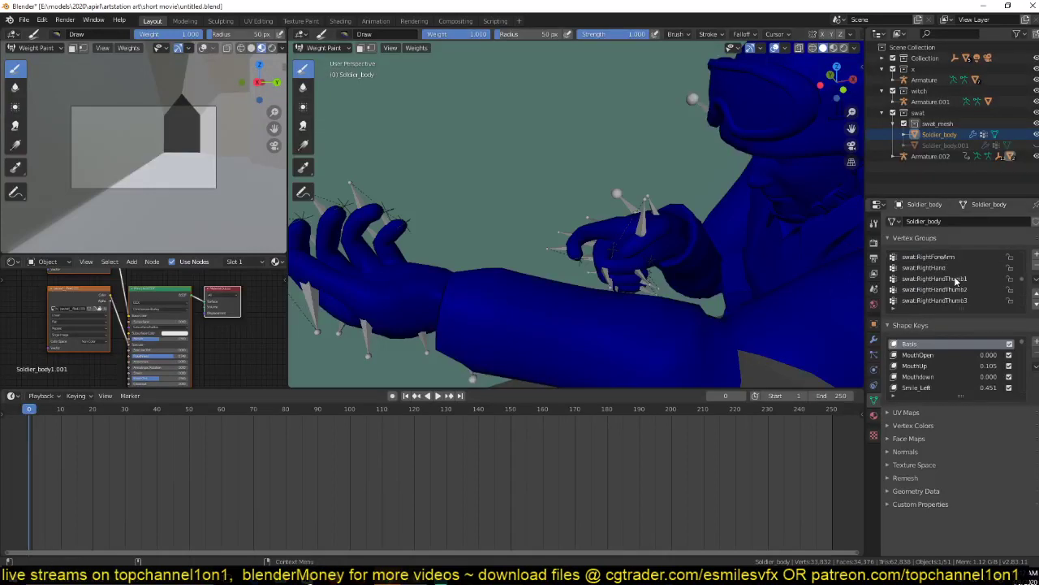
scroll(955, 280, up, 1)
scroll(954, 276, down, 1)
click(934, 301)
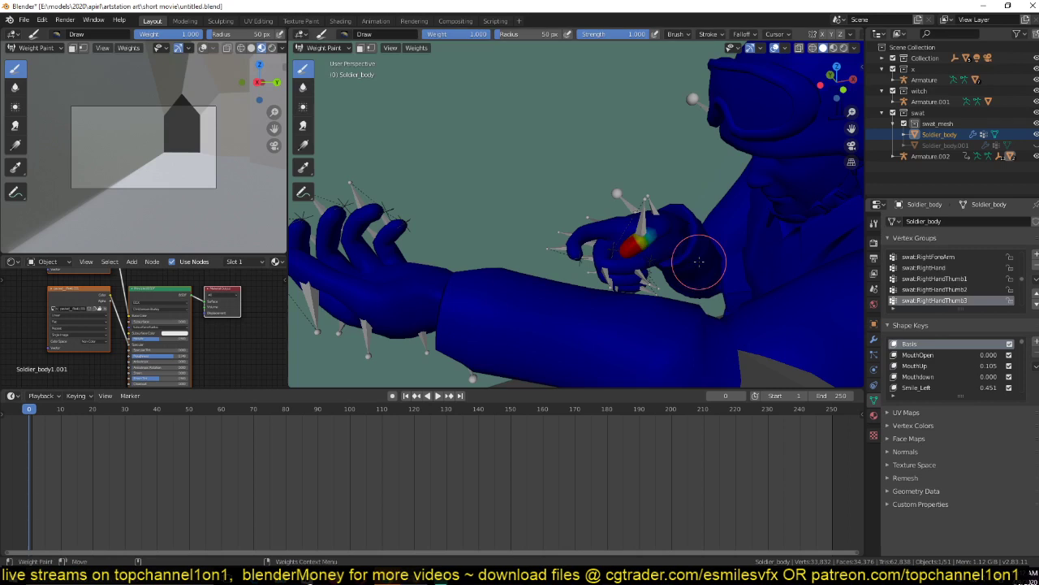
middle_drag(698, 262, 604, 220)
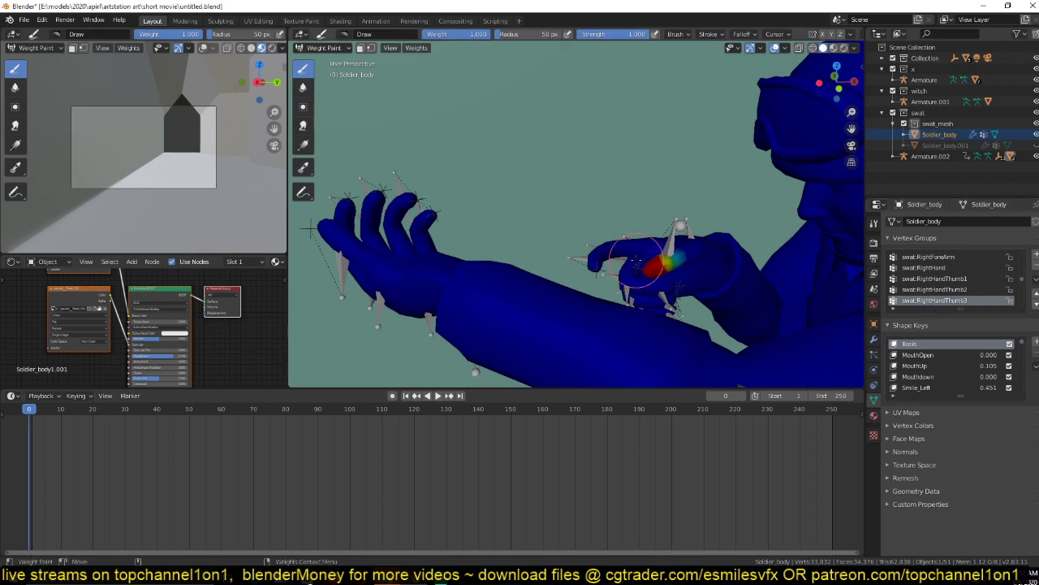
Return to Object Mode, bring back the hidden rifle, and join it into Soldier_body.
click(323, 47)
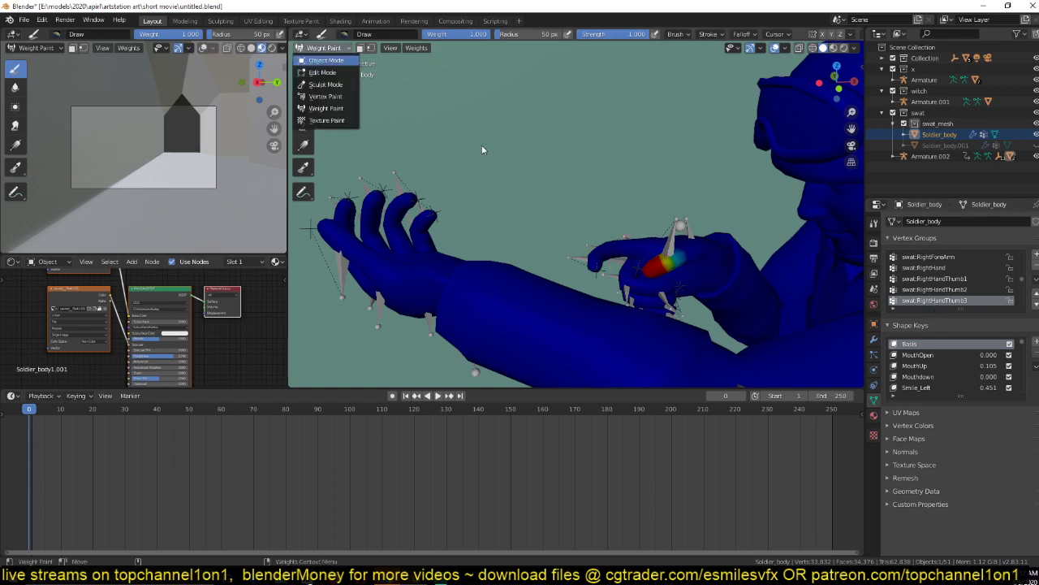
key(Return)
click(697, 268)
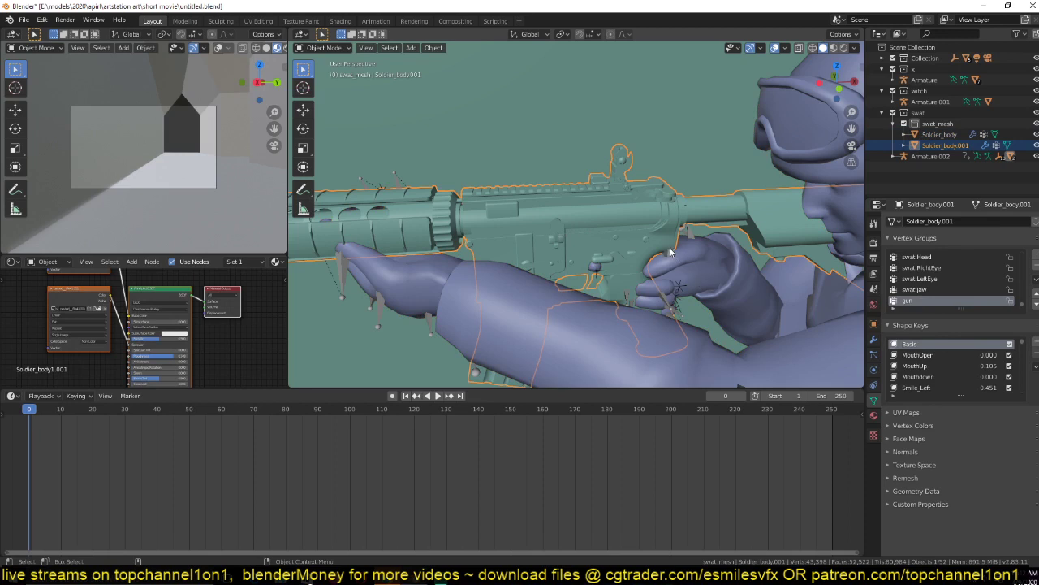
shift+click(705, 273)
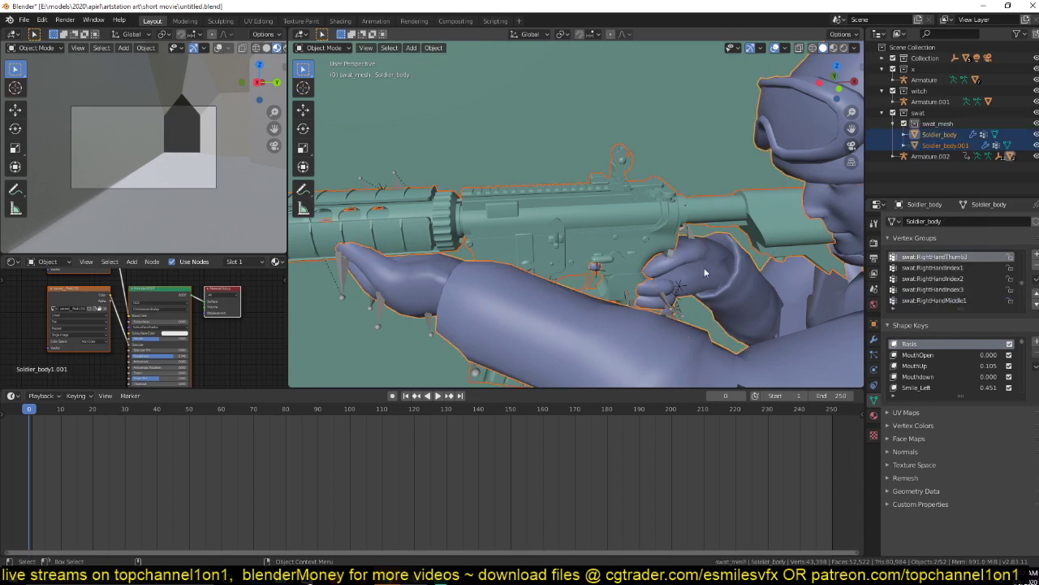
key(ctrl+j)
Assign all the rifle geometry to the swat:RightHandThumb3 vertex group with weight 1.000 and briefly play the animation.
key(Tab)
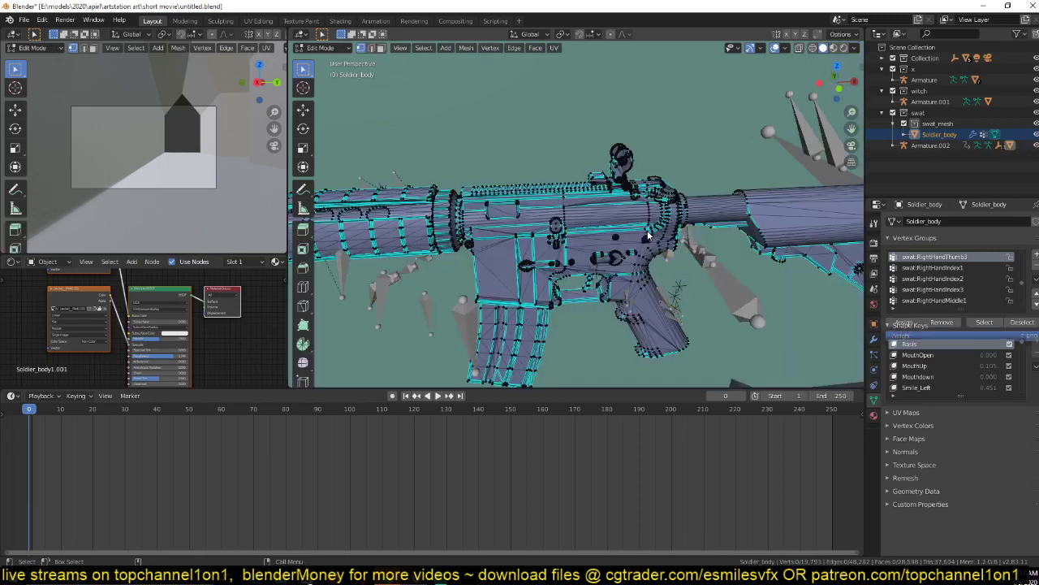
key(a)
scroll(934, 280, up, 3)
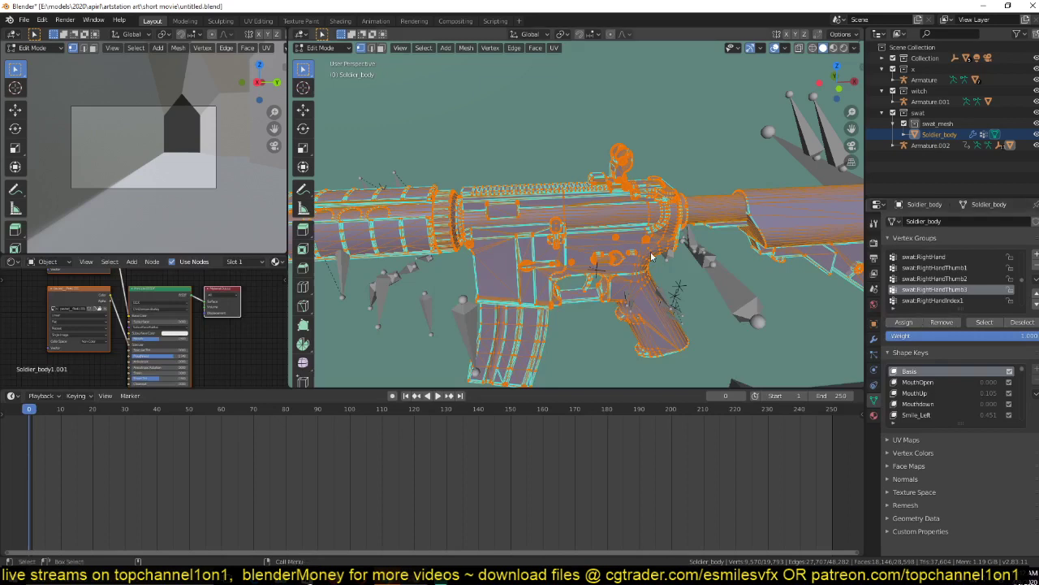
key(Tab)
key(space)
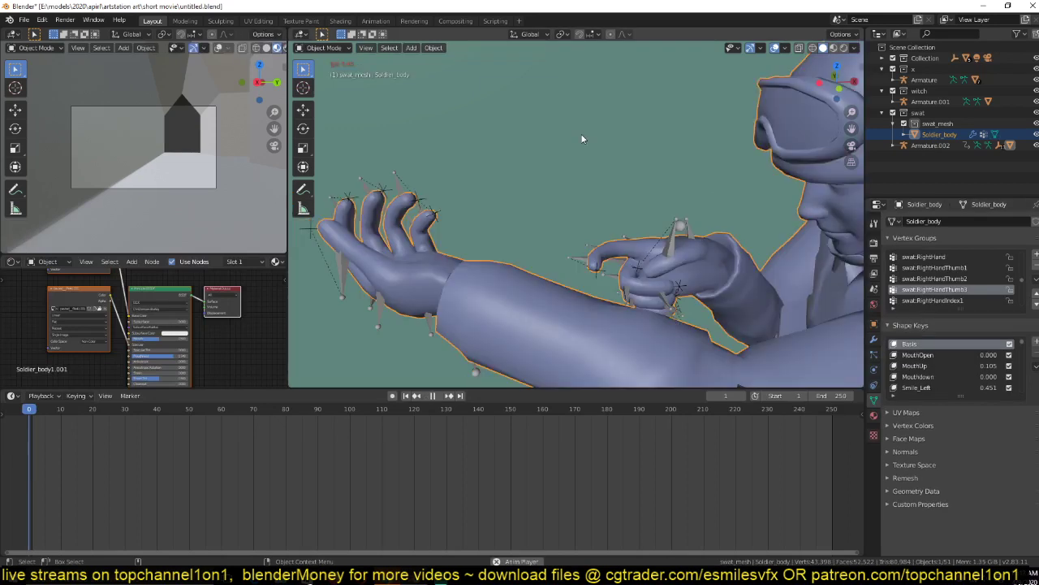
key(Escape)
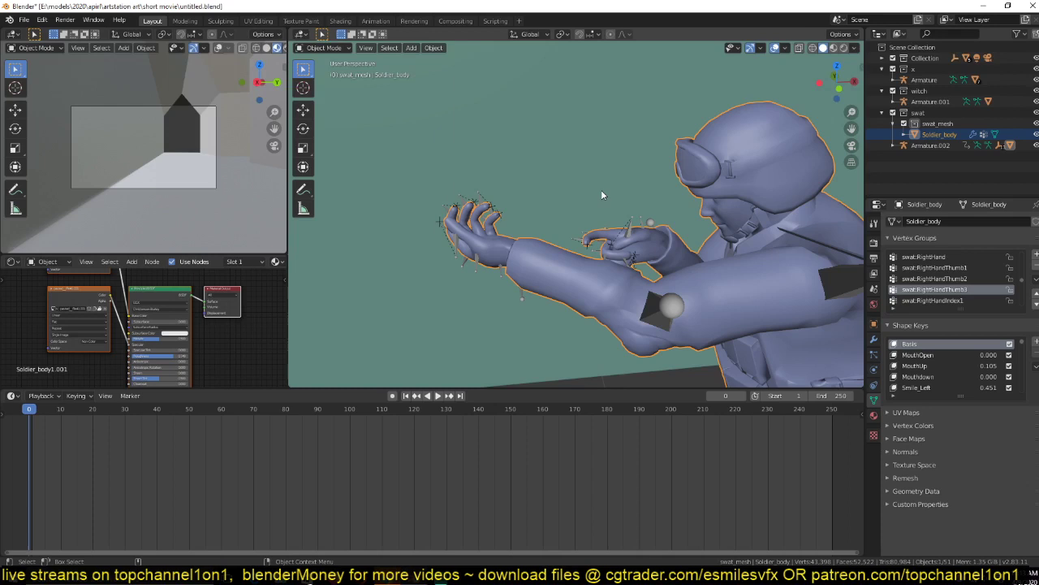
Reveal the hidden body geometry in Edit Mode, return to Object Mode, and play the animation to check the rifle's movement.
key(Tab)
key(alt+h)
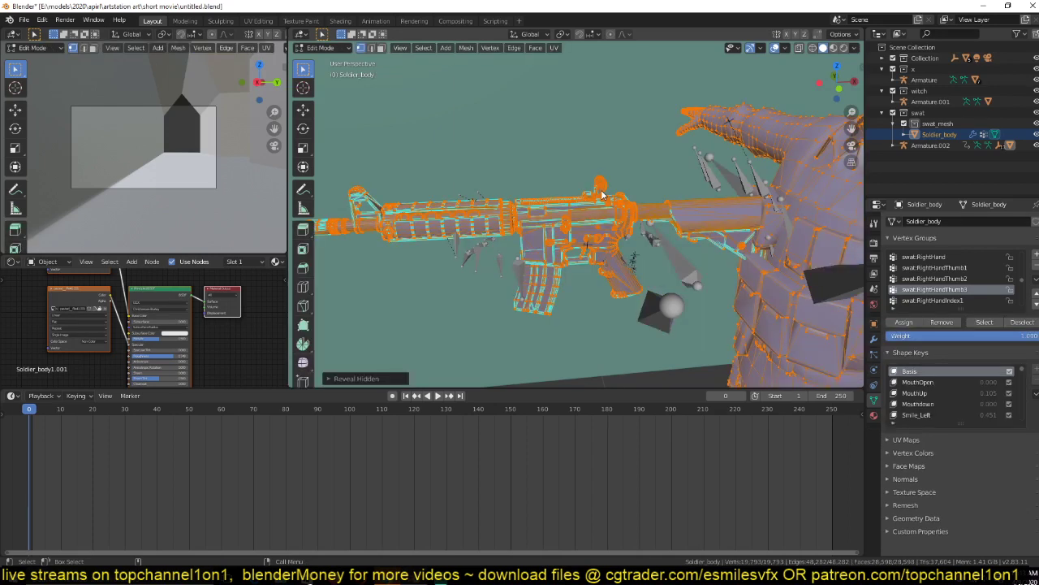
key(Tab)
scroll(602, 195, down, 5)
middle_drag(602, 195, 721, 204)
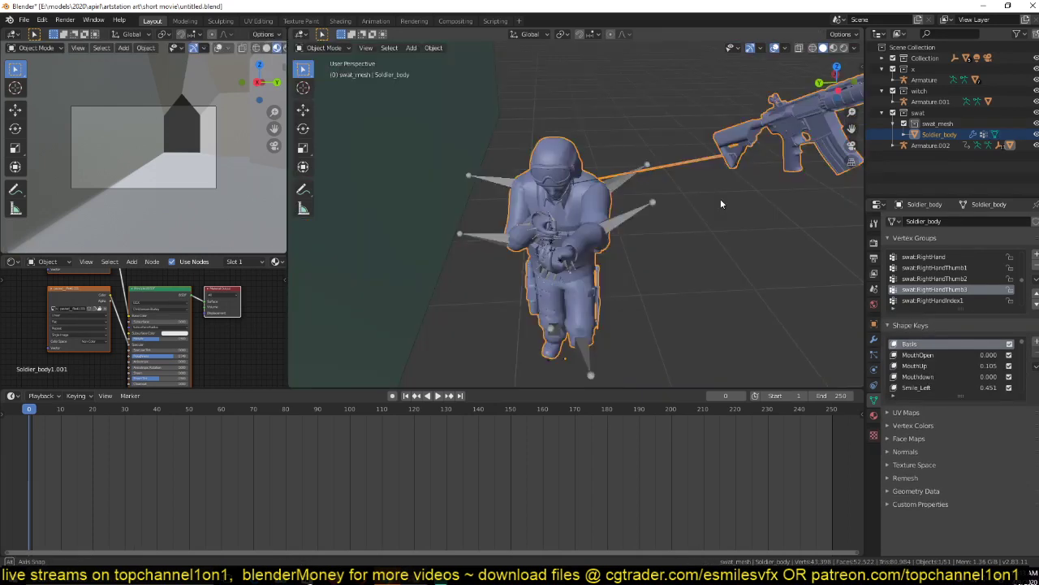
key(space)
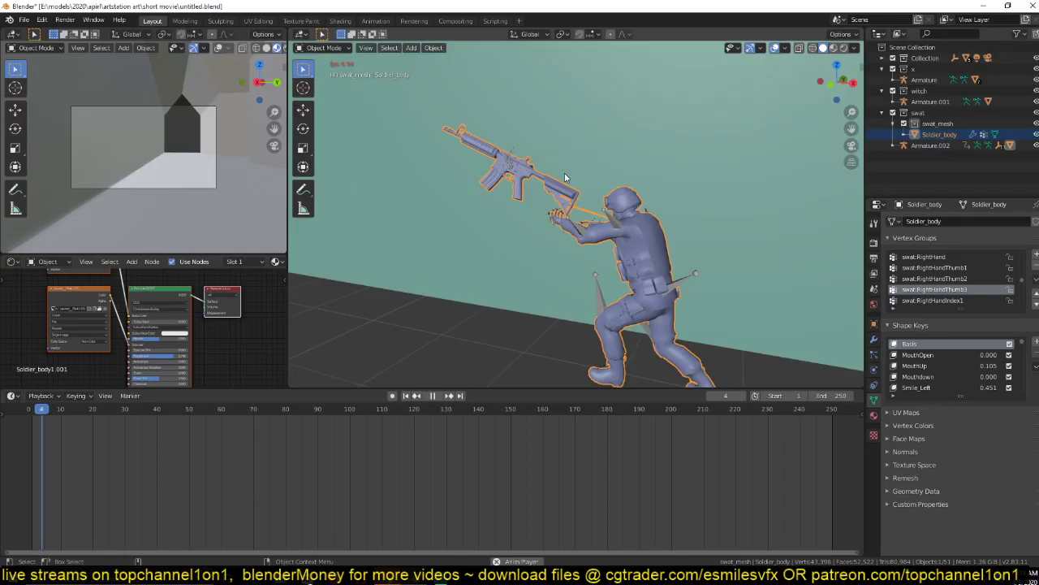
middle_drag(566, 177, 727, 215)
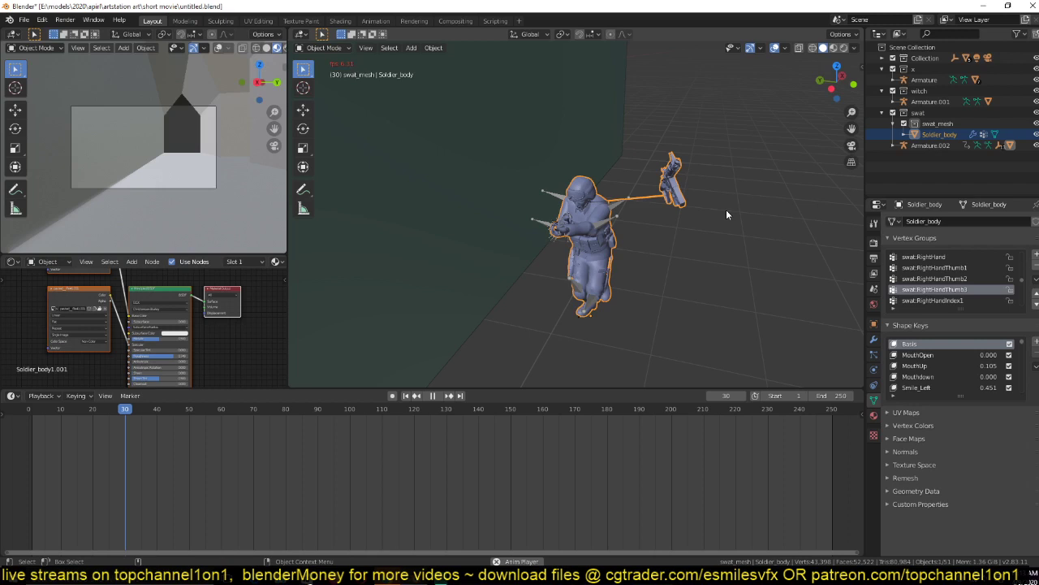
key(Escape)
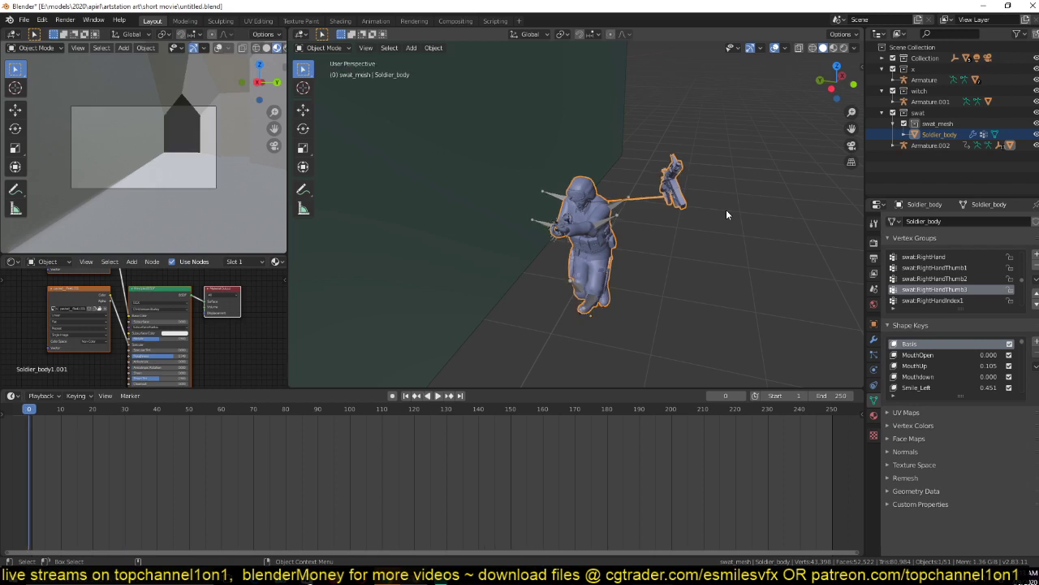
Compare the rifle's place in the unposed mesh with the posed soldier, and inspect the right thumb bone in Pose Mode.
key(KP_7)
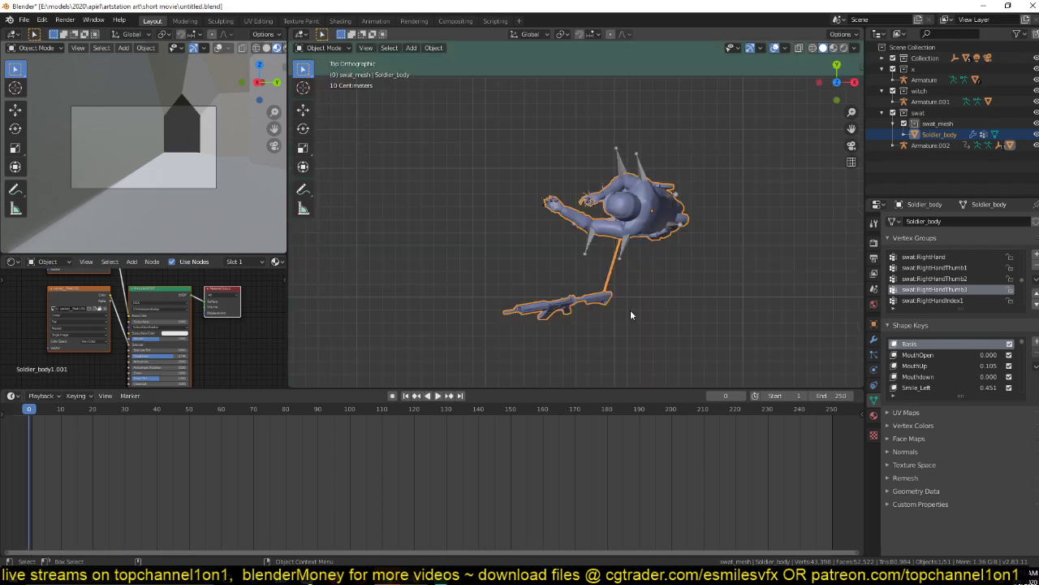
key(Tab)
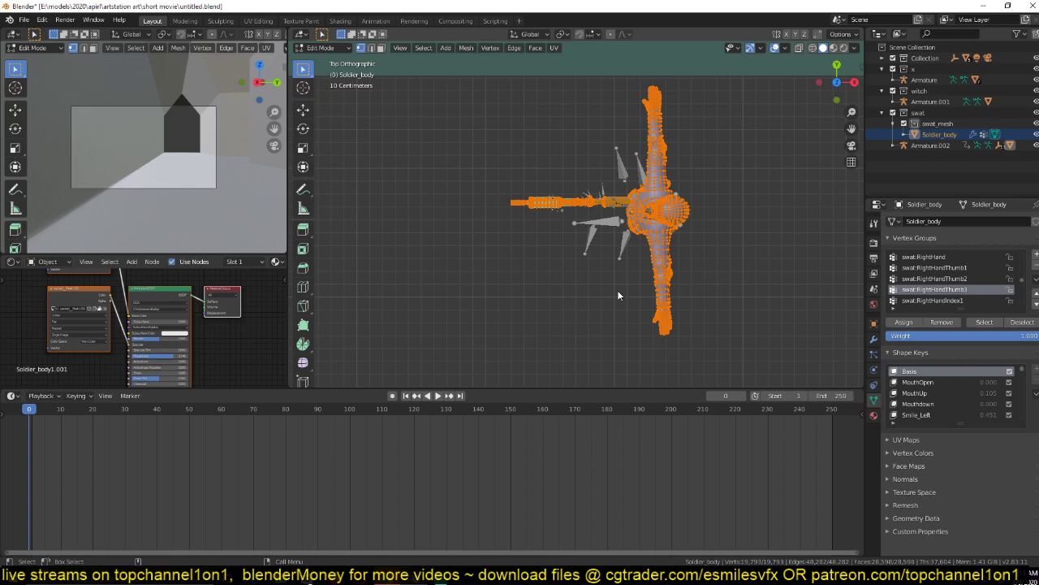
key(KP_1)
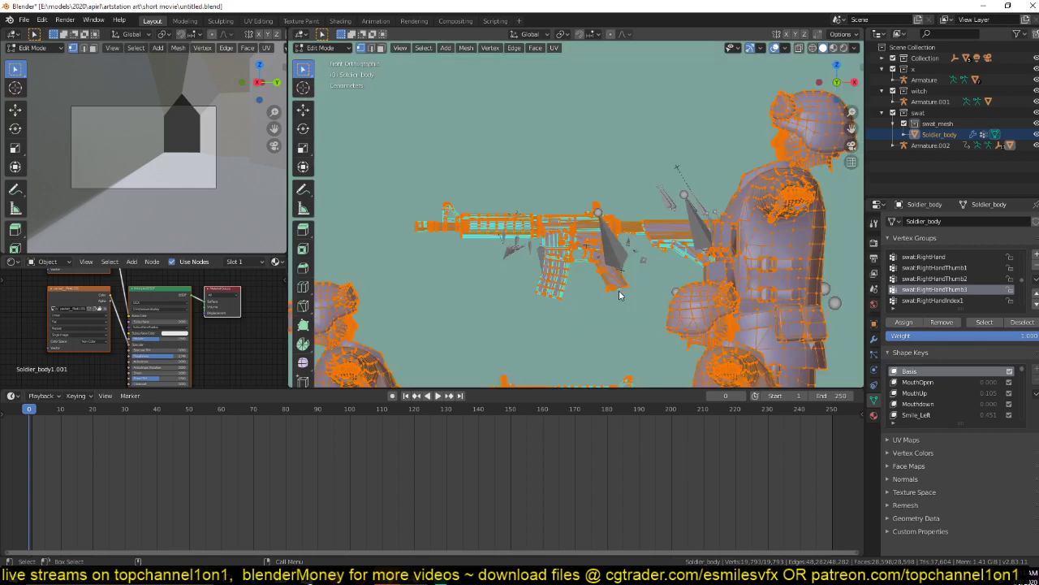
middle_drag(619, 295, 674, 201)
key(Tab)
click(674, 201)
key(ctrl+Tab)
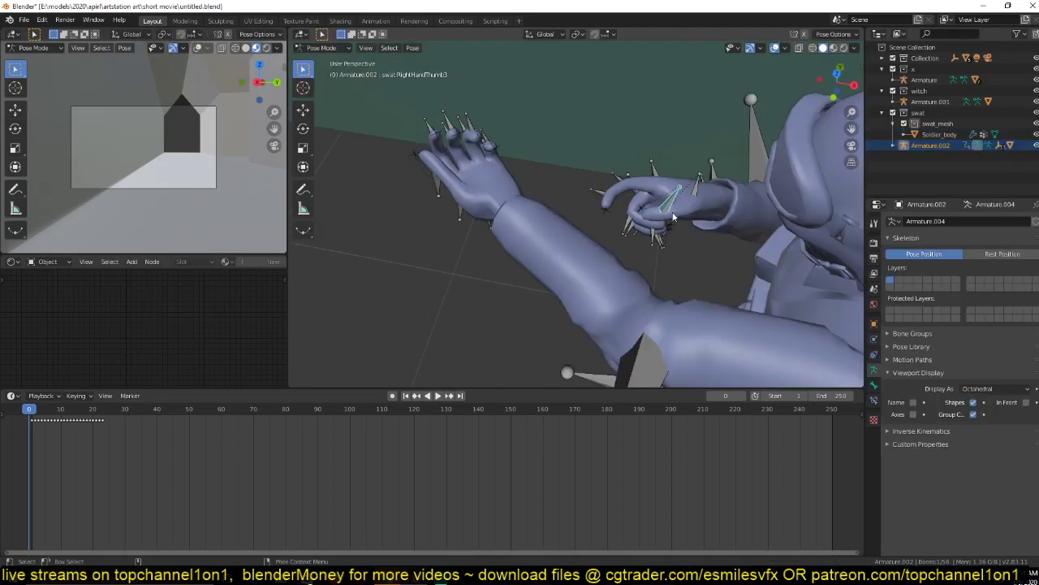
middle_drag(672, 216, 763, 209)
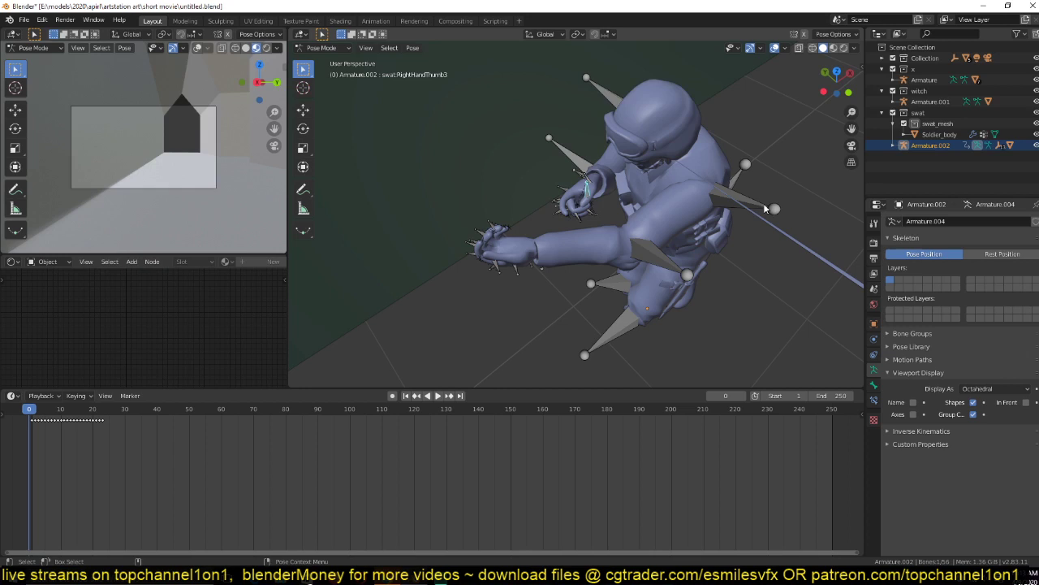
Try clearing the rotation of every bone in the soldier's armature, and undo it to restore the animated pose.
key(a)
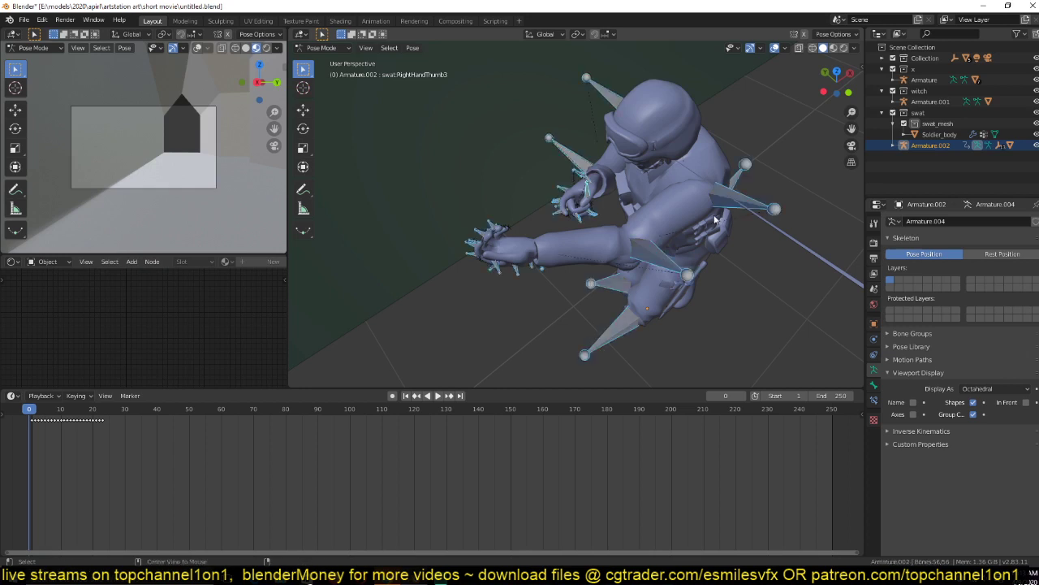
middle_drag(715, 219, 703, 208)
scroll(702, 208, down, 3)
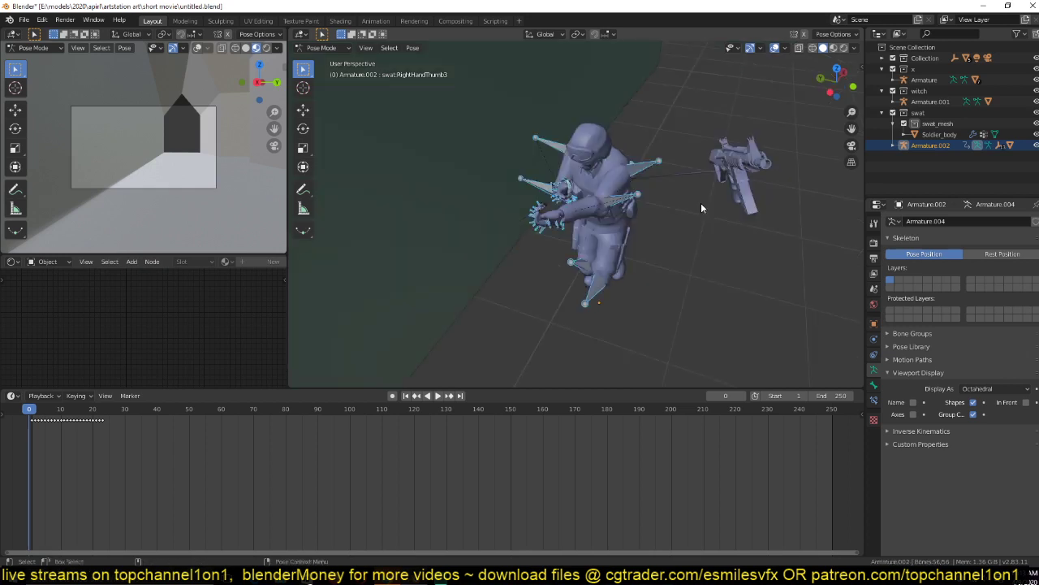
key(alt+r)
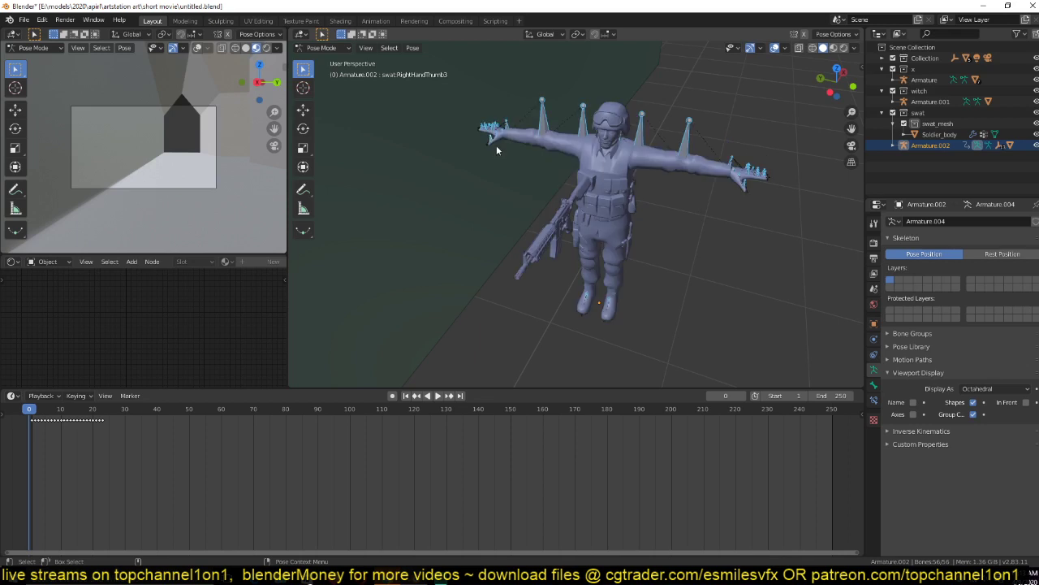
key(alt)
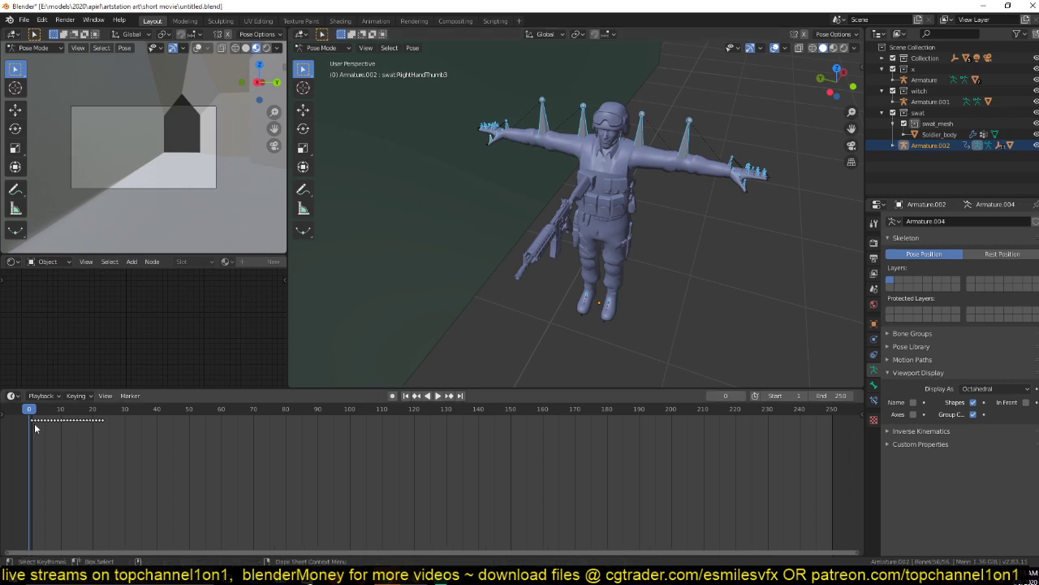
key(ctrl+z)
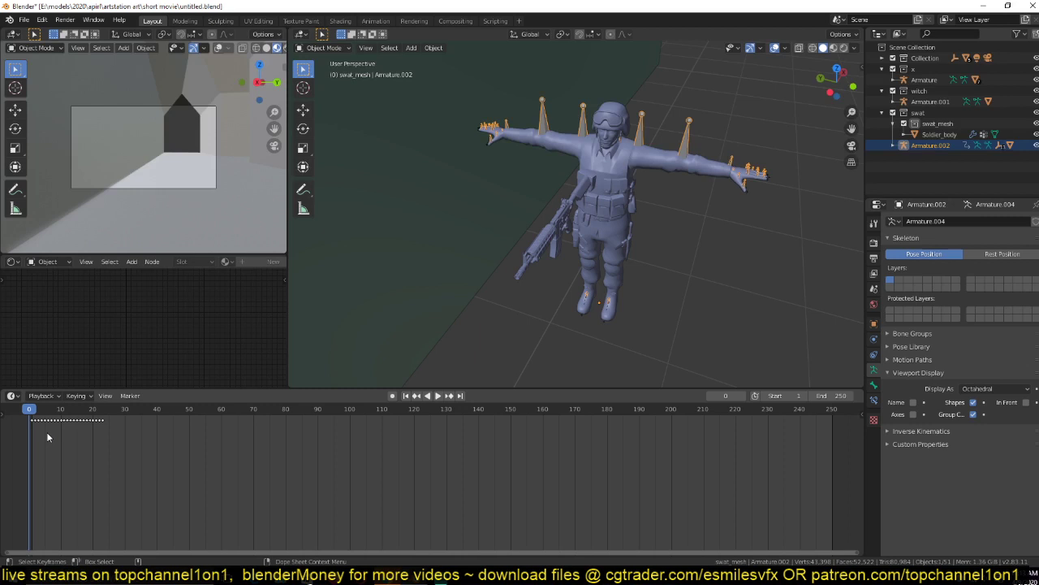
key(ctrl+z)
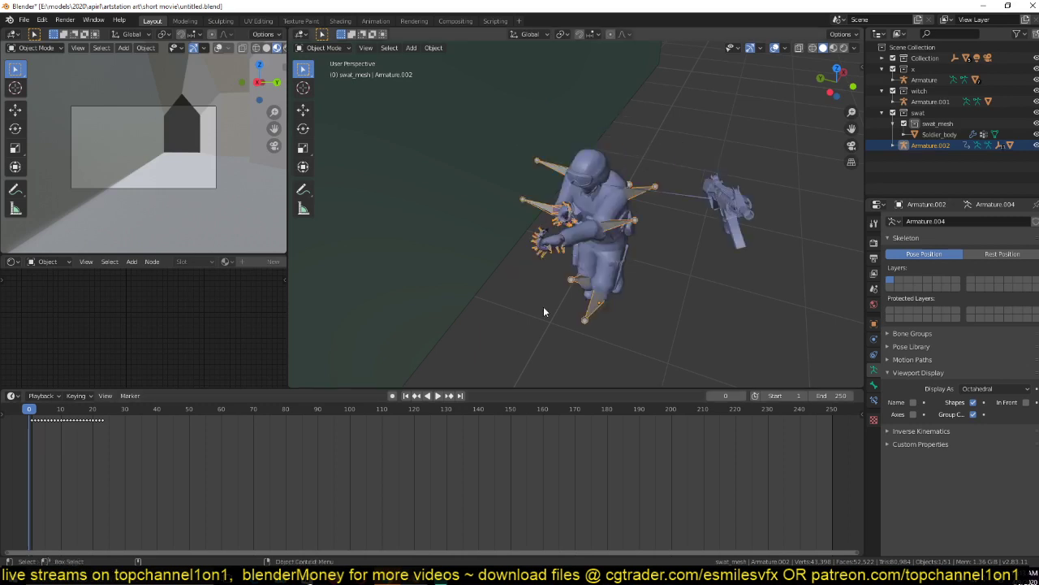
Open Soldier_body in Edit Mode from the top view, drop the full selection, and switch to wireframe display.
key(KP_7)
click(624, 347)
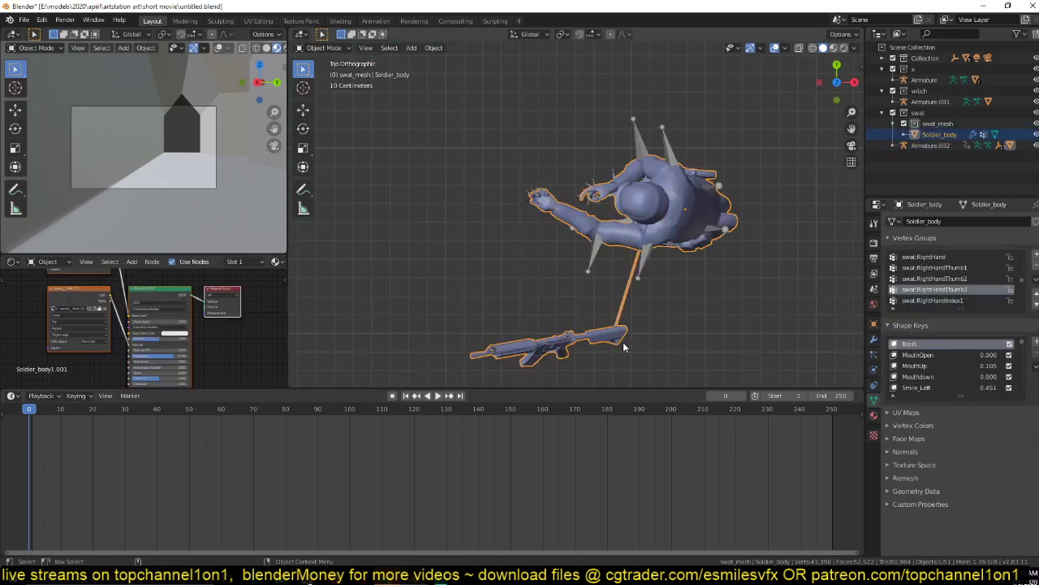
key(Tab)
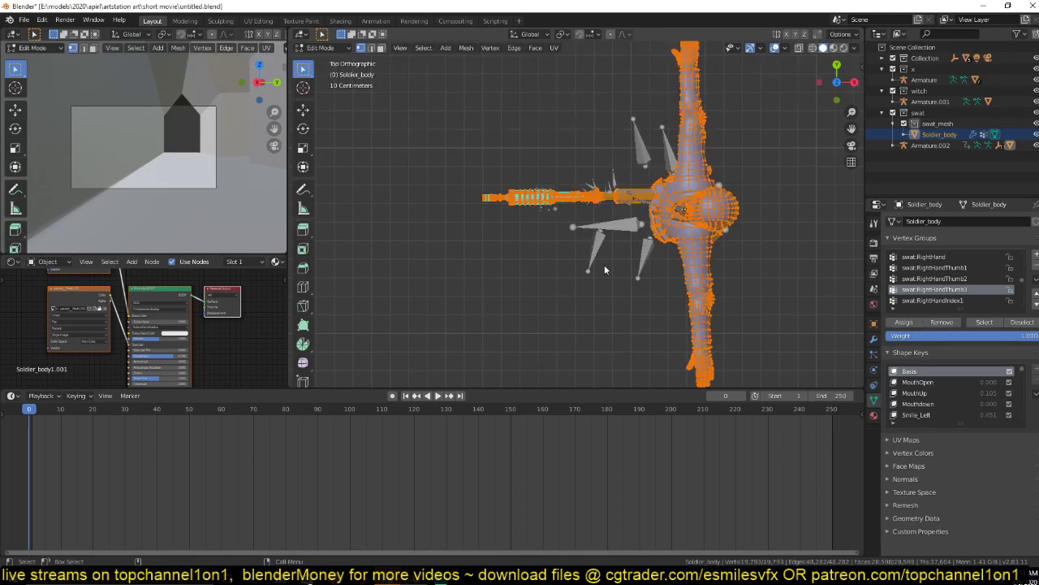
shift+middle_drag(692, 195, 674, 272)
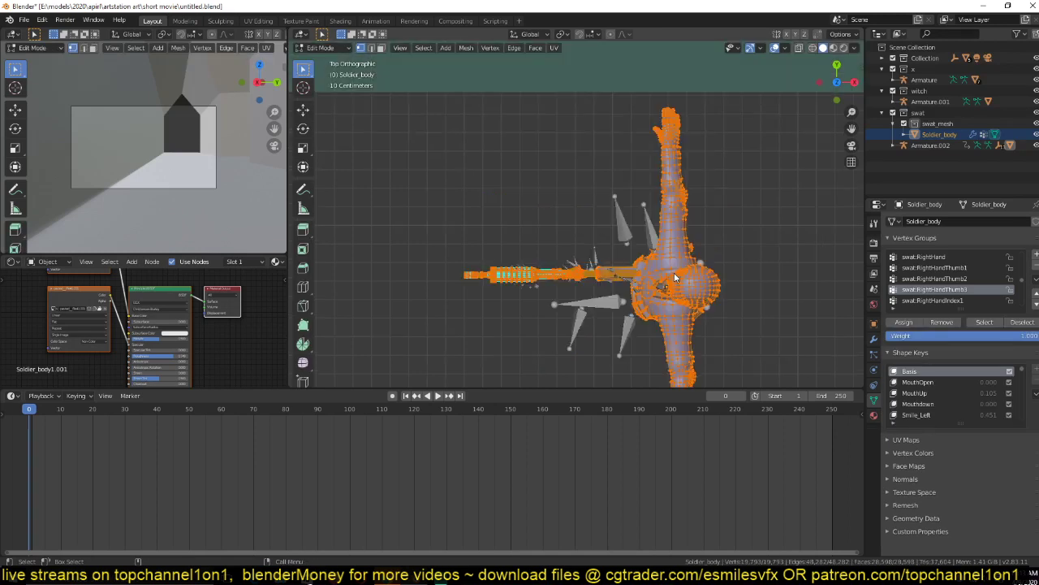
click(677, 266)
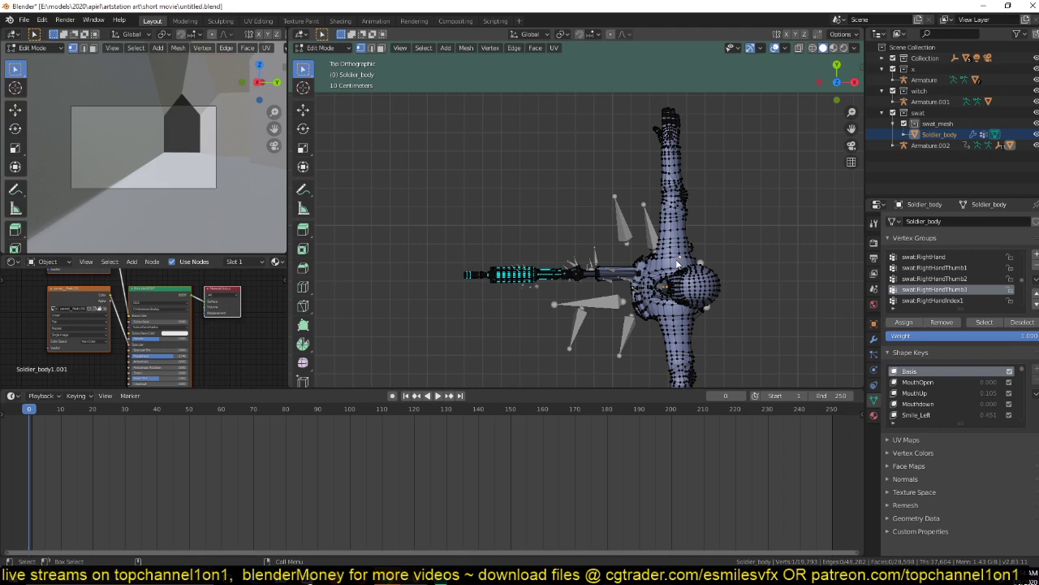
key(shift+z)
Try to isolate the soldier's body by box-selecting it and extending the selection to all linked geometry.
shift+middle_drag(645, 181, 621, 146)
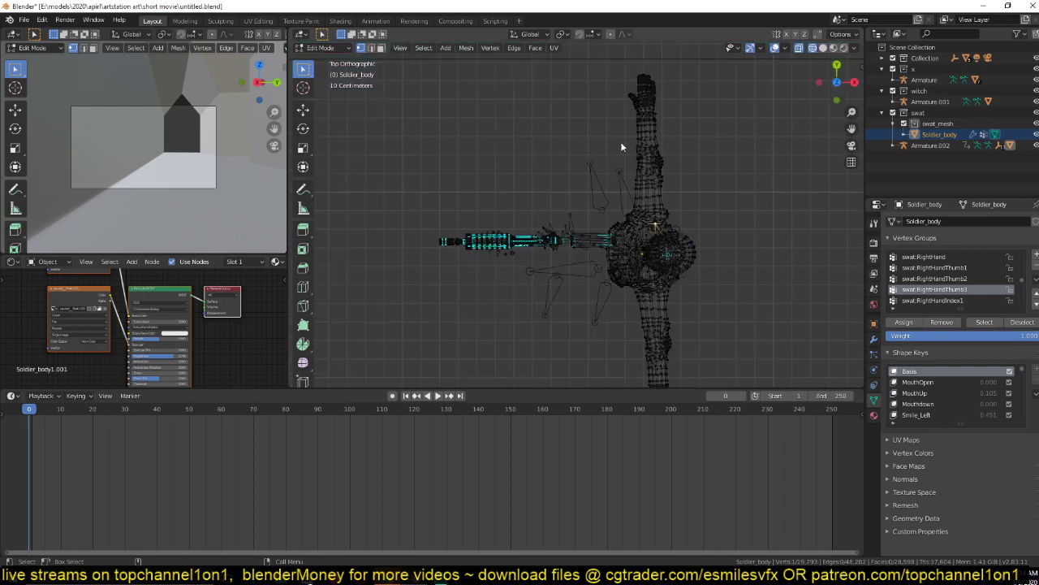
drag(639, 84, 721, 352)
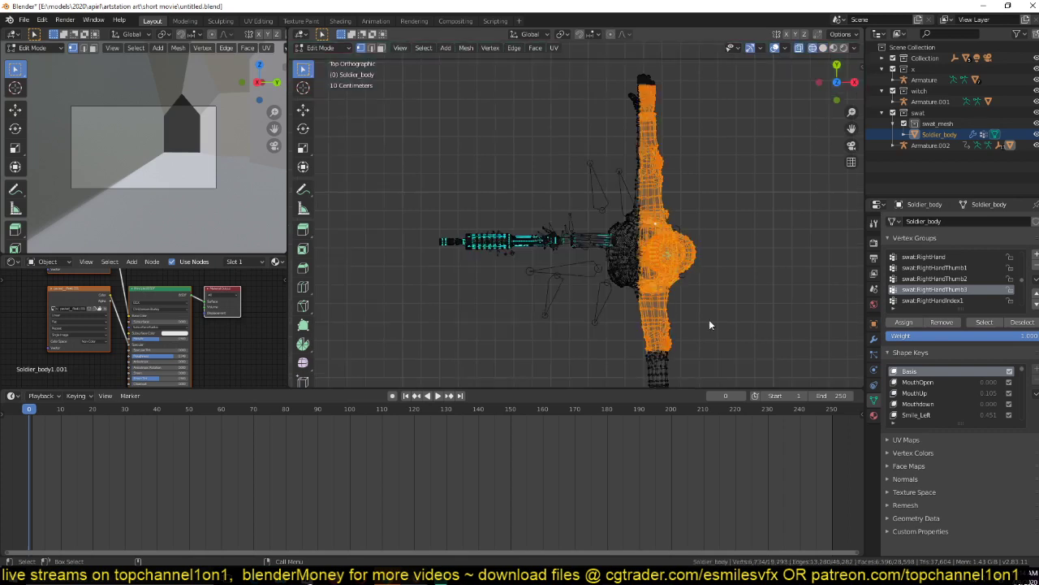
key(ctrl+l)
scroll(647, 331, up, 1)
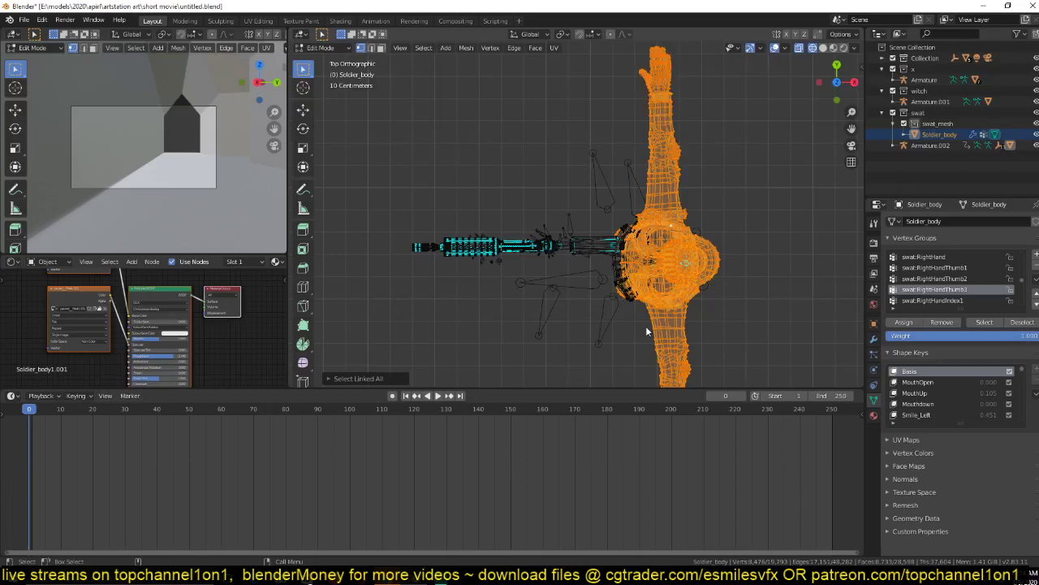
scroll(646, 326, up, 4)
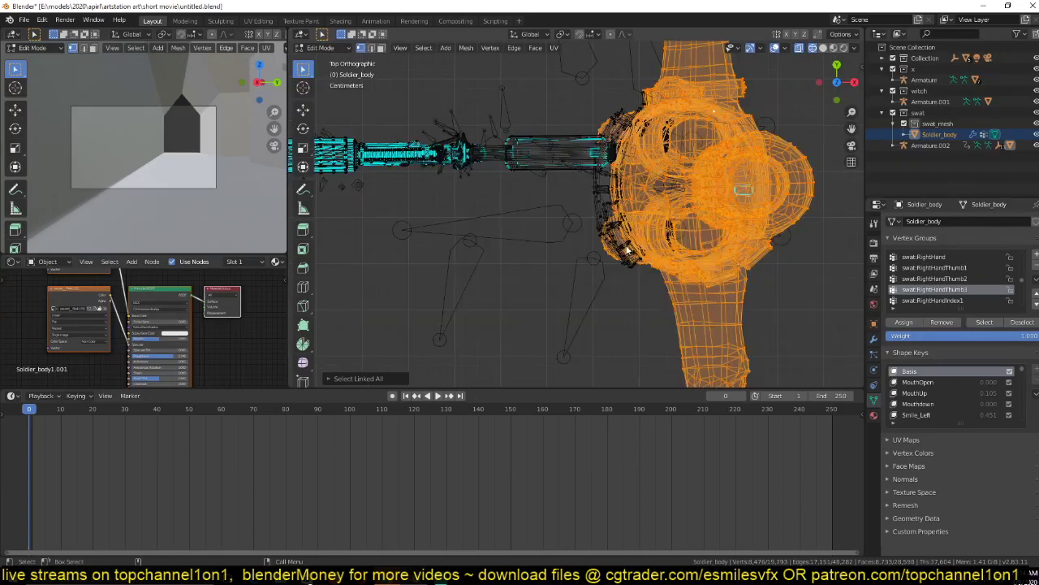
scroll(627, 250, down, 2)
Clear the selection, box-select the front of the rifle, and extend the selection through its linked geometry.
key(alt+a)
drag(327, 130, 471, 212)
key(ctrl+KP_Add)
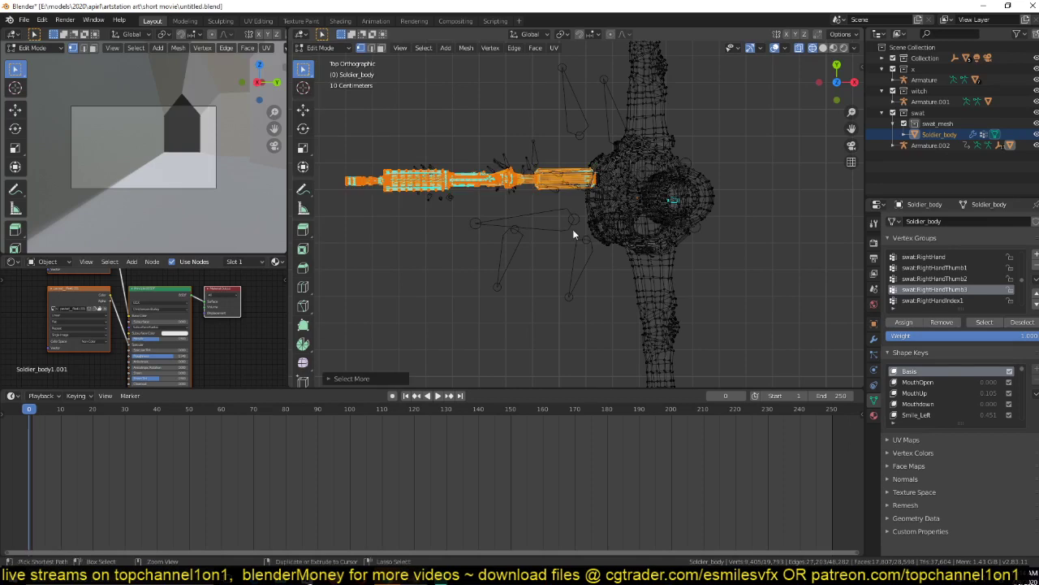
key(ctrl+KP_Add)
key(ctrl+l)
key(KP_1)
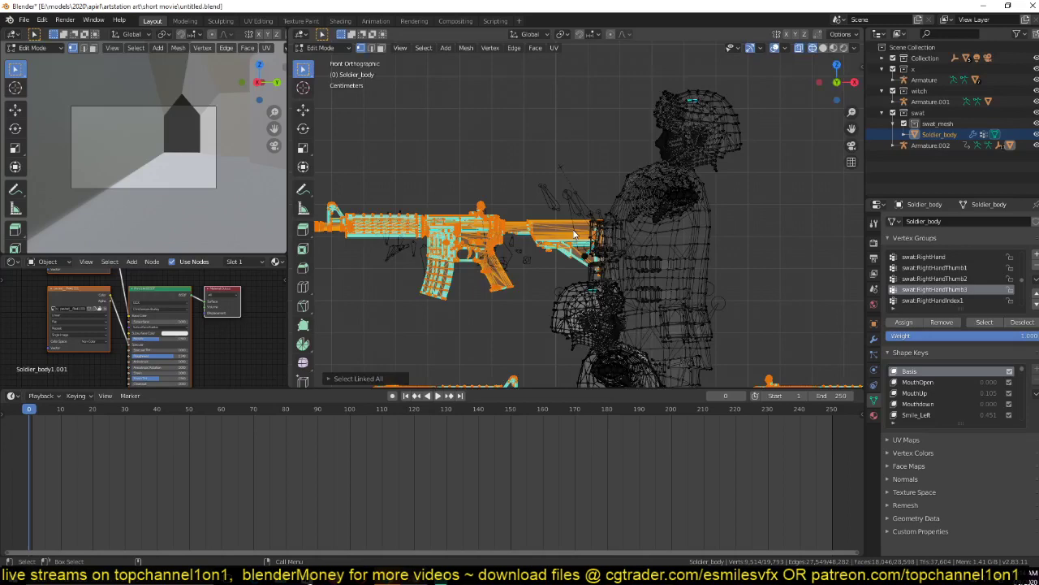
Add the small round pin on the rifle's stock to the selection with Circle Select in the front view.
scroll(574, 234, up, 10)
key(c)
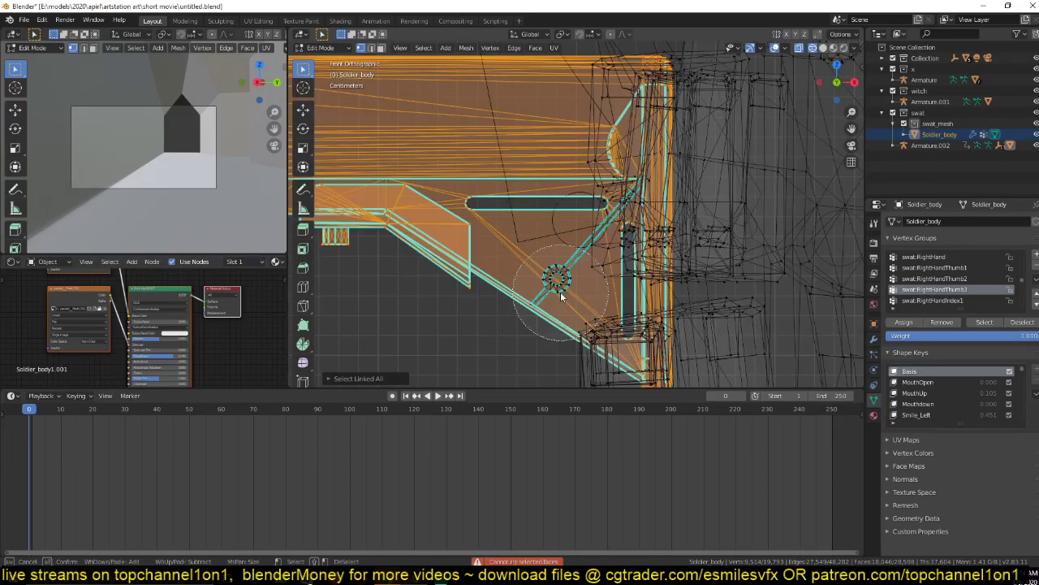
click(561, 293)
right_click(554, 287)
scroll(545, 281, down, 4)
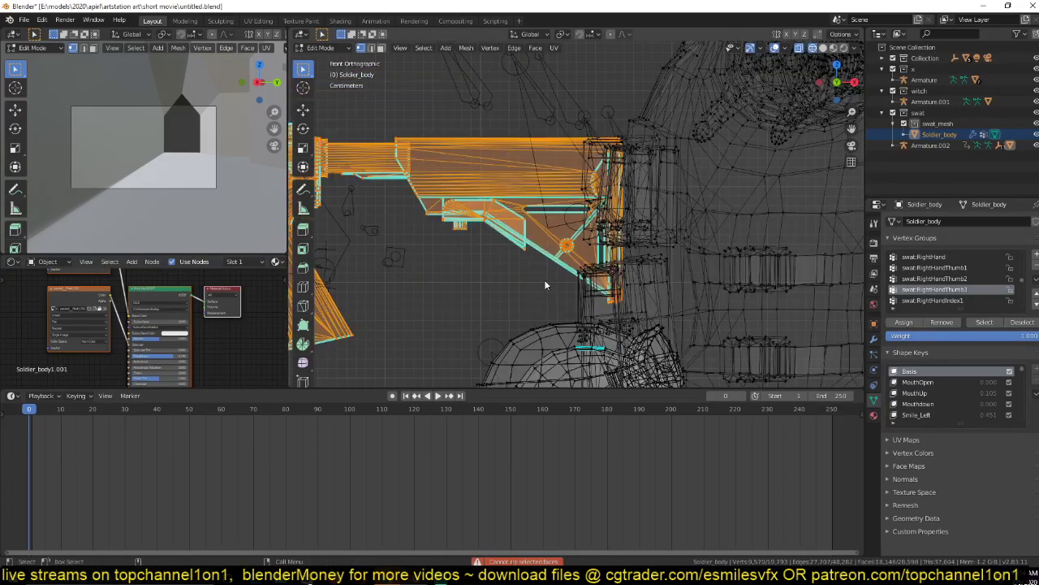
key(KP_7)
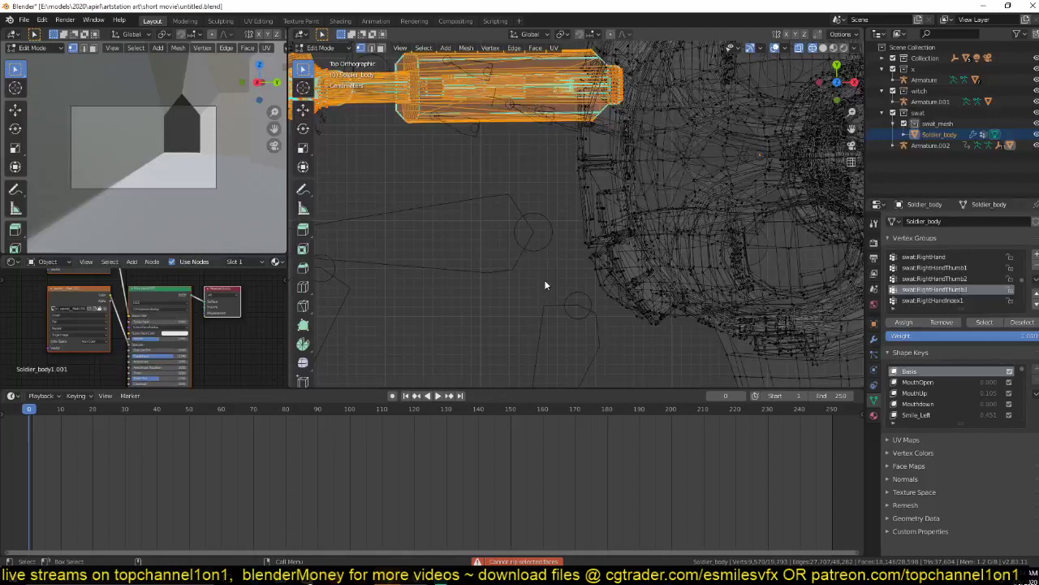
scroll(546, 285, down, 5)
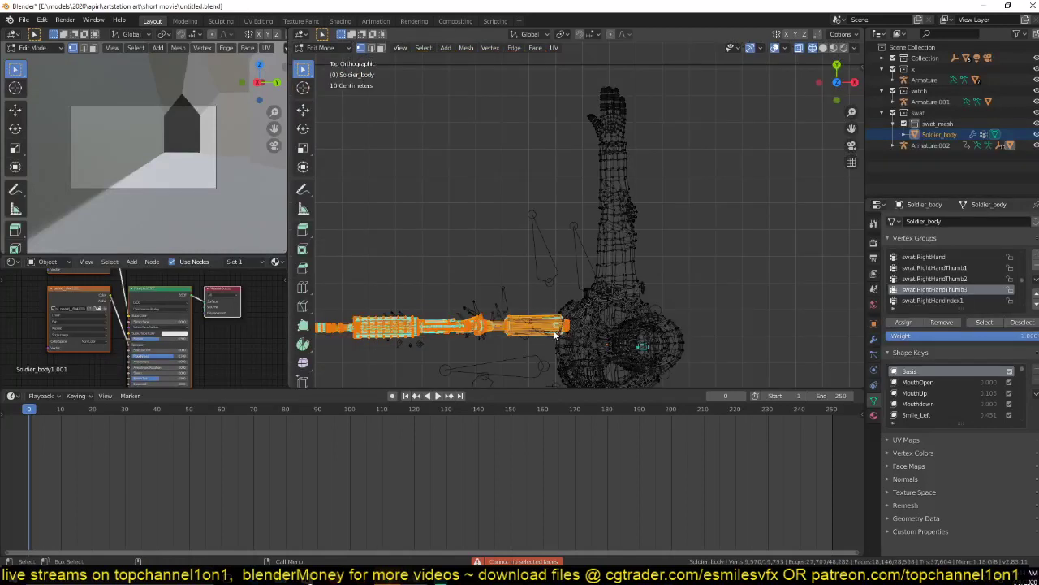
key(g)
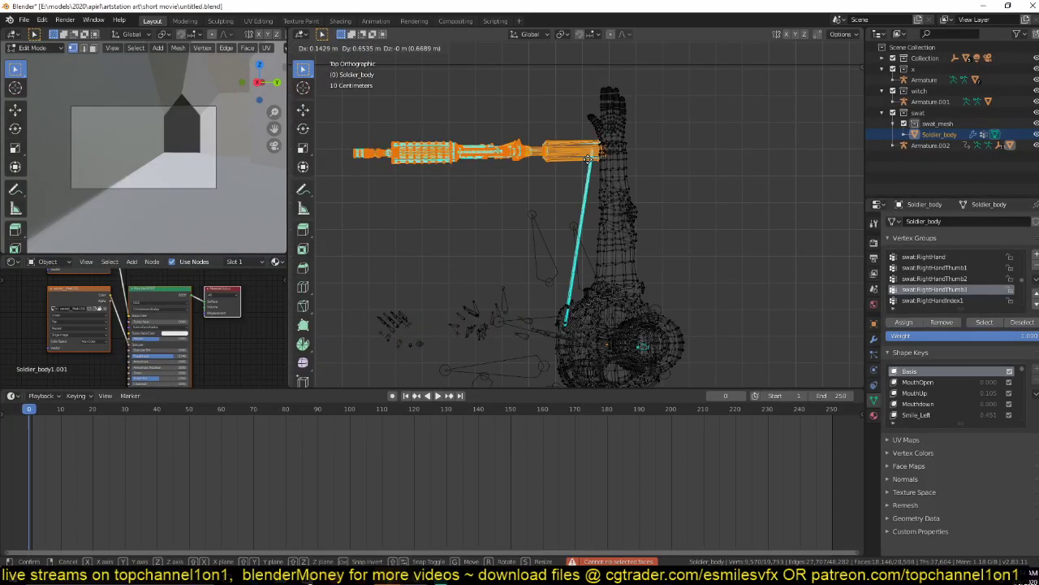
right_click(588, 158)
Extend the rifle selection to all linked geometry and test it for completeness with a trial move.
key(KP_Decimal)
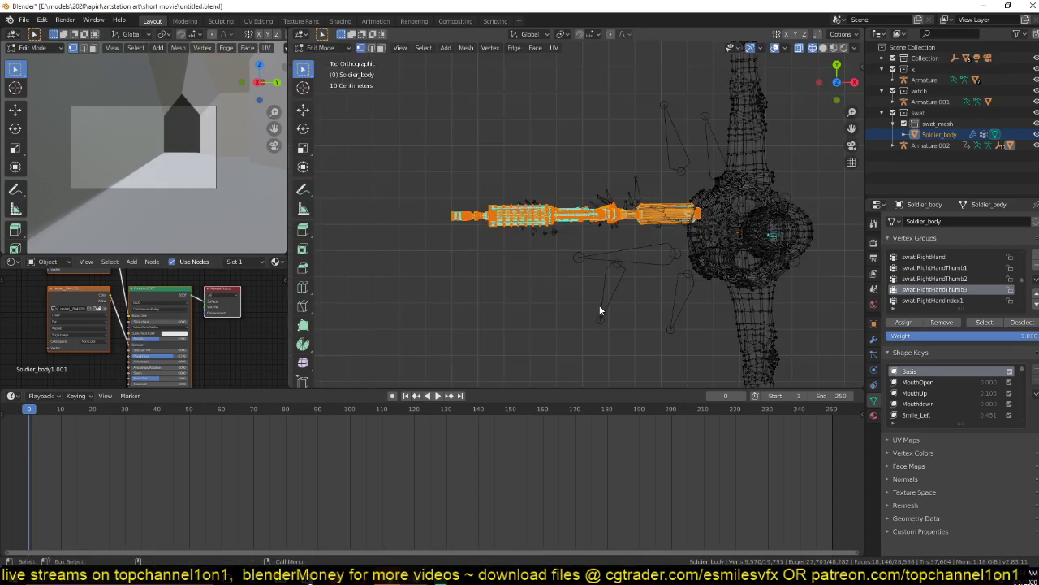
middle_drag(600, 310, 549, 145)
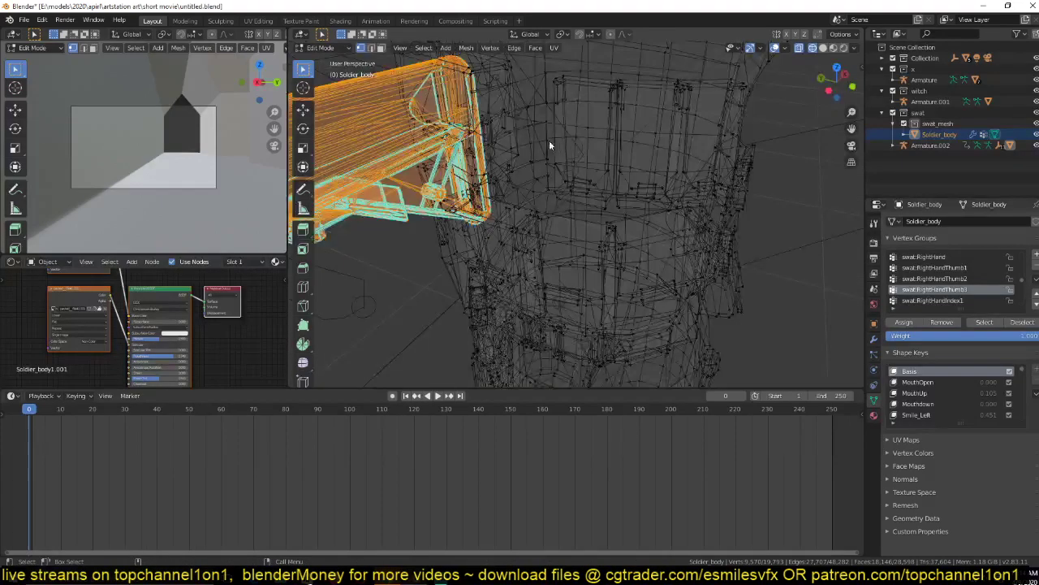
key(KP_Decimal)
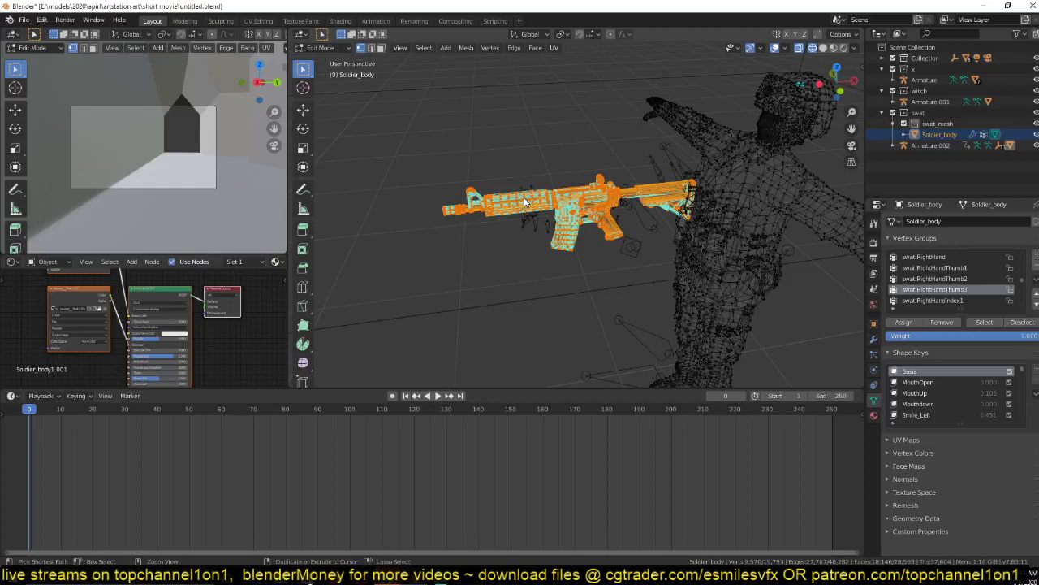
key(ctrl+l)
key(g)
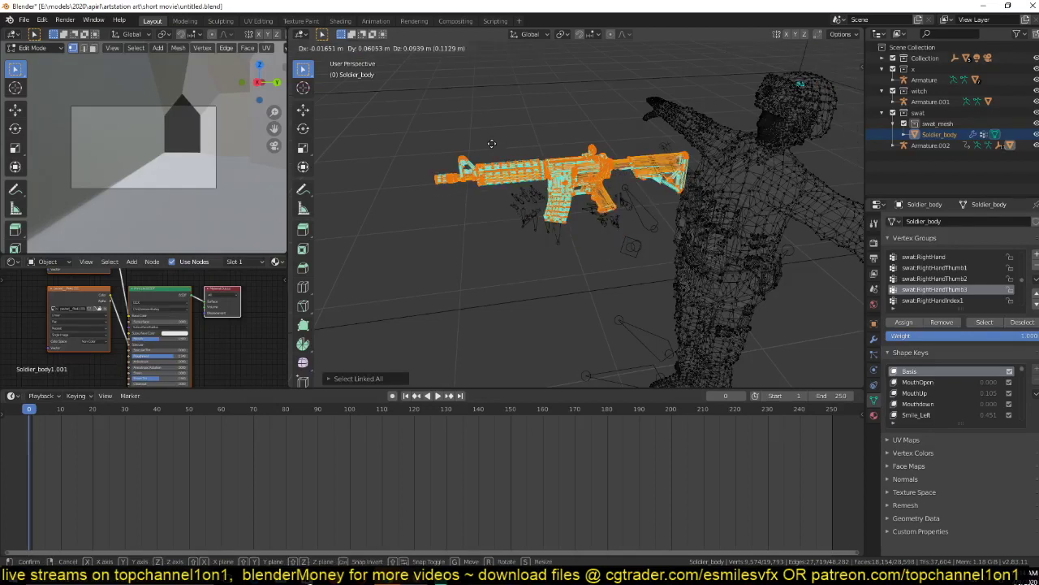
click(491, 144)
Move the rifle geometry to the unposed right hand, about 0.16 m in X and 0.72 m in Y, and return to Object Mode.
key(KP_7)
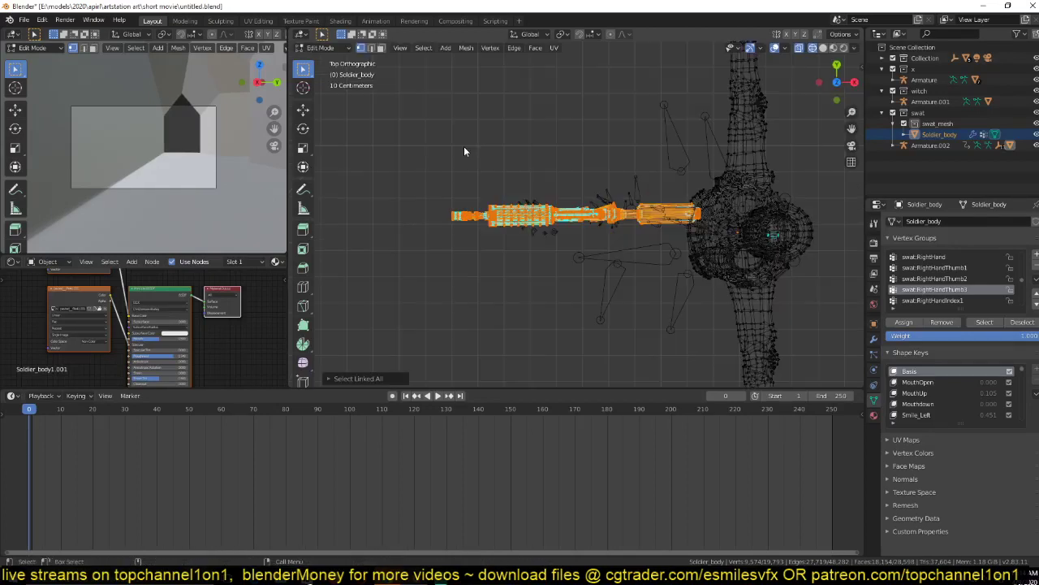
shift+middle_drag(703, 200, 630, 286)
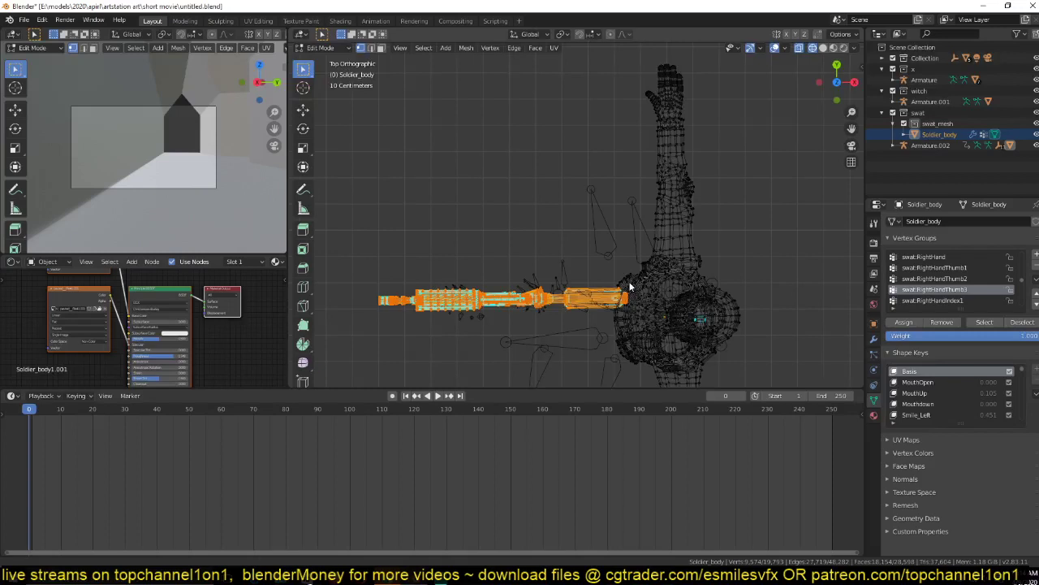
key(g)
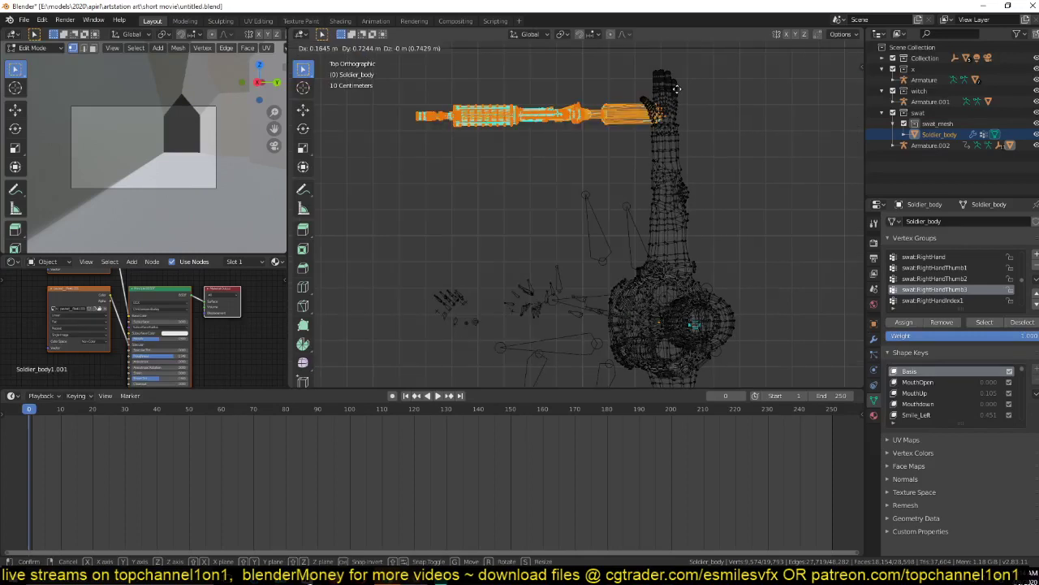
click(676, 88)
key(Tab)
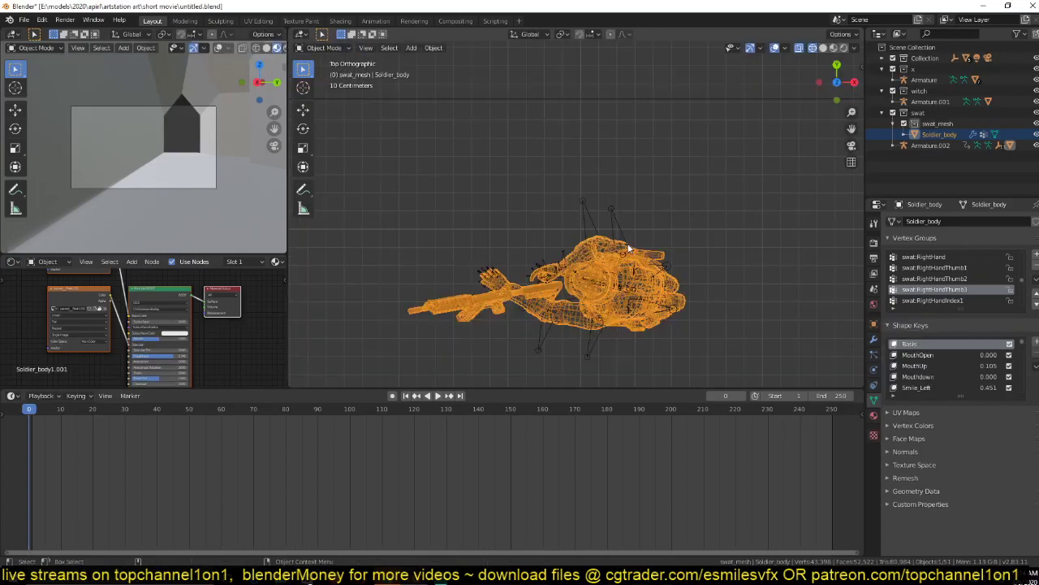
Return to solid display and play the animation from the front view to check how the rifle follows the hand.
key(shift+z)
middle_drag(629, 247, 598, 160)
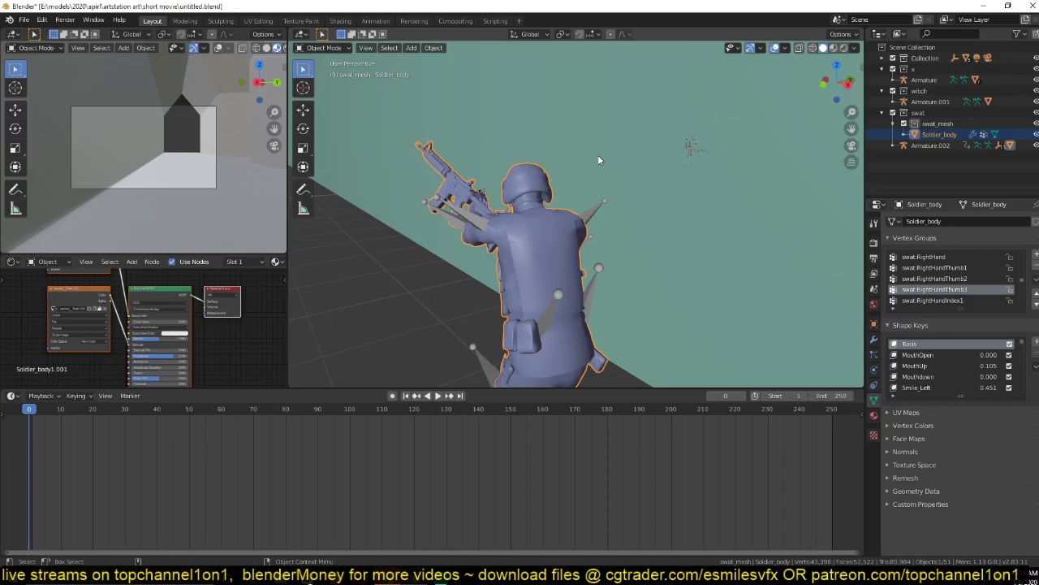
key(KP_3)
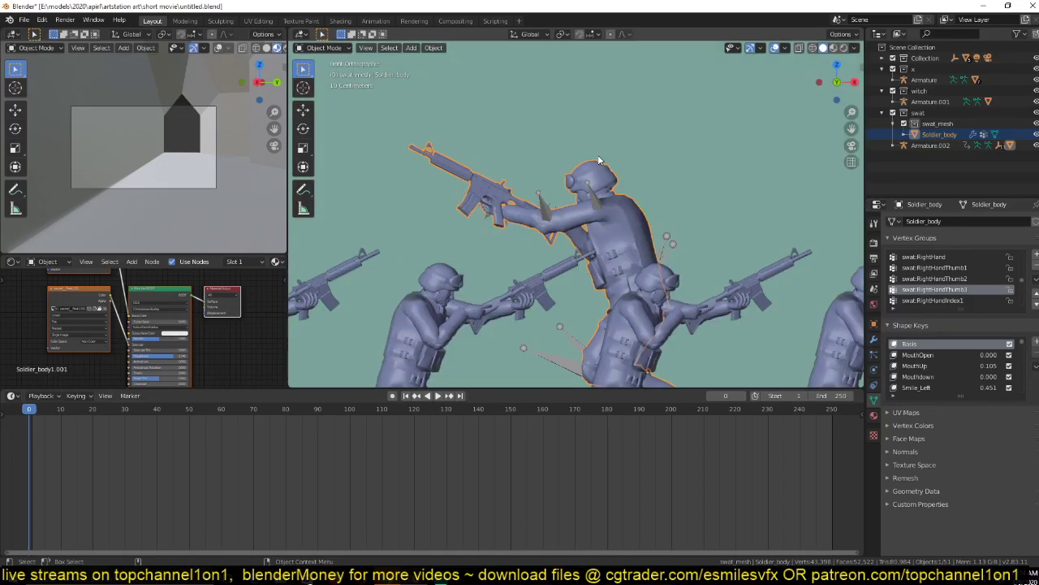
key(space)
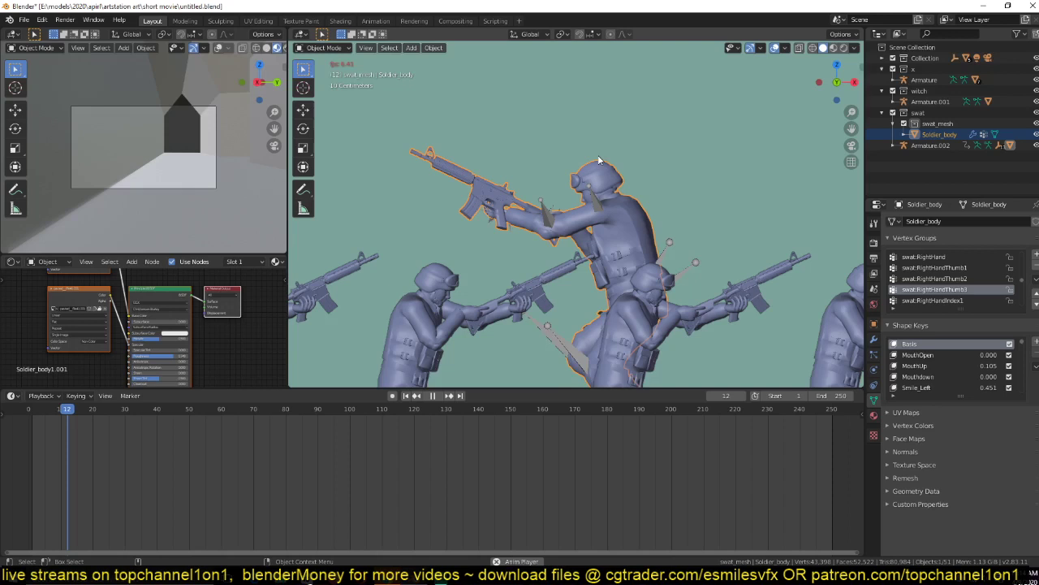
key(Escape)
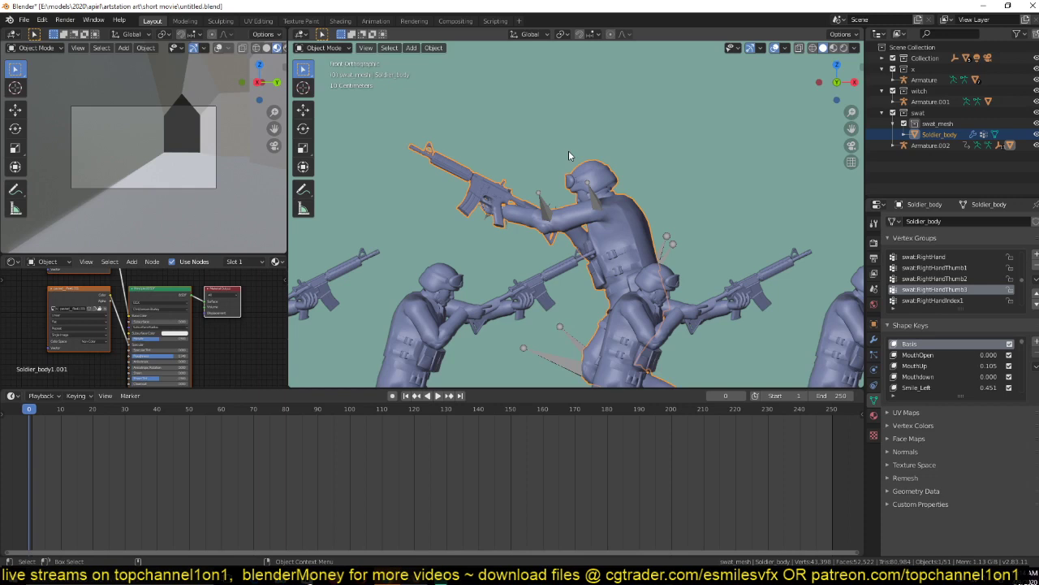
Save the file and make the Armature modifier's deformation show on Soldier_body's mesh in Edit Mode.
key(ctrl+s)
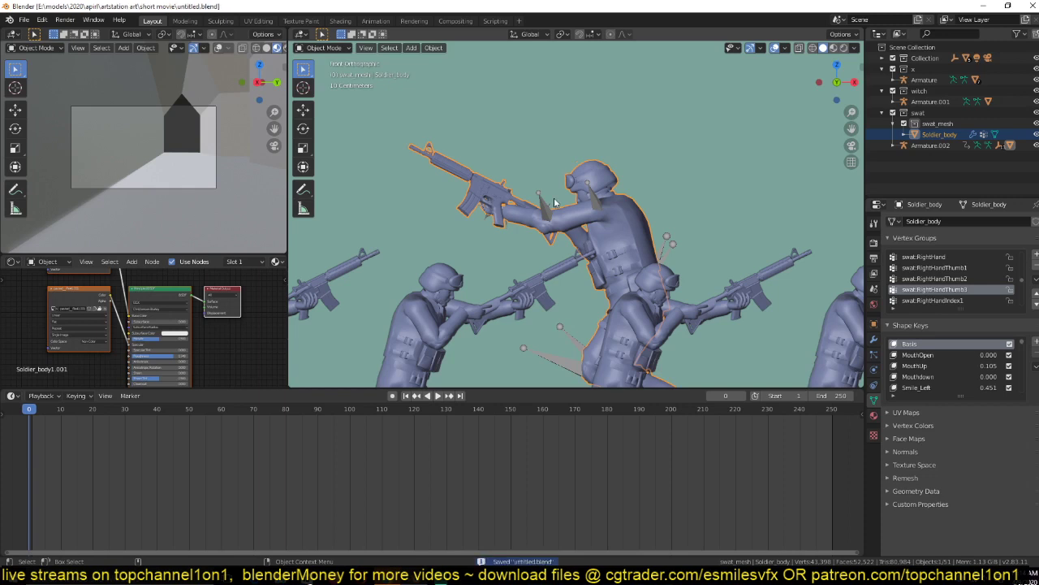
key(Tab)
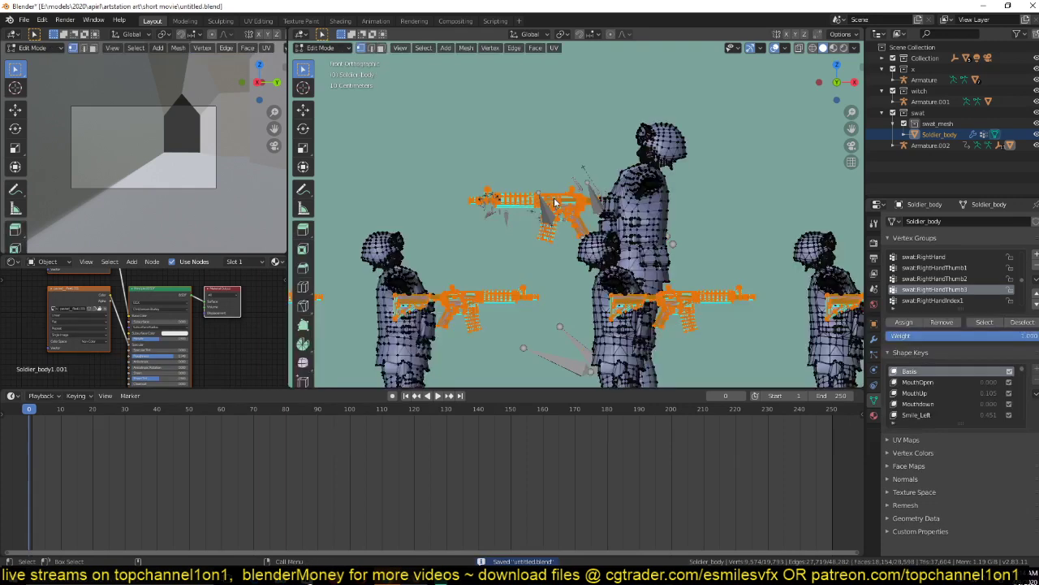
middle_drag(555, 202, 687, 275)
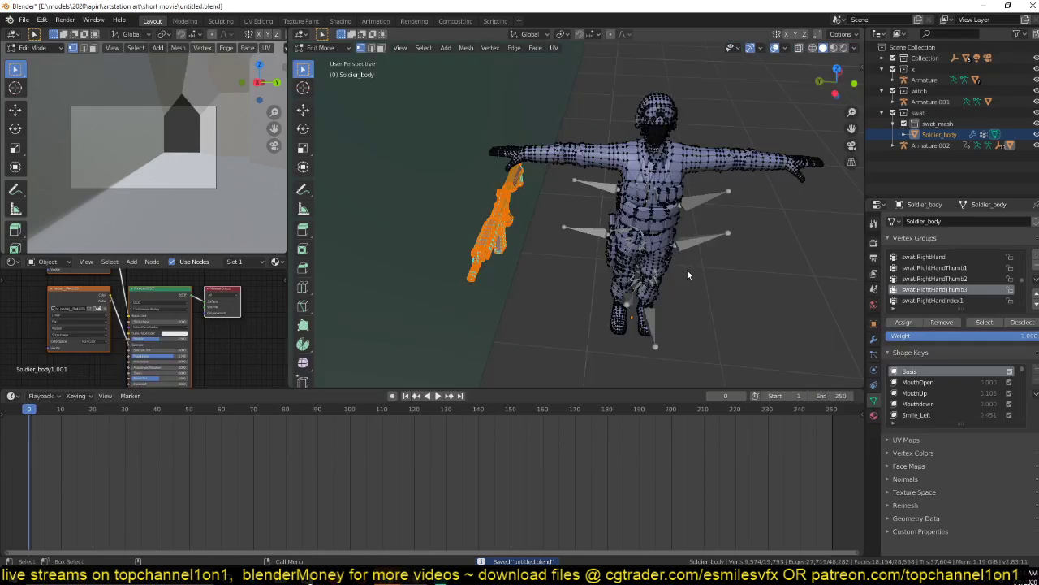
key(Tab)
key(KP_1)
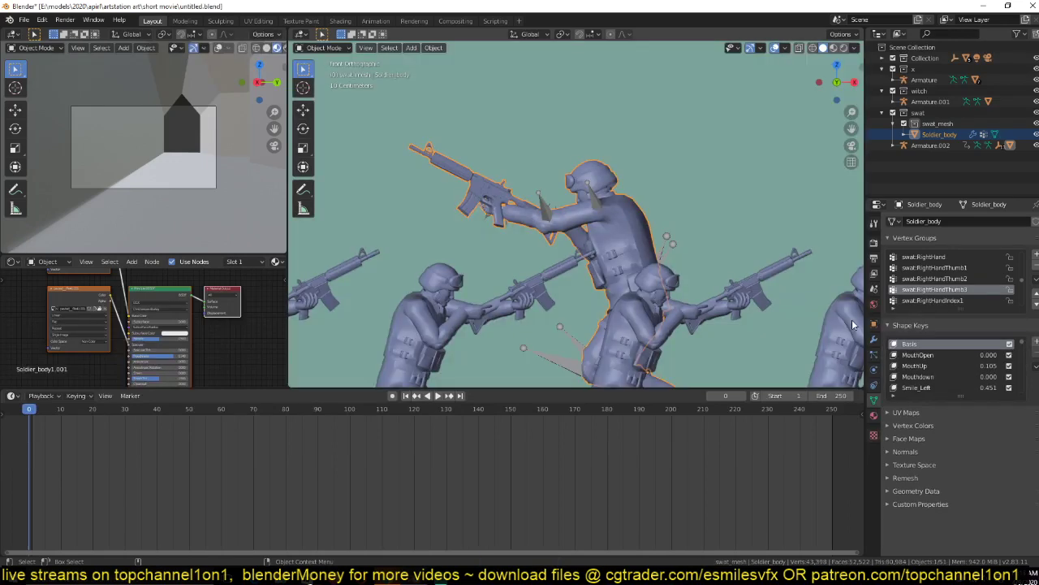
click(874, 338)
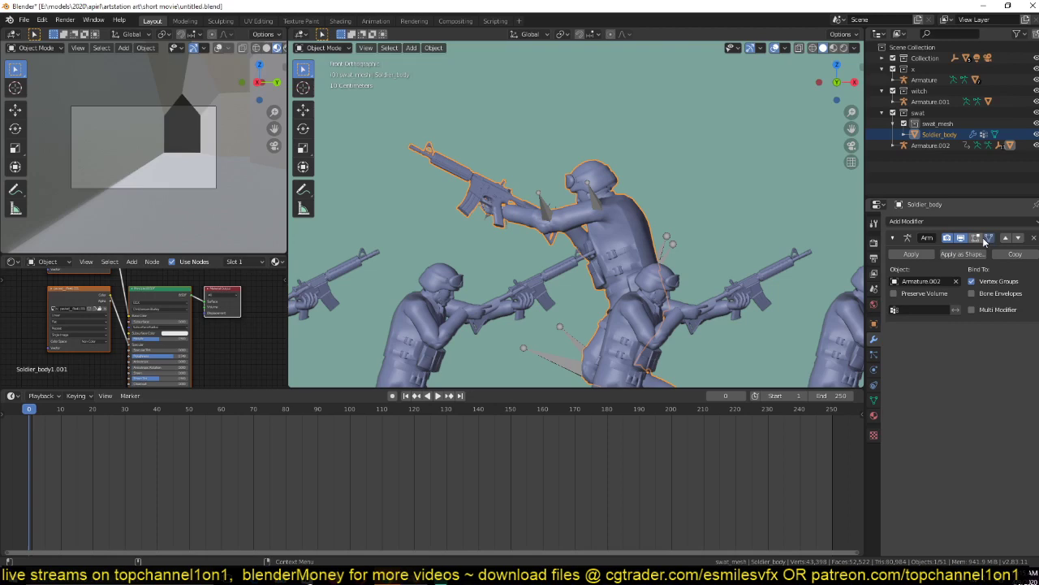
key(Tab)
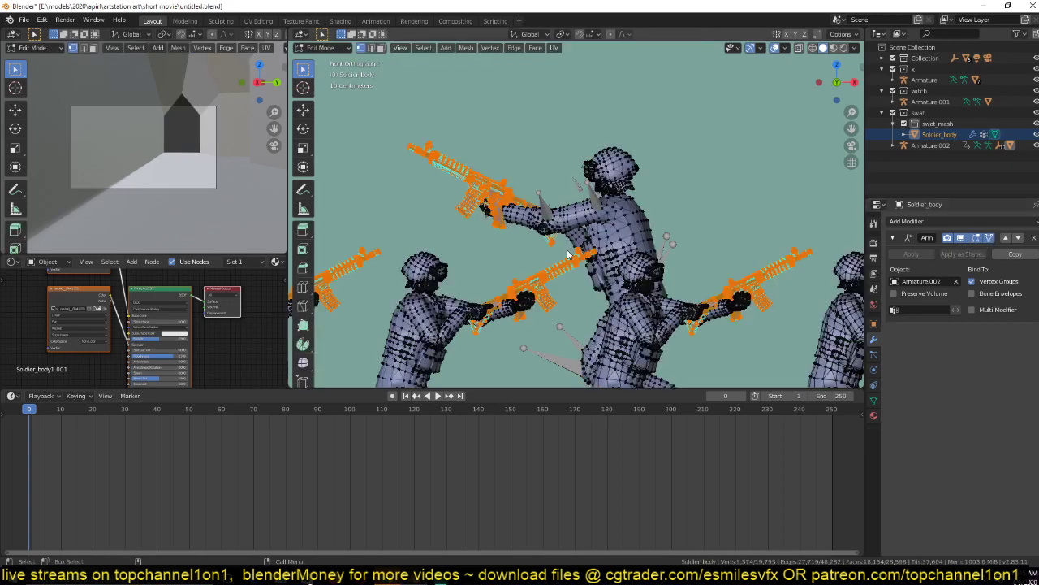
Rotate the selected rifle geometry in the front view so its barrel lies level with the soldier's aim.
middle_drag(568, 255, 625, 297)
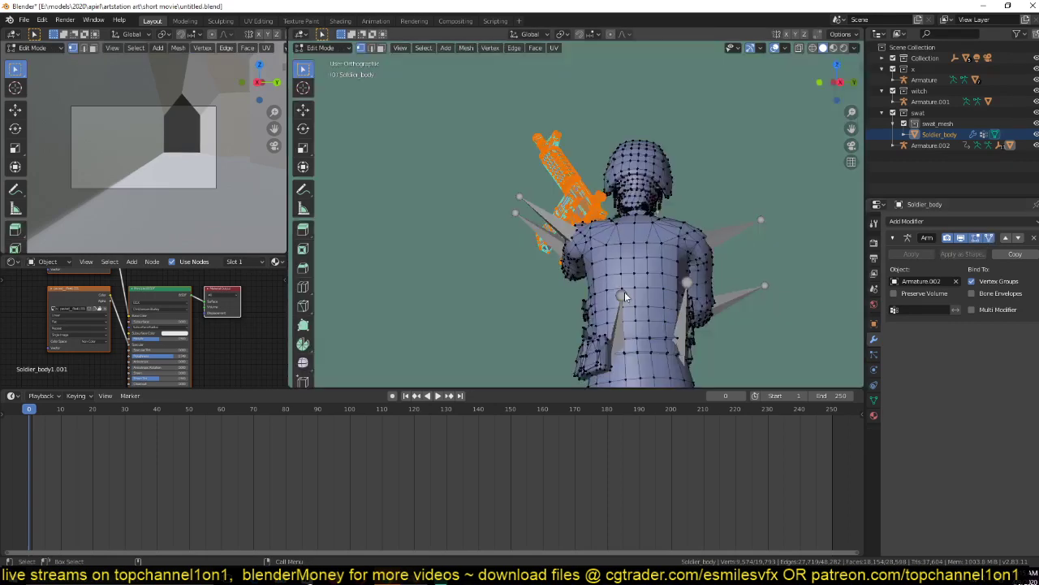
key(KP_1)
key(g)
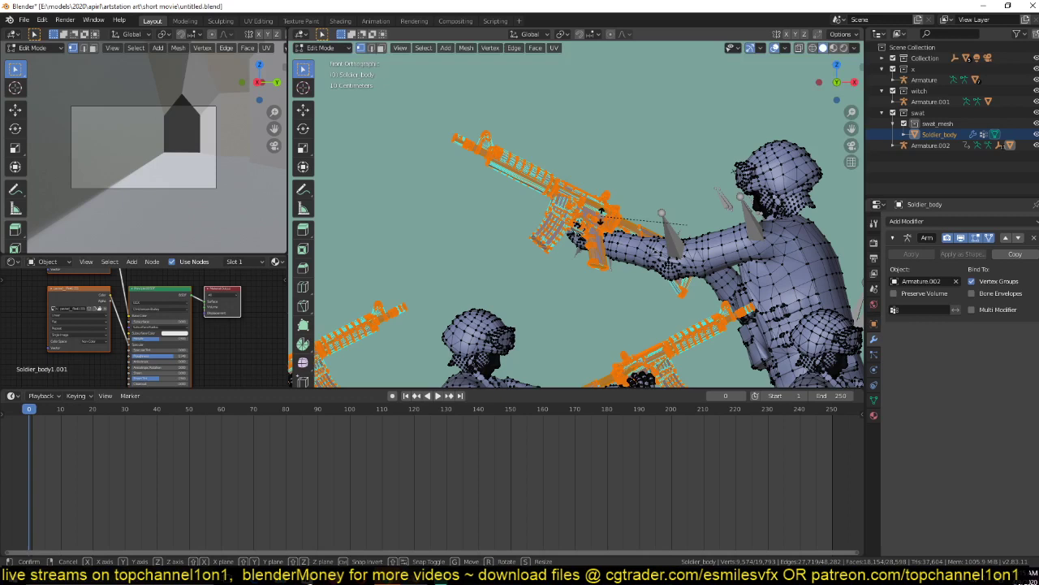
key(r)
key(r)
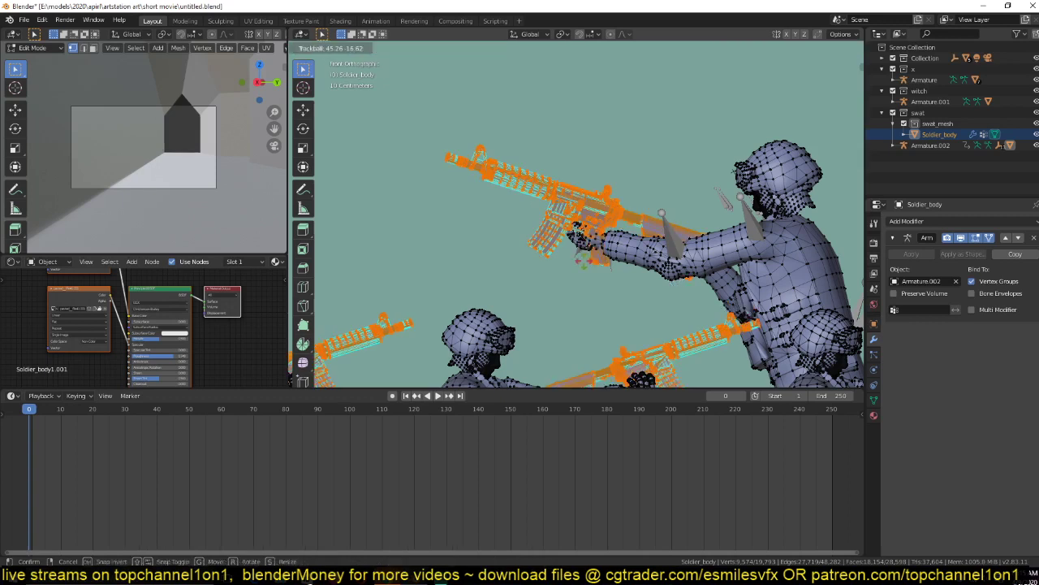
key(r)
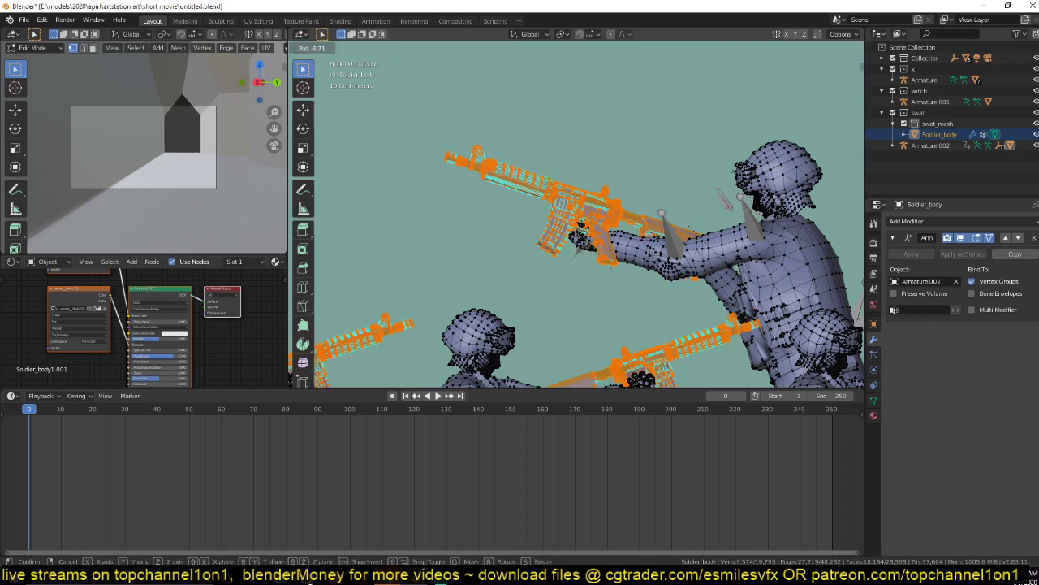
key(Return)
Rotate the rifle about the global X axis in the top view until its magazine points straight down.
key(KP_7)
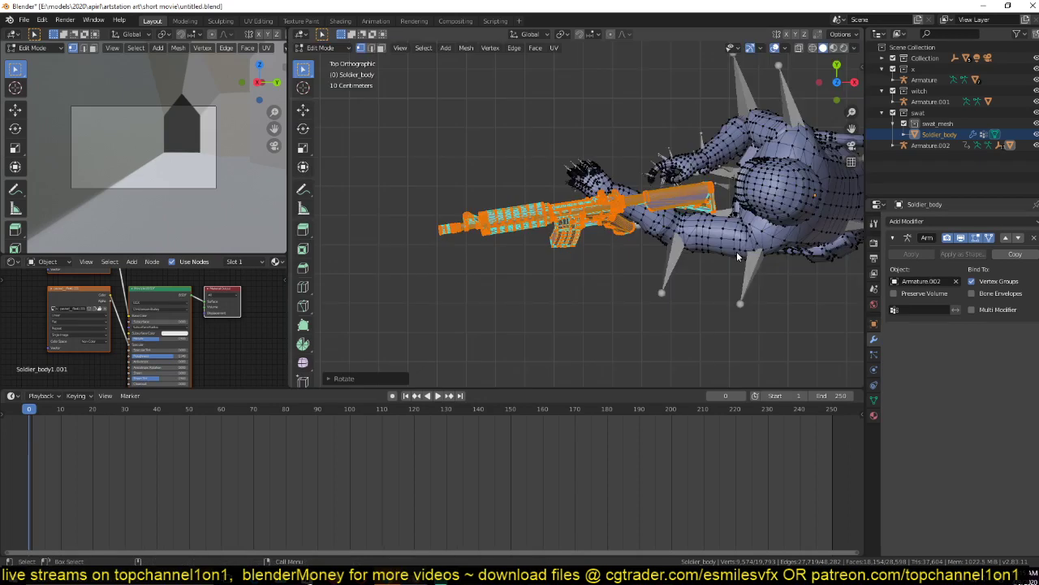
key(r)
key(x)
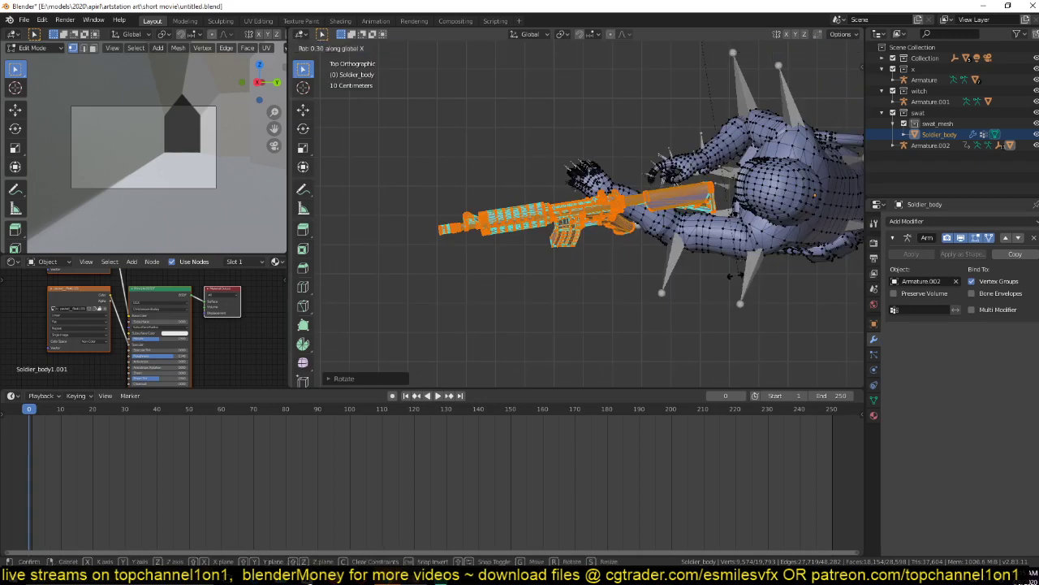
click(734, 276)
scroll(756, 193, down, 7)
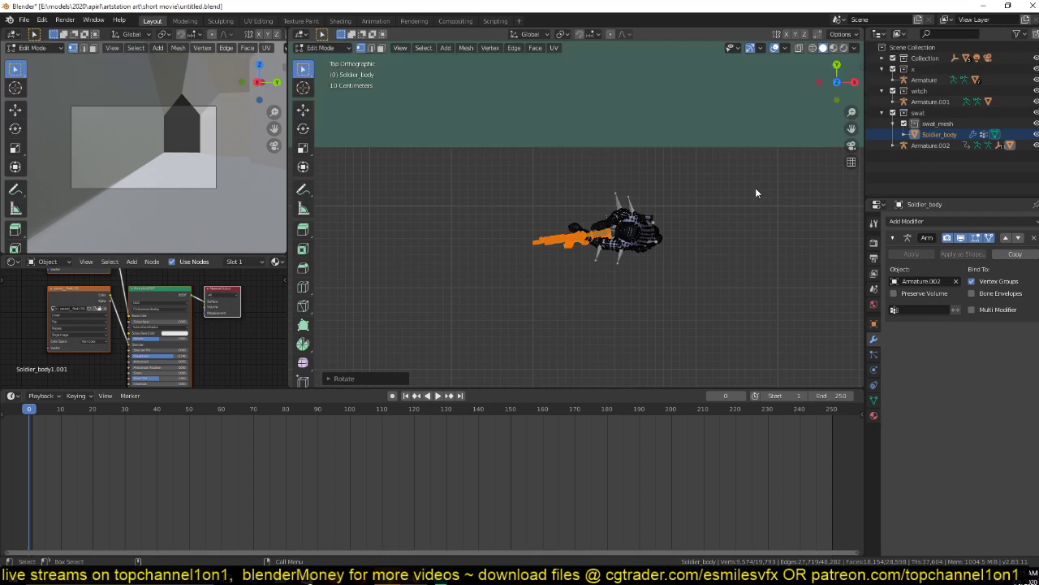
scroll(755, 188, up, 7)
key(r)
key(x)
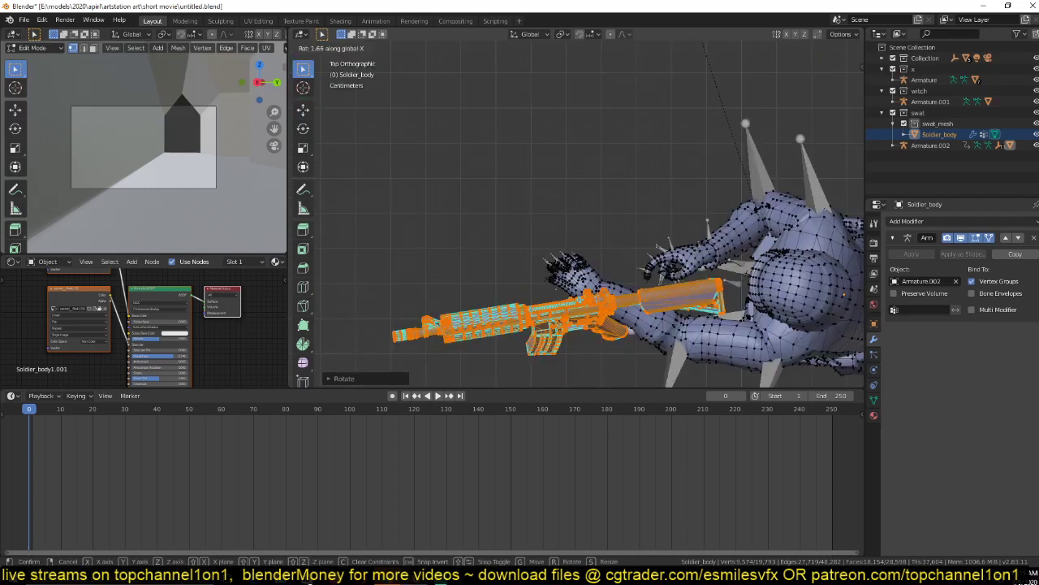
click(688, 181)
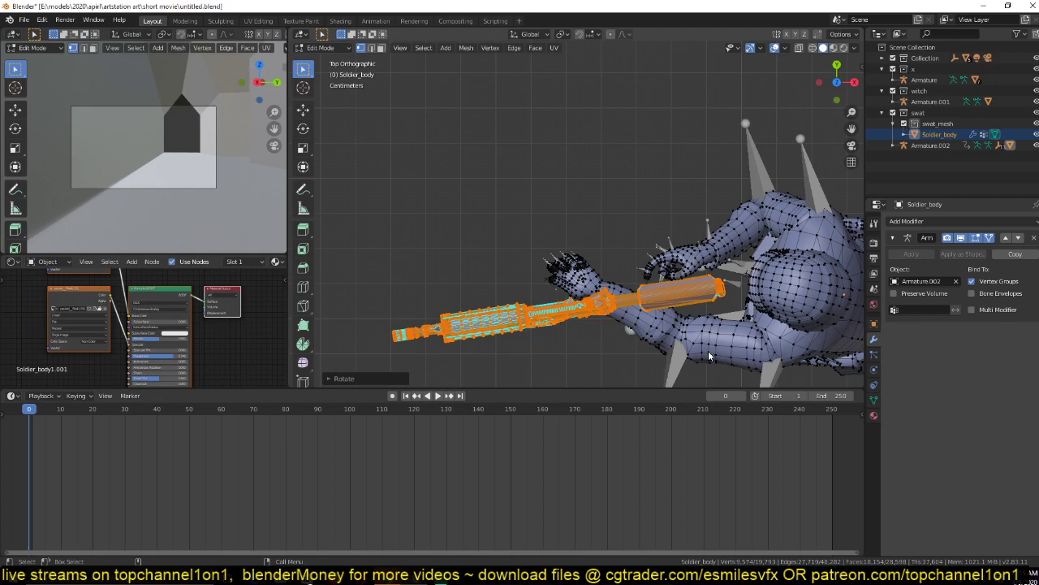
Straighten the rifle in the top view, move it about 0.15 m in X and 0.1 m in Y between the hands, and save.
key(r)
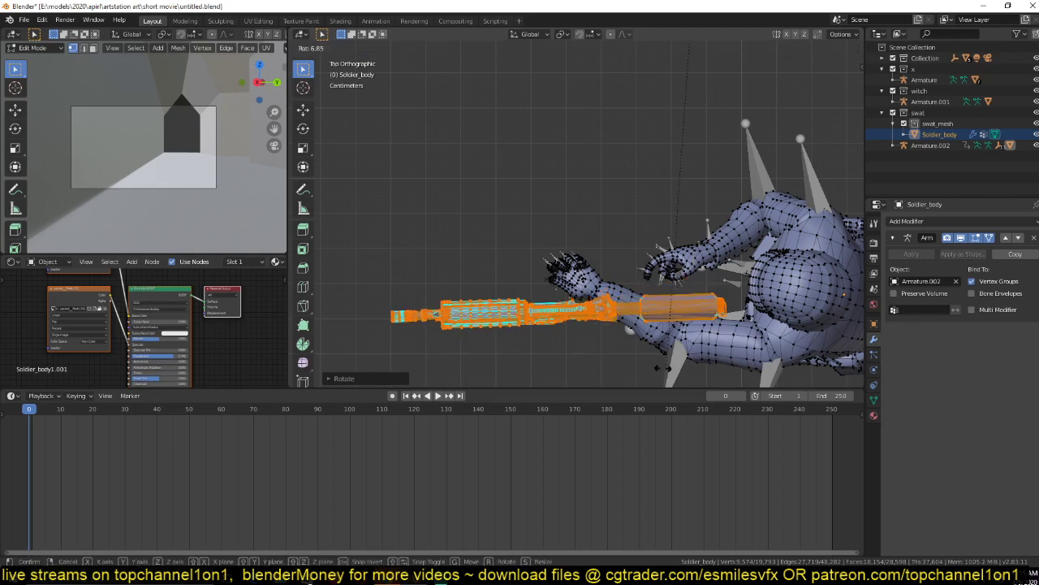
click(646, 338)
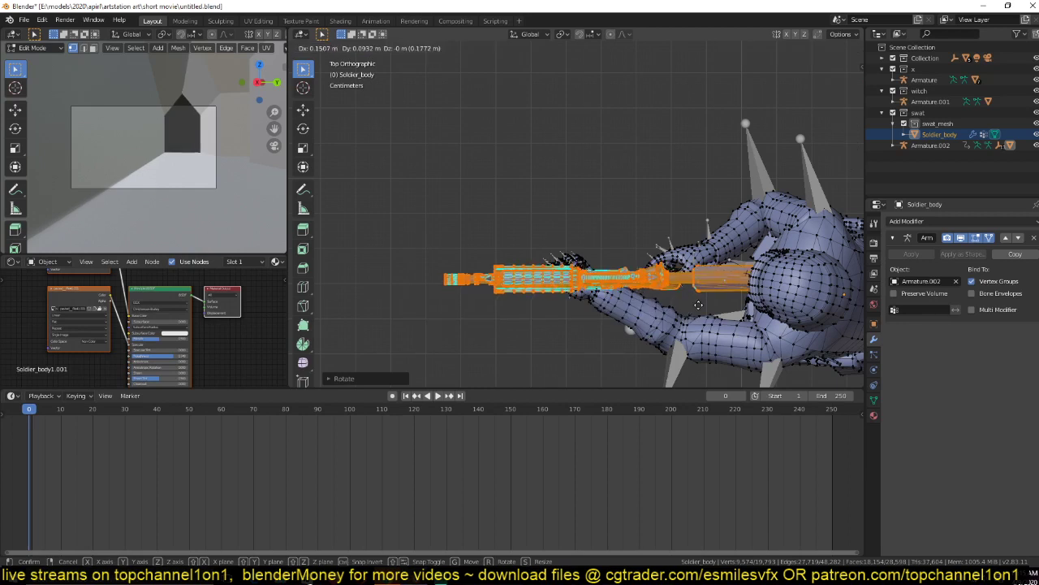
click(713, 316)
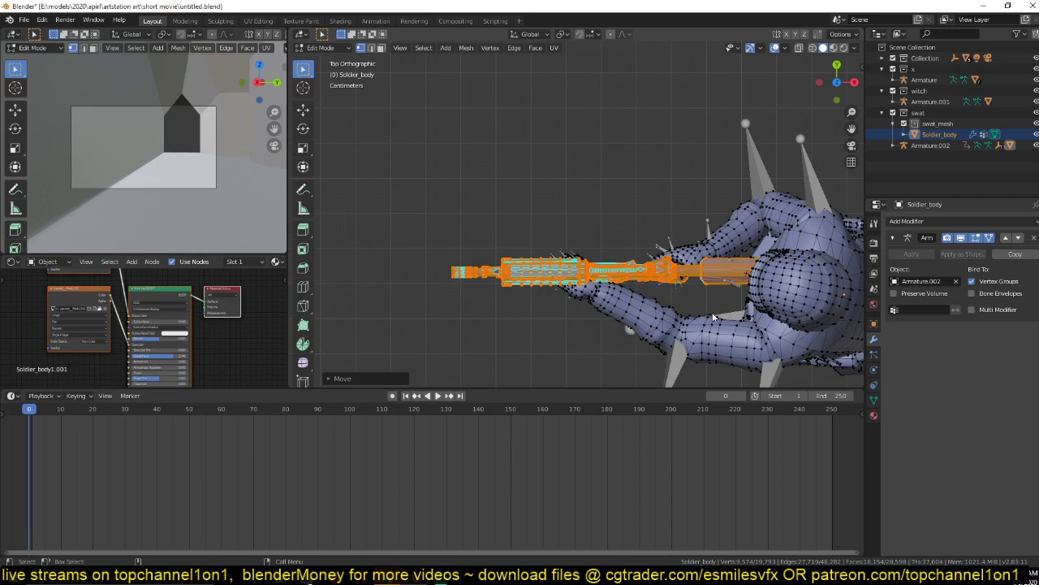
key(Tab)
key(ctrl+s)
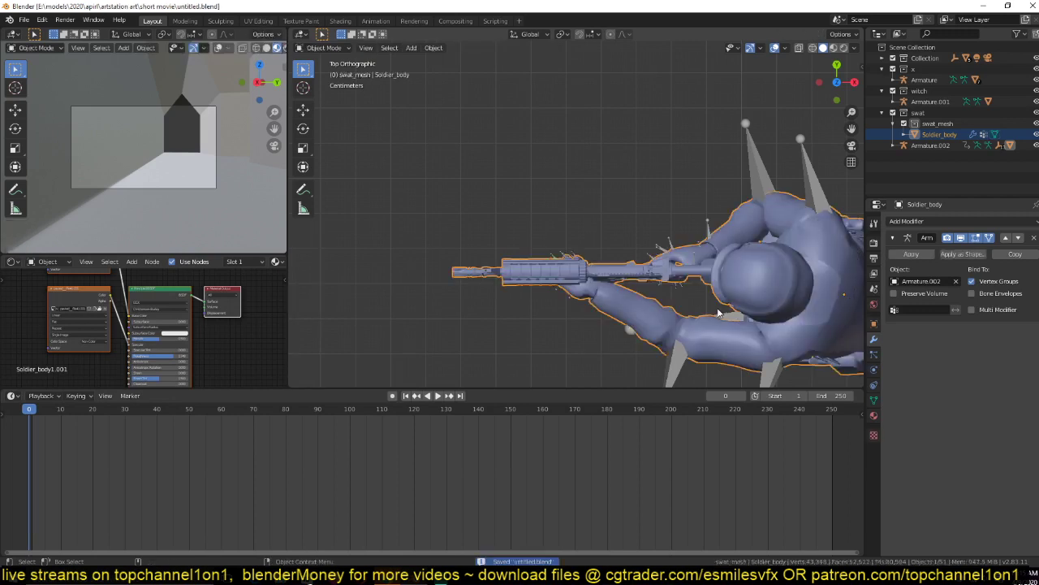
Save the file and play the animation up close to check how the rifle sits in the soldier's hands.
click(985, 577)
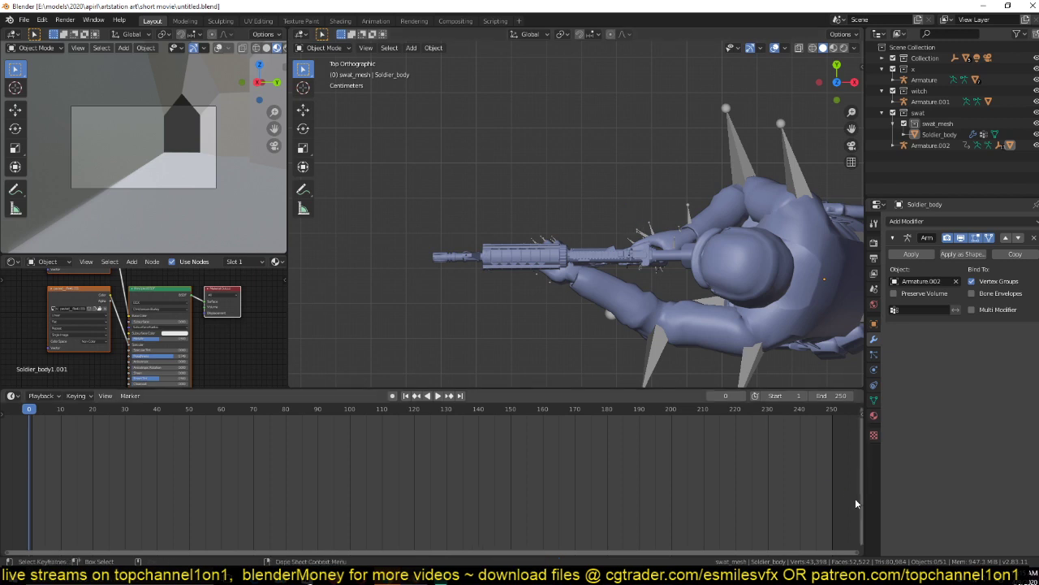
key(ctrl+s)
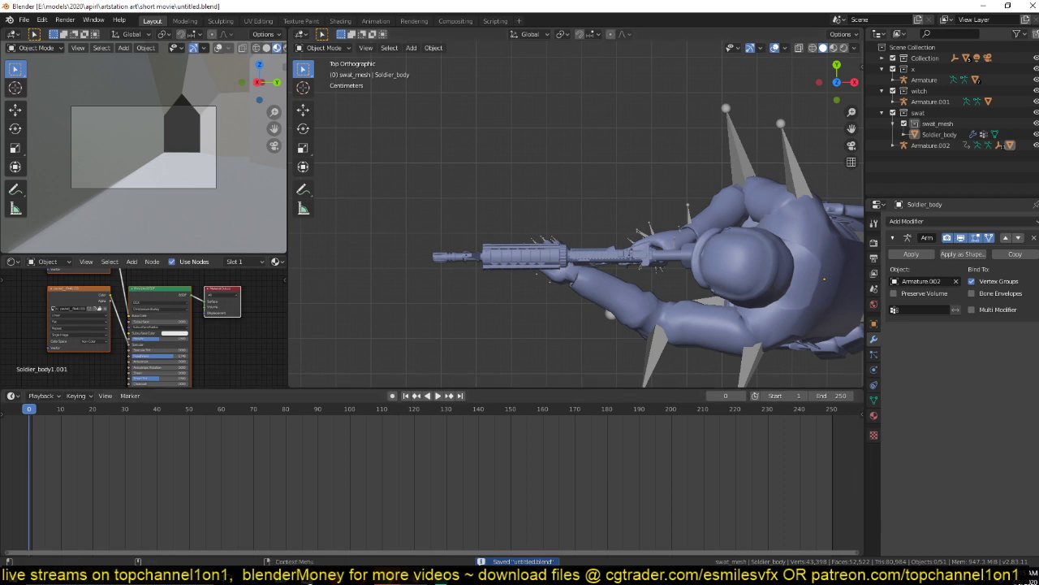
key(XF86AudioLowerVolume)
key(XF86AudioLowerVolume)
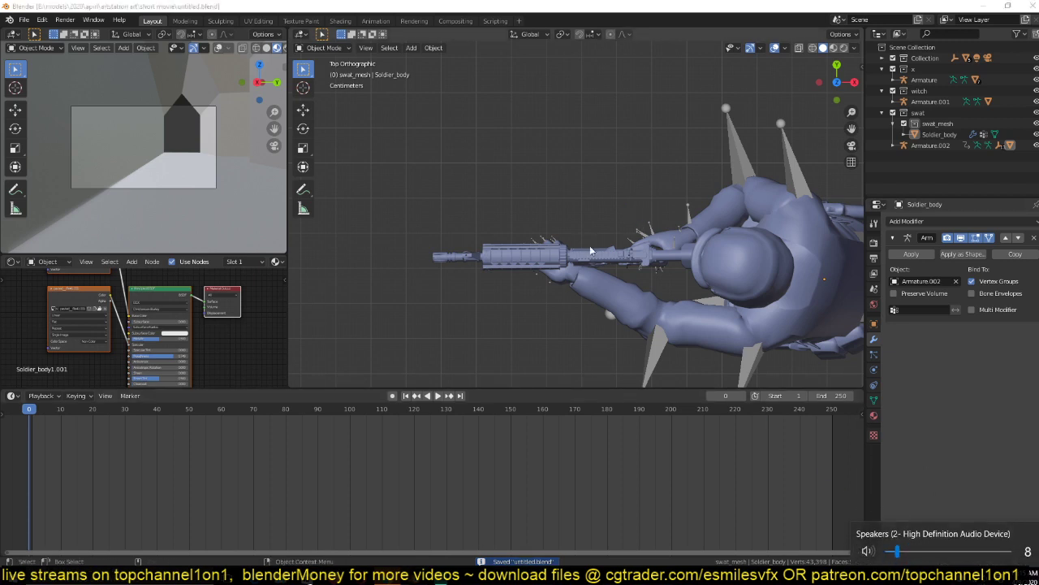
key(KP_0)
key(space)
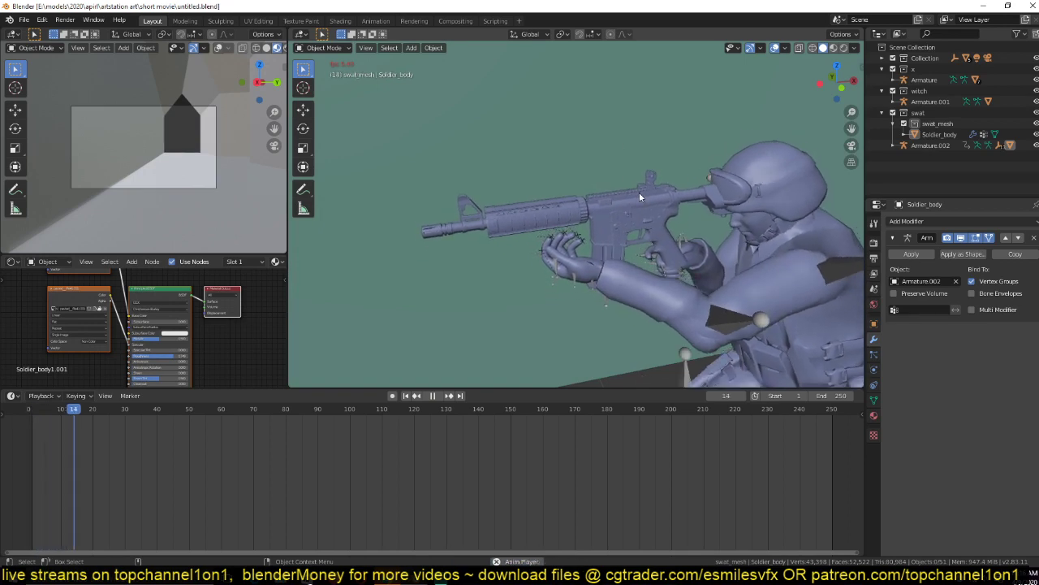
key(Escape)
Move the rifle geometry in the front view about 0.05 m in X and -0.08 m in Z, and return to Object Mode.
key(Tab)
key(KP_5)
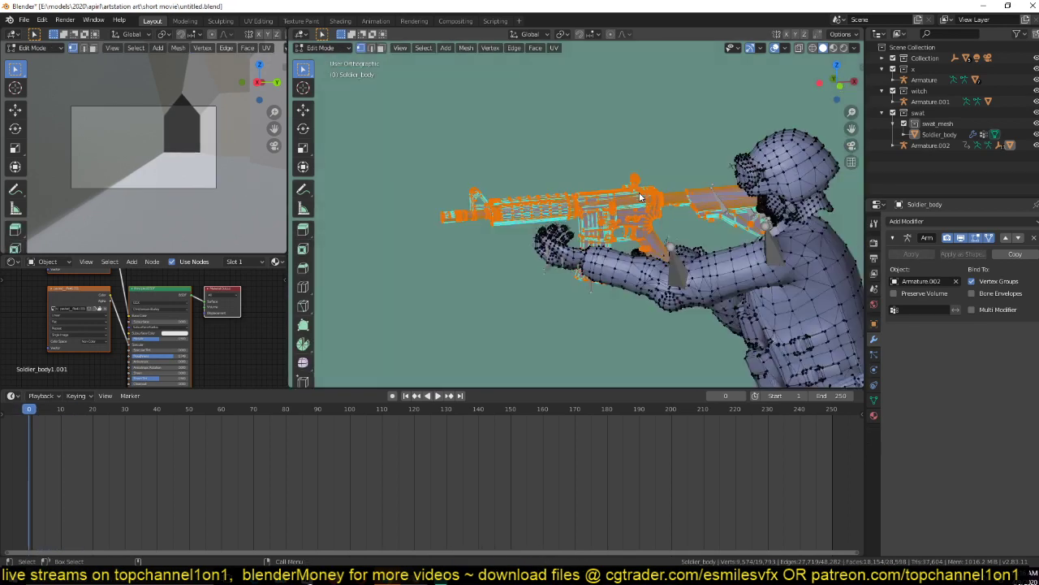
key(KP_1)
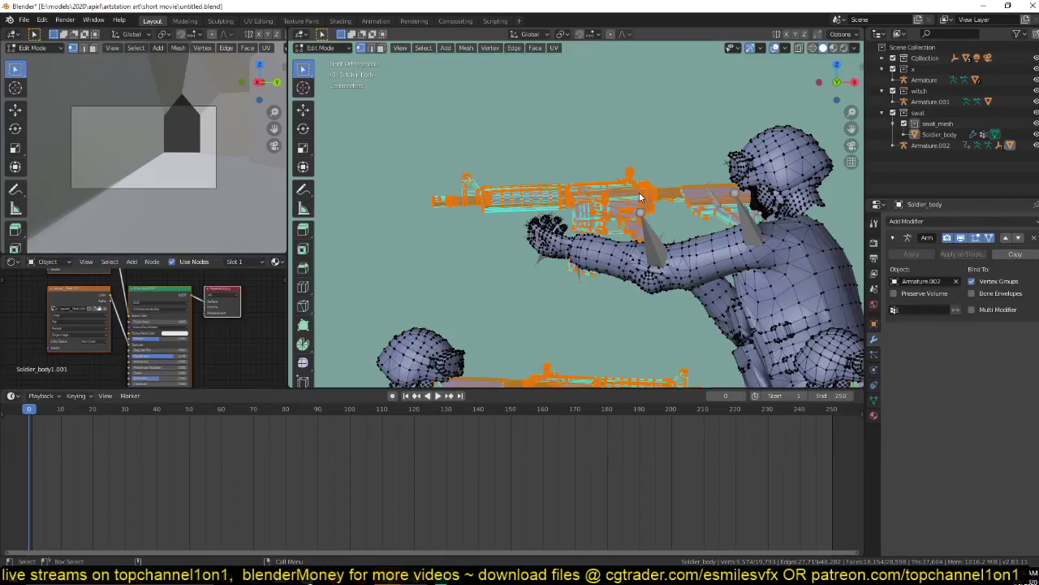
key(g)
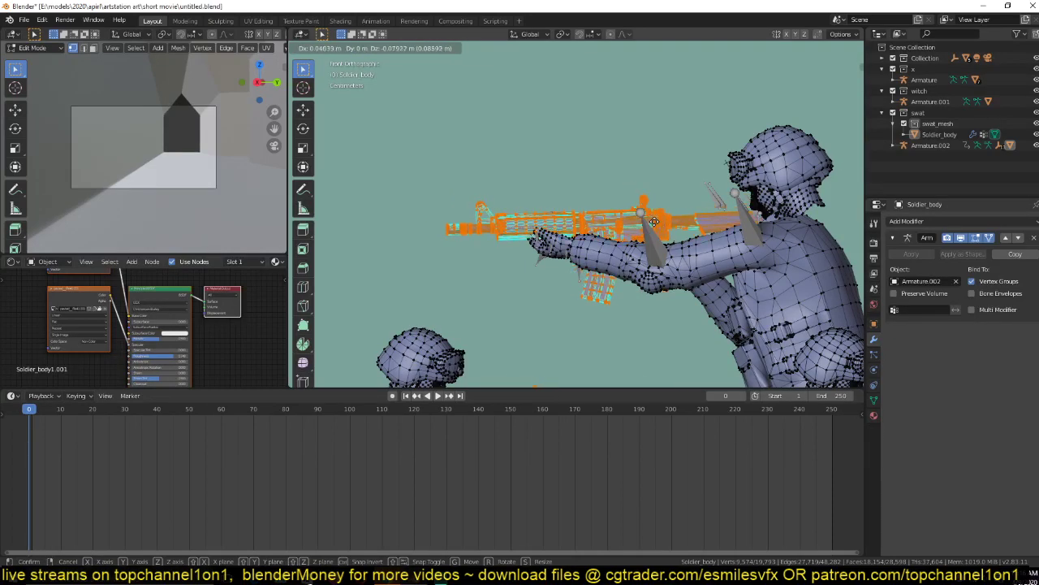
click(654, 221)
key(Tab)
Examine the rifle and the whole crowd, and play the animation in material preview display.
middle_drag(659, 189, 634, 233)
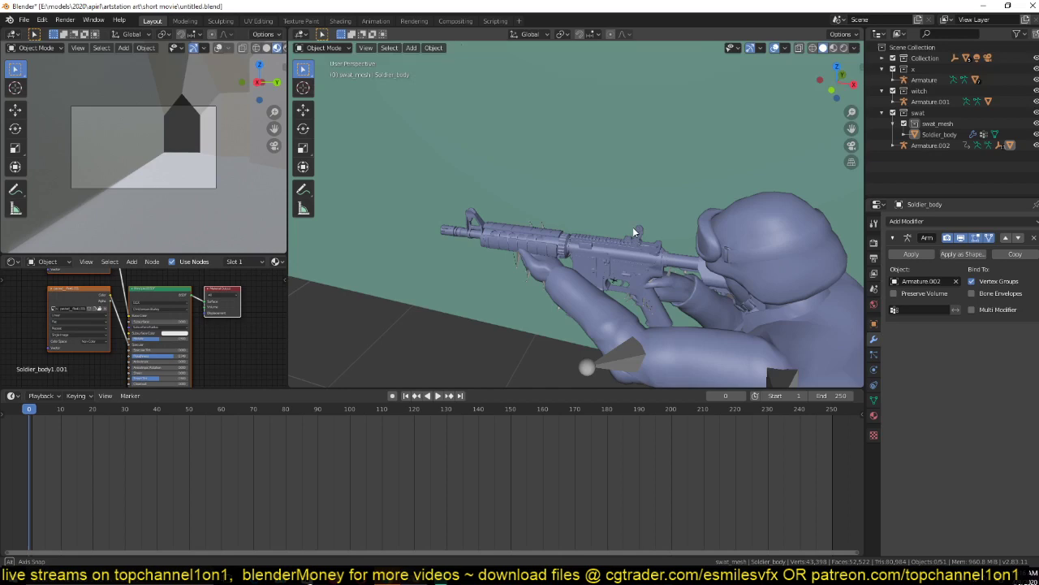
scroll(634, 233, down, 13)
scroll(612, 240, up, 4)
mouse_move(607, 294)
shift+middle_down()
mouse_move(611, 240)
mouse_move(644, 219)
mouse_move(695, 223)
mouse_move(648, 199)
mouse_move(666, 179)
shift+middle_up()
scroll(643, 214, down, 3)
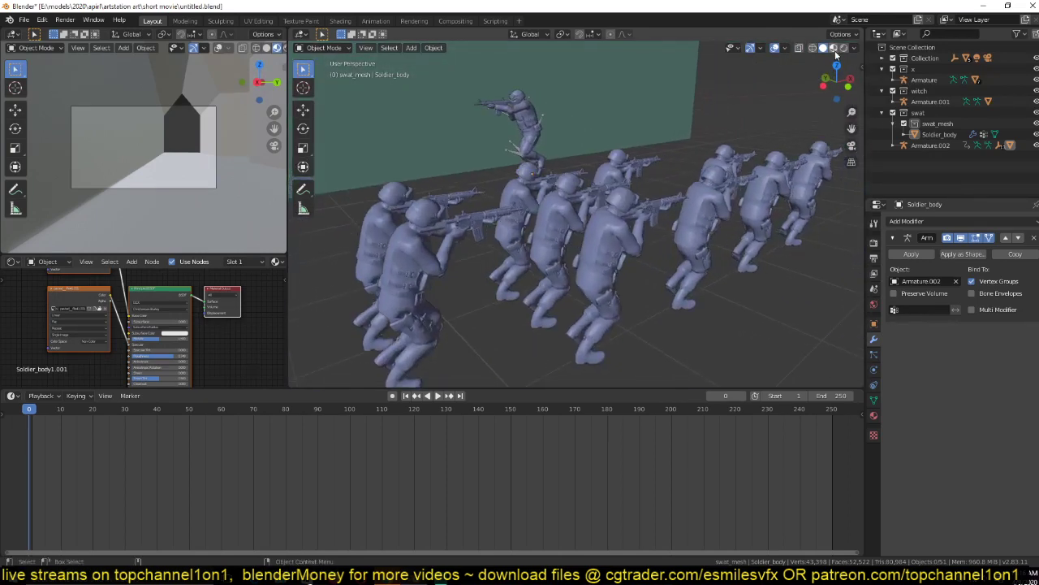
click(835, 51)
key(space)
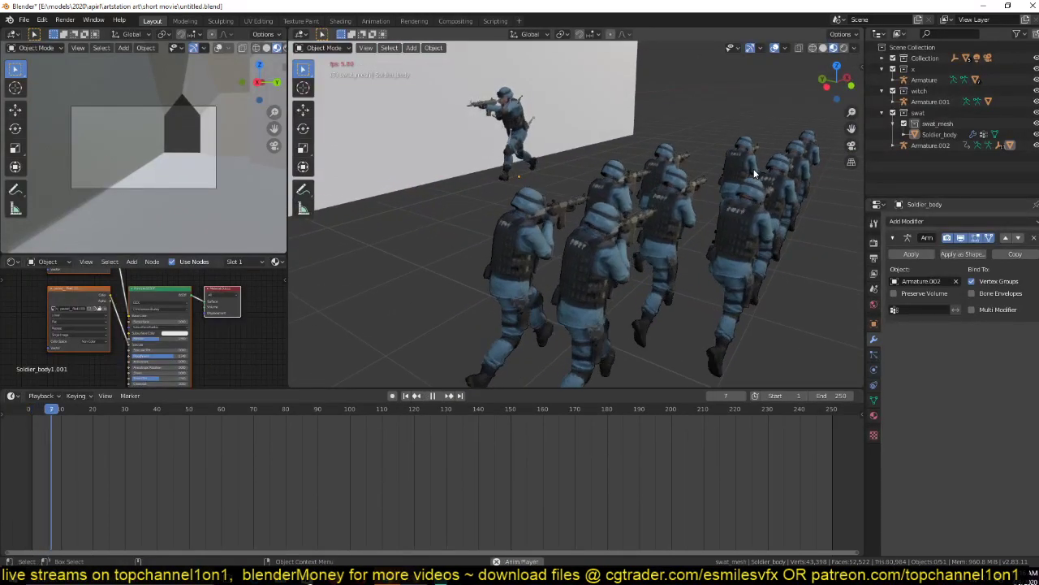
key(space)
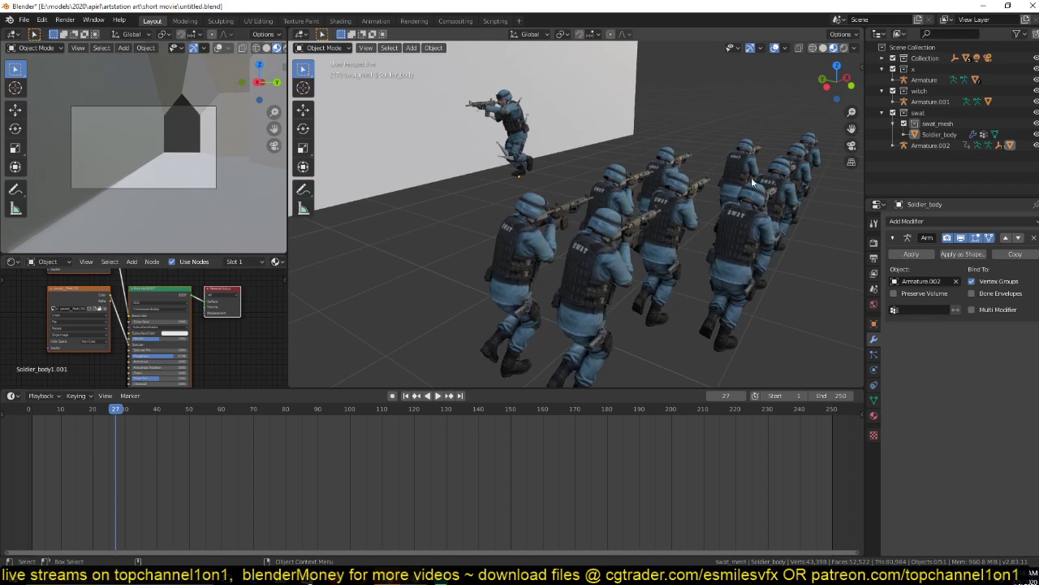
Select the crowd's emitter plane, Plane.002, and save the file.
click(756, 136)
middle_drag(756, 137, 675, 168)
click(675, 168)
key(ctrl+s)
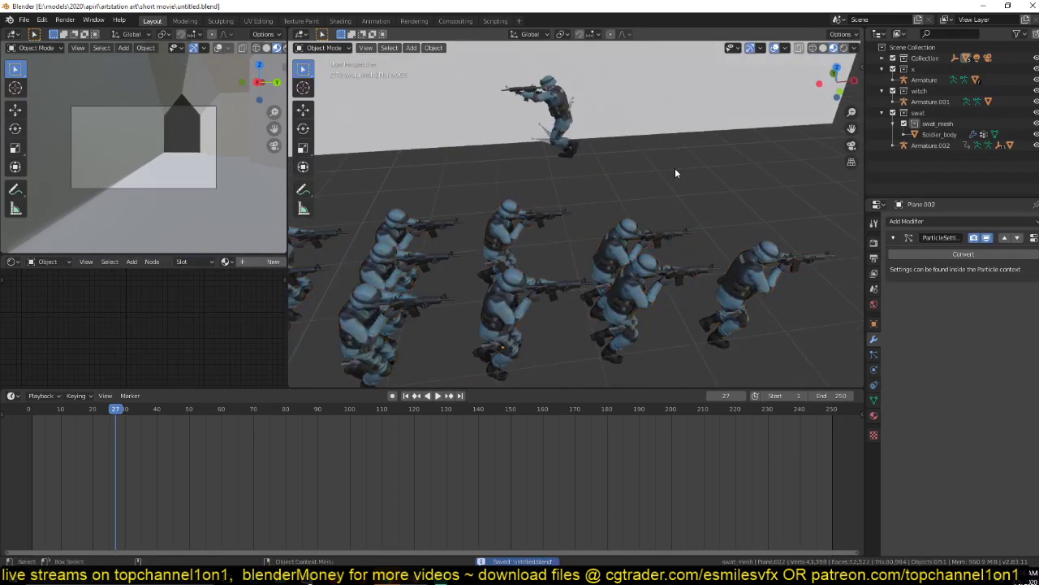
Play the crowd animation from the top view and return the timeline to frame 0.
key(KP_7)
scroll(674, 173, down, 3)
key(space)
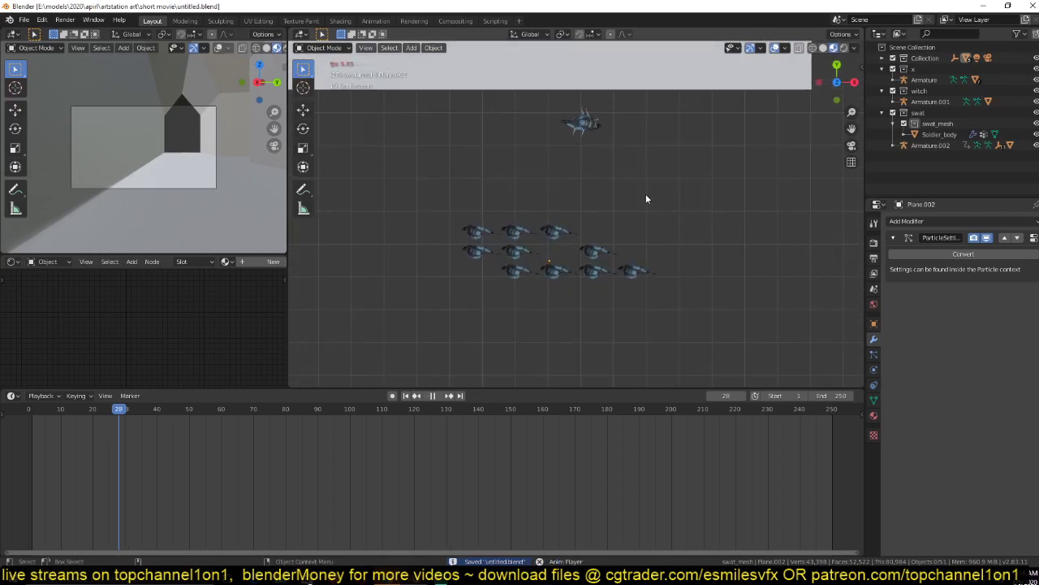
click(30, 409)
key(space)
Save the file and play the crowd animation in a perspective view to review all soldiers.
middle_drag(443, 268, 469, 174)
scroll(470, 174, up, 3)
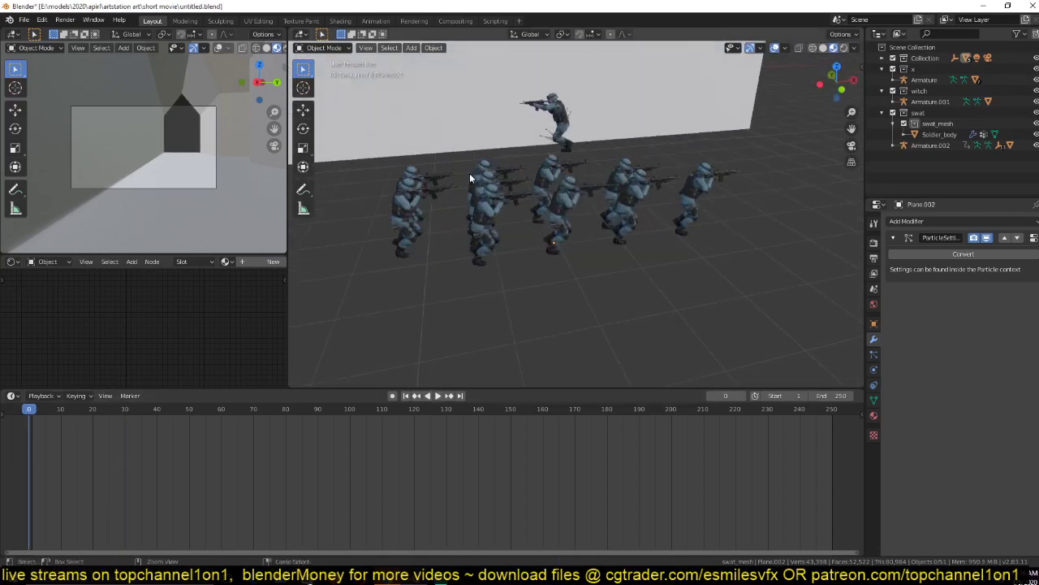
key(ctrl+s)
key(space)
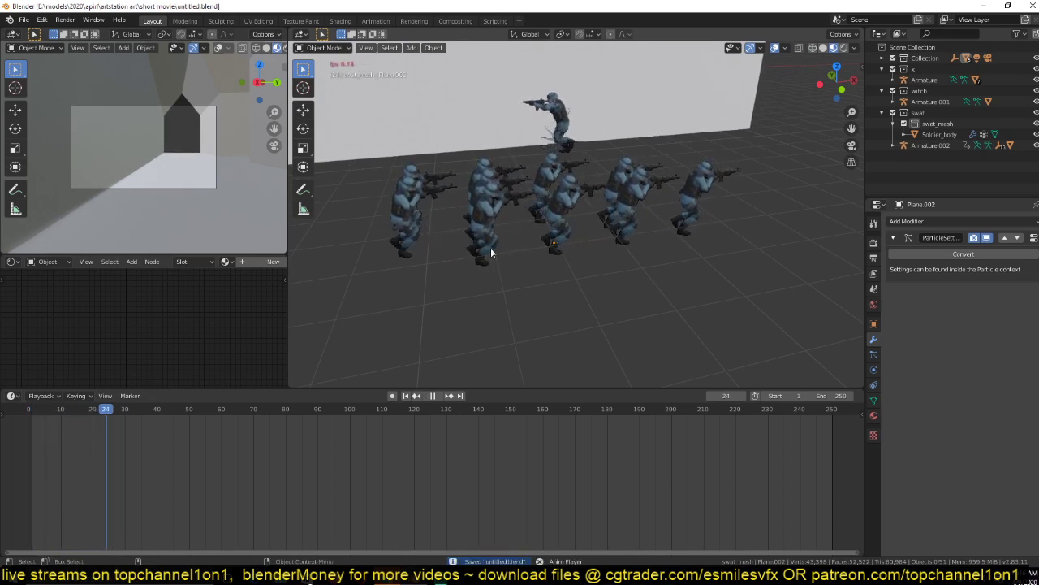
key(Escape)
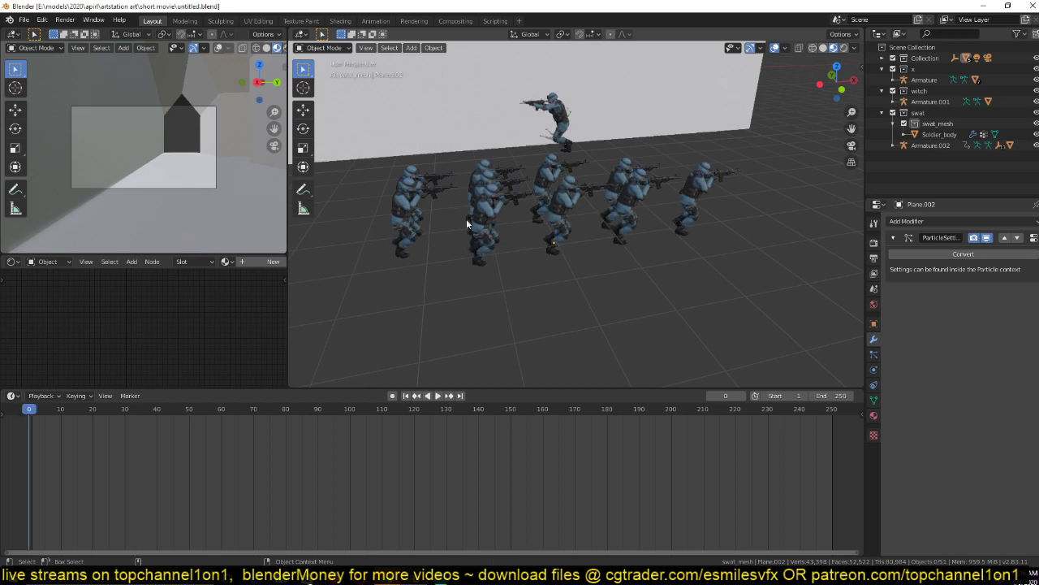
Select the original soldier's armature, show the Nonlinear Animation editor and push its action down to a strip.
click(551, 140)
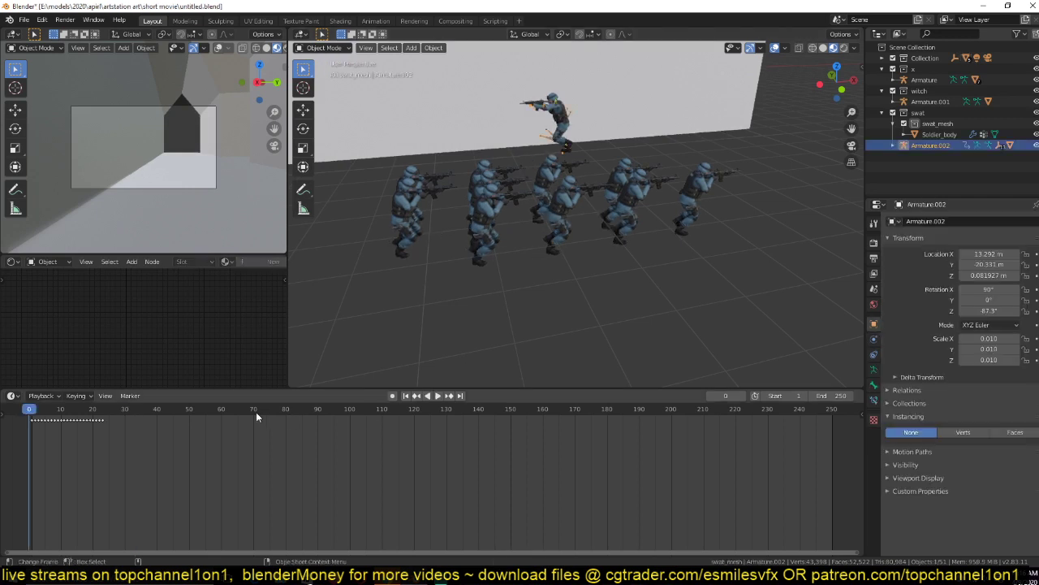
click(12, 396)
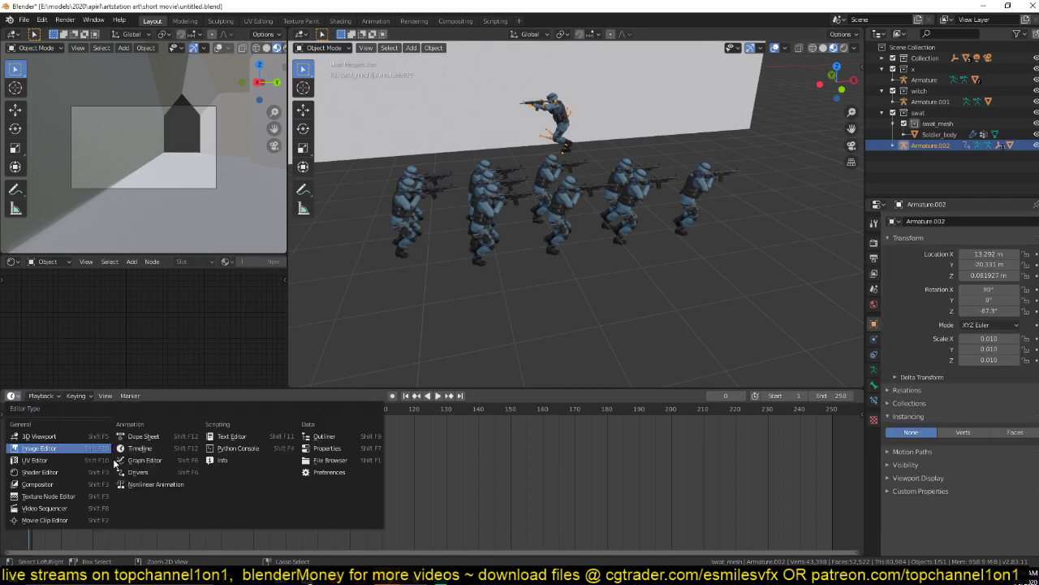
click(189, 485)
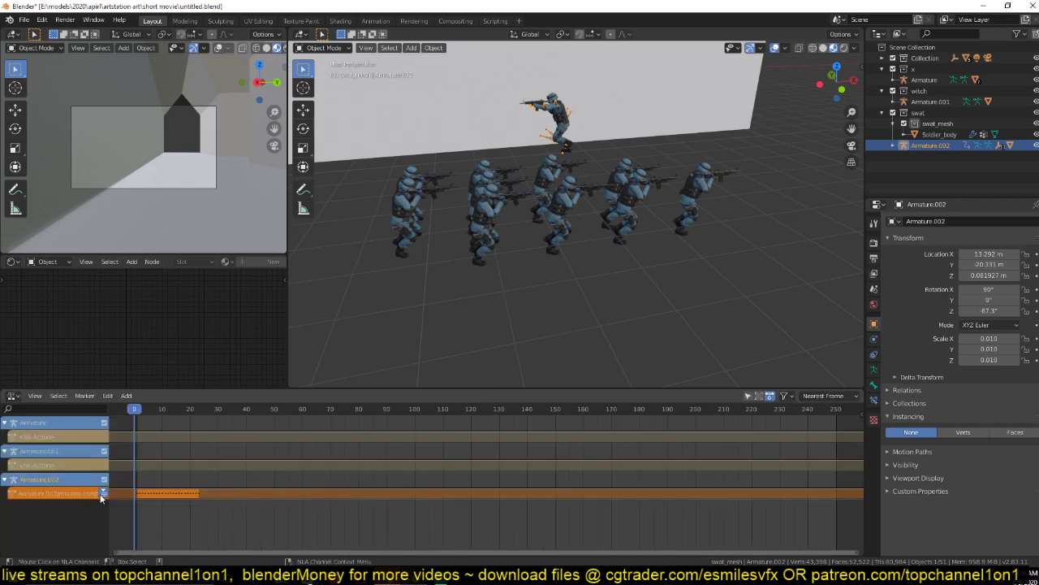
click(102, 494)
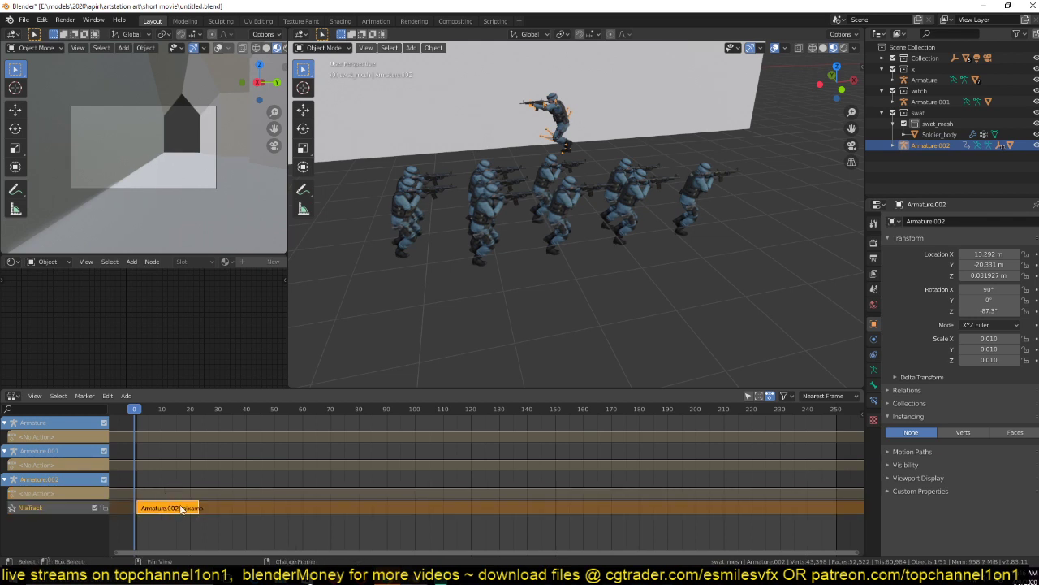
Duplicate the soldier's action strip end to end until eight consecutive strips run to about frame 177.
key(shift+d)
click(247, 532)
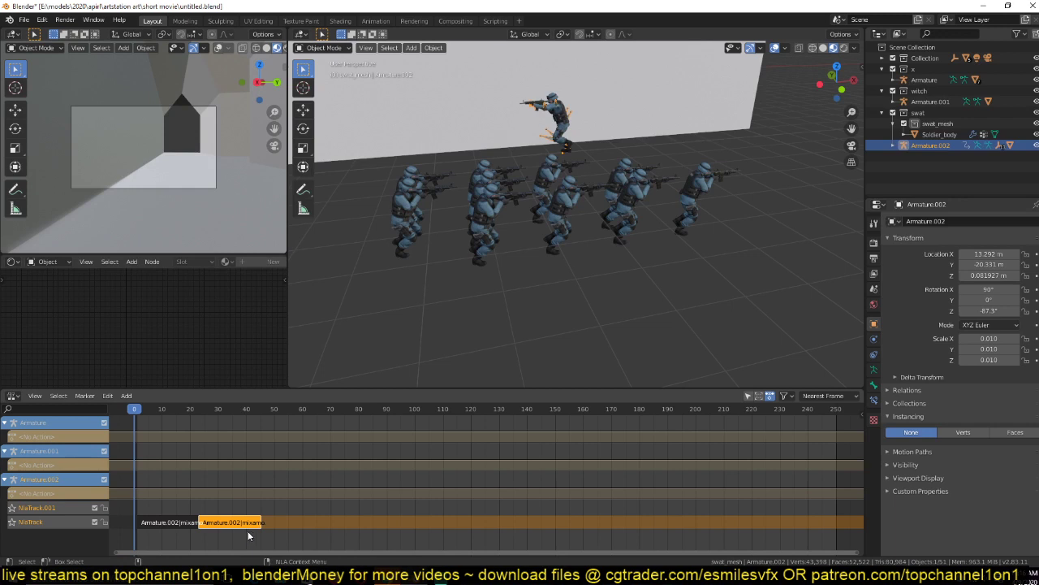
key(shift+d)
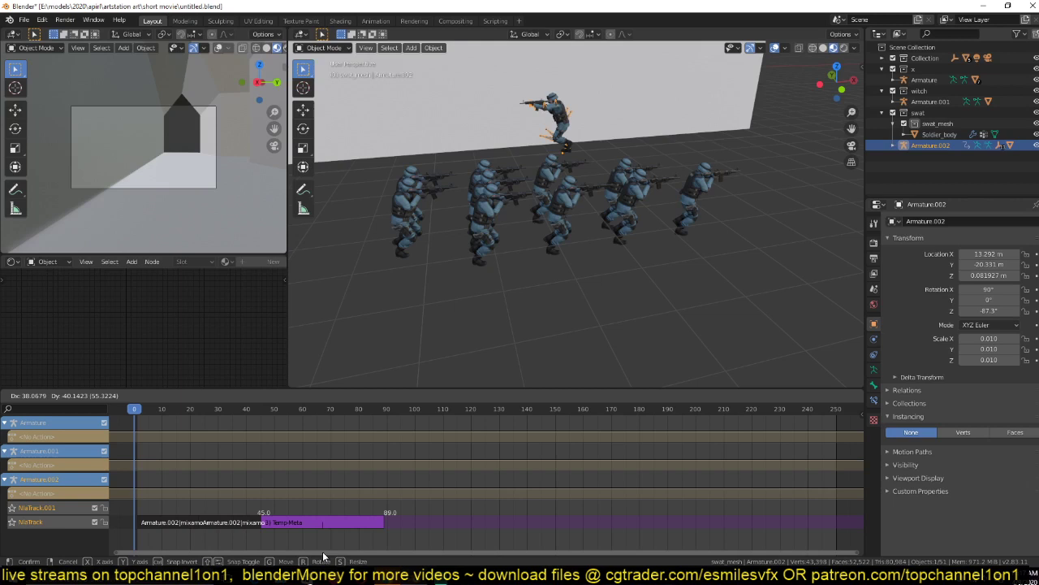
click(323, 551)
key(space)
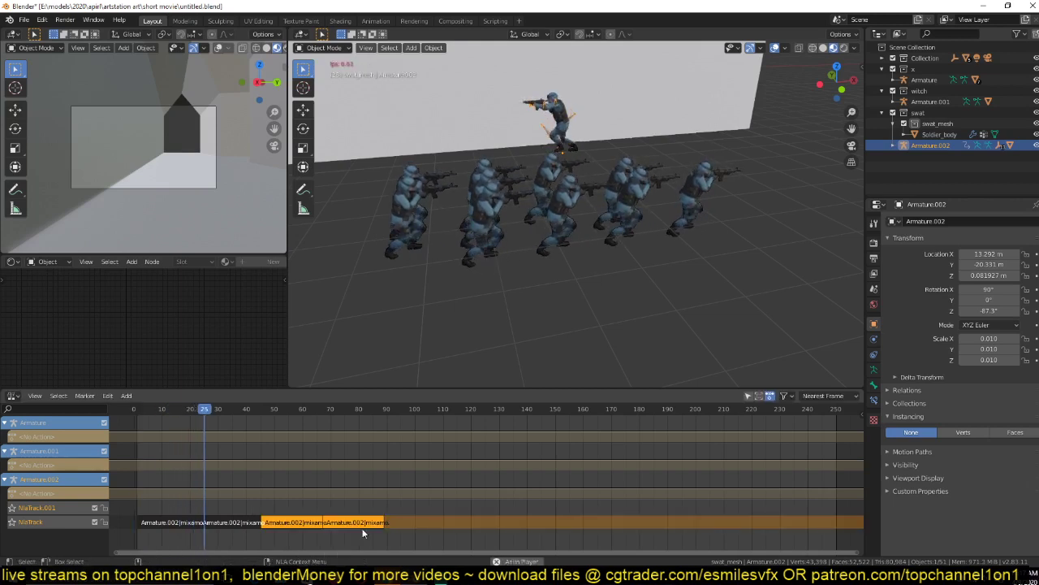
key(Escape)
key(a)
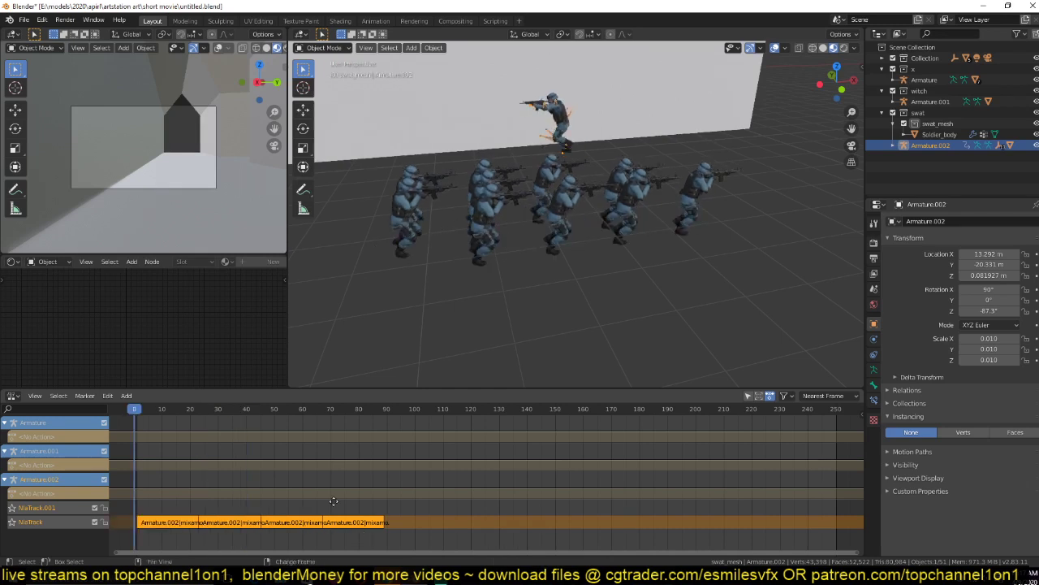
key(shift+d)
click(529, 526)
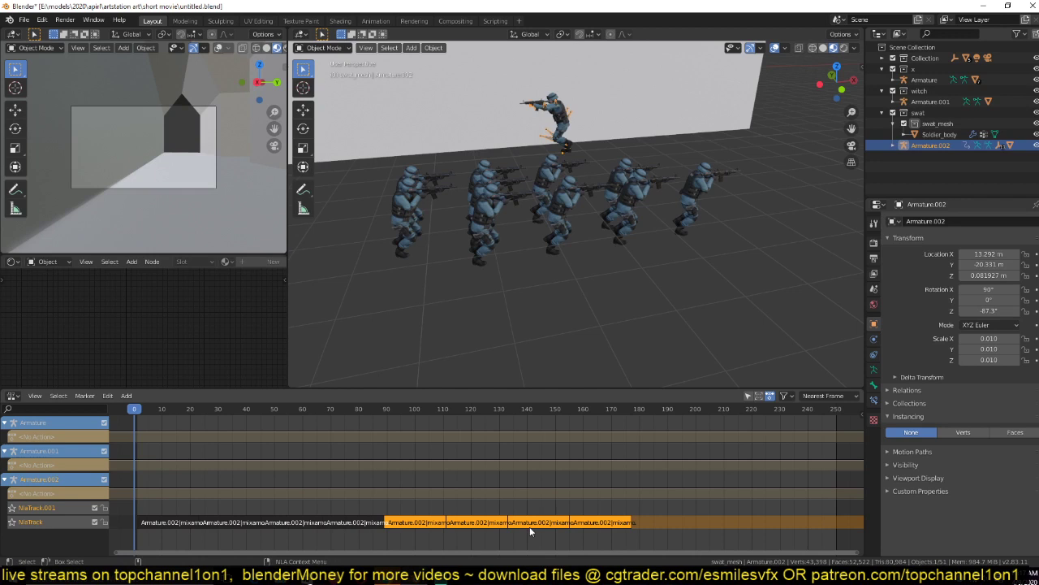
Select Soldier_body, inspect its mesh up close in wireframe and solid display, and save the file.
click(564, 127)
key(KP_Decimal)
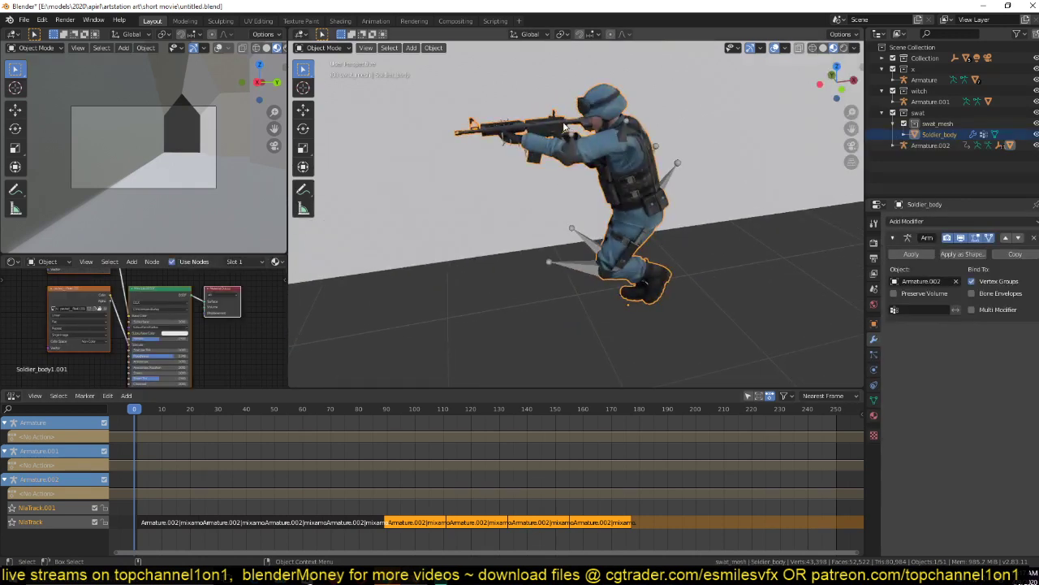
key(z)
click(647, 158)
key(z)
click(470, 149)
middle_drag(469, 149, 416, 235)
scroll(416, 235, up, 2)
key(z)
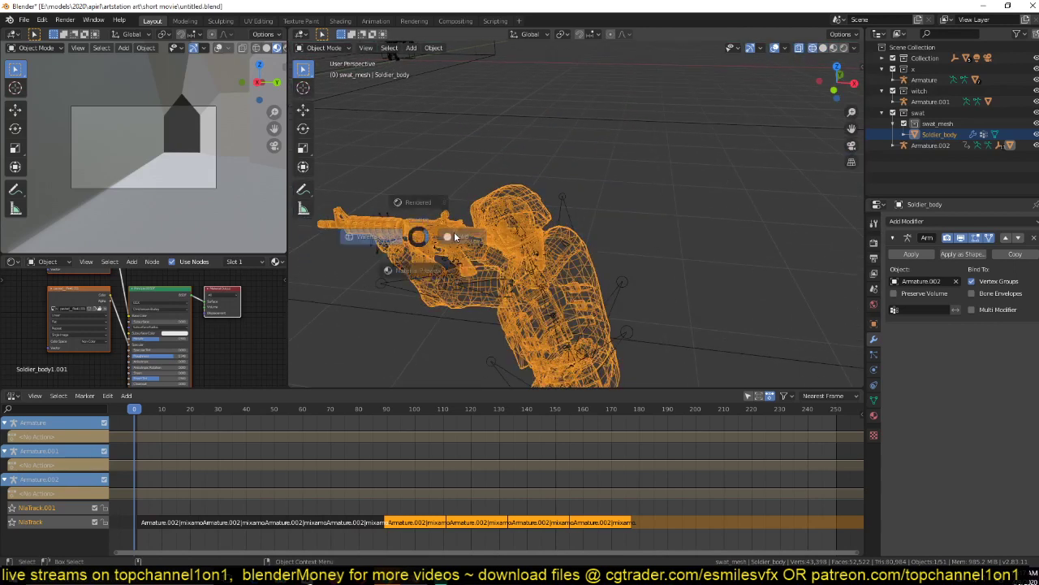
click(454, 236)
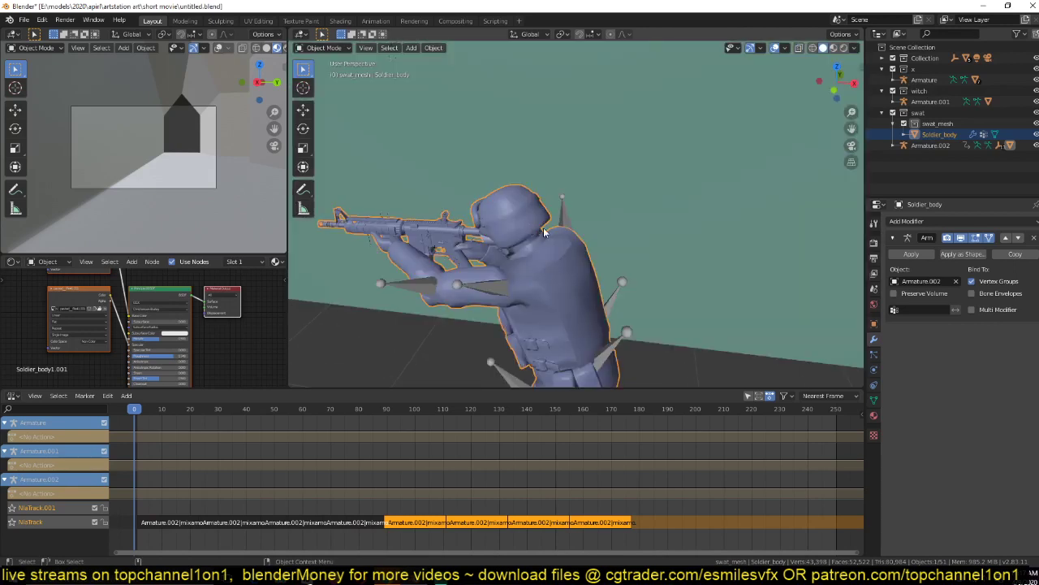
key(ctrl+s)
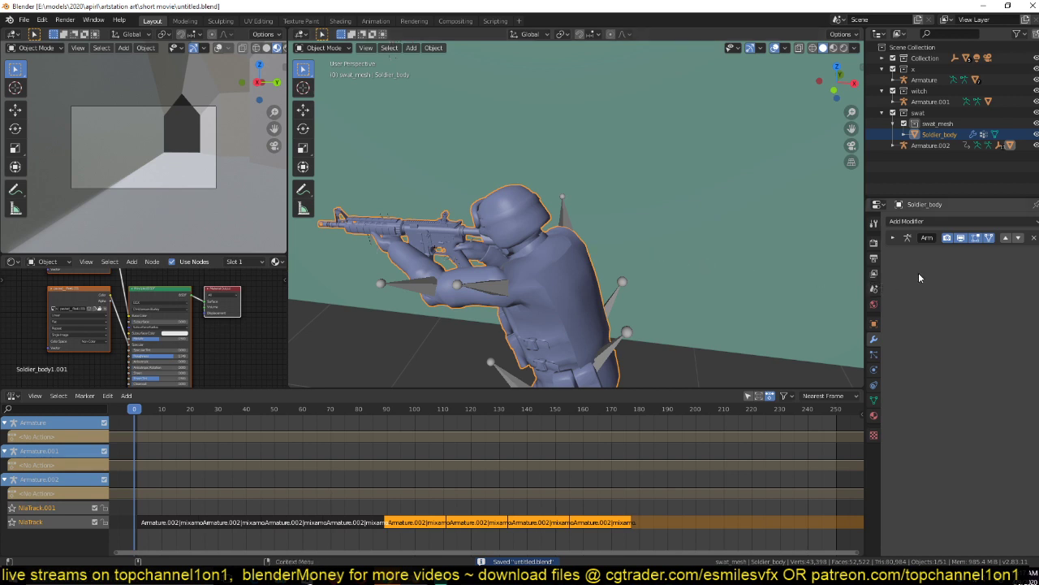
Add a Decimate modifier to Soldier_body and lower its collapse ratio to 0.2590, checking the wireframe.
click(918, 221)
click(787, 325)
drag(993, 300, 936, 300)
key(shift+z)
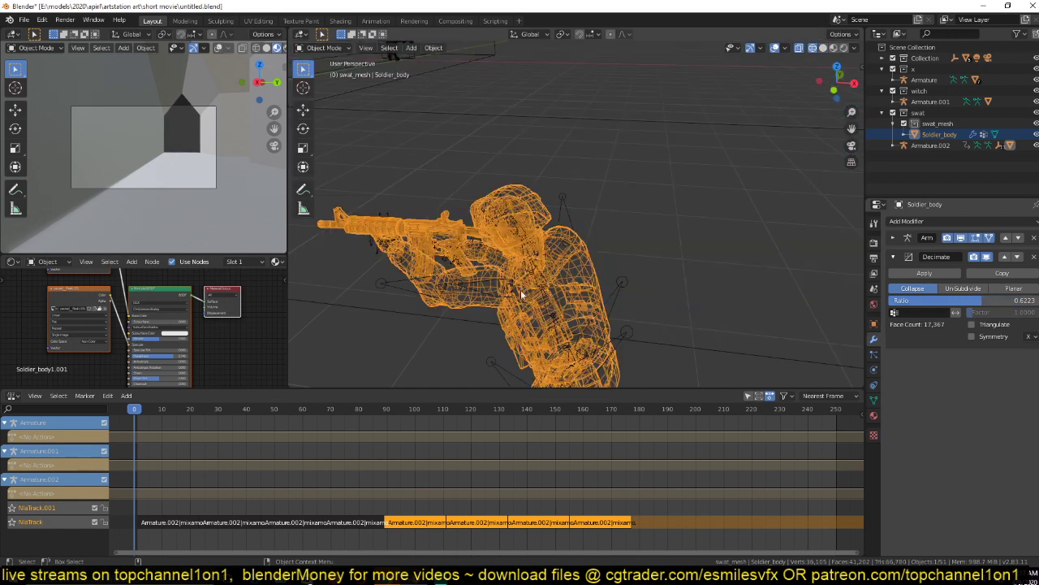
drag(980, 300, 925, 301)
key(shift+z)
Lower the Decimate ratio to 0.1439 and examine the soldier and rifle in material preview display.
scroll(724, 280, down, 4)
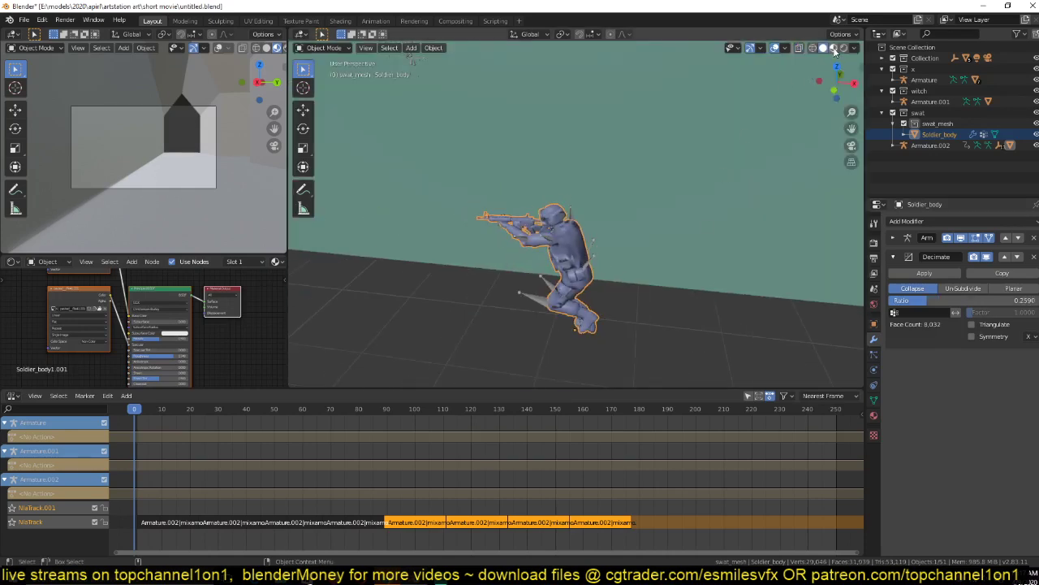
click(834, 48)
scroll(598, 211, up, 5)
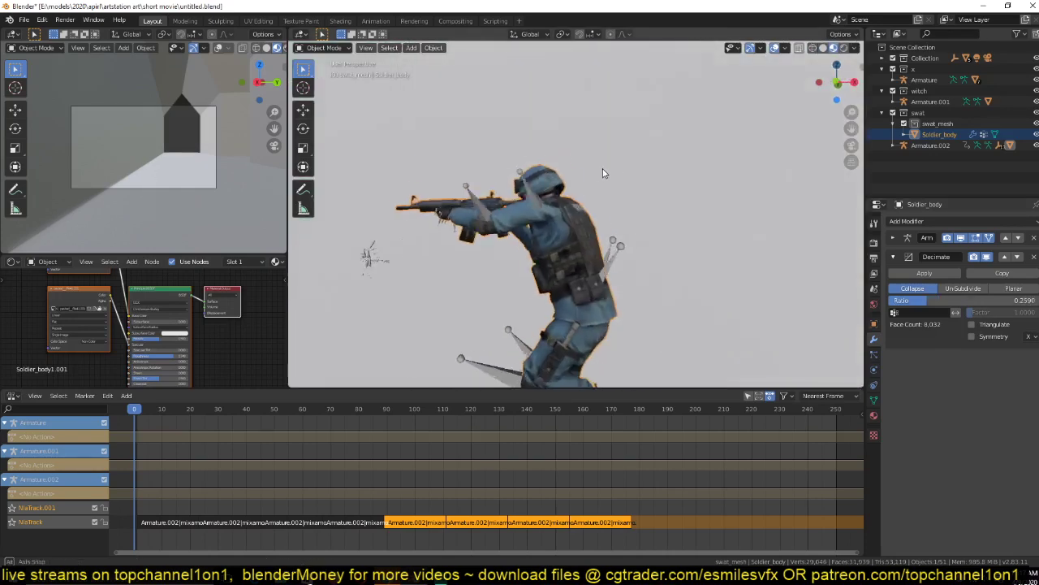
middle_drag(602, 172, 662, 168)
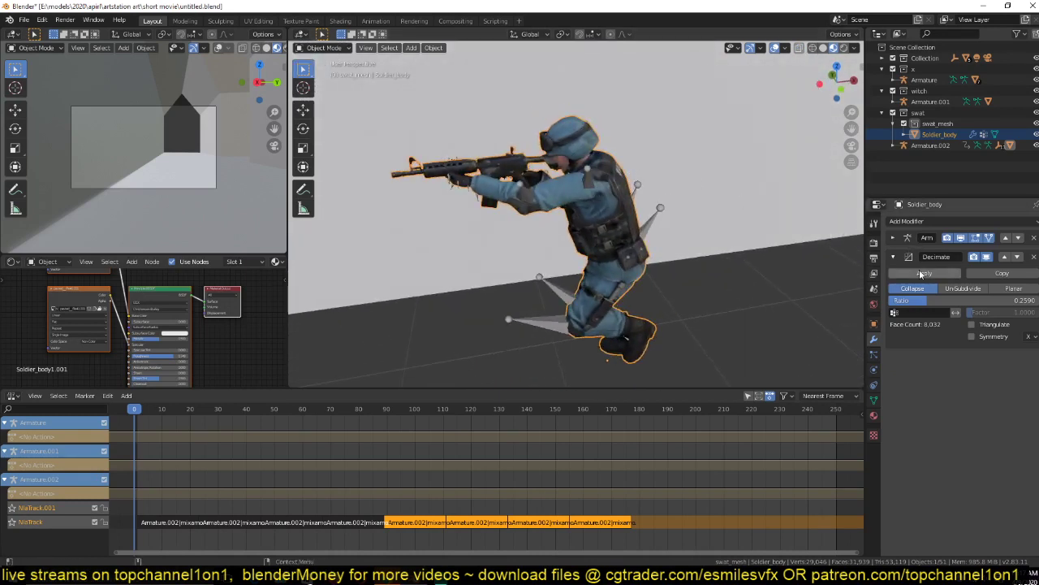
drag(928, 300, 907, 300)
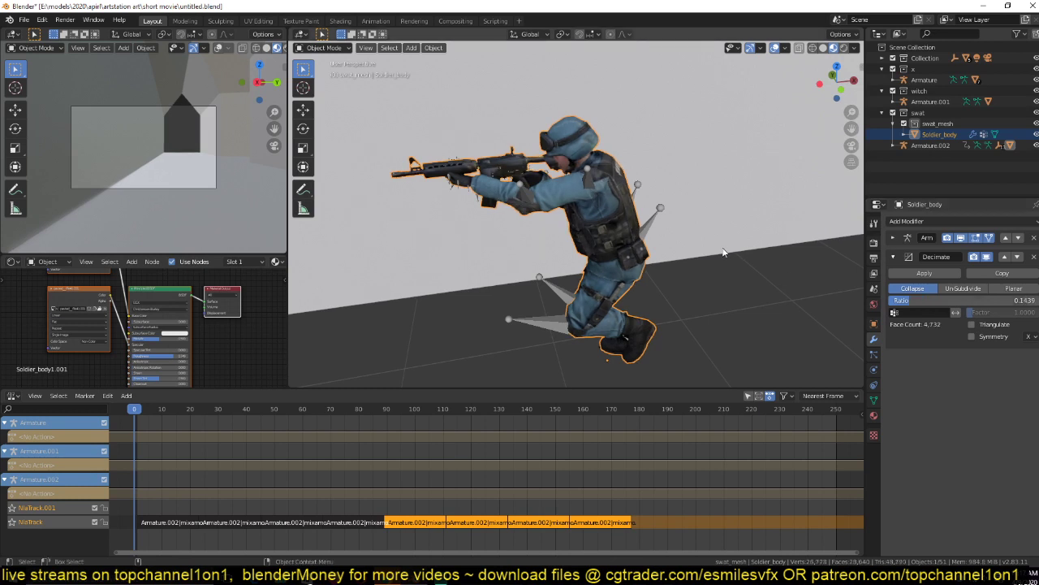
middle_drag(718, 250, 765, 257)
scroll(761, 247, up, 4)
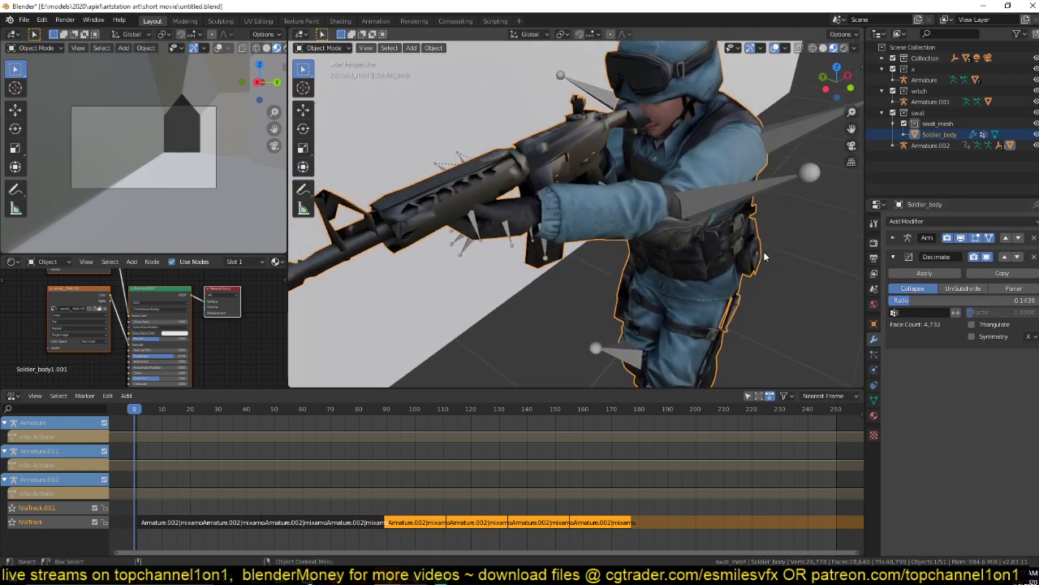
scroll(642, 233, down, 2)
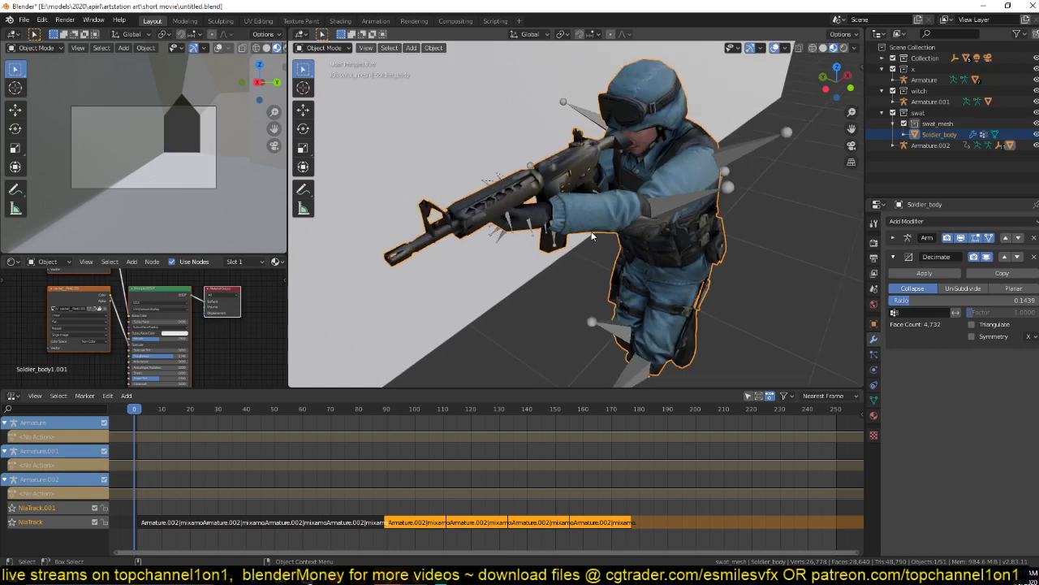
Assign the gun vertex group to the Decimate modifier, invert its influence and examine the soldier in solid display.
click(905, 314)
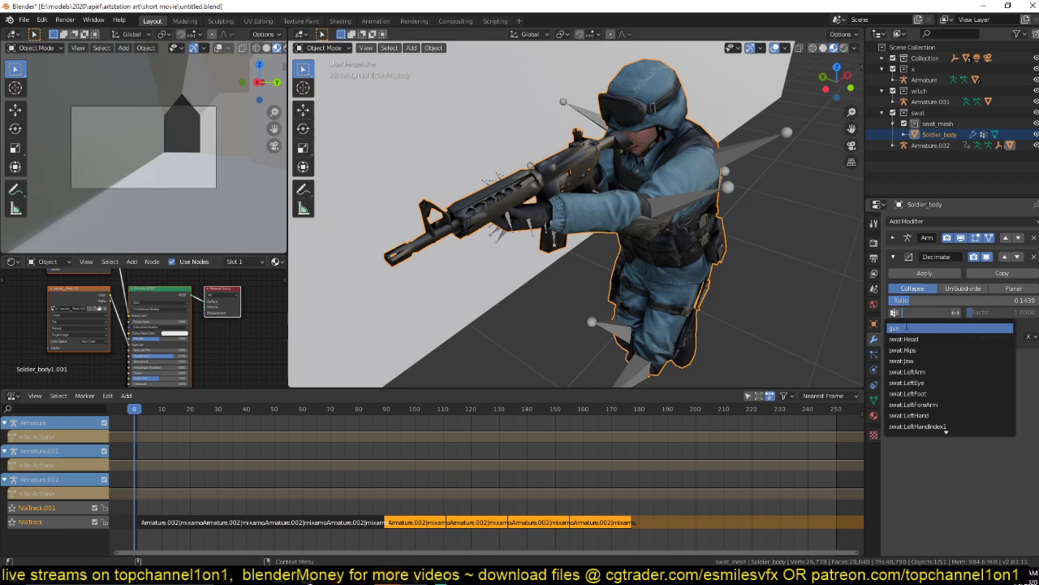
click(906, 327)
middle_drag(619, 228, 569, 220)
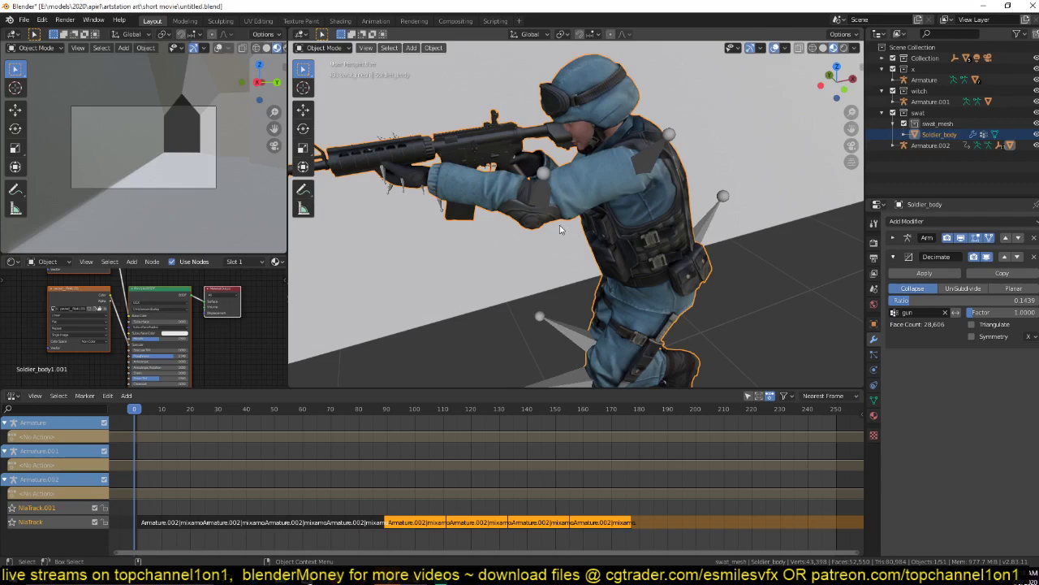
key(shift+z)
key(shift+z)
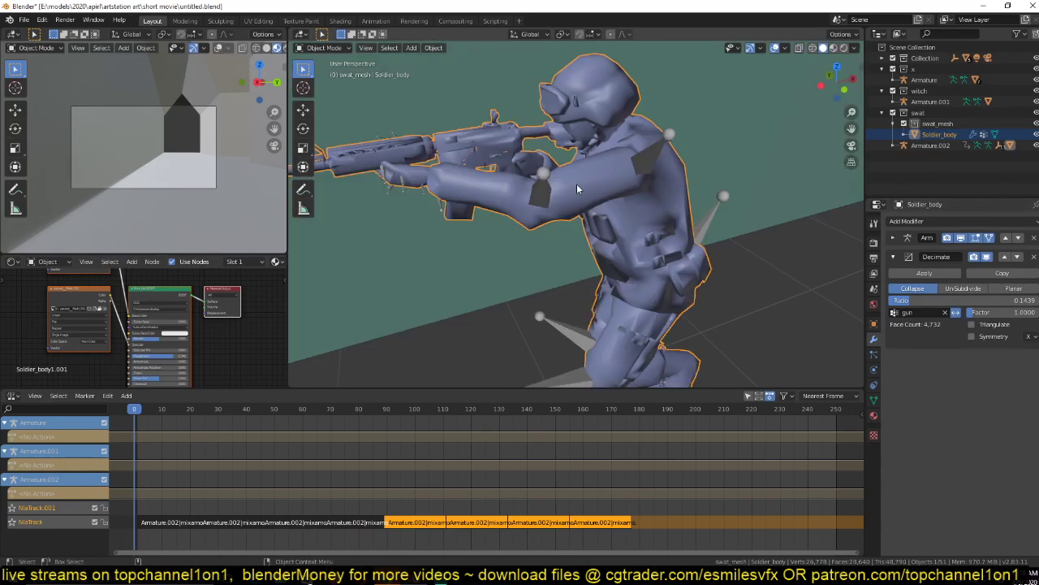
middle_drag(577, 184, 599, 186)
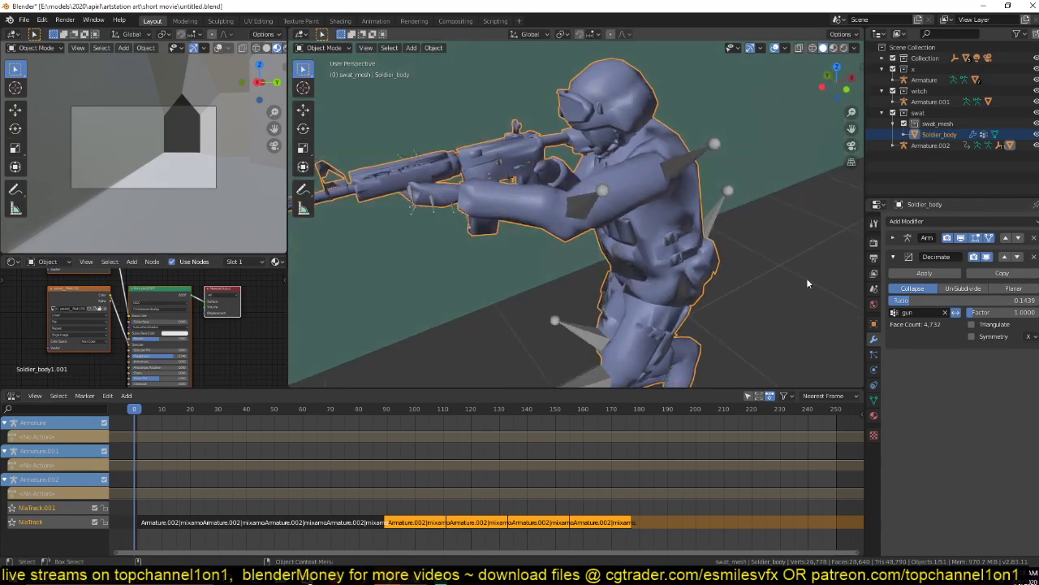
Change the Decimate modifier's vertex group to swat:RightHandThumb3 and raise the ratio to 0.7770.
click(915, 316)
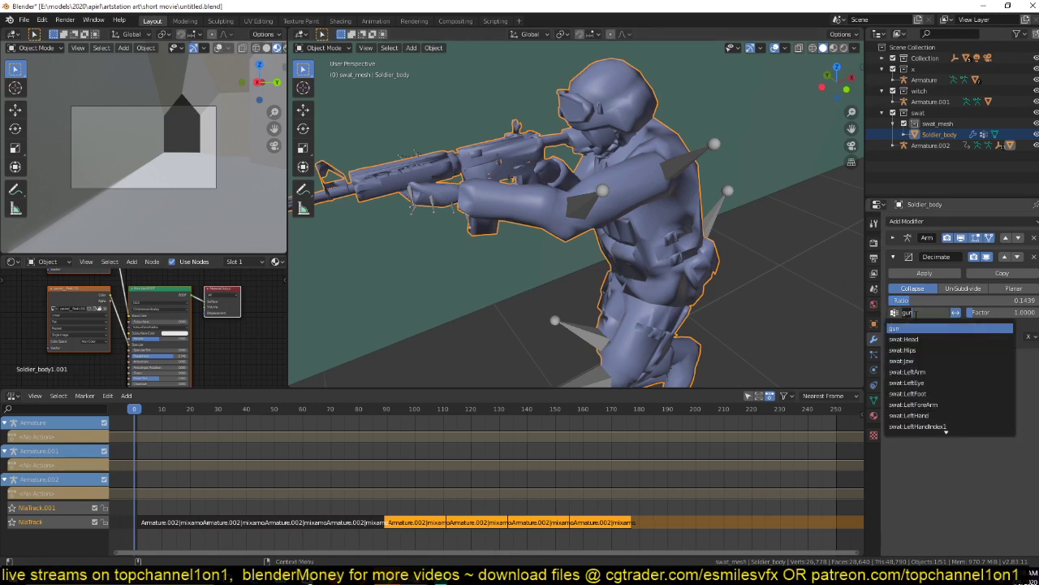
text(thum)
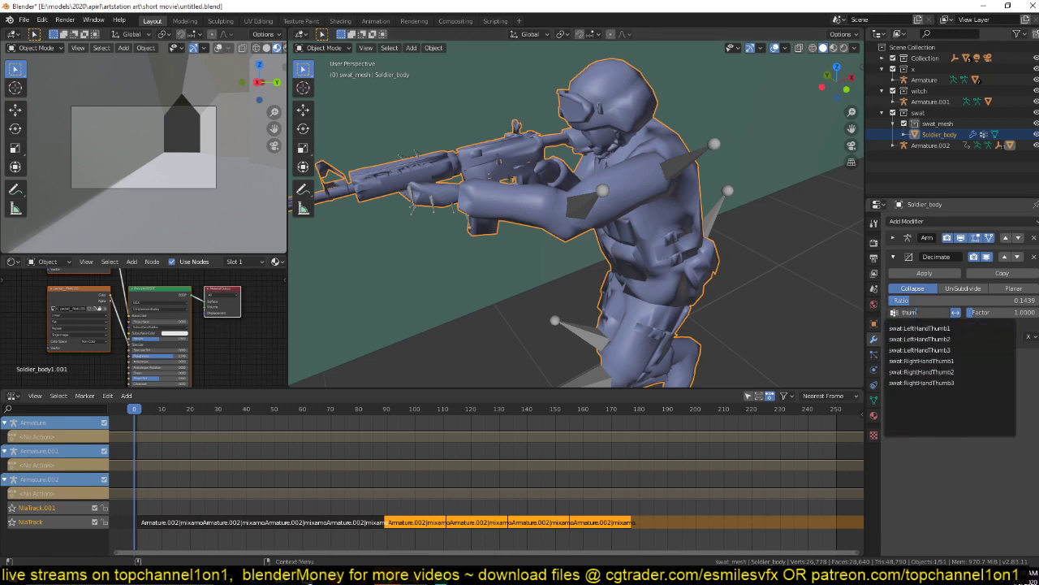
click(939, 382)
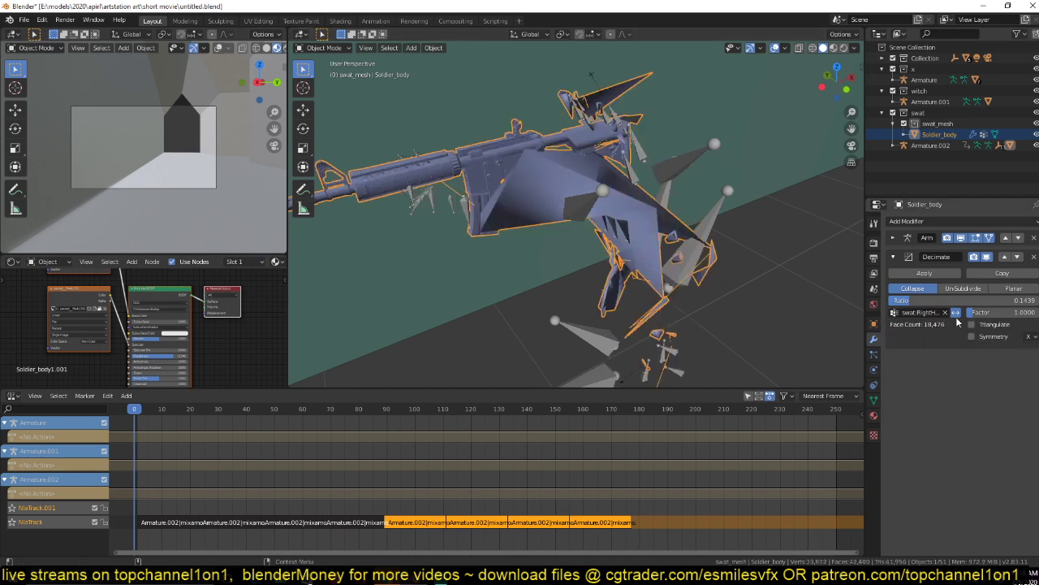
drag(930, 307, 1005, 304)
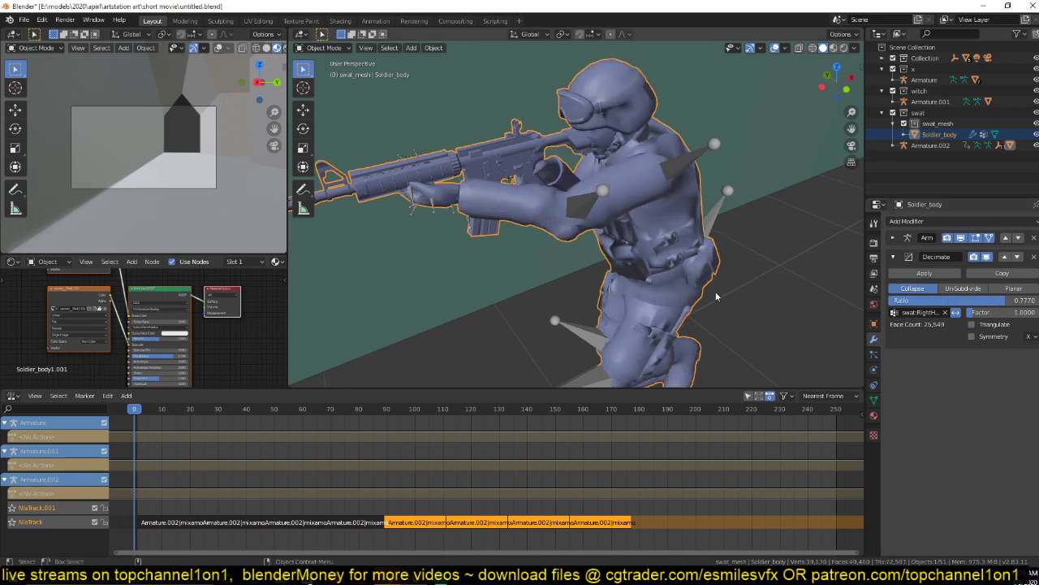
Fine-tune the Decimate ratio to 0.7554, checking the soldier in wireframe and material preview display.
key(z)
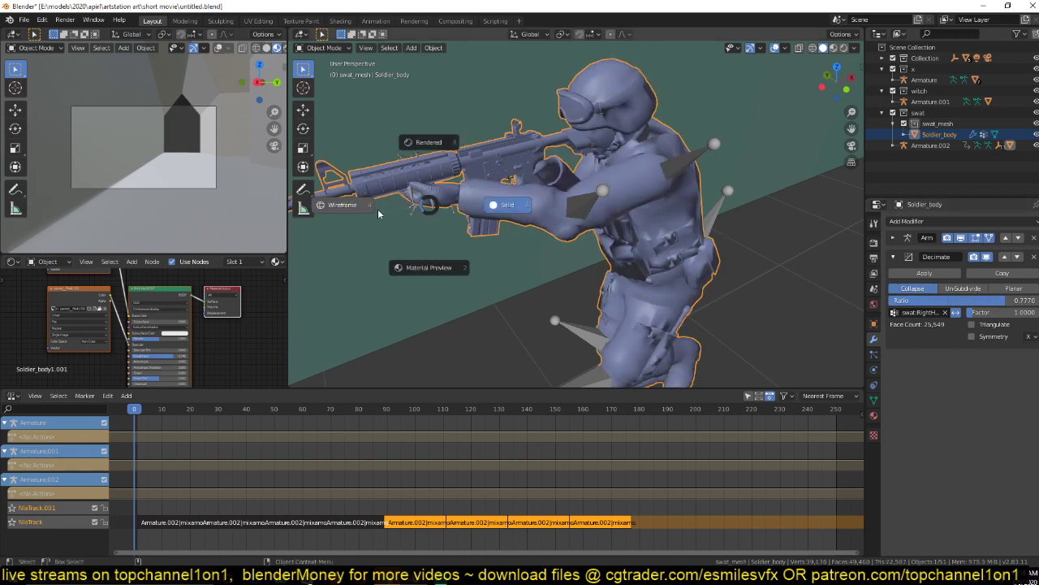
click(377, 208)
drag(974, 300, 959, 300)
click(835, 49)
middle_drag(670, 174, 727, 211)
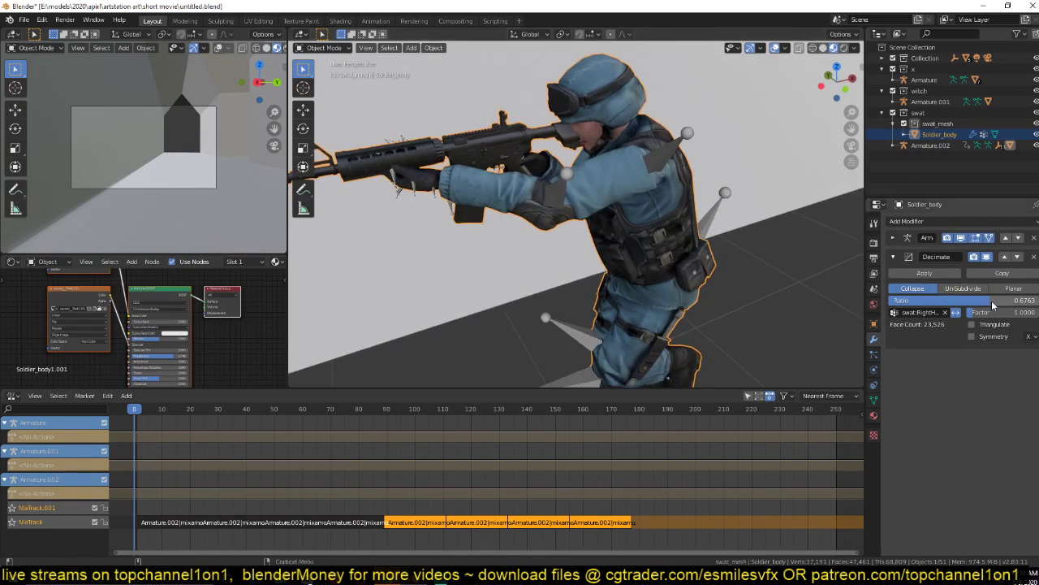
drag(992, 304, 1004, 305)
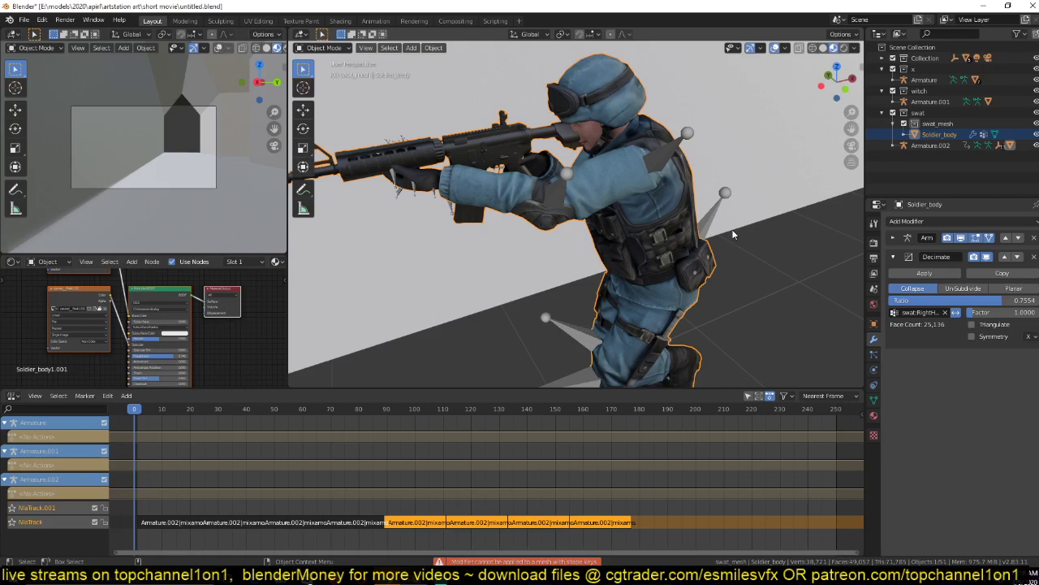
Try to apply the Decimate modifier to Soldier_body and look through the mesh's shape keys.
click(919, 273)
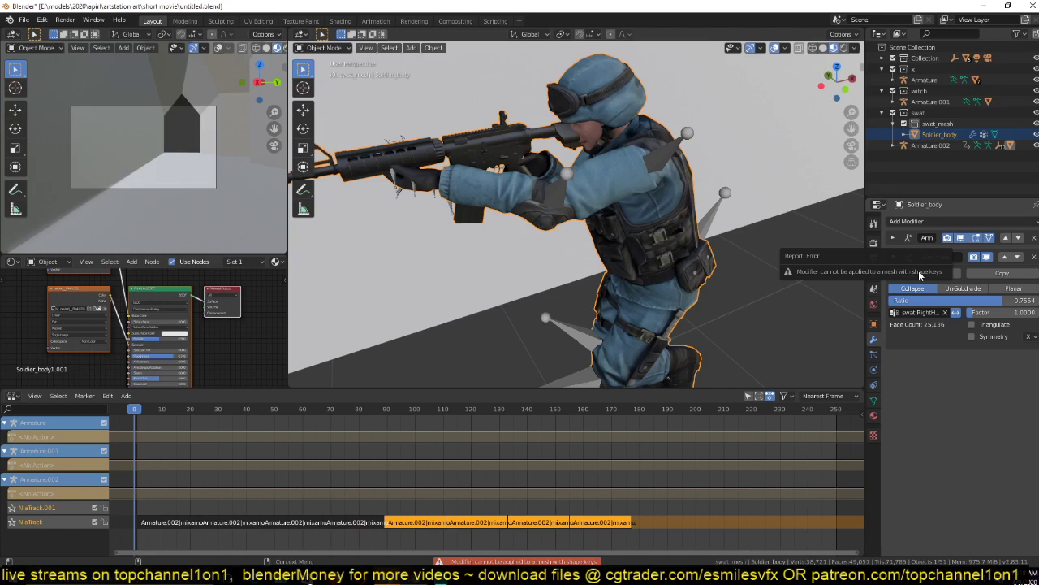
click(873, 399)
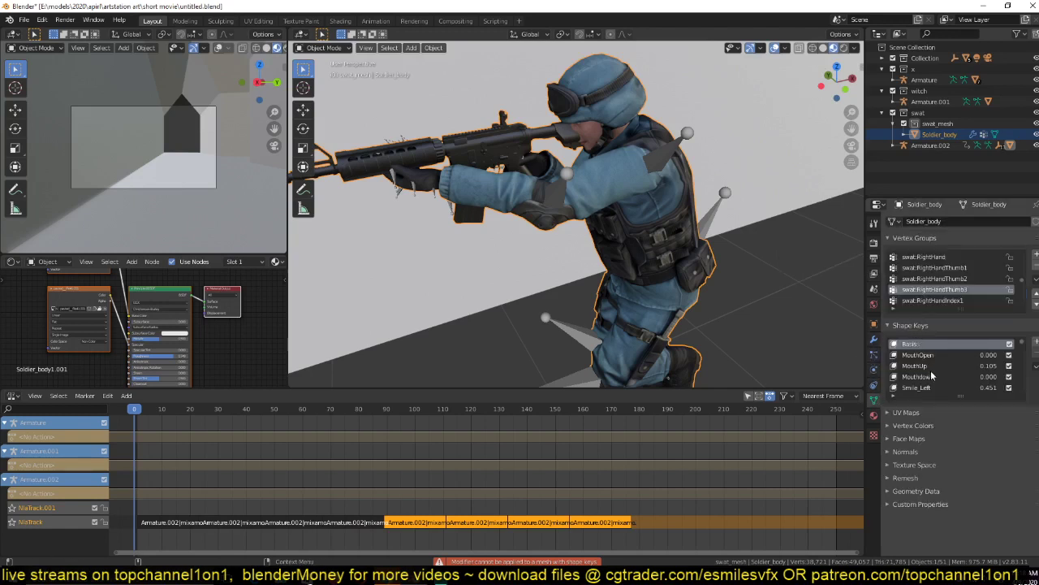
scroll(930, 371, down, 5)
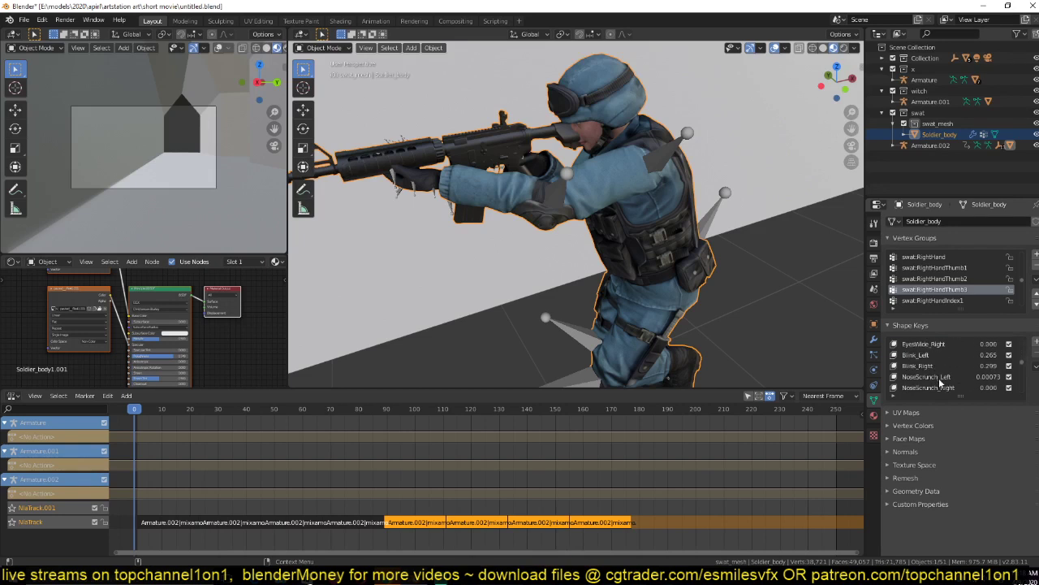
scroll(940, 383, down, 4)
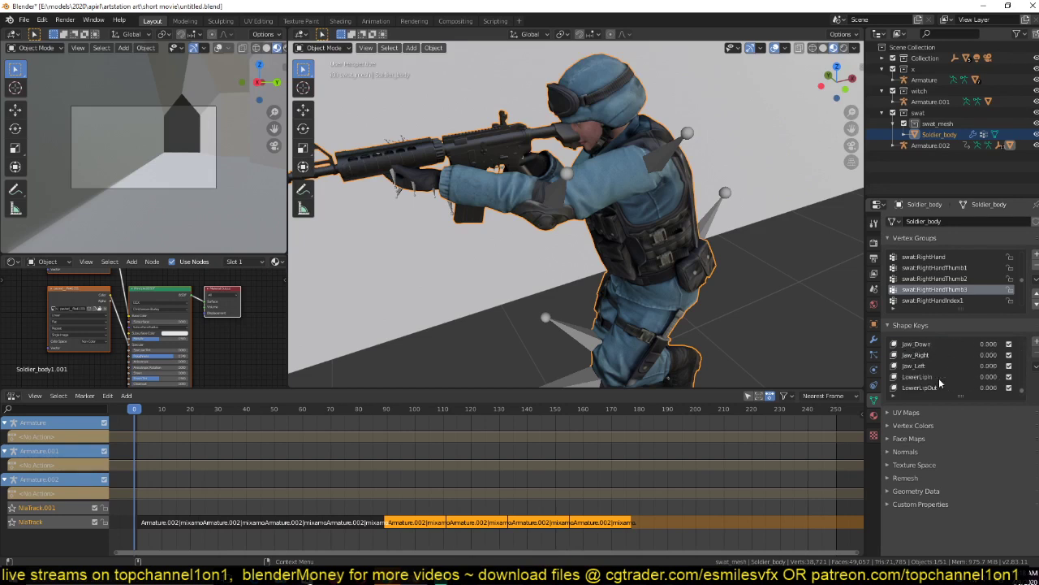
scroll(939, 383, down, 5)
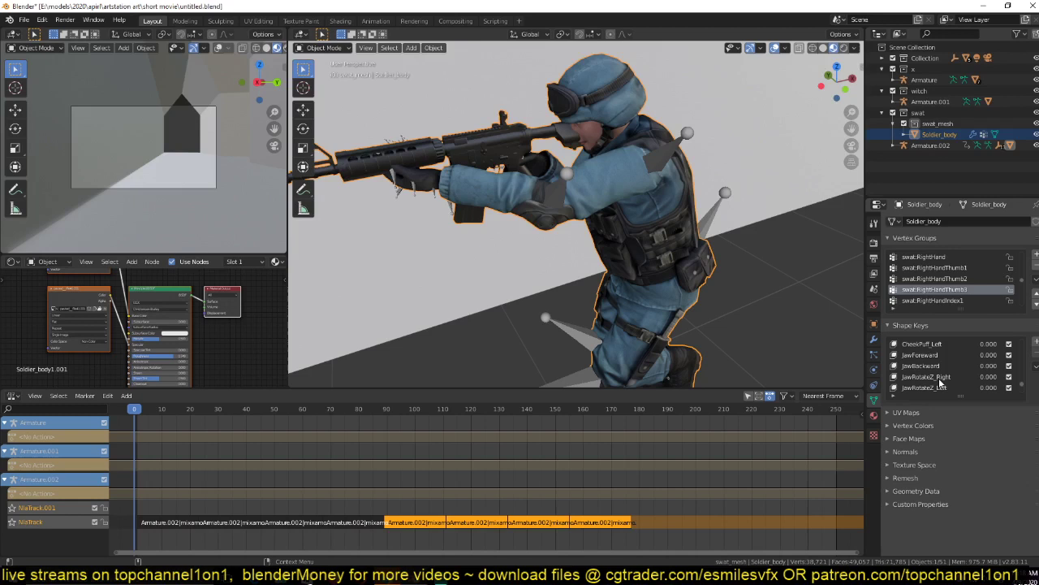
Remove the Decimate modifier from Soldier_body, keeping its Armature modifier, and bring the crowd plane into view.
click(874, 338)
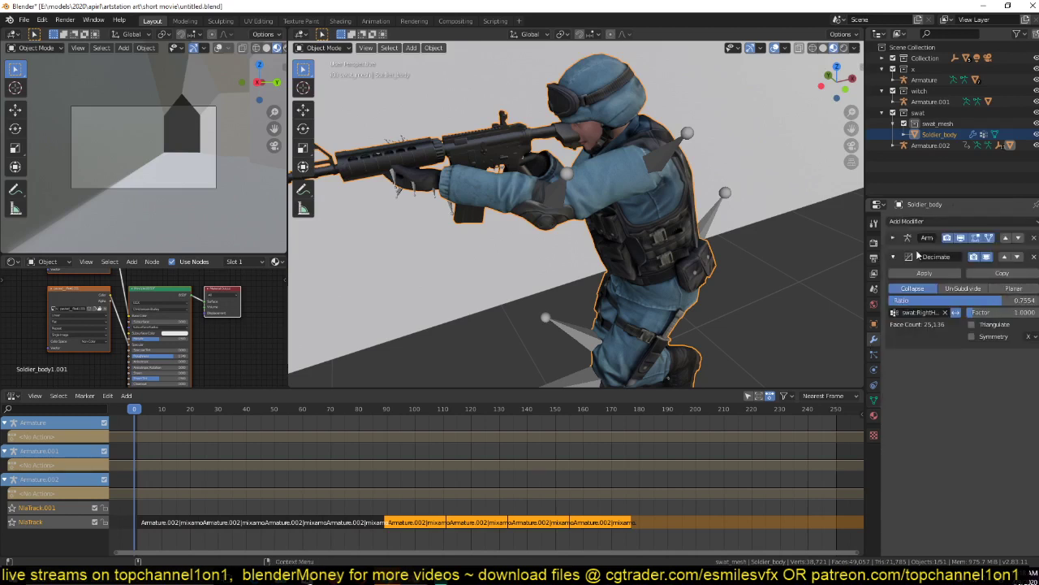
scroll(461, 260, down, 7)
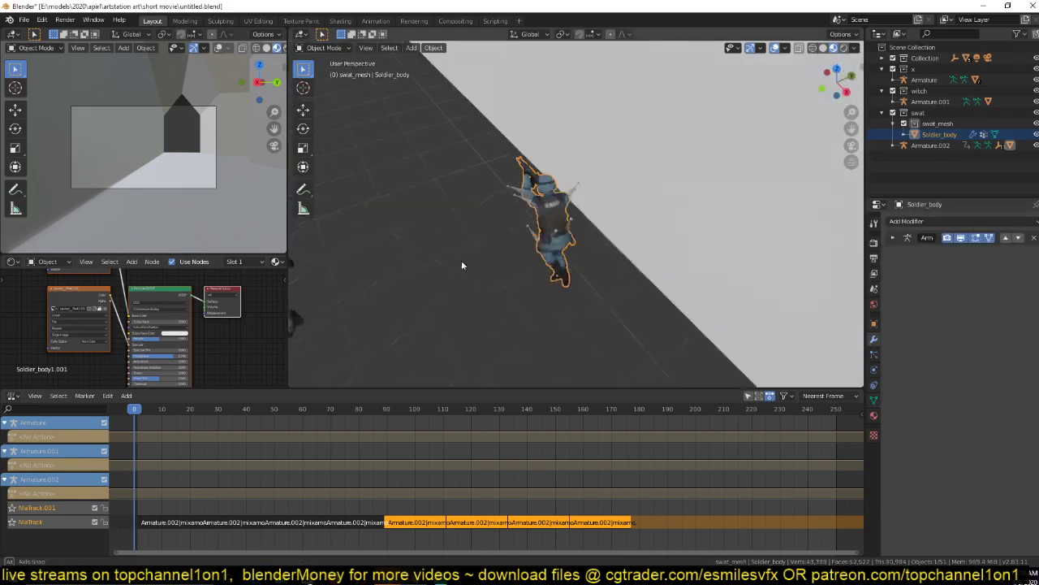
middle_drag(461, 260, 600, 260)
click(554, 233)
scroll(617, 285, up, 2)
Offset several vertices in the middle and at the rear end of Plane.002 in top view to break up the soldiers' straight rows.
click(636, 300)
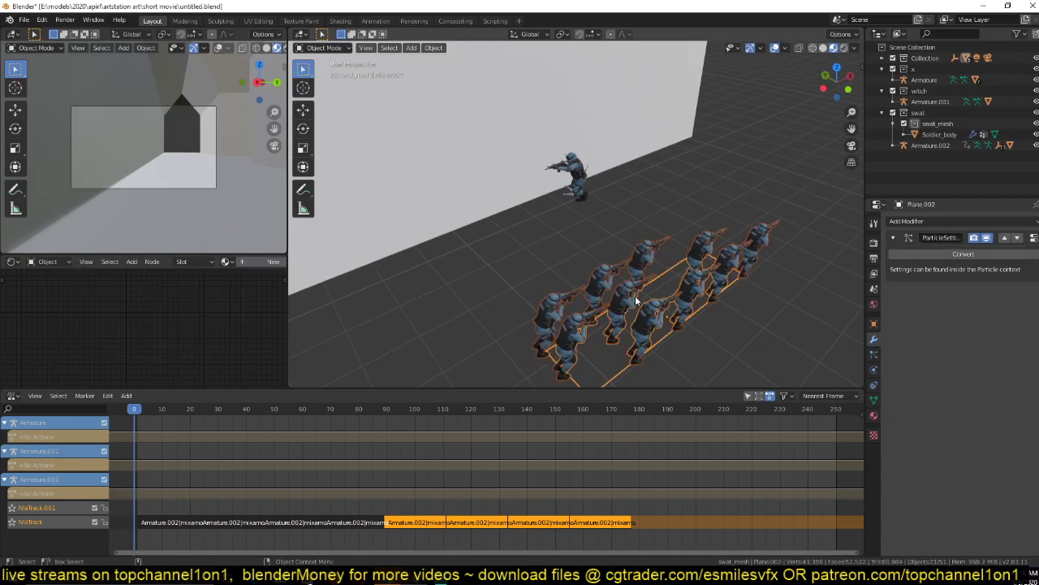
key(KP_7)
scroll(635, 295, up, 3)
shift+middle_drag(635, 295, 691, 121)
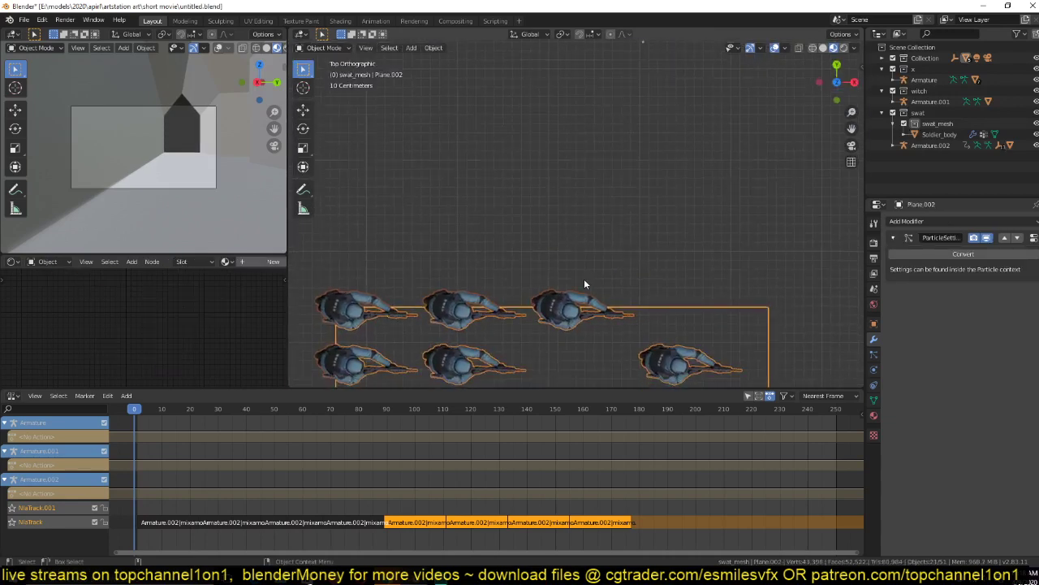
key(KP_Decimal)
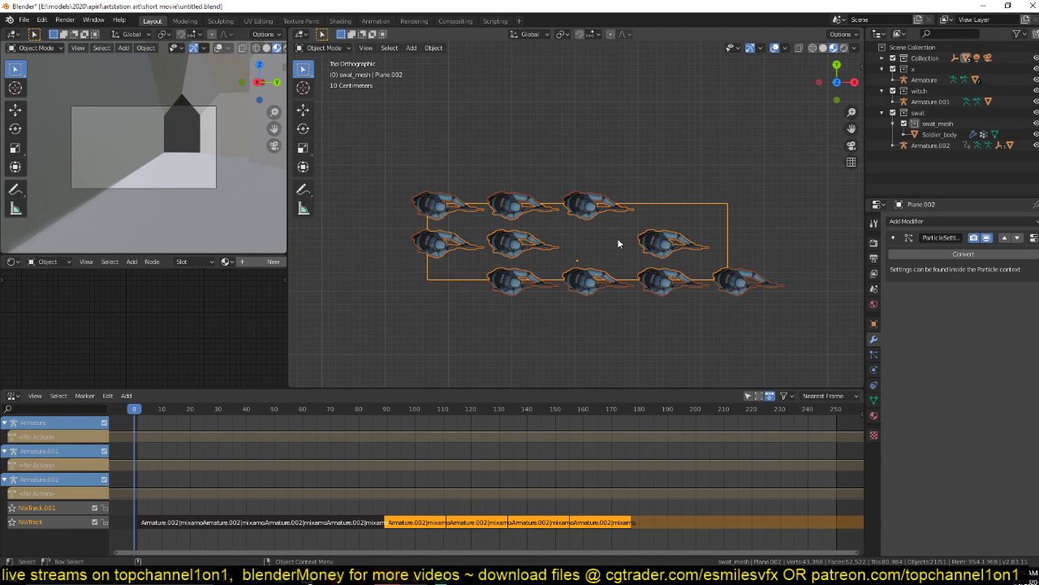
key(Tab)
drag(523, 242, 607, 232)
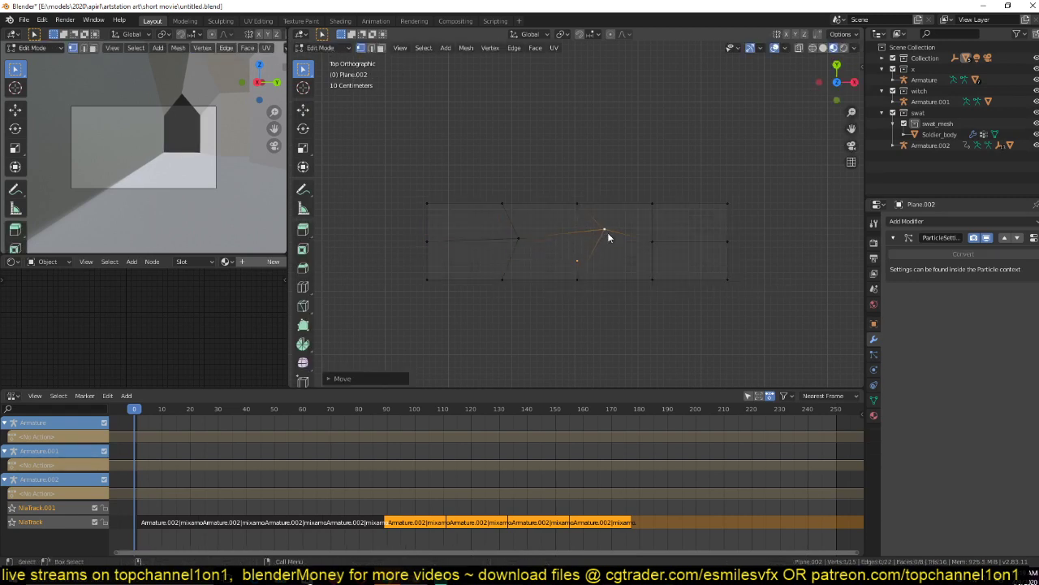
drag(577, 280, 576, 308)
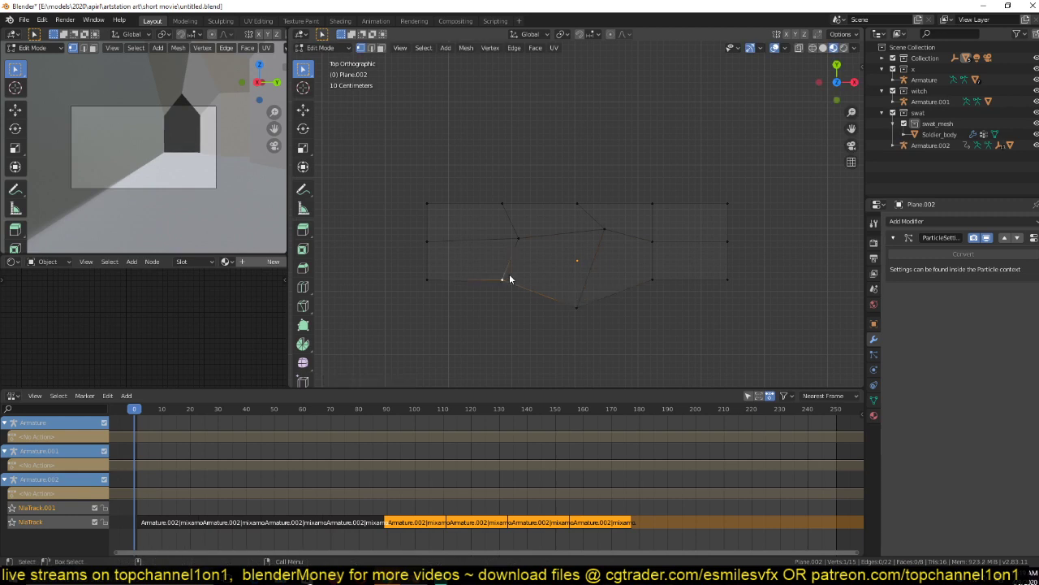
drag(506, 278, 537, 266)
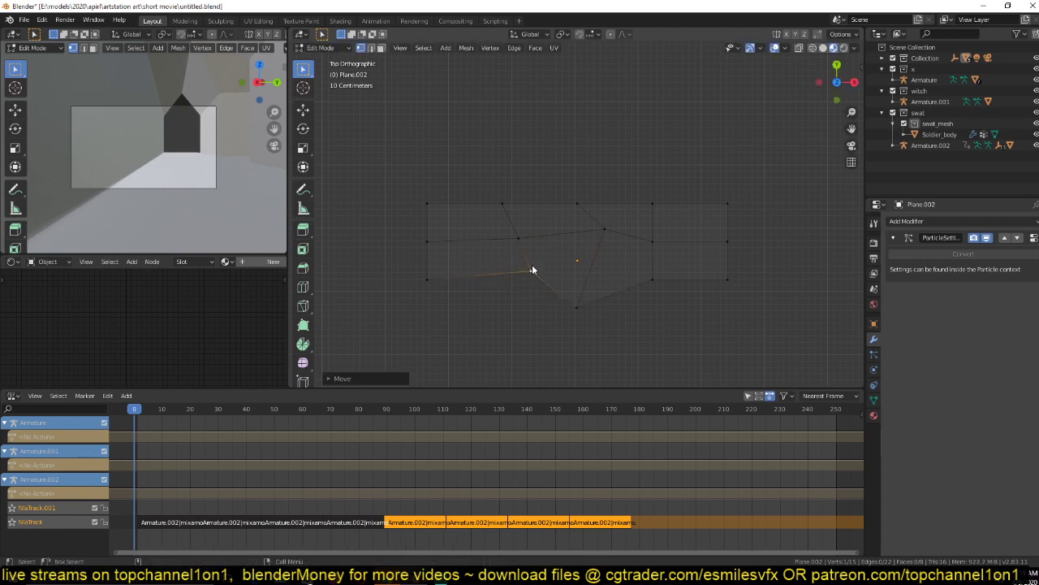
mouse_move(529, 201)
mouse_down()
mouse_move(512, 203)
mouse_move(526, 207)
mouse_up()
key(Tab)
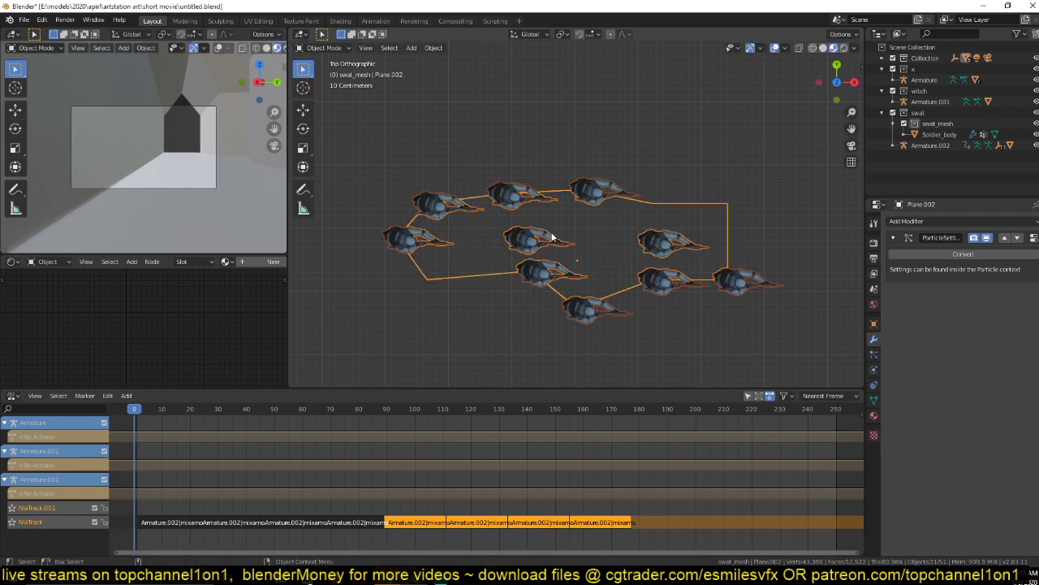
Pull the front-end vertices of Plane.002 outward into an irregular outline and check the soldiers' spacing in perspective.
middle_drag(601, 227, 729, 151)
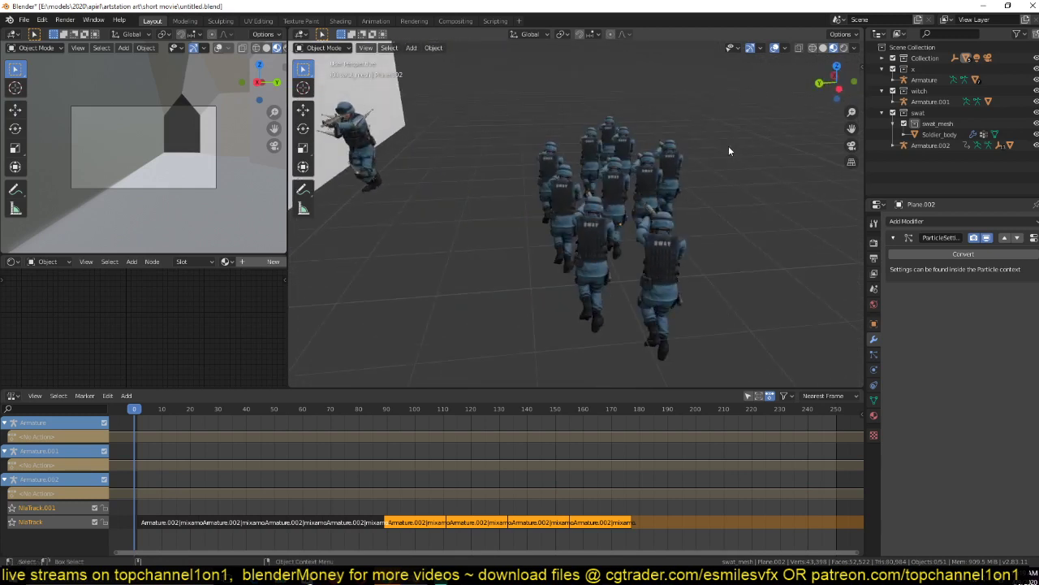
key(Tab)
key(KP_7)
key(g)
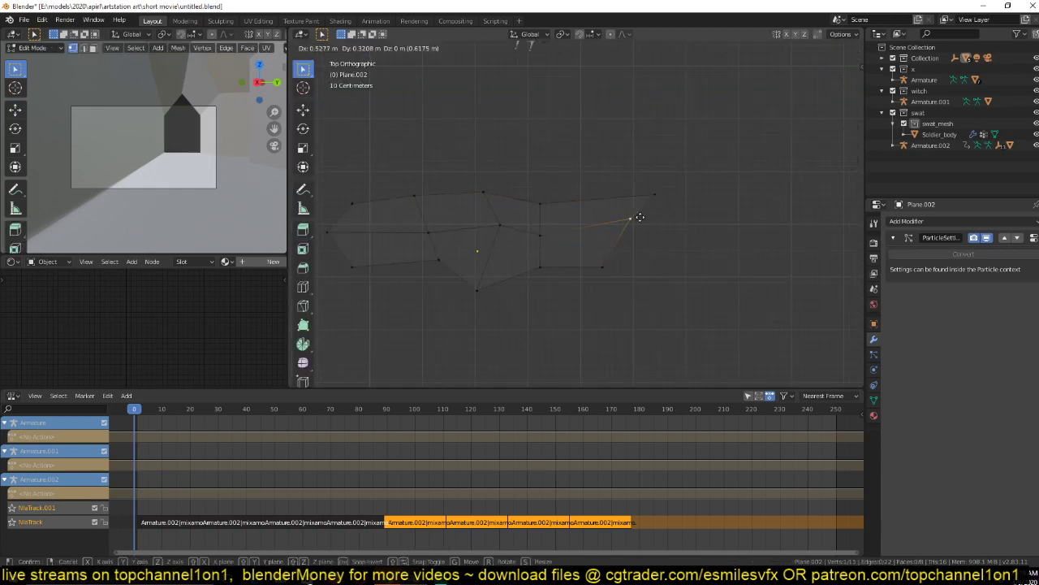
click(640, 217)
key(g)
click(574, 246)
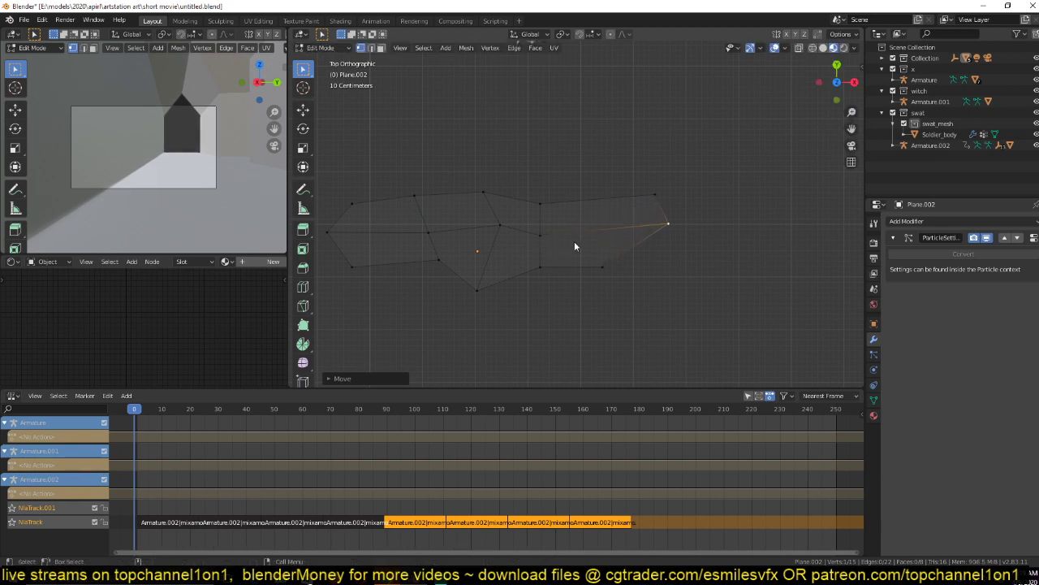
click(541, 237)
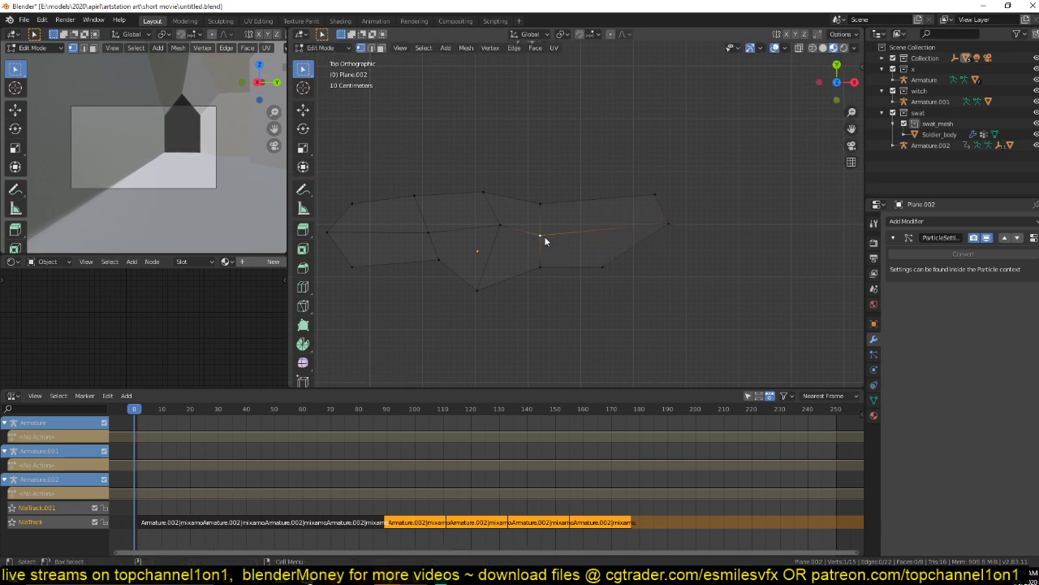
key(Tab)
middle_drag(470, 237, 603, 138)
scroll(603, 138, up, 3)
scroll(604, 138, down, 5)
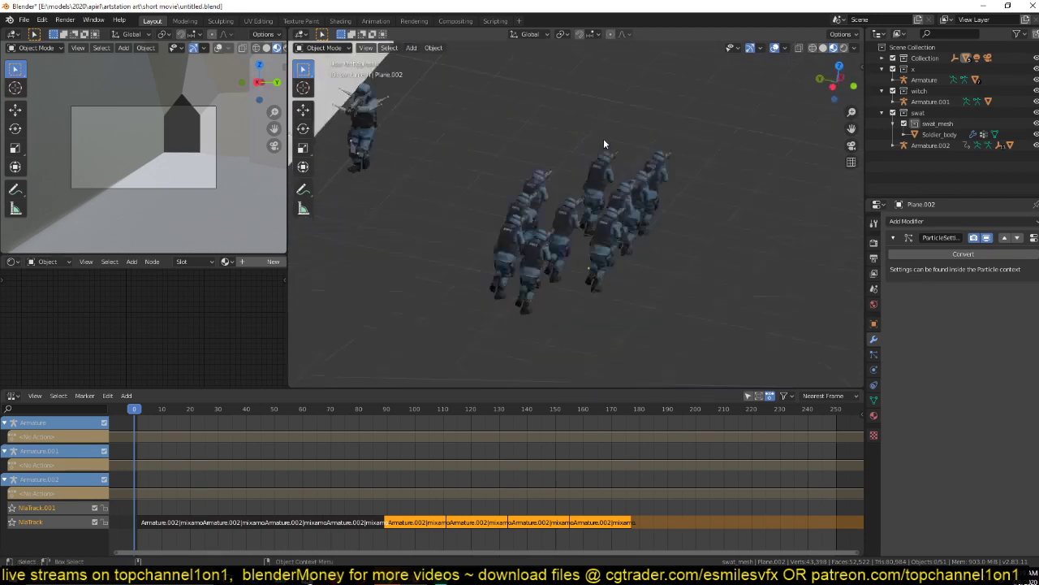
Rotate the crowd plane Plane.002 by half a turn in the wireframe top view.
key(KP_7)
scroll(603, 143, down, 4)
key(z)
click(498, 149)
shift+middle_drag(456, 175, 455, 253)
key(b)
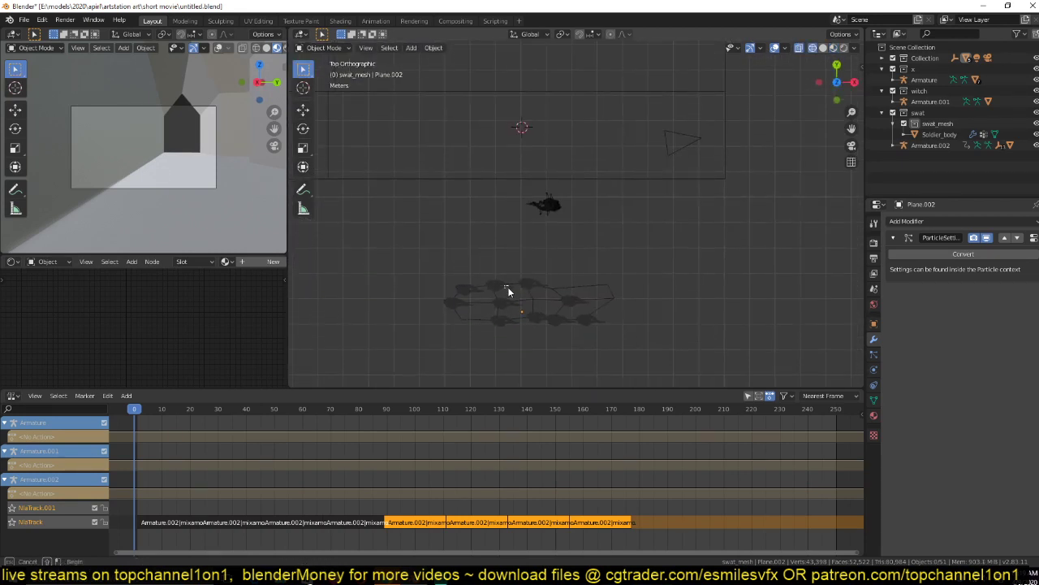
drag(509, 292, 519, 292)
text(r90)
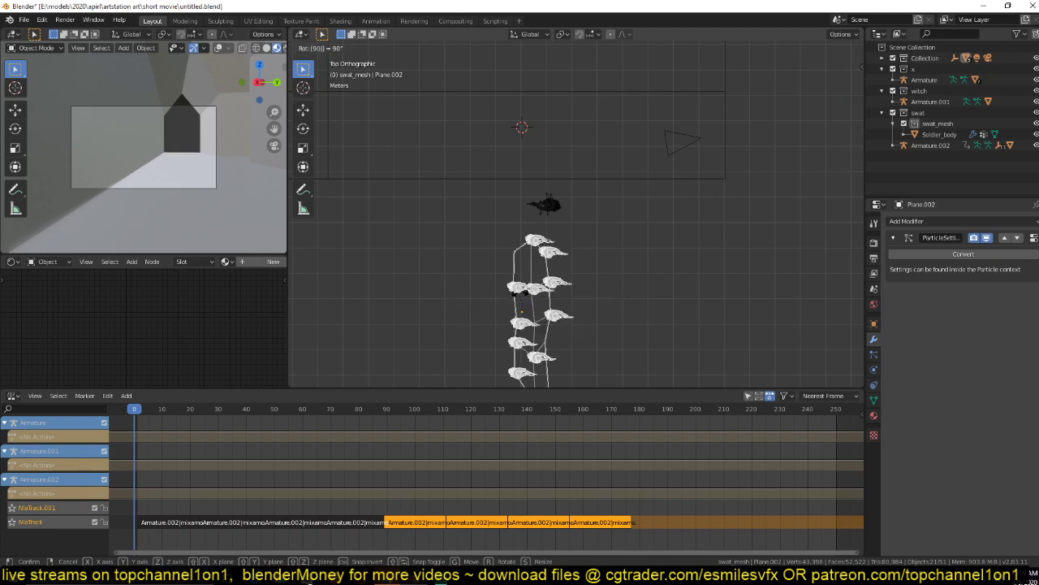
text(0)
key(Return)
Adjust the crowd plane's rotation slightly about the global Z axis and check the soldiers' facing direction from above.
middle_drag(536, 261, 523, 171)
key(r)
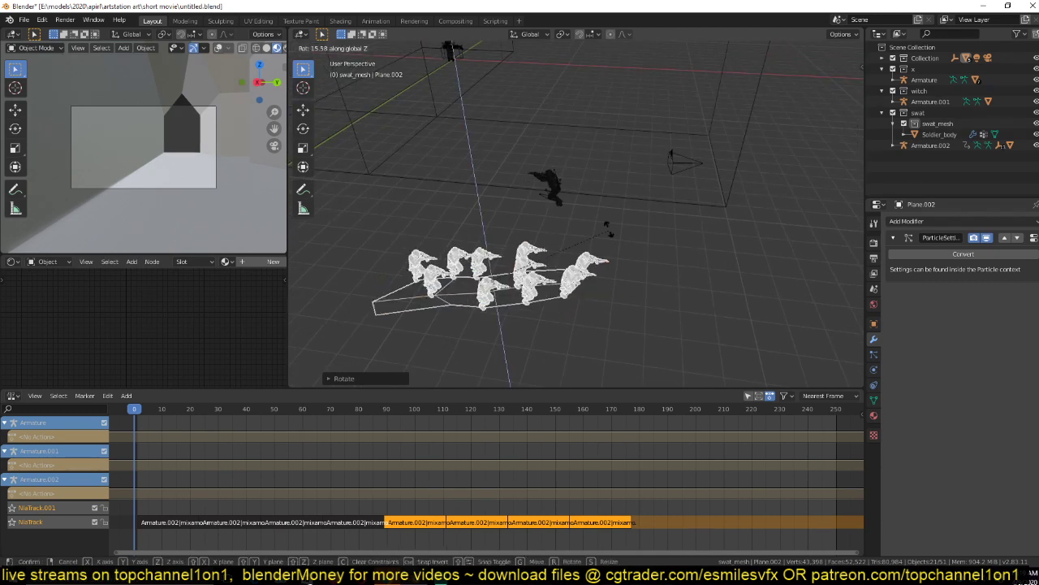
click(577, 323)
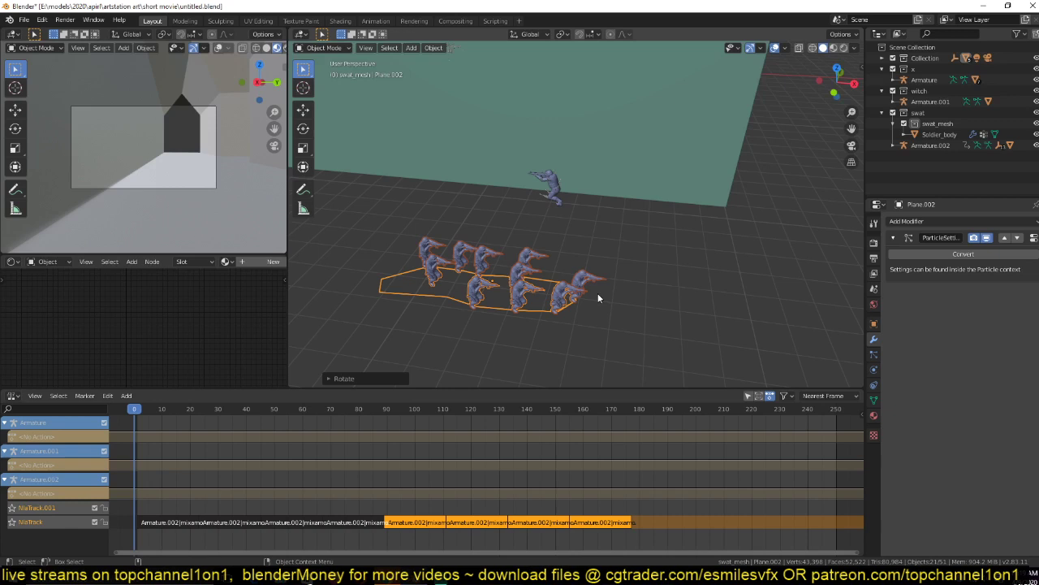
key(r)
key(z)
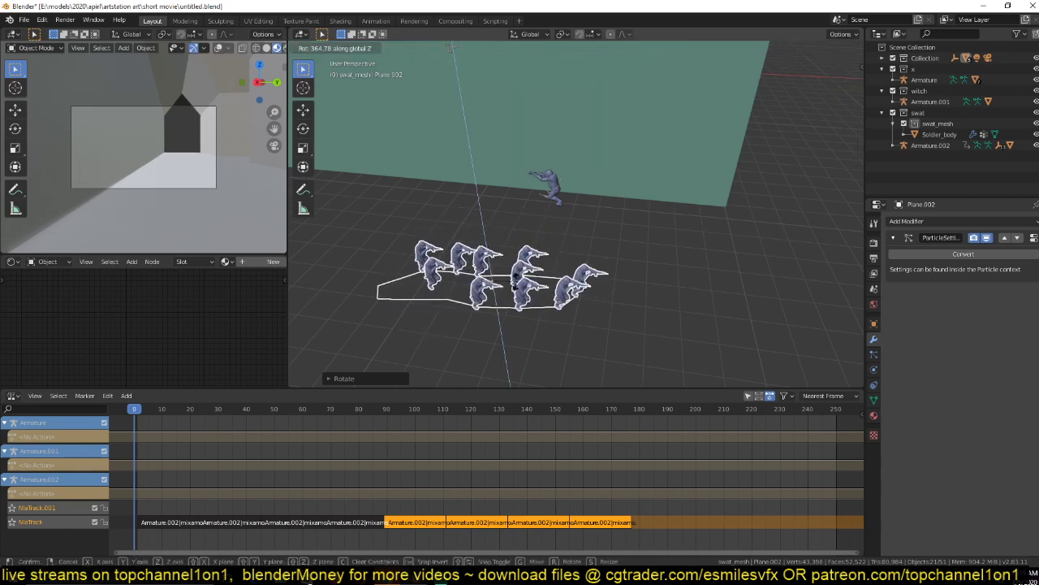
click(488, 284)
key(KP_7)
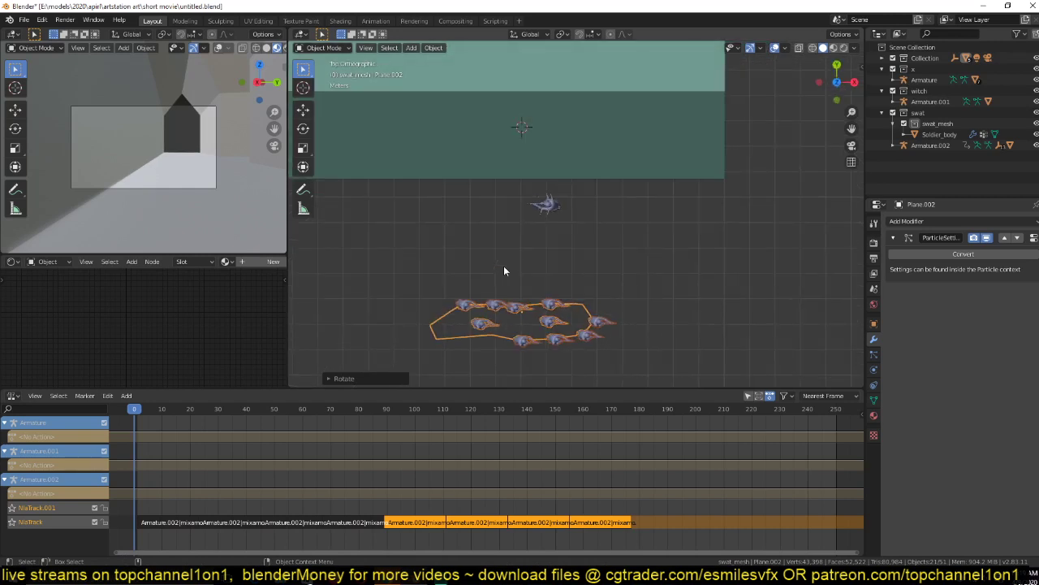
click(542, 218)
click(543, 309)
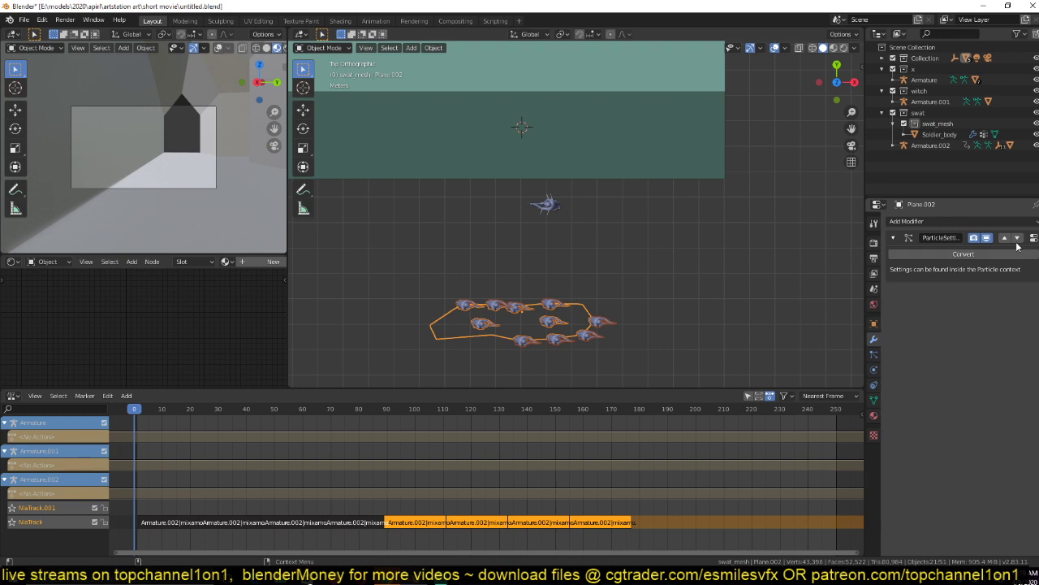
Enable Rotation in Plane.002's particle settings and set the Orientation Axis to Normal.
click(874, 354)
scroll(907, 372, down, 4)
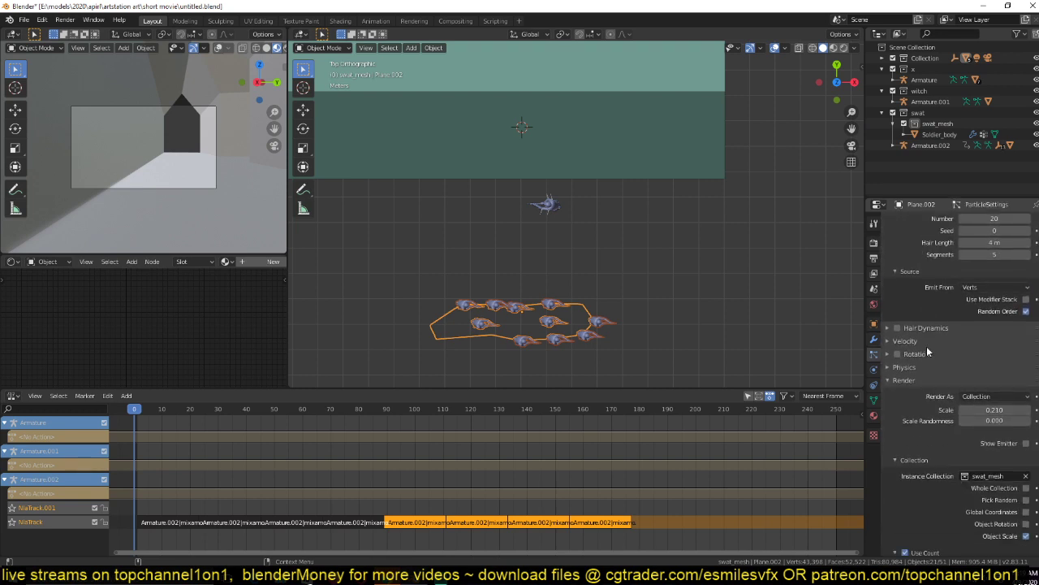
click(915, 354)
click(897, 354)
click(994, 370)
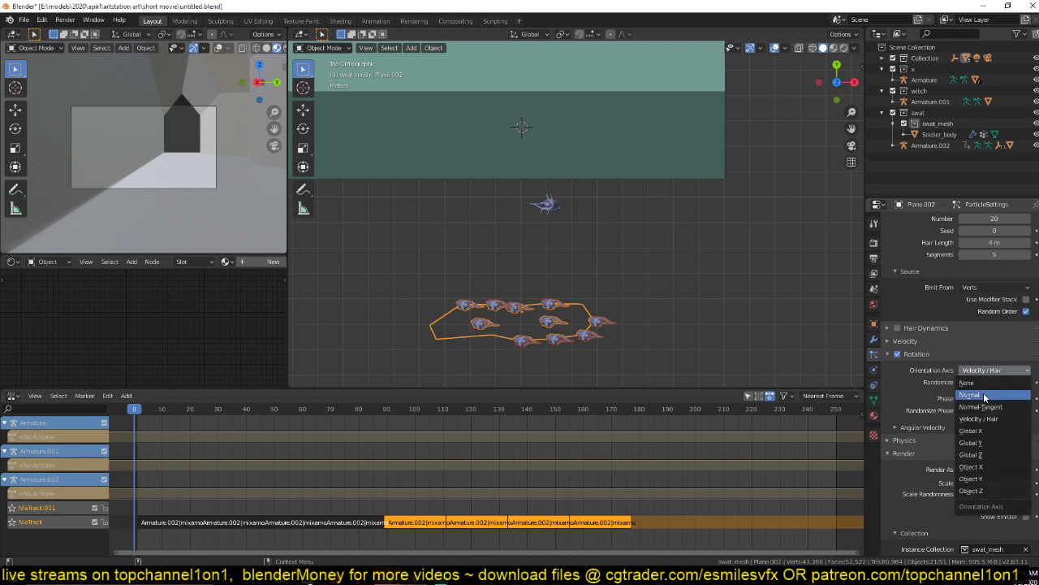
click(984, 396)
Rotate the crowd plane about half a turn in top view so the soldiers aim in the opposite direction.
key(r)
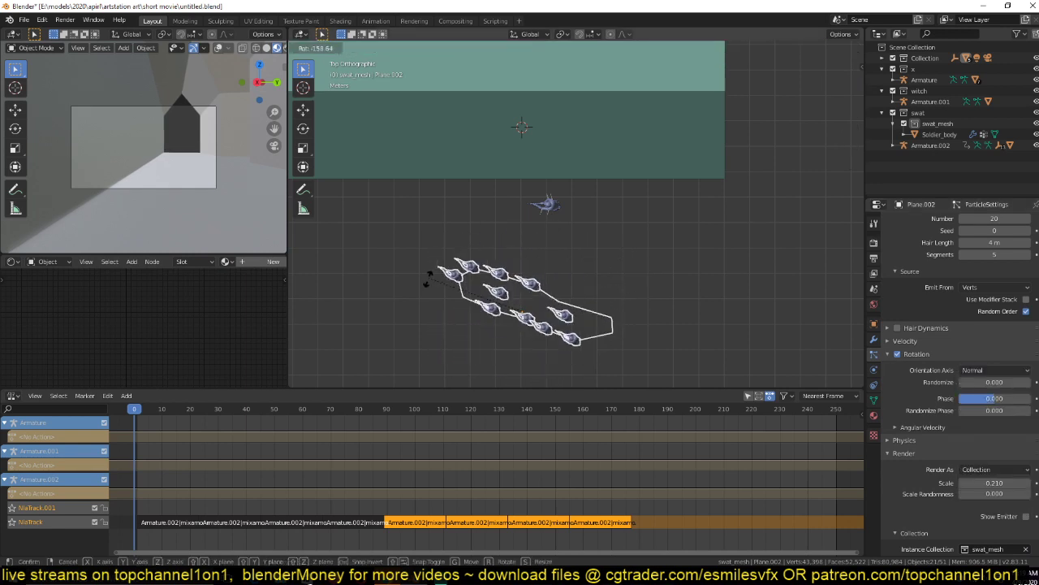
right_click(428, 280)
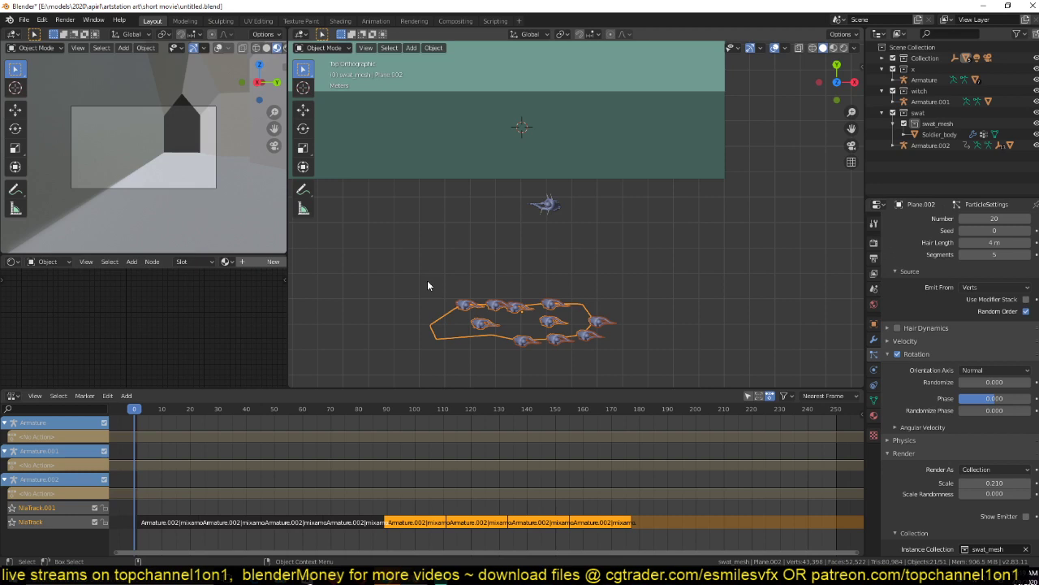
key(r)
click(620, 309)
Move the crowd plane about 7.4 m into the corridor in front of the camera and align it with the floor.
shift+middle_drag(620, 309, 580, 365)
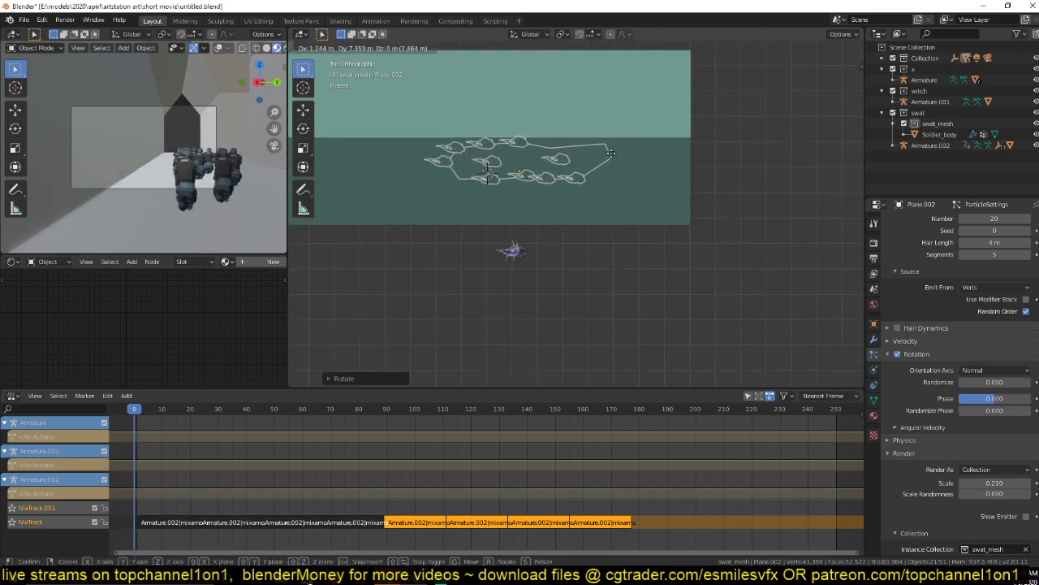
click(610, 152)
key(KP_1)
key(g)
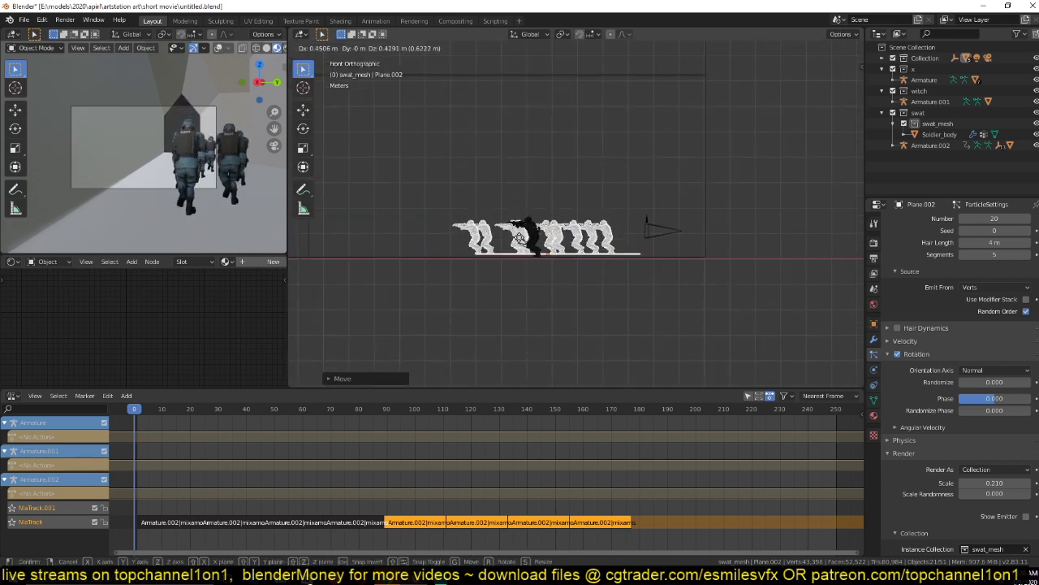
click(520, 237)
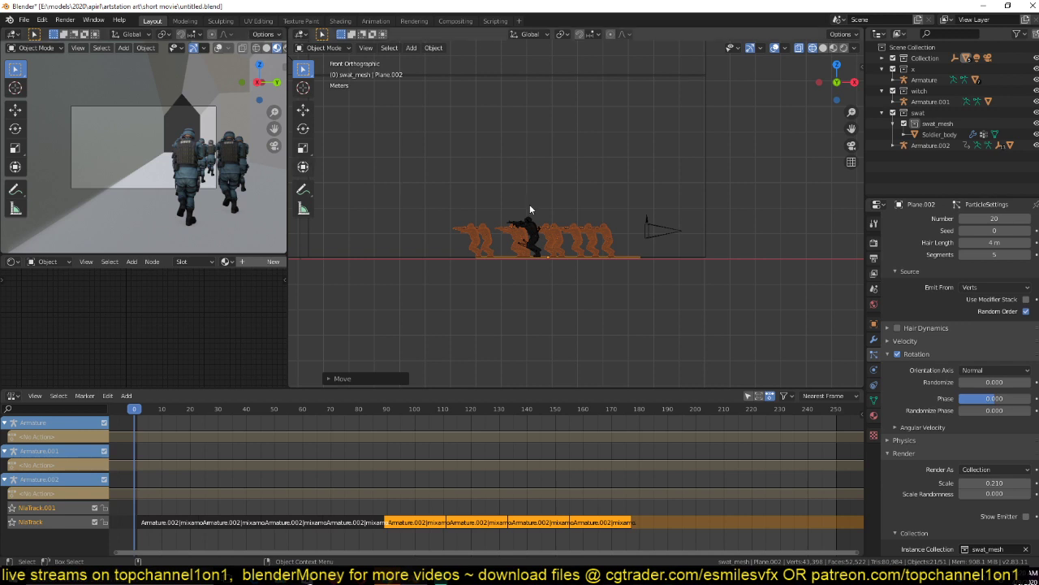
Rescale the crowd plane in top view and move it about 0.85 m within the corridor.
key(KP_7)
key(s)
click(663, 229)
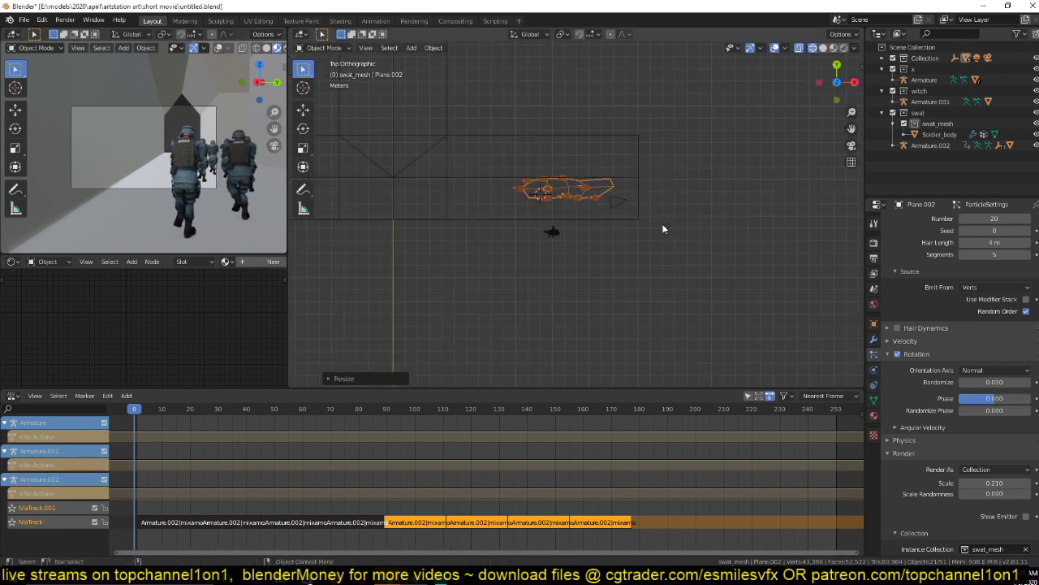
key(g)
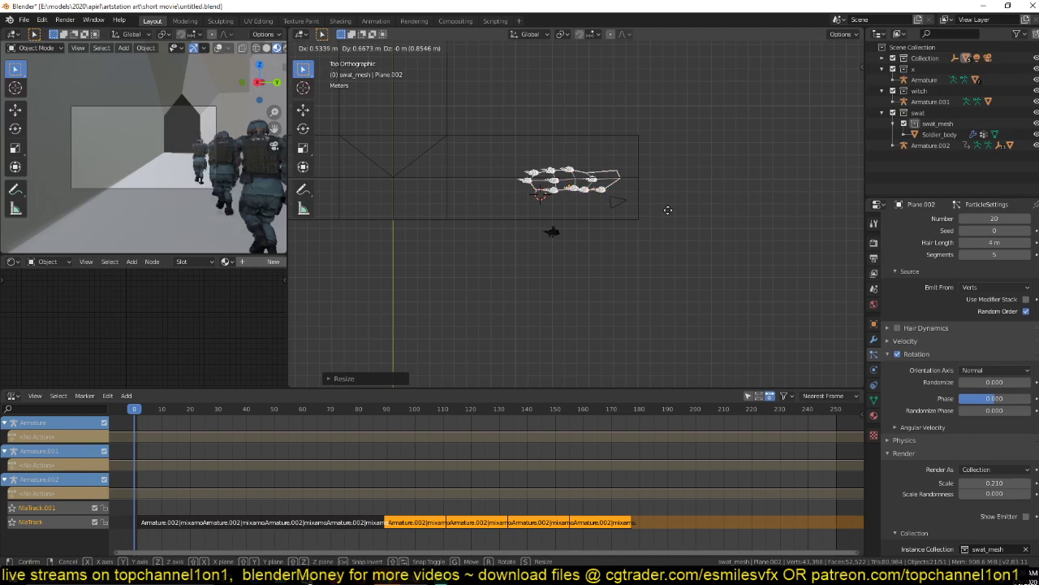
click(668, 210)
Move the camera about 2.17 m in top view so it sits directly behind the soldier crowd, and save the file.
click(617, 201)
key(g)
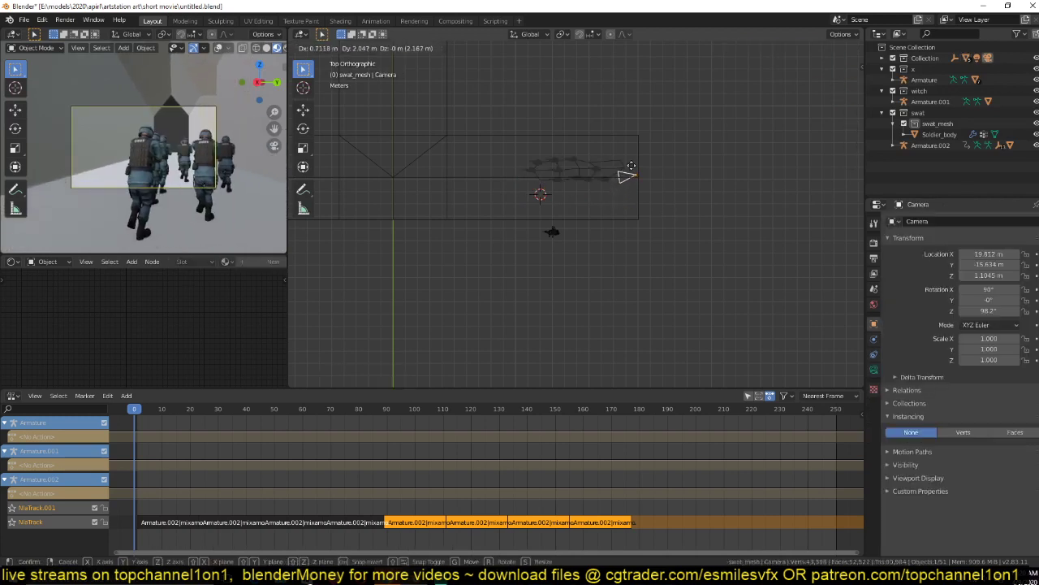
click(631, 165)
key(ctrl+s)
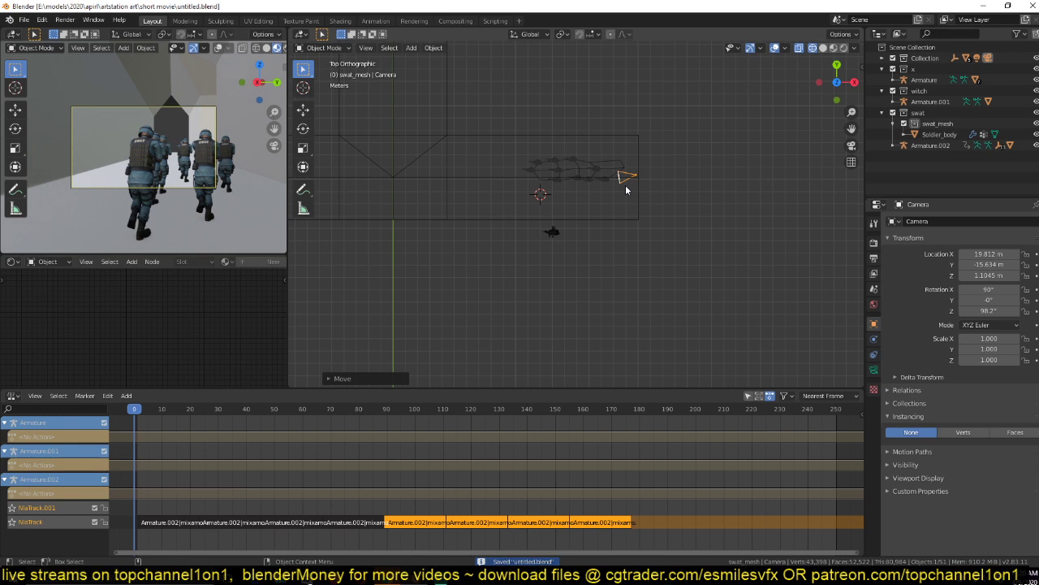
Select the crowd plane, change the nonlinear animation area into a Timeline, and save the file.
click(615, 170)
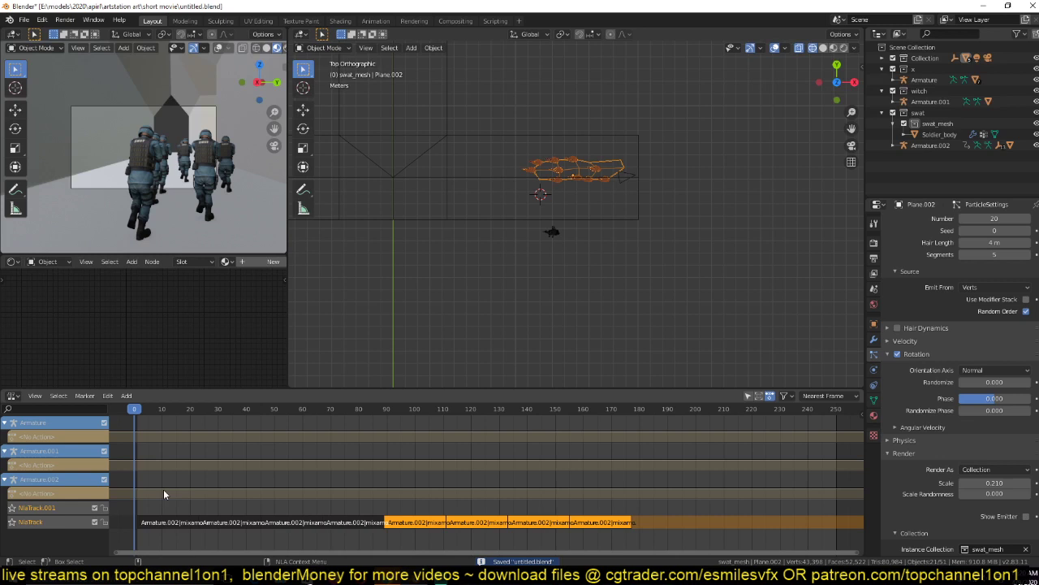
click(13, 396)
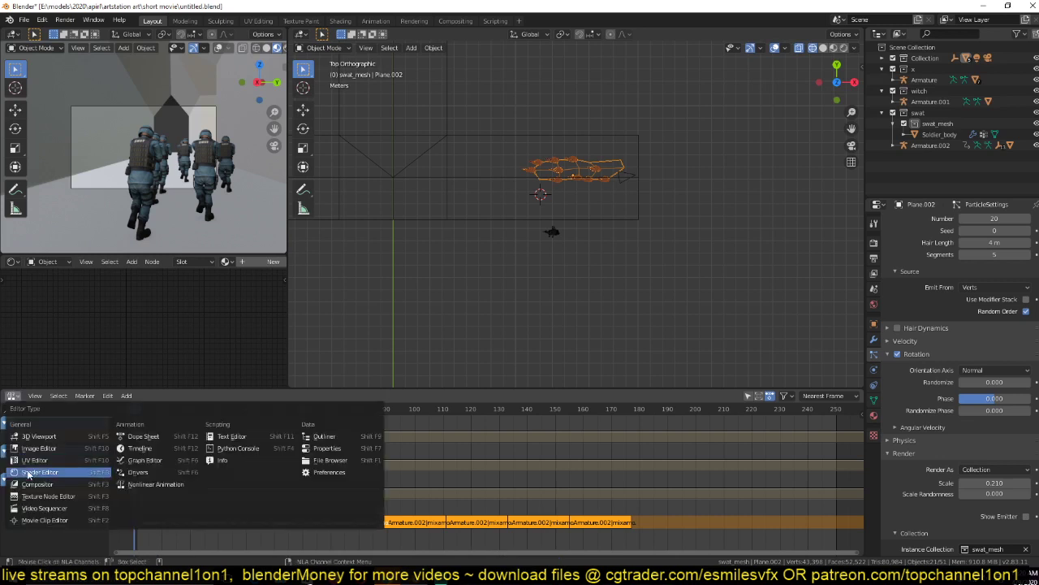
click(123, 448)
key(ctrl+s)
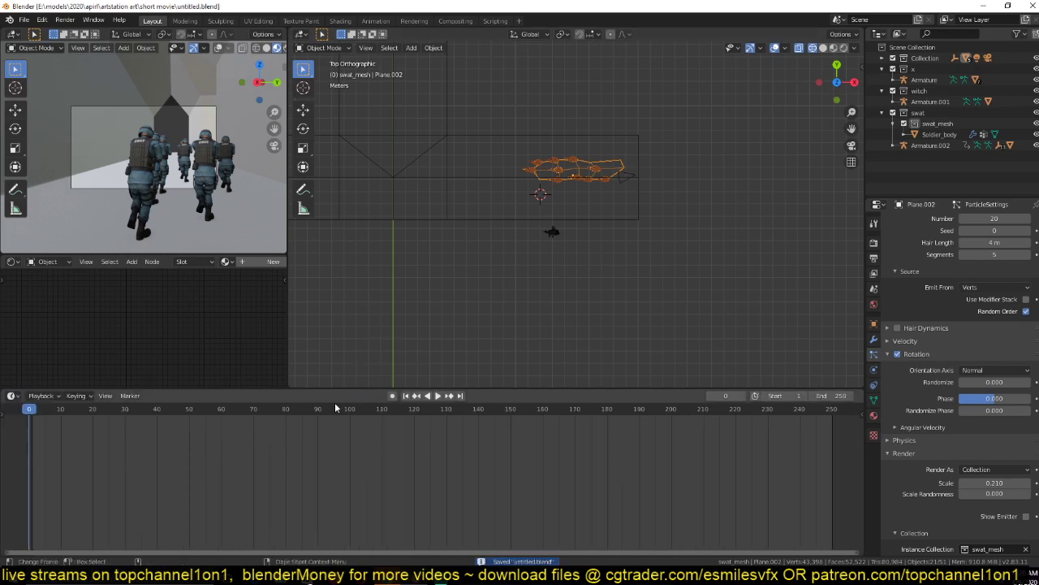
Turn on auto keying, keyframe the crowd plane at frame 0, and move it along global X down the corridor at frame 42.
click(393, 395)
key(i)
click(163, 448)
key(g)
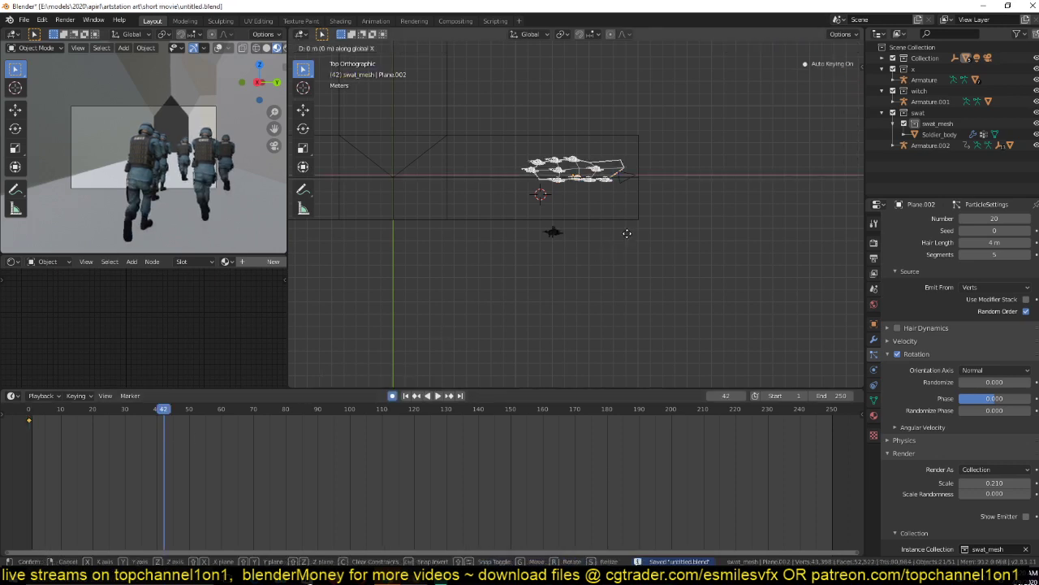
click(479, 198)
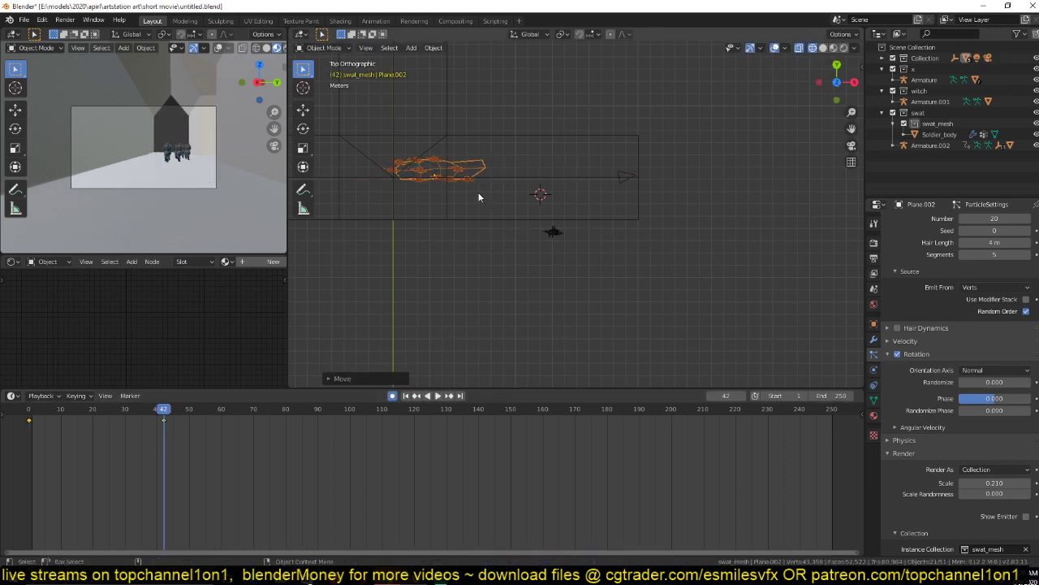
shift+middle_drag(479, 197, 495, 227)
key(s)
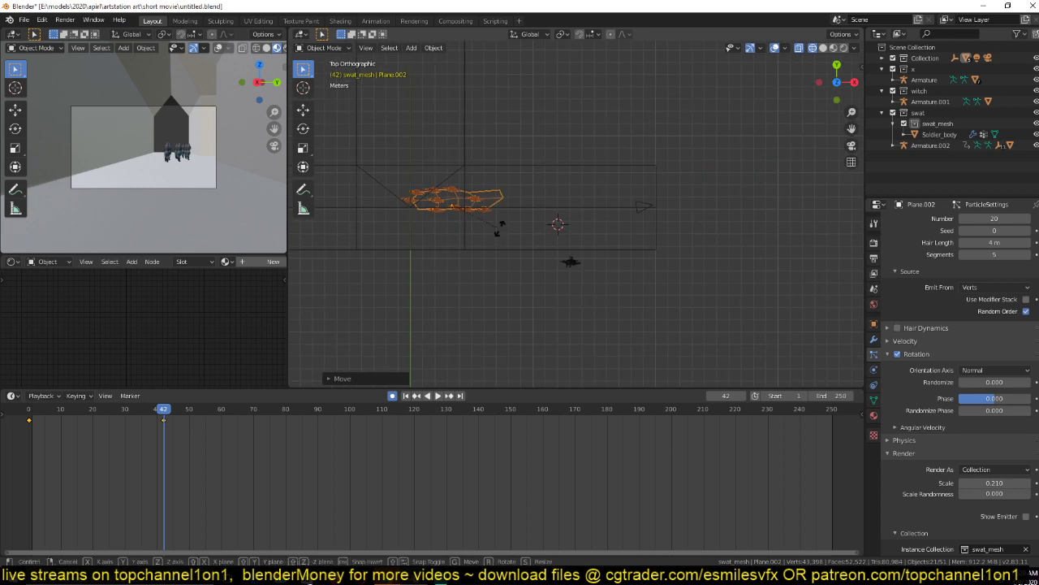
key(r)
key(Escape)
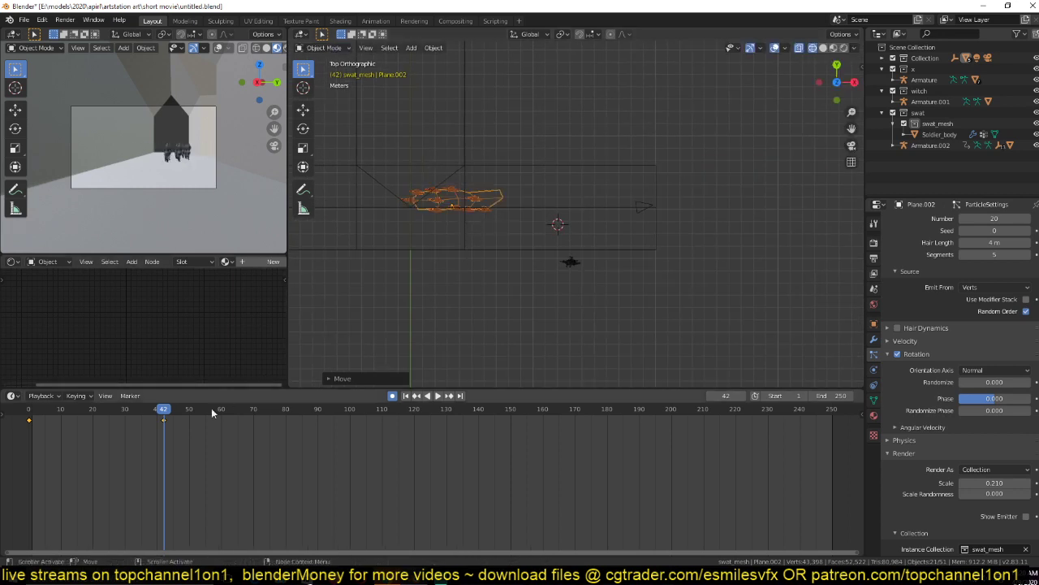
key(g)
key(Escape)
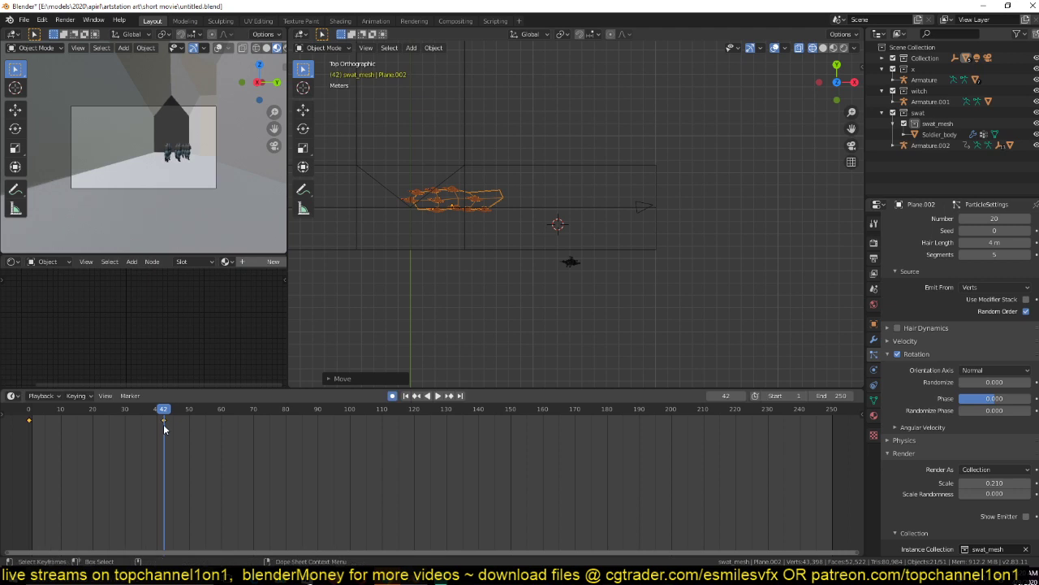
Retime the soldier group's keyframe from frame 42 to frame 30.
key(g)
click(126, 422)
At frame 60, key the soldier group shifted and rotated diagonally so it turns from the horizontal corridor into the vertical one.
drag(167, 425, 220, 430)
key(r)
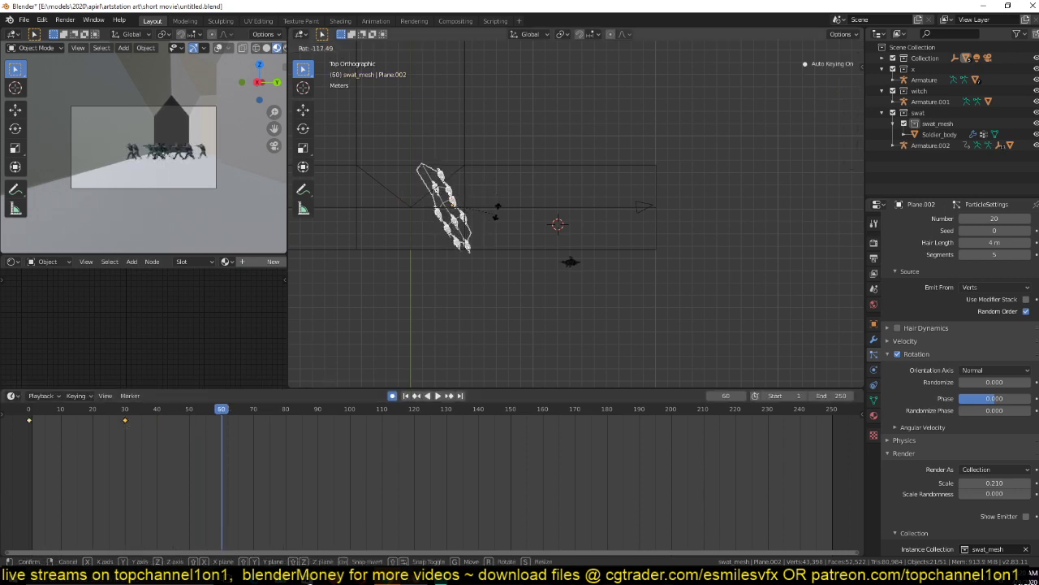
click(472, 159)
scroll(473, 160, up, 5)
key(r)
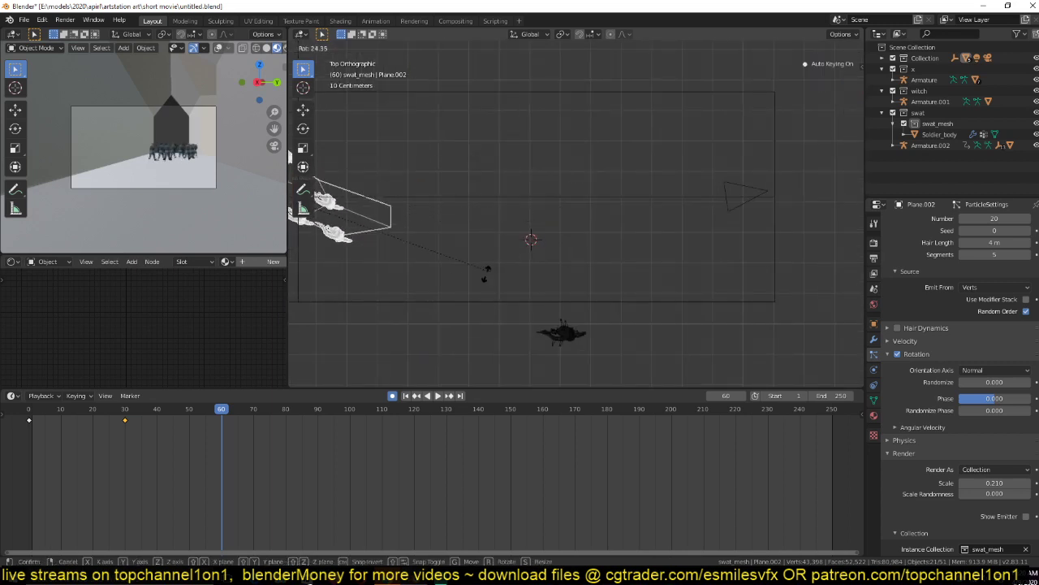
click(450, 204)
shift+middle_drag(450, 204, 604, 250)
key(r)
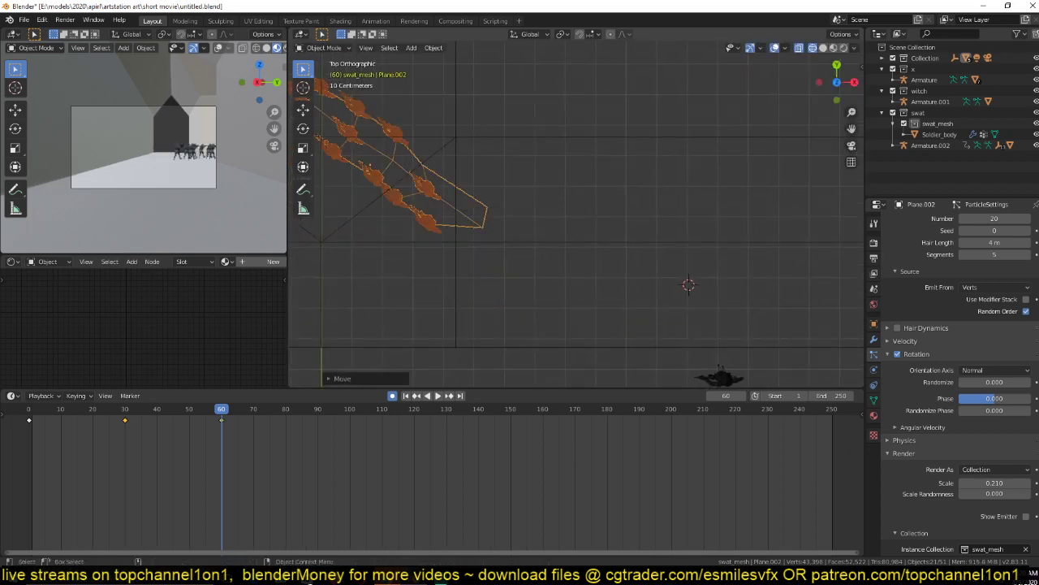
click(462, 192)
shift+middle_drag(462, 193, 520, 271)
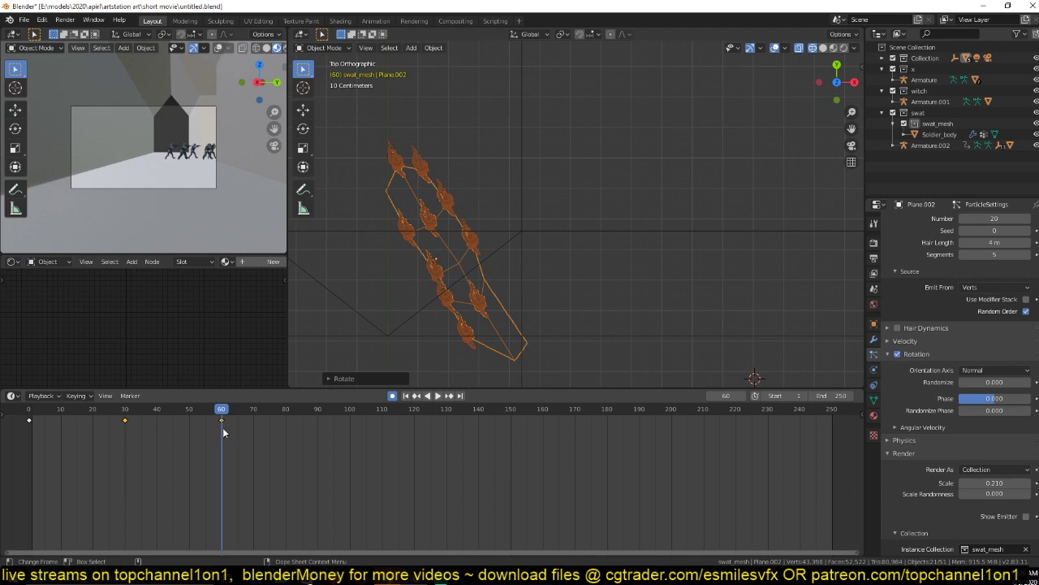
Retime the frame 60 keyframe to 50, and at frame 80 key the soldier group moved up and aligned with the vertical corridor.
scroll(326, 374, down, 5)
click(287, 428)
key(g)
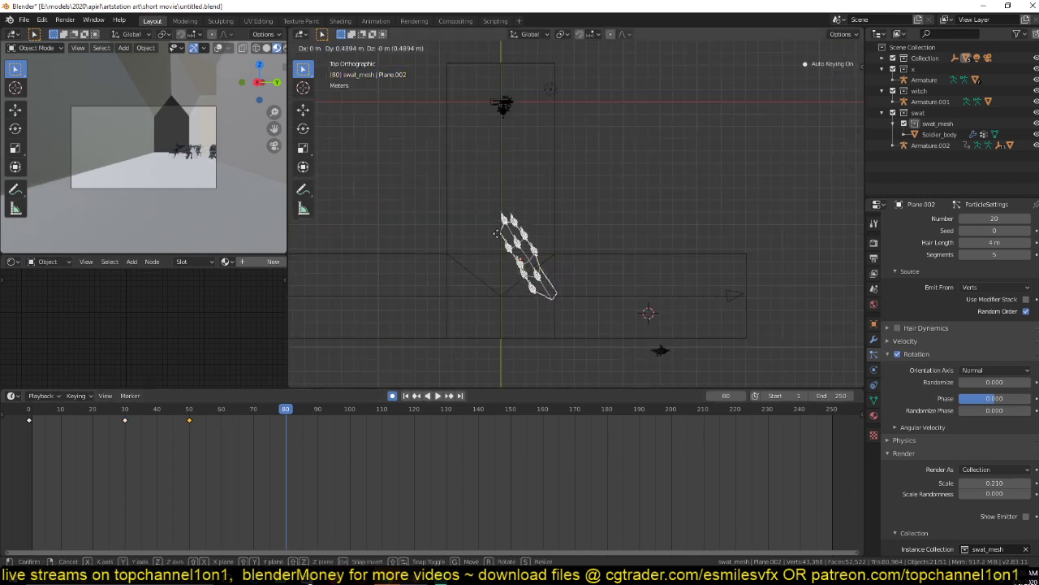
click(496, 189)
key(r)
click(526, 231)
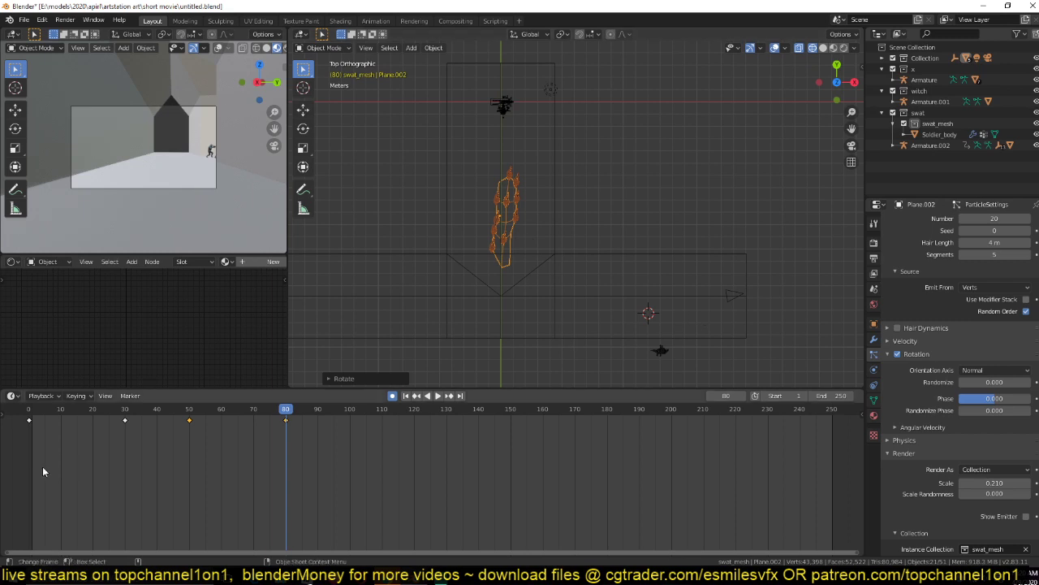
Play the animation from the start and set the camera viewport to solid shading with random object colours.
click(9, 520)
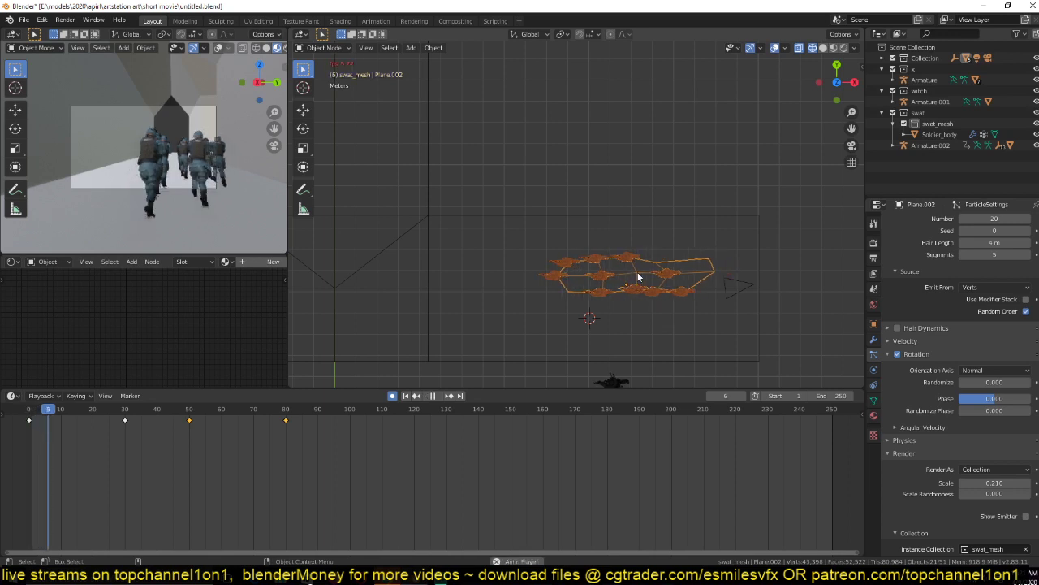
click(267, 48)
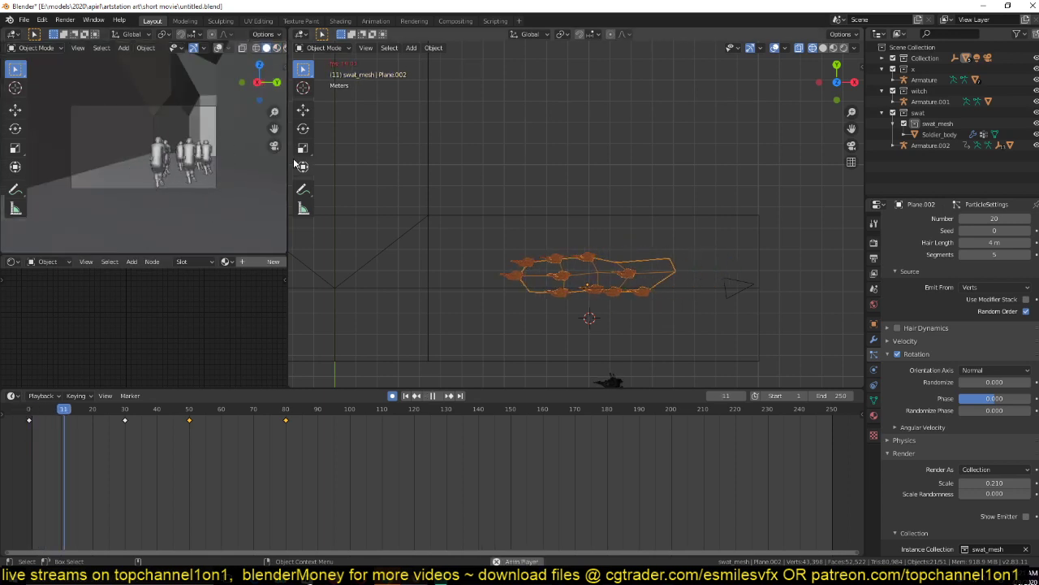
scroll(276, 52, down, 1)
click(276, 50)
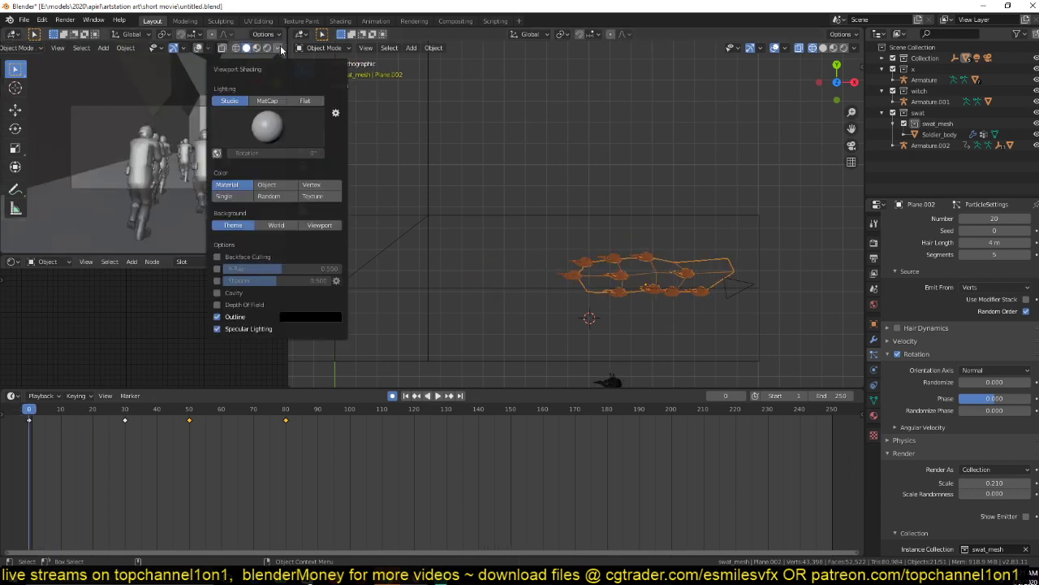
click(254, 185)
Select the camera, key its location in place at frame 0, and save the file.
click(742, 291)
click(874, 370)
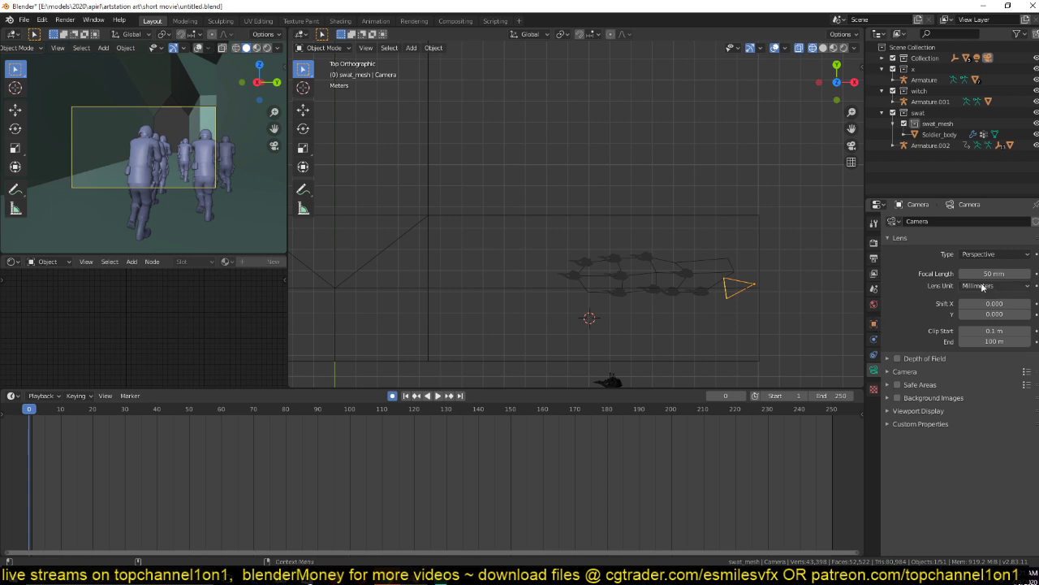
key(g)
click(572, 274)
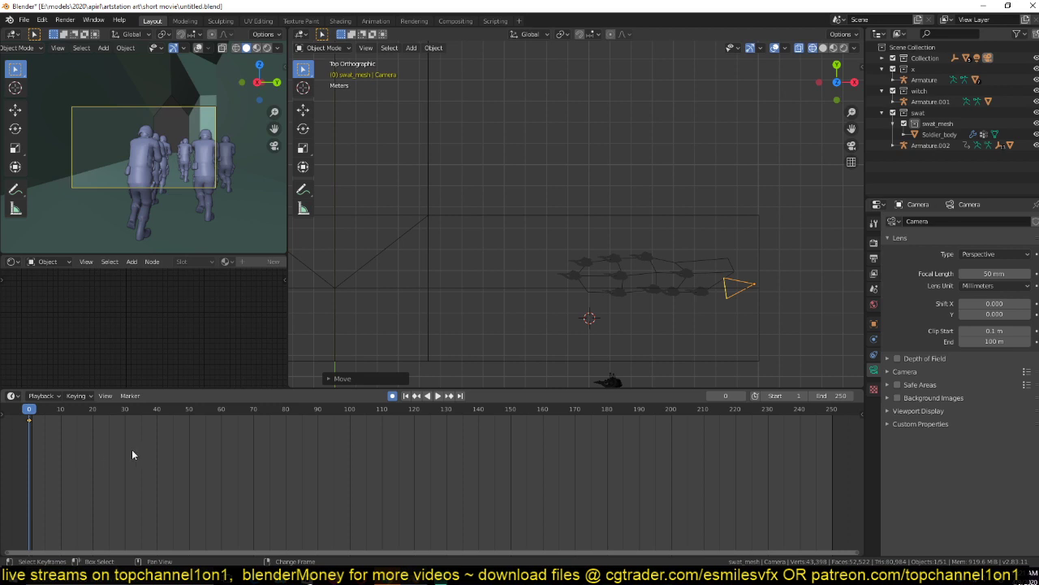
shift+middle_drag(655, 249, 547, 251)
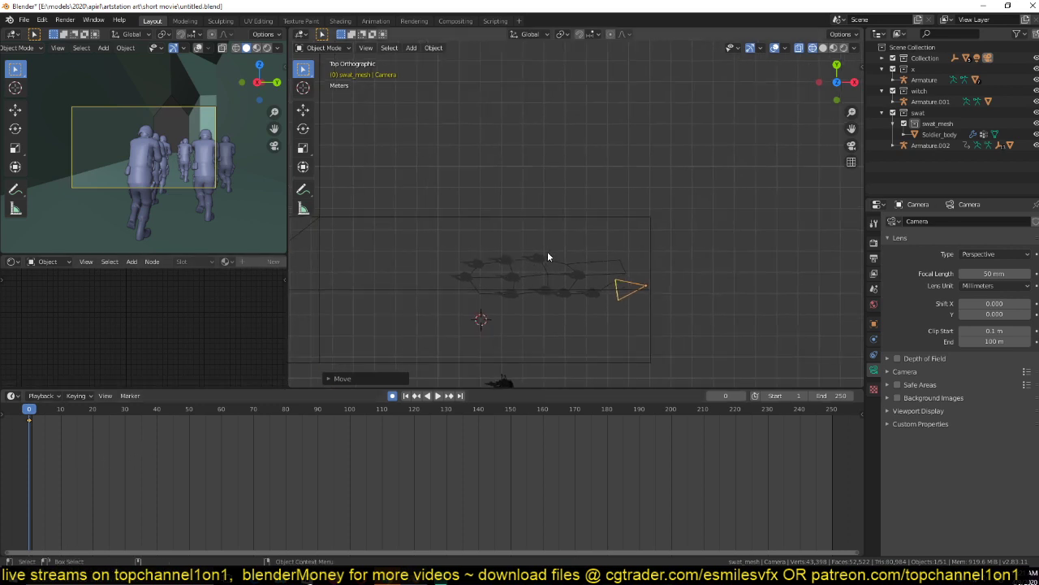
key(ctrl+s)
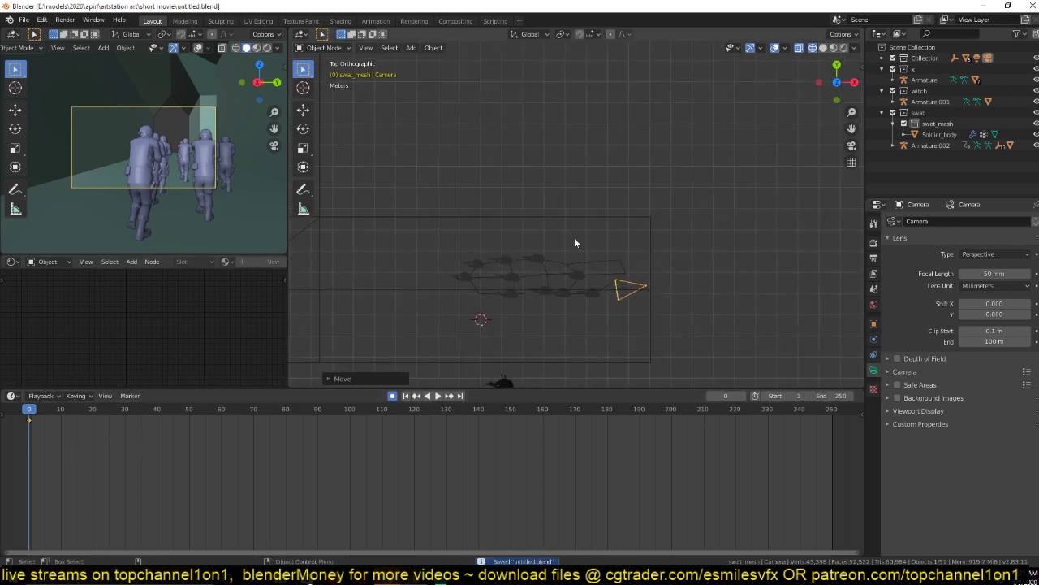
Delay the soldier group's keyframes by 30 frames and, at frame 0, key it rotated about -90° and placed outside the corridor.
click(615, 275)
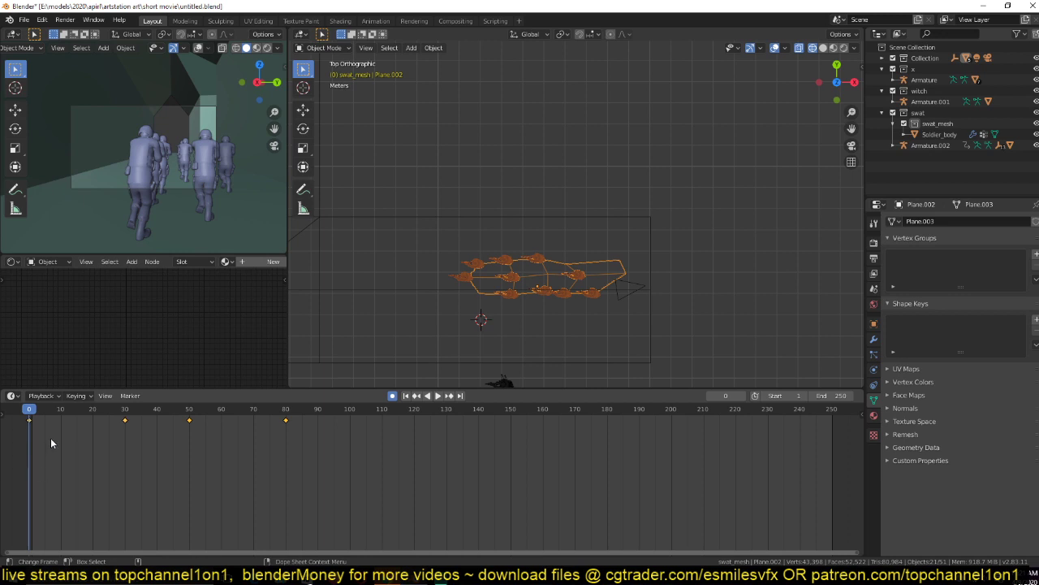
key(g)
click(149, 437)
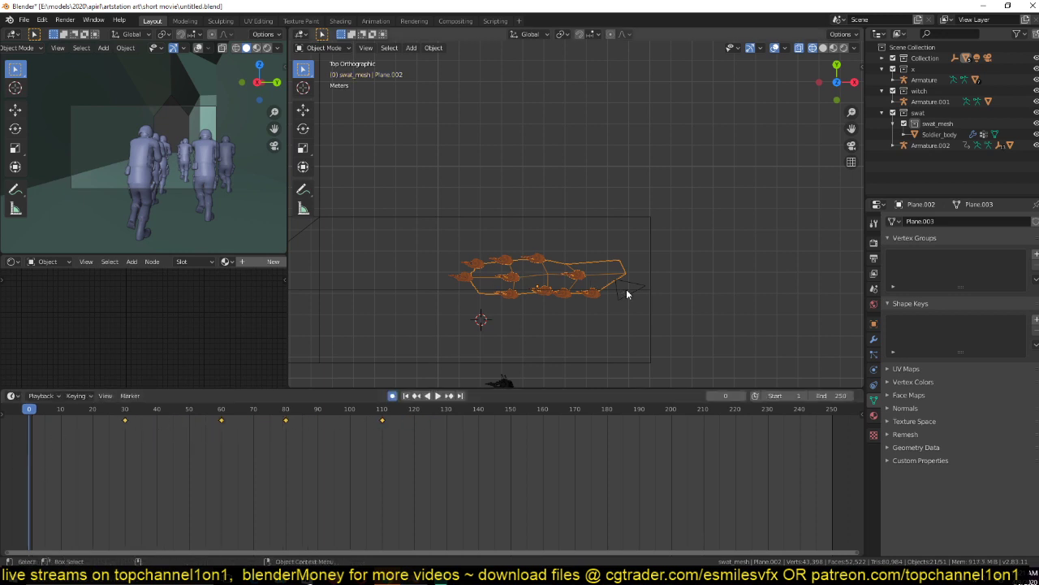
key(r)
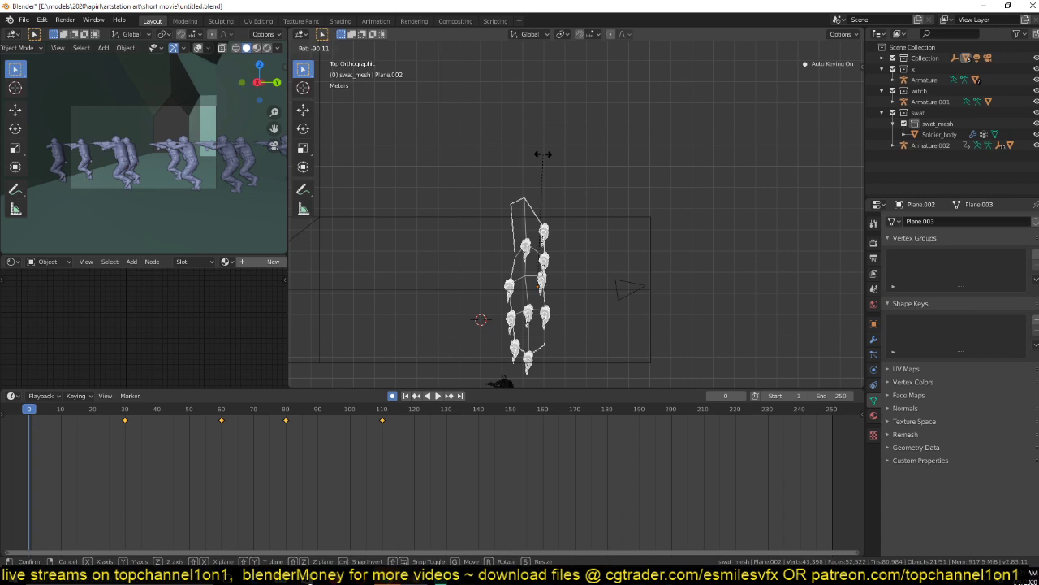
key(Escape)
Play and scrub through the soldier group's entrance into the corridor from frame 0 to check its path and orientation.
key(space)
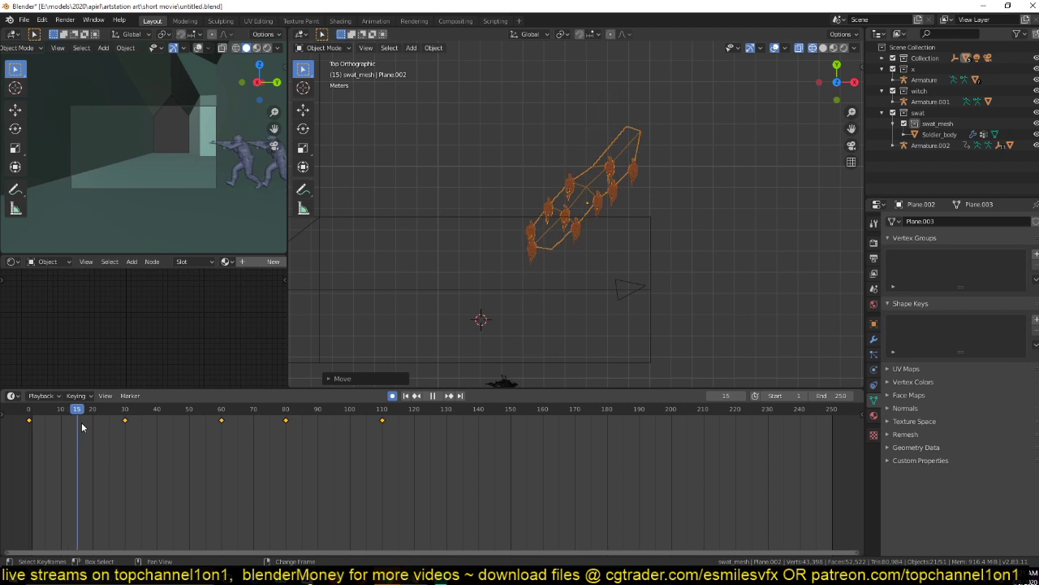
mouse_move(81, 426)
mouse_down()
mouse_move(130, 421)
mouse_move(95, 421)
mouse_up()
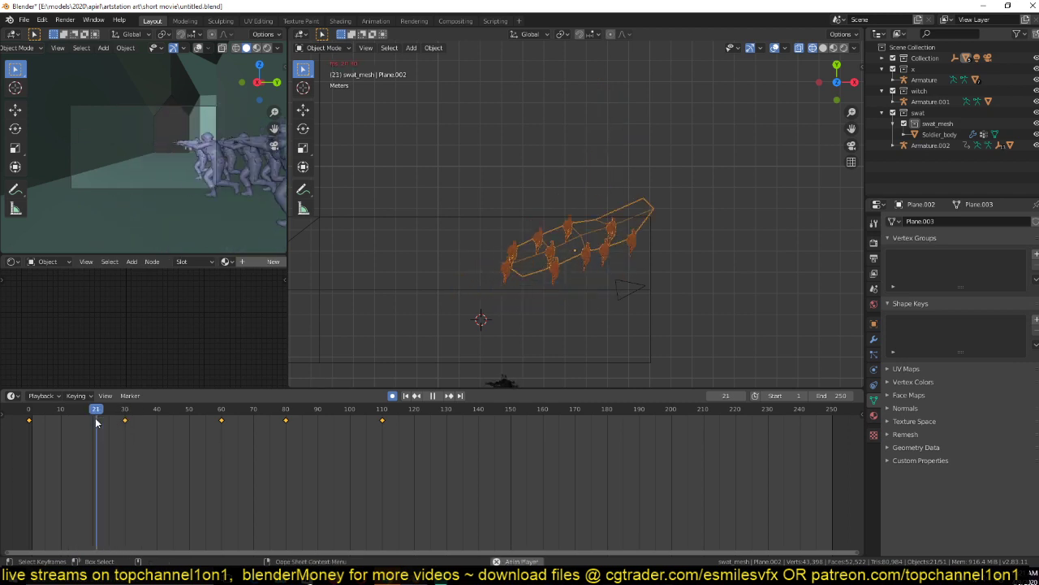
key(space)
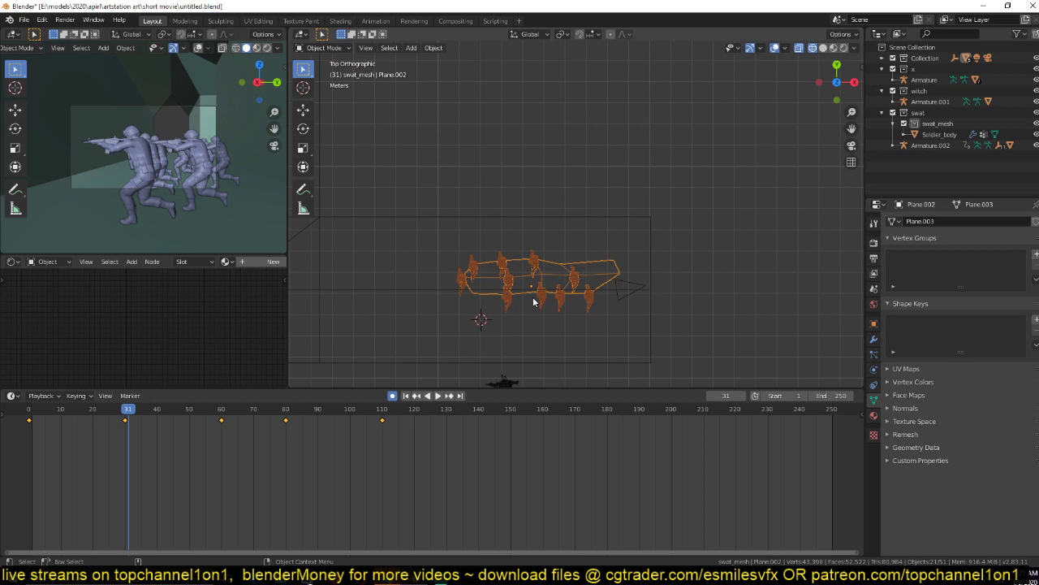
key(g)
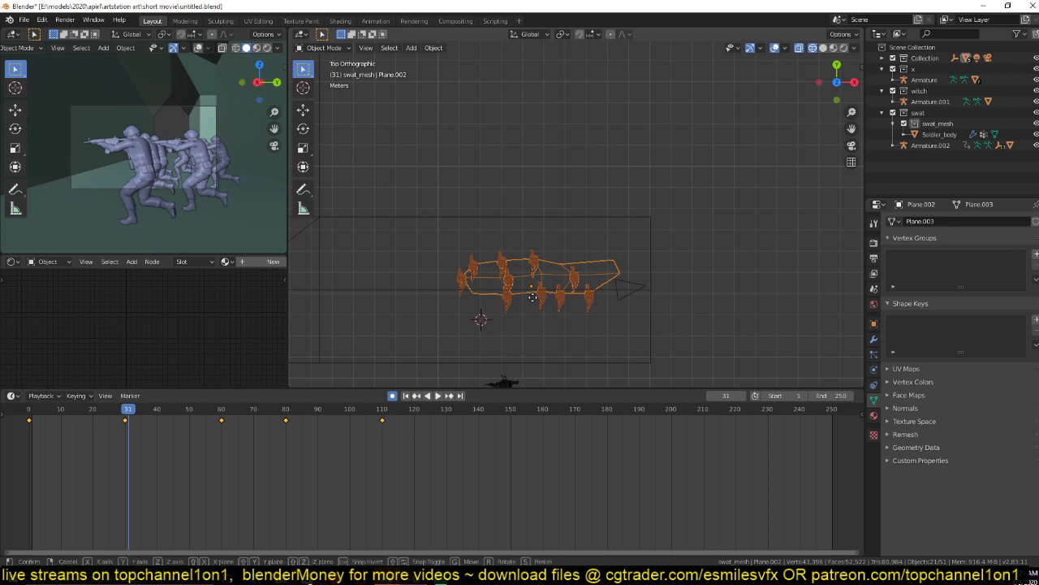
right_click(532, 297)
shift+right_click(70, 435)
right_click(2, 431)
shift+right_drag(49, 467, 1, 471)
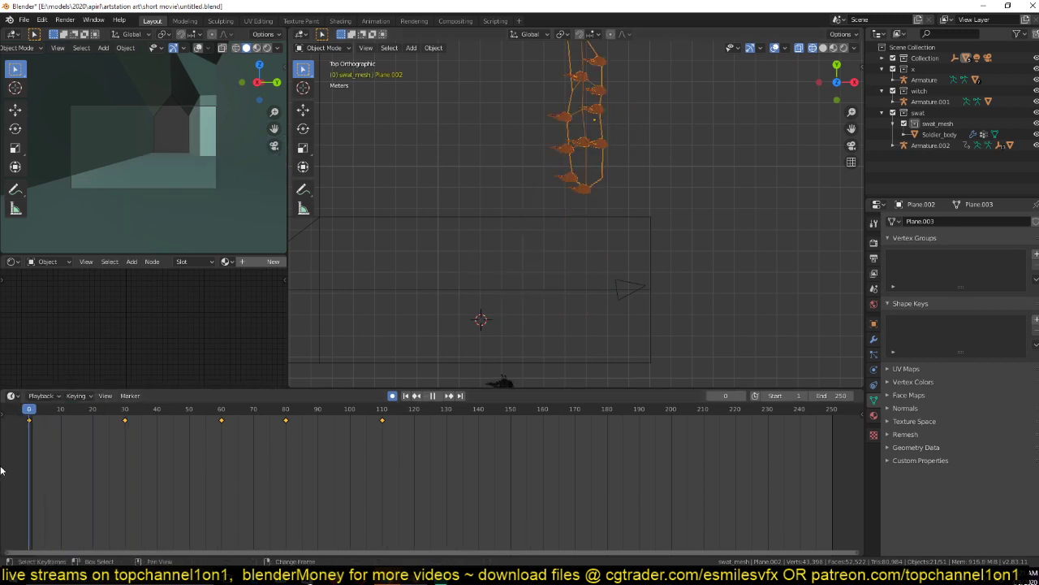
key(space)
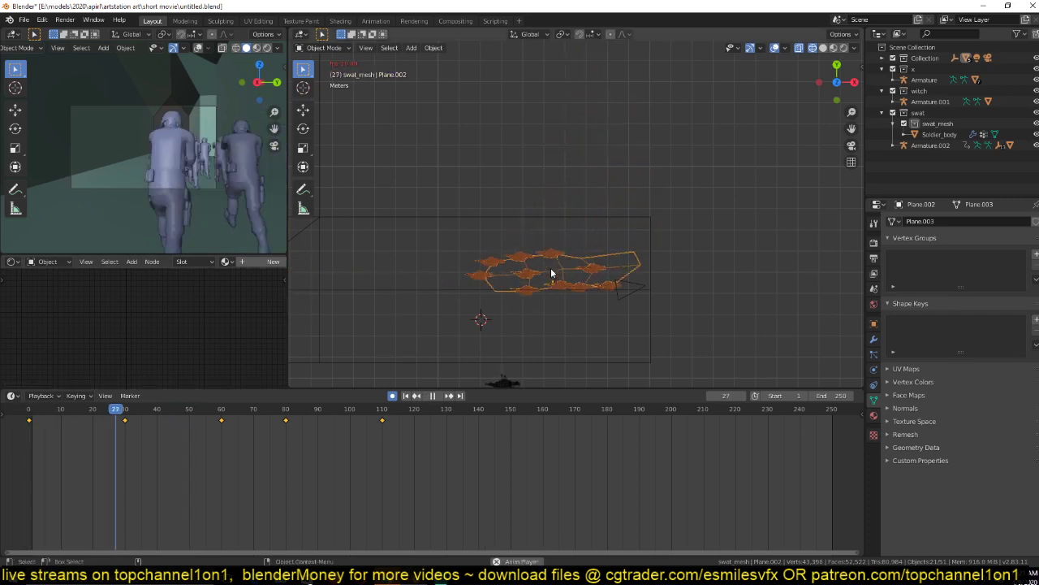
key(Escape)
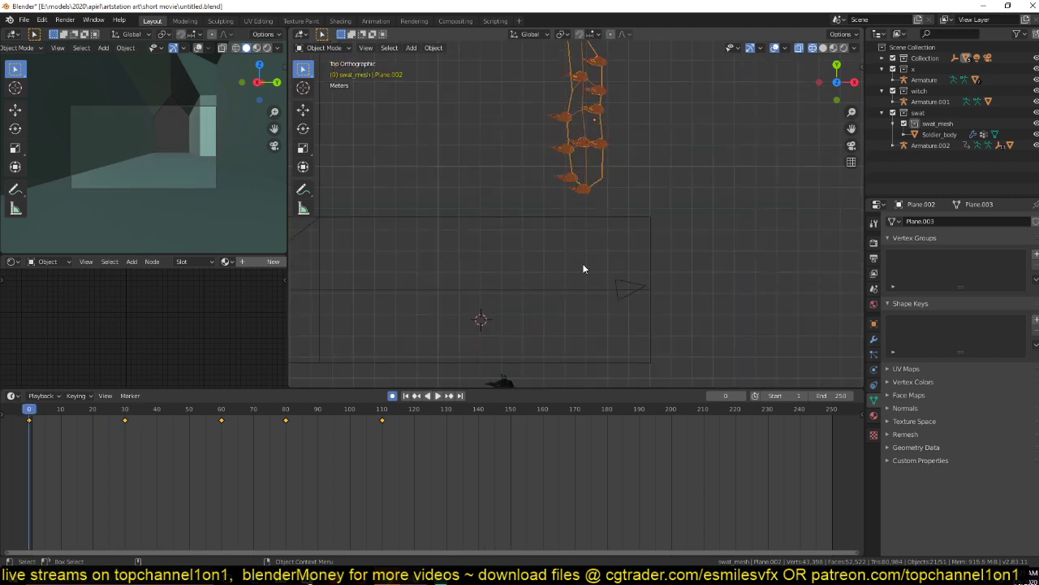
Move the original soldier body and armature about 4.1 m in X and 10.5 m in Y, into the instanced soldier group.
scroll(544, 300, down, 3)
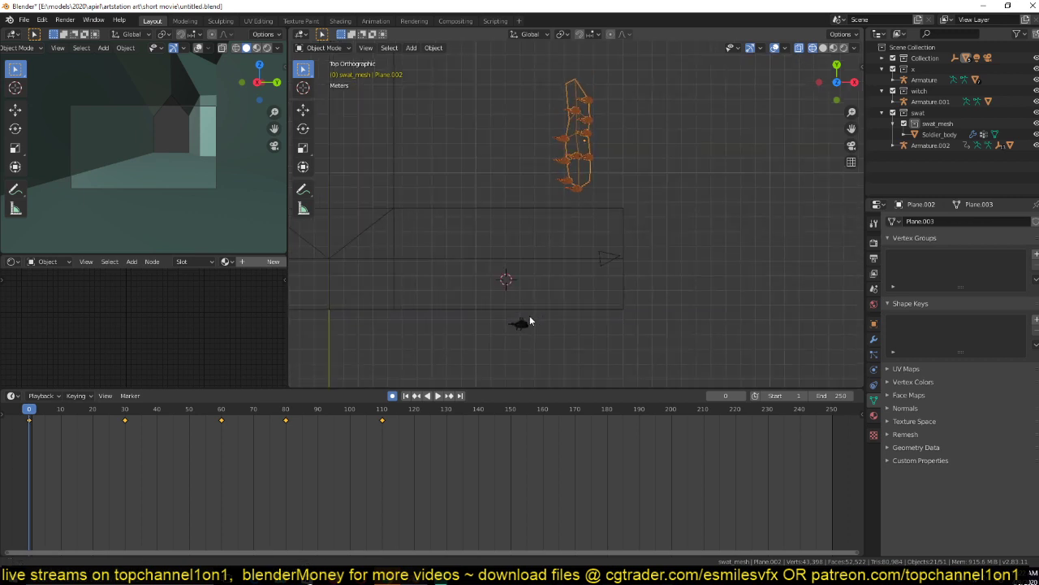
click(527, 322)
key(g)
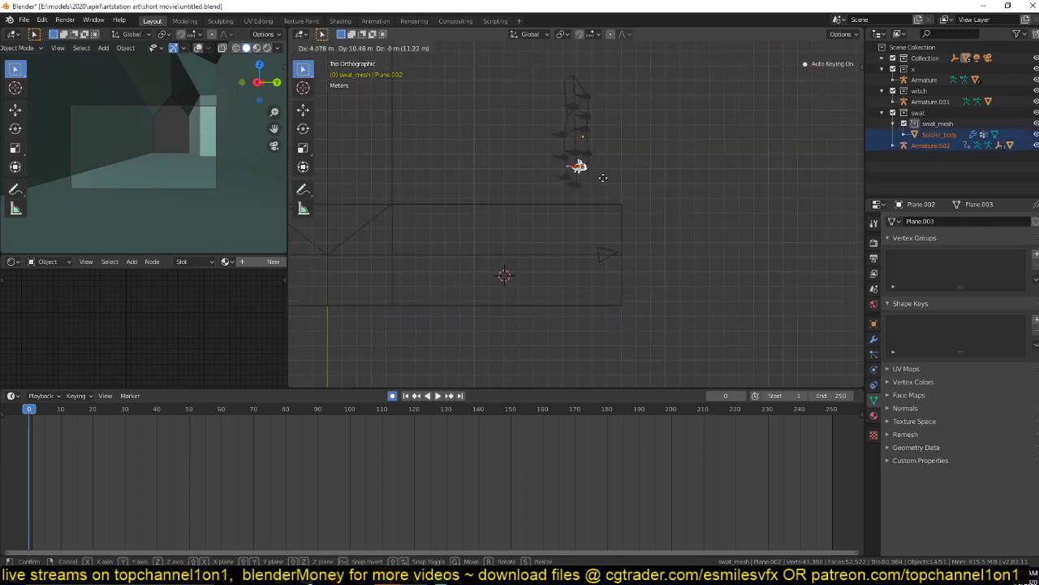
click(603, 177)
key(KP_Decimal)
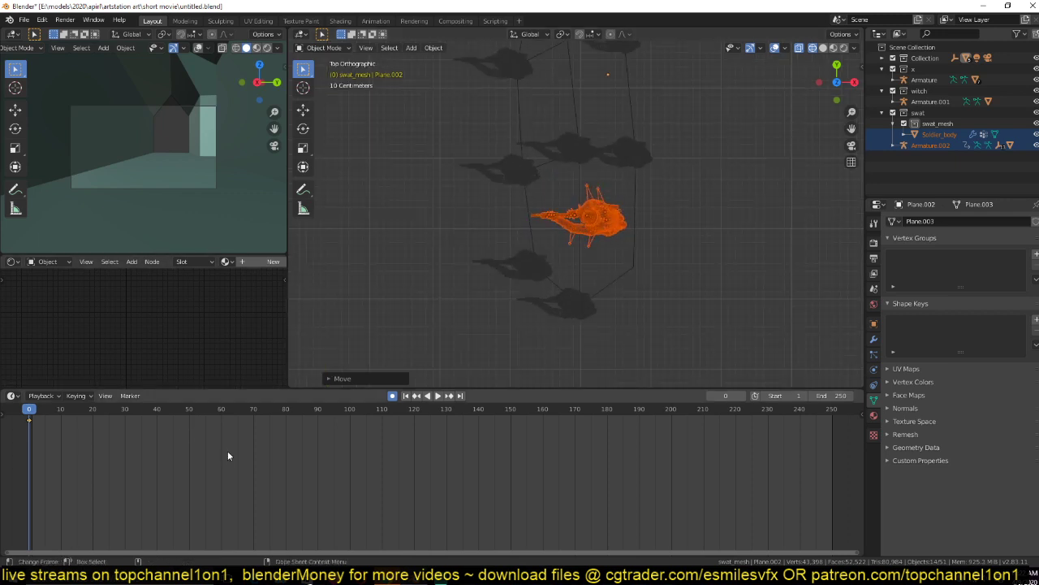
click(630, 231)
key(r)
right_click(624, 163)
Rotate the soldier's armature about 90° so it faces the horizontal corridor, and move it along X to the centre of the group.
scroll(617, 229, up, 2)
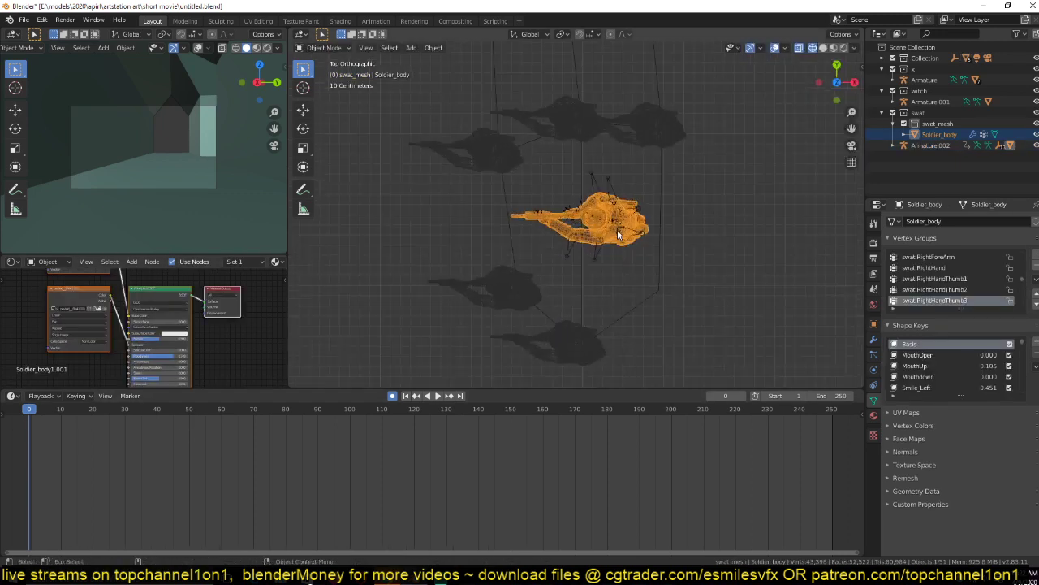
click(593, 181)
key(r)
click(629, 155)
key(g)
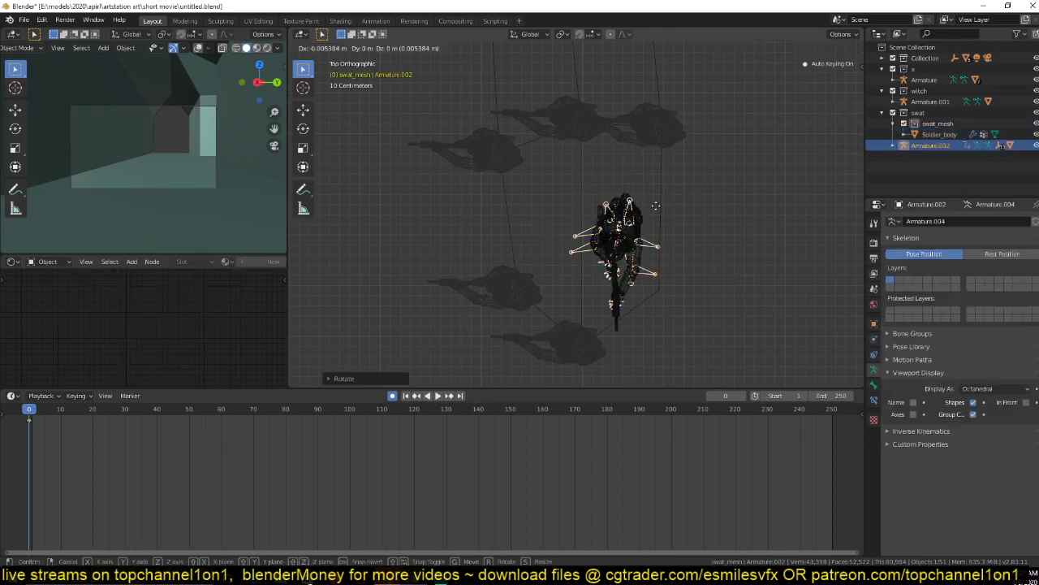
click(613, 202)
Parent the soldier's armature to the soldier group's emitter plane, and select the plane from the armature.
shift+click(665, 217)
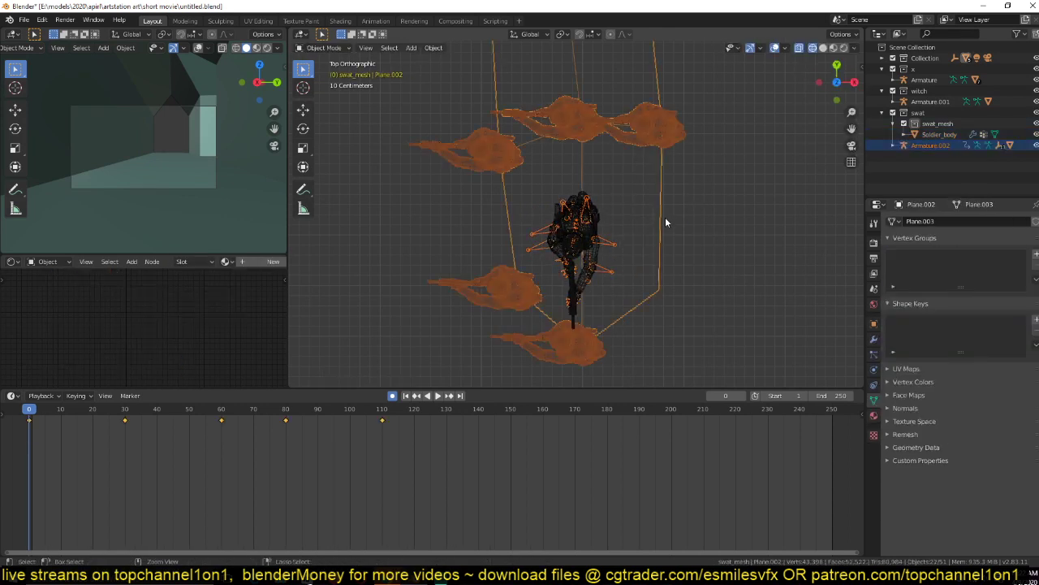
key(ctrl+p)
click(666, 219)
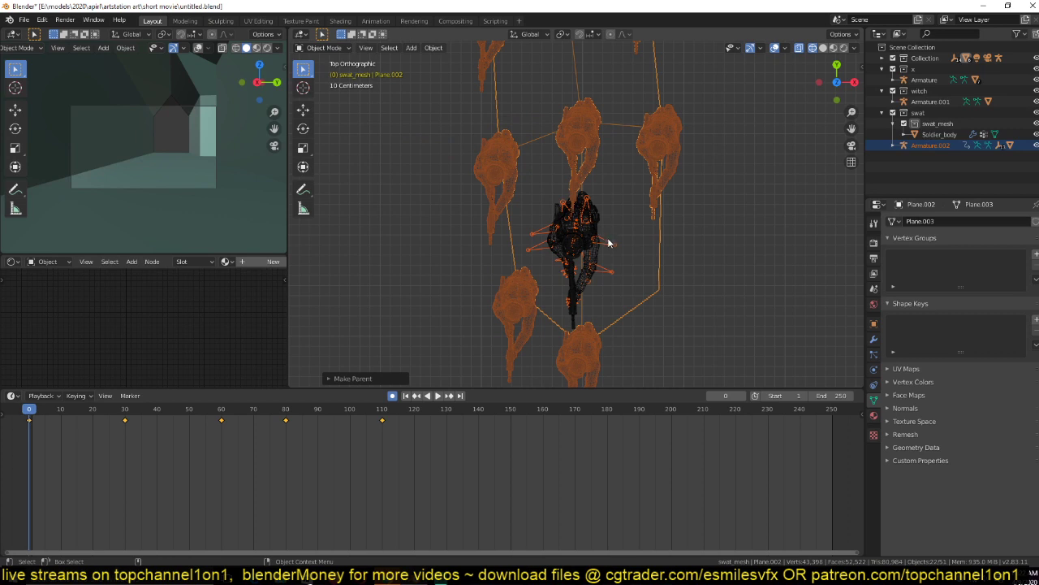
click(609, 242)
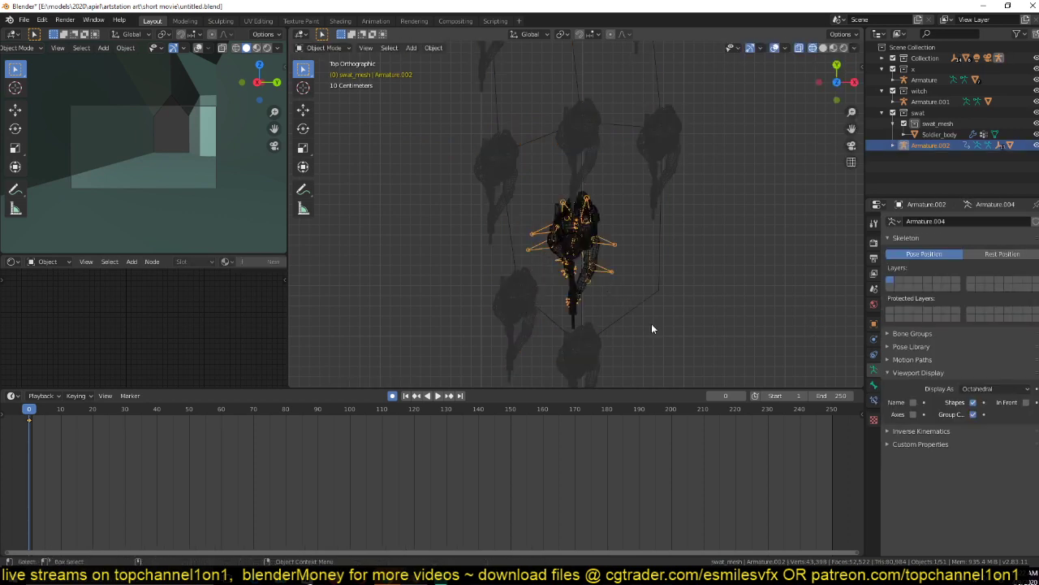
key(bracketright)
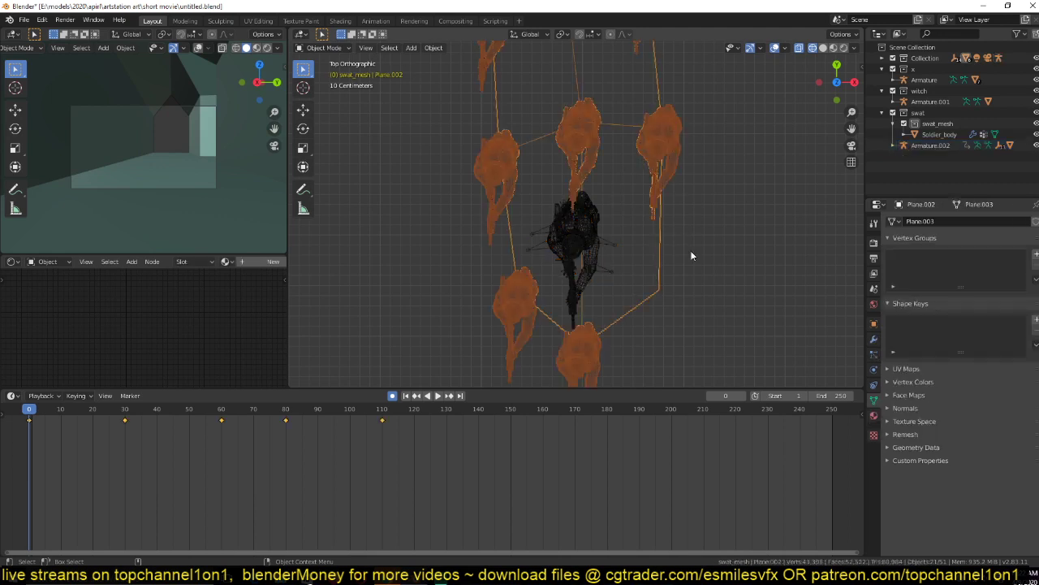
In the emitter plane's particle settings, disable particle rotation and enable Object Rotation for the instanced swat_mesh collection.
click(873, 372)
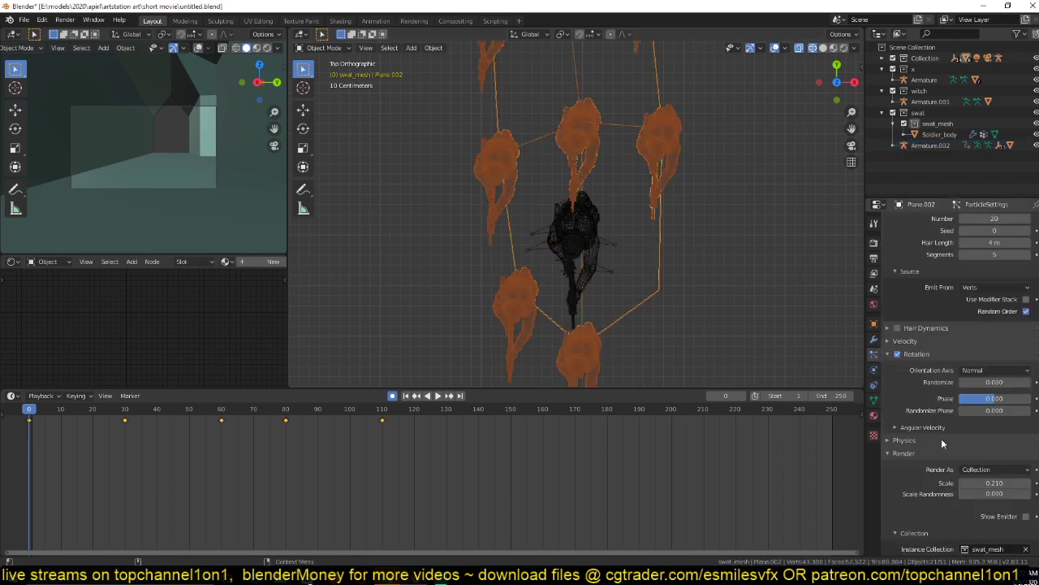
click(979, 348)
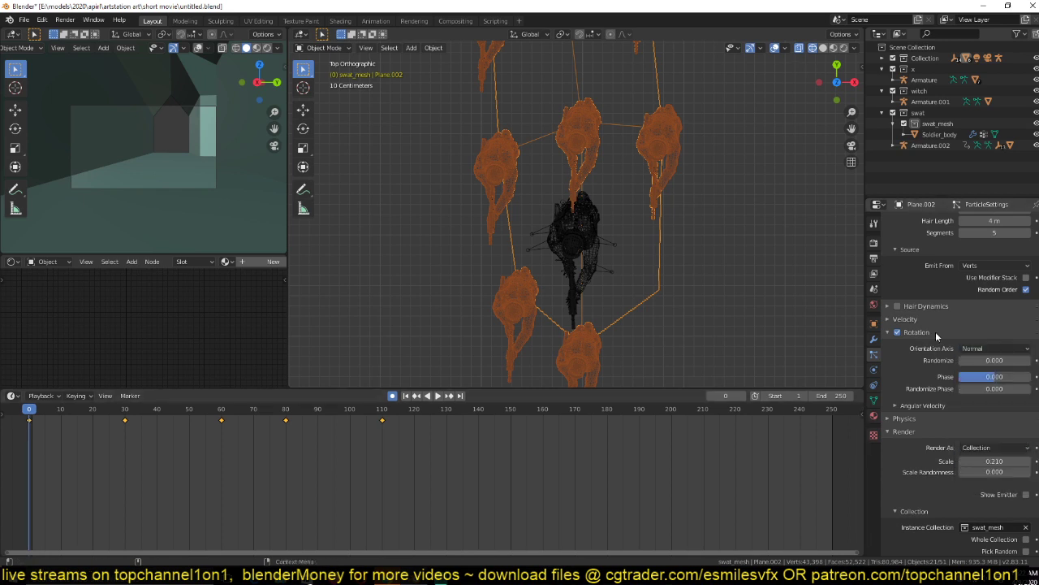
click(898, 332)
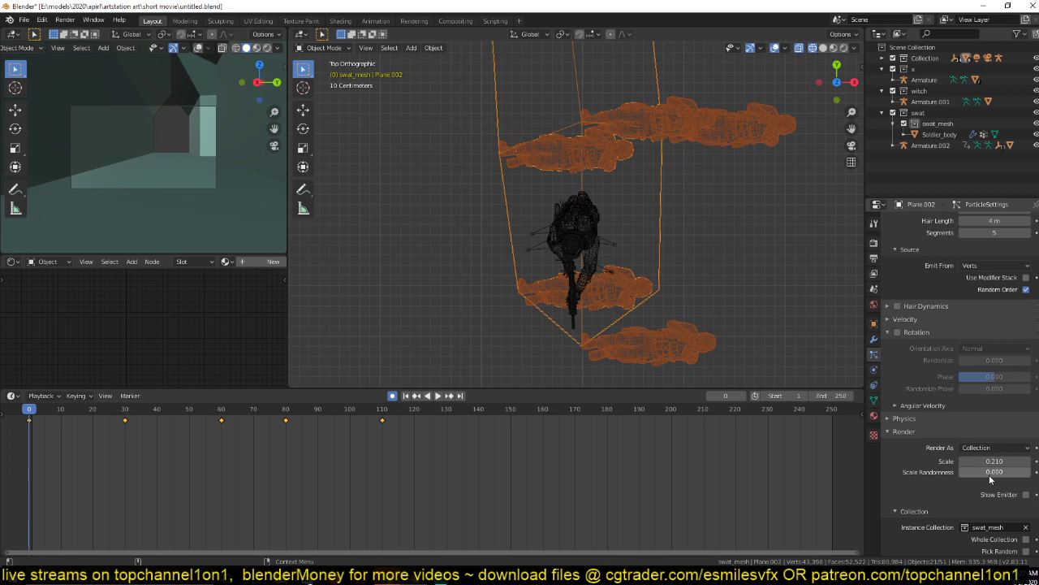
scroll(989, 474, down, 4)
click(1025, 488)
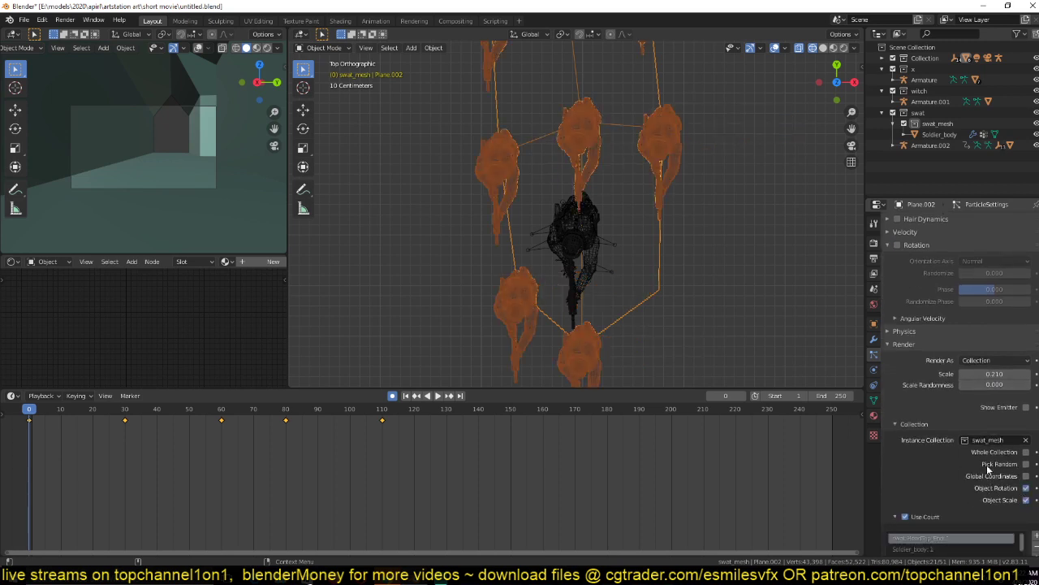
click(590, 235)
key(r)
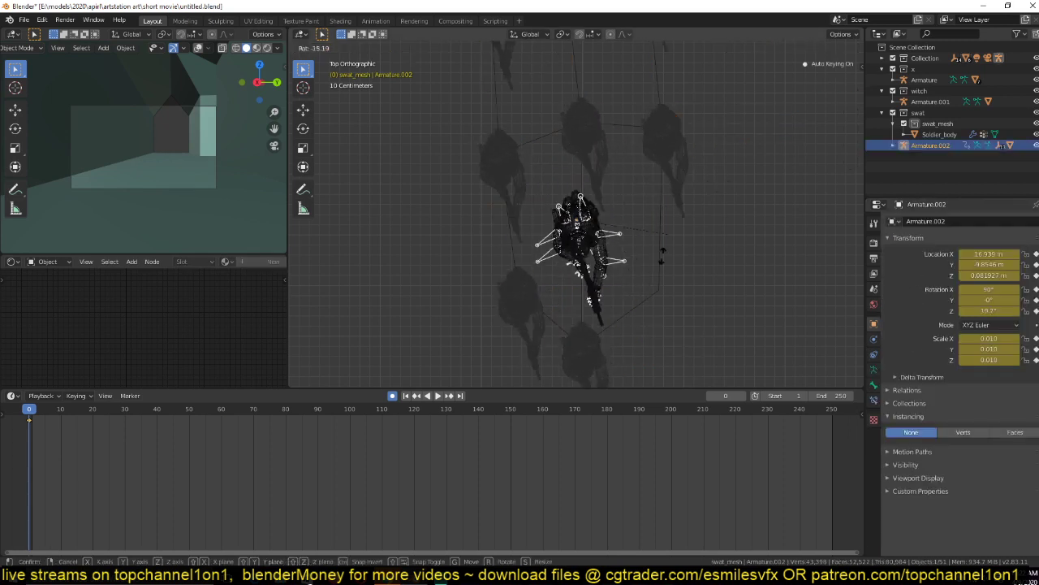
click(678, 201)
Narrow the horizontal corridor by scaling its vertices along Y to about 0.76 in the corridor mesh.
scroll(641, 231, down, 3)
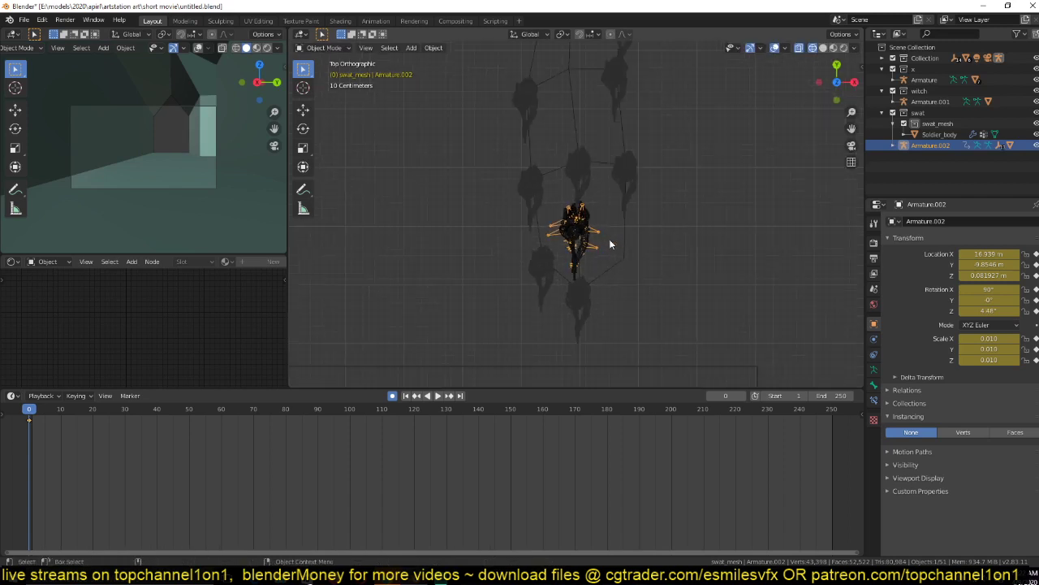
scroll(336, 336, down, 4)
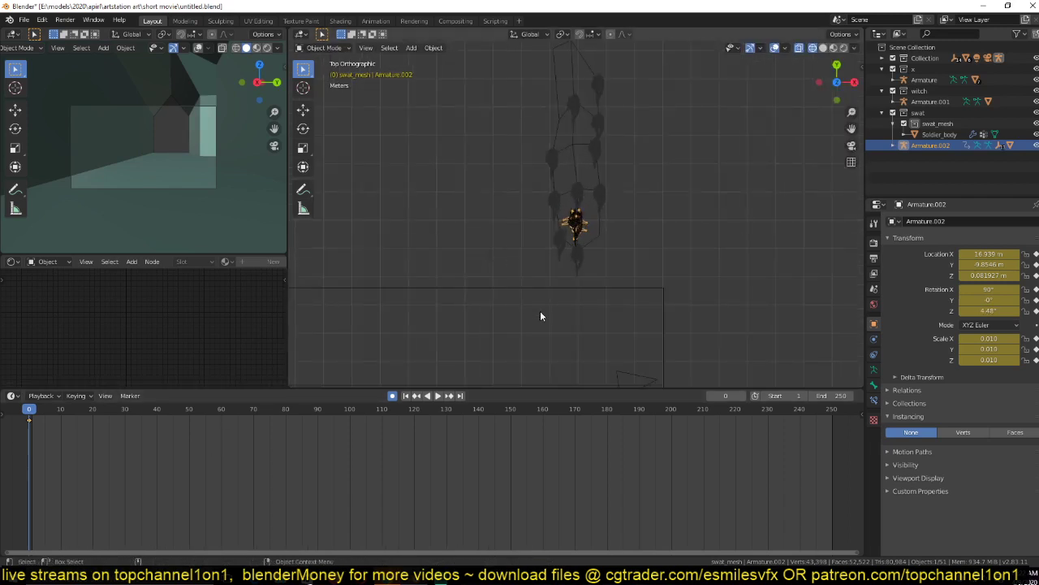
middle_drag(540, 316, 687, 194)
key(KP_0)
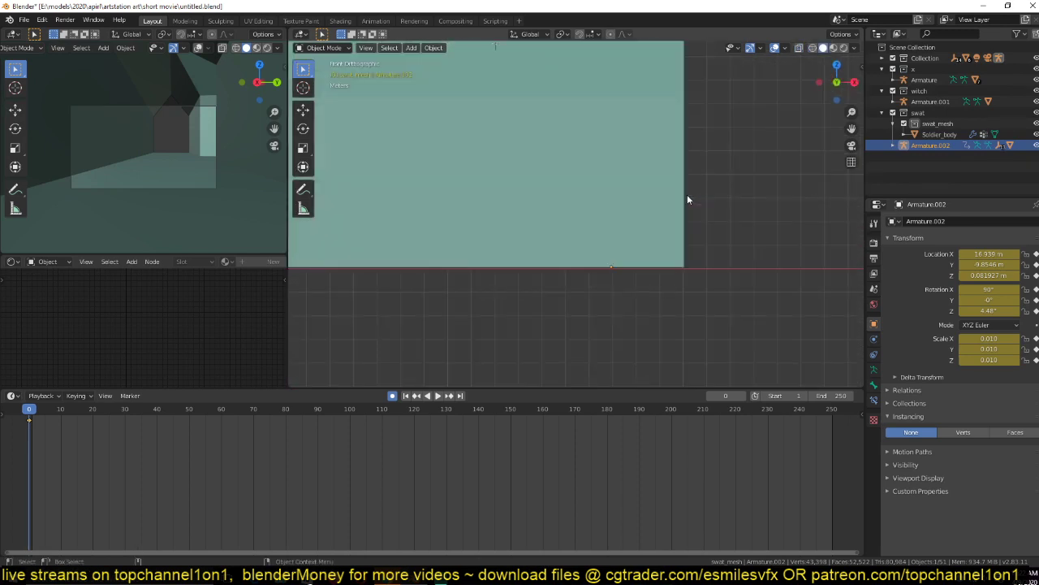
key(KP_0)
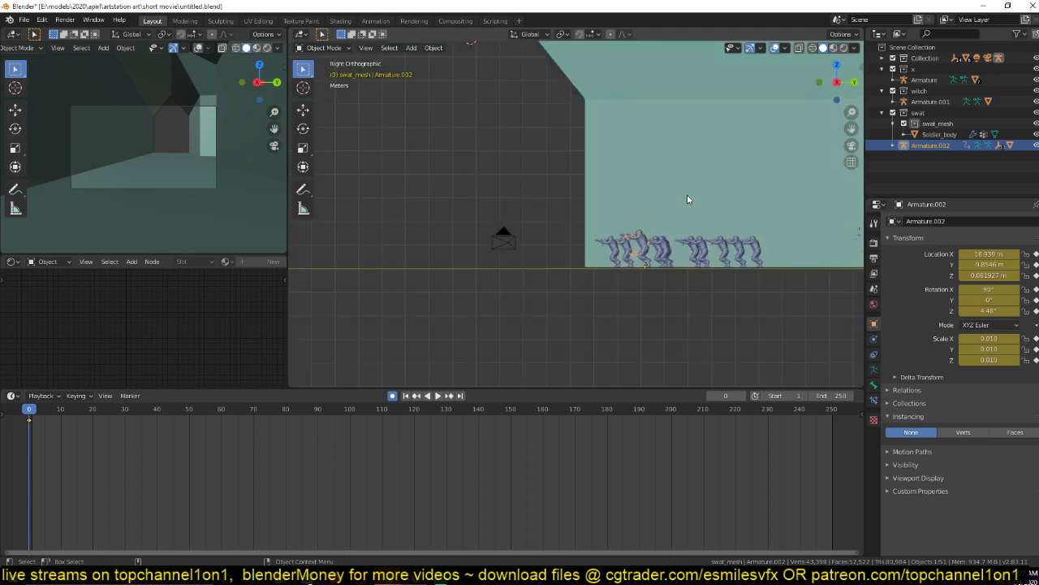
key(KP_7)
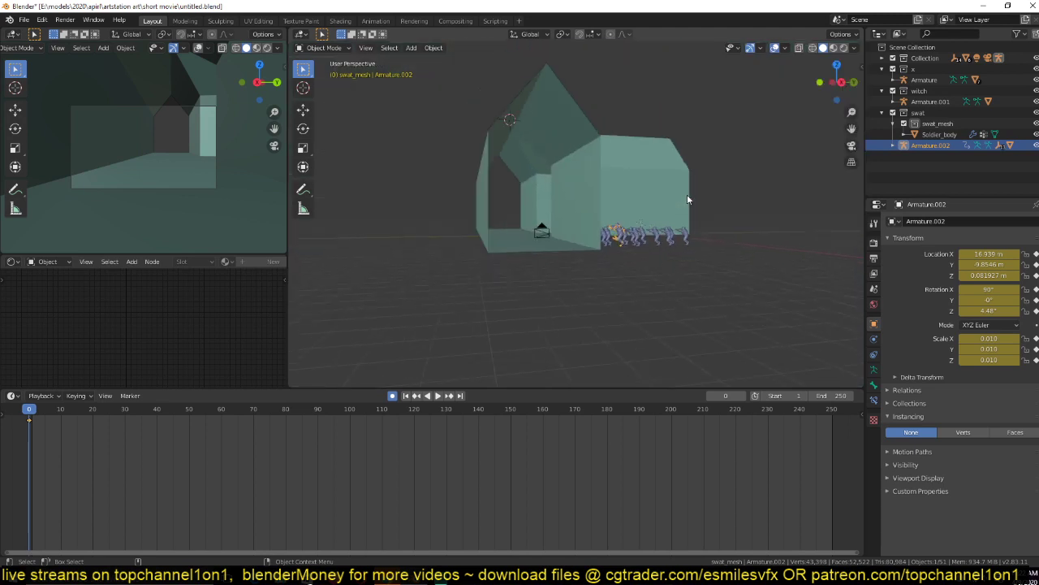
click(621, 236)
key(Tab)
key(KP_Decimal)
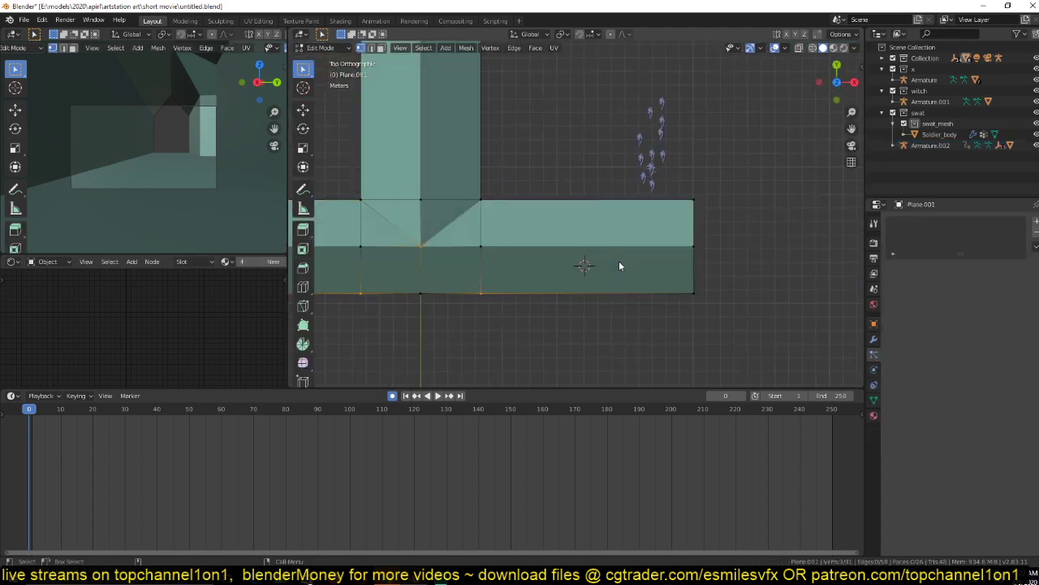
key(z)
click(464, 247)
scroll(638, 225, down, 4)
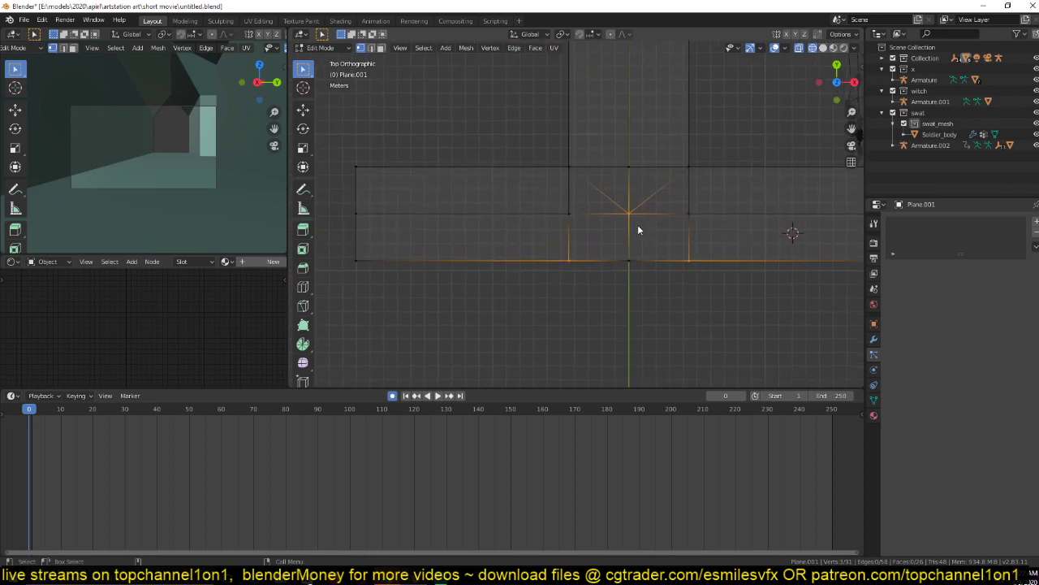
drag(375, 202, 657, 329)
key(s)
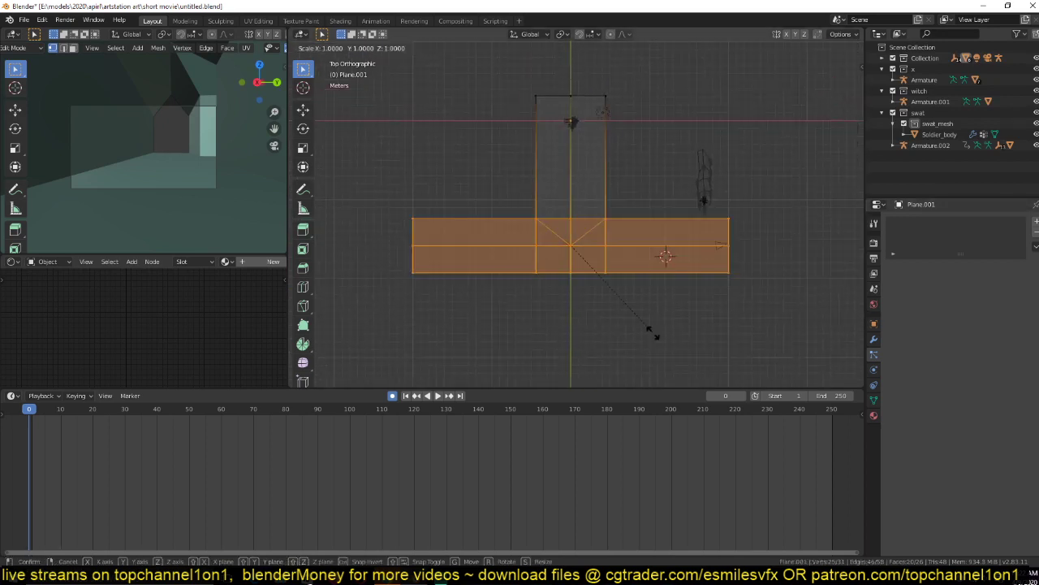
key(y)
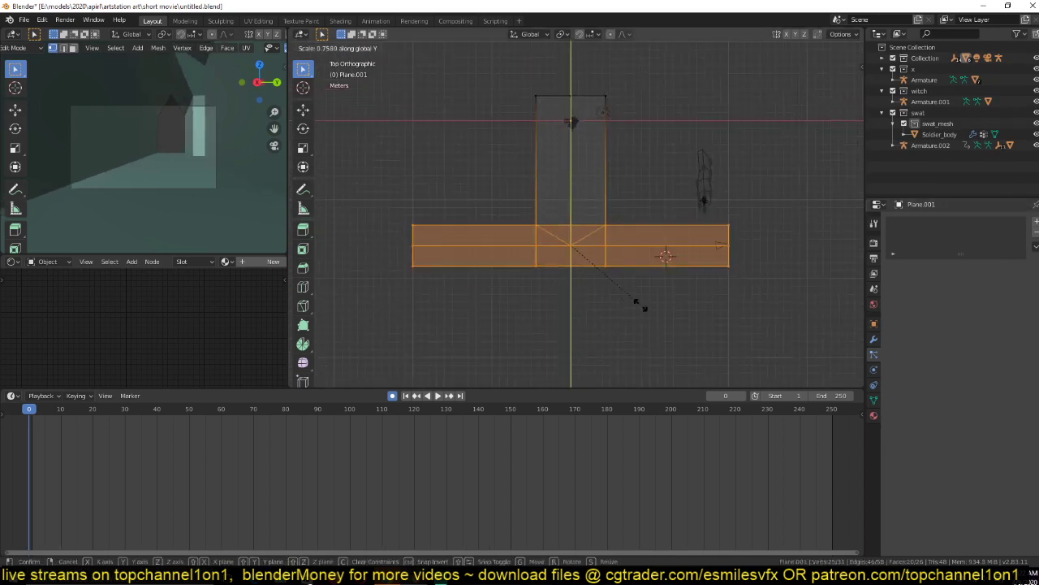
click(640, 303)
key(Tab)
Cut a door outline into the corridor wall beside the soldiers, using a bevelled vertical loop cut near the corridor's end and a horizontal loop cut.
mouse_move(788, 255)
middle_down()
mouse_move(688, 236)
mouse_move(466, 151)
mouse_move(482, 169)
mouse_move(505, 168)
mouse_move(501, 197)
middle_up()
key(z)
click(589, 186)
middle_drag(586, 191, 526, 255)
key(Tab)
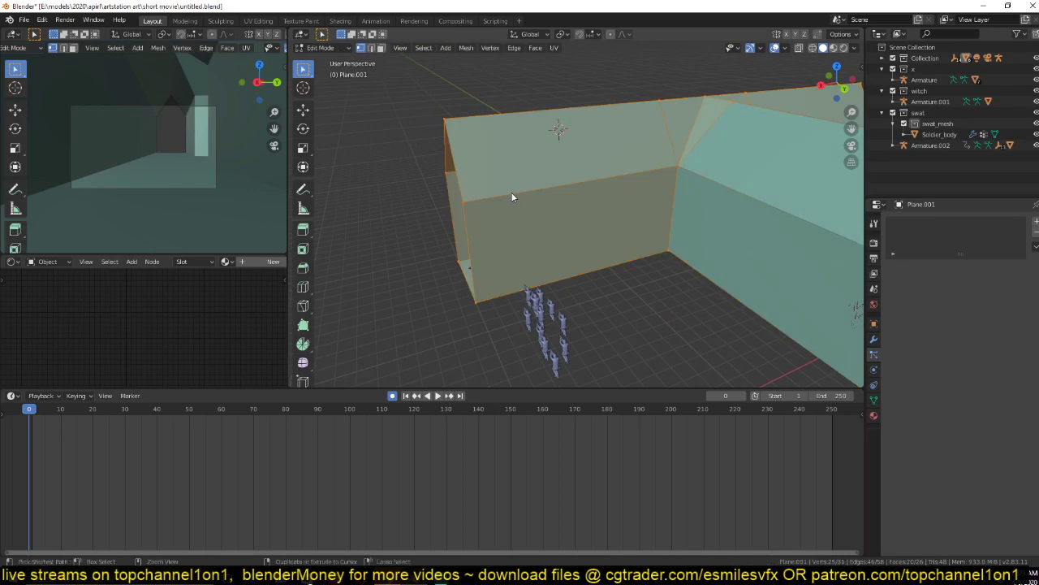
key(ctrl+r)
click(512, 194)
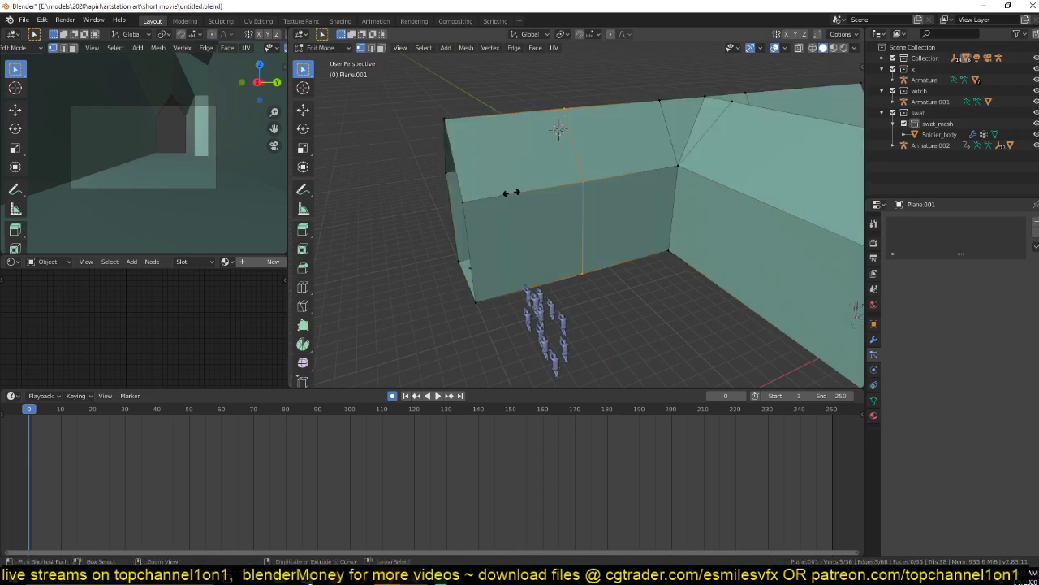
click(511, 193)
key(ctrl+b)
click(605, 158)
key(ctrl+r)
click(515, 232)
click(521, 227)
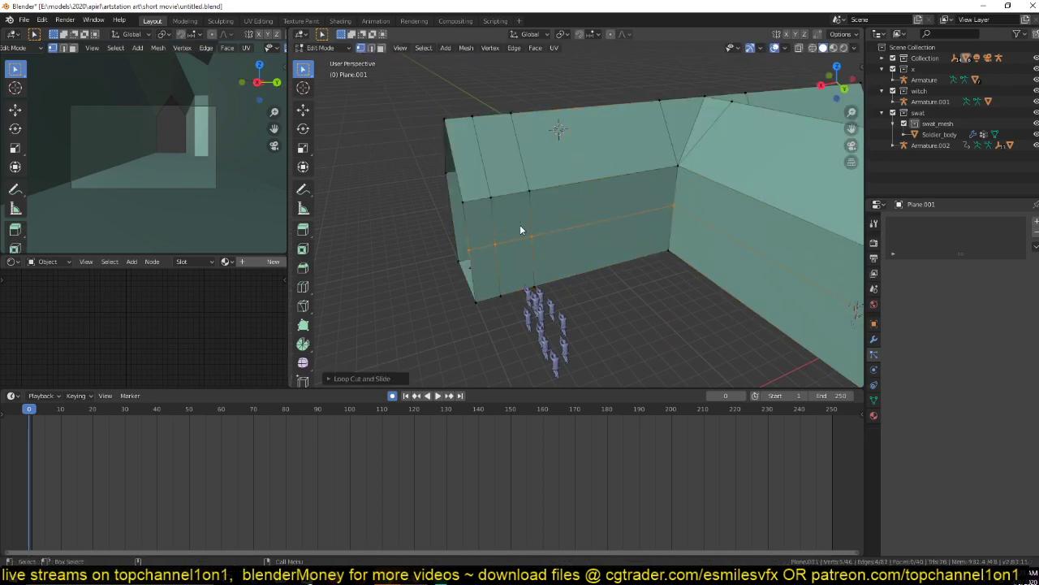
Select the door-shaped face low on the corridor wall and separate it into its own object.
key(3)
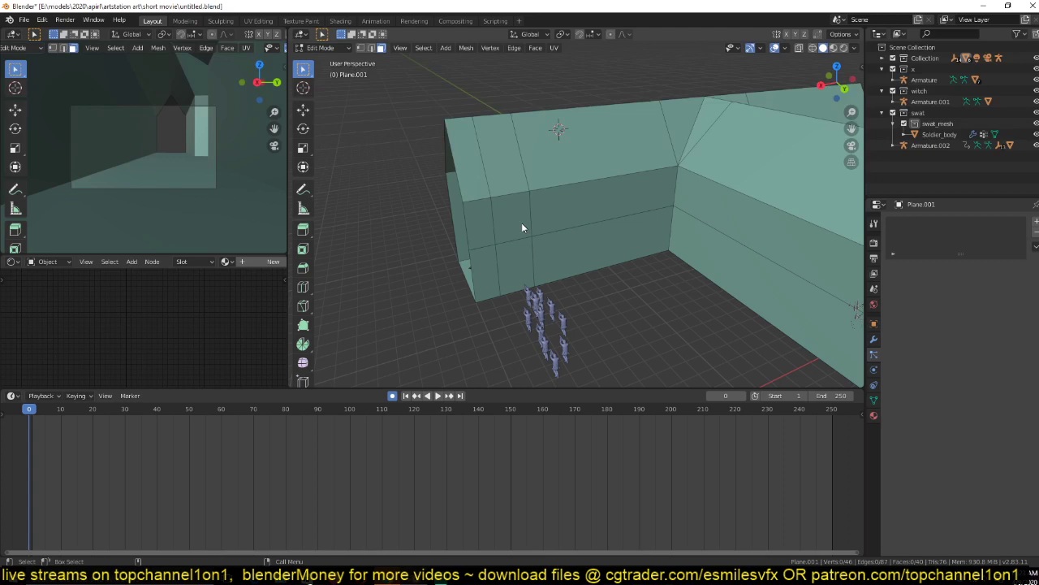
alt+click(521, 227)
middle_drag(521, 228, 629, 242)
click(518, 272)
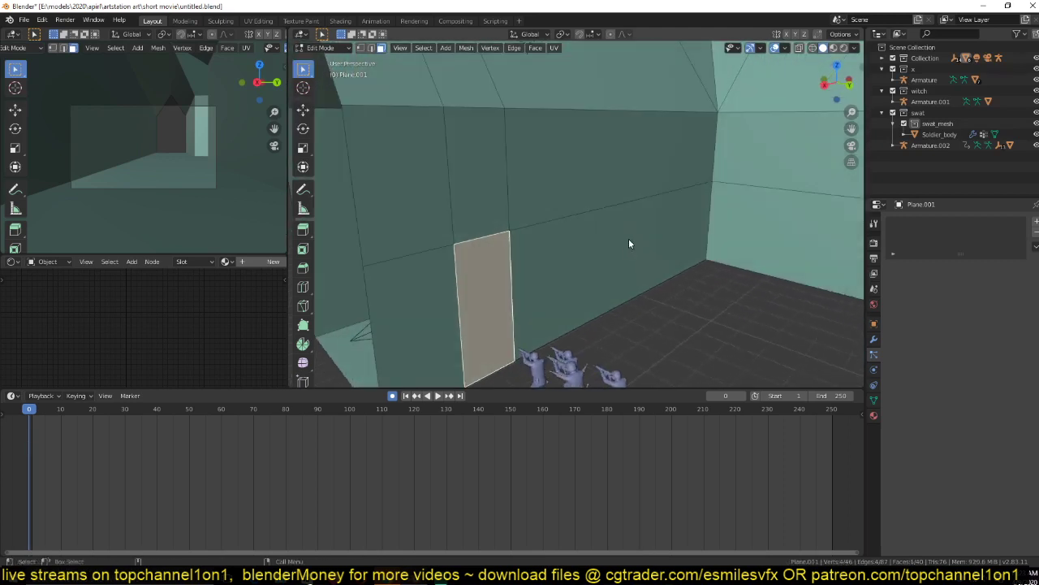
key(p)
click(683, 155)
key(Tab)
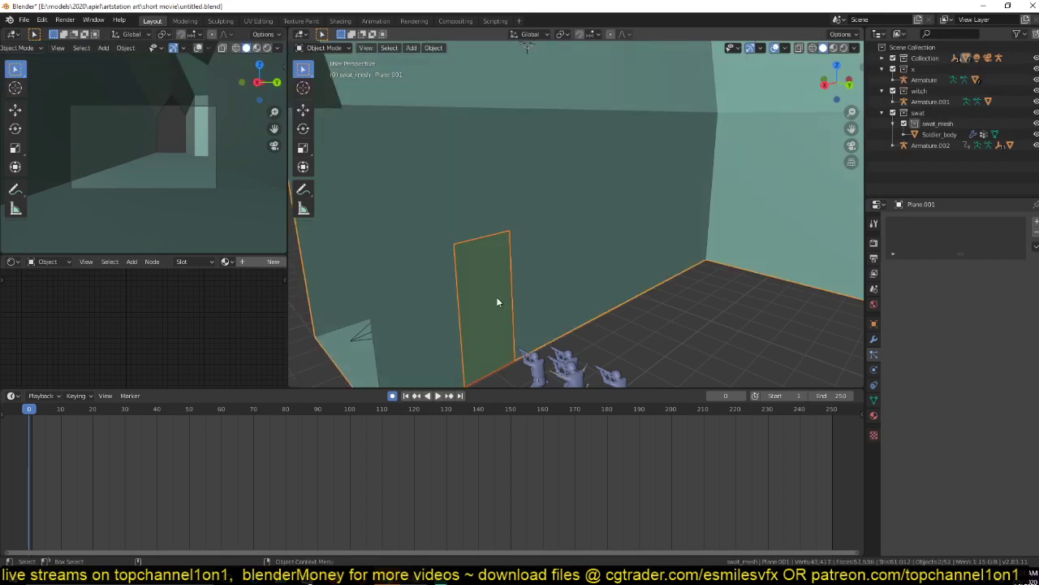
Delete the soldier armature's keyframe at frame 0 and turn off auto keying.
middle_drag(497, 302, 564, 279)
click(579, 260)
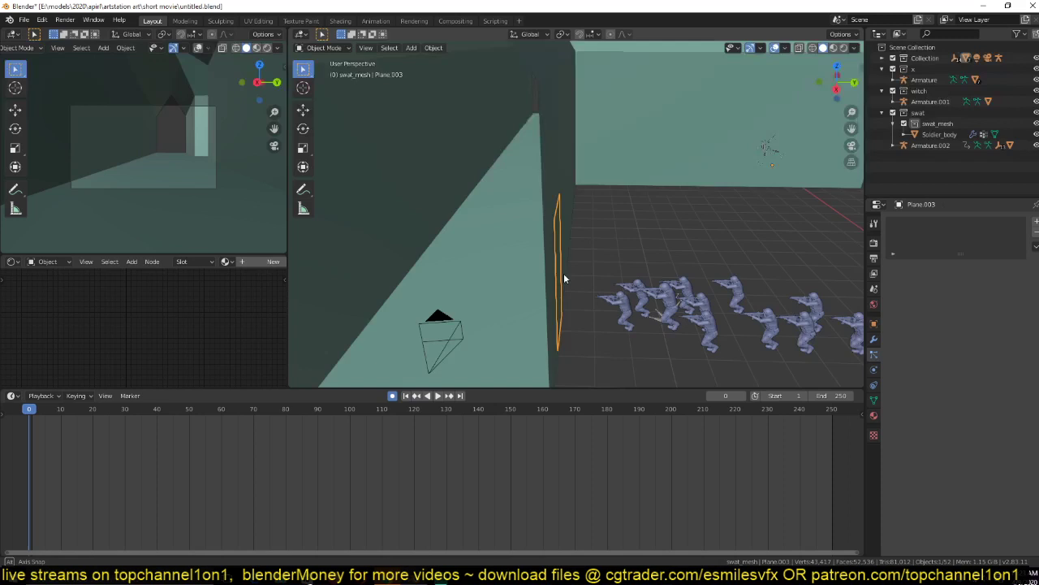
middle_drag(563, 273, 598, 251)
click(593, 257)
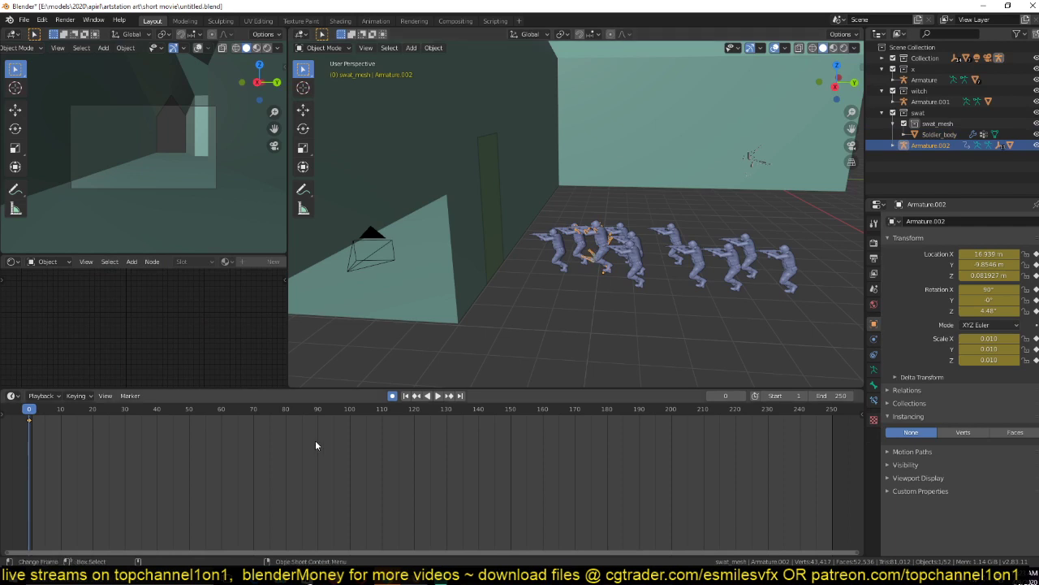
key(x)
click(252, 459)
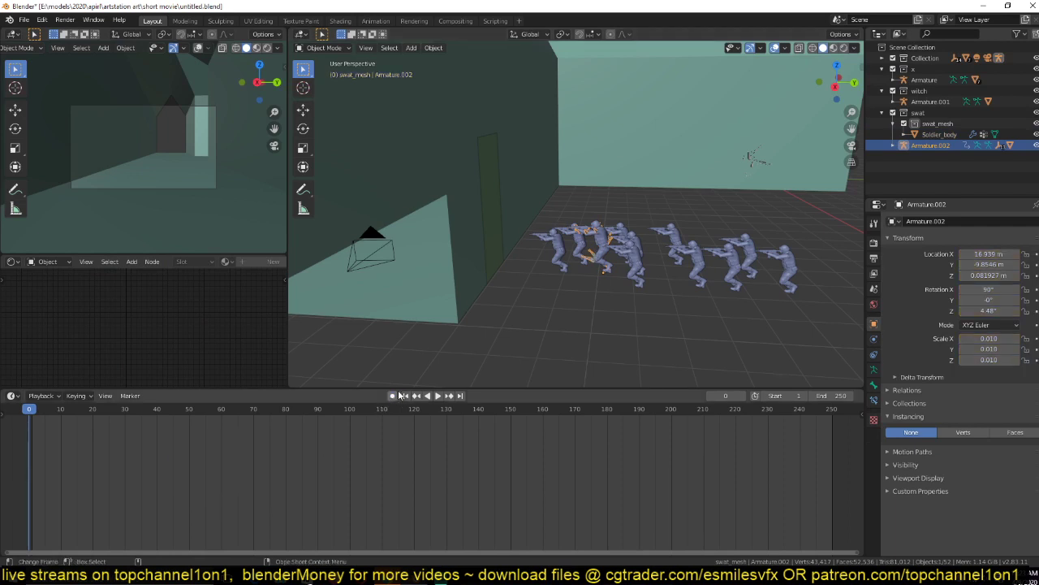
Scale up the original soldier's armature slightly relative to the instanced soldiers.
key(s)
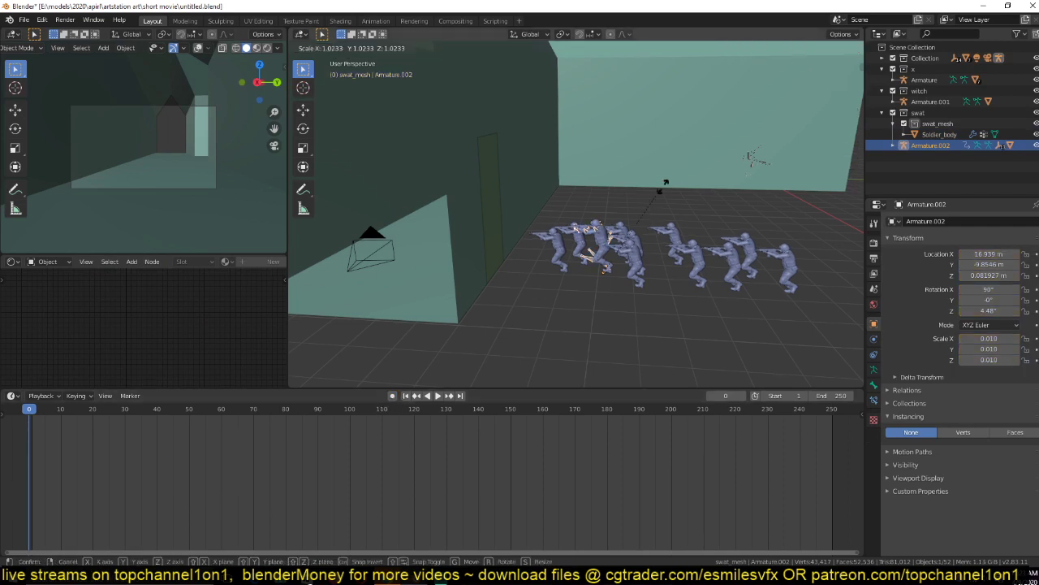
click(690, 149)
middle_drag(689, 149, 532, 230)
scroll(566, 154, up, 2)
Set the emitter plane's particle render scale to 0.234 and scale randomness to 0.256, and save the file.
click(538, 268)
click(874, 354)
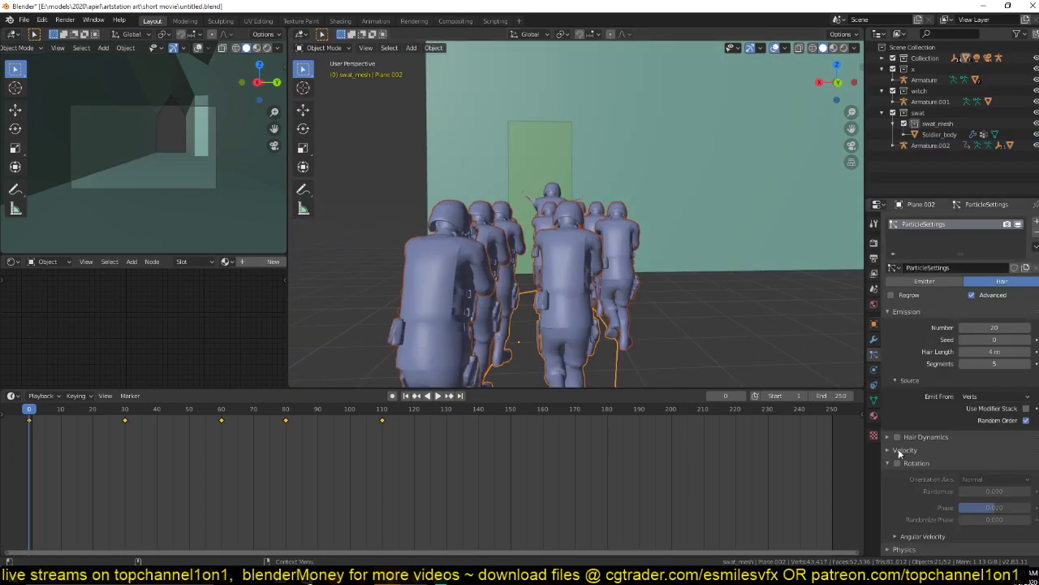
scroll(899, 453, down, 8)
drag(994, 309, 1025, 319)
middle_drag(690, 260, 505, 284)
key(ctrl+s)
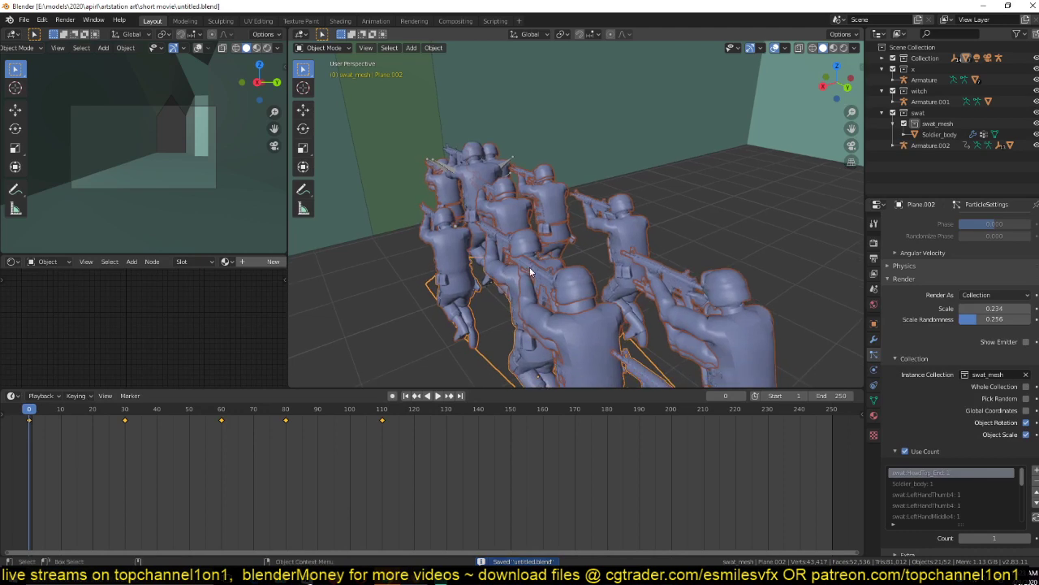
Check the emitter plane's vertex count, set its particle number to 15 and turn off Random Order.
middle_drag(492, 315, 607, 329)
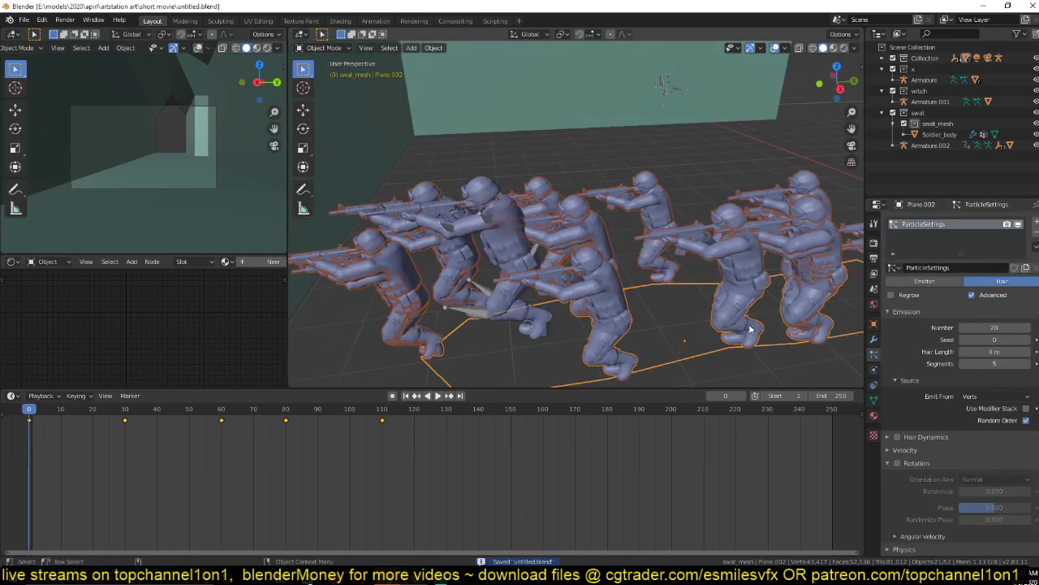
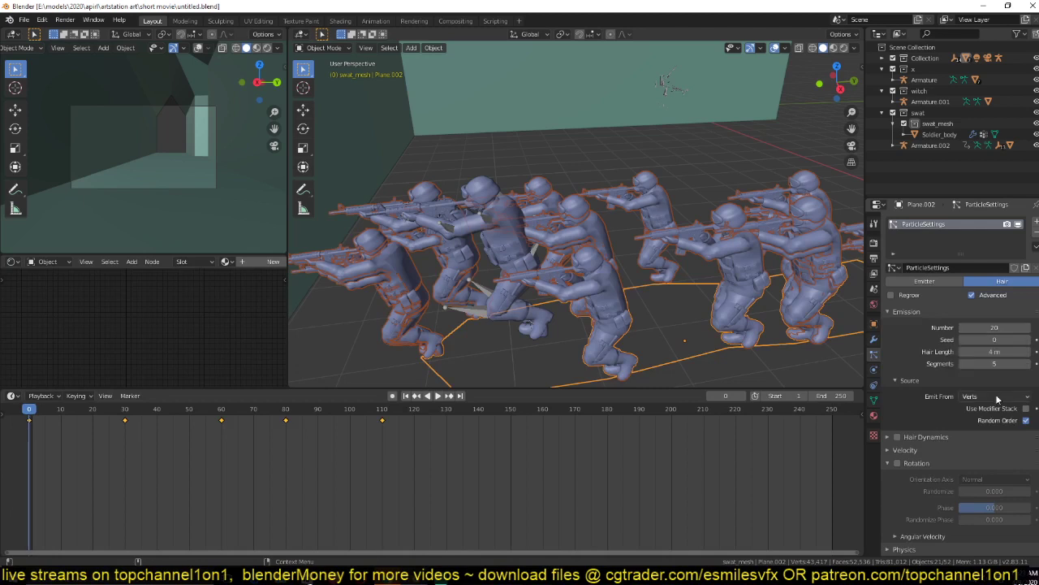
key(Tab)
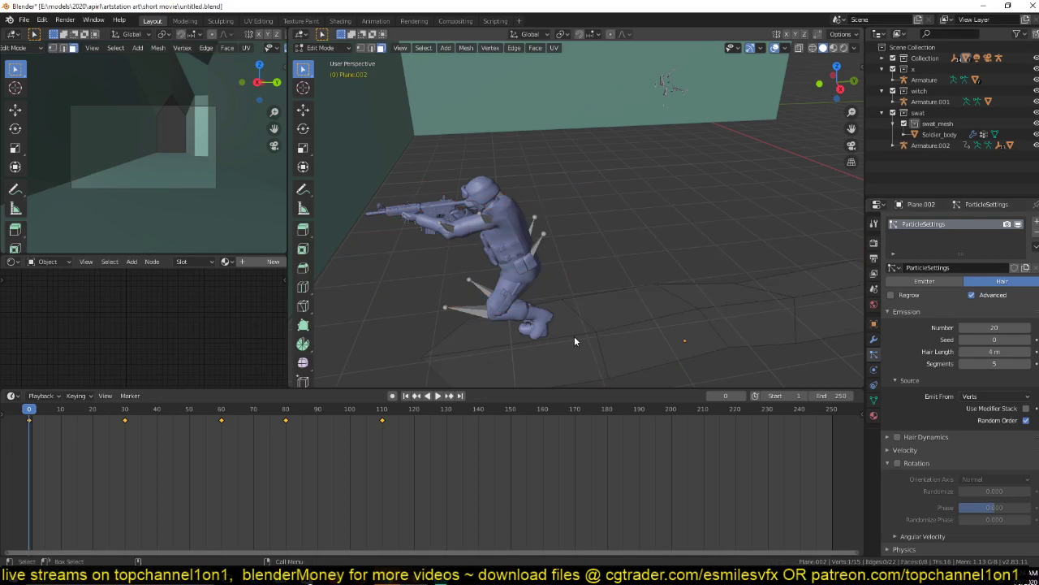
key(a)
middle_drag(574, 341, 530, 300)
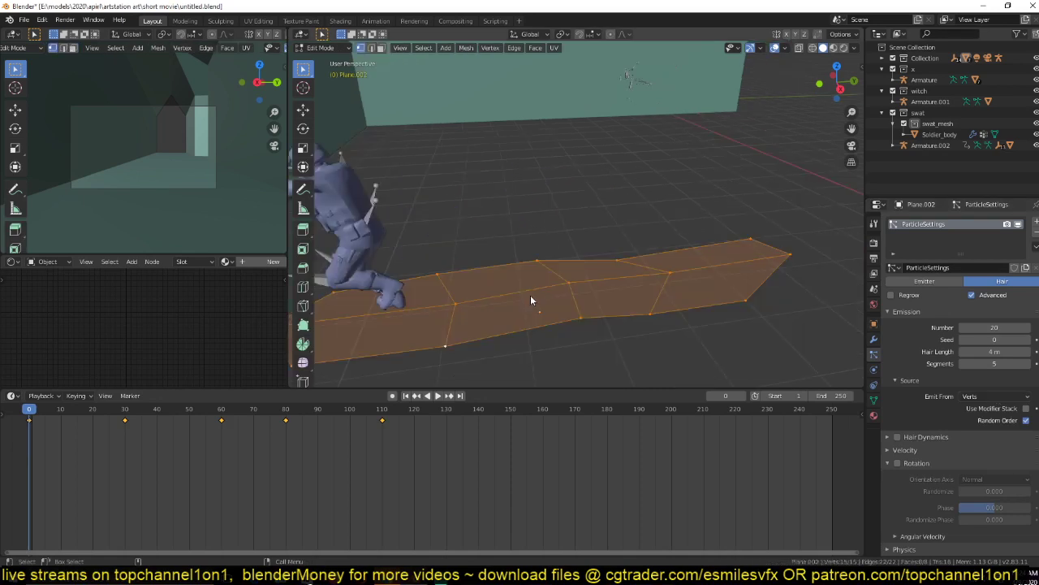
click(1004, 327)
text(15)
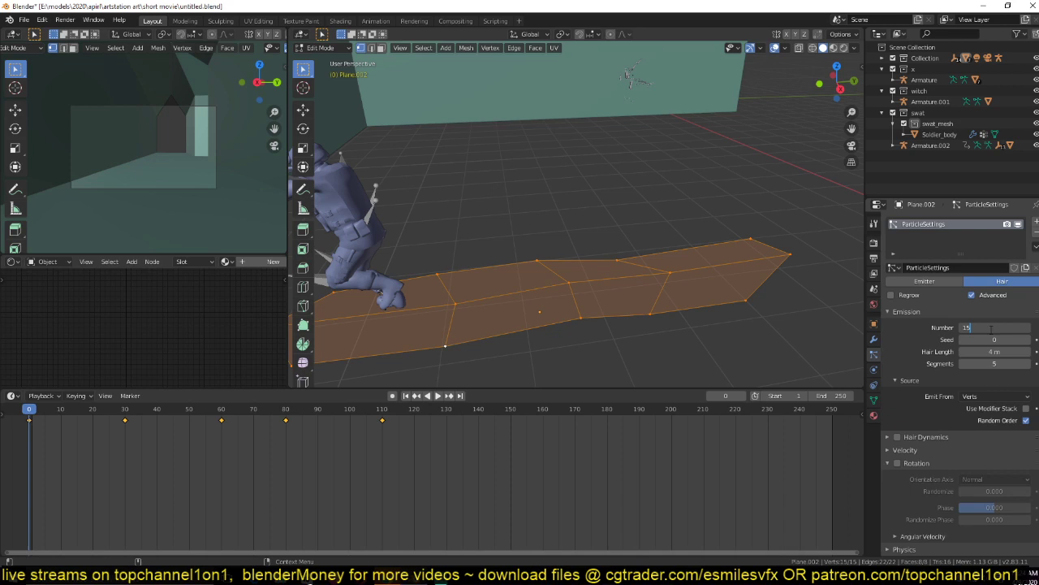
key(Return)
click(745, 301)
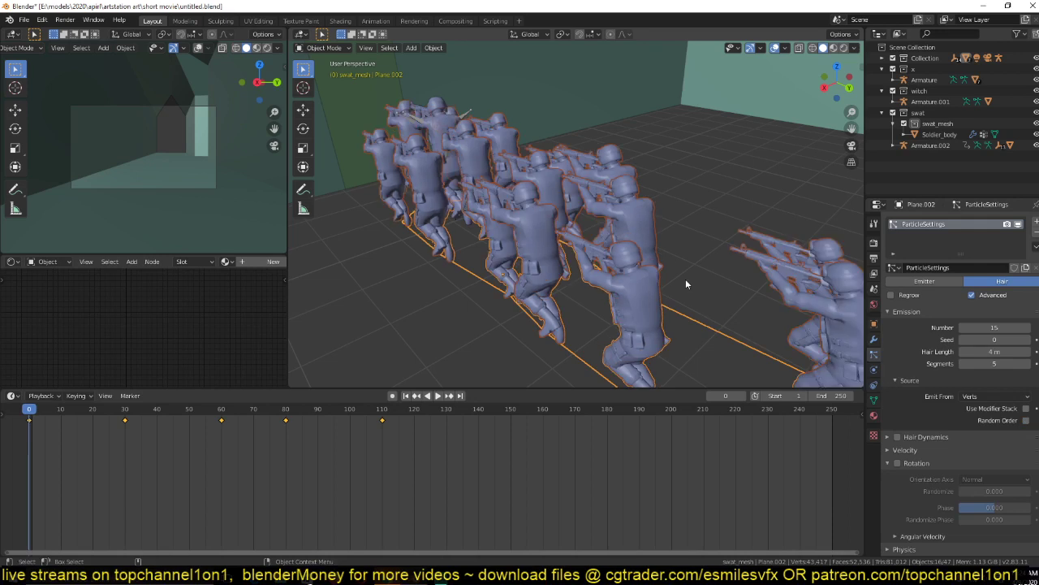
Reduce the soldier particle number to 8 and save the file.
click(685, 278)
middle_drag(685, 279, 506, 251)
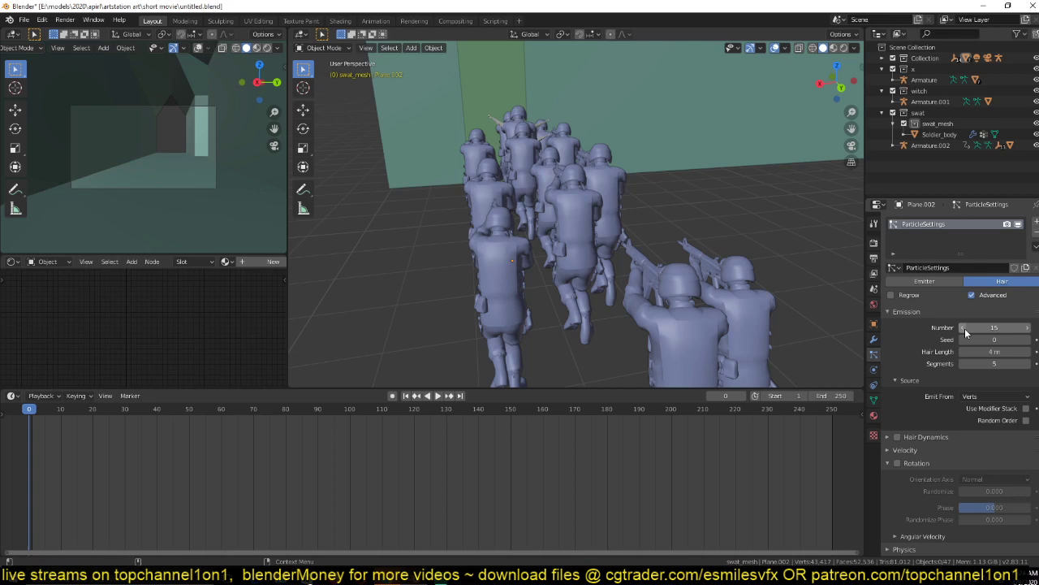
click(964, 329)
click(965, 328)
click(965, 329)
click(964, 329)
click(965, 329)
click(965, 329)
click(964, 329)
middle_drag(639, 271, 690, 292)
key(ctrl+s)
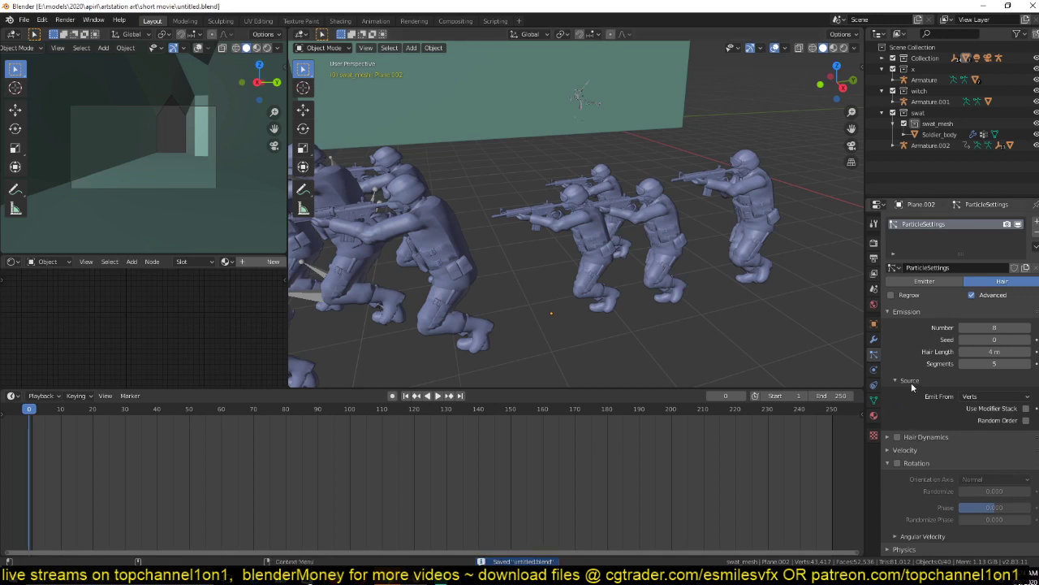
Increase the instanced soldiers' particle render scale to about 0.263.
scroll(911, 387, down, 5)
drag(995, 483, 1007, 483)
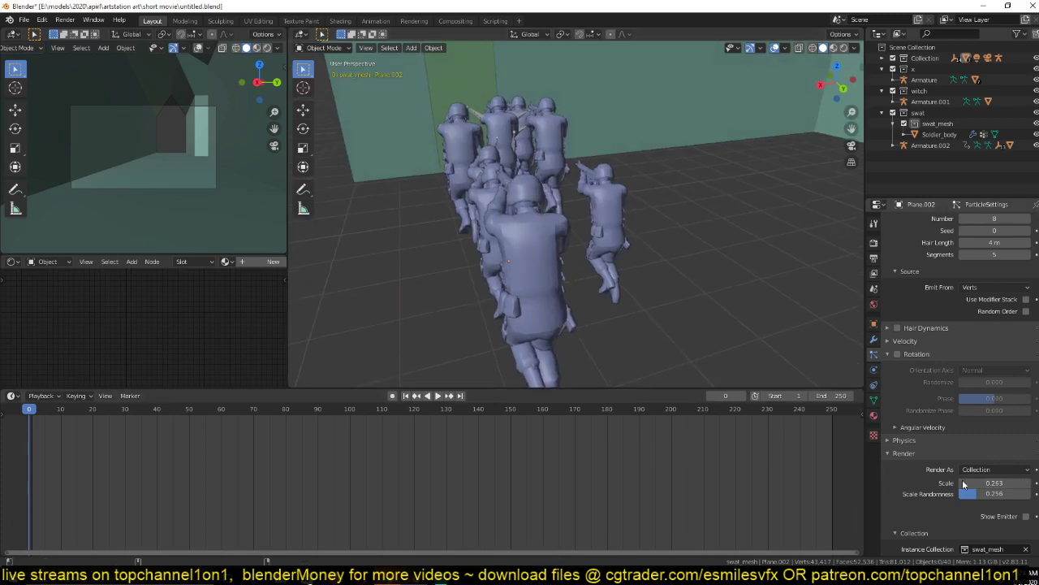
Reduce the instanced soldiers' particle scale randomness to about 0.046.
drag(995, 494, 961, 494)
mouse_move(601, 243)
middle_down()
mouse_move(670, 239)
mouse_move(600, 286)
mouse_move(598, 253)
middle_up()
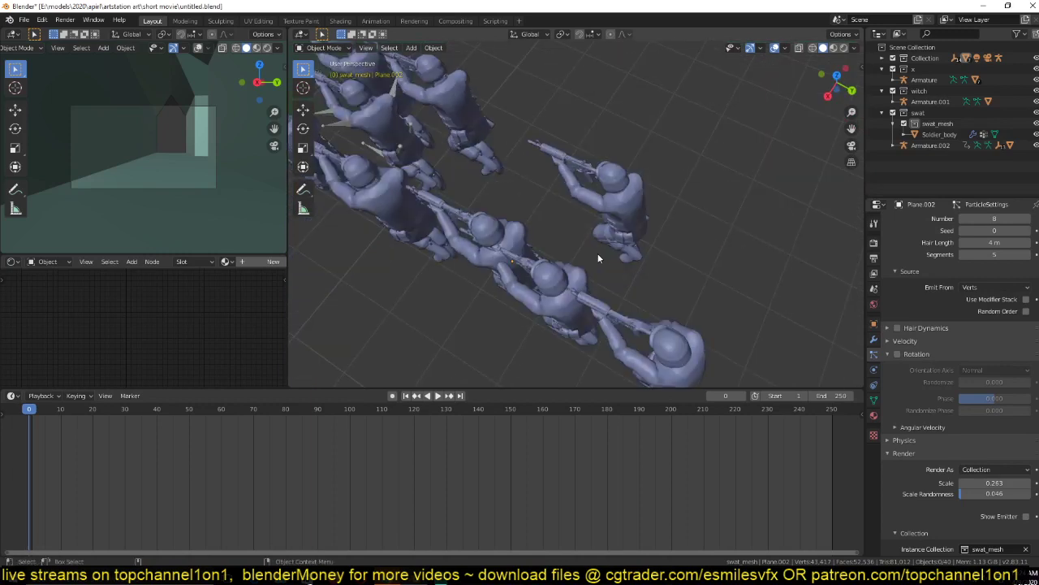
In top view, move individual side vertices of the emitter plane outward to widen the spacing between soldiers.
key(Tab)
key(KP_7)
click(559, 168)
key(g)
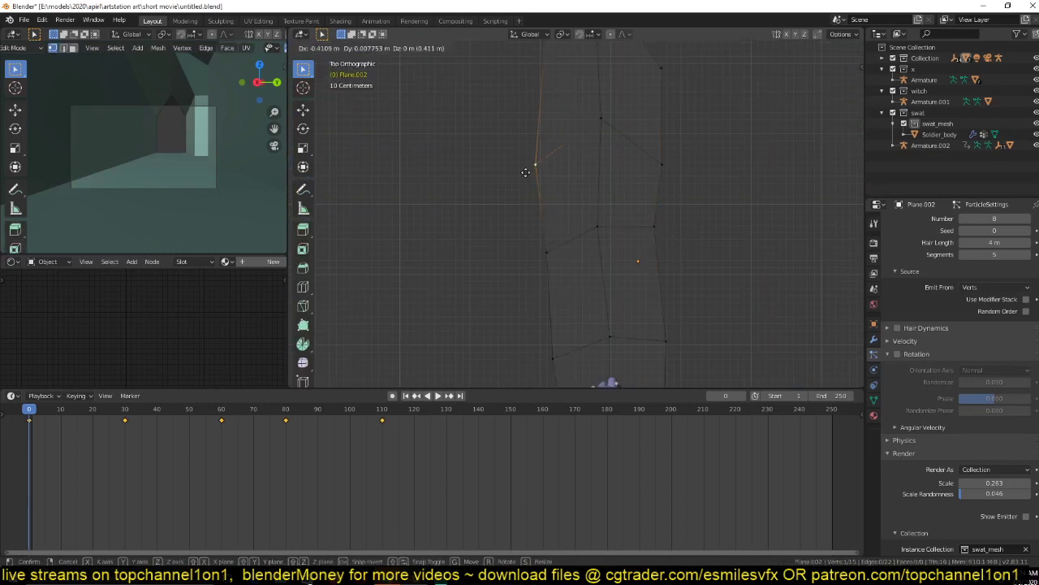
click(515, 172)
click(549, 257)
key(g)
click(513, 257)
click(667, 228)
key(g)
click(696, 228)
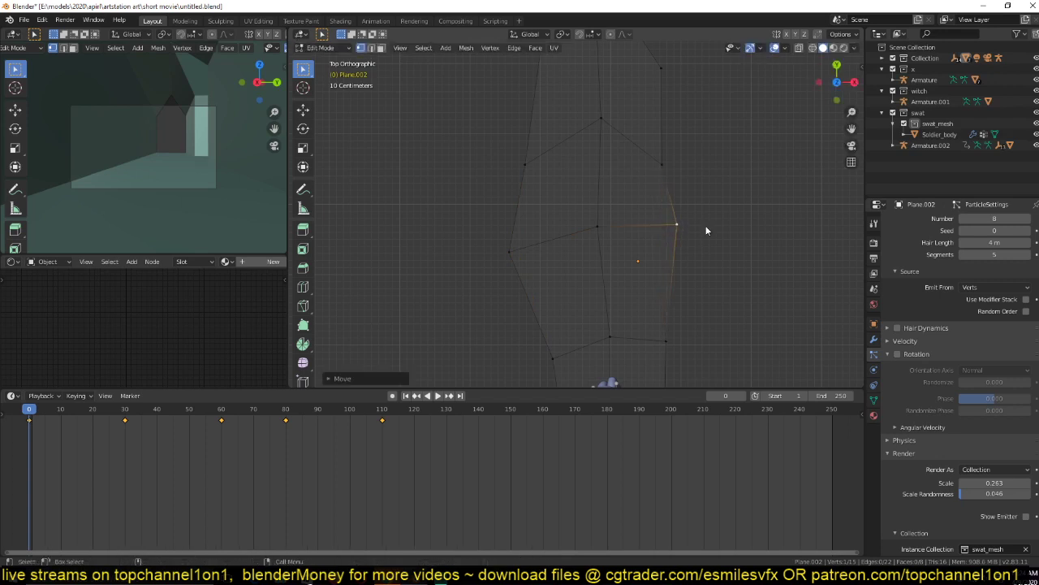
key(Tab)
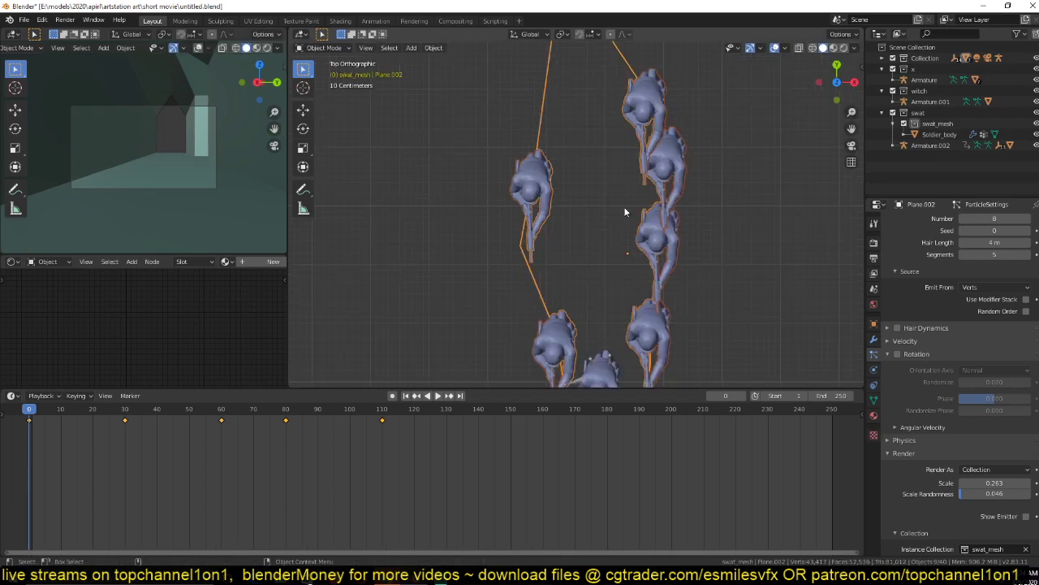
Reposition the vertices along the emitter plane's +X edge, up to its rear corner, to spread that line of soldiers.
key(ctrl+z)
key(ctrl+shift+z)
key(Tab)
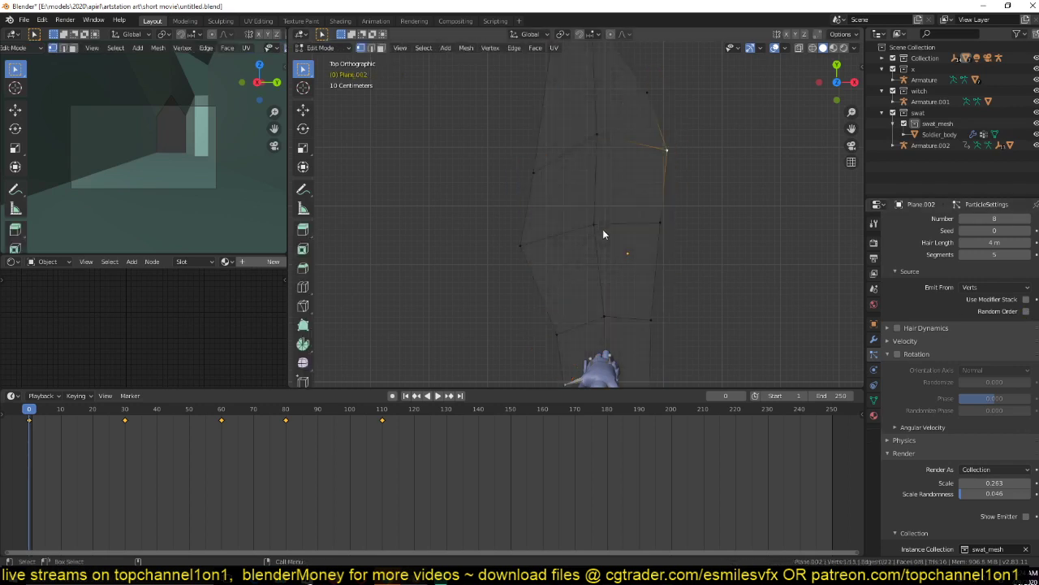
drag(666, 150, 666, 128)
click(647, 92)
shift+middle_drag(654, 86, 603, 192)
drag(603, 193, 618, 129)
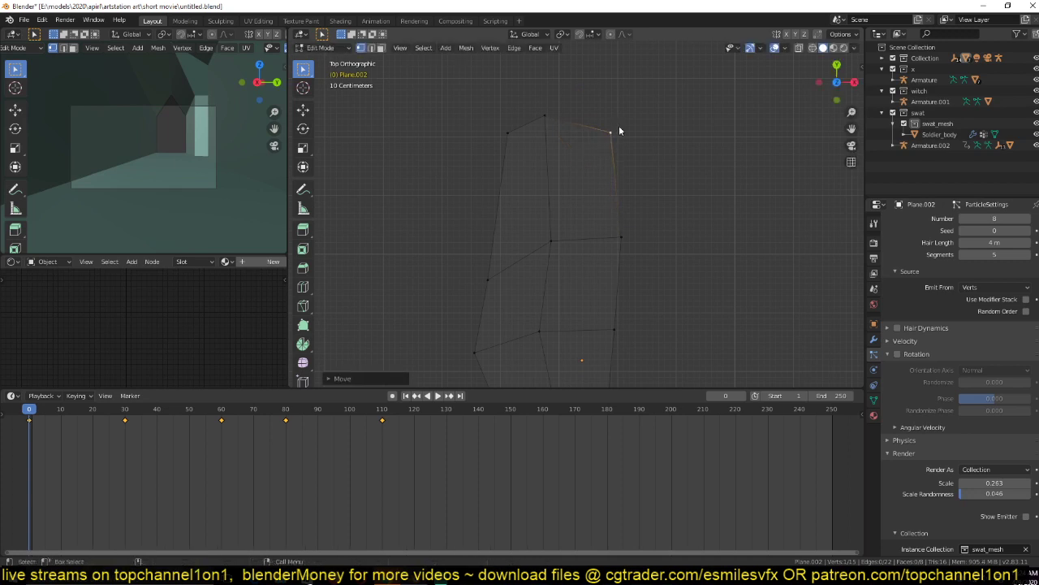
key(Tab)
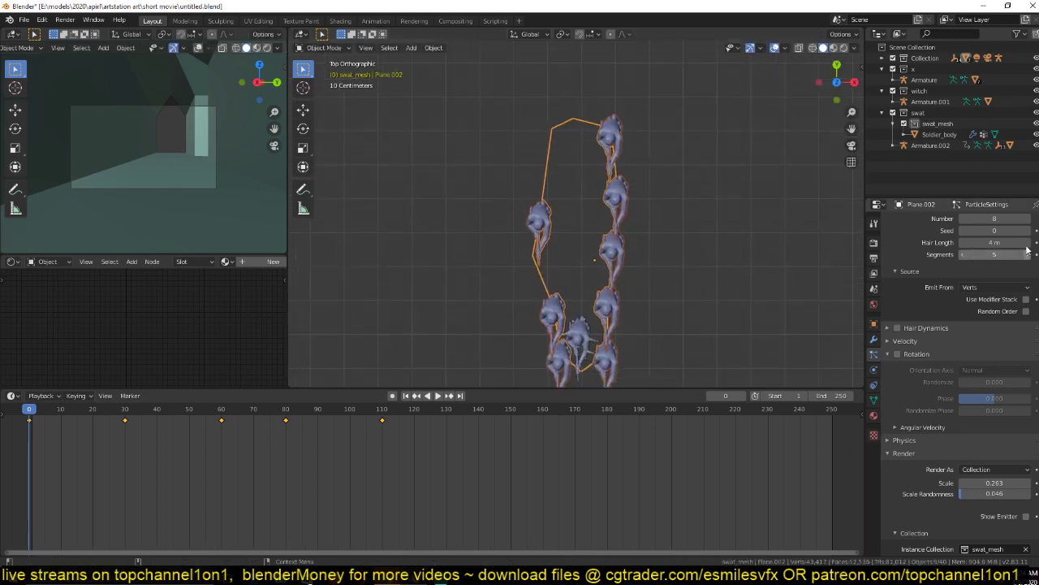
Set the particle seed to 2 and the soldier number to 9, and save the file.
scroll(1027, 250, up, 2)
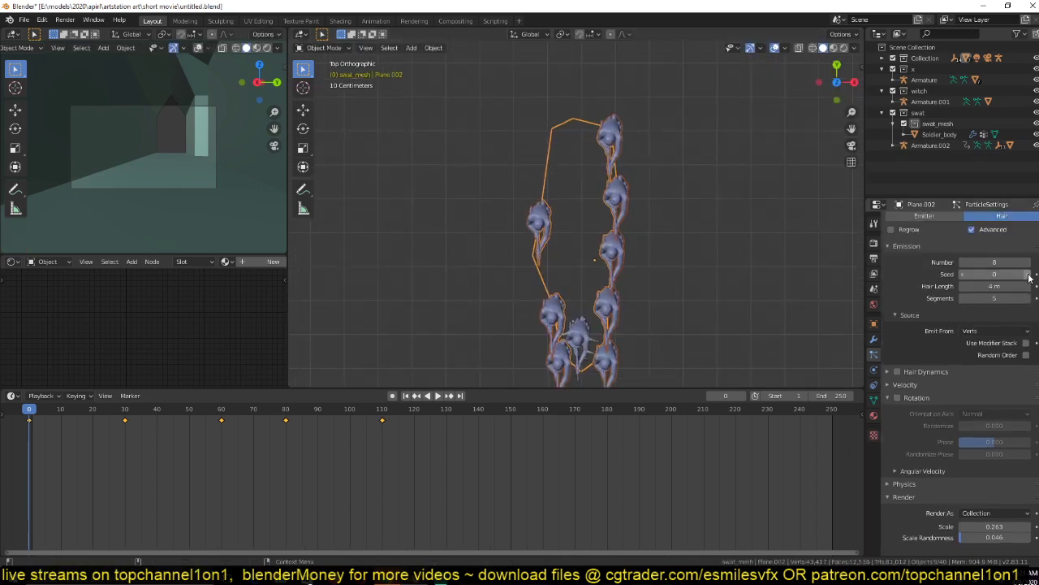
click(1028, 273)
click(1028, 274)
click(1027, 262)
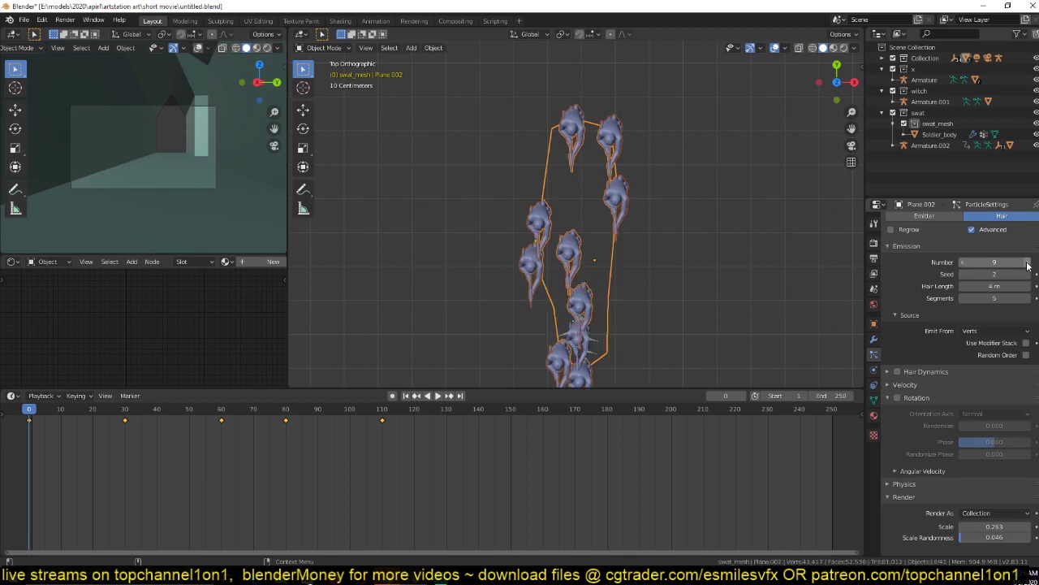
middle_drag(584, 211, 615, 208)
key(ctrl+s)
Try moving the camera along the corridor and rotating it about Z to about 72.5°.
middle_drag(487, 224, 637, 311)
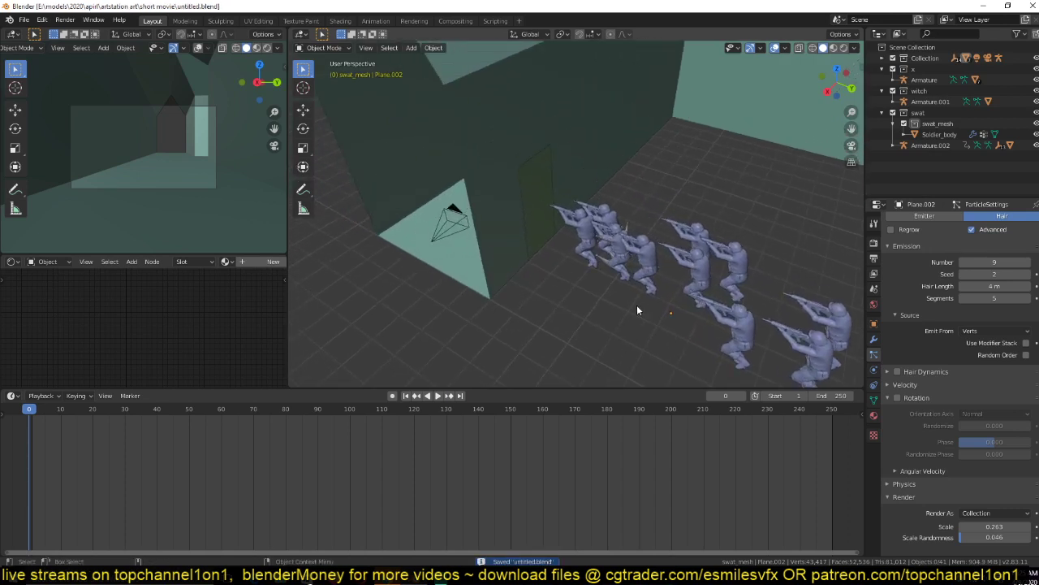
middle_drag(513, 252, 500, 197)
scroll(692, 203, down, 4)
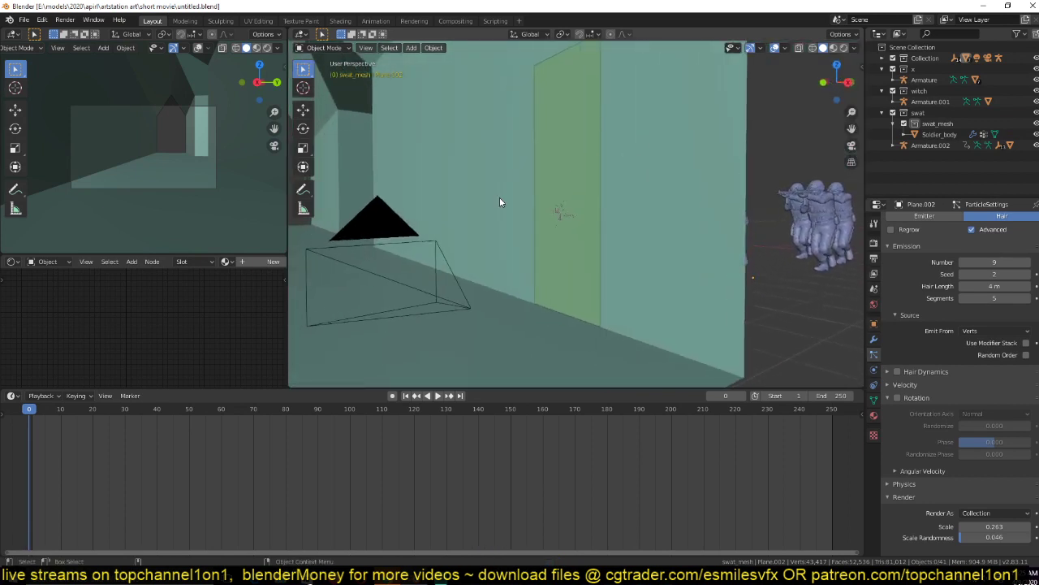
click(396, 241)
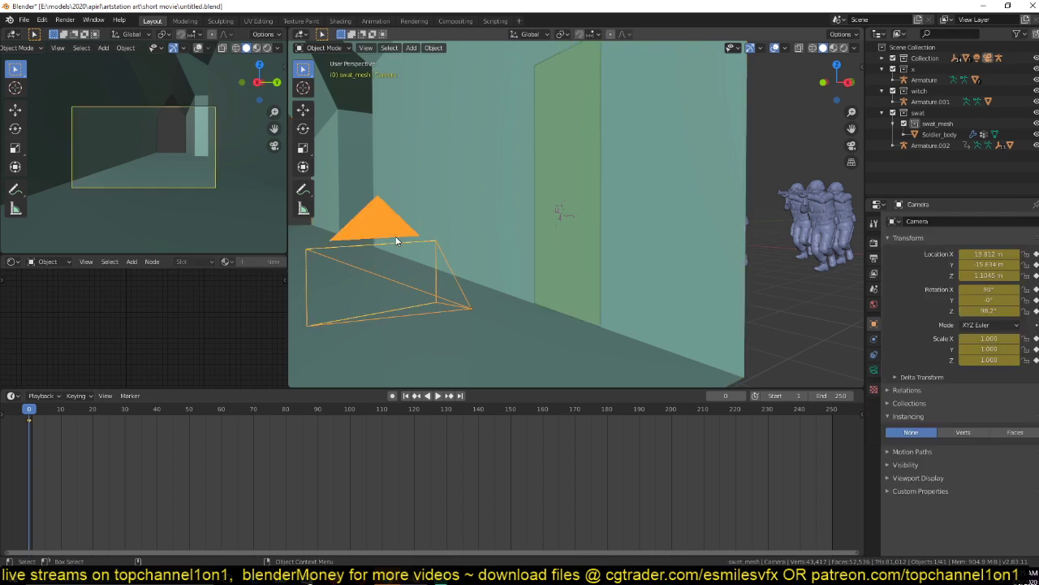
key(g)
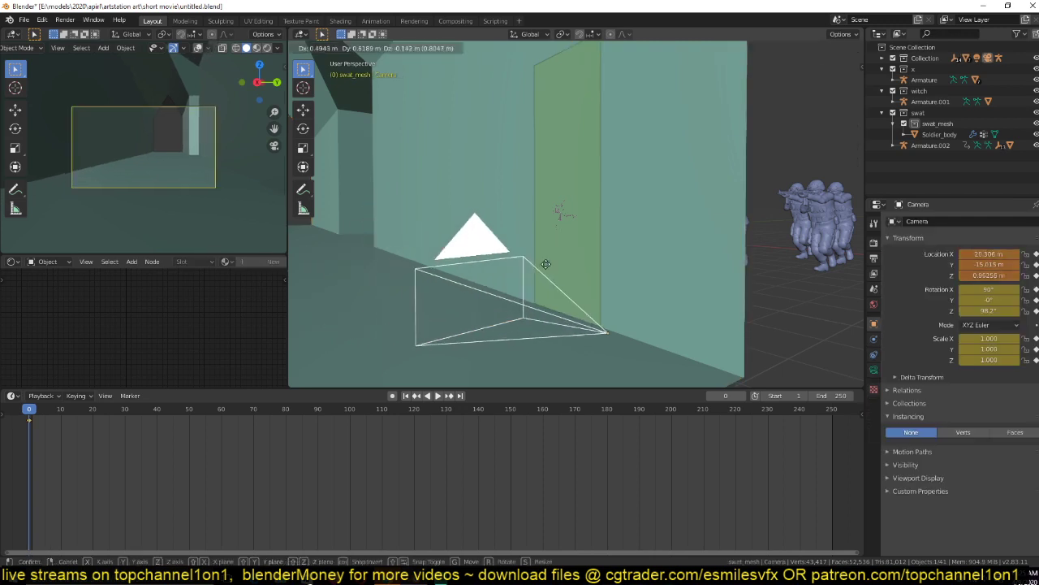
click(684, 275)
key(r)
key(z)
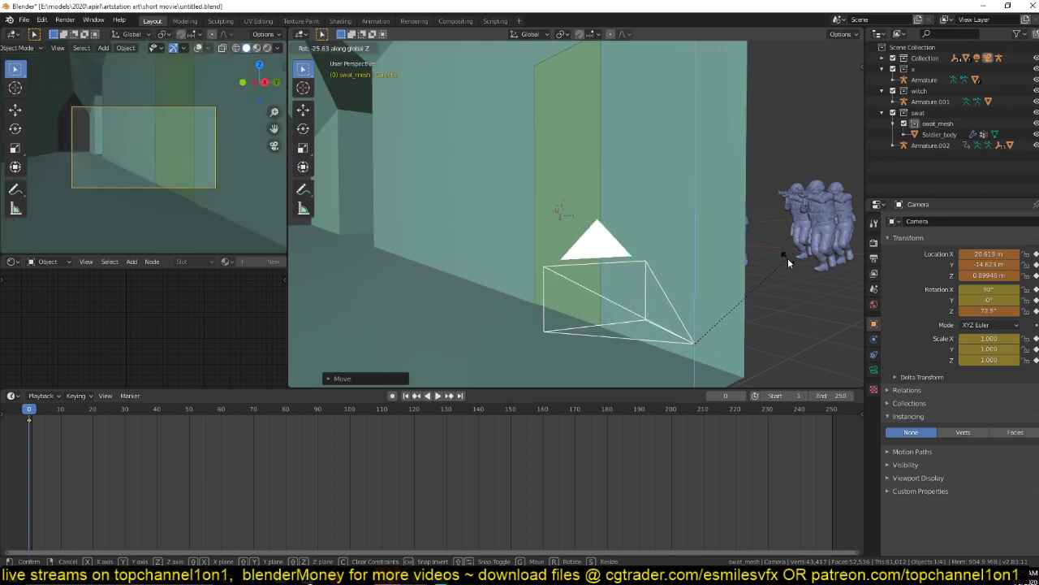
click(788, 257)
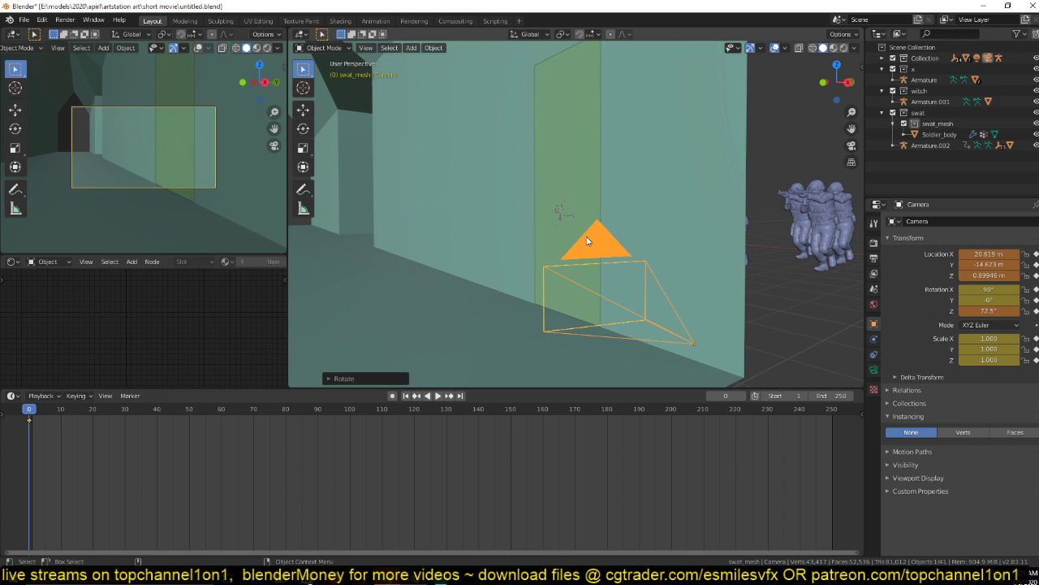
key(ctrl+z)
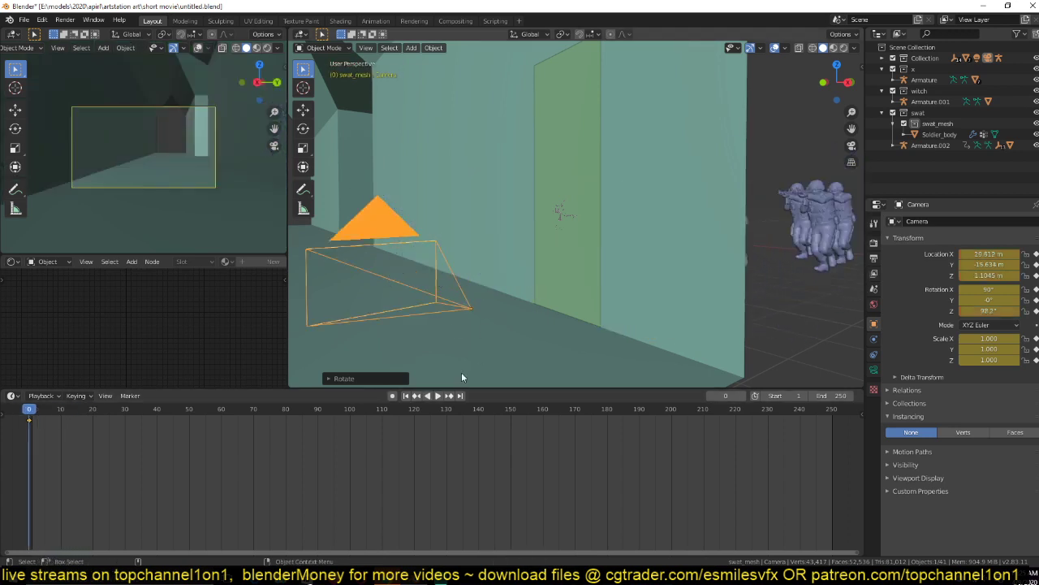
Replace the camera's frame 0 keyframe with auto keying turned on, rotating it toward the door to about 65.6° on Z.
key(i)
click(174, 471)
click(392, 395)
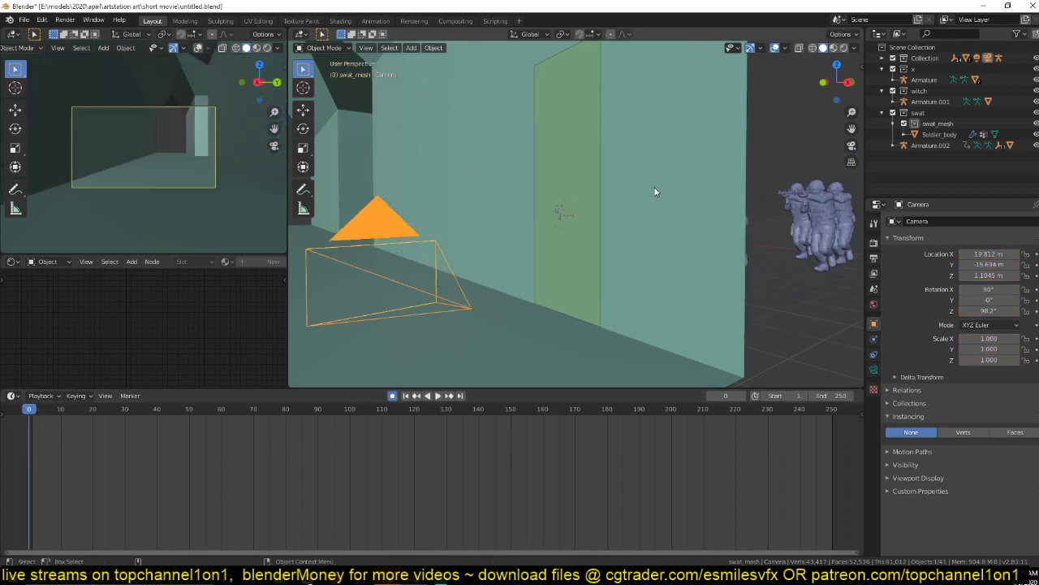
key(r)
click(684, 301)
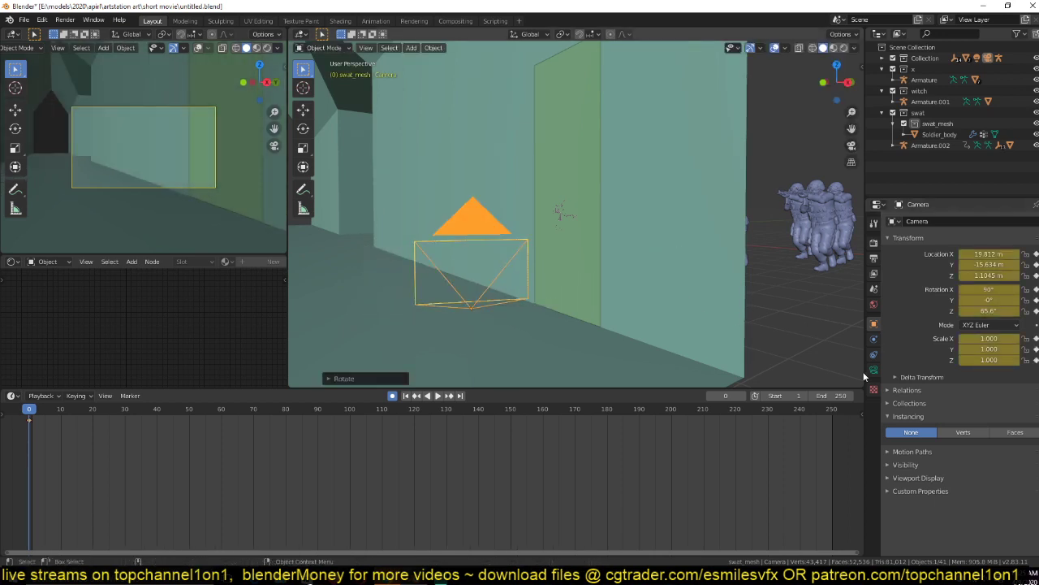
Set the camera's focal length to 30 mm and play the animation to check the framing.
click(874, 369)
click(999, 274)
text(30)
key(Return)
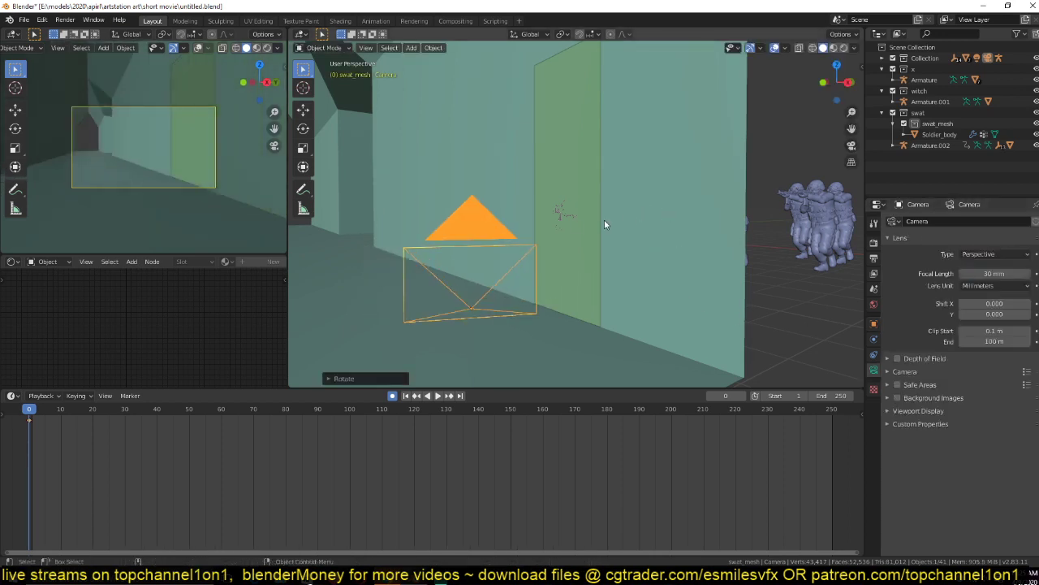
key(space)
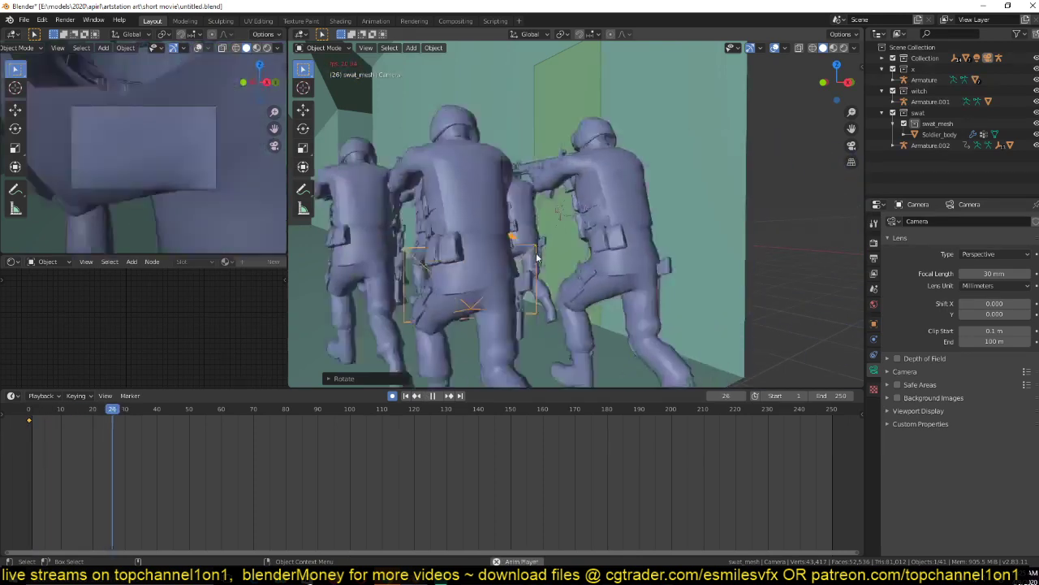
key(Escape)
Select the emitter plane in top view and duplicate its frame 0 keyframe to frame 18.
key(KP_7)
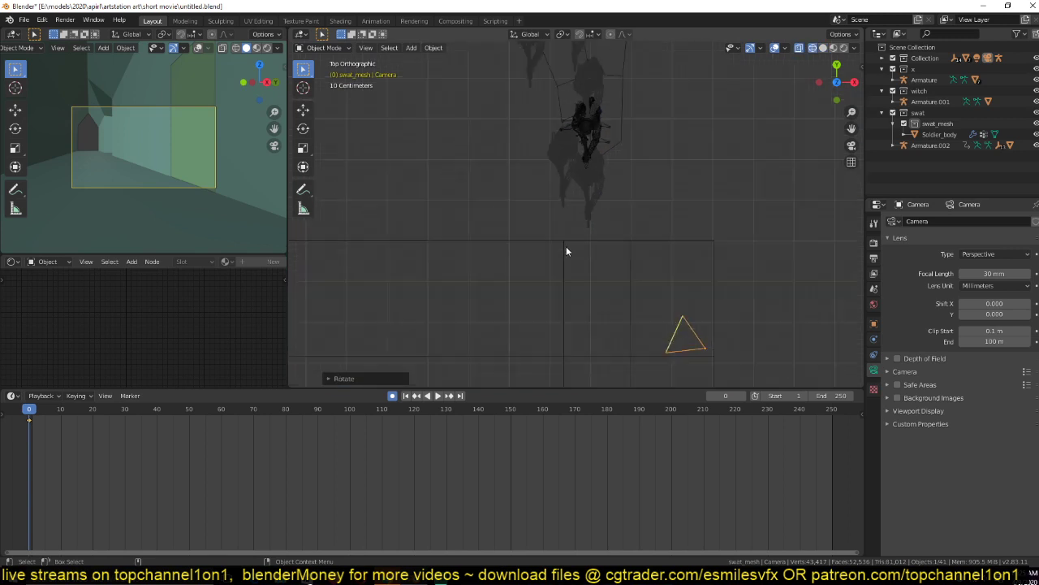
click(605, 154)
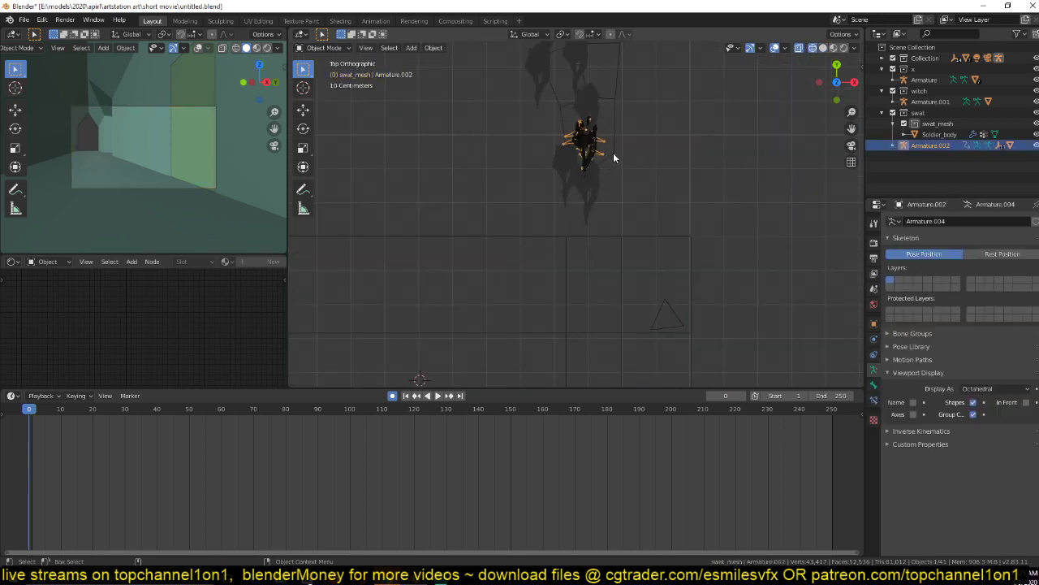
click(613, 153)
click(614, 163)
click(614, 165)
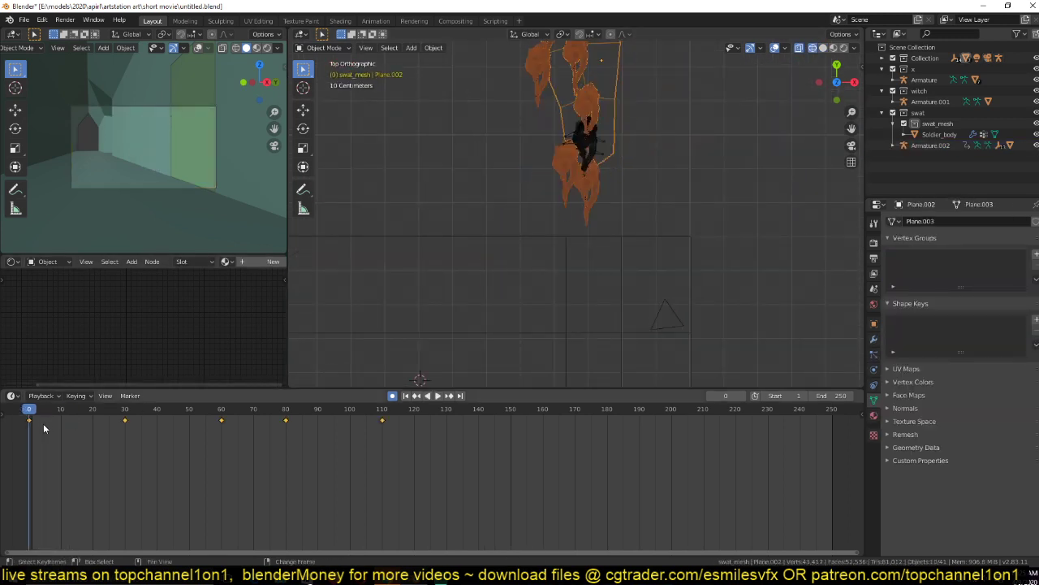
right_drag(43, 423, 88, 426)
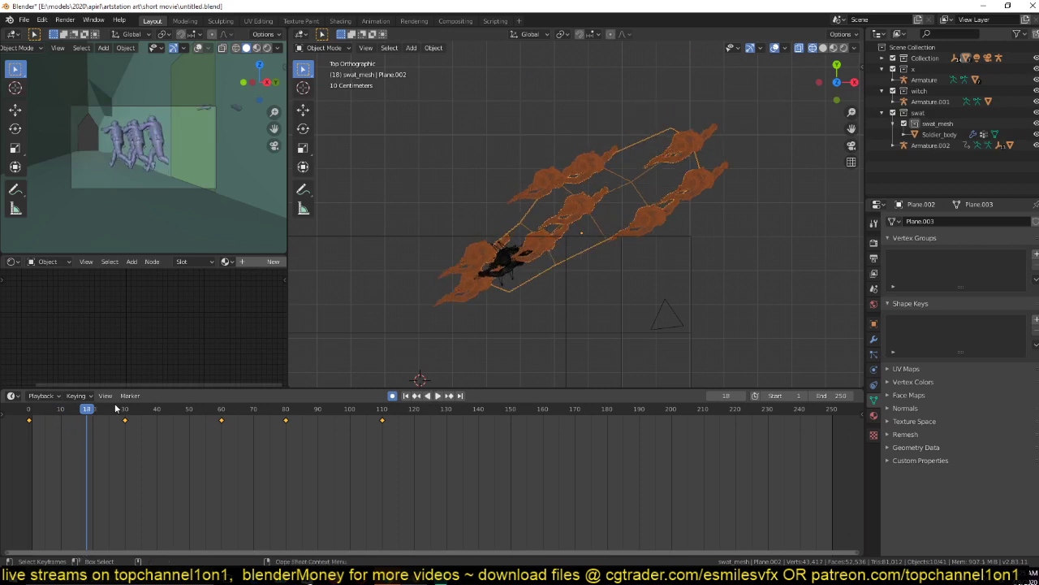
click(29, 420)
drag(29, 421, 89, 424)
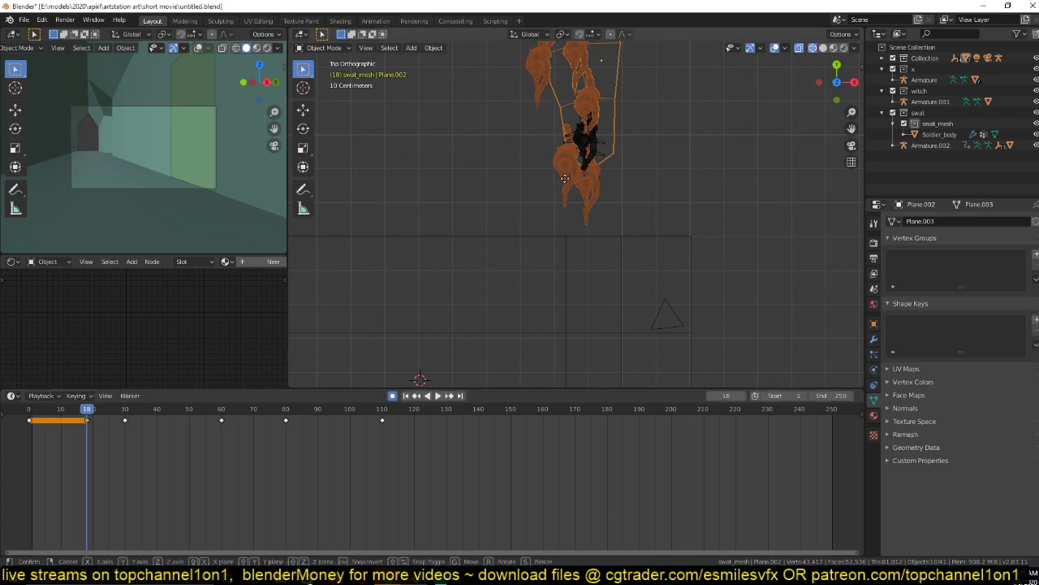
Move the emitter plane about 4.9 m along negative Y at frame 18 and replay the animation from frame 0.
key(g)
key(y)
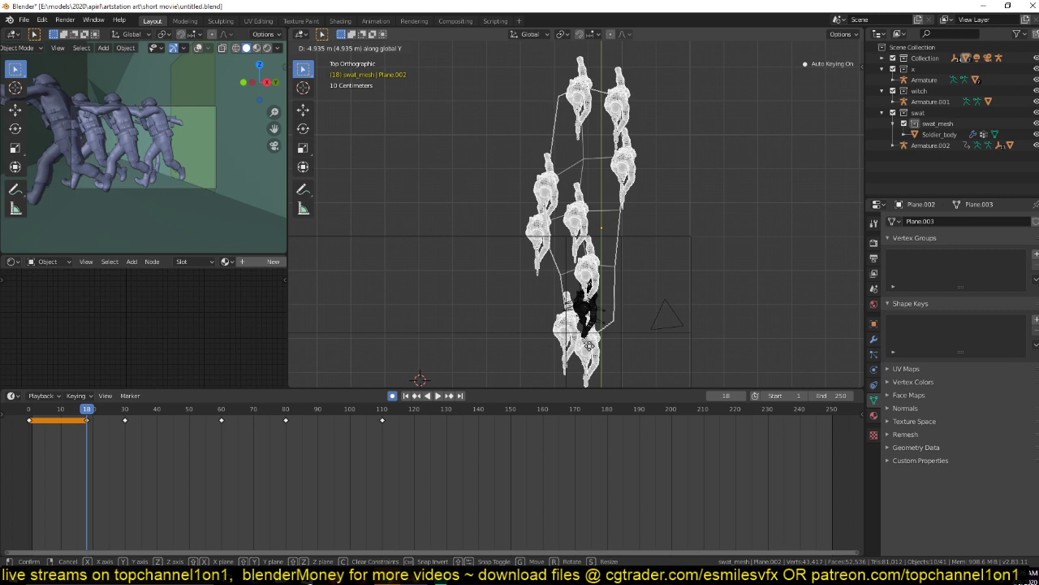
click(588, 345)
scroll(602, 245, down, 3)
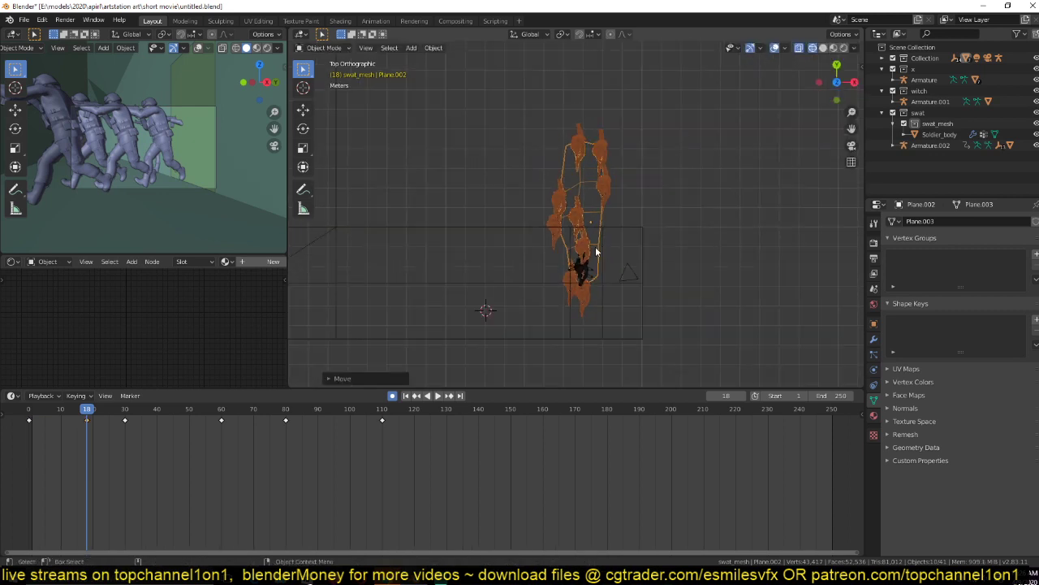
click(28, 447)
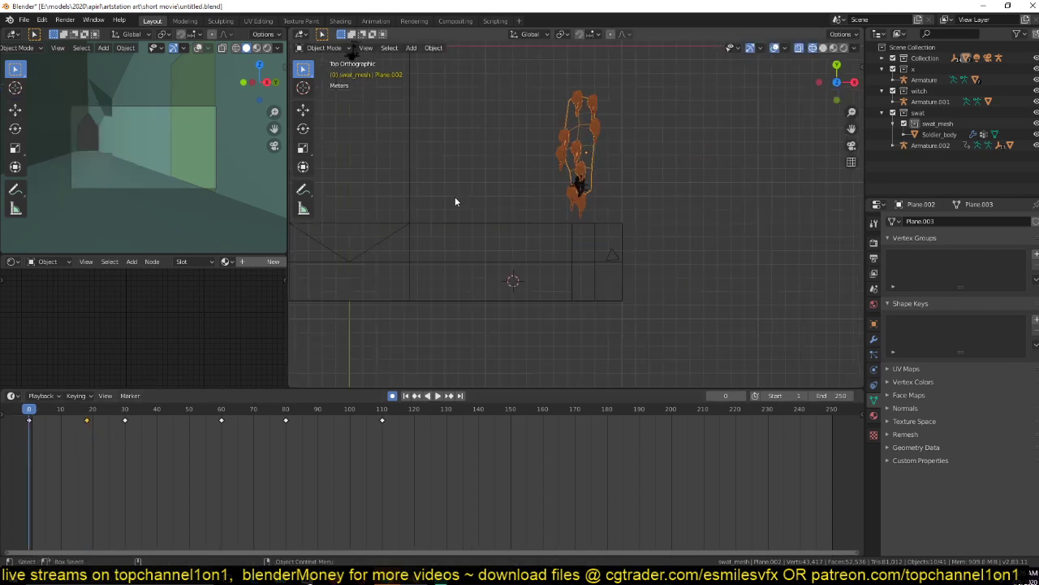
key(space)
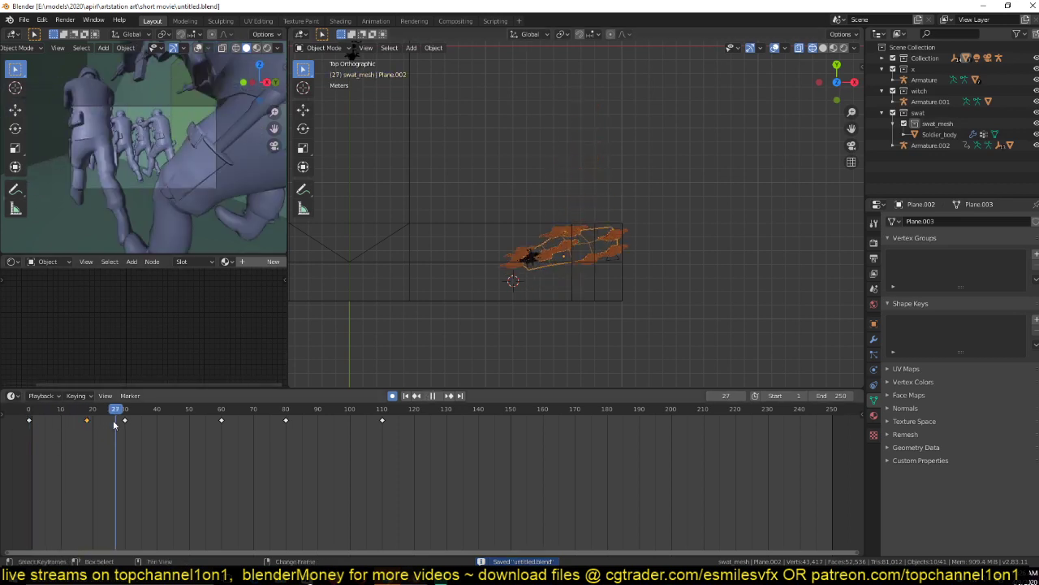
key(Escape)
Add a Bezier curve in the corridor and scale it up so it spans from the door along the corridor.
scroll(476, 202, down, 2)
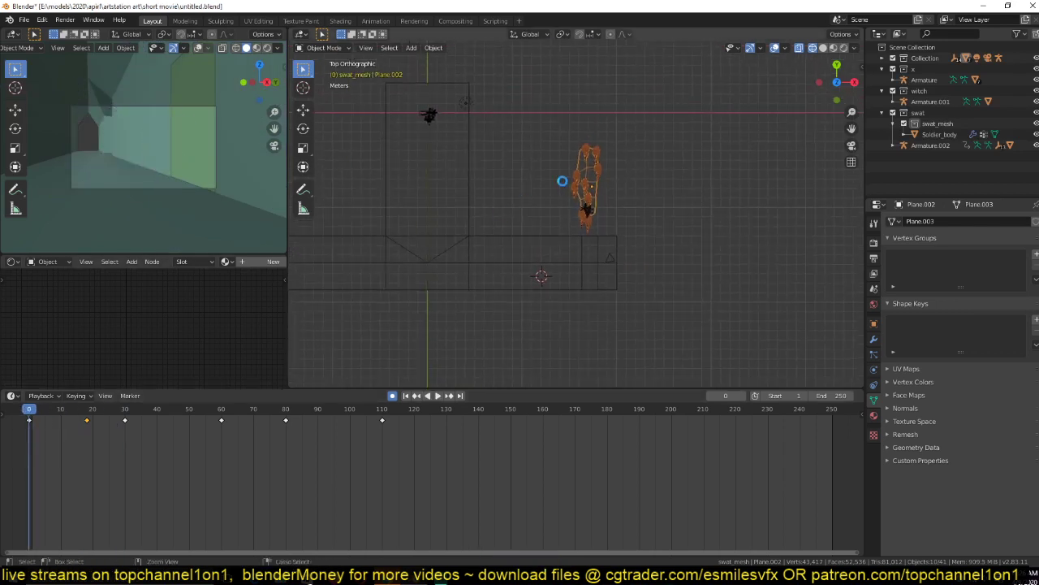
key(shift+a)
mouse_move(569, 180)
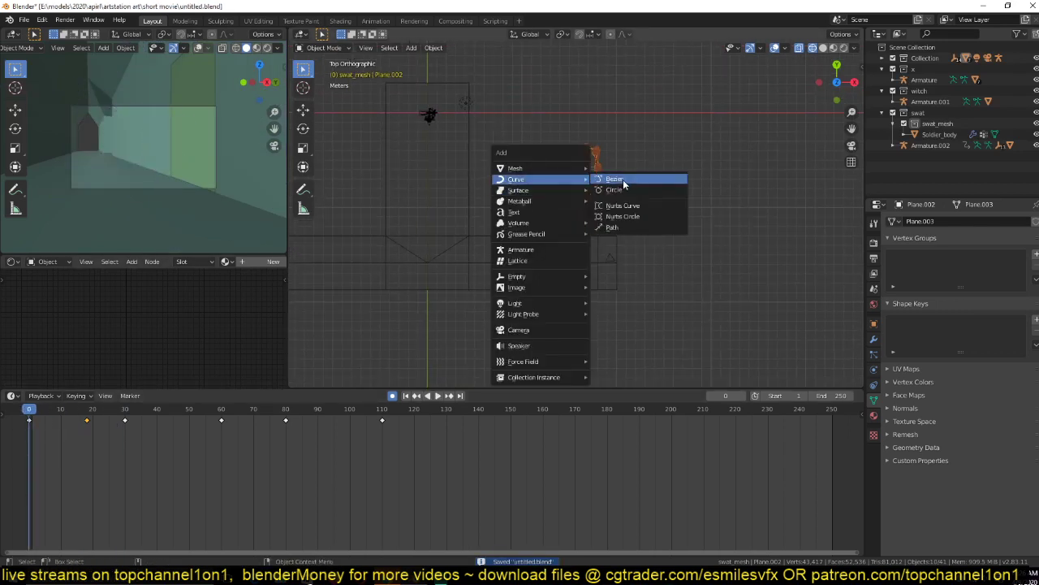
click(623, 179)
key(s)
click(294, 135)
key(s)
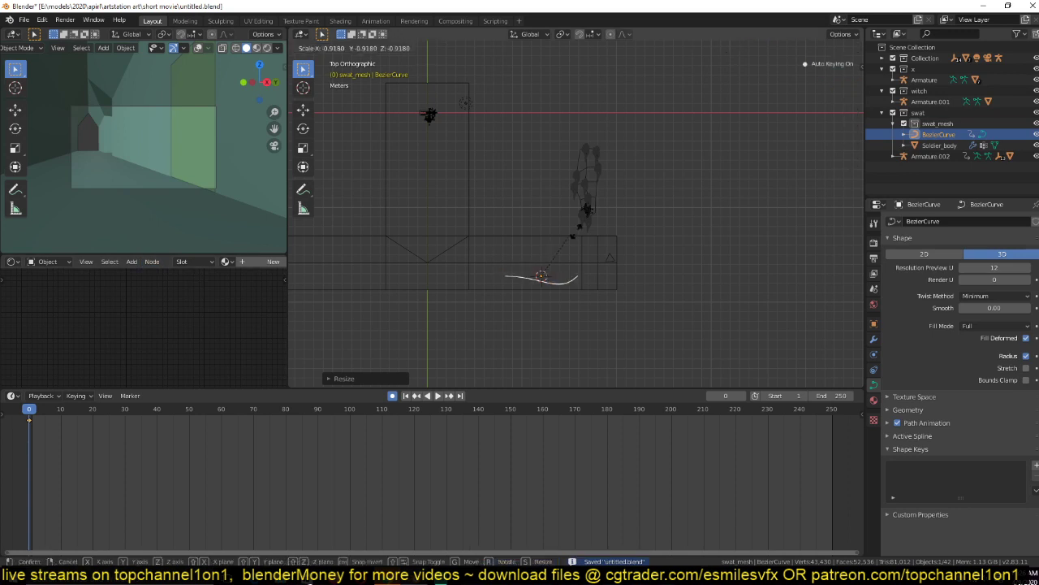
click(636, 243)
key(s)
click(613, 250)
Extrude the curve's door-side end out of the corridor to the squad and move the corner point about 1.4 m into the corridor.
key(Tab)
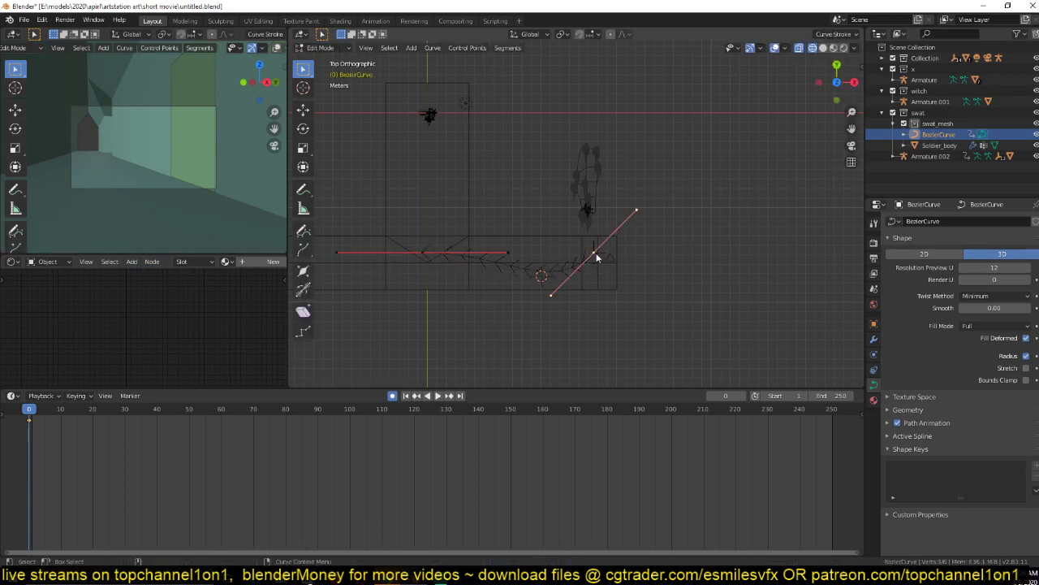
key(e)
click(635, 236)
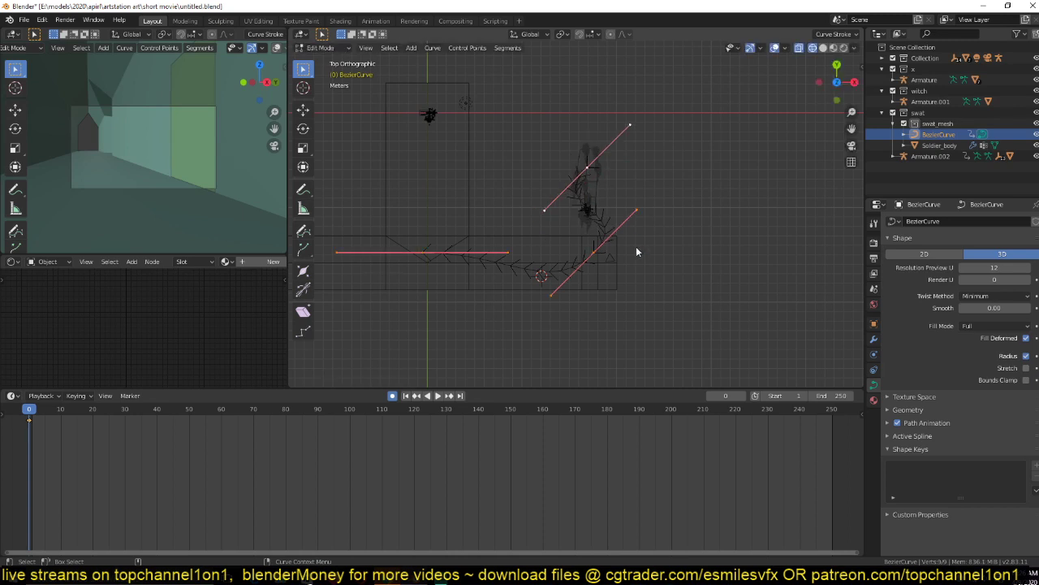
key(g)
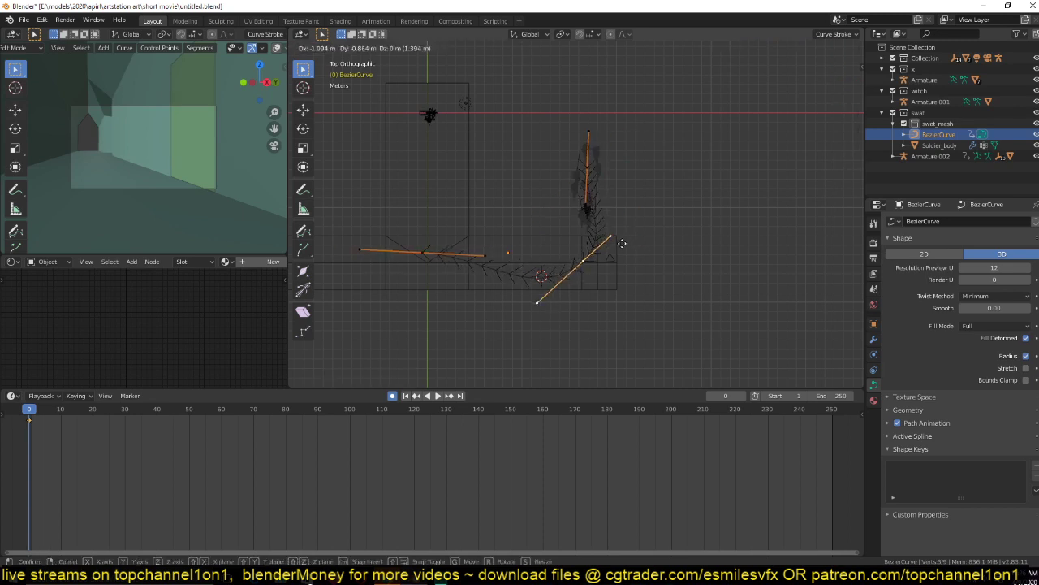
click(618, 247)
click(592, 178)
click(582, 266)
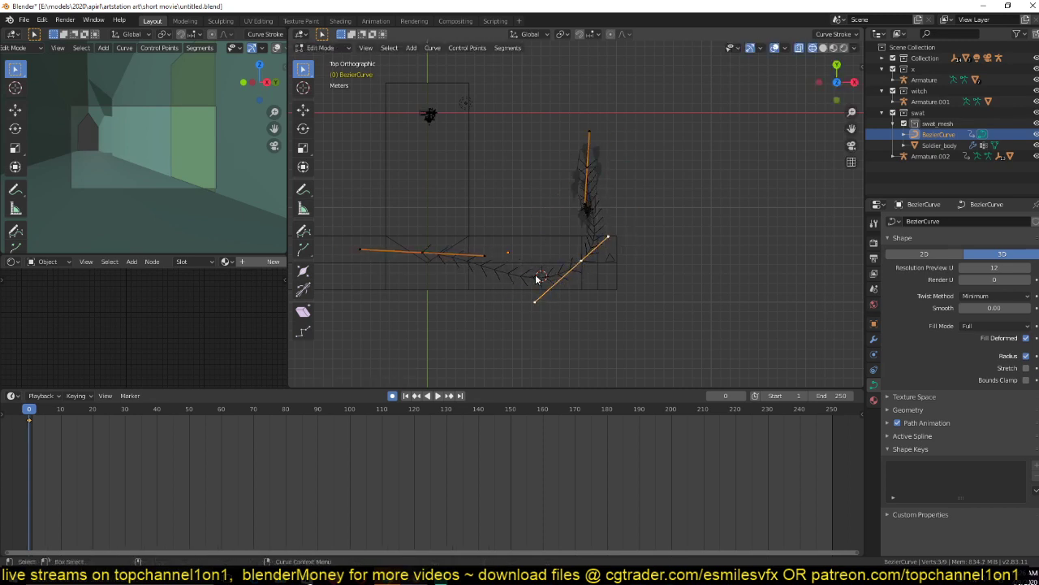
Extend the curve's other end with a new control point up the adjoining corridor.
click(419, 251)
ctrl+right_click(424, 147)
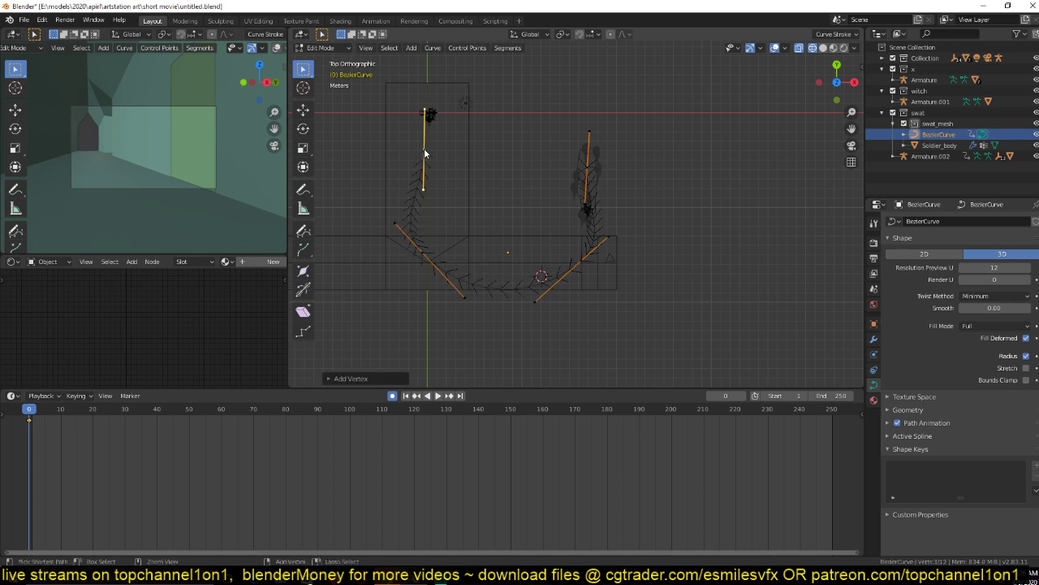
Subdivide the segment between the two corner points and move the door-side corner point about 1.4 m back toward the door.
click(411, 255)
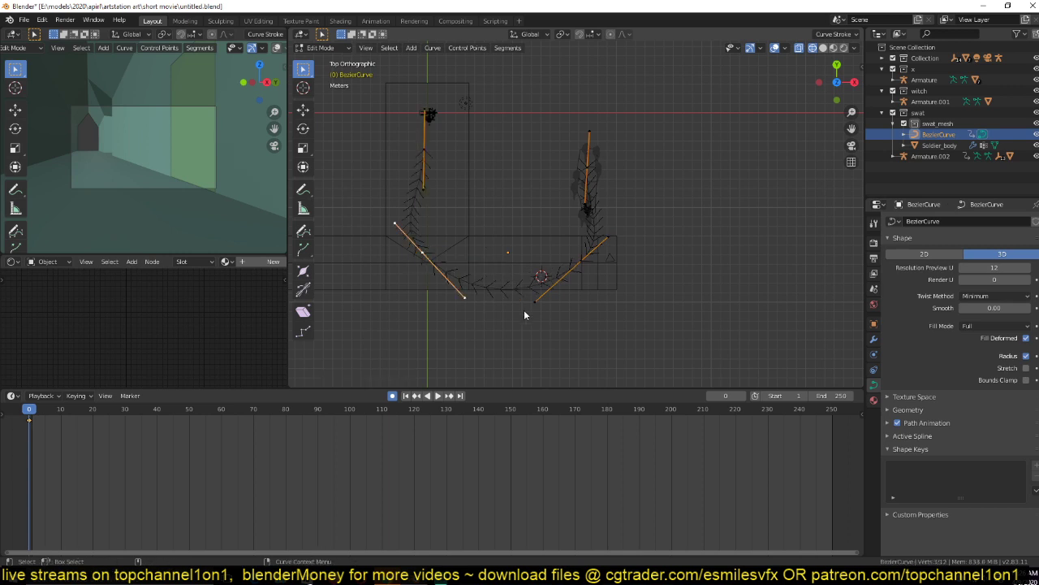
right_click(582, 276)
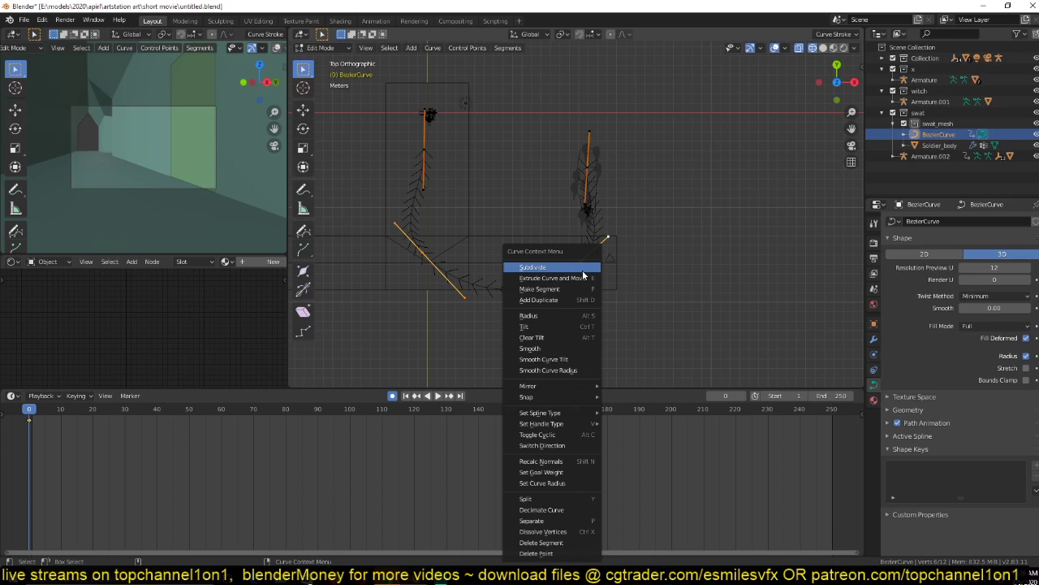
click(582, 276)
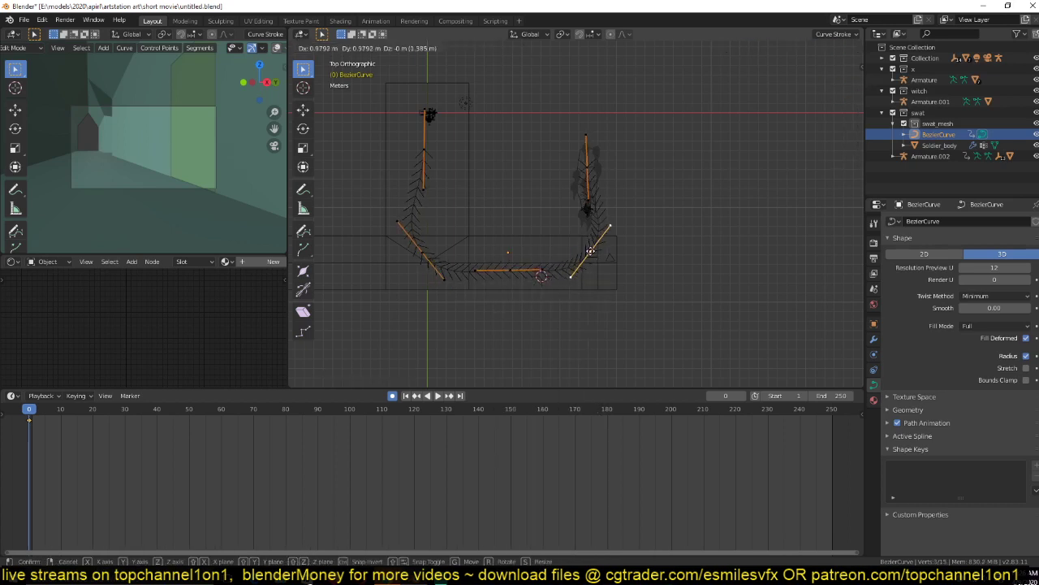
click(591, 251)
Set the door-side corner point's handles to Aligned and scale them down to tighten the bend.
right_click(587, 260)
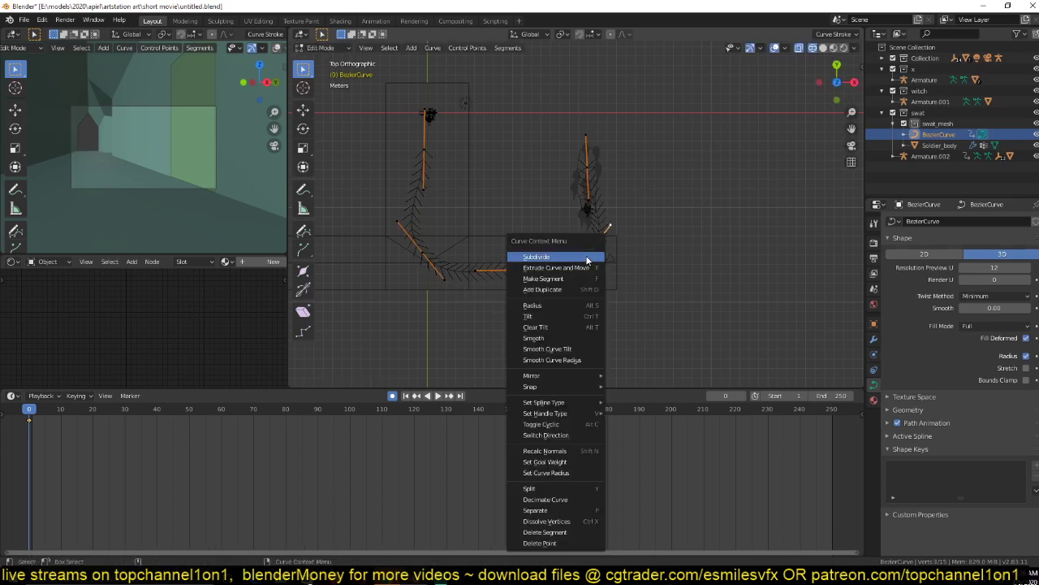
key(Escape)
key(v)
click(611, 230)
key(v)
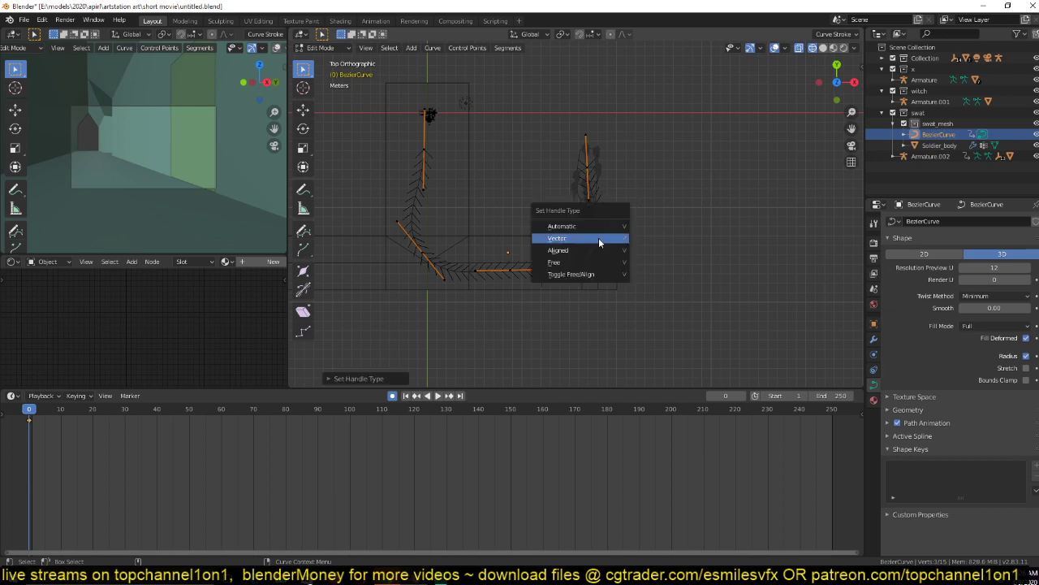
key(s)
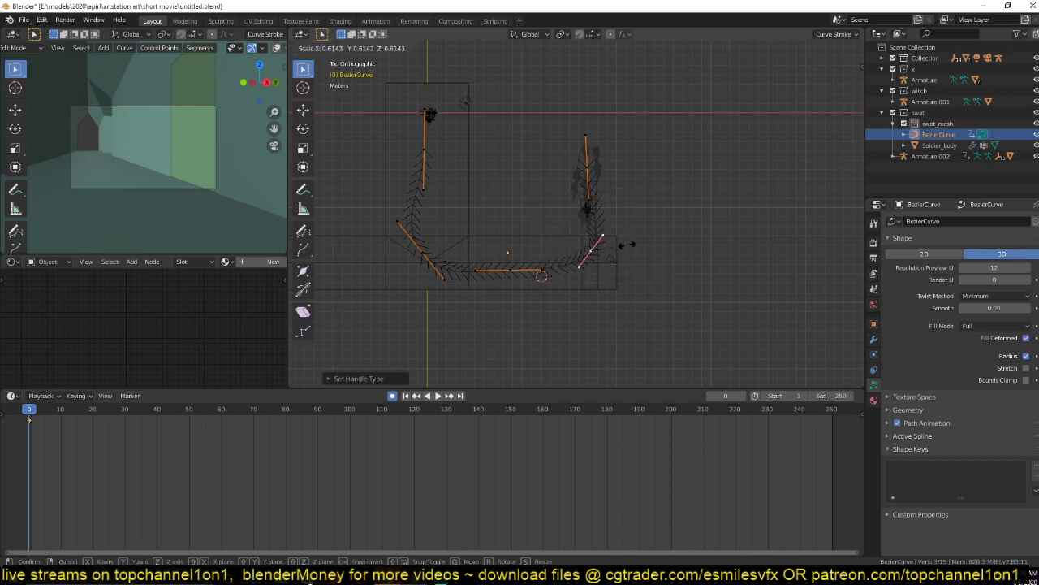
click(615, 254)
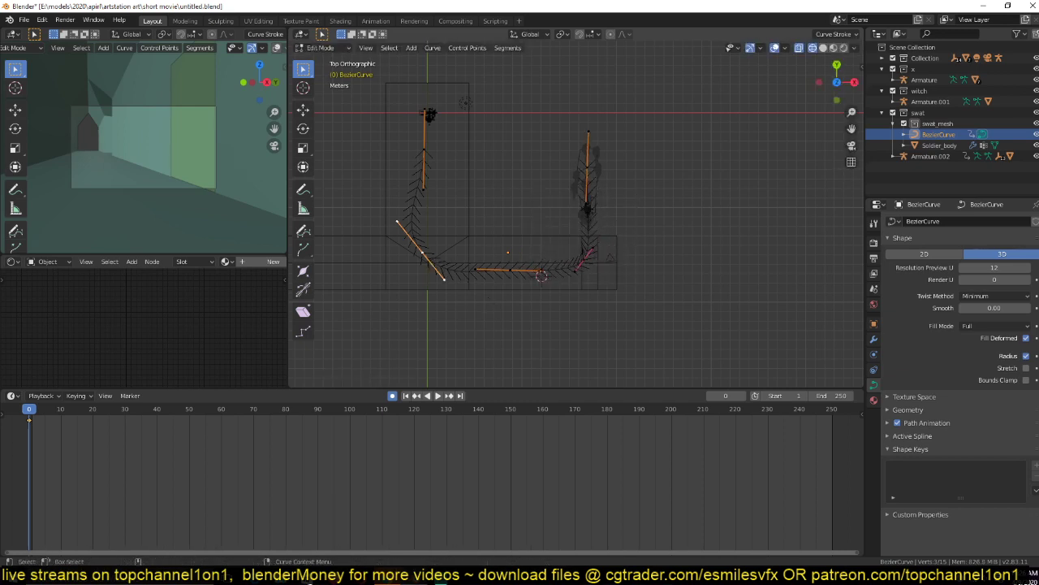
Set the opposite corner point's handles to Aligned, scale them to about 0.70, and save the file.
key(v)
click(463, 290)
key(s)
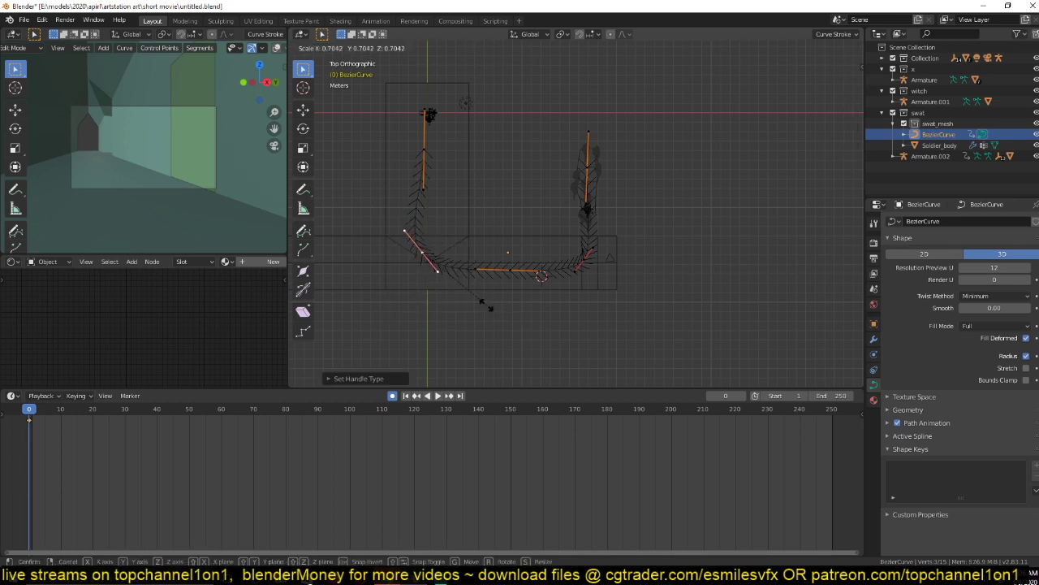
click(487, 303)
key(Tab)
key(ctrl+s)
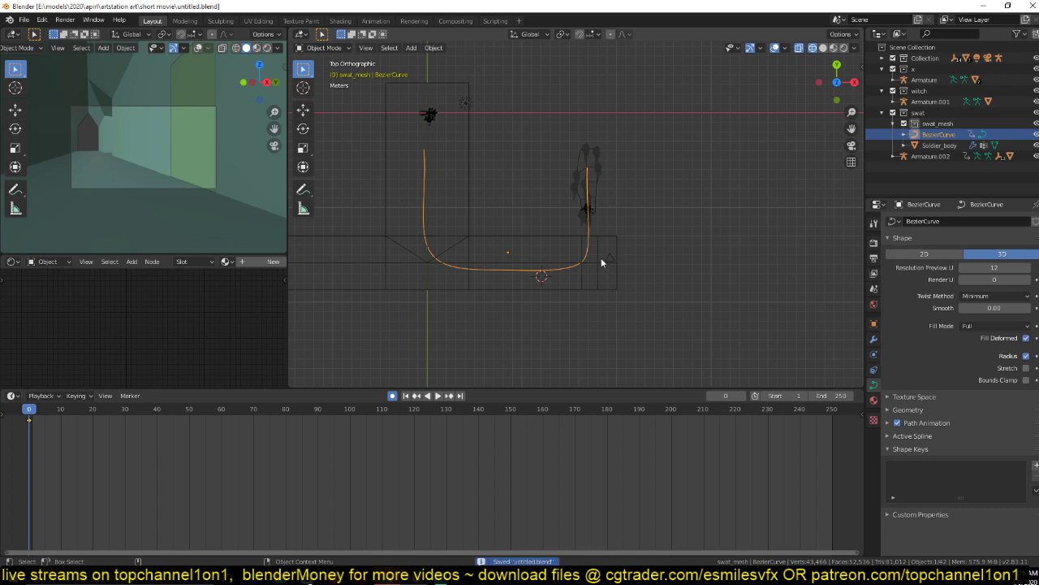
Select the squad's emitter plane and show its modifiers.
scroll(607, 213, up, 2)
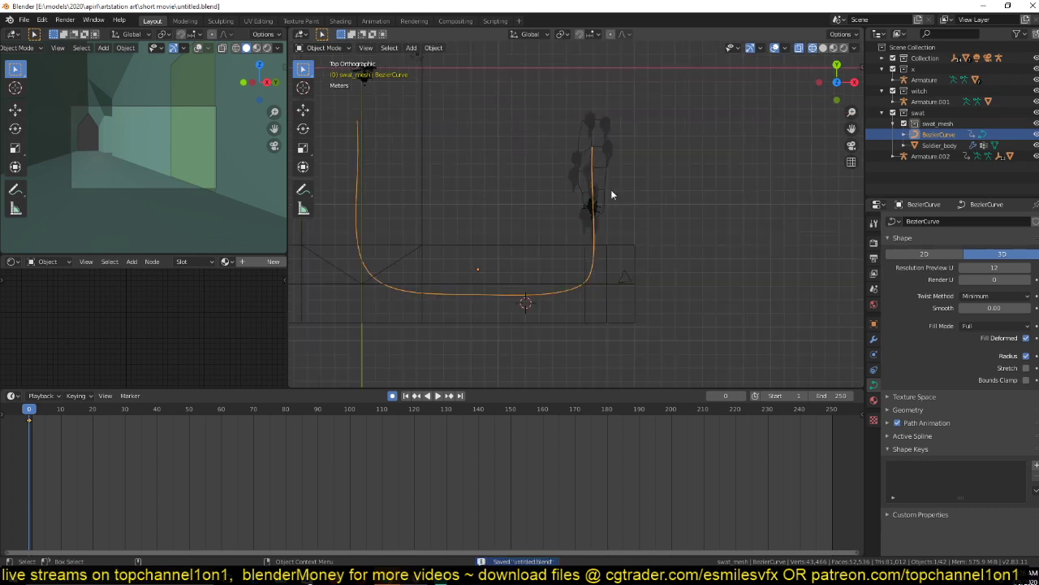
click(611, 194)
click(874, 339)
click(959, 220)
click(901, 268)
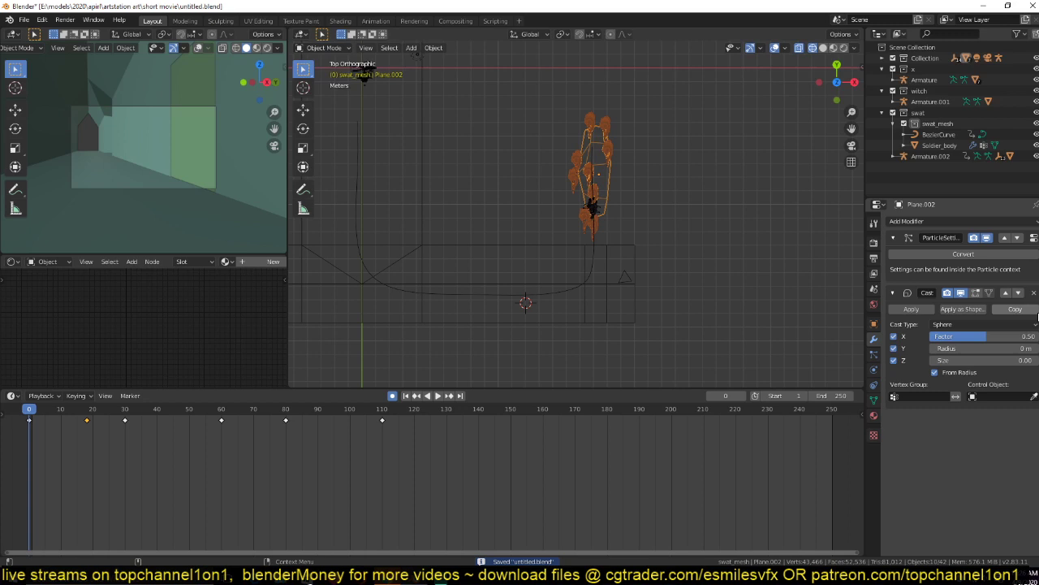
click(1034, 293)
Add a Curve modifier to the emitter plane with BezierCurve as its object.
click(906, 221)
click(903, 280)
click(955, 336)
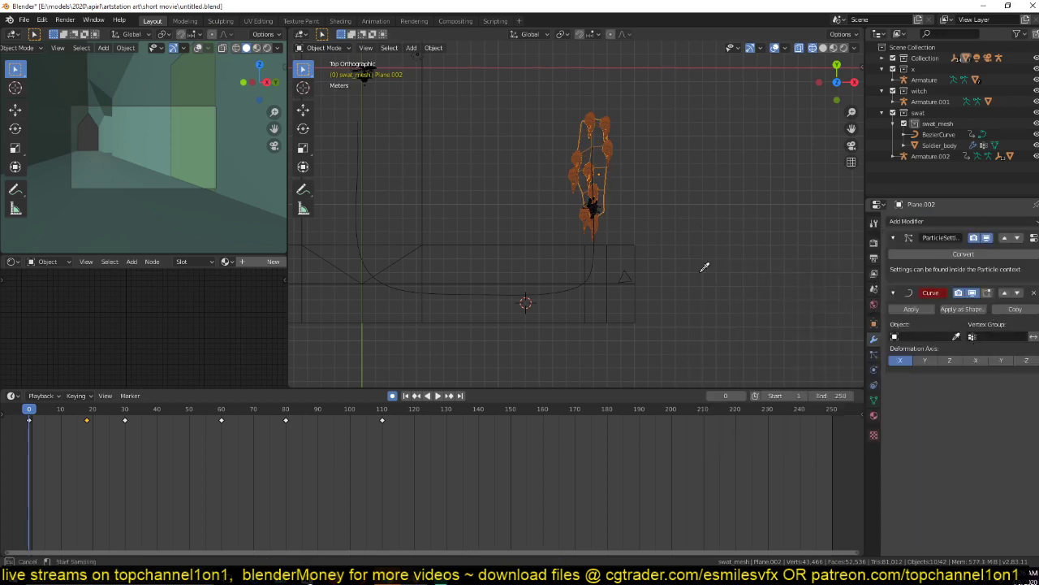
click(597, 236)
scroll(545, 203, down, 3)
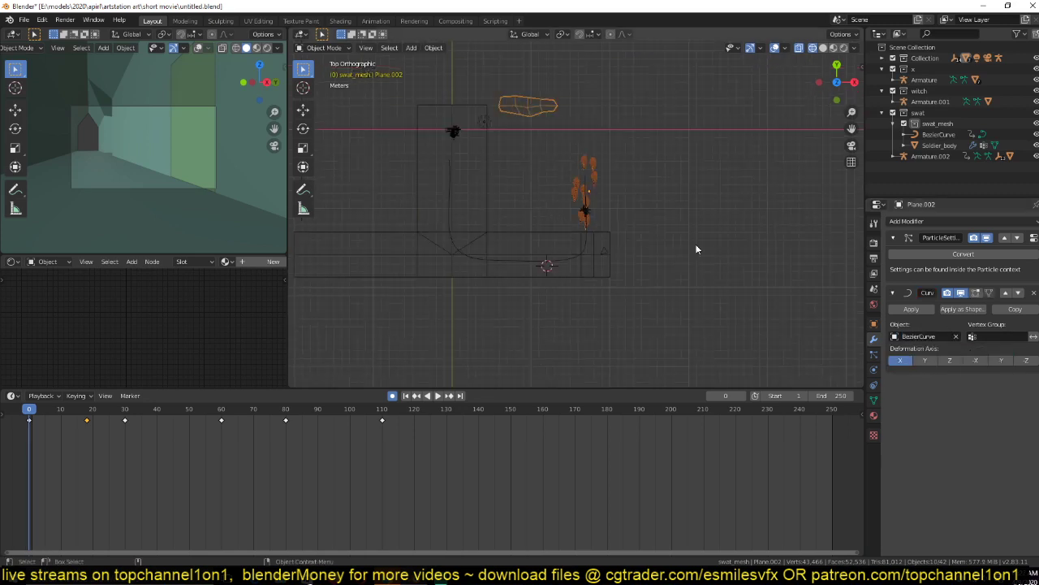
Try moving the emitter plane along the curve and switching the deformation axis to Y.
key(g)
right_click(599, 174)
key(g)
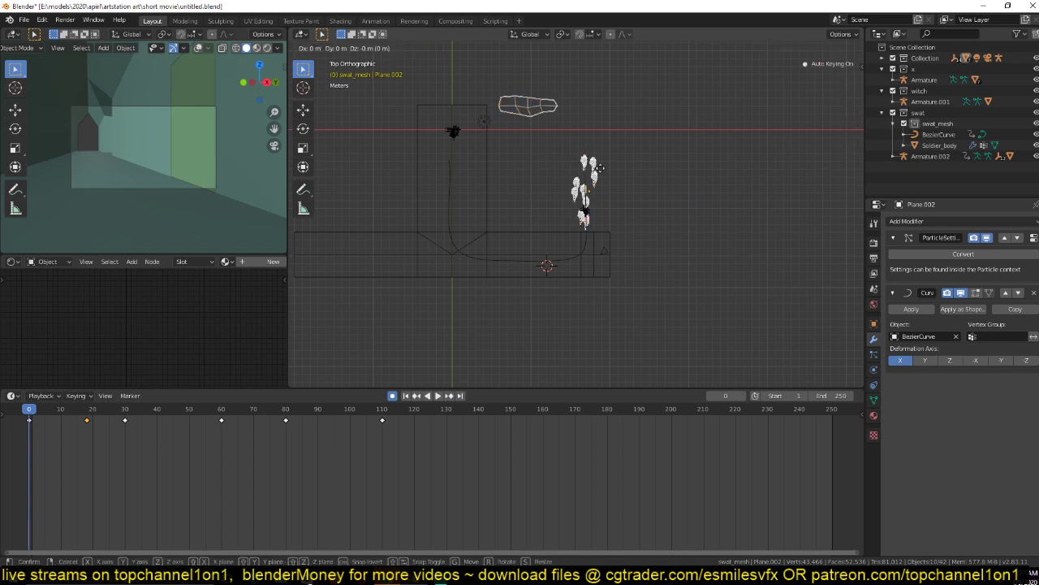
right_click(664, 240)
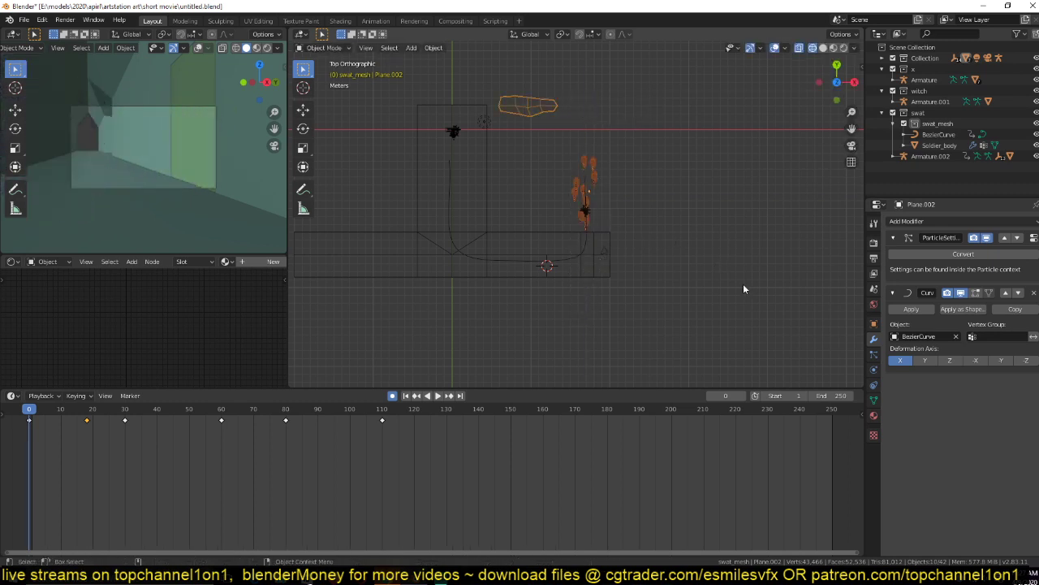
click(925, 360)
click(900, 360)
key(g)
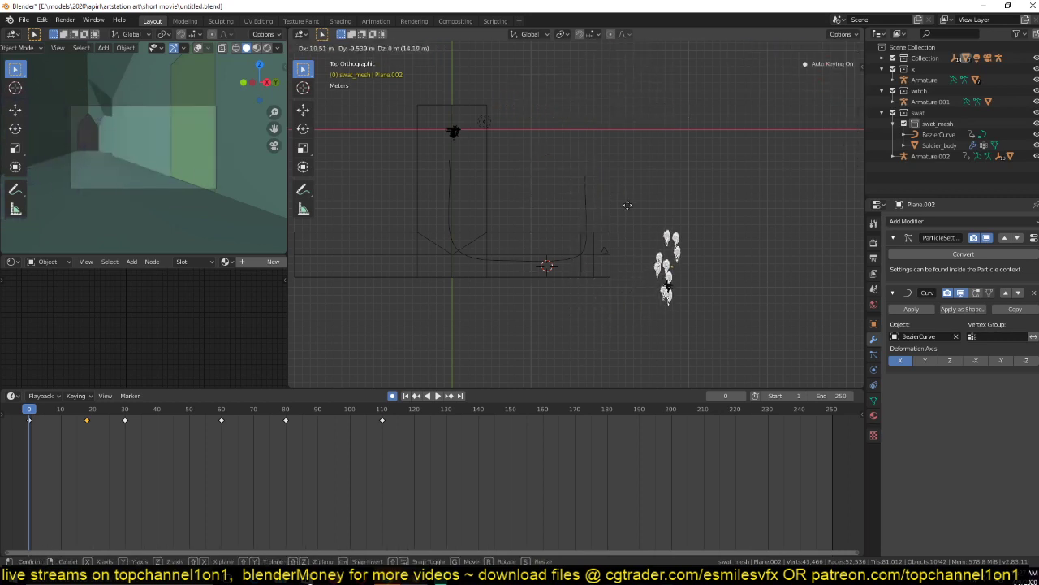
key(Escape)
Snap the 3D cursor to the curve's end point beside the squad and set the curve's origin to the cursor.
click(587, 225)
key(Tab)
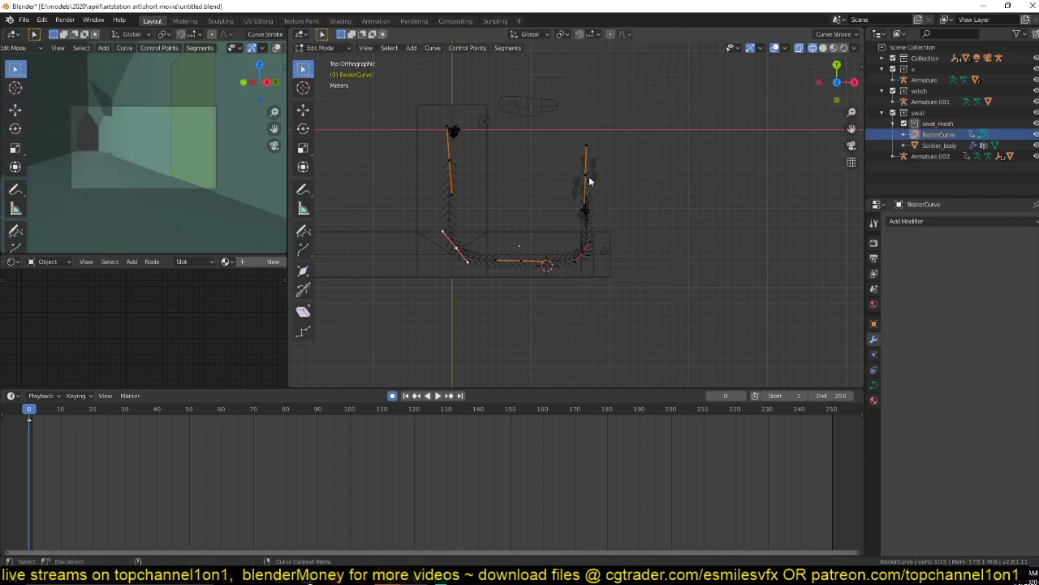
click(588, 176)
key(shift+s)
click(612, 281)
key(Tab)
right_click(573, 160)
mouse_move(574, 161)
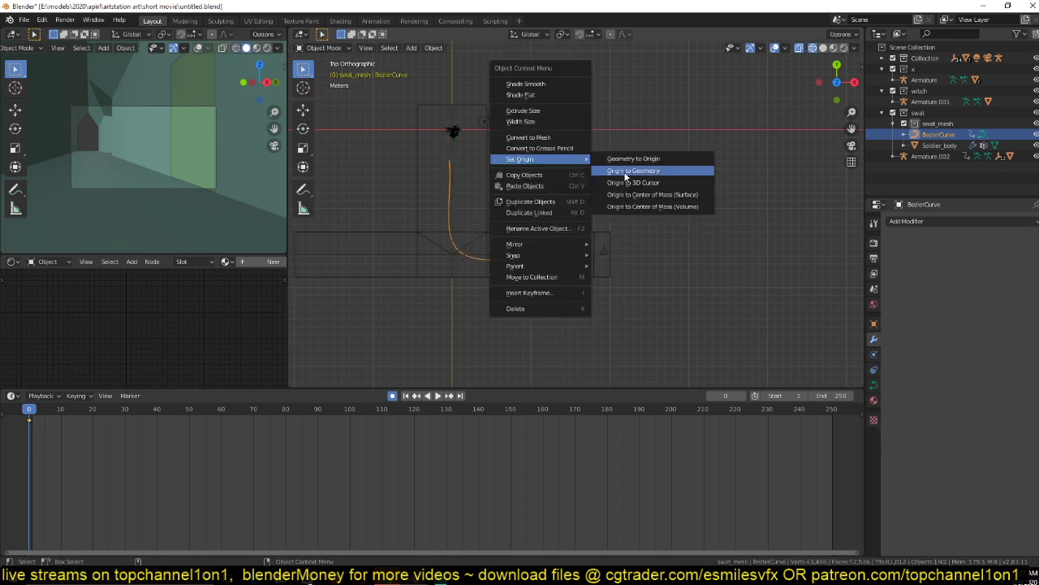
click(630, 183)
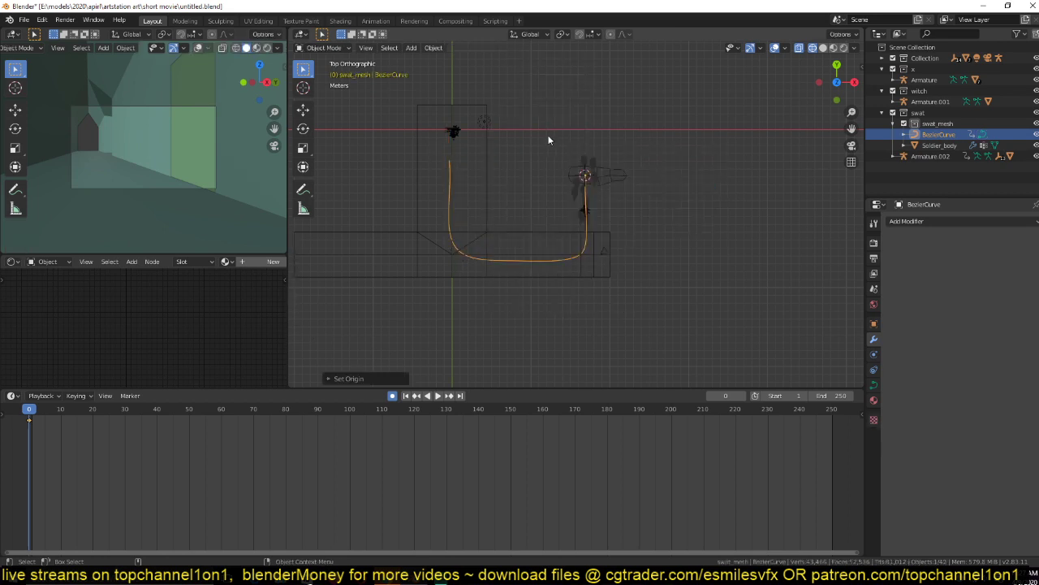
Set the emitter plane's origin to the 3D cursor and test rotating the plane.
click(608, 183)
scroll(617, 183, up, 2)
right_click(633, 168)
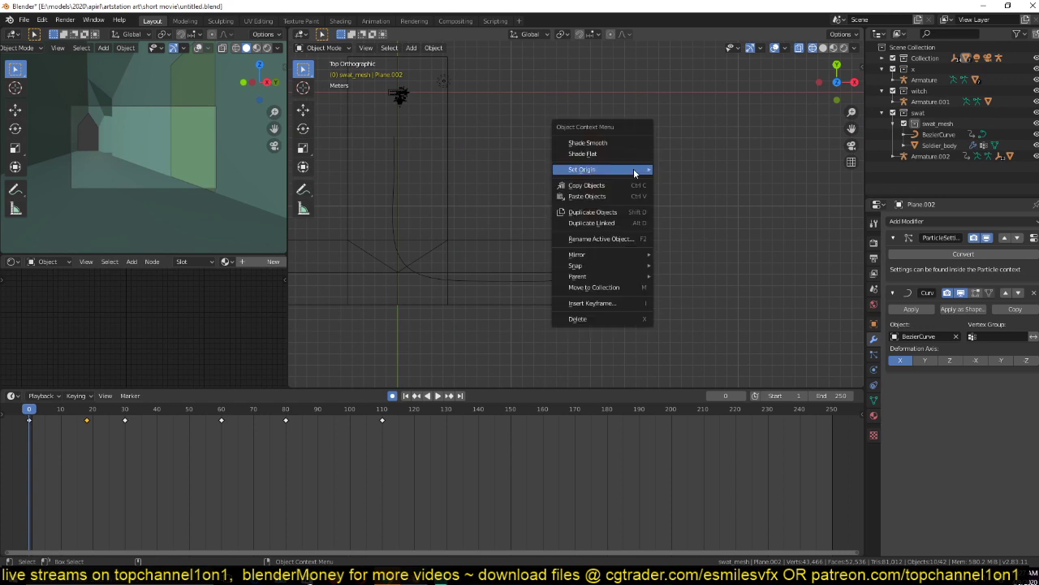
mouse_move(618, 172)
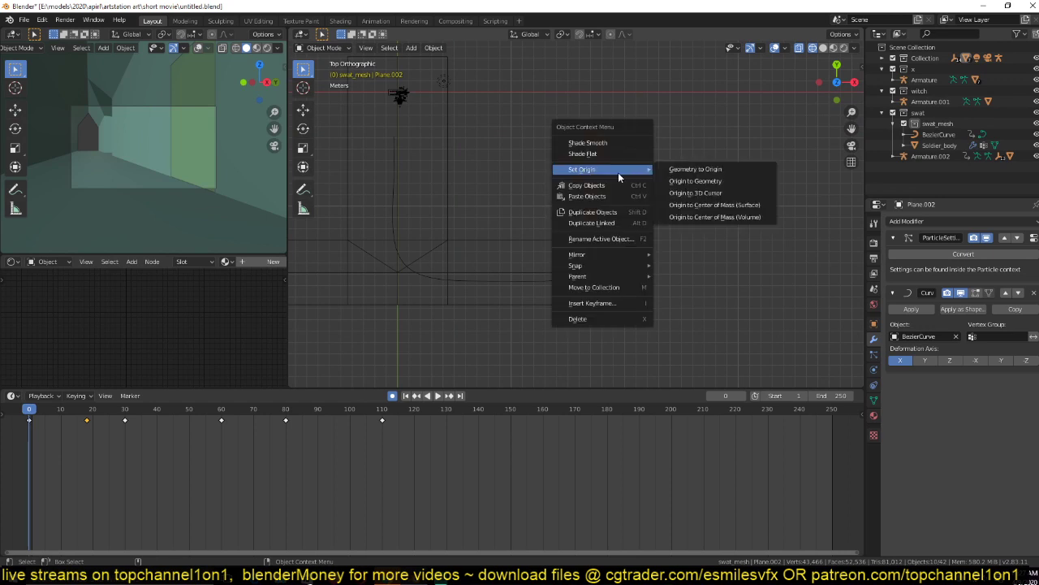
click(696, 192)
key(r)
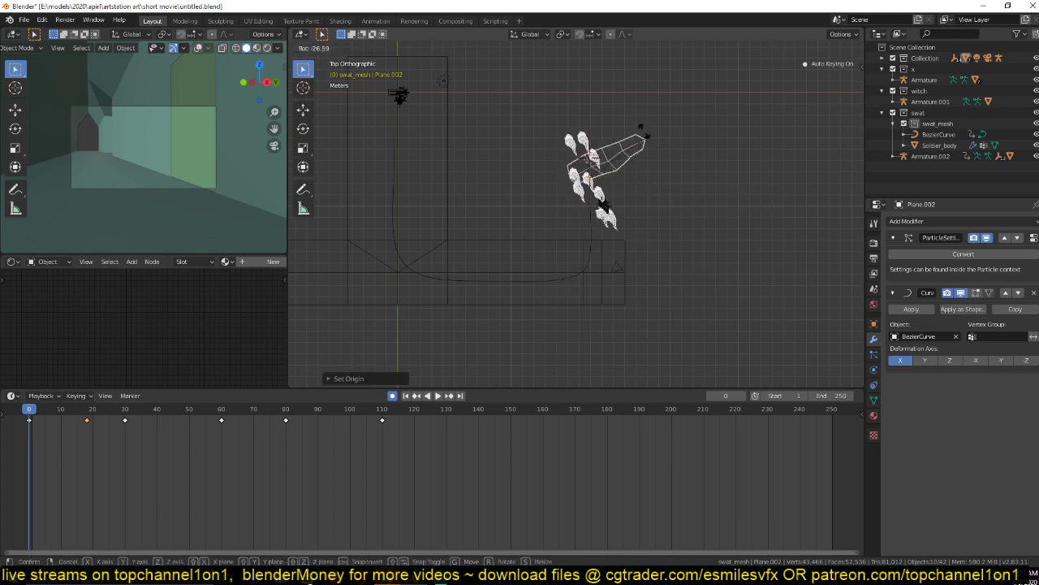
key(Escape)
Move the emitter plane about 10.18 m along negative X so it slides down the curve.
key(g)
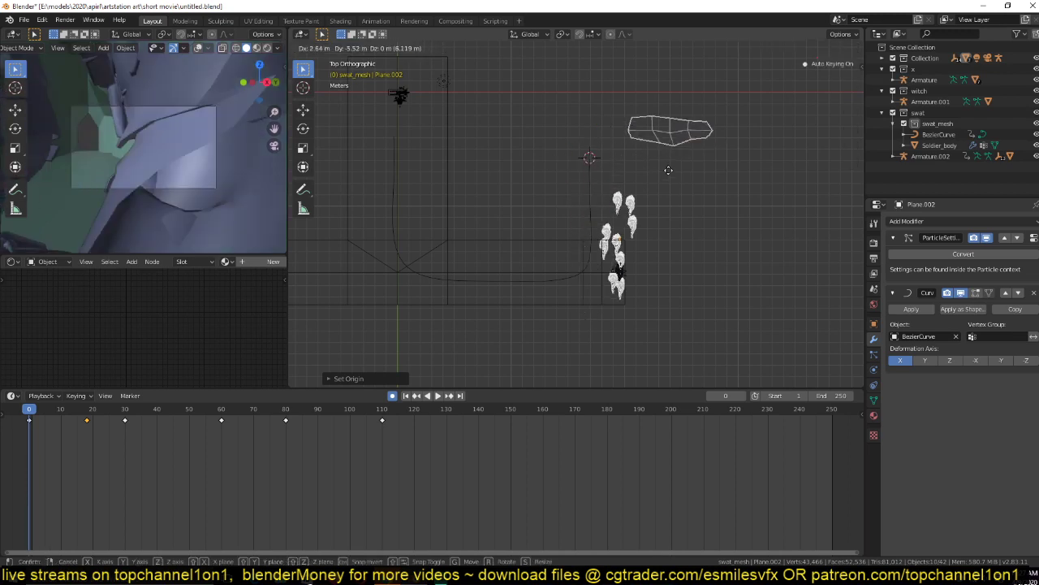
key(x)
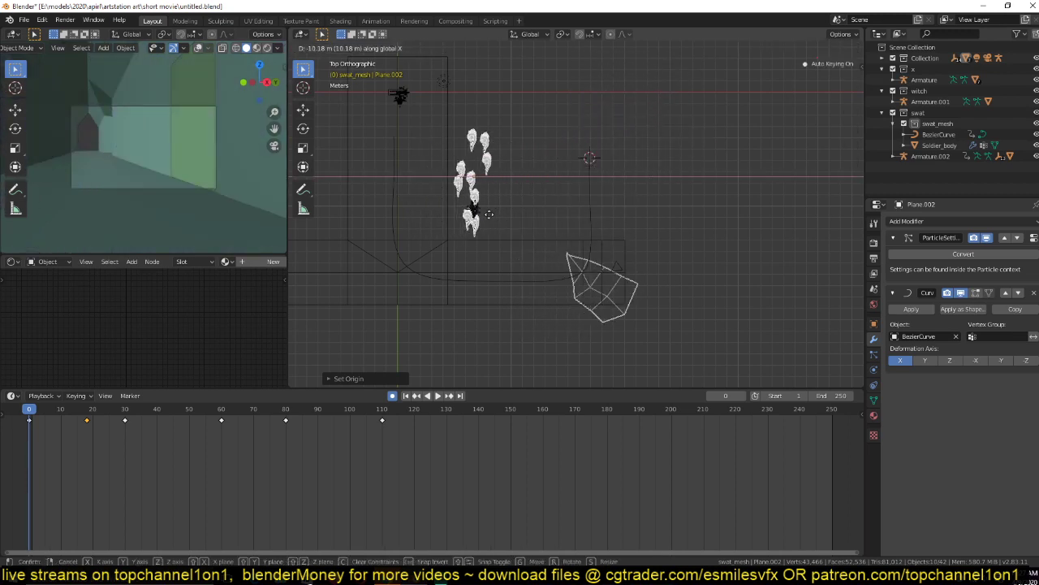
click(673, 245)
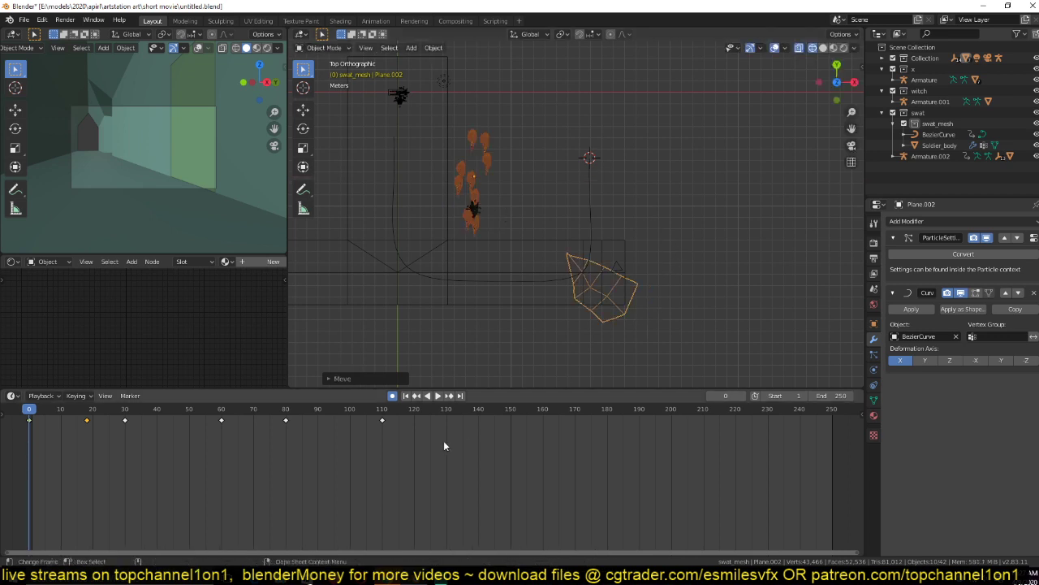
Delete all of the emitter plane's keyframes.
key(a)
key(x)
click(337, 455)
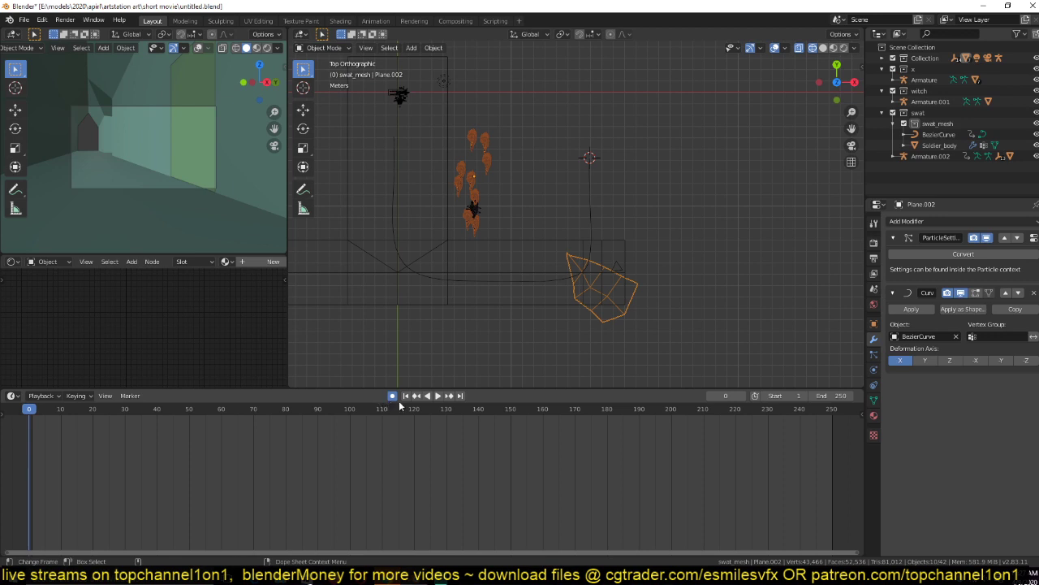
Rotate the emitter plane clockwise in top view and save the file.
key(r)
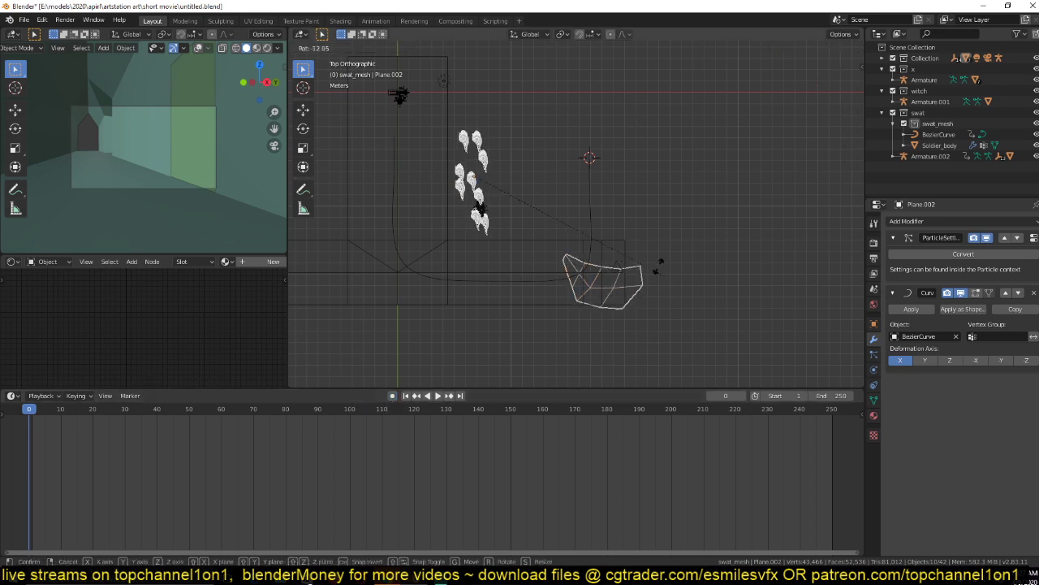
click(598, 197)
key(ctrl+s)
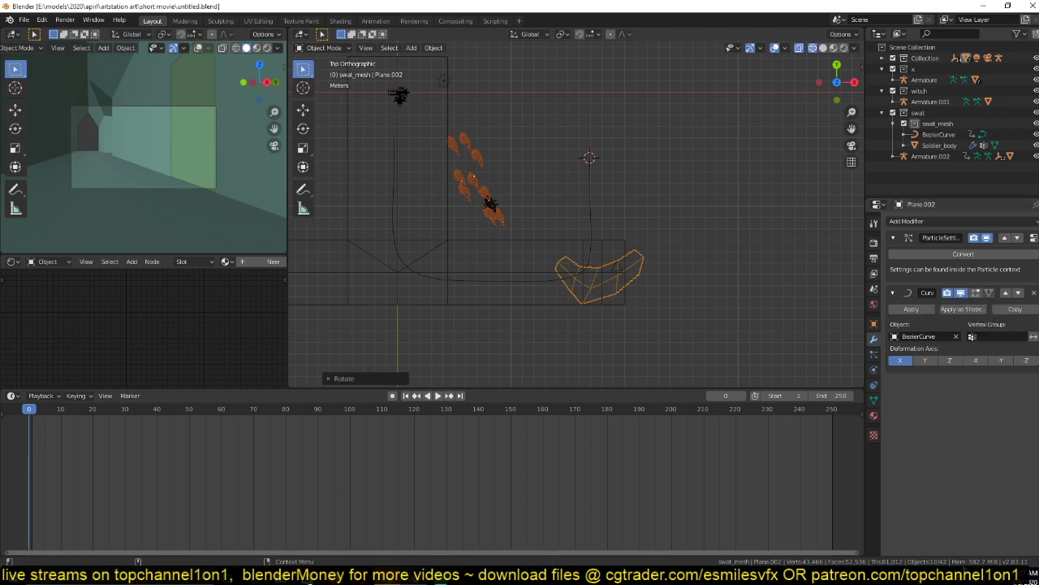
click(974, 579)
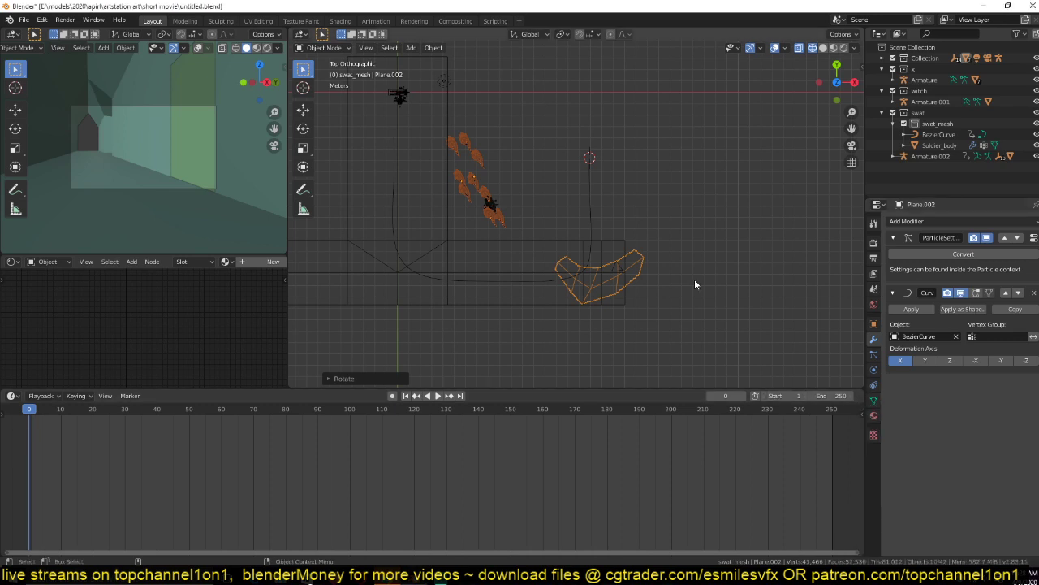
shift+middle_drag(694, 280, 652, 250)
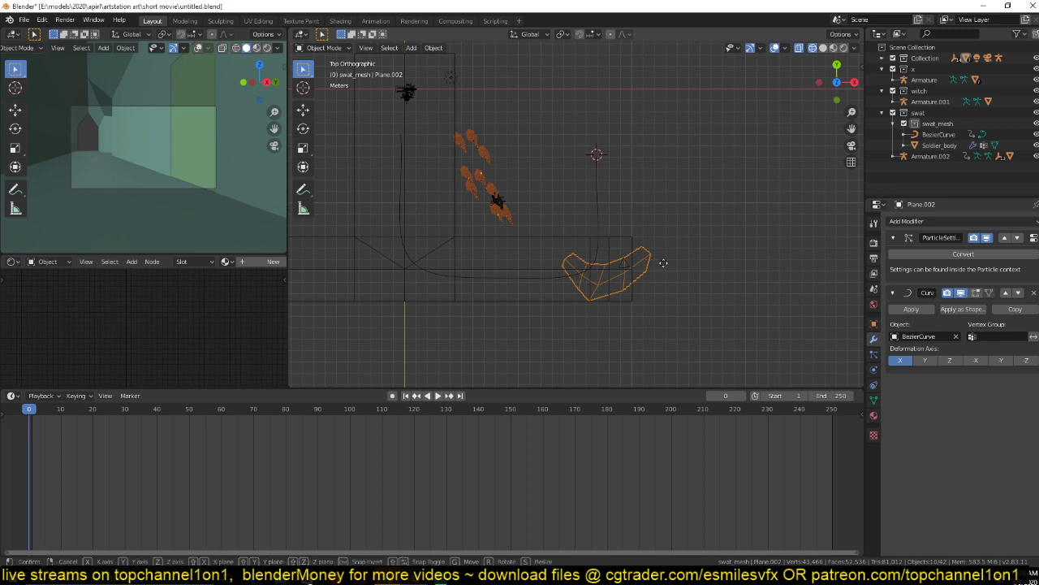
key(g)
key(y)
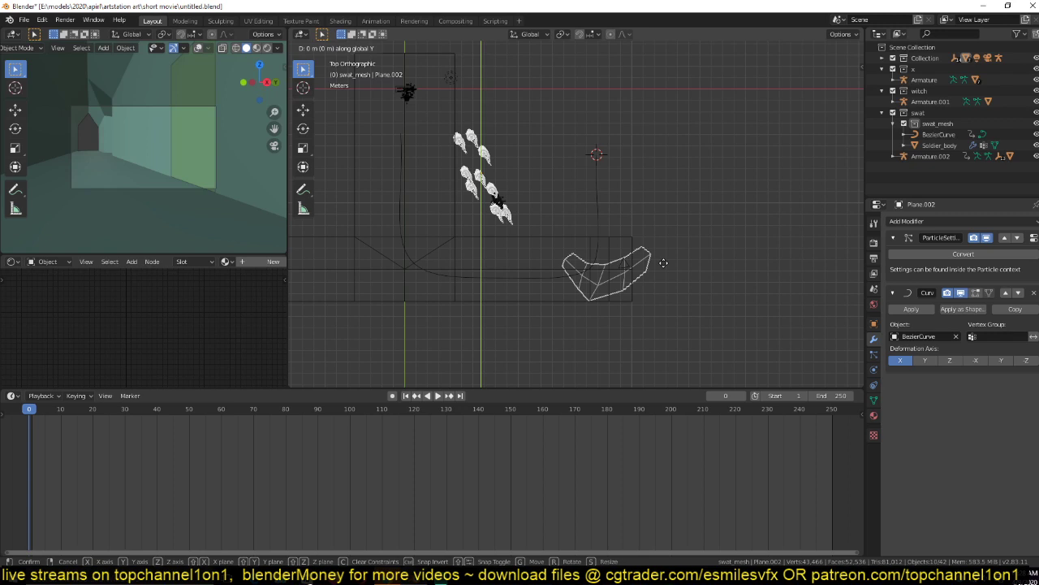
right_click(600, 274)
key(r)
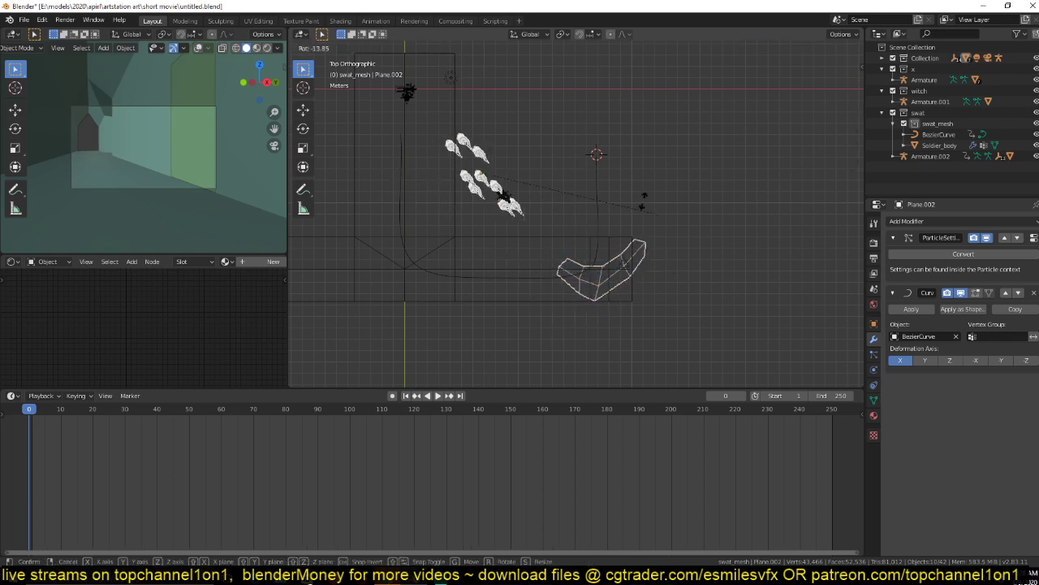
right_click(536, 128)
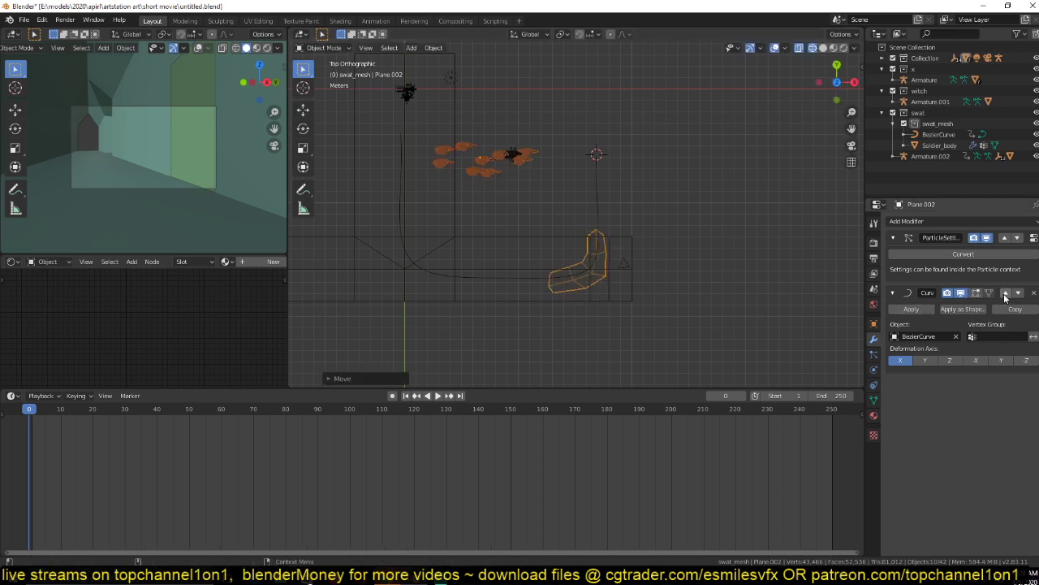
Move the Curve modifier above the particle system in the emitter plane's modifier stack.
click(1005, 294)
click(445, 86)
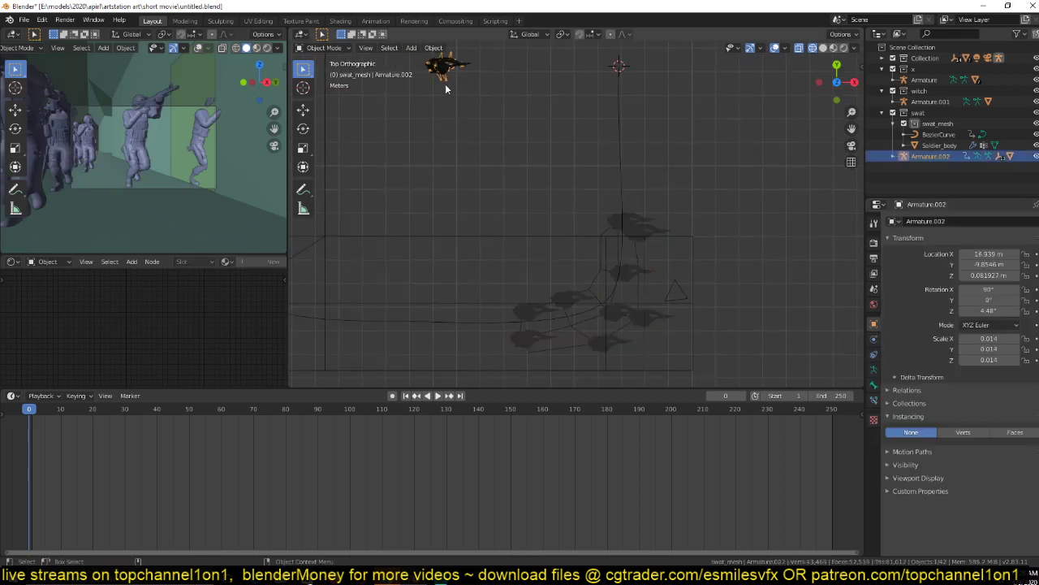
shift+middle_drag(447, 88, 473, 174)
shift+middle_drag(592, 281, 590, 214)
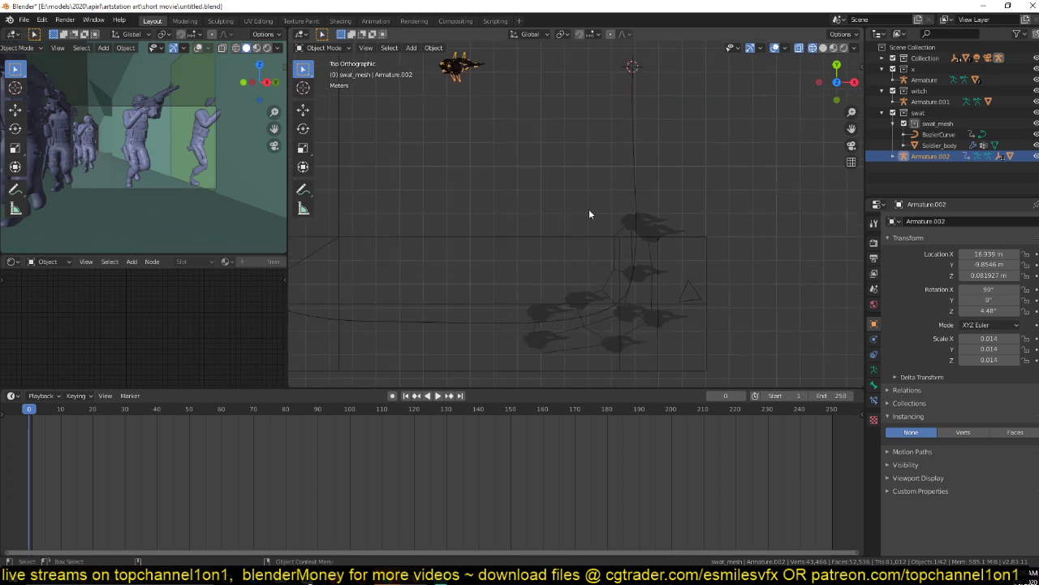
Test moving the emitter plane a short distance in top view to see how the soldiers follow the curve.
click(615, 267)
key(g)
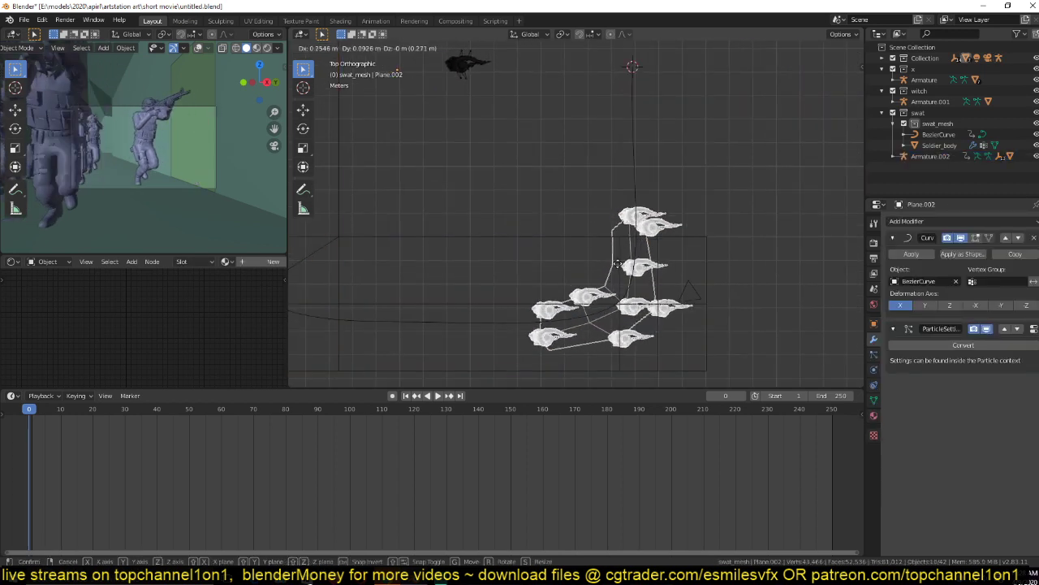
click(610, 297)
Select the emitter plane's vertex just behind the original soldier in Edit Mode and return to Object Mode.
click(456, 65)
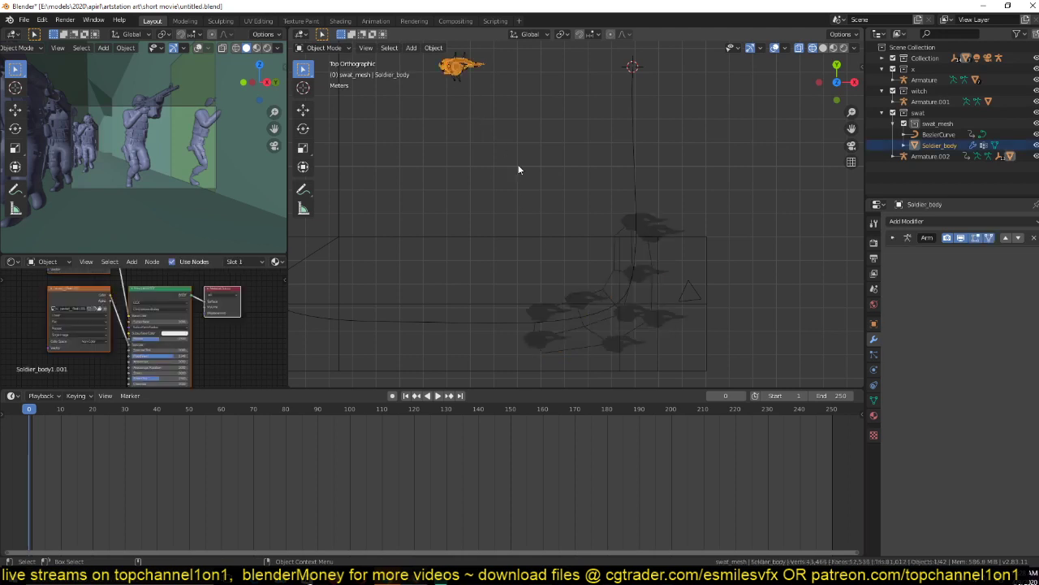
click(597, 324)
key(Tab)
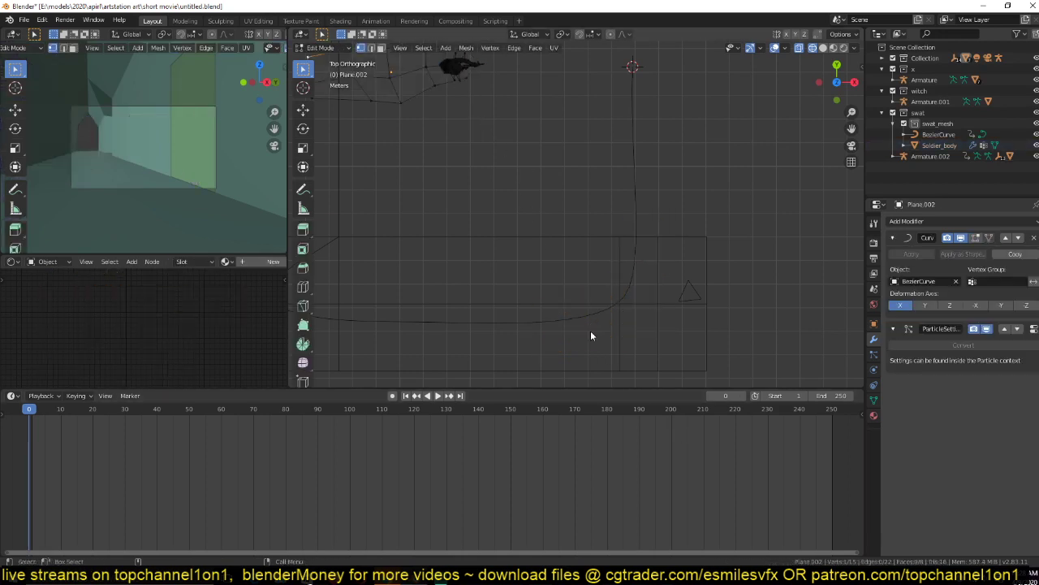
scroll(591, 331, up, 4)
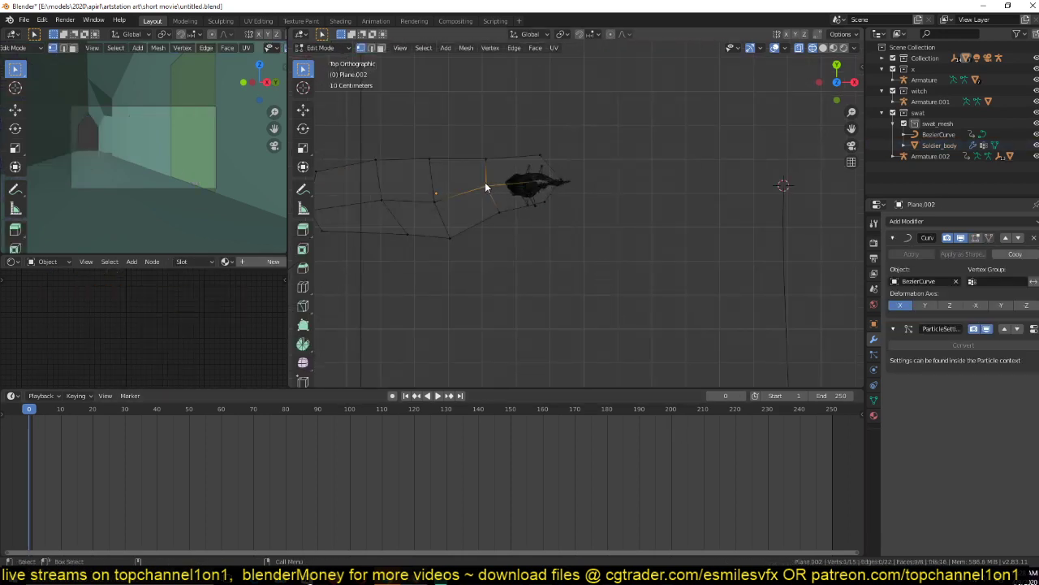
click(485, 186)
key(Tab)
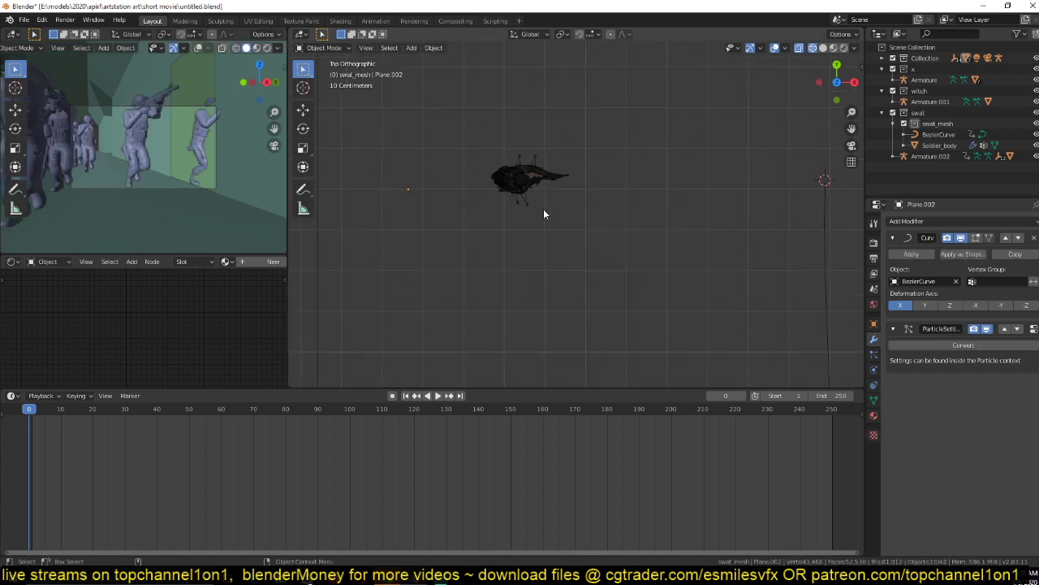
Turn off the viewport display of the emitter plane's Curve modifier and save the file.
scroll(544, 209, down, 3)
click(961, 237)
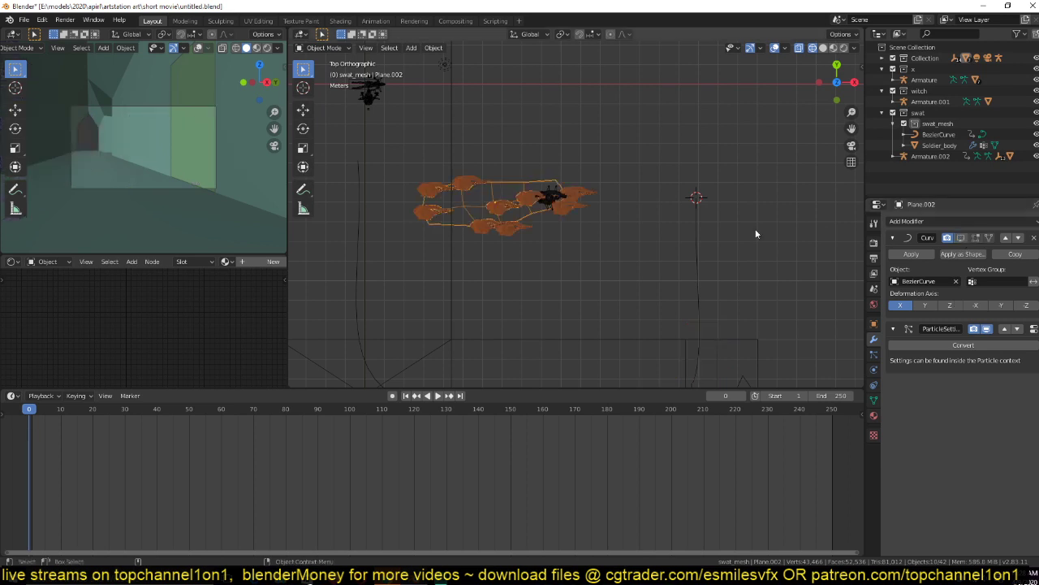
middle_drag(756, 234, 657, 244)
key(ctrl+s)
middle_drag(551, 250, 658, 206)
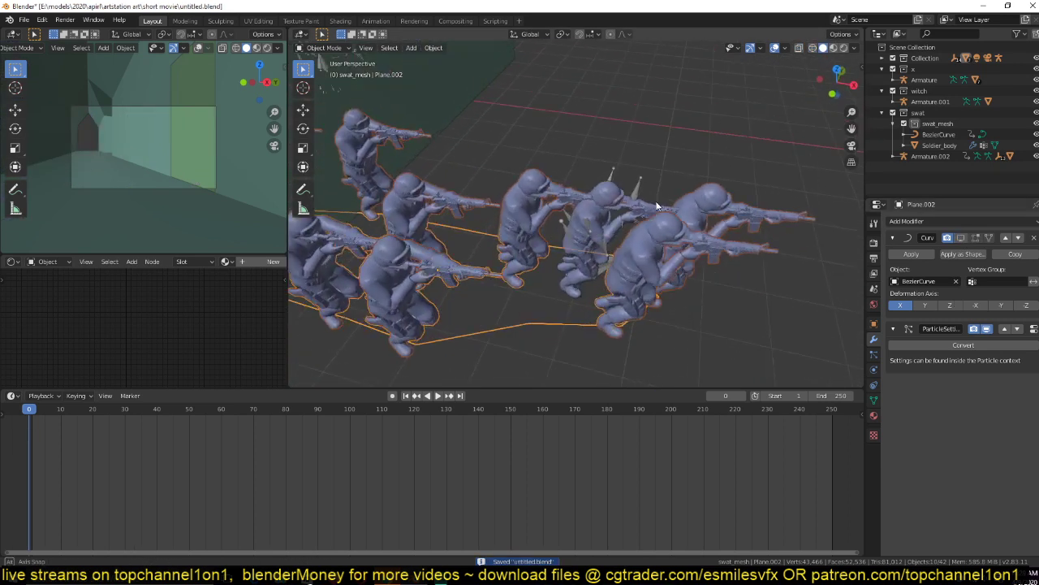
click(590, 230)
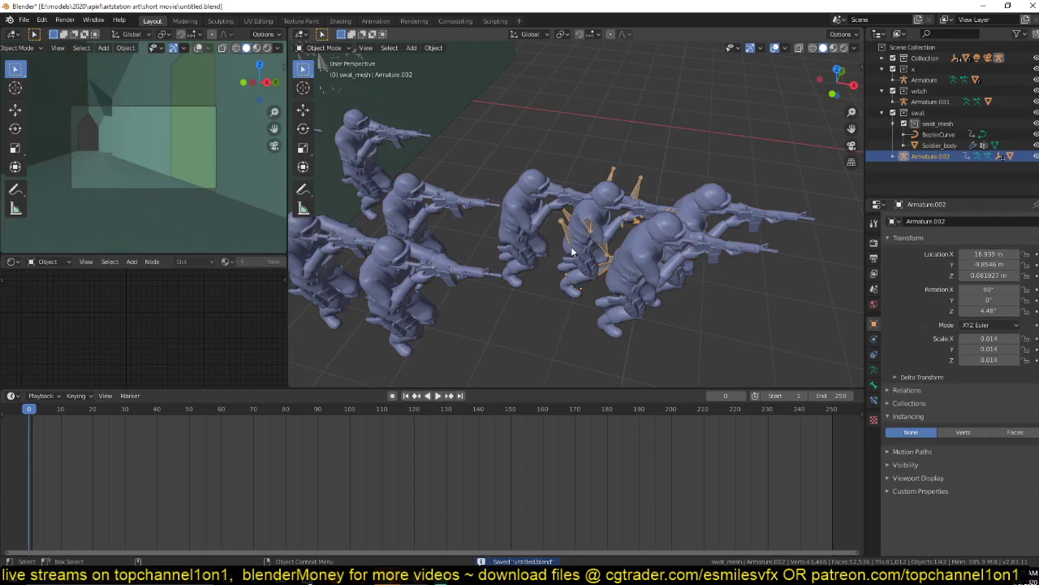
key(XF86AudioLowerVolume)
key(XF86AudioLowerVolume)
key(XF86AudioLowerVolume)
key(XF86AudioLowerVolume)
key(XF86AudioLowerVolume)
key(XF86AudioLowerVolume)
key(XF86AudioLowerVolume)
key(XF86AudioLowerVolume)
key(XF86AudioLowerVolume)
key(XF86AudioLowerVolume)
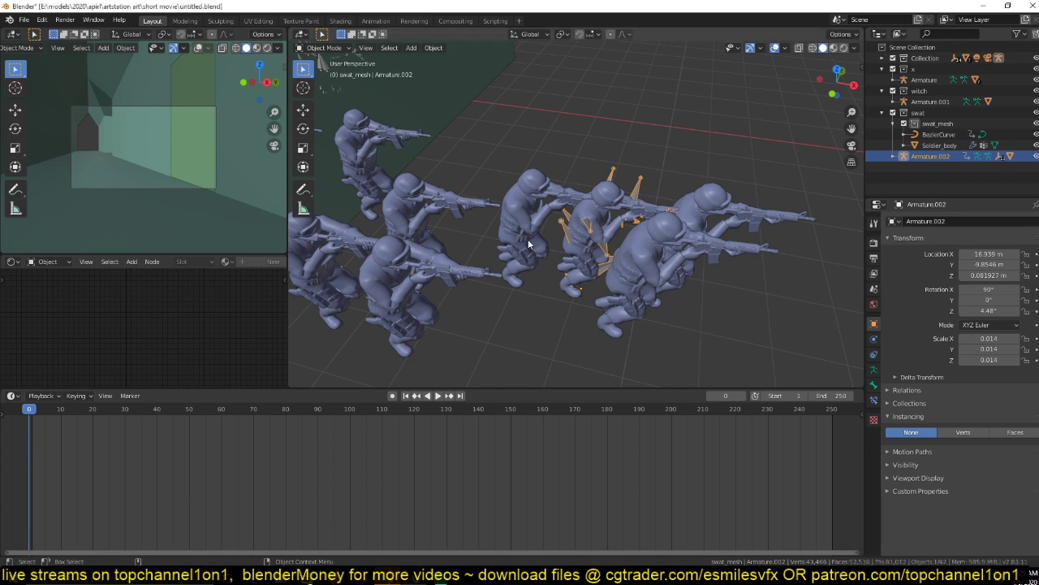
Switch the viewport to wireframe and select the emitter plane's vertex behind the original soldier in Edit Mode.
scroll(527, 242, up, 1)
key(shift+z)
mouse_move(513, 337)
shift+middle_down()
mouse_move(512, 293)
mouse_move(529, 254)
mouse_move(526, 271)
shift+middle_up()
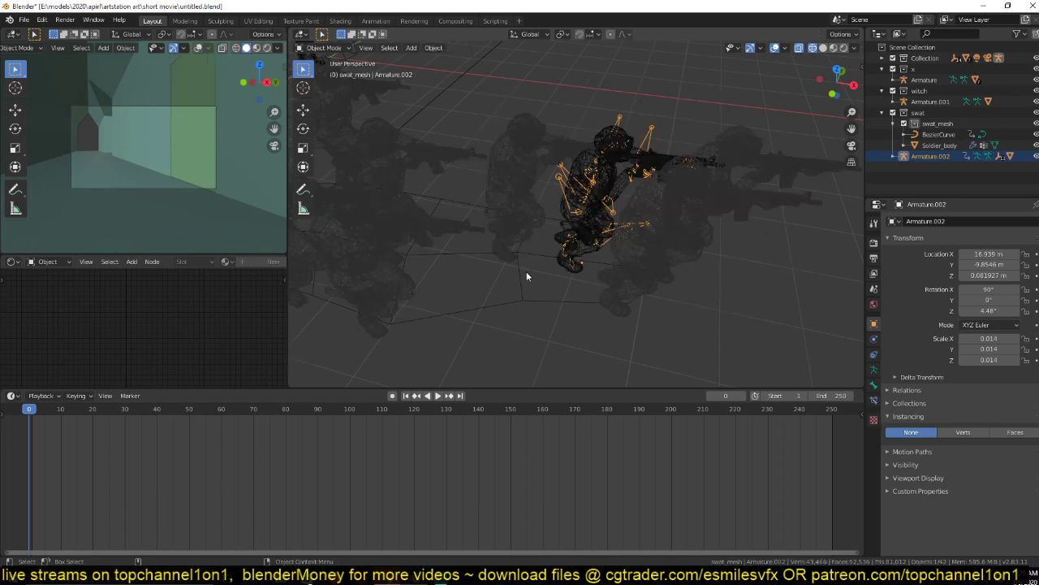
click(525, 276)
key(Tab)
click(515, 252)
key(Tab)
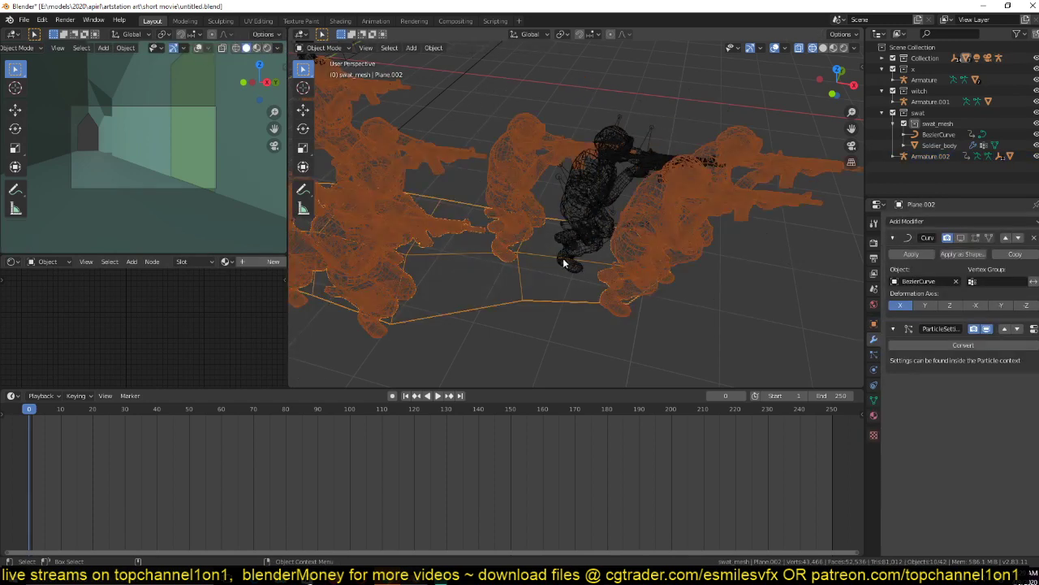
Try to parent the soldier's armature to the emitter plane with the Vertex option, and undo it.
click(561, 186)
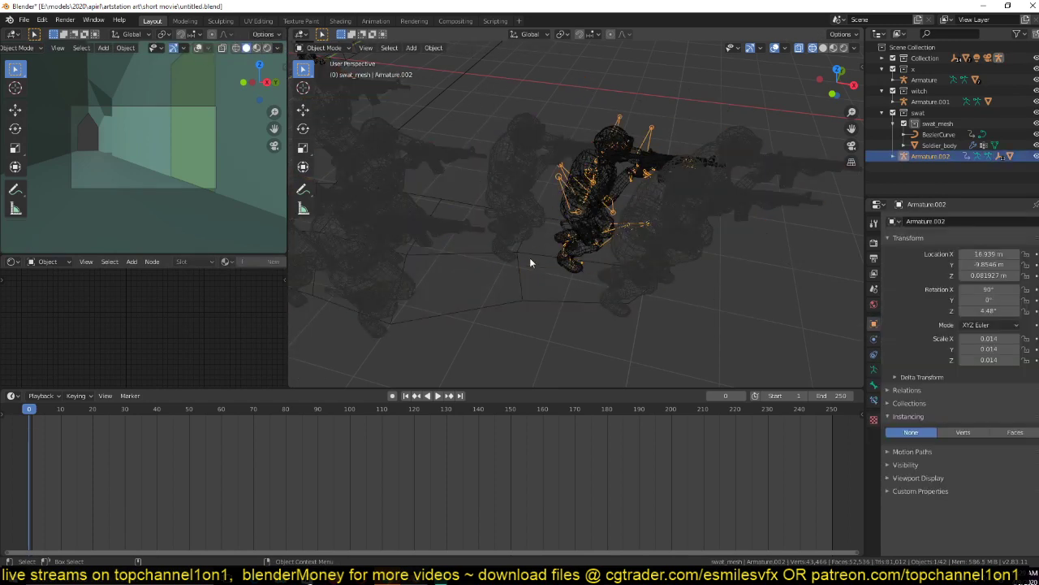
shift+click(516, 299)
key(ctrl+p)
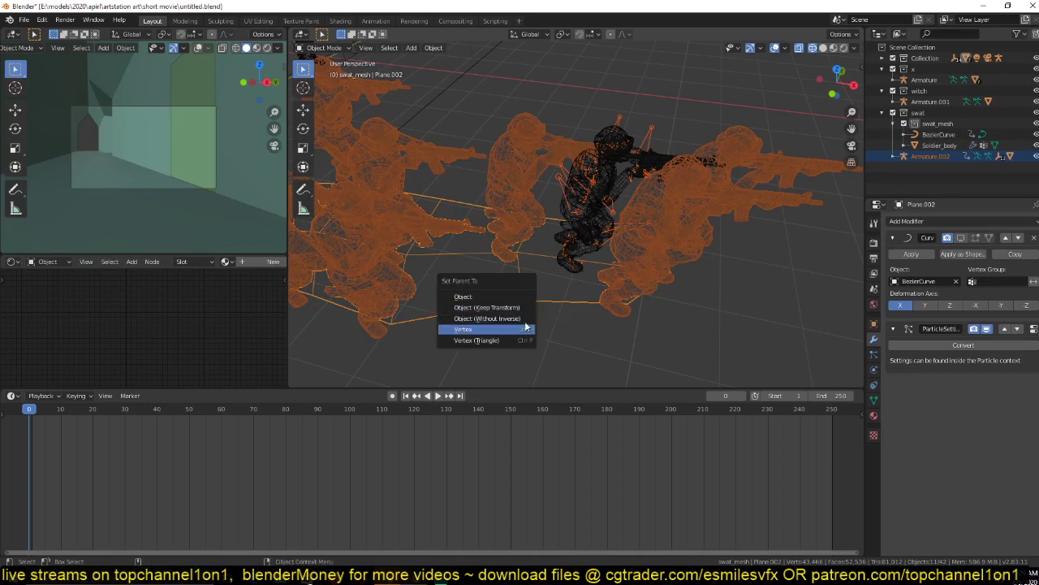
click(522, 329)
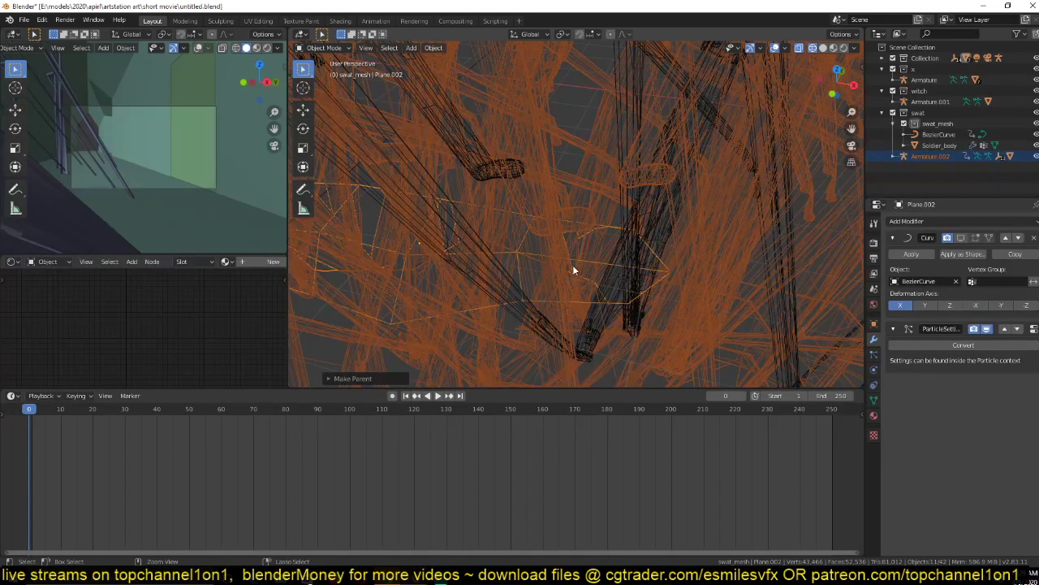
key(ctrl+z)
Retry parenting the soldier's armature to the emitter plane, view the result from another angle, and undo it.
click(557, 183)
shift+click(526, 259)
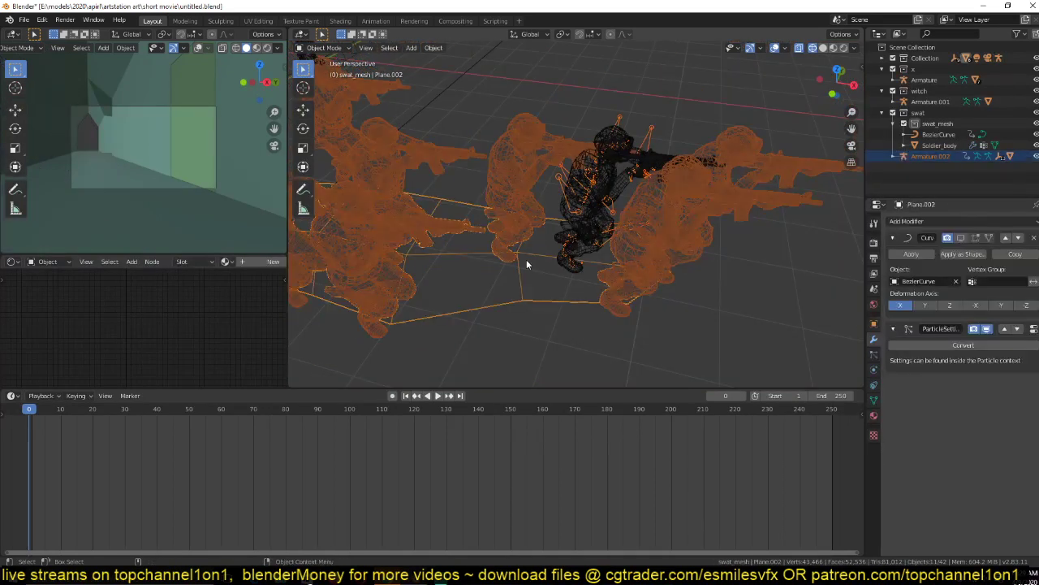
key(ctrl+p)
click(557, 231)
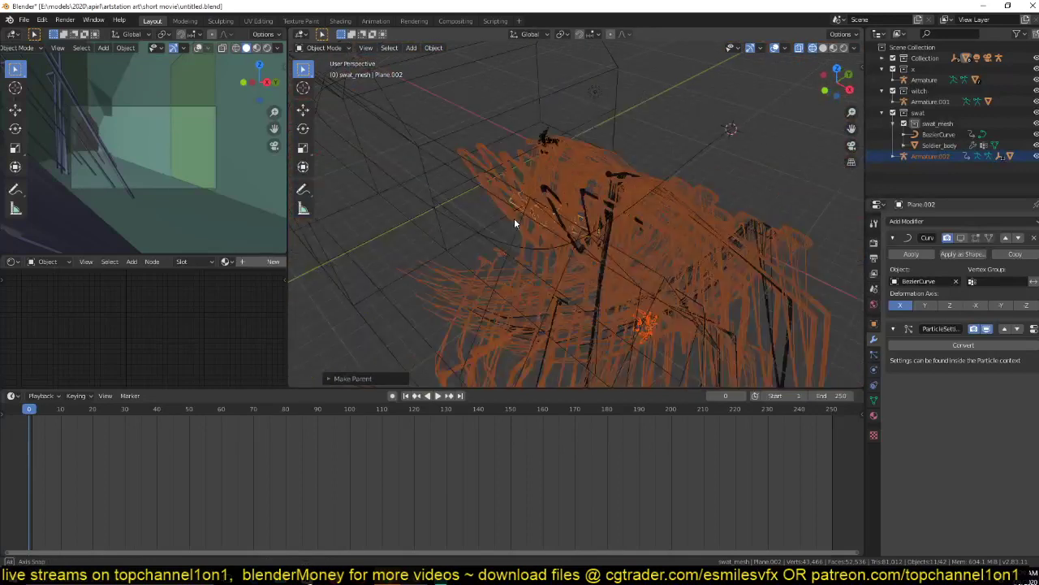
middle_drag(514, 217, 700, 240)
key(ctrl+z)
scroll(609, 257, up, 5)
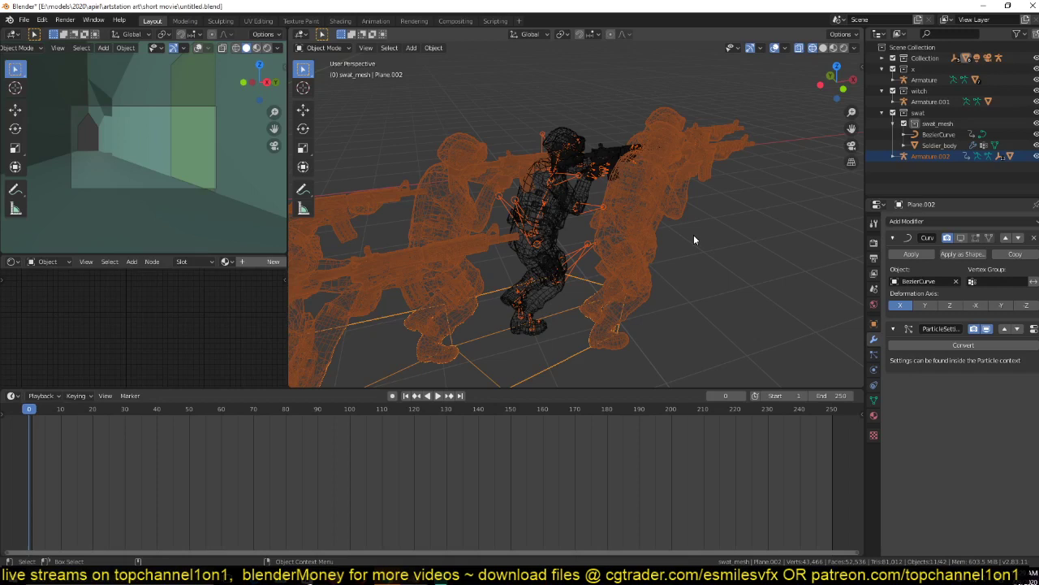
Add a cube empty behind the original soldier in top view and scale it to about 0.177.
click(694, 236)
key(KP_7)
key(shift+a)
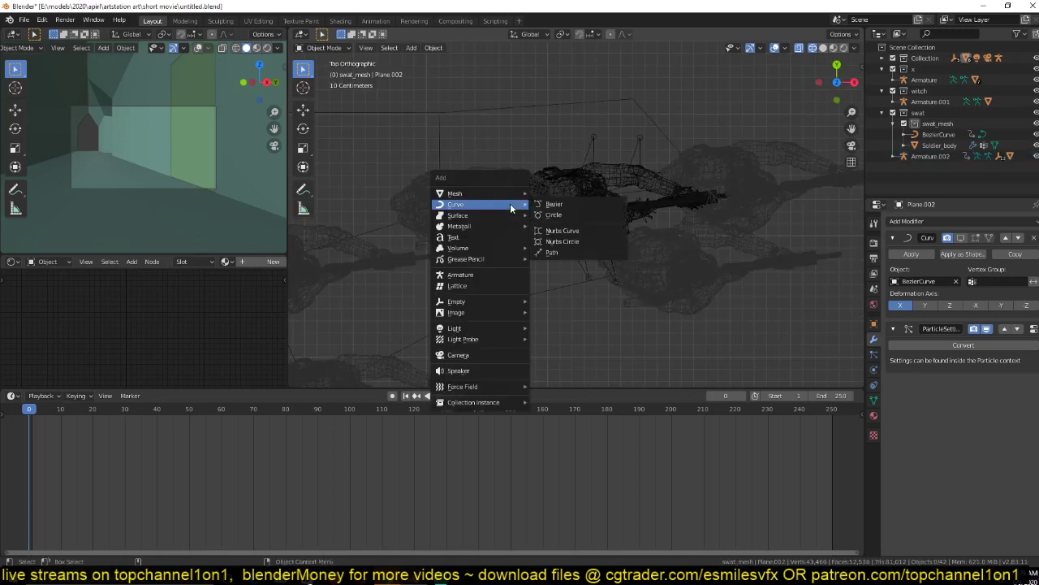
mouse_move(487, 302)
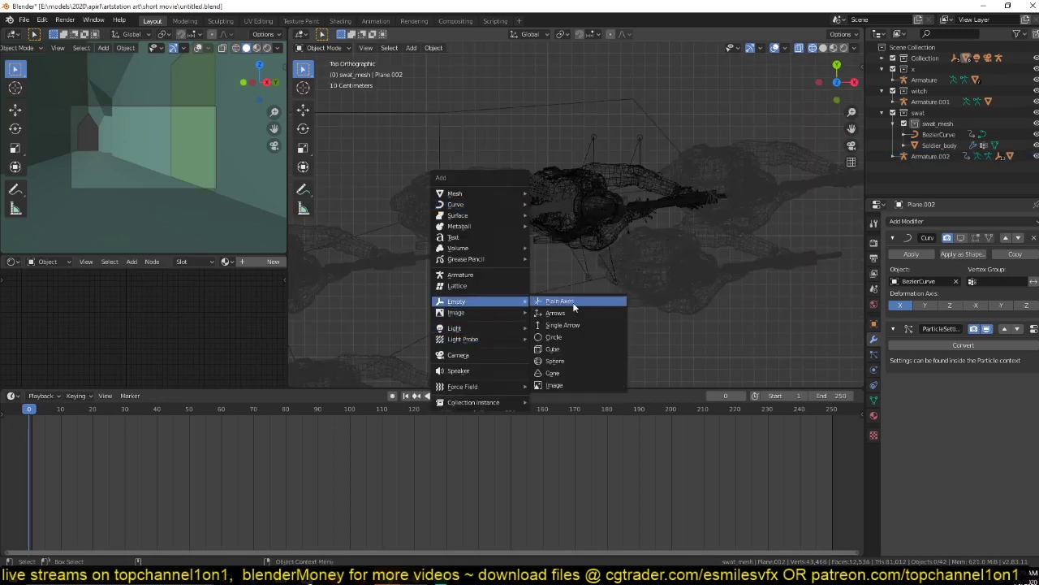
click(568, 349)
key(s)
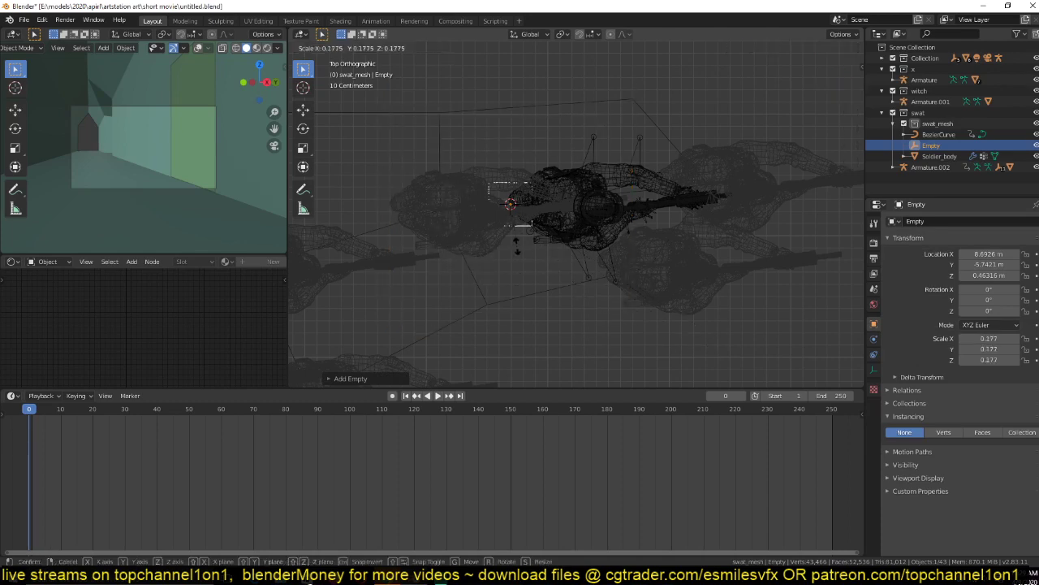
click(516, 246)
Parent the cube empty to the emitter plane and move it back to the original soldier, at about X 9.03 m, Y -5.78 m.
middle_drag(517, 245, 486, 304)
click(487, 307)
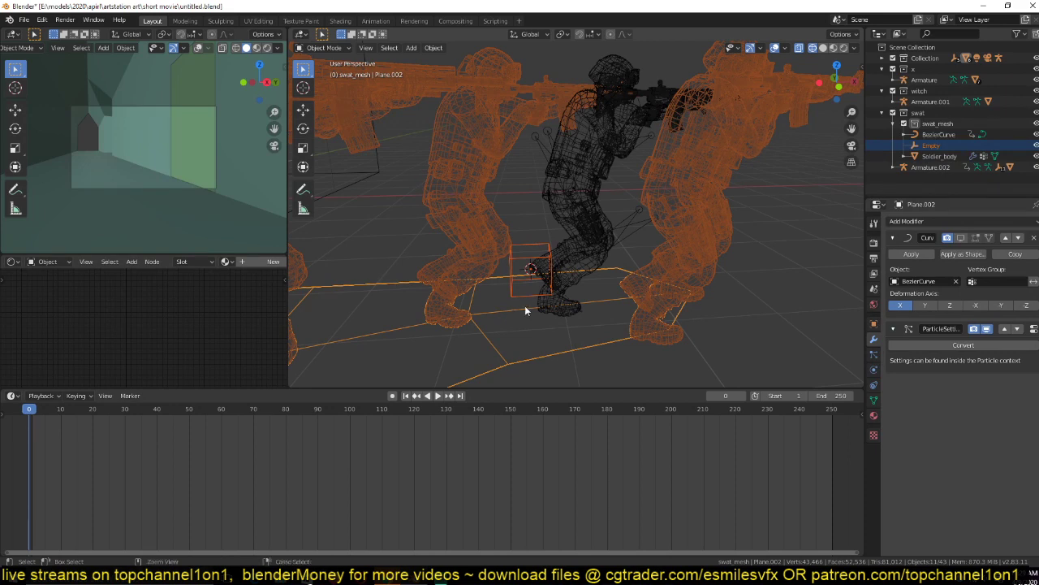
key(ctrl+p)
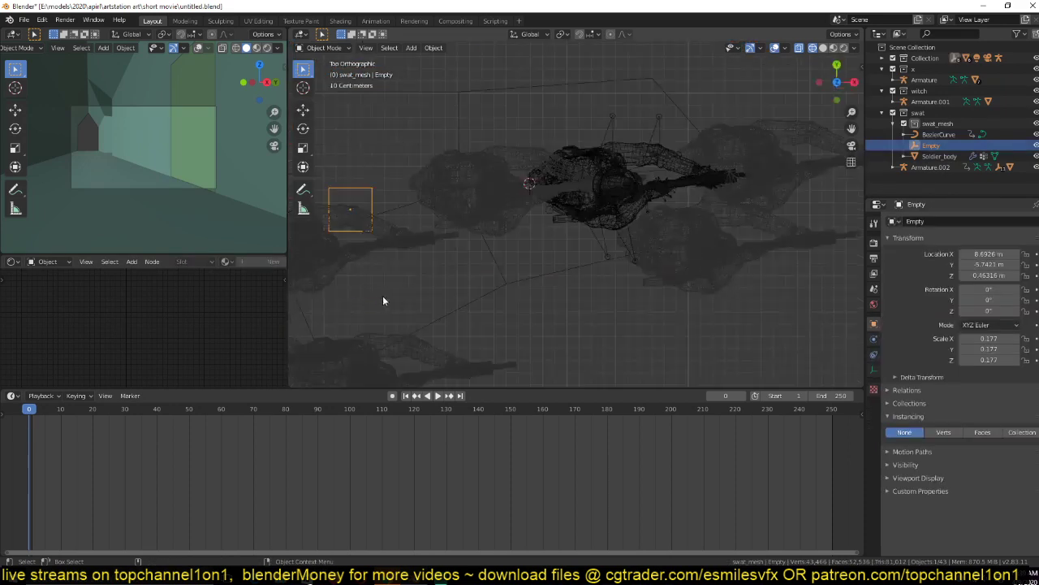
scroll(384, 297, down, 1)
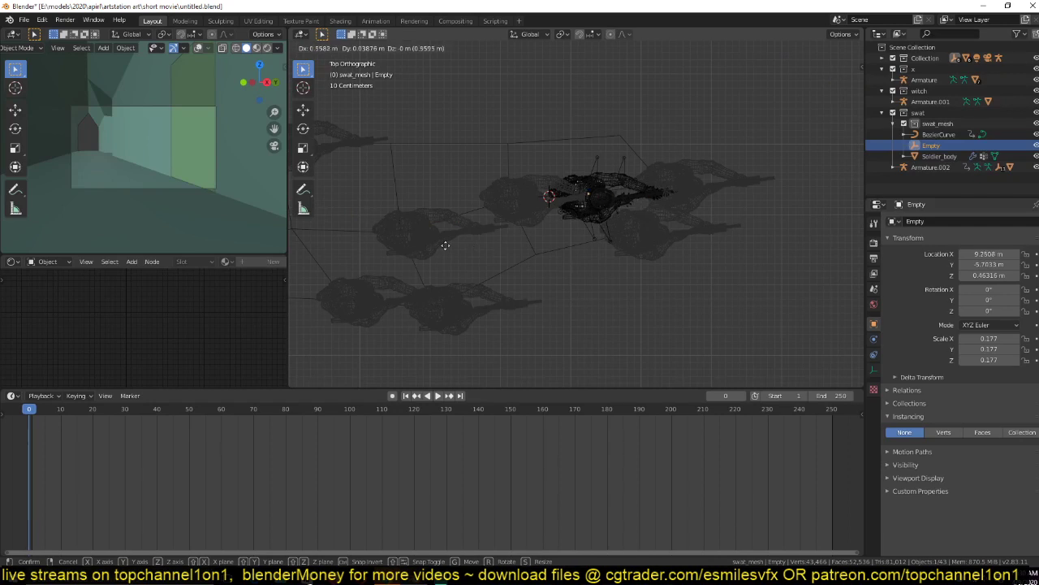
click(436, 249)
scroll(495, 248, down, 4)
Play the animation briefly and inspect the empty's placement at the original soldier's feet in perspective and top view.
key(space)
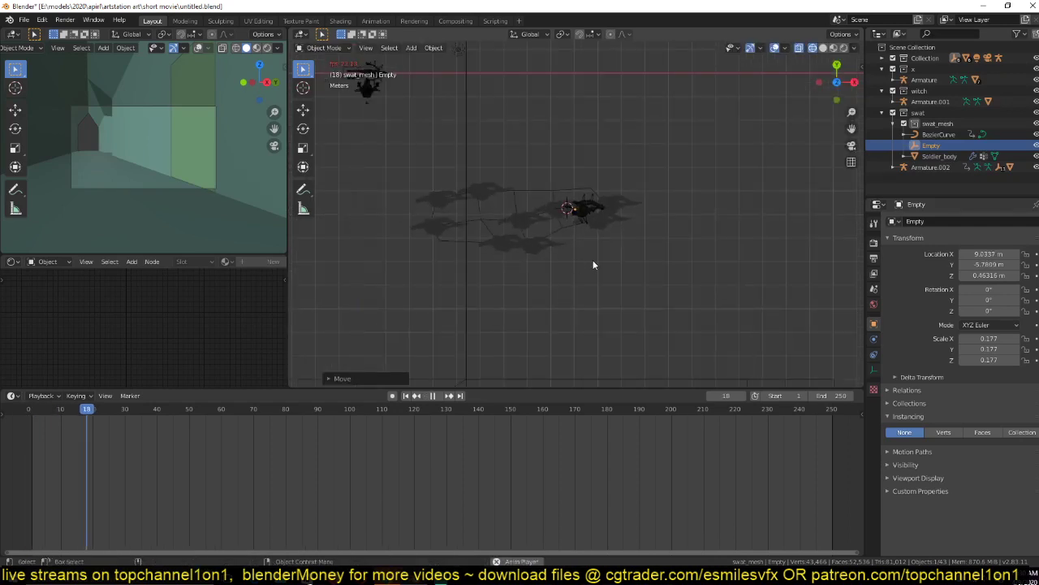
key(Escape)
middle_drag(593, 264, 553, 215)
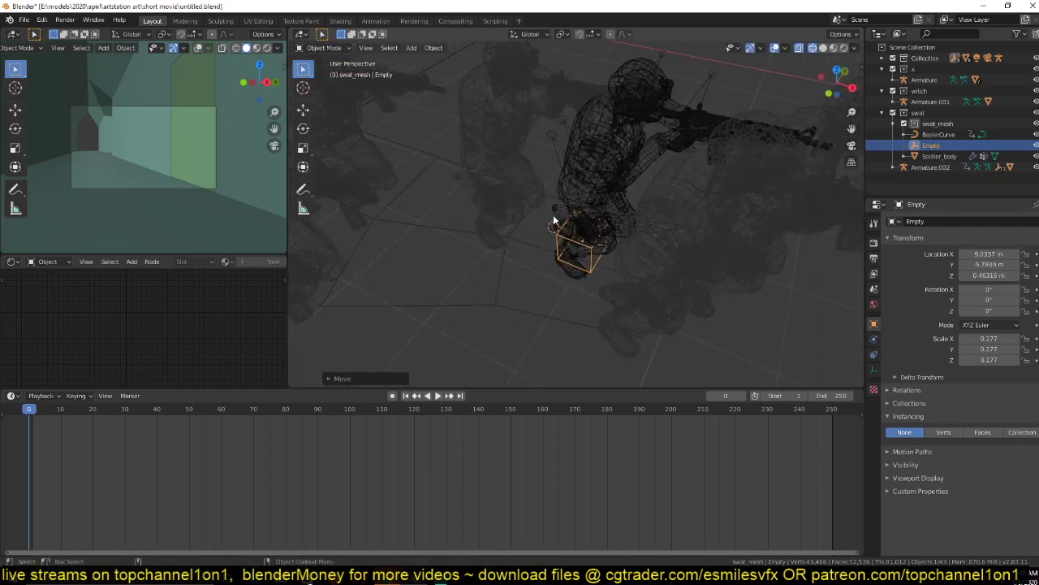
key(KP_7)
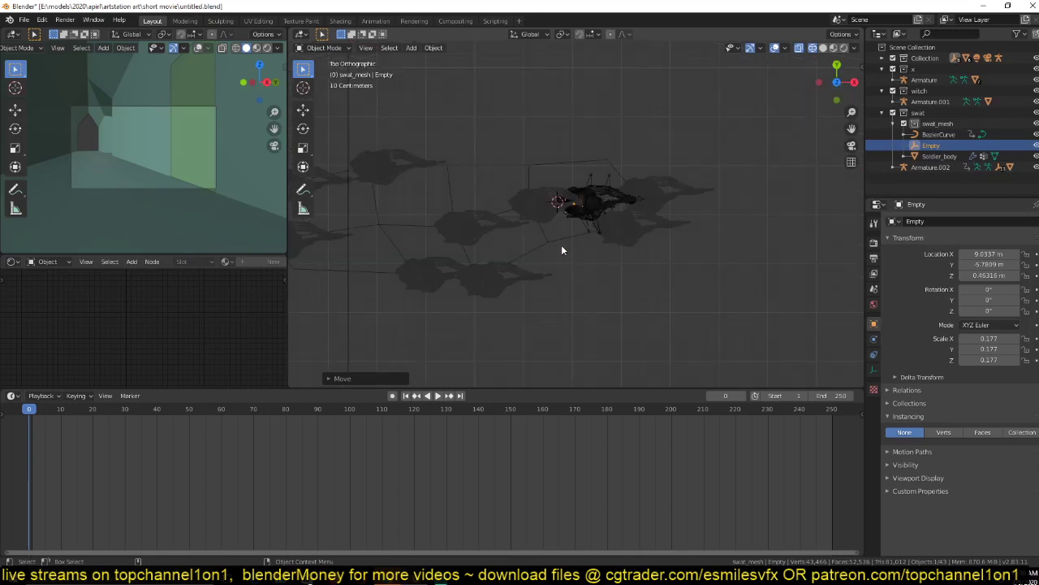
Select the emitter plane and turn its Curve modifier's viewport display back on to compare the squad with the path.
click(558, 241)
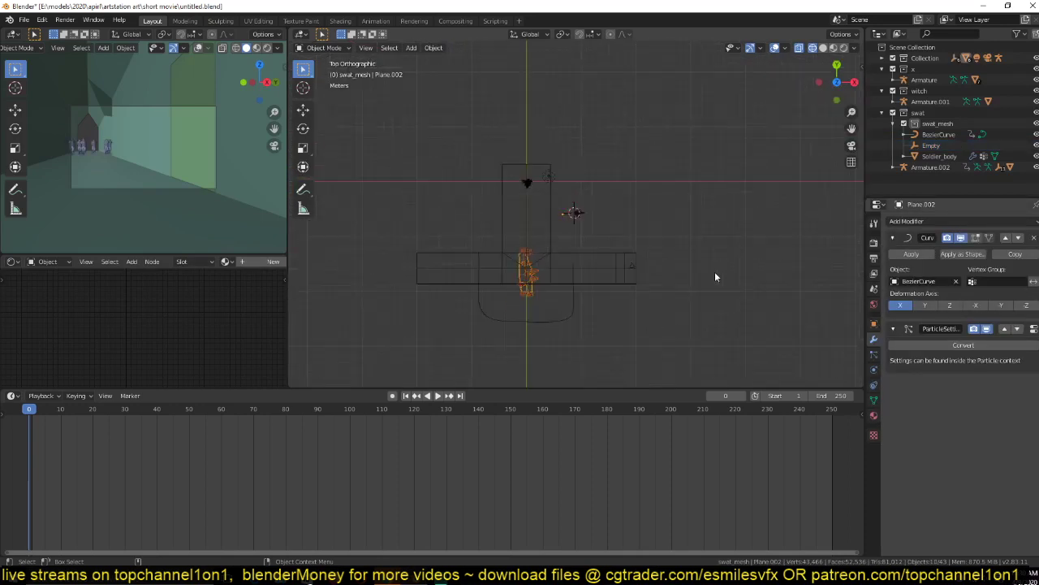
scroll(757, 183, up, 6)
shift+middle_drag(714, 271, 657, 277)
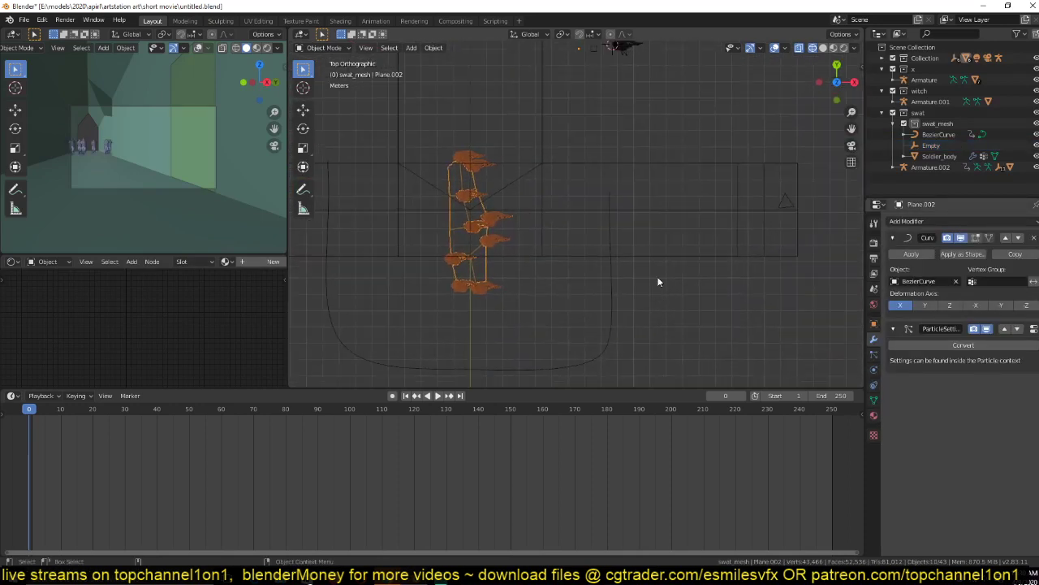
scroll(650, 270, down, 1)
scroll(642, 262, up, 2)
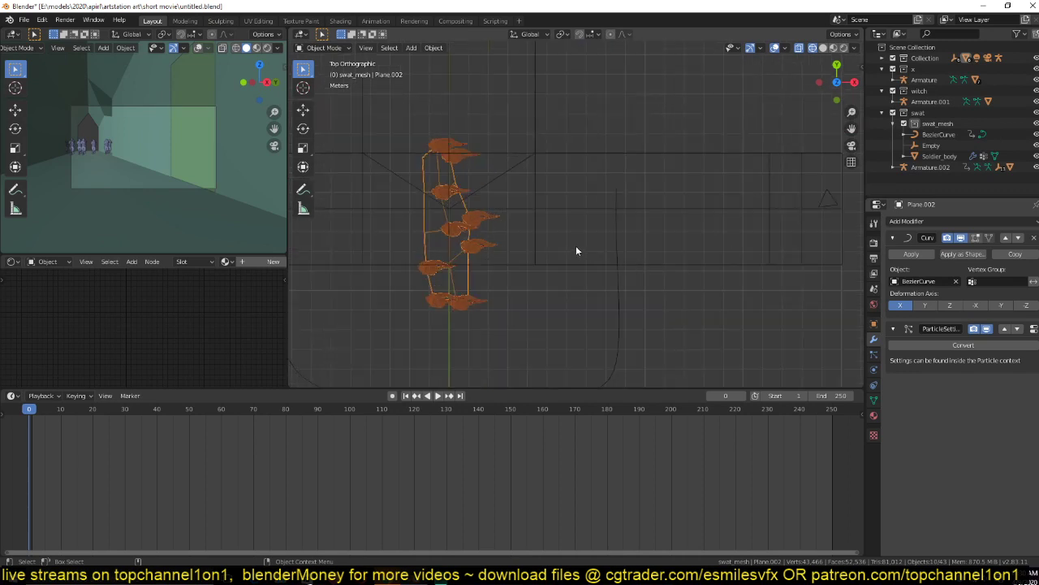
scroll(576, 251, down, 1)
shift+middle_drag(566, 164, 576, 204)
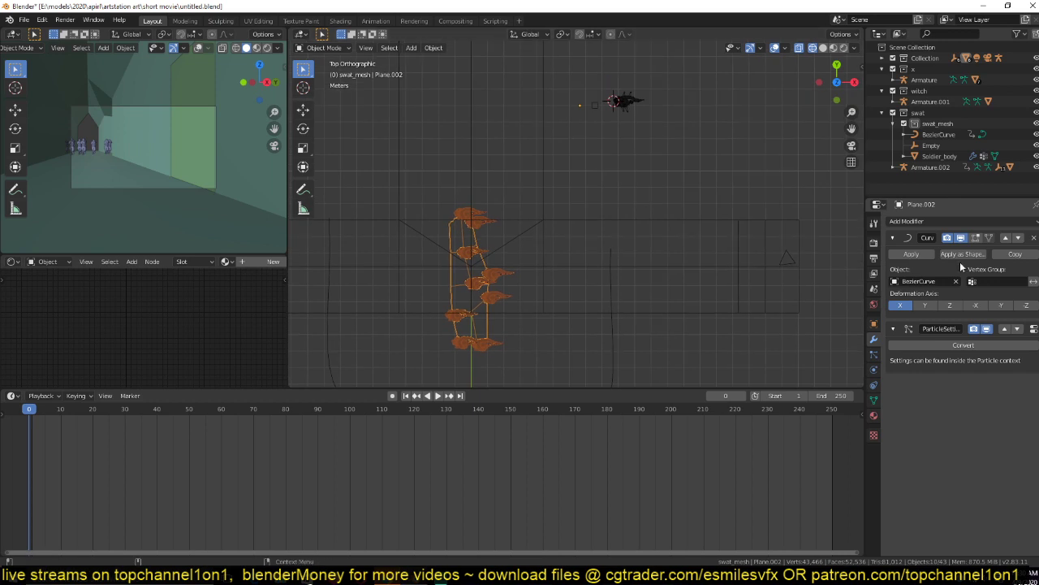
Turn off the emitter plane's Curve modifier viewport display and move the cube empty beside the original soldier.
scroll(601, 84, up, 5)
click(582, 146)
click(609, 105)
key(Tab)
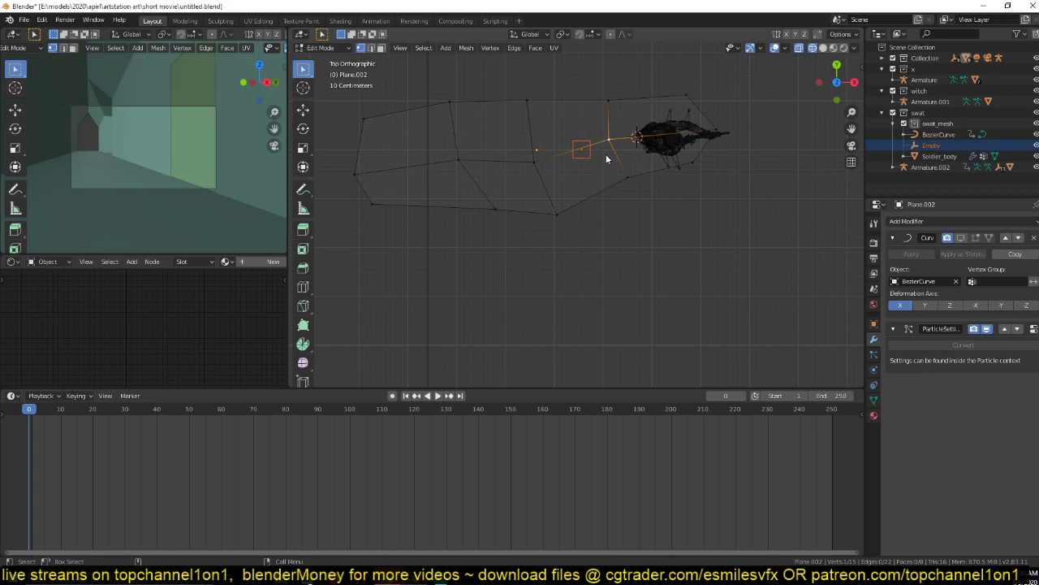
key(Tab)
click(586, 145)
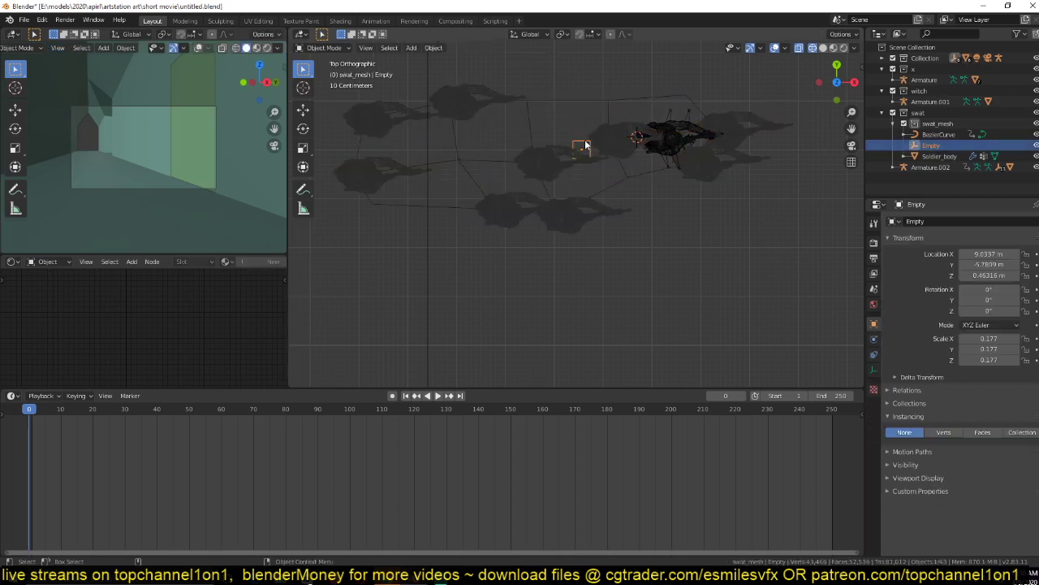
key(g)
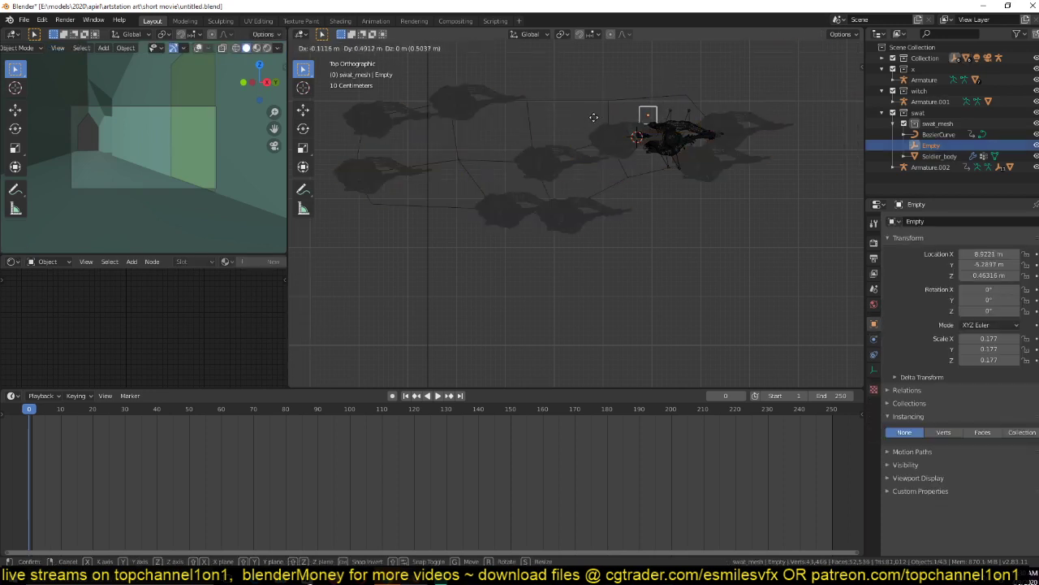
click(600, 108)
Parent the cube empty to the emitter plane with the Vertex option and turn the Curve modifier's viewport display back on.
shift+click(601, 108)
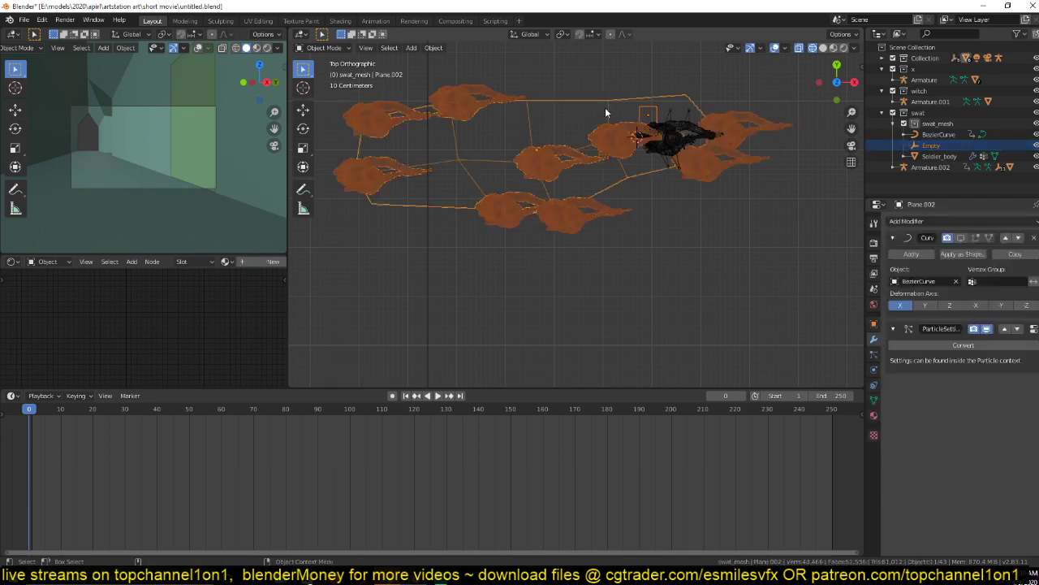
key(ctrl+p)
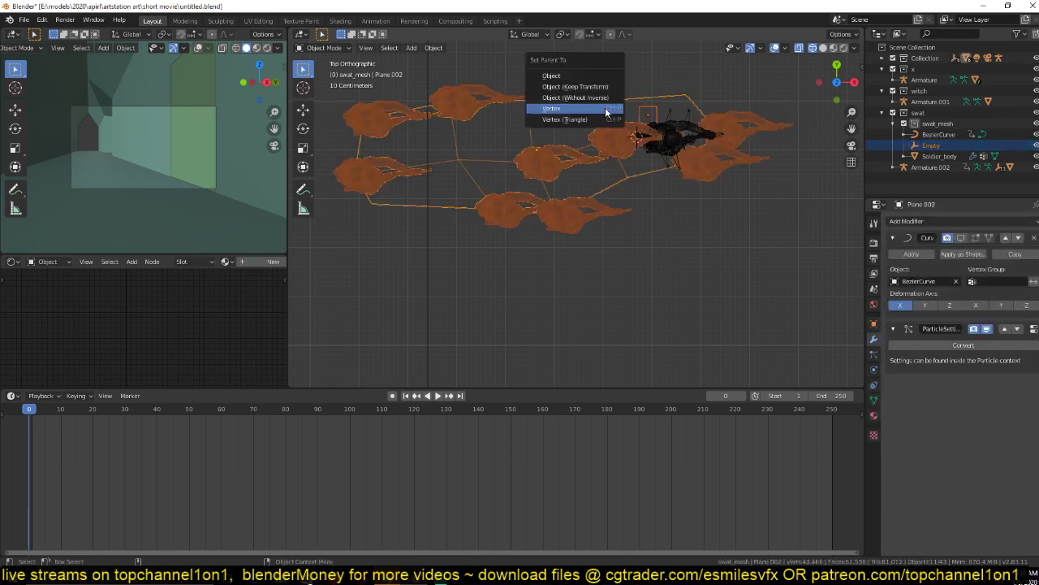
click(605, 108)
click(616, 184)
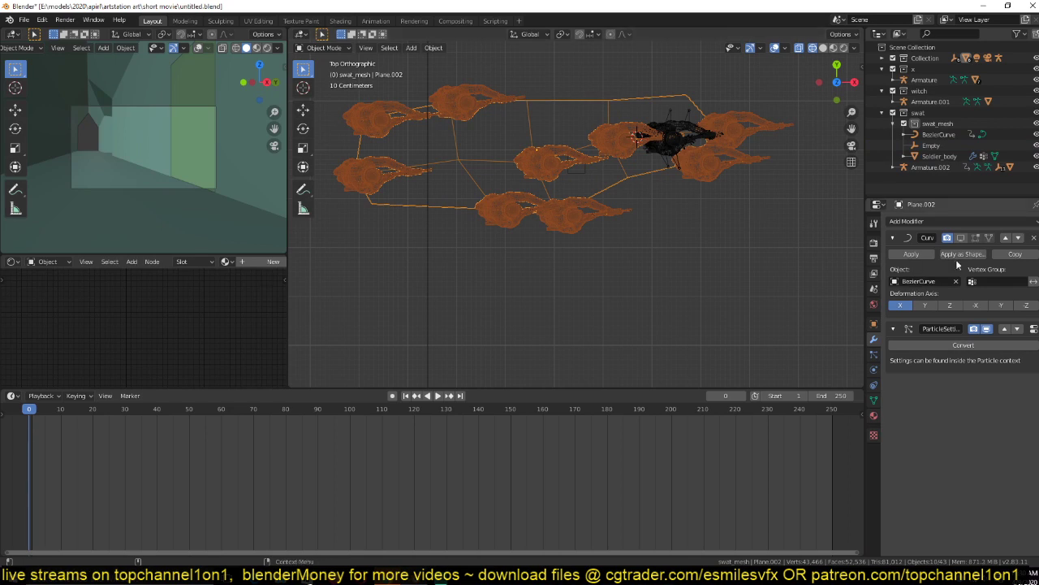
Delete the small cube empty near the original soldier.
scroll(685, 165, down, 4)
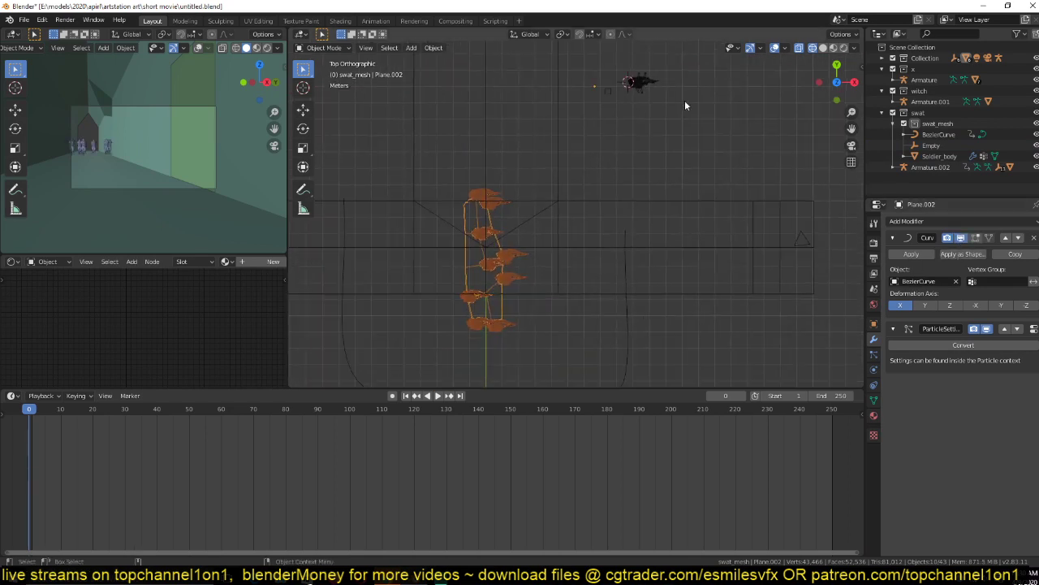
middle_drag(685, 106, 610, 103)
click(517, 197)
click(466, 220)
click(613, 93)
key(x)
click(612, 92)
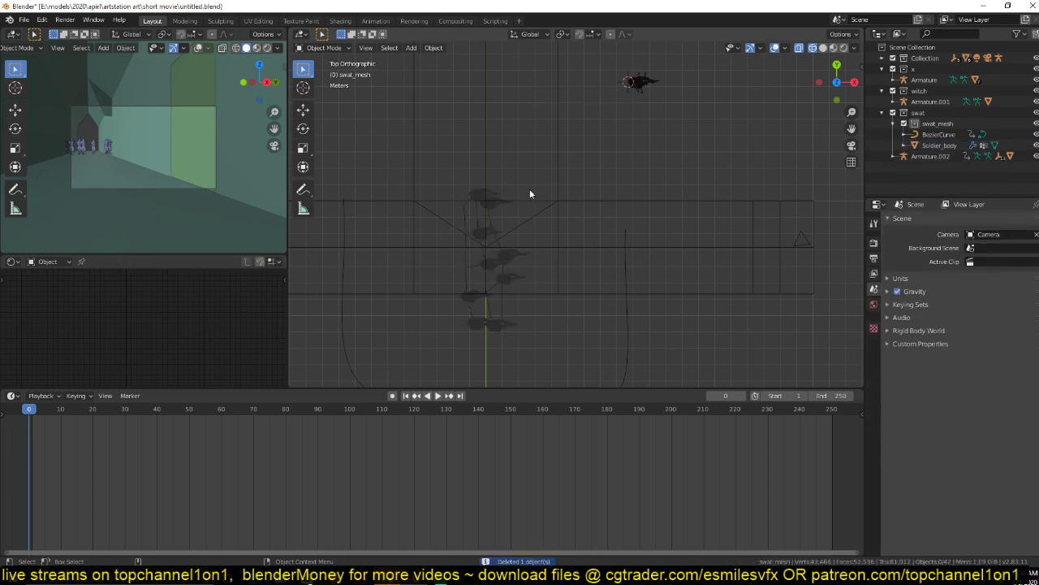
Turn off the emitter plane's Curve modifier viewport display and inspect the plane's vertices around the original soldier in perspective view.
click(498, 213)
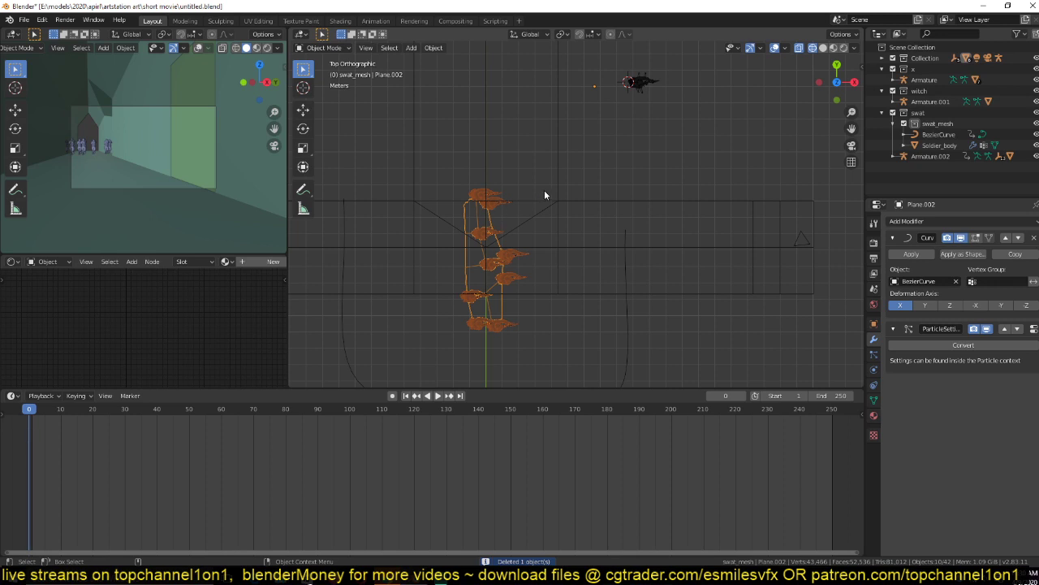
key(g)
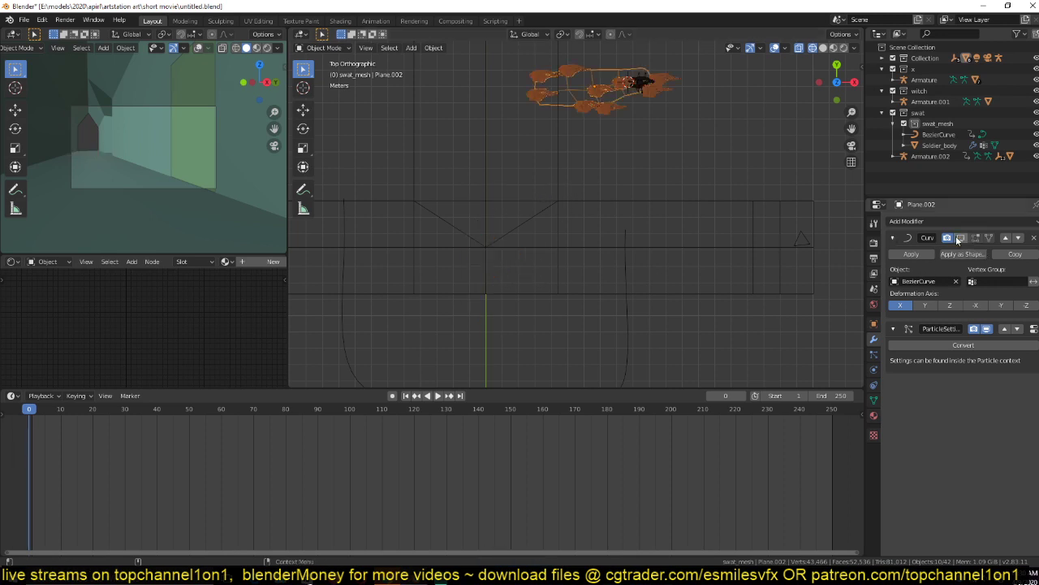
click(686, 159)
key(Tab)
middle_drag(681, 169, 709, 240)
scroll(649, 185, up, 4)
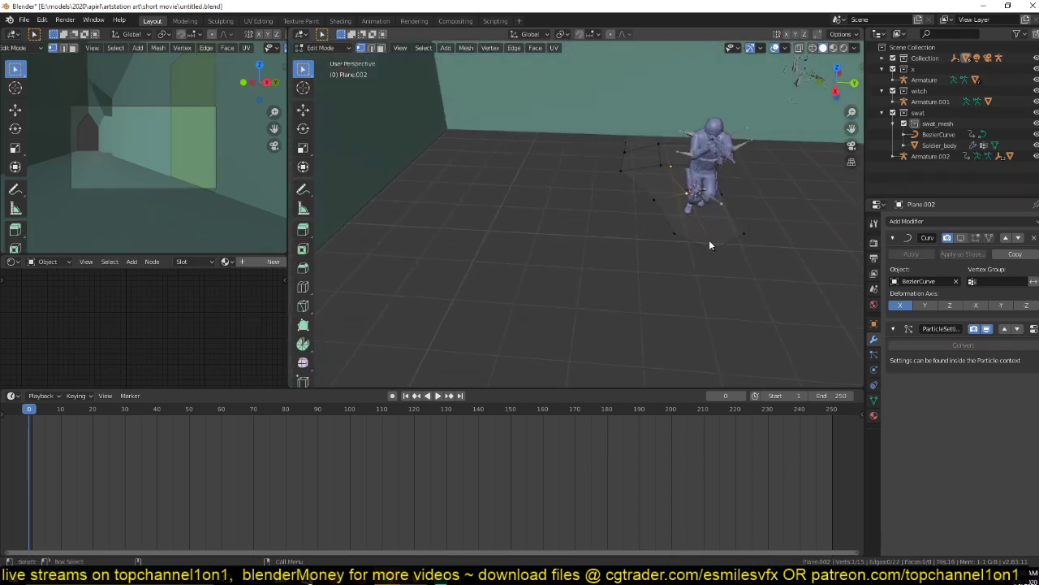
key(Tab)
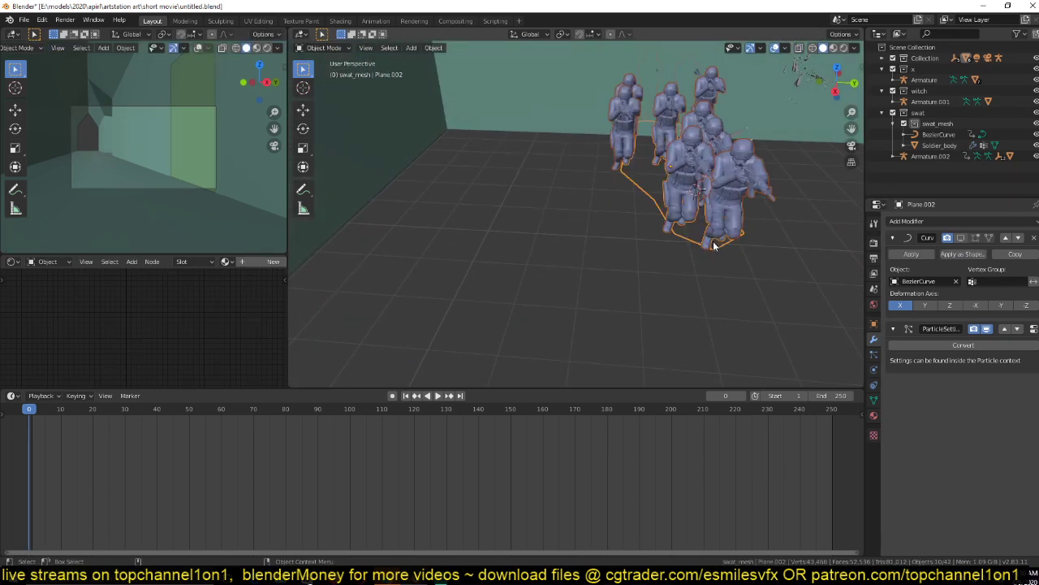
Add a new cube empty at the 3D cursor by the original soldier and show the viewport in wireframe.
key(shift+a)
mouse_move(706, 242)
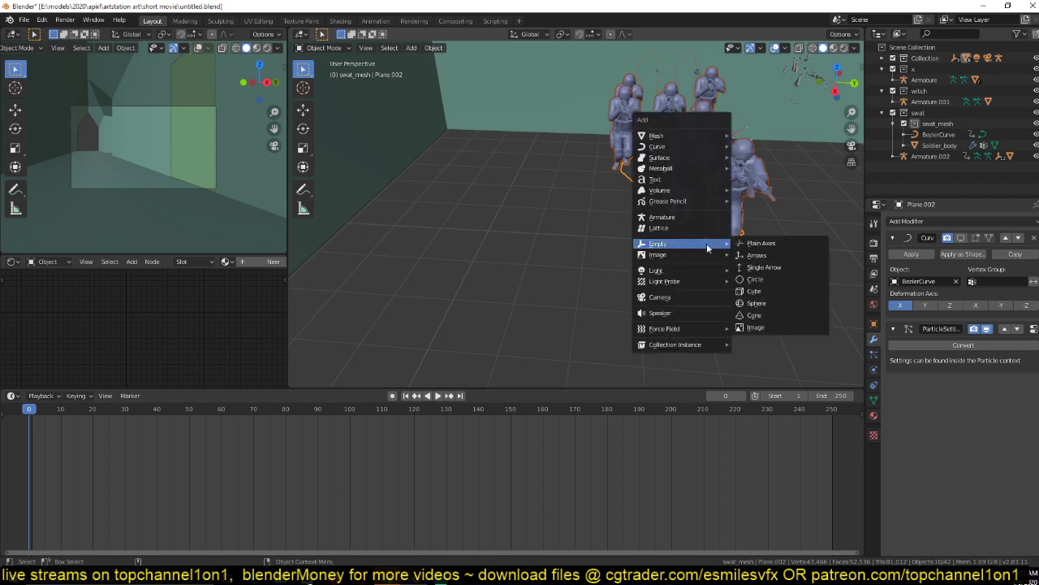
click(759, 290)
middle_drag(751, 266, 628, 199)
scroll(749, 255, up, 4)
scroll(749, 255, down, 4)
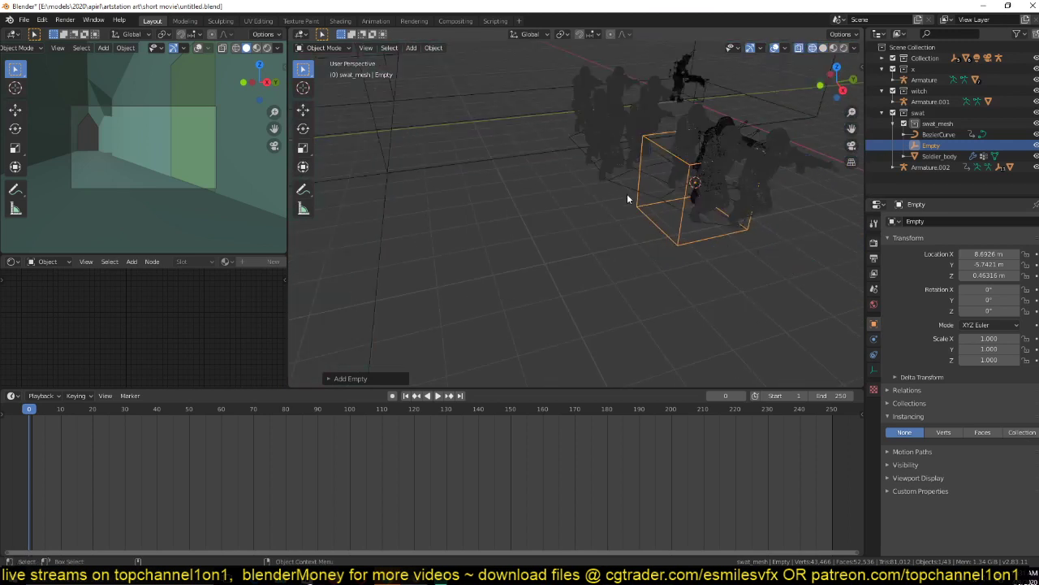
click(627, 198)
click(682, 223)
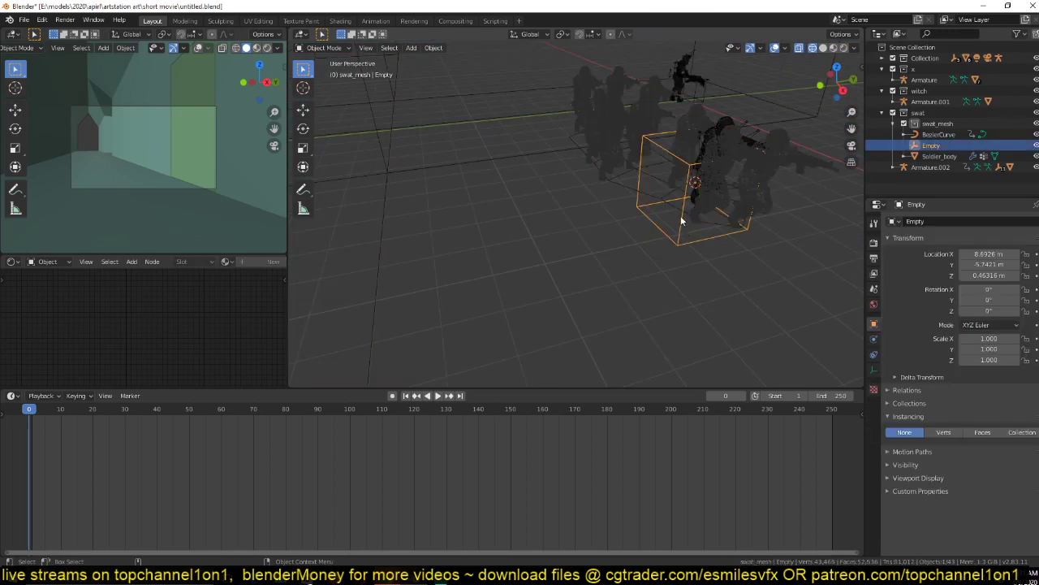
Try to parent the new empty to the emitter plane with the Vertex (Triangle) option, and undo it.
click(695, 214)
key(Tab)
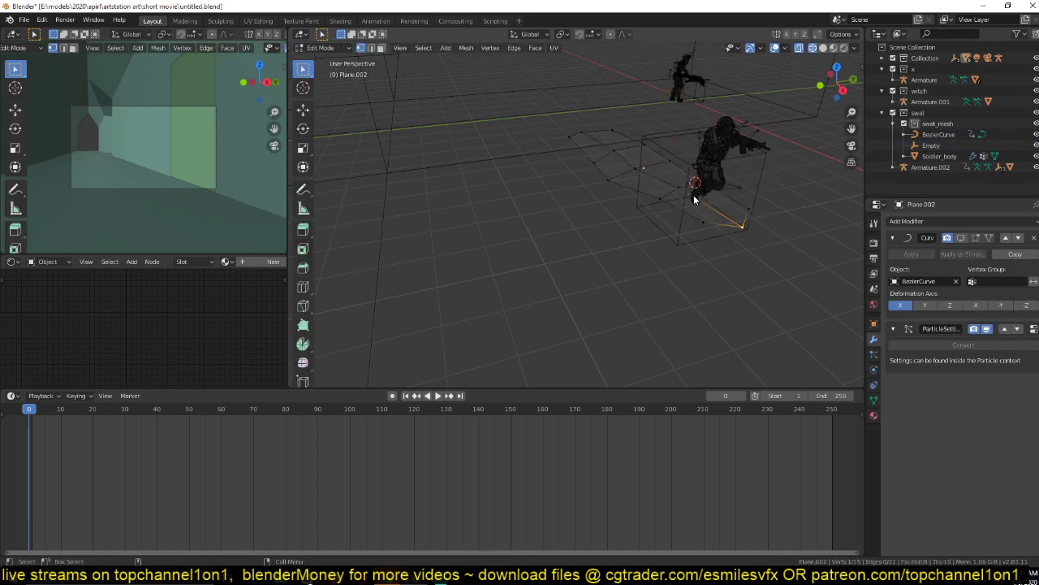
click(743, 222)
key(Tab)
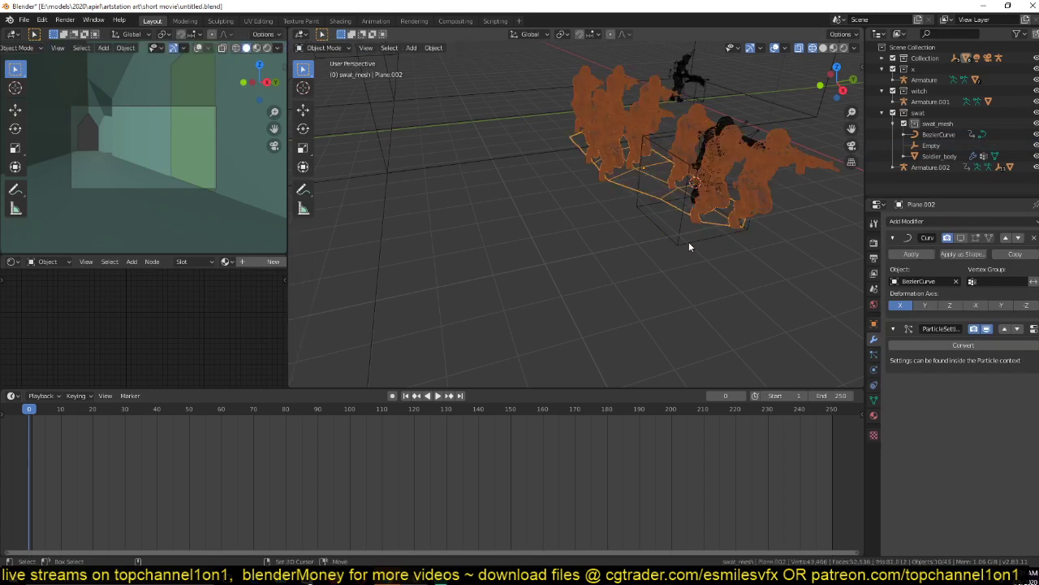
shift+click(689, 241)
key(ctrl+p)
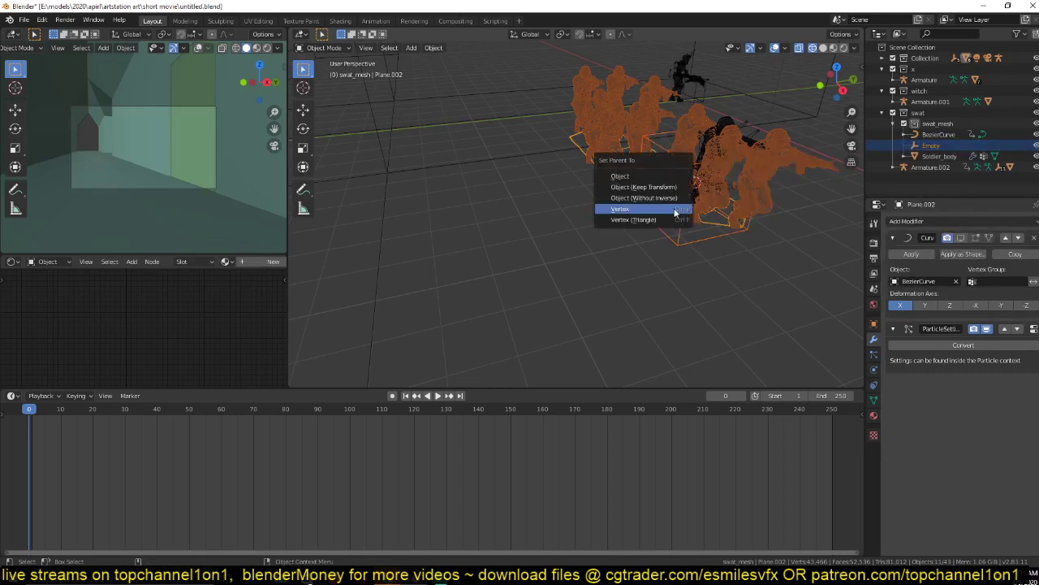
click(676, 221)
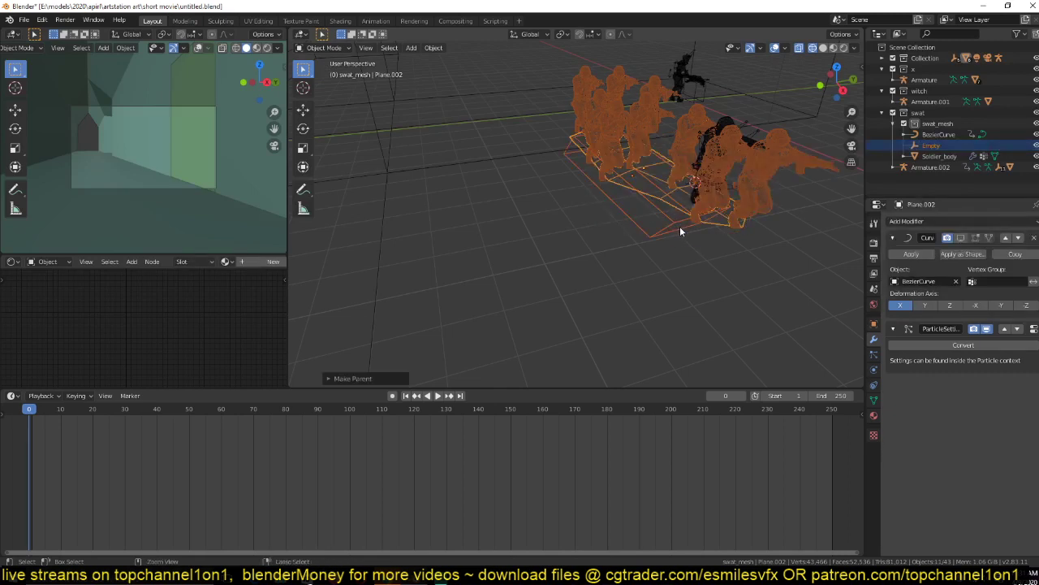
key(ctrl+z)
key(ctrl+p)
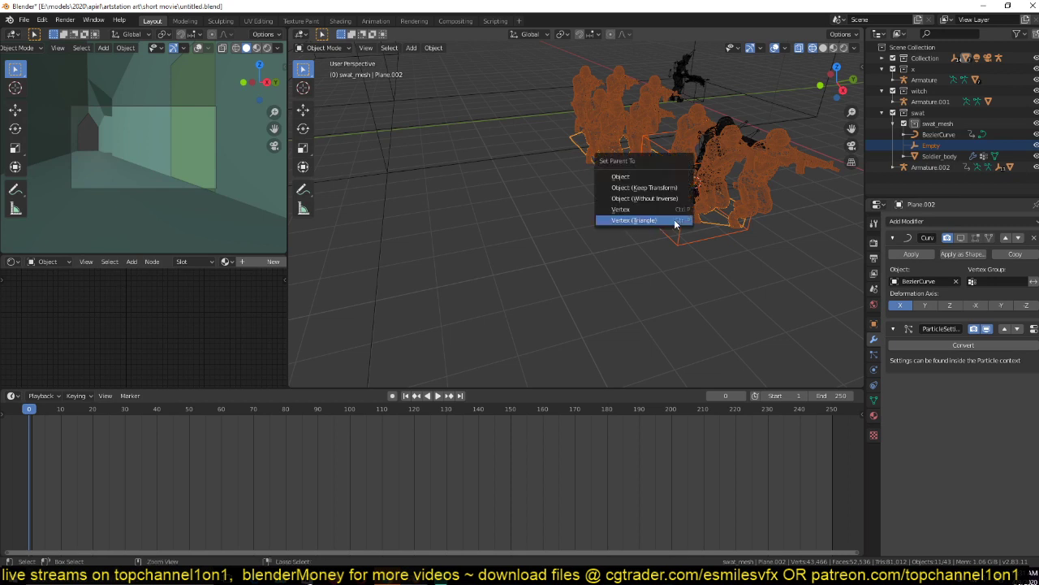
click(676, 201)
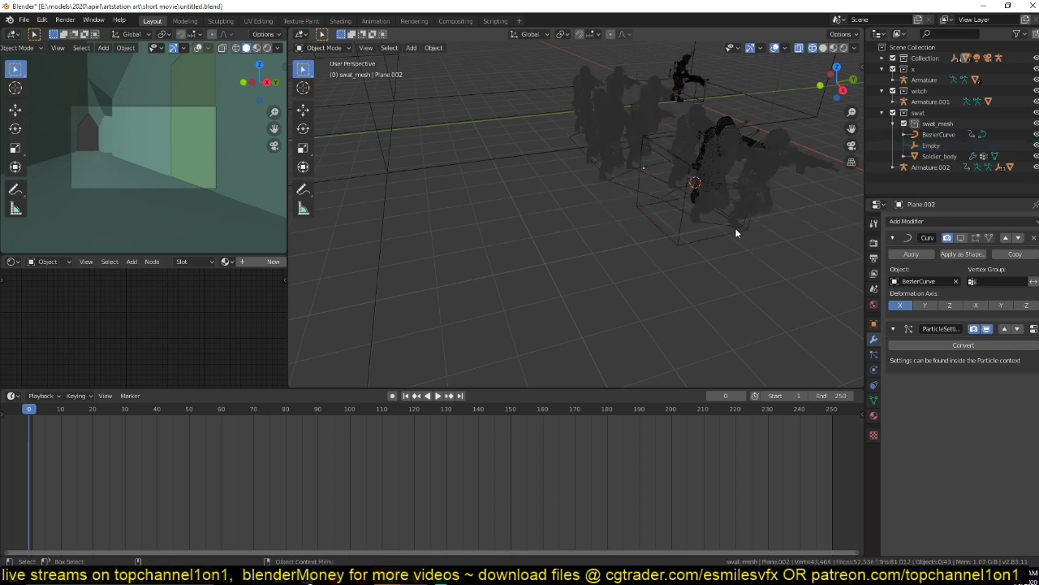
Parent the cube empty to the emitter plane using Object (Keep Transform).
click(719, 226)
key(Tab)
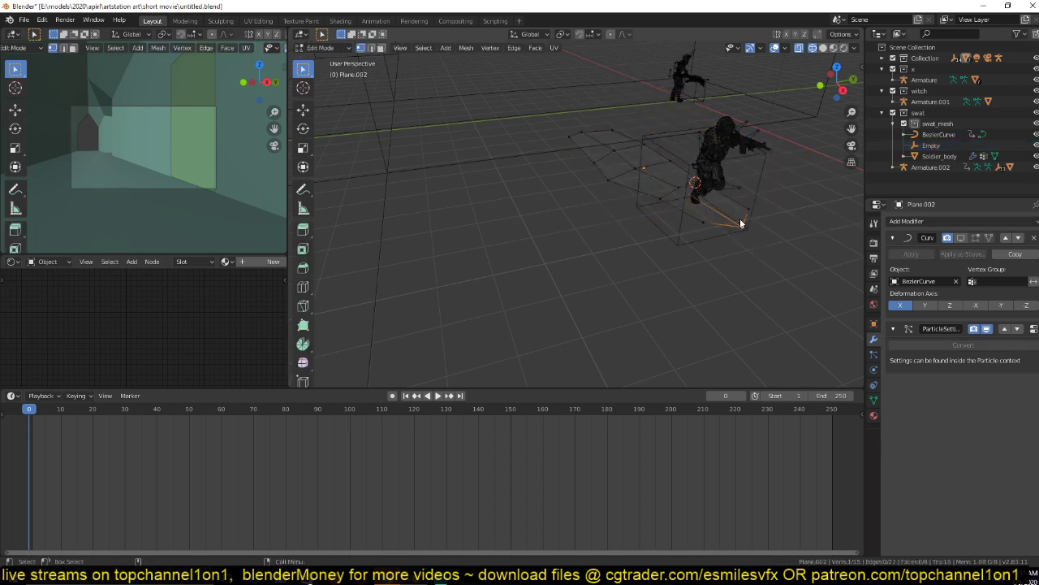
key(Tab)
click(712, 240)
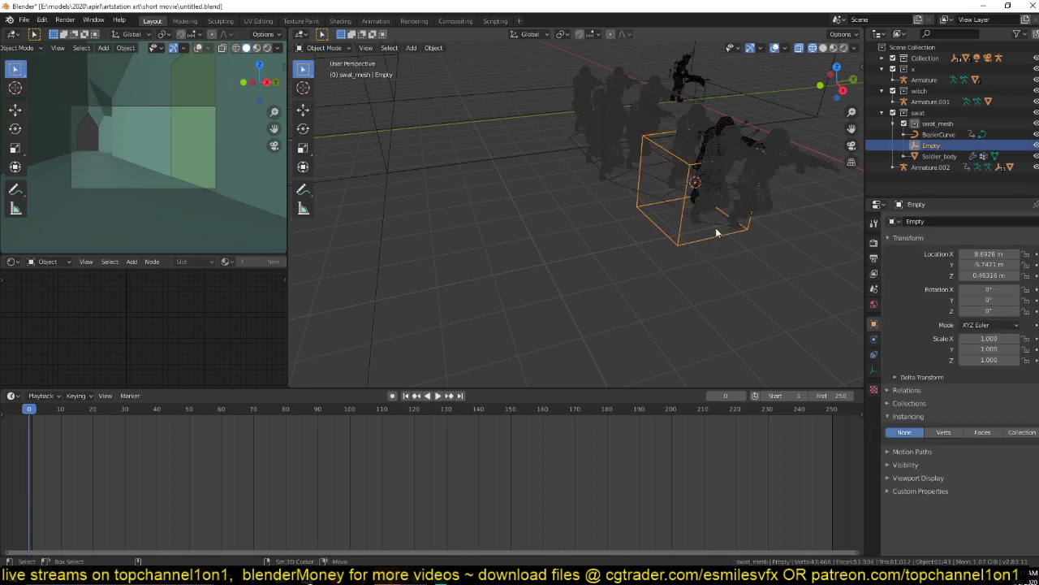
shift+click(716, 228)
key(ctrl+p)
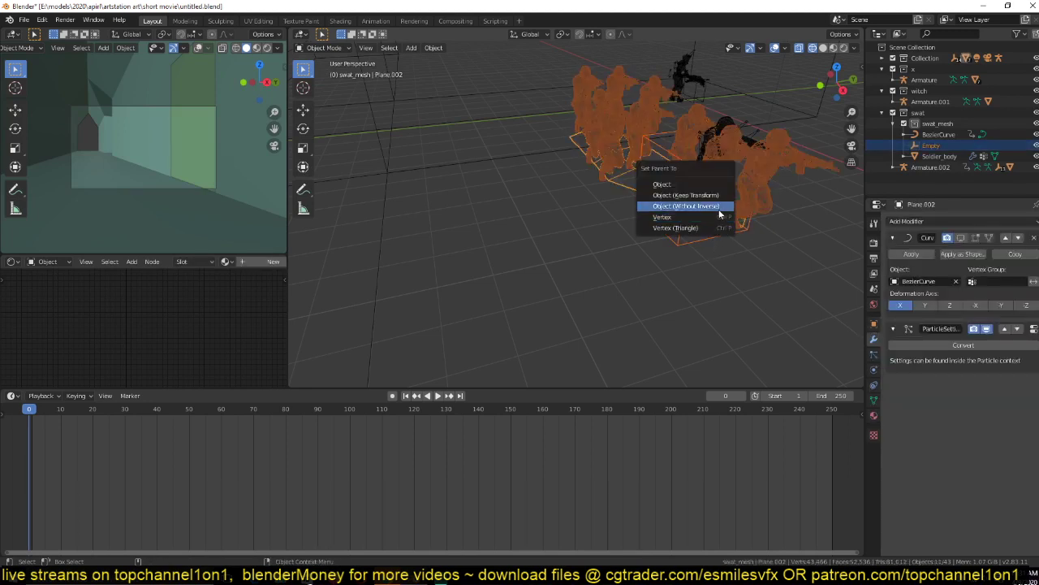
click(721, 197)
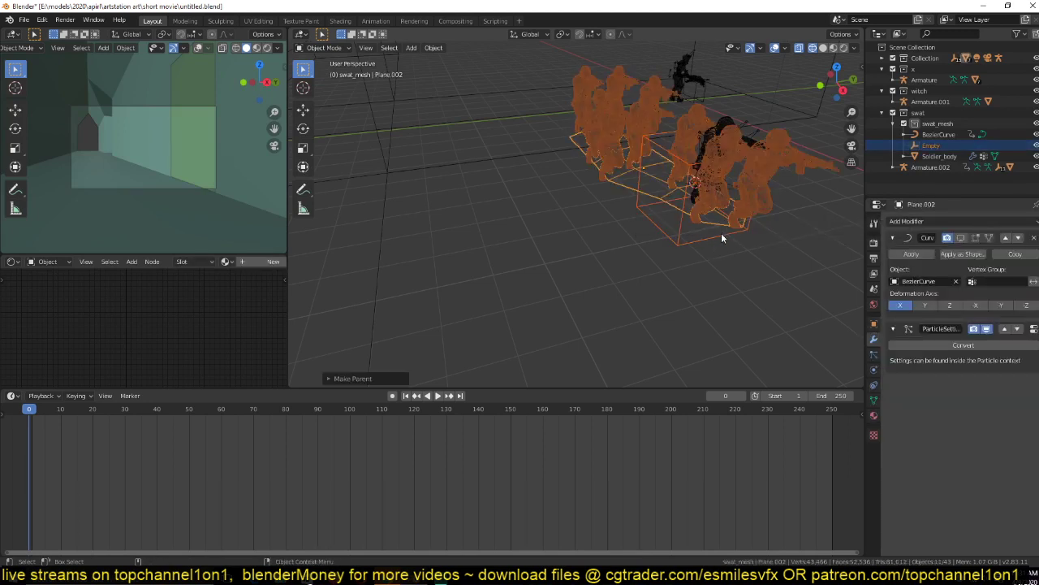
Try moving all of the emitter plane's vertices in top view to test how the parented empty reacts.
click(720, 233)
key(KP_7)
key(KP_Decimal)
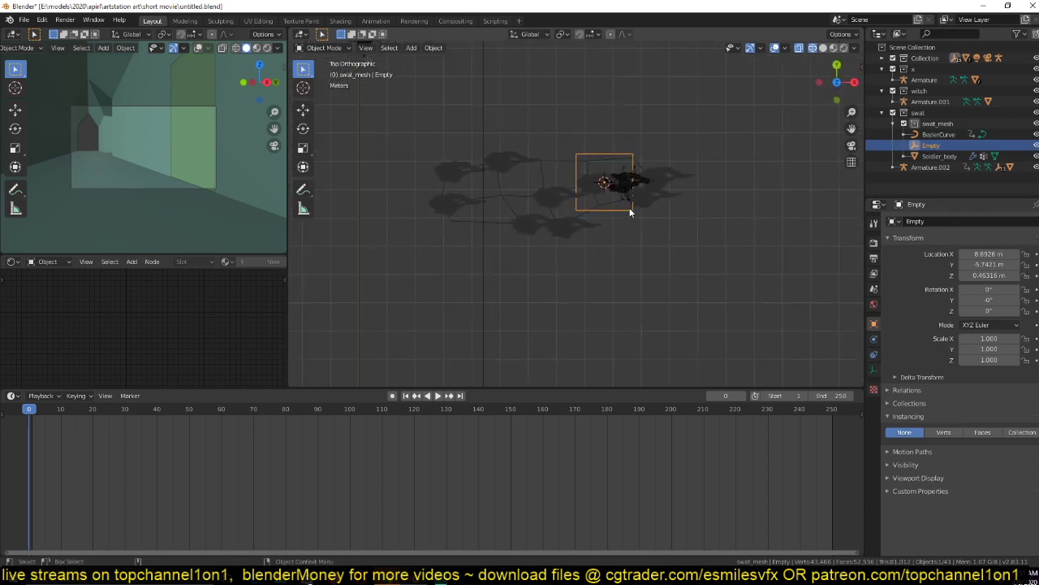
click(602, 174)
key(Tab)
key(a)
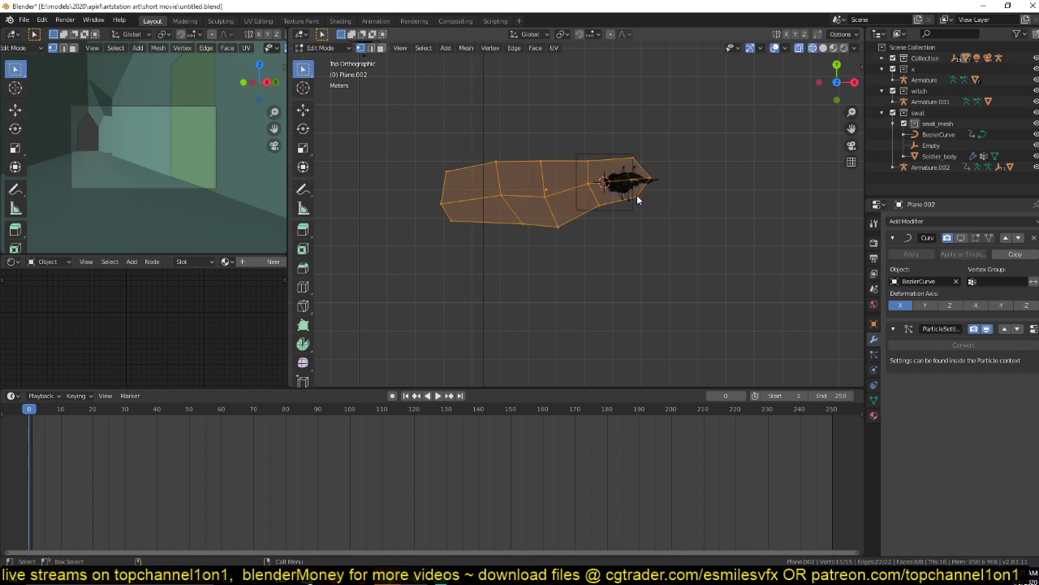
key(g)
click(619, 198)
key(Tab)
Move the cube empty to the front of the original soldier, at about X 10.45 m, Y -5.84 m.
click(626, 156)
key(g)
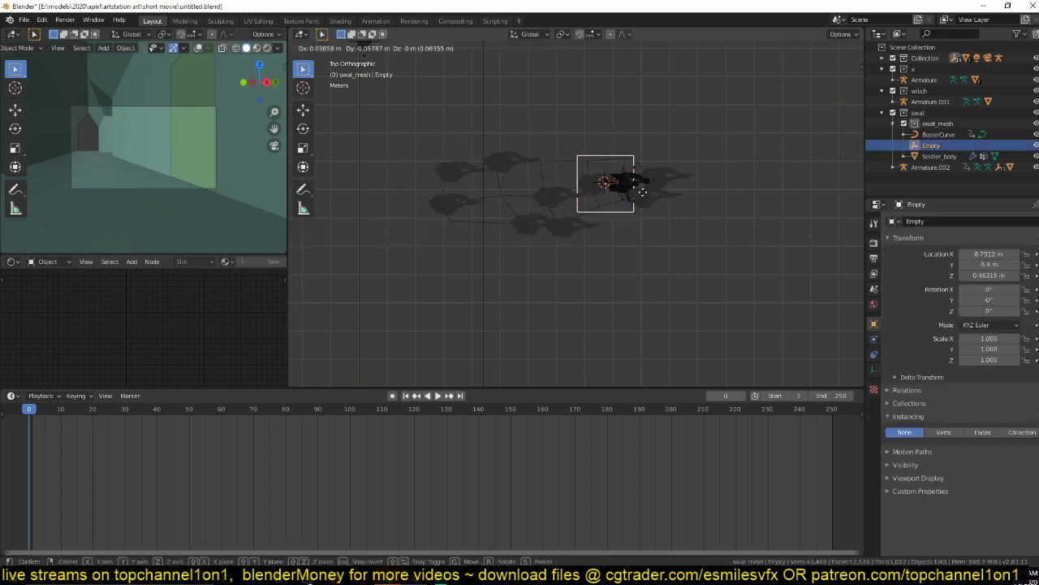
click(686, 190)
Select the emitter plane and turn its Curve modifier's viewport display back on.
click(615, 209)
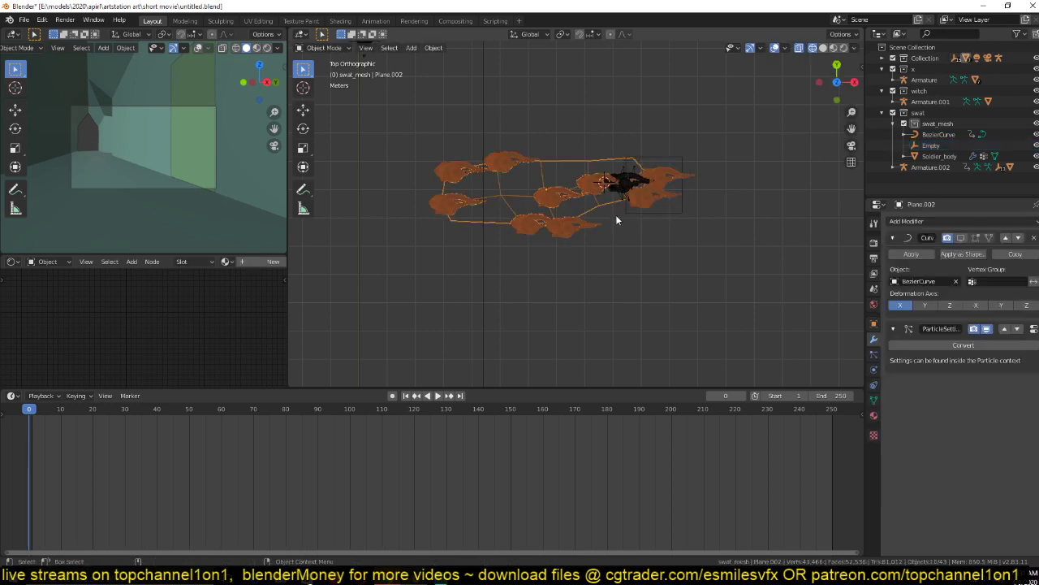
scroll(603, 223, down, 4)
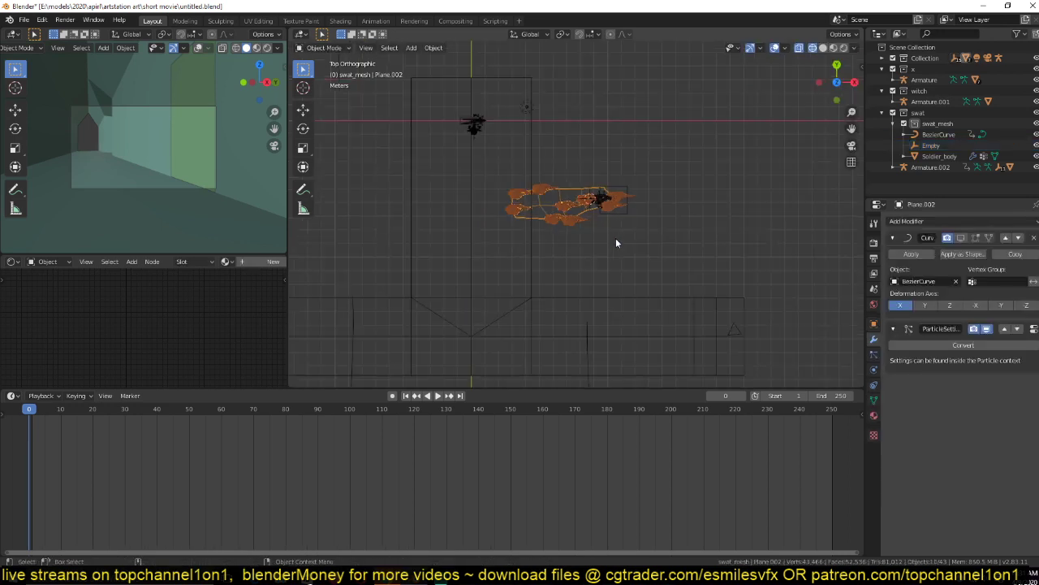
right_click(43, 452)
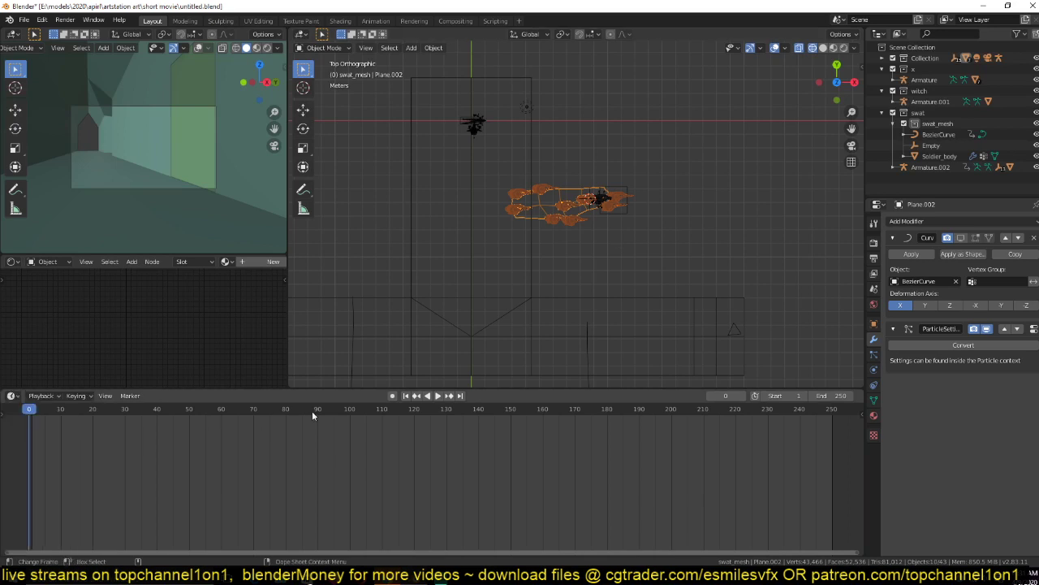
click(962, 239)
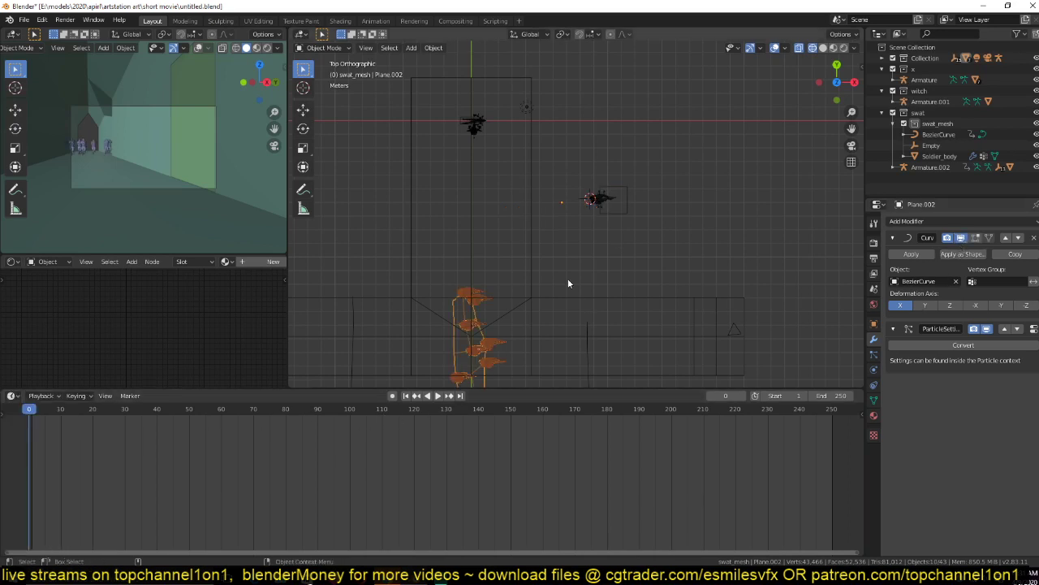
Save the file and select the cube empty in front of the original soldier.
scroll(567, 280, down, 2)
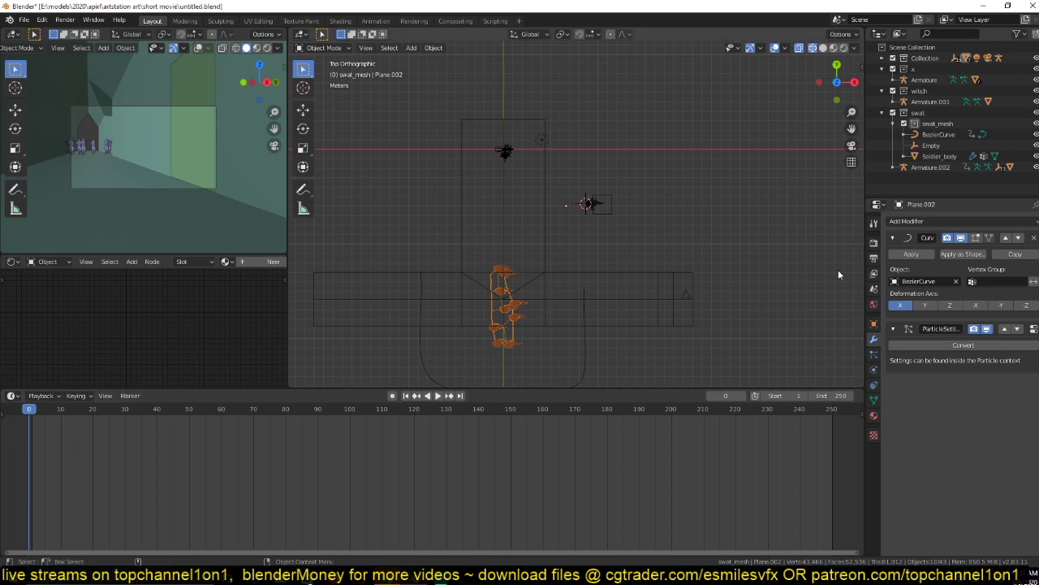
key(ctrl+s)
scroll(637, 173, up, 2)
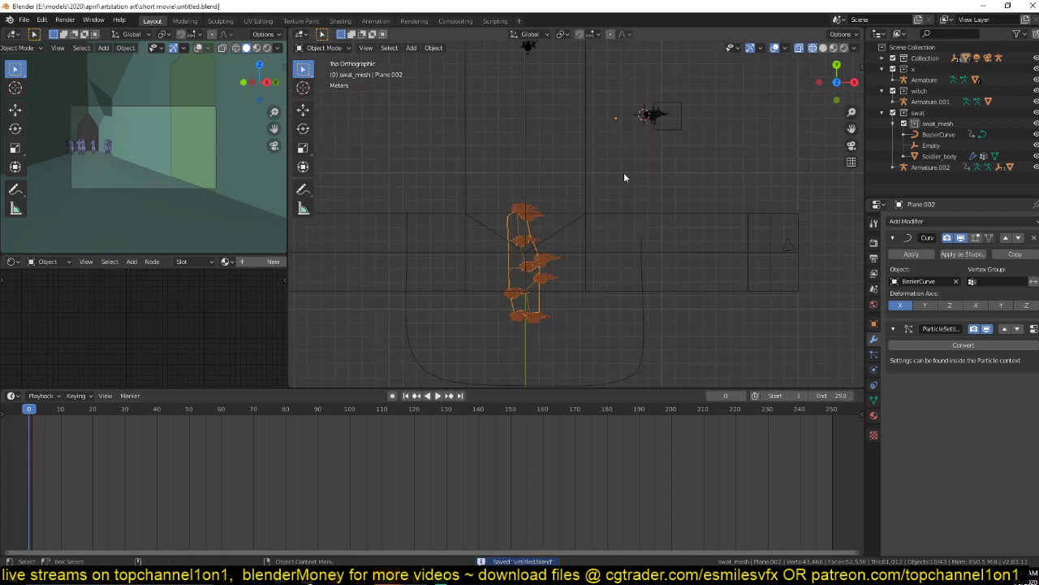
click(675, 128)
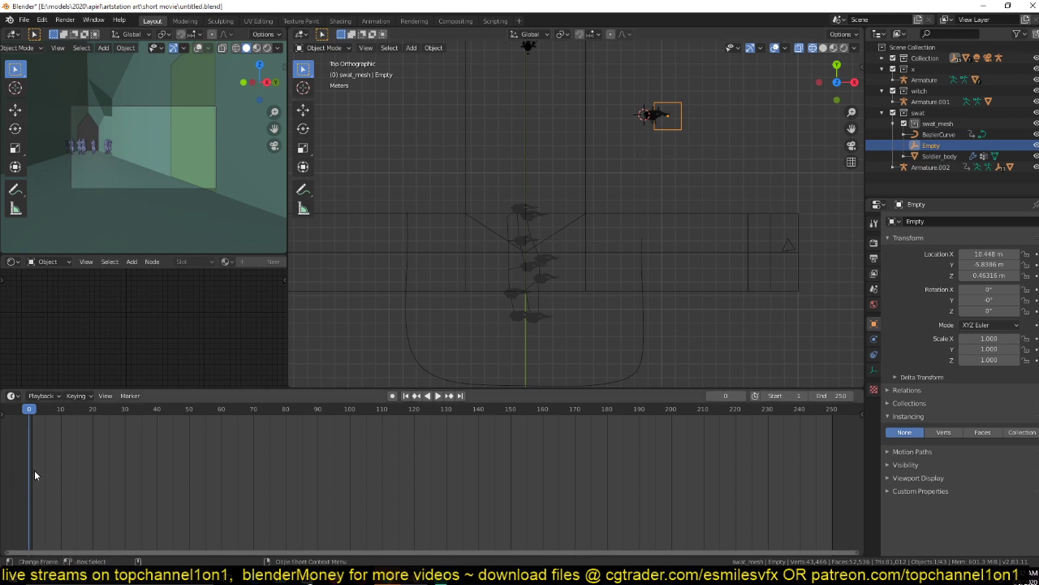
Delete the cube empty in front of the original soldier and keep the emitter plane selected.
click(511, 287)
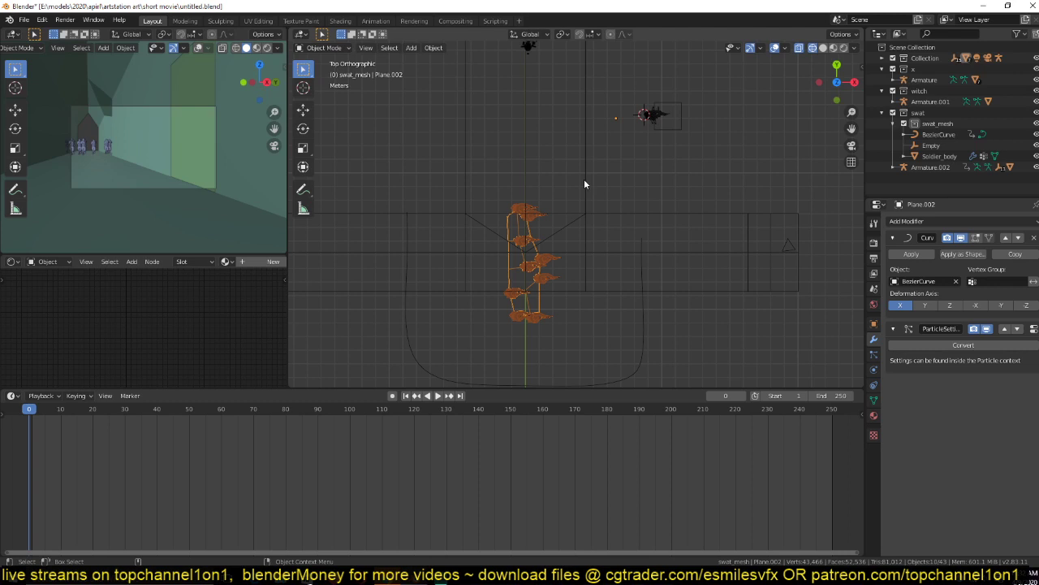
click(533, 250)
click(535, 250)
key(Delete)
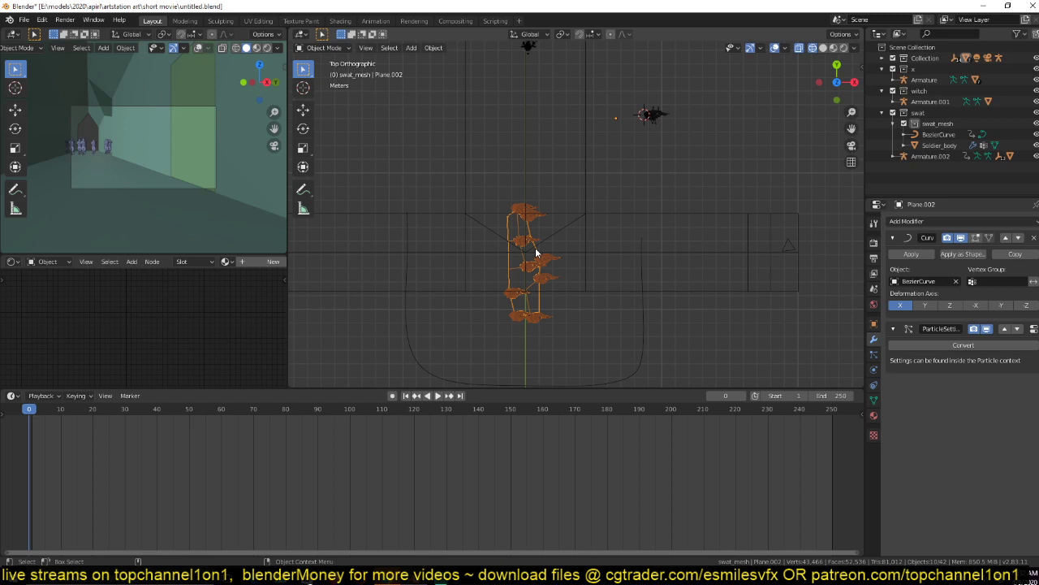
Try moving the emitter plane in top view to test how the instanced soldiers slide along the curve.
key(g)
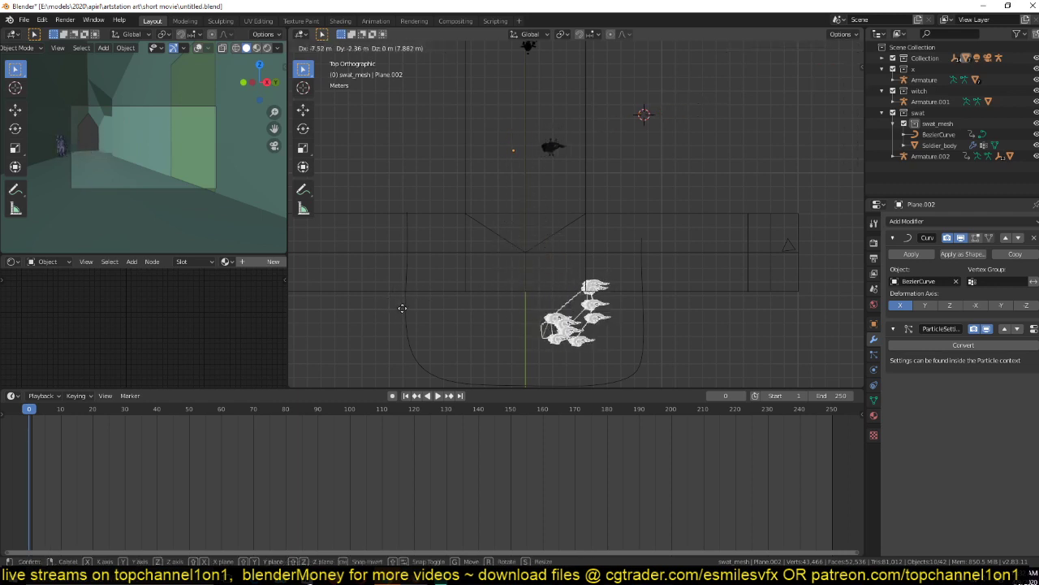
right_click(427, 301)
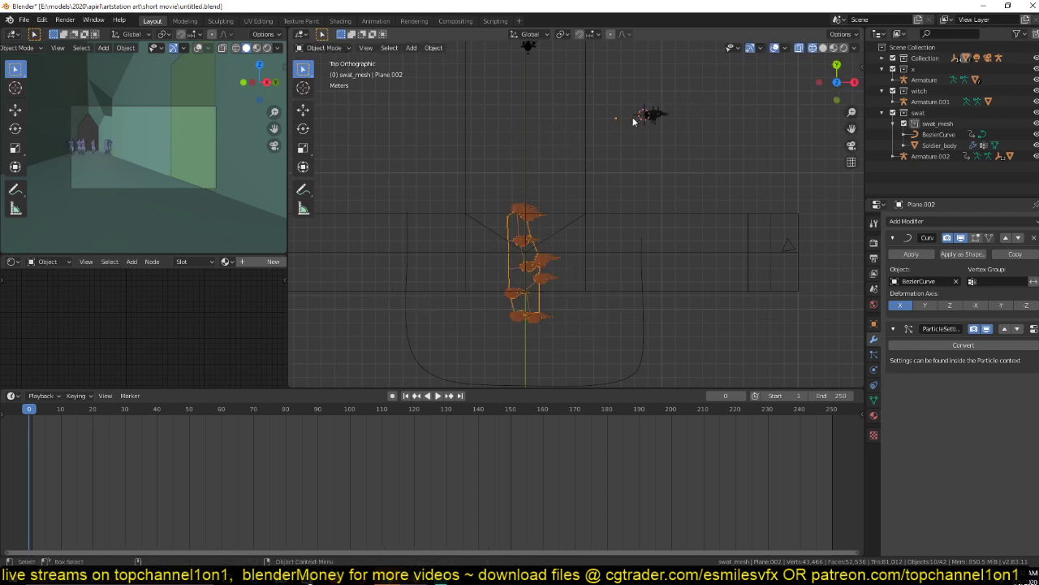
key(g)
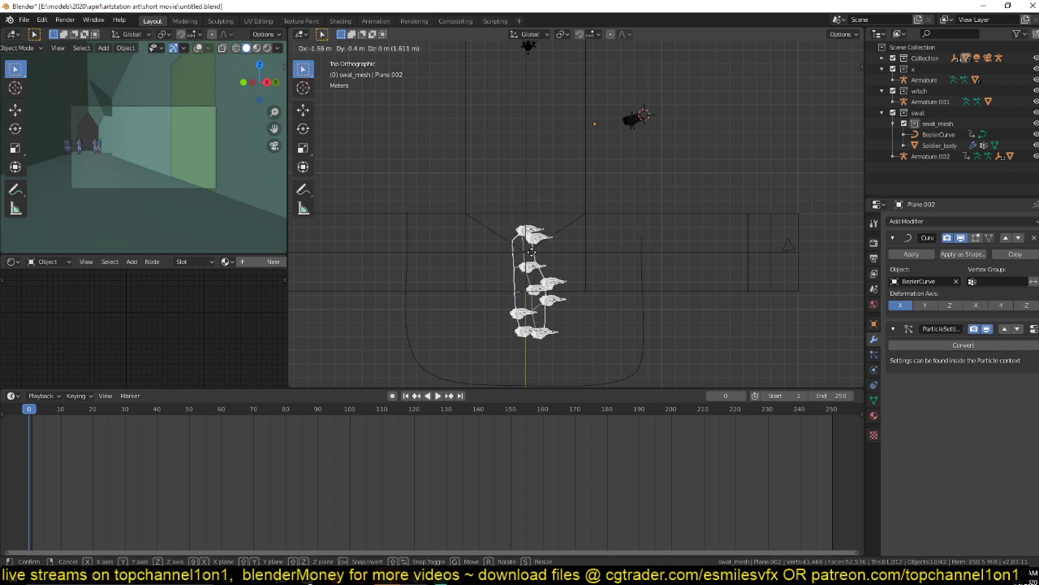
right_click(531, 253)
Turn off the Curve modifier's viewport display and add a Follow Path constraint targeting BezierCurve to the emitter plane.
click(961, 237)
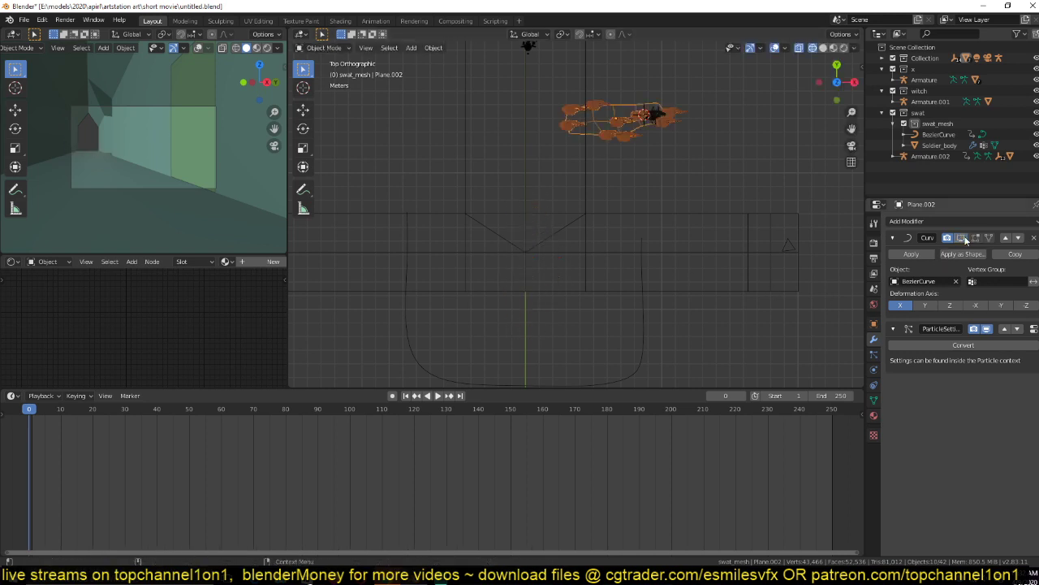
click(874, 370)
click(874, 385)
click(937, 221)
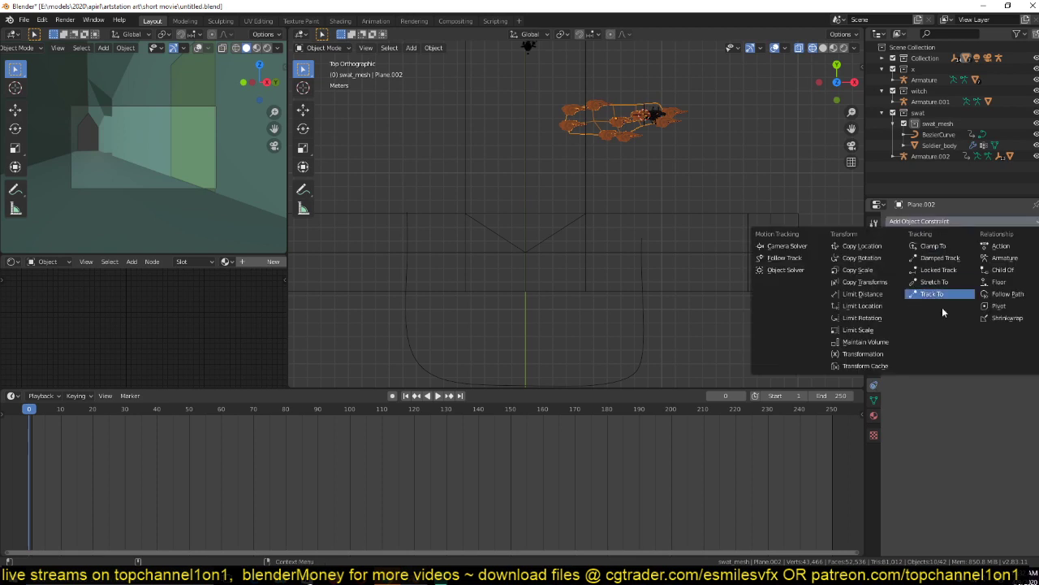
click(1007, 293)
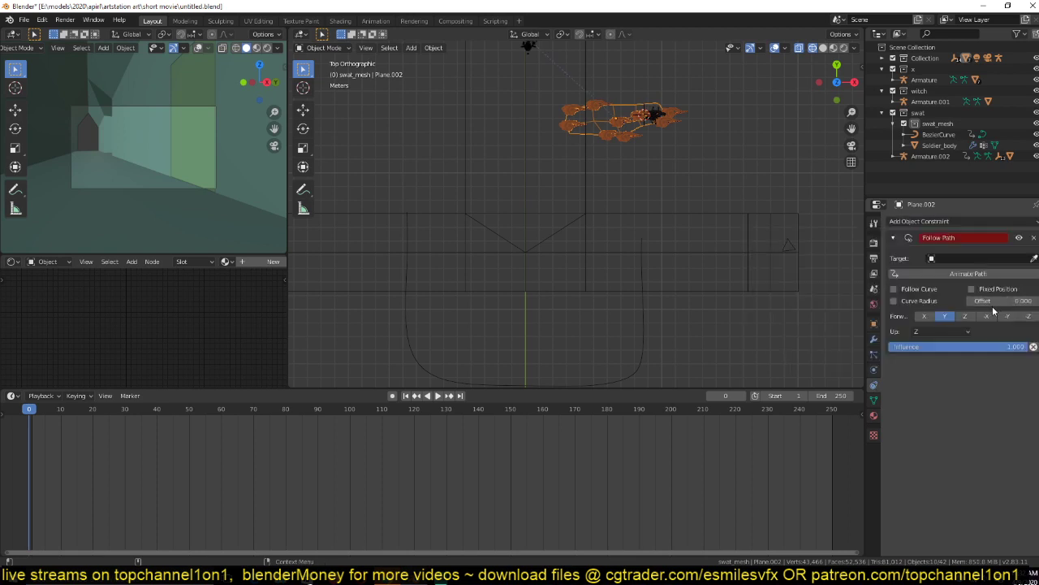
click(1034, 258)
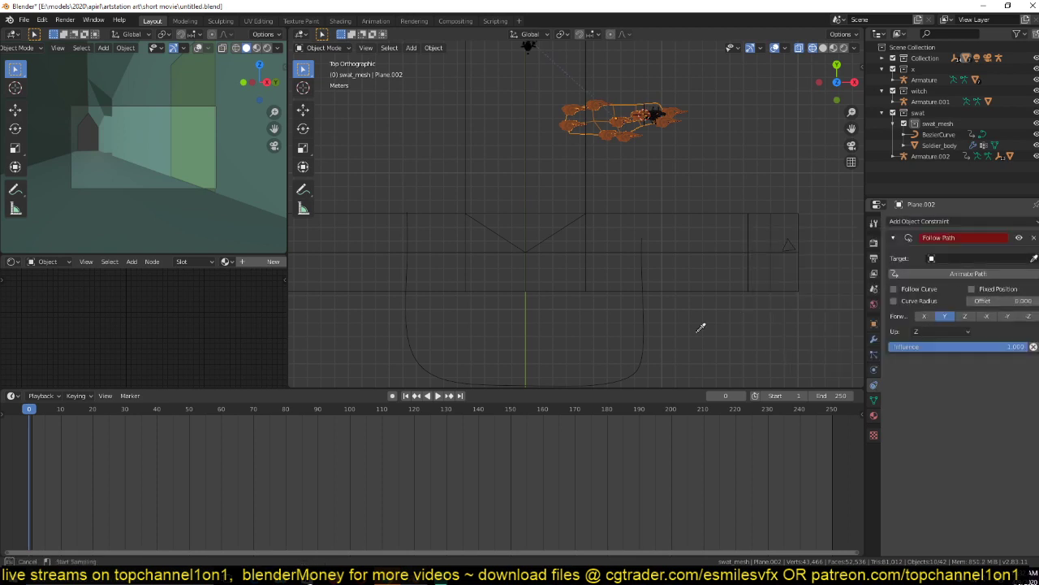
click(640, 324)
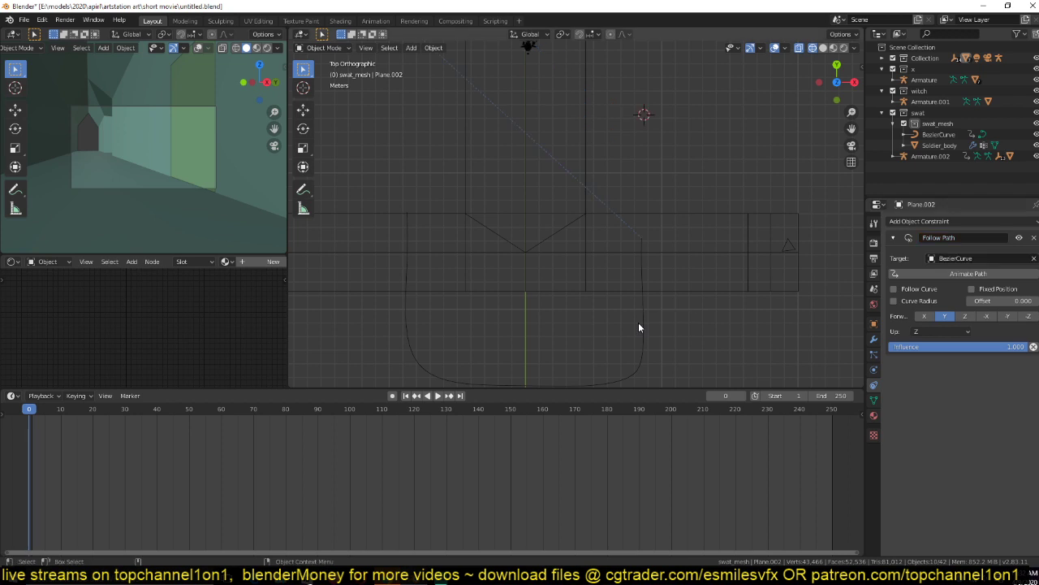
Move the emitter plane in top view onto the start of the Bezier curve inside the cross corridor.
scroll(638, 325, down, 10)
key(g)
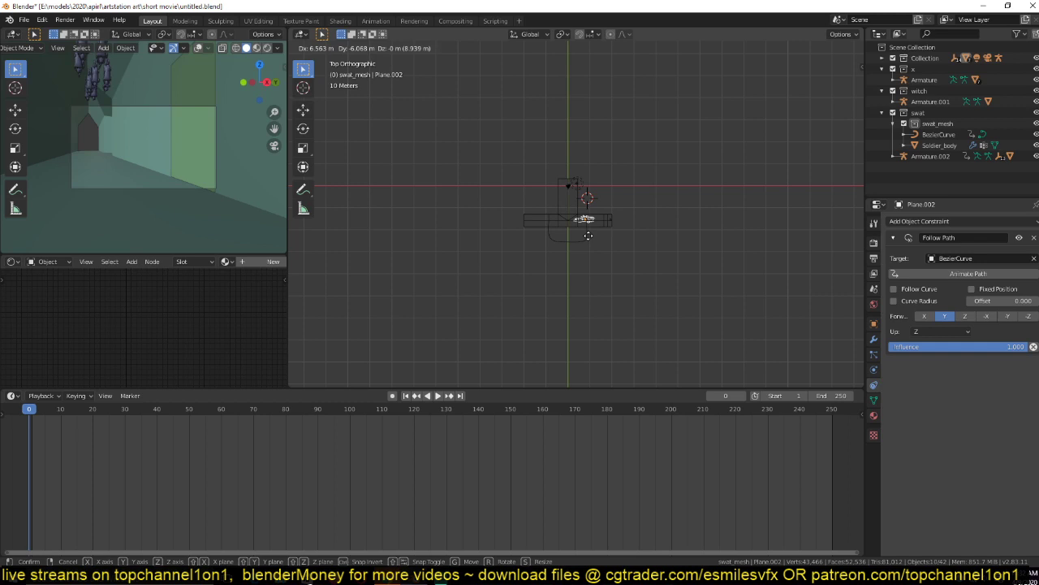
click(588, 235)
scroll(656, 213, up, 5)
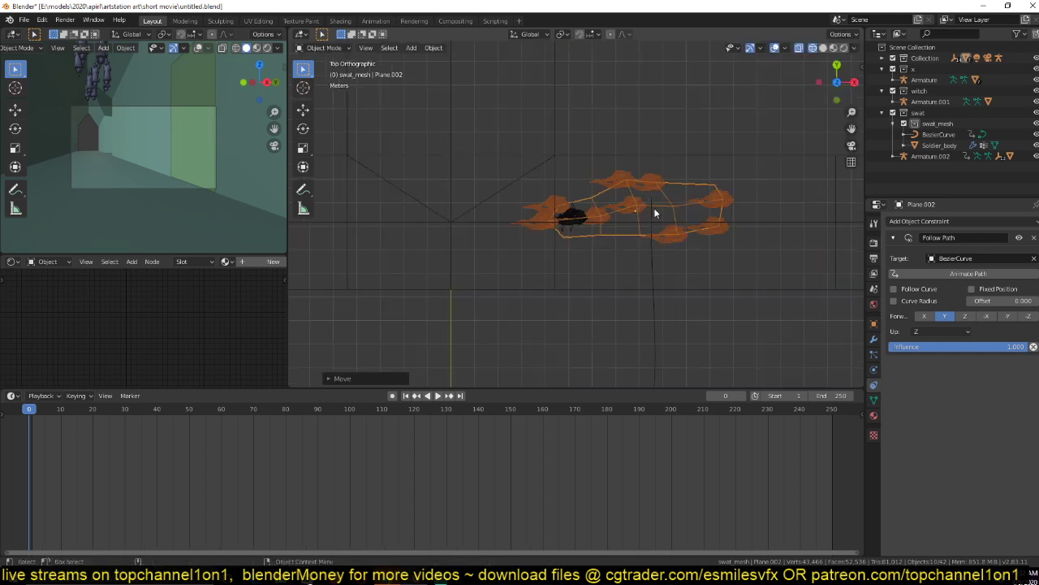
key(g)
click(672, 200)
Set the Follow Path constraint's offset to 2.3.
drag(998, 301, 1006, 300)
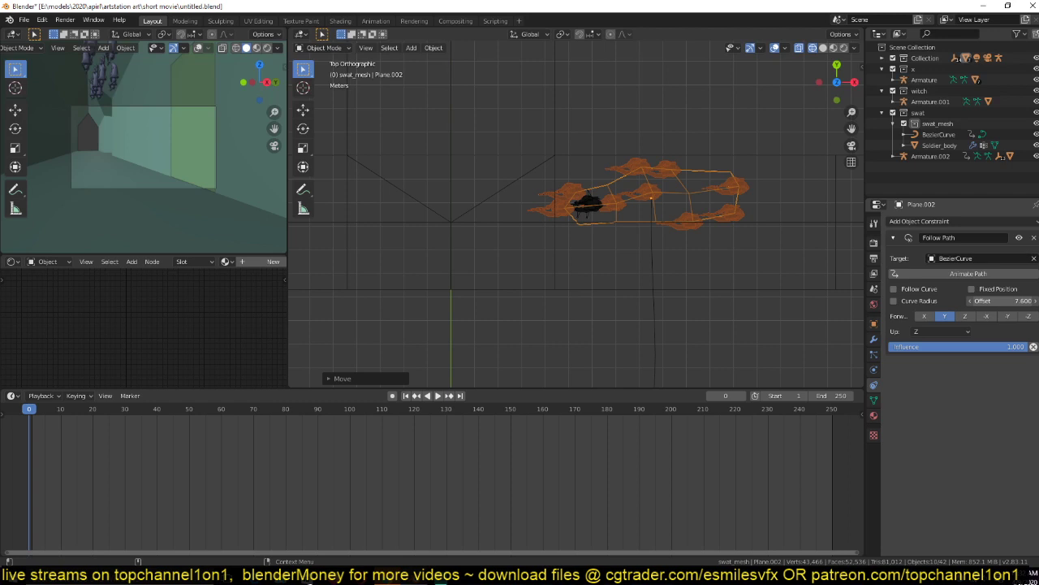
scroll(577, 215, down, 3)
mouse_move(1007, 301)
mouse_down()
mouse_move(970, 300)
mouse_move(1022, 301)
mouse_up()
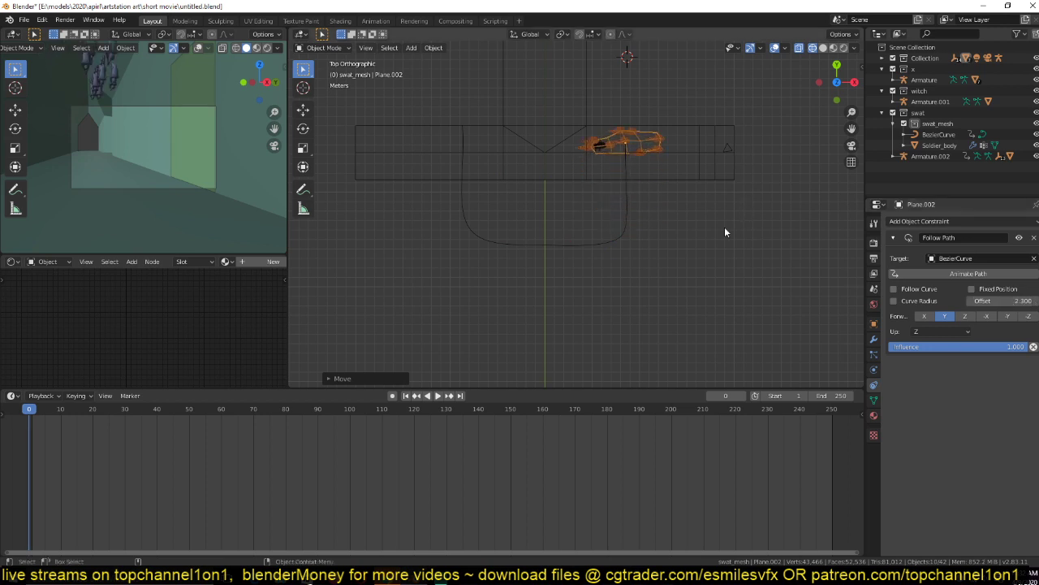
Rotate the emitter plane about -88° in top view and turn its Curve modifier's viewport display back on.
key(r)
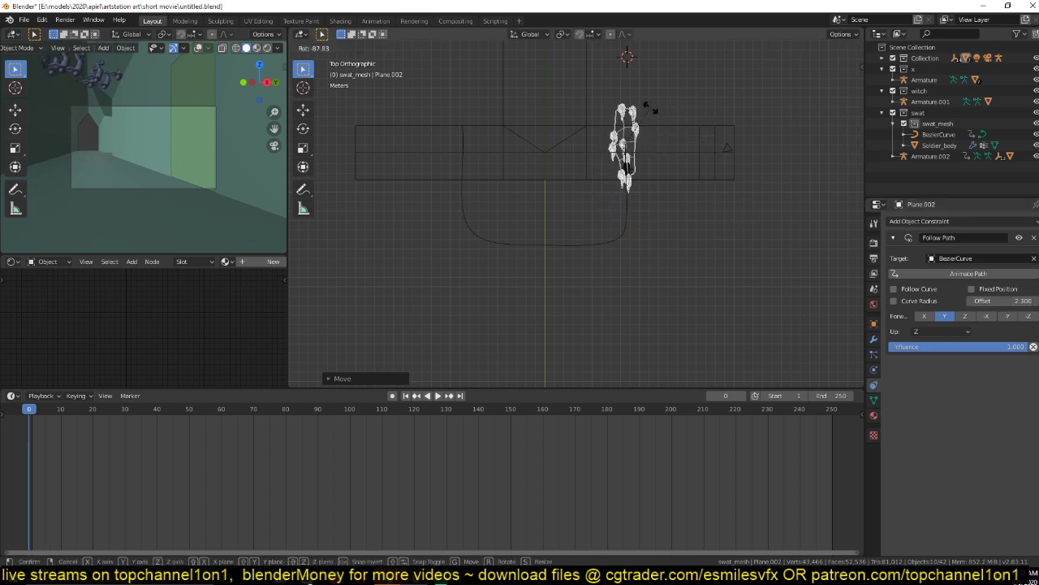
click(650, 108)
click(874, 338)
click(961, 238)
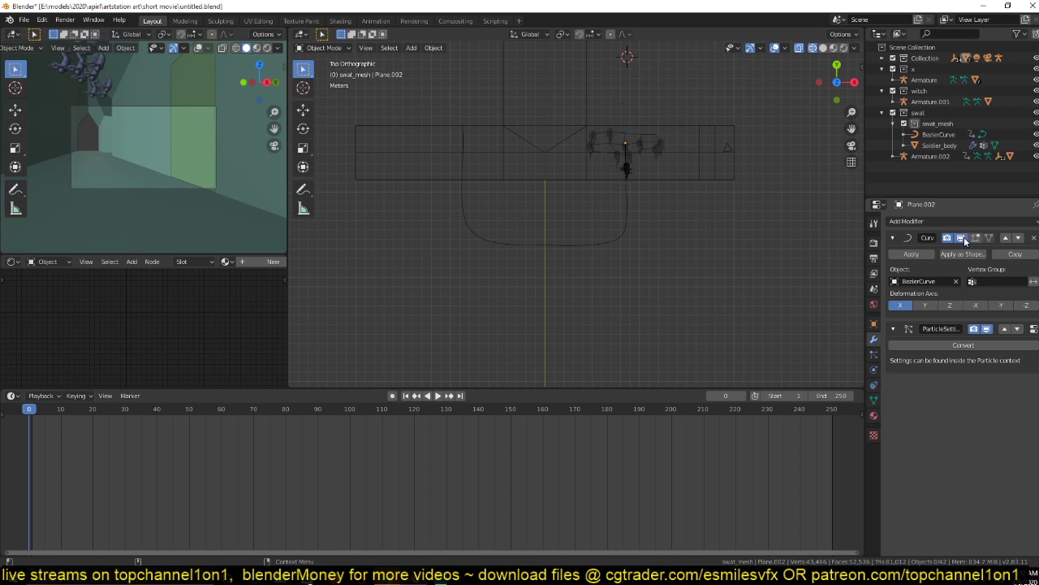
Set the emitter plane's Follow Path offset to about -53 and check its undeformed mesh in Edit Mode.
click(624, 161)
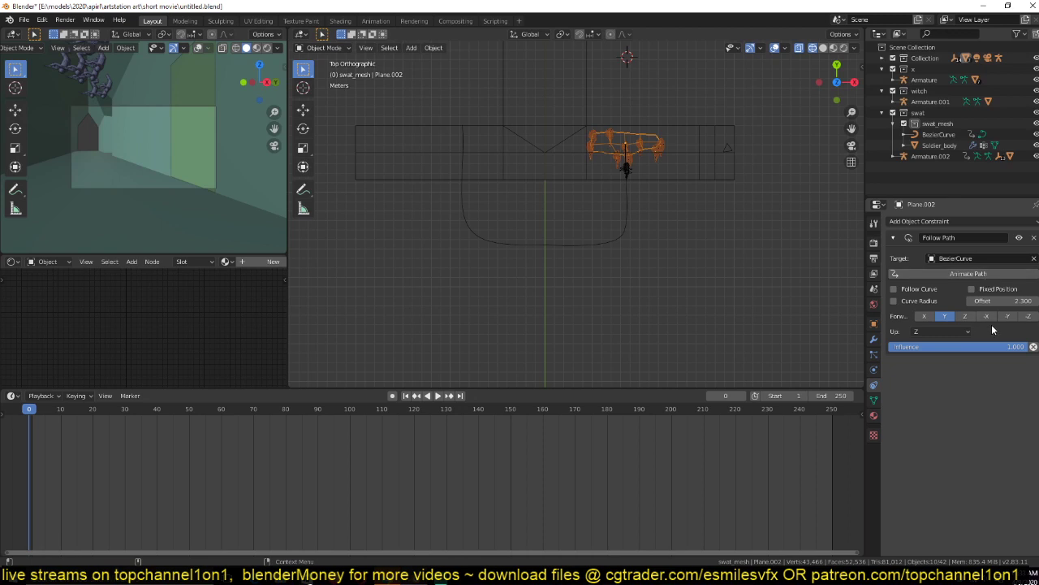
drag(1003, 300, 890, 304)
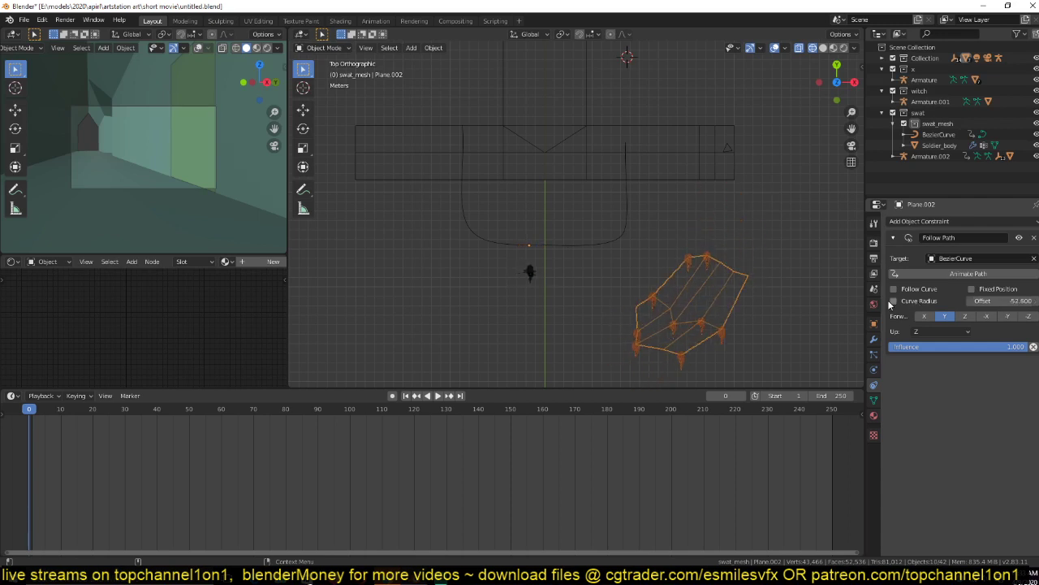
key(Tab)
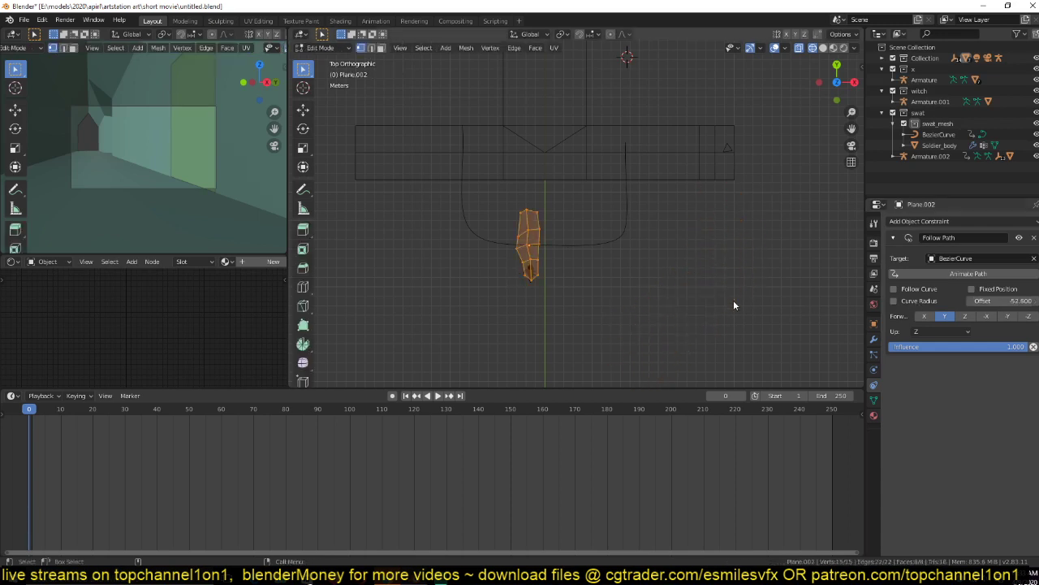
key(Tab)
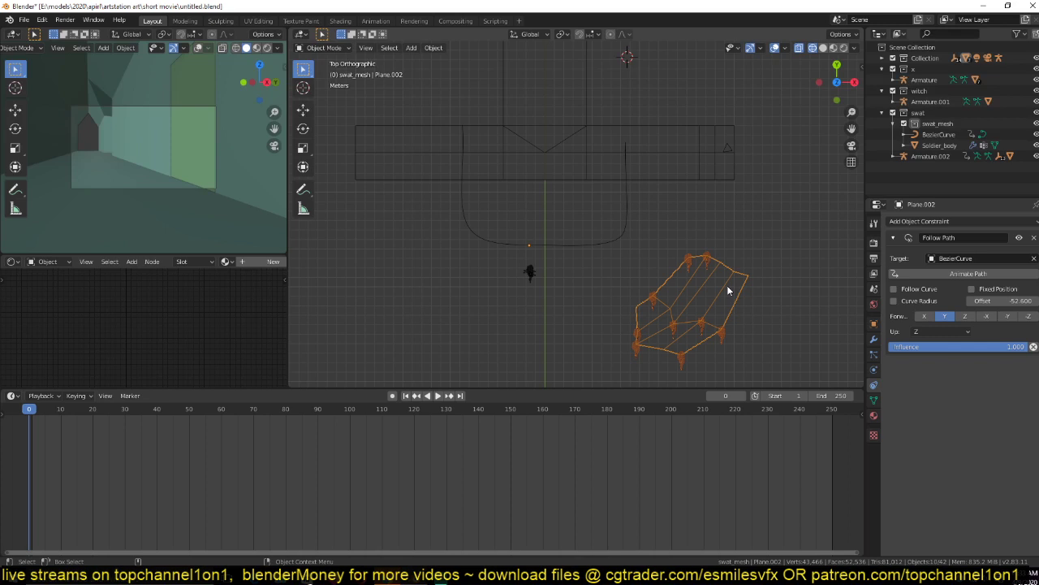
Set the Curve modifier's deformation axis to Y and check the bent squad in top view.
click(873, 338)
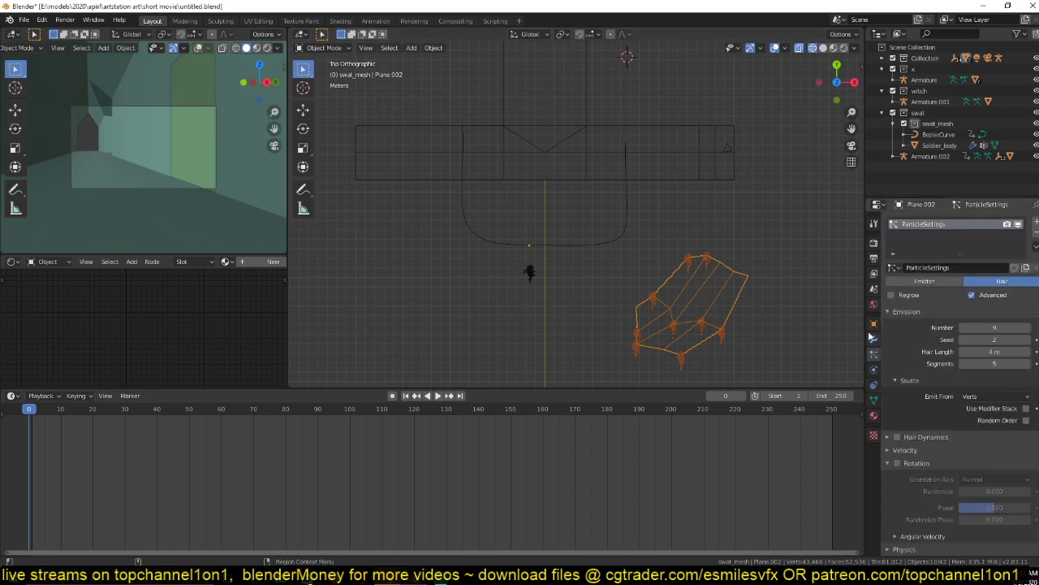
click(872, 338)
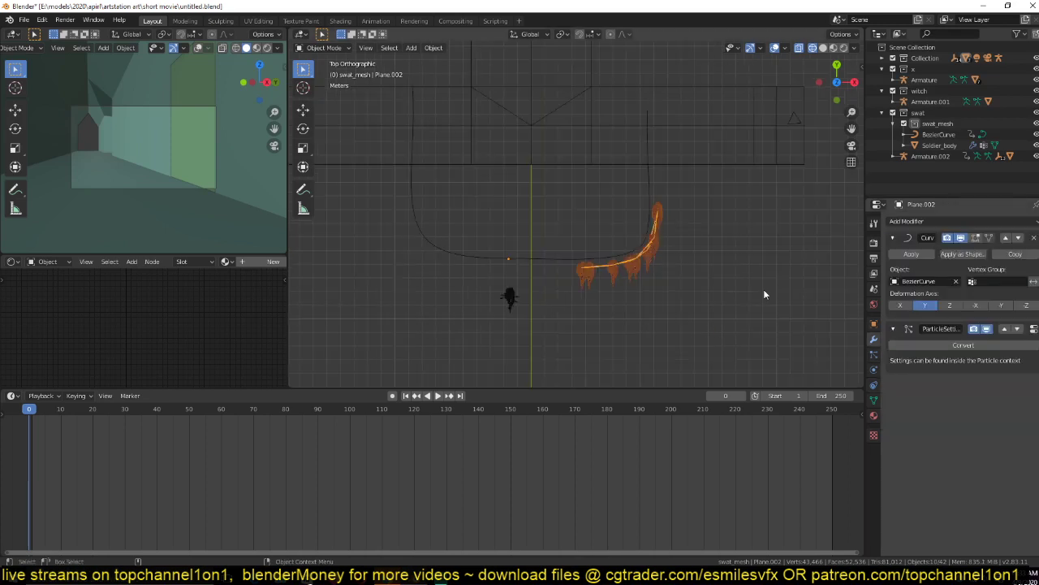
middle_drag(764, 290, 658, 199)
key(KP_7)
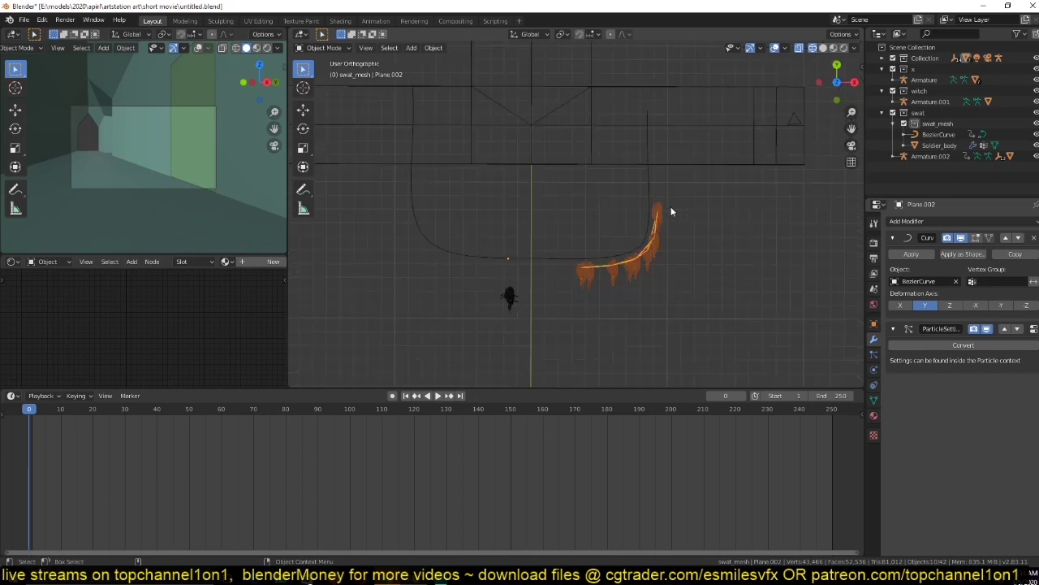
key(KP_7)
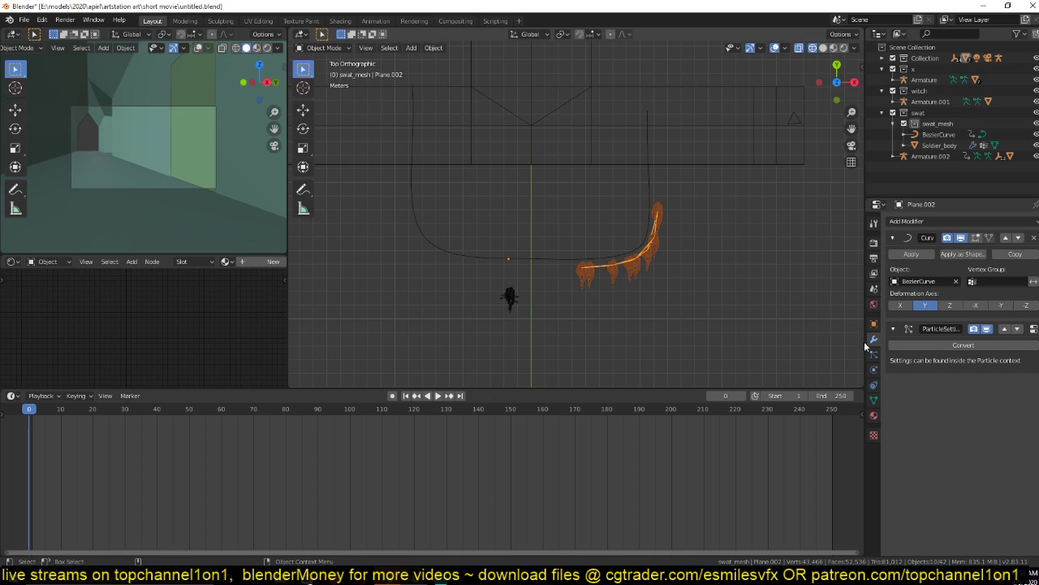
Set the emitter plane's Follow Path offset to 3.4.
click(874, 370)
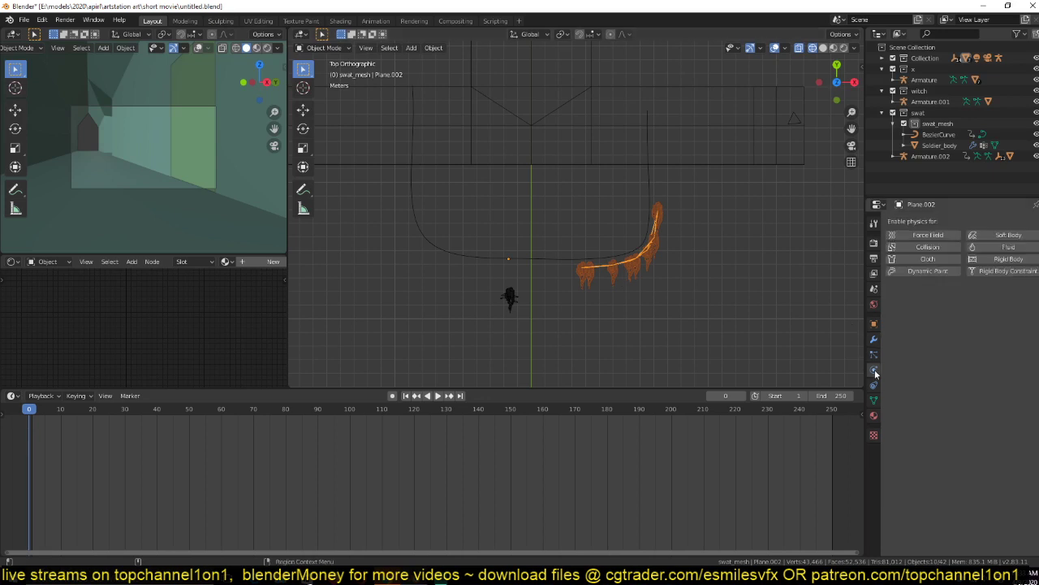
click(873, 385)
click(874, 370)
click(874, 385)
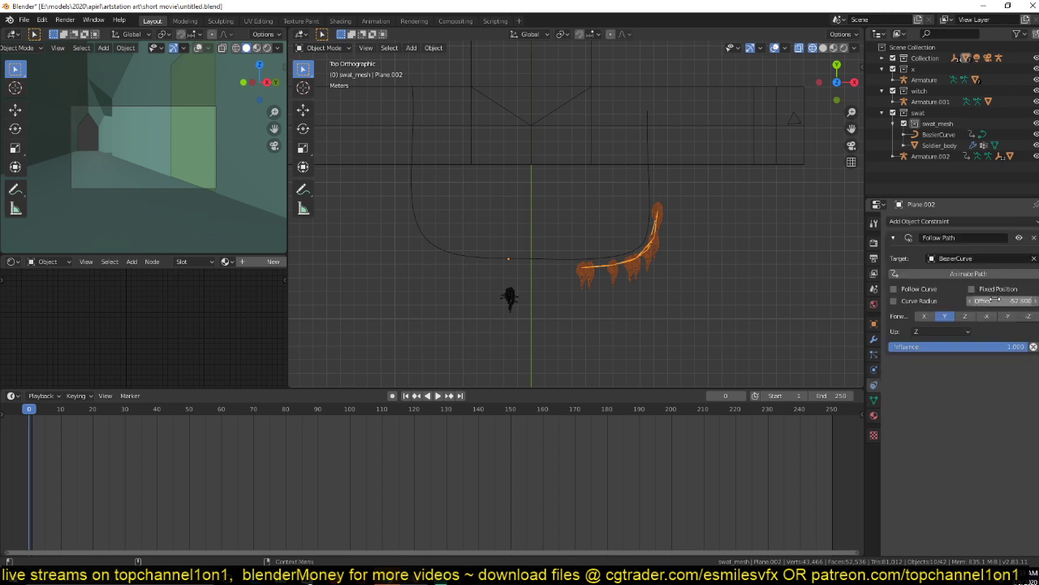
drag(994, 301, 1029, 300)
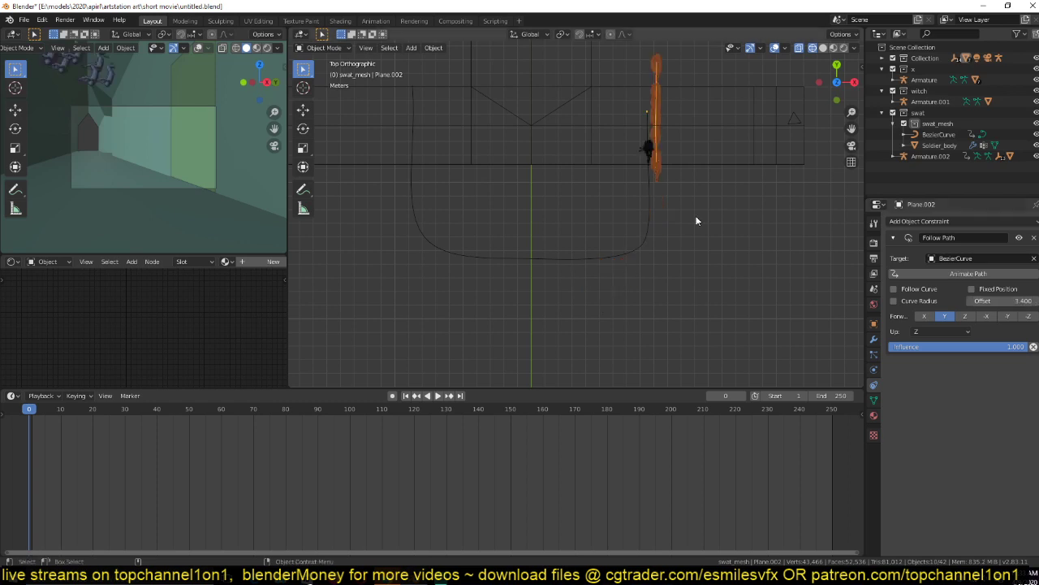
Rotate the emitter plane's mesh 90° in front view.
key(Tab)
key(KP_1)
text(r)
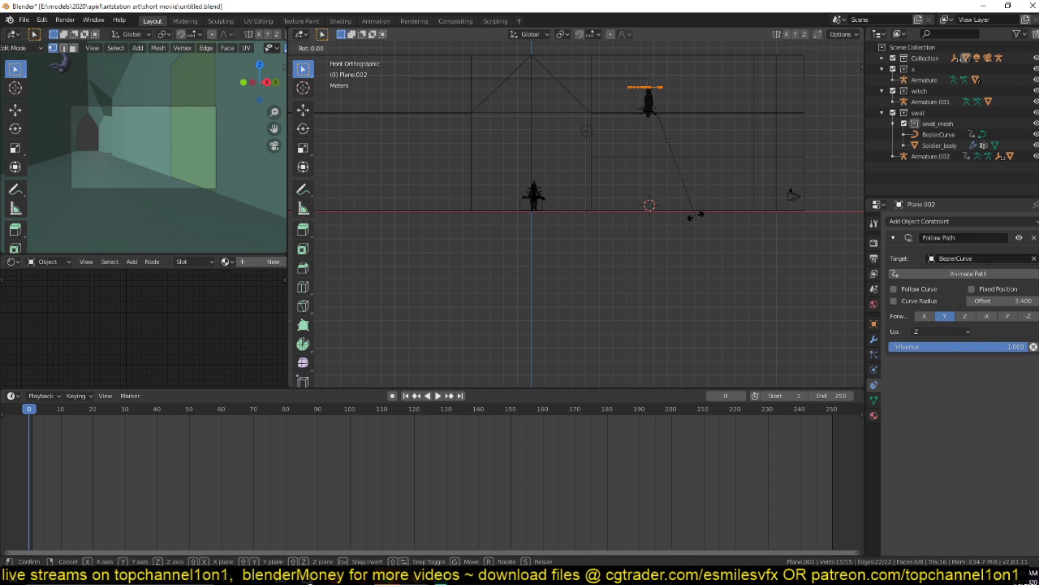
text(90)
key(Return)
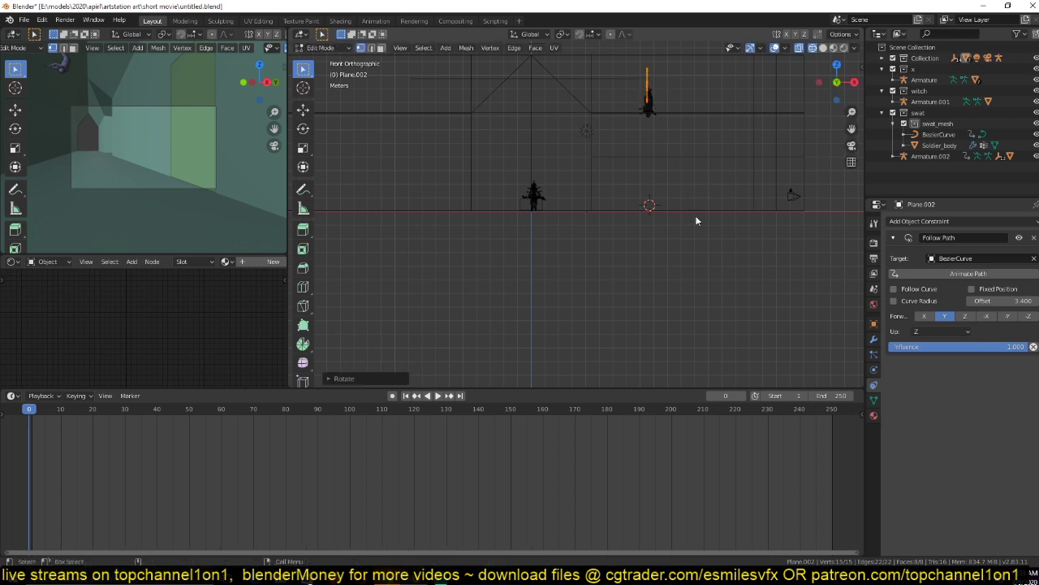
key(Tab)
middle_drag(696, 219, 669, 284)
key(KP_1)
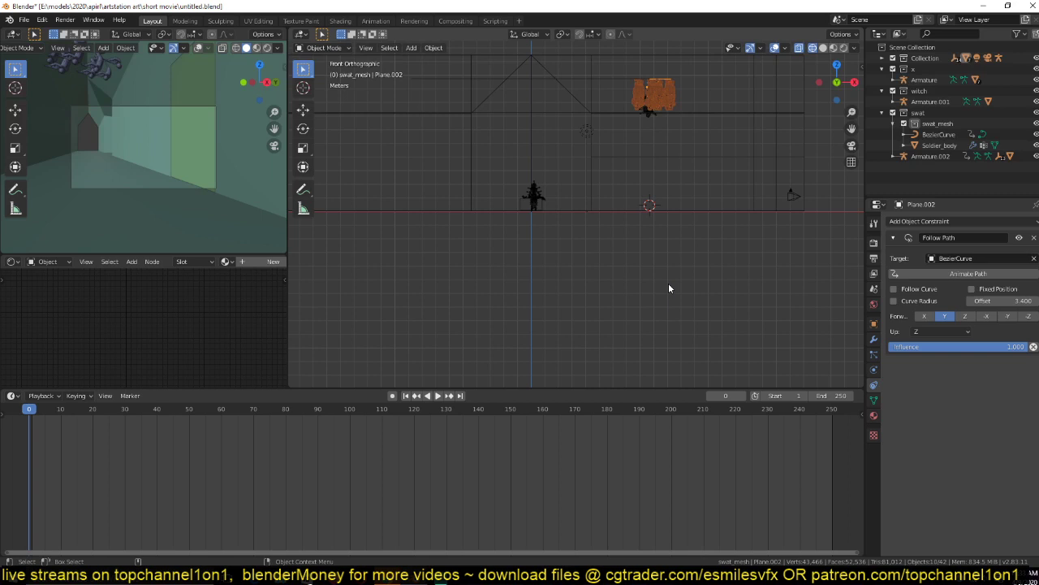
Rotate the emitter plane's mesh by another 90° in front view and recheck it in Edit Mode.
key(Tab)
text(r90)
key(Return)
key(Tab)
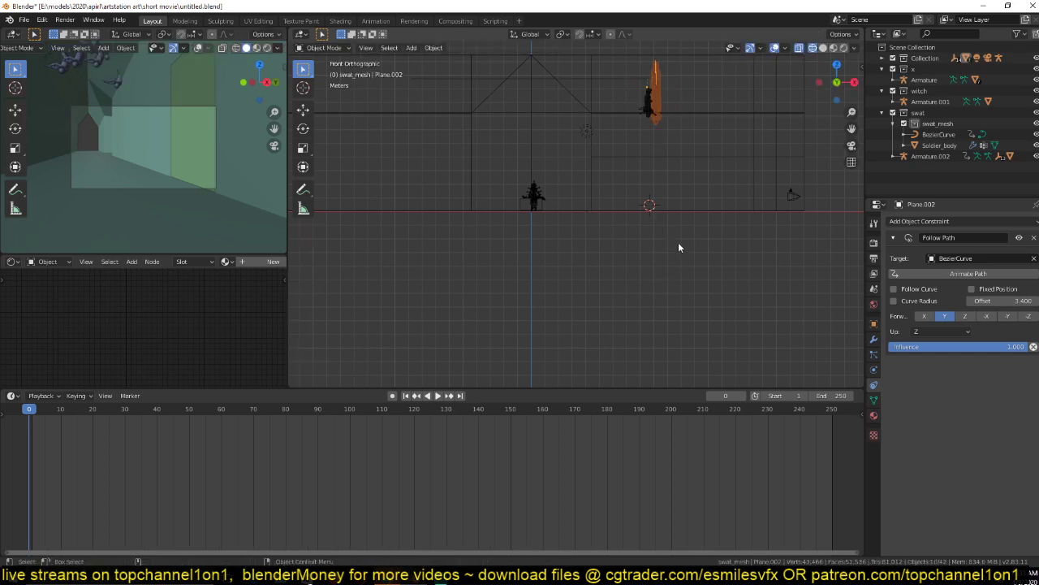
key(Tab)
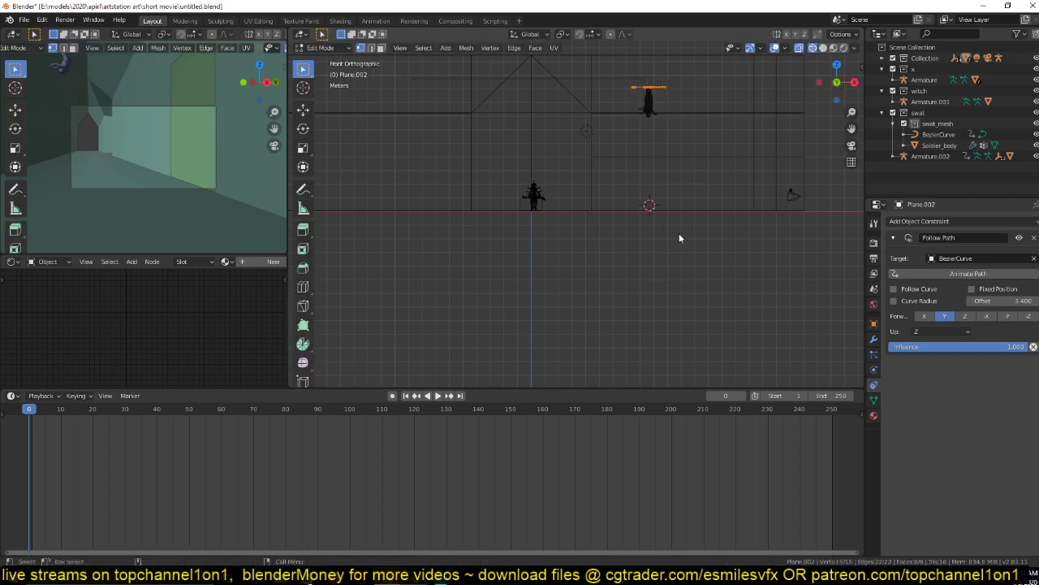
key(Tab)
Set the Follow Path offset to 5 and check the squad's placement on the curve in top view.
mouse_move(682, 226)
middle_down()
mouse_move(573, 267)
mouse_move(602, 298)
mouse_move(656, 275)
mouse_move(656, 248)
mouse_move(652, 268)
mouse_move(742, 289)
mouse_move(747, 274)
mouse_move(663, 244)
mouse_move(752, 242)
mouse_move(671, 251)
mouse_move(680, 255)
mouse_move(648, 276)
mouse_move(680, 290)
mouse_move(670, 290)
middle_up()
key(shift+z)
key(shift+z)
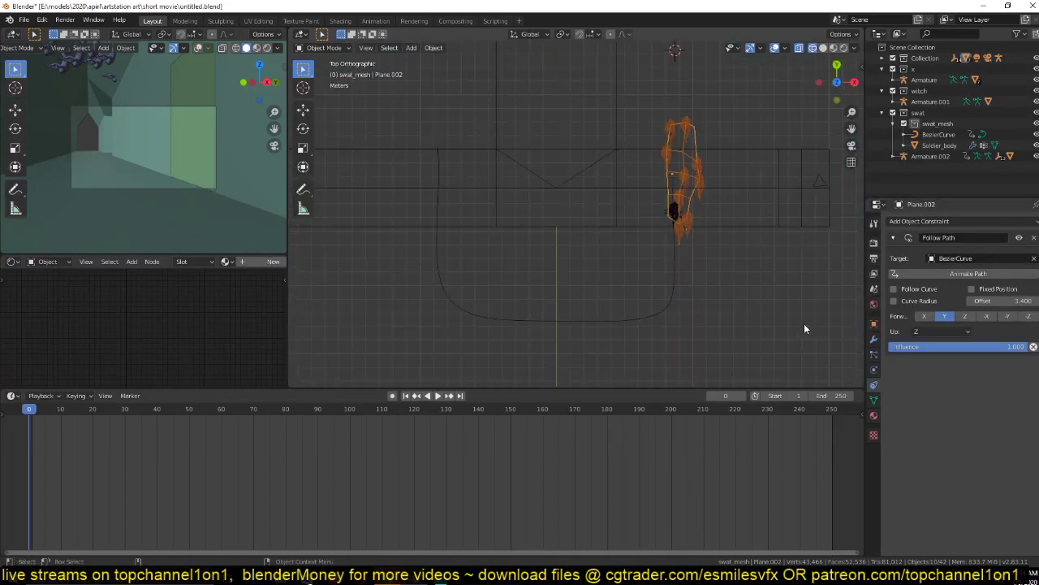
drag(1004, 300, 981, 300)
scroll(708, 228, up, 2)
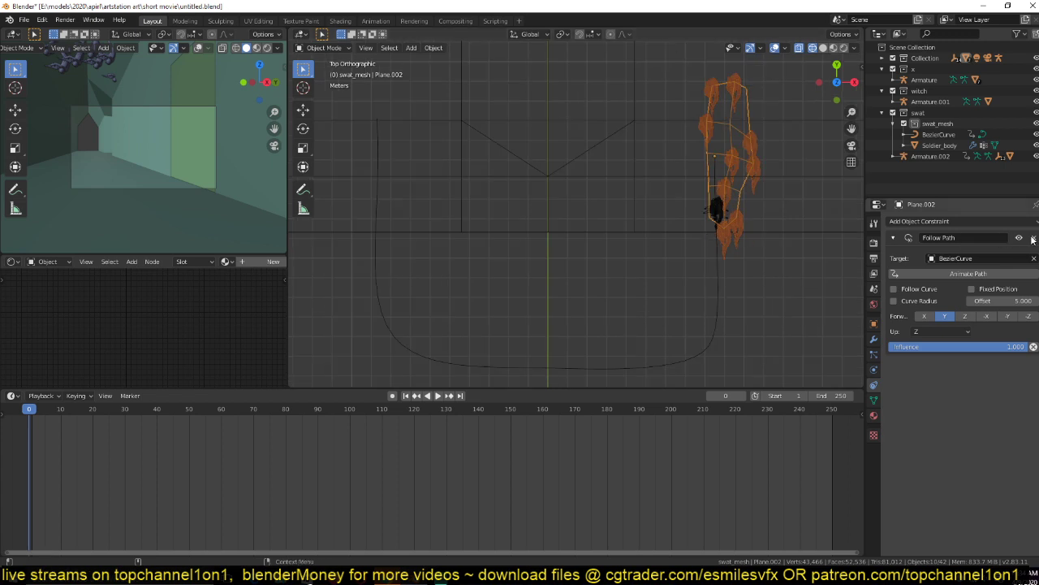
Remove the Follow Path constraint from the emitter plane.
click(1033, 239)
scroll(601, 242, down, 9)
key(x)
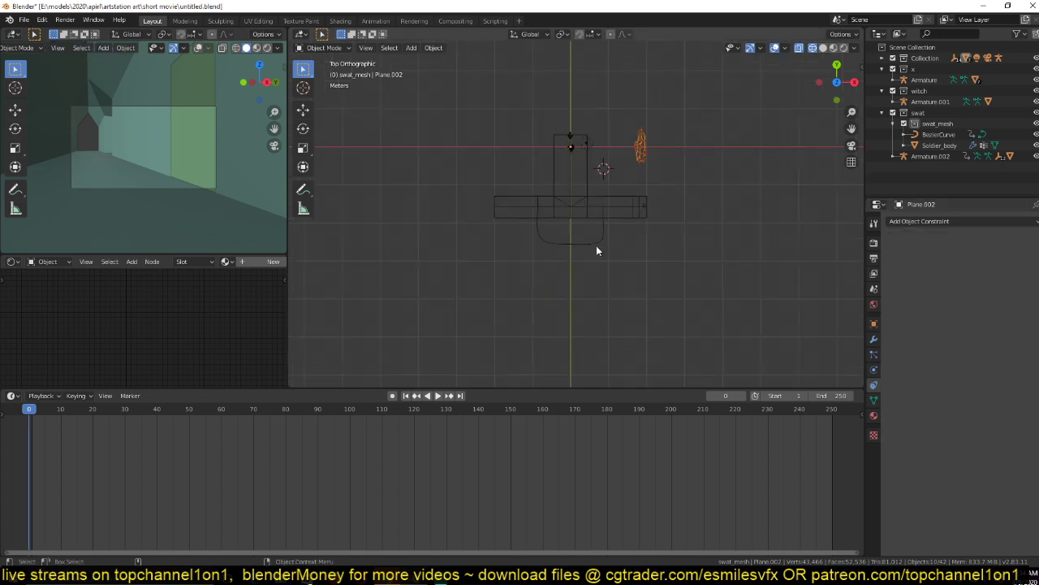
Delete the Bezier curve that served as the squad's path.
click(596, 244)
key(x)
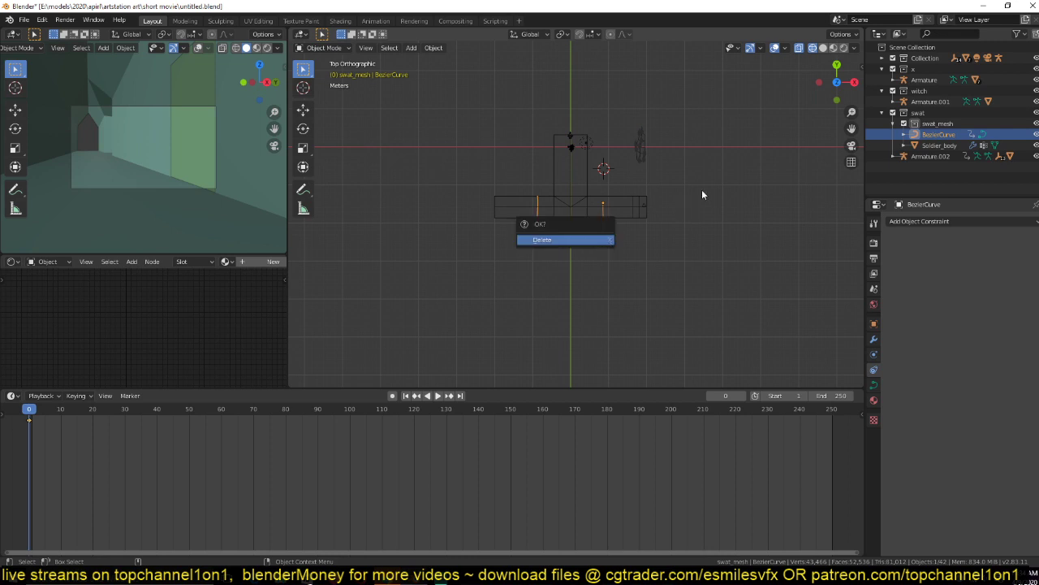
key(Return)
scroll(703, 194, up, 2)
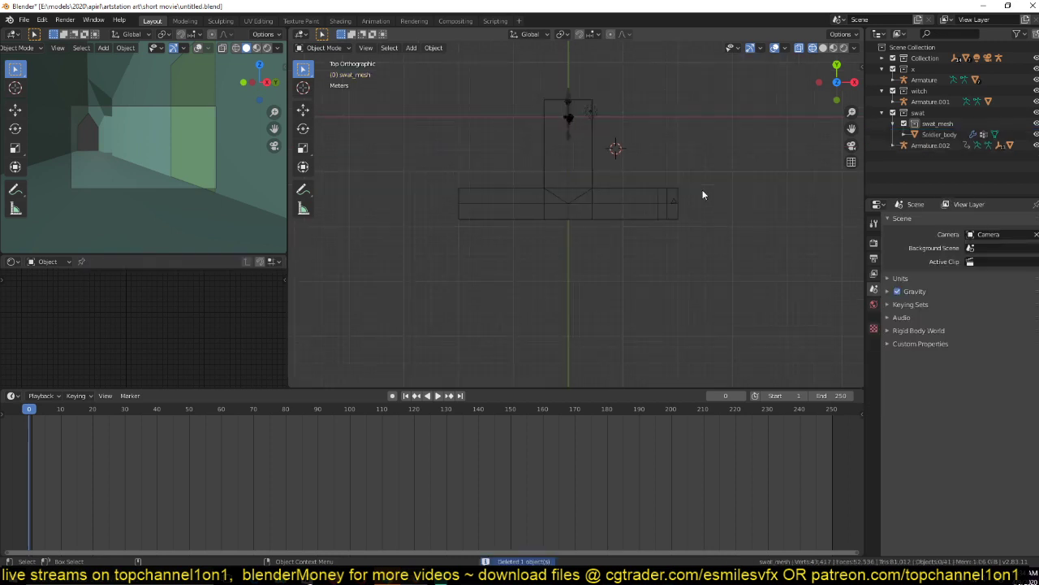
scroll(686, 260, up, 3)
key(ctrl+z)
key(x)
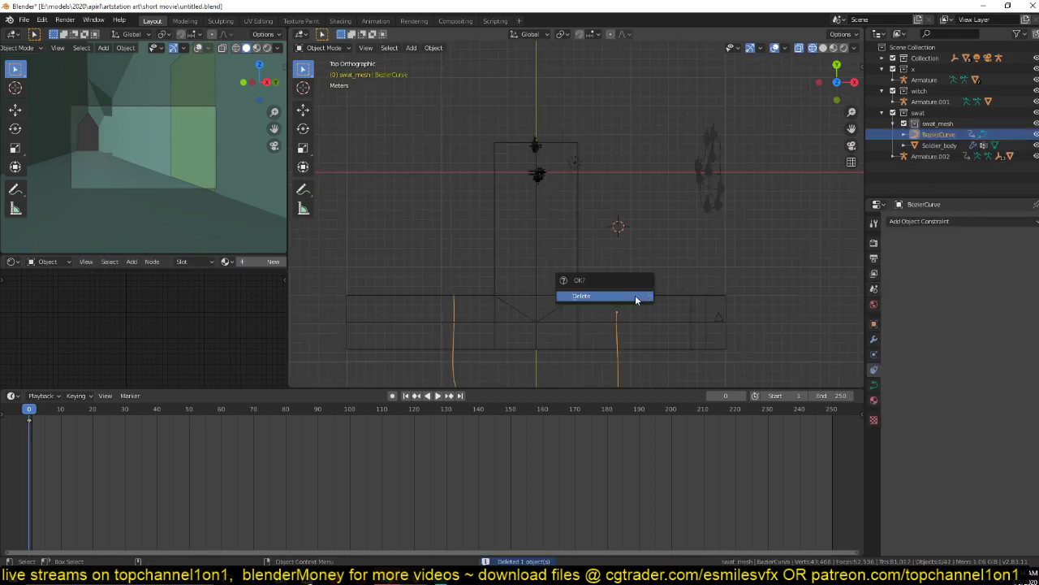
click(635, 295)
Rotate the emitter plane's mesh 90° in front view so that it lies flat on the floor.
click(538, 165)
click(538, 164)
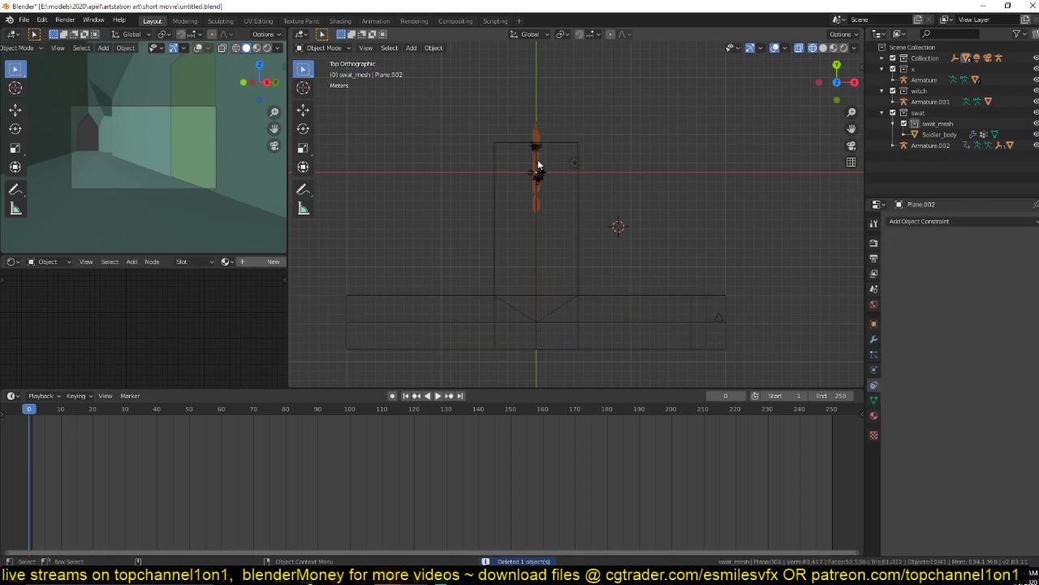
key(KP_1)
key(Tab)
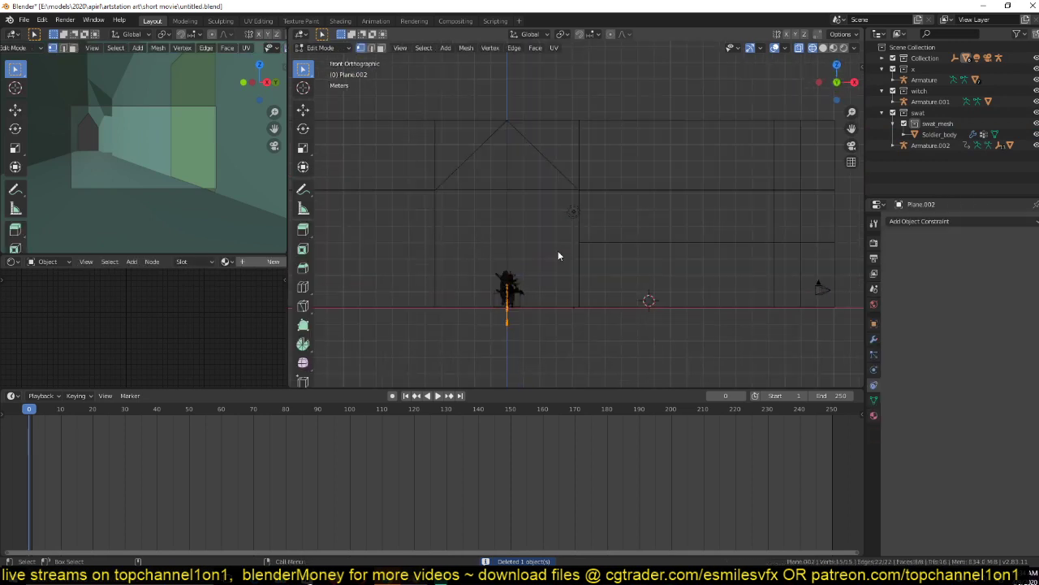
text(r90)
key(Return)
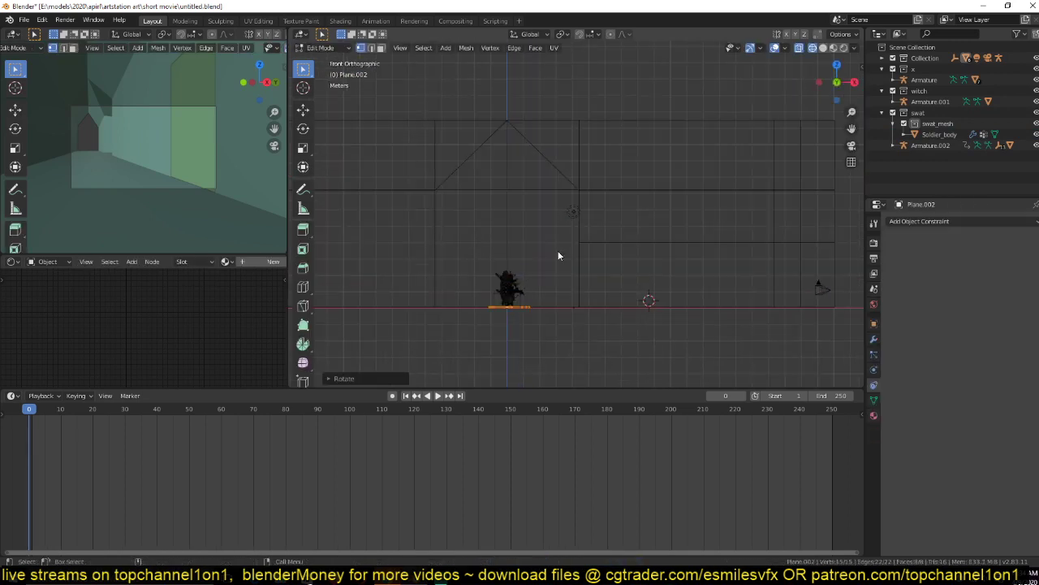
key(Tab)
Move the emitter plane in top view to the area just outside the corridor's side door near the camera.
key(KP_7)
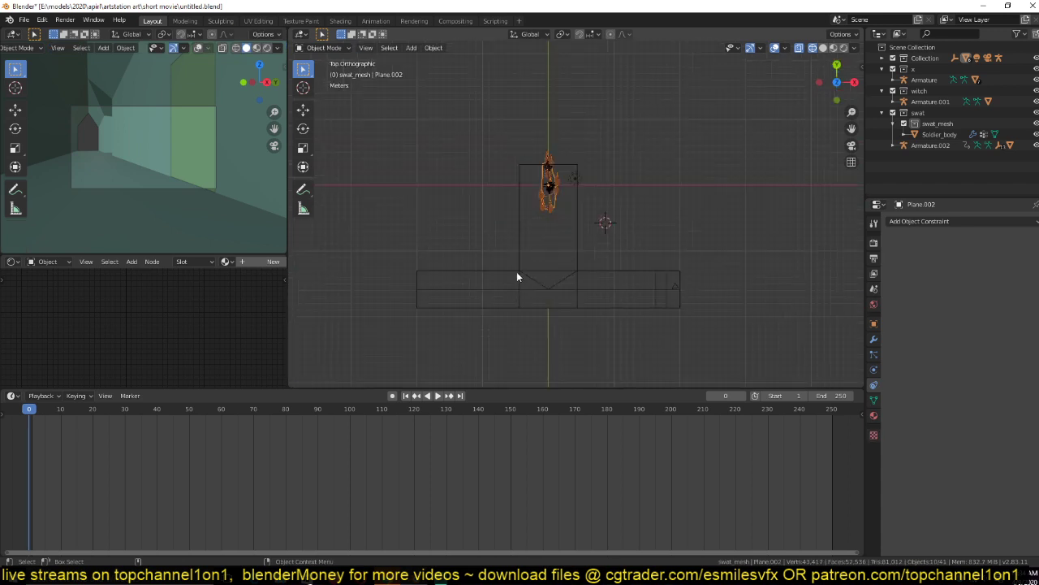
key(g)
click(632, 320)
scroll(653, 274, up, 4)
shift+middle_drag(652, 274, 559, 232)
Rotate the emitter plane 180° in top view and save the file.
text(r9)
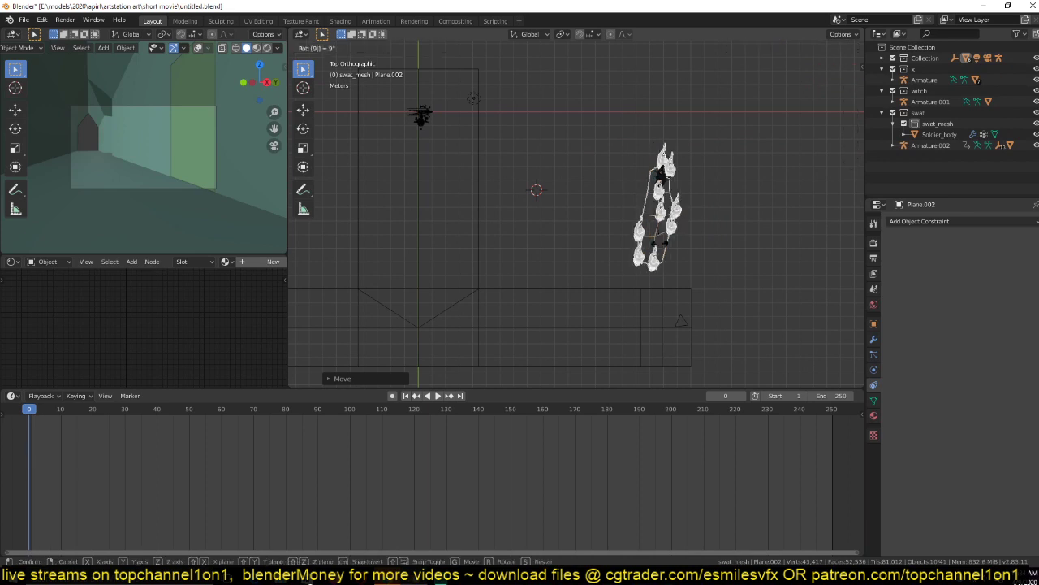
text(0)
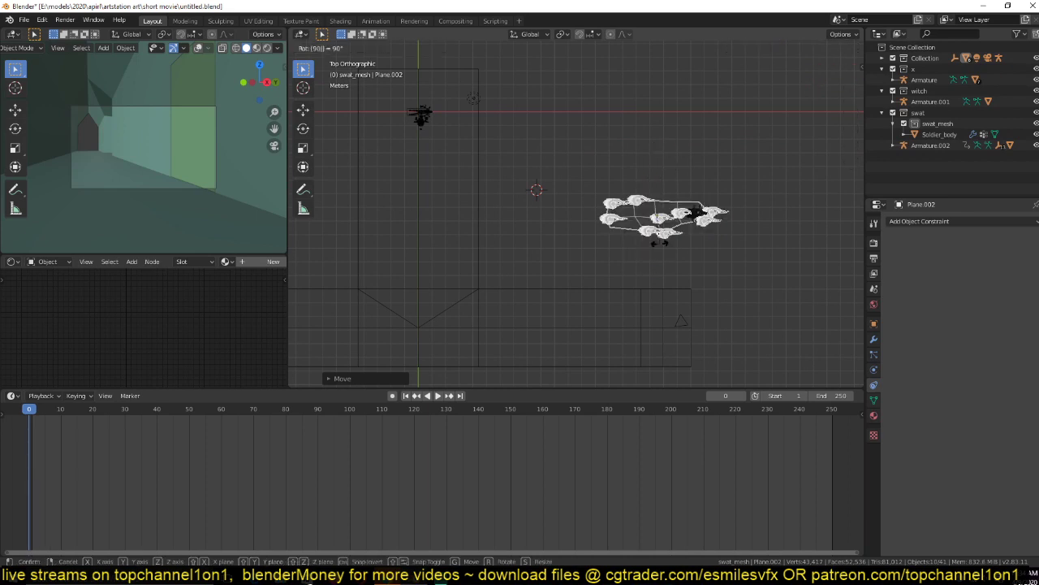
key(BackSpace)
key(BackSpace)
text(180)
key(Return)
scroll(640, 283, up, 2)
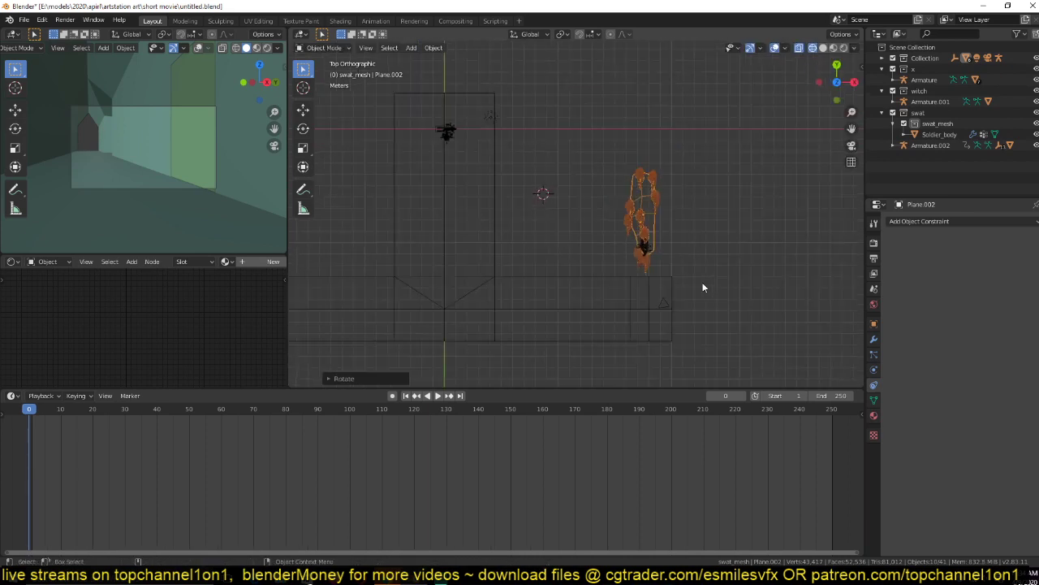
shift+middle_drag(641, 284, 664, 228)
key(ctrl+s)
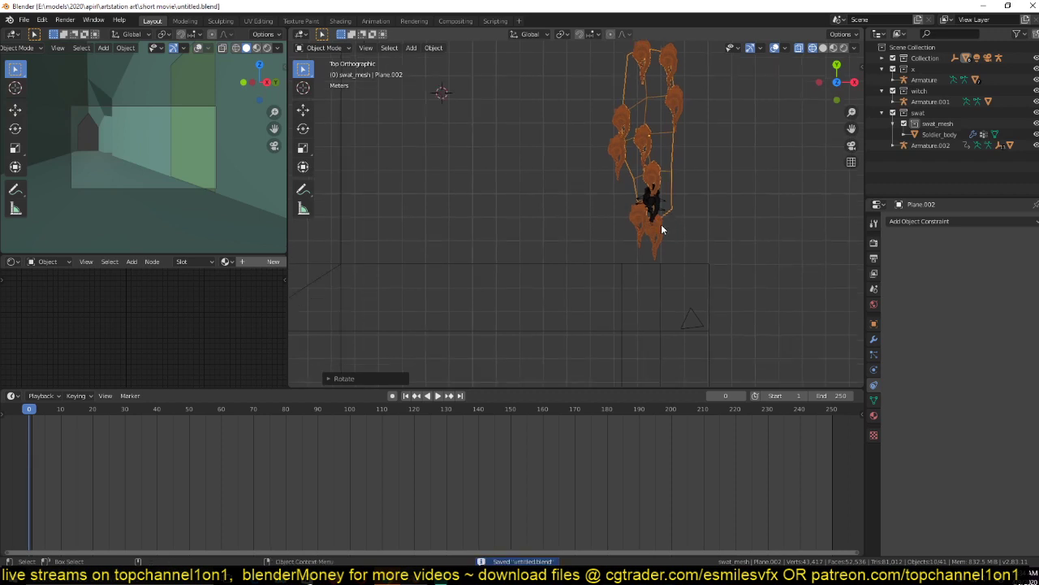
Turn on auto keying at frame 1 and record a location keyframe for the emitter plane.
click(405, 396)
click(392, 396)
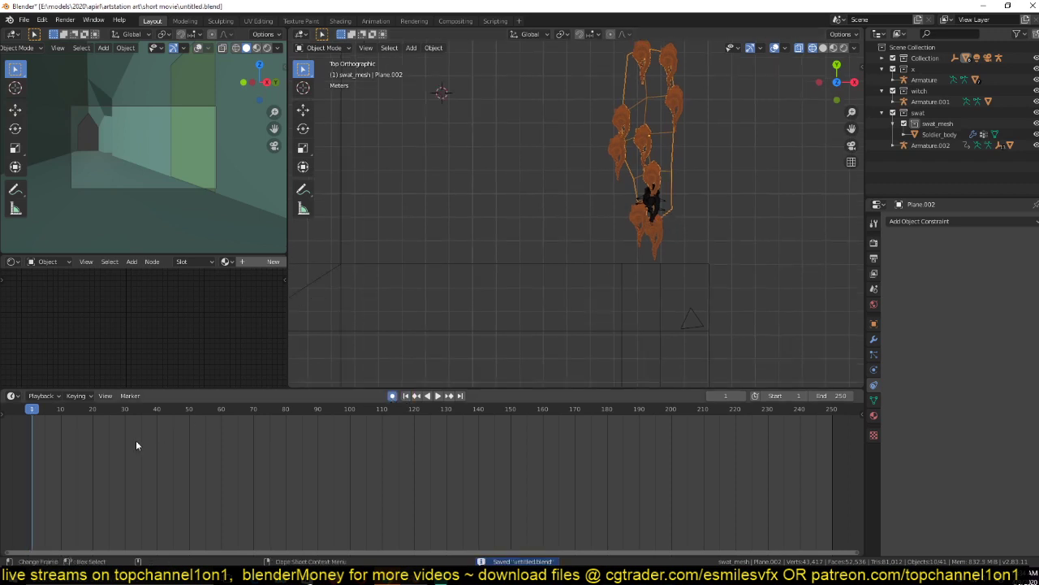
key(g)
click(655, 219)
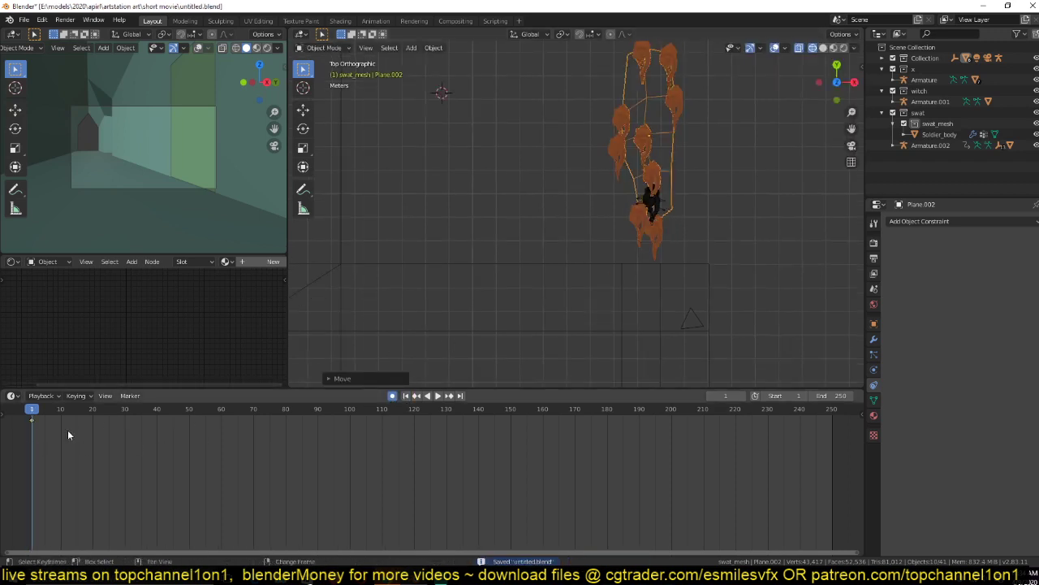
Play the animation from frame 1 to check the squad's running motion.
key(space)
click(65, 443)
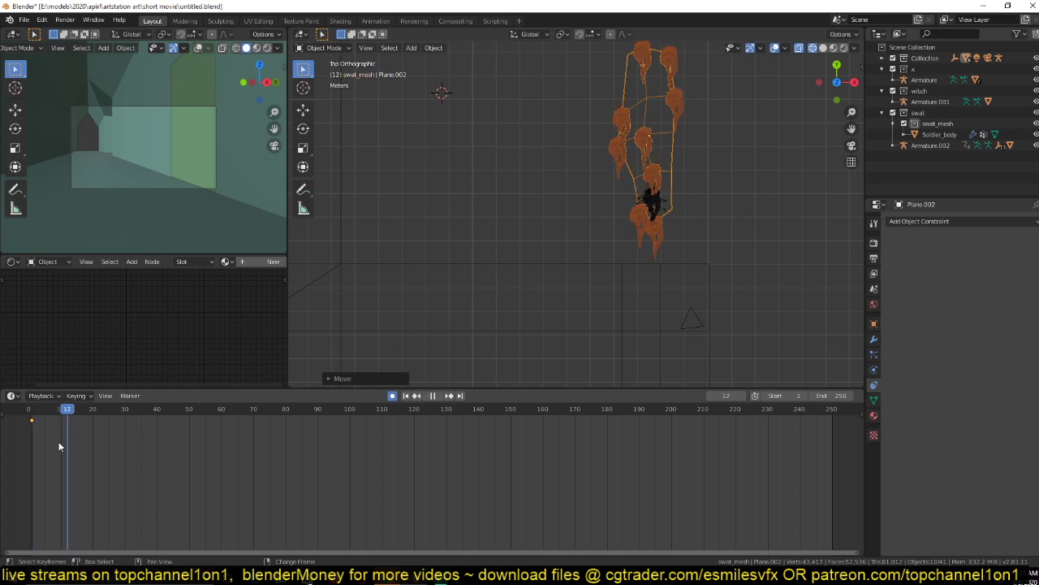
key(Escape)
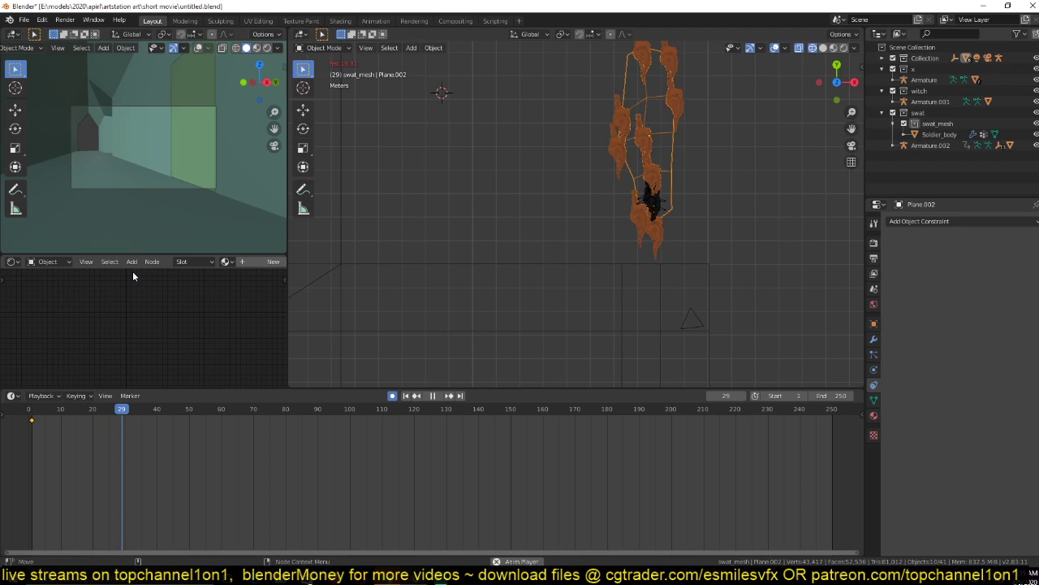
Stop playback at frame 35 and key the camera there, moved along X to just outside the corridor's end.
click(703, 327)
key(space)
key(g)
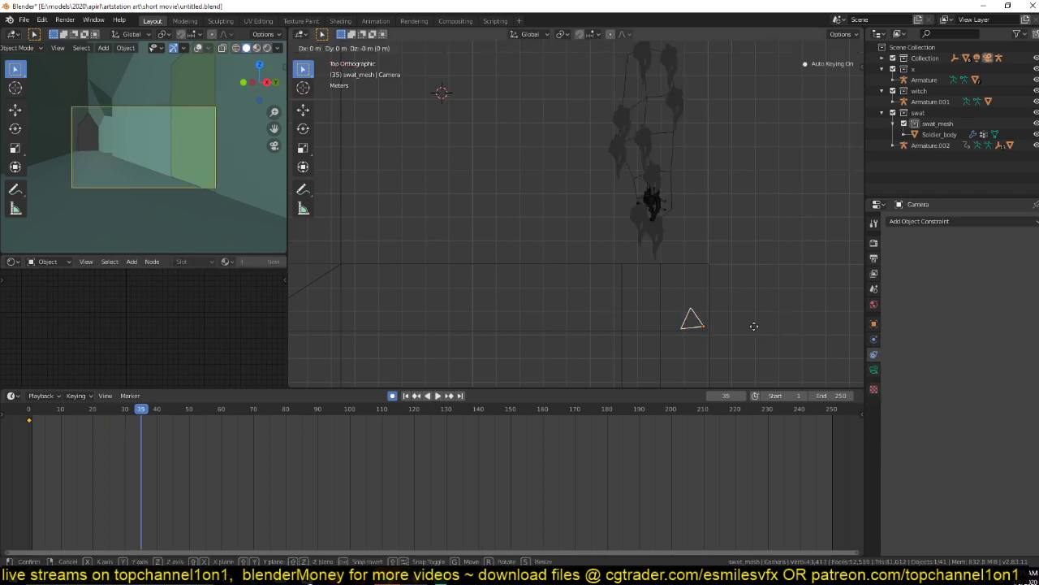
key(z)
key(x)
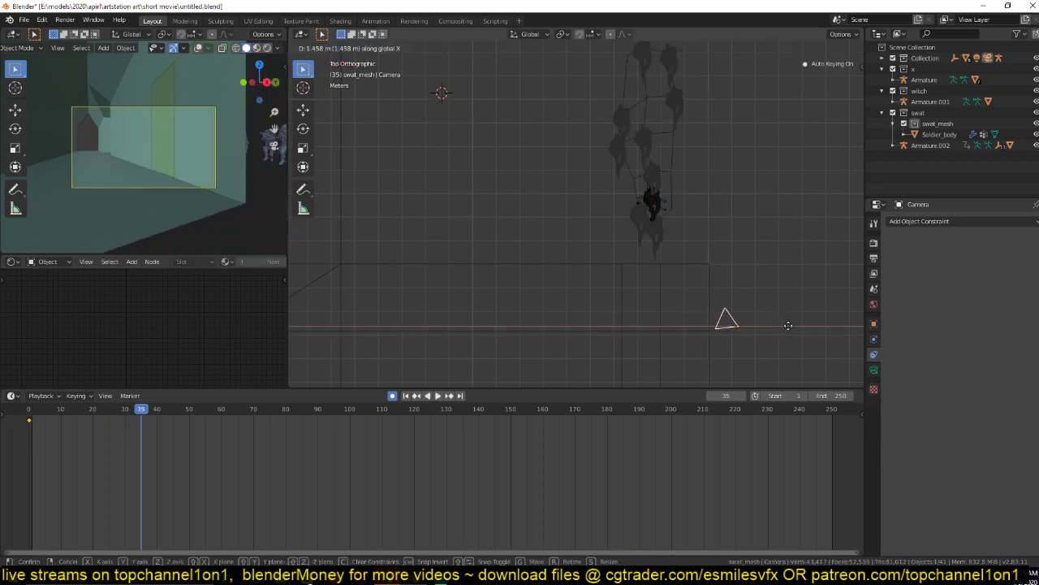
click(800, 326)
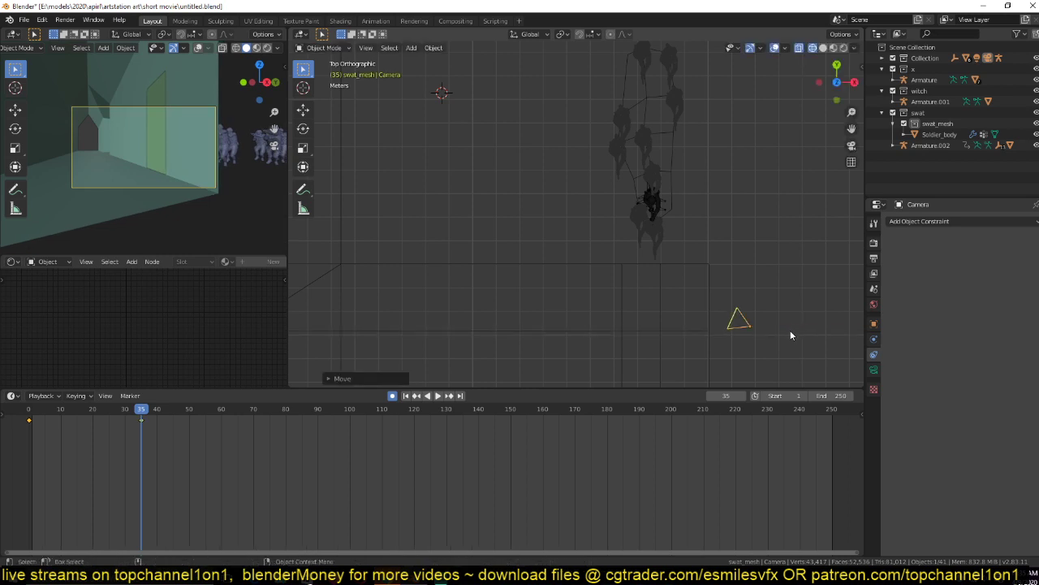
Trackball-rotate the camera at frame 35 and shift it farther out along X.
key(r)
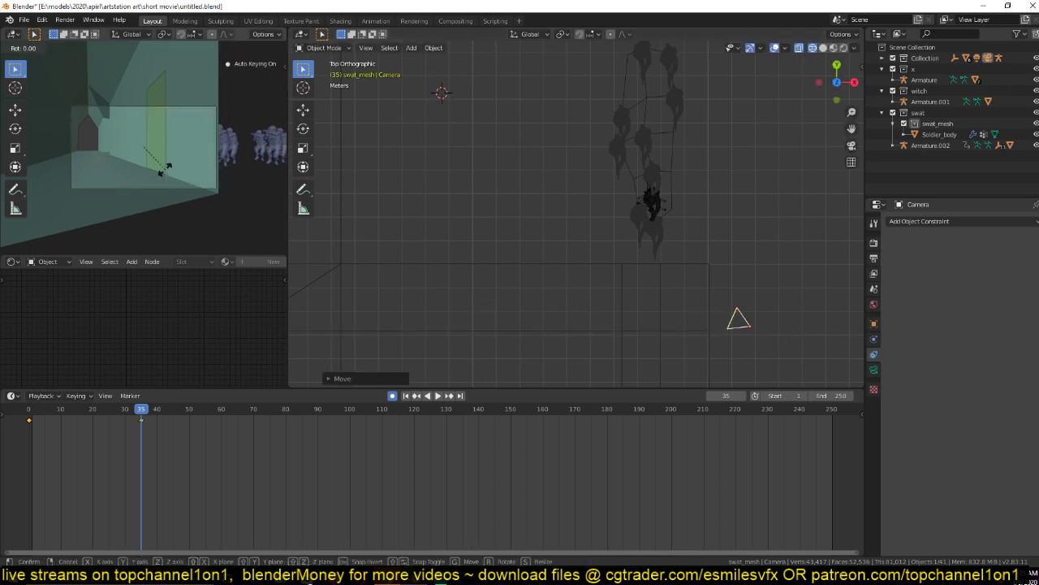
key(r)
click(165, 168)
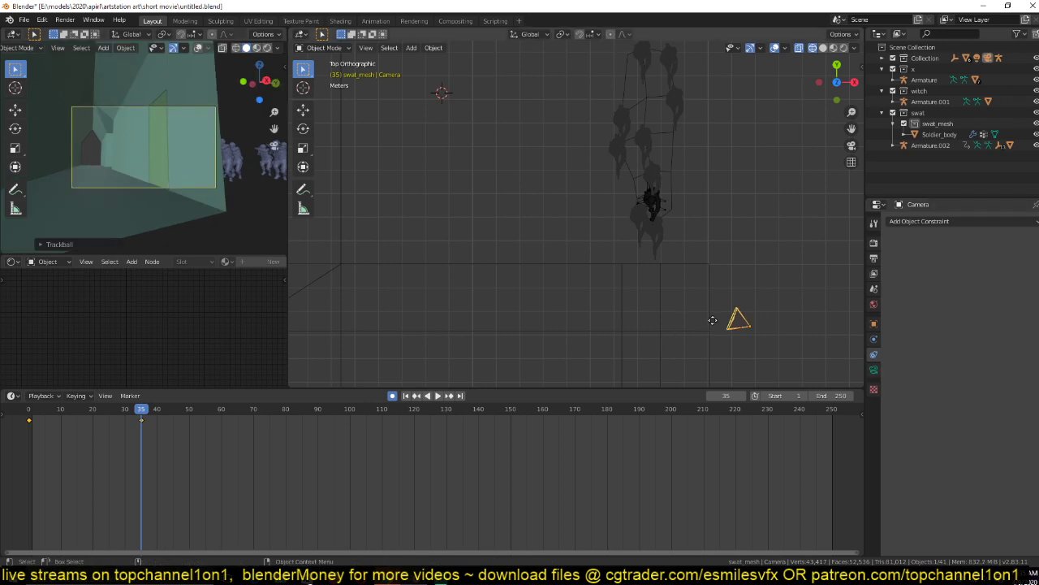
key(ctrl+z)
Extend the corridor by moving its end-wall vertices outward along X, up to the camera.
click(711, 320)
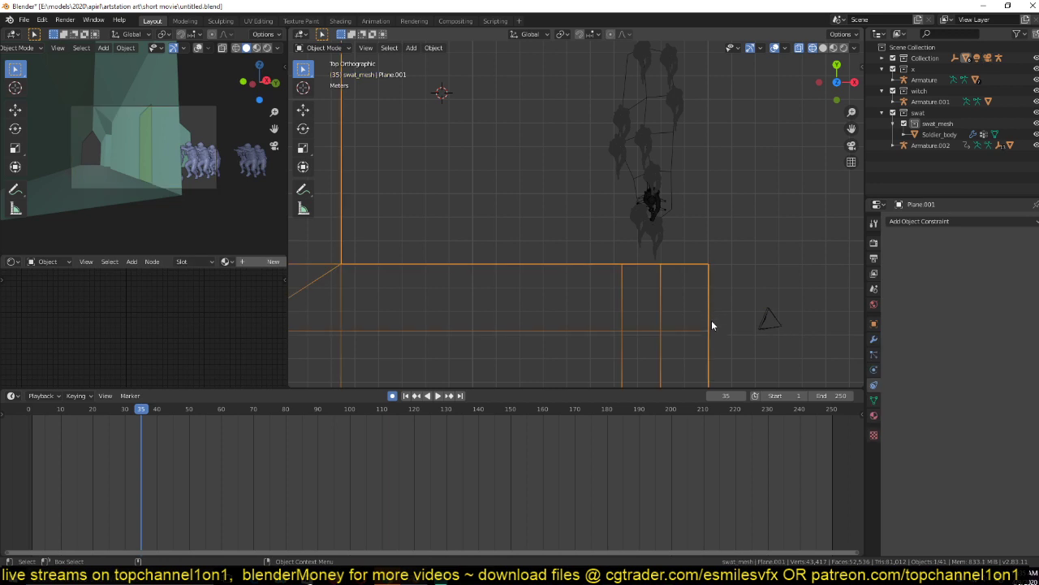
shift+middle_drag(711, 322, 672, 210)
key(Tab)
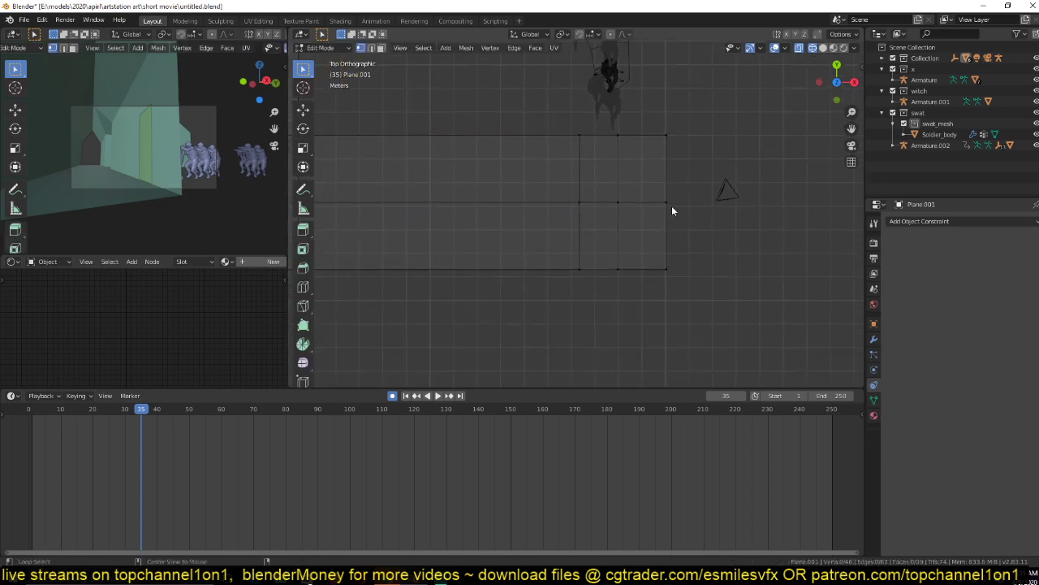
drag(638, 111, 713, 310)
click(303, 109)
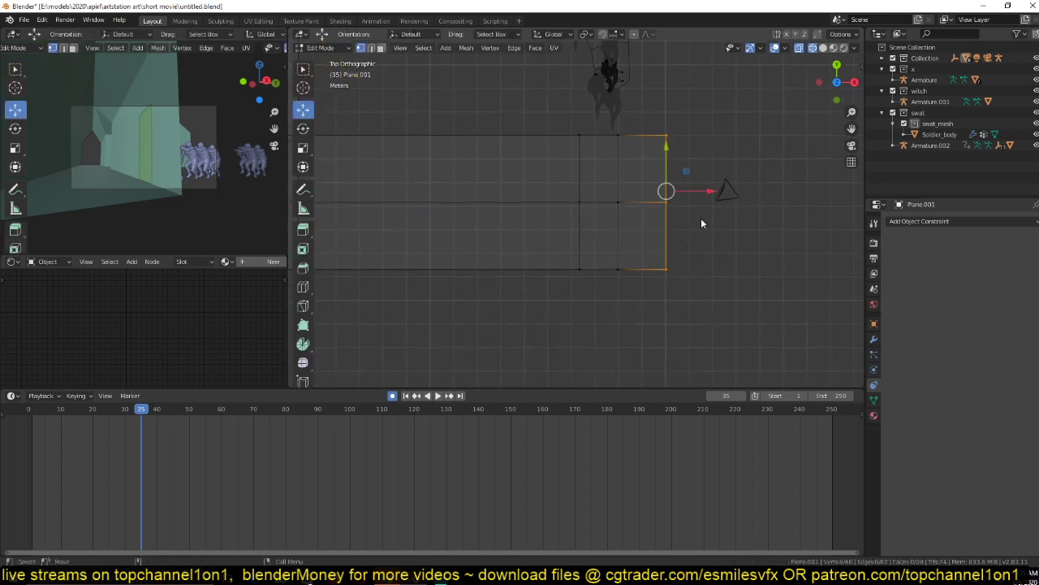
drag(702, 195, 723, 191)
key(Tab)
Shift the camera slightly farther out along X at frame 35 and save the file.
click(729, 192)
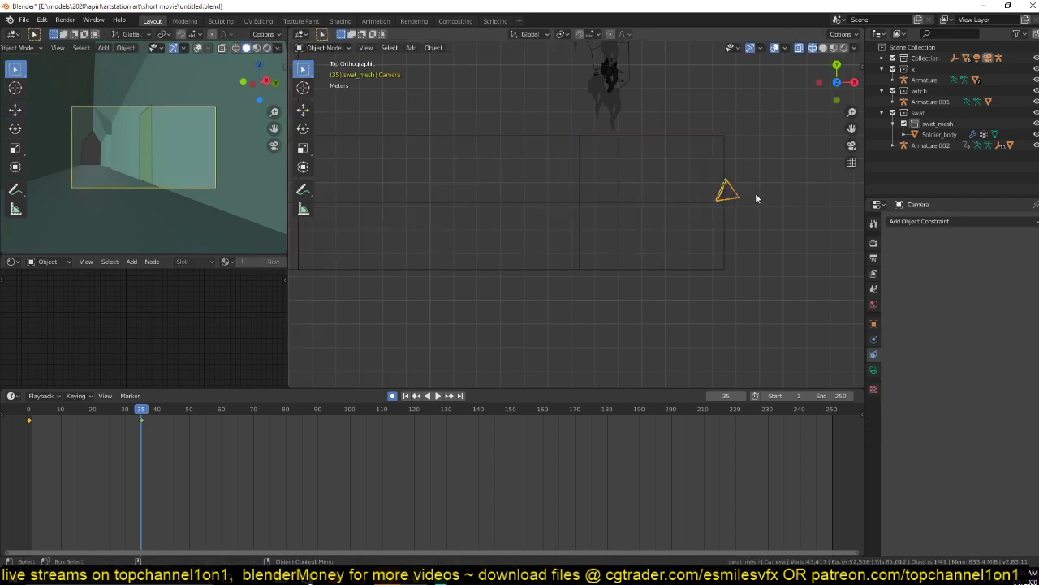
key(g)
key(x)
click(715, 206)
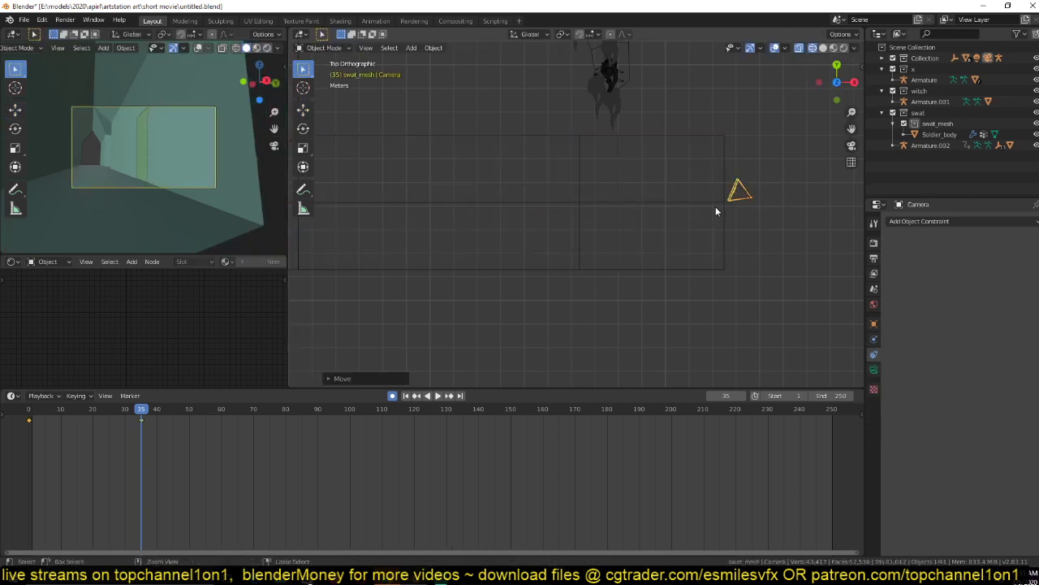
key(ctrl+s)
Return to frame 0 and delete the camera's keyframes at frames 0 and 35.
click(28, 467)
key(space)
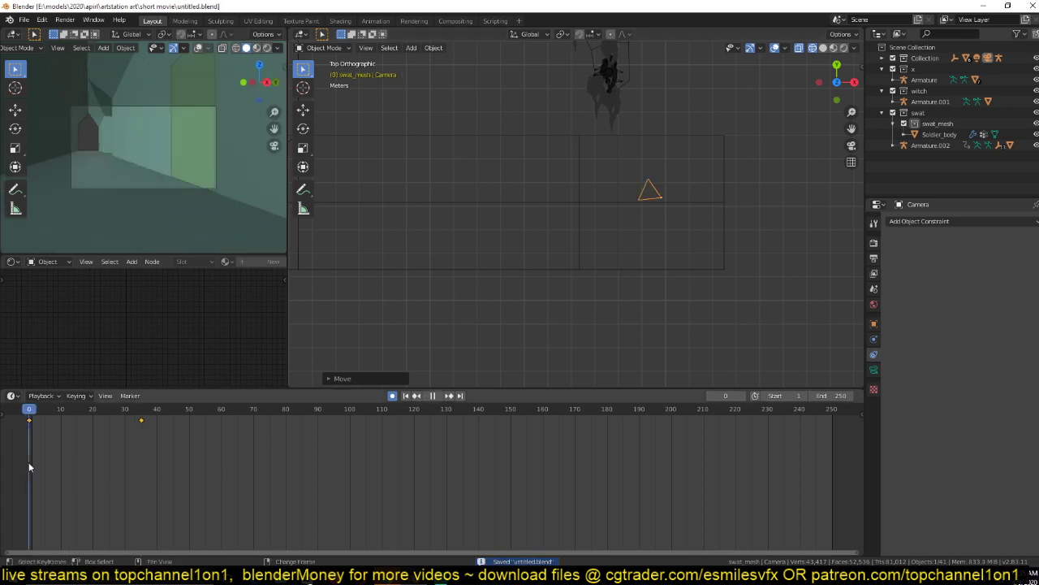
key(space)
key(x)
click(155, 476)
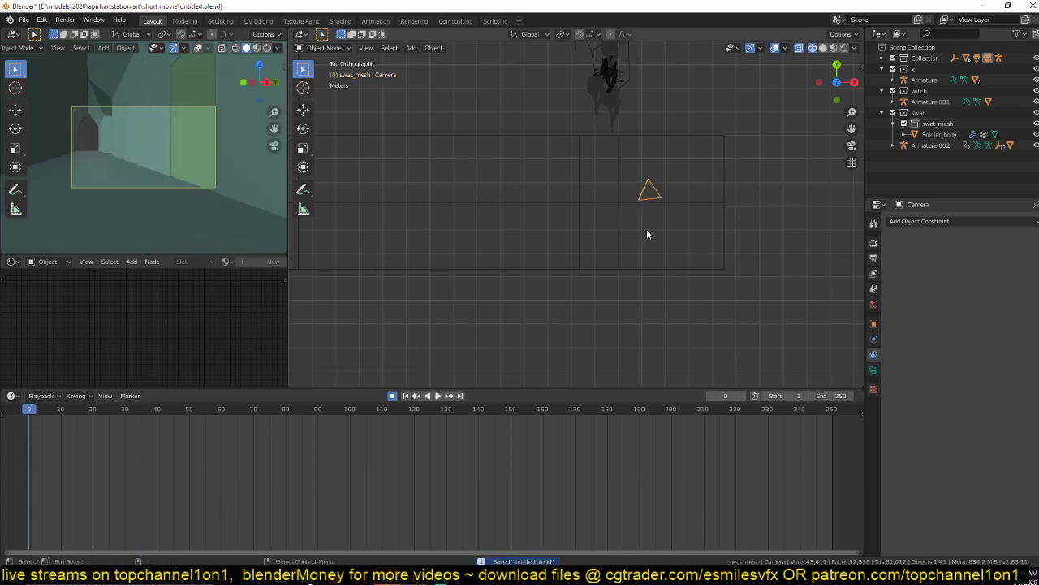
Key the camera at frame 0, moved along X close to the corridor's extended end wall.
key(g)
key(x)
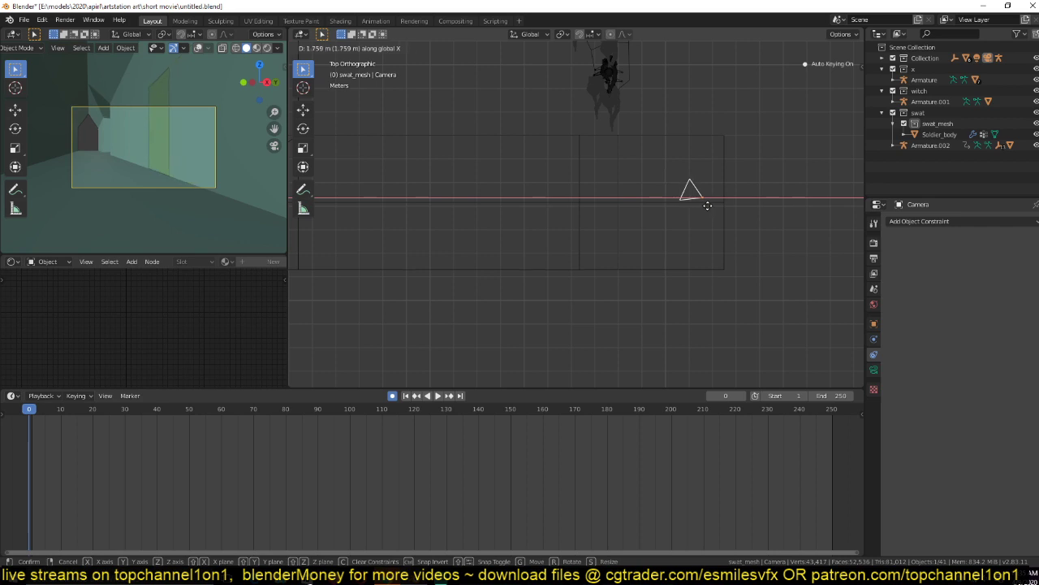
click(719, 204)
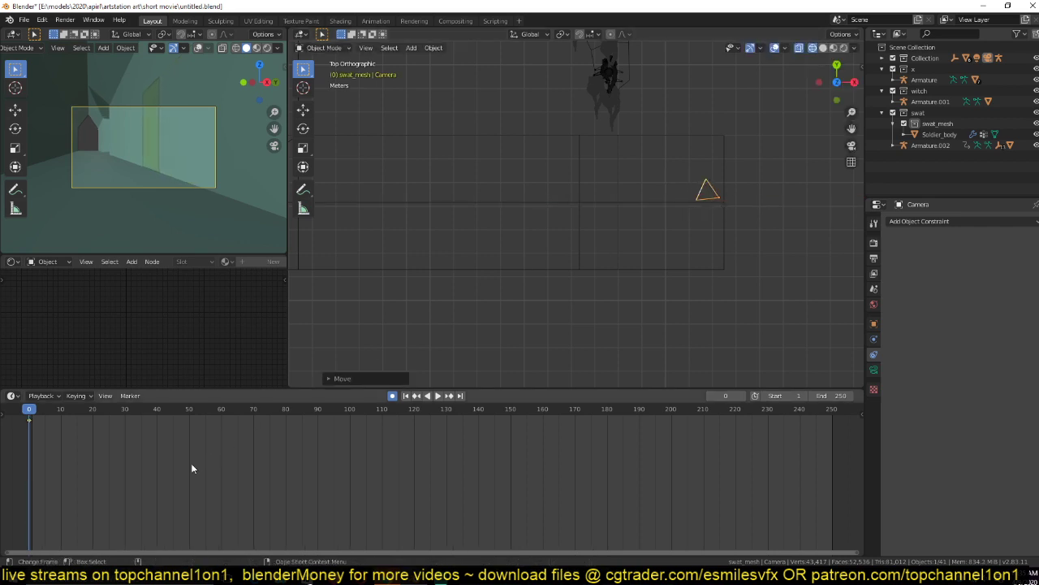
Key the camera at frame 41, moved about 1.48 m along negative X.
right_click(160, 470)
key(g)
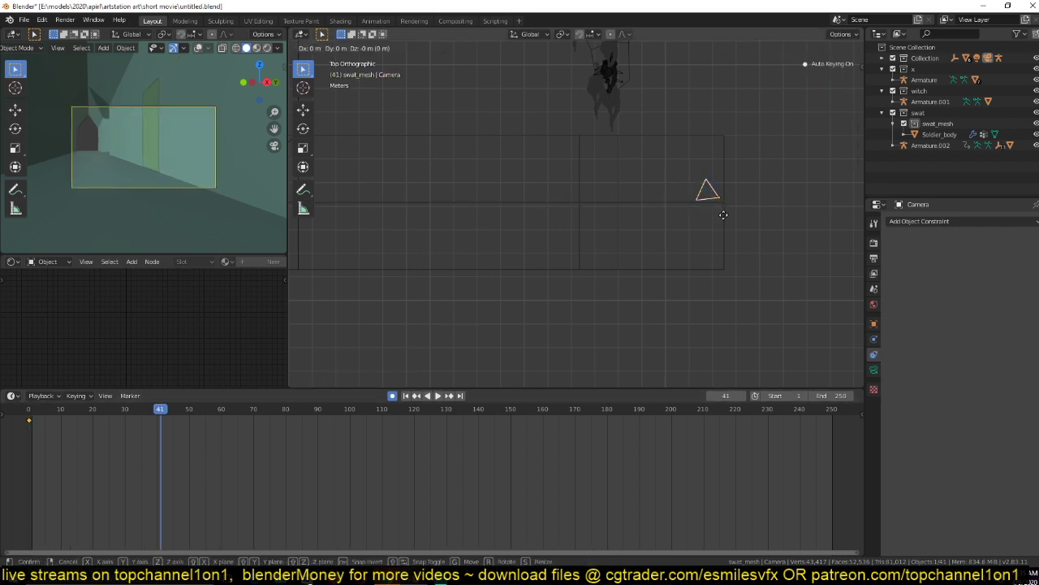
key(x)
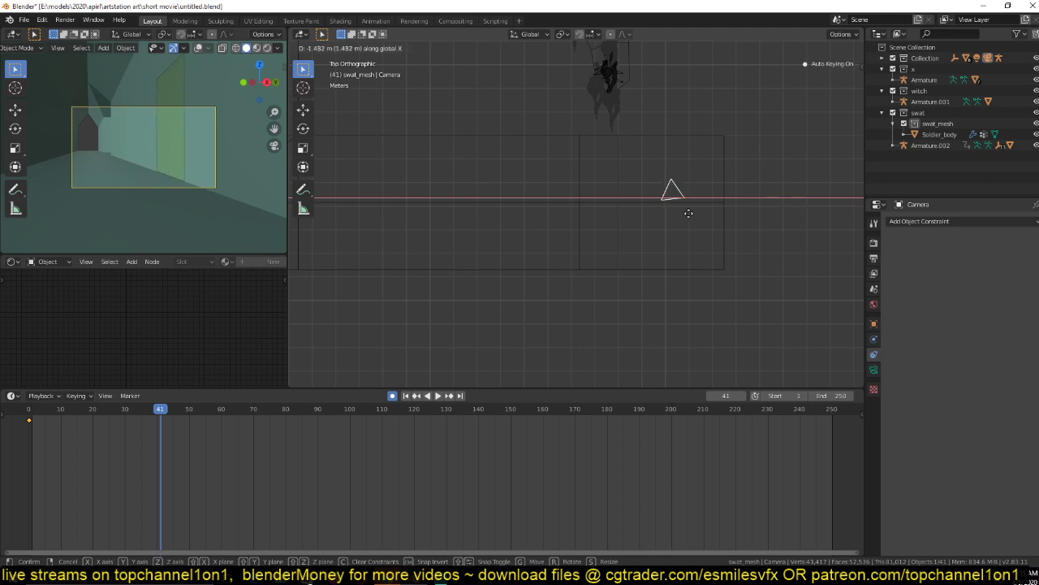
click(688, 213)
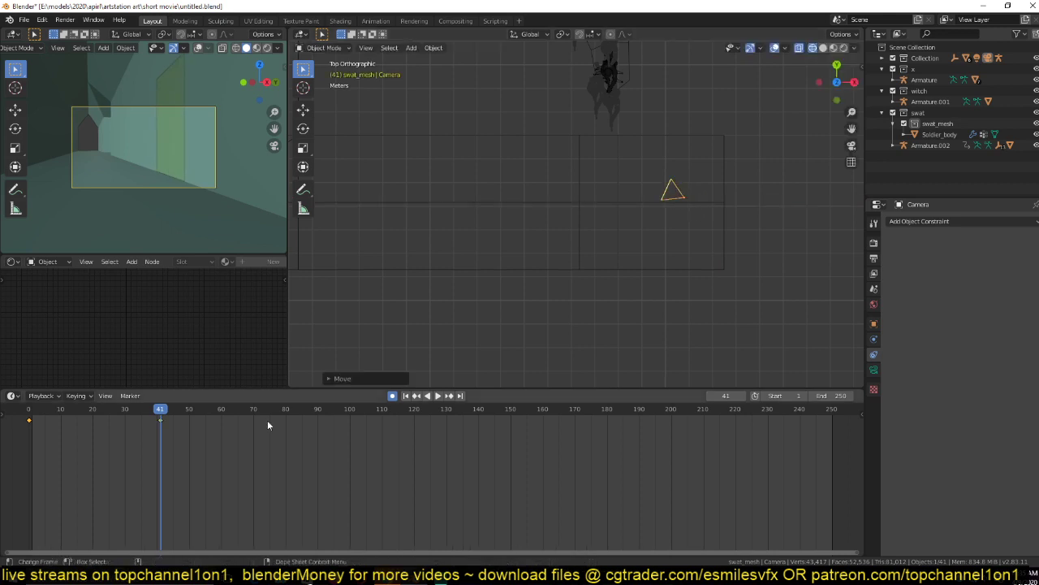
Shift the camera's second keyframe to frame 80 and play back the slower camera move.
key(shift+Left)
key(space)
key(Escape)
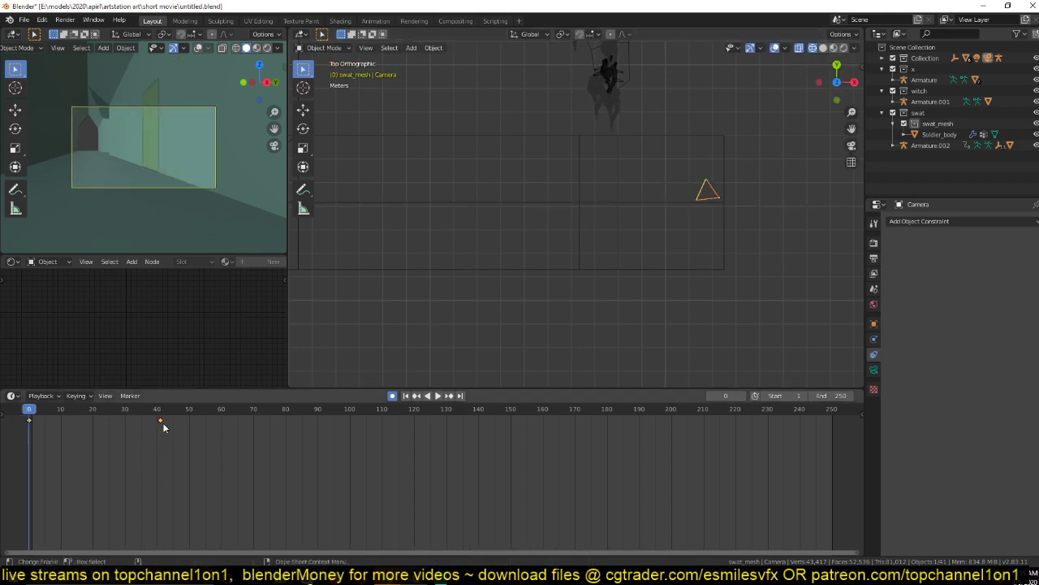
drag(162, 422, 286, 422)
key(space)
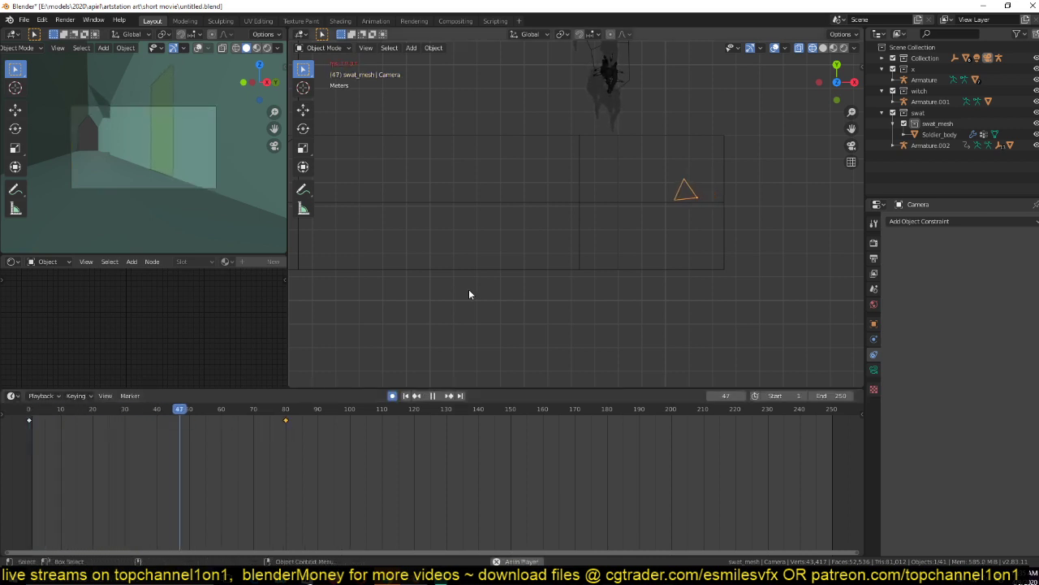
key(Escape)
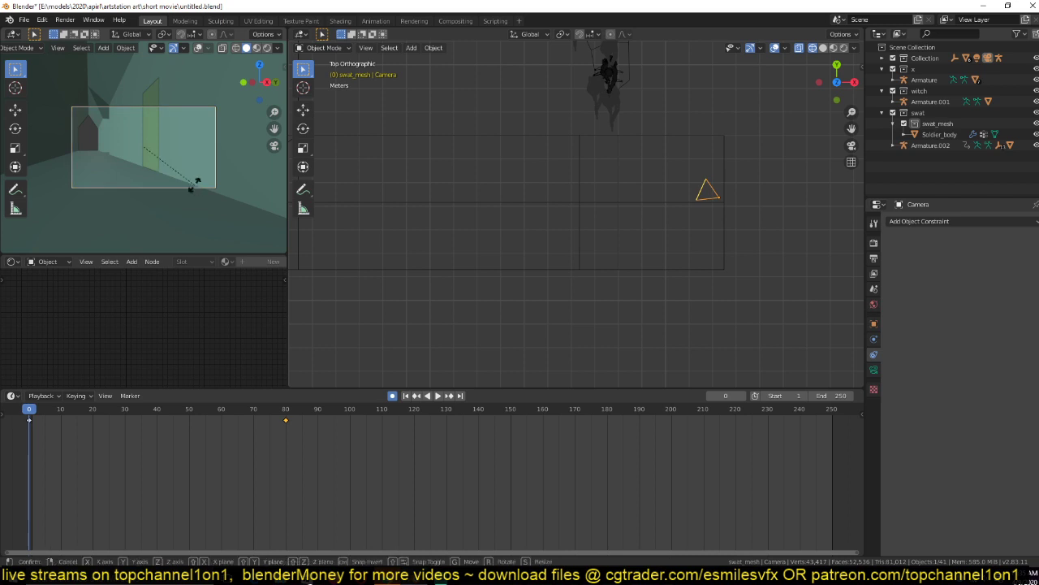
Trackball-rotate the camera at frame 0 to reframe the corridor door, and delete the camera keyframe at frame 80.
key(r)
key(r)
click(195, 192)
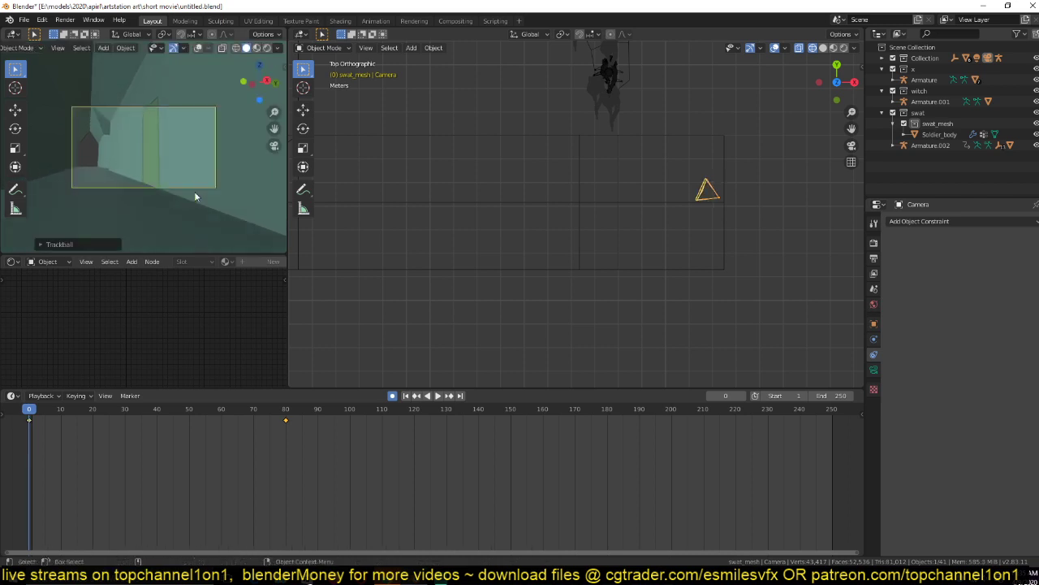
right_click(286, 420)
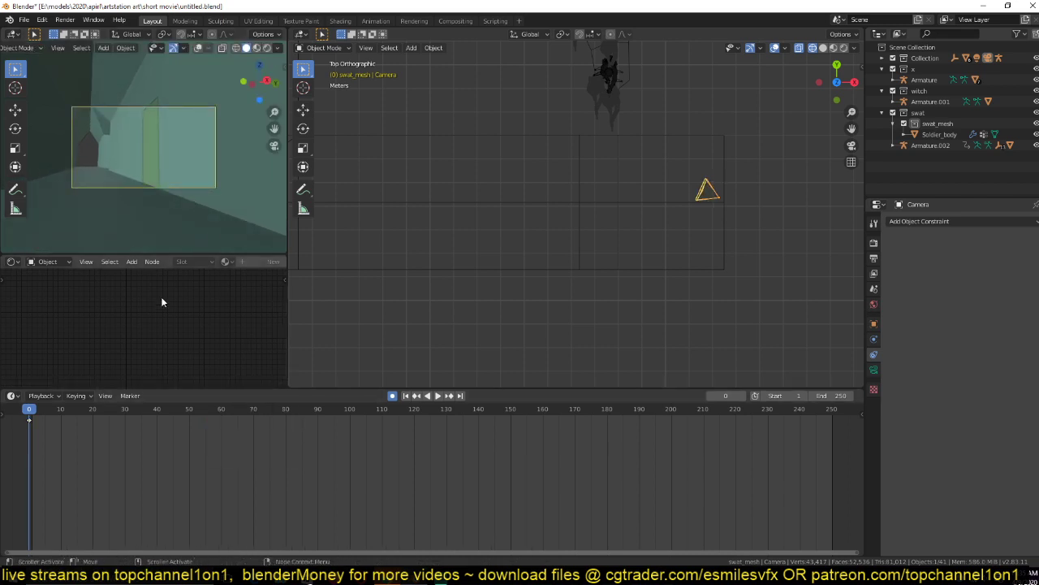
Set the camera's focal length to 25 mm and rotate it around Z toward the door side of the corridor.
click(876, 371)
click(984, 273)
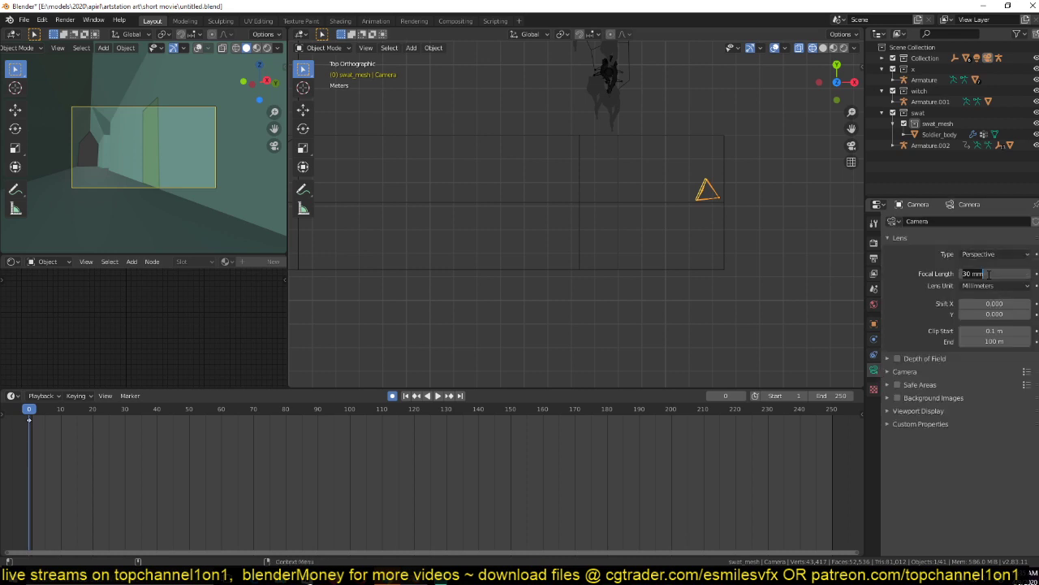
text(25)
key(Return)
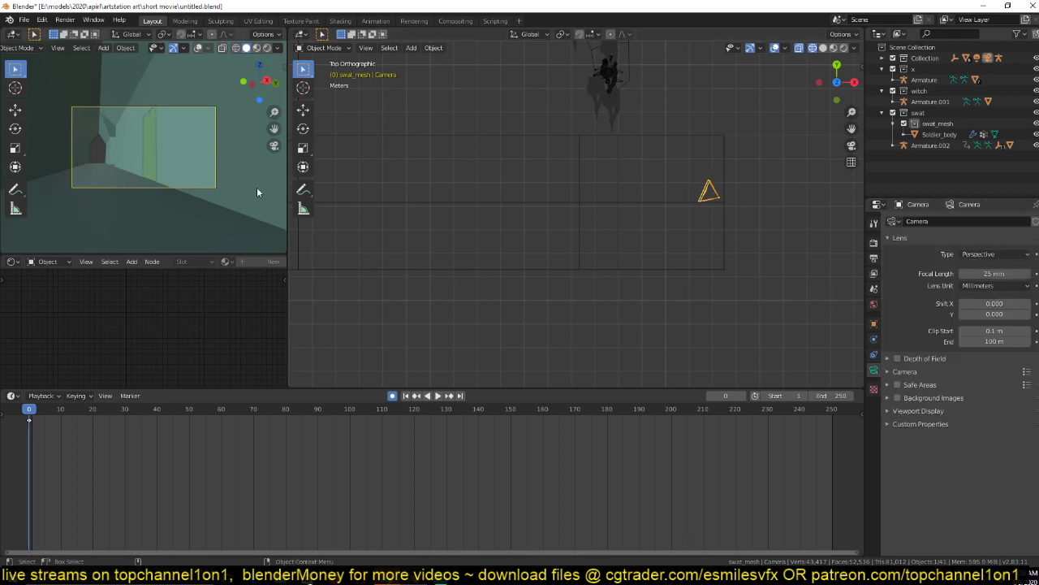
key(r)
key(z)
click(235, 203)
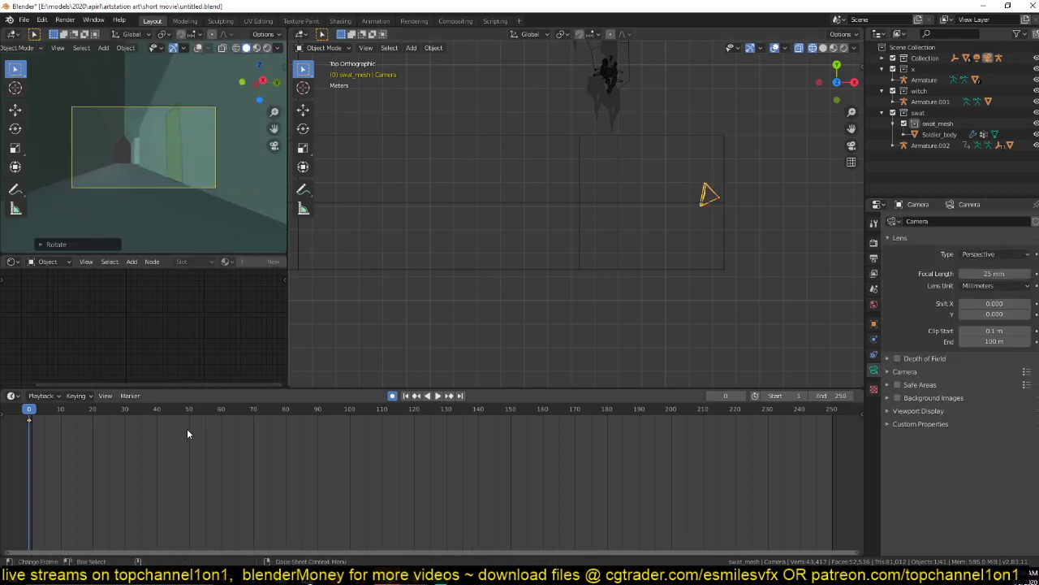
Key the camera at frame 100, moved a short distance along negative X into the corridor.
click(349, 435)
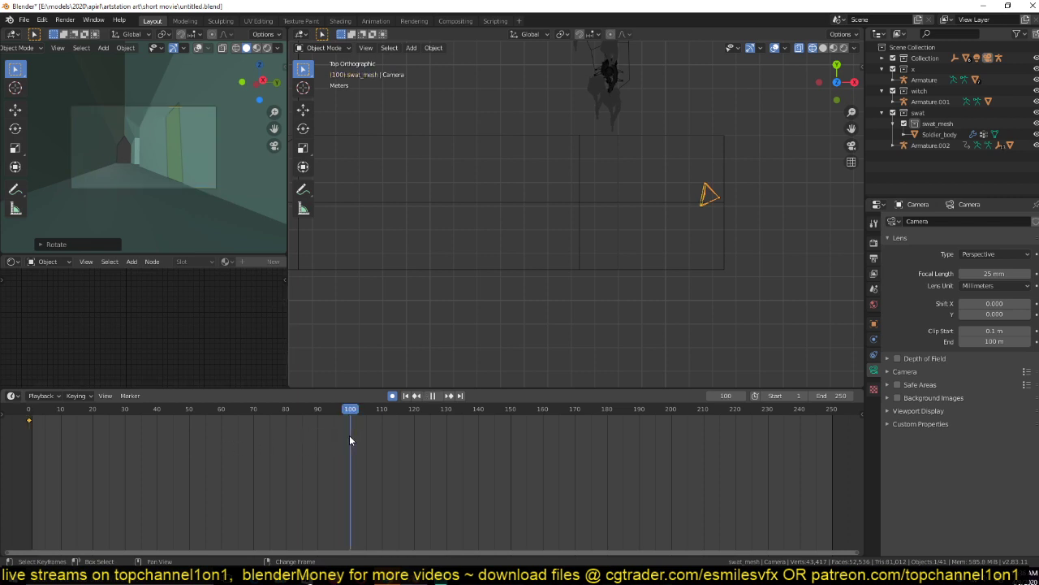
key(g)
key(y)
key(x)
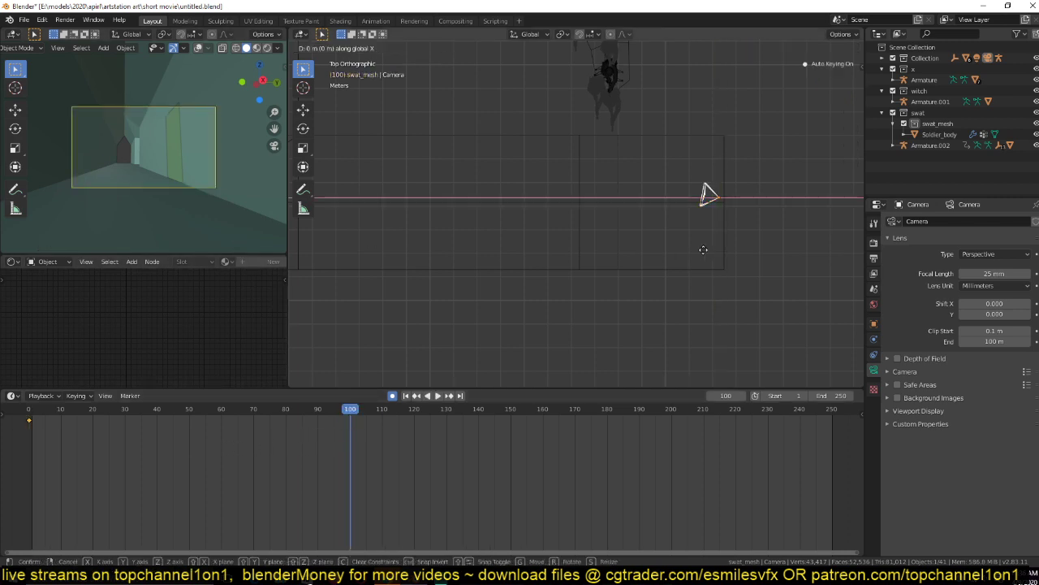
click(689, 243)
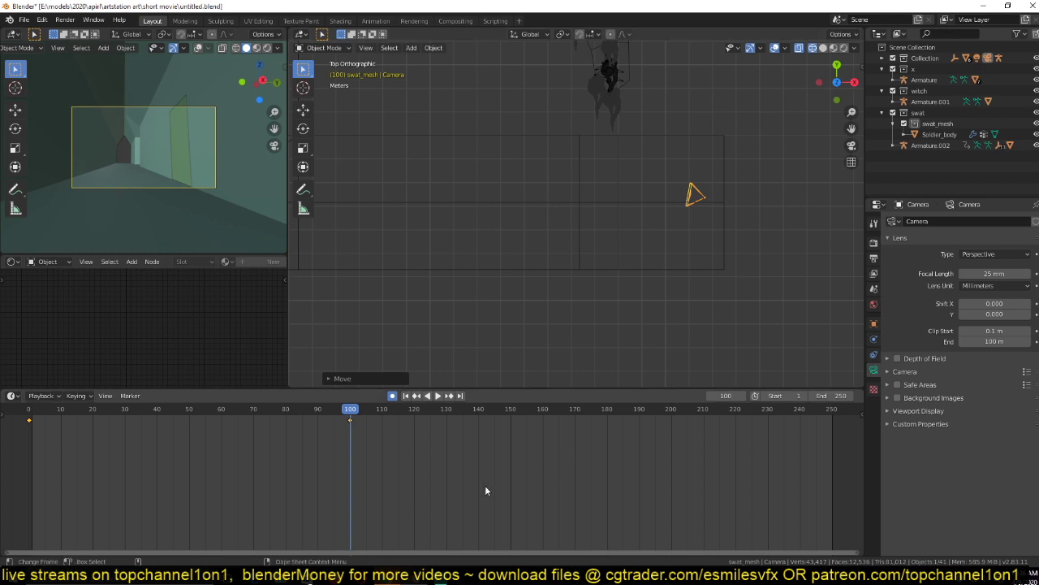
Return to frame 0 and key the camera moved along X to just beyond the corridor's end.
key(shift+Left)
key(g)
key(y)
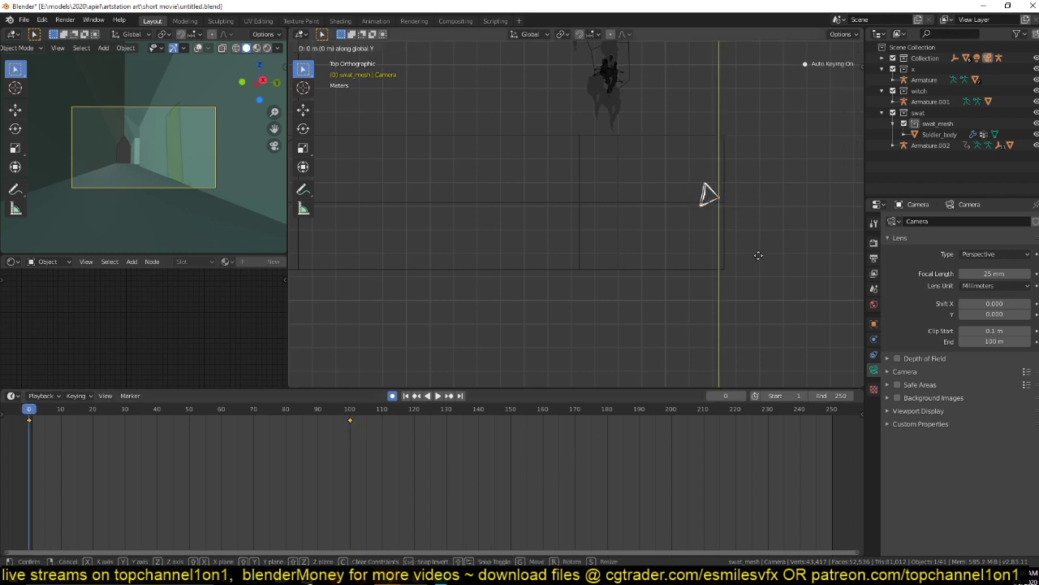
key(x)
click(790, 255)
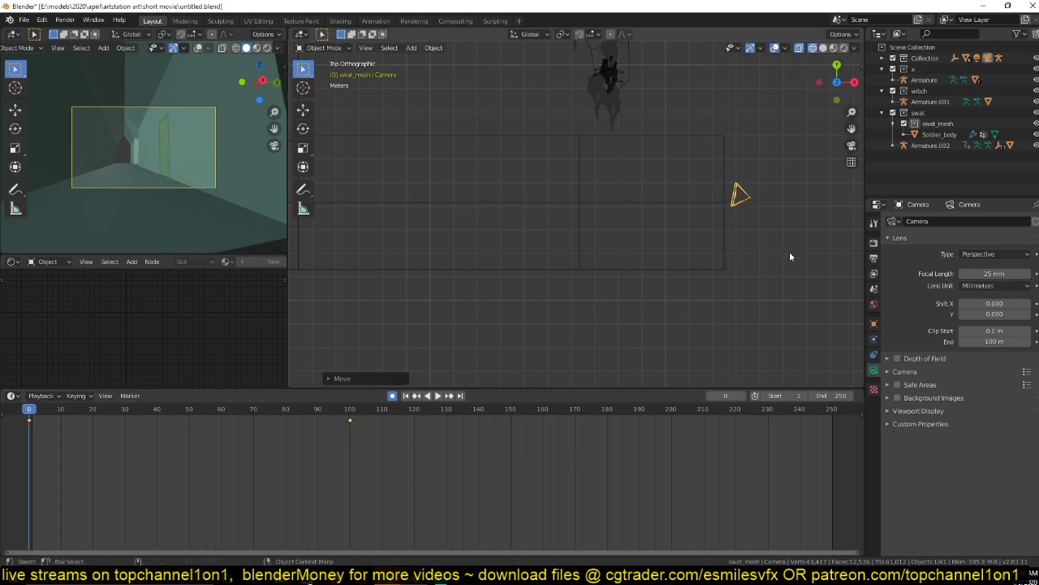
Rotate the camera slightly at frame 0 in the top view and play back the camera move.
key(r)
click(812, 231)
key(space)
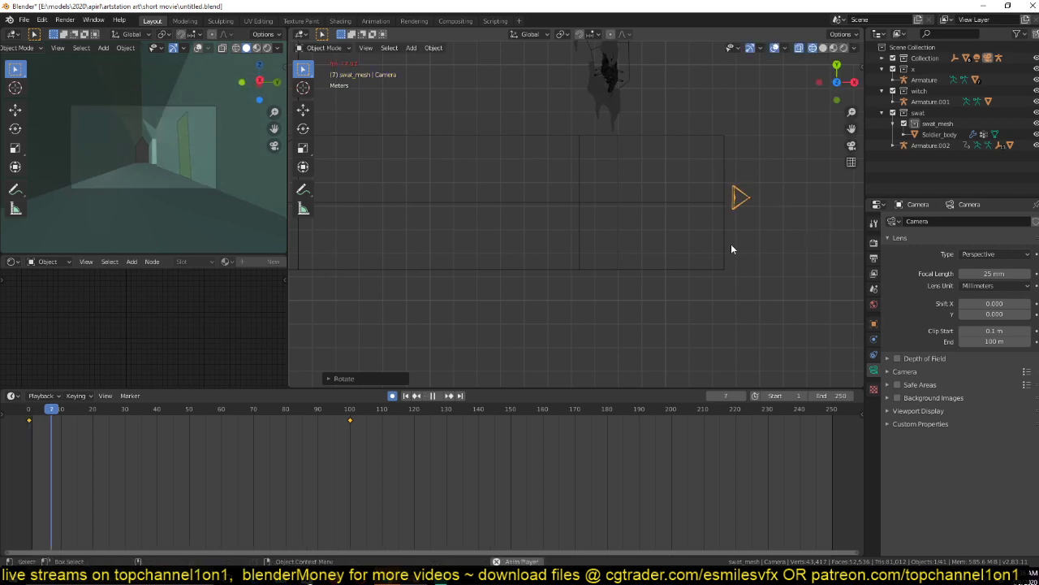
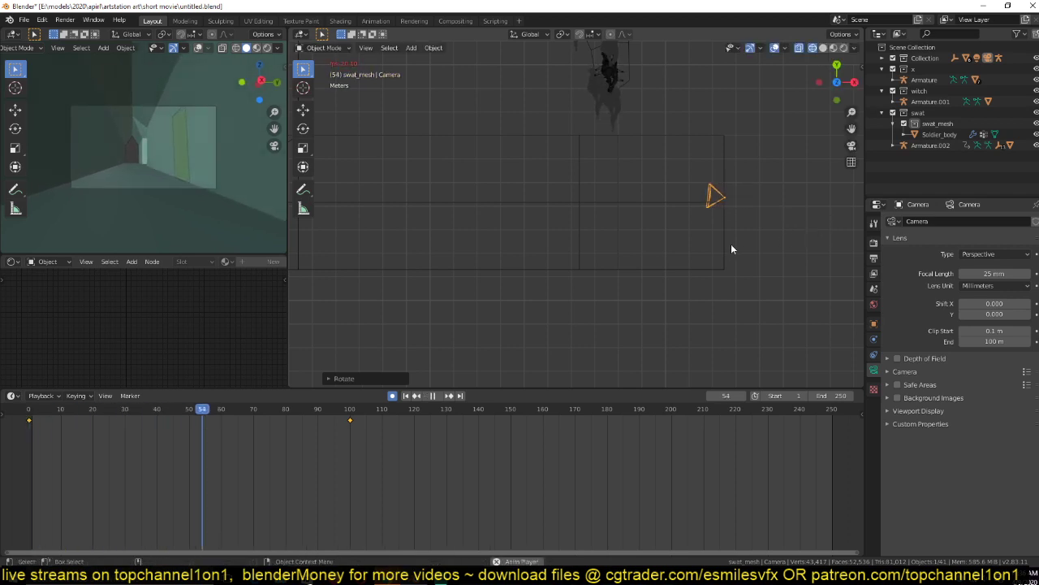
click(730, 244)
Extrude the flat door plane about 0.13 m to give the door thickness.
middle_drag(595, 138, 617, 163)
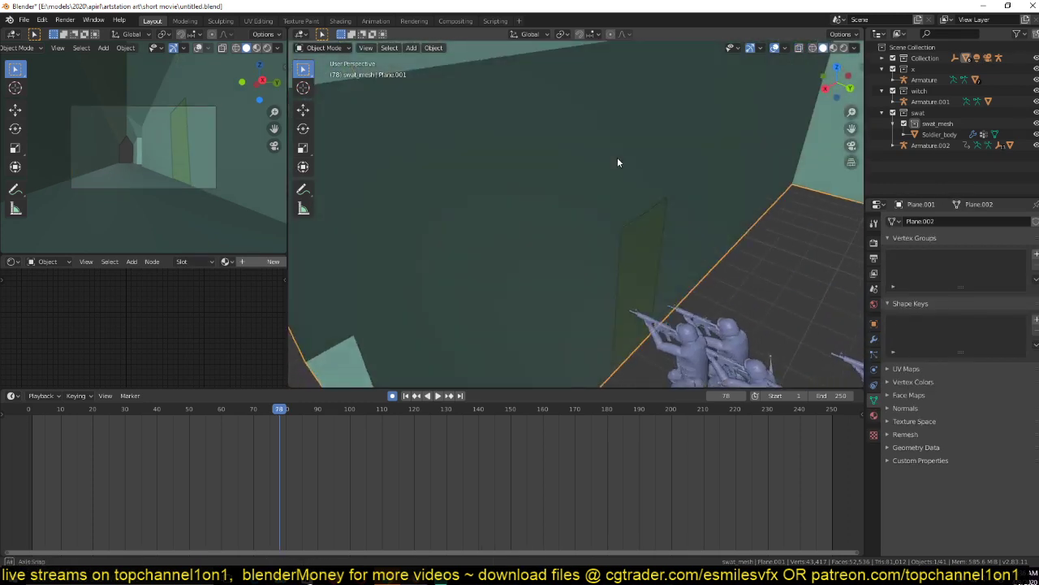
click(642, 258)
key(Tab)
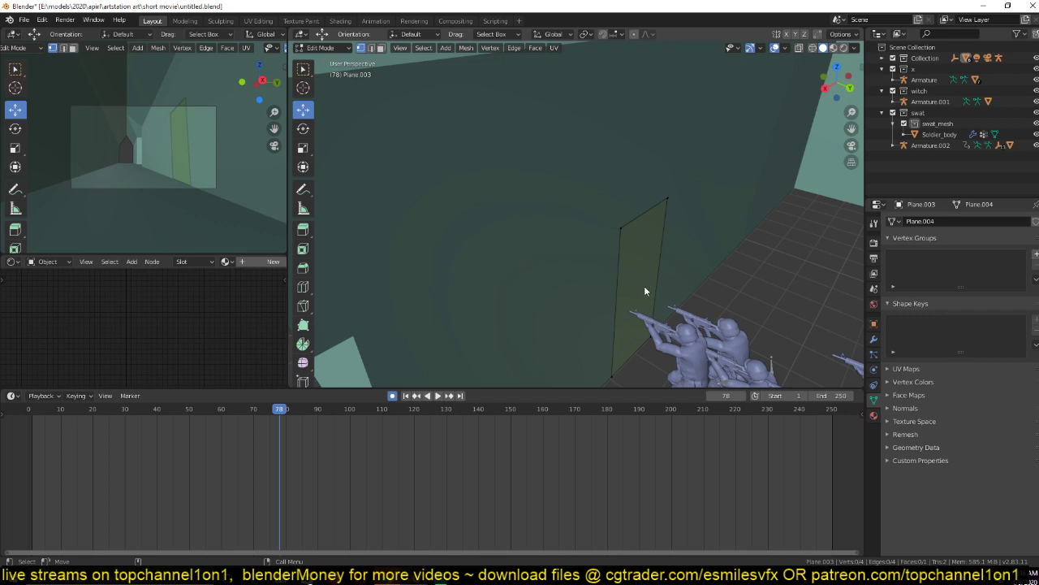
key(a)
middle_drag(644, 285, 719, 252)
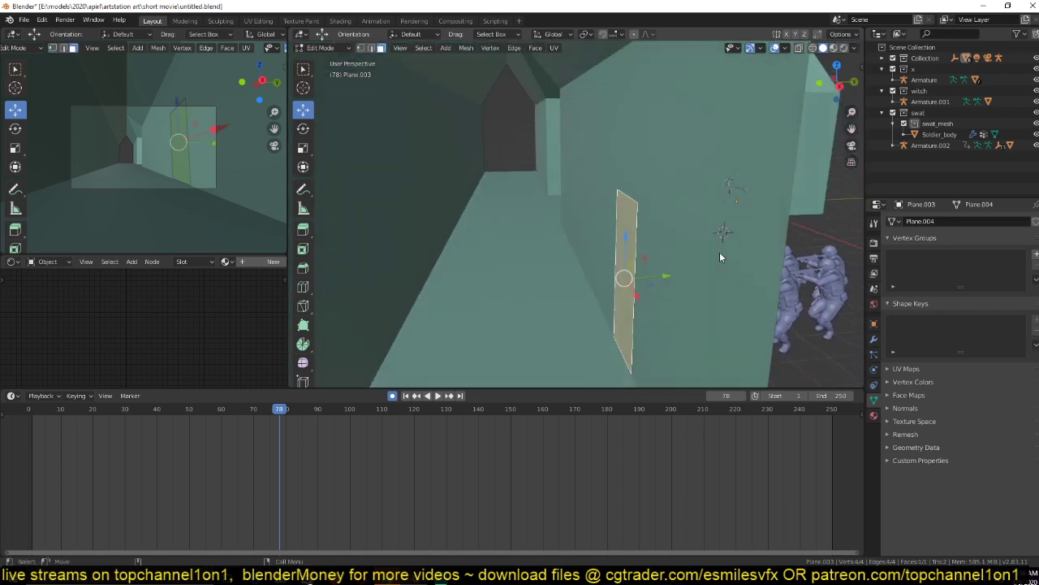
key(e)
click(690, 264)
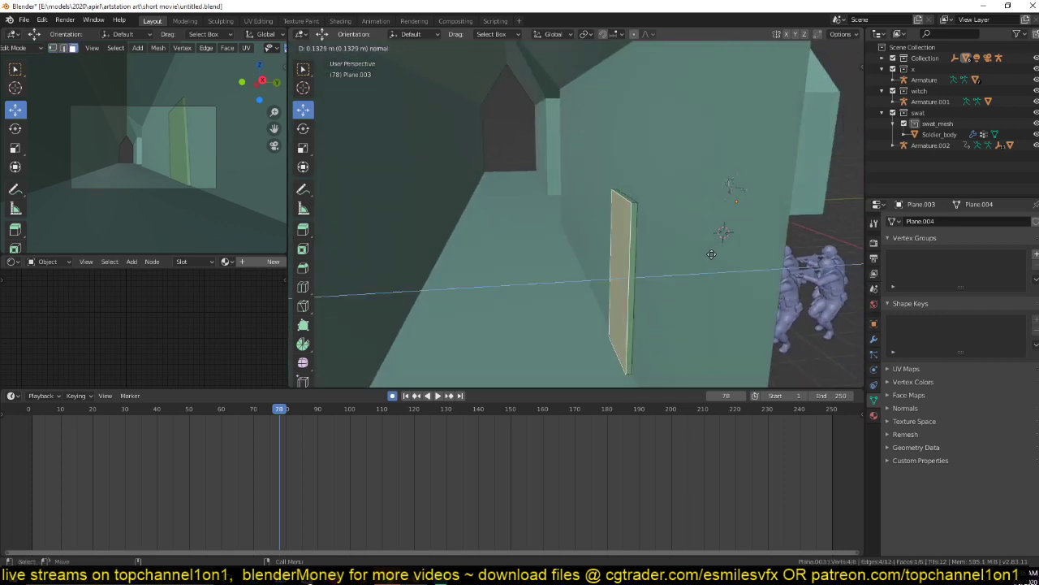
key(Tab)
Set the door's origin to the center of its geometry.
middle_drag(664, 273, 632, 262)
right_click(632, 262)
mouse_move(634, 262)
click(681, 274)
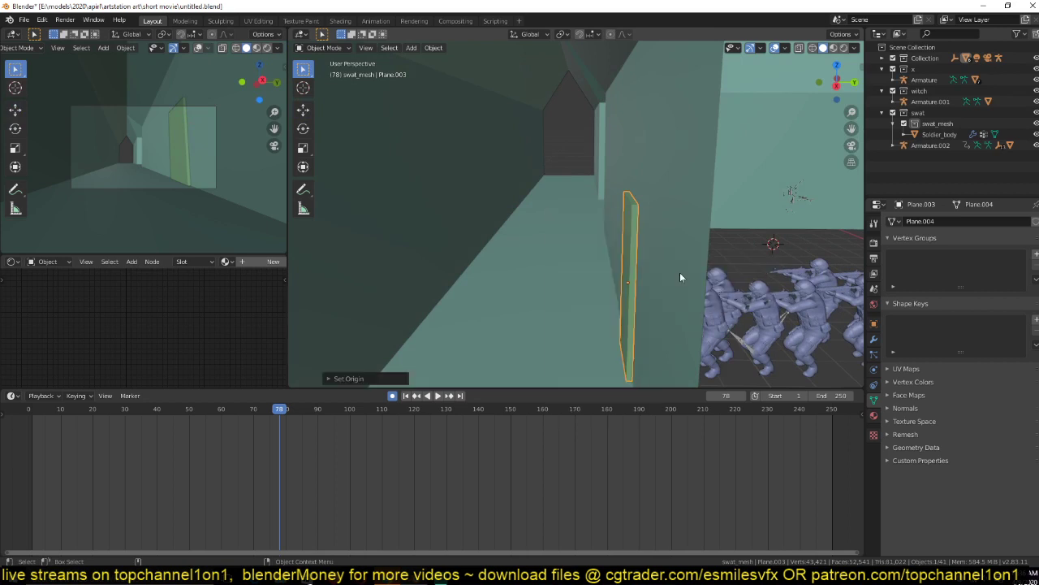
Move the door slightly along positive Y into the wall opening and save the file.
click(303, 109)
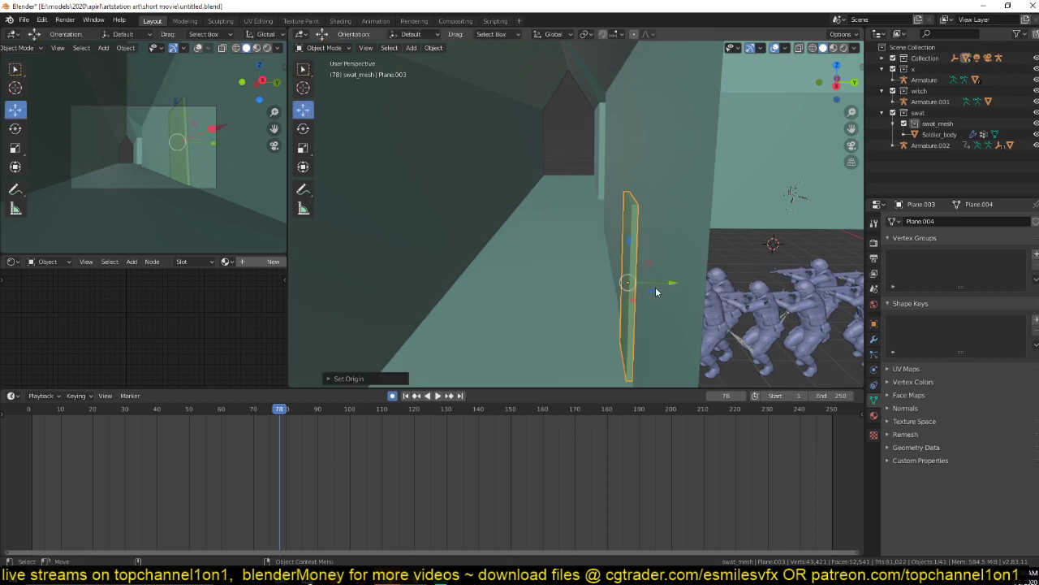
drag(671, 286, 675, 285)
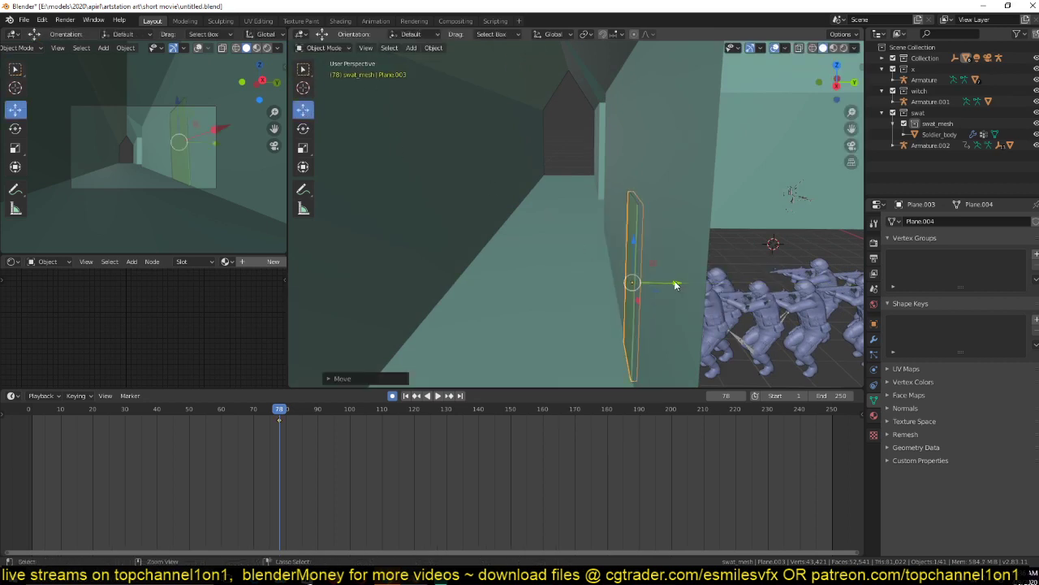
key(ctrl+s)
Separate the corridor's floor faces and the wall faces opposite the door into their own object.
middle_drag(675, 285, 639, 285)
scroll(646, 280, down, 4)
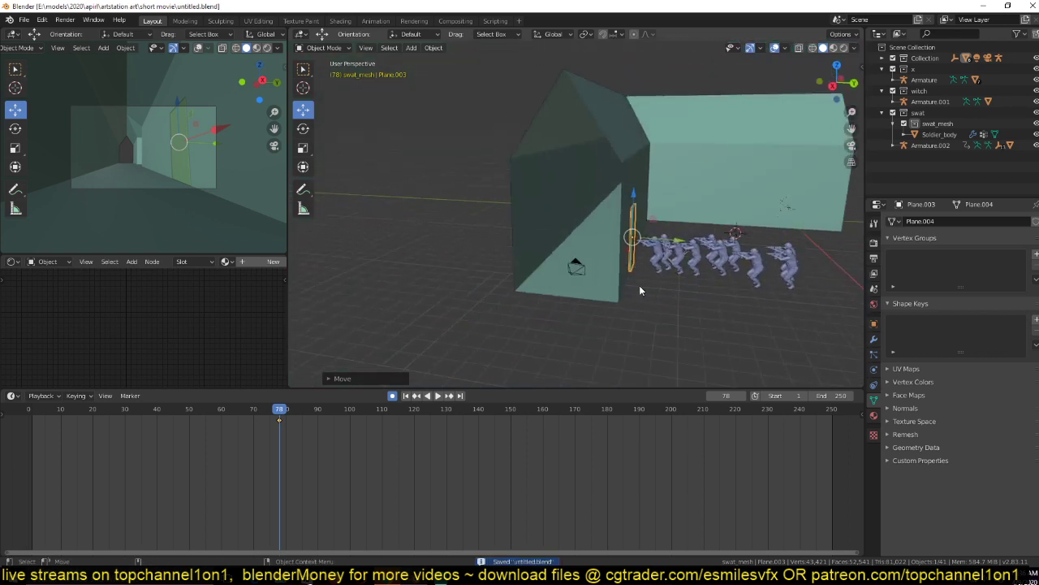
scroll(640, 285, up, 2)
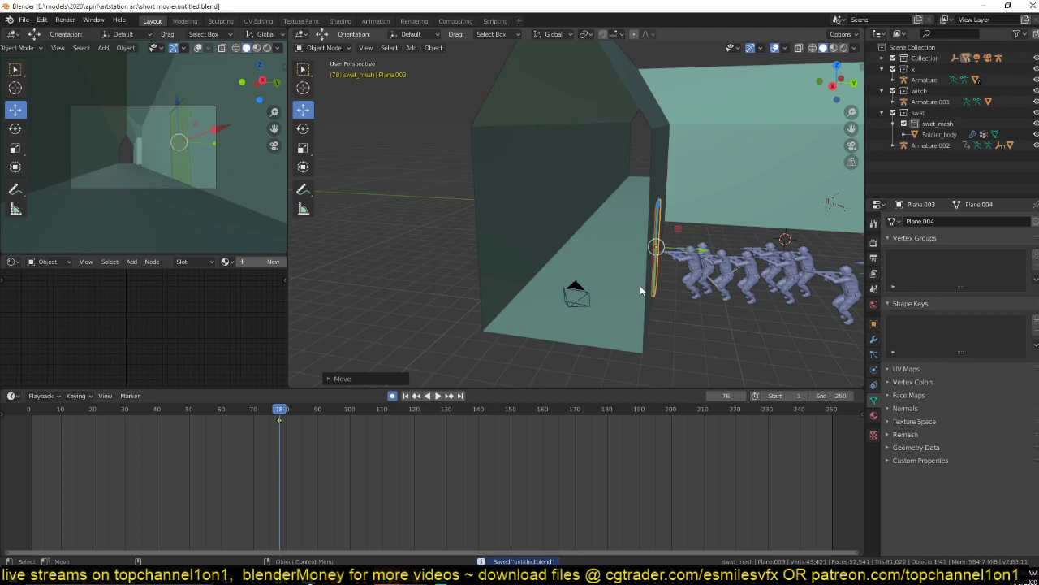
scroll(641, 280, up, 4)
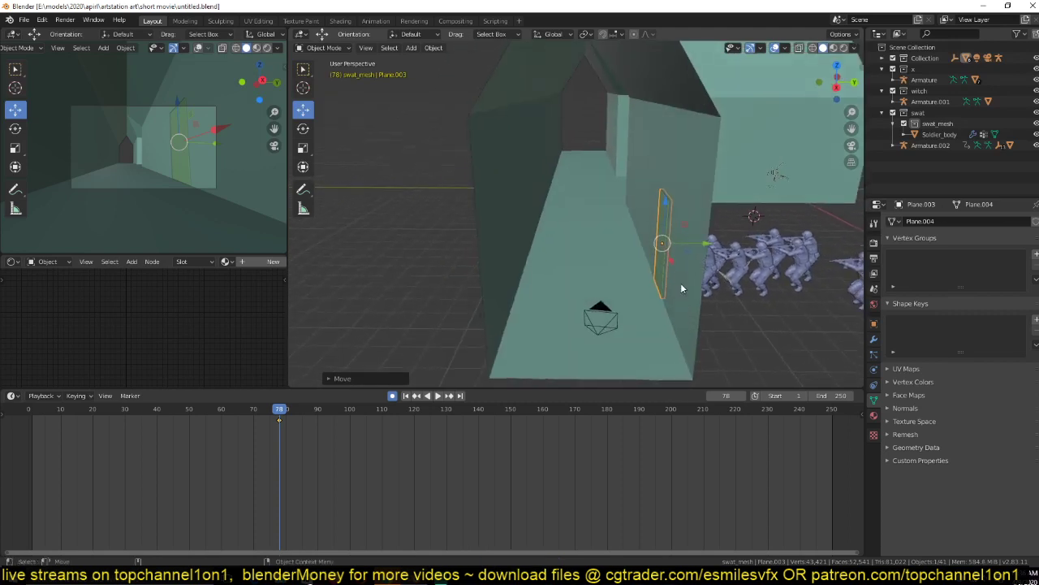
middle_drag(682, 288, 565, 261)
click(575, 201)
middle_drag(575, 200, 578, 276)
scroll(626, 229, up, 3)
scroll(626, 228, down, 4)
key(Tab)
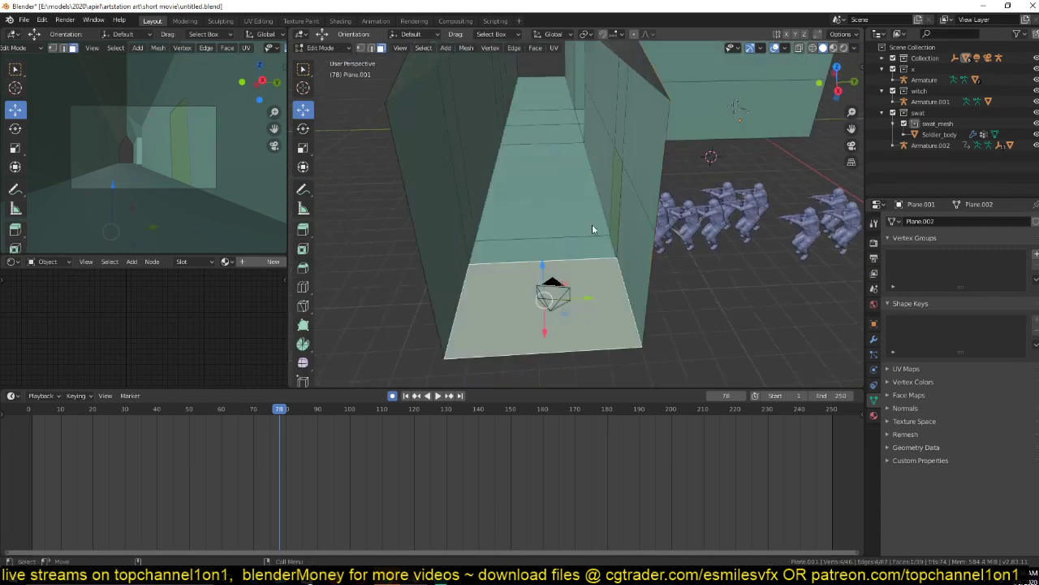
ctrl+click(576, 197)
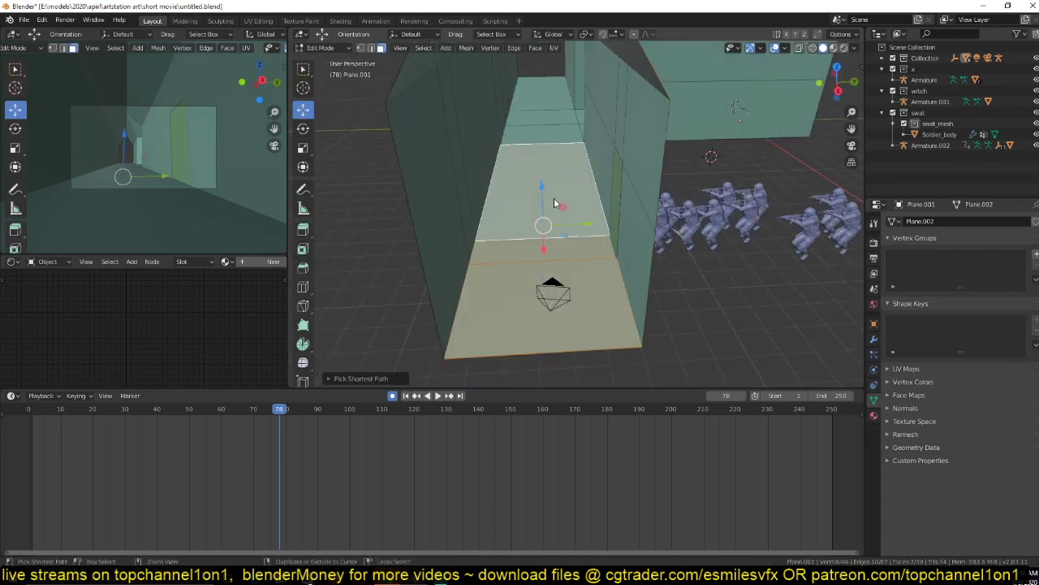
ctrl+click(542, 107)
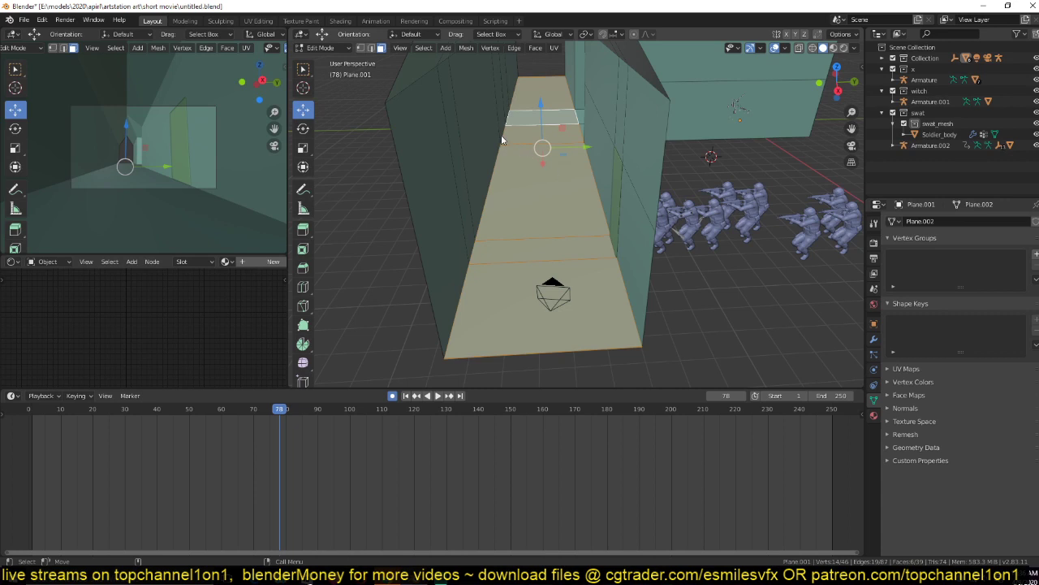
ctrl+click(513, 64)
ctrl+click(418, 225)
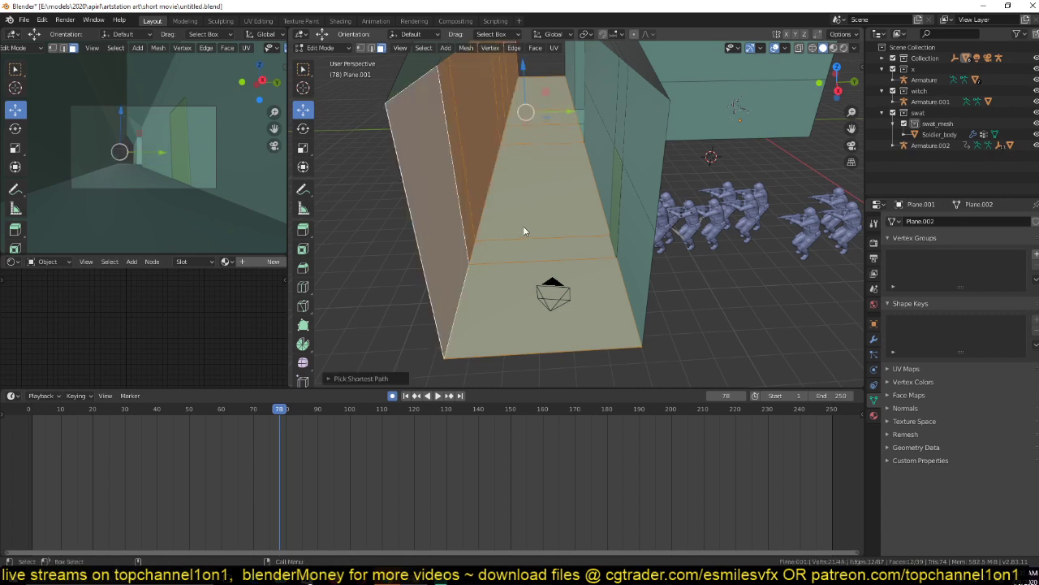
key(p)
click(527, 220)
key(Tab)
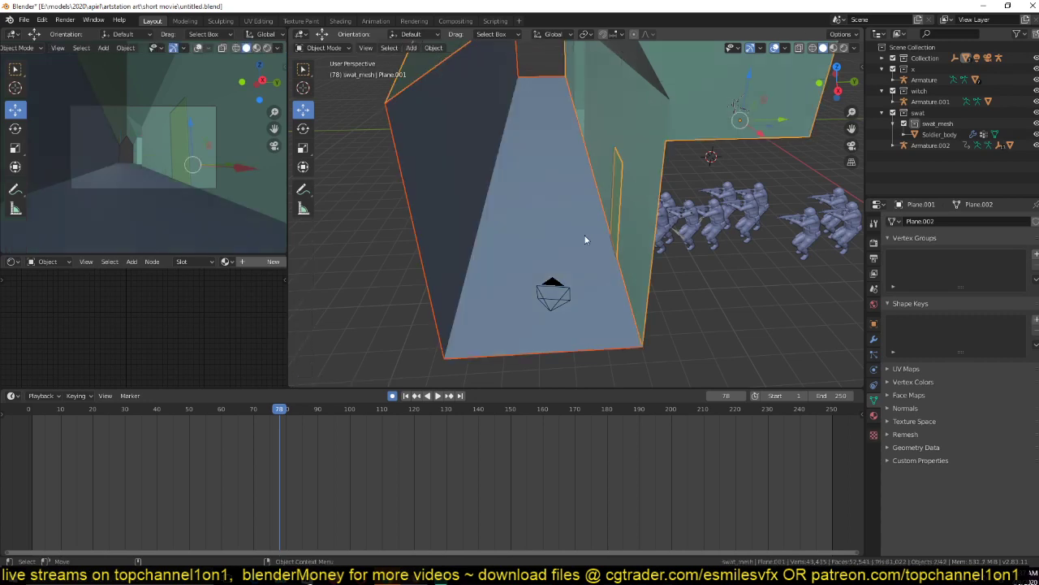
Hide the remaining corridor shell so only the separated floor and wall show around the door.
mouse_move(587, 239)
middle_down()
mouse_move(533, 203)
mouse_move(581, 225)
middle_up()
scroll(634, 233, up, 3)
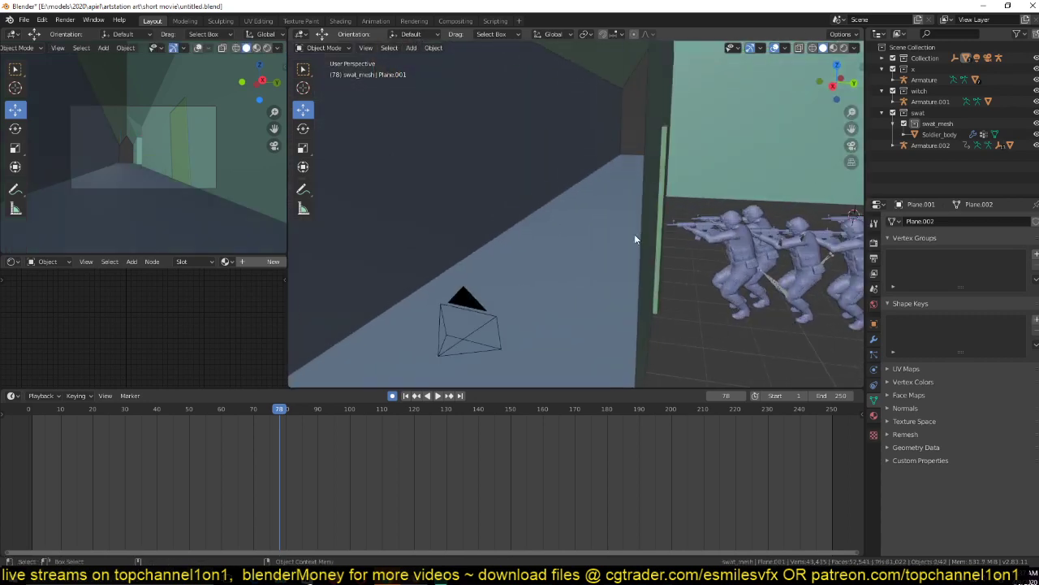
scroll(642, 110, down, 3)
click(653, 138)
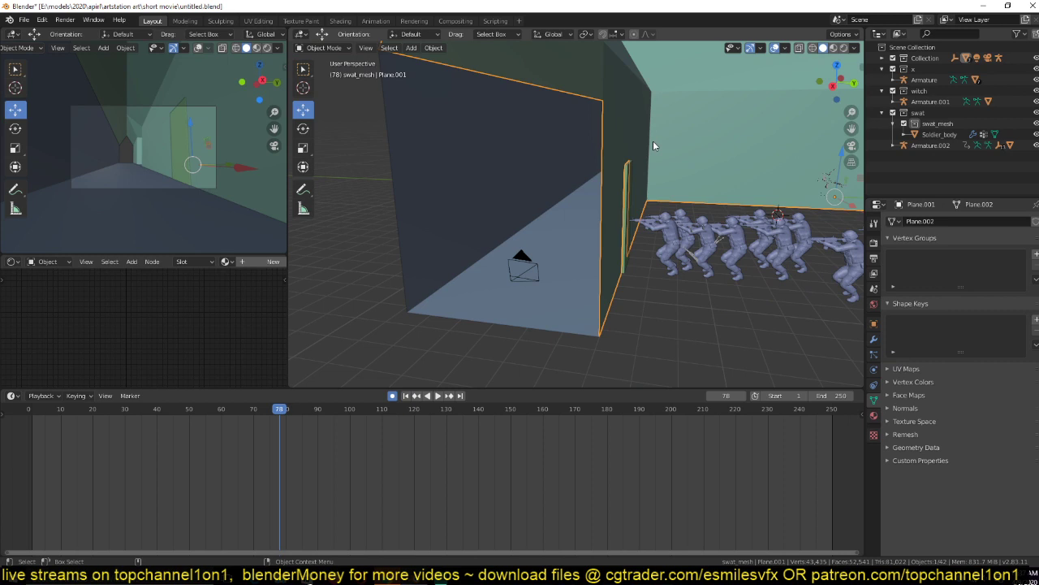
key(h)
Move the door about 0.10 m along negative Y toward the corridor floor and save the file.
click(627, 206)
middle_drag(627, 206, 628, 217)
drag(653, 211, 648, 210)
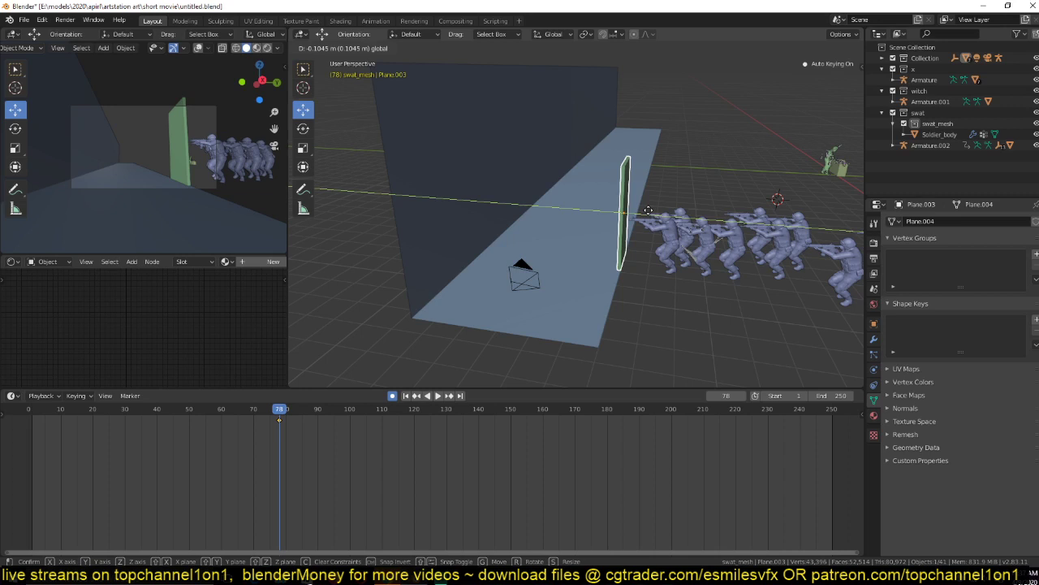
click(648, 210)
key(ctrl+s)
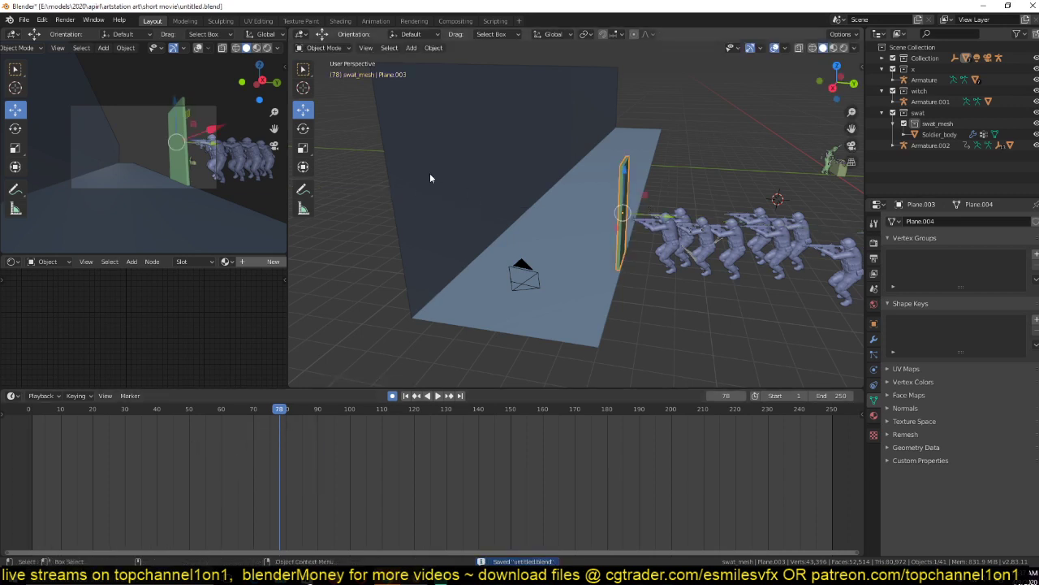
Add rigid body physics to the separated floor and wall object and set its type to Passive.
click(468, 142)
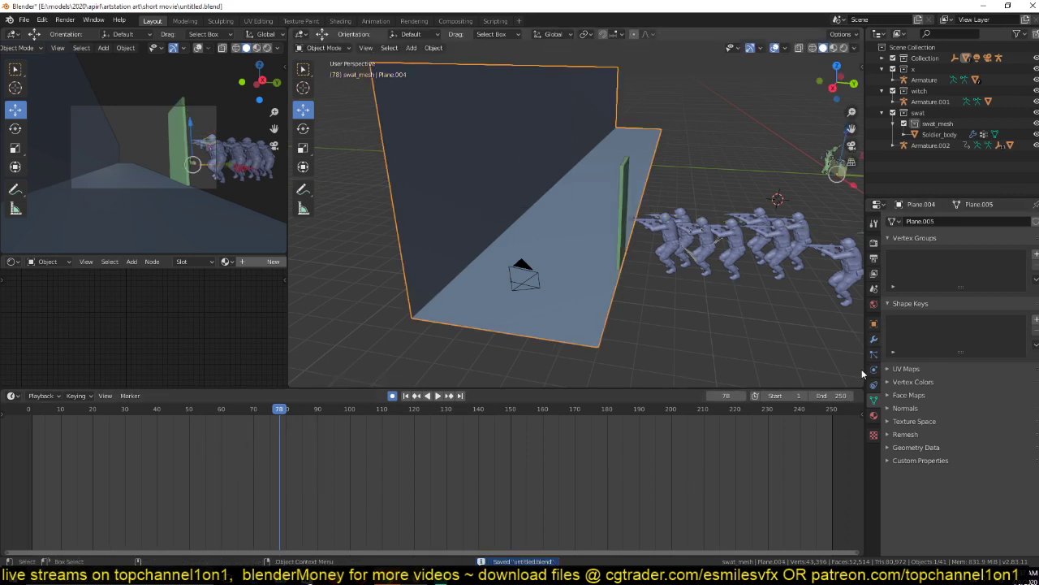
click(874, 338)
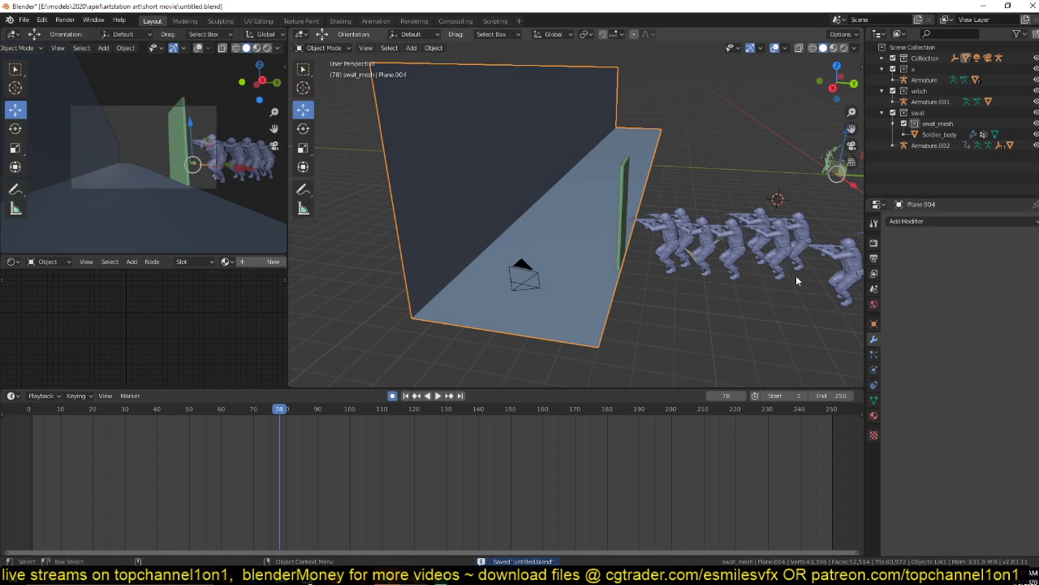
click(874, 370)
click(995, 259)
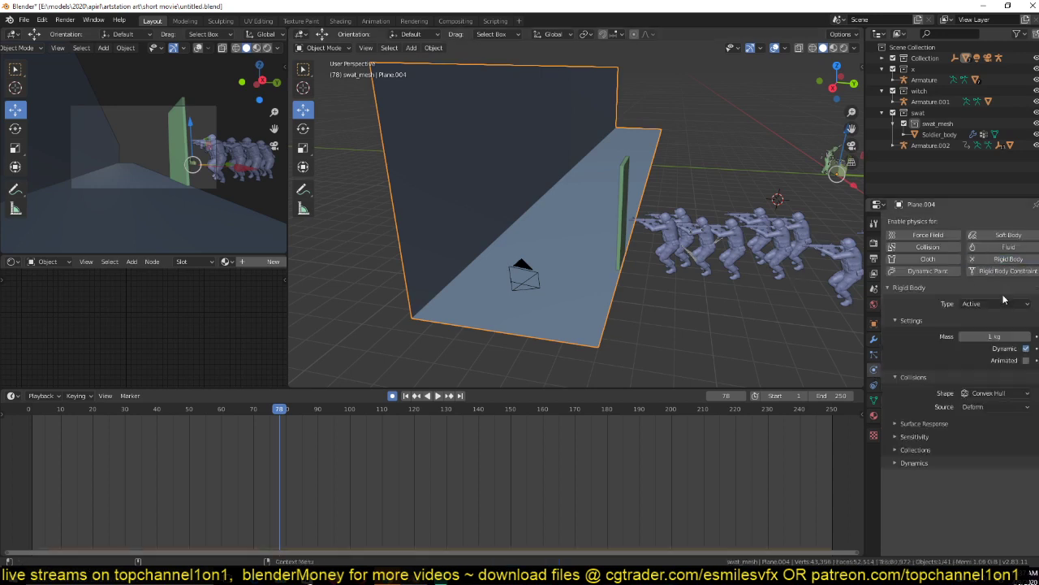
click(995, 303)
click(984, 325)
Add rigid body physics to the door, keeping its type as Active.
click(623, 213)
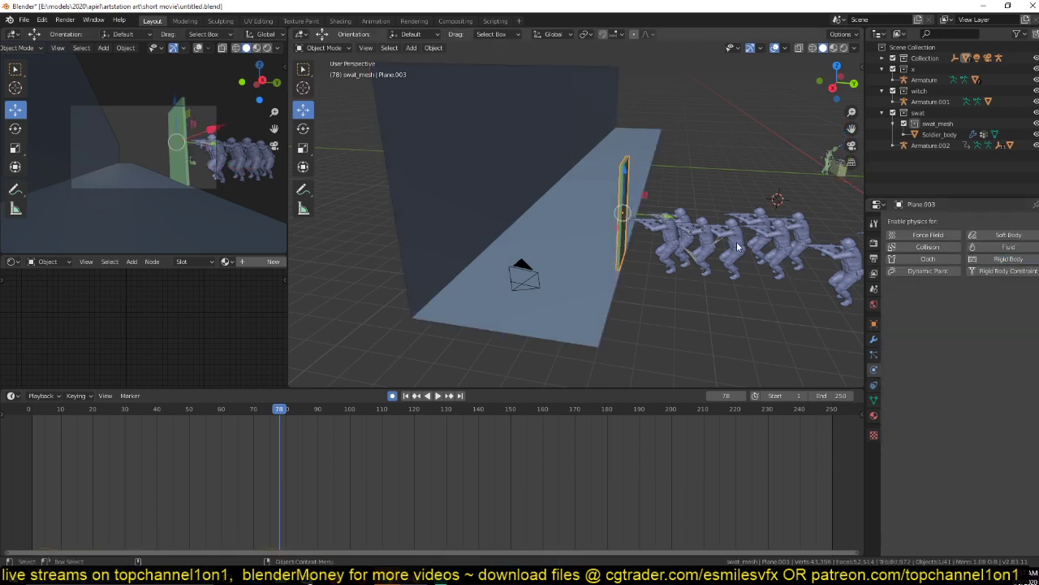
click(1005, 259)
click(990, 303)
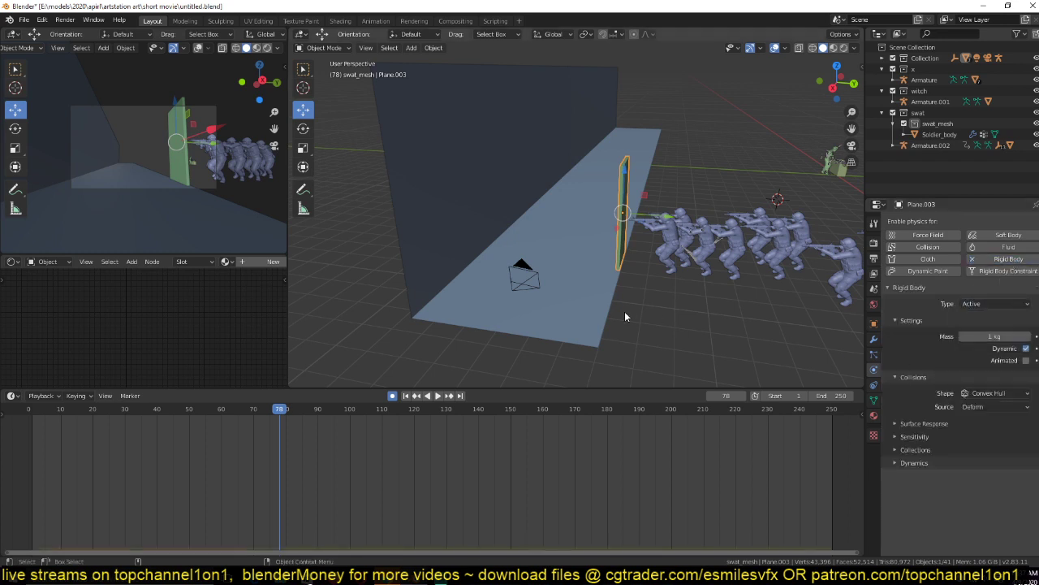
Set the floor and wall object's rigid body collision shape to Mesh and save the file.
click(568, 199)
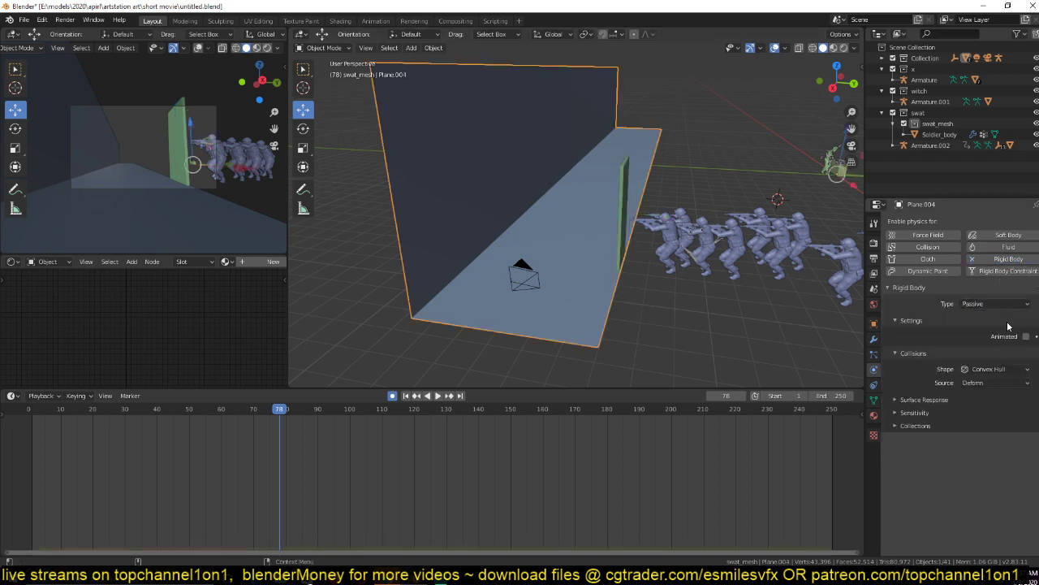
click(995, 369)
click(992, 454)
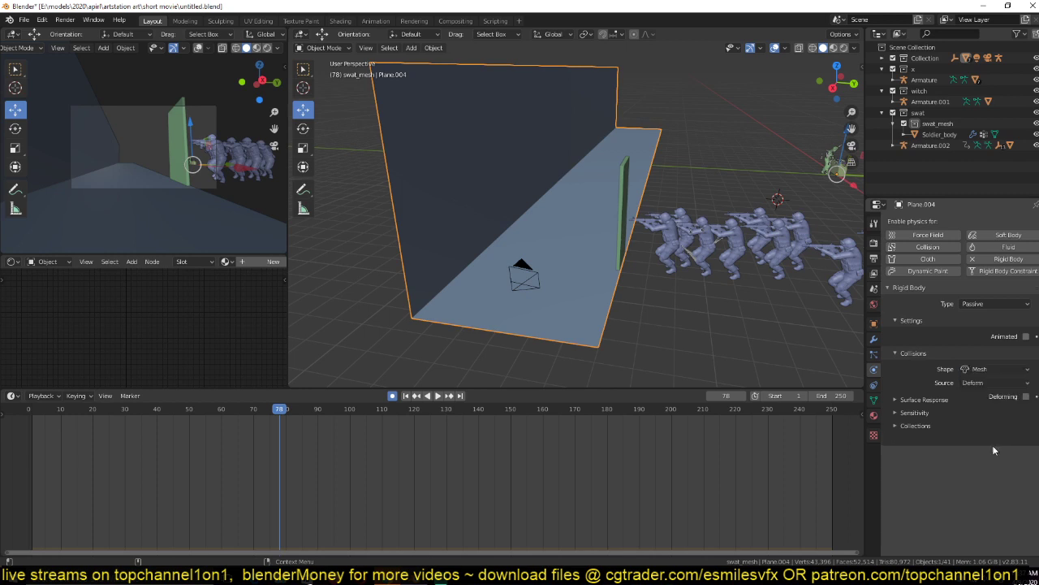
key(ctrl+s)
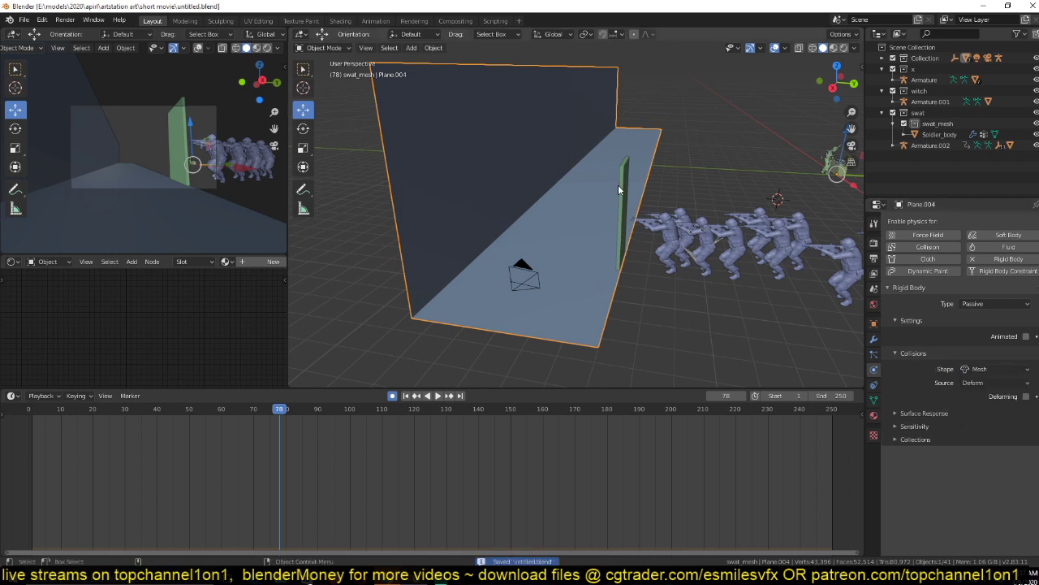
Set the door's collision shape to Box and play back the simulation from the start to test it.
click(619, 185)
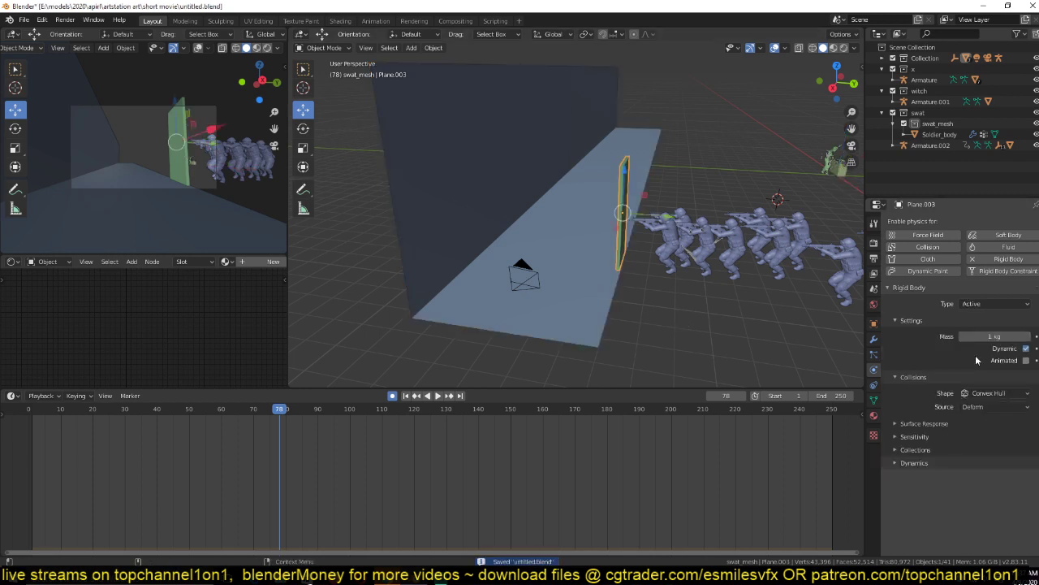
click(995, 393)
click(988, 405)
middle_drag(656, 229, 636, 216)
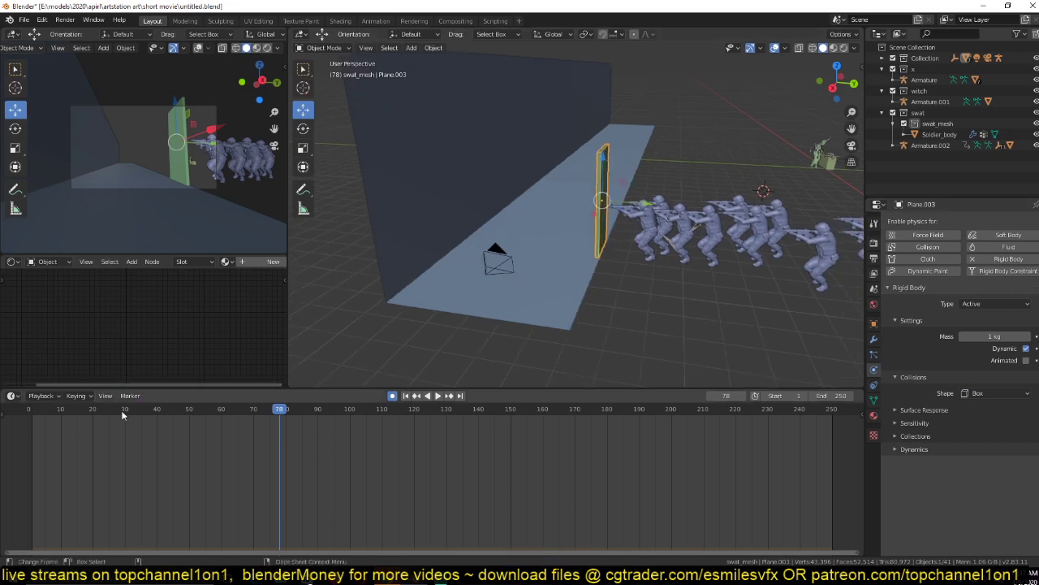
key(shift+Left)
key(space)
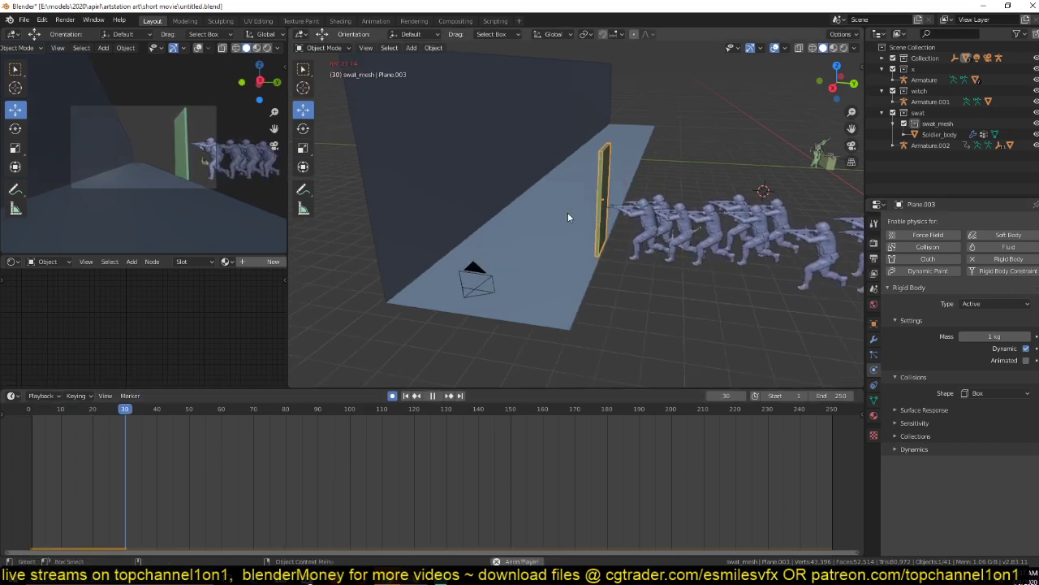
key(Escape)
Add an ico sphere, scale it down to a small ball, and move it to the soldiers' side of the door.
key(KP_1)
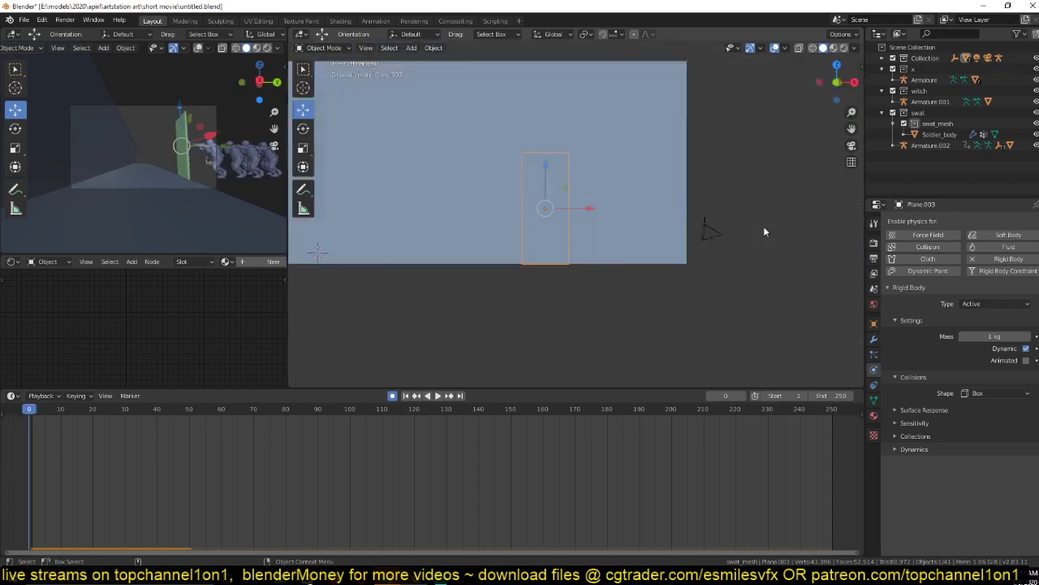
key(KP_3)
key(shift+a)
mouse_move(601, 67)
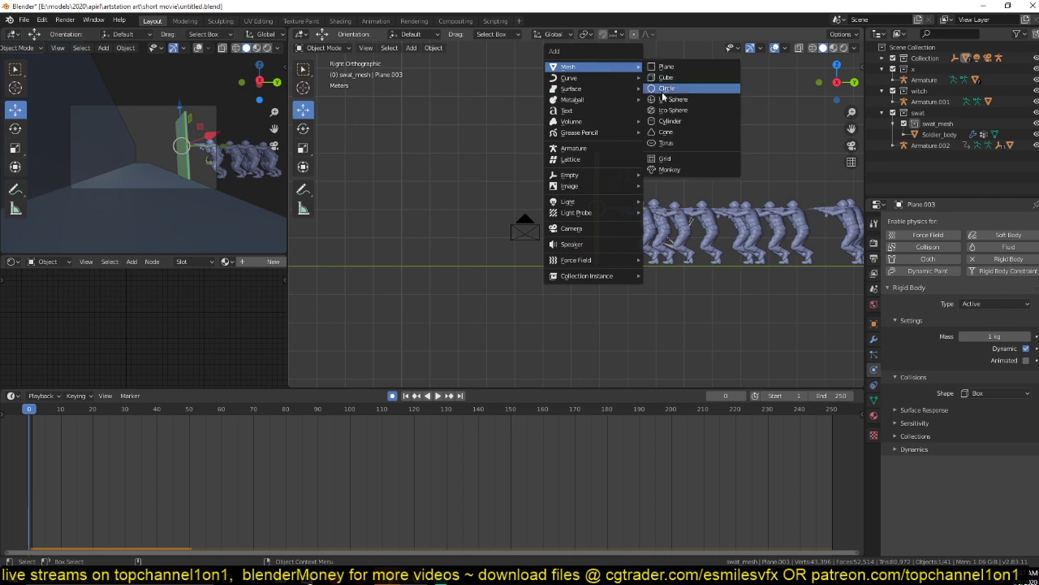
click(670, 109)
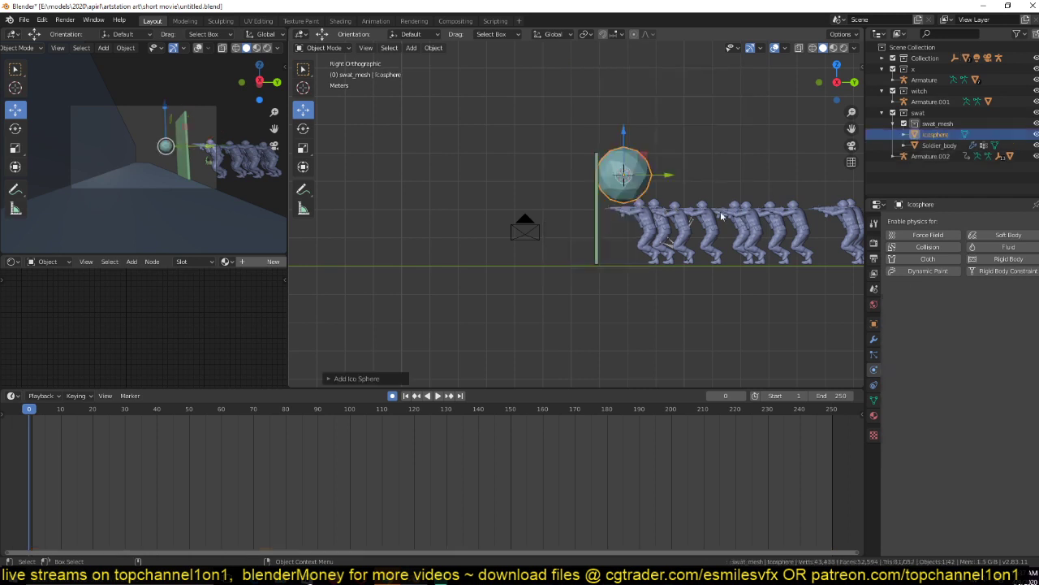
key(s)
click(645, 183)
key(g)
click(692, 196)
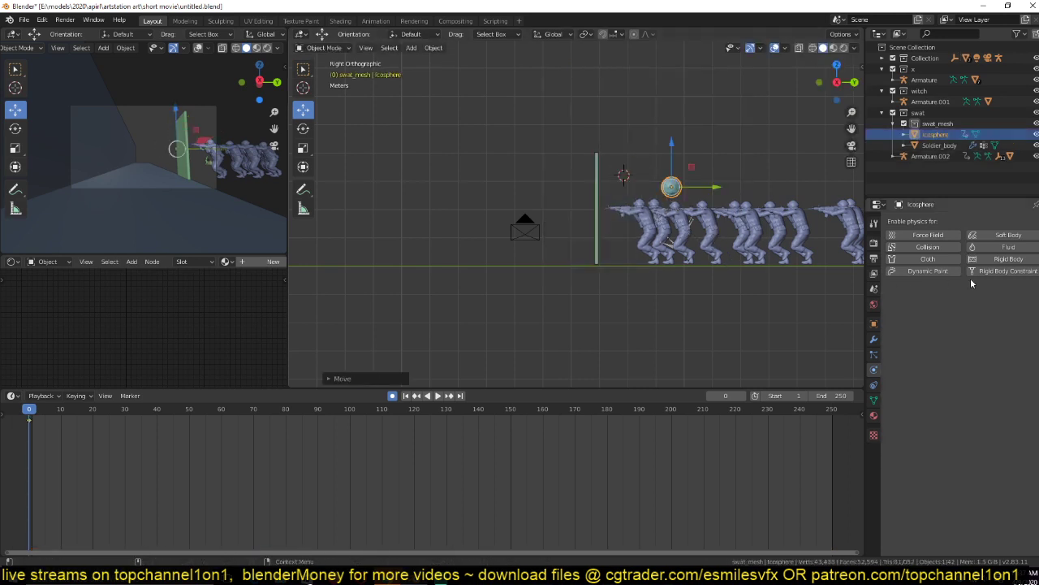
click(999, 247)
click(1007, 304)
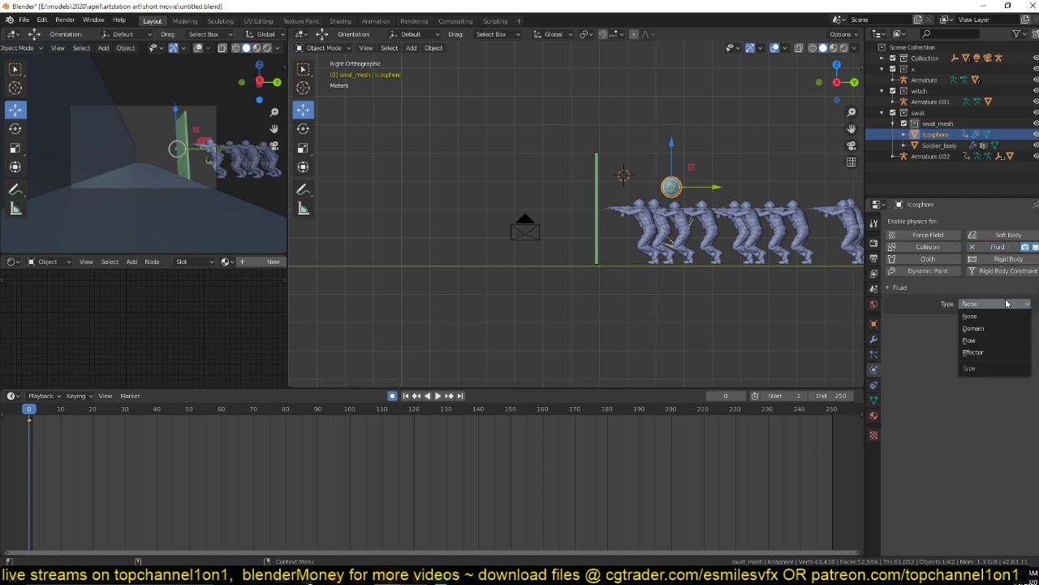
click(974, 316)
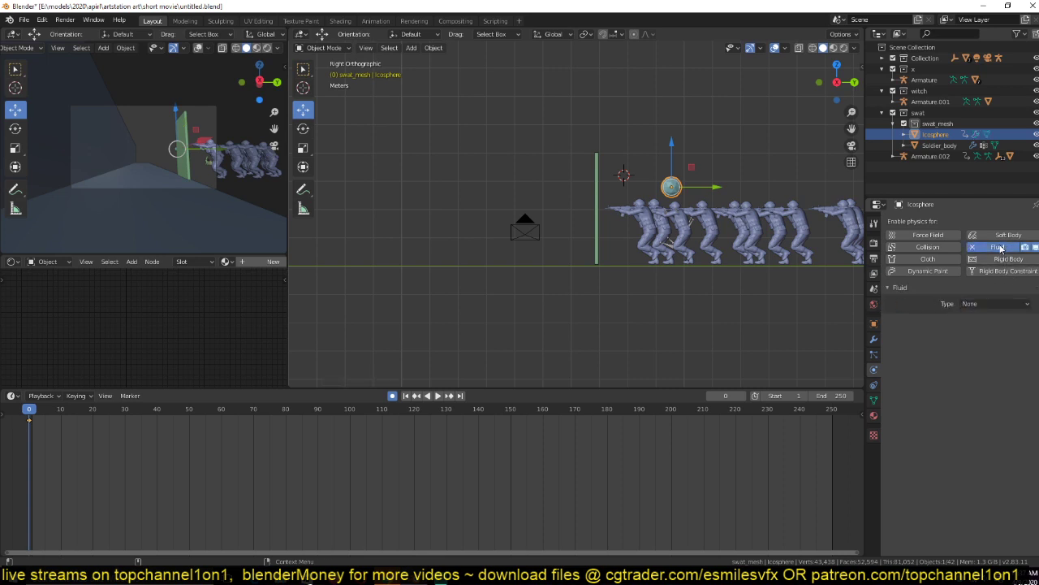
click(1000, 248)
Add rigid body physics to the ico sphere, set its type to Passive and enable Animated.
click(1007, 258)
click(991, 304)
click(984, 319)
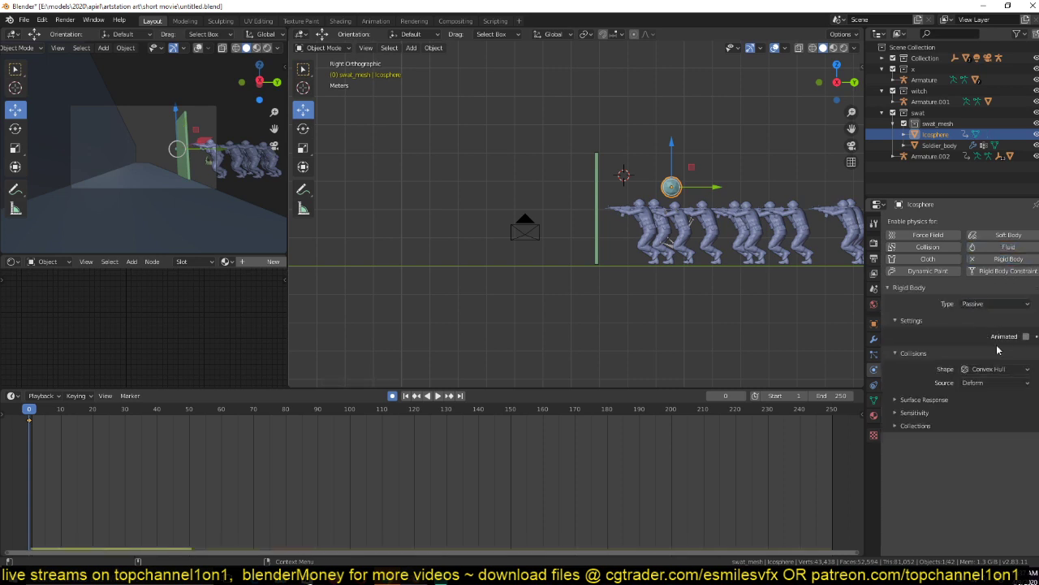
click(1026, 336)
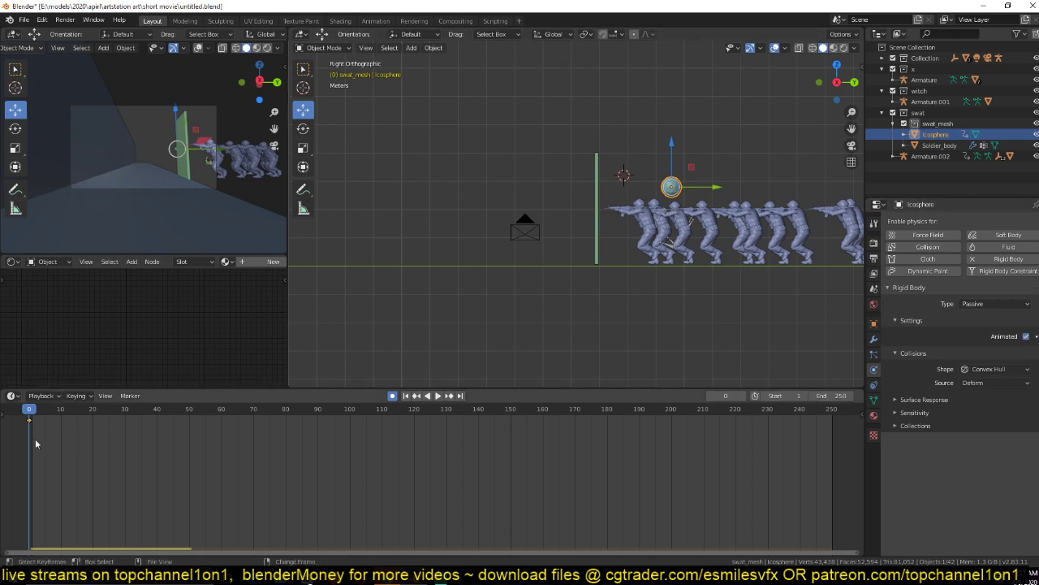
Keyframe the sphere past the door at frame 10, and reposition it directly behind the door at frame 0.
click(60, 409)
drag(671, 187, 582, 203)
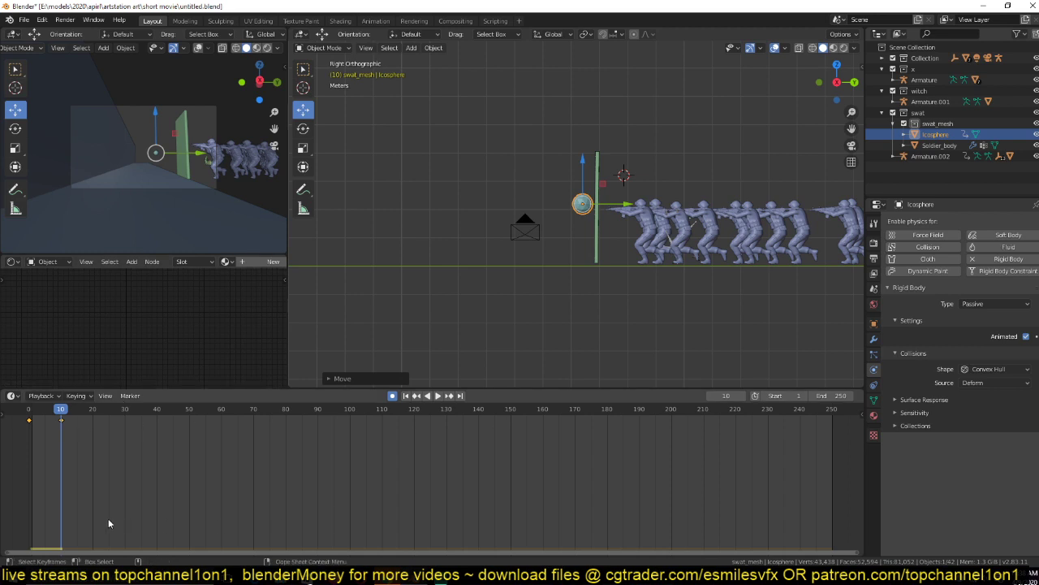
key(shift+Left)
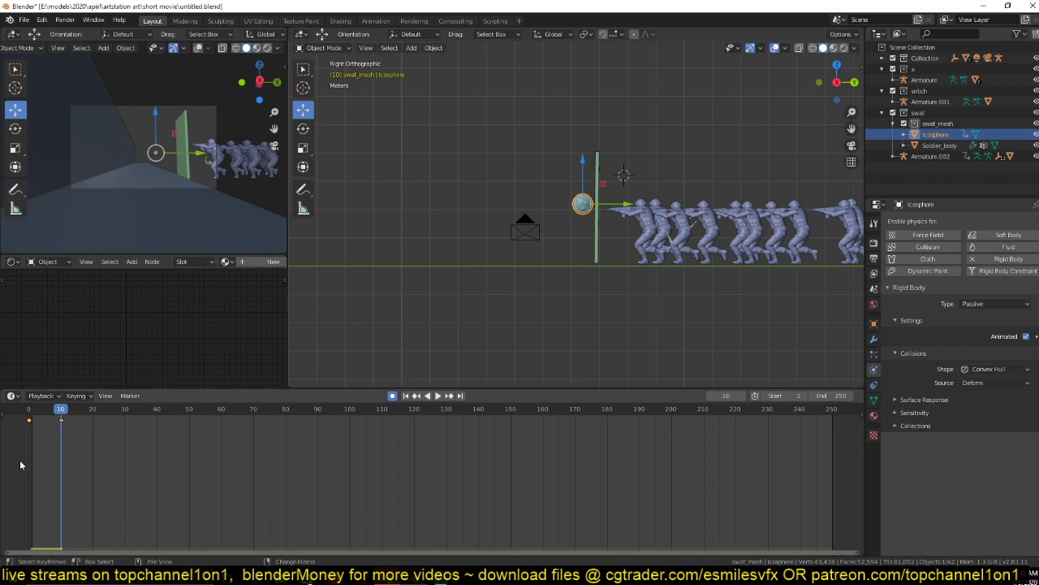
key(shift+Left)
key(KP_7)
scroll(547, 227, down, 2)
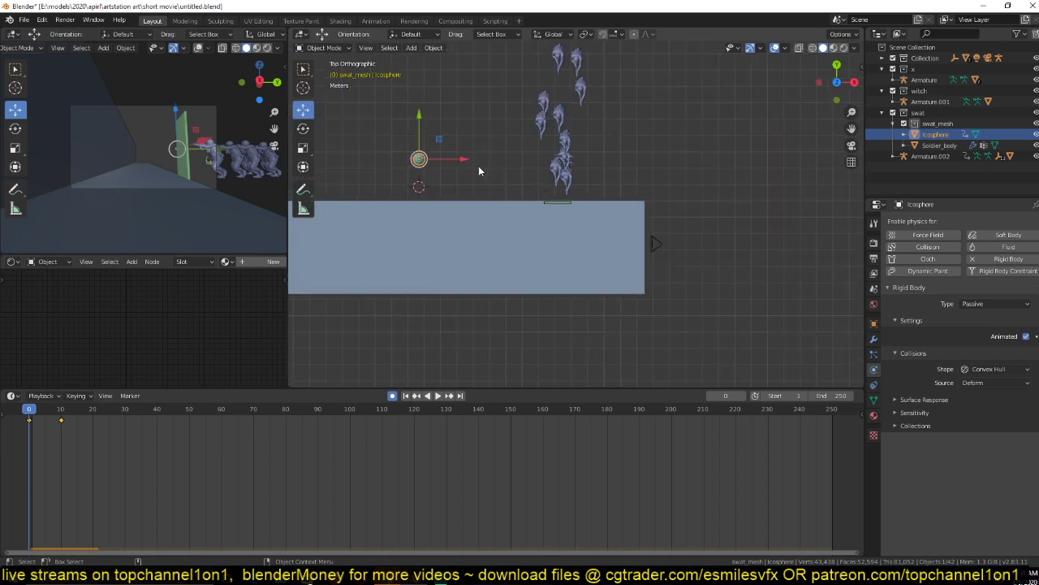
key(g)
click(621, 194)
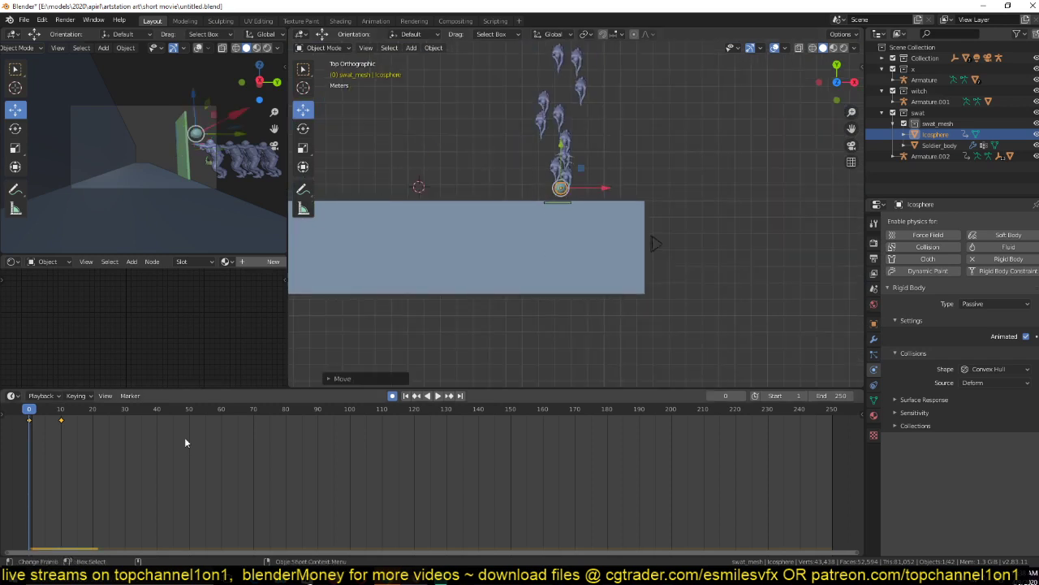
Reposition the sphere's frame 10 key in front of the door on the corridor side, and play back the door impact.
key(Up)
key(g)
click(625, 252)
middle_drag(625, 252, 568, 268)
key(shift+Left)
key(space)
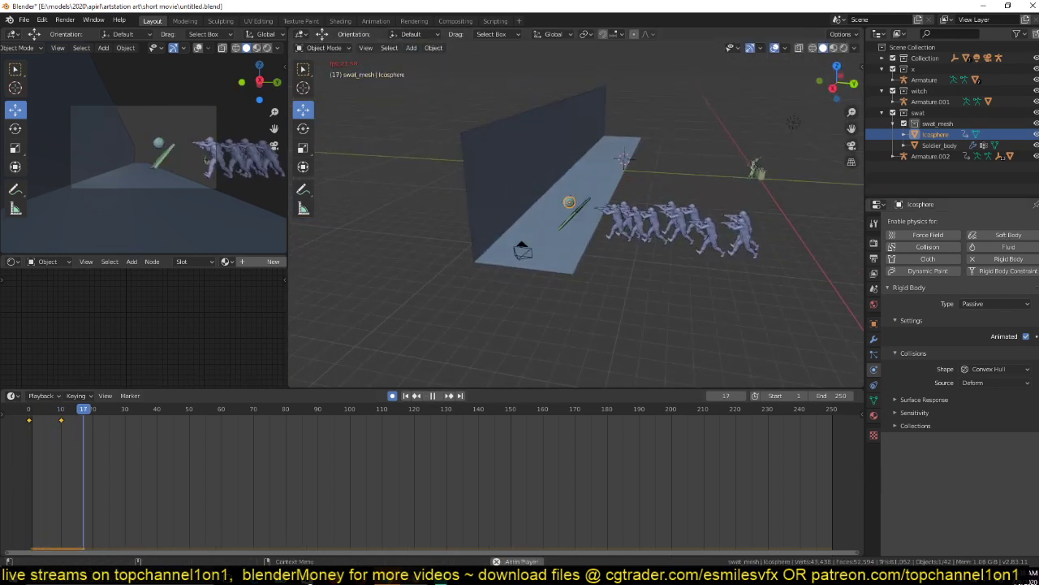
scroll(762, 237, up, 2)
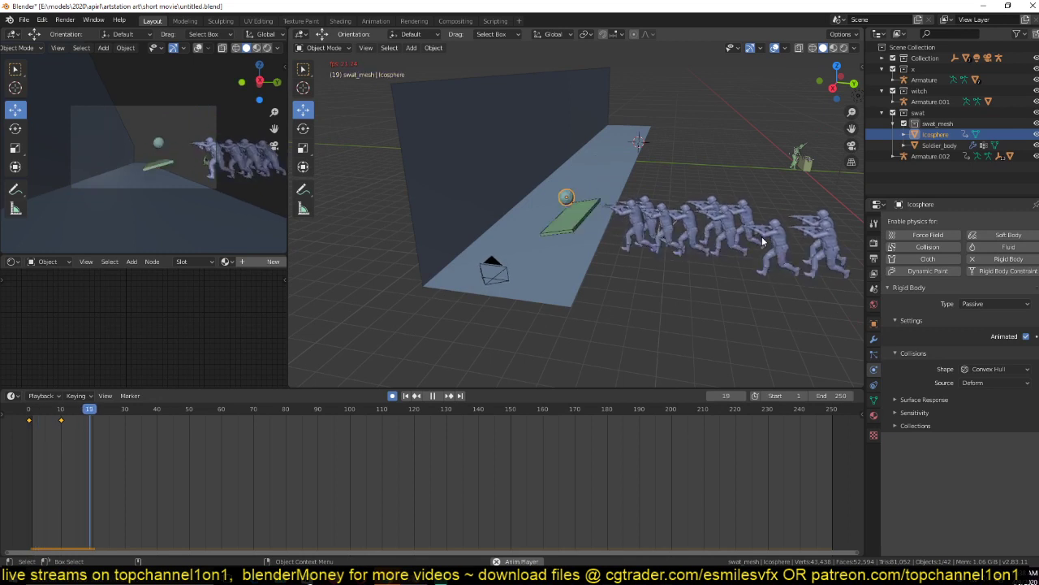
key(Escape)
Turn off auto keying, raise the door slightly along Z at frame 1, and play back the simulation.
middle_drag(762, 236, 707, 187)
click(608, 220)
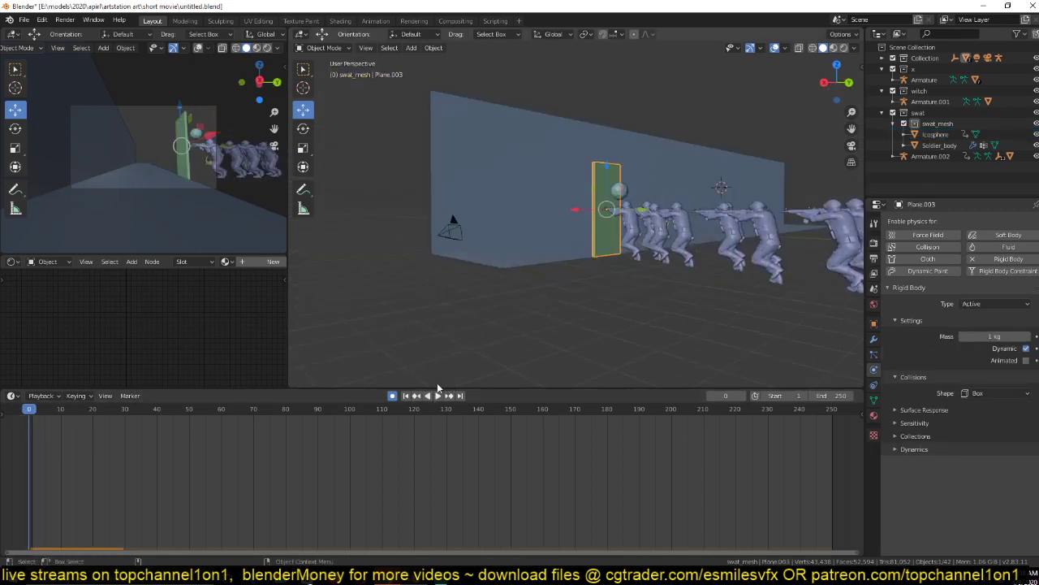
click(406, 396)
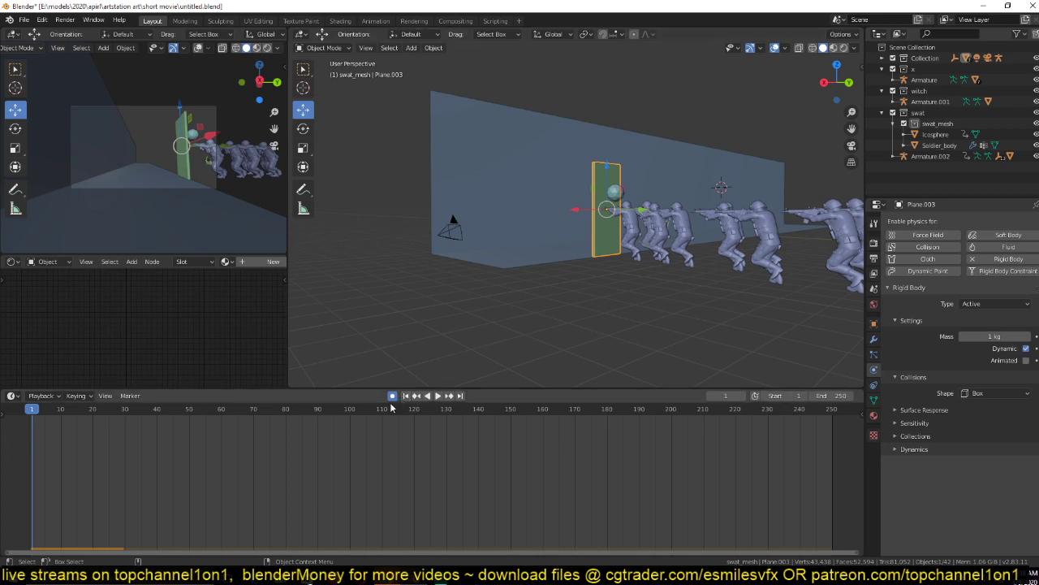
click(393, 397)
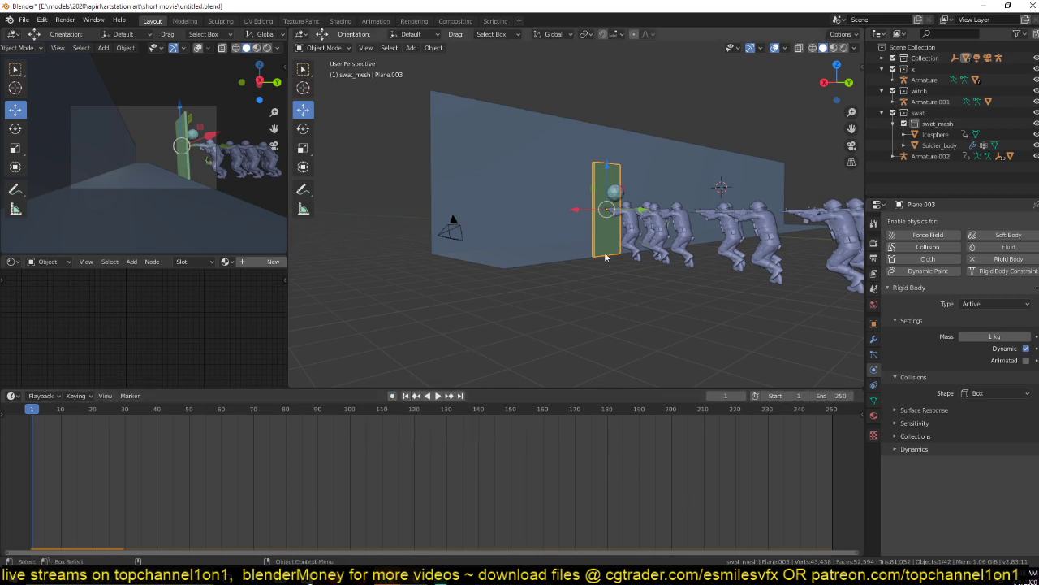
key(g)
key(z)
click(661, 239)
key(space)
key(Escape)
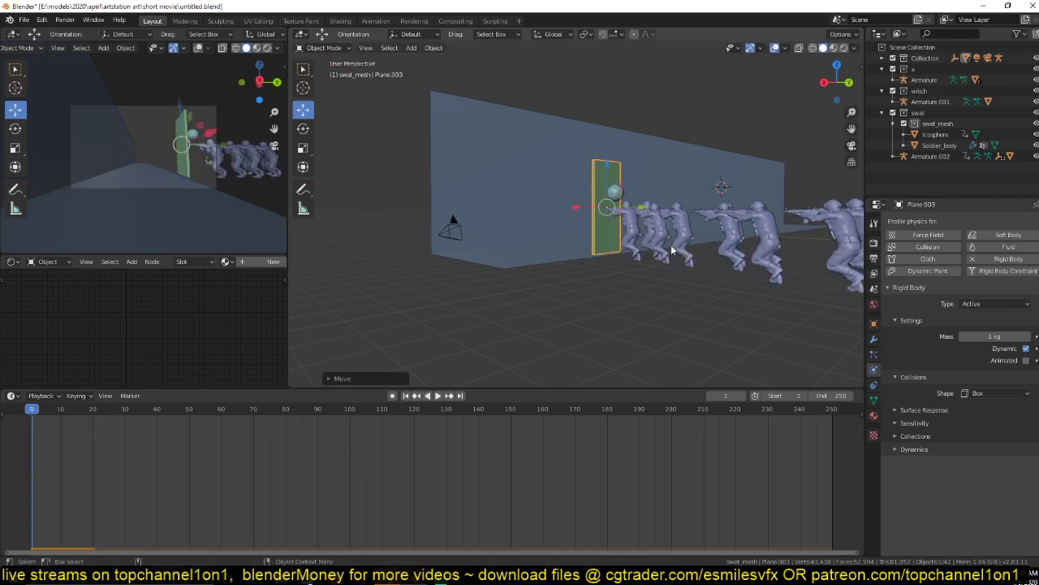
Move the sphere farther past the door toward the opposite wall at frame 10, keying it with auto keying turned back on.
click(614, 191)
key(space)
key(space)
middle_drag(579, 271, 629, 250)
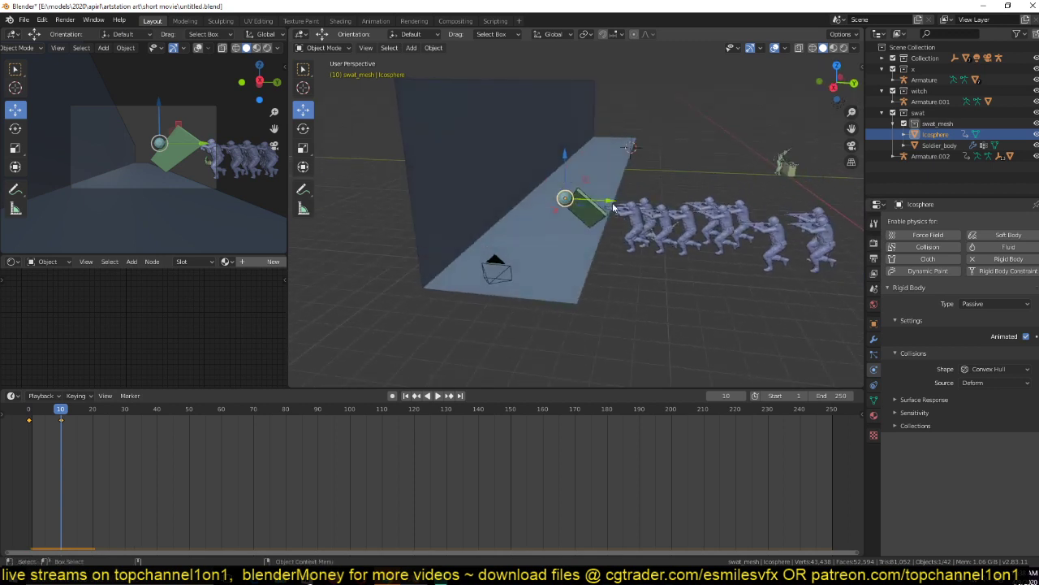
drag(613, 202, 532, 197)
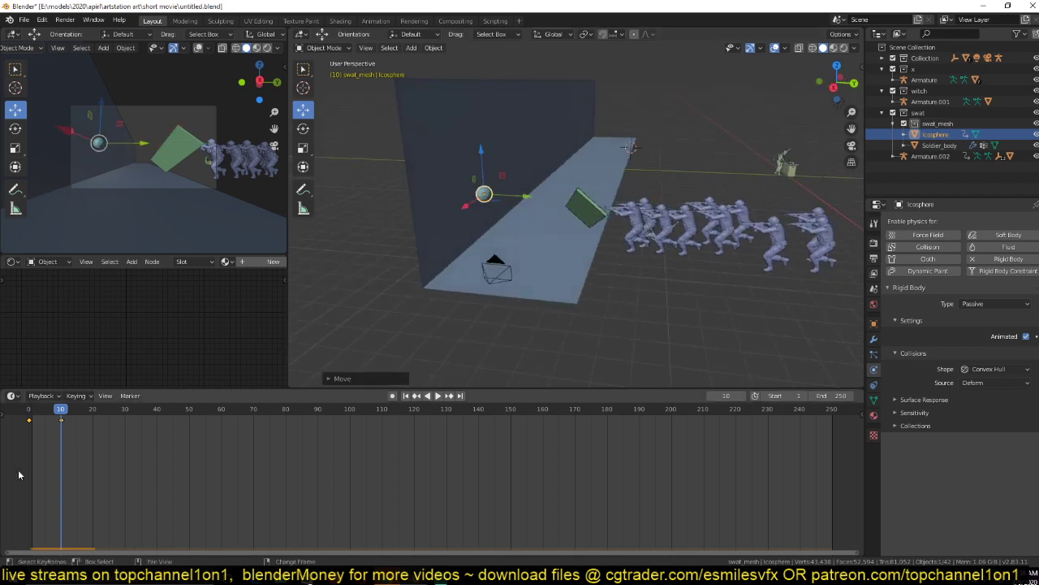
click(392, 395)
drag(529, 198, 525, 202)
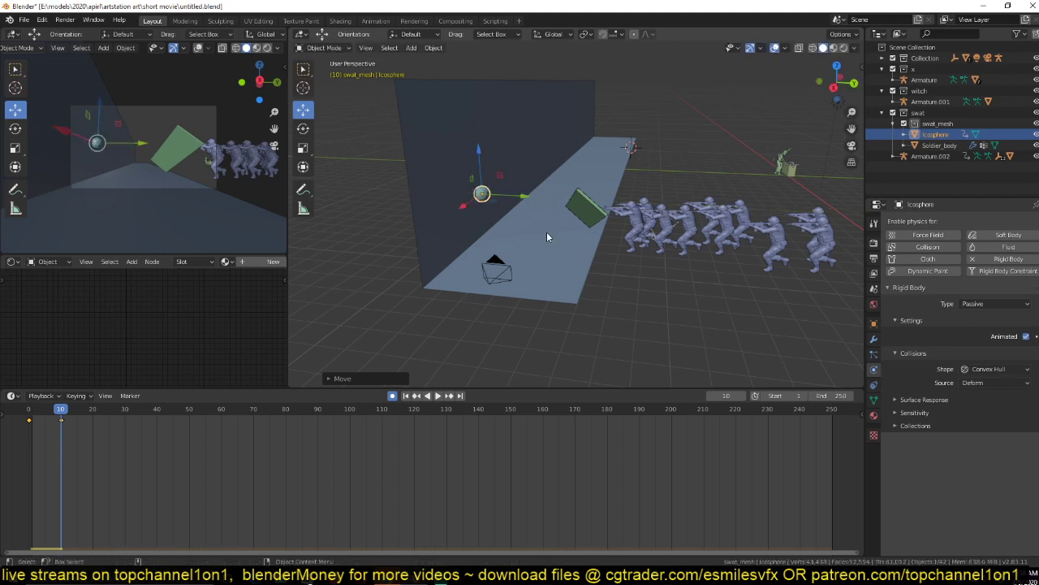
Play back the revised door impact, return to frame 0 and save the file.
key(space)
key(space)
key(shift+Left)
key(ctrl+s)
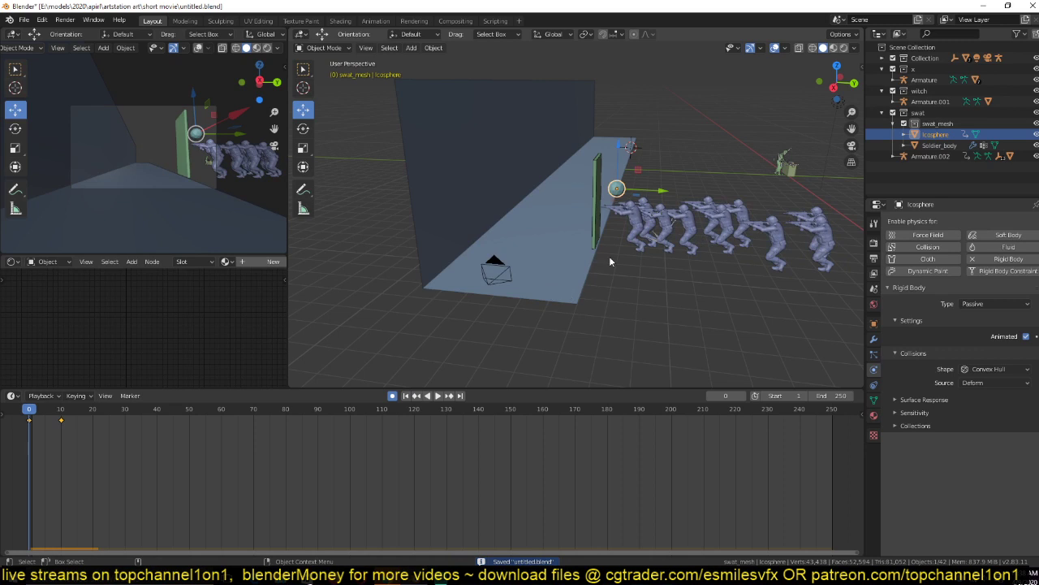
Move the sphere's second keyframe to frame 21 and set its collision shape to Sphere.
drag(61, 420, 96, 420)
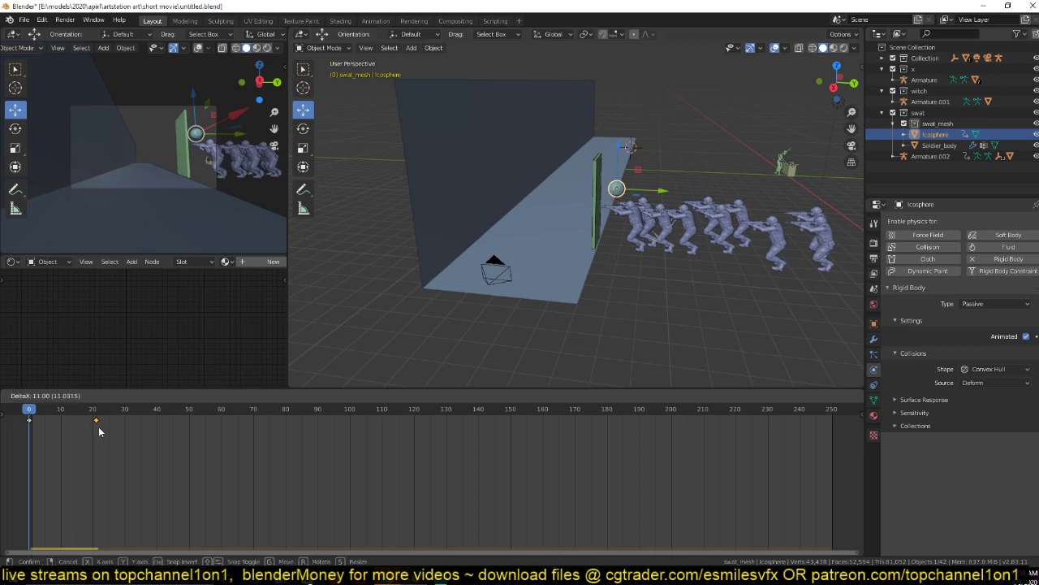
click(992, 369)
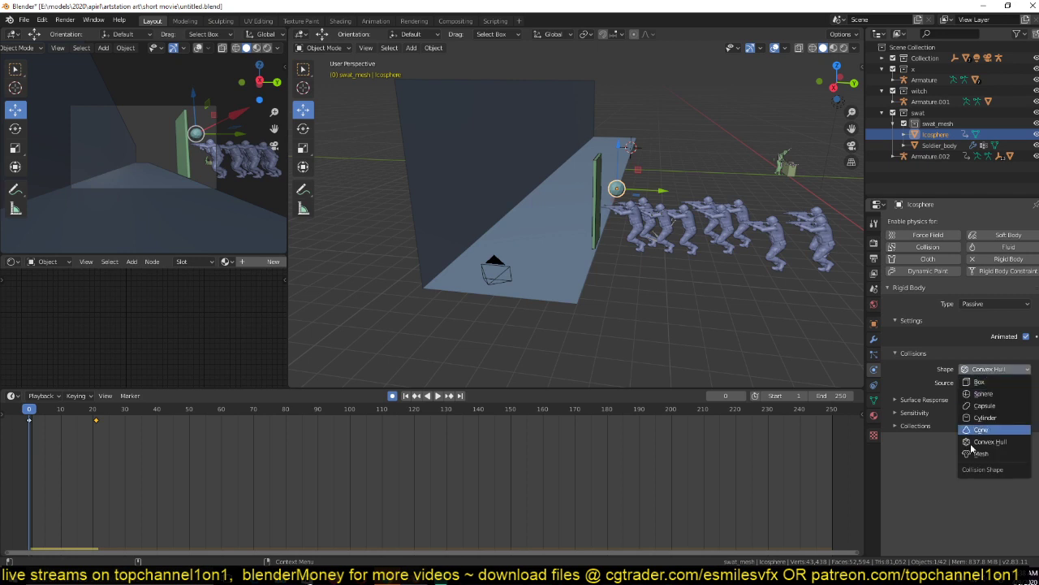
click(985, 394)
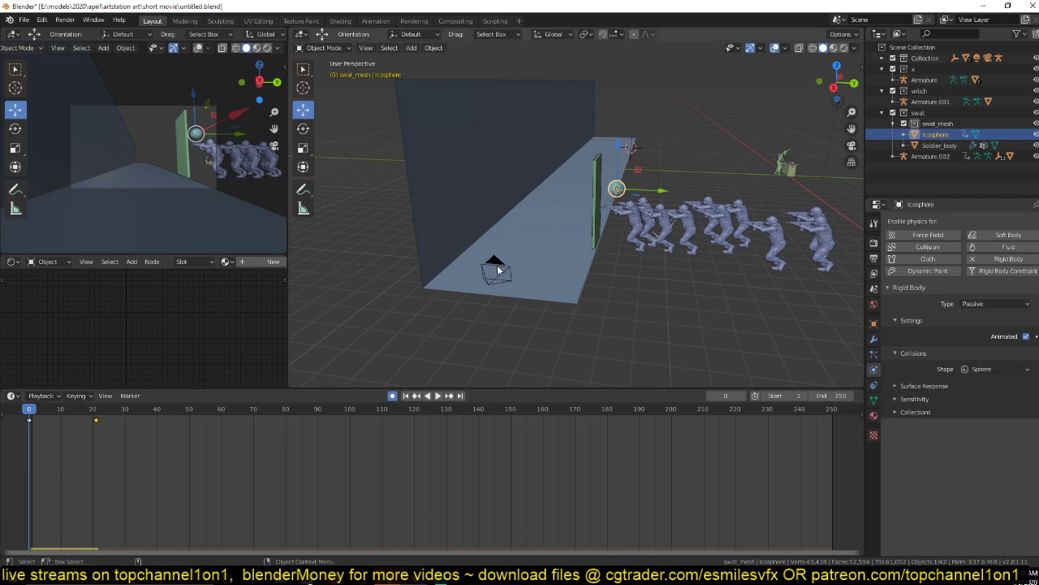
Extend the free edge of the floor about 3 m along the Y axis and play back the simulation.
key(space)
key(Escape)
click(597, 268)
key(Tab)
key(g)
key(y)
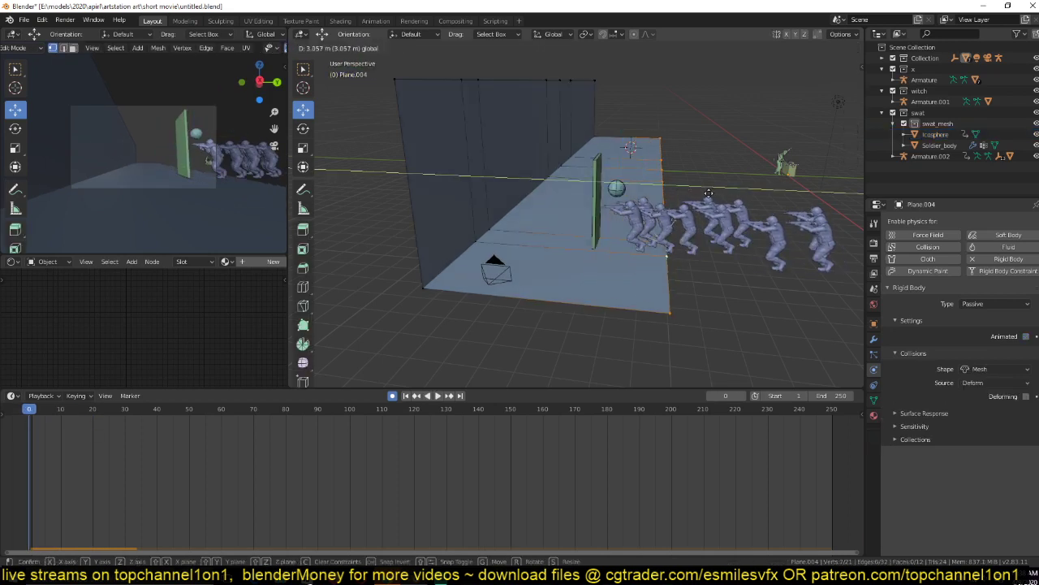
click(722, 254)
key(Tab)
key(space)
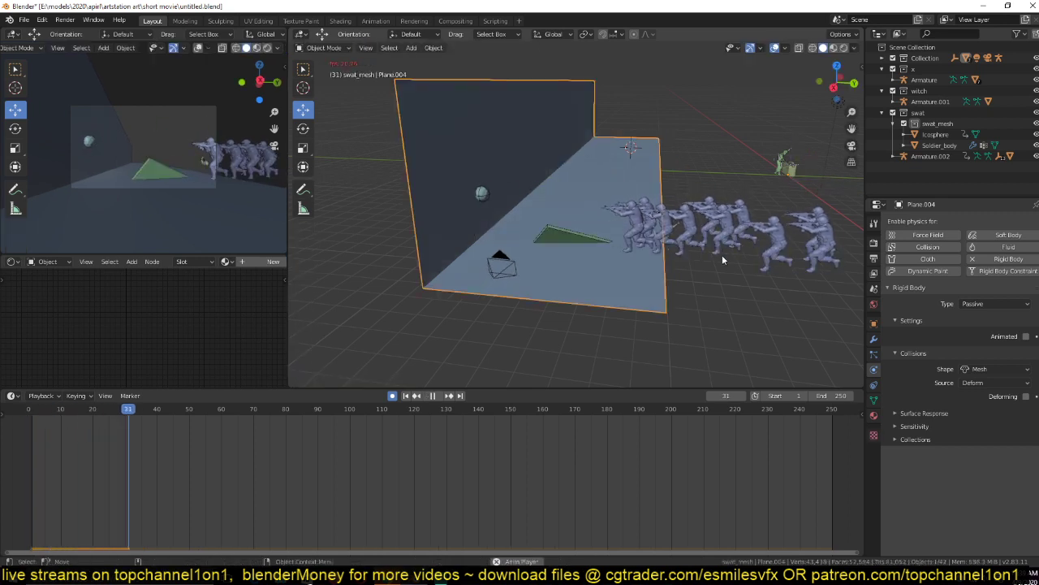
key(Escape)
Apply the scale of the door and the floor-and-wall plane, and replay the rigid body simulation.
click(596, 209)
key(ctrl+a)
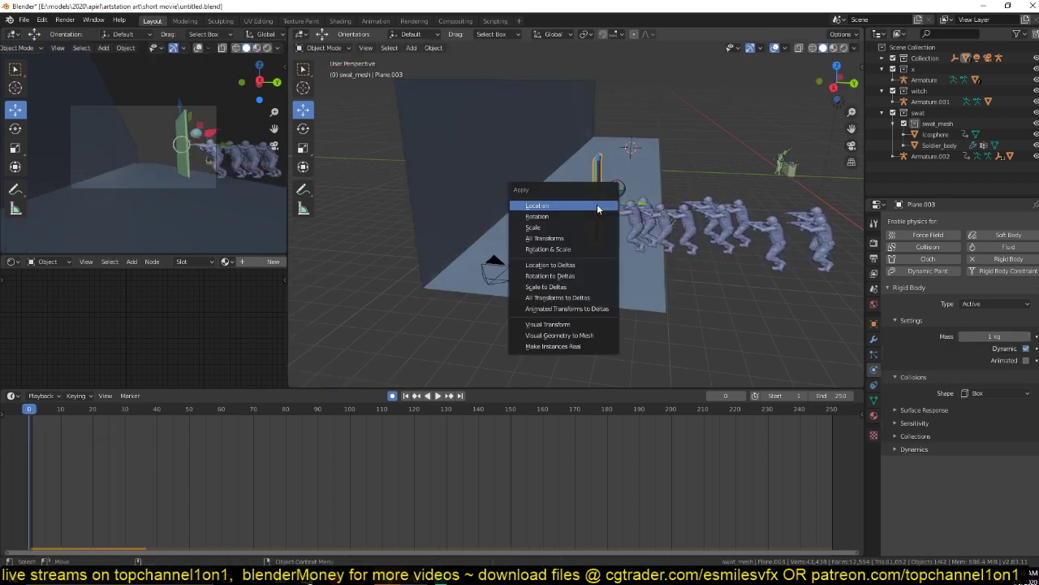
click(585, 227)
click(550, 210)
key(ctrl+a)
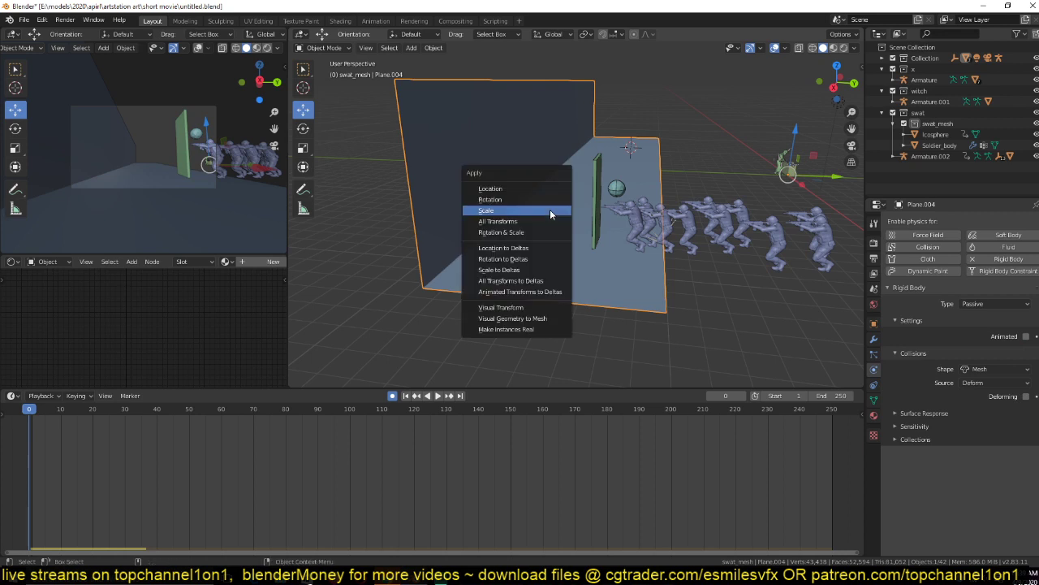
click(550, 209)
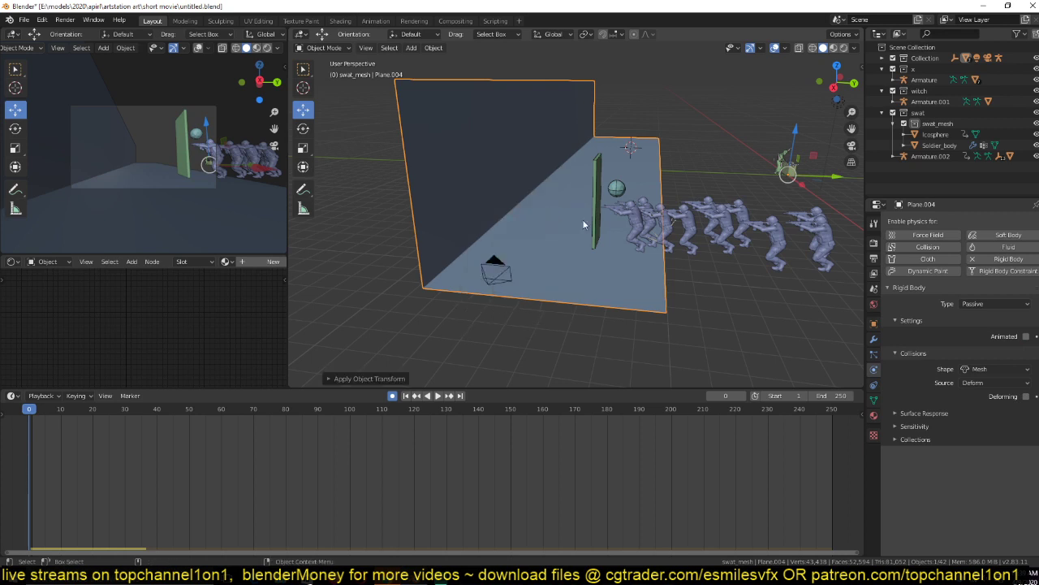
key(space)
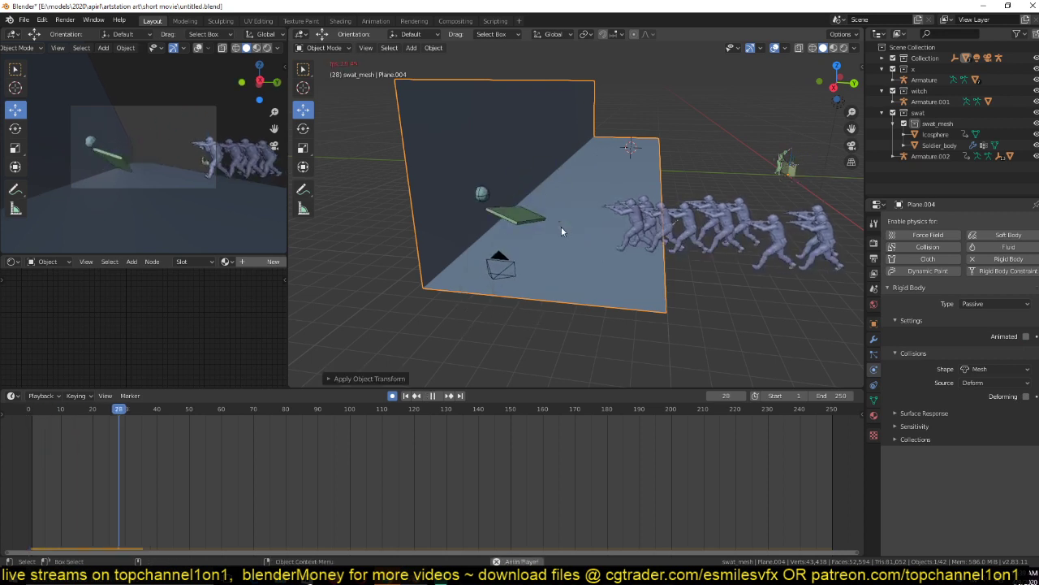
key(Escape)
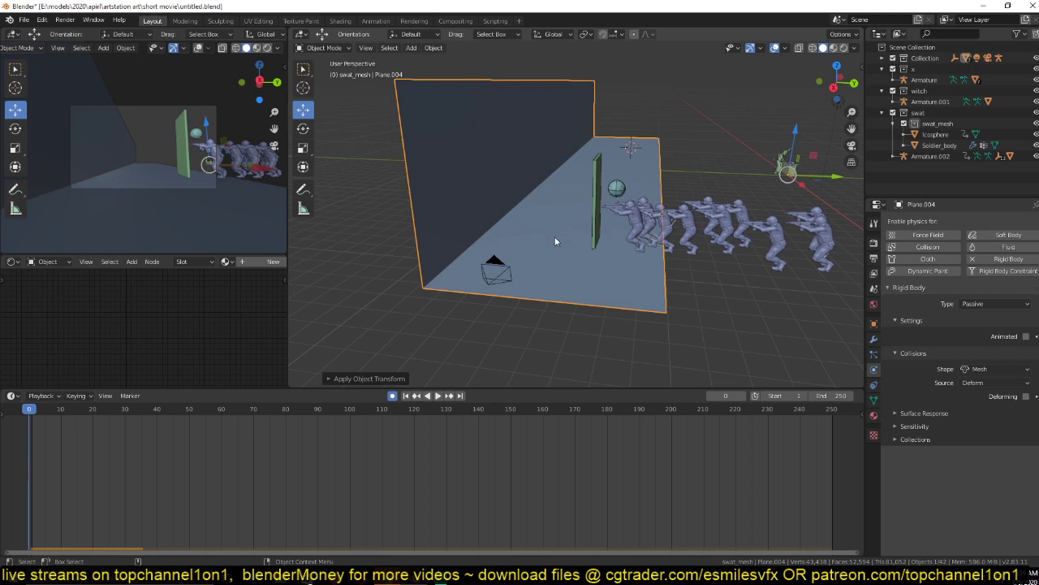
Thicken the floor-and-wall plane with a Solidify modifier, apply it, and replay the simulation.
click(587, 312)
click(601, 302)
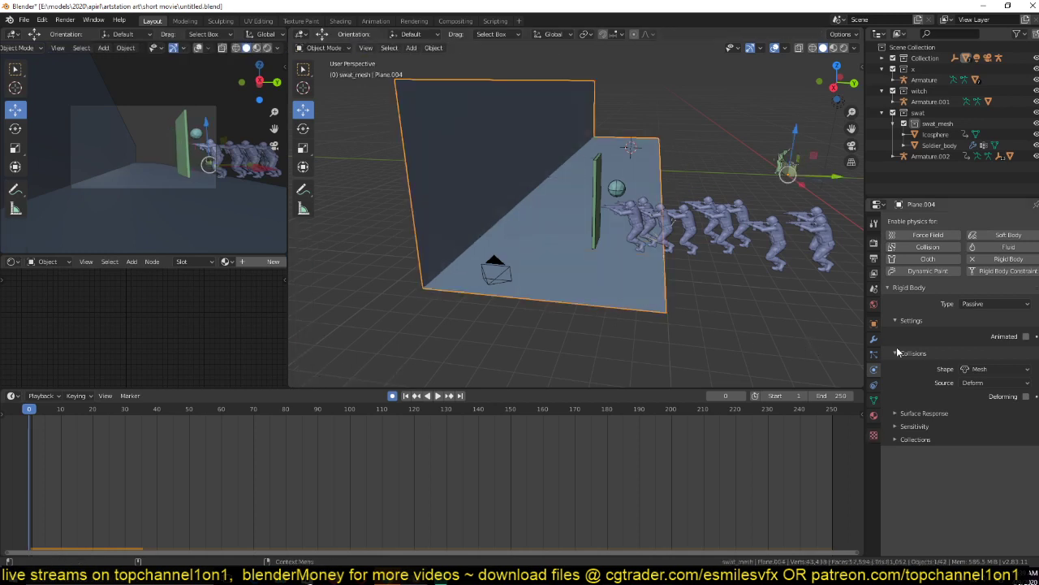
click(873, 339)
click(970, 221)
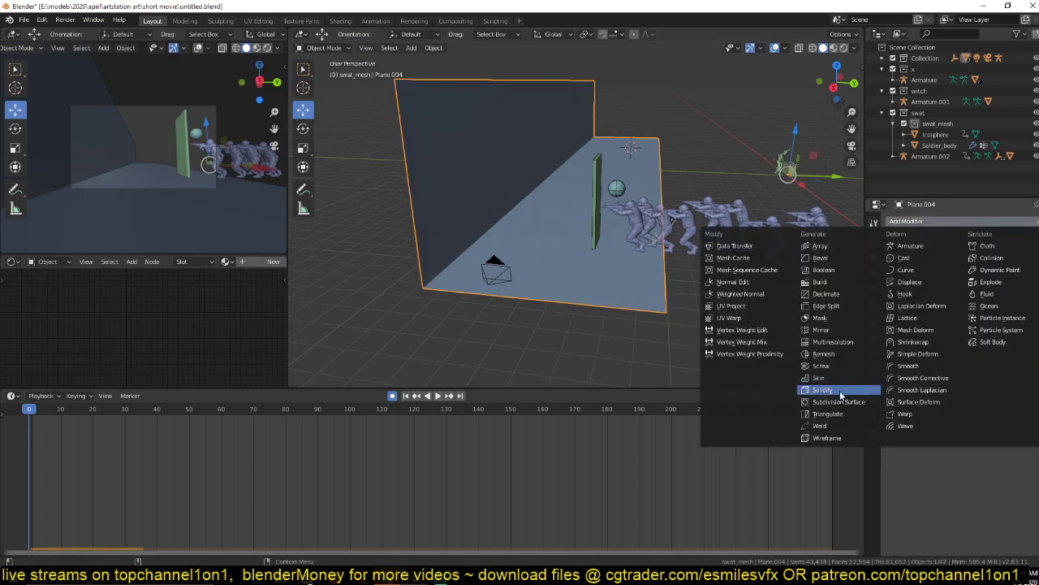
click(804, 390)
drag(926, 281, 974, 281)
click(924, 254)
key(space)
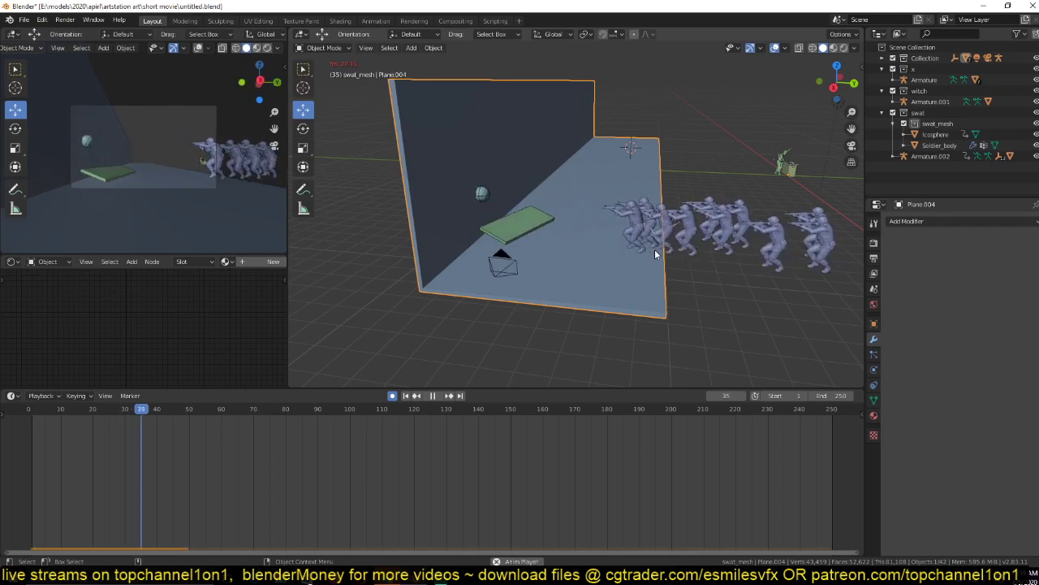
key(Escape)
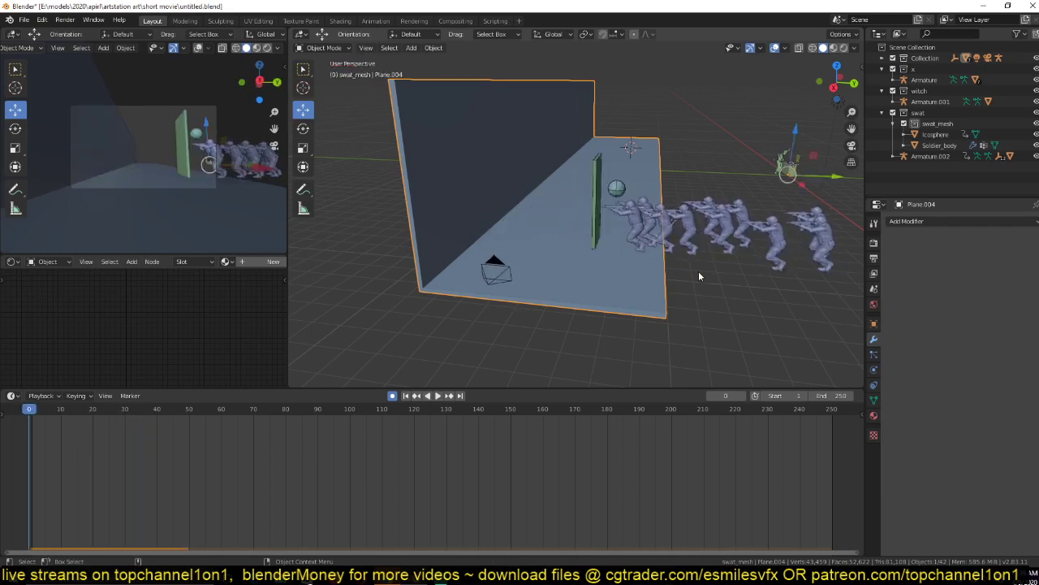
Bake the door's rigid body simulation to keyframes and play back the result.
click(599, 185)
click(433, 47)
mouse_move(482, 300)
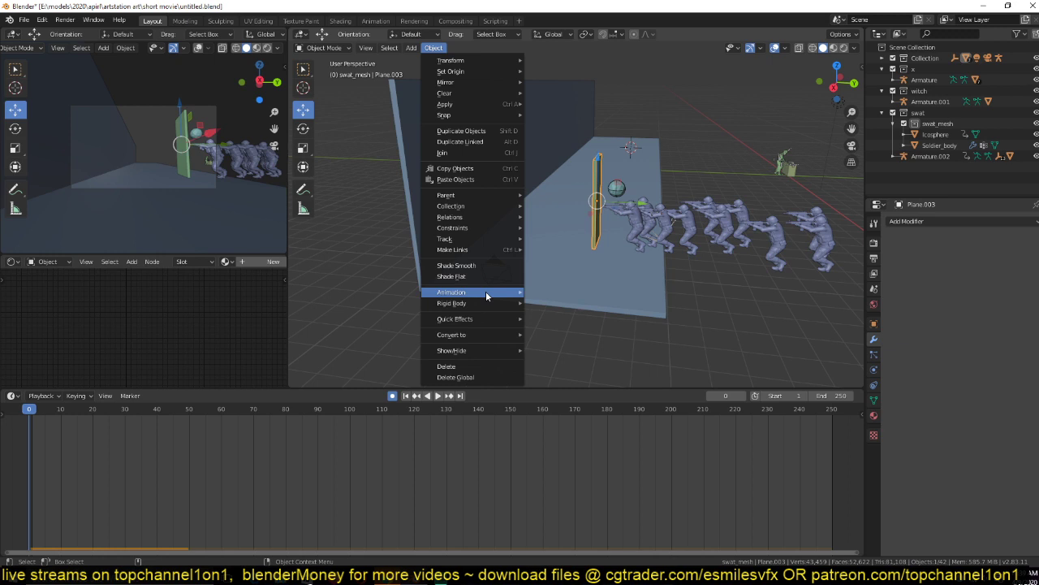
click(555, 390)
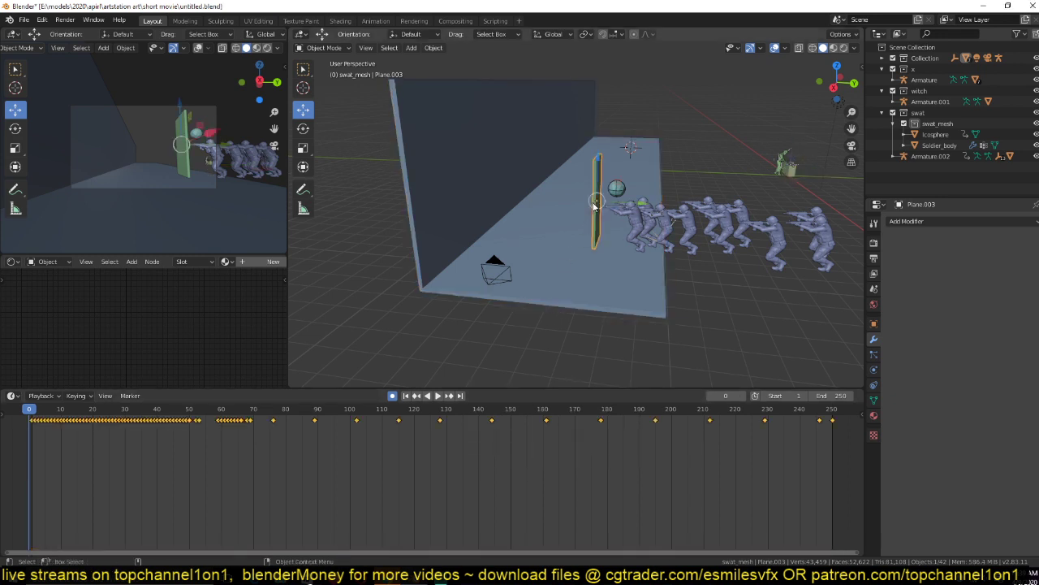
key(space)
key(space)
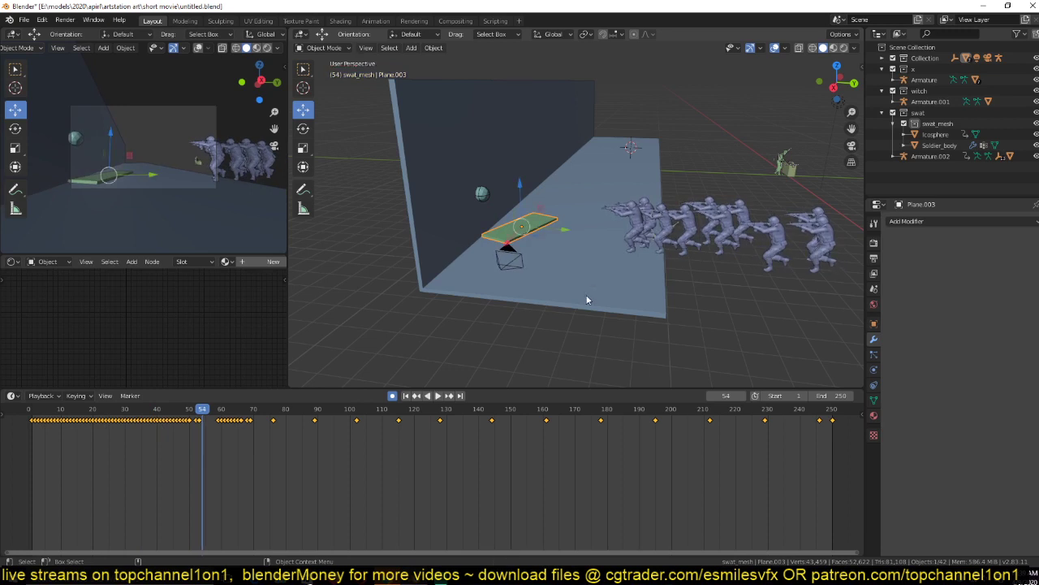
key(space)
key(space)
Delete the door's baked keyframes from frame 59 onward.
click(209, 459)
drag(206, 446, 860, 416)
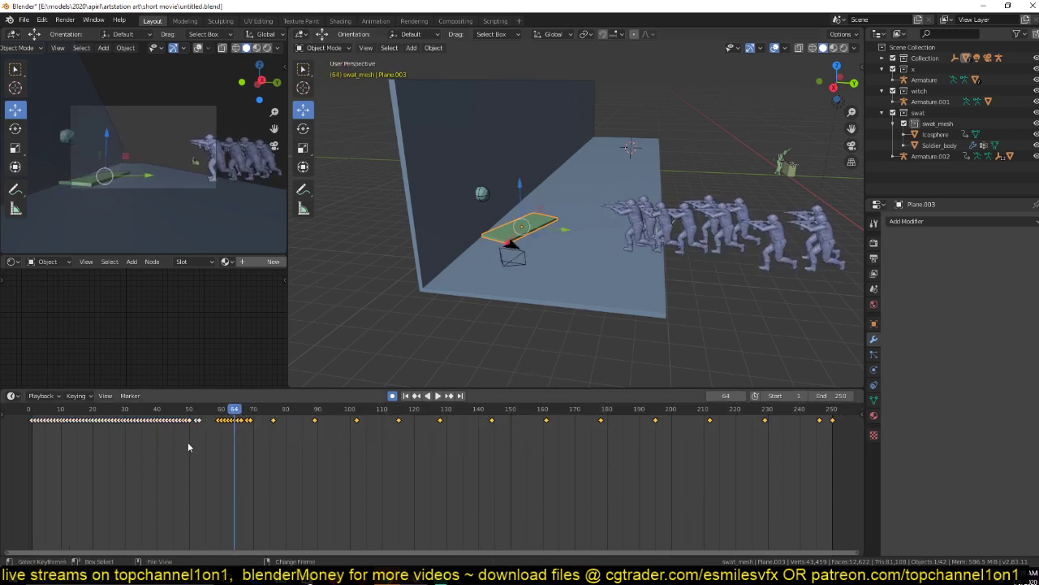
right_drag(188, 443, 218, 439)
key(Delete)
Delete the icosphere that hits the door and remove the rigid body physics from the floor-and-wall plane.
key(x)
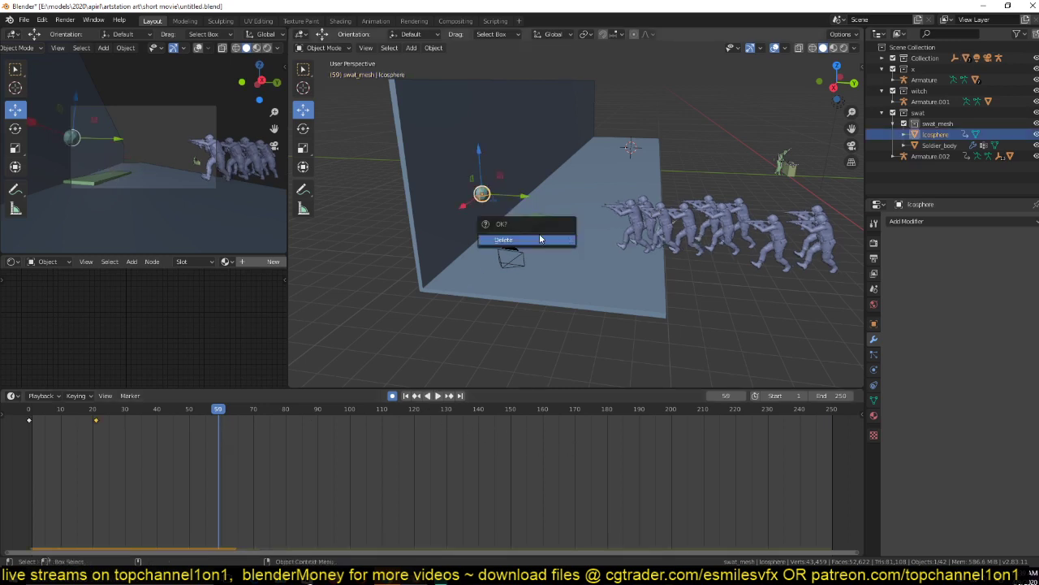
click(540, 239)
click(873, 355)
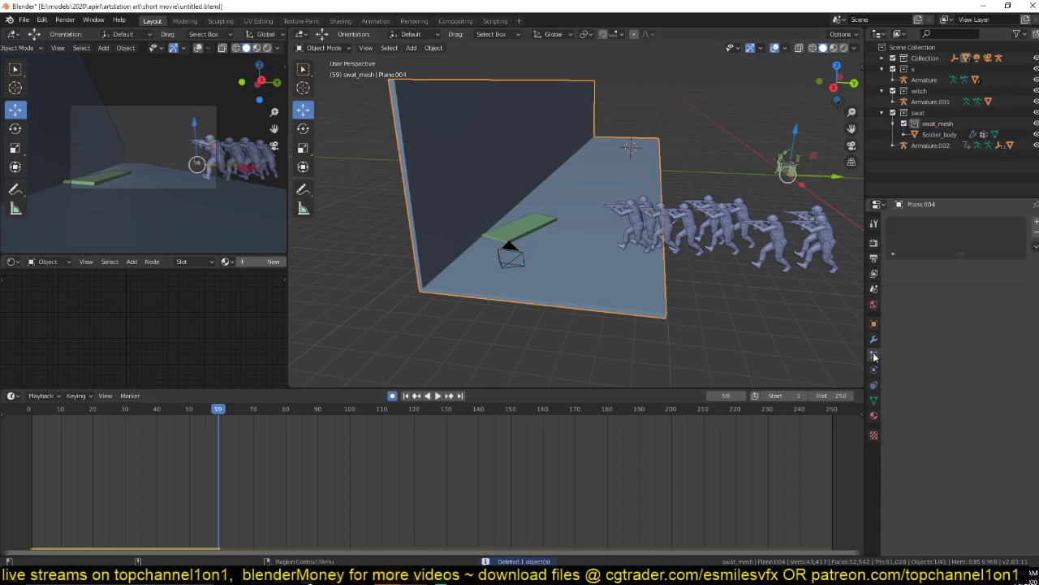
click(874, 369)
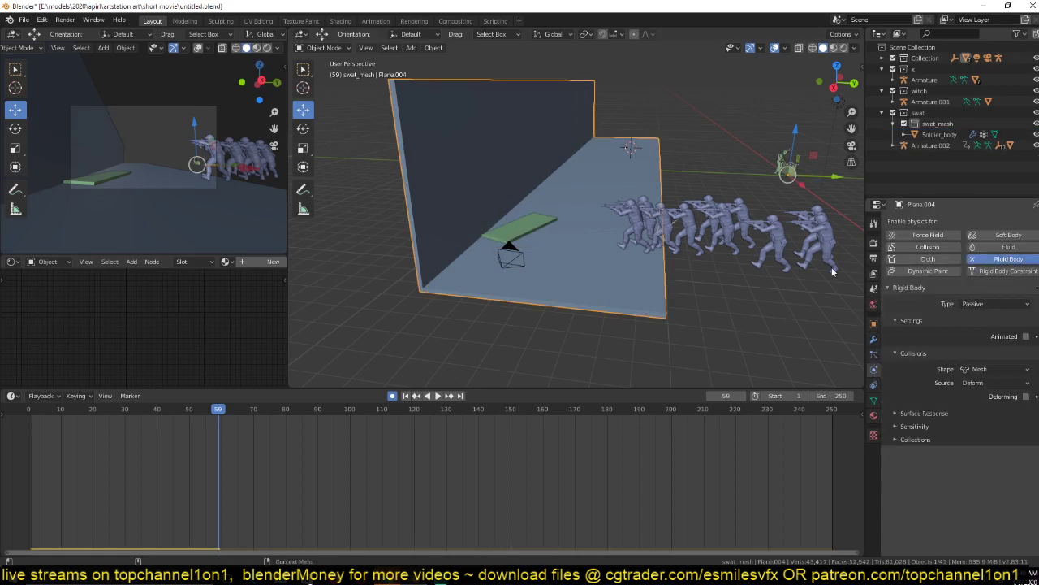
Unhide the hidden building walls and save the file.
key(ctrl+z)
key(ctrl+s)
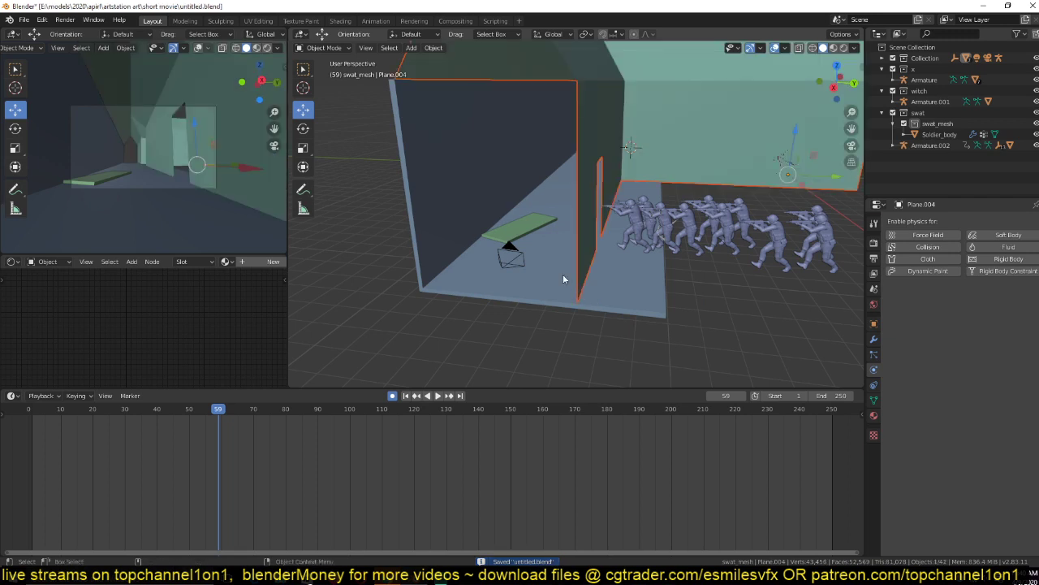
key(shift+Left)
middle_drag(712, 188, 646, 213)
Place the 3D cursor at the door's centre and add a cube empty there.
click(576, 234)
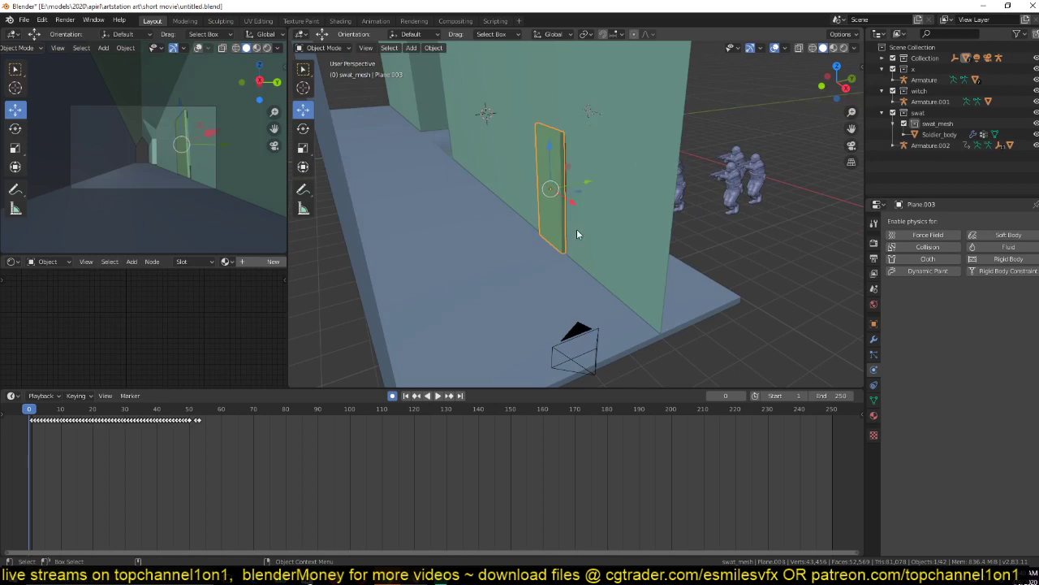
shift+right_click(551, 188)
key(shift+a)
mouse_move(532, 422)
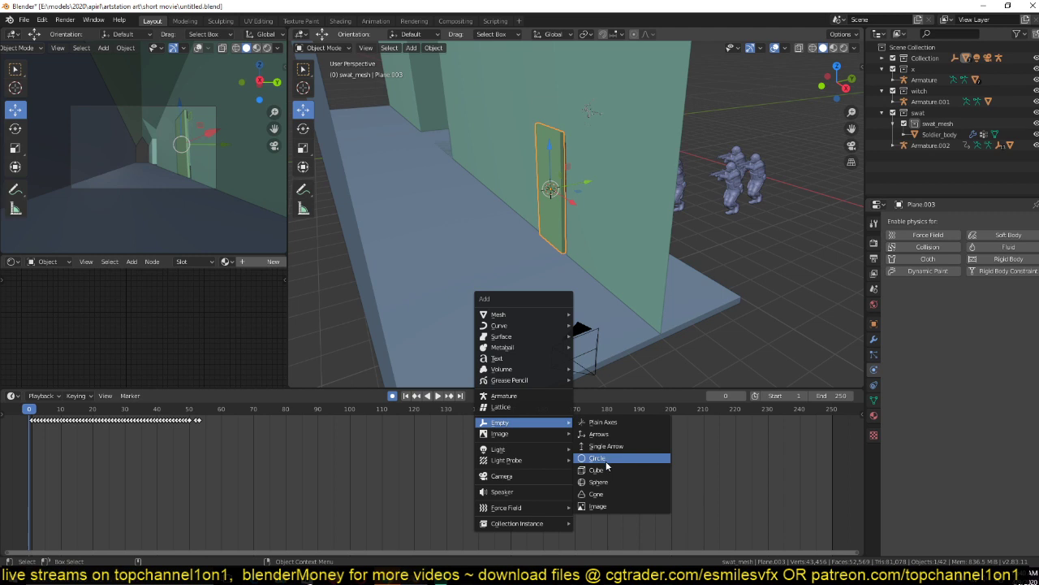
click(600, 468)
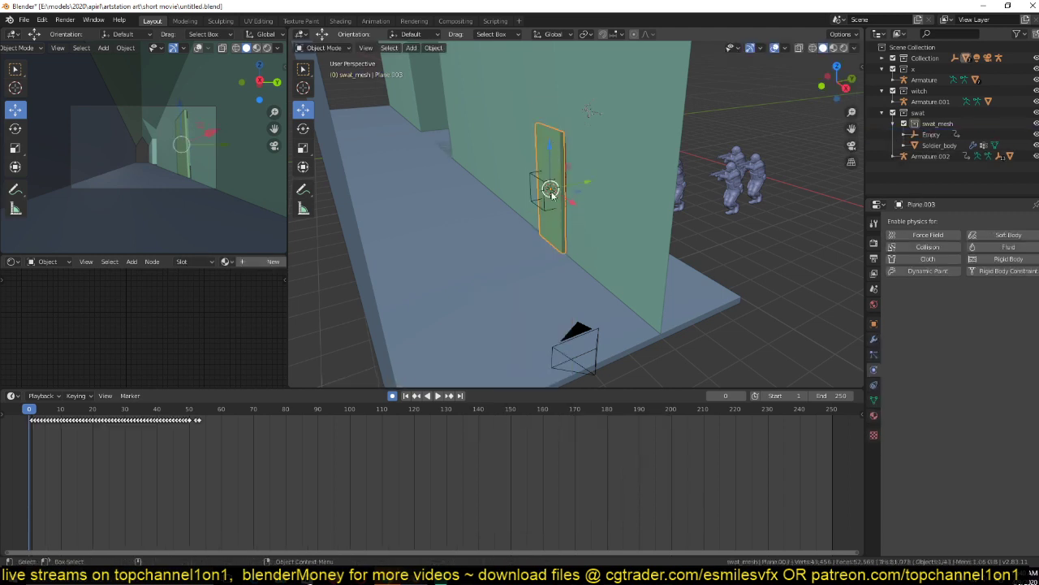
Parent the door to the cube empty using Object (Keep Transform).
shift+click(549, 190)
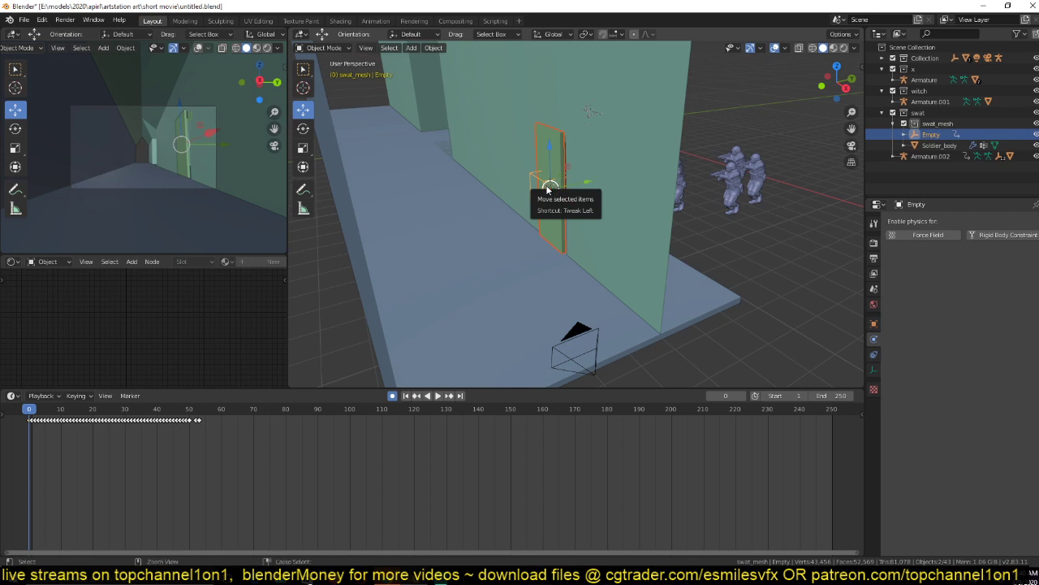
key(ctrl+p)
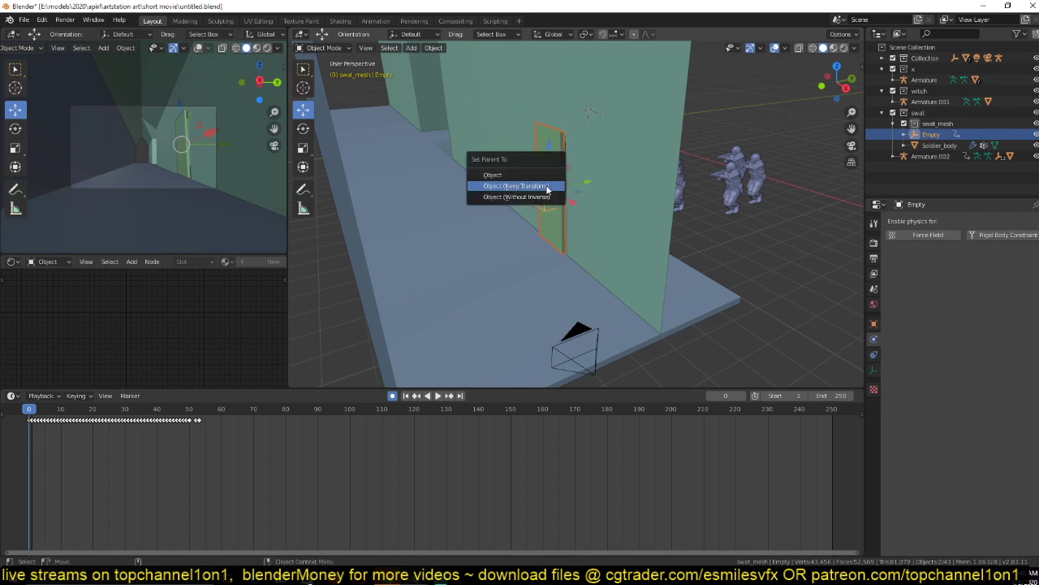
click(547, 186)
Turn off auto keying, move the empty along the Y axis to seat the door in its wall opening, and save.
click(392, 395)
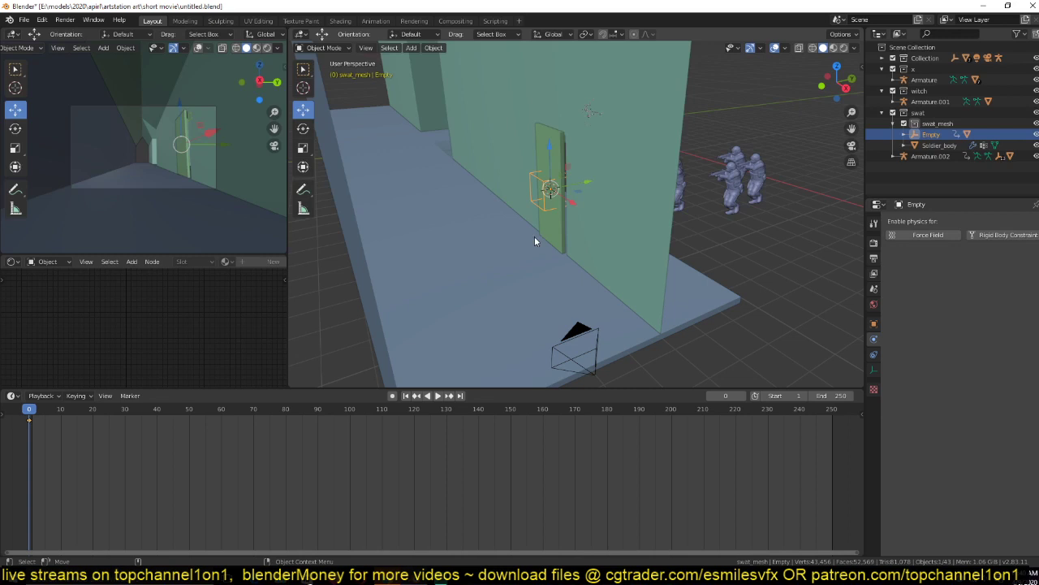
scroll(534, 241, up, 3)
key(g)
key(y)
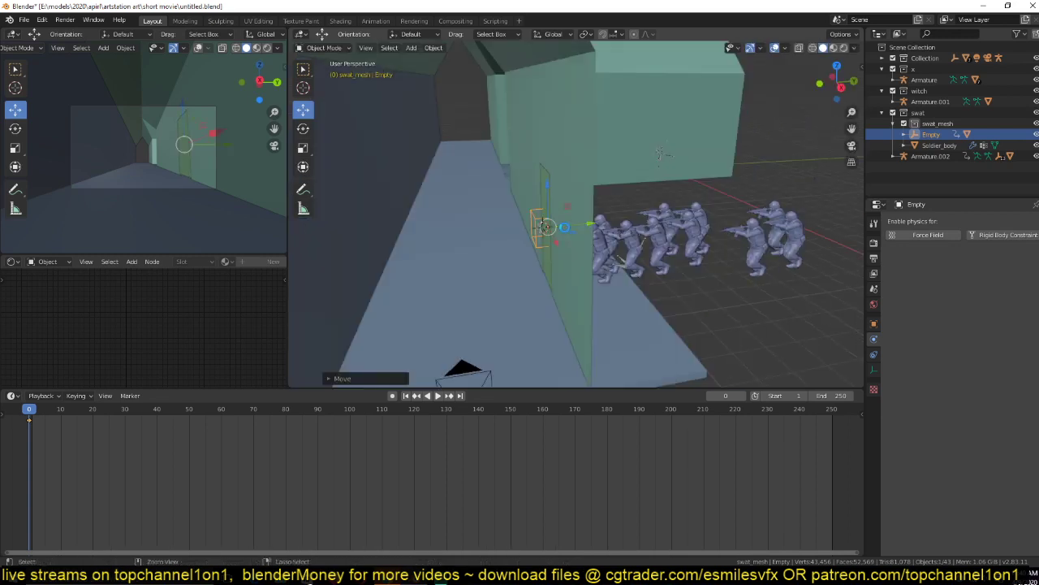
key(ctrl+s)
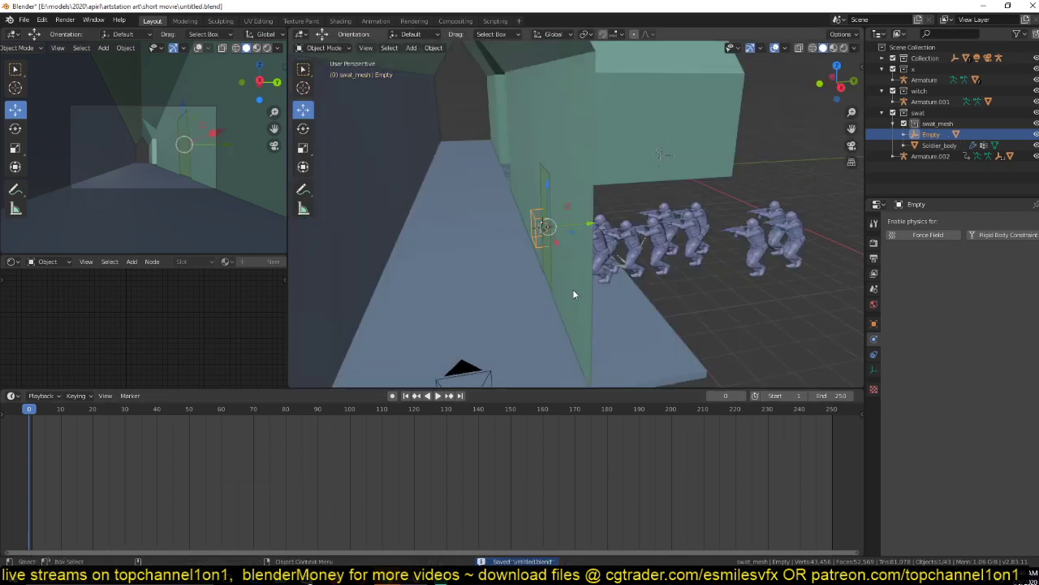
key(space)
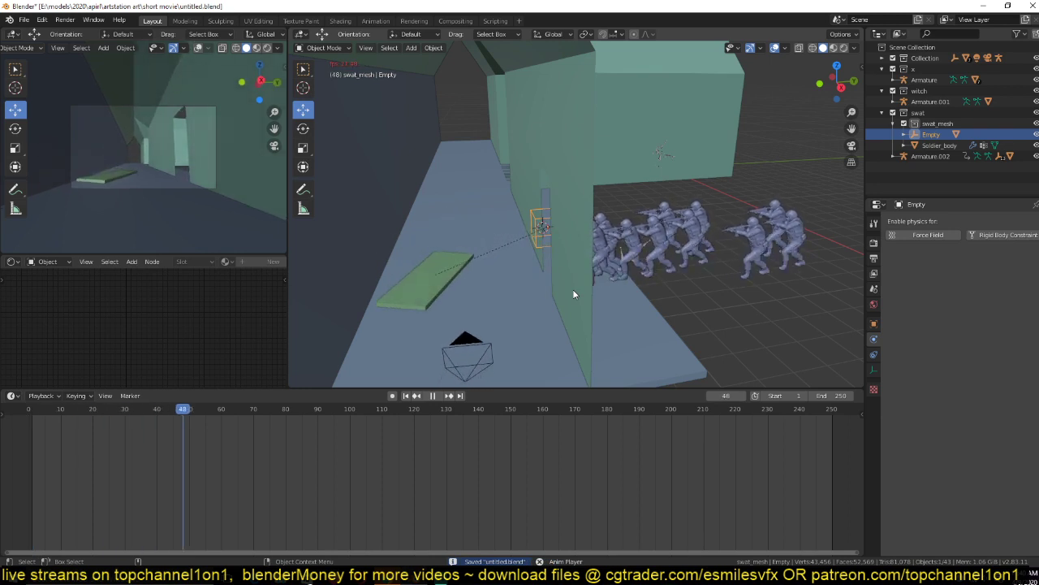
key(shift+Left)
Shift all of the door's keyframes 50 frames later so its fall starts at frame 51, and check the playback.
click(546, 251)
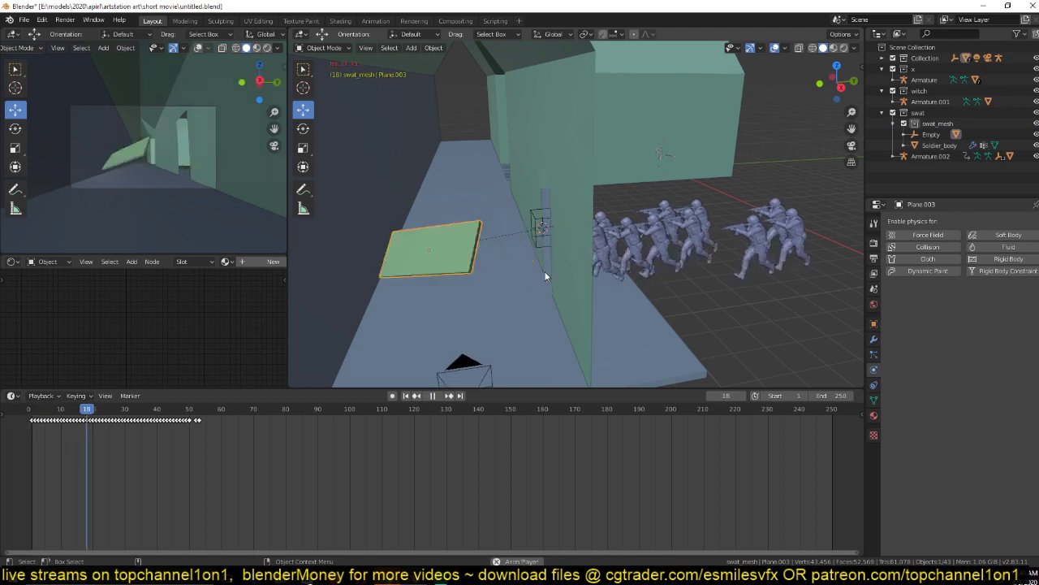
key(Escape)
key(a)
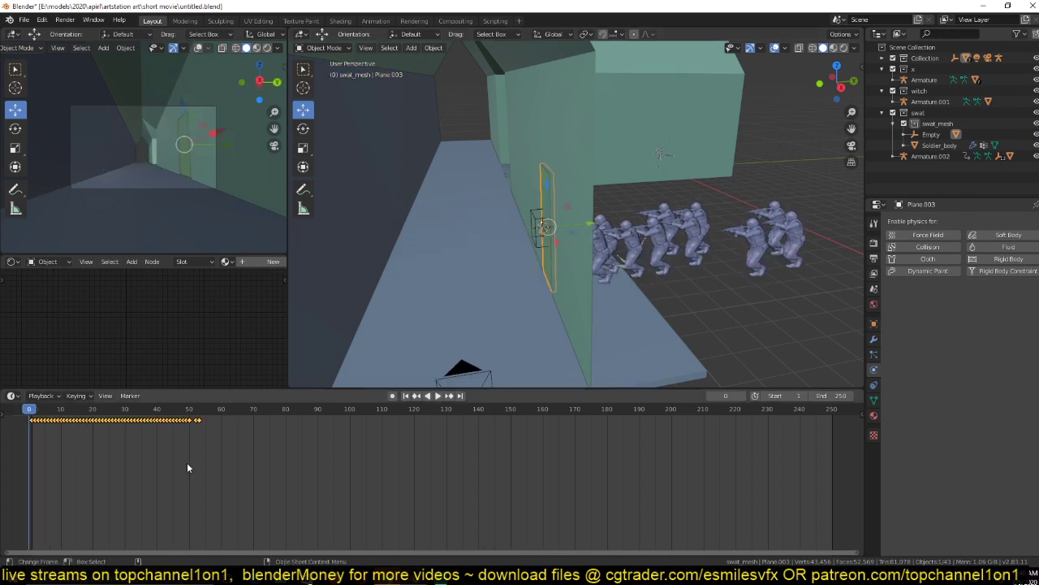
key(g)
click(324, 458)
key(space)
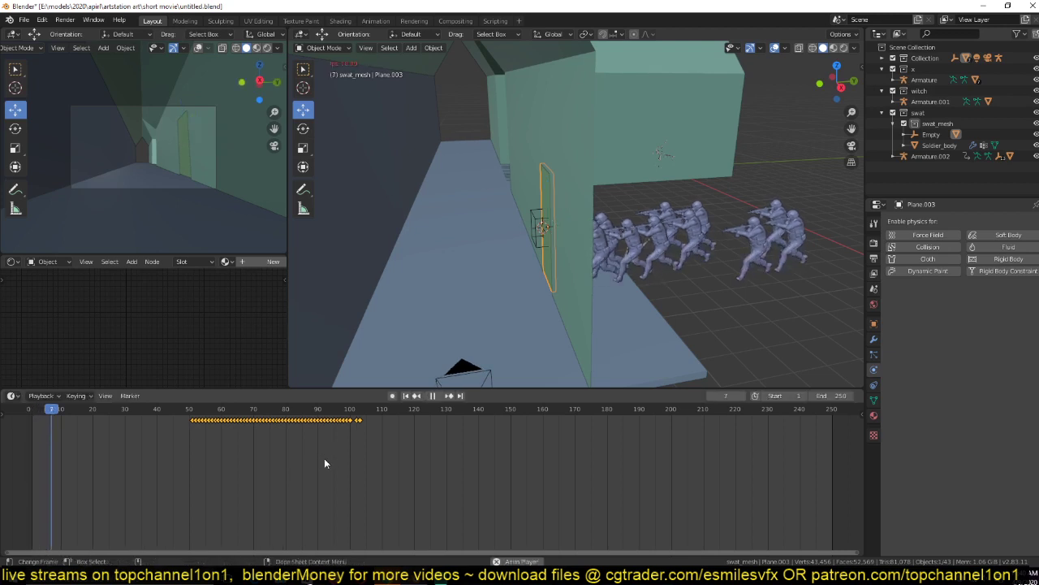
key(Escape)
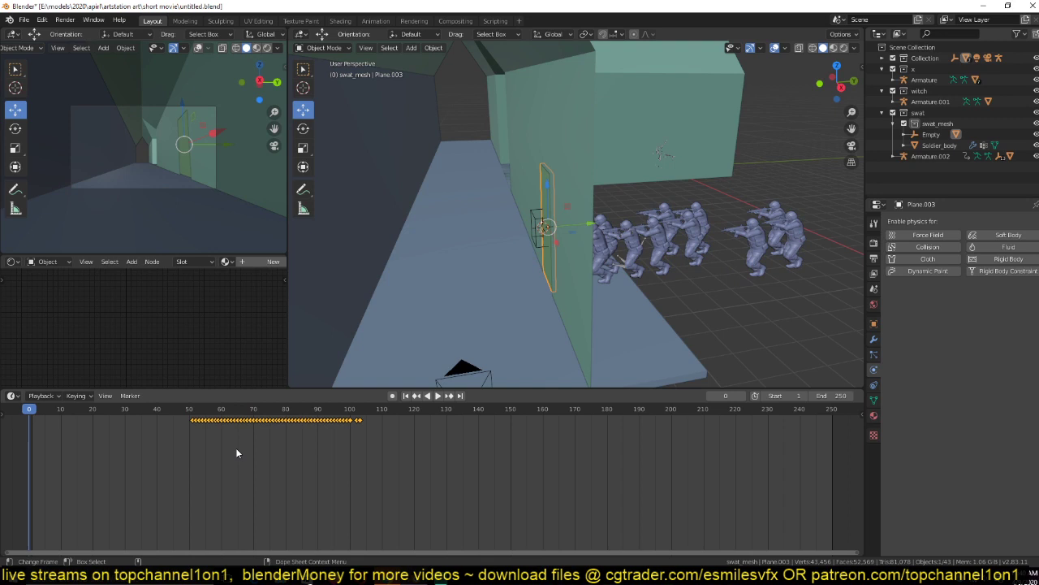
Shift the door's keyframes another 59 frames later to start at frame 110, save the file and replay the animation.
key(g)
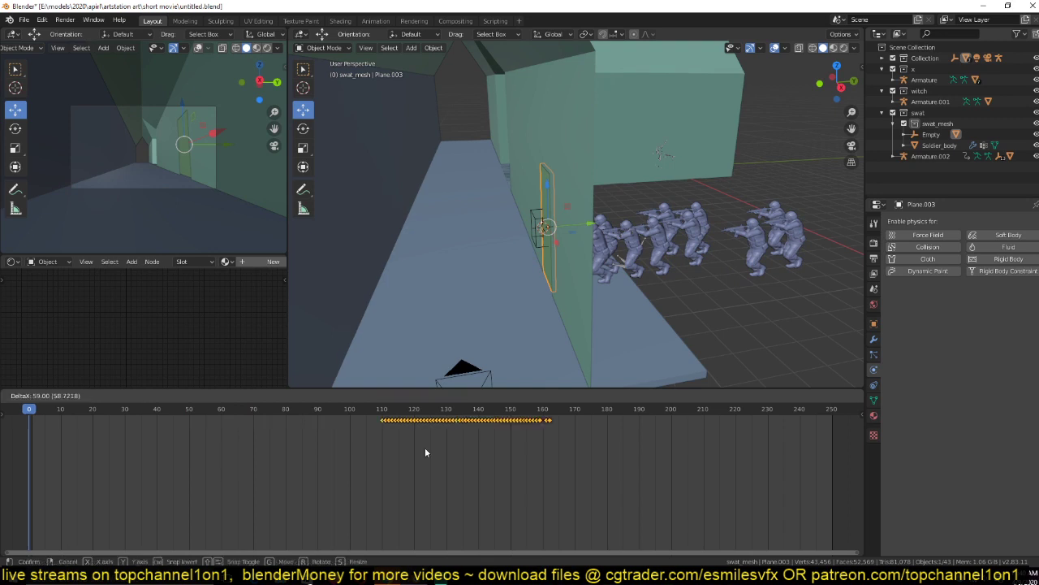
click(425, 453)
key(ctrl+s)
key(space)
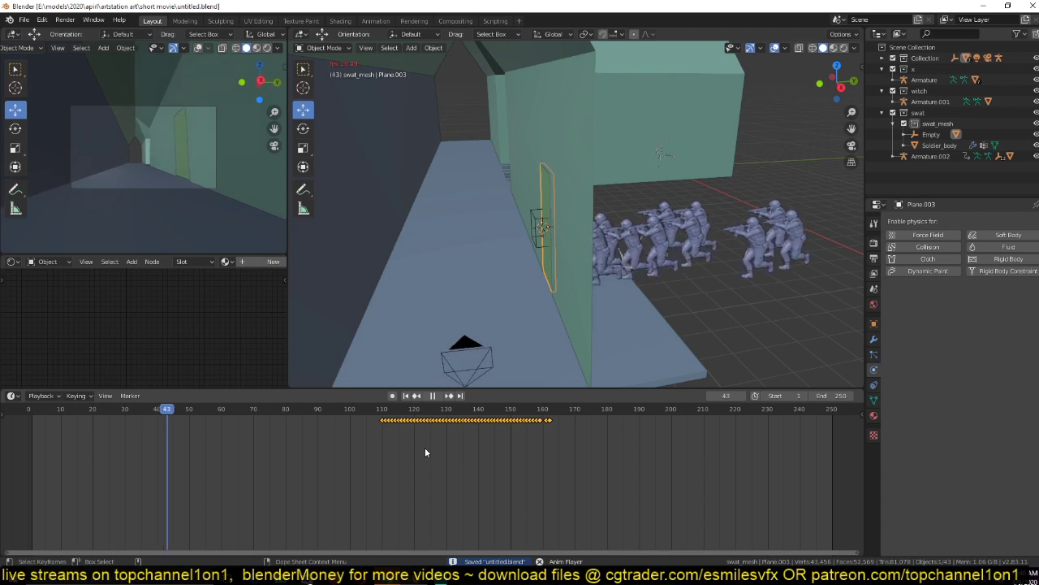
key(shift+Left)
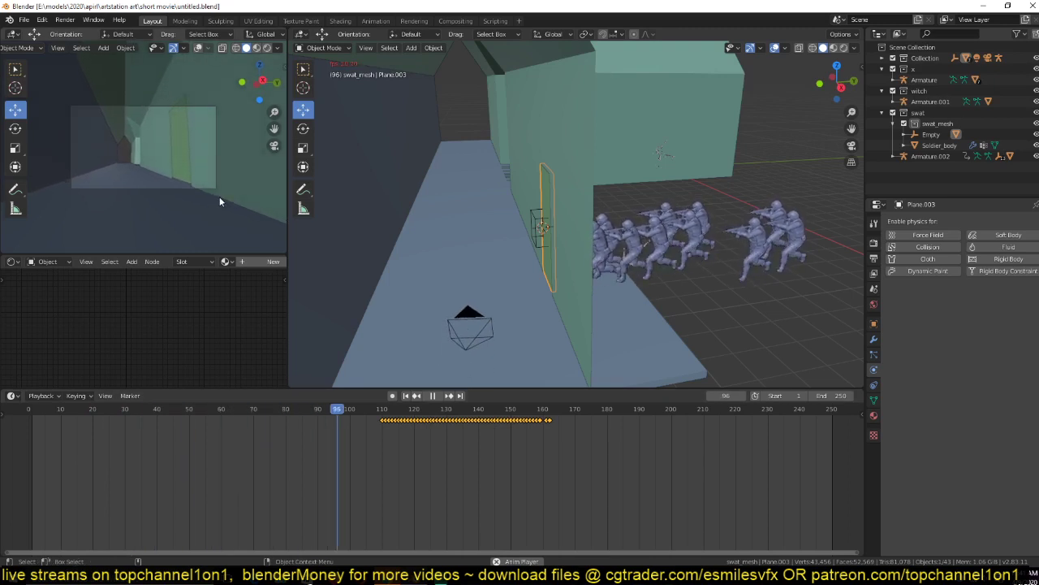
Save the file, turn on auto keying and key the squad plane's starting position at frame 0.
key(Escape)
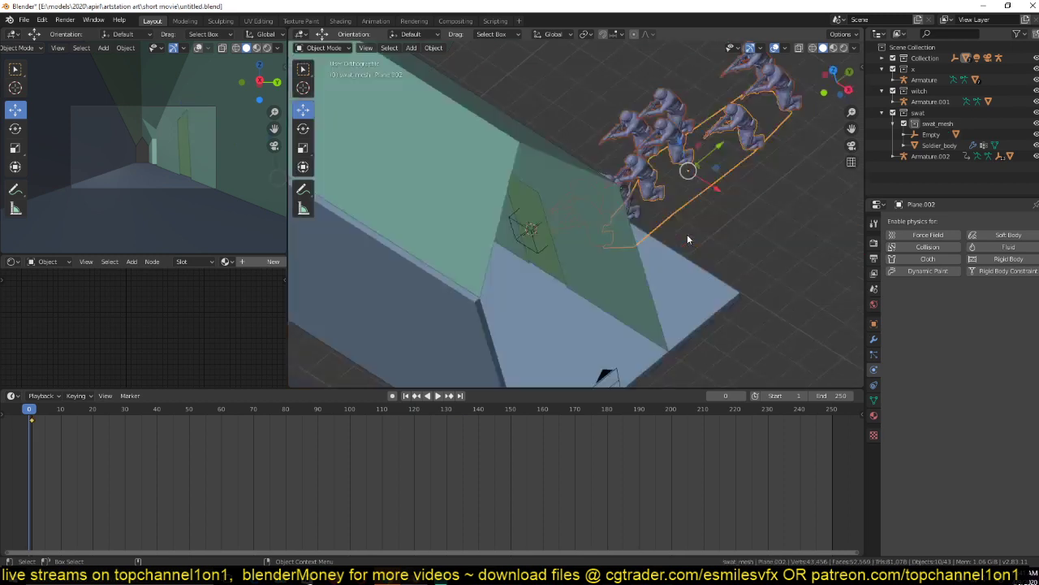
key(KP_7)
scroll(661, 255, down, 3)
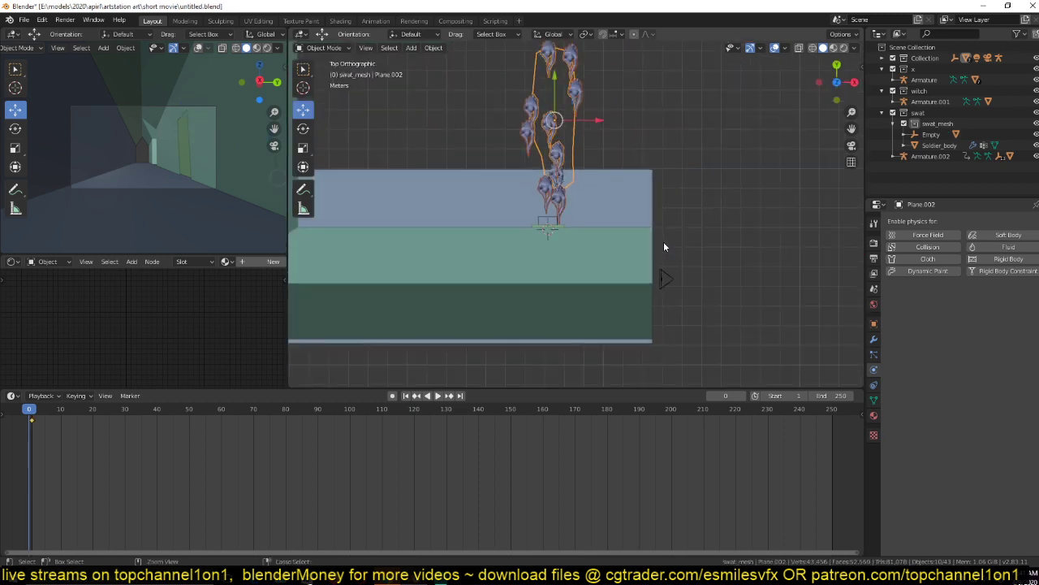
key(ctrl+s)
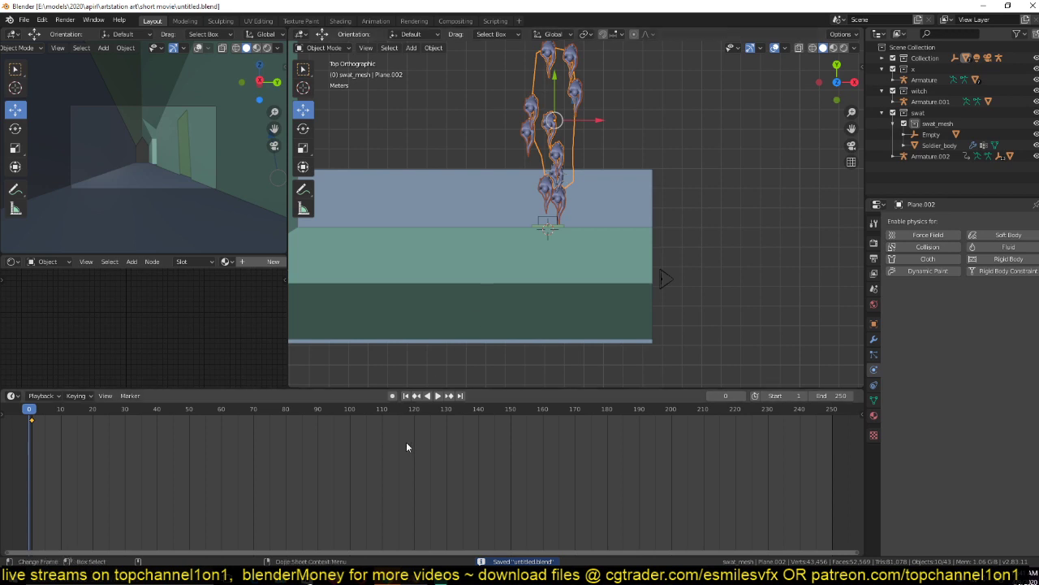
click(512, 228)
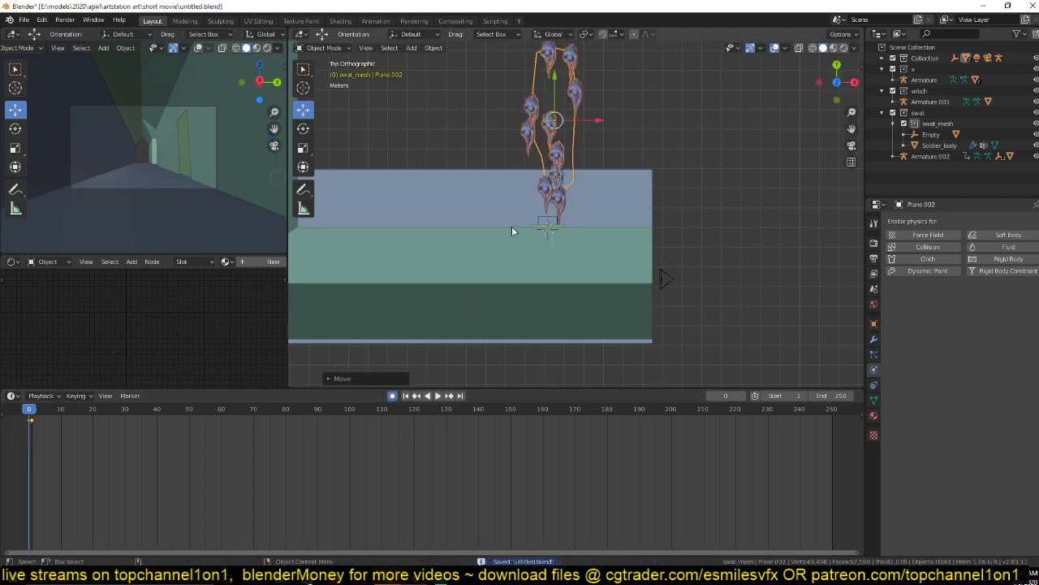
At frame 93, move the squad plane about 7.67 m along negative Y, through the doorway, to key its end position.
click(329, 461)
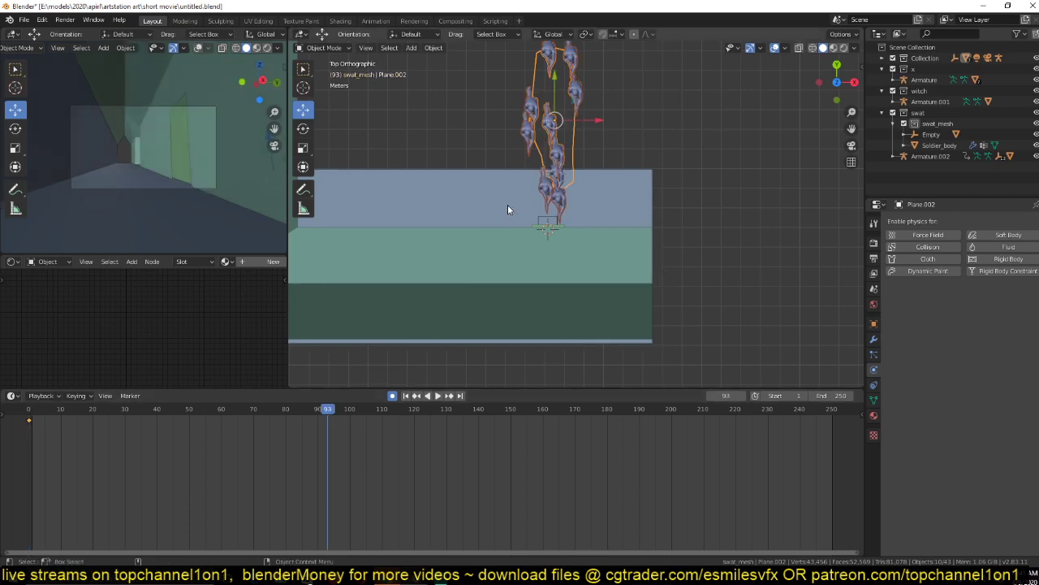
key(g)
key(y)
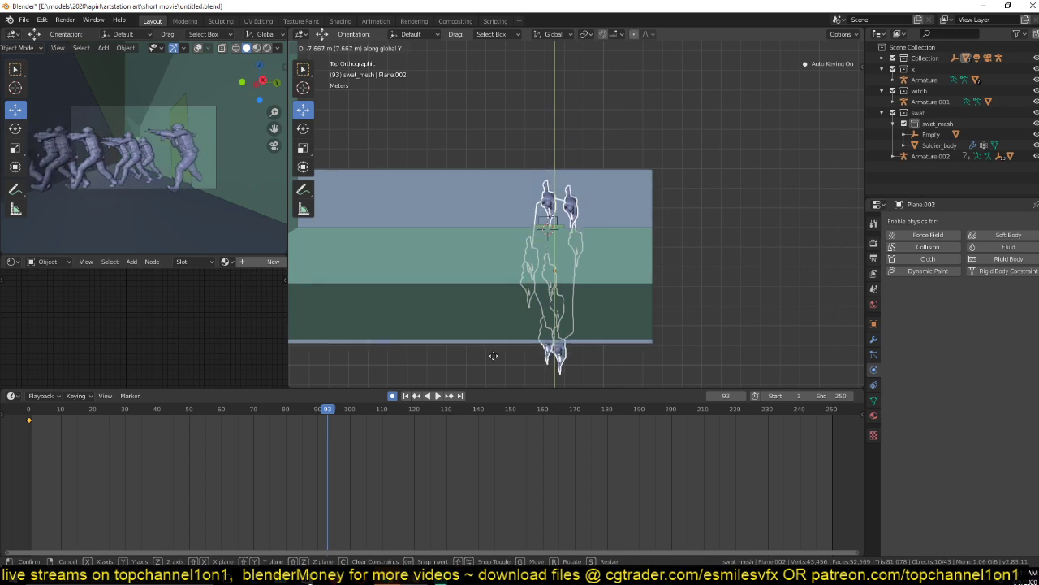
click(493, 355)
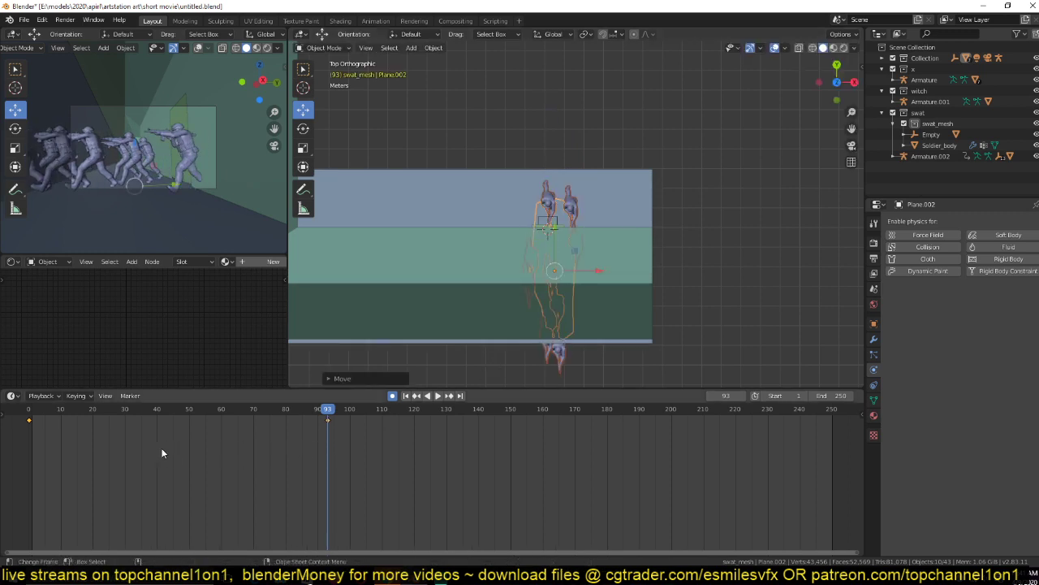
Shift both of the squad plane's keyframes later so its movement starts at frame 108, checking the timing against the door's fall.
key(ctrl+z)
key(ctrl+z)
key(ctrl+z)
key(ctrl+z)
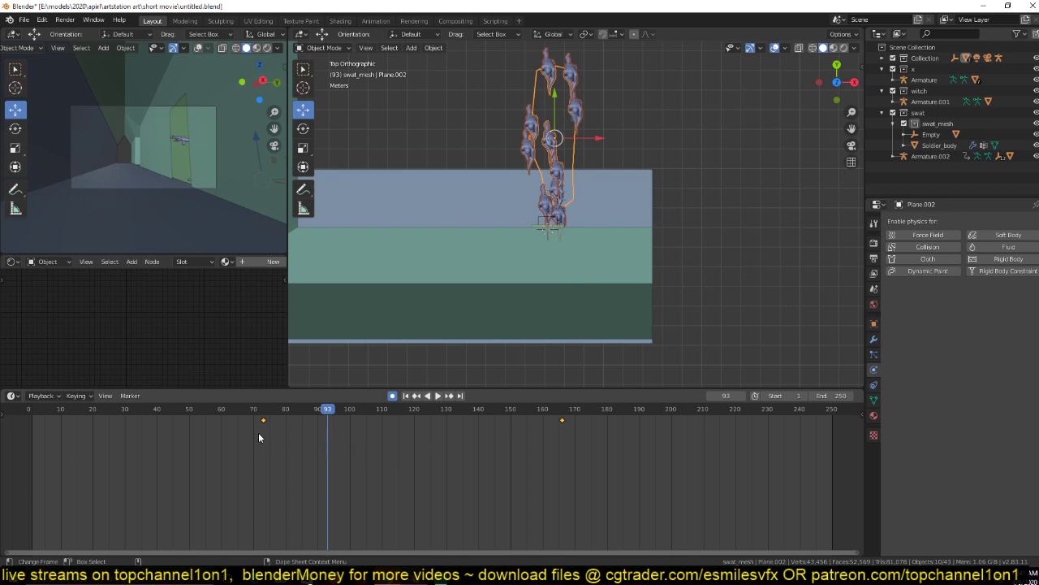
click(257, 437)
key(space)
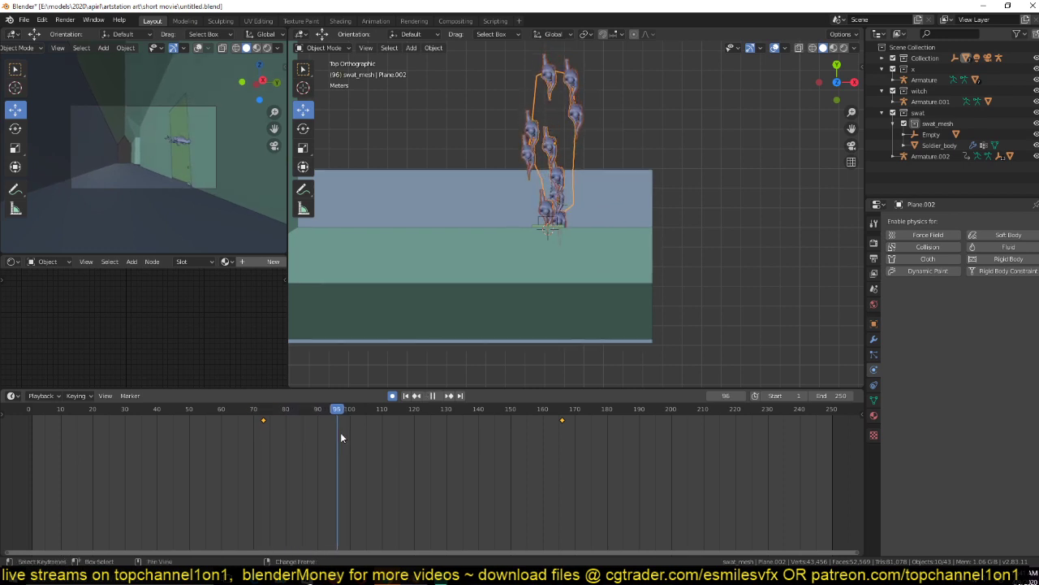
key(g)
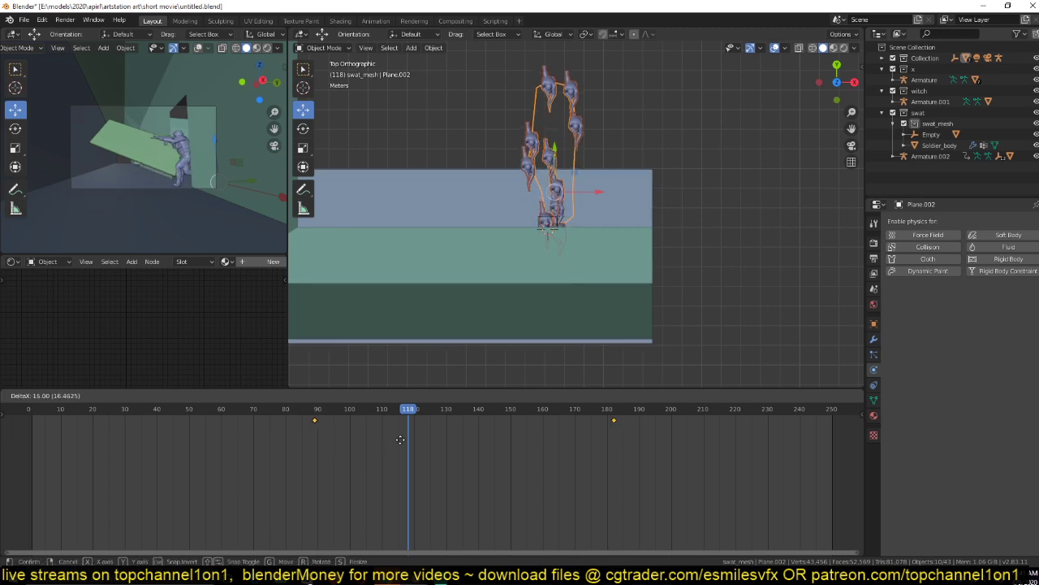
click(398, 444)
Move the squad plane's last keyframe to frame 147 to speed up its entry, and play the animation from the start.
key(g)
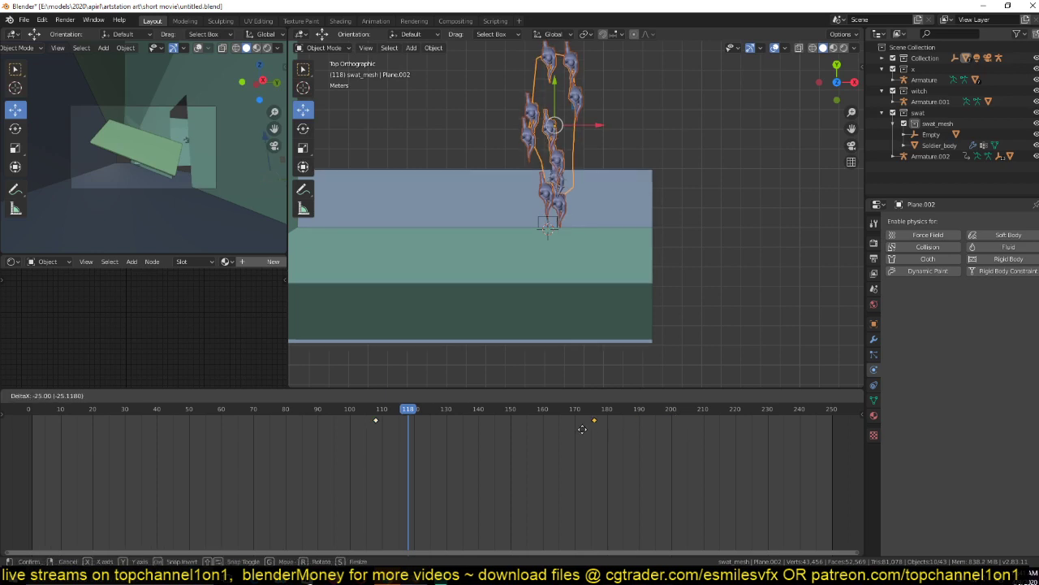
click(489, 431)
key(shift+Left)
key(space)
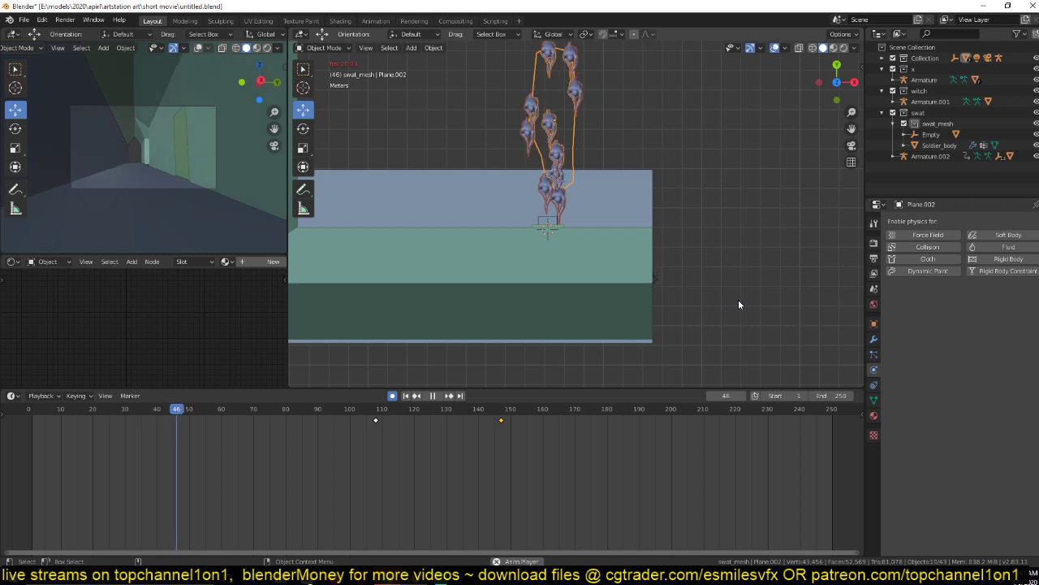
key(space)
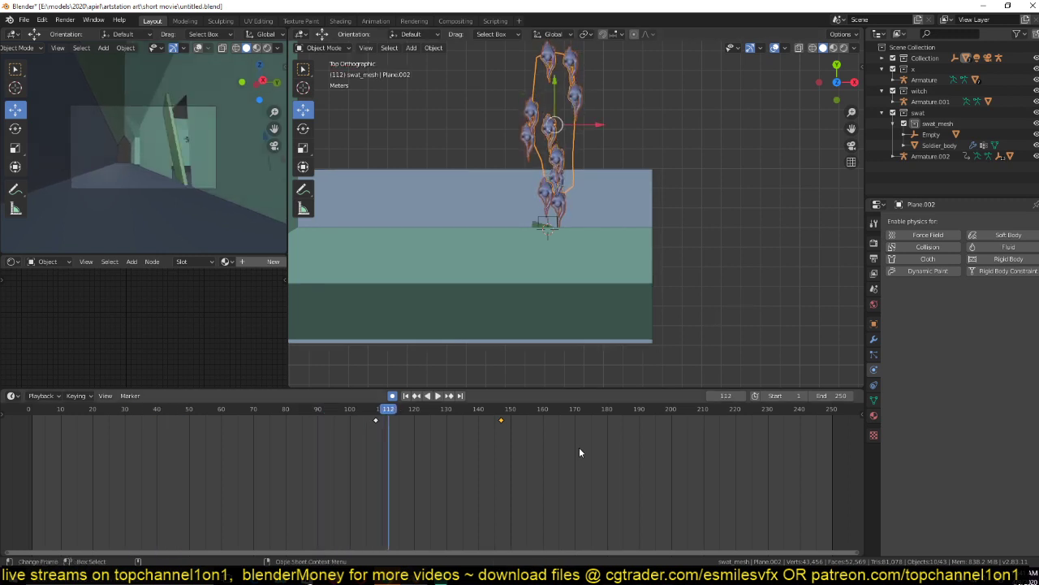
Shift the squad's keyframes to start at frame 99 and the door's keyframes to start at frame 104, and replay the entry.
key(g)
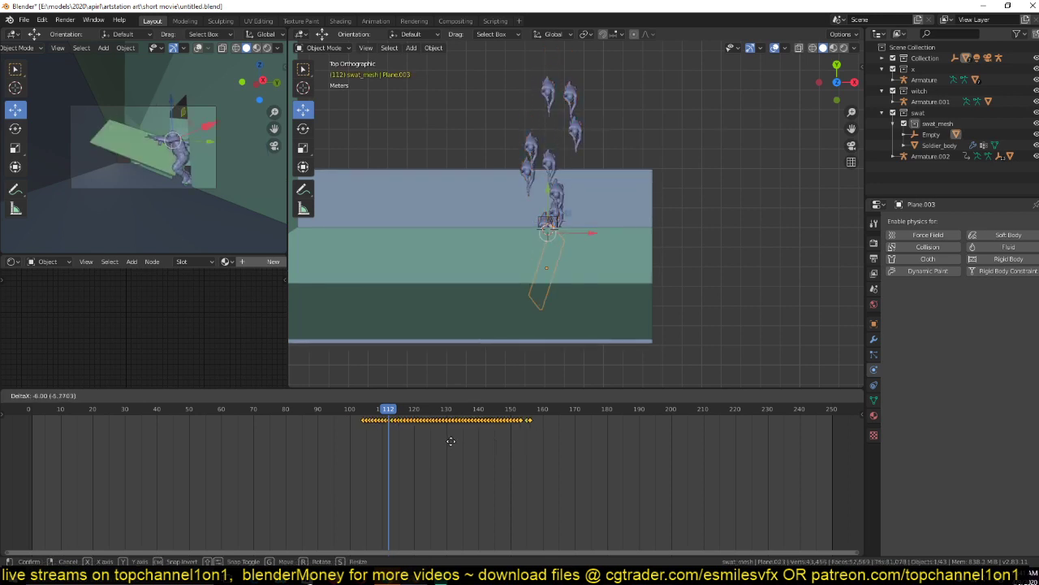
click(296, 436)
click(274, 410)
key(space)
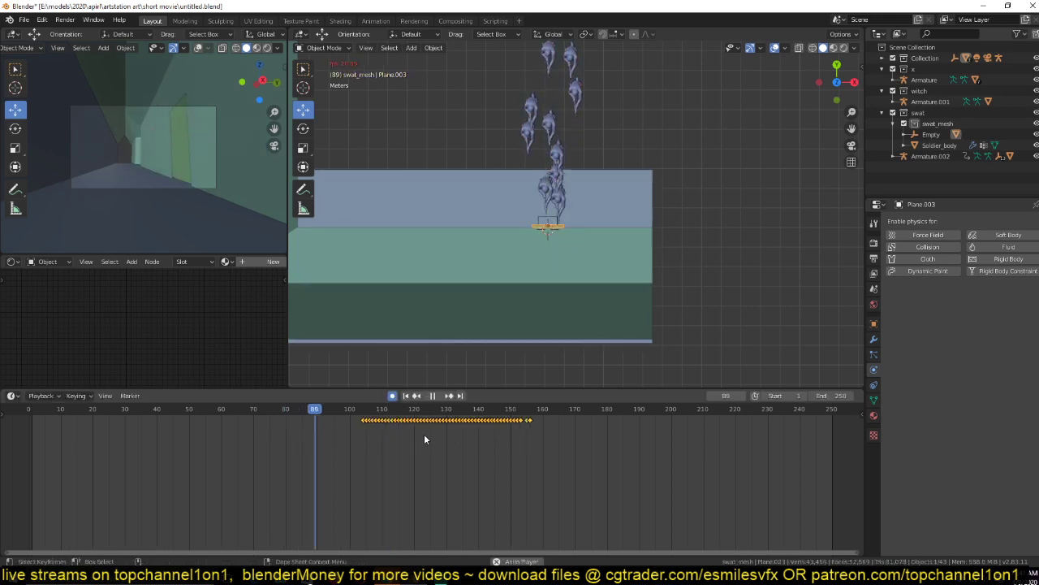
key(space)
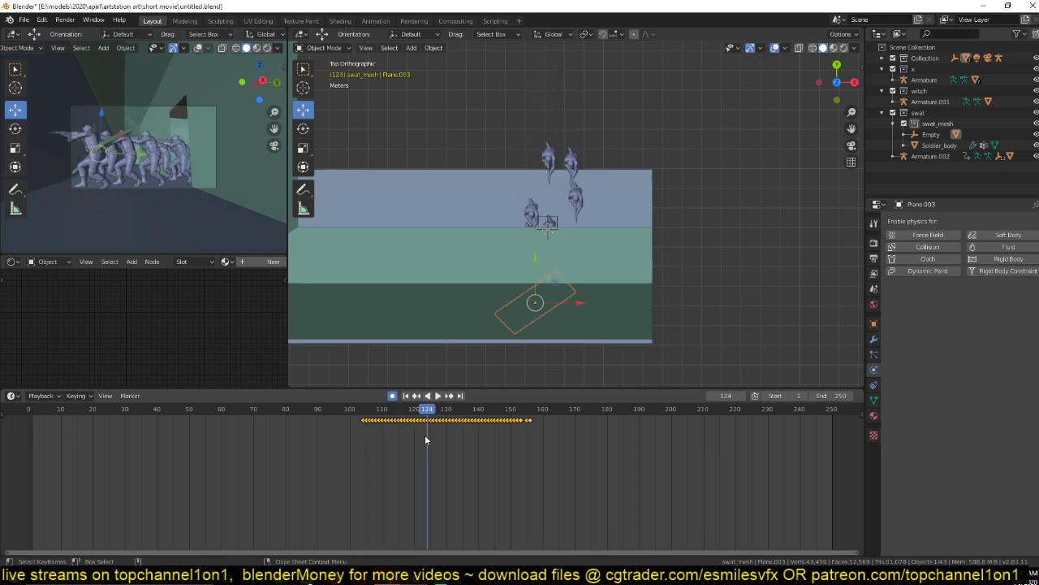
Edit the squad plane in wireframe and hook an outer vertex on its positive X side, near the front, to a new empty.
click(563, 227)
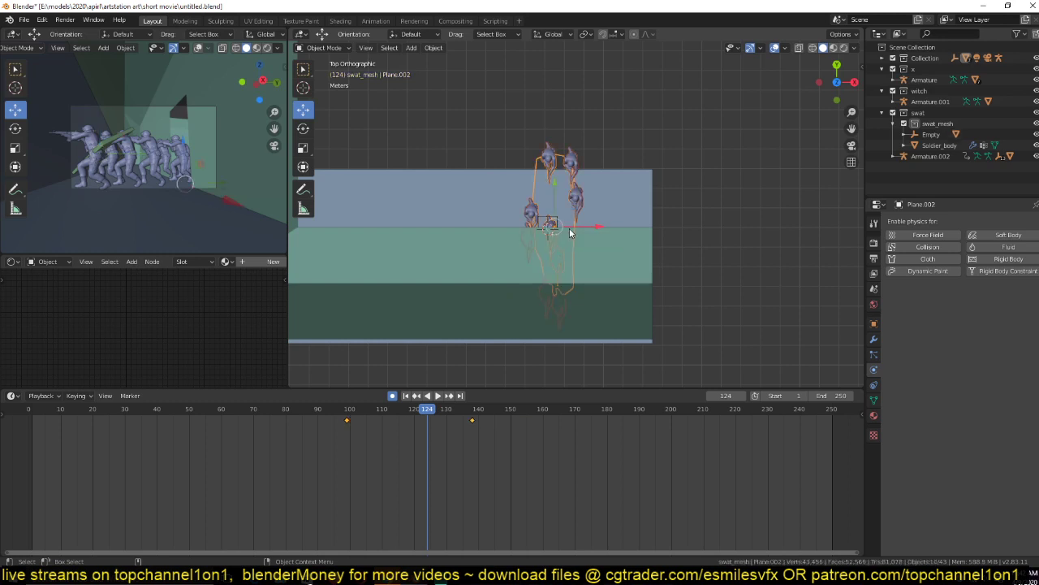
key(Tab)
key(alt+z)
scroll(617, 219, up, 3)
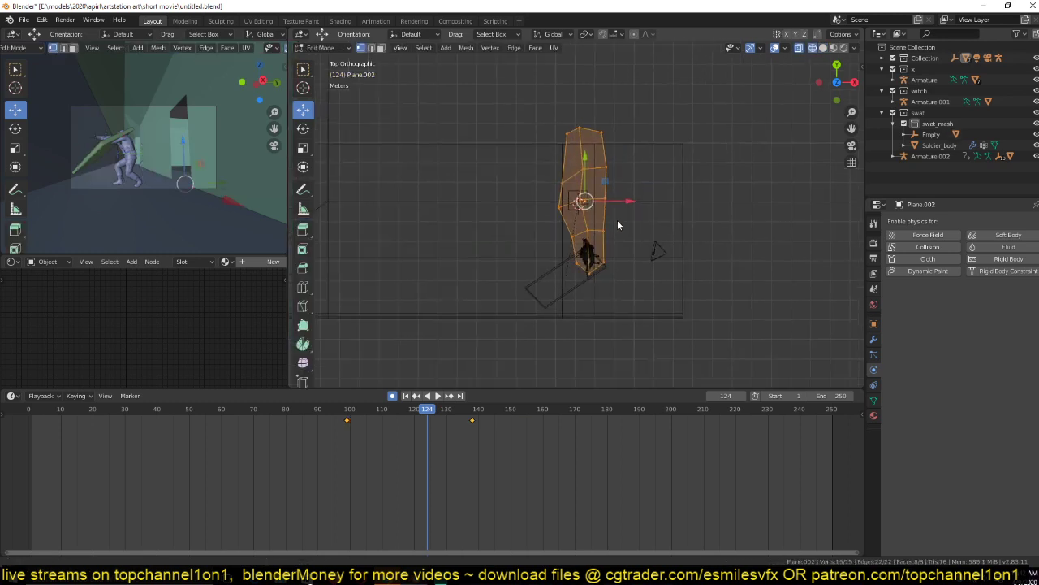
click(573, 243)
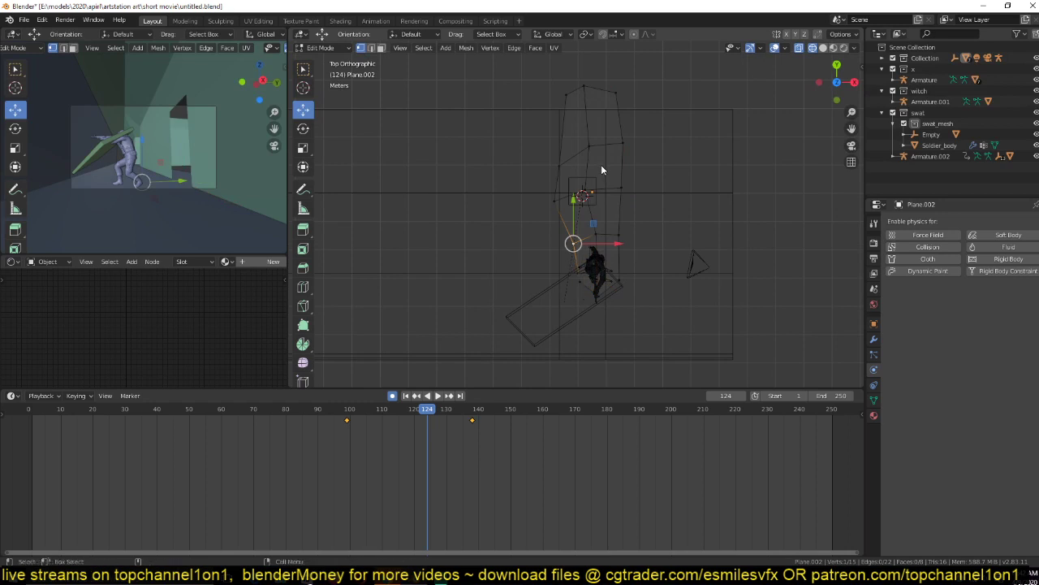
click(581, 286)
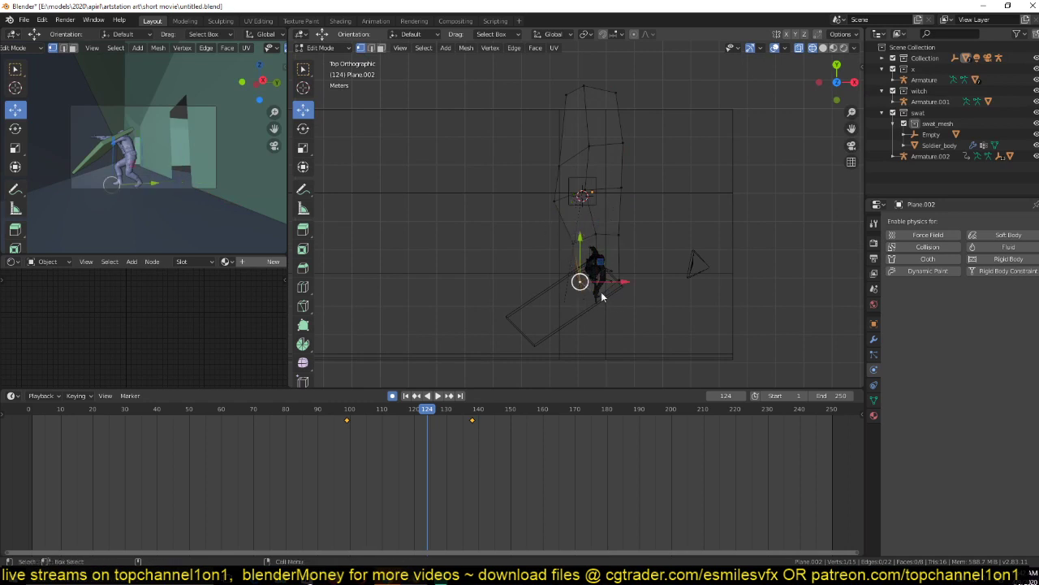
key(g)
click(642, 250)
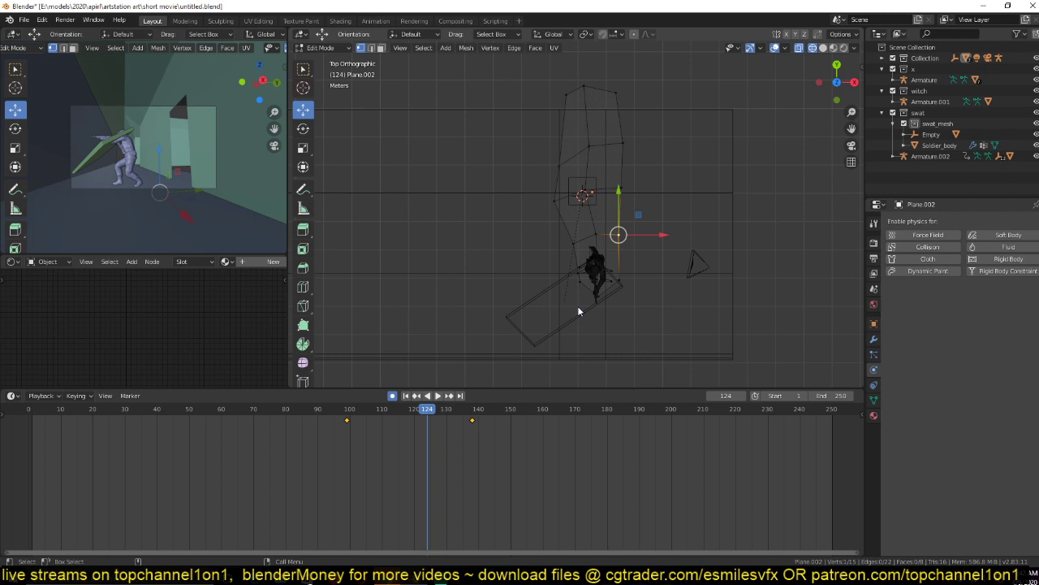
key(ctrl+h)
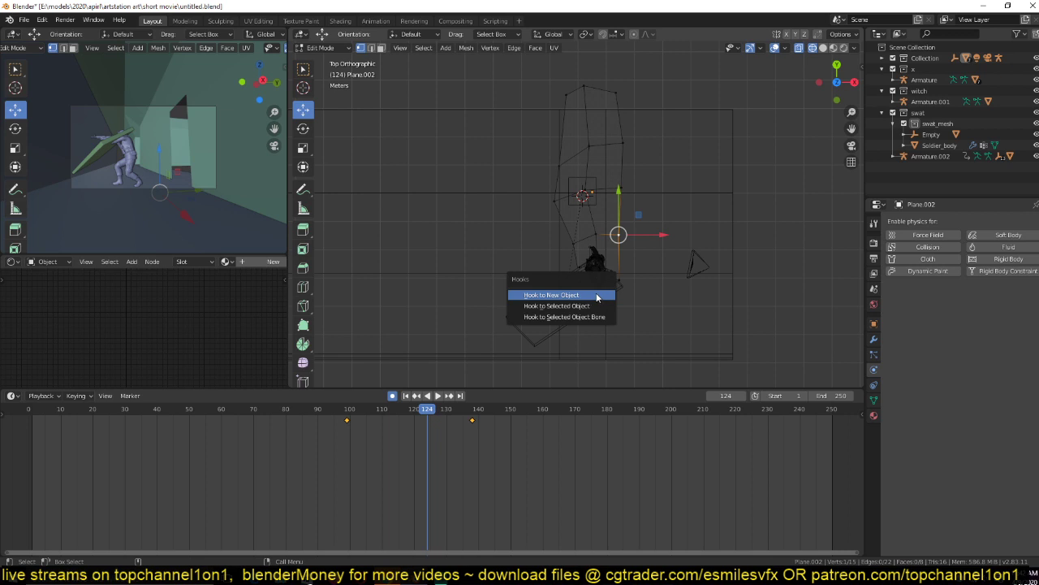
click(597, 298)
key(Tab)
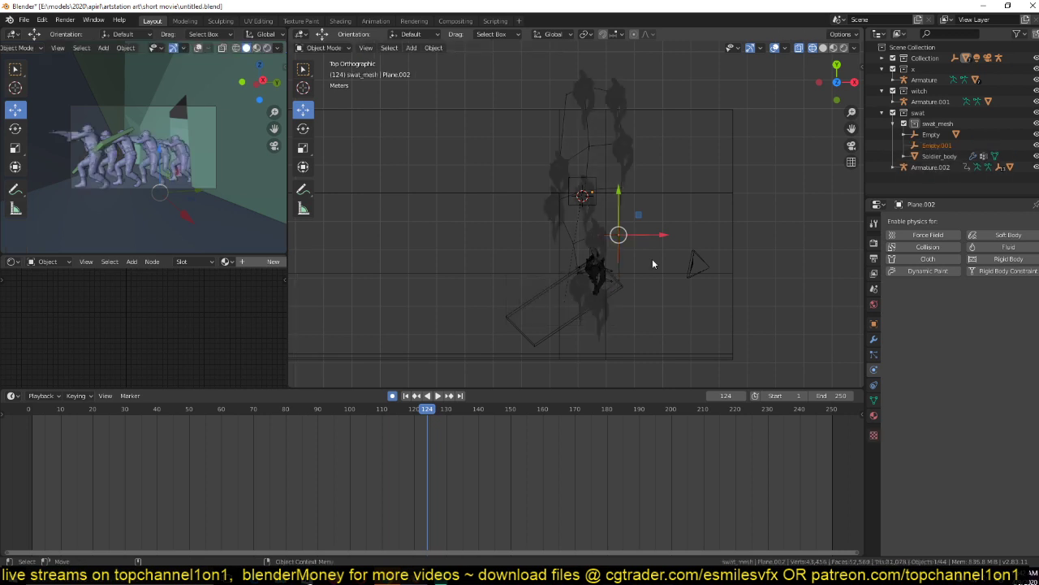
Hook the next vertex back along the squad plane's positive X edge to a new empty, and test-move that empty.
click(659, 244)
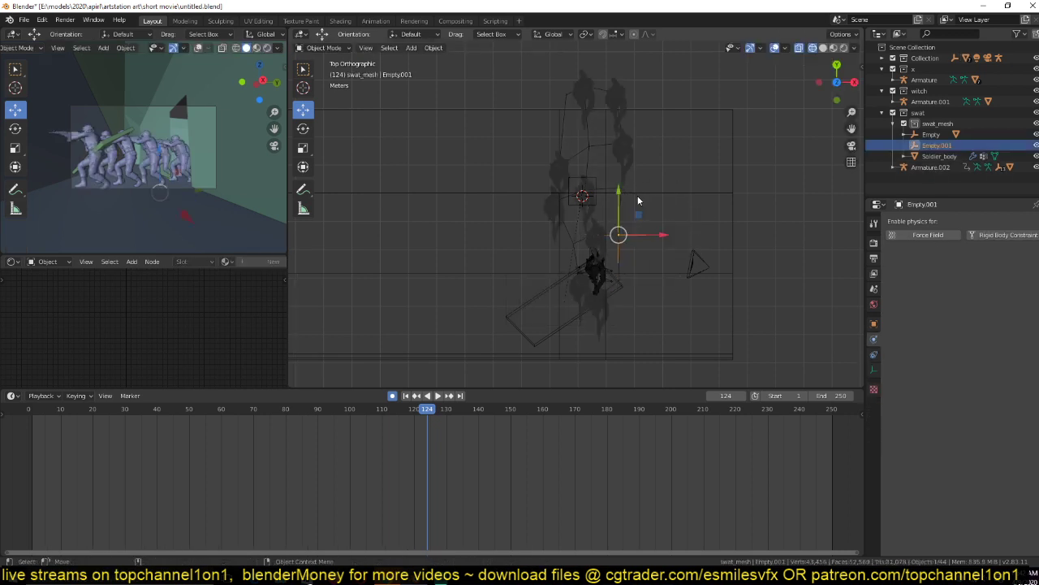
click(627, 193)
click(627, 193)
key(Tab)
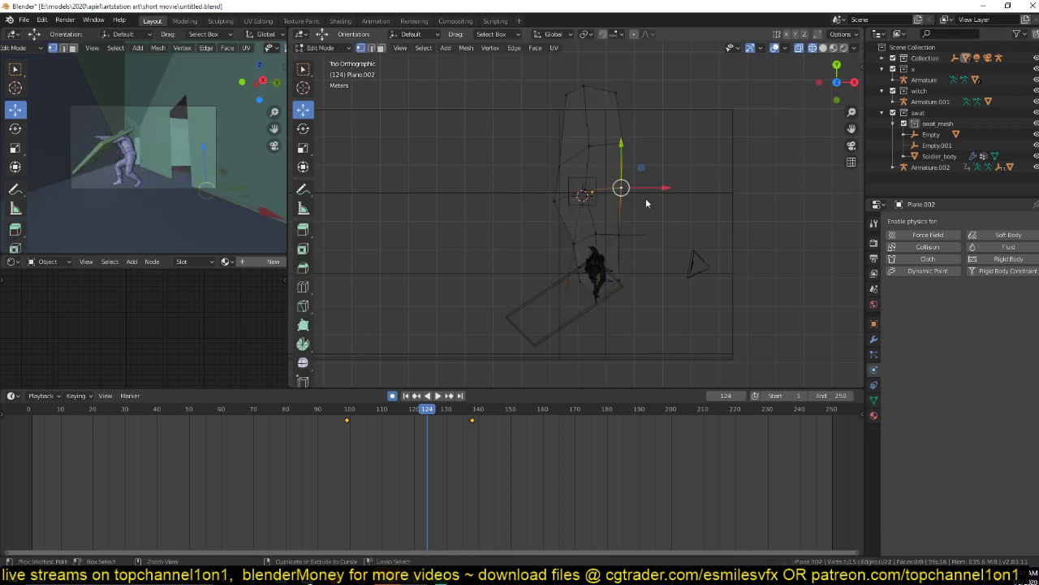
key(ctrl+h)
click(646, 199)
key(Tab)
click(633, 208)
key(g)
right_click(656, 235)
Hook a third vertex, further back along the squad plane's positive X edge, to a new empty and test-move it.
click(623, 152)
key(Tab)
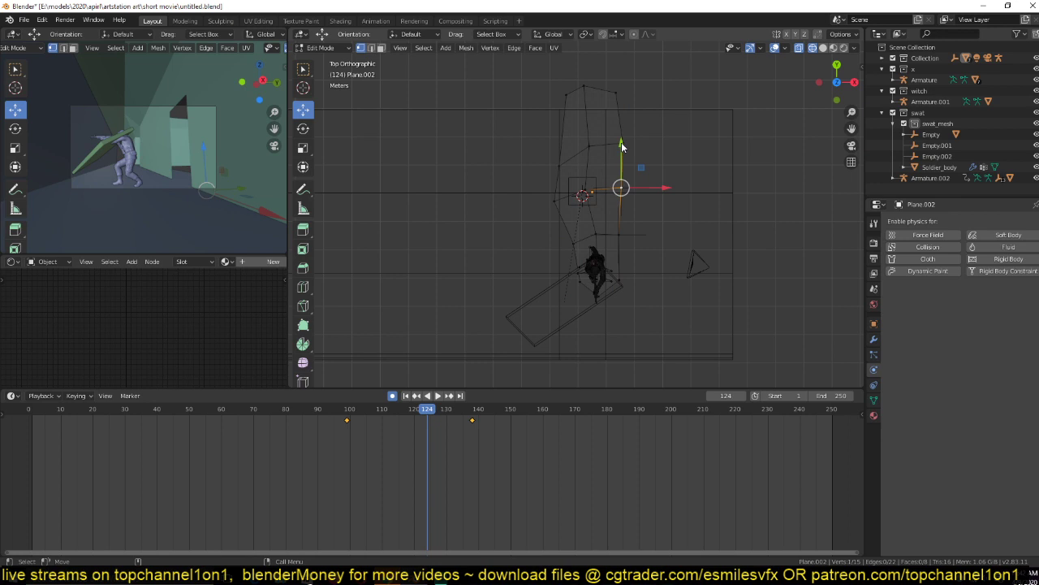
key(ctrl+h)
key(Tab)
click(621, 142)
key(g)
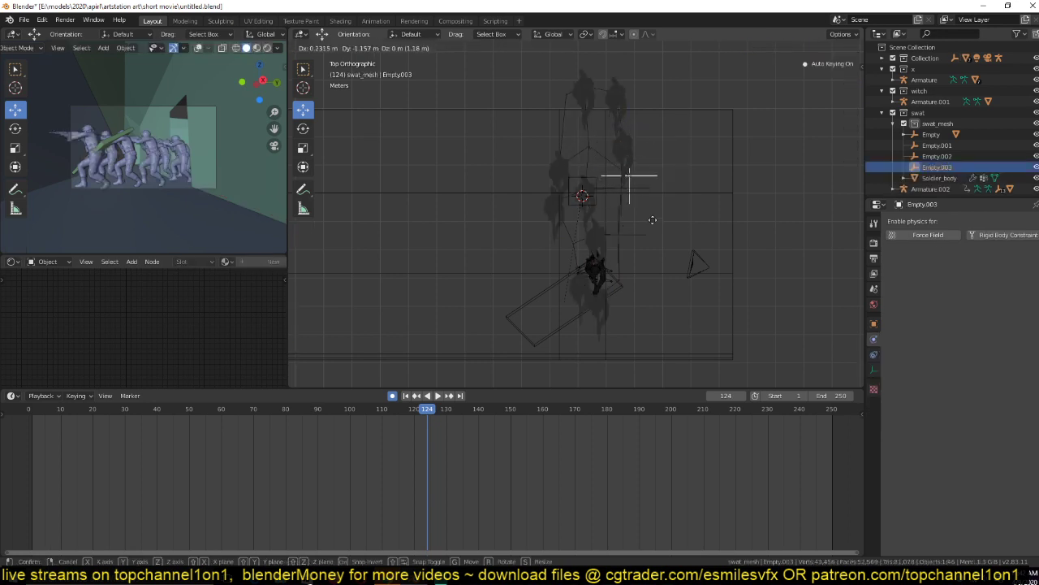
right_click(669, 210)
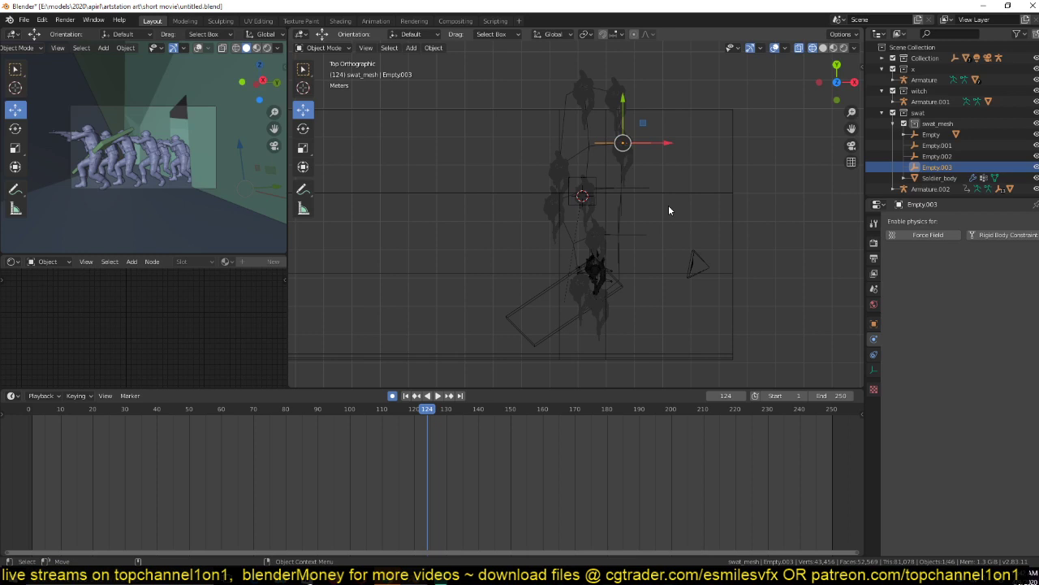
Remove the squad plane's Curve modifier and reorder its stack so all three Hook modifiers sit above the particle system.
click(574, 152)
click(874, 339)
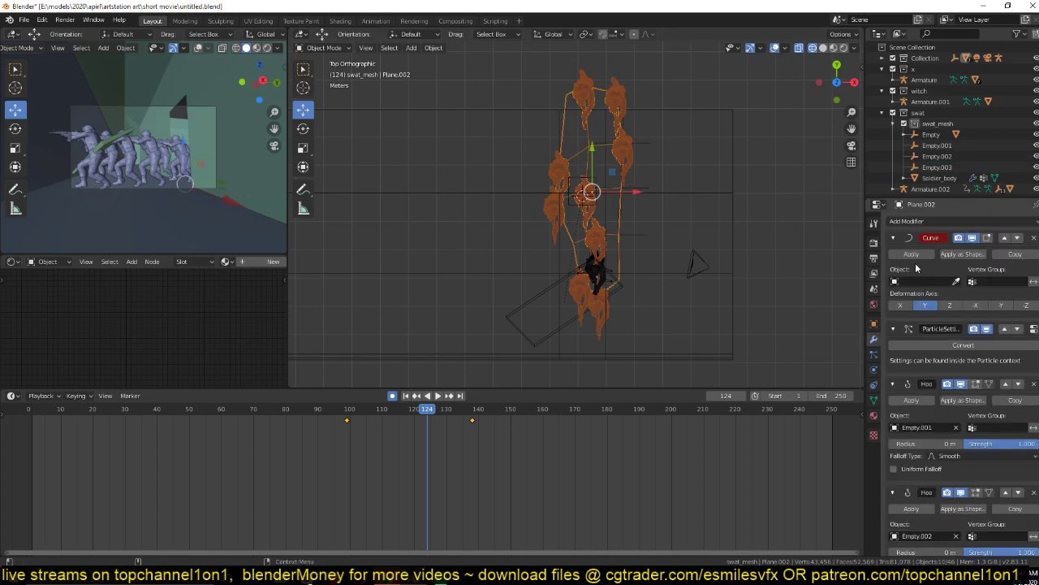
click(1033, 237)
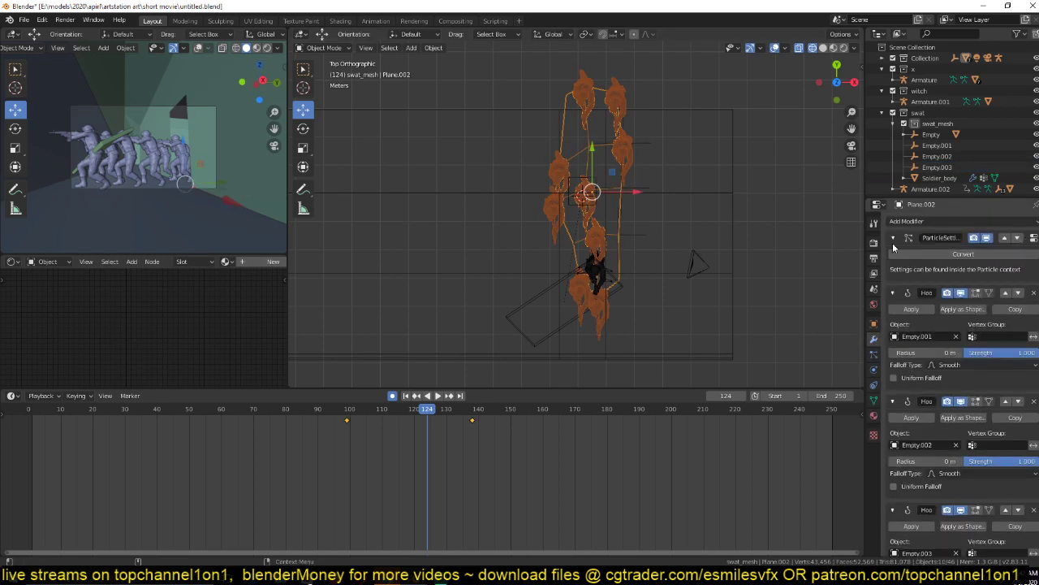
click(893, 293)
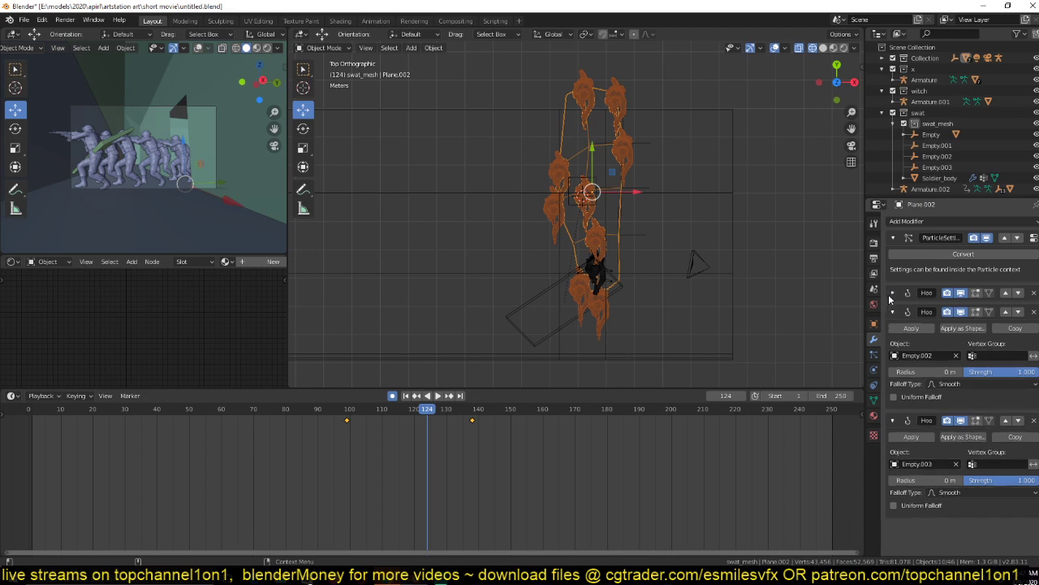
drag(893, 312, 893, 332)
click(1018, 237)
click(1017, 257)
click(1017, 275)
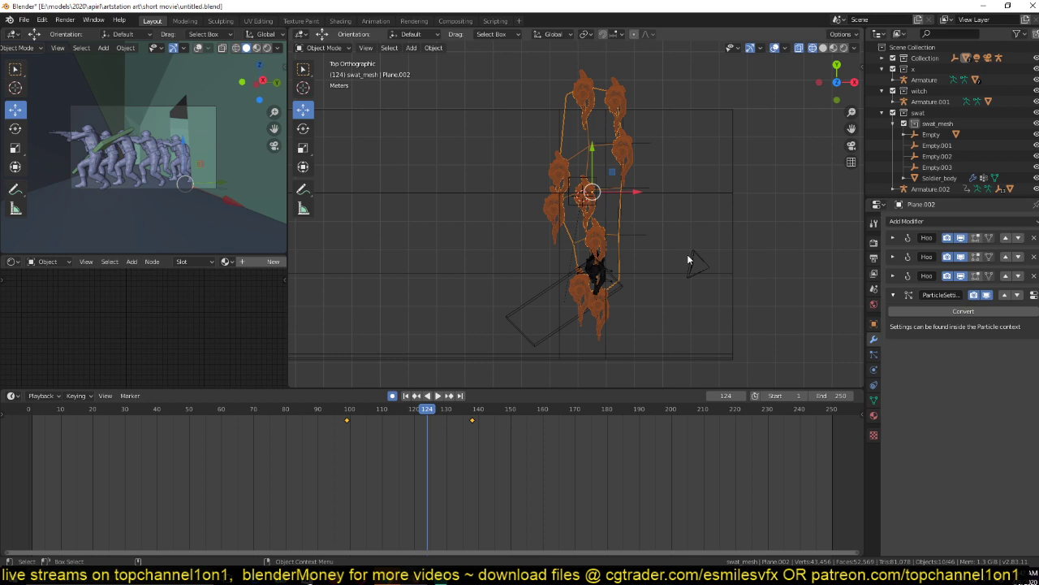
Select the rearmost hook empty, save the file and replay the animation from the start.
click(652, 146)
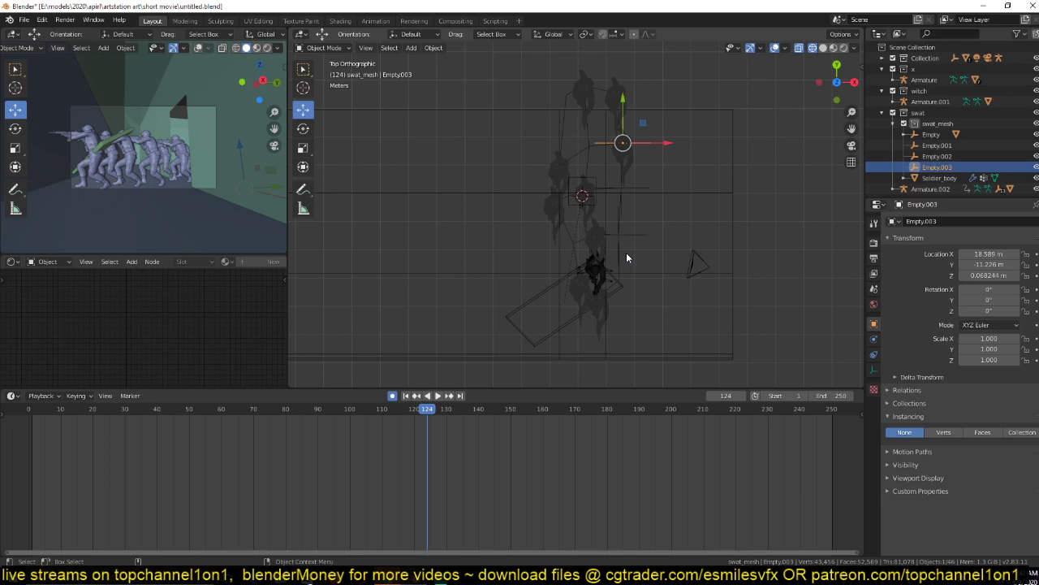
key(ctrl+s)
key(shift+Left)
key(space)
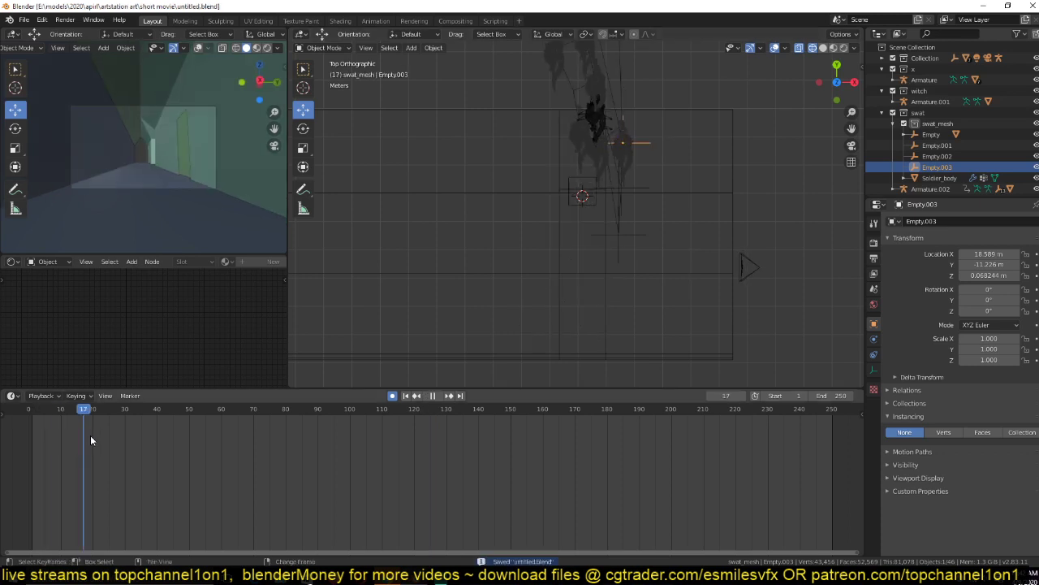
drag(90, 440, 234, 441)
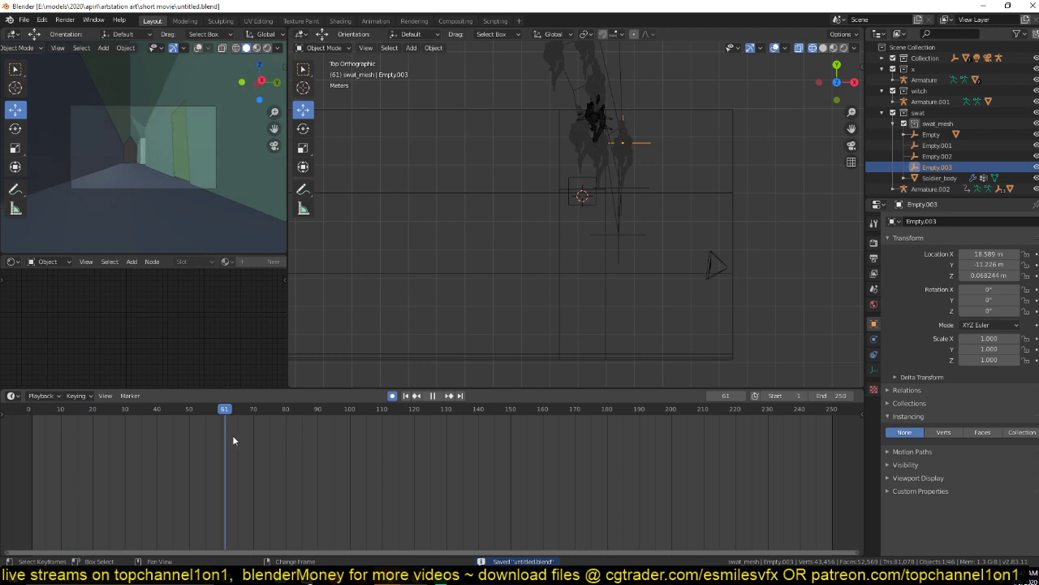
Replay the animation from the start to check the hooked squad, and inspect the squad plane's vertices in Edit Mode.
key(shift+Left)
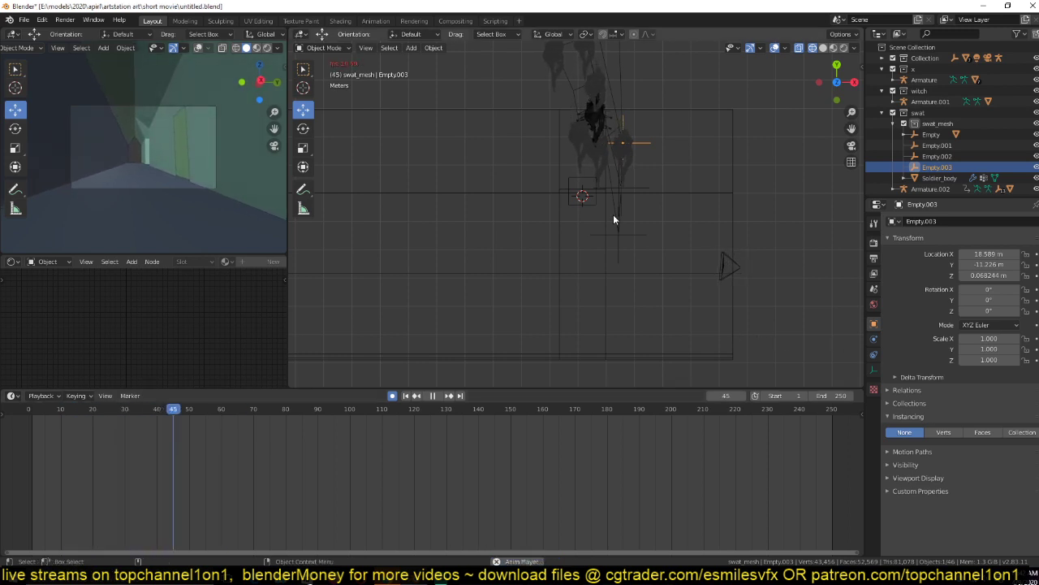
key(Escape)
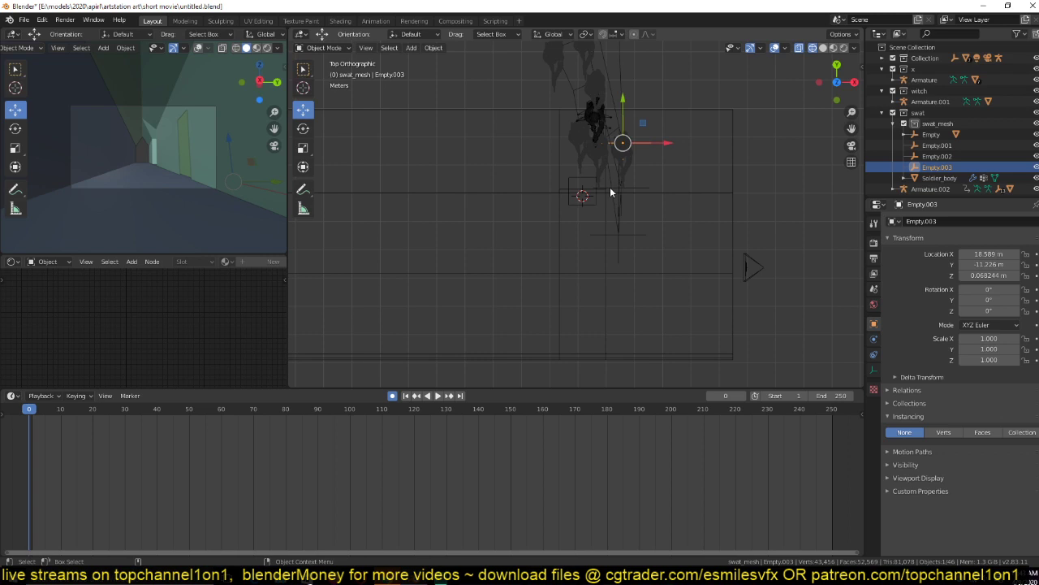
key(space)
key(Escape)
scroll(602, 163, down, 2)
click(581, 217)
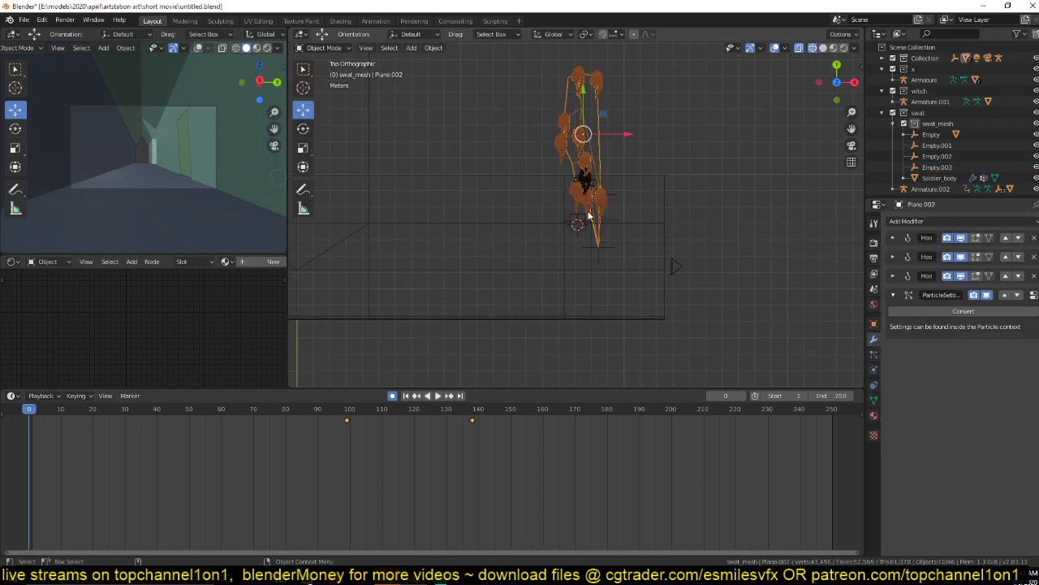
key(Tab)
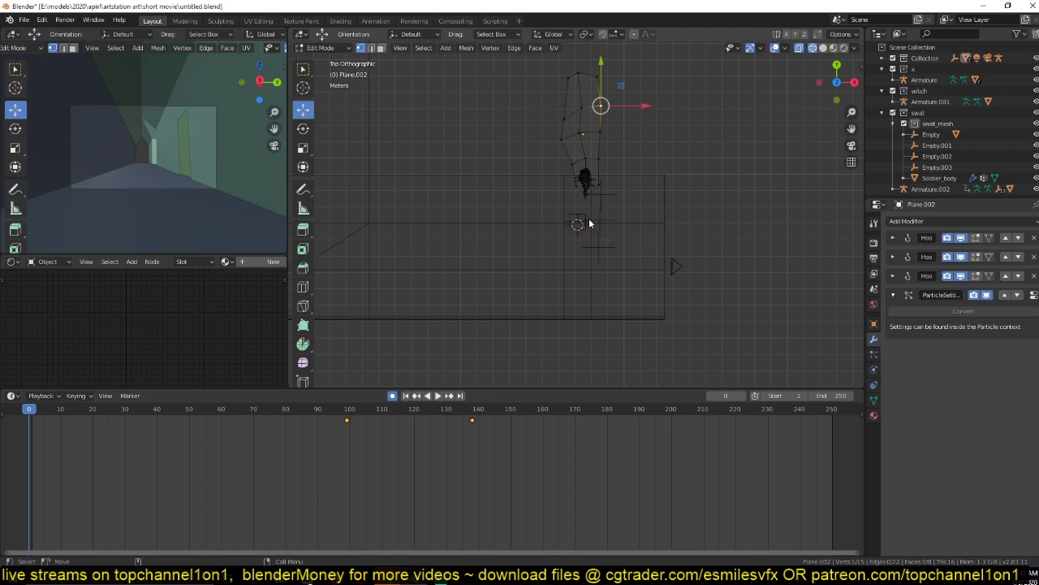
key(Tab)
Delete the three hook empties Empty.001, Empty.002 and Empty.003 along the squad plane's edge.
click(610, 247)
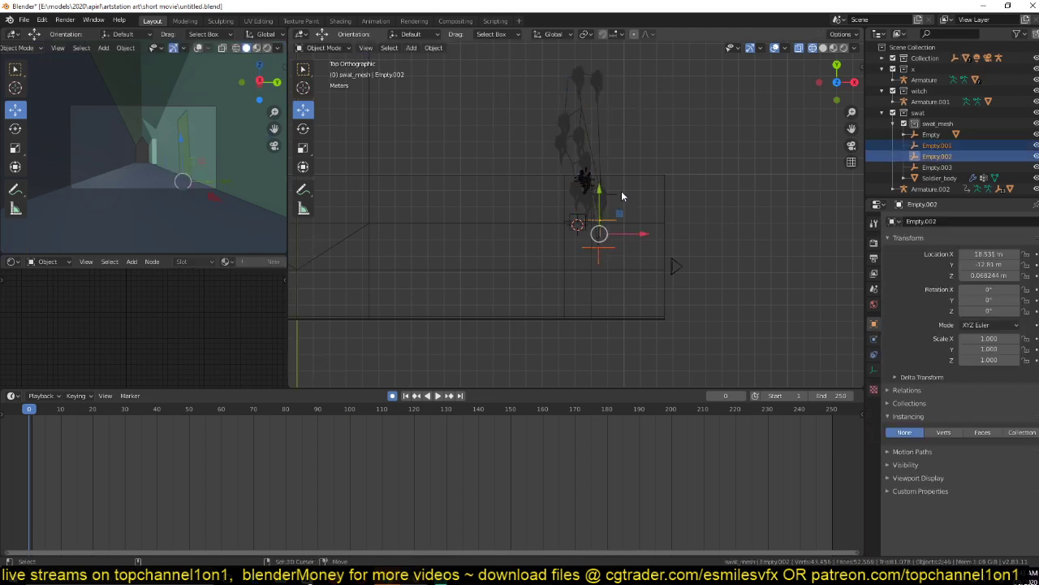
shift+click(622, 195)
key(x)
click(622, 193)
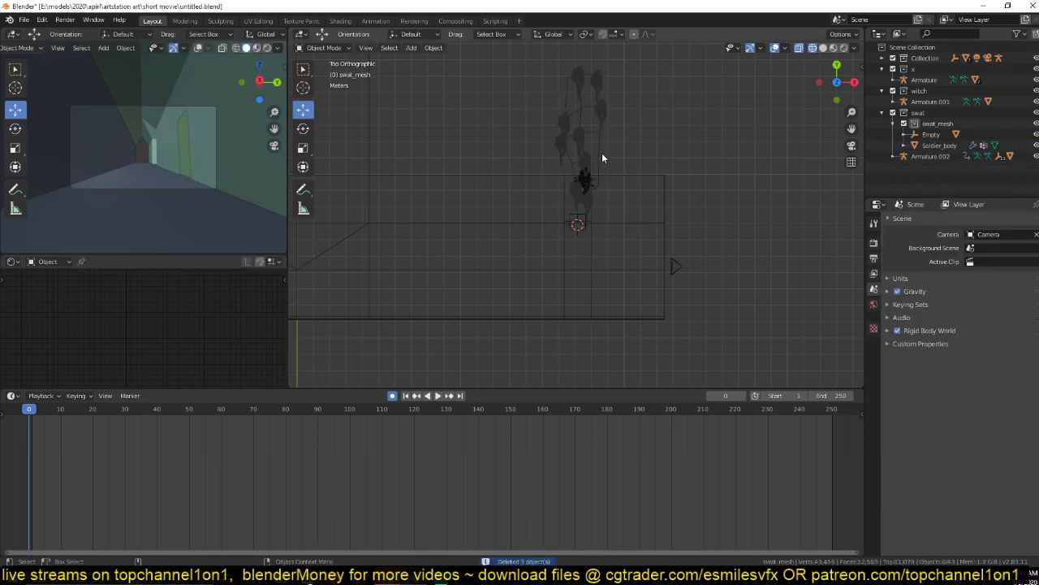
Select the squad plane and replay the animation from the start, pausing at frame 119 as the soldiers enter the shot.
click(599, 167)
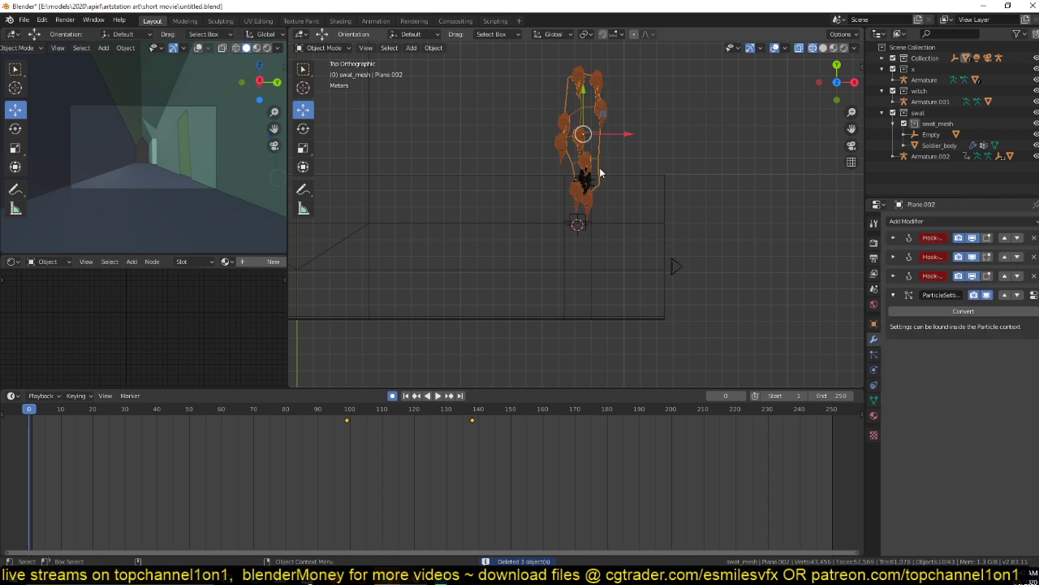
key(space)
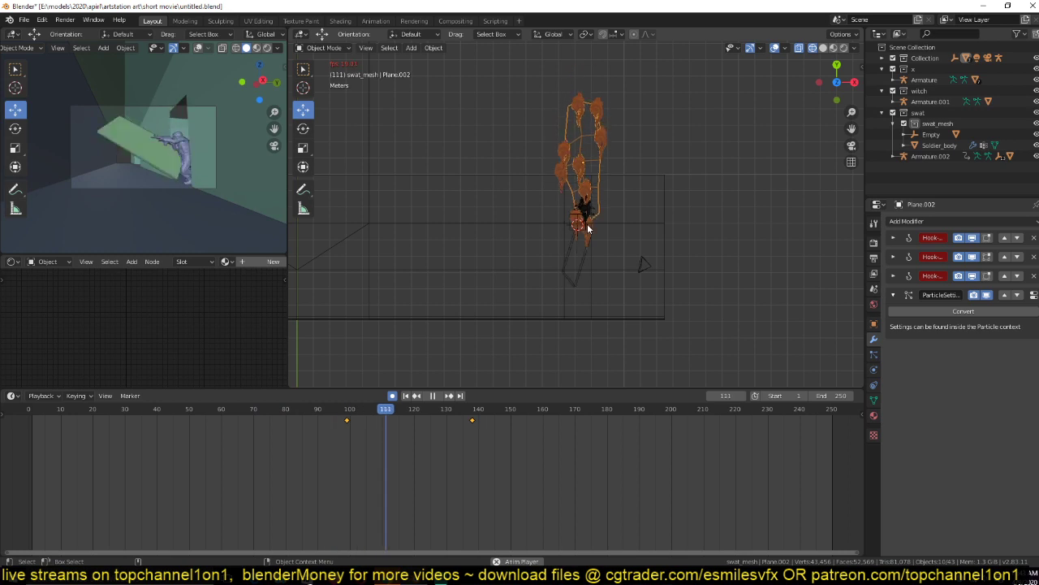
key(shift+Left)
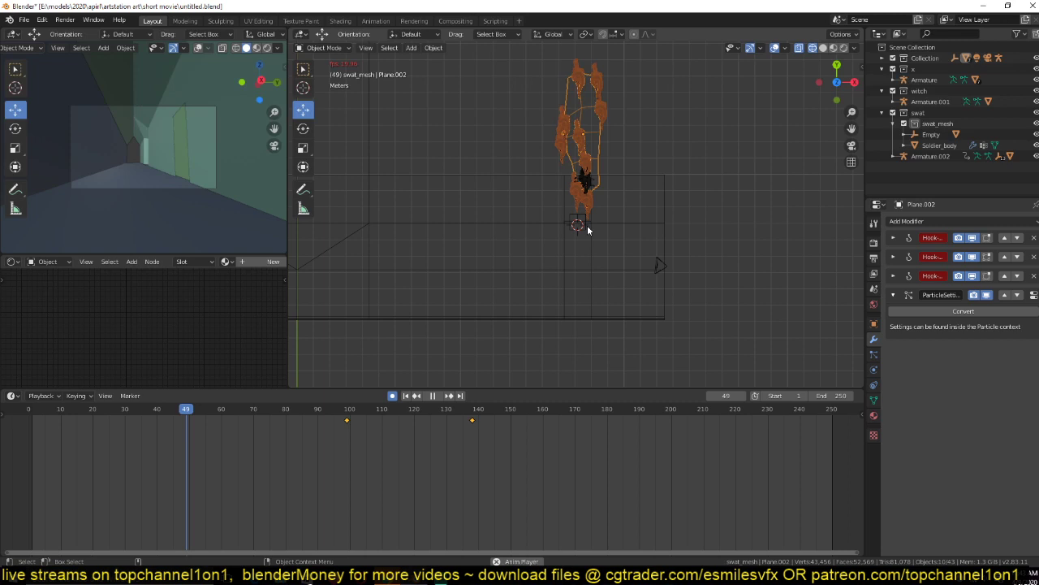
key(space)
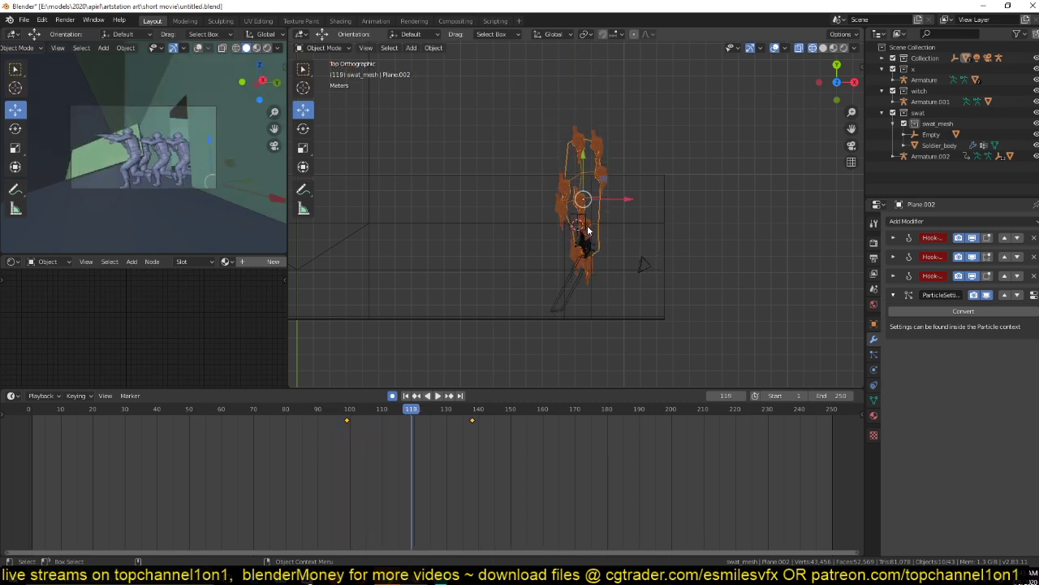
scroll(582, 280, up, 2)
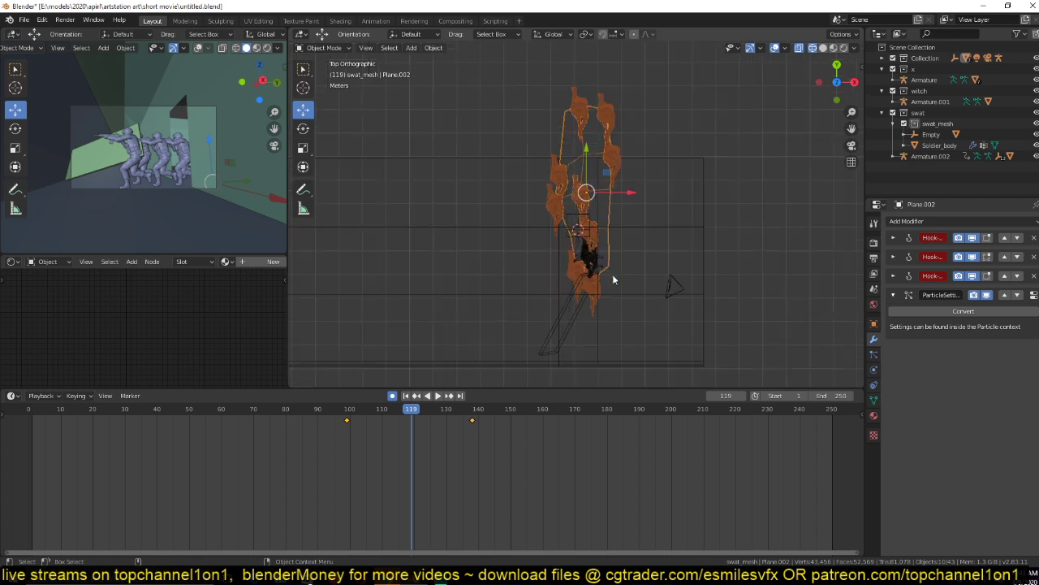
Add camera-bound timeline markers at frames 119 and 0, with the squad plane as the bound object.
key(ctrl+m)
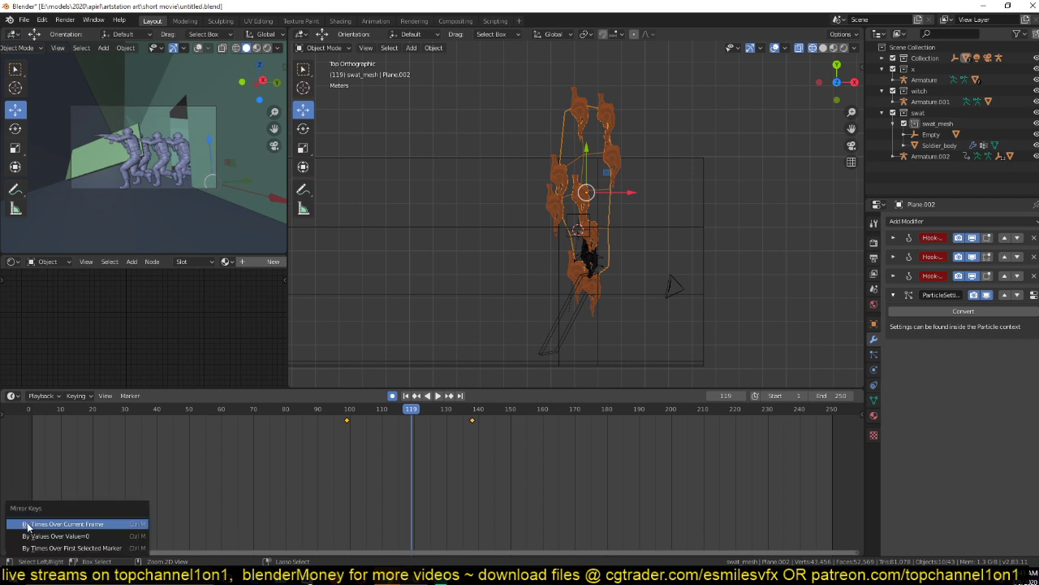
click(27, 525)
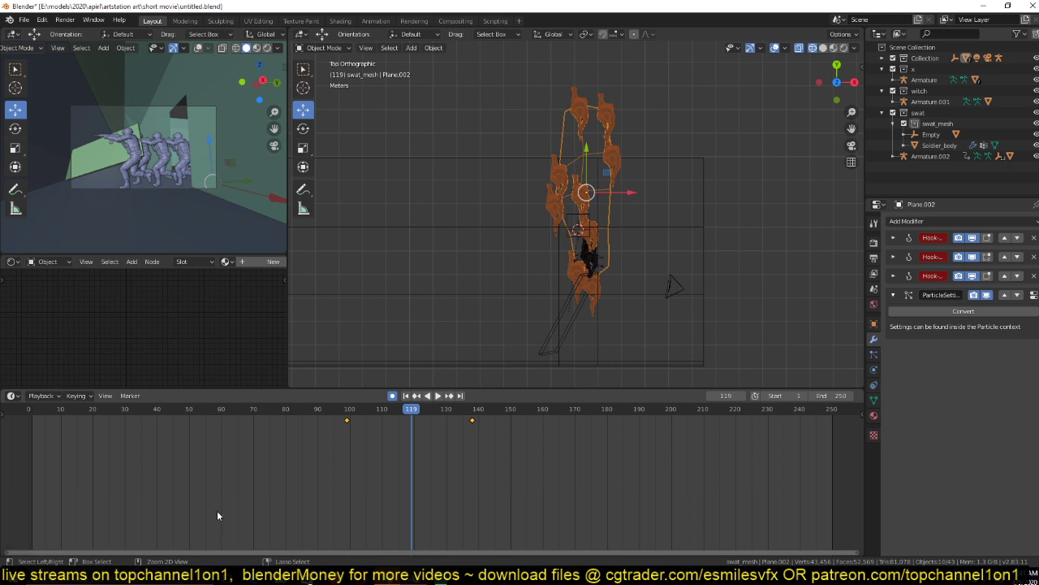
click(28, 520)
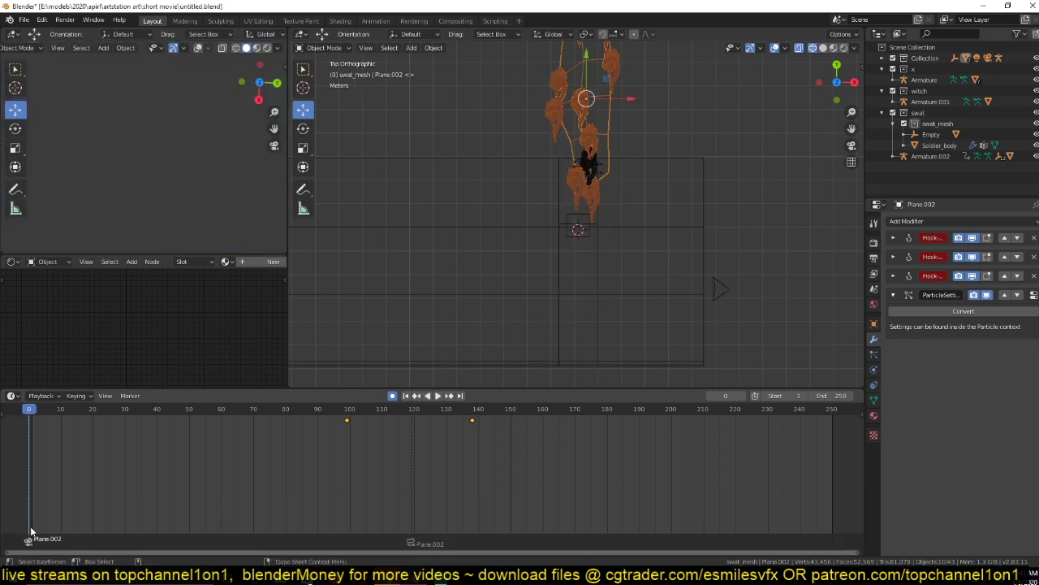
key(space)
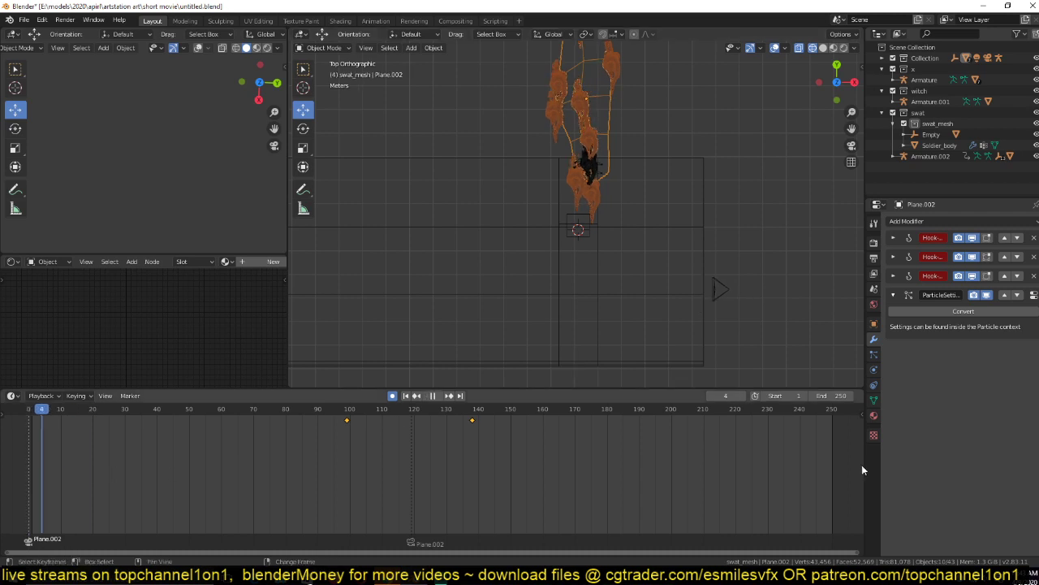
key(Escape)
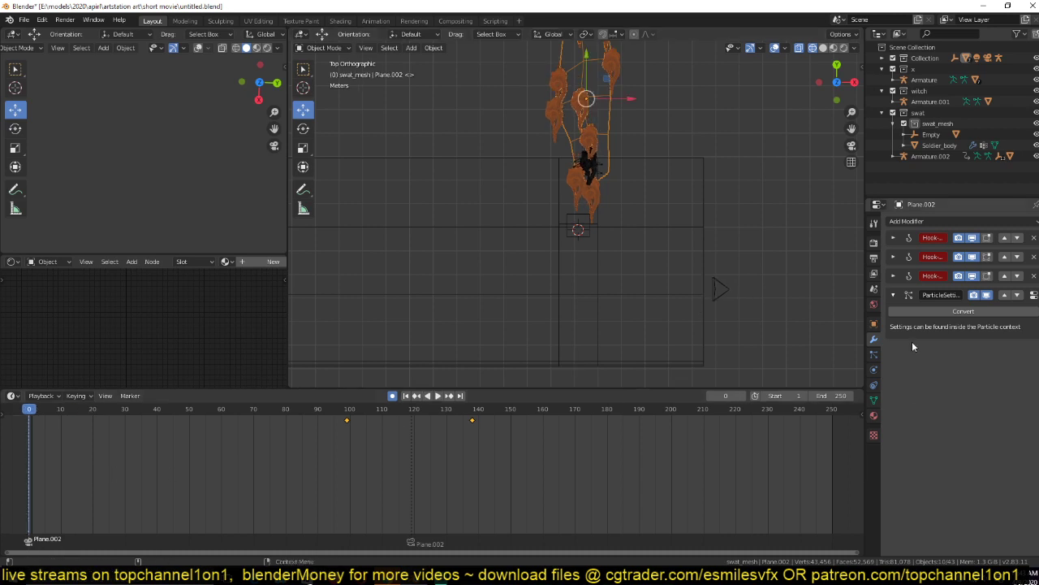
Make the corridor camera the active view and rebind the markers at frames 0 and 119 to Camera.
click(716, 292)
key(ctrl+KP_0)
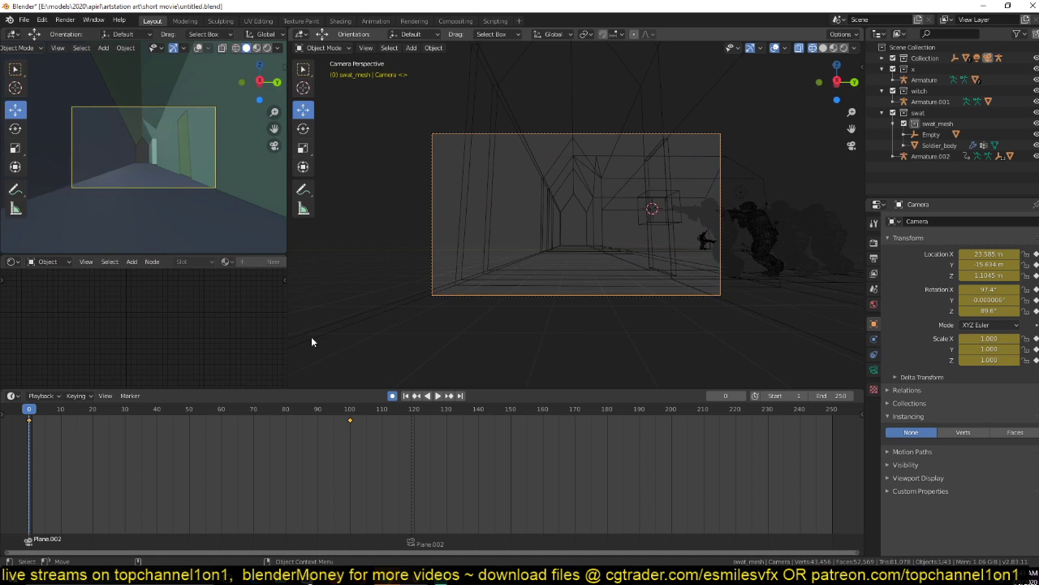
key(ctrl+z)
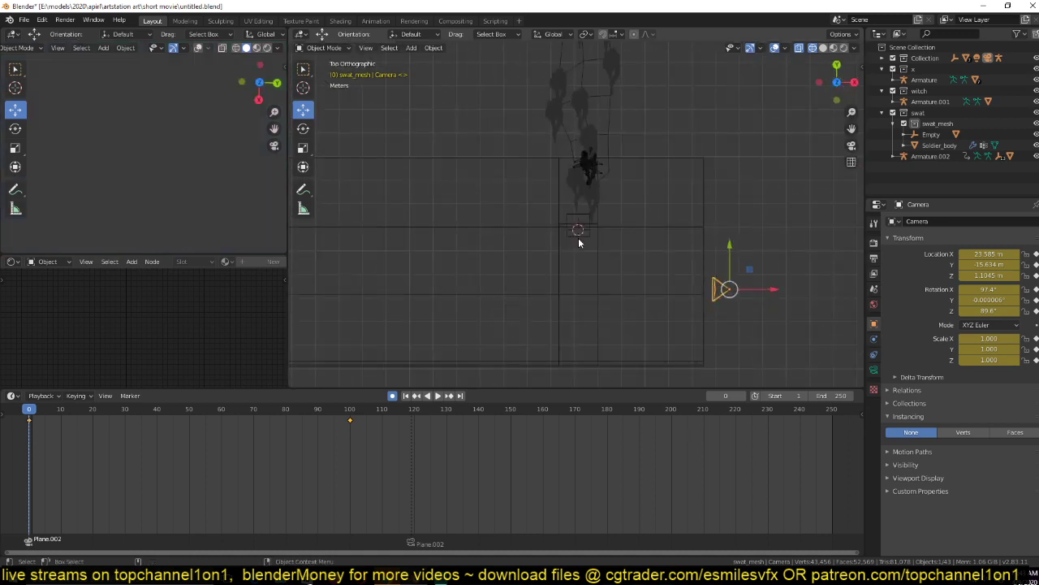
key(ctrl+KP_0)
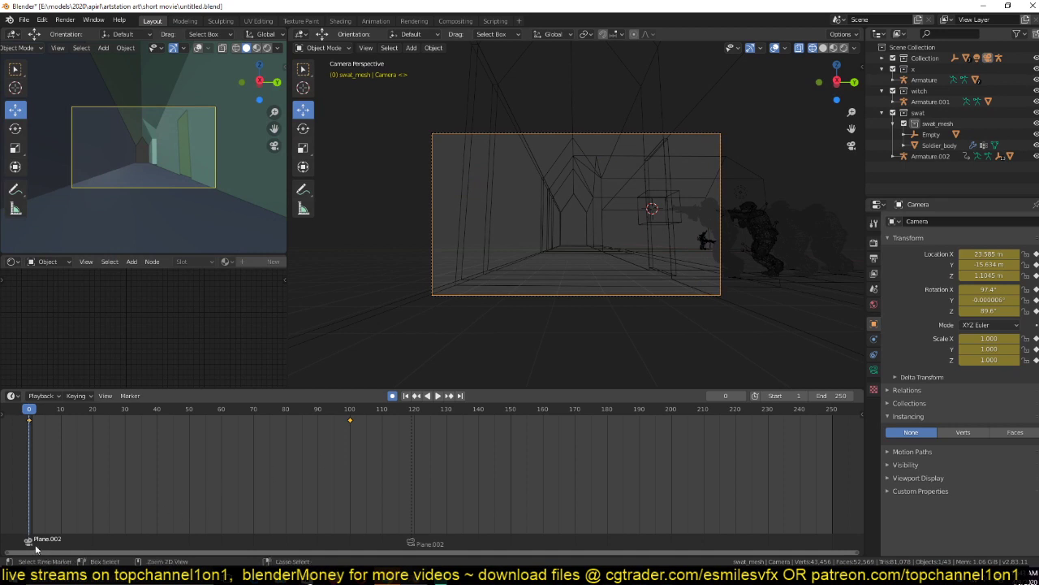
click(410, 543)
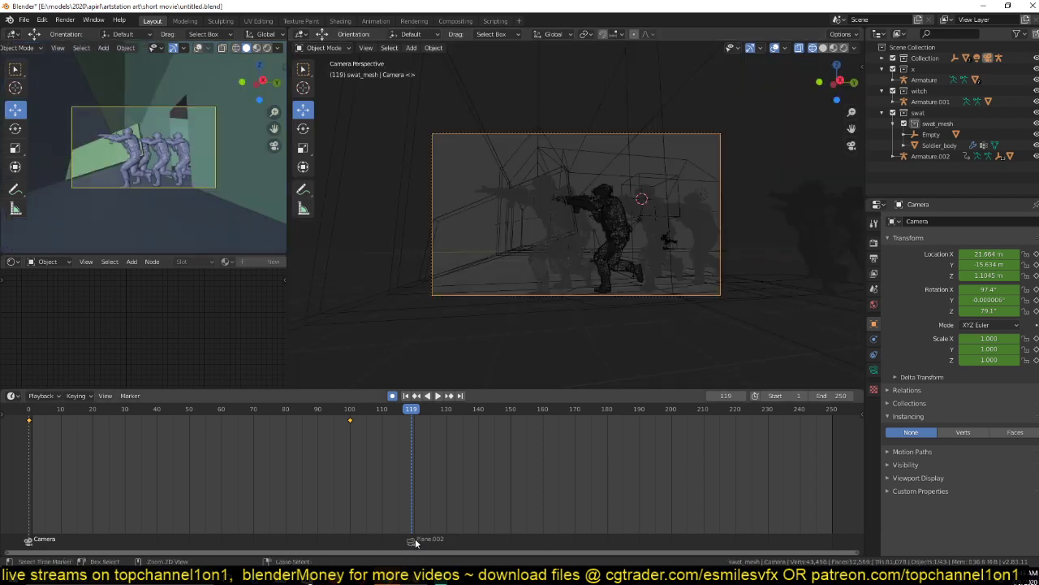
Save the file and replay the shot from the start up to frame 120.
key(shift+Left)
key(ctrl+s)
key(space)
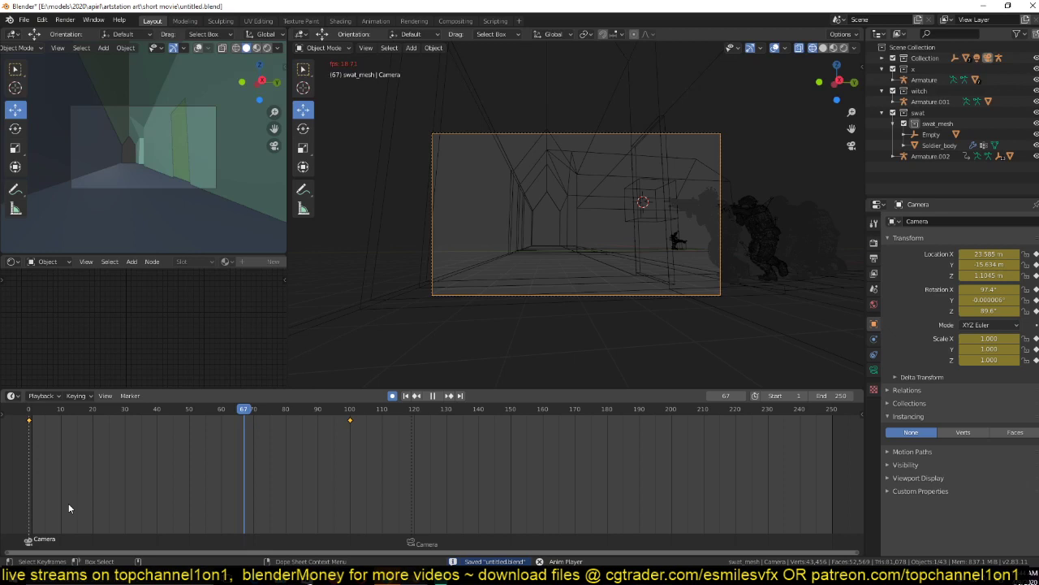
key(space)
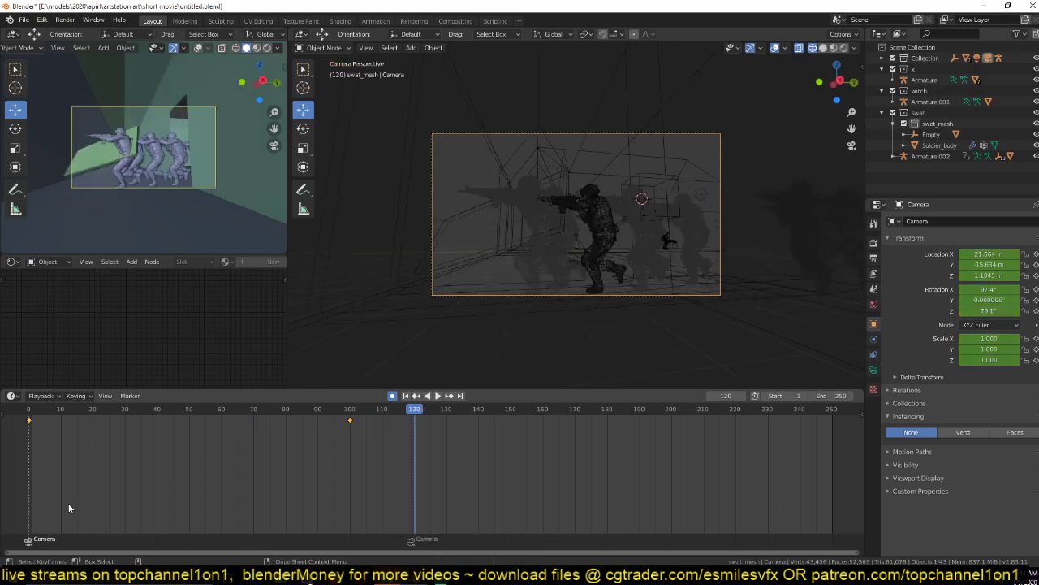
At frame 122, duplicate the camera further down the corridor at about X 11.4 m, Y -17 m, rotated to -65.8° on Z.
shift+right_drag(385, 472, 420, 467)
key(KP_7)
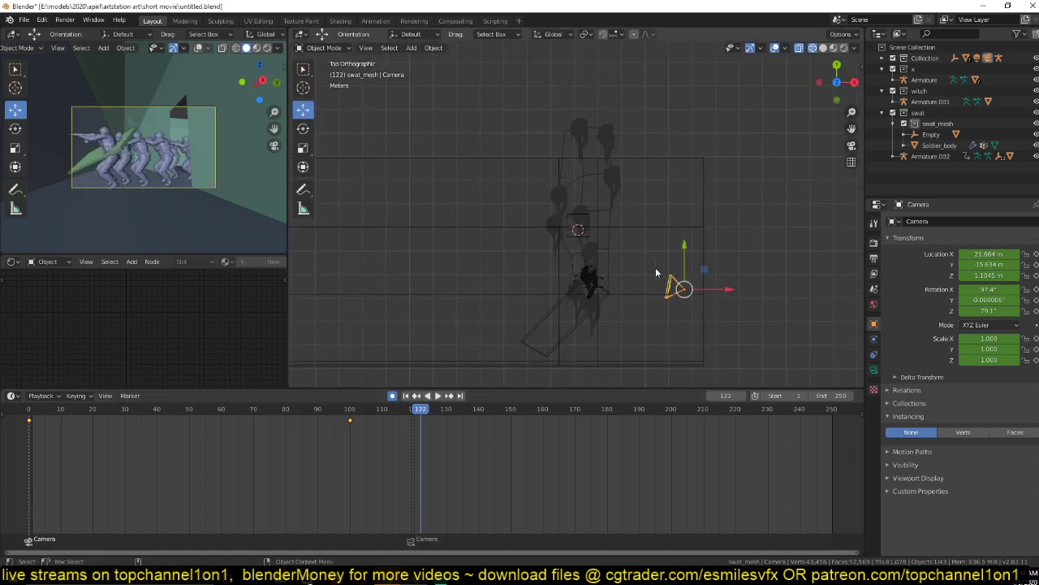
scroll(665, 272, up, 1)
key(shift+d)
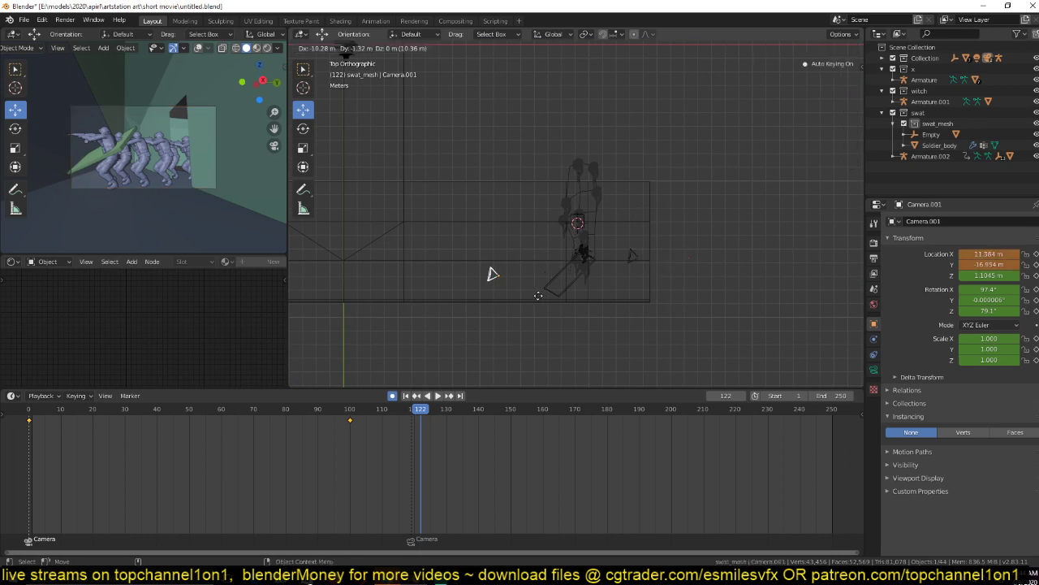
click(487, 271)
key(r)
click(514, 255)
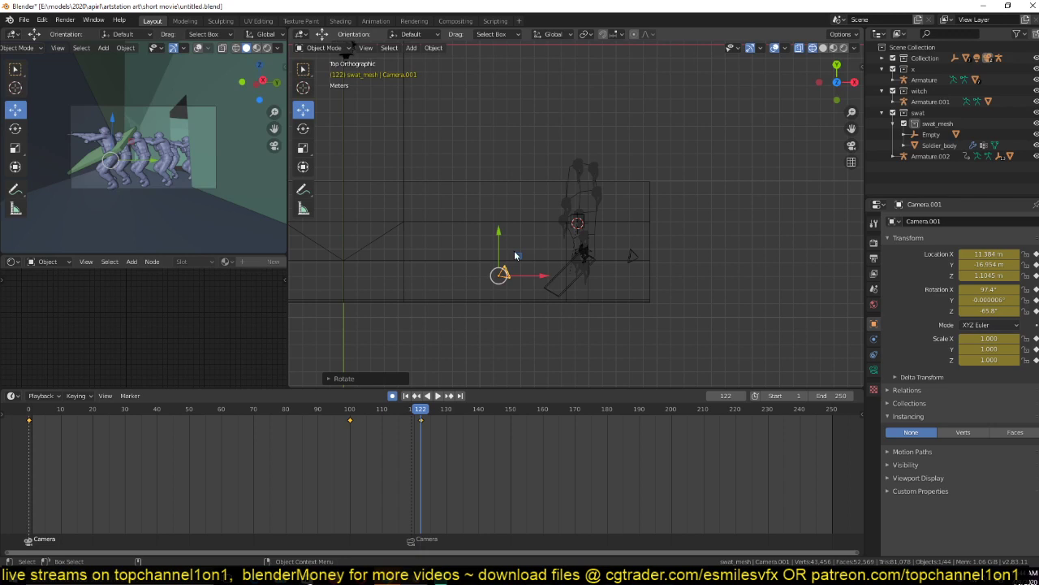
Make the duplicated camera active and move it to about 1.9 m height to frame the squad and falling door.
key(ctrl+KP_0)
key(g)
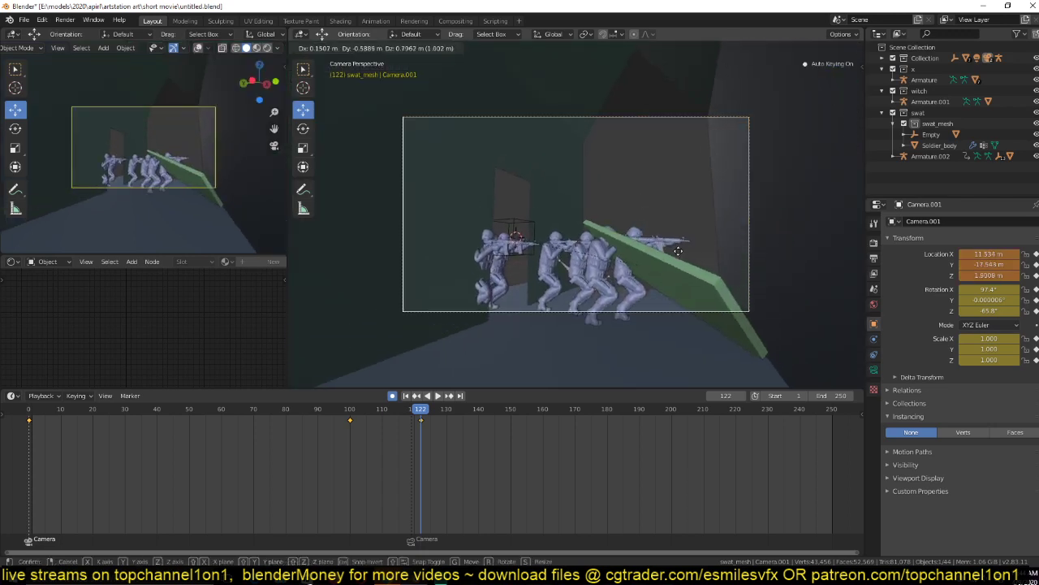
click(678, 251)
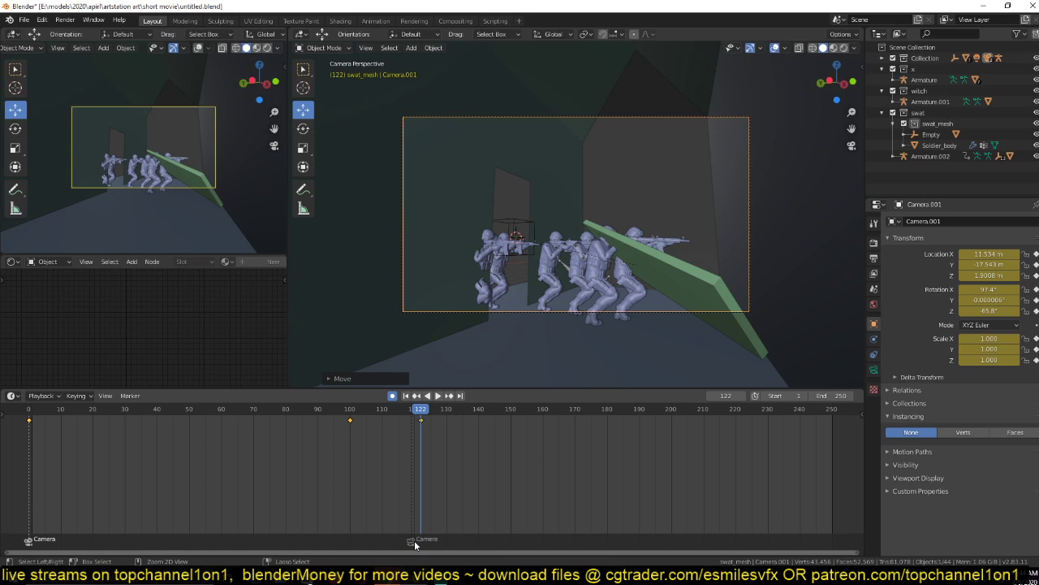
Bind Camera.001 to a new marker at frame 122 and delete its inherited keyframes.
key(ctrl+b)
key(Delete)
Replay the shot from the start to check the corridor camera's motion before the camera cut.
shift+right_click(17, 480)
key(space)
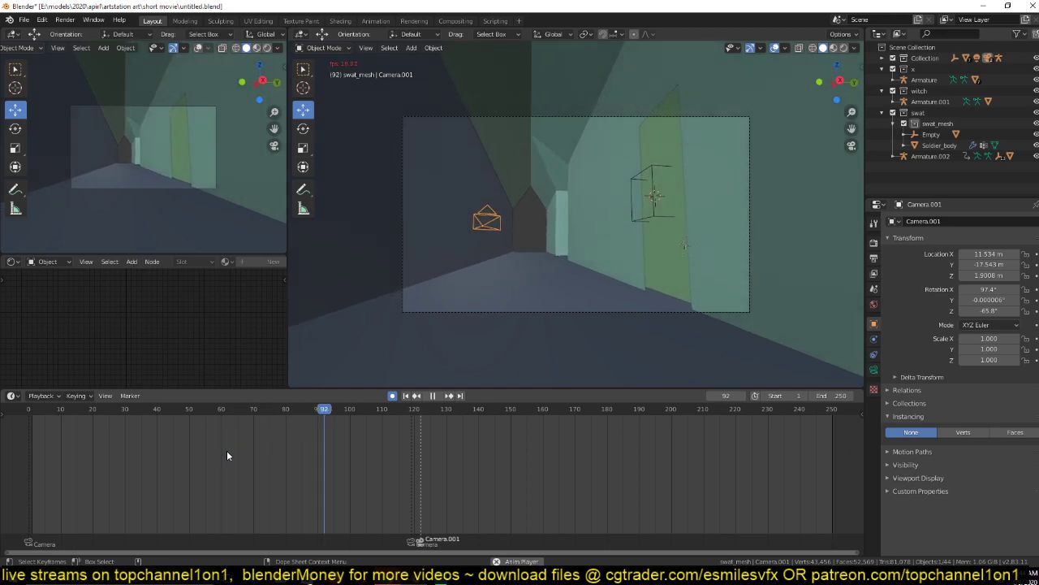
click(257, 490)
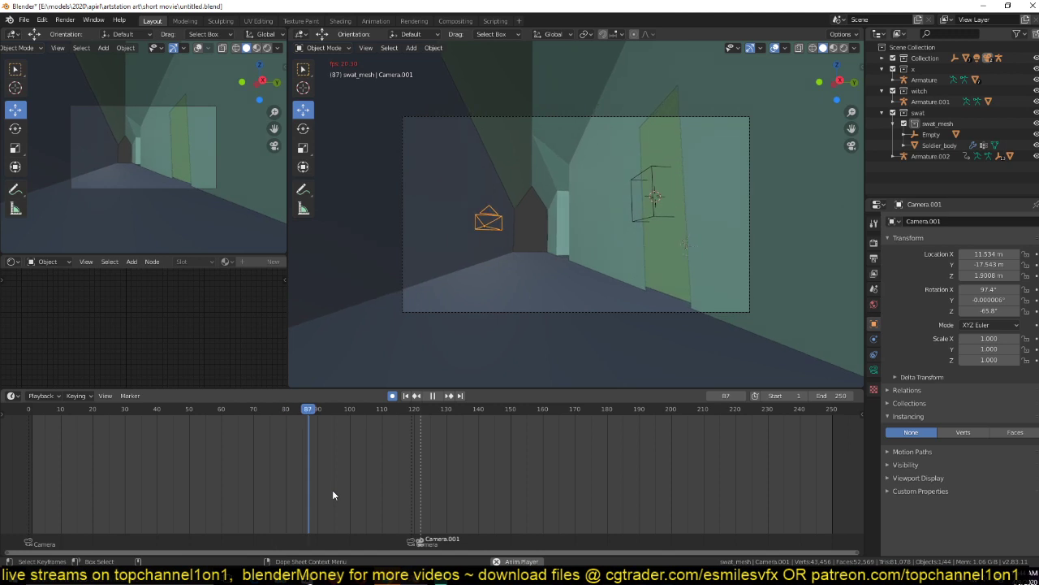
key(space)
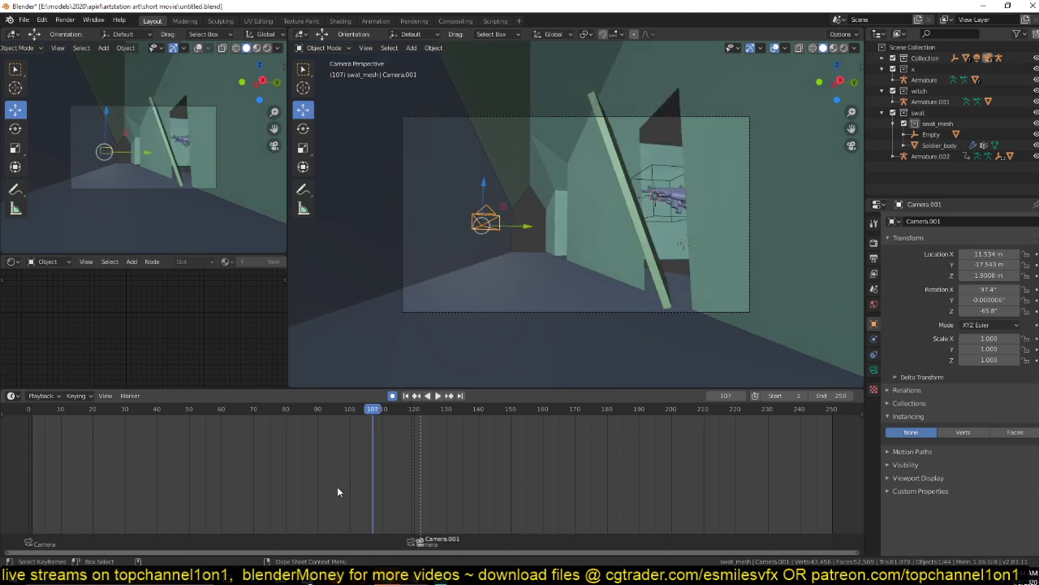
Move the first camera's end keyframe to frame 123 so its move lasts until the camera cut.
click(404, 311)
drag(351, 419, 426, 423)
shift+right_drag(213, 449, 148, 455)
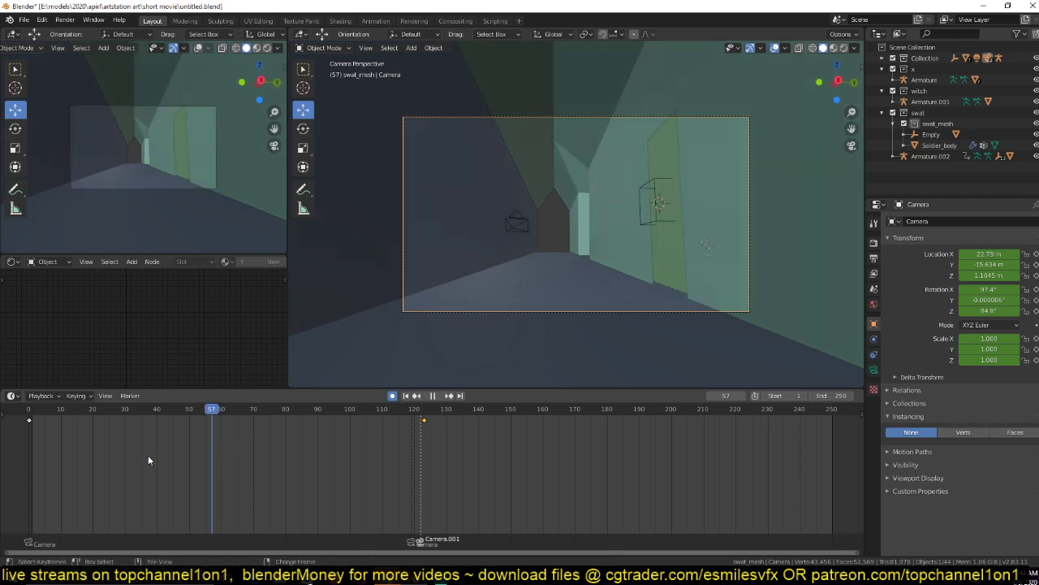
Replay the animation from the start and scrub frames 122 to 125 to review the switch to the second camera.
key(shift+Left)
key(space)
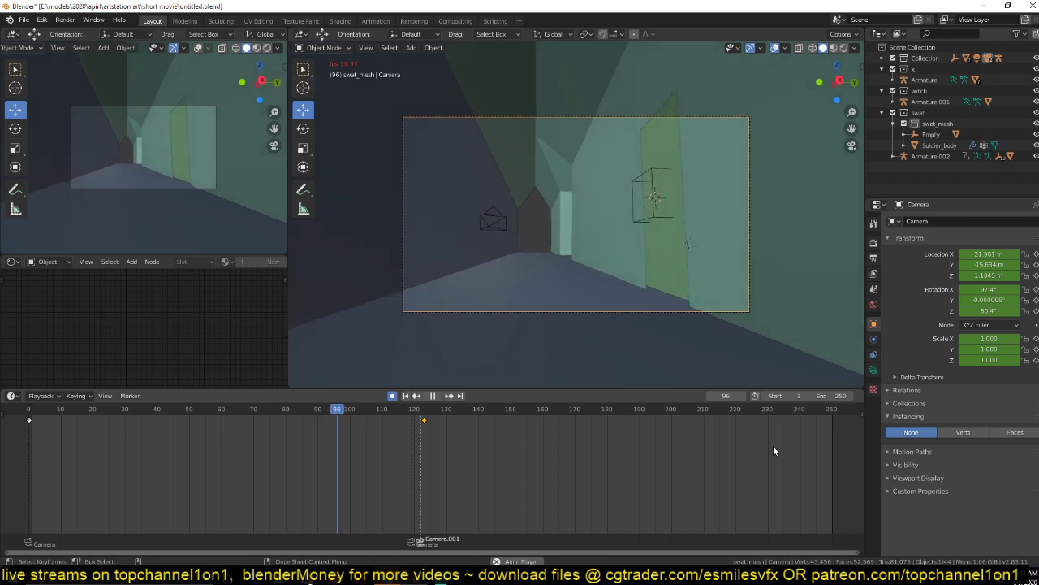
key(space)
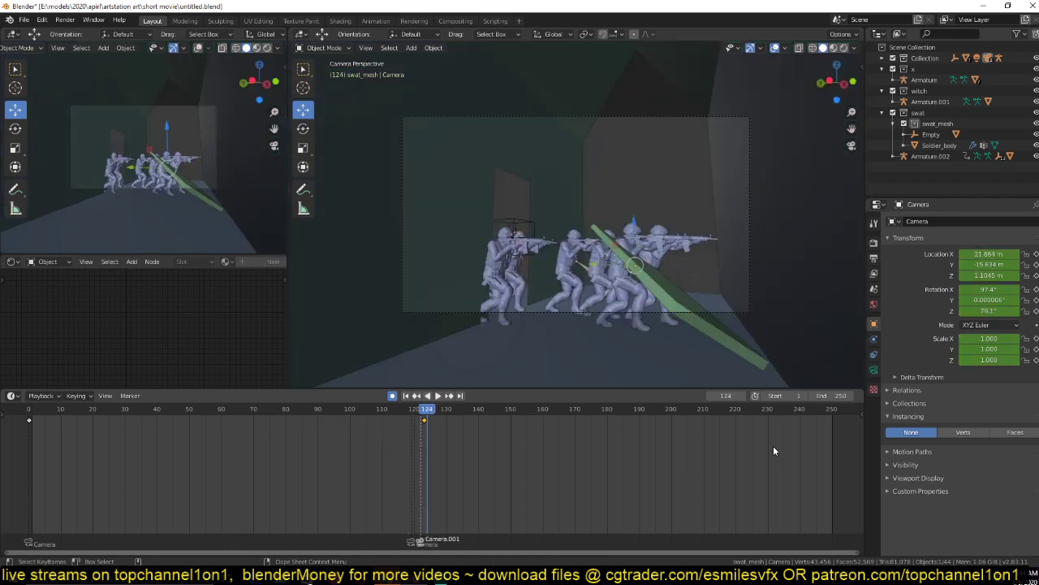
click(420, 455)
key(space)
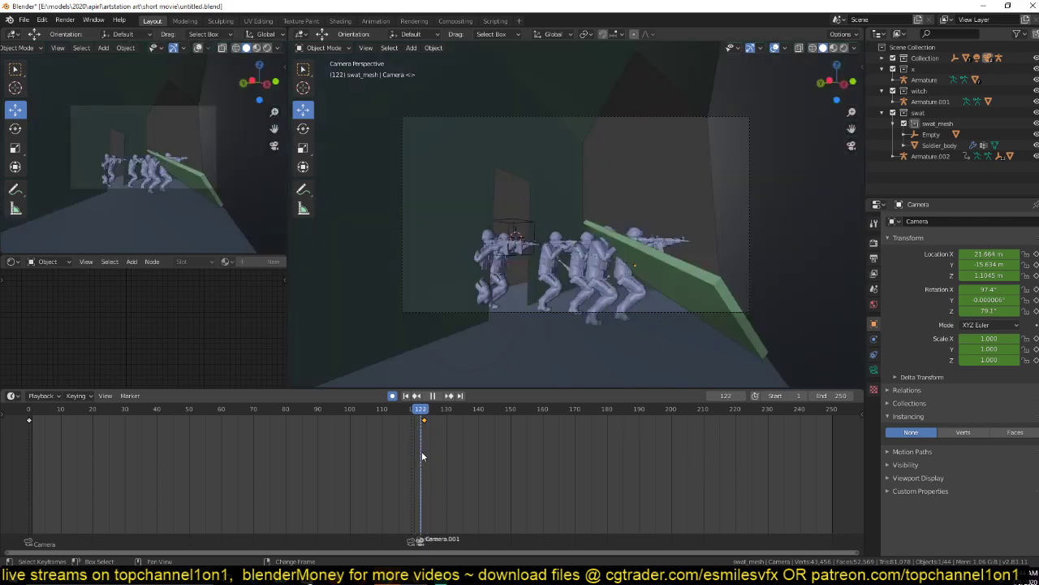
mouse_move(421, 451)
mouse_down()
mouse_move(400, 447)
mouse_move(430, 448)
mouse_up()
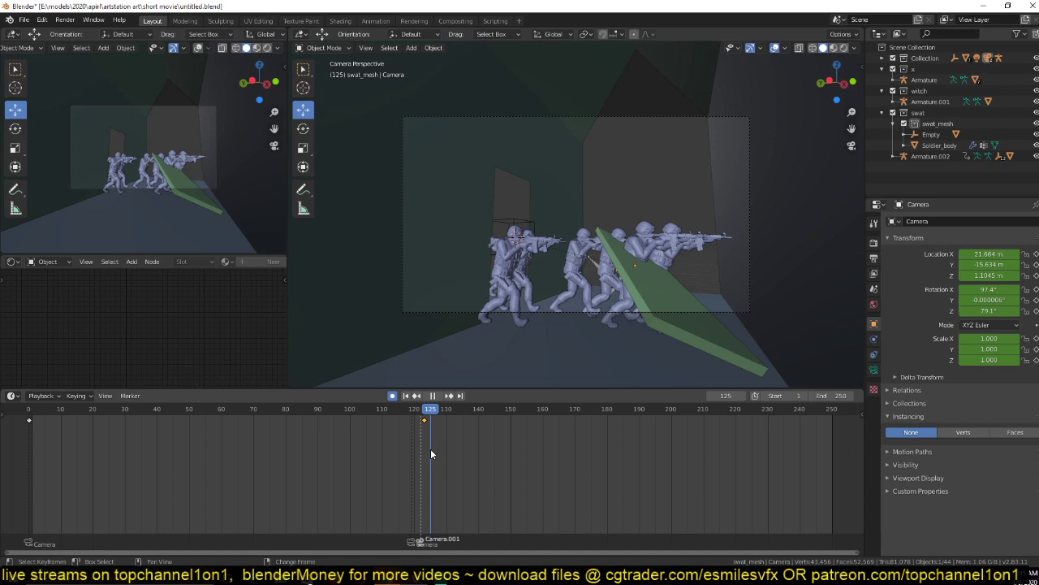
Switch to a top wireframe view and keyframe the soldier armature's current transform at frame 120.
key(space)
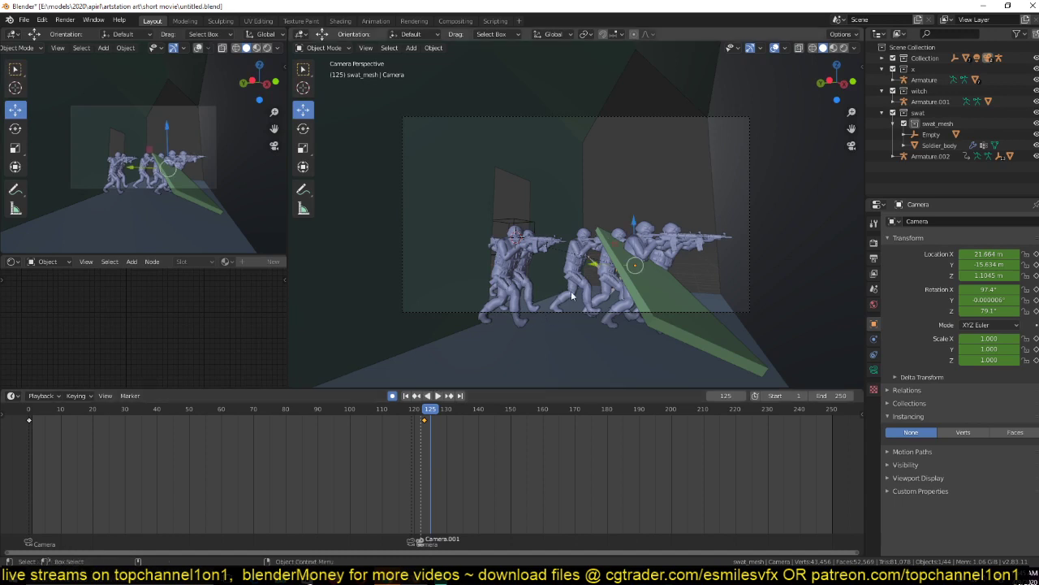
key(KP_1)
key(KP_7)
key(shift+z)
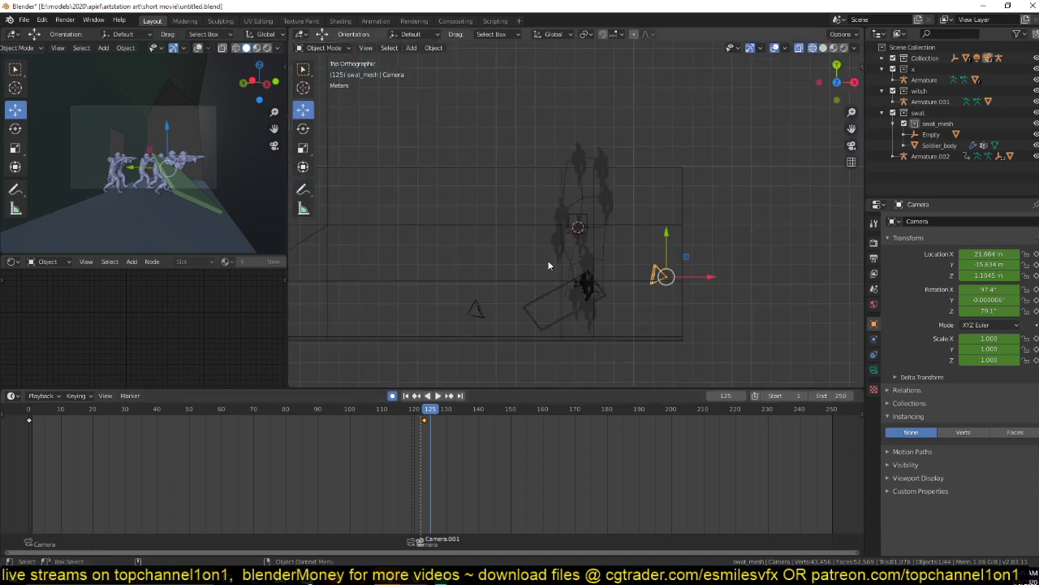
scroll(548, 265, up, 4)
click(581, 258)
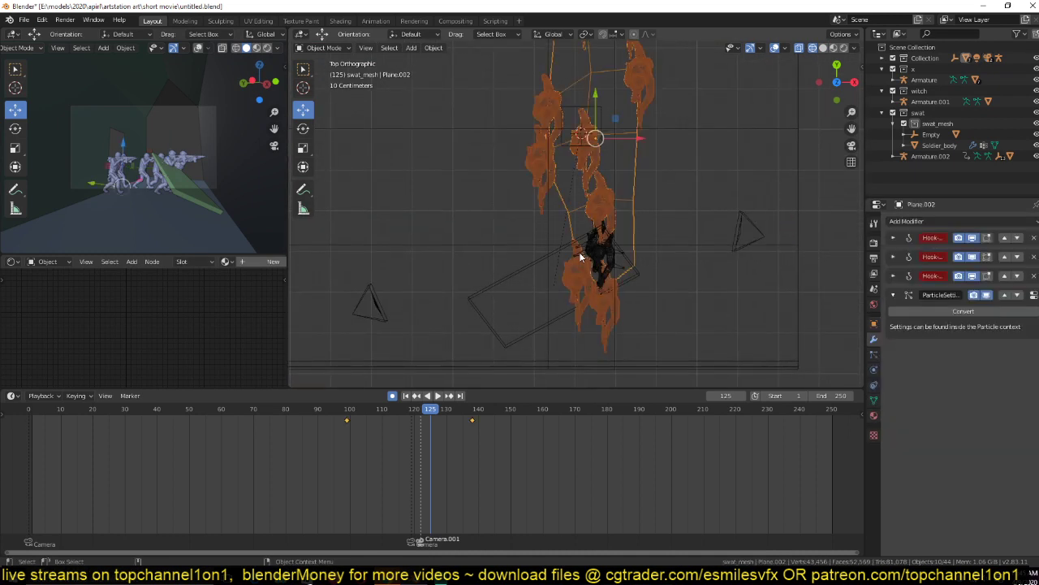
click(579, 251)
click(412, 479)
key(space)
key(space)
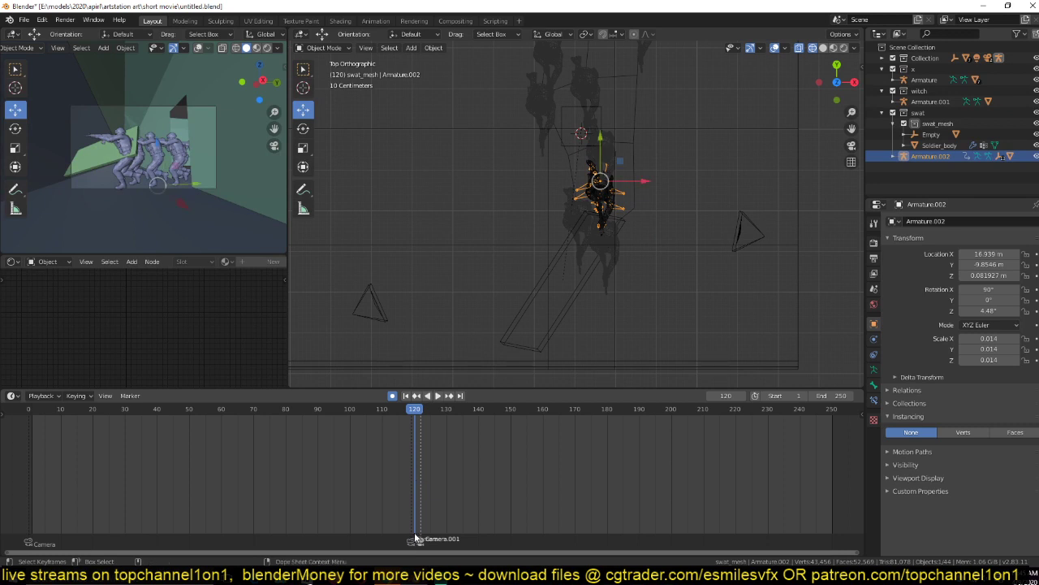
scroll(418, 532, down, 3)
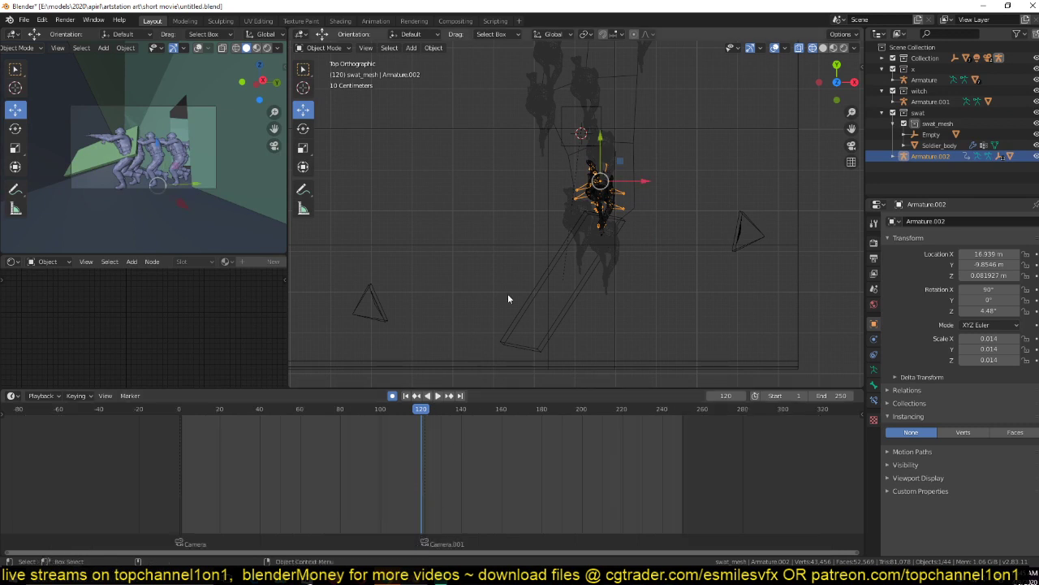
key(g)
click(549, 314)
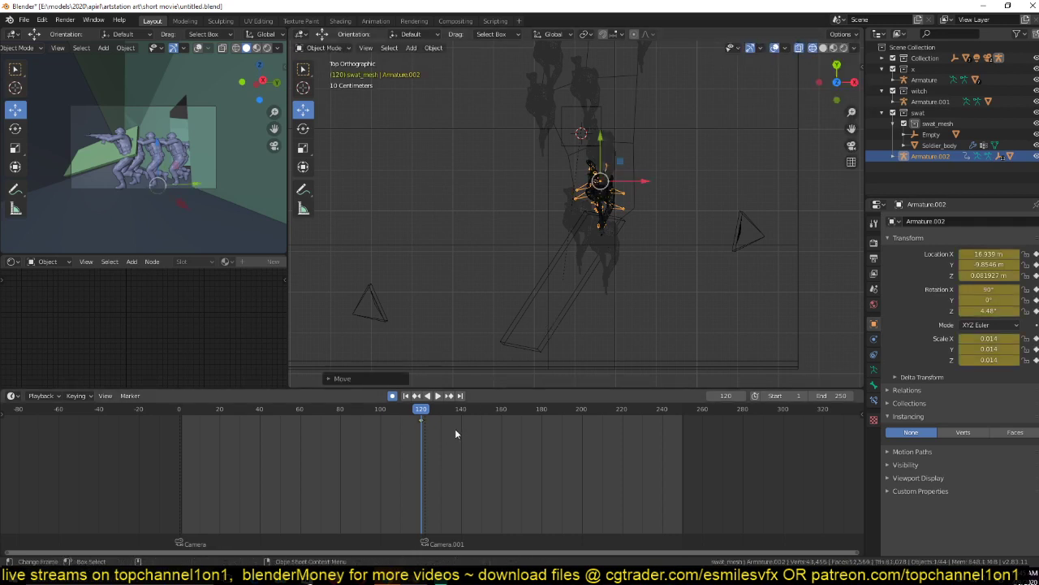
Rotate the soldier armature about 59 degrees in the top view at frame 123, to a Z rotation of -55°.
key(Right)
key(Right)
key(Right)
key(r)
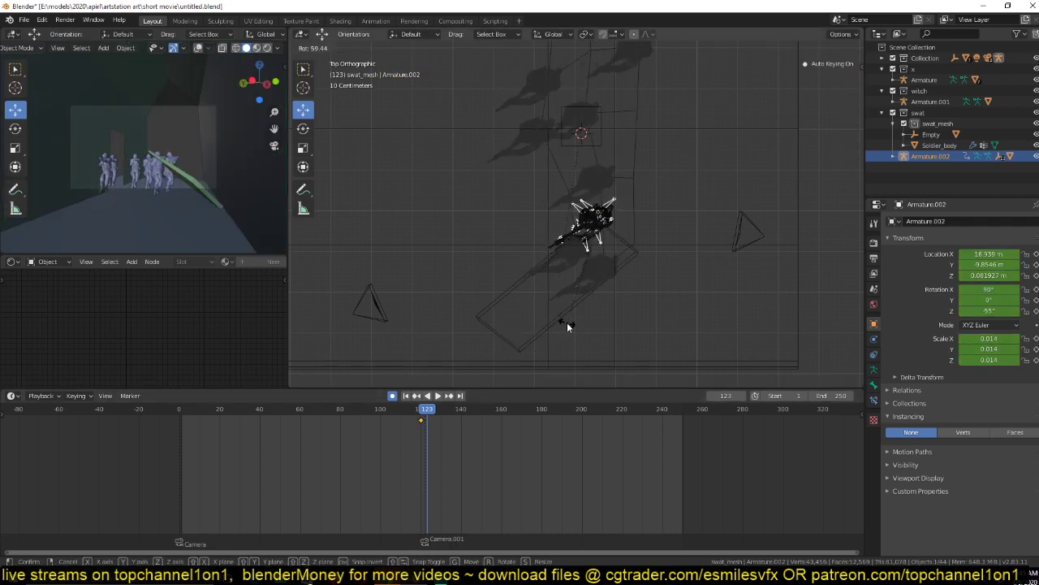
click(566, 323)
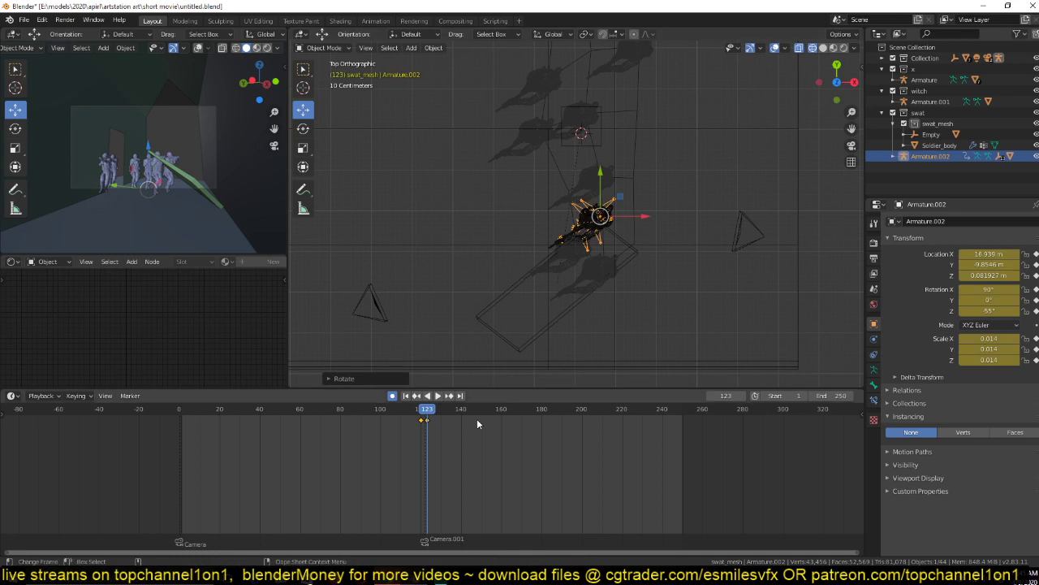
Play back the soldiers' turn and move the armature's rotated keyframe to frame 136.
key(space)
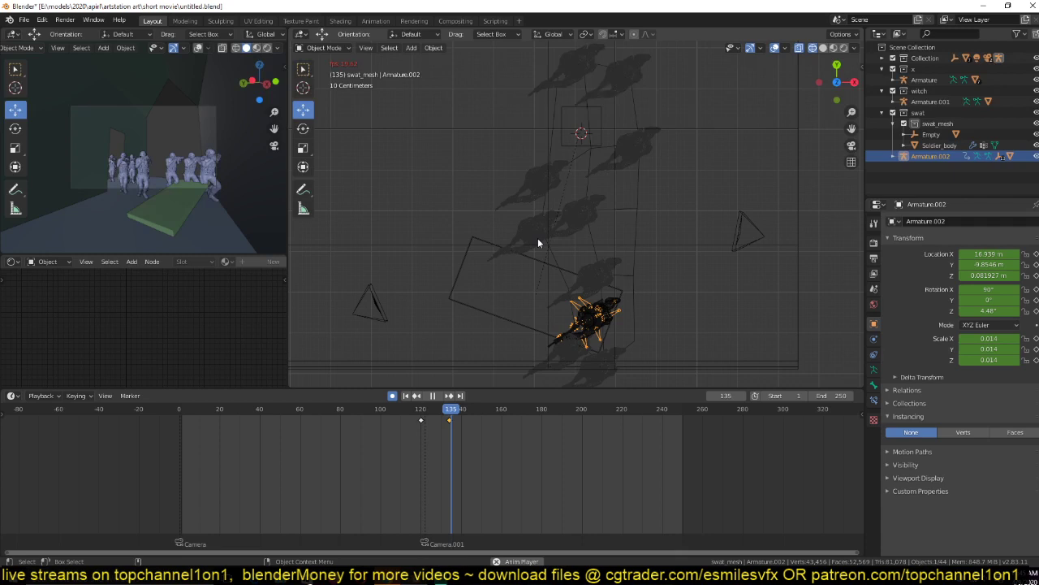
drag(419, 424, 453, 428)
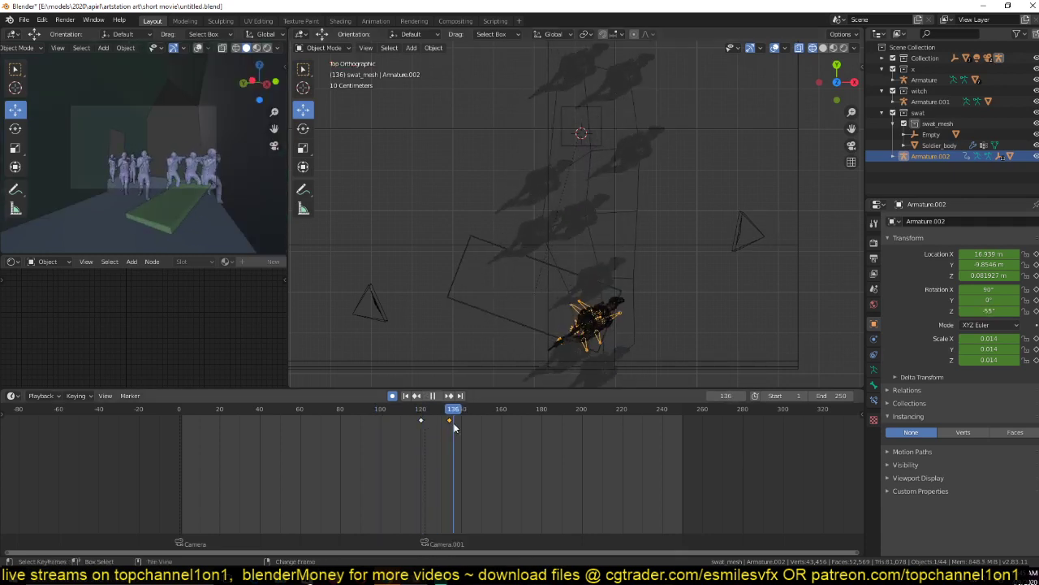
key(g)
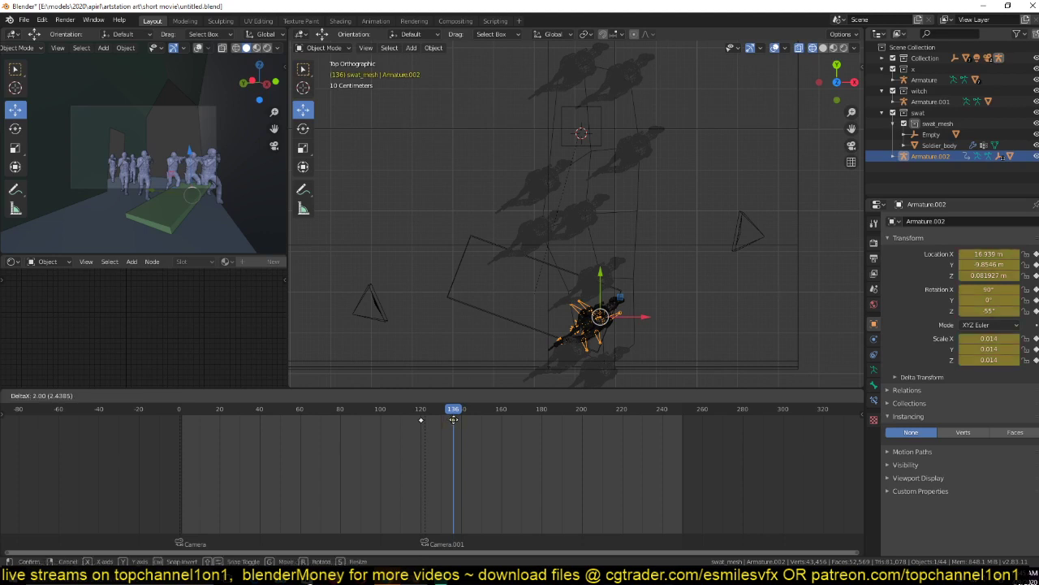
key(Escape)
key(ctrl+z)
key(ctrl+z)
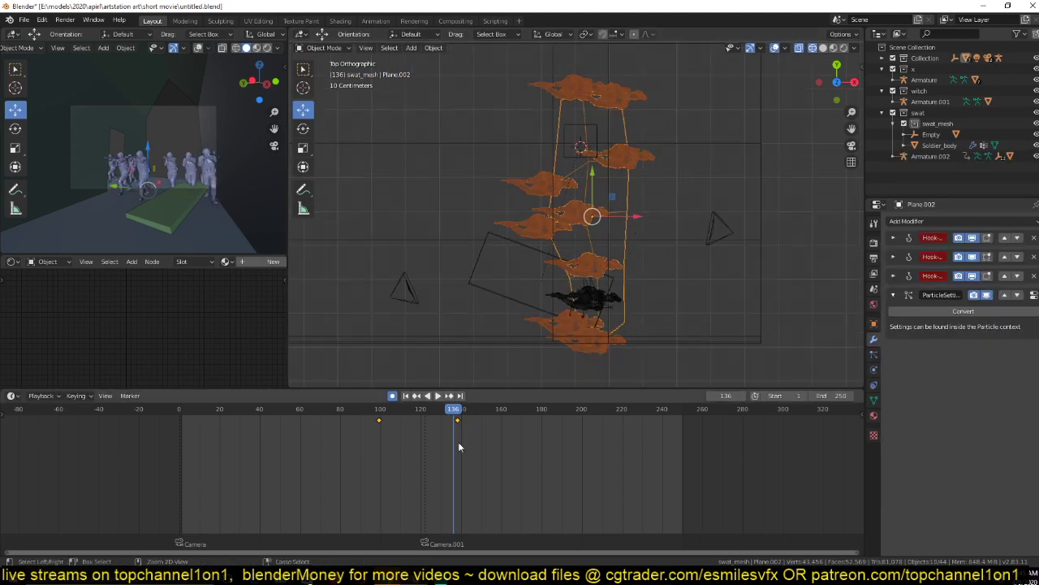
Save the file and replay the squad's turn from frame 120.
key(ctrl+s)
click(419, 417)
key(space)
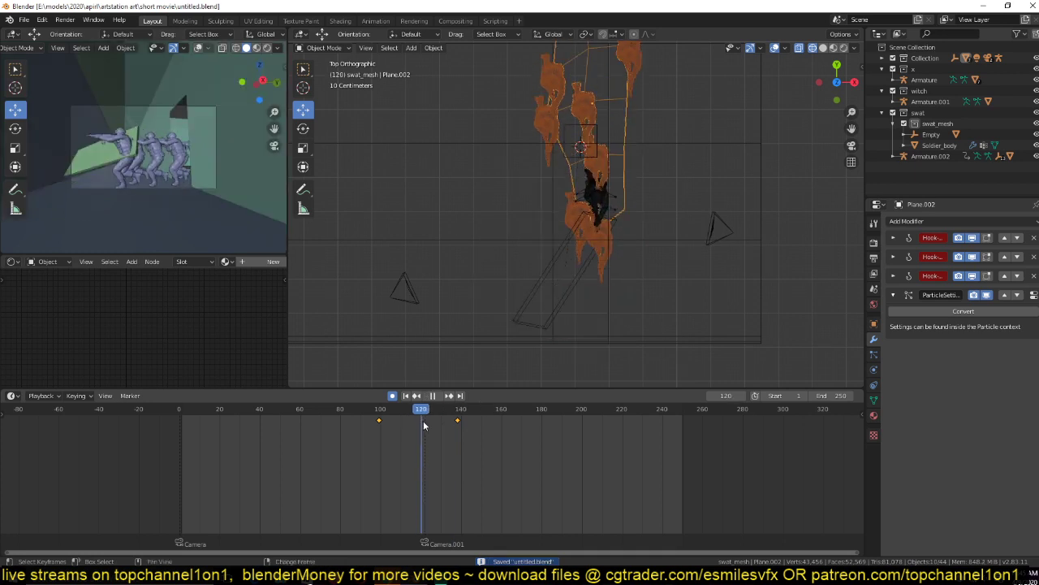
key(space)
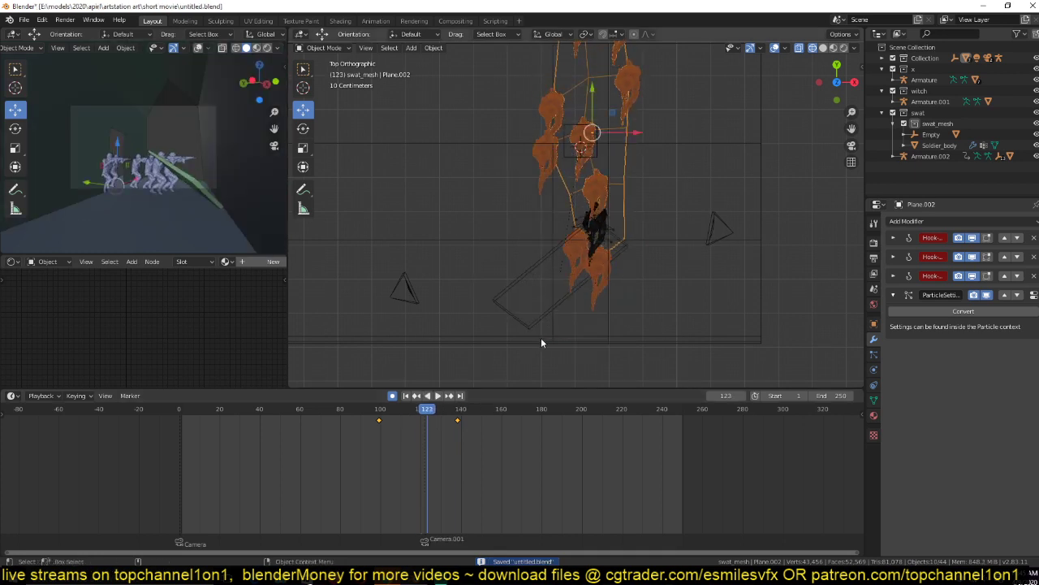
Keyframe the squad plane's position at frame 133.
click(447, 443)
key(g)
click(597, 342)
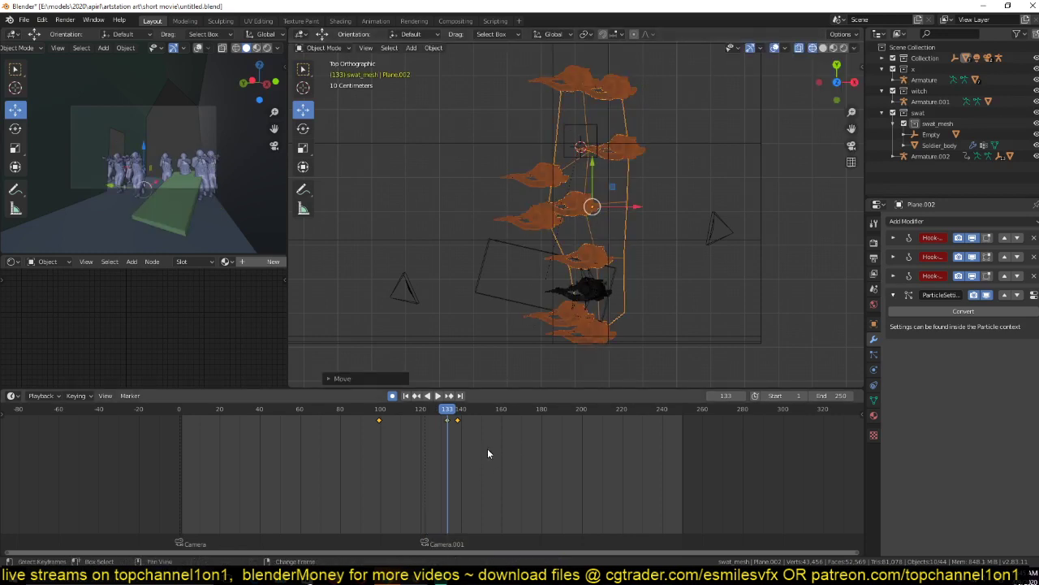
Try to compress the squad formation by scaling its plane along Y at frame 152.
click(488, 449)
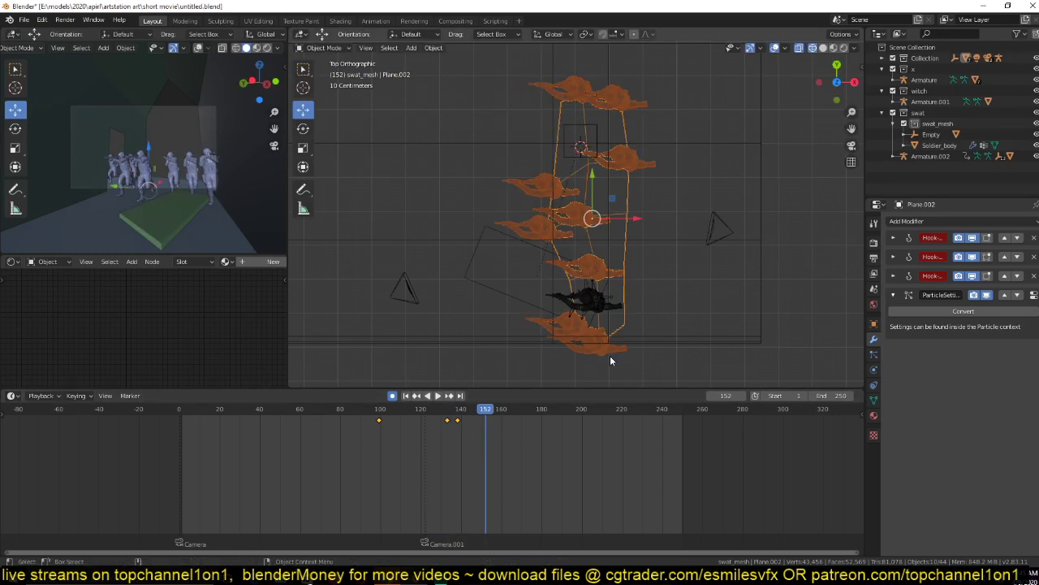
key(s)
key(y)
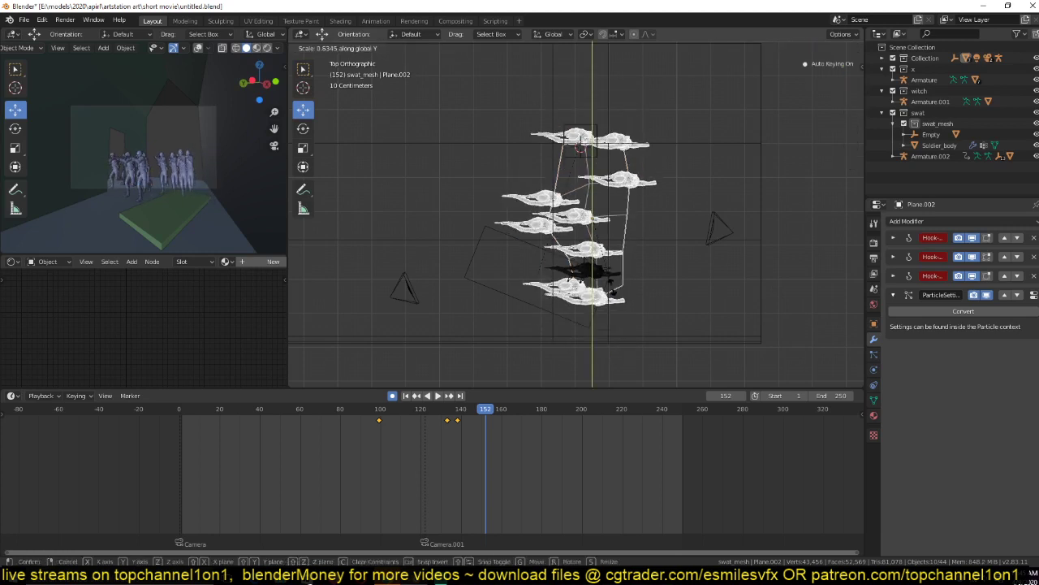
key(Escape)
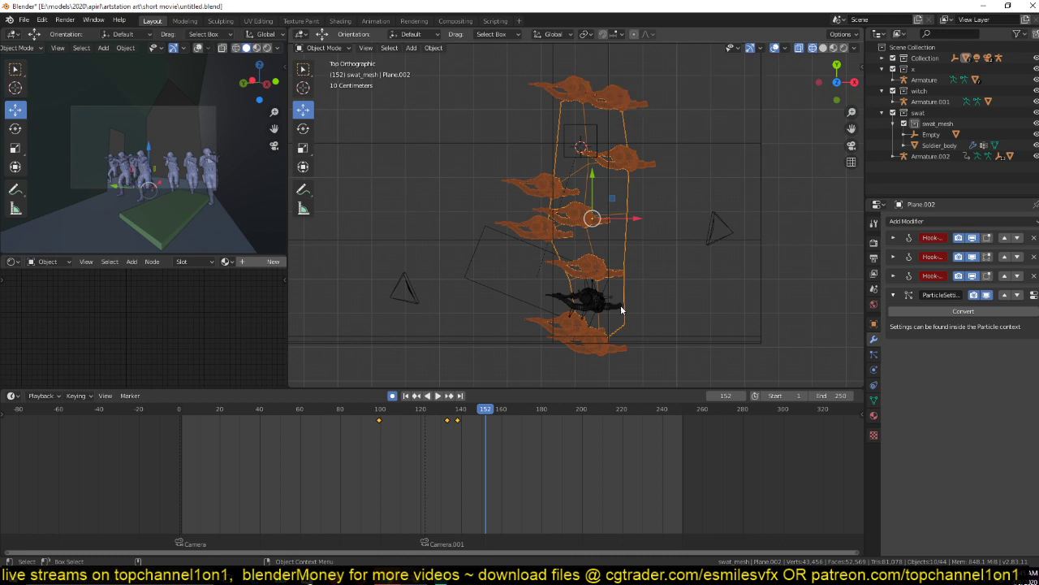
key(s)
key(y)
key(Escape)
scroll(621, 318, up, 1)
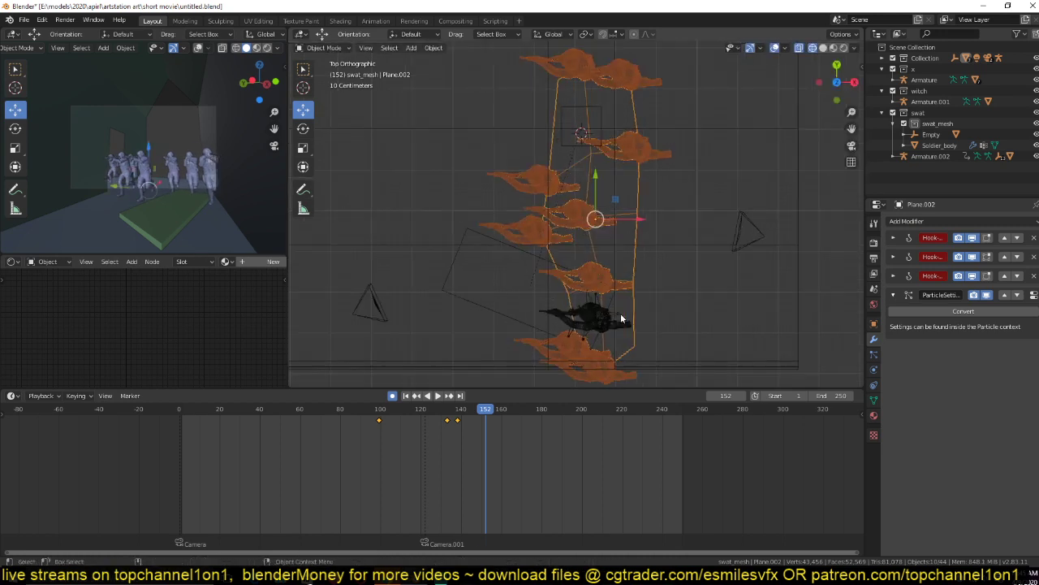
shift+middle_drag(620, 312, 632, 304)
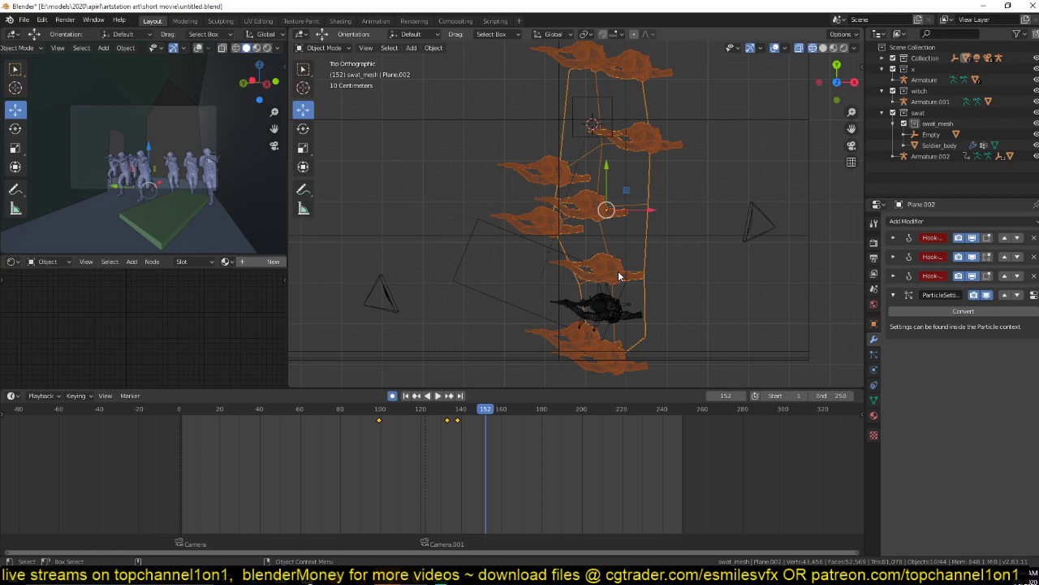
key(s)
key(y)
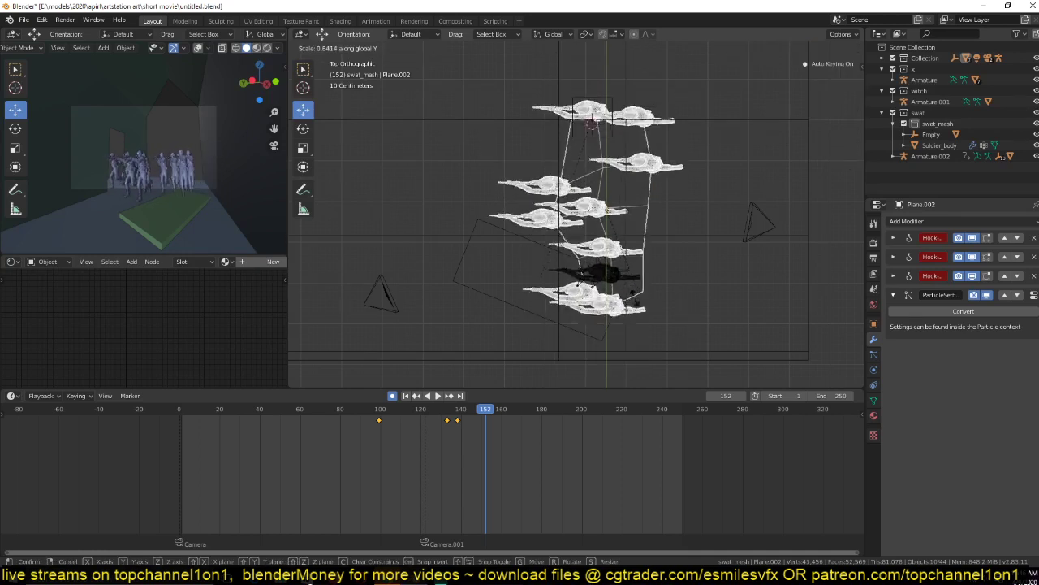
click(534, 365)
Return to frame 0, save the file, and remove the three Hook modifiers from the squad plane.
click(179, 408)
scroll(617, 276, down, 3)
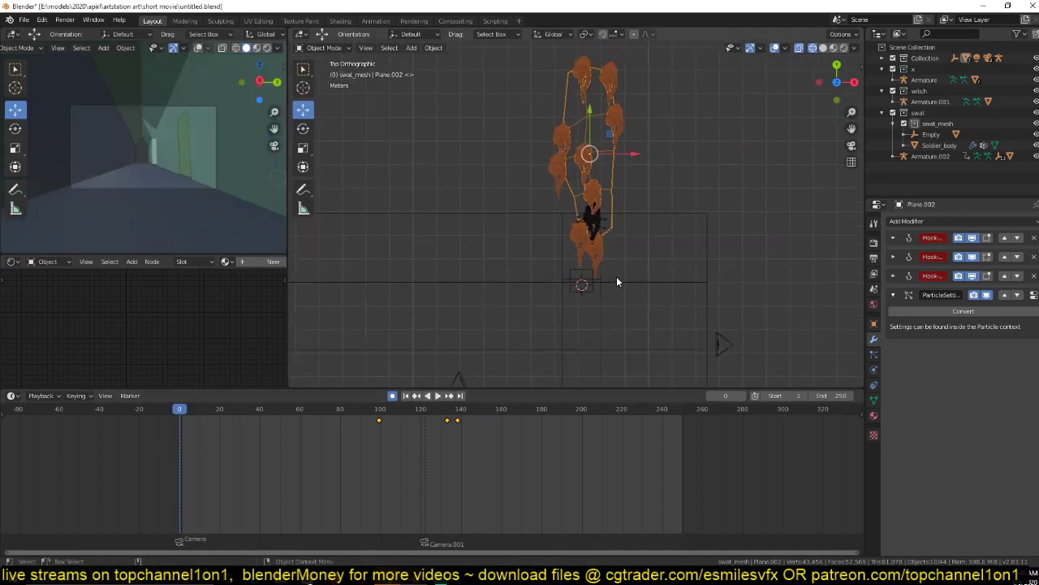
scroll(647, 213, up, 3)
key(ctrl+s)
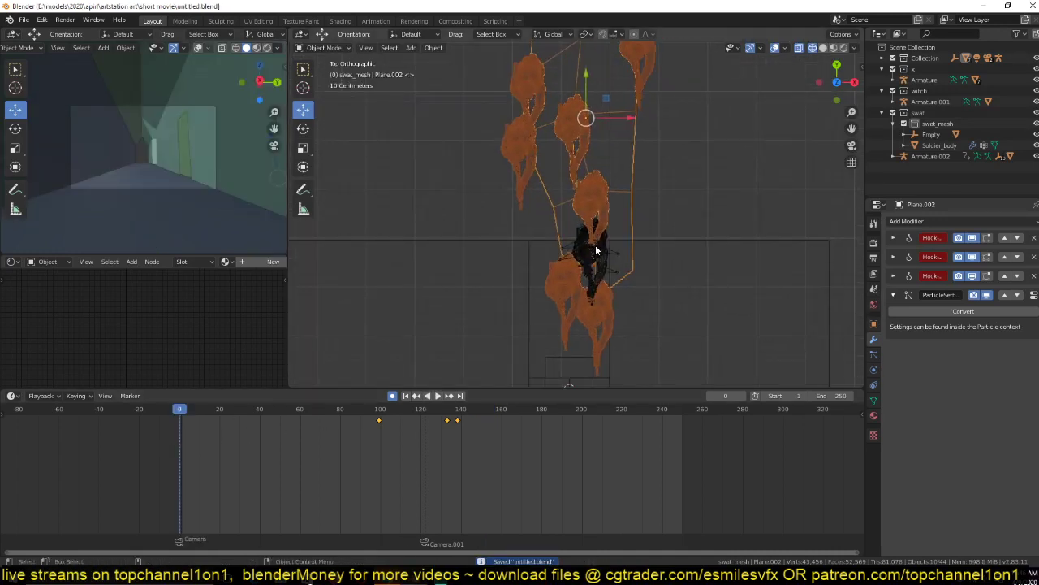
click(1034, 238)
click(1033, 237)
click(1033, 237)
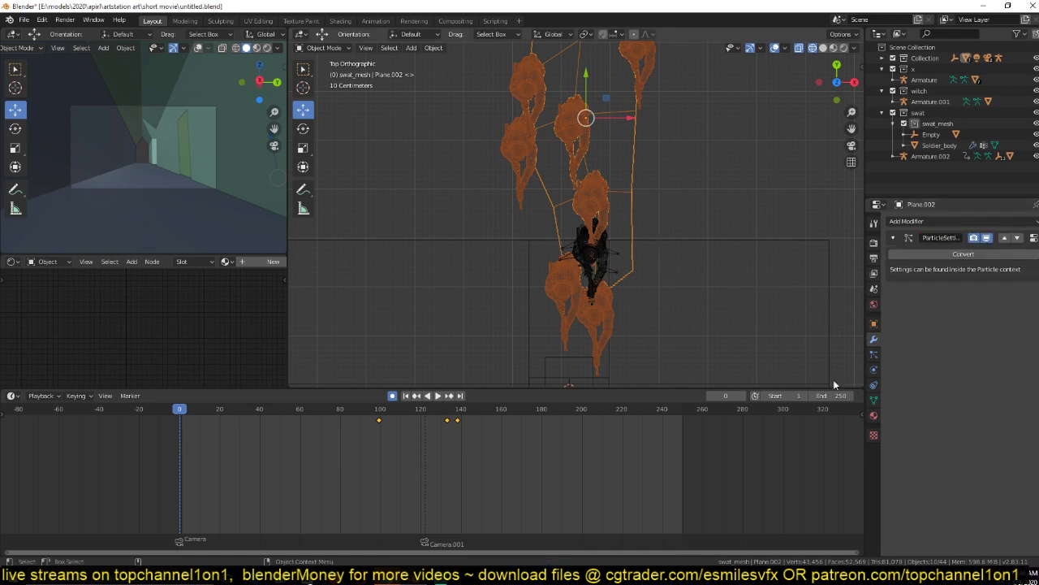
Try a Child Of constraint on the squad plane and remove it.
click(874, 385)
click(963, 221)
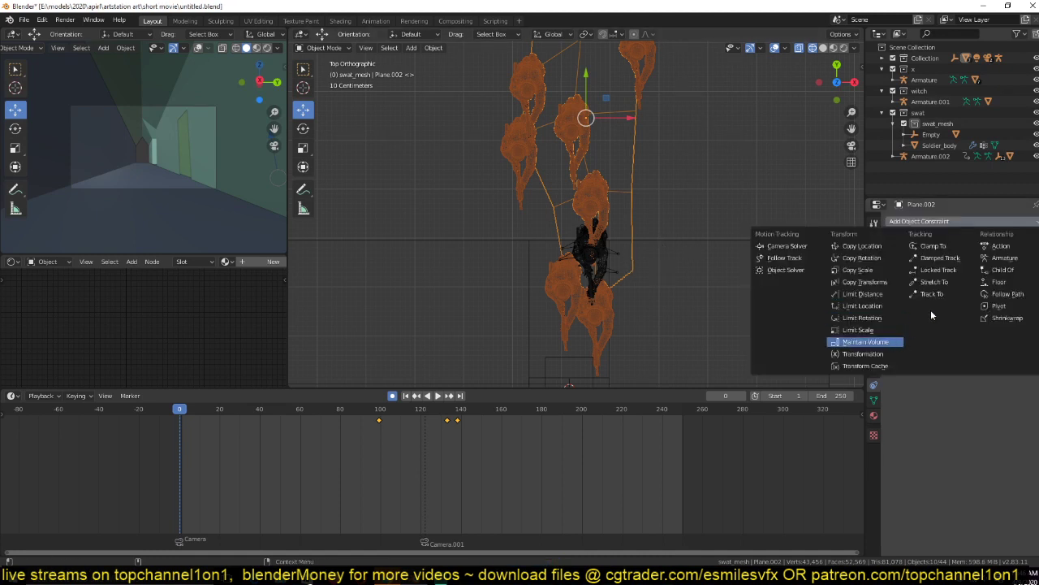
click(1005, 270)
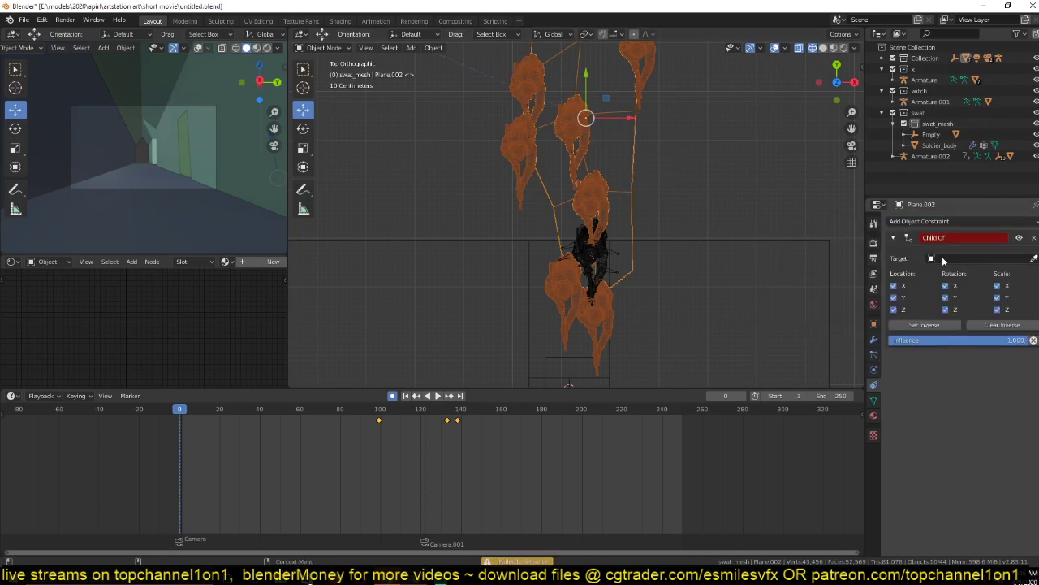
click(1034, 258)
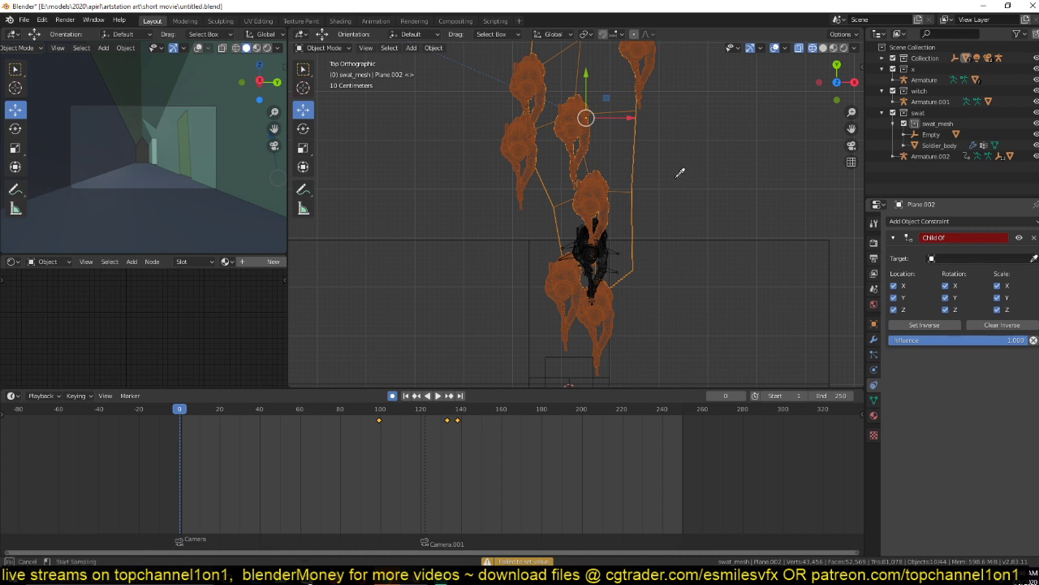
click(622, 195)
click(1034, 237)
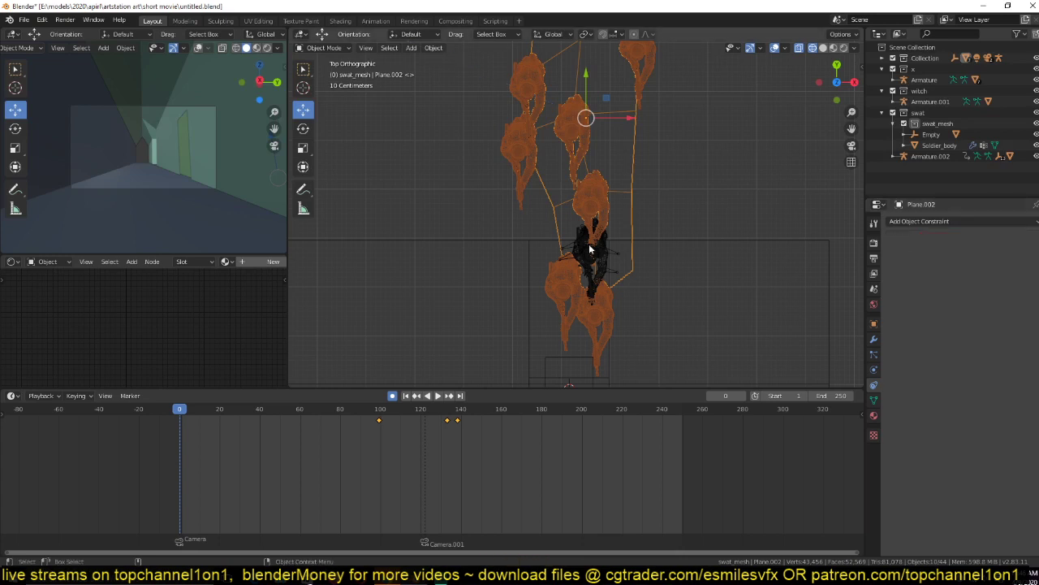
Add a Child Of constraint targeting Plane.002 to Armature.002, with its rotation and scale axes disabled.
click(590, 249)
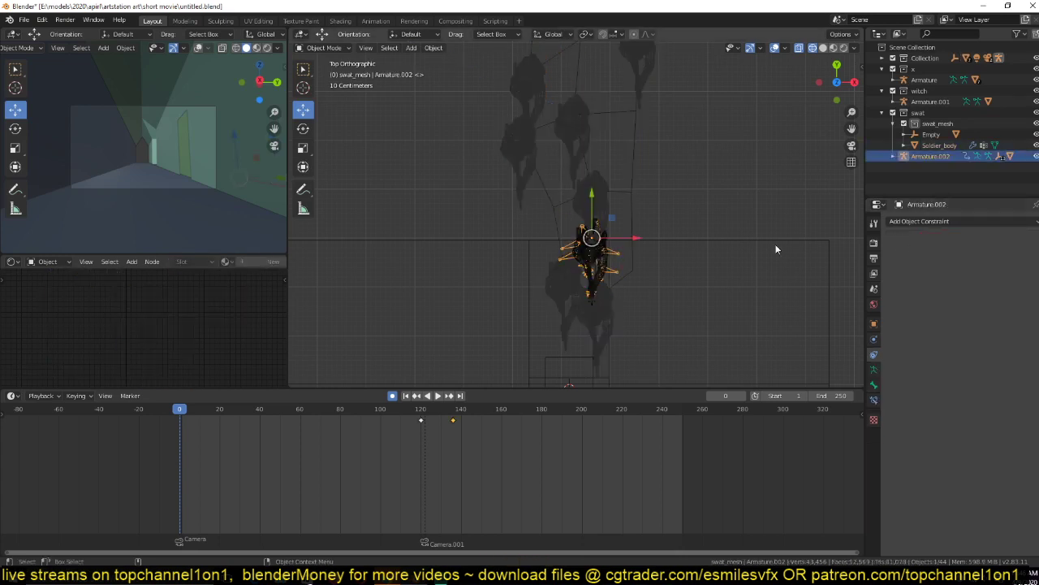
click(951, 224)
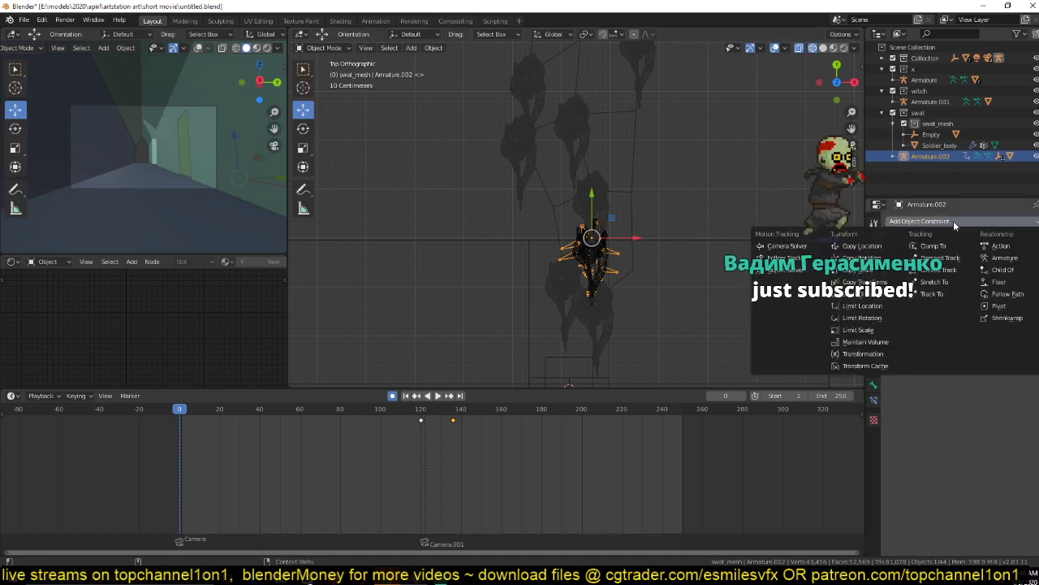
click(994, 269)
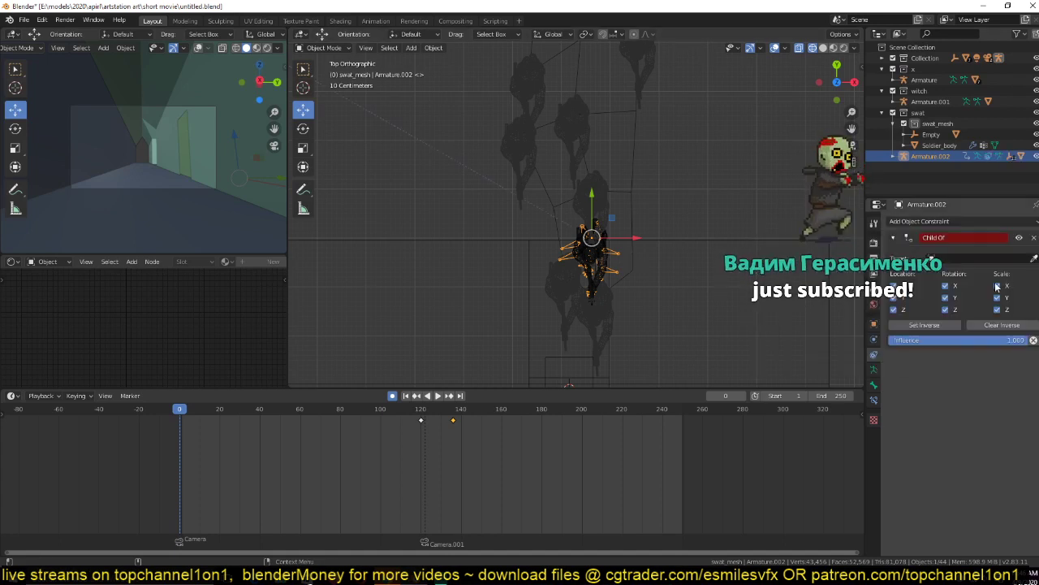
click(1033, 259)
click(622, 110)
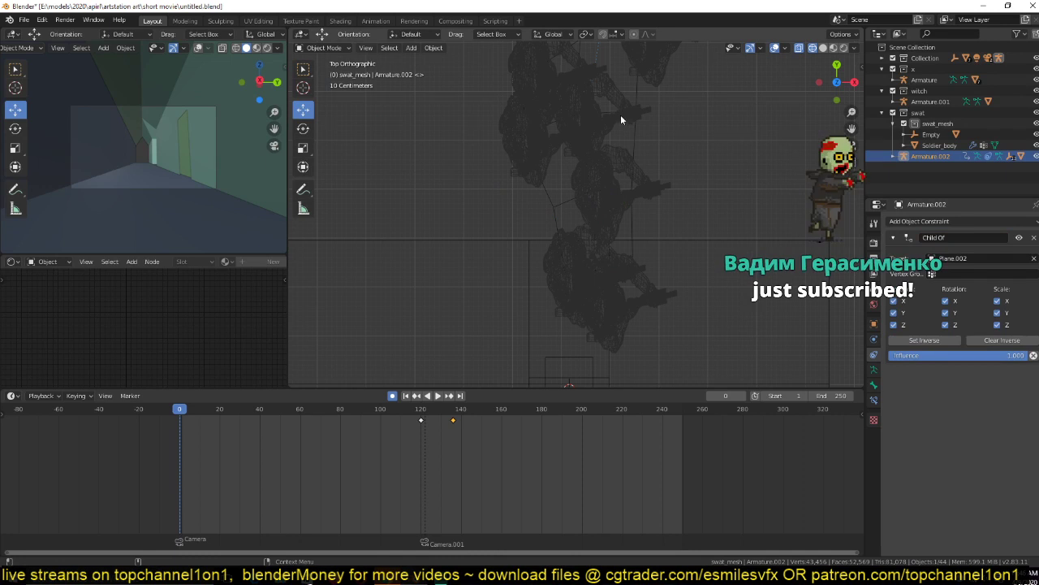
drag(998, 301, 946, 324)
scroll(616, 220, down, 2)
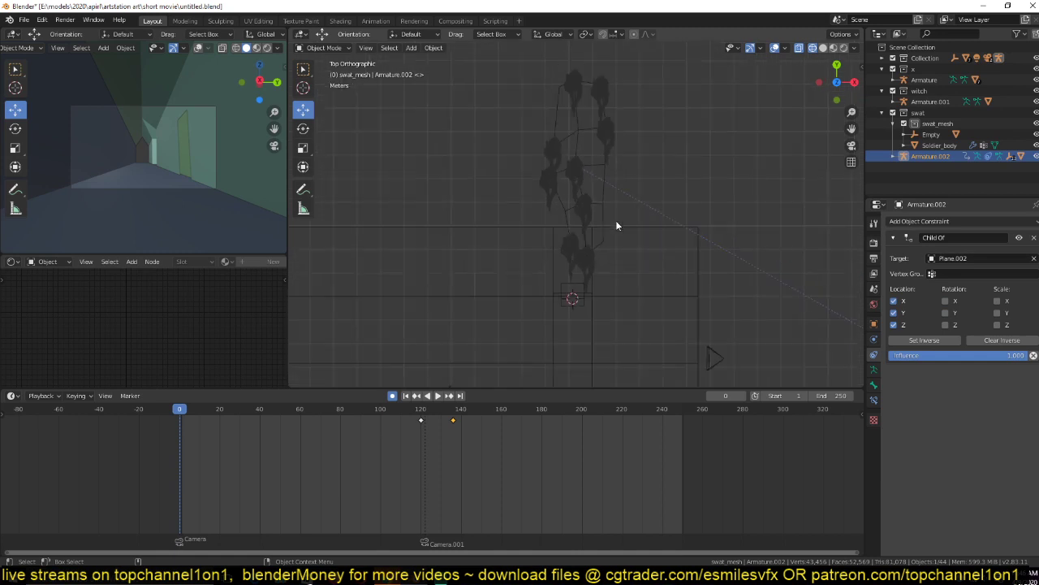
scroll(616, 220, up, 2)
scroll(617, 221, down, 3)
scroll(616, 220, down, 5)
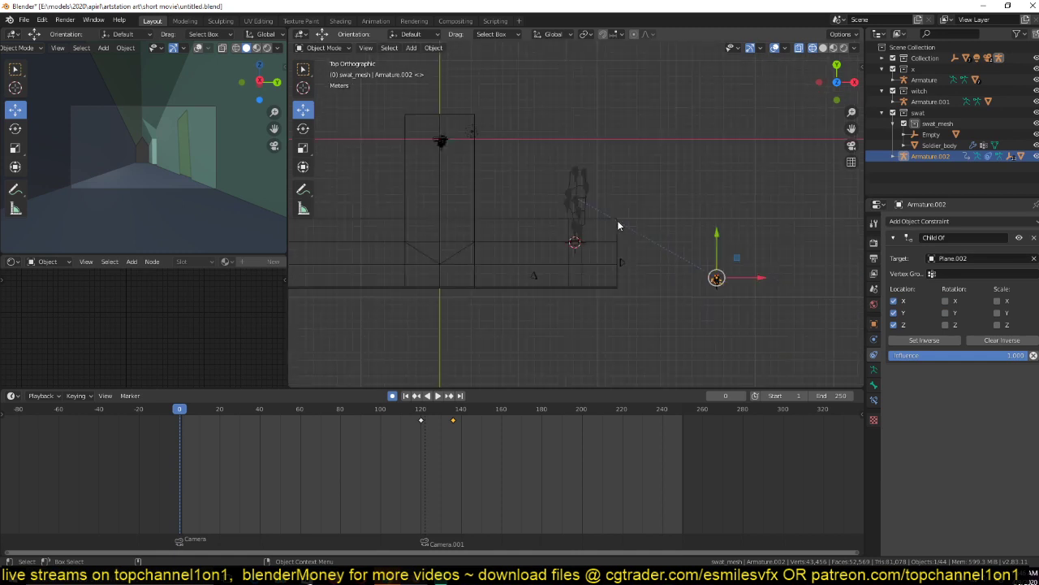
scroll(617, 220, up, 2)
key(g)
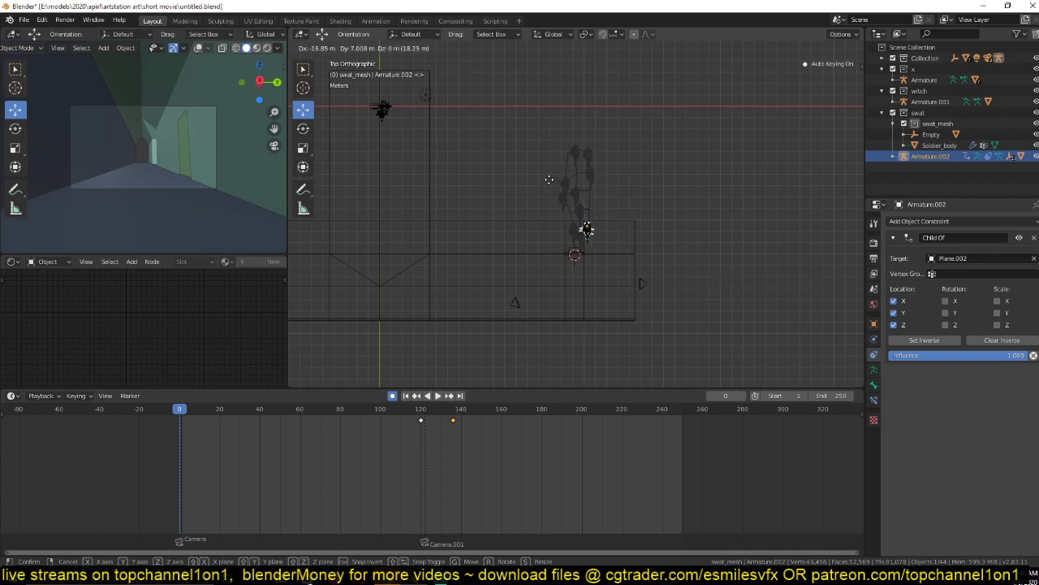
right_click(546, 180)
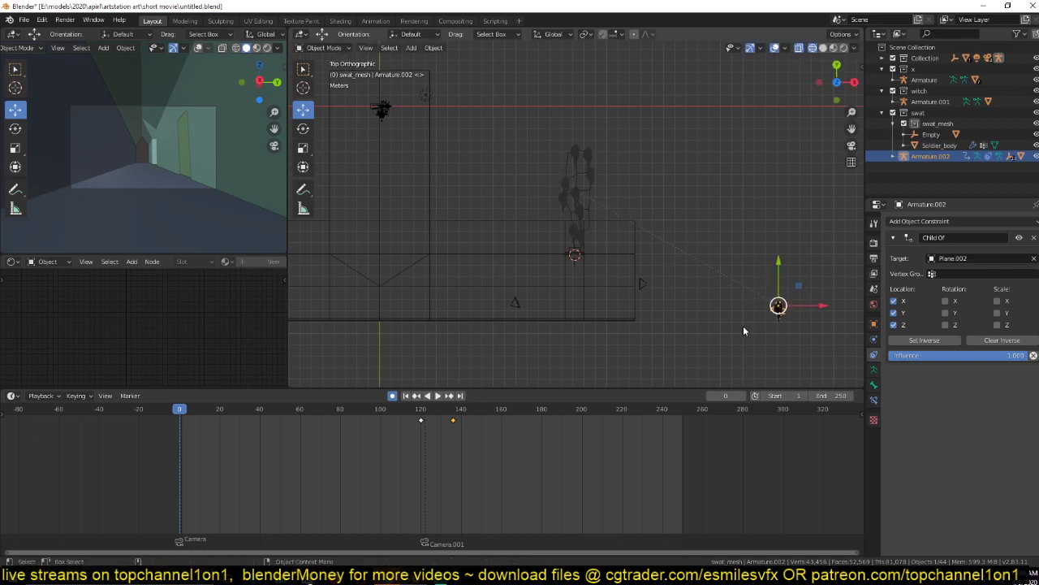
Delete all of Armature.002's existing keyframes from the timeline.
key(a)
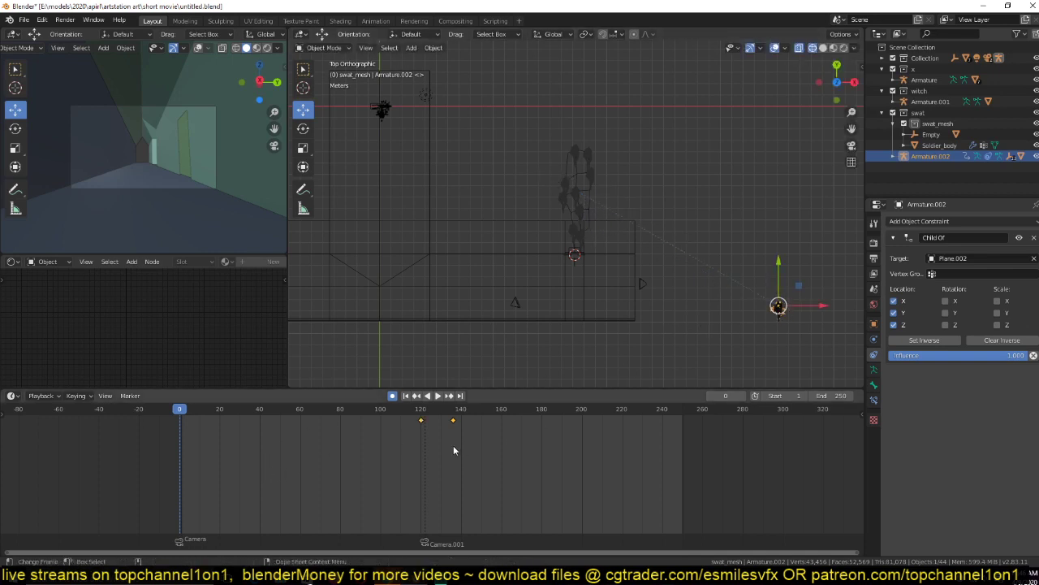
key(x)
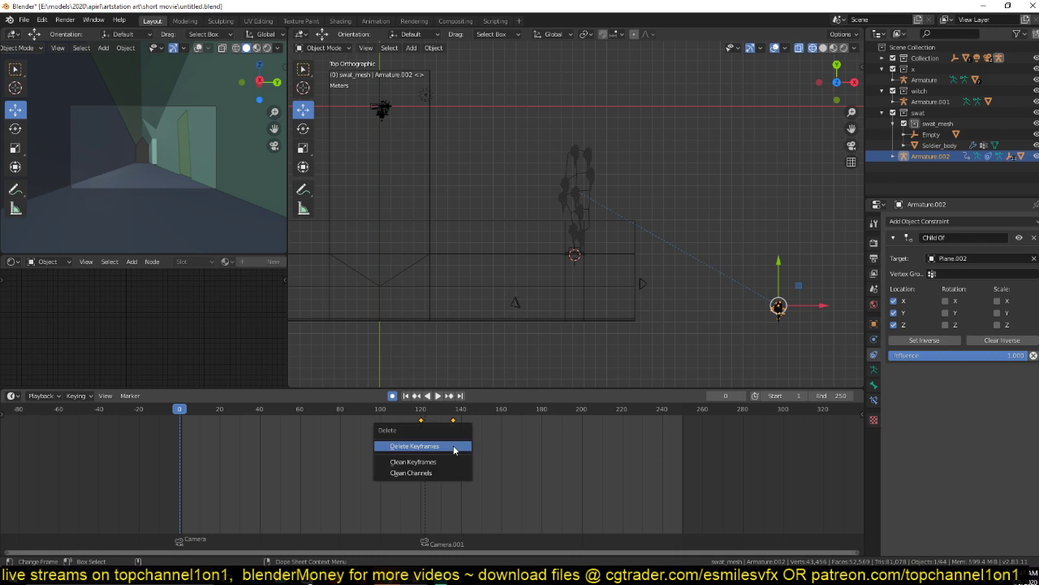
click(453, 446)
Move Armature.002 about 0.48 m along negative X within the squad formation at frame 0 and save the file.
key(KP_3)
key(KP_Decimal)
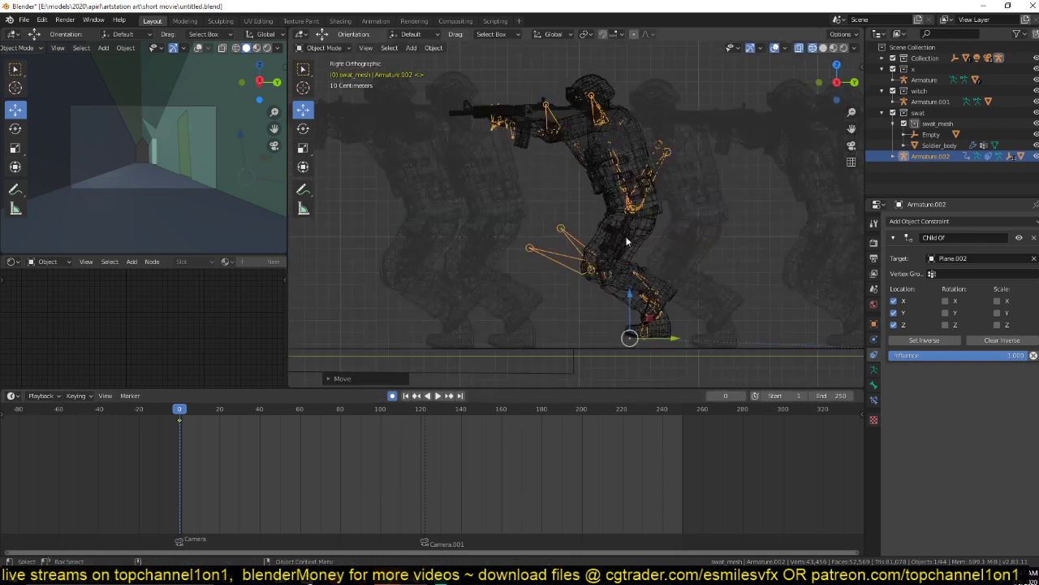
mouse_move(626, 241)
middle_down()
mouse_move(650, 232)
mouse_move(591, 246)
middle_up()
key(z)
click(661, 246)
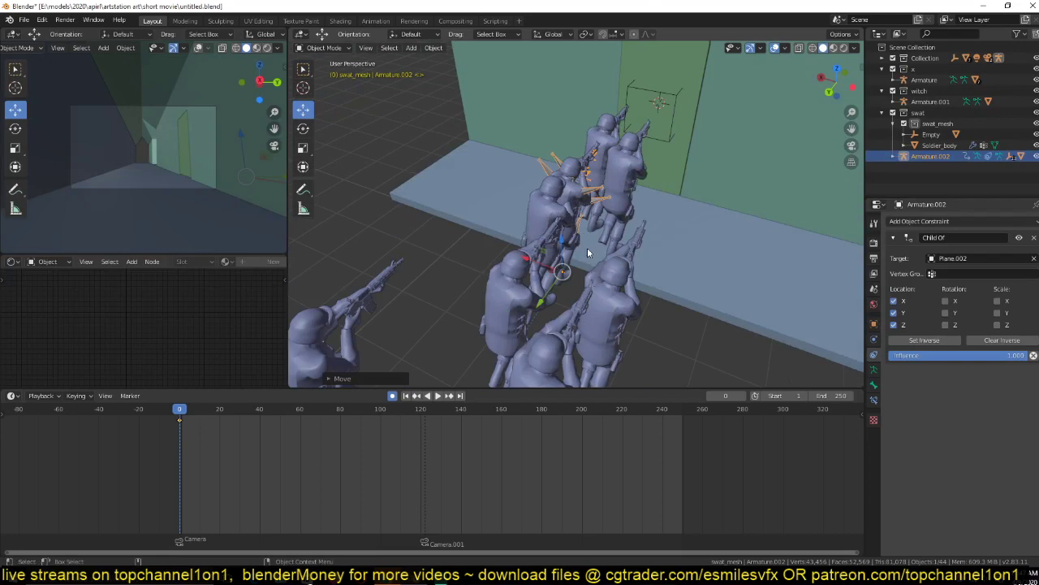
key(g)
key(x)
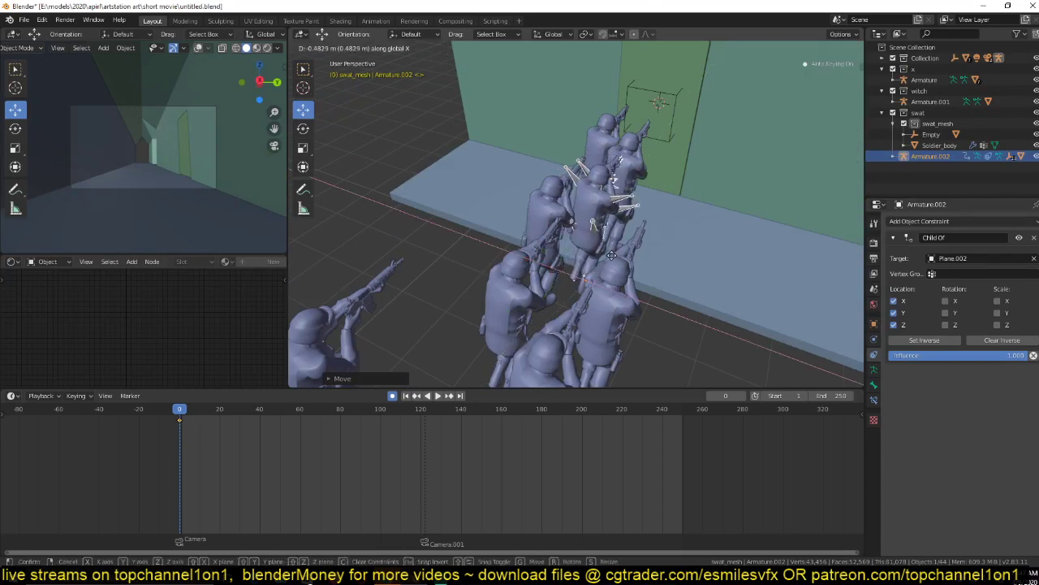
click(612, 256)
key(ctrl+s)
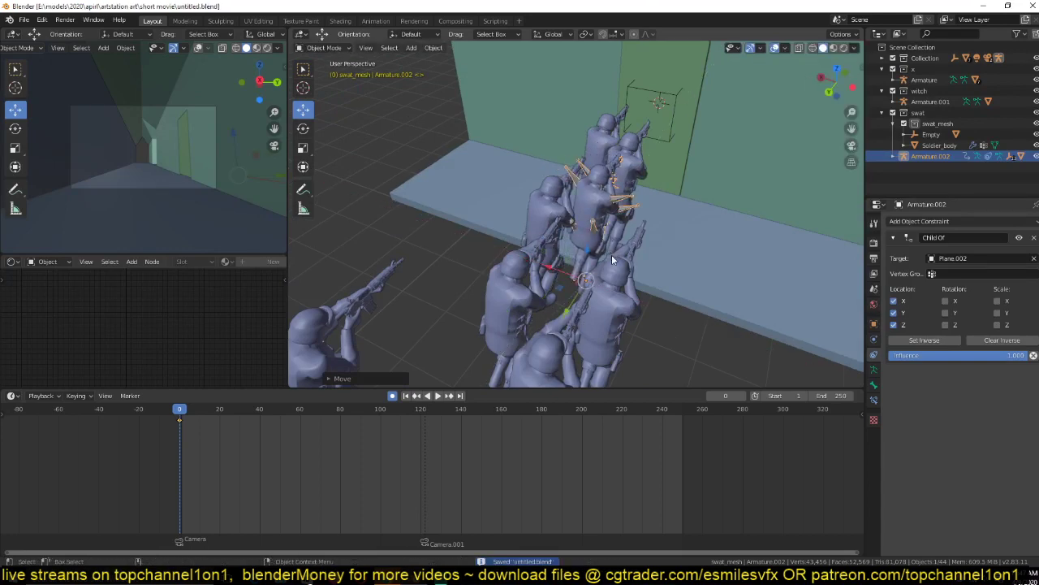
Delete Armature.002's keyframe at frame 0.
key(KP_7)
scroll(612, 260, down, 6)
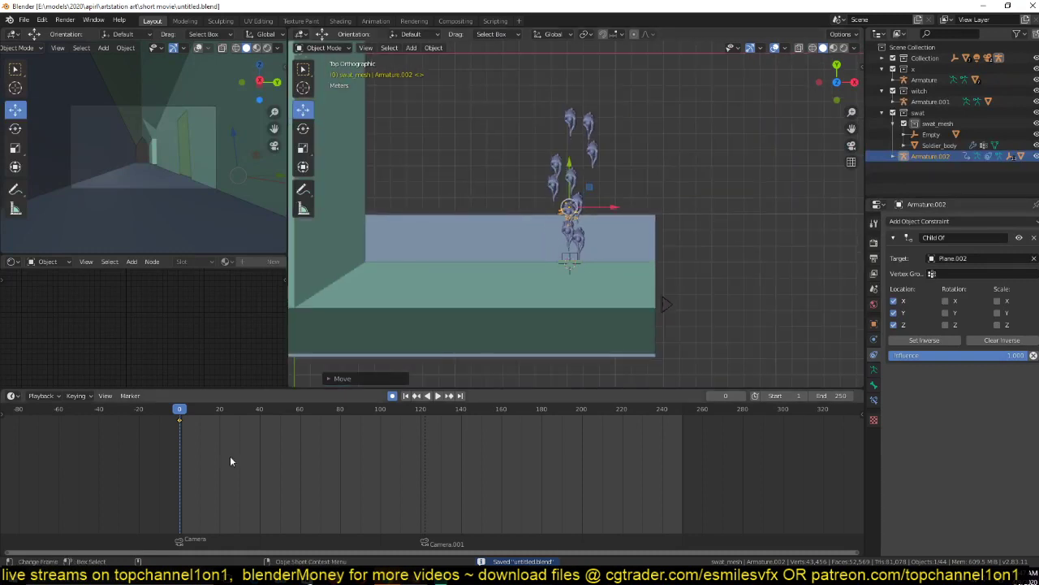
key(x)
click(231, 462)
Play back and scrub the animation between about frames 79 and 143 to check how Armature.002 follows the squad plane.
middle_drag(526, 242, 445, 168)
key(space)
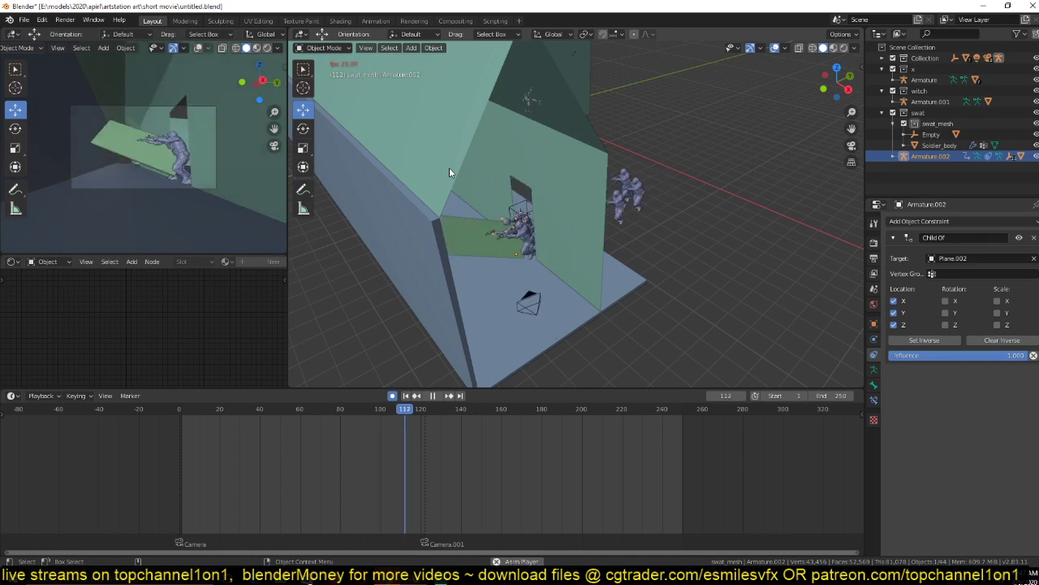
key(space)
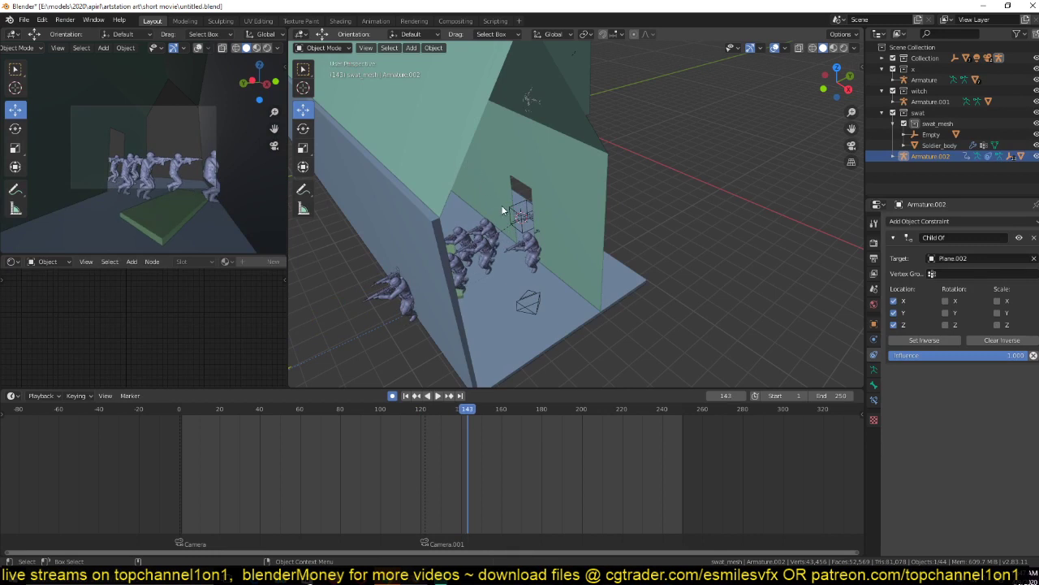
key(KP_7)
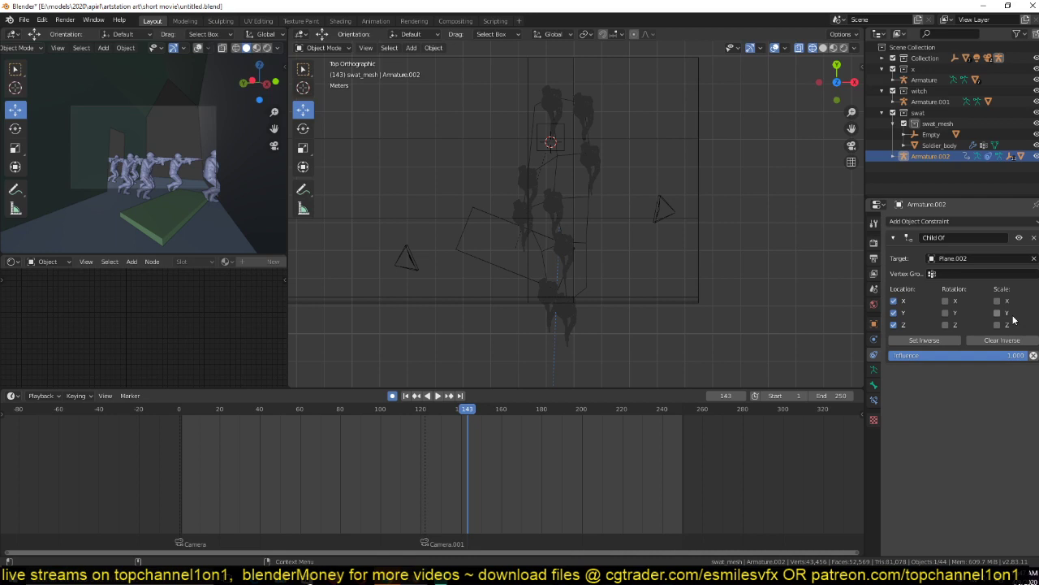
scroll(601, 220, up, 2)
scroll(601, 220, down, 6)
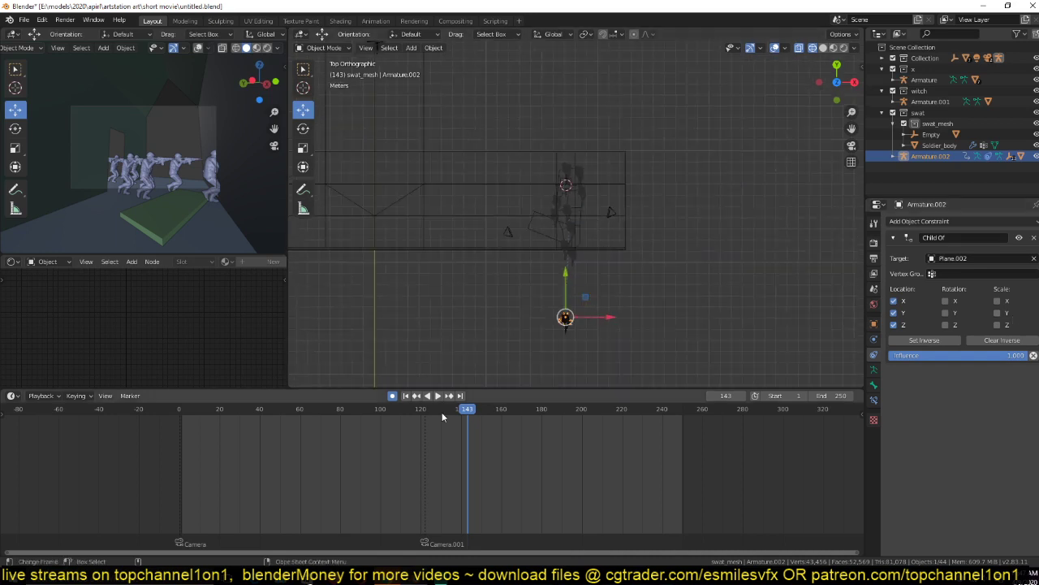
click(376, 438)
key(space)
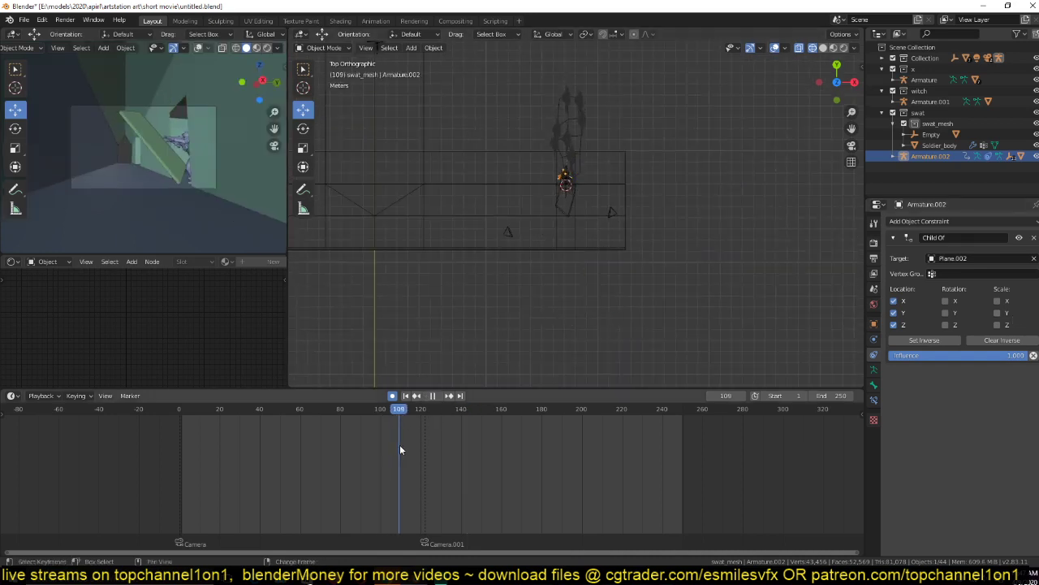
click(332, 447)
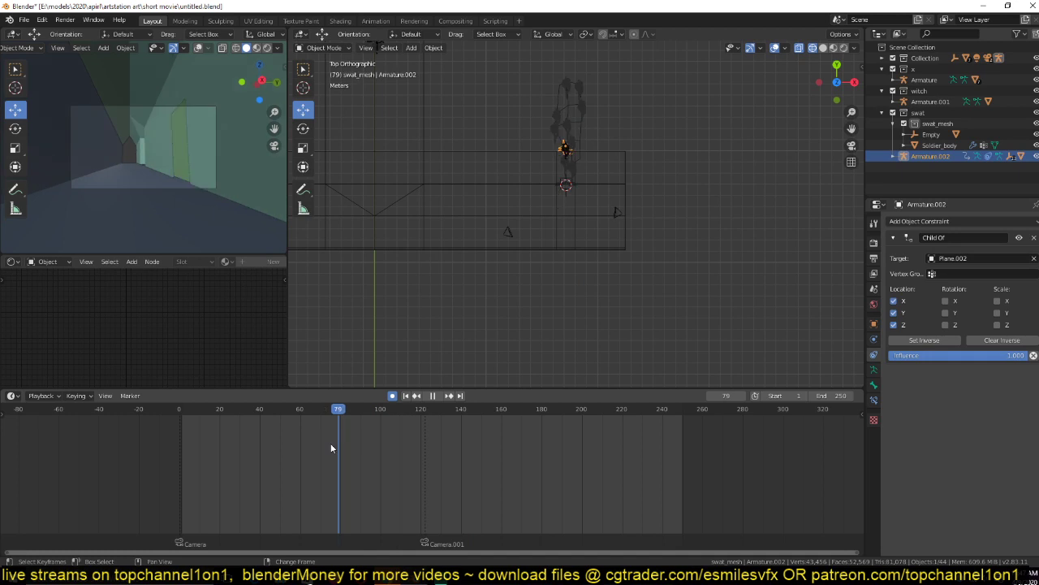
At frame 0, set the Child Of inverse, disable auto keying, and move Armature.002 about 18.5 m into the squad formation.
shift+right_drag(331, 444, 149, 471)
click(904, 344)
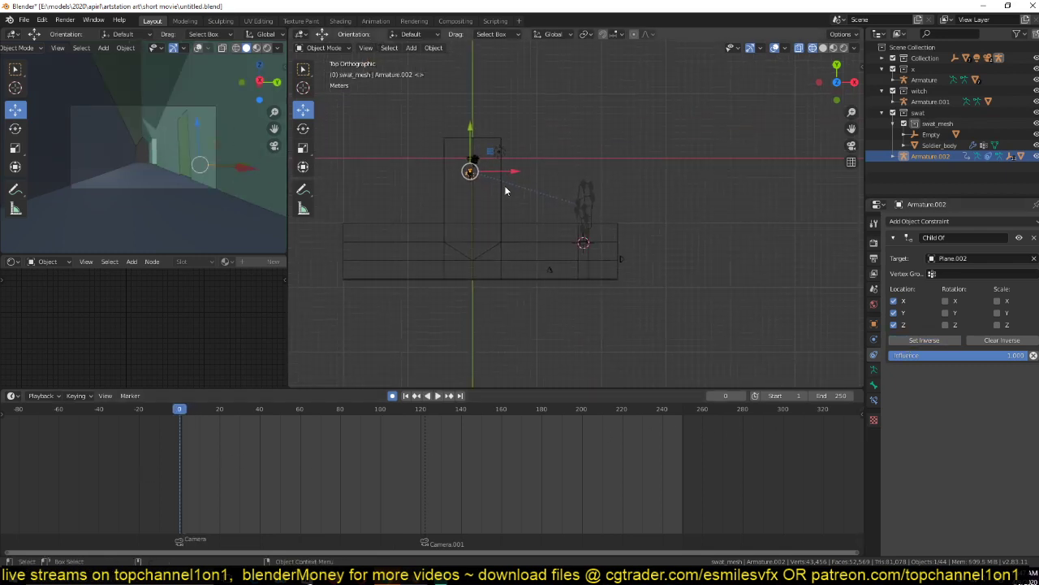
scroll(502, 186, up, 2)
key(g)
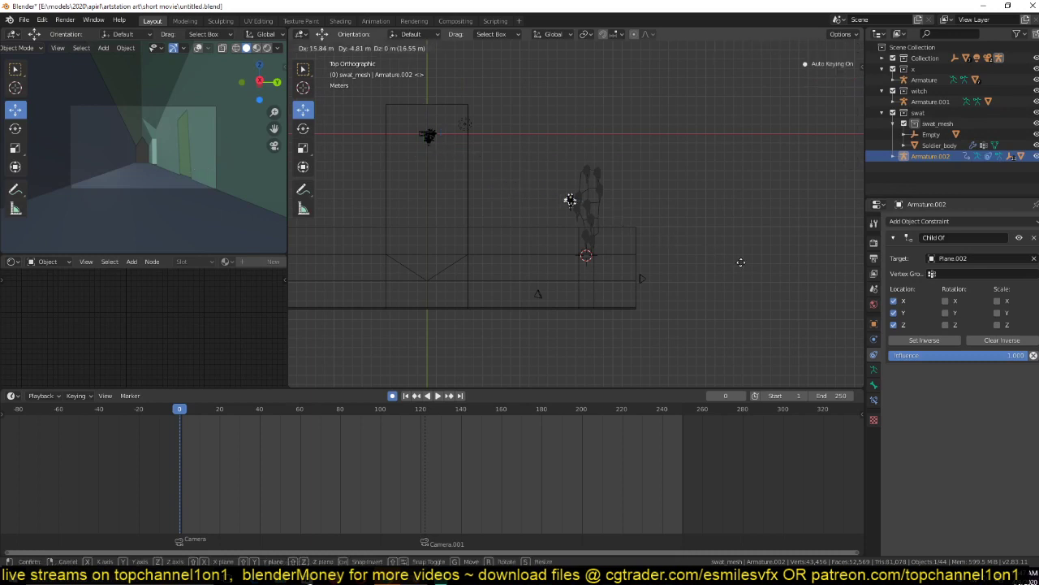
right_click(741, 262)
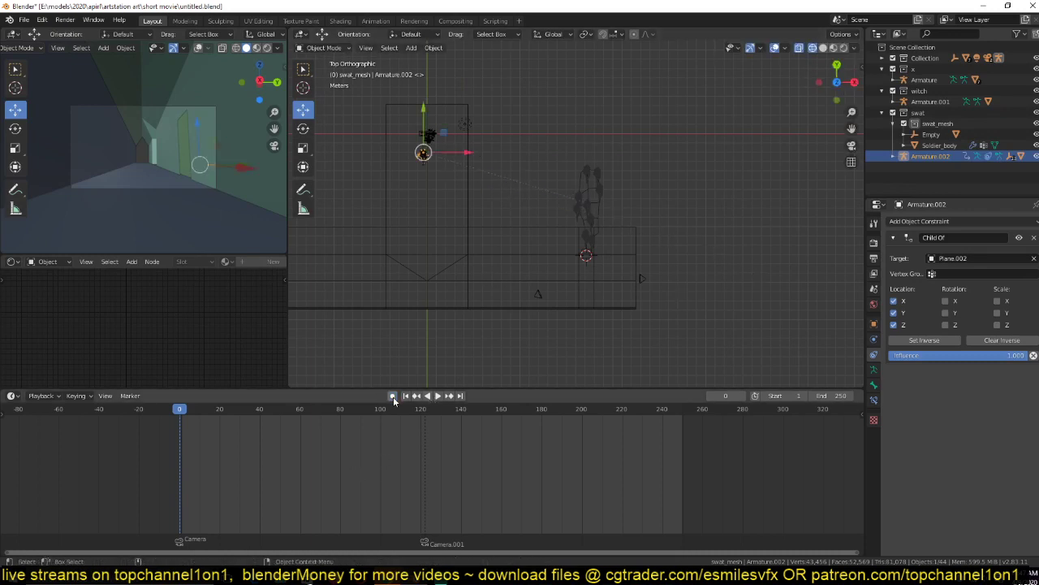
key(g)
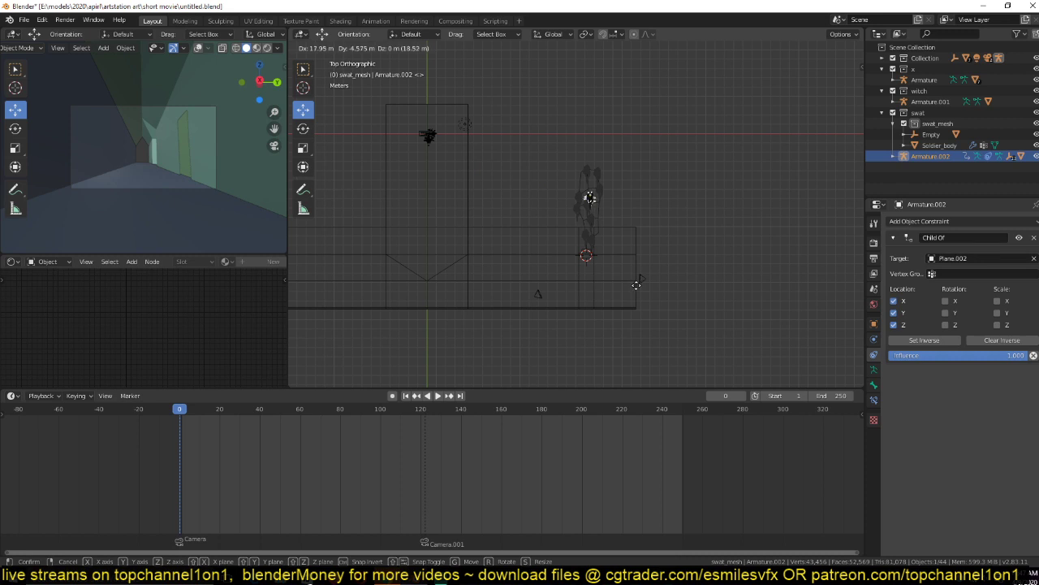
click(635, 281)
Play the animation to frame 128 and check Armature.002's position relative to the squad passing the doorway.
key(space)
scroll(607, 276, up, 6)
shift+middle_drag(579, 269, 528, 209)
scroll(528, 211, down, 2)
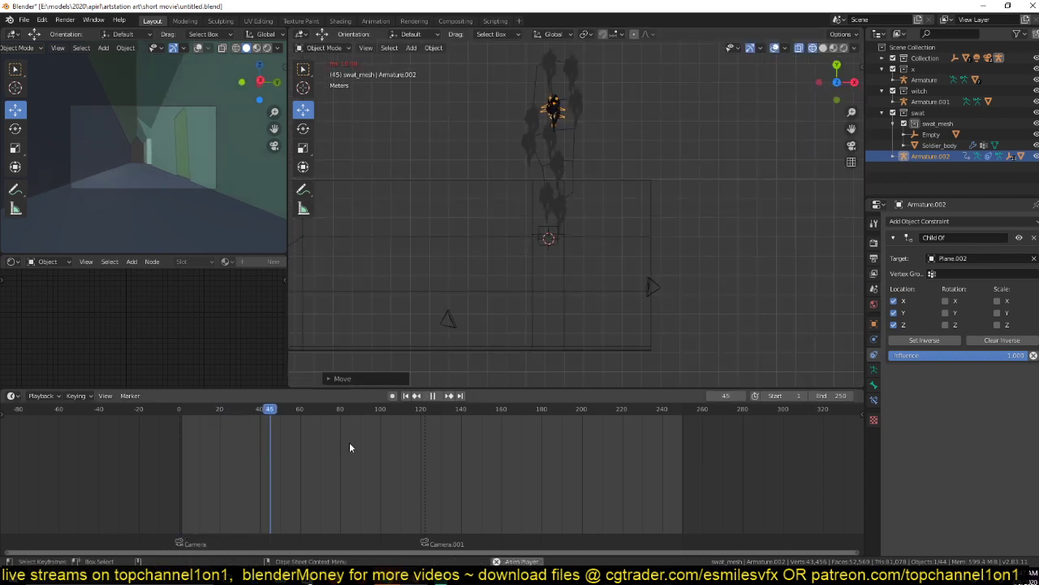
scroll(511, 255, down, 2)
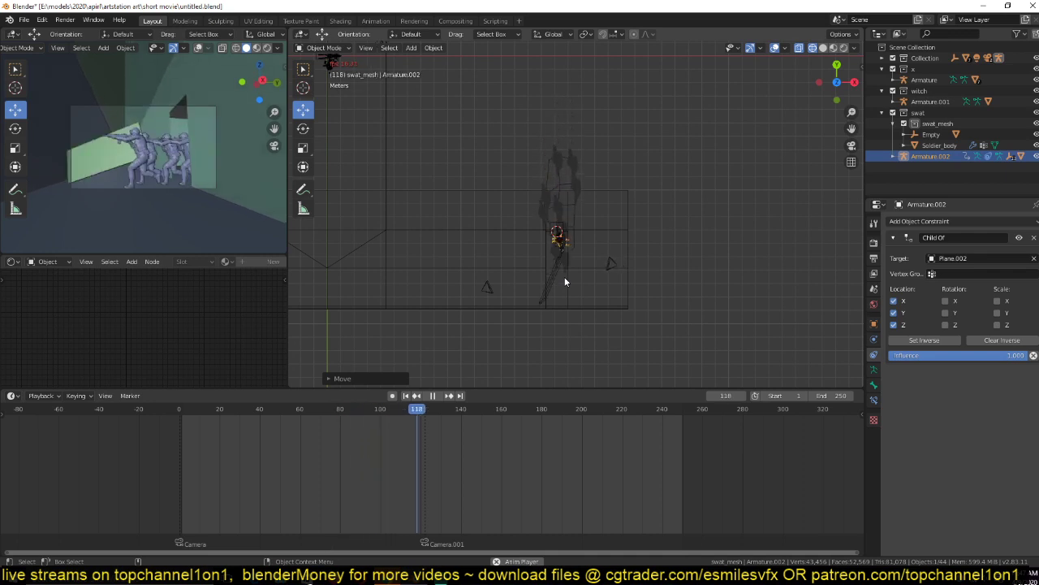
key(space)
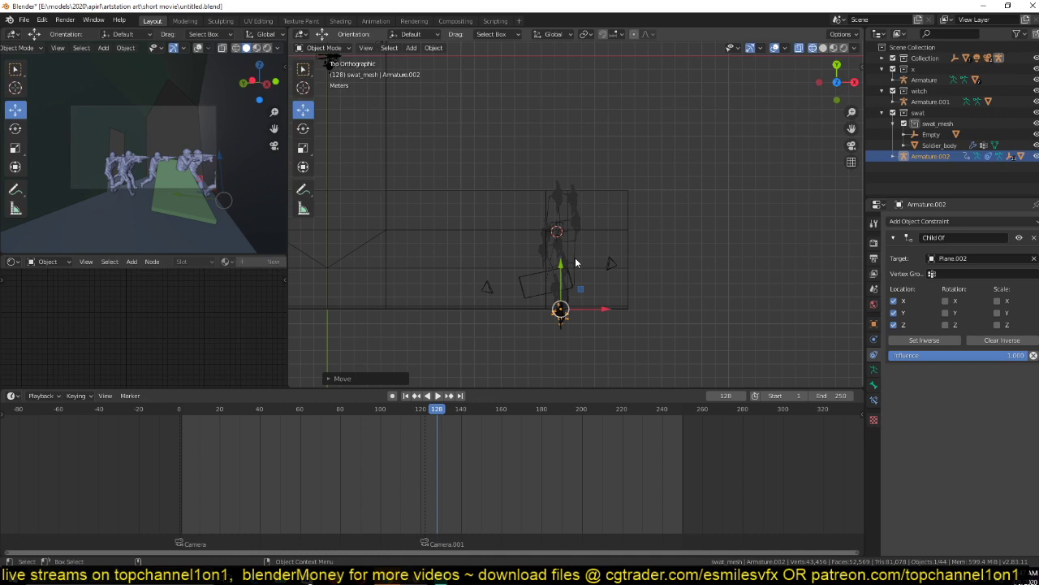
Check the squad plane's keyframes at frame 120, reselect Armature.002, and save the file.
click(576, 262)
mouse_move(403, 426)
mouse_down()
mouse_move(383, 431)
mouse_move(446, 426)
mouse_move(407, 426)
mouse_move(420, 426)
mouse_up()
key(space)
scroll(503, 321, up, 4)
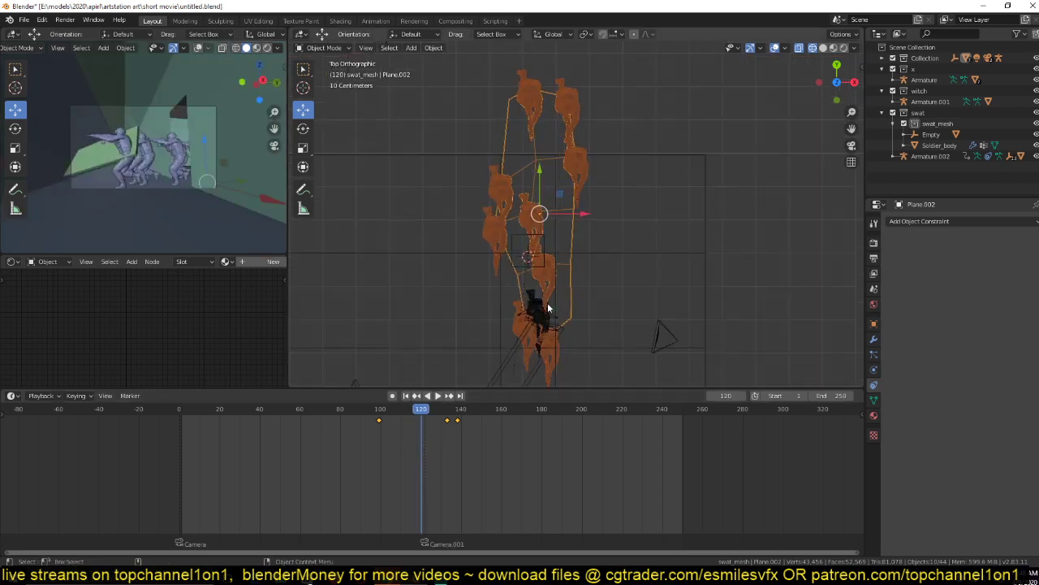
click(558, 320)
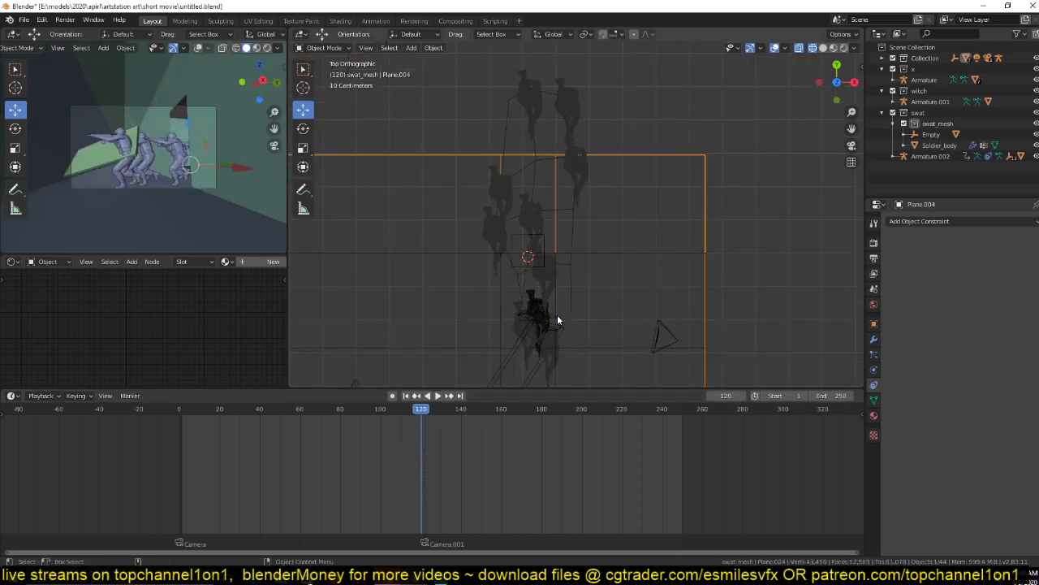
click(555, 321)
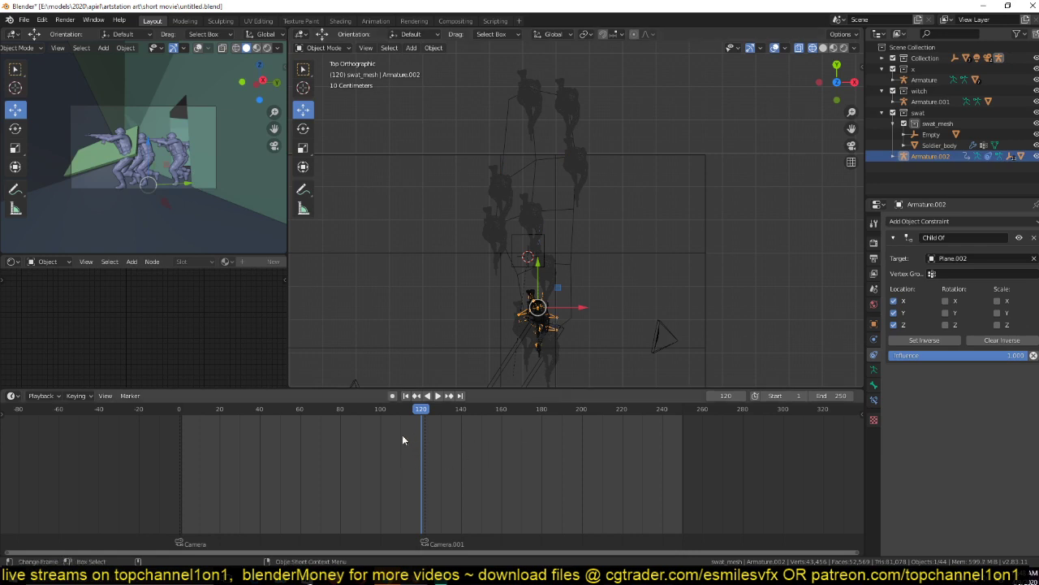
key(ctrl+s)
Play the animation through to frame 142 and move Armature.002 back into the middle of the squad formation.
scroll(641, 318, down, 2)
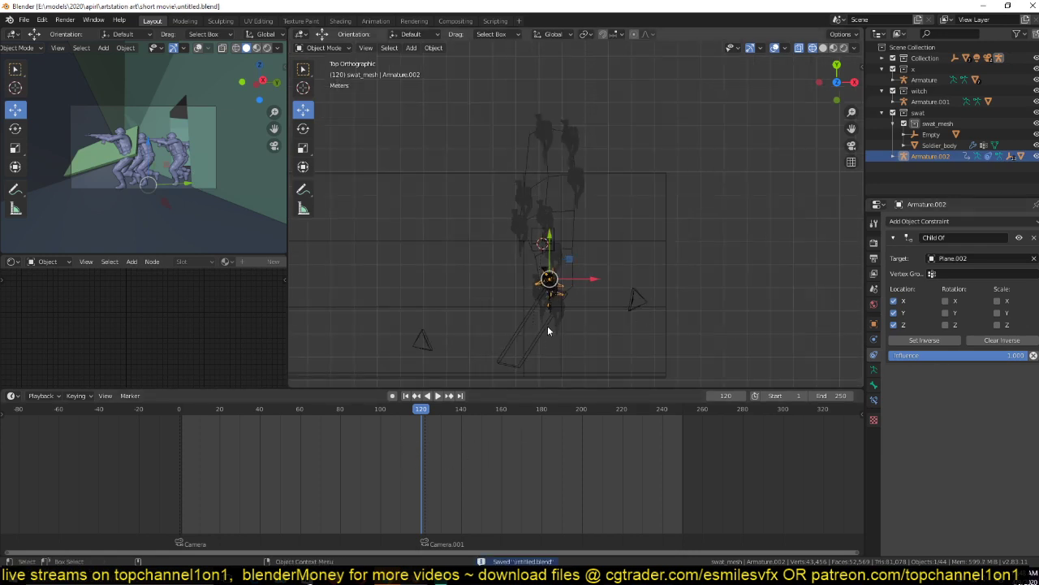
key(shift+Left)
key(space)
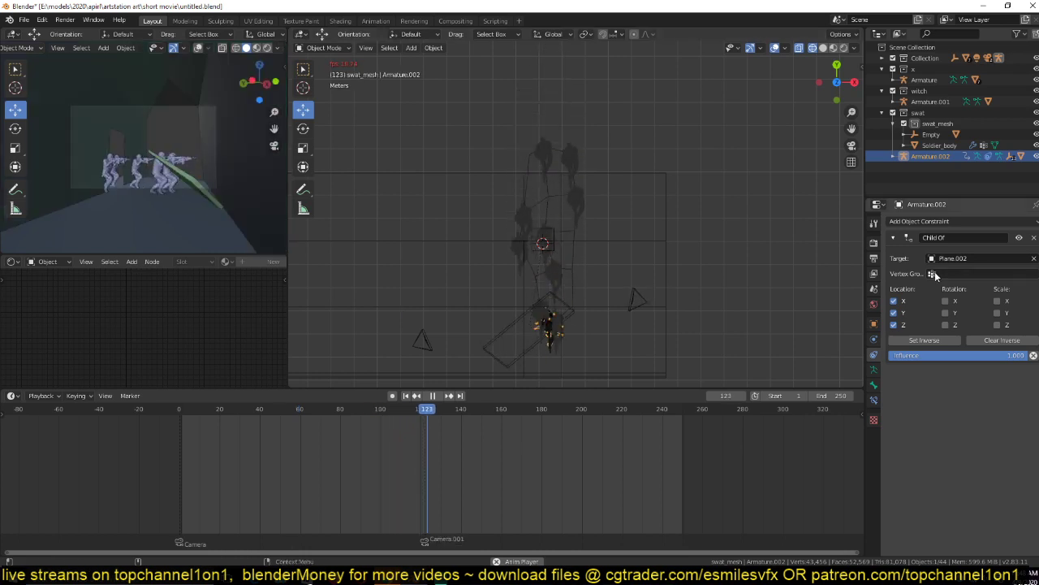
key(space)
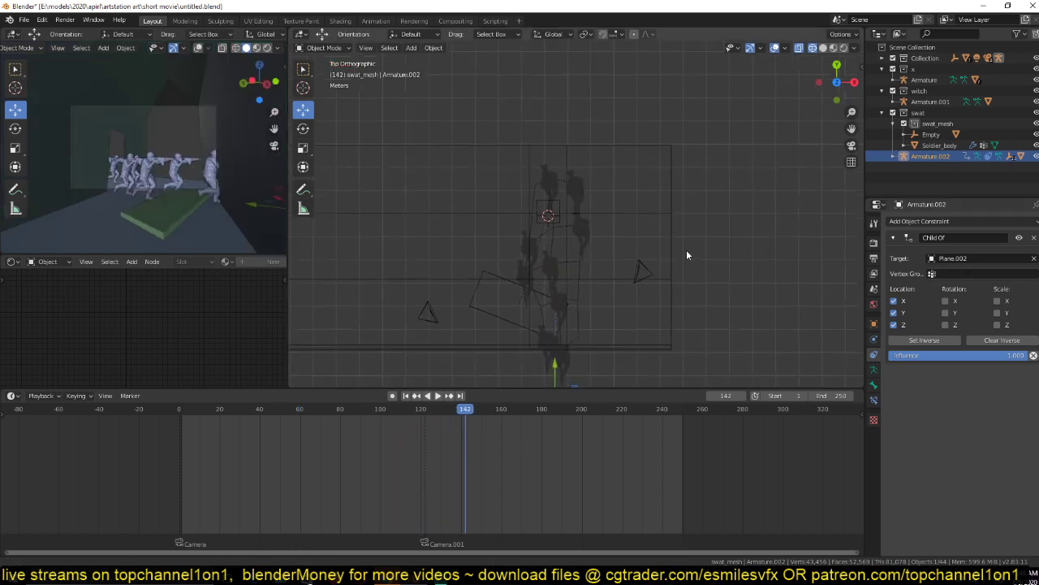
shift+middle_drag(686, 254, 700, 195)
key(g)
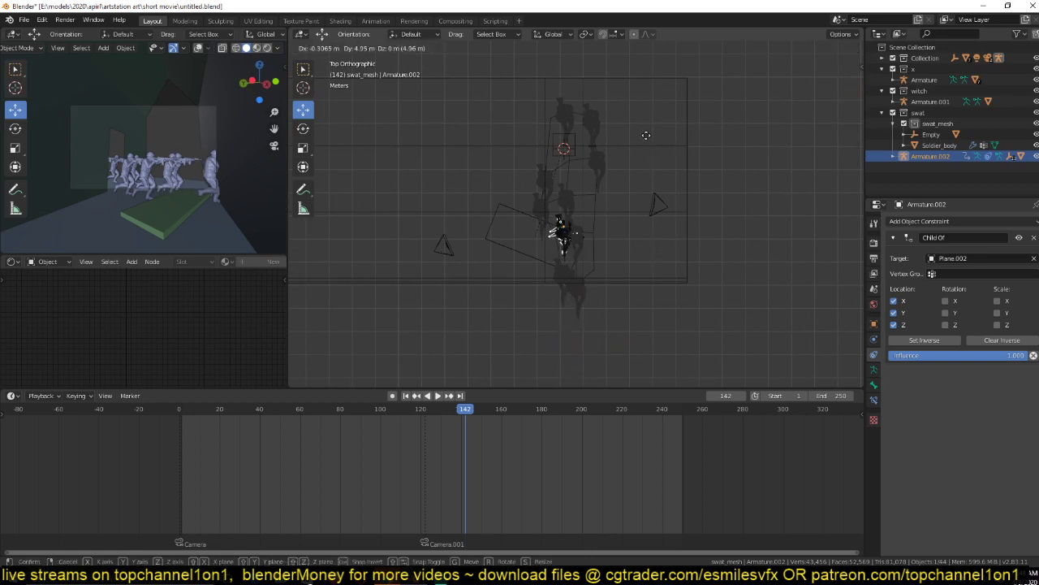
click(657, 106)
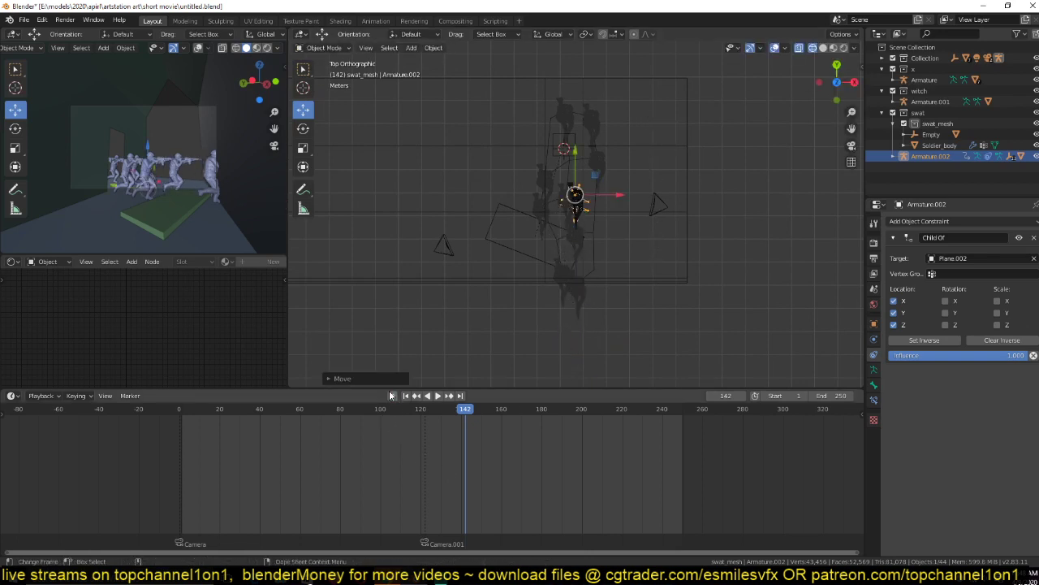
Turn auto keying back on and reposition Armature.002 at around frame 112 to key its location.
click(407, 417)
key(space)
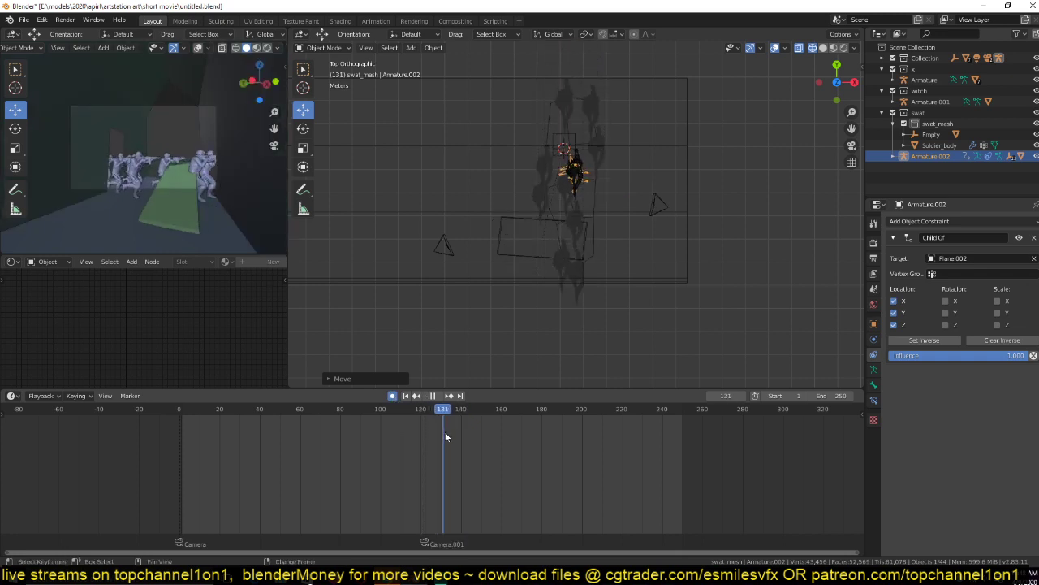
click(400, 431)
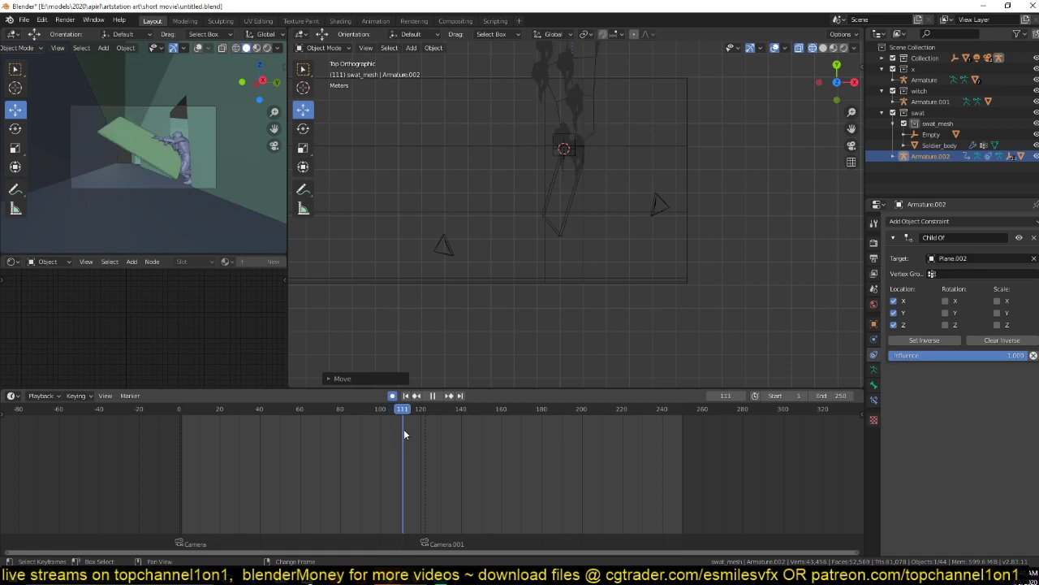
key(space)
key(g)
click(559, 233)
Move Armature.002 slightly back within the squad at frame 137 and rotate it about a quarter turn to key the turn.
right_drag(412, 423, 454, 424)
key(g)
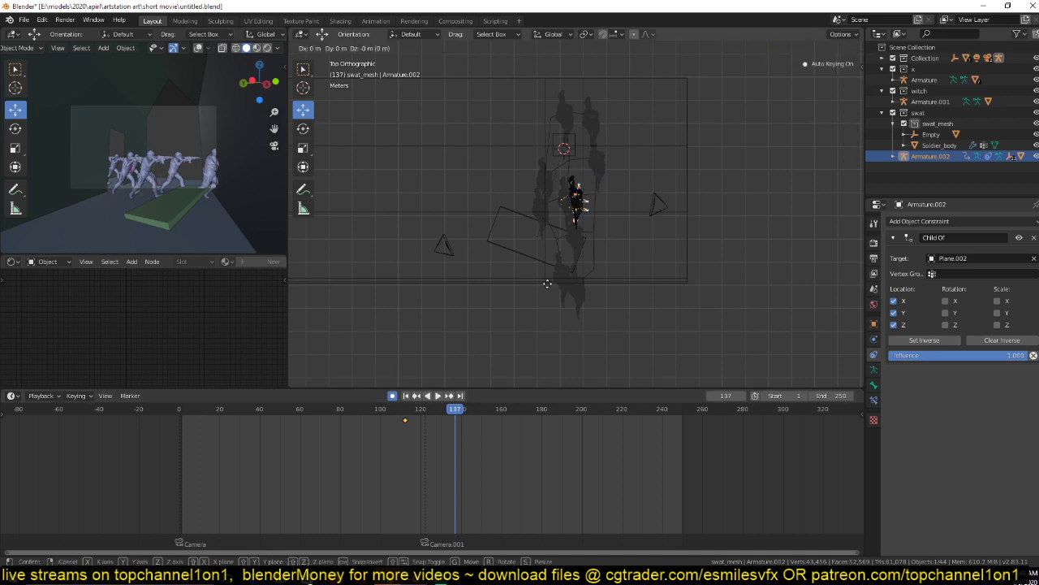
click(551, 268)
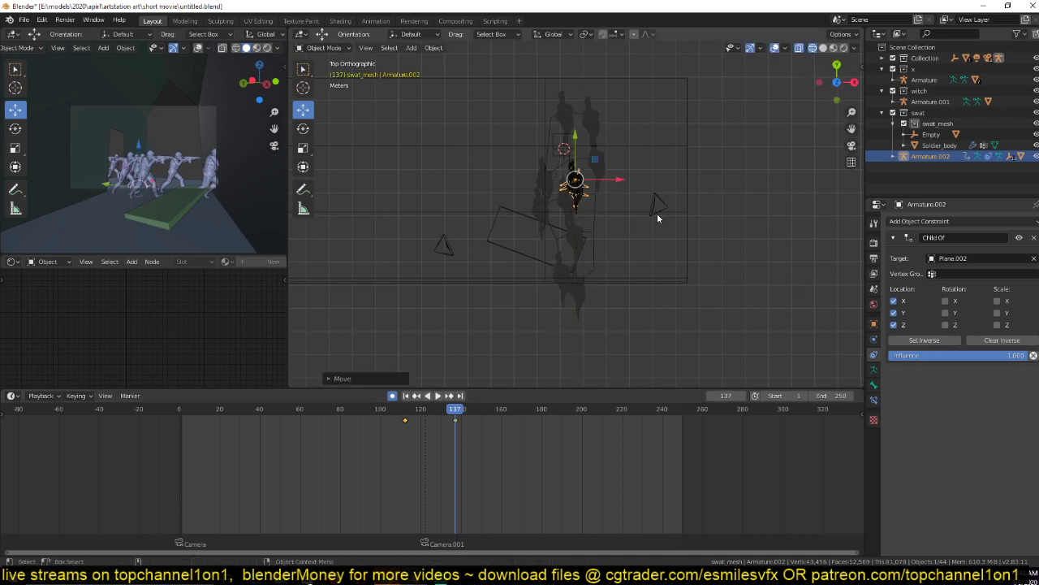
key(r)
click(565, 250)
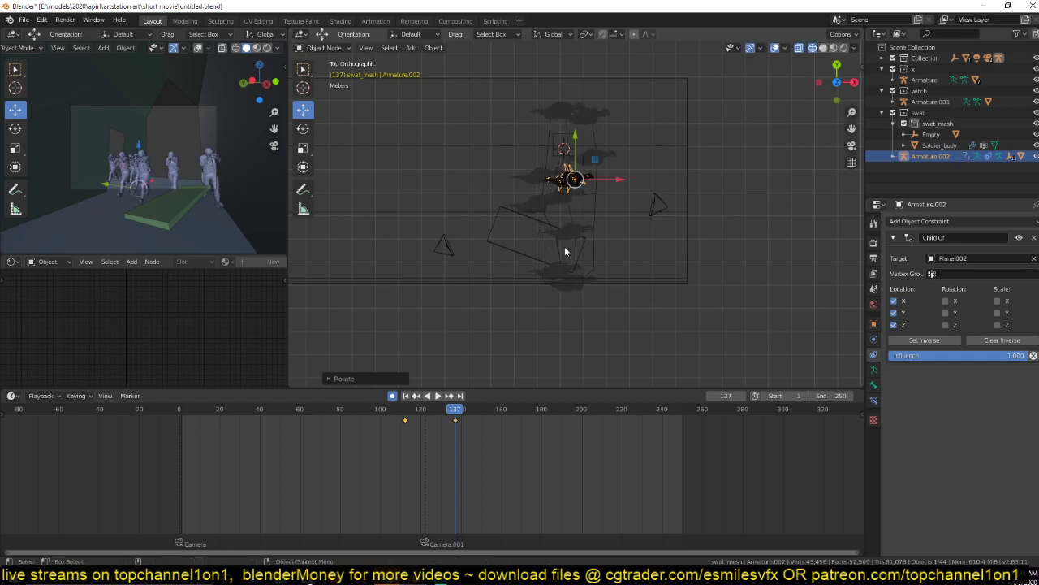
click(592, 246)
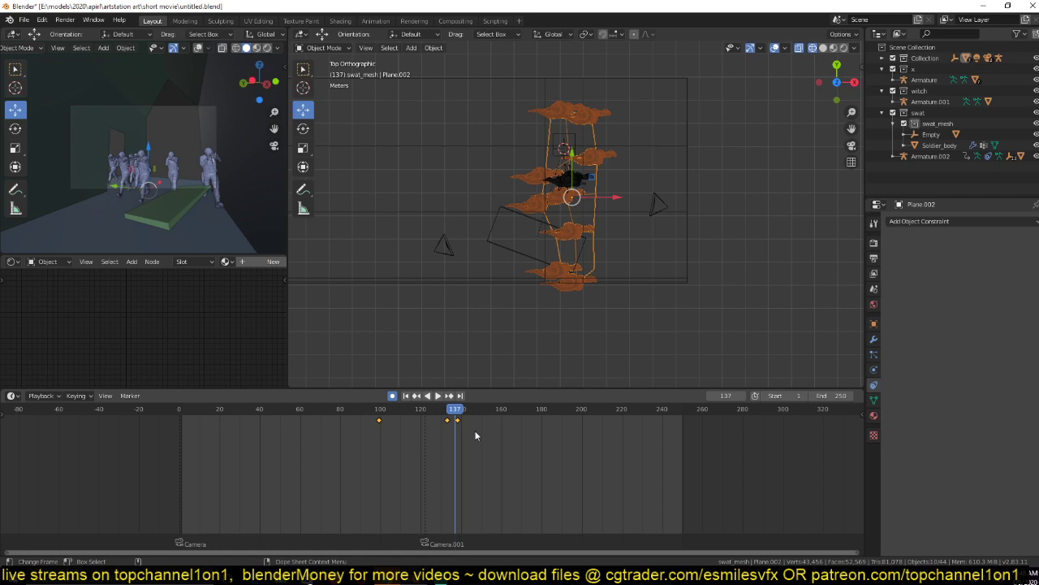
key(Right)
key(s)
key(y)
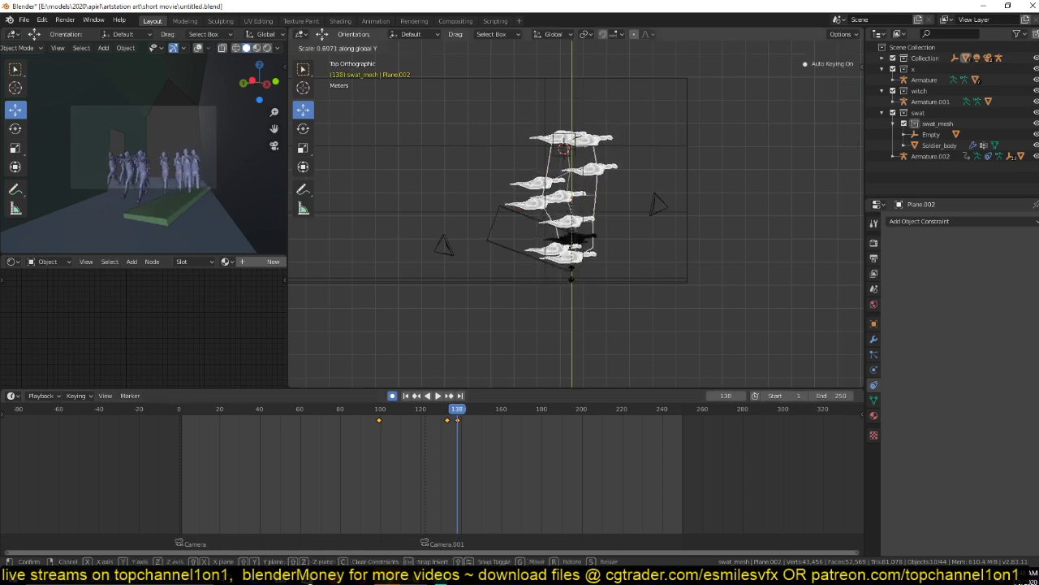
click(575, 301)
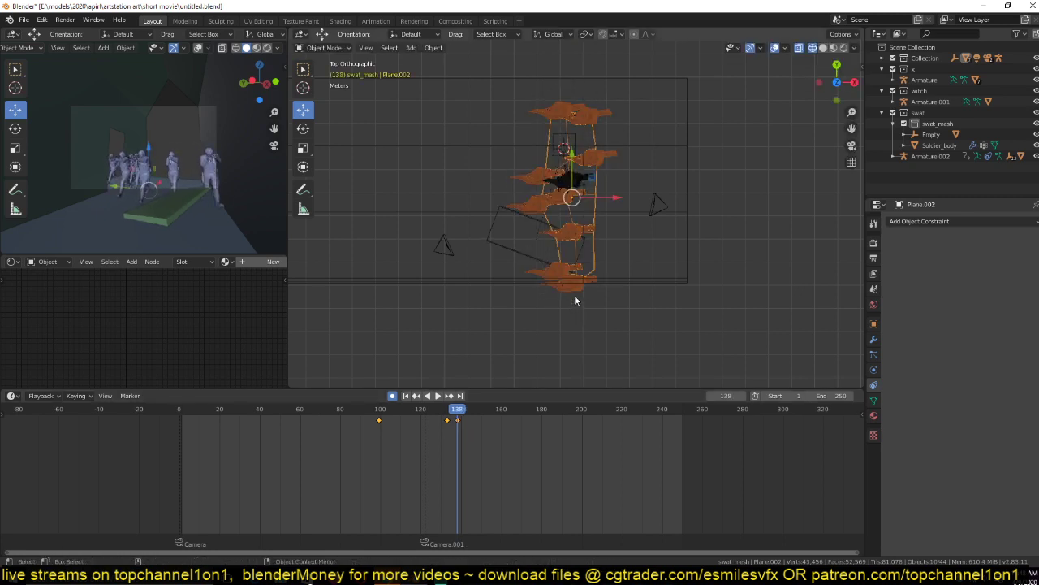
Select Armature.002, go to frame 0, and clear its parent.
scroll(571, 239, up, 2)
click(571, 192)
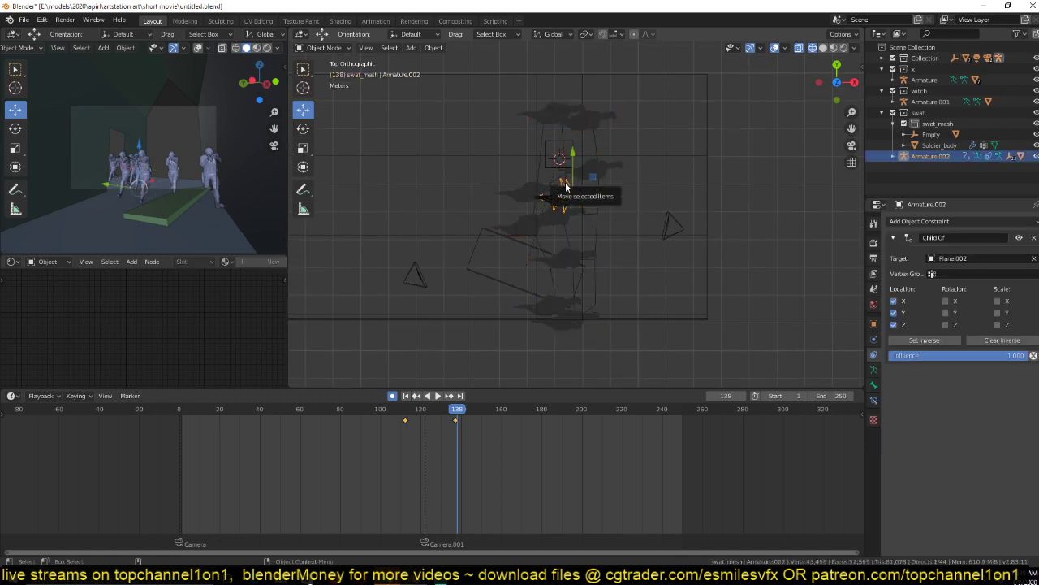
shift+right_click(179, 472)
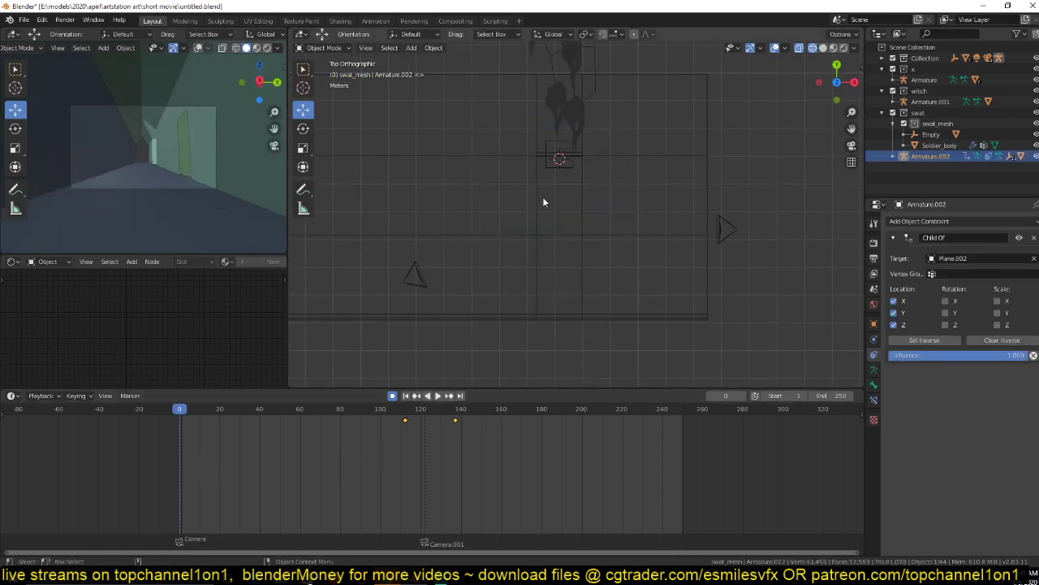
shift+middle_drag(560, 183, 535, 315)
scroll(552, 268, down, 3)
shift+middle_drag(580, 195, 558, 262)
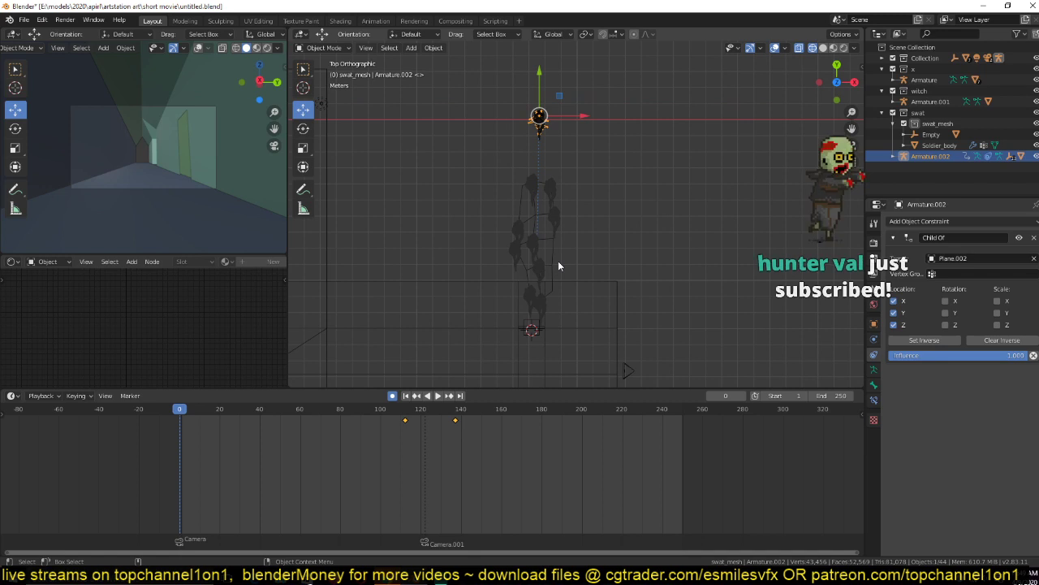
key(alt+p)
click(561, 246)
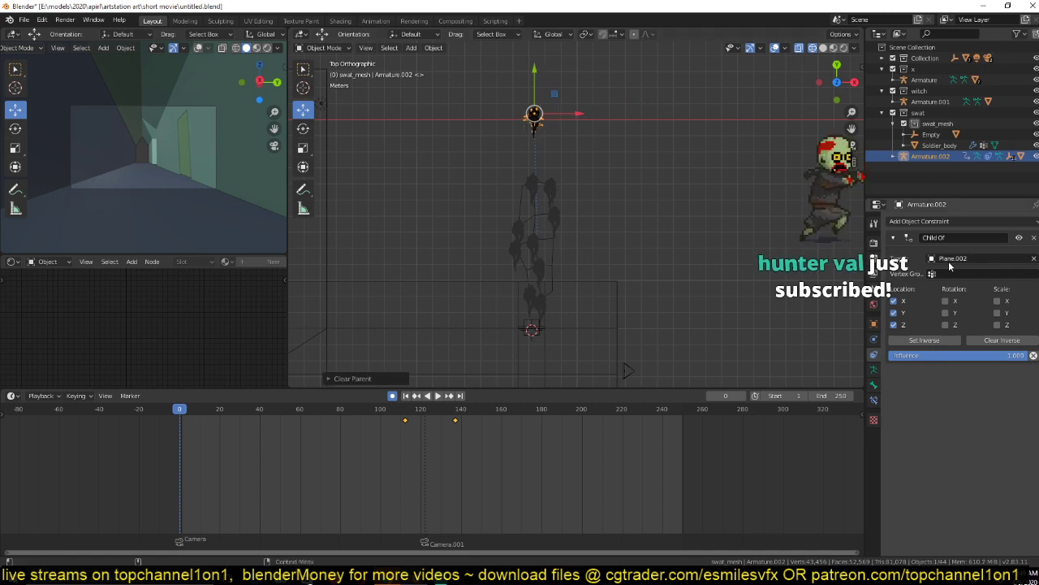
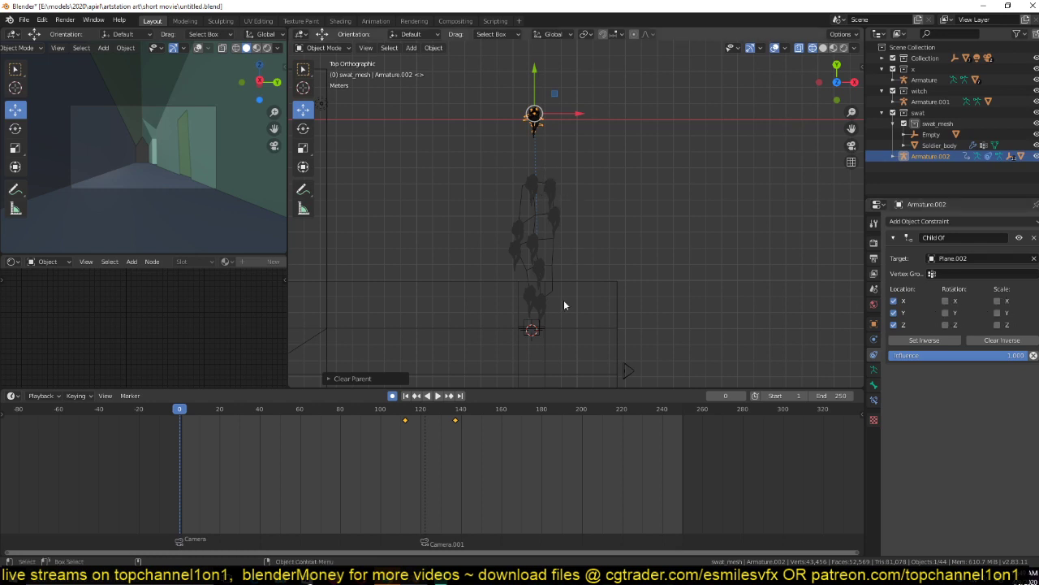
Move Armature.002 about 6.6 m into the middle of the squad at frame 0, check it in playback, and save the file.
drag(535, 131, 538, 240)
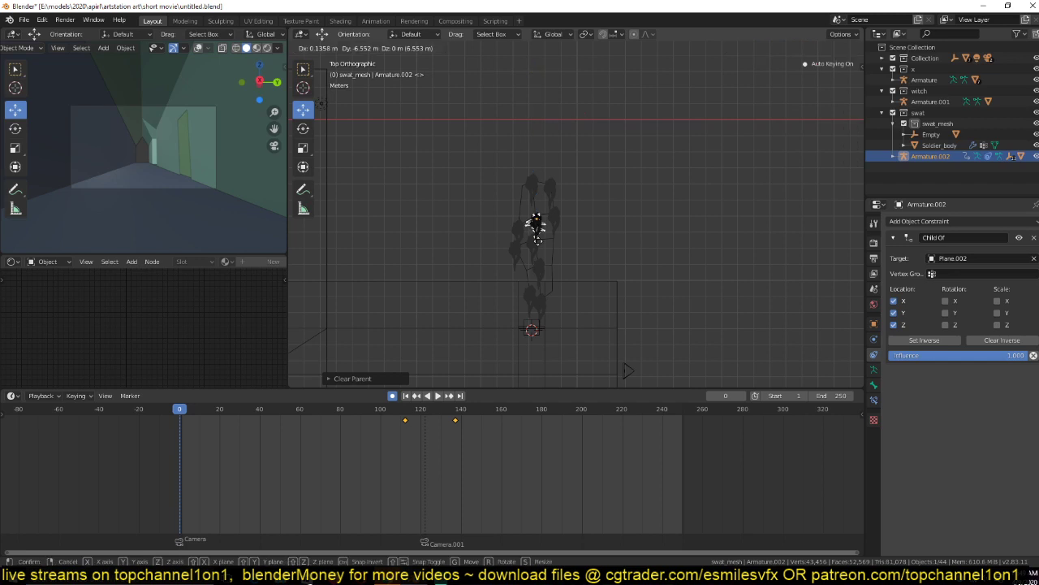
click(538, 240)
key(space)
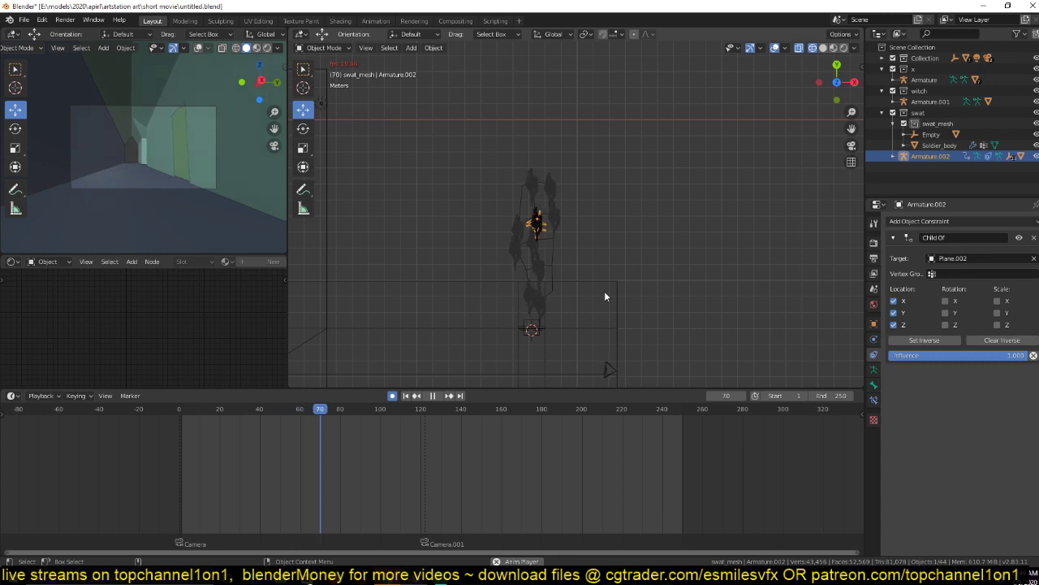
shift+middle_drag(570, 317, 593, 222)
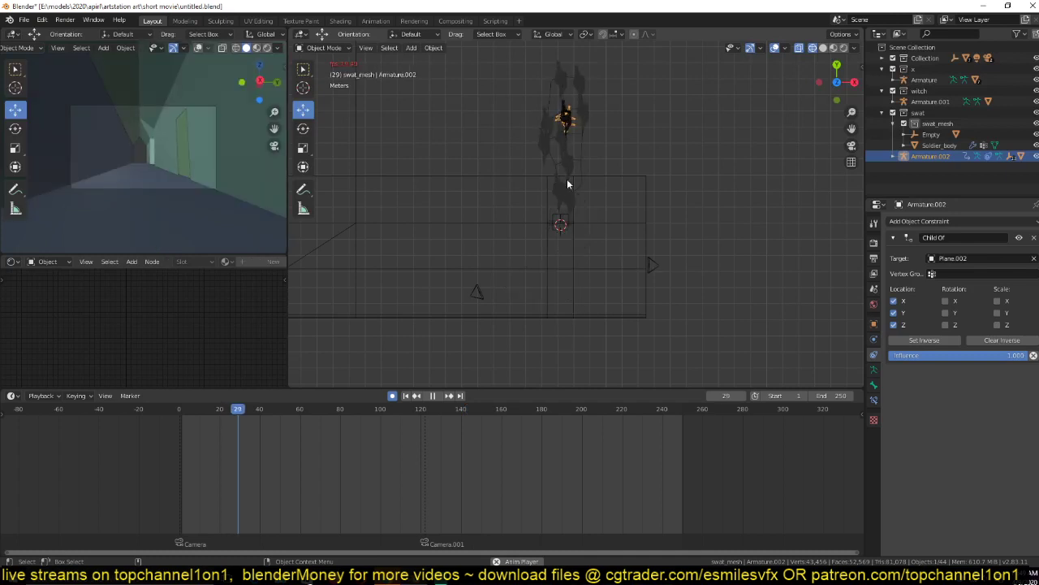
key(Escape)
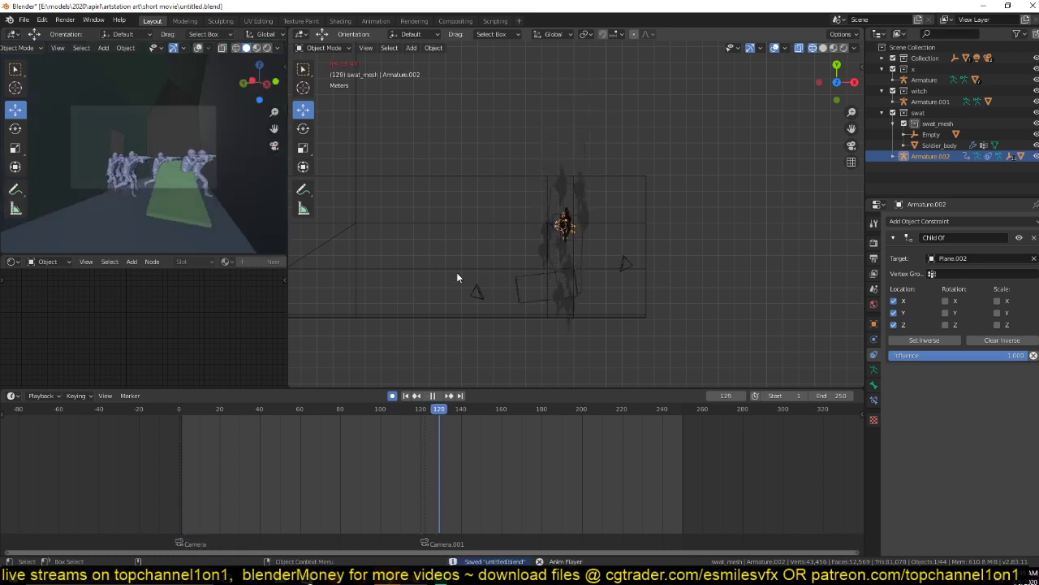
key(ctrl+s)
Key Armature.002 at frame 125 and rotate it about a quarter turn at frame 139 so the squad turns toward the camera.
scroll(535, 248, up, 1)
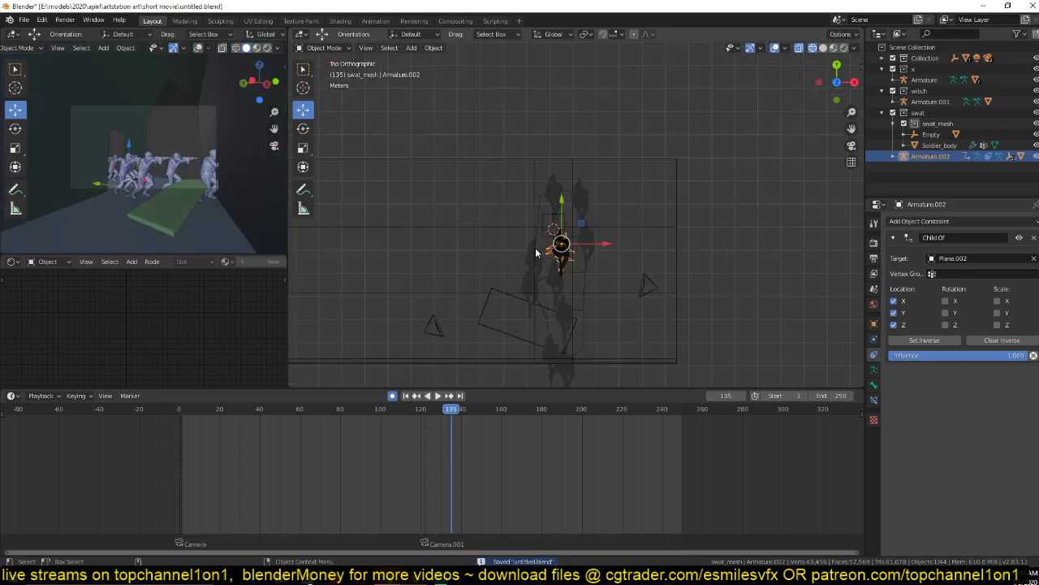
scroll(545, 210, up, 1)
mouse_move(418, 435)
mouse_down()
mouse_move(404, 435)
mouse_move(431, 442)
mouse_up()
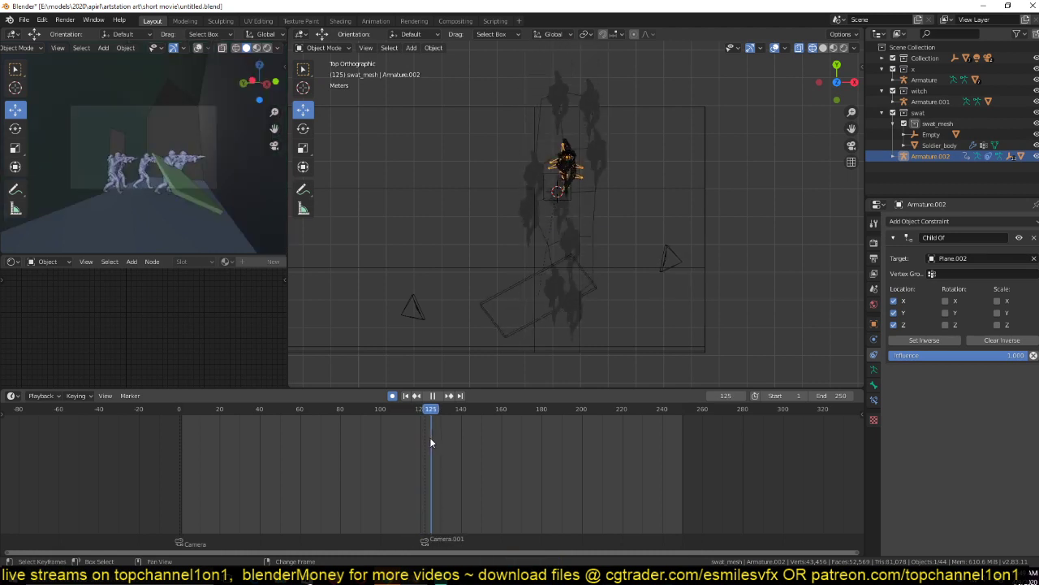
key(g)
click(513, 334)
drag(439, 449, 459, 449)
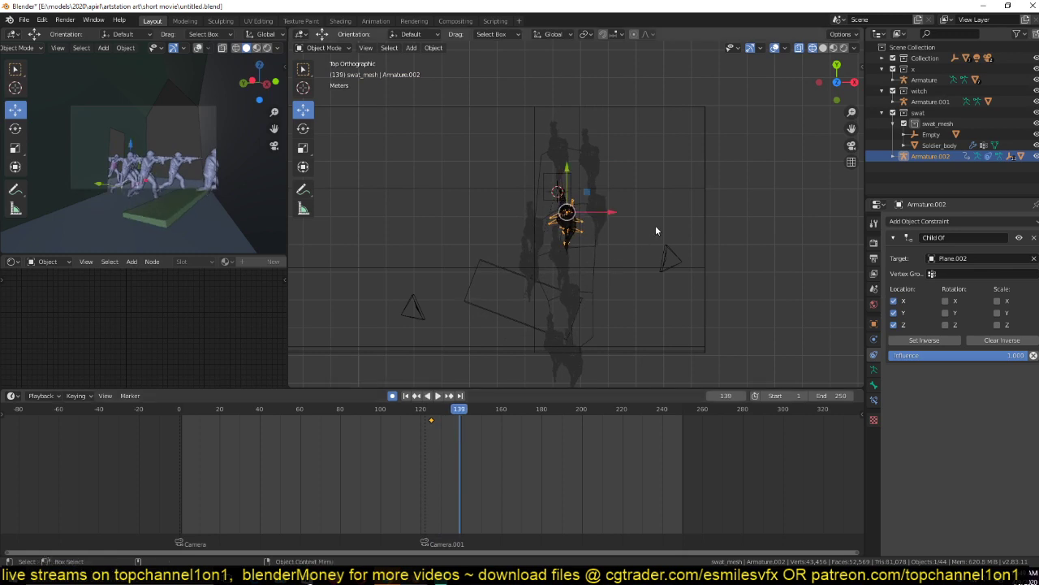
key(r)
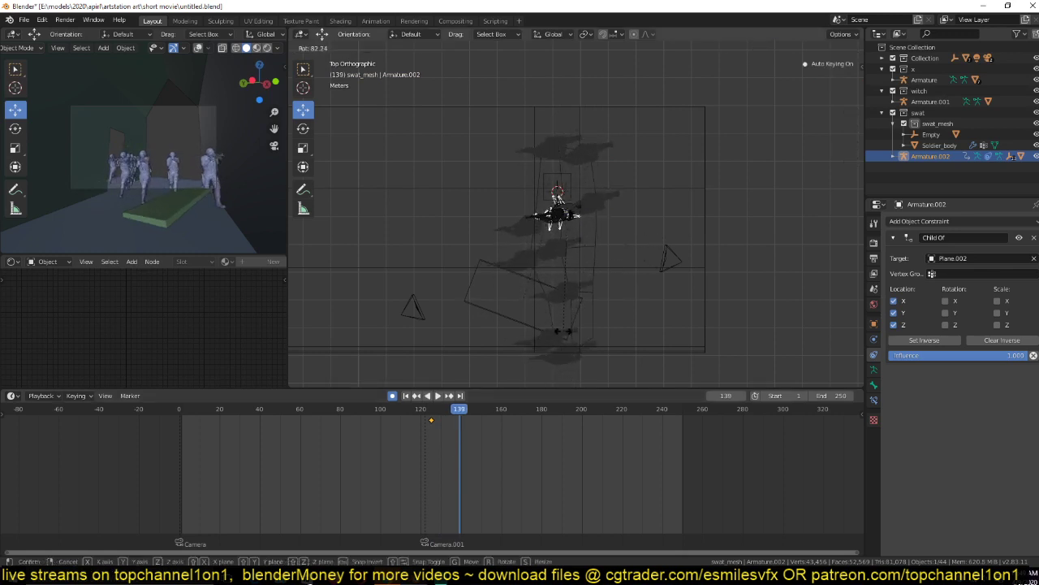
click(563, 331)
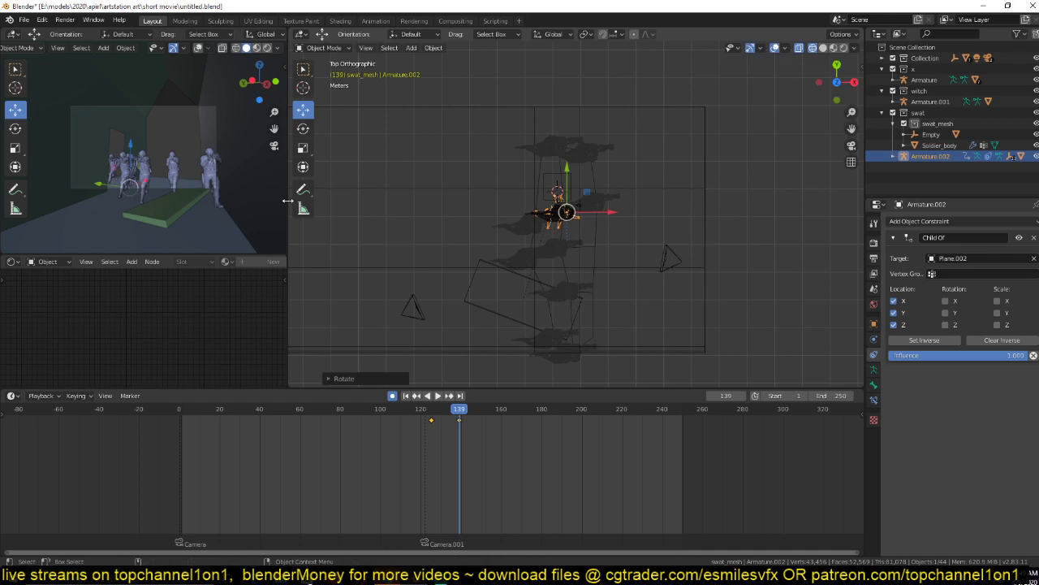
At frame 138, compress the squad plane along Y and shift it slightly forward along Y, checking the result in playback.
click(595, 252)
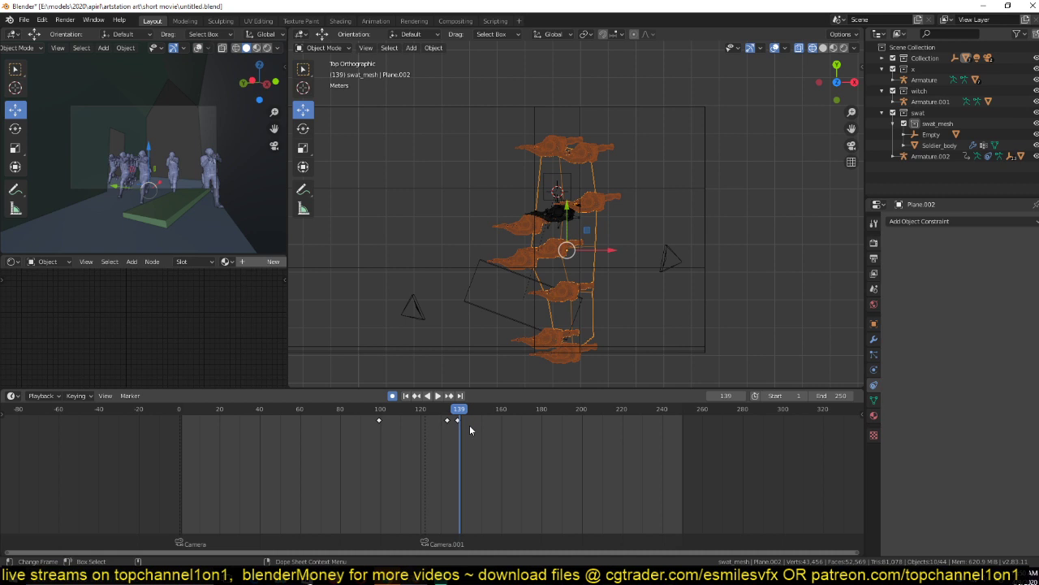
key(Left)
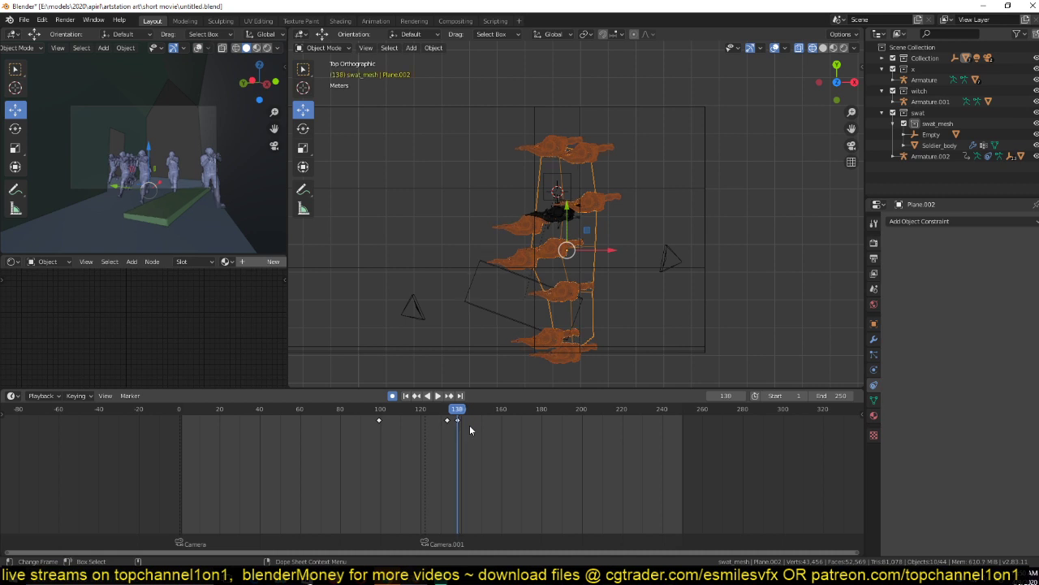
key(s)
key(y)
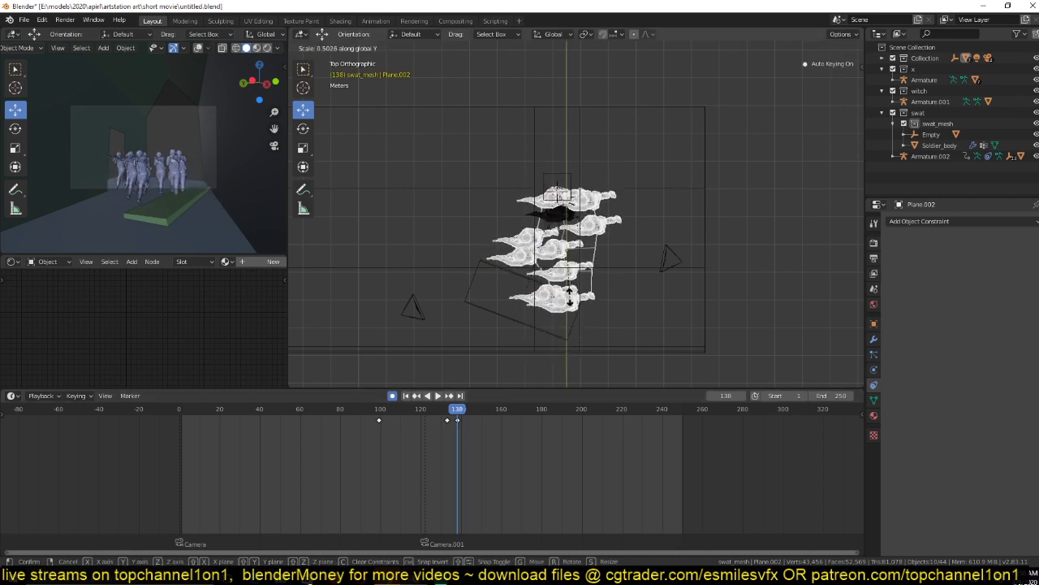
click(574, 281)
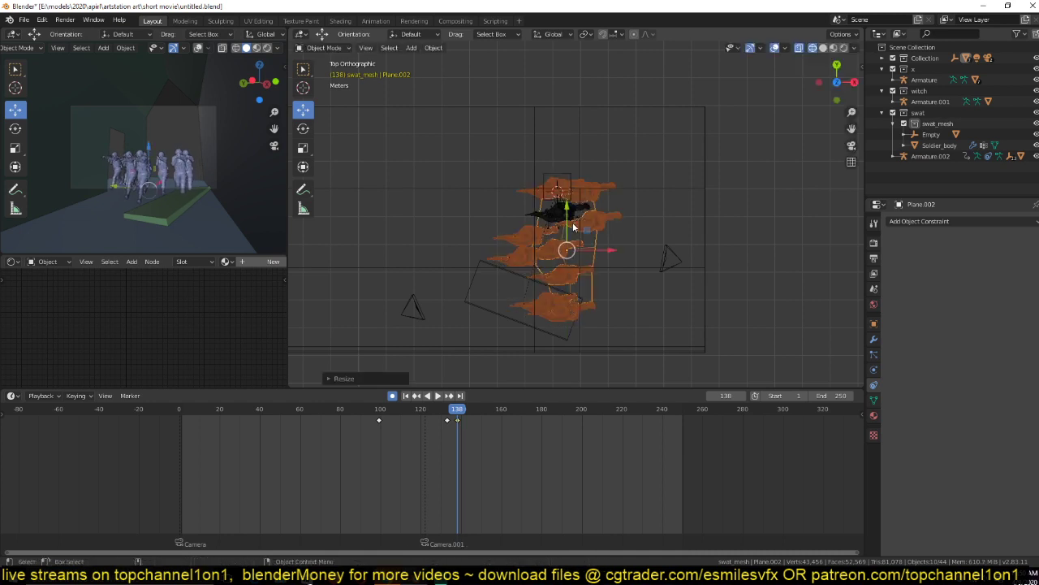
drag(574, 227, 574, 236)
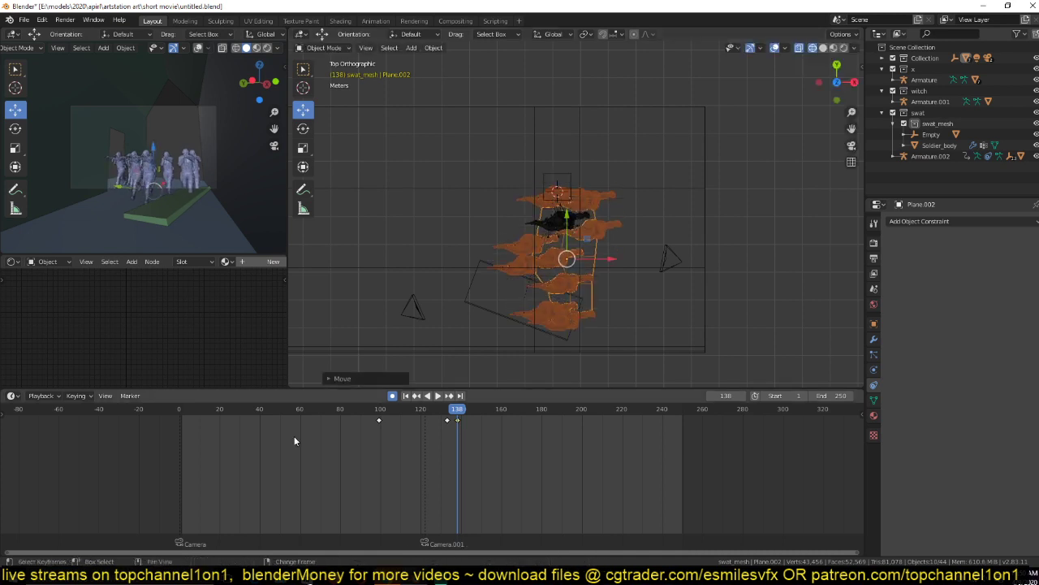
key(shift+Left)
key(space)
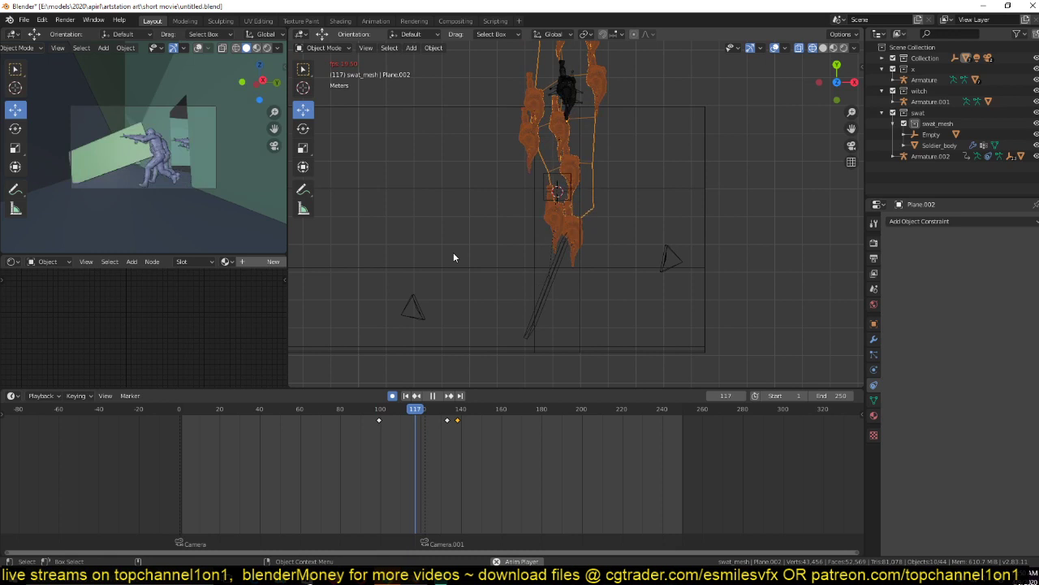
key(space)
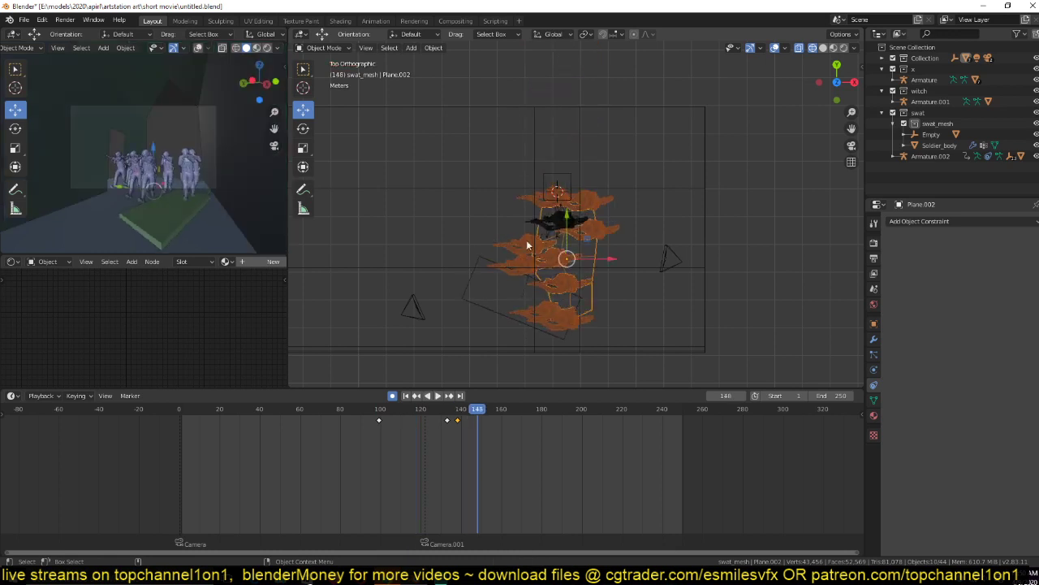
Move the squad plane's middle keyframe earlier to about frame 113 and play the animation to check the timing.
drag(457, 430, 432, 435)
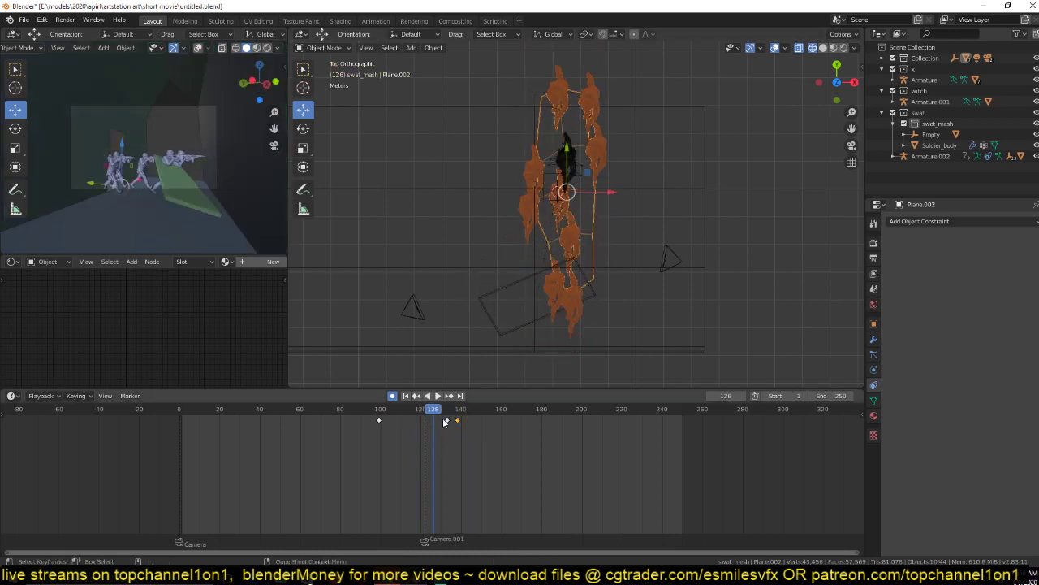
click(447, 421)
drag(447, 420, 408, 421)
key(Down)
key(space)
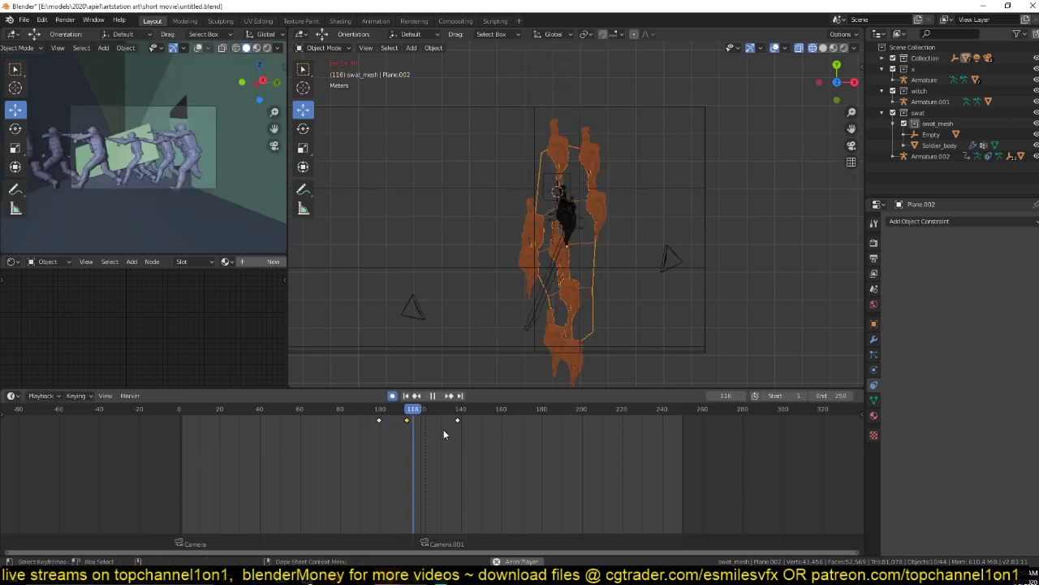
key(space)
Move the squad plane's middle keyframe to about frame 122 and review the squad's entry around frame 126.
drag(408, 421, 424, 422)
key(Down)
key(Down)
key(space)
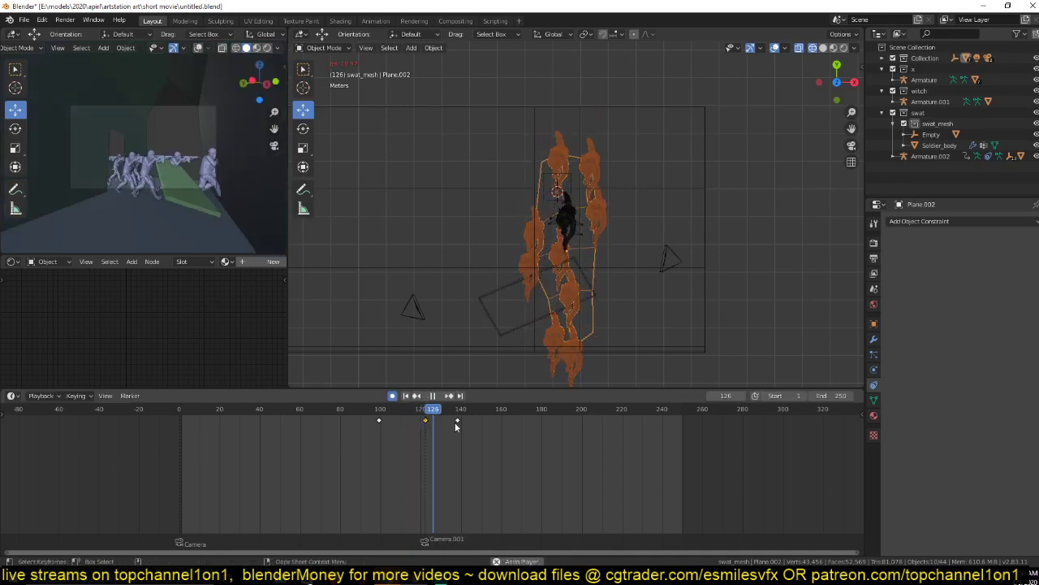
mouse_move(420, 423)
mouse_down()
mouse_move(378, 427)
mouse_move(435, 432)
mouse_up()
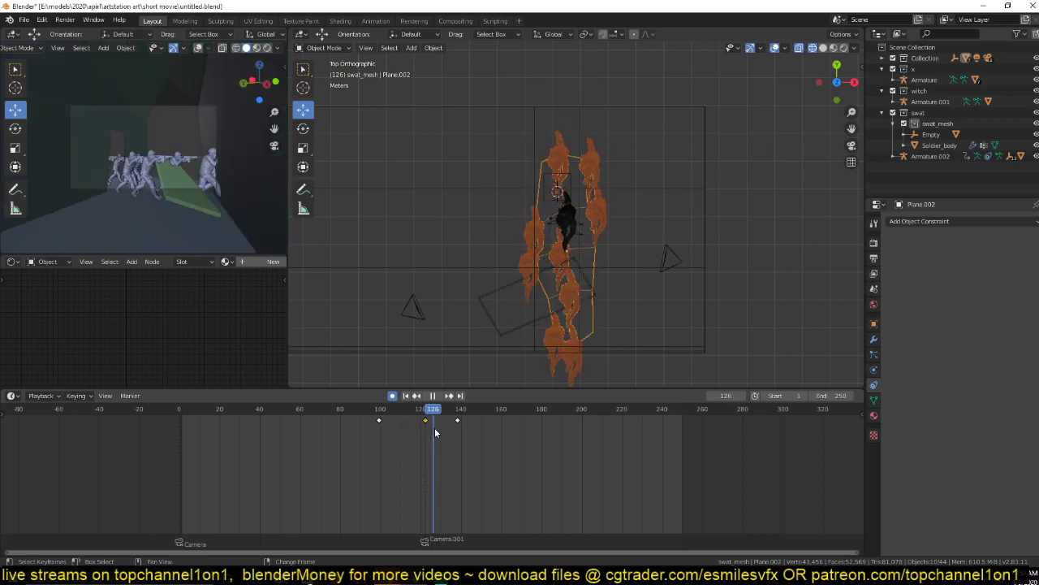
key(Escape)
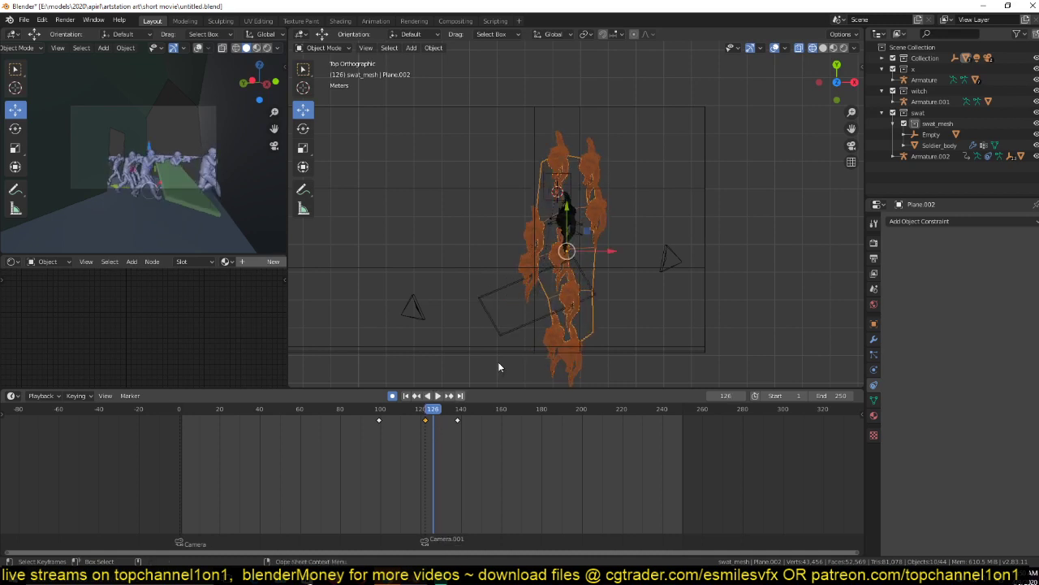
Select Armature.002, shift its two keyframes earlier to about frames 120 and 134, and play the turn.
click(556, 216)
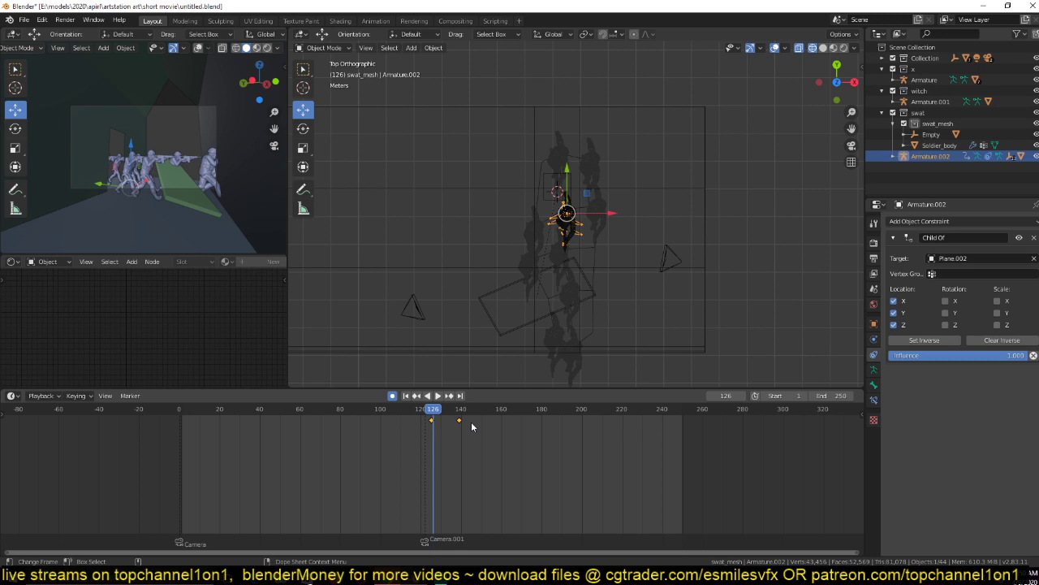
click(433, 421)
key(ctrl+z)
key(ctrl+z)
click(407, 412)
key(space)
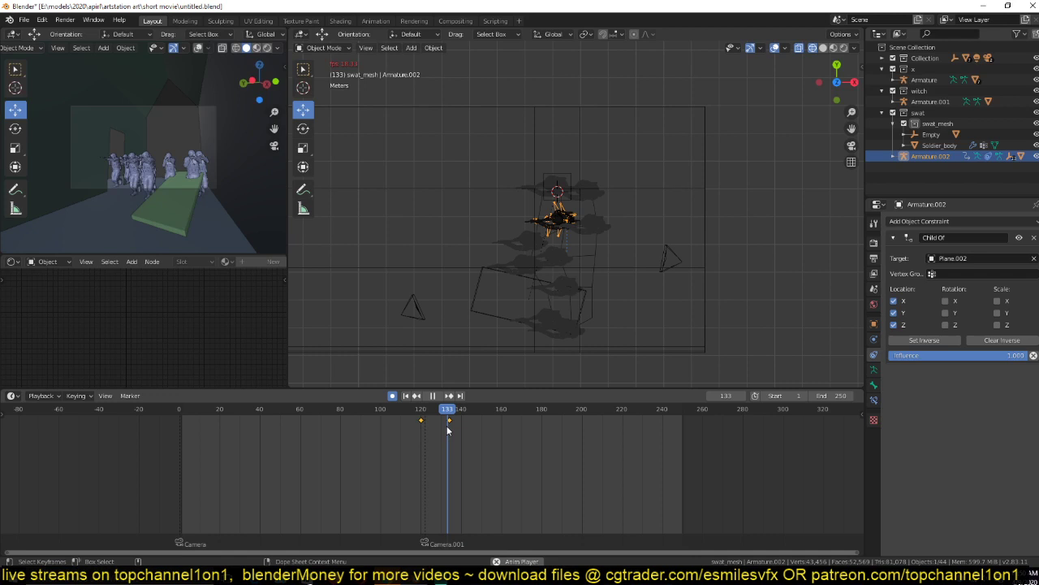
key(space)
Move Armature.002's last rotation keyframe to about frame 142 to slow the turn, and replay the animation.
drag(449, 422, 464, 424)
click(407, 411)
key(space)
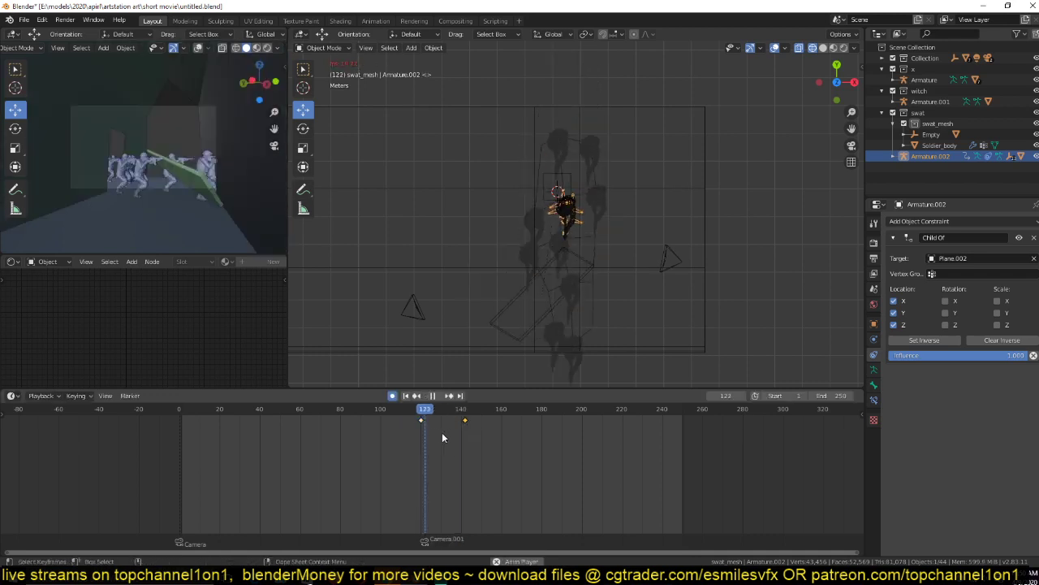
Stop the playback at frame 145, look at the squad from above, and save the file.
key(space)
scroll(521, 298, up, 3)
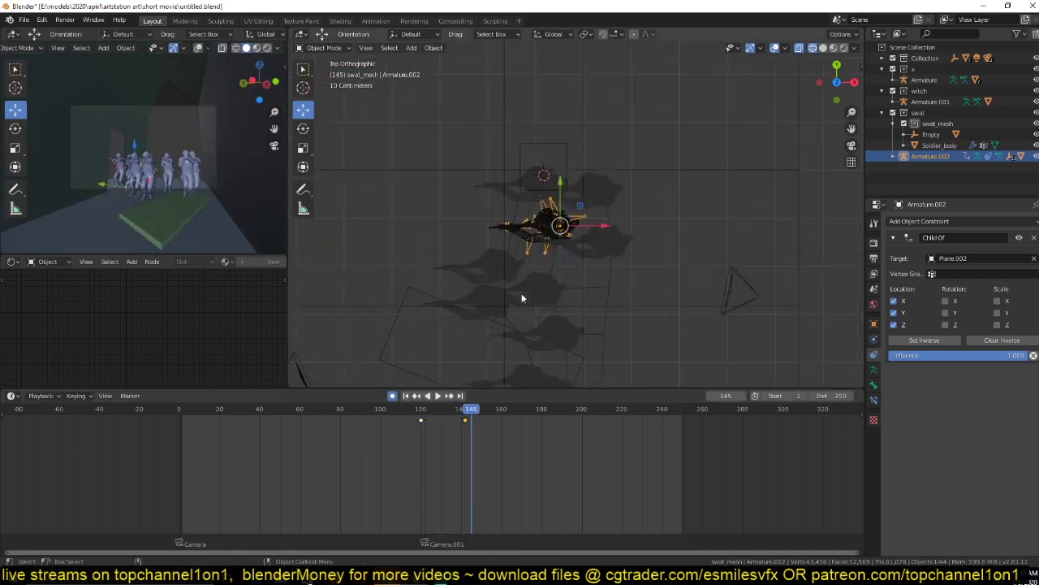
scroll(532, 272, up, 2)
key(ctrl+s)
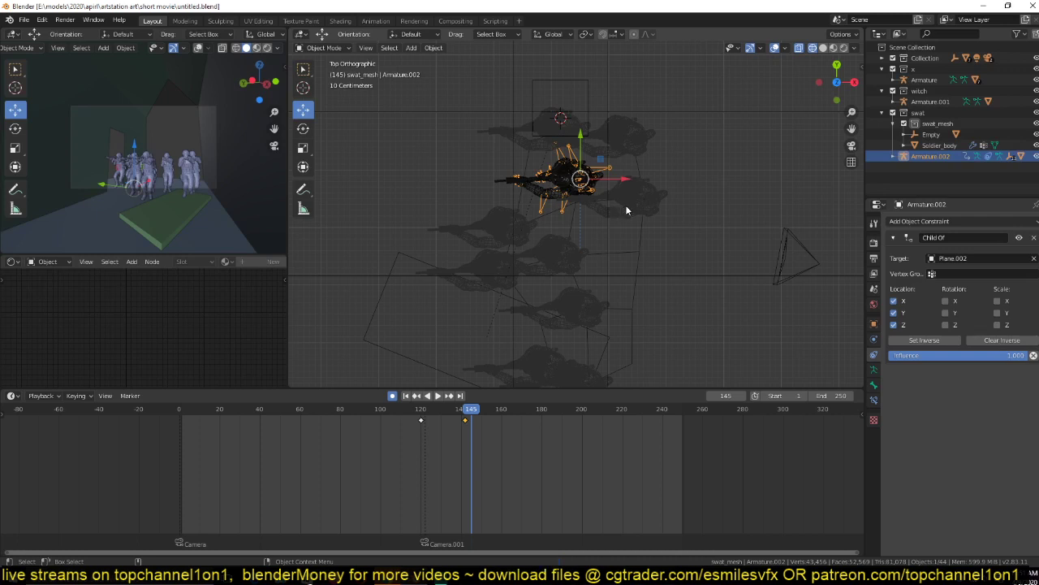
Replay the squad's entry and turn from about frame 90, and scrub to frame 130 to check the timing.
click(374, 435)
key(space)
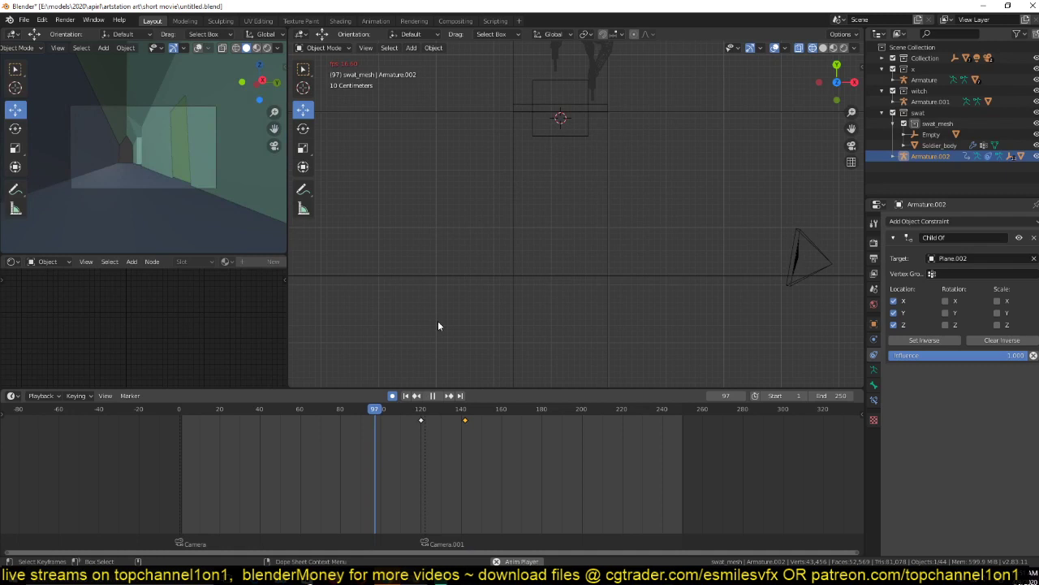
key(Escape)
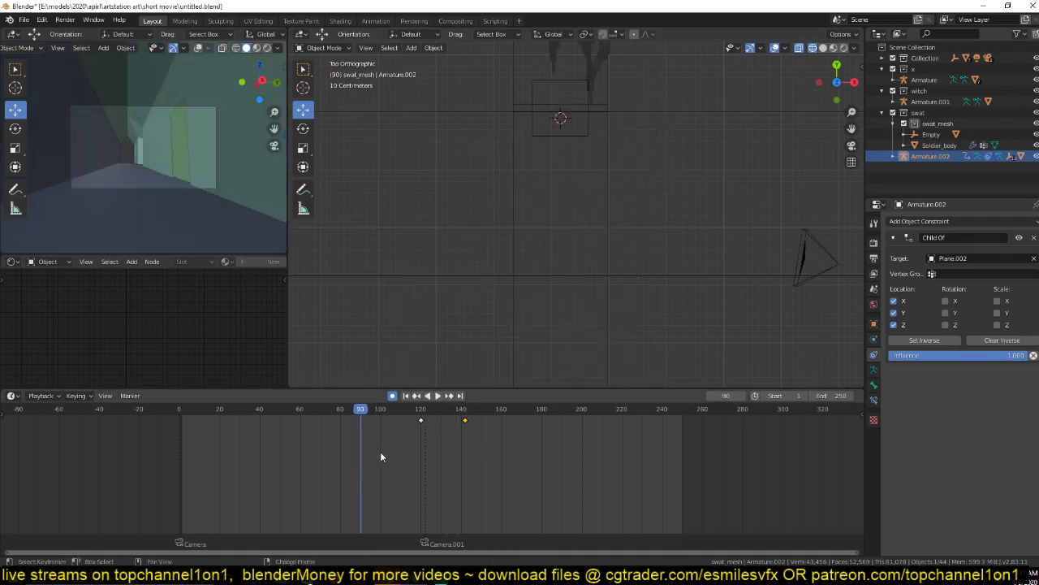
key(space)
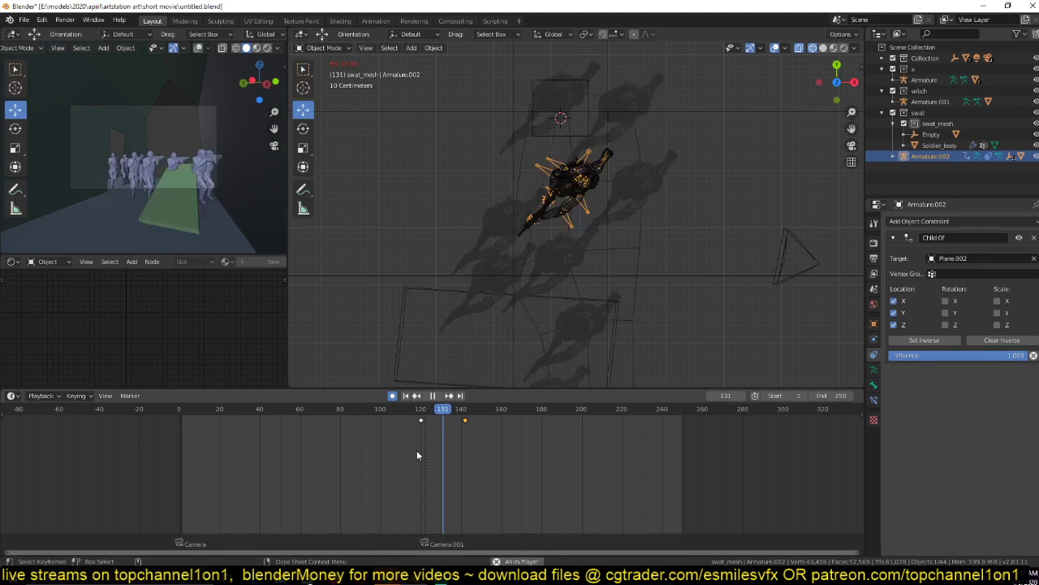
scroll(454, 475, up, 4)
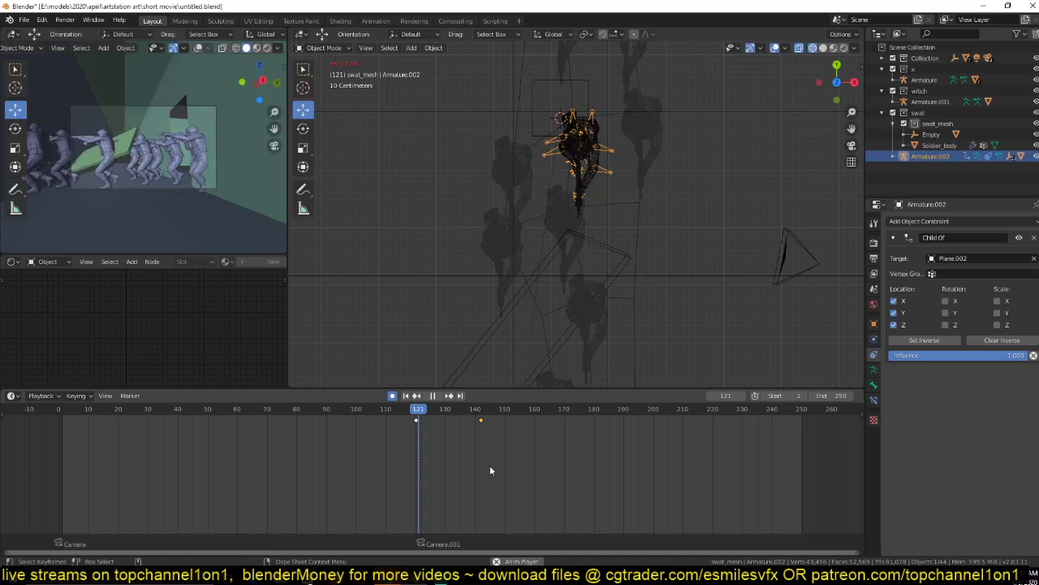
drag(489, 466, 445, 440)
key(space)
At frame 138, scale the squad plane Plane.002 along Y and move it along X toward Camera.001.
click(609, 254)
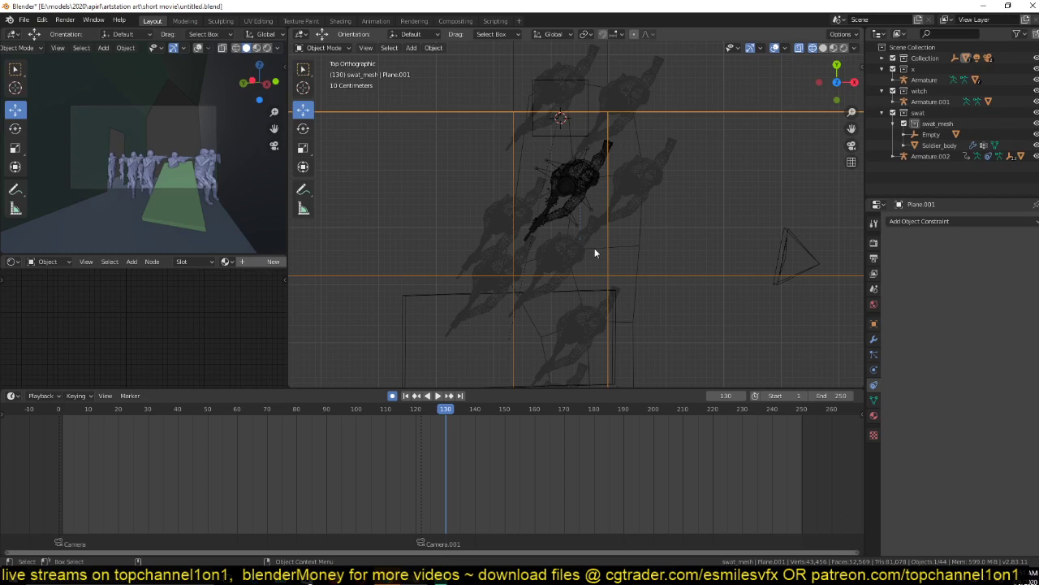
click(466, 425)
click(607, 258)
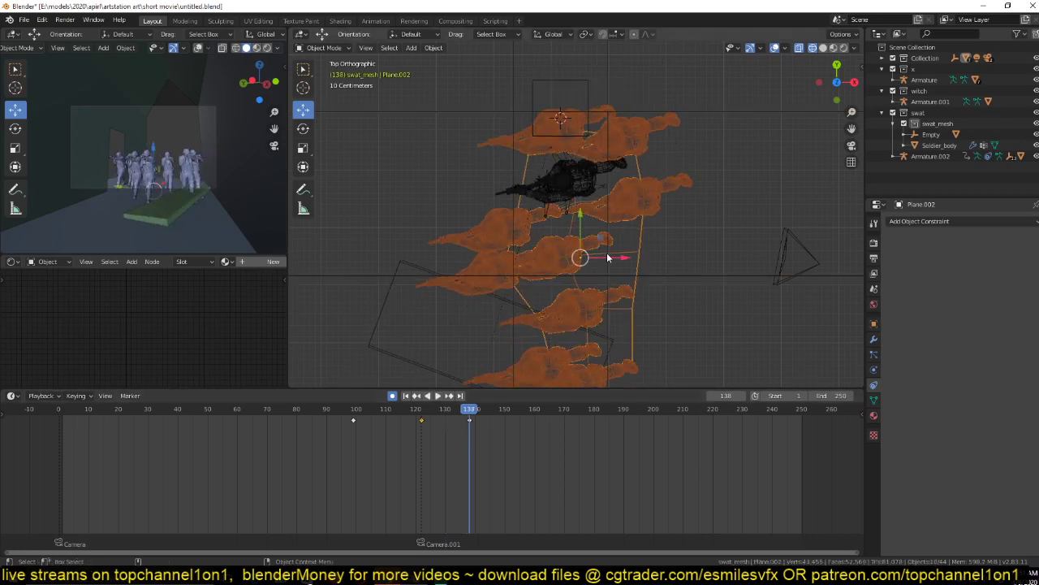
scroll(607, 258, down, 2)
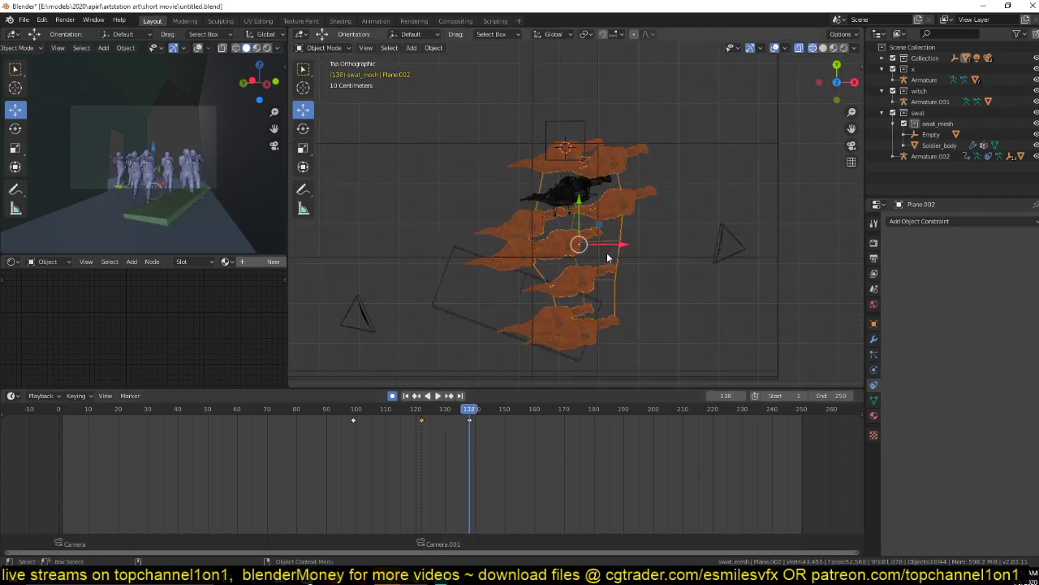
key(s)
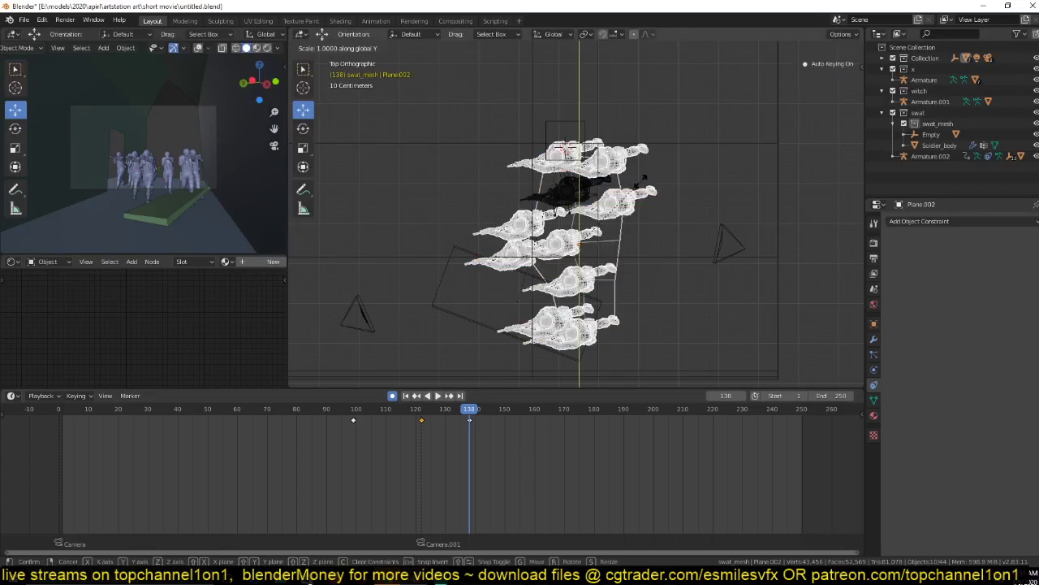
click(638, 194)
drag(626, 245, 490, 252)
Play the animation from before the squad's entry and scrub the frames around 130 to review the new motion.
drag(402, 410, 330, 430)
key(space)
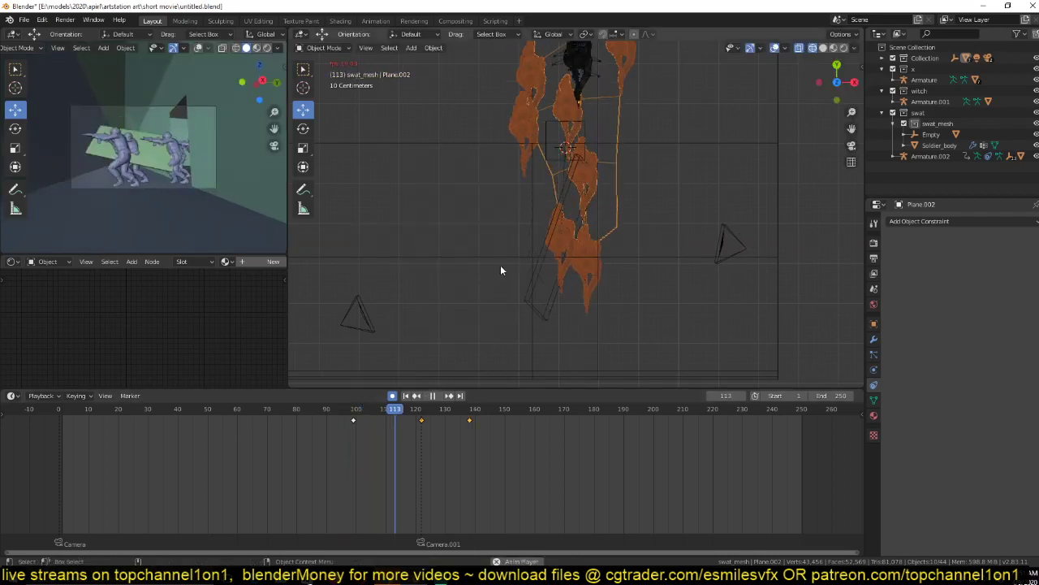
key(space)
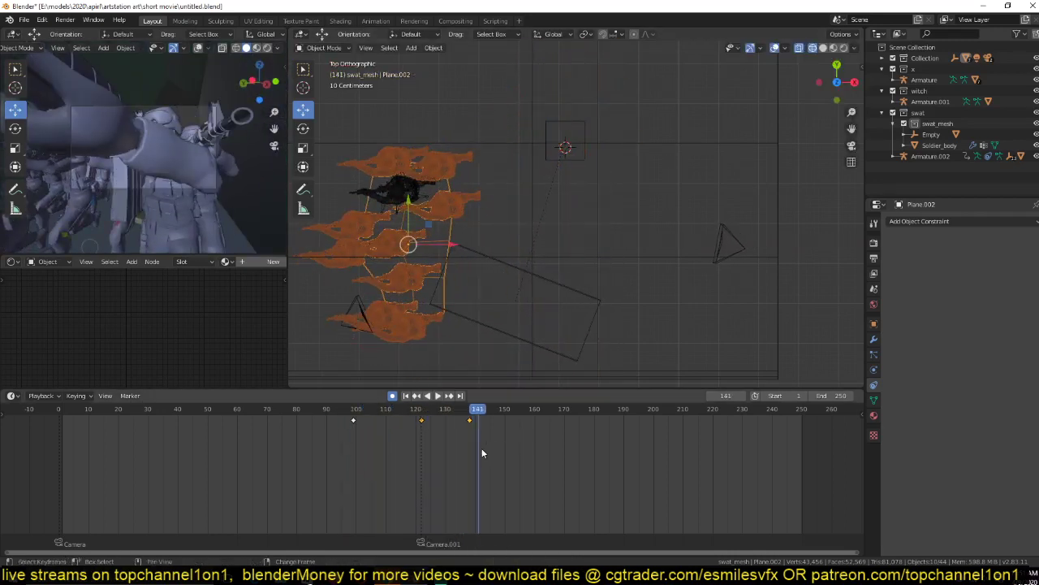
right_click(437, 447)
key(space)
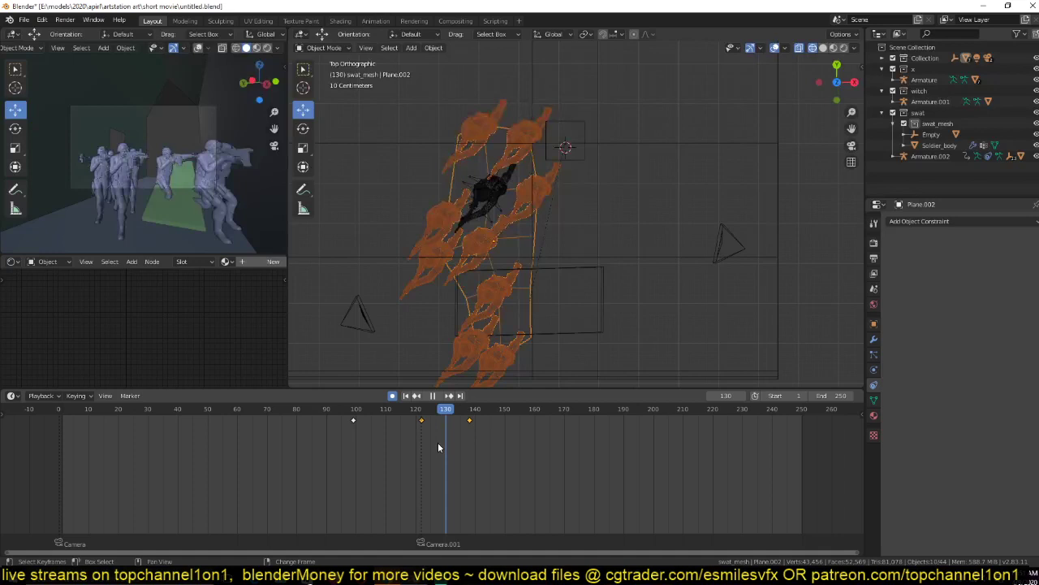
key(Escape)
Move Armature.002's last rotation keyframe earlier to about frame 131, and replay the turn up to frame 133.
click(517, 193)
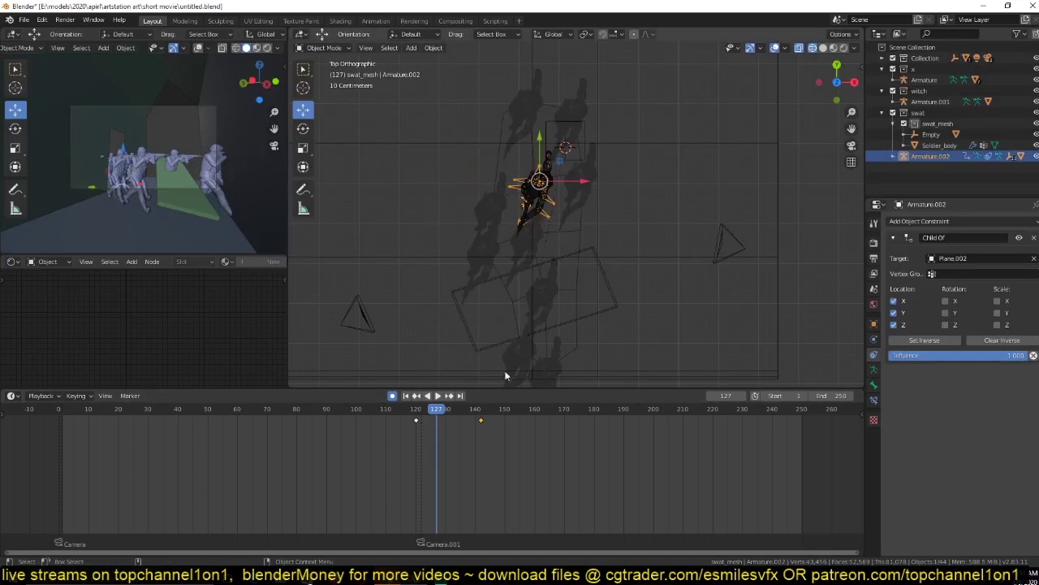
drag(481, 420, 455, 425)
key(space)
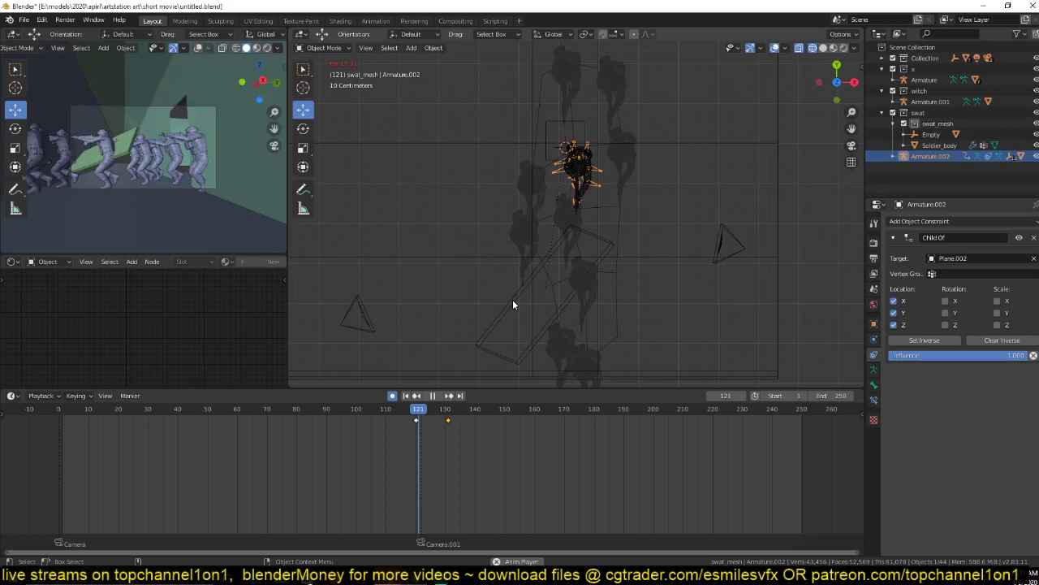
key(space)
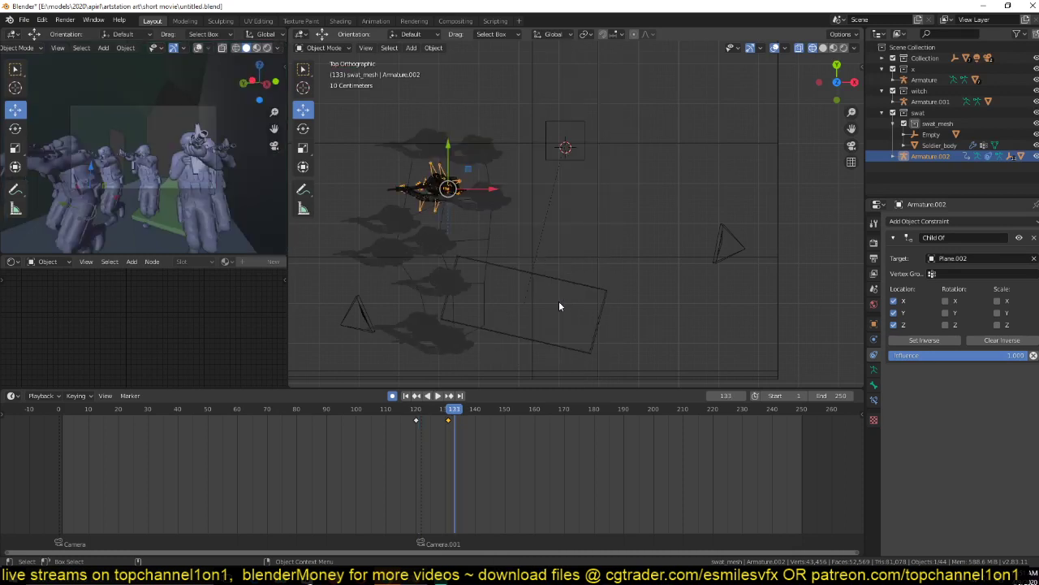
scroll(576, 303, up, 1)
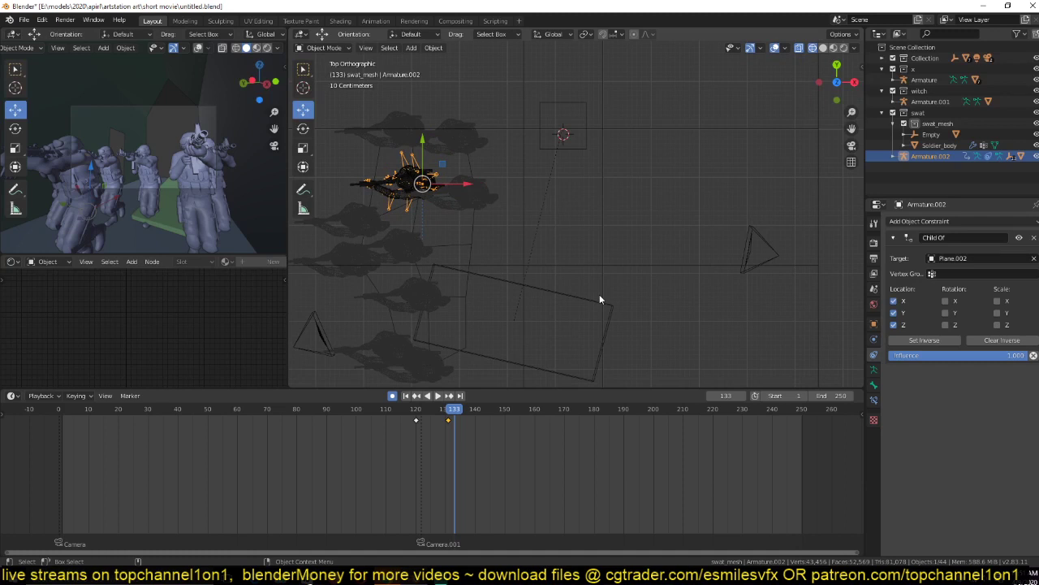
scroll(582, 258, down, 1)
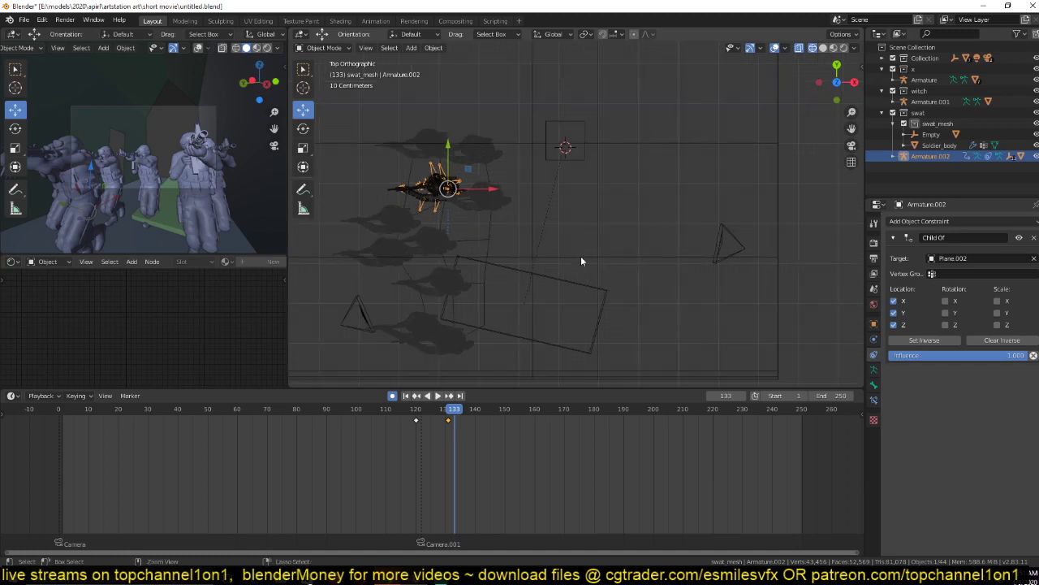
Save the file and play the animation from the first frame.
key(ctrl+s)
key(shift+Left)
key(space)
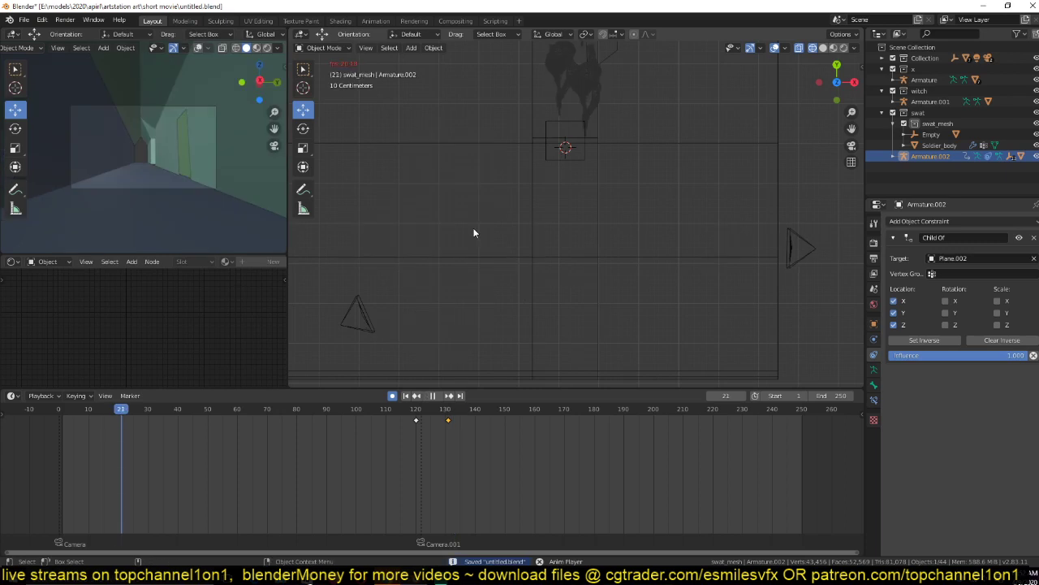
At frame 123, move Camera.001 farther back from the doorway along X and fine-tune its framing through the camera view.
click(374, 325)
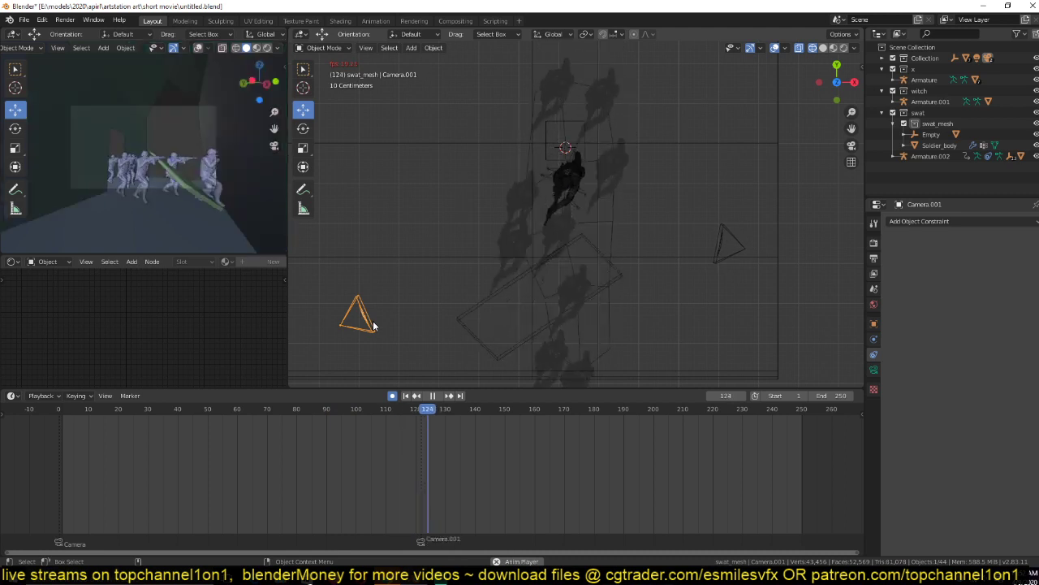
key(space)
key(KP_7)
scroll(394, 329, down, 2)
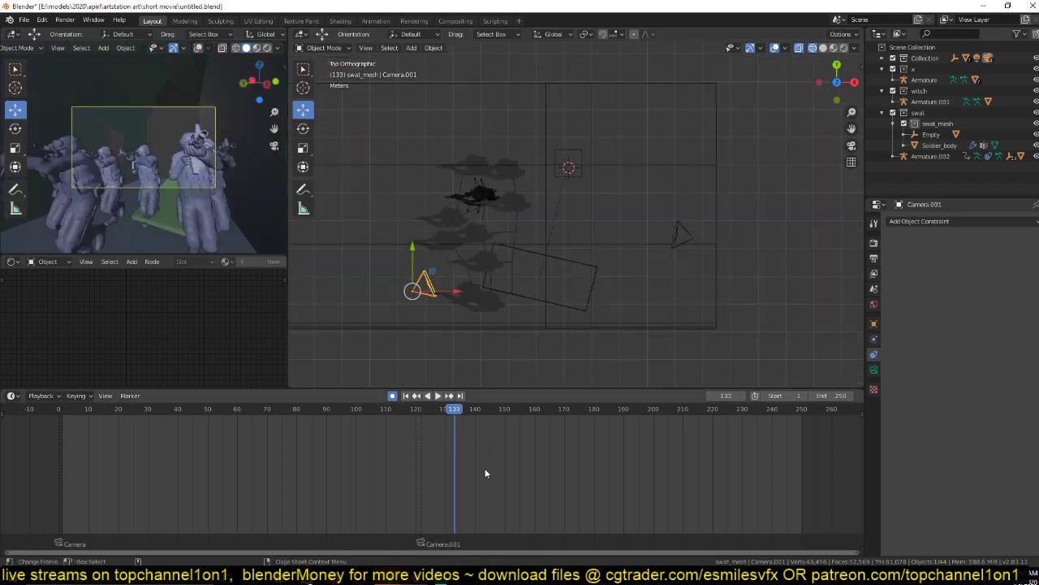
drag(486, 473, 423, 486)
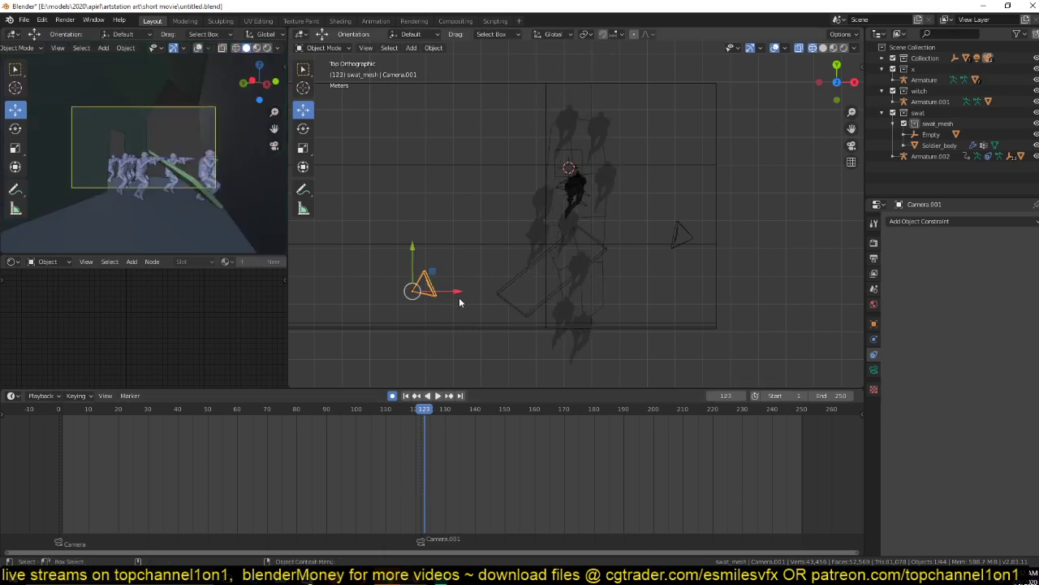
drag(459, 302, 411, 298)
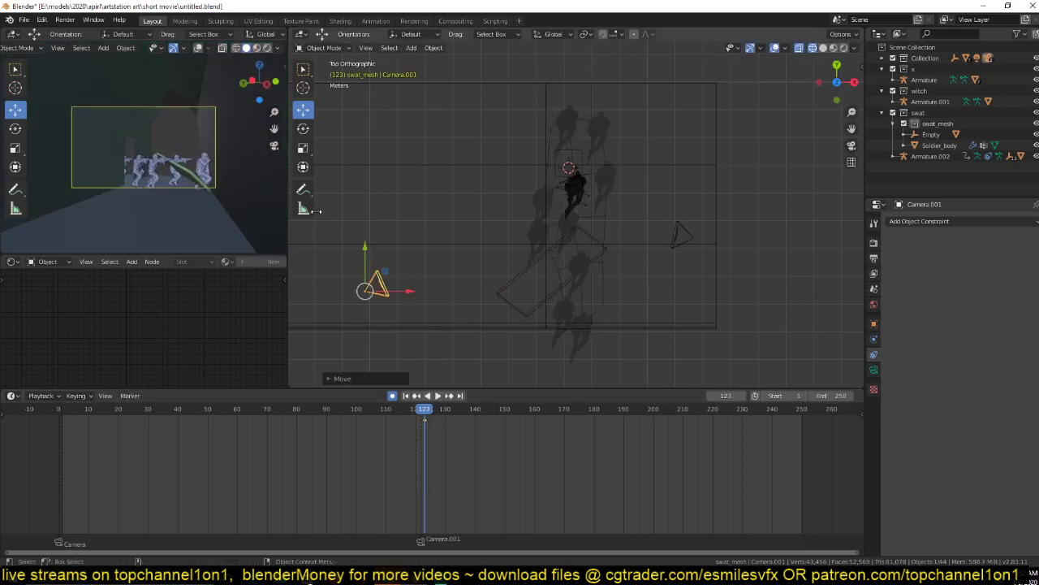
drag(186, 162, 170, 162)
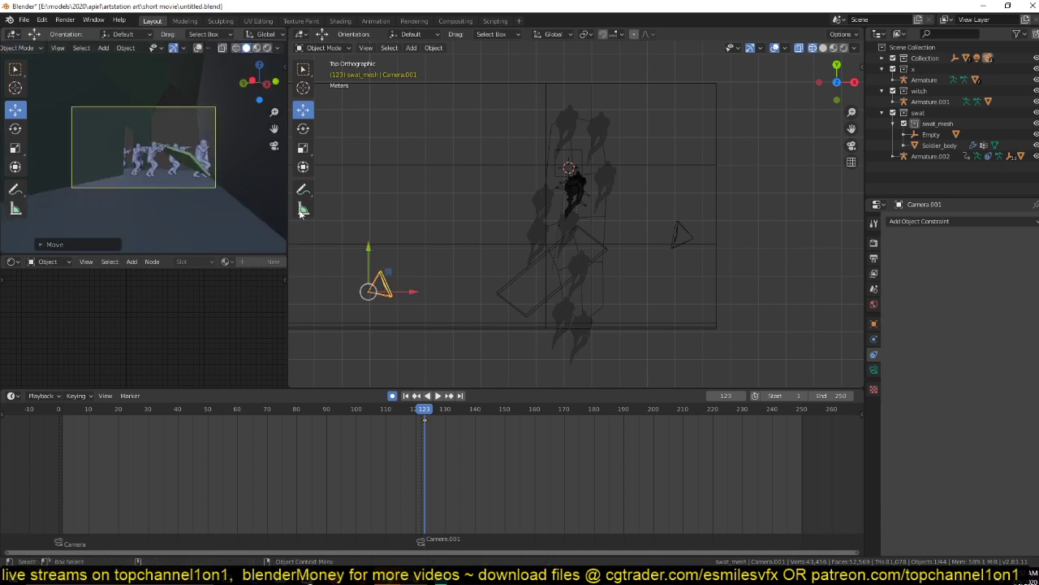
Play the shot and, at frame 140, move Camera.001 closer to the squad to key a push-in.
key(space)
click(476, 438)
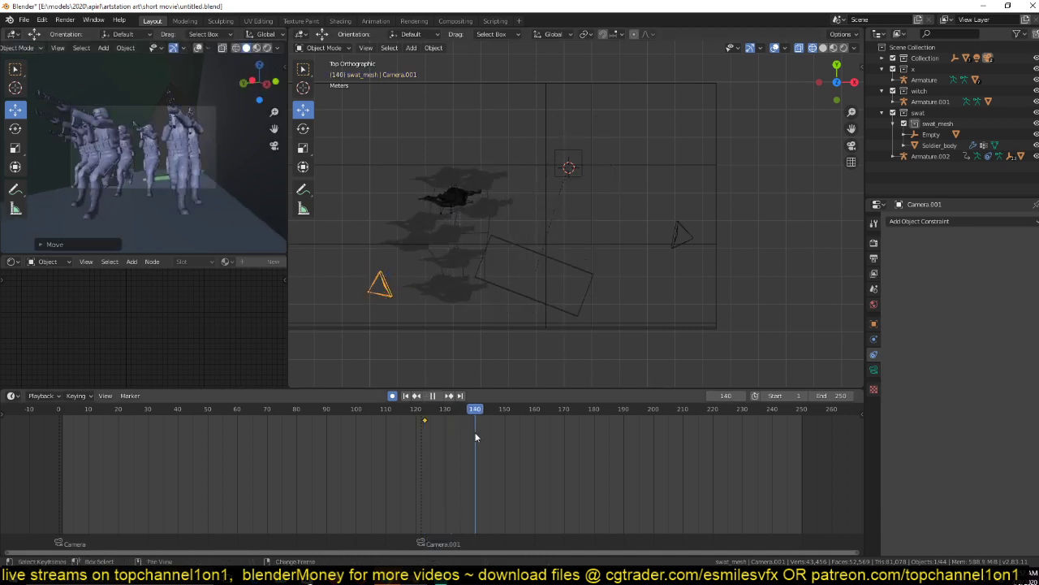
key(space)
drag(441, 278, 461, 298)
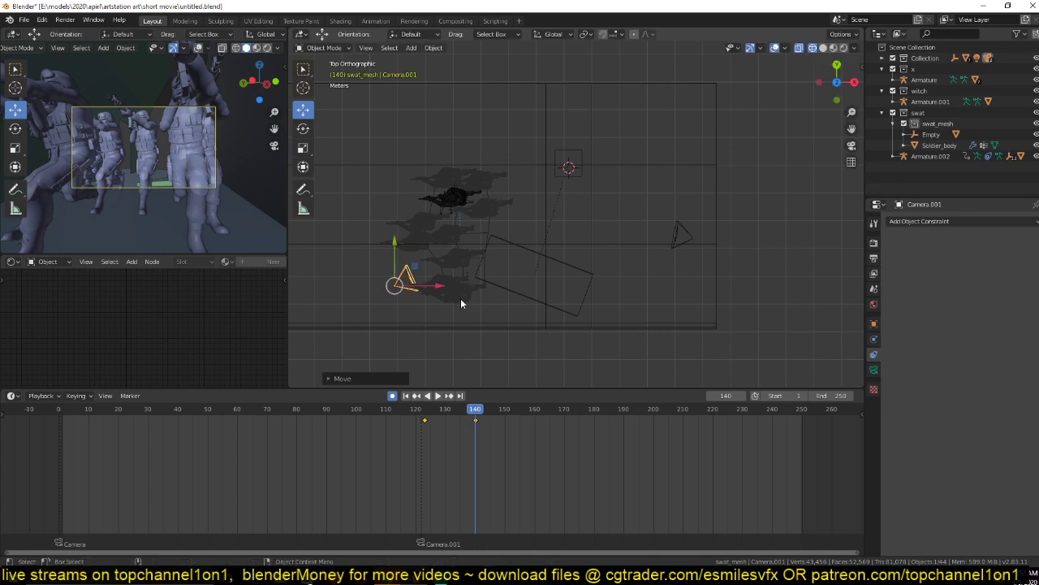
Duplicate Camera.001 behind the squad, rotate the copy to face the soldiers' backs, and make it the active camera.
scroll(460, 303, down, 3)
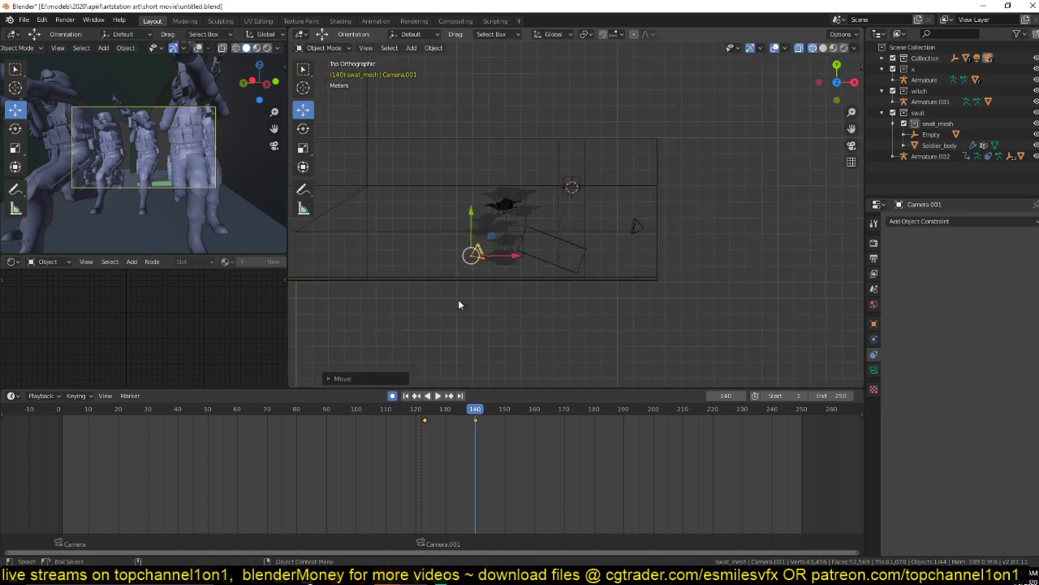
key(shift+d)
key(g)
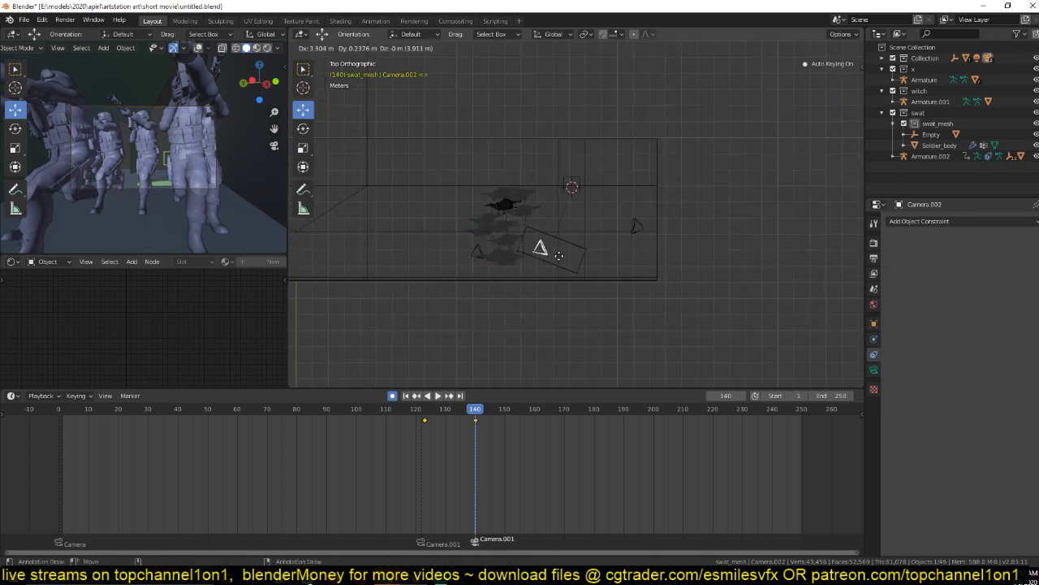
click(559, 256)
key(r)
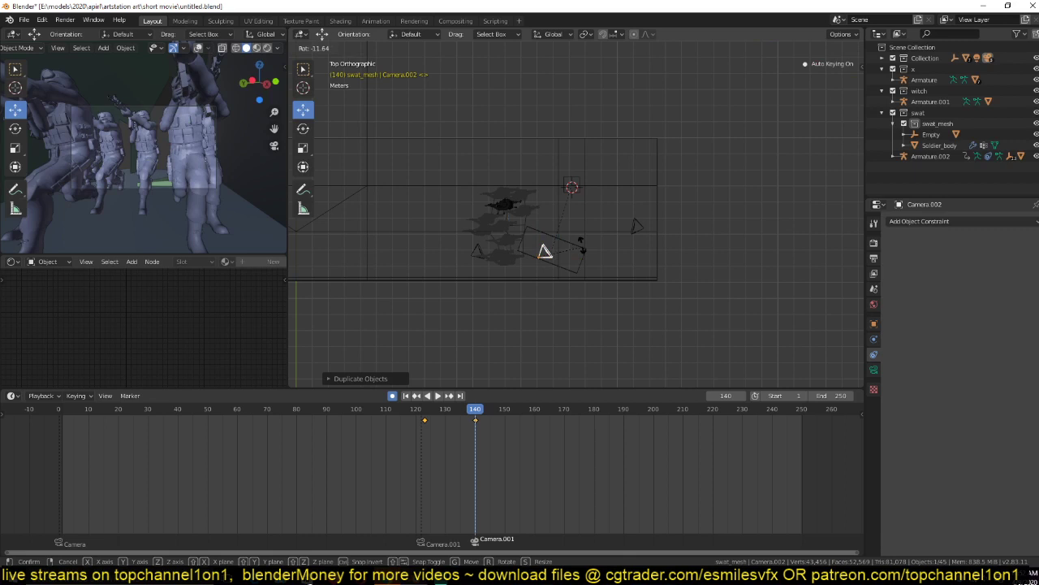
key(Return)
key(ctrl+KP_0)
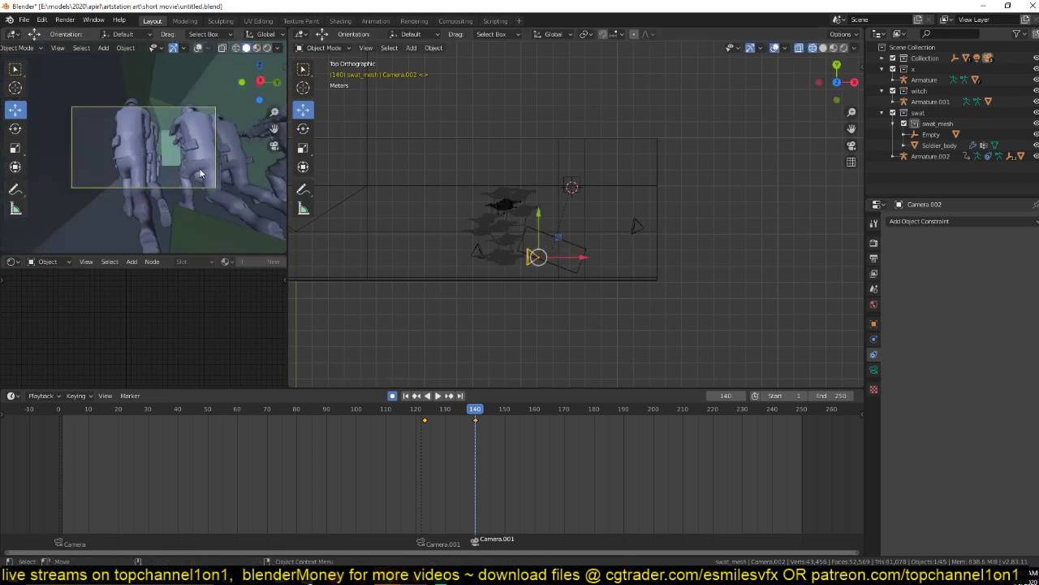
Reposition Camera.002 to frame the squad from behind and bind it to the timeline marker at frame 140.
key(g)
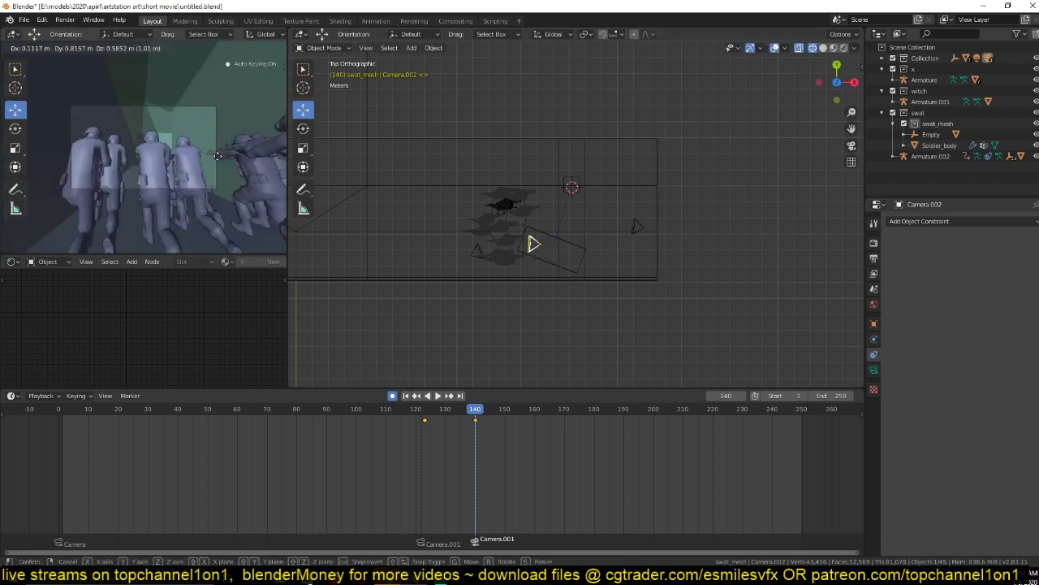
click(232, 158)
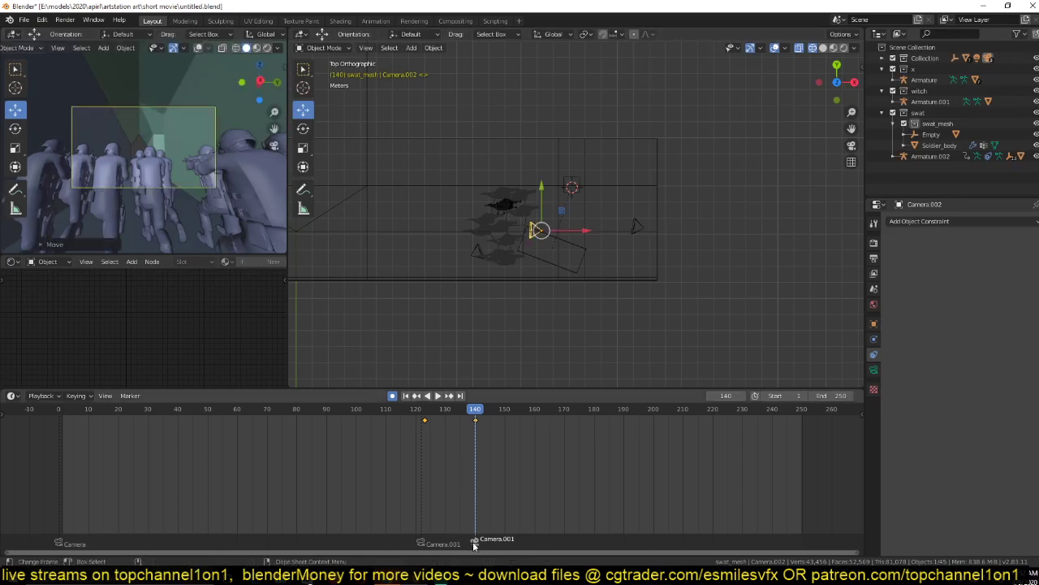
key(b)
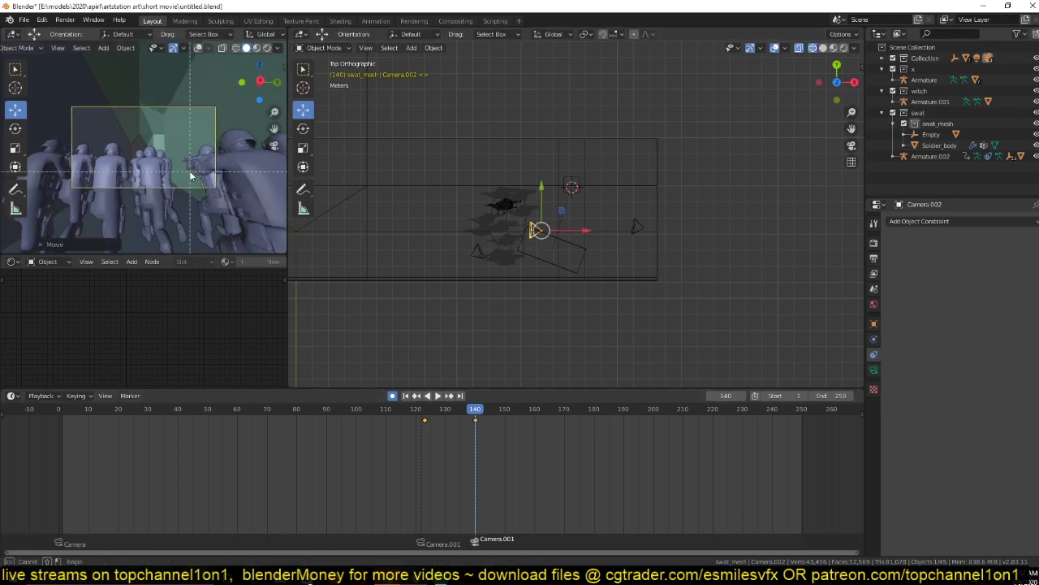
key(Escape)
click(476, 542)
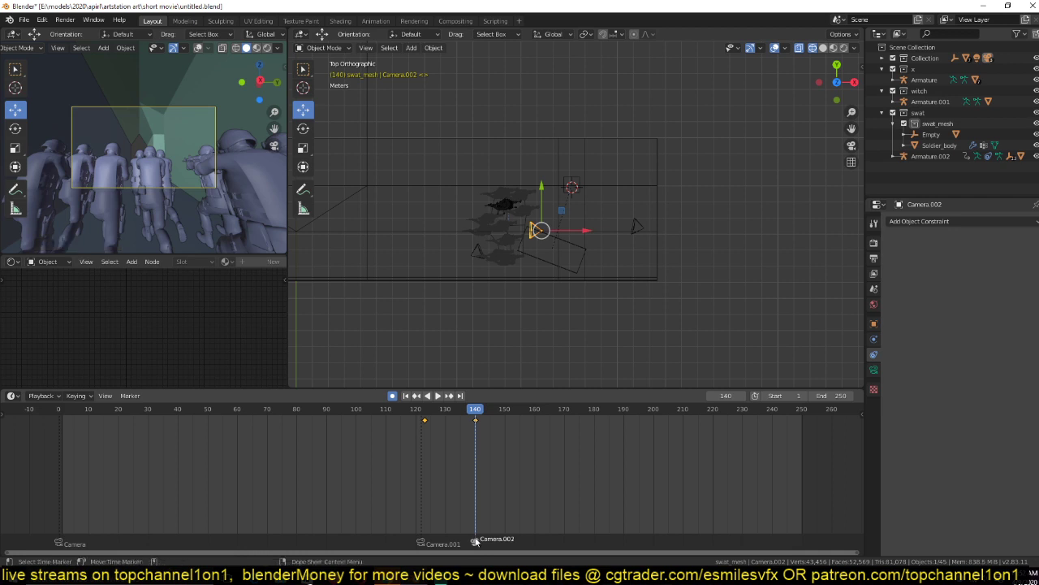
Select Plane.002, the plane that carries the squad, for animating at the rear camera cut.
scroll(487, 234, up, 3)
click(487, 233)
scroll(499, 244, down, 1)
key(s)
key(x)
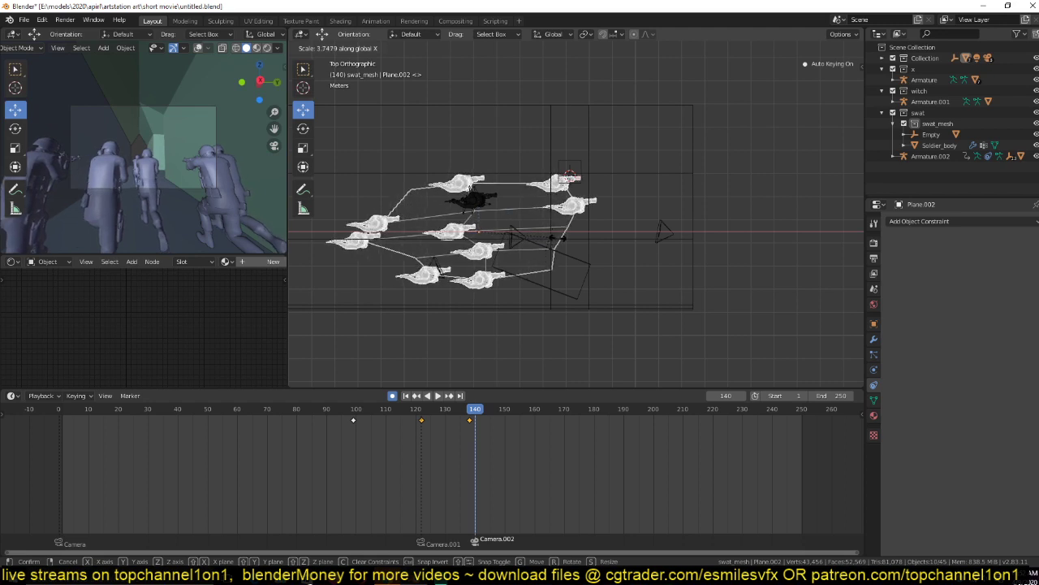
right_click(581, 238)
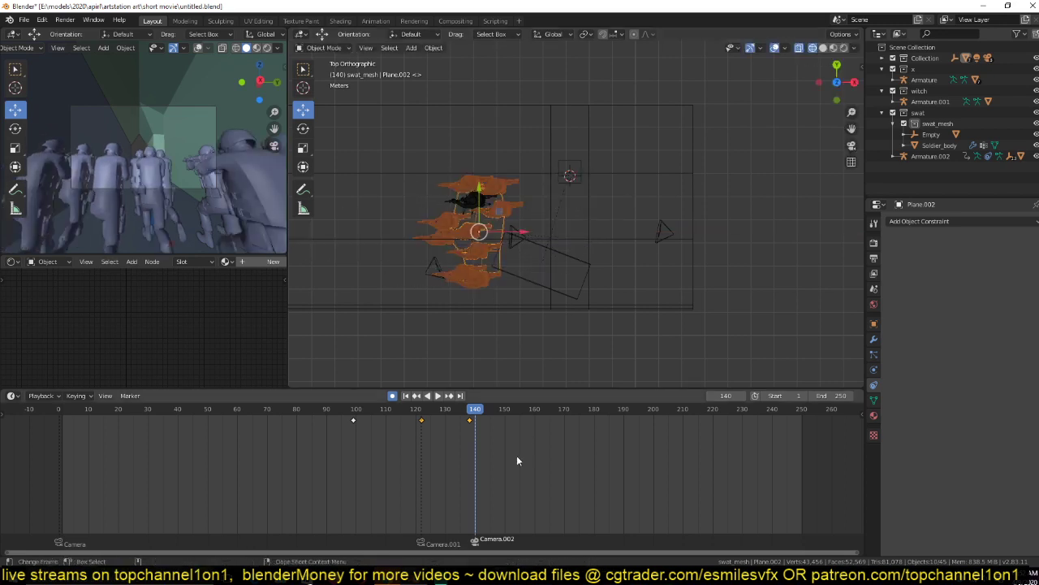
At frame 161, move the squad's Plane.002 down the corridor along negative X and stretch it along X to spread the soldiers out.
drag(524, 454, 537, 453)
key(s)
key(x)
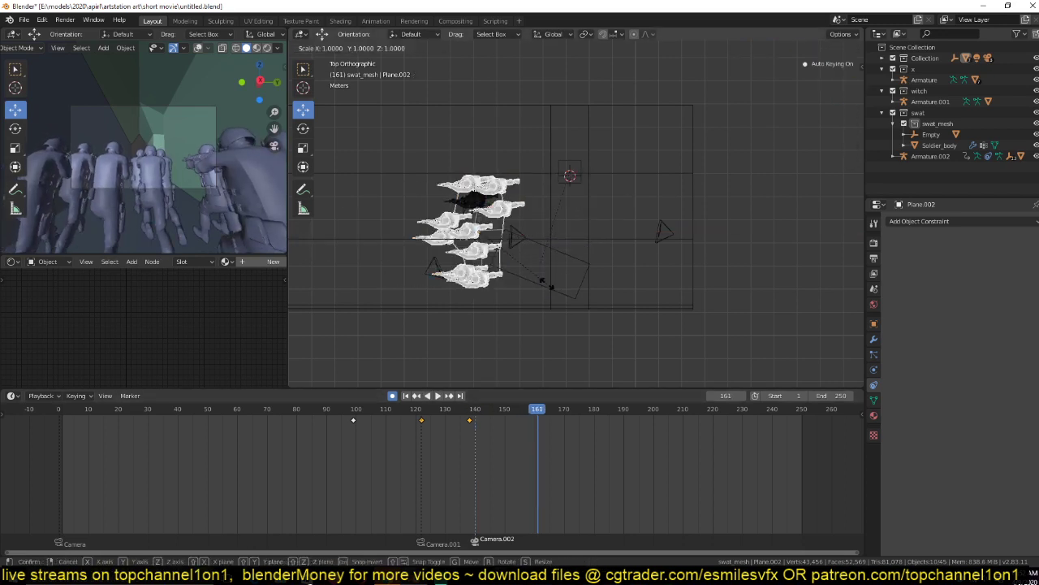
click(613, 283)
scroll(614, 283, down, 5)
shift+middle_drag(615, 283, 670, 297)
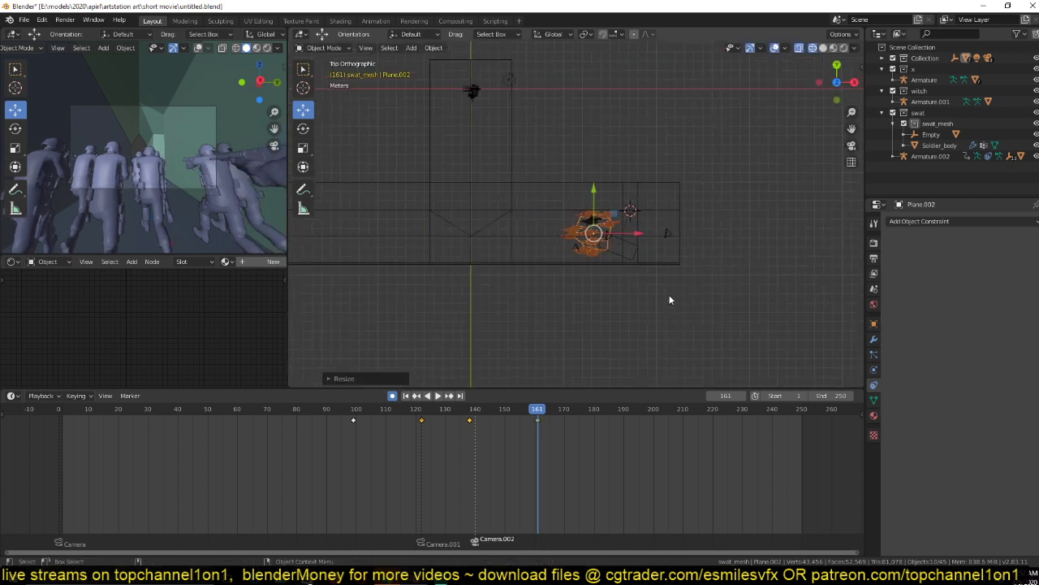
drag(646, 235, 589, 234)
key(s)
key(x)
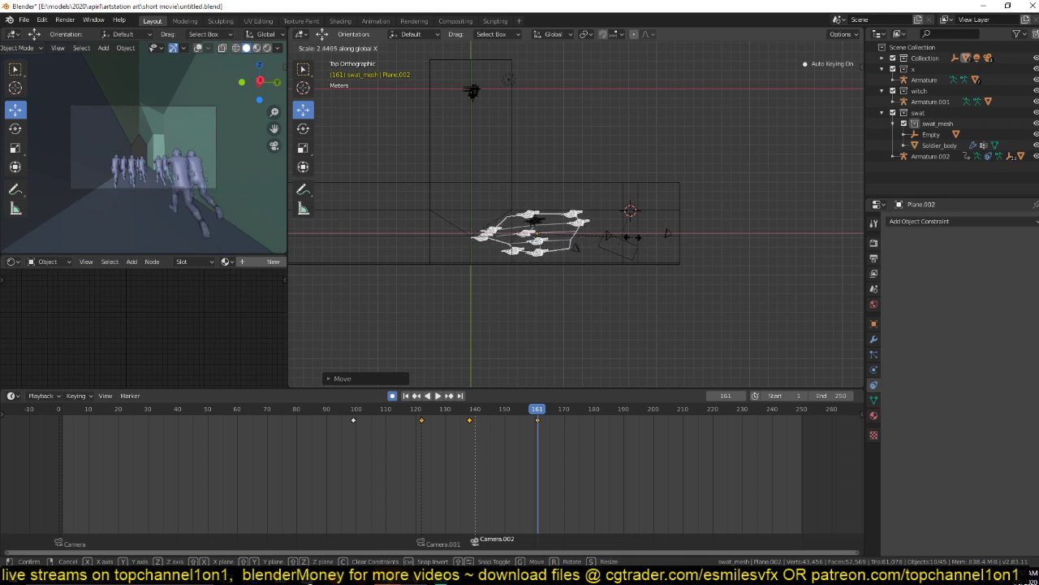
click(605, 271)
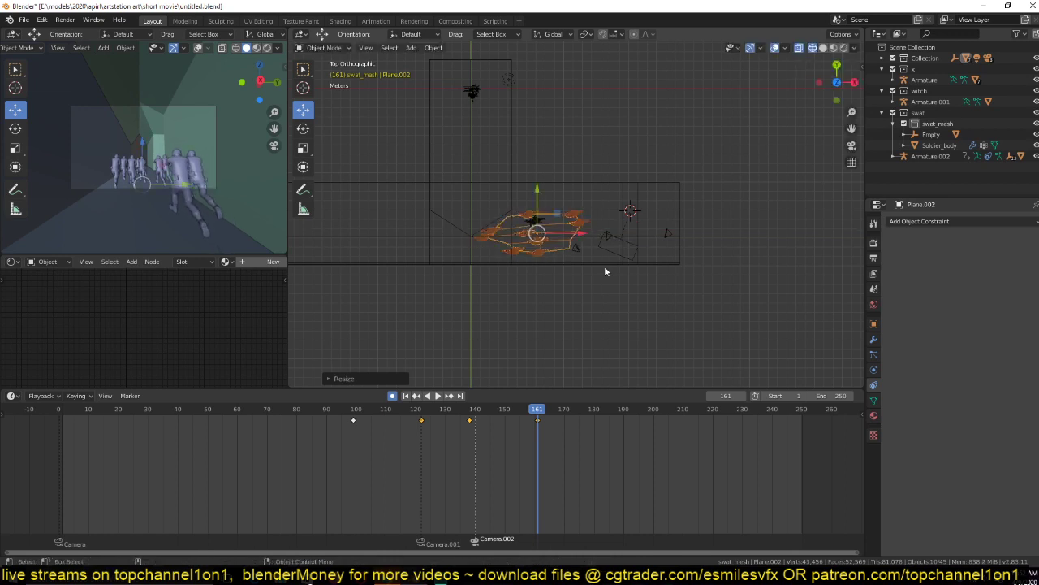
Play the section from about frame 85 up to the frame 140 cut several times to check the squad's run and camera changes.
click(346, 450)
key(space)
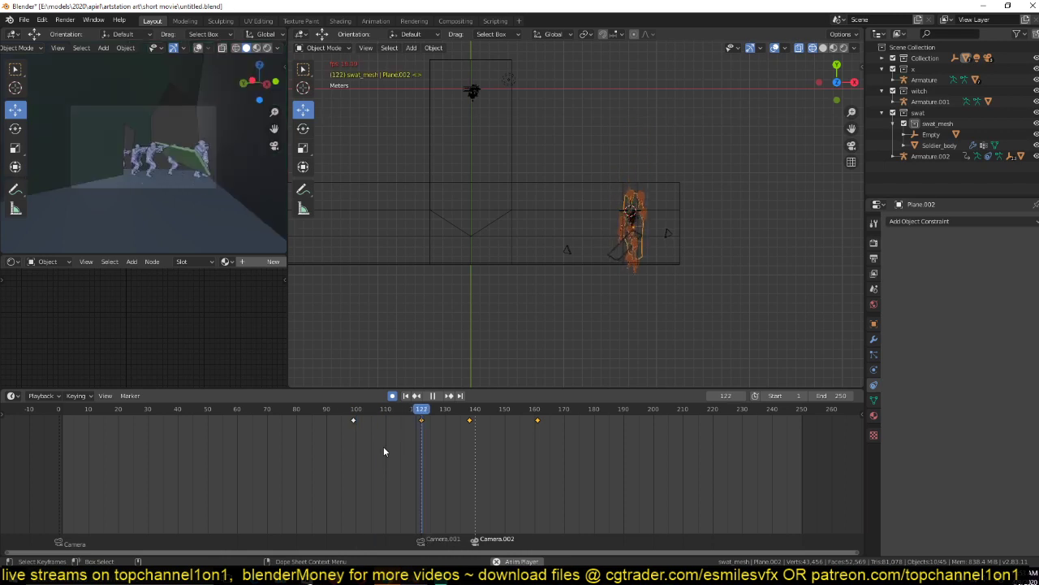
key(space)
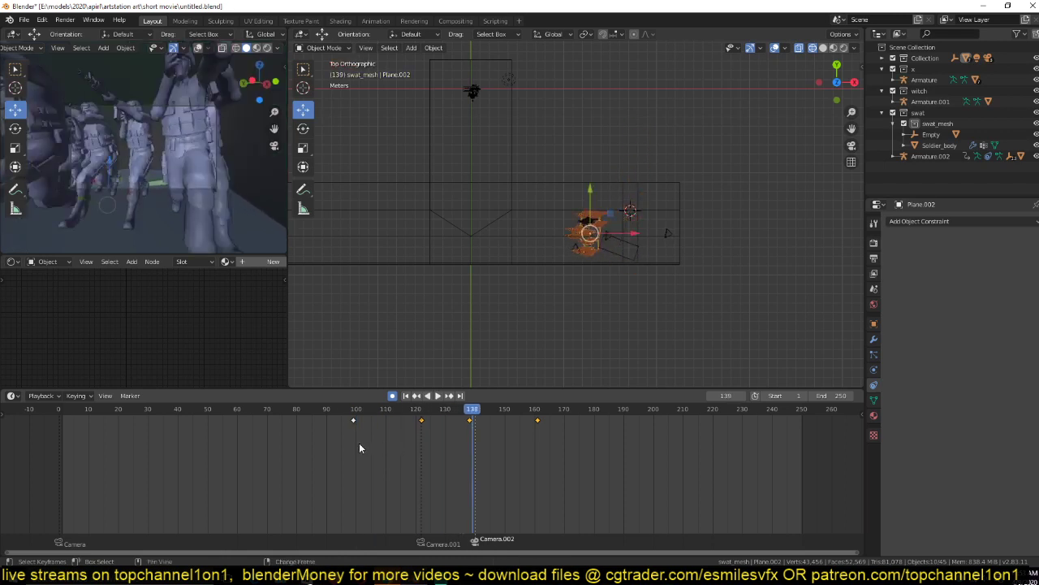
click(326, 447)
key(space)
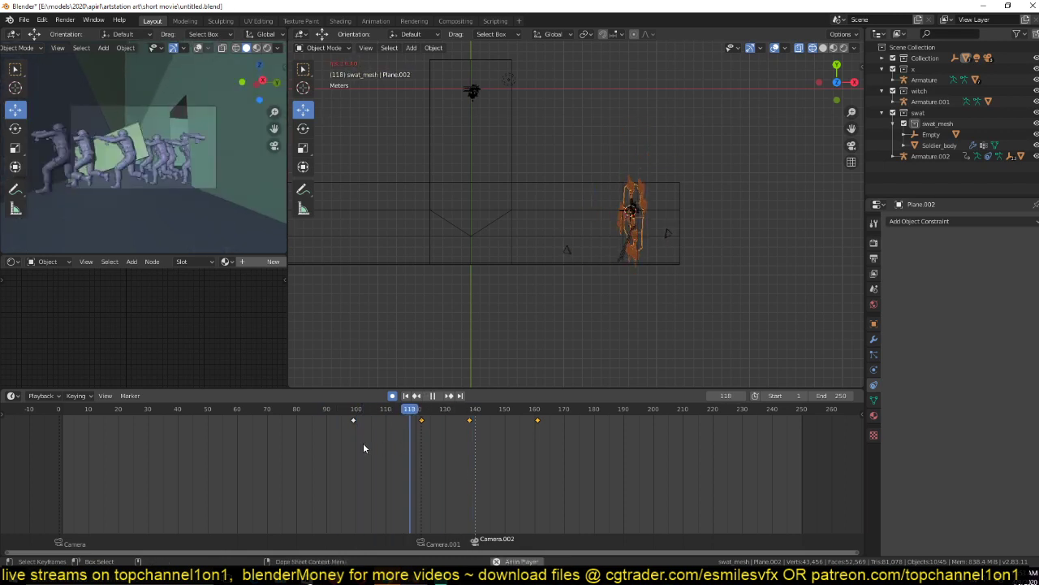
key(space)
click(313, 446)
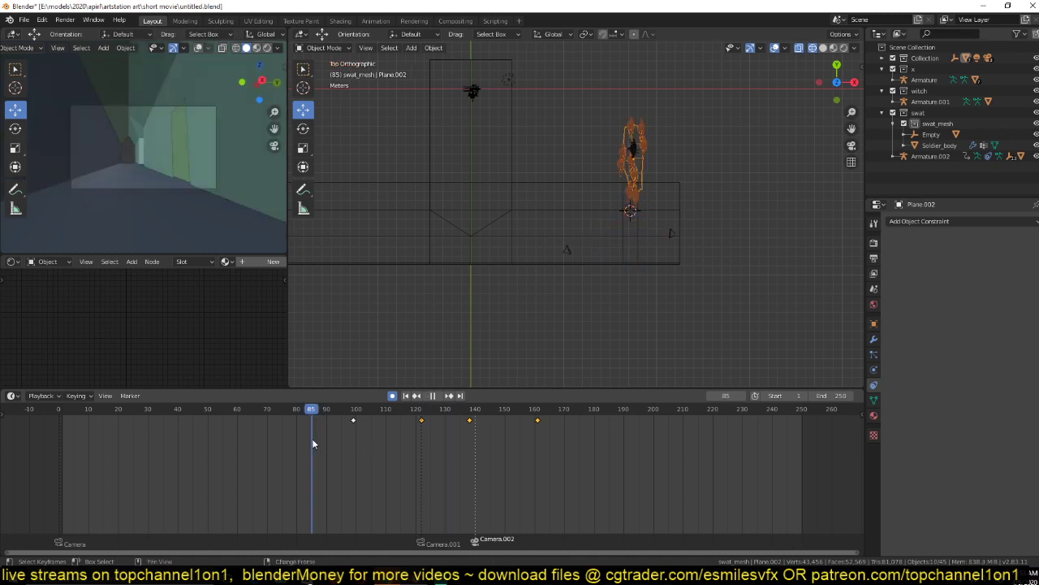
key(space)
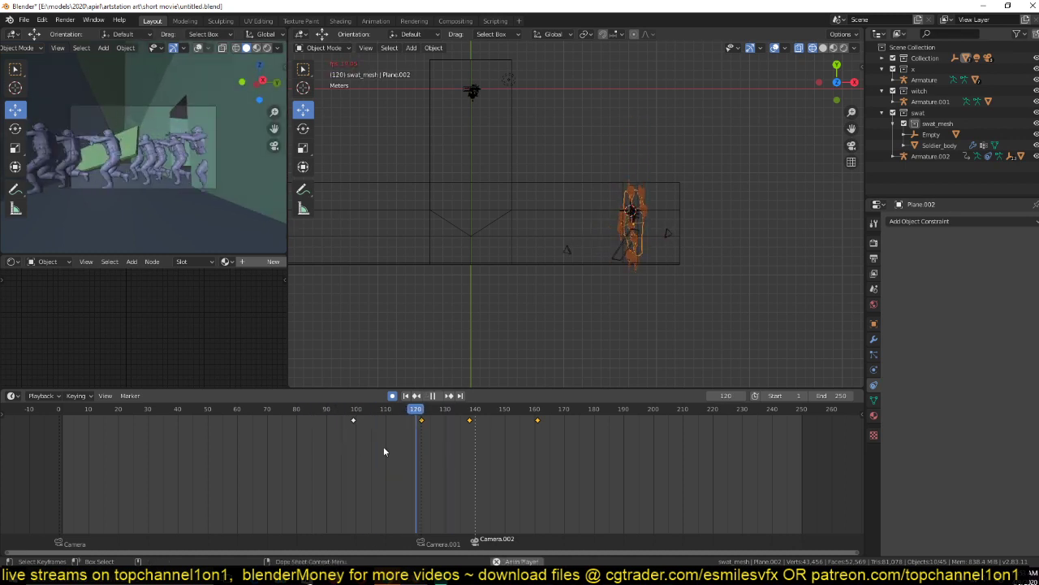
key(space)
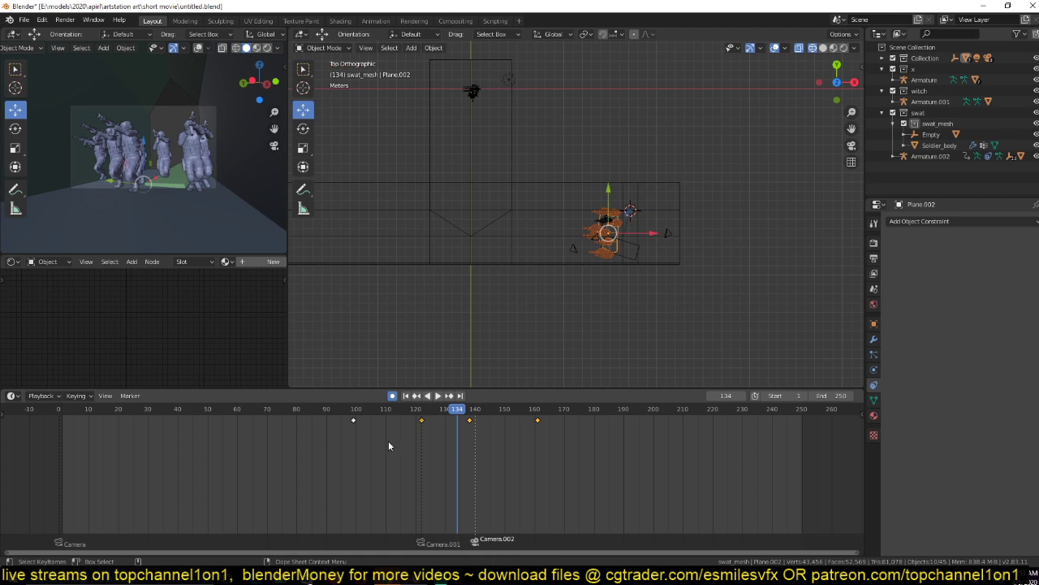
shift+right_drag(355, 427, 362, 427)
key(space)
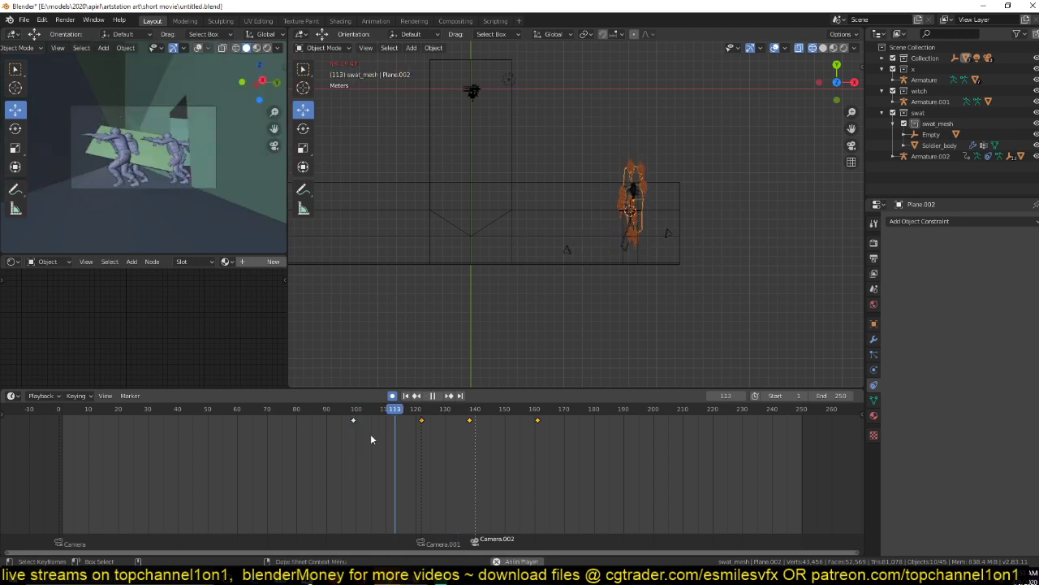
key(space)
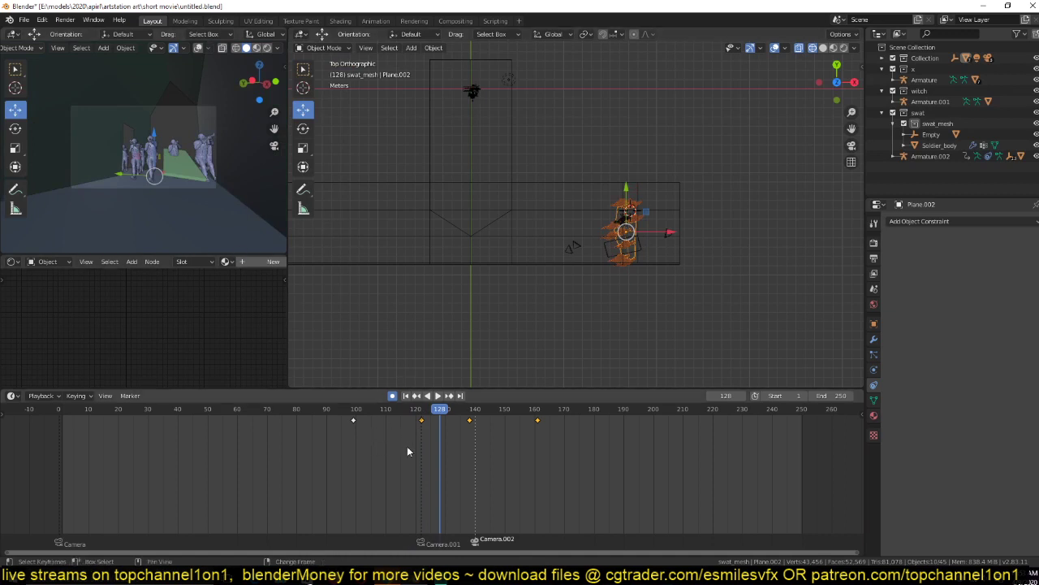
At frame 124, move Camera.001 closer to the doorway and down near the floor, and delete its keyframes.
drag(407, 451, 428, 450)
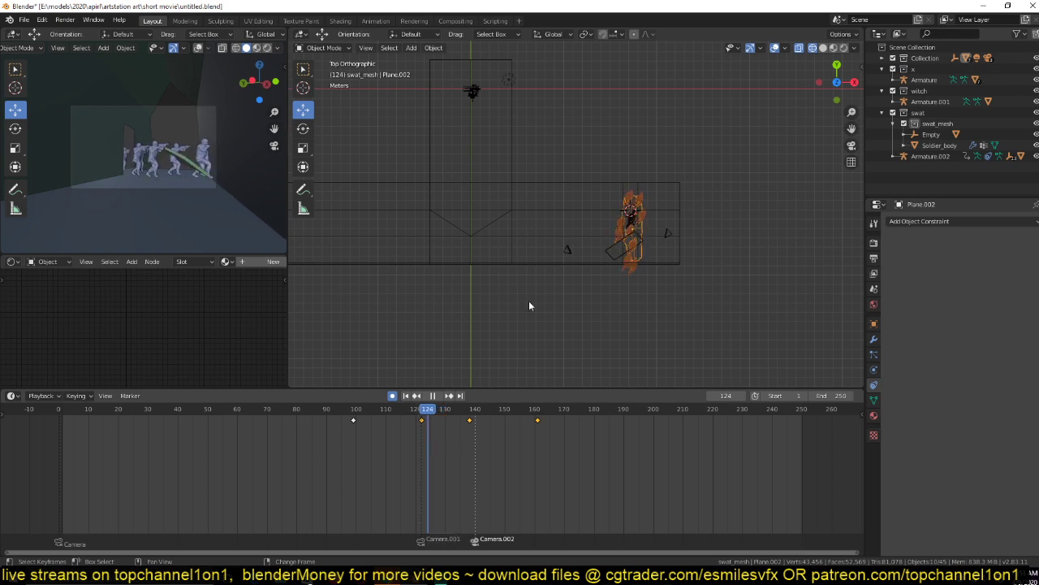
click(567, 249)
key(KP_1)
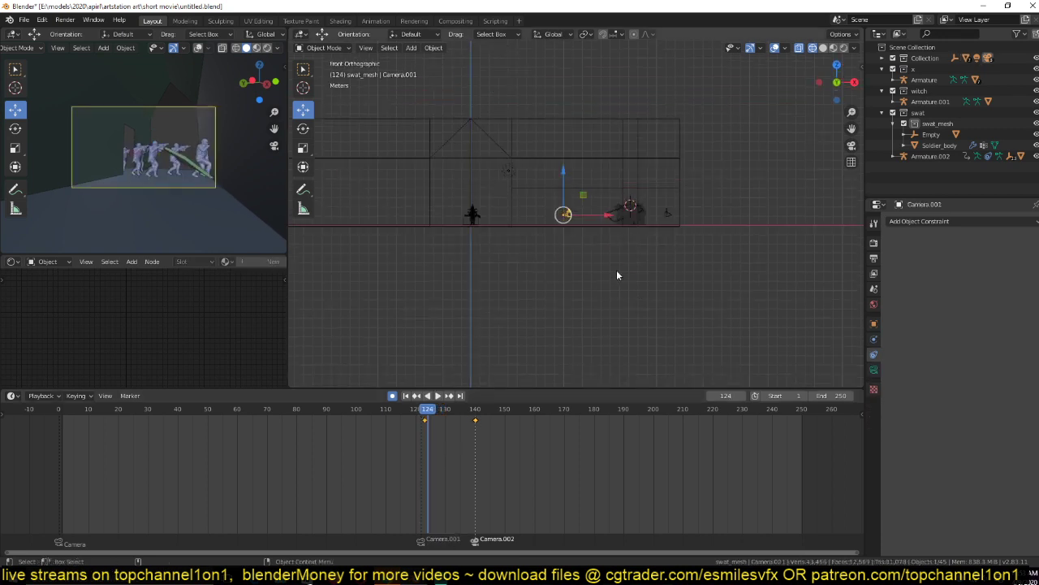
scroll(616, 270, up, 2)
key(g)
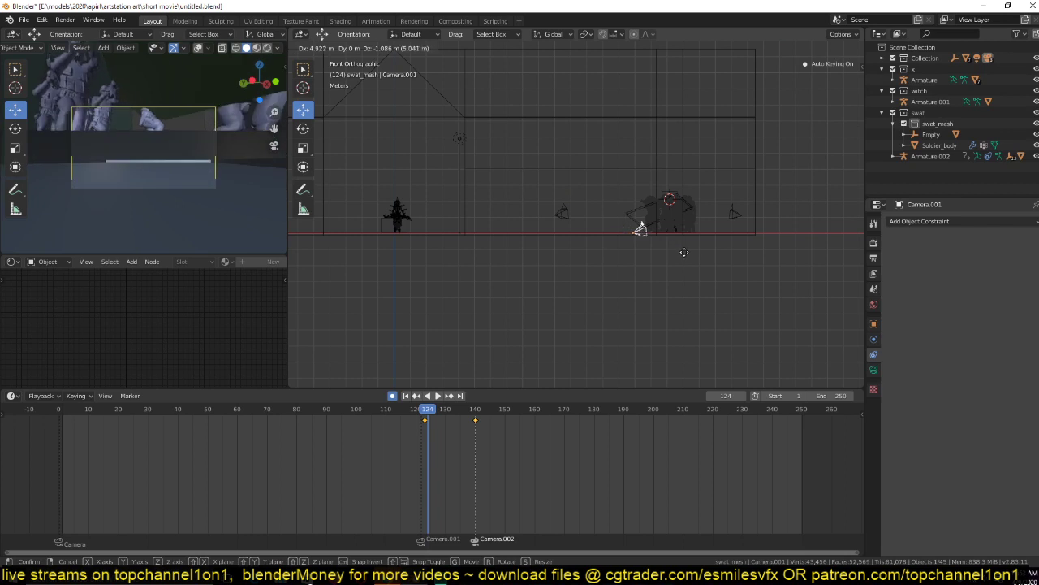
click(676, 249)
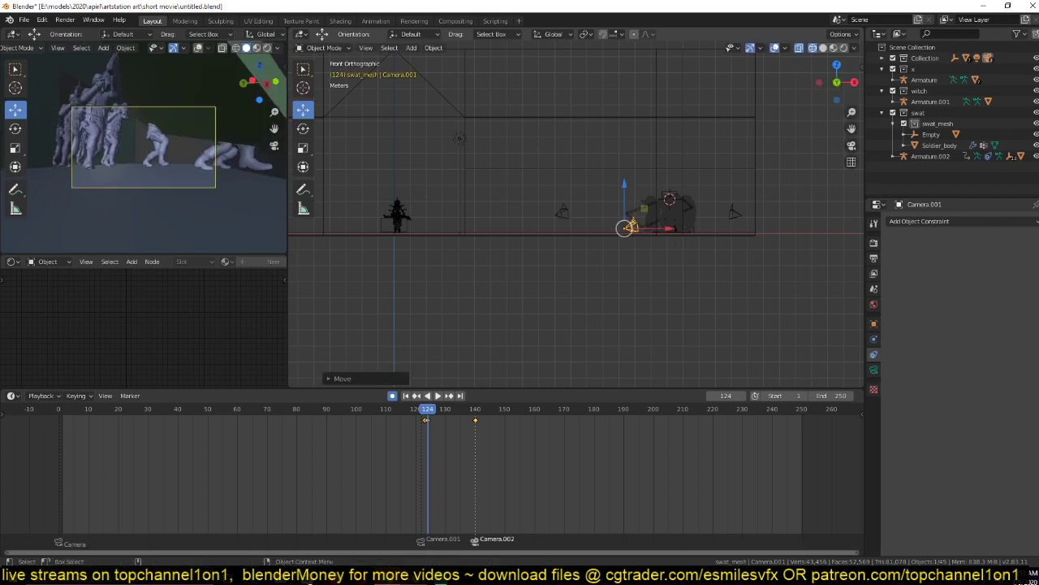
key(x)
click(516, 489)
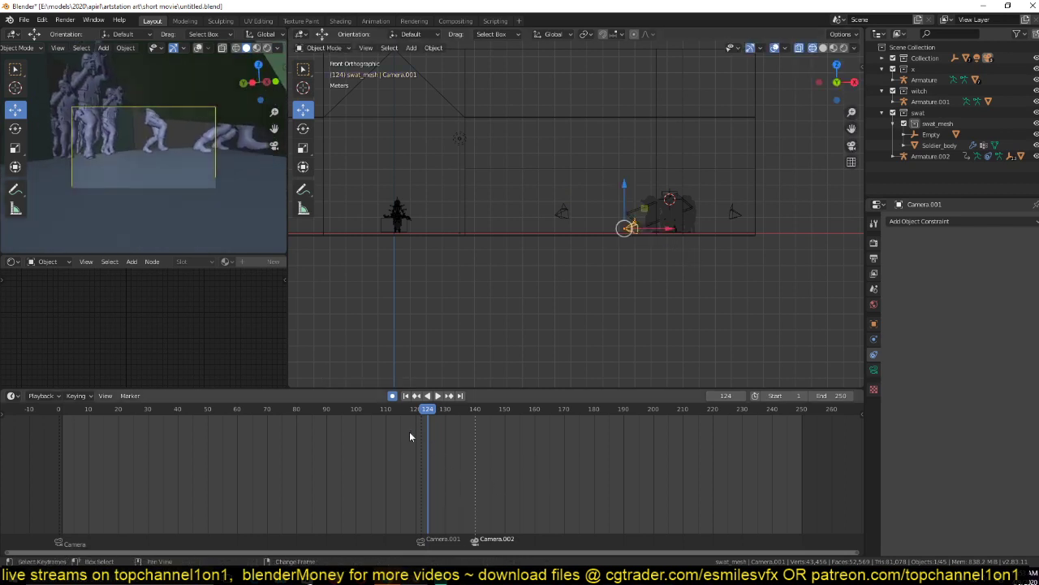
Replay the doorway entrance from about frame 98 to check the low framing of Camera.001.
key(space)
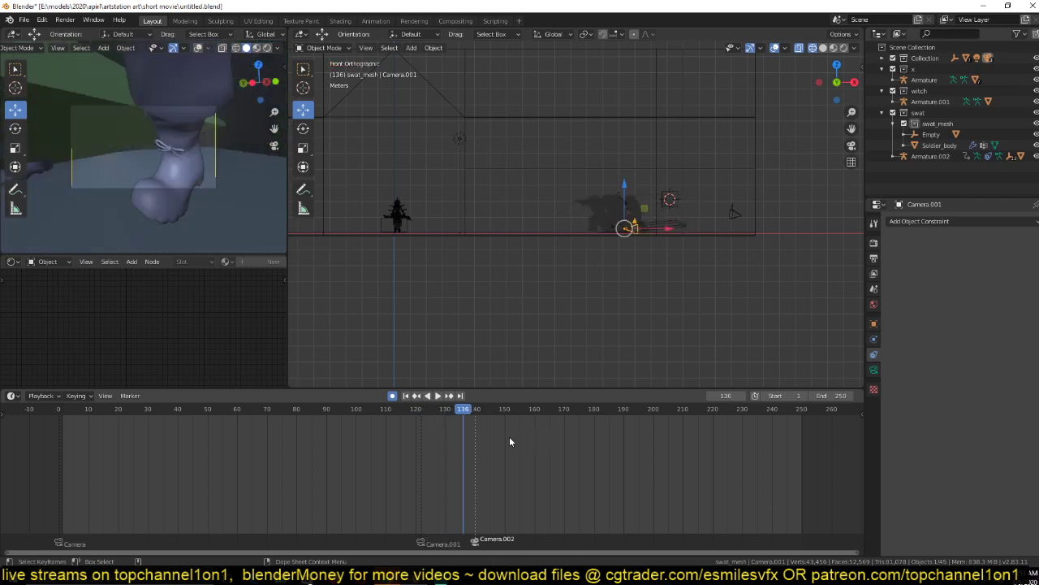
drag(375, 443, 366, 437)
key(space)
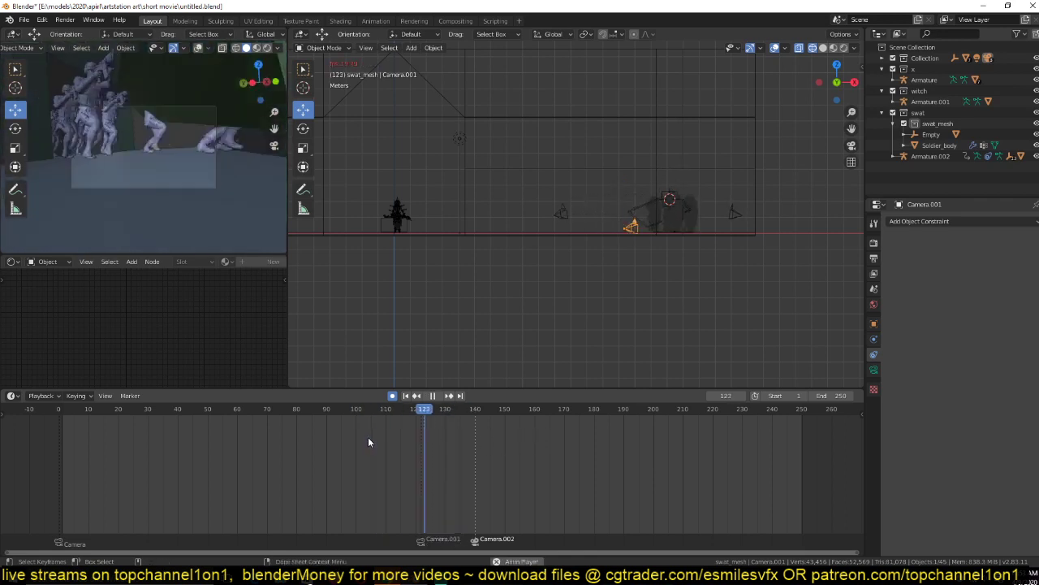
key(space)
drag(390, 438, 344, 441)
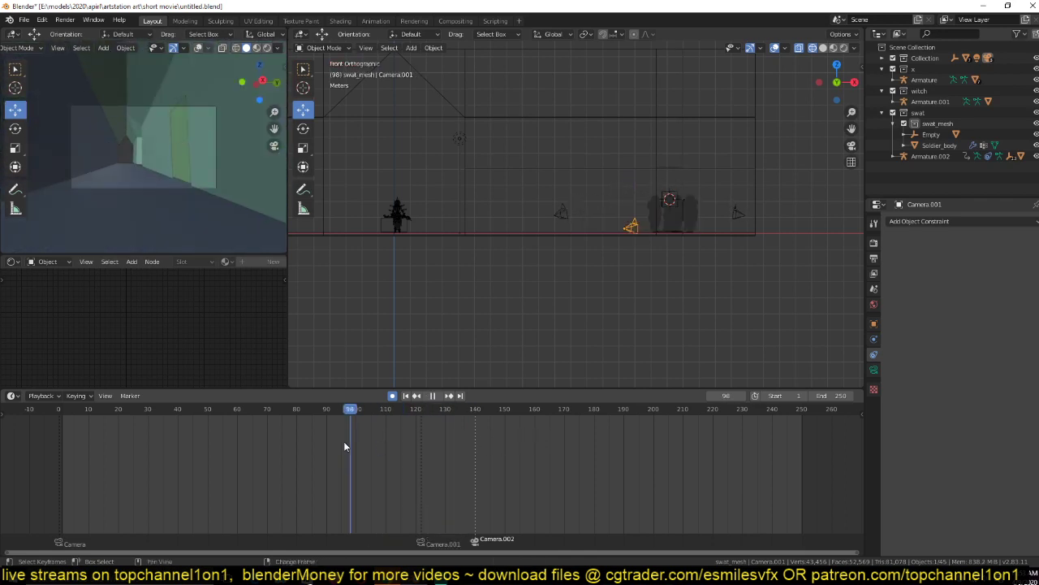
key(space)
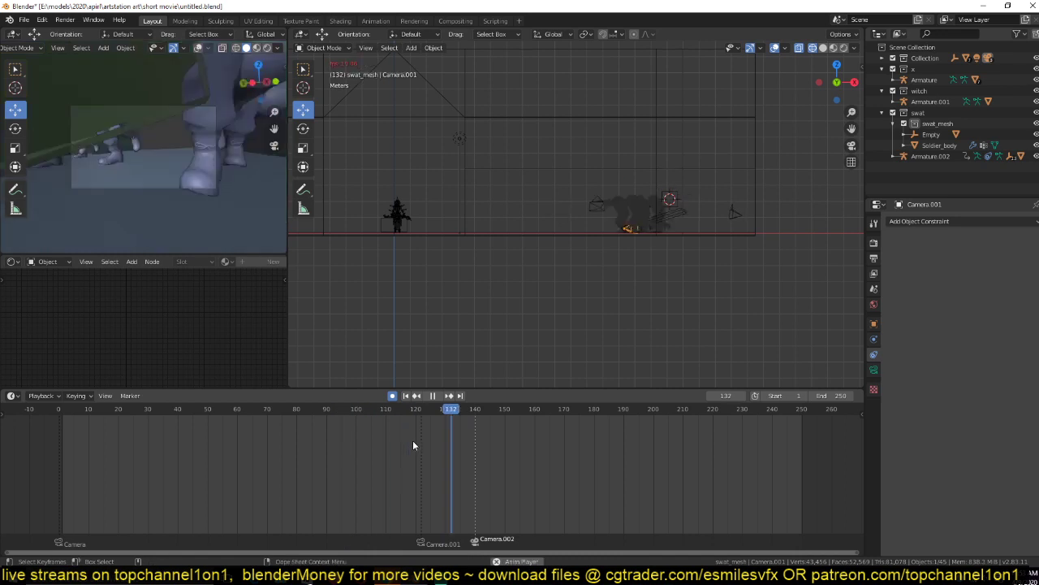
key(Escape)
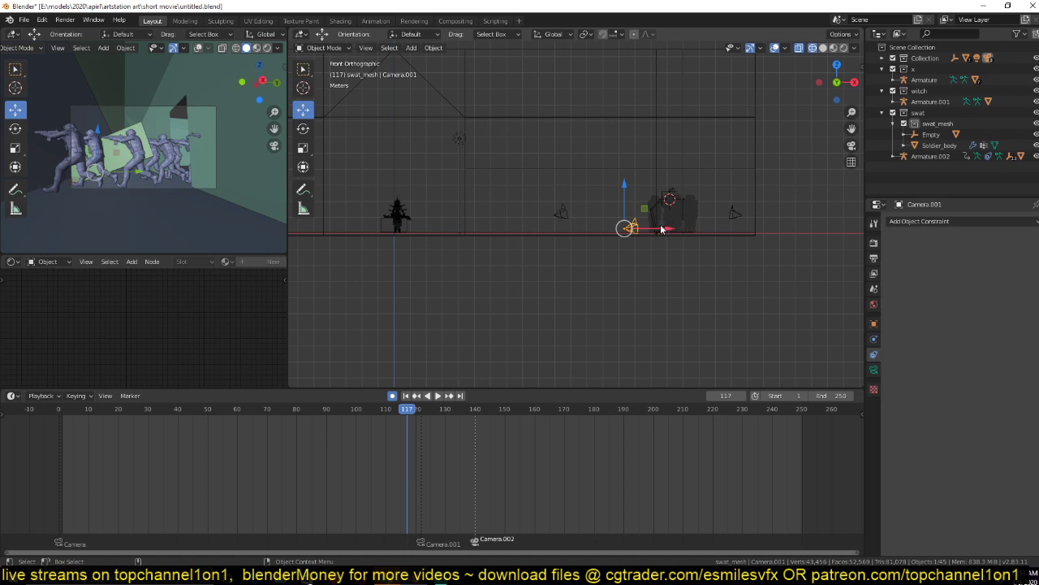
At frame 117, move Camera.001 back from the doorway along negative X and rotate it in the top view toward the squad.
drag(662, 230, 648, 229)
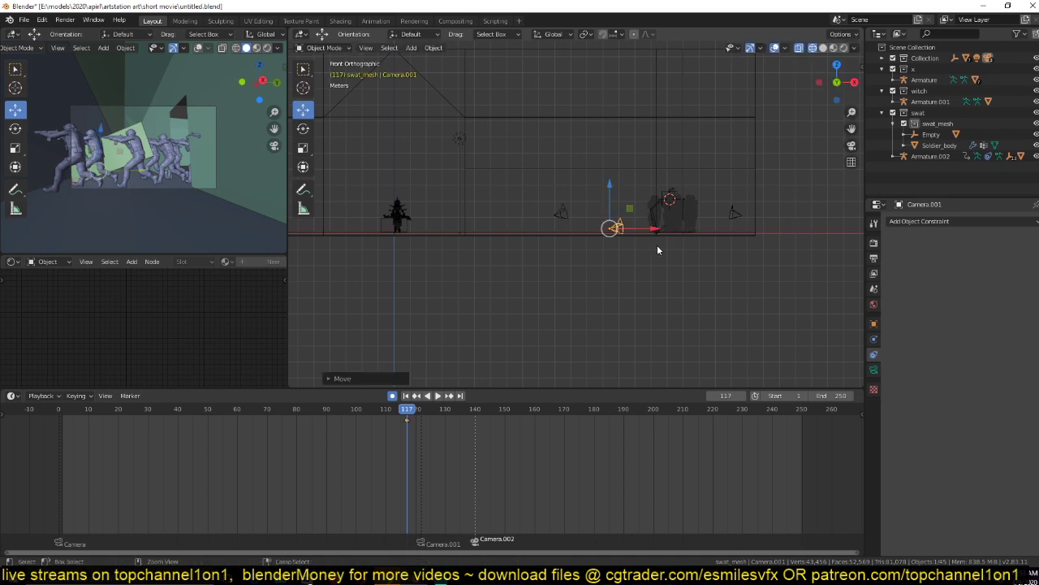
key(KP_7)
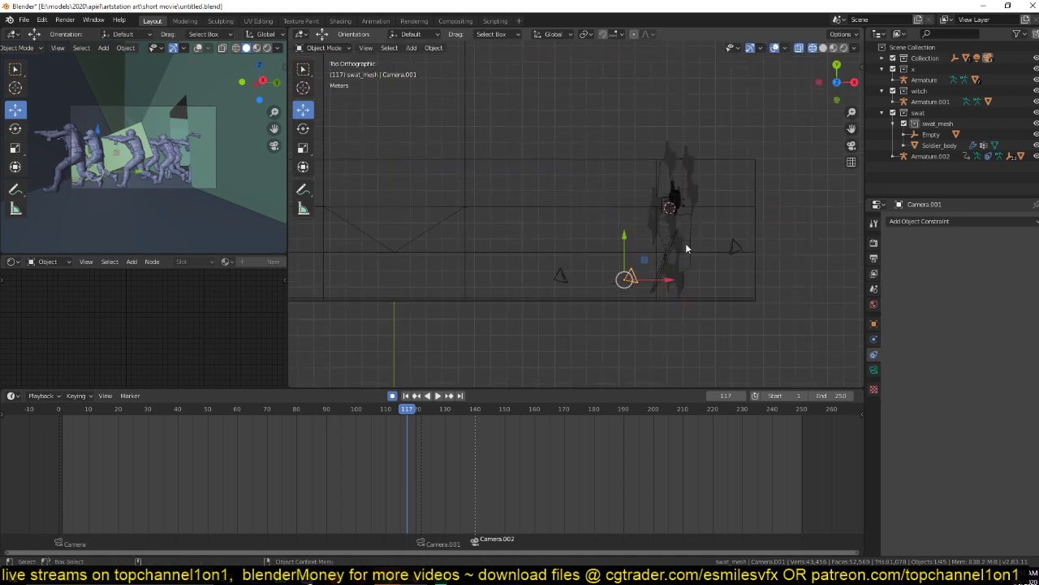
key(r)
click(652, 237)
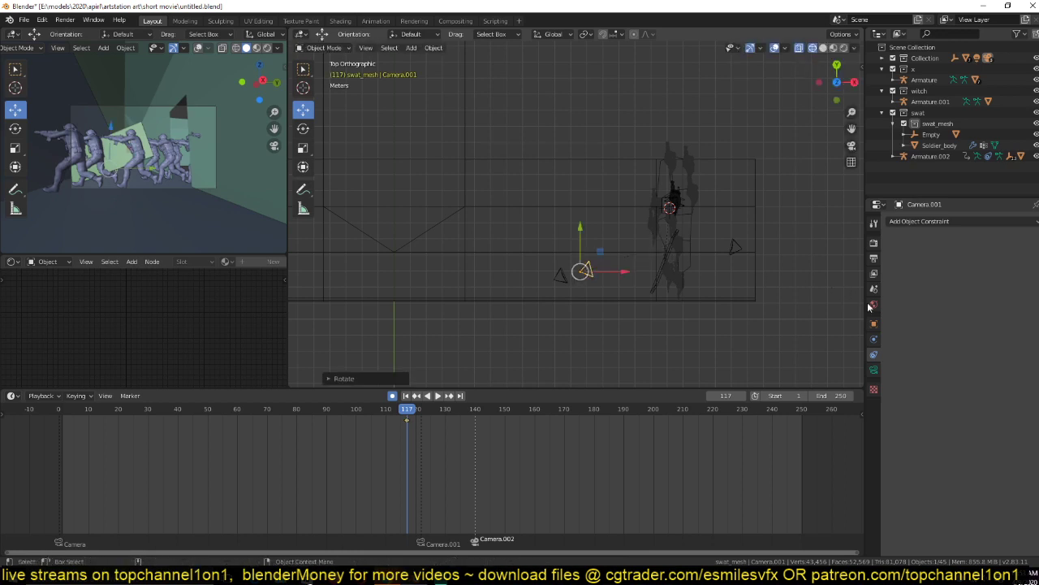
Set the focal length of Camera.001 to 50 mm and play the shot past the frame 140 cut.
click(874, 371)
click(991, 272)
key(Return)
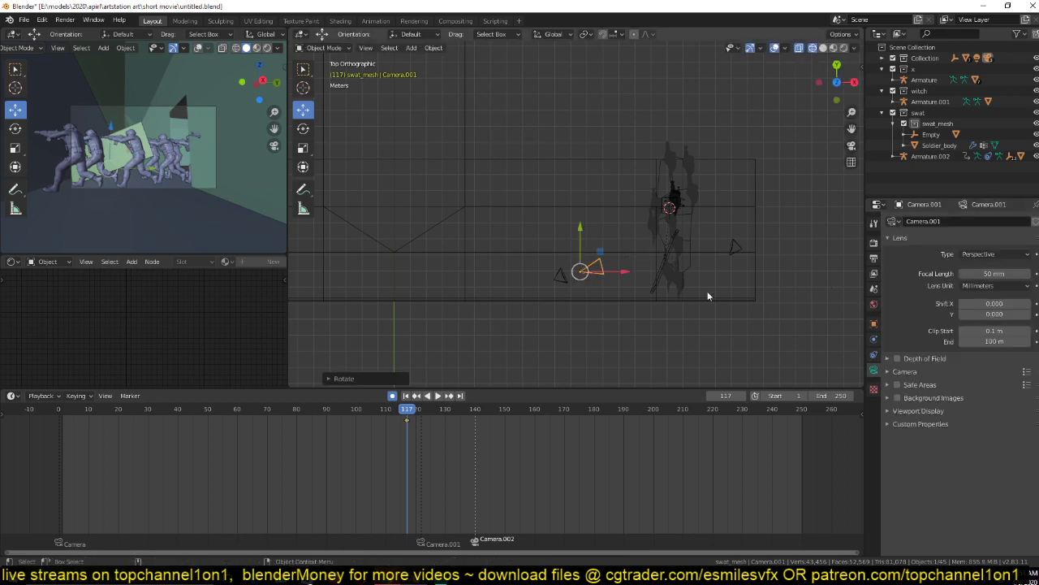
key(space)
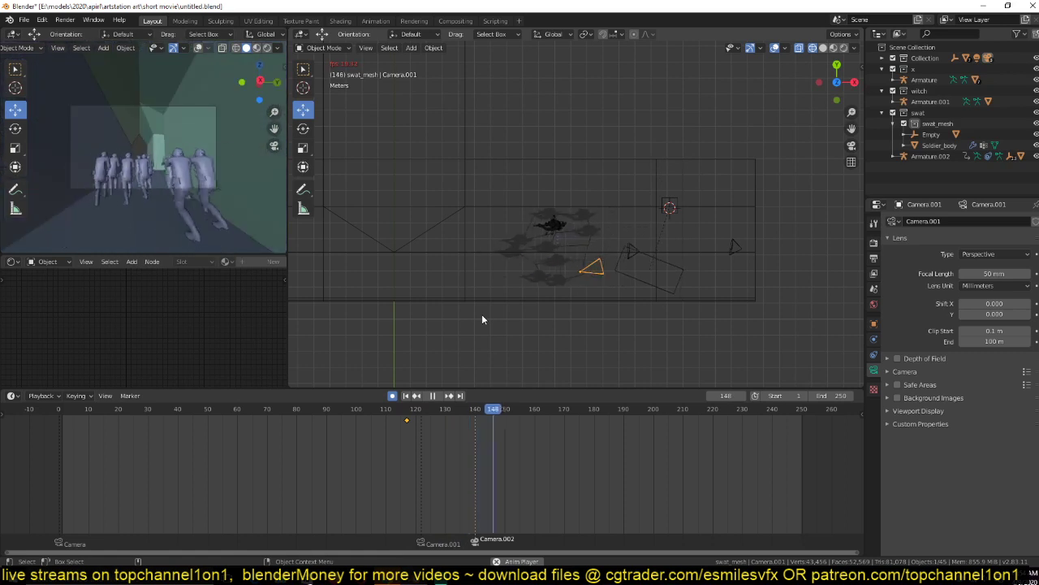
key(space)
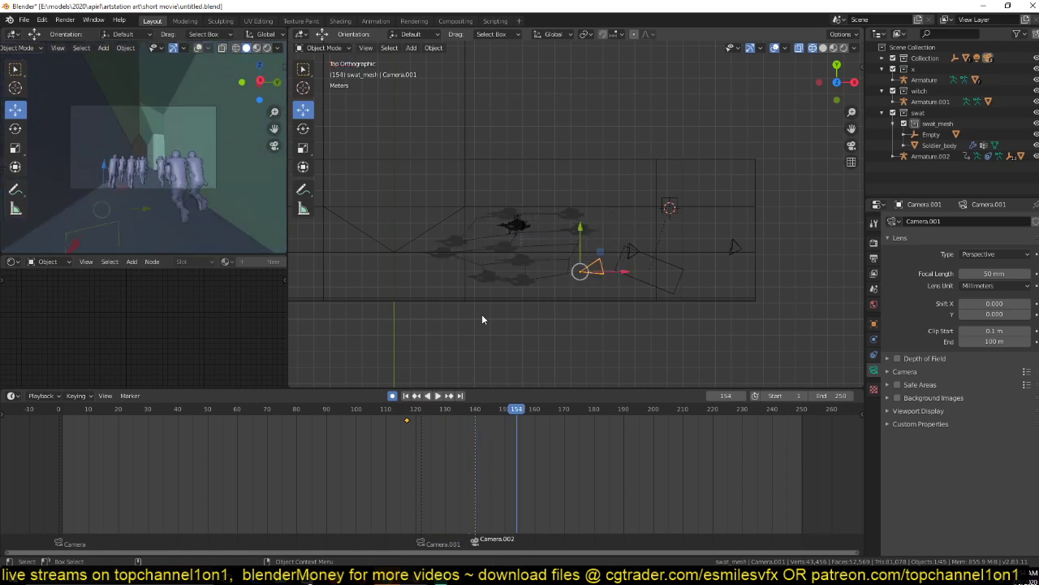
Save the file and, at frame 191, move Camera.002 forward along negative X to key a push-in behind the squad.
click(740, 249)
click(637, 248)
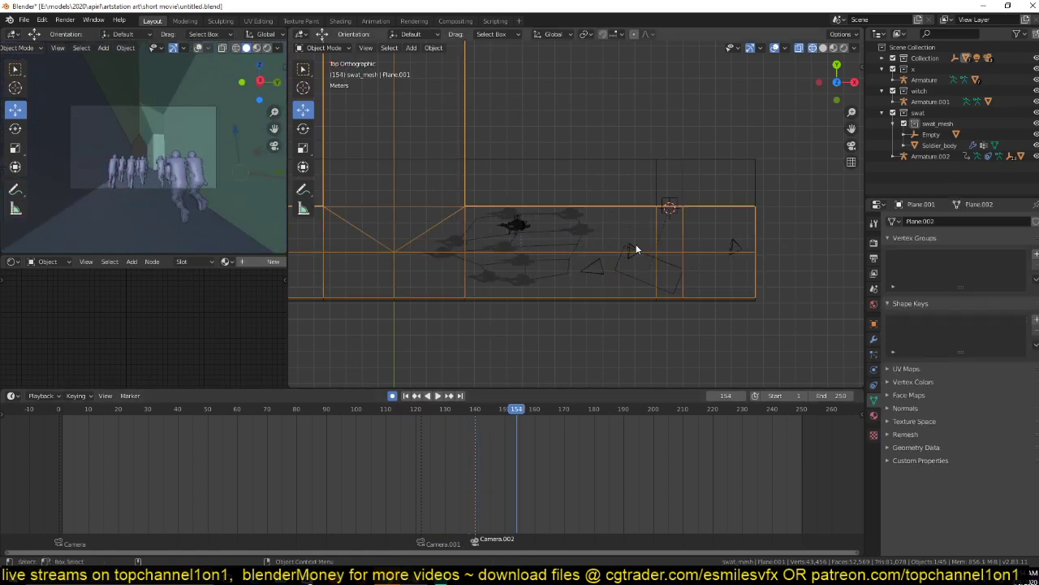
click(634, 249)
key(ctrl+s)
key(space)
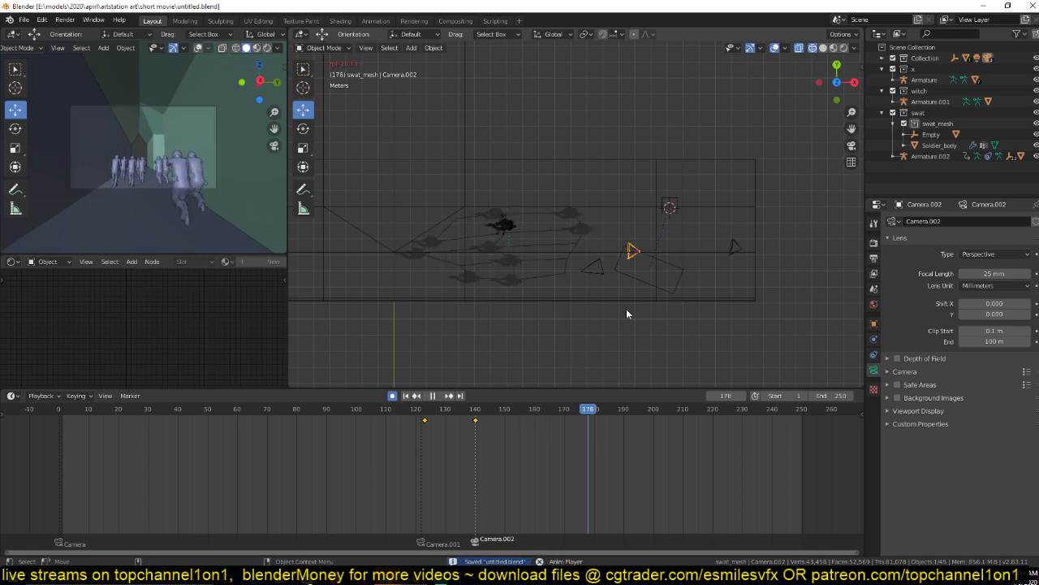
key(space)
drag(634, 248, 552, 251)
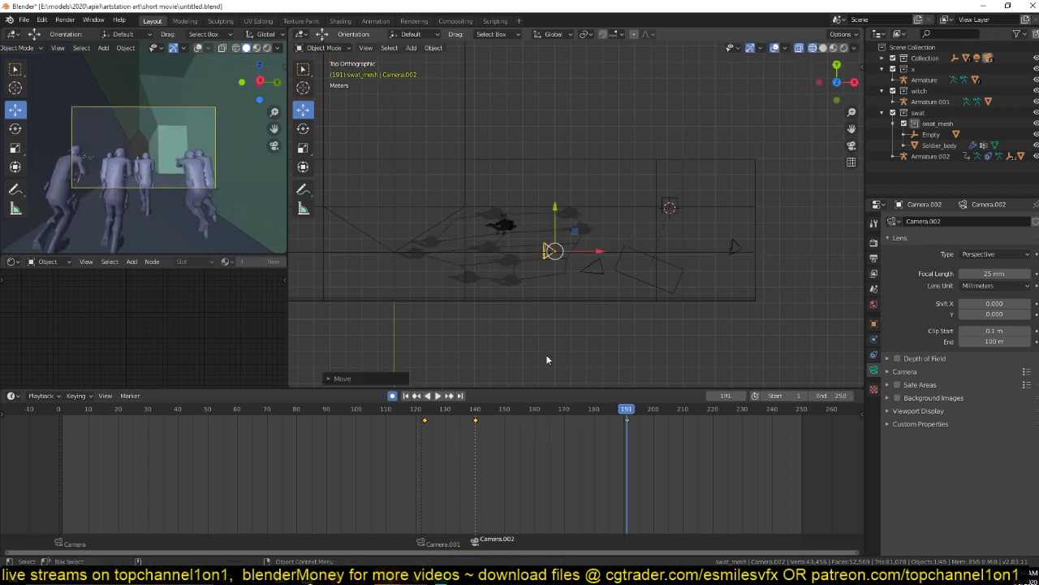
Play the shot through the cut to check the push-in of Camera.002, and return to frame 140.
click(393, 428)
key(space)
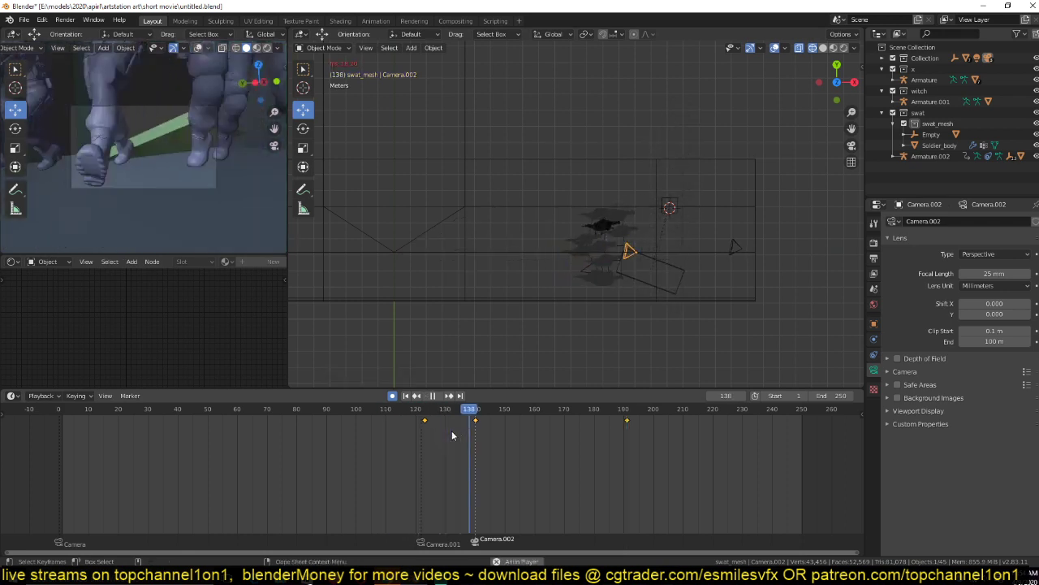
drag(545, 451, 477, 452)
key(space)
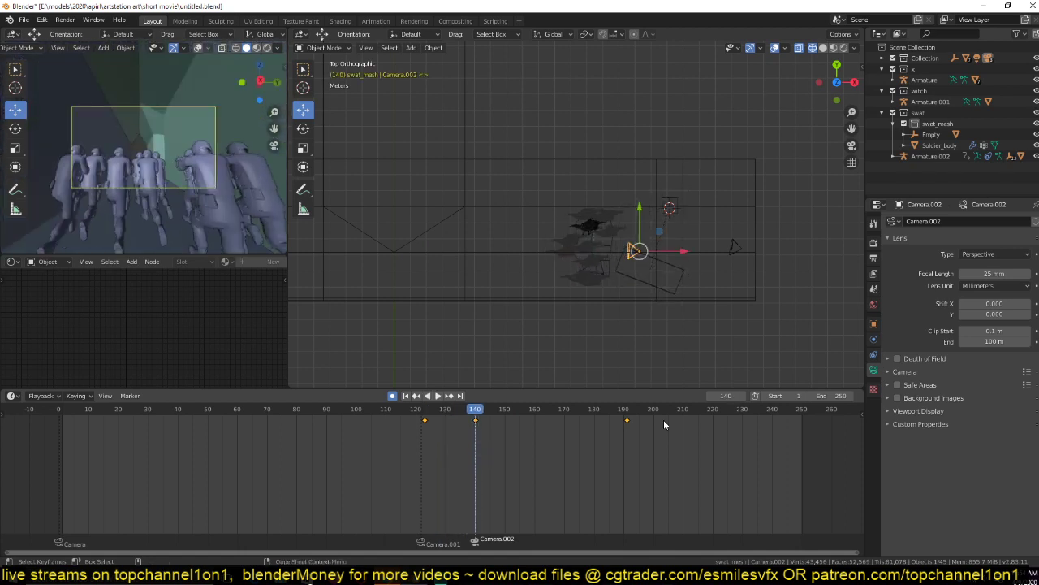
Move the Camera.002 marker to frame 170, play the shot briefly from frame 104, and save the file.
click(664, 424)
drag(475, 544, 563, 543)
click(368, 470)
key(space)
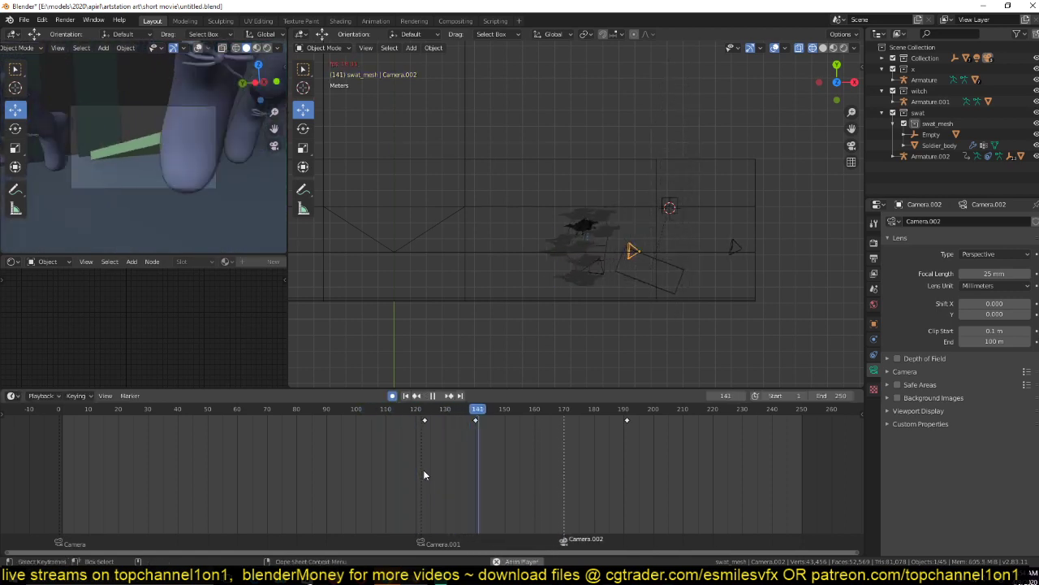
key(Escape)
key(ctrl+s)
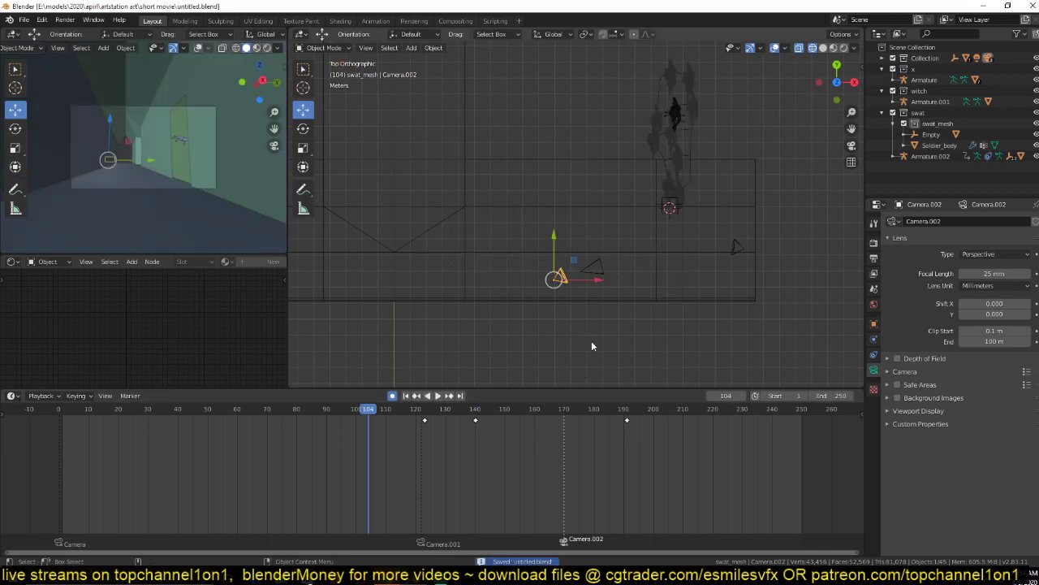
Play the squad's run past the doorway and scrub to frame 160 to check the shot before the Camera.002 cut.
key(space)
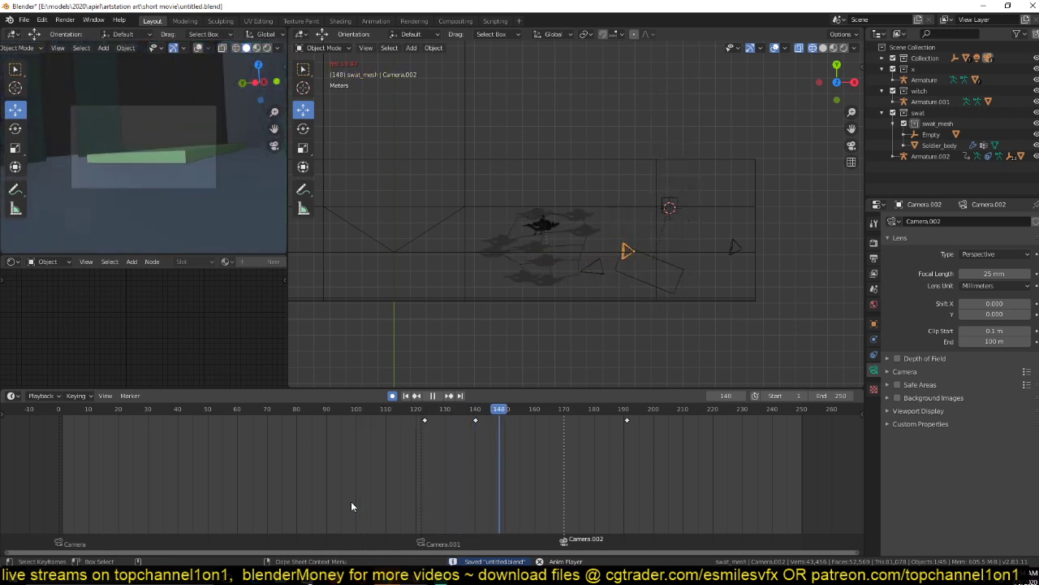
click(351, 506)
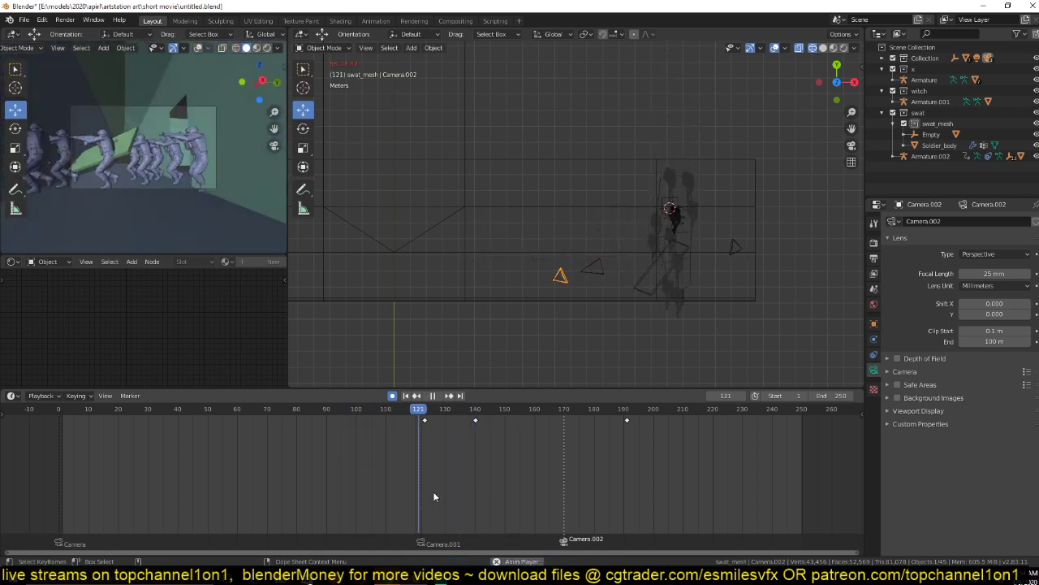
key(space)
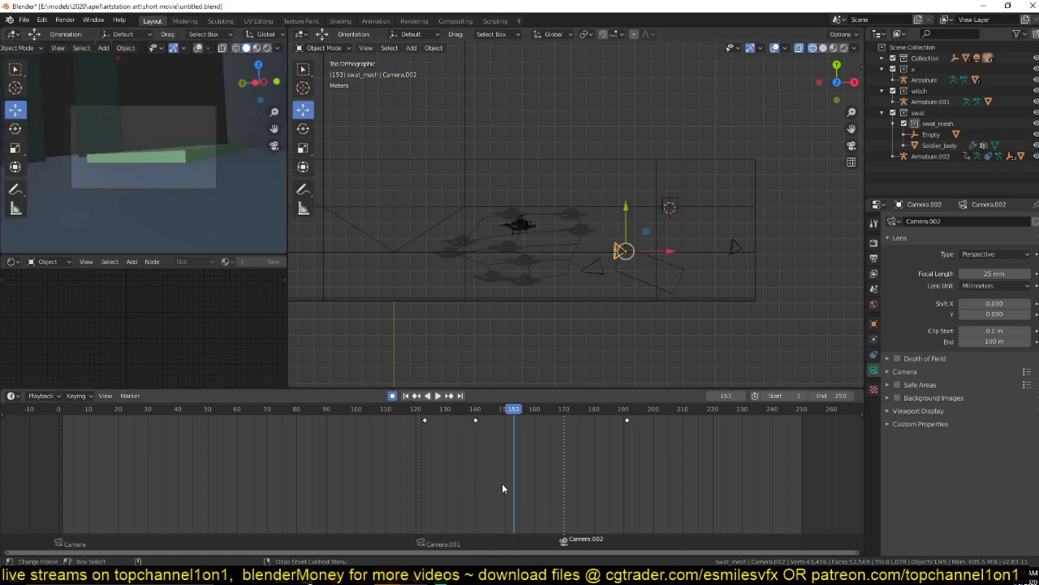
drag(503, 488, 534, 487)
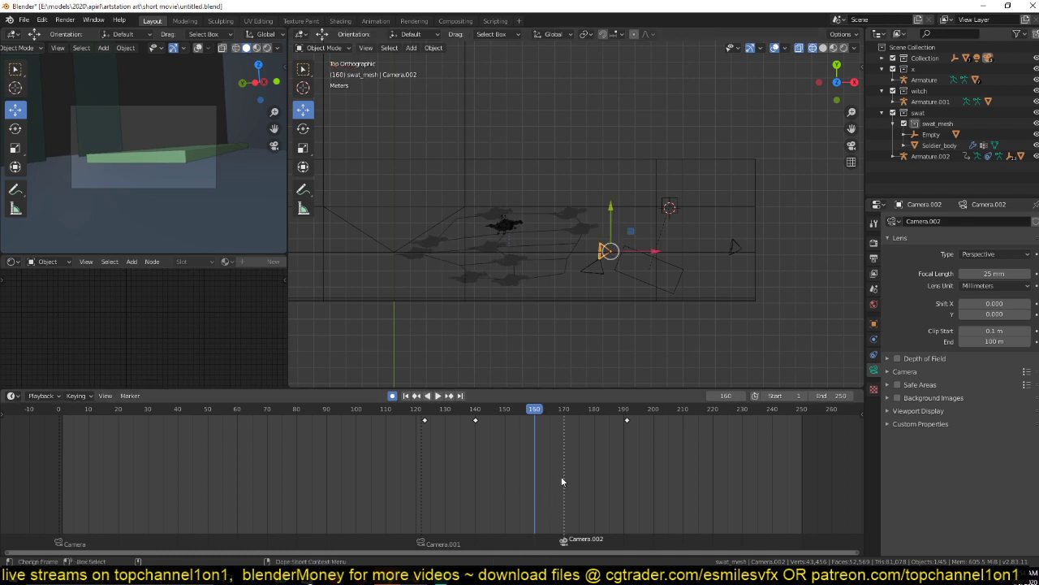
At frame 182, move Camera.002 into the witch's room in top view, rotate it, and reframe it on the witch and table.
drag(562, 481, 598, 473)
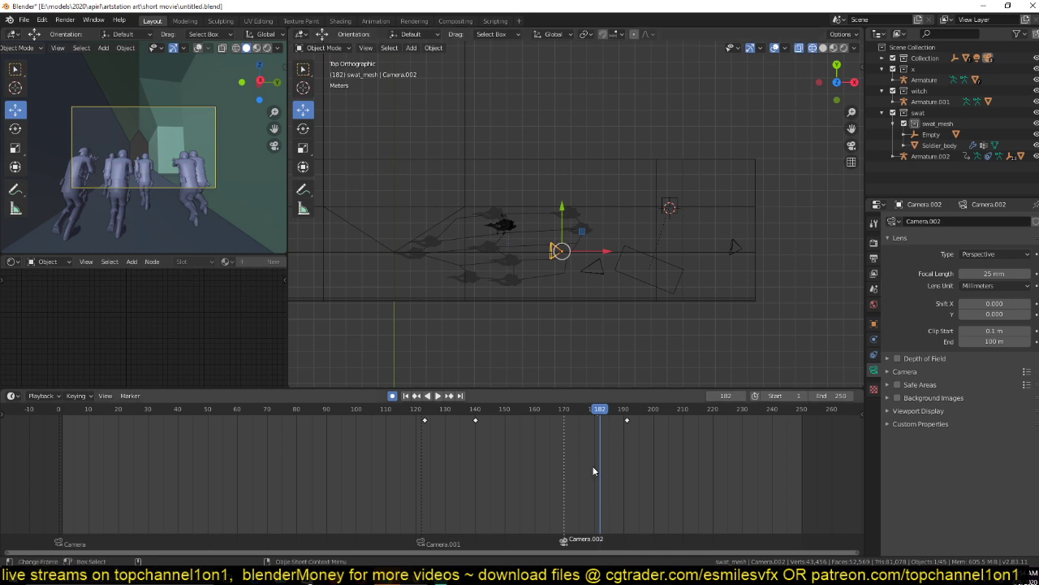
scroll(554, 281, down, 3)
key(g)
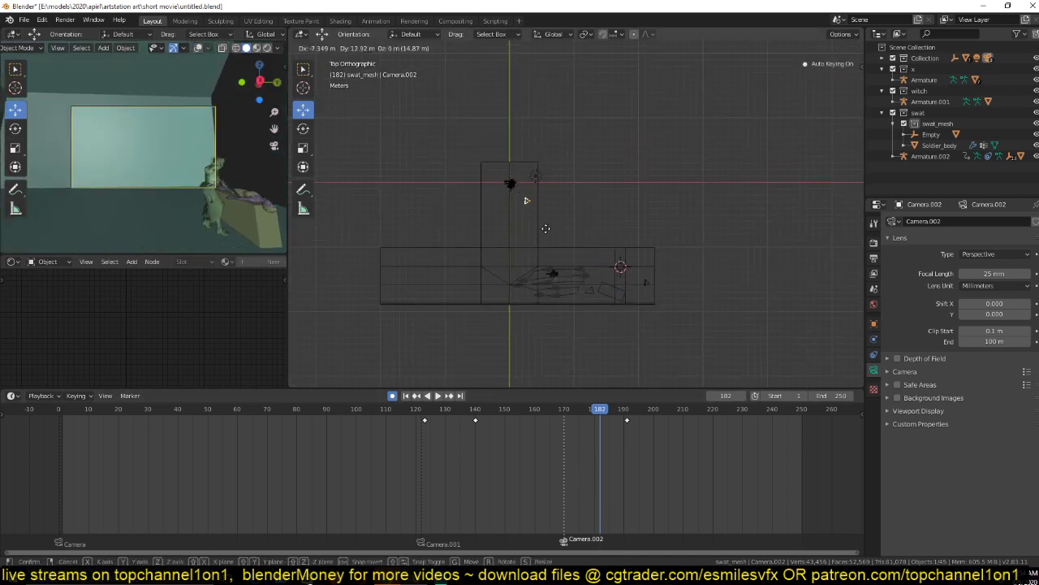
click(544, 205)
key(r)
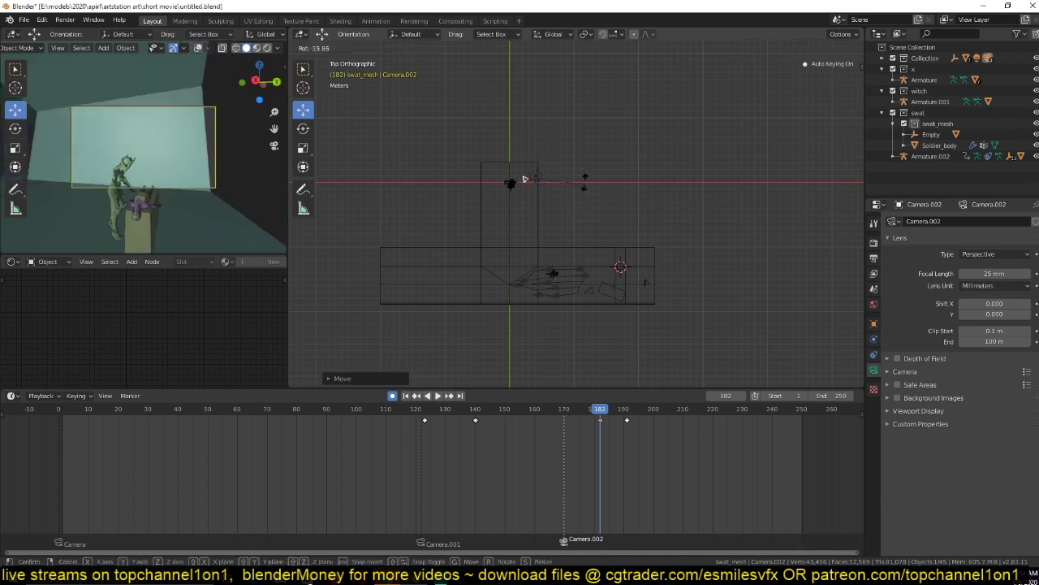
click(569, 146)
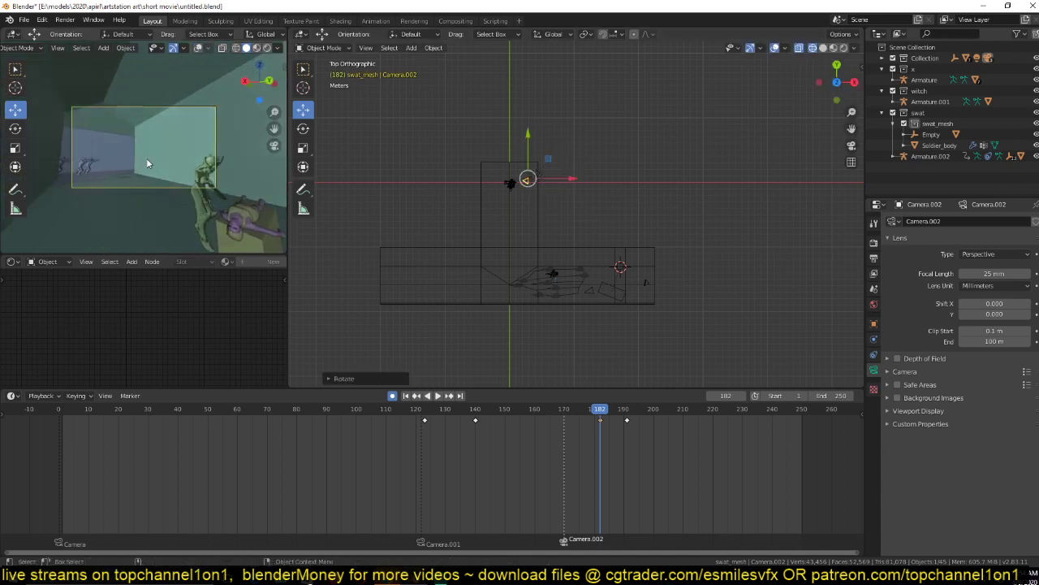
key(g)
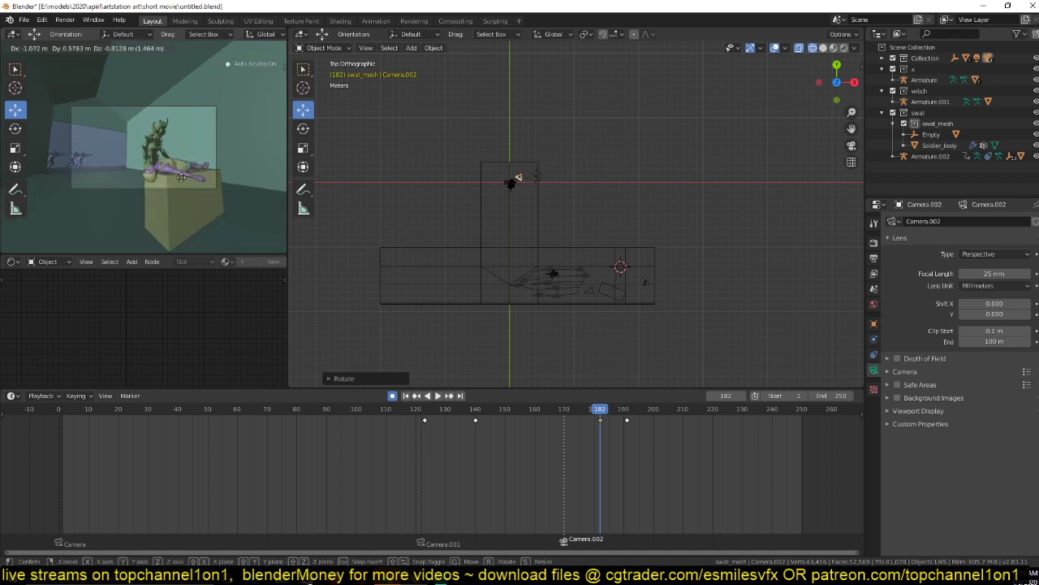
click(191, 206)
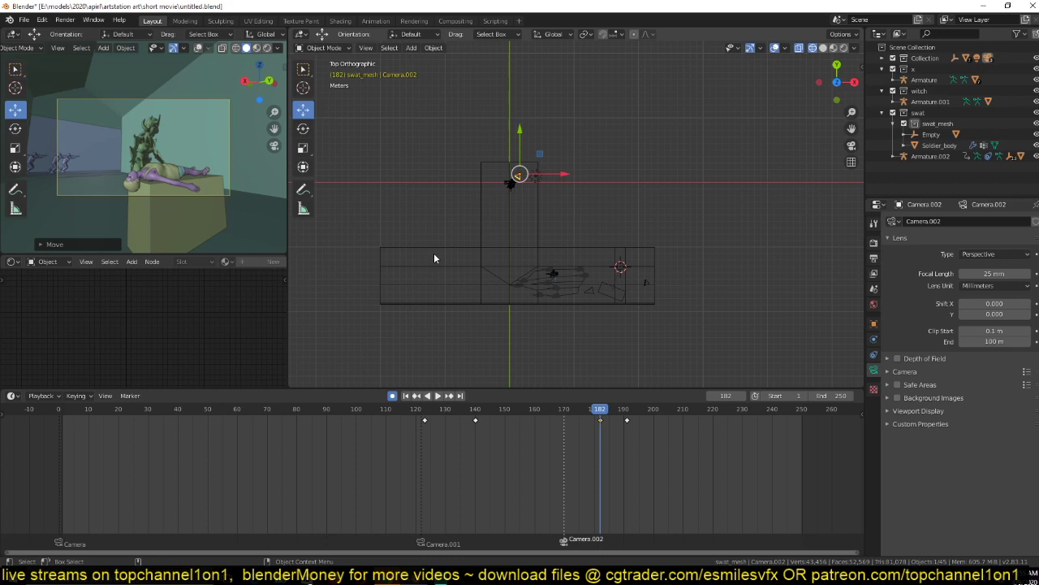
At frame 182, move the squad (Plane.002) 4.243 m along X toward the doorway and try shifting its new keyframe 10 frames earlier.
scroll(446, 228, up, 2)
click(458, 190)
key(g)
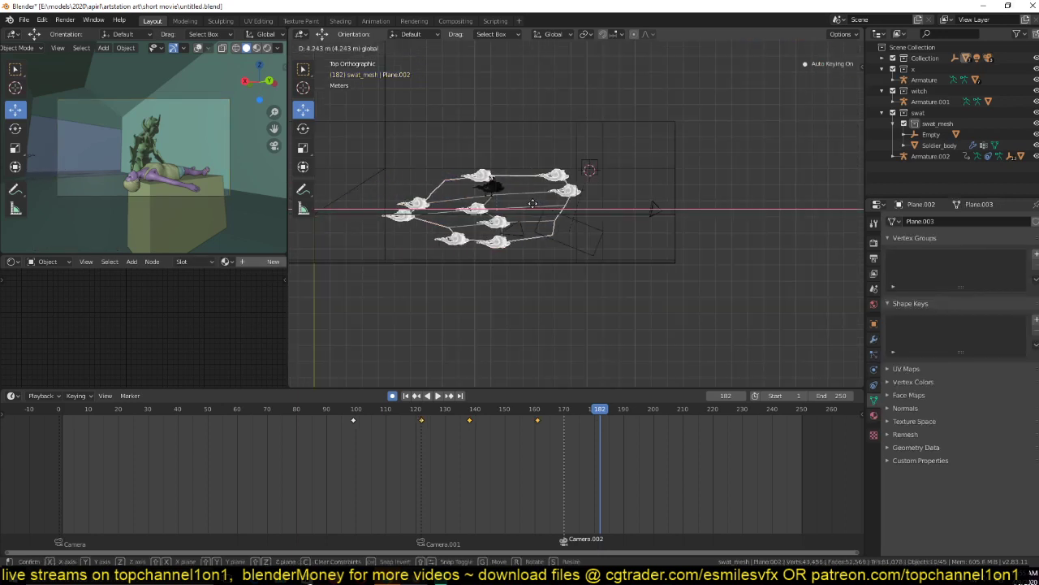
click(532, 203)
key(g)
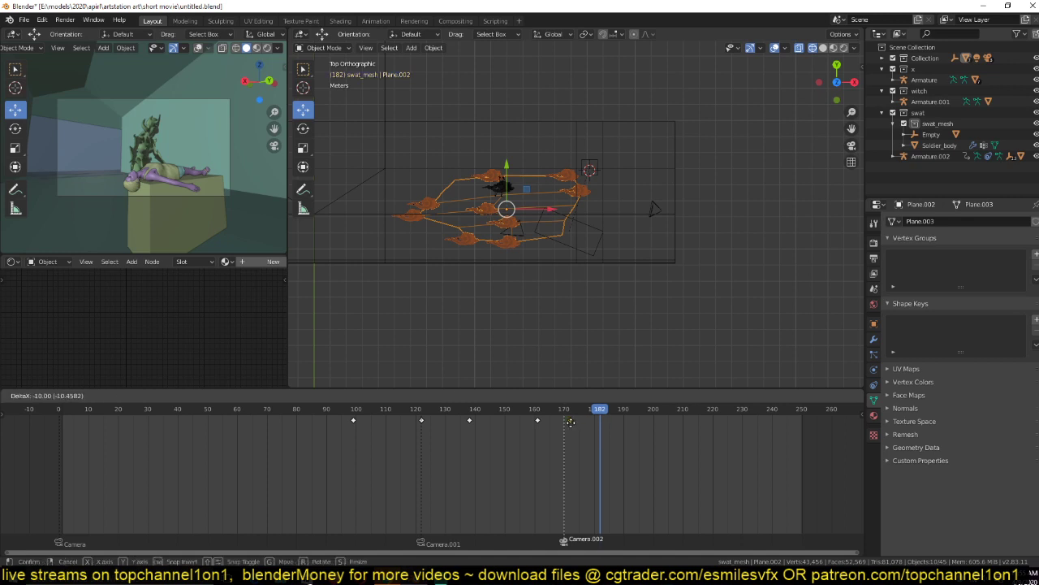
click(571, 421)
Play the shot and scrub to frame 200 to check the motion of Camera.002.
key(space)
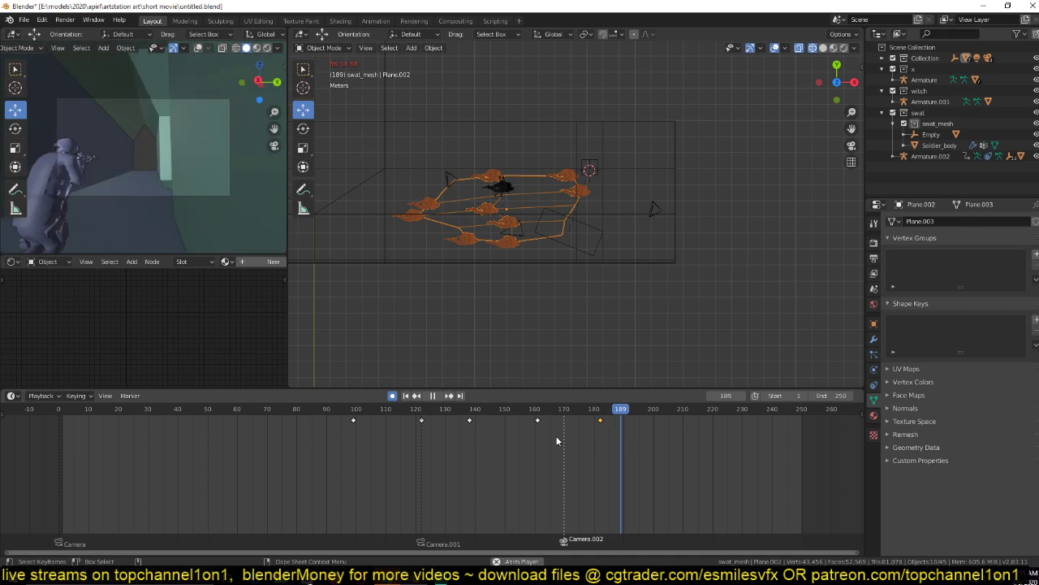
key(space)
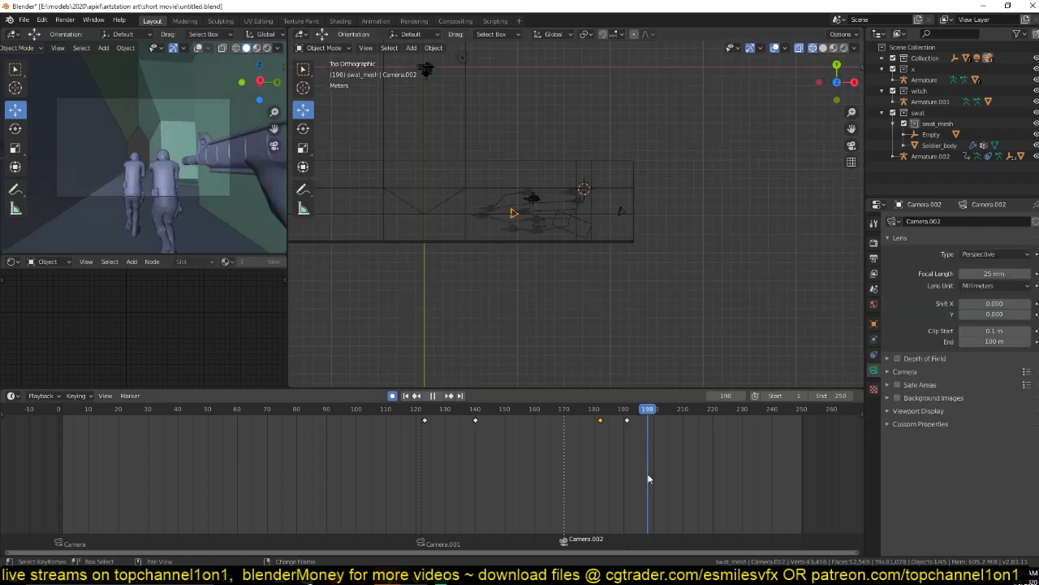
drag(650, 477, 653, 472)
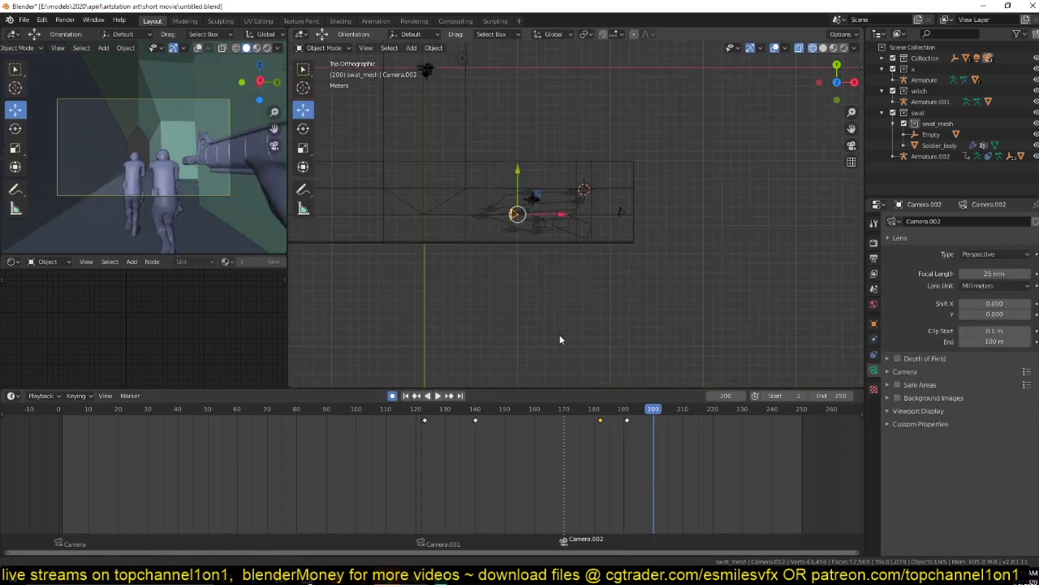
shift+scroll(559, 334, up, 1)
Play from frame 170 to frame 178, delete all keyframes of Camera.002 there, and save the file.
click(564, 447)
key(space)
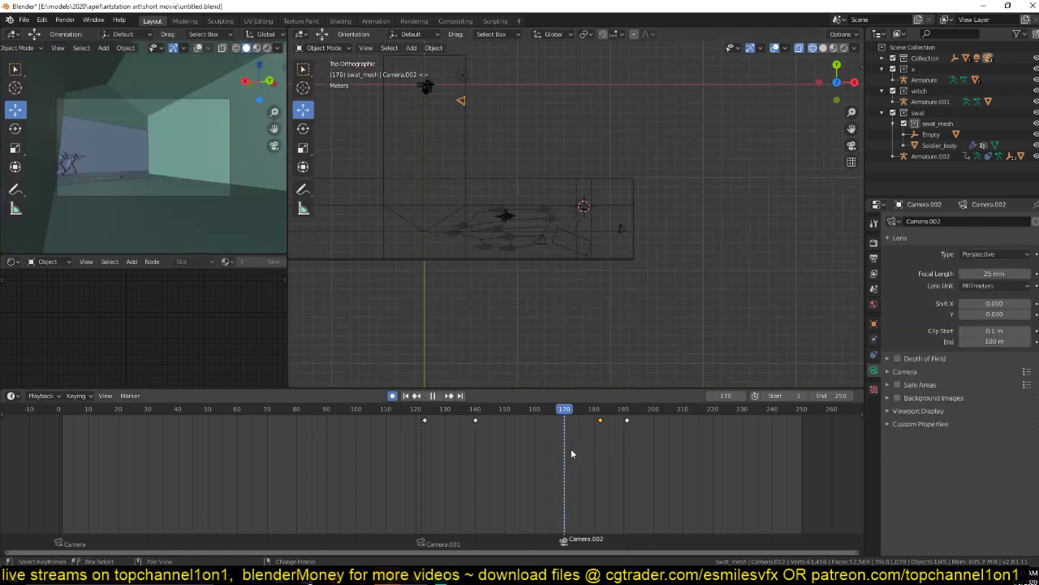
key(space)
key(a)
key(x)
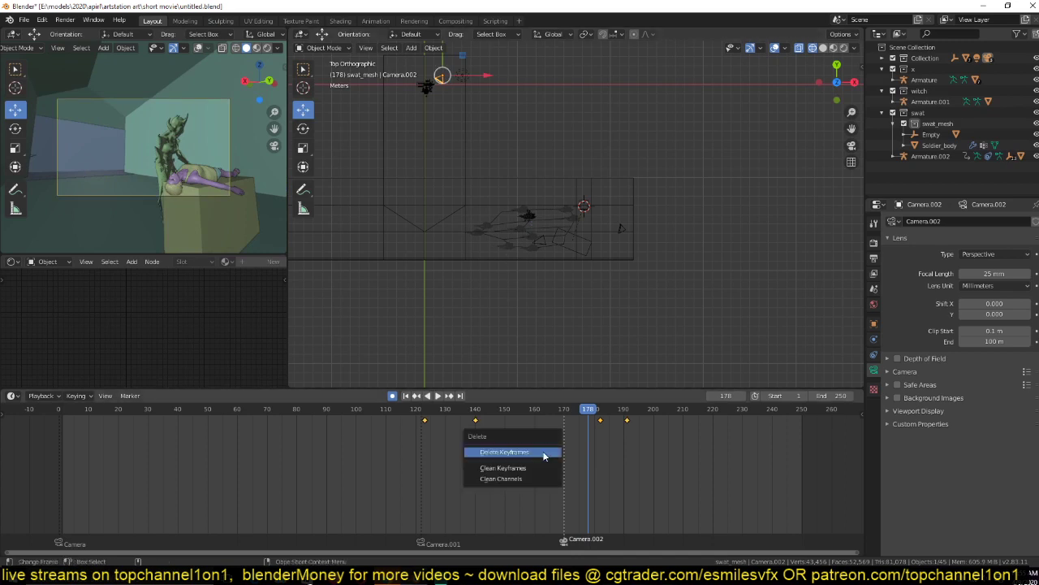
click(544, 454)
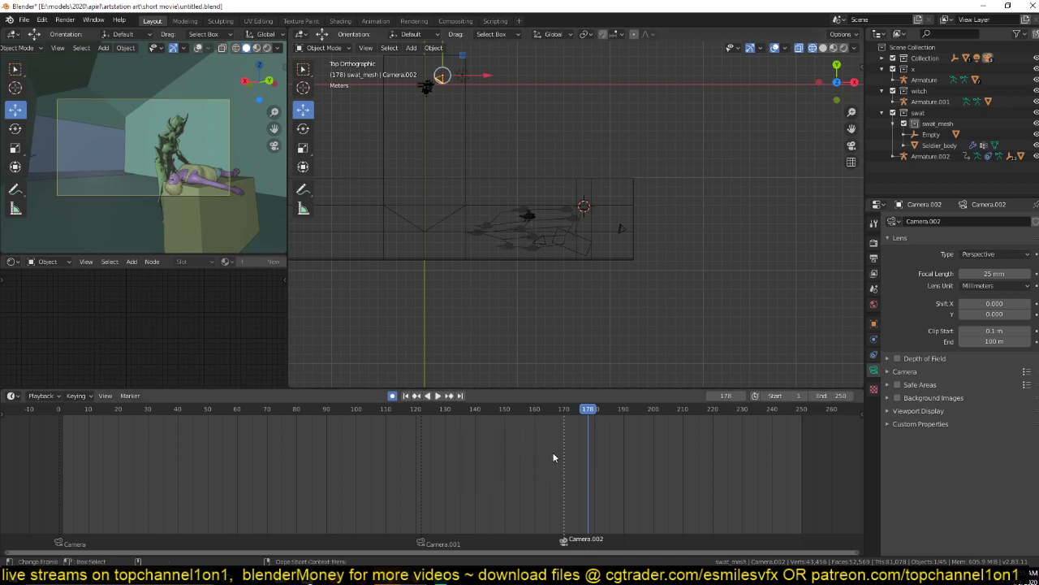
key(ctrl+s)
At frame 35, switch the camera viewport to rendered shading and save the file.
drag(553, 457, 162, 463)
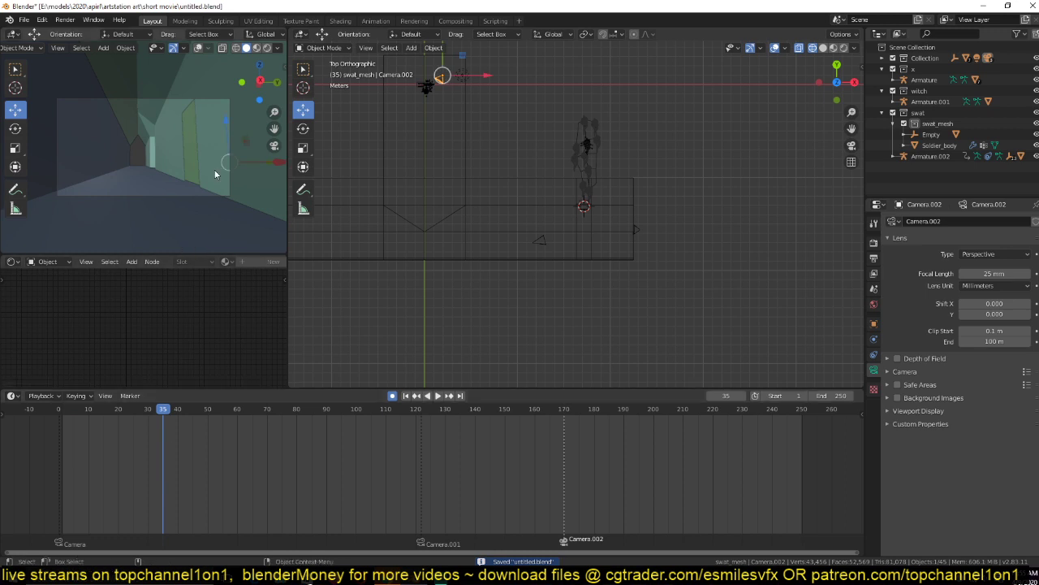
scroll(430, 237, down, 5)
scroll(430, 237, up, 2)
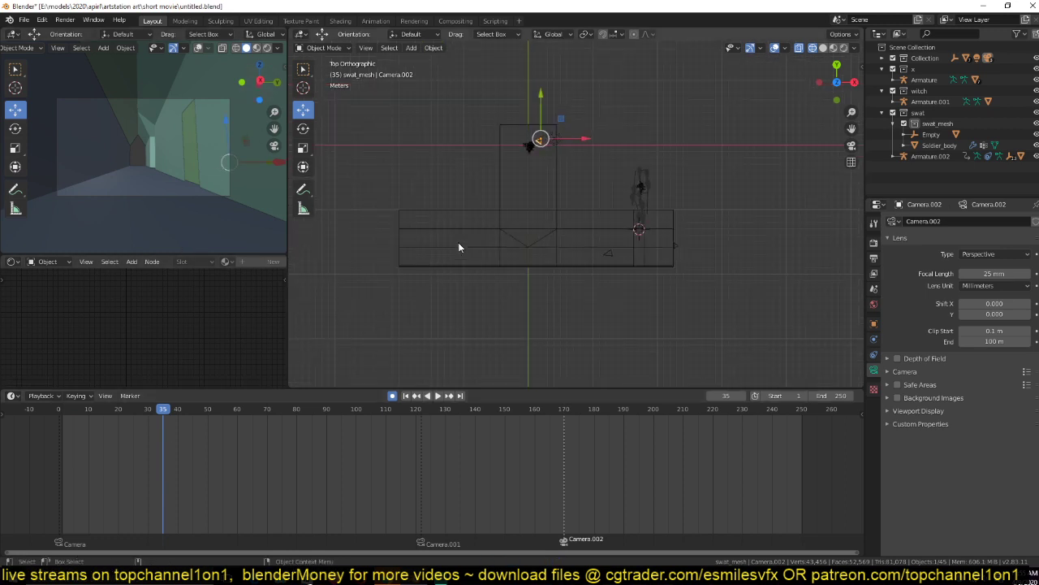
click(269, 48)
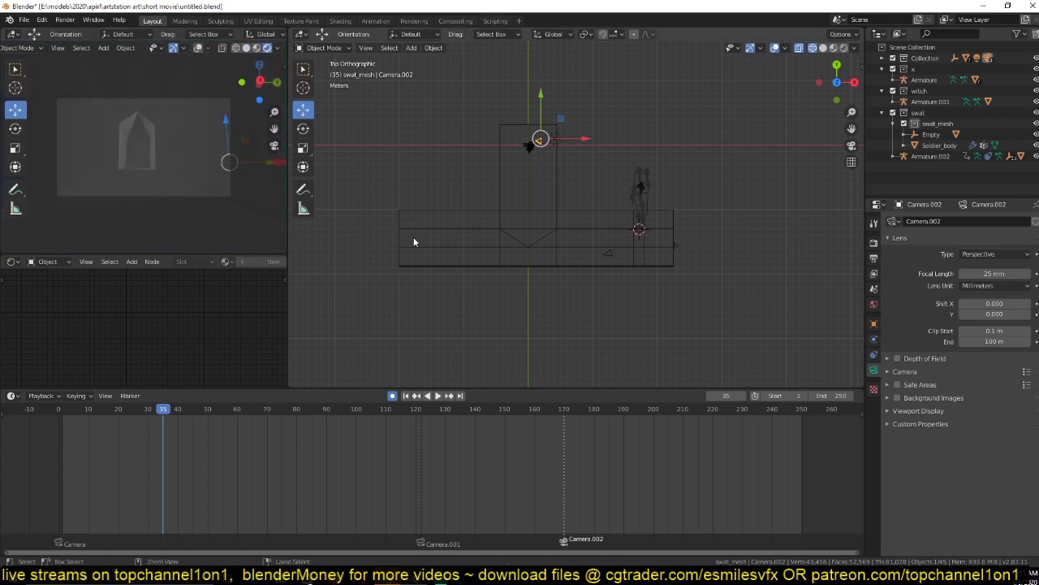
key(ctrl+s)
Show the Eevee render settings, select the corridor mesh Plane.001, and save the file.
click(874, 244)
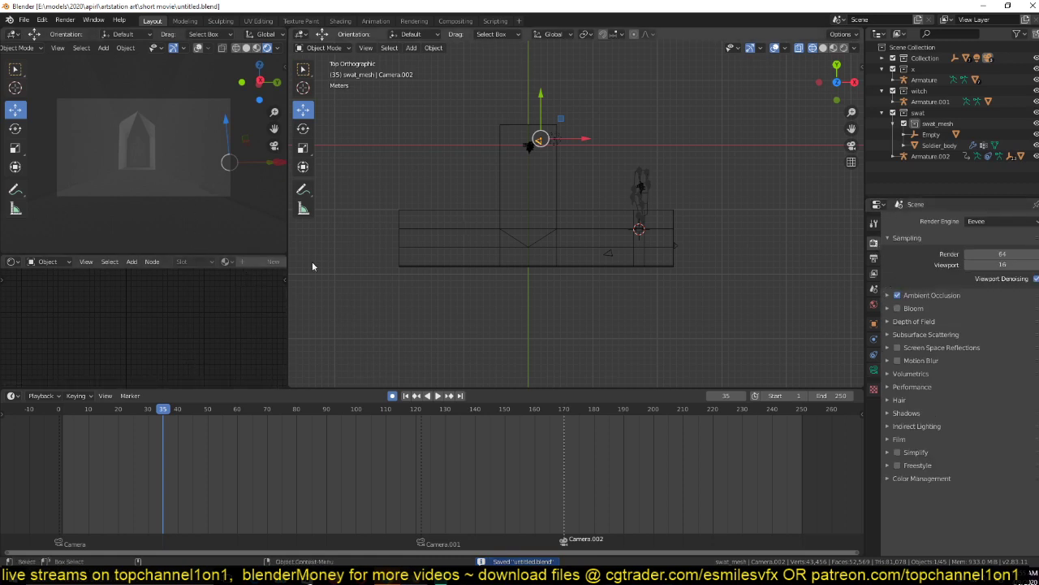
click(450, 276)
click(457, 254)
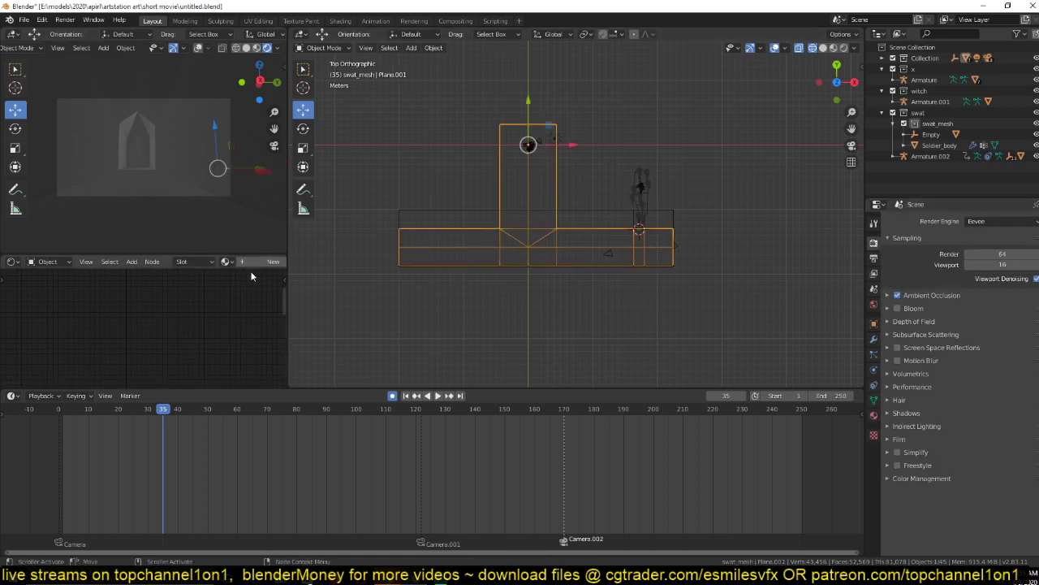
scroll(253, 263, down, 2)
key(ctrl+s)
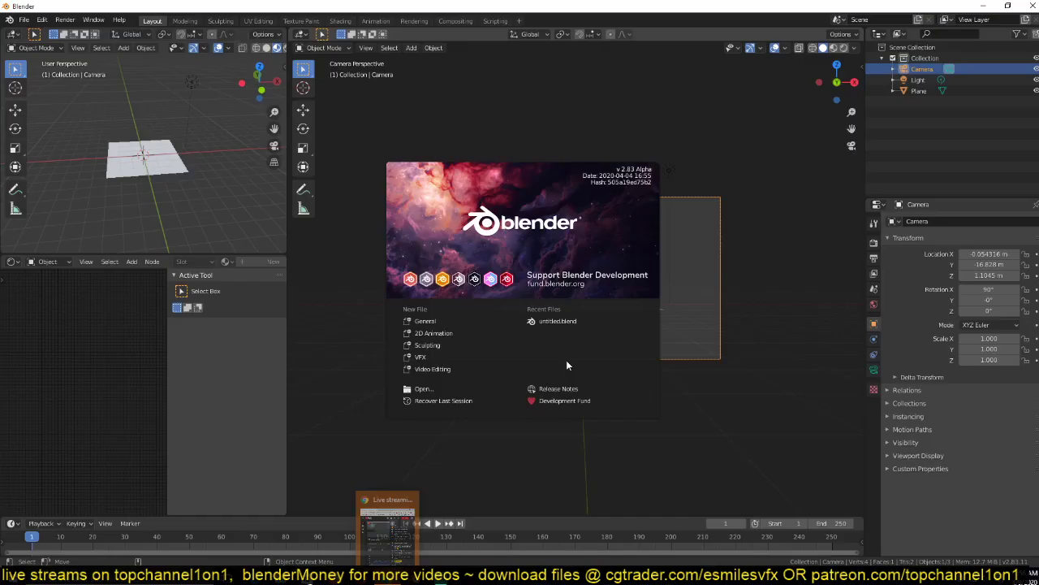
click(303, 293)
click(24, 19)
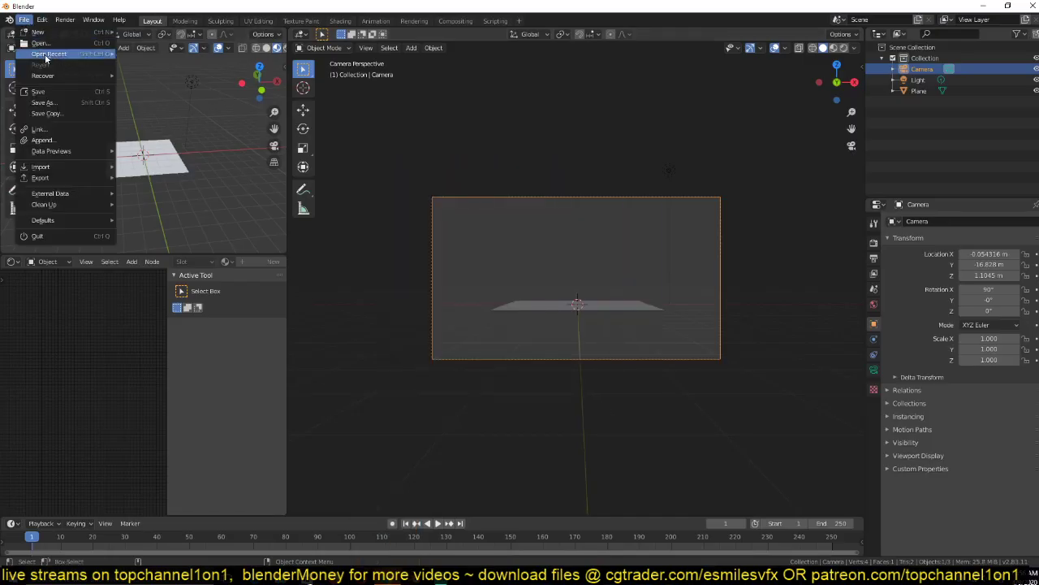
mouse_move(51, 57)
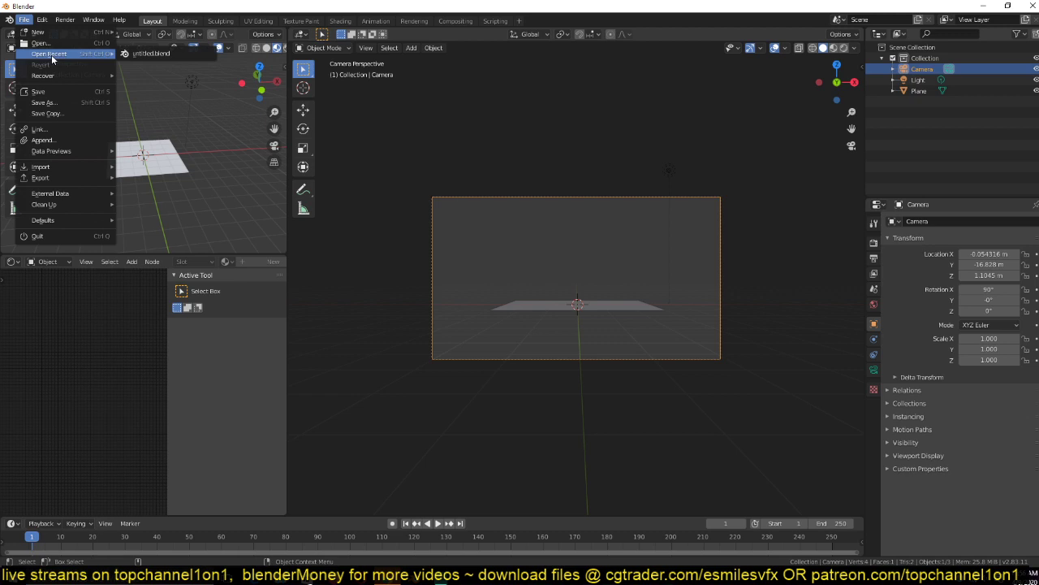
click(40, 43)
click(309, 429)
click(310, 442)
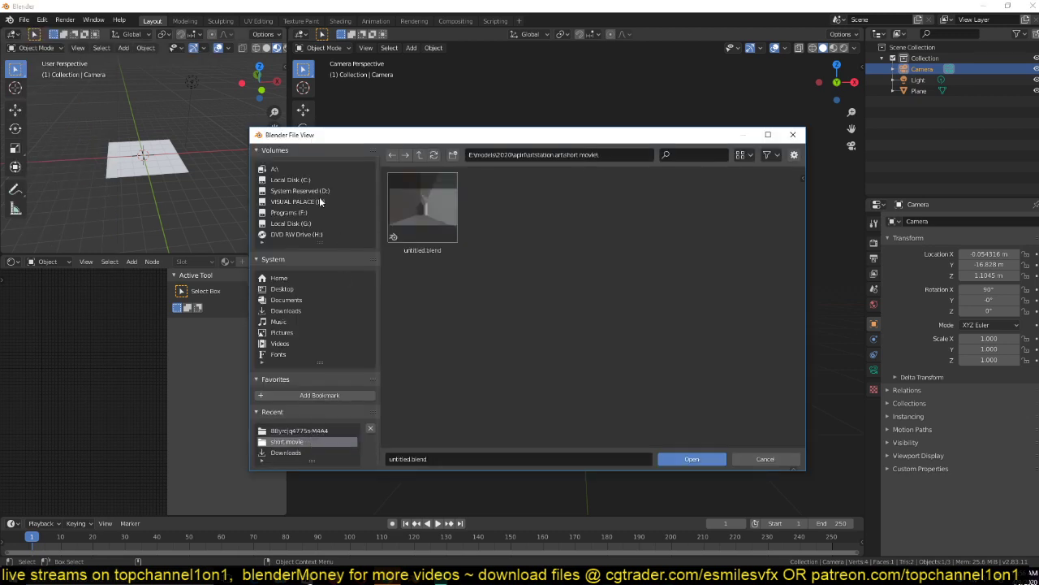
click(784, 460)
Open art.blend from the New Folder directory inside the artstation art folder.
click(24, 19)
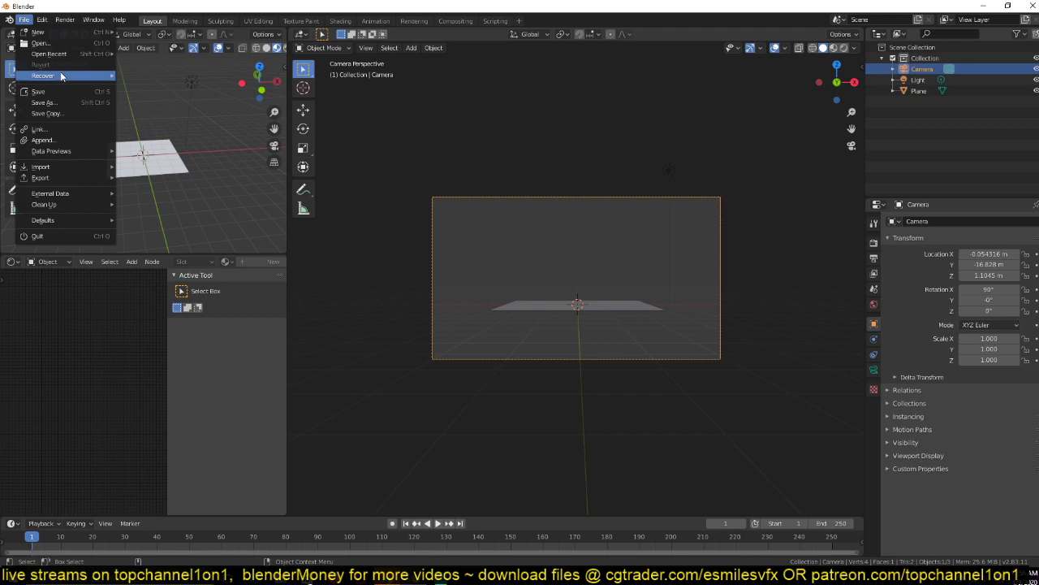
click(94, 44)
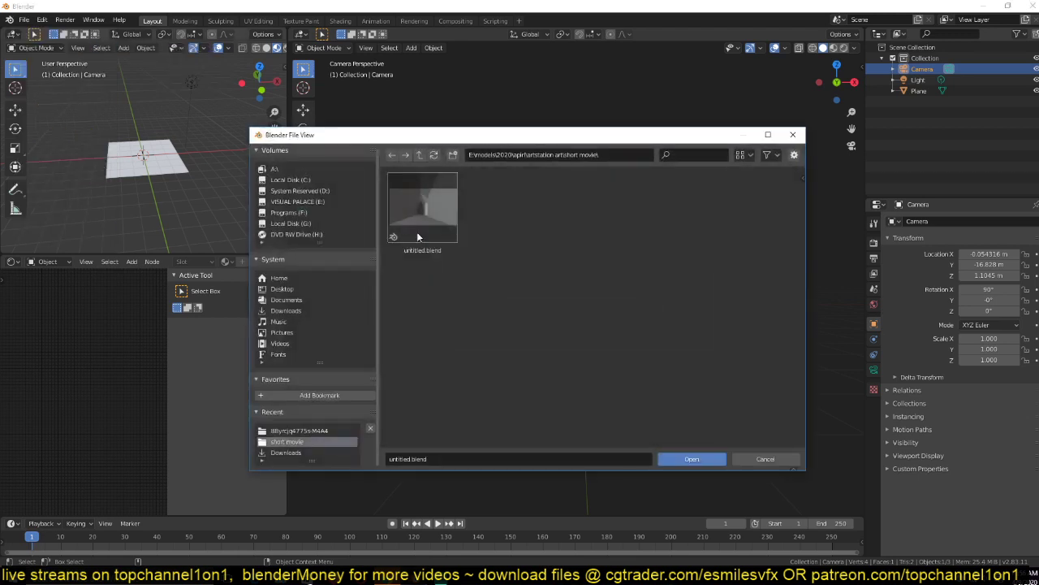
click(419, 154)
double_click(521, 240)
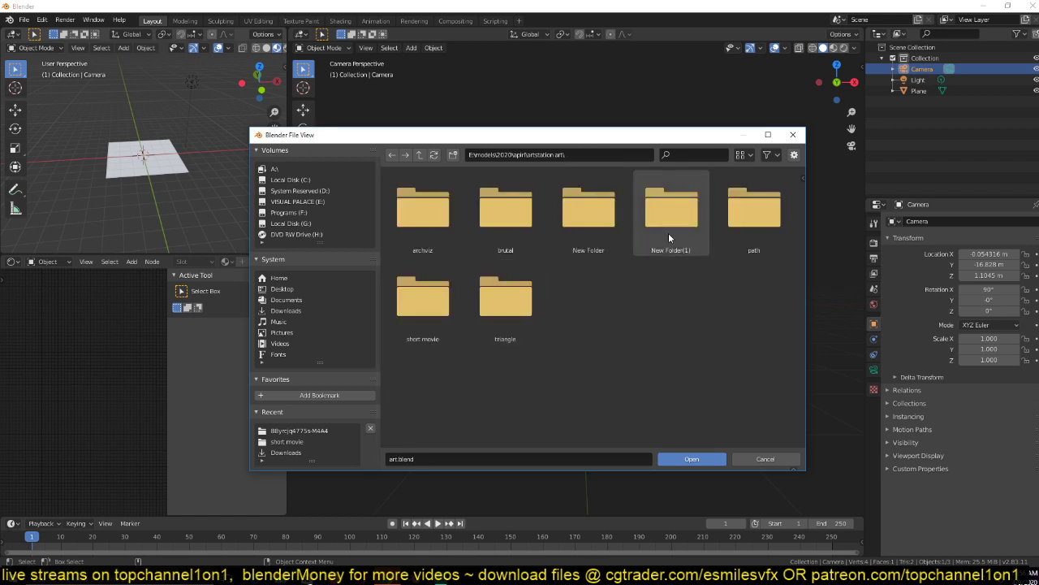
click(585, 235)
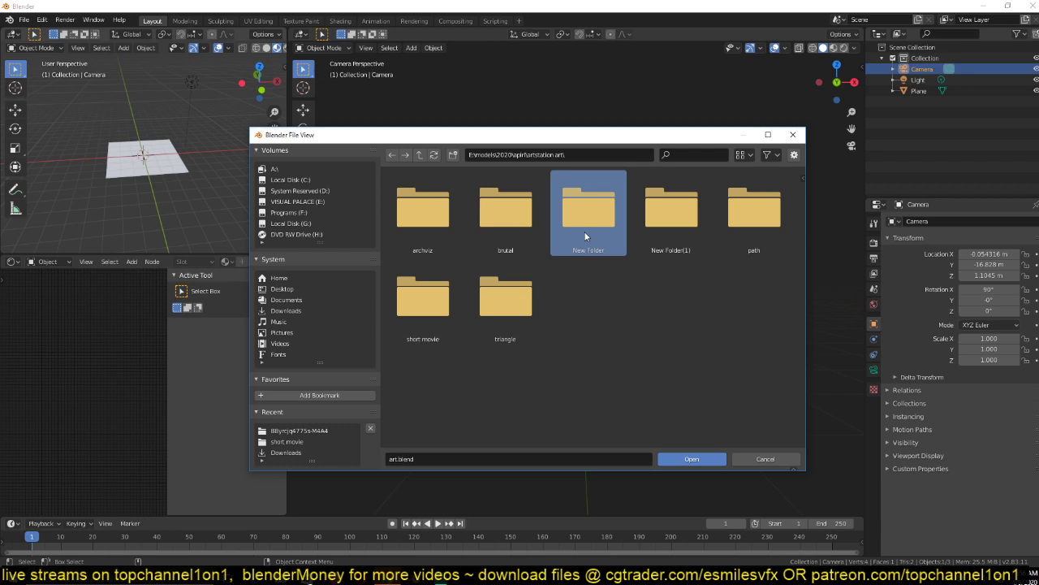
double_click(586, 235)
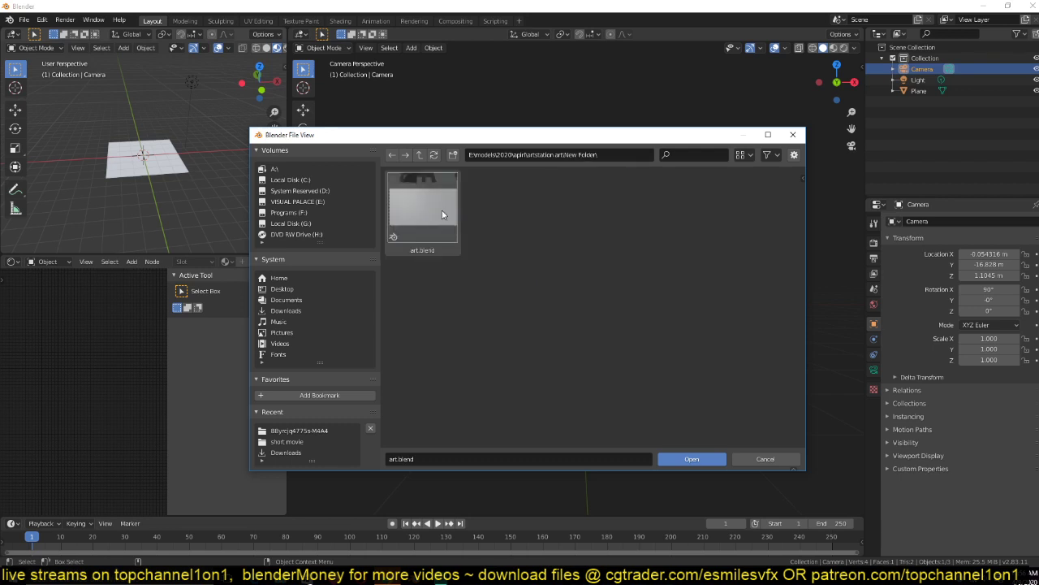
double_click(441, 214)
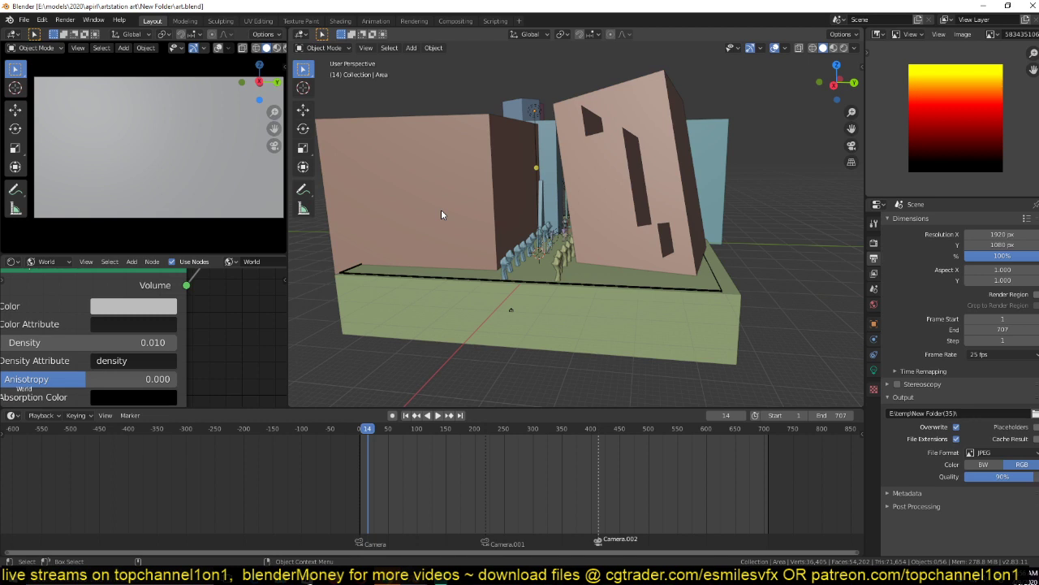
Switch the camera viewport to rendered shading and play the animation from frame 149.
click(473, 263)
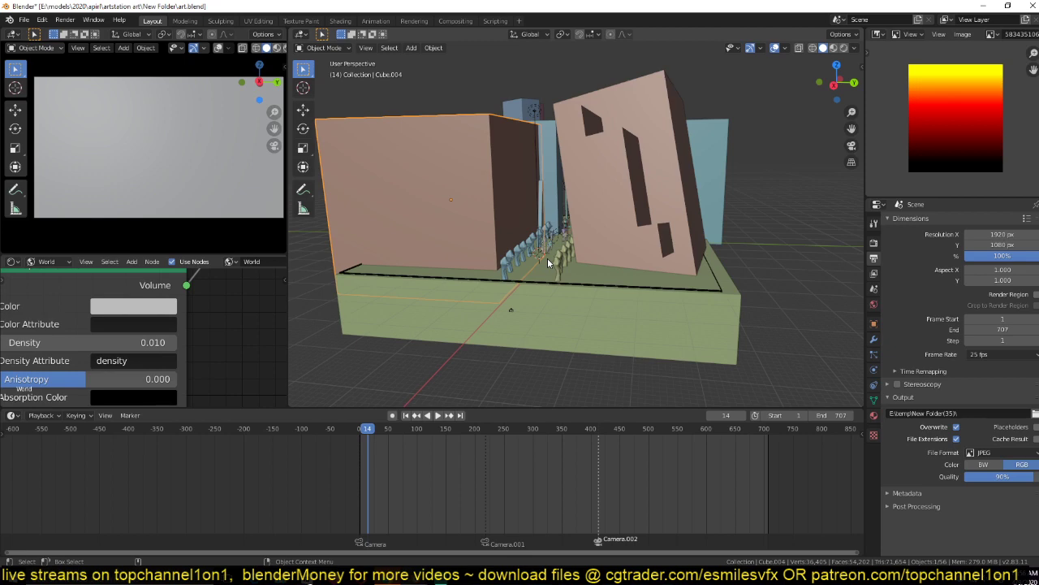
click(547, 264)
key(alt+z)
middle_drag(346, 209, 334, 156)
scroll(243, 49, down, 1)
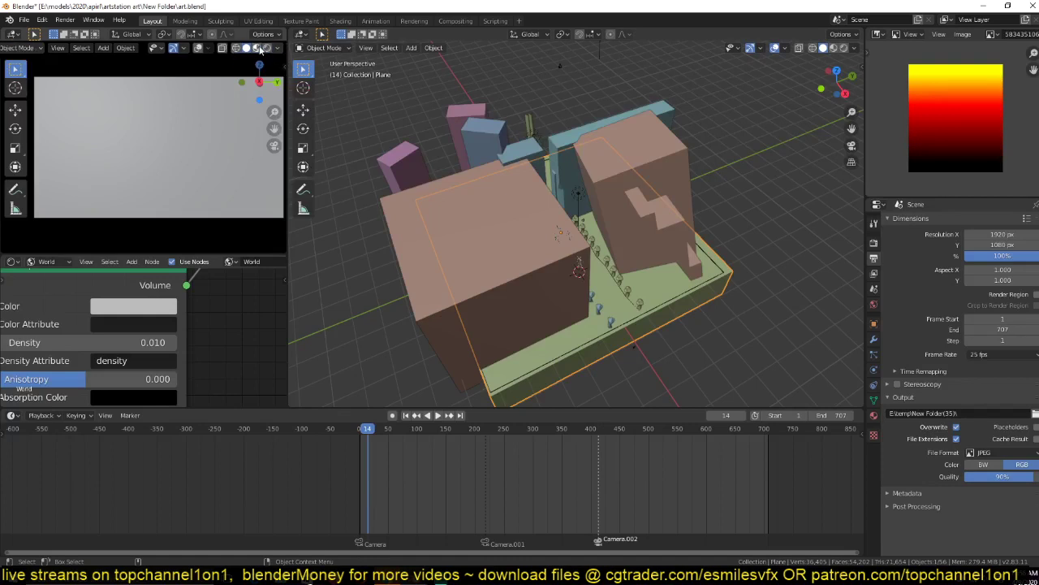
click(260, 48)
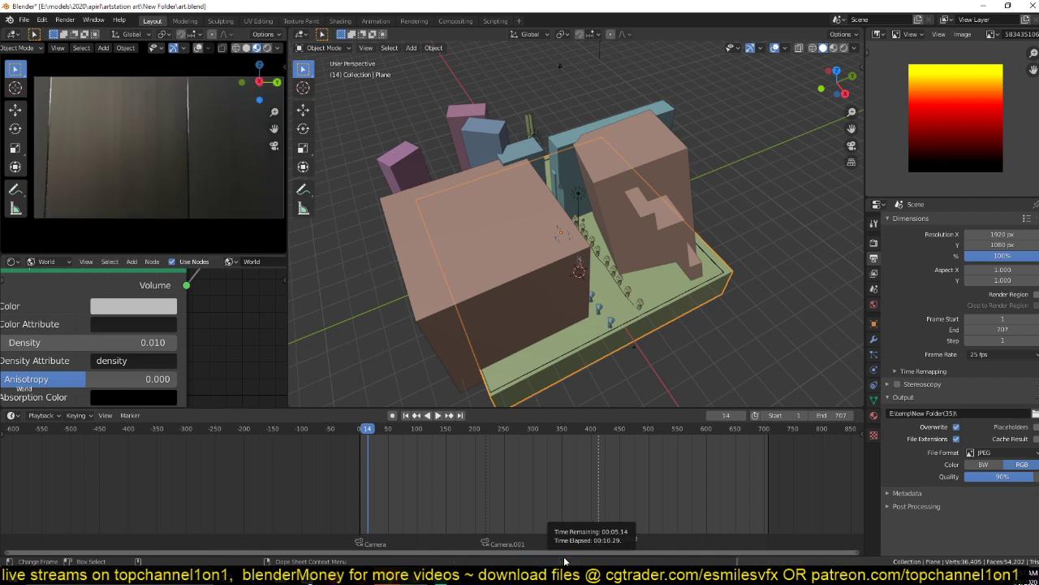
click(268, 48)
click(633, 171)
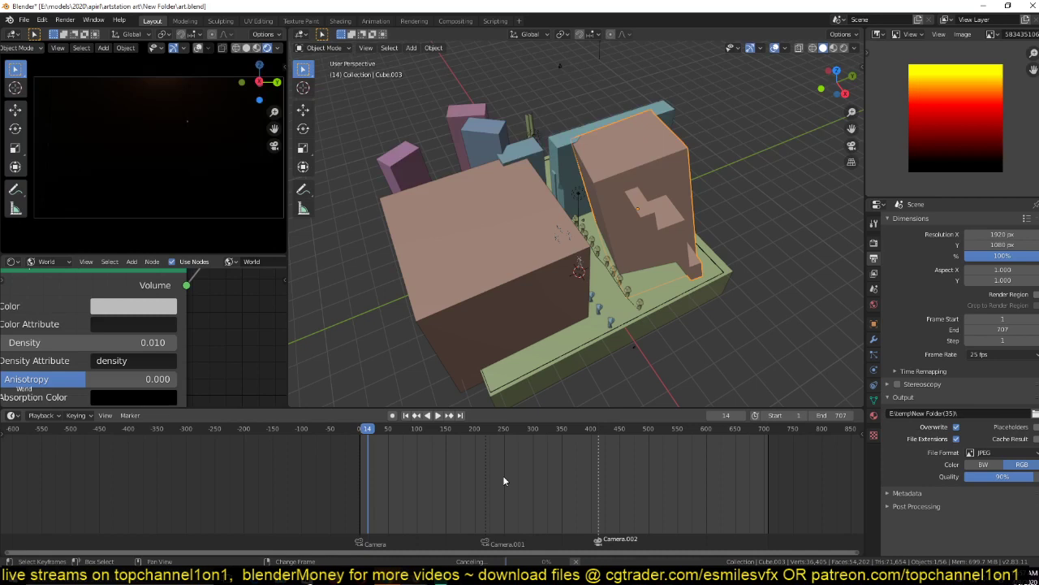
click(445, 481)
key(space)
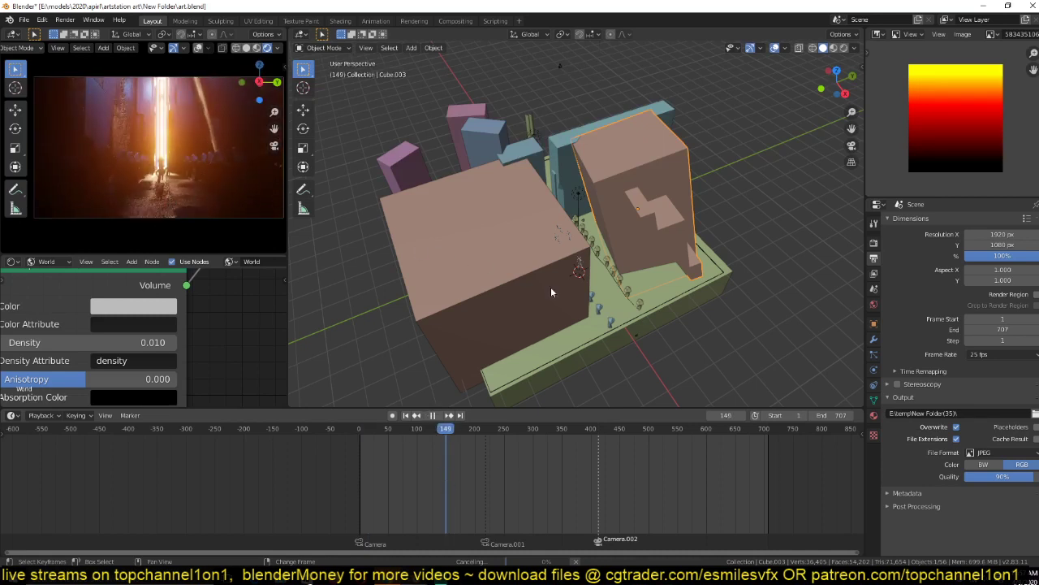
Copy the ground object Plane from art.blend and paste it into the short movie file untitled.blend.
click(665, 317)
key(space)
key(ctrl+c)
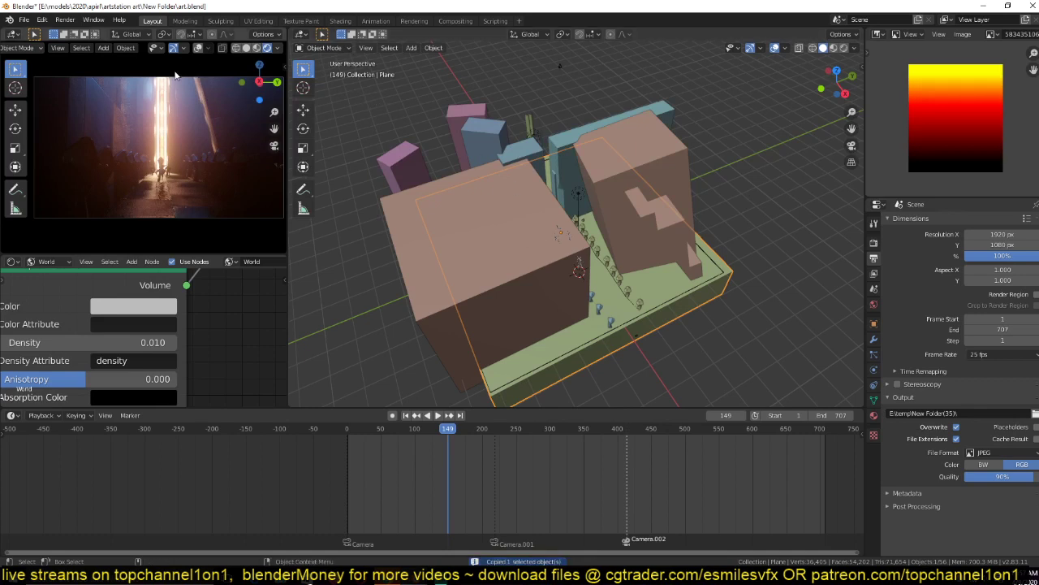
click(375, 540)
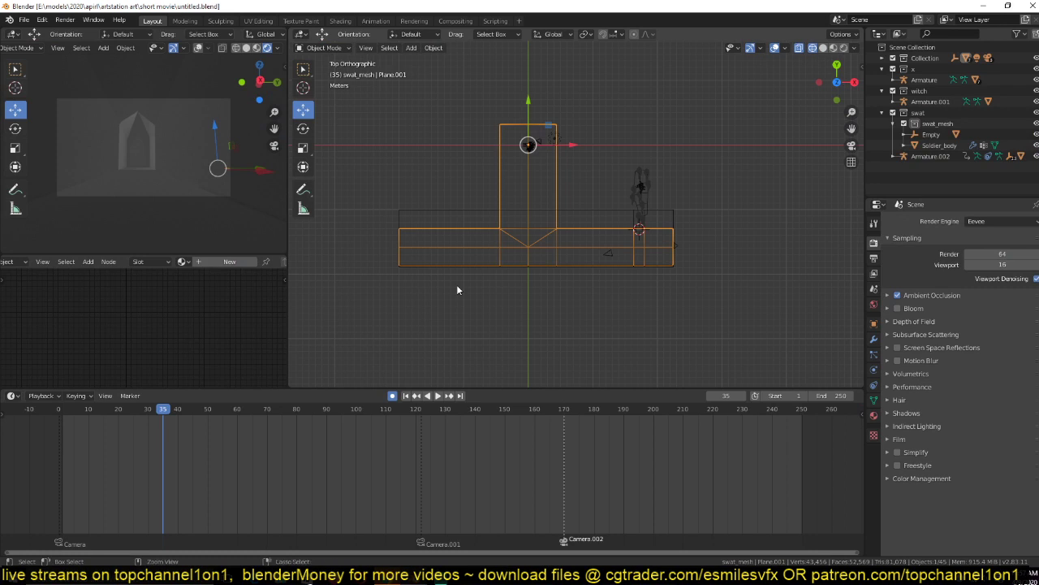
key(ctrl+v)
middle_drag(470, 300, 406, 243)
Display the modelling viewport in material preview and turn off Ambient Occlusion in the Eevee settings.
key(shift+z)
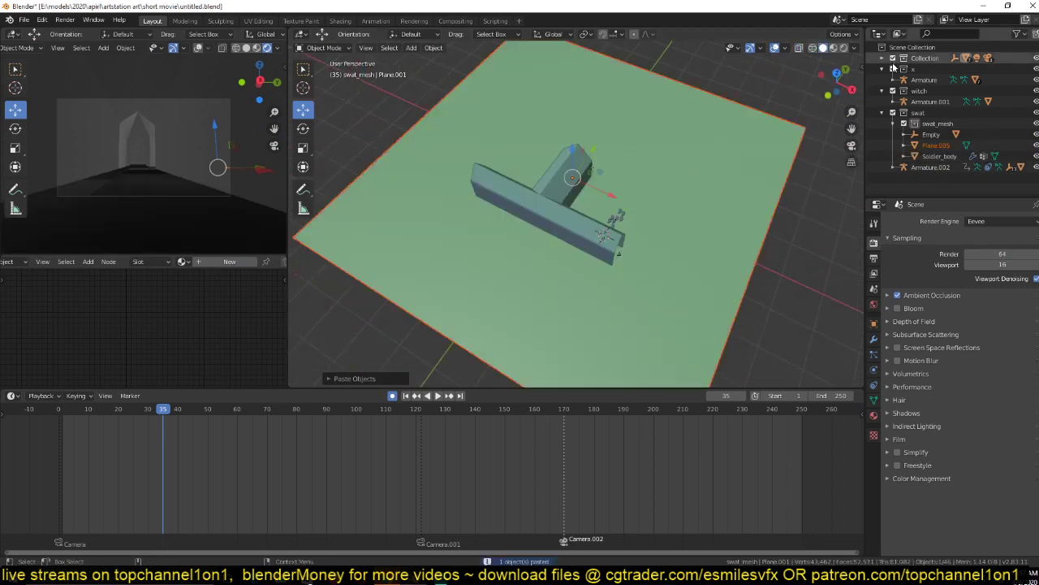
click(833, 47)
scroll(735, 187, up, 5)
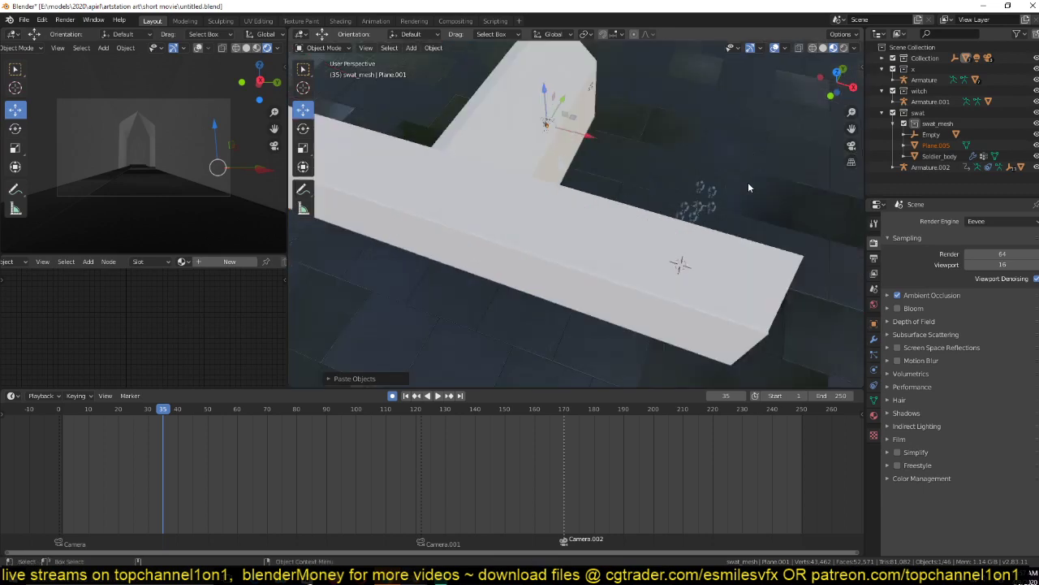
middle_drag(748, 182, 690, 155)
click(900, 296)
Delete the pasted ground plane Plane.005.
middle_drag(642, 256, 630, 276)
scroll(629, 277, down, 4)
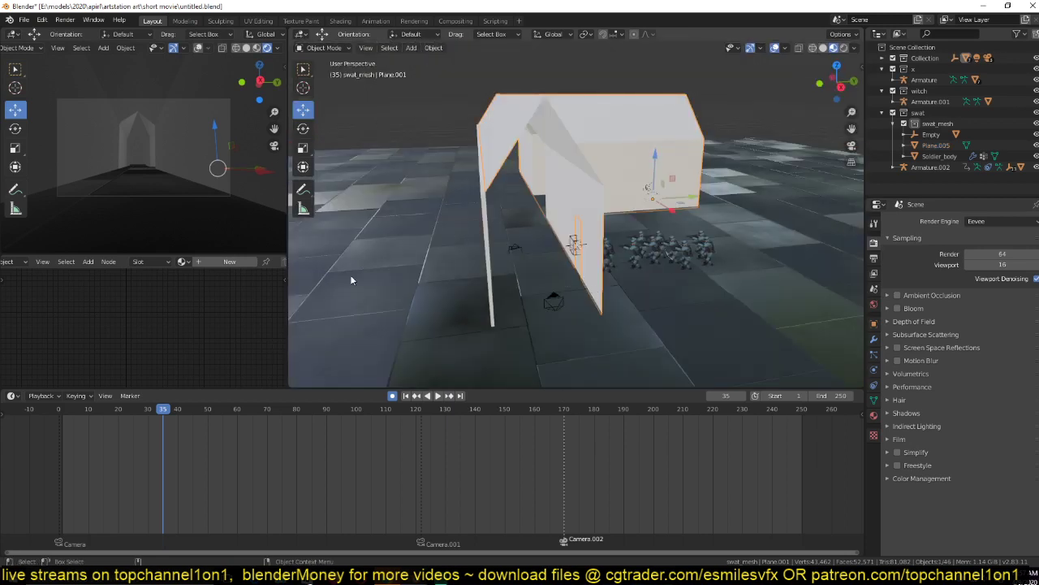
click(396, 281)
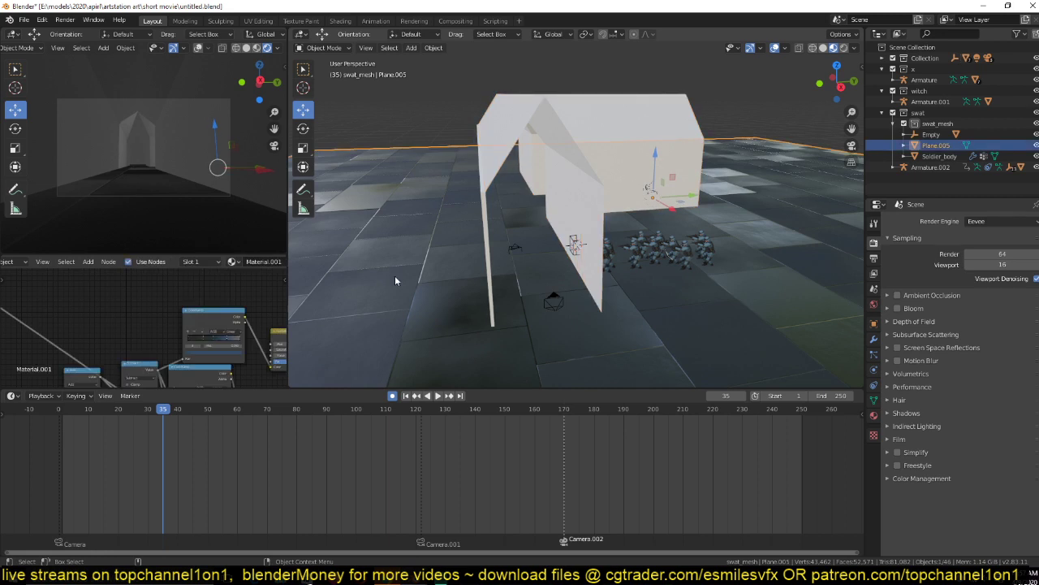
key(Delete)
Give the corridor's floor and side wall mesh, Plane.004, a new material.
click(536, 244)
click(225, 261)
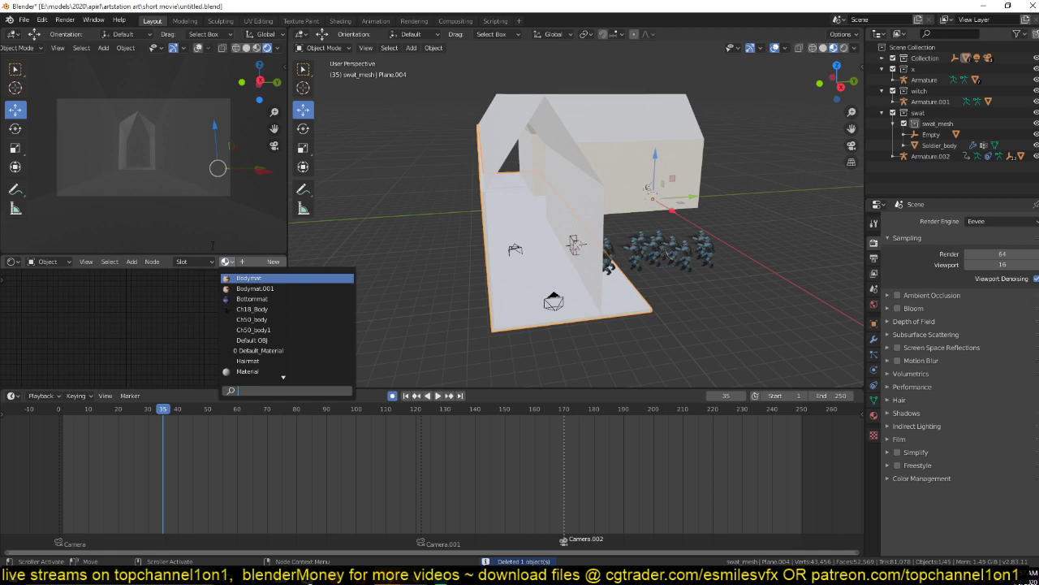
click(213, 245)
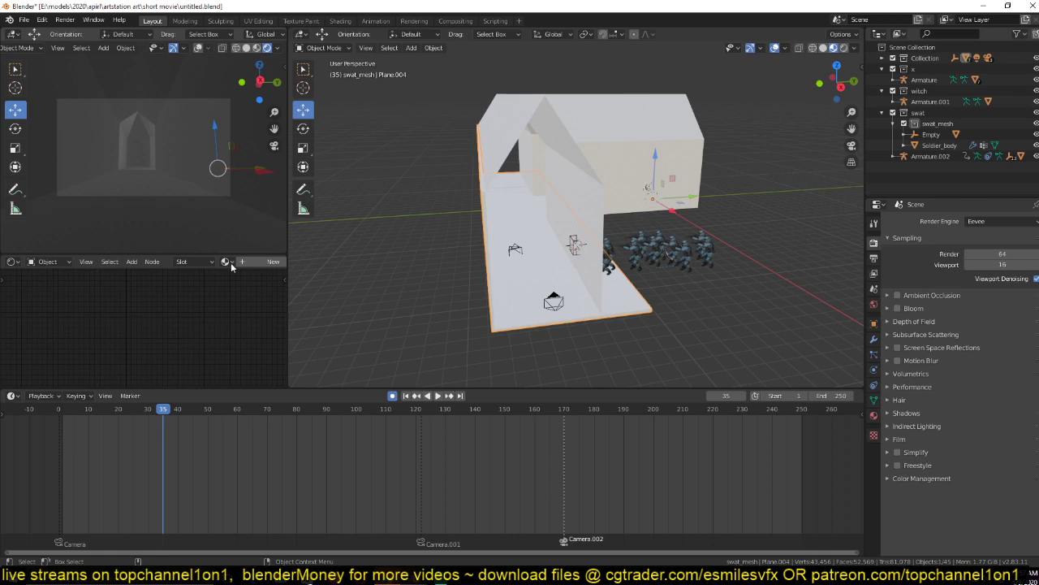
click(273, 261)
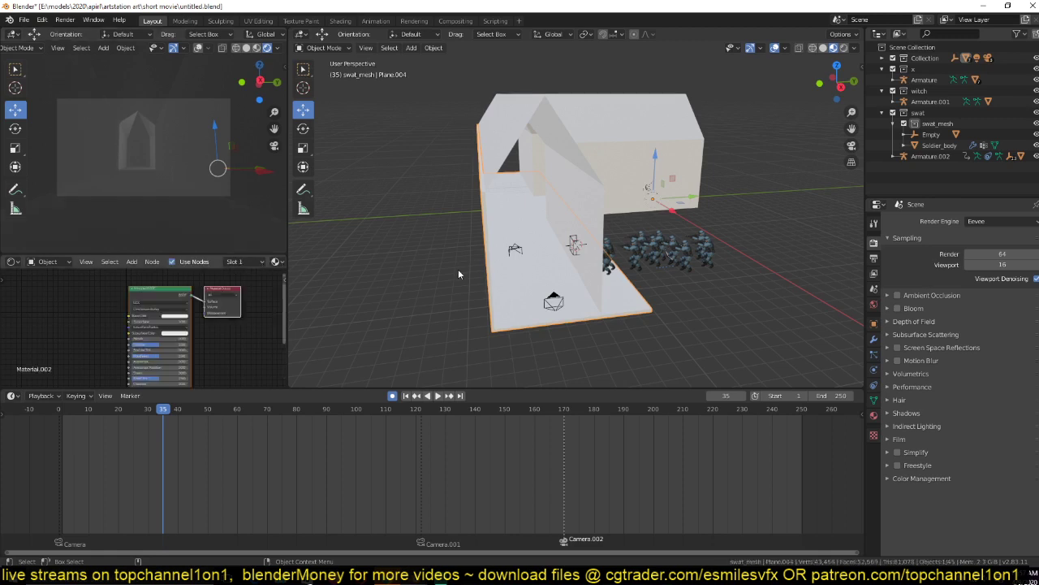
Assign the existing Material.001 to the corridor mesh Plane.001.
click(294, 268)
click(225, 261)
scroll(244, 365, down, 5)
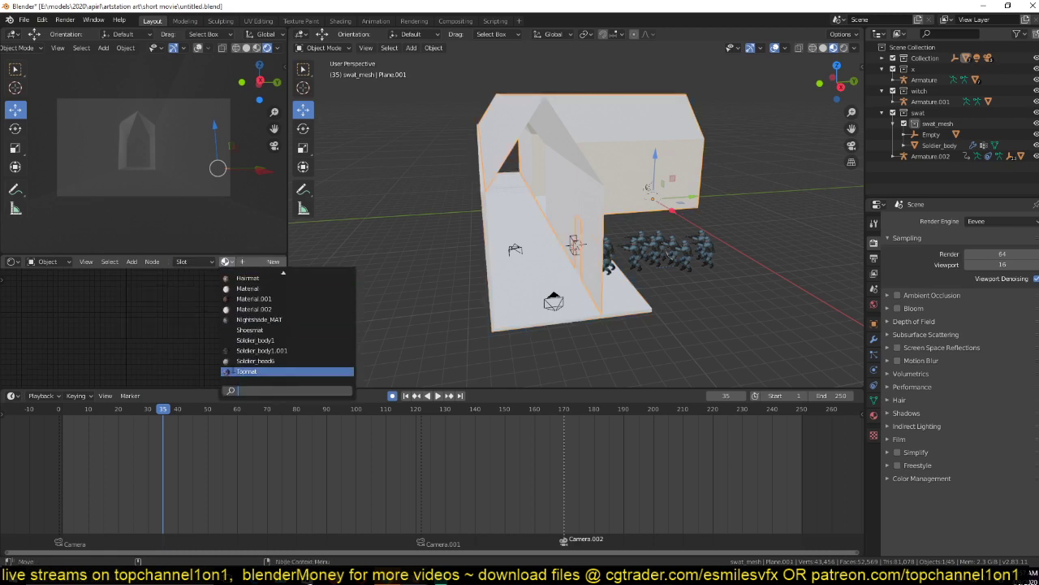
click(253, 299)
middle_drag(414, 264, 448, 247)
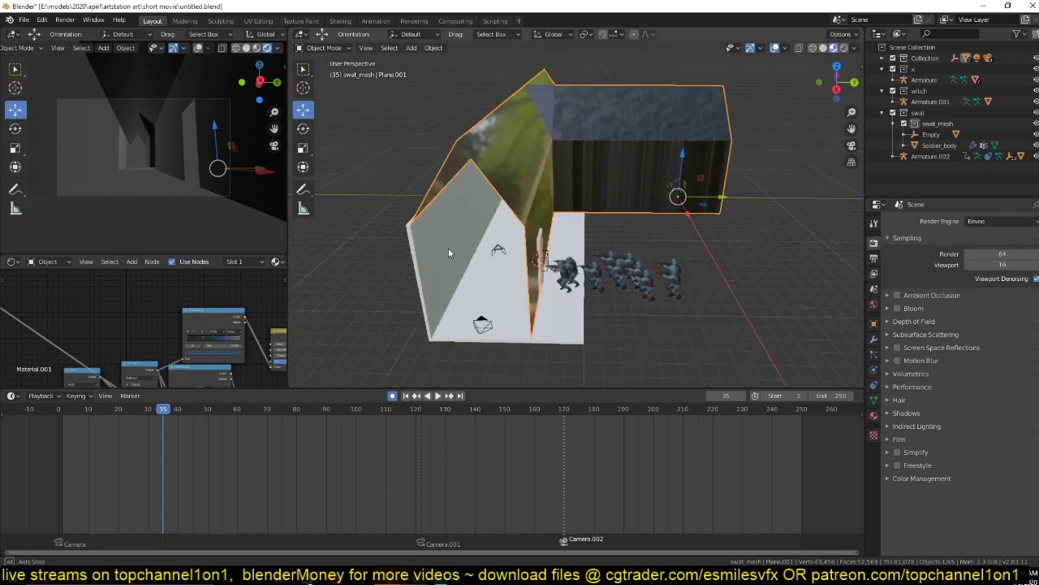
Unwrap the whole corridor mesh Plane.001 with Smart UV Project using the default settings.
key(Tab)
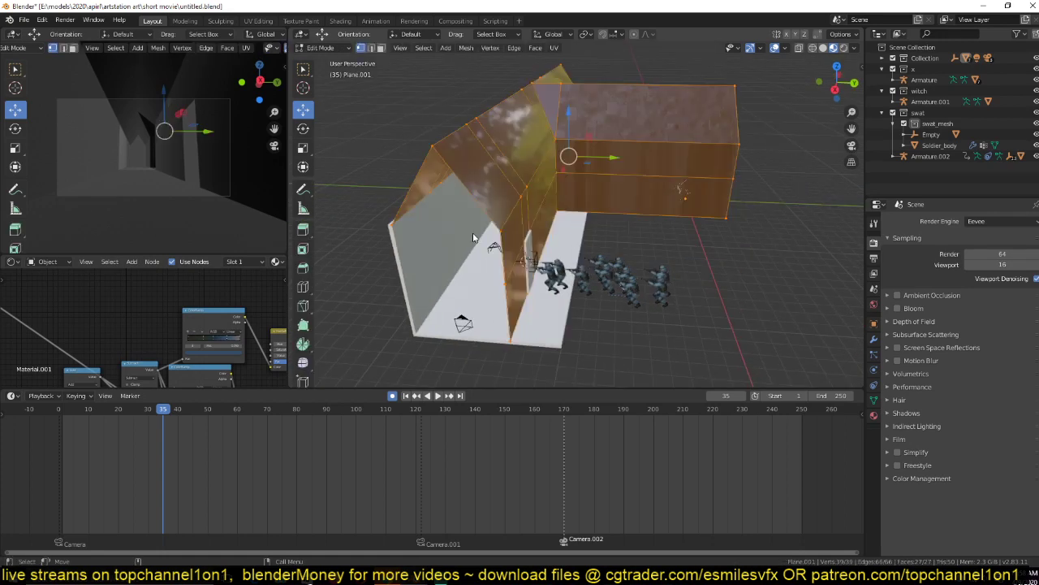
key(u)
click(462, 259)
click(493, 339)
key(Tab)
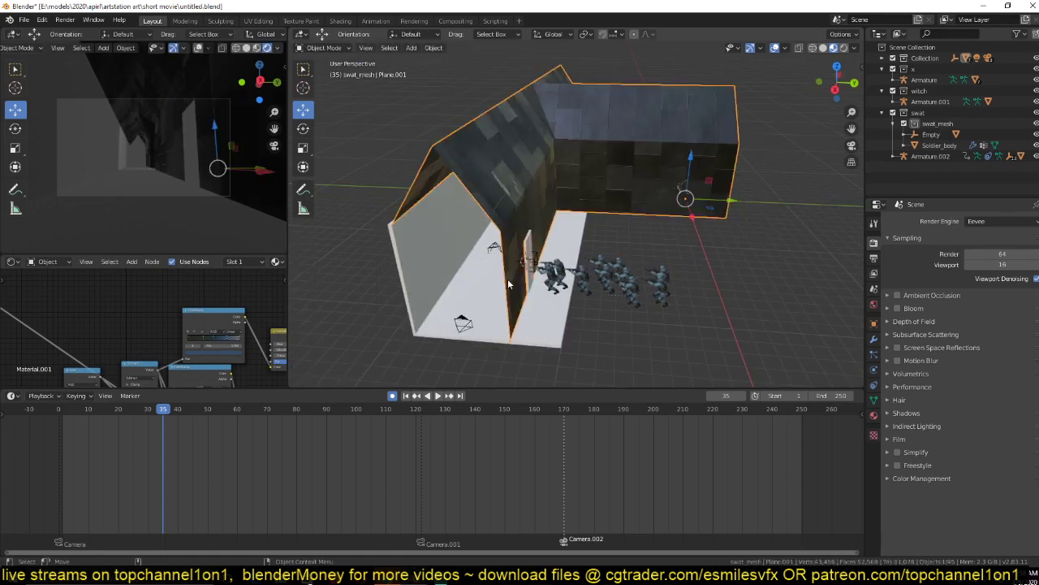
Link the material of the corridor Plane.001 to the floor and side wall mesh Plane.004.
middle_drag(509, 283, 452, 239)
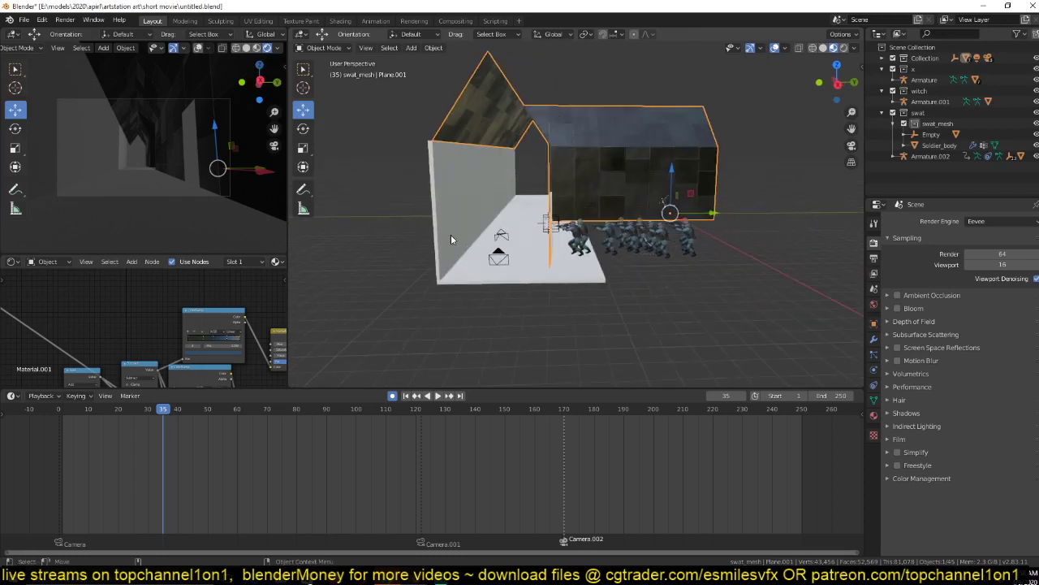
click(447, 235)
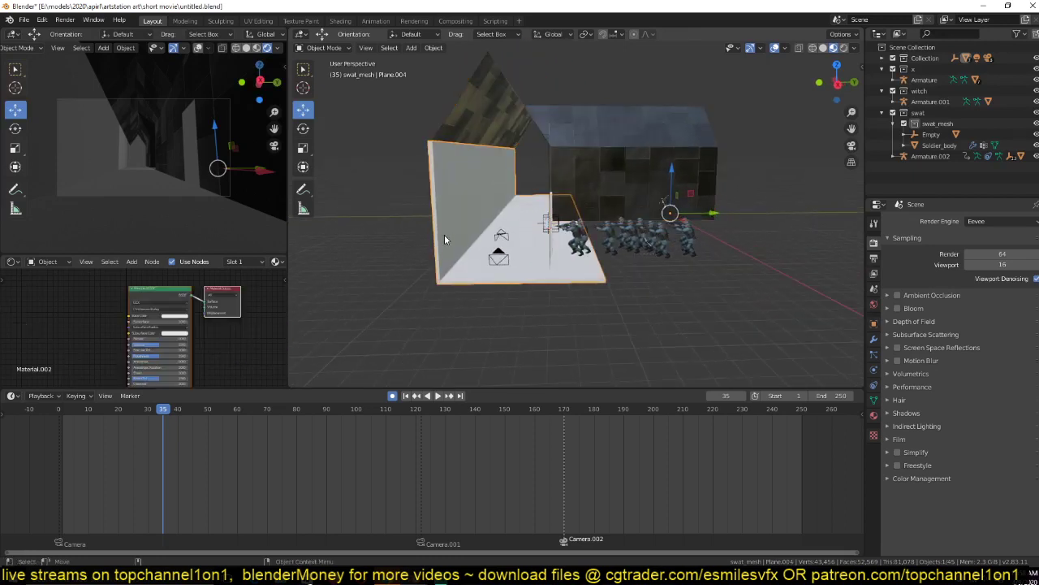
shift+click(540, 138)
key(ctrl+l)
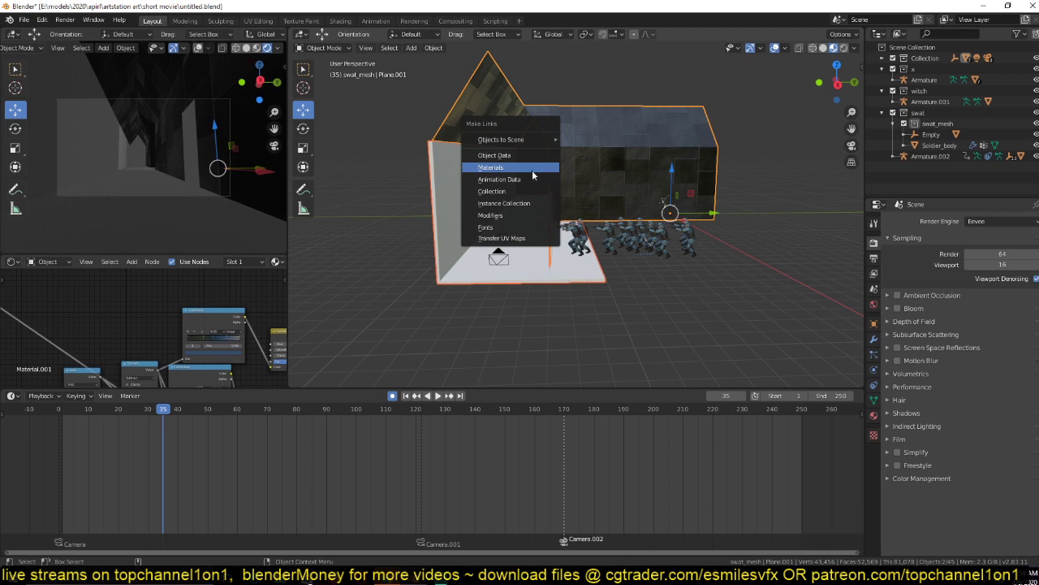
click(533, 174)
Unwrap the floor and side wall mesh Plane.004 with Smart UV Project, deselect everything and save the file.
click(476, 190)
key(Tab)
key(u)
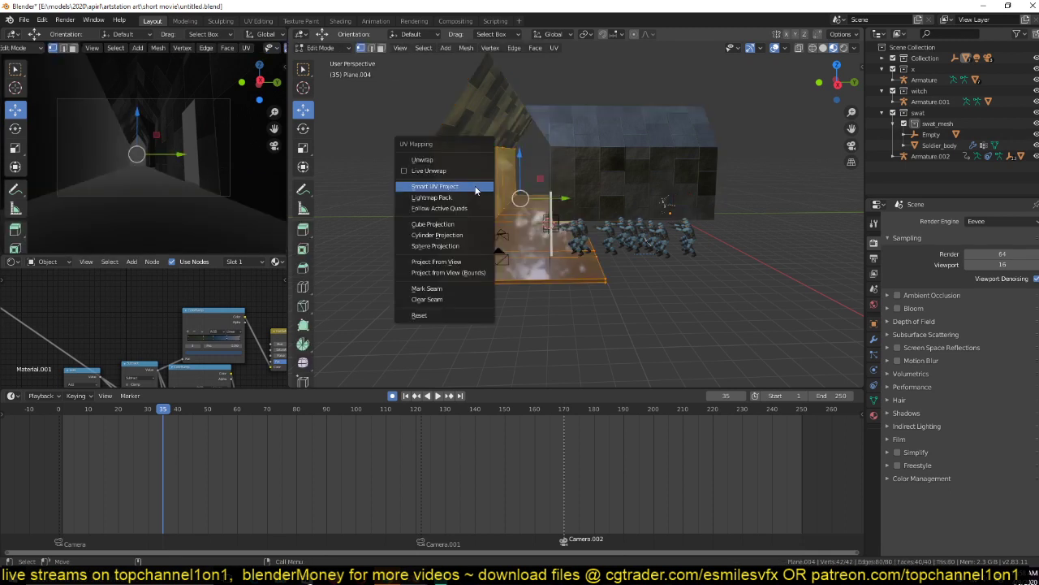
click(477, 190)
click(497, 284)
key(Tab)
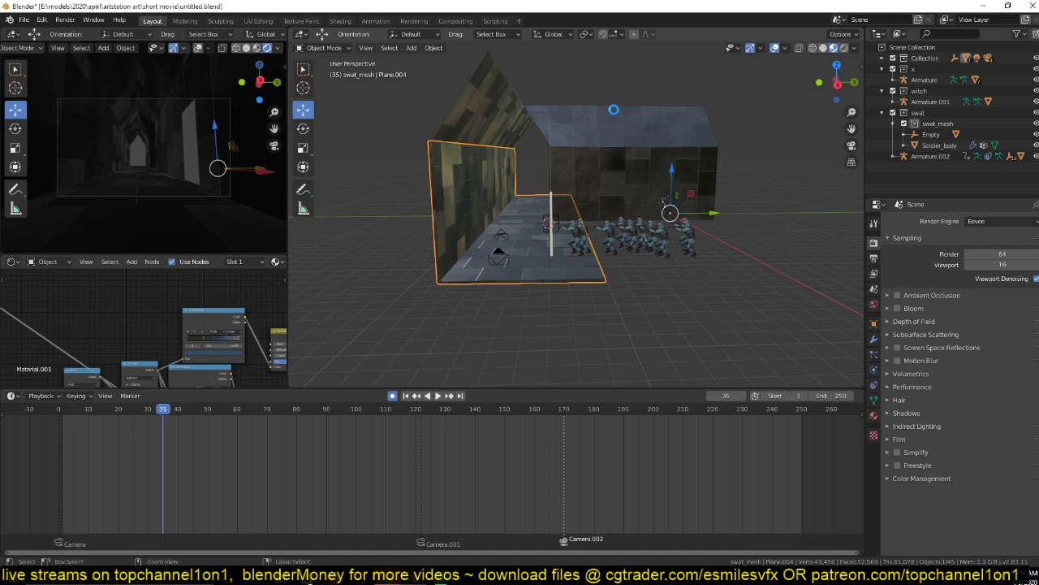
key(alt+a)
key(ctrl+s)
middle_drag(564, 141, 611, 170)
scroll(571, 178, up, 5)
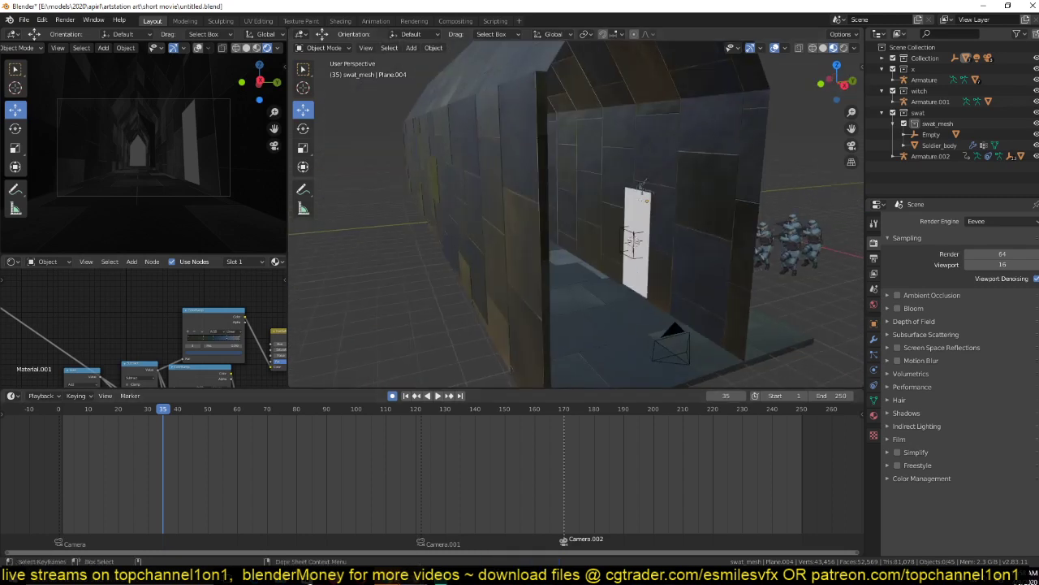
Switch to the Blender window with art.blend and open archviz.blend from the archviz folder inside artstation art.
mouse_move(388, 578)
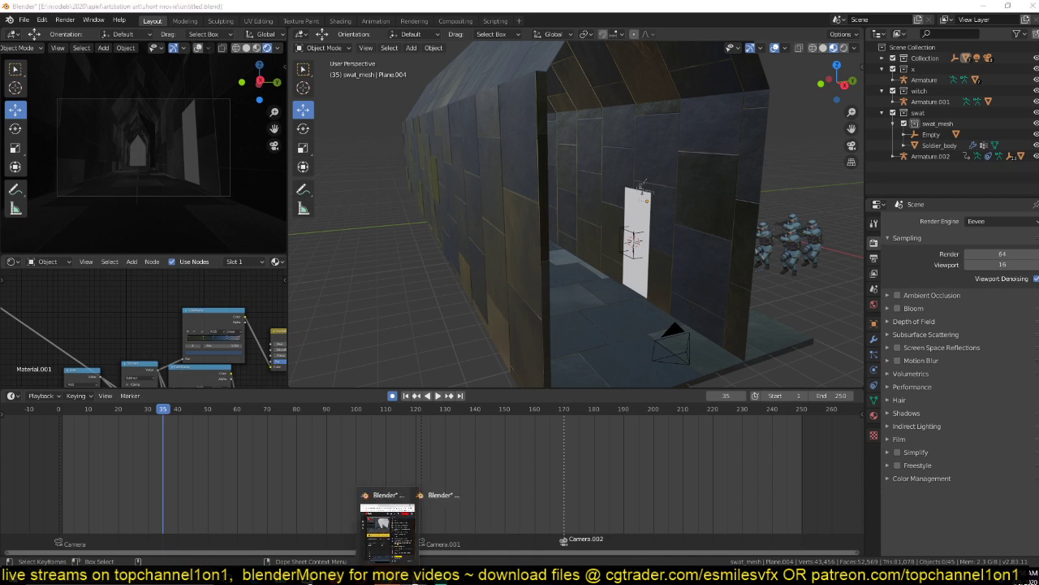
click(388, 528)
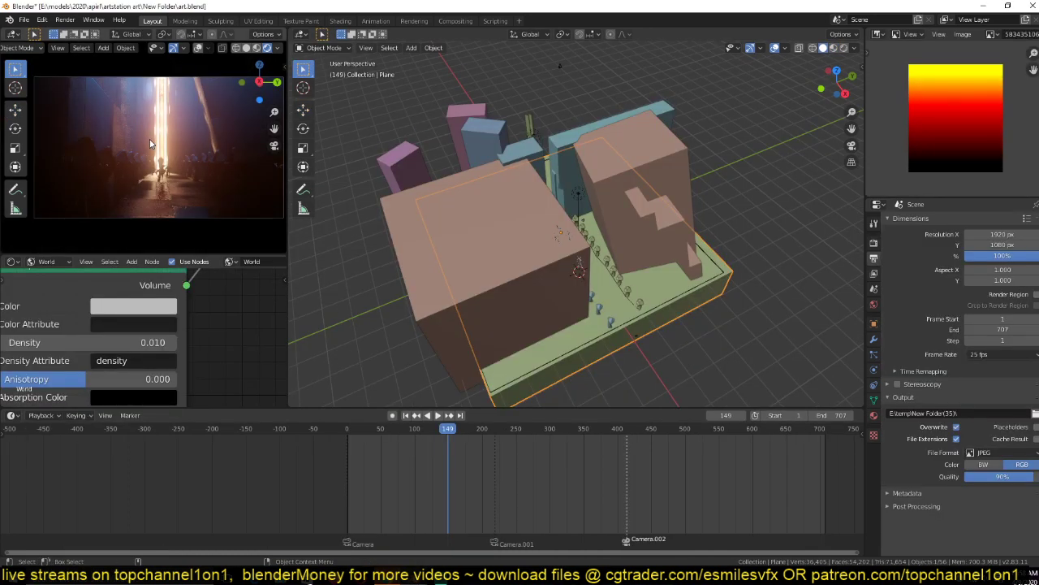
click(23, 20)
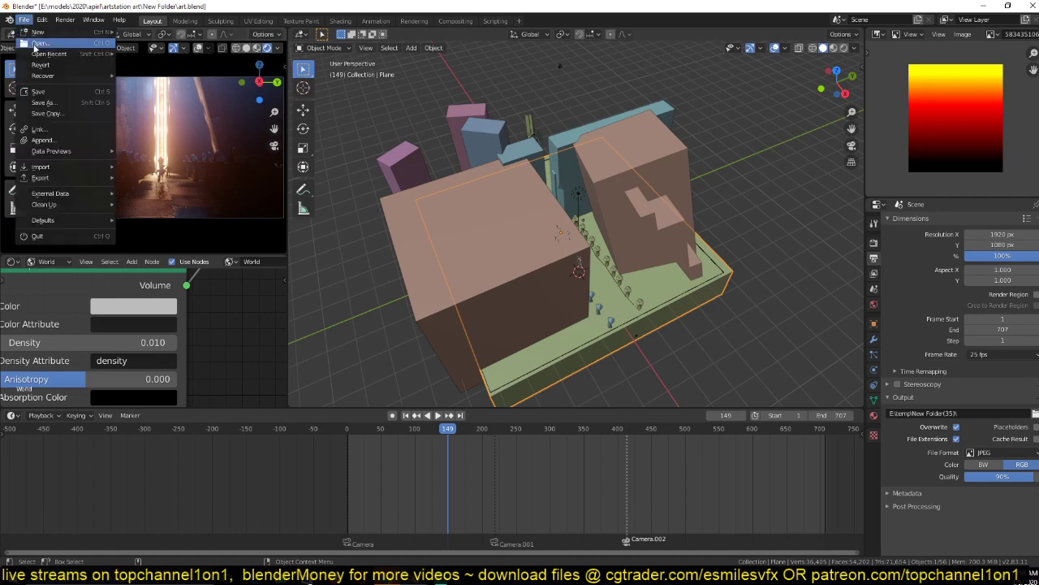
click(39, 43)
click(420, 154)
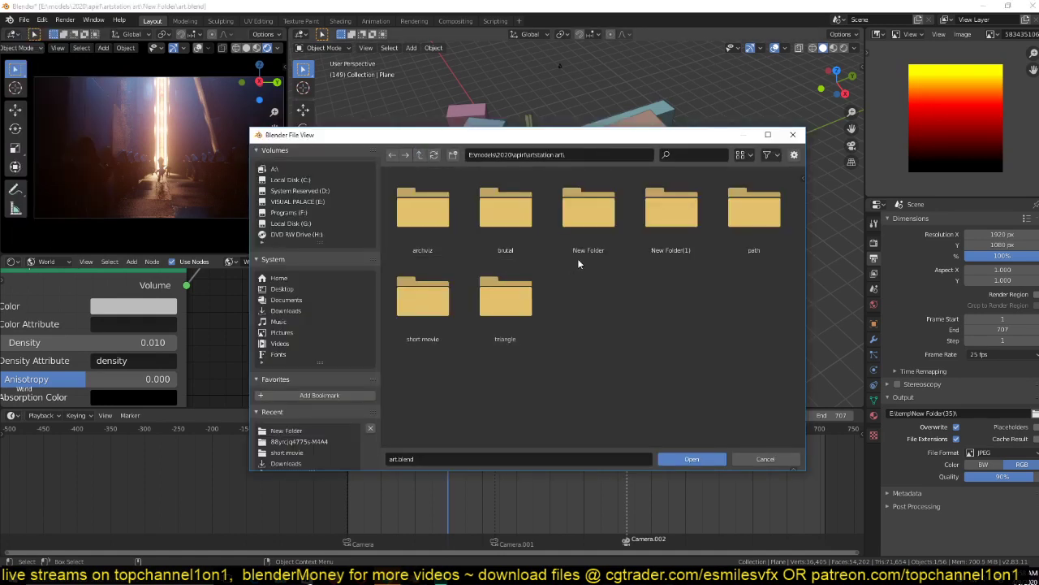
double_click(427, 321)
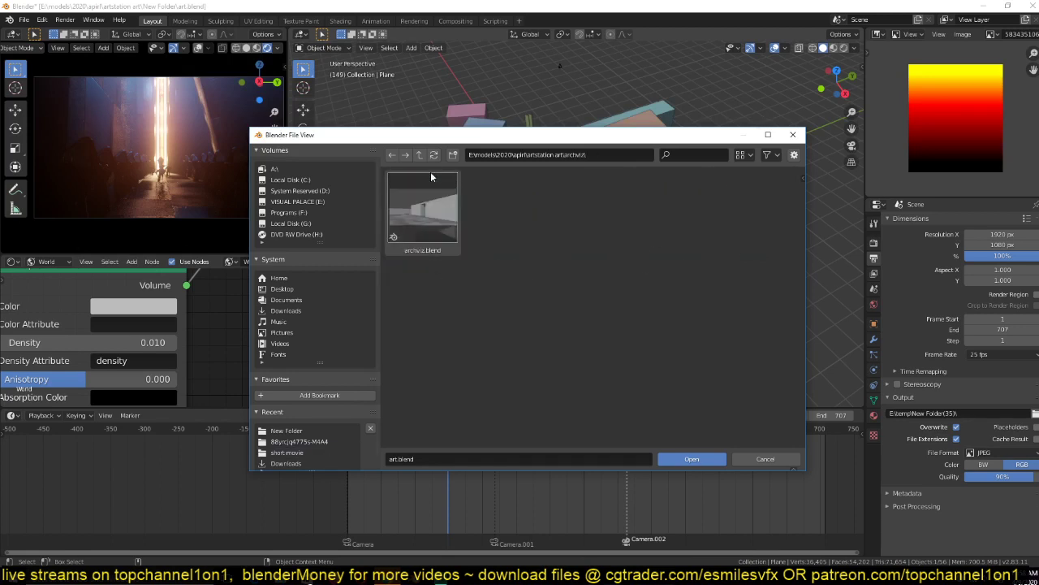
double_click(435, 218)
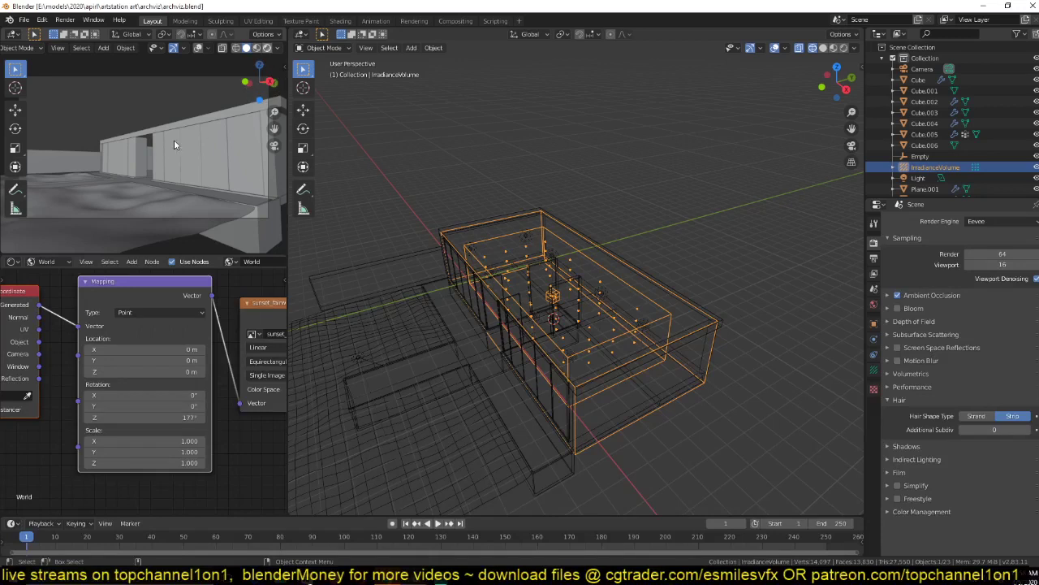
Show the camera viewport in rendered shading and the modelling viewport in material preview, and examine the building's materials.
key(shift+z)
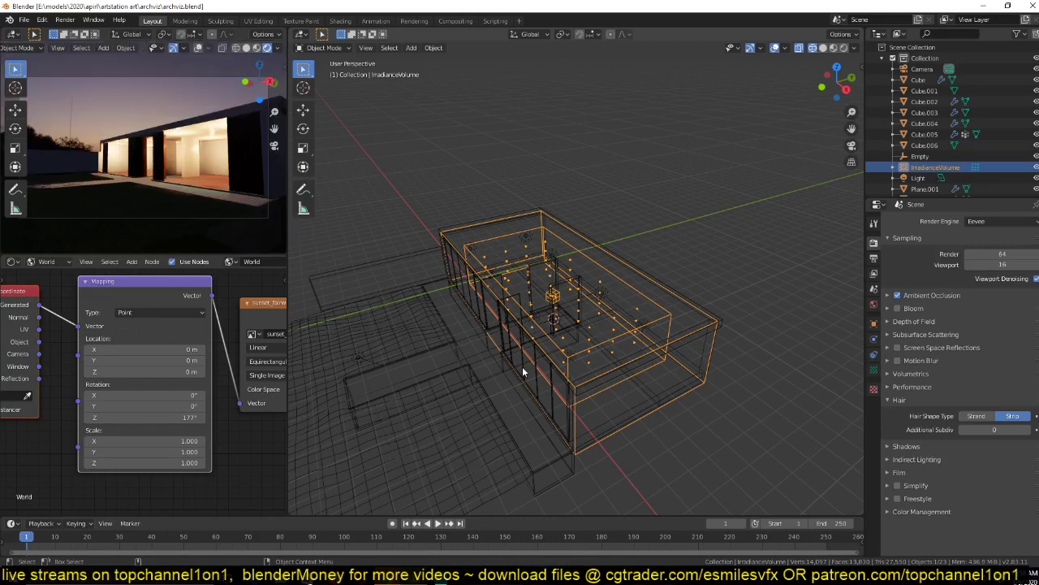
middle_drag(551, 375, 555, 379)
key(z)
scroll(658, 392, up, 2)
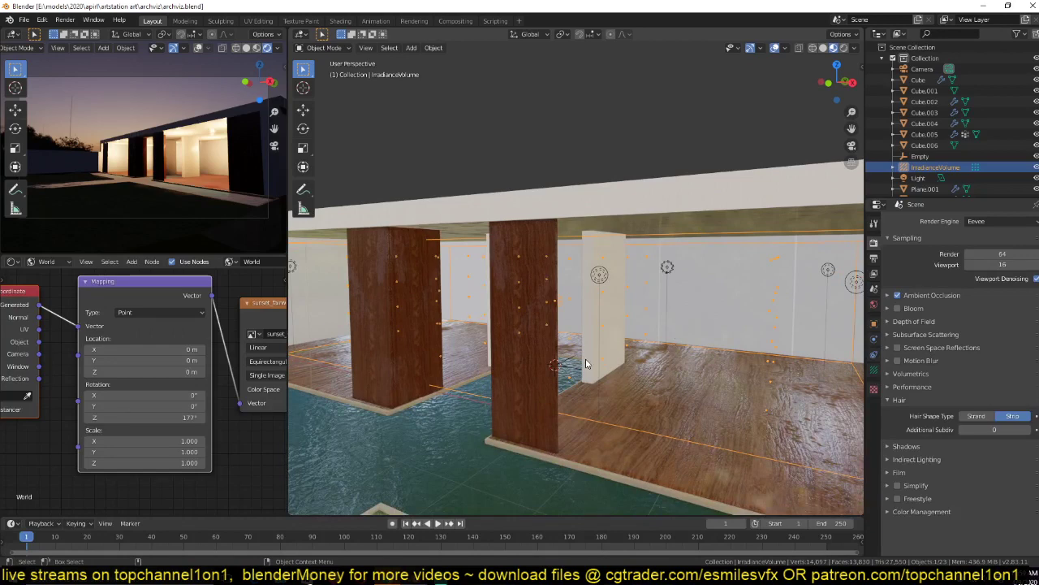
middle_drag(587, 363, 562, 339)
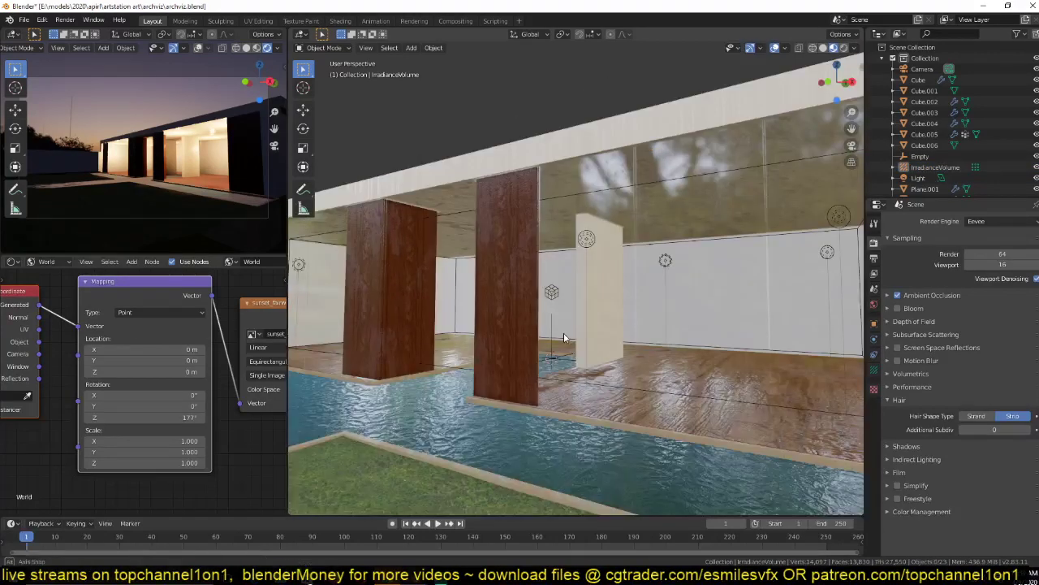
middle_drag(563, 332, 609, 316)
middle_drag(581, 359, 551, 377)
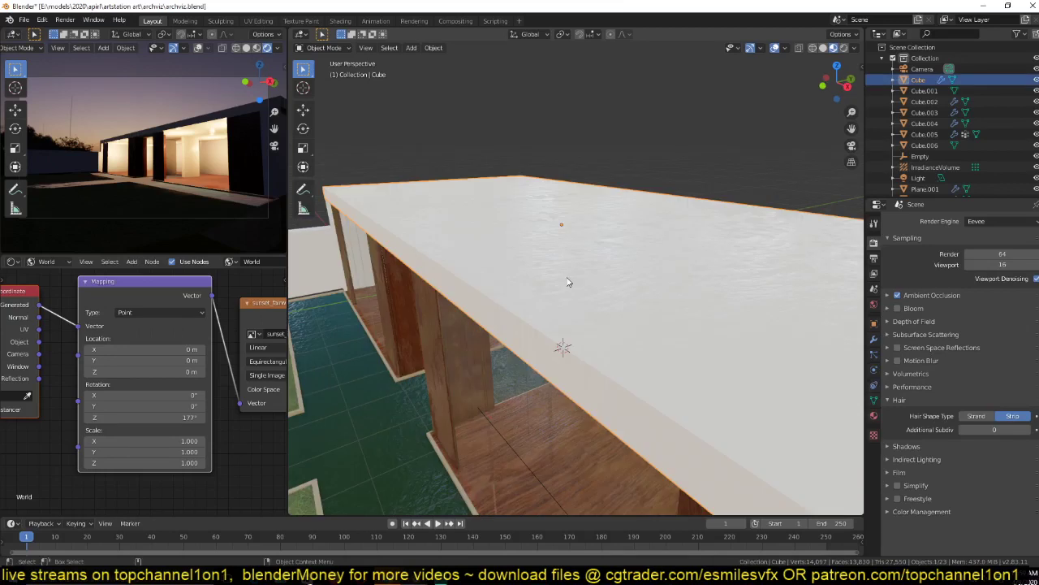
Copy the flat white roof slab from archviz.blend, switch to the short movie untitled.blend window, and paste it there.
key(ctrl+c)
mouse_move(415, 578)
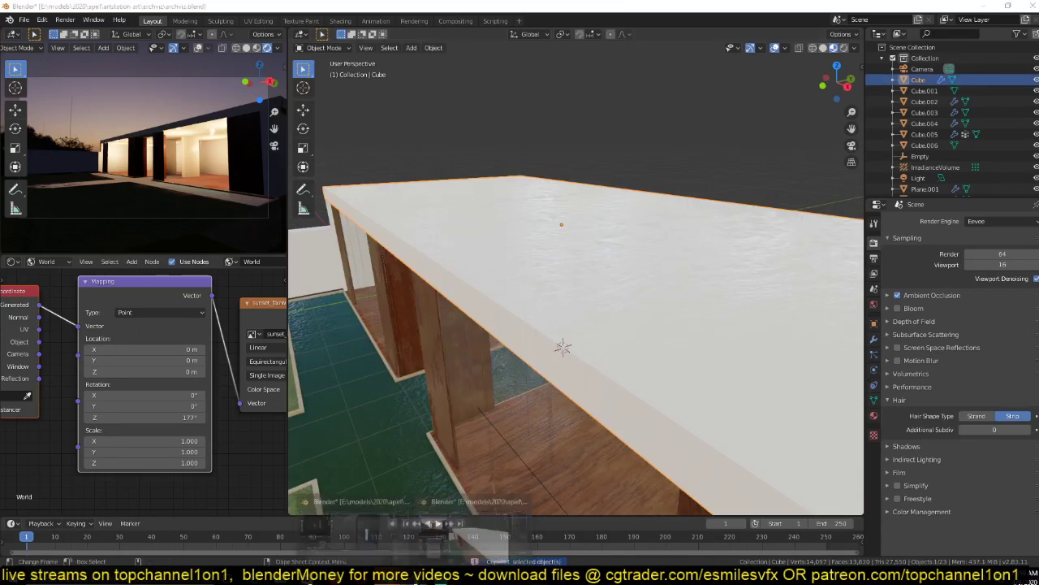
click(457, 529)
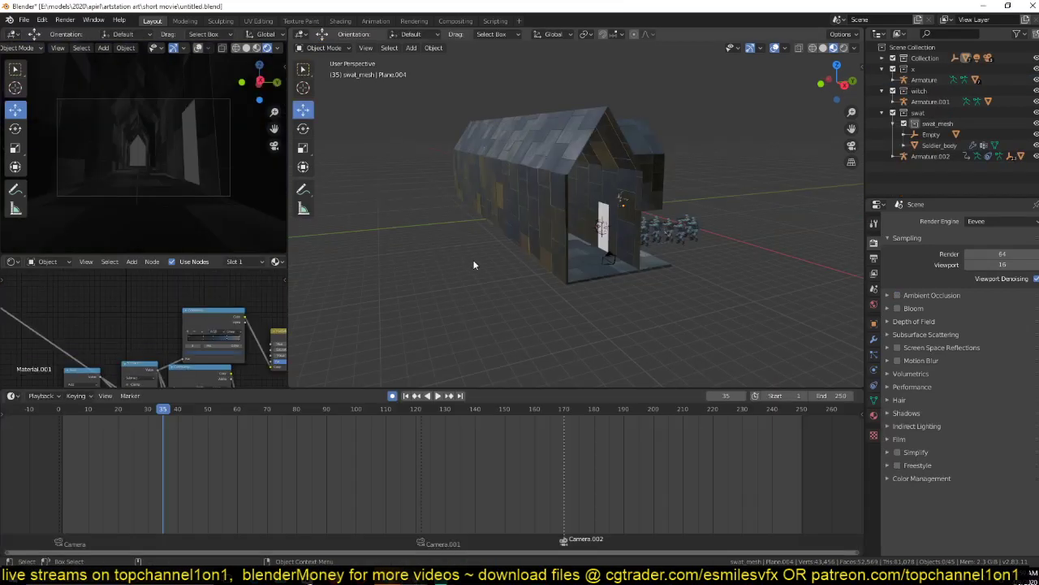
key(ctrl+v)
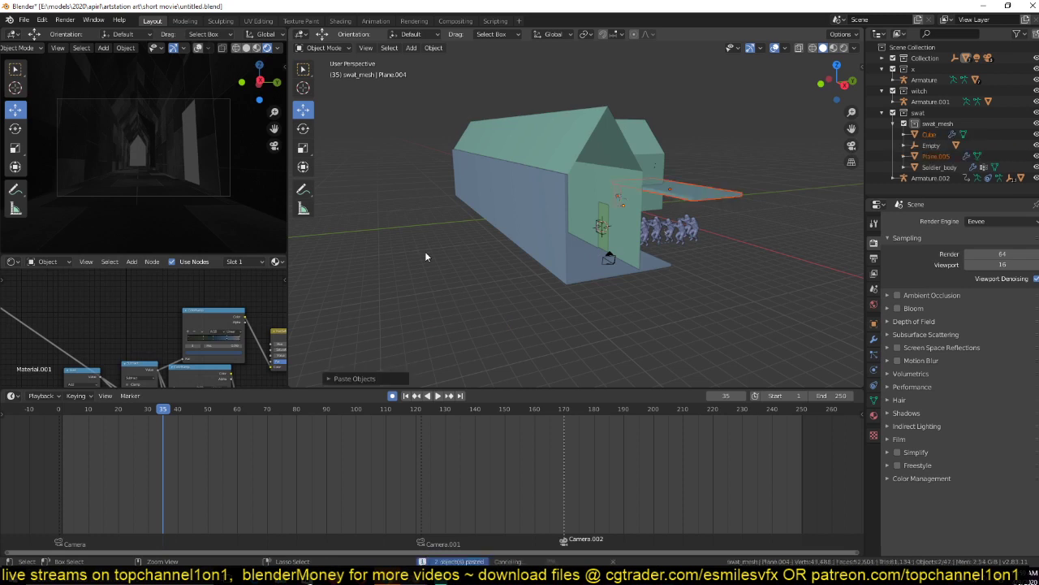
middle_drag(425, 256, 706, 206)
click(707, 206)
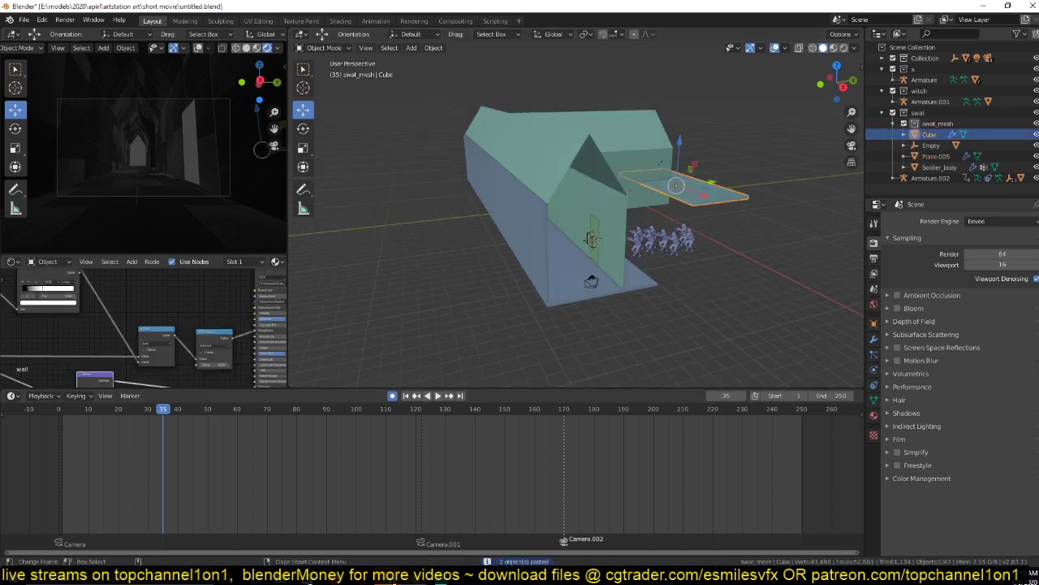
Copy the wooden panels under the roof in archviz.blend and paste them into the short movie untitled.blend scene.
click(476, 513)
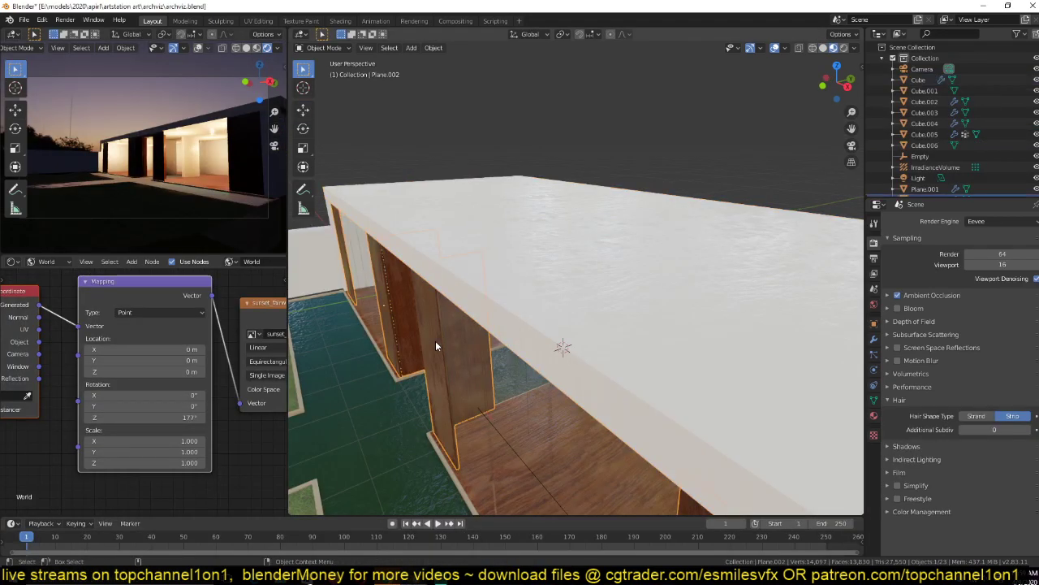
key(ctrl+c)
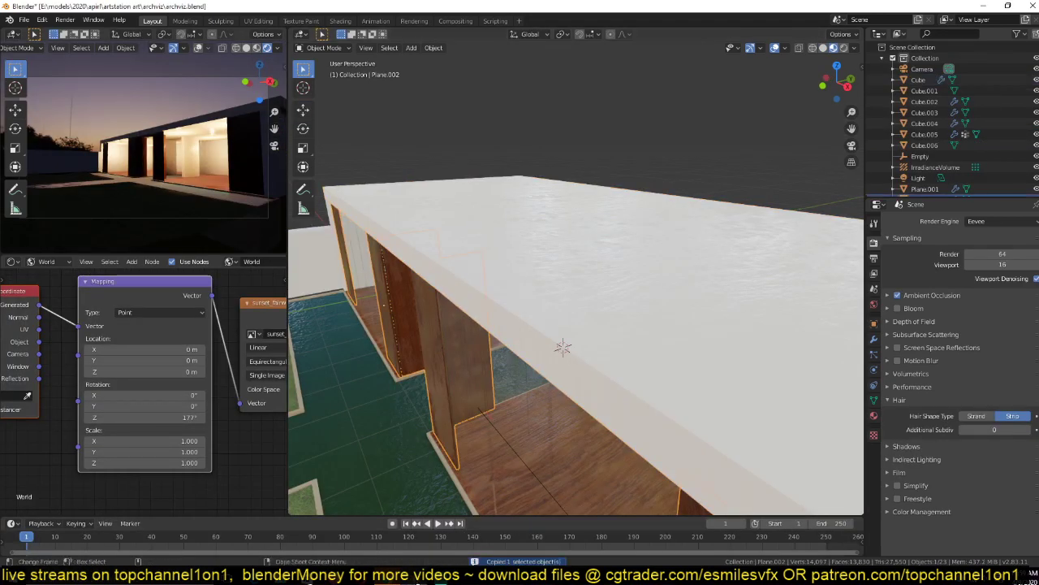
key(alt+Tab)
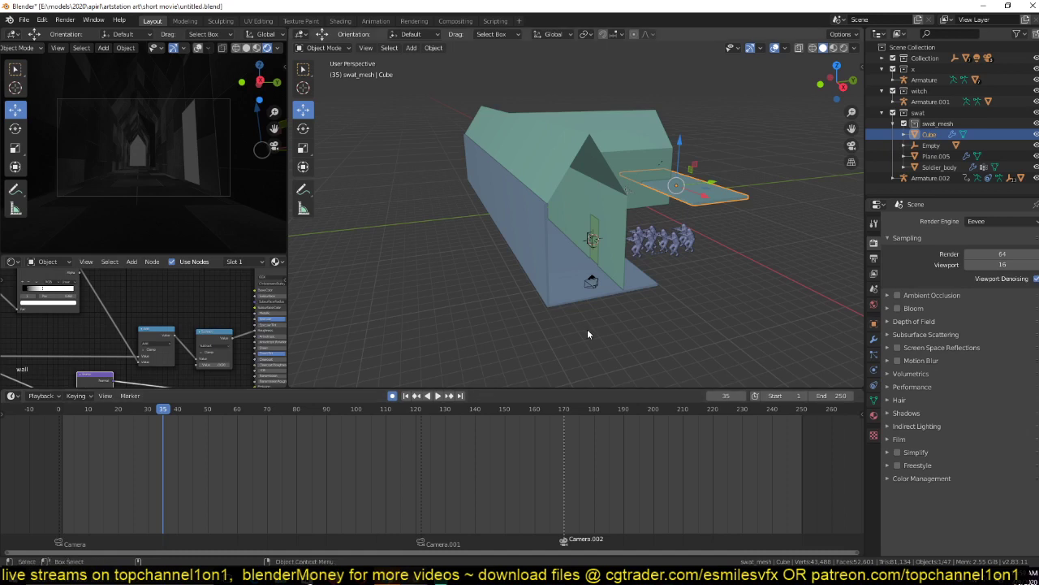
key(ctrl+v)
middle_drag(663, 320, 629, 316)
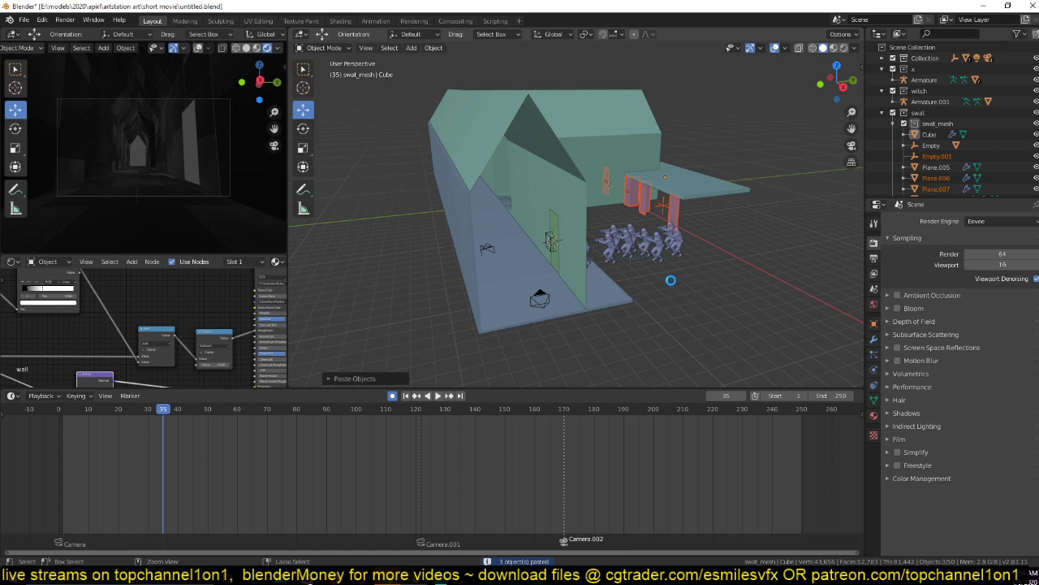
Link materials between the corridor door and the pasted wooden panels, and leave only the door selected.
click(538, 240)
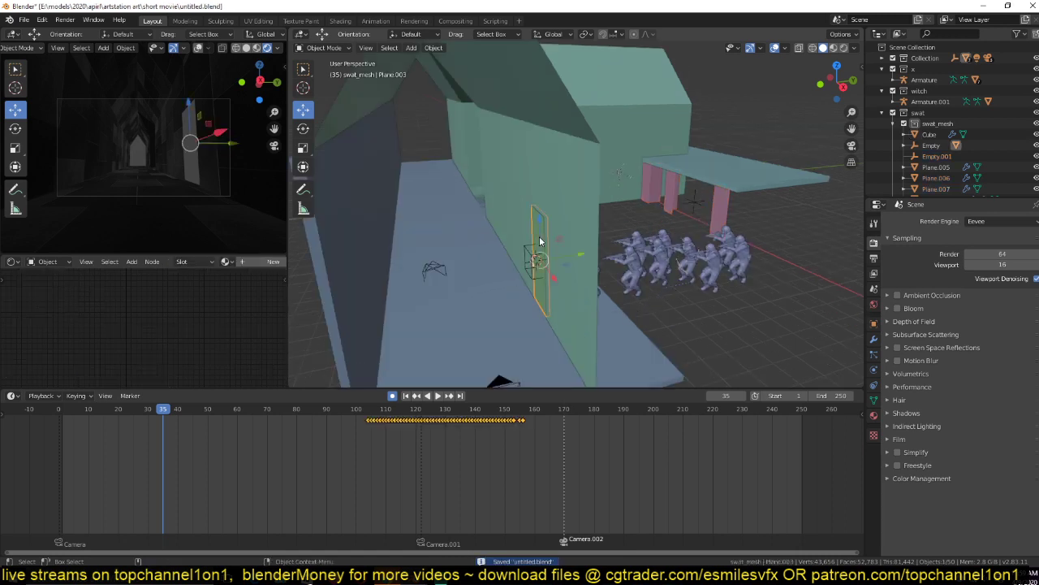
shift+click(724, 216)
key(ctrl+l)
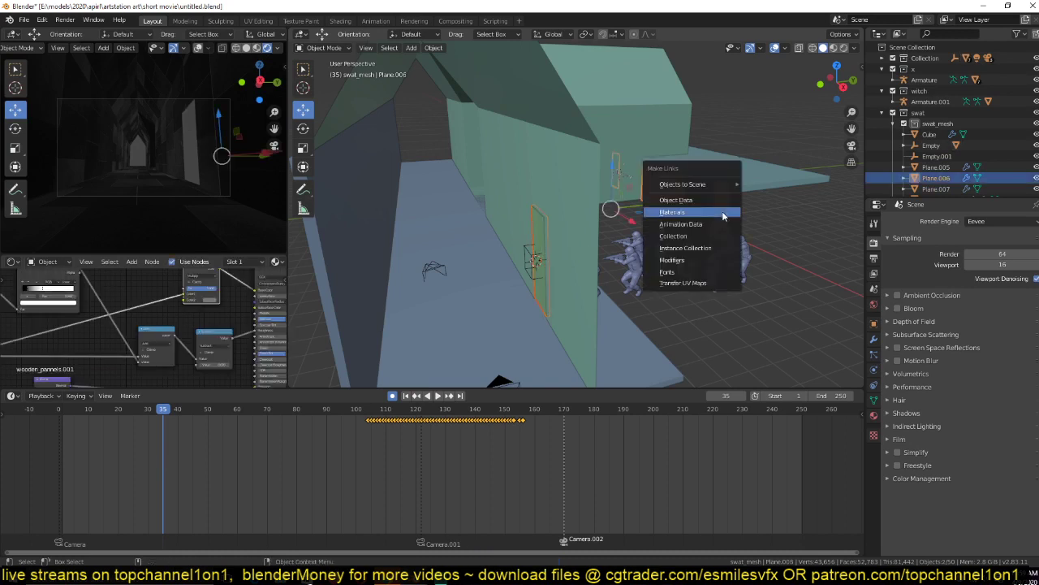
click(724, 212)
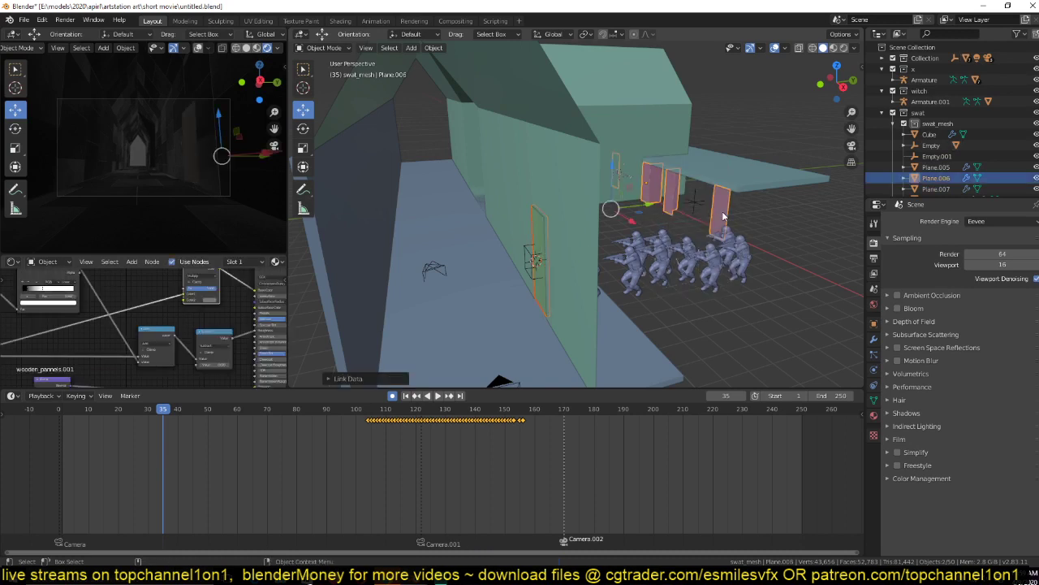
click(542, 235)
key(Tab)
key(u)
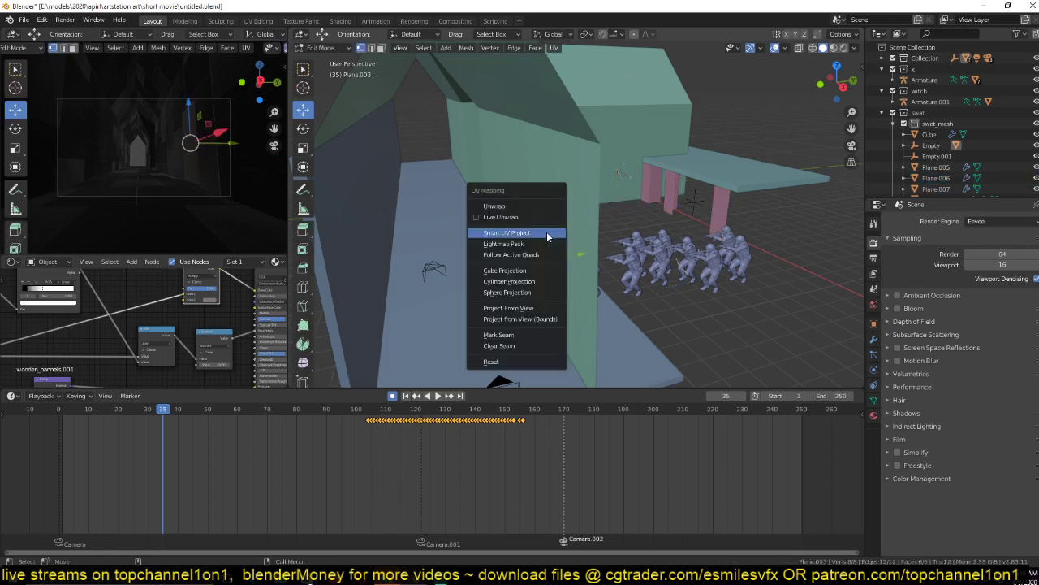
key(Escape)
key(Tab)
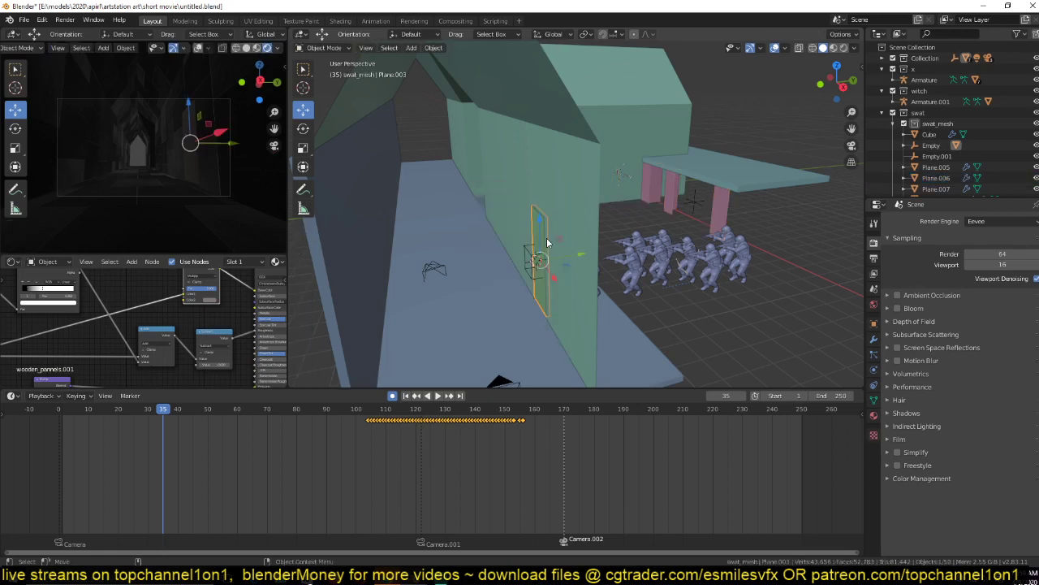
Isolate the door in local view with material preview shading and apply its scale.
key(slash)
click(833, 49)
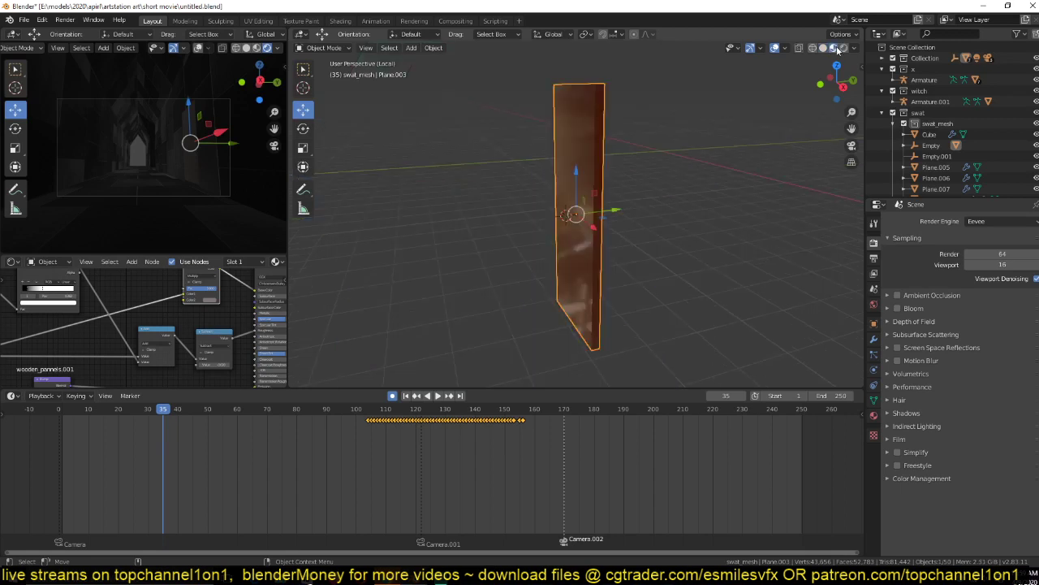
middle_drag(684, 154, 747, 112)
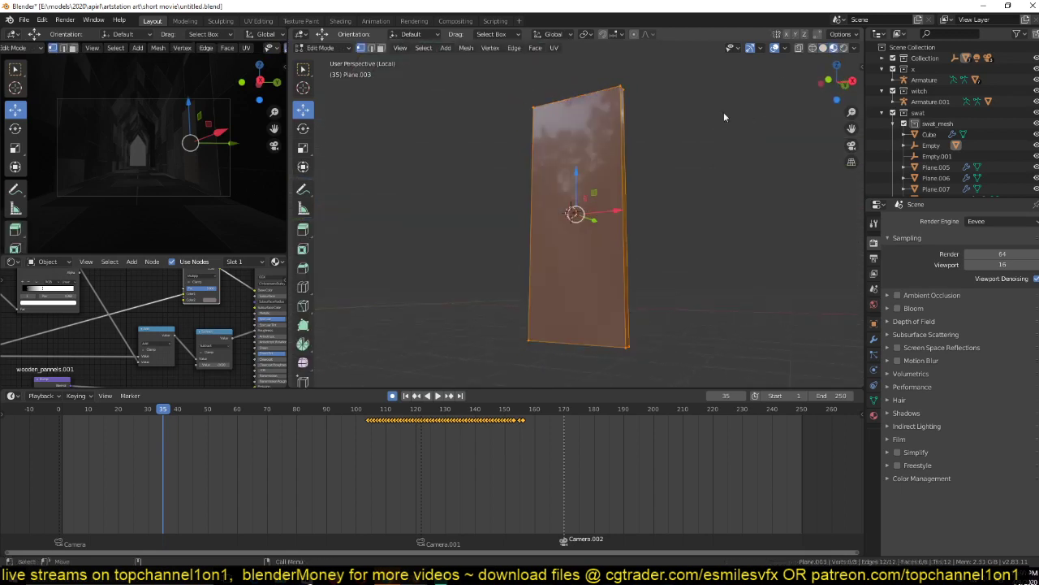
key(Tab)
key(ctrl+a)
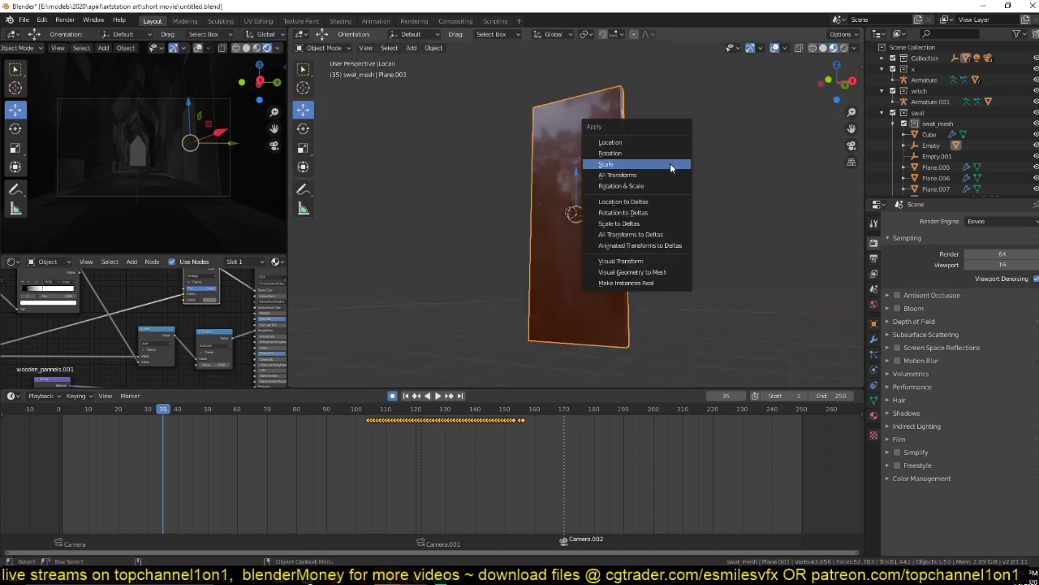
click(670, 163)
Unwrap the whole door mesh with Smart UV Project and return from local view to the full scene.
middle_drag(670, 163, 591, 178)
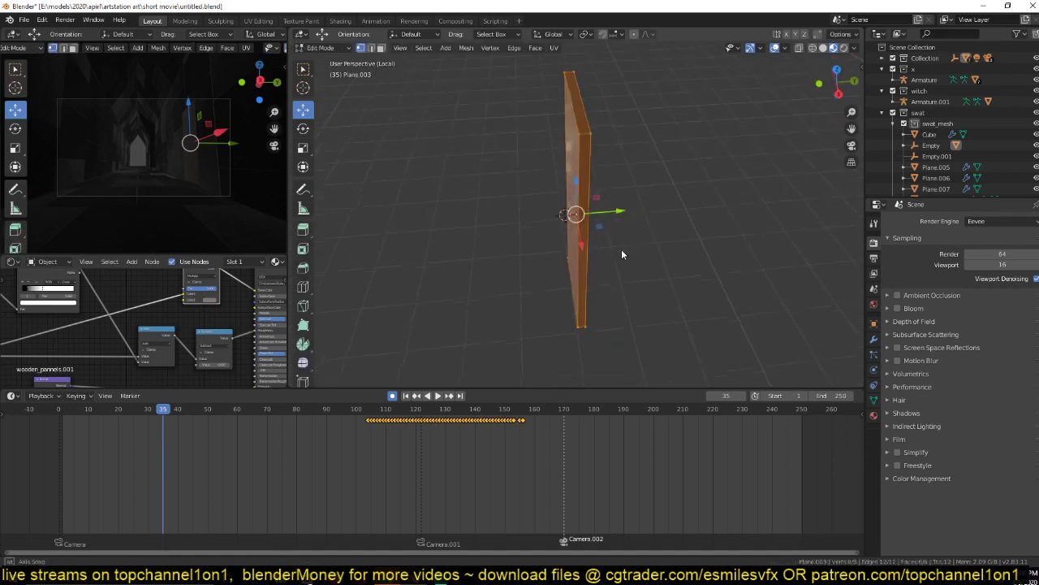
key(Tab)
alt+click(589, 177)
alt+click(589, 130)
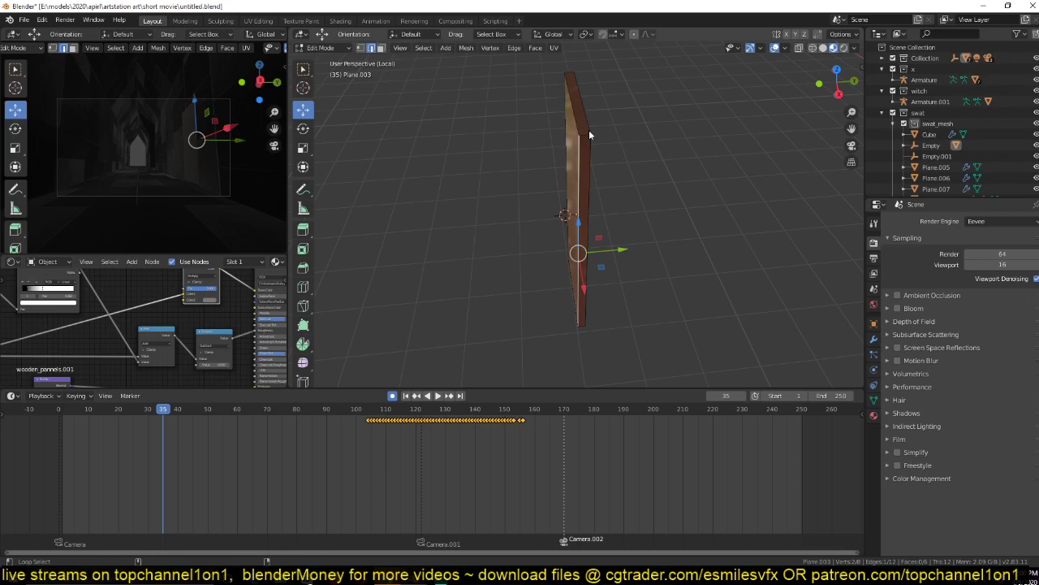
key(u)
click(641, 146)
click(694, 262)
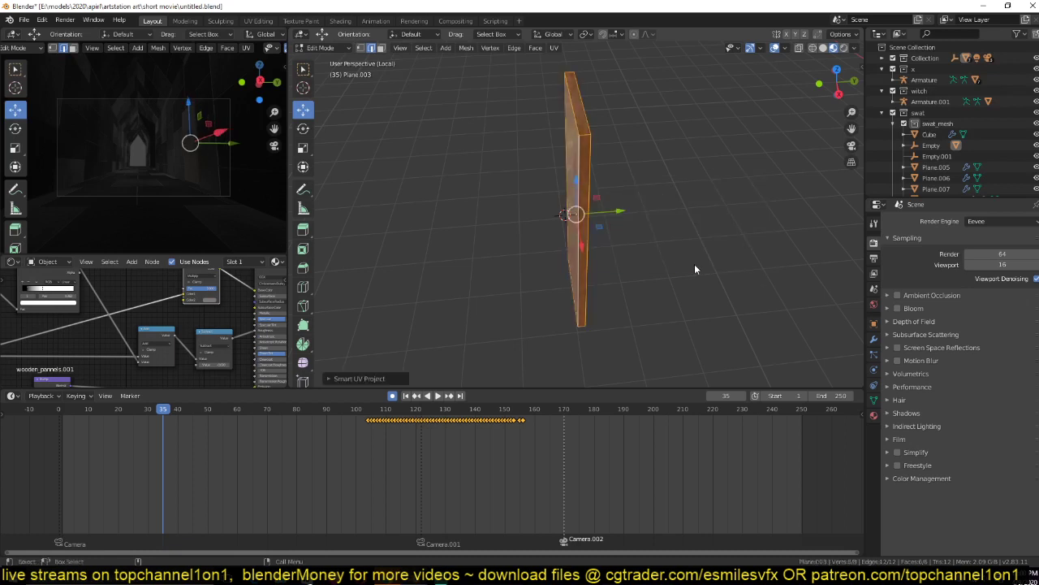
key(Tab)
middle_drag(694, 264, 698, 140)
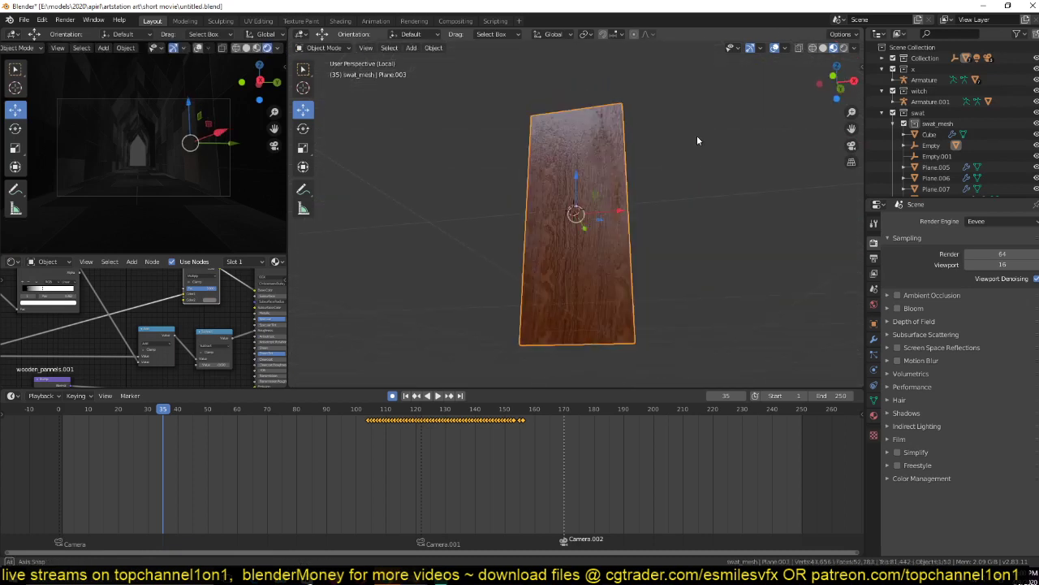
key(KP_Divide)
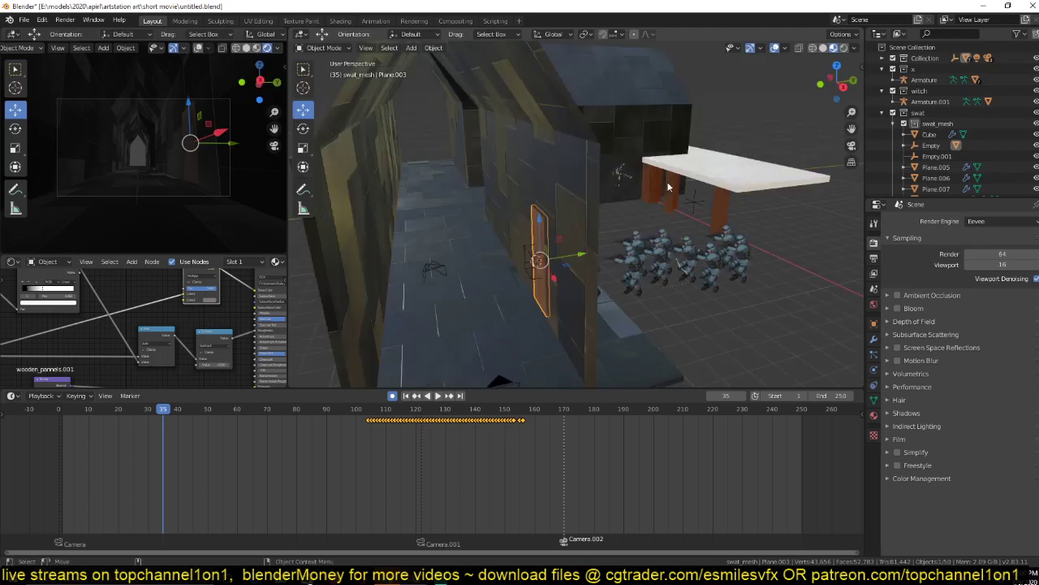
Delete the pasted wooden panels beneath the roof slab and switch the viewport back to solid shading.
click(669, 186)
key(x)
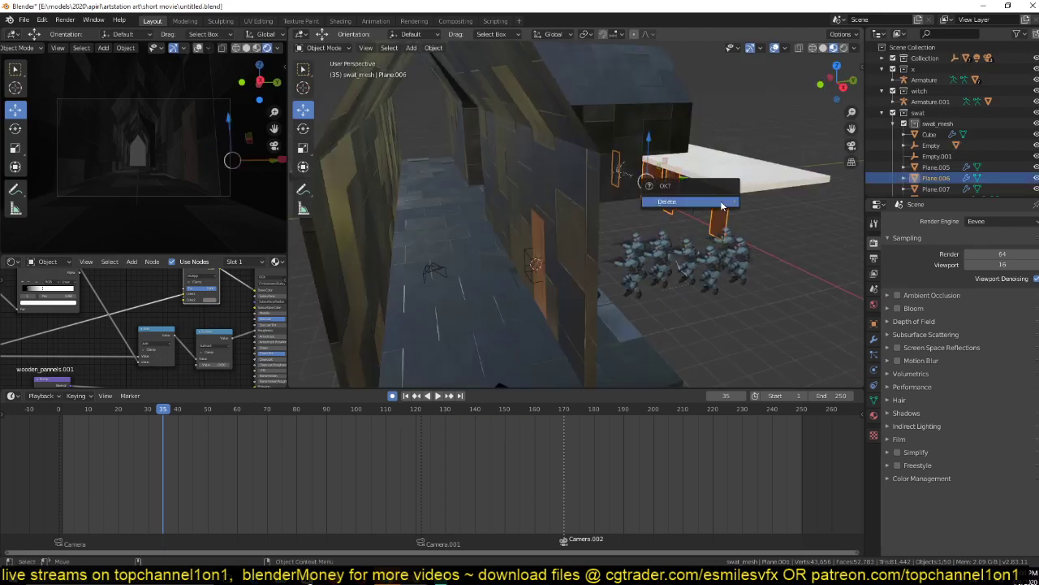
click(671, 195)
key(z)
middle_drag(680, 218, 635, 201)
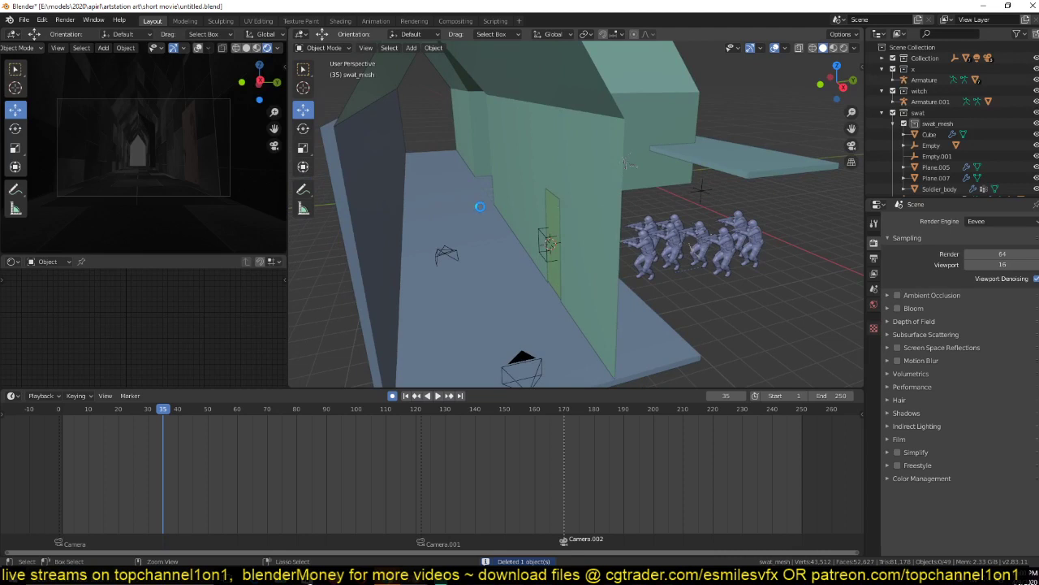
scroll(487, 208, down, 3)
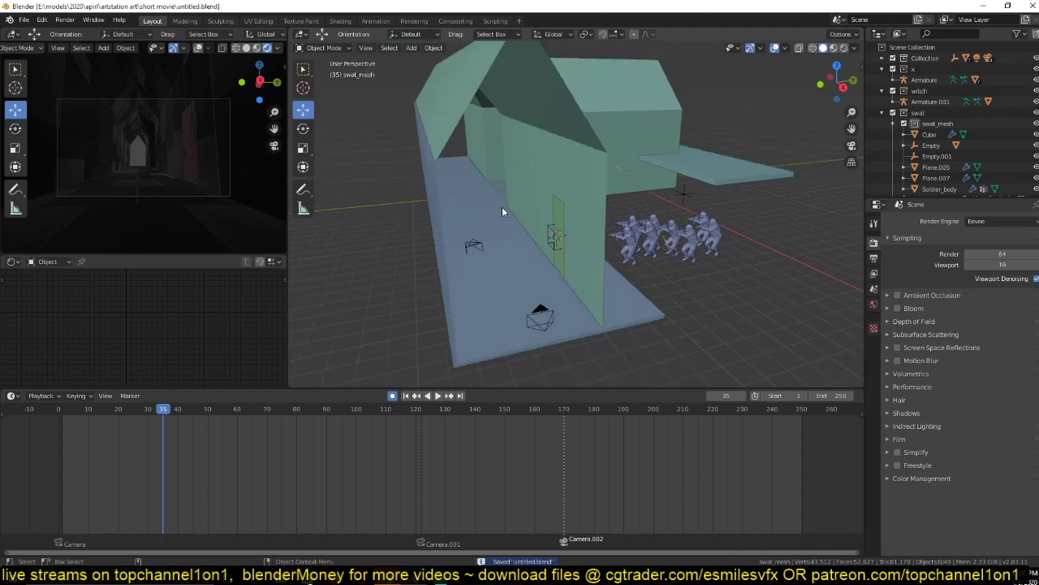
Select the face loop along the upper part of the building's side wall in Edit Mode, then return to Object Mode.
mouse_move(502, 211)
middle_down()
mouse_move(529, 214)
mouse_move(514, 208)
middle_up()
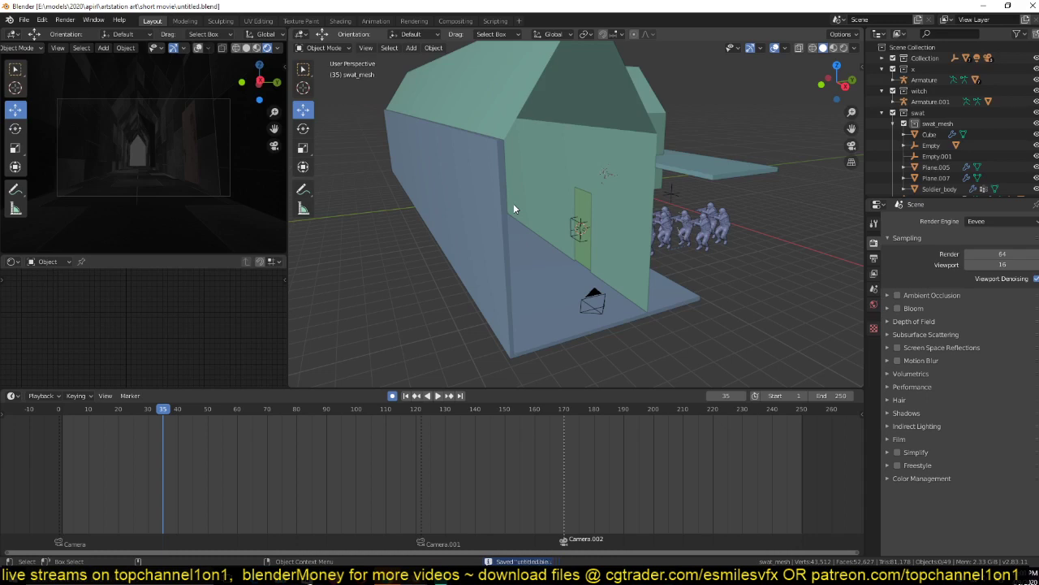
click(513, 208)
middle_drag(513, 209, 617, 178)
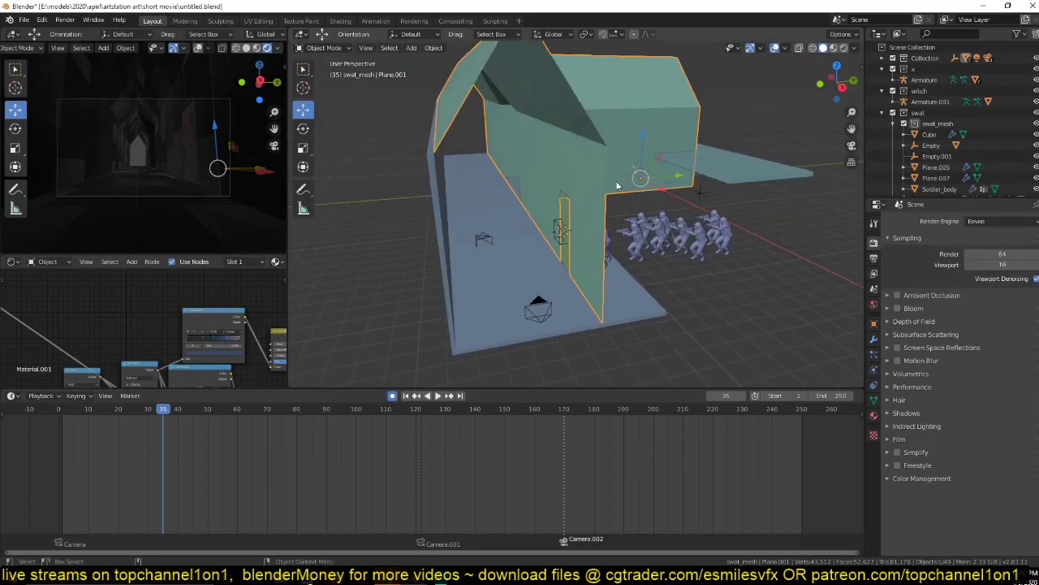
middle_drag(618, 186, 545, 153)
key(Tab)
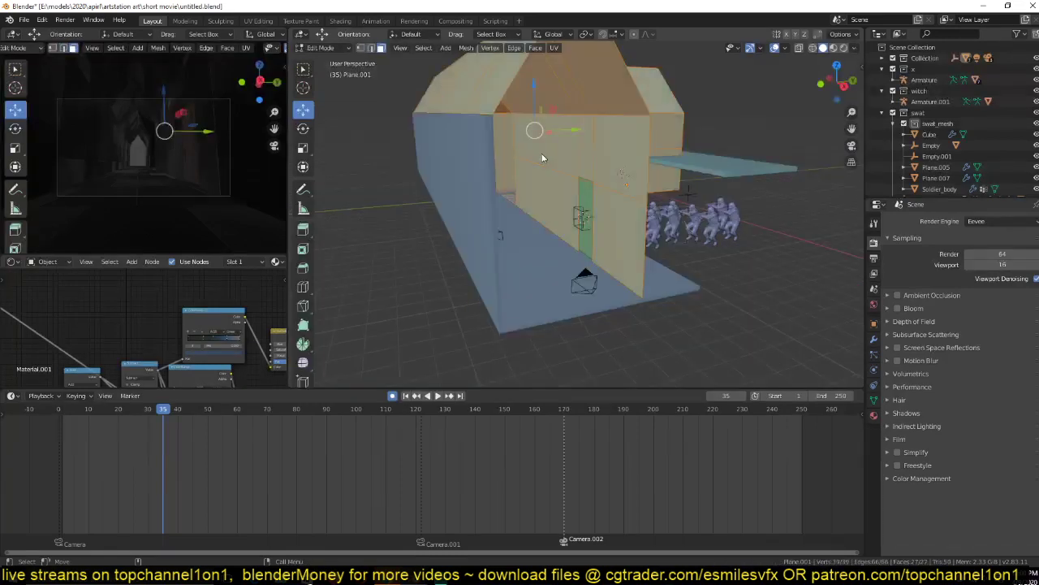
alt+click(514, 147)
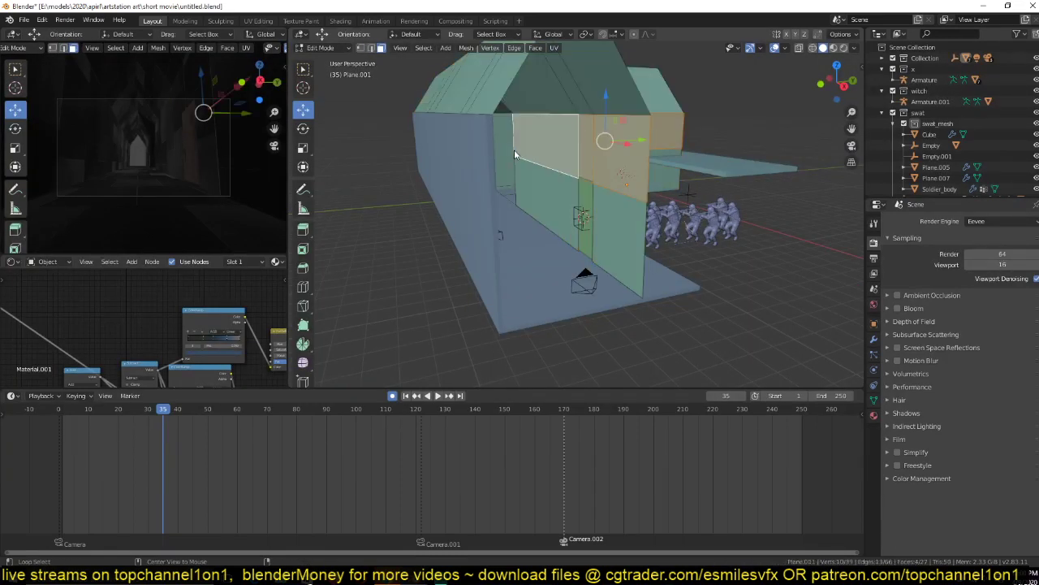
key(Tab)
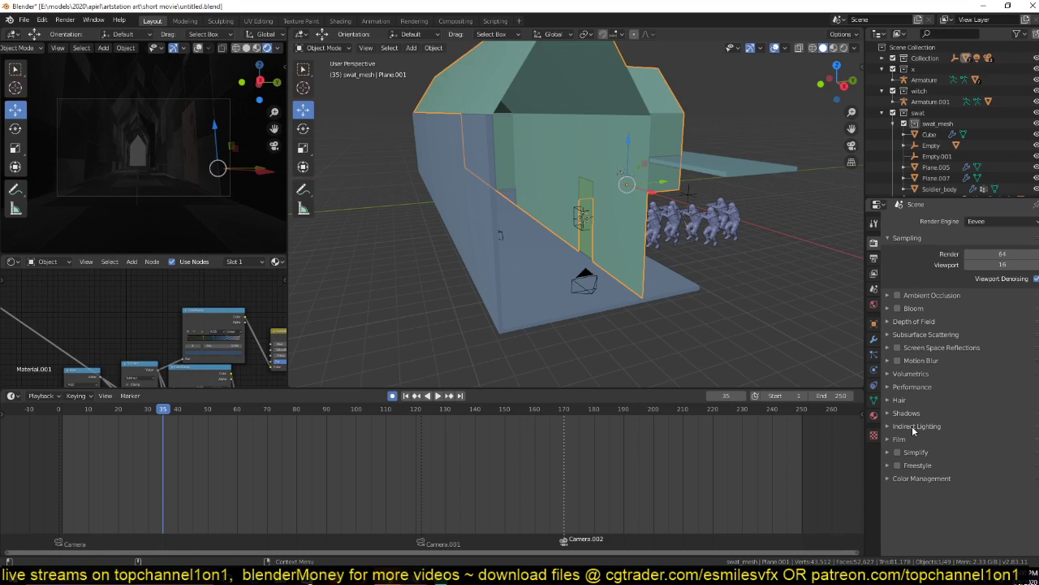
Add a second material slot to the building mesh and put the existing "wall" material in it.
click(873, 414)
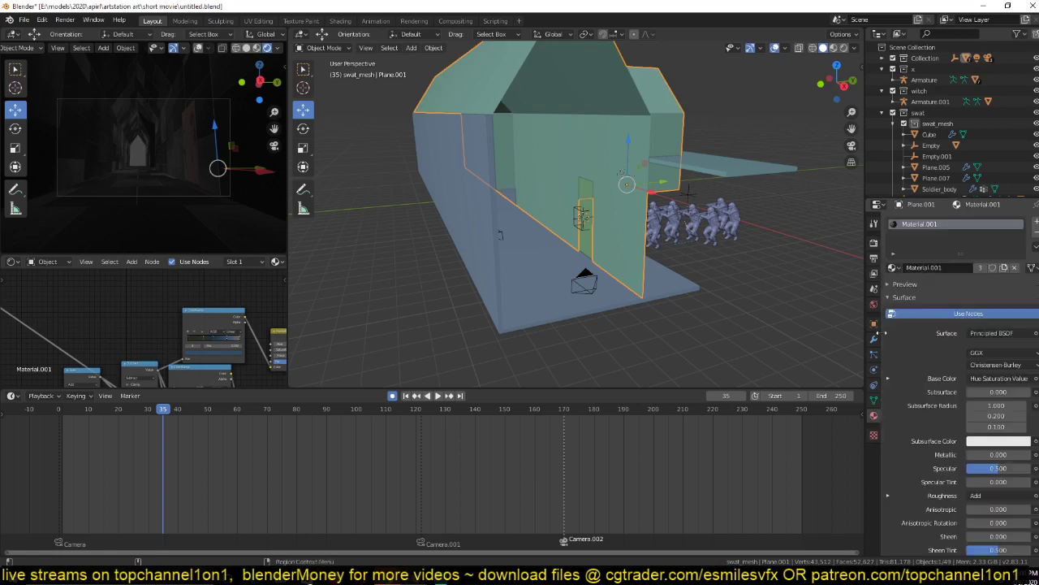
click(893, 268)
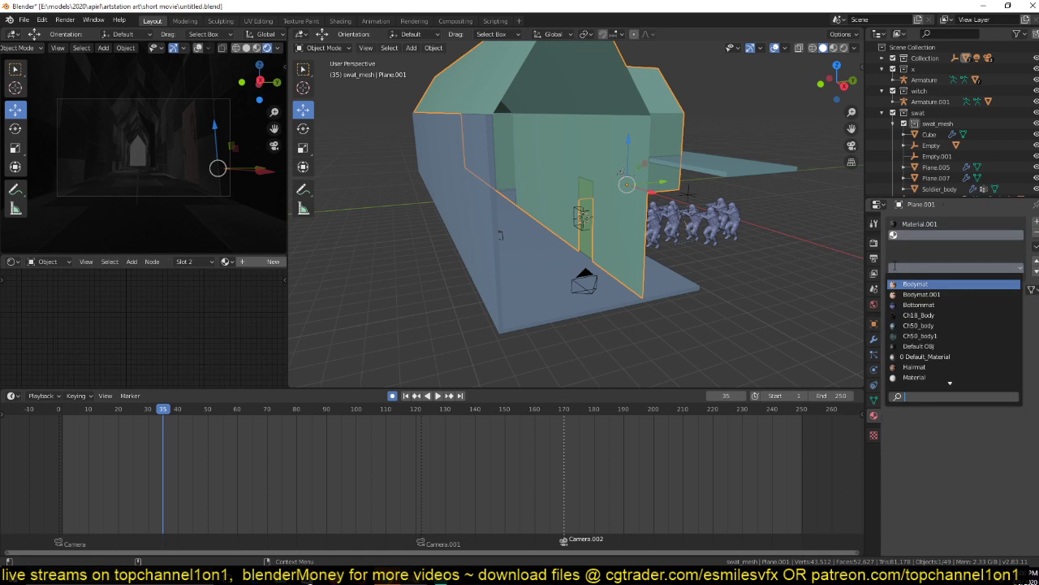
click(751, 164)
click(664, 139)
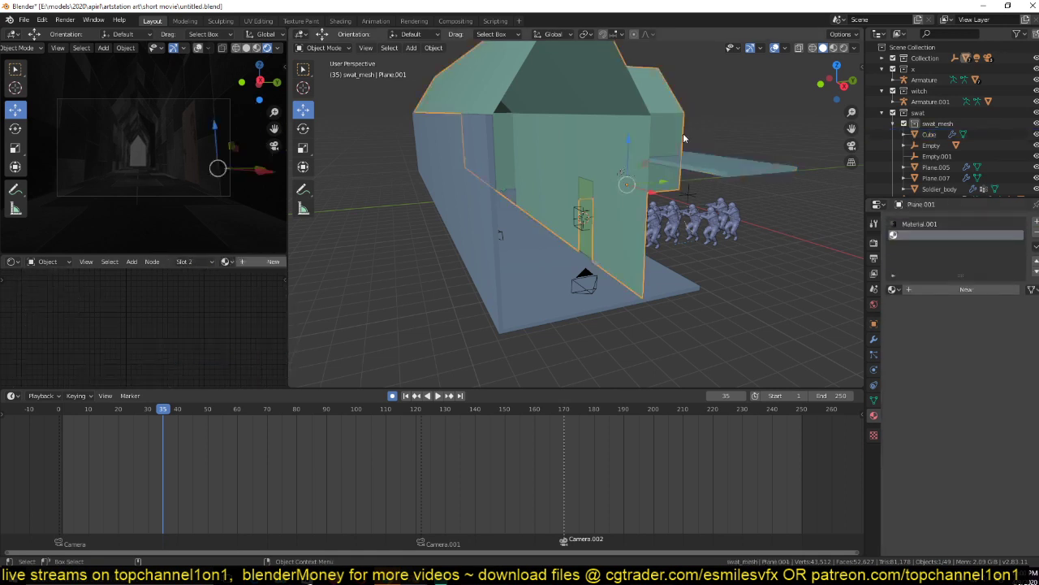
click(893, 289)
text(wall)
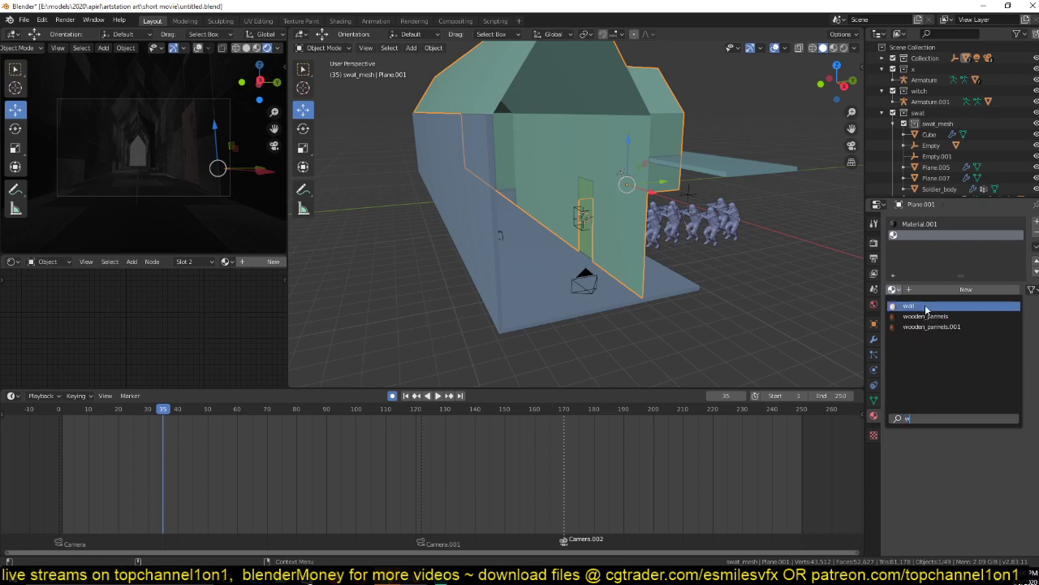
click(926, 305)
Assign the "wall" material to the upper and lower wall faces around the door in Edit Mode, then return to Object Mode and save.
middle_drag(690, 256, 682, 207)
key(Tab)
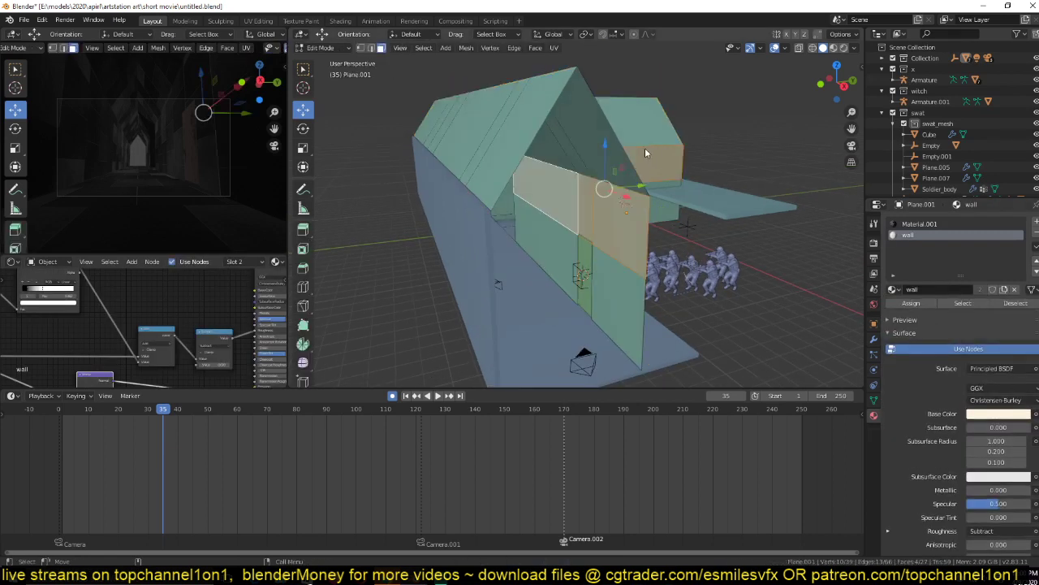
middle_drag(628, 121, 525, 215)
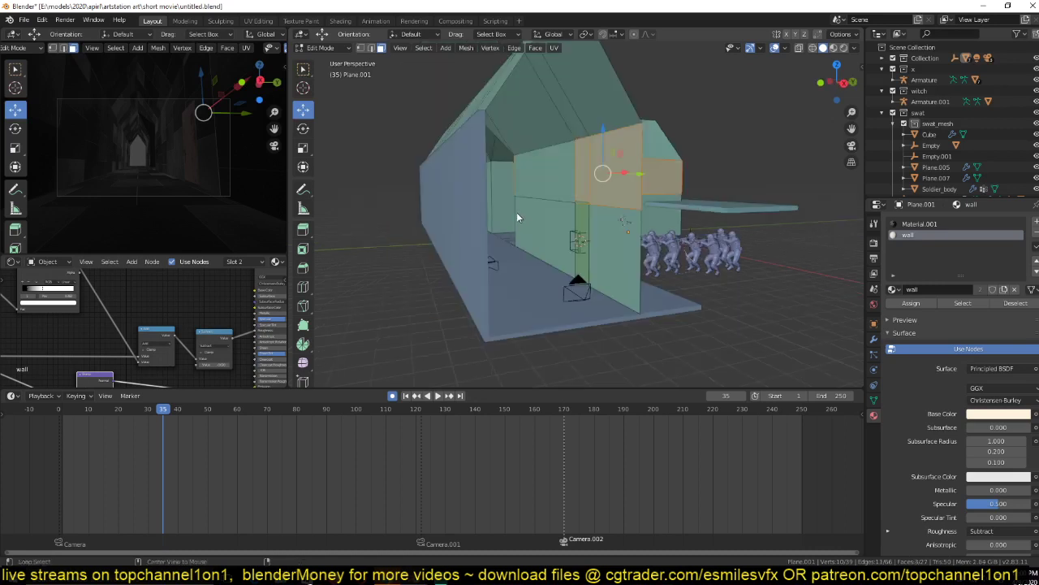
alt+click(517, 212)
alt+shift+click(529, 174)
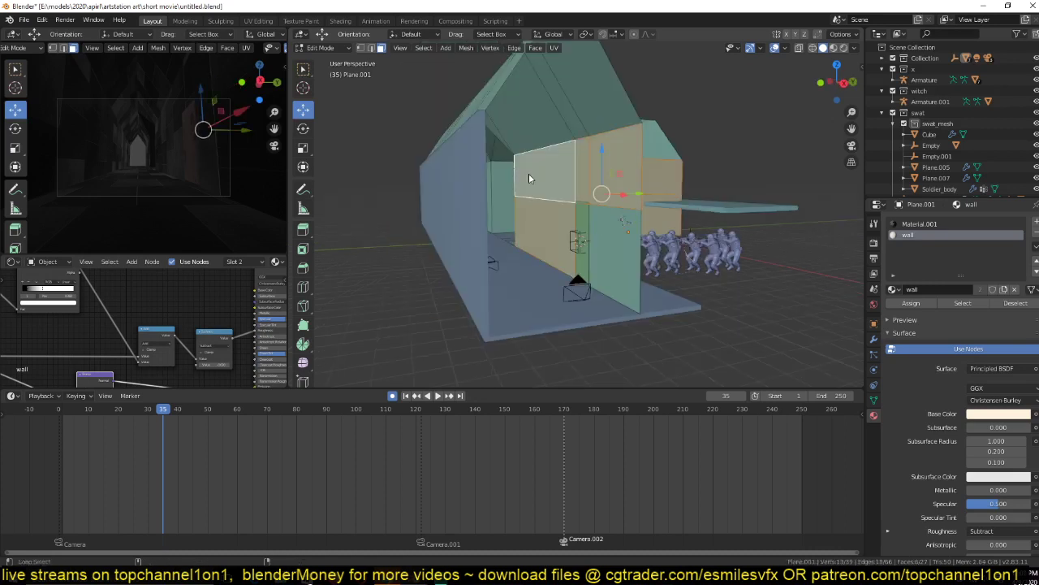
alt+shift+click(609, 255)
middle_drag(609, 255, 526, 221)
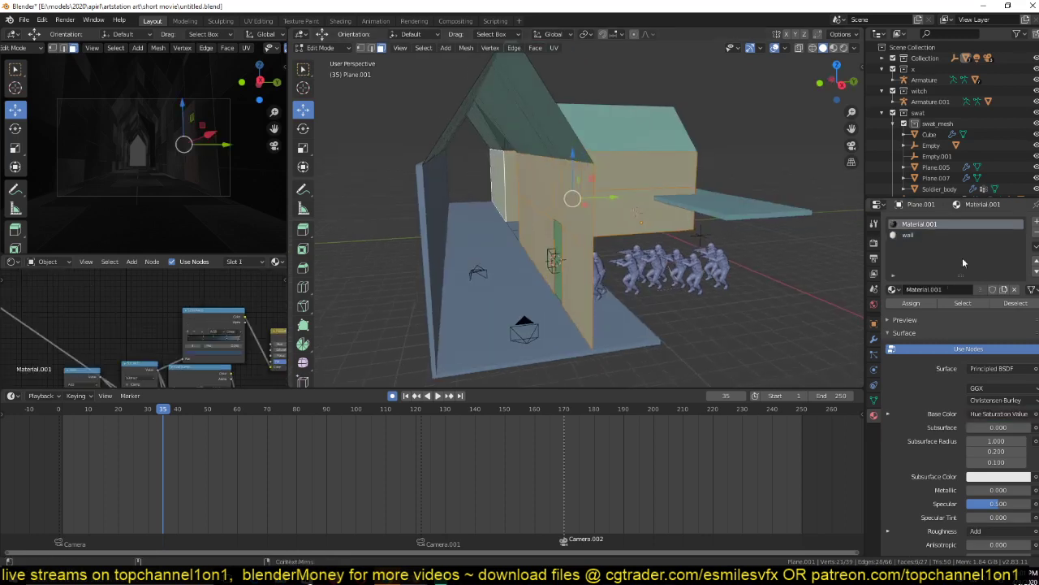
click(917, 234)
click(919, 304)
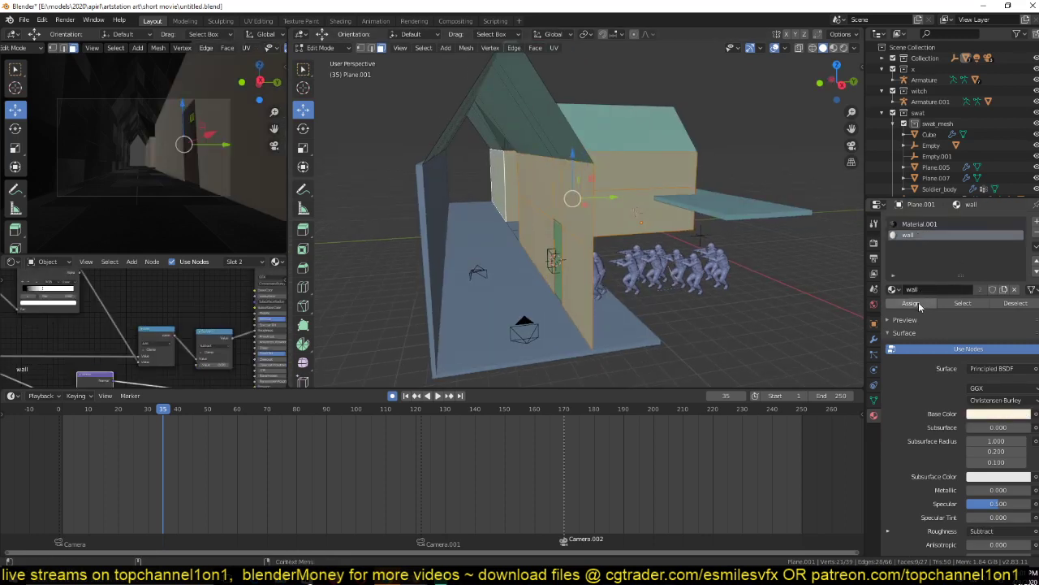
scroll(413, 220, up, 2)
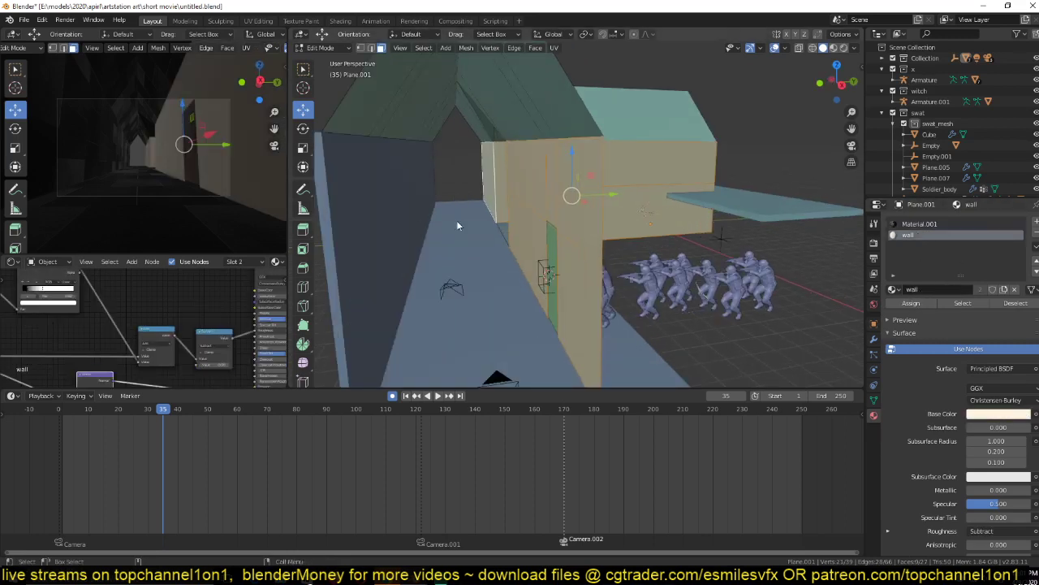
key(Tab)
scroll(456, 220, down, 4)
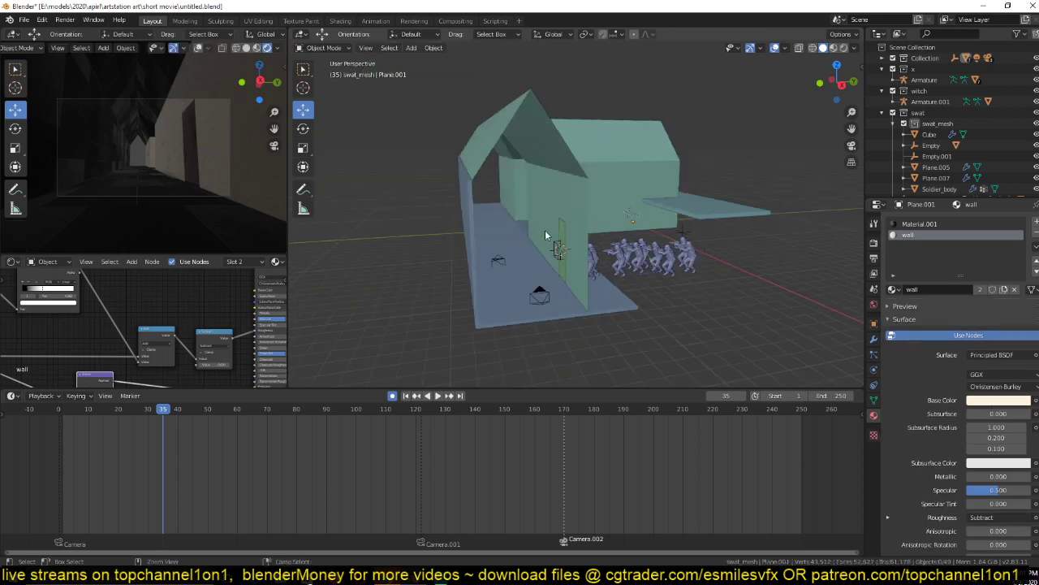
key(ctrl+s)
Set the world background color to black and save the file.
click(873, 304)
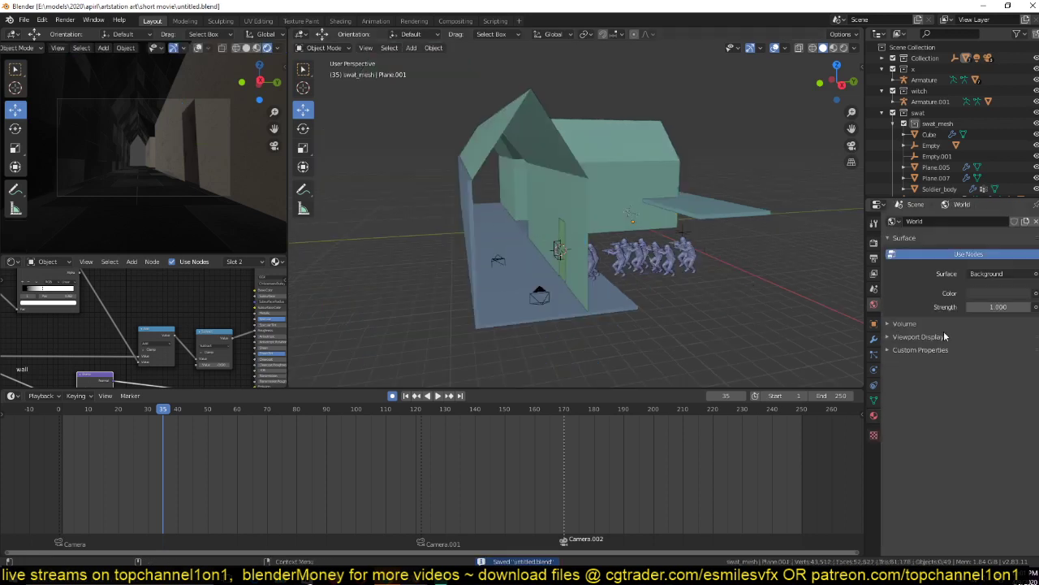
click(997, 293)
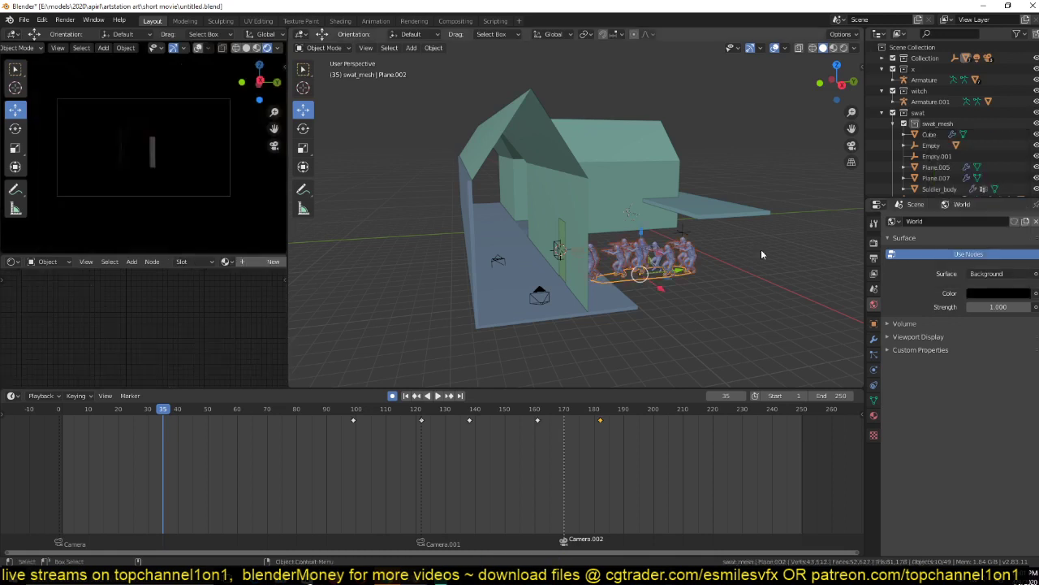
ctrl+middle_drag(760, 255, 761, 227)
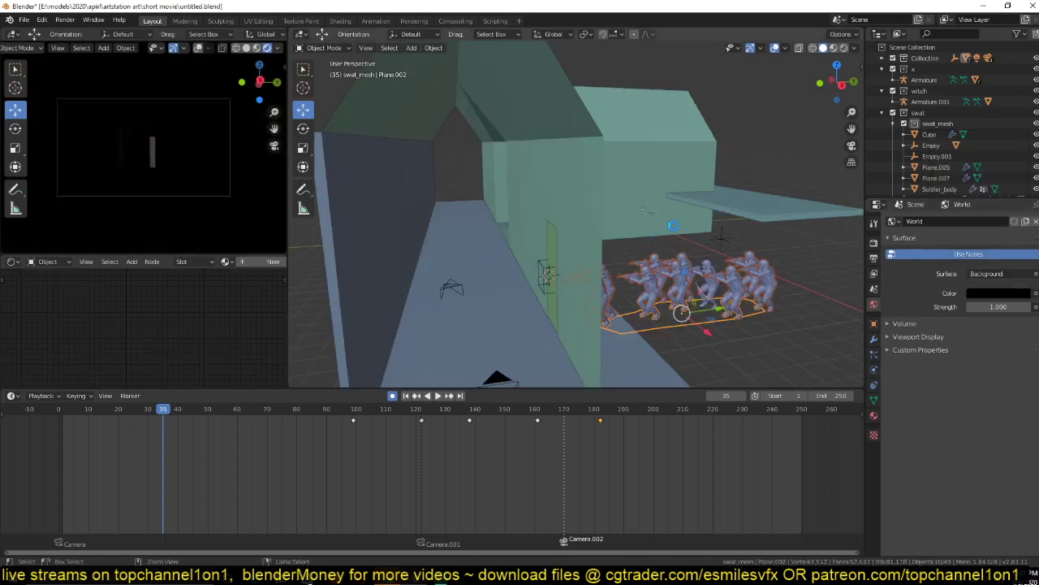
key(ctrl+s)
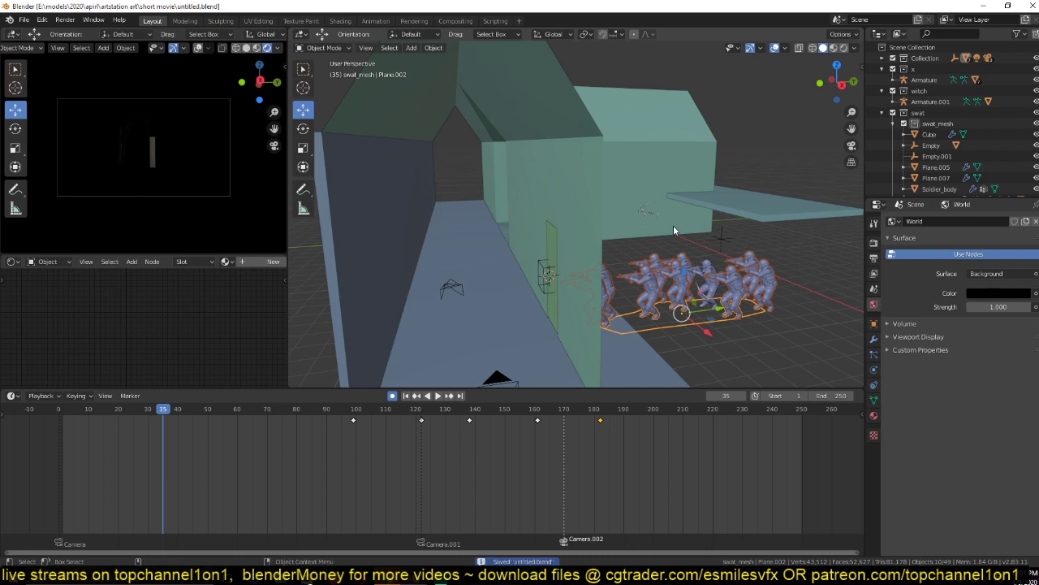
Show the scene in front orthographic wireframe view and switch the Shader Editor to the World nodes.
key(KP_1)
key(z)
click(566, 225)
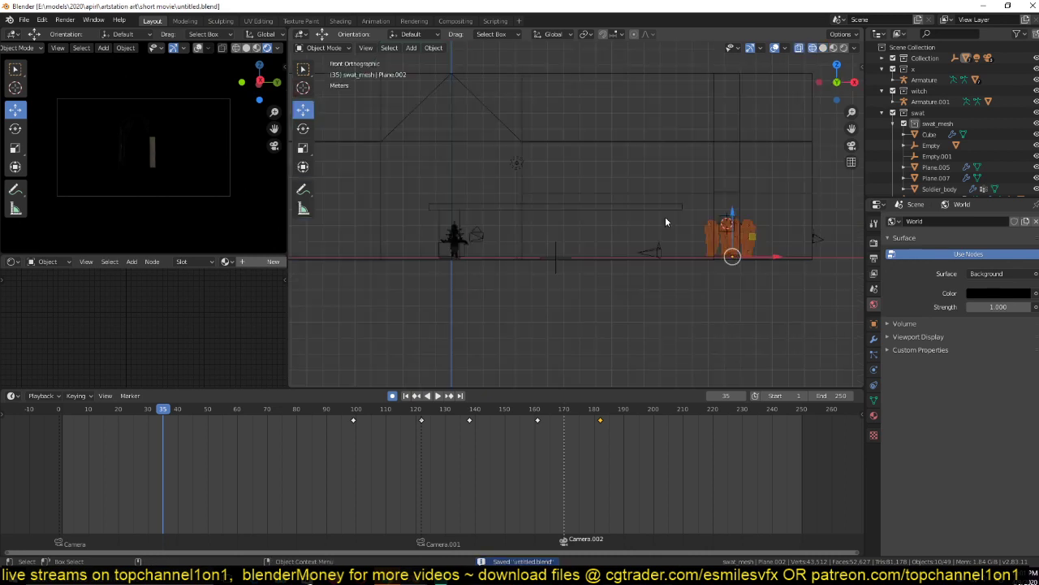
shift+middle_drag(665, 216, 628, 239)
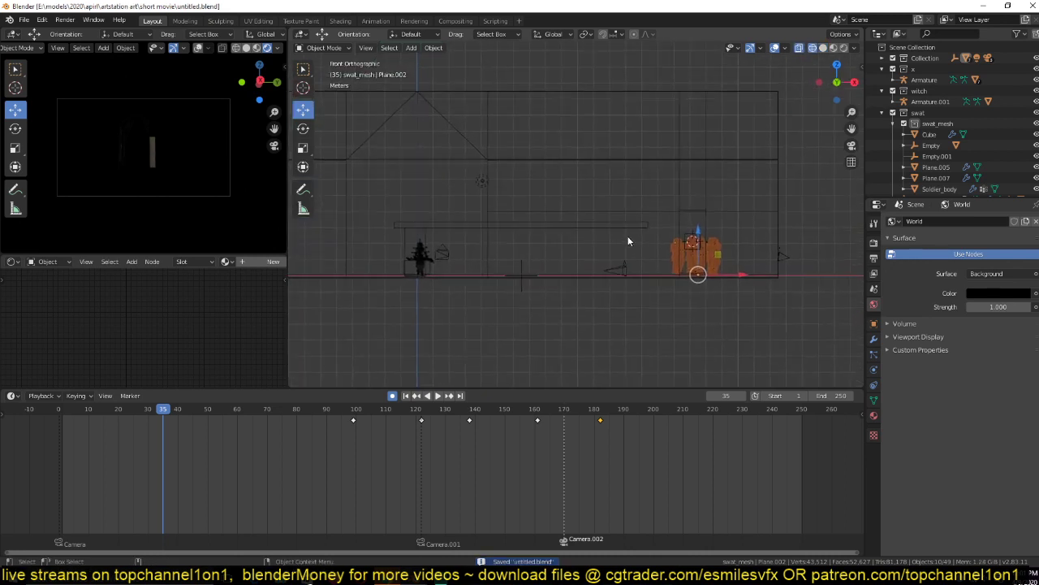
click(45, 261)
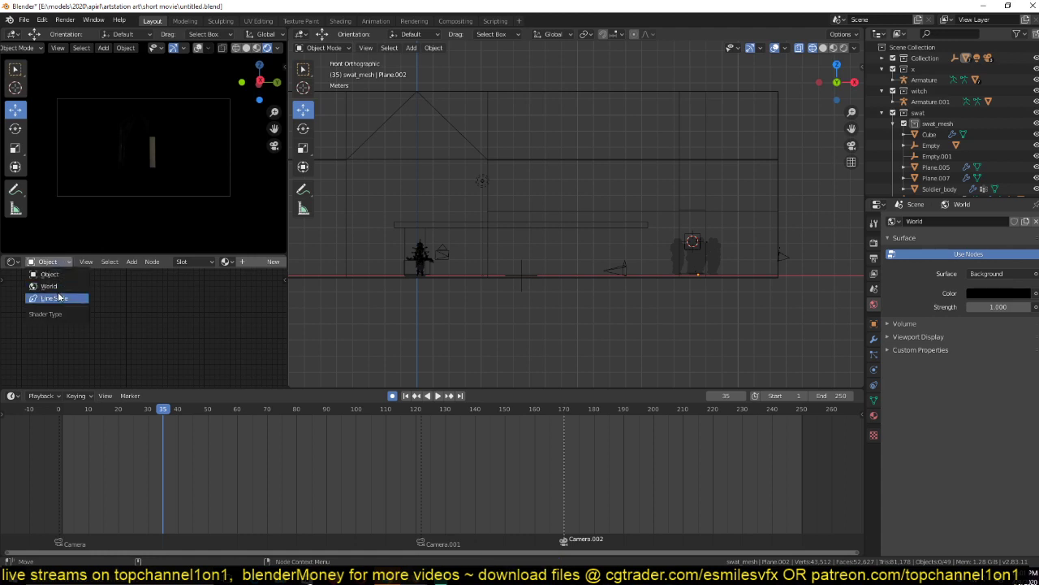
click(49, 284)
scroll(178, 320, up, 1)
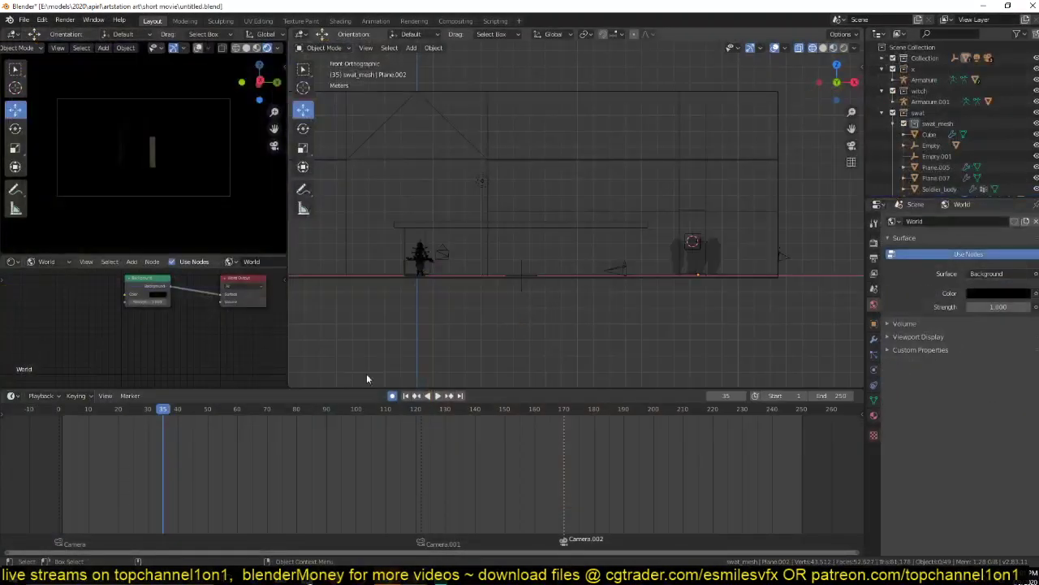
Add a Principled Volume shader to the world, connect it to the World Output's Volume input and set its density to 0.01.
key(shift+a)
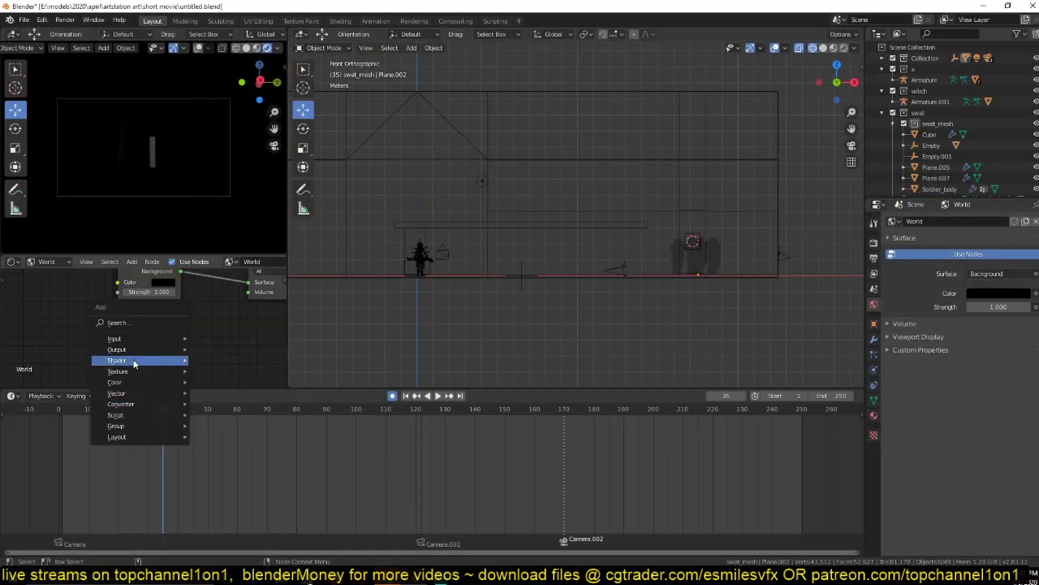
mouse_move(135, 360)
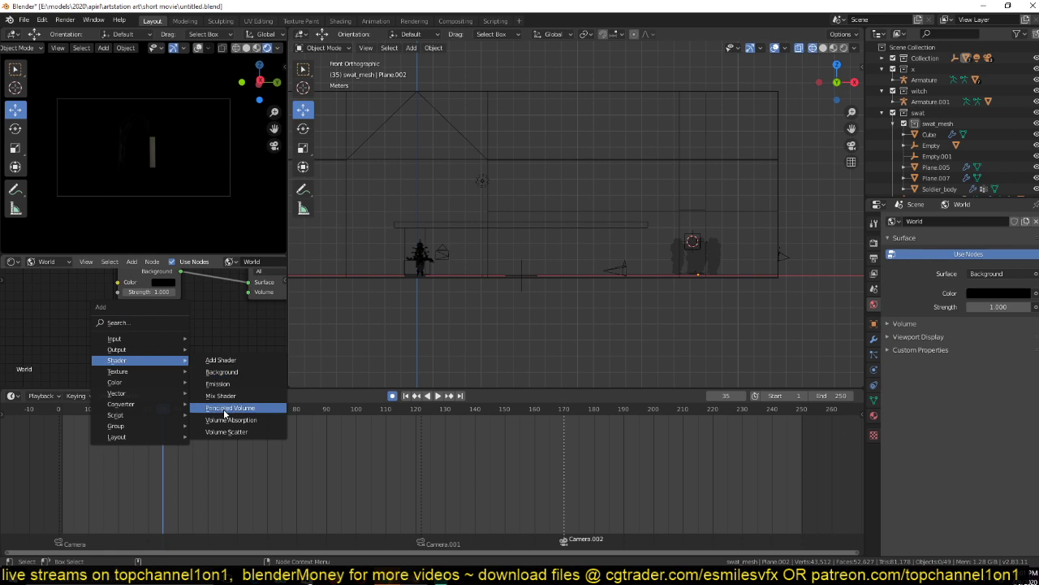
click(223, 409)
drag(221, 335, 254, 295)
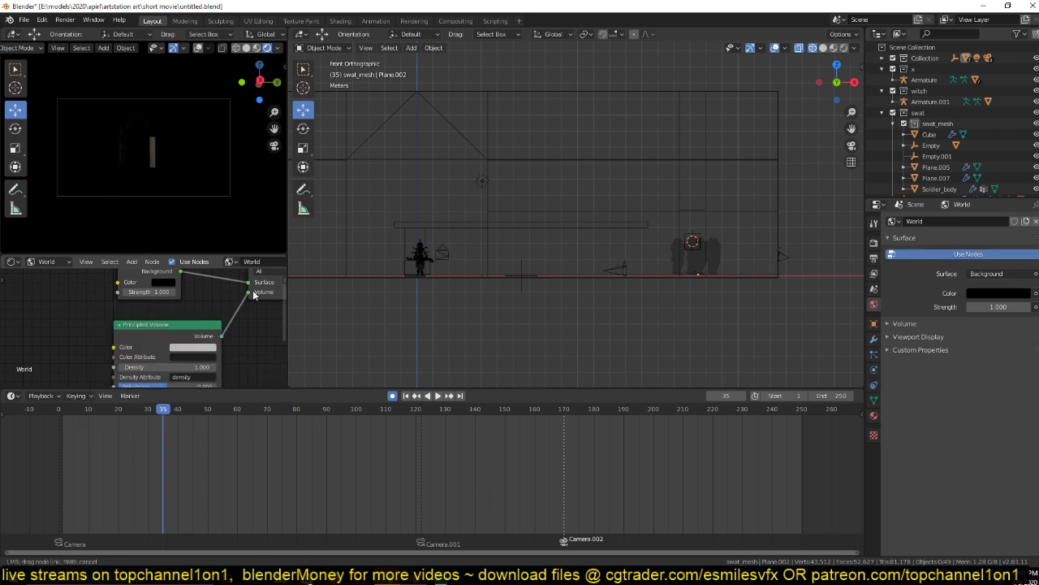
drag(167, 324, 129, 312)
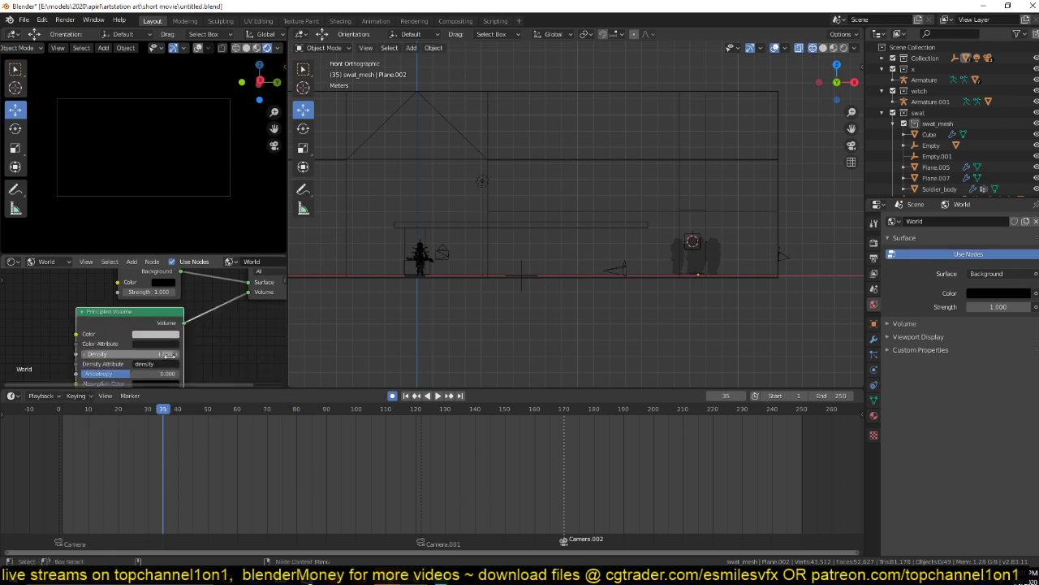
click(168, 355)
text(.01)
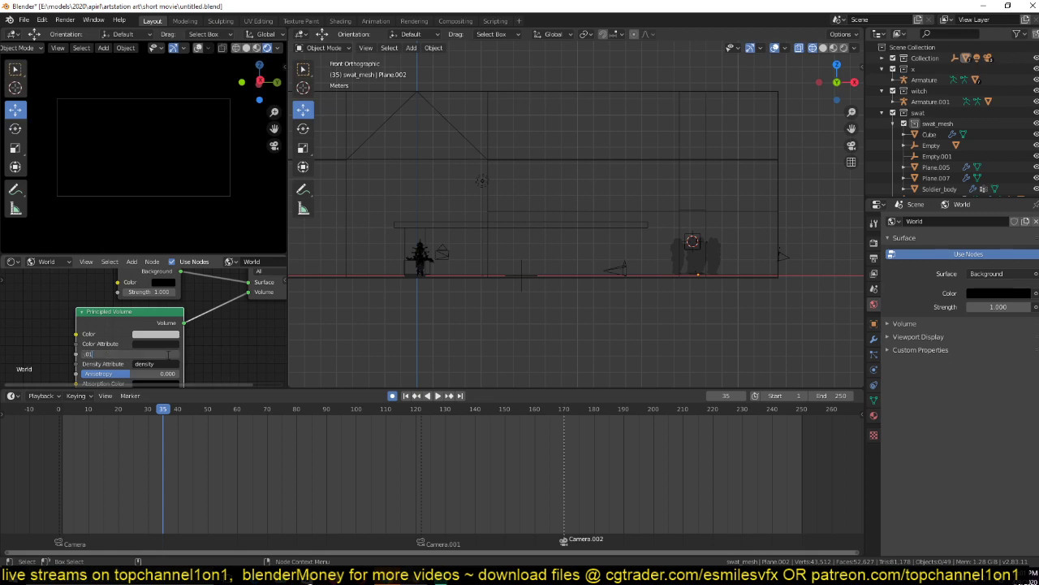
key(Return)
Move the point light in top view by about -5.3 m in X and -11.9 m in Y, into the perpendicular wing.
scroll(428, 254, down, 3)
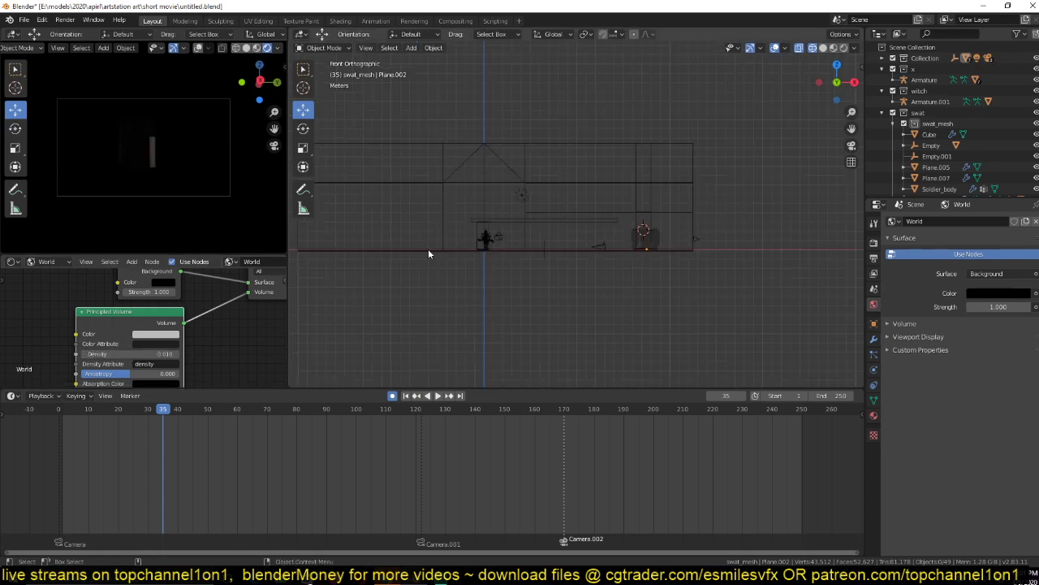
key(KP_3)
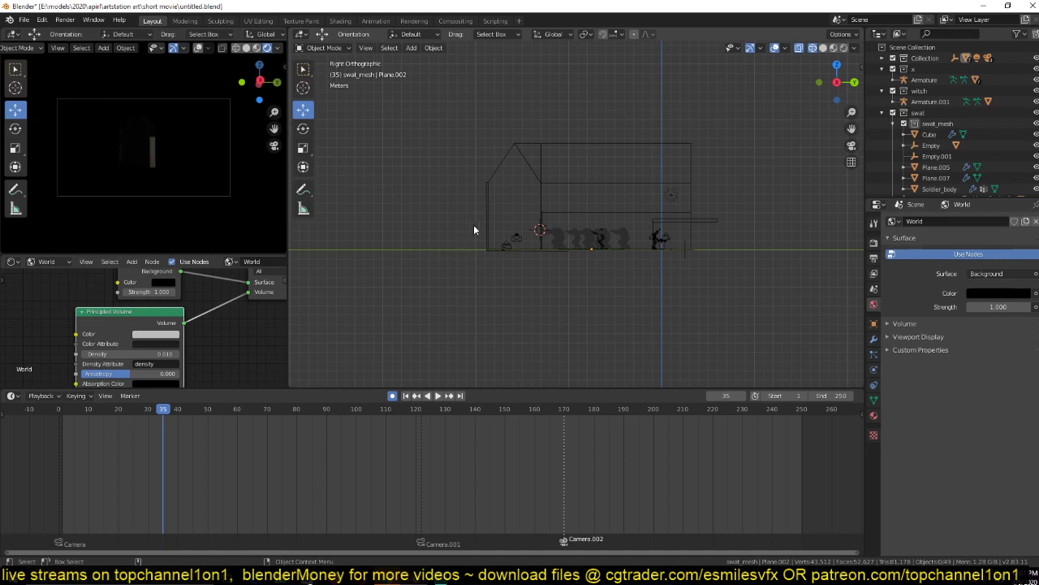
click(671, 198)
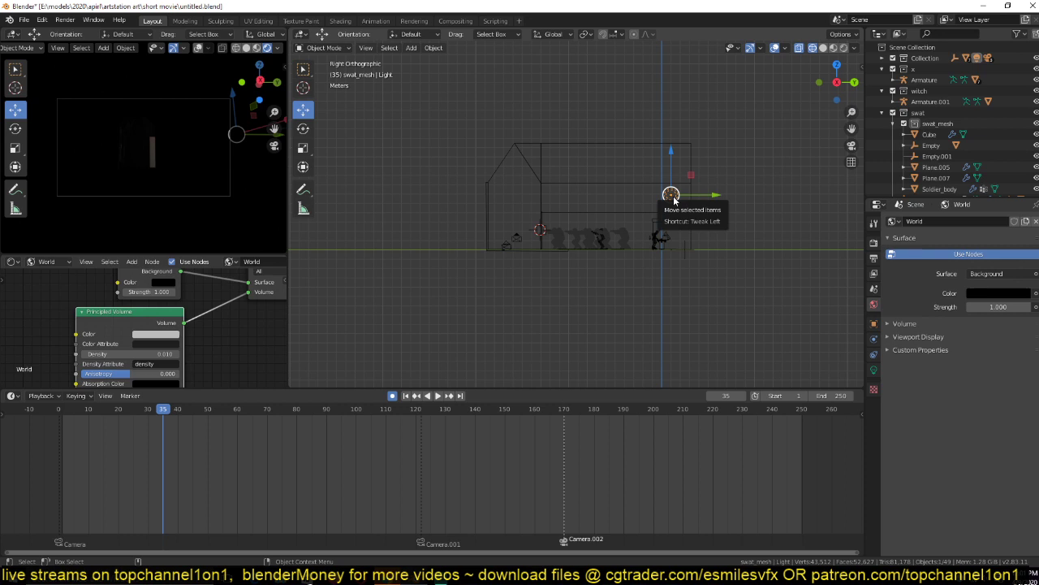
key(KP_7)
key(g)
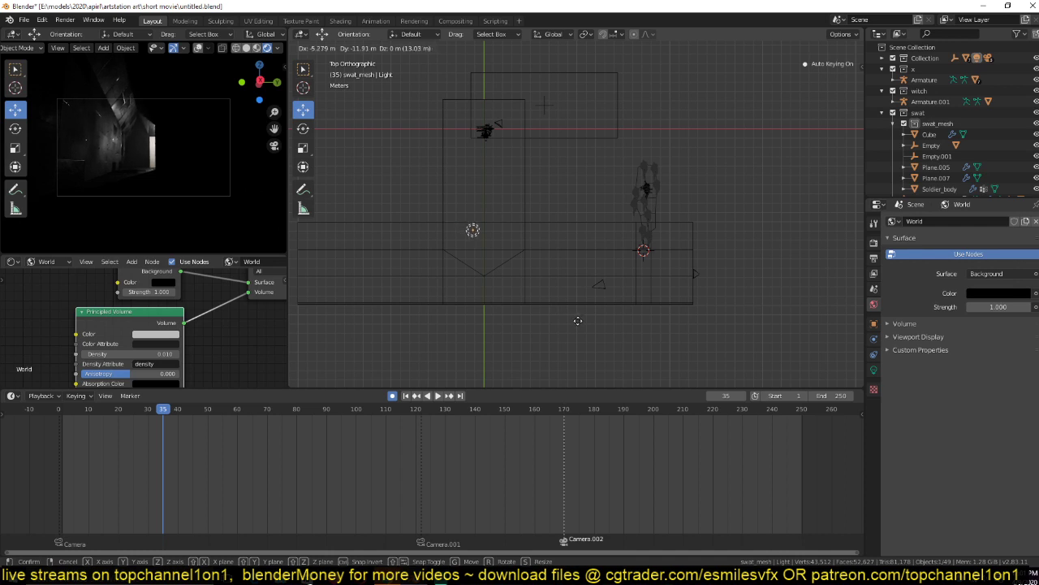
click(579, 321)
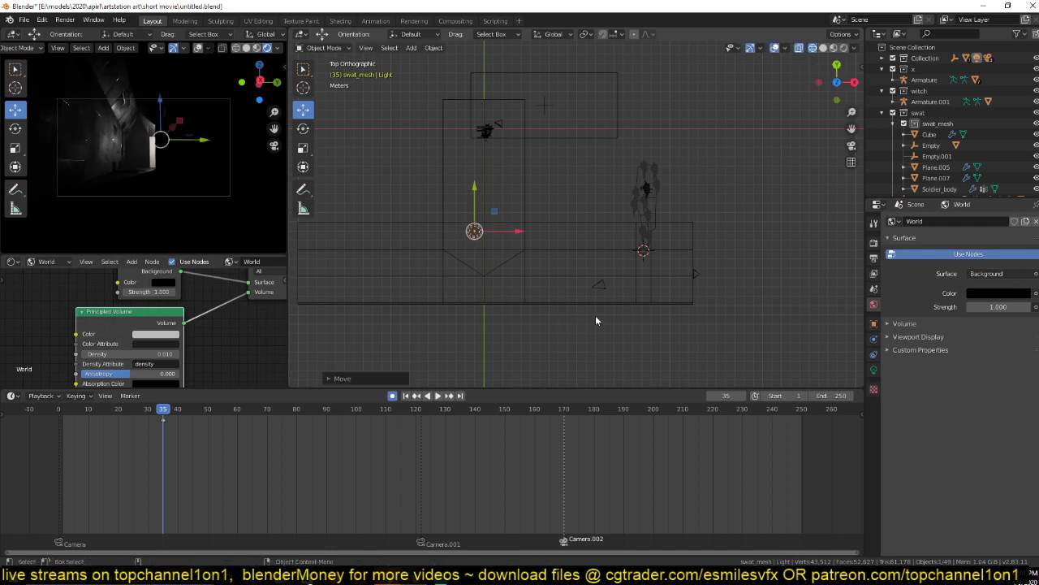
Shift the point light slightly toward positive X and Y, then duplicate it and place the copy over the soldier group.
click(873, 369)
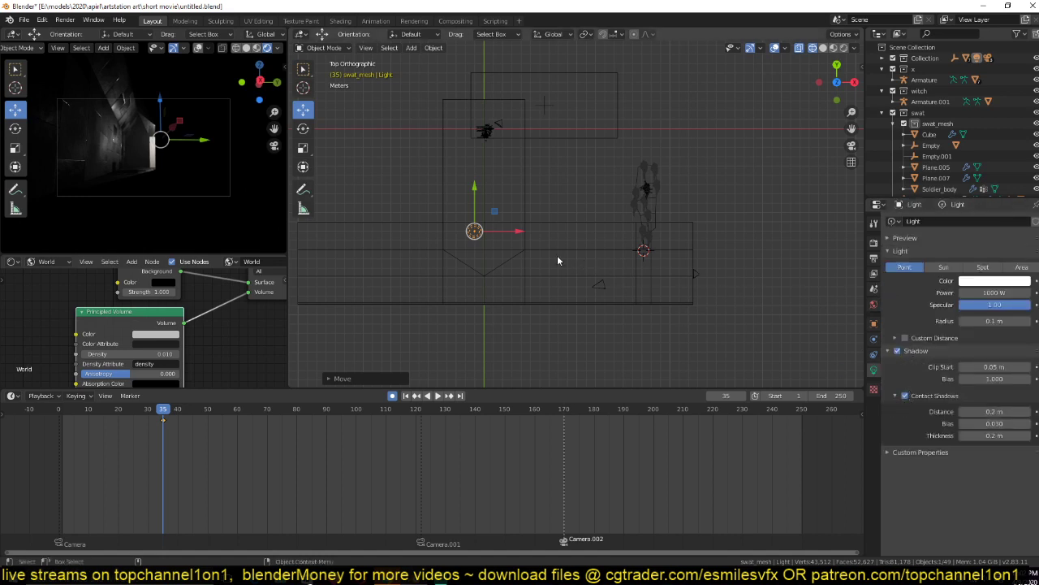
key(g)
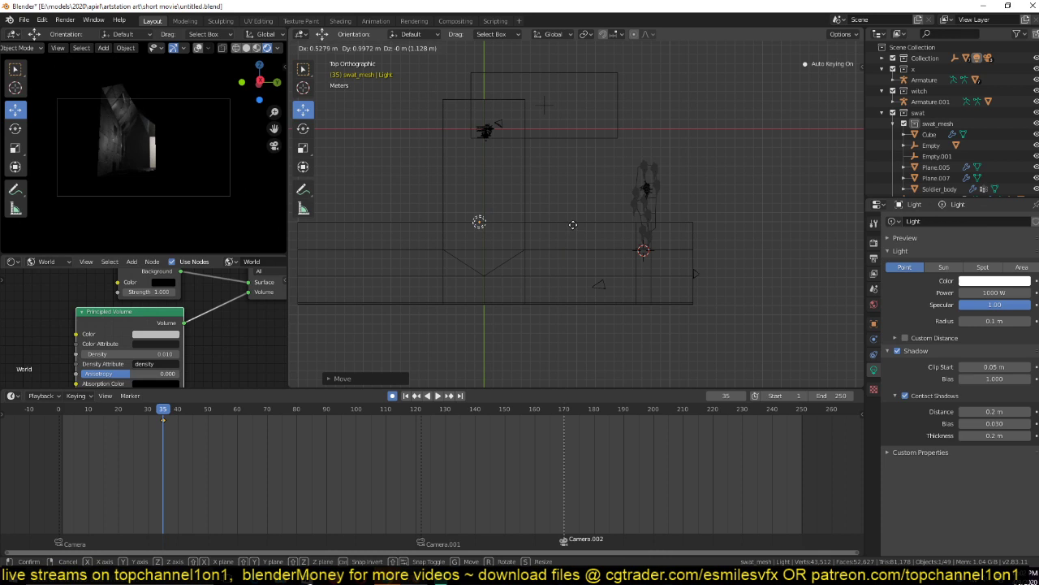
click(575, 220)
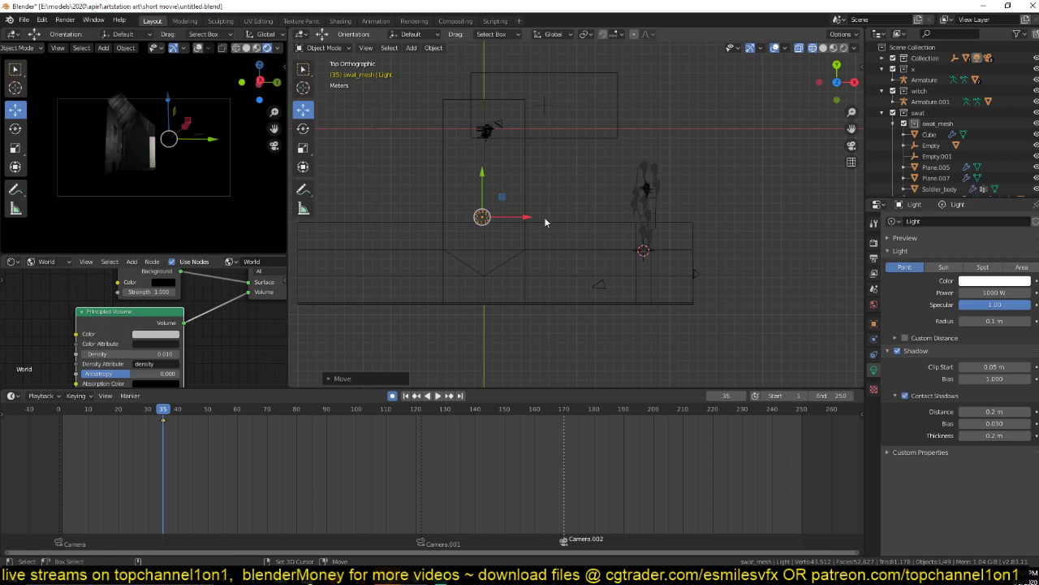
key(shift+d)
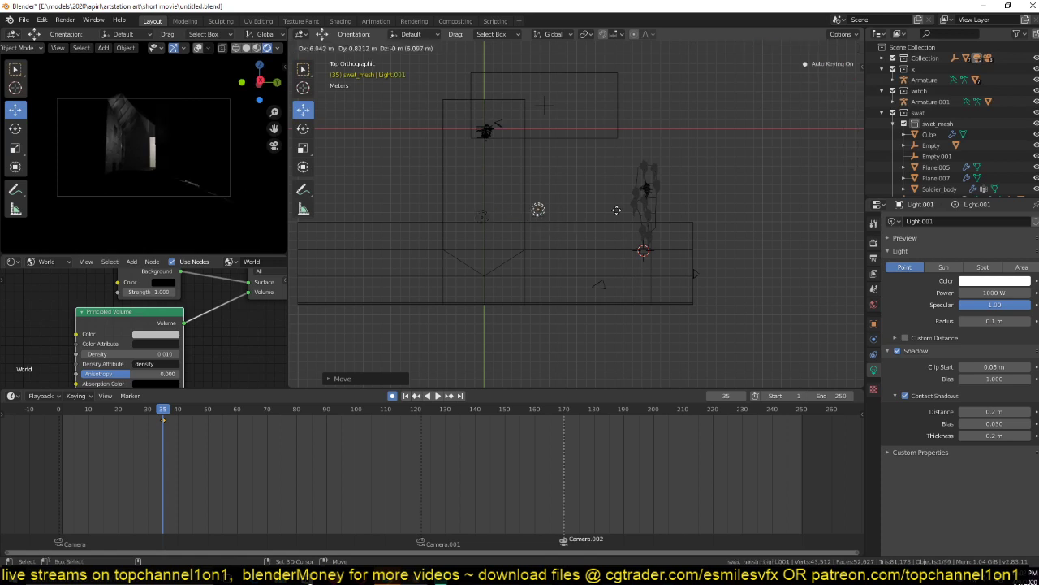
click(702, 198)
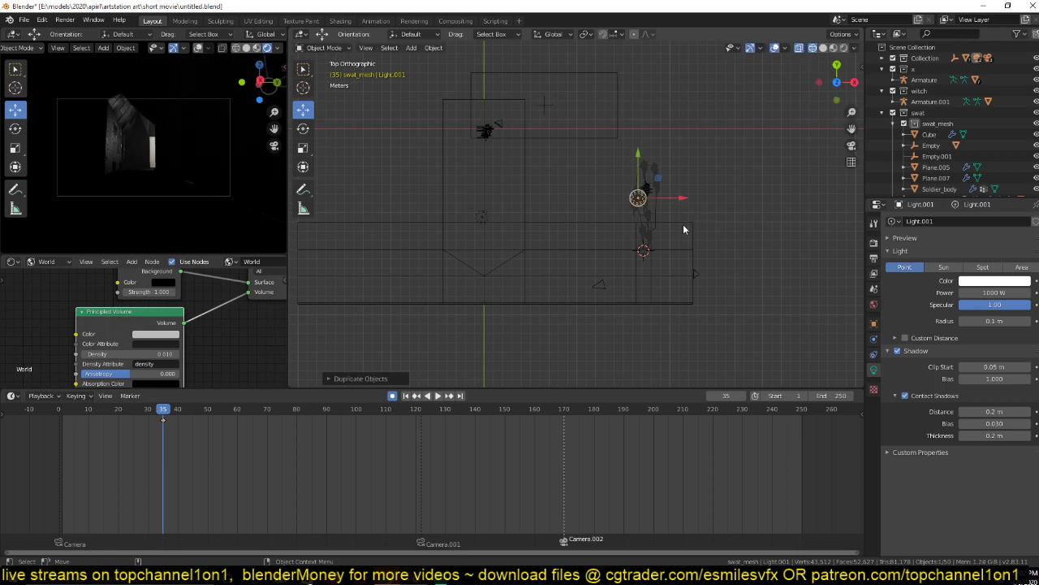
Add a Solidify modifier with a thickness of 0.07 m to the building mesh, then deselect it.
click(685, 225)
middle_drag(685, 224, 625, 195)
click(625, 195)
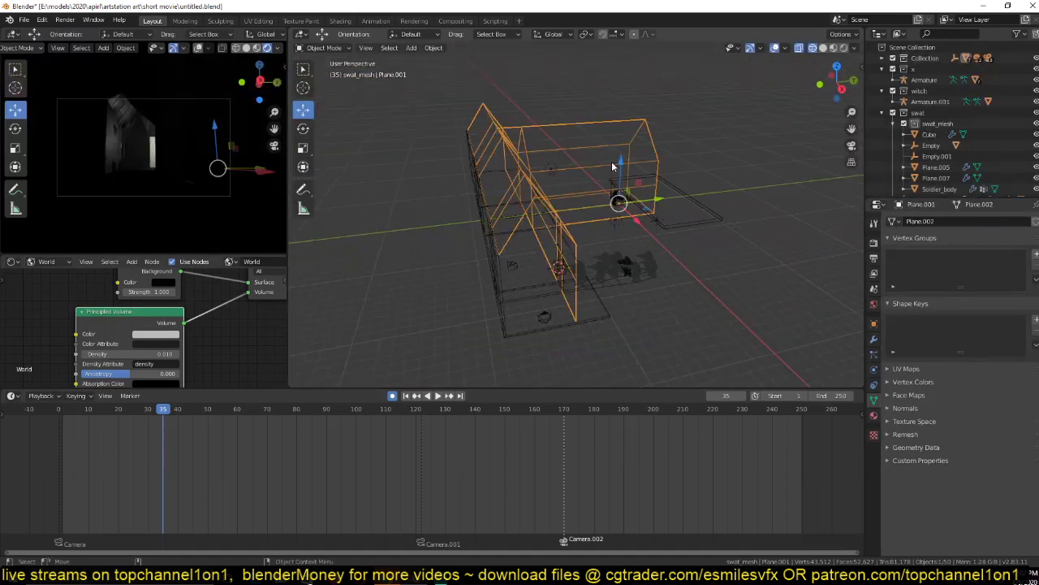
click(873, 340)
click(924, 222)
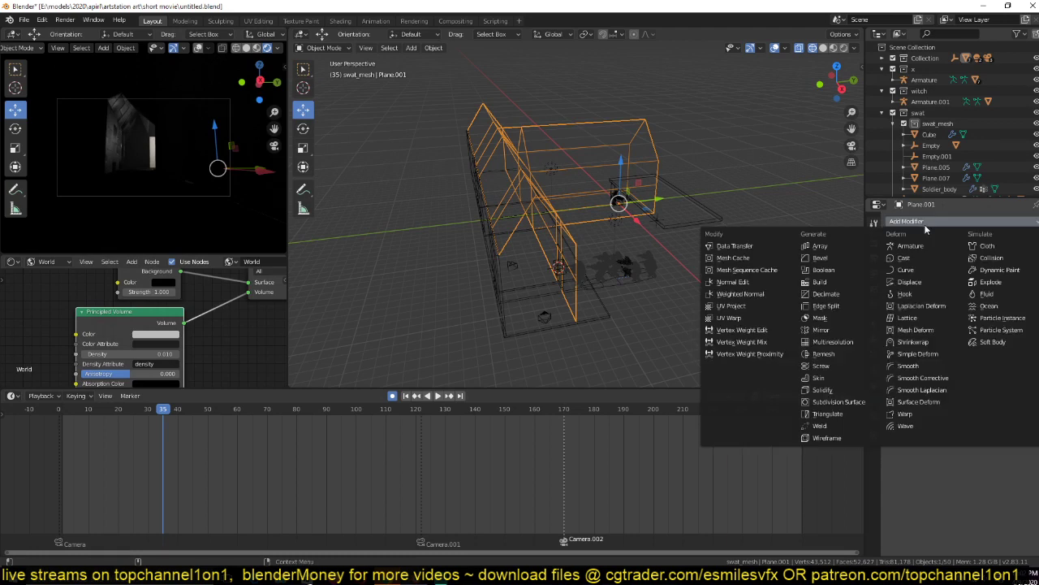
click(822, 389)
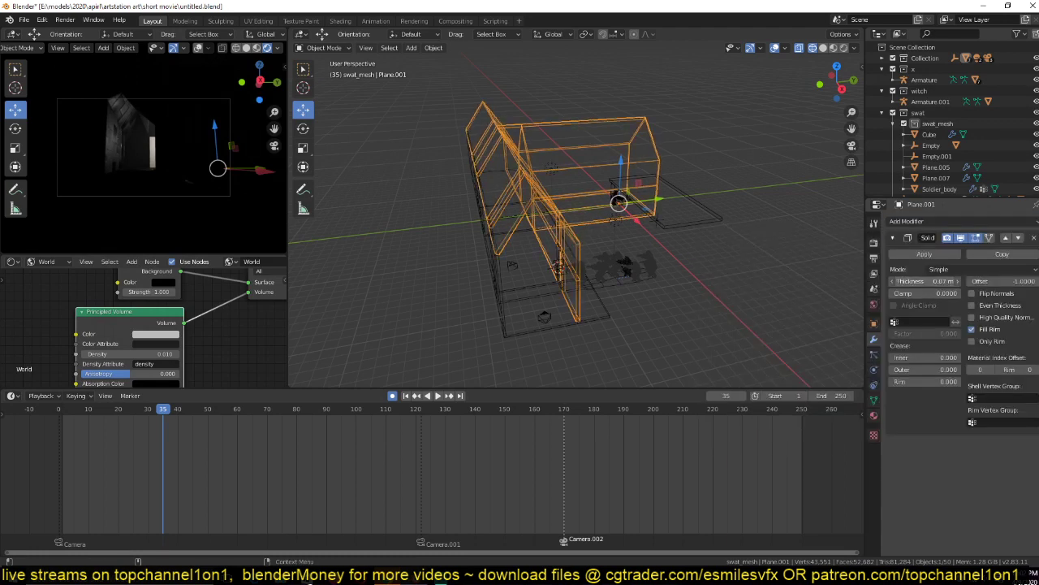
middle_drag(658, 273, 610, 268)
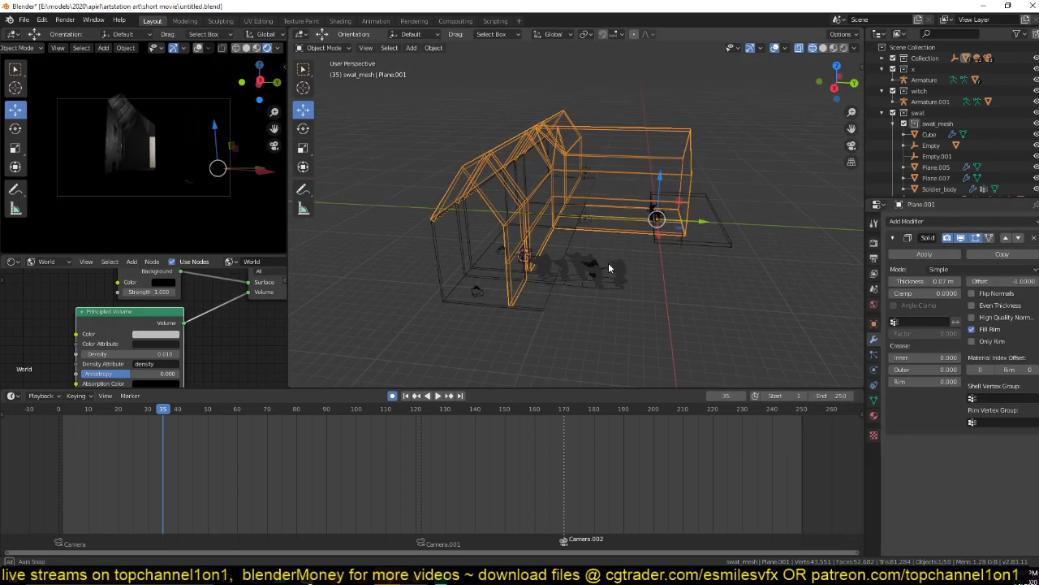
click(531, 268)
middle_drag(531, 268, 530, 256)
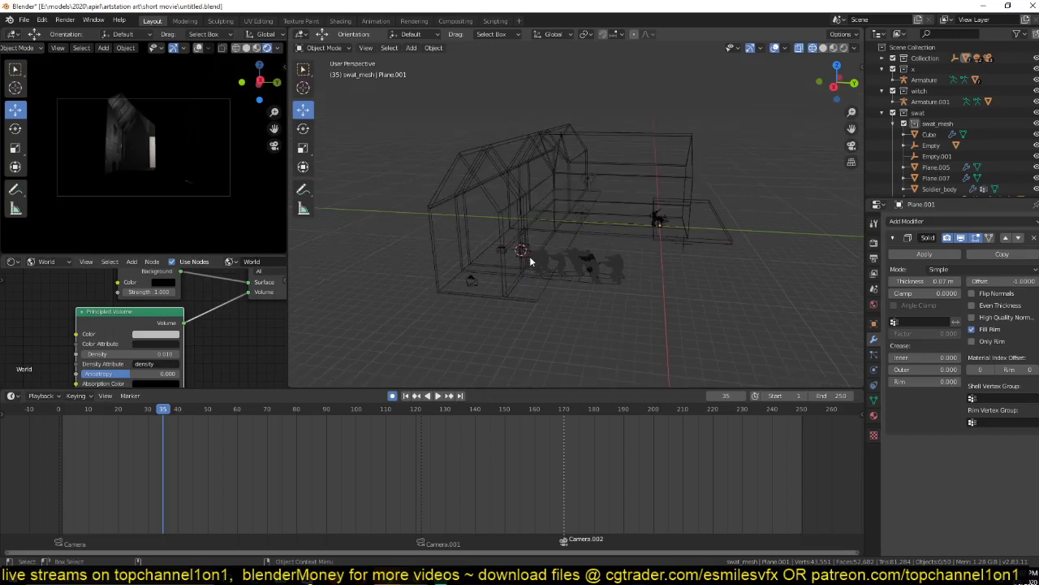
Play the animation from the first frame to review the lighting through the cut to the second camera.
key(shift+Left)
key(space)
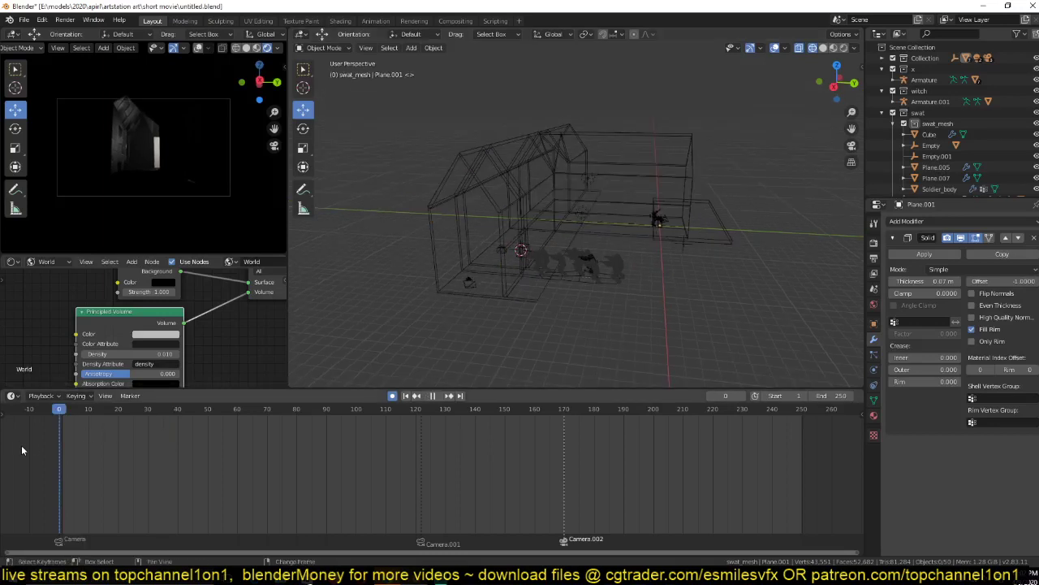
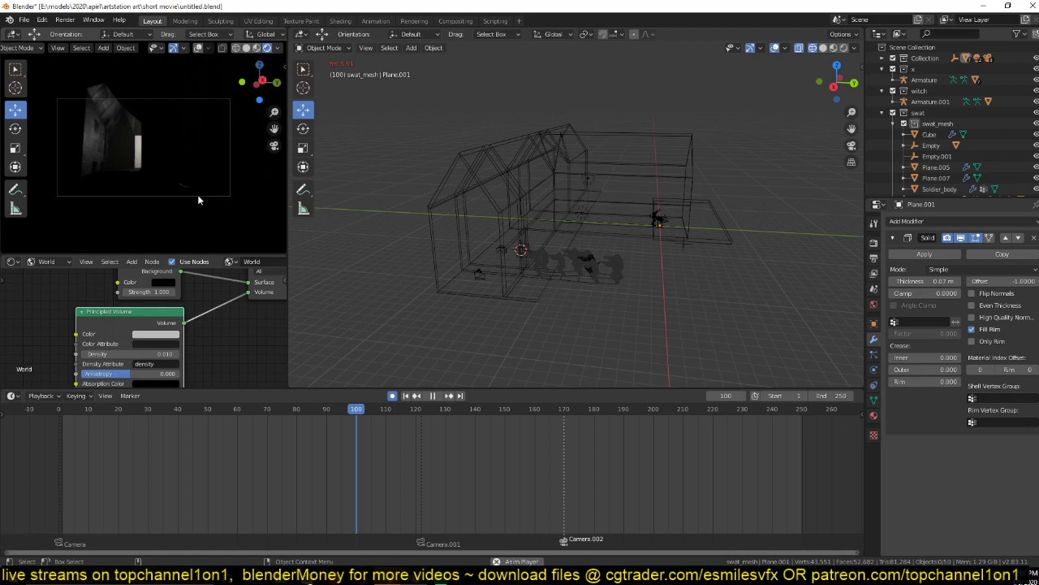
key(space)
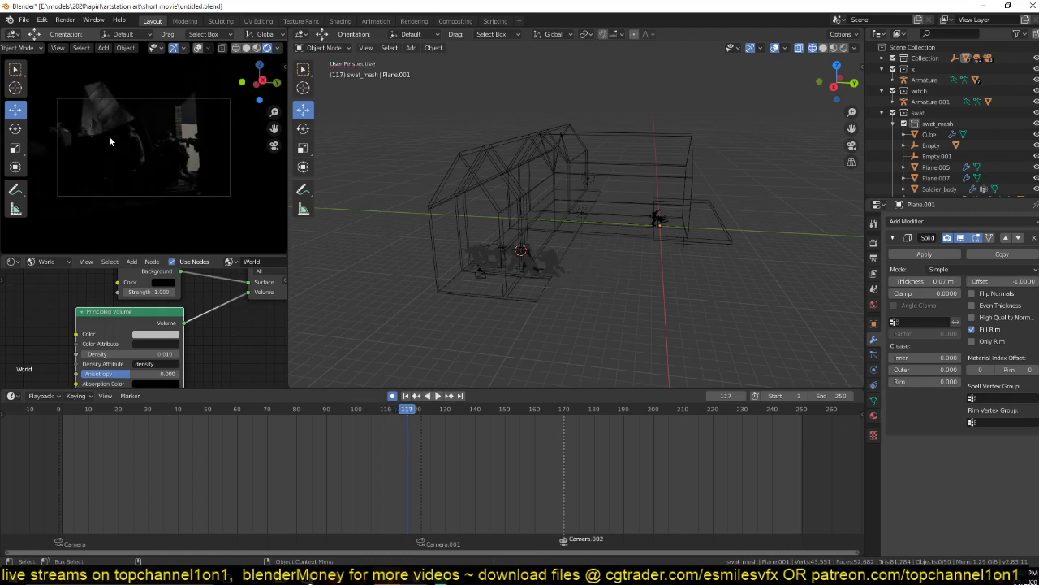
key(space)
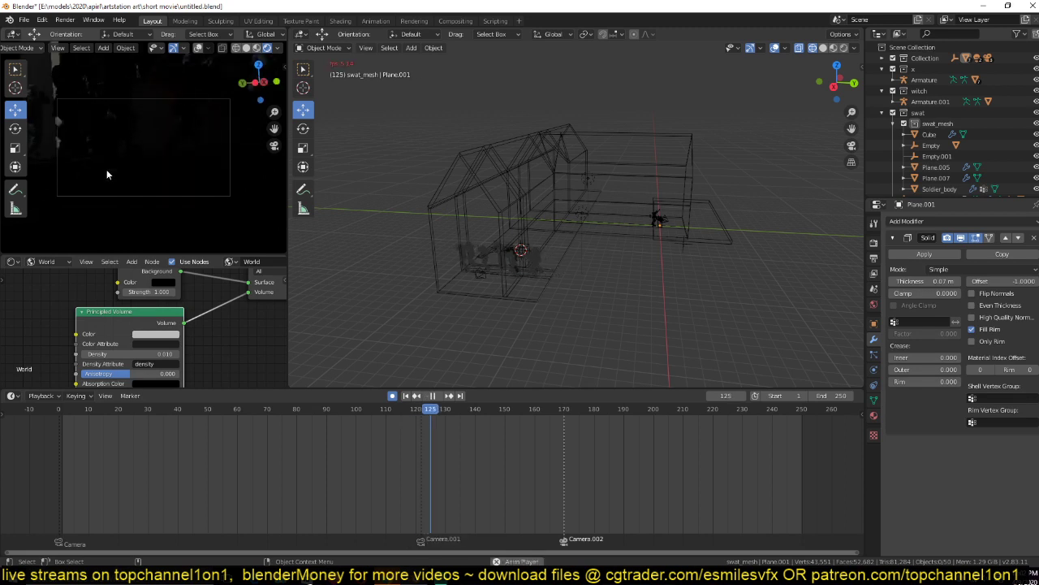
key(space)
Select the duplicated light above the soldier group and delete its keyframes.
scroll(469, 246, up, 2)
scroll(536, 239, down, 1)
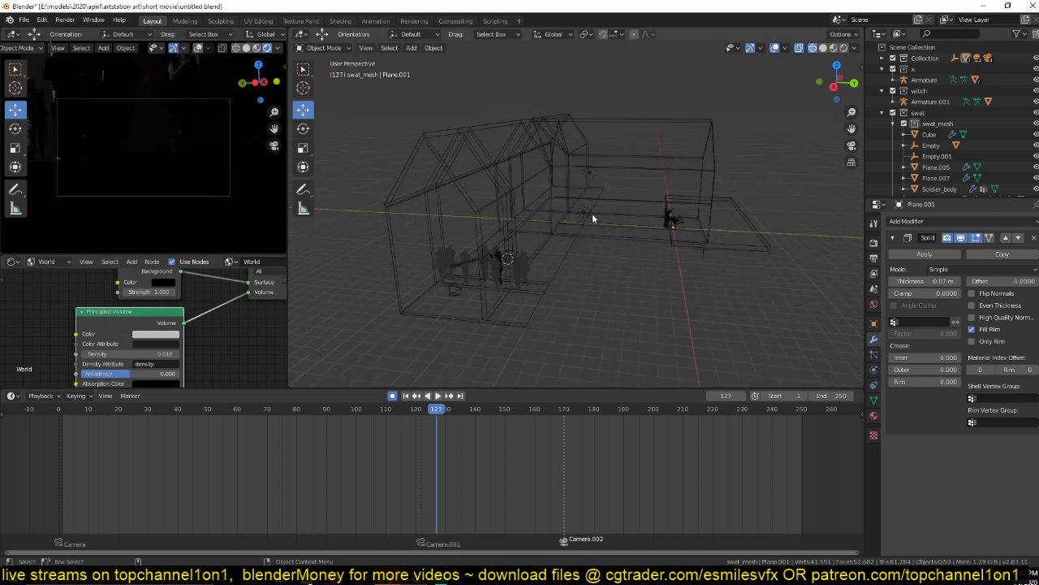
click(592, 216)
click(585, 216)
click(582, 216)
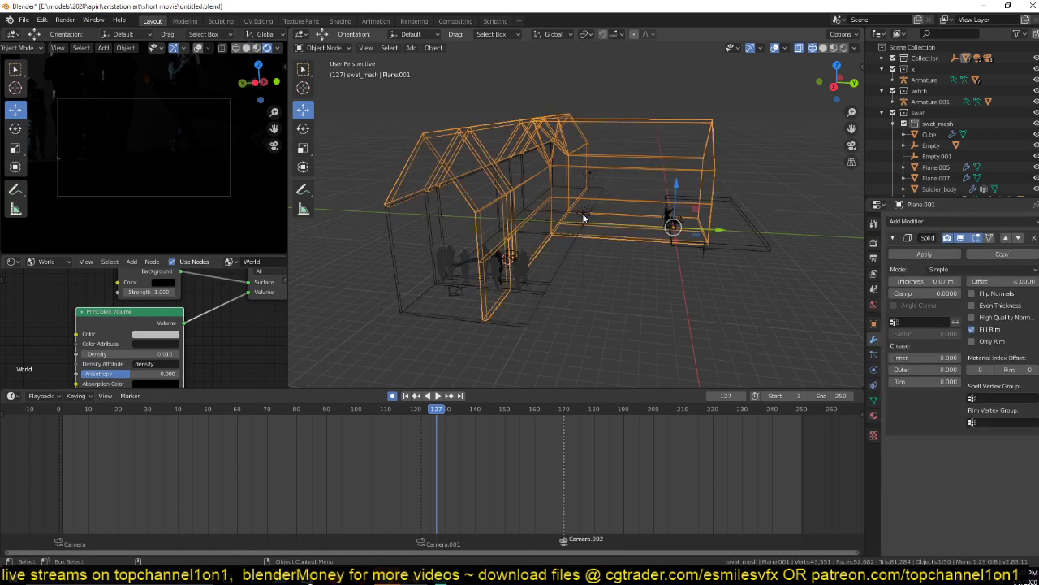
click(582, 216)
middle_drag(586, 236, 584, 243)
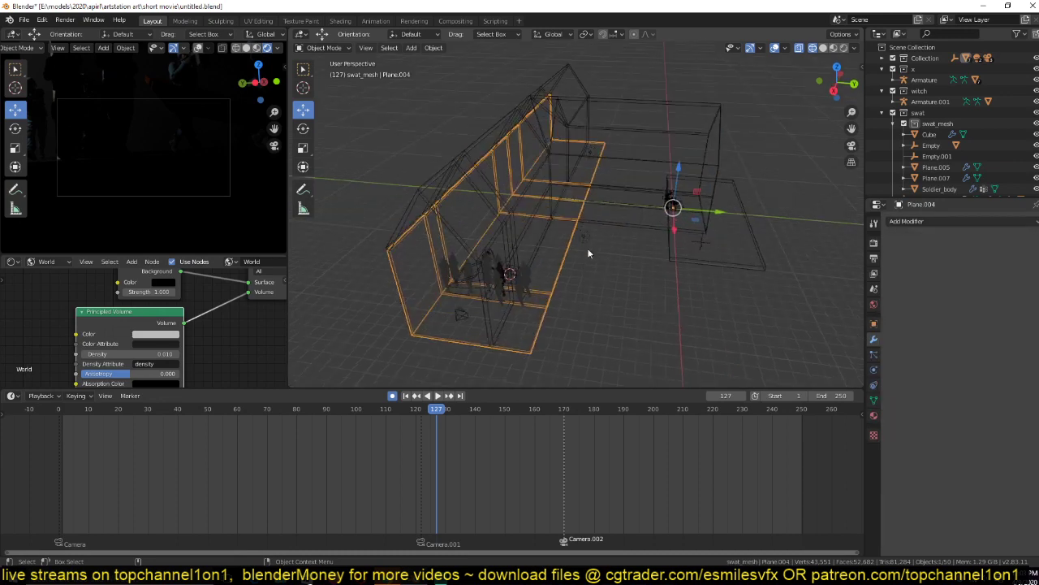
click(582, 241)
key(KP_3)
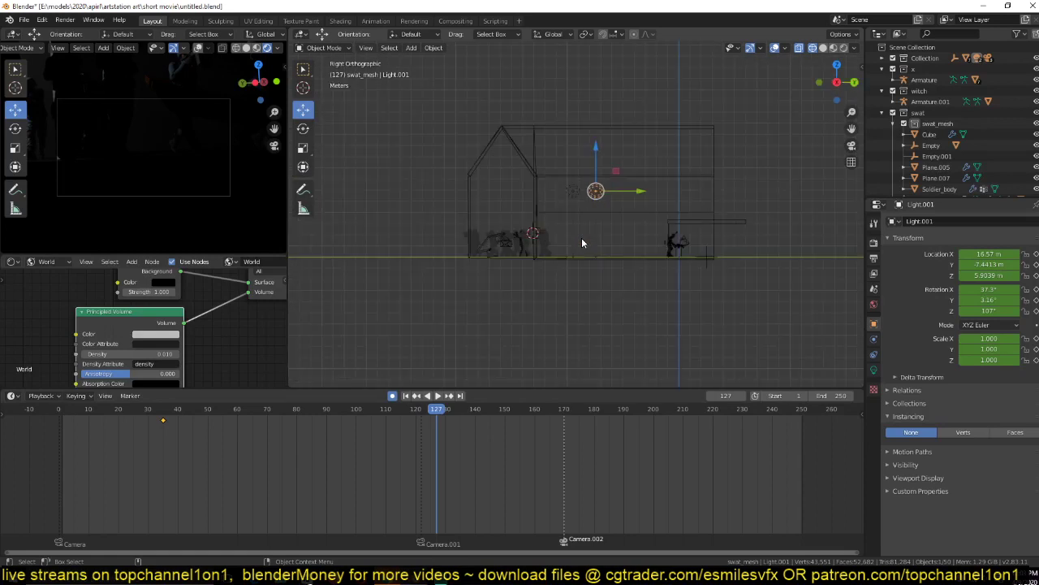
key(x)
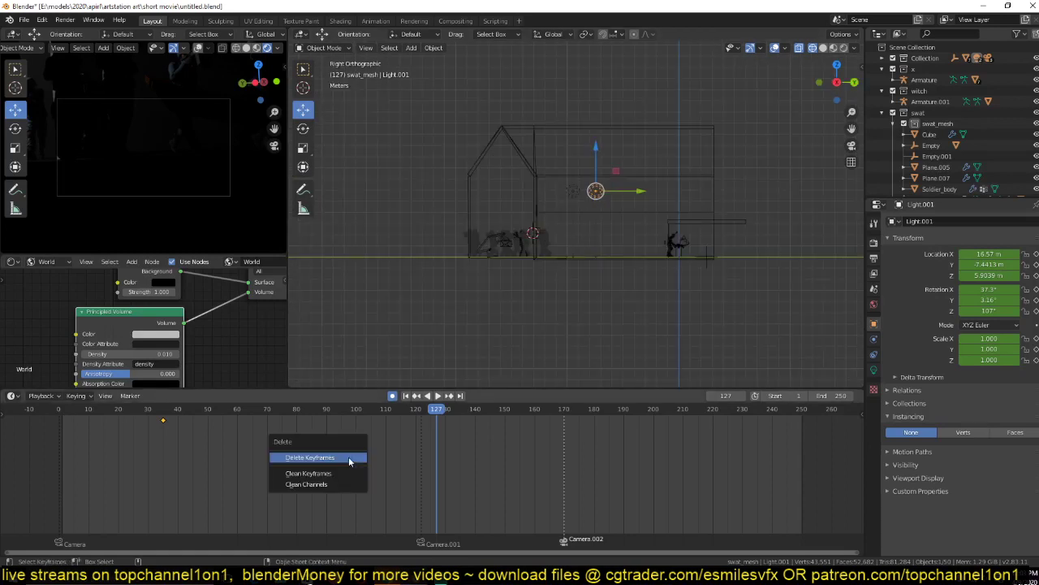
click(349, 460)
Change the duplicated light to an Area light and rotate it in side view so it aims at the soldiers.
scroll(600, 308, up, 1)
click(874, 370)
click(1021, 268)
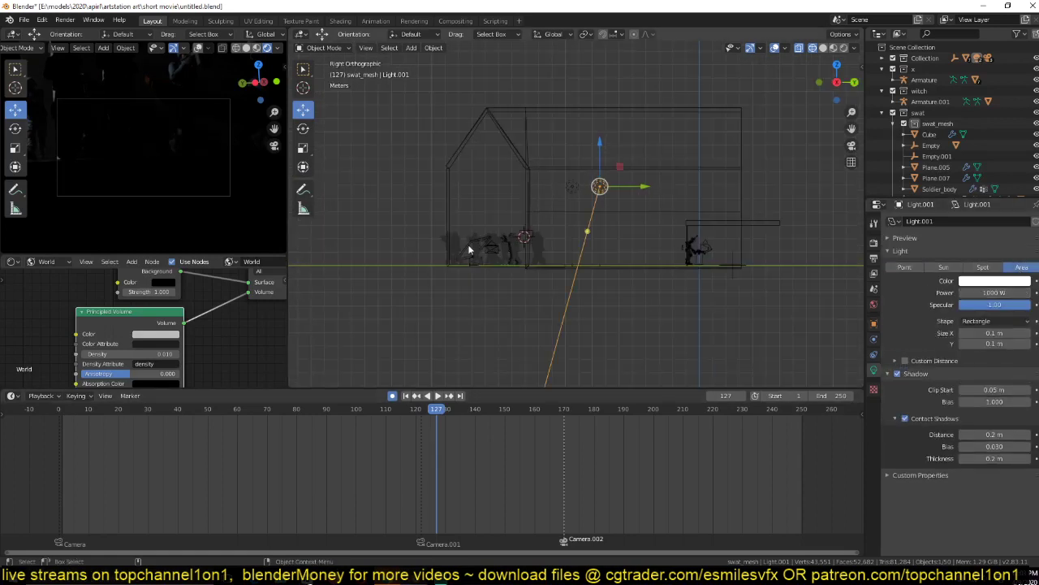
key(r)
click(427, 177)
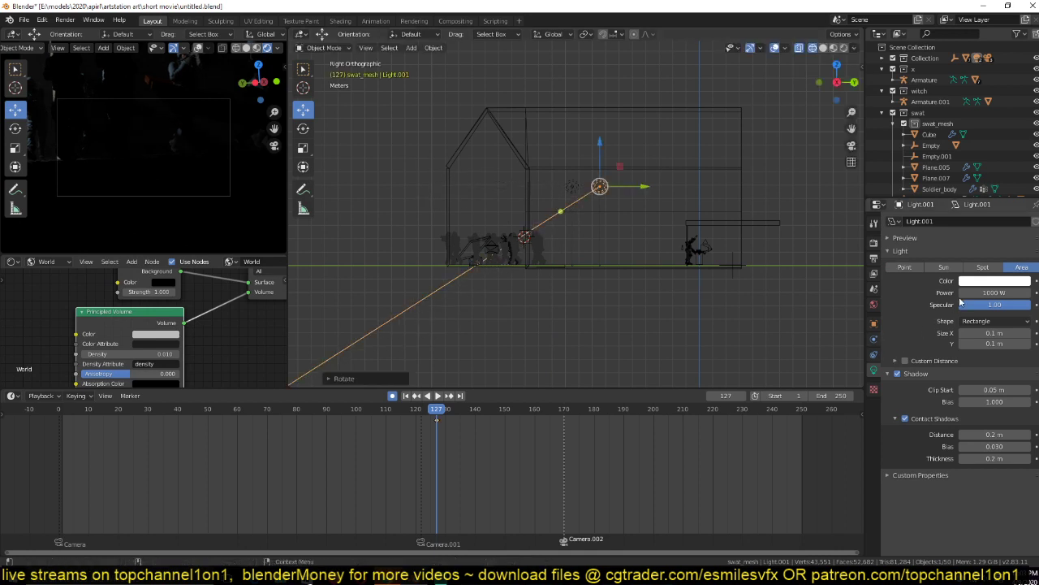
Set the area light's power to 10000 W.
click(975, 292)
click(980, 292)
text(0)
key(Return)
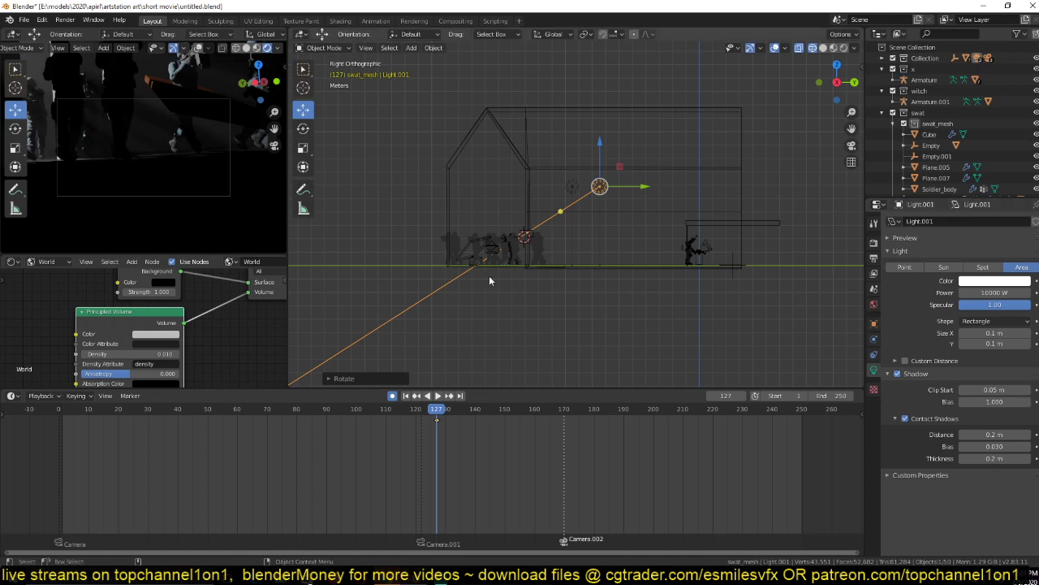
Lower the area light toward the soldiers in side view, then shift it about 1.6 m in X and re-aim it in top view.
scroll(520, 264, down, 1)
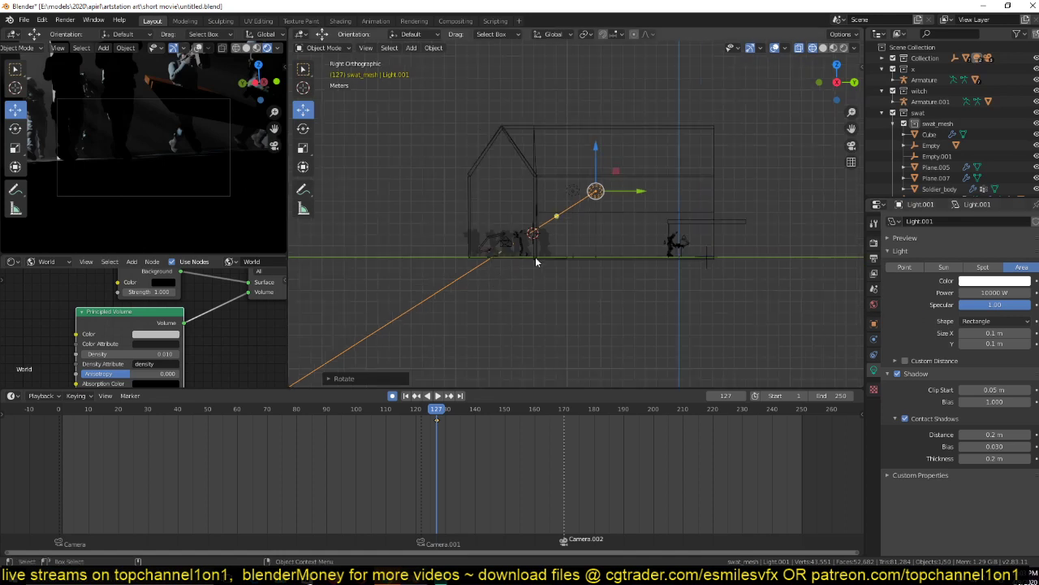
key(g)
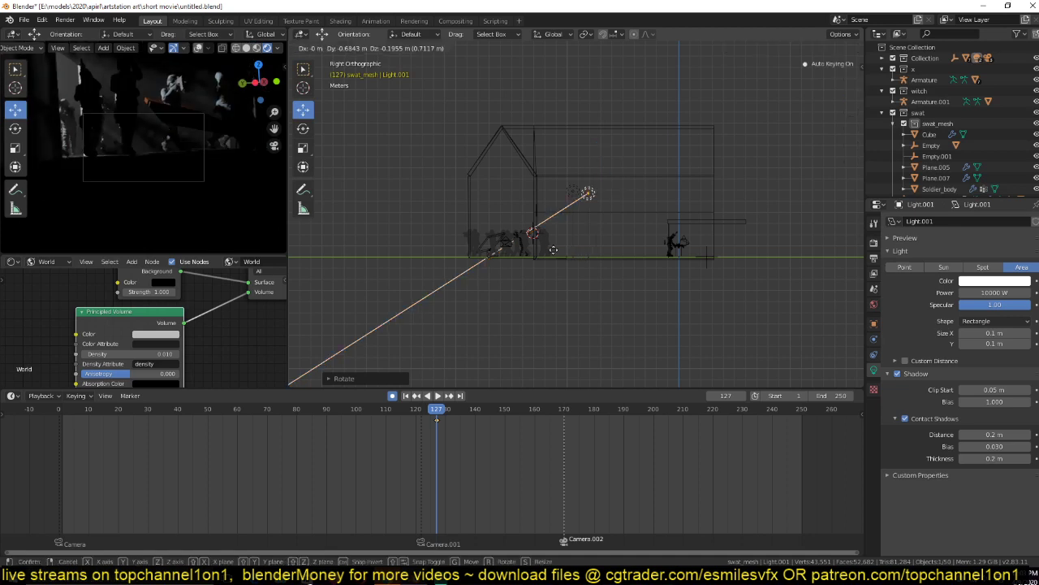
click(504, 240)
key(KP_7)
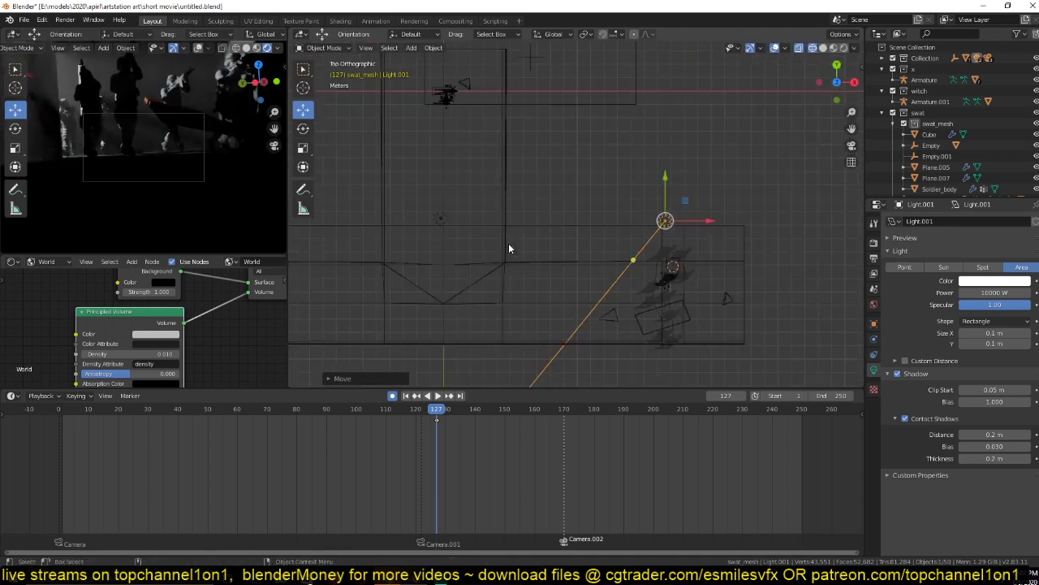
key(g)
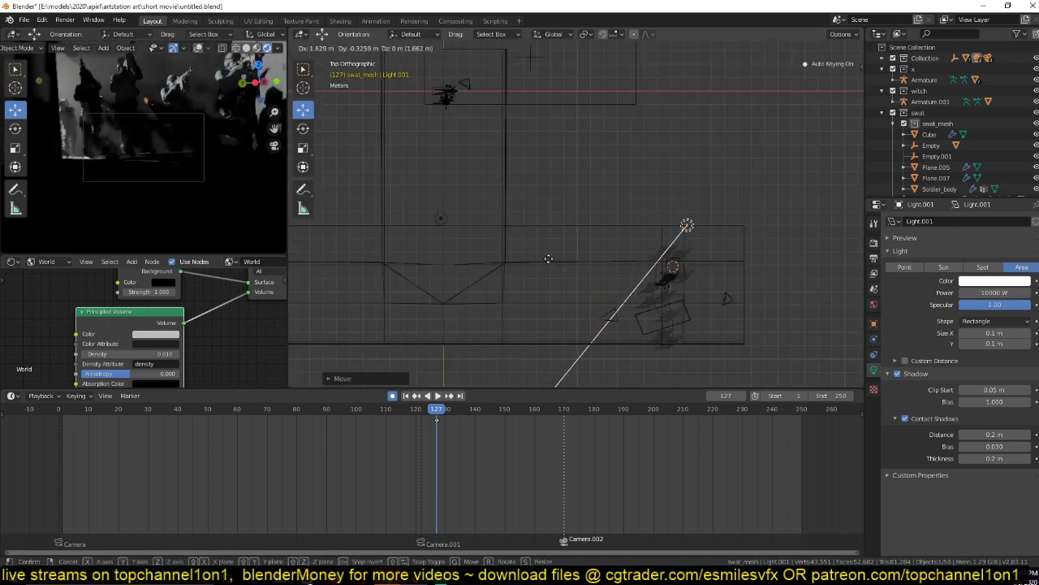
click(549, 259)
key(r)
click(650, 266)
Set the area light's color to a warm orange and save the file.
click(993, 281)
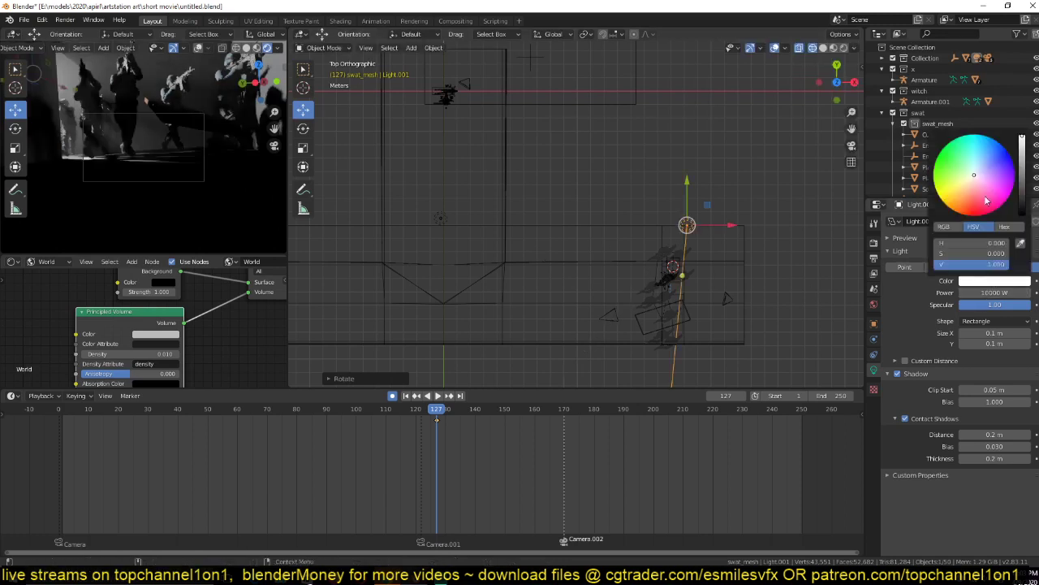
mouse_move(982, 189)
mouse_down()
mouse_move(961, 204)
mouse_move(967, 196)
mouse_up()
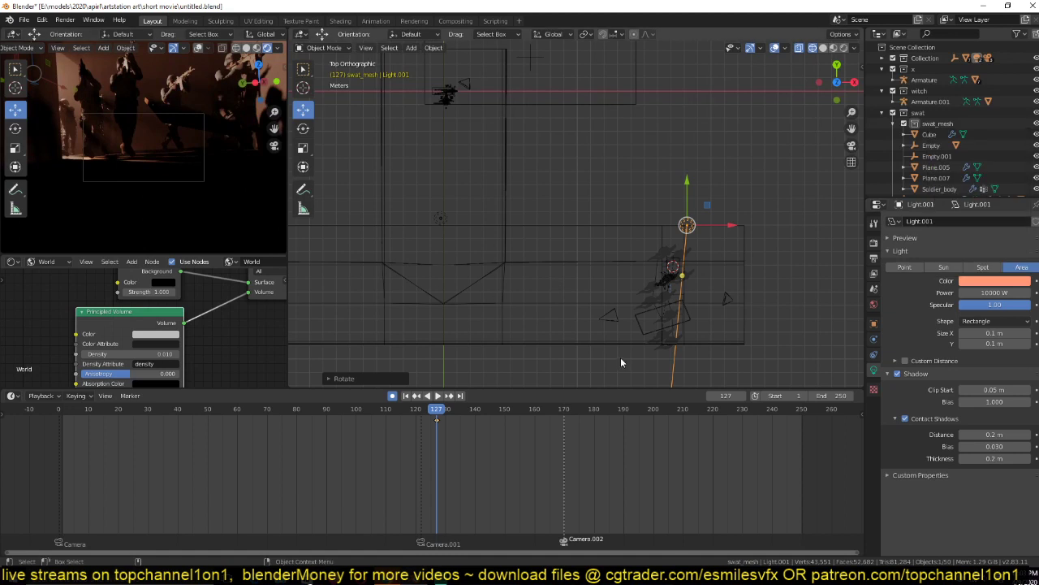
key(ctrl+s)
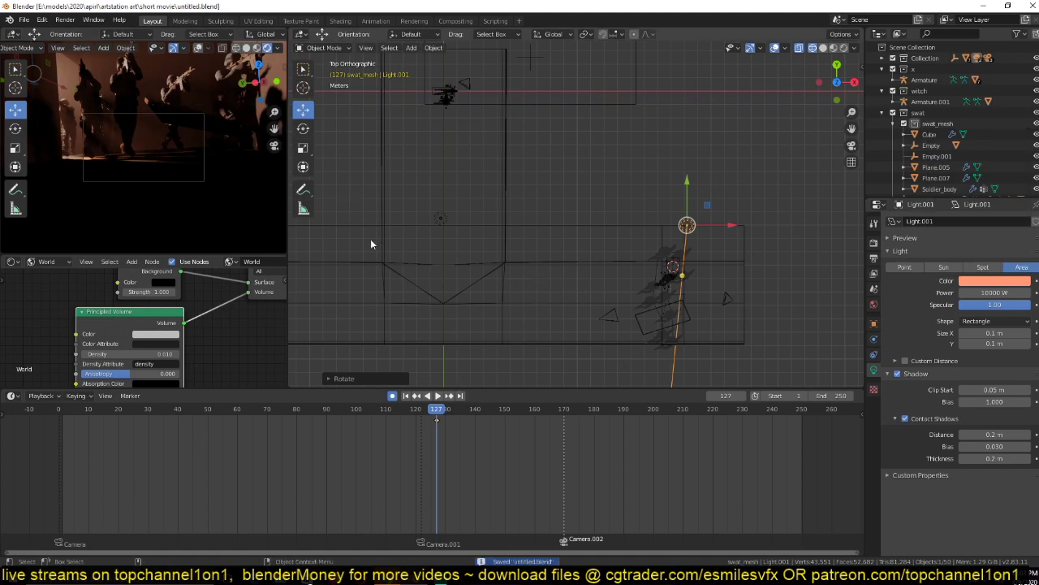
Return to frame 0 and, in solid shading, separate the wall faces of the building mesh beside the soldiers into their own object.
click(60, 451)
key(KP_3)
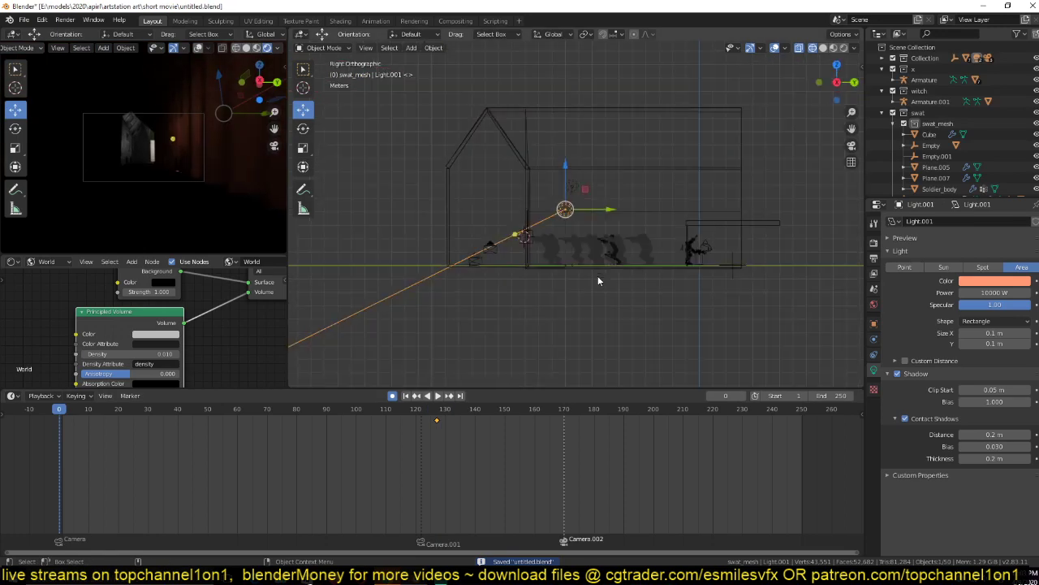
scroll(535, 273, up, 2)
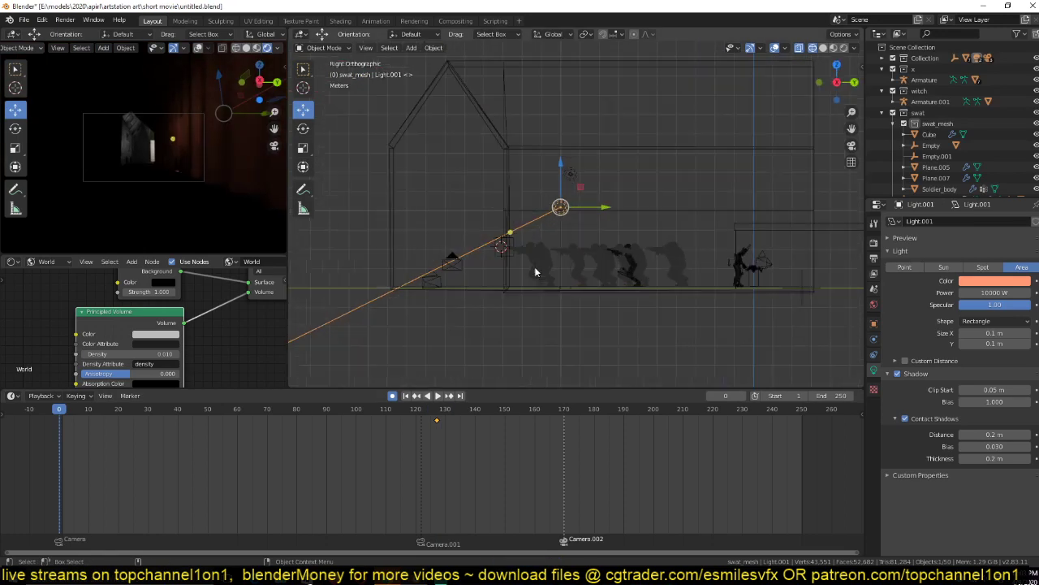
click(491, 138)
mouse_move(534, 177)
middle_down()
mouse_move(491, 203)
mouse_move(544, 235)
middle_up()
key(shift+z)
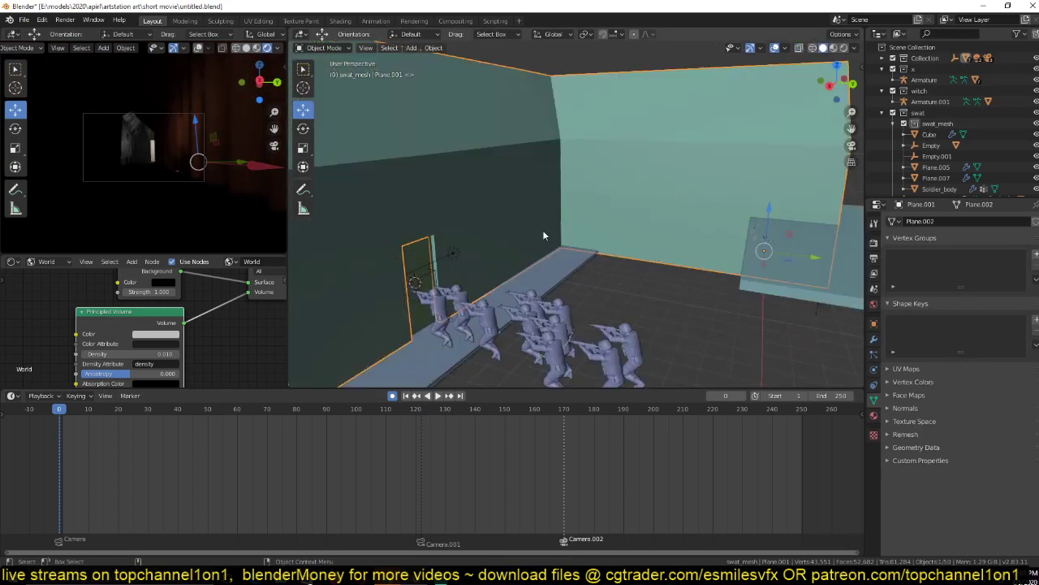
scroll(542, 230, down, 5)
key(Tab)
middle_drag(454, 231, 631, 372)
key(Tab)
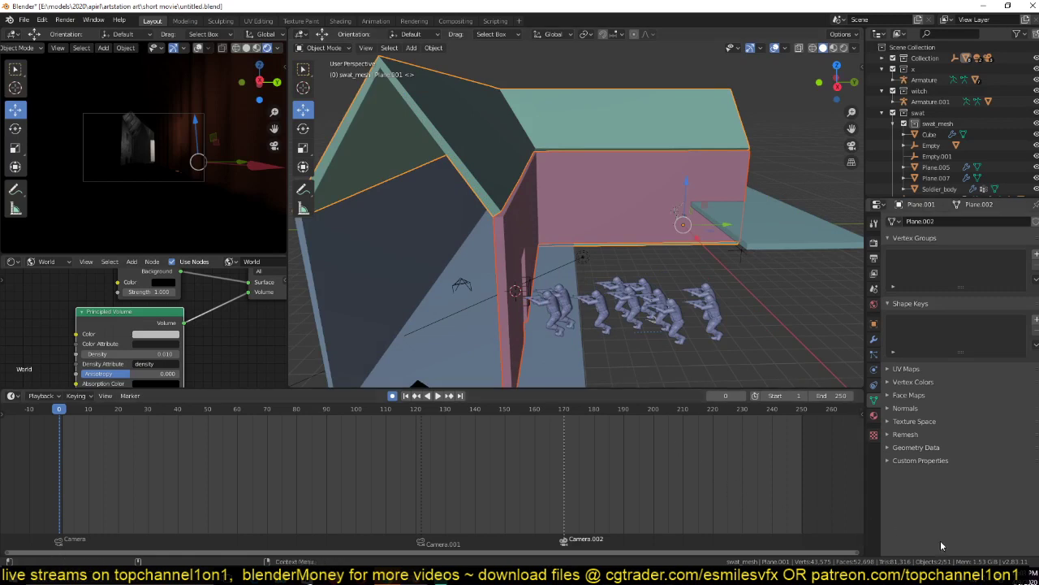
click(966, 577)
scroll(981, 539, up, 6)
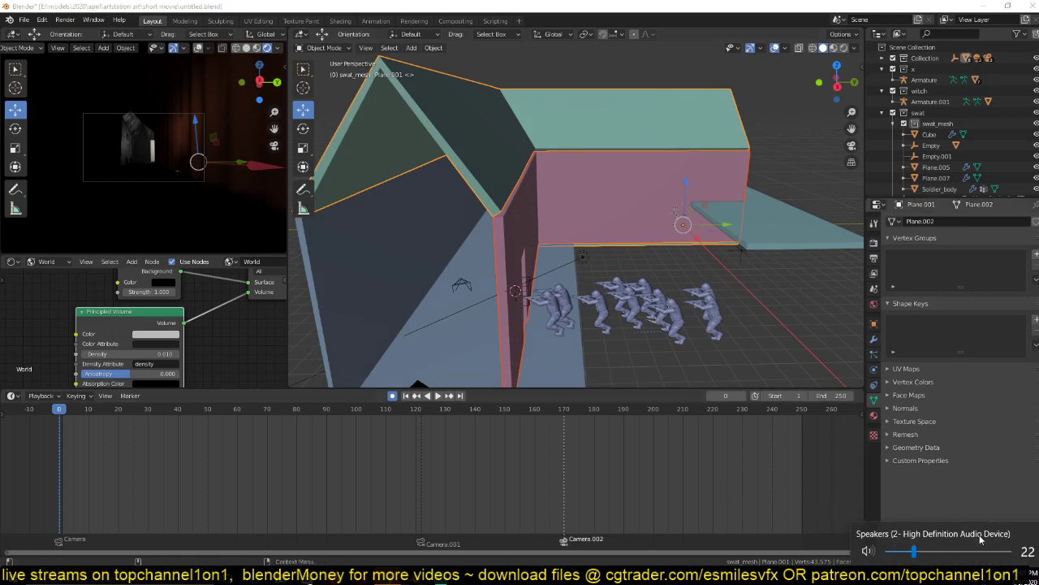
click(970, 502)
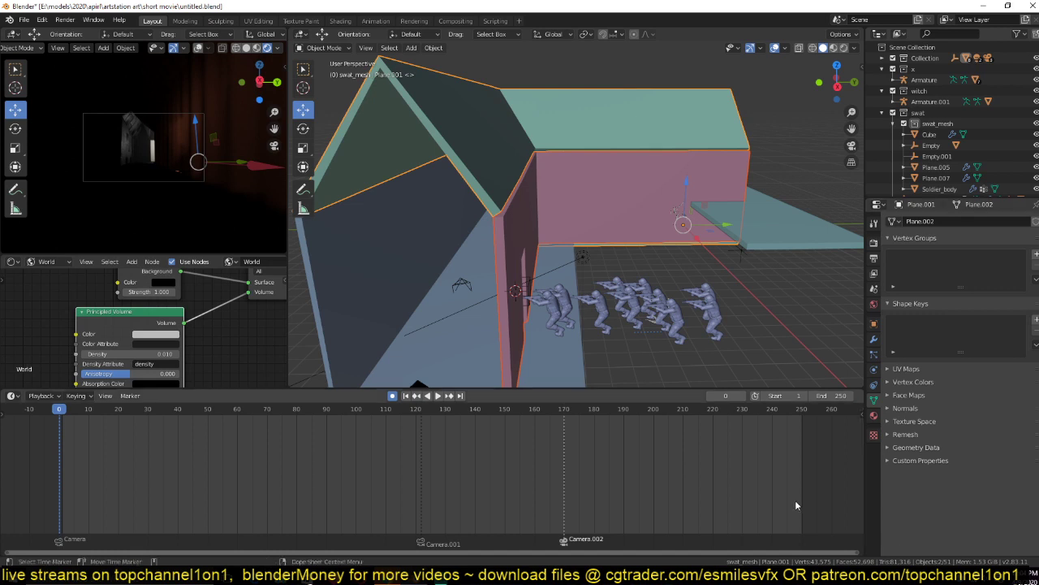
Save the file, then select the separated wall and try adjusting the thickness of its Solidify modifier.
click(657, 236)
key(ctrl+s)
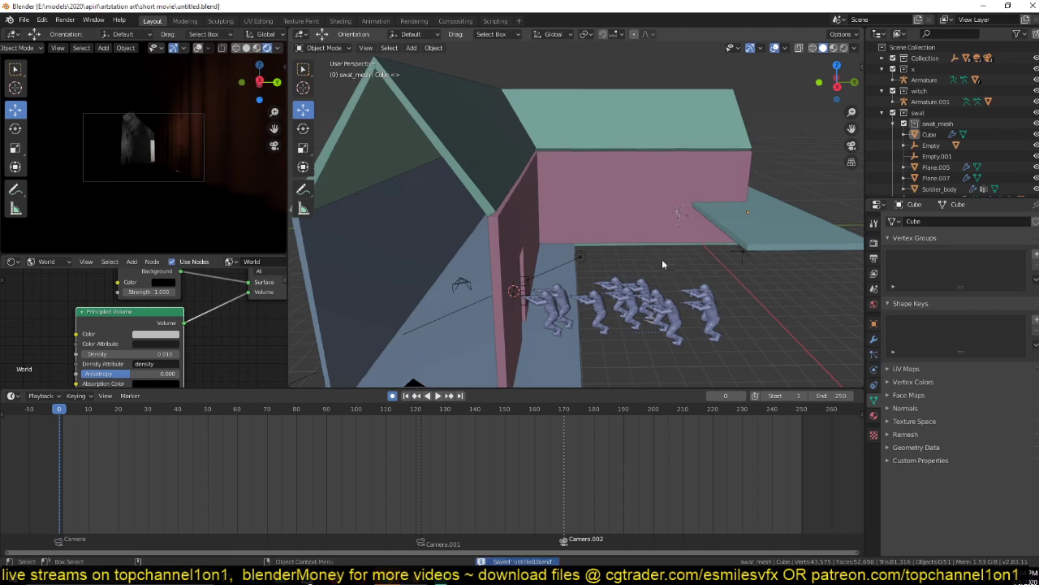
middle_drag(629, 212, 649, 188)
click(874, 338)
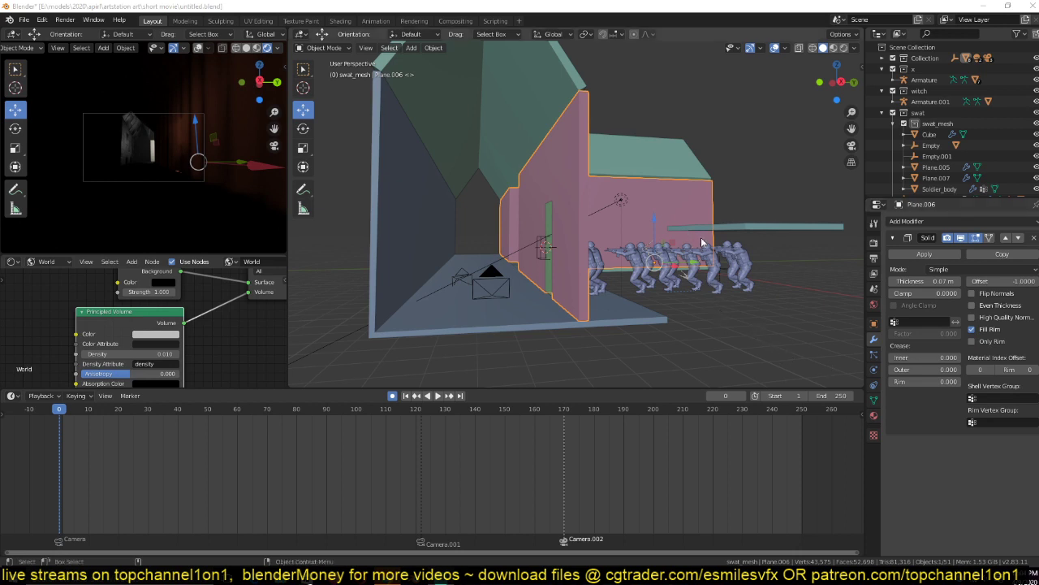
click(737, 307)
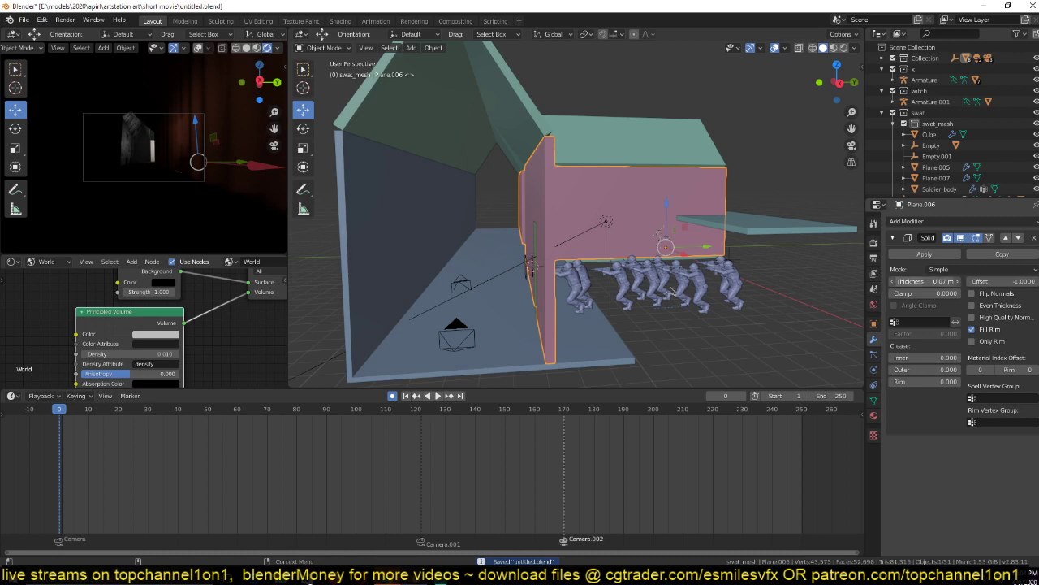
mouse_move(929, 281)
mouse_down()
mouse_move(941, 281)
mouse_move(930, 281)
mouse_up()
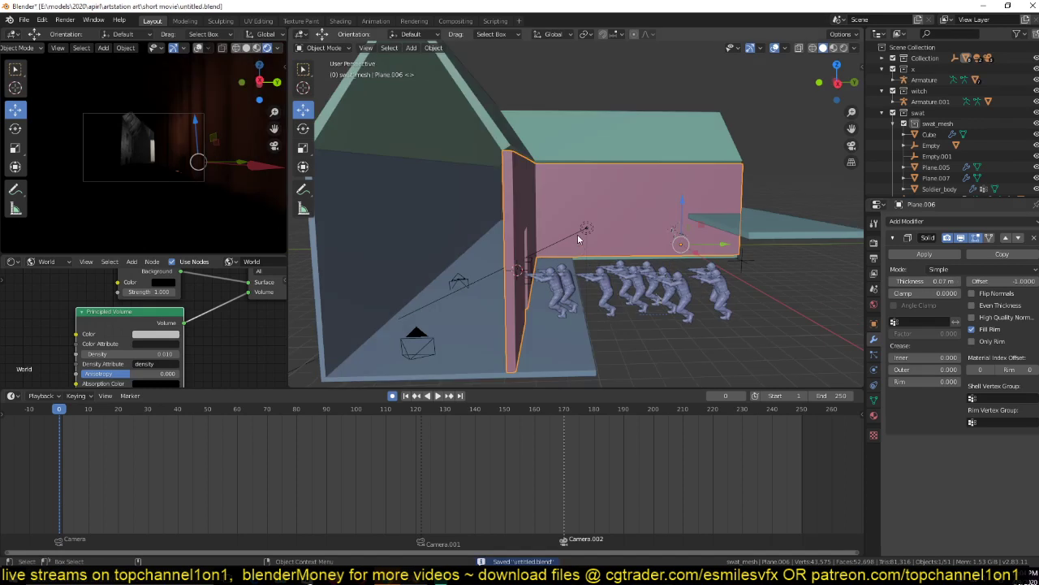
Set the area light's contact shadow distance to 0.4 m and thickness to 3.54 m.
click(578, 234)
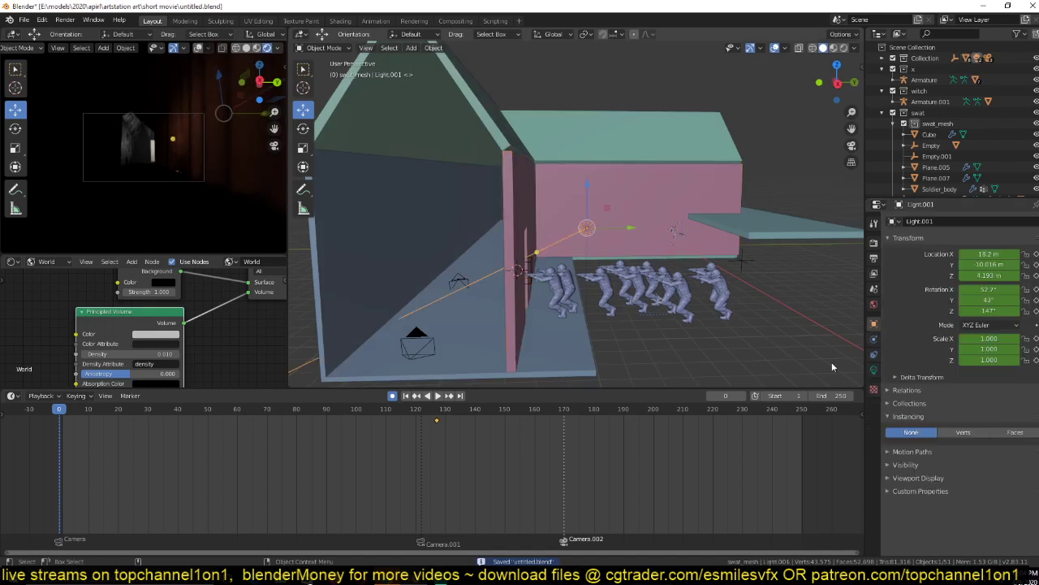
click(873, 368)
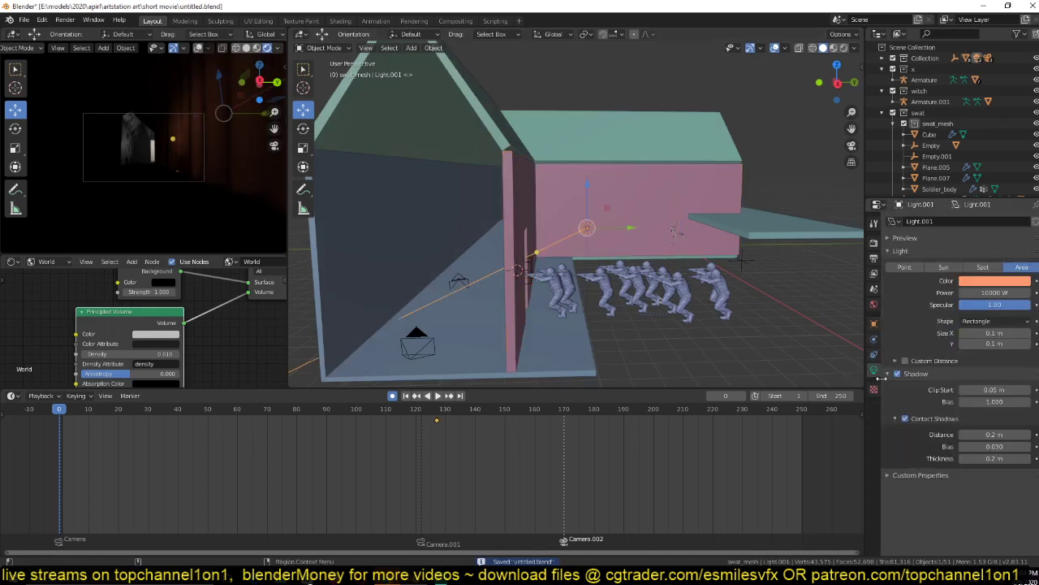
drag(996, 435, 1025, 458)
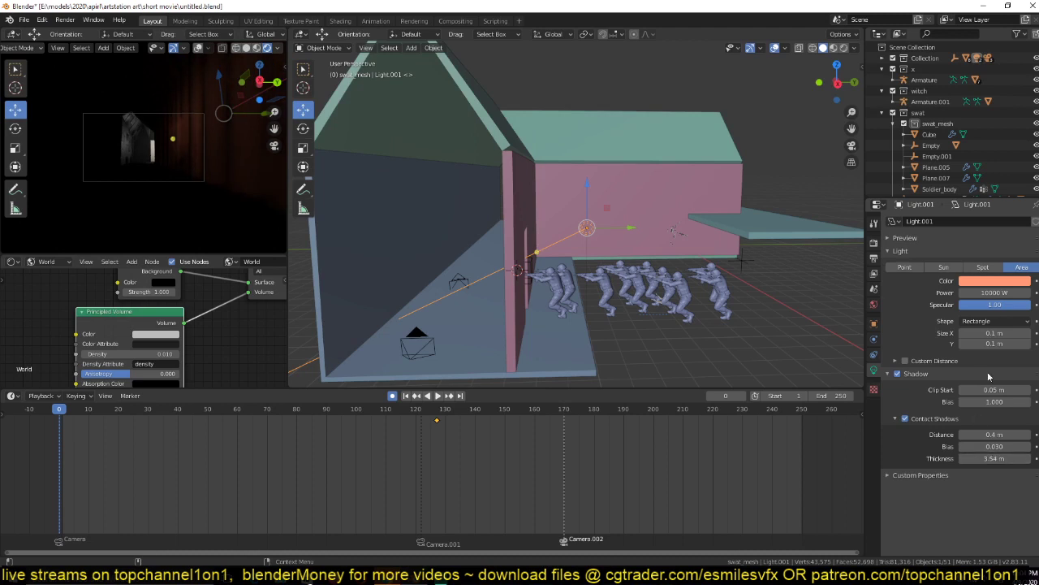
Set the area light's power to 5000 W.
click(992, 293)
click(988, 293)
click(963, 293)
key(ctrl+a)
text(5000)
key(Return)
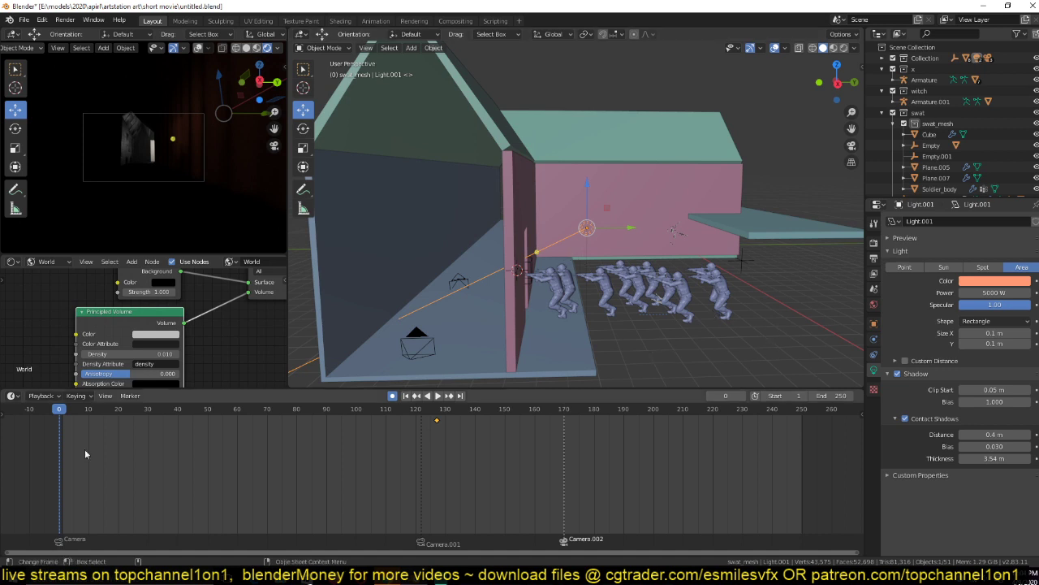
Change the area light's color to a very pale pink and play the animation from frame 0.
click(995, 280)
drag(963, 201, 978, 183)
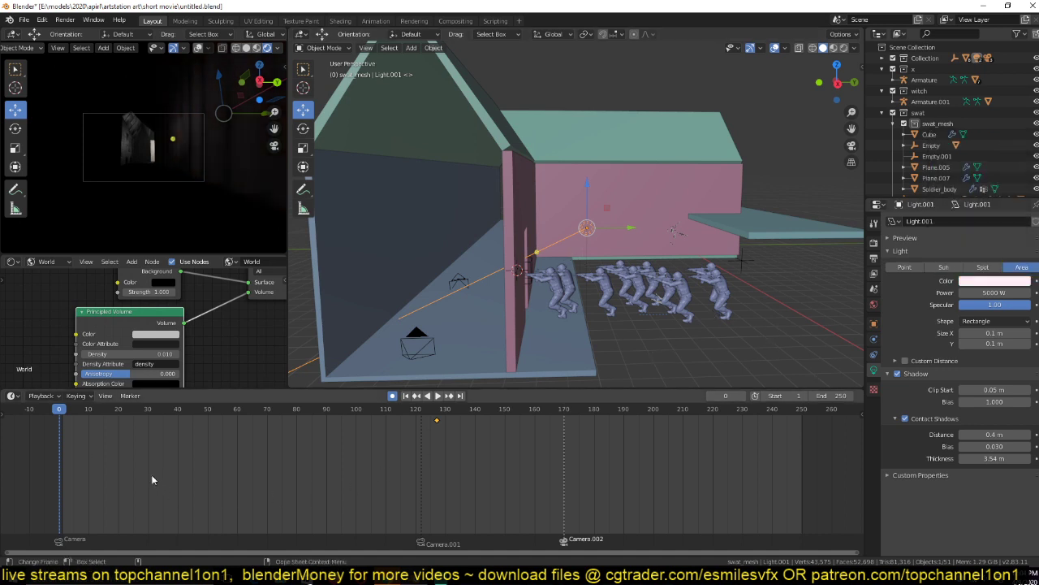
key(space)
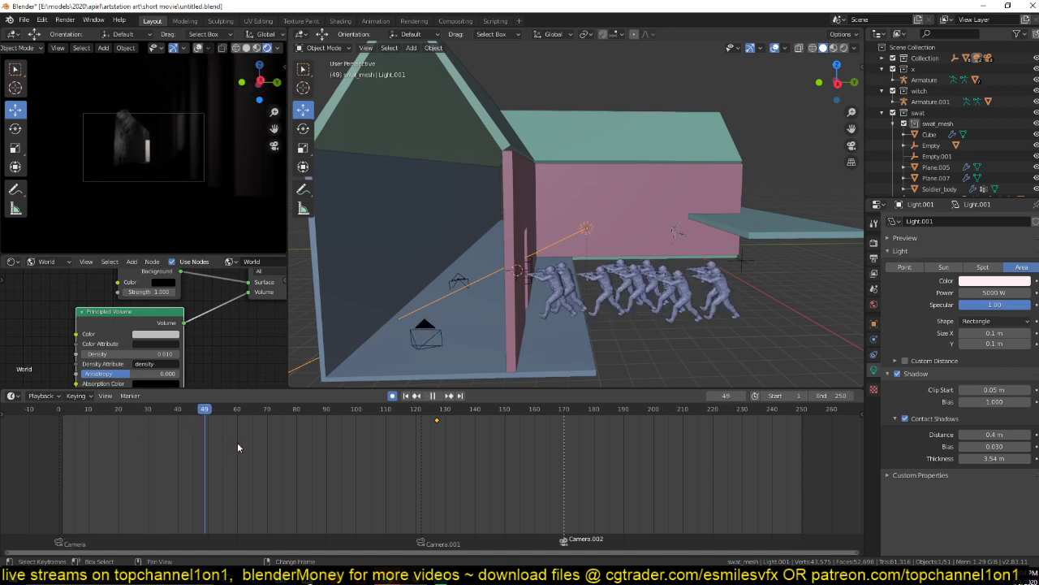
Stop playback, then duplicate the area light in the side view, place the copy under the corridor roof and clear its rotation.
key(space)
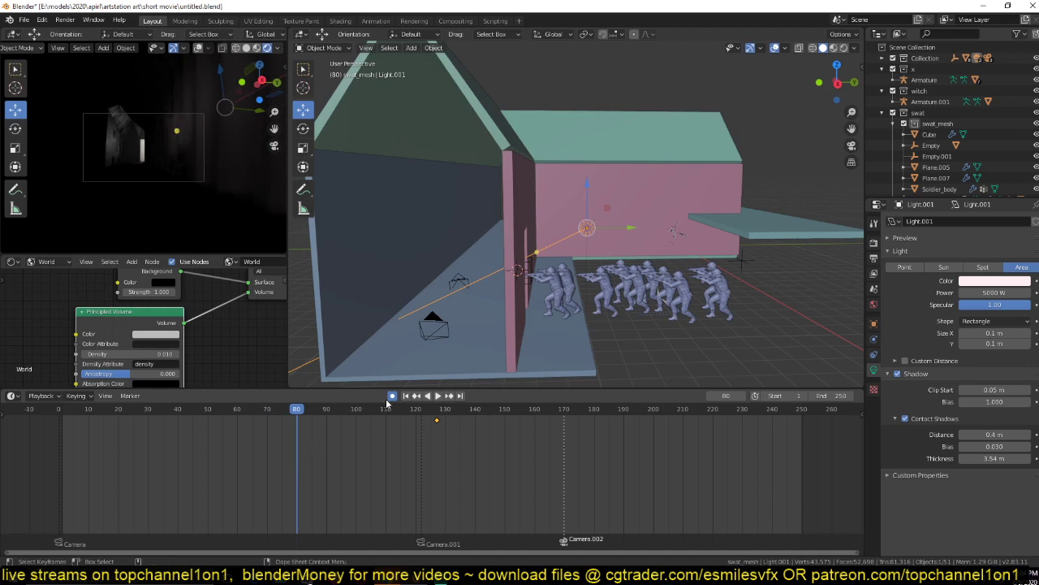
middle_drag(431, 275, 505, 271)
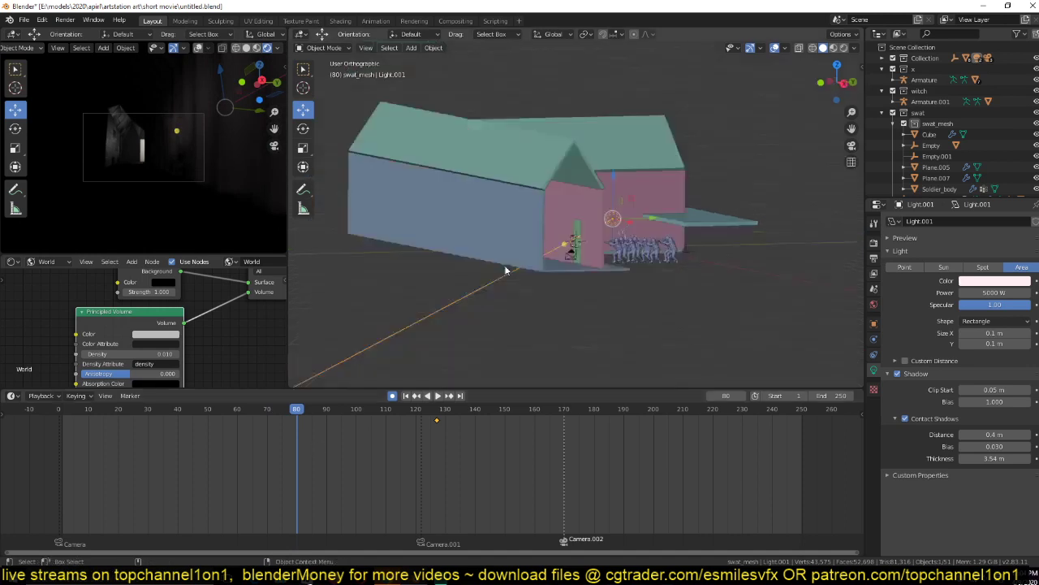
key(KP_3)
right_click(454, 430)
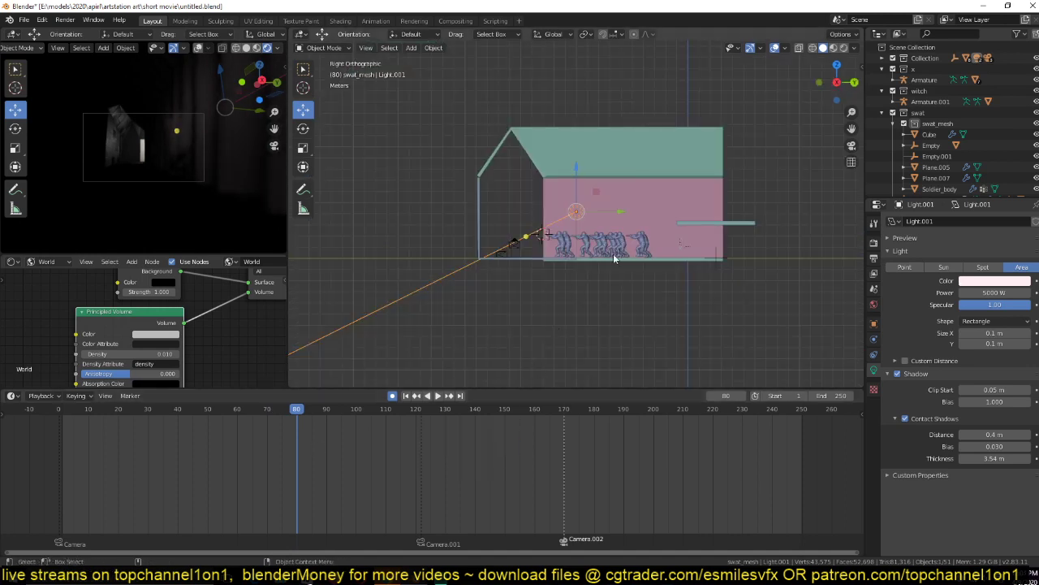
key(shift+d)
click(525, 206)
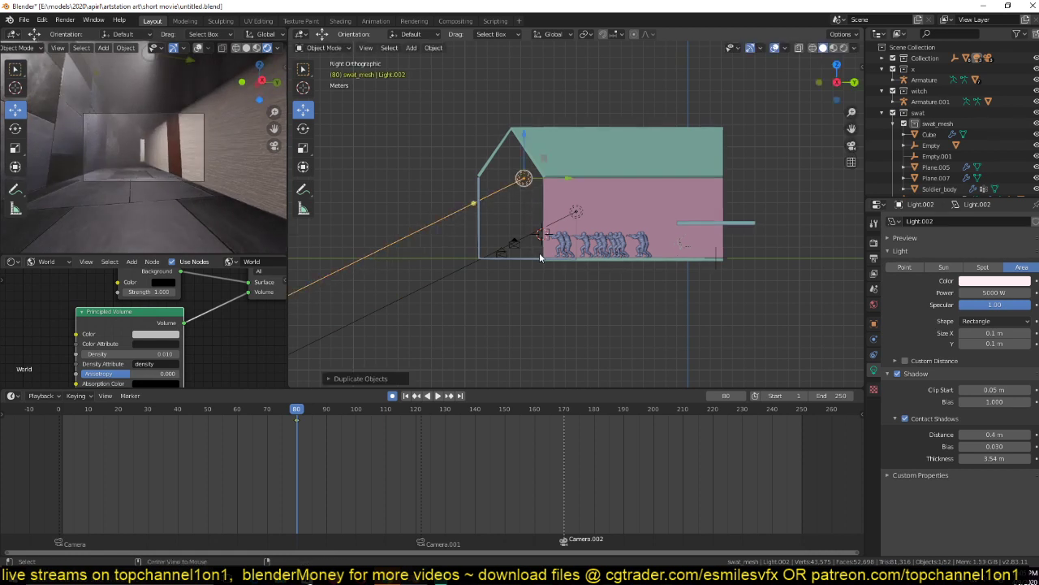
key(alt+r)
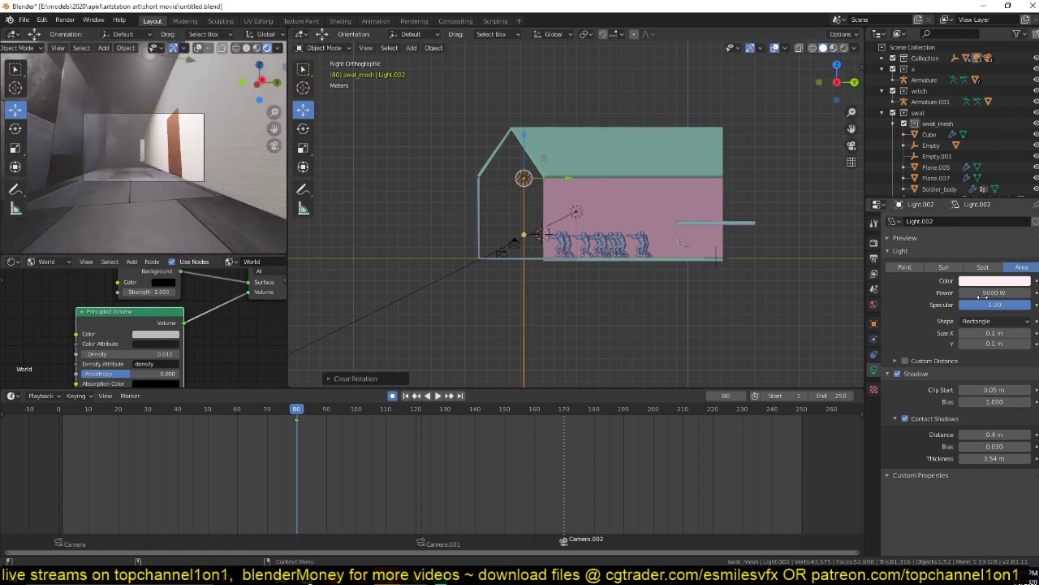
Change the duplicated light to a point light and darken its color to nearly black.
click(905, 268)
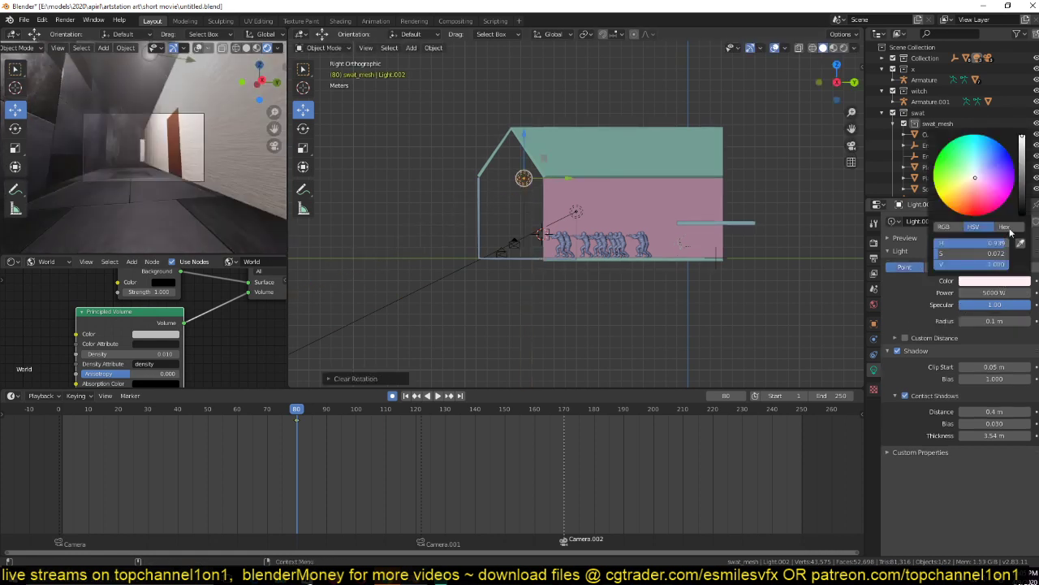
click(994, 280)
drag(1021, 156, 1022, 215)
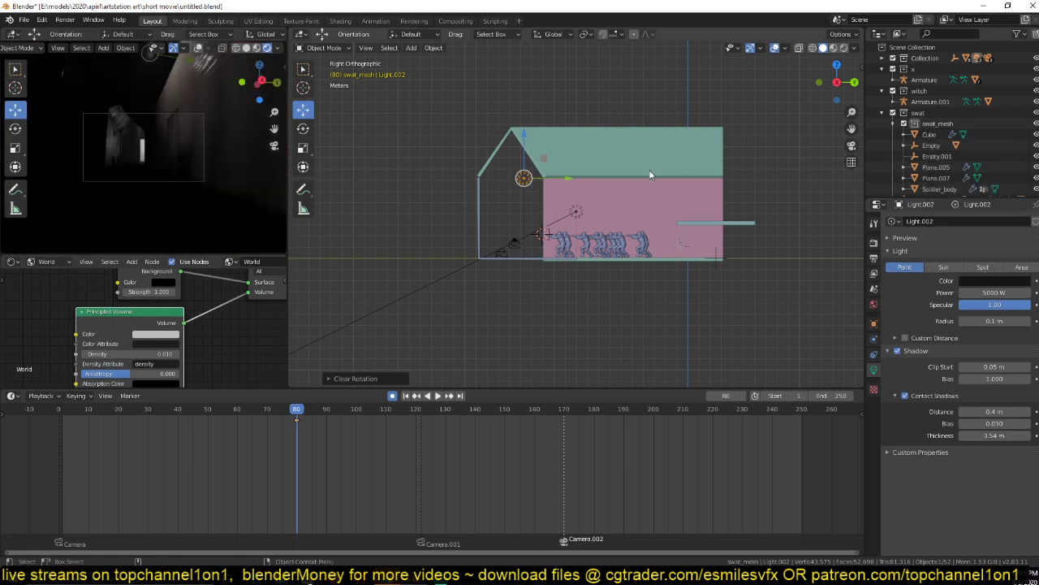
Move the point light slightly lower under the roof and give it a bright warm yellow color.
key(g)
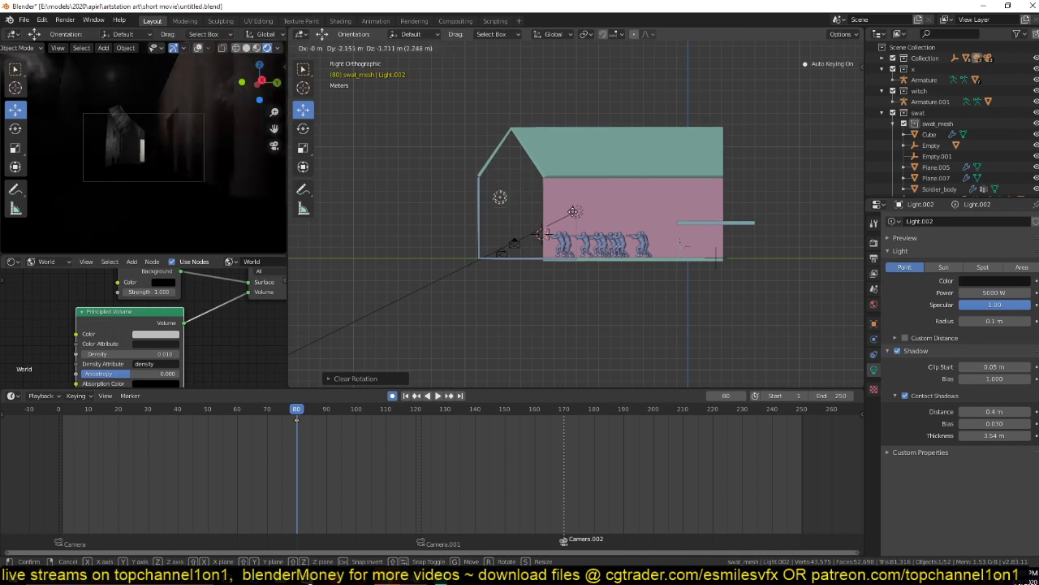
click(593, 198)
click(994, 281)
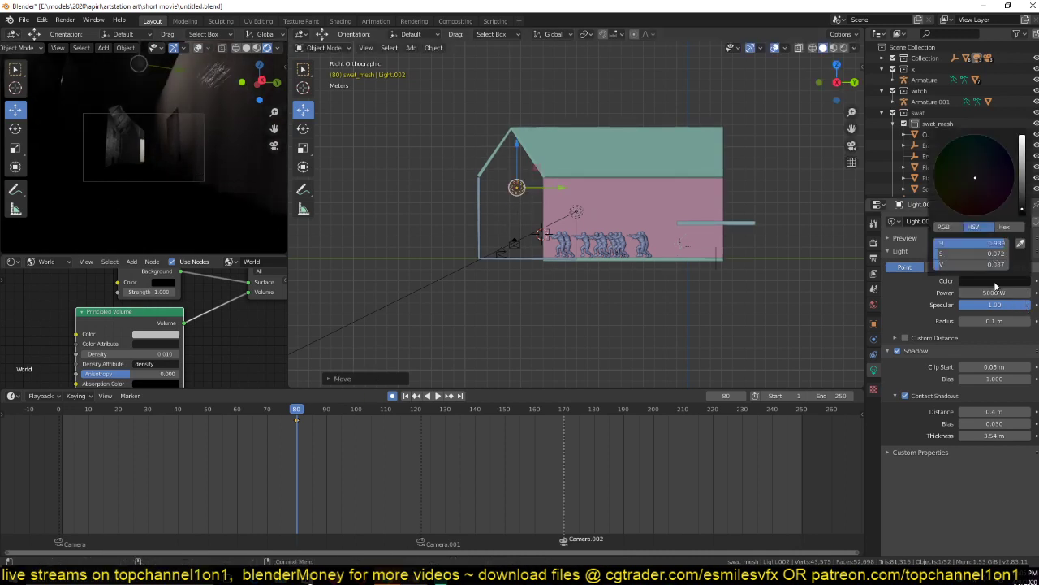
click(1021, 143)
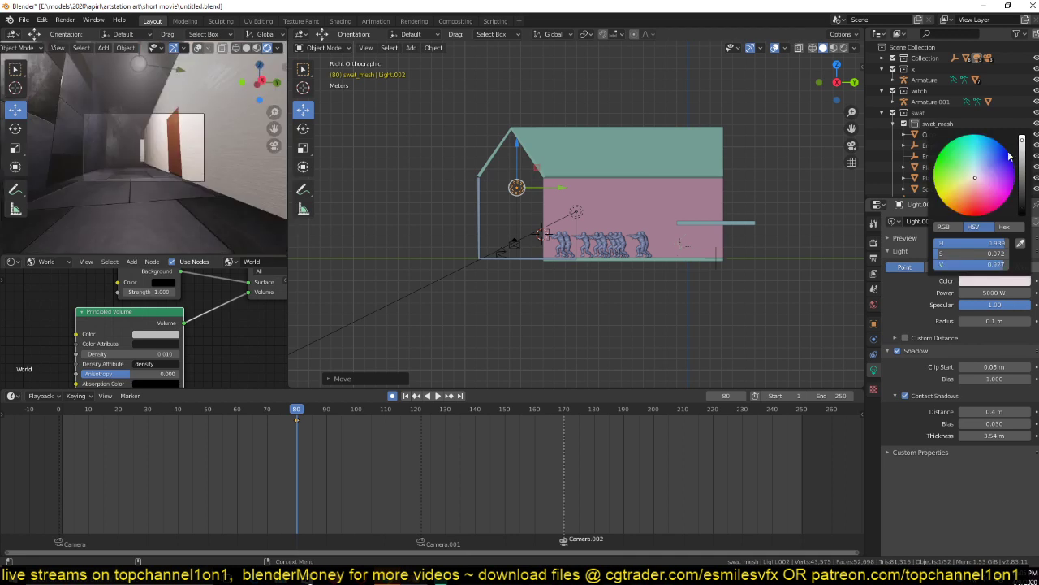
click(977, 181)
Set the point light's power to 1000 W.
click(966, 293)
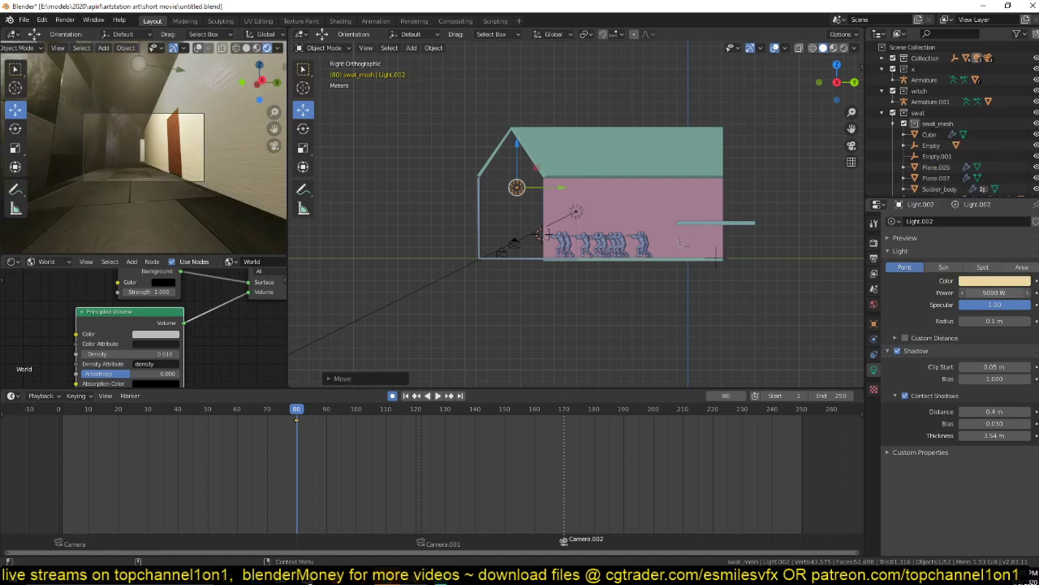
key(BackSpace)
text(1000)
key(Return)
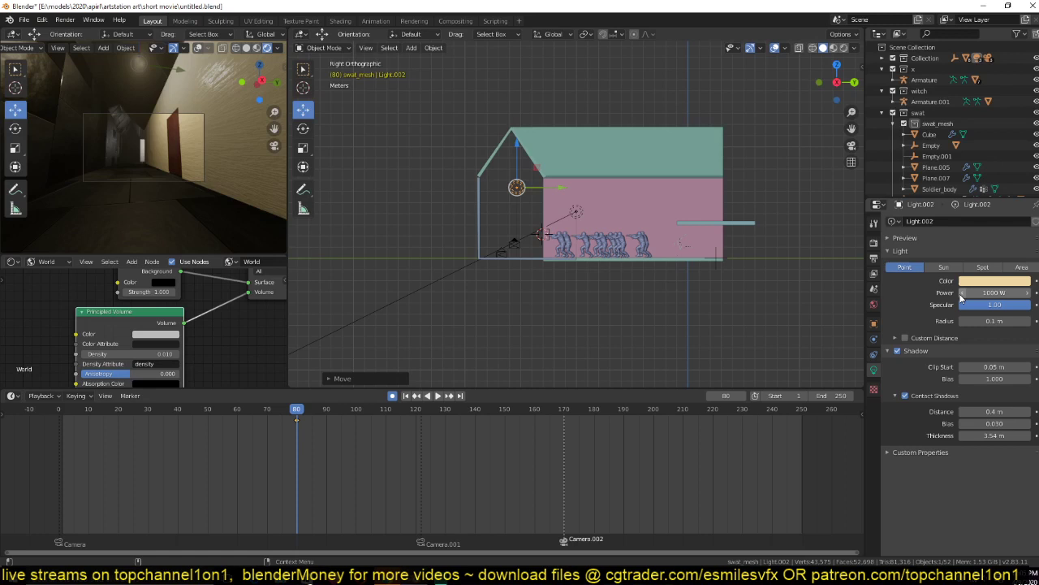
Enable the point light's custom distance and set it to 8 m.
click(904, 337)
click(934, 337)
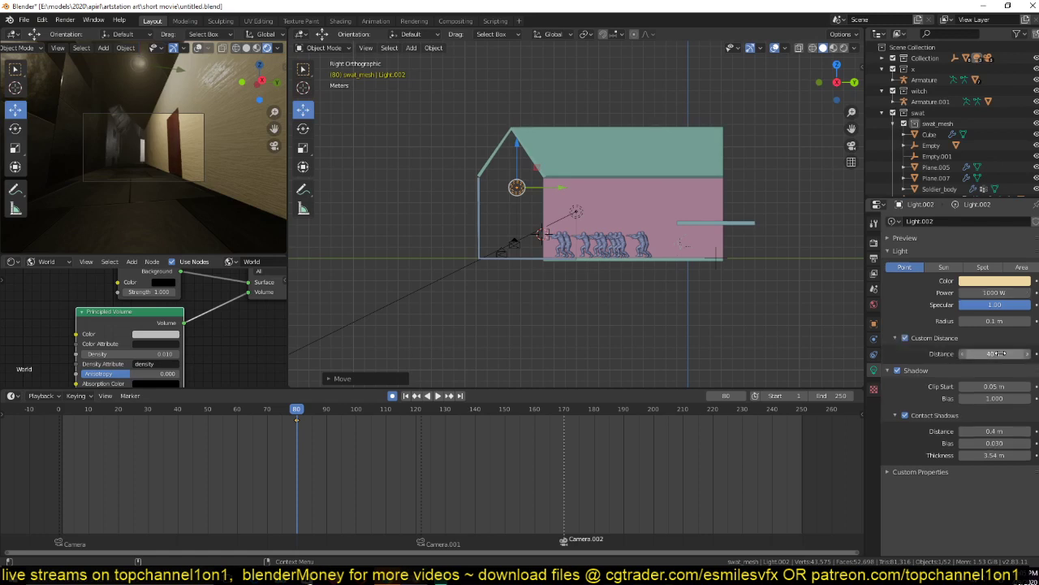
click(995, 353)
text(1)
key(Return)
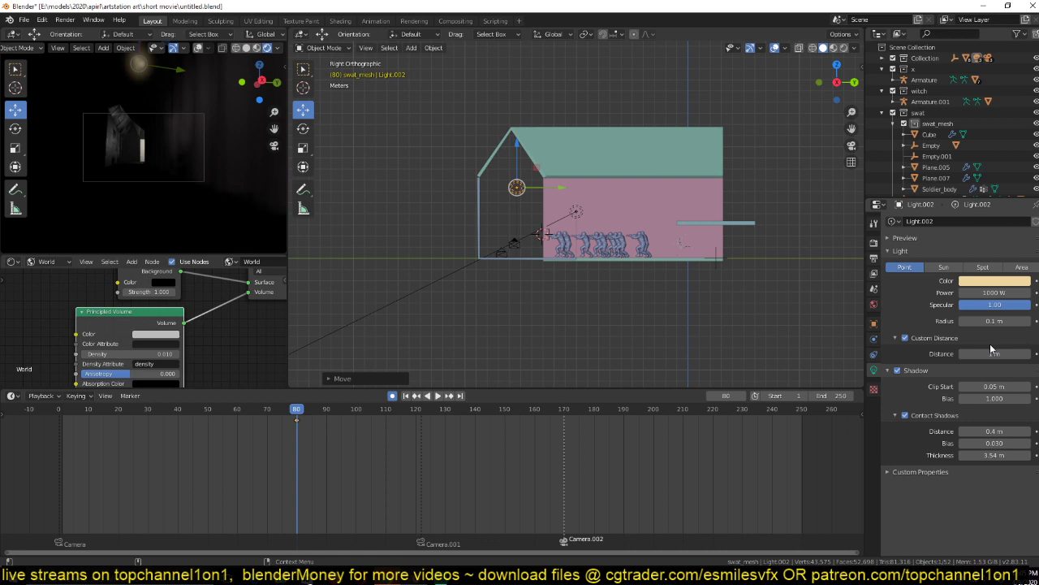
drag(991, 353, 1023, 353)
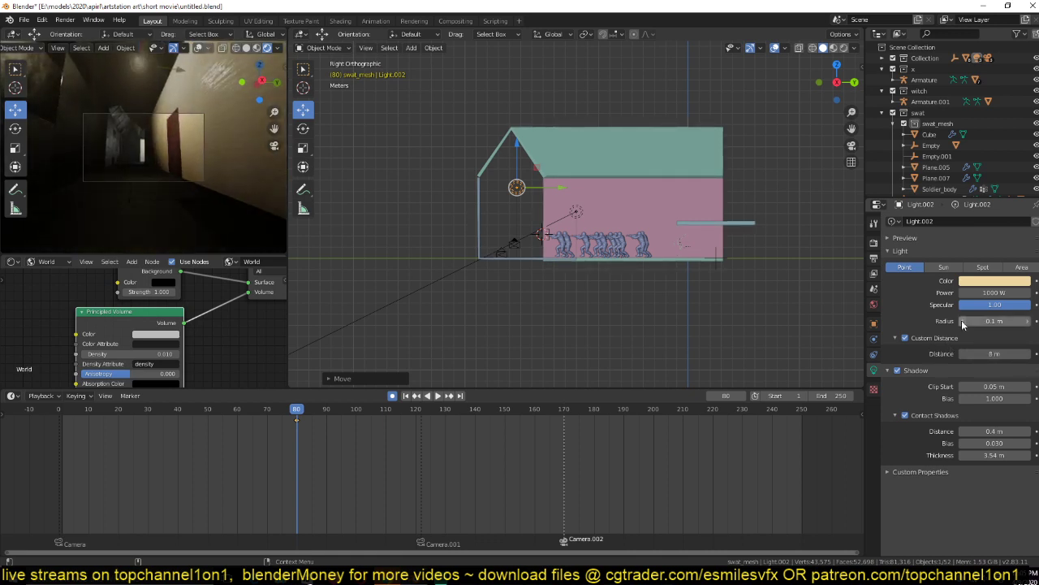
Set the point light's power to 100 W and save the file.
click(1002, 281)
click(994, 292)
text(10)
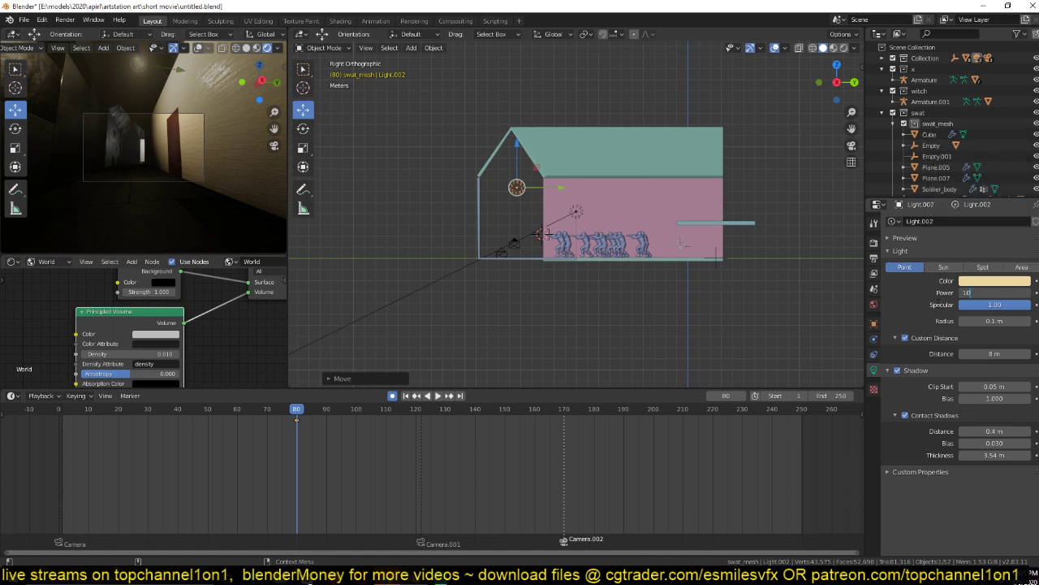
text(0)
key(Return)
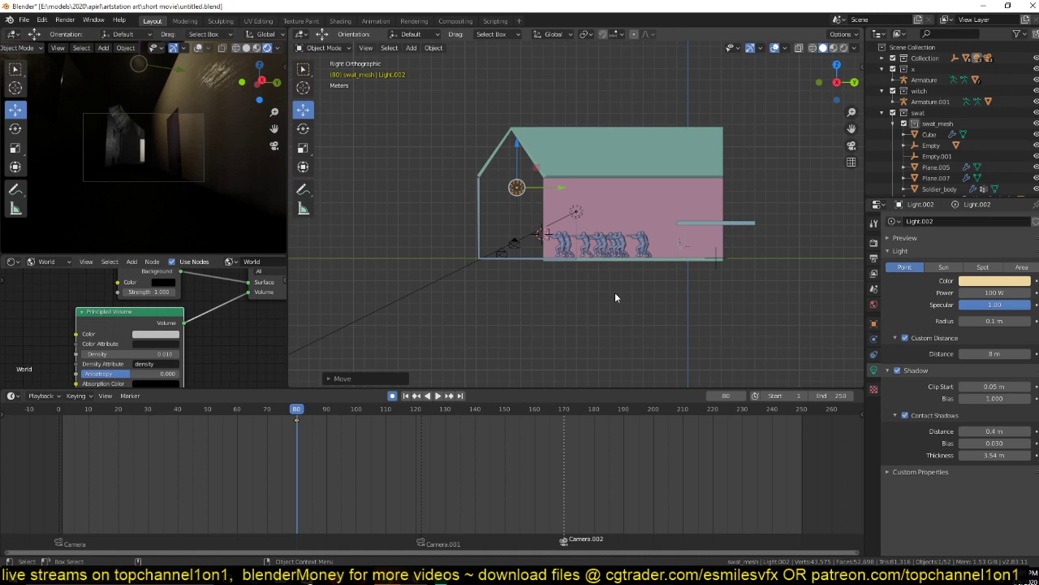
scroll(615, 297, up, 1)
key(ctrl+s)
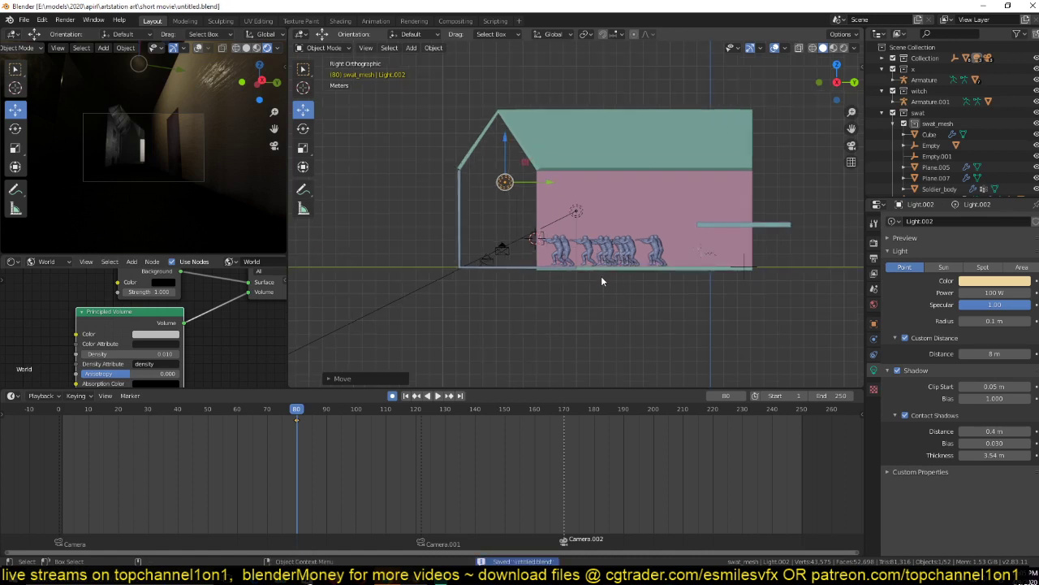
Select the door in the corridor wall and preview the building with its materials.
middle_drag(600, 275, 640, 296)
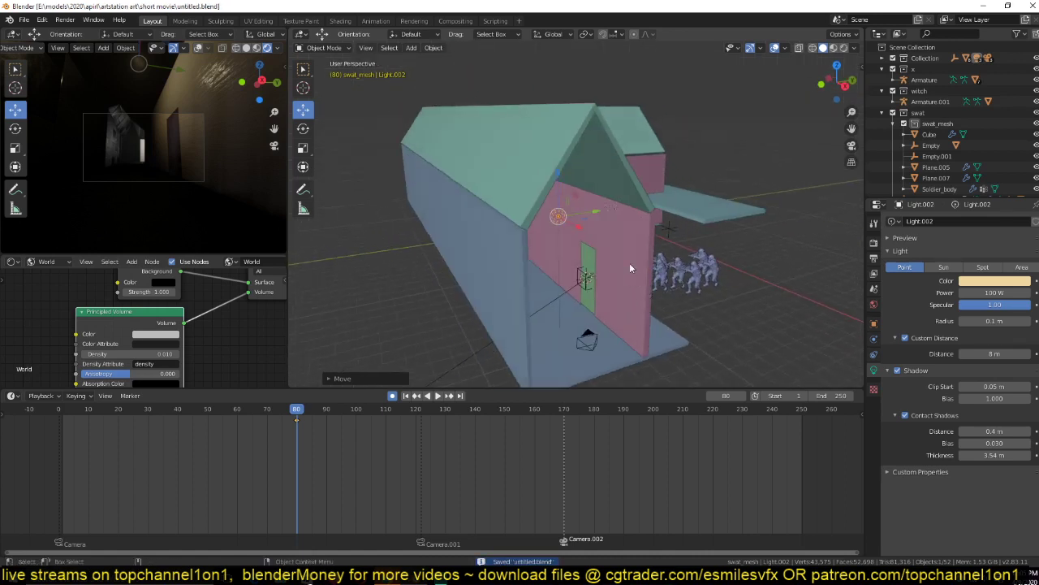
click(590, 271)
click(589, 271)
scroll(601, 292, up, 2)
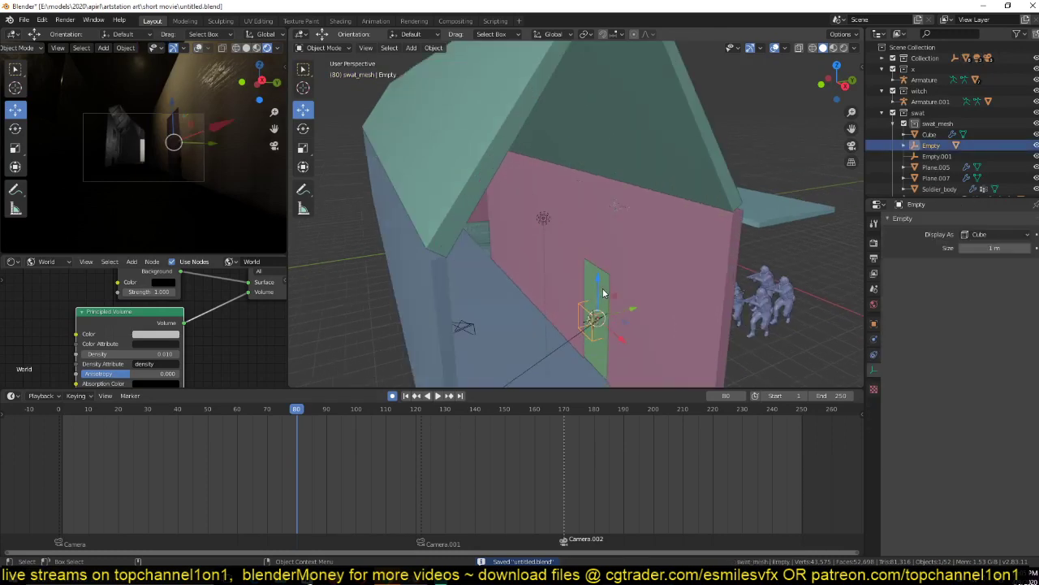
click(603, 285)
click(833, 47)
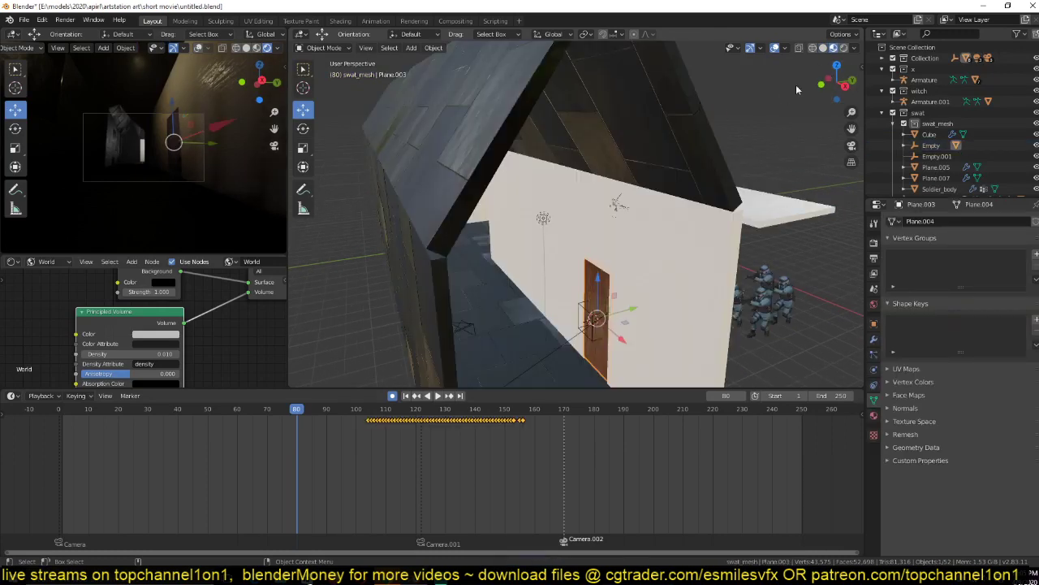
middle_drag(660, 243, 654, 231)
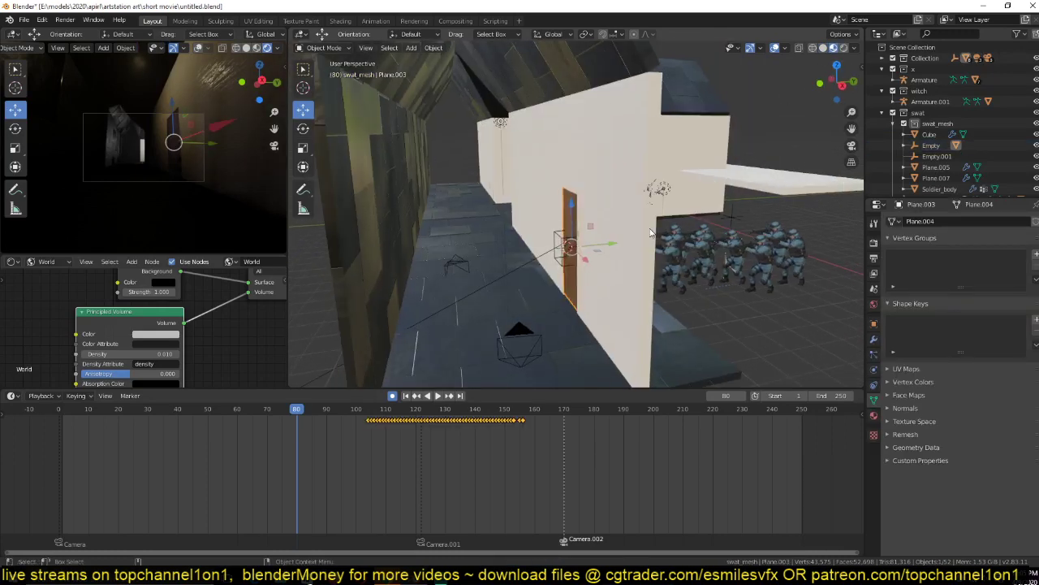
Show the render settings, return both 3D views to solid shading and save the file.
click(875, 242)
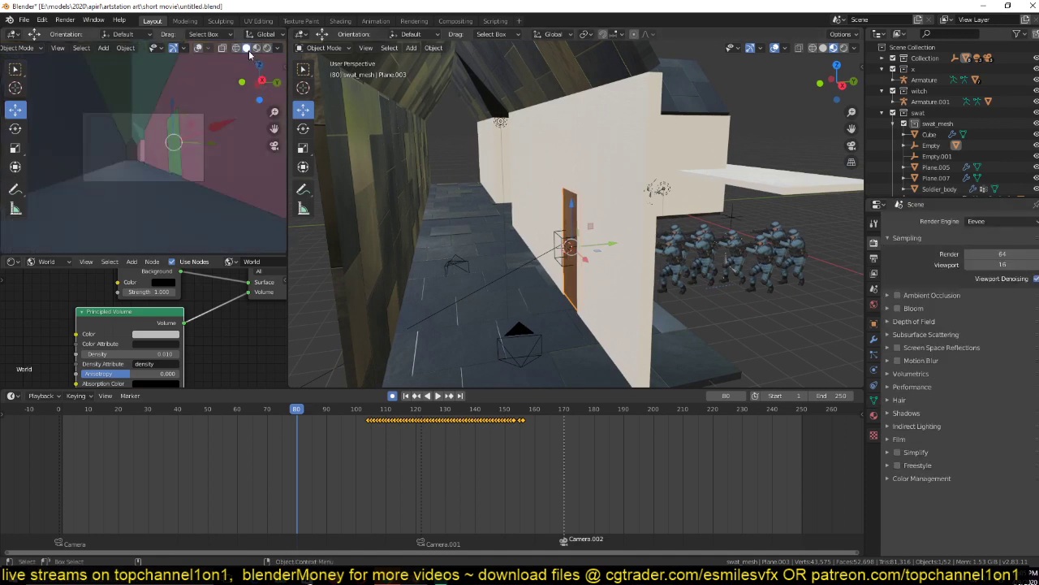
middle_drag(639, 255, 641, 240)
key(ctrl+s)
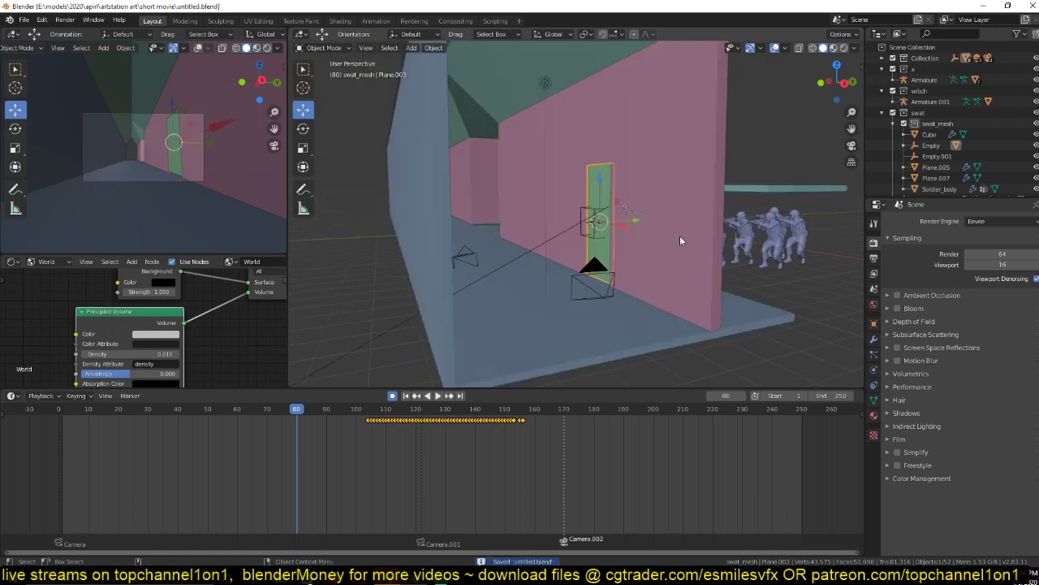
Duplicate the door, remove the copy's animation keyframes and move it along the wall beside the original door.
scroll(680, 244, up, 2)
scroll(681, 255, up, 2)
key(shift+d)
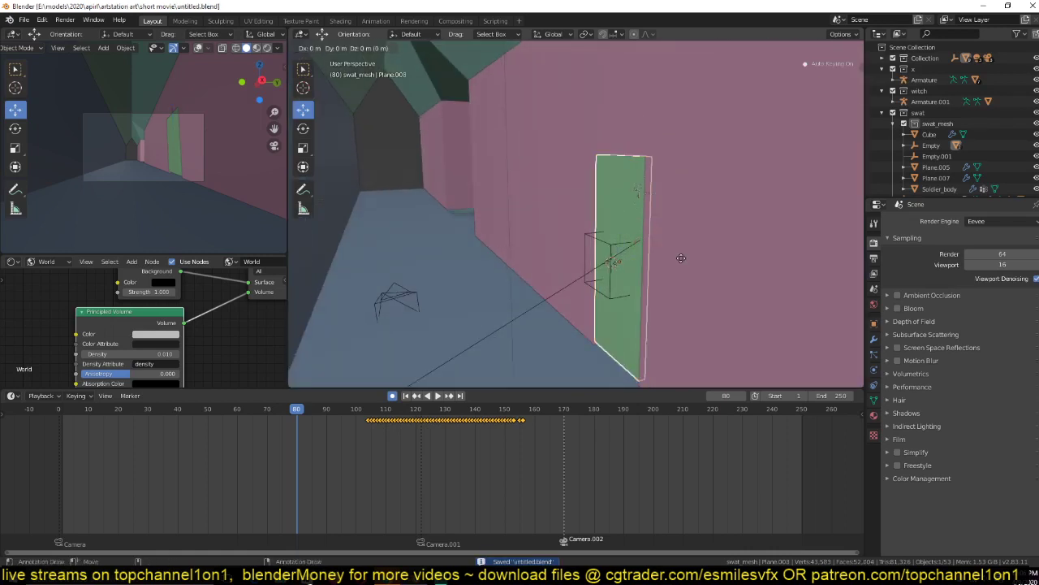
right_click(680, 257)
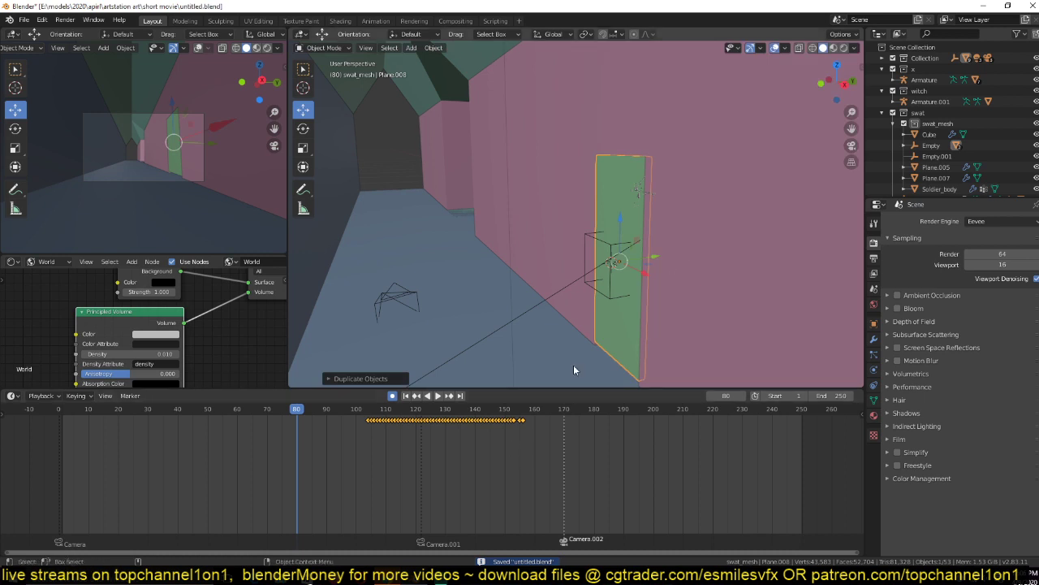
key(g)
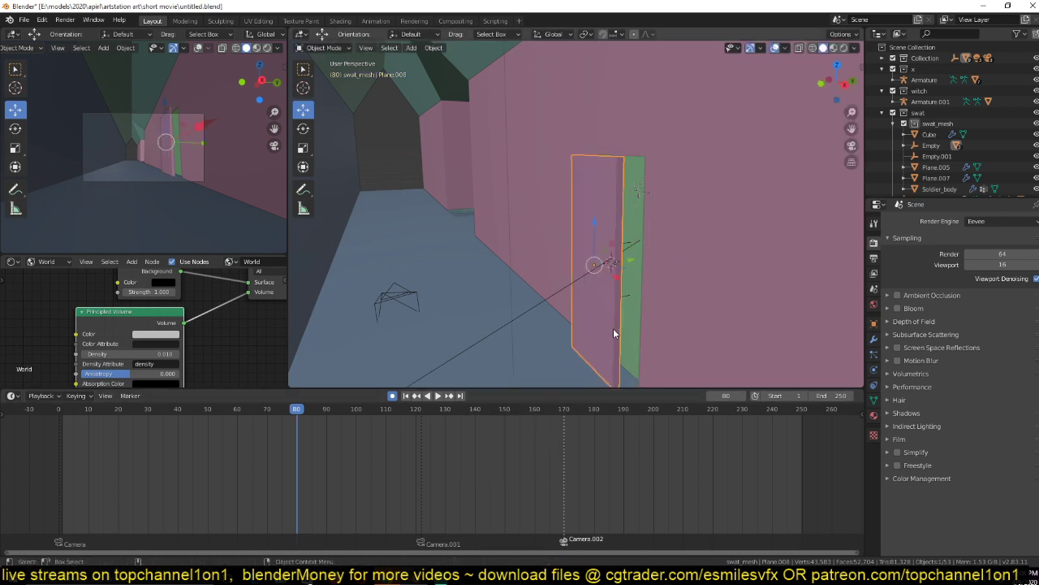
key(y)
click(578, 332)
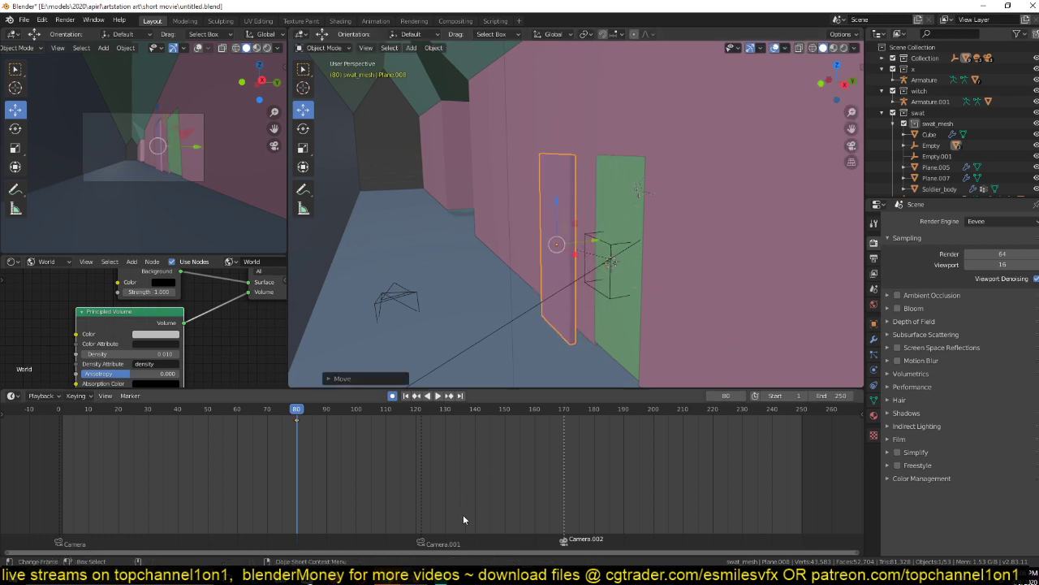
Turn off automatic keyframing, delete the door copy's keyframe at frame 80 and save the file.
key(x)
click(463, 514)
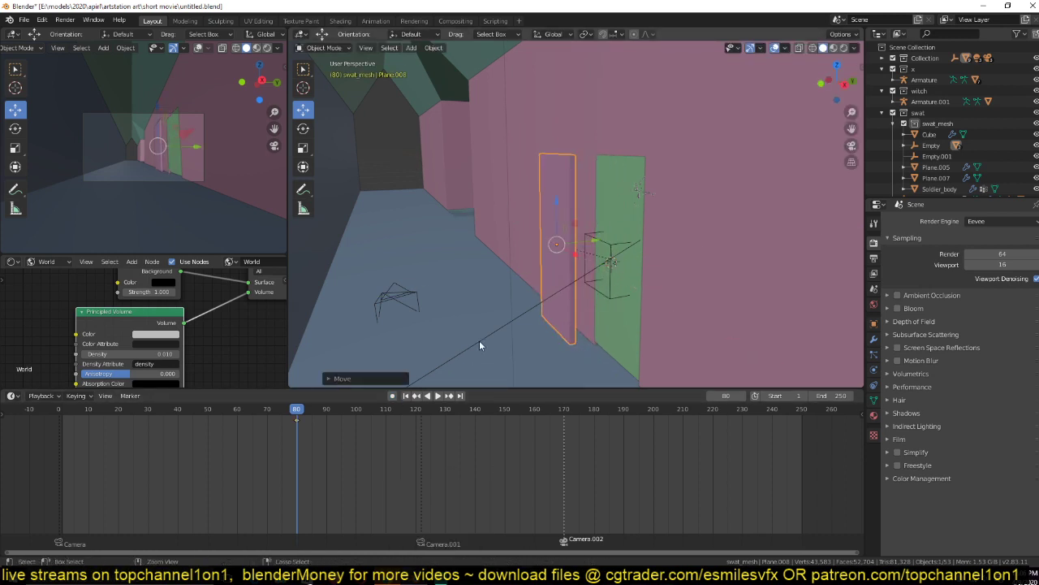
key(ctrl+s)
key(i)
click(368, 447)
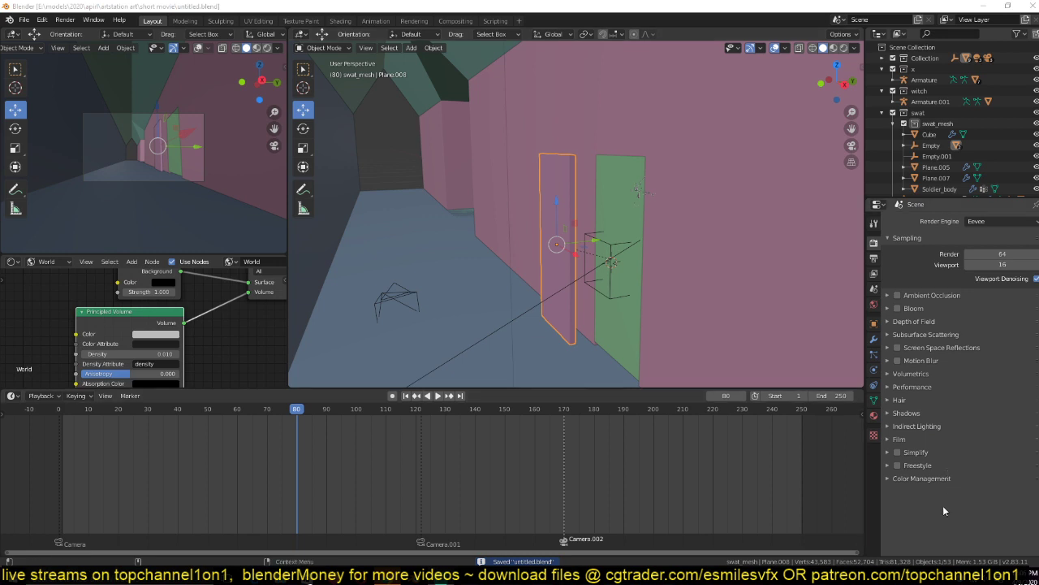
click(982, 575)
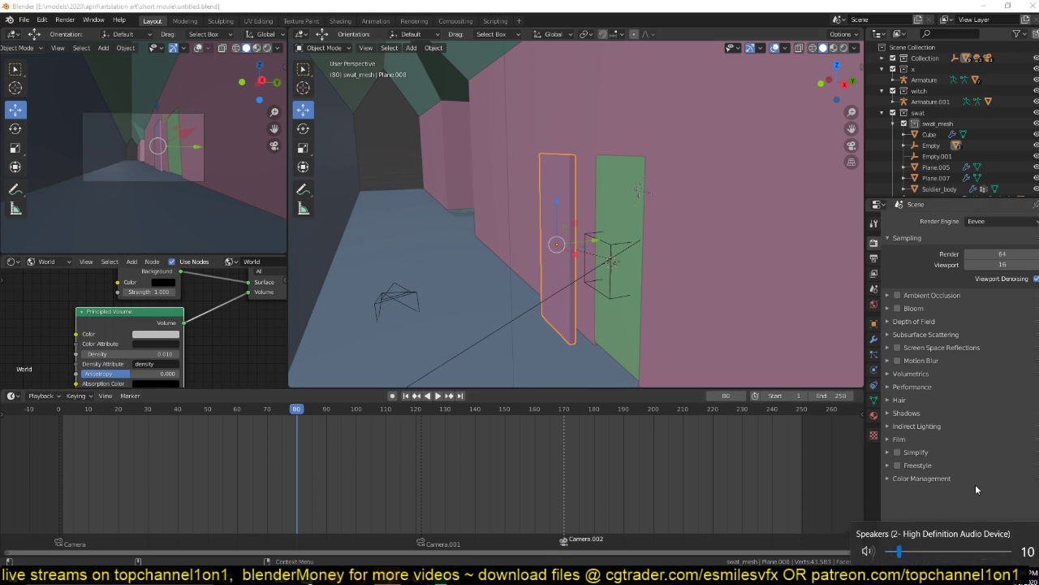
click(944, 489)
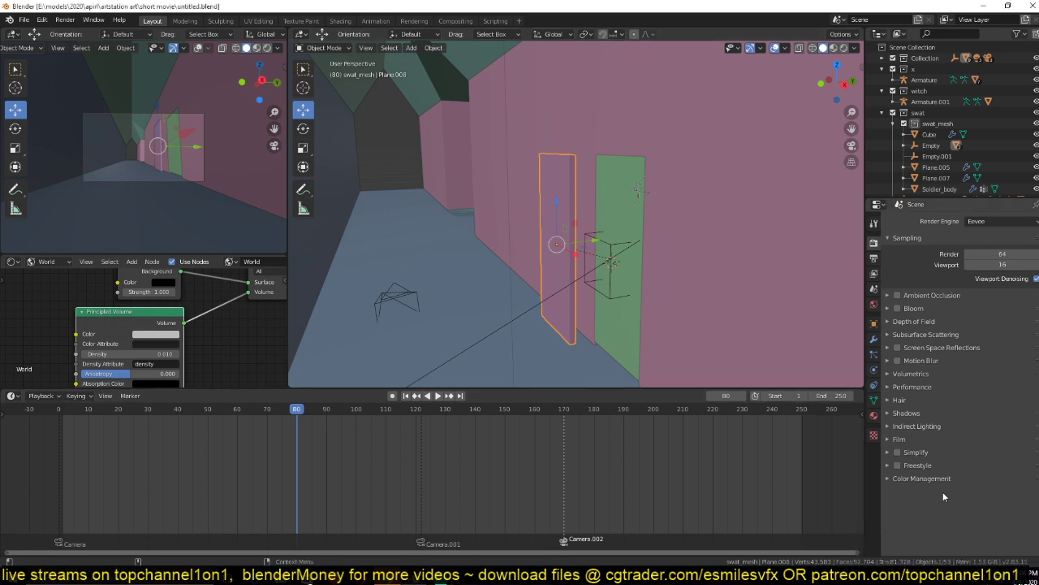
Narrow the door copy into a slim vertical post and move it along the X axis toward the wall.
middle_drag(537, 225, 520, 191)
scroll(568, 246, up, 4)
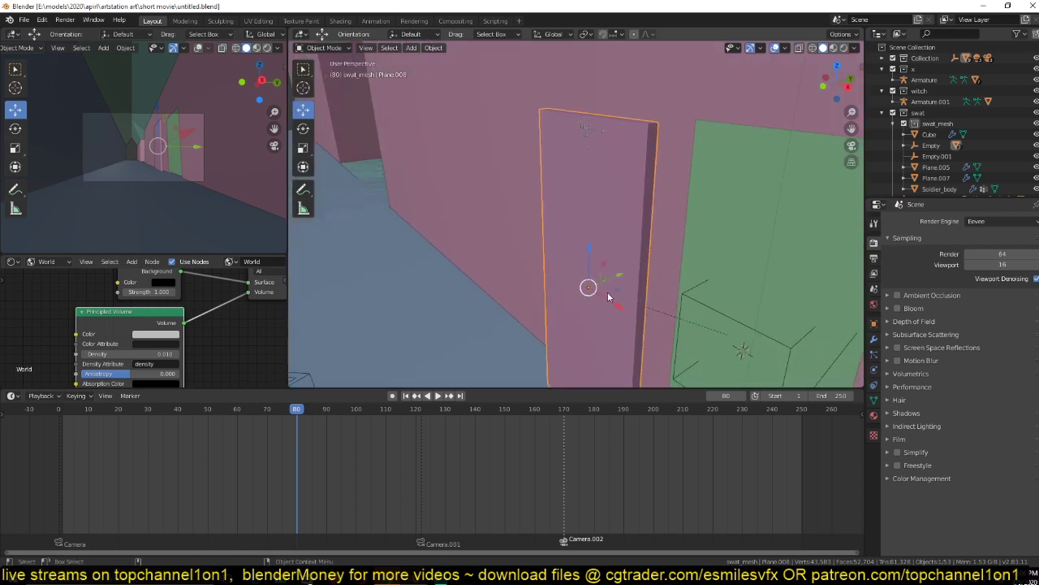
key(s)
click(644, 310)
click(873, 339)
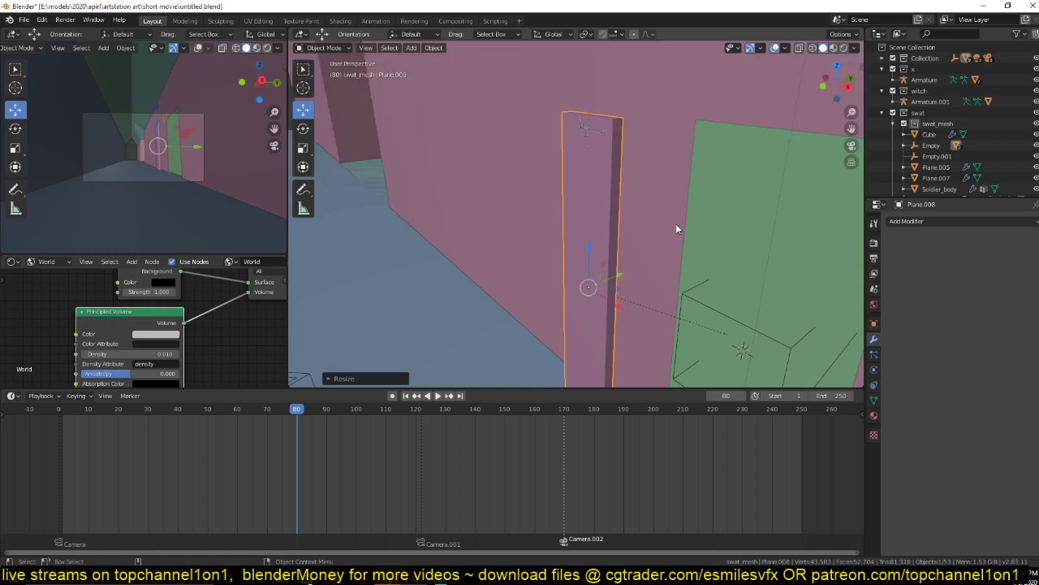
middle_drag(675, 224, 662, 276)
drag(614, 313, 643, 262)
scroll(643, 262, down, 3)
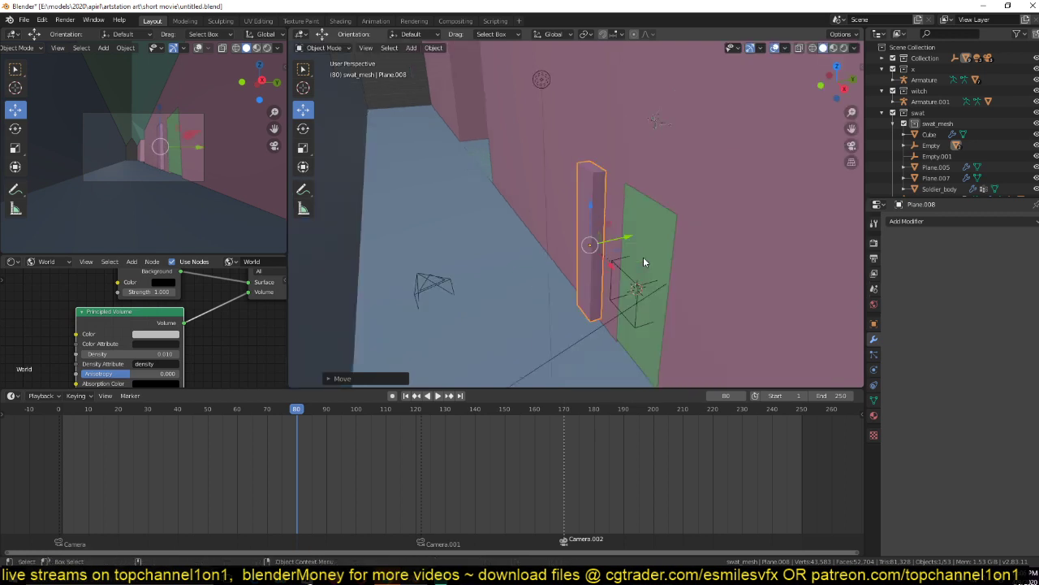
Delete the surplus vertices of the slim post by the door, keeping only a single flat vertical face.
right_click(572, 256)
key(Tab)
right_click(503, 163)
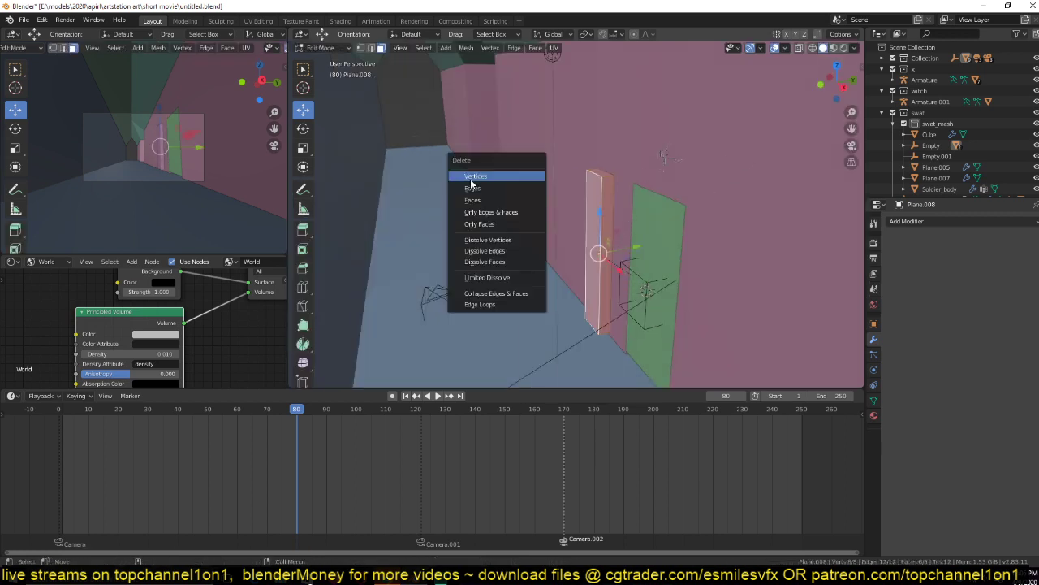
key(z)
click(619, 184)
click(593, 254)
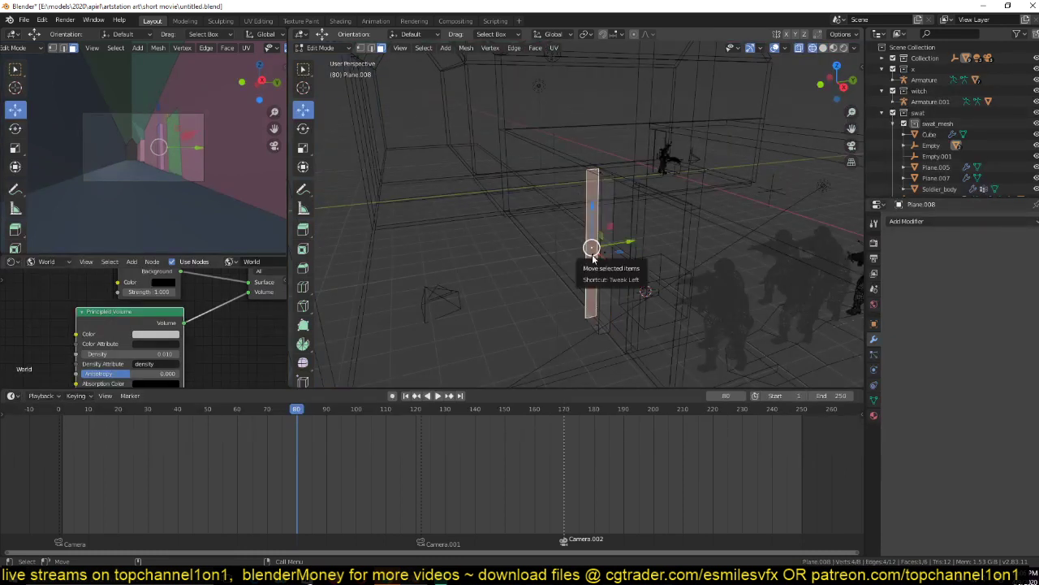
key(a)
key(x)
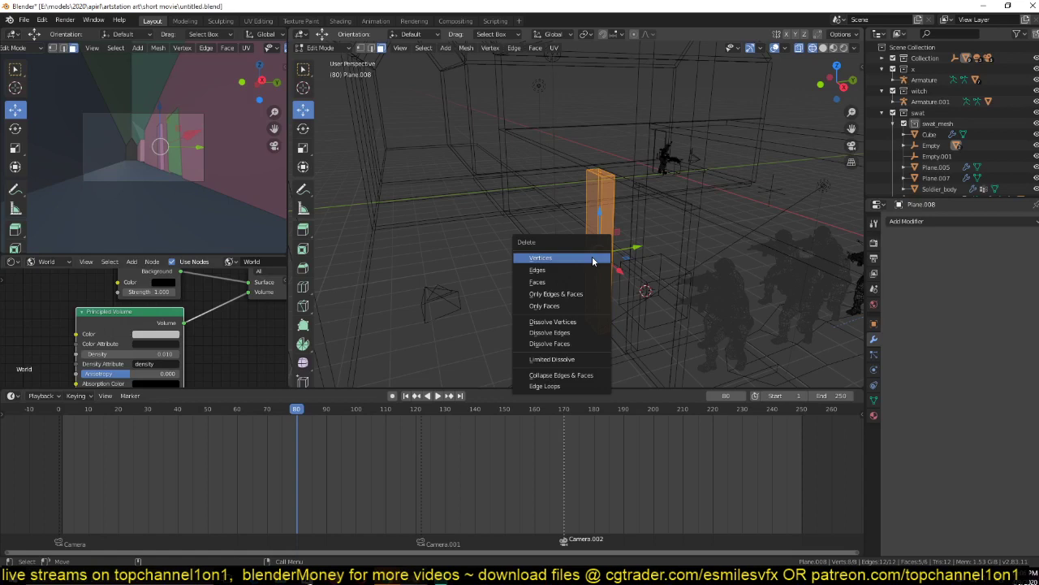
click(592, 258)
key(Tab)
Add a Solidify modifier to the flat strip and set its thickness to 0.14 m.
click(934, 221)
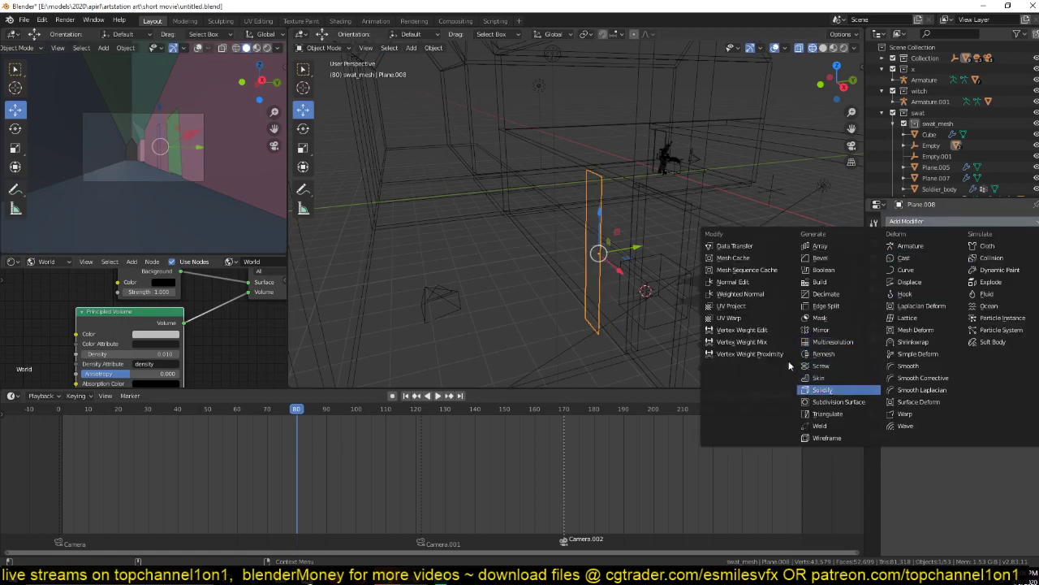
click(826, 390)
key(shift+z)
drag(927, 281, 943, 282)
Raise the strip's upper edge along Z to the top of the corridor wall.
key(Tab)
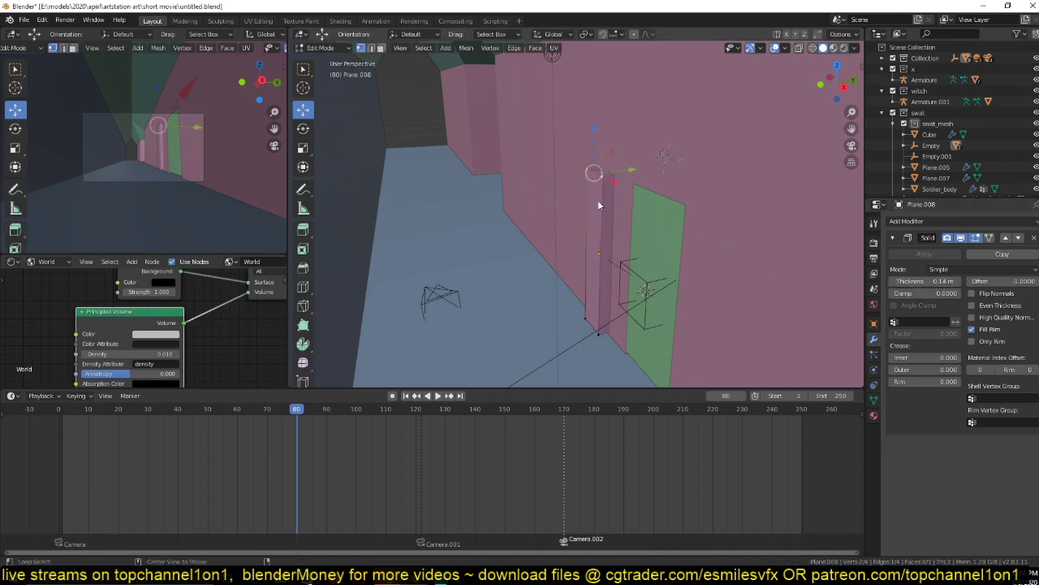
scroll(597, 200, down, 8)
key(g)
key(z)
click(595, 131)
Extrude the strip's upper edge to the roof ridge, down the opposite slope, and about 7.16 m down to the floor as an arch.
key(KP_1)
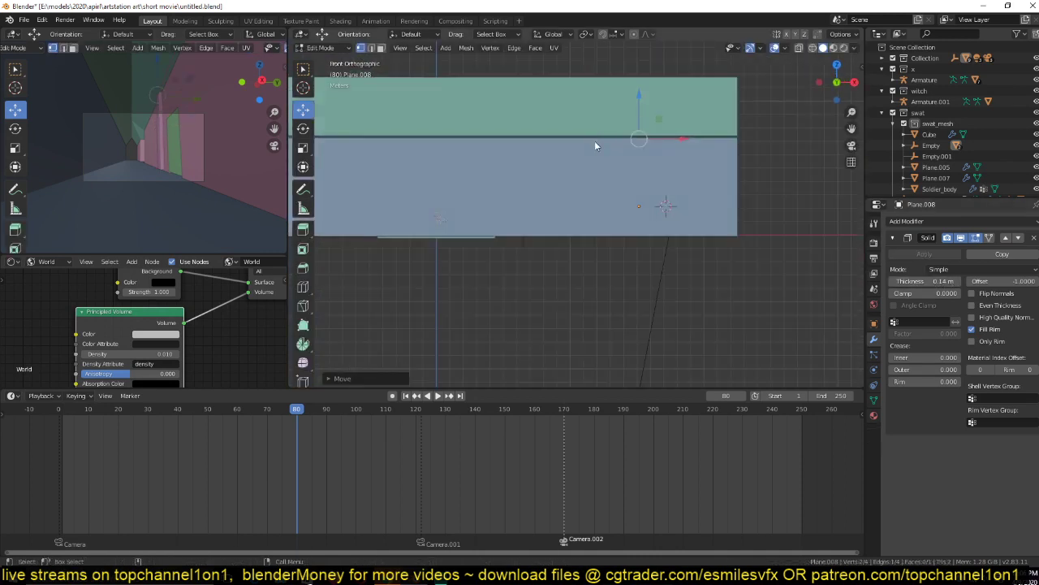
key(KP_3)
scroll(687, 237, up, 3)
key(z)
click(542, 162)
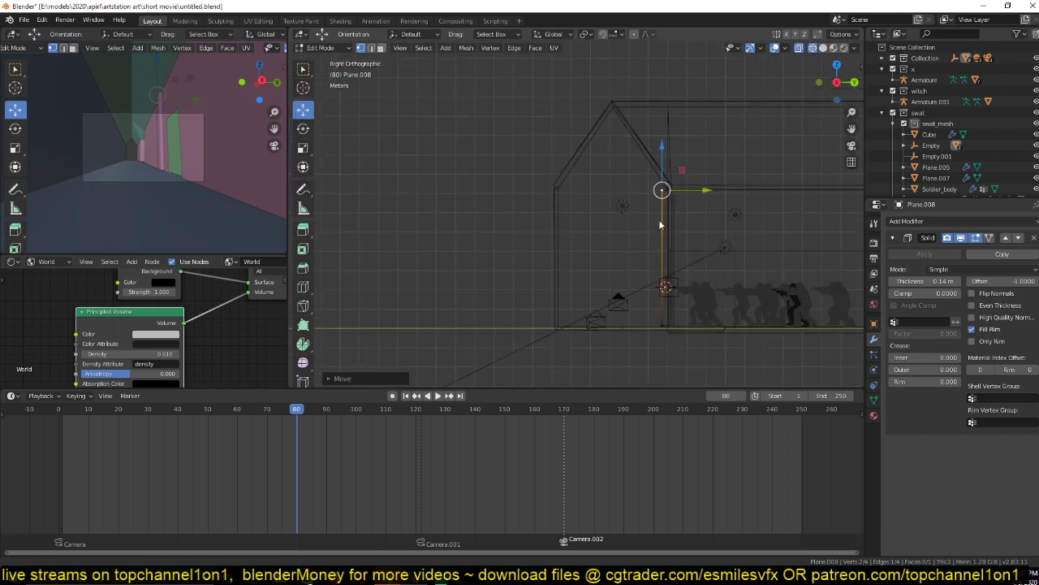
drag(671, 206, 621, 142)
key(e)
click(570, 210)
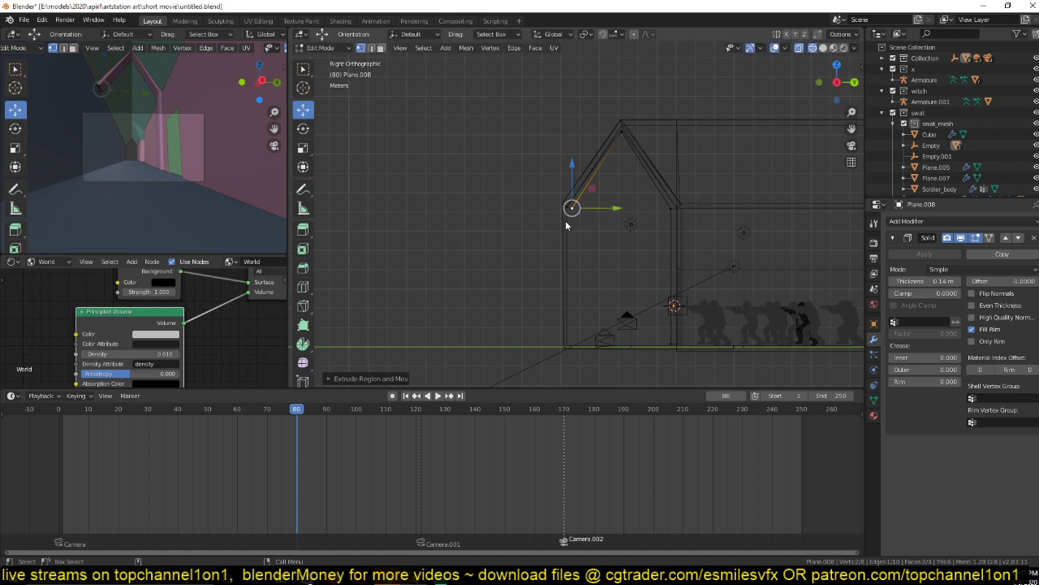
key(e)
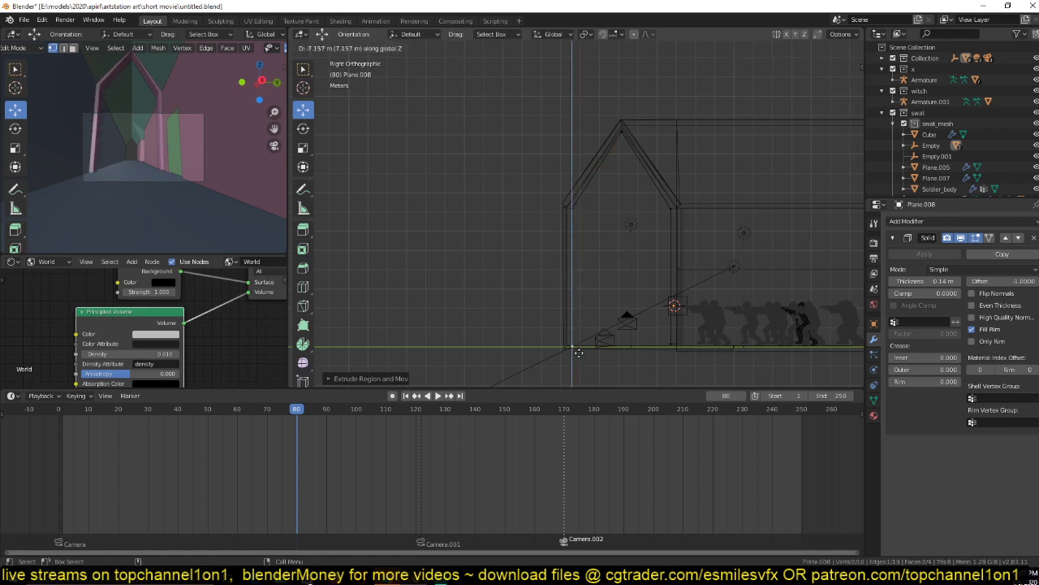
click(580, 358)
key(Tab)
Turn on Even Thickness for the arch's Solidify modifier.
middle_drag(615, 240, 643, 288)
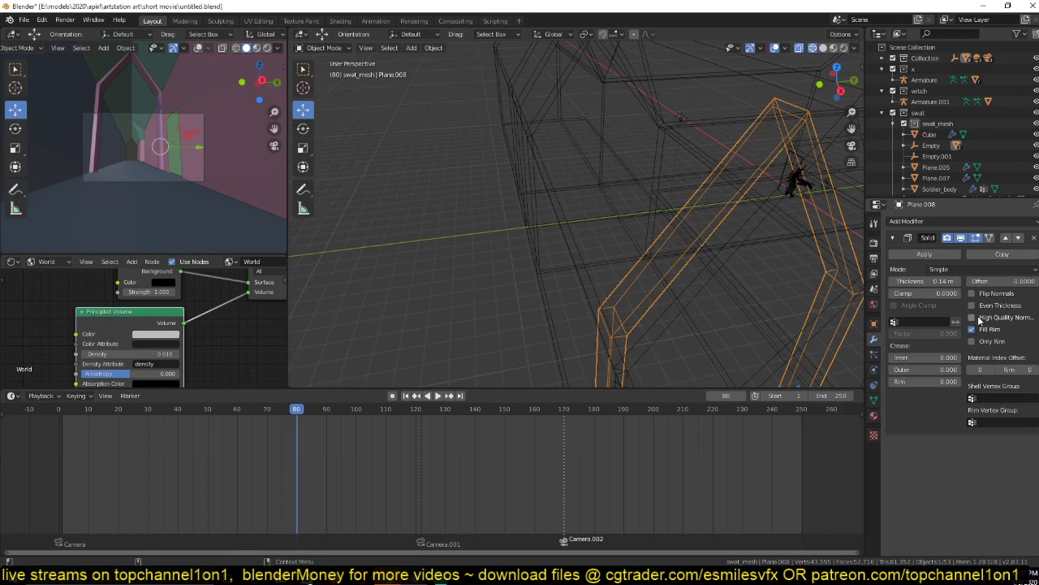
click(972, 305)
middle_drag(731, 211, 702, 180)
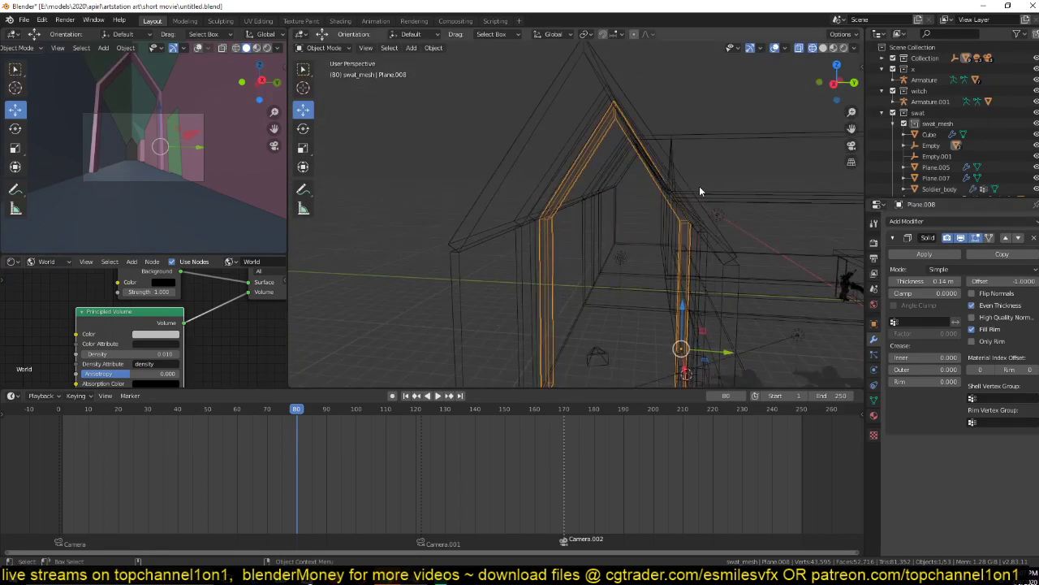
scroll(697, 192, down, 3)
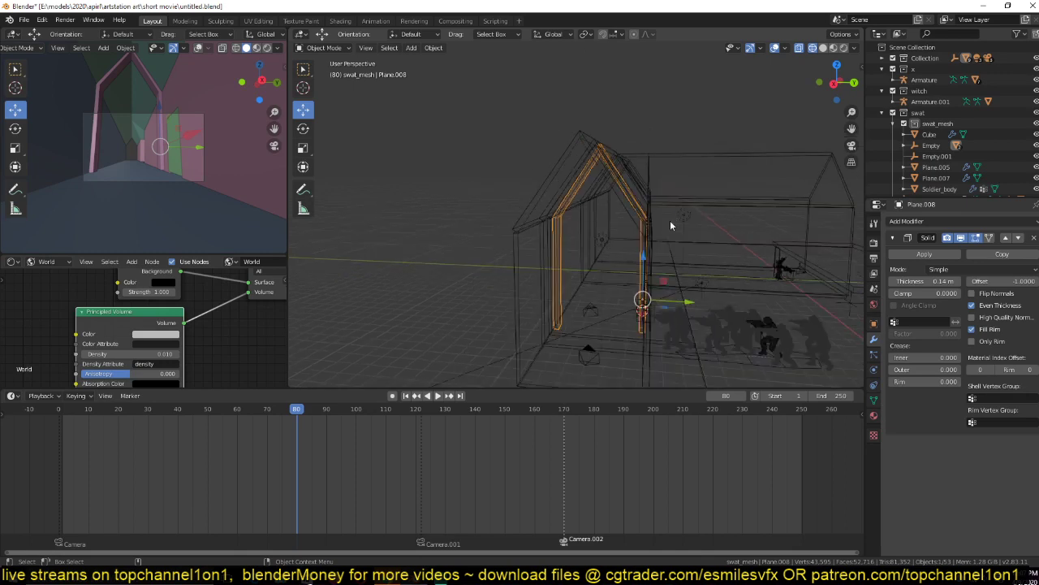
Save the file and duplicate the arch within its mesh, placing the copy about 4.24 m along X.
key(Tab)
key(KP_7)
scroll(622, 264, up, 5)
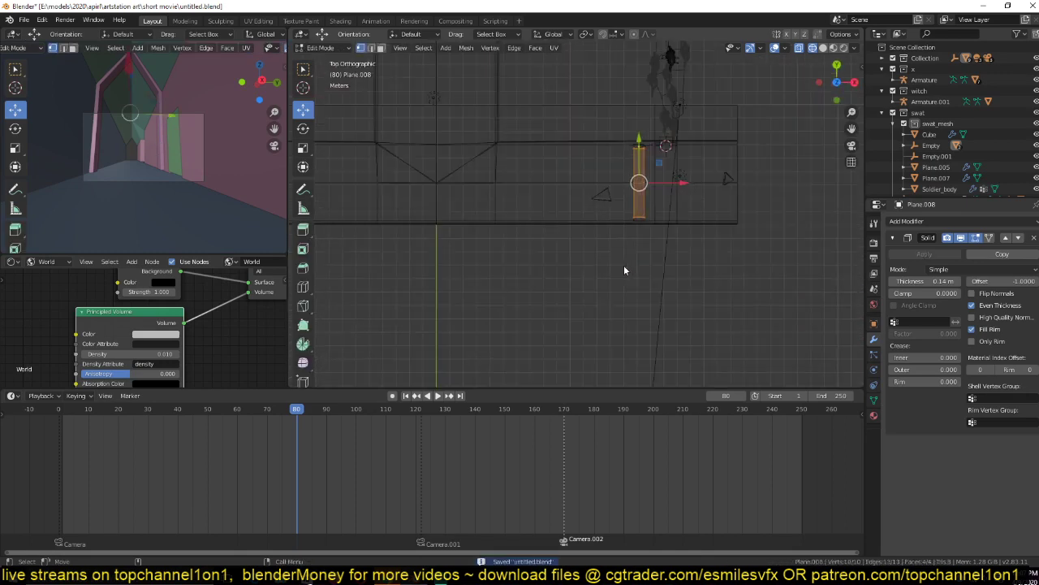
key(ctrl+s)
key(shift+d)
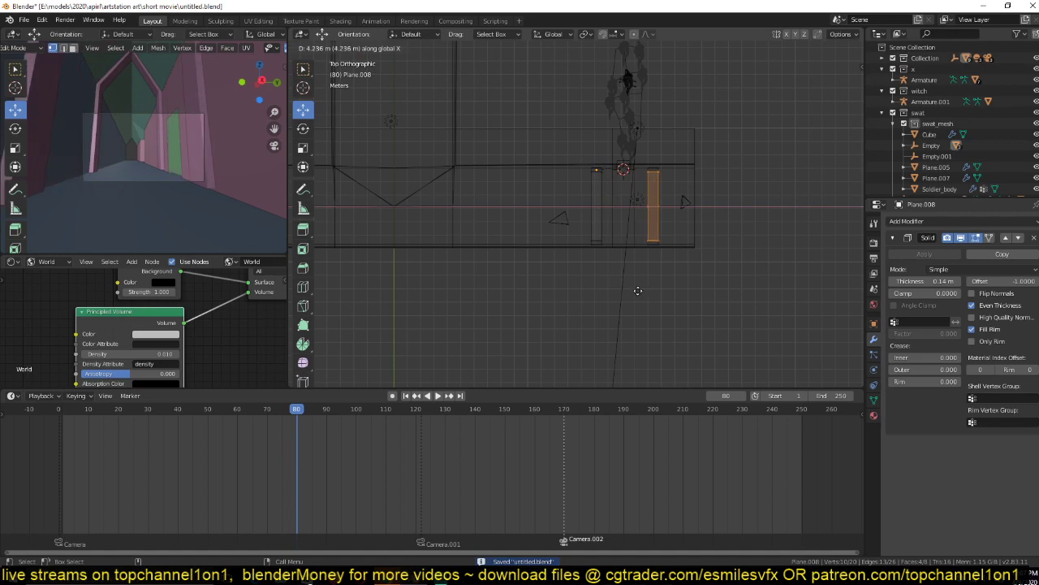
click(639, 295)
Save the file, then duplicate both arches and place the copies farther down the corridor in the negative X direction.
key(a)
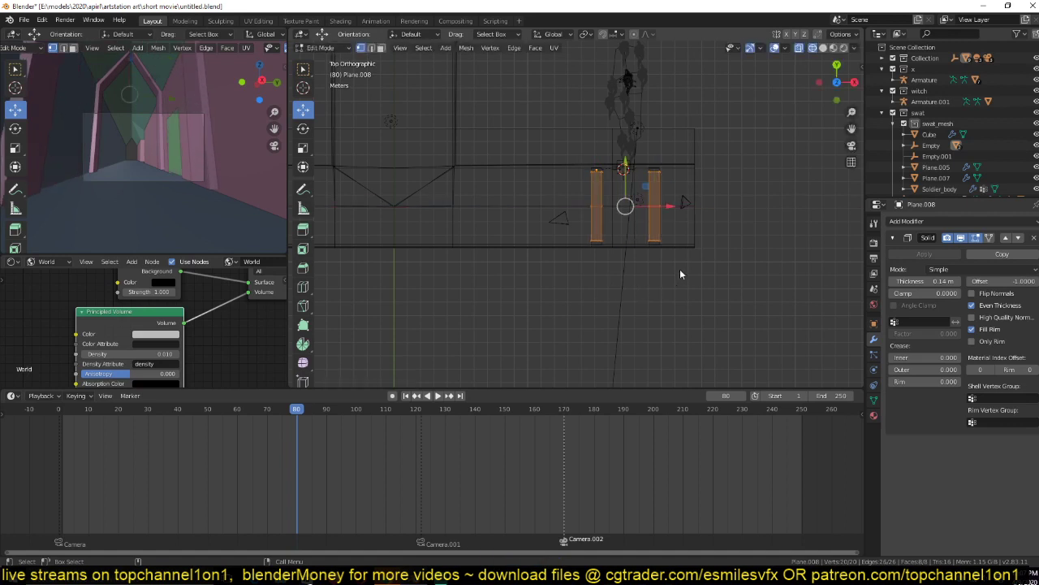
shift+middle_drag(680, 275, 707, 267)
key(ctrl+s)
key(shift+d)
key(x)
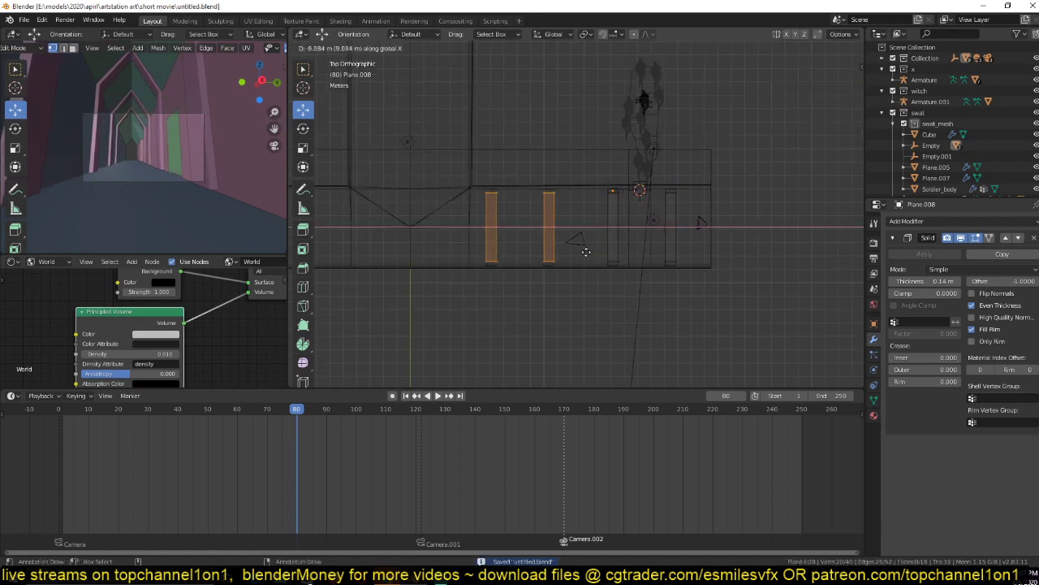
click(601, 251)
Duplicate the arch pair twice more along negative X to fill the far end of the corridor, and save the file.
shift+middle_drag(601, 251, 676, 259)
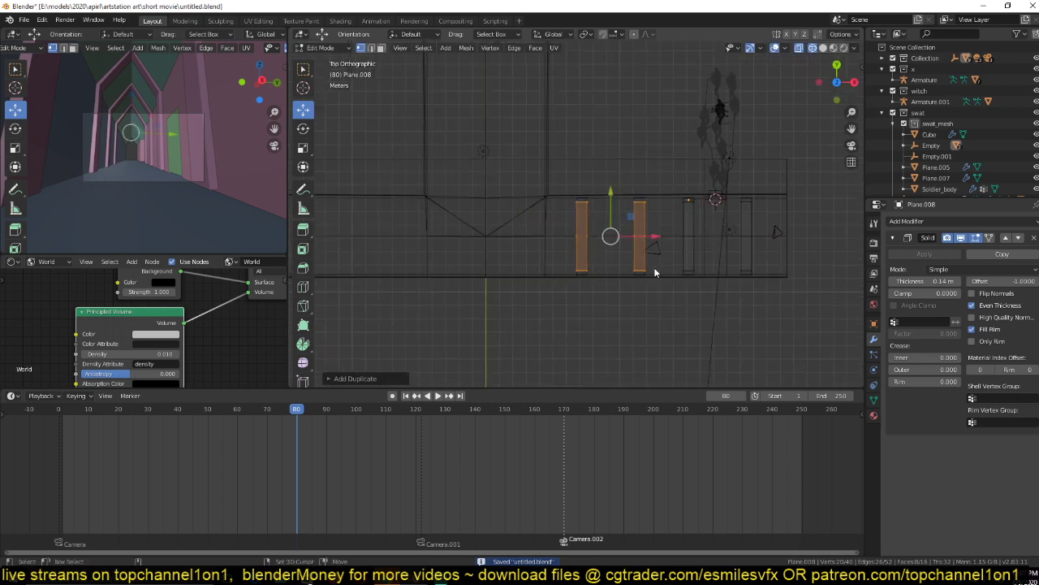
key(shift+d)
key(x)
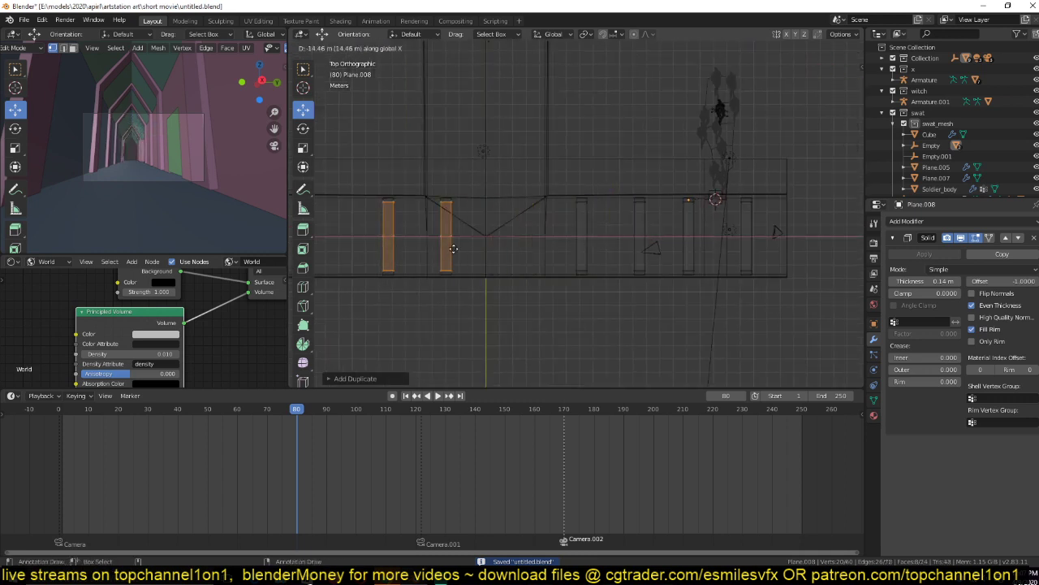
click(426, 249)
shift+middle_drag(425, 249, 577, 259)
key(shift+d)
key(x)
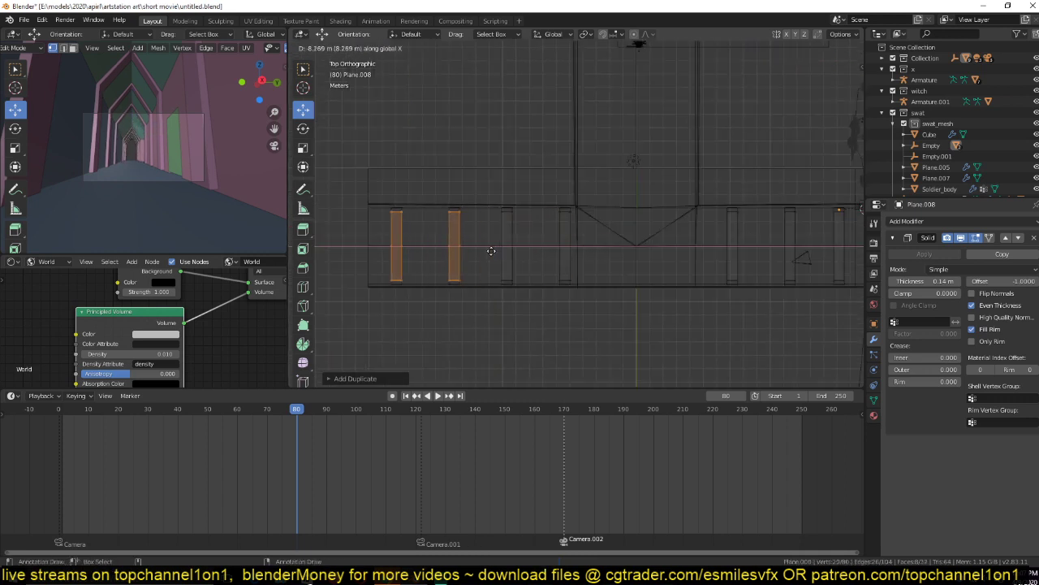
click(492, 252)
key(Tab)
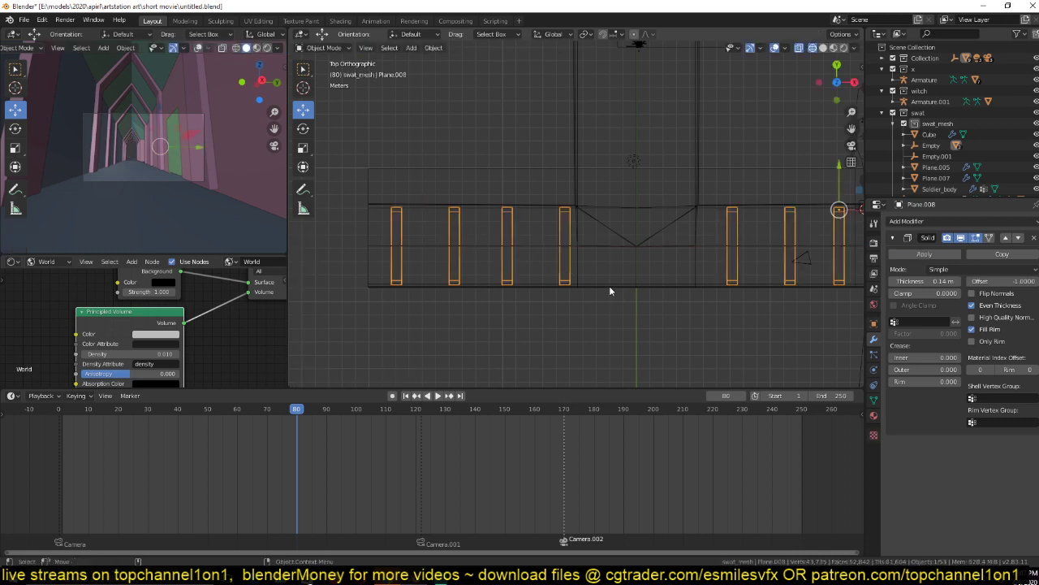
key(alt+a)
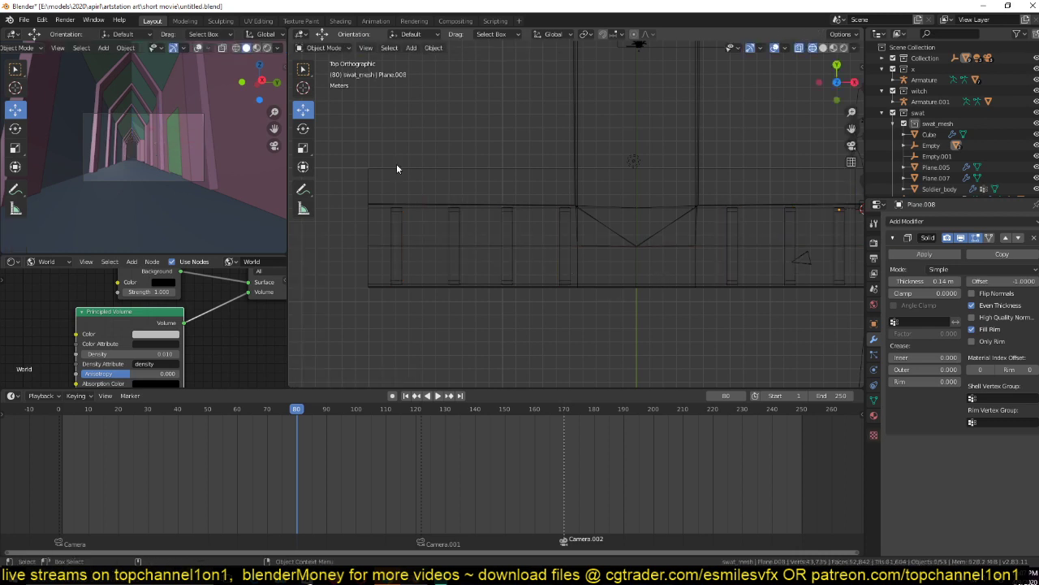
key(ctrl+s)
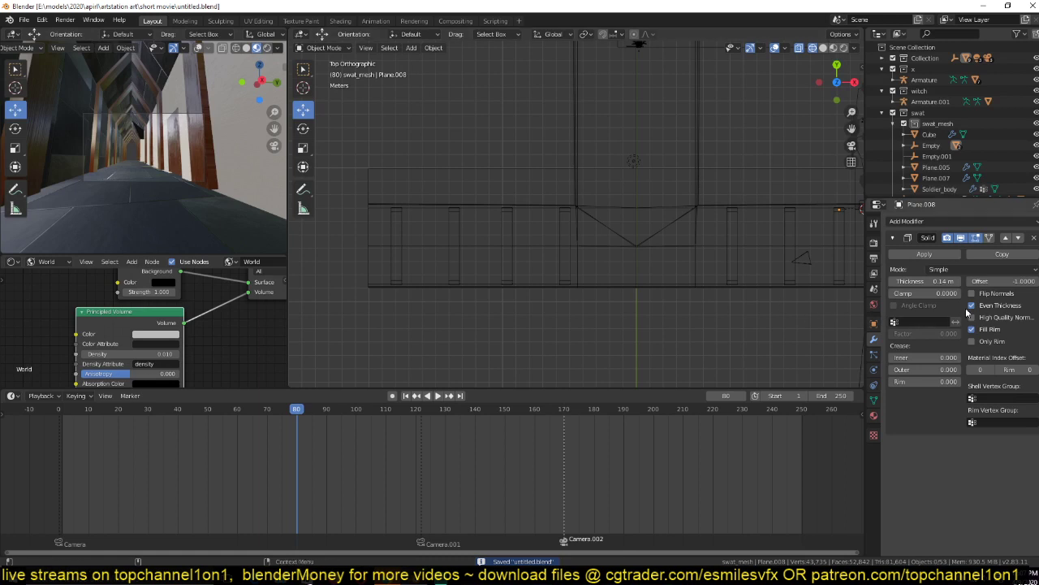
Apply the arches' Solidify modifier and unwrap their whole mesh with Smart UV Project at an angle limit of 66.
click(924, 255)
key(Tab)
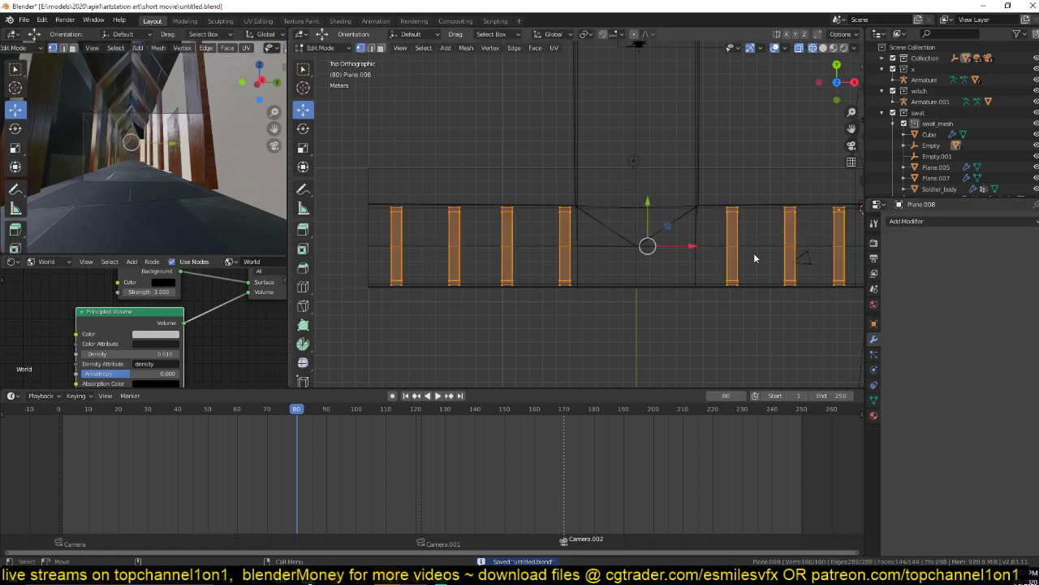
key(u)
click(731, 254)
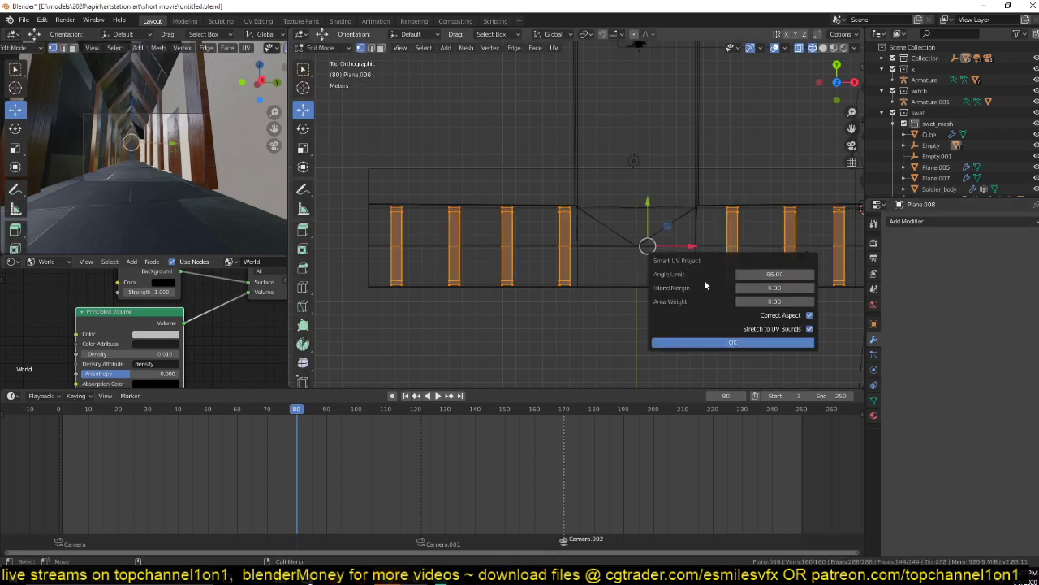
click(712, 344)
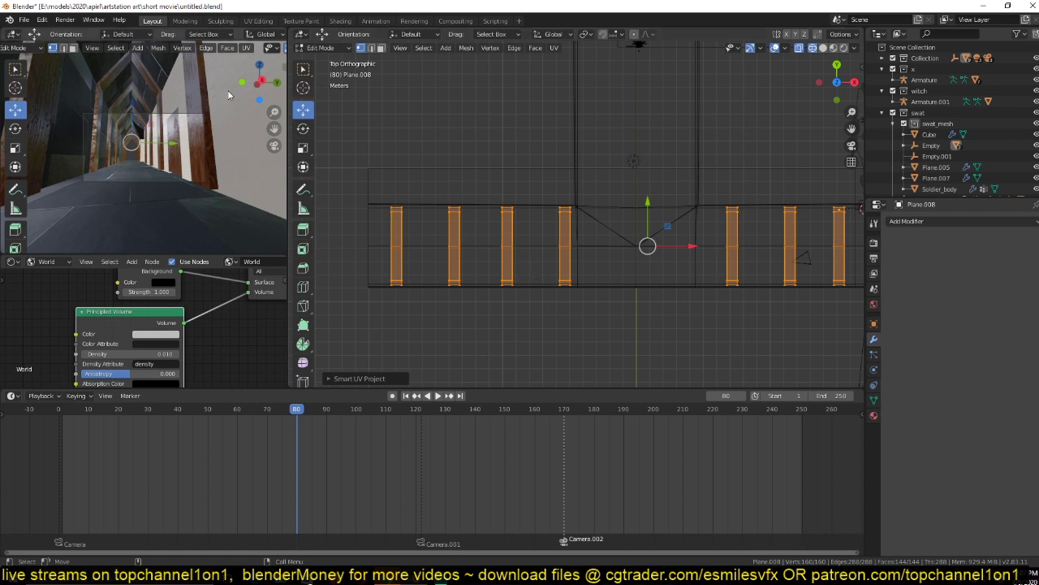
Leave mesh editing, save the file and switch the camera view to rendered shading.
key(alt+a)
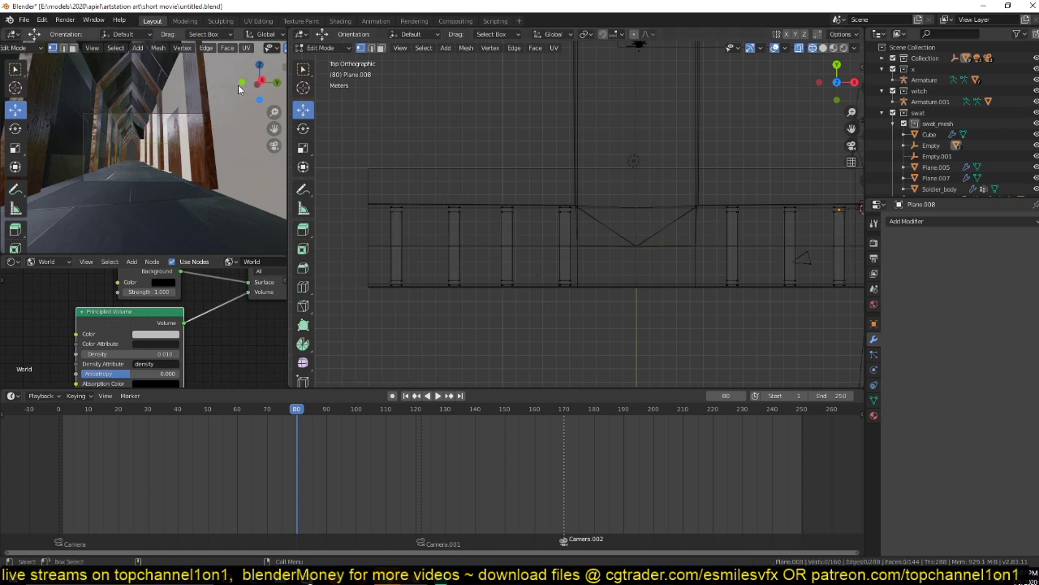
key(Tab)
key(ctrl+s)
click(267, 49)
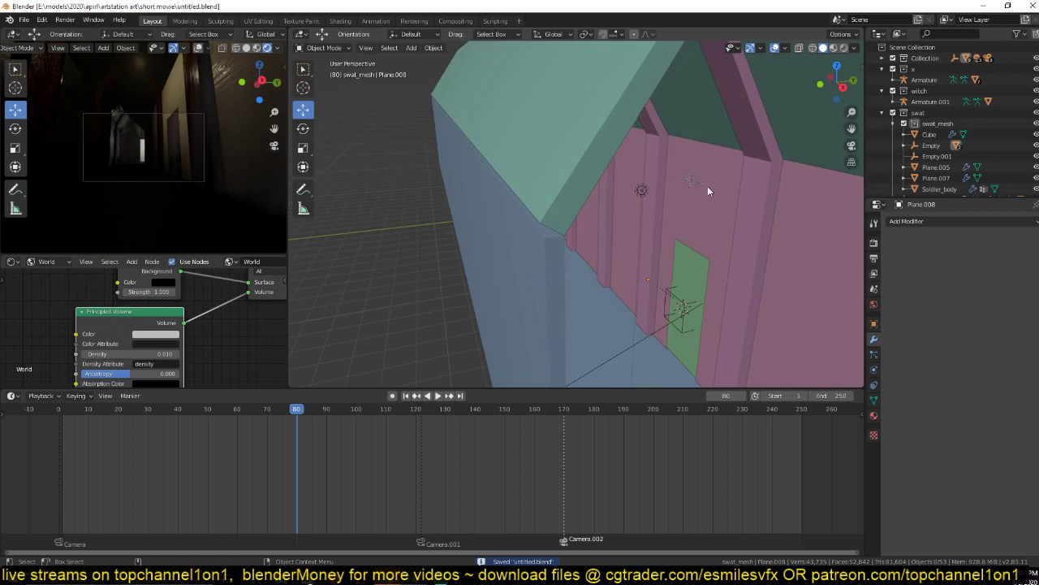
Show the corridor wall's object material nodes and darken the Principled shader's base color to a very dark brown.
click(708, 186)
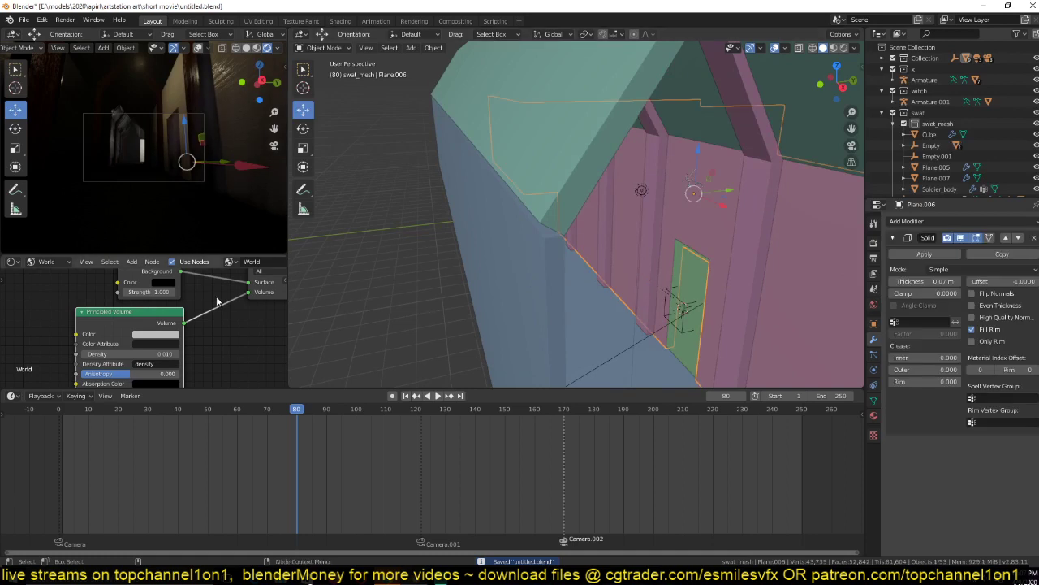
click(42, 262)
click(49, 281)
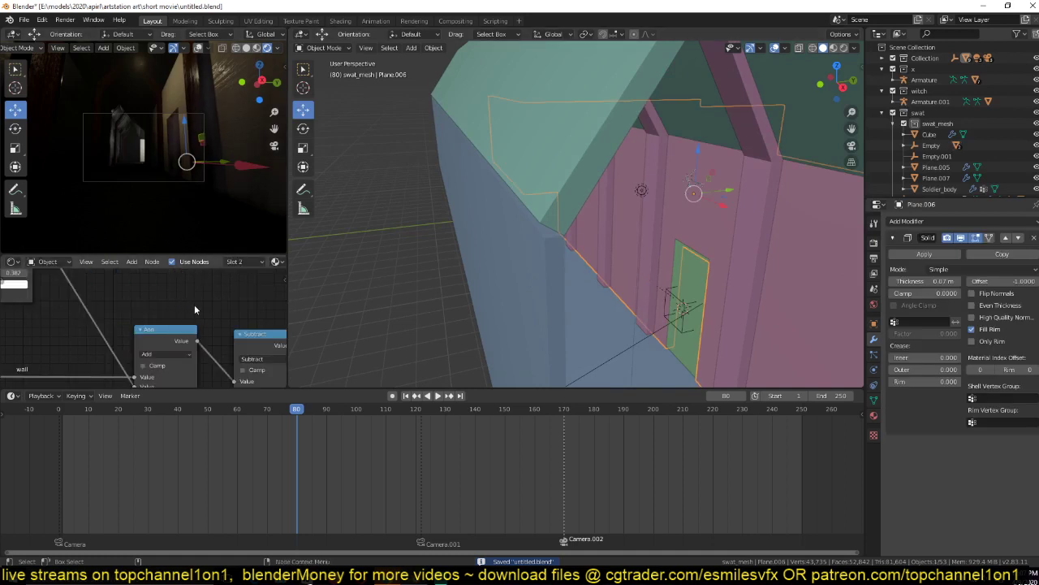
middle_drag(206, 329, 88, 399)
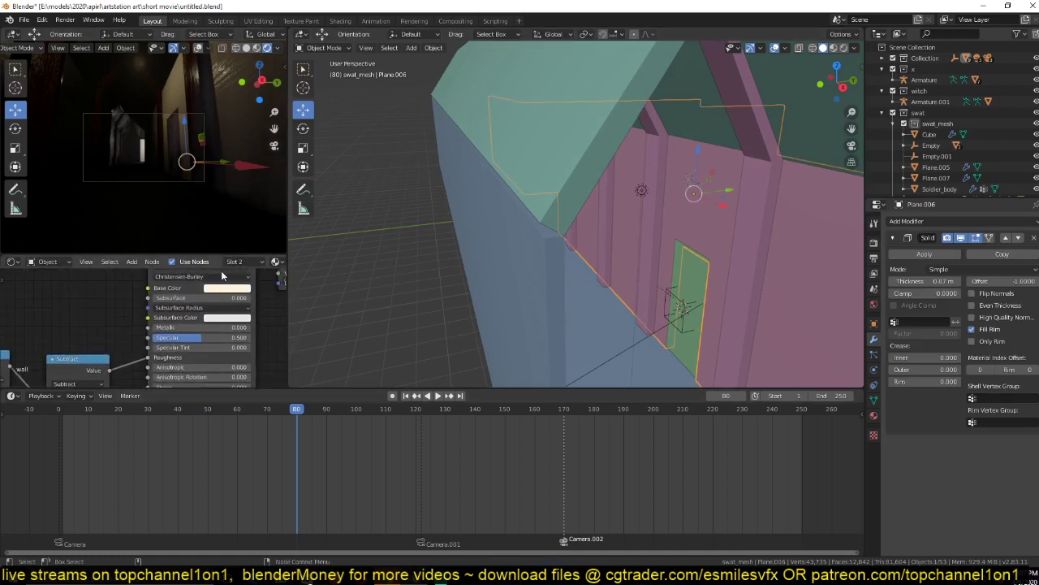
click(226, 289)
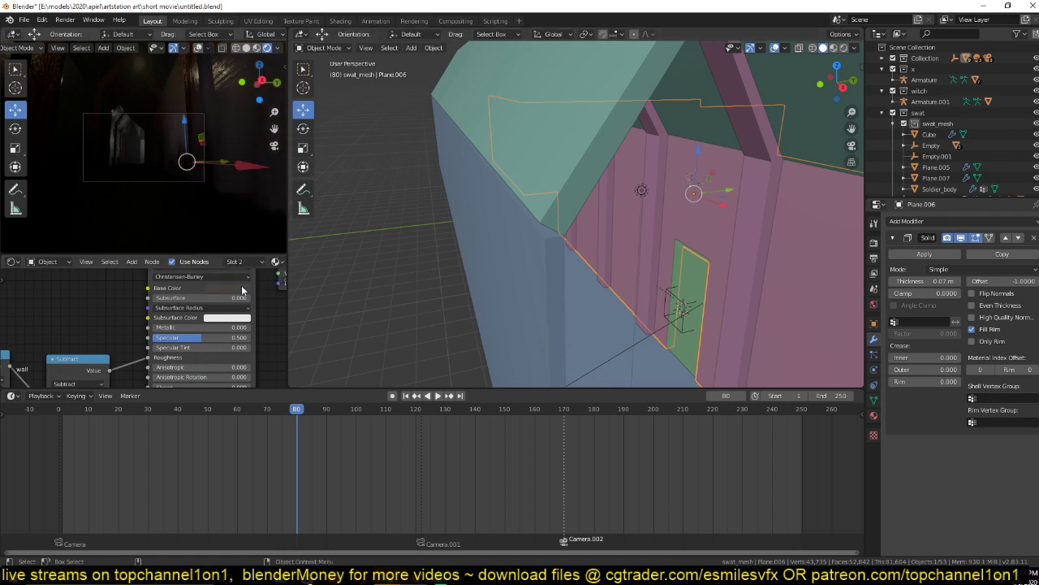
Set the value of the Subtract node feeding the wall material's roughness to about -0.3, and save the file.
middle_drag(162, 348, 193, 316)
middle_drag(122, 380, 151, 334)
drag(142, 340, 94, 340)
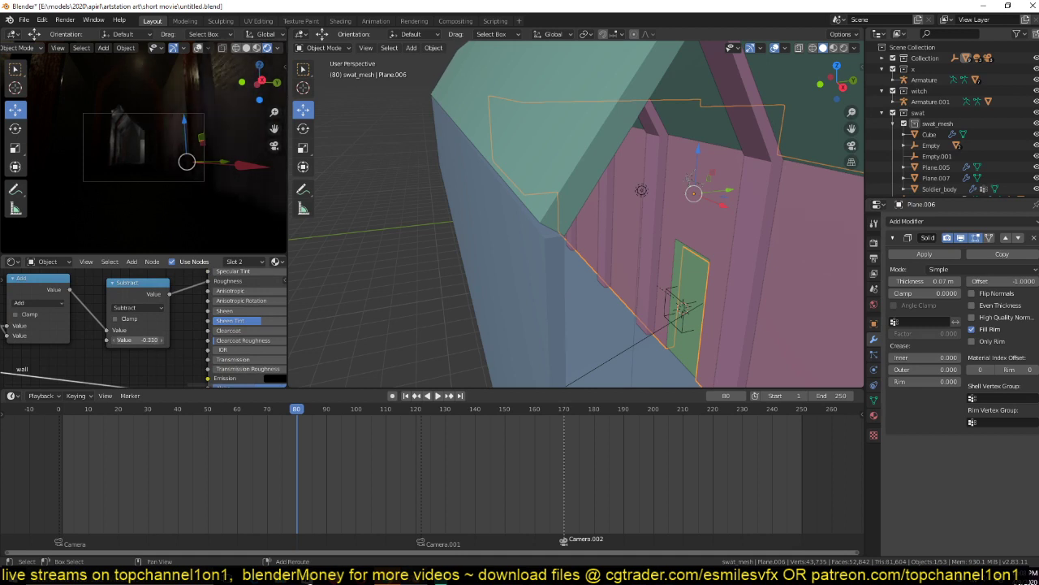
click(393, 196)
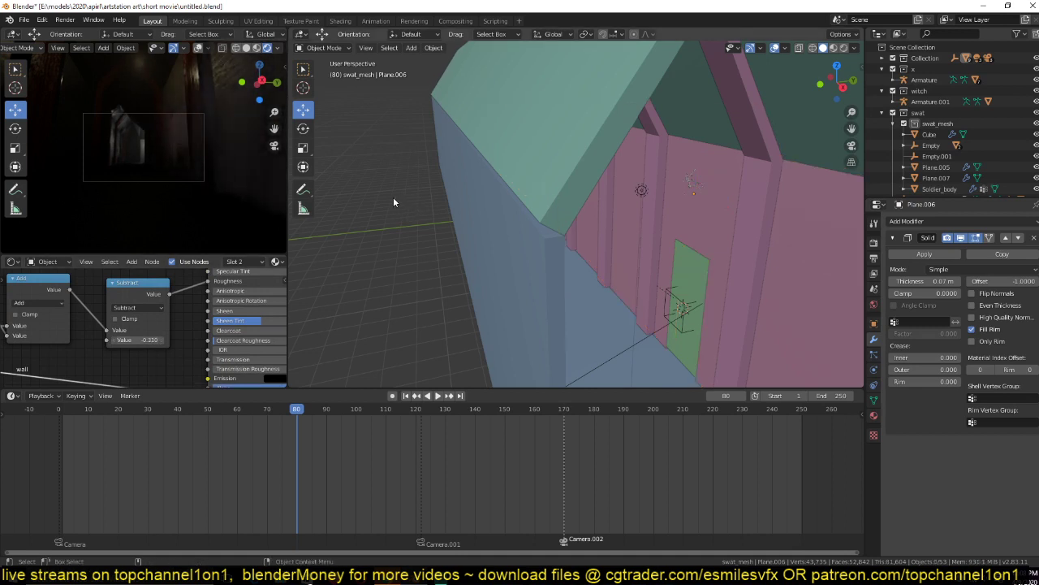
key(ctrl+s)
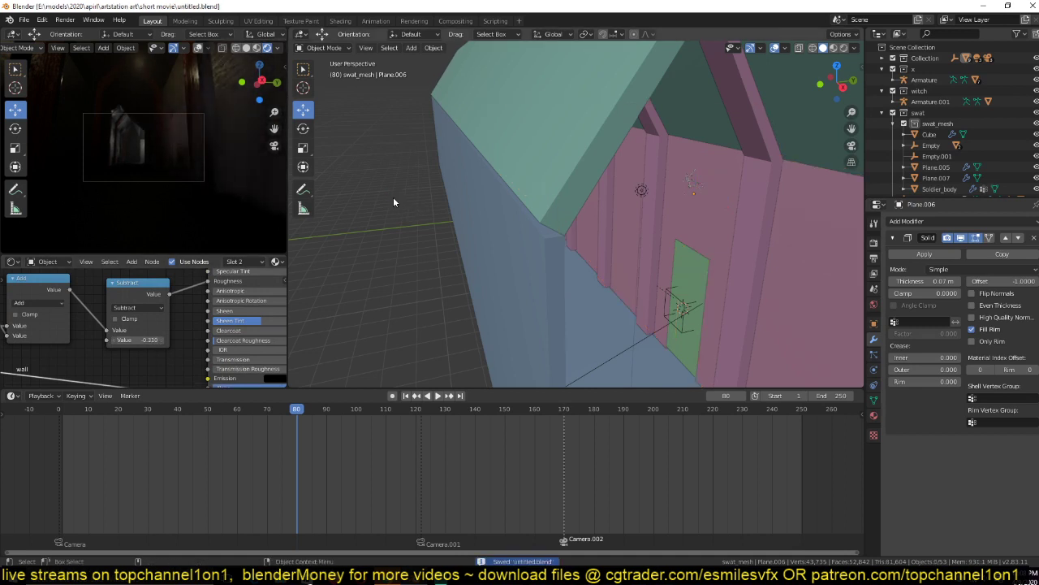
Play the animation from frame 5 to review the corridor shot.
click(73, 459)
key(space)
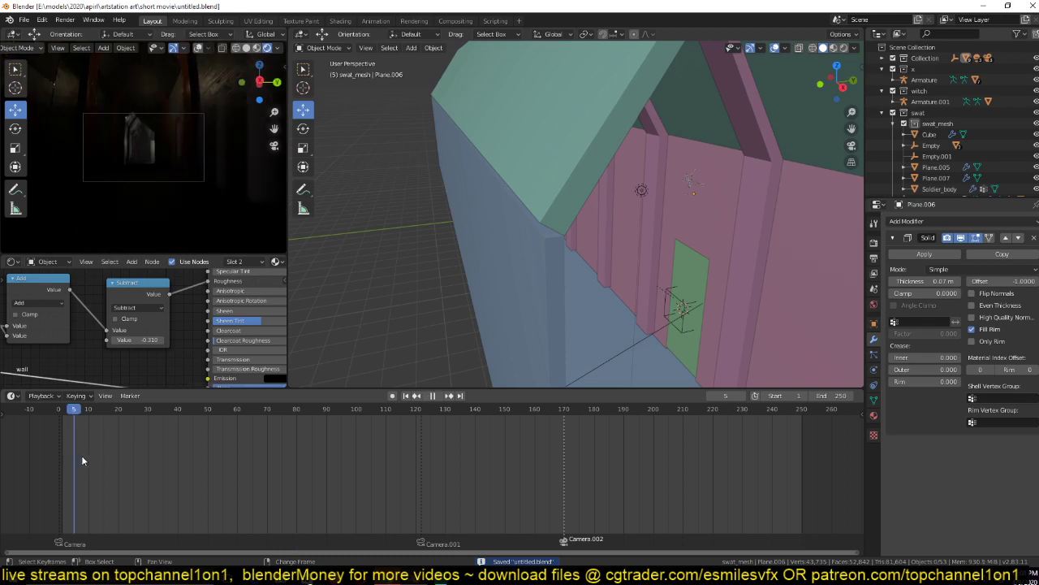
Stop the playback at frame 8 and select the light above the soldiers outside the corridor.
key(space)
scroll(186, 193, up, 2)
shift+middle_drag(554, 243, 535, 211)
scroll(576, 256, down, 5)
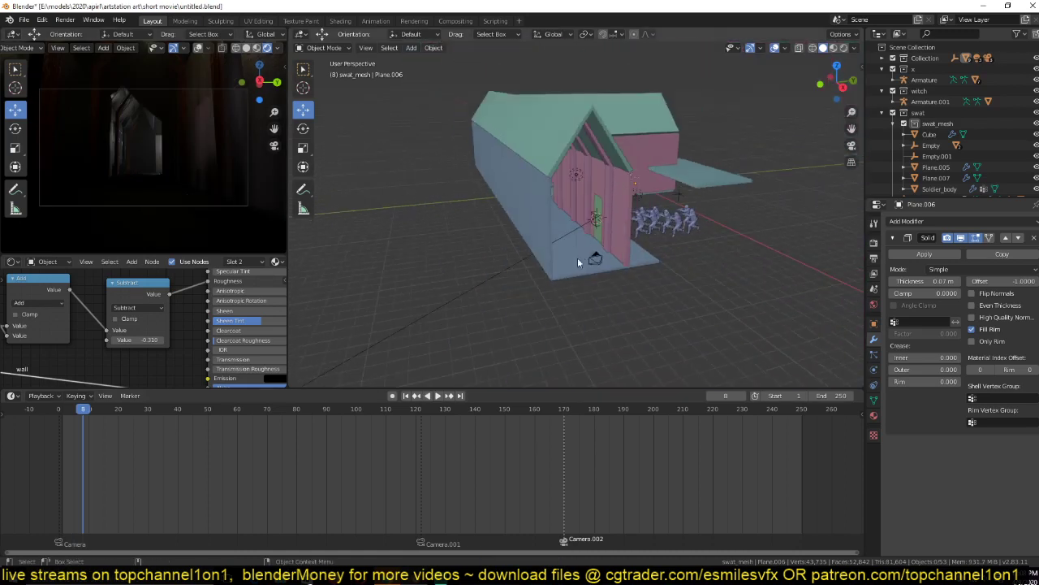
middle_drag(578, 258, 531, 257)
scroll(564, 227, up, 5)
click(593, 164)
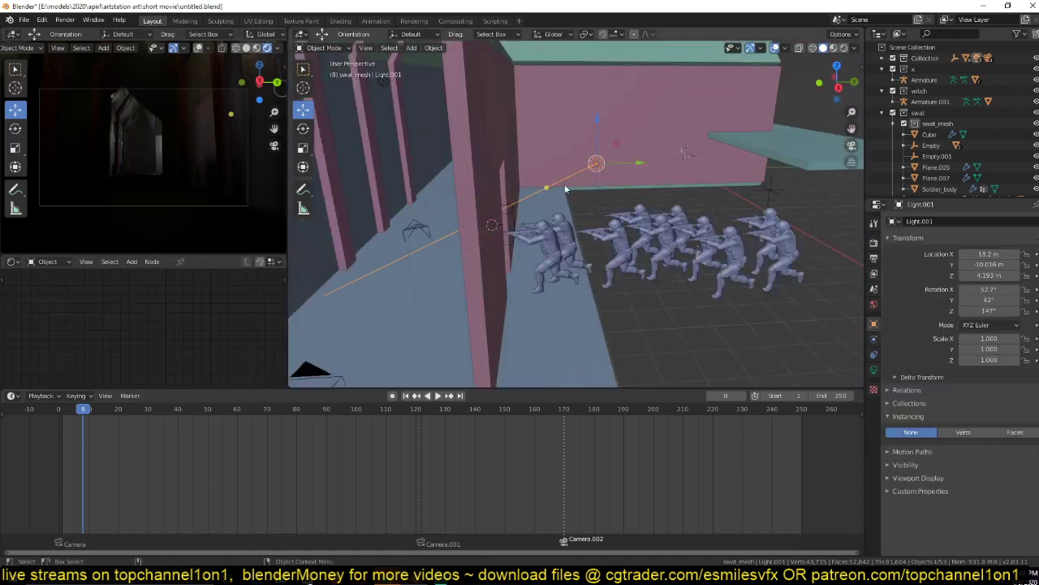
Show the World shader nodes and set the Principled Volume's density to 0.005.
click(47, 262)
click(49, 286)
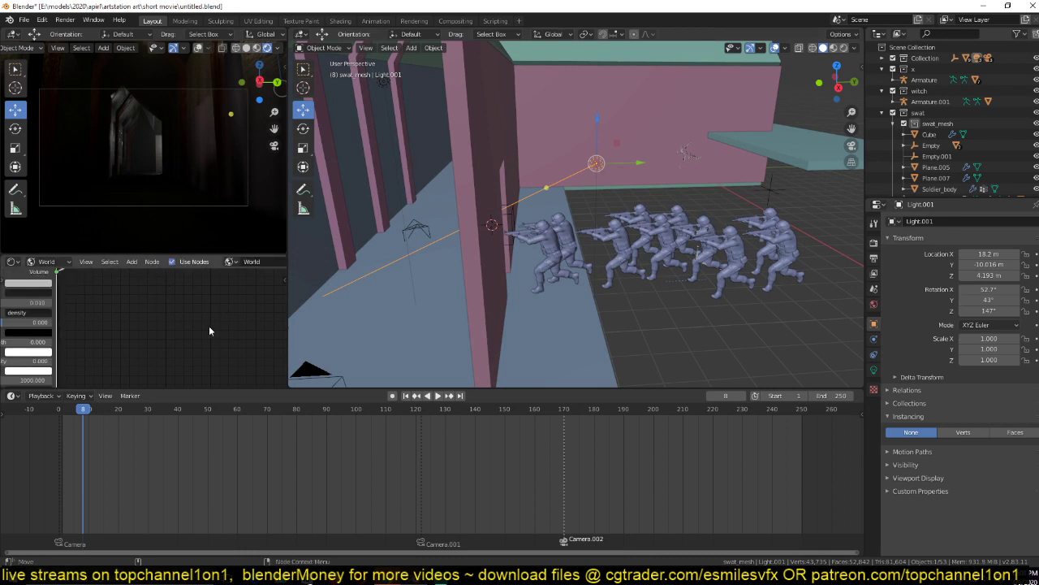
scroll(209, 349, up, 2)
click(132, 341)
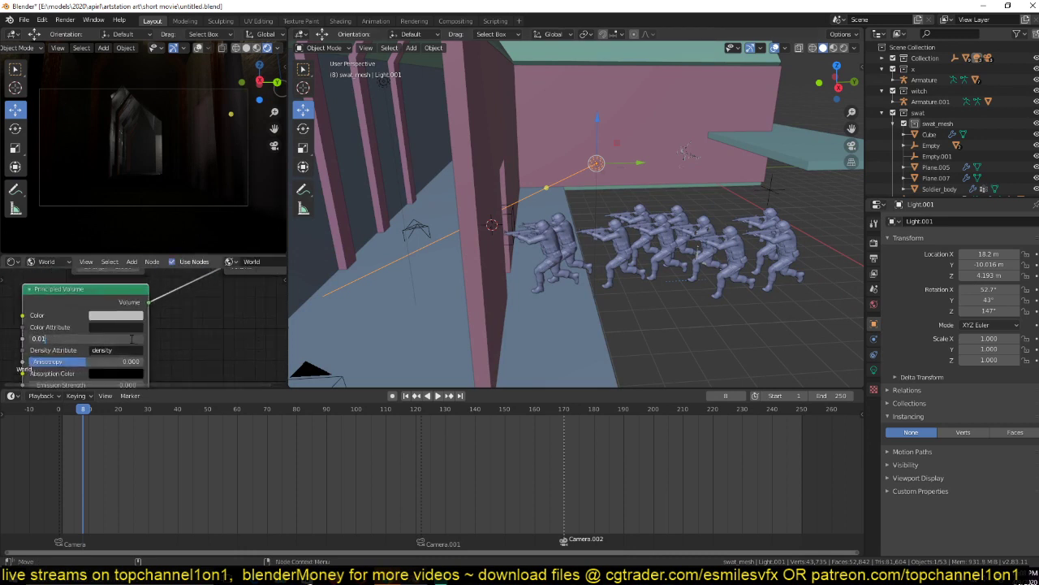
key(Return)
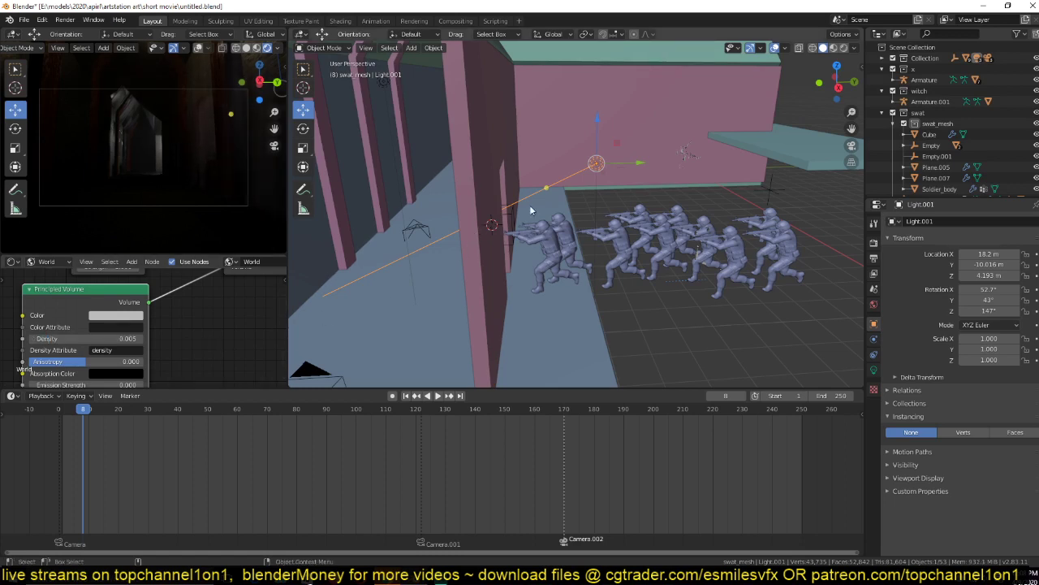
Enable Volumetric Shadows in the Eevee render settings and save the file.
click(874, 242)
click(911, 373)
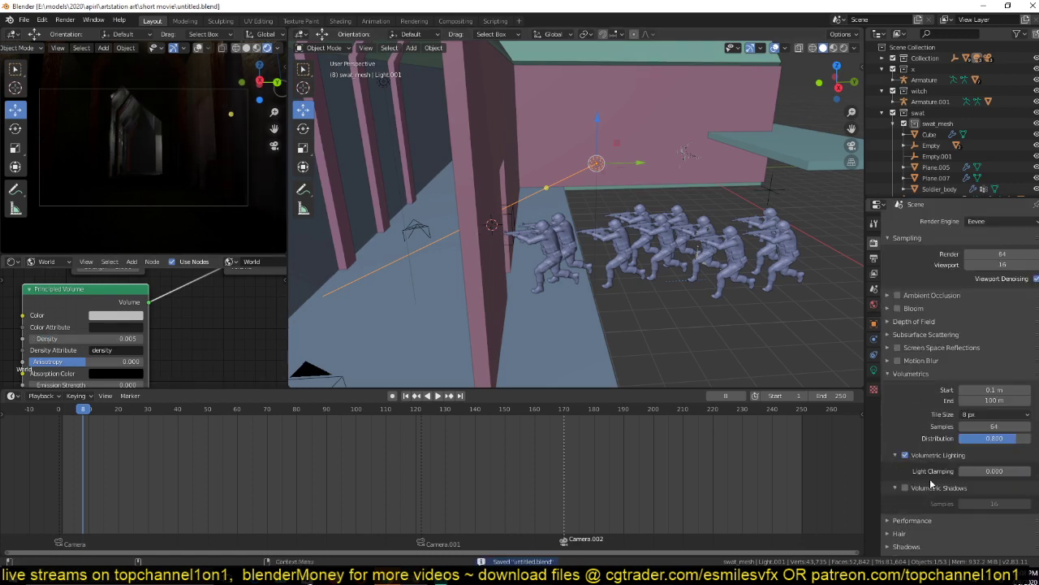
key(ctrl+s)
click(905, 488)
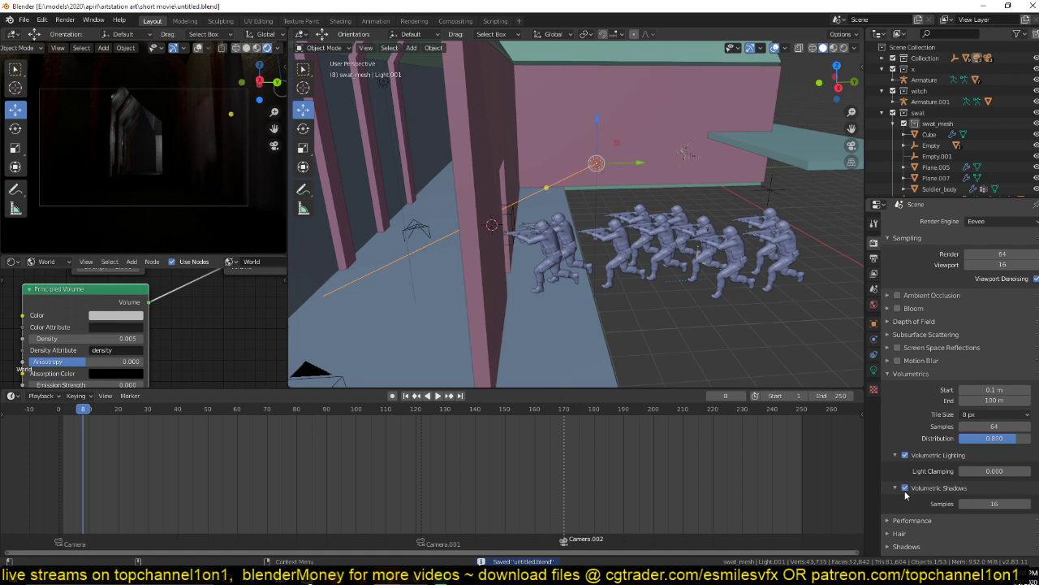
Scale the green door's mesh about 1.93 times along Y, shift it about 0.07 m along Y, and save the file.
middle_drag(730, 267, 694, 253)
click(669, 196)
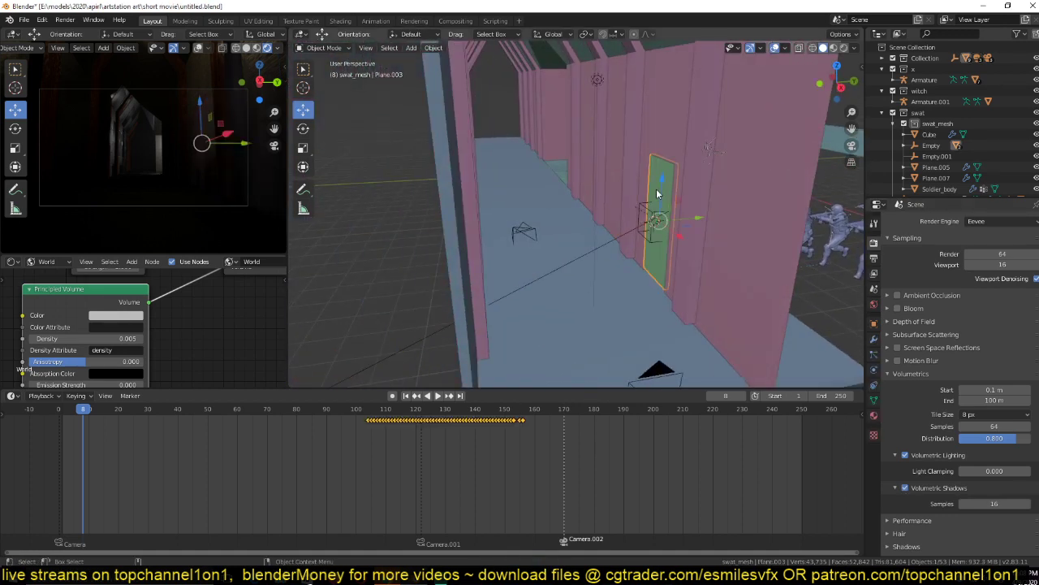
key(Tab)
key(s)
key(y)
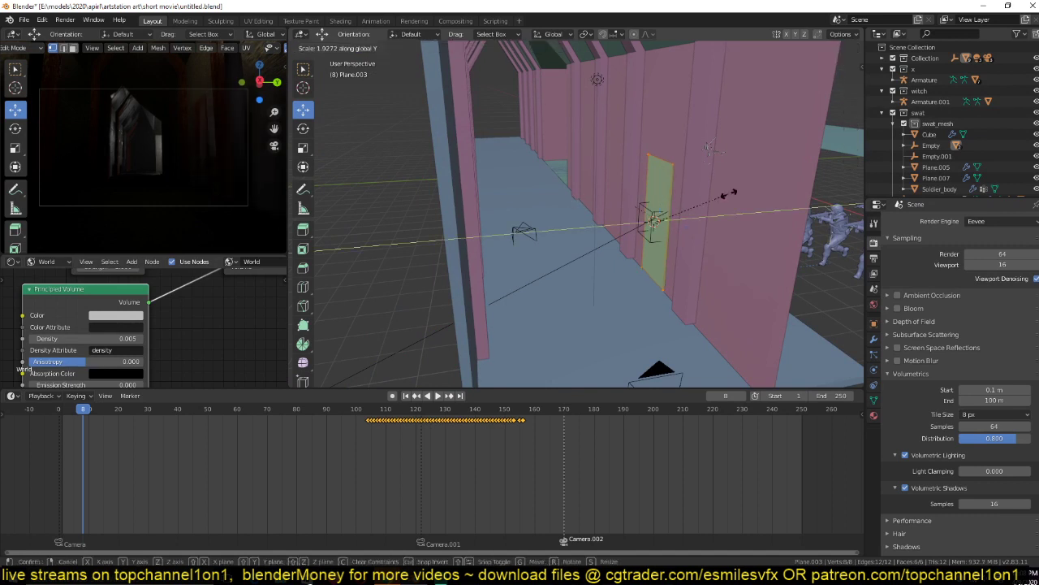
click(728, 193)
key(g)
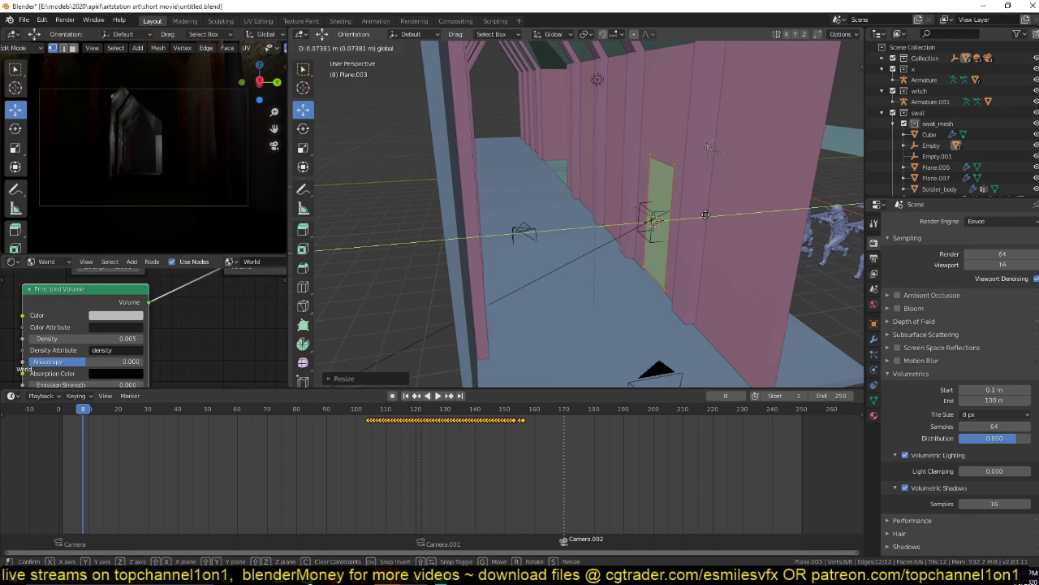
click(705, 215)
key(Tab)
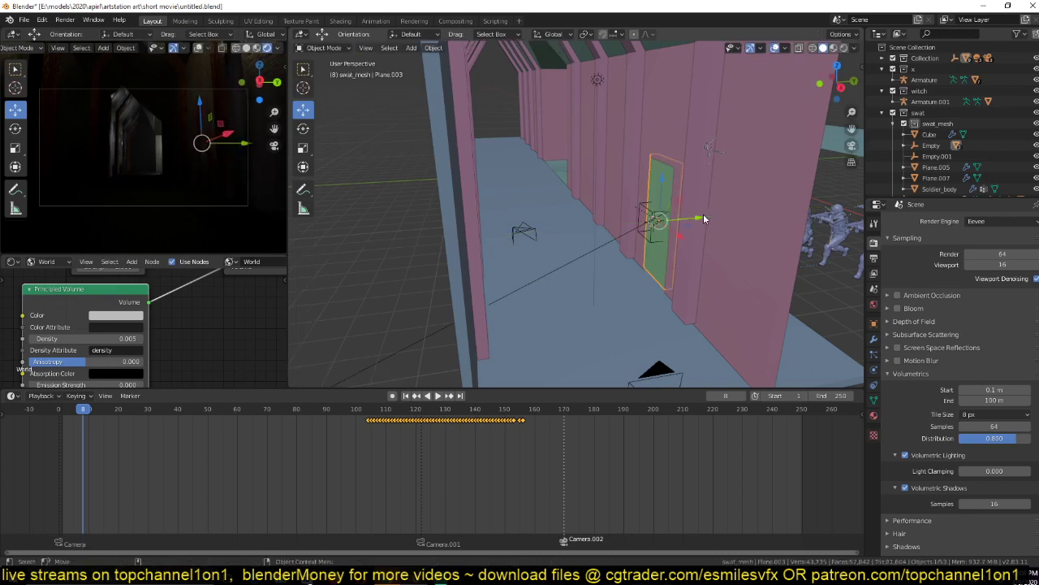
key(alt+a)
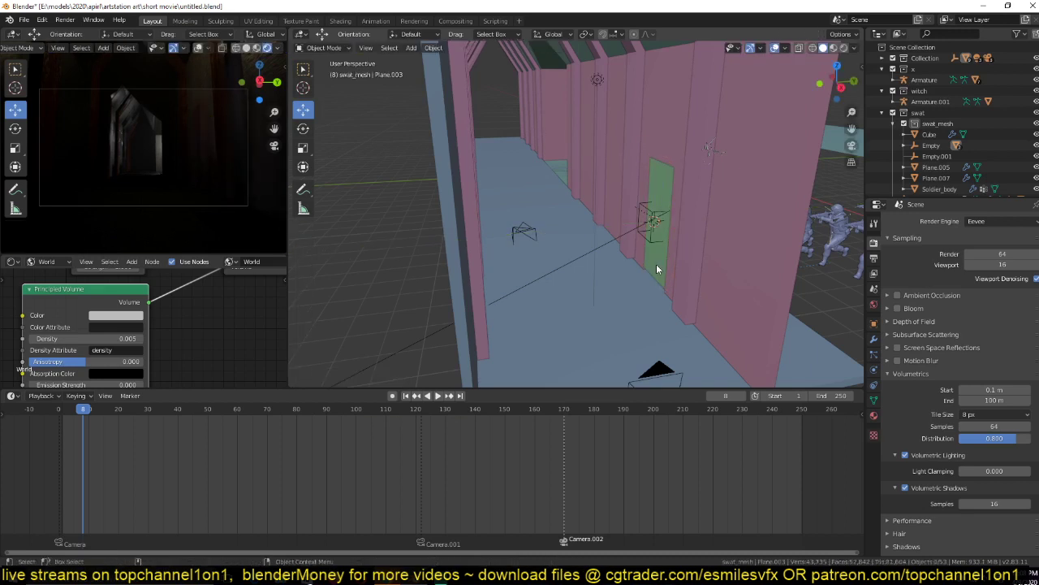
key(ctrl+s)
At frame 44, move the upper corridor light in the right view about 1.5 m along Y and 2.4 m down.
click(189, 467)
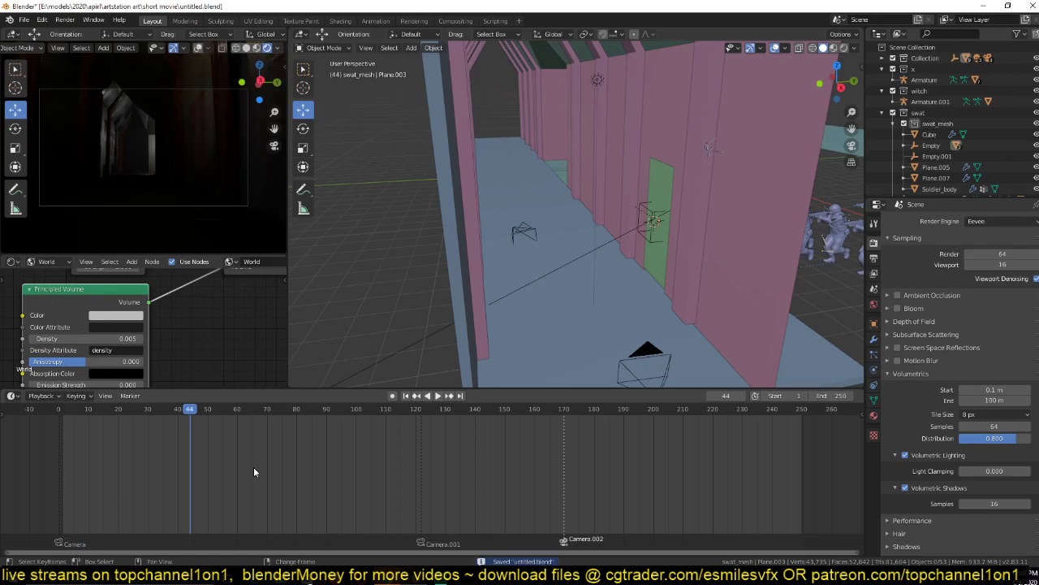
click(598, 81)
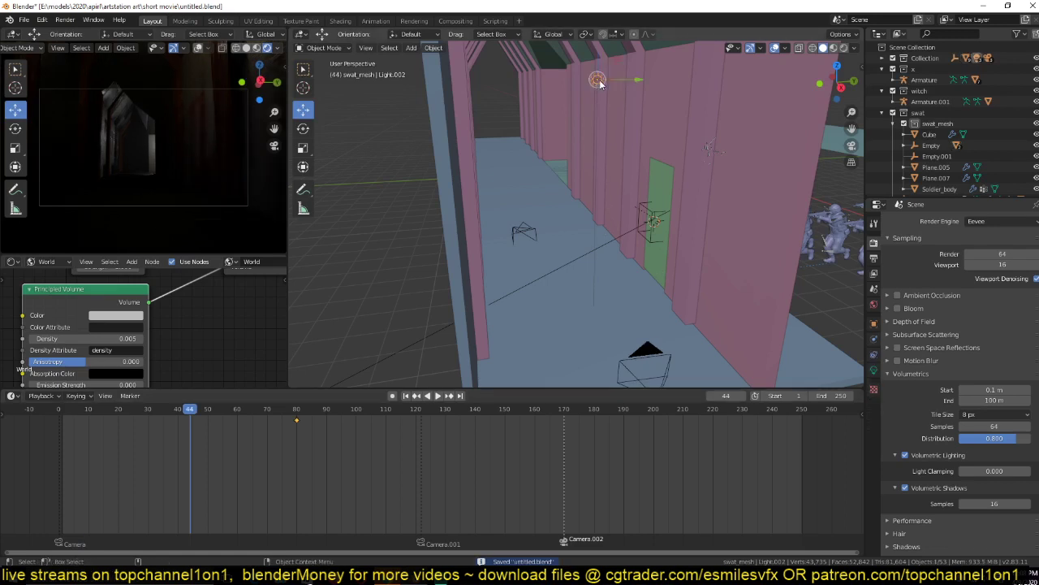
key(KP_3)
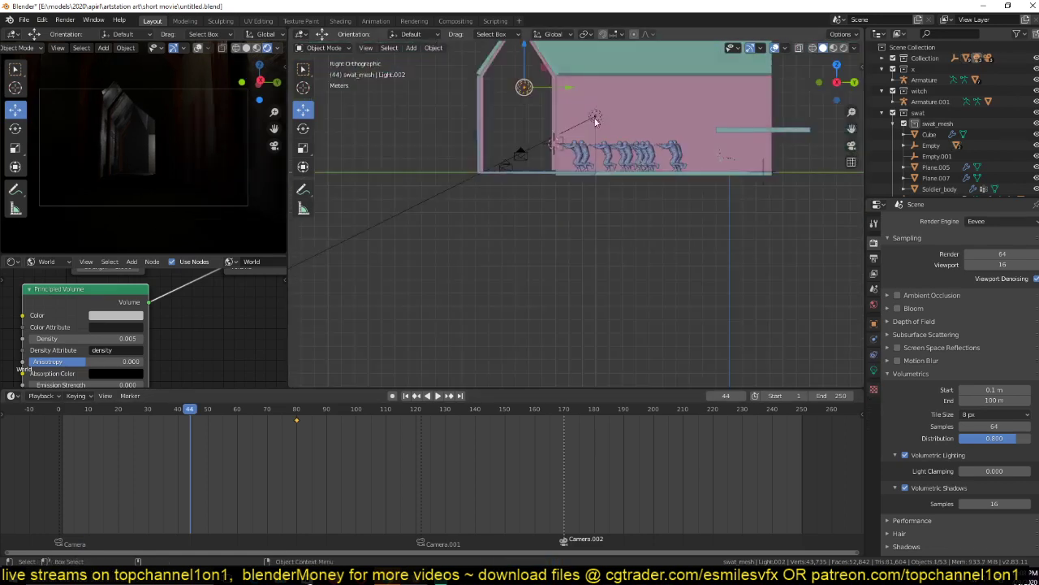
scroll(595, 121, up, 3)
key(g)
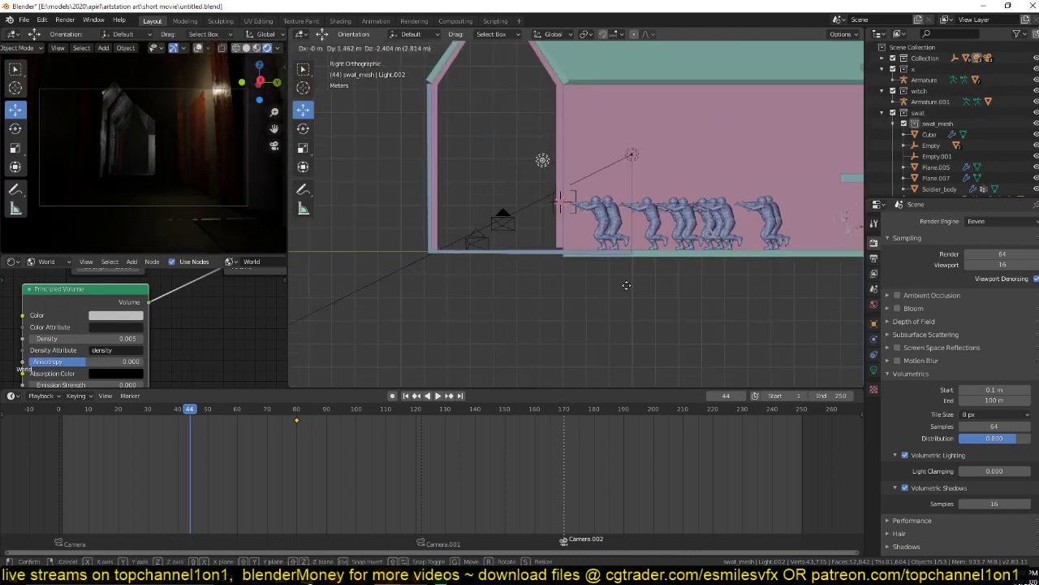
click(626, 285)
Reposition the corridor light near the green door's upper corner and save the file.
key(KP_Decimal)
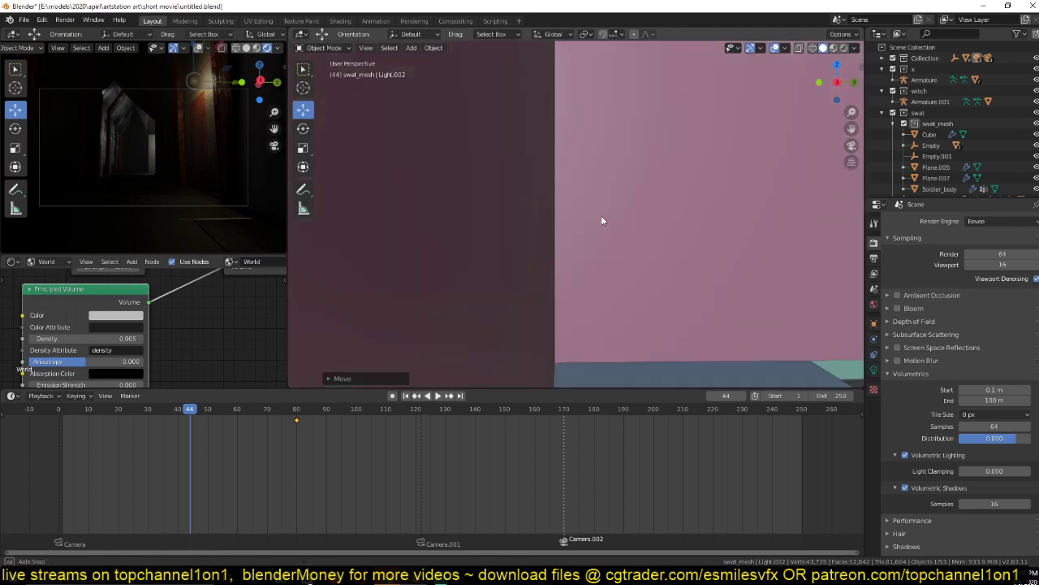
middle_drag(601, 215, 639, 268)
scroll(622, 229, down, 5)
scroll(622, 229, up, 5)
key(KP_Decimal)
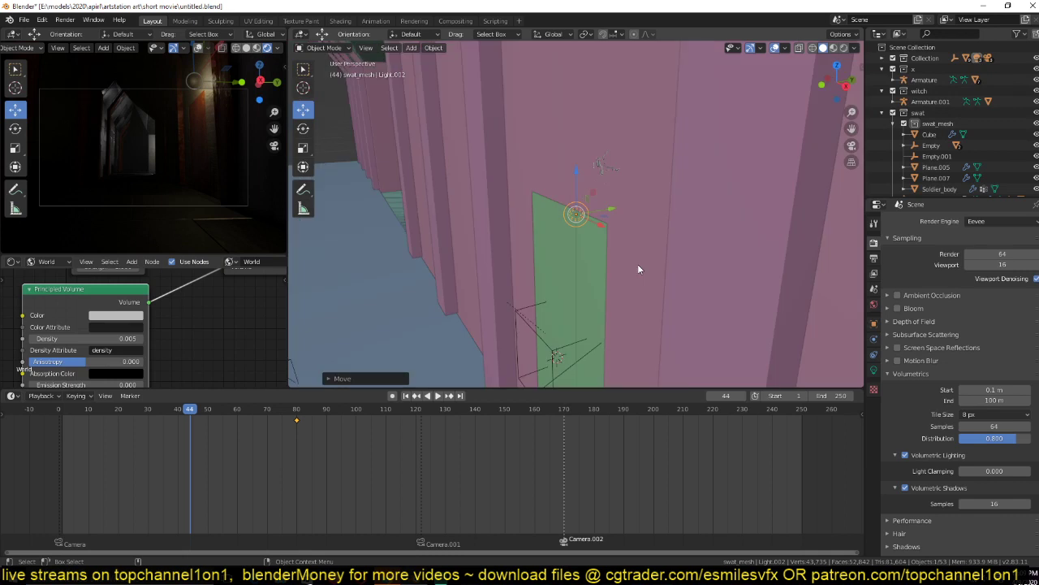
key(g)
click(597, 230)
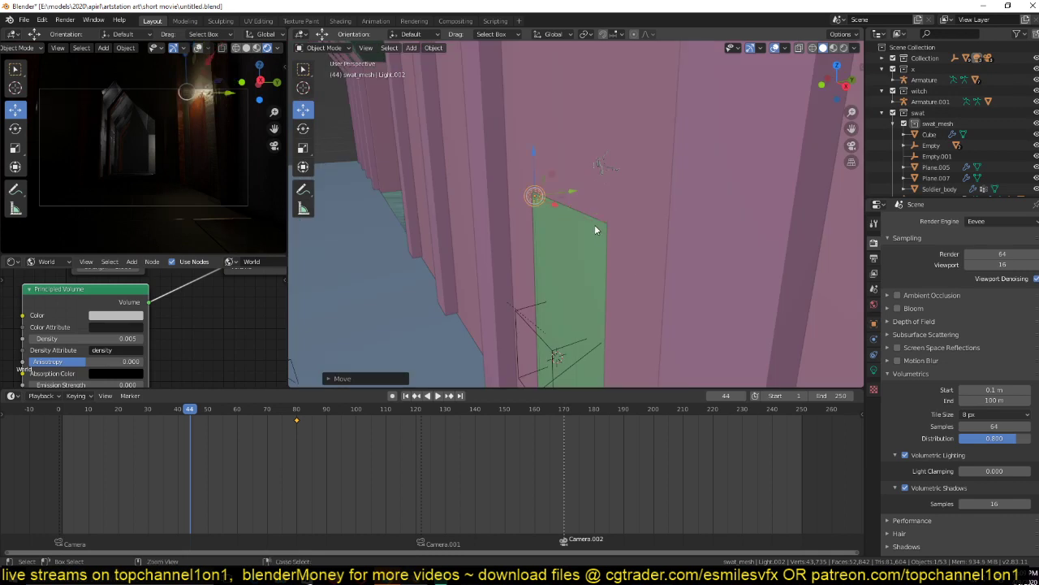
key(ctrl+s)
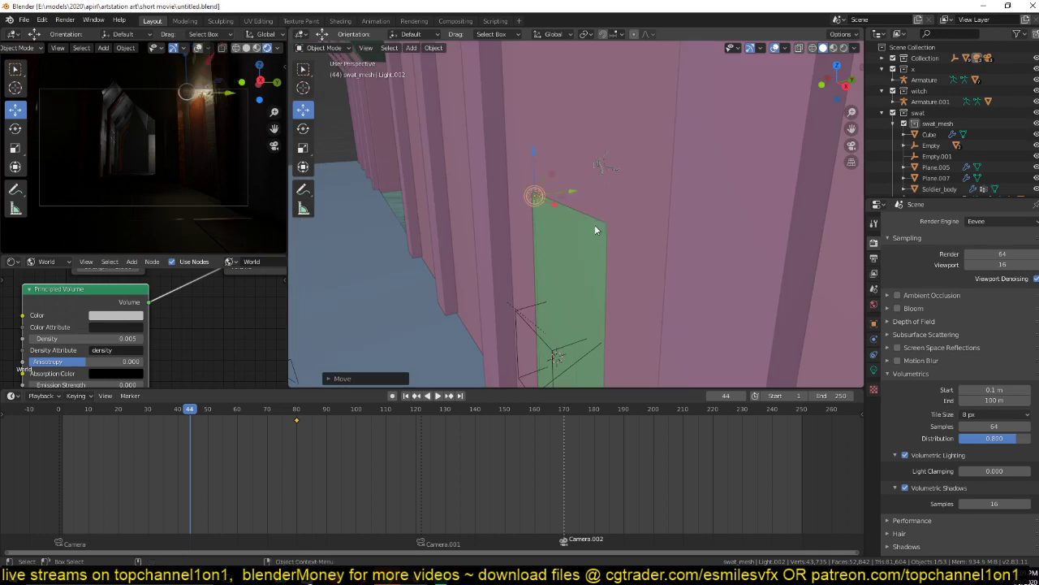
Add a cone mesh and move it along Y away from the door wall into the corridor.
key(shift+a)
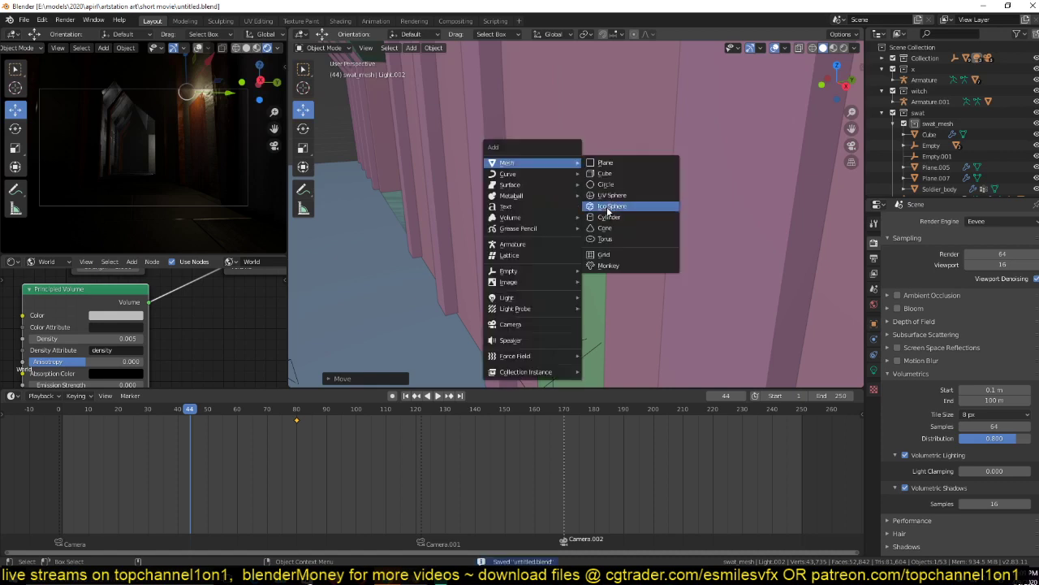
click(610, 229)
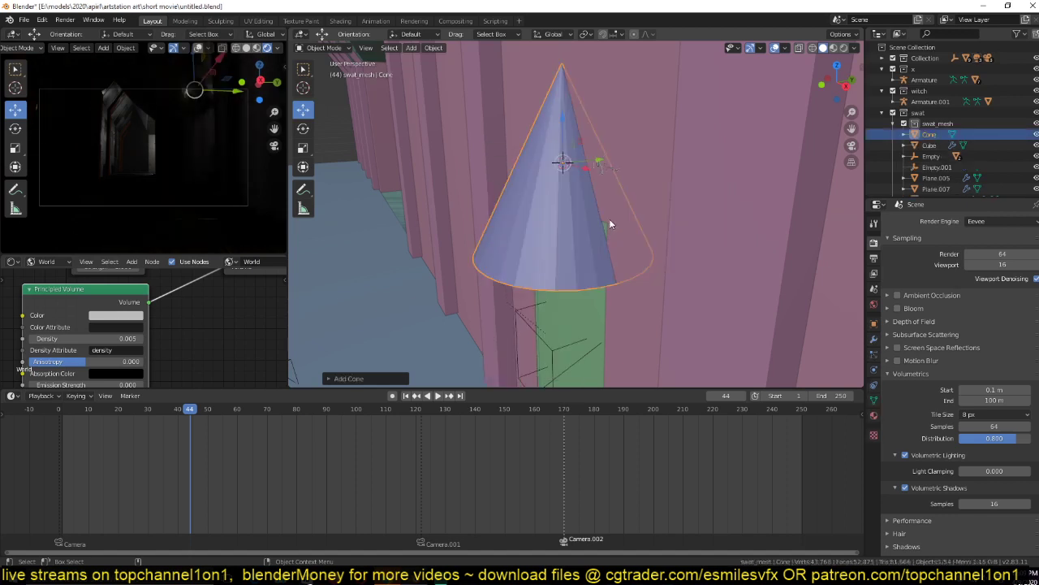
key(g)
key(y)
click(483, 241)
In wireframe display, add an edge loop around the middle of the cone's side.
scroll(484, 243, down, 3)
key(Tab)
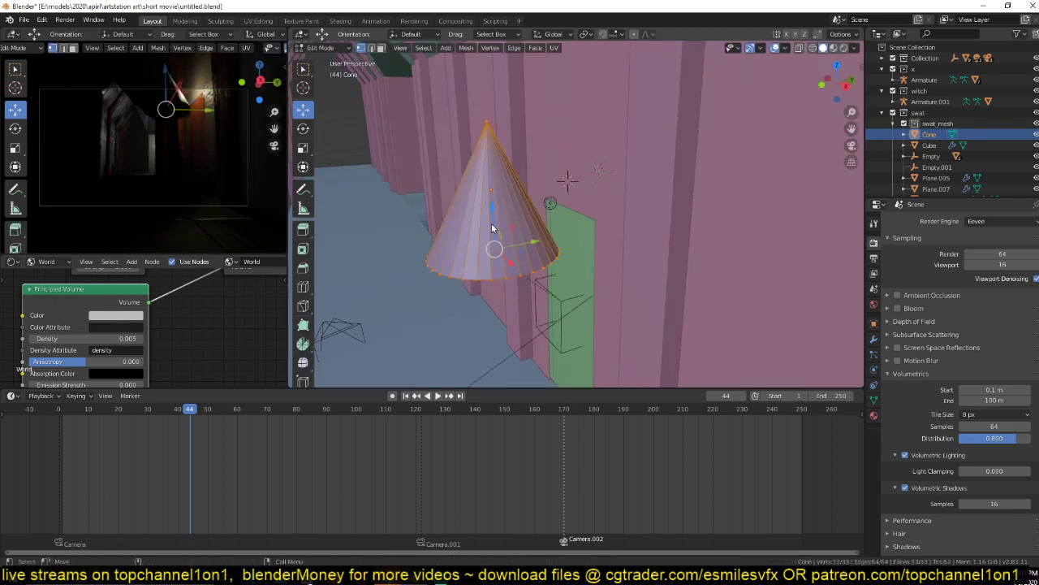
key(z)
click(352, 208)
click(426, 179)
drag(426, 179, 621, 212)
right_click(523, 192)
click(524, 194)
Delete the cone's tip vertex to leave an open truncated cone, and leave mesh editing.
click(486, 128)
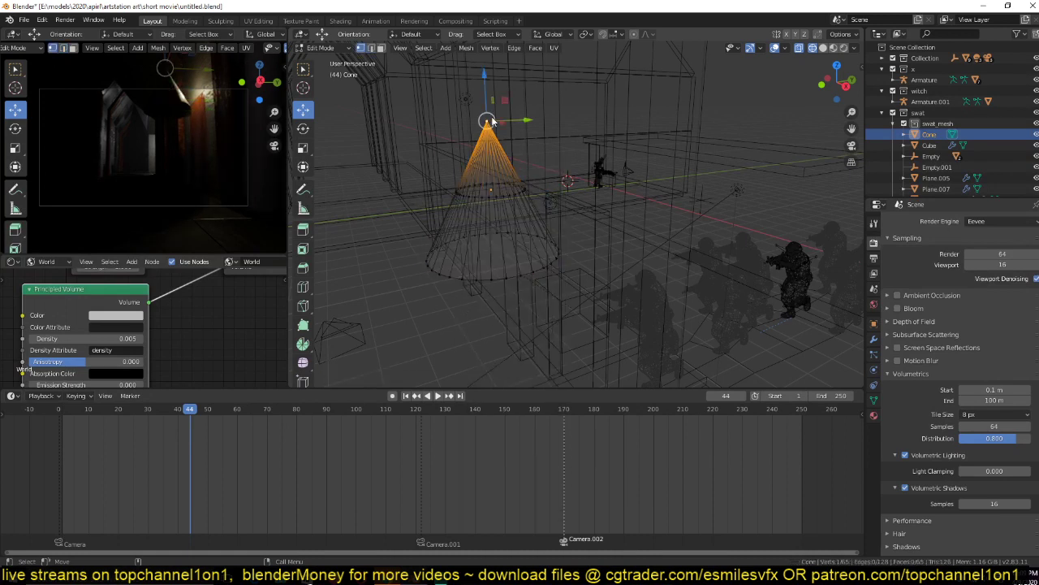
key(x)
click(489, 93)
key(Tab)
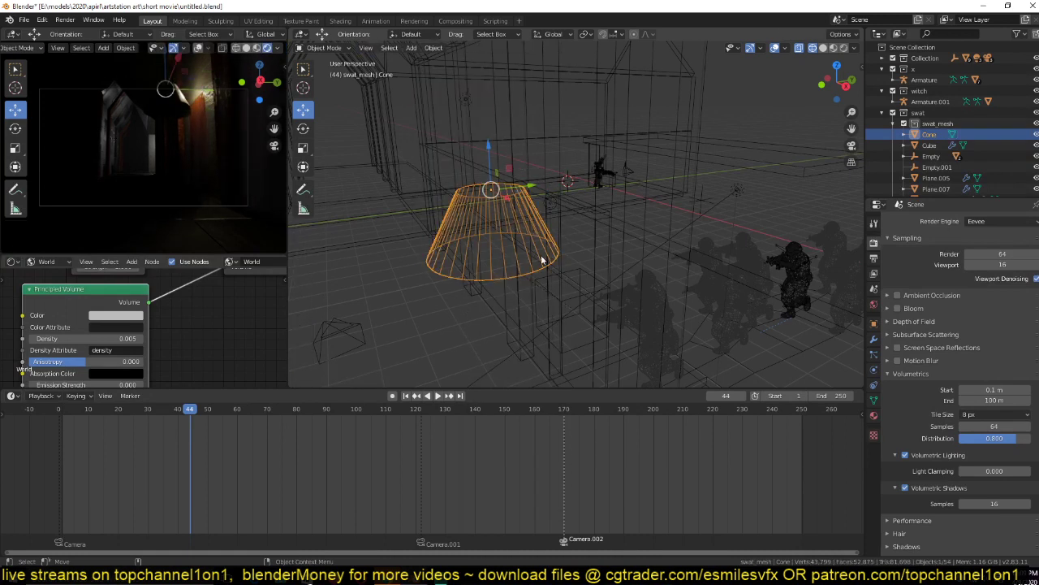
Flatten the truncated cone along Z and move it to the upper middle of the corridor in the right view.
key(s)
key(z)
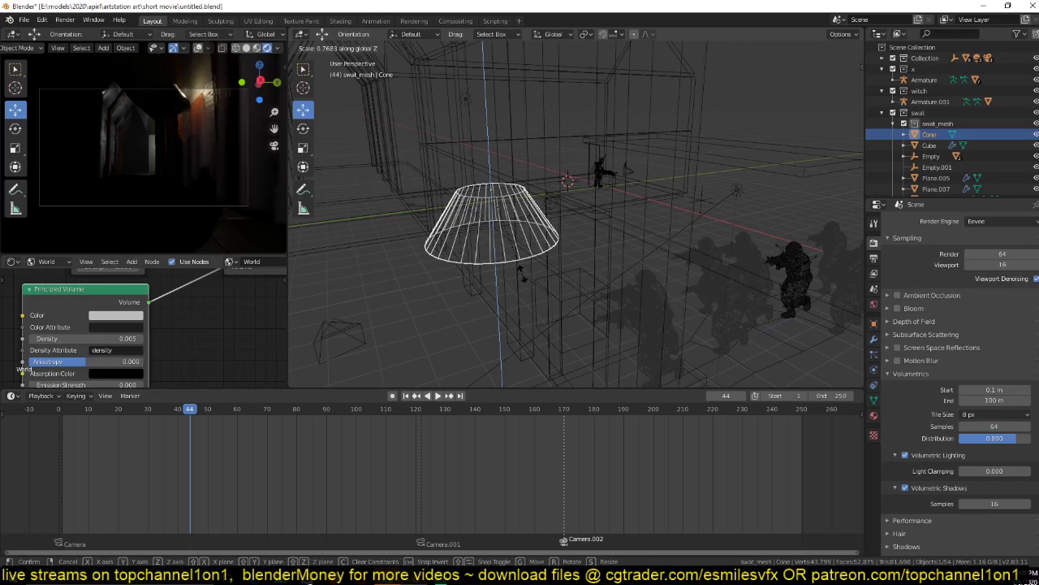
click(521, 273)
key(KP_3)
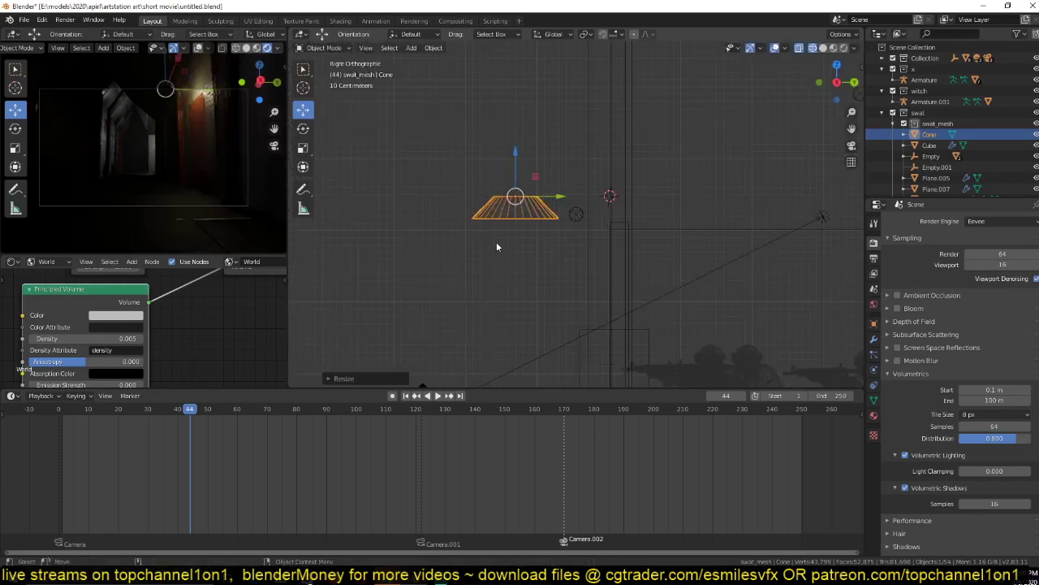
shift+middle_drag(510, 254, 550, 268)
key(g)
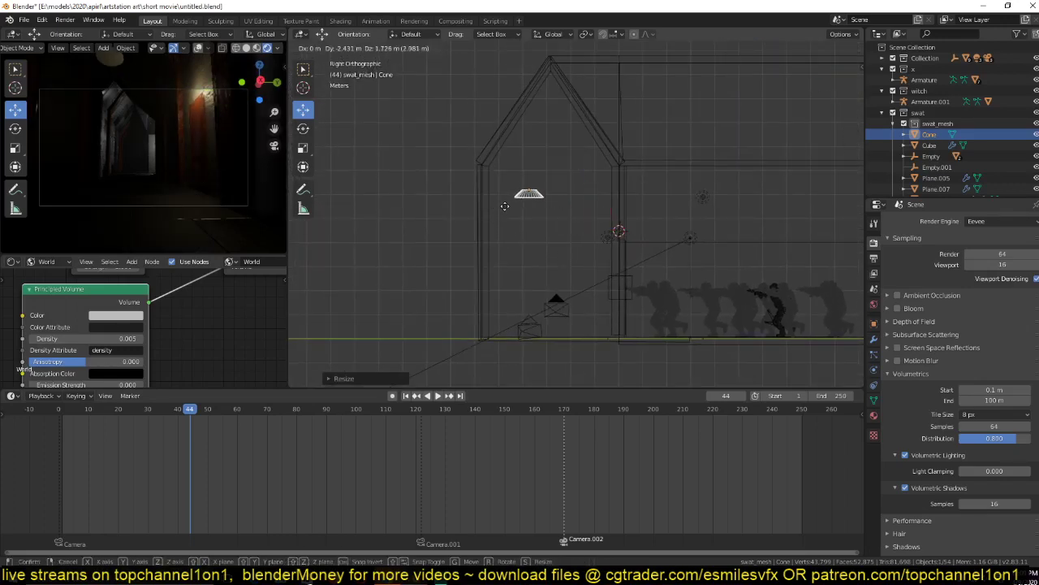
click(511, 207)
Select the truncated cone's whole mesh for editing and snap the 3D cursor to its center.
key(Tab)
scroll(570, 208, up, 3)
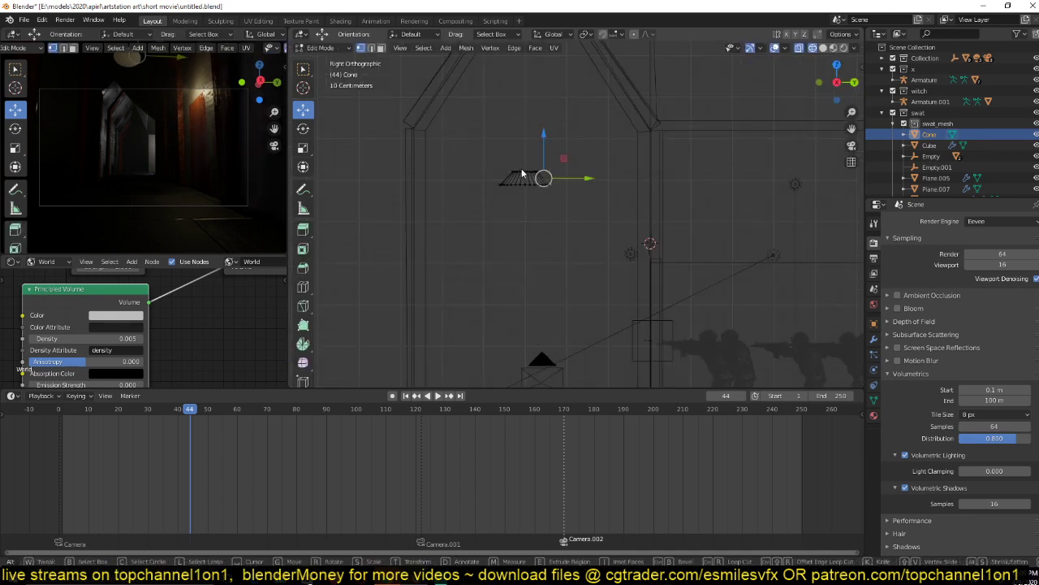
scroll(543, 219, down, 1)
key(a)
key(KP_Decimal)
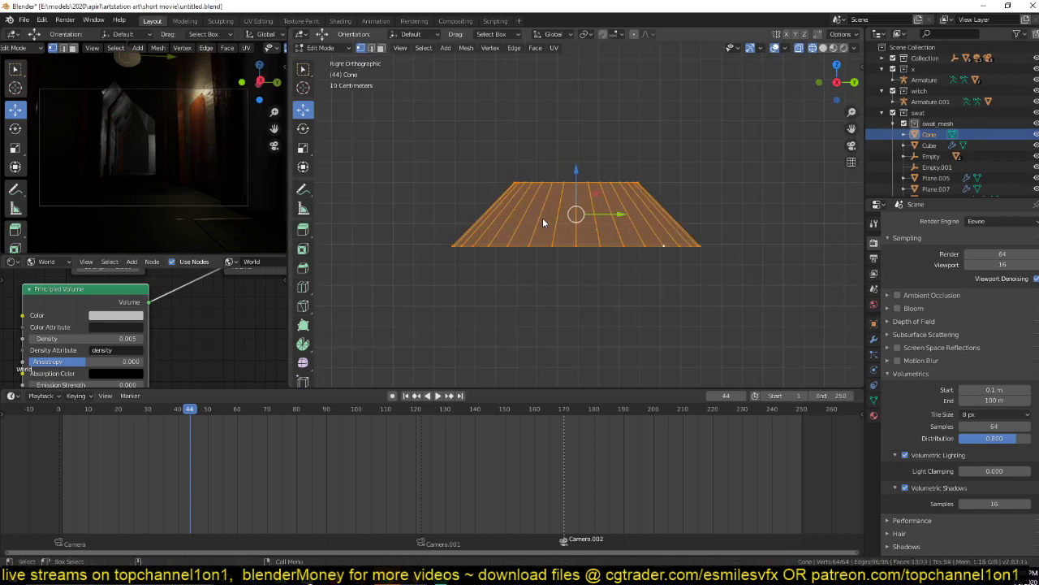
key(KP_4)
key(KP_7)
key(grave)
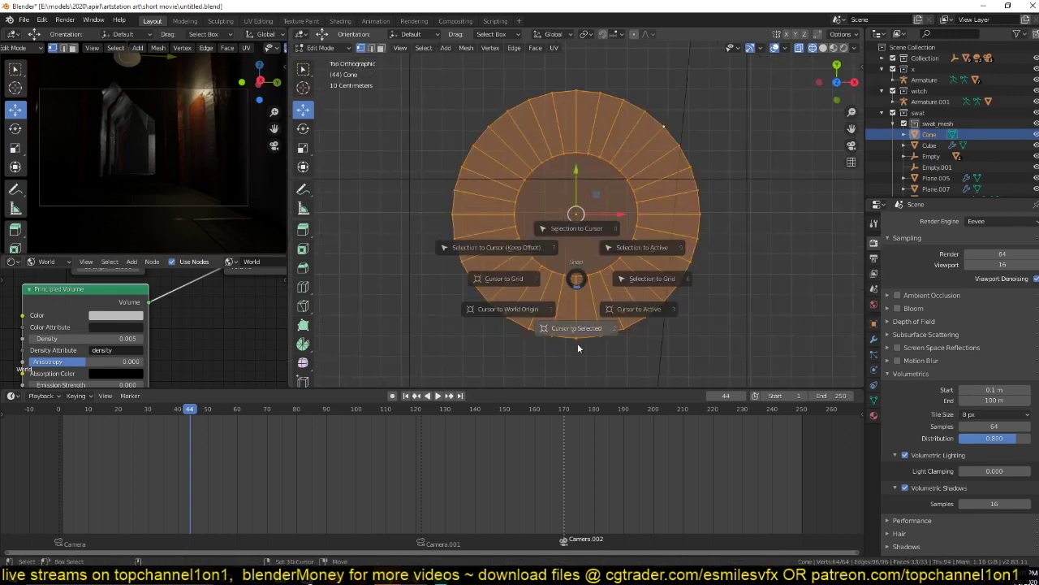
Add a 7-vertex circle at the 3D cursor inside the cone's mesh, scale it to 0.063 and switch to the front view.
key(alt+a)
key(shift+a)
click(552, 243)
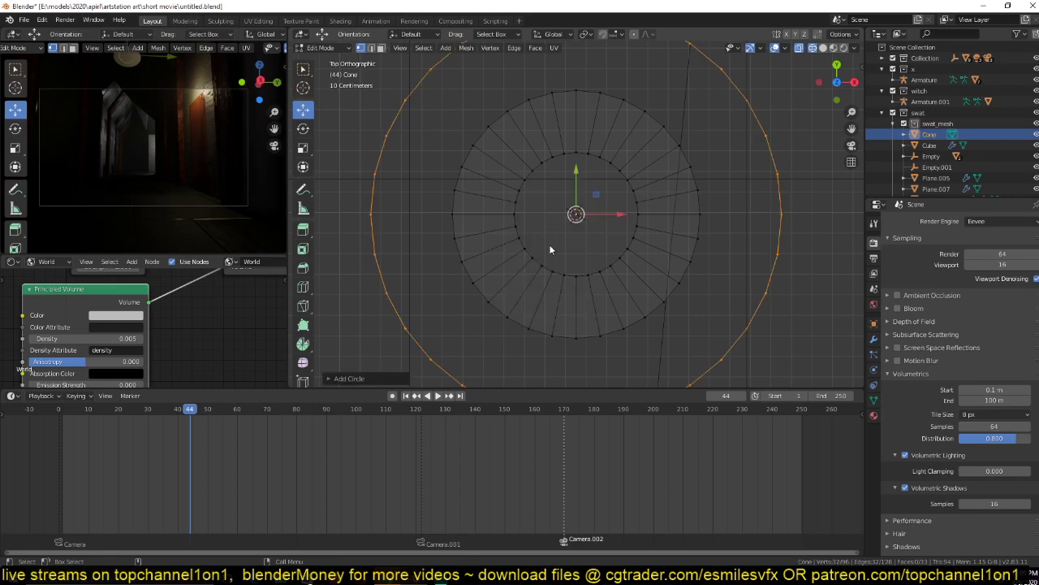
click(348, 378)
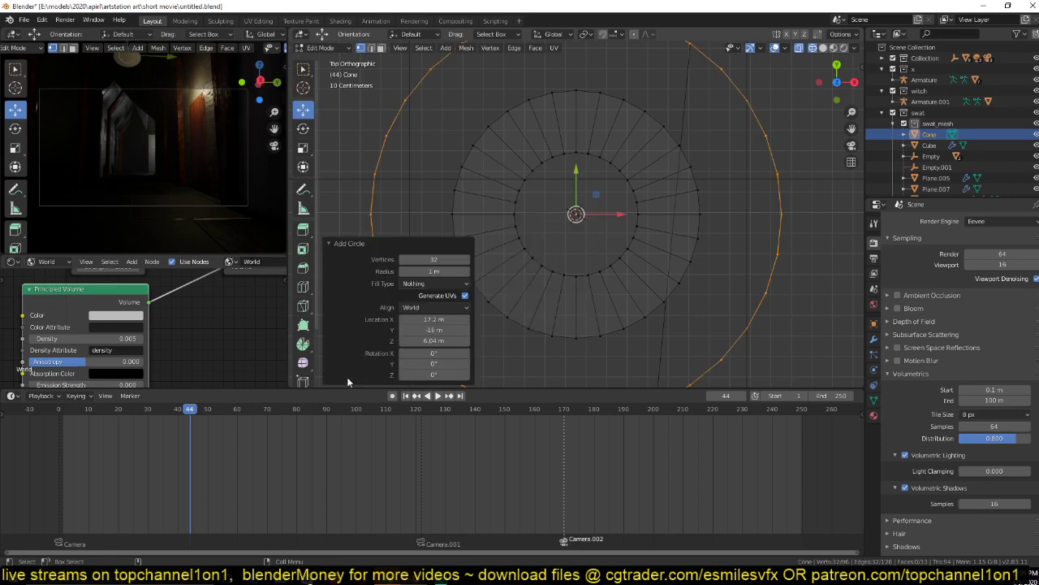
double_click(434, 259)
text(7)
key(Return)
key(s)
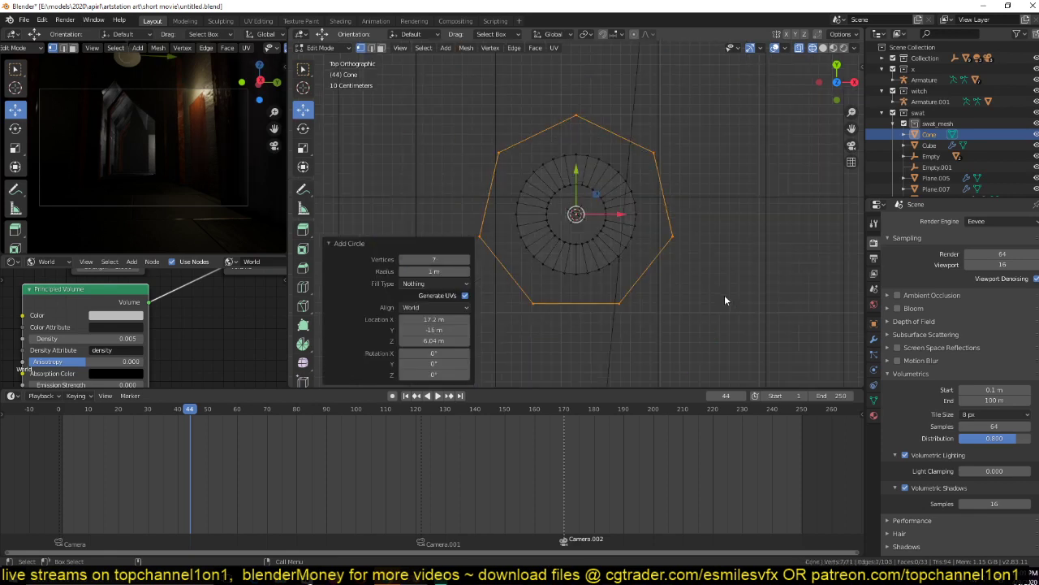
click(589, 240)
key(KP_1)
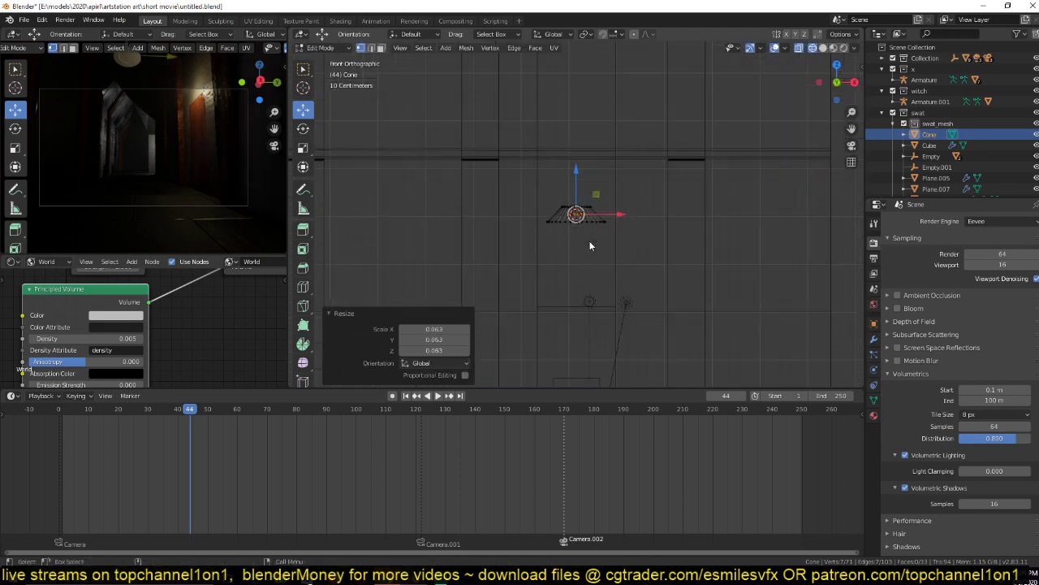
Extrude the small circle straight up along Z to form a lamp rod about 4 m long, and leave mesh editing.
key(e)
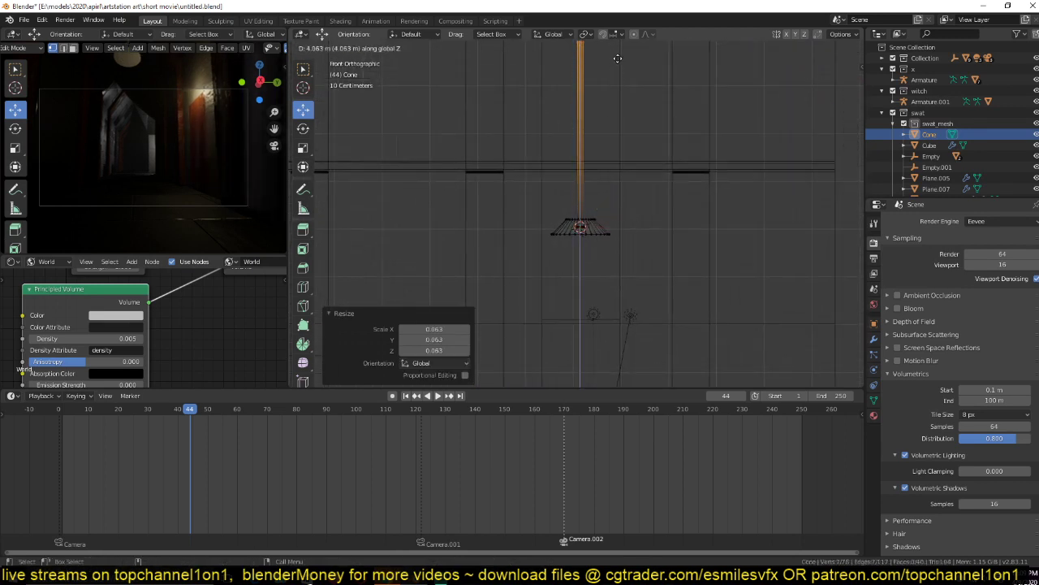
click(619, 50)
scroll(619, 125, down, 4)
key(Tab)
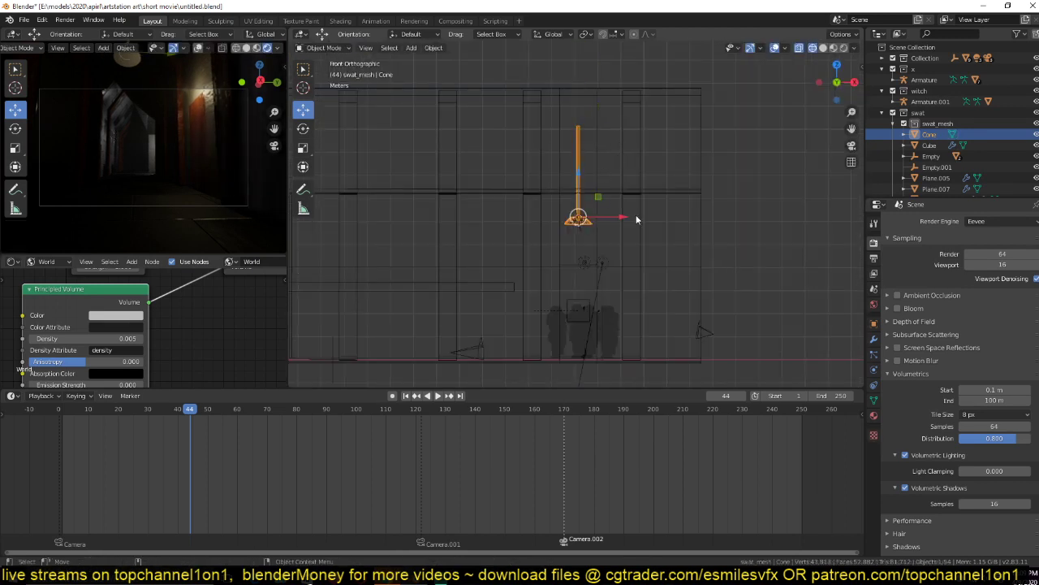
Scale the whole hanging lamp to 0.621 in X and Y while keeping its Z size.
key(Tab)
key(Tab)
key(s)
key(shift+z)
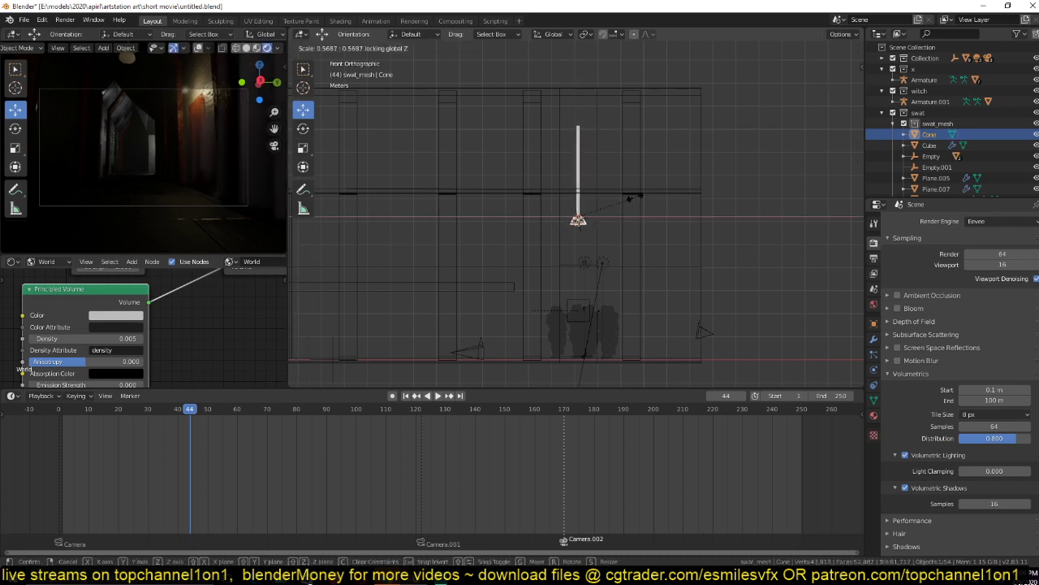
click(642, 201)
scroll(605, 308, up, 2)
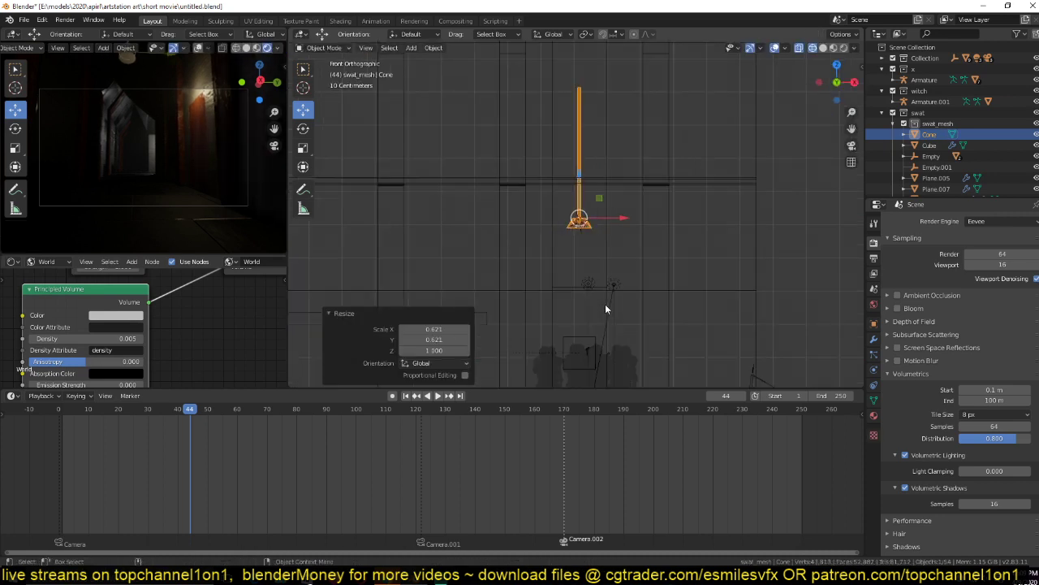
Move the point light Light.002 under the lamp shade in the front view, and shift it about -2.5 m along Y in the right view.
click(589, 284)
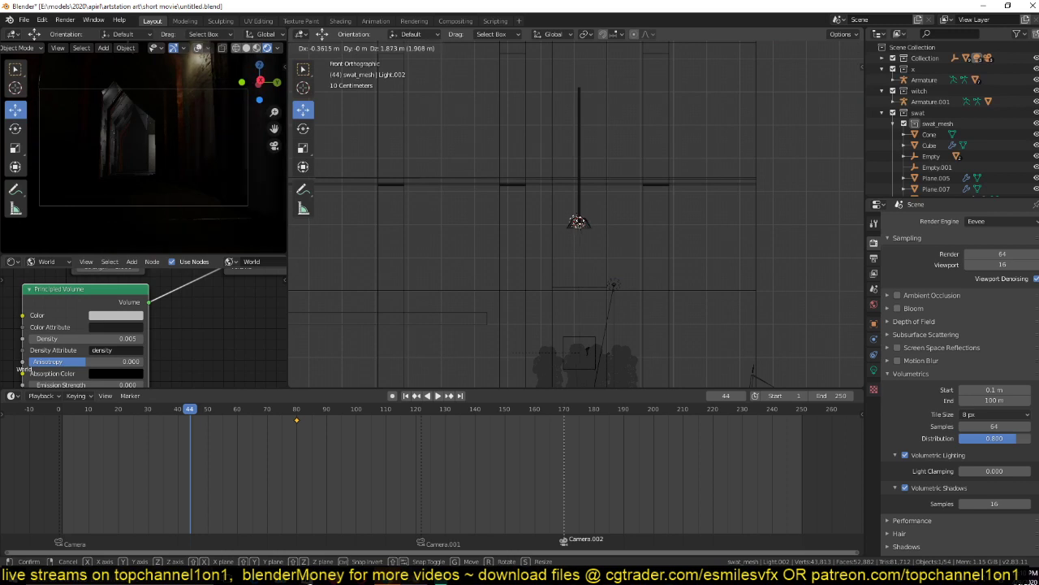
click(581, 228)
key(KP_3)
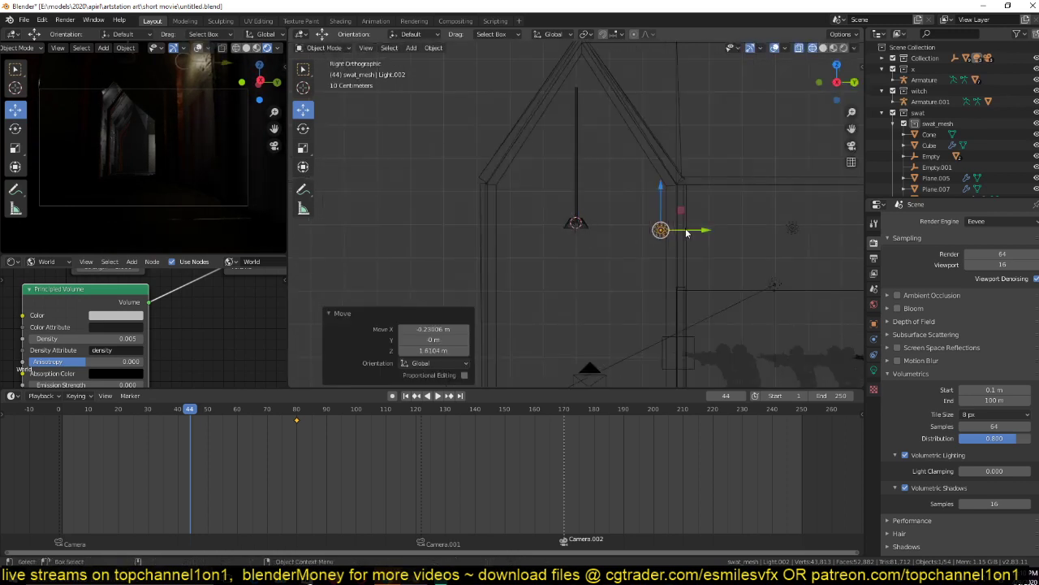
key(g)
key(y)
click(602, 243)
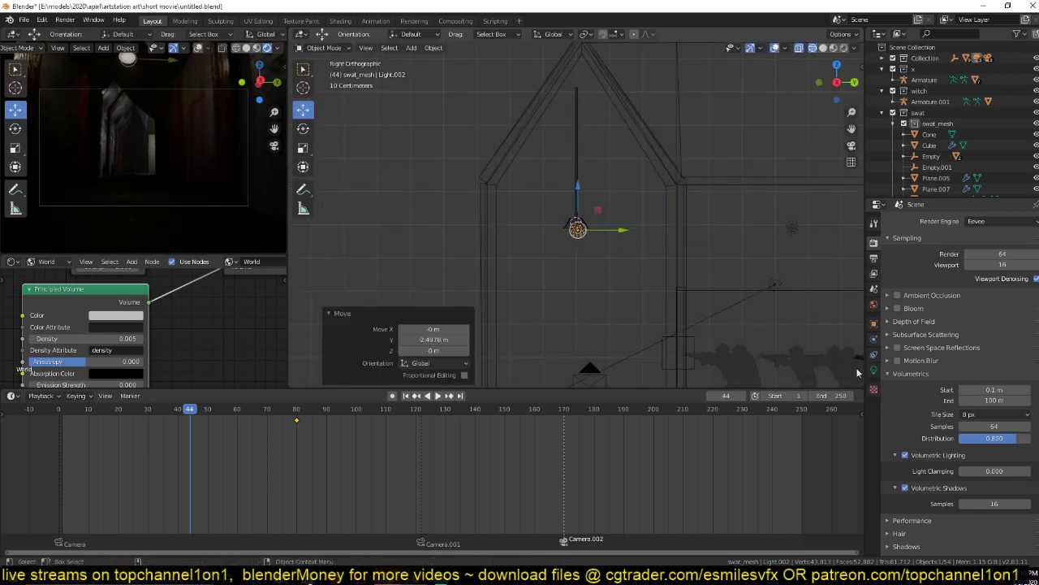
Give the lamp's point light a warmer light-orange color and set its power to 1000 W.
click(874, 370)
click(989, 282)
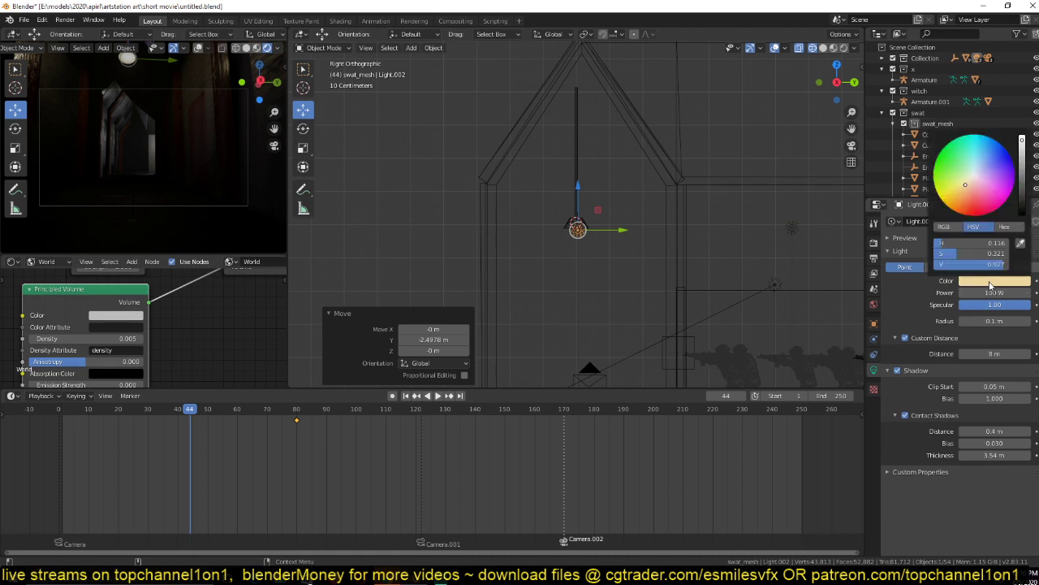
click(968, 188)
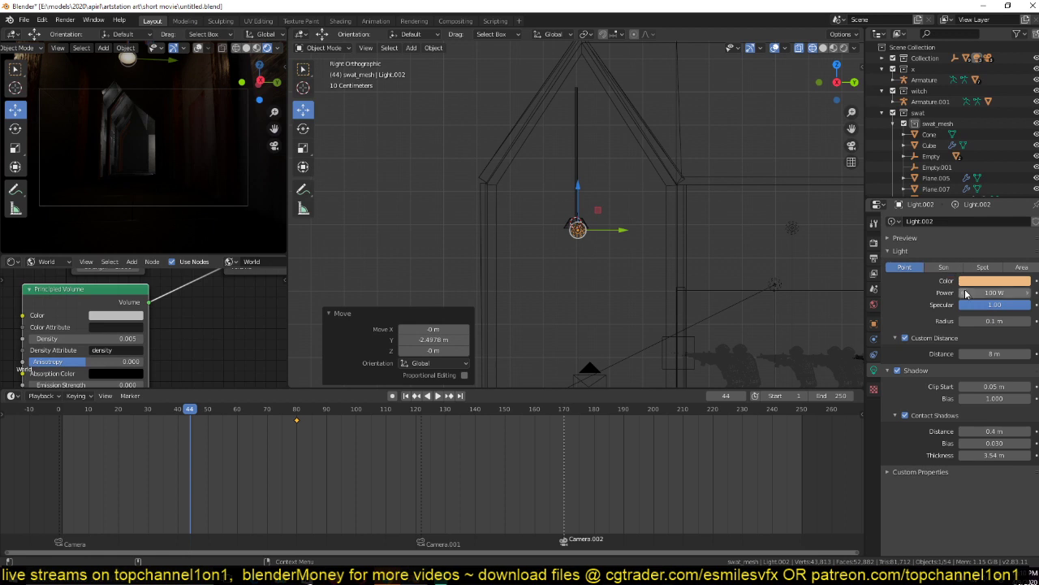
drag(965, 294, 936, 296)
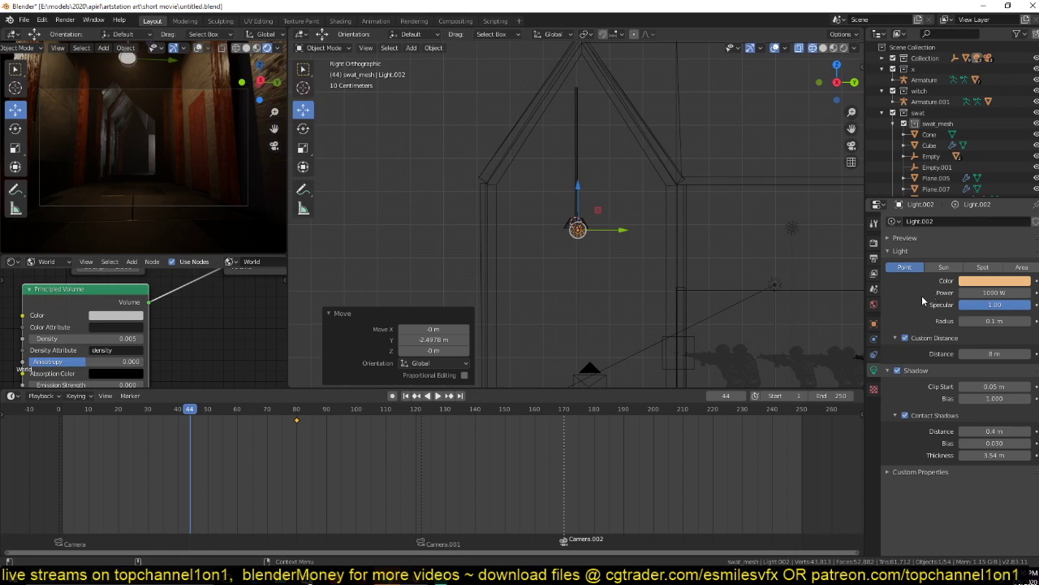
Convert the lamp light to a spot with a 107° size and 0.337 blend, and change its color to a pale bluish white.
click(985, 270)
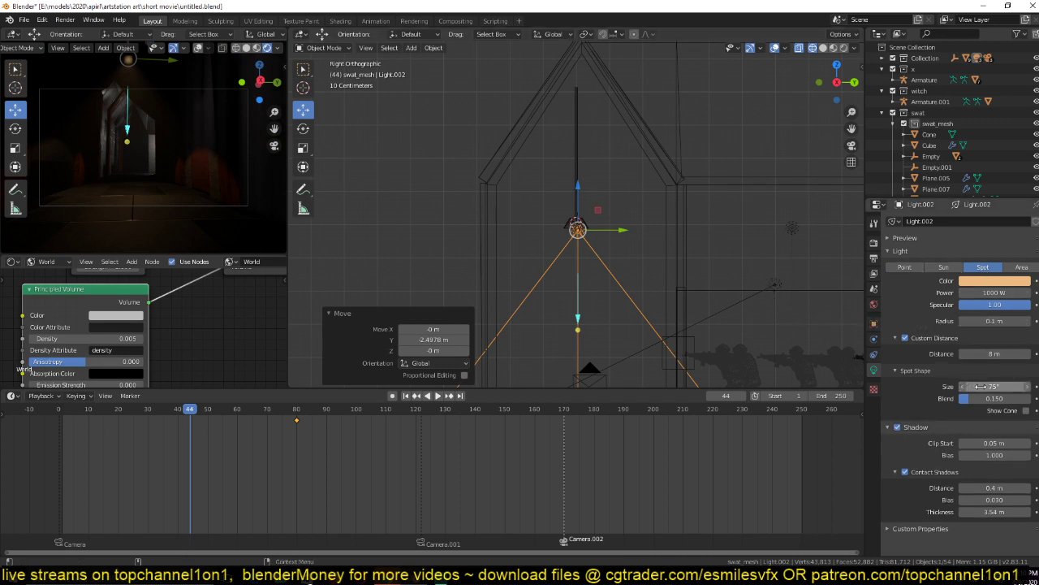
drag(980, 387, 1015, 397)
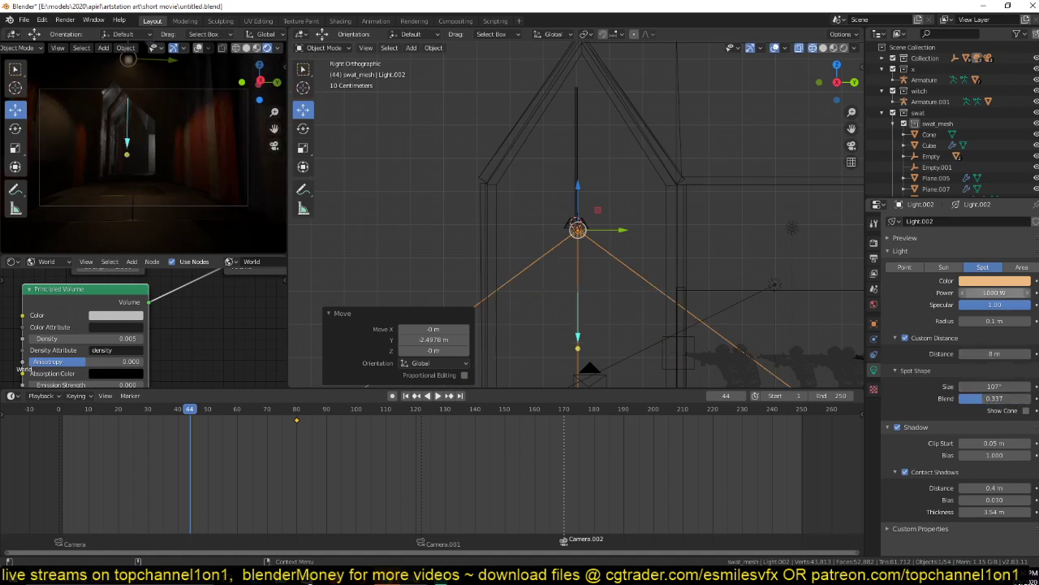
click(982, 292)
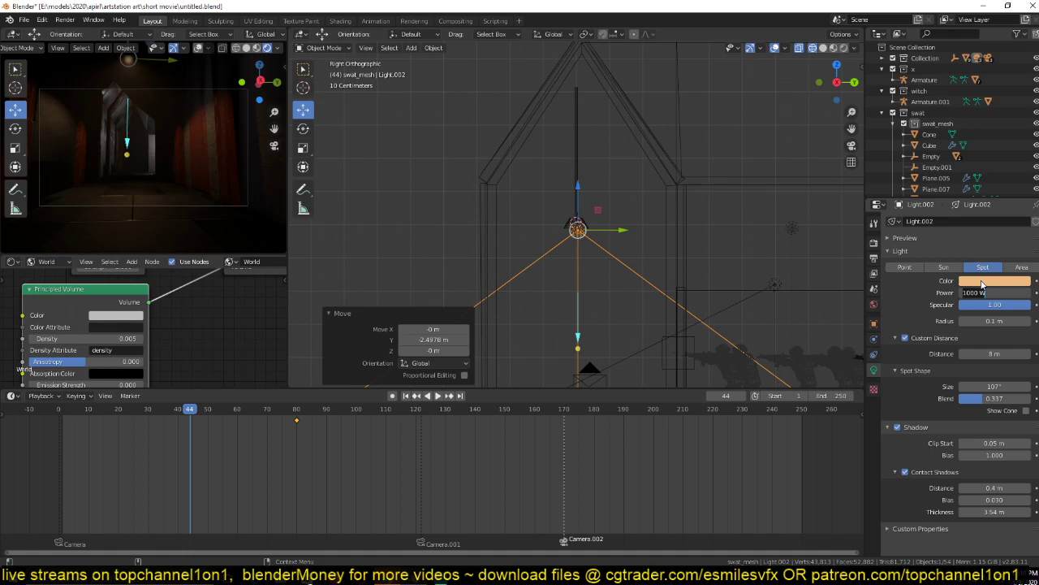
click(982, 284)
click(975, 171)
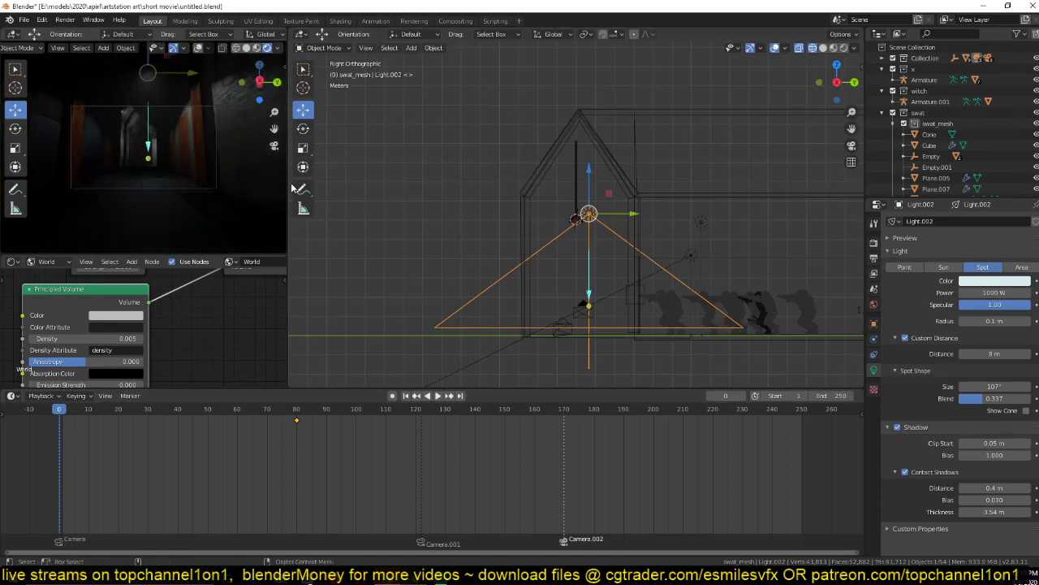
Recenter the spot light under the lamp shade in the right view, and shift it about -1.23 m along X in the top view.
scroll(561, 248, up, 2)
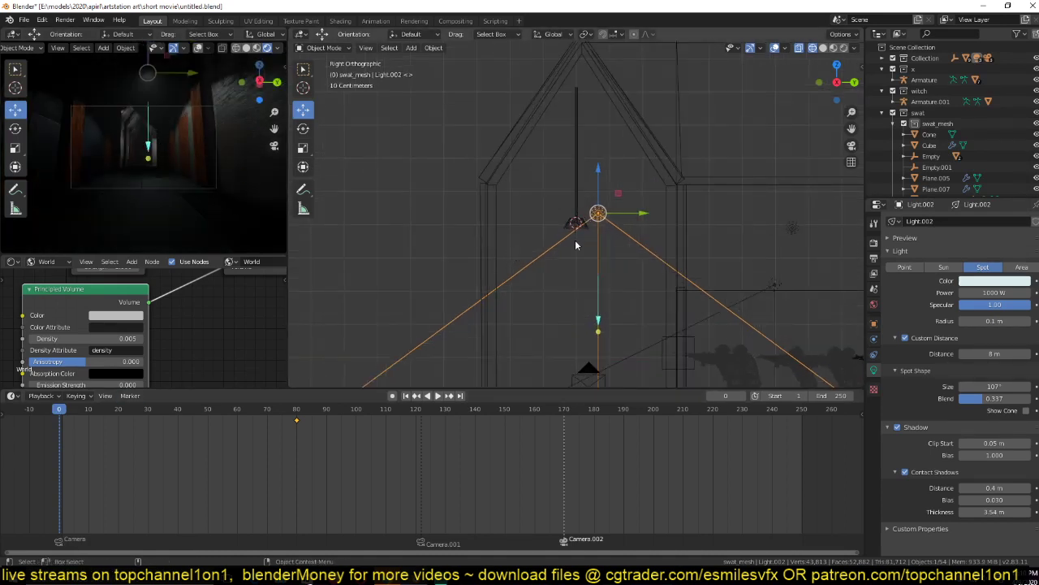
key(g)
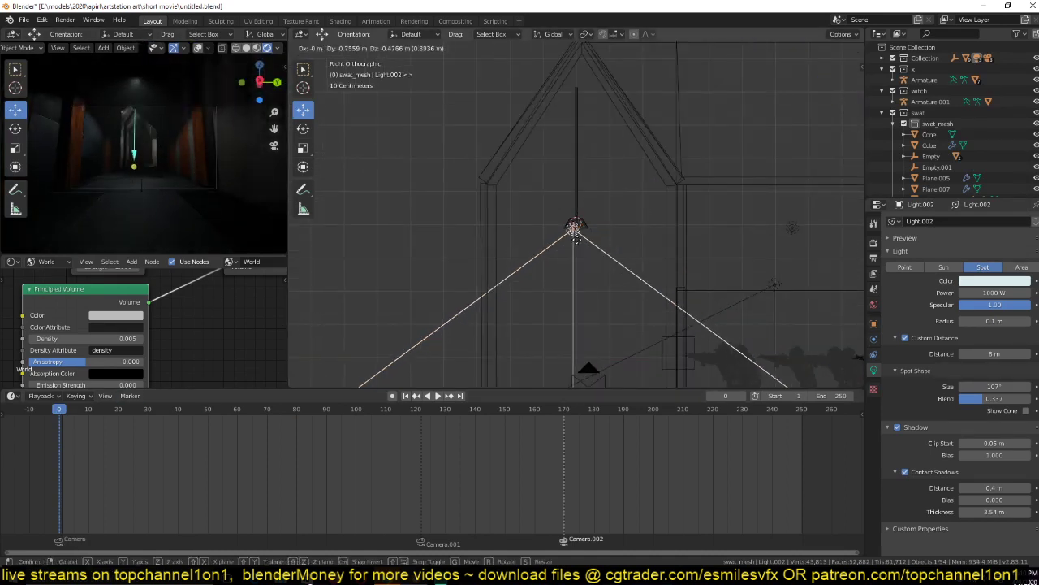
click(580, 240)
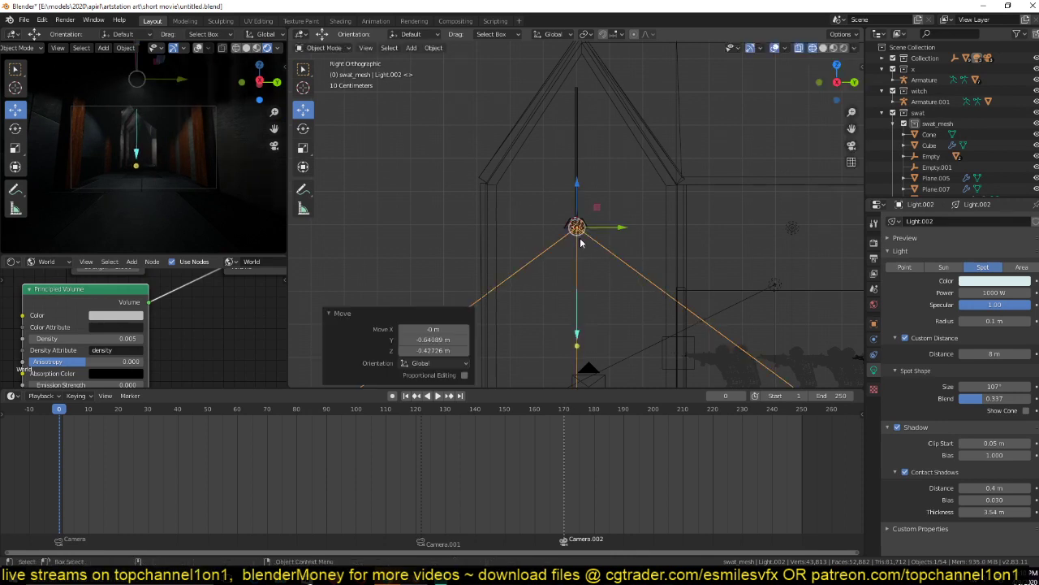
key(KP_7)
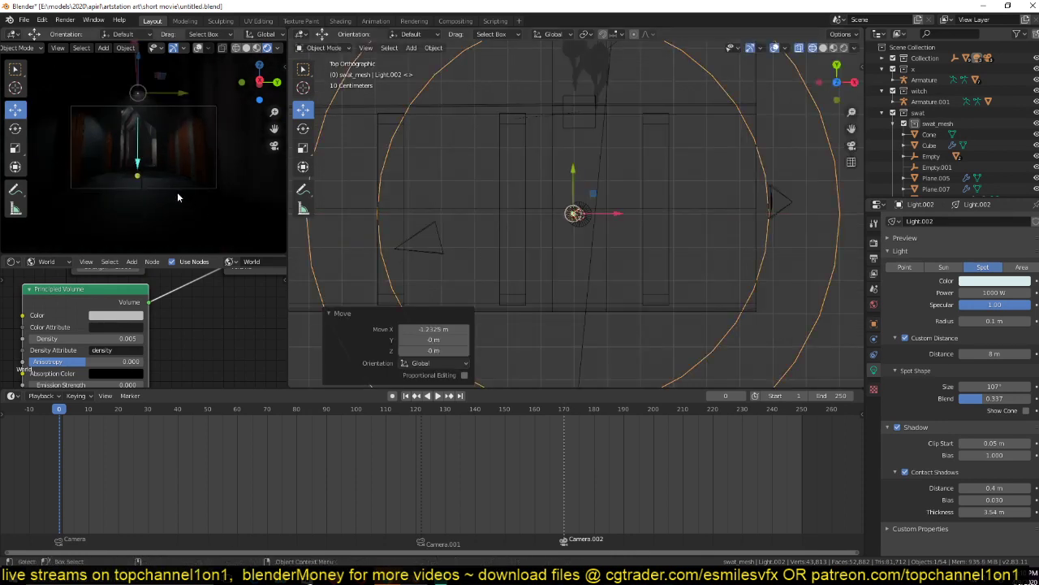
Rotate the corridor camera about 2.15° in the top view, and fine-tune its tilt with a trackball rotation in the camera view.
click(786, 209)
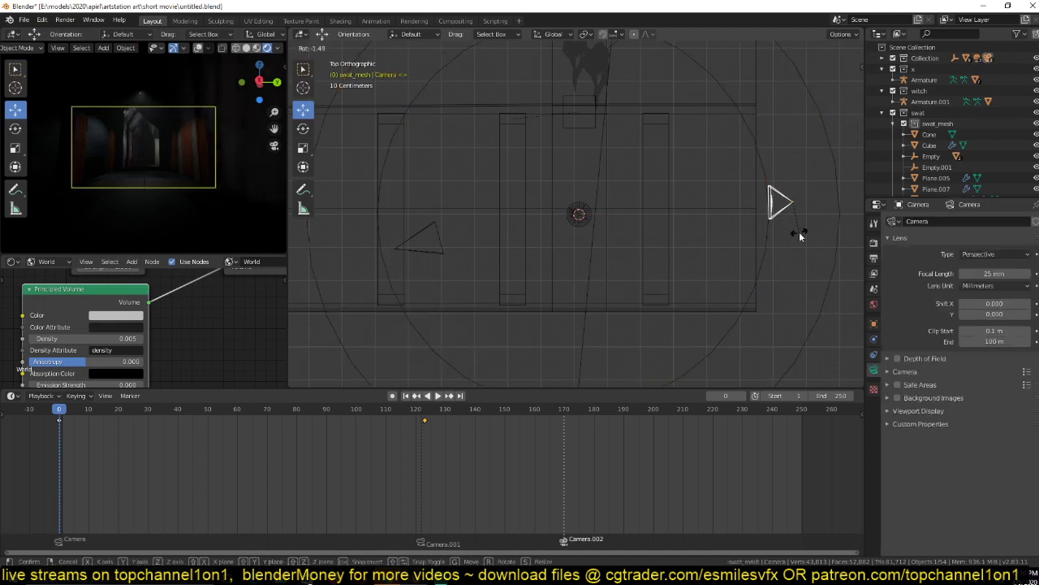
key(r)
click(802, 251)
key(r)
key(r)
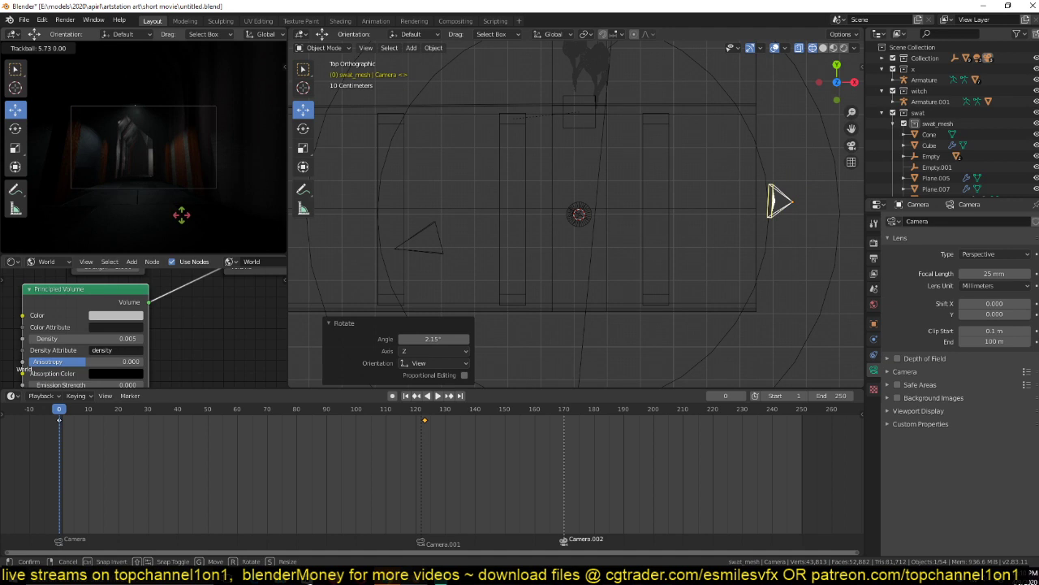
click(181, 214)
Turn on auto keying and move the camera back about 0.56 m in X and -0.25 m in Y, lowering it in the camera view.
click(392, 395)
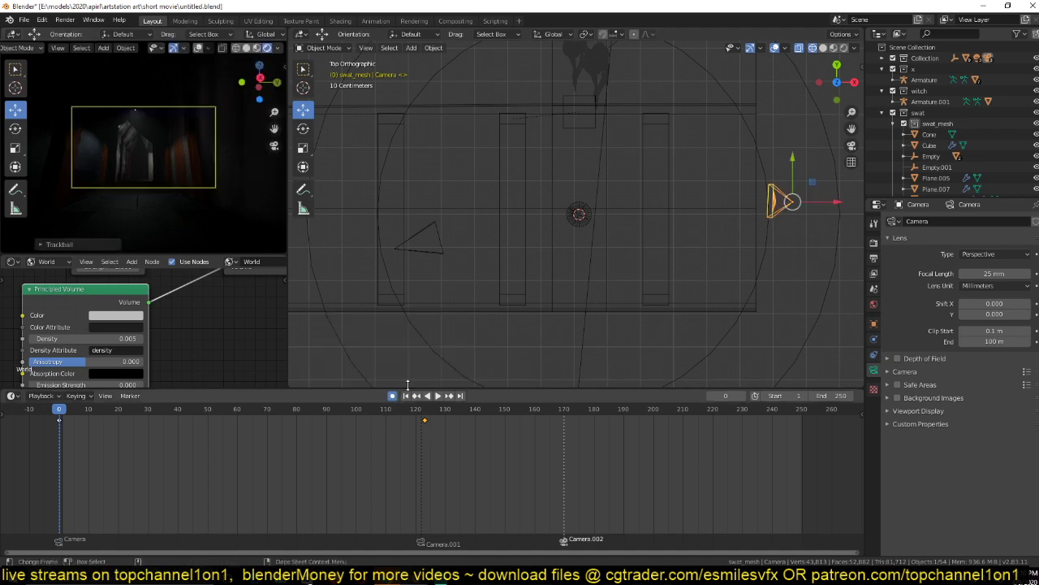
key(g)
click(584, 265)
shift+middle_drag(587, 264, 521, 297)
key(g)
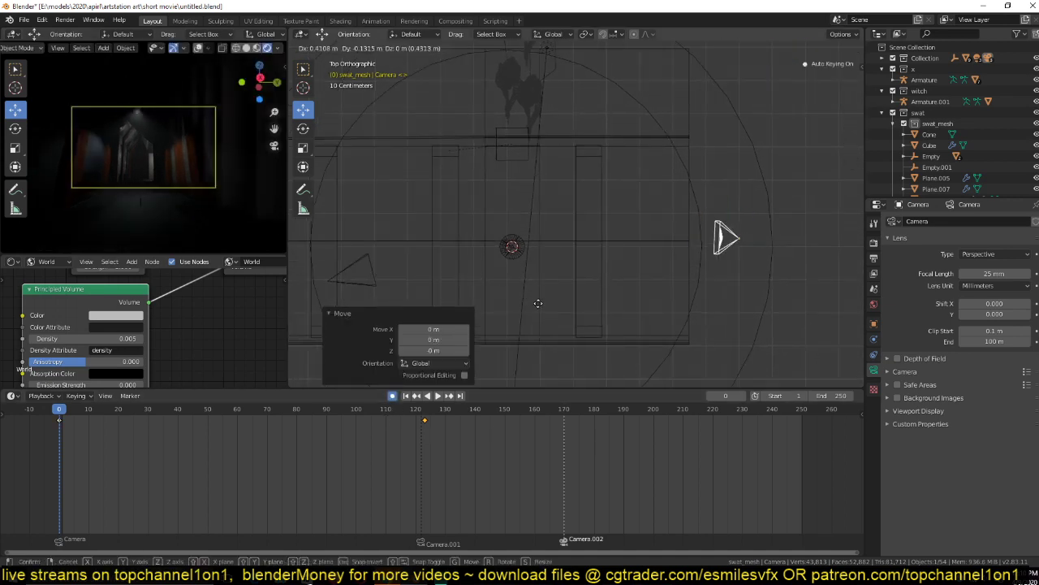
click(542, 311)
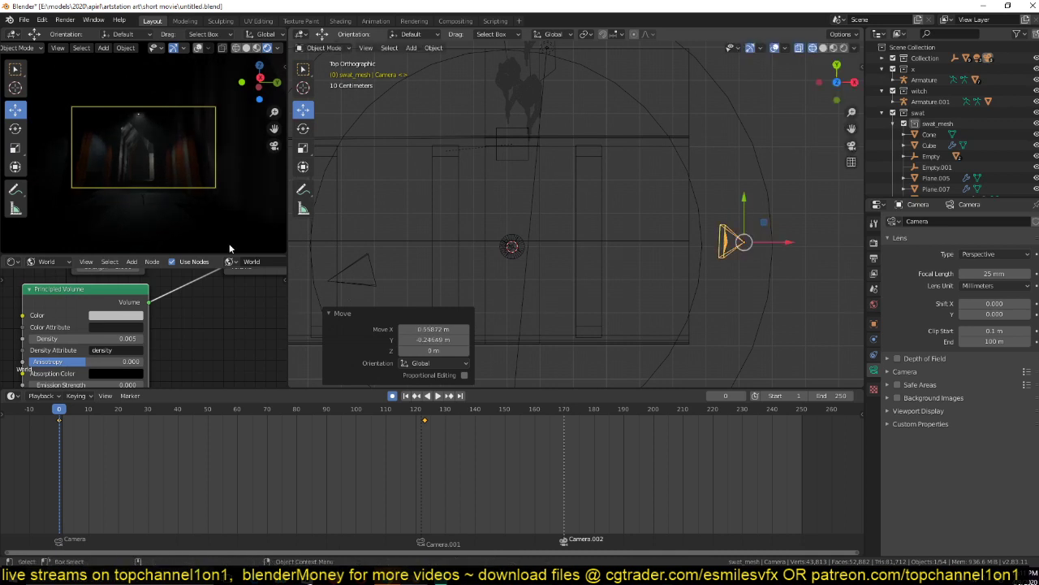
key(g)
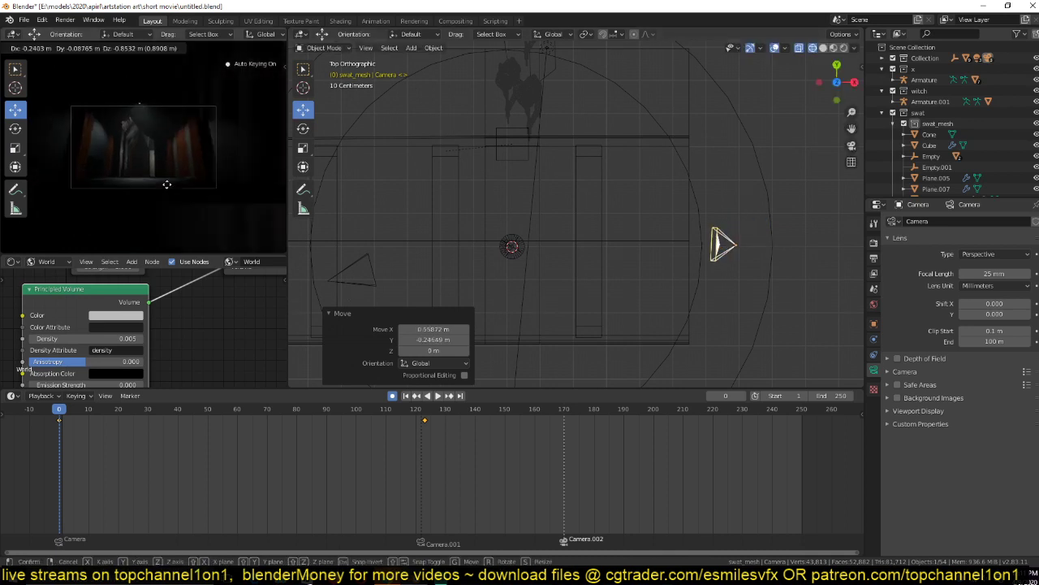
click(167, 185)
Select the spot light together with the lamp cone, save the file, and move both about -1.64 m along X.
scroll(451, 260, up, 3)
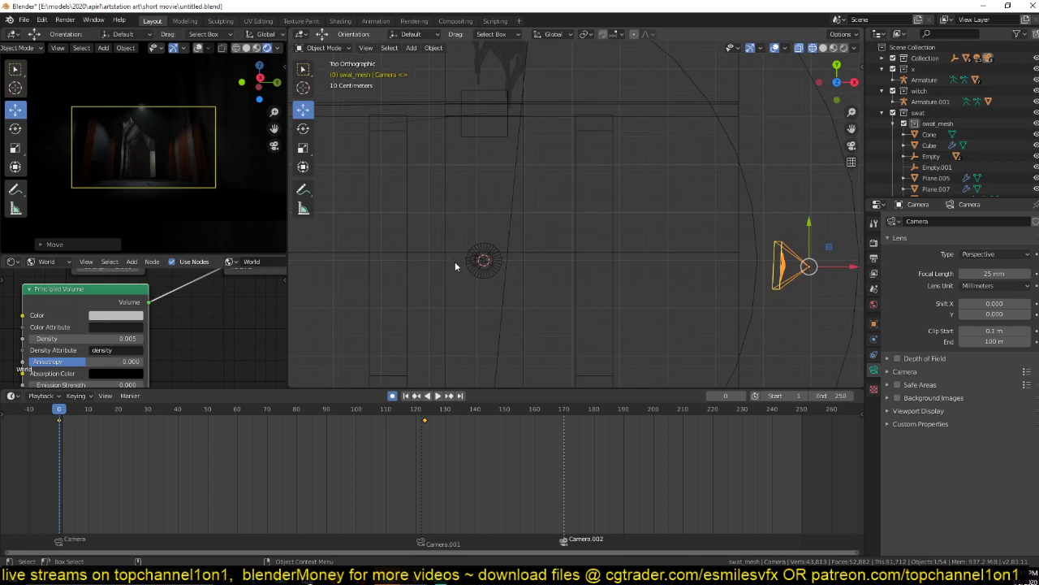
click(485, 264)
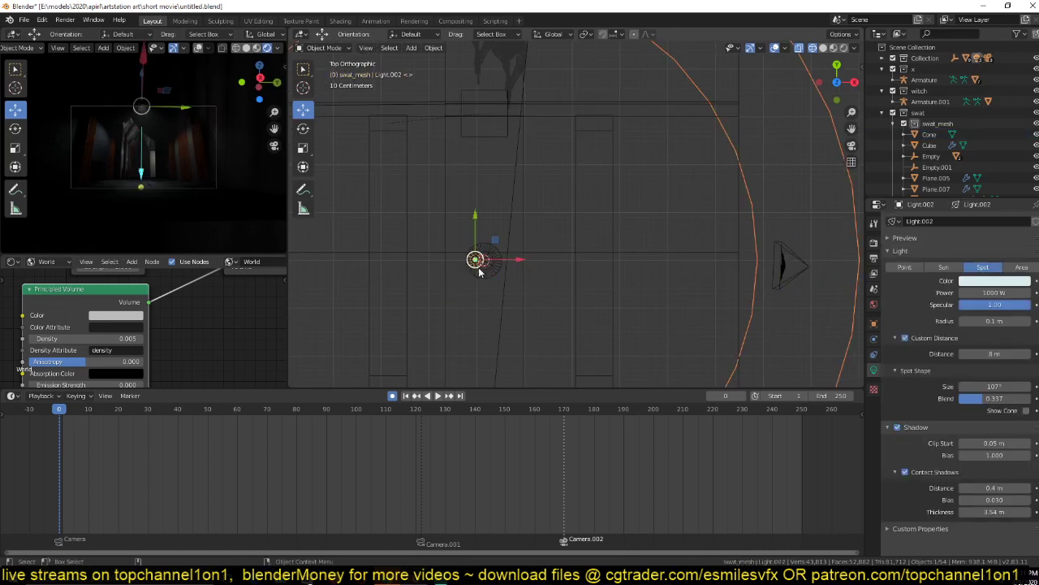
click(485, 268)
scroll(505, 298, up, 3)
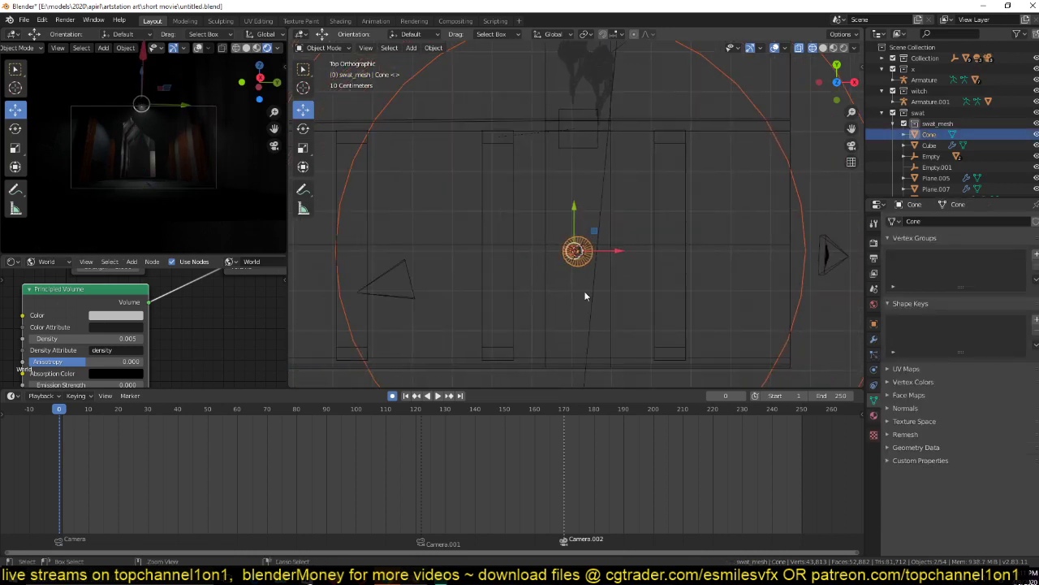
key(ctrl+s)
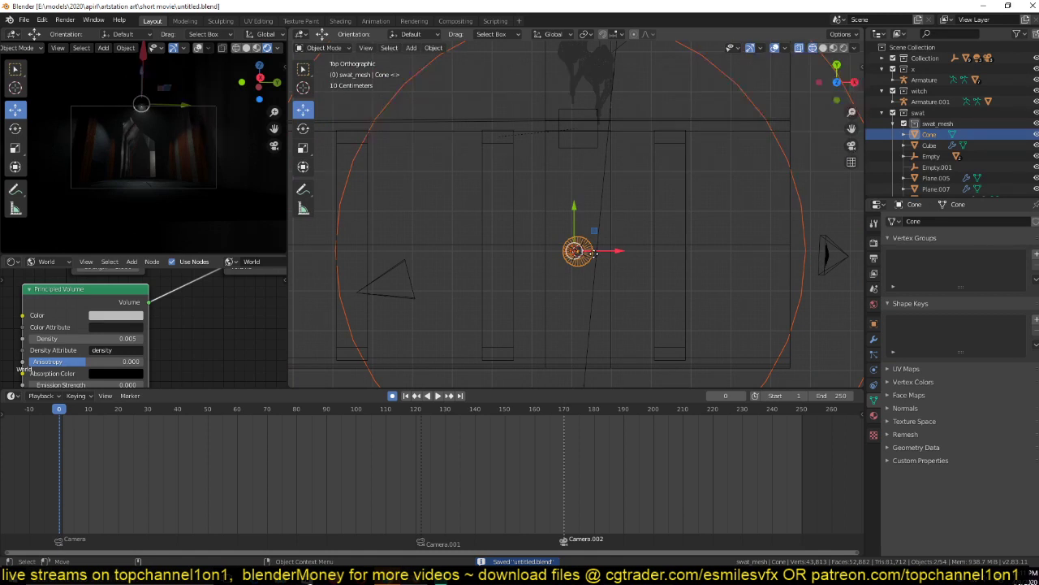
drag(593, 253, 528, 268)
Make a linked duplicate of the lamp and its spot light about -8.45 m along X in the corridor.
scroll(528, 296, down, 3)
shift+middle_drag(526, 300, 589, 302)
key(alt+d)
key(x)
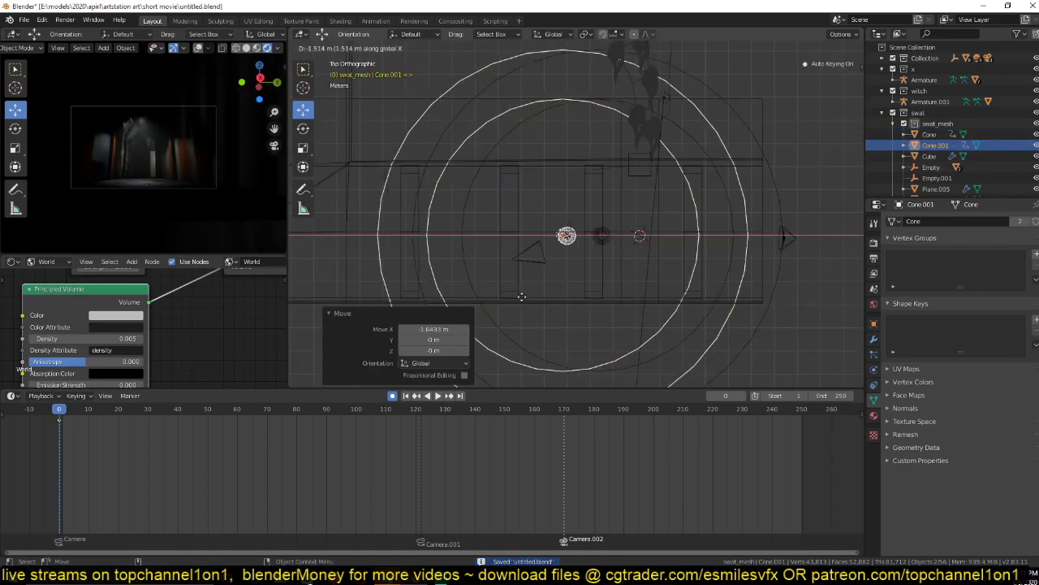
click(387, 294)
shift+middle_drag(452, 244, 711, 272)
scroll(710, 272, down, 3)
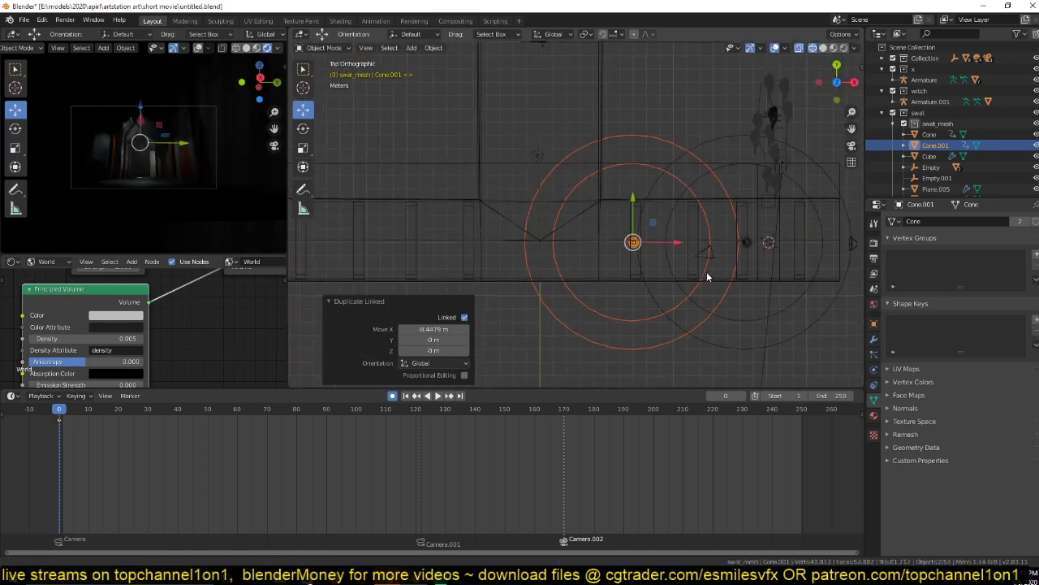
Add two more linked lamp-and-light duplicates along X, one about -22.4 m away and another beyond the corridor's far end.
key(alt+d)
key(x)
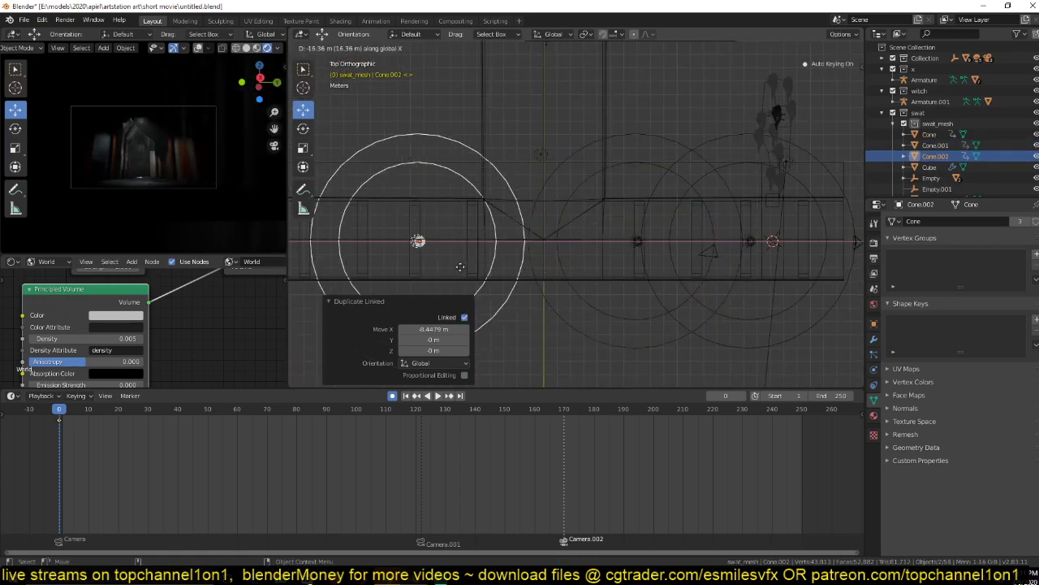
click(378, 266)
shift+middle_drag(378, 267, 588, 287)
key(alt+d)
key(x)
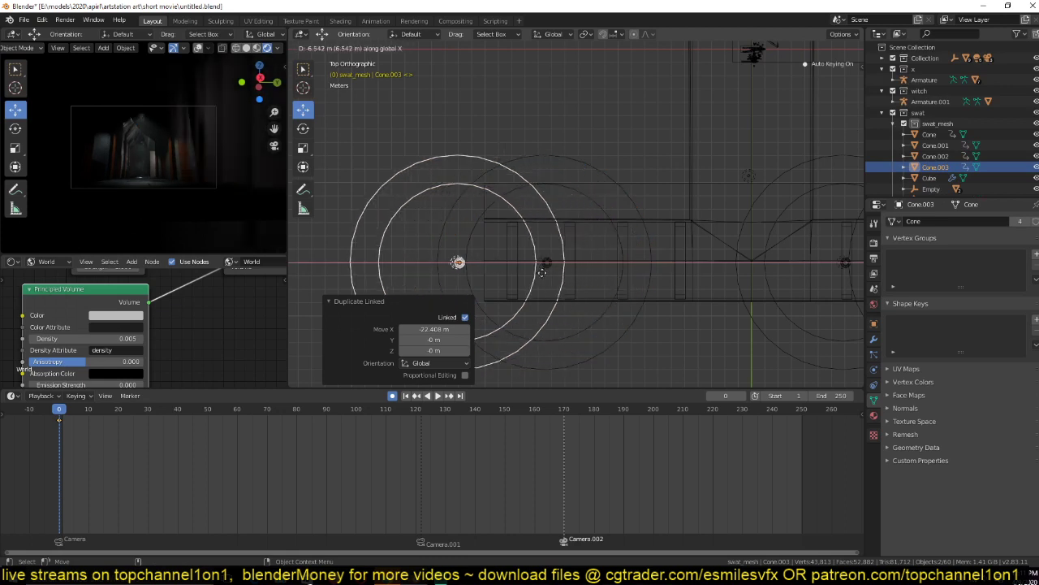
click(547, 279)
Select the original lamp's spot light and change the shared light color to a pale peach orange.
scroll(669, 303, down, 2)
shift+middle_drag(775, 295, 621, 293)
click(680, 323)
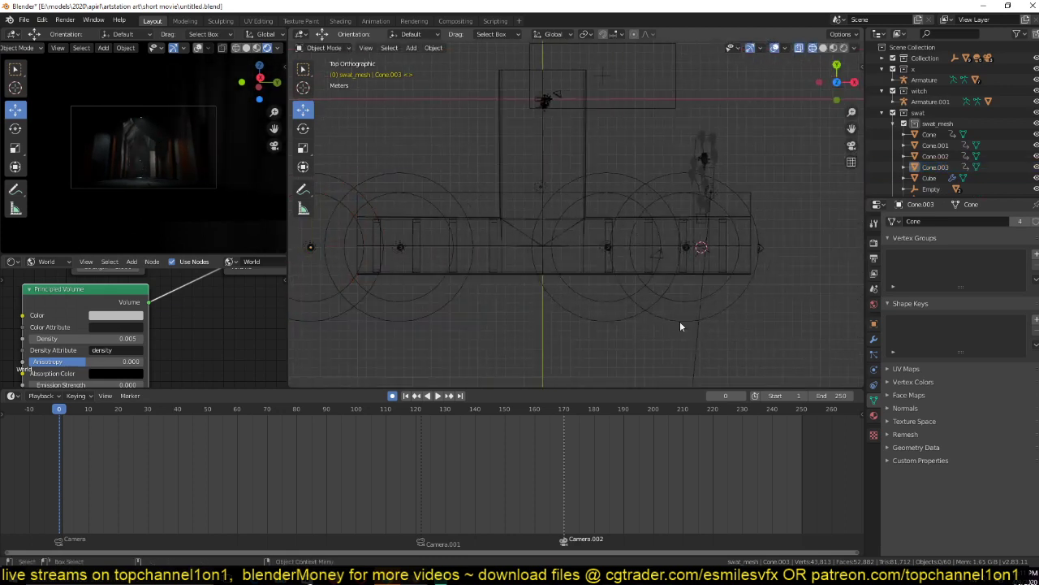
click(680, 324)
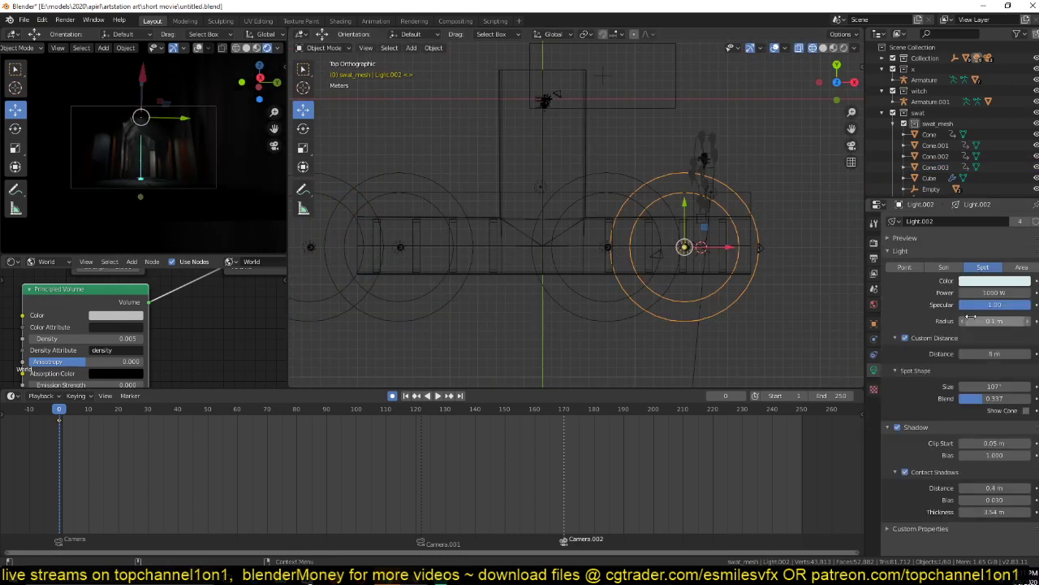
click(995, 281)
click(973, 191)
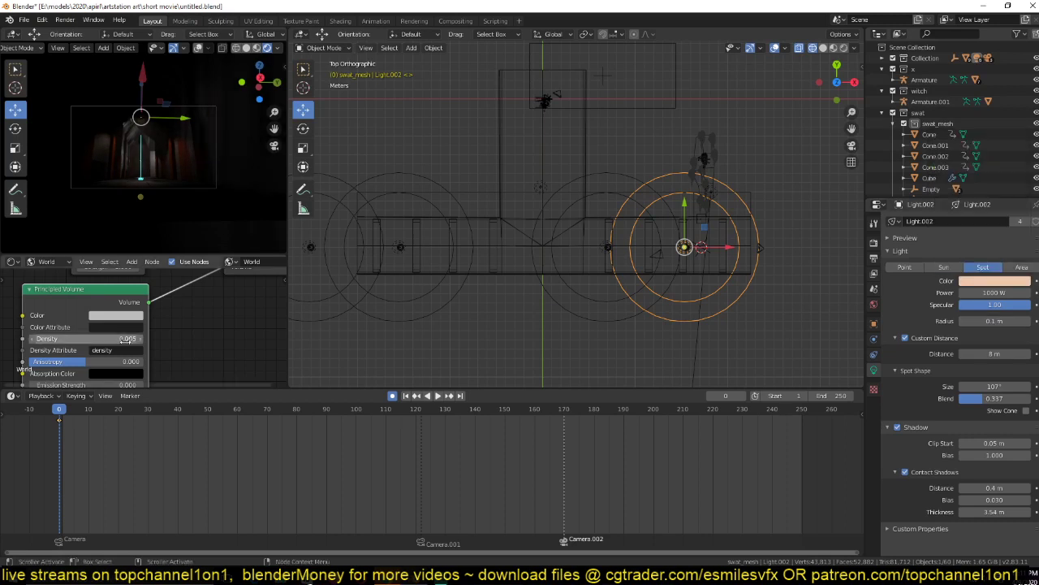
Set the density of the world's Principled Volume to 0.01 and save the file.
click(126, 340)
text(0.0)
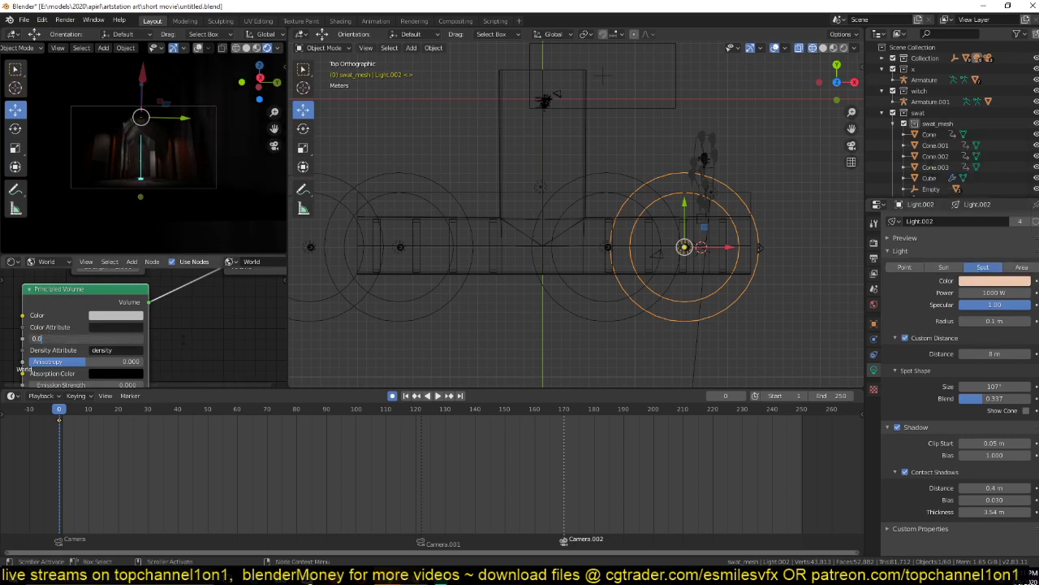
text(1)
key(Return)
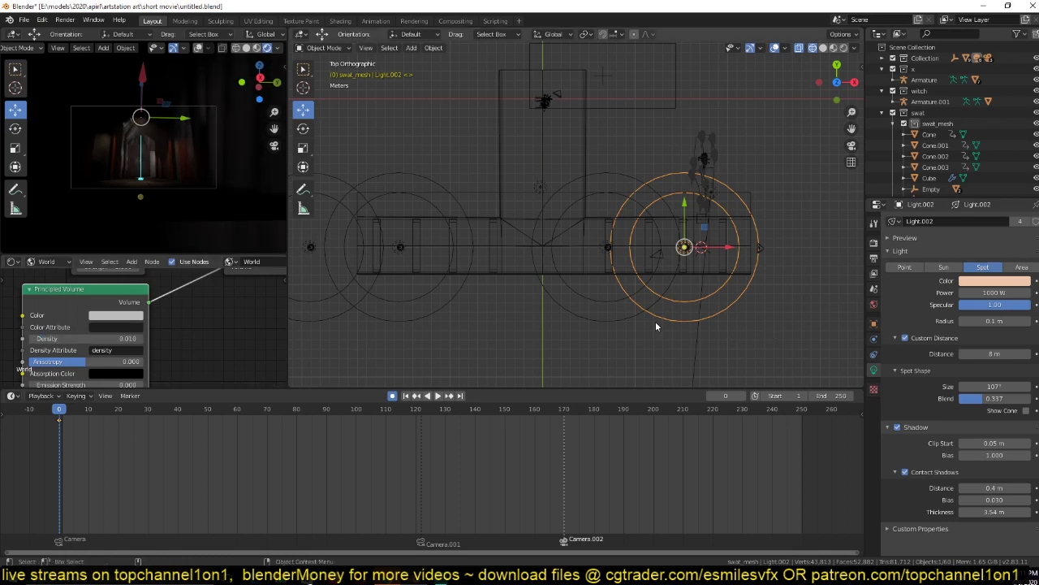
key(ctrl+s)
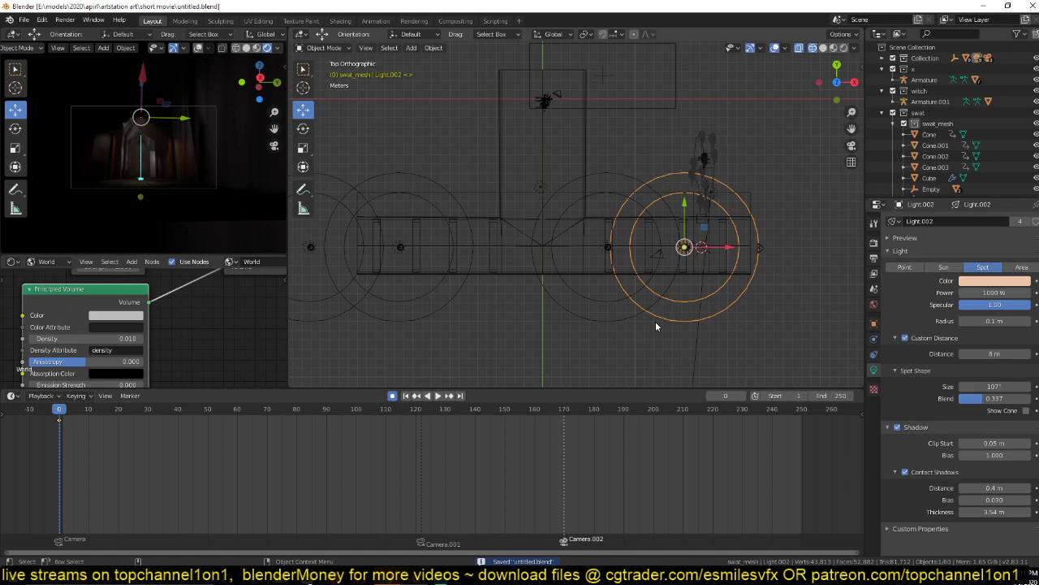
Shift the shared spot light color slightly toward yellow-orange, set its power to 5000 W, and deselect the light.
click(997, 281)
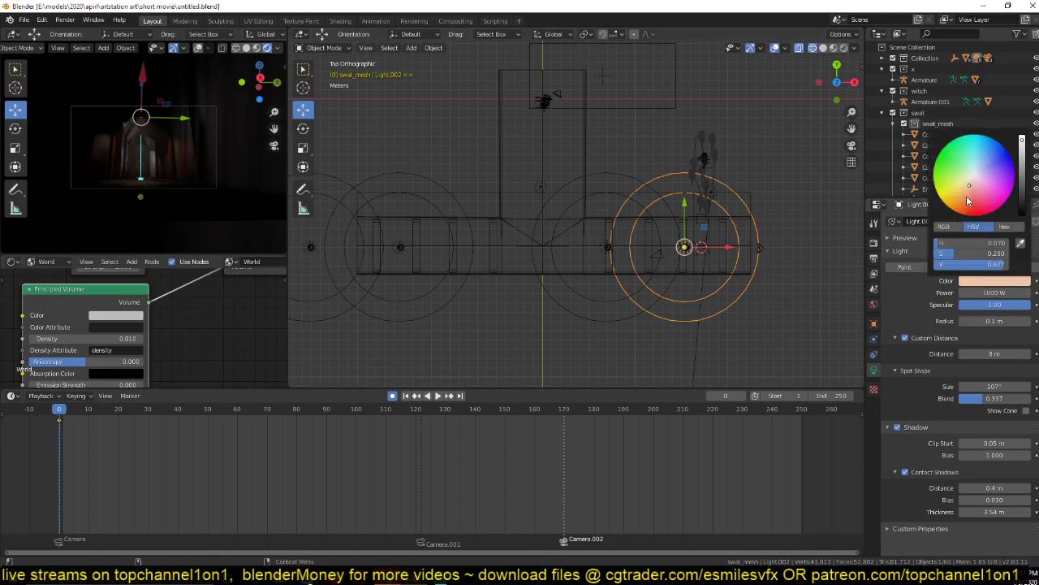
click(985, 293)
text(5000)
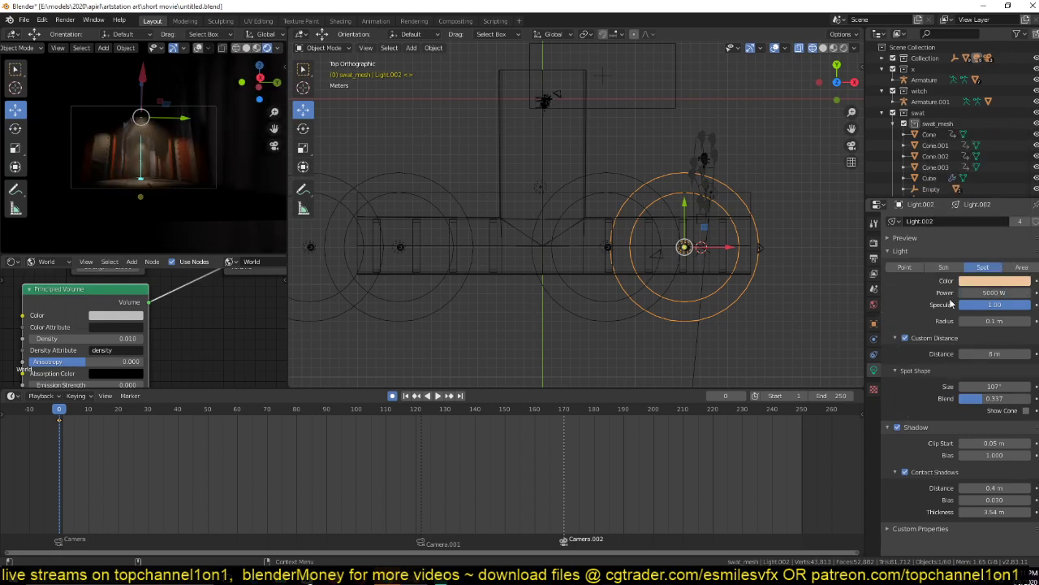
key(Return)
click(545, 323)
click(569, 328)
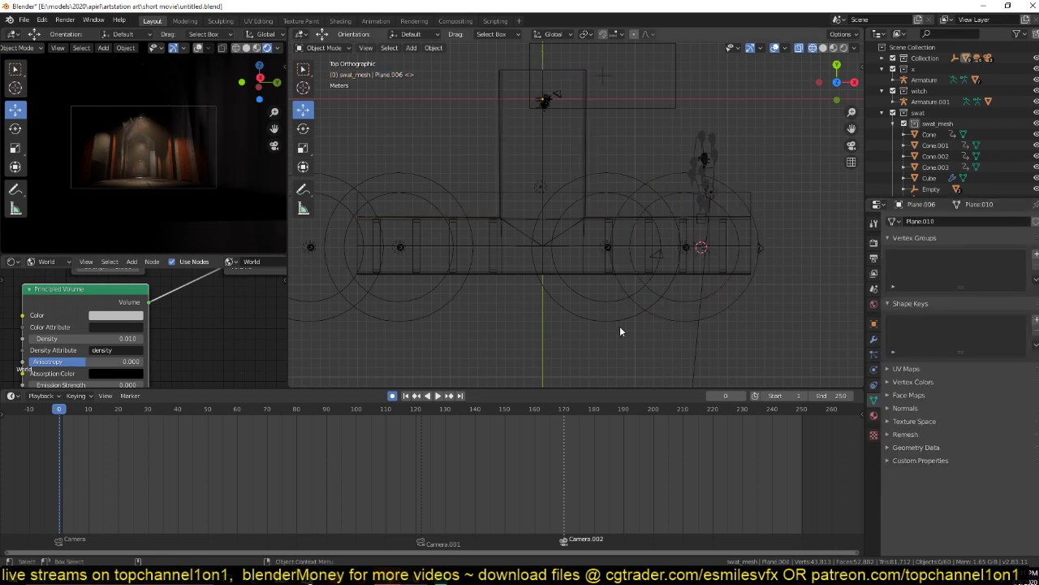
Use an Environment Texture for the world background color and start opening an image for it.
click(874, 303)
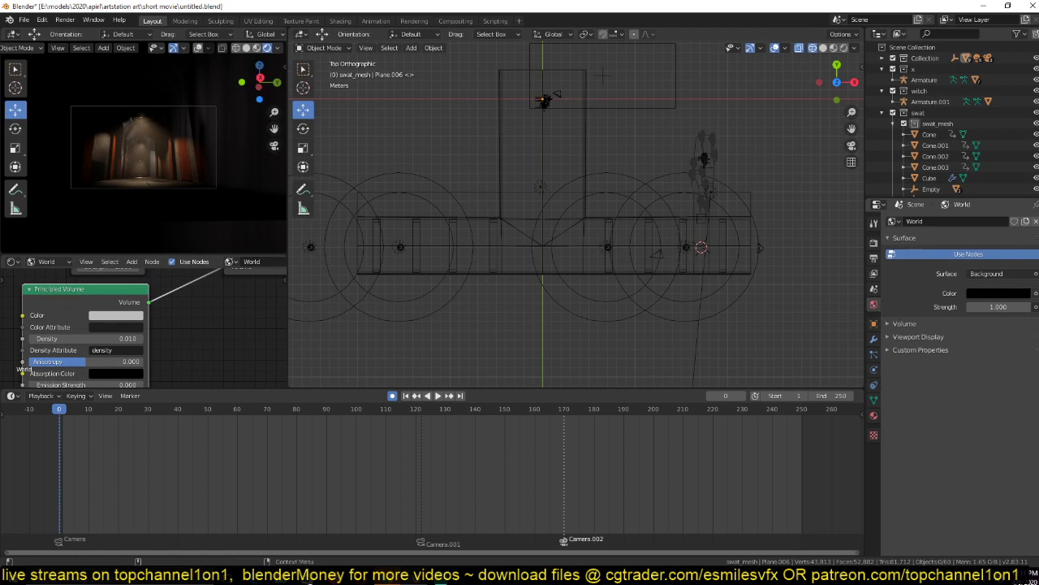
click(977, 292)
click(824, 341)
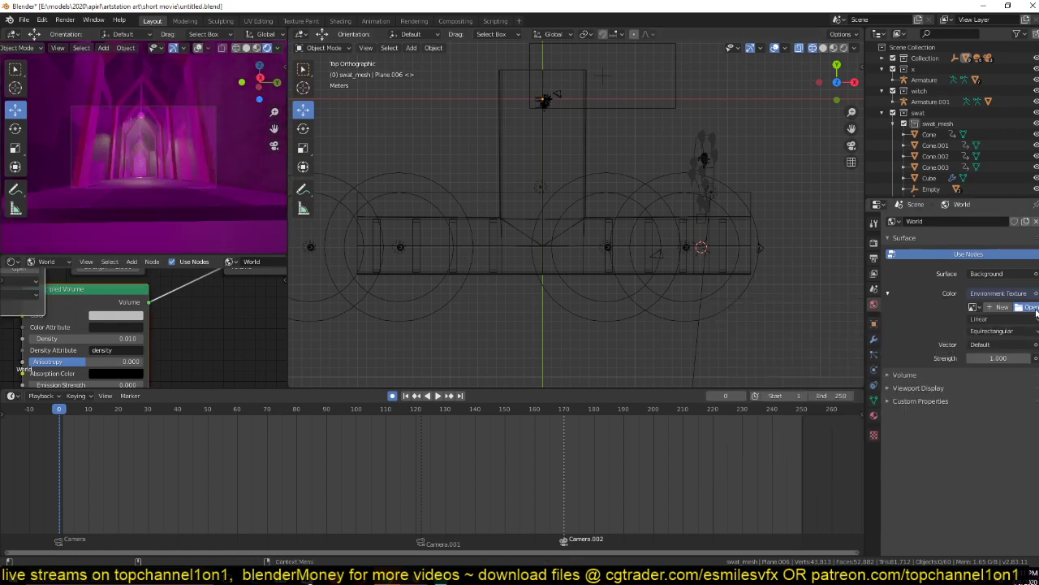
click(1026, 307)
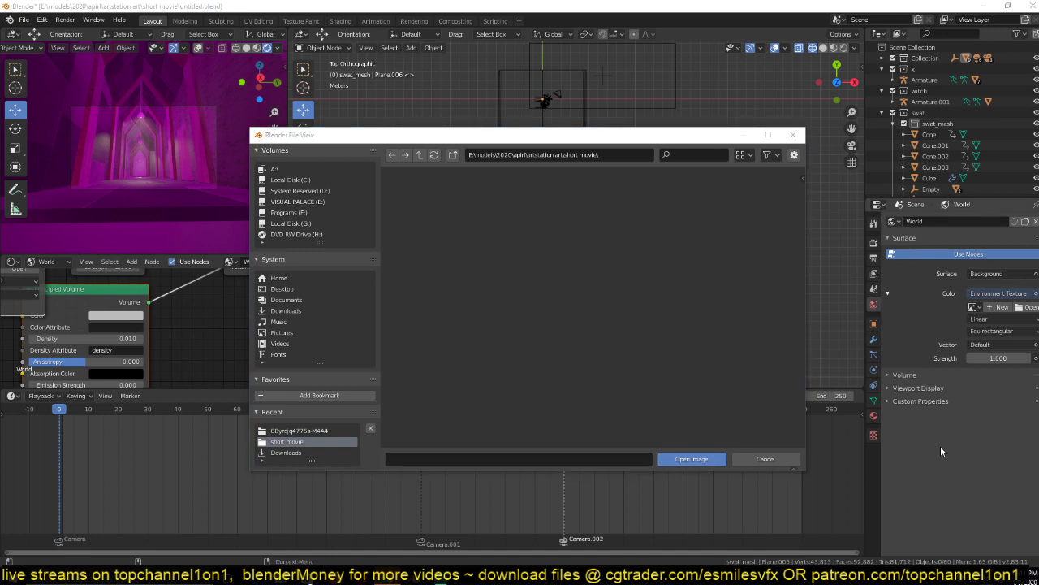
key(XF86AudioLowerVolume)
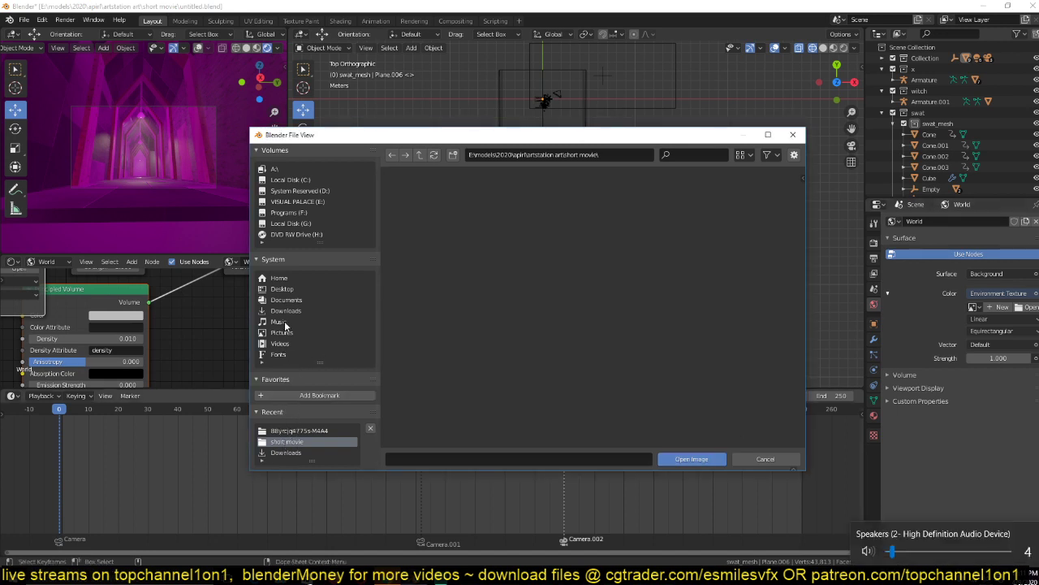
Load the industrial 2K HDR image from the hdri folder in E:\textures as the world's environment texture.
click(294, 201)
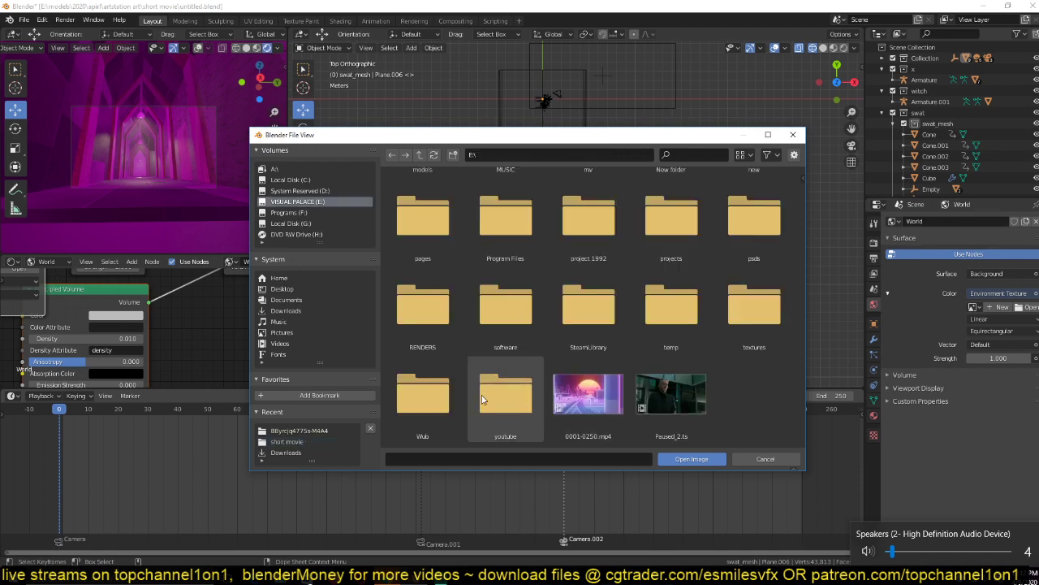
double_click(746, 396)
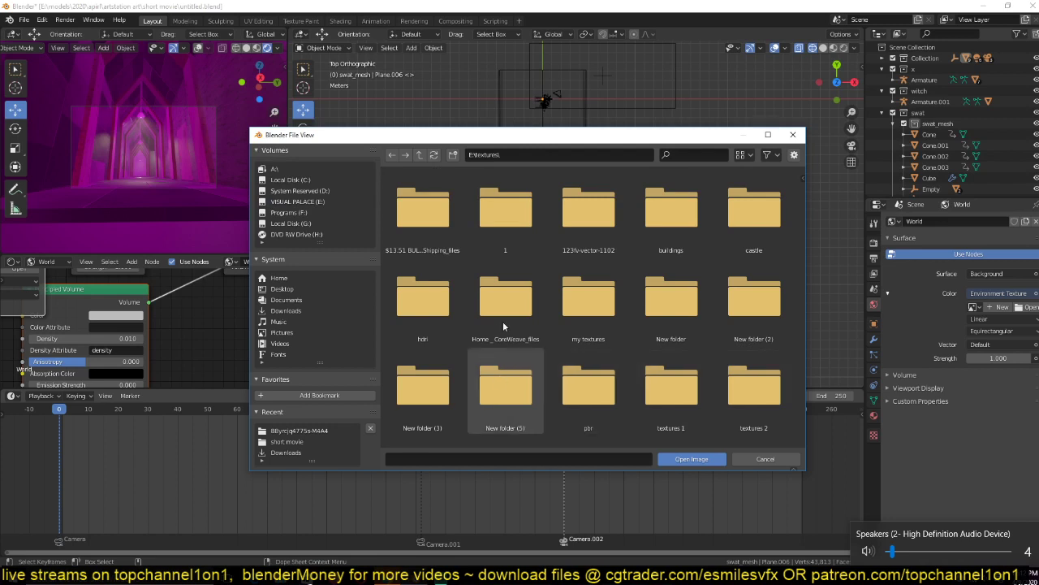
scroll(578, 378, down, 2)
double_click(652, 299)
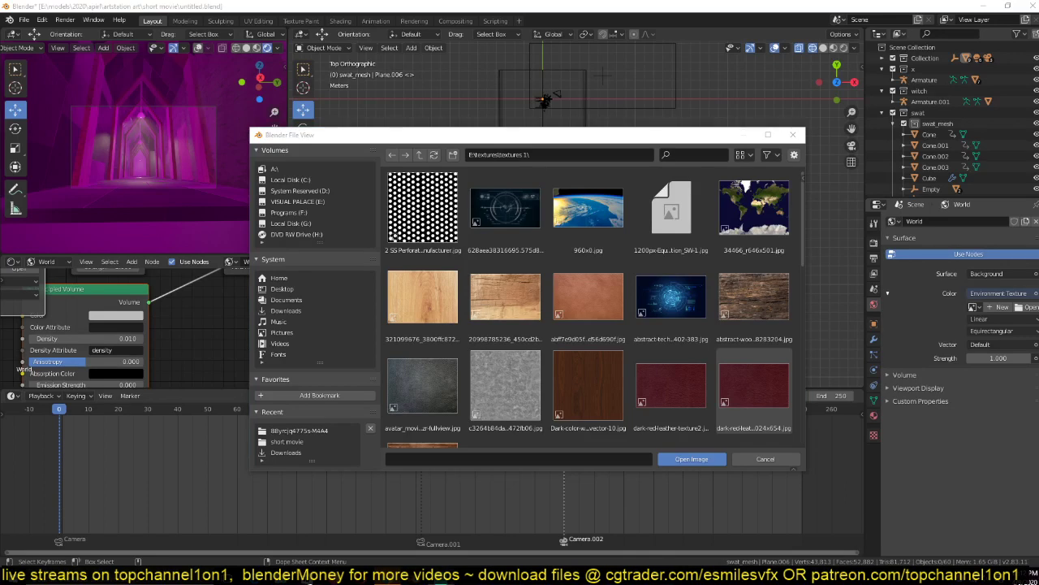
scroll(641, 312, down, 1)
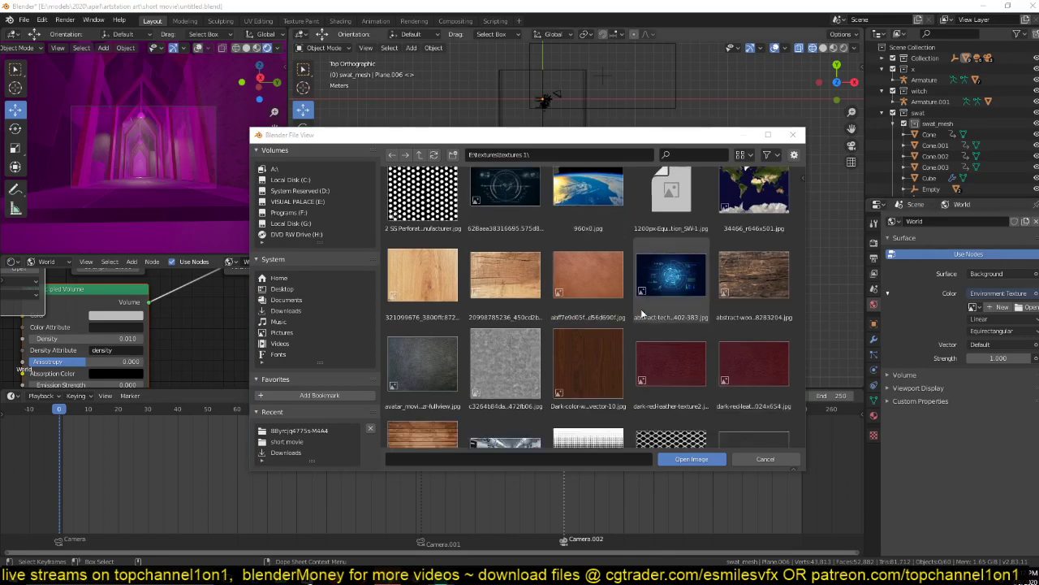
scroll(641, 313, down, 5)
scroll(642, 312, up, 5)
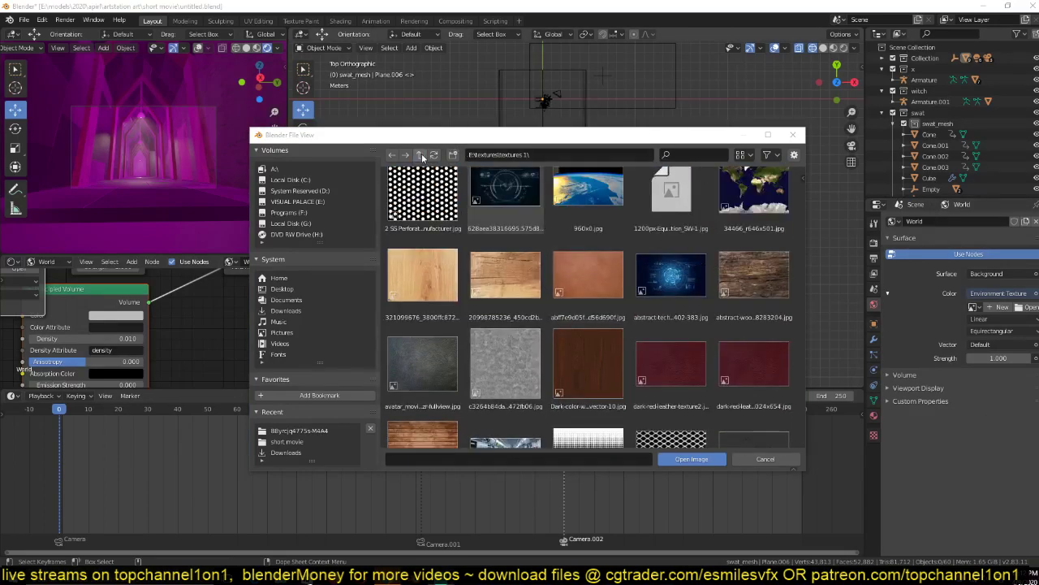
click(421, 155)
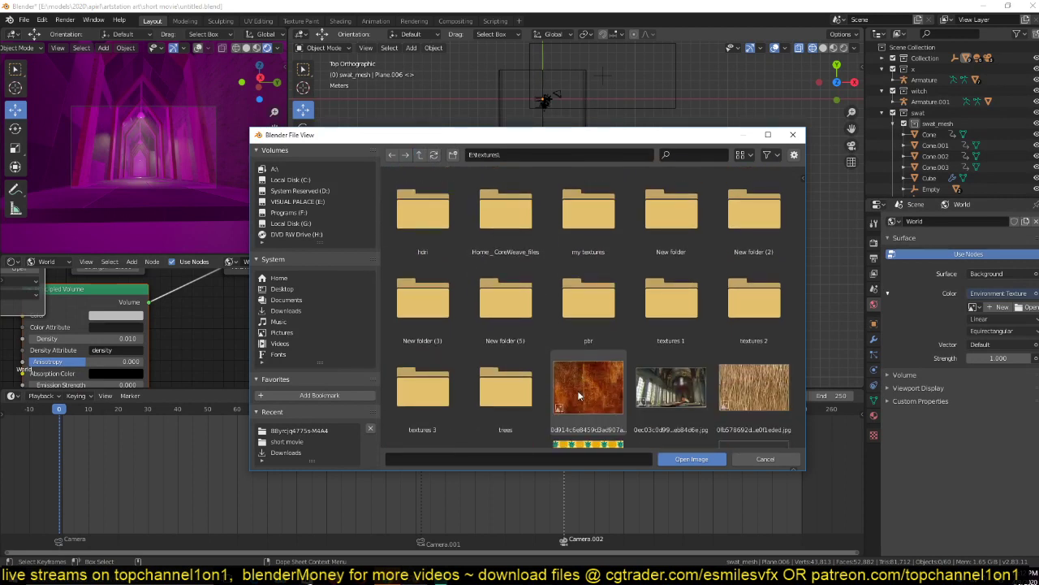
scroll(485, 318, up, 1)
scroll(474, 343, up, 3)
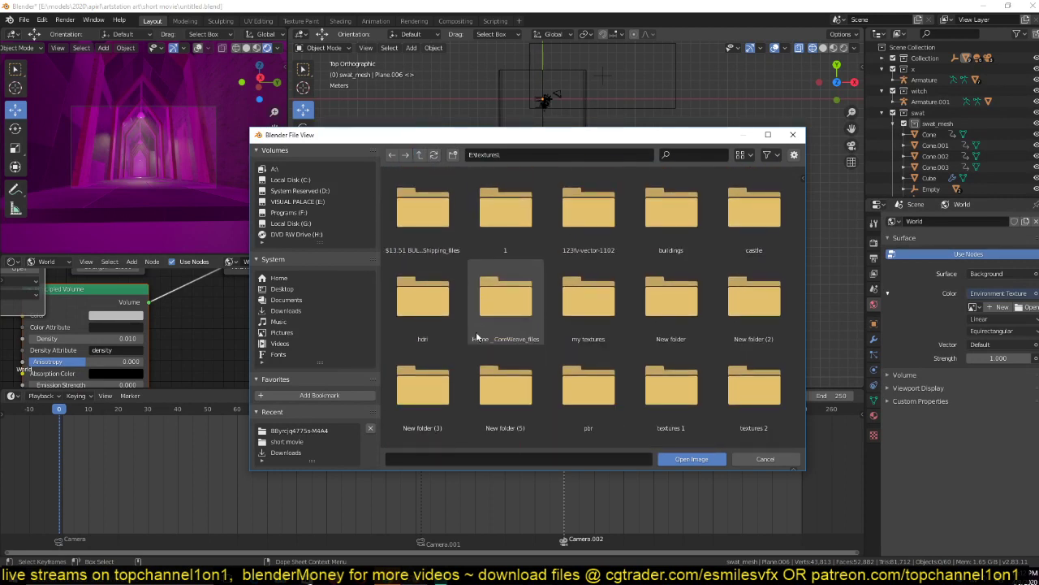
double_click(421, 299)
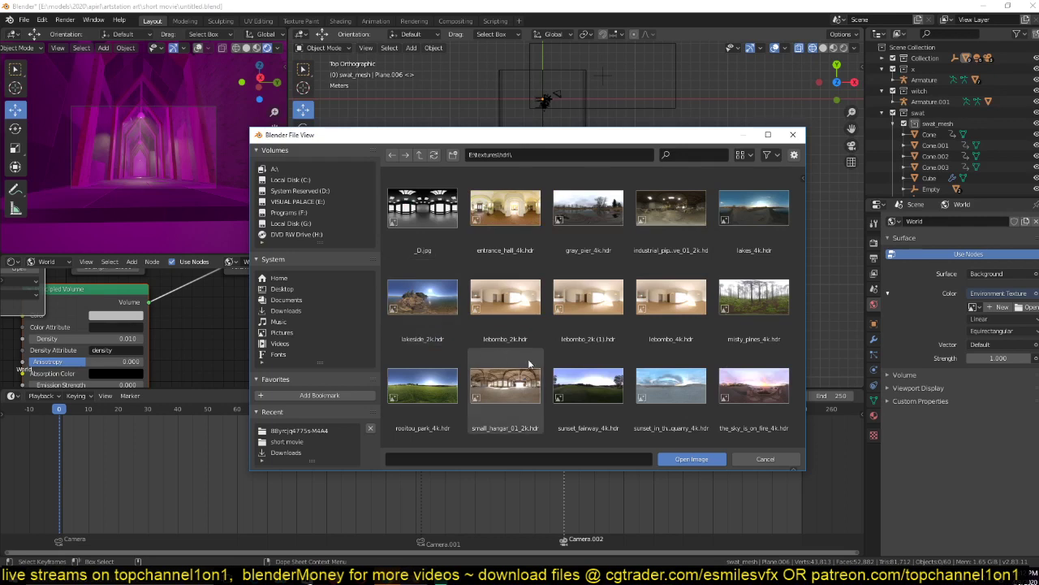
double_click(705, 226)
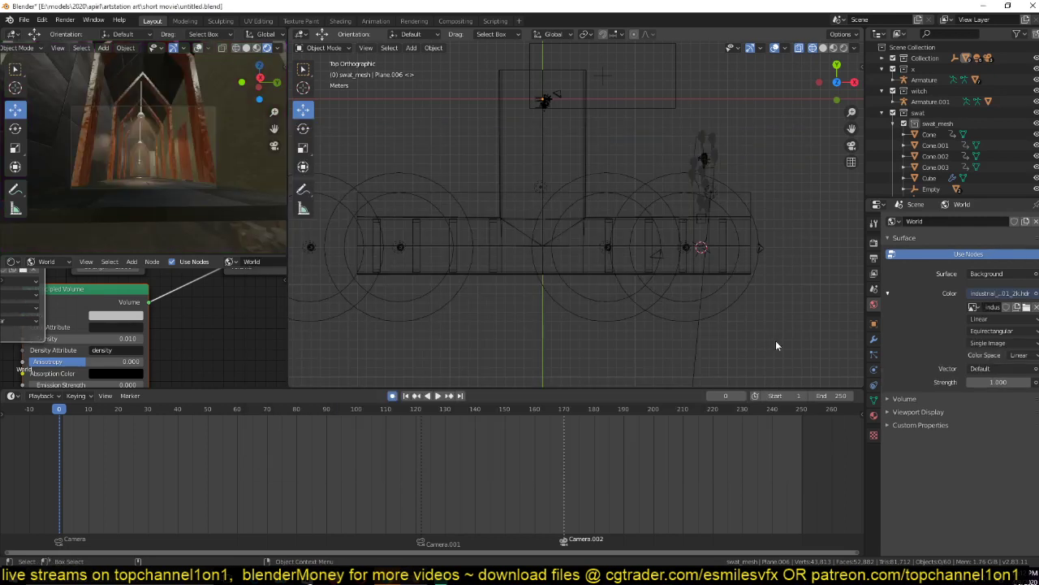
Set the world background strength to 0.01 and save the file.
click(993, 383)
text(01)
key(Return)
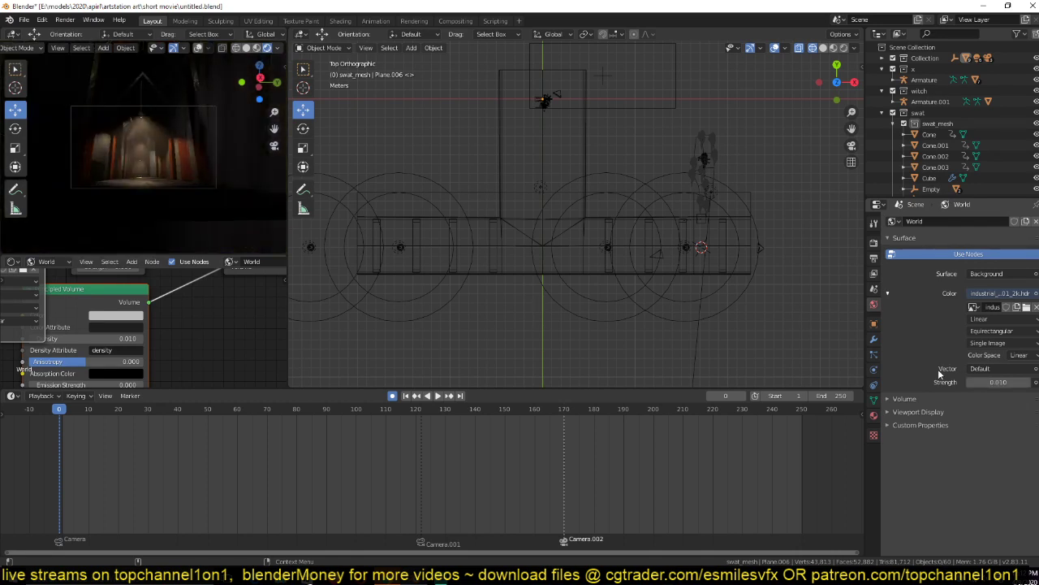
key(ctrl+s)
Select the green door in the corridor wall in solid view and open its material properties.
mouse_move(610, 248)
middle_down()
mouse_move(587, 170)
mouse_move(607, 217)
mouse_move(557, 143)
middle_up()
key(z)
middle_drag(661, 140, 643, 178)
click(691, 258)
key(KP_Decimal)
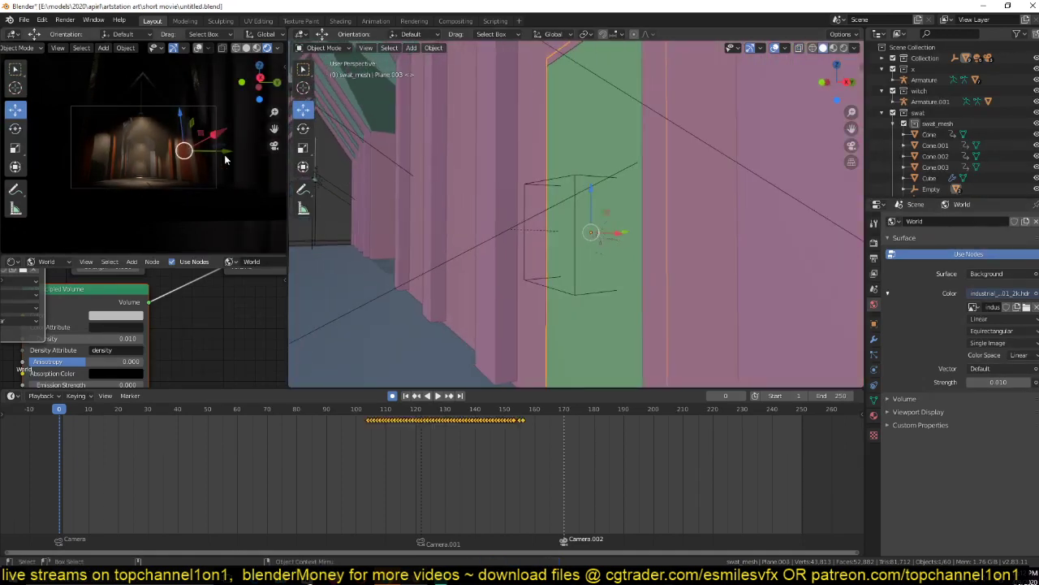
scroll(529, 216, down, 5)
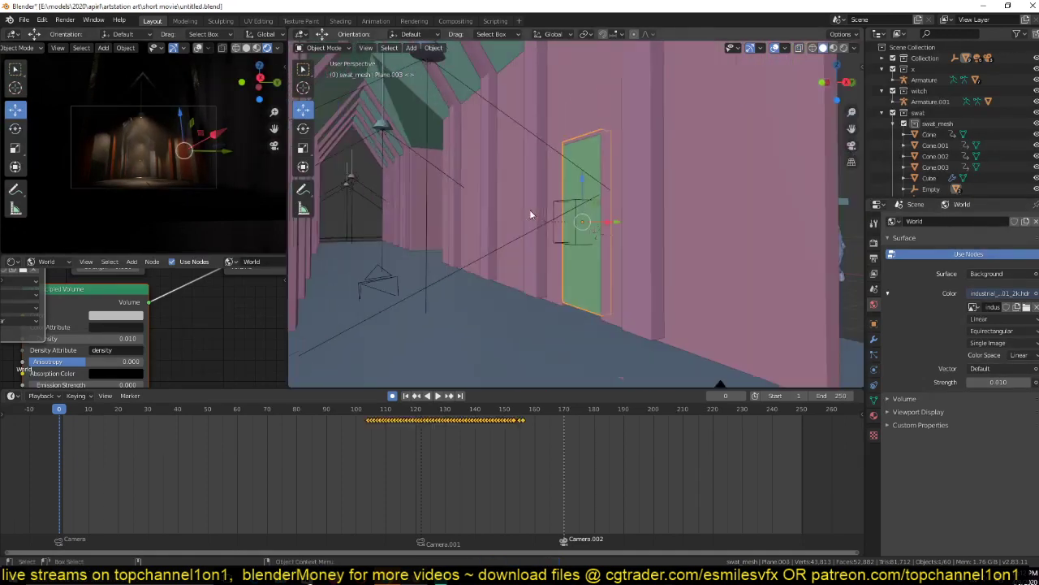
click(548, 149)
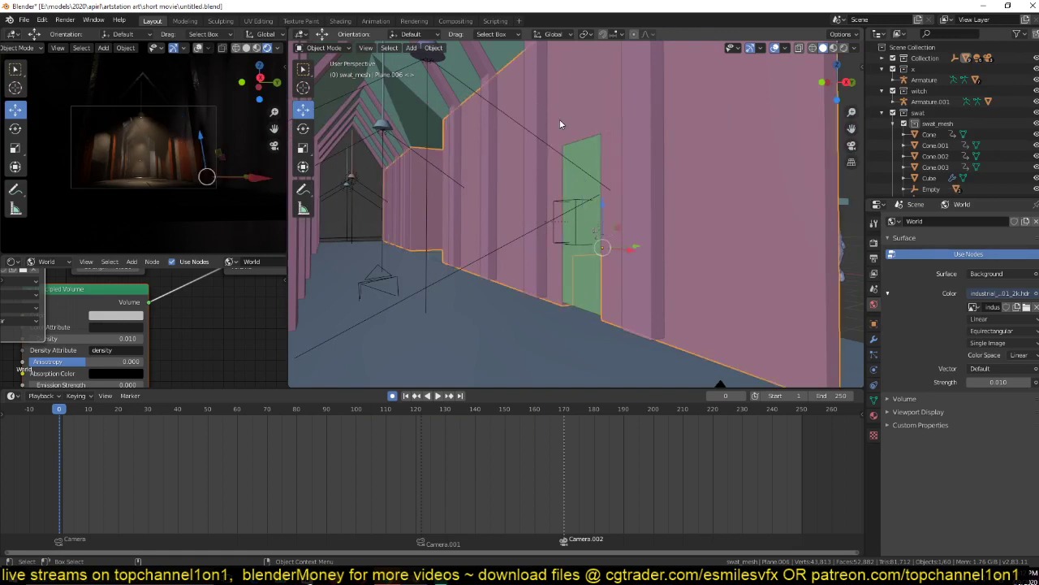
click(588, 180)
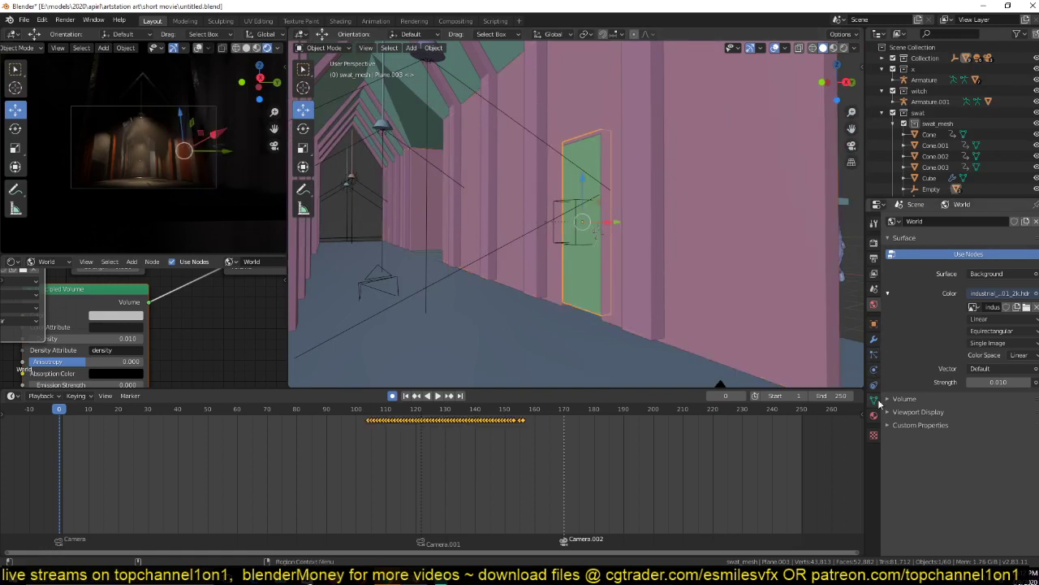
click(874, 415)
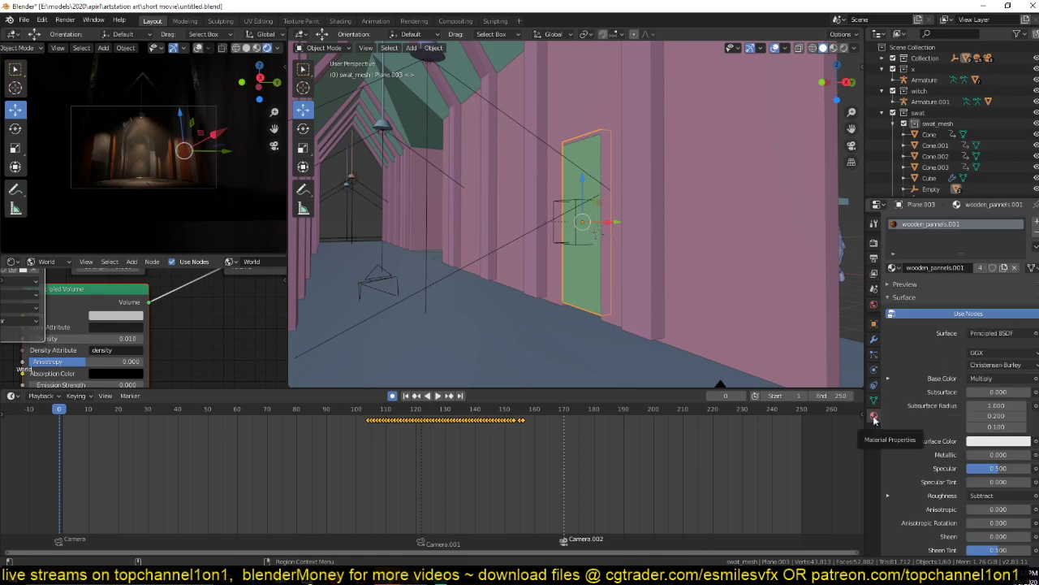
Select the corridor arches and, in edit mode from the right view, select the vertical post geometry on both sides.
middle_drag(592, 249, 595, 195)
click(595, 195)
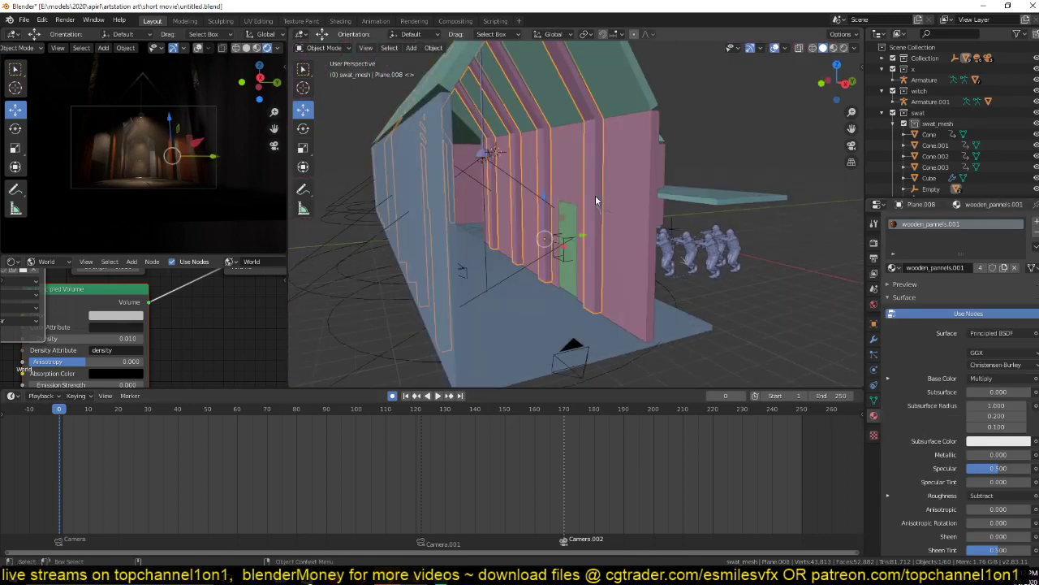
key(KP_3)
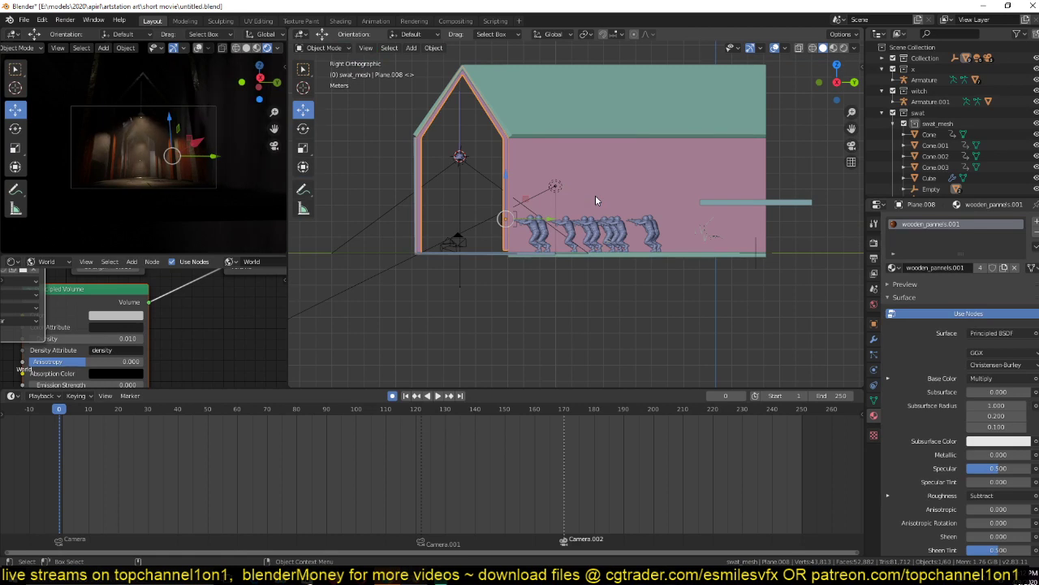
key(Tab)
key(shift+z)
drag(364, 158, 523, 288)
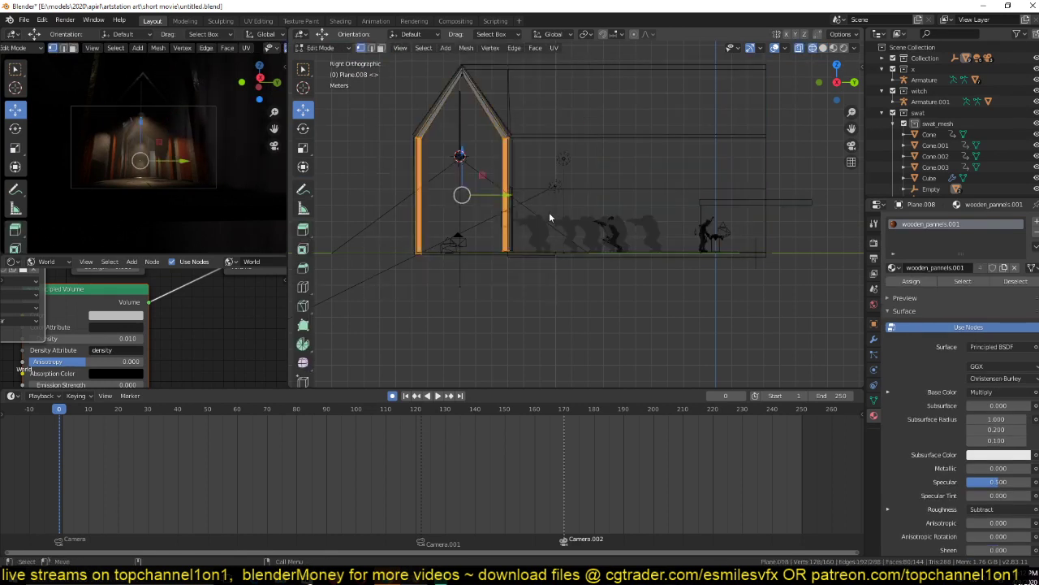
key(Tab)
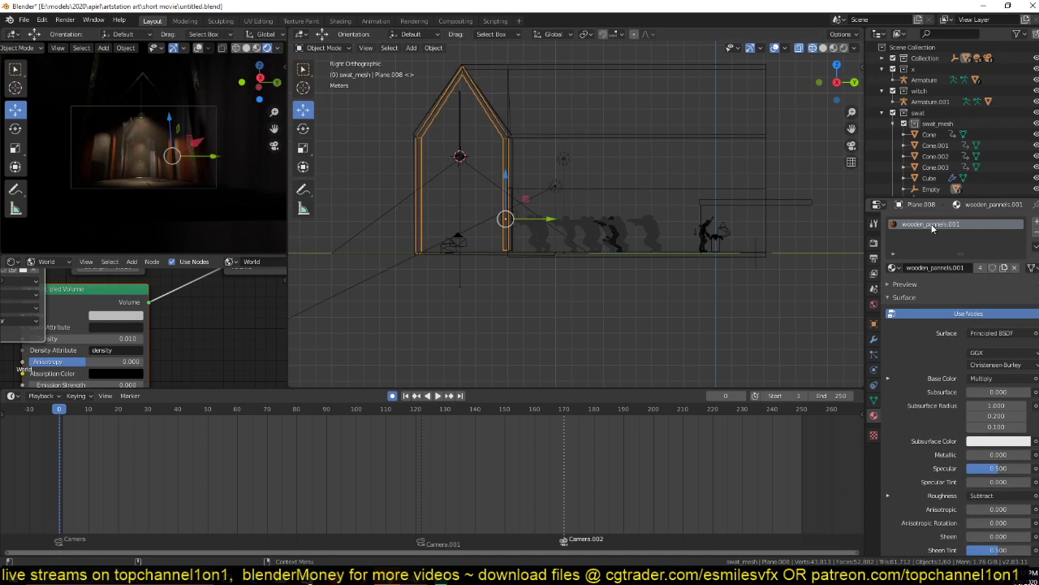
Add a second material slot to the arches and look through the existing materials for it.
click(1036, 221)
click(893, 289)
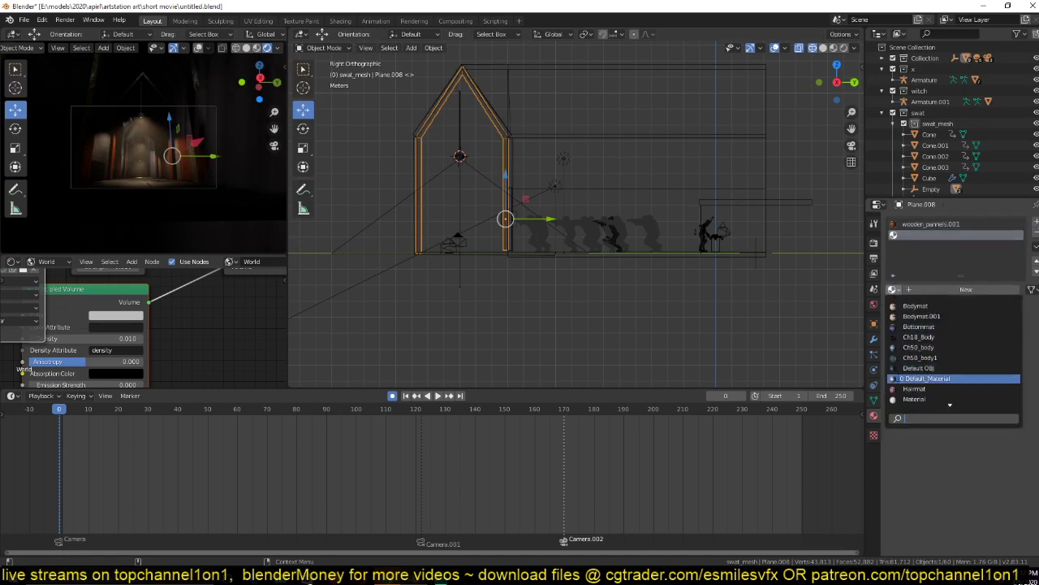
scroll(934, 398, down, 6)
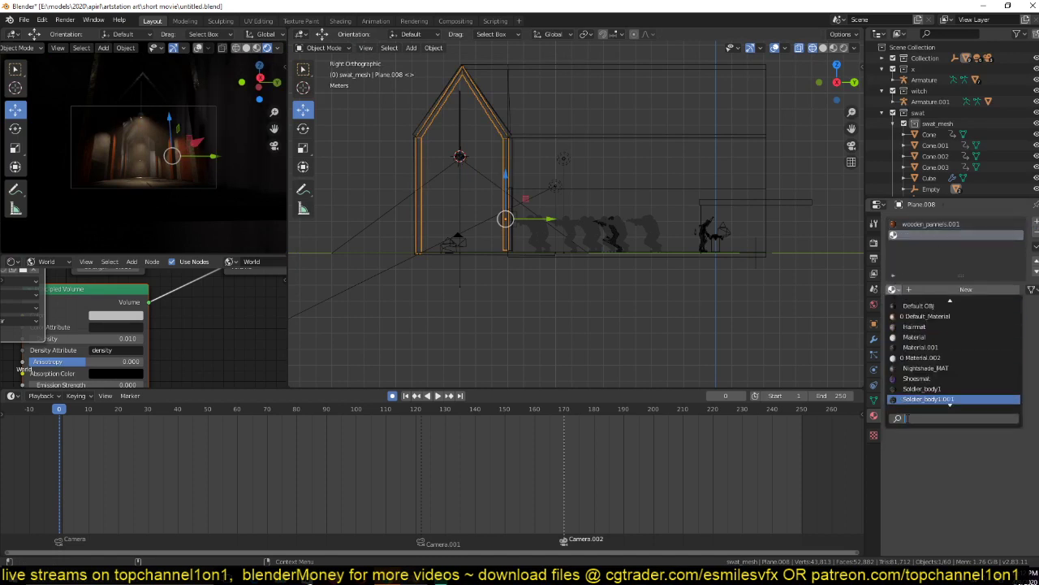
click(648, 137)
Select the corridor floor in material preview and rename its material to "tile".
mouse_move(439, 222)
middle_down()
mouse_move(454, 254)
mouse_move(514, 279)
middle_up()
key(shift+z)
click(513, 278)
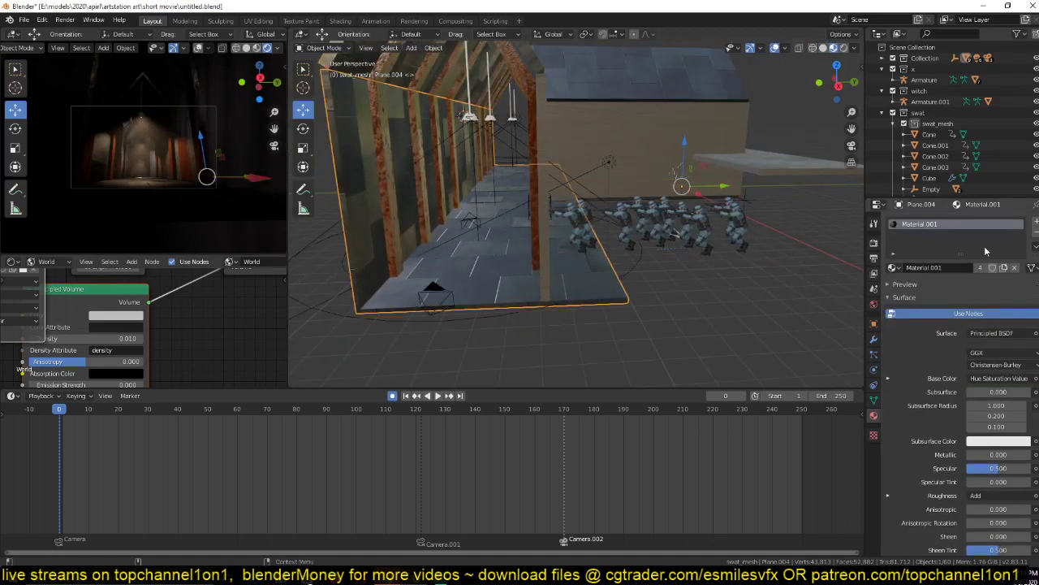
click(930, 267)
text(tile)
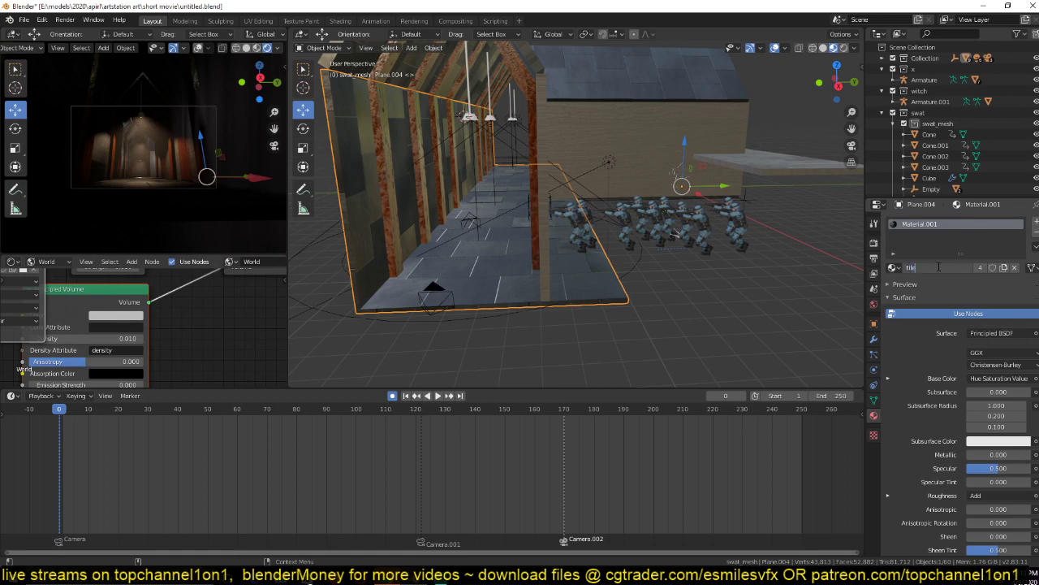
key(Return)
Reselect the corridor arches in solid view and put the existing "tile" material into their empty second material slot.
click(628, 263)
middle_drag(628, 264, 666, 282)
key(z)
middle_drag(629, 214, 640, 209)
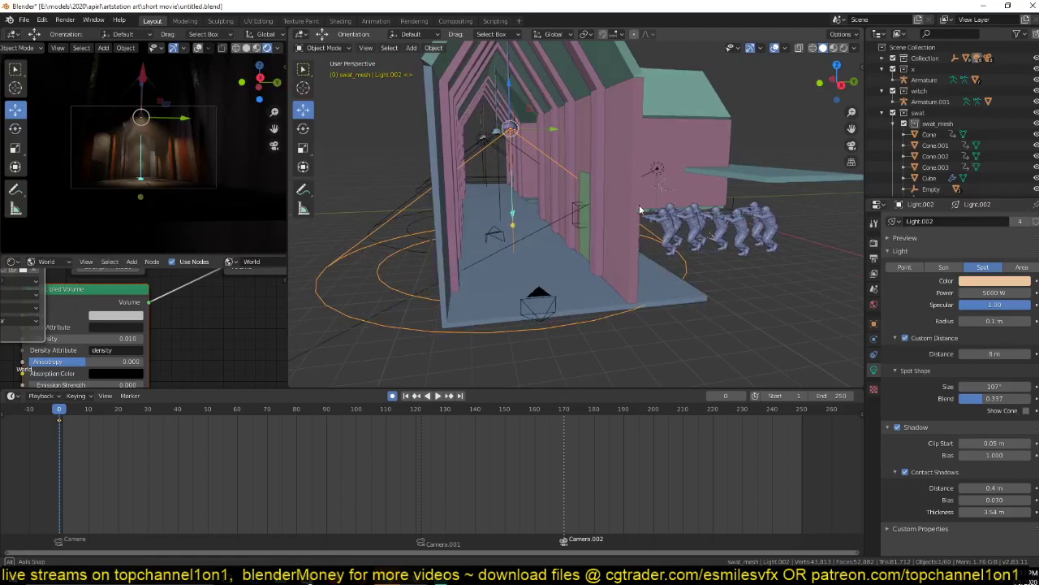
click(640, 210)
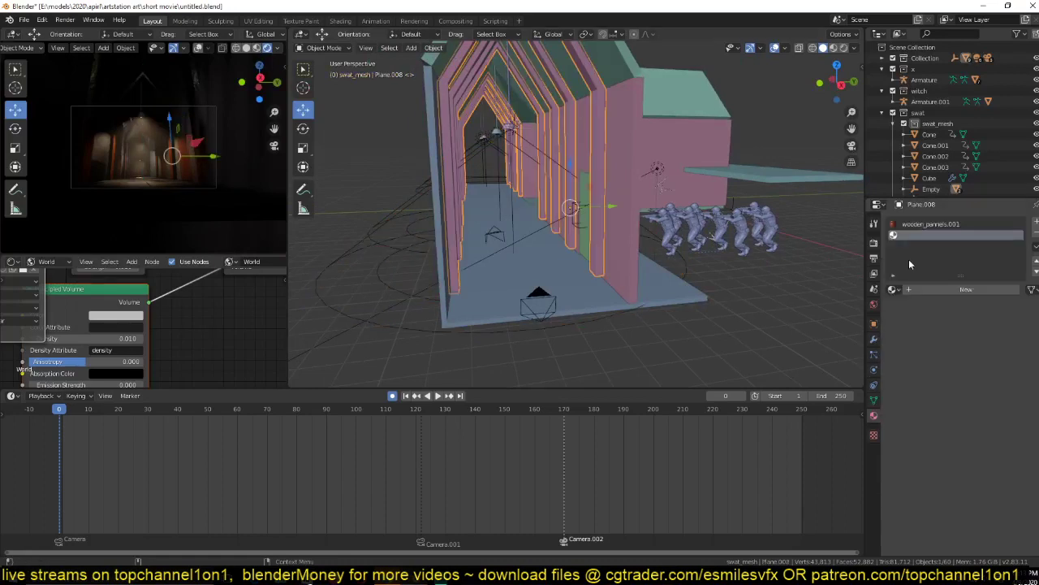
key(Tab)
click(892, 289)
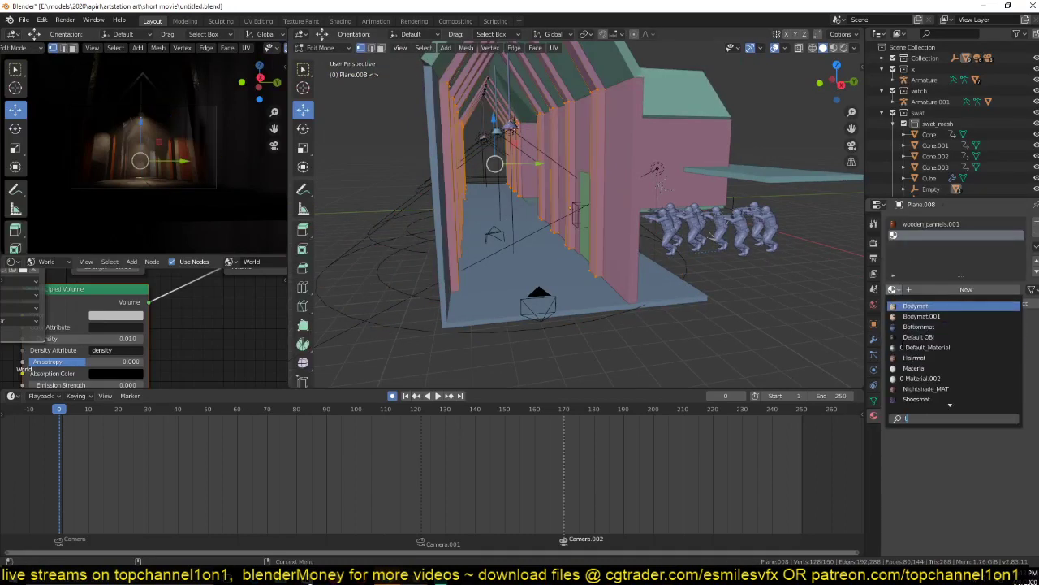
text(ti)
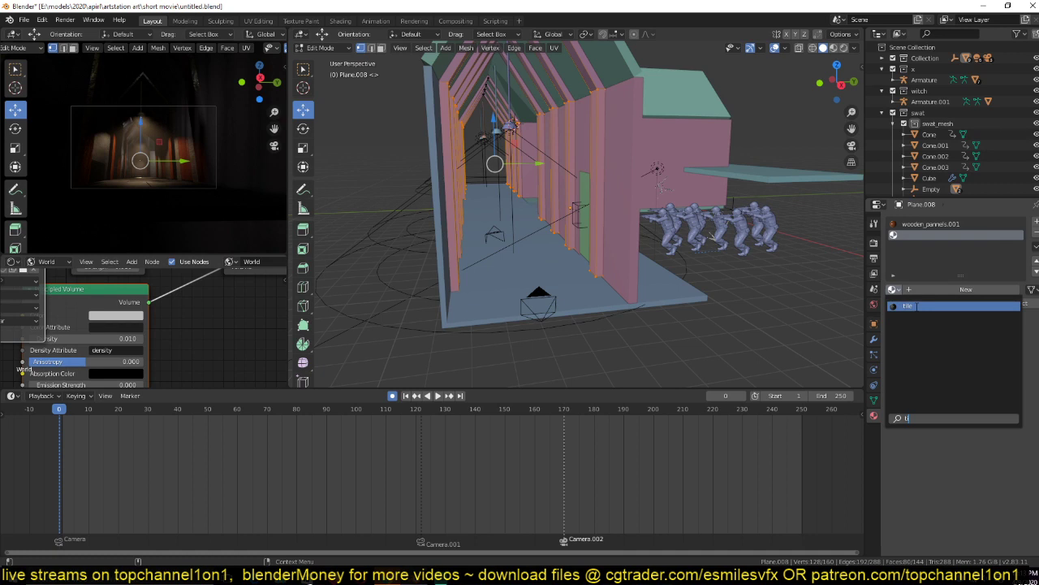
key(Return)
key(Tab)
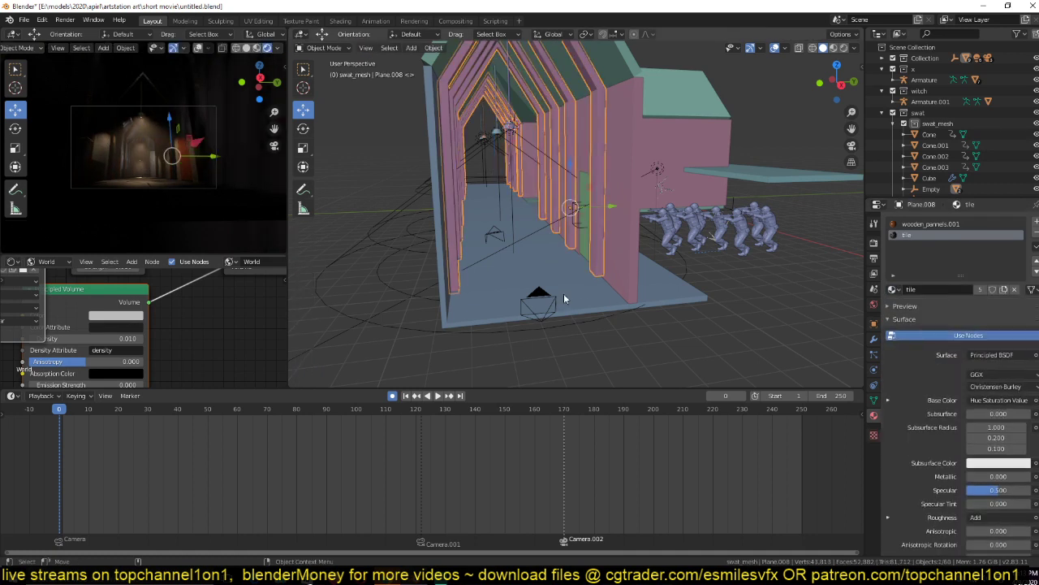
Unwrap the whole arches mesh with Smart UV Project using an angle limit of 66 and save the file.
middle_drag(567, 293, 636, 280)
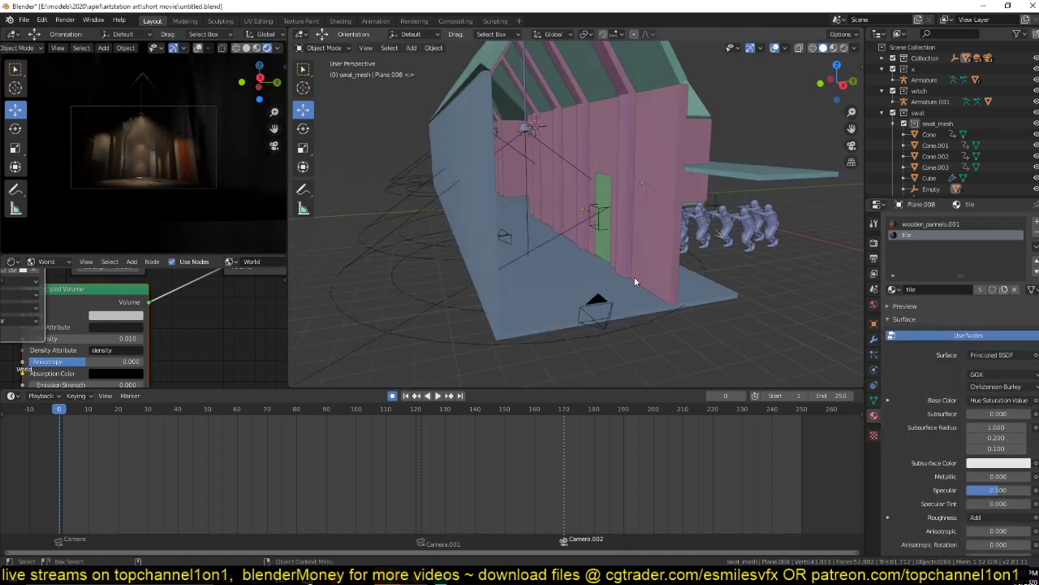
key(Tab)
key(u)
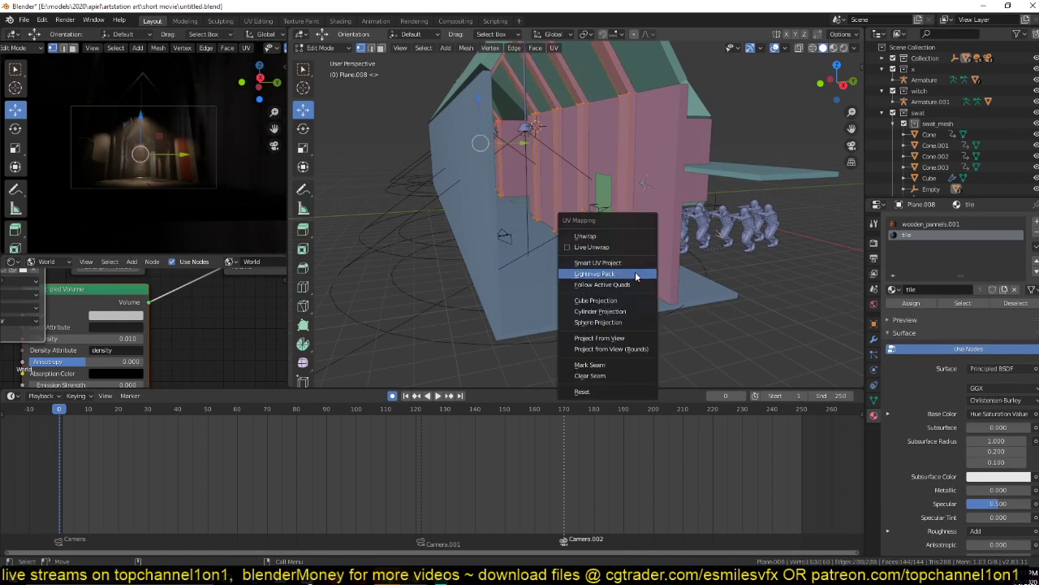
click(631, 264)
click(631, 352)
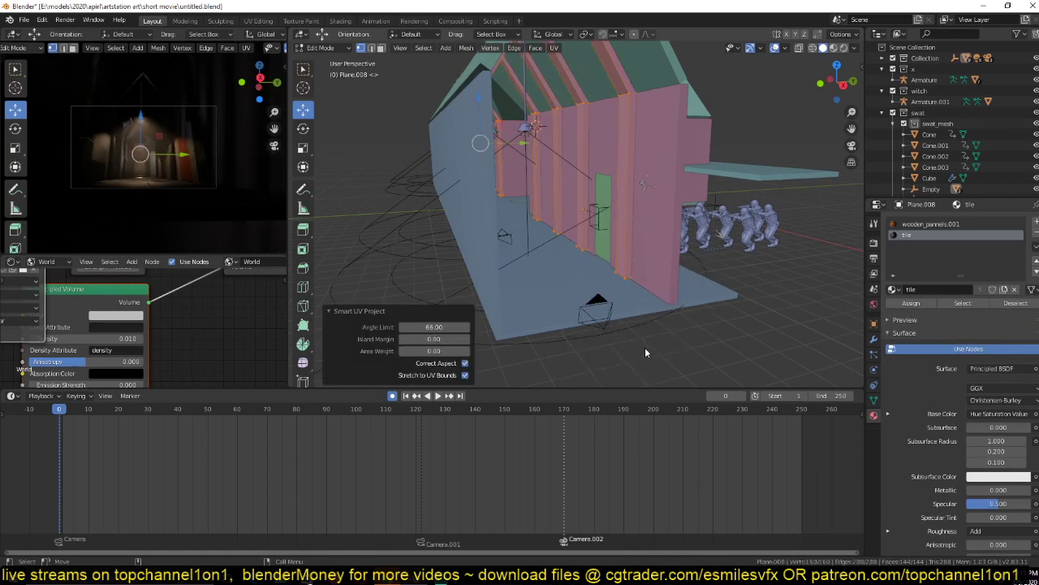
key(Tab)
click(695, 289)
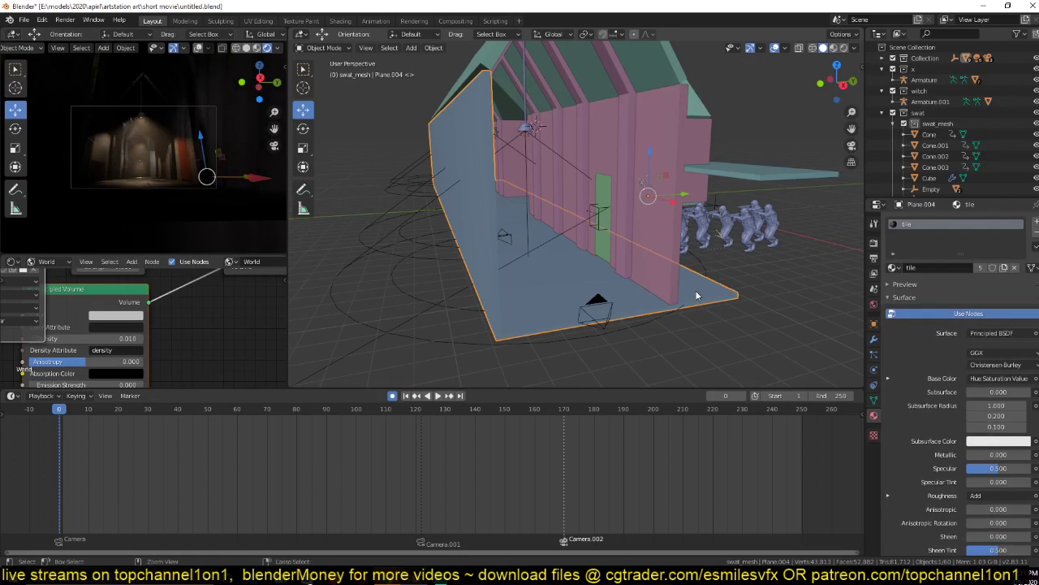
key(ctrl+s)
key(alt+a)
Lower the corridor arches about 0.41 m along the Z axis so their posts sink into the floor.
scroll(680, 299, up, 3)
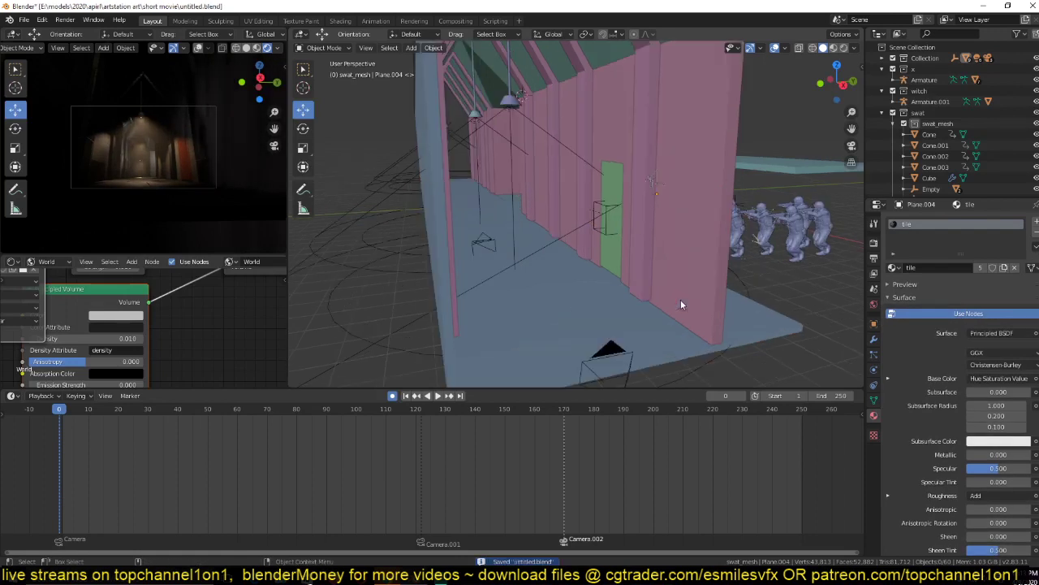
click(643, 280)
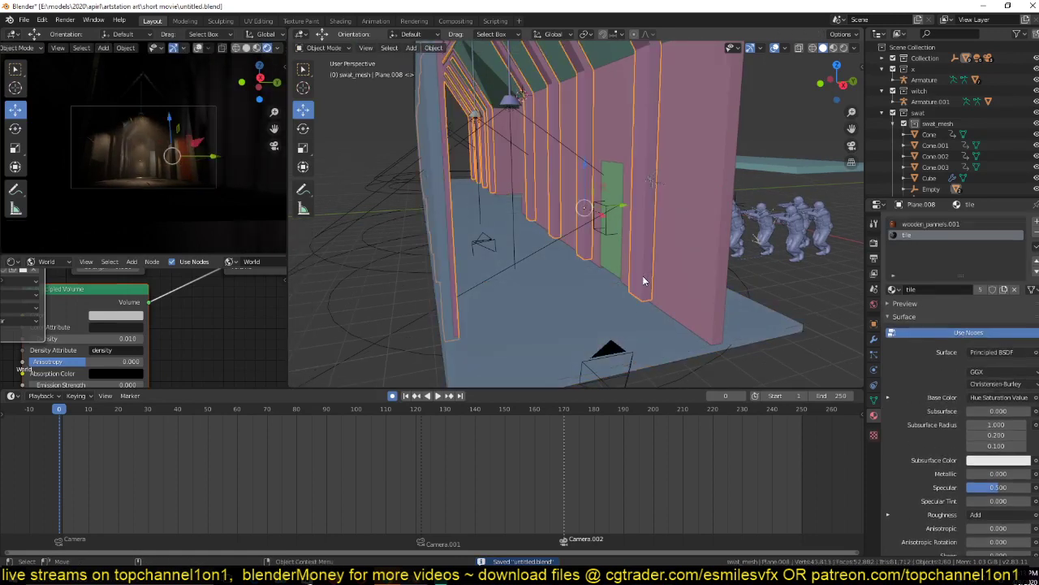
key(g)
key(z)
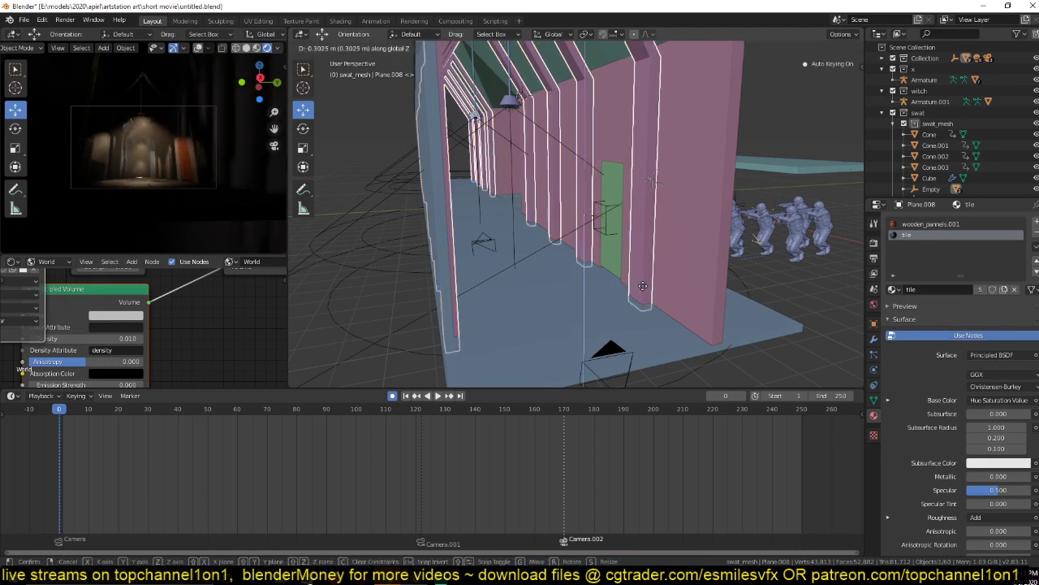
click(644, 289)
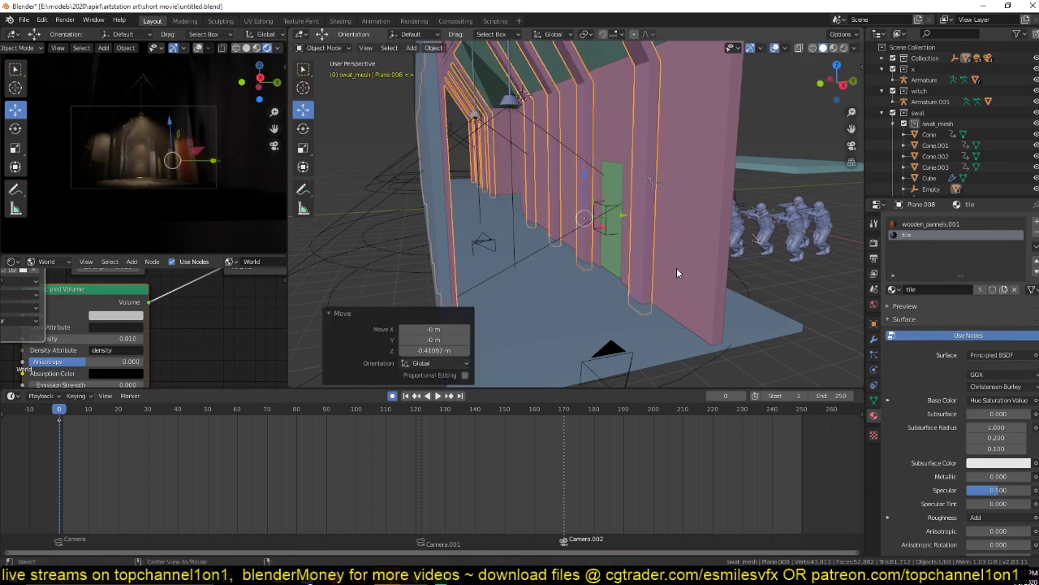
Remove the "tile" material slot from the arches, keeping only "wooden_pannels.001".
click(557, 275)
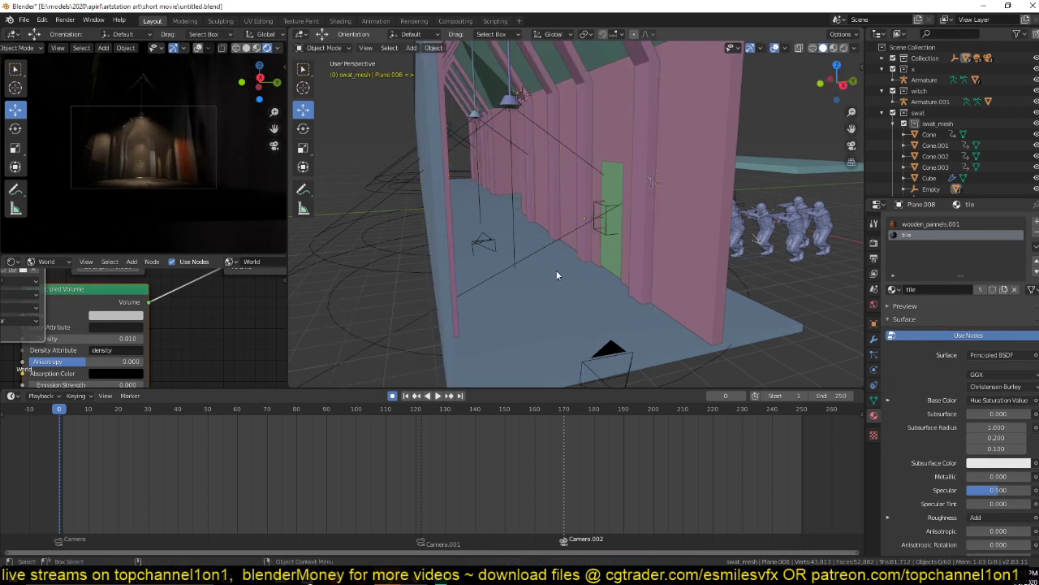
key(ctrl+z)
click(1036, 233)
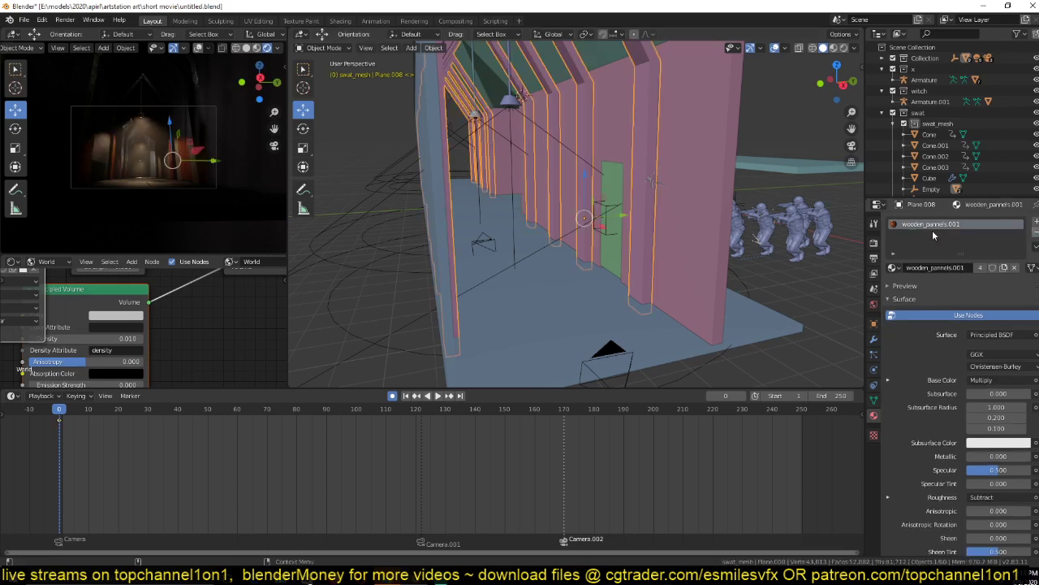
click(626, 239)
scroll(607, 240, up, 2)
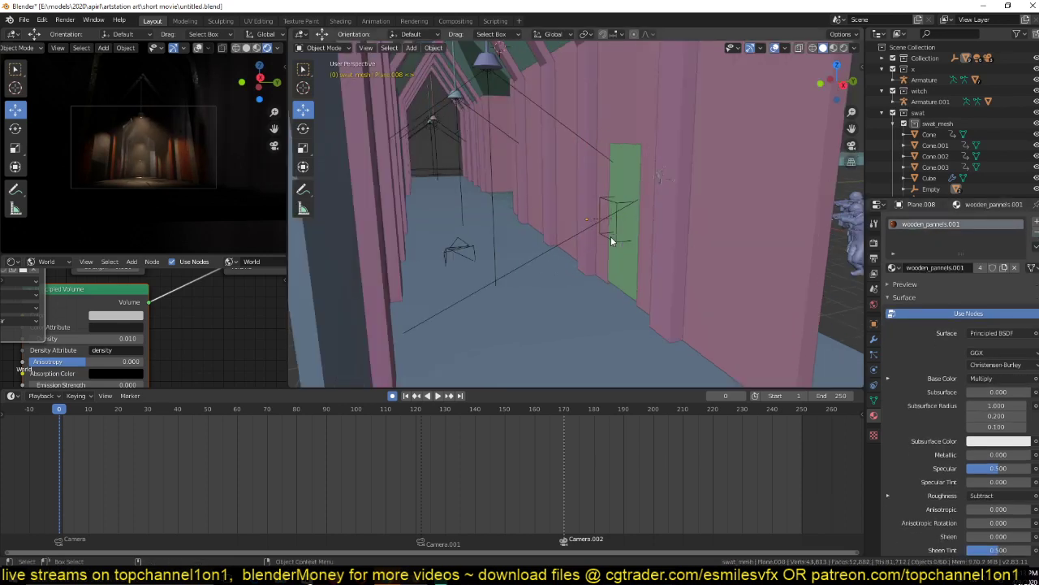
Select the arches, switch the node editor from world to object shading to show their material nodes, and save the file.
click(667, 234)
click(45, 261)
click(57, 276)
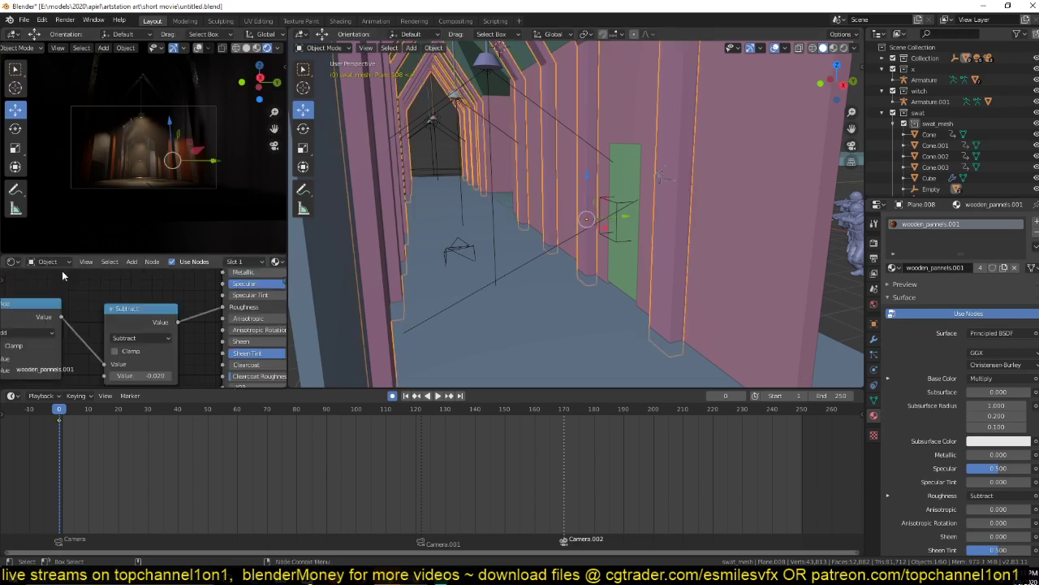
scroll(158, 313, down, 1)
key(ctrl+s)
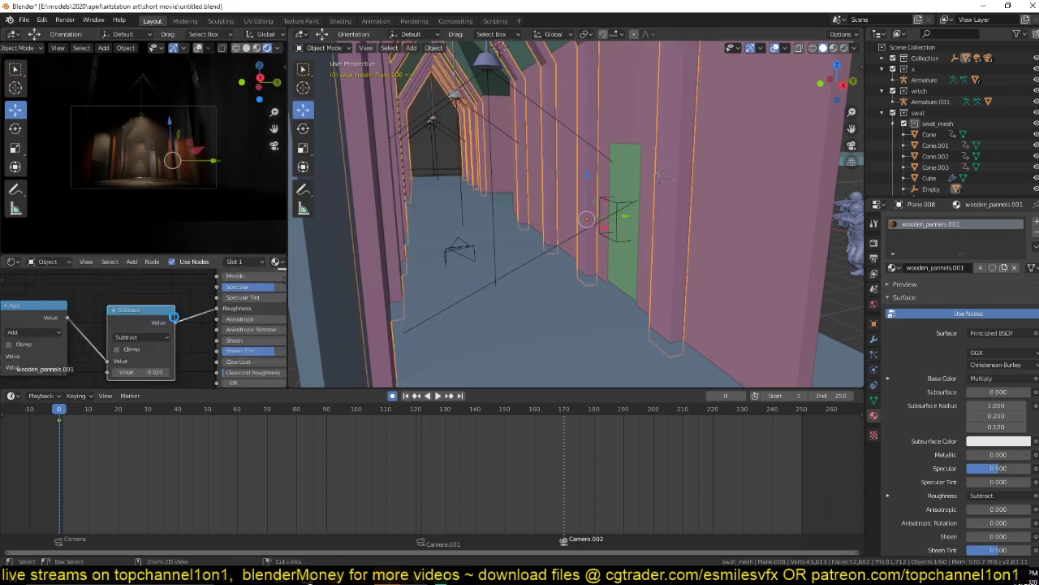
Set the Subtract node feeding the roughness of the arches' material to 0.340 and save the file.
scroll(145, 292, down, 1)
scroll(145, 292, up, 1)
scroll(152, 297, down, 1)
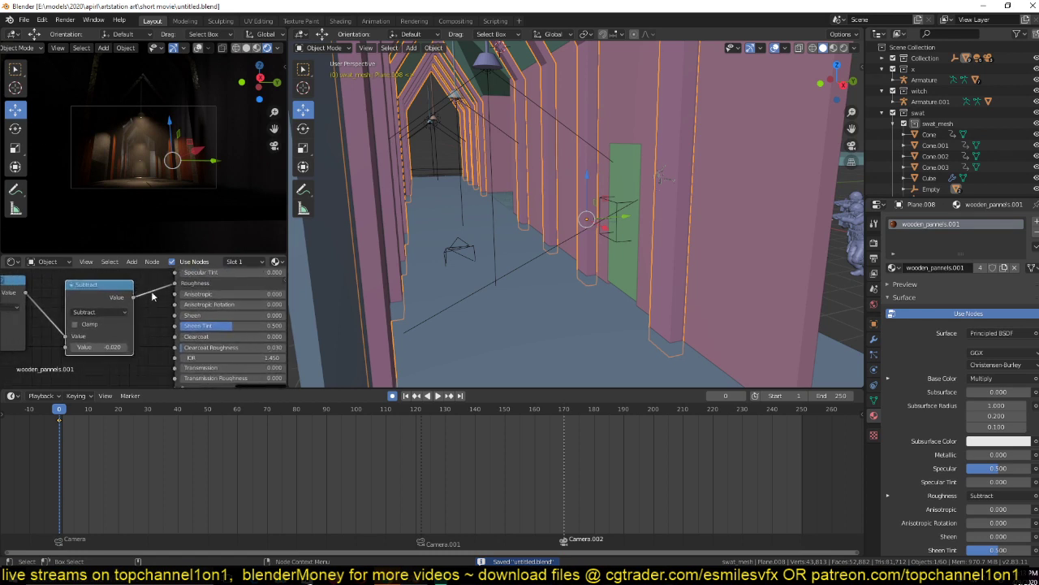
mouse_move(120, 346)
mouse_down()
mouse_move(214, 347)
mouse_move(151, 347)
mouse_up()
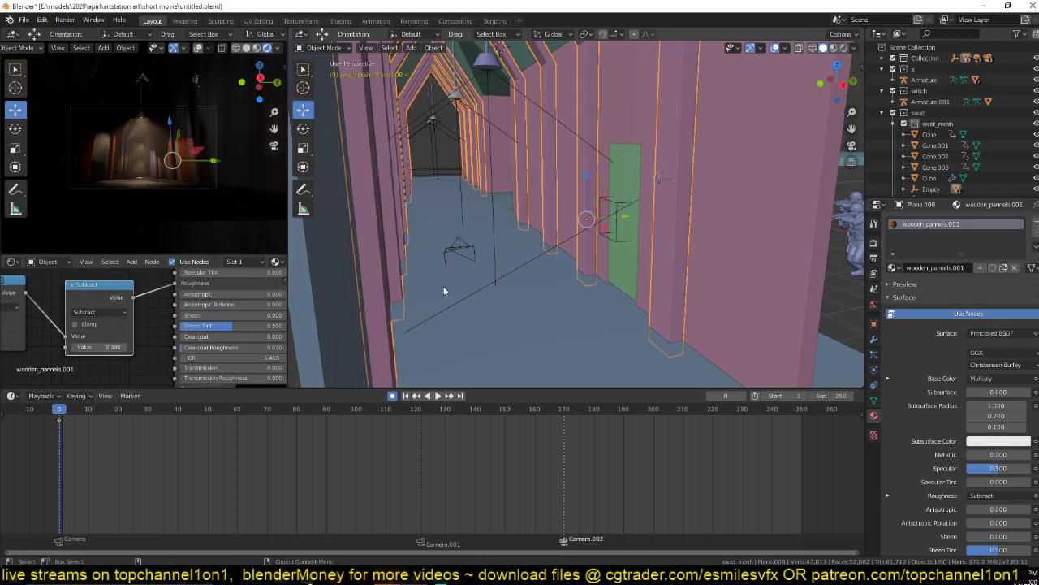
key(ctrl+s)
Change the second color of the Multiply node in the arches' material to a dark blue.
middle_drag(276, 321, 263, 385)
middle_drag(121, 348, 185, 277)
scroll(203, 301, down, 5)
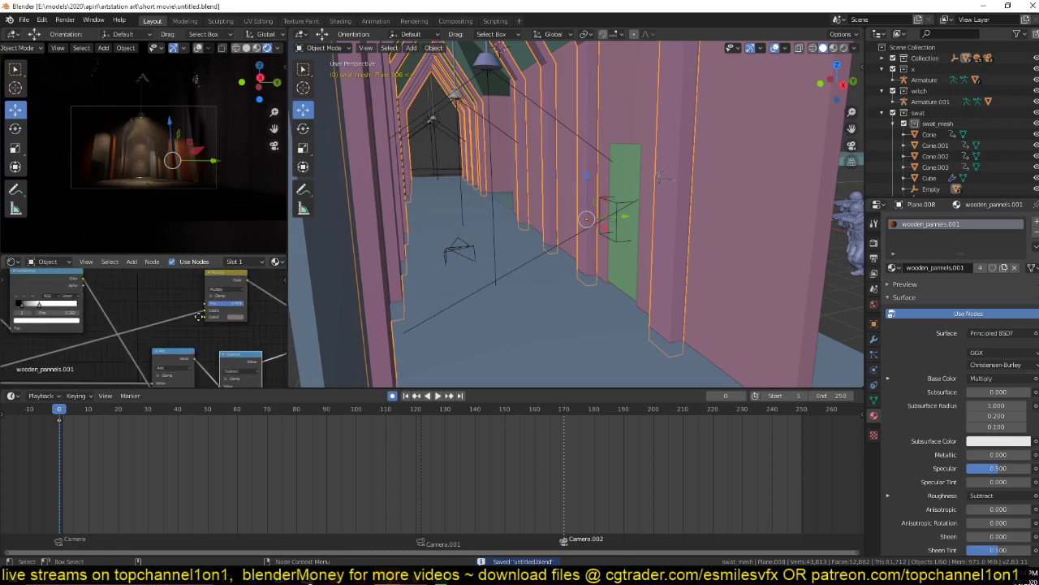
scroll(228, 311, up, 5)
click(165, 322)
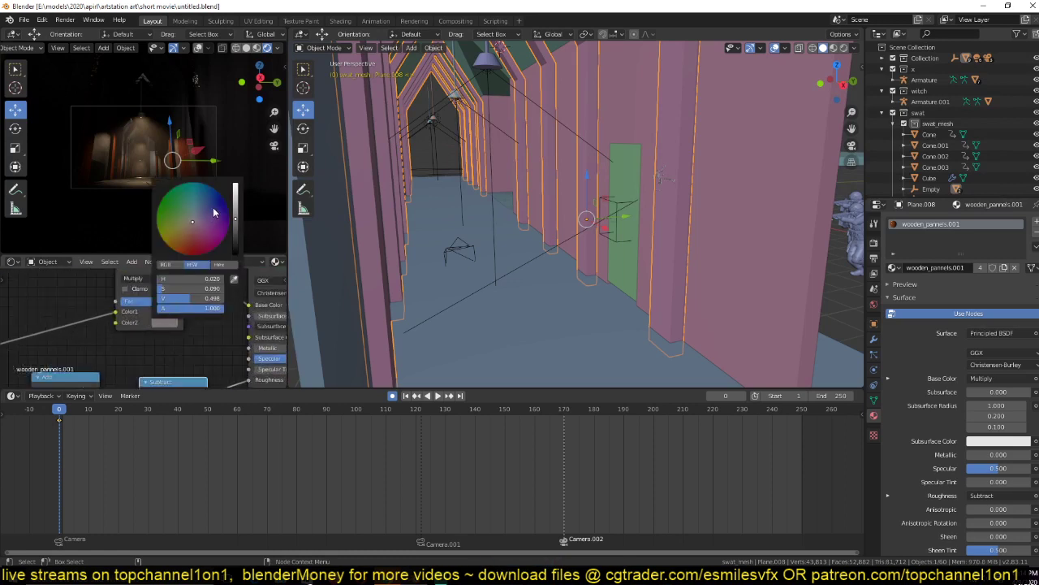
drag(201, 205, 206, 205)
middle_drag(453, 232, 462, 240)
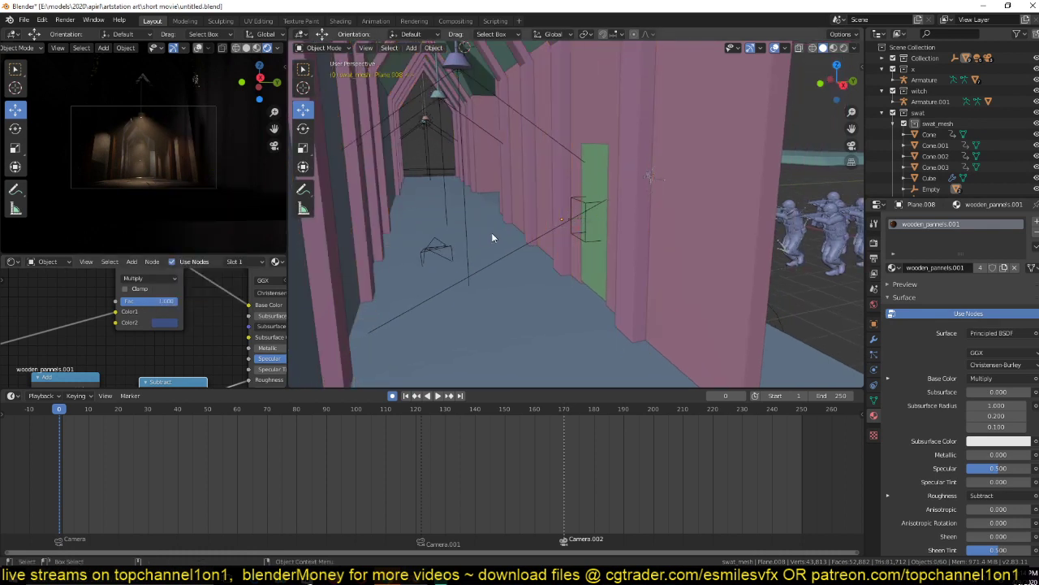
Assign the existing "wall" material to the green door and to the corridor arches.
click(593, 231)
click(894, 267)
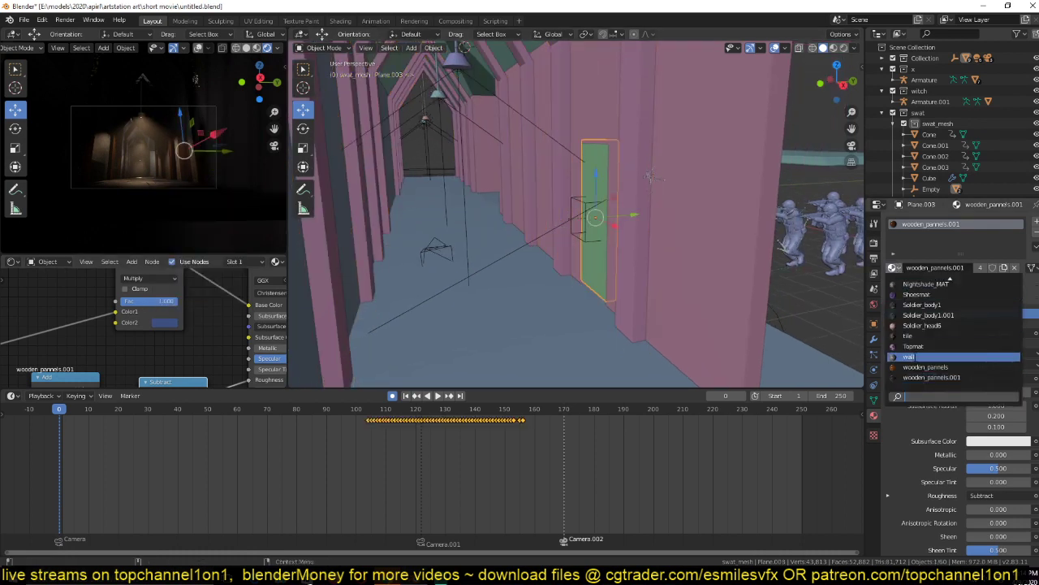
click(914, 358)
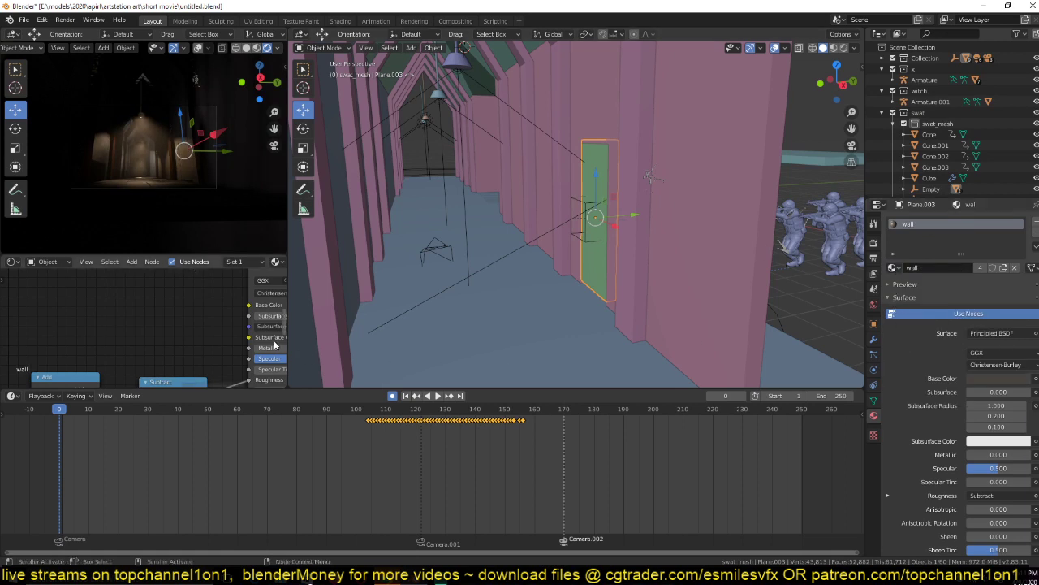
click(629, 181)
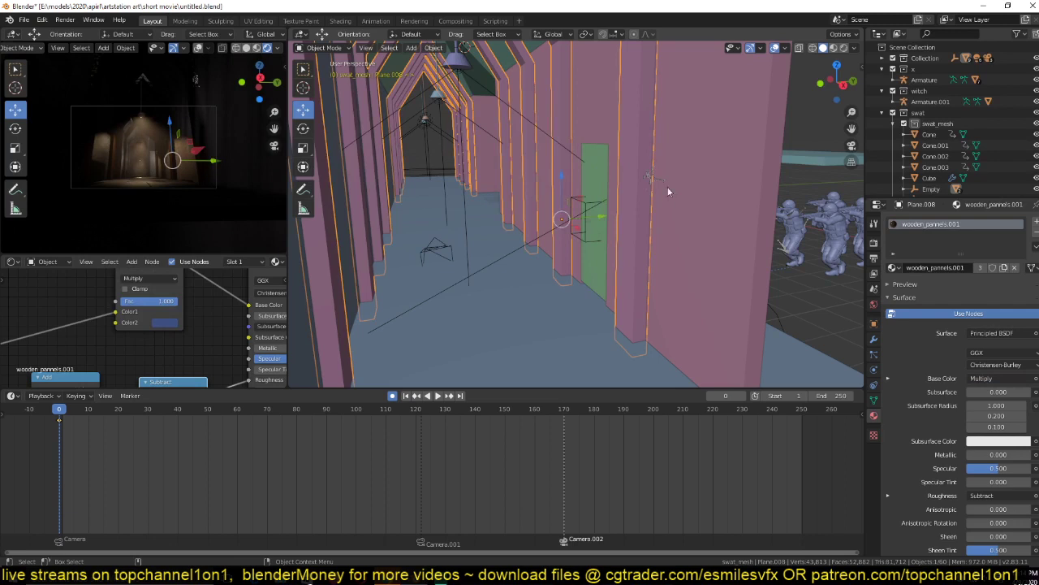
click(894, 267)
click(907, 358)
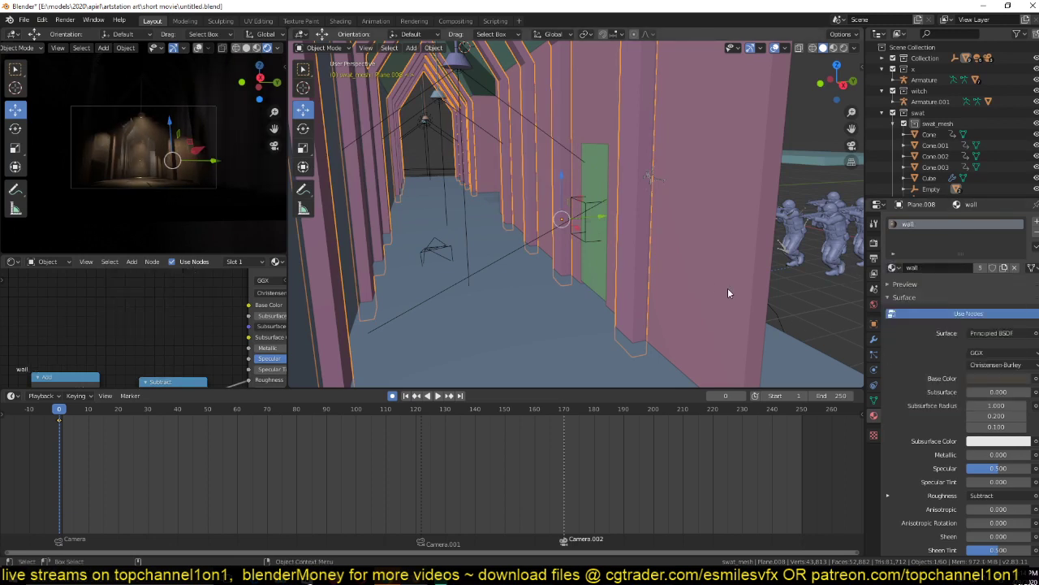
Try the "wooden_pannels" material on the door and switch the door back to "wall".
click(595, 199)
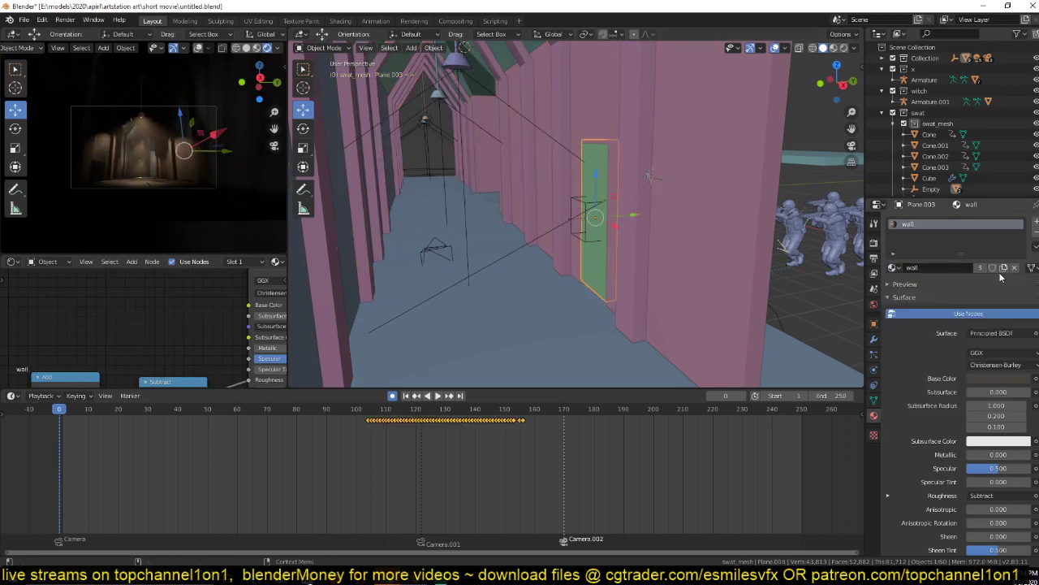
click(892, 269)
text(wood)
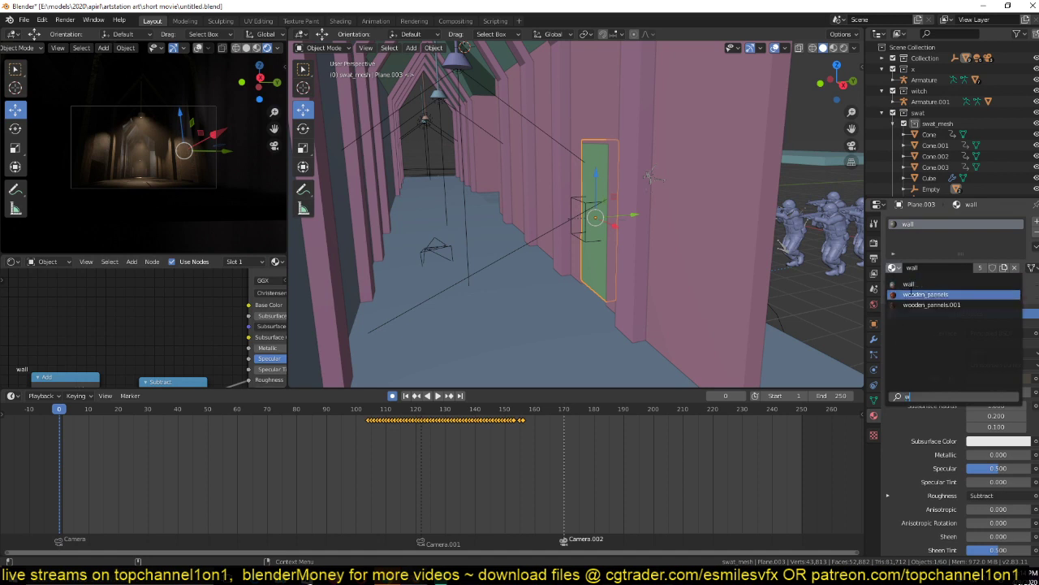
click(914, 294)
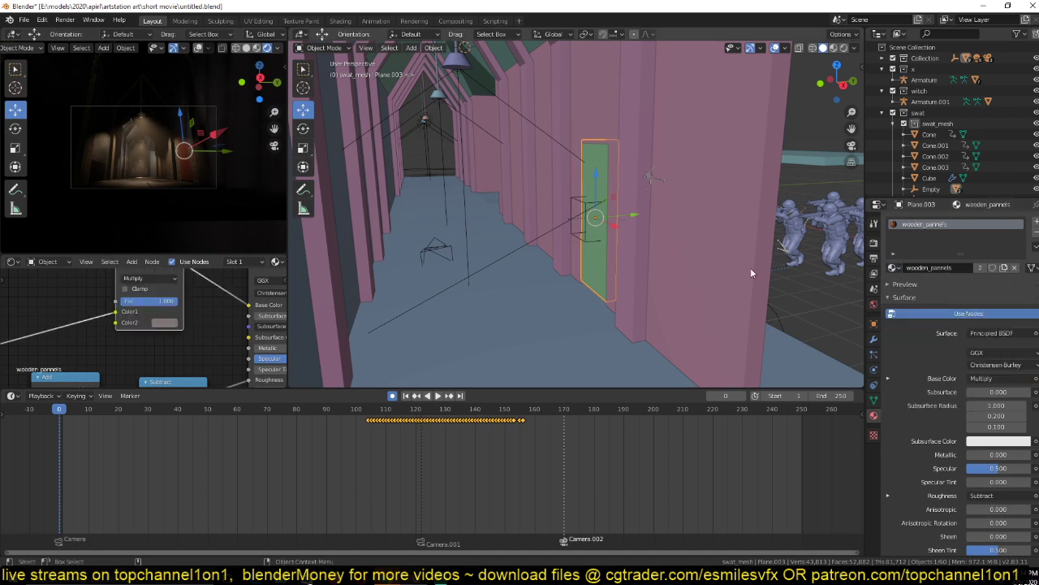
click(893, 268)
text(w)
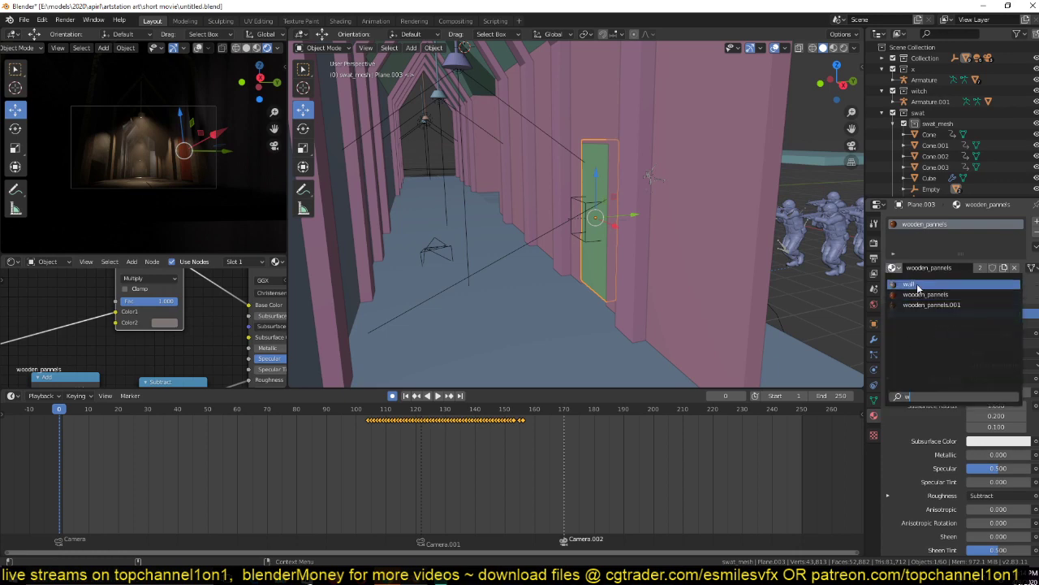
click(918, 284)
Make the door's wall material a separate copy, lighten its base color to a greyish beige, and save the file.
middle_drag(456, 310, 341, 341)
middle_drag(170, 342, 63, 387)
click(227, 350)
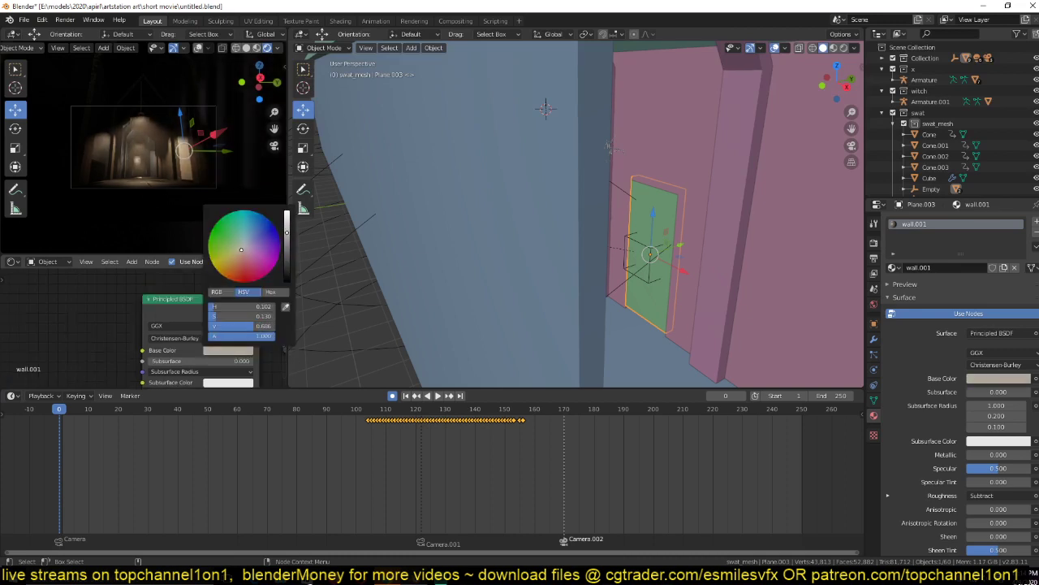
click(500, 251)
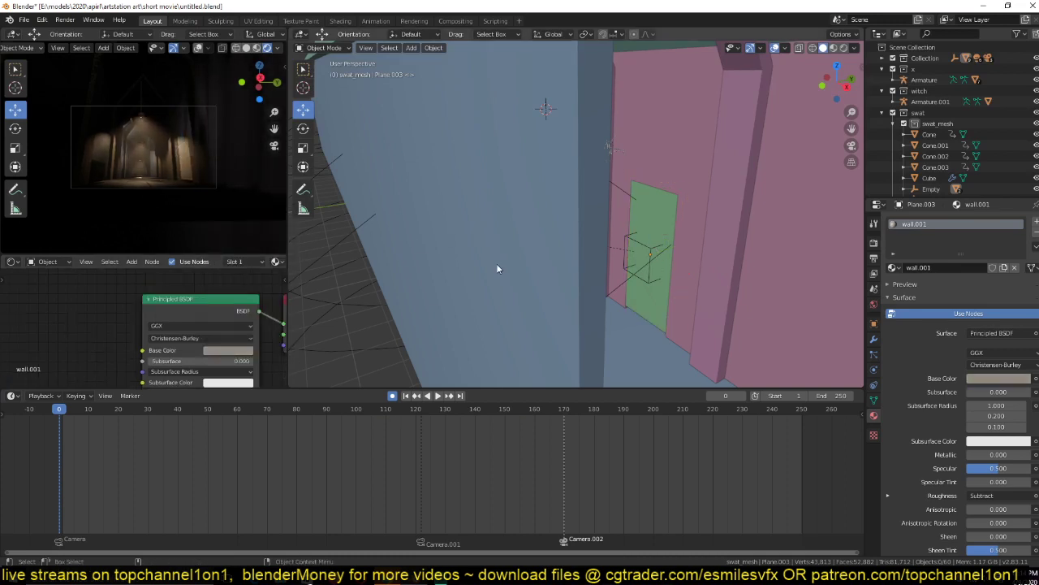
key(ctrl+s)
Isolate the green door in a front local view and open its mesh for editing.
click(658, 238)
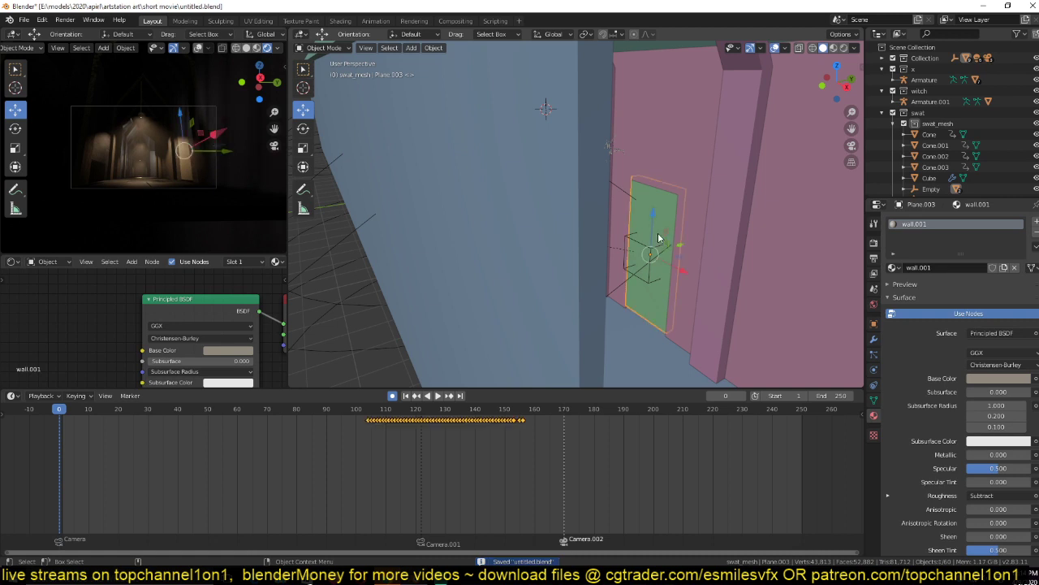
key(KP_Divide)
key(KP_1)
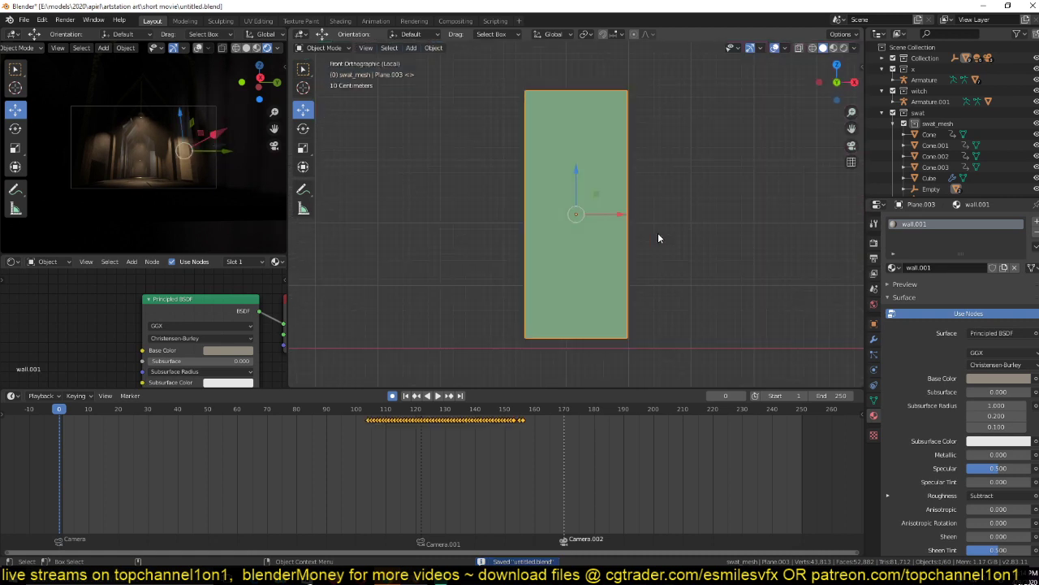
key(Tab)
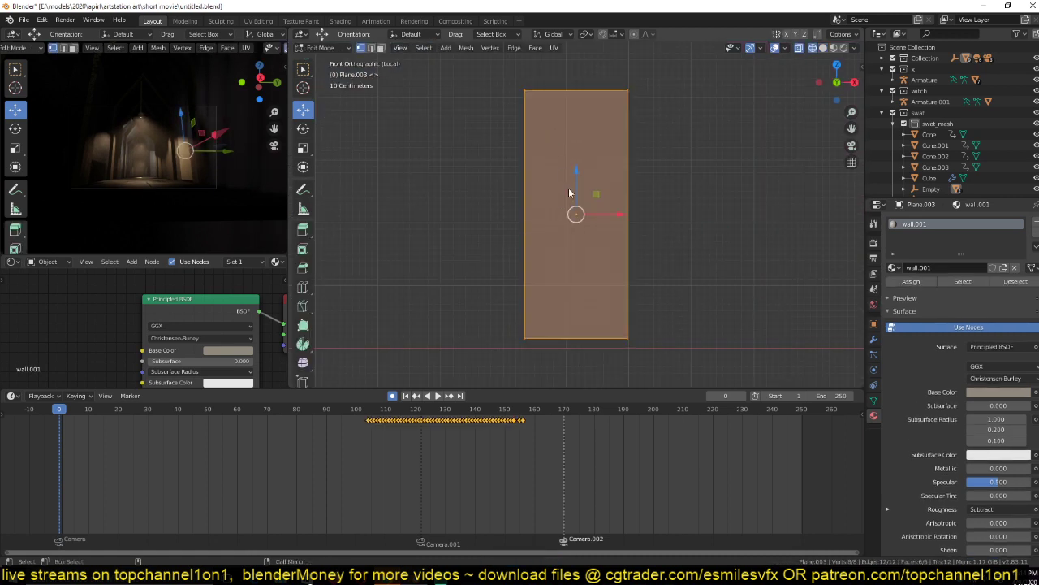
Duplicate the door's front face in place and scale the copy down twice, by about 0.249 and 0.274.
key(3)
middle_drag(598, 208, 564, 229)
click(564, 229)
key(shift+z)
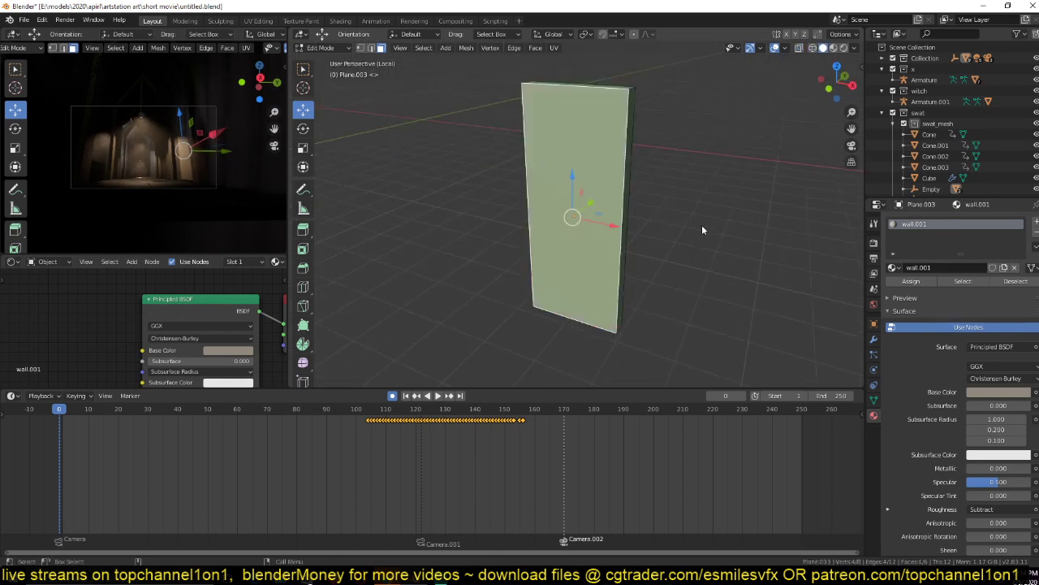
key(e)
right_click(701, 224)
key(s)
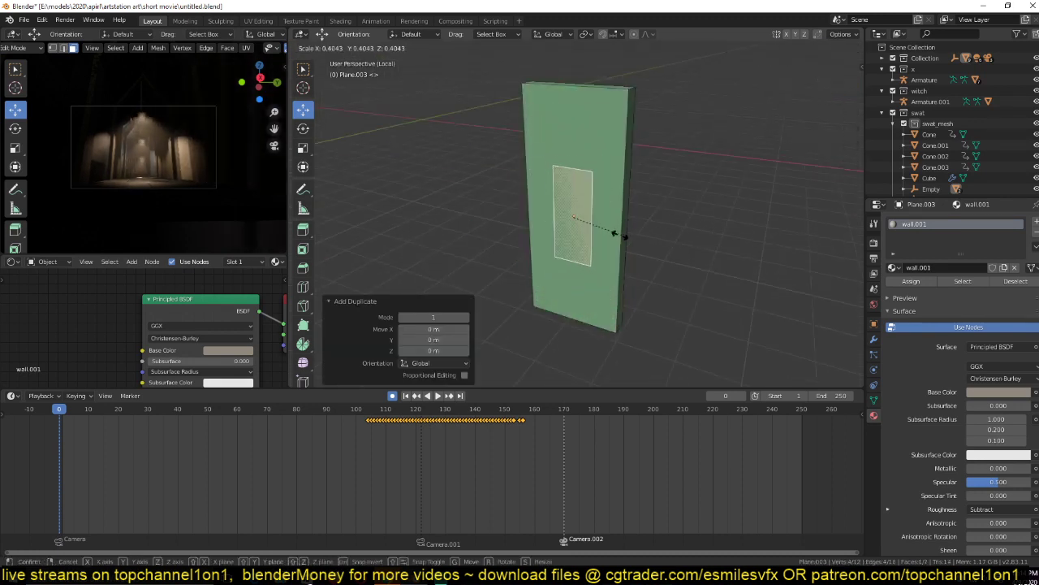
click(602, 229)
key(KP_1)
key(KP_Decimal)
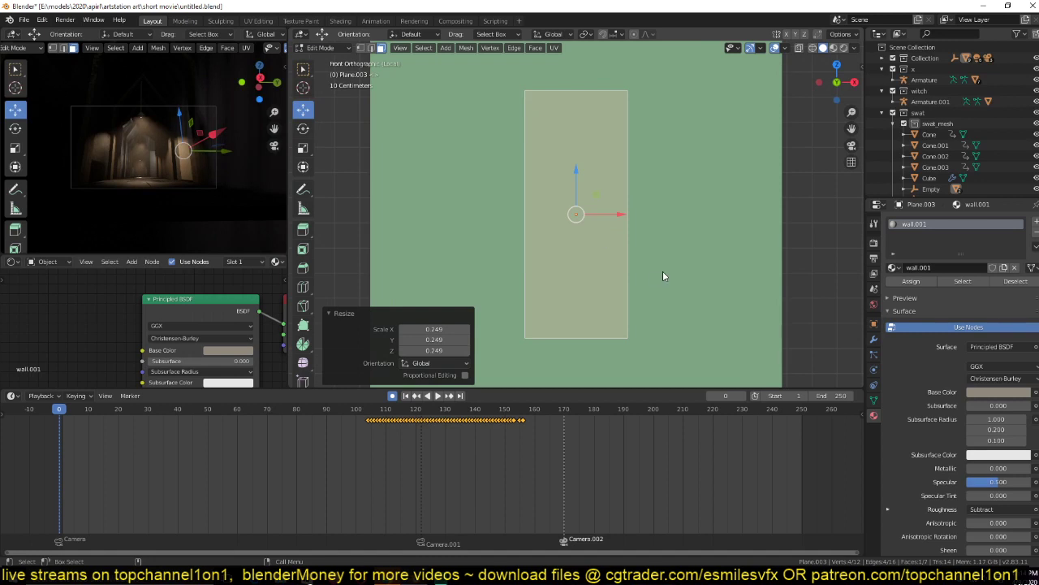
key(s)
click(594, 240)
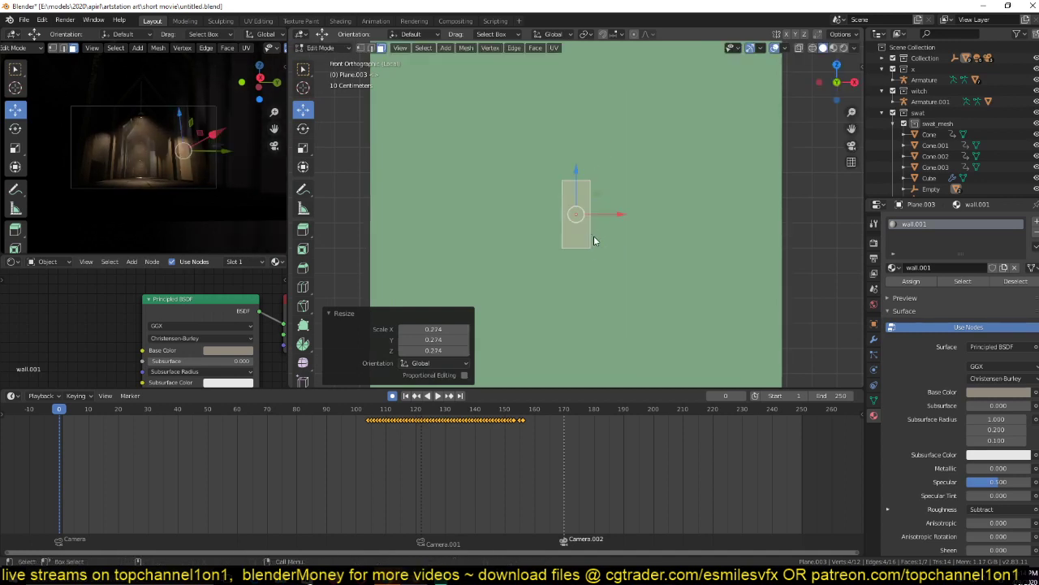
Move the small duplicated face about 0.1 m along Y off the door surface and narrow it along X.
middle_drag(593, 239, 596, 243)
key(s)
key(x)
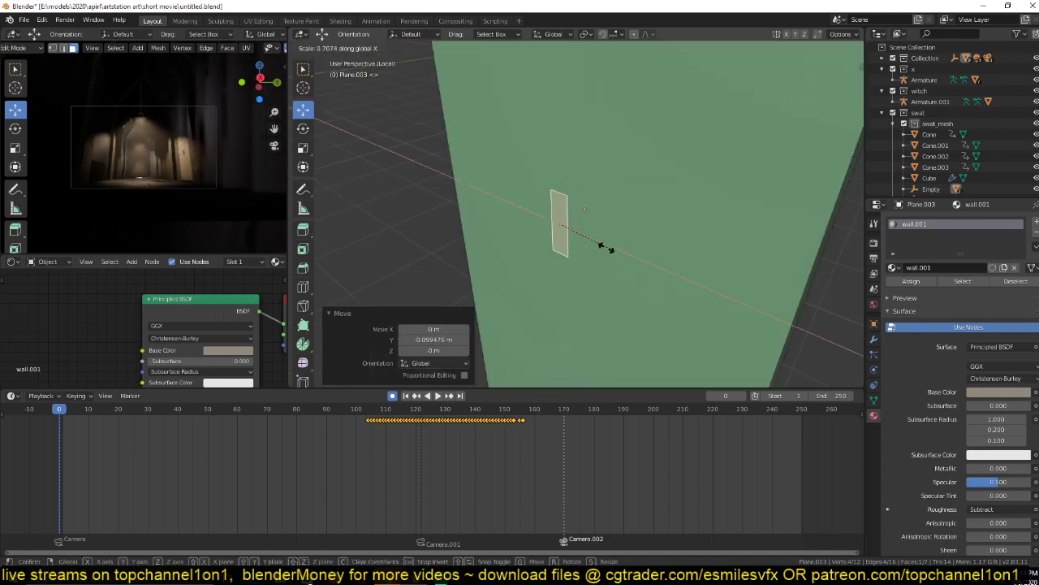
click(577, 254)
Bevel the strip's two bottom vertices in vertex-only mode with an offset of about 0.0125 m.
key(1)
click(559, 252)
key(ctrl+shift+b)
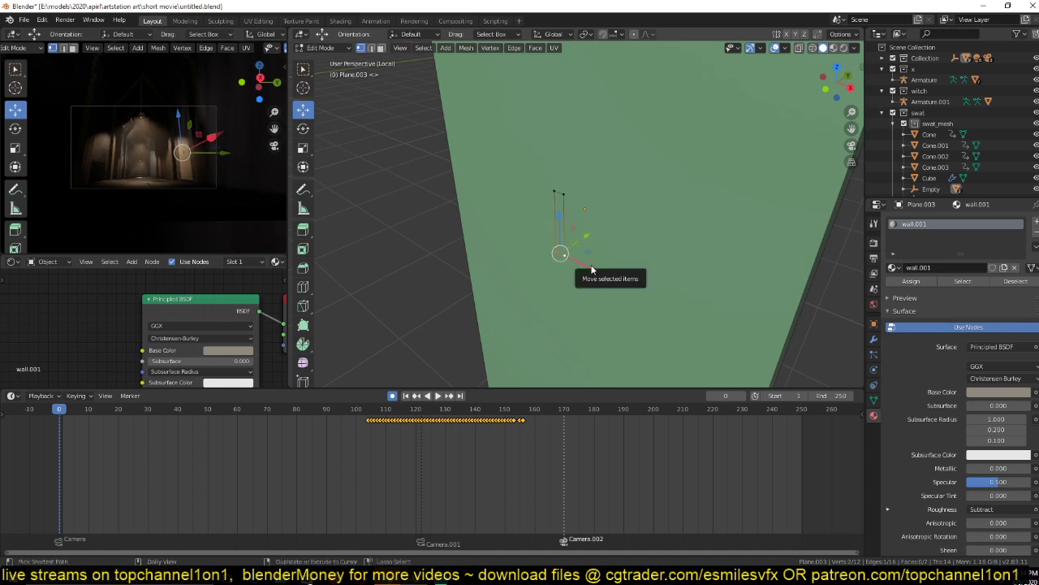
click(604, 262)
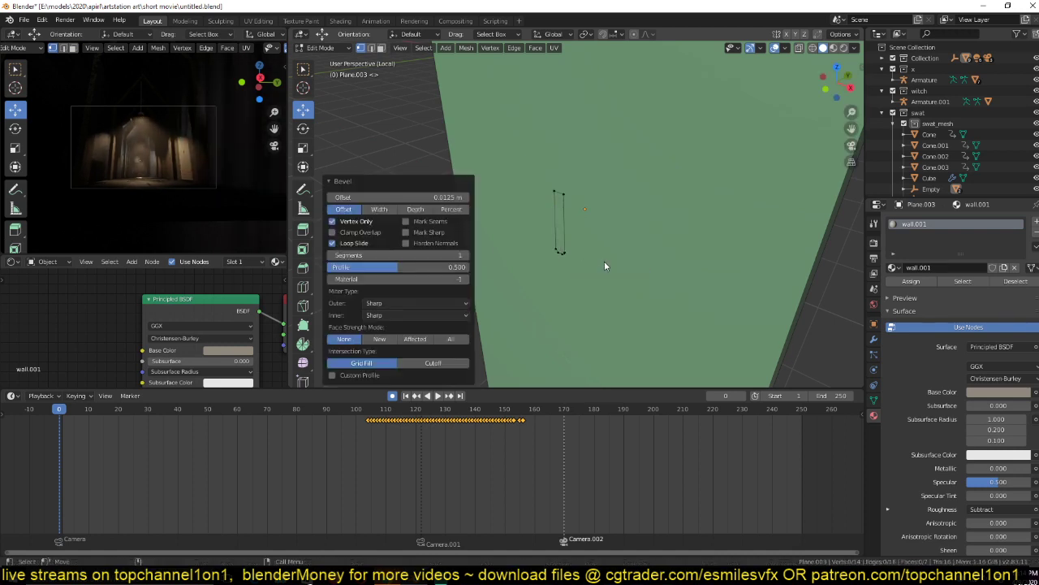
Rotate the whole strip 90° and move it about 0.57 m along X toward the door's side edge.
click(558, 251)
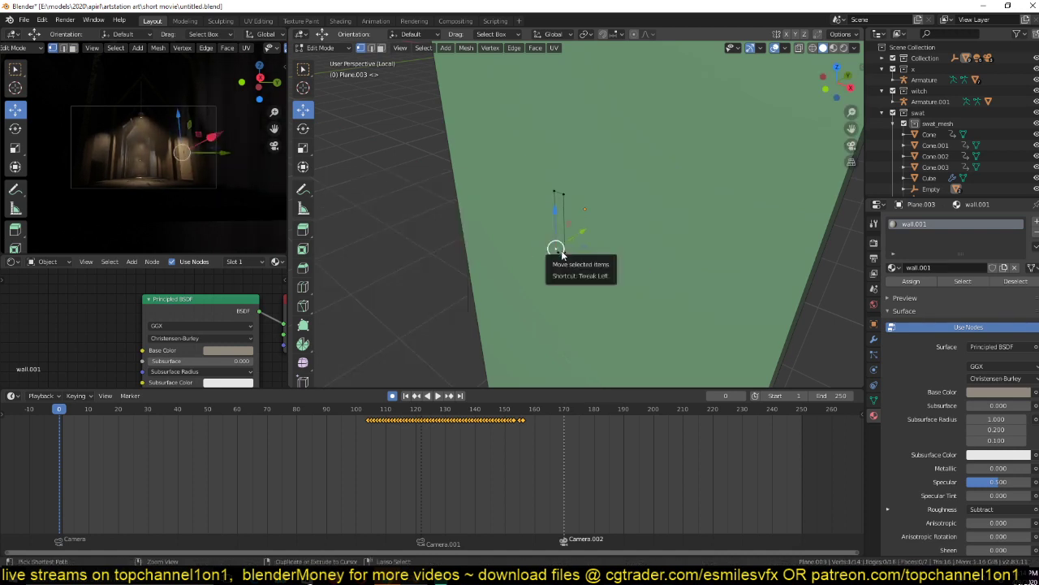
key(ctrl+l)
key(KP_1)
key(r)
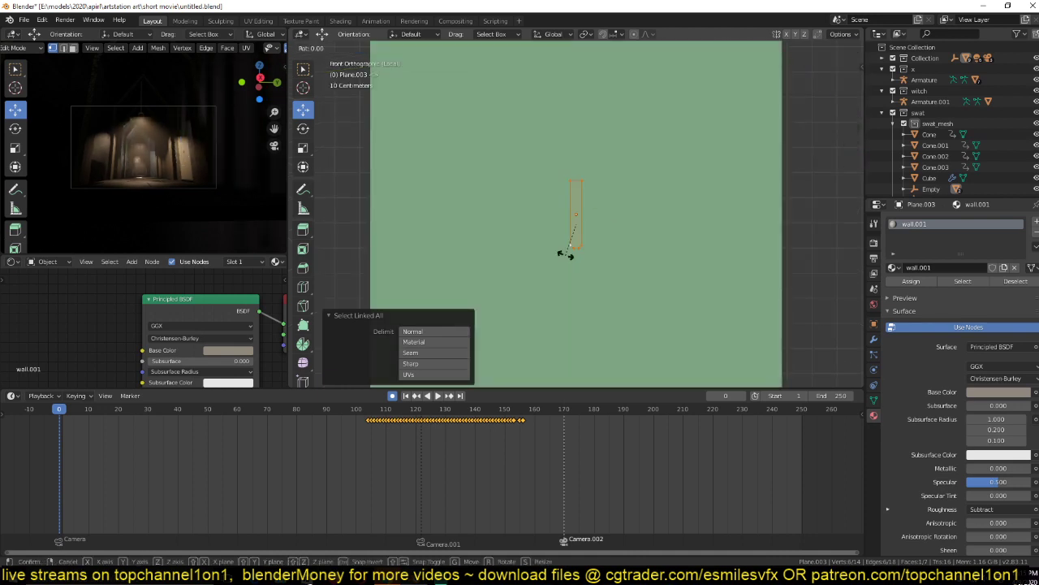
key(9)
key(0)
key(Return)
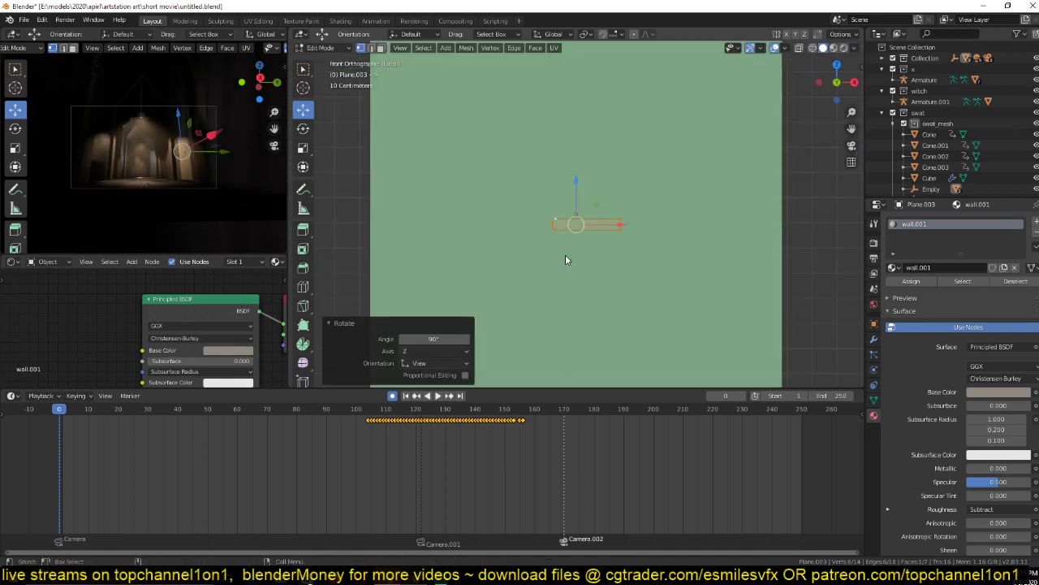
key(g)
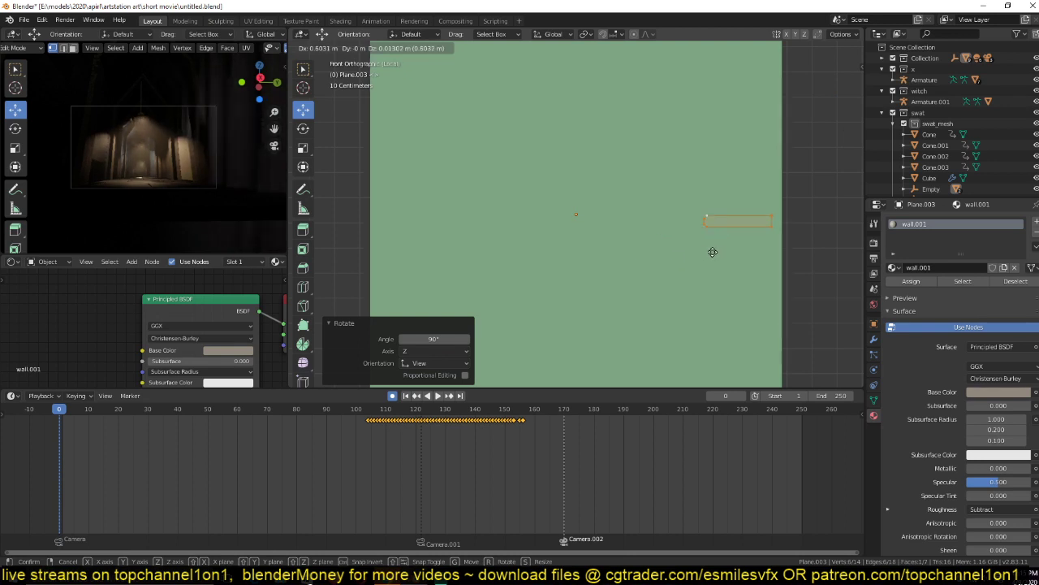
click(711, 251)
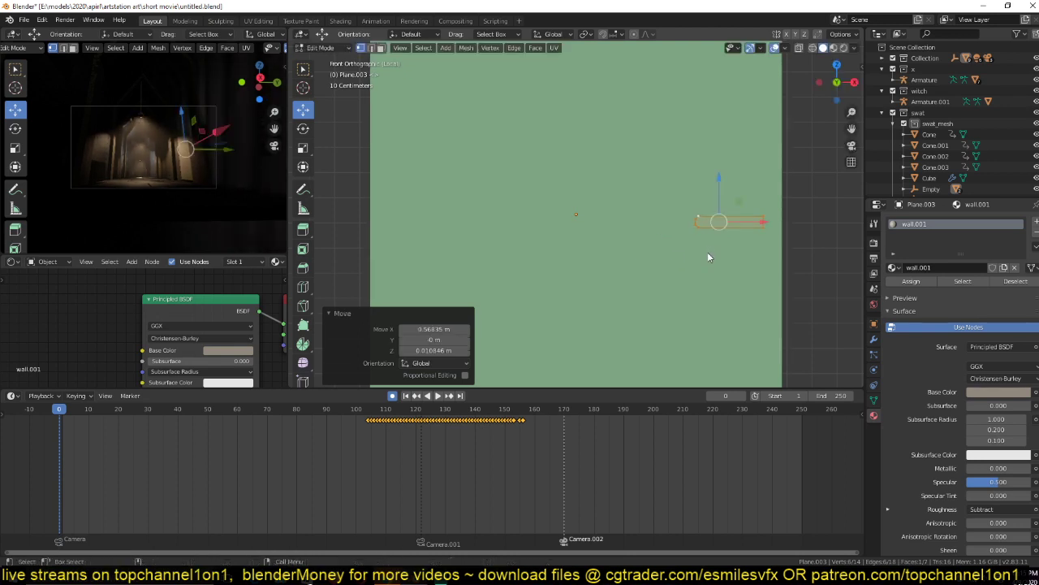
Extrude the unbevelled end edge of the handle strip outward along X to start its head.
alt+click(765, 223)
key(KP_Decimal)
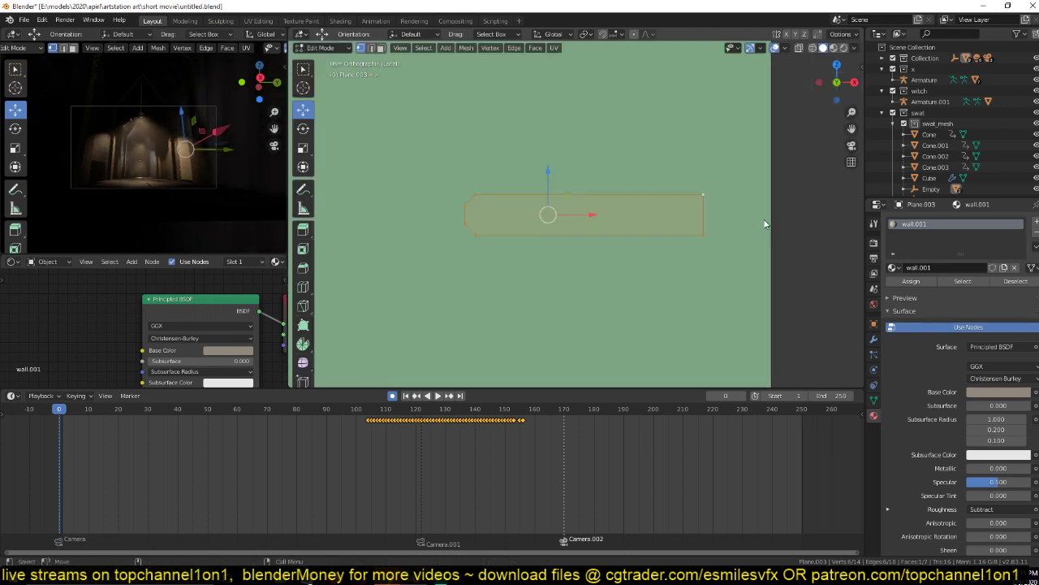
click(702, 196)
shift+click(701, 235)
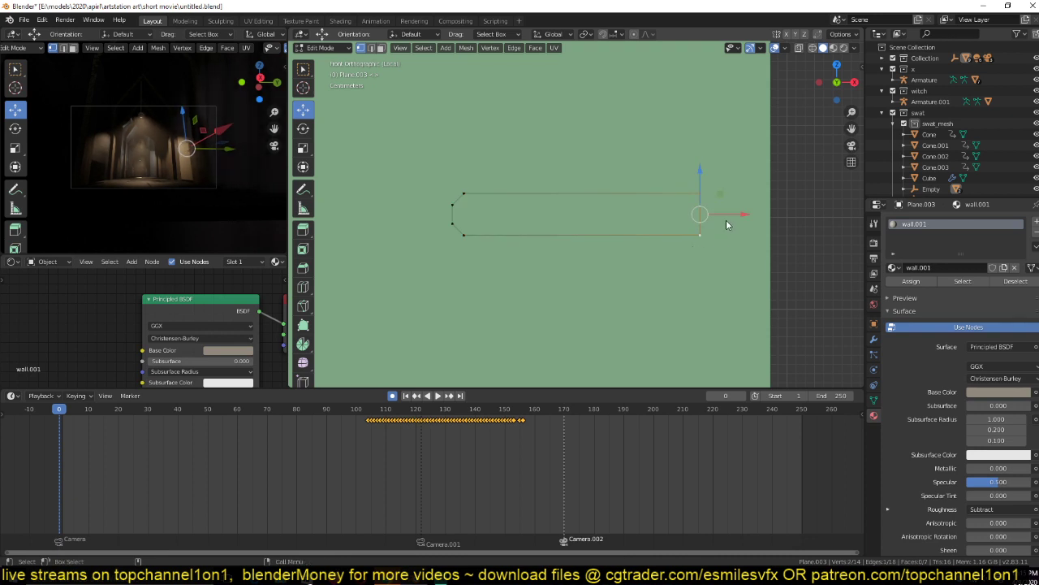
key(e)
key(x)
click(739, 212)
Widen the handle's head at a central vertical loop cut and add a lengthwise loop cut through its middle.
key(e)
right_click(713, 198)
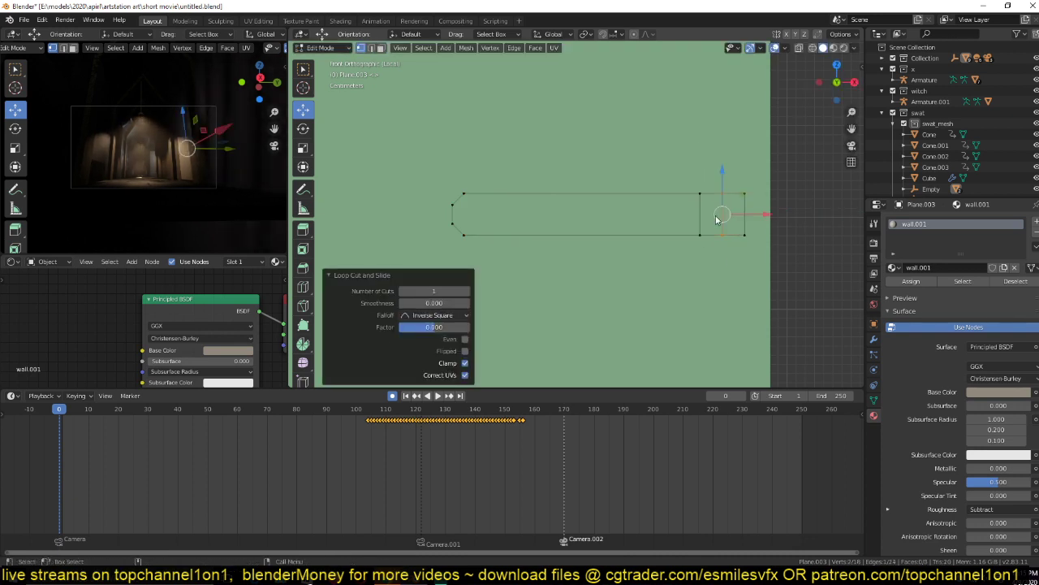
key(s)
click(733, 270)
key(g)
key(g)
click(698, 219)
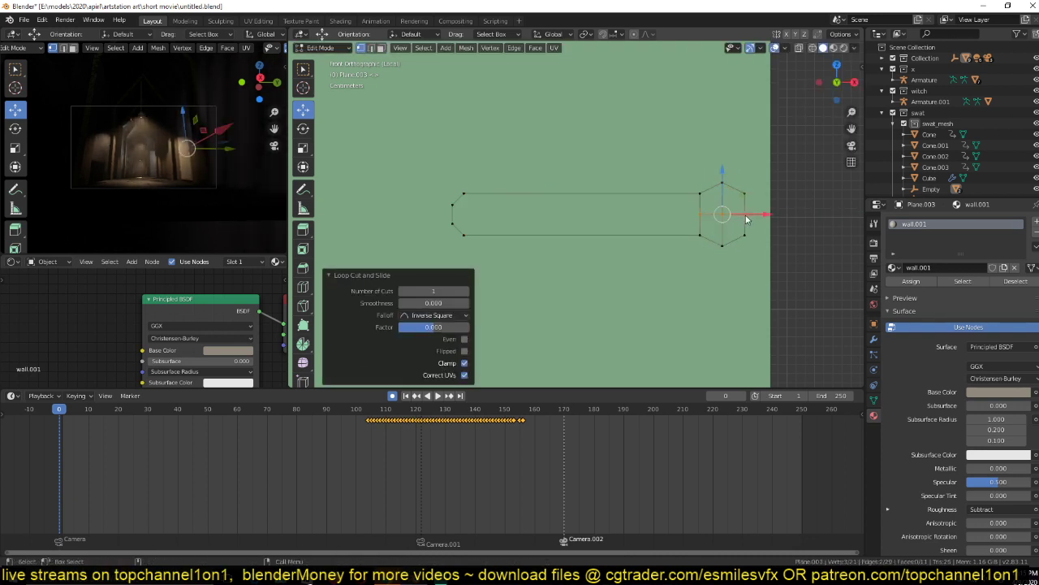
Pull the head's middle end vertex about 0.014 m outward along X and extrude the whole handle shape for thickness.
key(ctrl+z)
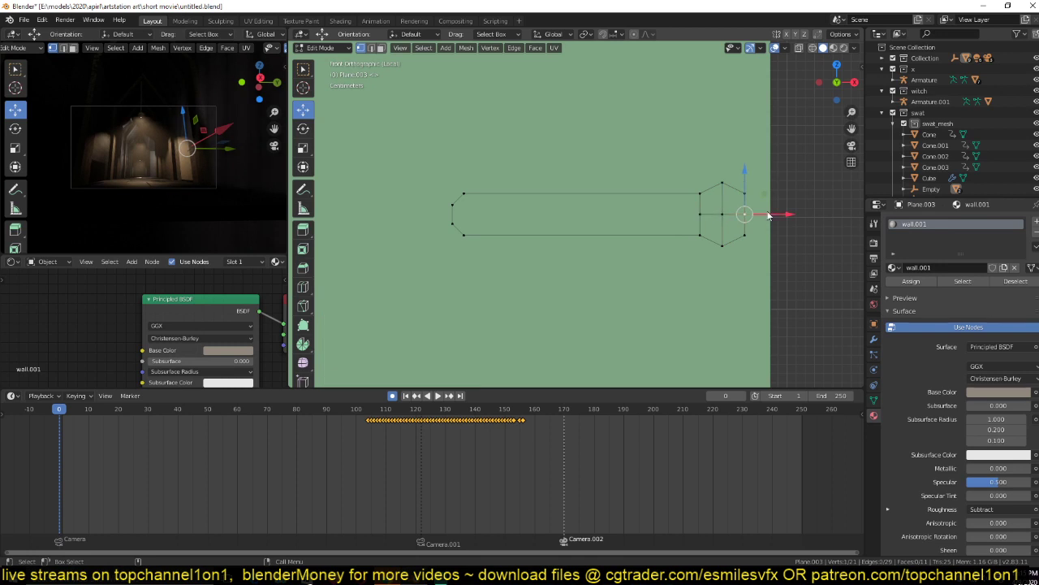
drag(768, 215, 773, 214)
middle_drag(773, 214, 624, 267)
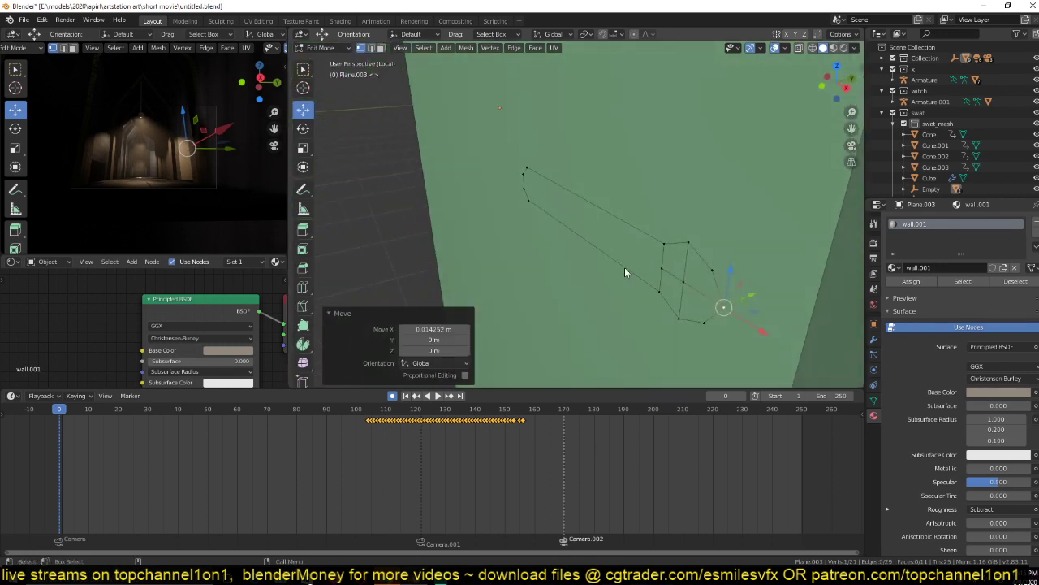
key(ctrl+l)
key(e)
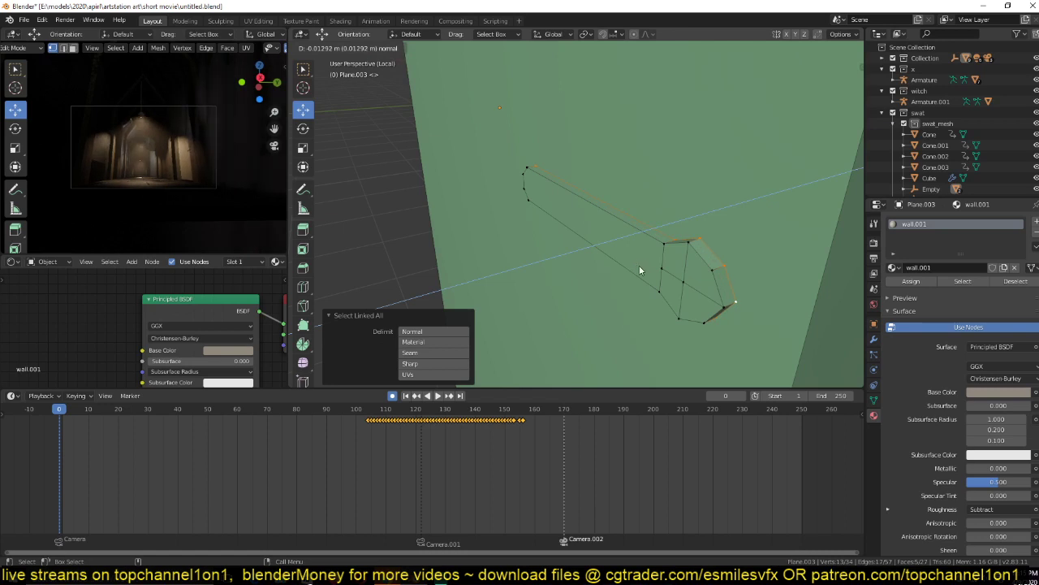
click(640, 270)
Inset the front faces of the handle's head and move them outward about 0.007 m along Y.
click(666, 271)
drag(680, 282, 665, 276)
click(684, 288)
key(ctrl+KP_Add)
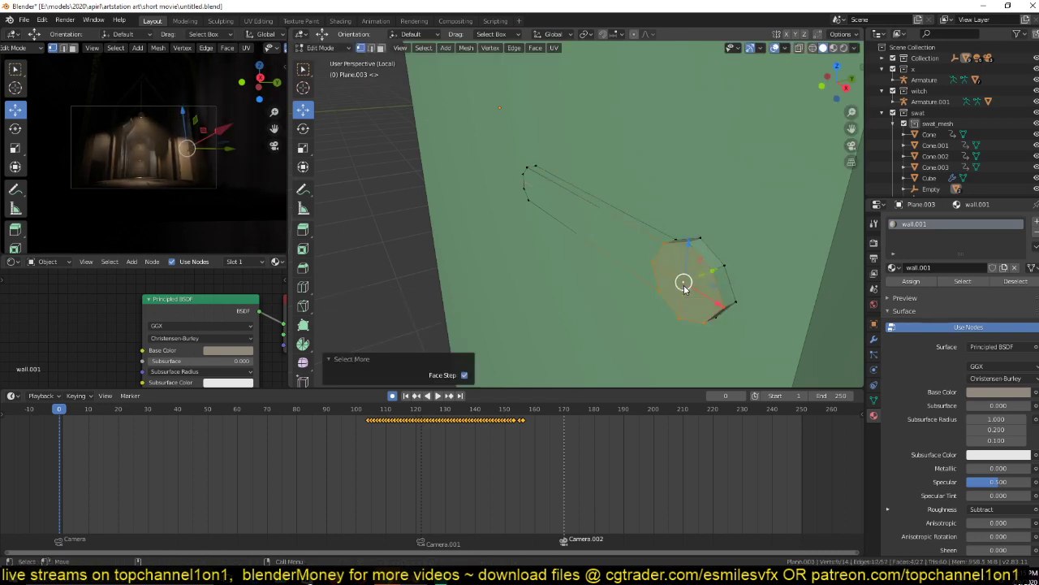
key(i)
click(698, 282)
middle_drag(698, 283, 660, 296)
Shade the door and its handle smooth and enable Auto Smooth for the mesh normals.
key(ctrl+z)
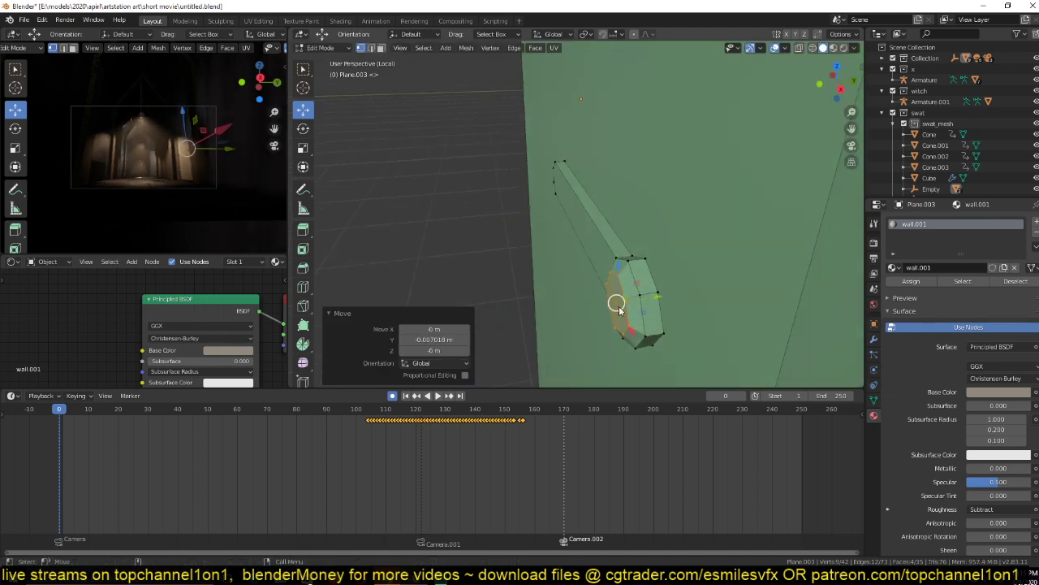
key(ctrl+z)
key(ctrl+z)
key(ctrl+z)
key(ctrl+z)
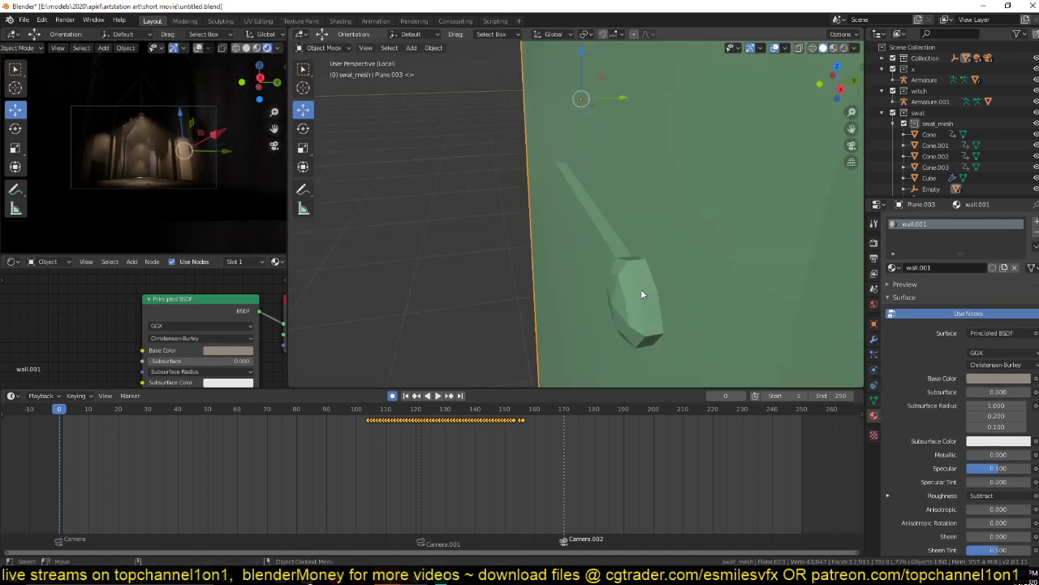
right_click(635, 264)
click(634, 264)
middle_drag(636, 265, 703, 232)
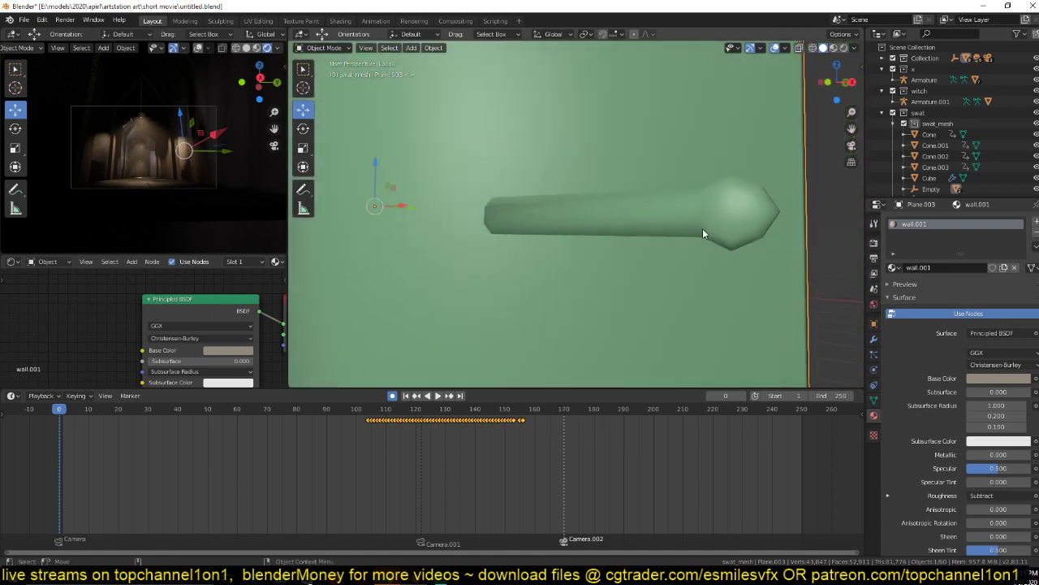
click(874, 400)
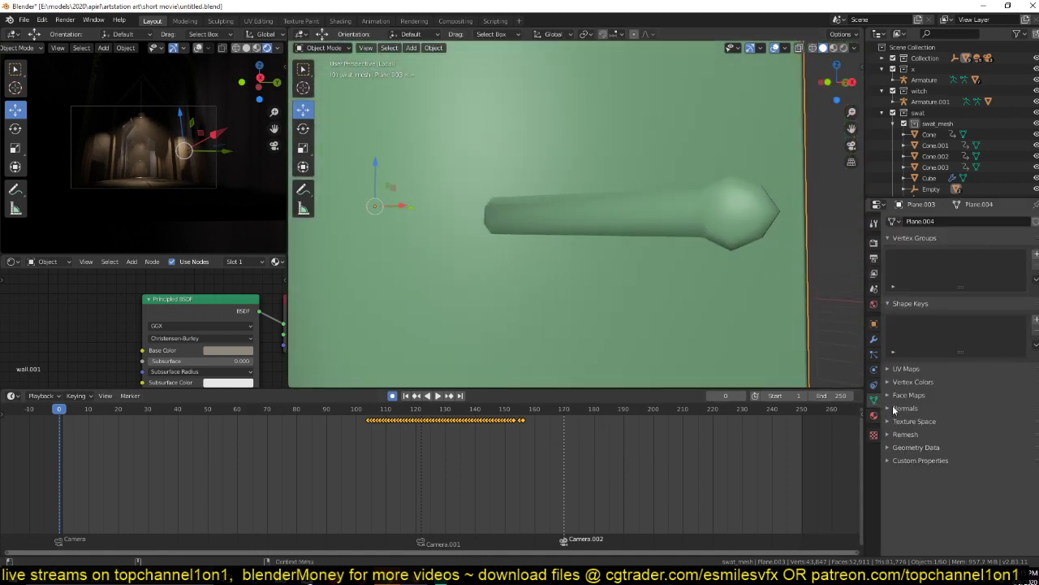
click(894, 410)
click(905, 421)
Check the handle up close and in the enlarged camera preview, and save the file.
middle_drag(650, 243, 621, 294)
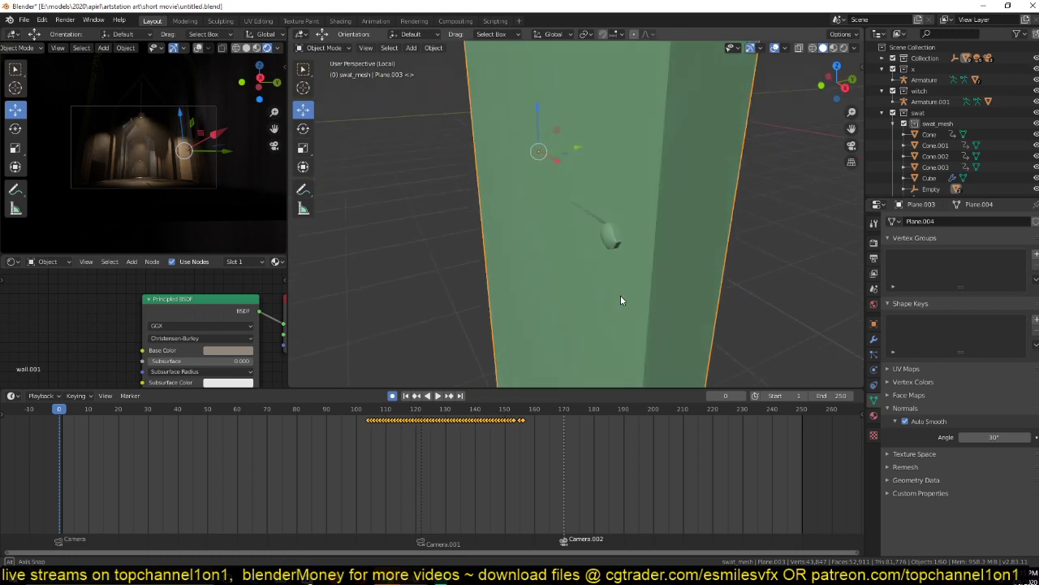
scroll(620, 300, up, 3)
key(alt+a)
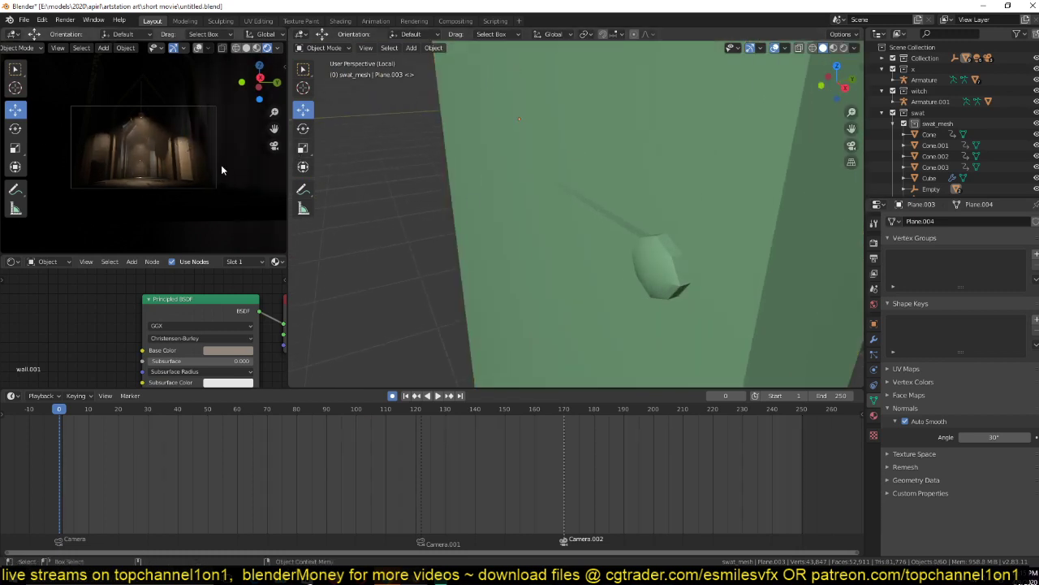
scroll(221, 164, up, 3)
middle_drag(578, 243, 590, 205)
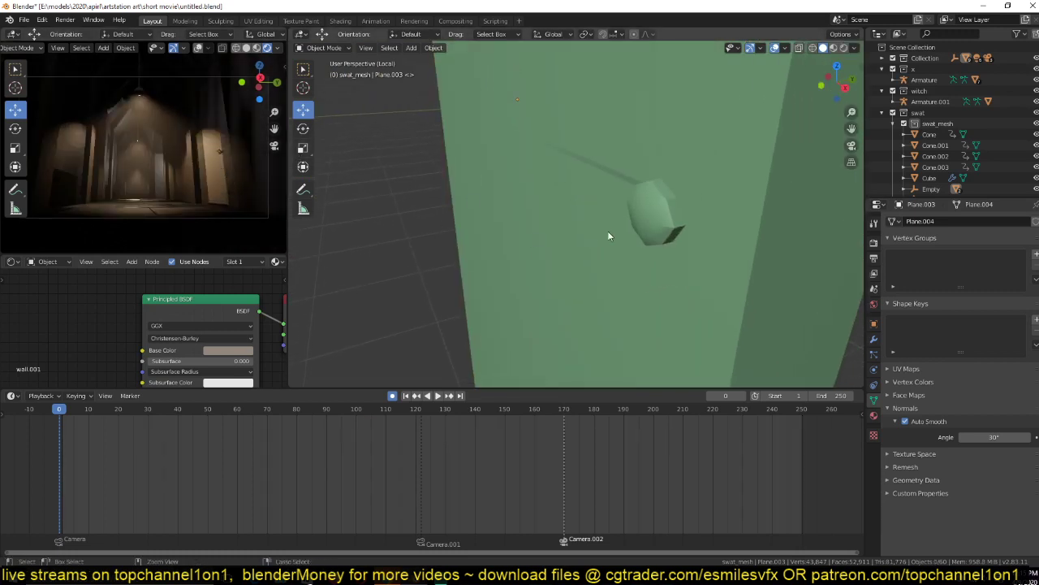
click(611, 231)
key(ctrl+s)
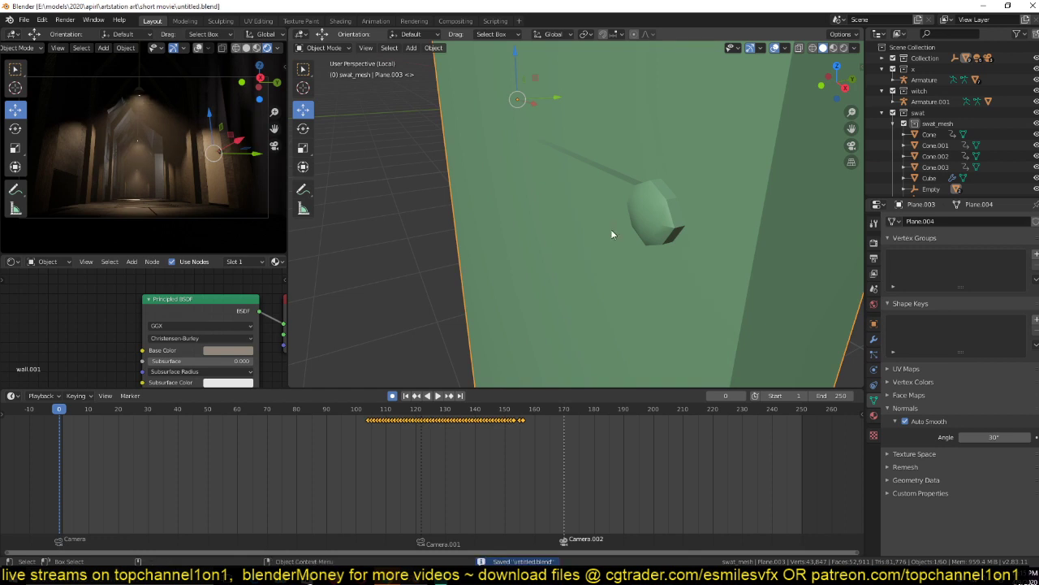
Inset the back faces of the handle's head on the side facing the door.
middle_drag(609, 234, 506, 187)
key(Tab)
click(533, 154)
shift+click(502, 196)
shift+click(486, 201)
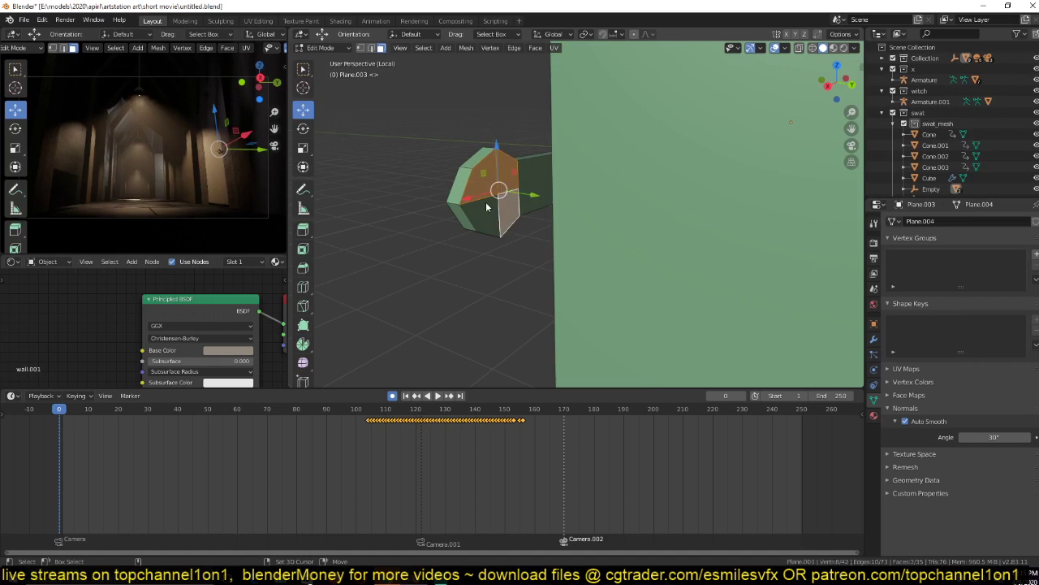
key(i)
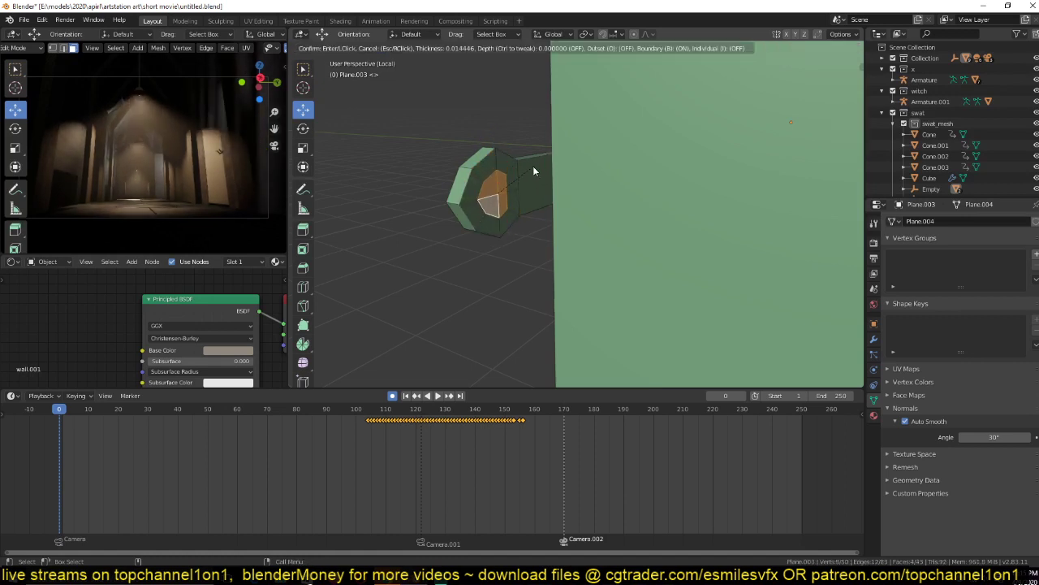
click(533, 168)
Round the inset area behind the handle's head with To Sphere at factor 1 and leave mesh editing.
key(shift+alt+s)
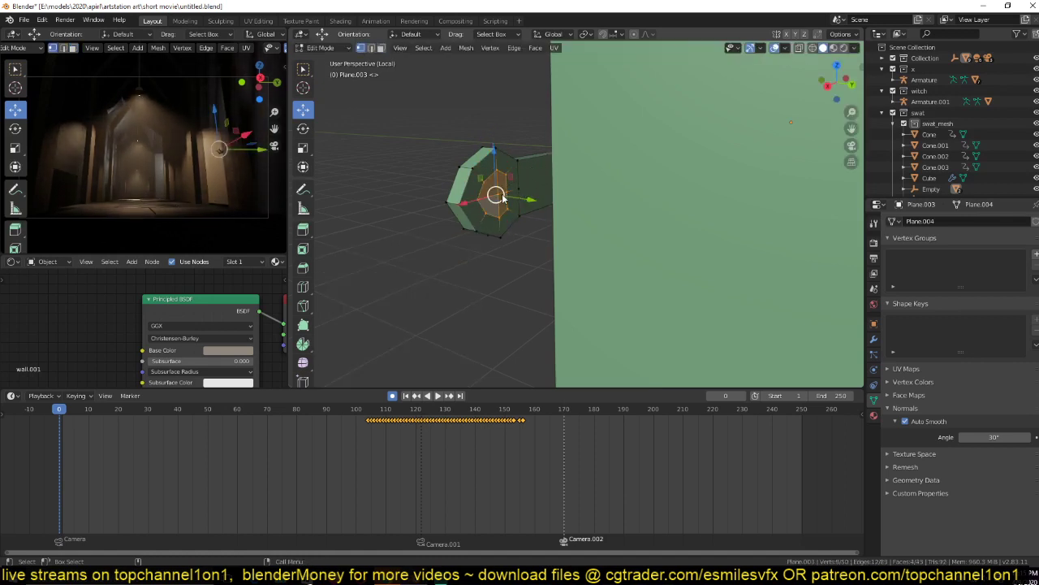
text(1)
key(Return)
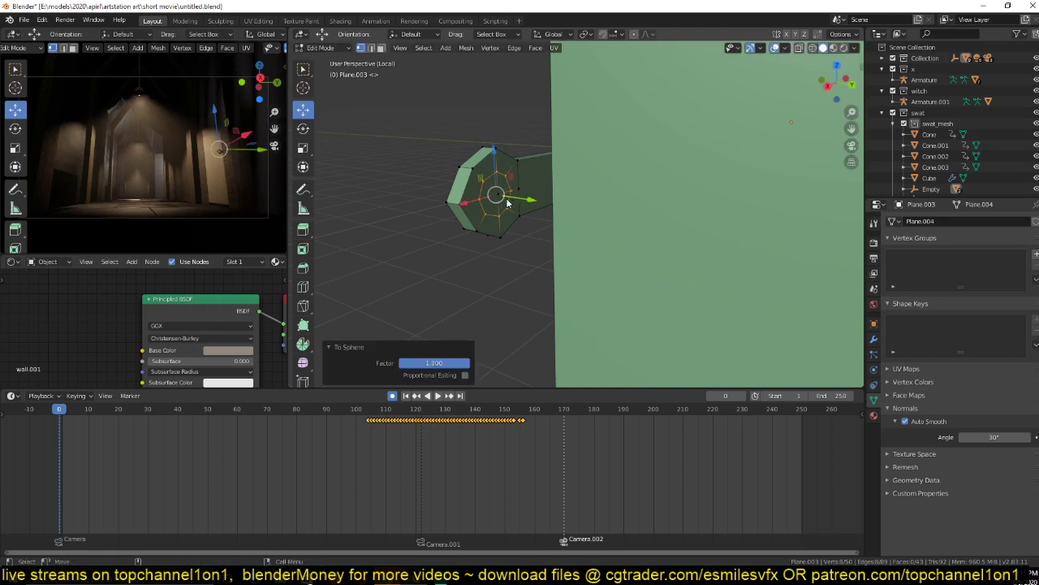
middle_drag(494, 197, 599, 208)
key(ctrl+l)
key(Tab)
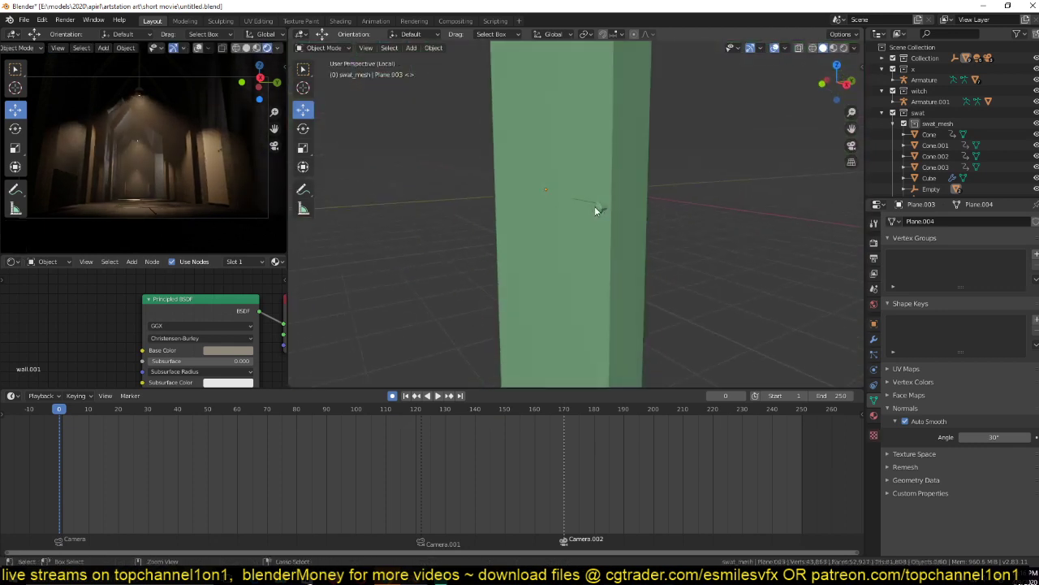
Save the file and play the opening frames of the animation.
key(ctrl+s)
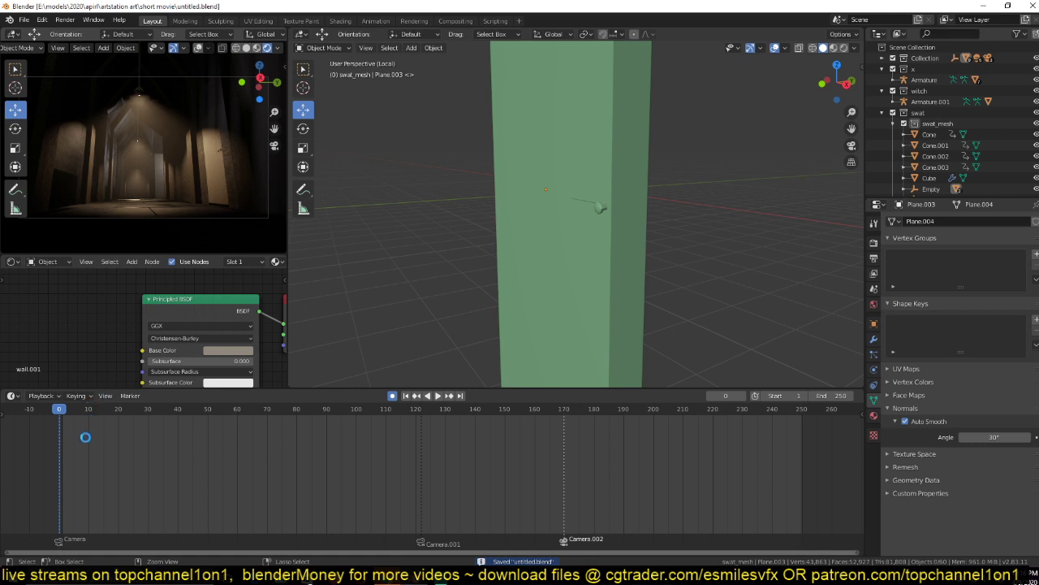
key(space)
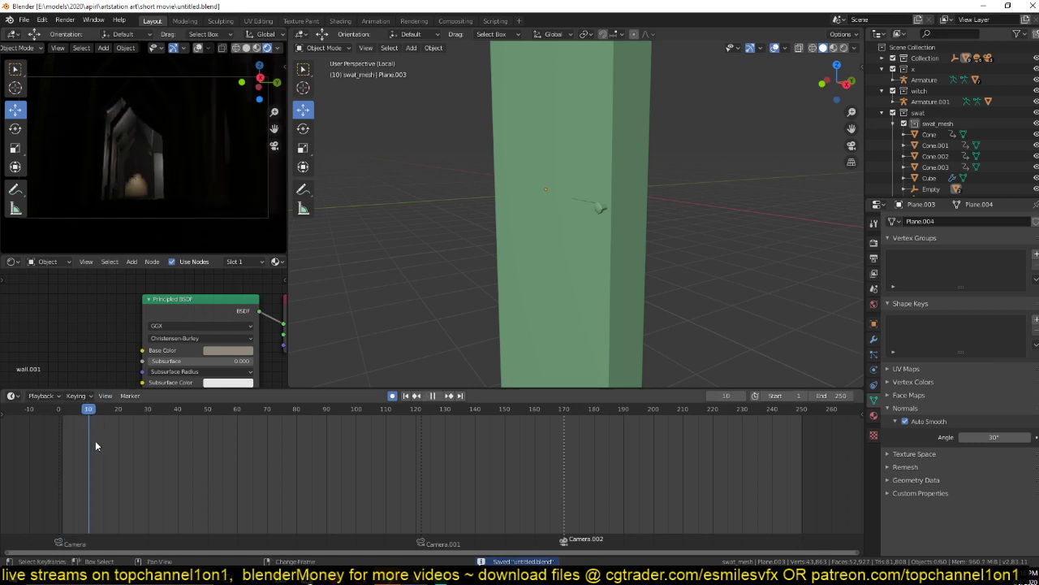
key(space)
Exit local view of the door so the whole building and the soldiers are displayed.
scroll(396, 269, down, 5)
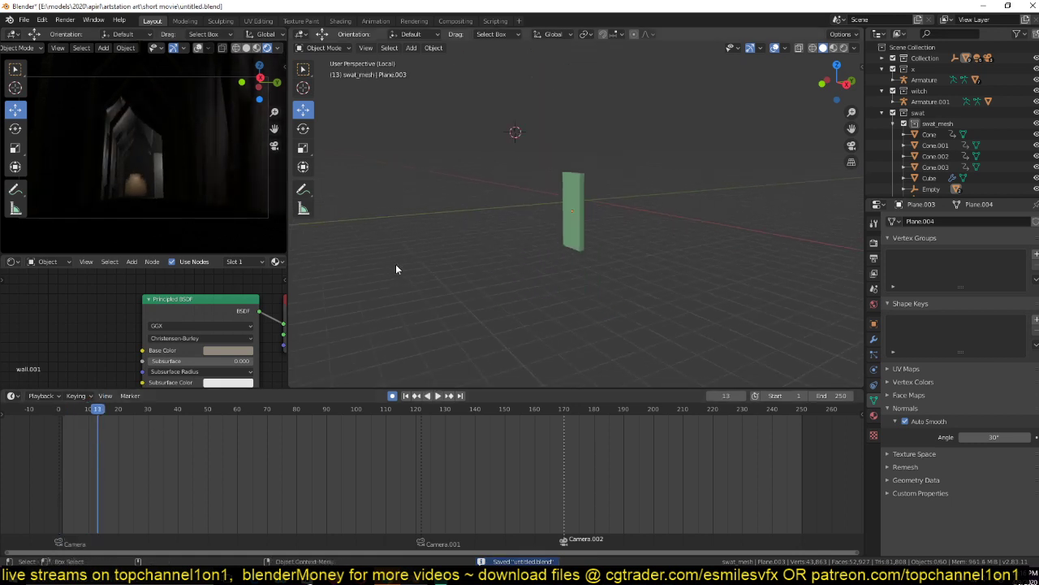
key(KP_Divide)
scroll(390, 276, down, 3)
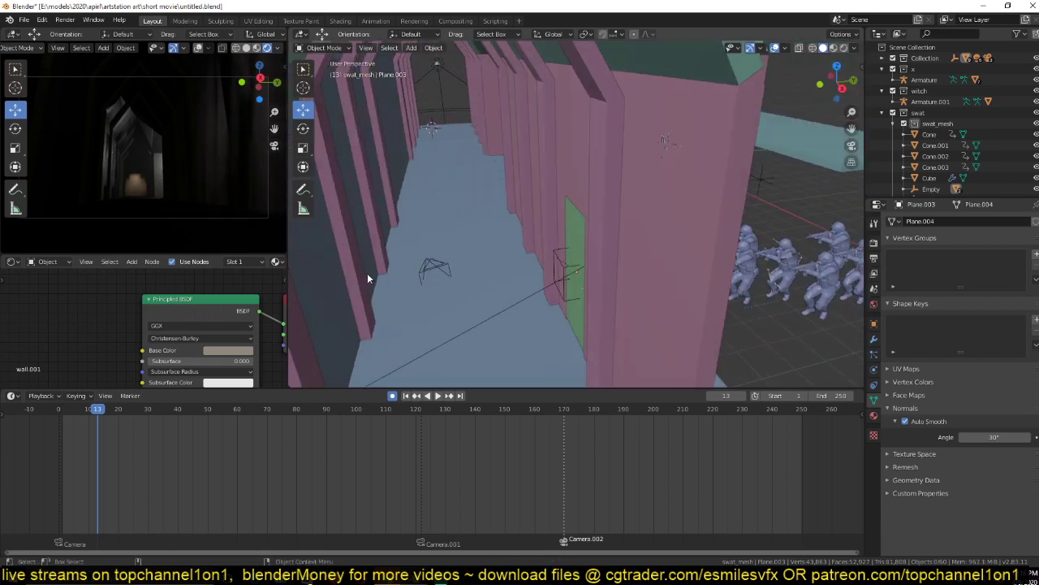
scroll(367, 279, down, 5)
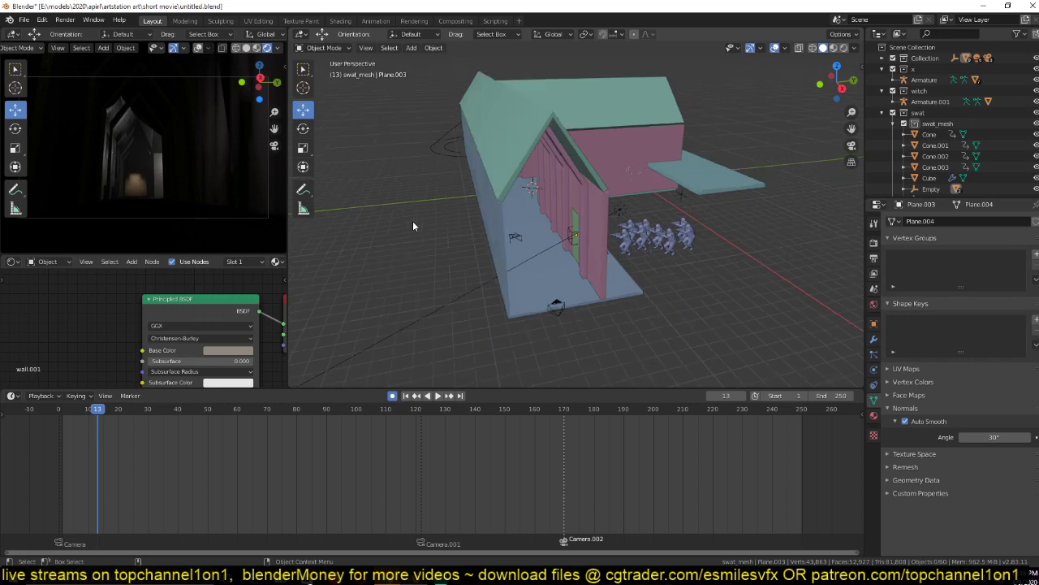
scroll(413, 221, up, 2)
click(412, 221)
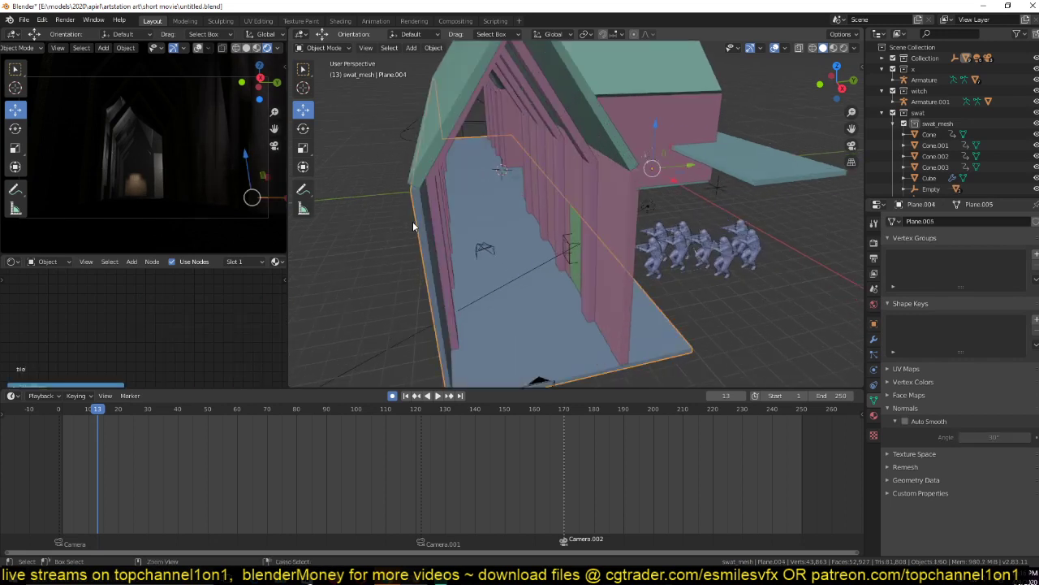
click(412, 221)
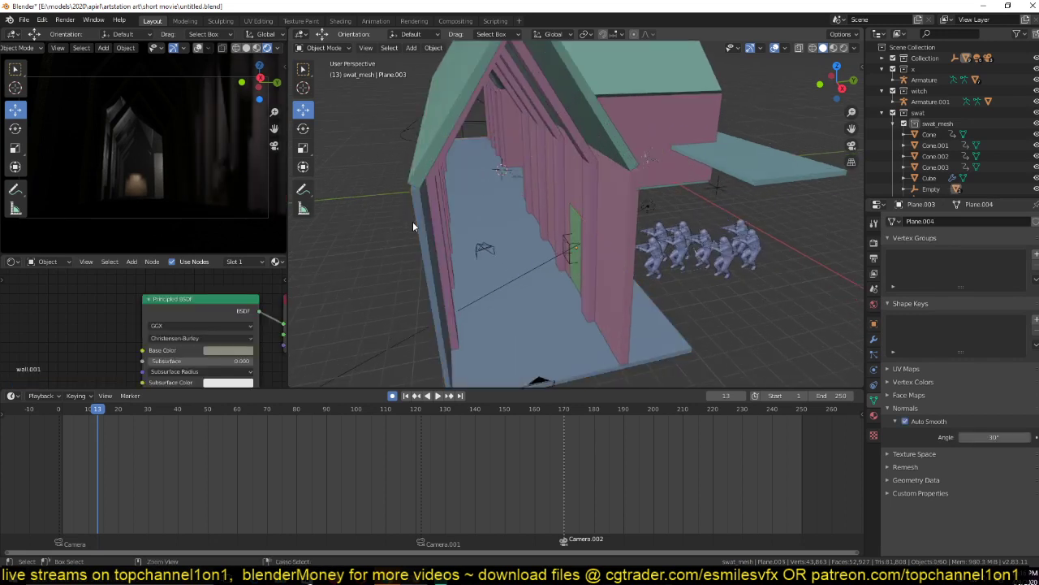
key(ctrl+z)
Display the scene in wireframe from the right orthographic side and select the hanging lamp together with its light.
middle_drag(429, 186, 424, 168)
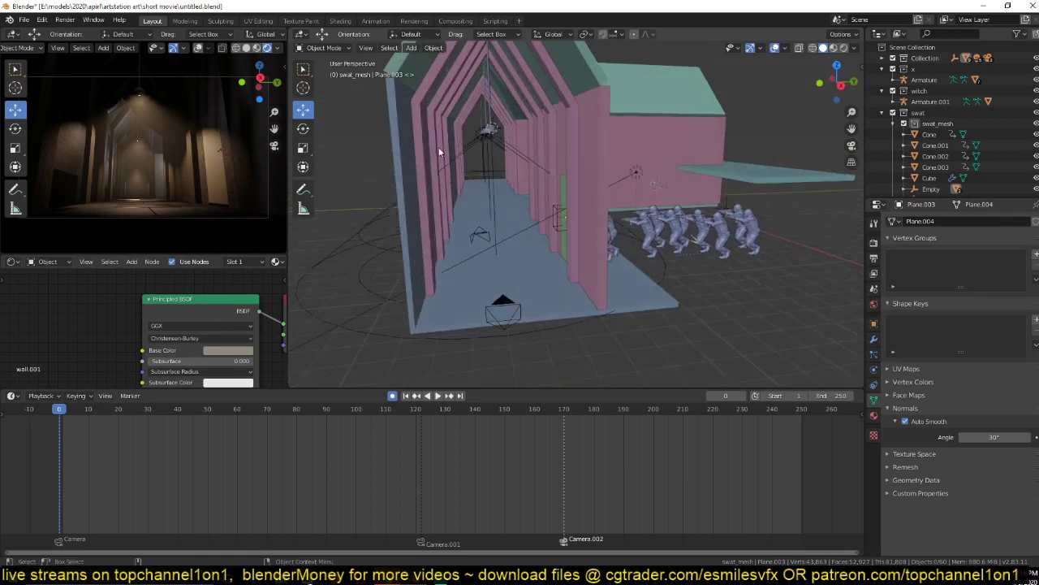
key(KP_3)
key(z)
click(353, 145)
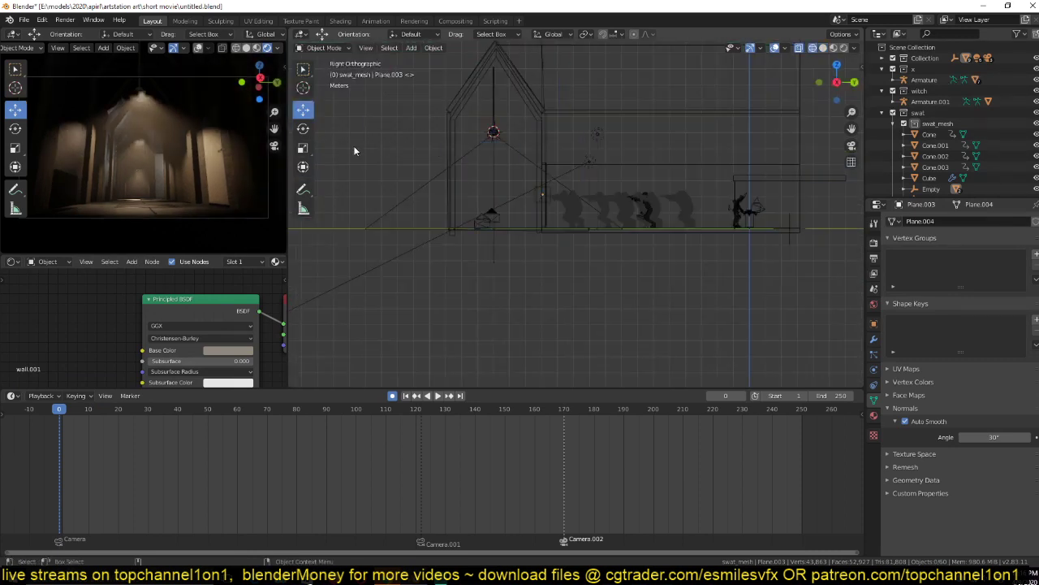
drag(487, 114, 509, 158)
key(x)
click(344, 473)
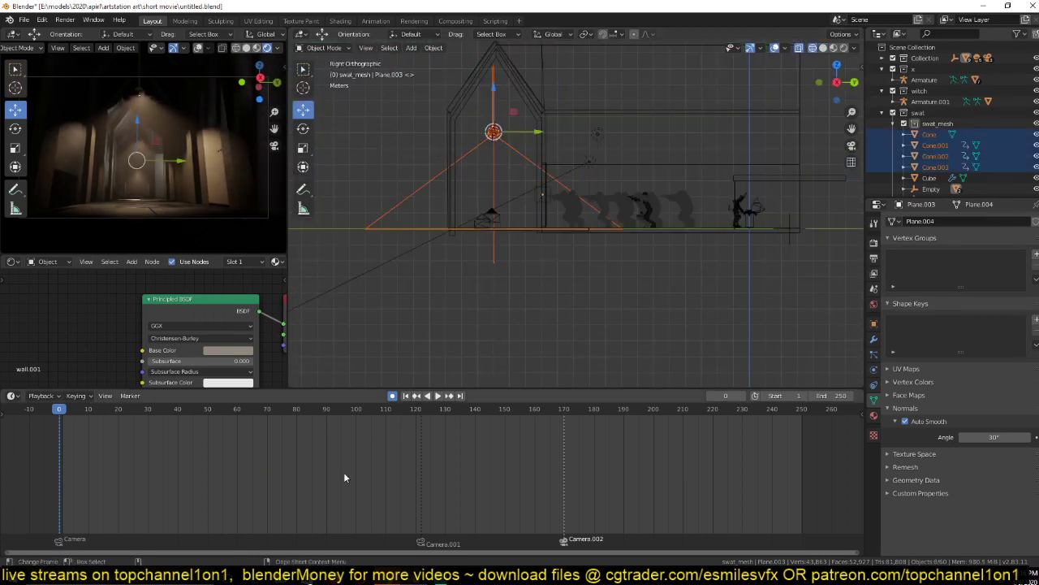
Deselect the lamp and play through the animation past the switch to the second camera to review the shots.
shift+right_click(170, 429)
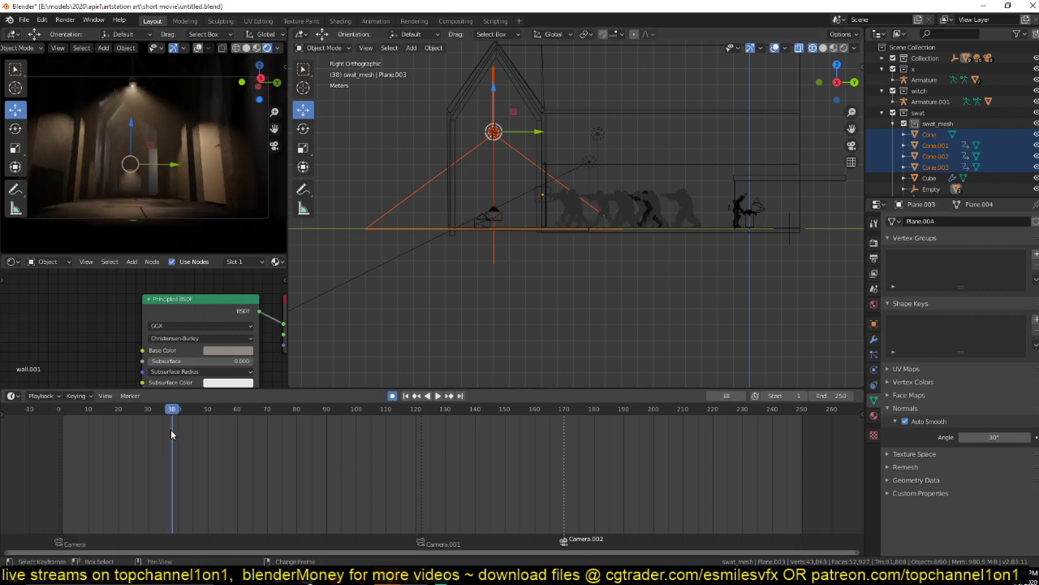
shift+right_drag(74, 430, 95, 415)
click(456, 238)
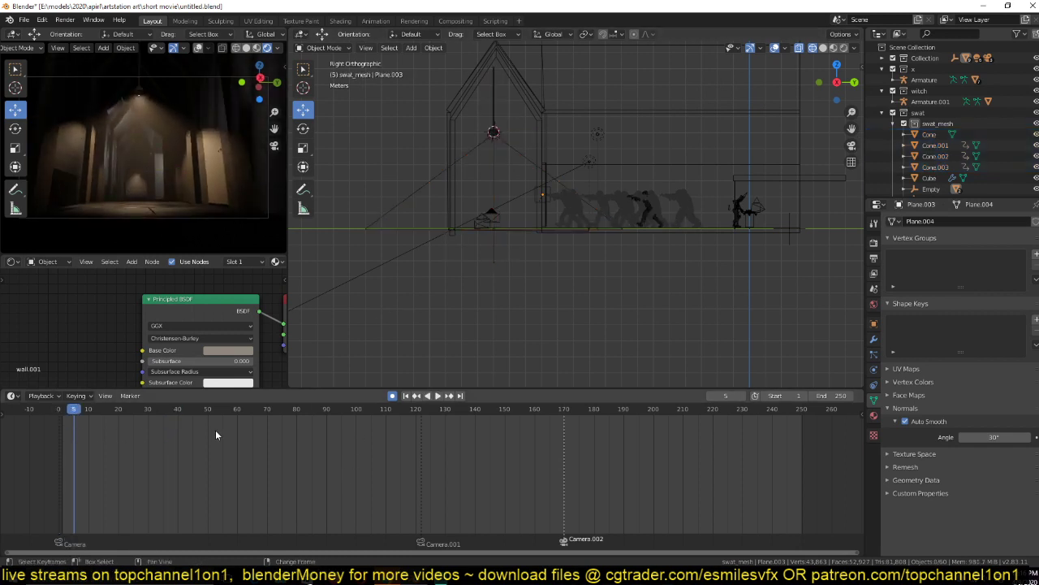
shift+right_drag(216, 431, 249, 437)
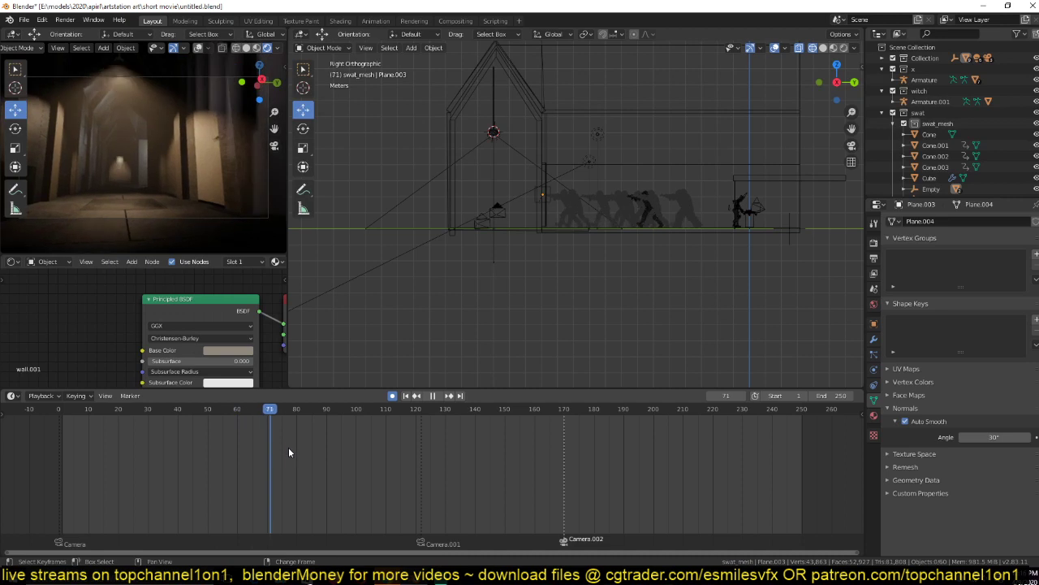
key(space)
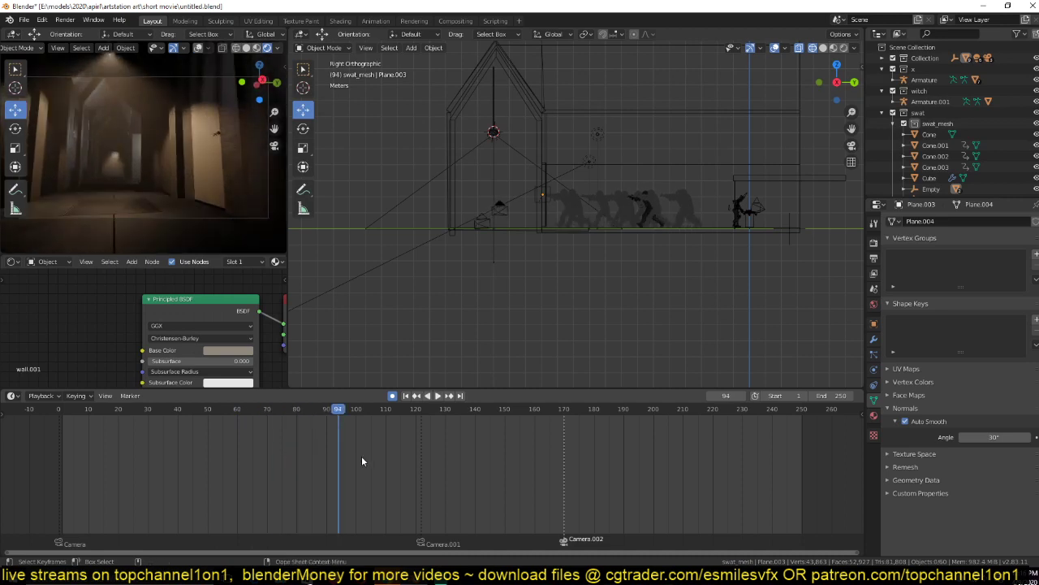
key(space)
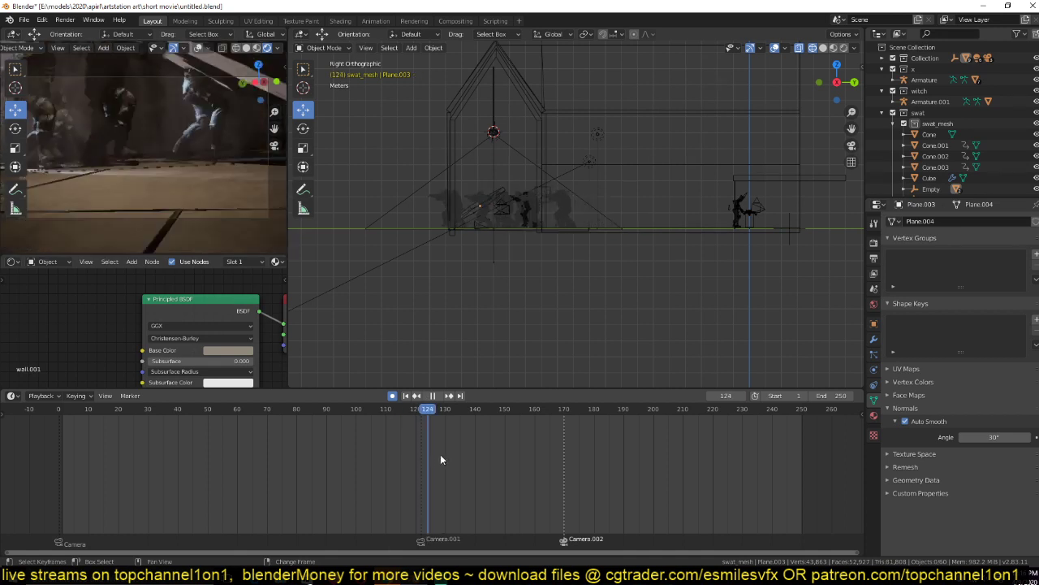
key(space)
Select Camera.001 inside the building and set its passepartout opacity to 1.000.
scroll(216, 181, down, 3)
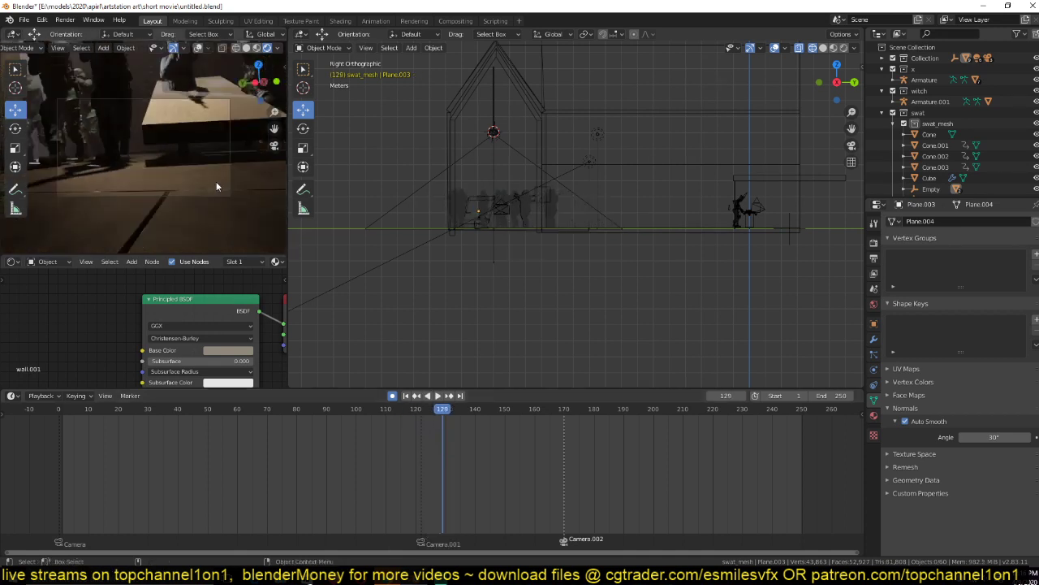
middle_drag(566, 306, 467, 289)
click(467, 289)
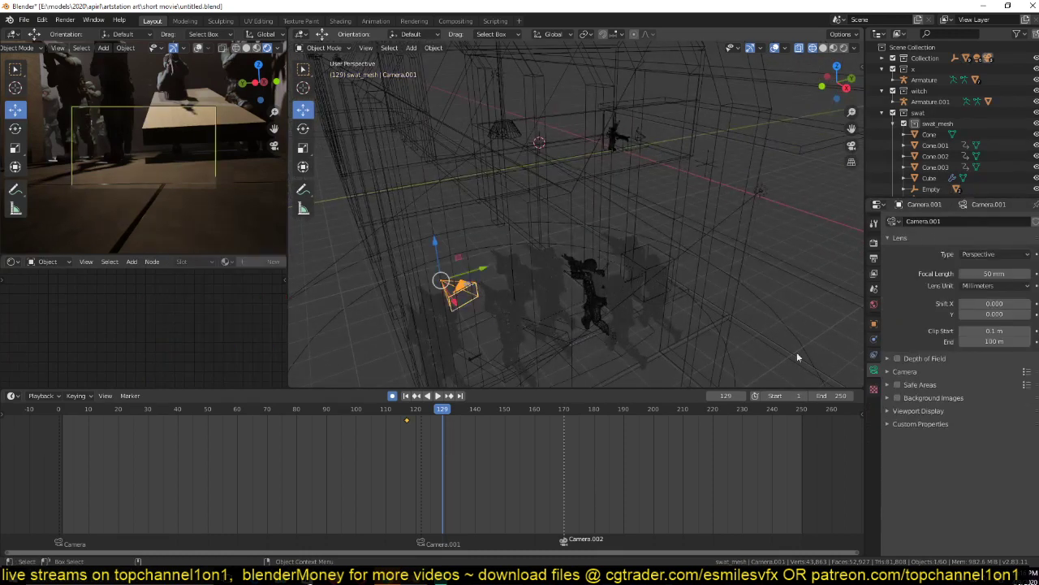
click(902, 411)
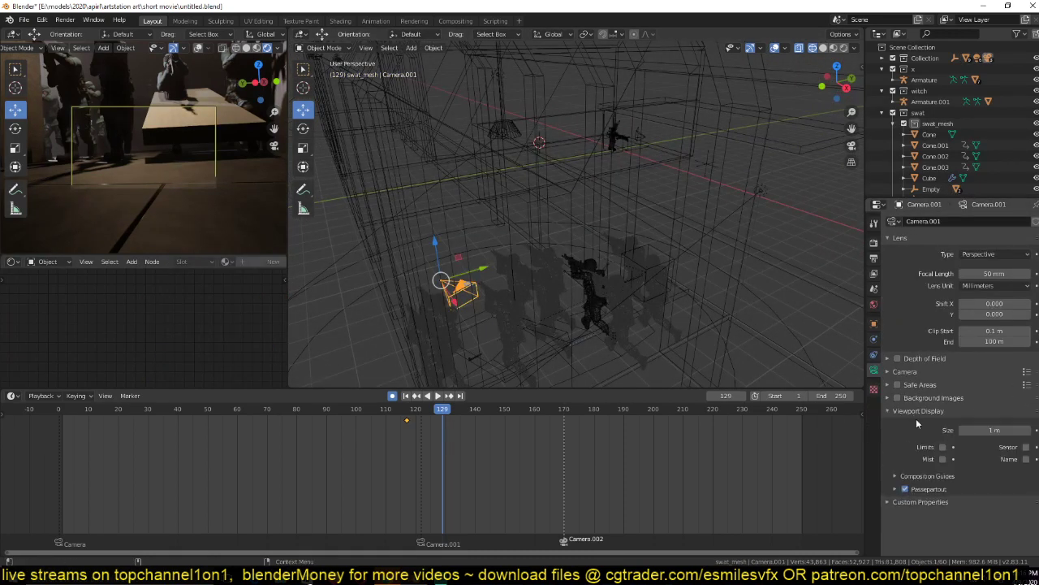
click(915, 491)
drag(974, 504, 1031, 504)
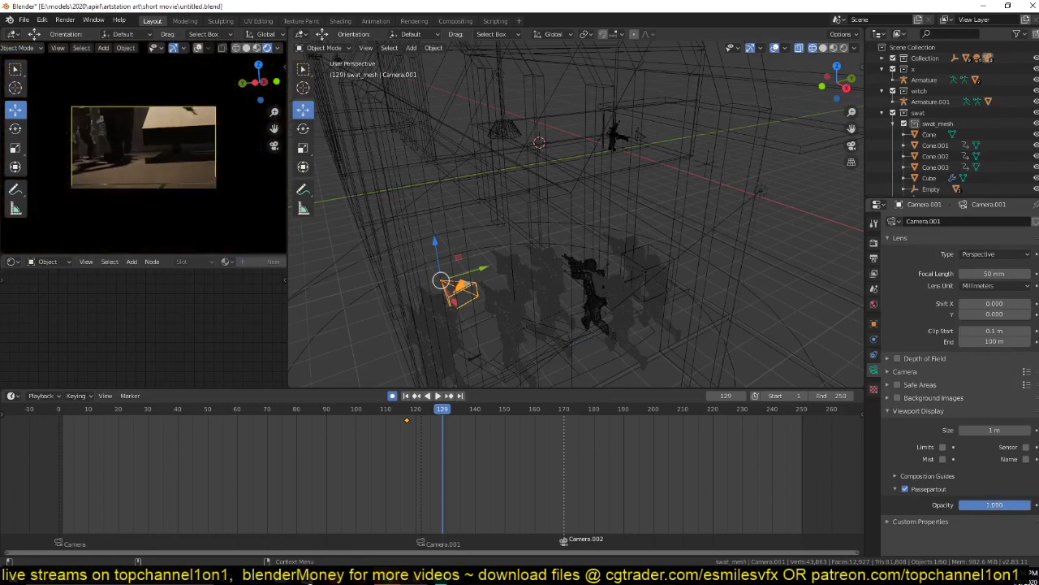
Set Camera.001's focal length to 25 mm and delete its keyframe just before frame 120.
middle_drag(717, 379, 471, 128)
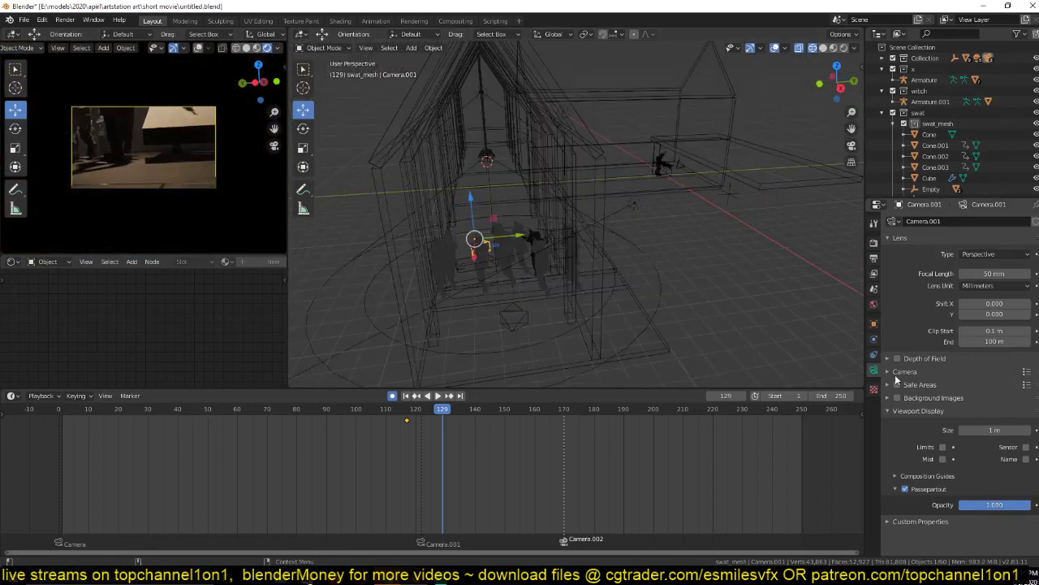
click(993, 273)
text(25)
key(Return)
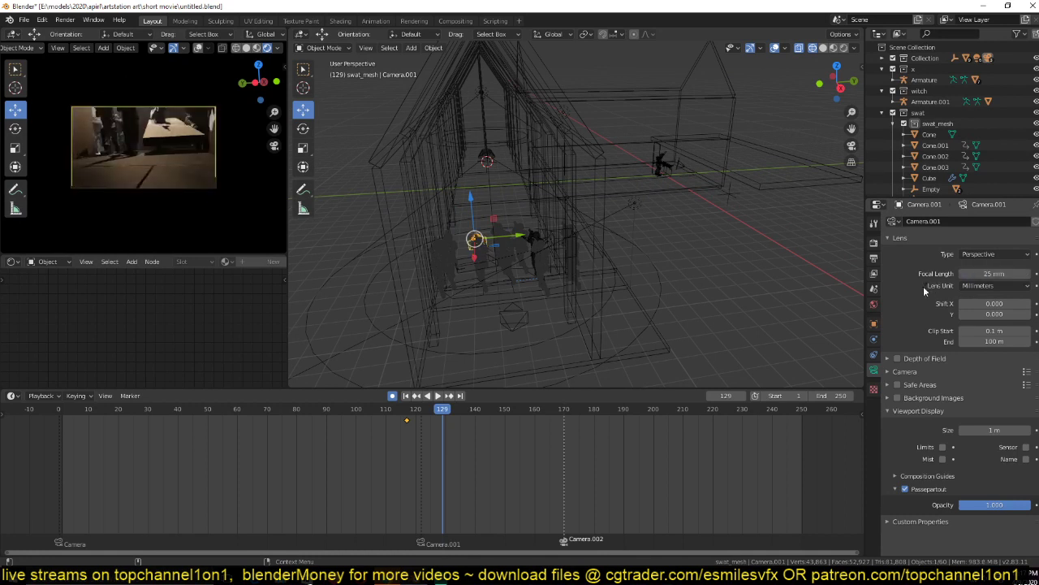
key(x)
click(410, 447)
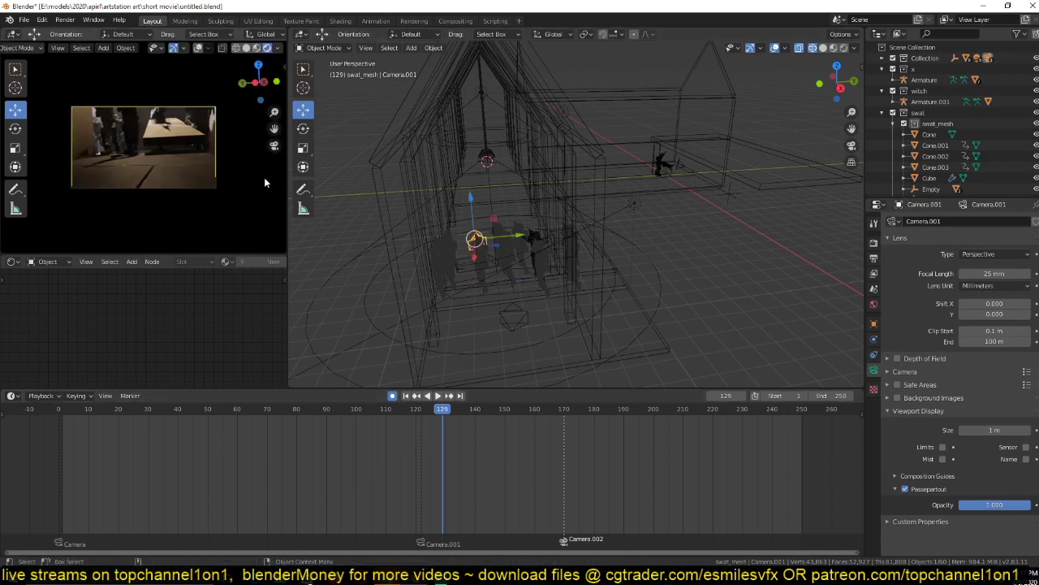
Rotate Camera.001 freely at frame 129 so the soldiers around the table fill its view, and save the file.
key(r)
key(r)
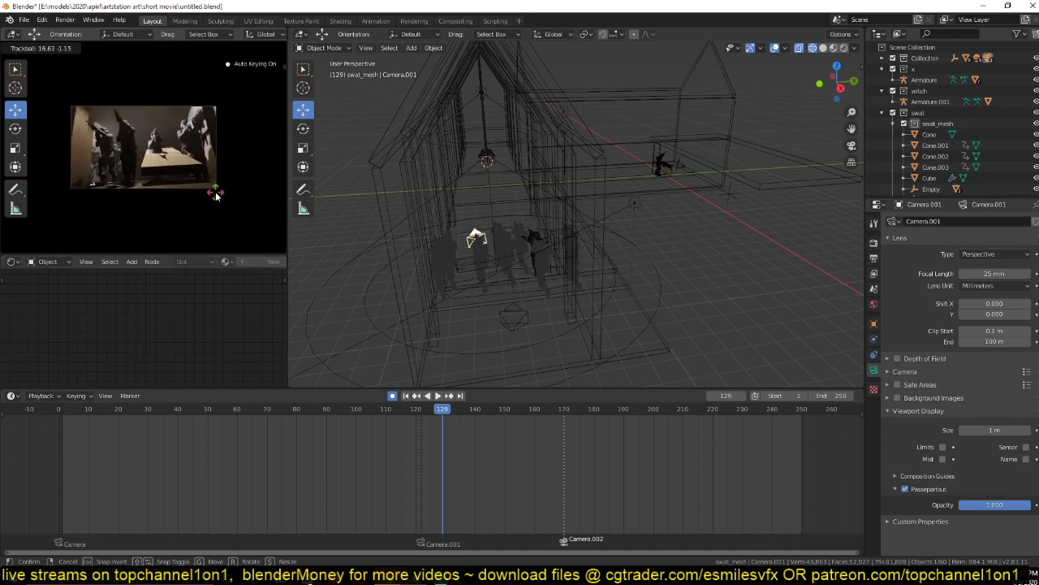
click(180, 169)
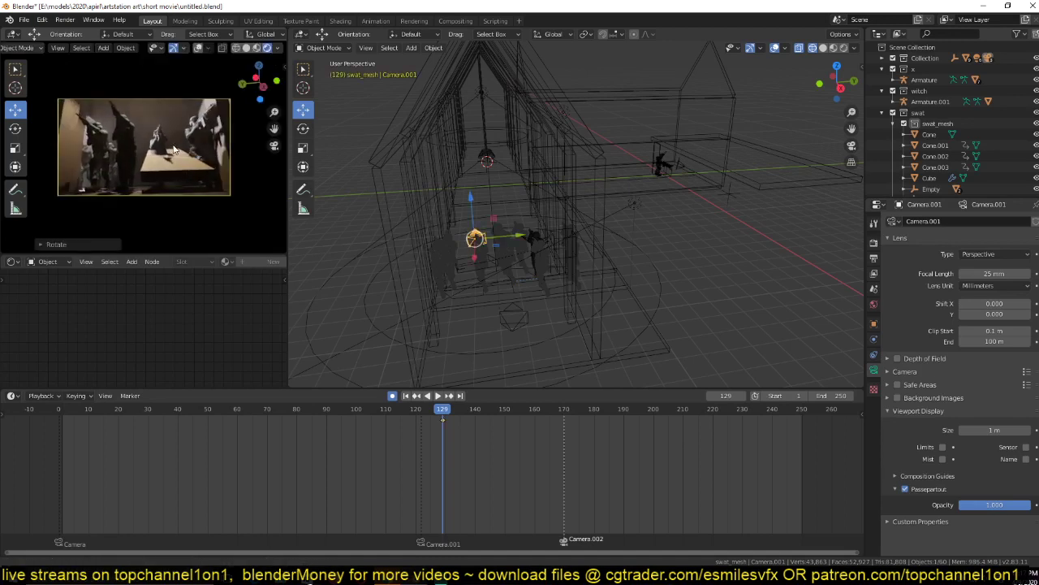
key(ctrl+s)
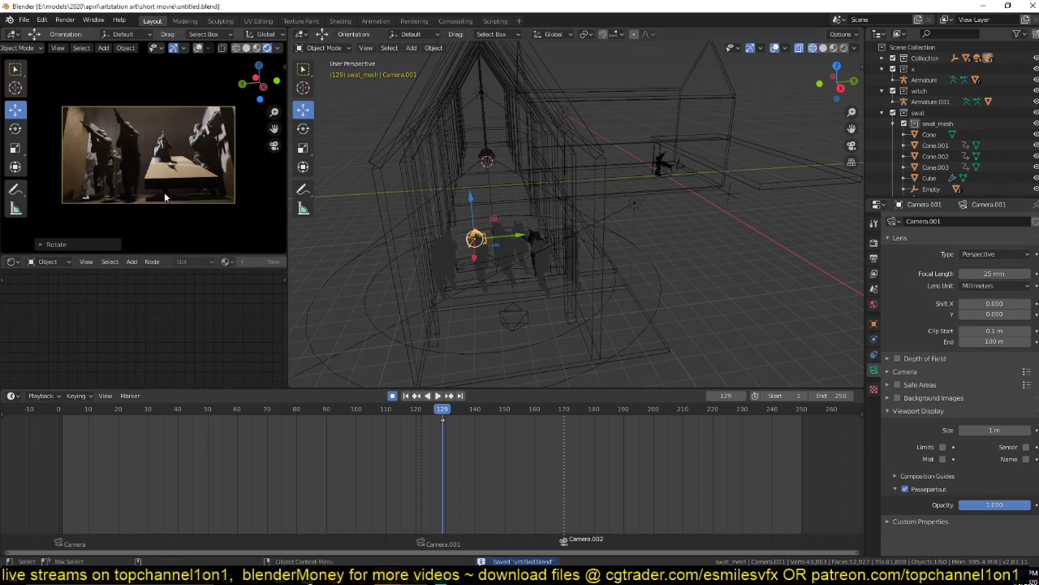
Play the animation from frame 114 to frame 121 to check the end of the first camera's shot.
click(398, 441)
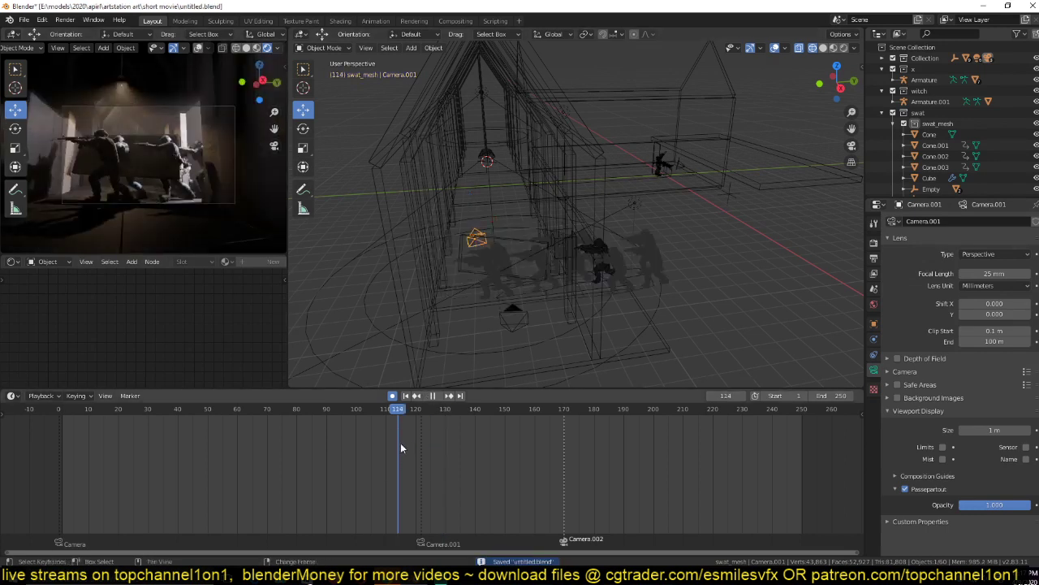
key(space)
key(space)
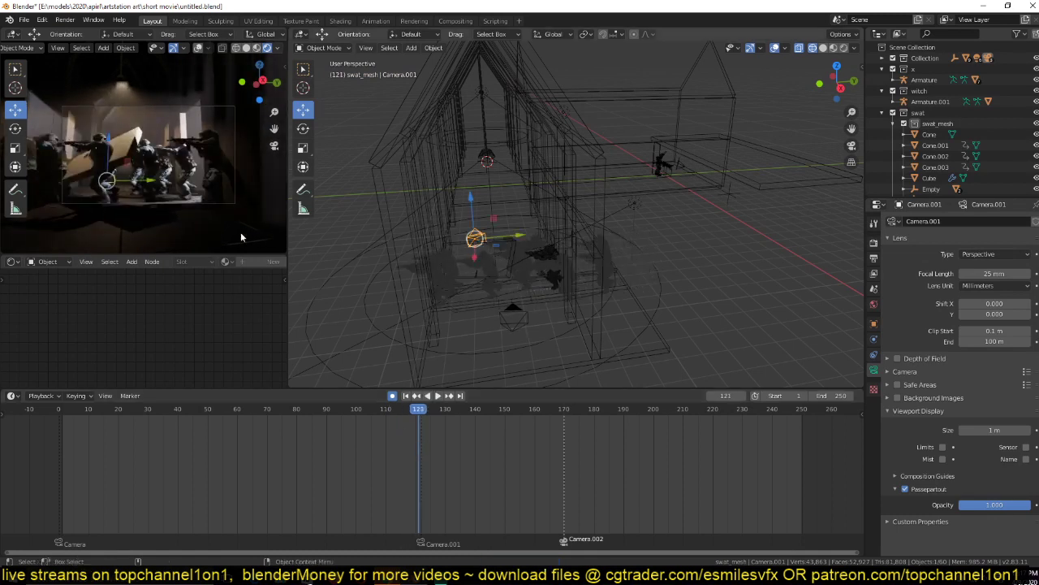
Set the passepartout opacity of the first shot's Camera to 1.000 and save the file.
click(513, 315)
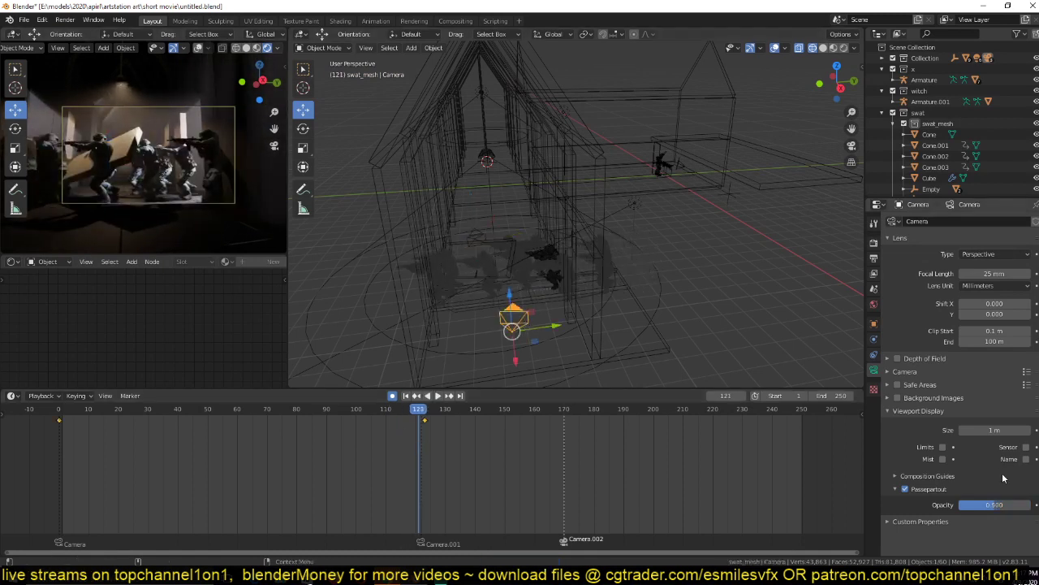
key(BackSpace)
key(ctrl+z)
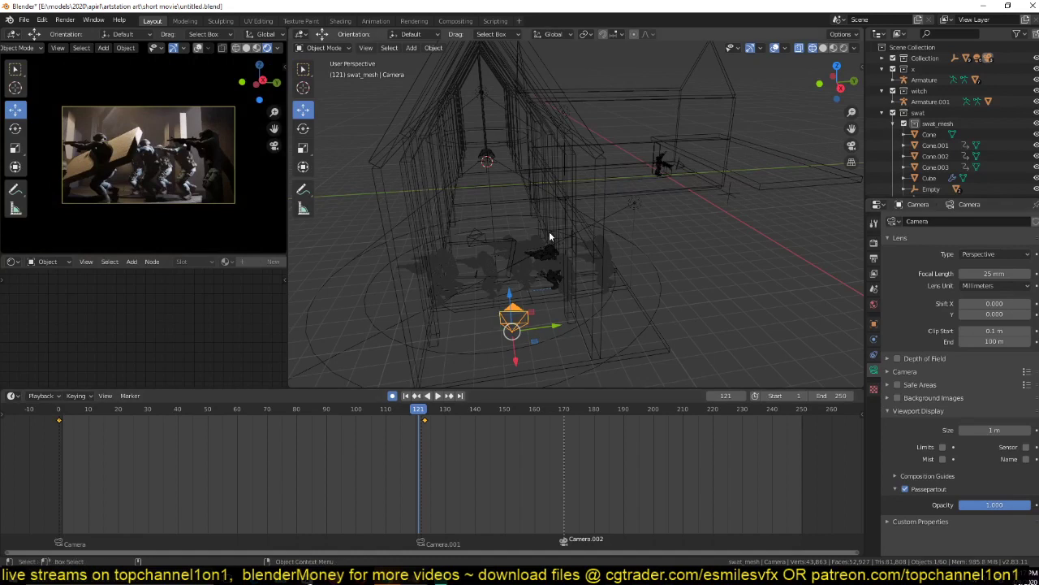
key(ctrl+s)
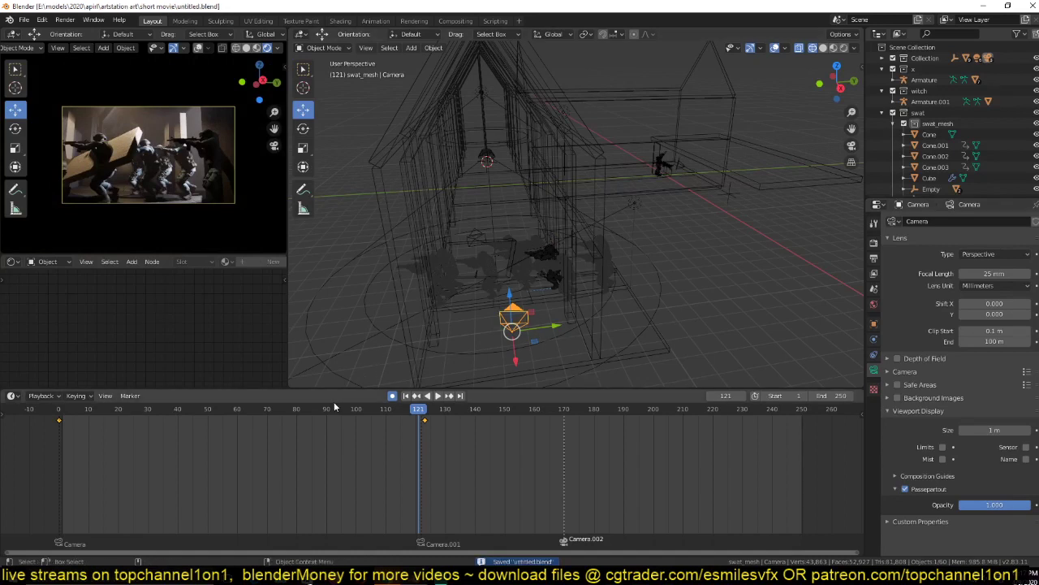
At frame 3, tint the hall's spotlight Light.002 pale violet-blue, with hue 0.656 and saturation 0.192.
right_click(66, 448)
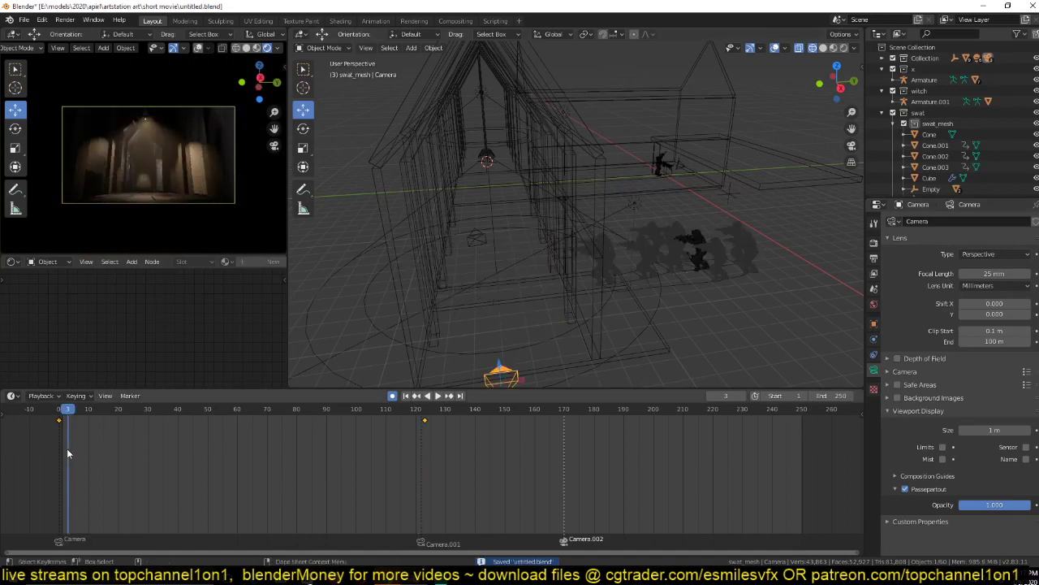
click(466, 174)
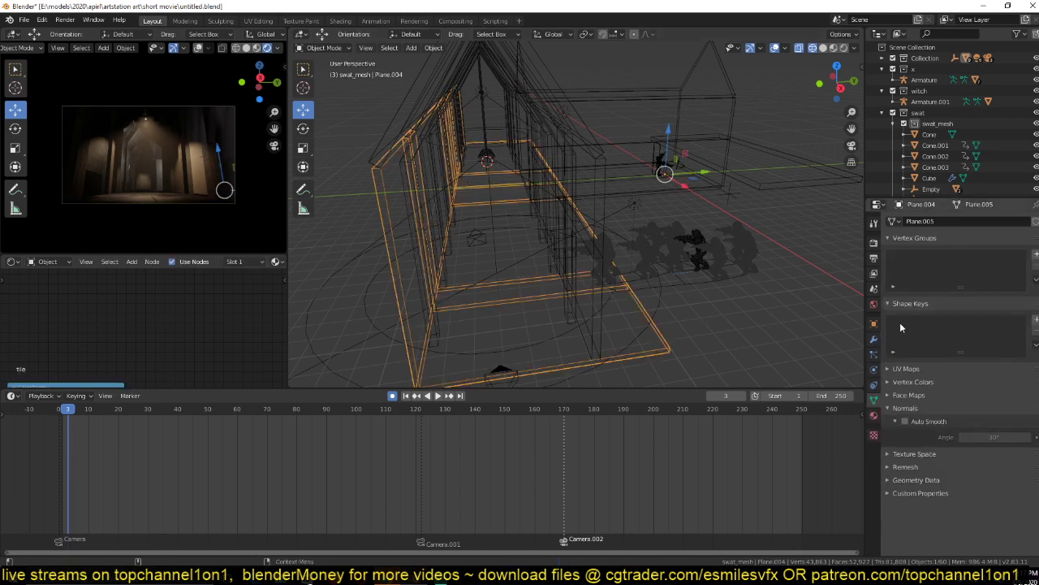
click(874, 415)
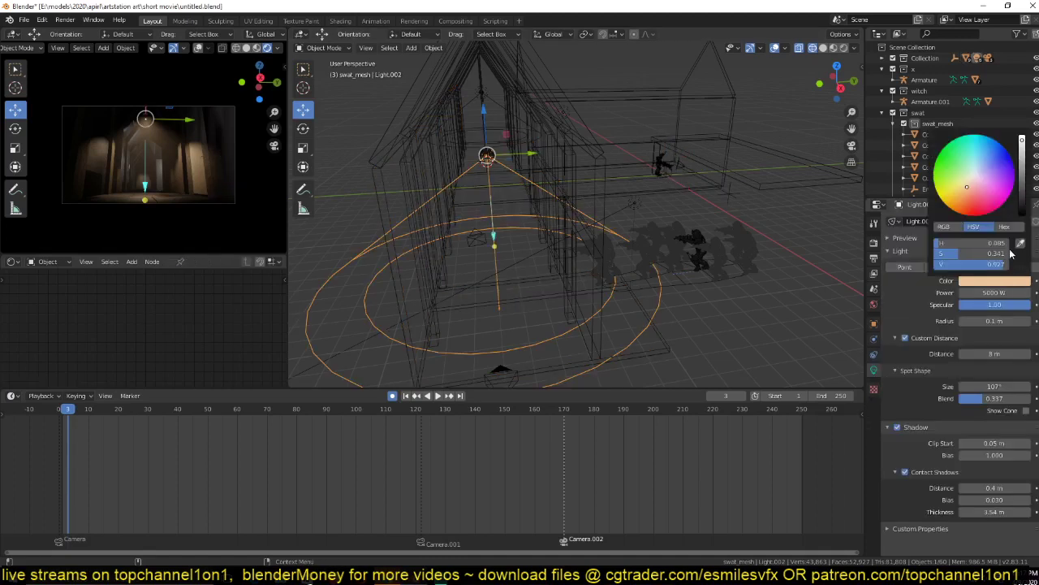
click(980, 169)
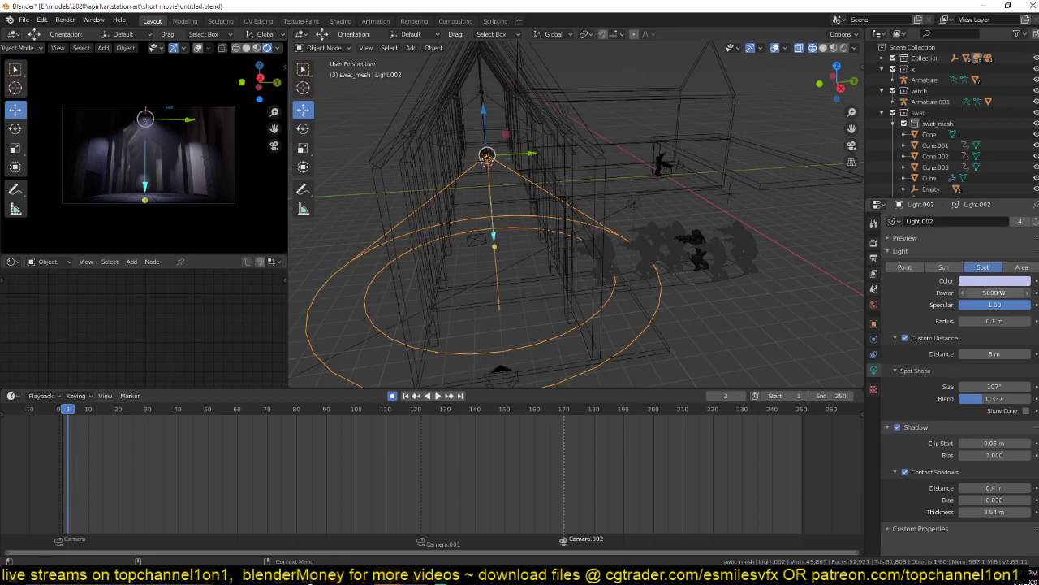
Keep Light.002's power at 5000 W, lower its colour's brightness so the hall becomes much darker, and save the file.
click(1004, 293)
key(Return)
click(989, 281)
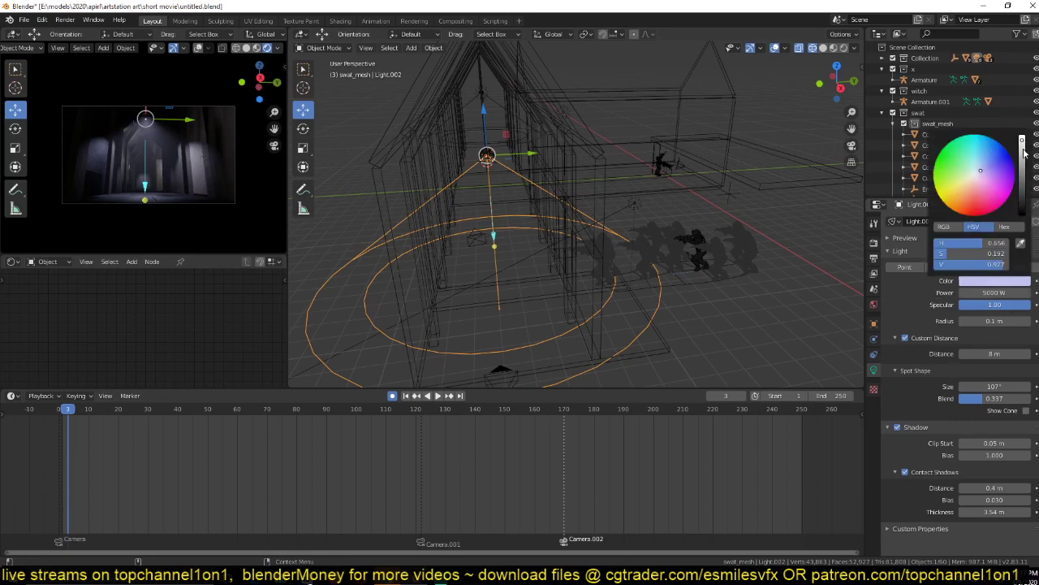
click(707, 221)
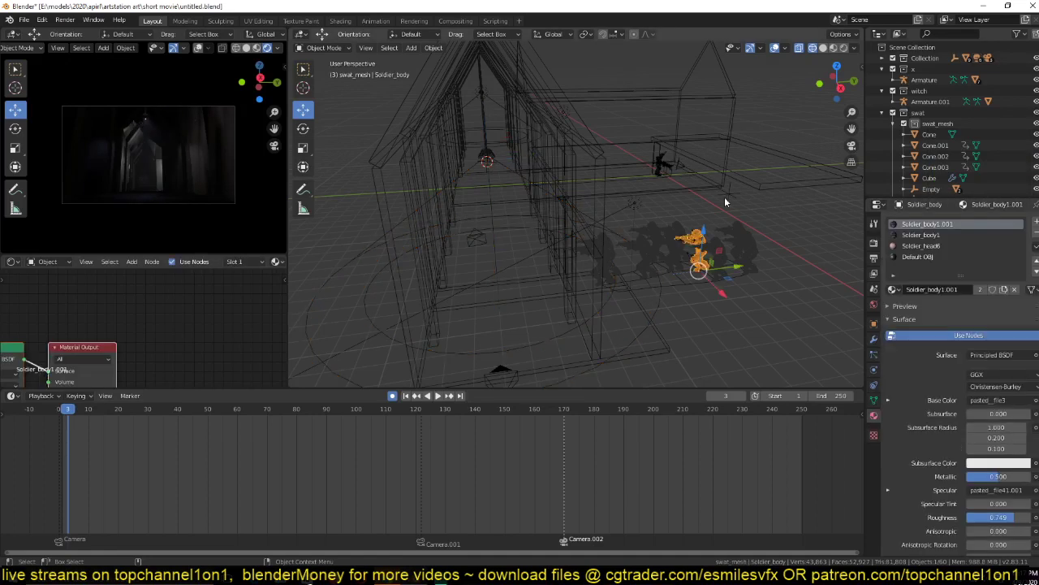
key(ctrl+s)
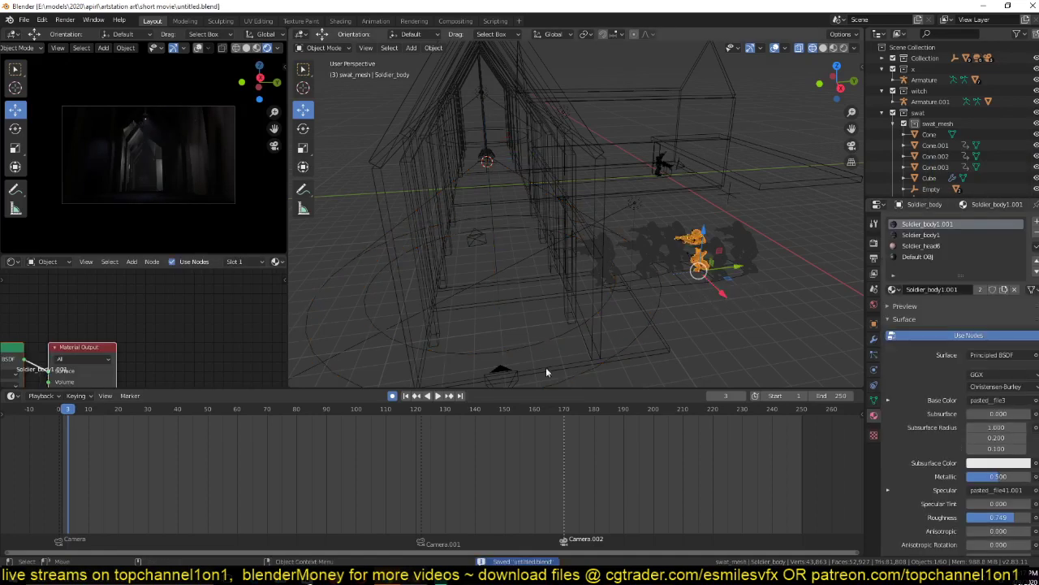
Scrub and play the animation from frame 46 to frame 142 to check the darker lighting in the first two shots.
click(196, 452)
key(space)
key(space)
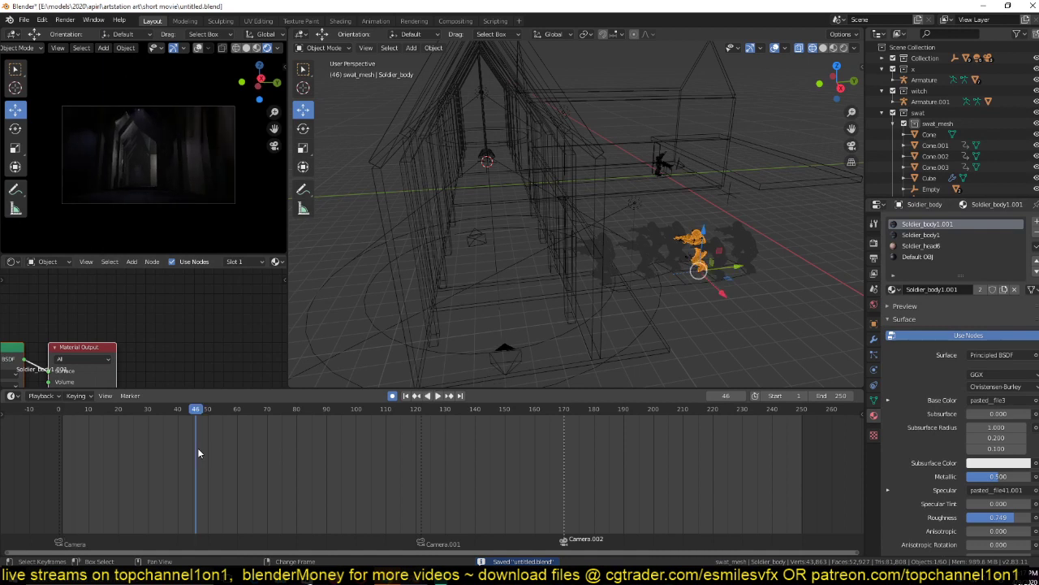
click(218, 448)
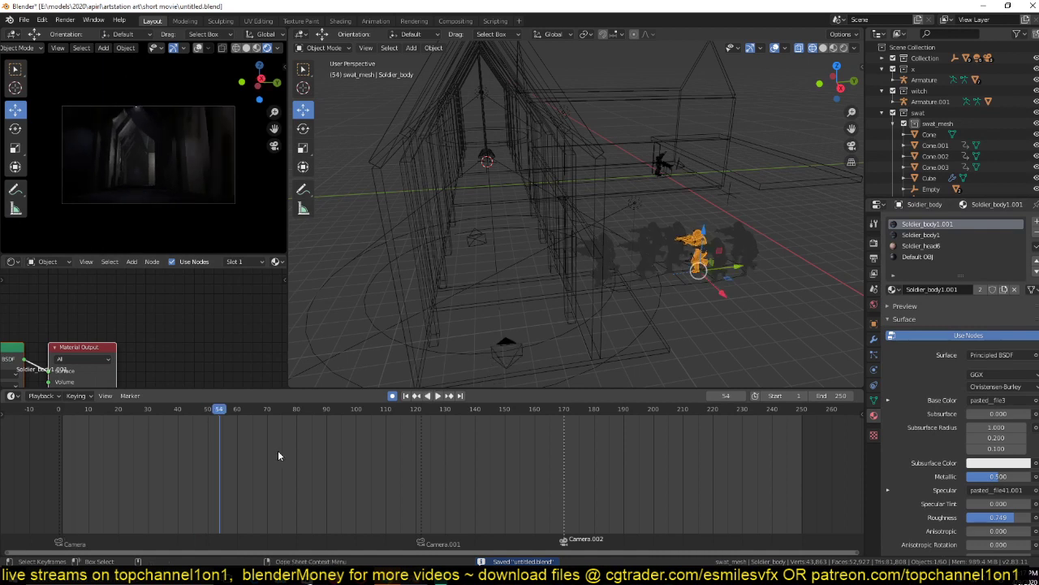
click(326, 452)
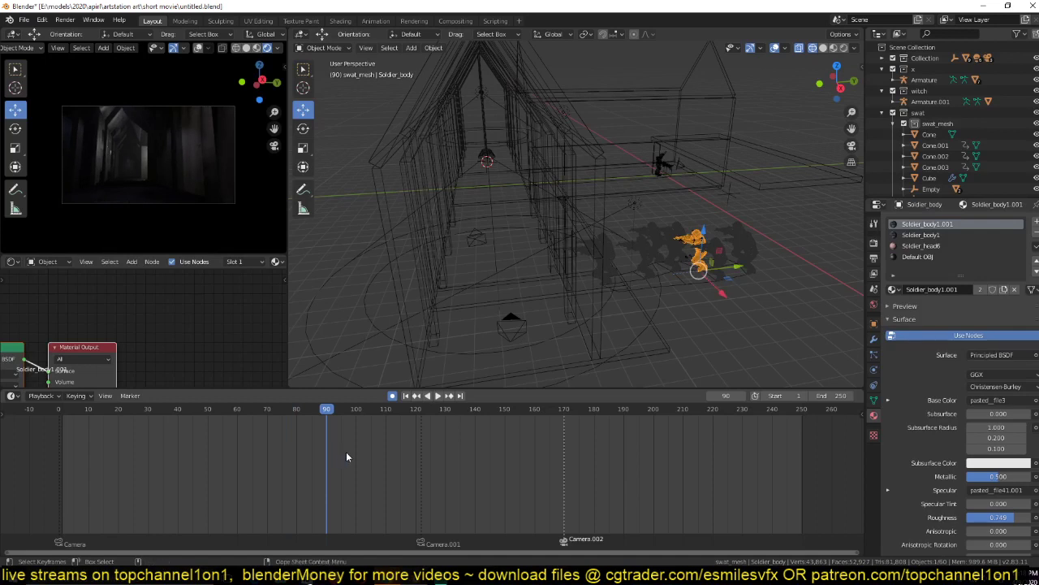
key(space)
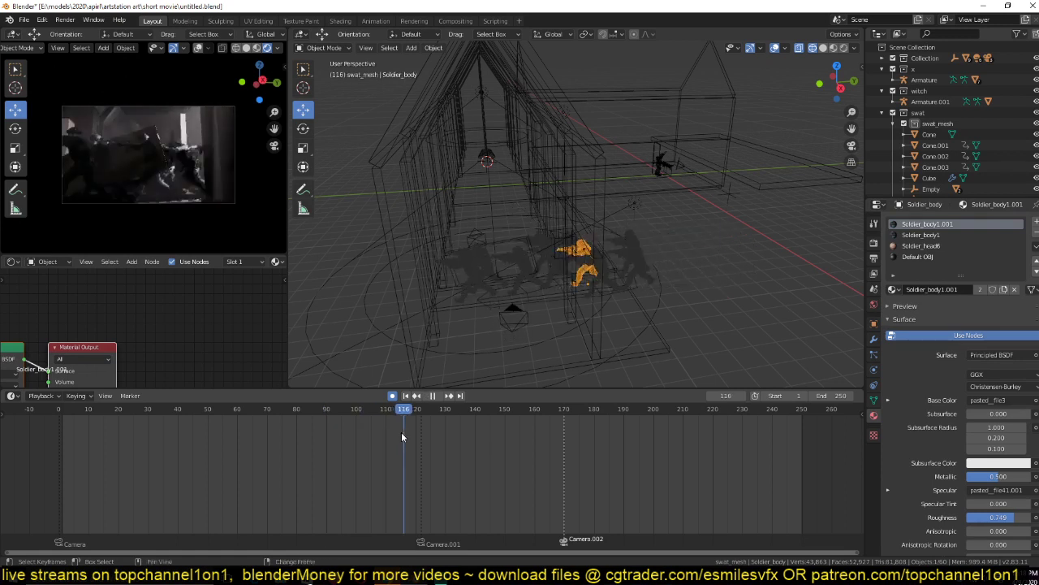
key(space)
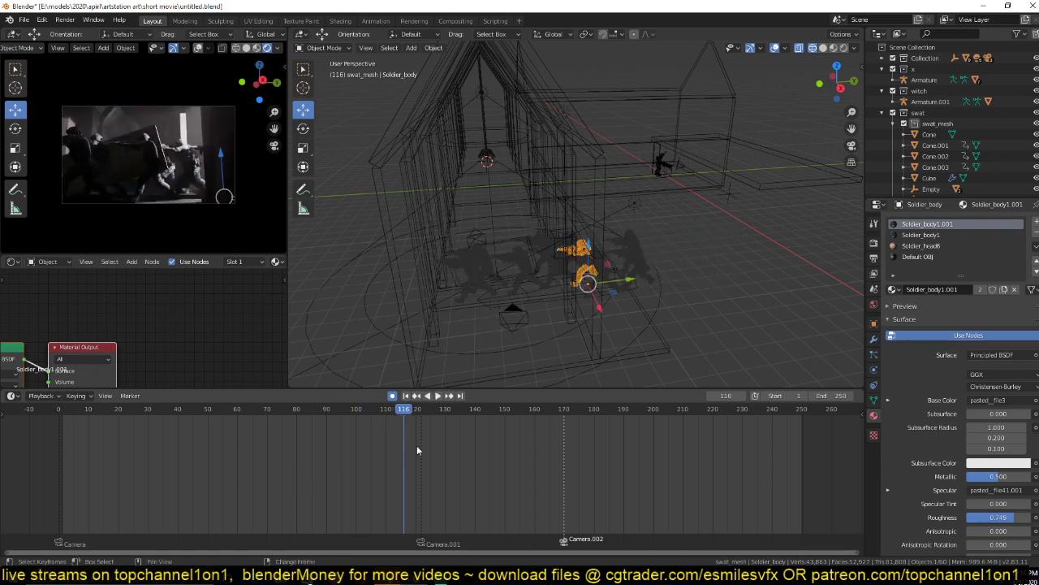
key(space)
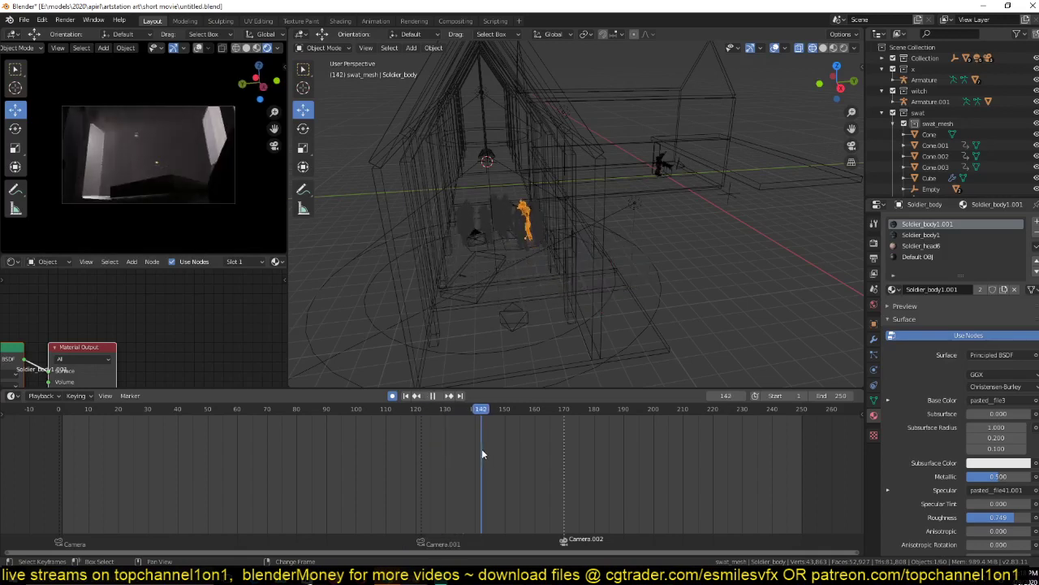
key(space)
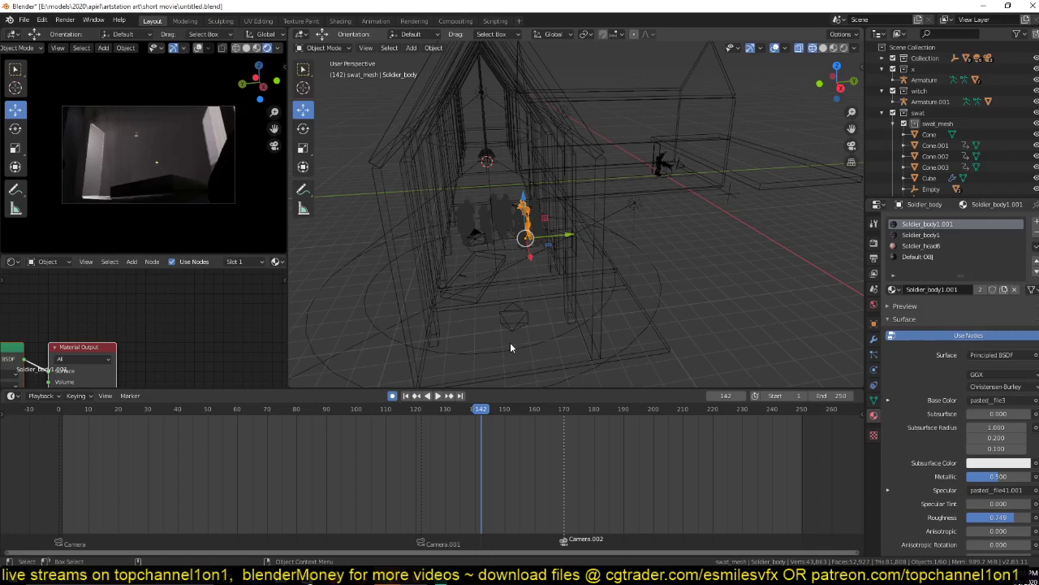
Select Camera.001 and key its unchanged position at frame 116 with a zero-distance move.
click(512, 325)
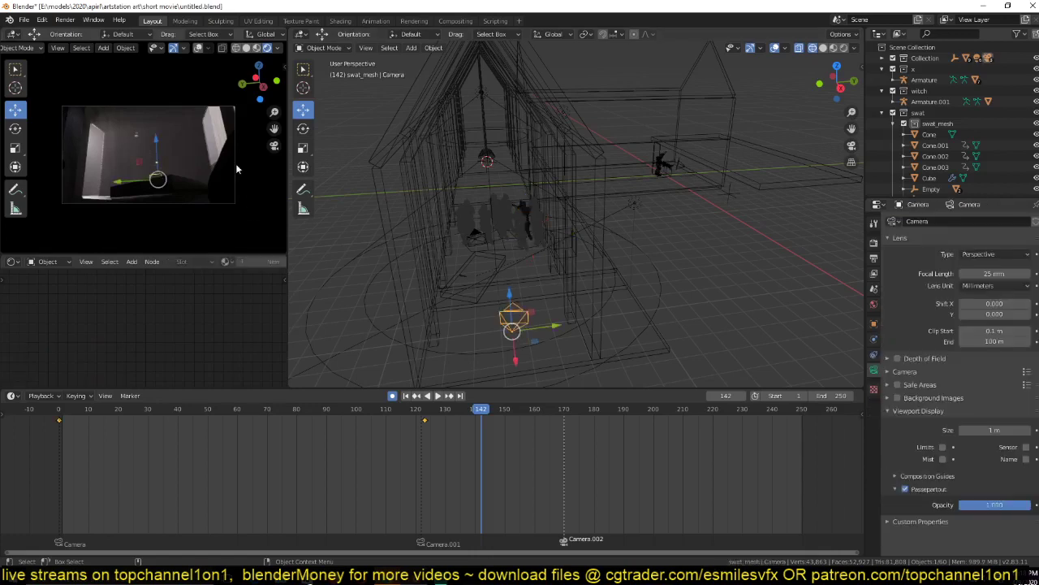
click(173, 107)
click(476, 234)
click(476, 238)
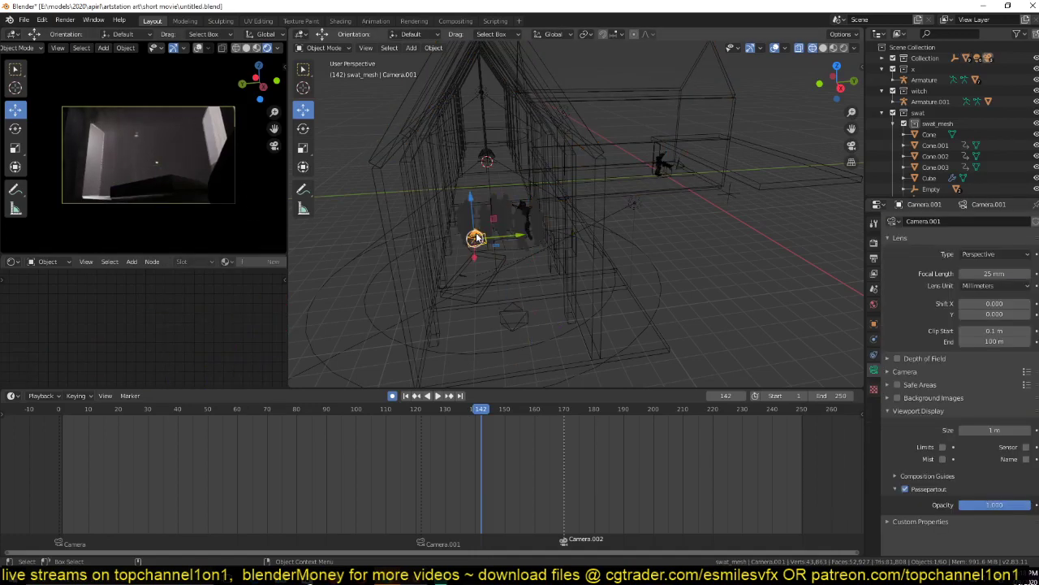
key(shift+ctrl+space)
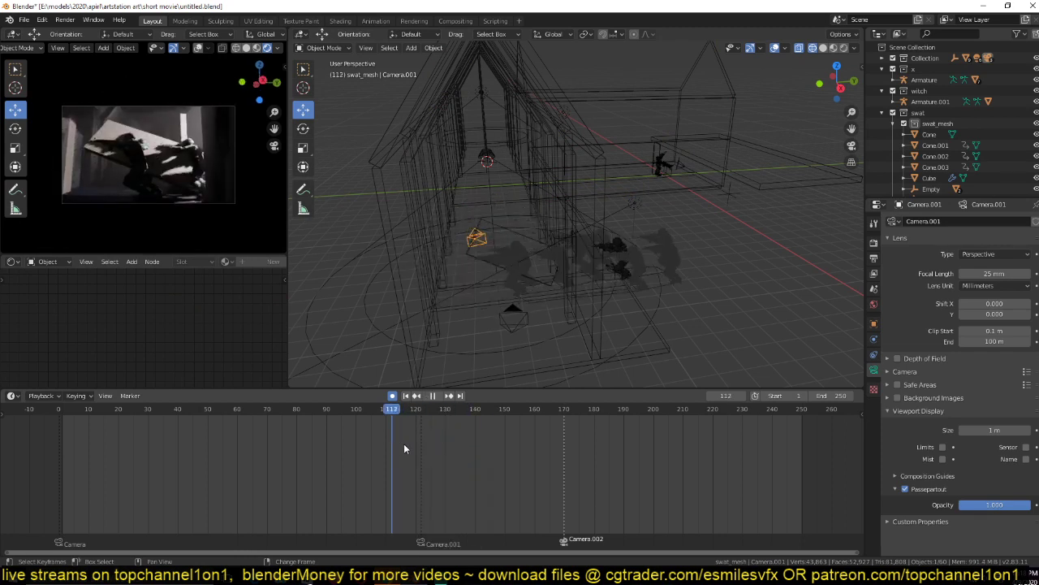
key(space)
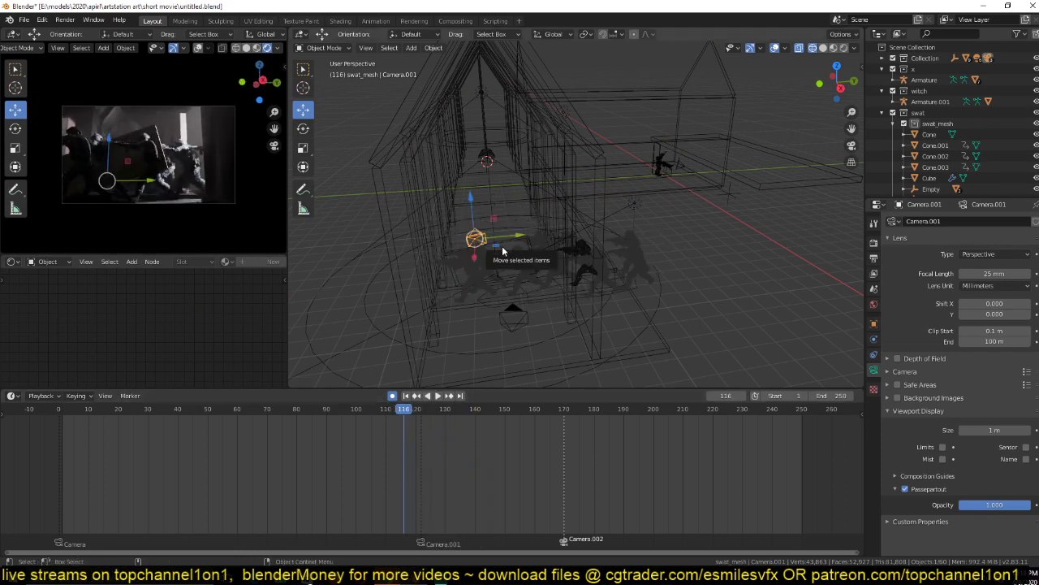
key(g)
click(502, 252)
Rotate Camera.001 freely by a small amount at frame 165 to adjust its view of the hall.
click(546, 487)
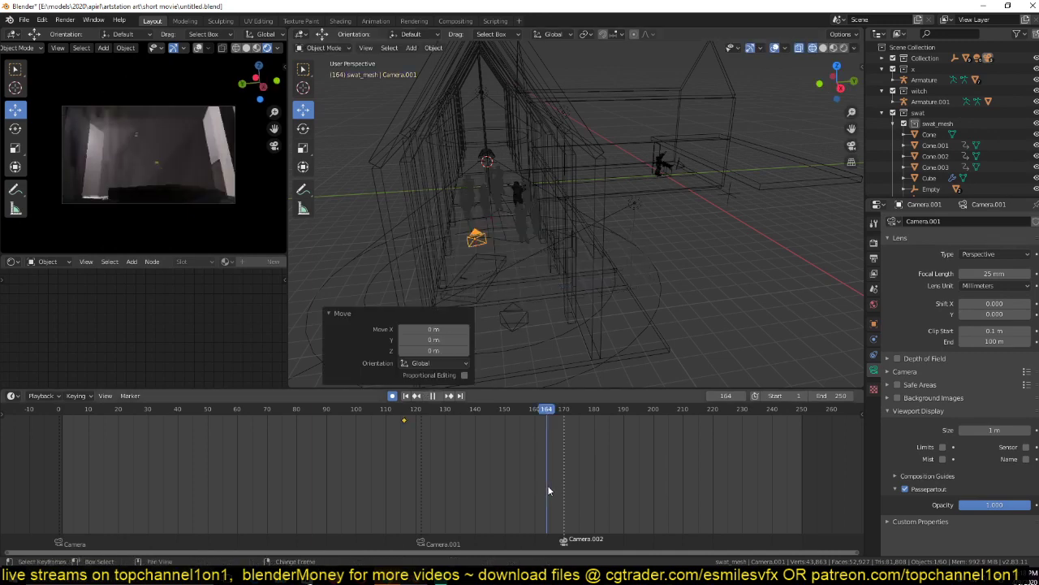
key(space)
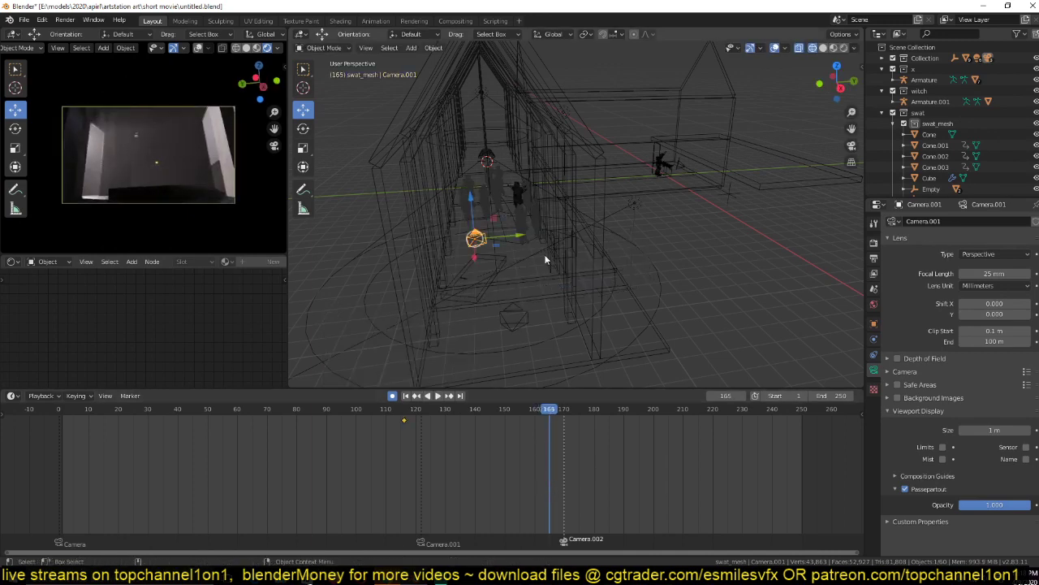
key(KP_7)
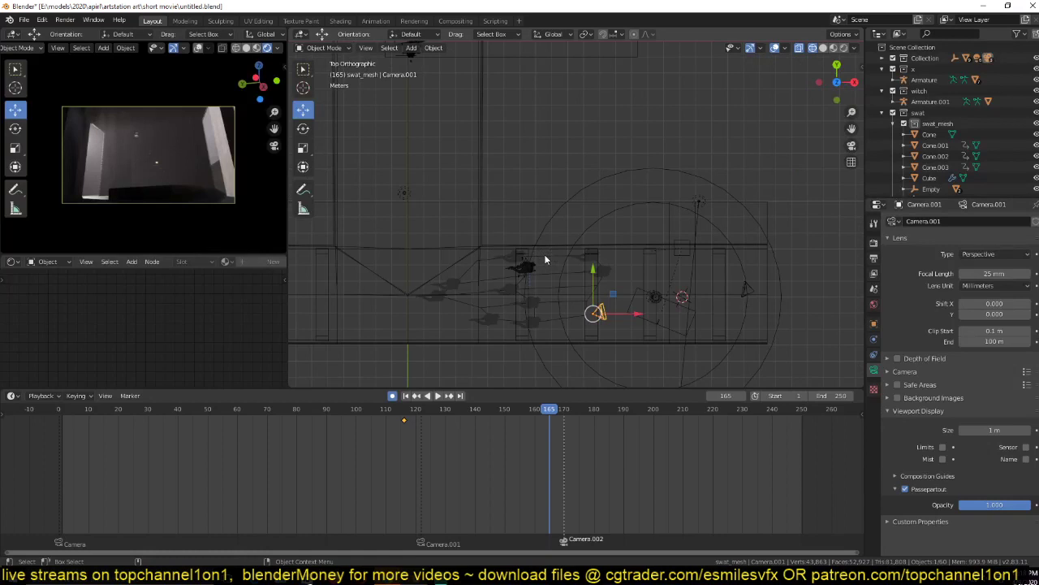
key(r)
key(r)
click(217, 150)
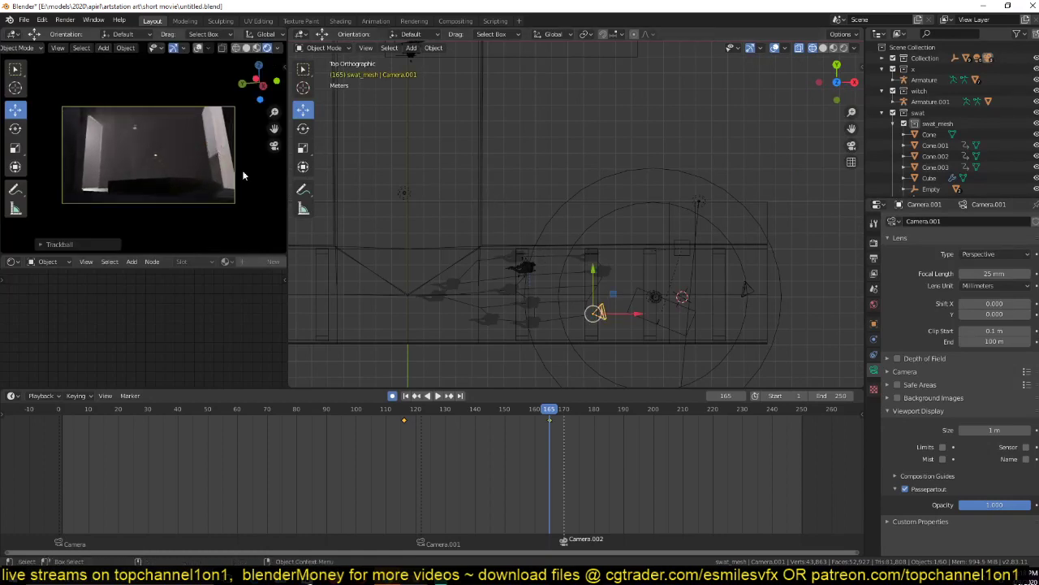
Move Camera.001 about 0.61 m along X at frame 165 in top view, and fine-tune its tilt with a free rotation.
key(g)
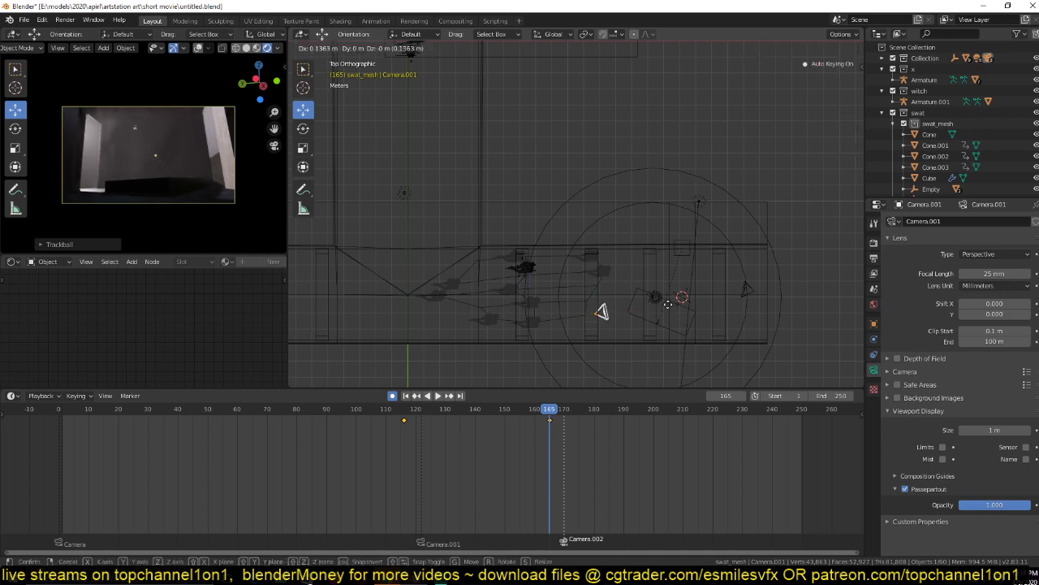
click(676, 302)
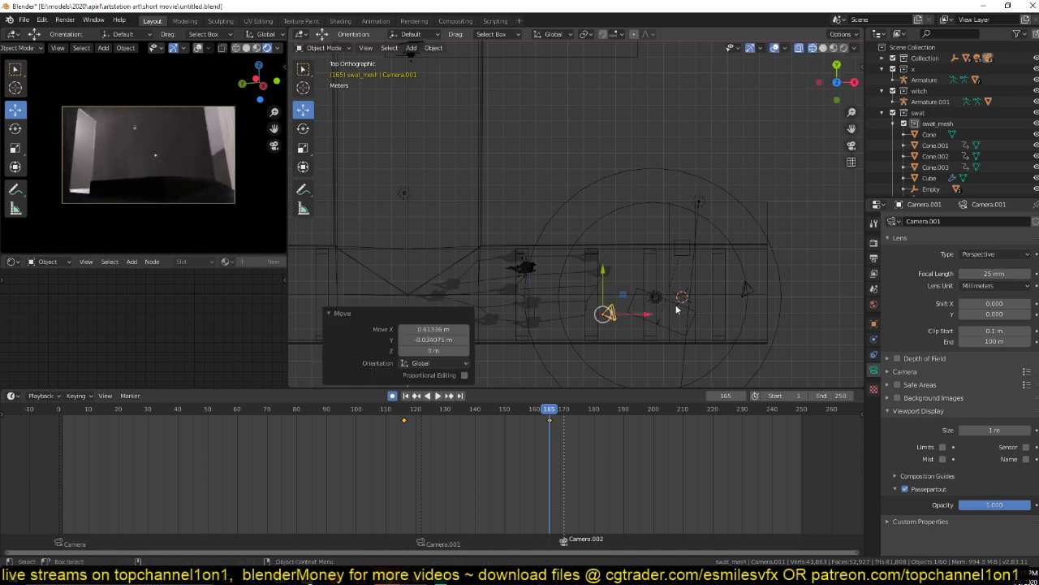
key(r)
key(r)
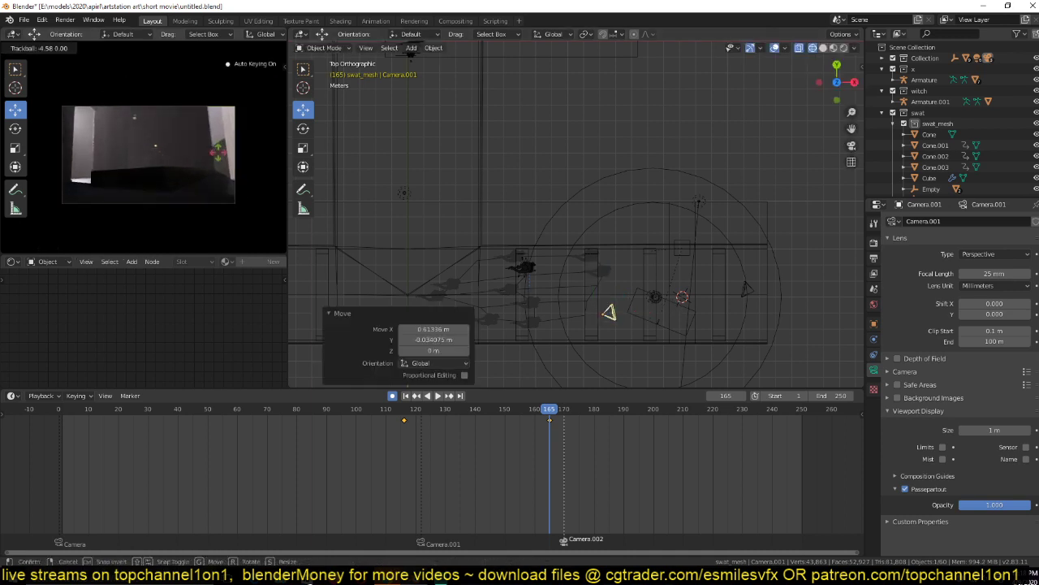
key(Return)
Shift Camera.001's keyframe from frame 165 to about frame 173, just past the Camera.002 marker, and save the file.
click(401, 427)
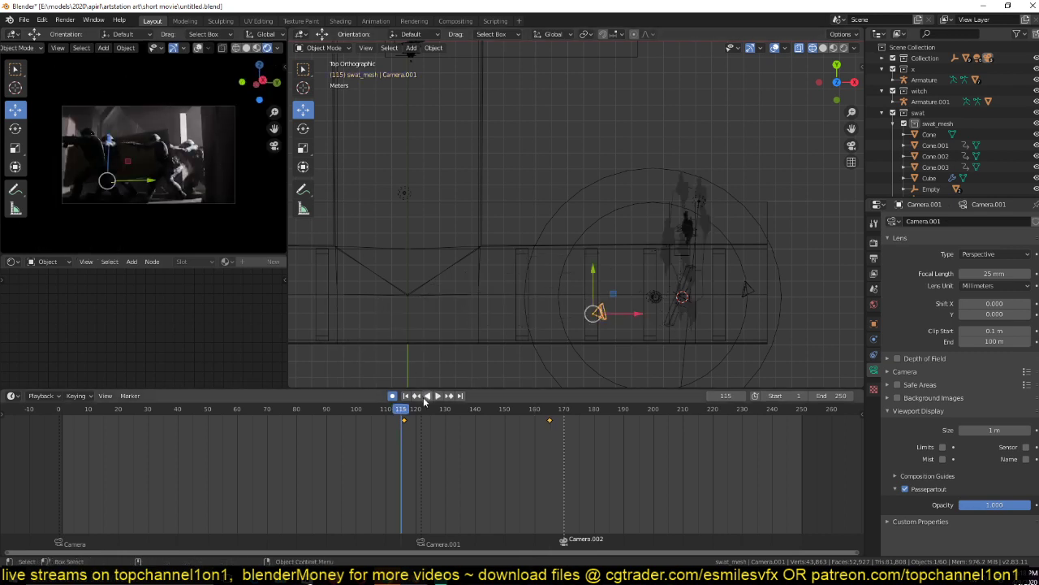
key(ctrl+s)
click(550, 420)
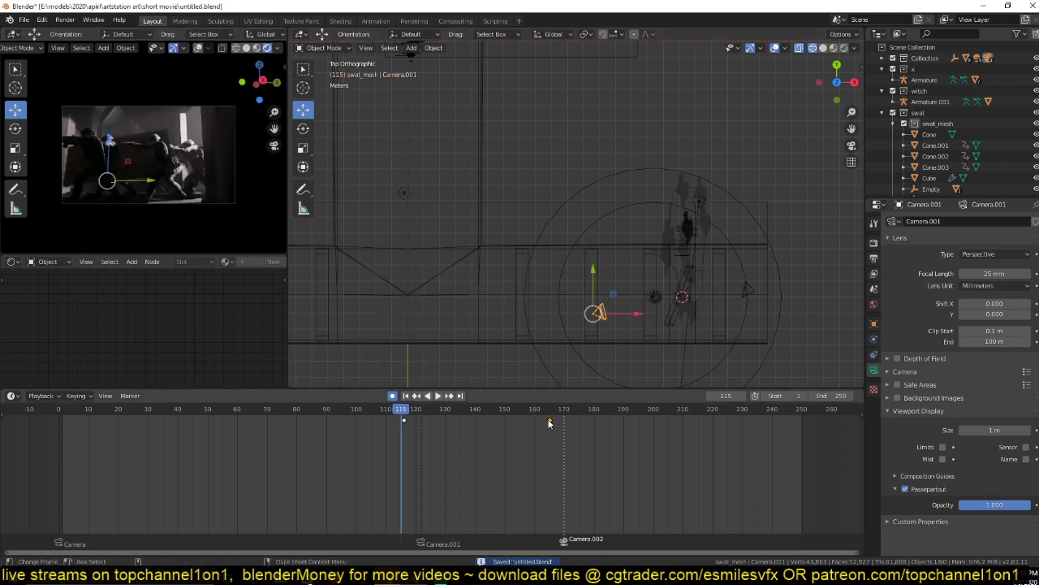
drag(550, 420, 574, 421)
key(ctrl+s)
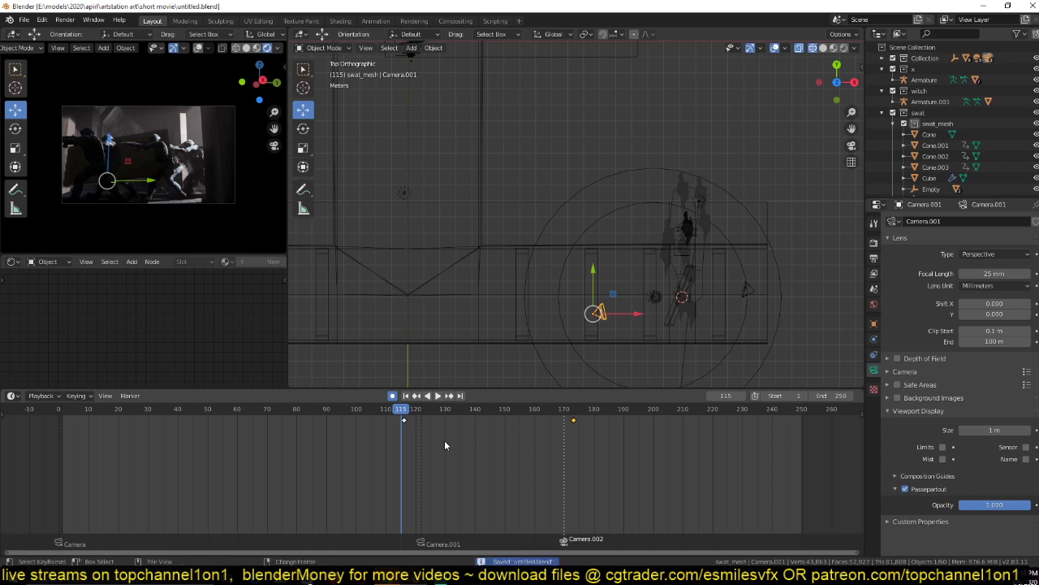
Play and scrub from frame 115 to frame 172 to check Camera.001's move, and examine the Camera.002 shot and room layout.
key(space)
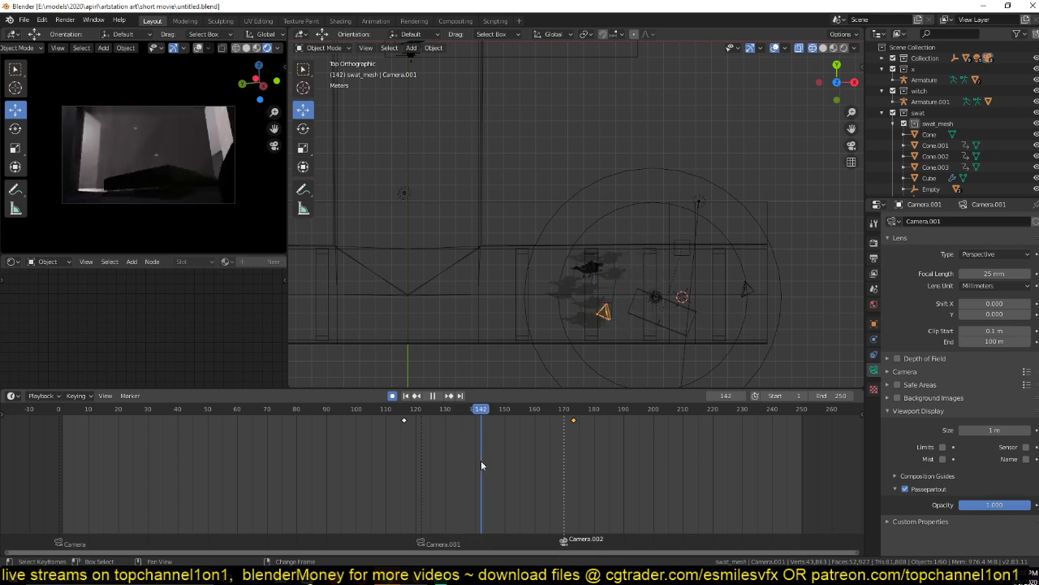
right_drag(480, 462, 546, 462)
scroll(566, 265, down, 2)
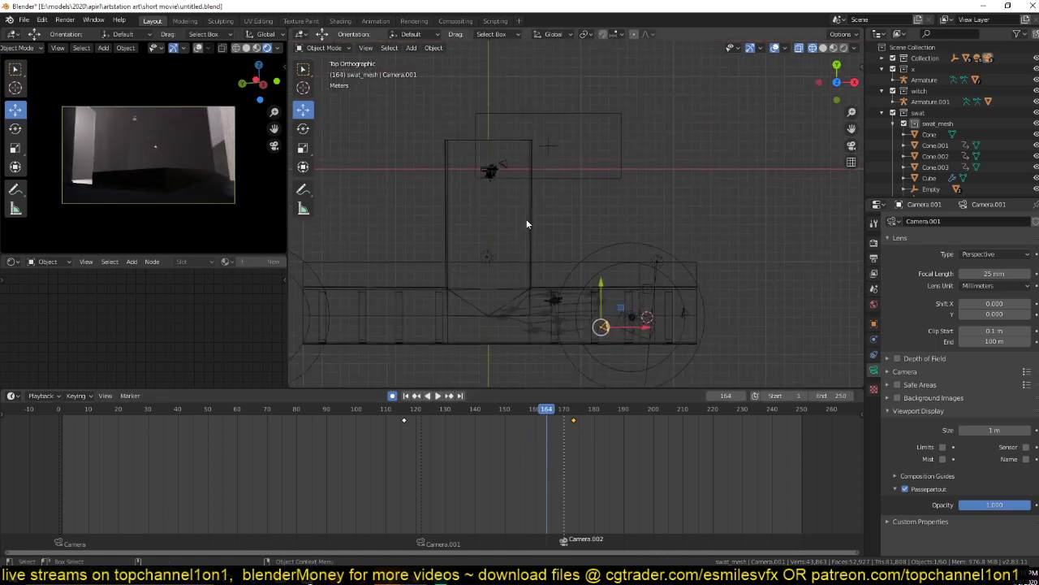
key(space)
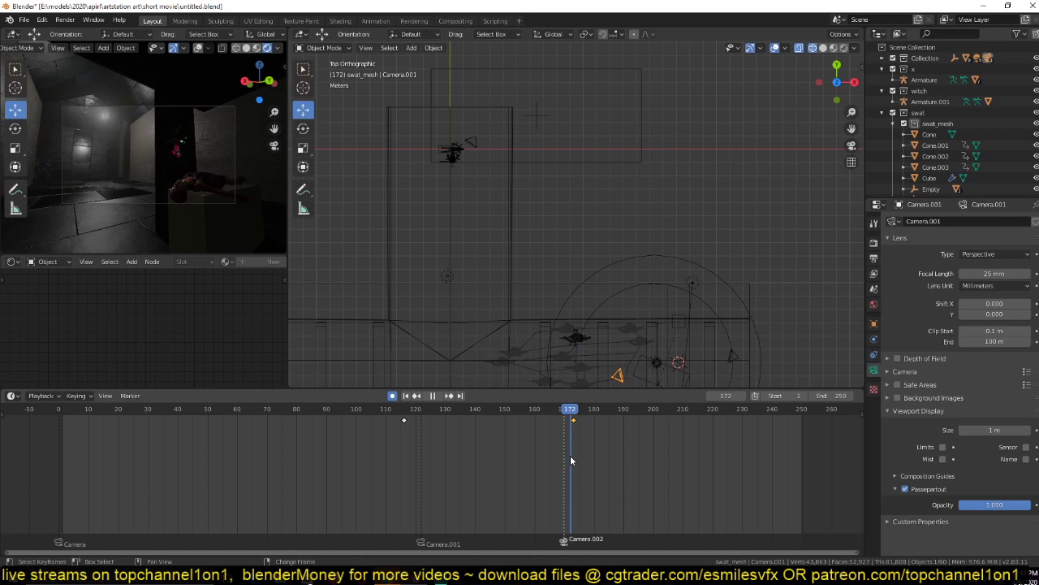
right_drag(563, 457, 570, 453)
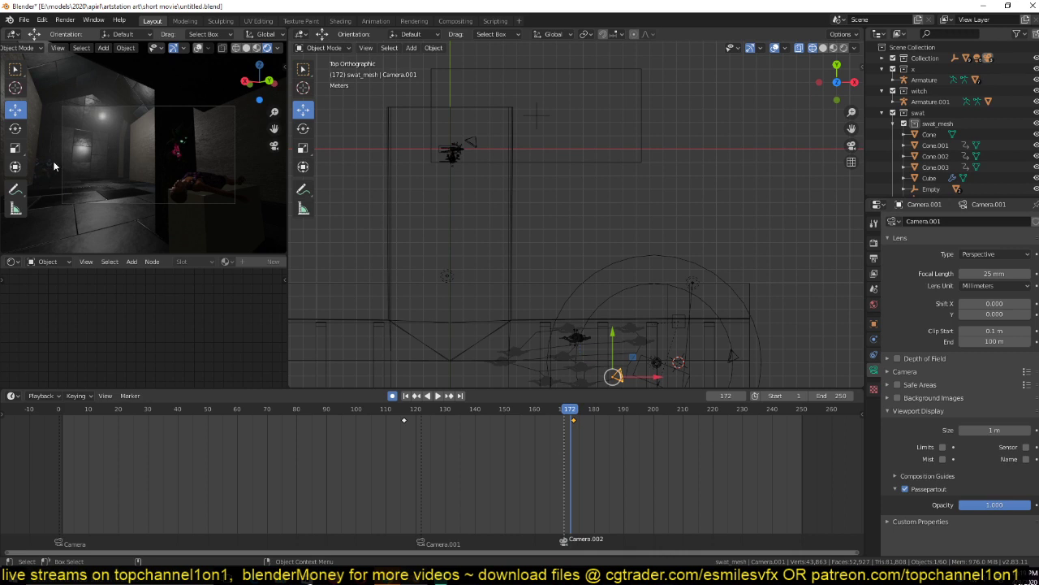
scroll(455, 262, down, 1)
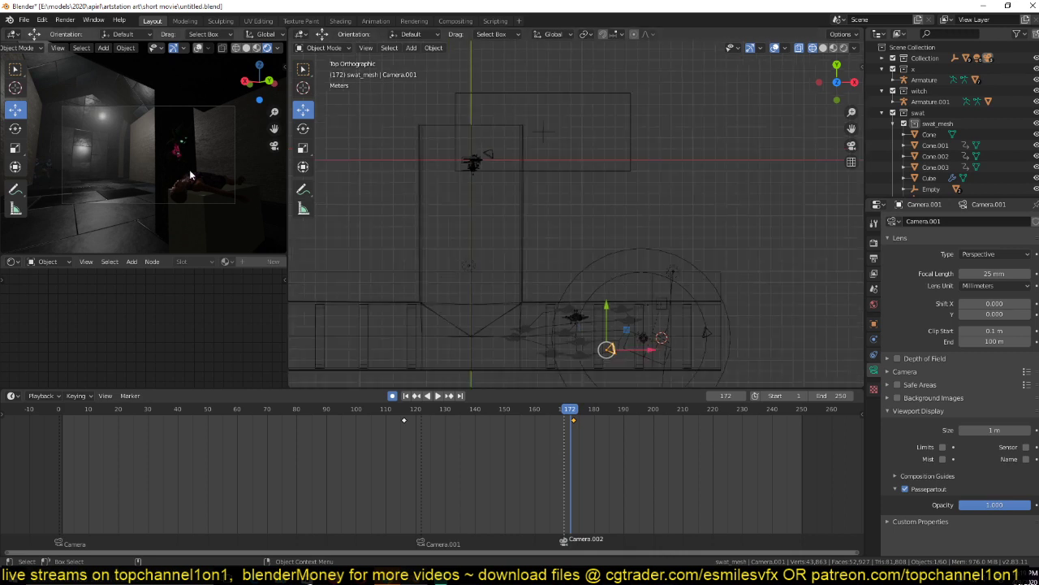
scroll(173, 171, down, 1)
scroll(173, 171, down, 1)
shift+middle_drag(487, 280, 490, 265)
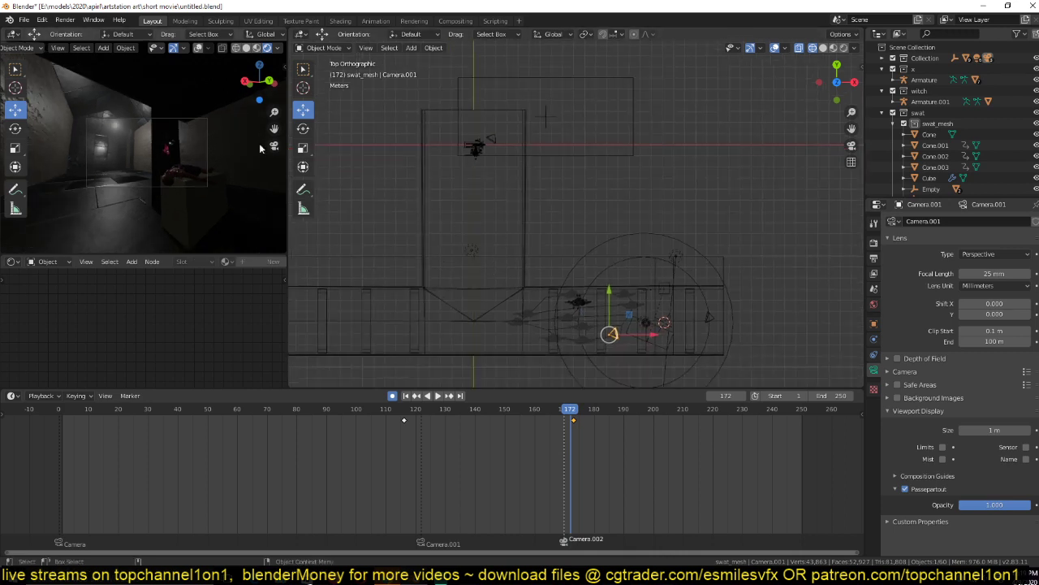
shift+middle_drag(424, 172, 441, 228)
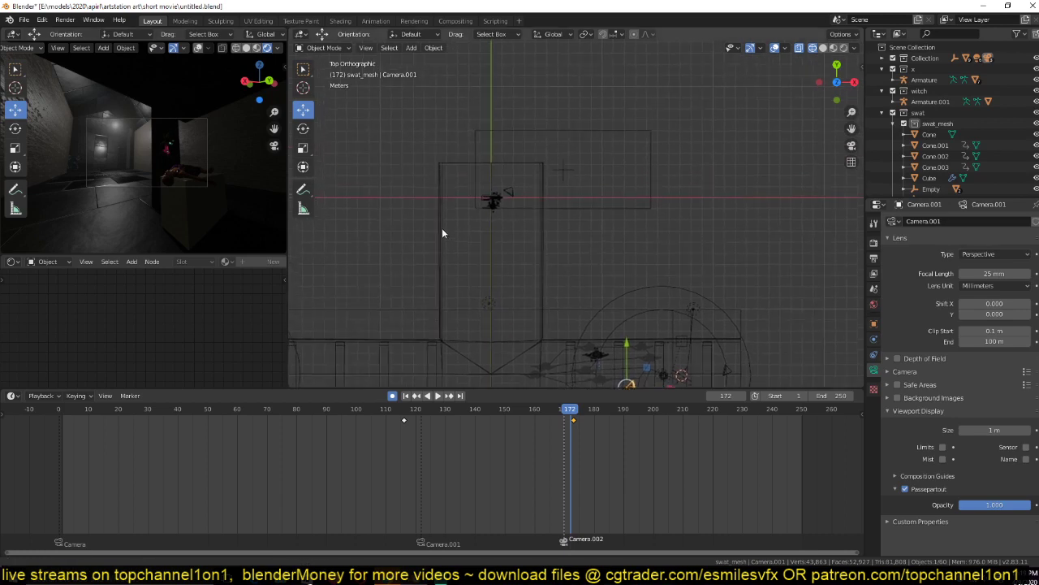
Delete the flat Cube slab that overlaps the side room in top view.
click(595, 163)
middle_drag(596, 163, 548, 146)
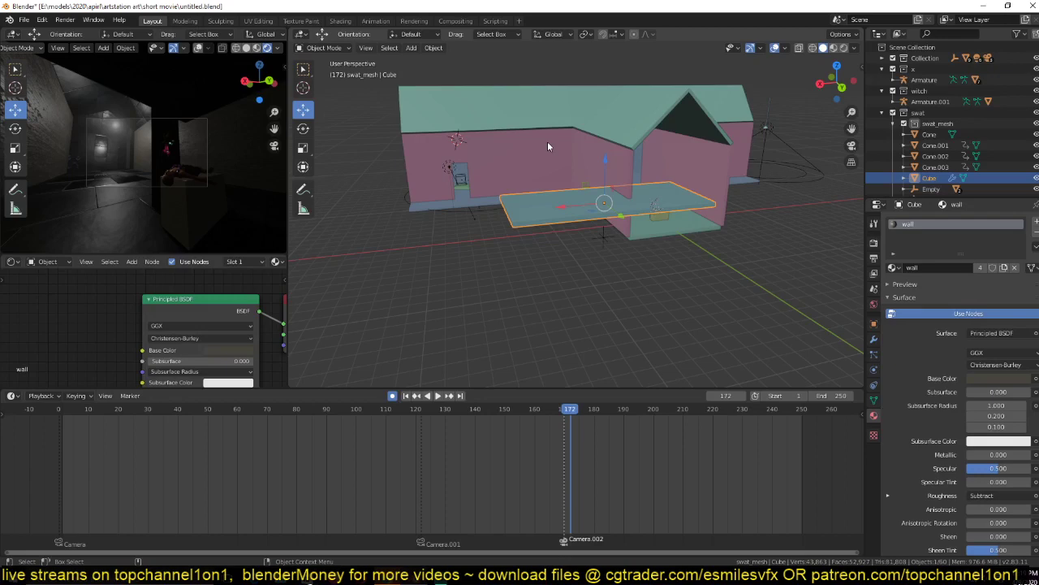
key(KP_7)
key(x)
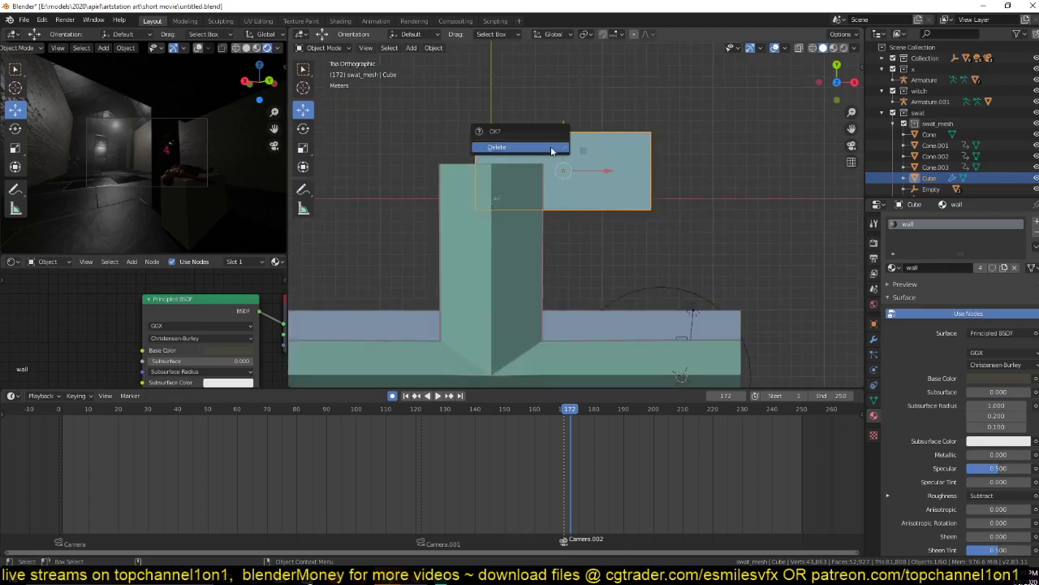
click(552, 148)
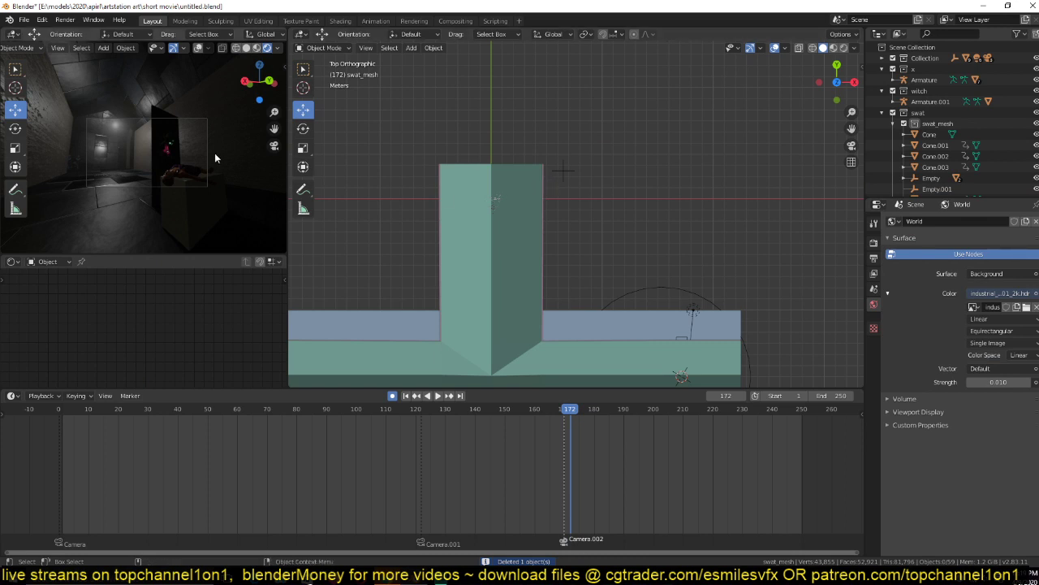
Try deleting the tall wooden panel Plane.005 beside the standing horned creature, and undo the deletion.
click(165, 148)
middle_drag(442, 183, 370, 126)
key(KP_Decimal)
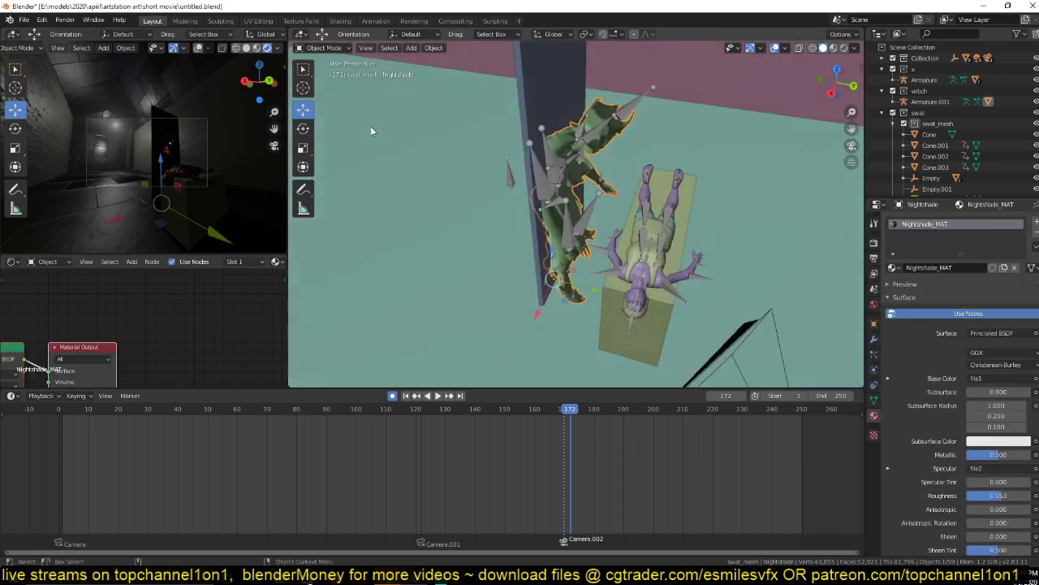
scroll(439, 152, down, 6)
click(522, 262)
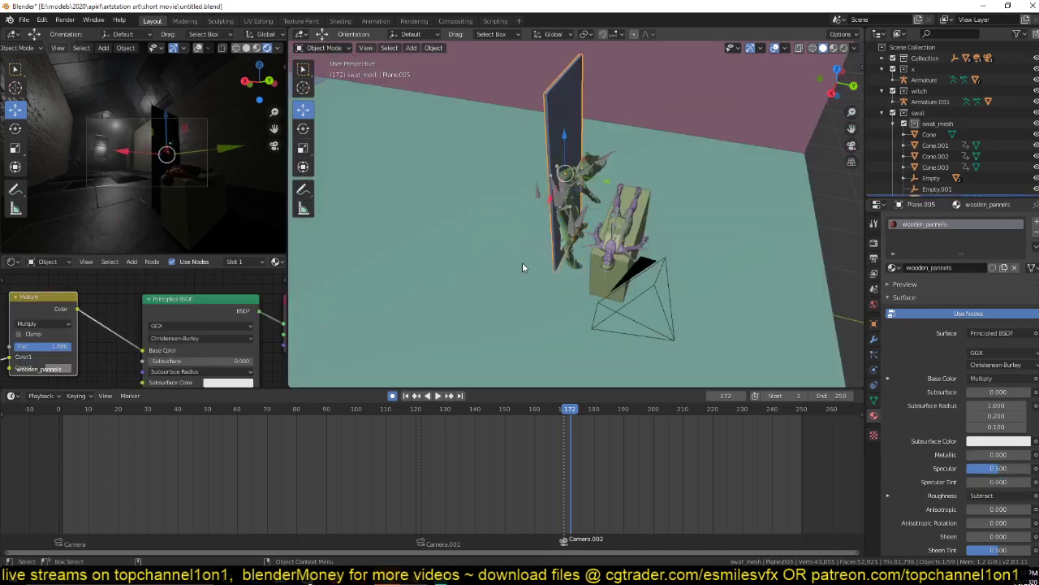
key(KP_Decimal)
key(shift+z)
middle_drag(522, 265, 448, 262)
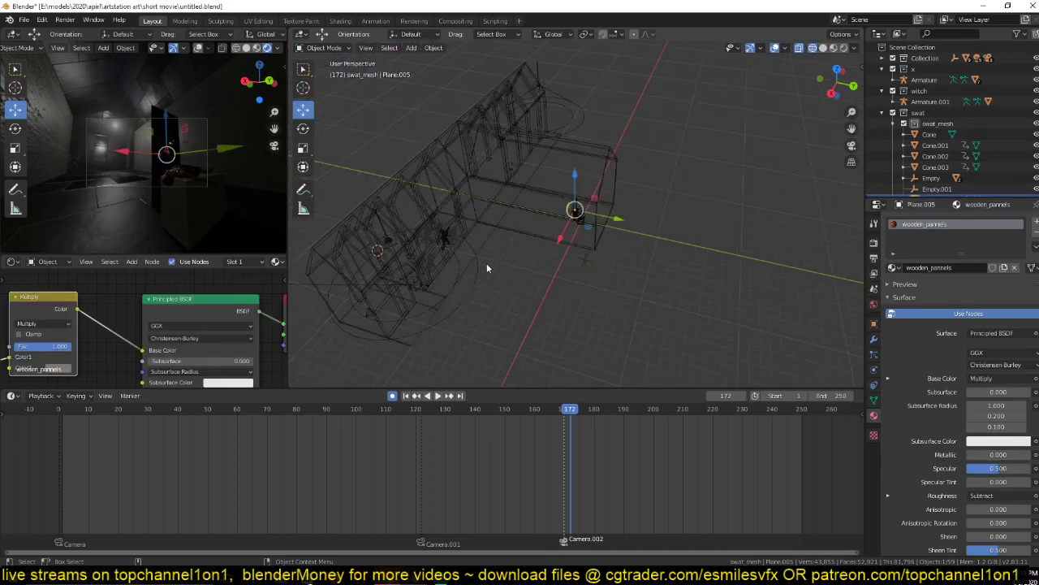
key(x)
click(558, 262)
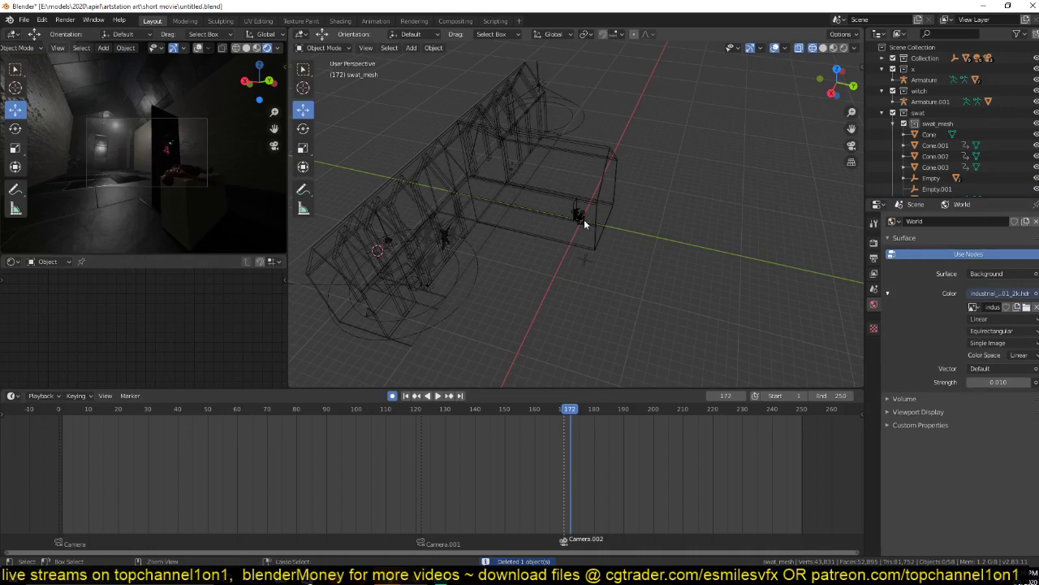
key(ctrl+z)
Select both overlapping tall wooden panels beside the horned creature and delete them together.
key(KP_Decimal)
middle_drag(583, 220, 434, 199)
shift+middle_drag(573, 142, 563, 330)
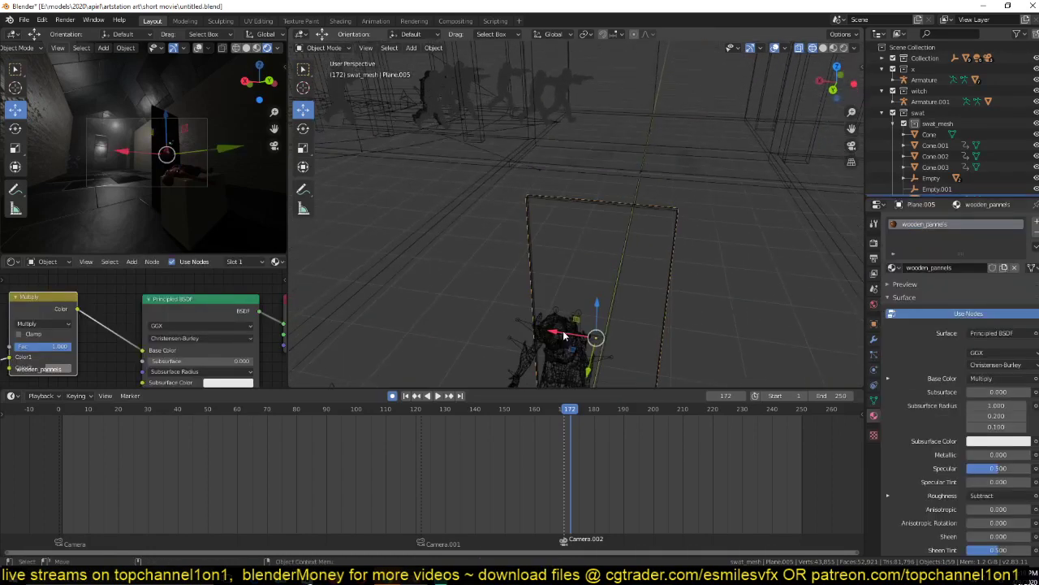
drag(658, 204, 674, 242)
key(Delete)
middle_drag(625, 262, 632, 134)
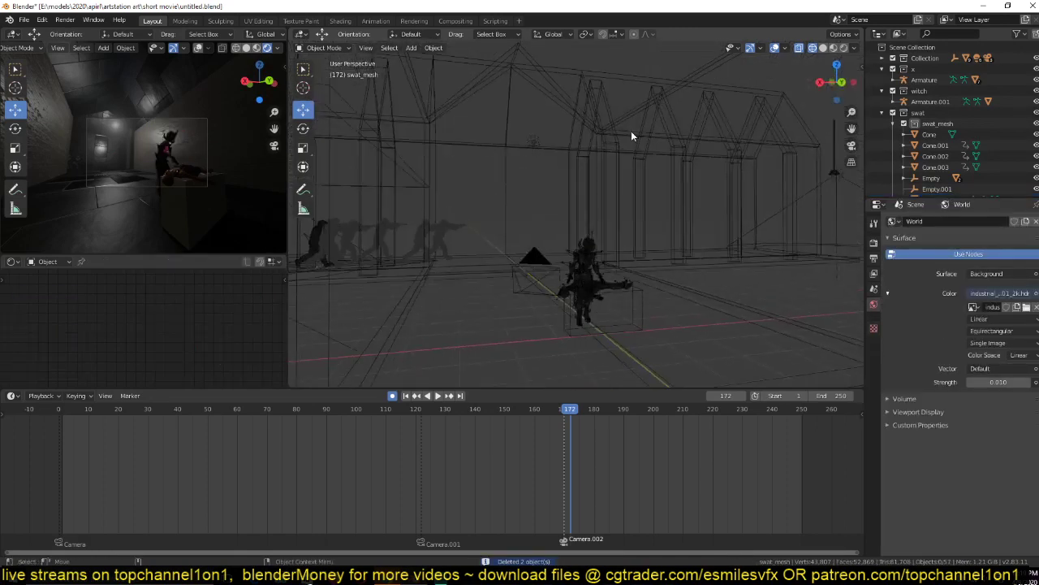
Try deleting the point light hanging in the side room, and undo the deletion.
click(534, 144)
key(x)
click(536, 145)
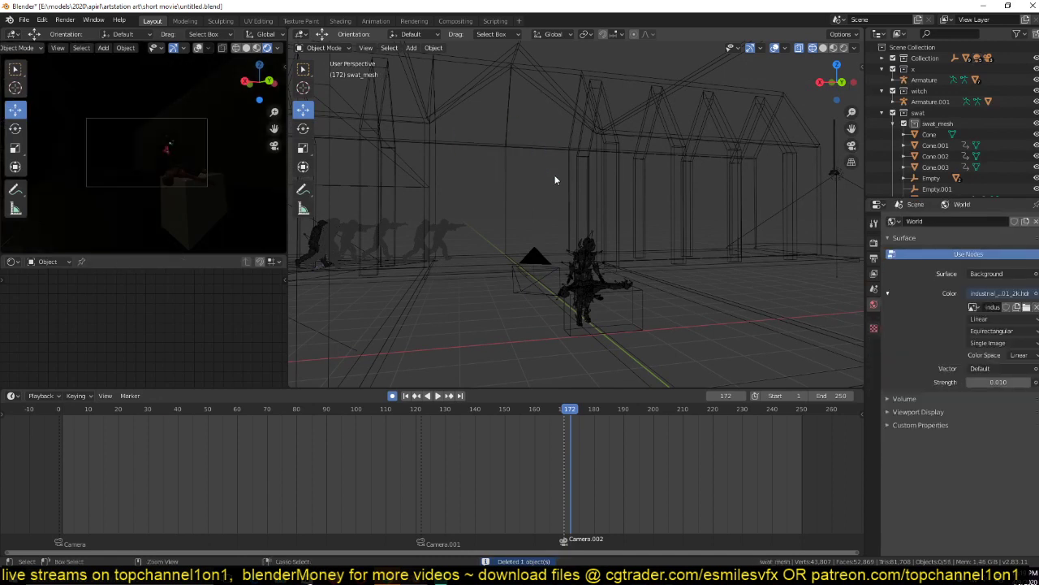
key(ctrl+z)
Move the side room's point light about -1.62 m in X and -8.32 m in Y in top view at frame 172.
middle_drag(558, 178, 577, 191)
key(KP_7)
scroll(580, 155, down, 4)
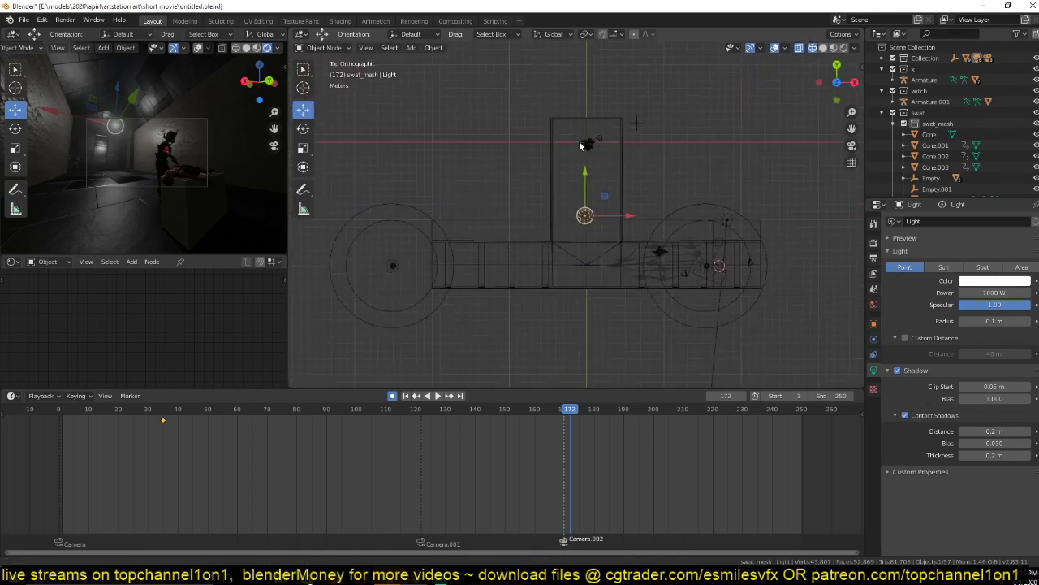
key(g)
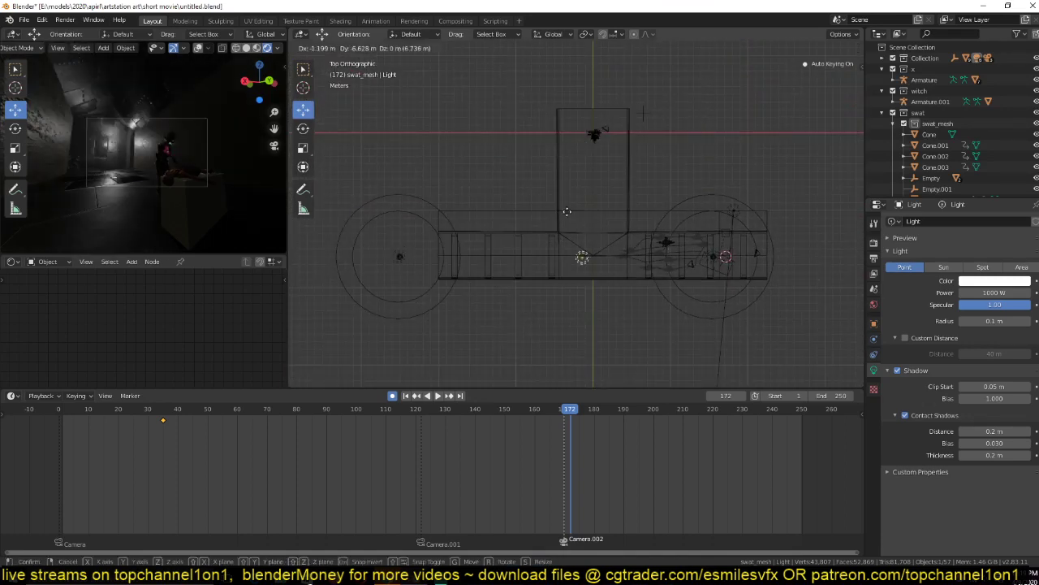
click(563, 226)
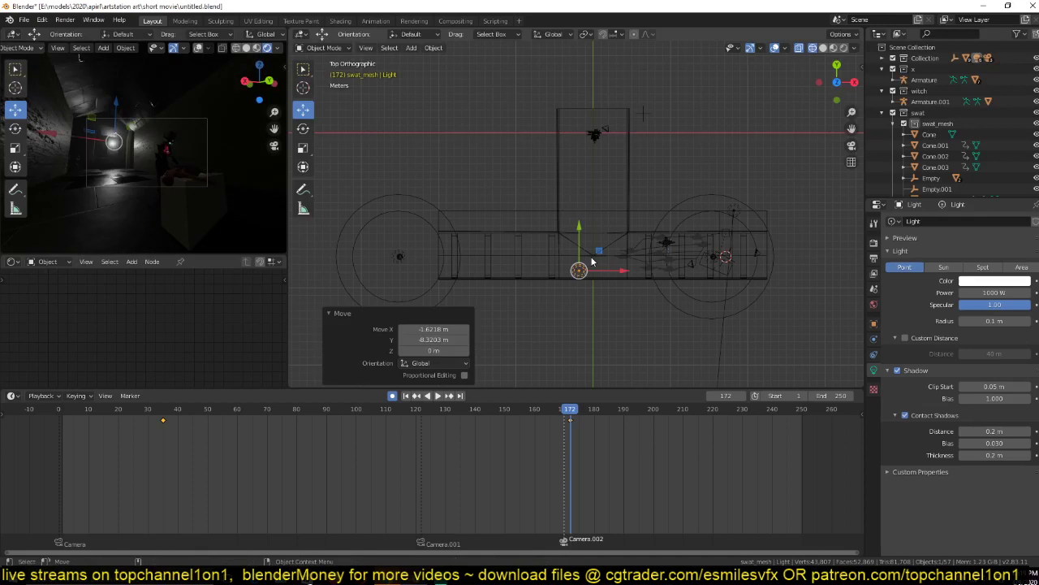
Move the light about 16.36 m along Y and 2.96 m up in right view, above the two figures.
key(KP_3)
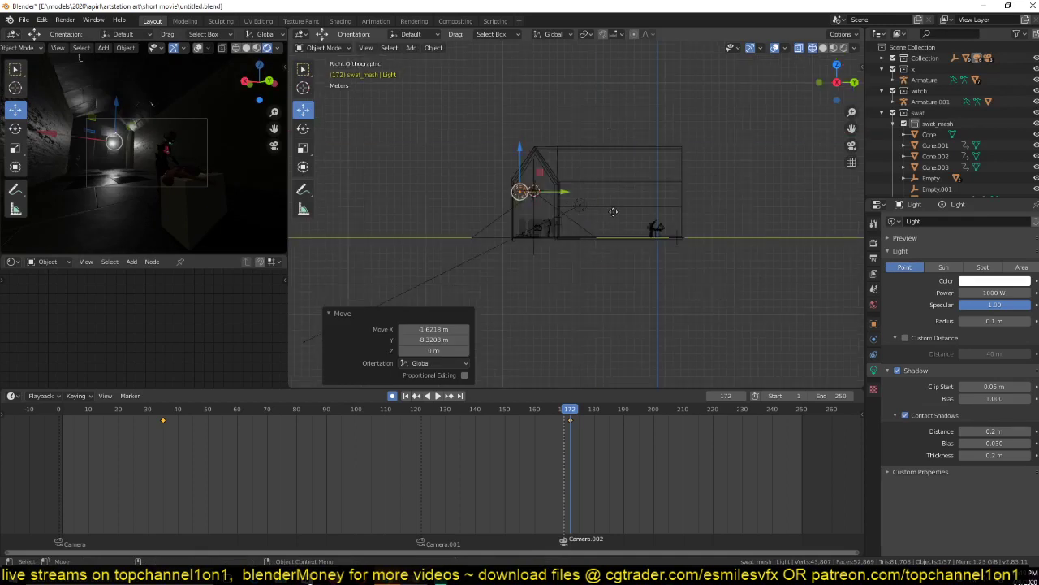
key(g)
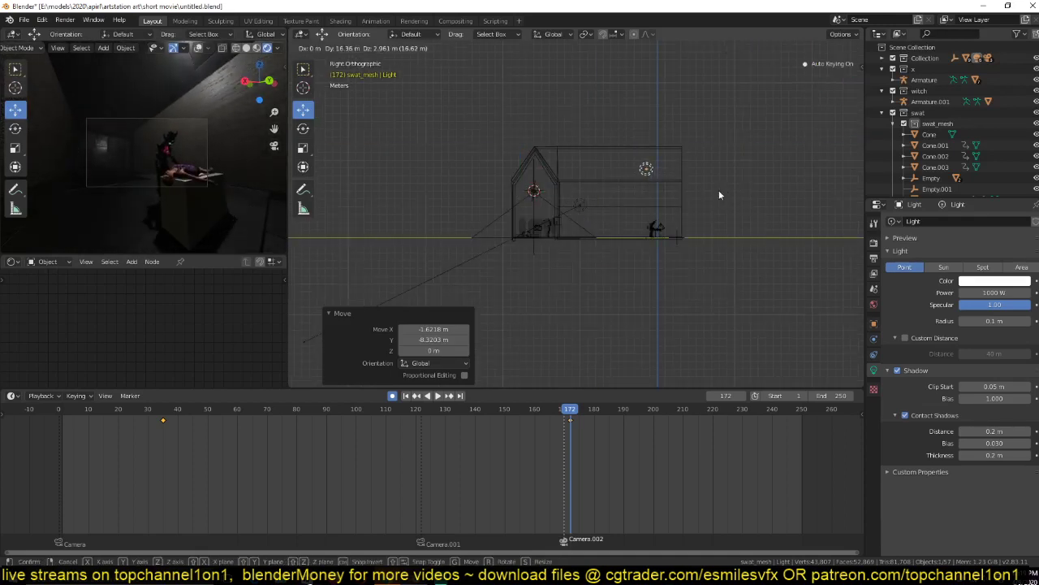
click(718, 195)
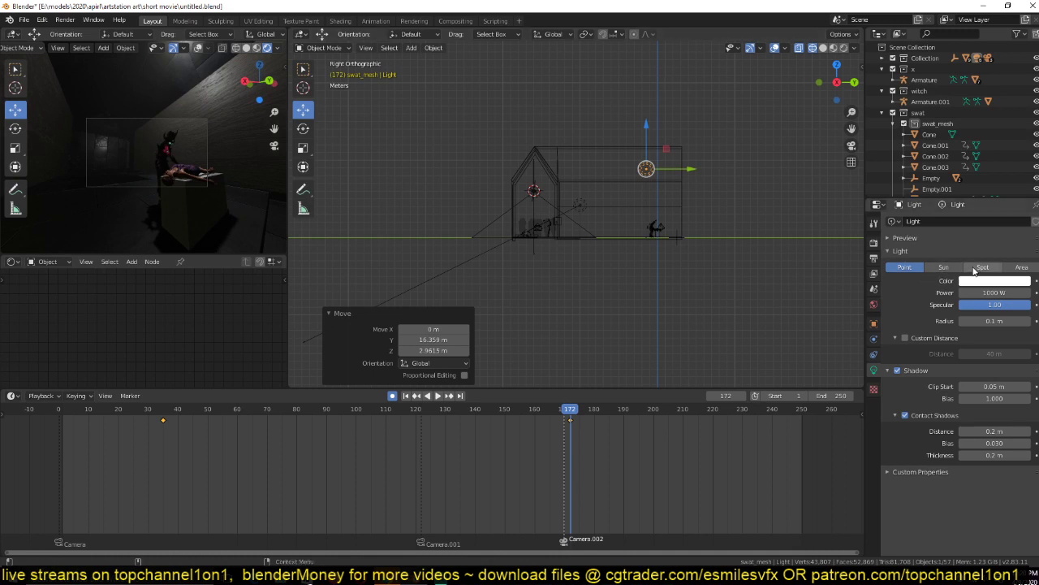
Change the light to a Spot, clear its rotation, and move it about 2.68 m in X and -2.26 m in Y.
click(981, 267)
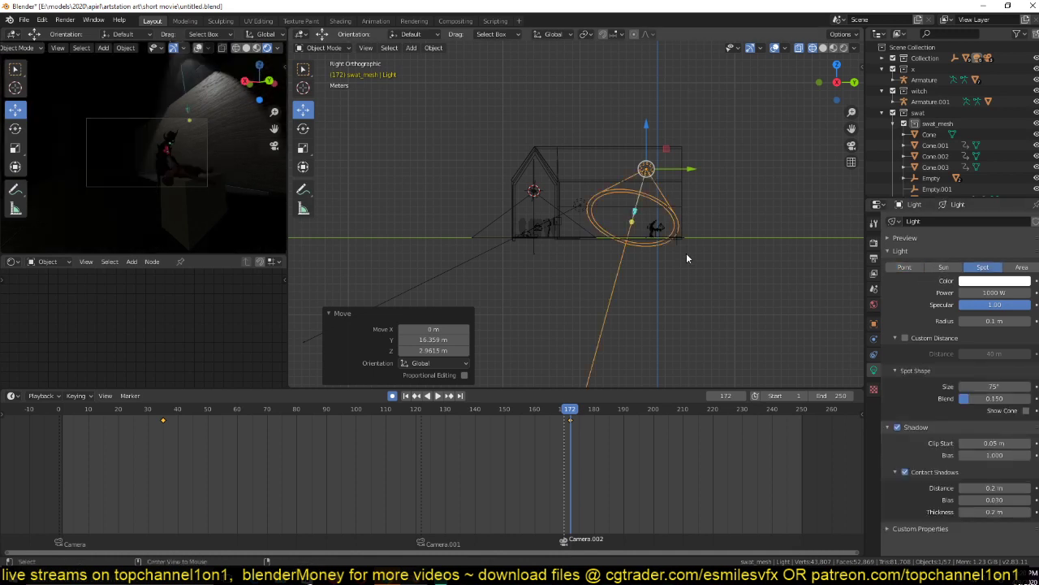
key(alt+r)
key(KP_7)
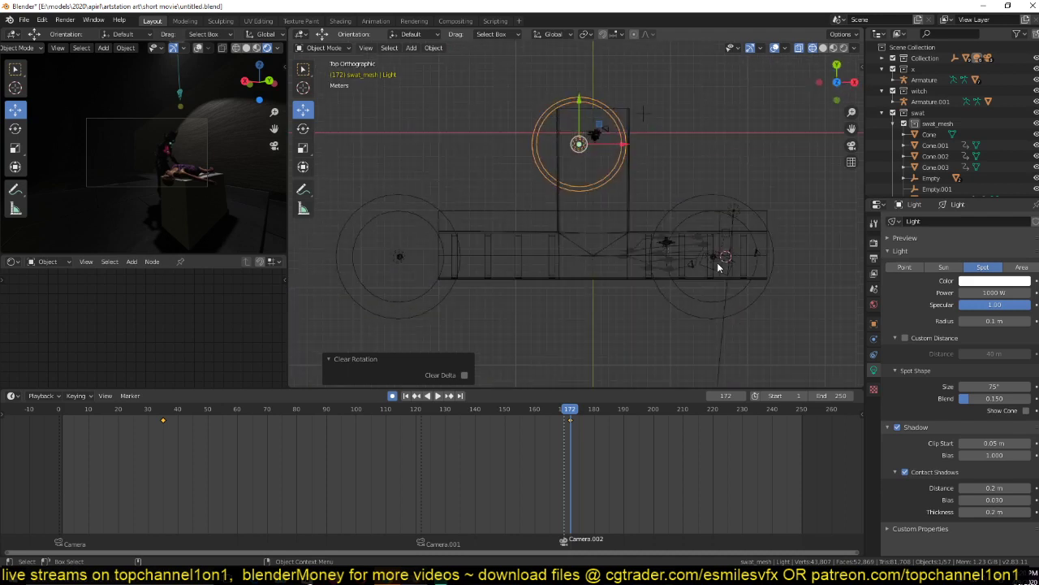
key(g)
click(738, 284)
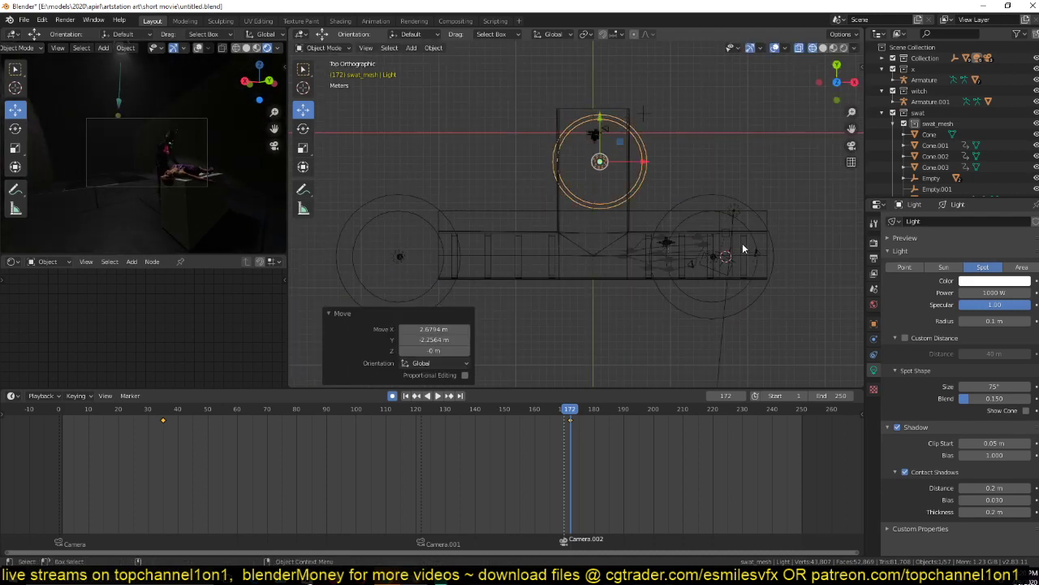
Rotate the spot light about 37.1° around X toward the figures and raise its spot blend to about 0.836.
key(r)
key(x)
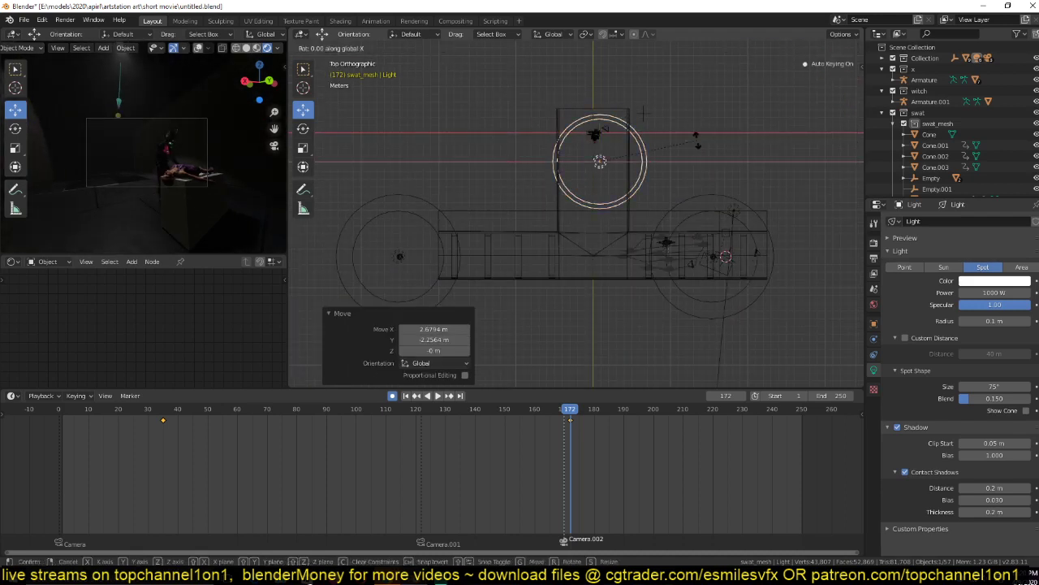
click(642, 114)
drag(970, 398, 1025, 398)
Select the horned creature's Nightshade mesh and move a texture node of its Nightshade_MAT material away from the Principled BSDF.
scroll(172, 174, up, 4)
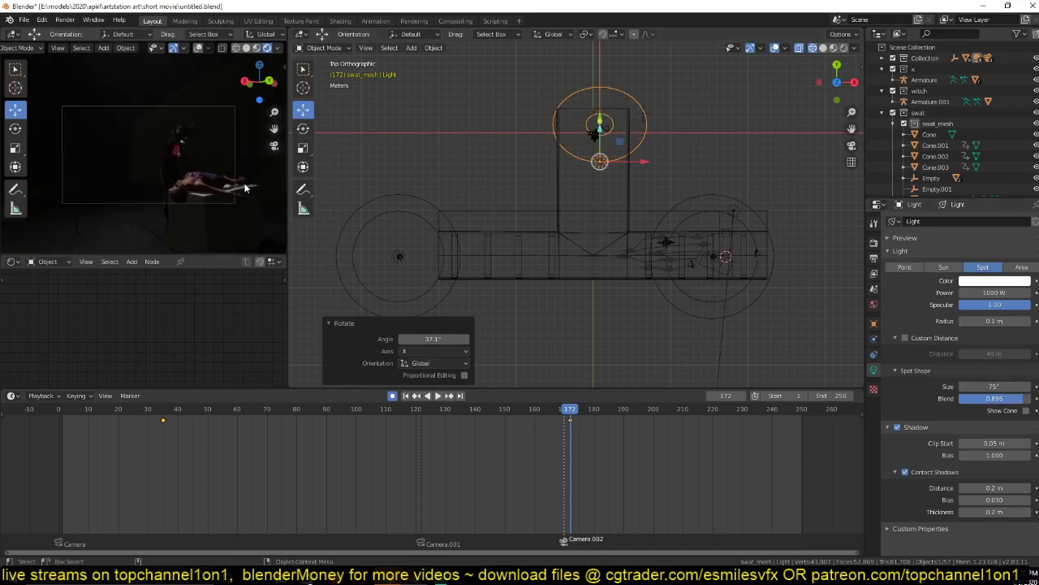
scroll(358, 205, up, 1)
scroll(243, 166, up, 2)
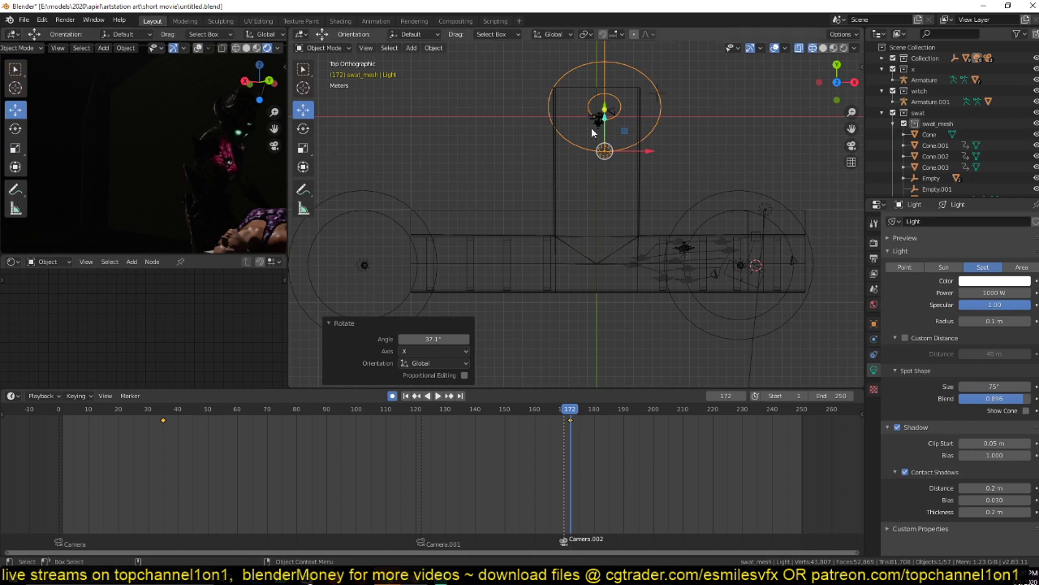
click(600, 129)
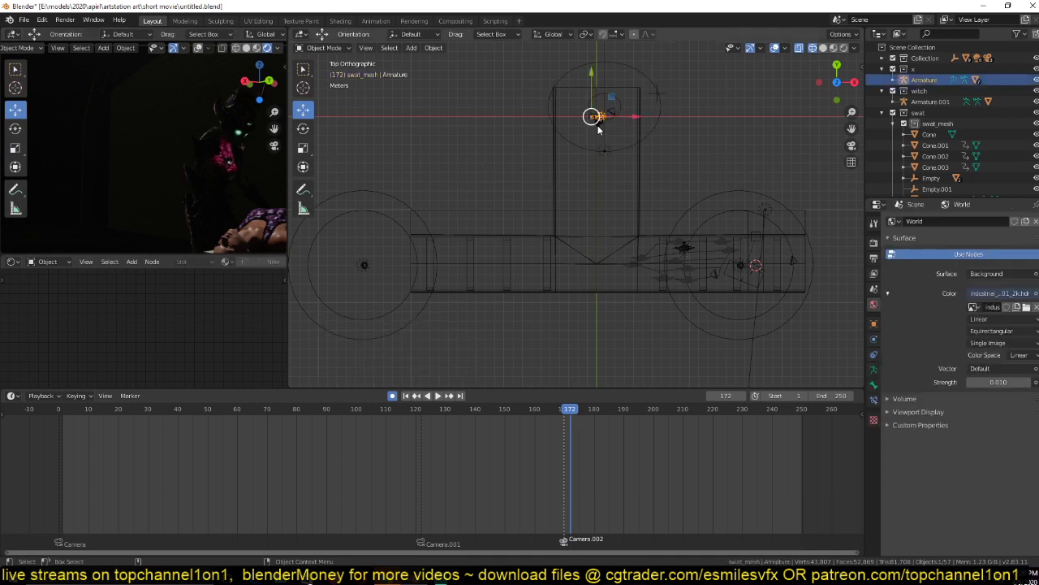
click(599, 129)
key(KP_Decimal)
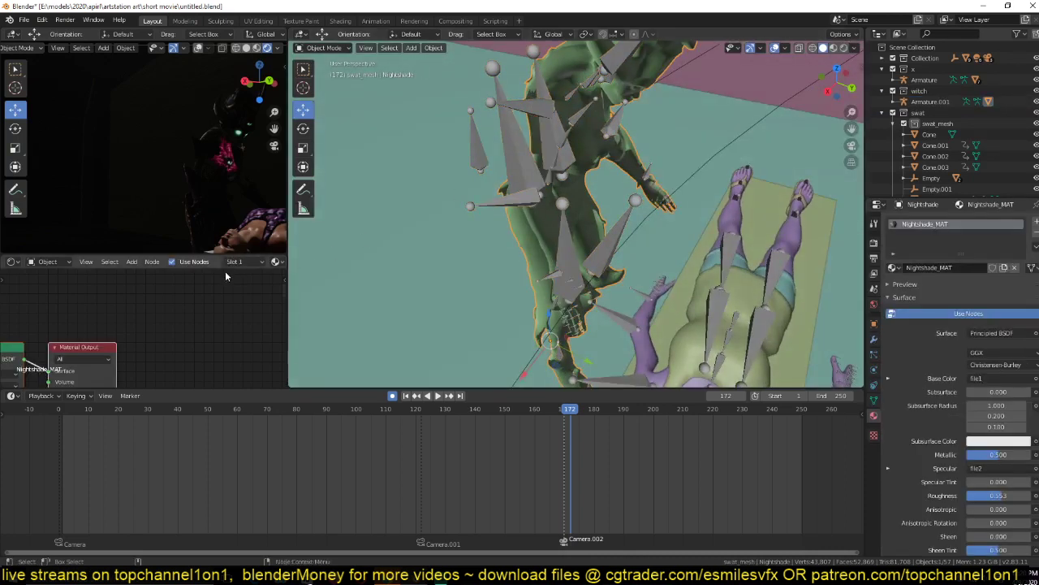
middle_drag(126, 351, 258, 303)
scroll(258, 304, down, 3)
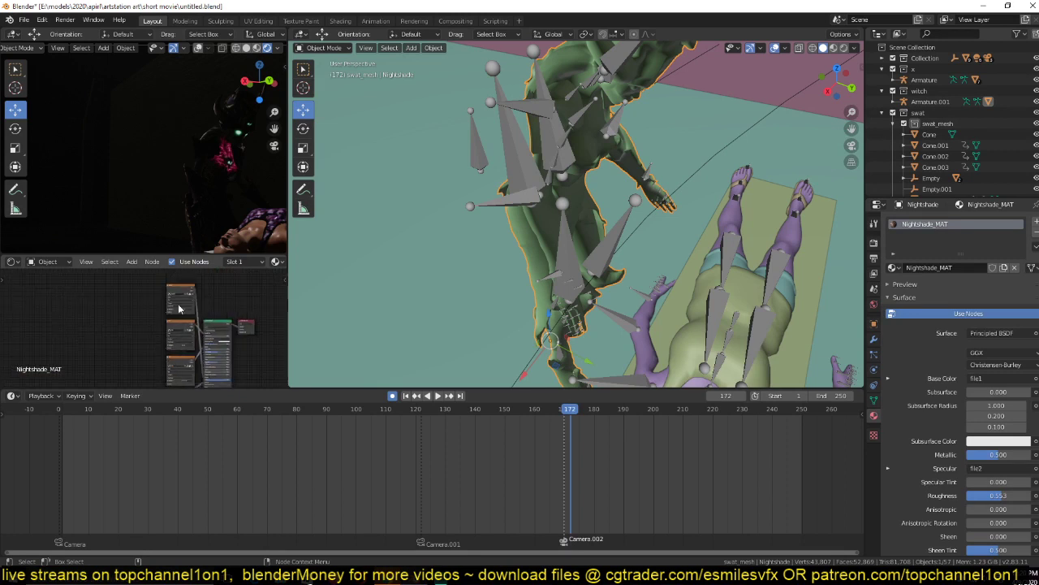
key(g)
click(117, 322)
Disconnect the texture link feeding the Emission input of Nightshade_MAT's Principled BSDF.
scroll(149, 305, up, 4)
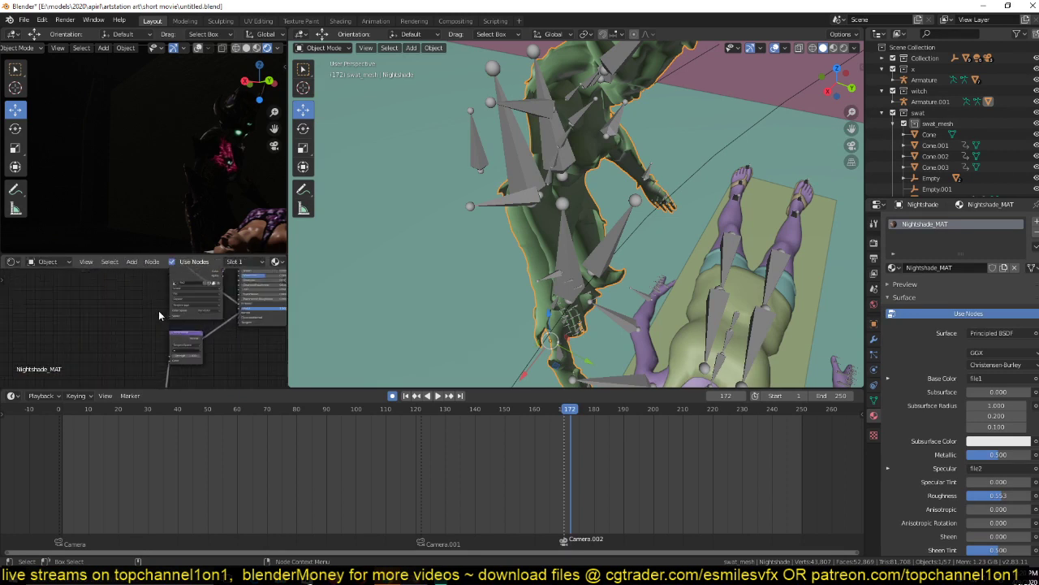
scroll(154, 364, up, 2)
drag(217, 373, 130, 358)
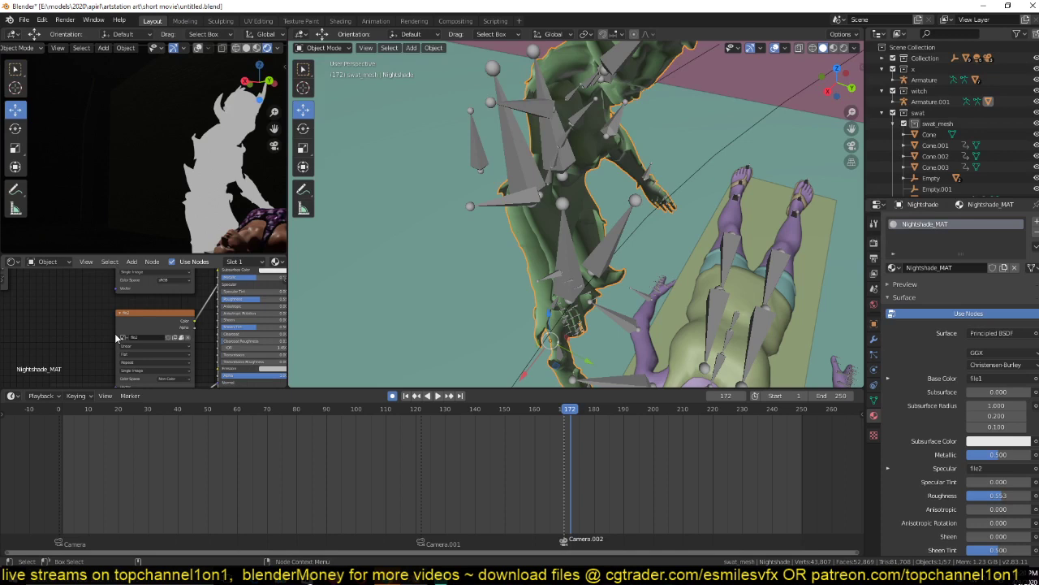
Set the Emission color of Nightshade_MAT to black and save the file.
scroll(166, 311, down, 1)
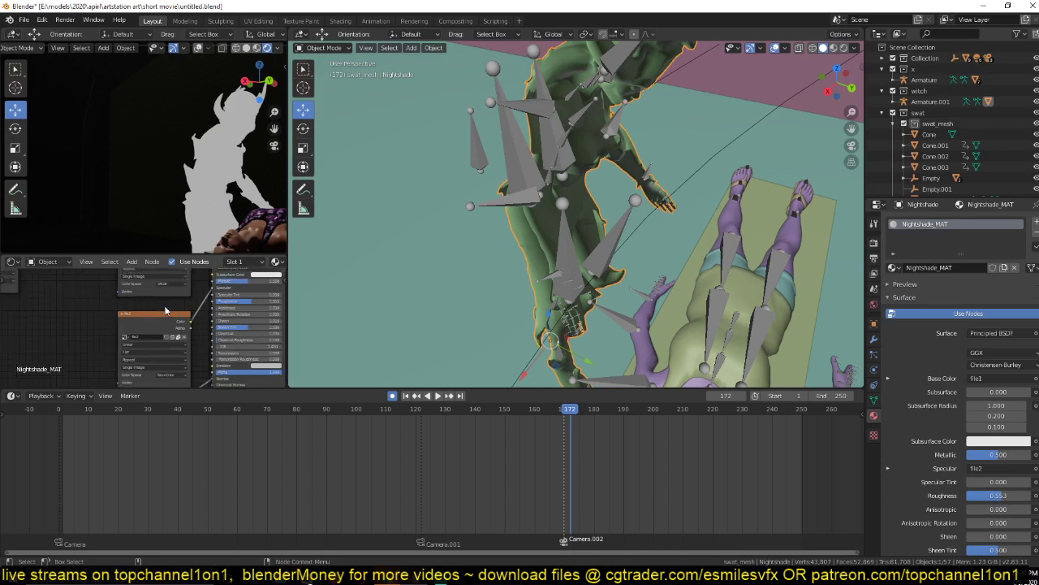
scroll(166, 310, down, 3)
middle_drag(174, 308, 125, 306)
click(201, 353)
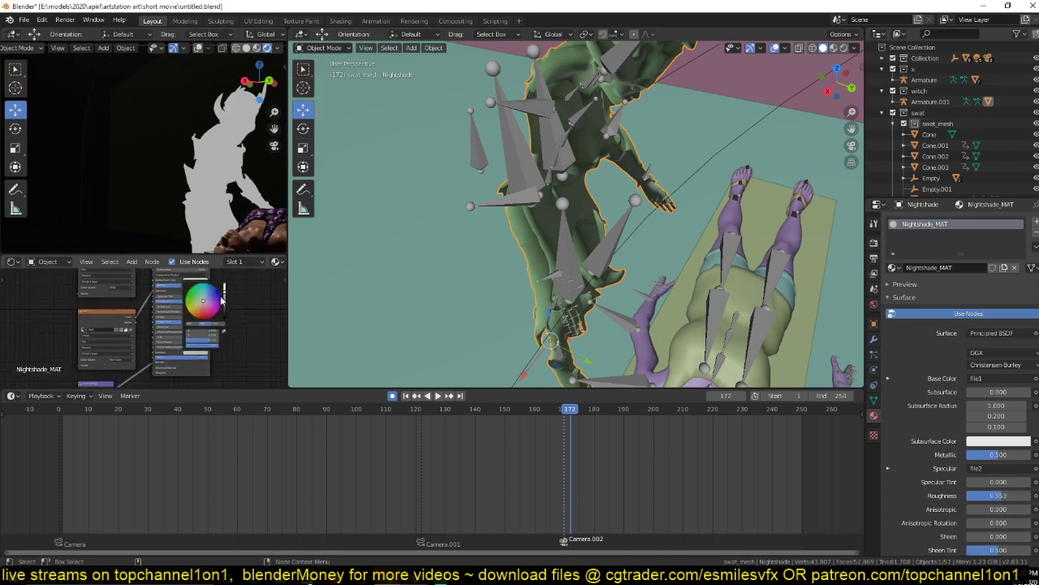
drag(221, 299, 231, 319)
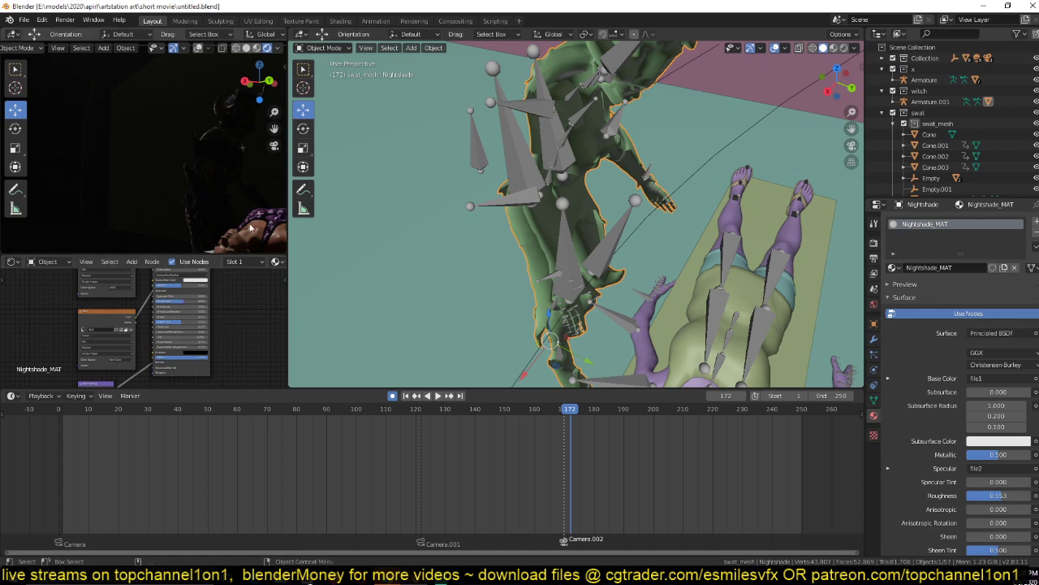
key(ctrl+s)
Examine the creature and the figure on the block up close and in the Camera.002 shot, saving the file again.
scroll(384, 220, down, 3)
middle_drag(384, 221, 460, 167)
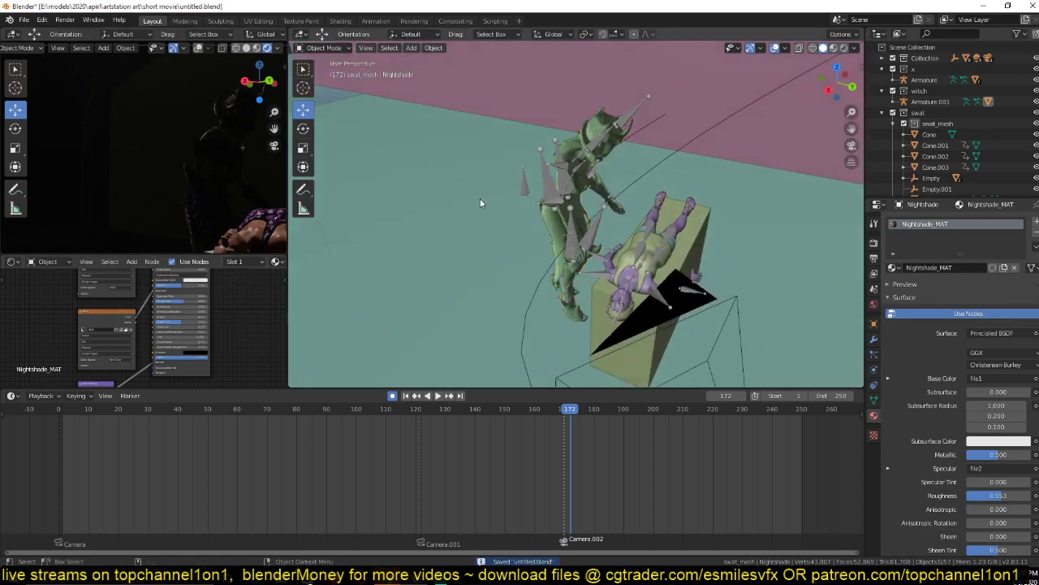
scroll(480, 198, up, 5)
scroll(480, 198, down, 5)
scroll(481, 198, up, 3)
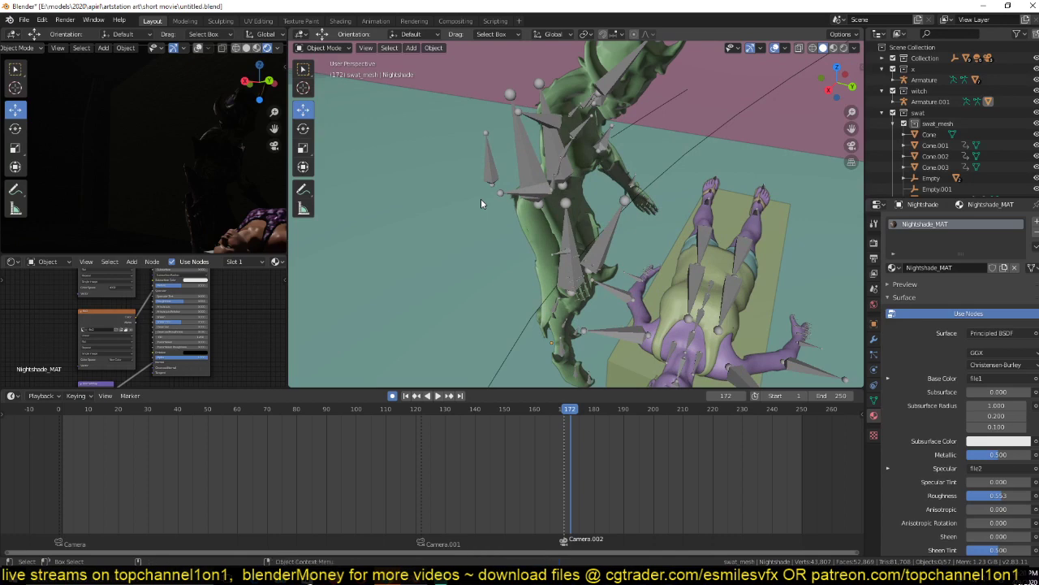
mouse_move(481, 203)
middle_down()
mouse_move(476, 162)
mouse_move(460, 219)
mouse_move(507, 174)
mouse_move(431, 207)
mouse_move(464, 200)
mouse_move(472, 213)
middle_up()
key(ctrl+s)
scroll(460, 220, down, 2)
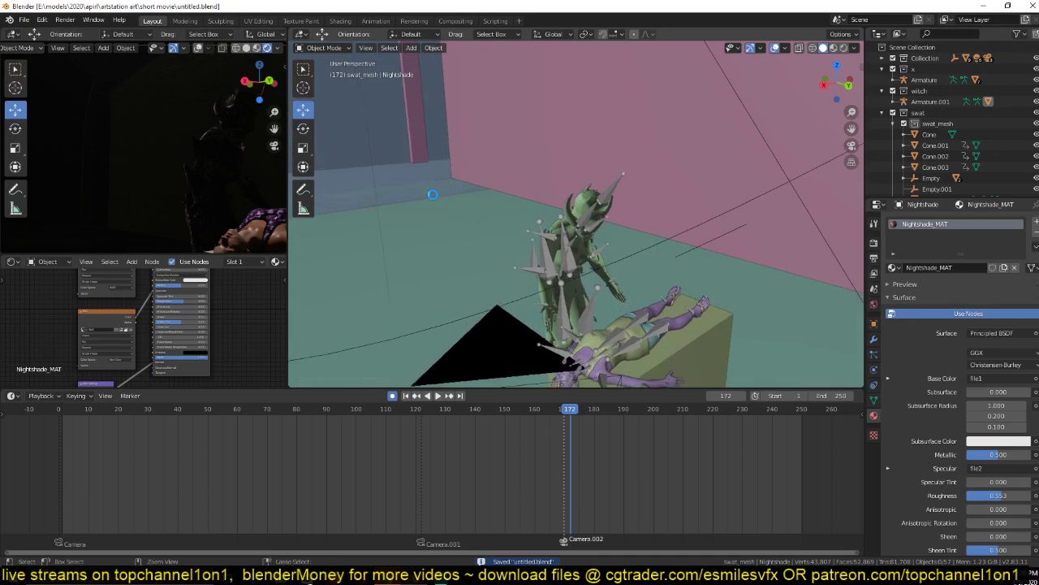
scroll(433, 194, down, 3)
scroll(79, 168, down, 2)
scroll(79, 170, down, 2)
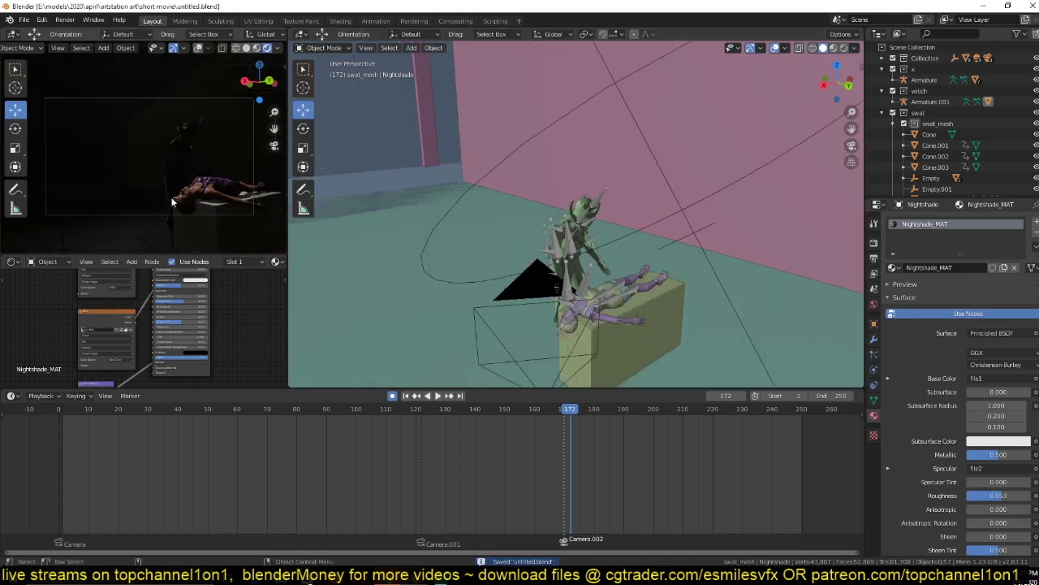
scroll(197, 186, down, 1)
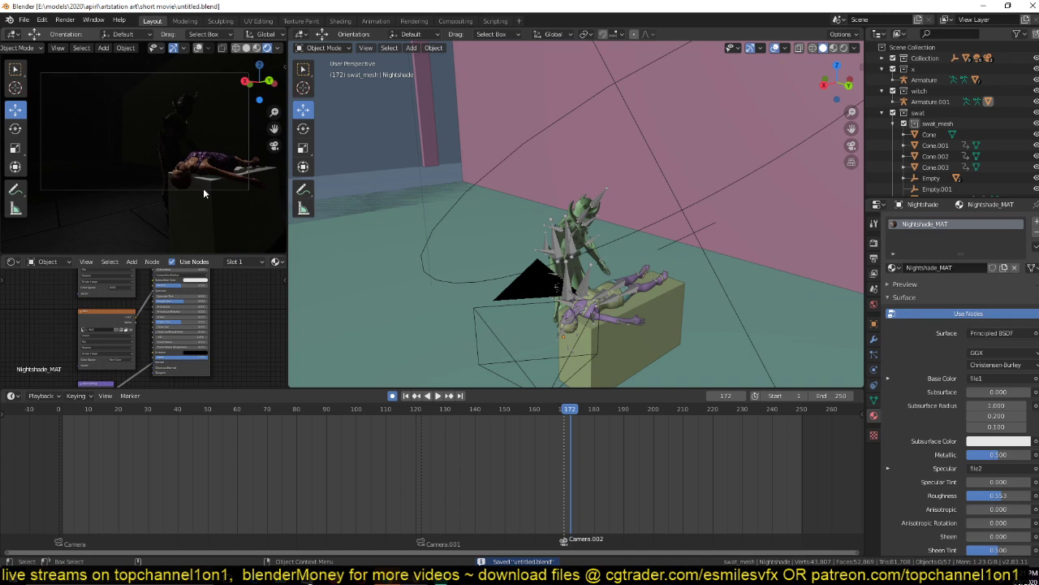
Select the block under the lying figure and assign it the existing wooden_pannels material.
click(203, 188)
click(893, 267)
text(w)
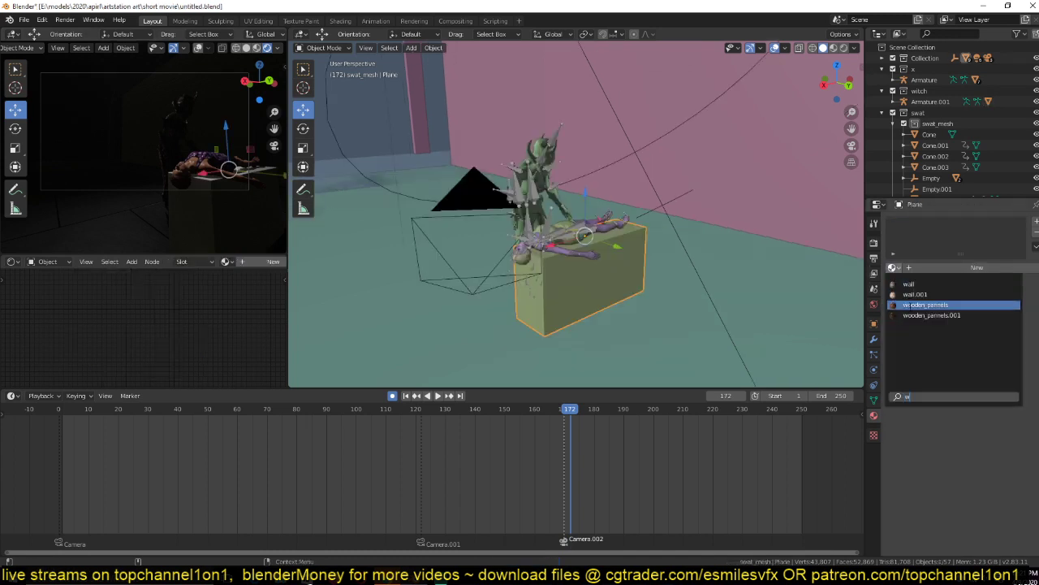
click(914, 304)
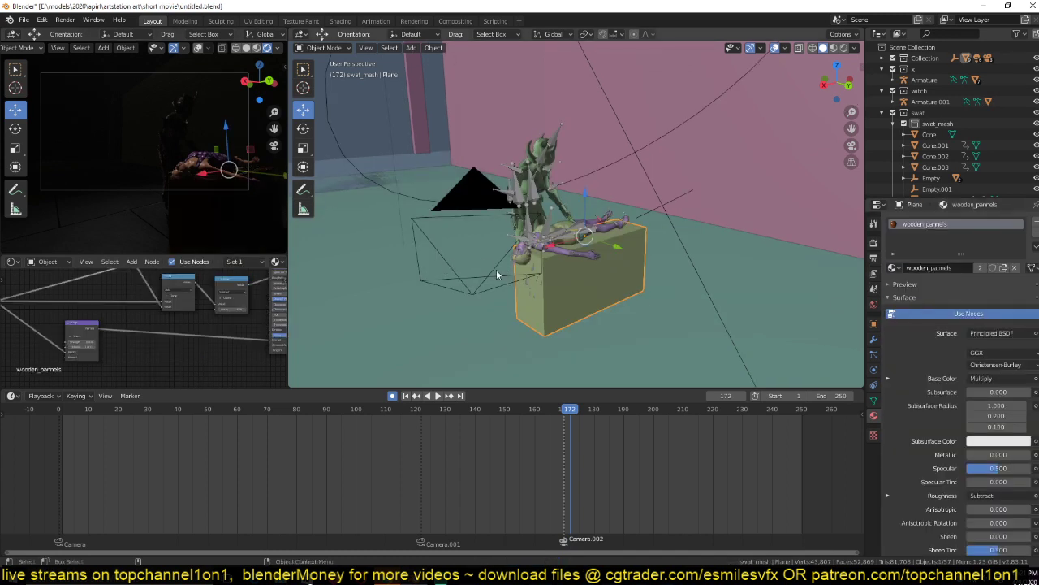
Isolate the block in local view and start editing its mesh.
middle_drag(496, 270, 608, 259)
scroll(528, 246, up, 2)
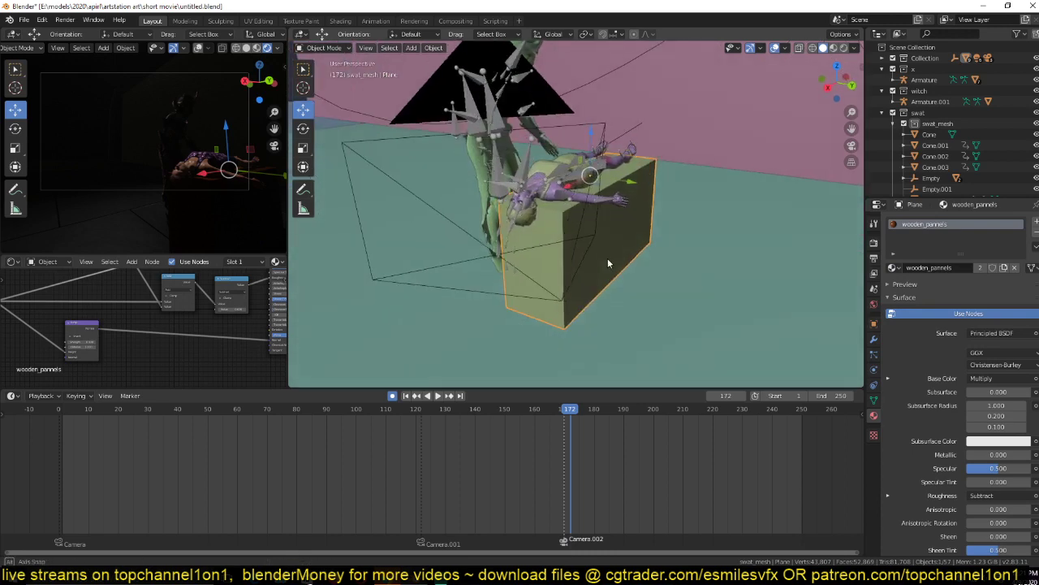
key(KP_Divide)
key(Tab)
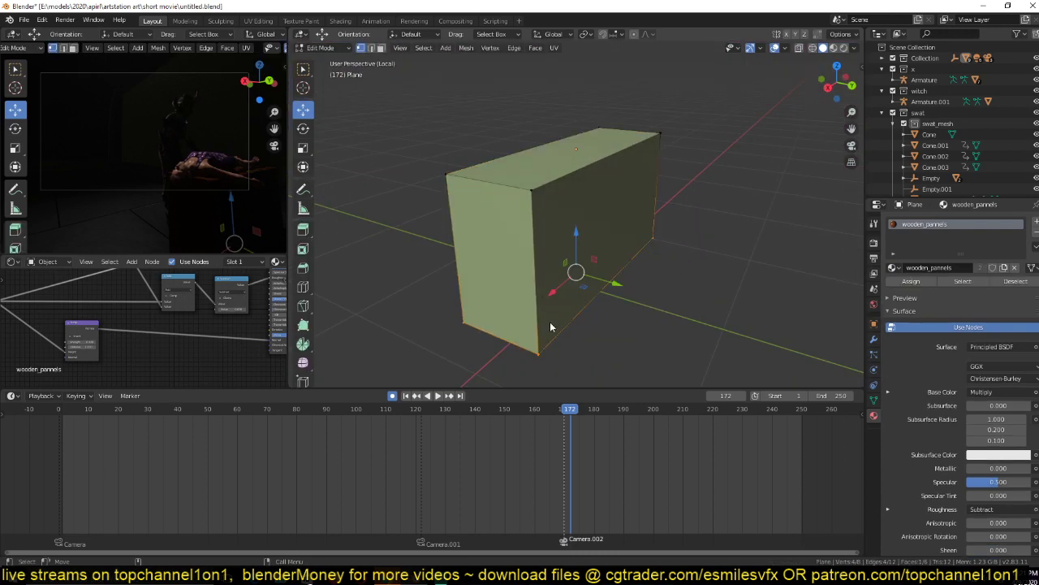
Try a single horizontal loop cut around the block near its upper edge.
key(ctrl+r)
click(536, 307)
click(542, 248)
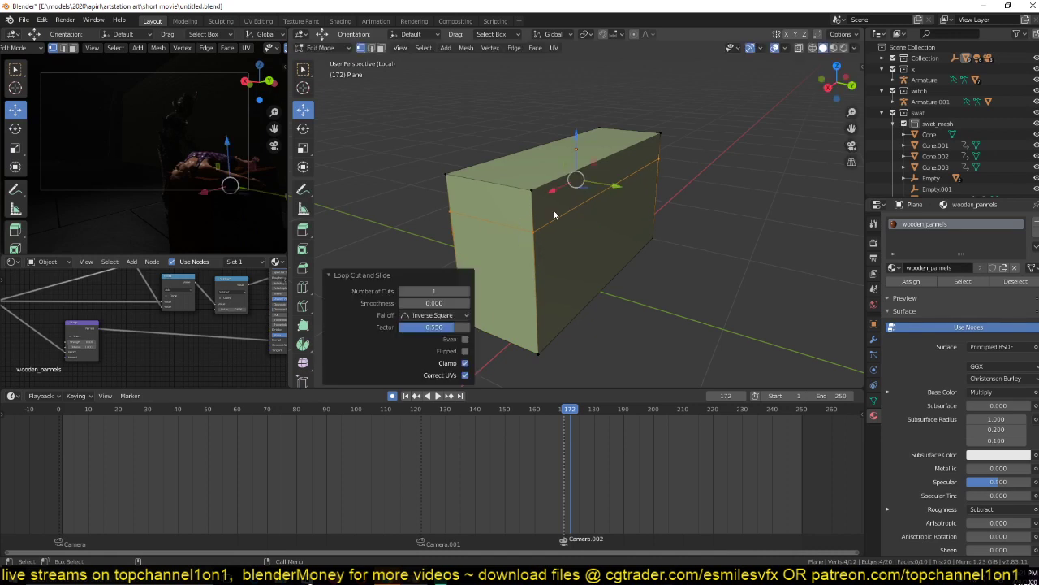
key(ctrl+z)
Cut one centred edge loop across the middle of the block's length.
key(ctrl+r)
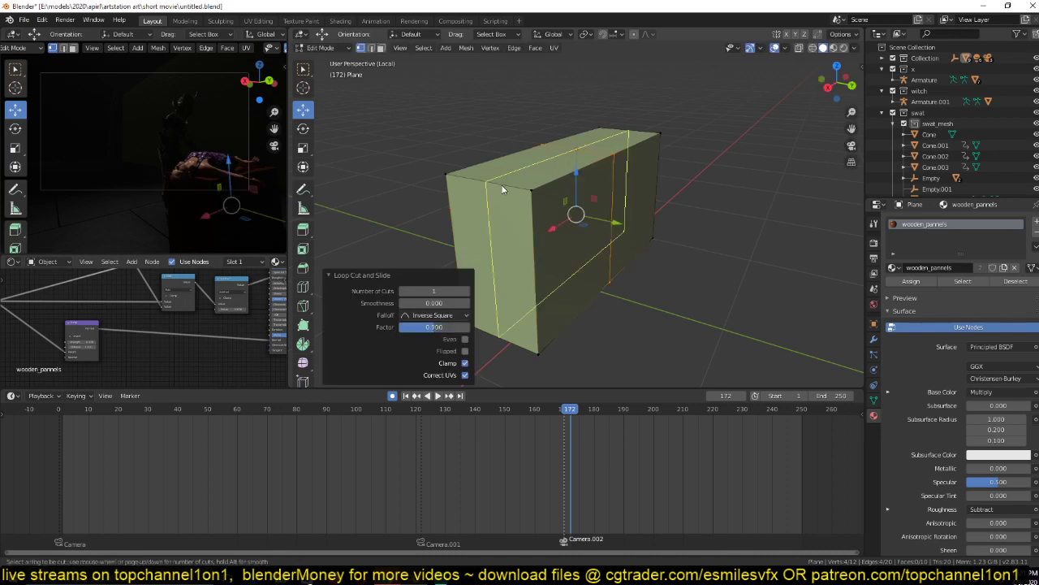
middle_drag(503, 190, 578, 200)
click(573, 170)
right_click(573, 171)
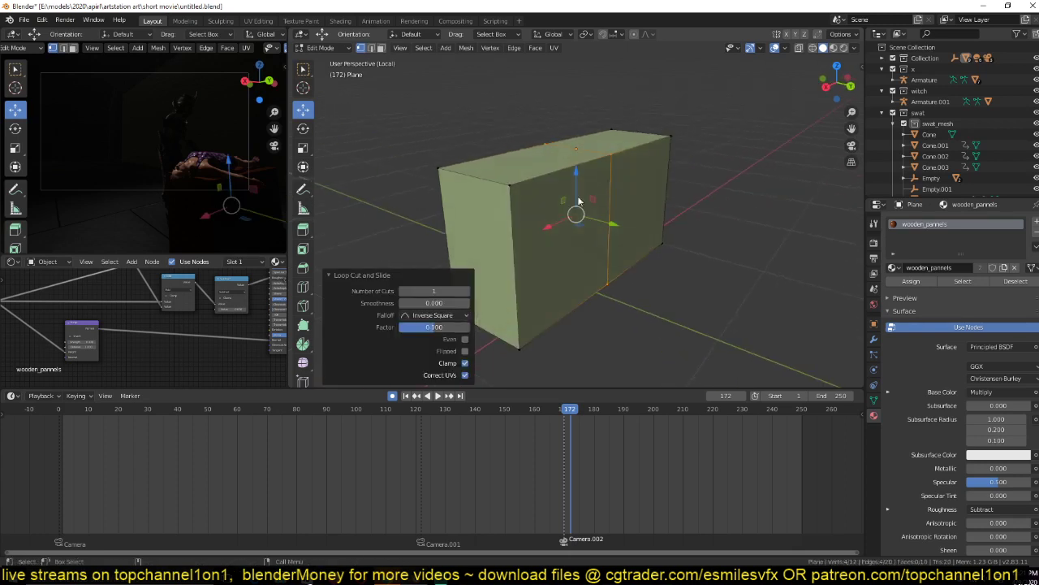
Add six horizontal loop cuts around the block and dissolve the lower ones, keeping only the uppermost loop.
key(ctrl+r)
scroll(497, 238, up, 5)
click(497, 238)
right_click(497, 237)
middle_drag(497, 238, 597, 376)
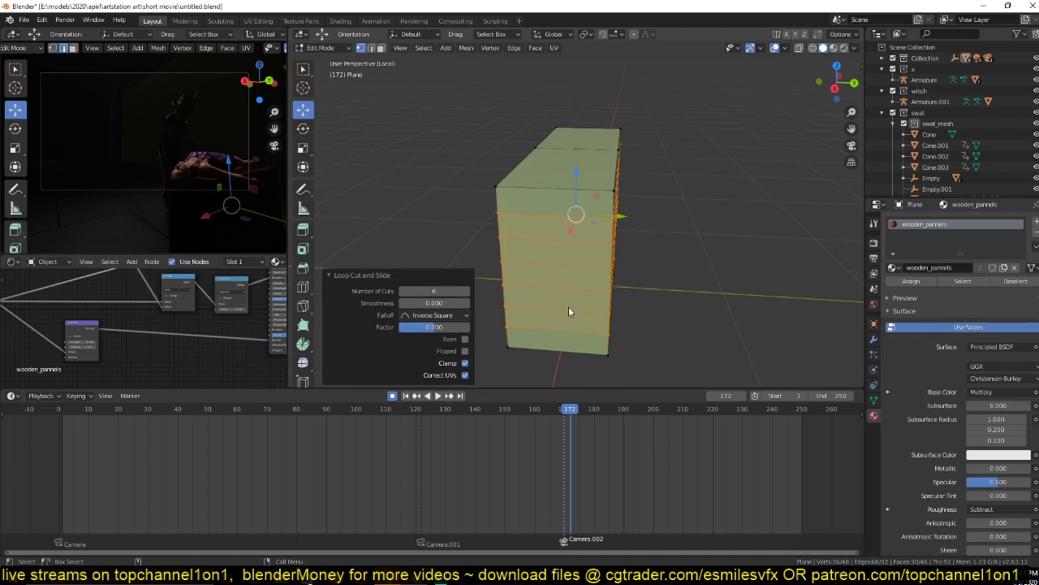
middle_drag(568, 307, 586, 223)
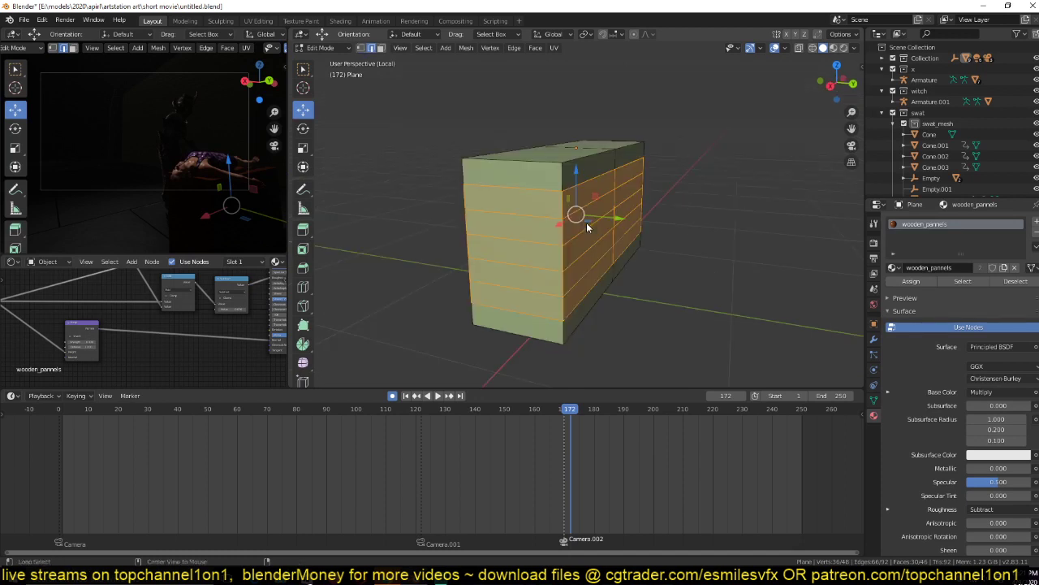
key(ctrl+x)
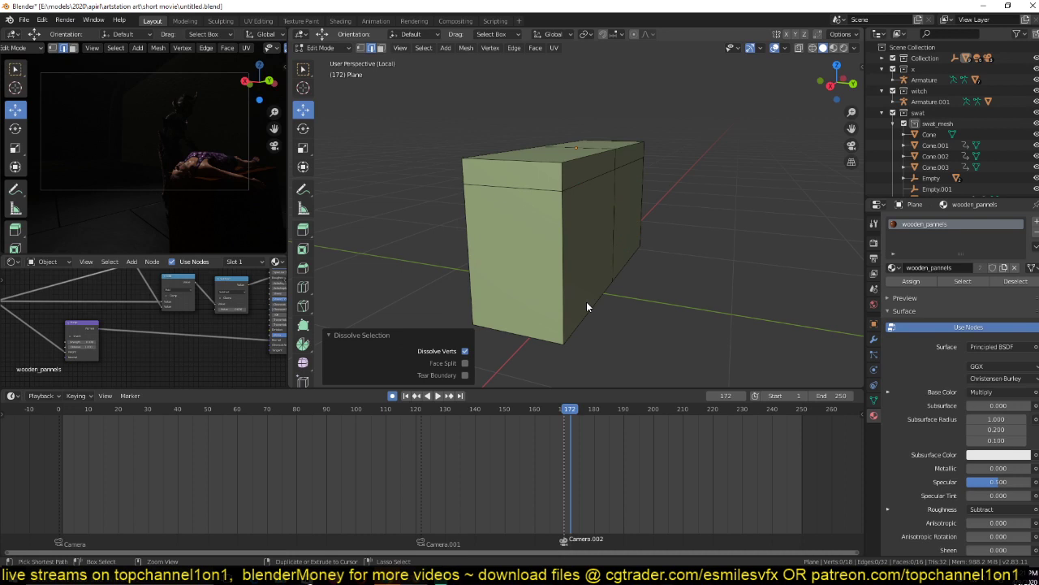
Extrude the ring of side faces below the top slab inward along their normals by about 0.266 m.
key(3)
alt+click(566, 242)
key(alt+e)
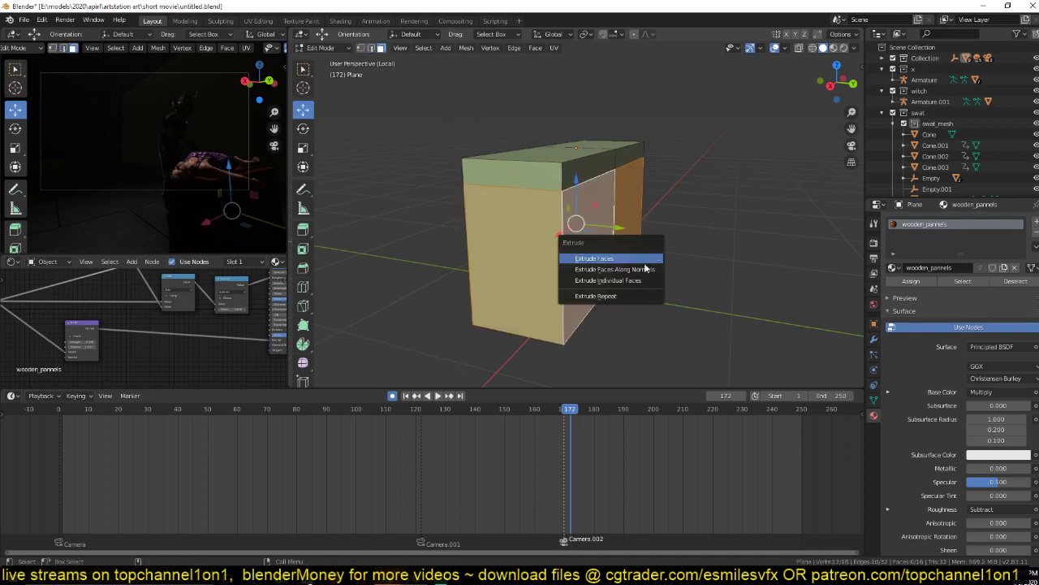
click(643, 274)
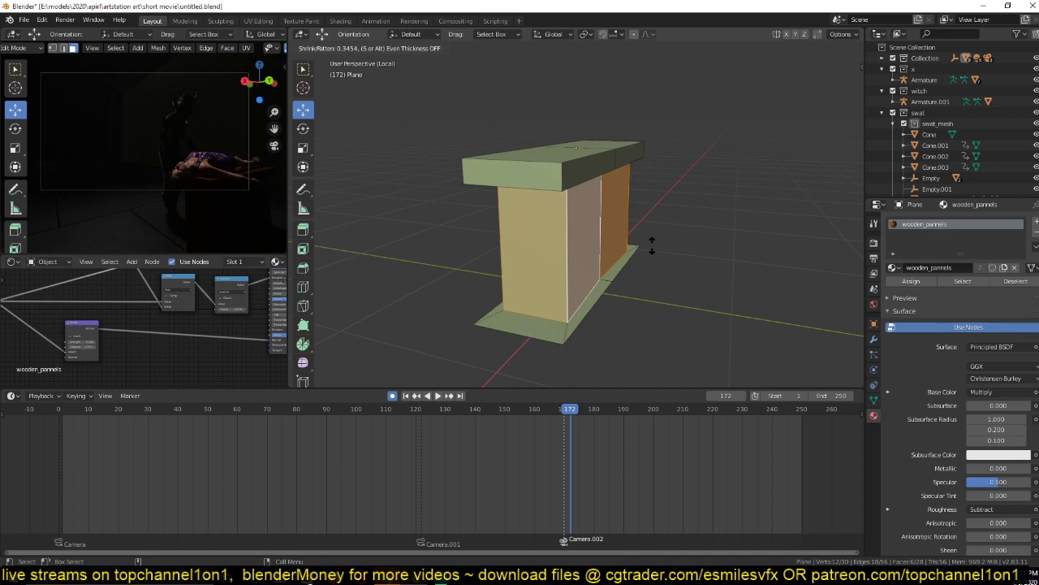
click(650, 248)
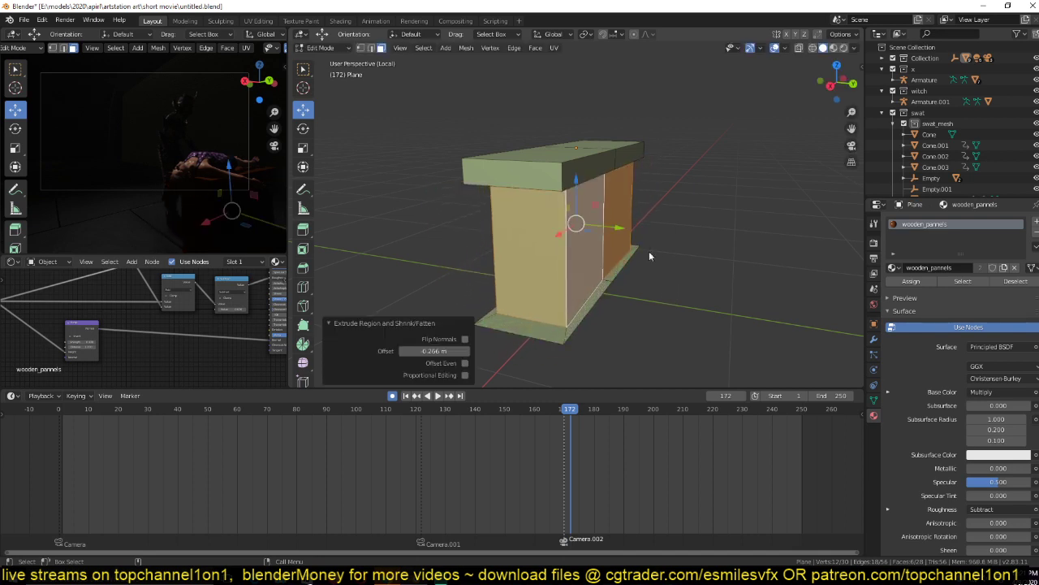
Extrude the two underside faces downward slightly to give the block's base some thickness.
middle_drag(649, 251, 587, 248)
click(528, 275)
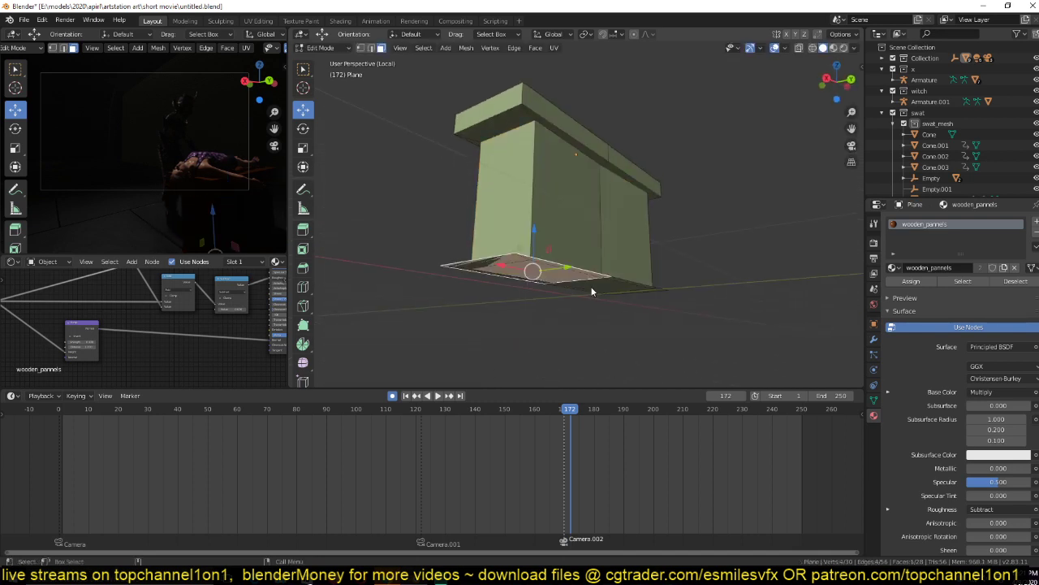
shift+click(604, 291)
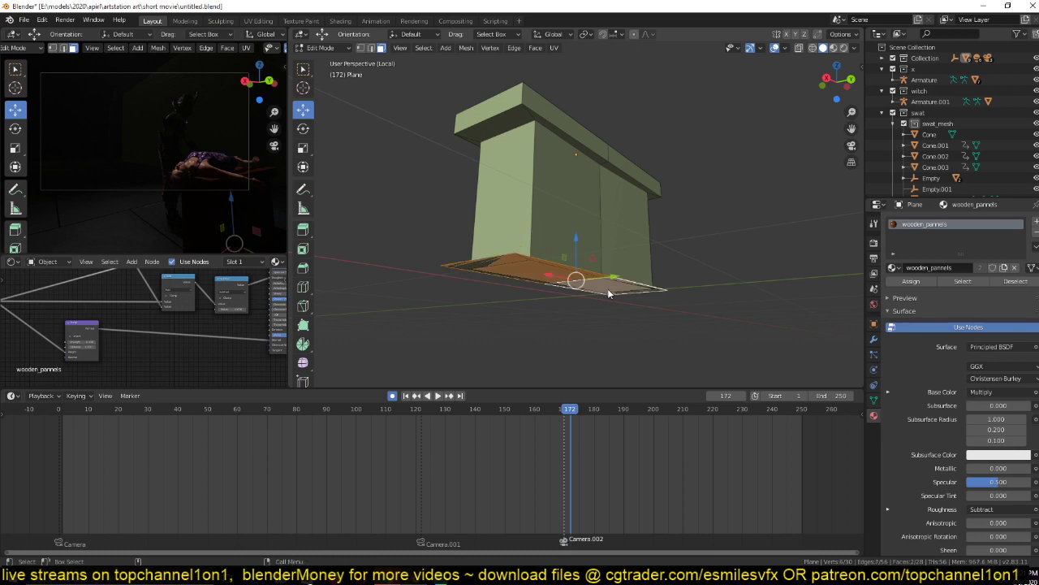
key(e)
click(608, 294)
Apply the block's object transform and dissolve the edge loop across the middle of its length.
middle_drag(608, 294, 643, 214)
key(Tab)
key(ctrl+a)
click(585, 224)
key(Tab)
key(ctrl+x)
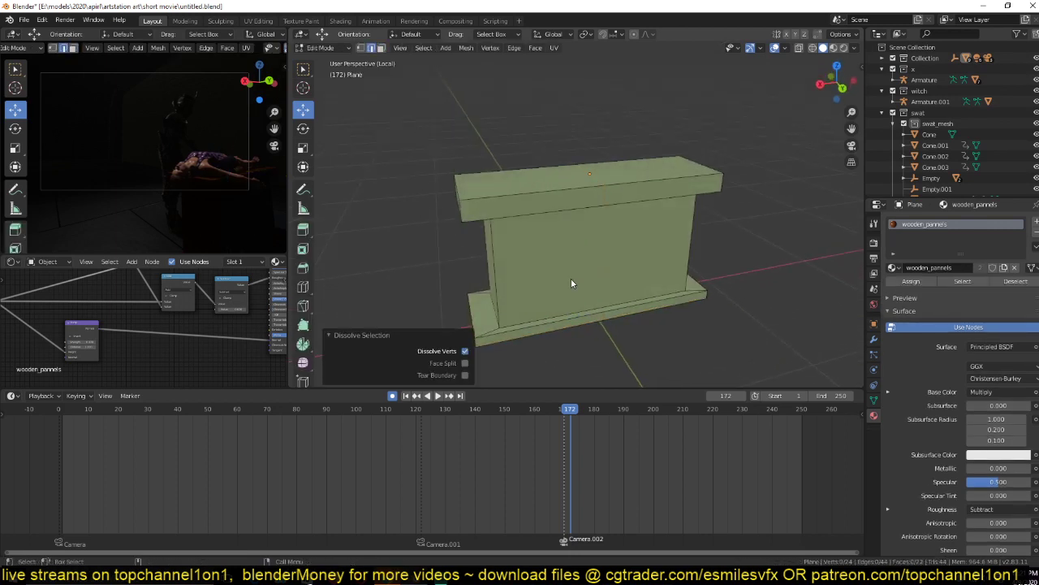
key(Tab)
key(Tab)
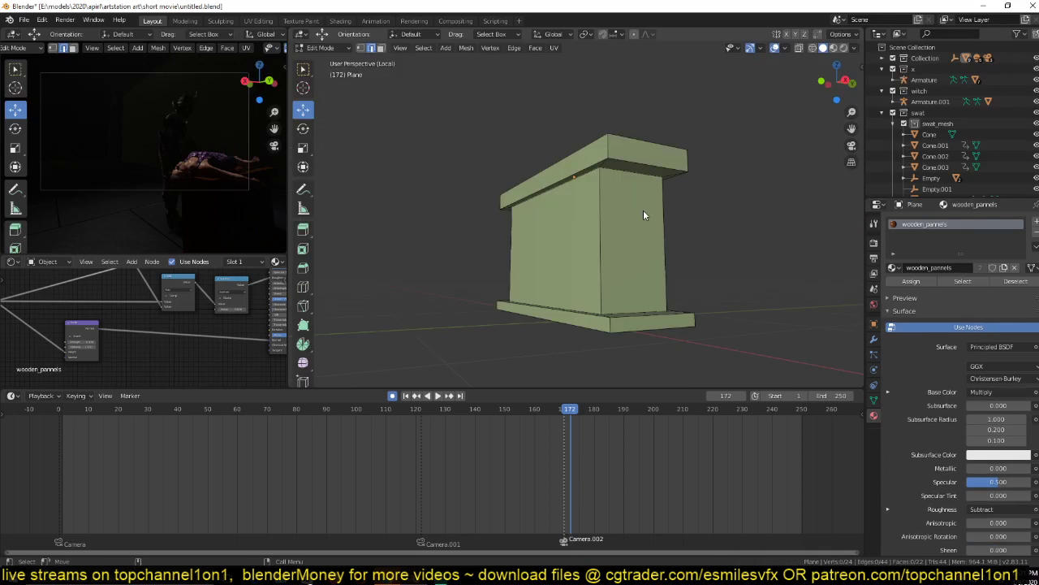
Select the upper and lower rim edges of the block's top slab and save the file.
click(623, 154)
middle_drag(628, 141, 597, 230)
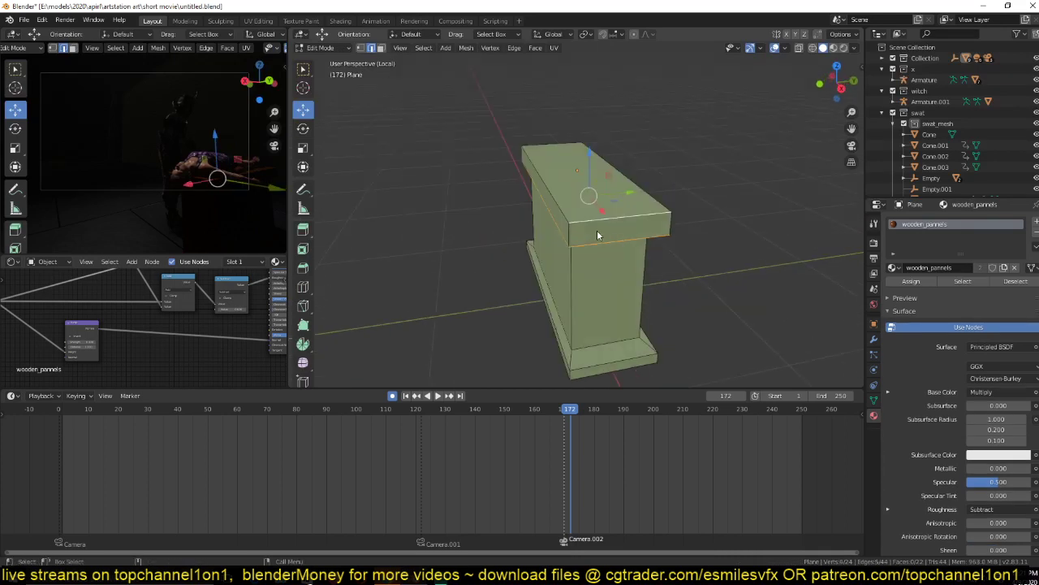
shift+click(545, 184)
shift+click(554, 144)
shift+click(629, 181)
scroll(661, 243, up, 2)
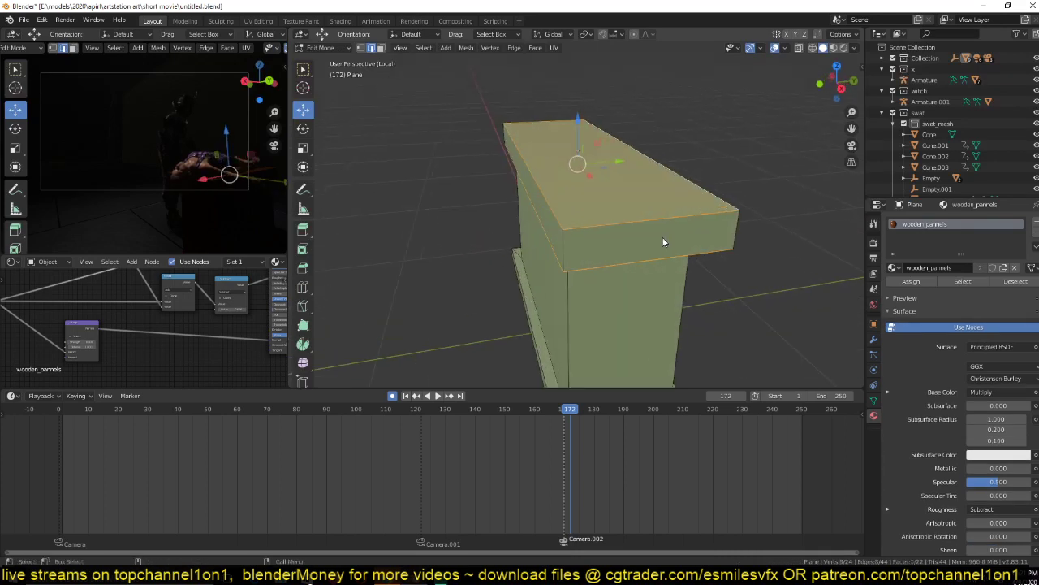
key(ctrl+s)
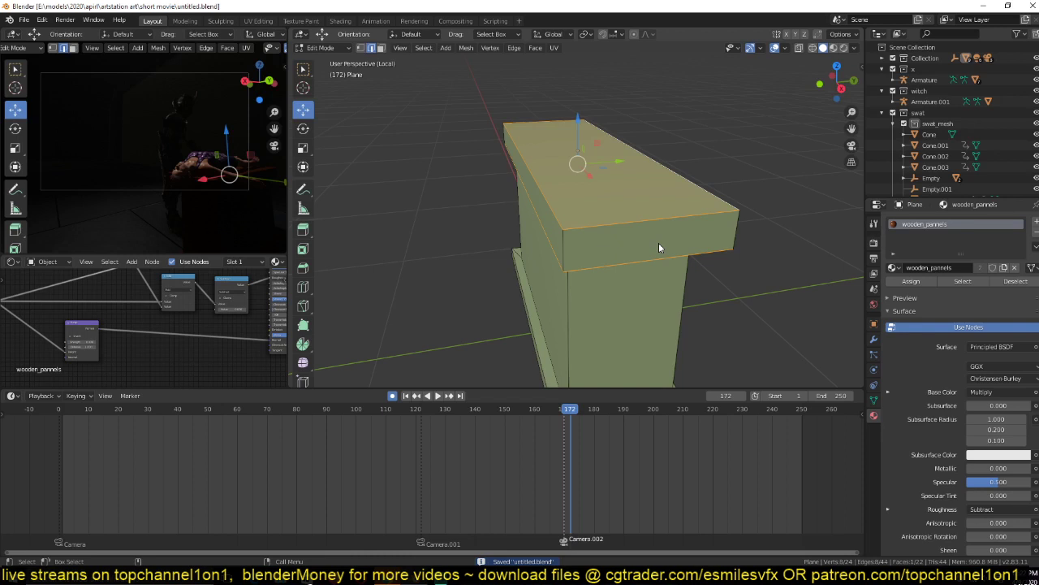
Bevel the top slab's rim edges by 0.0407 m with 4 segments and a profile of about 0.087.
middle_drag(660, 248, 657, 294)
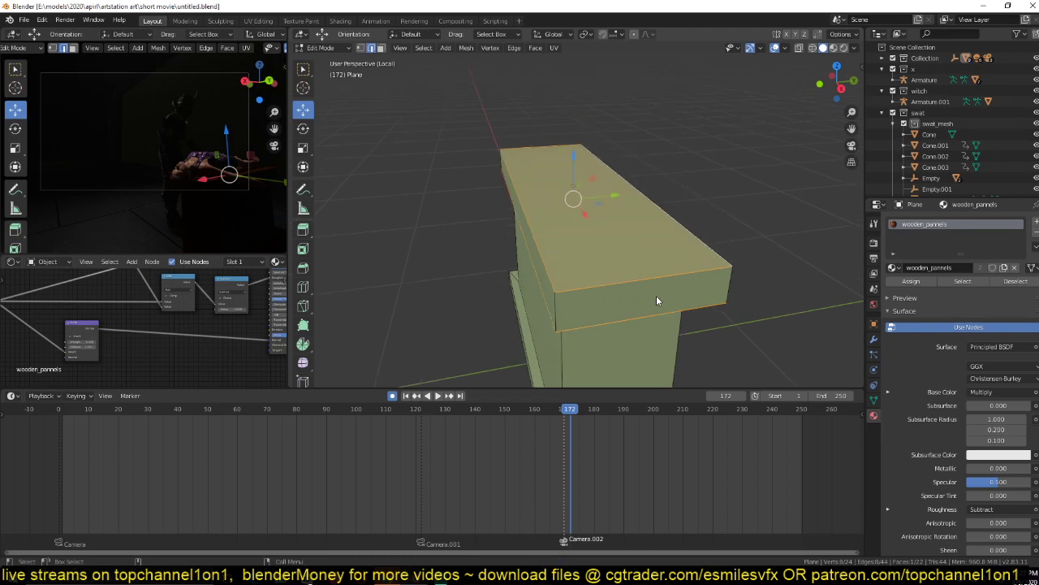
middle_drag(656, 296, 597, 304)
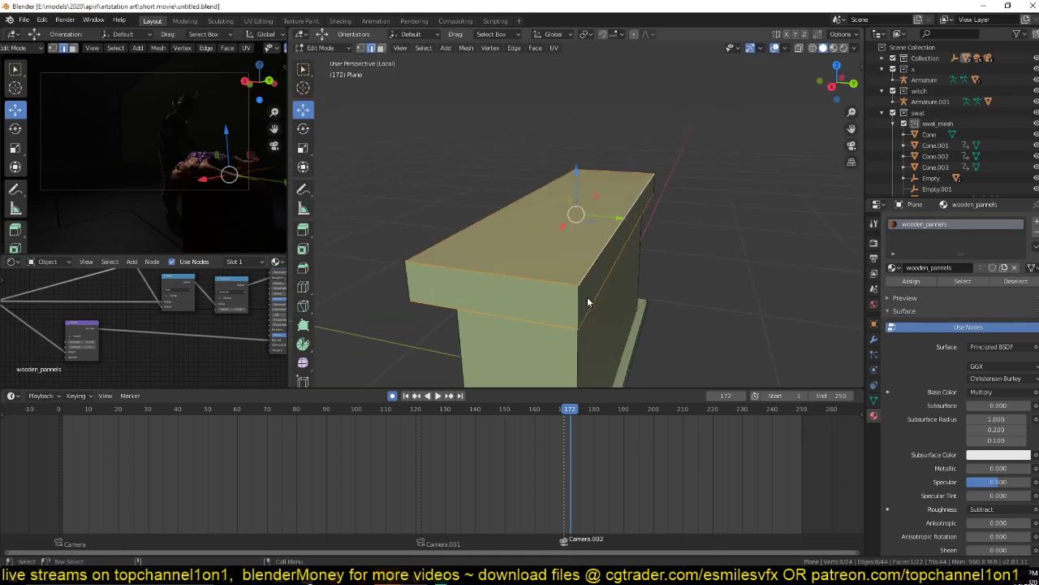
key(ctrl+b)
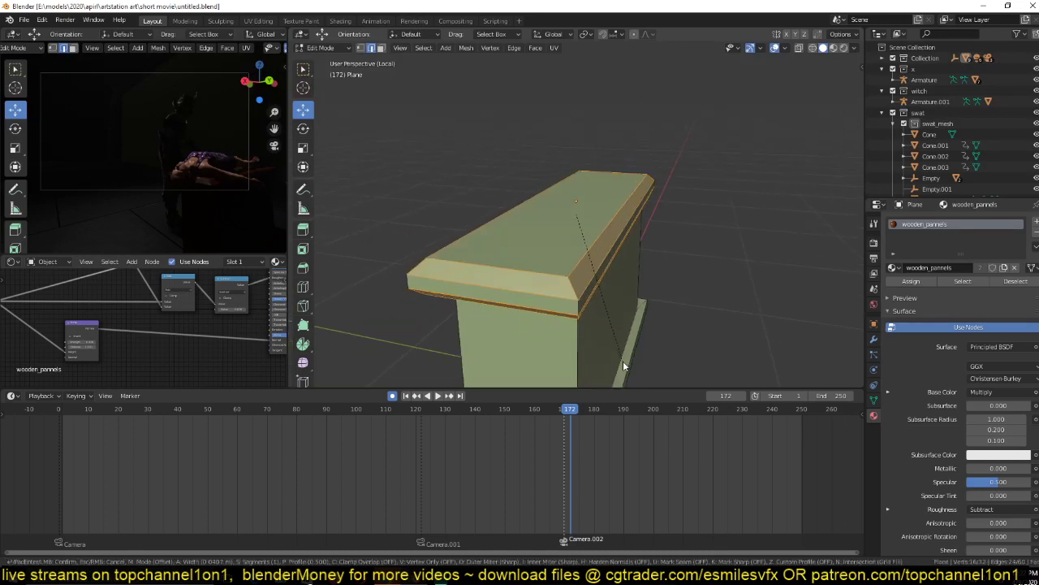
scroll(623, 360, up, 2)
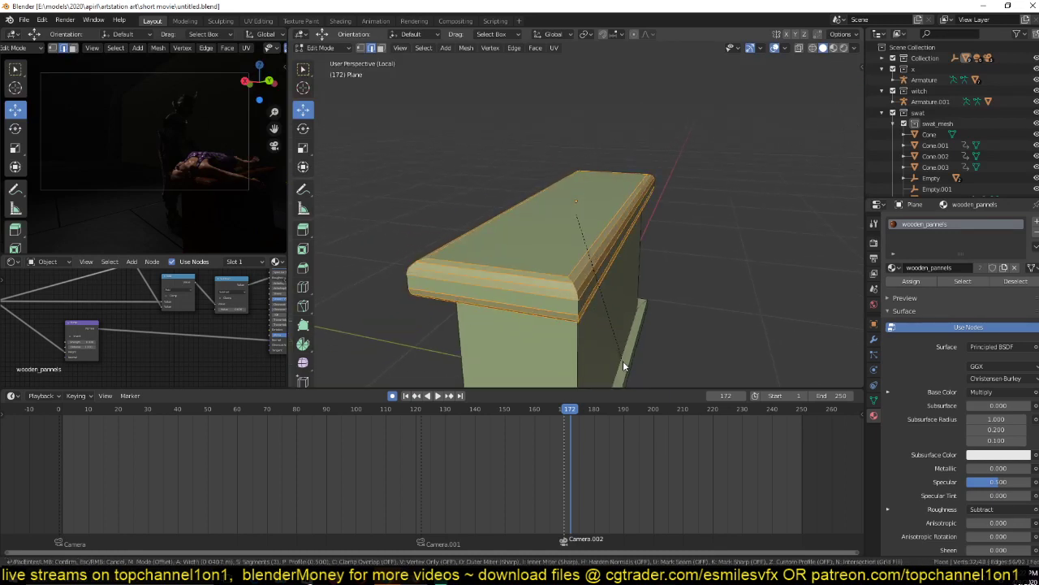
scroll(622, 360, up, 1)
click(623, 360)
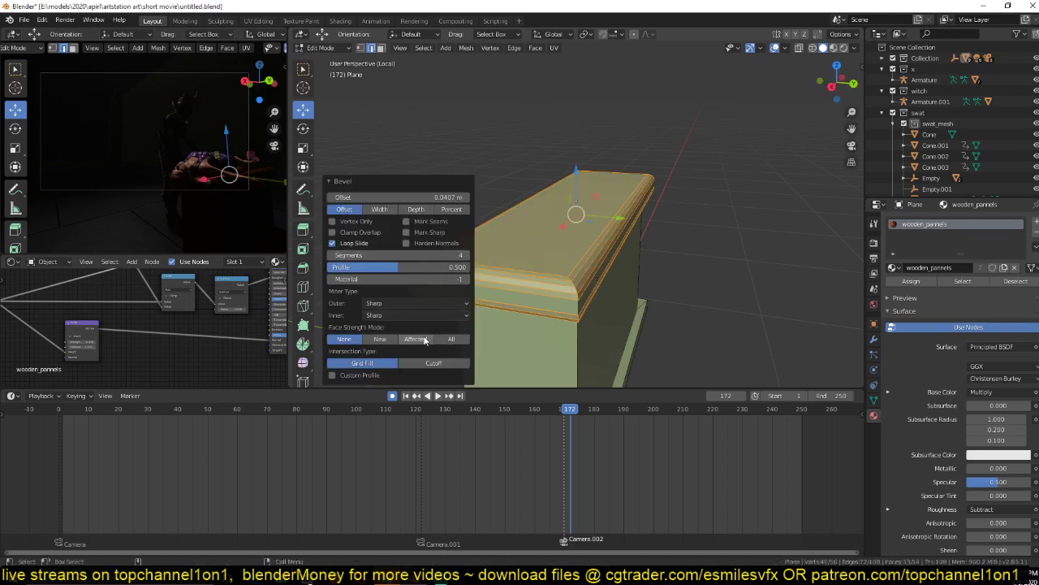
drag(406, 267, 357, 267)
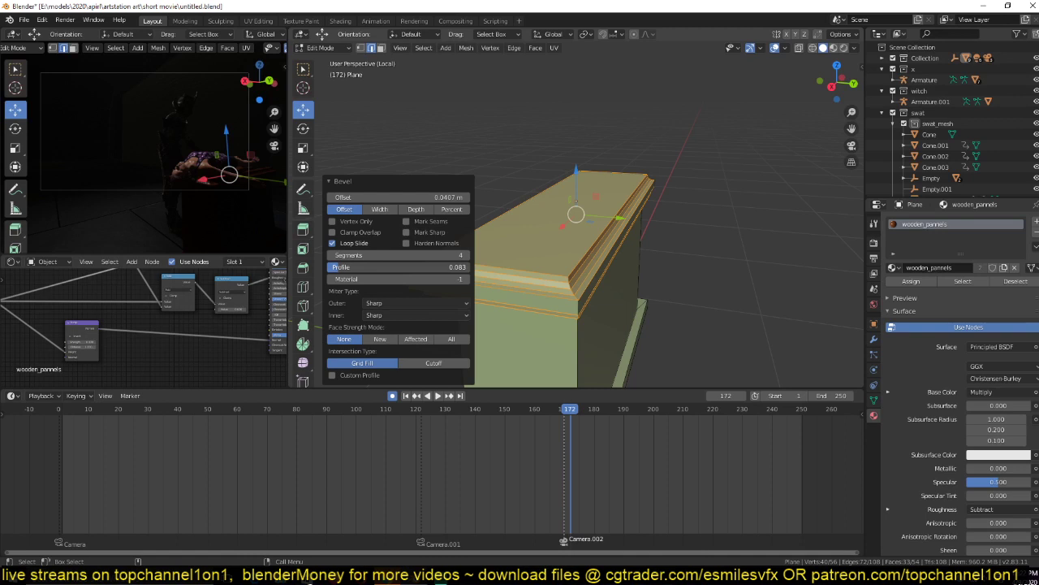
Leave mesh editing and enable Auto Smooth for the block's normals.
key(Tab)
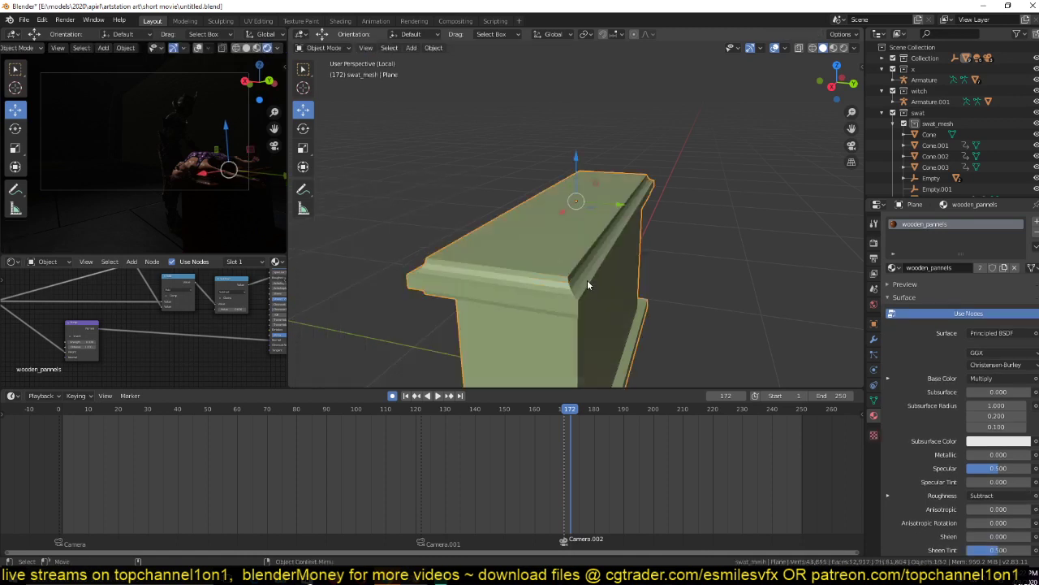
mouse_move(587, 279)
middle_down()
mouse_move(568, 268)
mouse_move(550, 223)
mouse_move(597, 224)
mouse_move(605, 267)
mouse_move(591, 192)
middle_up()
click(873, 400)
click(905, 421)
Add two vertical loop cuts through the block's narrow end and one horizontal loop cut near the top of its body.
key(Tab)
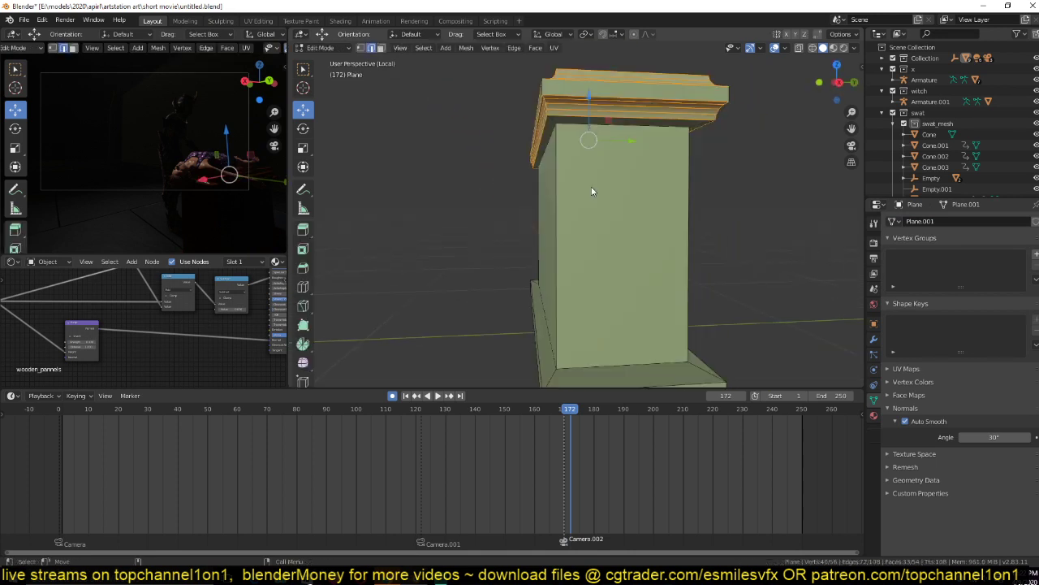
key(ctrl+r)
click(639, 183)
right_click(639, 183)
key(ctrl+r)
click(604, 171)
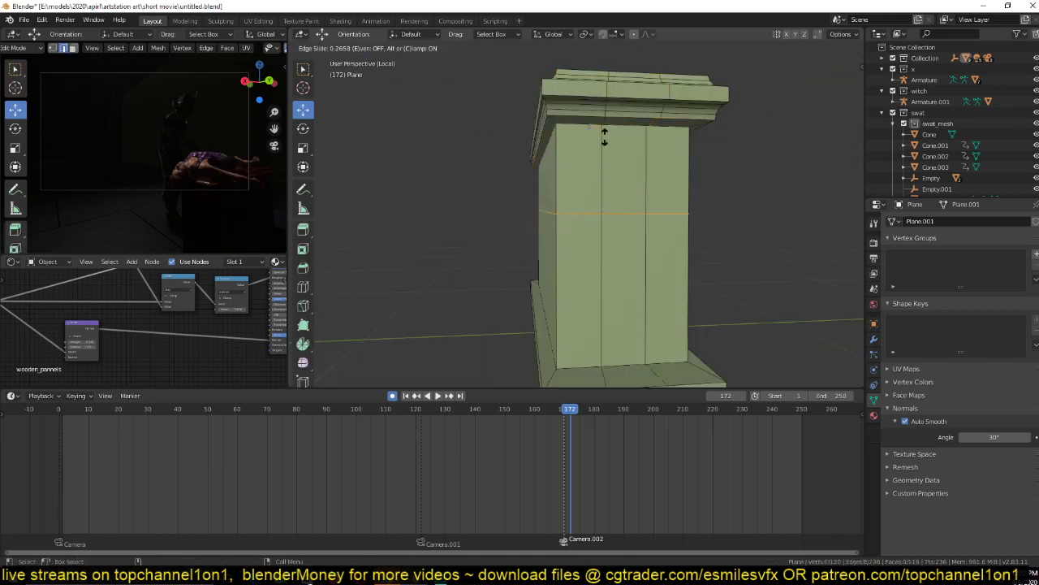
click(613, 97)
Vertex-bevel the two loop crossings on the narrow end into circles with a 0.059 m offset and 4 segments.
click(623, 174)
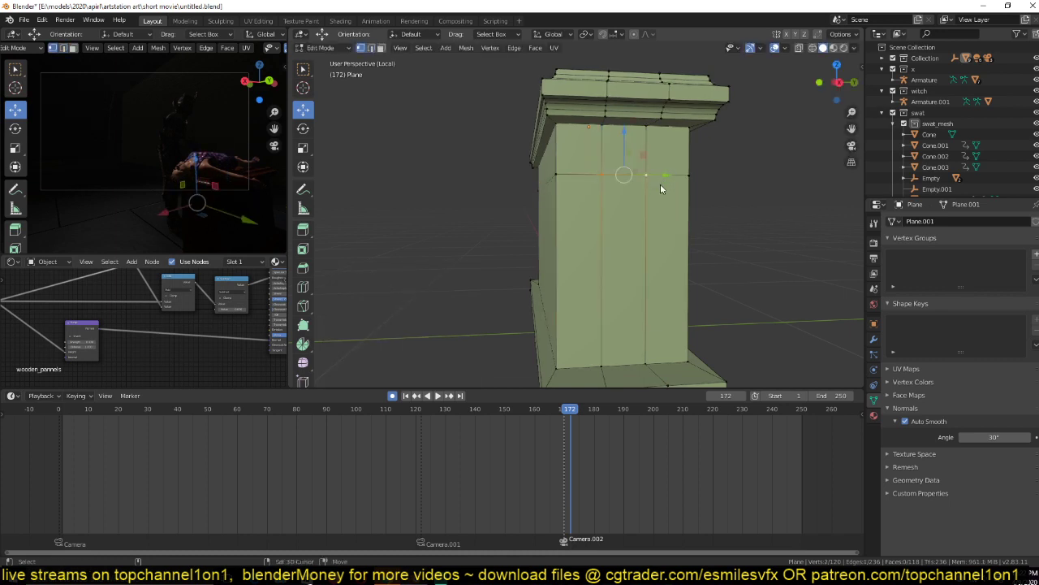
key(ctrl+shift+b)
click(679, 277)
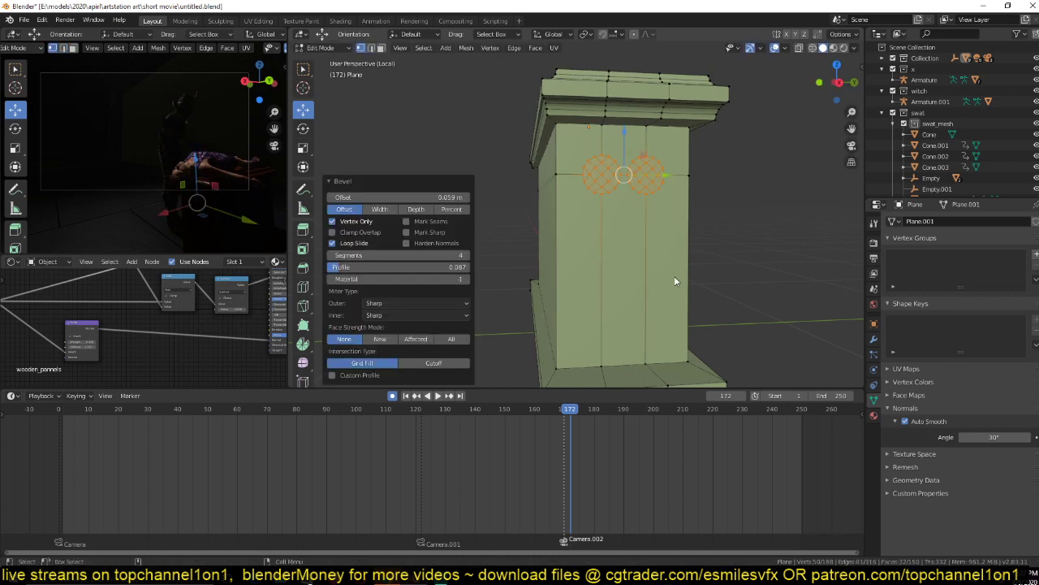
Extrude the central face below the two circles inward to form a vertical recess in the narrow end.
key(3)
click(614, 241)
middle_drag(614, 240, 597, 208)
key(e)
click(641, 261)
key(Tab)
key(Tab)
key(alt+a)
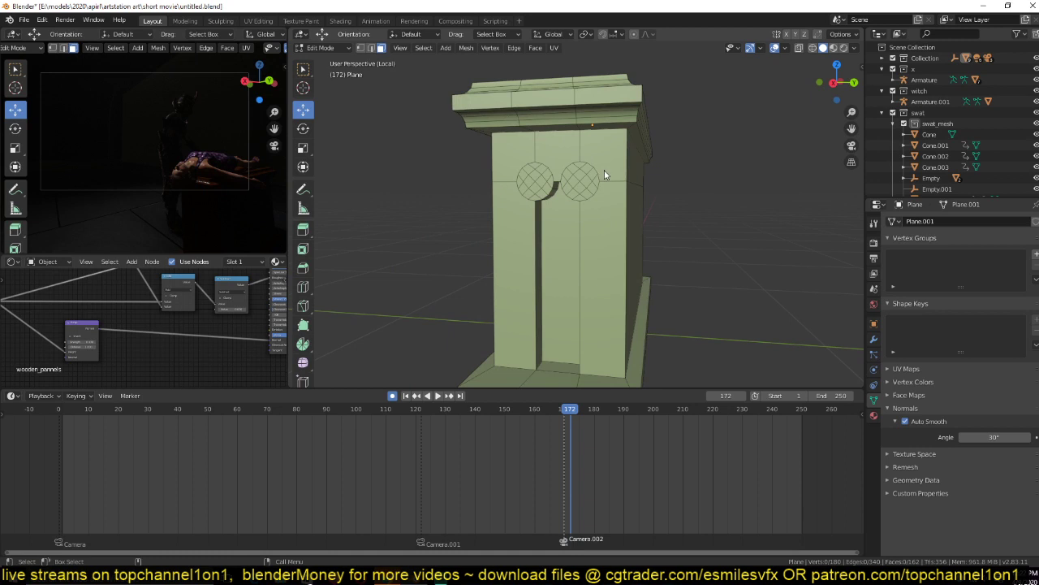
Inset the faces surrounding the recess and the two circles by about 0.0177 m.
key(ctrl+z)
shift+click(596, 252)
key(i)
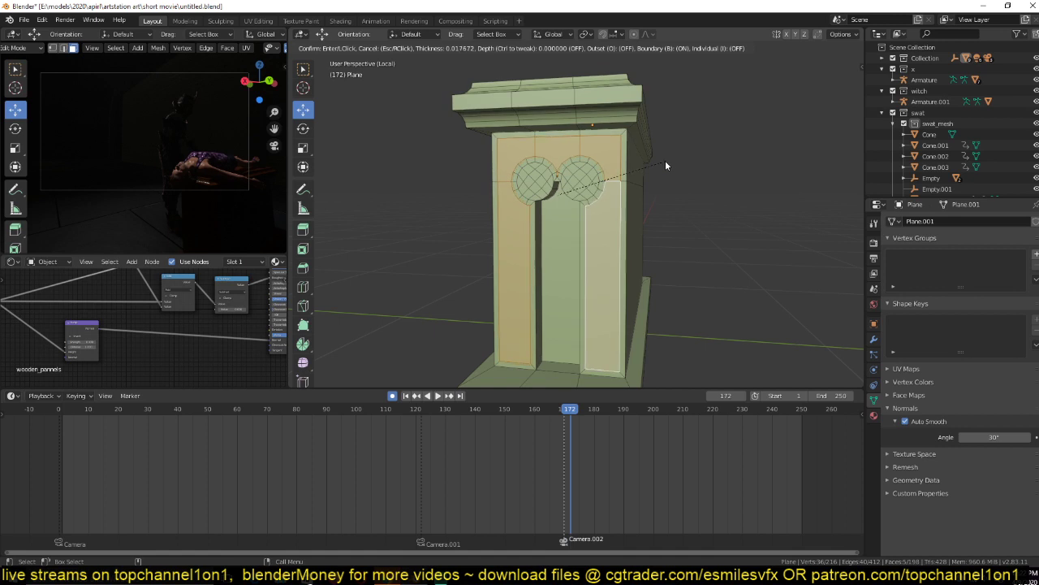
click(665, 163)
Merge one pair of close vertices at the junction between the two circles, using At First.
scroll(622, 228, up, 2)
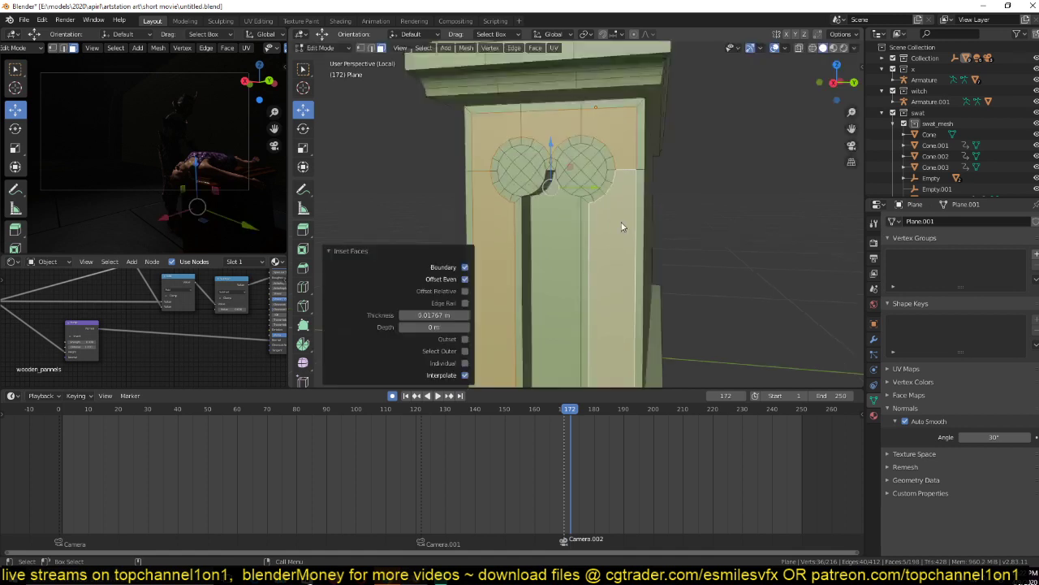
key(KP_Decimal)
key(1)
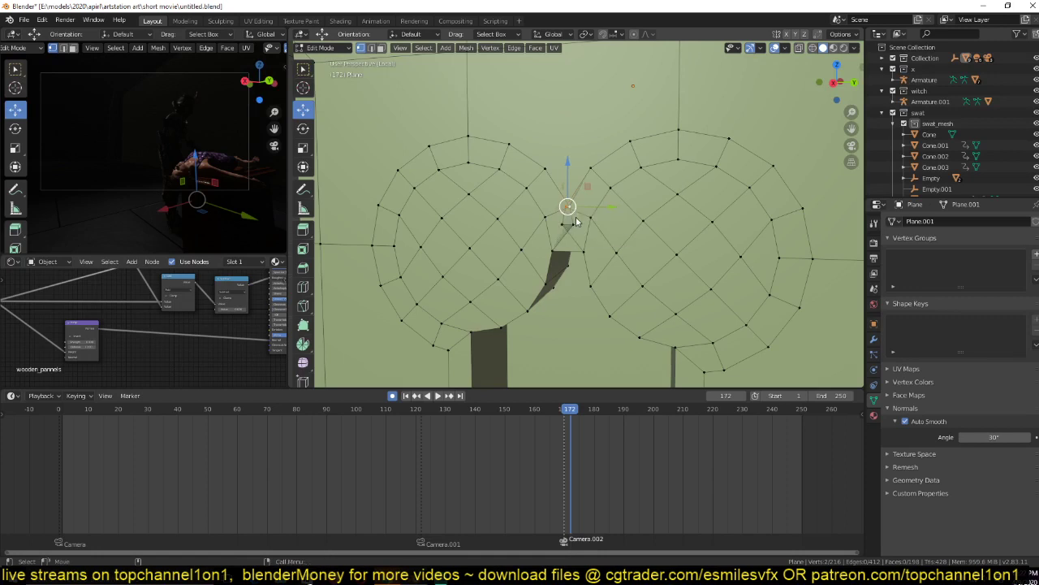
key(alt+m)
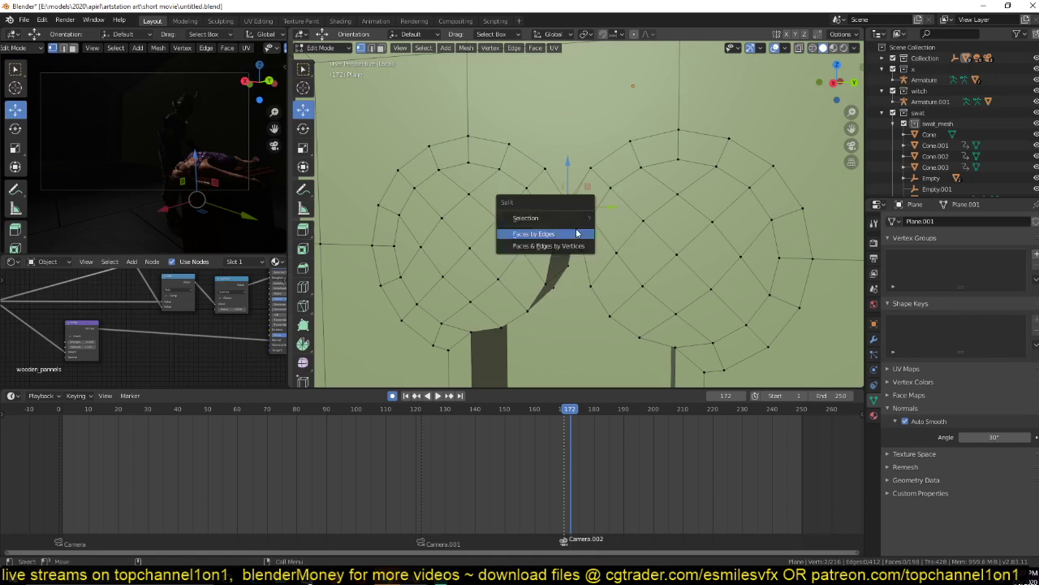
key(Escape)
key(m)
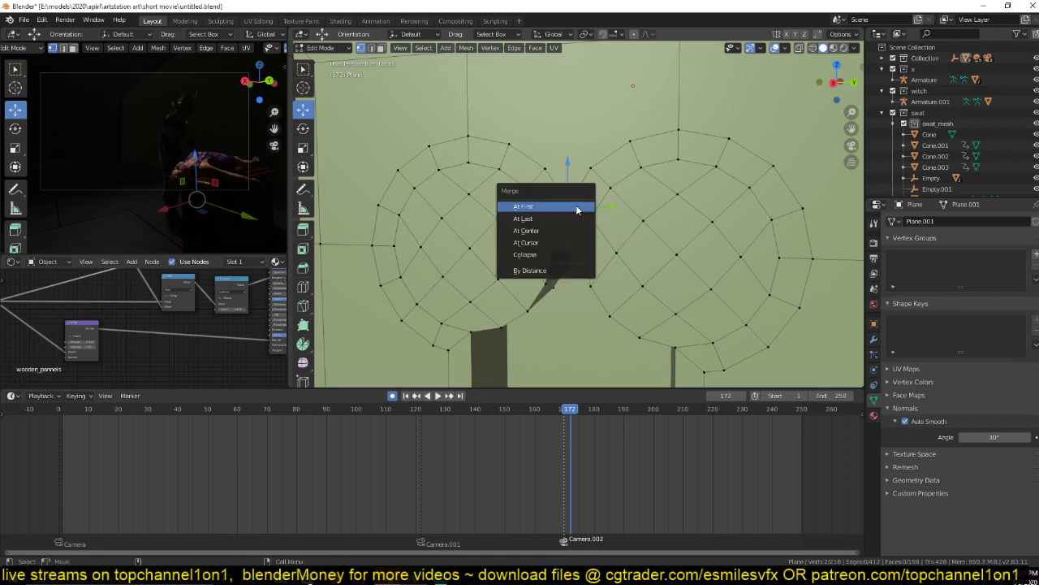
click(561, 207)
Merge the remaining pairs of close vertices between the two circles, each pair at its first vertex.
click(562, 230)
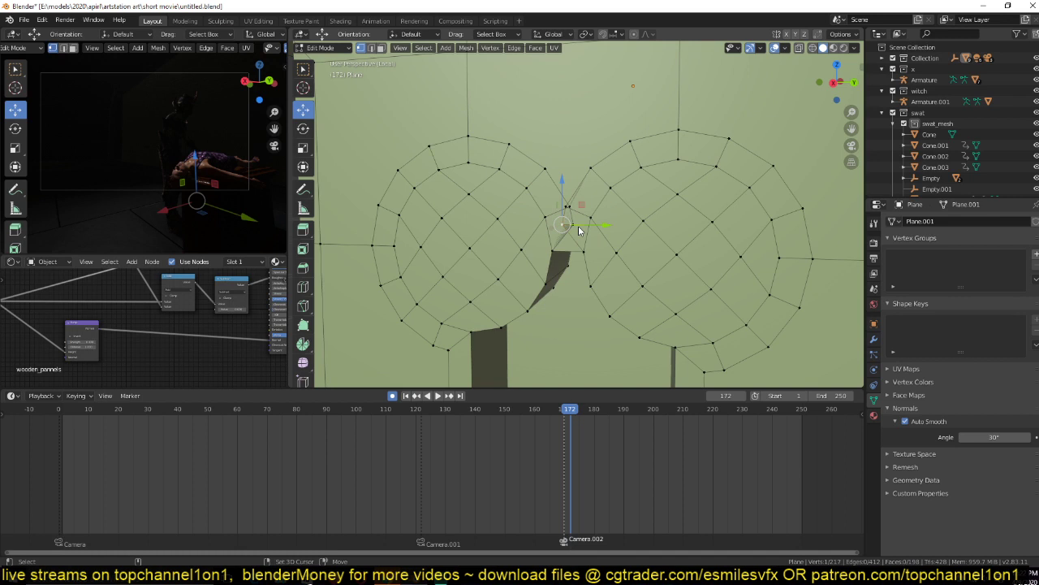
shift+click(578, 229)
key(shift+r)
scroll(577, 223, down, 3)
scroll(577, 219, up, 3)
click(570, 209)
shift+click(566, 211)
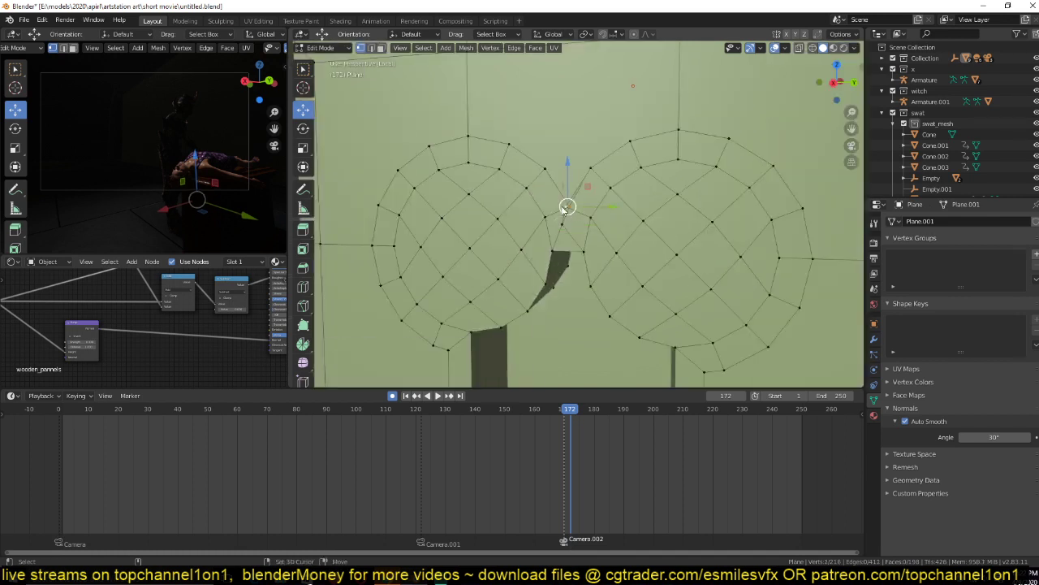
key(m)
click(566, 212)
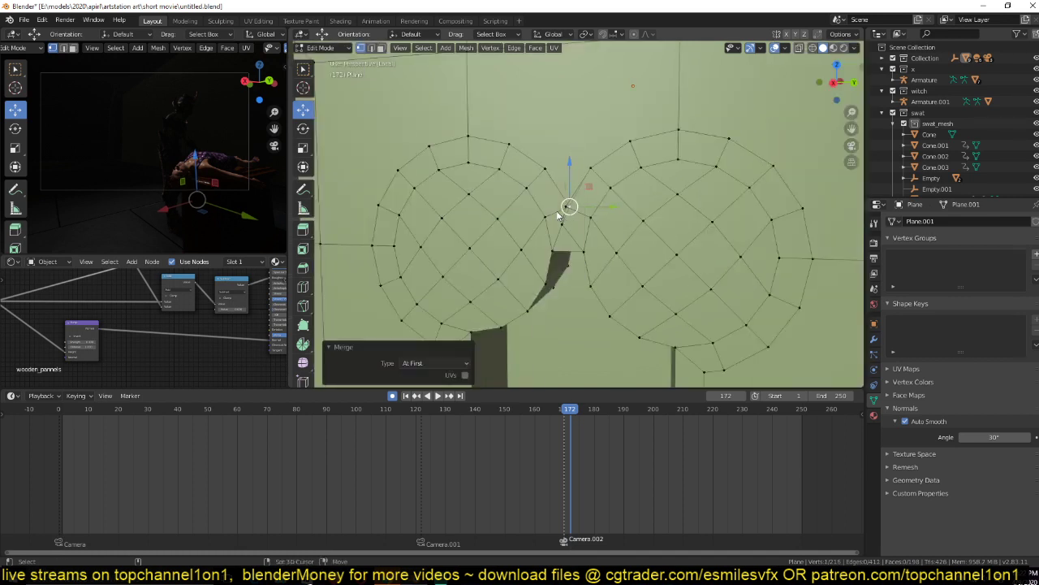
shift+click(560, 215)
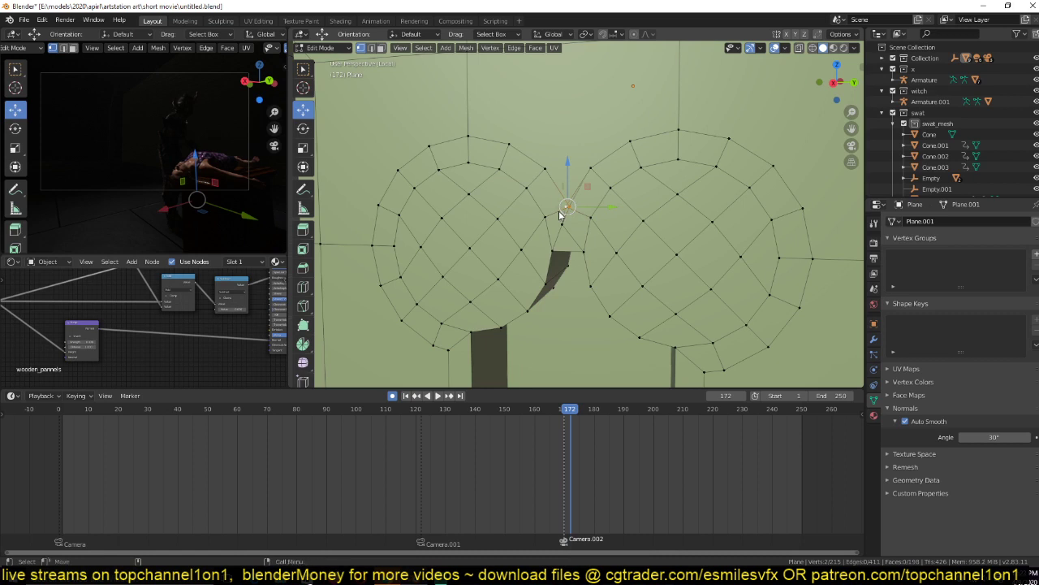
key(shift+r)
Try to extrude the three inset faces above the circles inward by about 0.047 m.
scroll(566, 203, down, 7)
key(3)
click(578, 185)
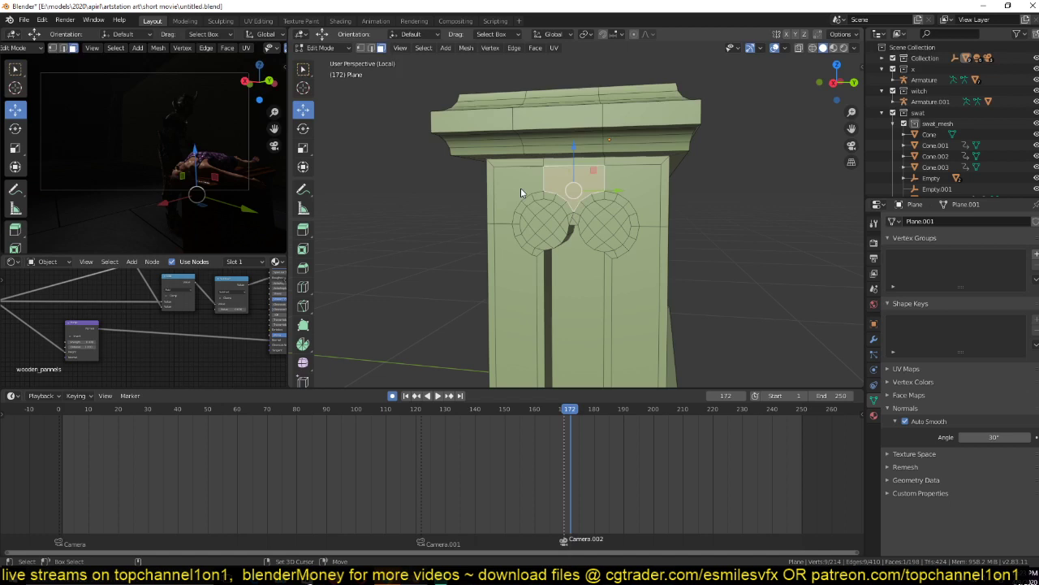
shift+click(521, 192)
shift+click(645, 181)
key(e)
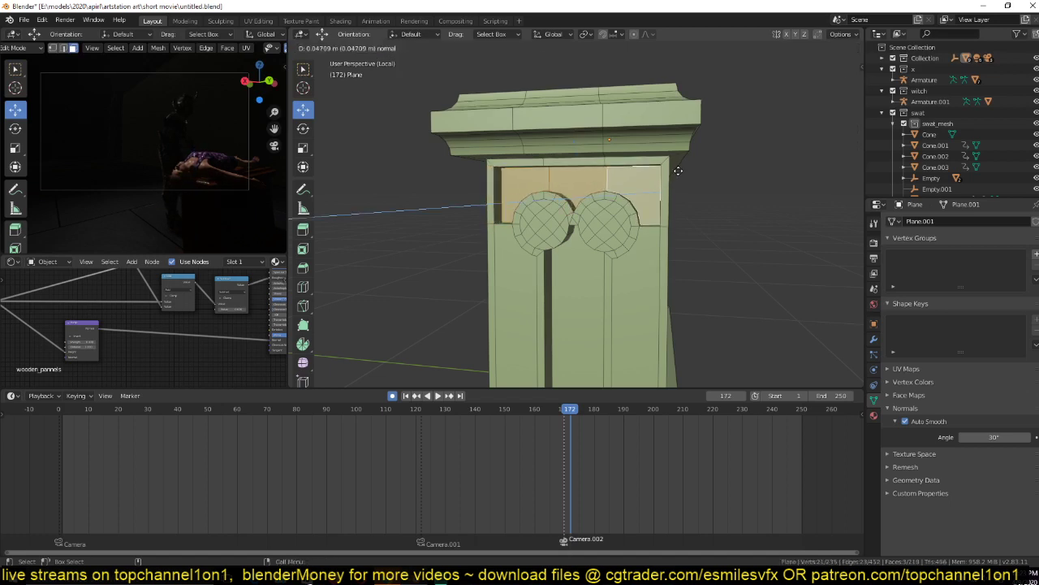
click(678, 171)
key(Tab)
scroll(680, 187, down, 3)
middle_drag(681, 191, 665, 248)
scroll(665, 248, up, 3)
key(Tab)
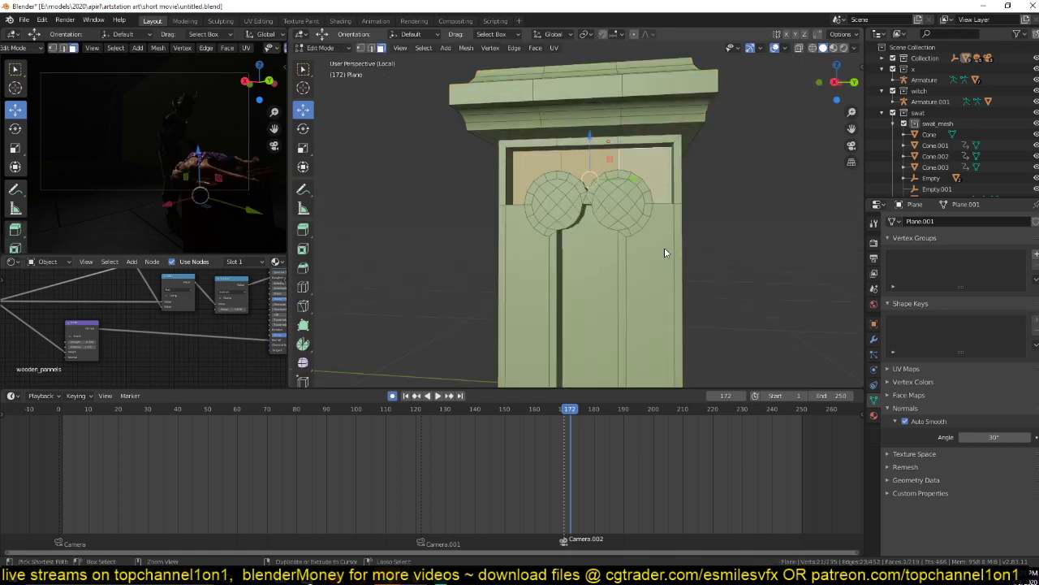
key(alt+a)
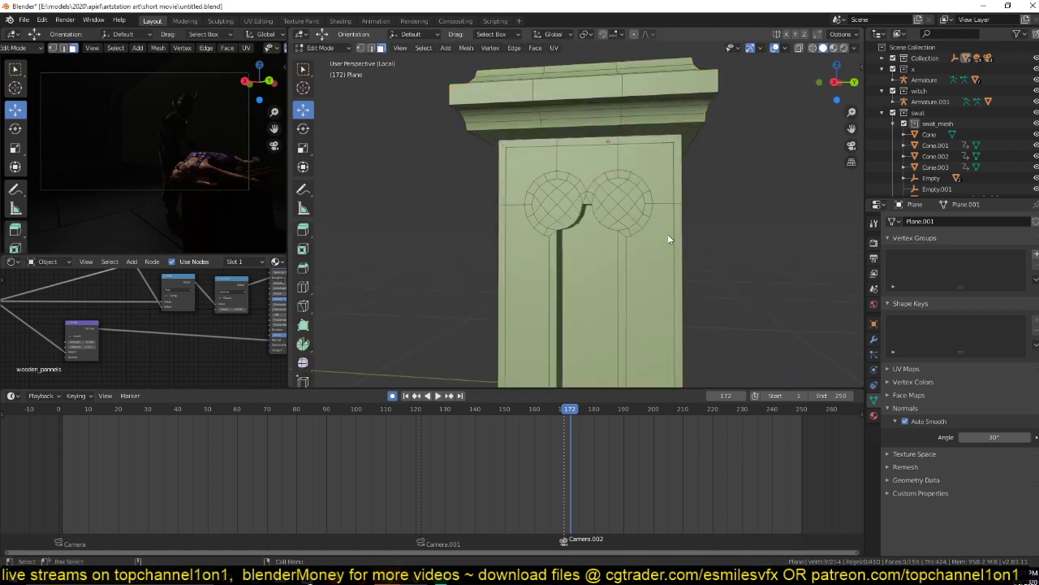
Dissolve the inset edge loops surrounding the recess and the two circles on the narrow end.
alt+click(617, 236)
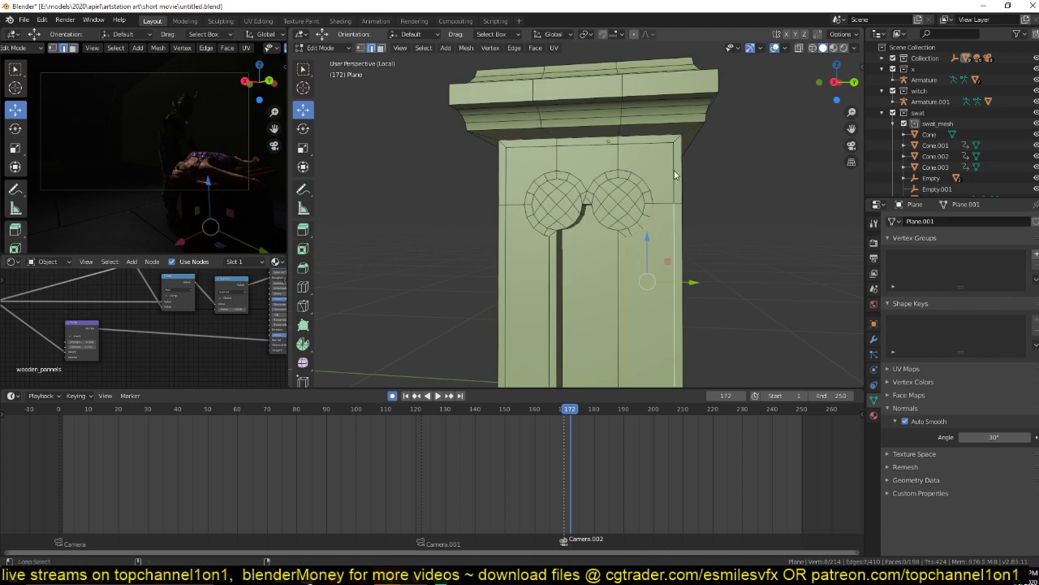
alt+shift+click(514, 156)
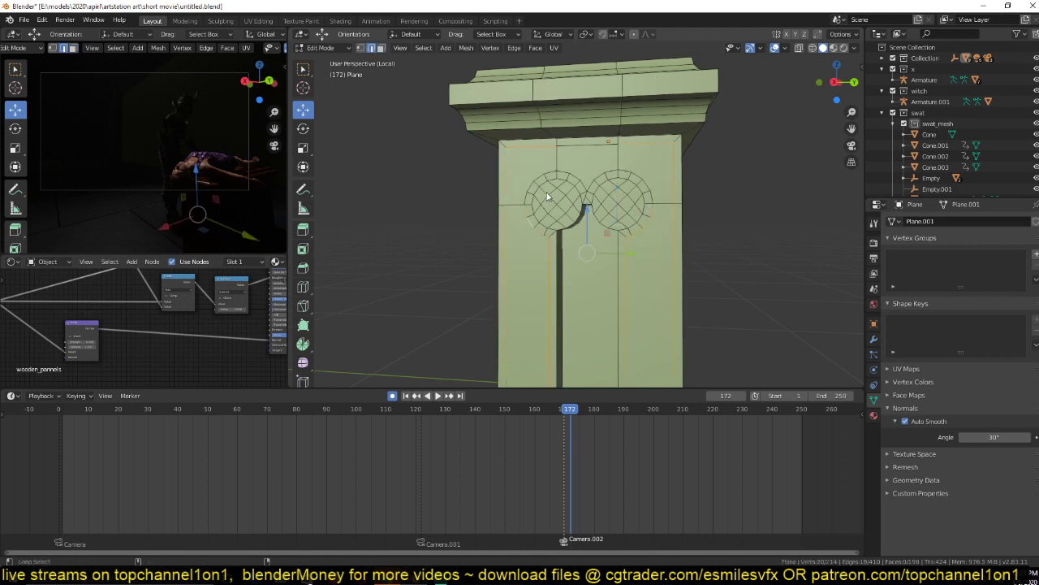
alt+shift+click(553, 157)
alt+shift+click(575, 157)
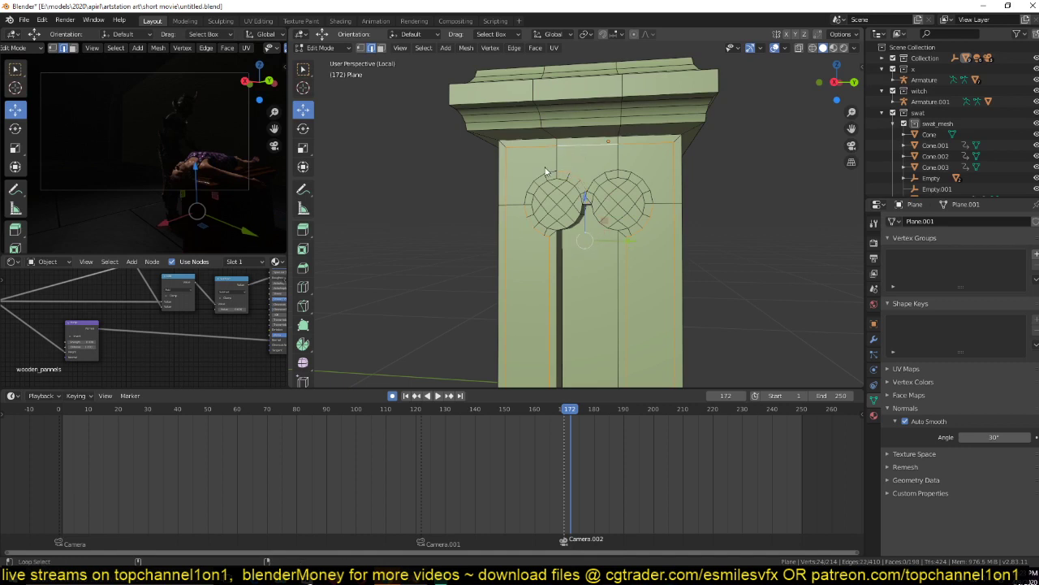
key(ctrl+x)
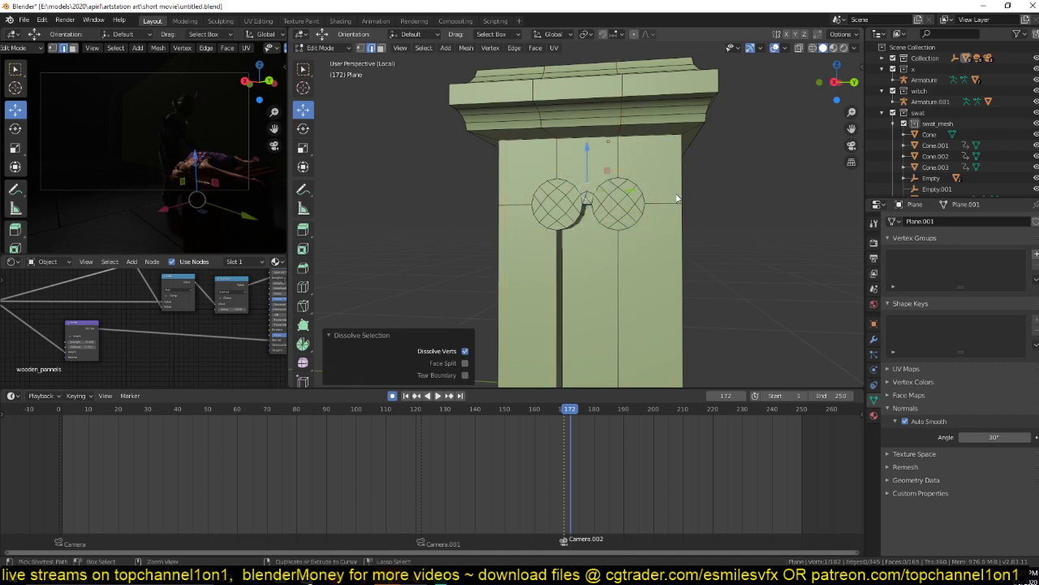
Bevel the vertical corner edge loop around the block's narrow end by about 0.055 m with 4 segments, and save the file.
scroll(682, 207, down, 3)
middle_drag(689, 213, 638, 217)
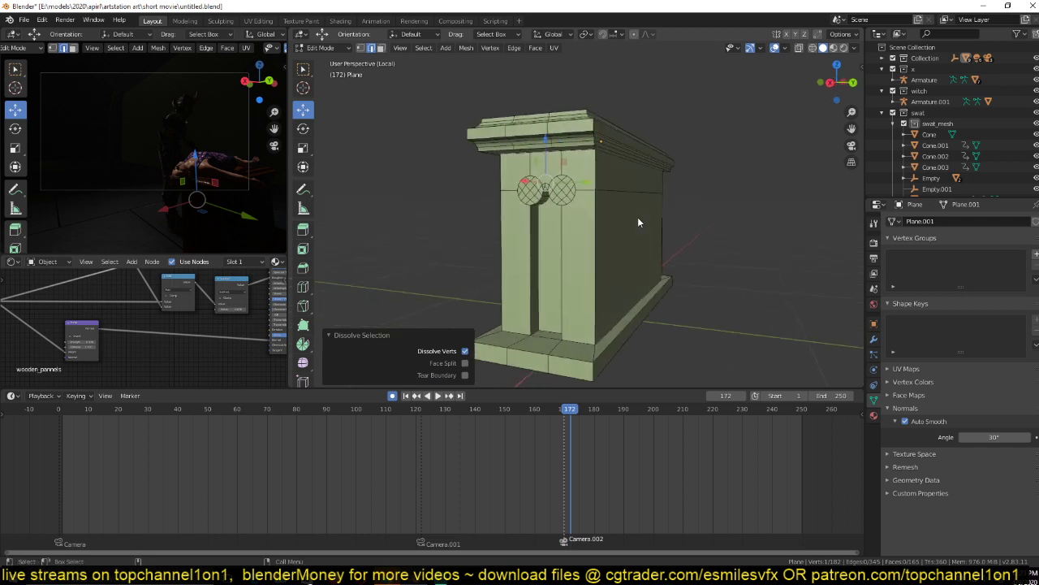
alt+click(505, 231)
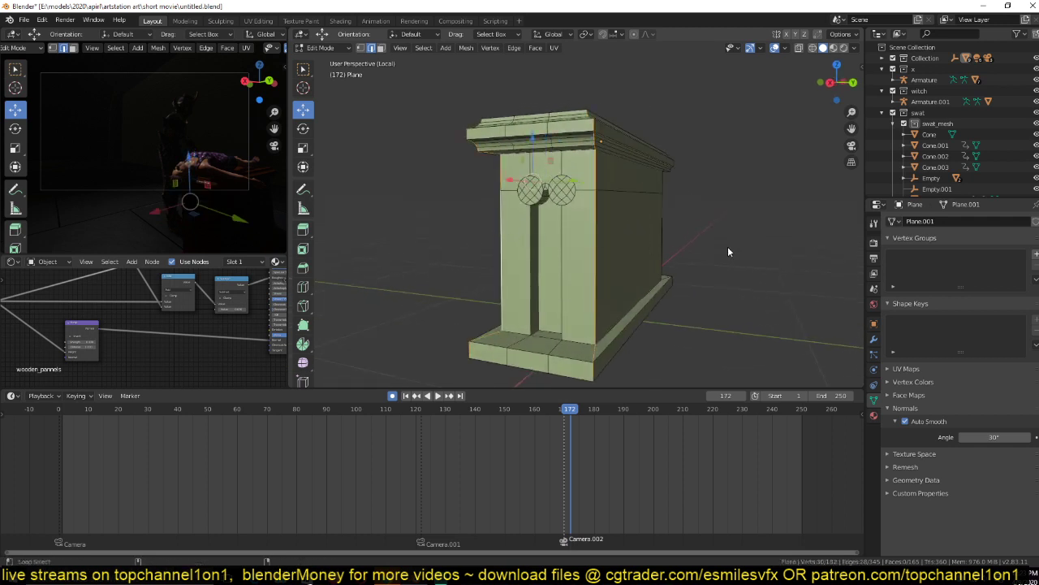
key(ctrl+b)
scroll(797, 223, up, 3)
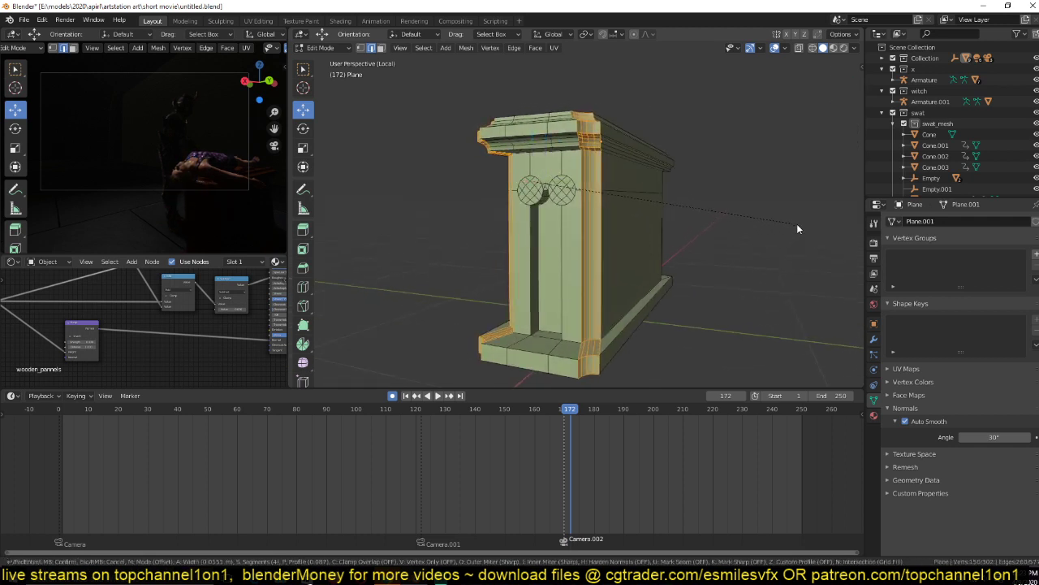
click(796, 223)
key(Tab)
middle_drag(716, 222, 711, 246)
scroll(711, 246, up, 2)
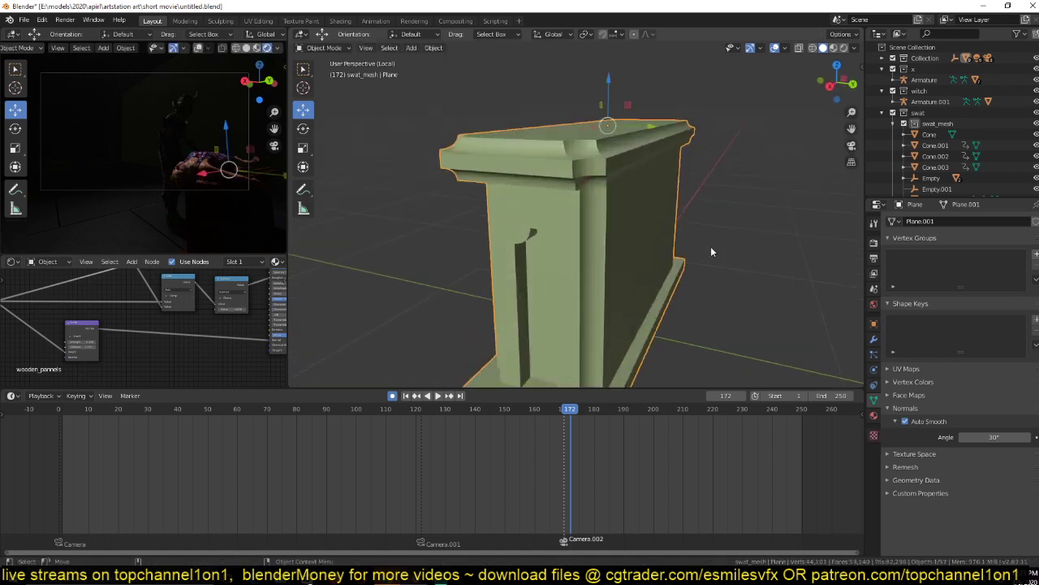
key(ctrl+s)
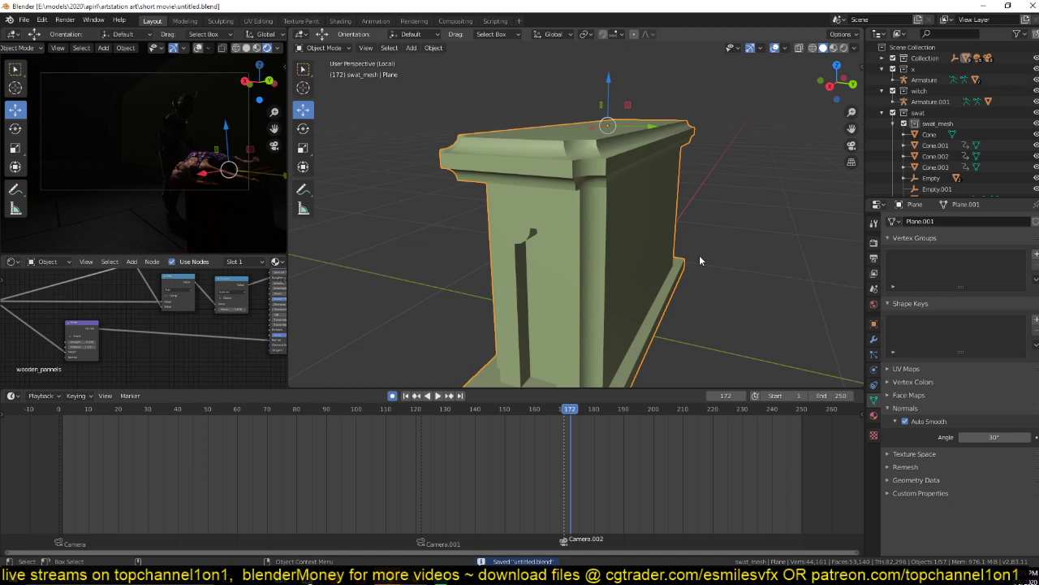
Exit the isolated view of the altar to bring back the full scene.
middle_drag(699, 255, 605, 256)
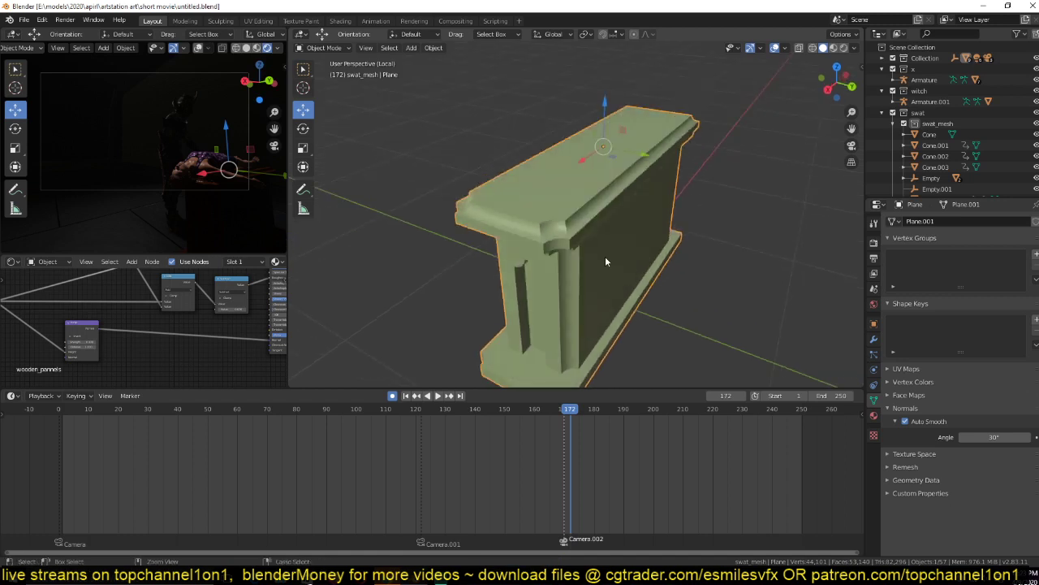
click(452, 227)
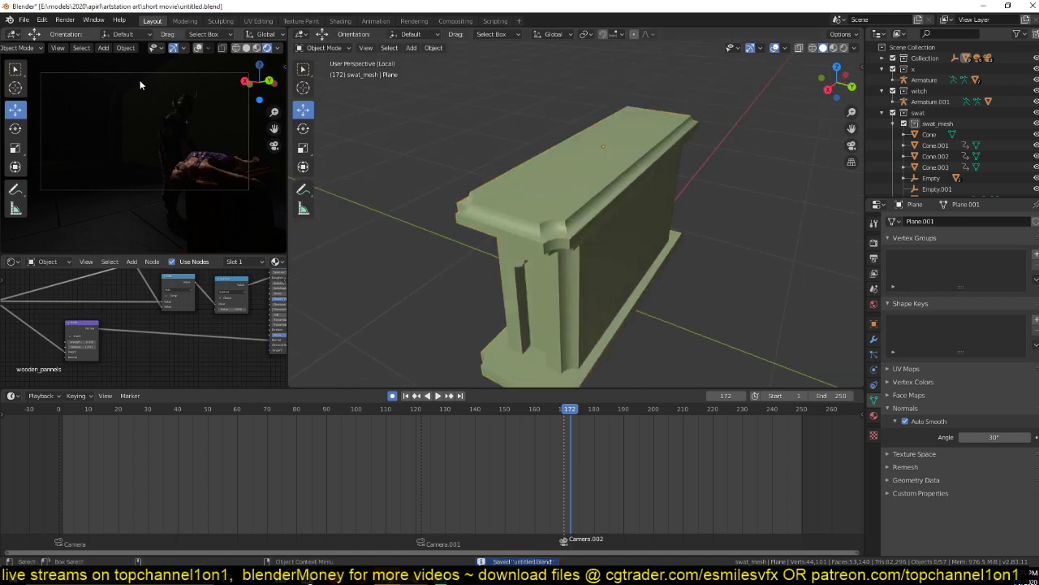
click(557, 239)
scroll(559, 240, down, 3)
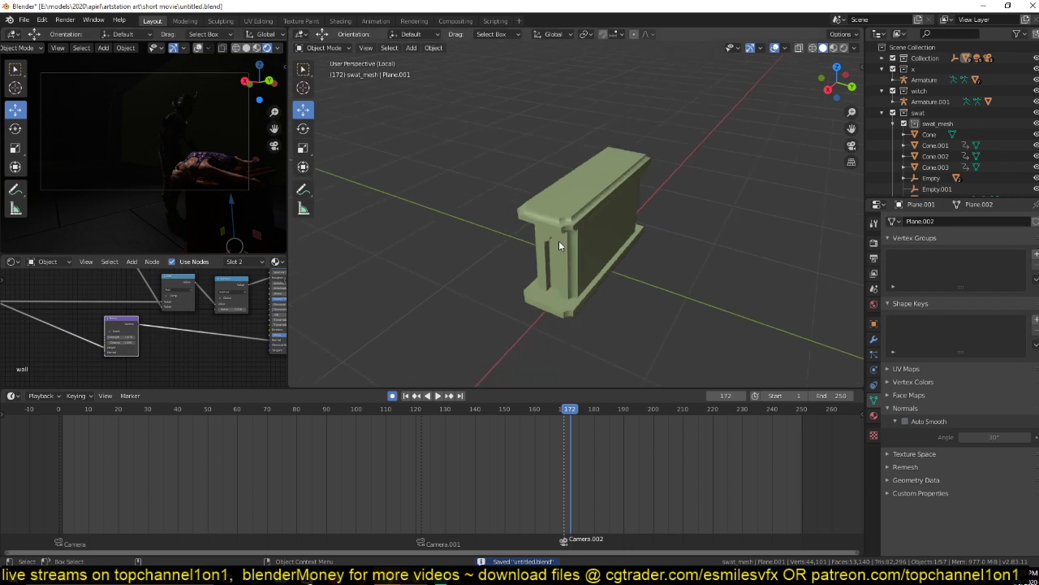
key(KP_Divide)
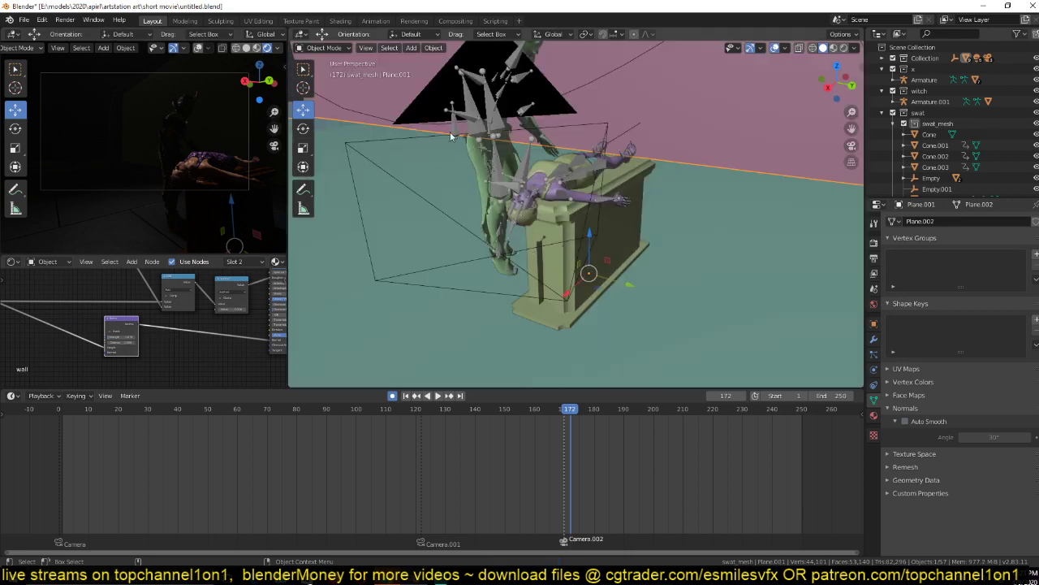
From the top view, record a keyframe of Camera.002's current position at frame 170.
click(441, 122)
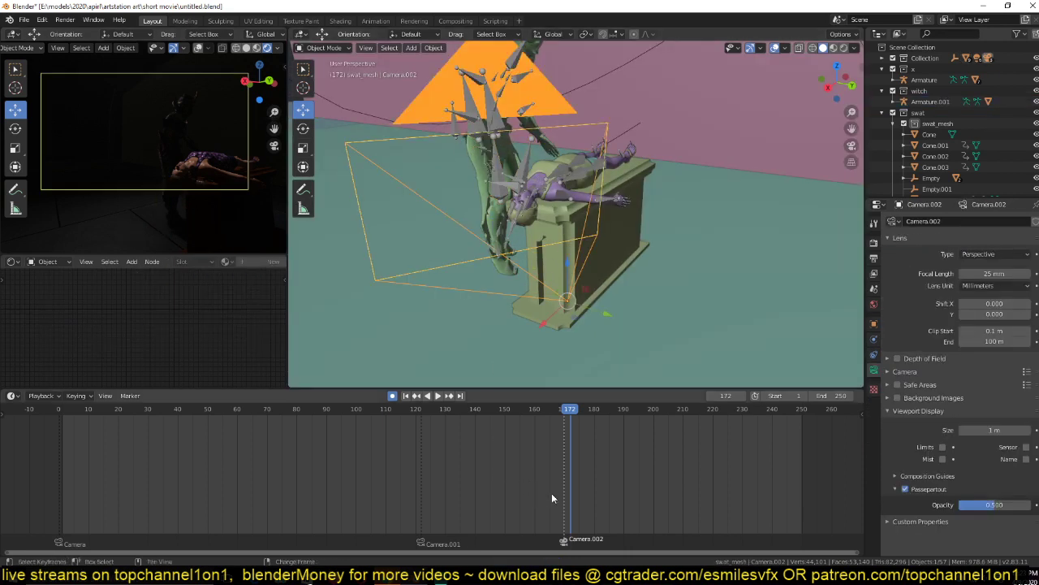
drag(552, 493, 572, 492)
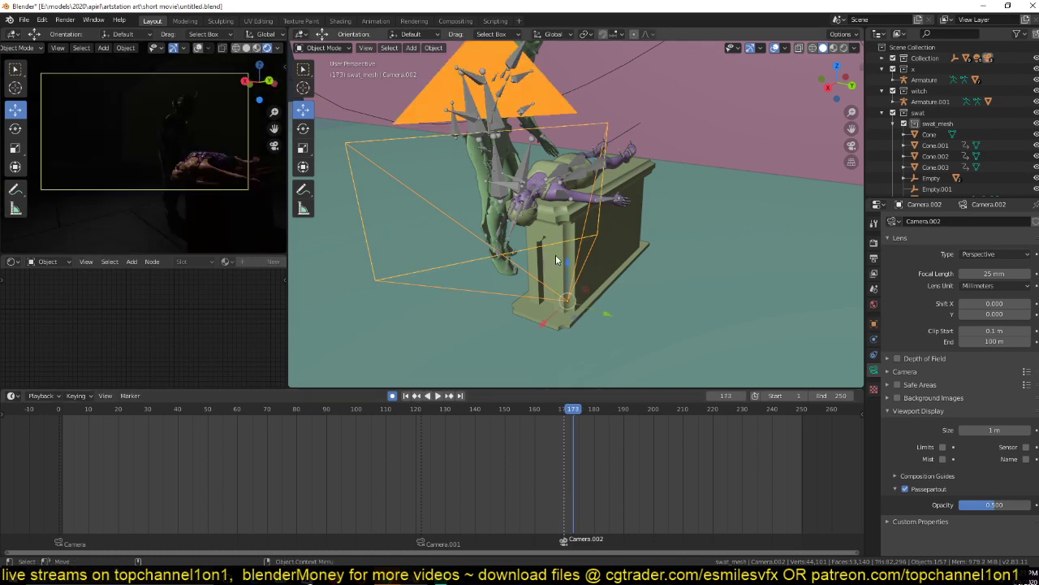
key(KP_7)
key(KP_7)
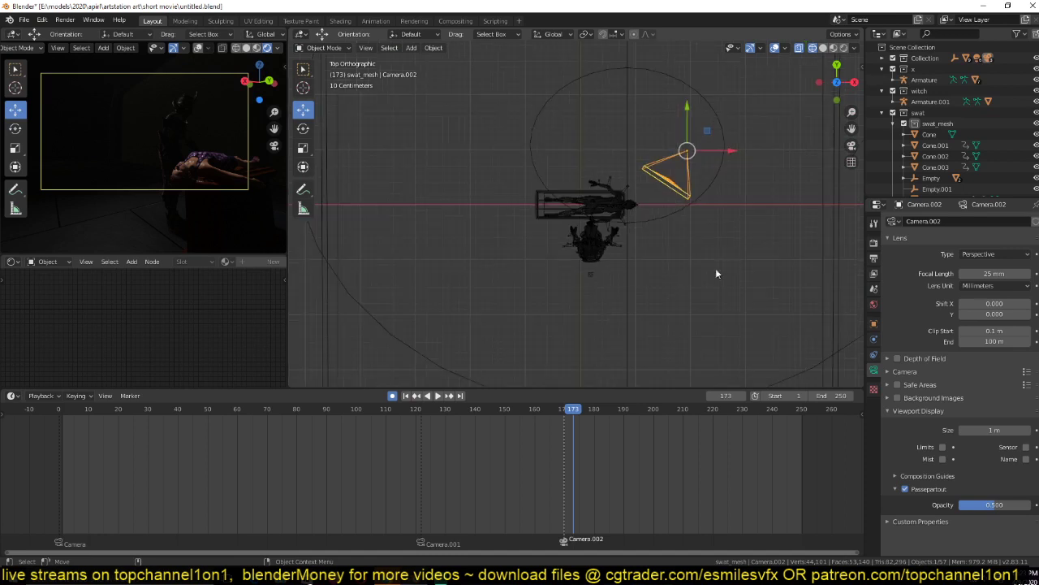
click(766, 262)
click(692, 187)
click(565, 447)
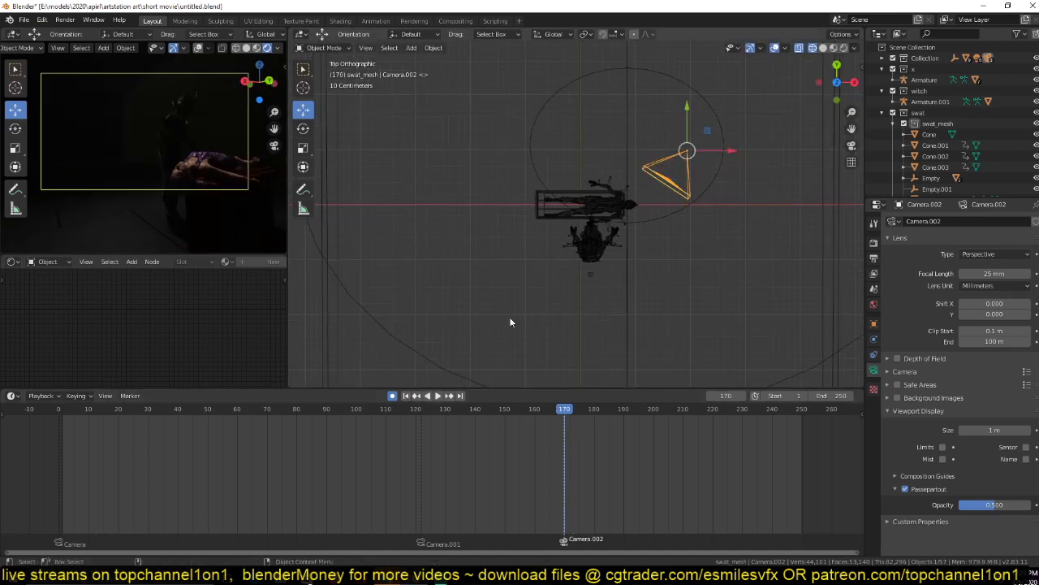
key(g)
click(531, 287)
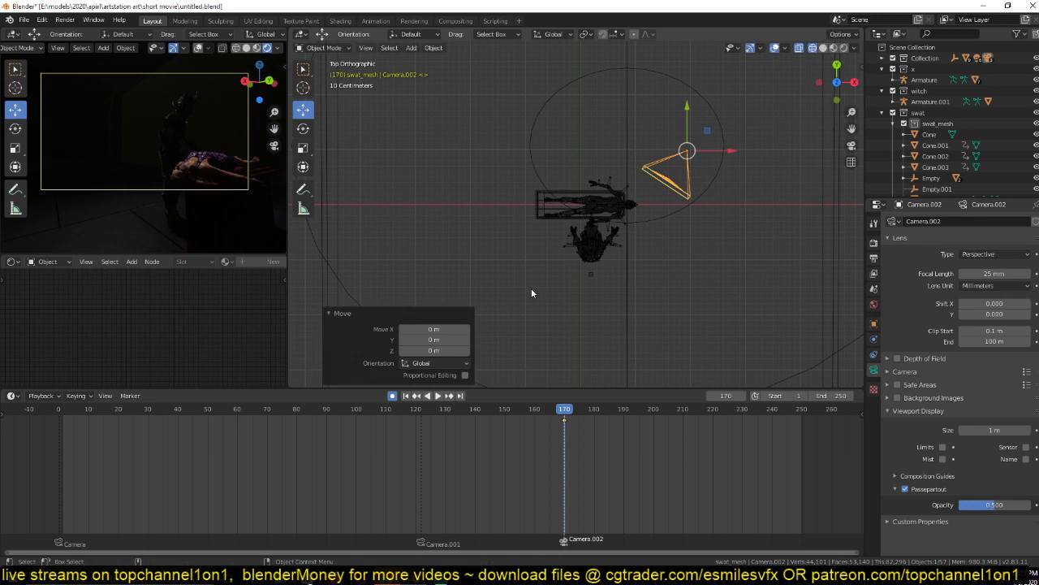
At frame 217, rotate Camera.002 to face the altar squarely and move it back alongside the lying figure, recording the new keyframe.
click(703, 447)
key(r)
click(731, 175)
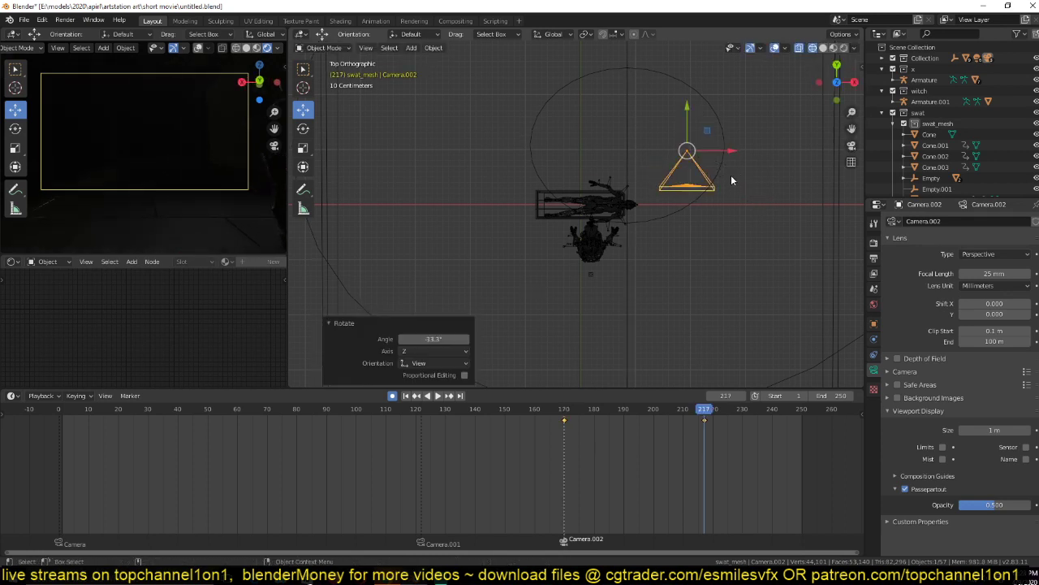
key(g)
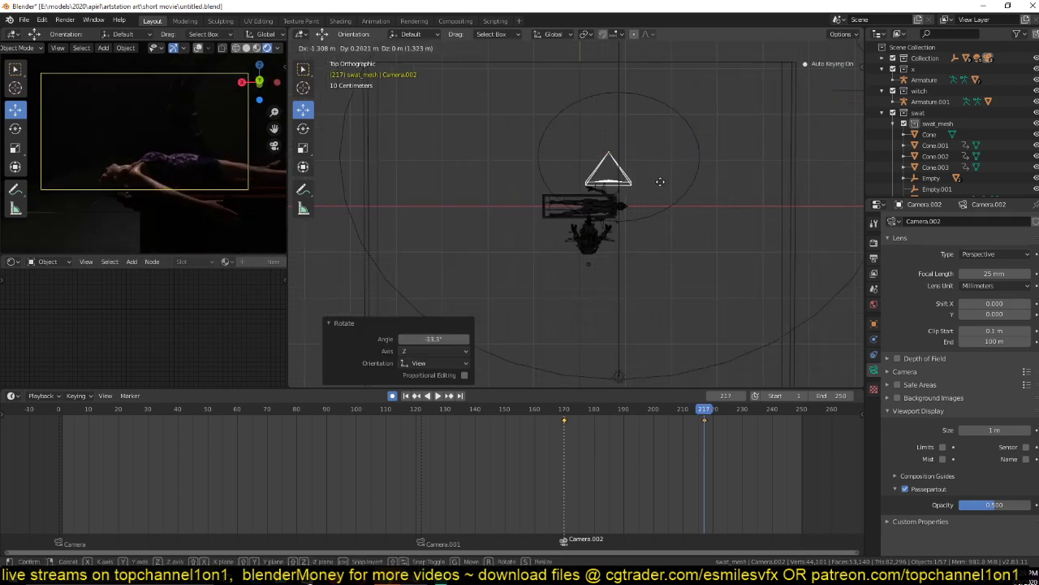
click(652, 177)
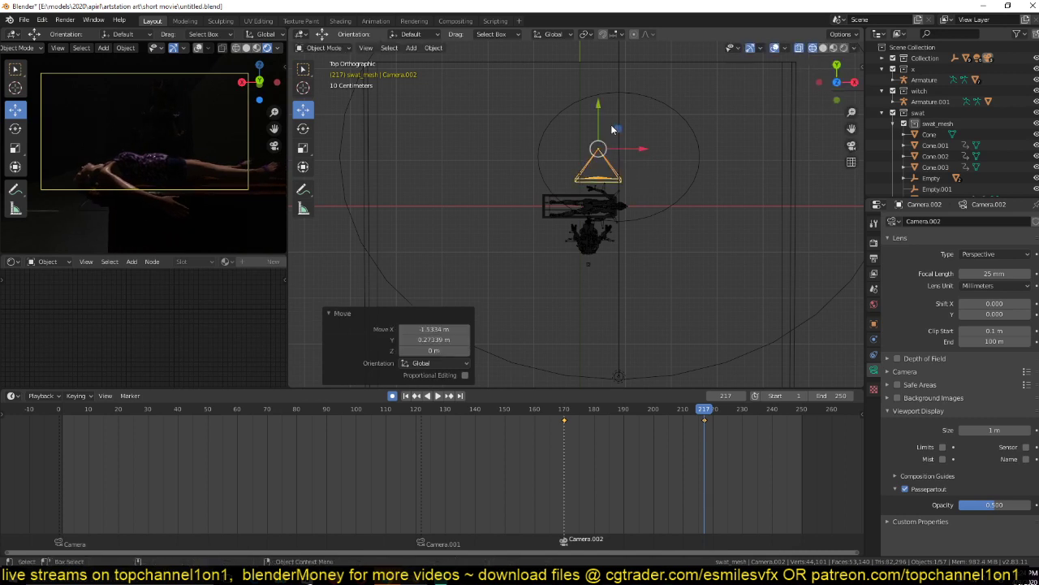
drag(600, 120, 600, 97)
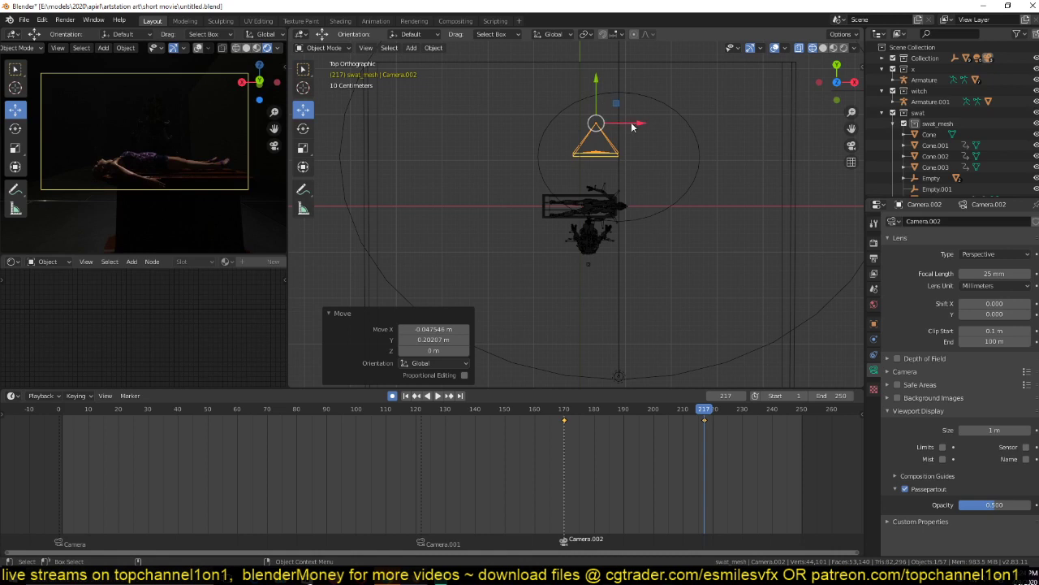
drag(632, 127, 627, 123)
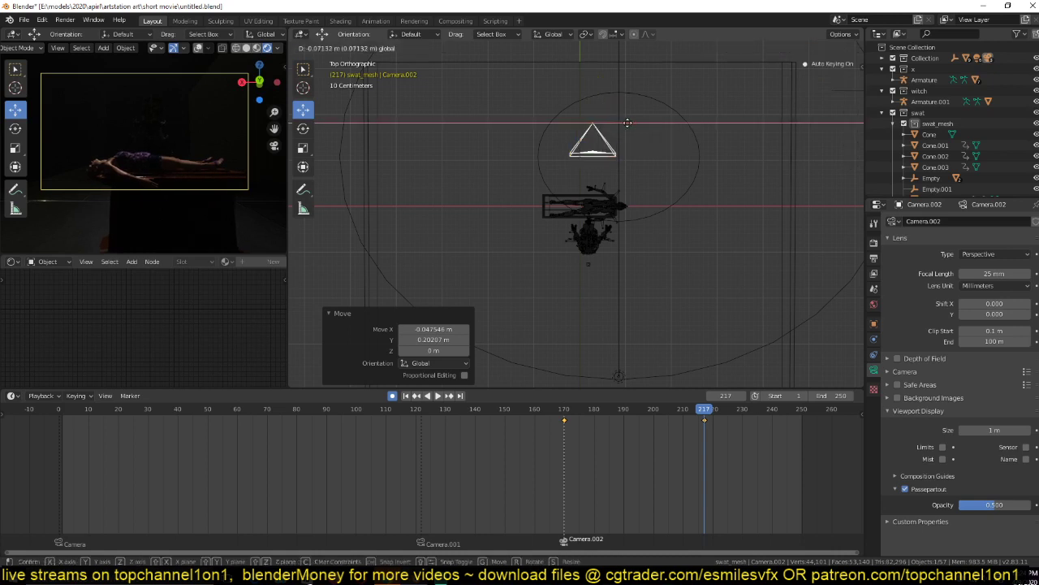
click(627, 123)
Slow the camera move by shifting its end keyframe to about frame 249, save the file and play the shot.
key(shift+ctrl+space)
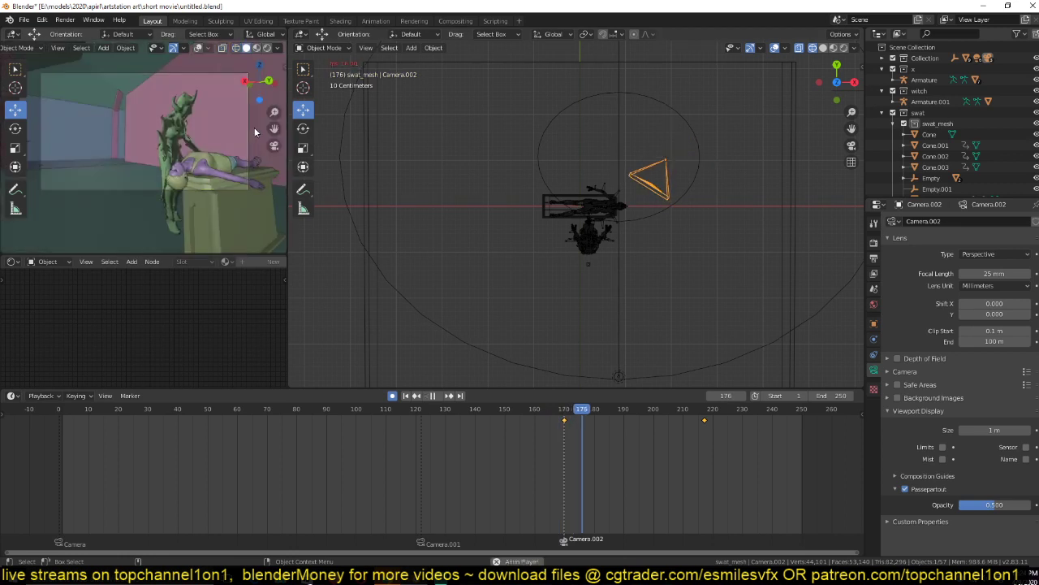
key(space)
scroll(731, 473, down, 3)
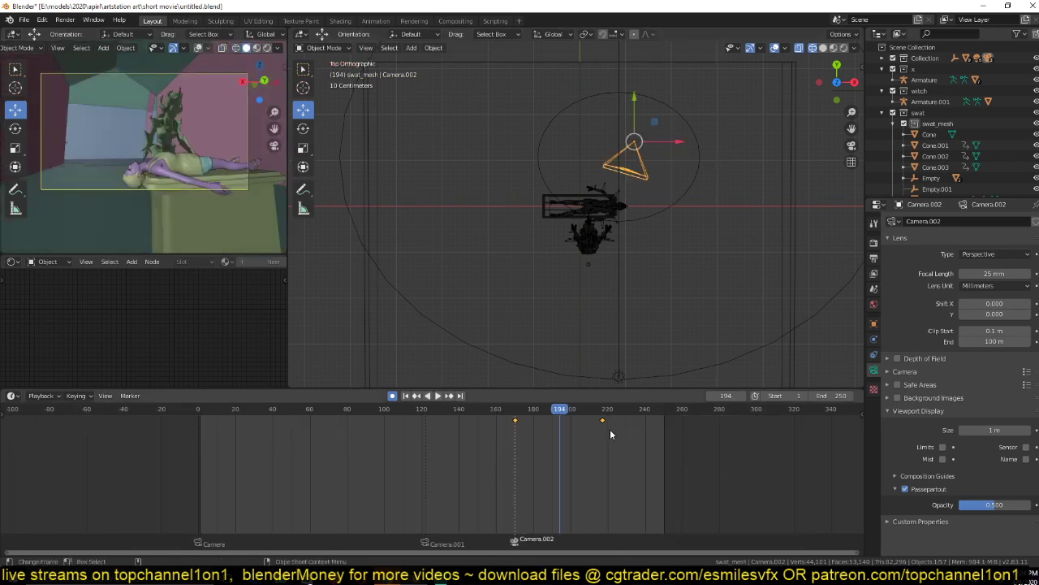
key(g)
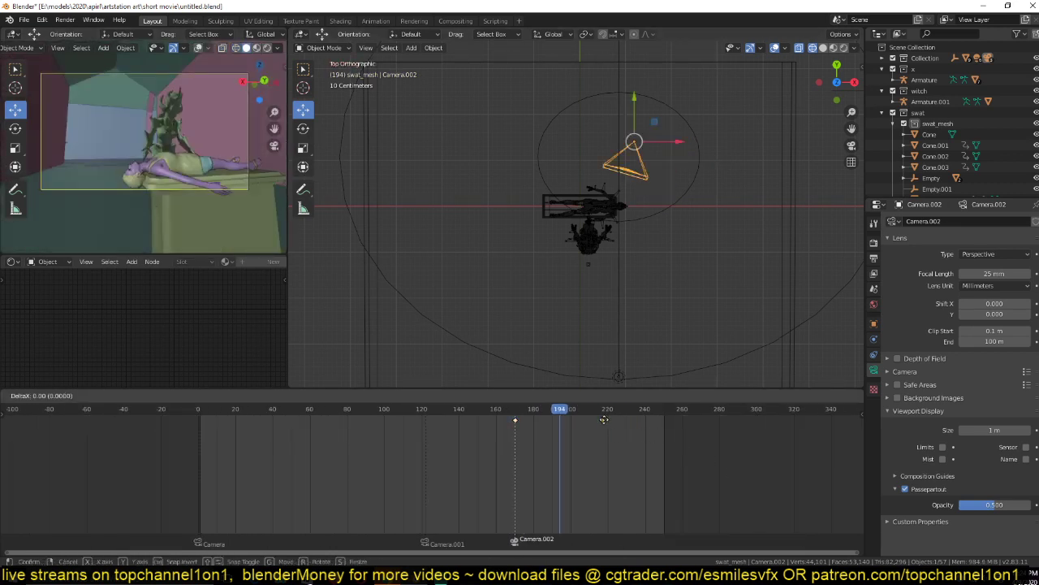
click(662, 420)
key(space)
key(ctrl+s)
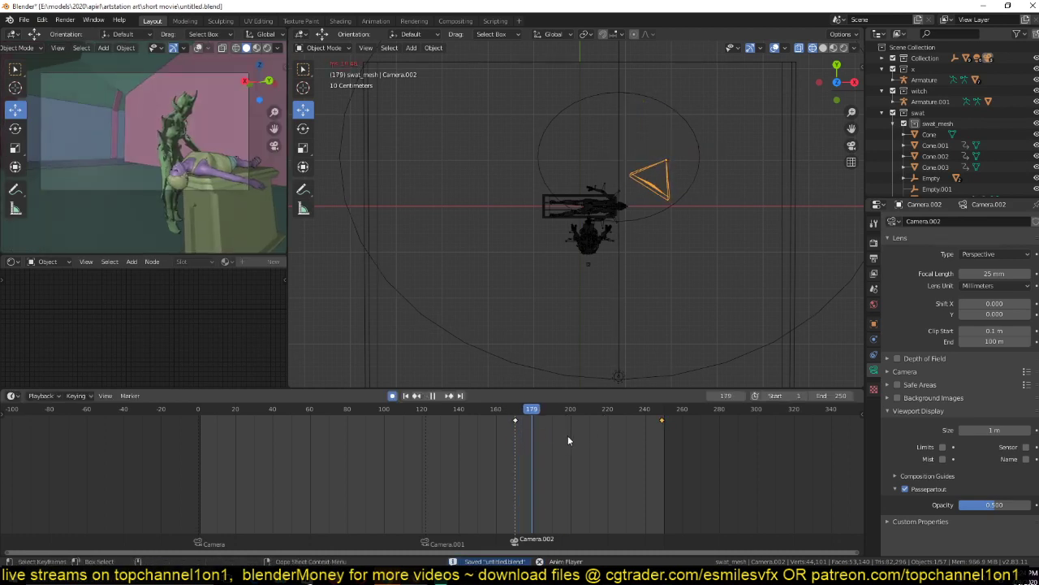
key(space)
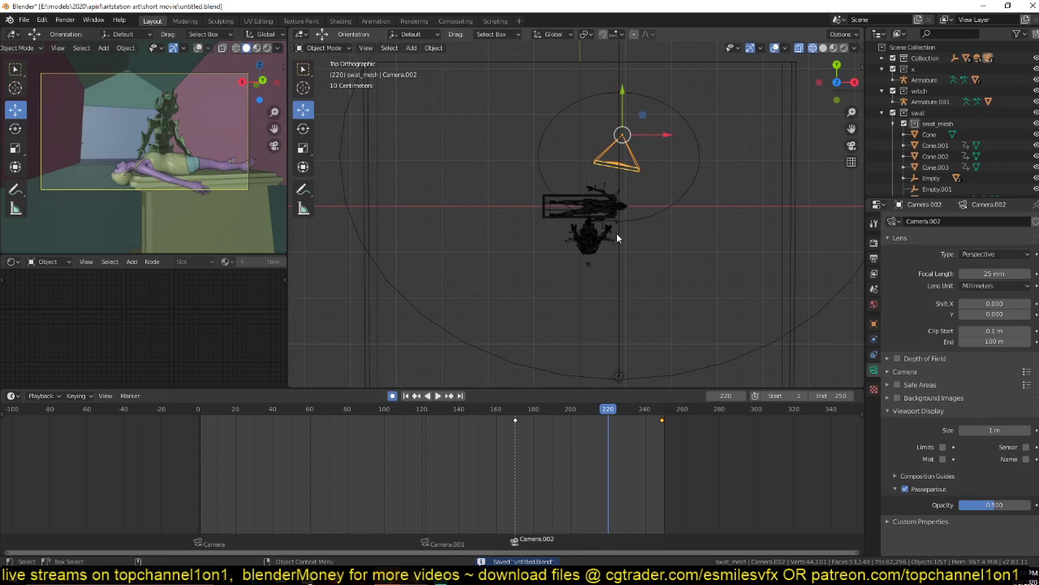
Select the standing witch's armature at frame 220 and switch it to Pose Mode.
key(KP_3)
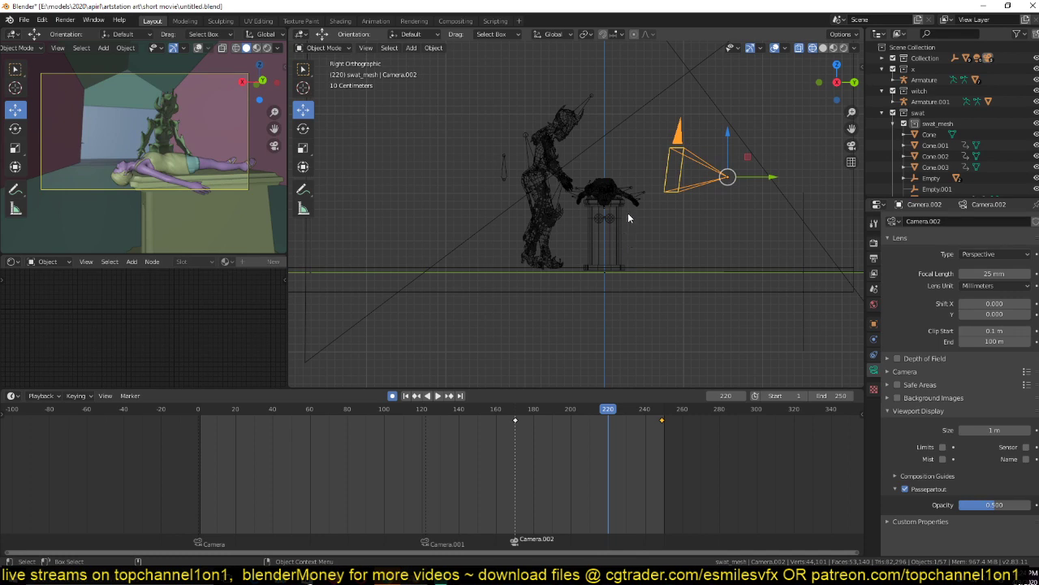
scroll(628, 213, up, 4)
scroll(623, 280, up, 2)
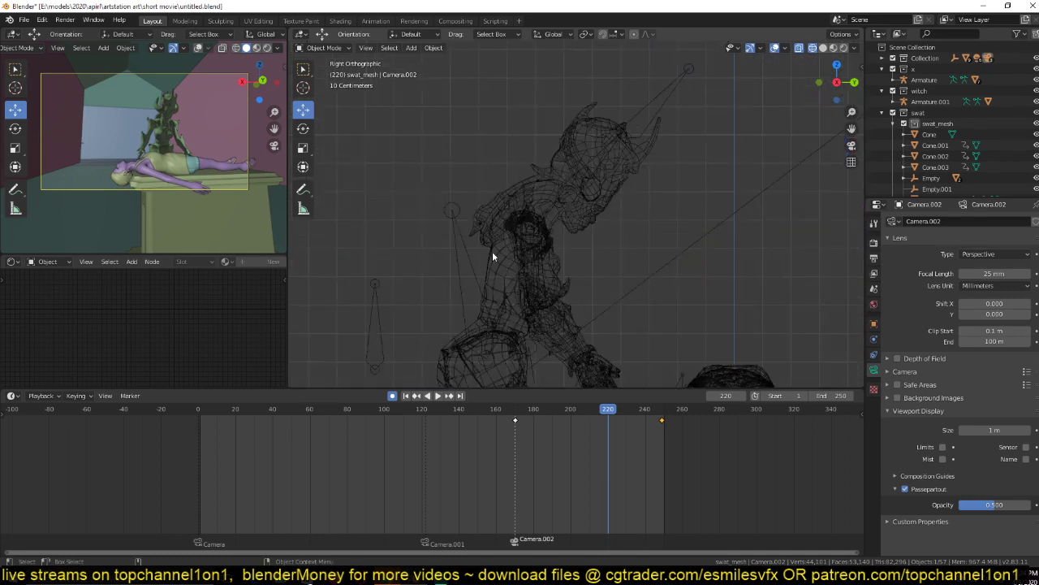
click(466, 258)
key(ctrl+Tab)
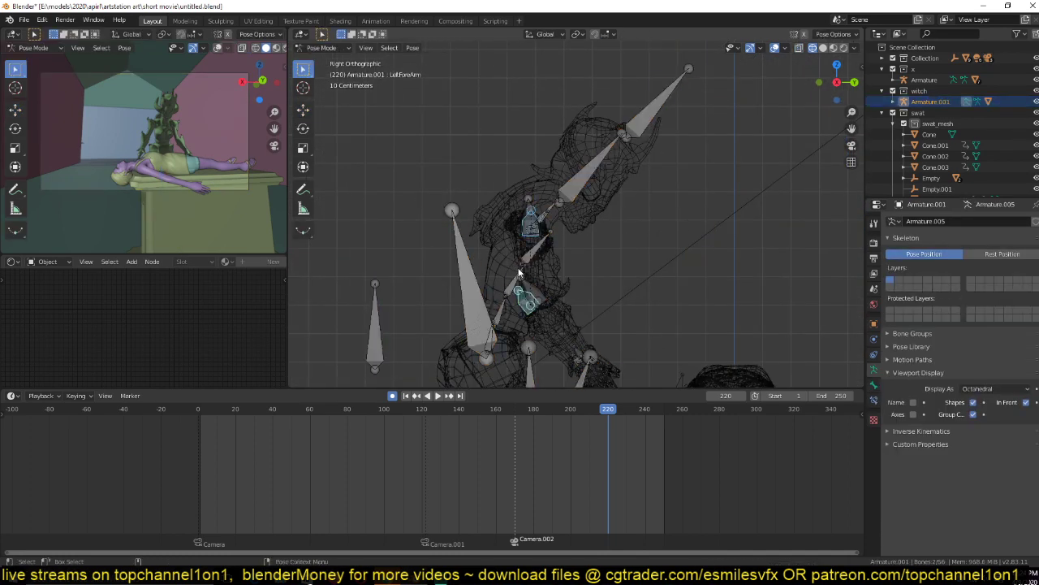
Select the witch's upper arm and forearm bones on both sides and rotate them to raise her hands beside her head.
key(KP_1)
key(KP_3)
key(KP_1)
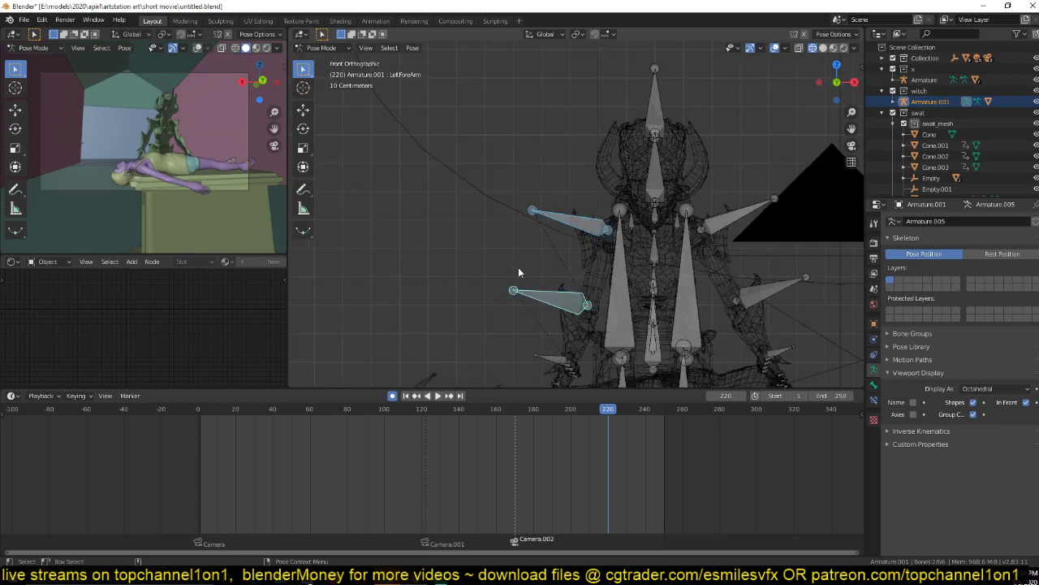
shift+click(755, 298)
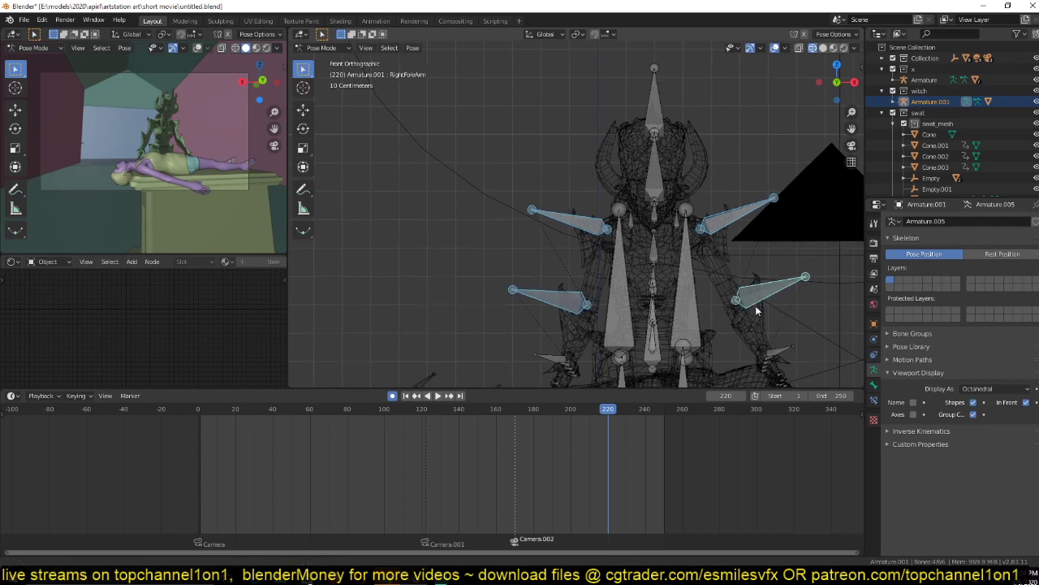
shift+middle_drag(755, 305, 751, 241)
scroll(751, 241, down, 2)
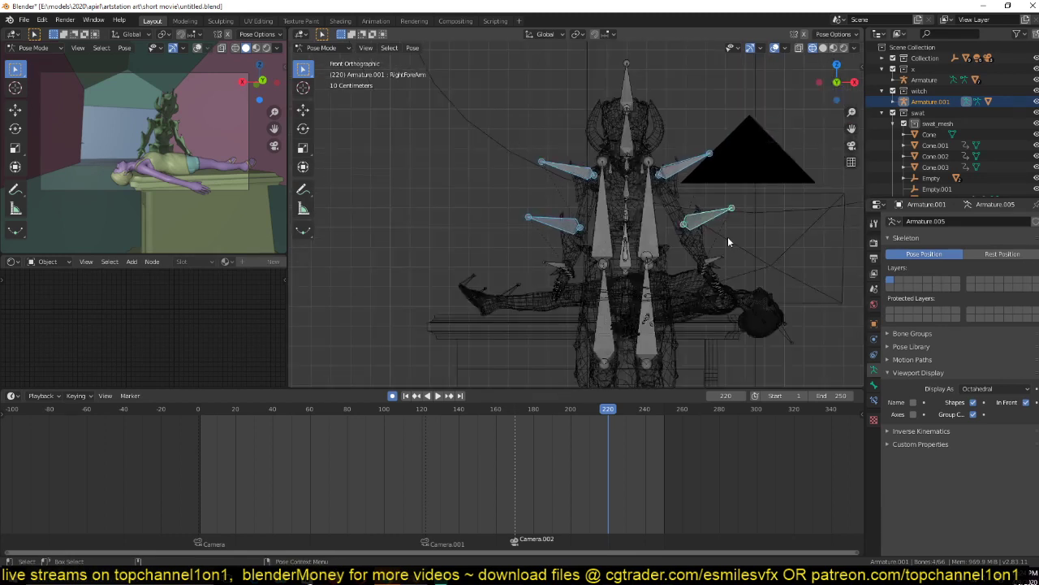
key(KP_3)
key(r)
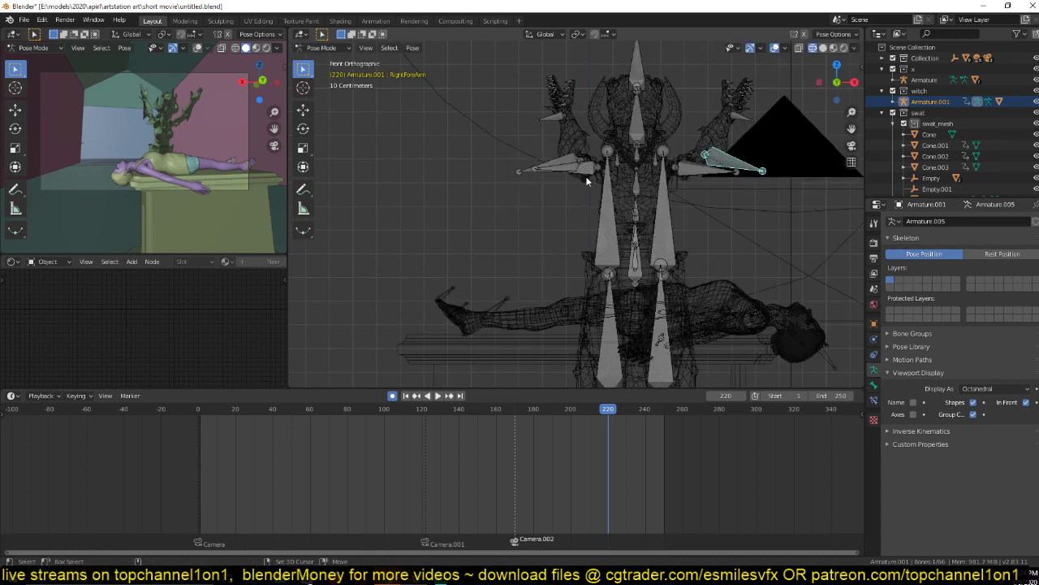
shift+click(586, 176)
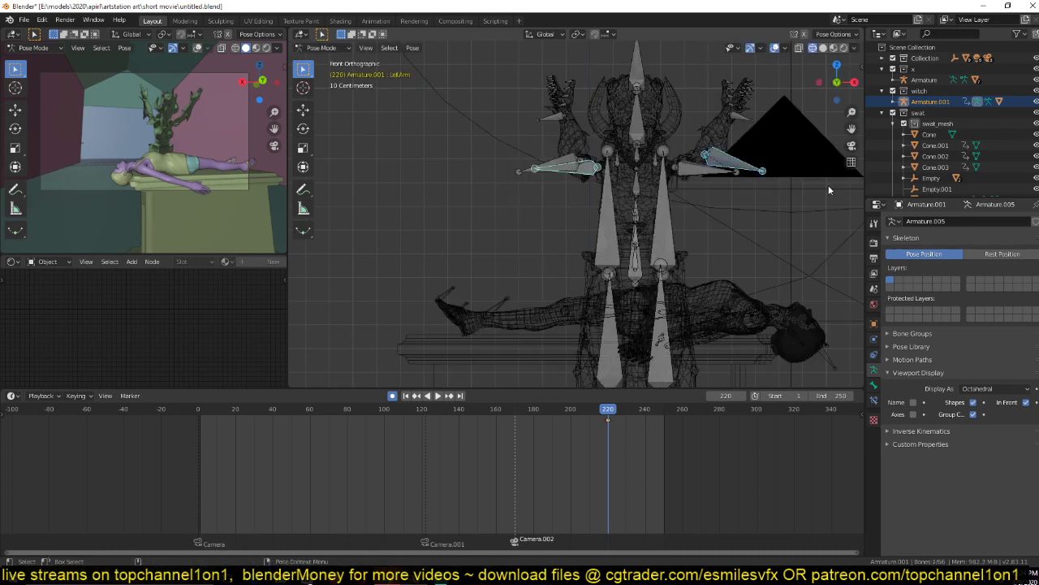
key(r)
click(824, 173)
From the top view, rotate both of the witch's forearms inward toward her head, turning the left one about 57°.
key(KP_7)
click(779, 209)
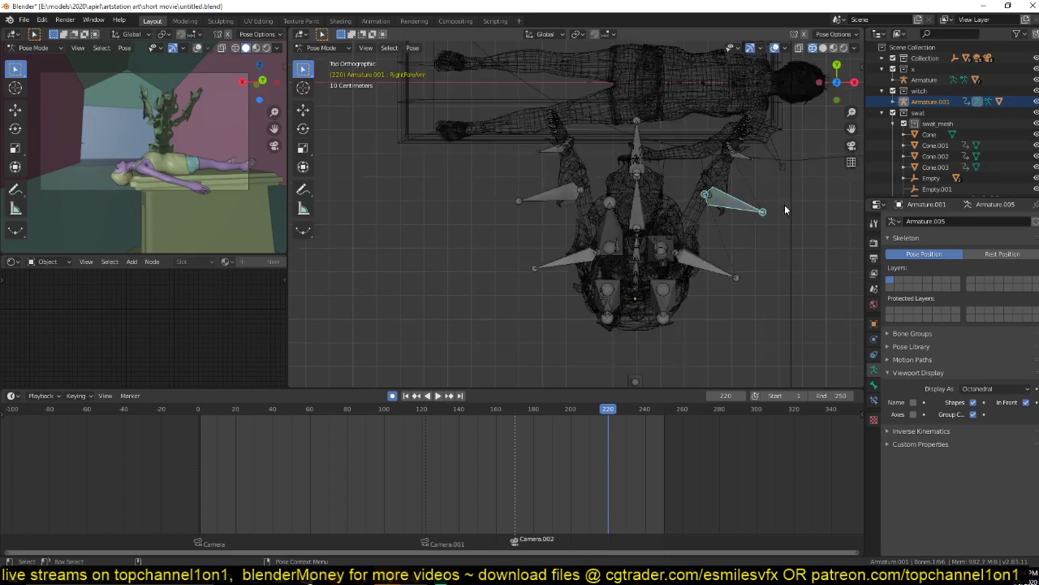
key(r)
click(788, 147)
key(ctrl+shift+m)
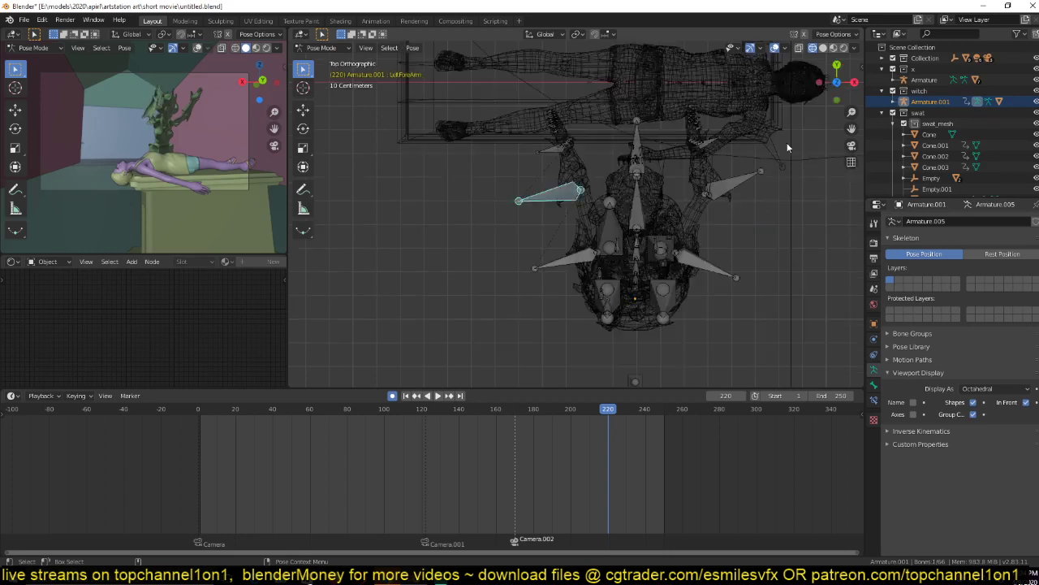
key(r)
click(721, 185)
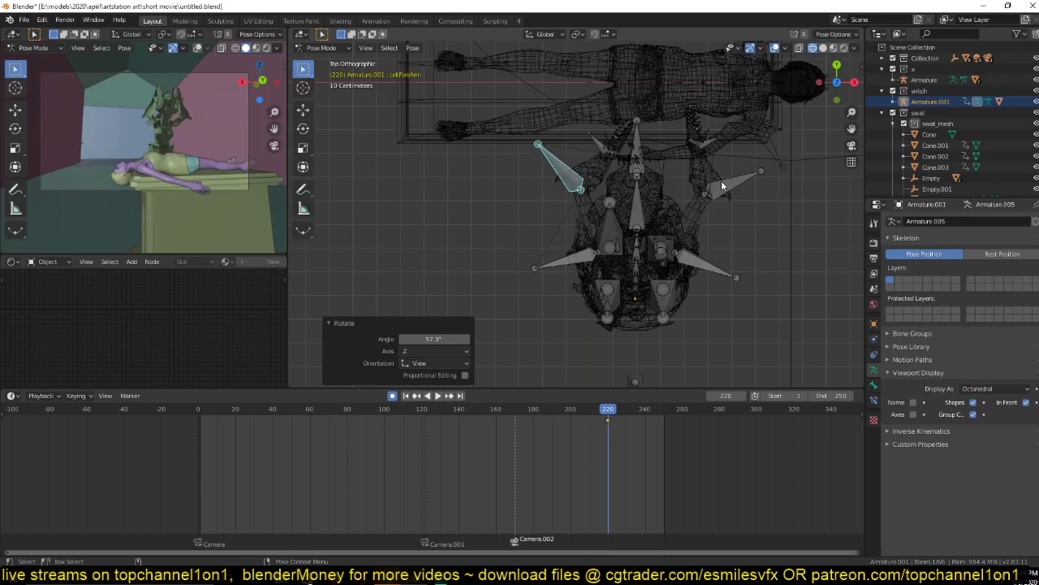
key(ctrl+shift+m)
key(r)
click(699, 264)
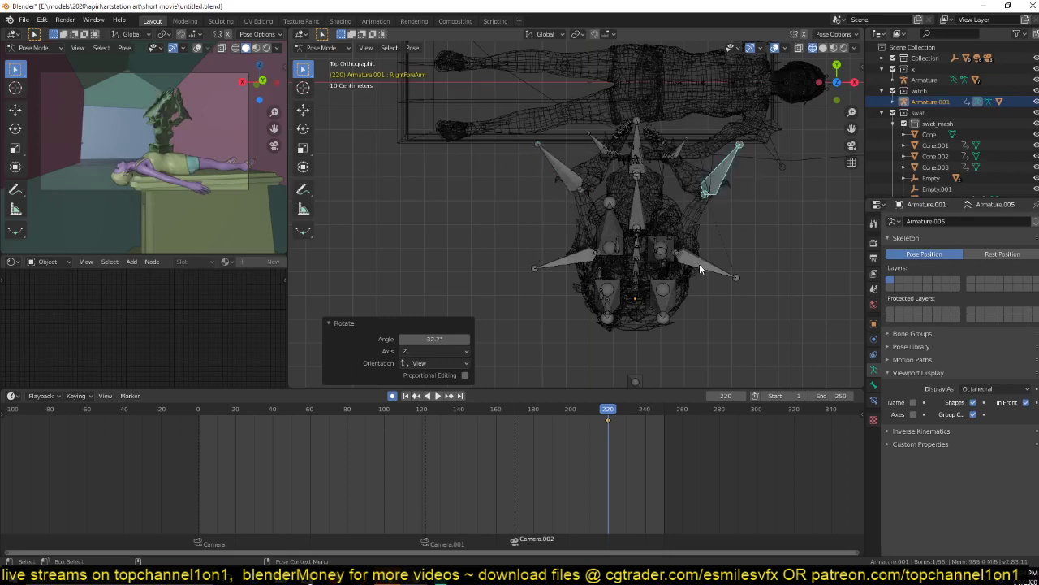
Rotate the witch's right upper arm inward by about 12°, then swing the mirrored left upper arm inward.
click(699, 263)
key(r)
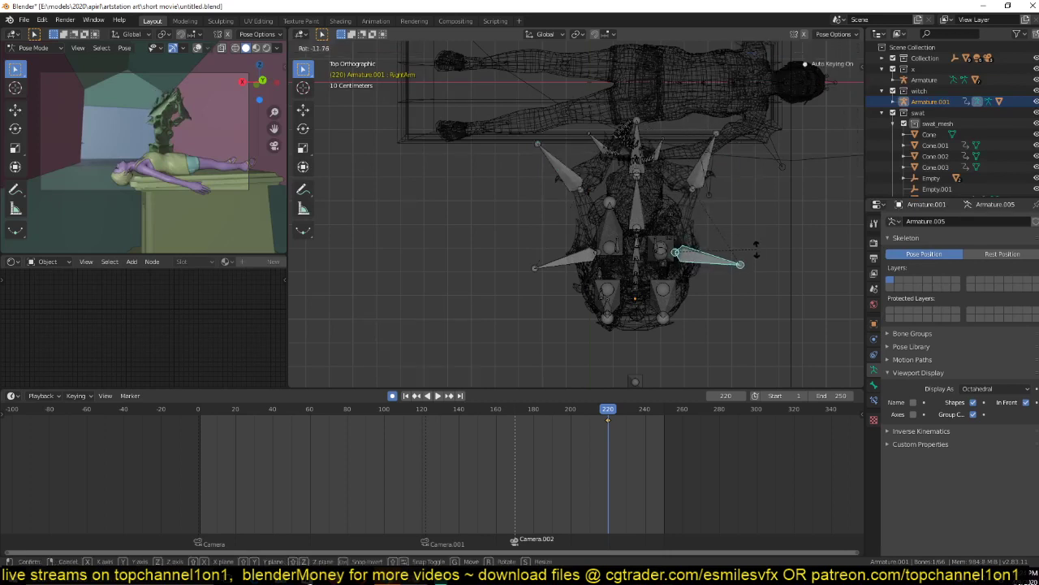
click(602, 256)
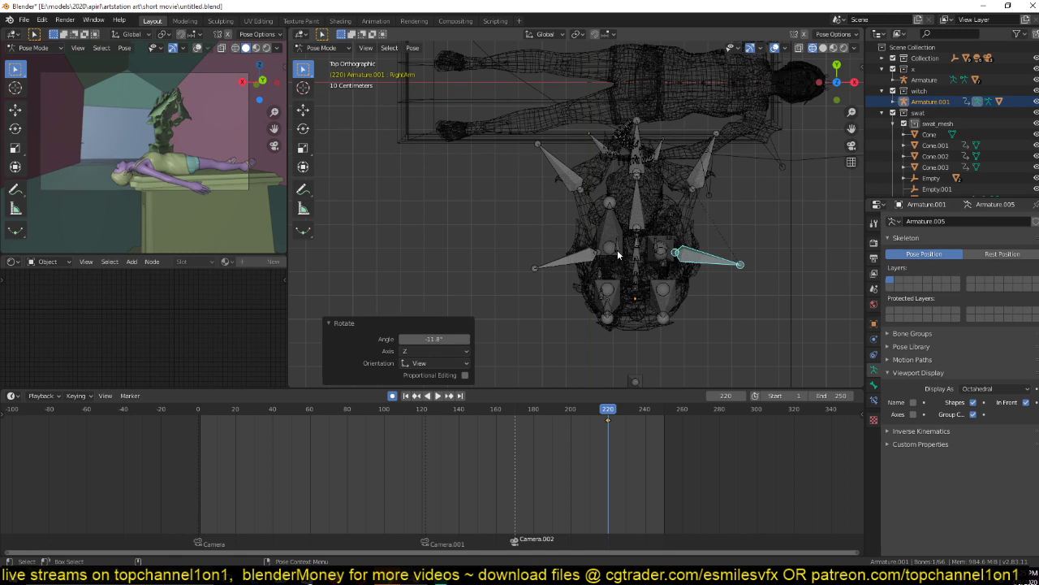
key(ctrl+shift+m)
key(r)
click(704, 169)
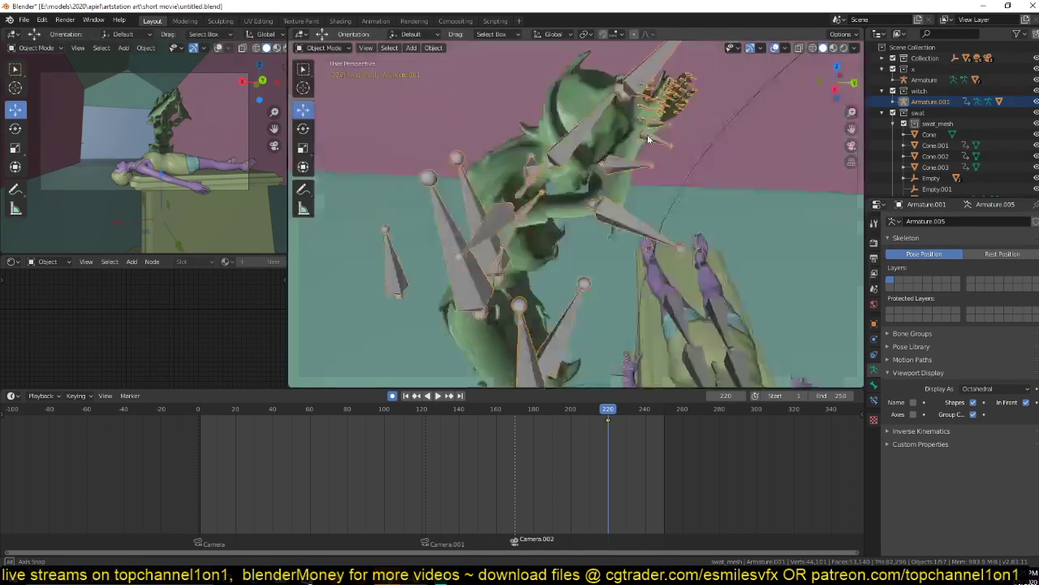
Return from posing the witch to Object Mode in the right side view and save the file.
key(3)
scroll(536, 246, down, 5)
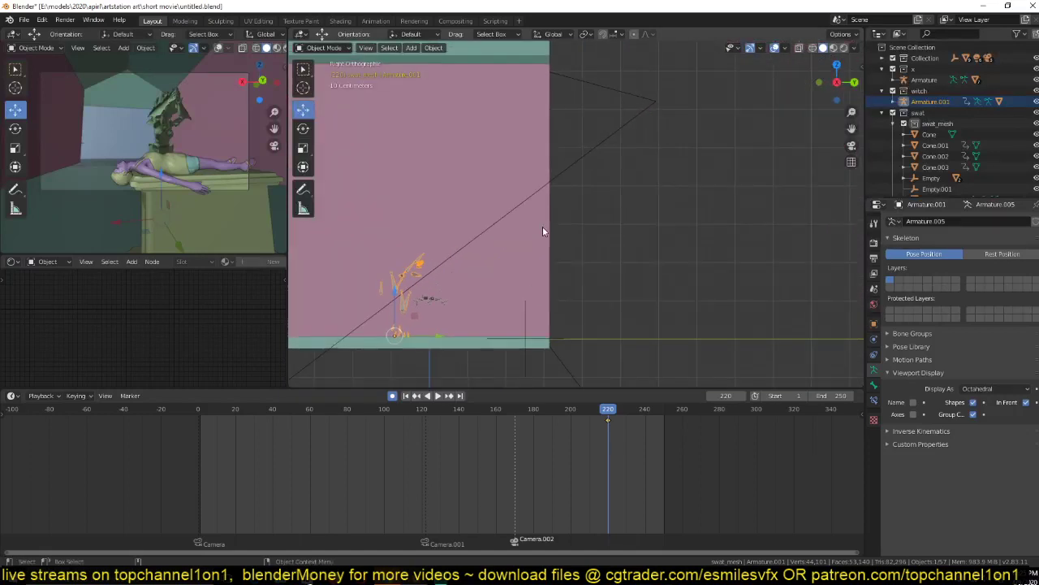
scroll(559, 221, down, 2)
key(ctrl+s)
Add a plane mesh in the empty space outside the room and rotate it 90° about the X axis.
key(shift+a)
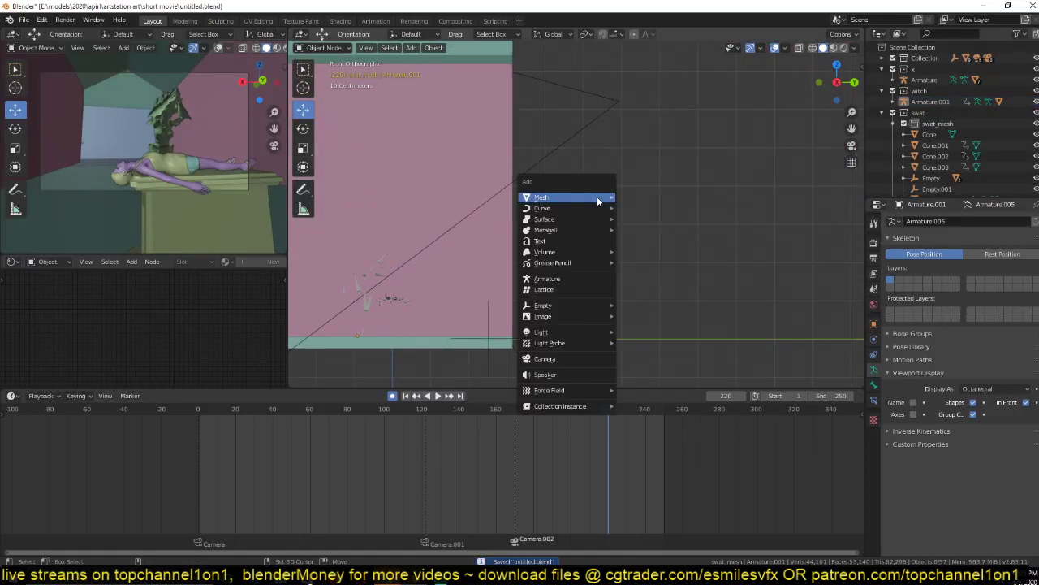
mouse_move(568, 198)
click(637, 198)
text(r)
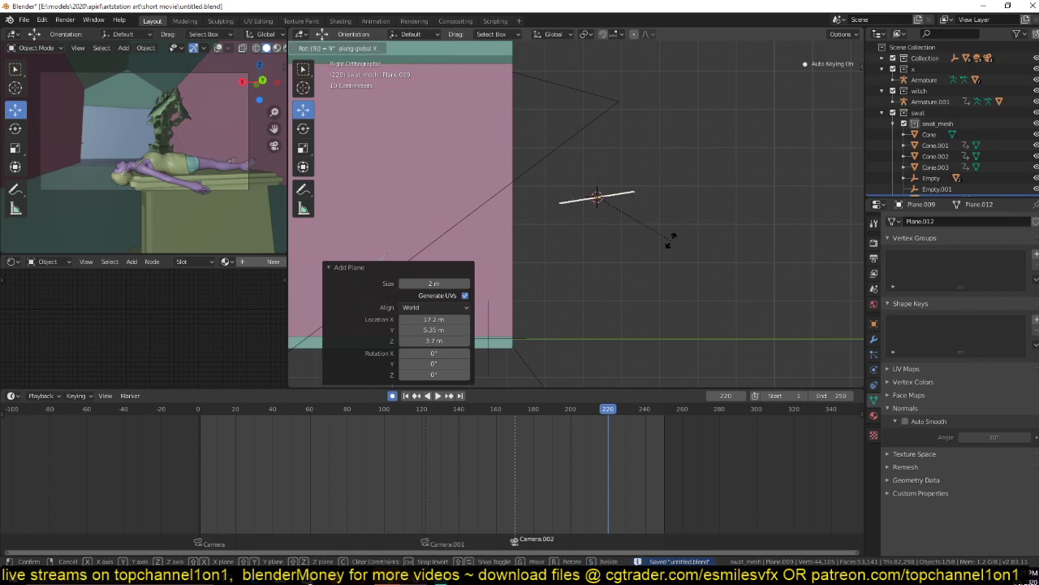
text(x90)
key(Return)
Delete the new plane's keyframe at frame 220 and rotate the plane 90° about the Z axis.
right_click(588, 468)
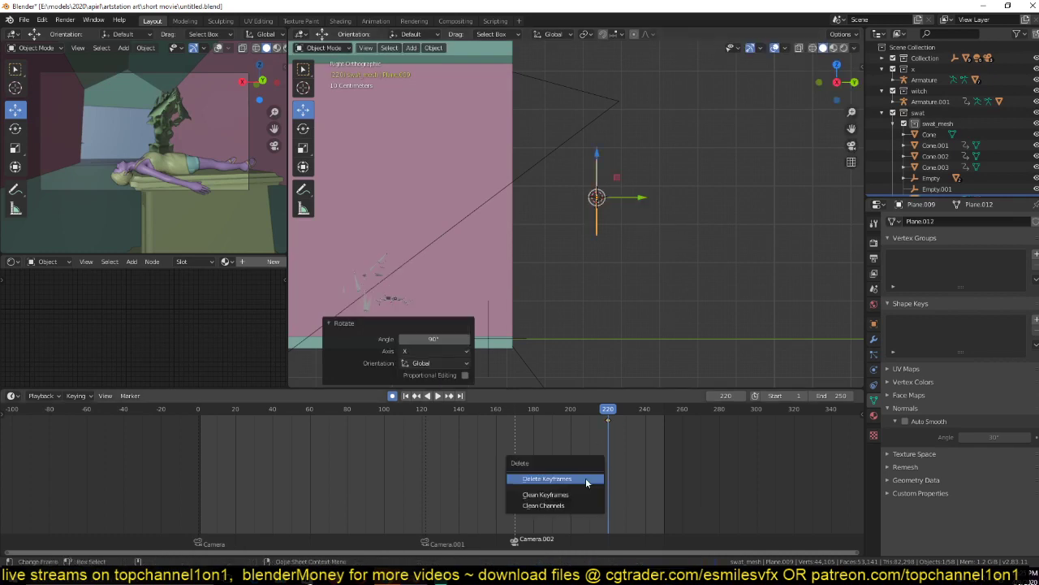
click(586, 478)
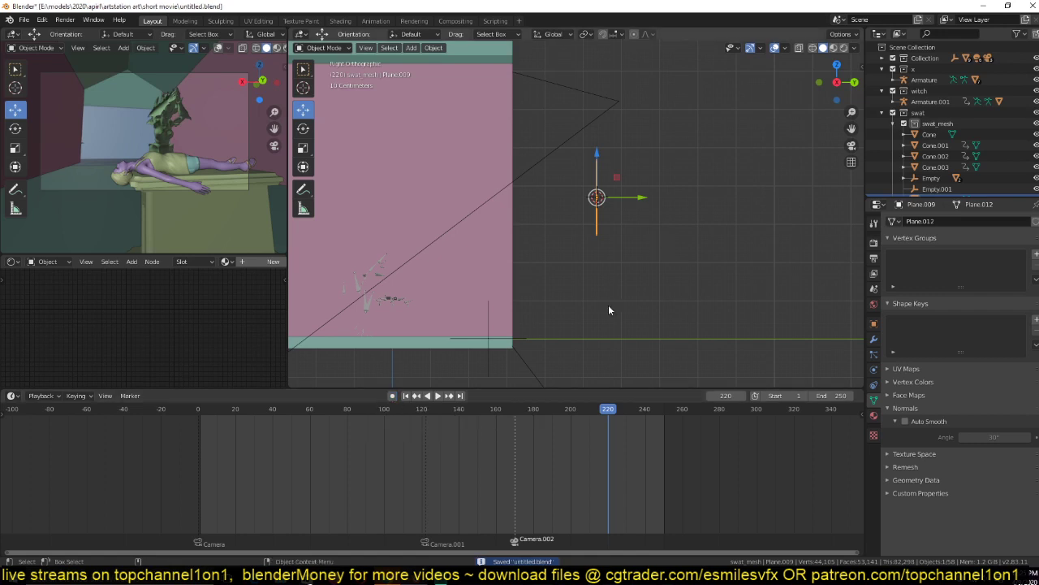
text(rz90)
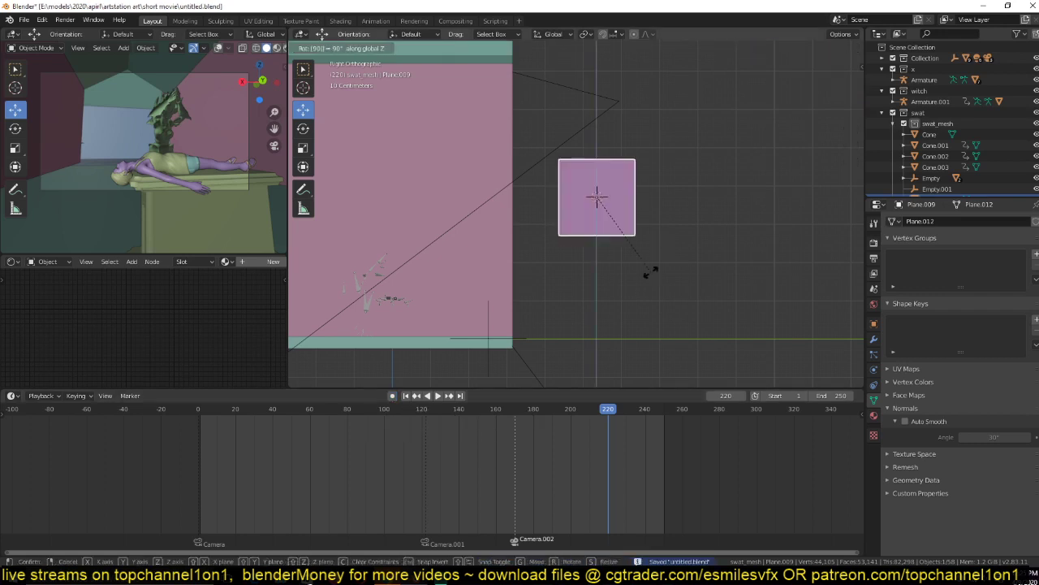
key(Return)
Scale the plane along the Y axis into a thin vertical strip.
key(s)
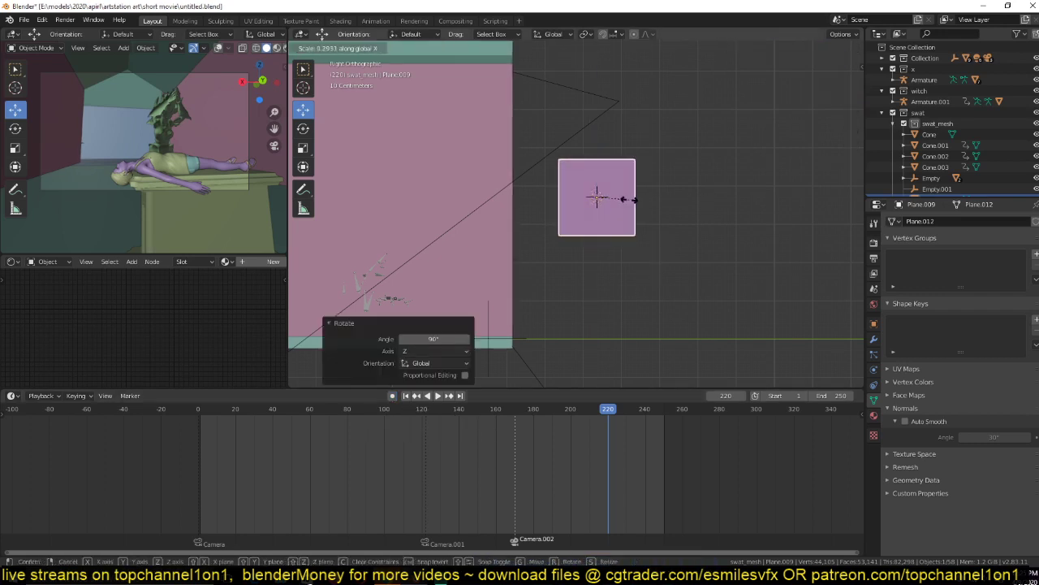
key(y)
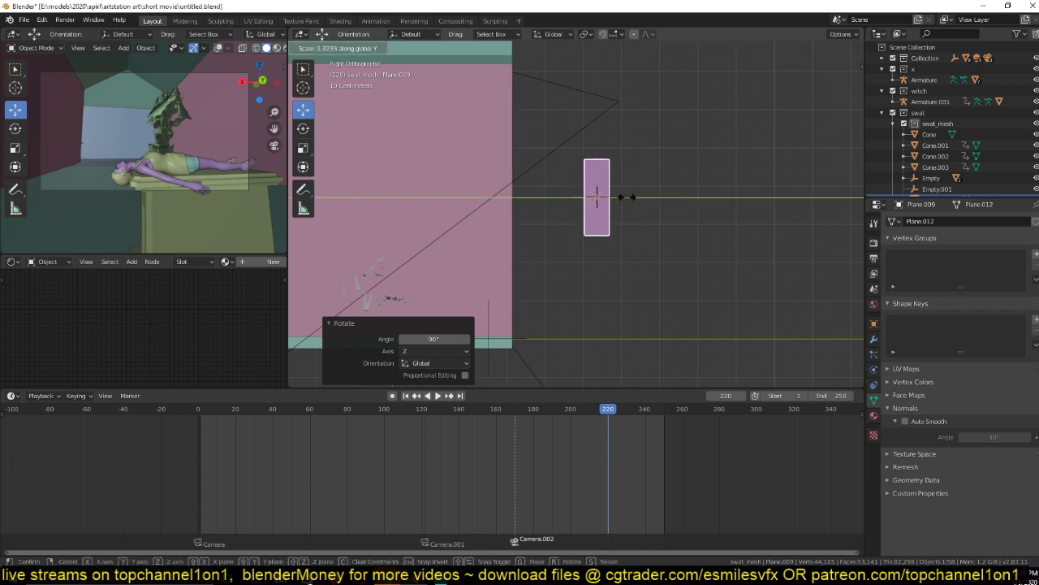
click(627, 196)
Apply the strip's scale and add a lengthwise loop cut down its centre.
key(KP_Decimal)
key(Tab)
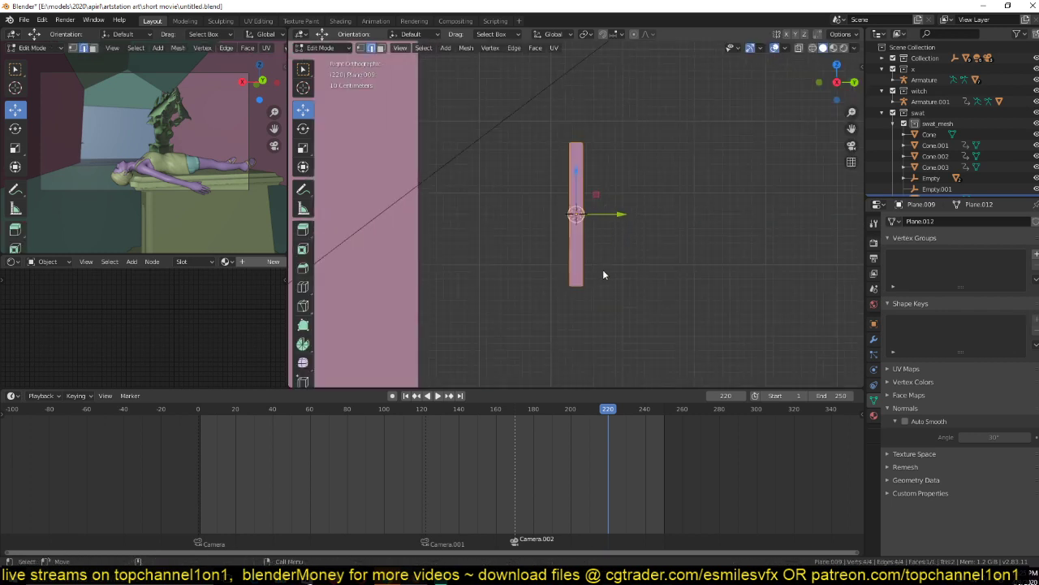
scroll(601, 284, up, 2)
right_click(595, 291)
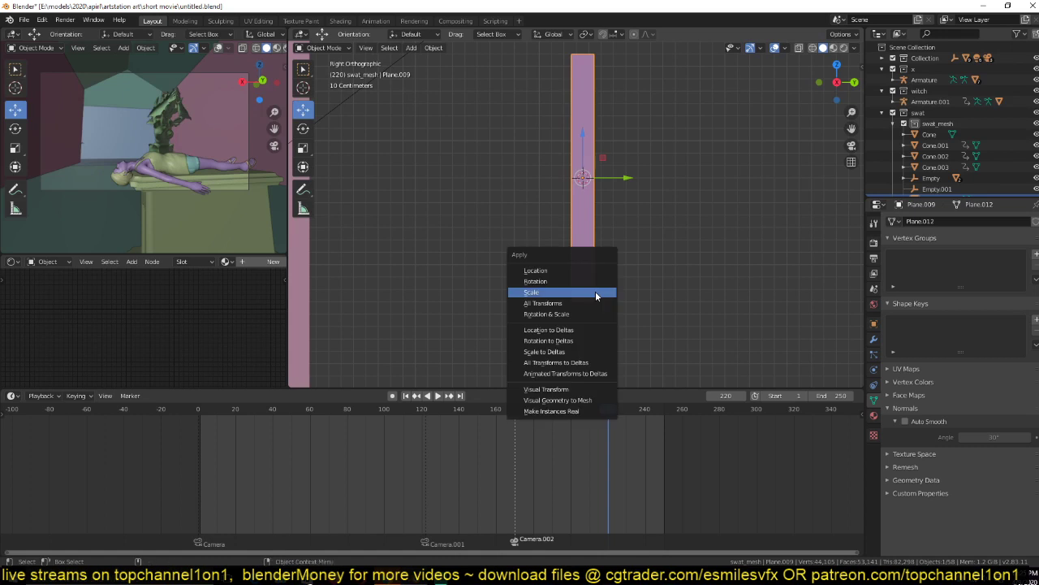
key(Escape)
click(583, 302)
key(ctrl+r)
click(583, 302)
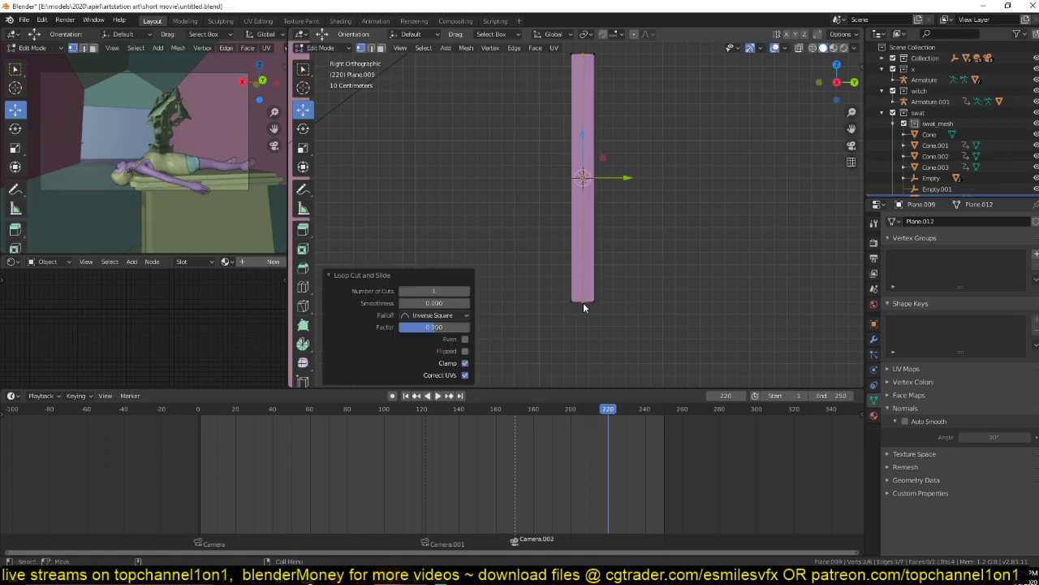
Lower the strip's bottom centre vertex about 0.32 m to form a blade tip, and narrow the whole mesh across its width.
click(582, 301)
drag(582, 260, 582, 341)
shift+middle_drag(612, 155, 593, 246)
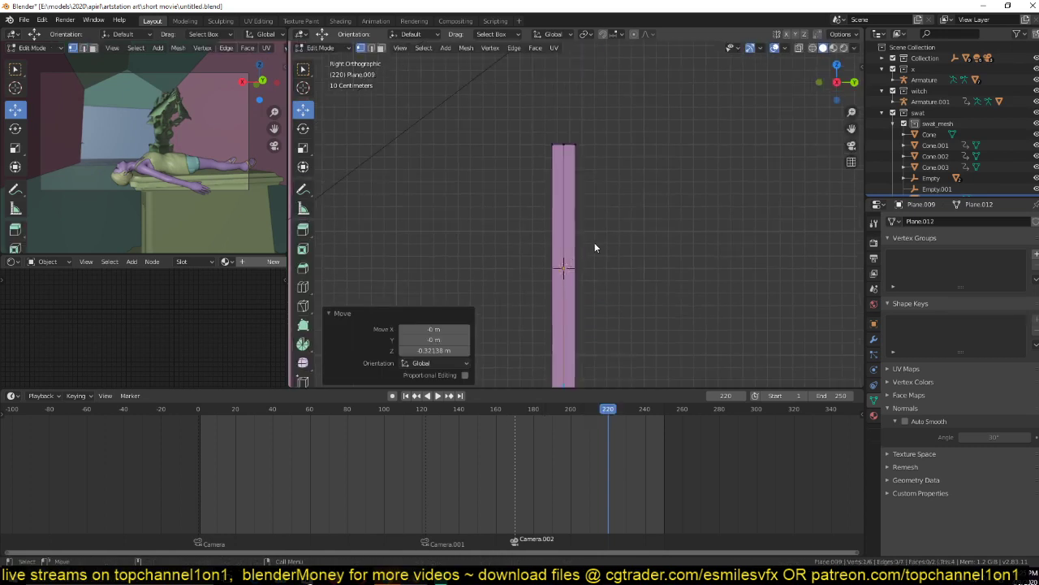
key(a)
key(s)
key(x)
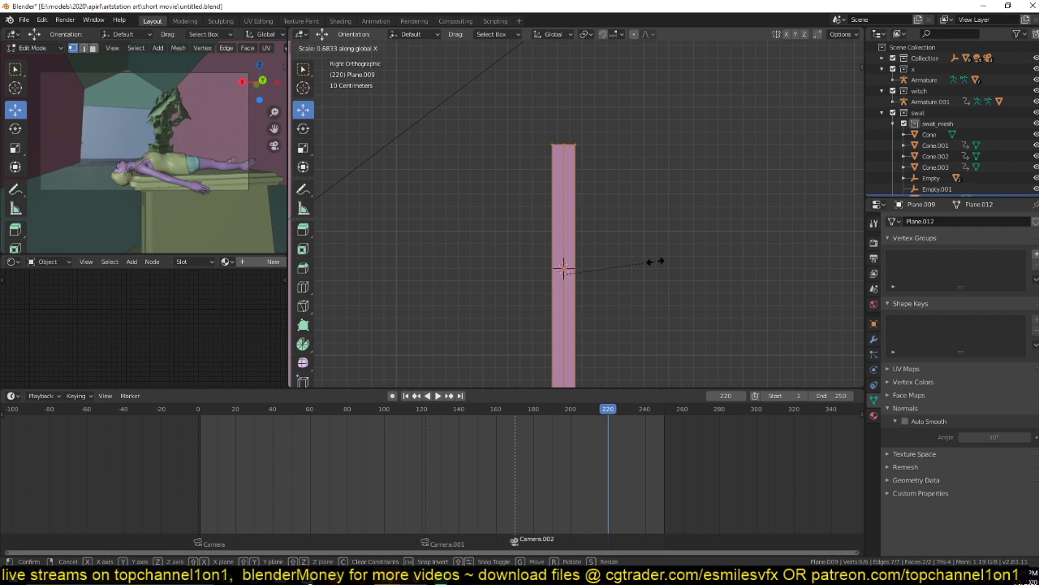
click(608, 236)
Extrude the strip's top edges upward about 0.29 m along Z for a handle and add a centred loop cut across it.
drag(513, 109, 591, 142)
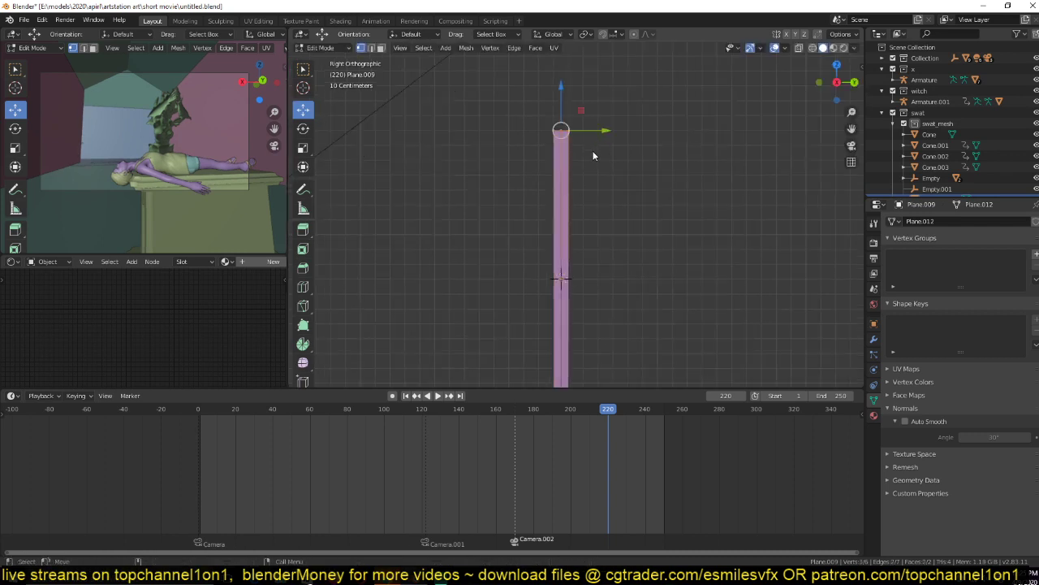
key(g)
key(z)
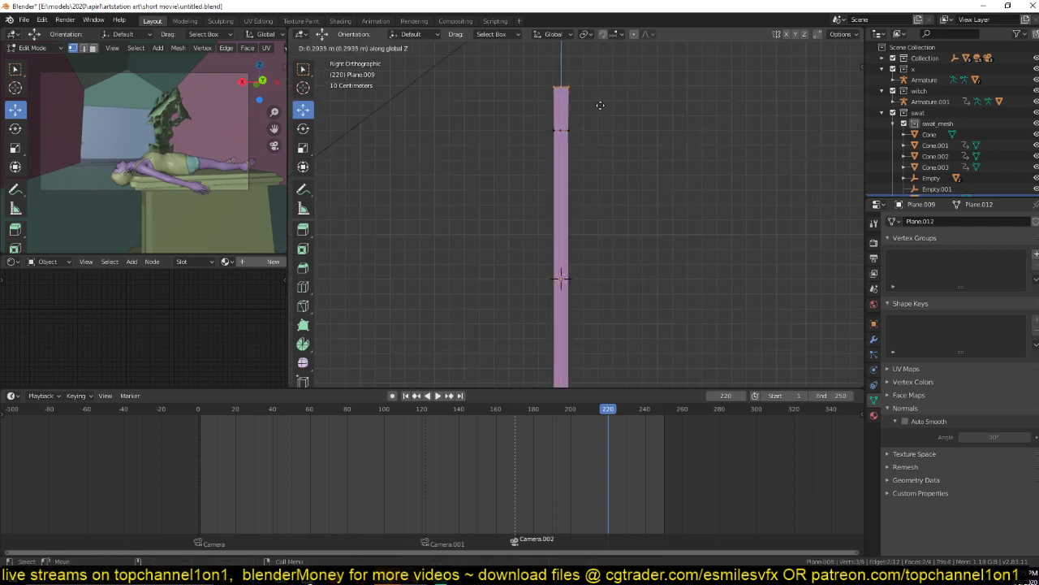
click(600, 105)
scroll(602, 132, down, 2)
key(ctrl+r)
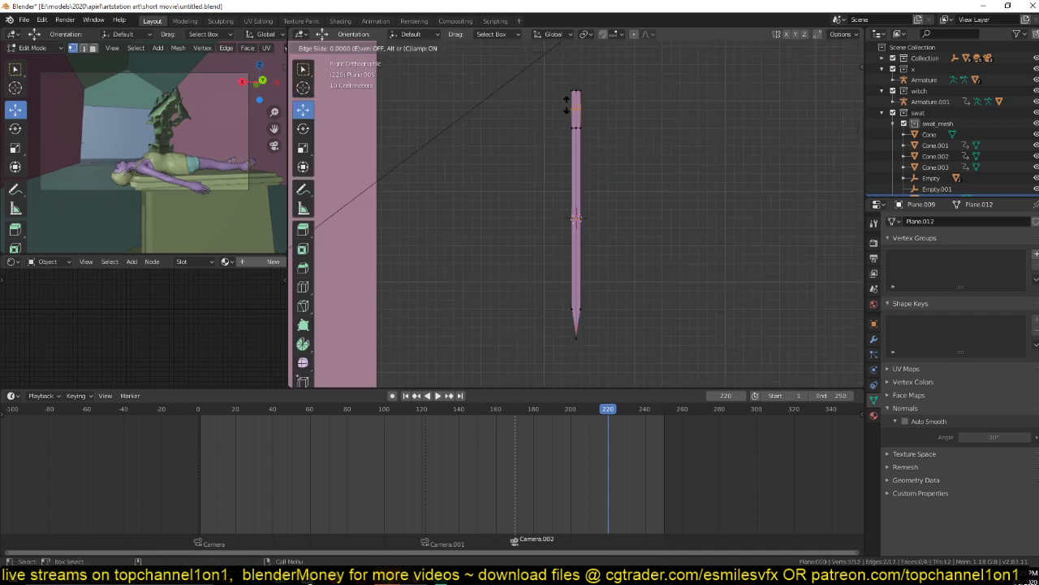
click(568, 108)
right_click(568, 108)
scroll(568, 108, up, 8)
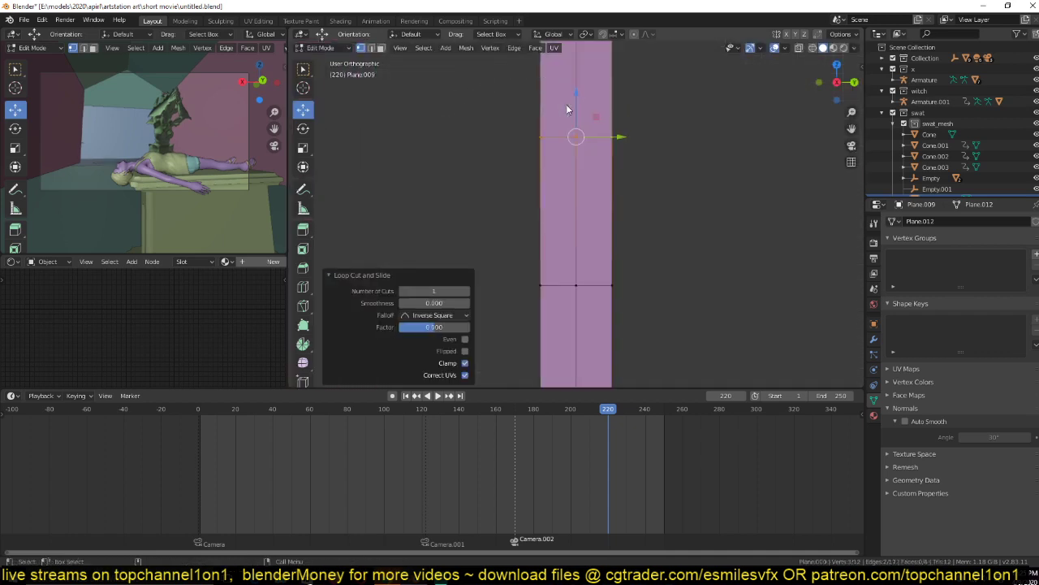
Bevel the loop across the handle with a 0.163 m offset, 4 segments and a lowered profile to pinch it into an hourglass.
key(KP_3)
scroll(666, 211, down, 3)
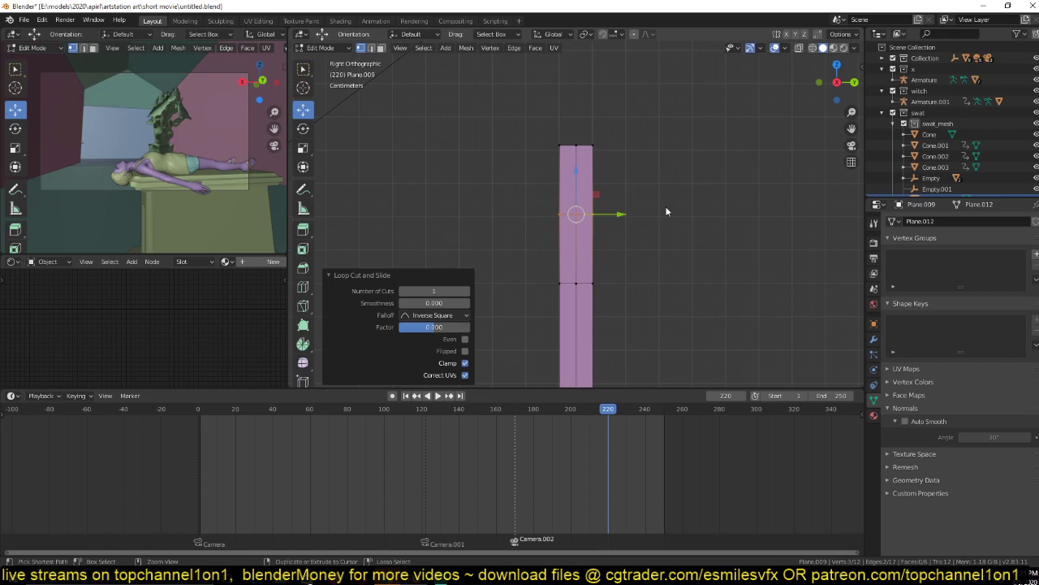
key(ctrl+b)
click(641, 285)
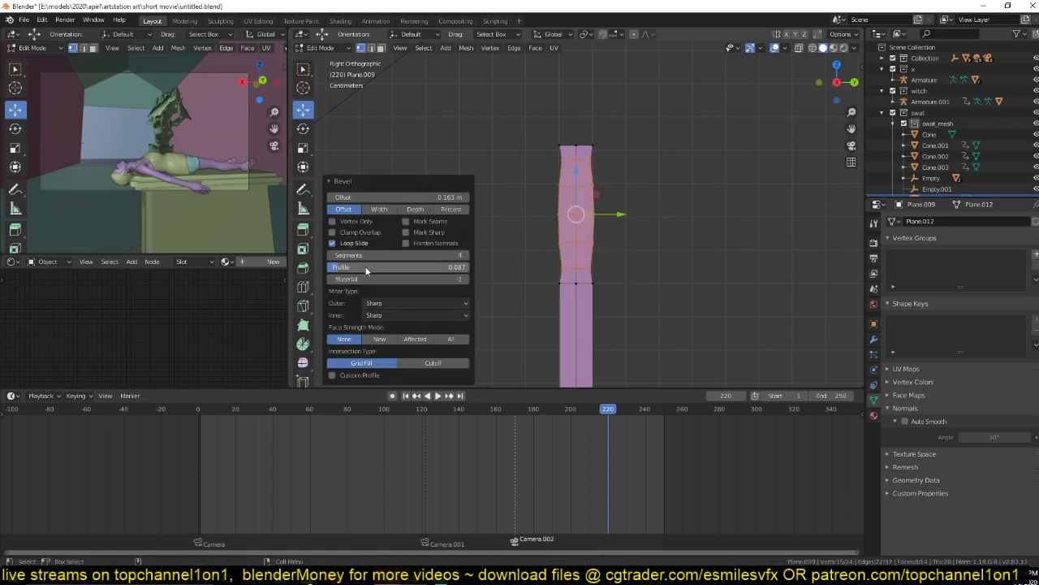
drag(365, 271, 349, 271)
Extrude the handle's top edges upward about 0.27 m along Z and add a loop cut near the base of the new section.
click(576, 147)
scroll(578, 154, down, 2)
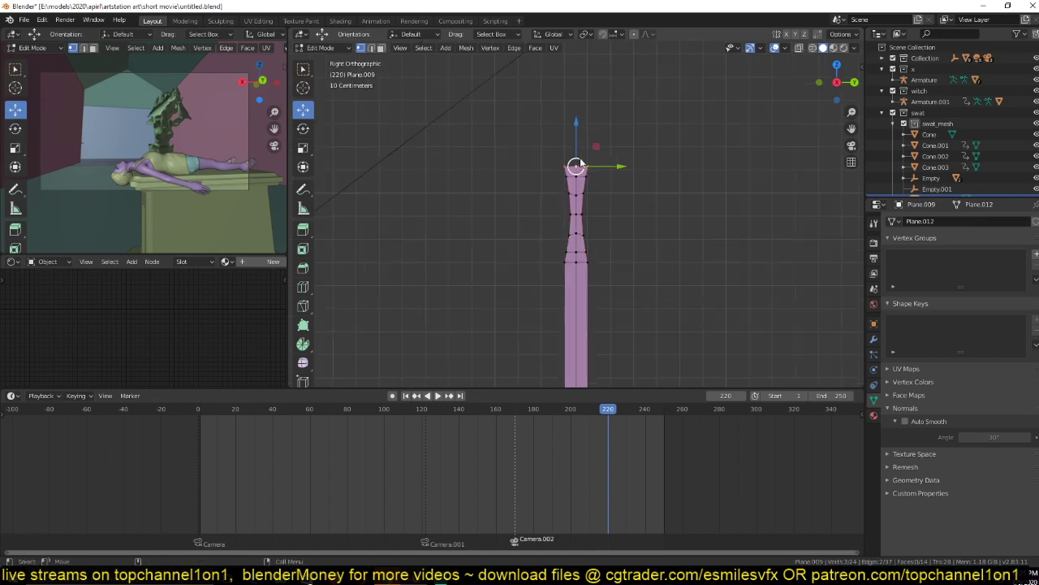
key(g)
key(z)
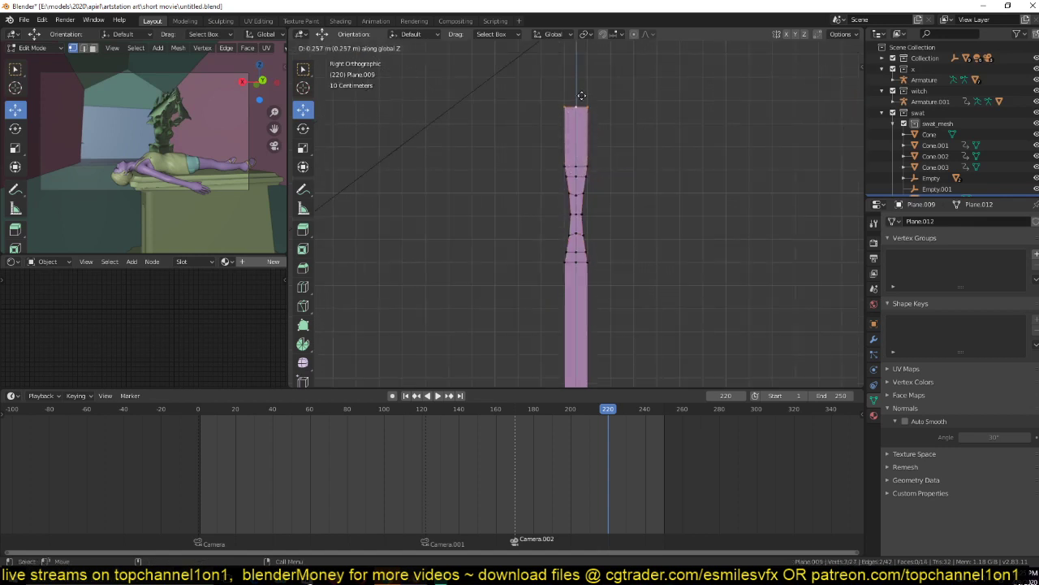
click(583, 96)
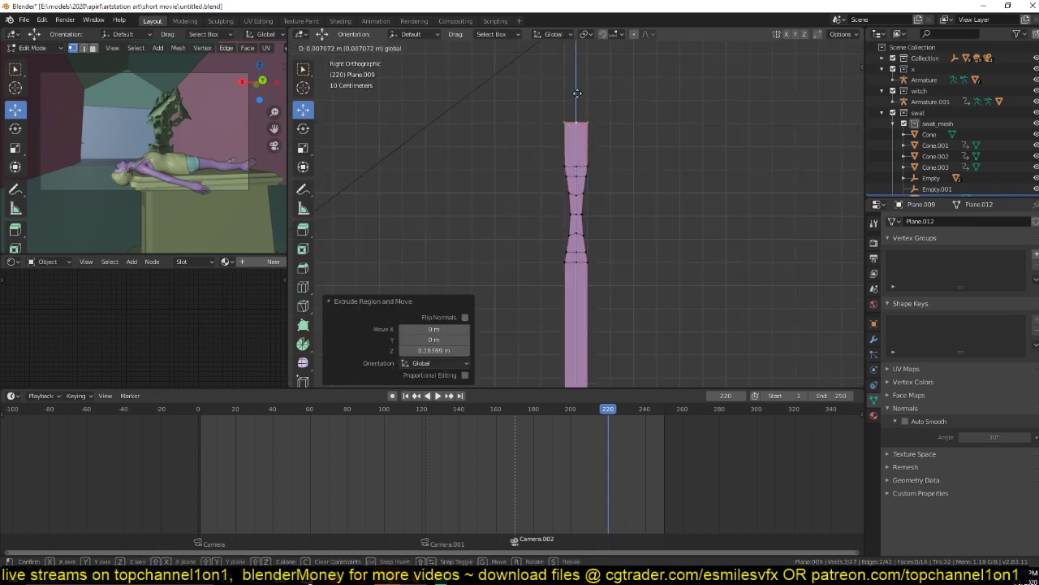
key(ctrl+r)
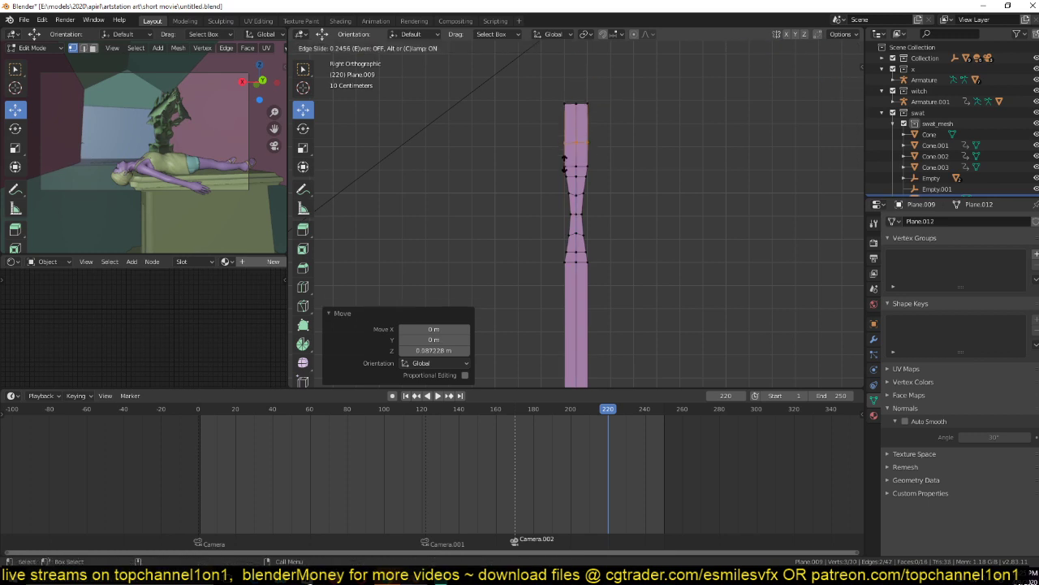
click(577, 146)
click(577, 140)
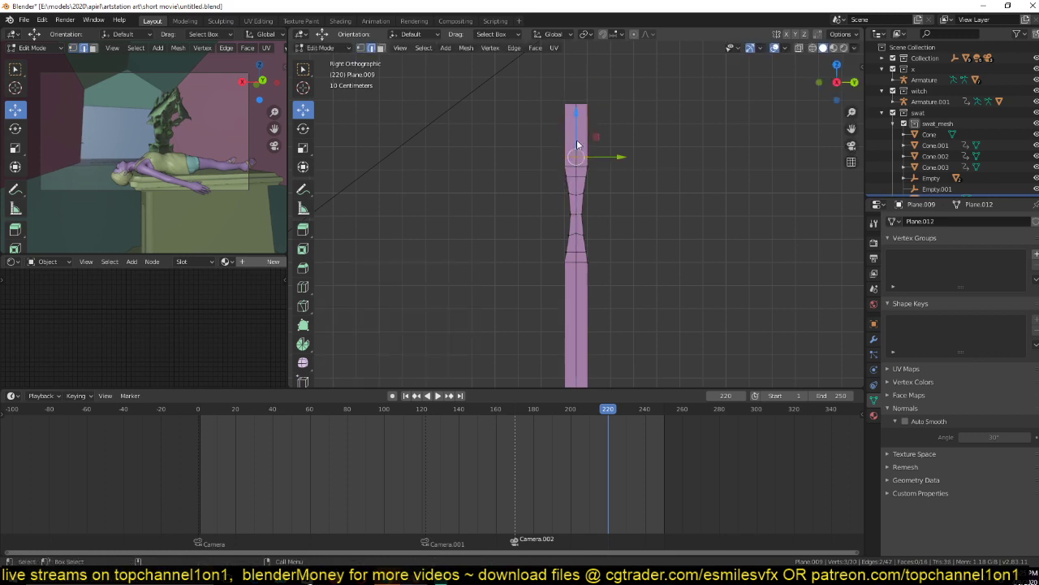
Bevel the new top section's vertical centre edge by 0.0155 m and delete the outer faces on both sides, leaving a thin stem.
key(ctrl+b)
click(635, 145)
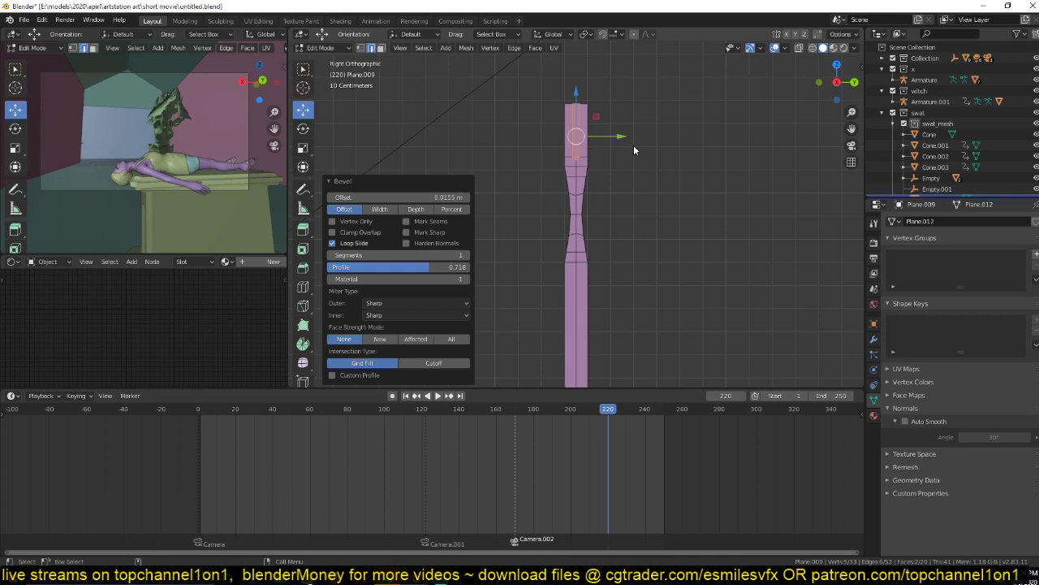
click(585, 138)
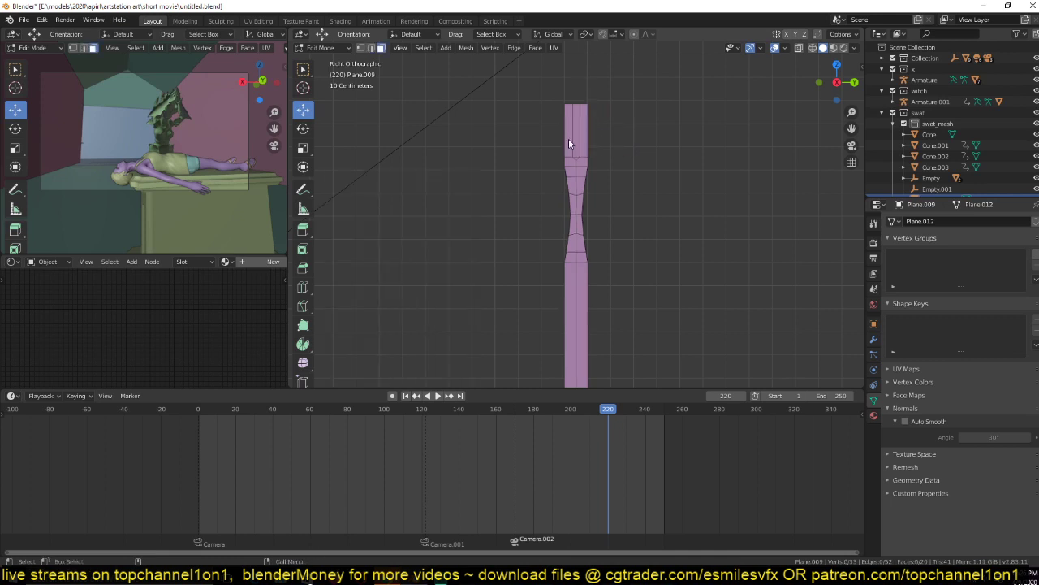
alt+click(569, 143)
key(x)
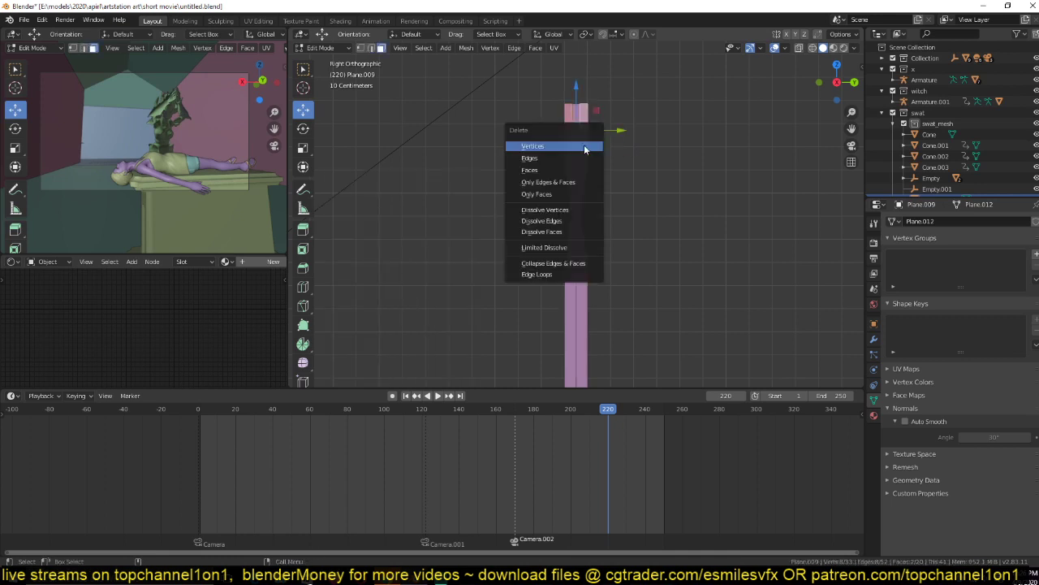
click(585, 146)
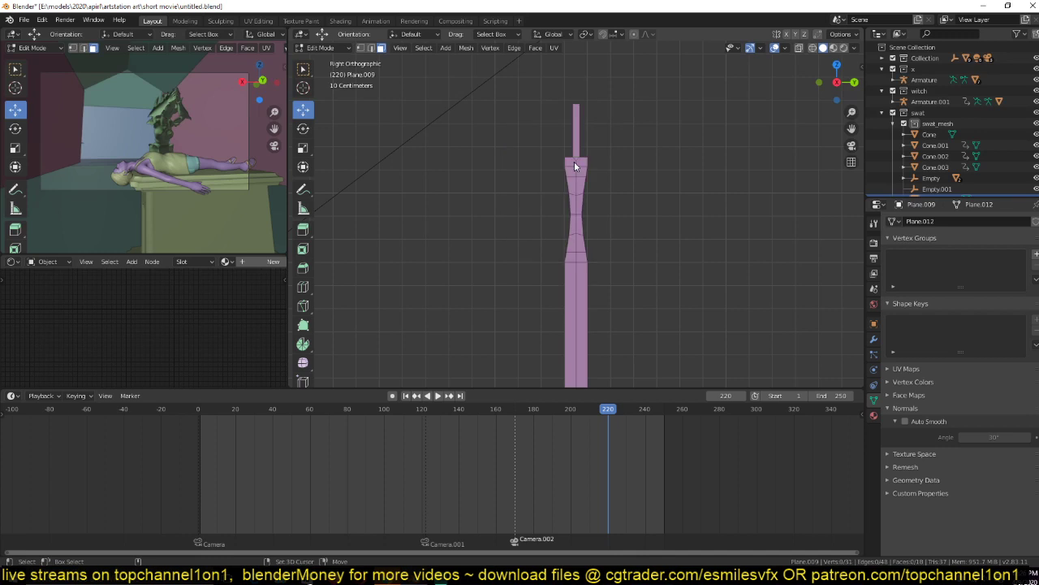
Extrude the side edges of the short band below the stem and scale them outward along Y into a crossbar.
alt+click(574, 163)
key(e)
right_click(610, 162)
key(s)
key(x)
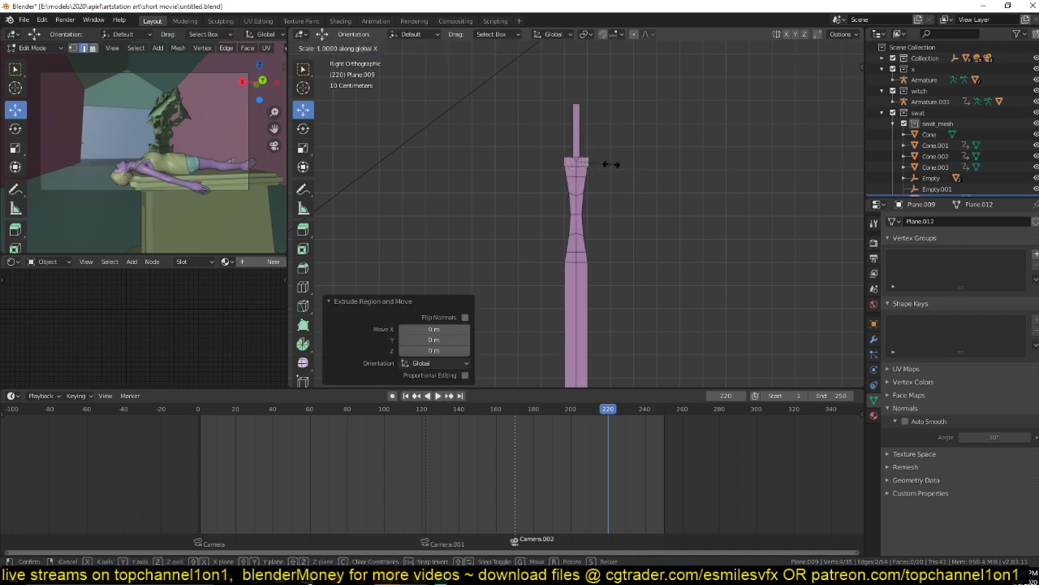
key(y)
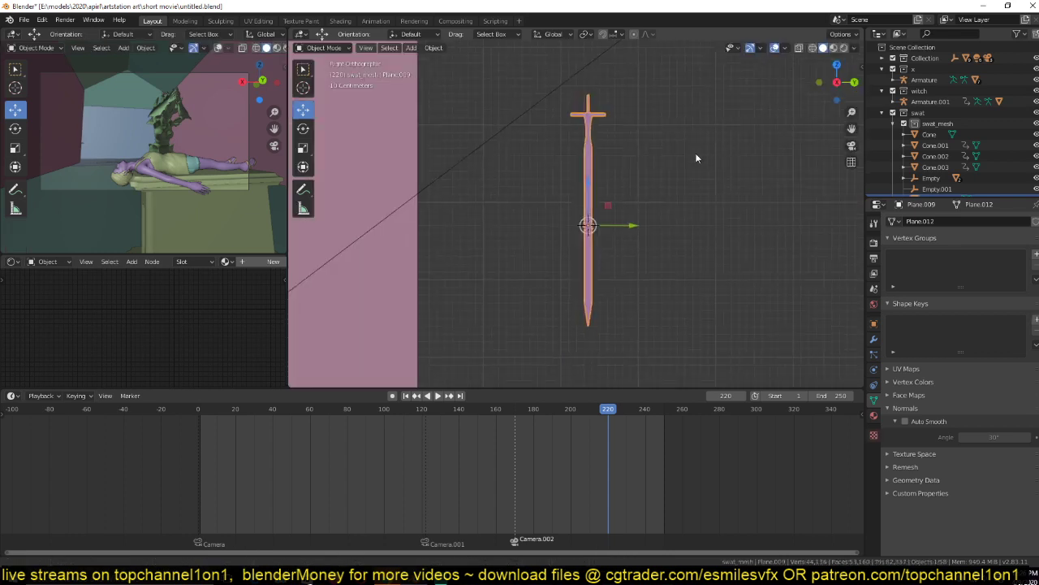
Connect the blade's two outer corner vertices with an edge across the base of the pointed tip.
key(KP_Divide)
key(Tab)
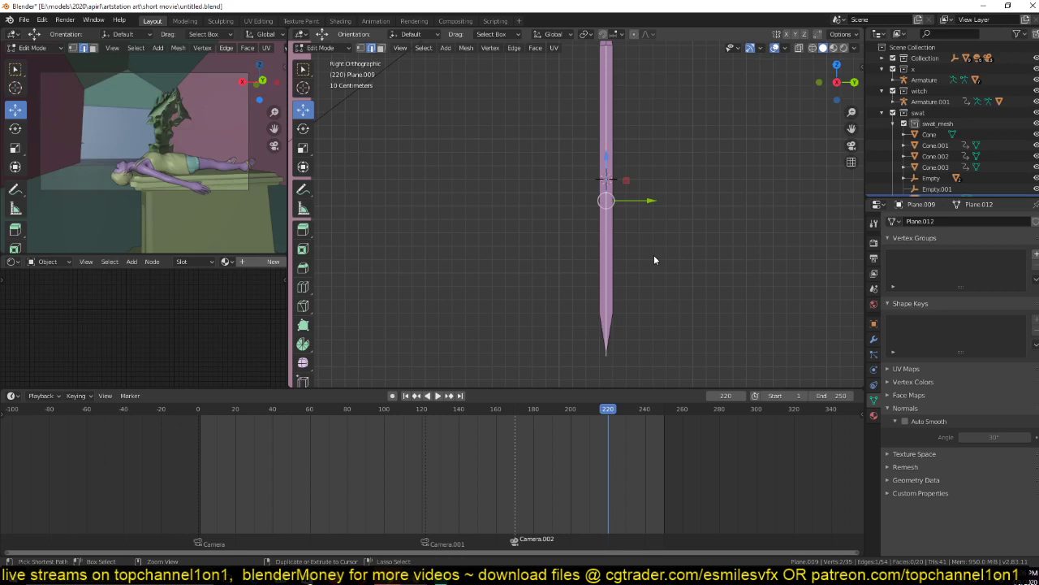
ctrl+click(606, 313)
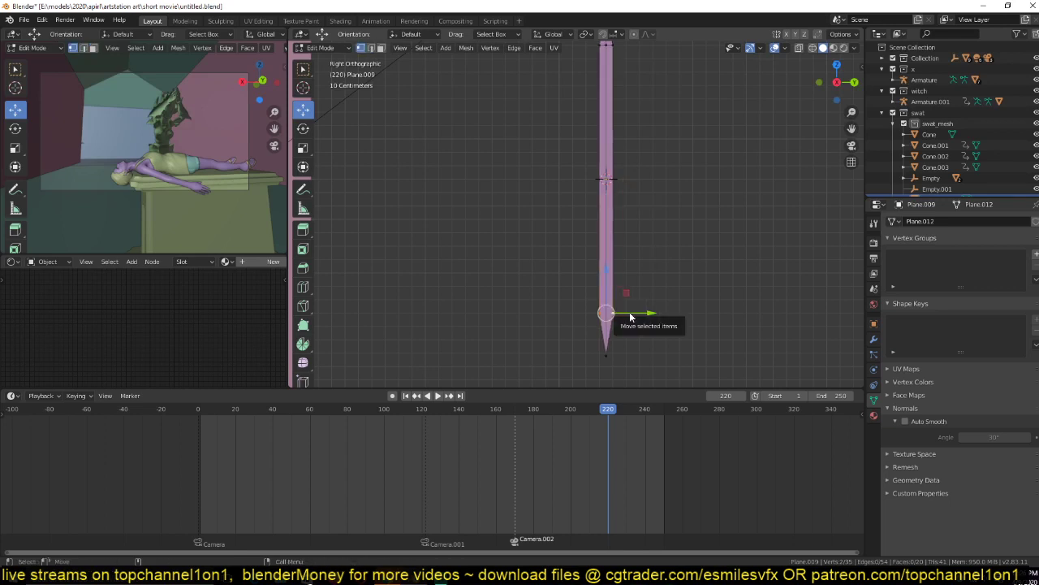
key(j)
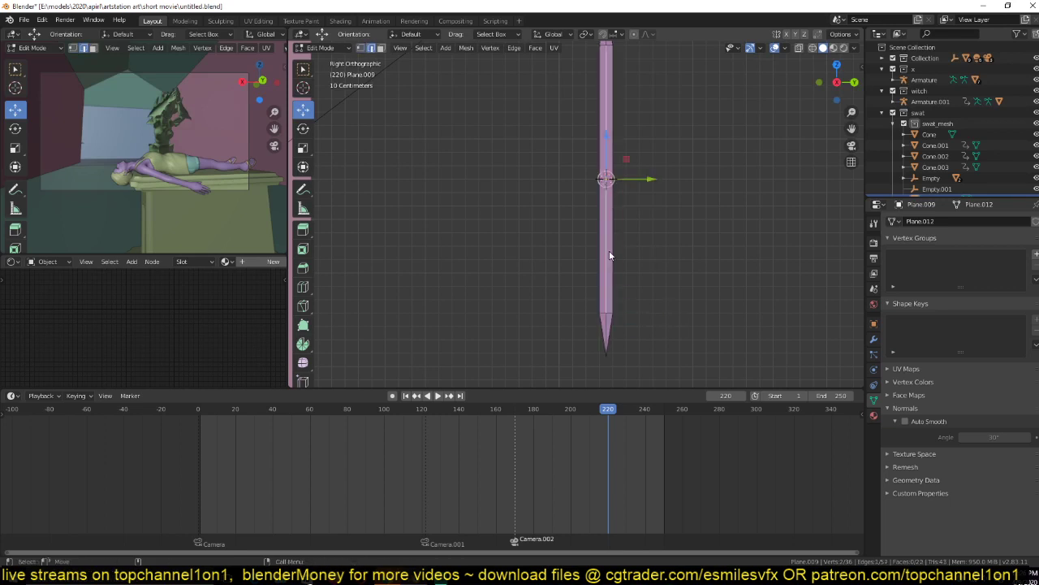
Bevel the blade's vertical centre edge into a narrow strip running along its length and check the tip geometry.
key(ctrl+b)
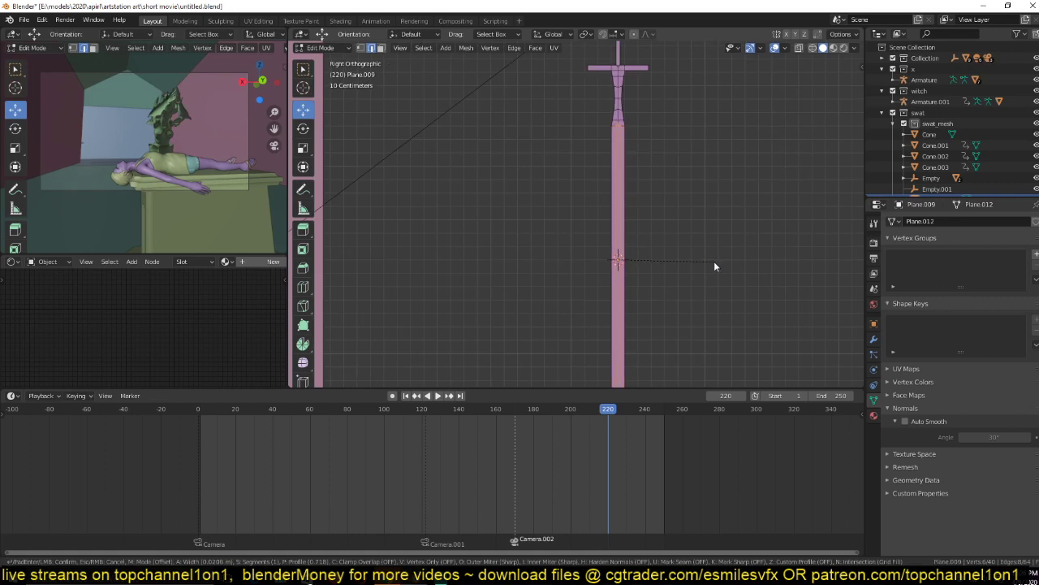
scroll(714, 260, up, 1)
click(714, 261)
middle_drag(714, 261, 670, 512)
click(618, 357)
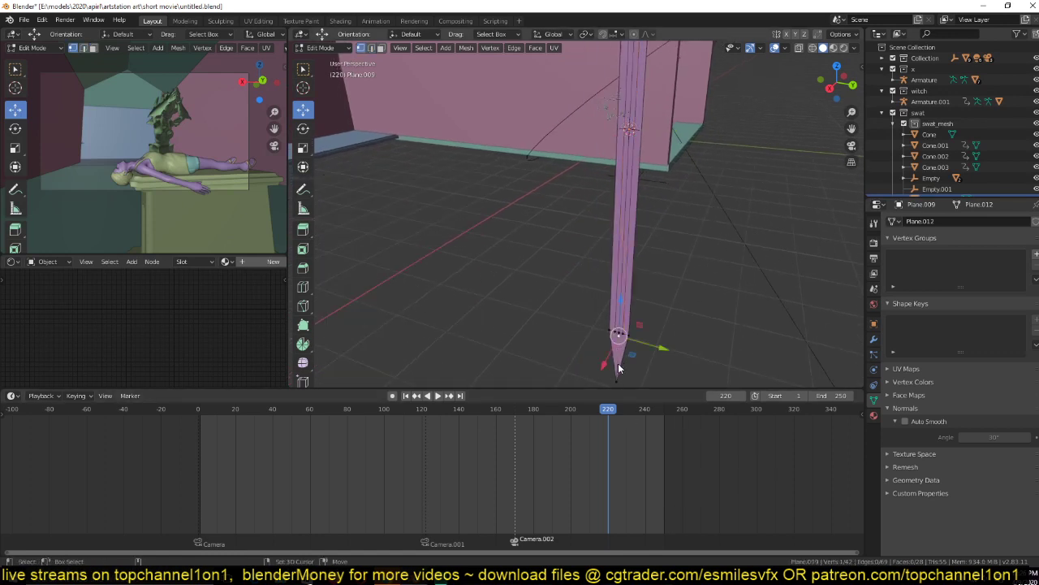
middle_drag(626, 347, 623, 221)
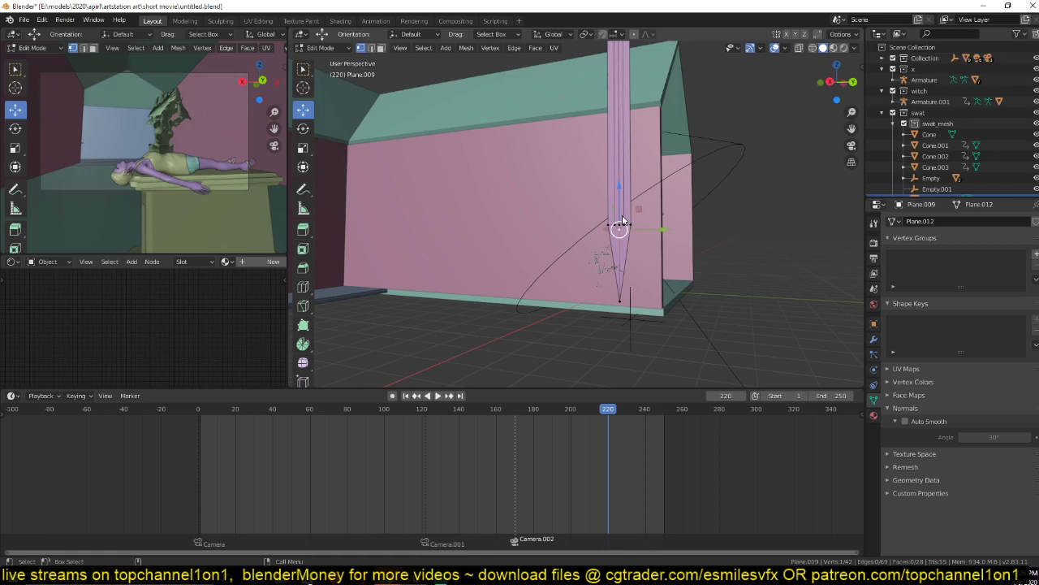
Move the blade's central lengthwise edge about 0.015 m along X to shape a raised ridge.
key(2)
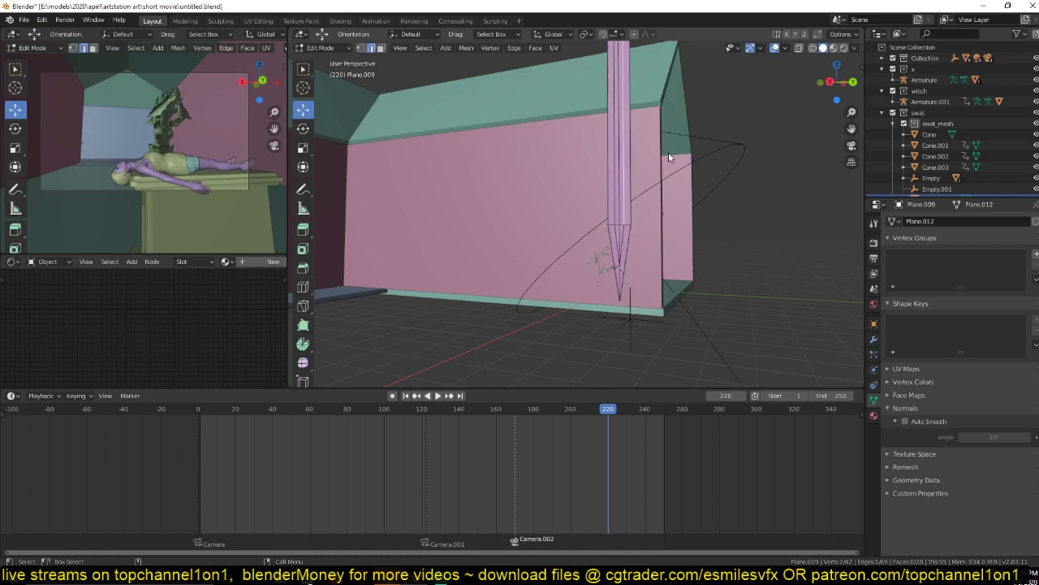
shift+middle_drag(668, 152, 659, 40)
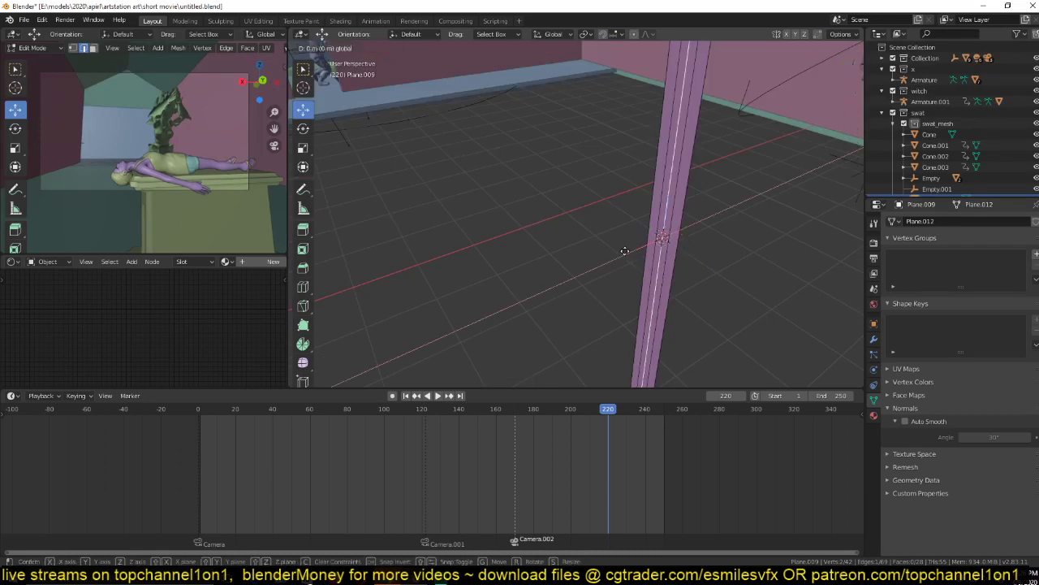
drag(624, 251, 621, 258)
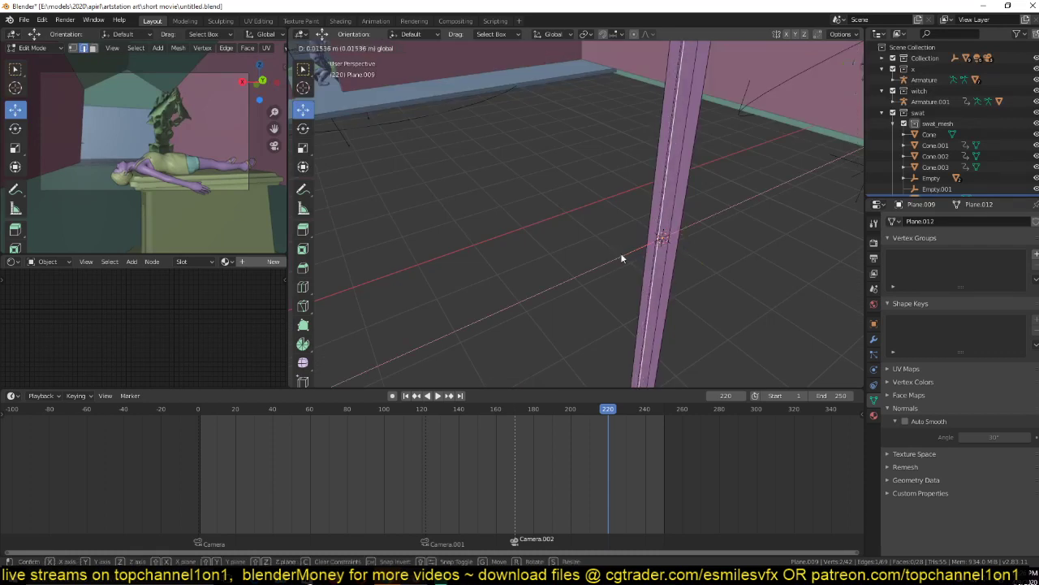
click(621, 254)
Deselect the handle and crossbar edges, keeping the blade's outer edges selected, and move them about -0.032 m along X.
scroll(662, 151, down, 3)
middle_drag(662, 151, 669, 152)
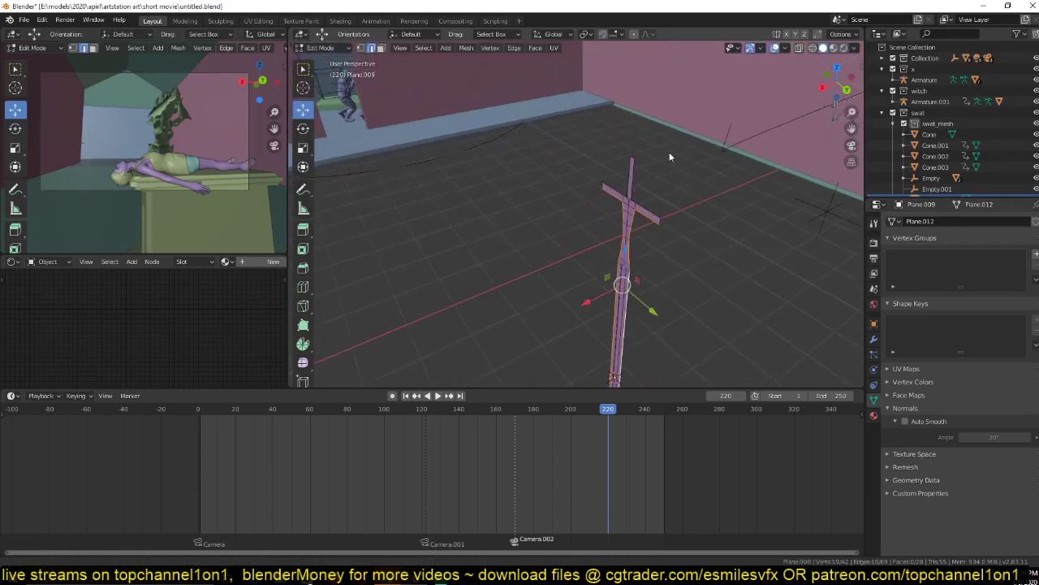
scroll(664, 129, up, 4)
scroll(664, 130, up, 2)
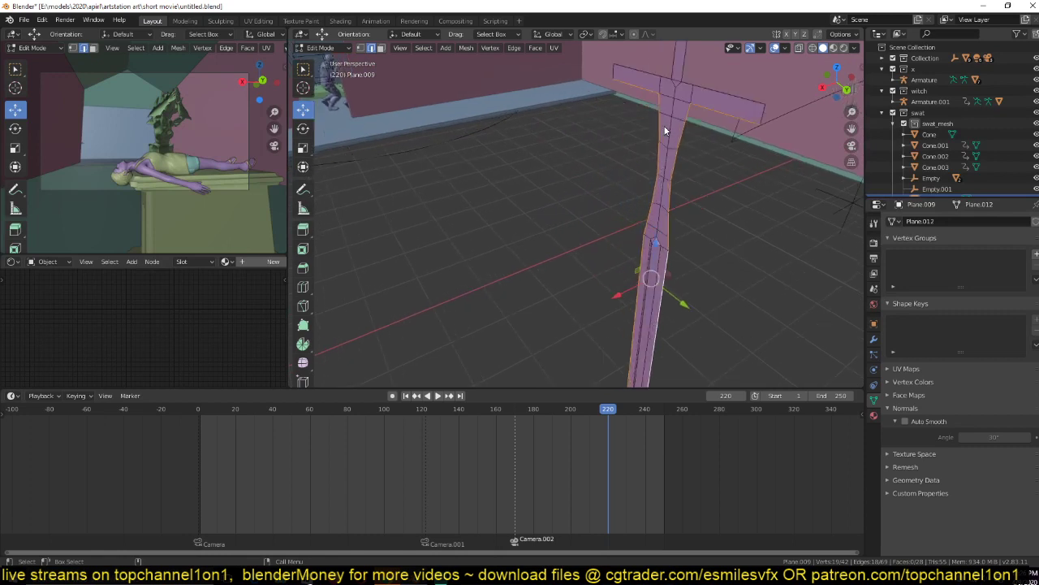
key(alt+z)
scroll(664, 130, down, 3)
key(c)
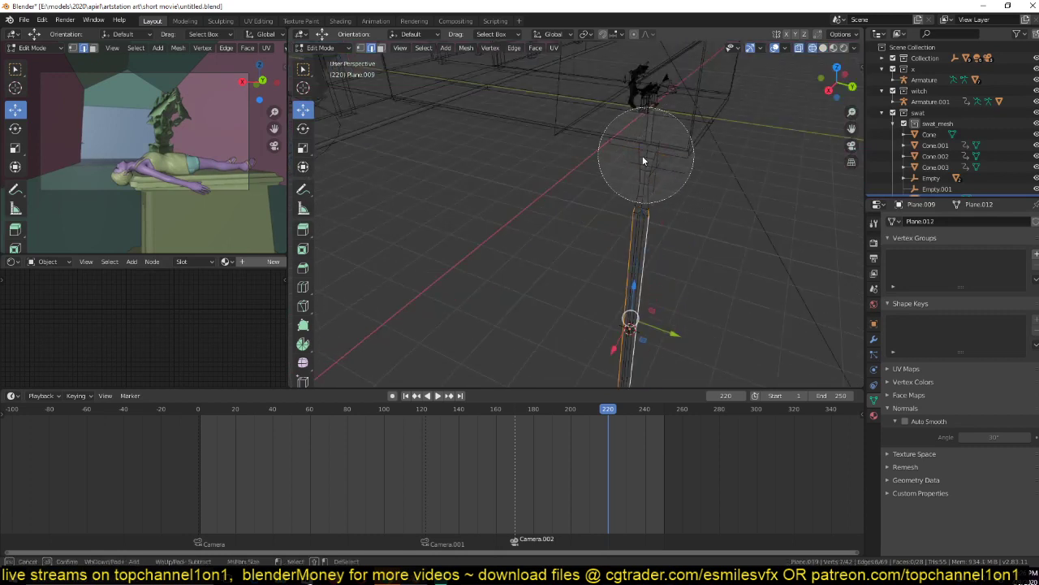
key(Escape)
middle_drag(641, 156, 677, 173)
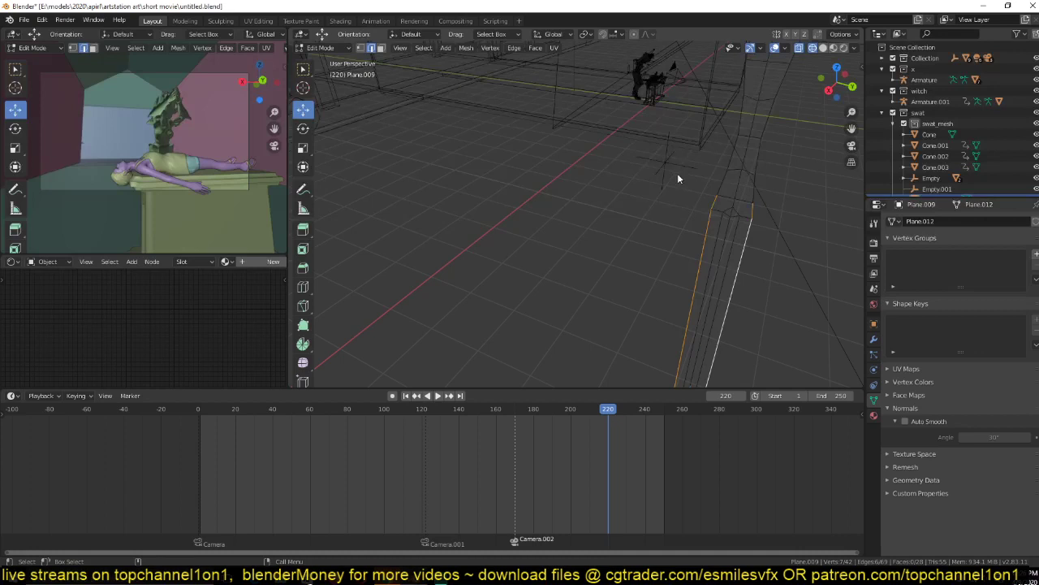
key(alt+z)
key(g)
key(y)
key(x)
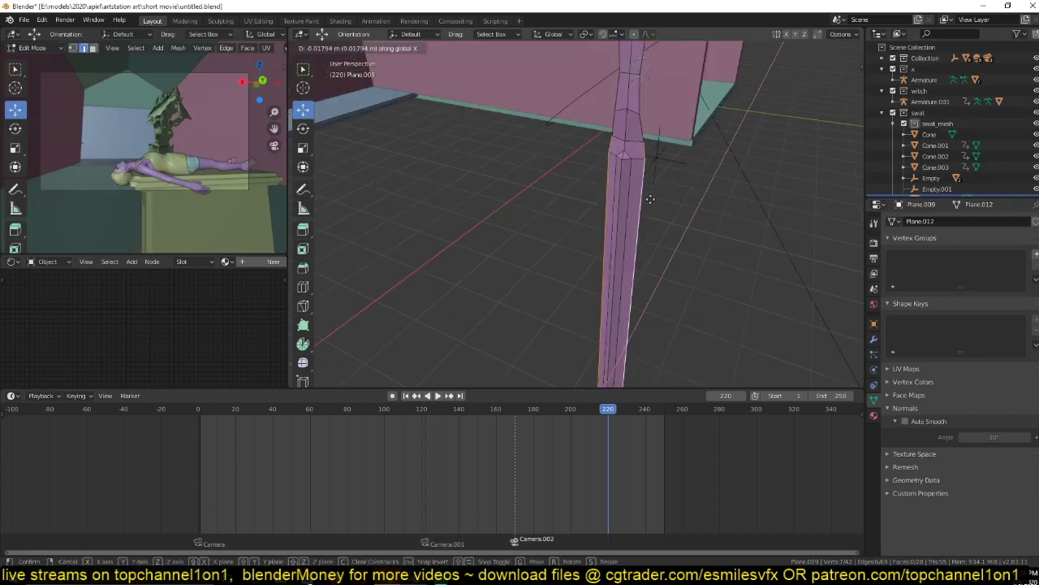
click(674, 177)
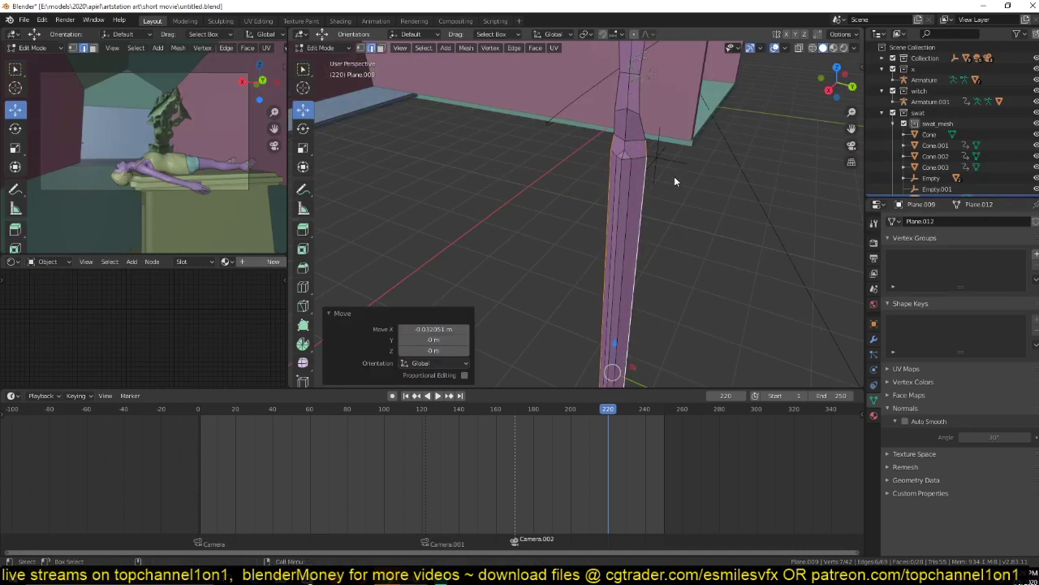
Move the blade's outer edges about 0.026 m along X.
key(Tab)
scroll(630, 199, down, 3)
middle_drag(629, 199, 560, 297)
key(Tab)
key(g)
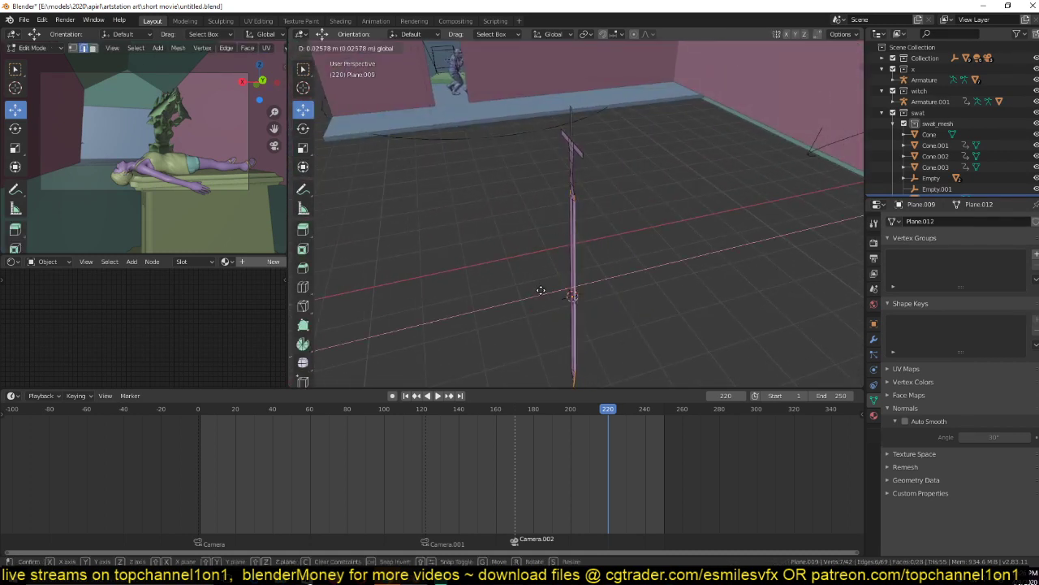
click(541, 292)
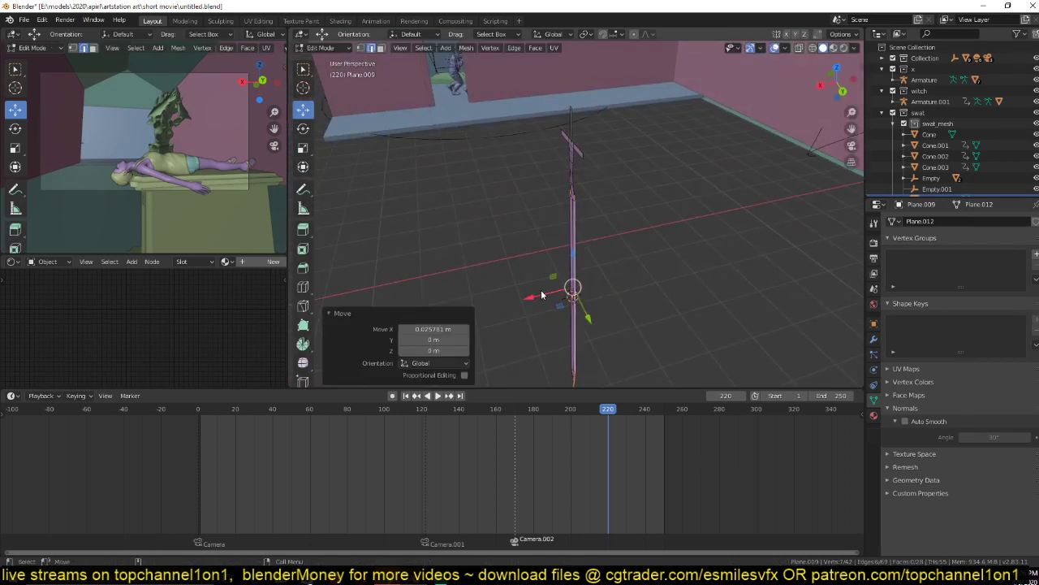
Set the sword's origin to the 3D cursor.
key(Tab)
right_click(541, 295)
mouse_move(609, 286)
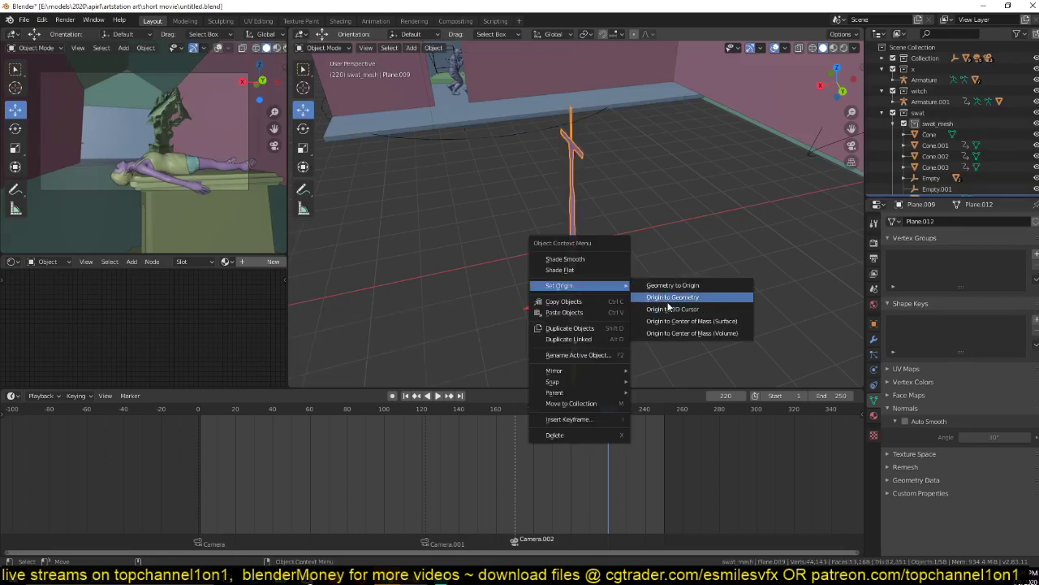
click(662, 308)
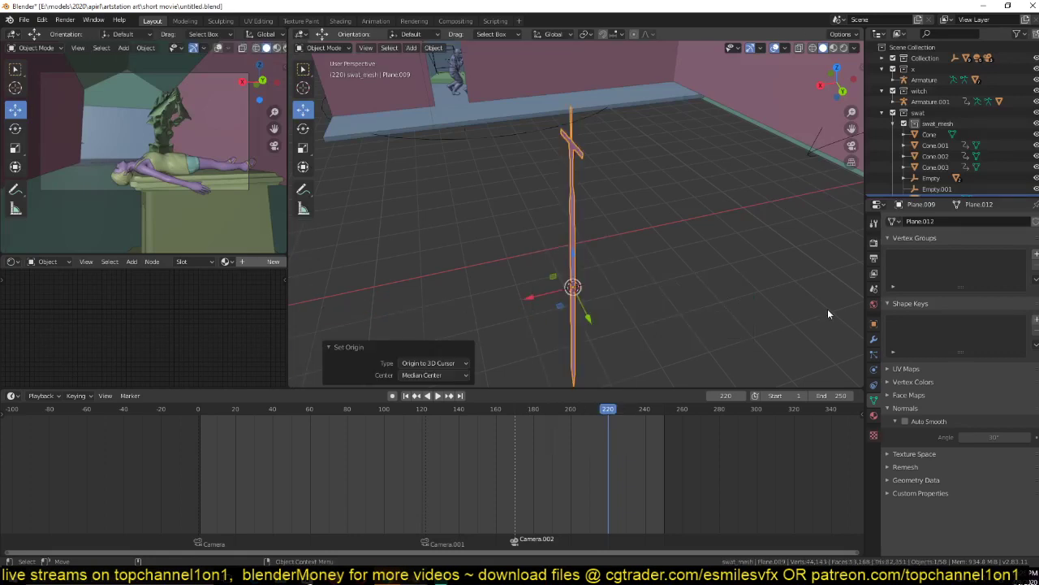
Add a Mirror modifier to the sword, compare the Y and X axes, and mirror it on X only.
click(874, 339)
click(894, 293)
click(894, 281)
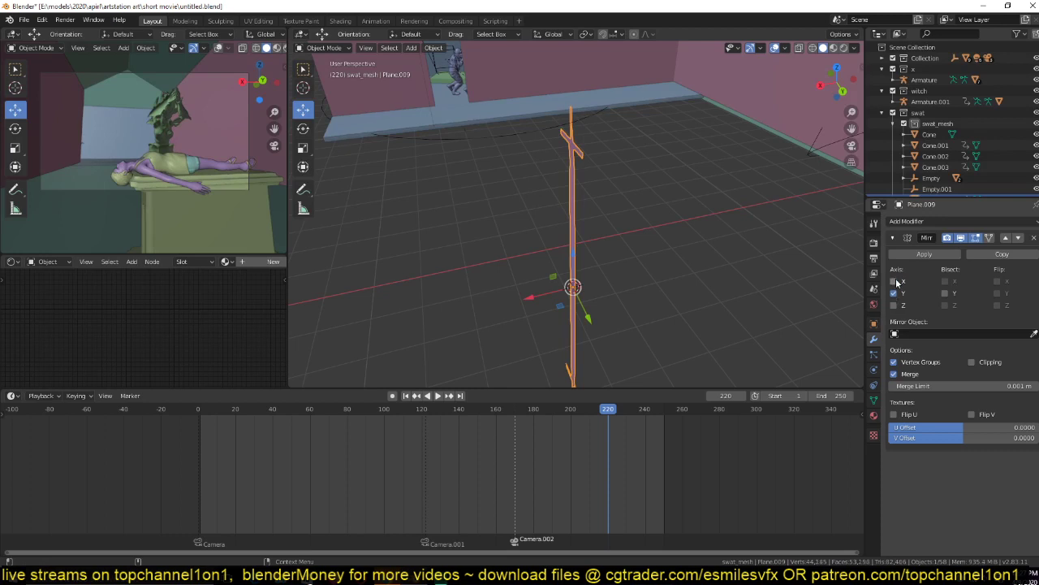
middle_drag(618, 238, 858, 281)
click(894, 281)
click(894, 293)
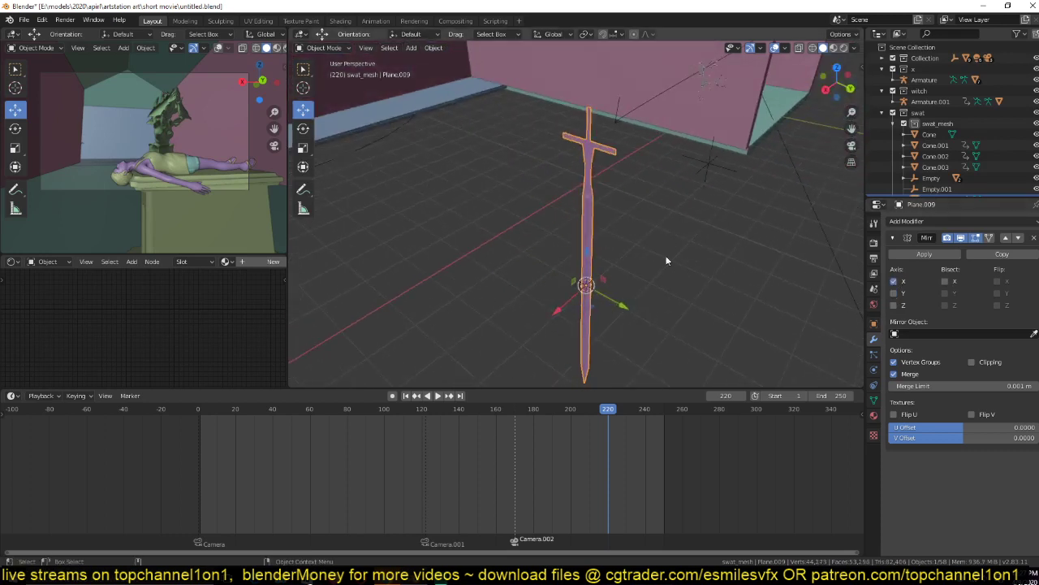
Apply the sword's scale.
middle_drag(666, 260, 610, 173)
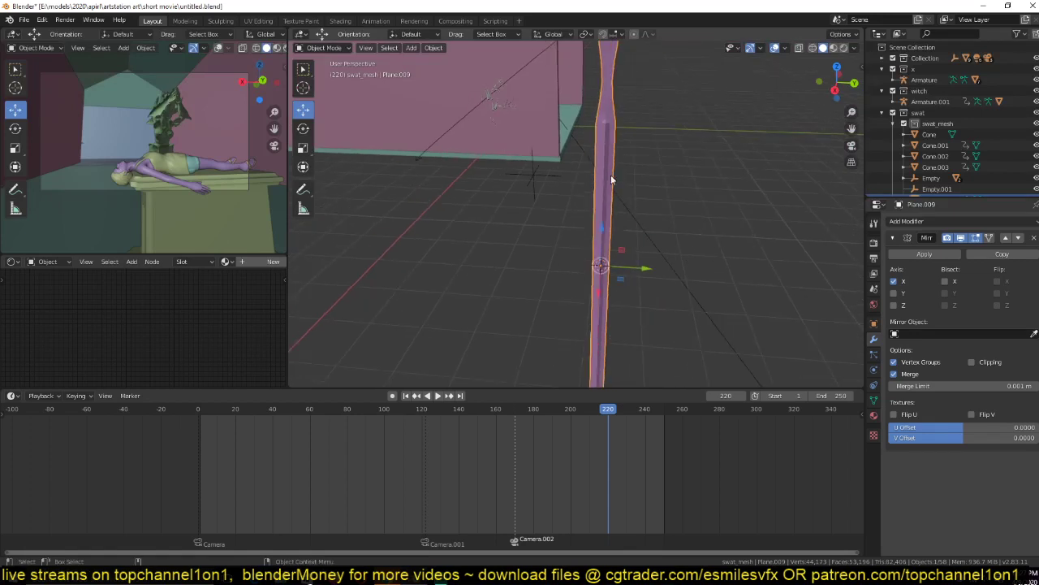
key(ctrl+a)
click(611, 175)
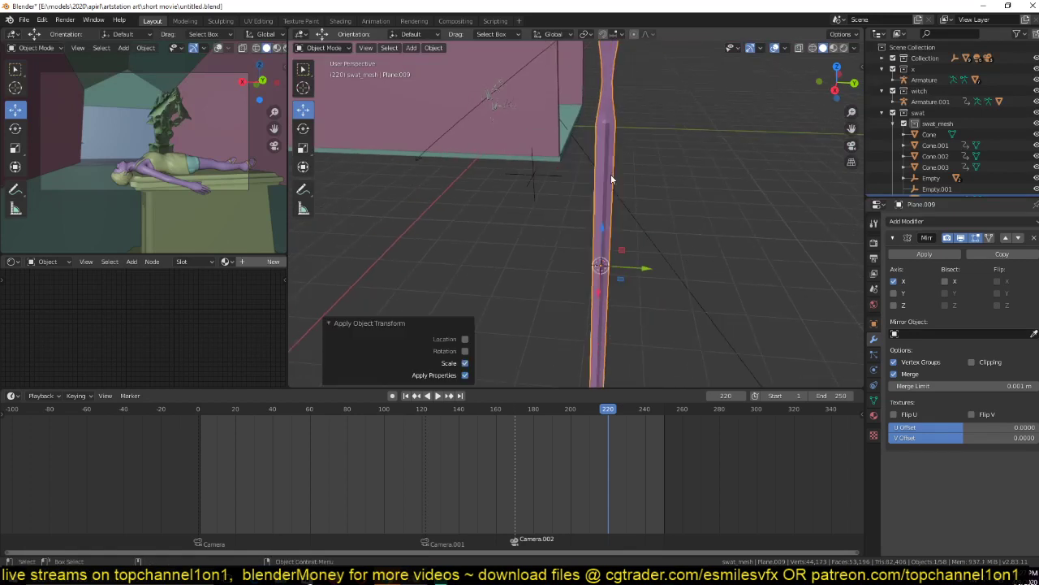
Extrude the blade's outer edges about -0.004 m along X toward the mirrored half.
middle_drag(610, 173, 506, 377)
key(Tab)
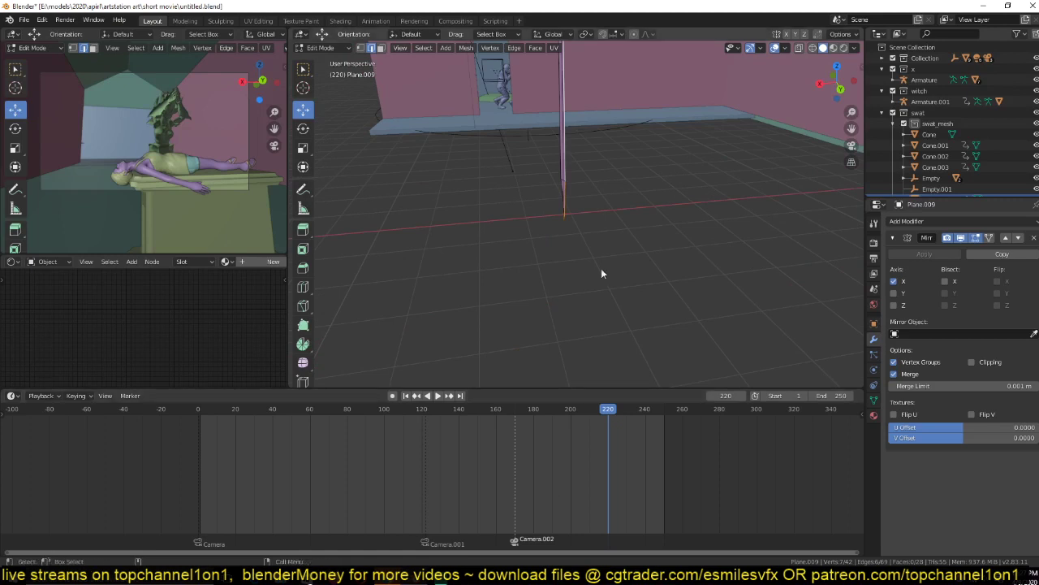
middle_drag(601, 268, 594, 225)
key(g)
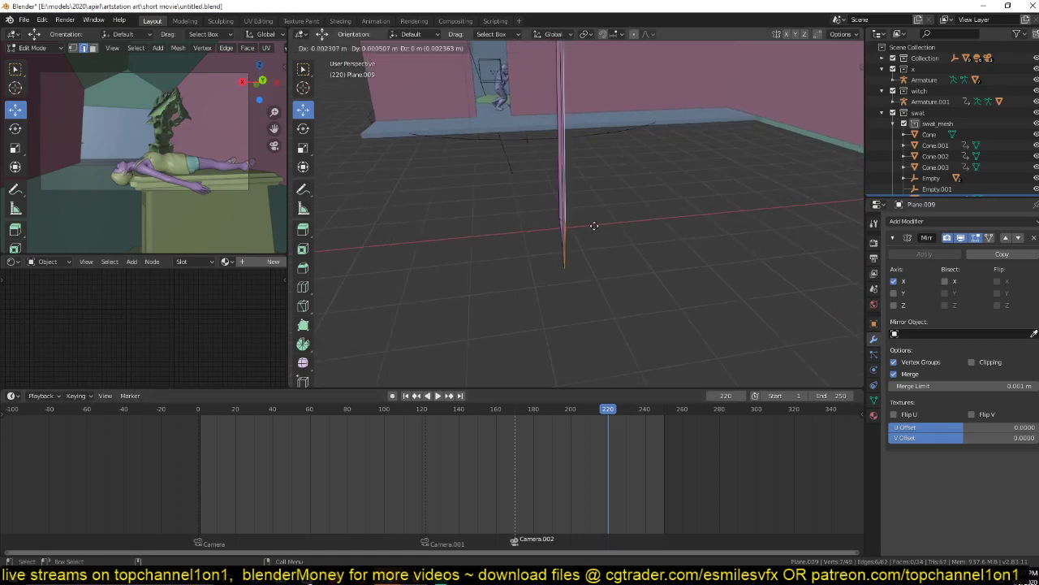
key(x)
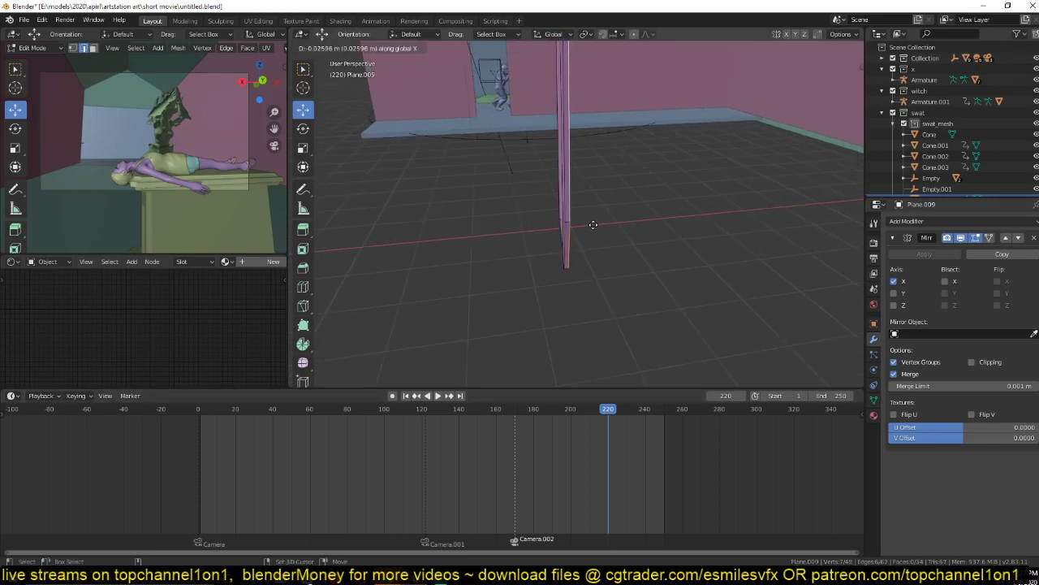
click(544, 235)
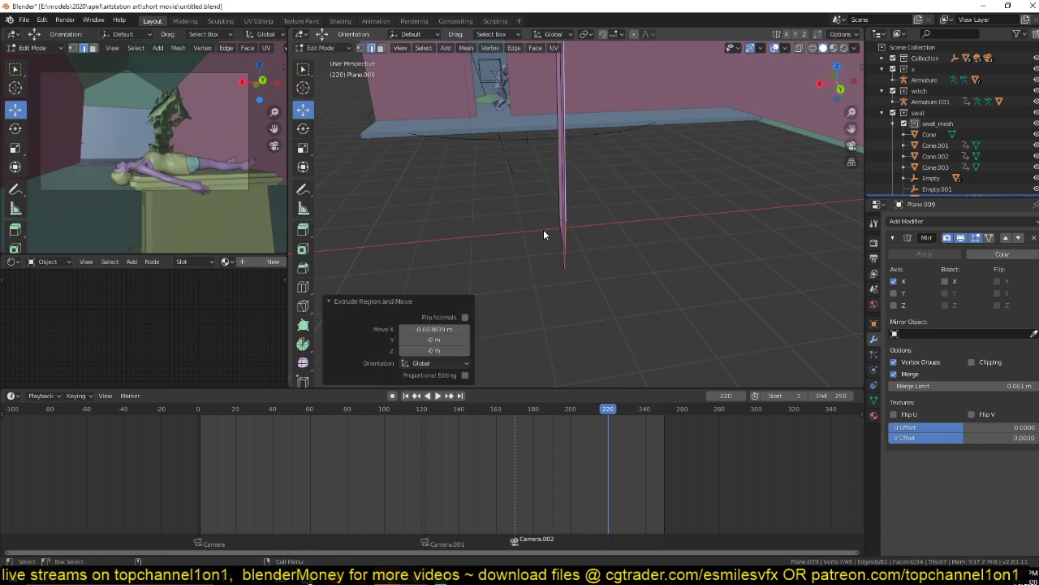
Reset the sword's origin to the 3D cursor and turn on Clipping in its Mirror modifier.
key(Tab)
key(Tab)
key(ctrl+Tab)
click(559, 203)
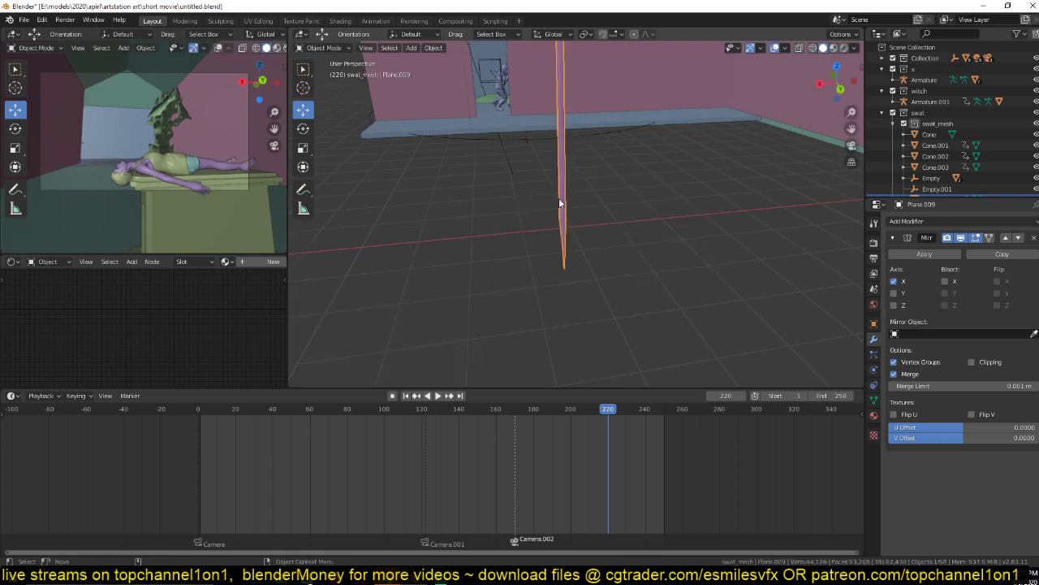
right_click(559, 203)
mouse_move(558, 200)
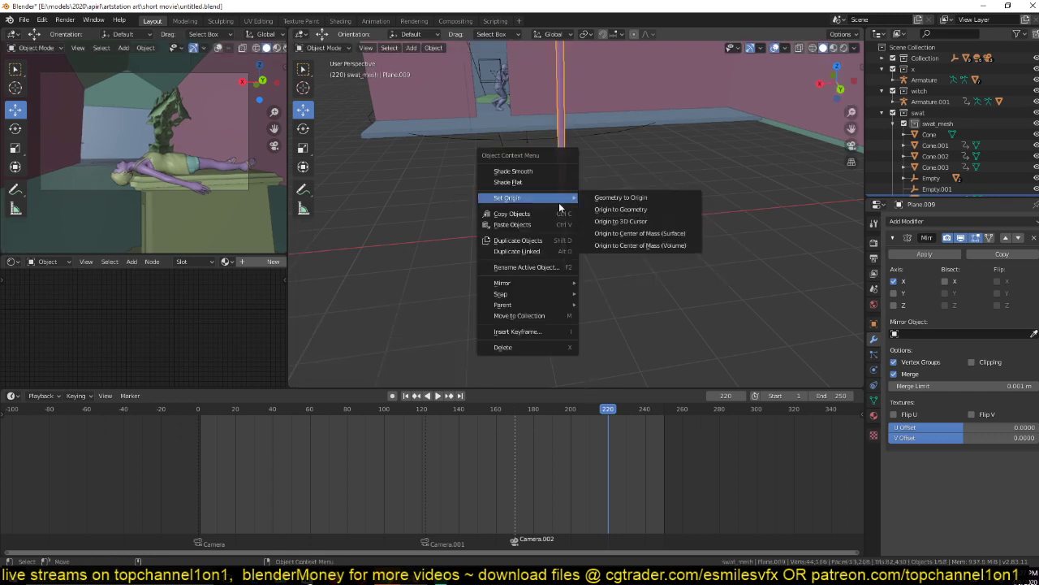
click(609, 221)
middle_drag(609, 224, 555, 220)
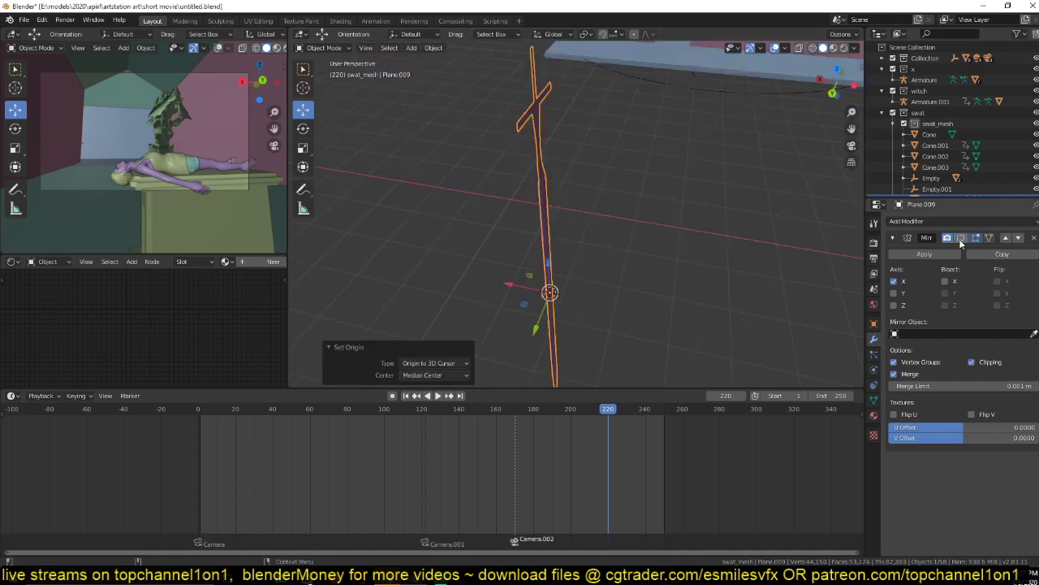
Try mirroring the sword on the Y and Z axes instead of X.
click(894, 281)
click(894, 293)
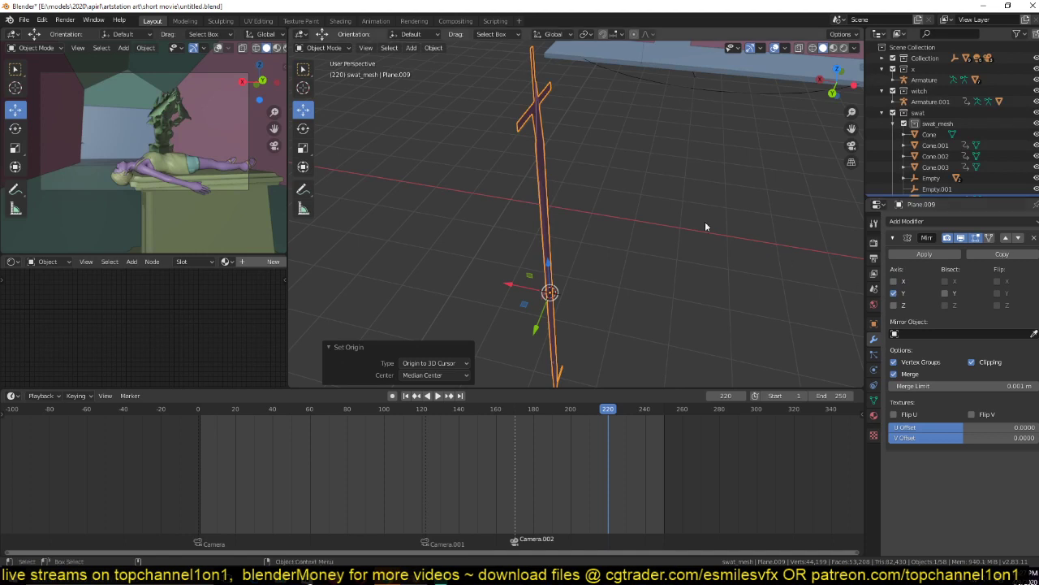
click(894, 305)
Apply the sword's scale and rotation.
key(ctrl+a)
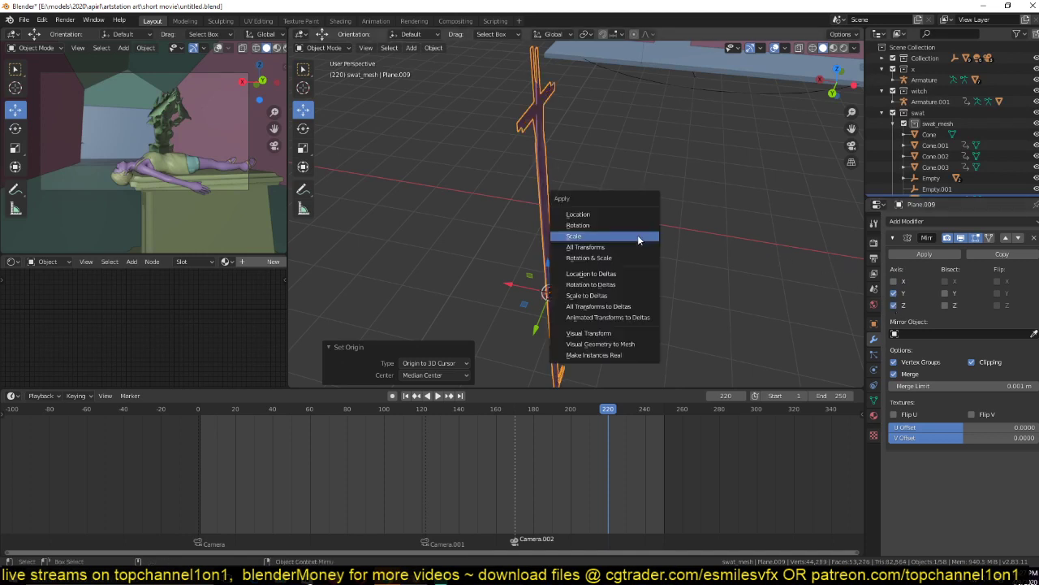
click(637, 234)
key(ctrl+a)
click(635, 218)
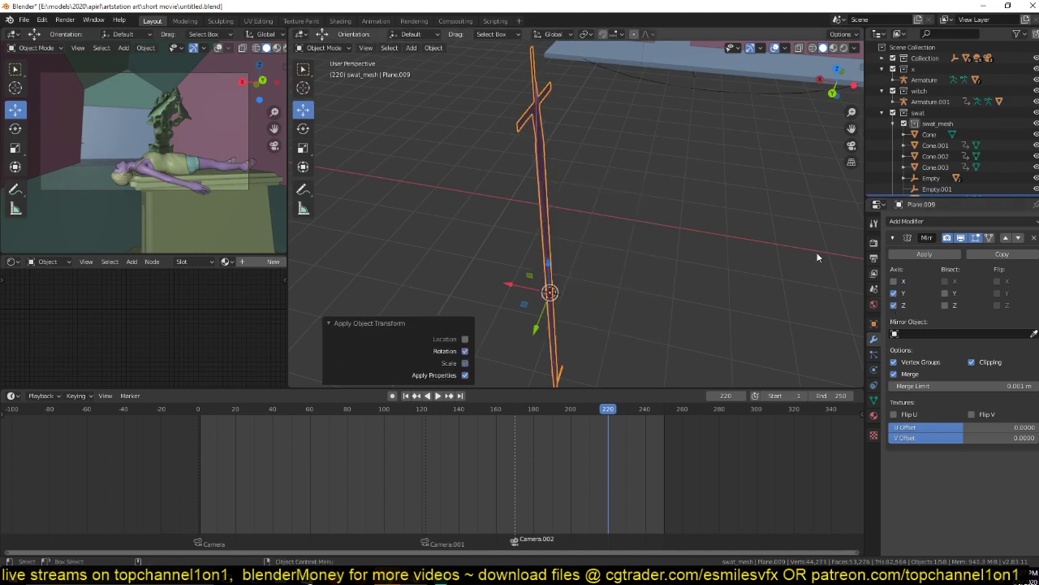
Return the Mirror modifier to the X axis only.
click(895, 305)
click(894, 293)
click(894, 293)
Shade the sword smooth and enable Auto Smooth for its normals.
middle_drag(828, 269, 529, 135)
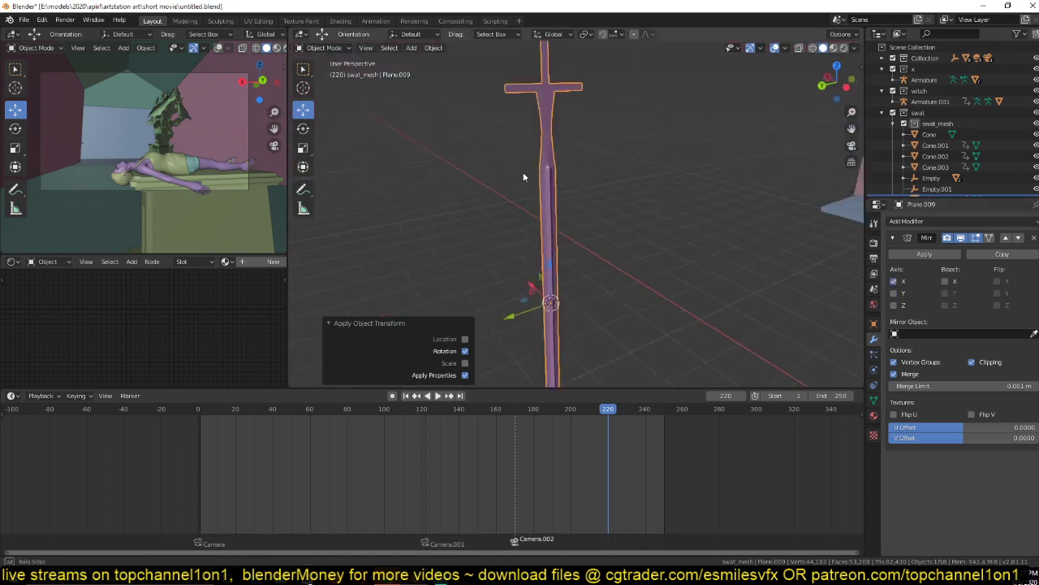
middle_drag(523, 171, 683, 155)
right_click(629, 148)
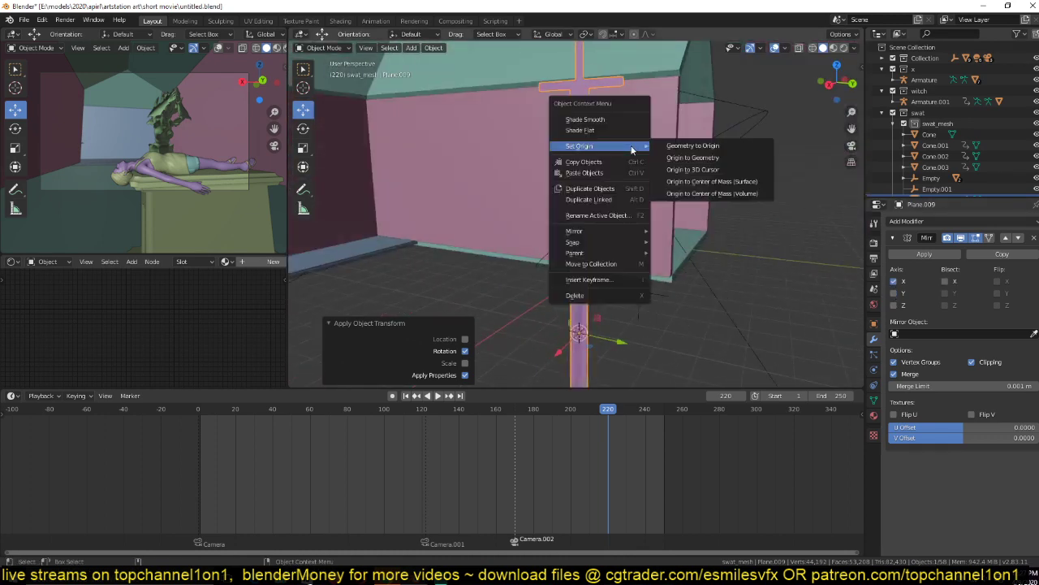
click(623, 120)
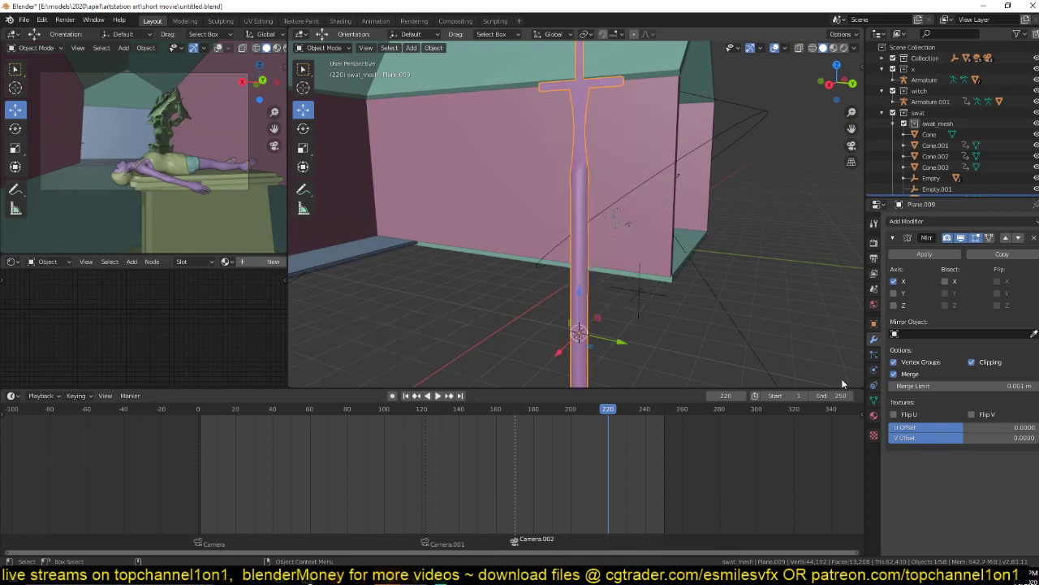
click(874, 399)
Mark the lengthwise edges of the blade's central ridge as sharp and check the shading.
middle_drag(587, 231, 563, 232)
key(Tab)
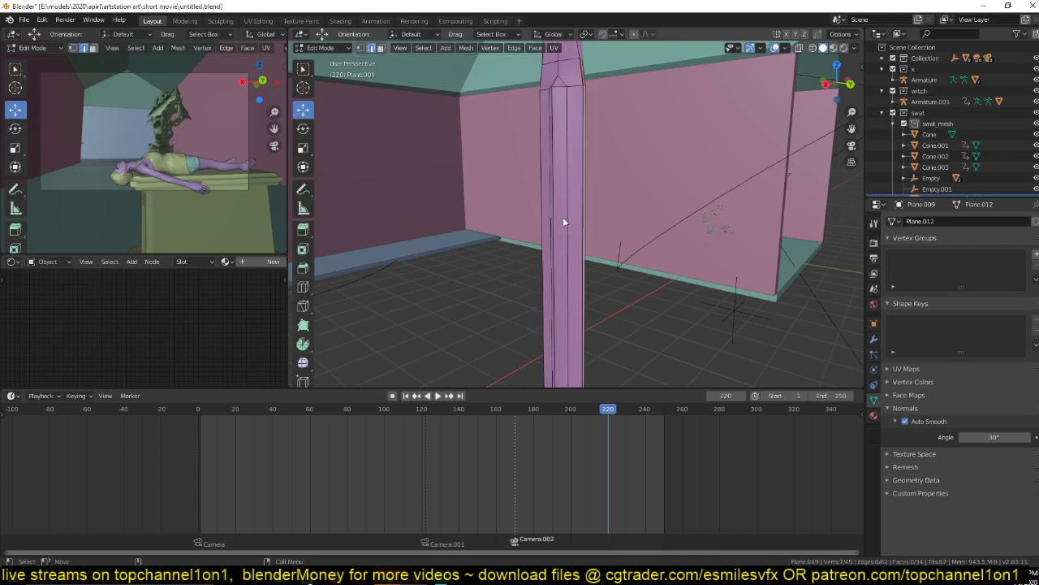
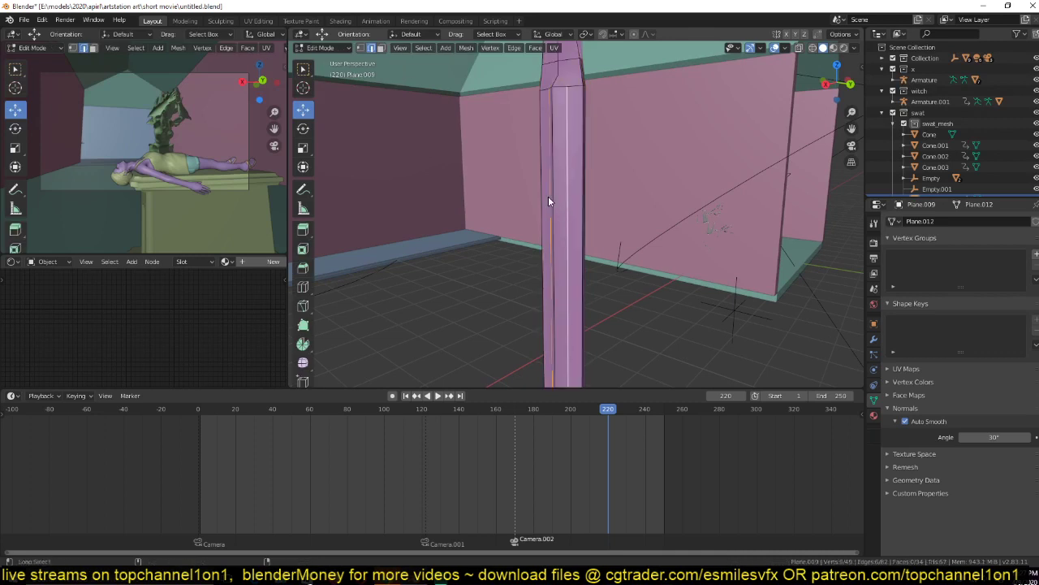
key(ctrl+e)
click(619, 412)
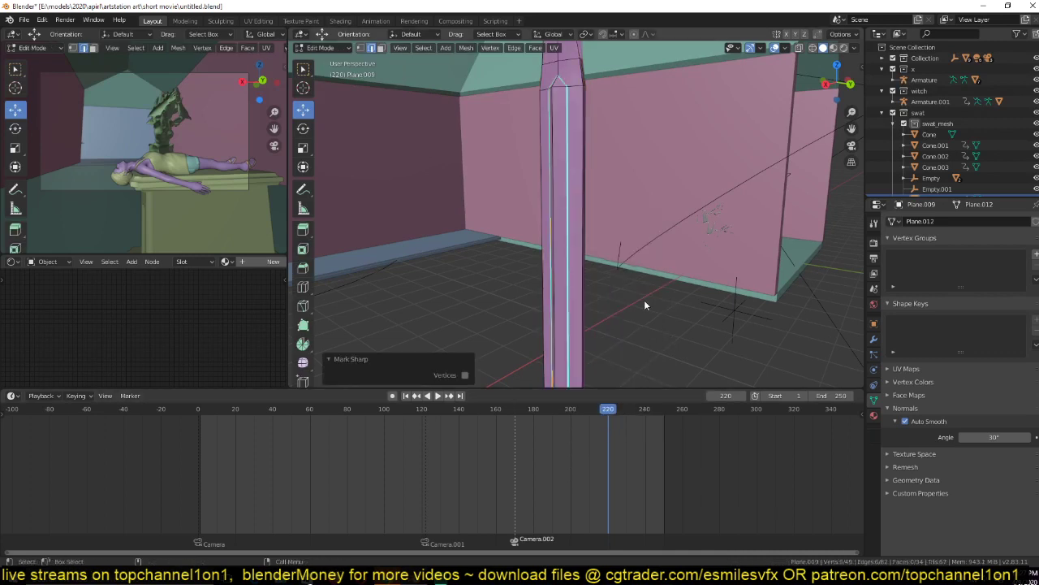
key(Tab)
middle_drag(618, 256, 688, 260)
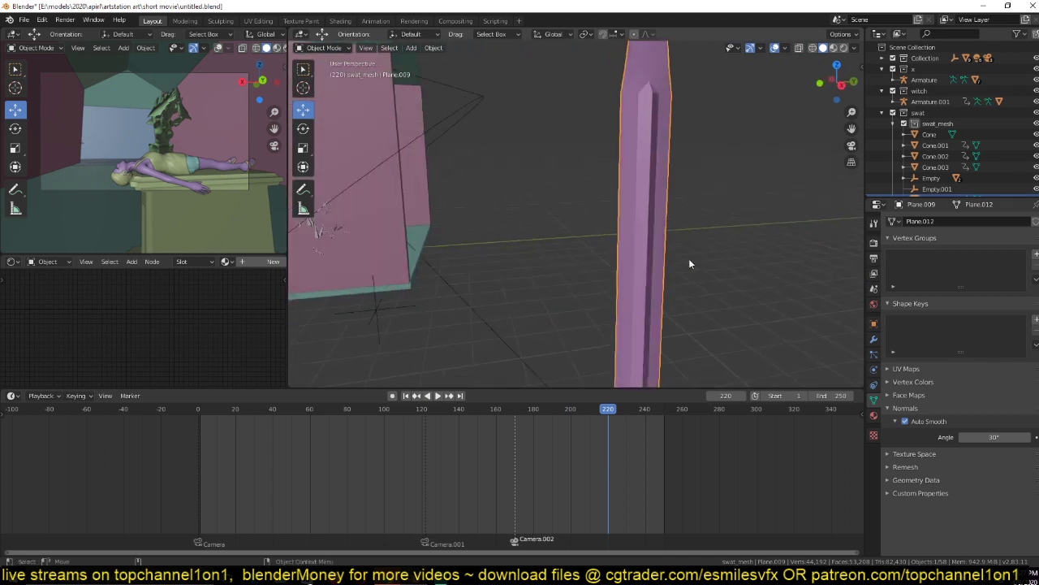
Set the Auto Smooth angle to 60° and save the file.
key(Tab)
key(Tab)
click(993, 437)
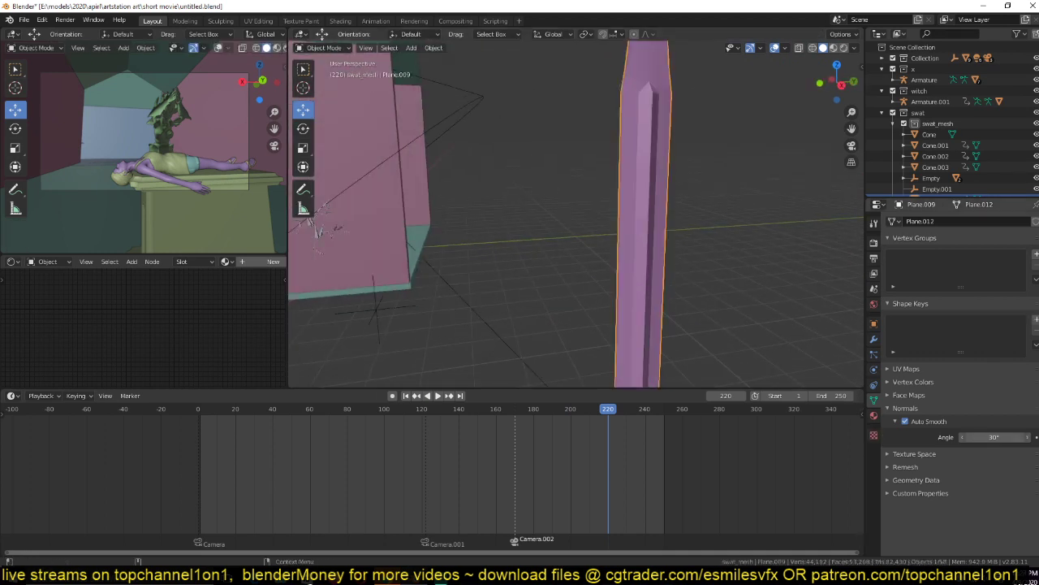
text(45d)
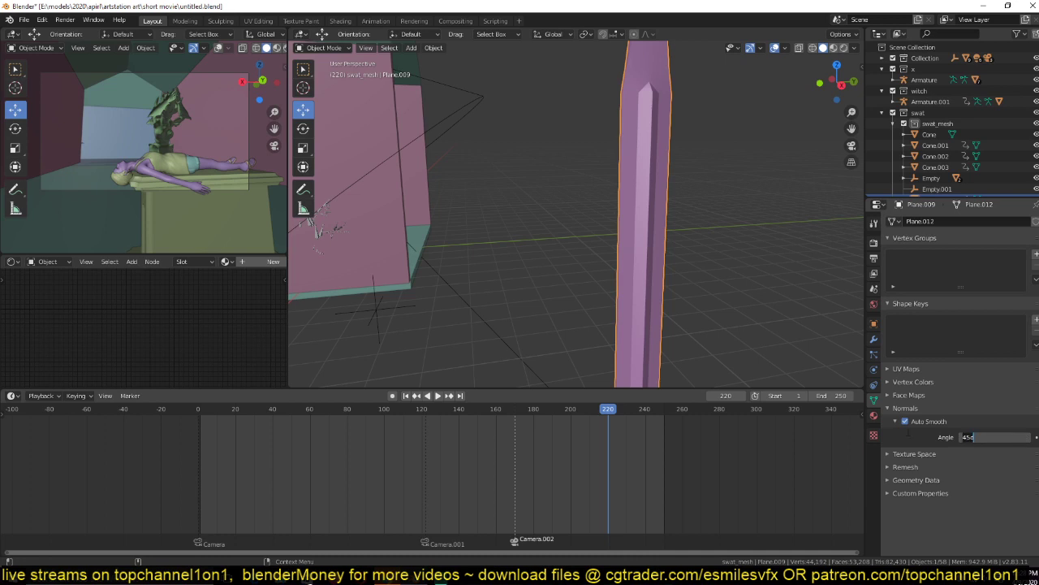
key(Return)
middle_drag(641, 244, 619, 223)
key(Tab)
key(ctrl+s)
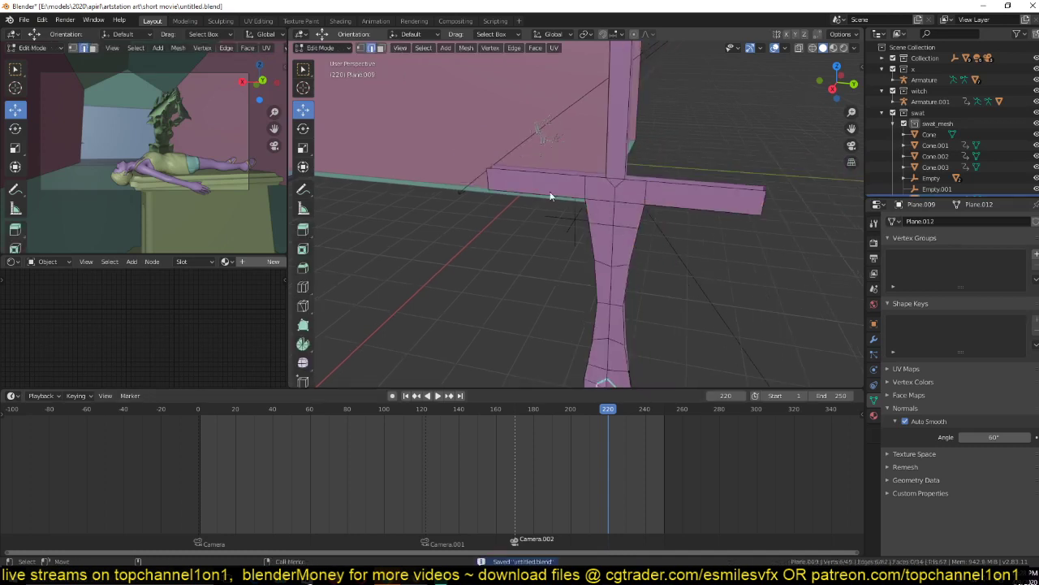
Select the open border edges of the guard and grip and extrude them to give these parts thickness.
middle_drag(540, 192, 535, 300)
click(479, 228)
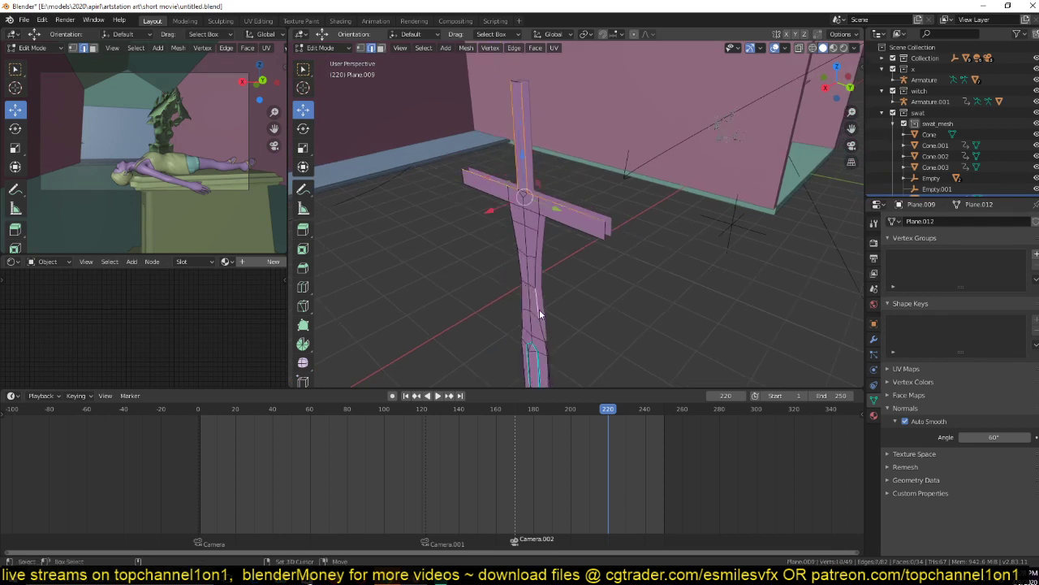
ctrl+click(574, 225)
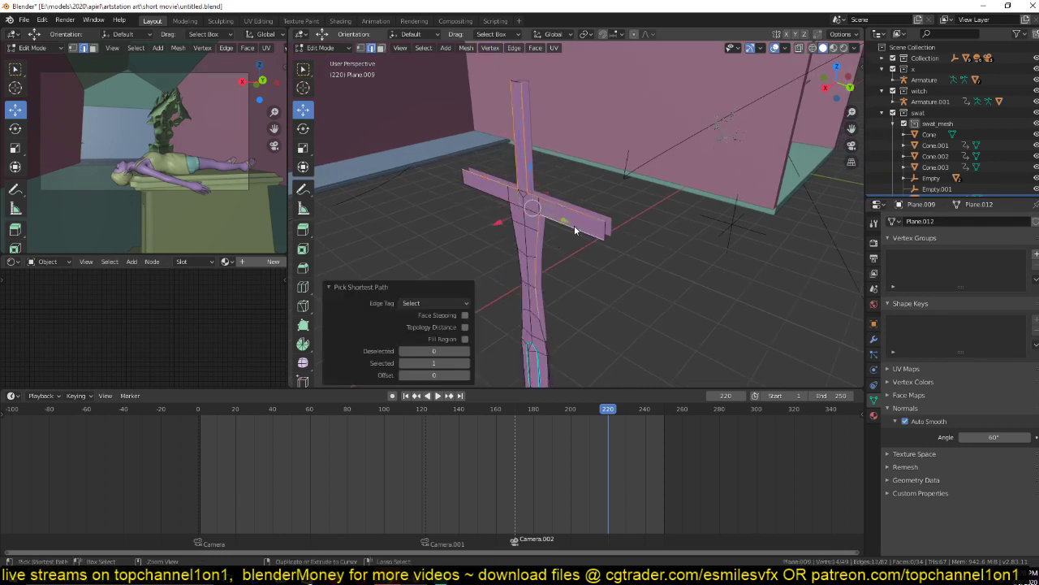
ctrl+click(463, 177)
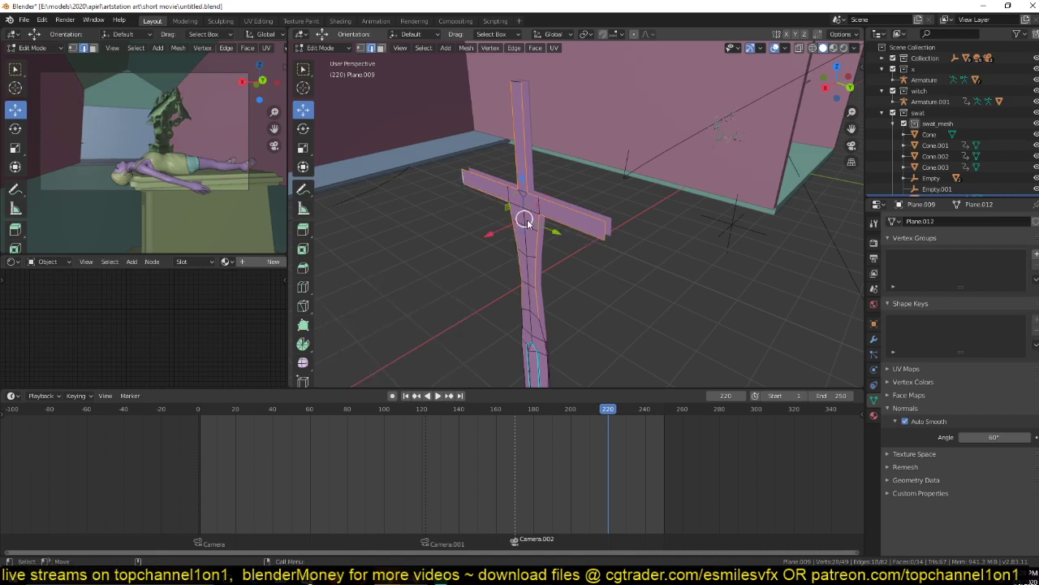
key(Tab)
middle_drag(526, 224, 578, 193)
key(Tab)
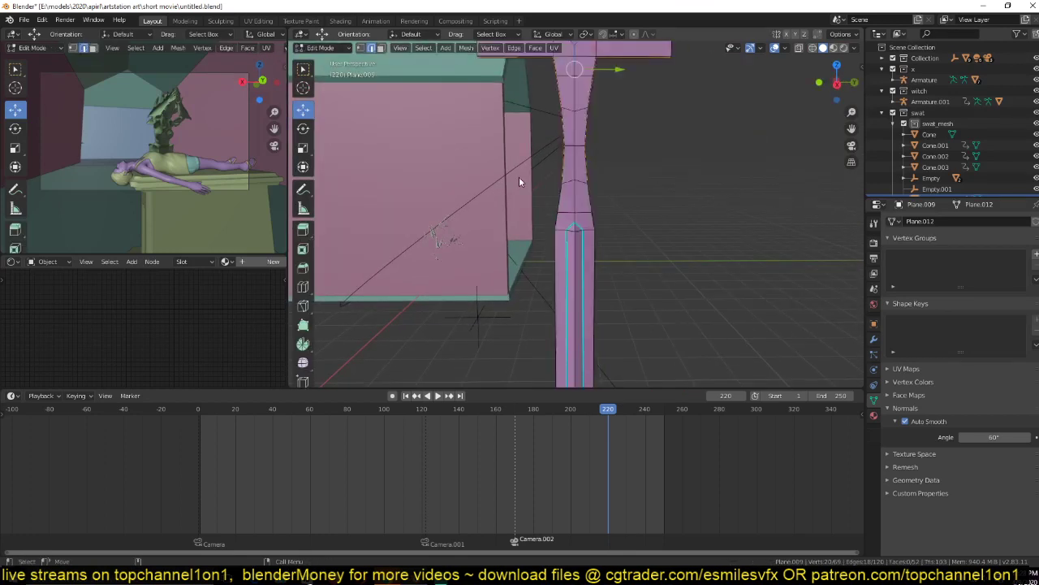
Fill the open gaps where the sword's grip meets the blade and leave mesh editing.
middle_drag(519, 181, 666, 203)
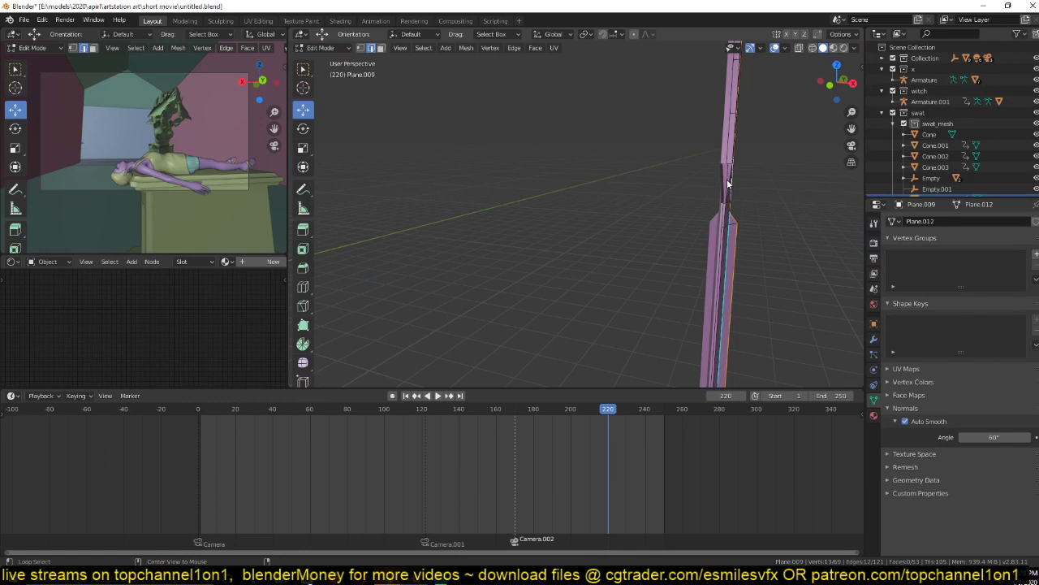
middle_drag(726, 181, 689, 190)
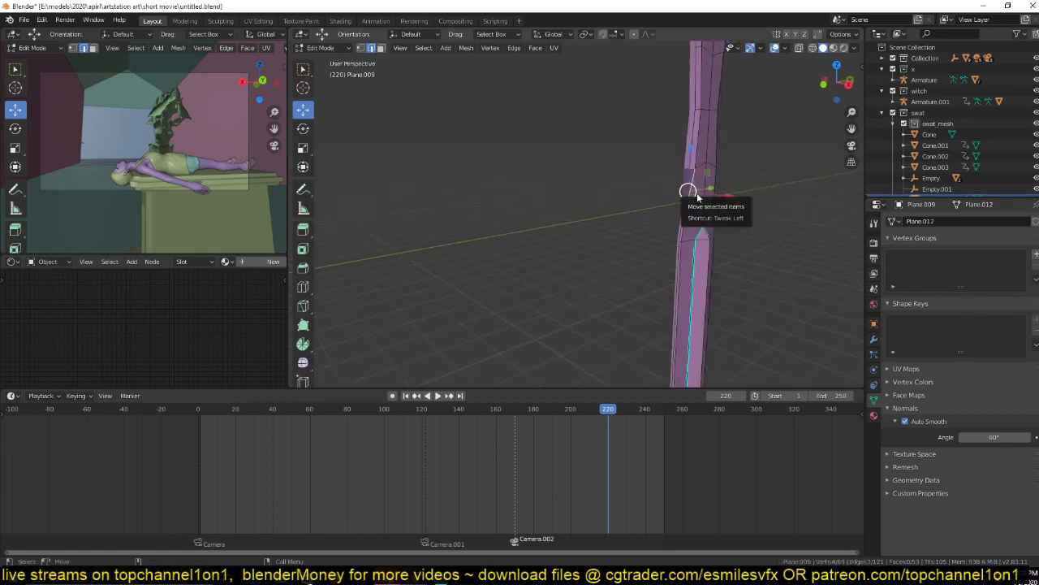
key(Tab)
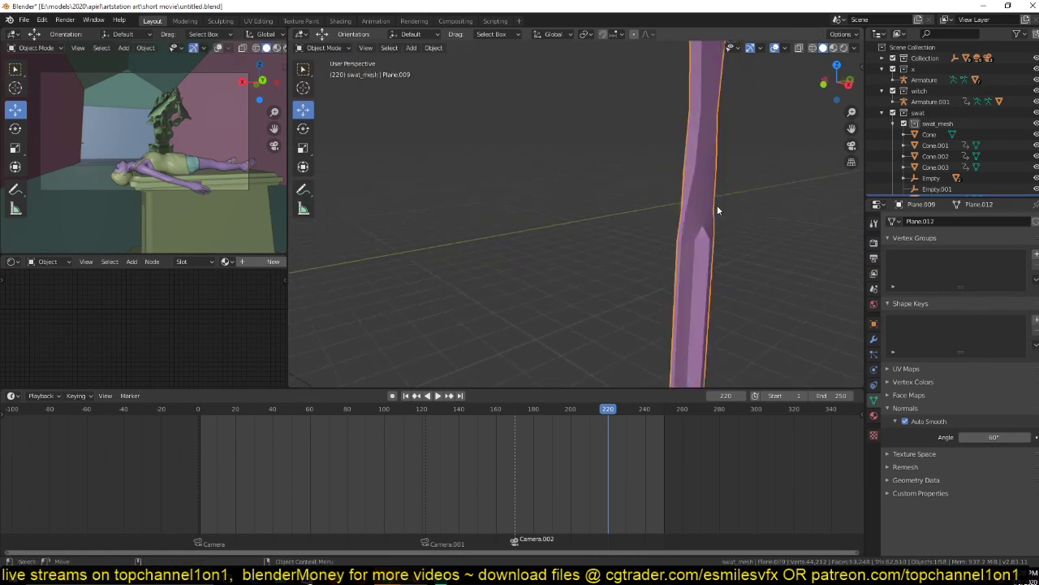
Try a level 2 Subdivision Surface modifier on the sword, and undo it.
middle_drag(717, 205, 623, 204)
key(ctrl+2)
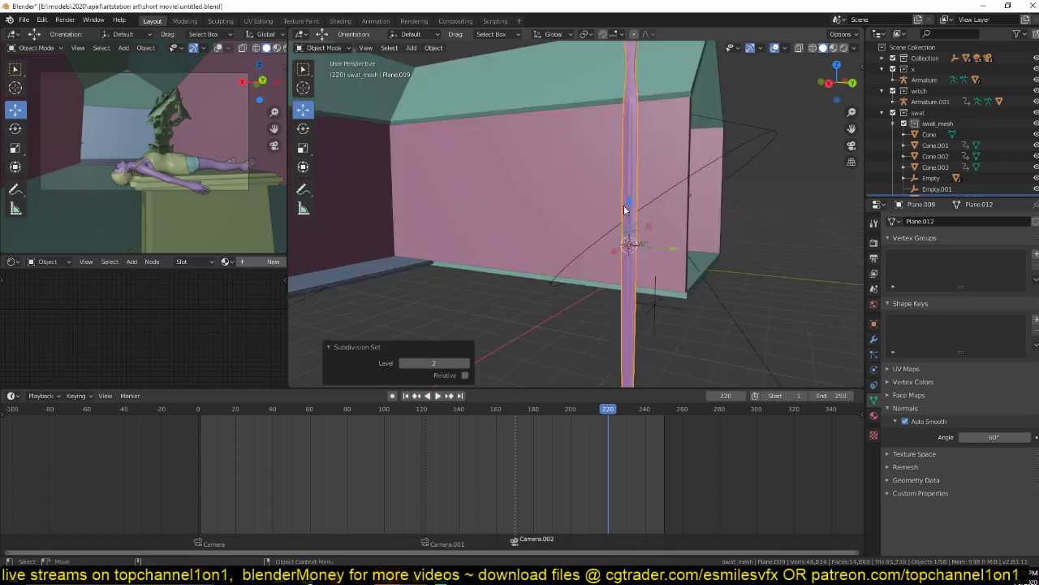
scroll(681, 227, down, 3)
click(873, 340)
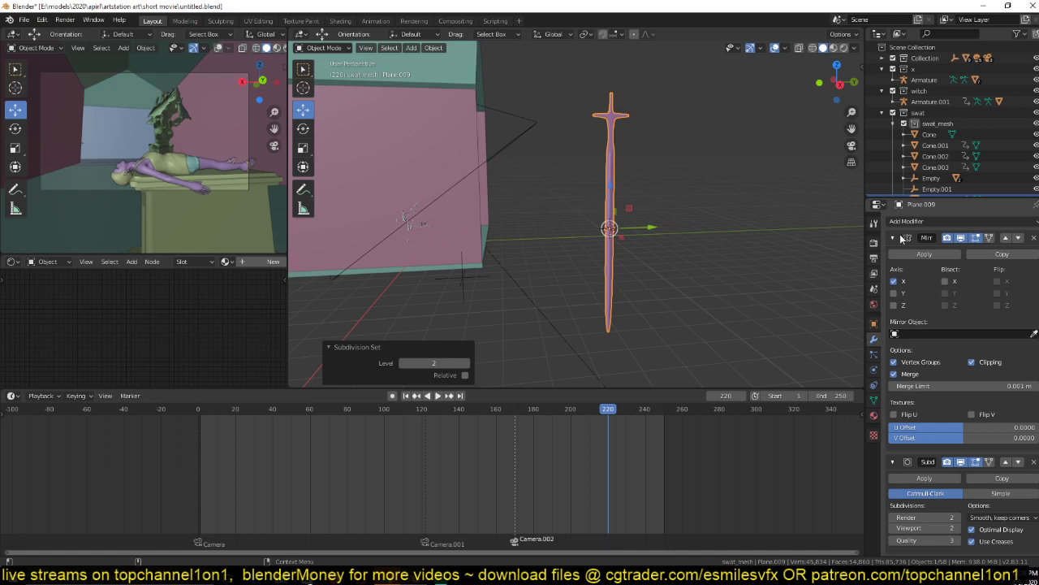
key(ctrl+z)
key(ctrl+z)
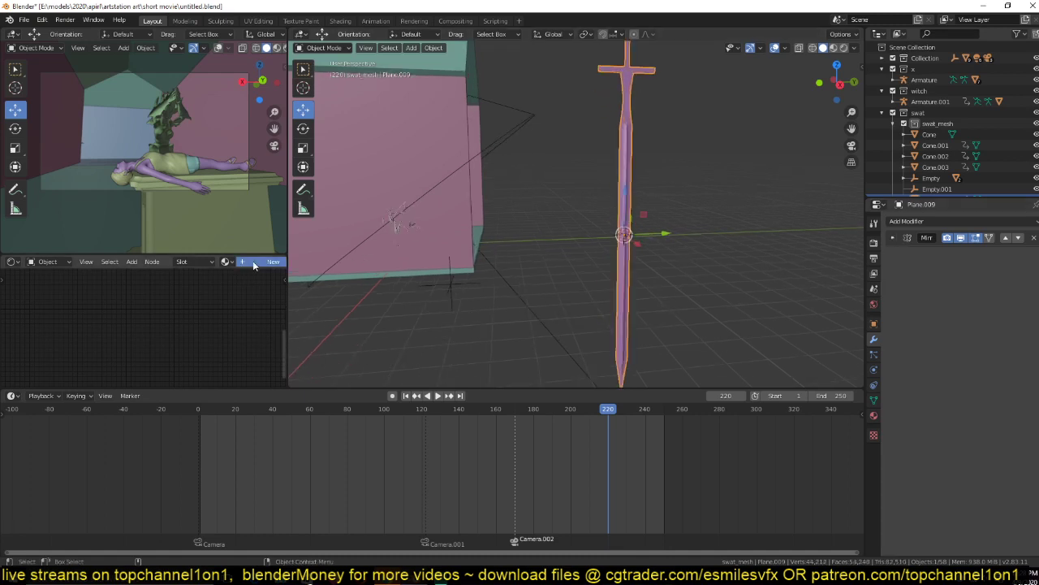
Create a new material for the sword with Metallic 1 and Roughness 0.177, previewing it in the material view.
scroll(217, 386, up, 4)
click(252, 357)
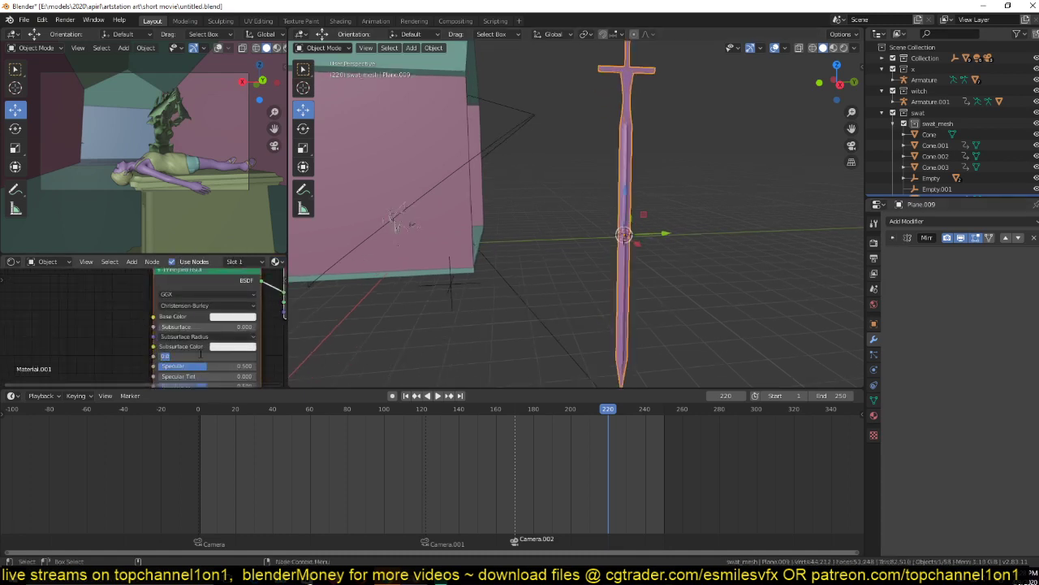
text(1)
key(Return)
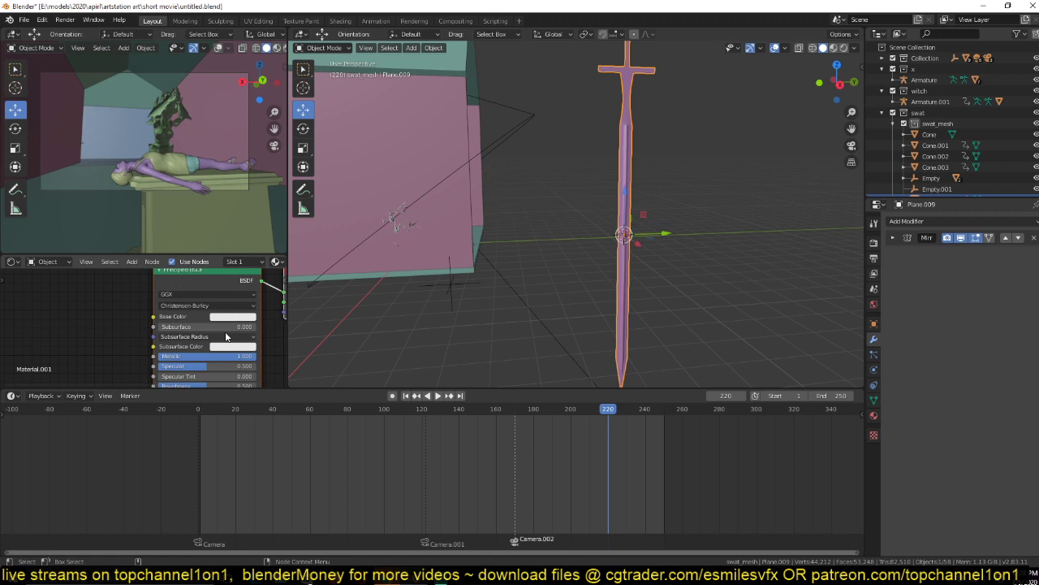
click(834, 48)
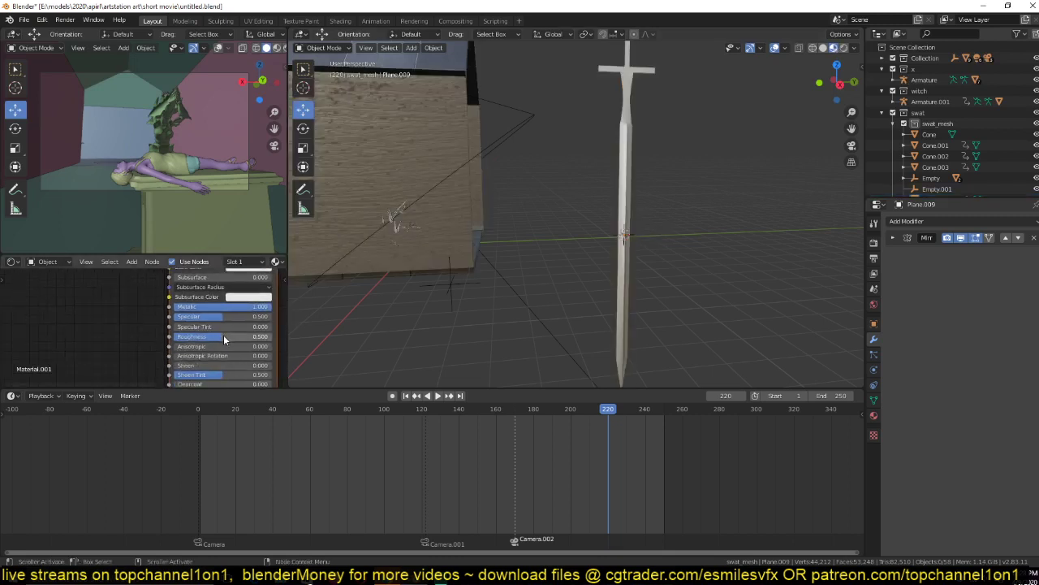
drag(224, 336, 188, 336)
click(824, 48)
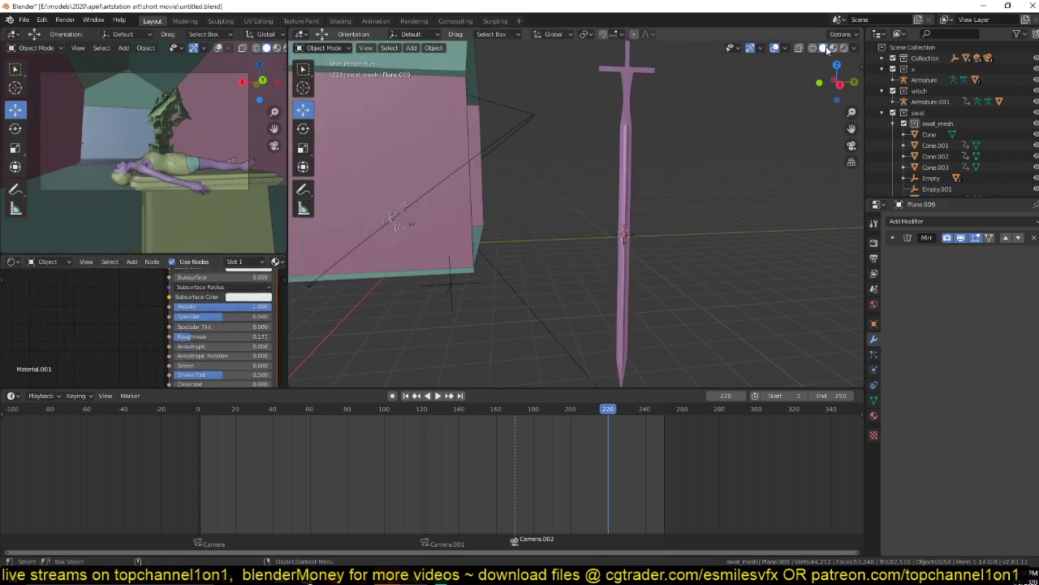
Move the sword about -17.16 m in X and -4.9 m in Y to the altar, and rotate it 90° in top view.
scroll(604, 177, down, 3)
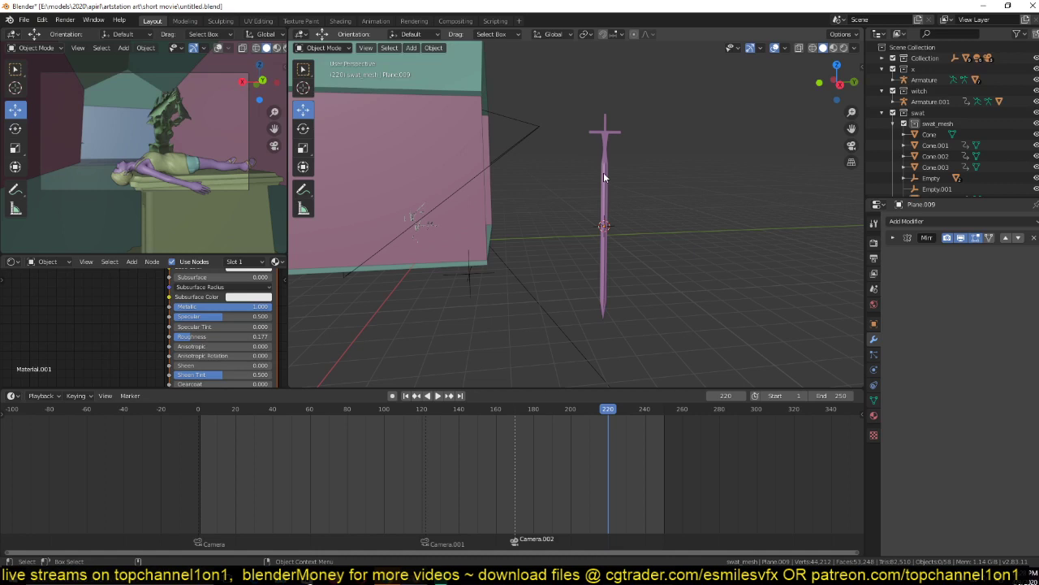
key(KP_7)
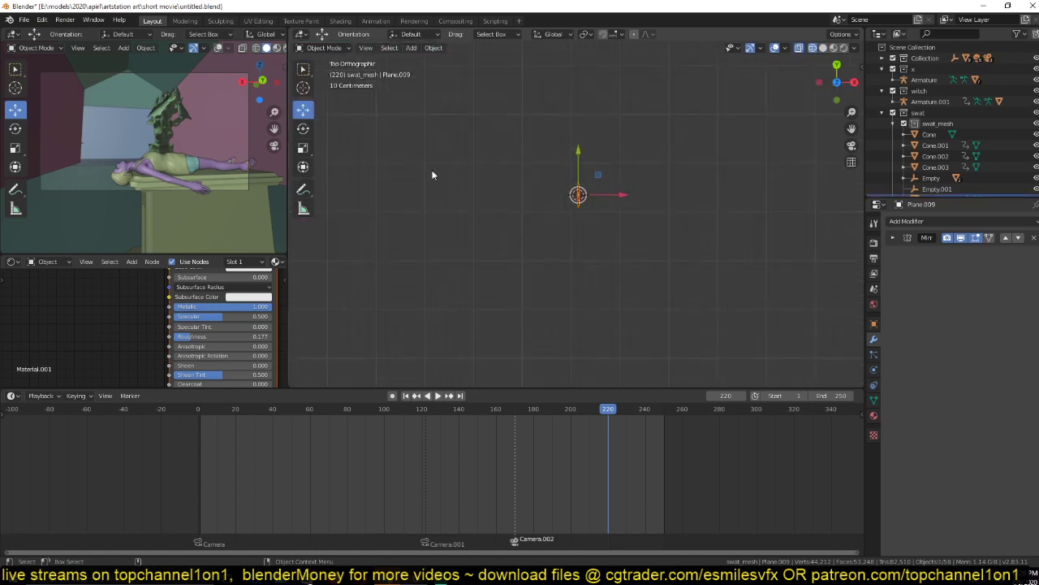
scroll(432, 174, down, 5)
key(g)
click(439, 233)
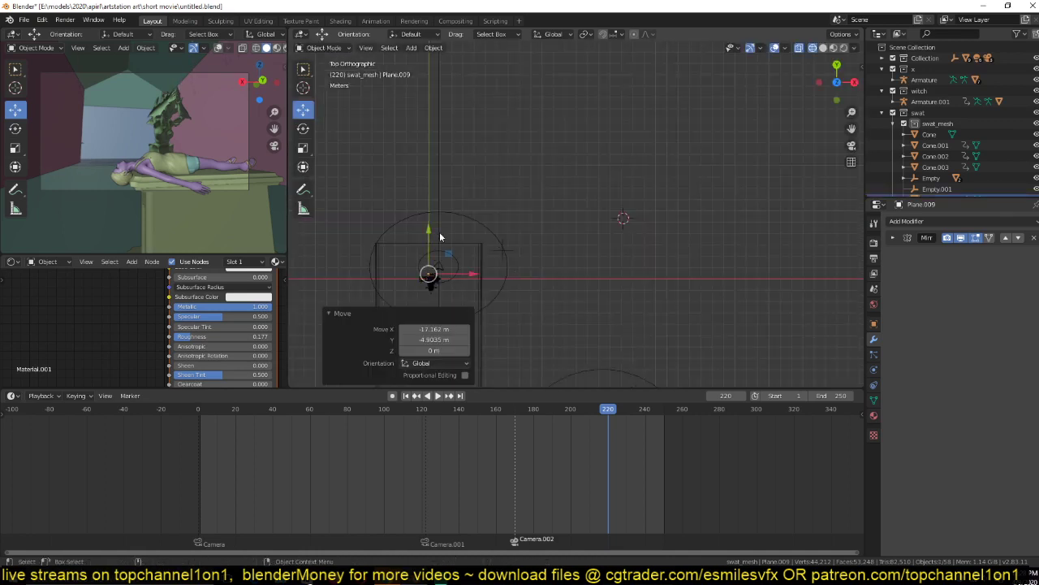
key(KP_Decimal)
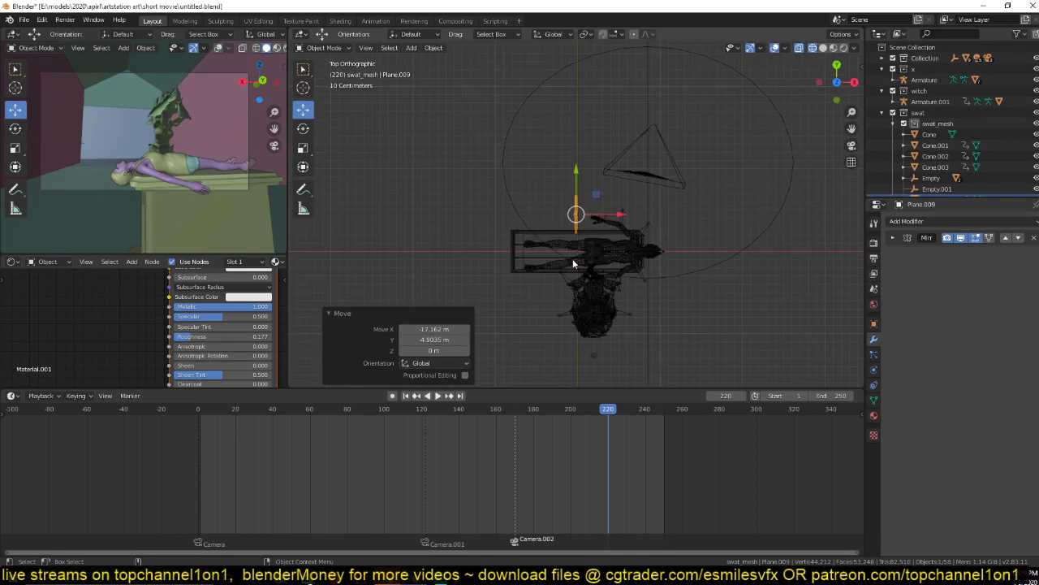
text(r90)
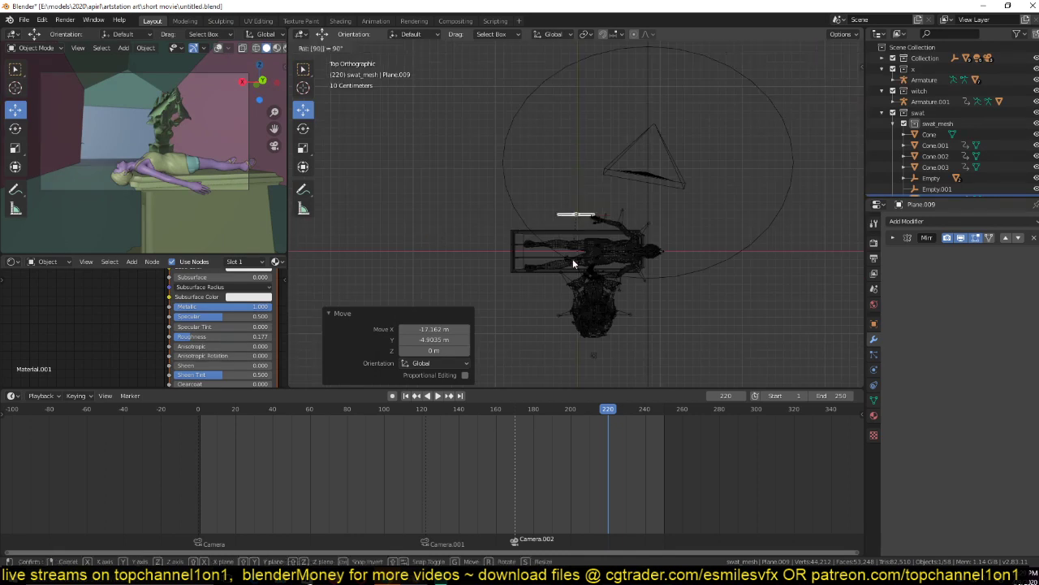
key(Return)
Tilt the sword about 19° in the right side view and lower it about 2.28 m toward the altar.
key(KP_3)
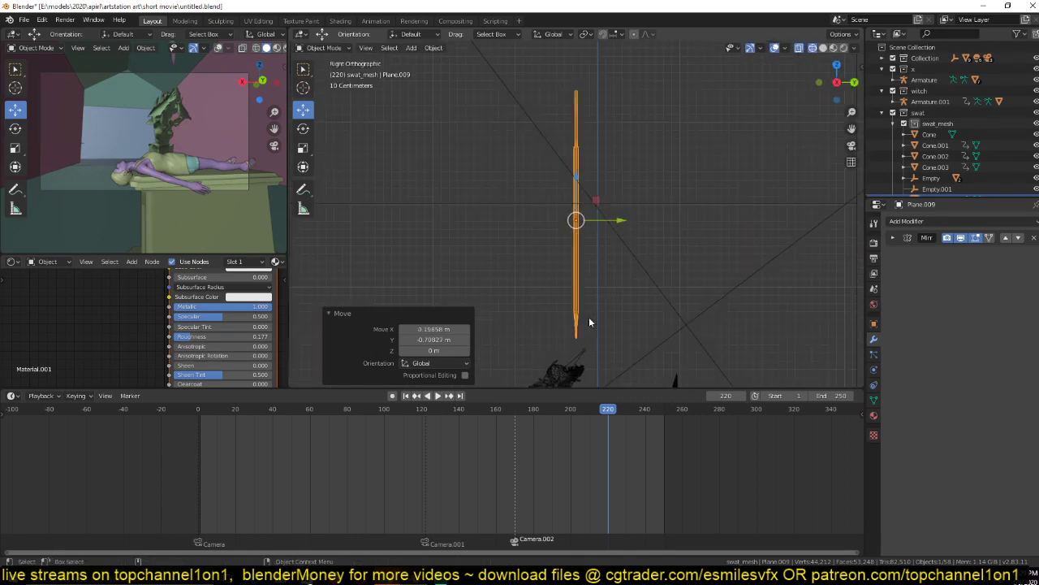
shift+middle_drag(588, 320, 570, 268)
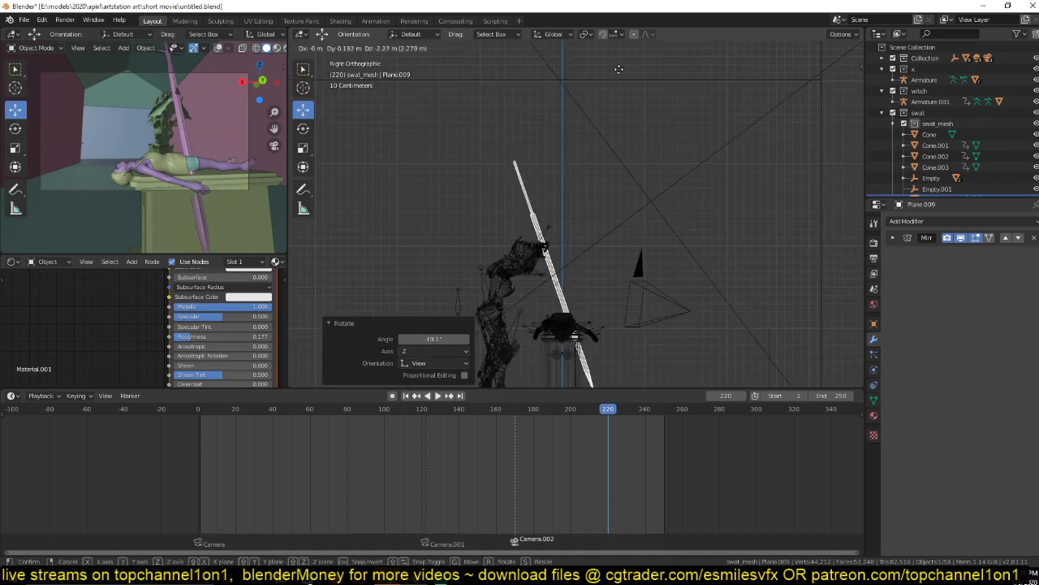
click(620, 72)
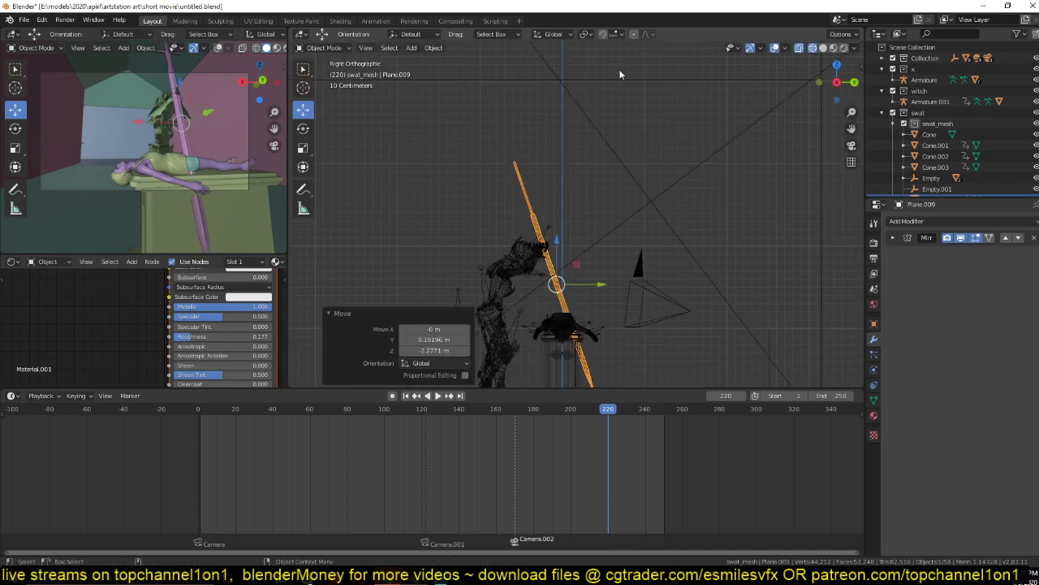
Scale the sword down to about half its size and clear its rotation.
key(s)
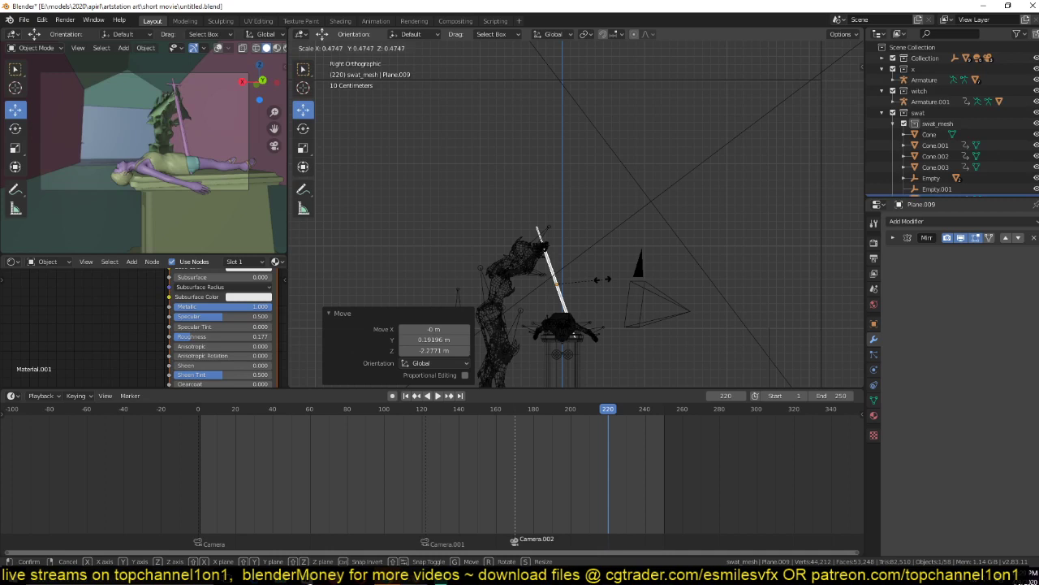
click(604, 155)
scroll(604, 155, up, 3)
key(alt+r)
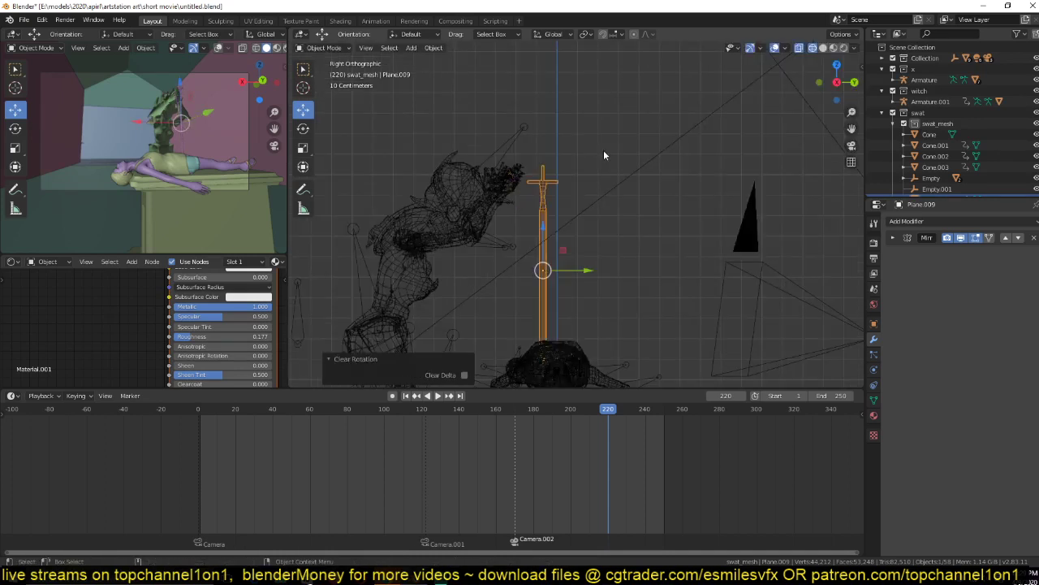
Shorten the sword's blade by raising the vertices of its tip.
shift+middle_drag(603, 155, 617, 120)
key(Tab)
drag(495, 203, 563, 290)
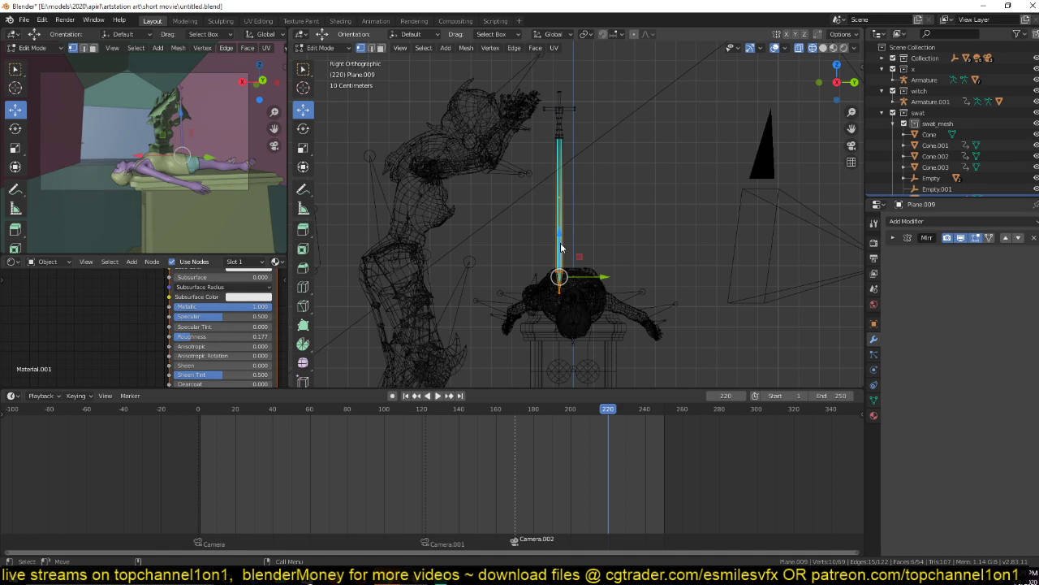
drag(560, 248, 560, 190)
Resize the blade's geometry and adjust its height along Z beneath the grip.
drag(540, 132, 594, 226)
key(s)
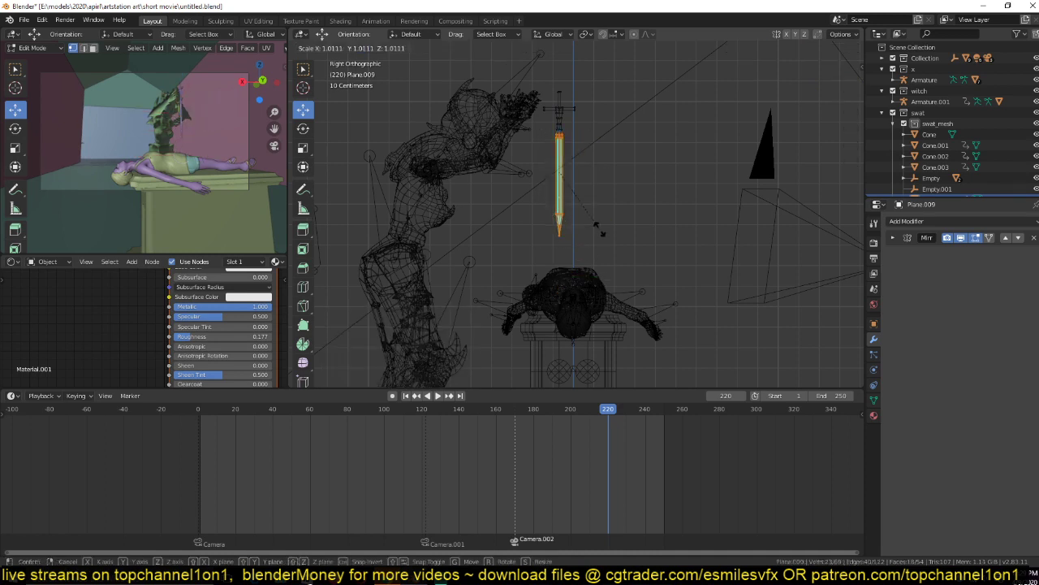
key(z)
click(568, 244)
key(g)
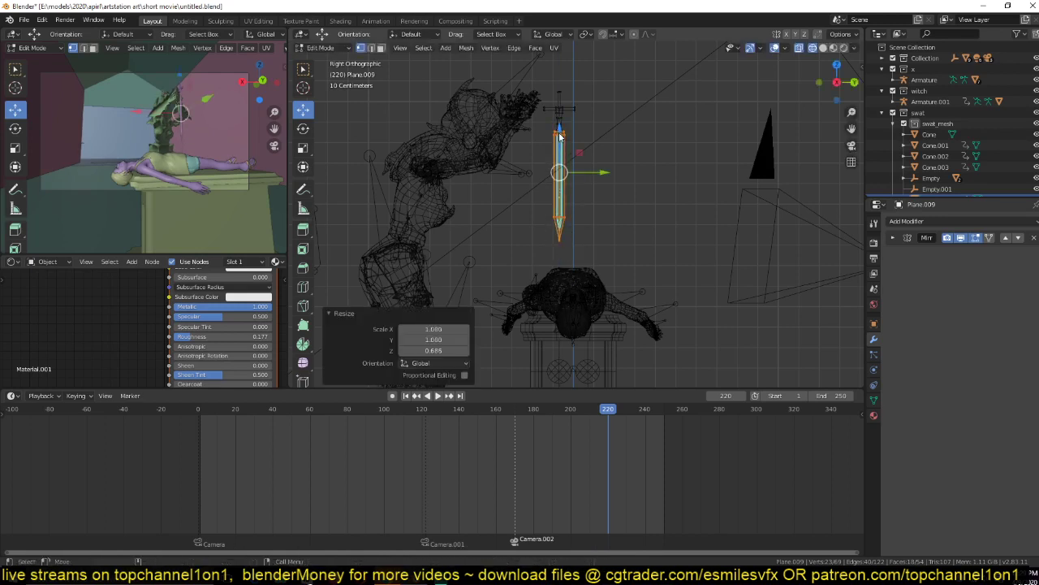
key(z)
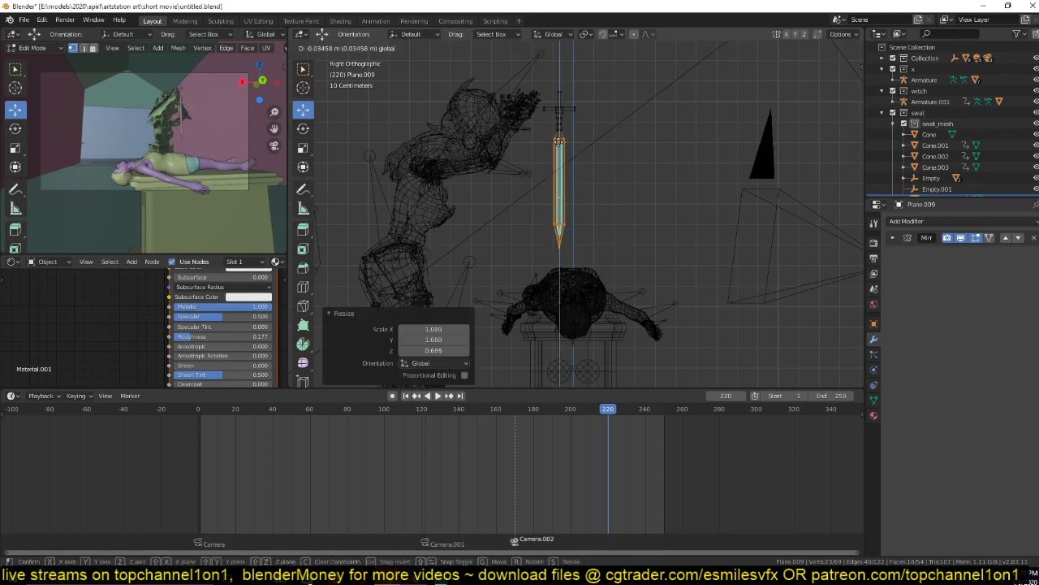
click(576, 146)
key(Tab)
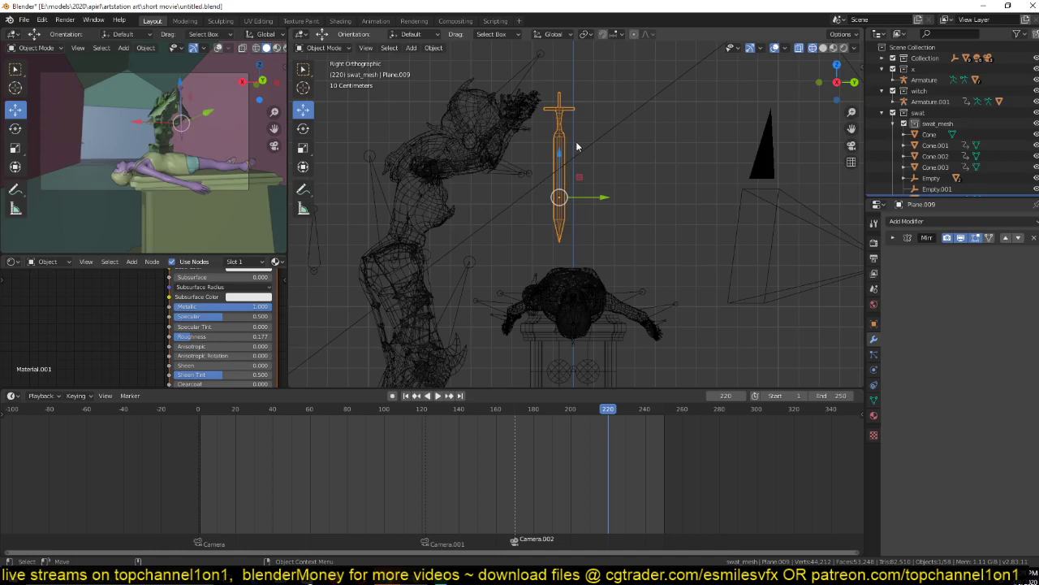
Rotate the sword 90° about the global Z axis and set its material's base color to yellow.
key(r)
key(z)
key(9)
key(0)
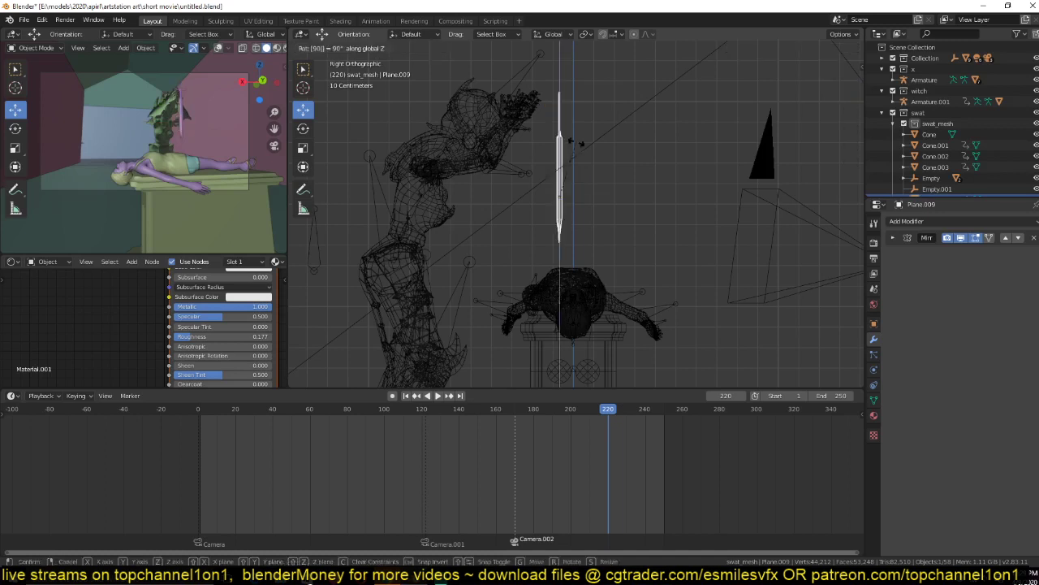
key(Return)
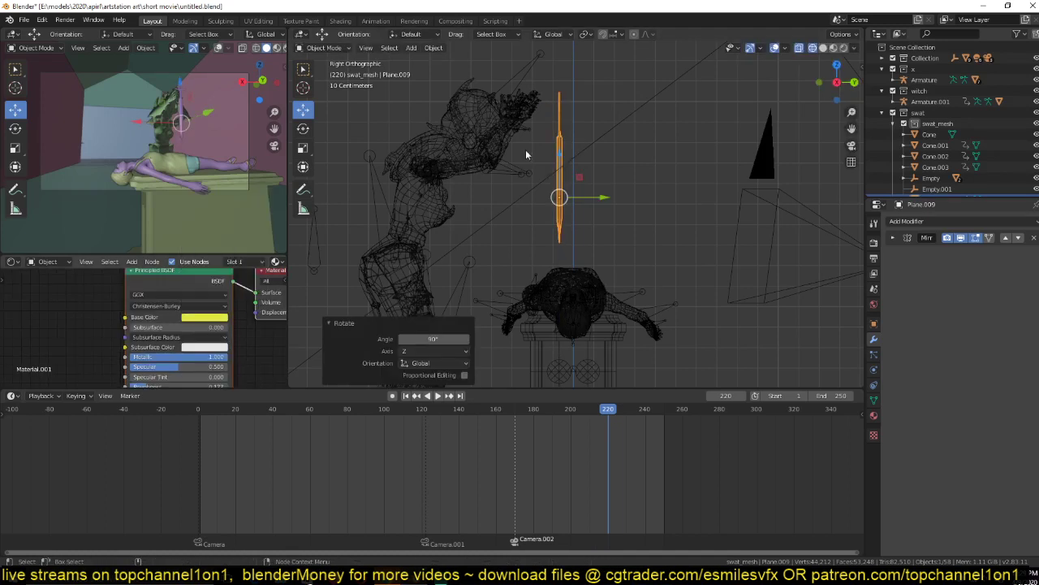
Set the sword's origin to the median center of its geometry and save the file.
key(z)
click(734, 144)
middle_drag(731, 144, 642, 150)
scroll(636, 150, up, 5)
scroll(217, 89, up, 4)
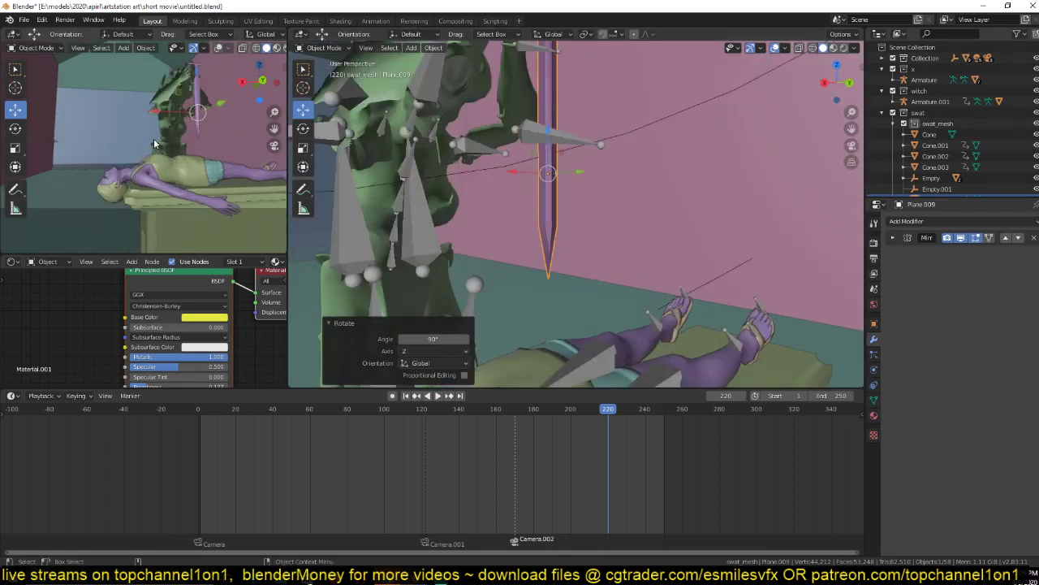
shift+middle_drag(220, 83, 208, 104)
scroll(209, 104, up, 2)
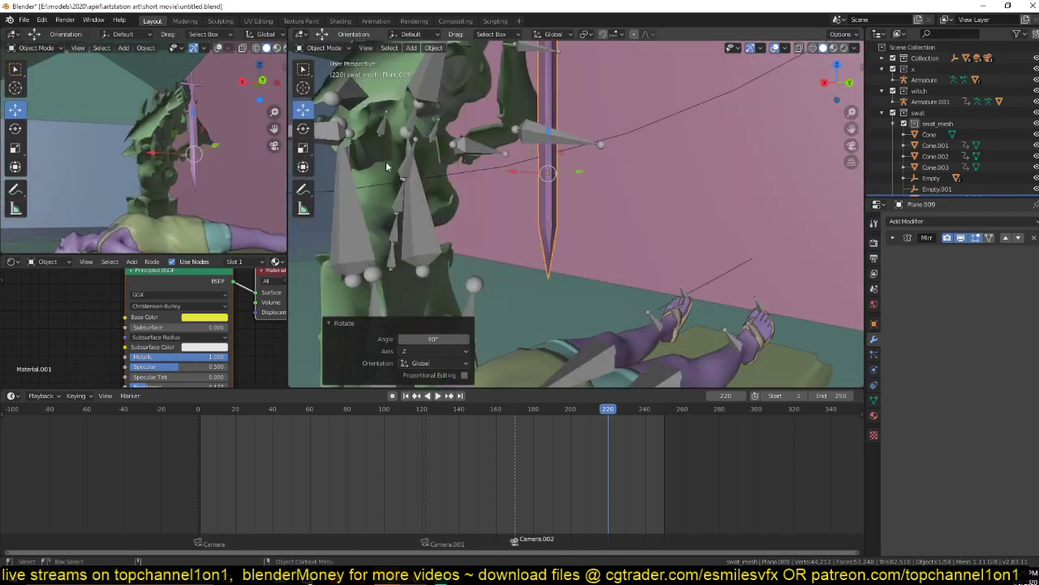
key(shift+z)
key(KP_3)
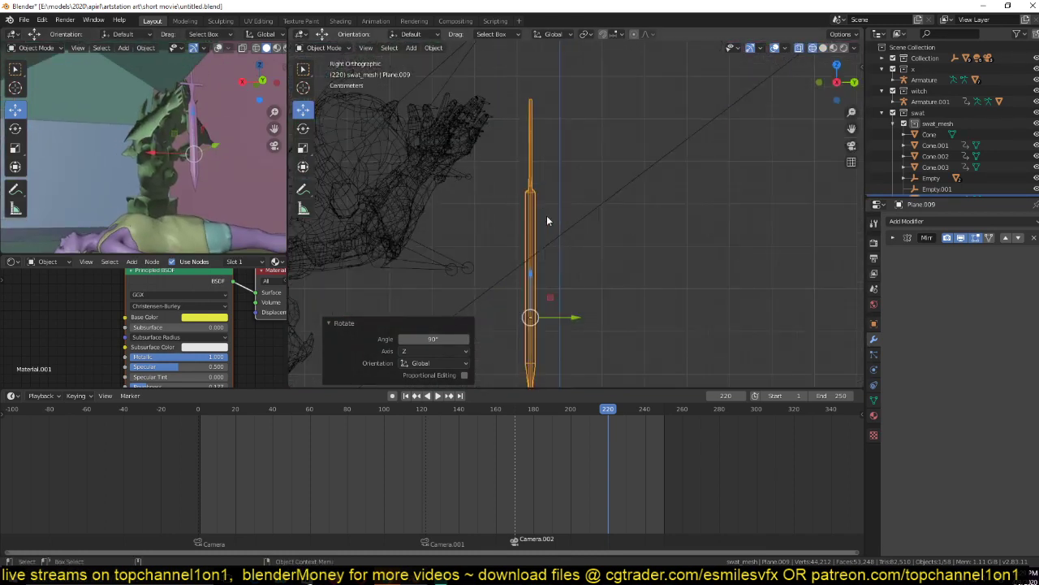
key(r)
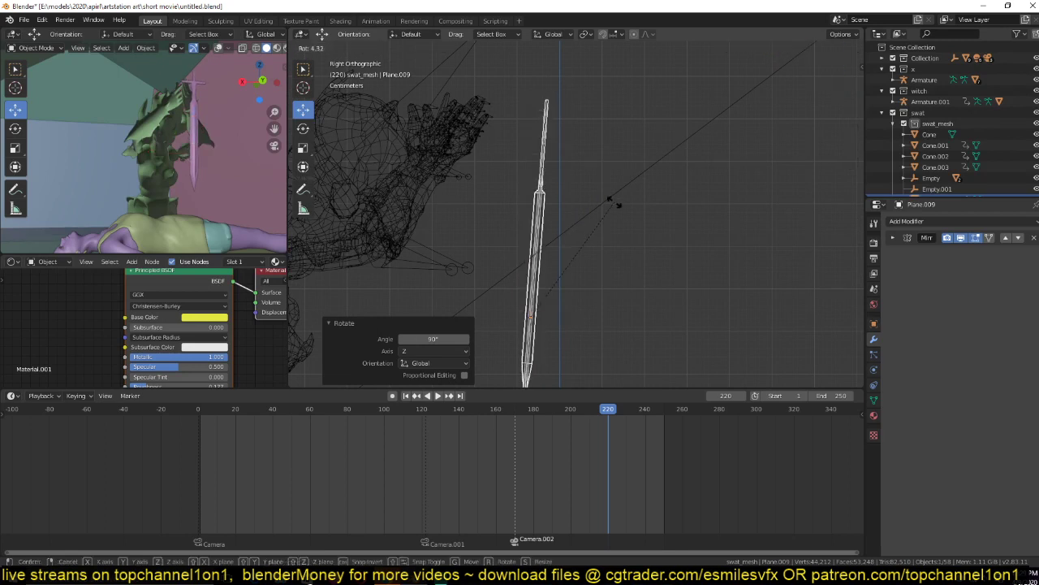
right_click(611, 199)
right_click(524, 213)
click(619, 223)
scroll(565, 195, up, 2)
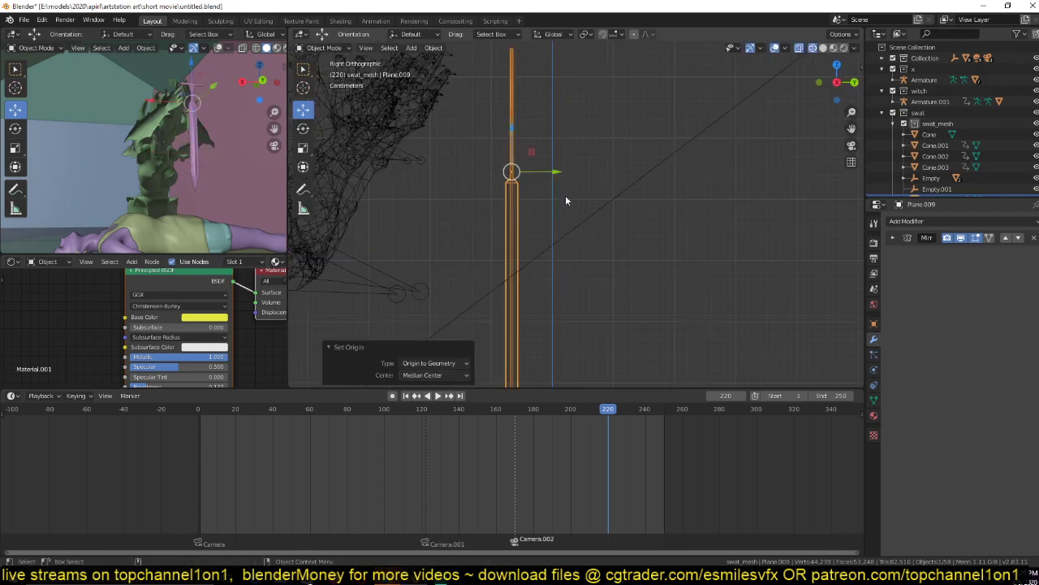
key(ctrl+s)
Rotate the sword -14.4° in the side view and move it -0.18781 m in Y and 0.009237 m in Z to the witch's hands.
shift+middle_drag(554, 189, 555, 213)
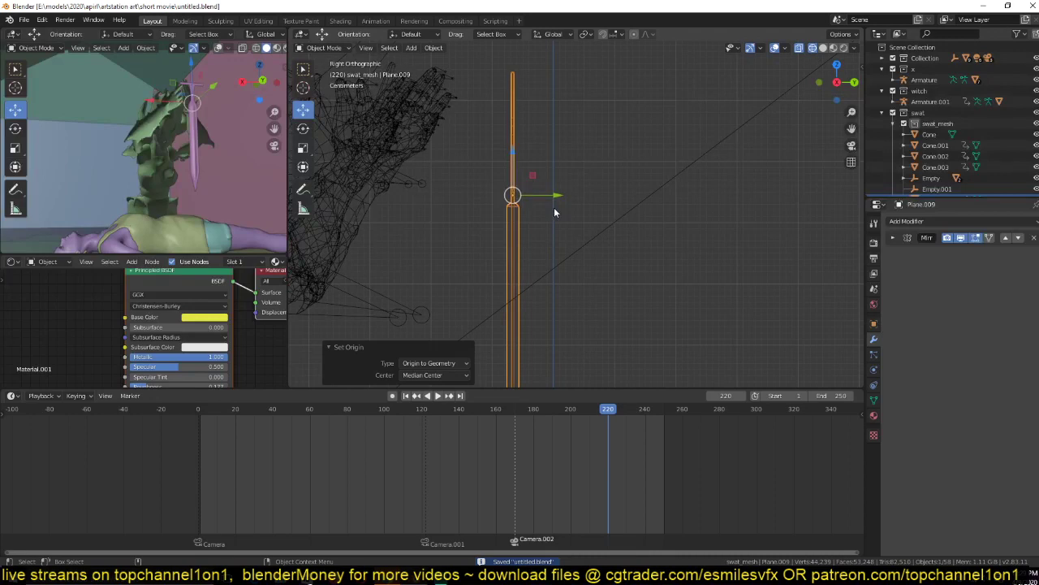
scroll(554, 212, down, 4)
key(g)
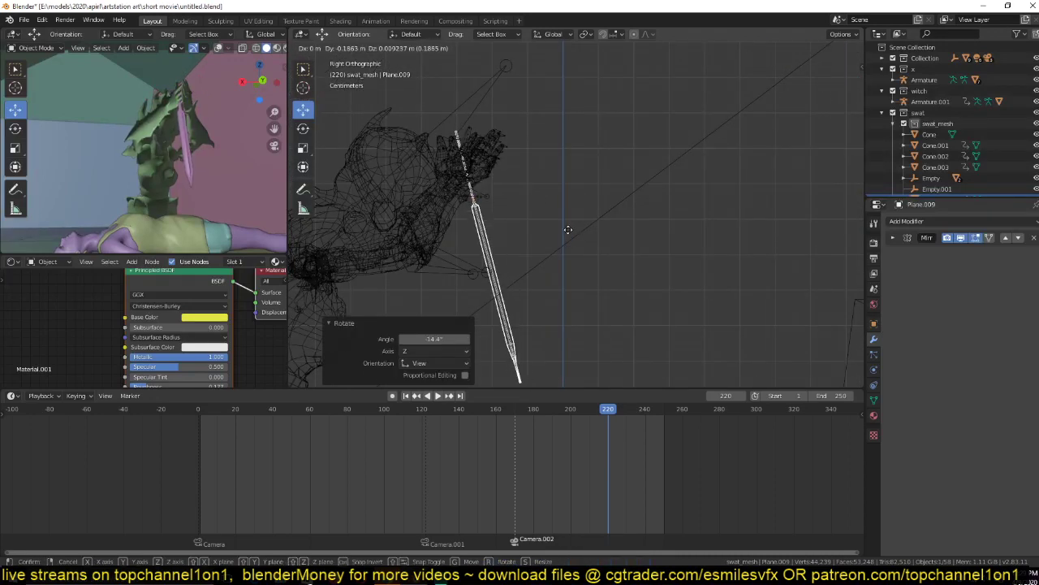
click(575, 199)
Move the sword 0.03576 m along its local Z axis so the grip sits in the witch's hands.
middle_drag(574, 199, 491, 223)
key(shift+z)
scroll(649, 199, up, 3)
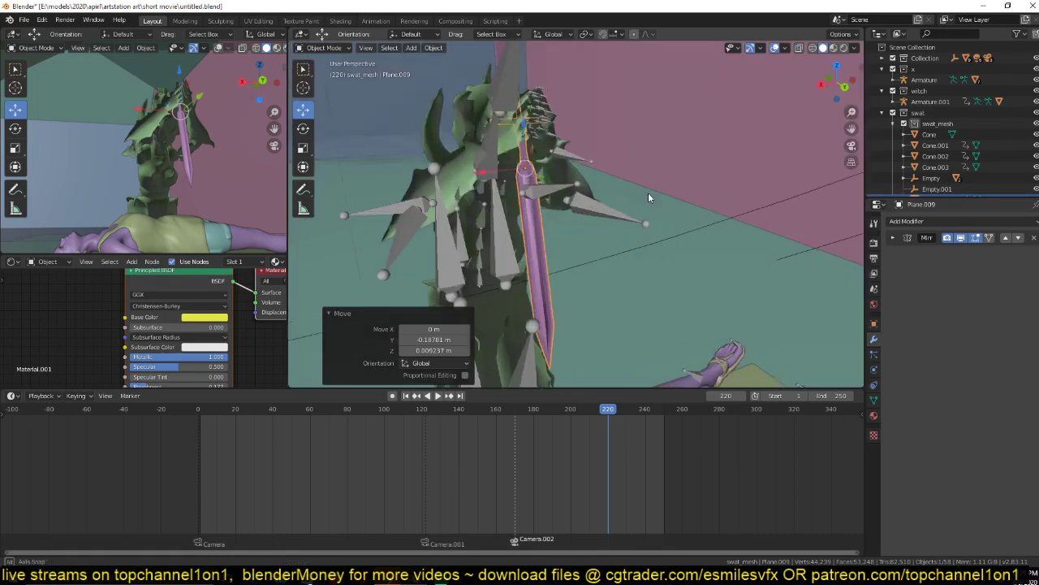
mouse_move(648, 199)
middle_down()
mouse_move(567, 178)
mouse_move(682, 184)
mouse_move(625, 203)
mouse_move(585, 236)
mouse_move(552, 243)
mouse_move(520, 233)
mouse_move(730, 284)
mouse_move(625, 276)
middle_up()
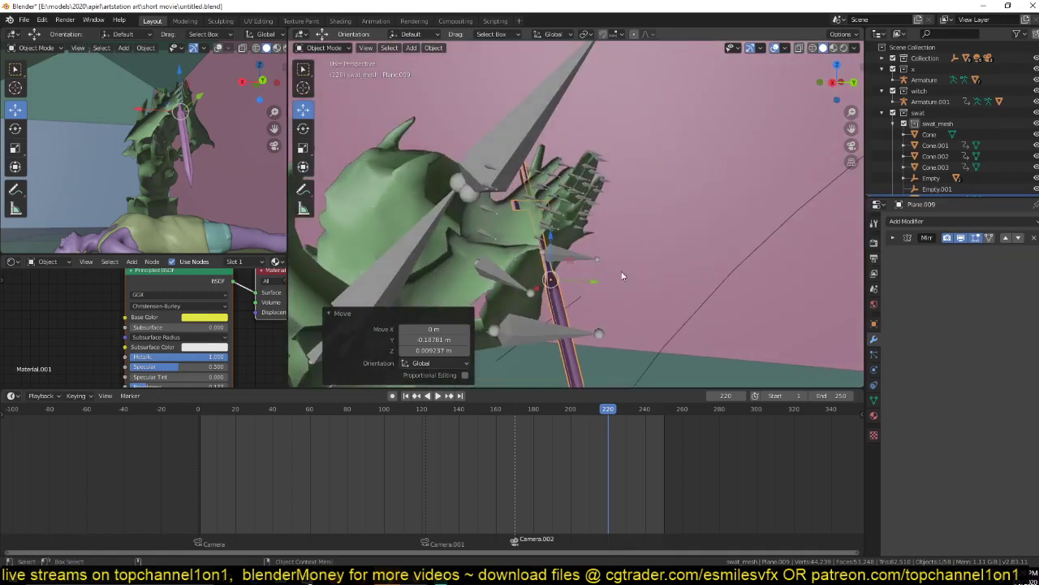
middle_drag(495, 277, 477, 264)
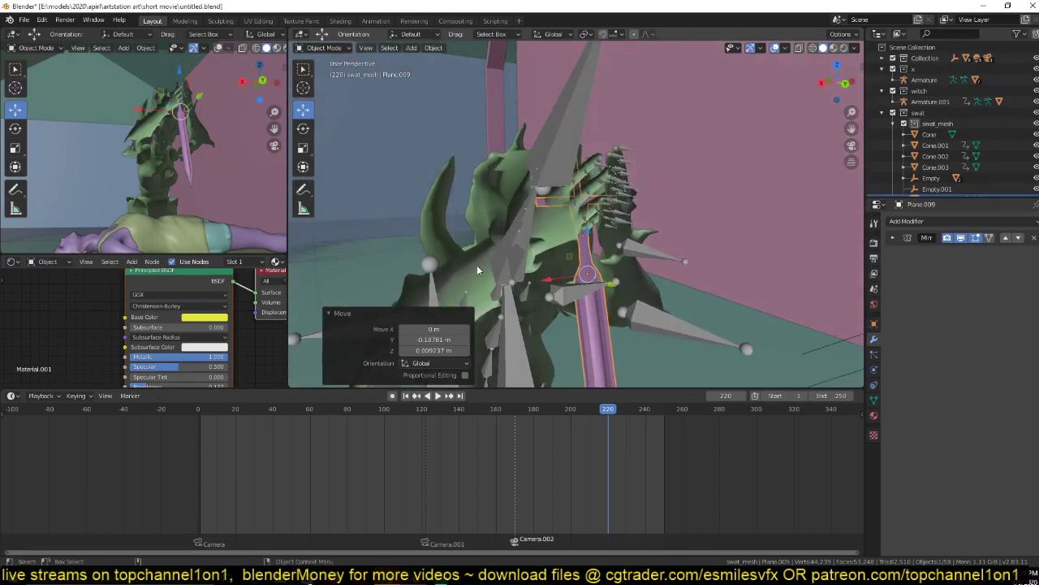
key(g)
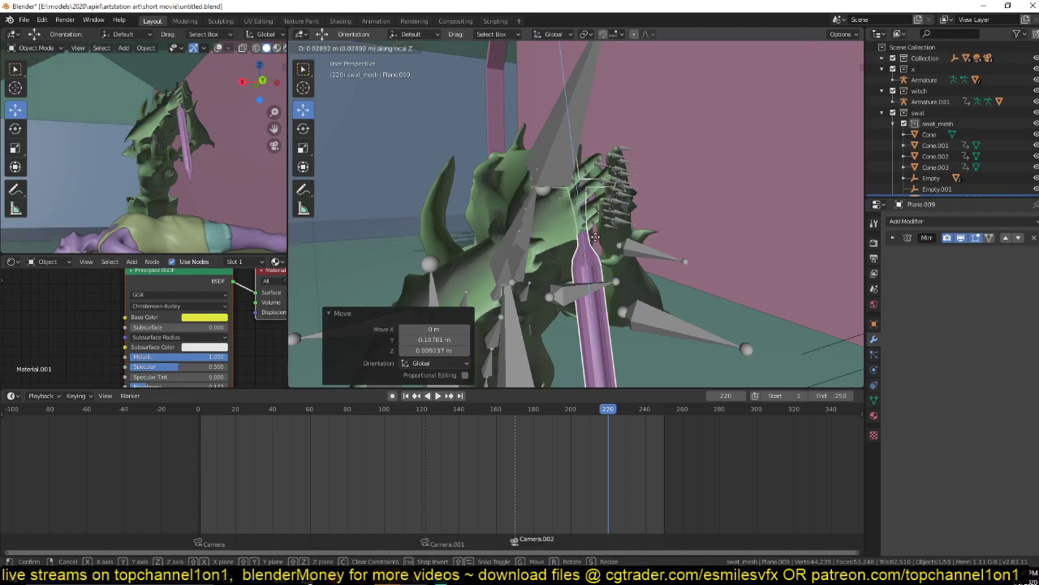
click(555, 256)
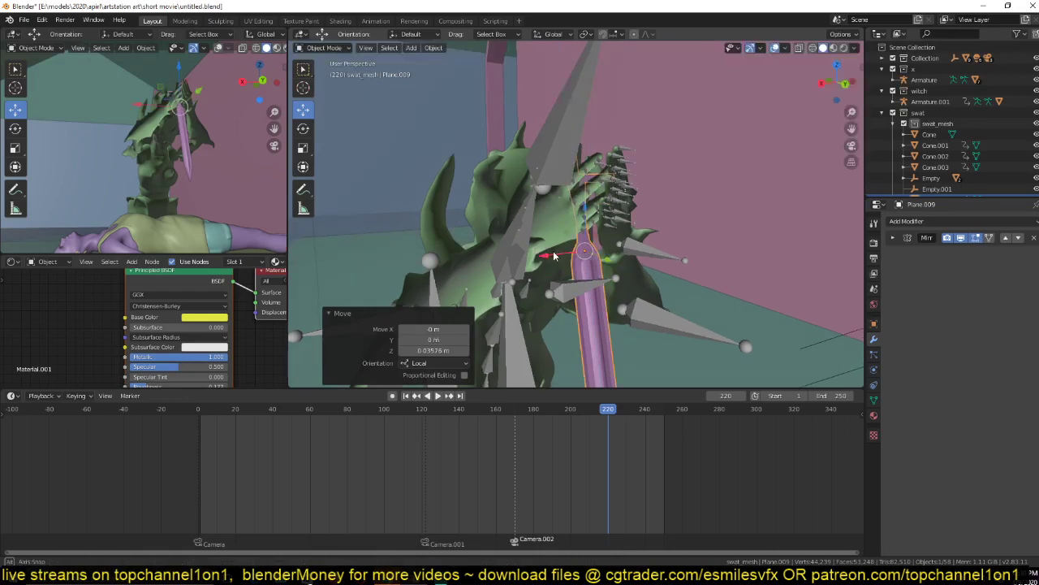
Parent the sword to the witch armature's RightHand bone using the Bone parent type.
middle_drag(555, 256, 527, 268)
click(530, 271)
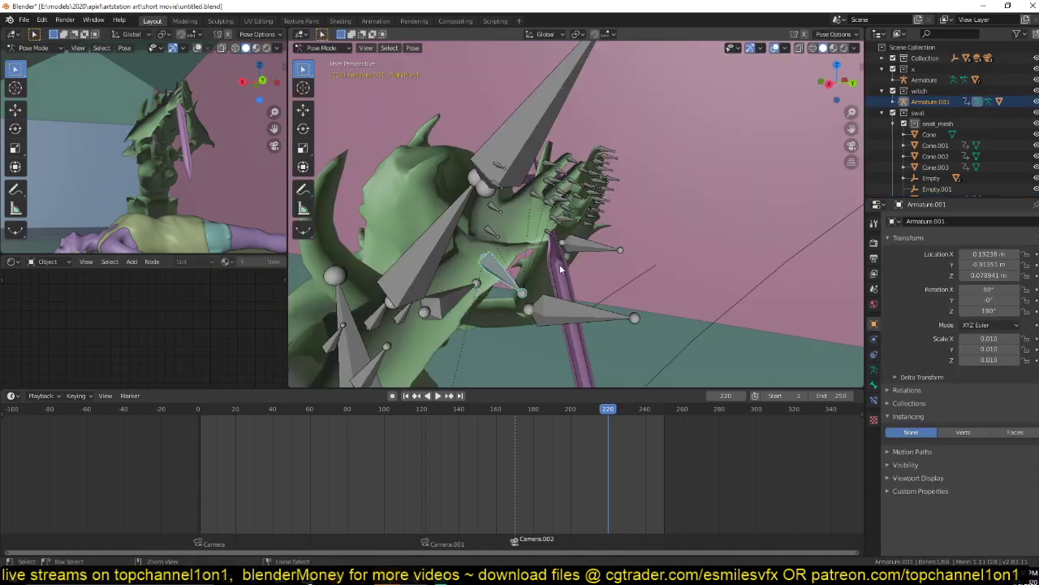
click(560, 269)
shift+click(516, 284)
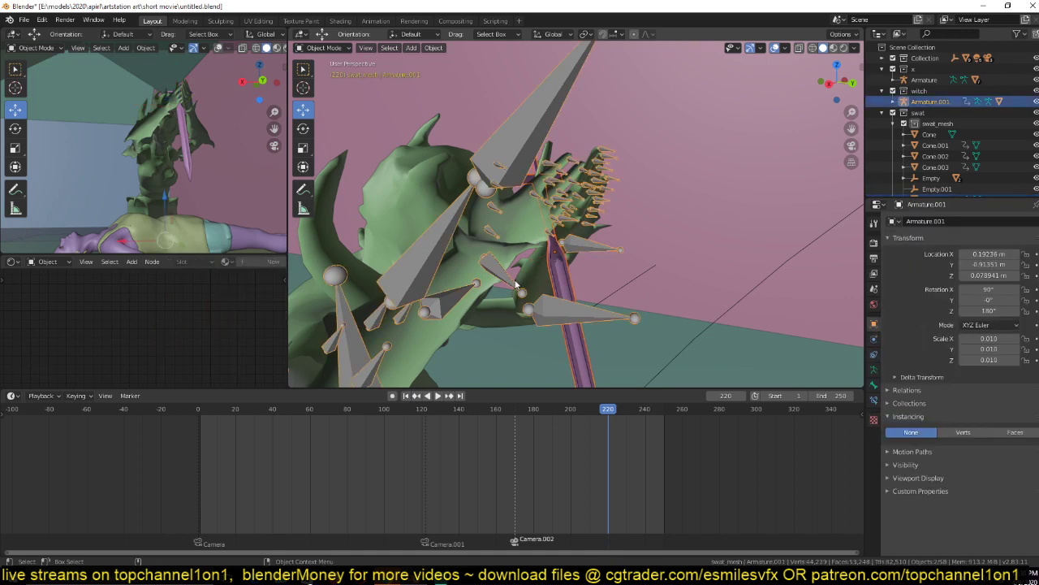
key(ctrl+p)
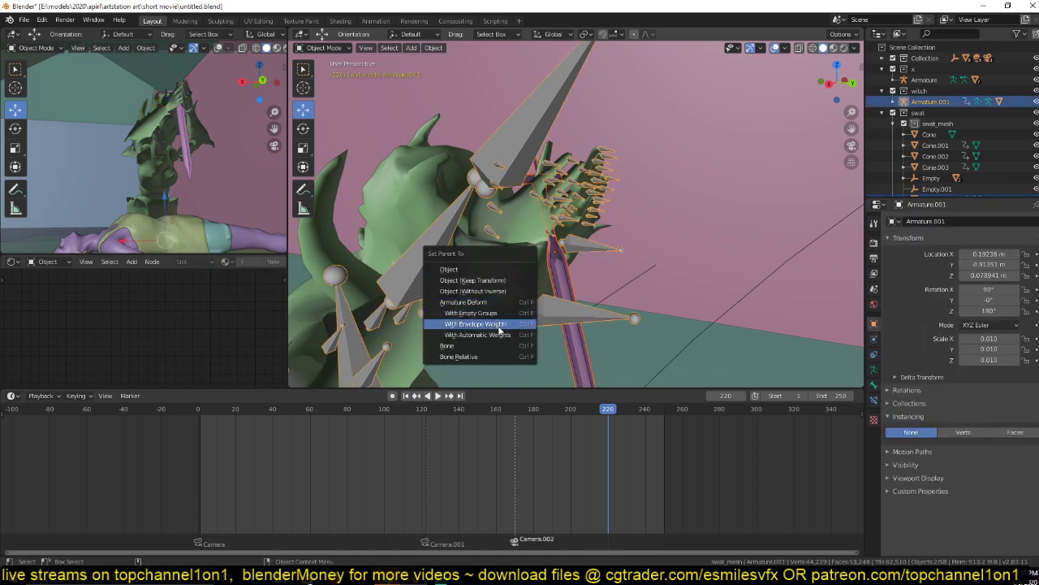
click(492, 346)
Test the sword's attachment by rotating the witch's hand bones in pose mode in the wireframe side view.
middle_drag(518, 284, 544, 278)
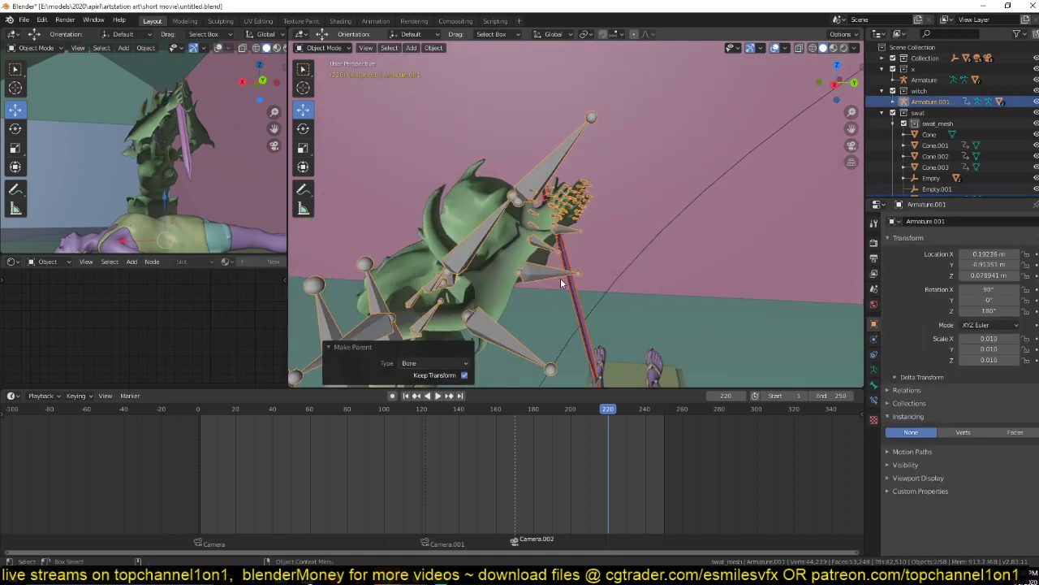
key(KP_3)
key(KP_0)
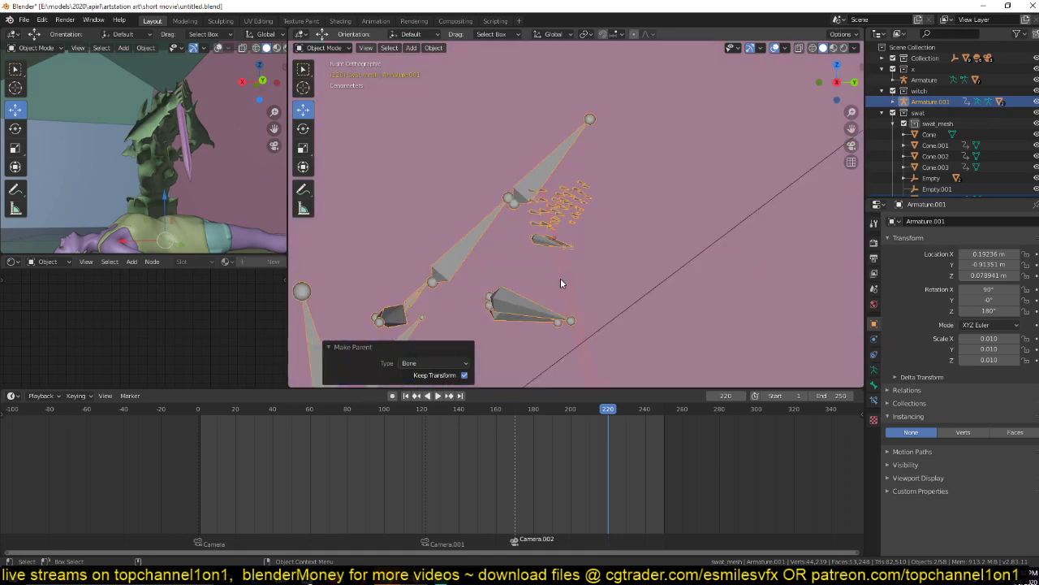
key(KP_0)
key(KP_0)
key(z)
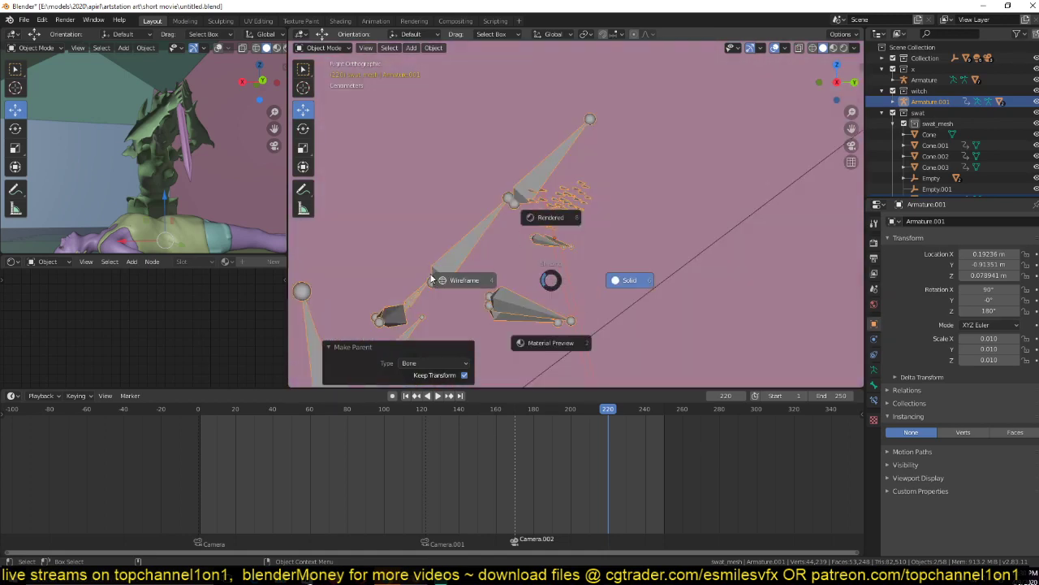
click(467, 281)
key(KP_0)
click(490, 186)
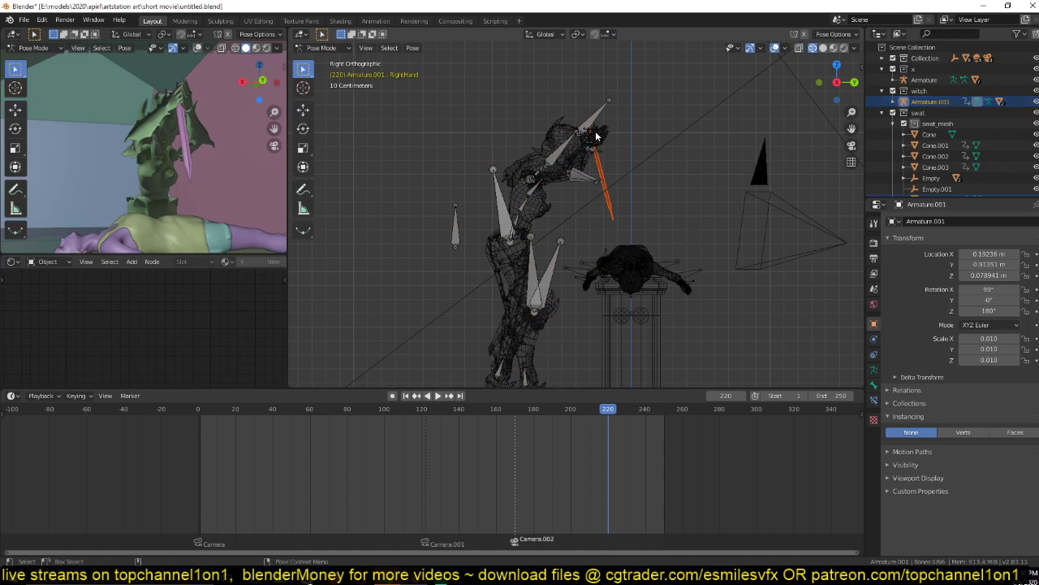
click(571, 151)
click(571, 151)
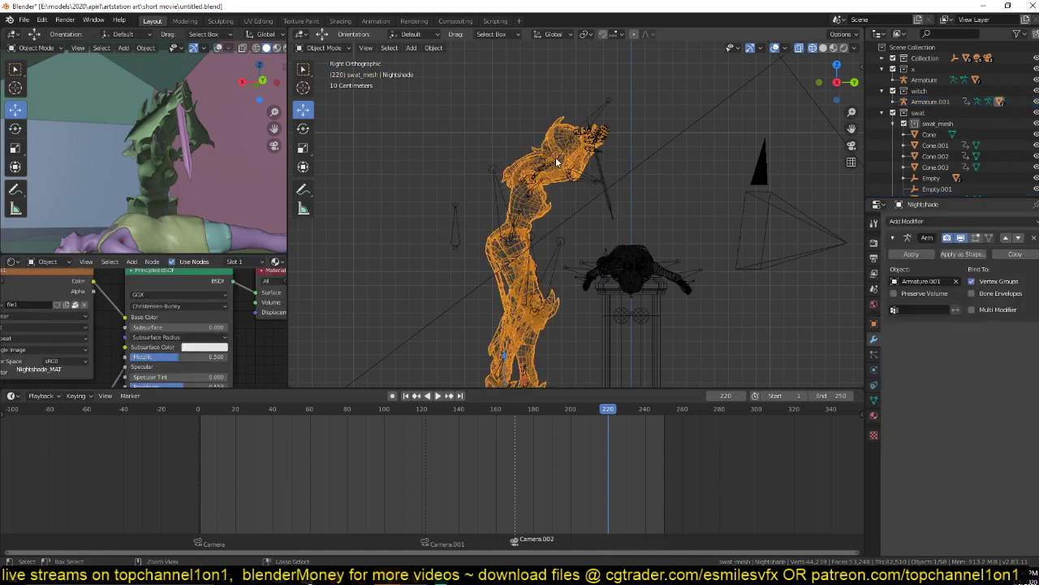
right_click(505, 233)
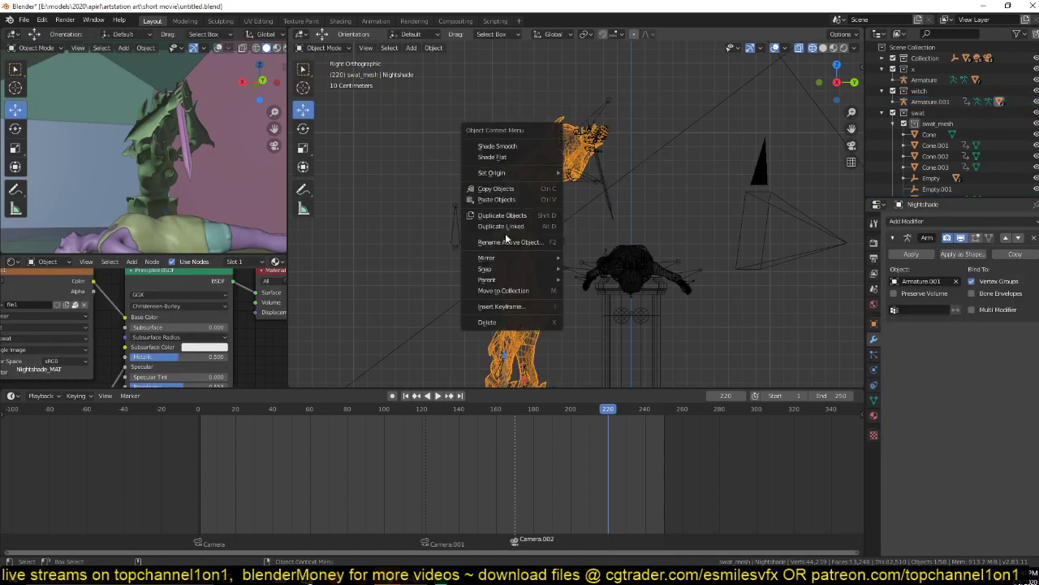
key(Escape)
click(521, 219)
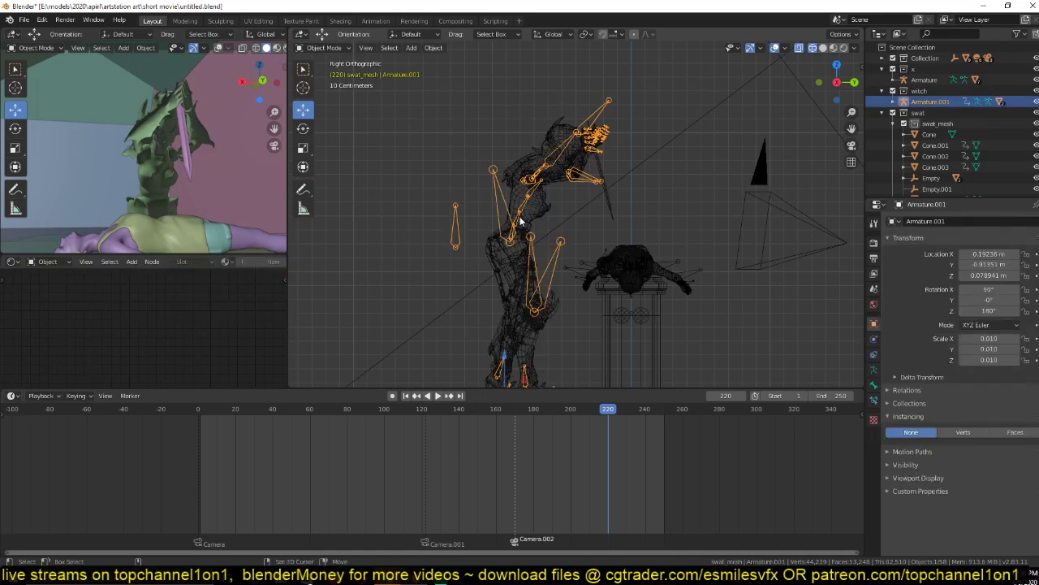
key(ctrl+Tab)
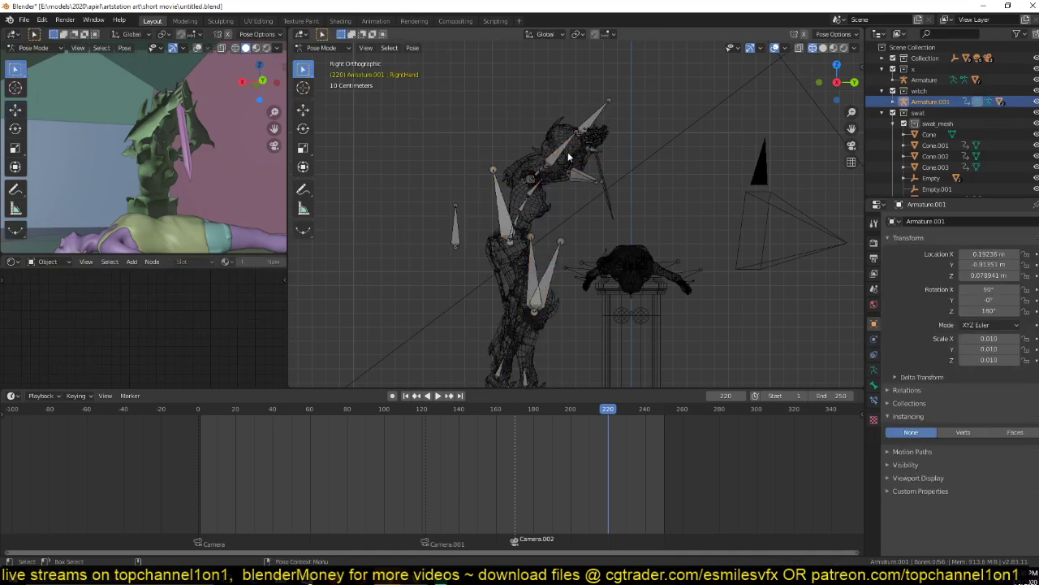
click(575, 177)
key(r)
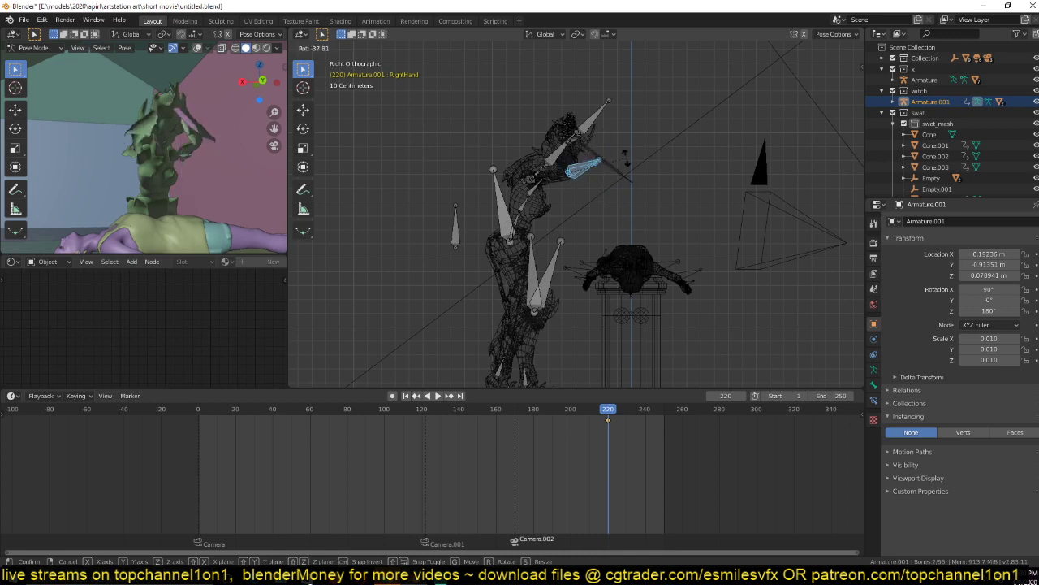
click(516, 292)
Return the witch armature to object mode, save the file and delete the armature's keyframe at frame 220.
scroll(517, 292, up, 5)
mouse_move(517, 292)
middle_down()
mouse_move(590, 287)
mouse_move(641, 225)
mouse_move(554, 190)
mouse_move(528, 193)
middle_up()
key(shift+z)
key(ctrl+Tab)
key(KP_0)
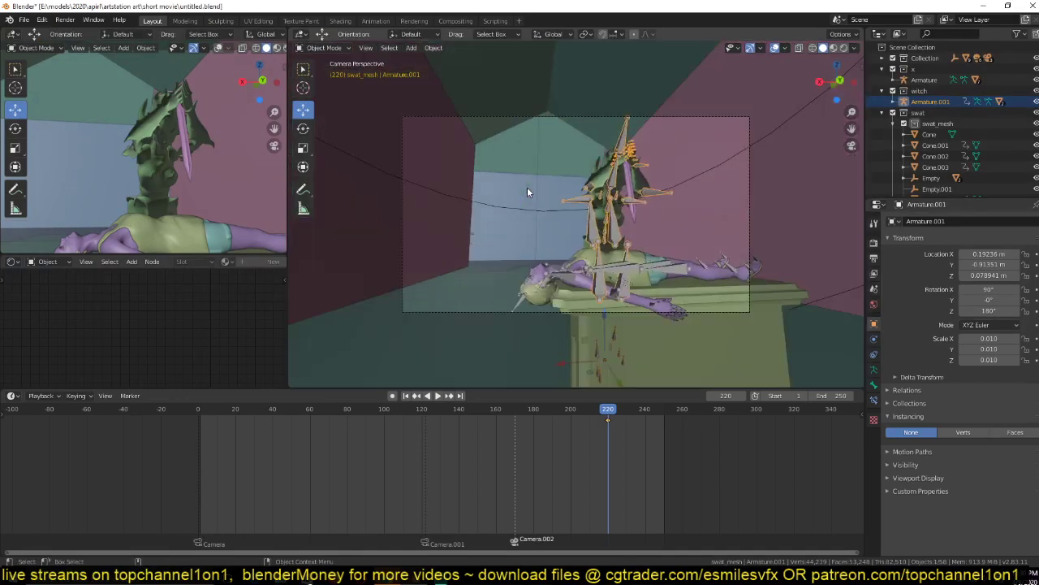
key(ctrl+s)
key(x)
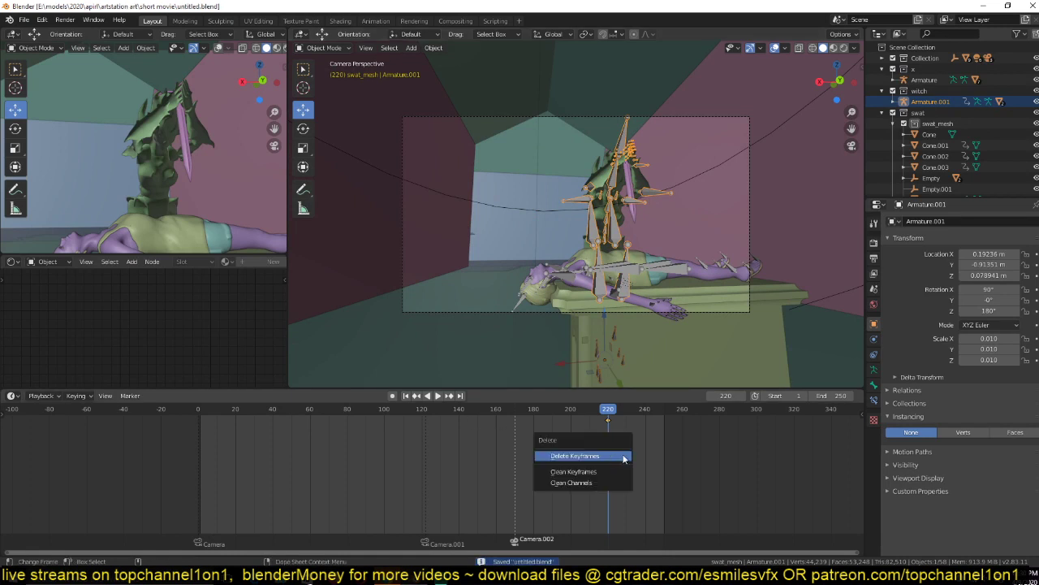
click(578, 456)
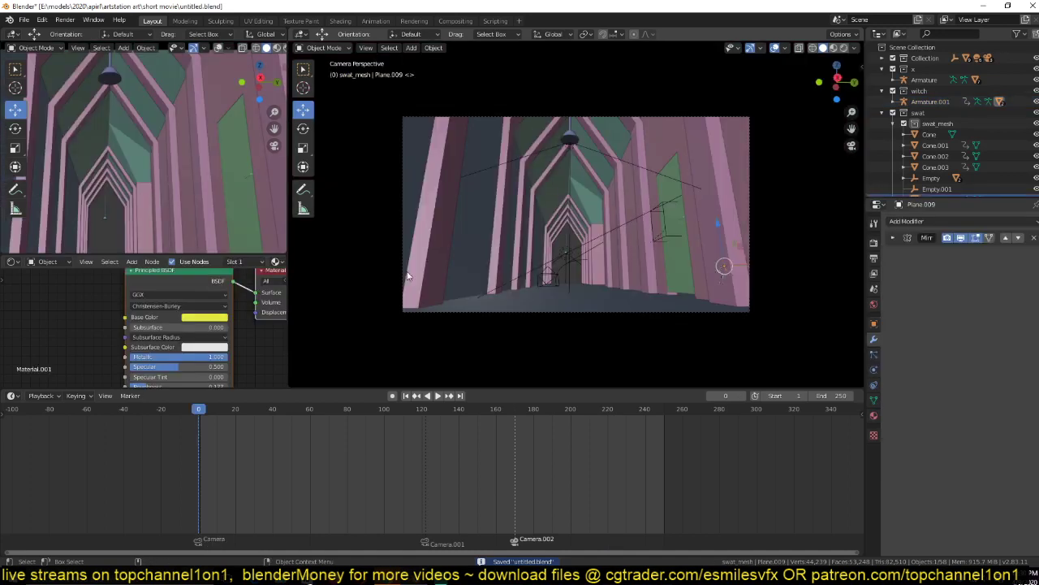
Preview the animation from frame 0 and switch the small secondary viewport to an Image Editor.
scroll(437, 269, down, 2)
scroll(438, 269, up, 1)
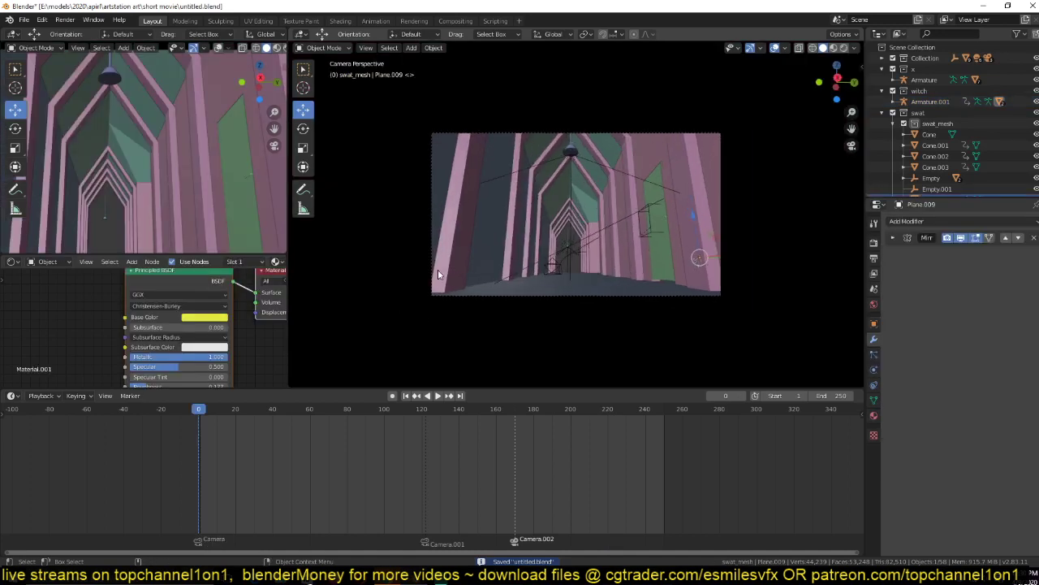
key(space)
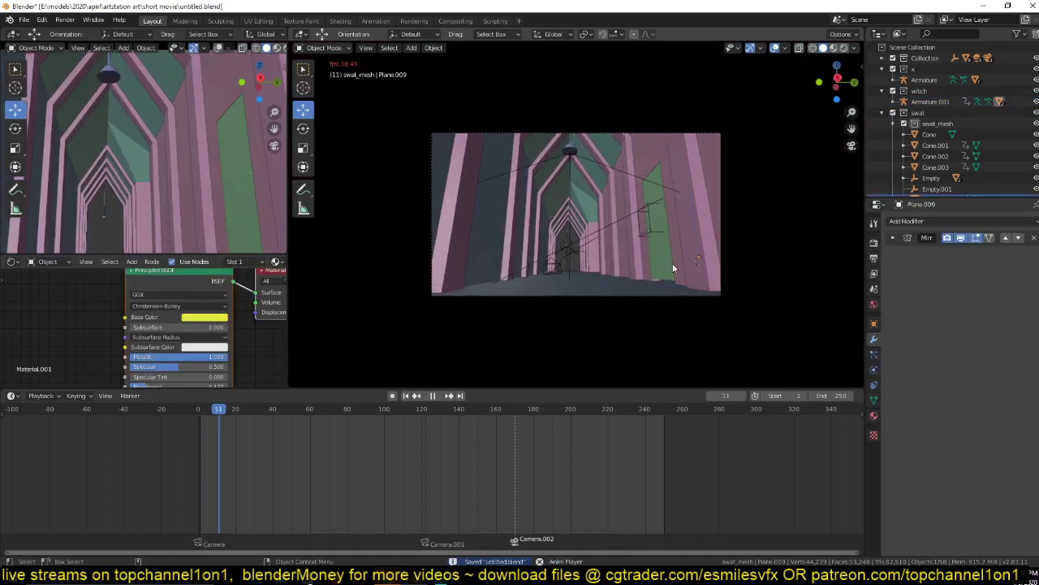
click(242, 48)
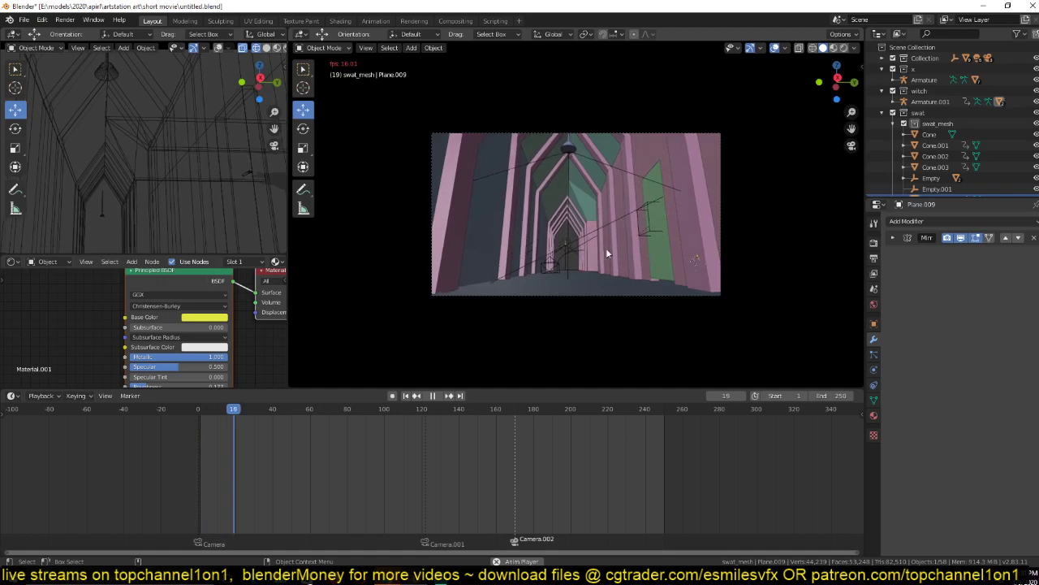
key(Escape)
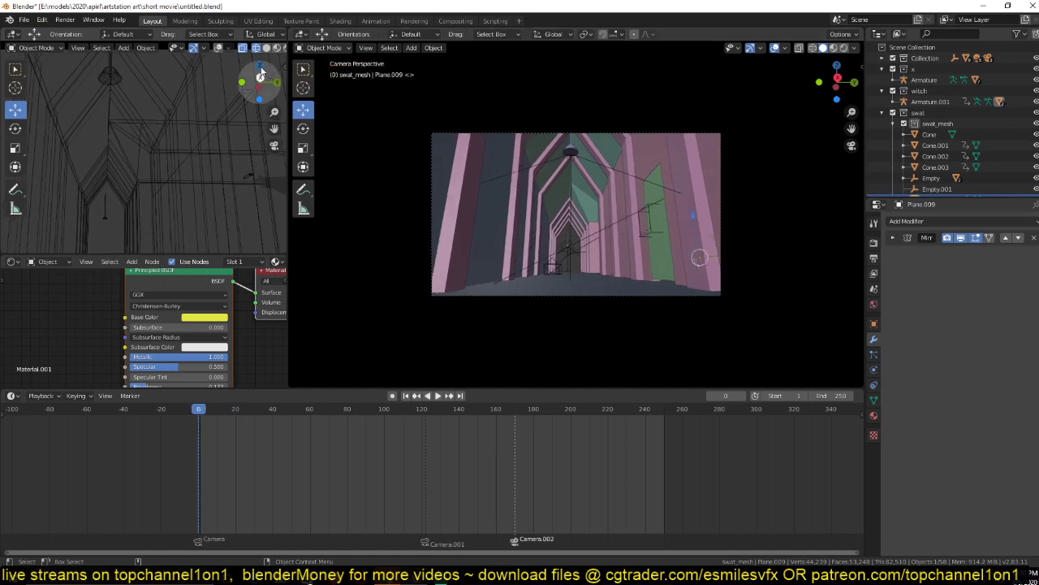
click(13, 34)
click(34, 73)
Hide the overlays in the camera view and play the animation, stopping at frame 211.
key(space)
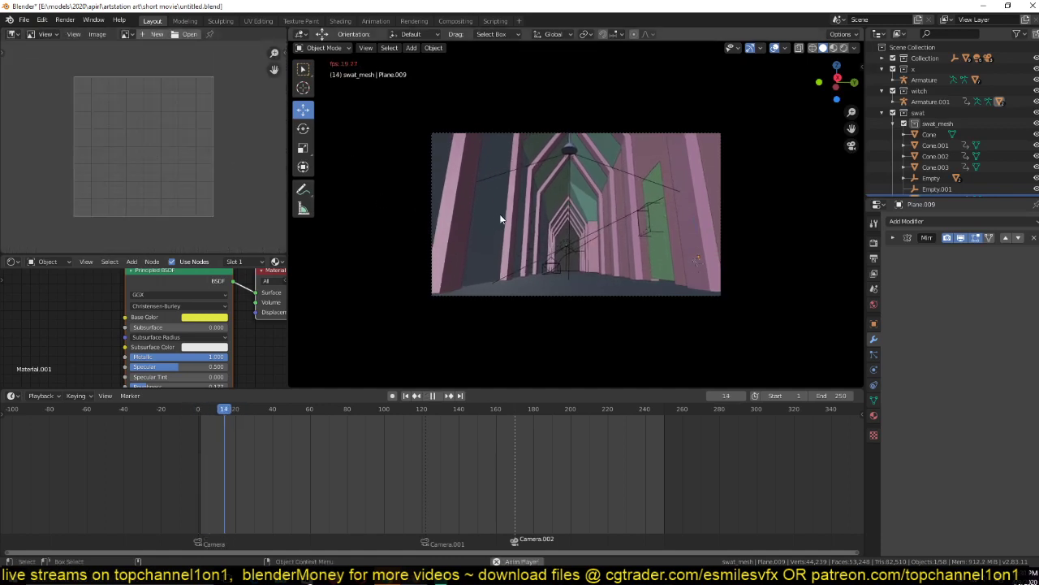
click(774, 48)
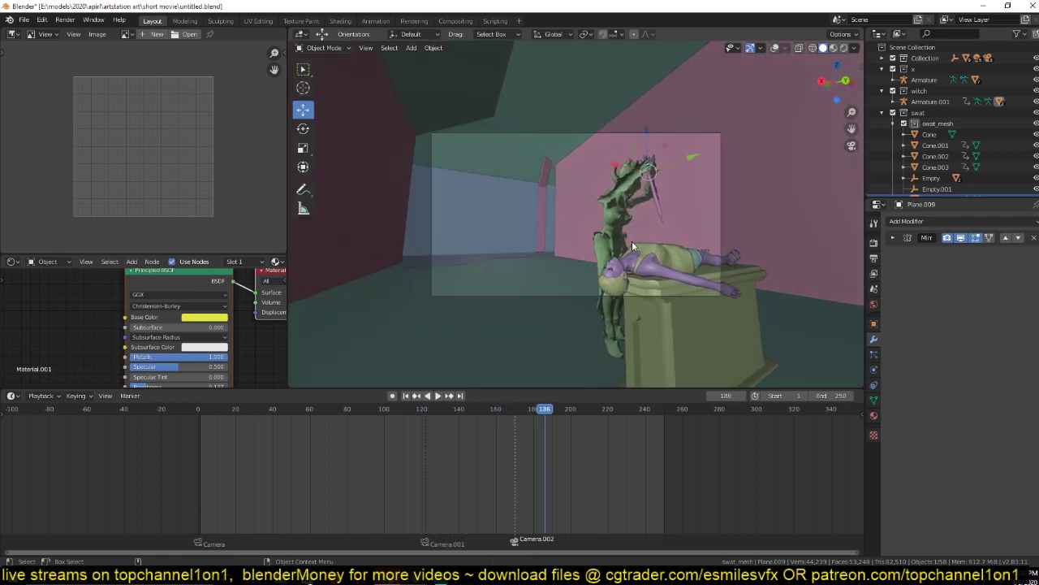
key(space)
key(space)
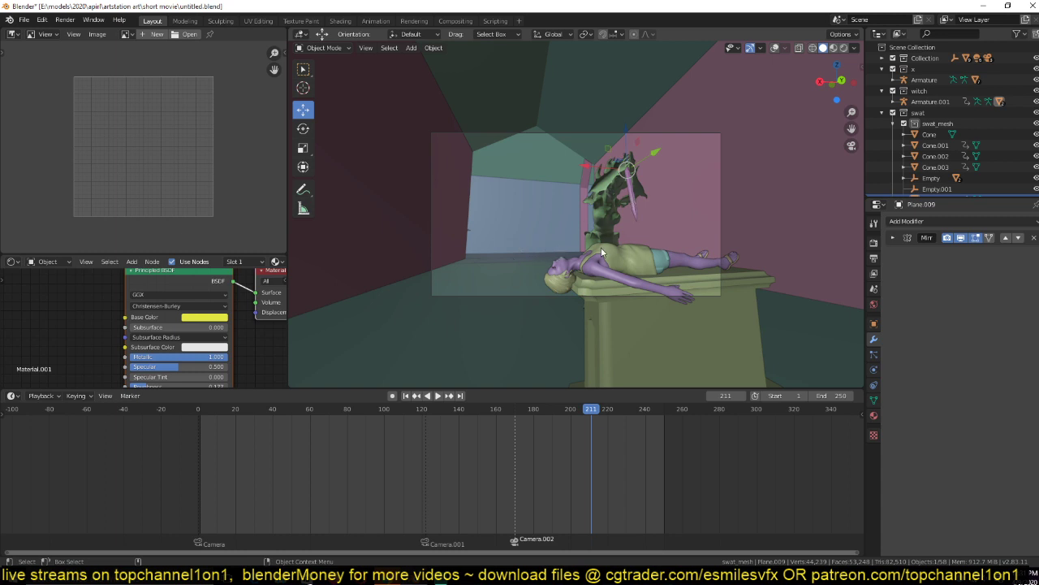
scroll(605, 262, down, 1)
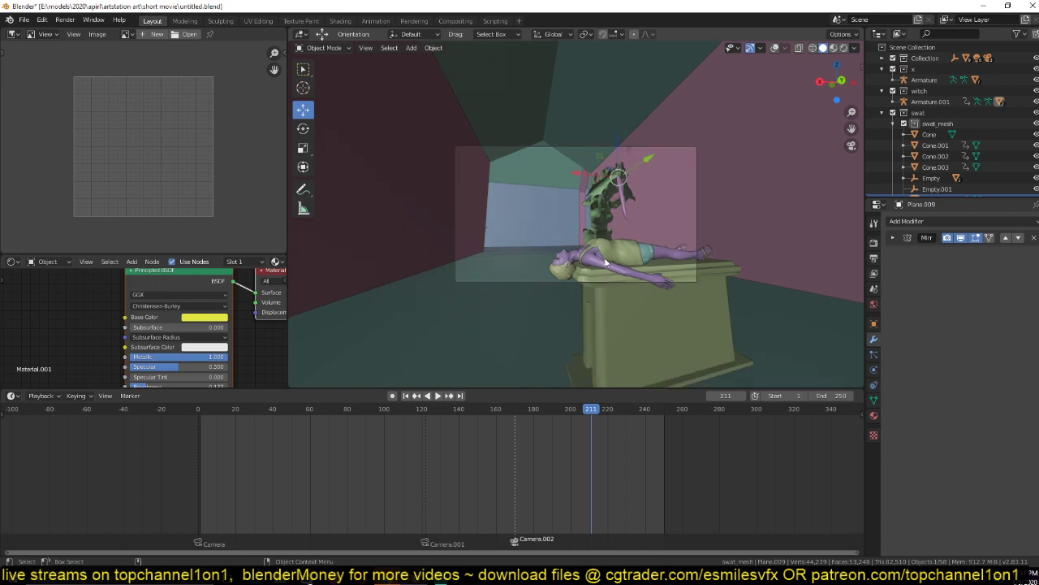
Save the file and preview the animation from frame 0 with the camera view in rendered shading.
key(ctrl+s)
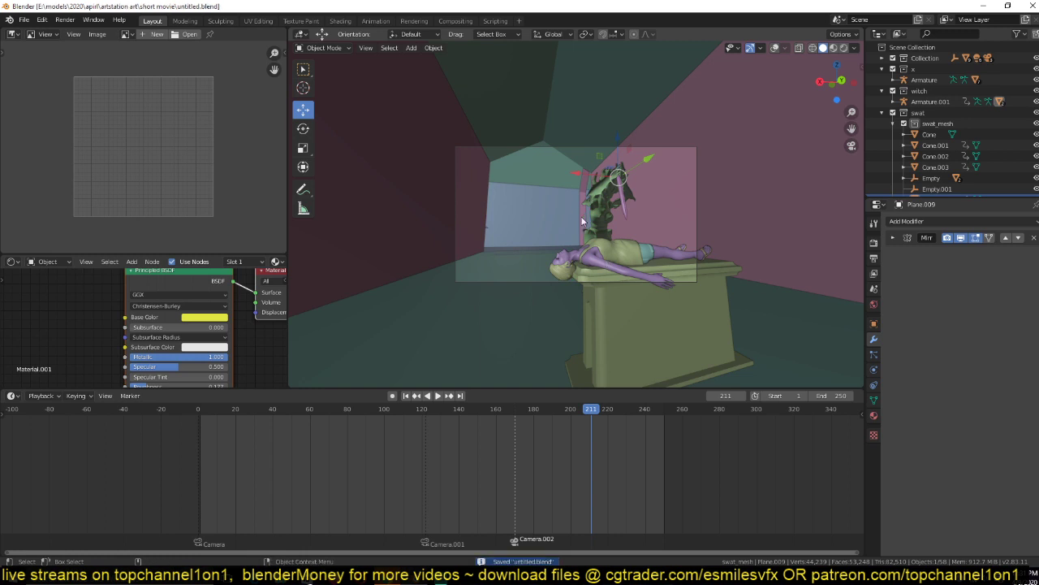
click(844, 49)
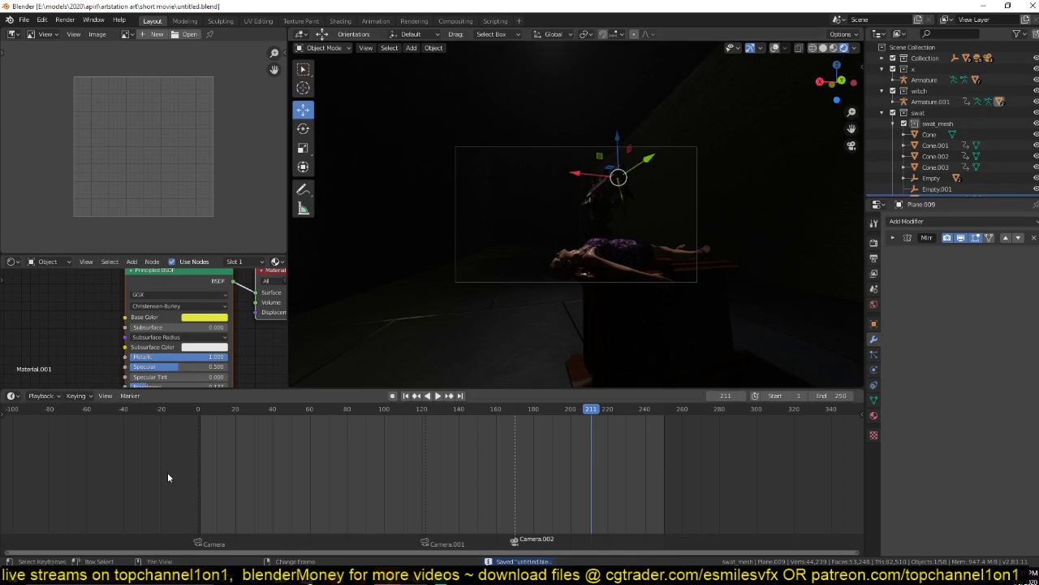
key(shift+Left)
key(space)
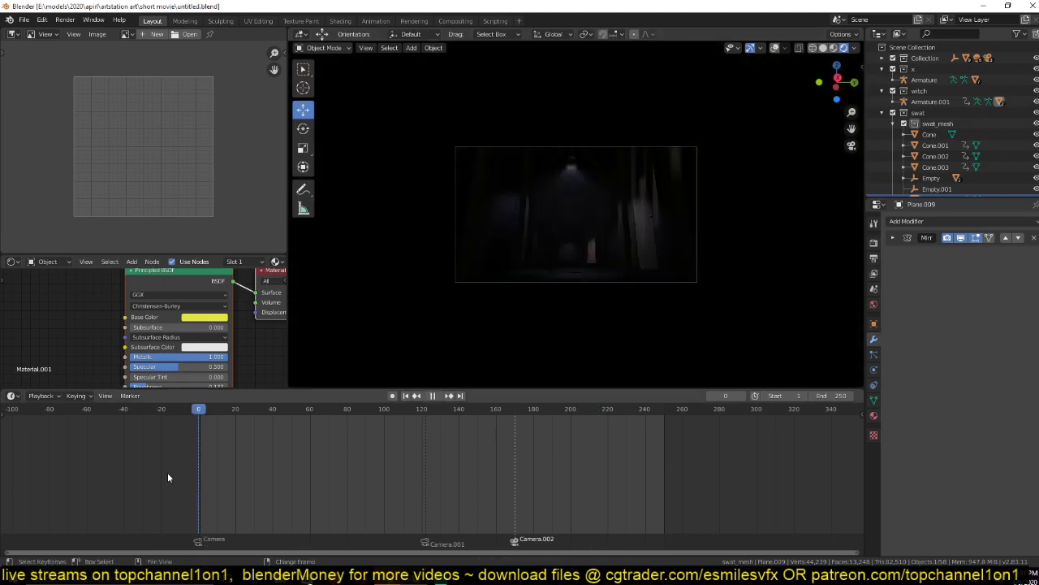
key(space)
Select the Plane.006 wall object in the camera view and collapse the swat collection in the outliner.
click(773, 50)
click(741, 93)
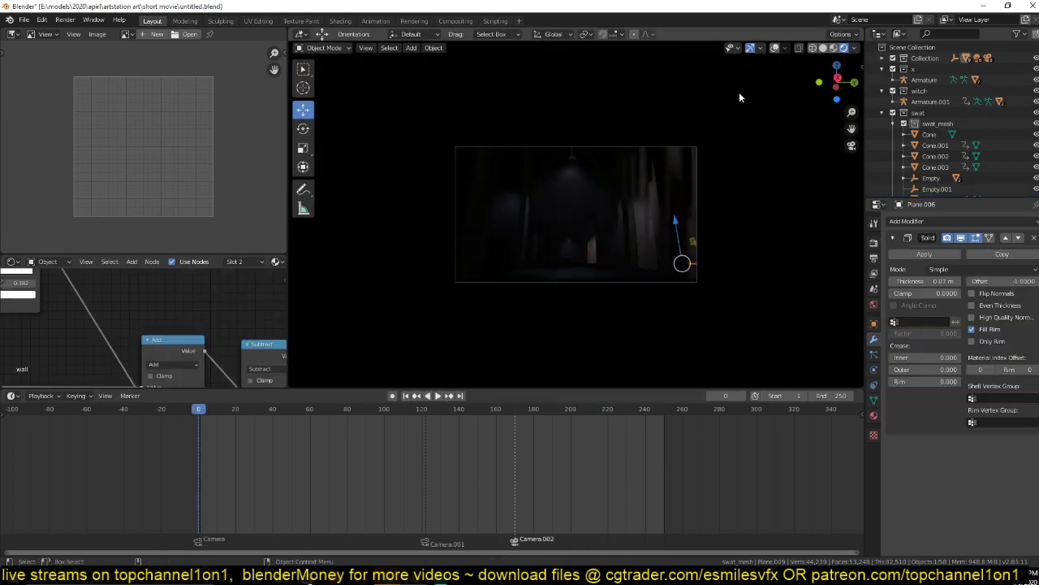
click(882, 113)
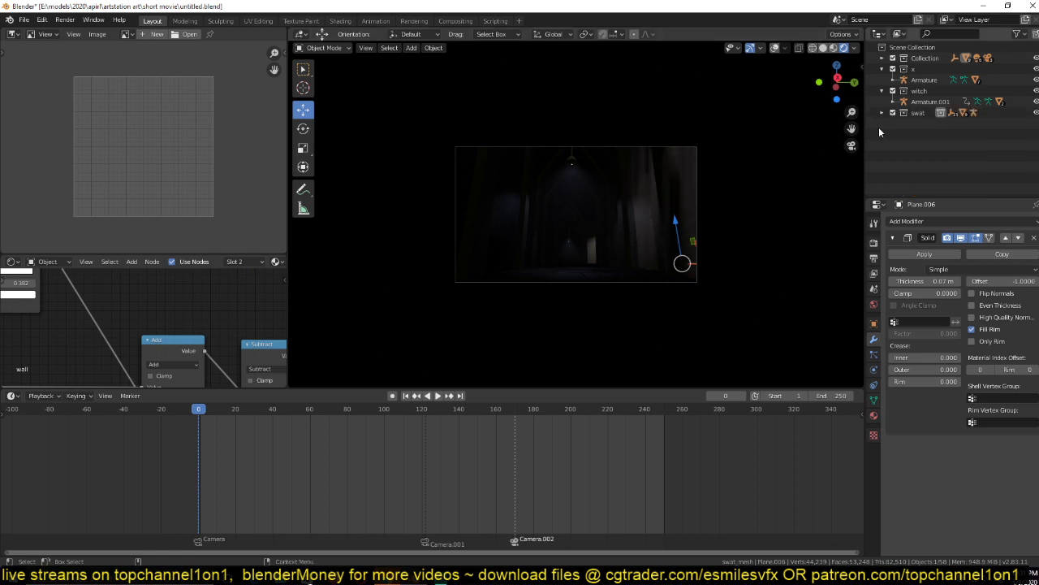
Review the first camera's rendered shot in short playbacks from frame 12 to frame 109.
click(220, 459)
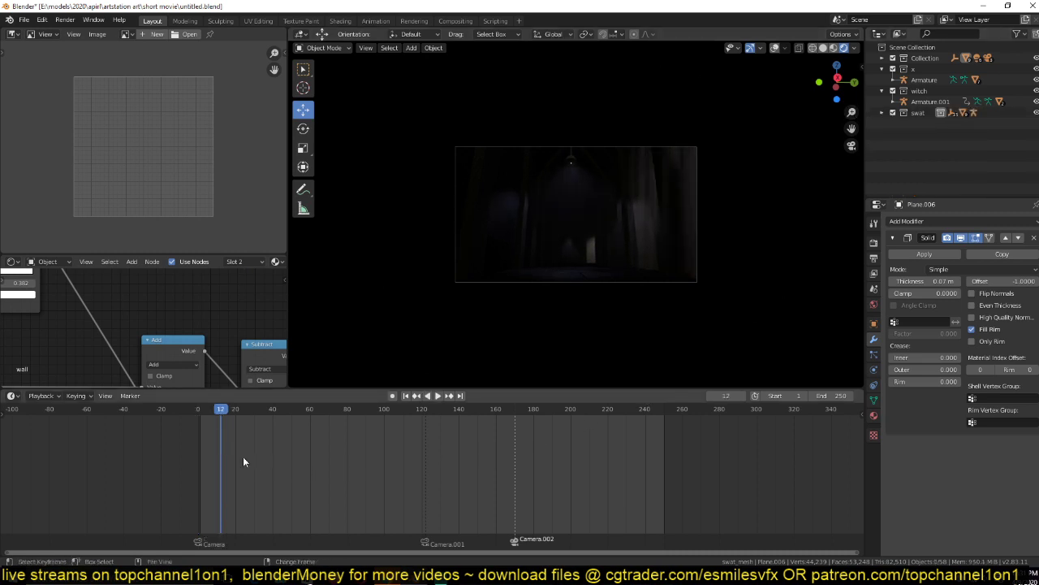
click(265, 457)
key(space)
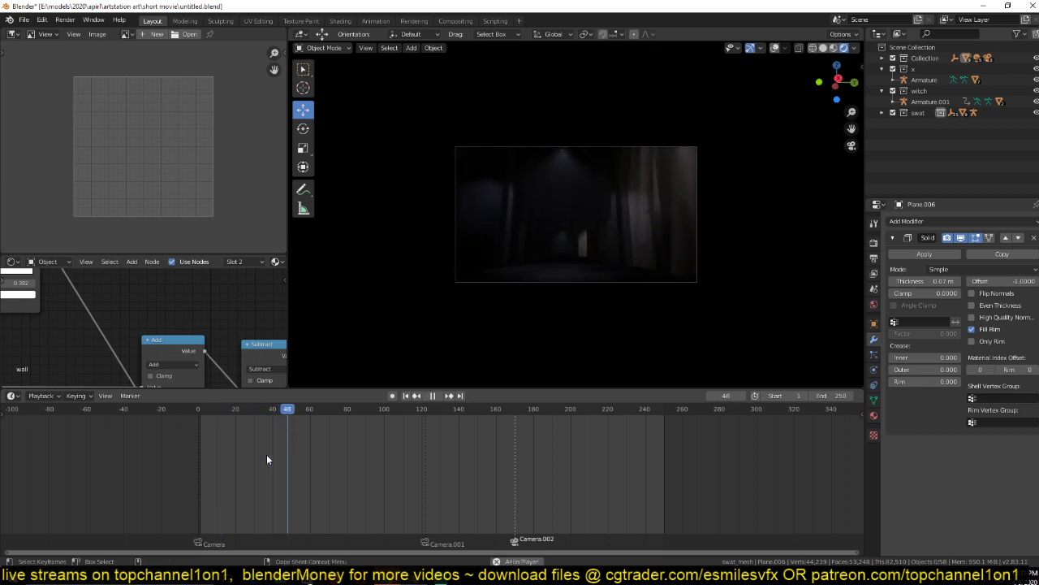
key(space)
click(305, 453)
key(space)
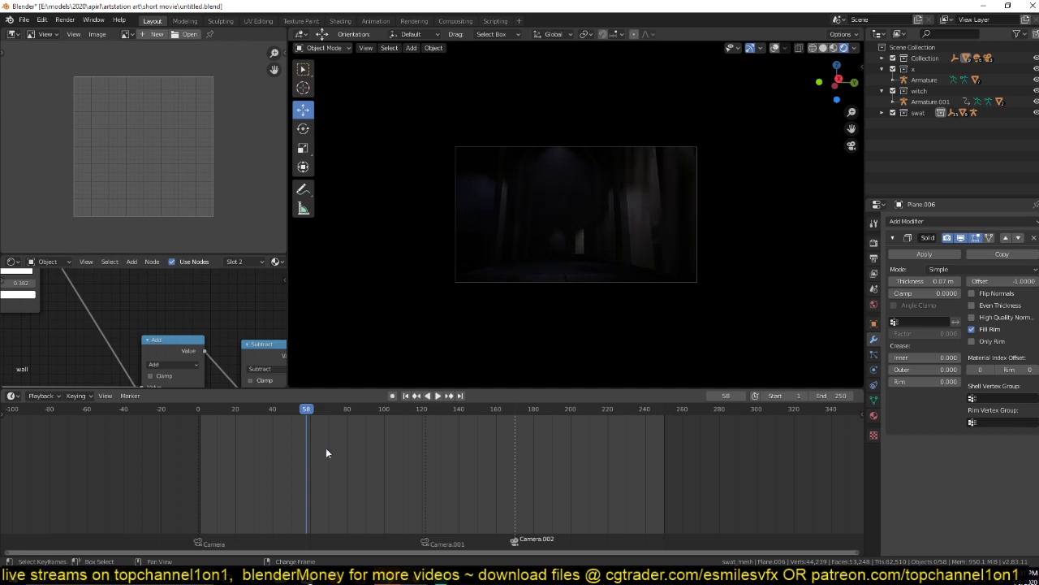
key(space)
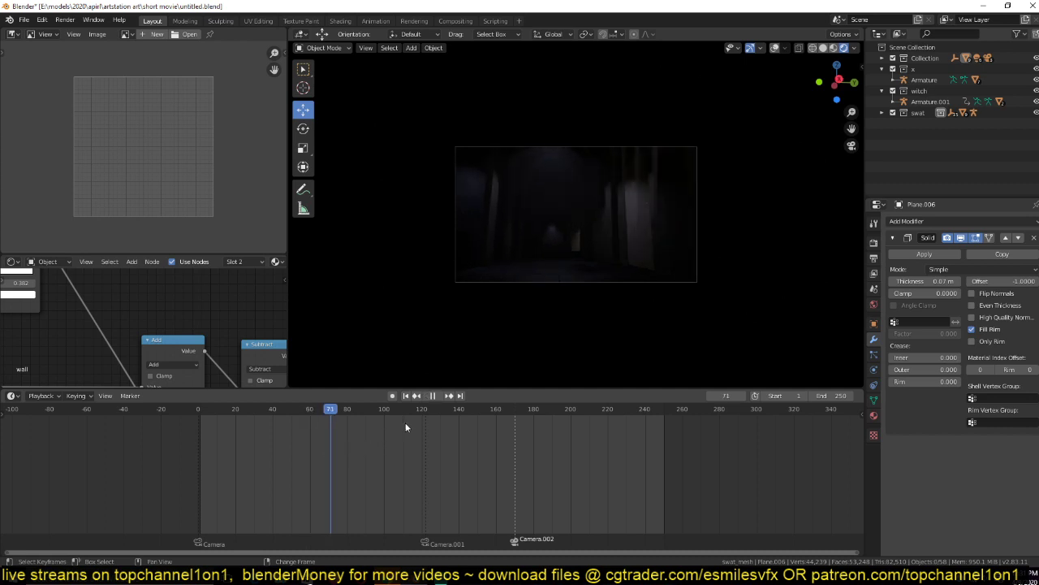
key(space)
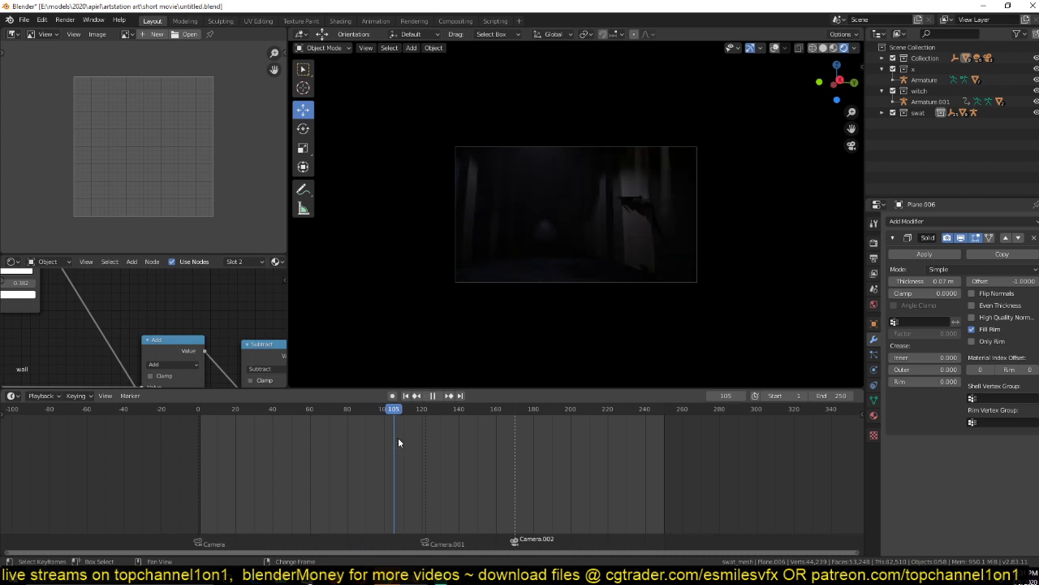
key(space)
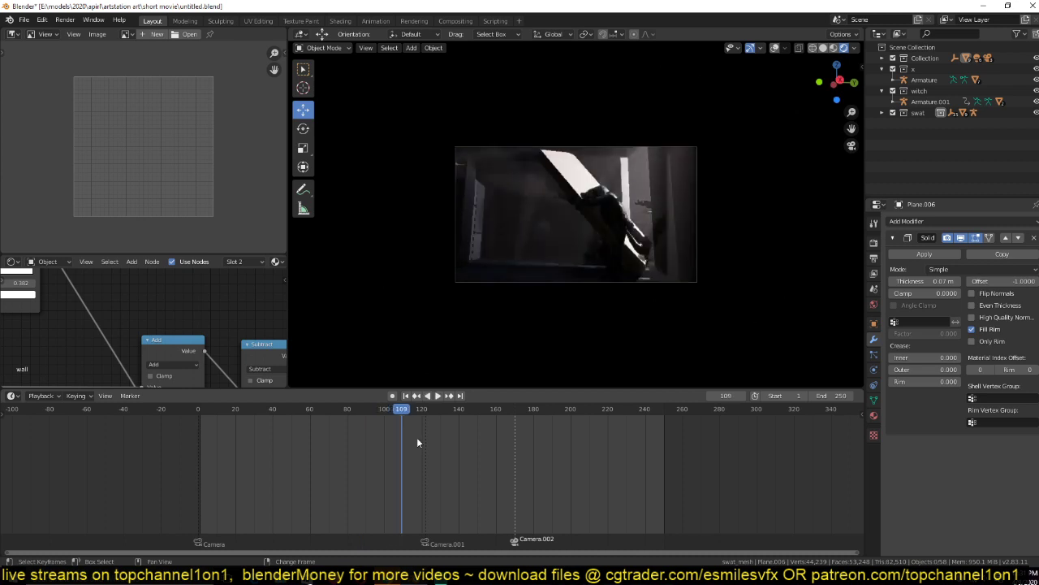
Play through the rendered Camera.001 and Camera.002 shots, stopping at frame 203, and save the file.
key(space)
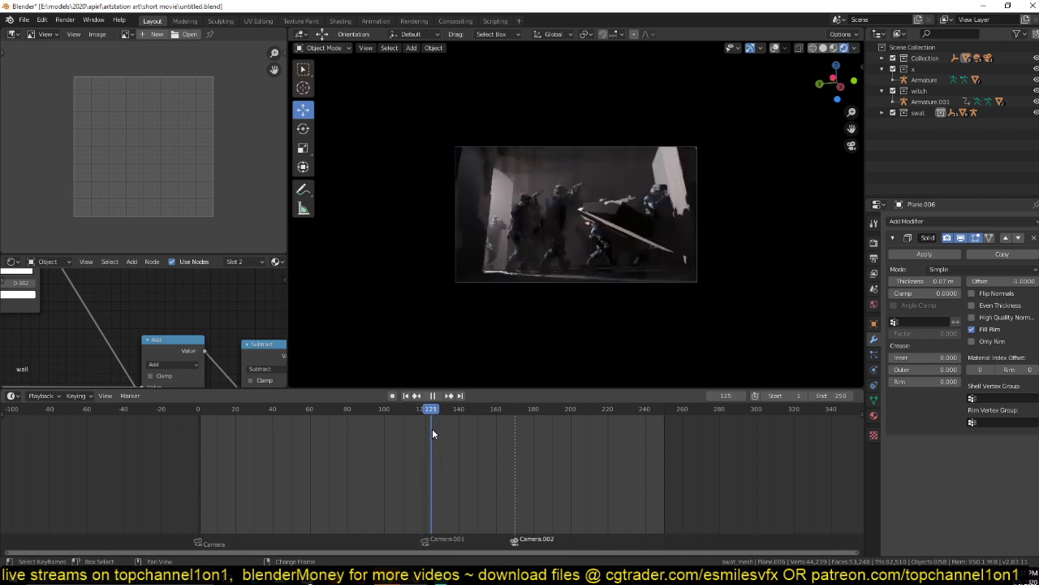
key(space)
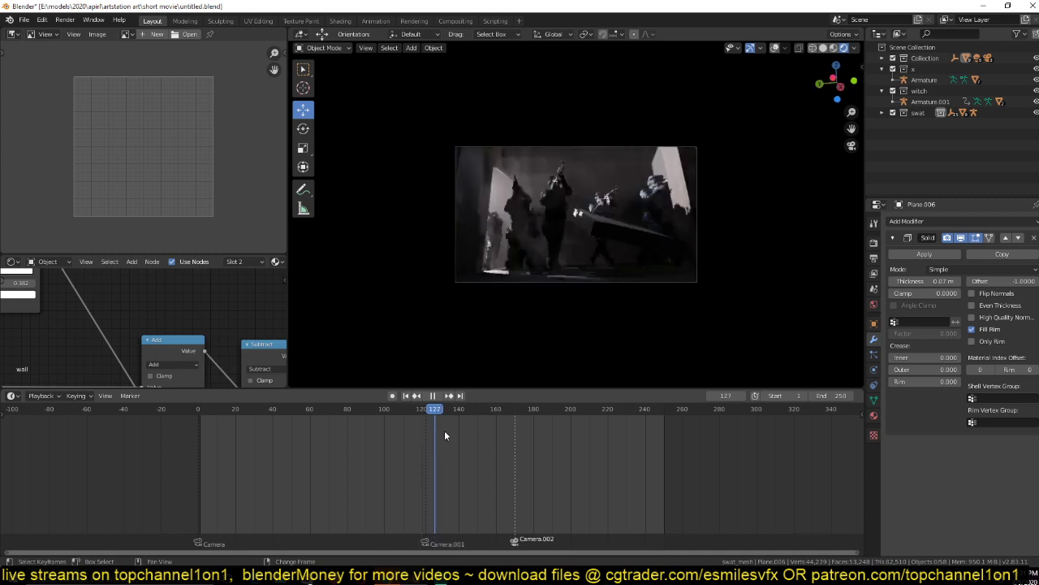
key(space)
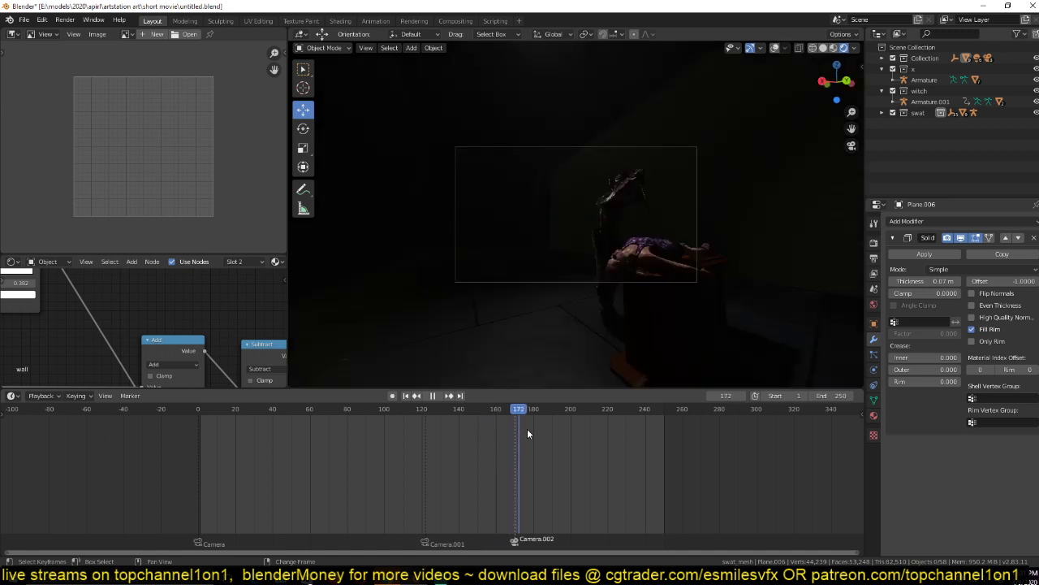
key(space)
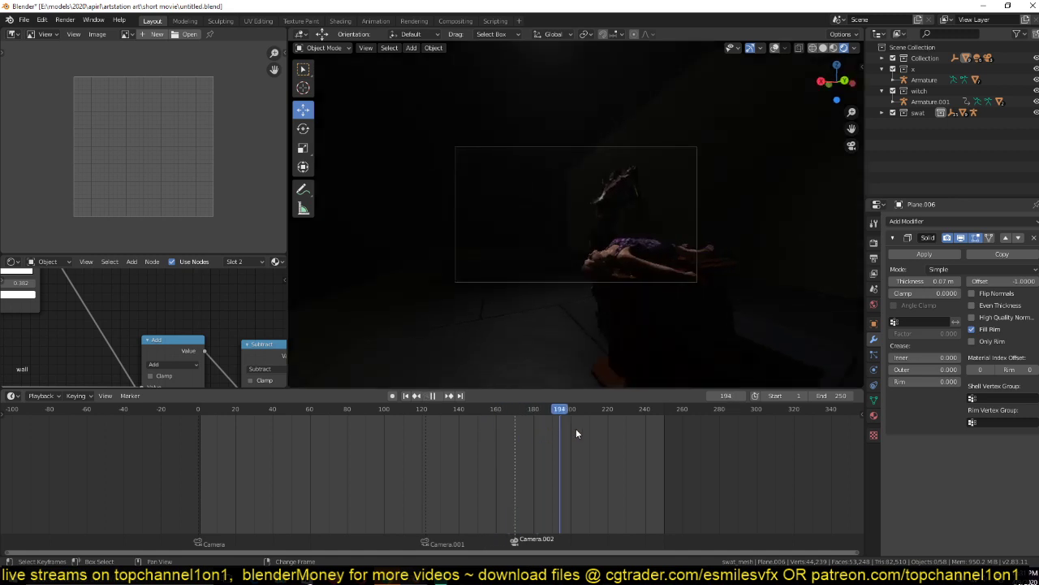
key(space)
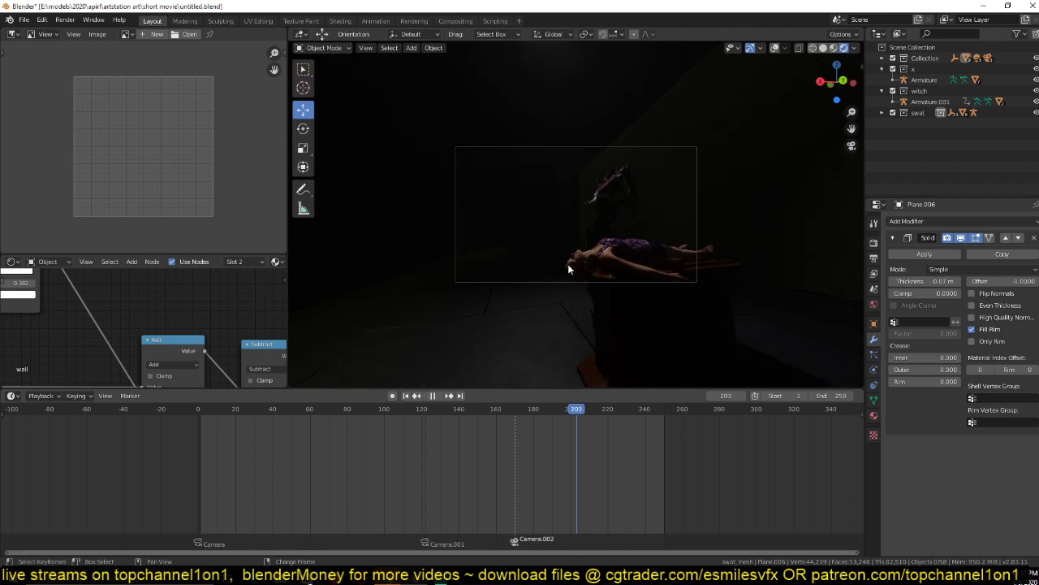
key(ctrl+s)
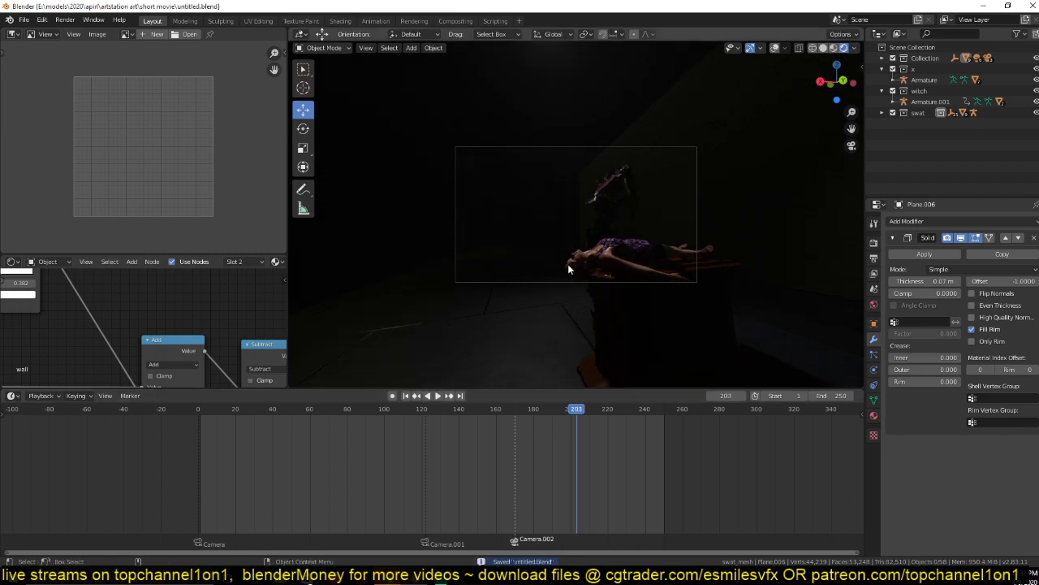